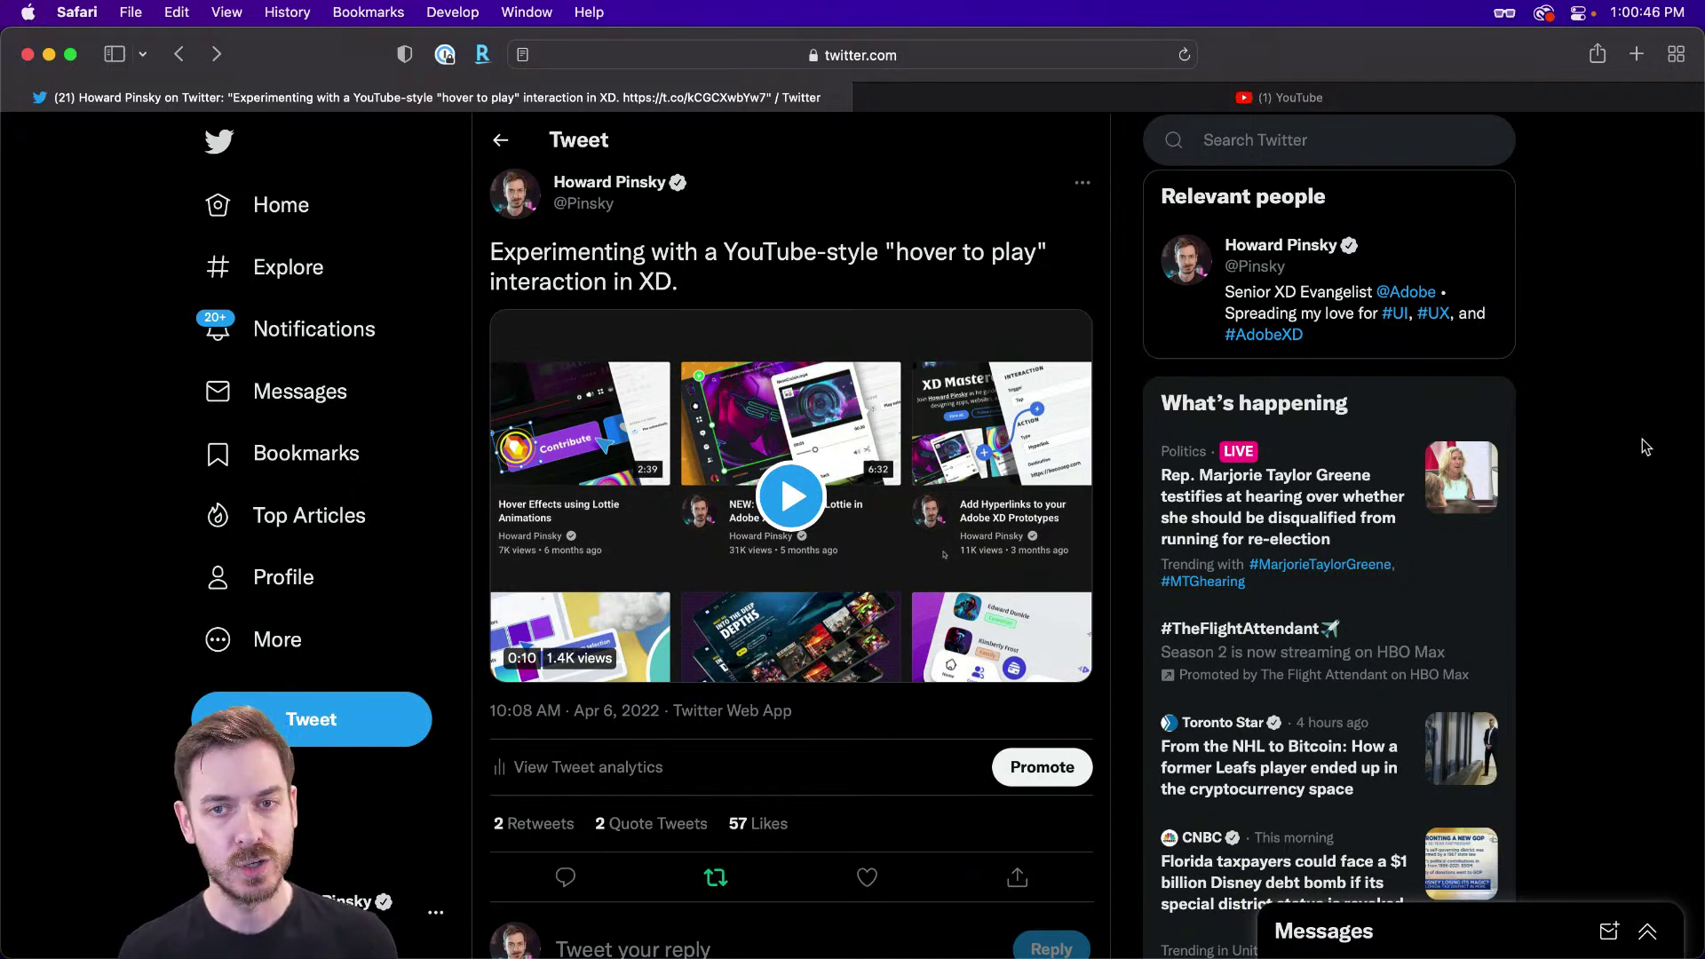
- Play the tweet's hover-to-play XD demo video, then switch to the YouTube tab
{"action": "scroll", "coordinate": [783, 391], "scroll_direction": "down", "scroll_amount": 3}
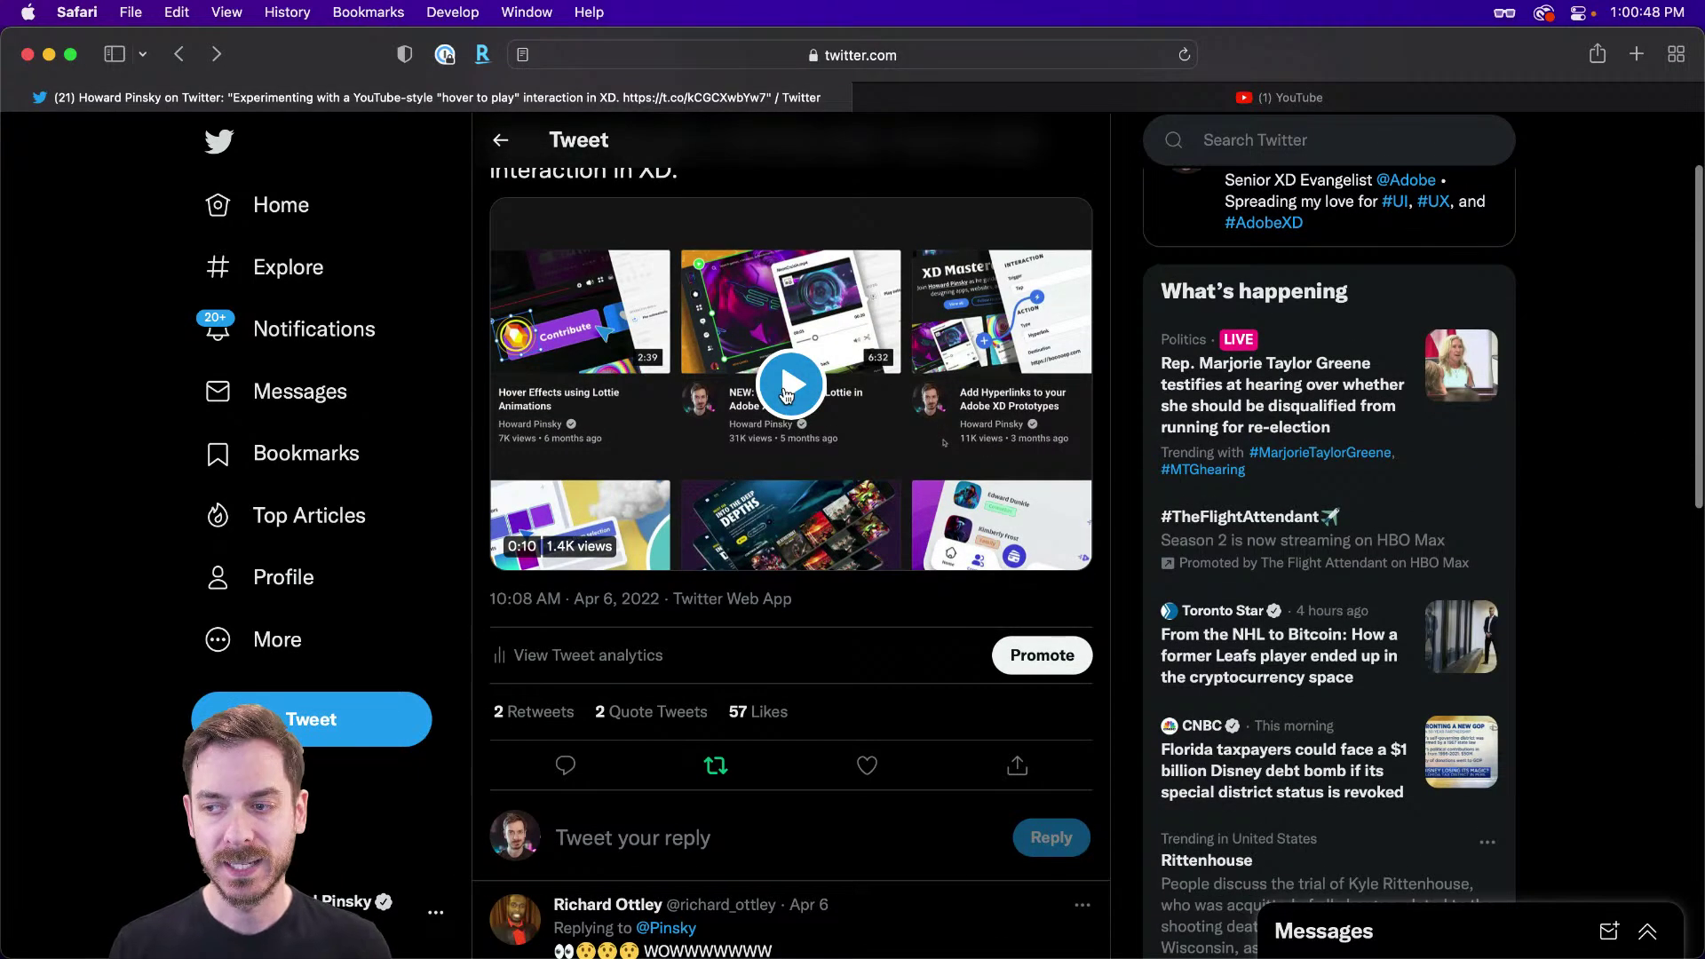
{"action": "scroll", "coordinate": [787, 396], "scroll_direction": "up", "scroll_amount": 2}
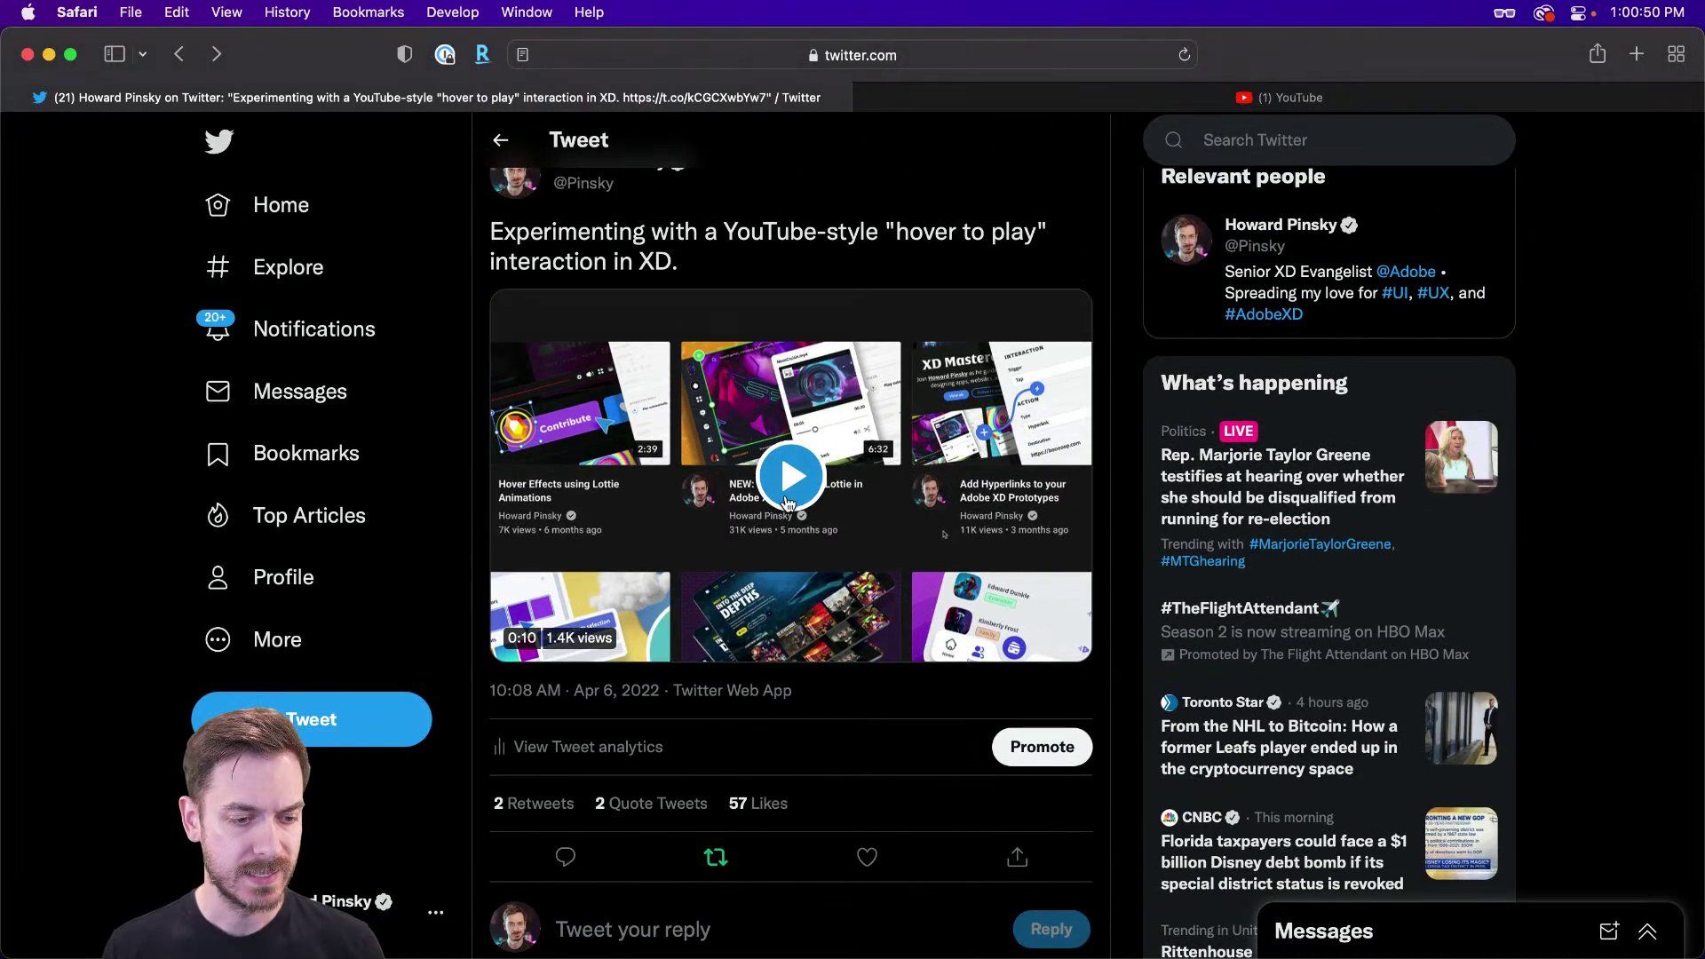
{"action": "left_click", "coordinate": [787, 476]}
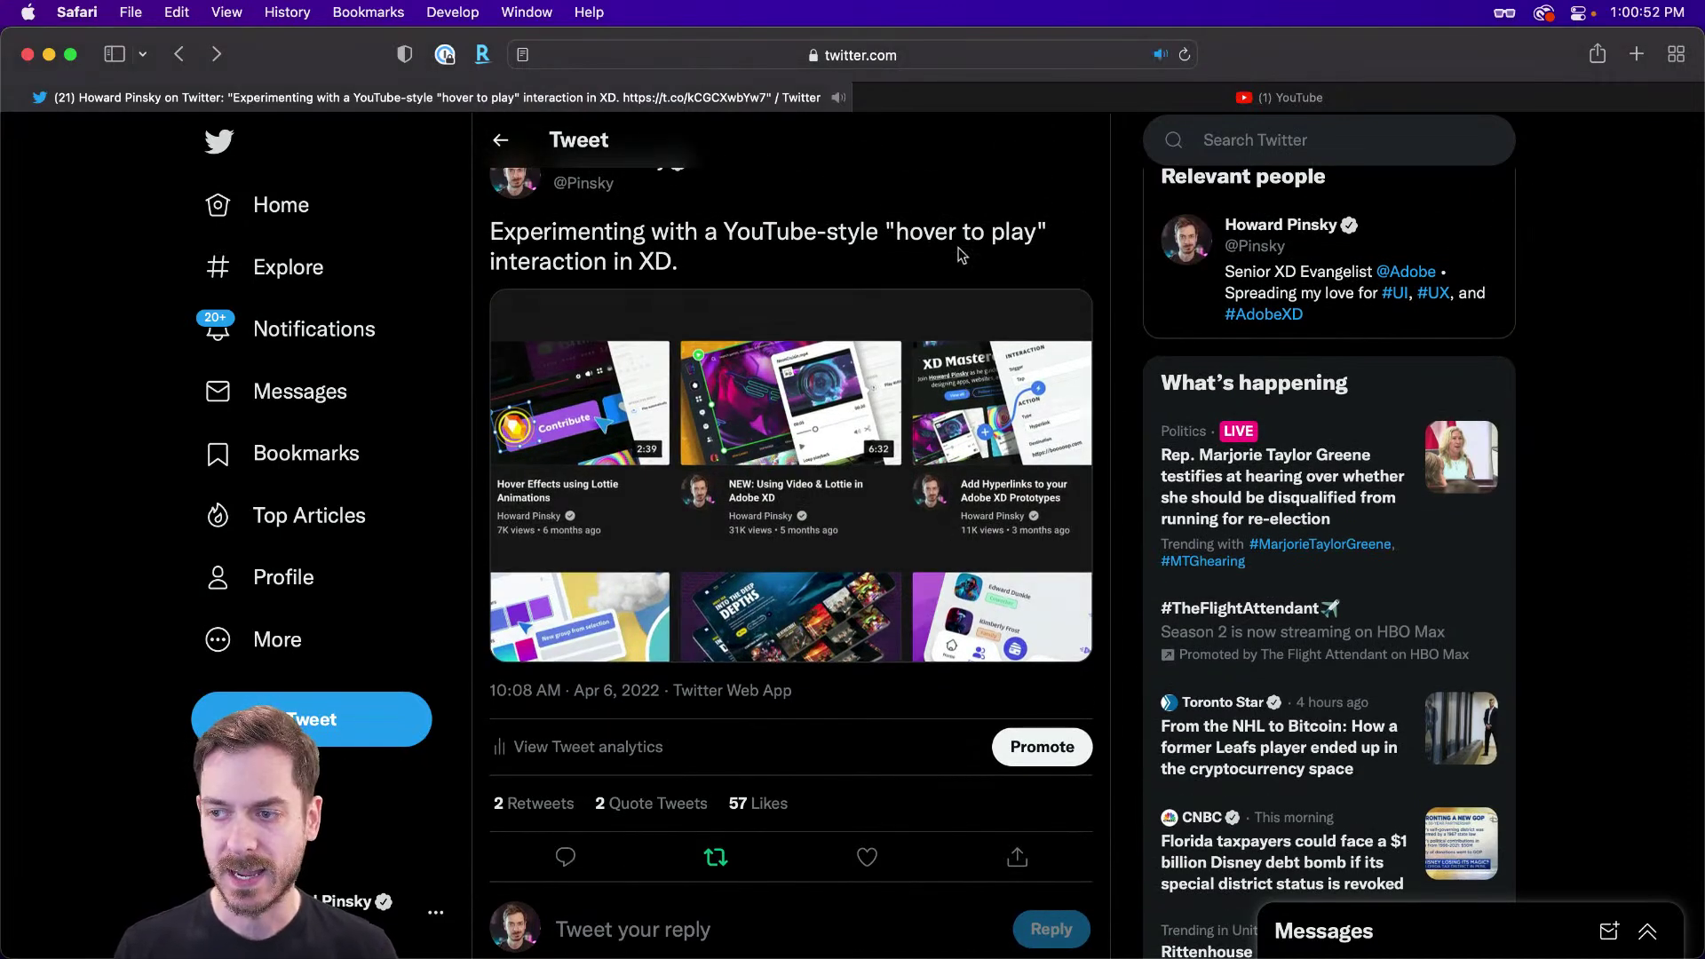
{"action": "scroll", "coordinate": [964, 266], "scroll_direction": "down", "scroll_amount": 1}
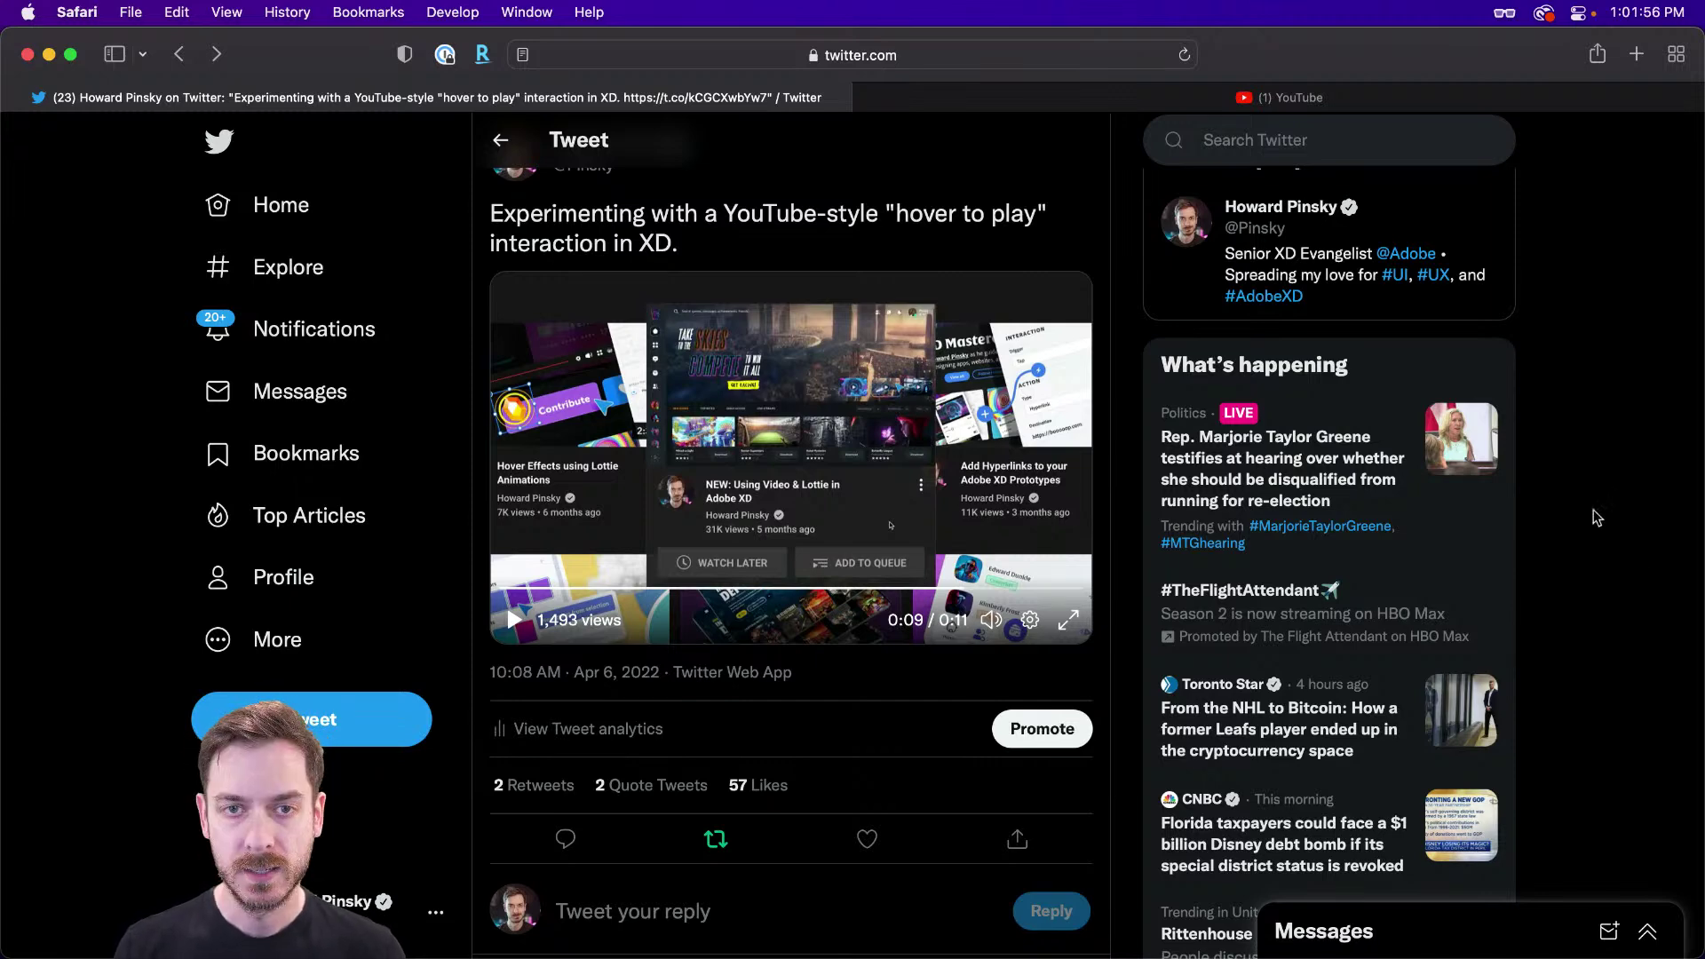
{"action": "left_click", "coordinate": [1116, 101]}
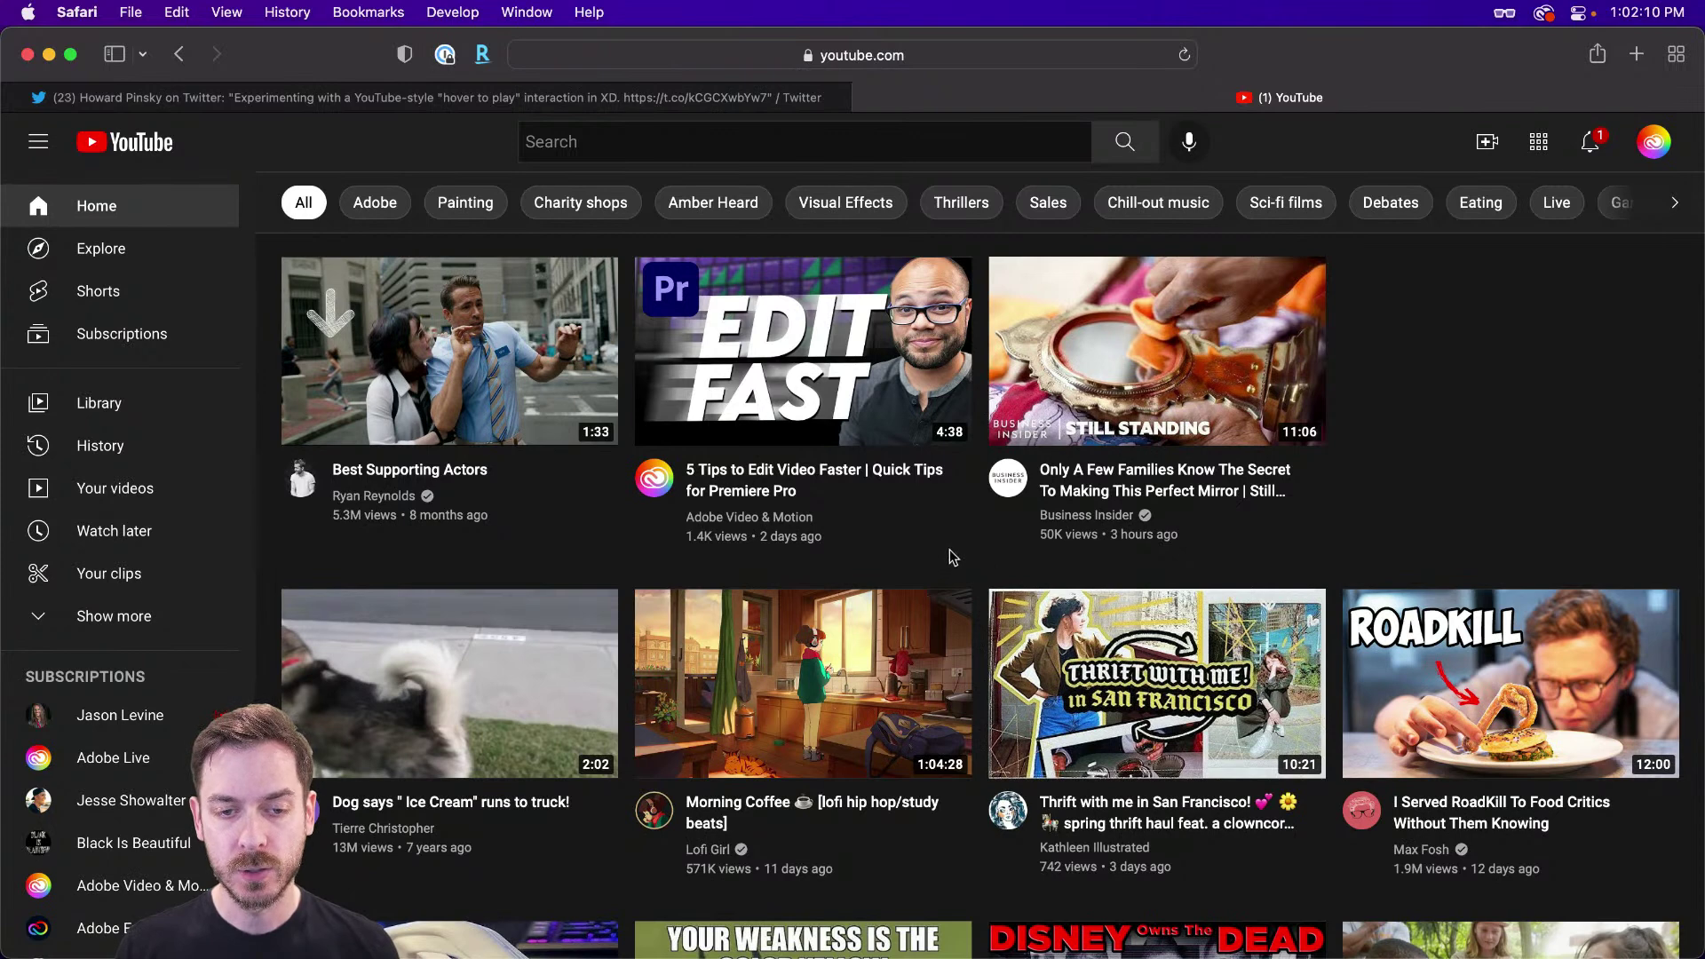
- Preview the EDIT FAST card's expanded Watch Later hover state, zooming the page, then switch to XD
{"action": "mouse_move", "coordinate": [881, 396]}
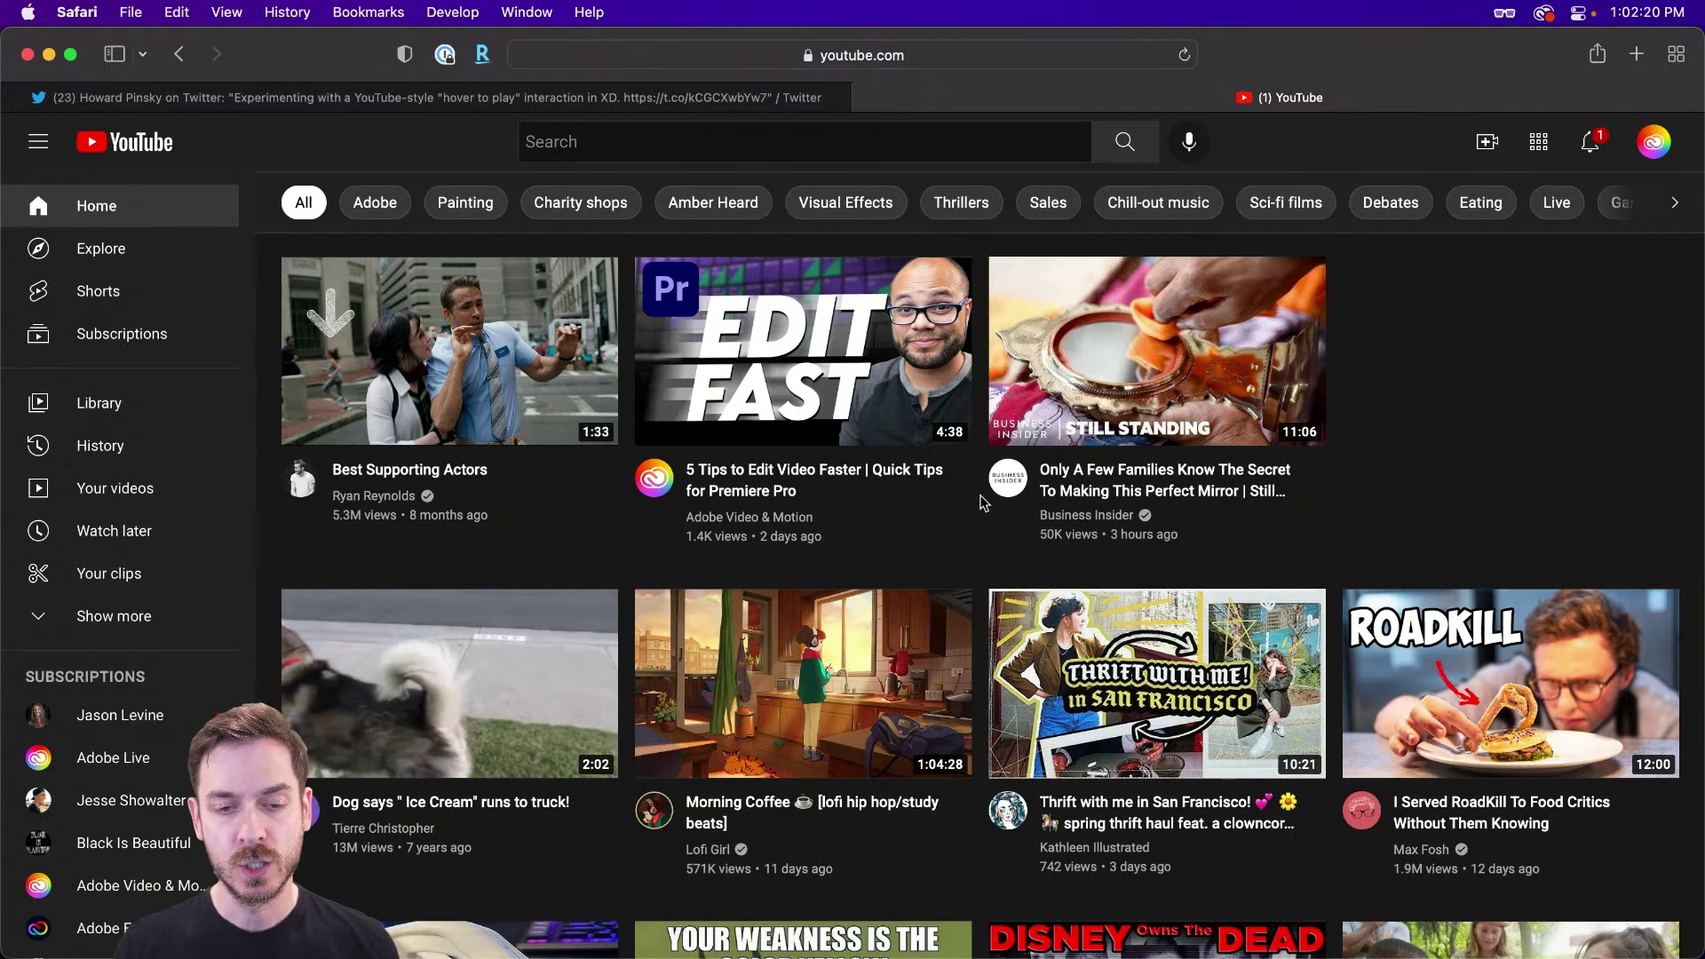
{"action": "mouse_move", "coordinate": [906, 347]}
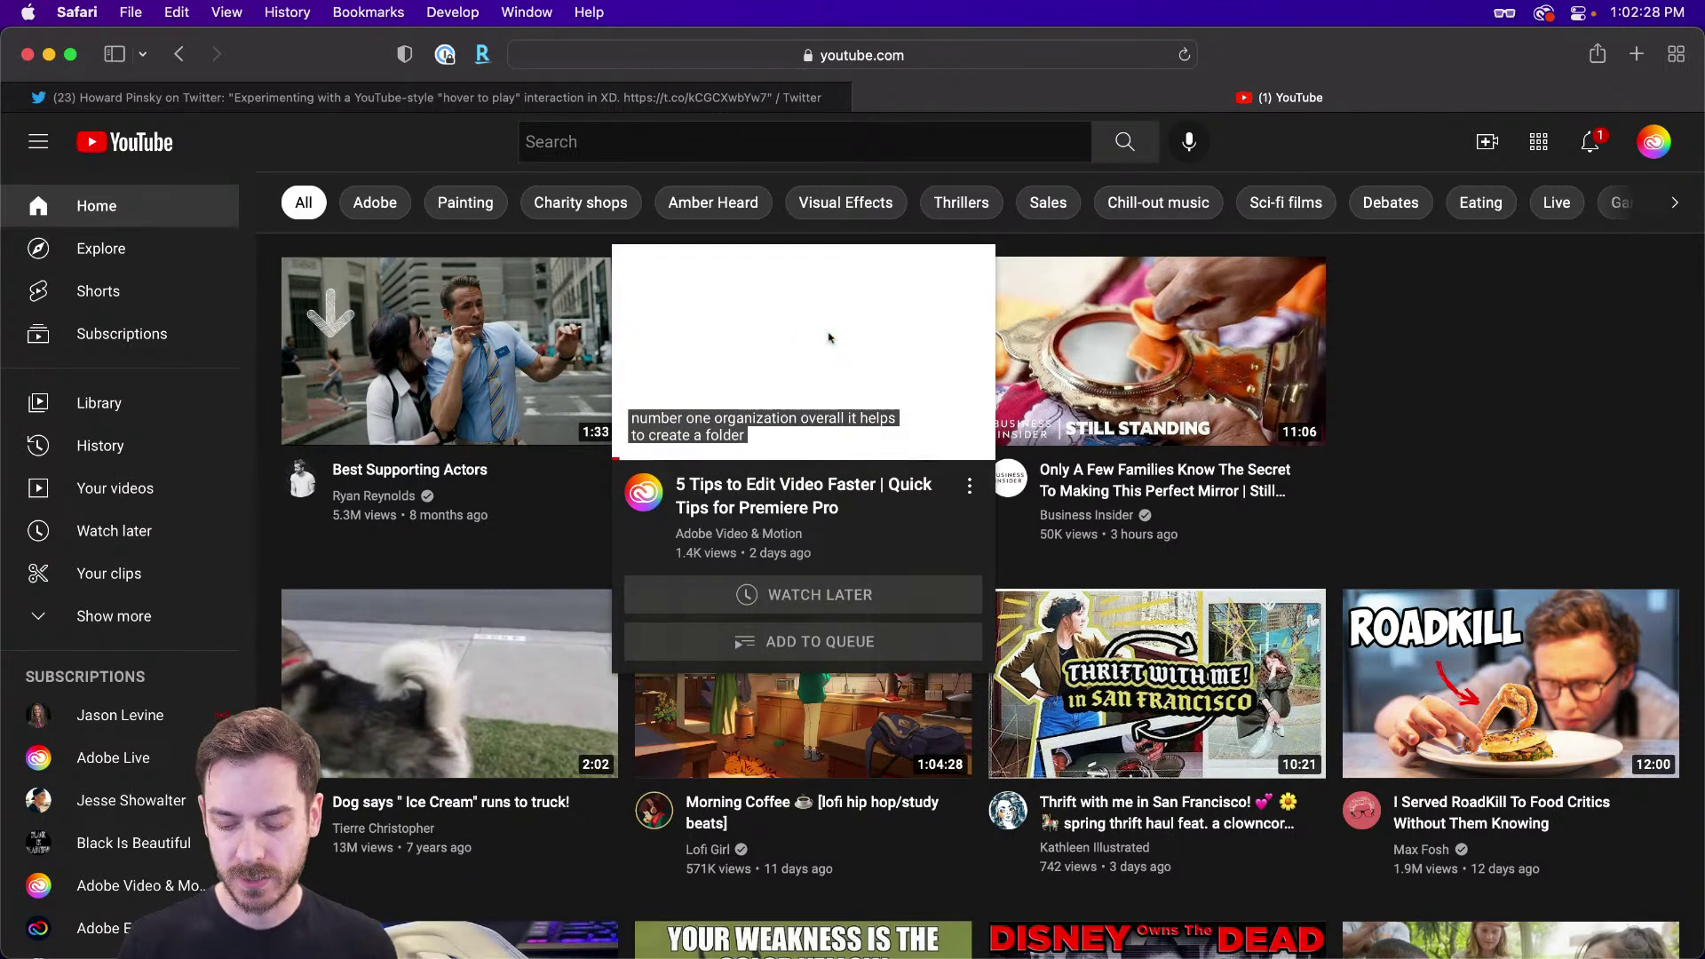
{"action": "key", "text": "super+minus"}
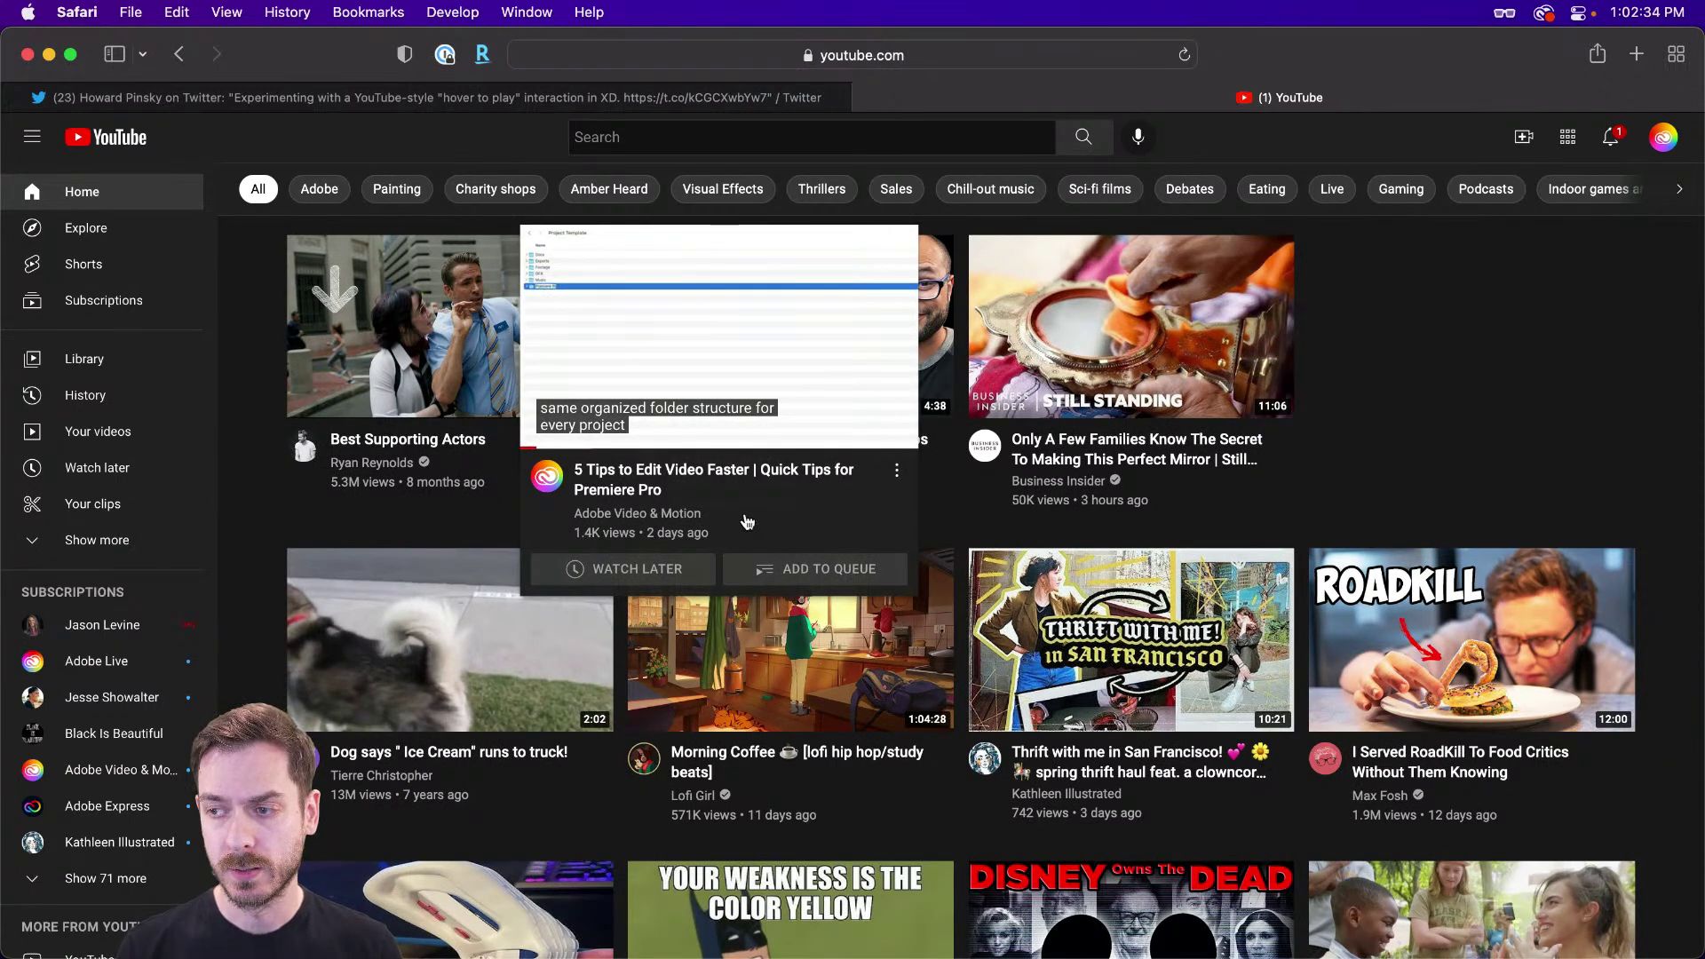
{"action": "key", "text": "super+equal"}
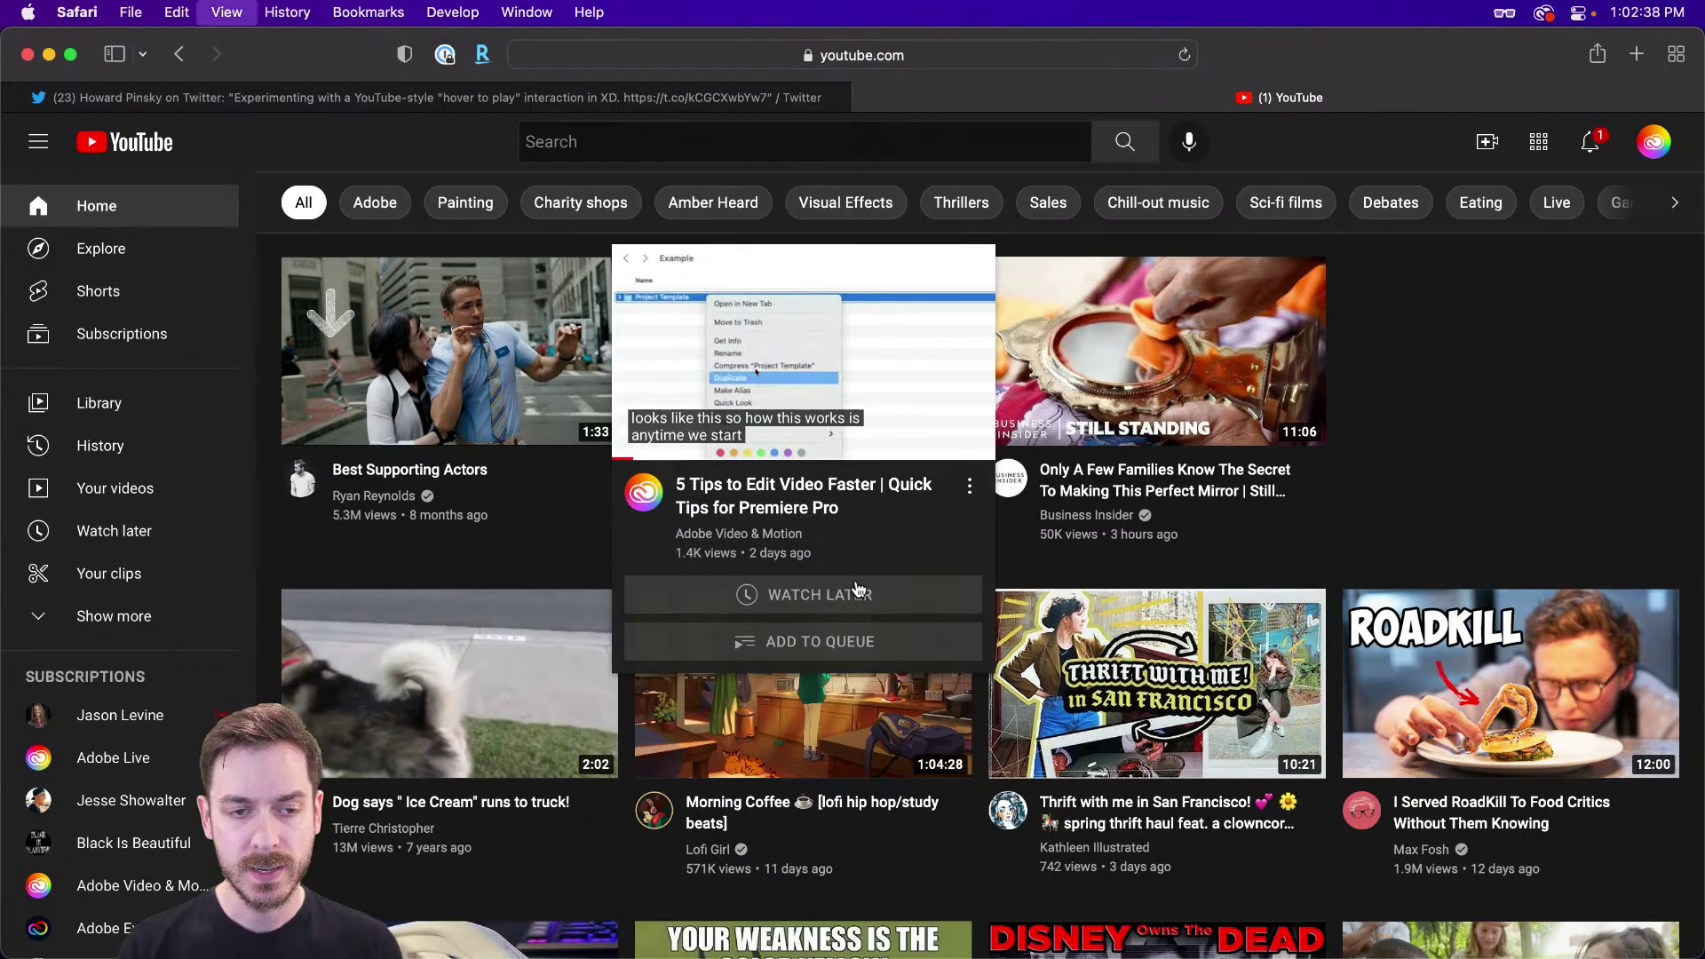
{"action": "key", "text": "super+minus"}
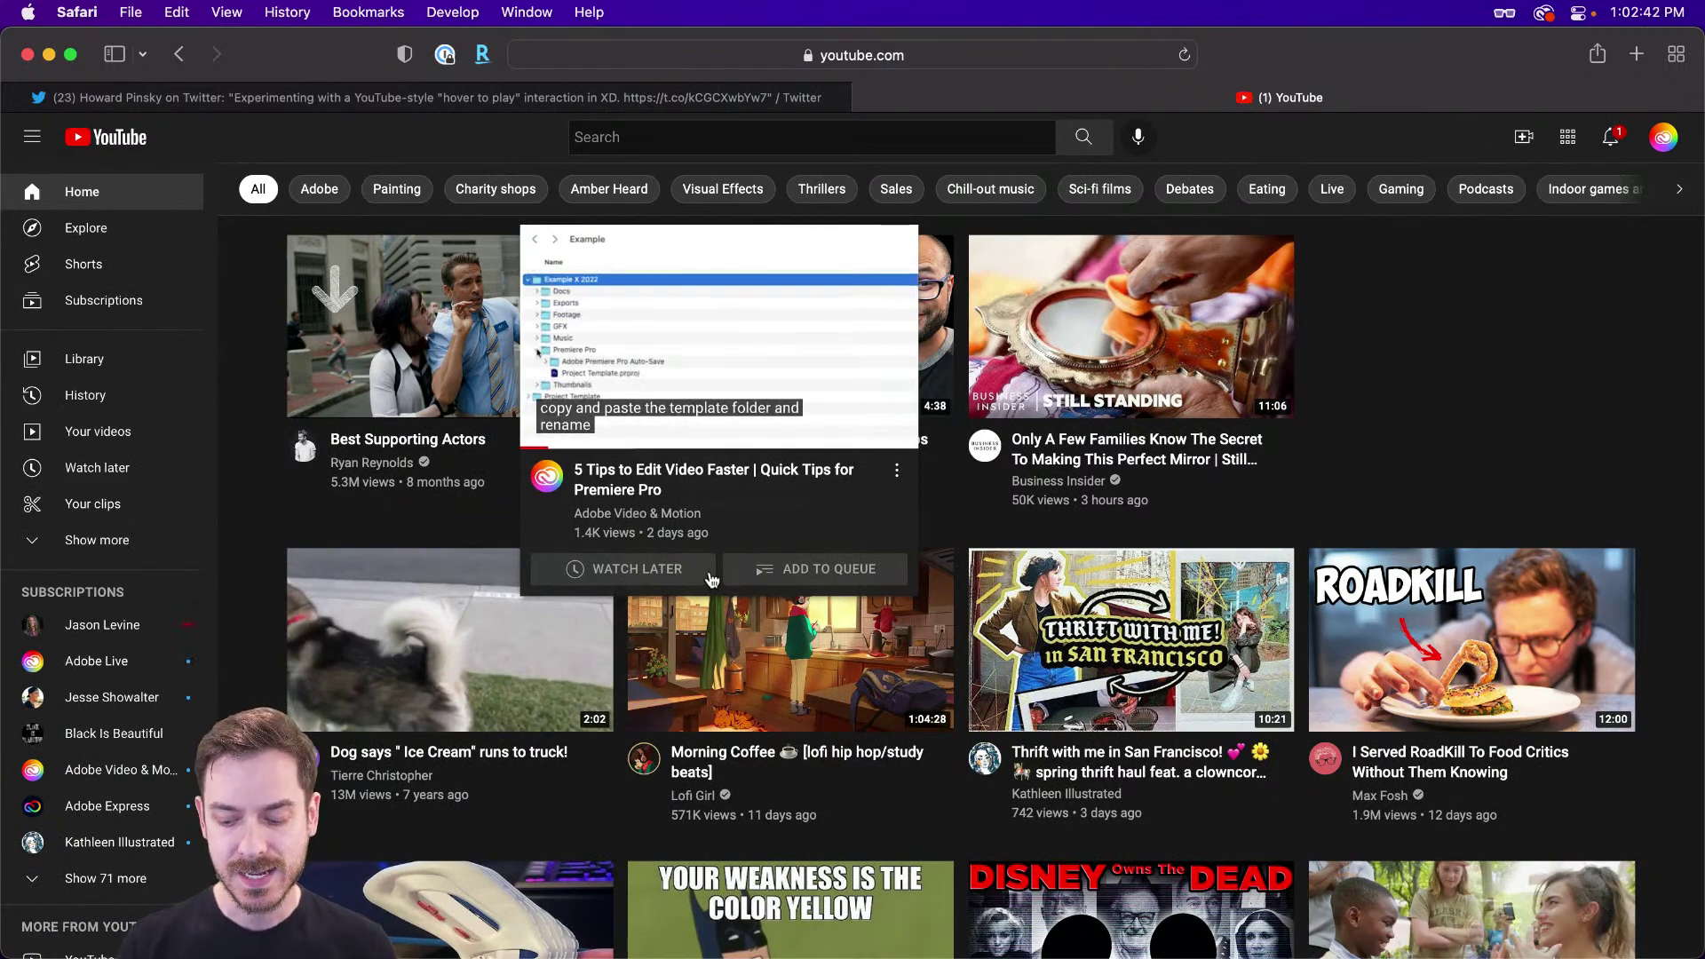
{"action": "key", "text": "super+equal"}
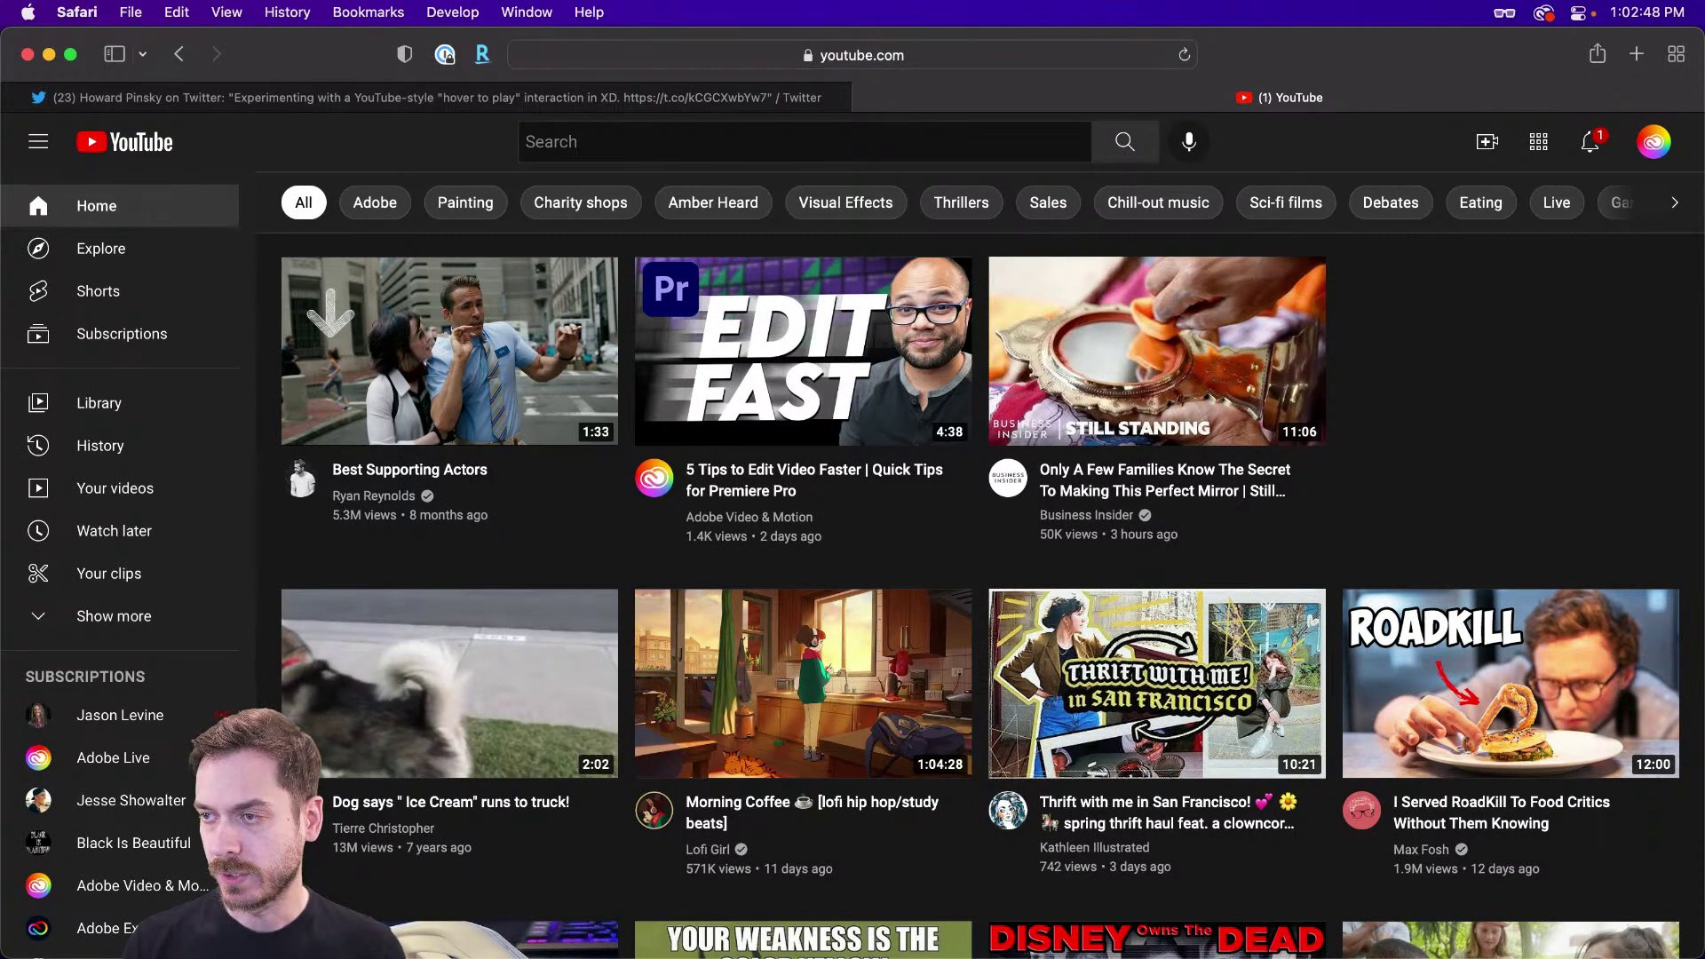
{"action": "key", "text": "super+Tab"}
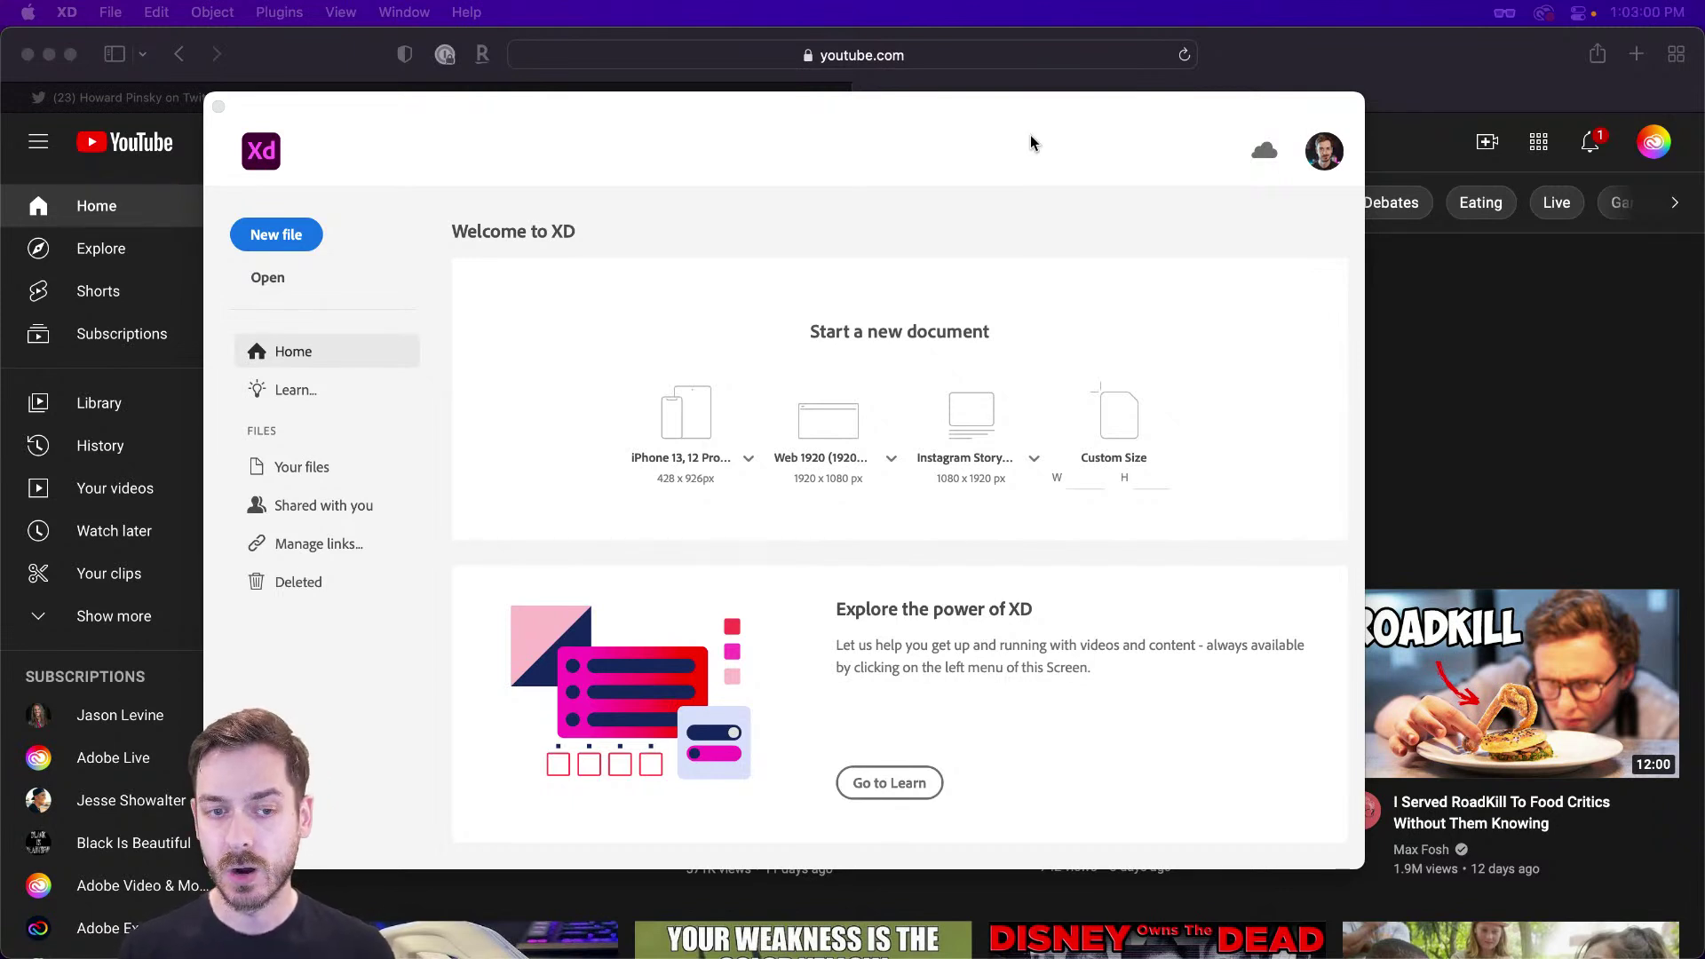
- Create a new XD document with a 1200 × 900 custom-size artboard
{"action": "left_click", "coordinate": [1073, 484]}
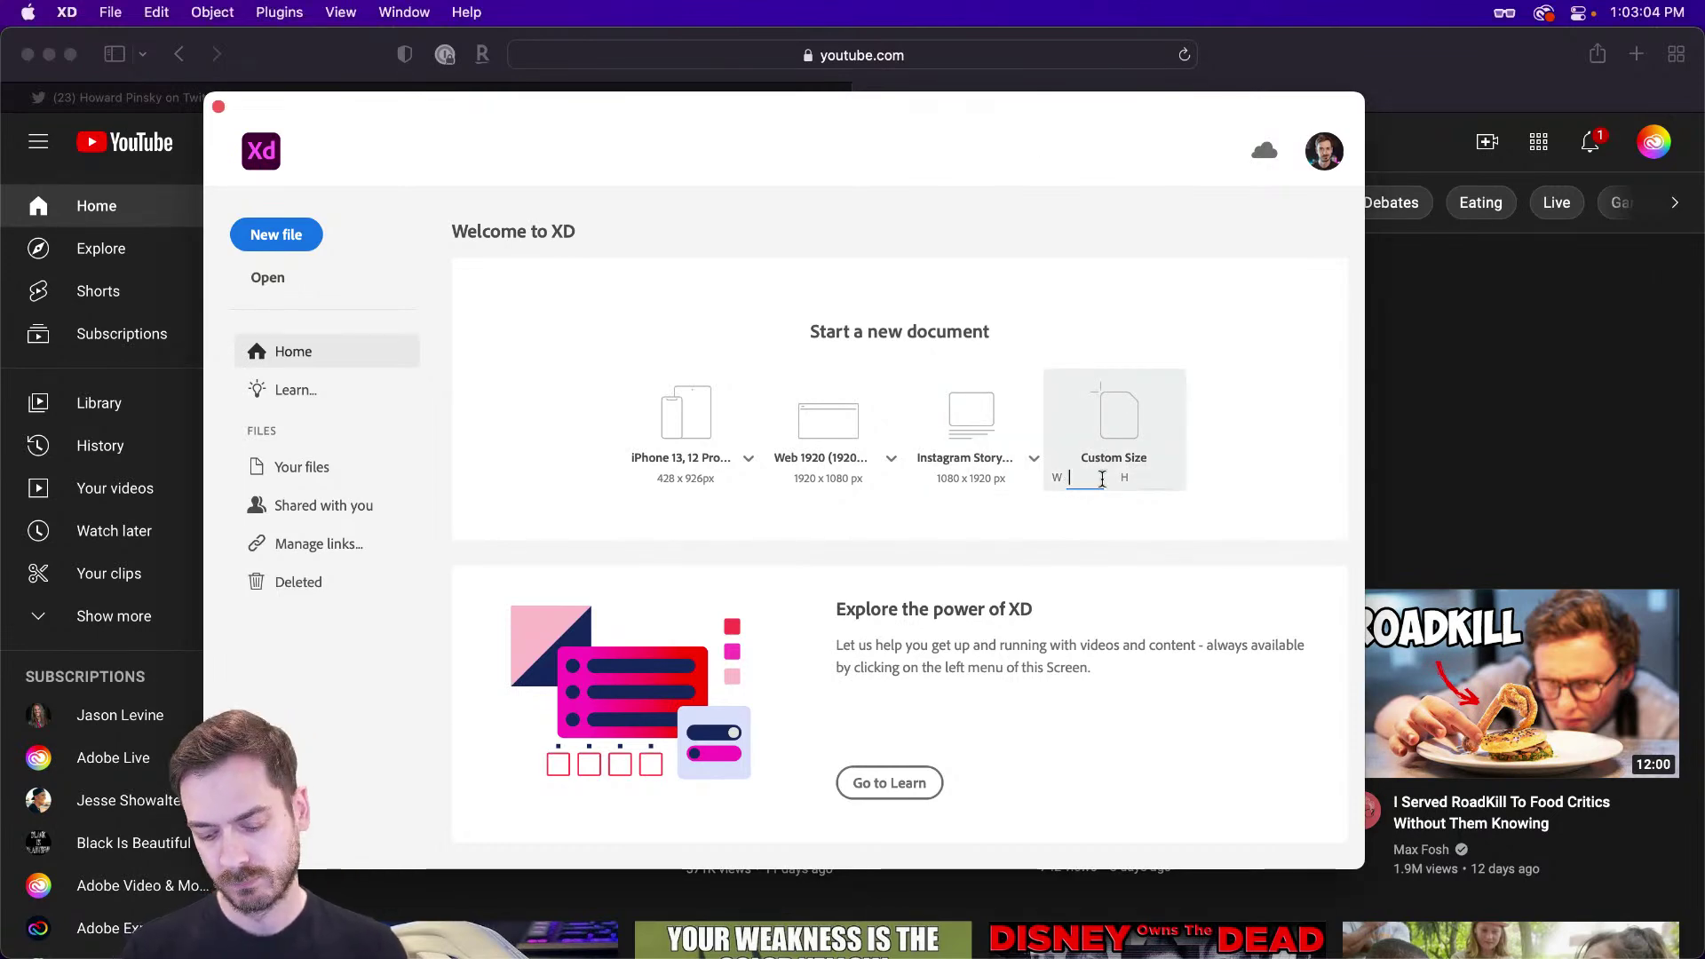
{"action": "type", "text": "1900"}
{"action": "key", "text": "Tab"}
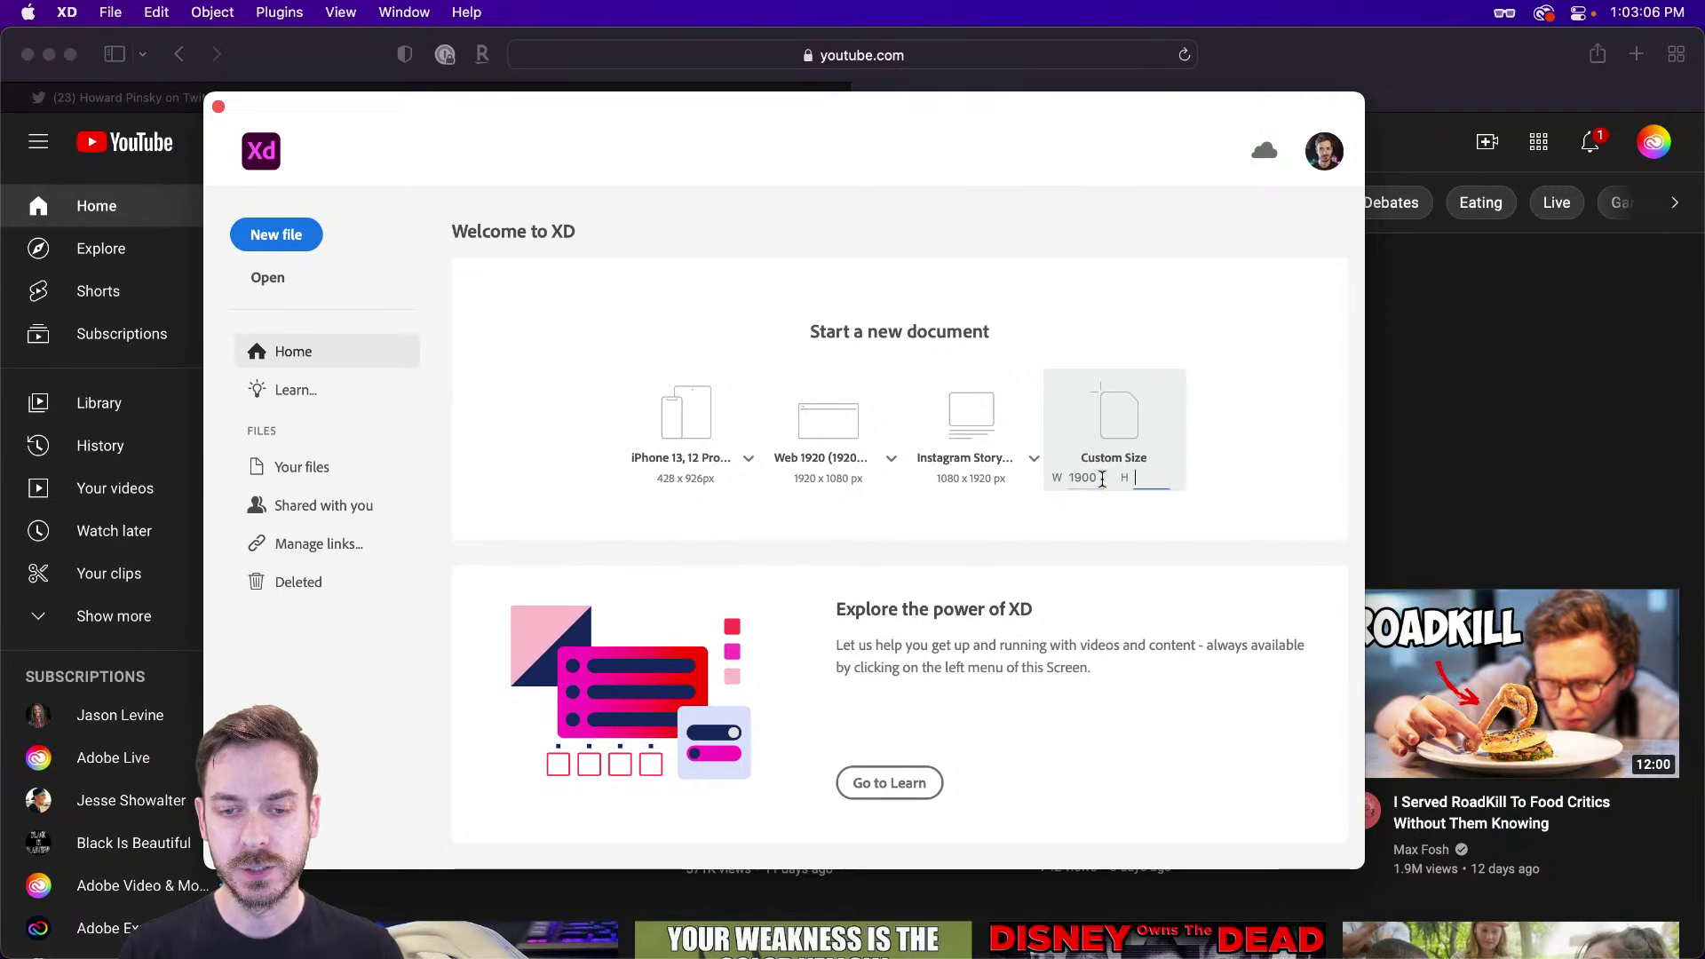
{"action": "key", "text": "shift+Tab"}
{"action": "type", "text": "1200"}
{"action": "key", "text": "Tab"}
{"action": "type", "text": "900"}
{"action": "key", "text": "Return"}
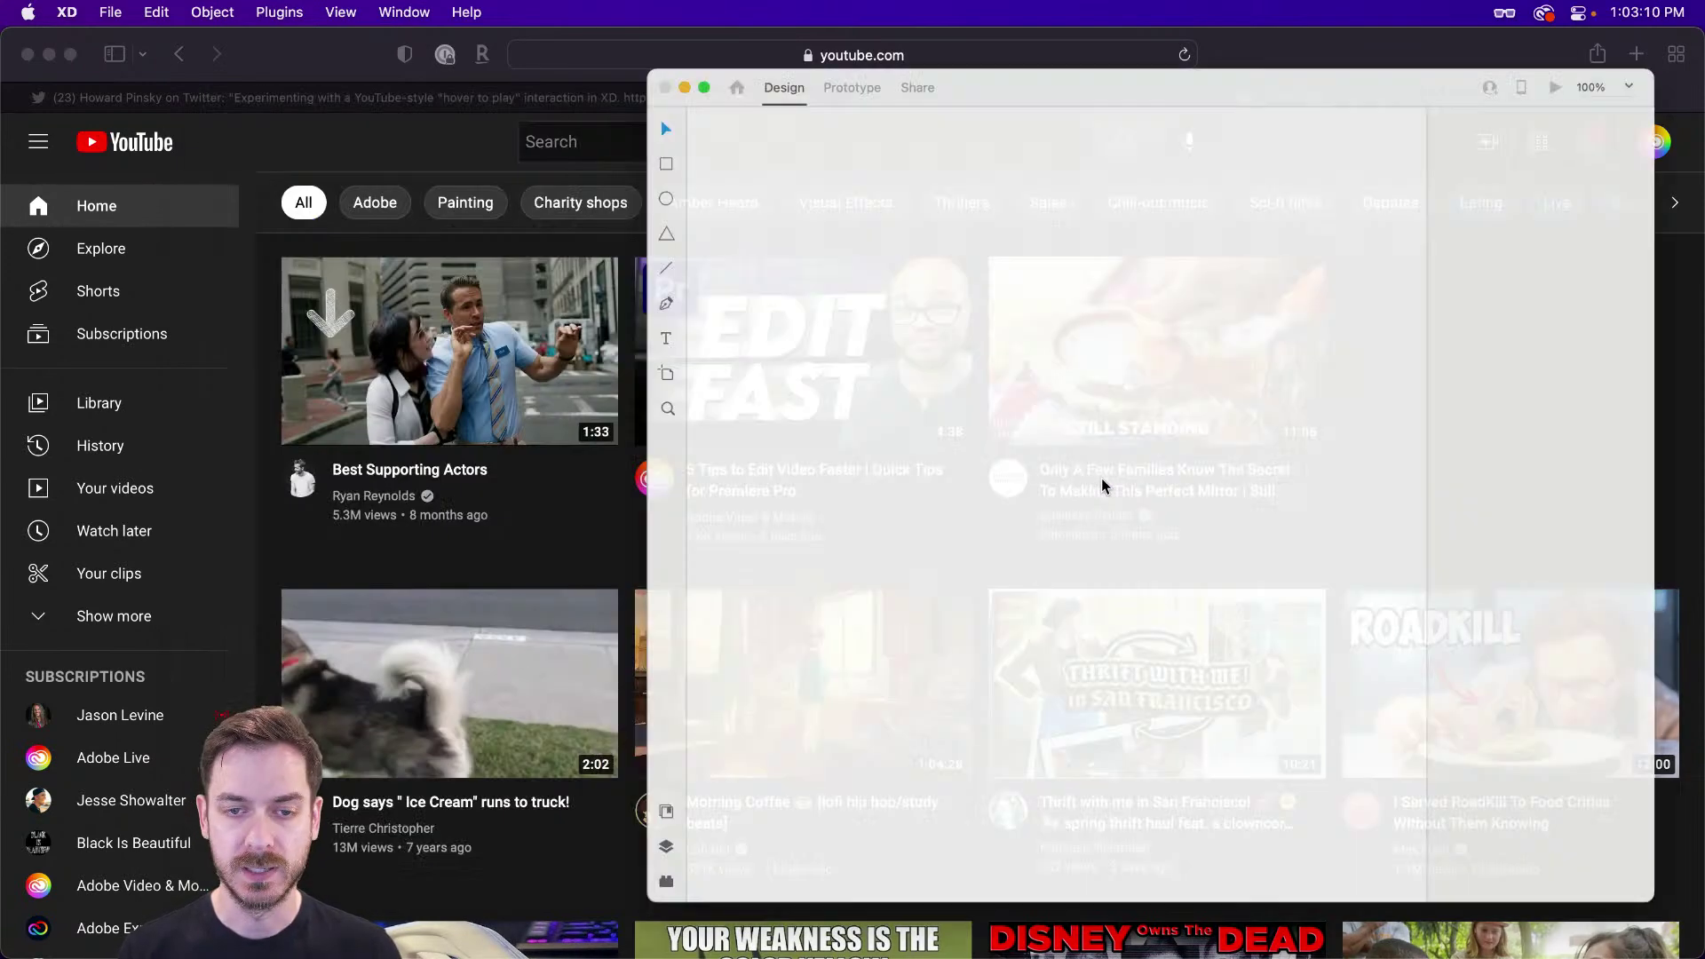
- Move and maximize the new XD window, then return to the YouTube page
{"action": "left_click_drag", "start_coordinate": [1005, 54], "coordinate": [410, 48]}
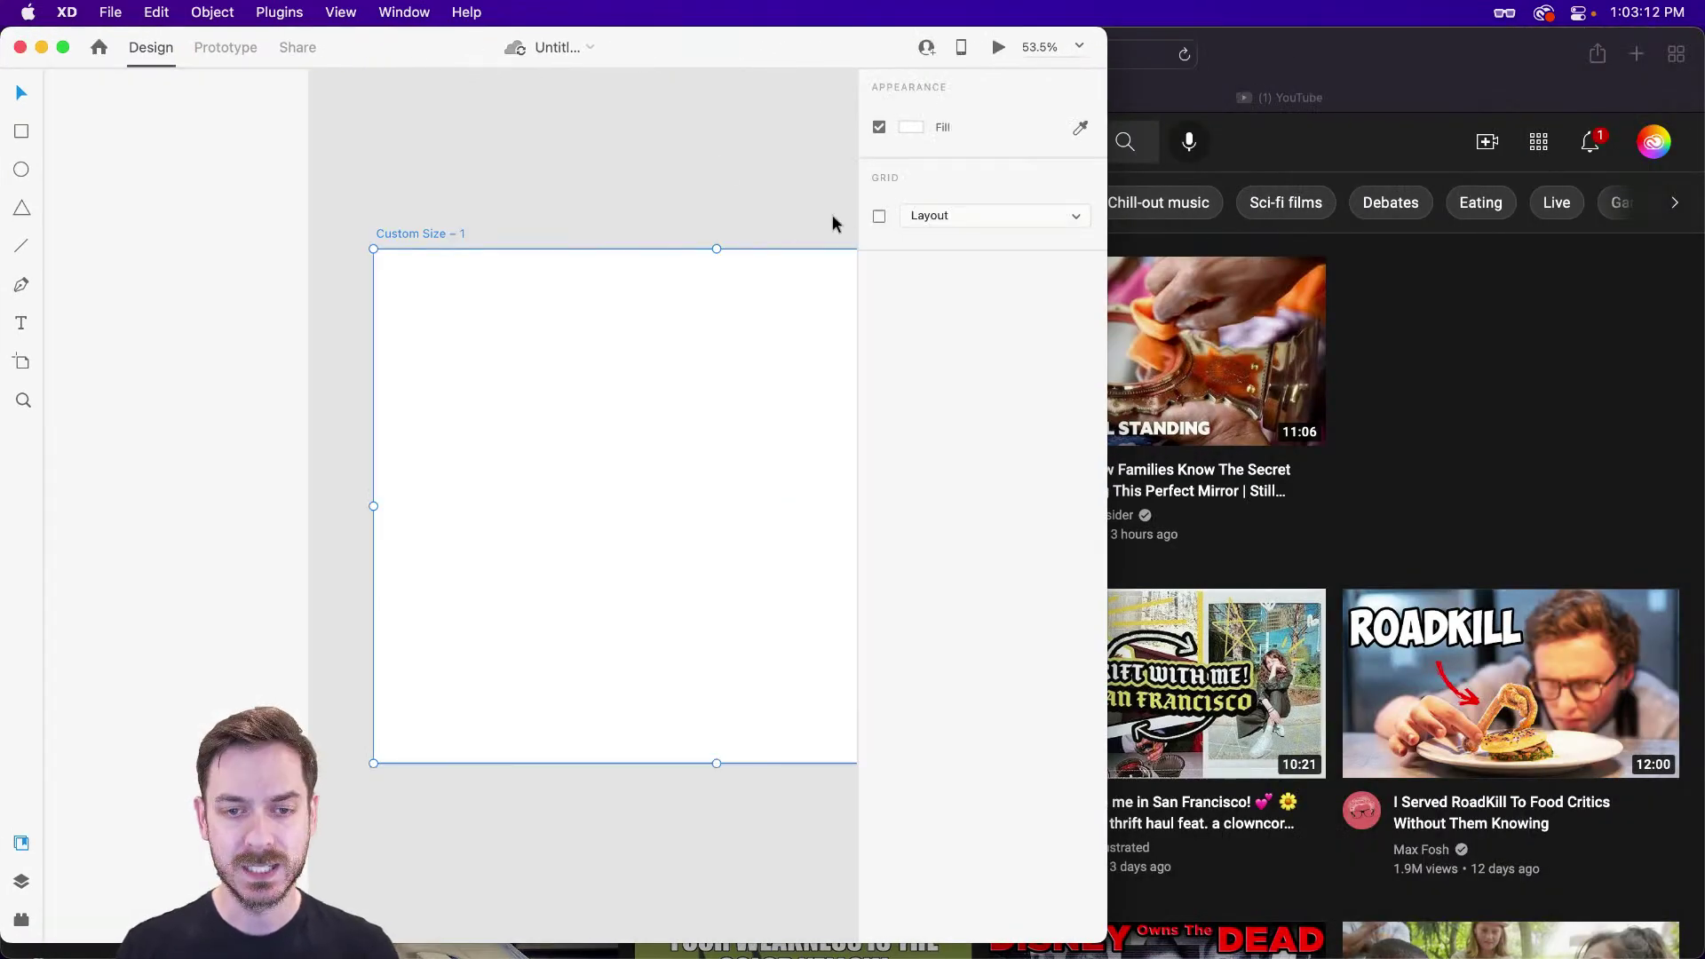
{"action": "double_click", "coordinate": [1108, 328]}
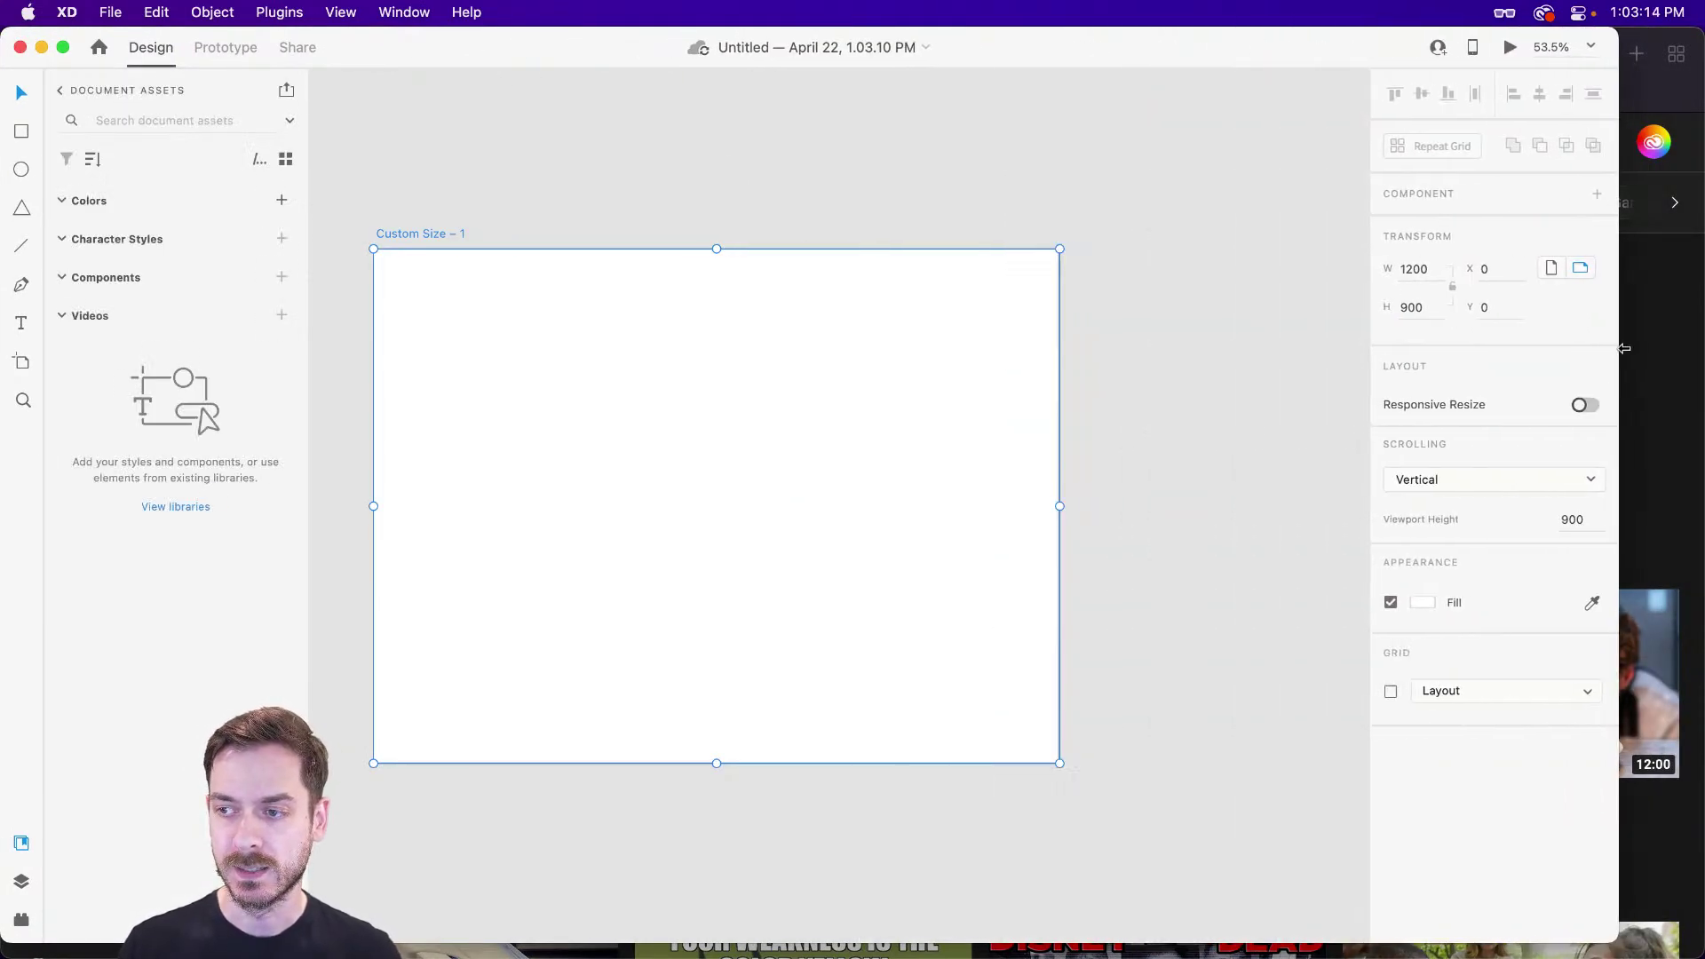
{"action": "scroll", "coordinate": [851, 258], "scroll_direction": "left", "scroll_amount": 4}
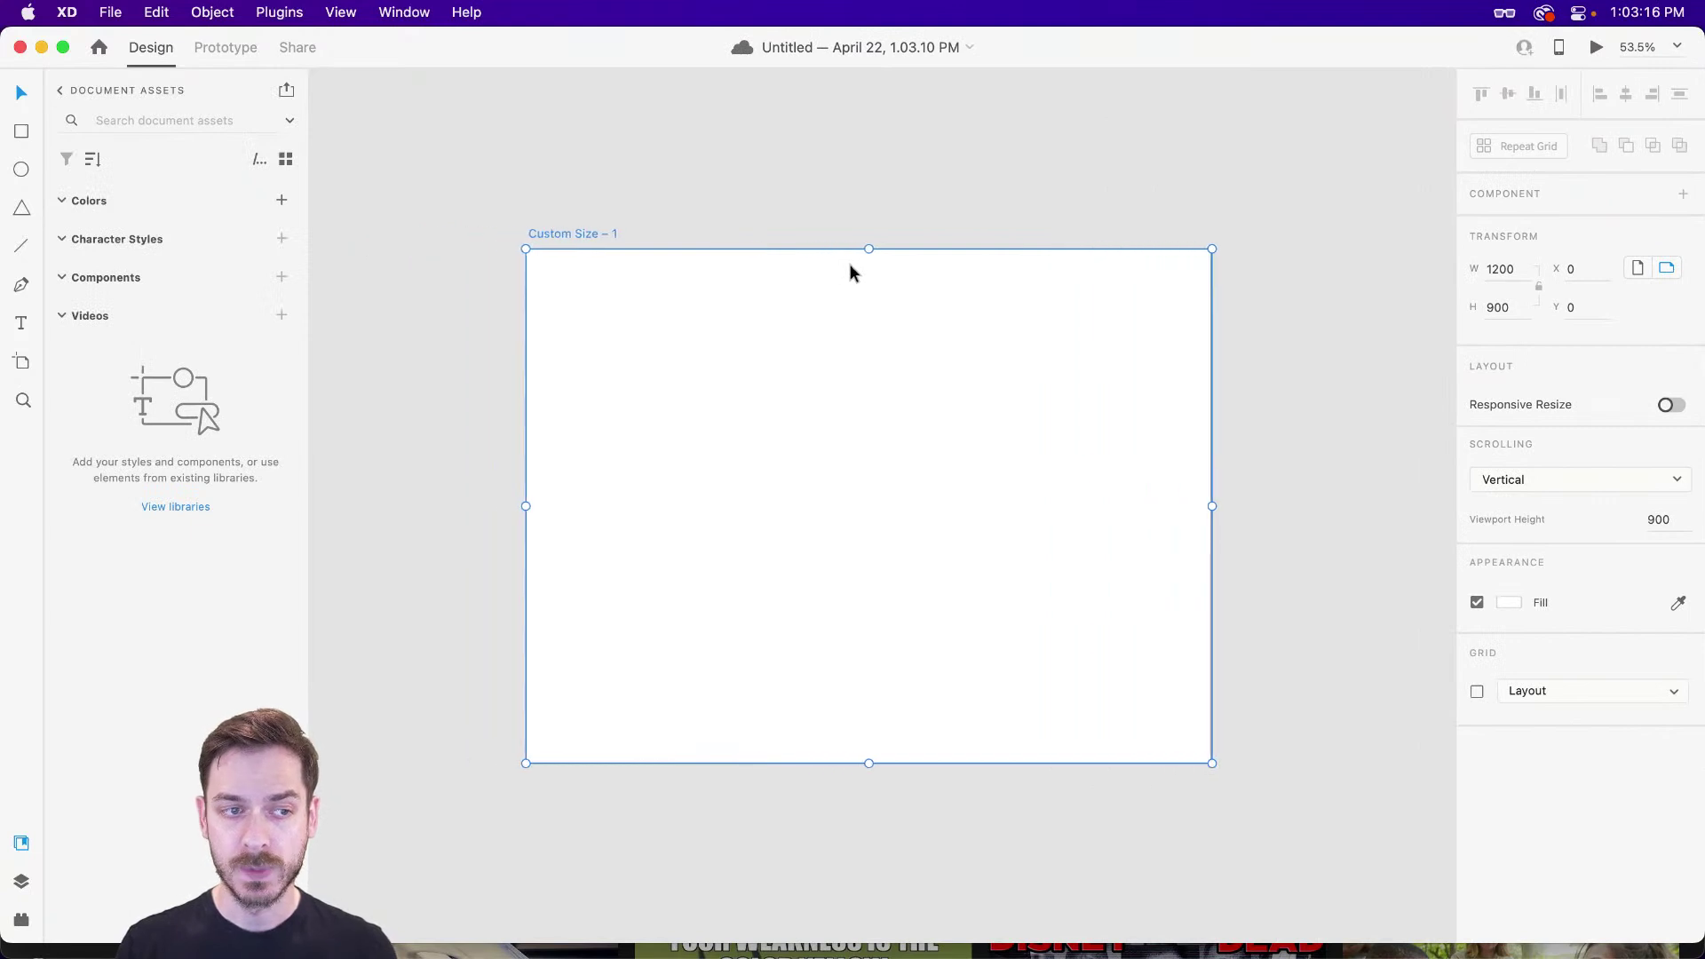
{"action": "scroll", "coordinate": [849, 266], "scroll_direction": "left", "scroll_amount": 4}
{"action": "scroll", "coordinate": [850, 270], "scroll_direction": "right", "scroll_amount": 3}
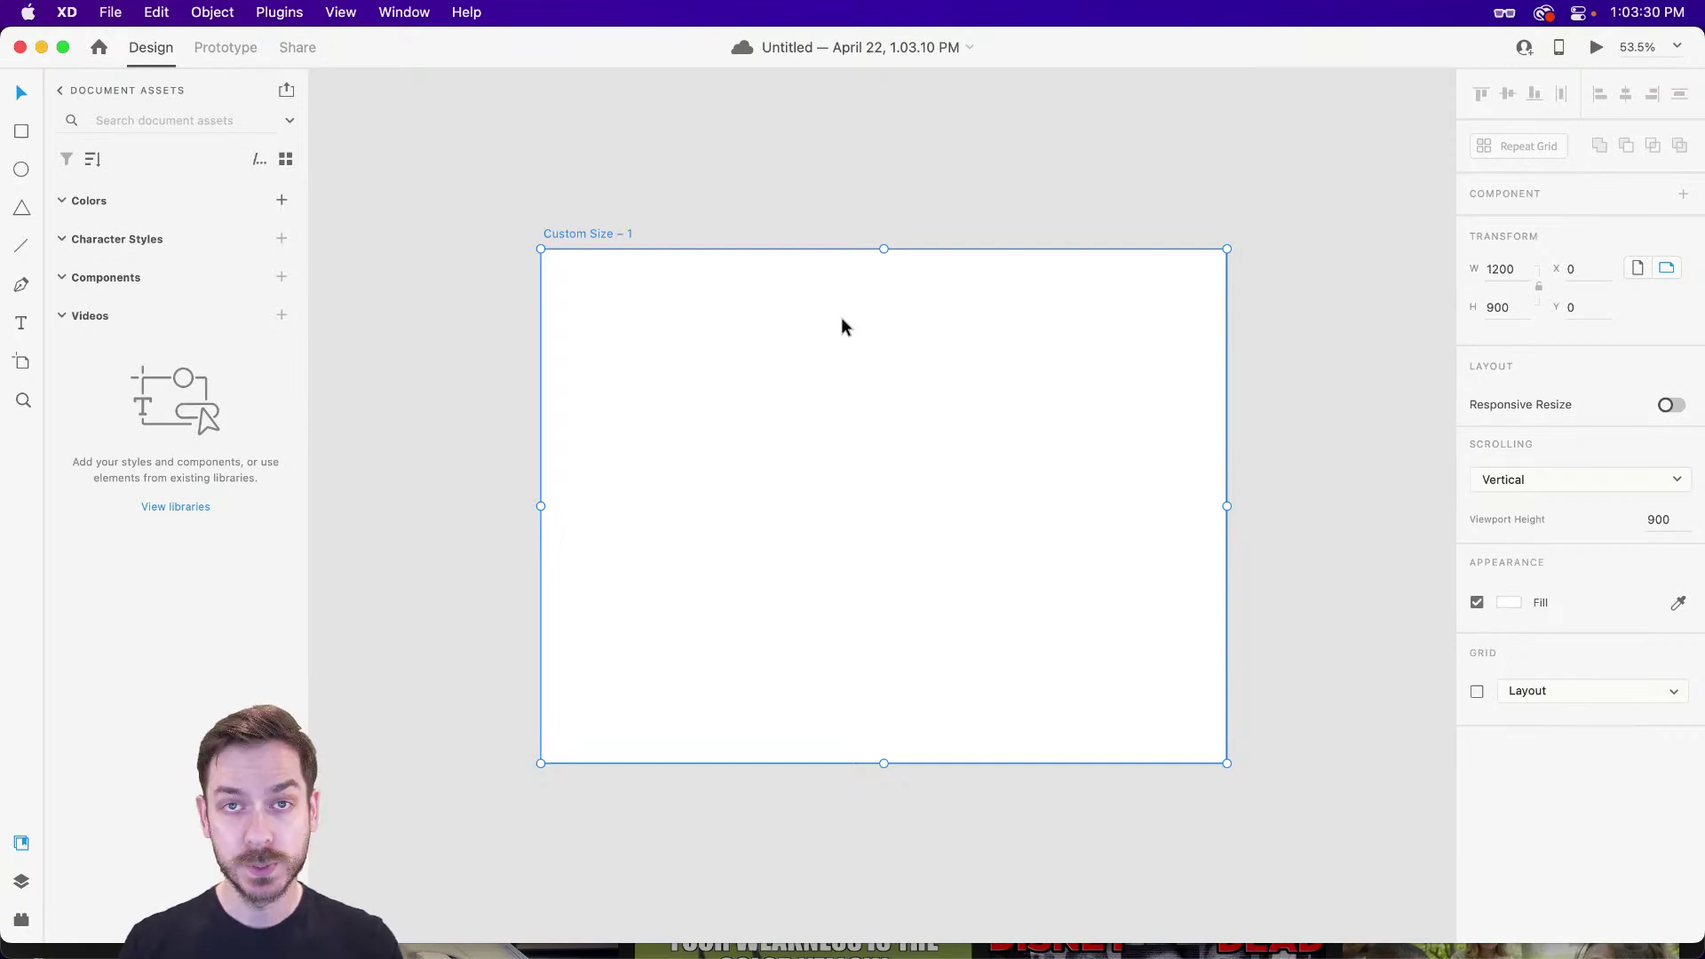
{"action": "key", "text": "super+Tab"}
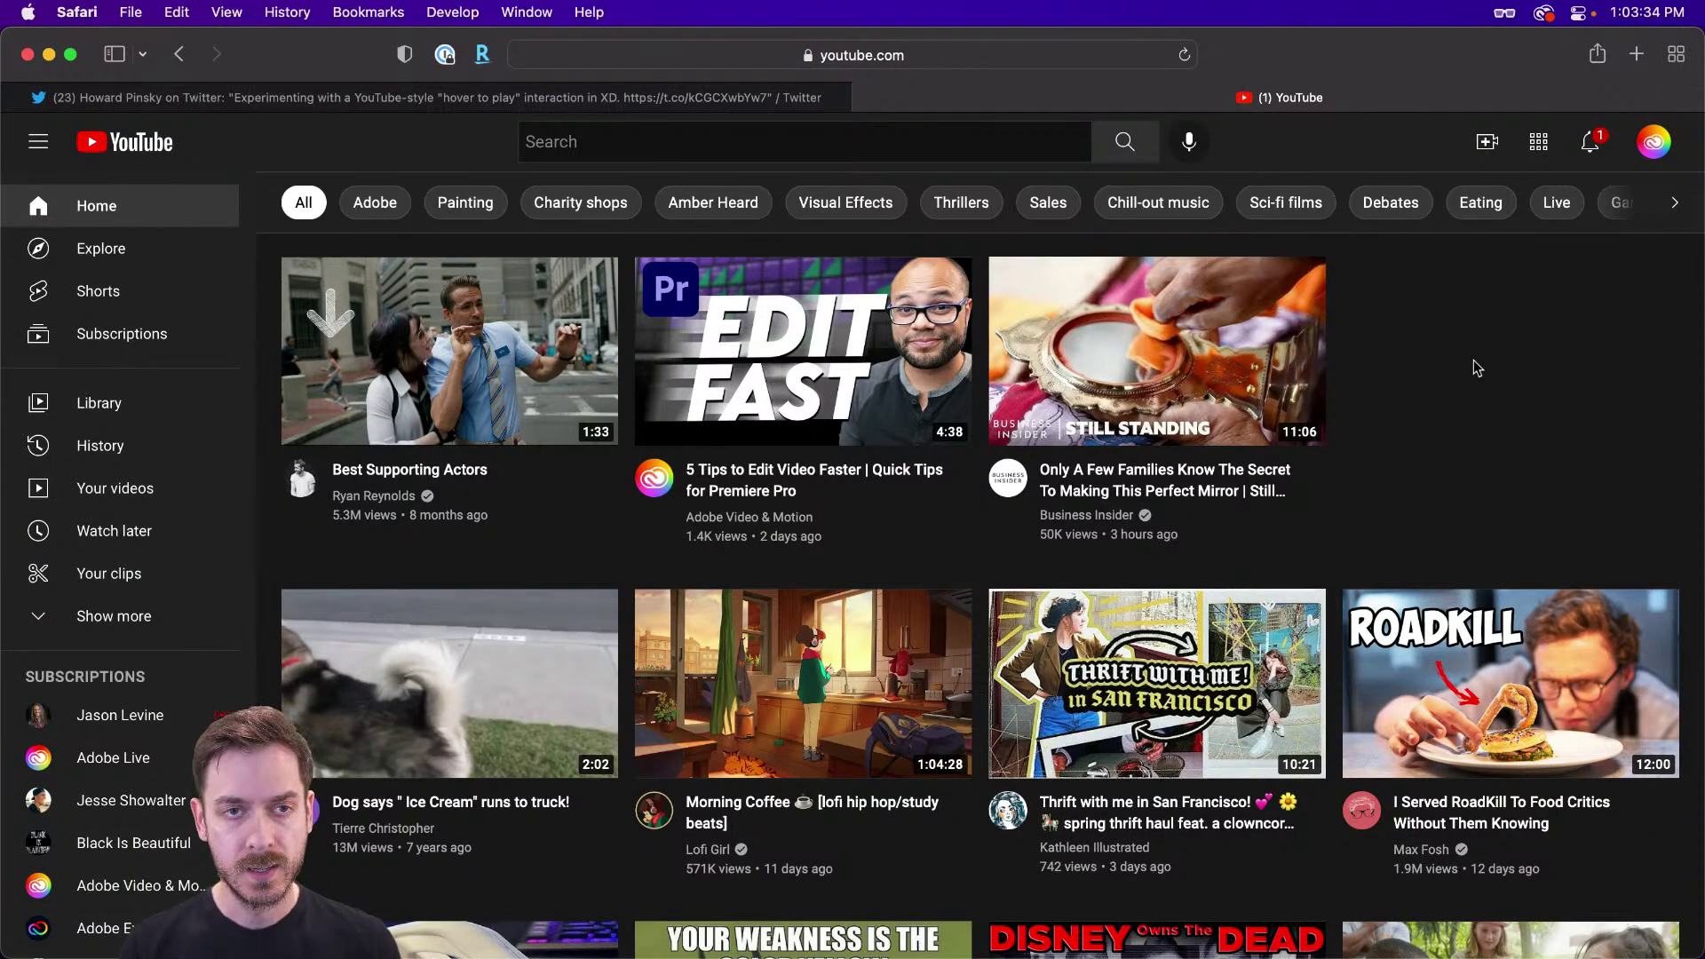
- Load behance in a new tab and go to the profile
{"action": "key", "text": "super+t"}
{"action": "type", "text": "behance"}
{"action": "key", "text": "Return"}
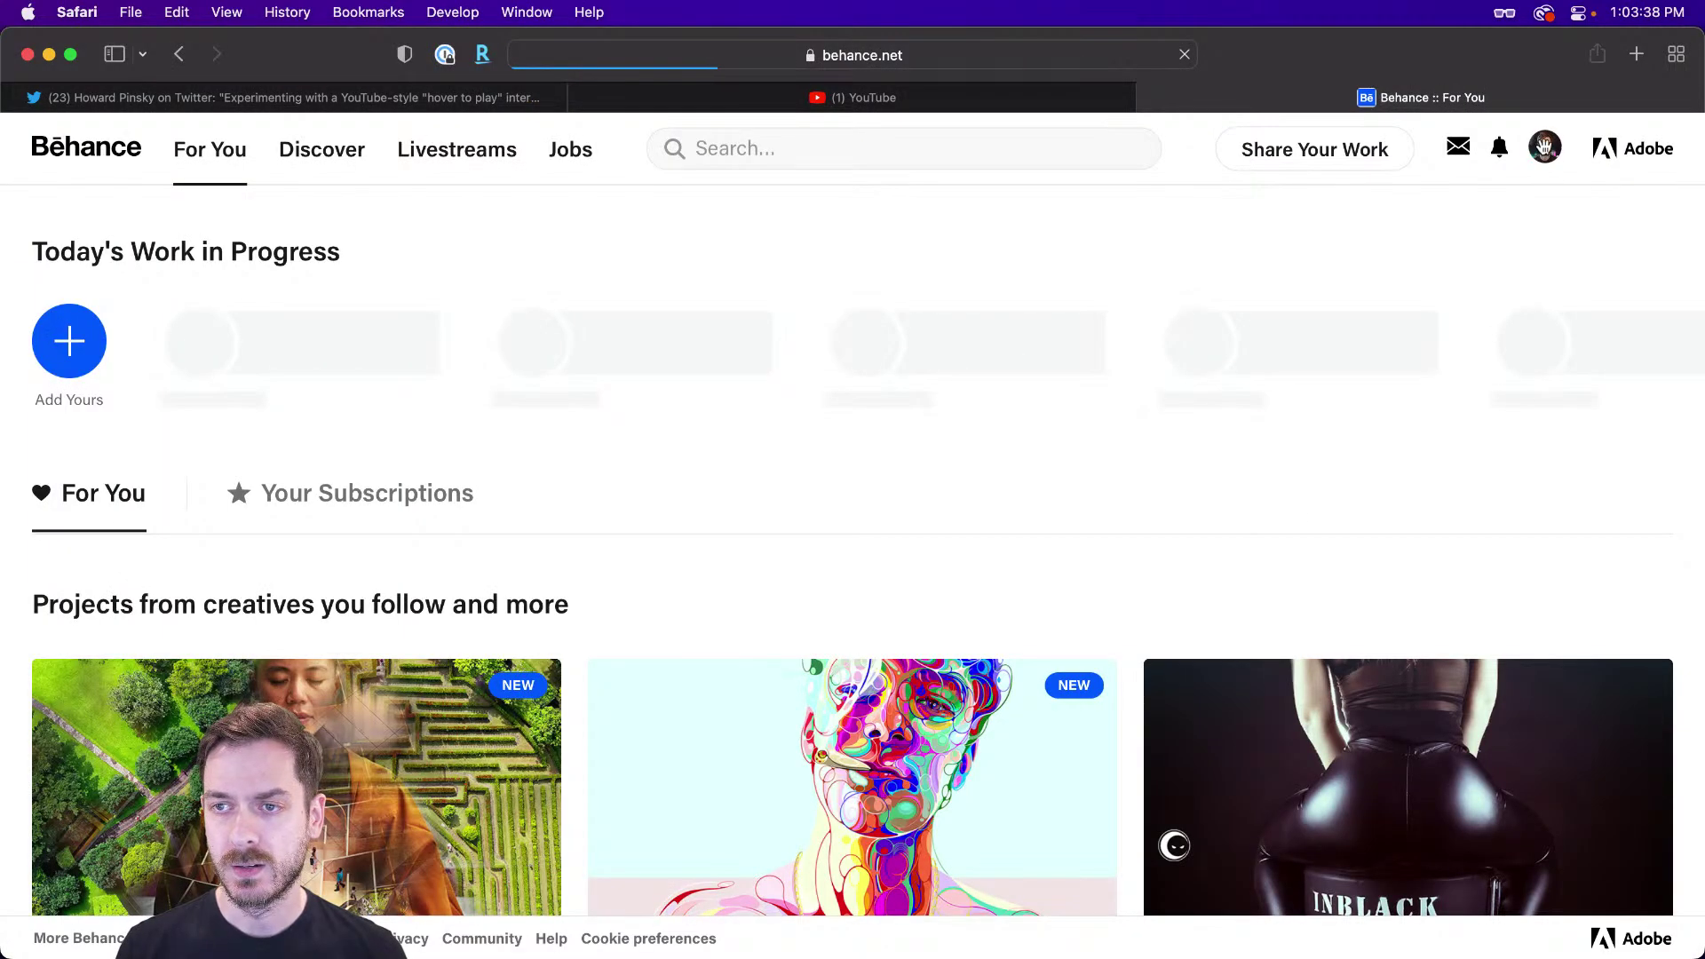
{"action": "left_click", "coordinate": [1545, 146]}
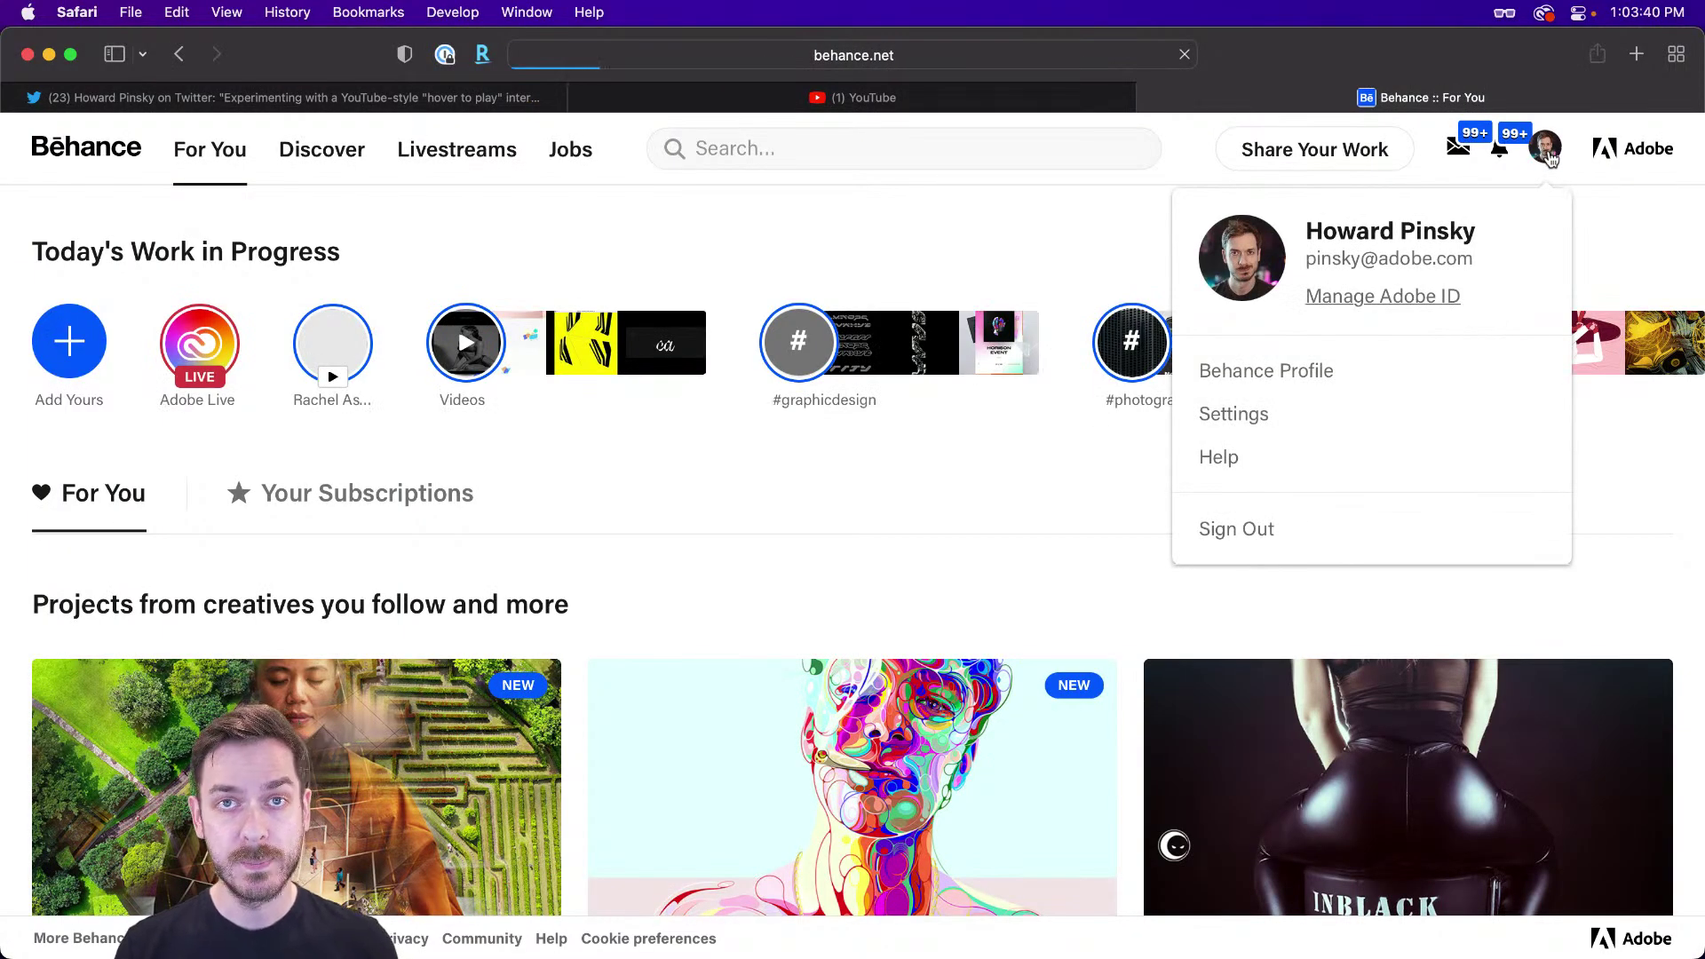
- Browse the Boop Finance UI Kit project's mockups and its Files (1) attachment
{"action": "scroll", "coordinate": [1109, 327], "scroll_direction": "down", "scroll_amount": 7}
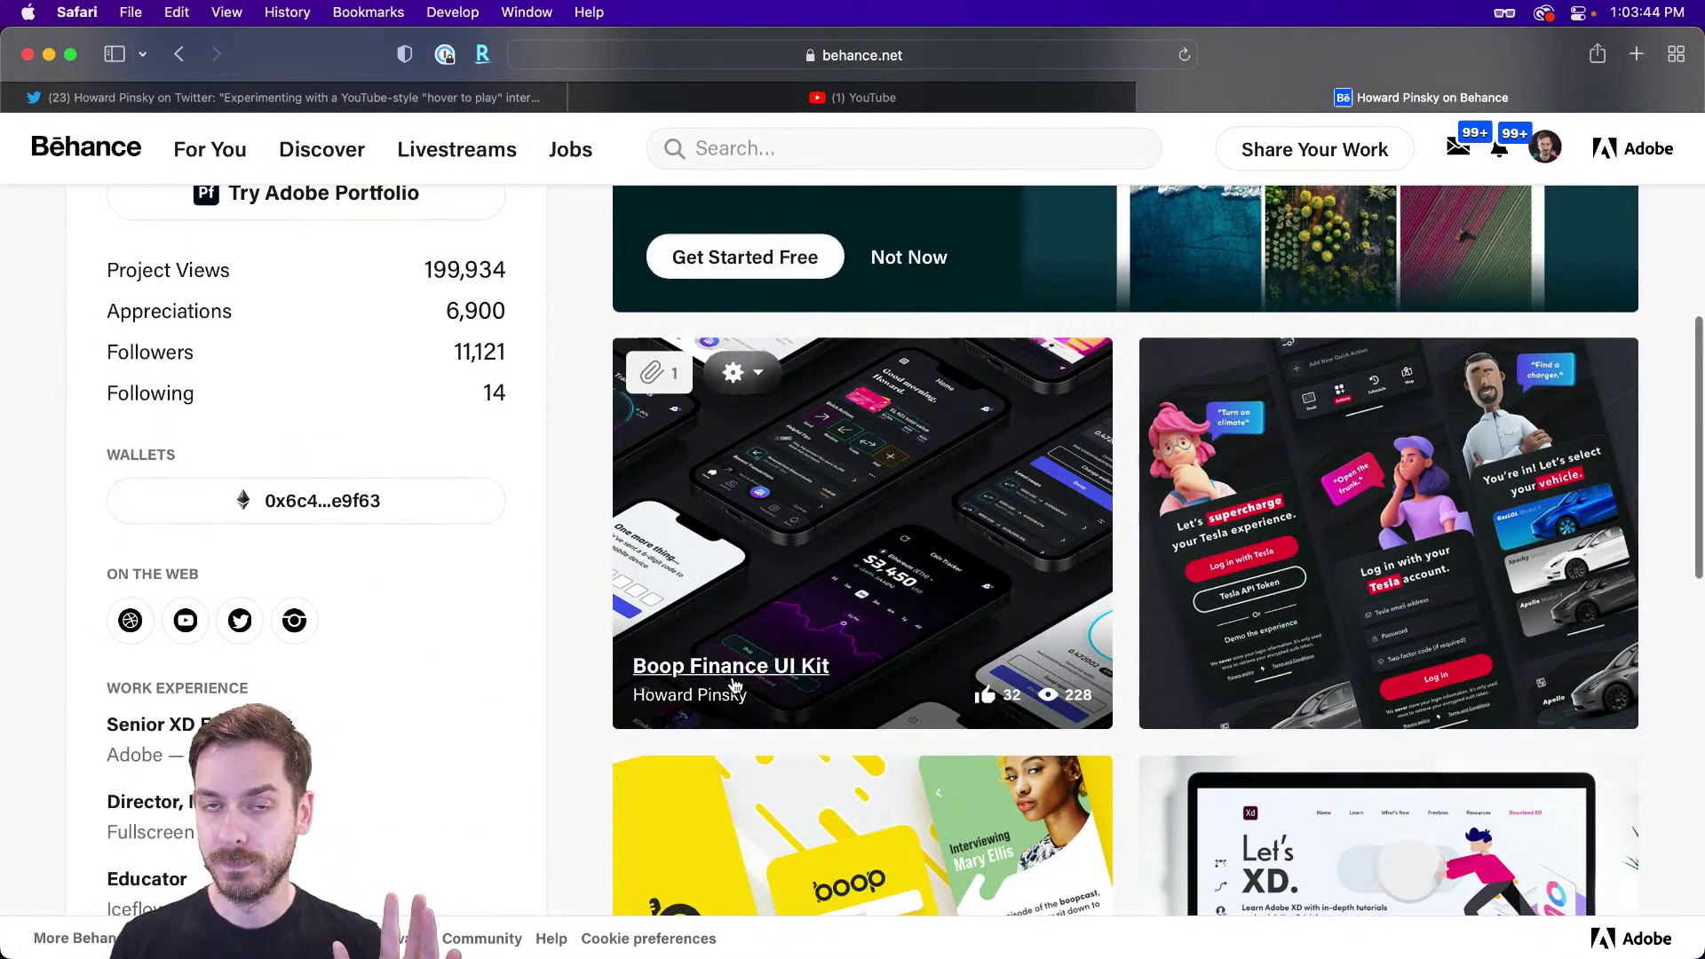
{"action": "left_click", "coordinate": [959, 431]}
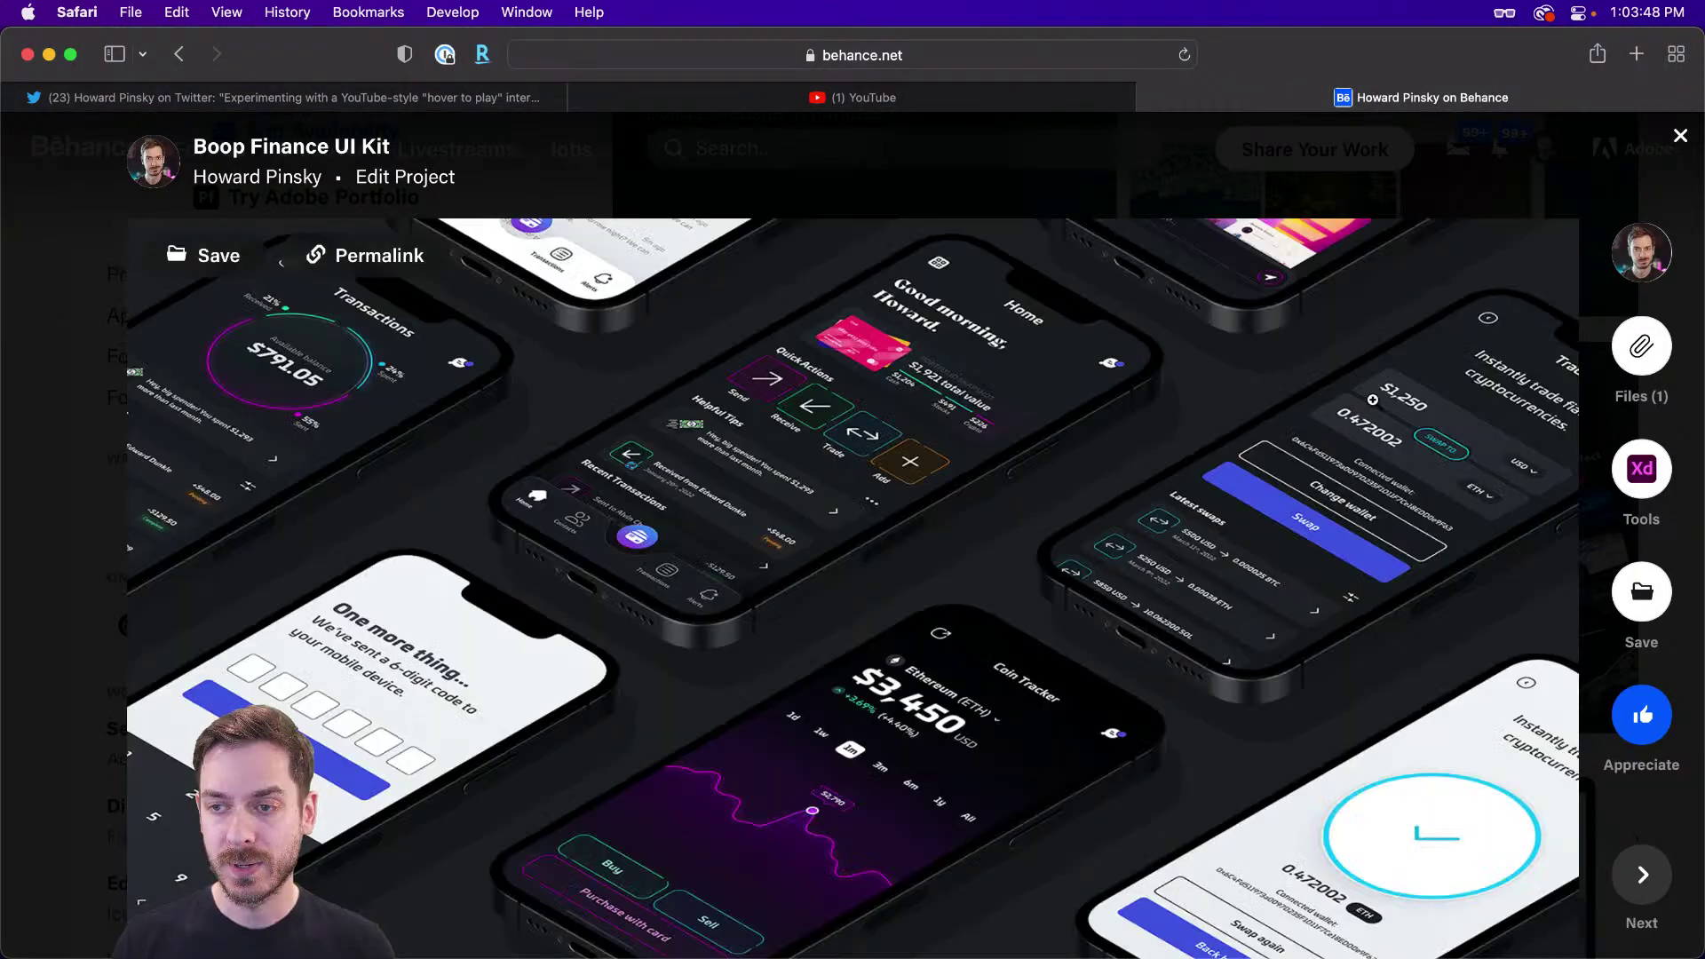
{"action": "mouse_move", "coordinate": [1650, 348]}
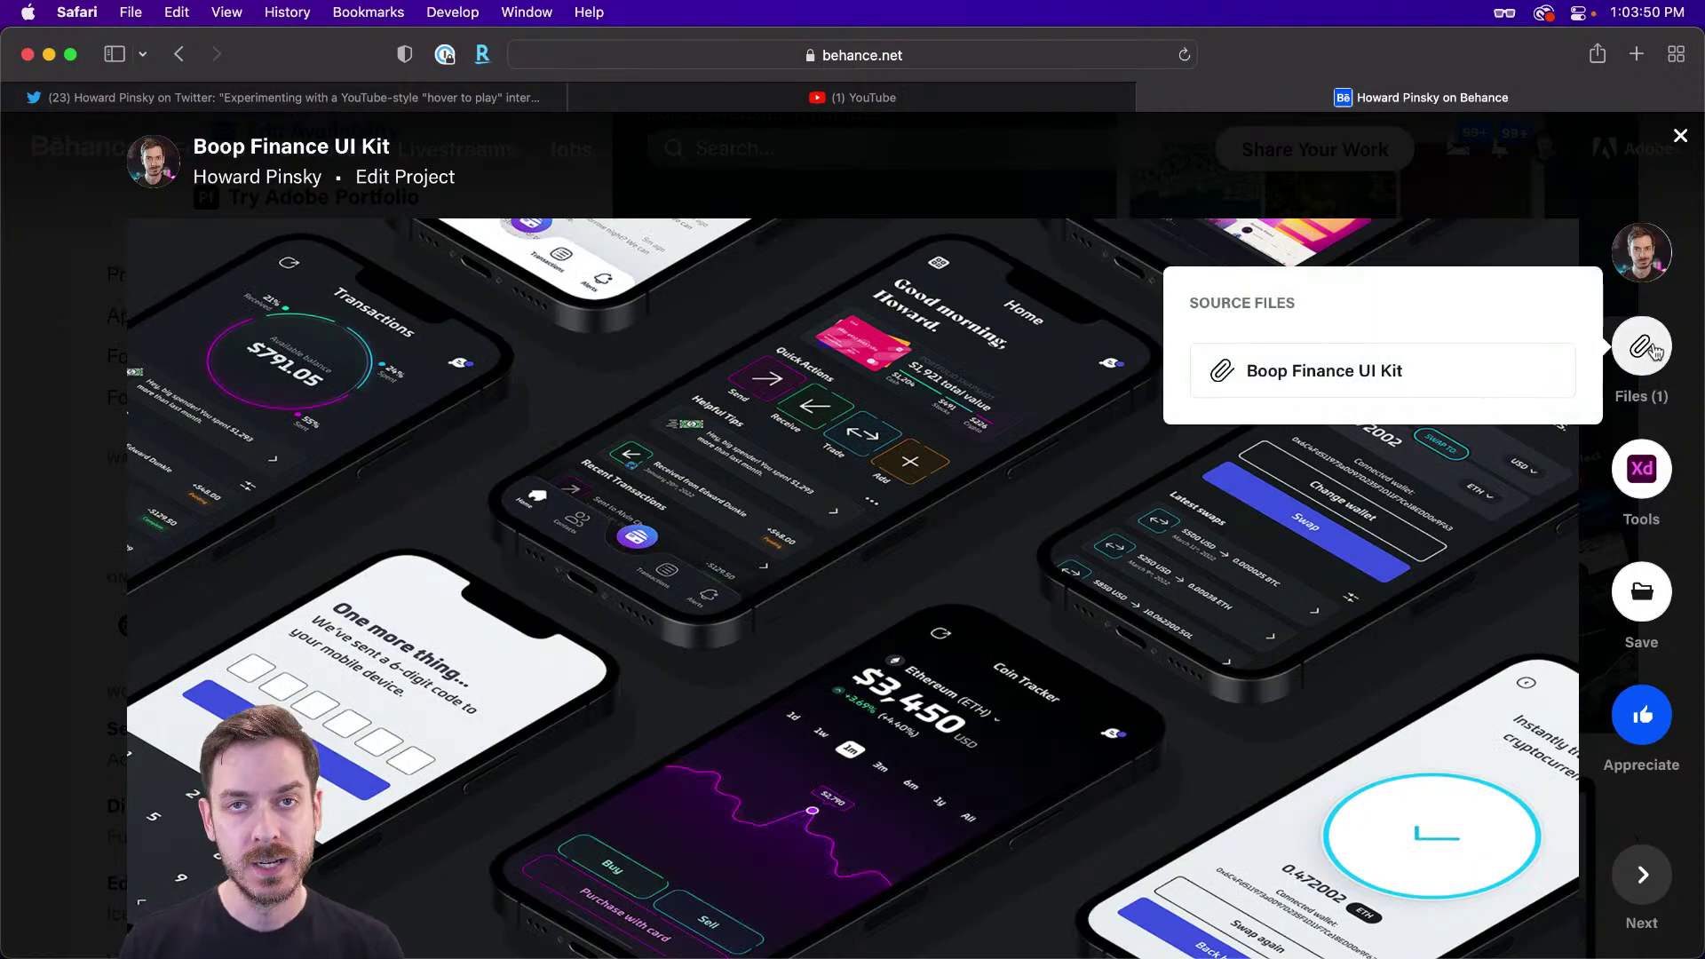
{"action": "scroll", "coordinate": [572, 458], "scroll_direction": "down", "scroll_amount": 15}
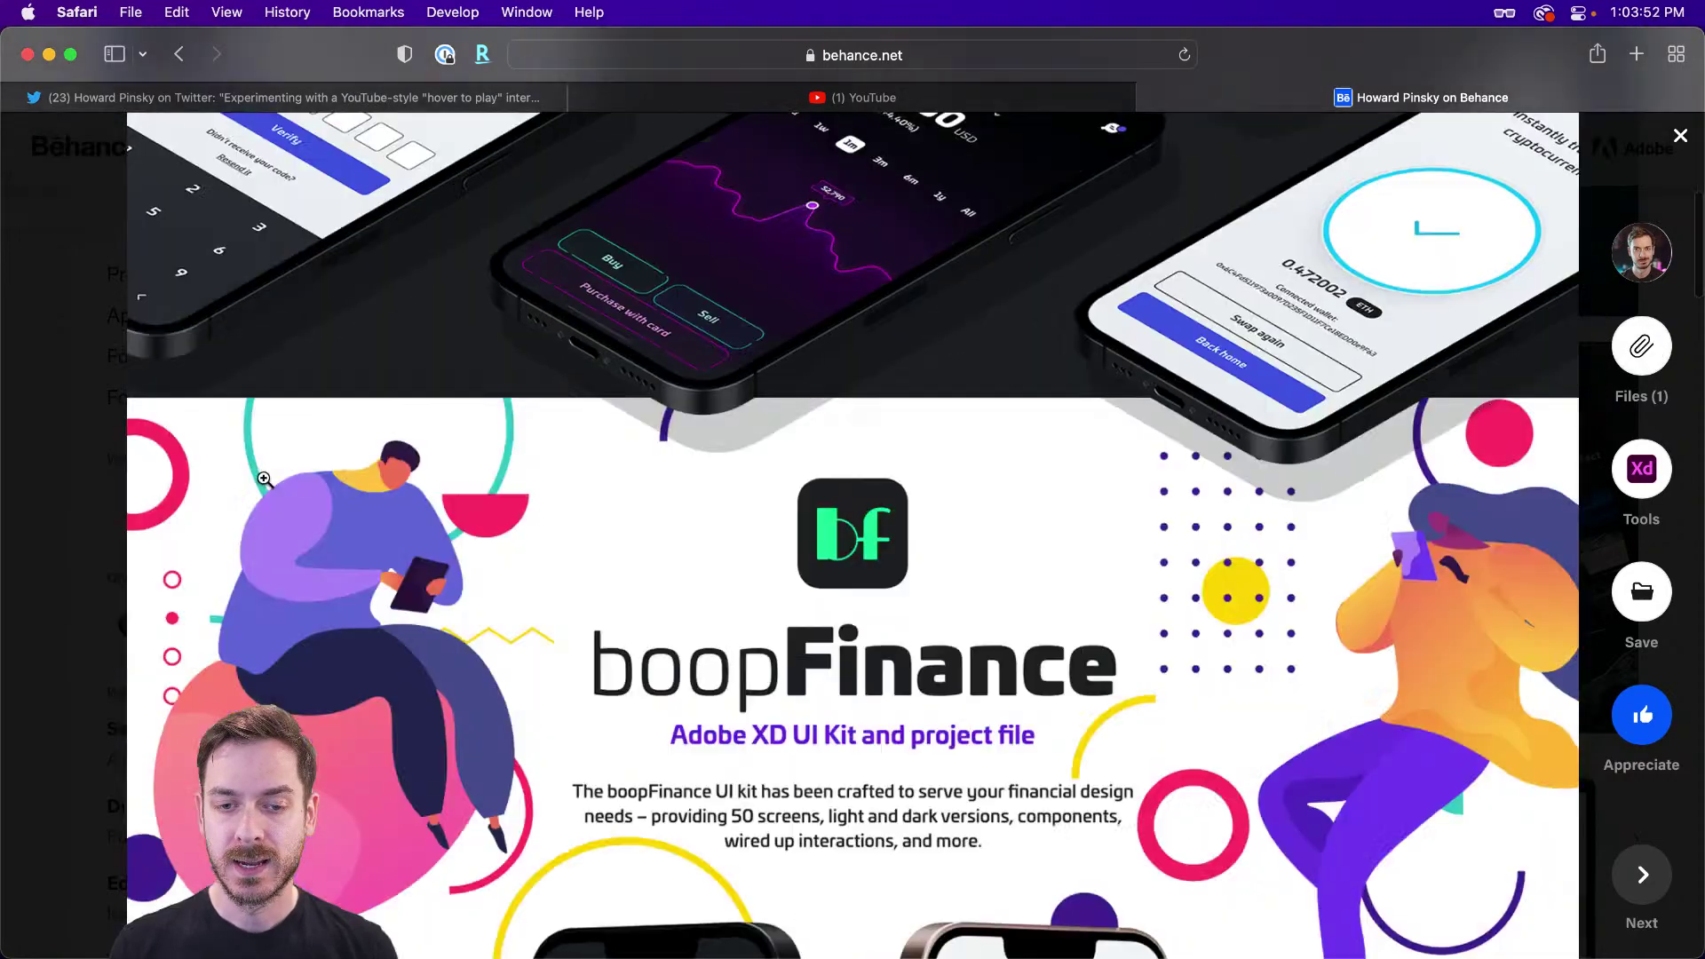
{"action": "scroll", "coordinate": [636, 391], "scroll_direction": "up", "scroll_amount": 15}
{"action": "scroll", "coordinate": [660, 401], "scroll_direction": "up", "scroll_amount": 5}
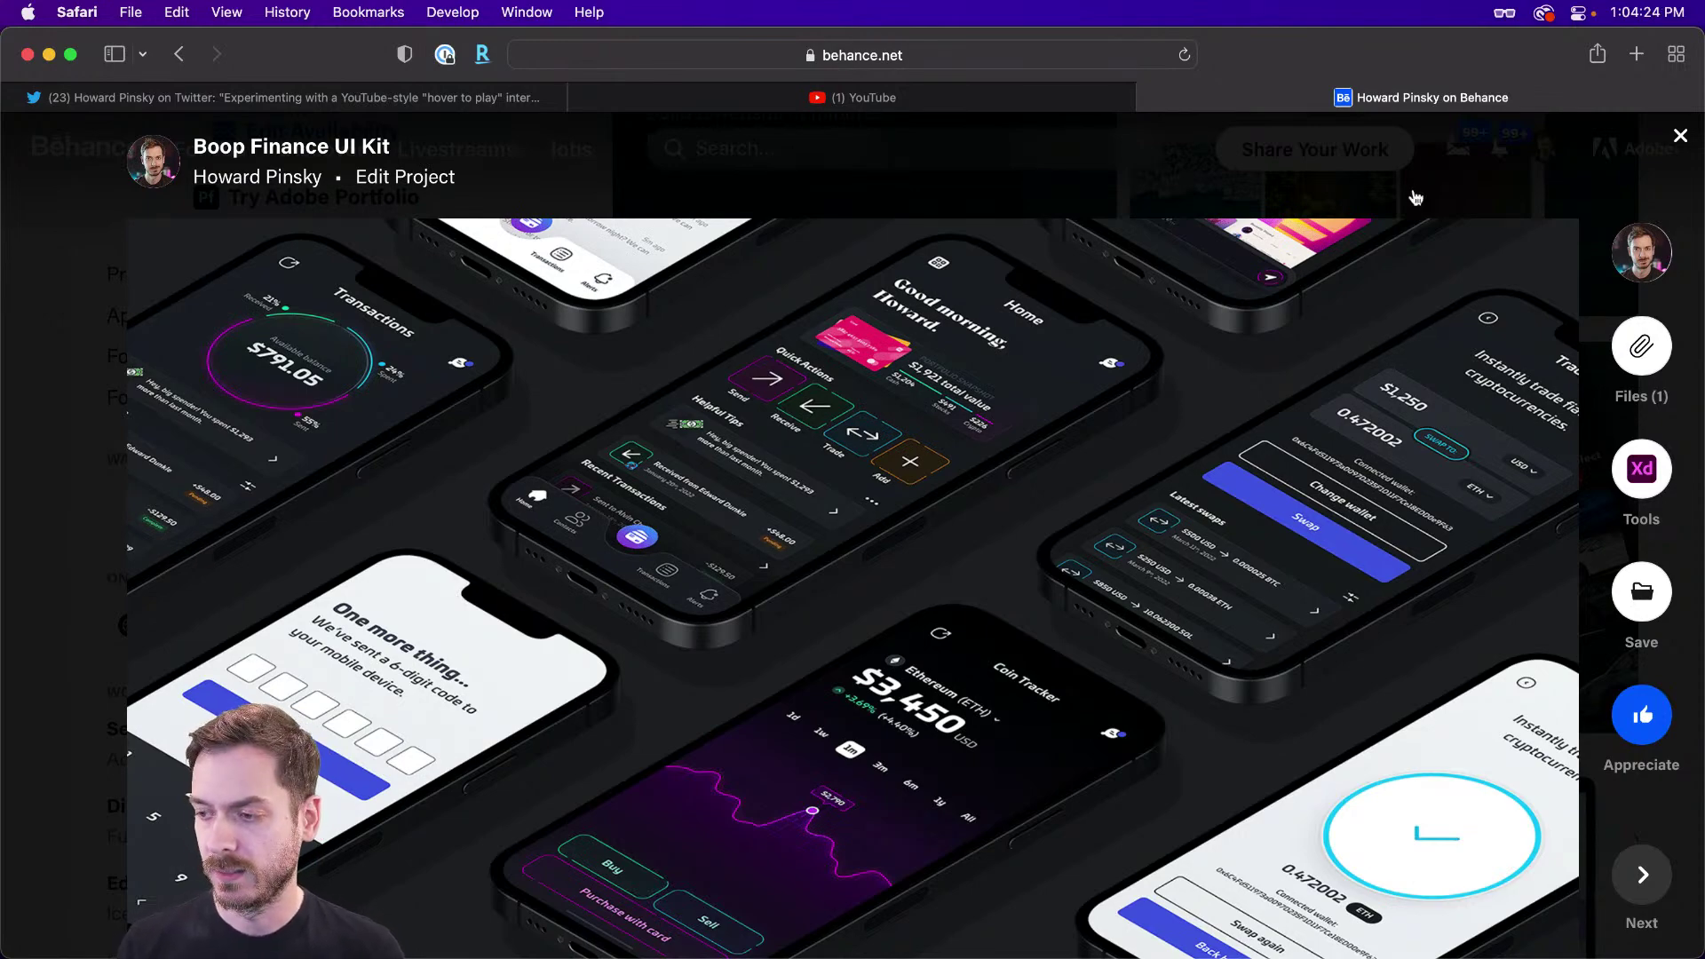
{"action": "key", "text": "super+Tab"}
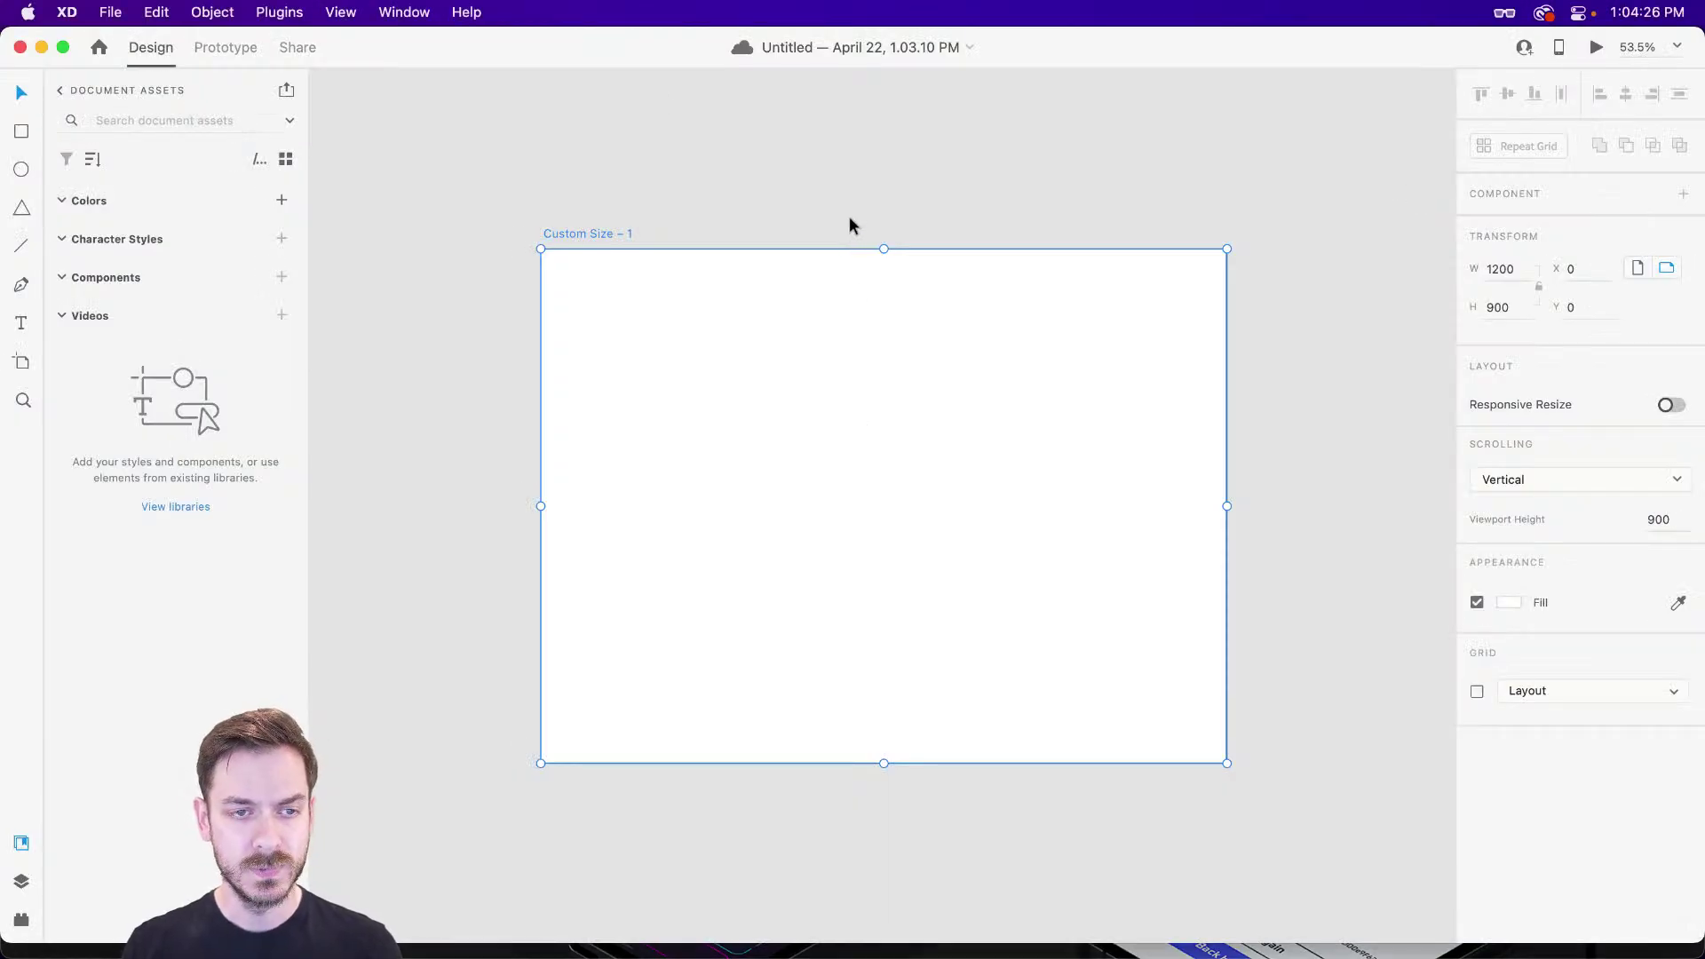
- Glance at the YouTube page for reference and return to the XD document
{"action": "scroll", "coordinate": [847, 268], "scroll_direction": "up", "scroll_amount": 1}
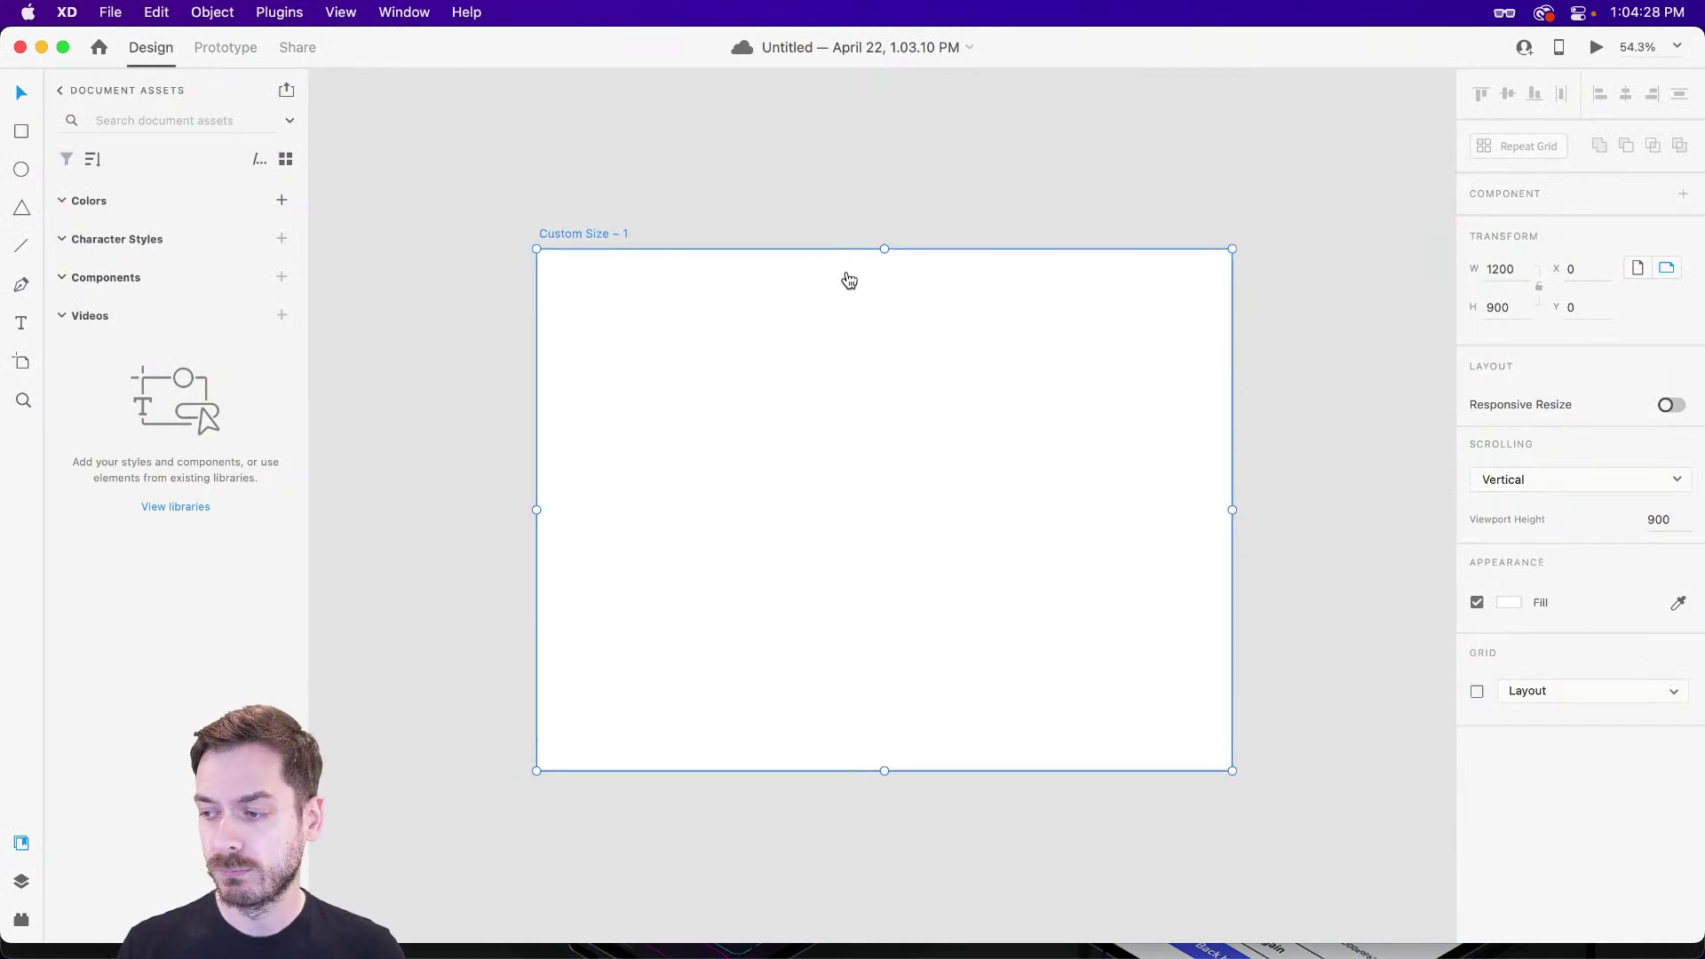
{"action": "key", "text": "super+Tab"}
{"action": "left_click", "coordinate": [937, 102]}
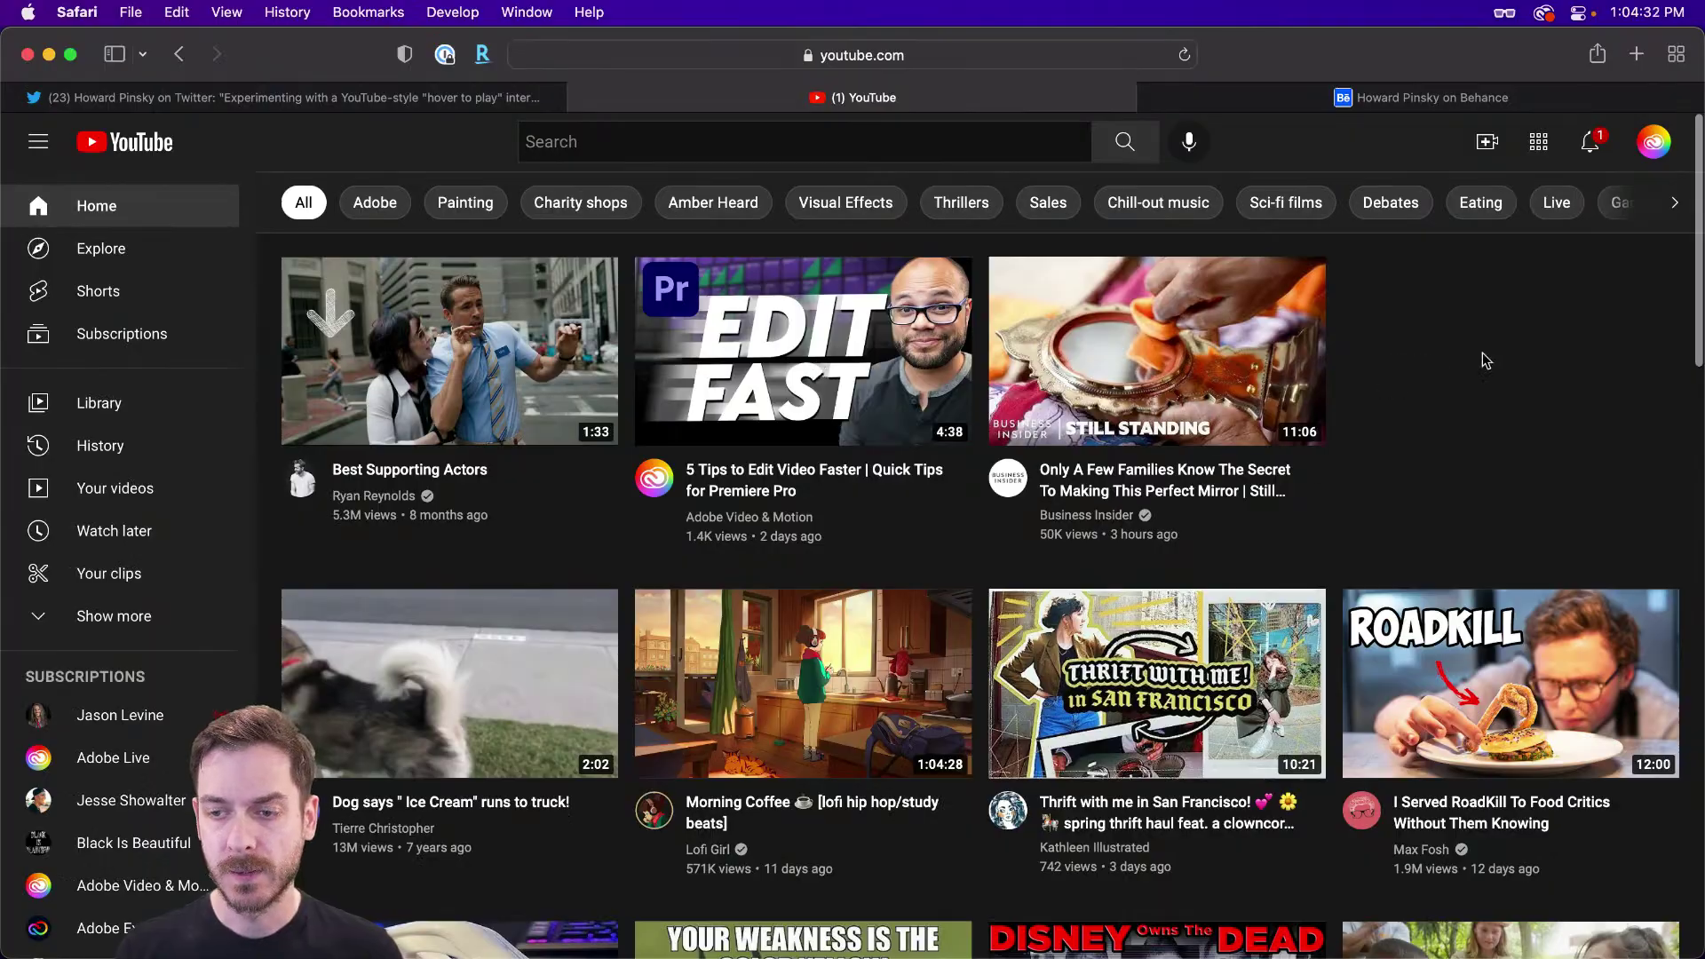
{"action": "key", "text": "super+Tab"}
- Set the artboard's fill colour to dark grey #1F1F1F
{"action": "left_click", "coordinate": [1512, 602]}
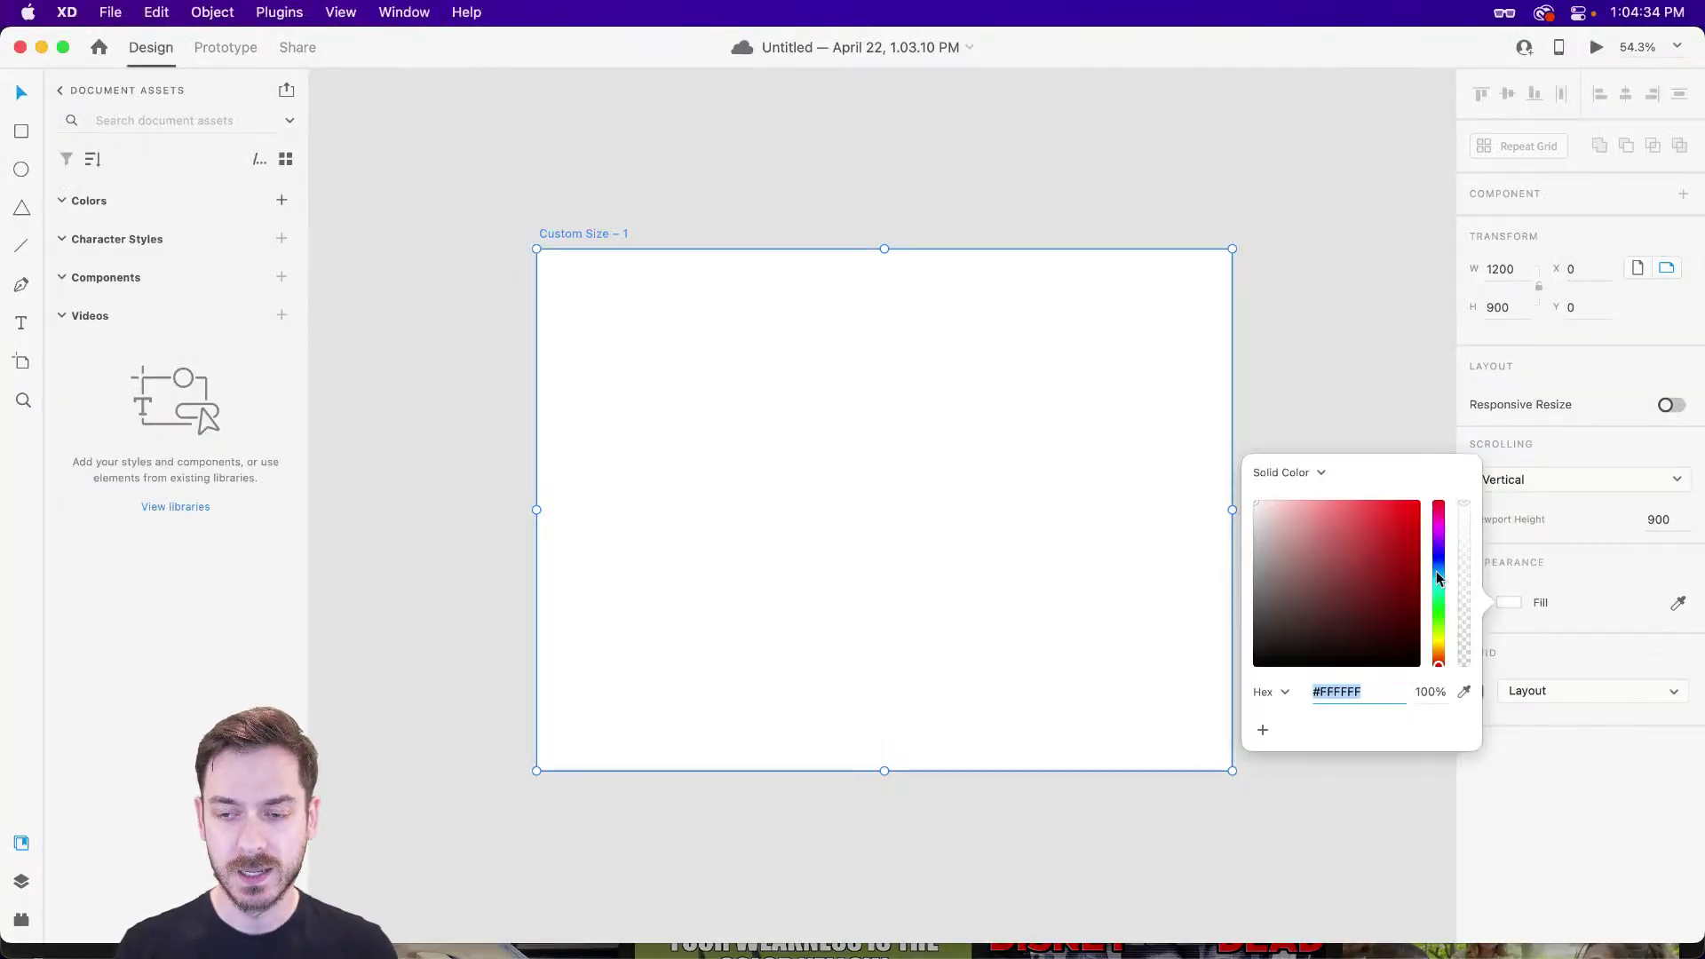
{"action": "left_click", "coordinate": [1264, 641]}
{"action": "left_click_drag", "start_coordinate": [1264, 641], "coordinate": [1247, 653]}
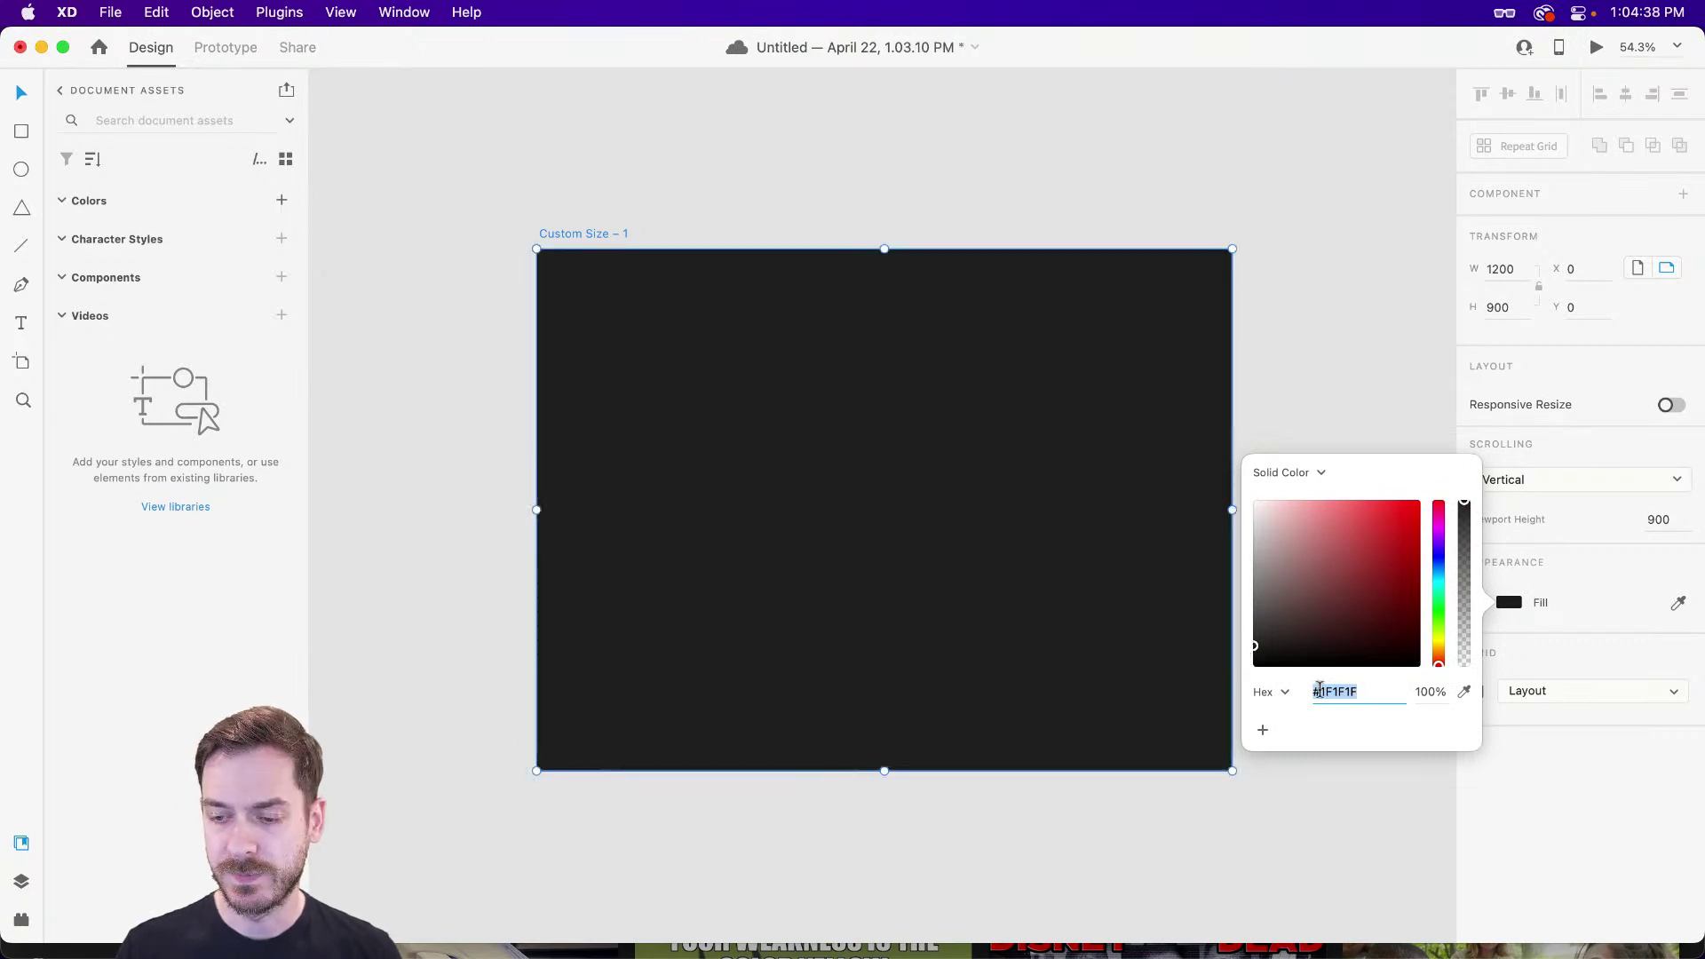
{"action": "left_click", "coordinate": [1526, 803]}
- Centre the artboard in the view, leaving it nudged to X 5, Y -1
{"action": "scroll", "coordinate": [764, 435], "scroll_direction": "up", "scroll_amount": 2}
{"action": "scroll", "coordinate": [761, 427], "scroll_direction": "up", "scroll_amount": 1}
{"action": "left_click_drag", "start_coordinate": [913, 474], "coordinate": [899, 444]}
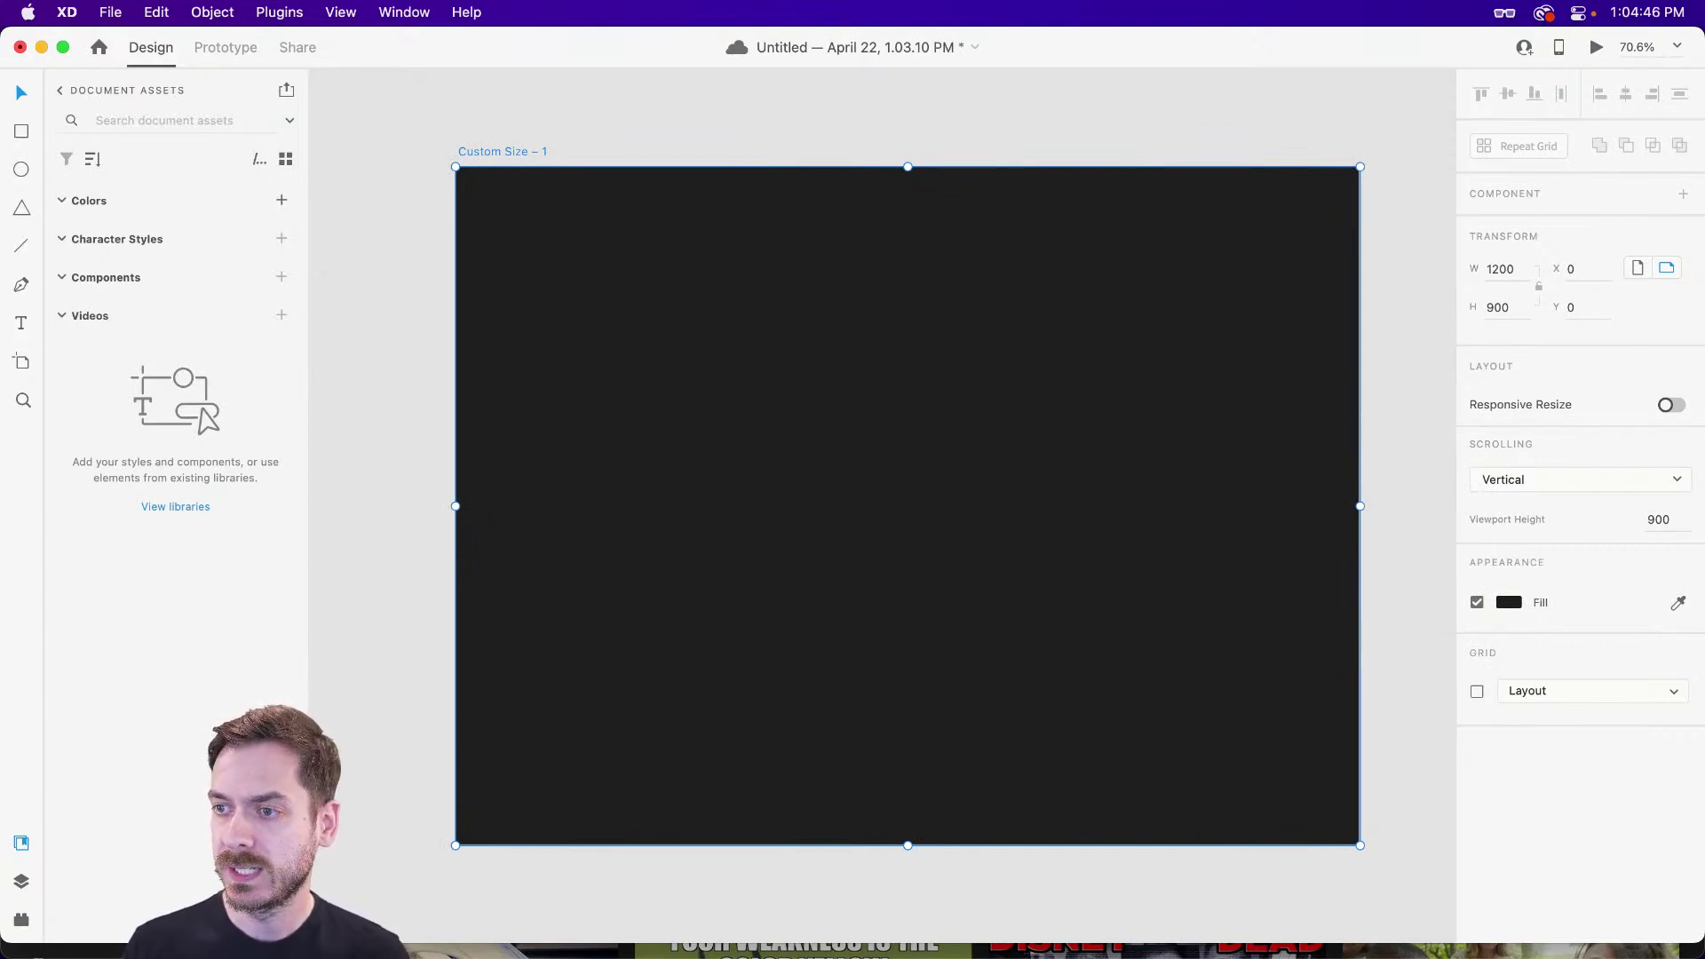
{"action": "left_click_drag", "start_coordinate": [1015, 449], "coordinate": [963, 377]}
{"action": "scroll", "coordinate": [975, 445], "scroll_direction": "right", "scroll_amount": 2}
{"action": "scroll", "coordinate": [974, 445], "scroll_direction": "left", "scroll_amount": 3}
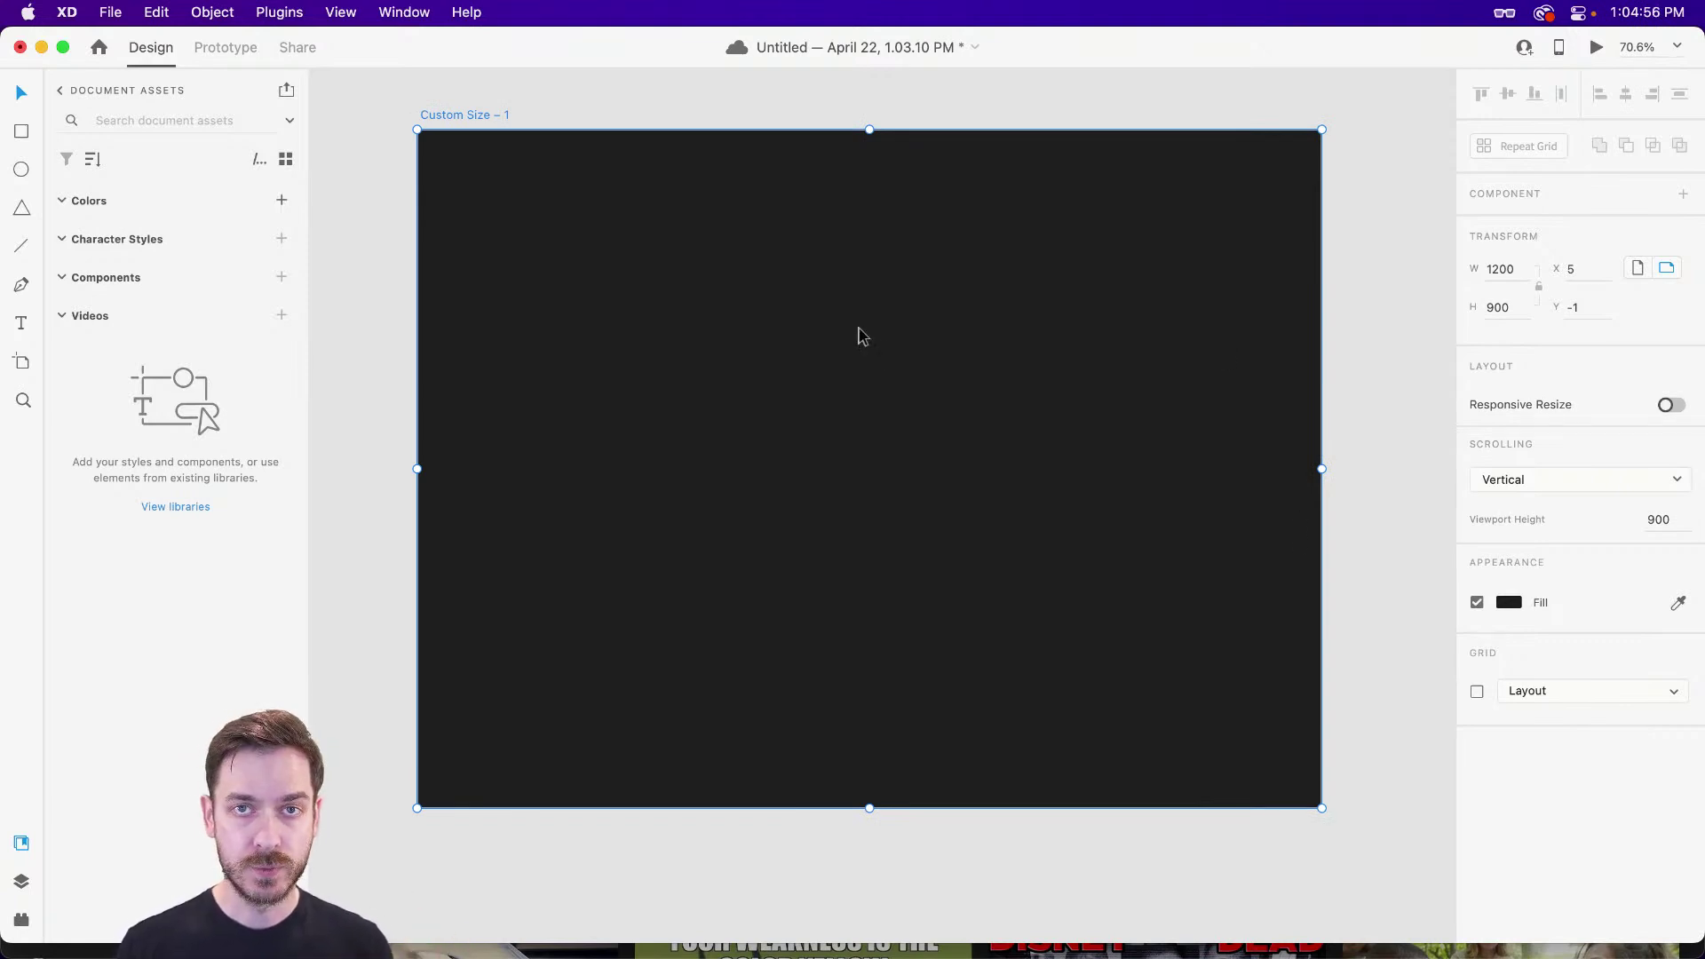
- Pick the Rectangle tool and save the document
{"action": "key", "text": "e"}
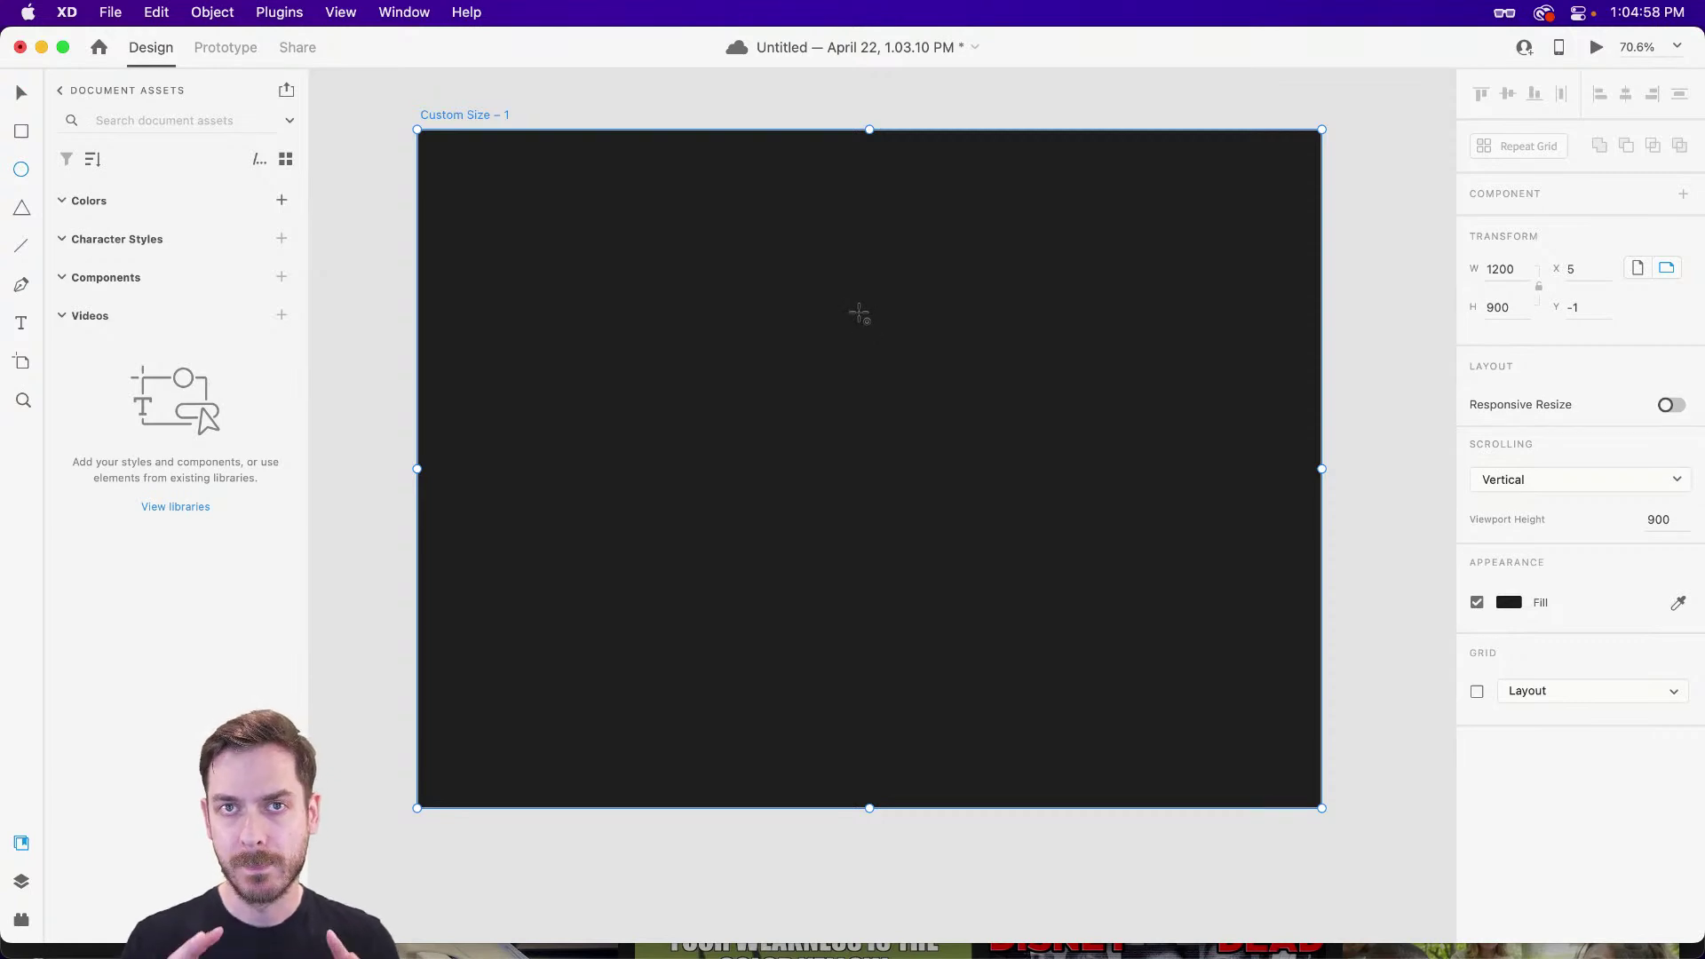
{"action": "key", "text": "r"}
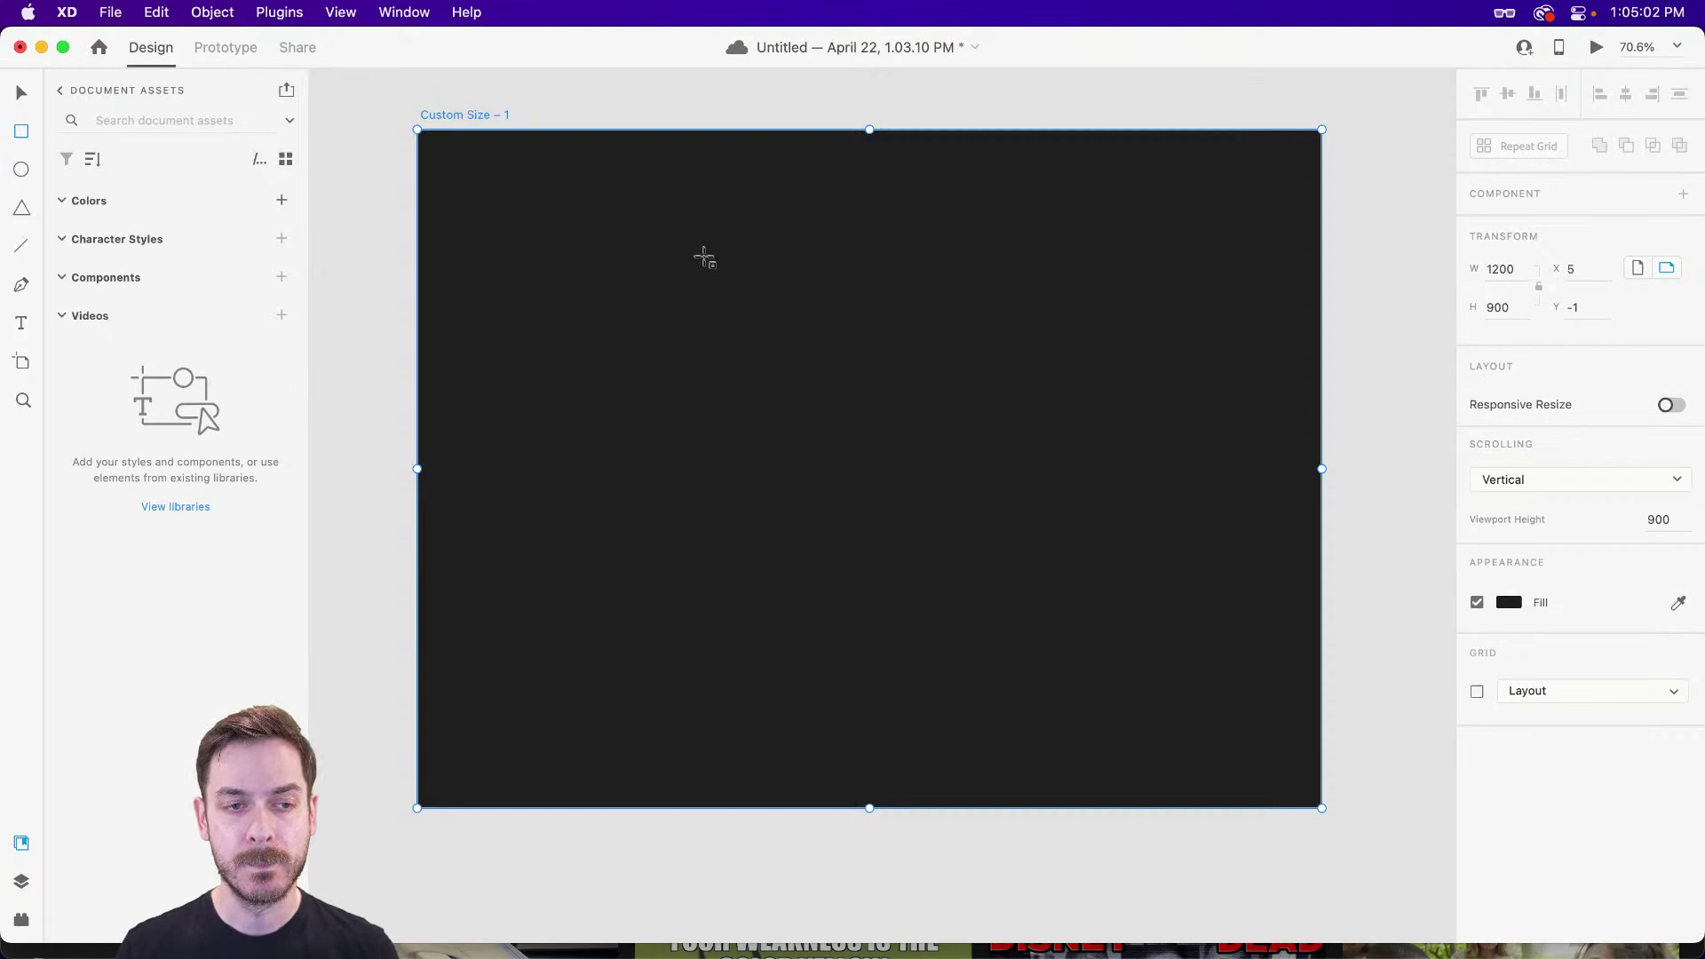
{"action": "key", "text": "super+s"}
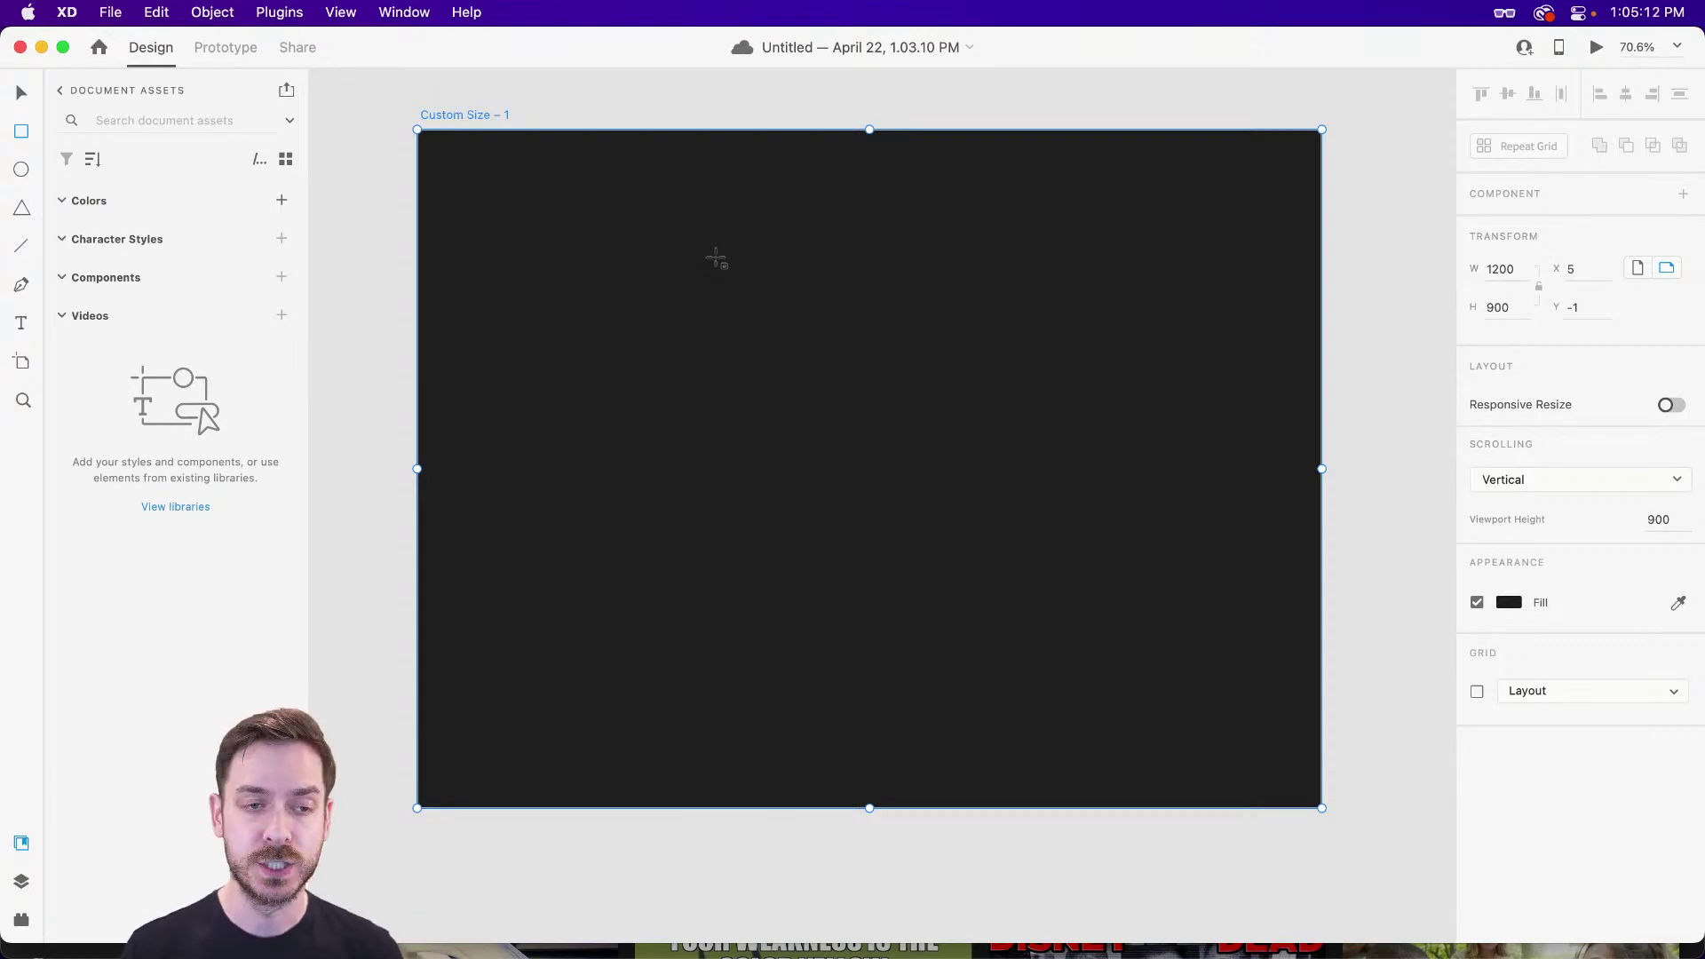
- Draw a white rectangle and size it 1280 × 720
{"action": "left_click_drag", "start_coordinate": [727, 239], "coordinate": [939, 369]}
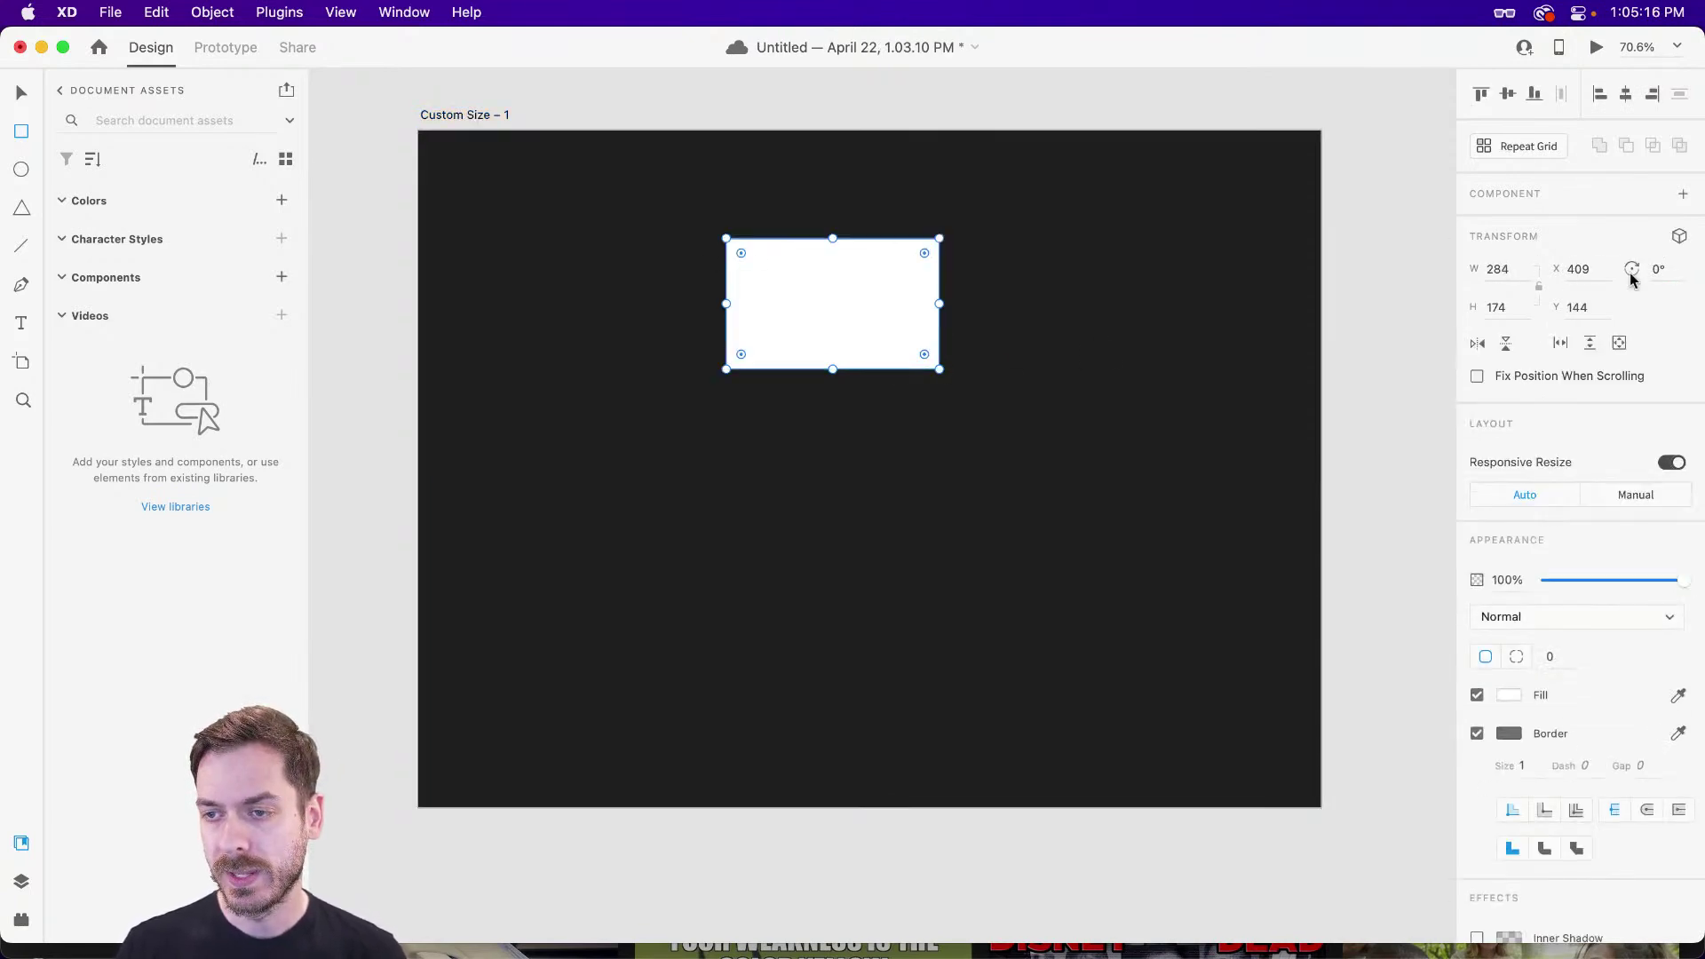
{"action": "left_click_drag", "start_coordinate": [1466, 266], "coordinate": [1339, 266]}
{"action": "type", "text": "1280"}
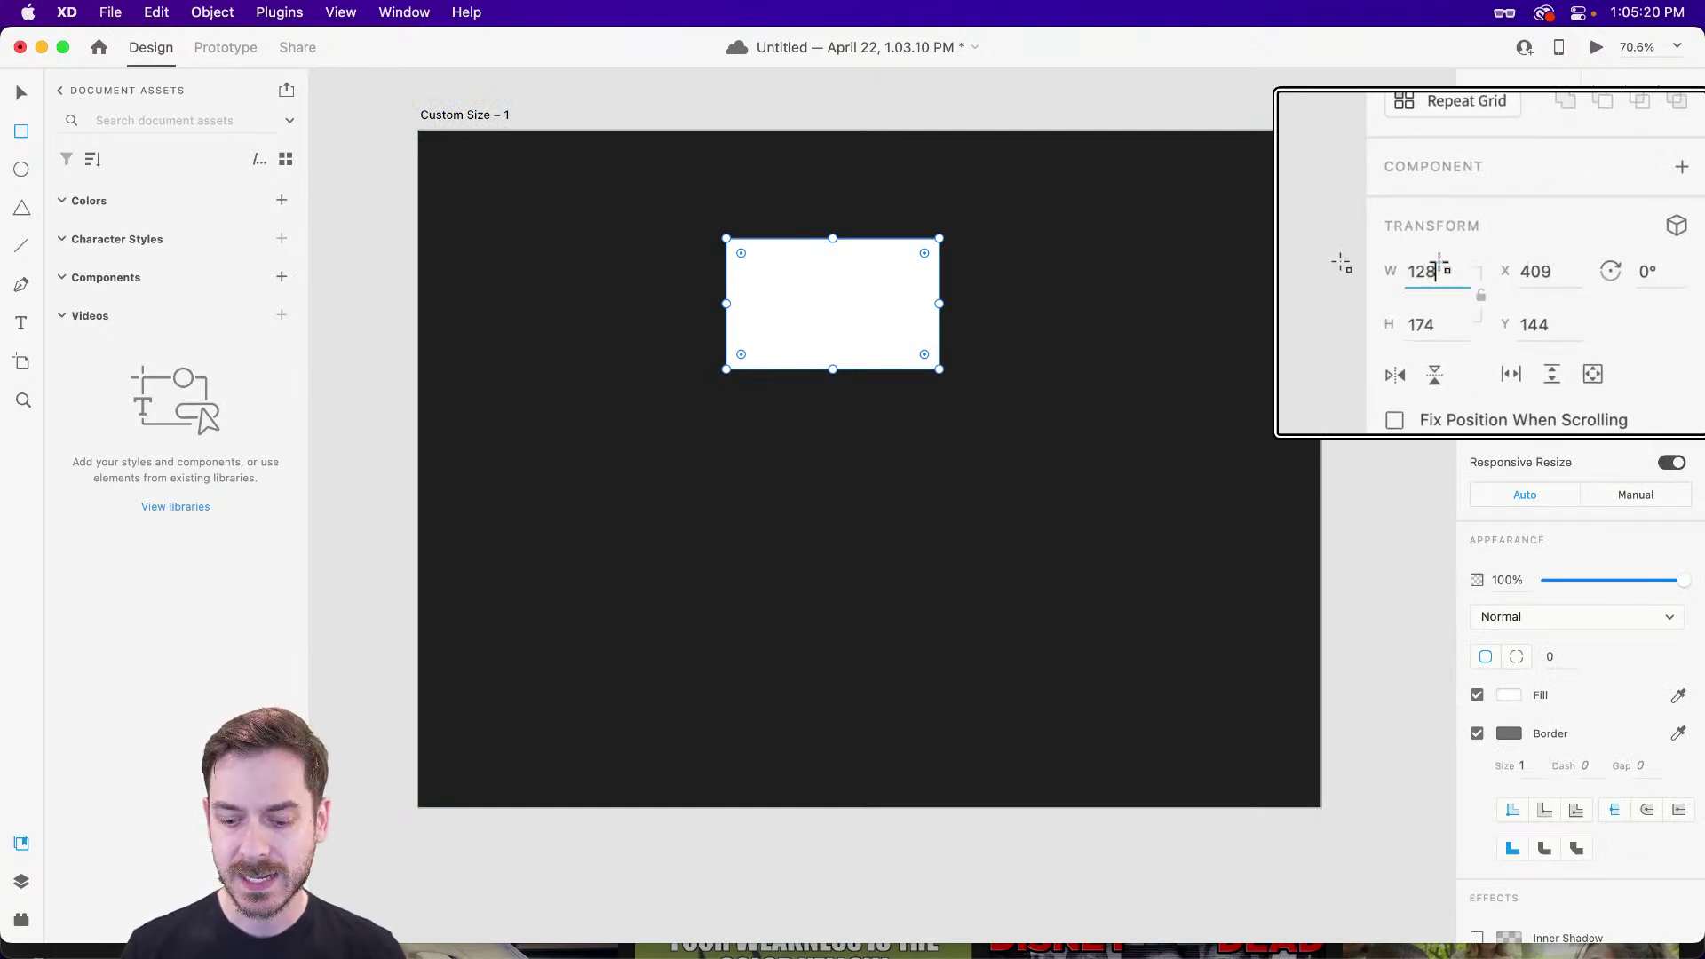
{"action": "key", "text": "Tab"}
{"action": "type", "text": "720"}
{"action": "key", "text": "Return"}
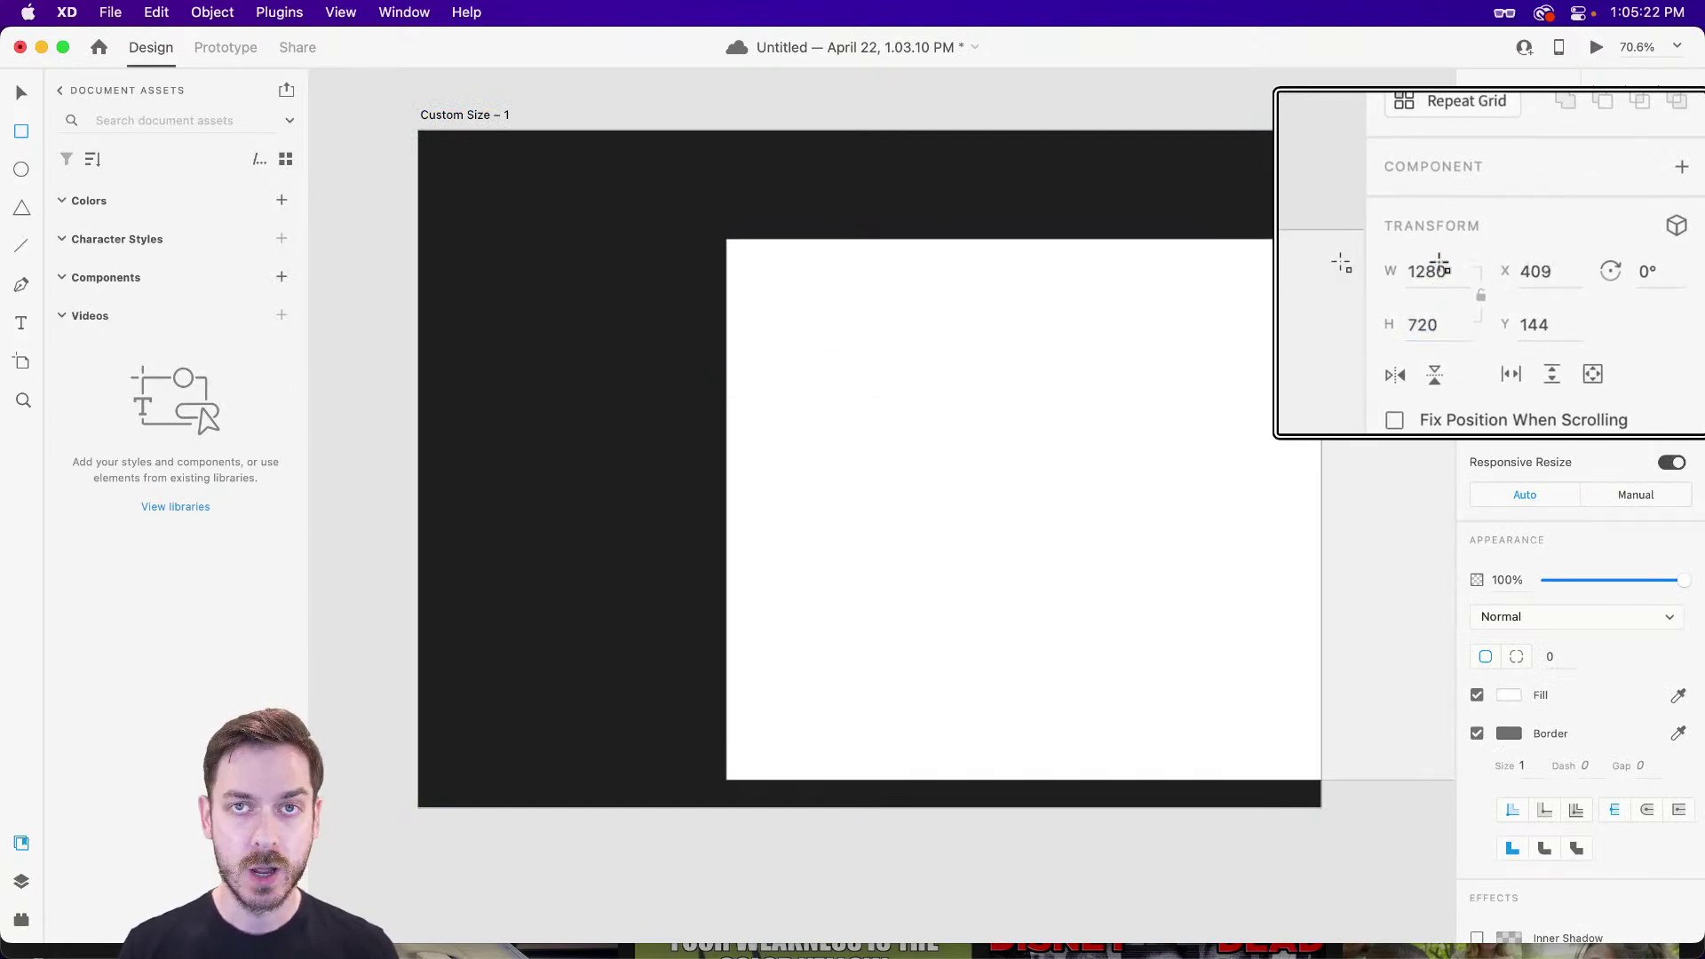
- Lock the rectangle's aspect ratio and scale it down to 346 × 195
{"action": "key", "text": "v"}
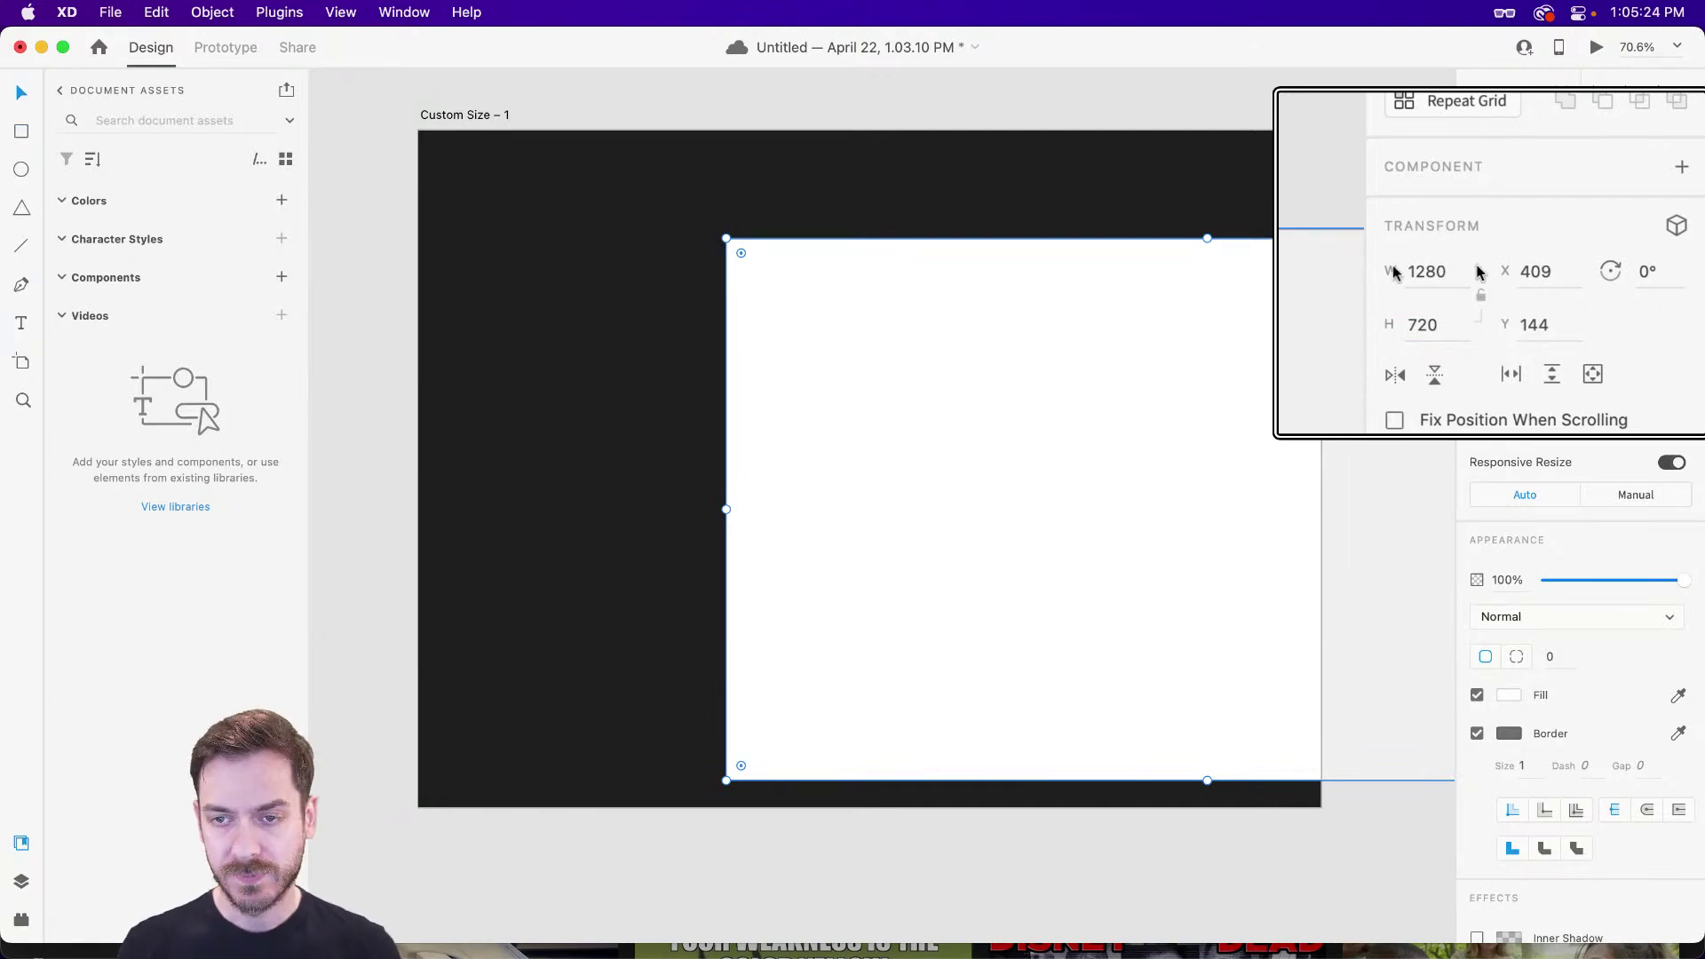
{"action": "left_click", "coordinate": [1540, 286]}
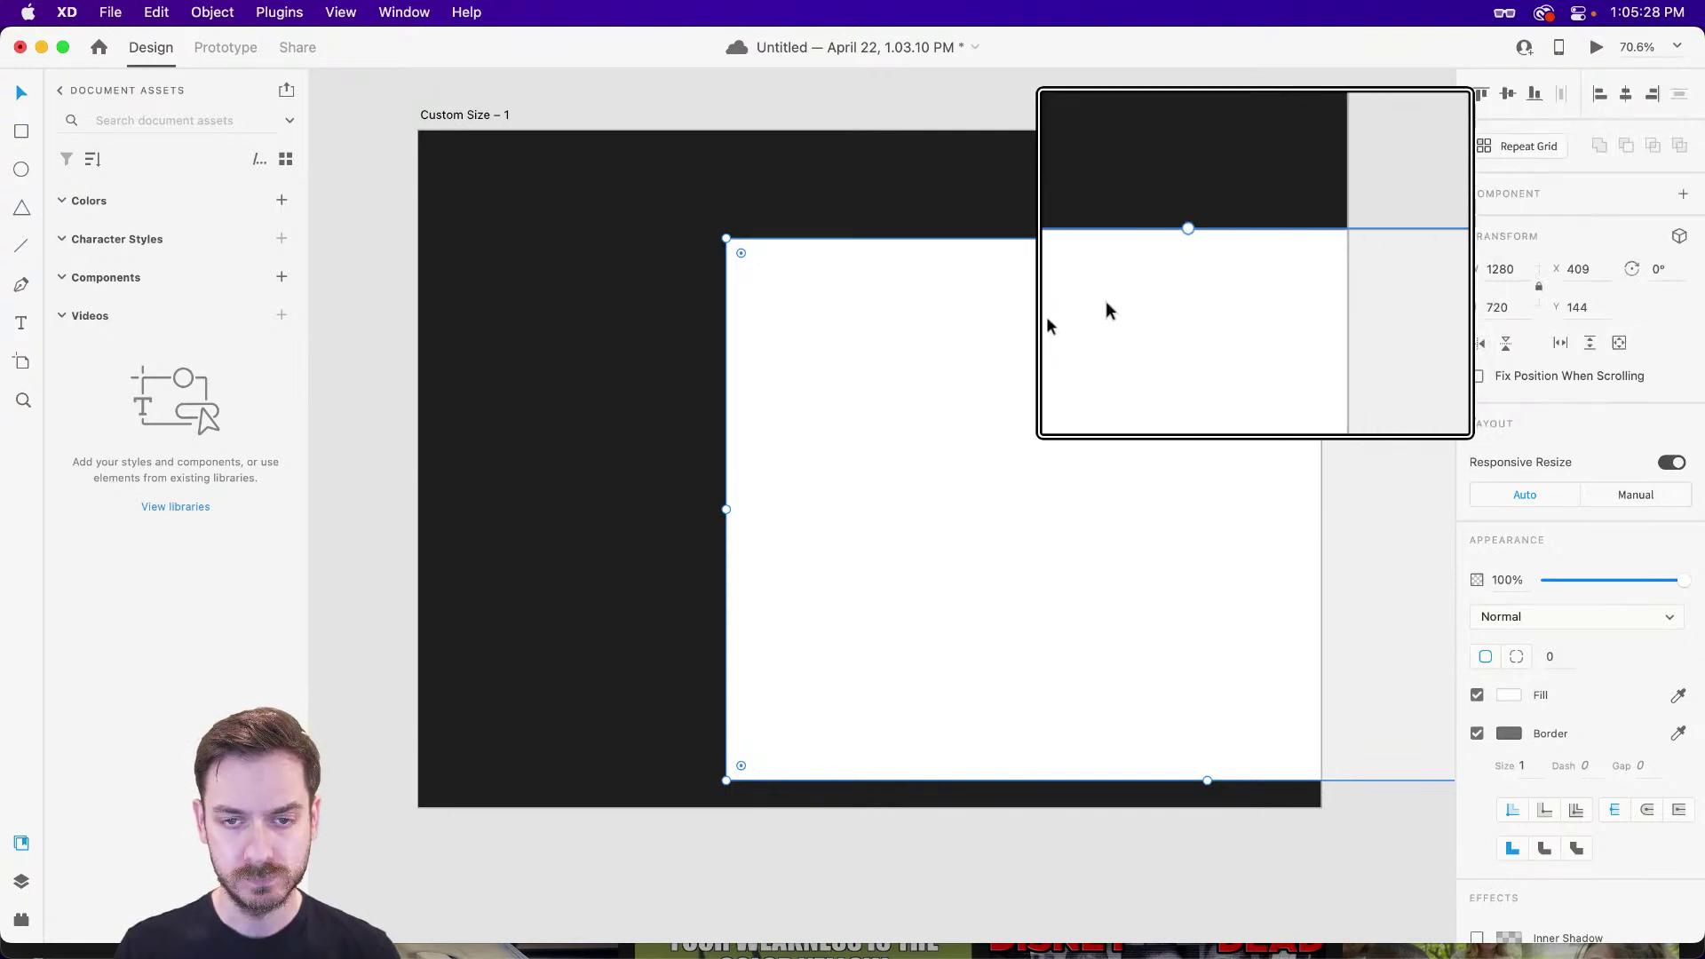
{"action": "left_click_drag", "start_coordinate": [1217, 563], "coordinate": [1018, 482]}
{"action": "left_click_drag", "start_coordinate": [1228, 615], "coordinate": [1117, 633]}
{"action": "left_click_drag", "start_coordinate": [1384, 715], "coordinate": [751, 362]}
{"action": "left_click_drag", "start_coordinate": [583, 244], "coordinate": [868, 317]}
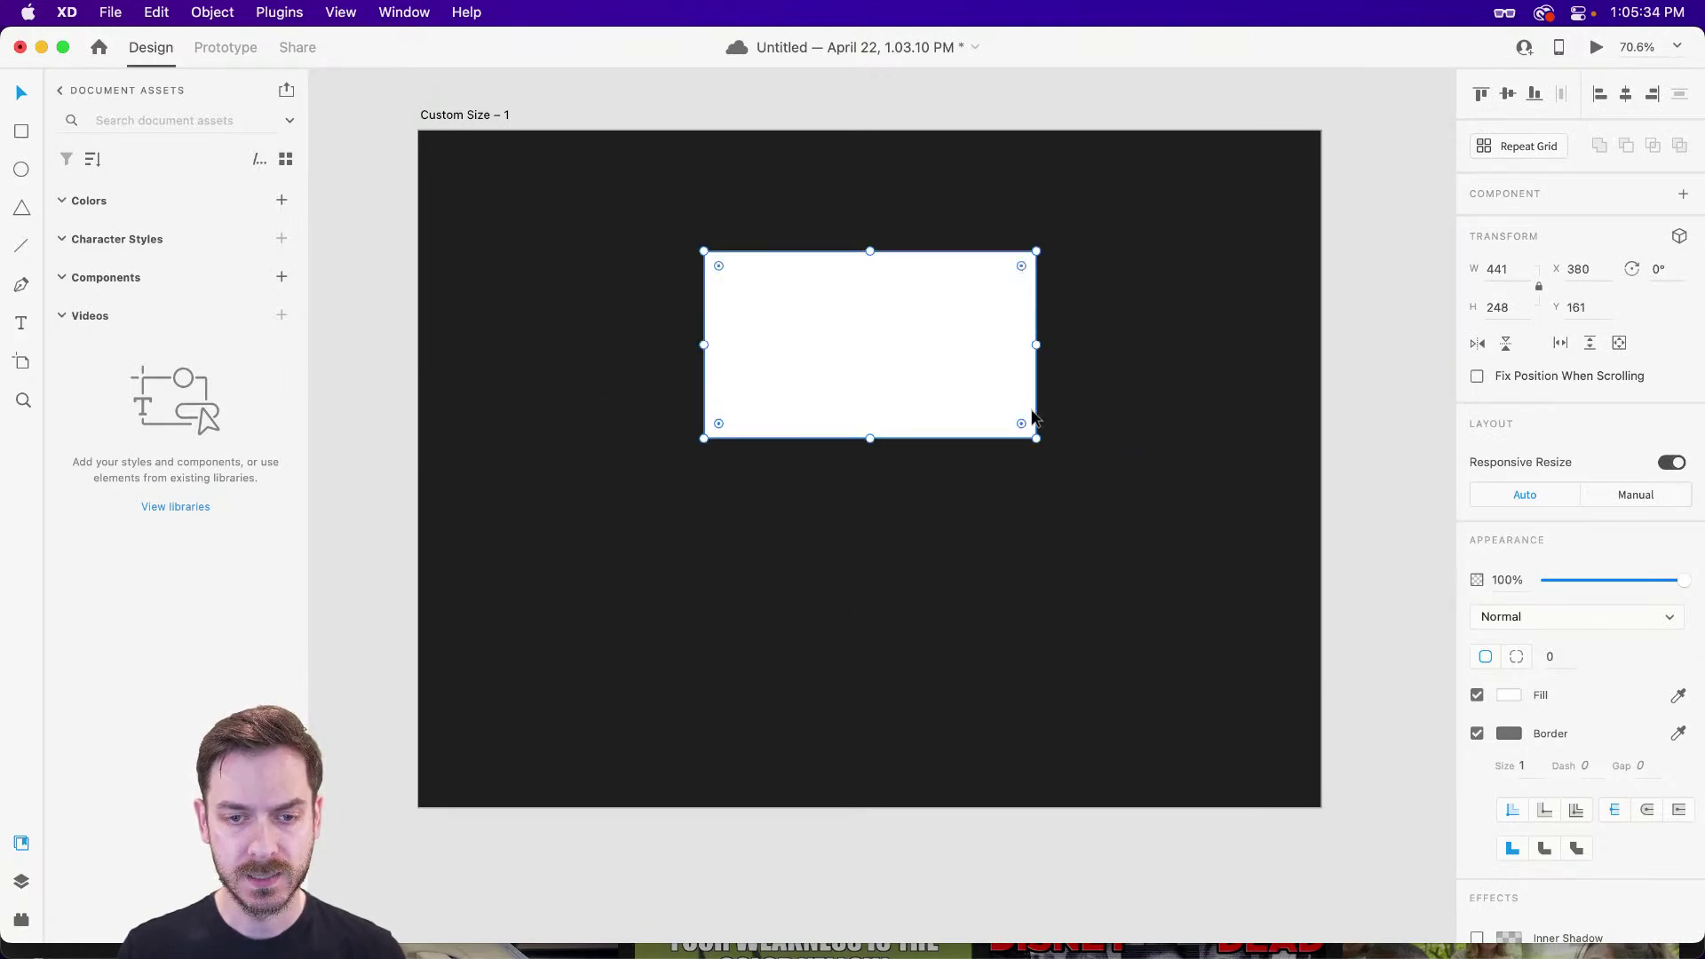
{"action": "left_click_drag", "start_coordinate": [1035, 437], "coordinate": [982, 392]}
{"action": "mouse_move", "coordinate": [883, 315]}
{"action": "left_mouse_down"}
{"action": "mouse_move", "coordinate": [909, 308]}
{"action": "mouse_move", "coordinate": [882, 318]}
{"action": "left_mouse_up"}
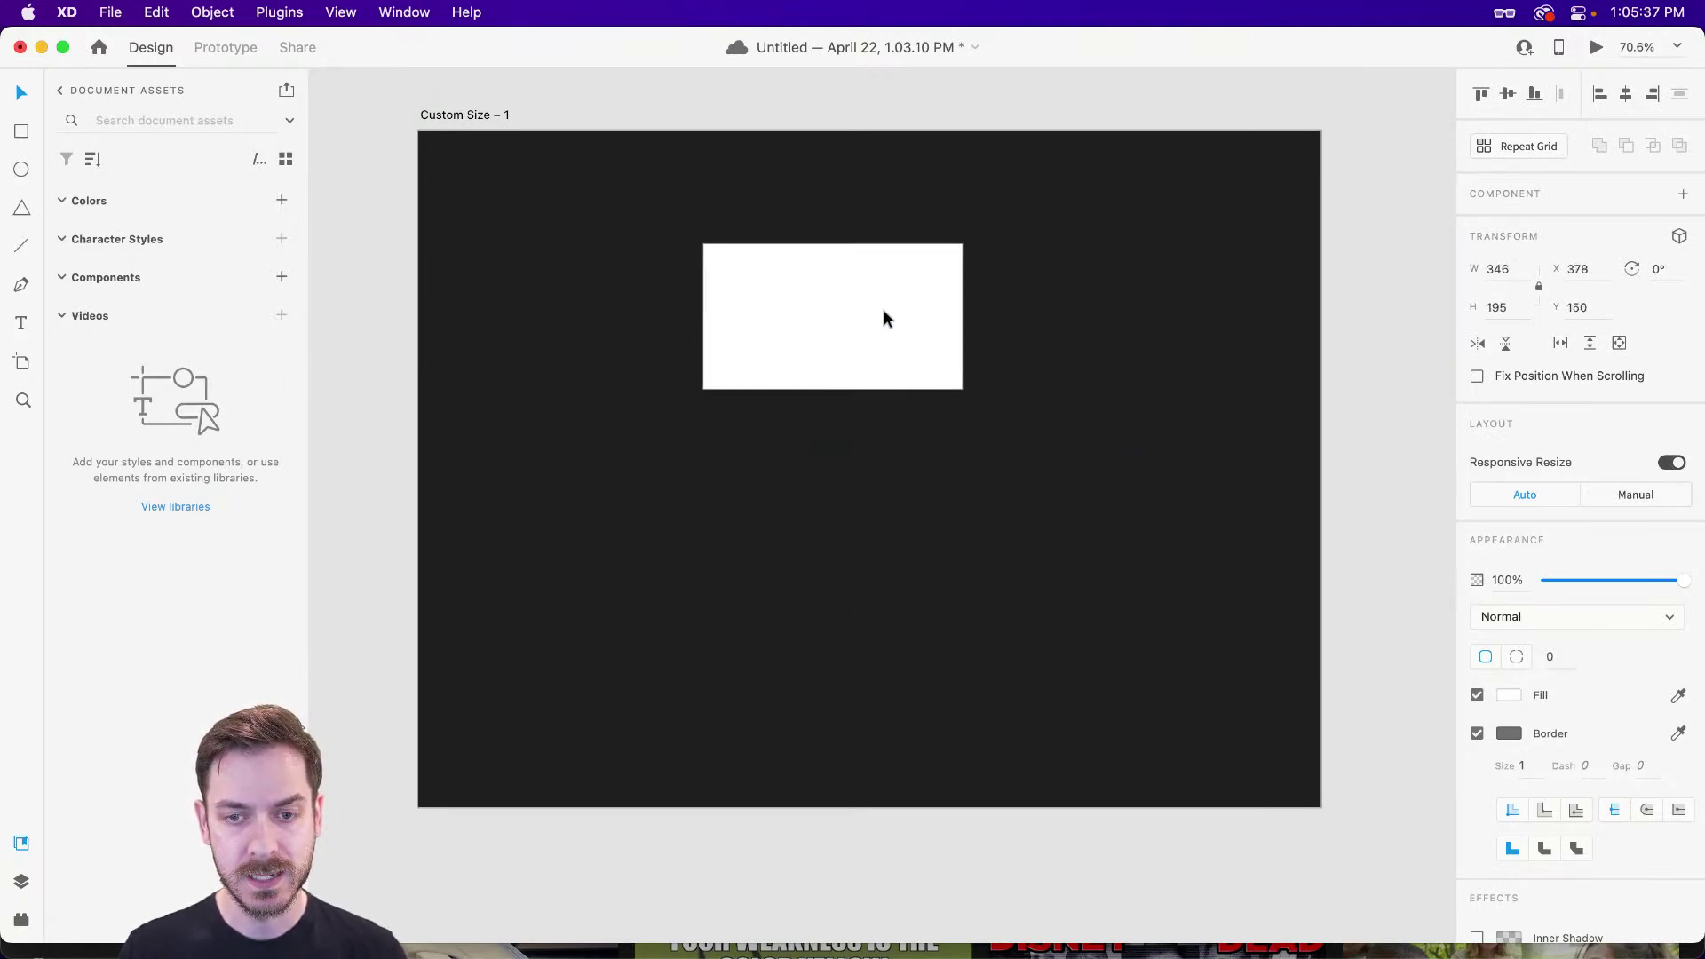
- Remove the rectangle's border and place it top centre at X 427, Y 152
{"action": "left_click", "coordinate": [1477, 733]}
{"action": "left_click_drag", "start_coordinate": [791, 286], "coordinate": [832, 286]}
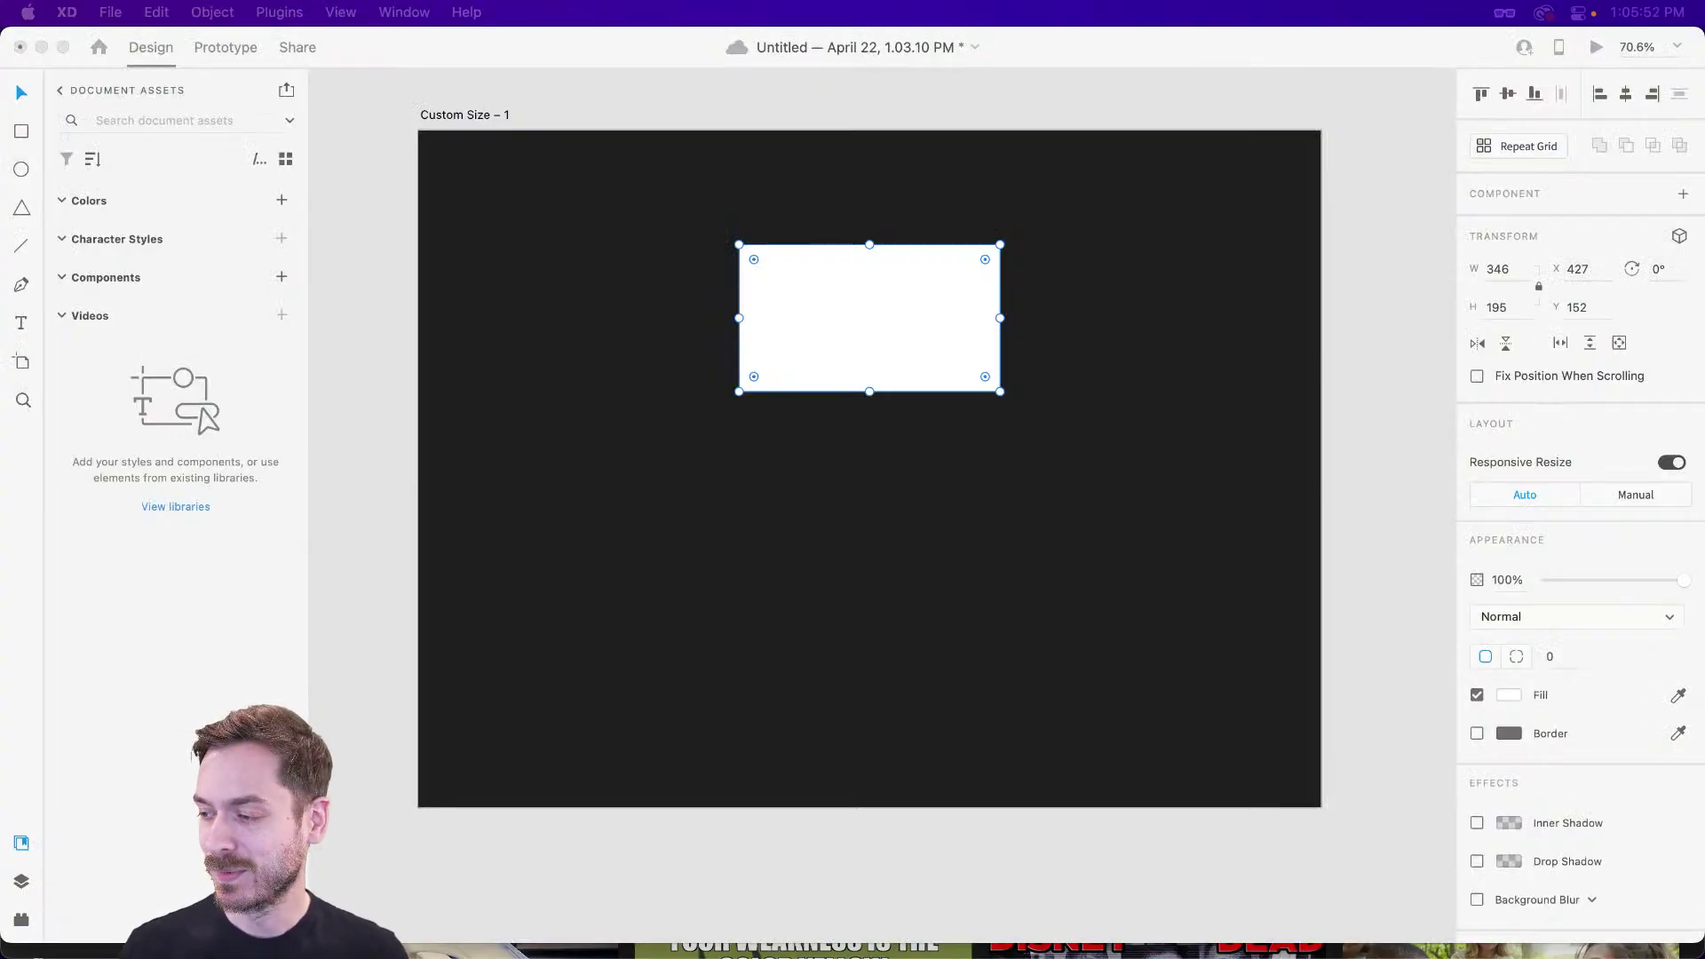
{"action": "key", "text": "super+Tab"}
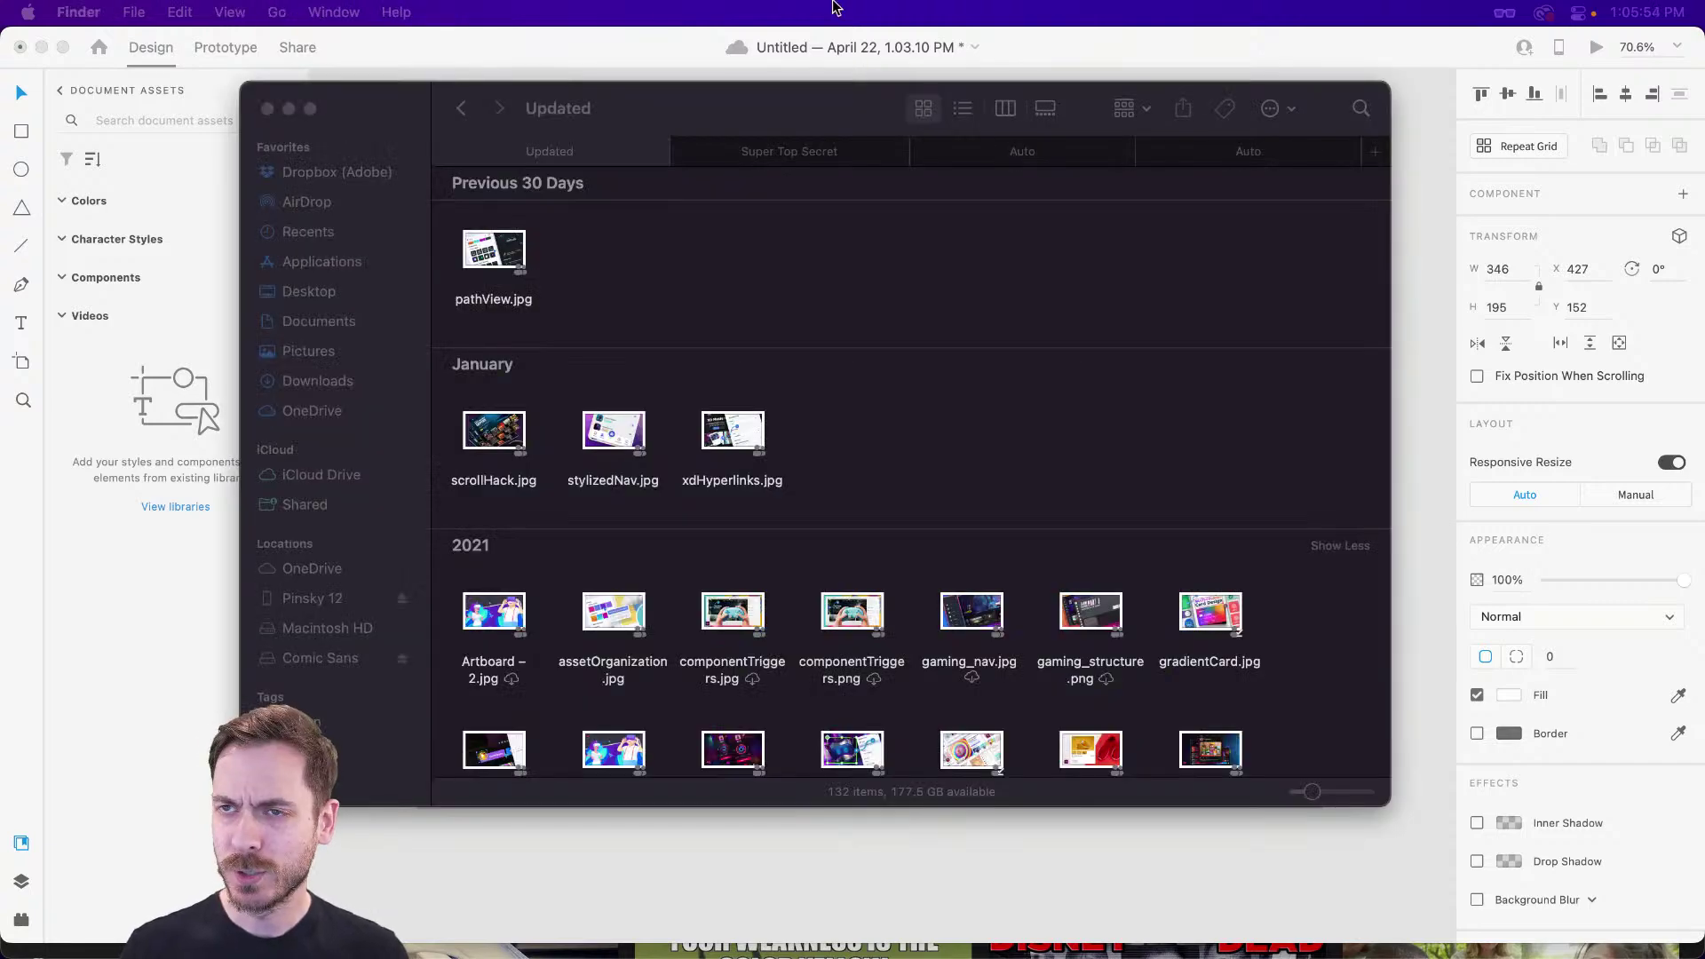
- Quick Look pathView.jpg in the Updated folder, then drop it into the white rectangle
{"action": "left_click", "coordinate": [1070, 264]}
{"action": "left_click_drag", "start_coordinate": [702, 98], "coordinate": [814, 155]}
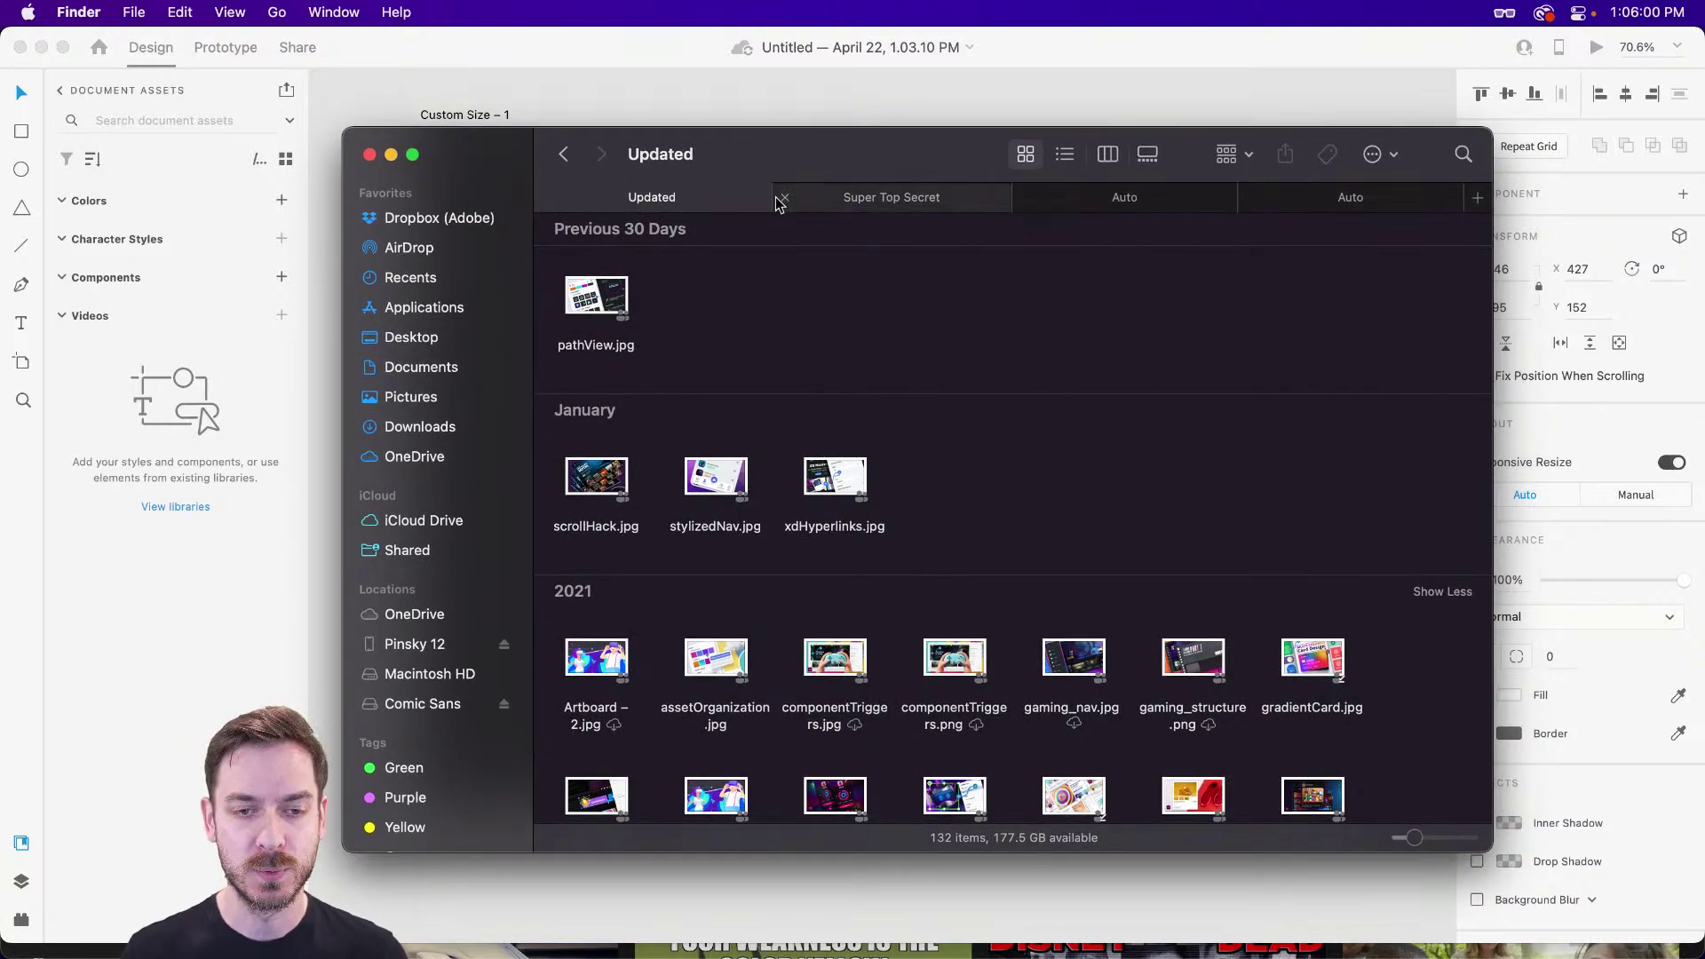
{"action": "left_click", "coordinate": [582, 298]}
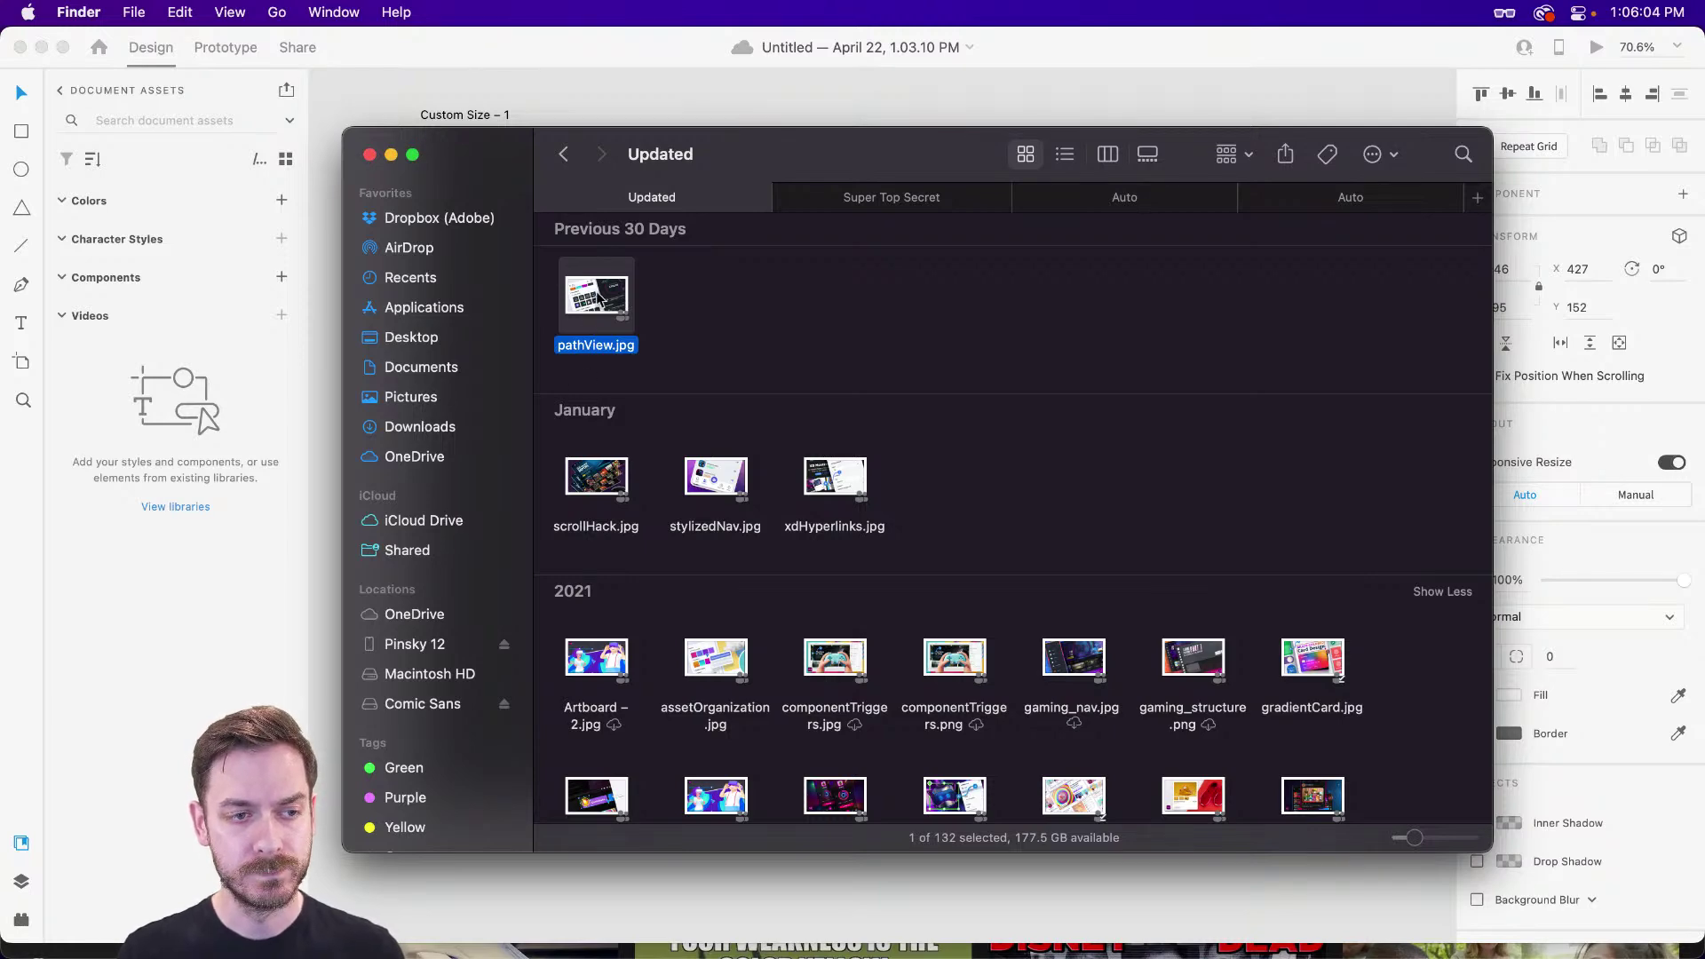
{"action": "key", "text": "space"}
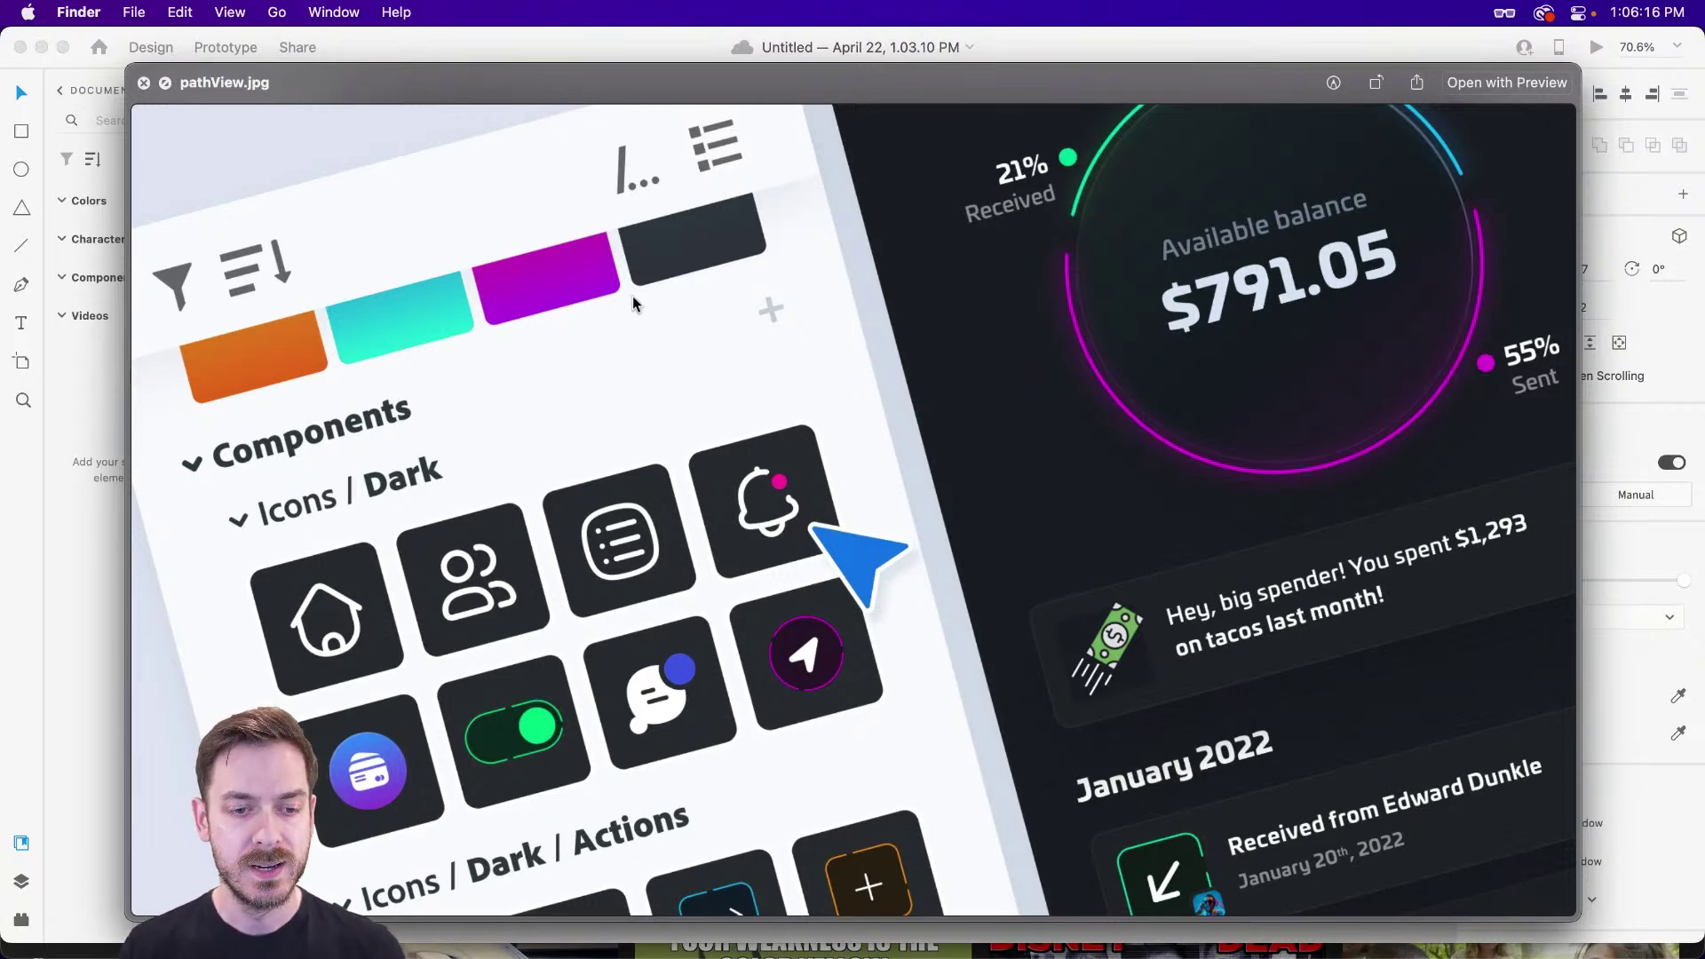
{"action": "key", "text": "space"}
{"action": "left_click_drag", "start_coordinate": [591, 296], "coordinate": [911, 308]}
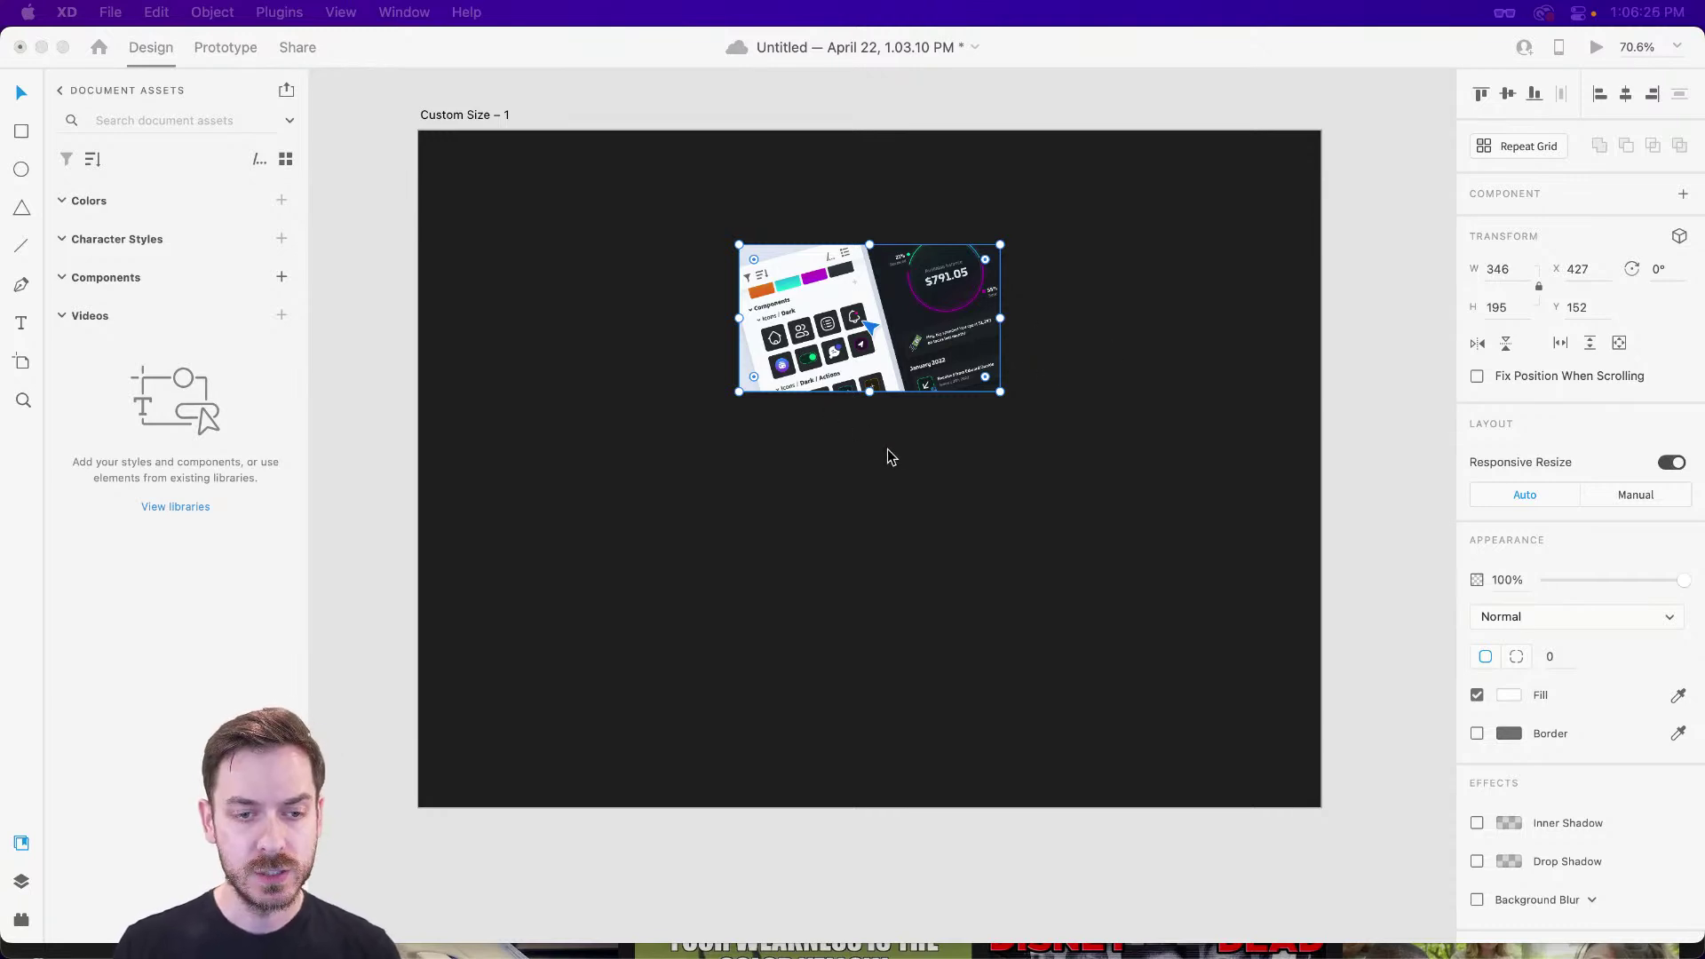
- Set the image card's corner radius to 4 (after trying 8) and check the corners
{"action": "scroll", "coordinate": [885, 418], "scroll_direction": "up", "scroll_amount": 5}
{"action": "left_click", "coordinate": [885, 418]}
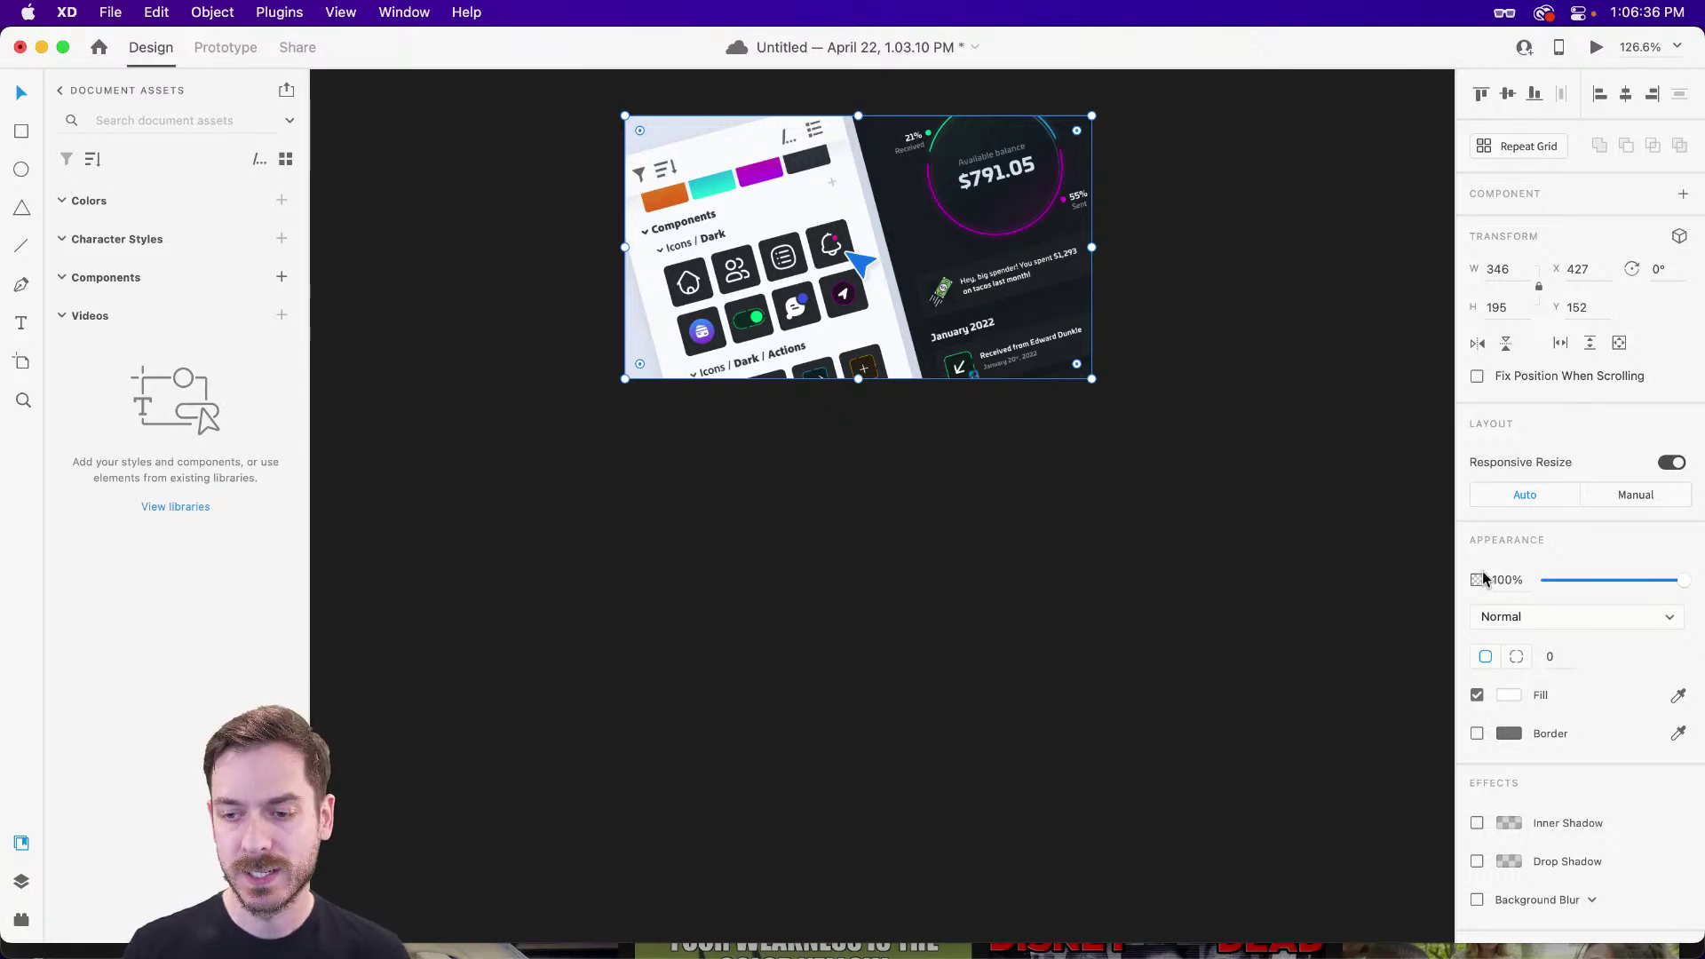
{"action": "left_click", "coordinate": [1552, 658]}
{"action": "type", "text": "8"}
{"action": "key", "text": "Return"}
{"action": "left_click", "coordinate": [1551, 659]}
{"action": "type", "text": "4"}
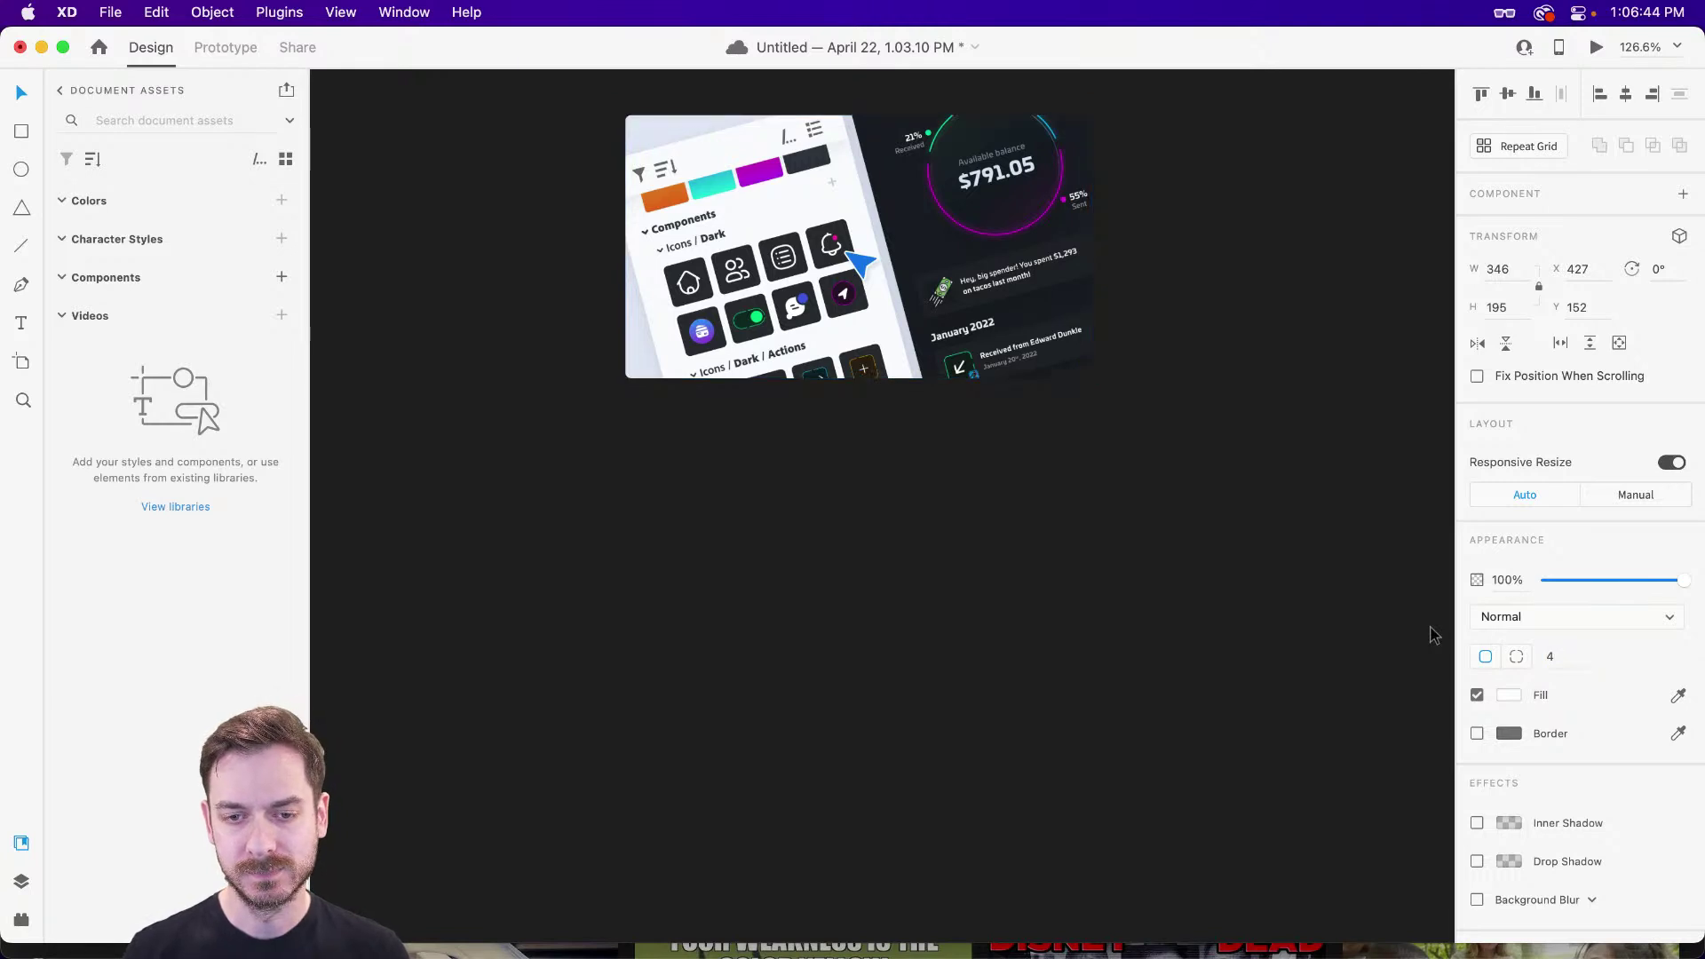
{"action": "left_click", "coordinate": [1058, 426]}
{"action": "left_click", "coordinate": [956, 261]}
{"action": "left_click", "coordinate": [1197, 403]}
{"action": "key", "text": "alt+super+8"}
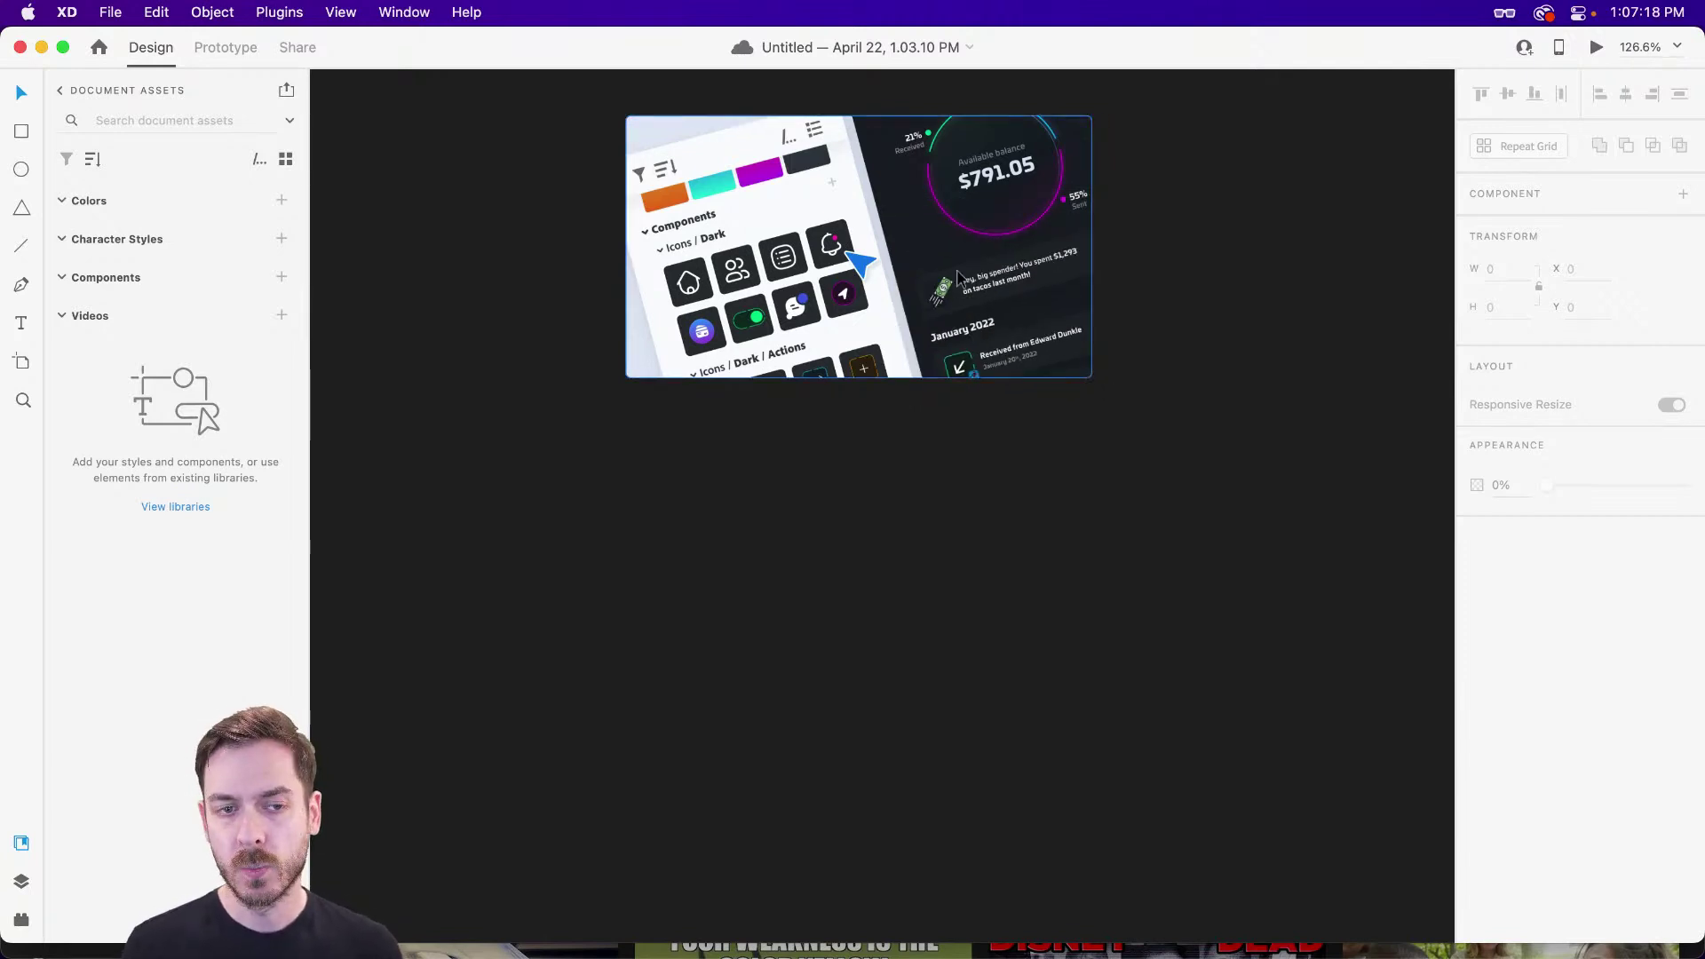
- Add a #FFFFFF border to the image card faded to about 8% opacity
{"action": "left_click", "coordinate": [961, 280]}
{"action": "scroll", "coordinate": [962, 280], "scroll_direction": "up", "scroll_amount": 1}
{"action": "scroll", "coordinate": [961, 280], "scroll_direction": "left", "scroll_amount": 5}
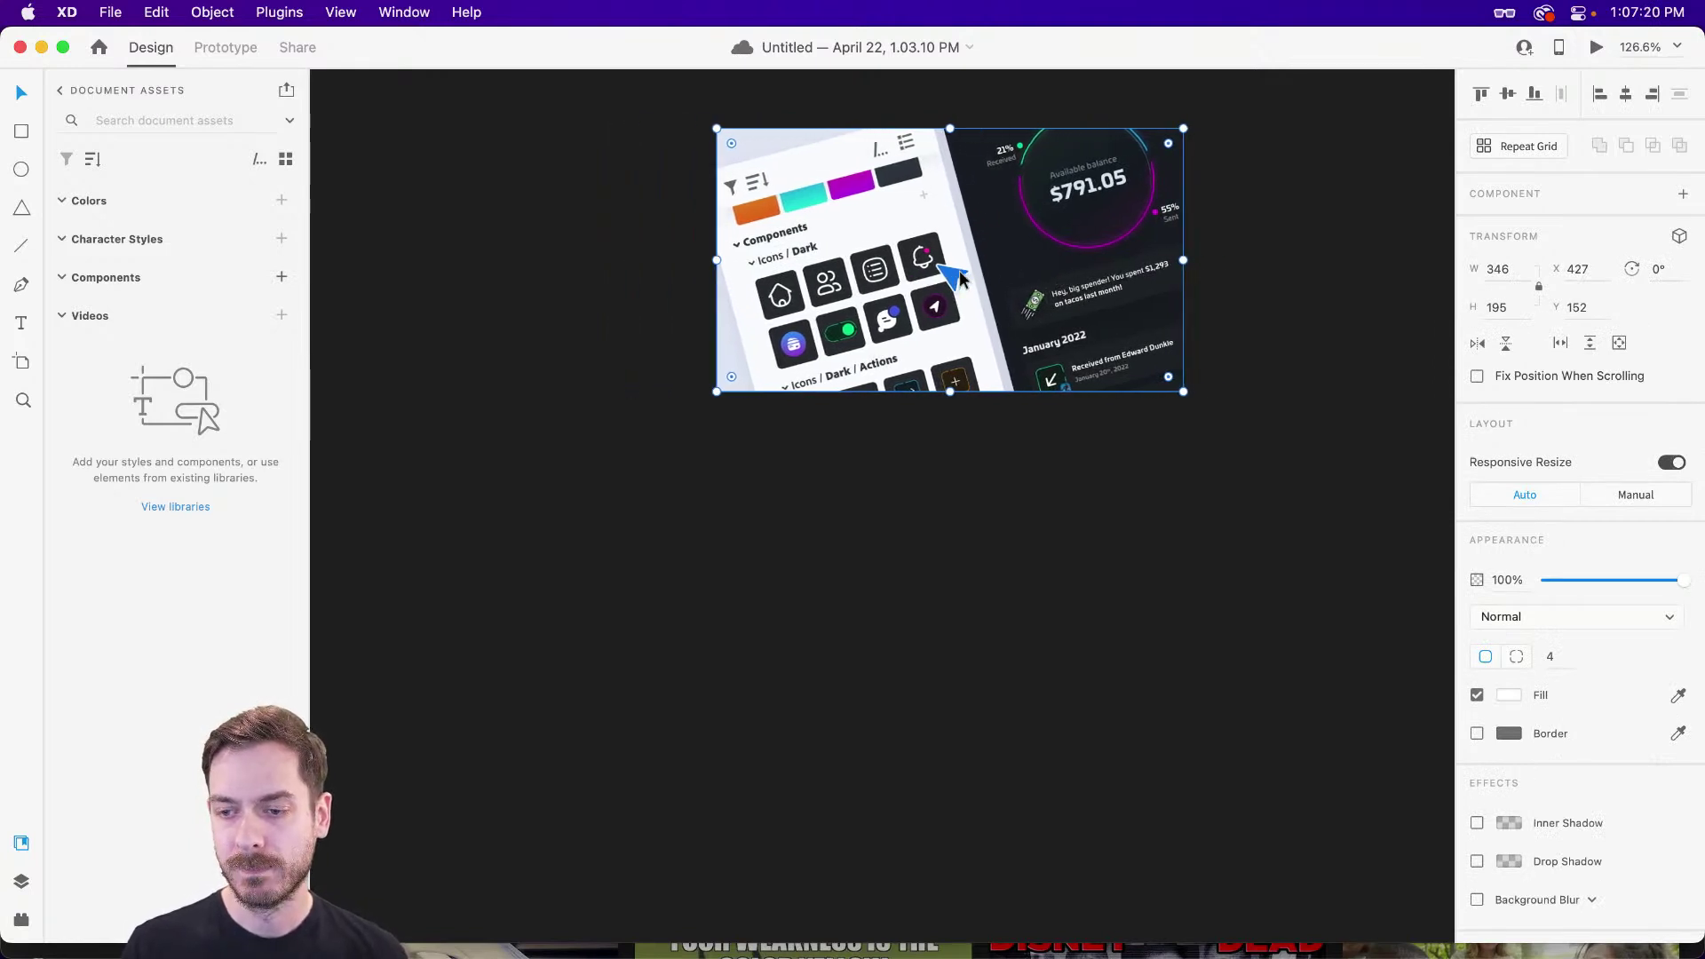
{"action": "left_click", "coordinate": [1477, 733]}
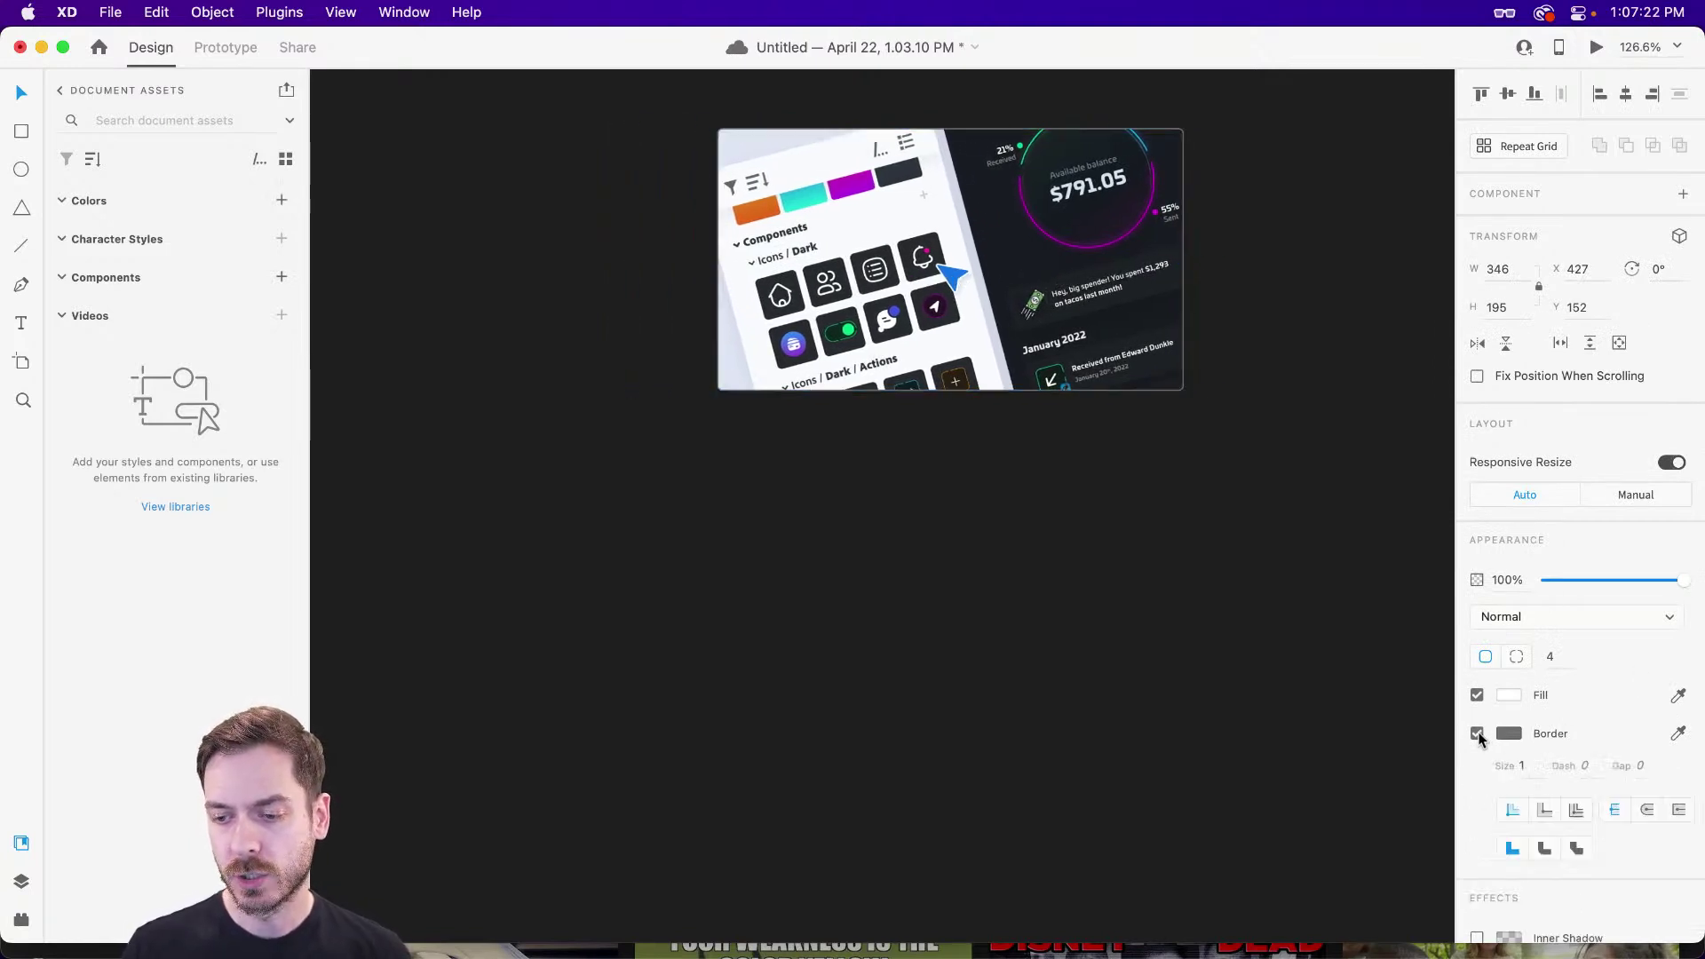
{"action": "left_click", "coordinate": [1510, 734]}
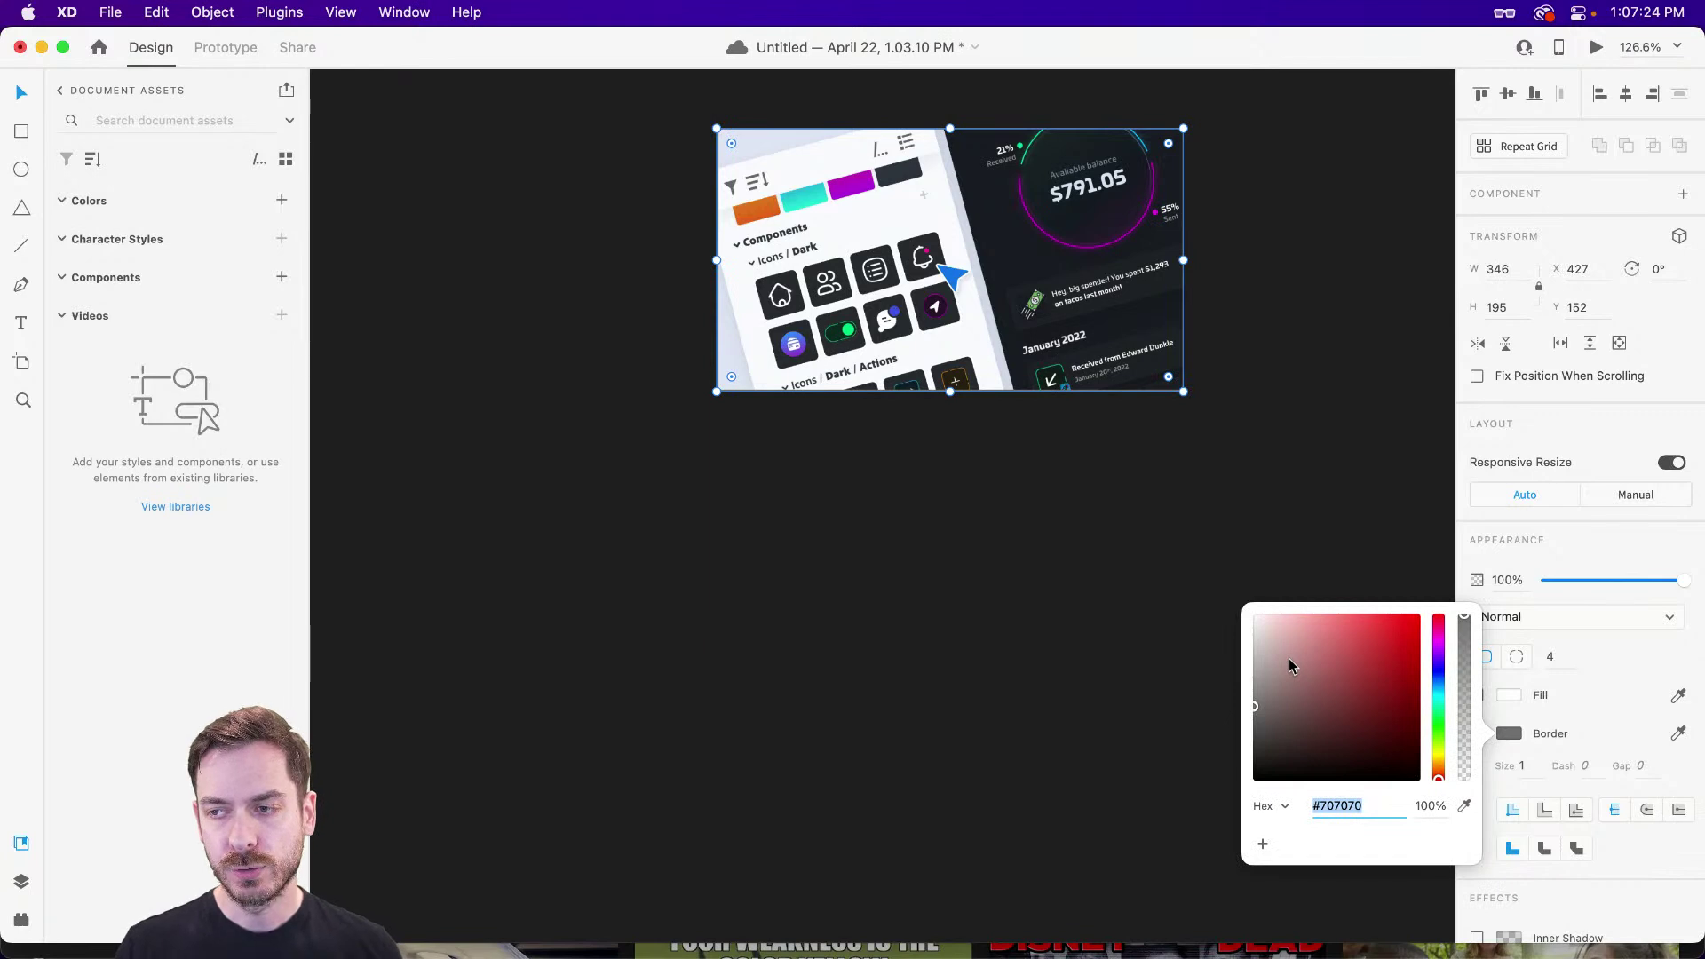
{"action": "mouse_move", "coordinate": [1288, 658]}
{"action": "left_mouse_down"}
{"action": "mouse_move", "coordinate": [1302, 661]}
{"action": "mouse_move", "coordinate": [1217, 588]}
{"action": "mouse_move", "coordinate": [1257, 629]}
{"action": "left_mouse_up"}
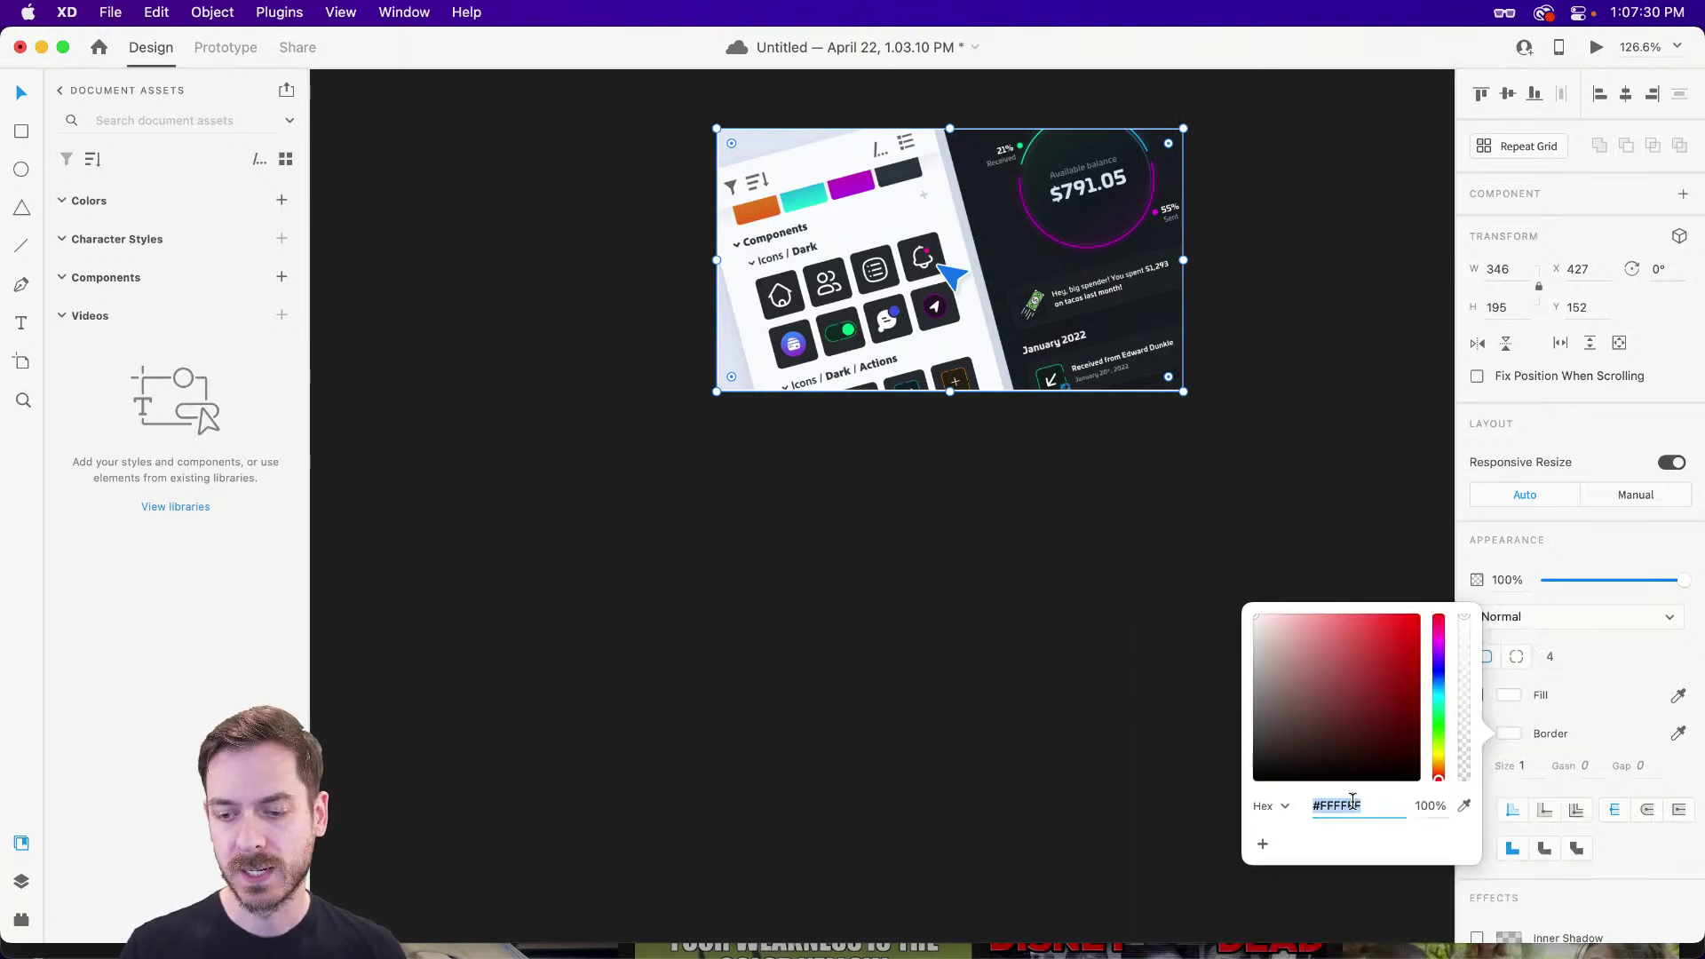
{"action": "left_click_drag", "start_coordinate": [1466, 624], "coordinate": [1467, 775]}
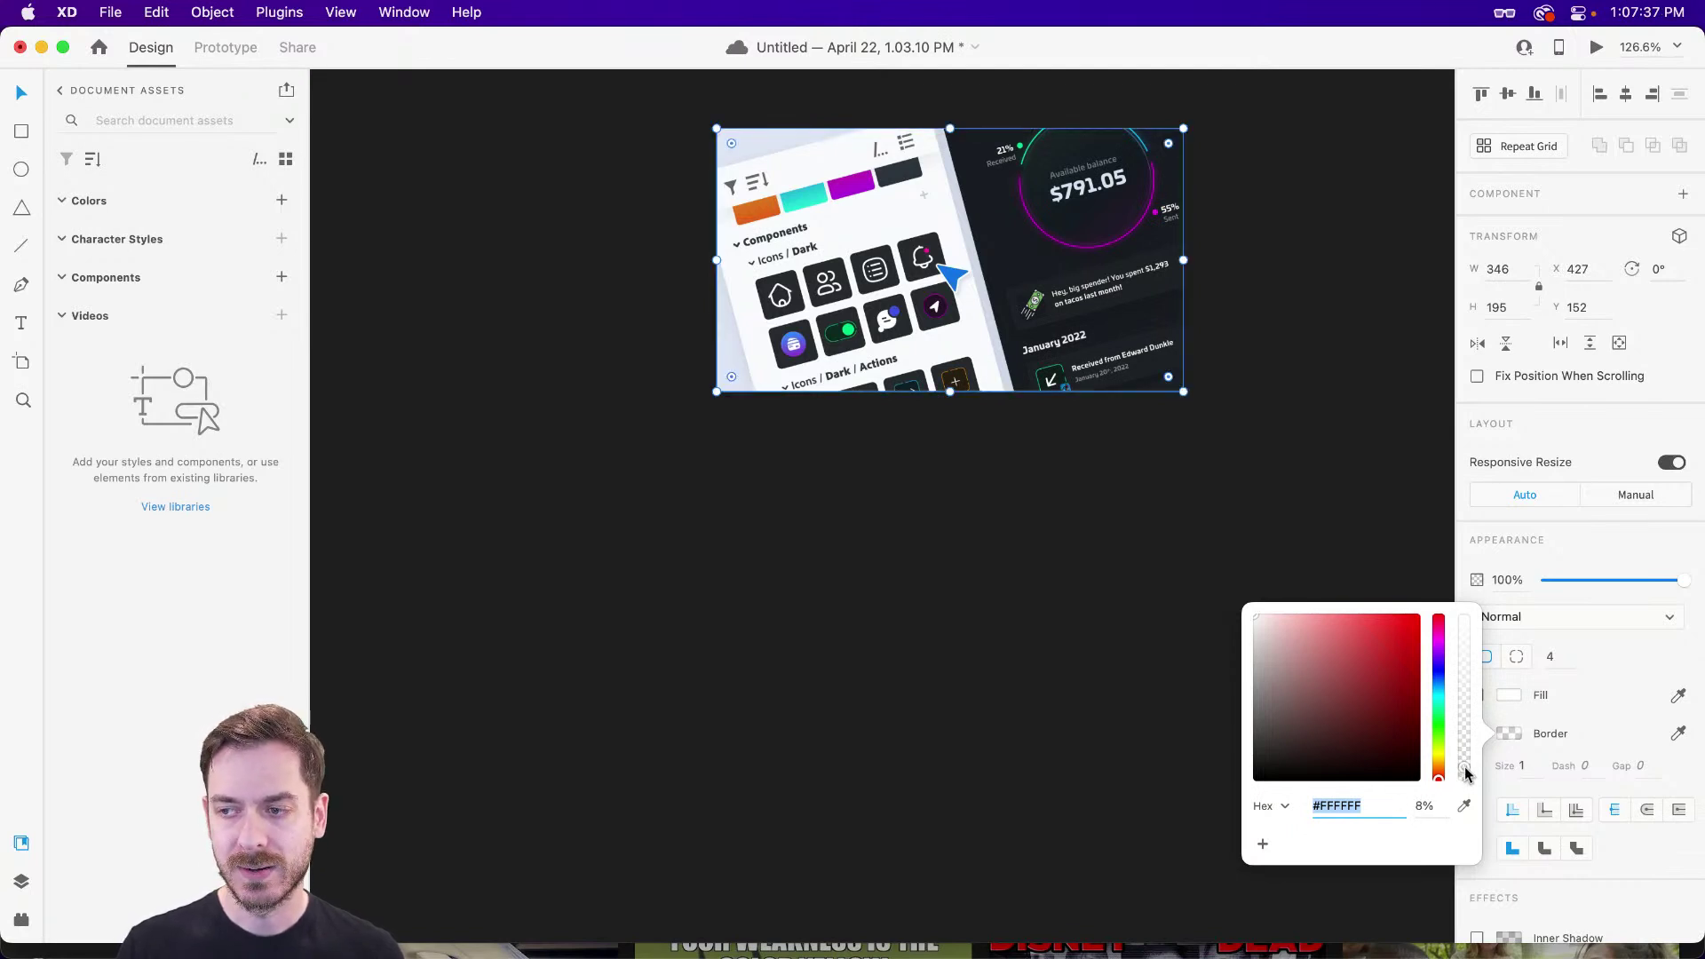
{"action": "left_click", "coordinate": [1301, 297]}
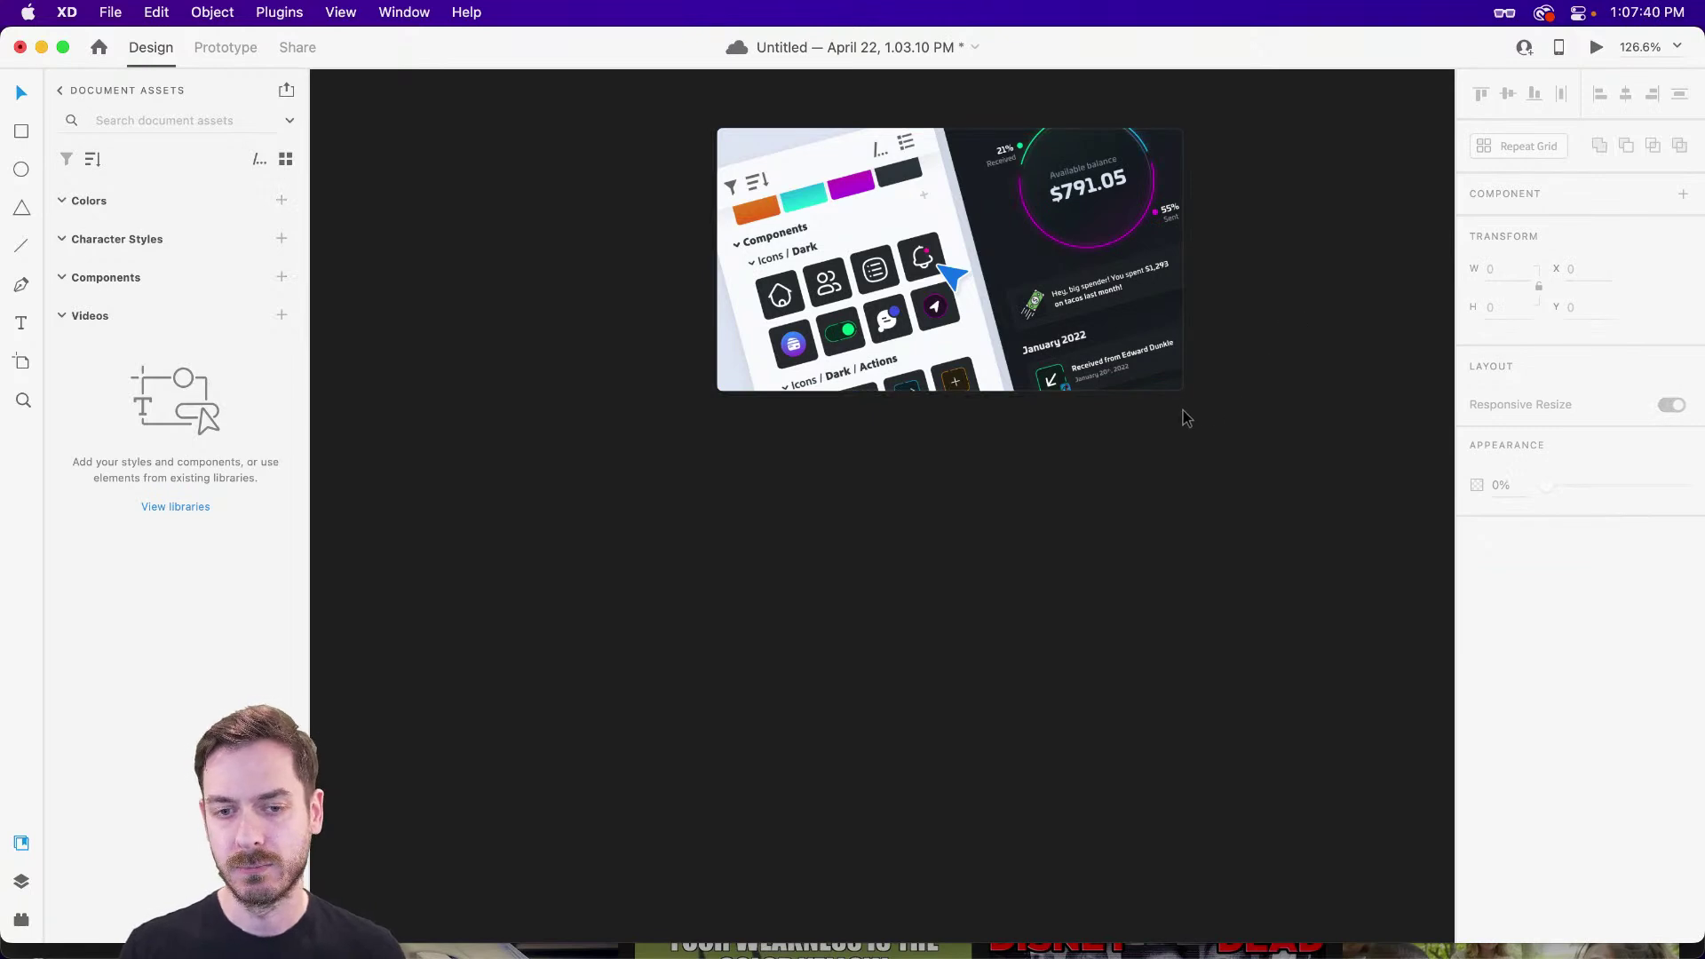
{"action": "scroll", "coordinate": [1196, 390], "scroll_direction": "up", "scroll_amount": 5}
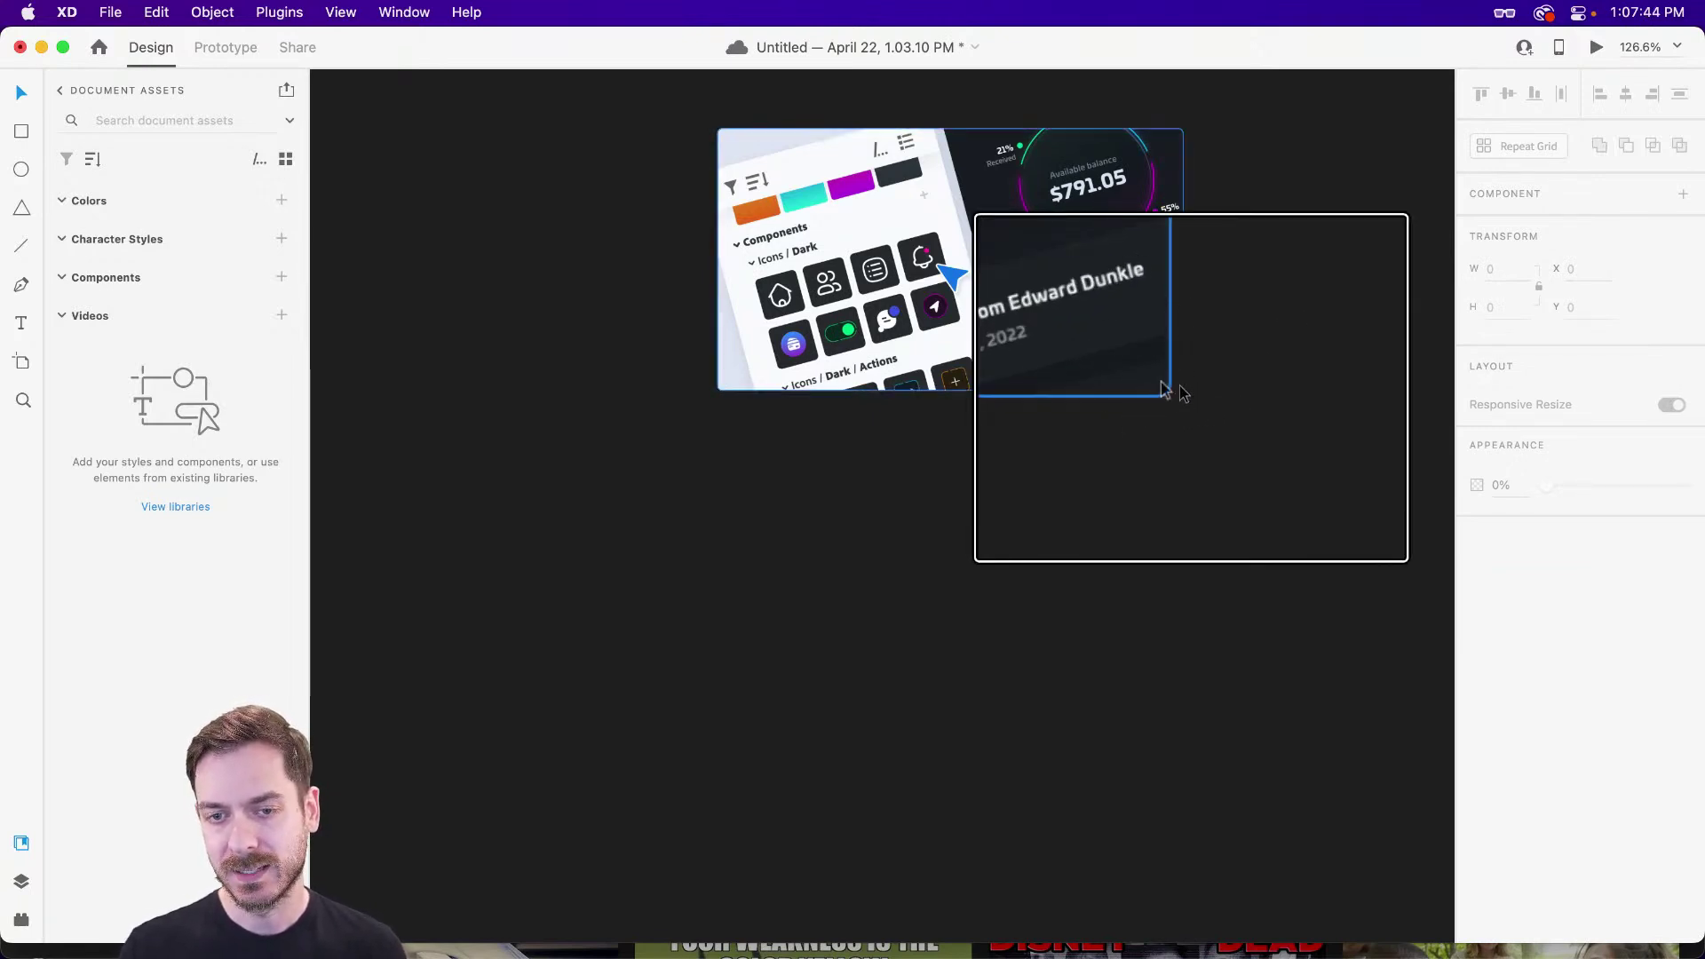
{"action": "scroll", "coordinate": [1199, 408], "scroll_direction": "down", "scroll_amount": 5}
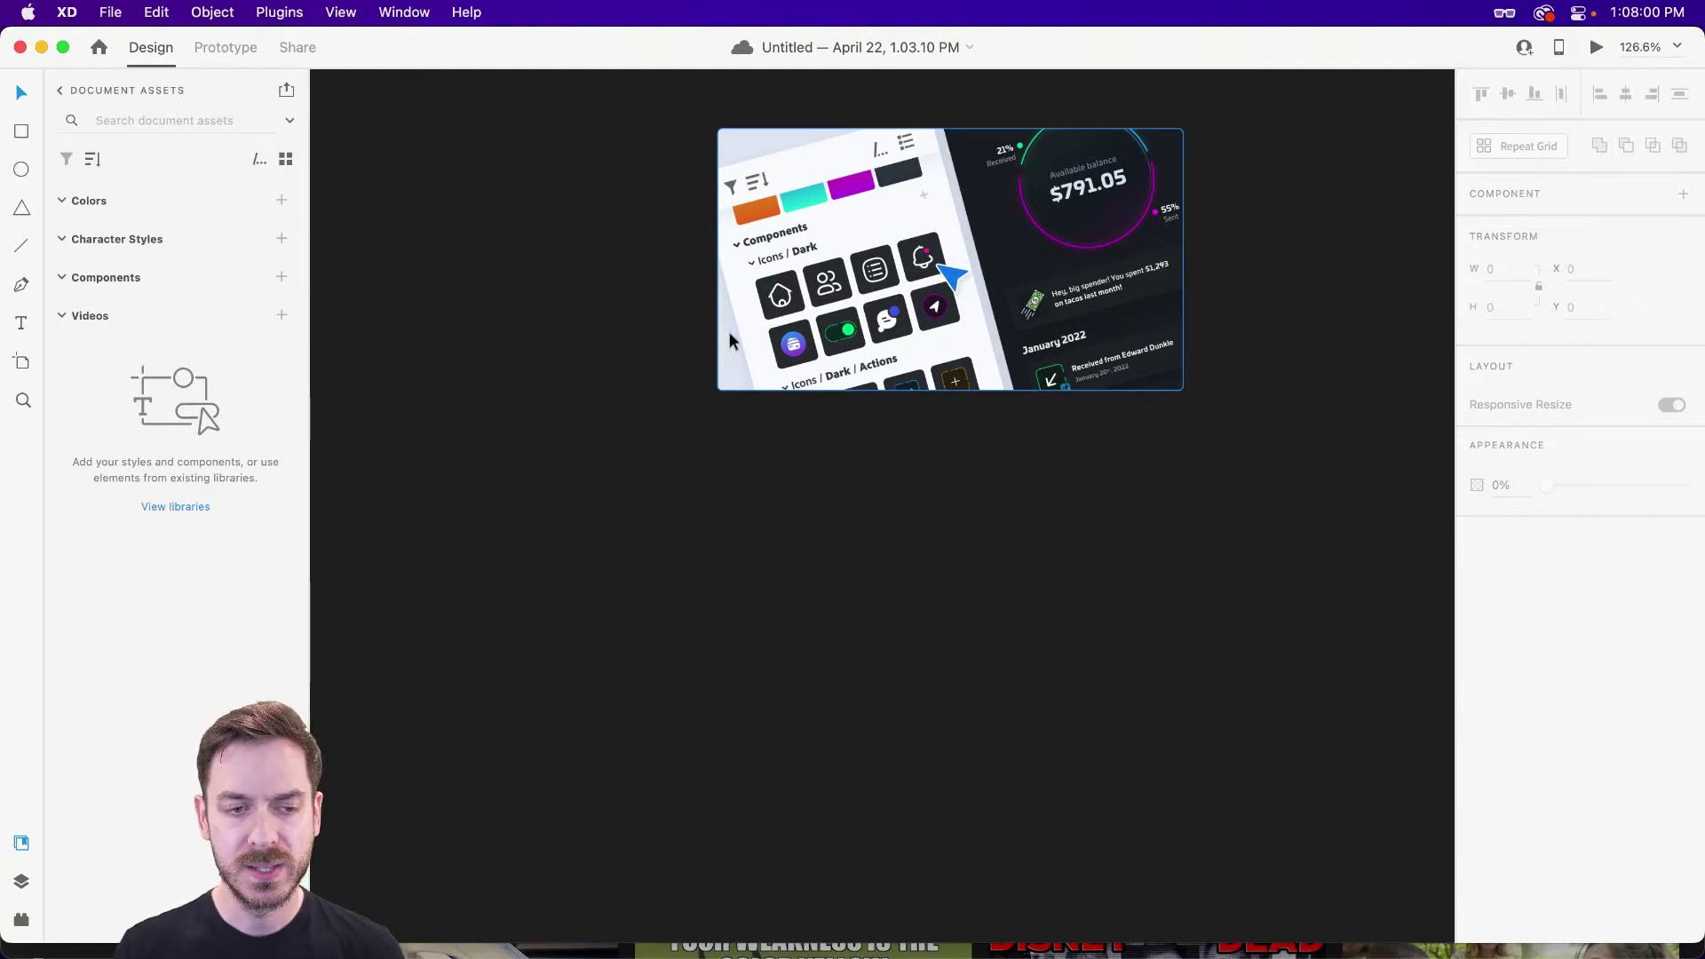
- Draw a borderless white 47 × 47 circle at X 427, Y 359 below the image
{"action": "key", "text": "r"}
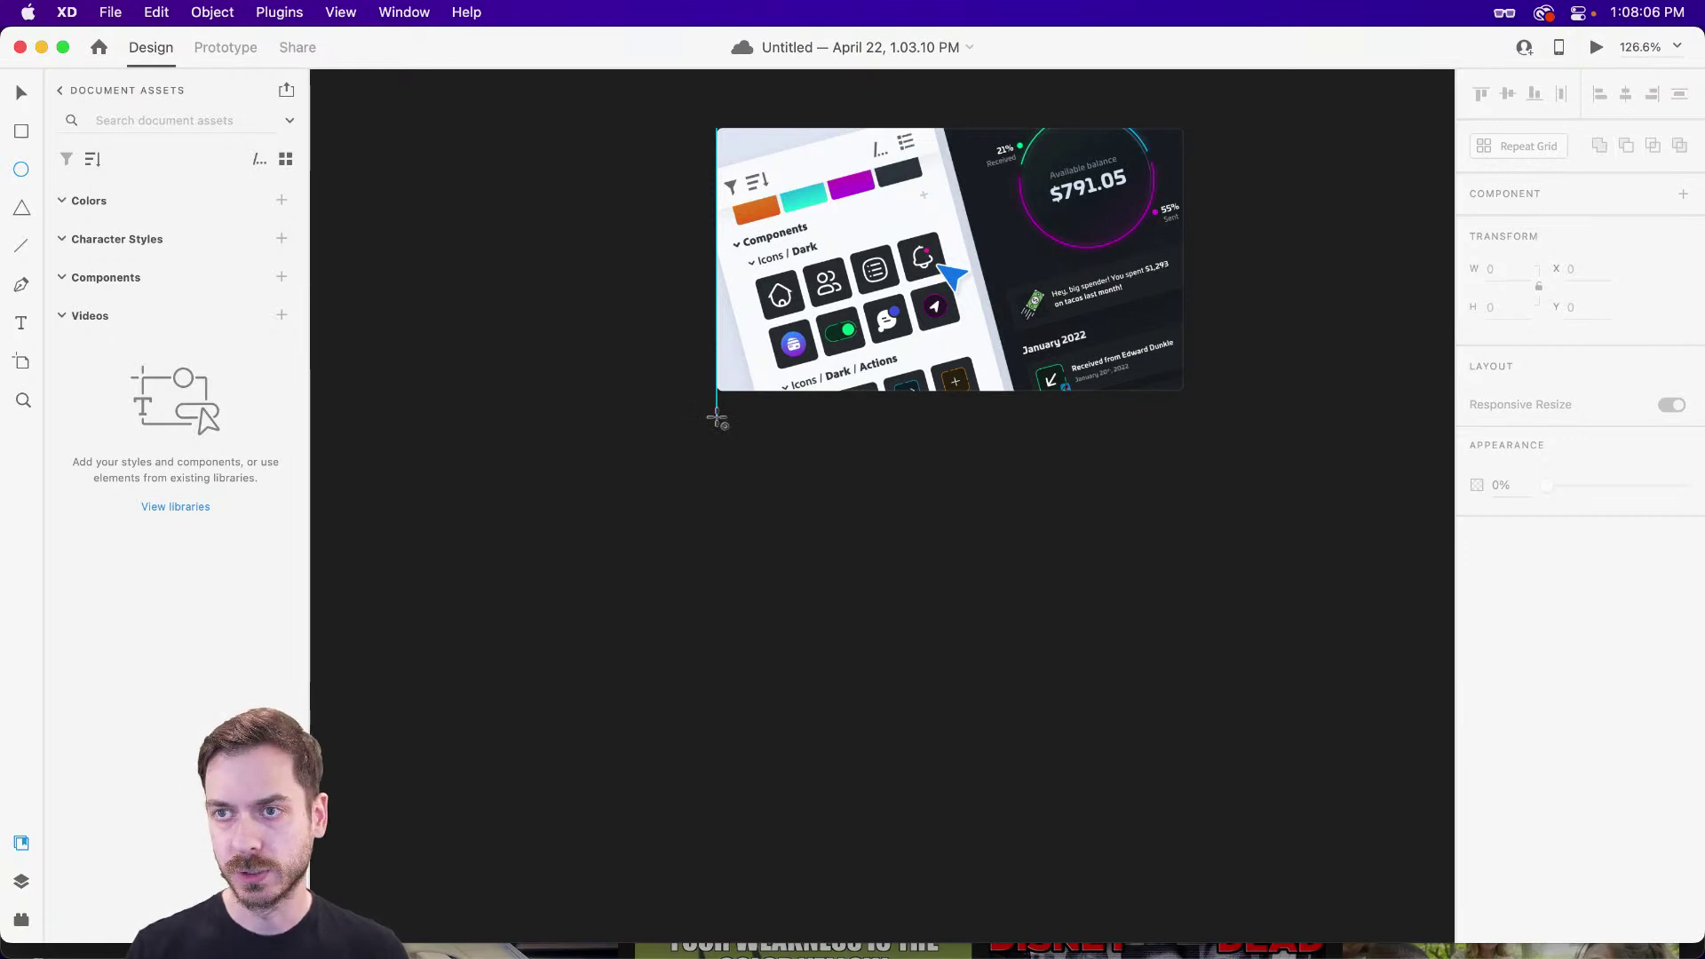
{"action": "left_click_drag", "start_coordinate": [718, 417], "coordinate": [795, 482]}
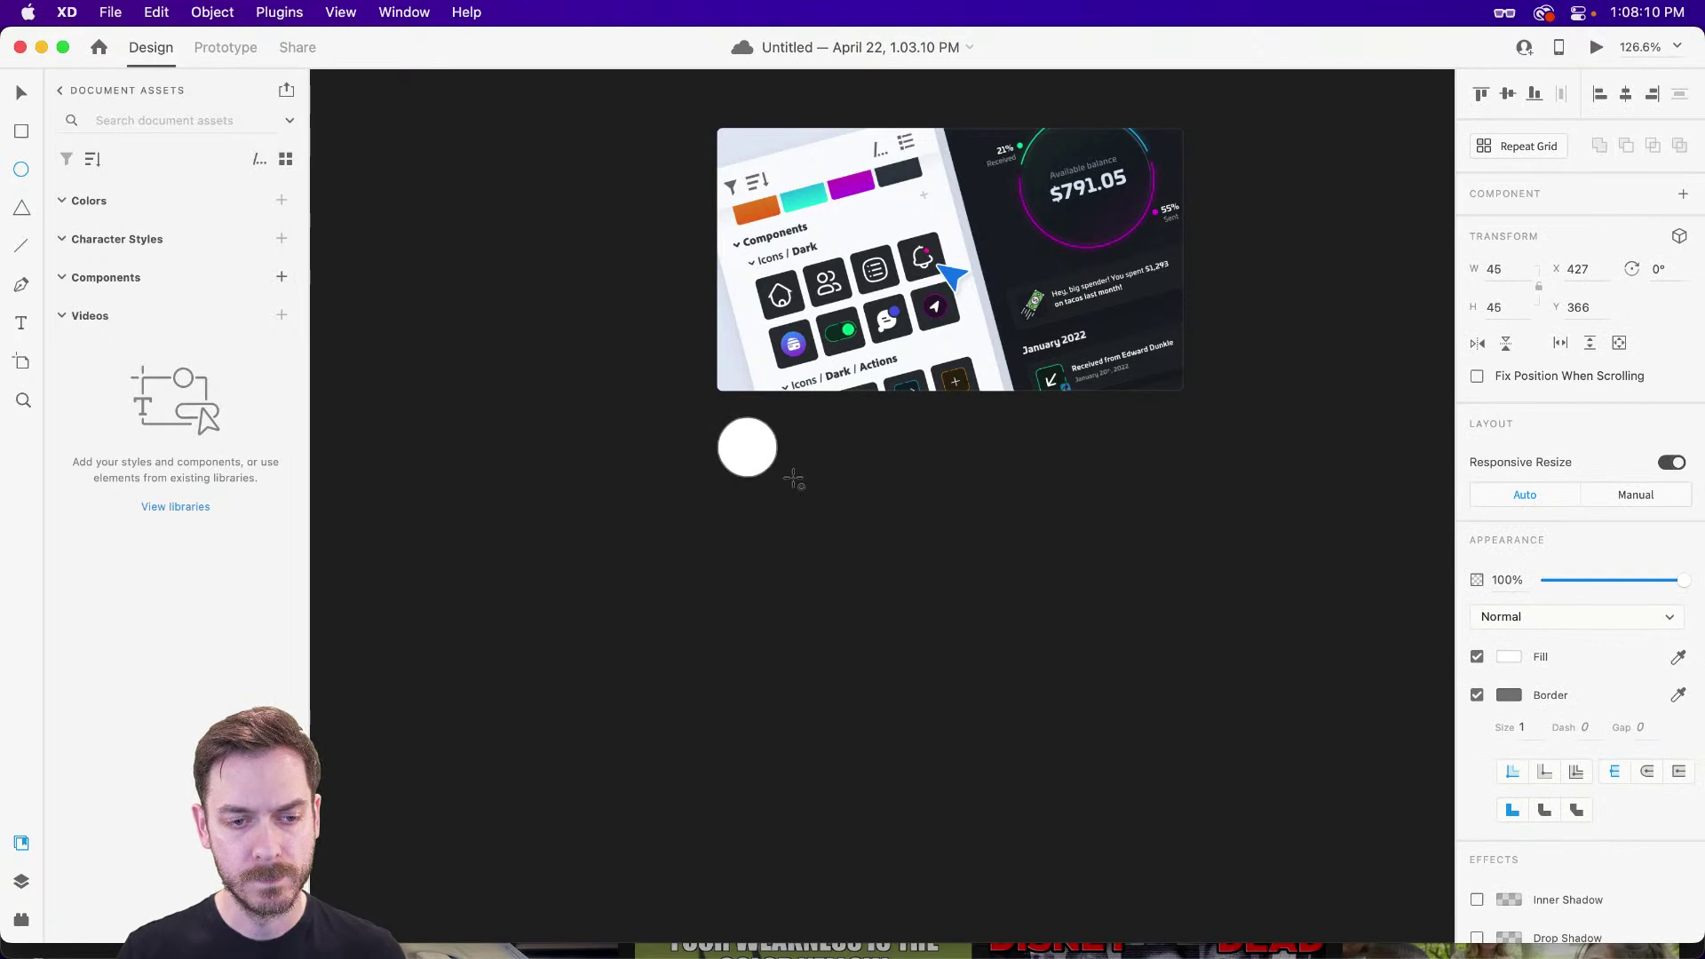
{"action": "key", "text": "v"}
{"action": "left_click_drag", "start_coordinate": [750, 451], "coordinate": [749, 441]}
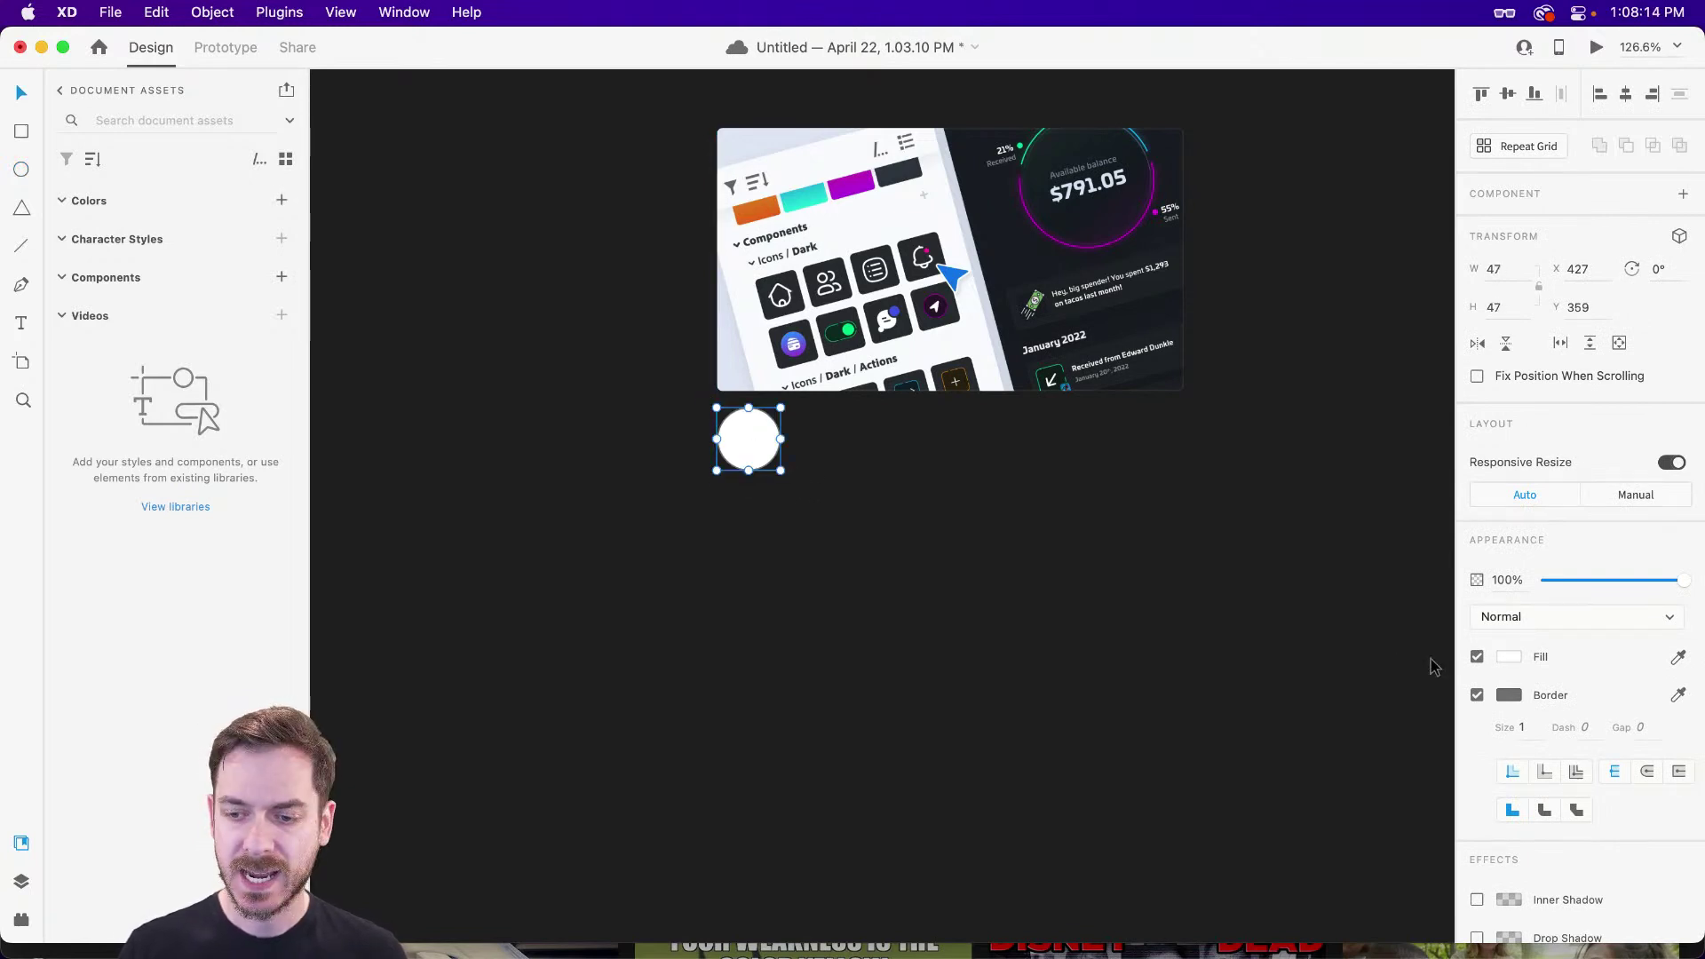
{"action": "left_click", "coordinate": [1477, 695]}
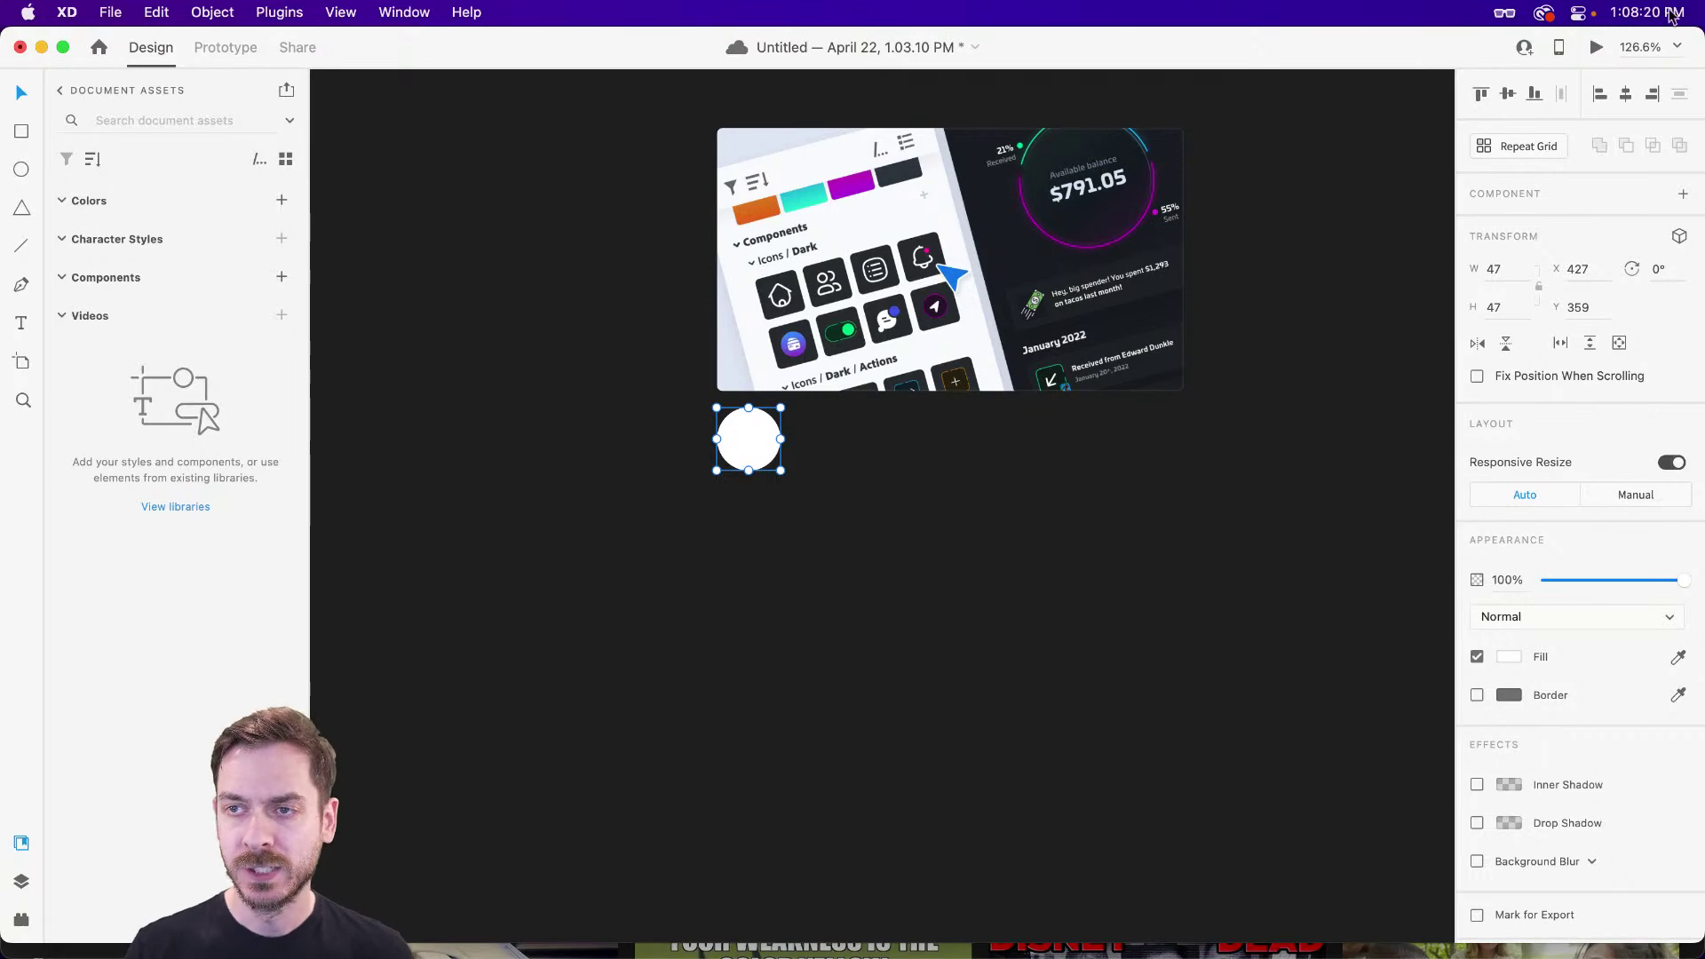
- Preview the artboard design, then close the preview and deselect the circle
{"action": "left_click", "coordinate": [1596, 48]}
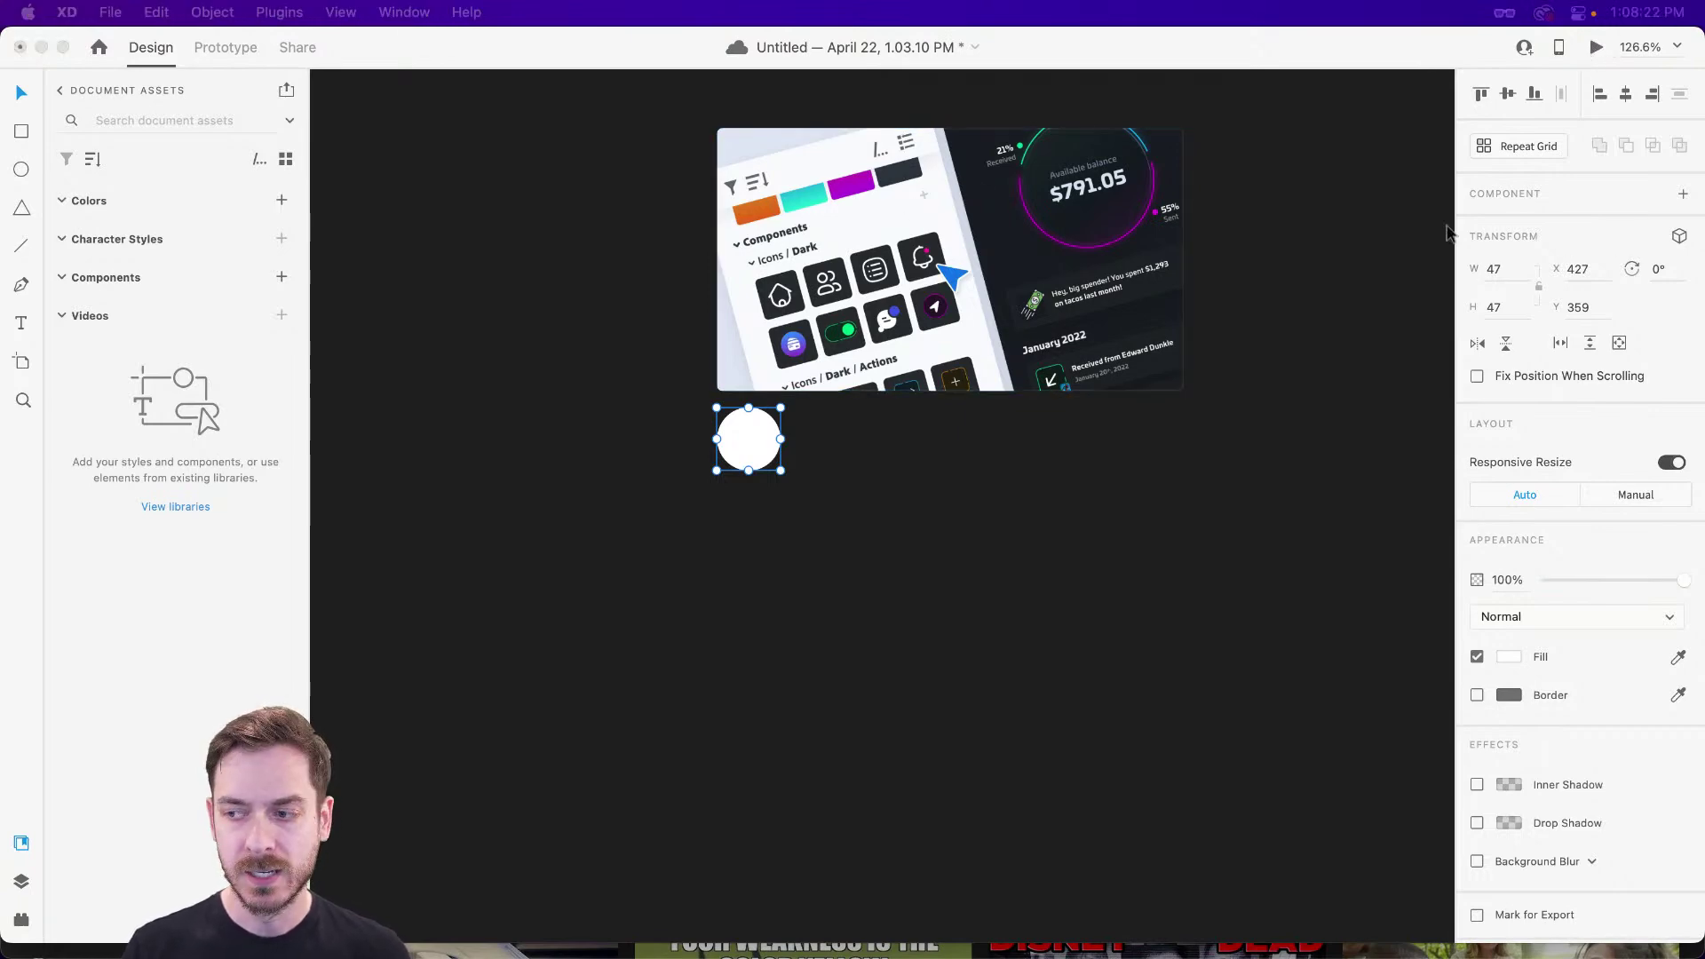
{"action": "left_click_drag", "start_coordinate": [455, 386], "coordinate": [625, 53]}
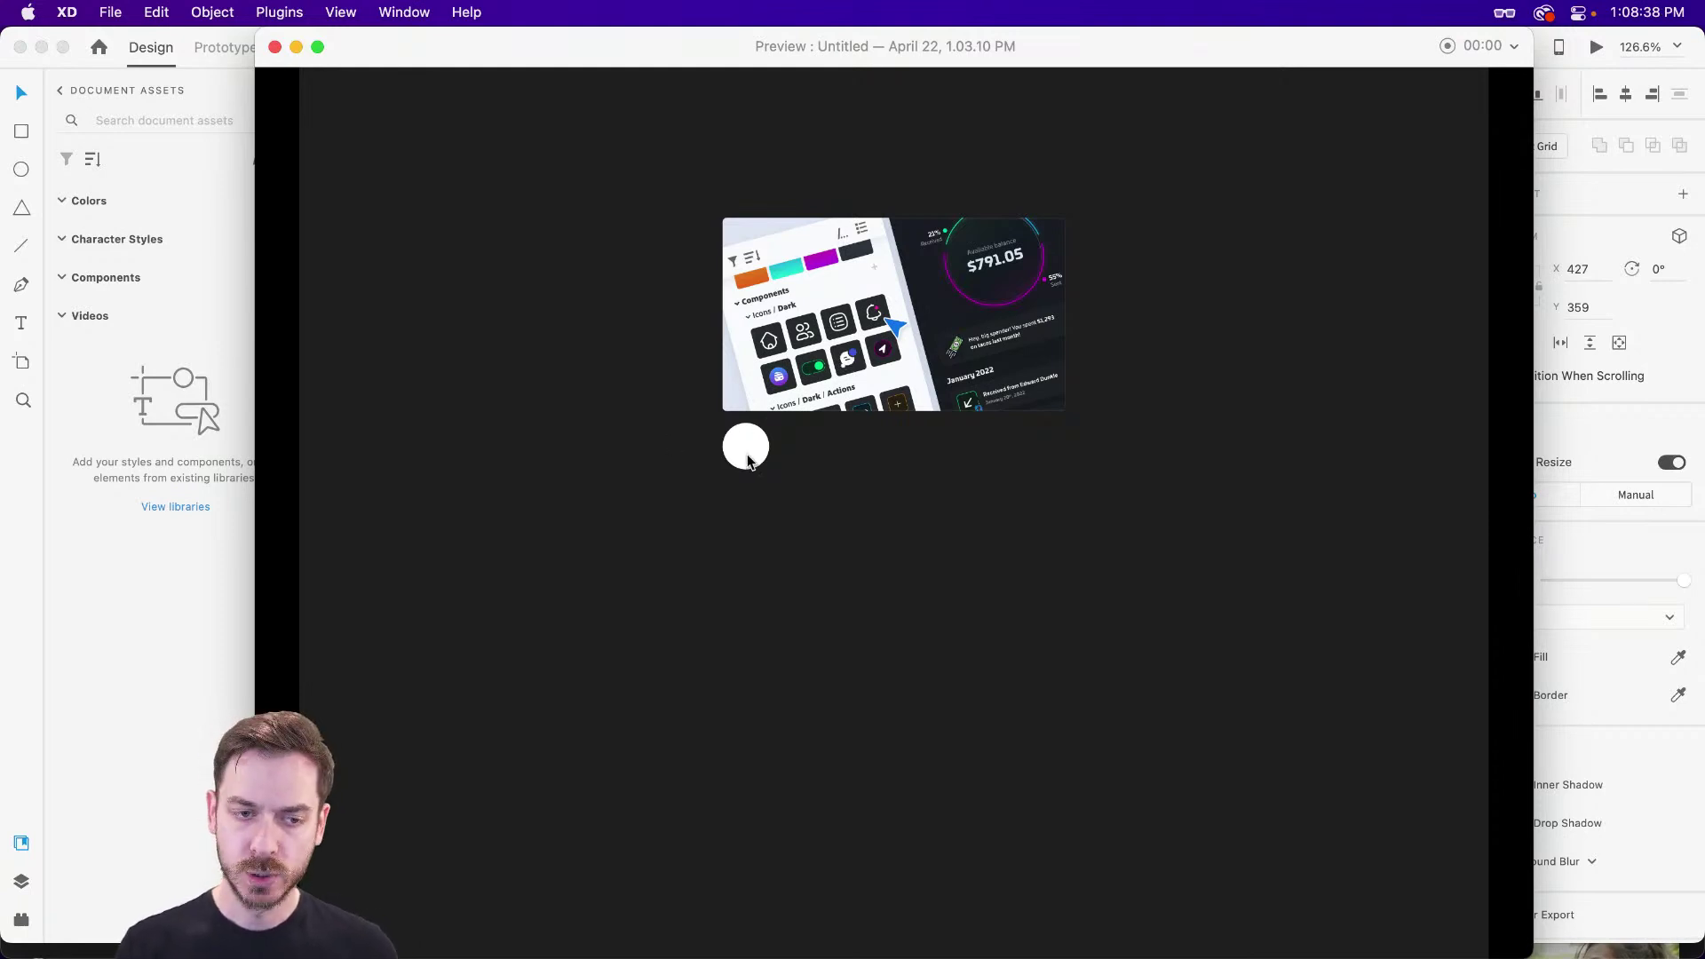
{"action": "key", "text": "super+w"}
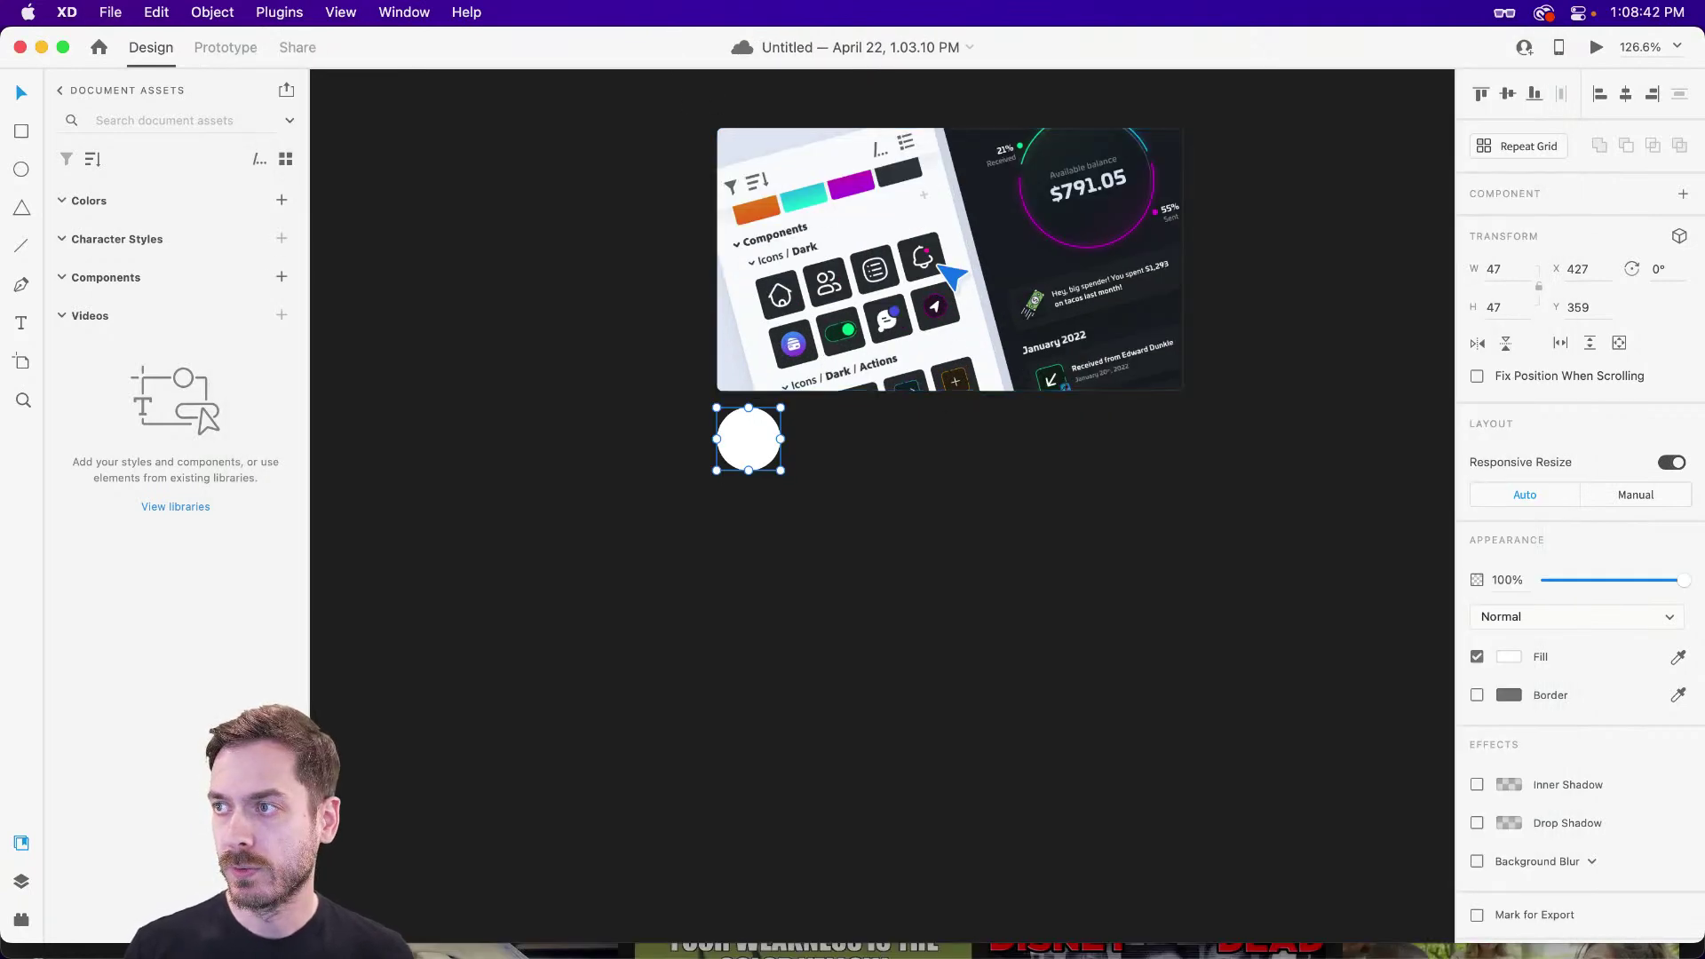
{"action": "left_click", "coordinate": [880, 471]}
{"action": "scroll", "coordinate": [917, 423], "scroll_direction": "up", "scroll_amount": 2}
{"action": "key", "text": "t"}
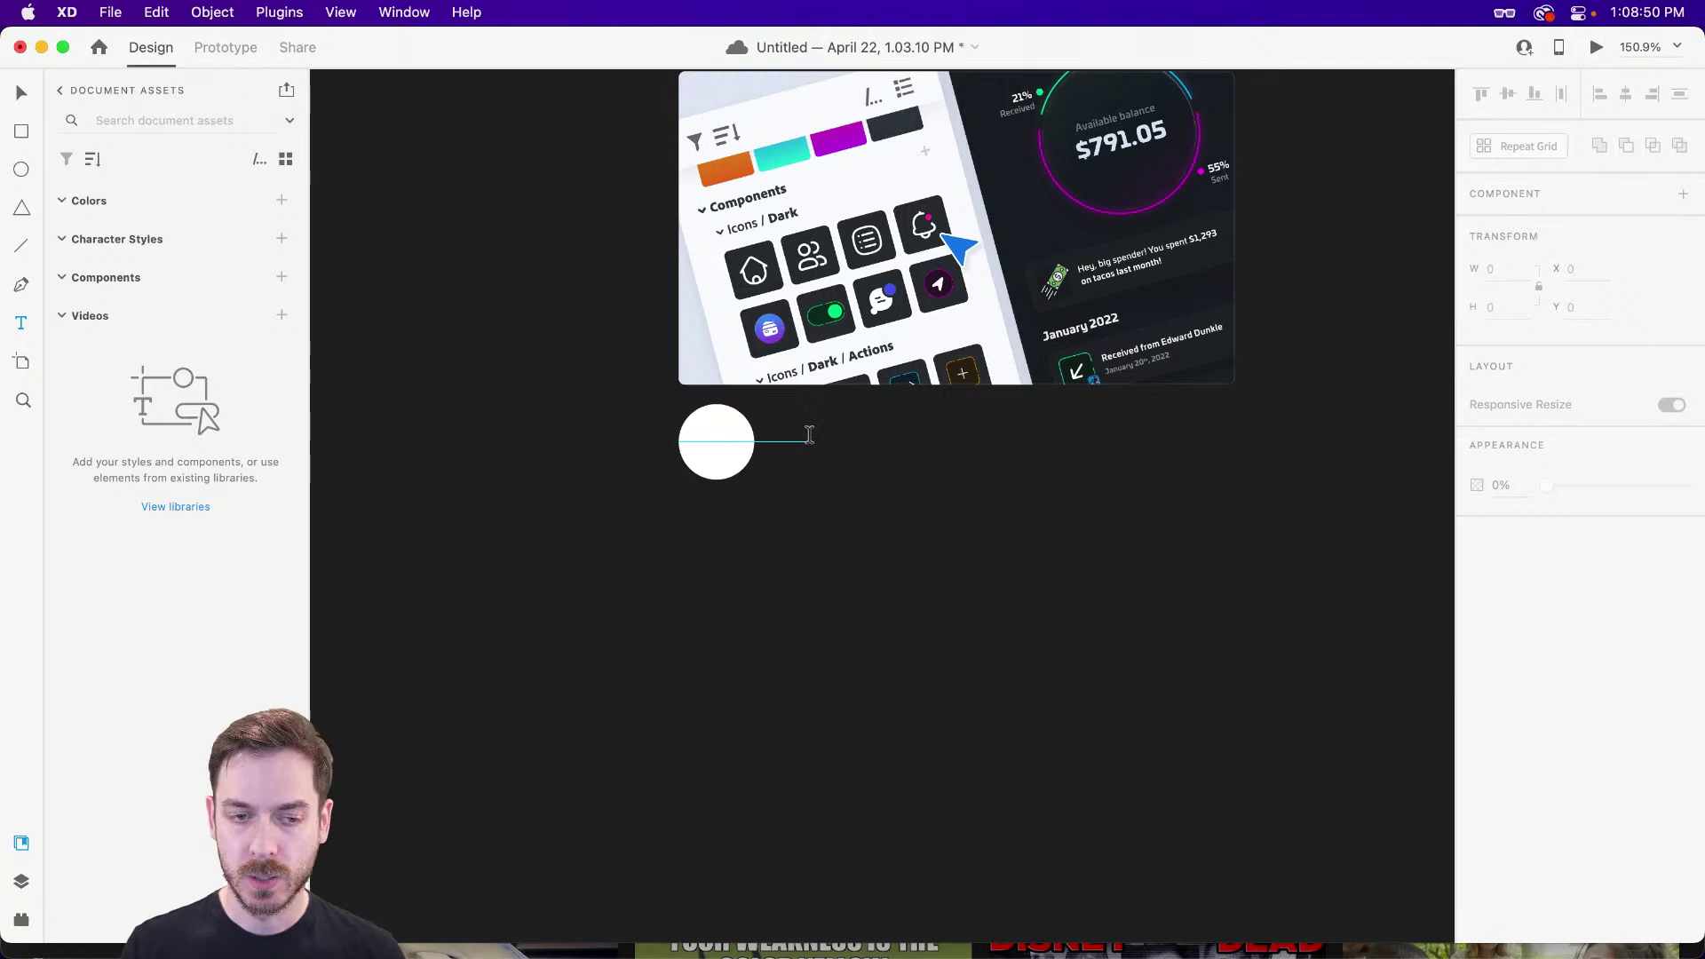
- Type the headline 'NEW: Using Path View in Adobe XD' beside the circle
{"action": "left_click", "coordinate": [810, 436]}
{"action": "type", "text": "New"}
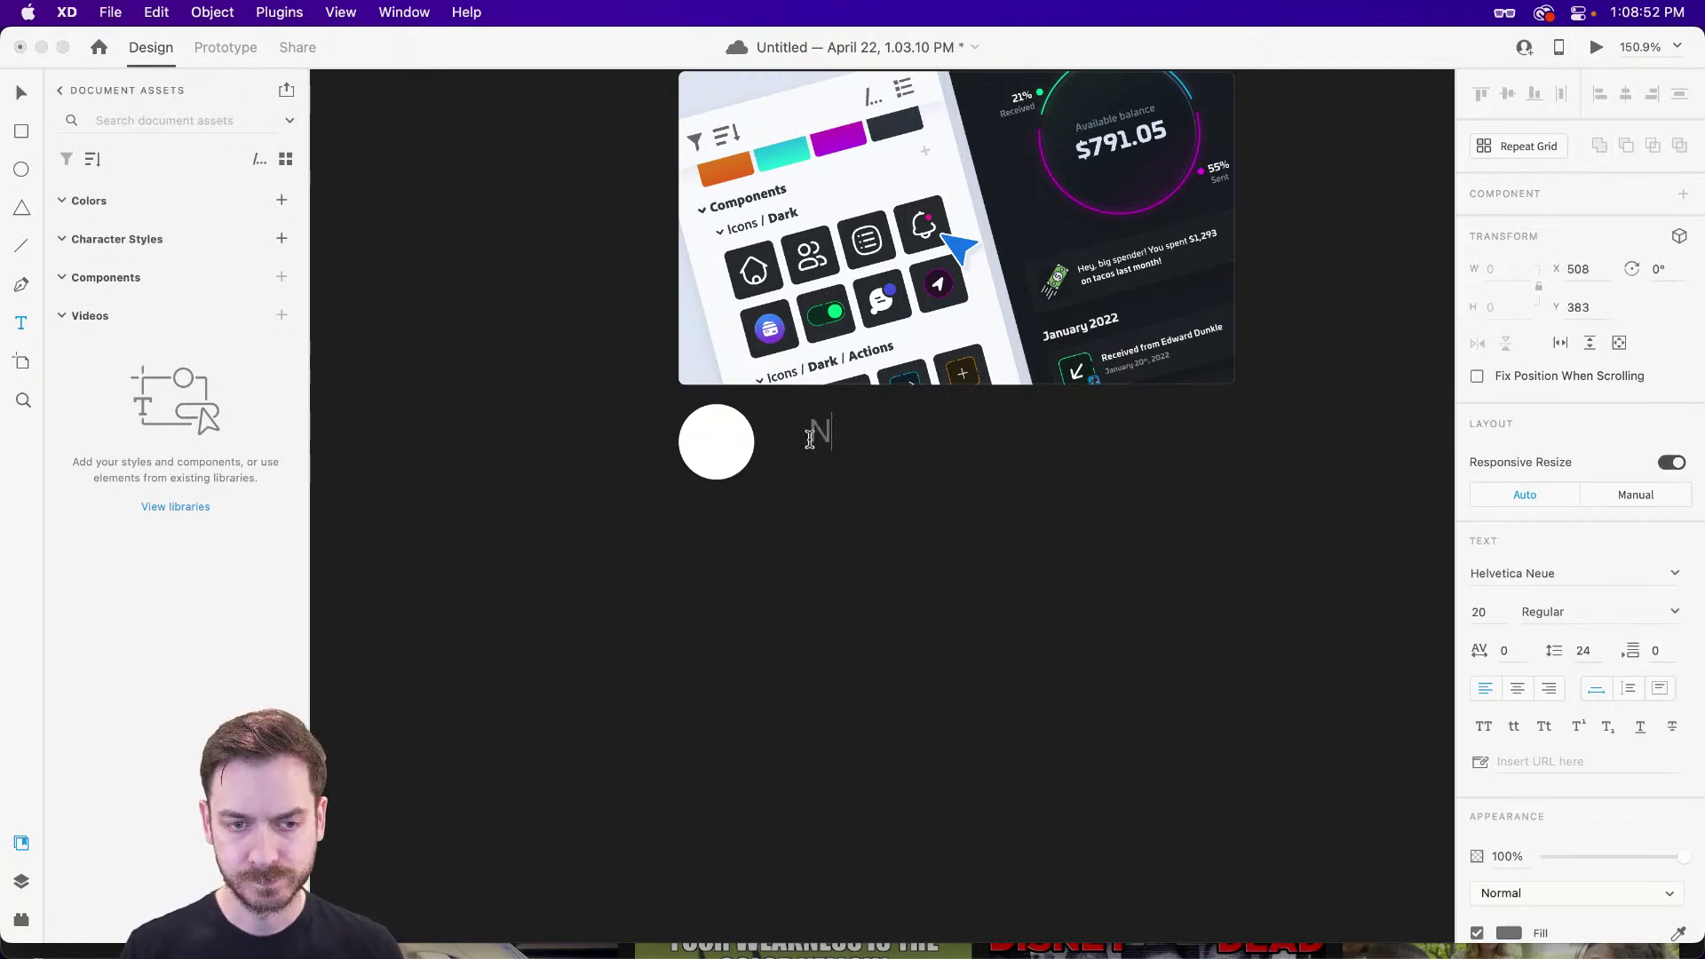
{"action": "key", "text": "BackSpace"}
{"action": "key", "text": "BackSpace"}
{"action": "key", "text": "BackSpace"}
{"action": "type", "text": "NEW: Path view"}
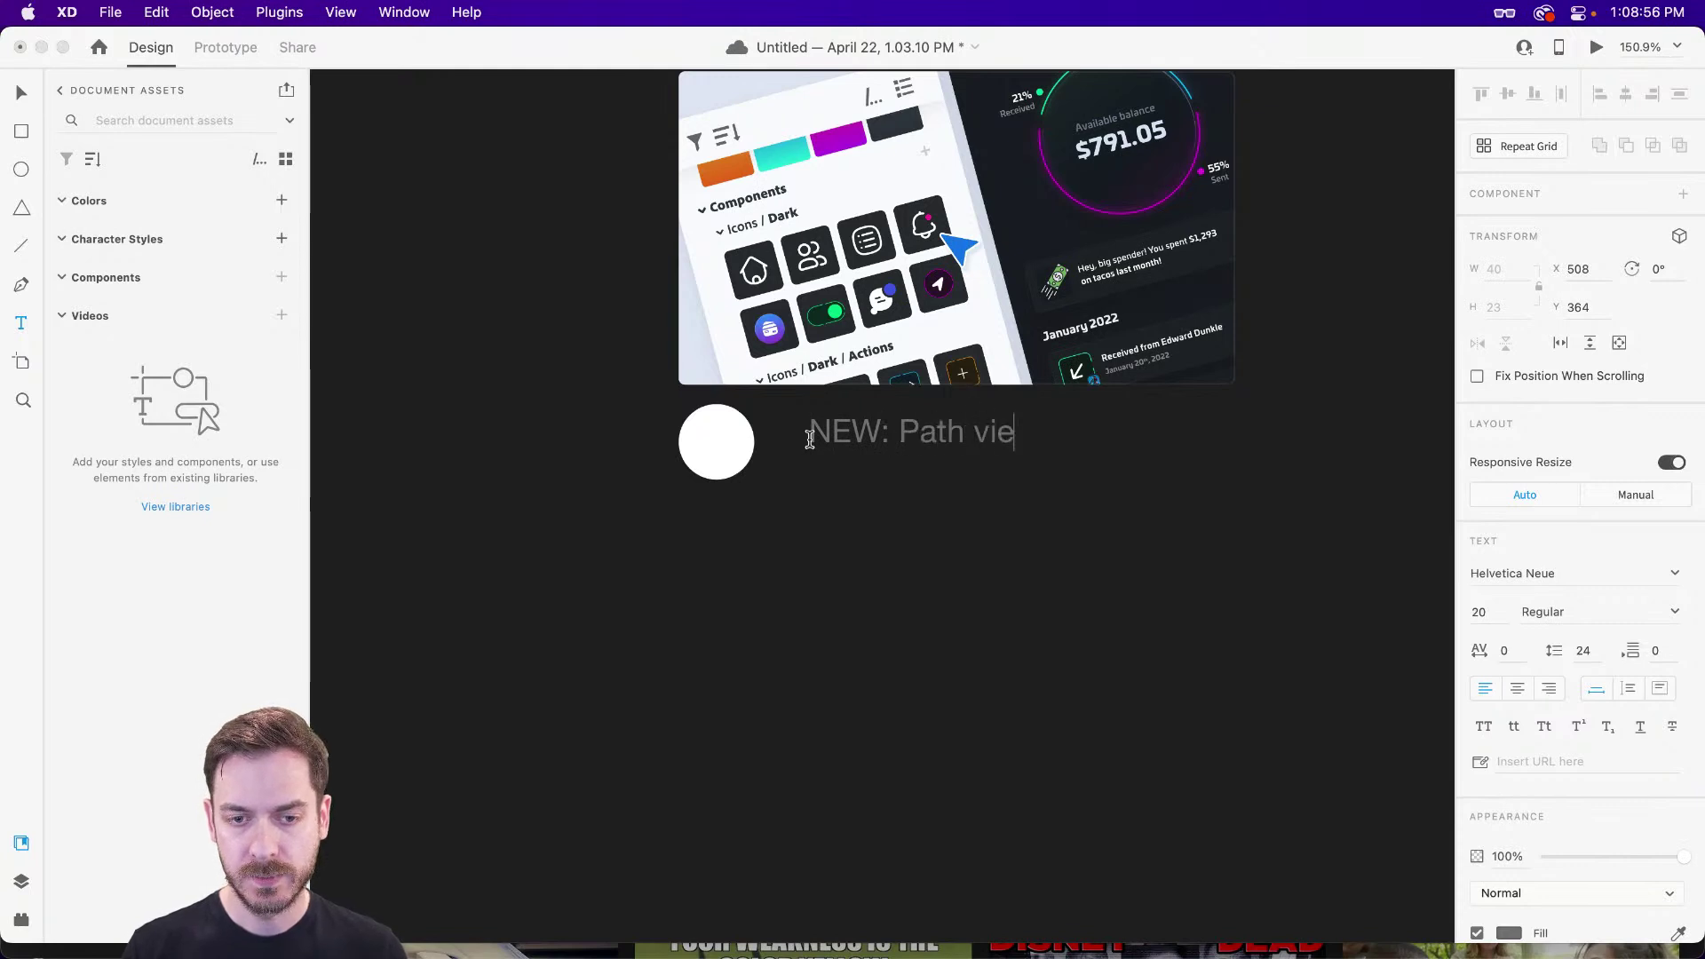
{"action": "key", "text": "BackSpace"}
{"action": "key", "text": "BackSpace"}
{"action": "key", "text": "BackSpace"}
{"action": "key", "text": "BackSpace"}
{"action": "key", "text": "BackSpace"}
{"action": "key", "text": "BackSpace"}
{"action": "key", "text": "BackSpace"}
{"action": "key", "text": "BackSpace"}
{"action": "key", "text": "BackSpace"}
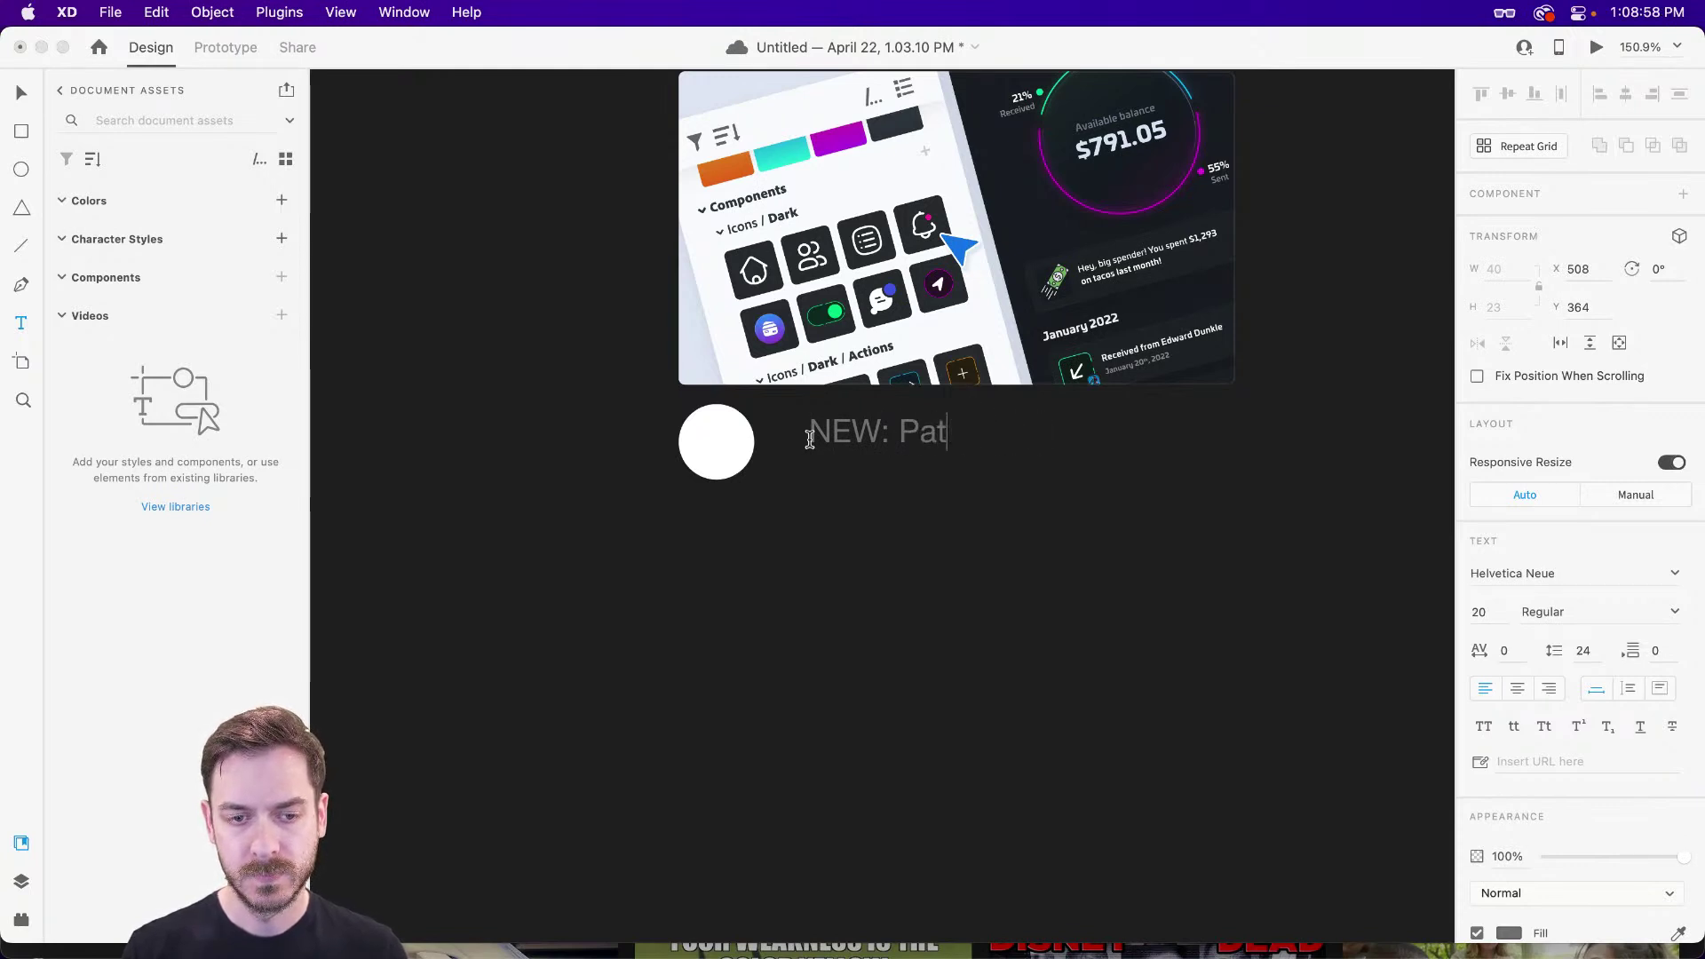
{"action": "type", "text": "Using "}
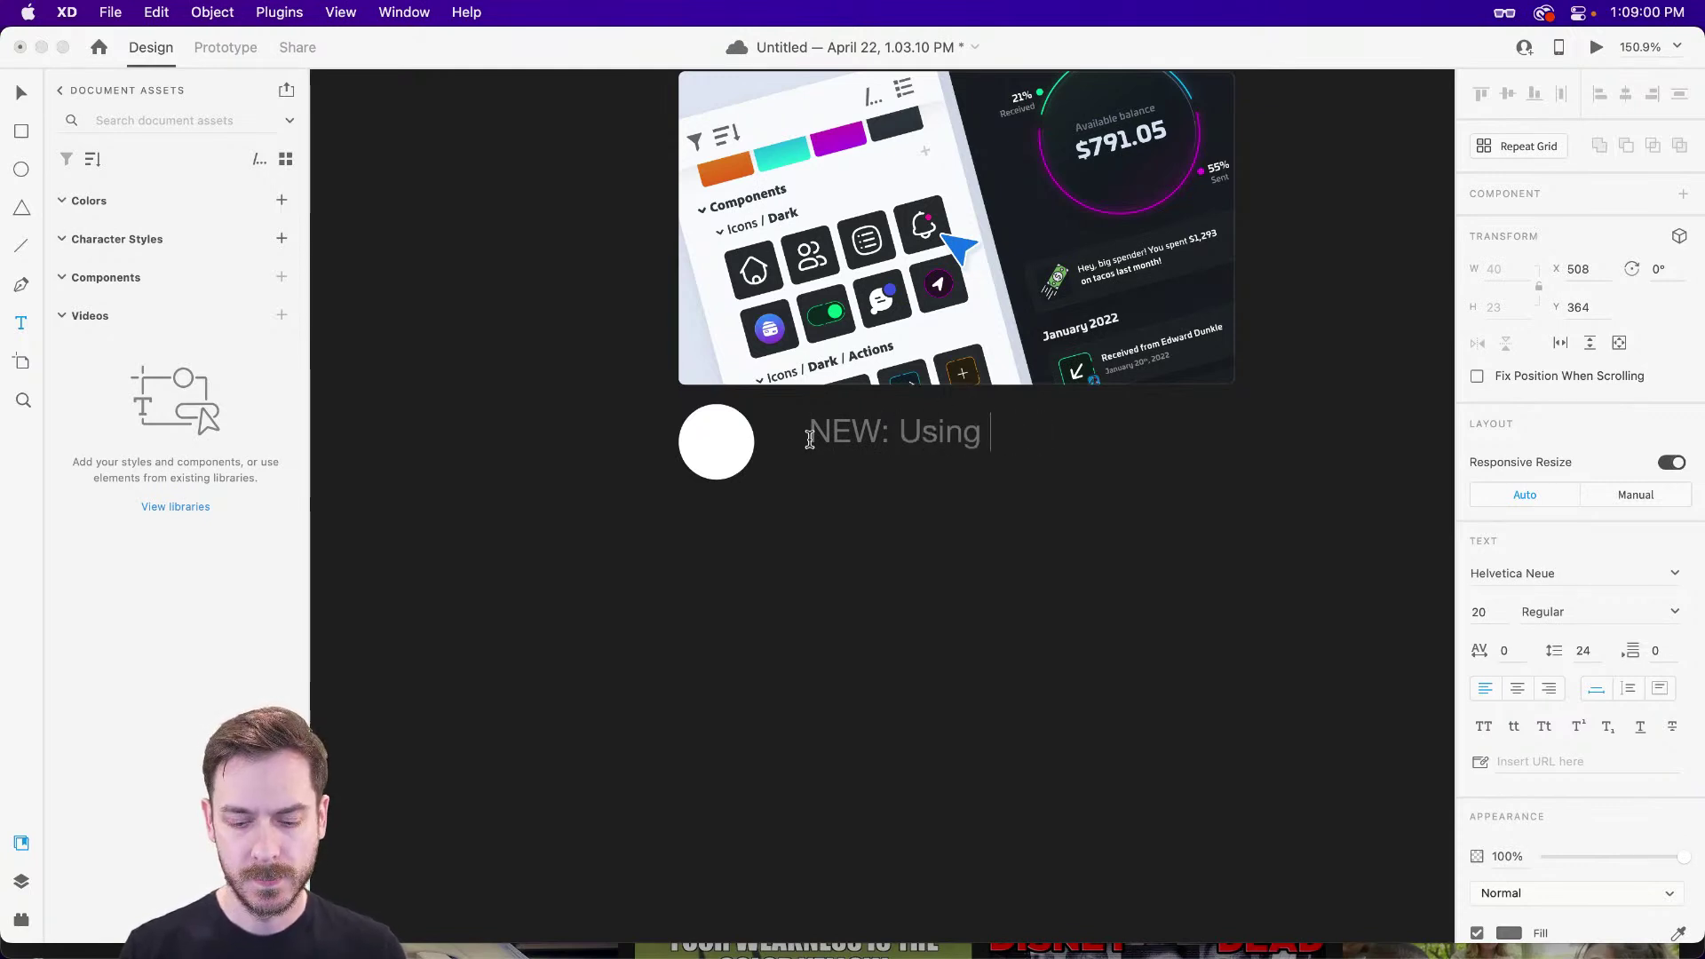
{"action": "type", "text": "Path Viuew"}
{"action": "key", "text": "BackSpace"}
{"action": "key", "text": "BackSpace"}
{"action": "key", "text": "BackSpace"}
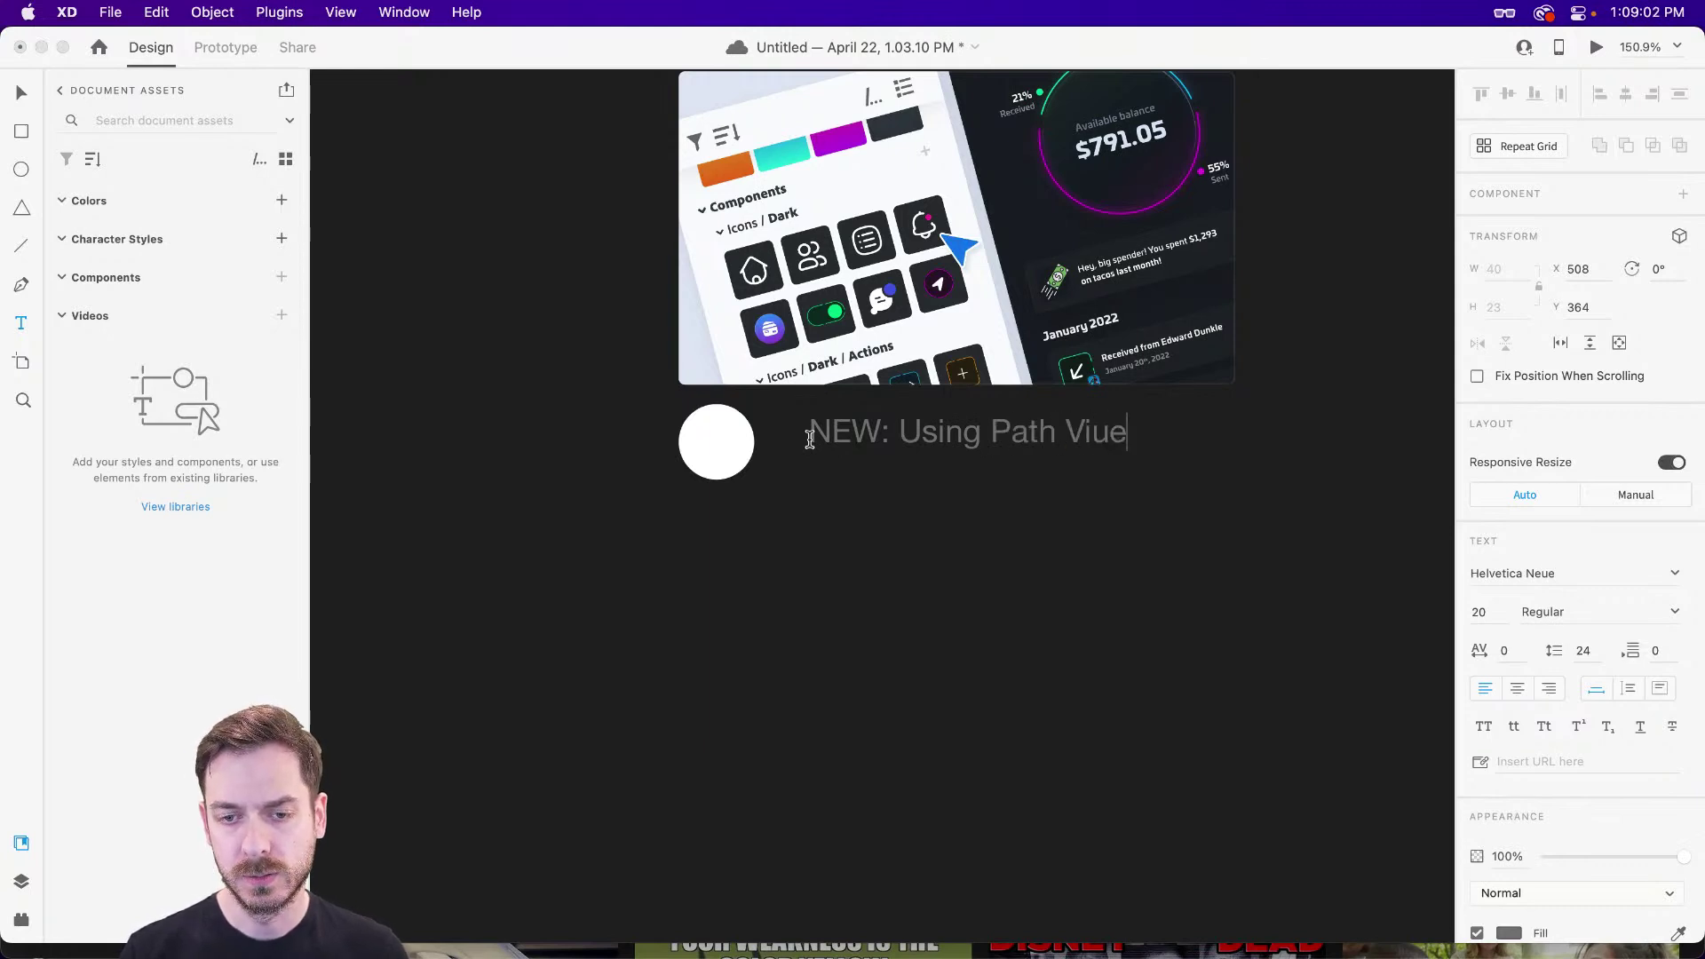
{"action": "type", "text": "ew in Adobe XD"}
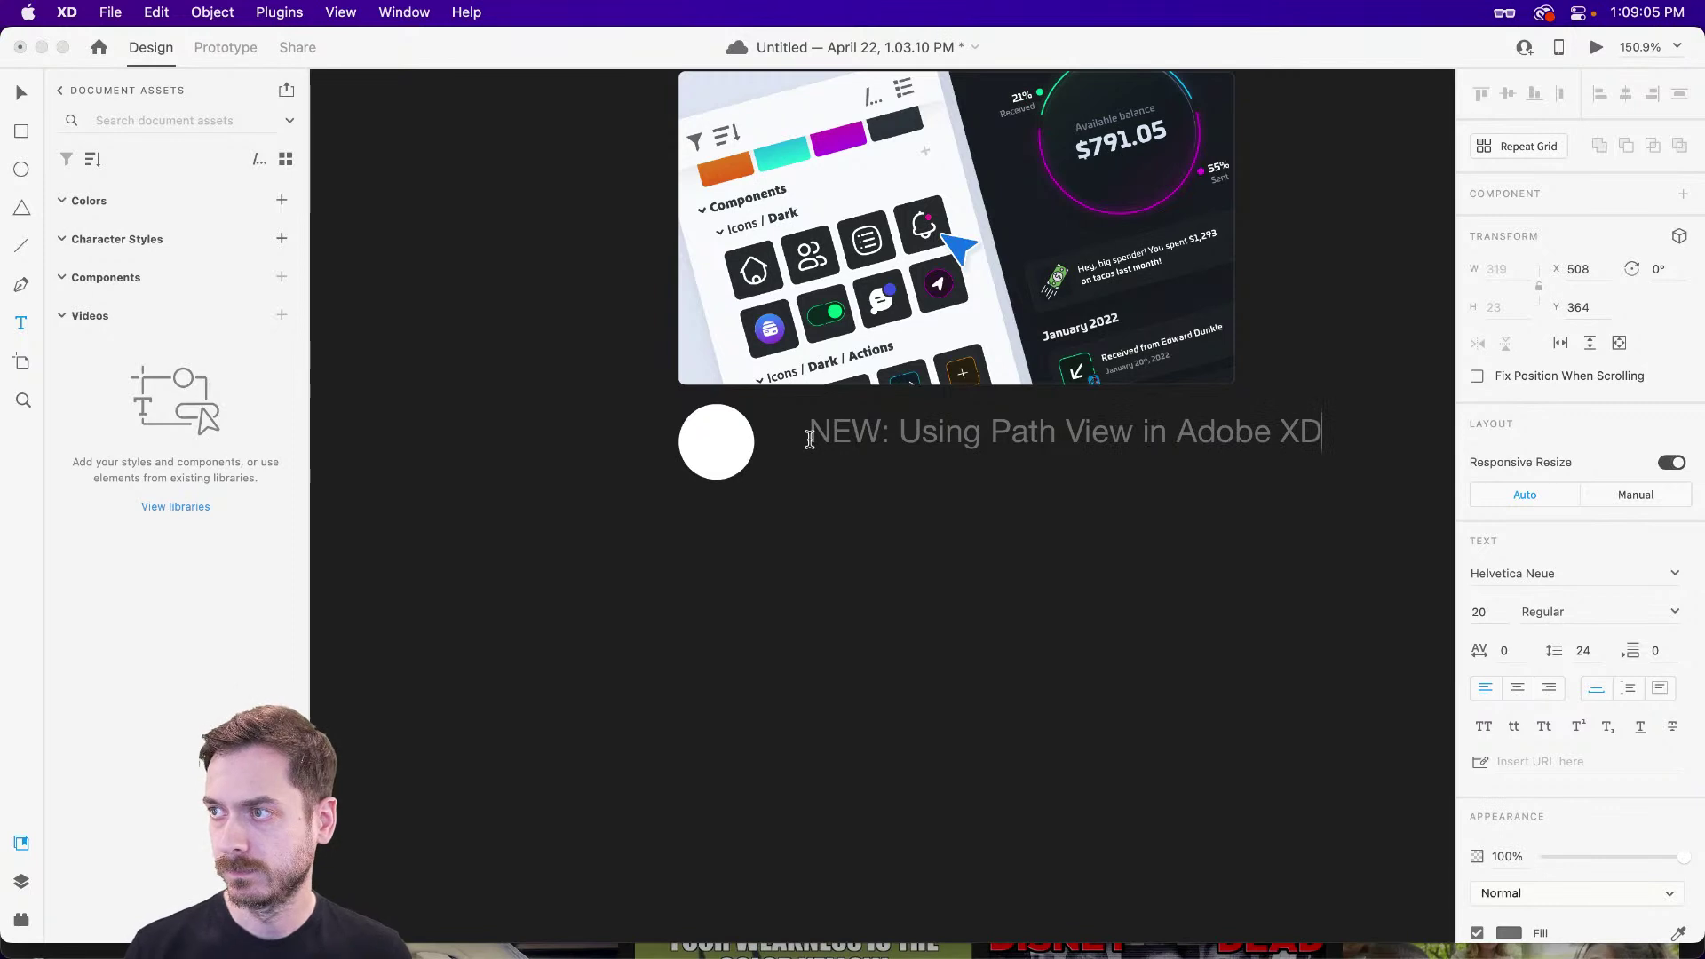
{"action": "key", "text": "Escape"}
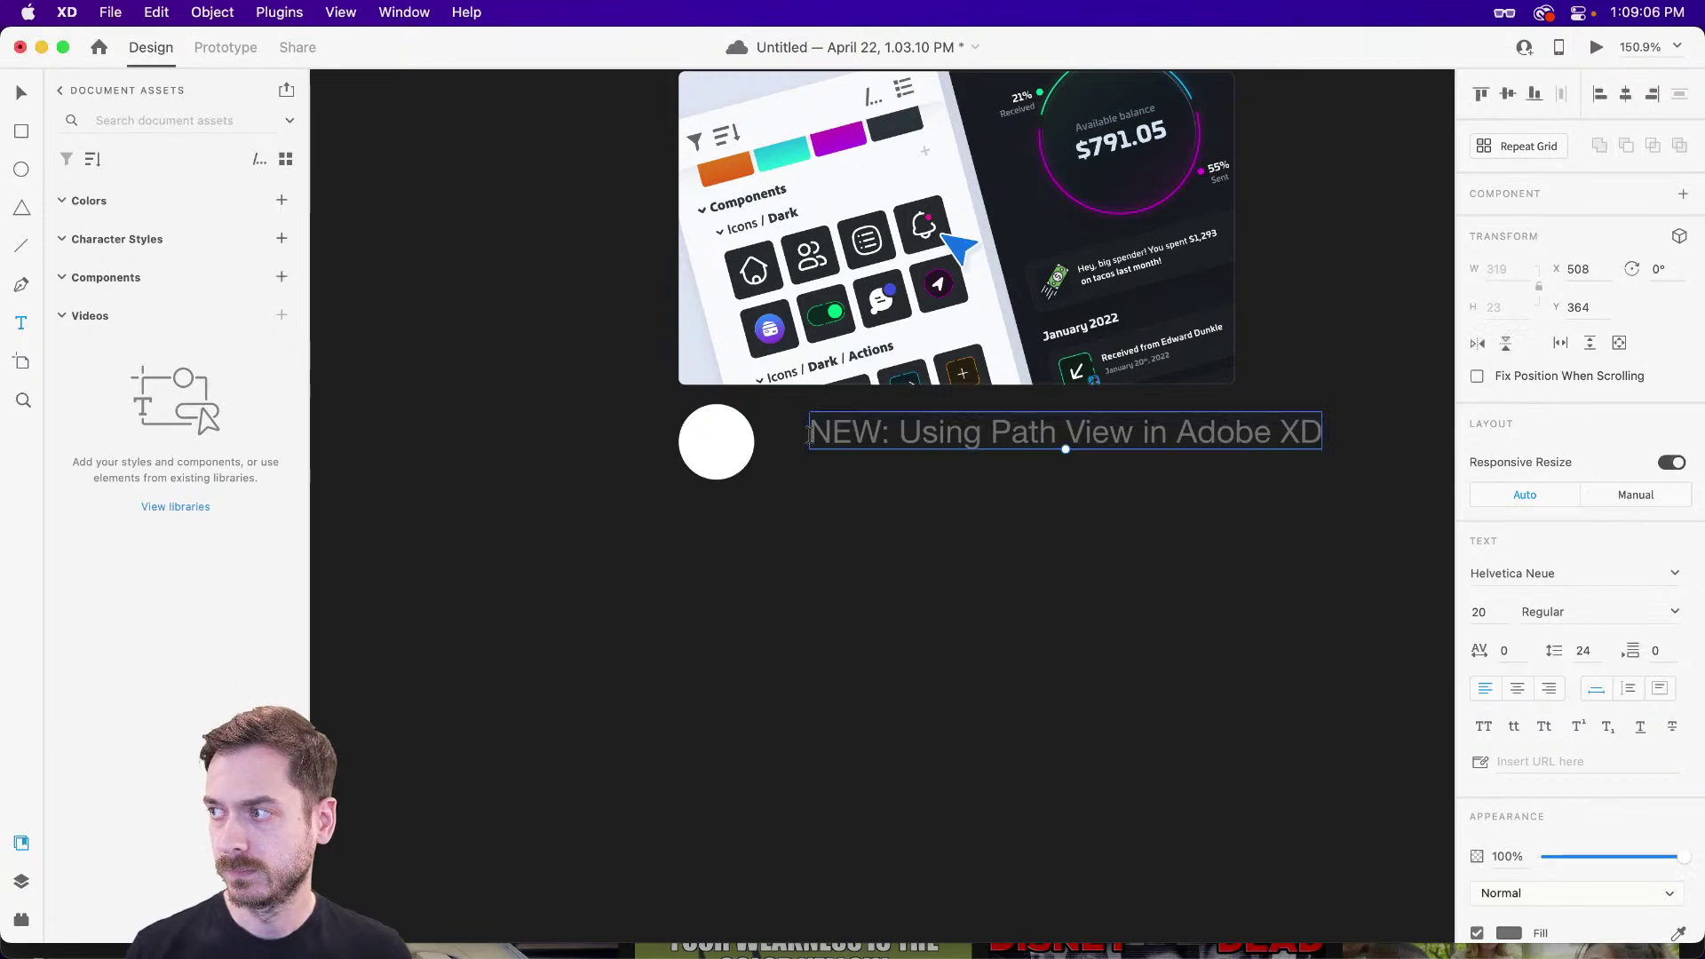
- Set the headline's font size to 16 and nudge it slightly left and down
{"action": "left_click", "coordinate": [1481, 611]}
{"action": "left_click", "coordinate": [1057, 429]}
{"action": "left_click_drag", "start_coordinate": [1057, 429], "coordinate": [1048, 440]}
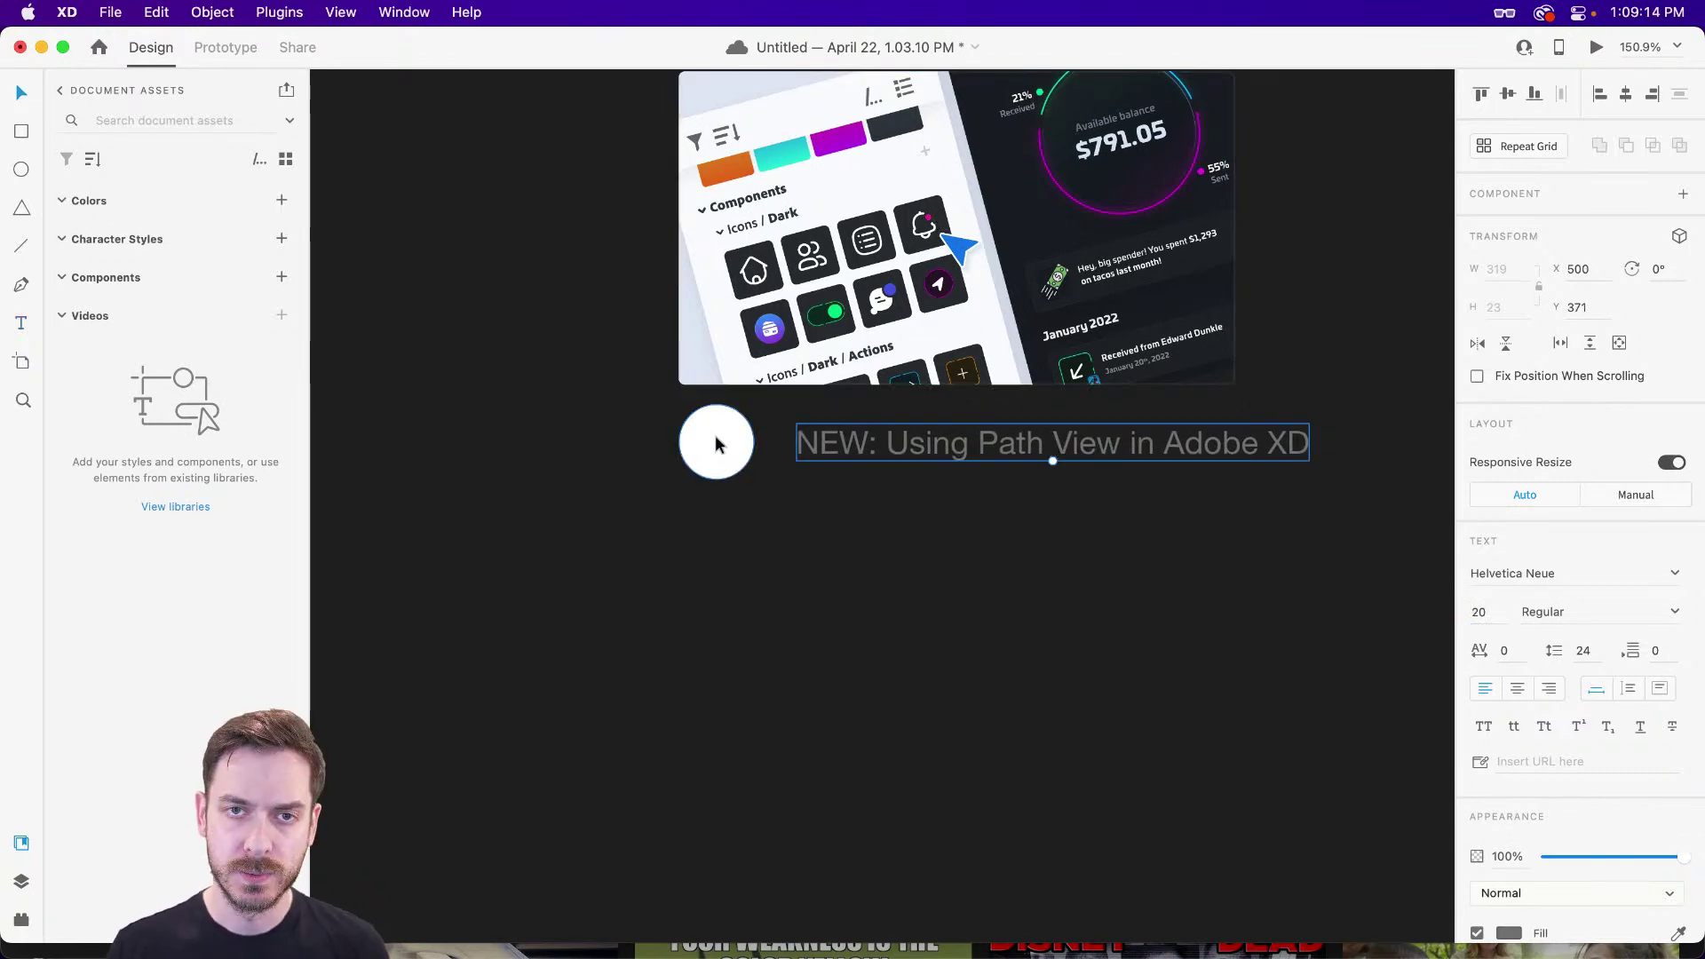
{"action": "left_click", "coordinate": [1489, 611]}
{"action": "key", "text": "Down"}
{"action": "key", "text": "Down"}
{"action": "key", "text": "Down"}
{"action": "key", "text": "Down"}
{"action": "key", "text": "Return"}
- Make the headline Roboto Bold with a white fill
{"action": "left_click", "coordinate": [1593, 572]}
{"action": "type", "text": "Ro"}
{"action": "key", "text": "Return"}
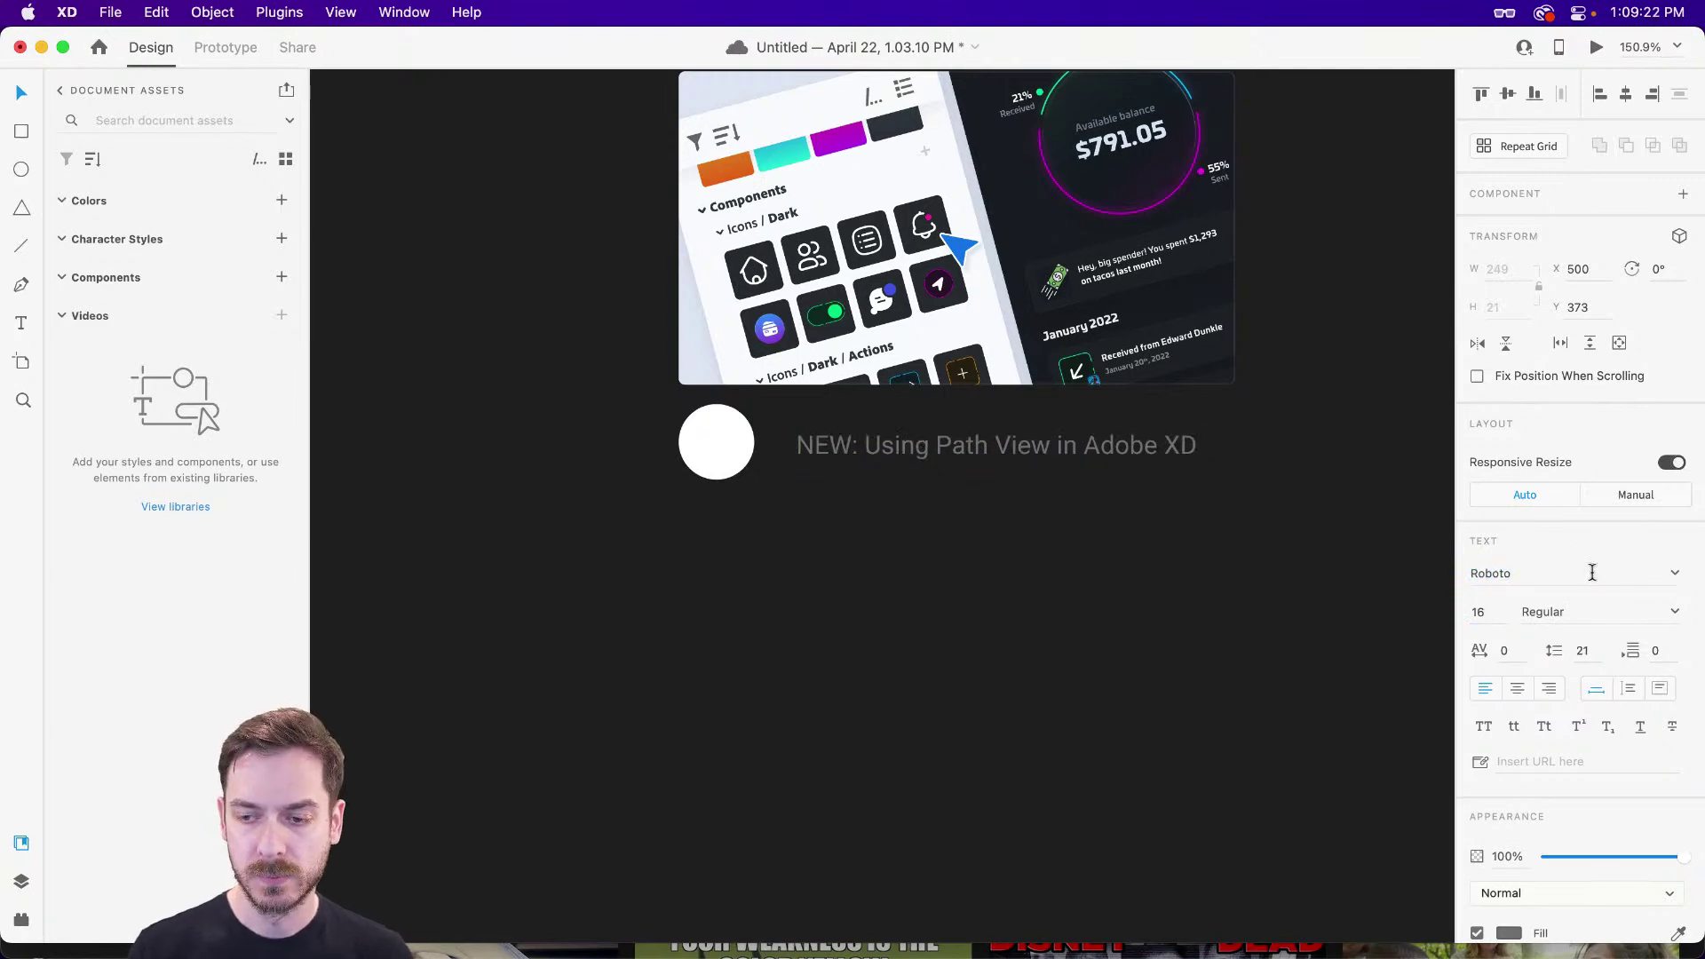
{"action": "left_click", "coordinate": [1514, 938]}
{"action": "left_click_drag", "start_coordinate": [1315, 743], "coordinate": [1171, 633]}
{"action": "left_click", "coordinate": [1666, 389]}
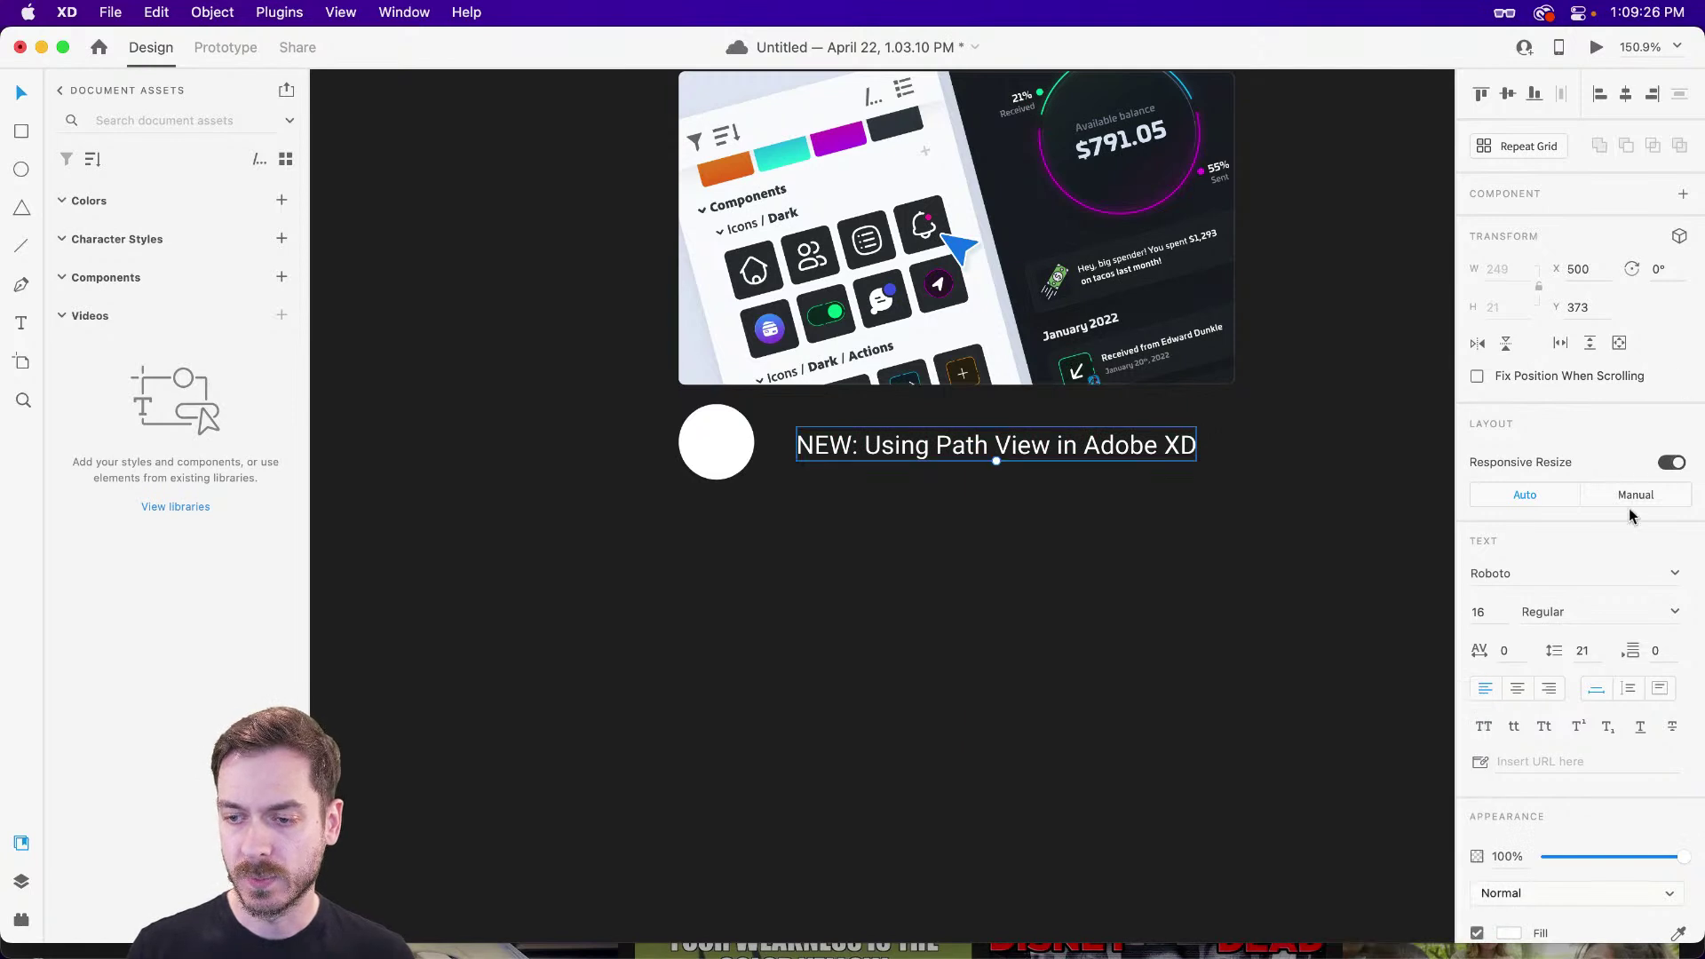
{"action": "left_click", "coordinate": [1664, 612]}
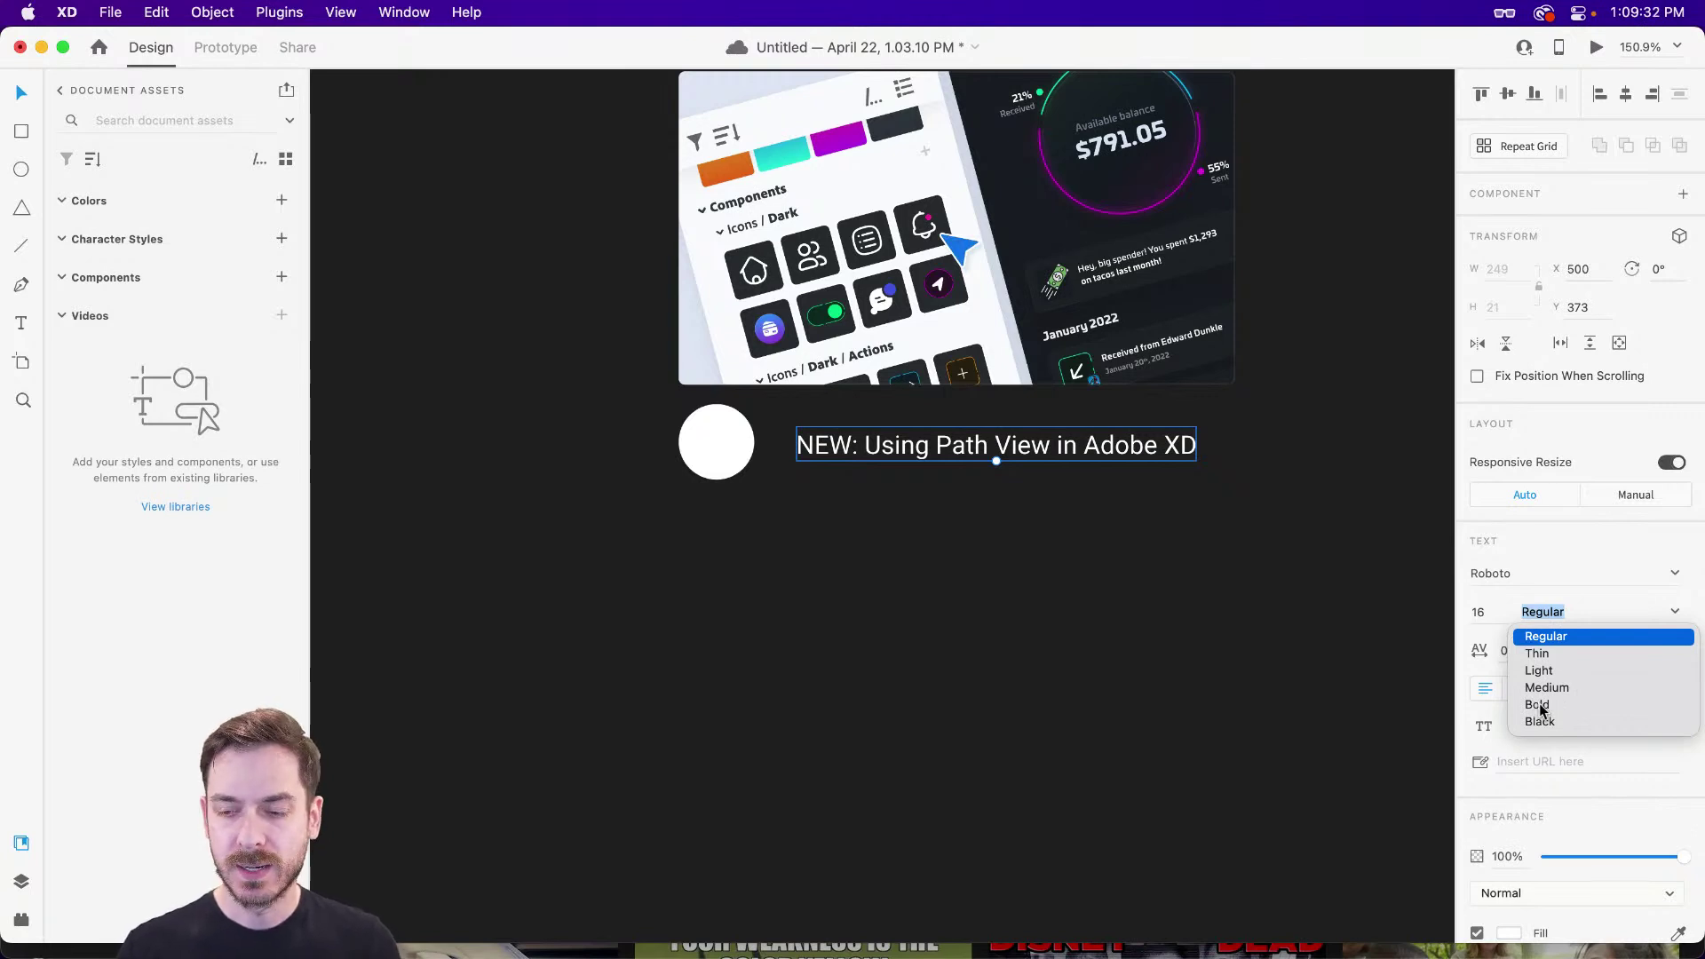
{"action": "left_click", "coordinate": [1541, 708]}
- Set the headline box to Auto Height and narrow it so the text wraps onto two lines
{"action": "left_click_drag", "start_coordinate": [876, 450], "coordinate": [871, 436]}
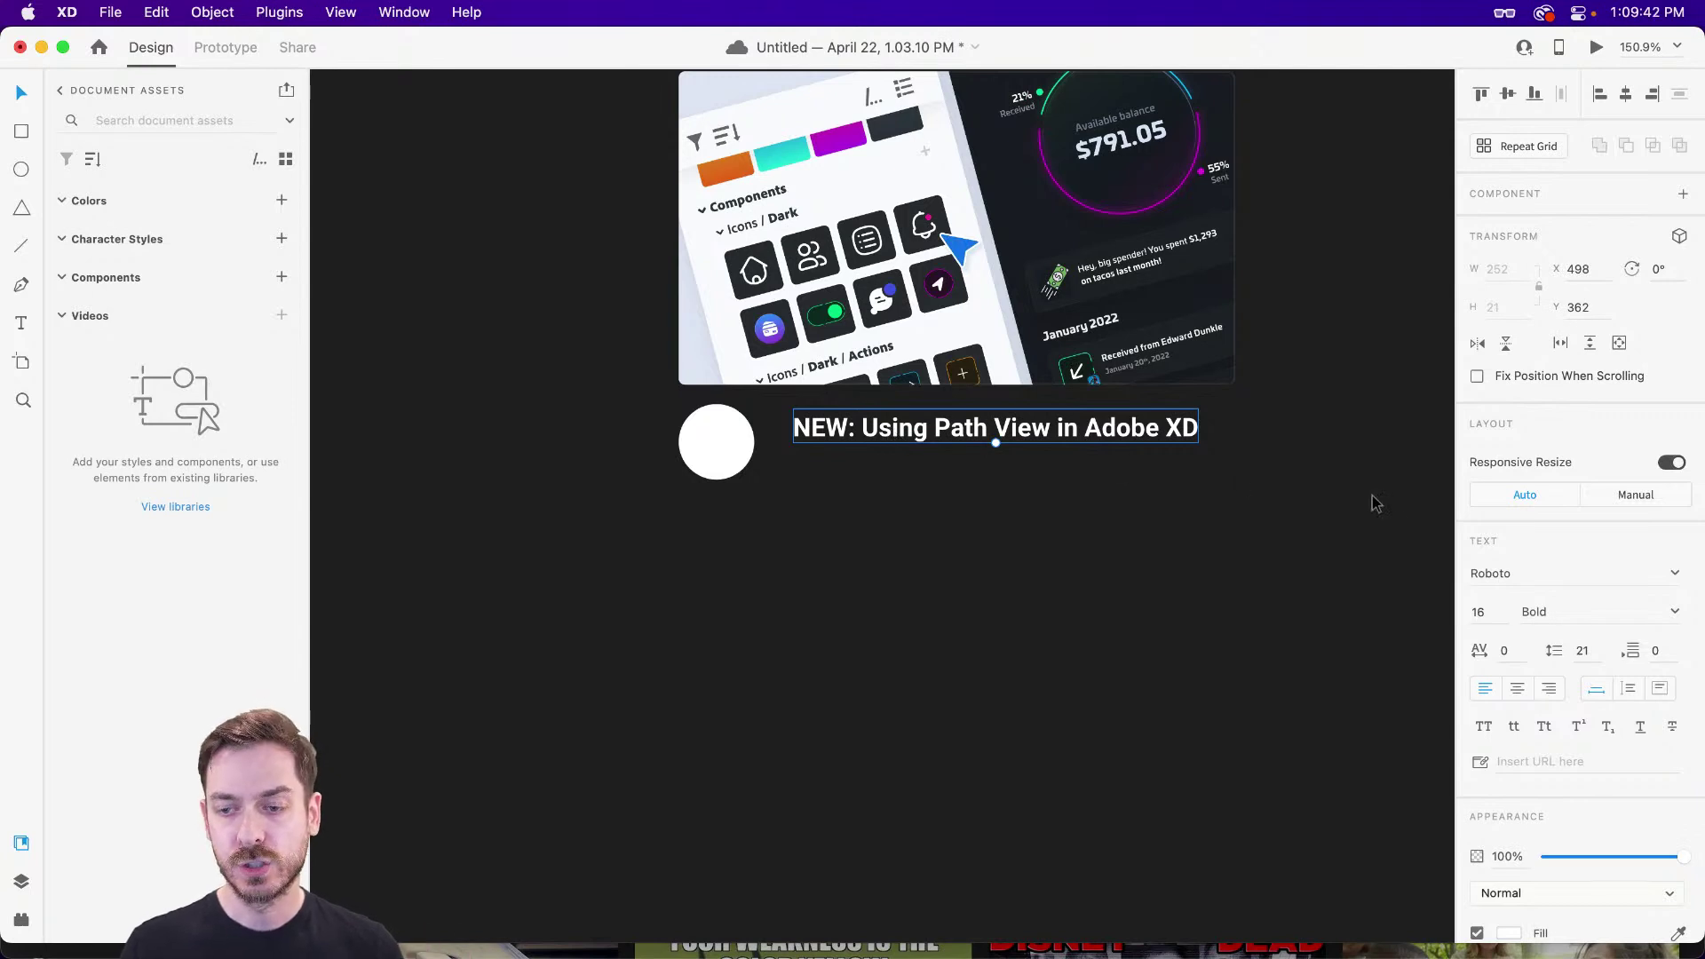
{"action": "left_click", "coordinate": [1631, 692]}
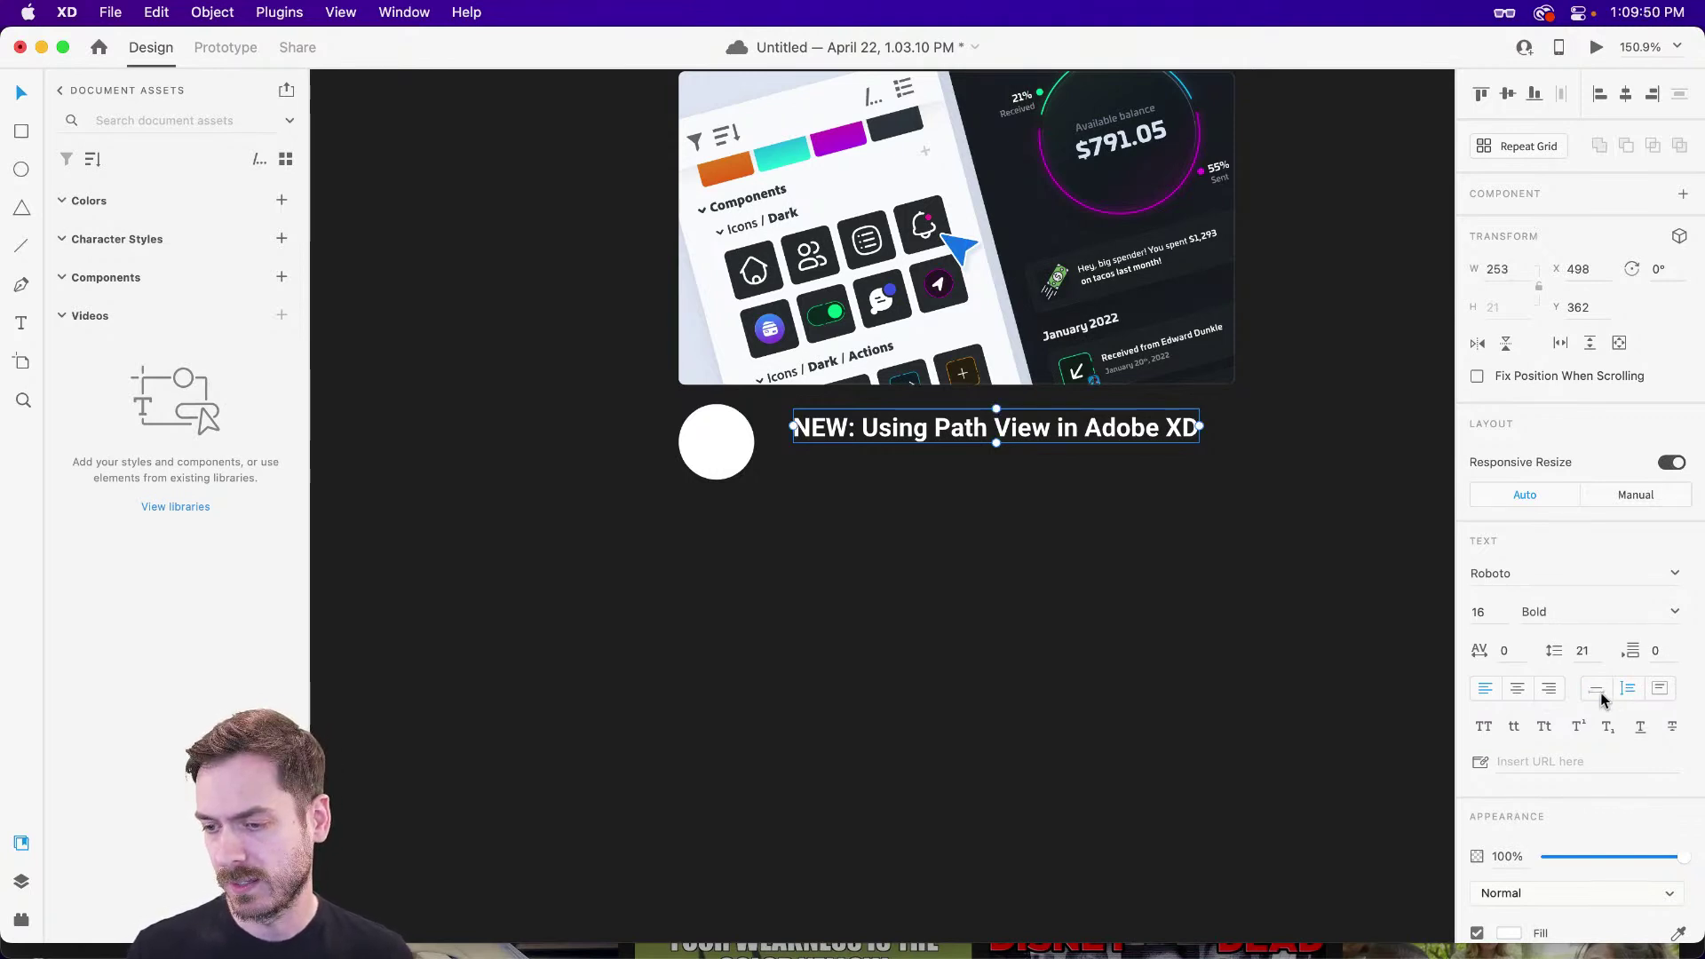
{"action": "left_click_drag", "start_coordinate": [1200, 428], "coordinate": [1080, 426]}
{"action": "left_click_drag", "start_coordinate": [874, 427], "coordinate": [876, 430]}
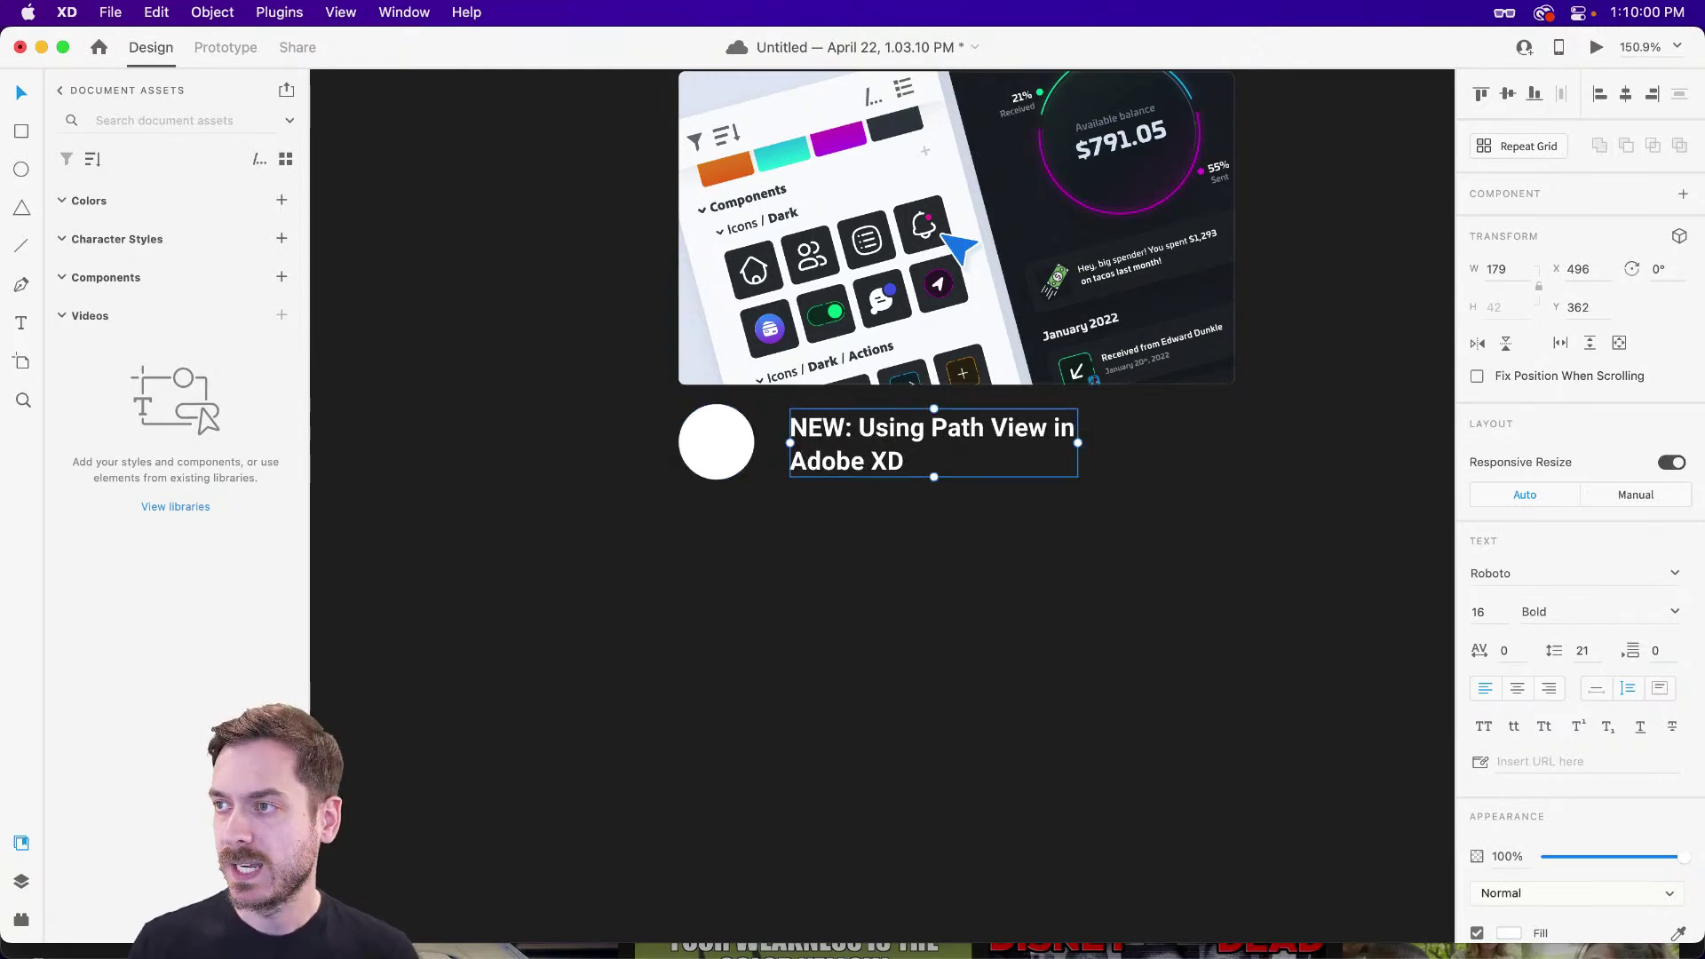
{"action": "scroll", "coordinate": [902, 485], "scroll_direction": "up", "scroll_amount": 3}
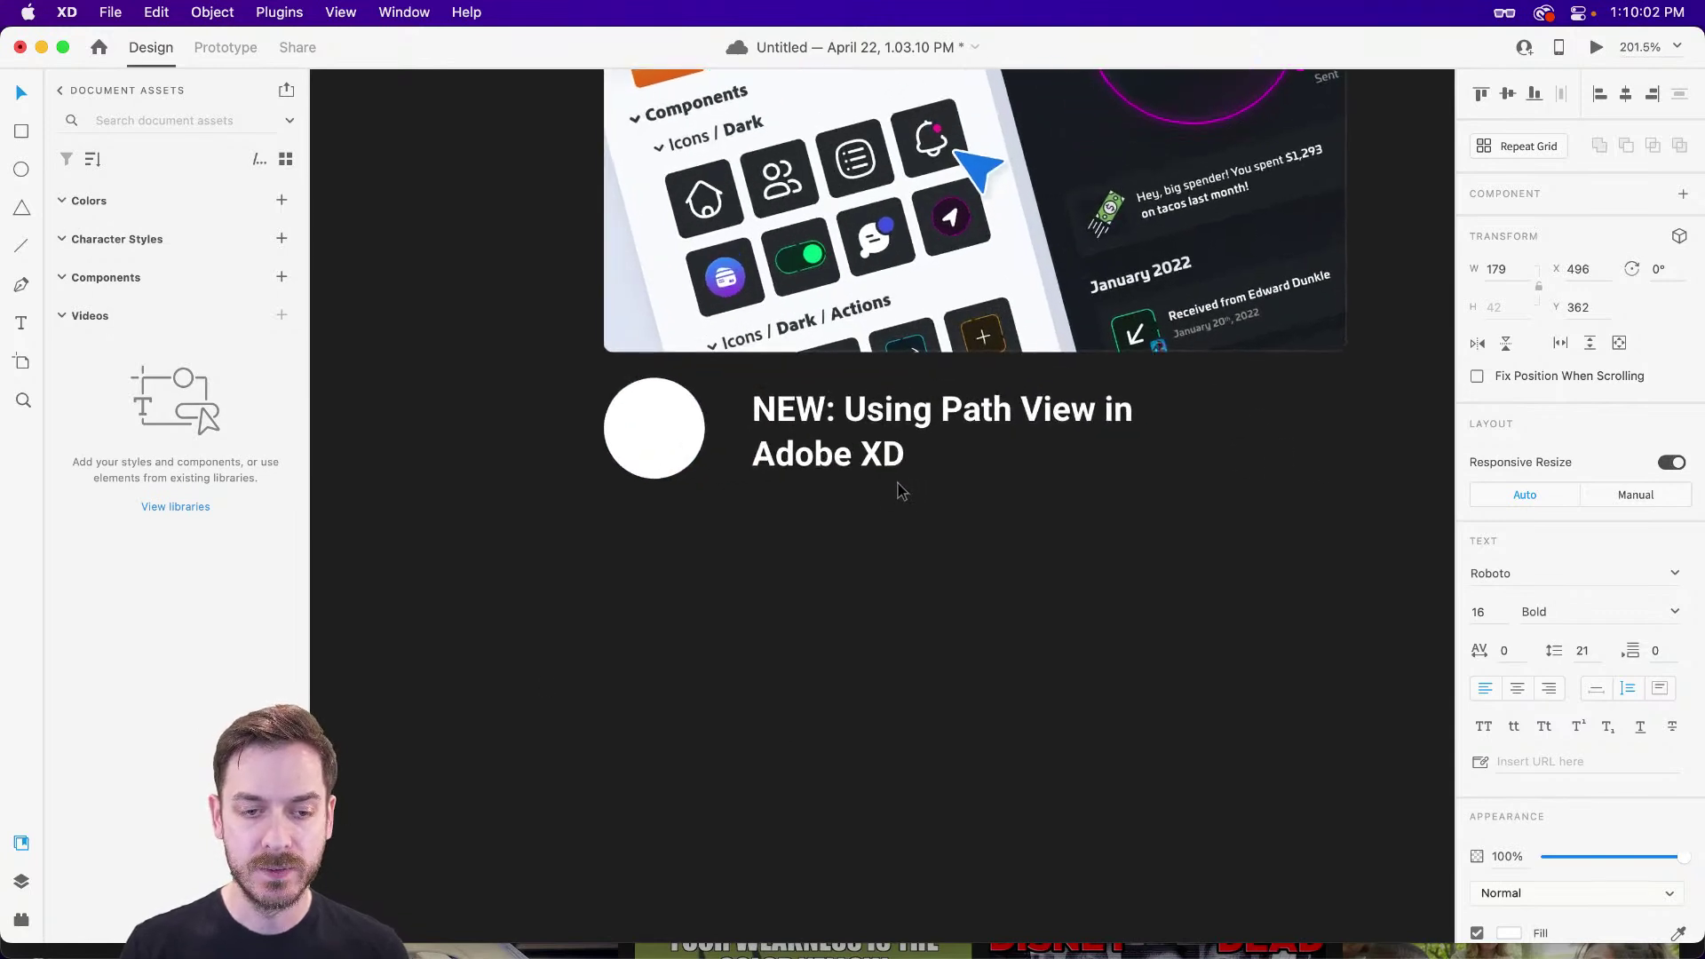
- Duplicate the headline directly beneath the original and set the copy's size to 14
{"action": "left_click_drag", "start_coordinate": [822, 414], "coordinate": [826, 518]}
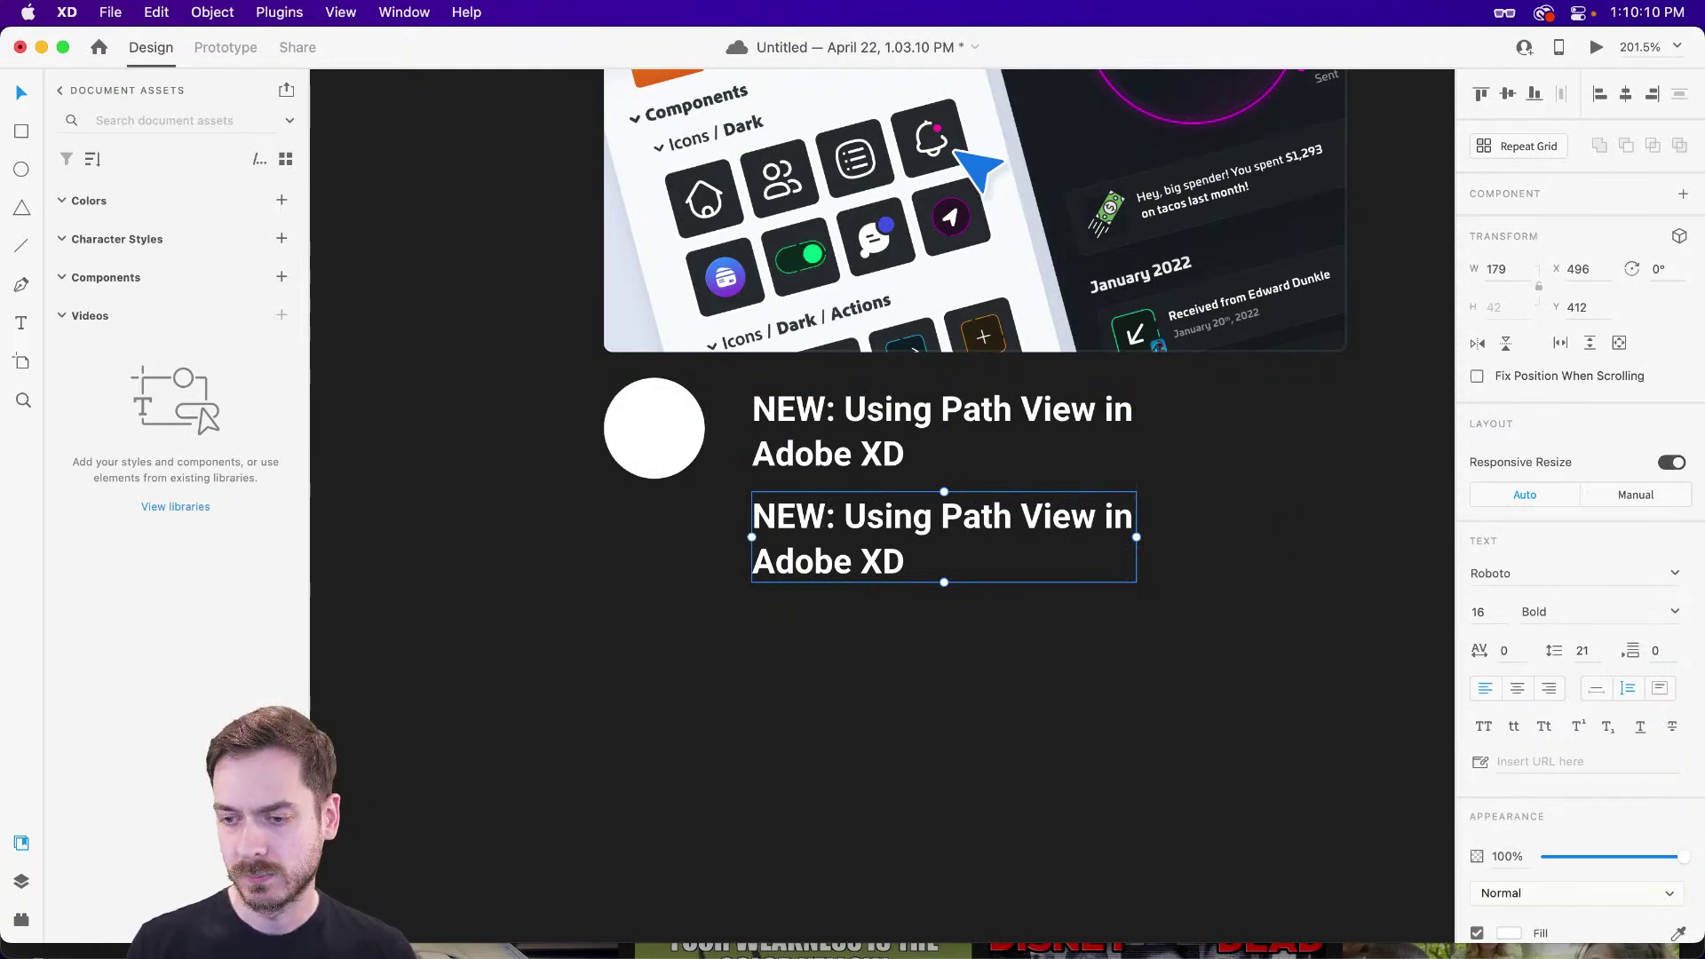
{"action": "left_click", "coordinate": [1492, 612]}
{"action": "type", "text": "15"}
{"action": "key", "text": "Return"}
{"action": "key", "text": "Down"}
{"action": "key", "text": "Return"}
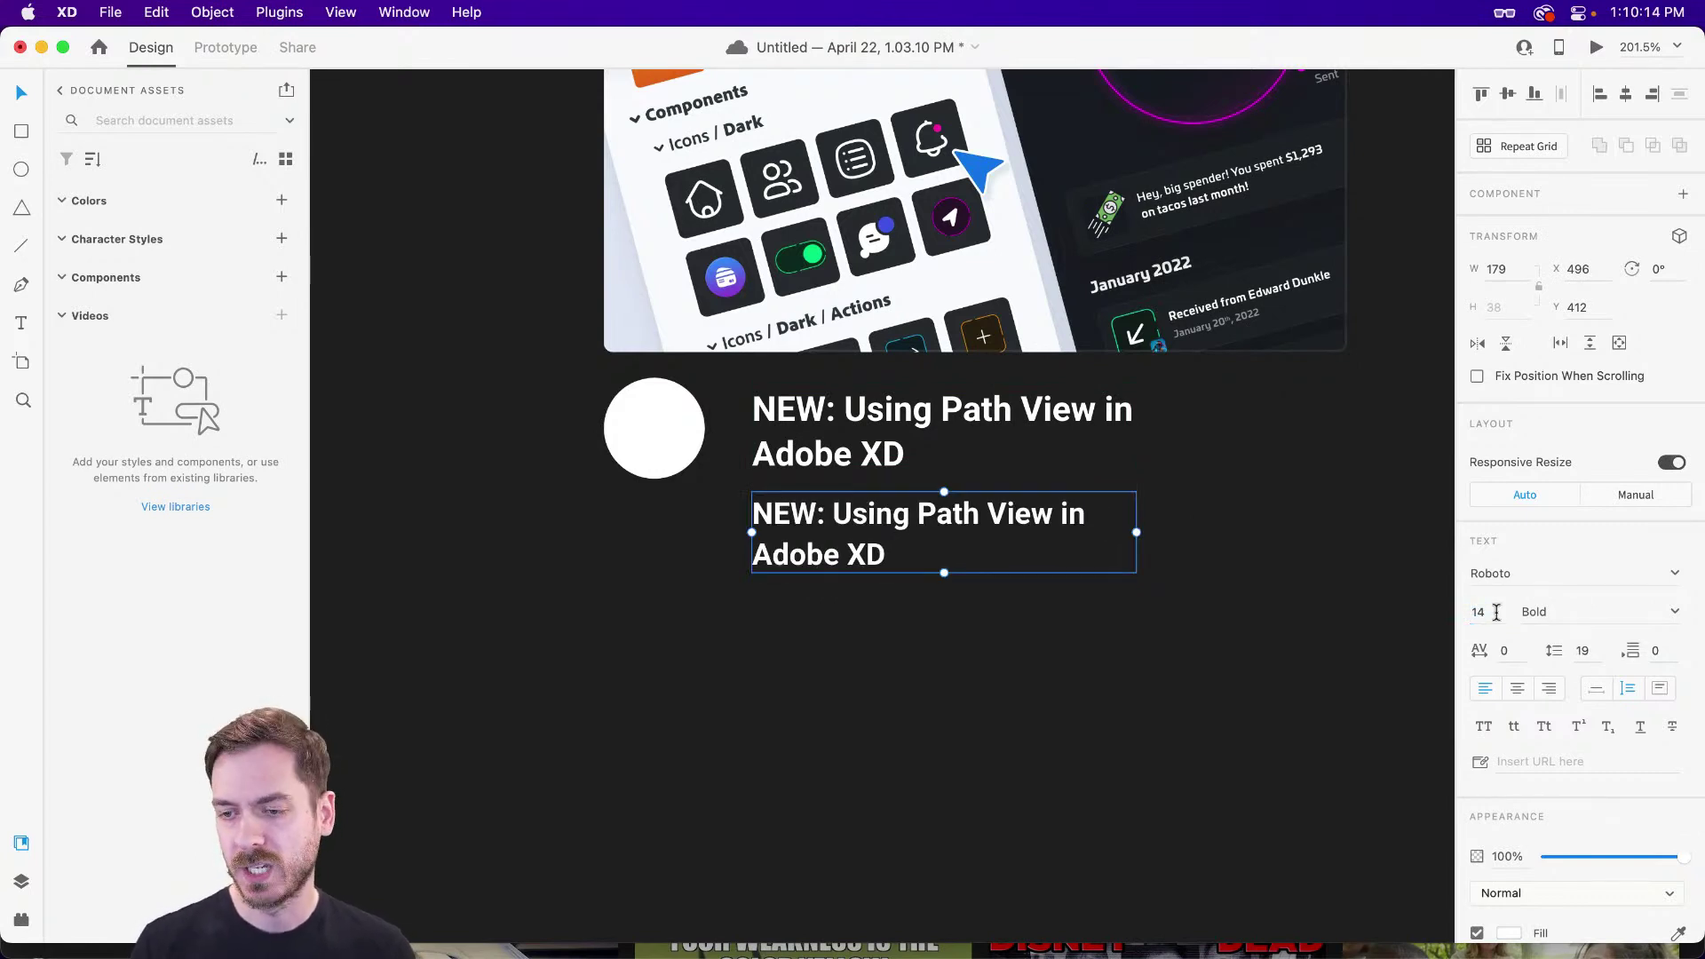
- Give the copy Medium weight and a grey #AAAAAA fill
{"action": "left_click", "coordinate": [1676, 611]}
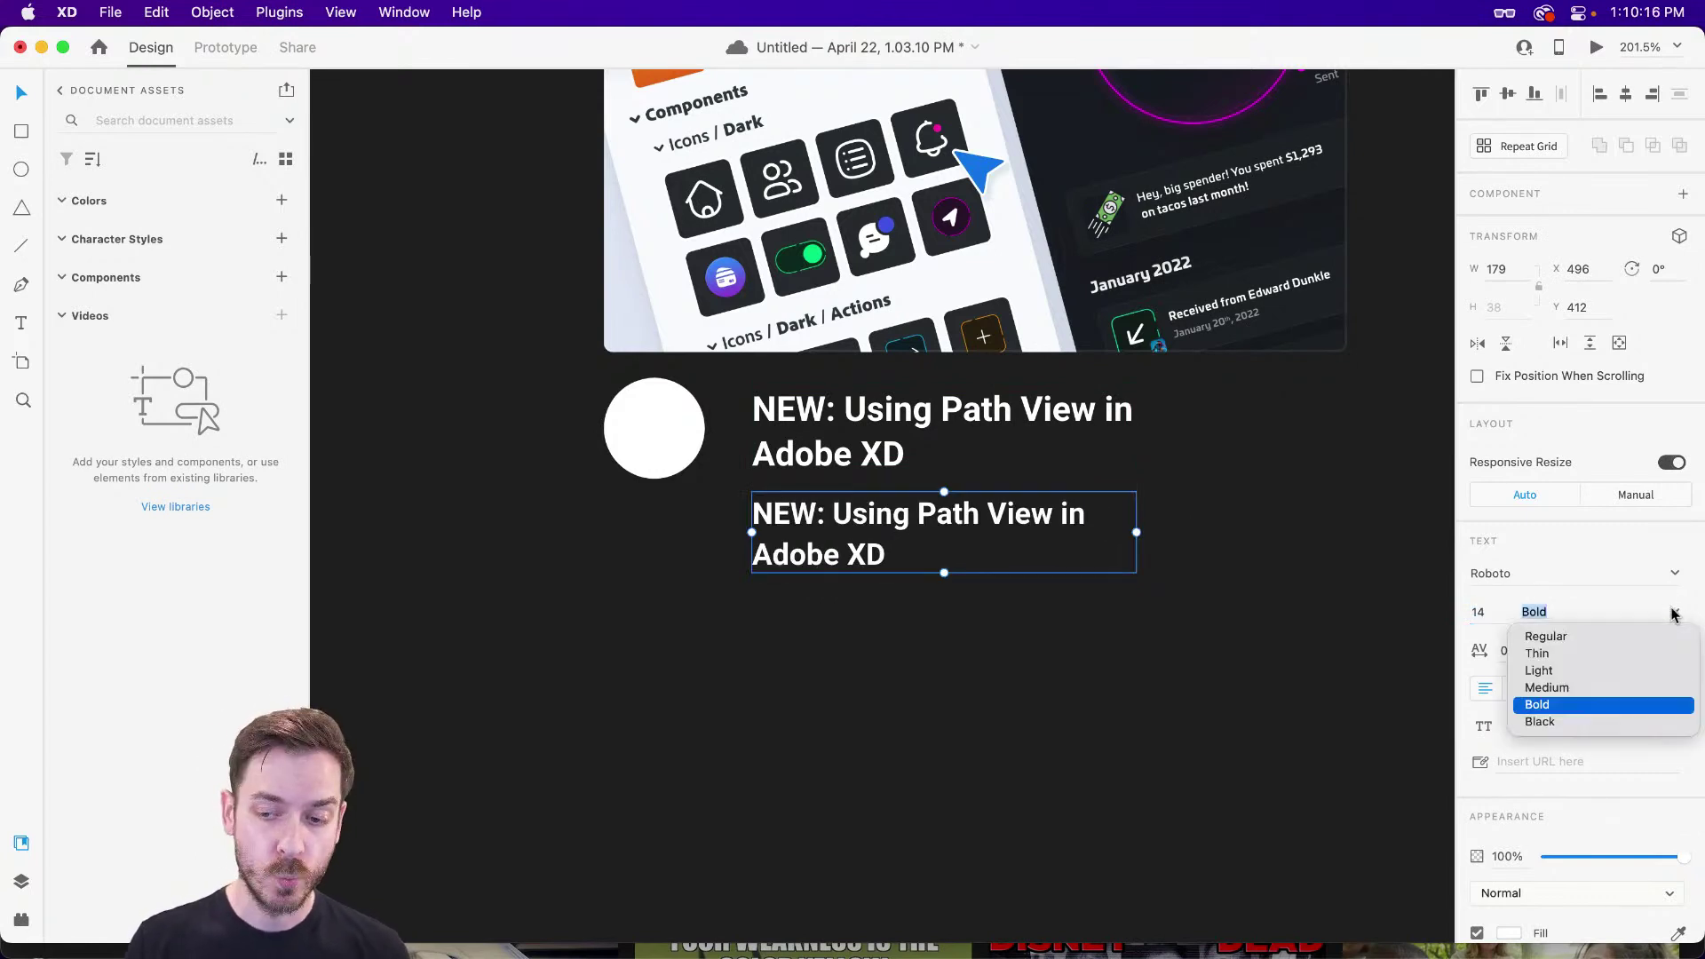
{"action": "left_click", "coordinate": [1568, 687]}
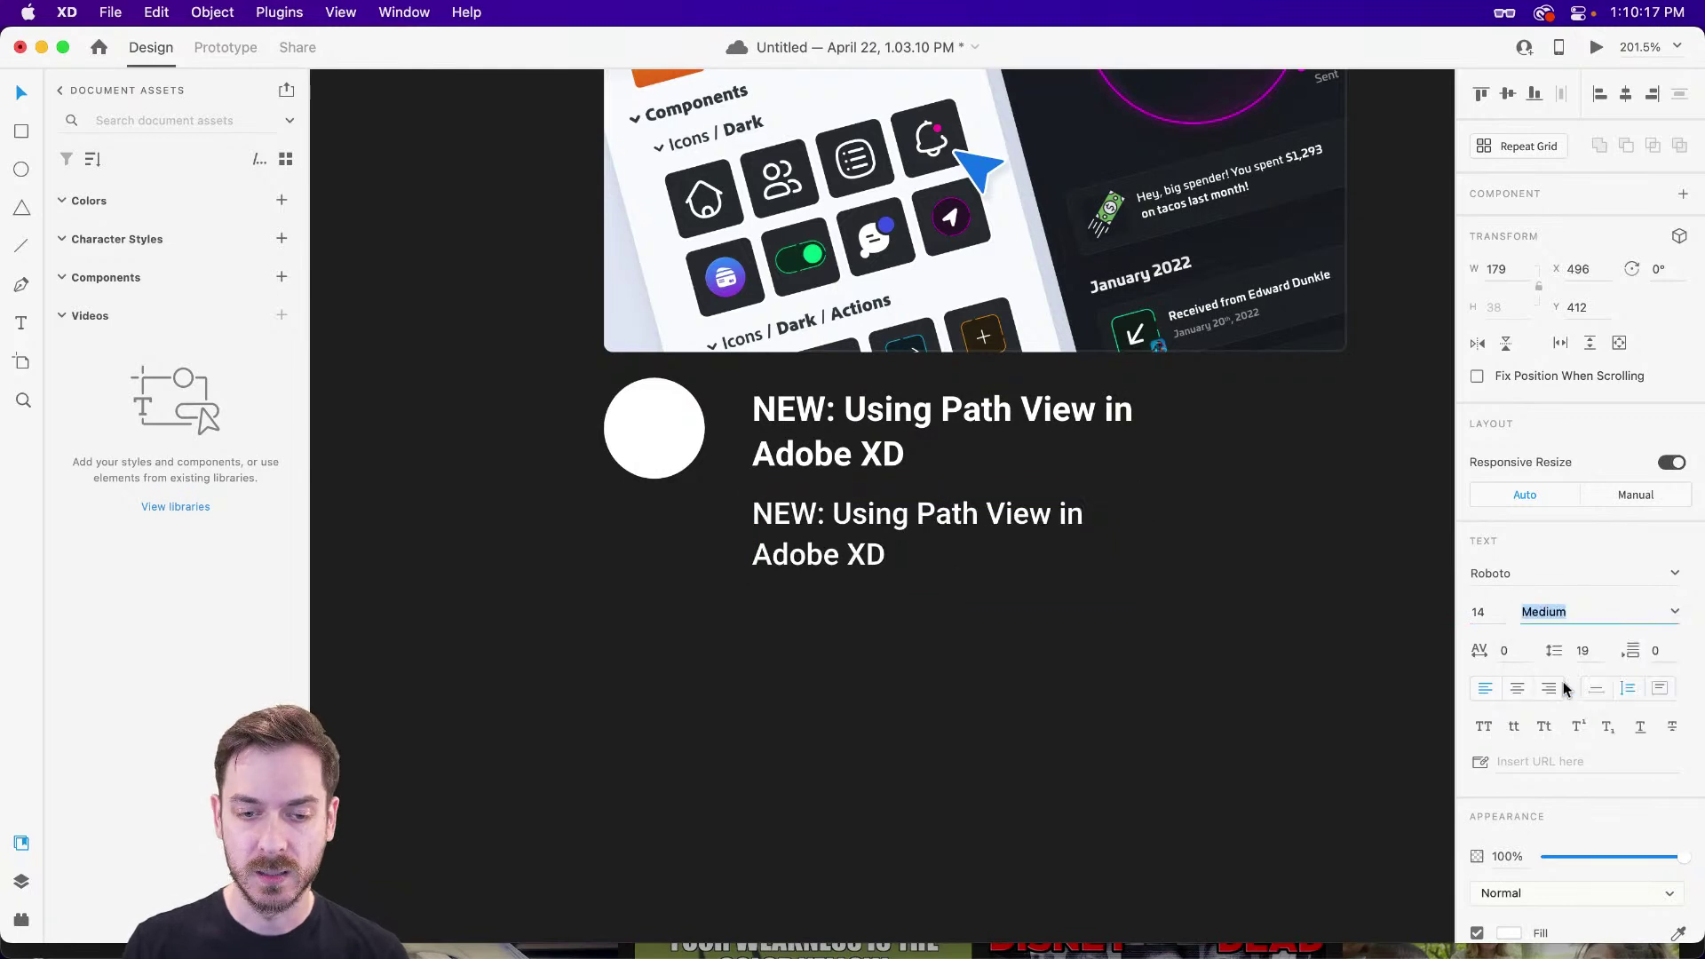
{"action": "left_click", "coordinate": [1507, 932]}
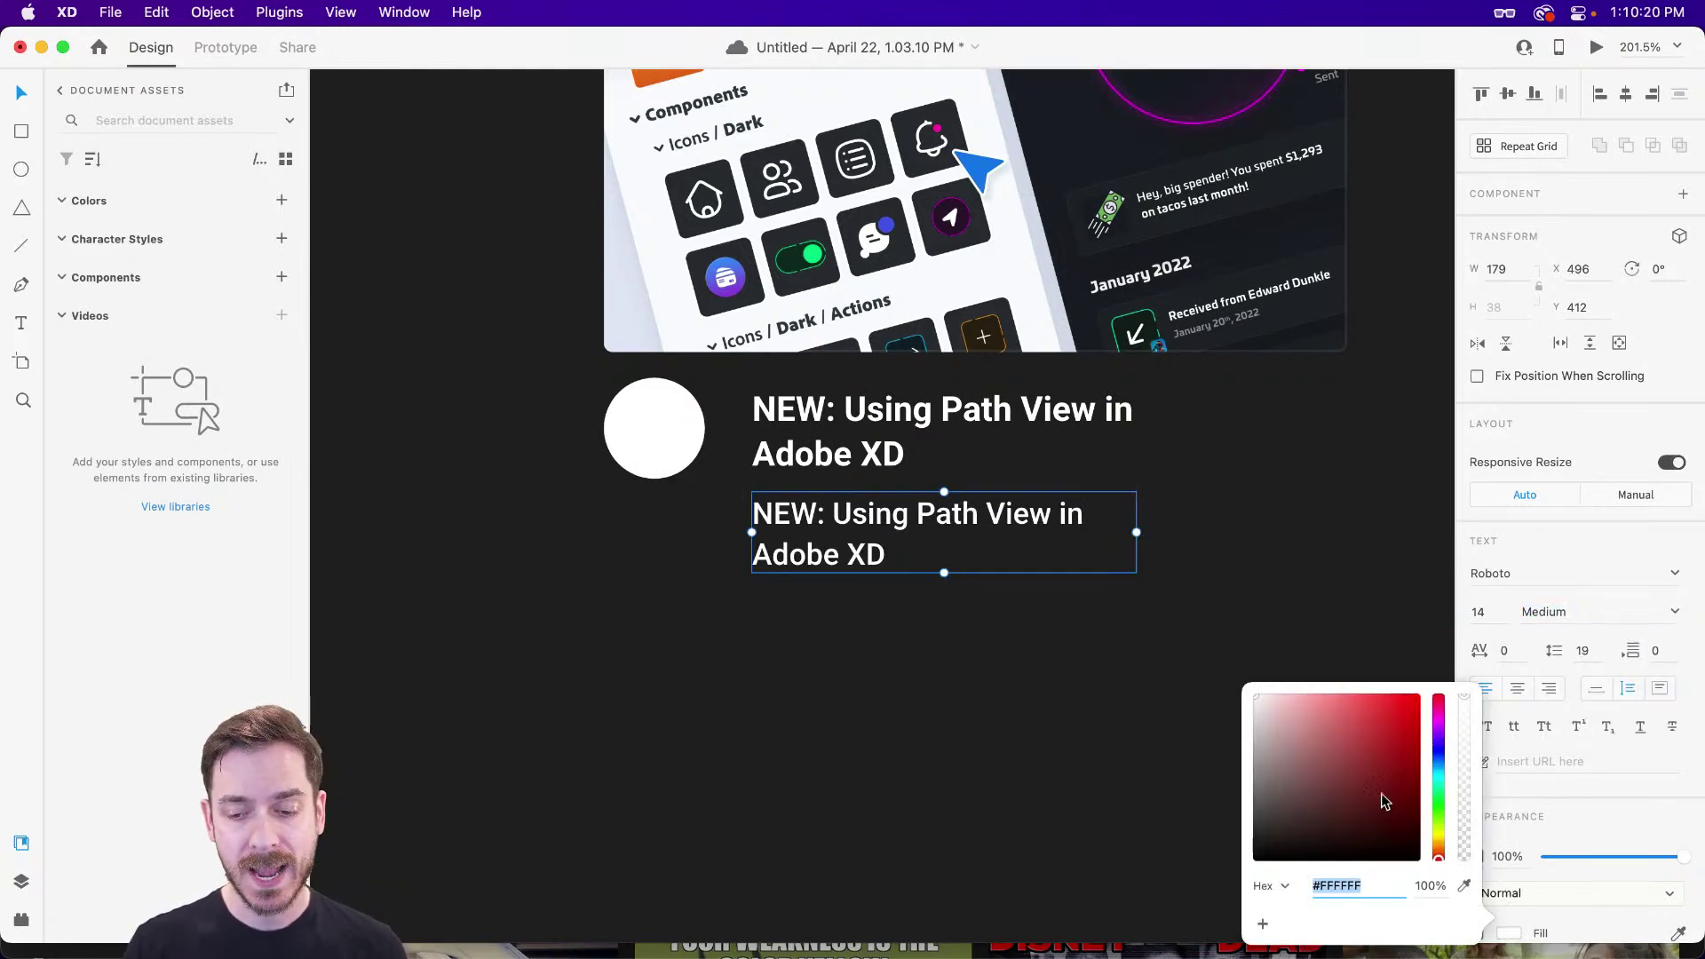
{"action": "left_click_drag", "start_coordinate": [1265, 707], "coordinate": [1209, 751]}
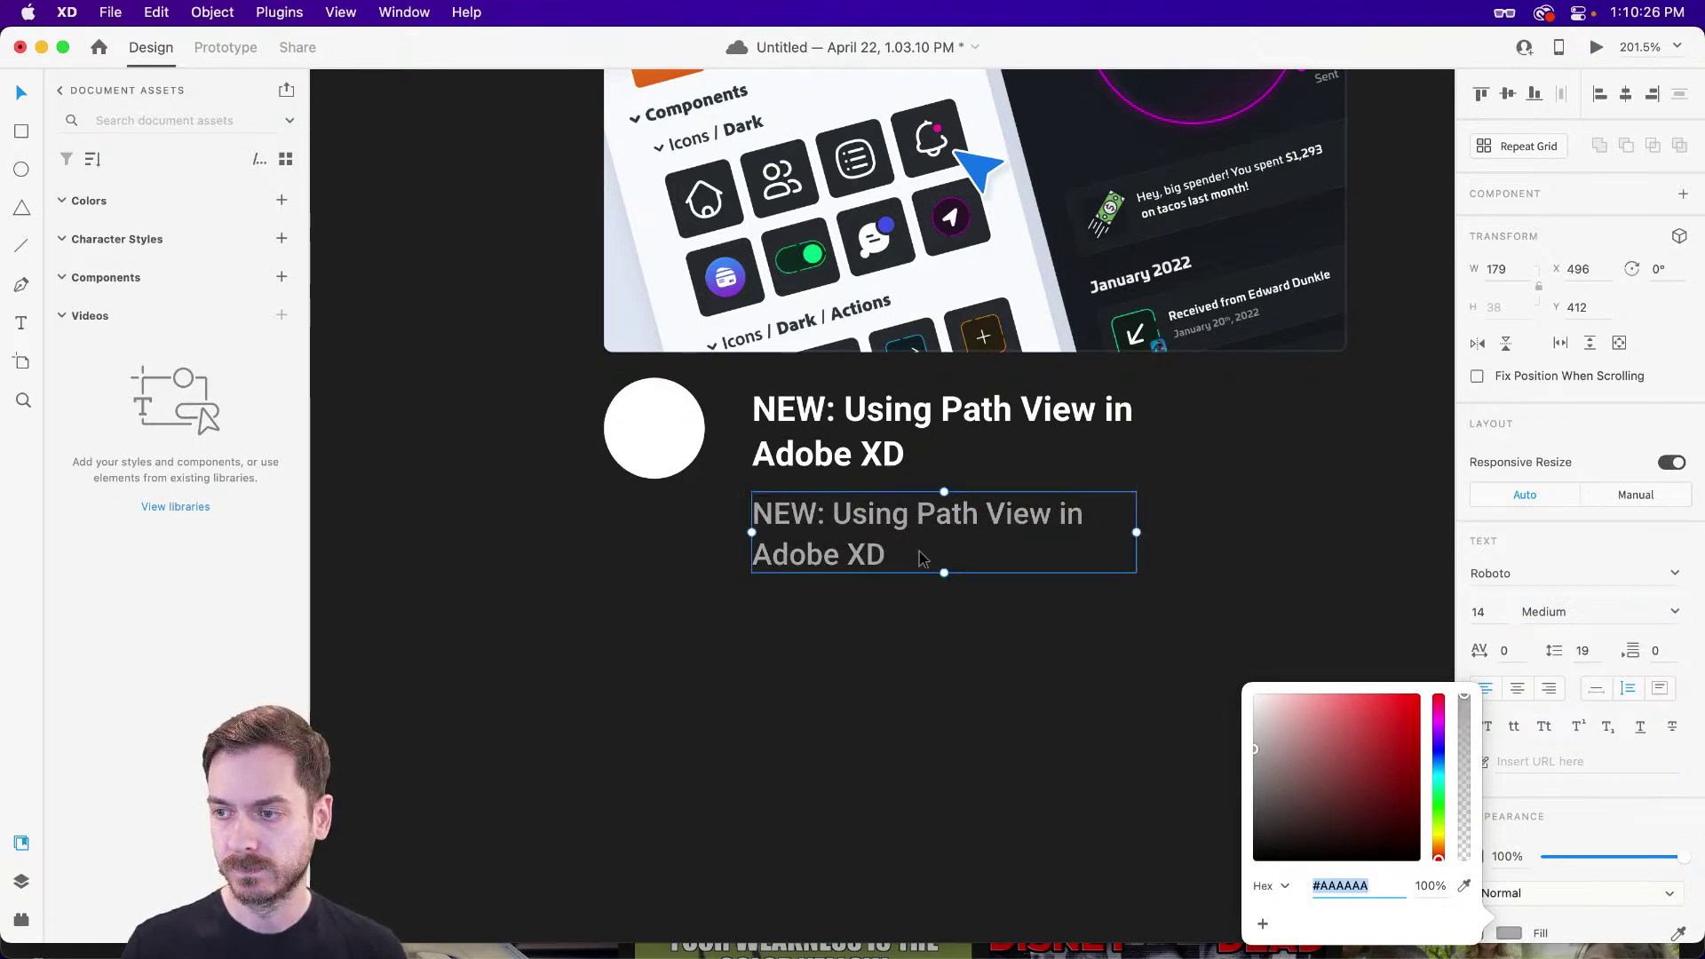
{"action": "left_click", "coordinate": [833, 528]}
{"action": "double_click", "coordinate": [821, 520]}
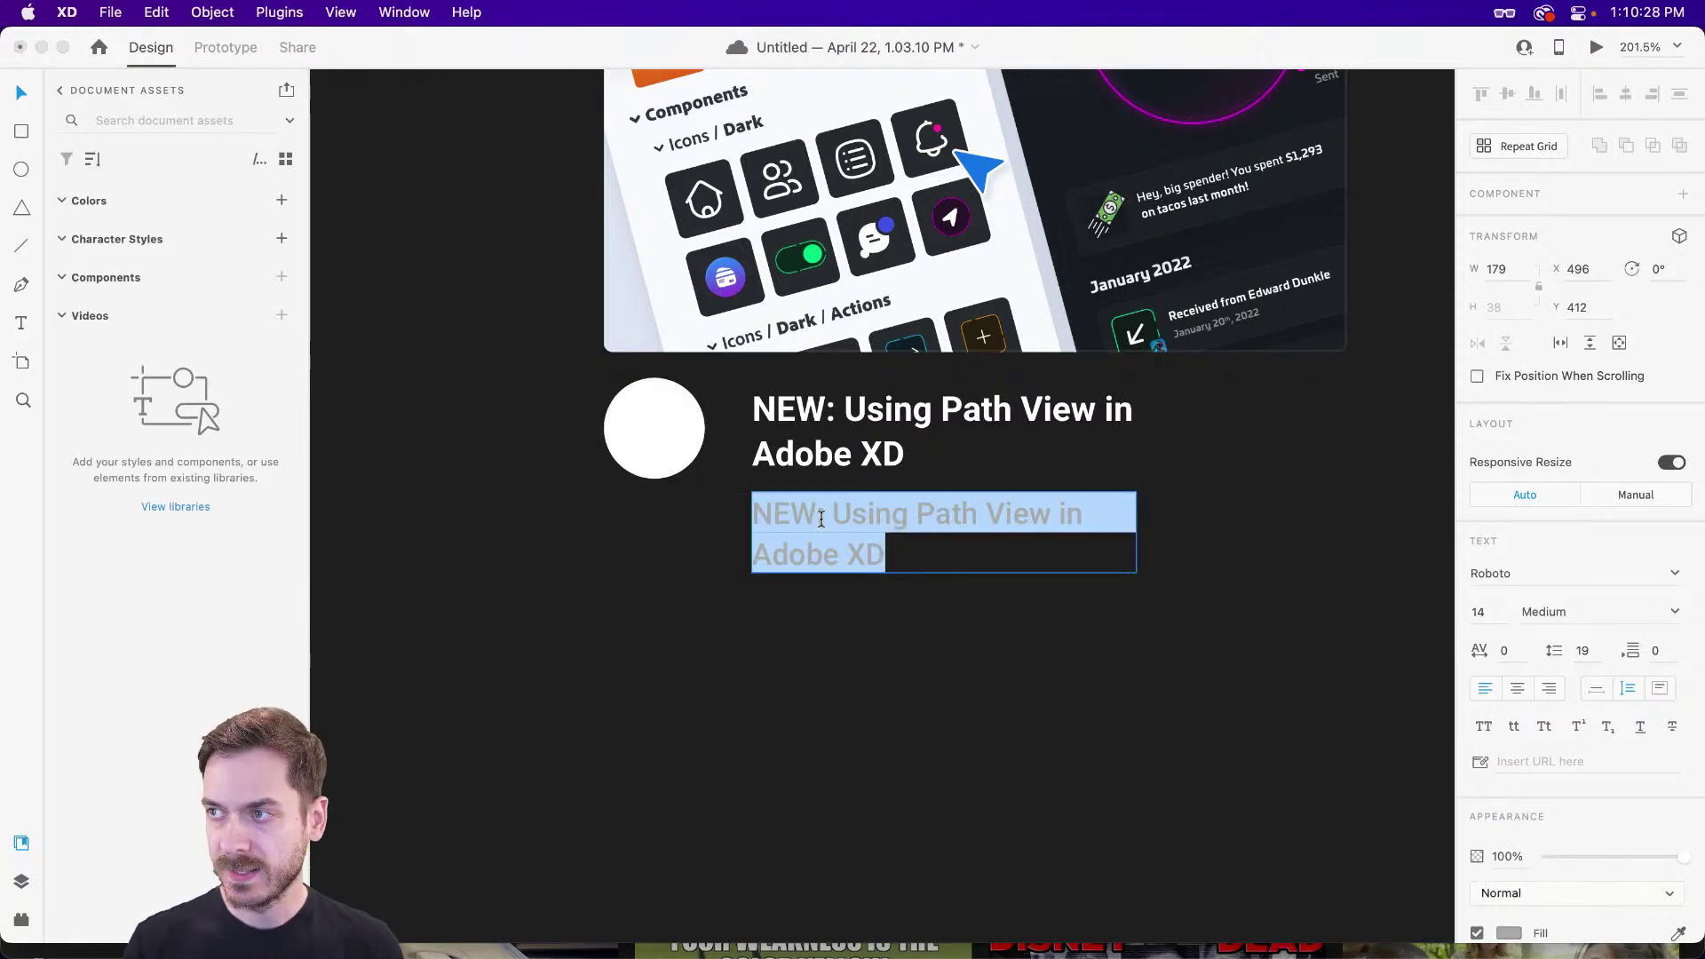
- Replace the copy's text with the creator's name and set its box to Auto Width
{"action": "type", "text": "Howard P{in"}
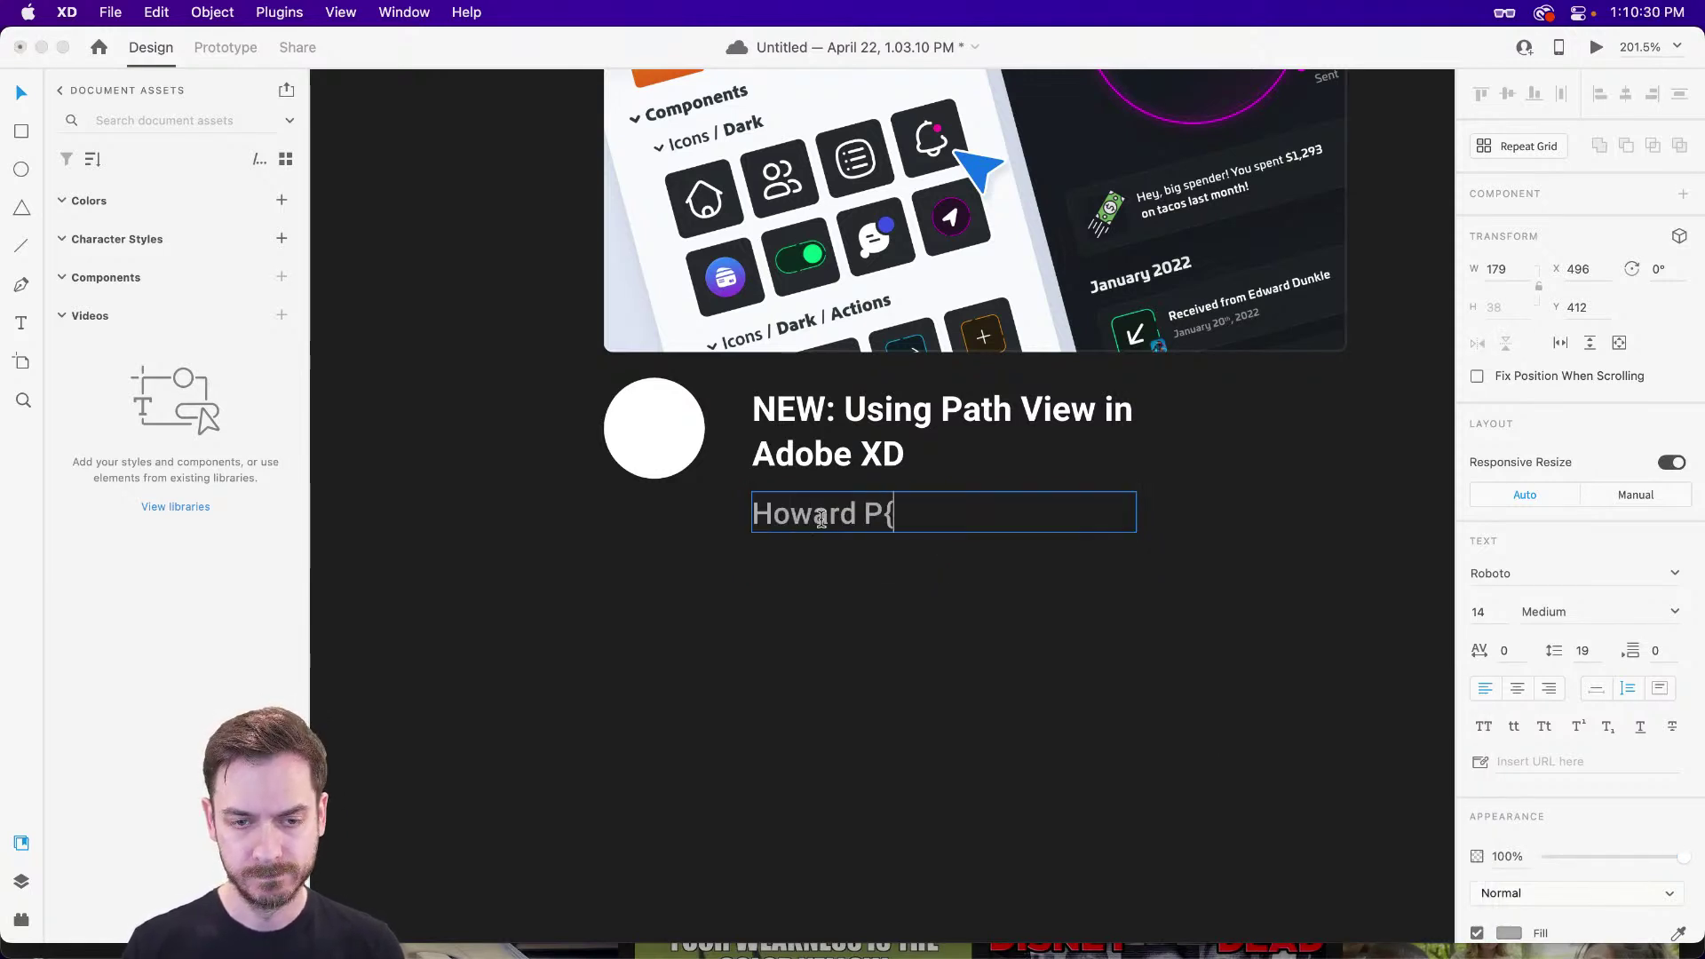
{"action": "key", "text": "BackSpace"}
{"action": "key", "text": "BackSpace"}
{"action": "key", "text": "BackSpace"}
{"action": "type", "text": "insky"}
{"action": "key", "text": "Escape"}
{"action": "left_click", "coordinate": [1596, 689]}
- Duplicate the name line below it and change the text to '31K views • 1 month ago'
{"action": "mouse_move", "coordinate": [749, 507]}
{"action": "left_mouse_down", "text": "alt"}
{"action": "mouse_move", "coordinate": [748, 556]}
{"action": "mouse_move", "coordinate": [790, 564]}
{"action": "left_mouse_up", "text": "alt"}
{"action": "double_click", "coordinate": [795, 570]}
{"action": "type", "text": "31"}
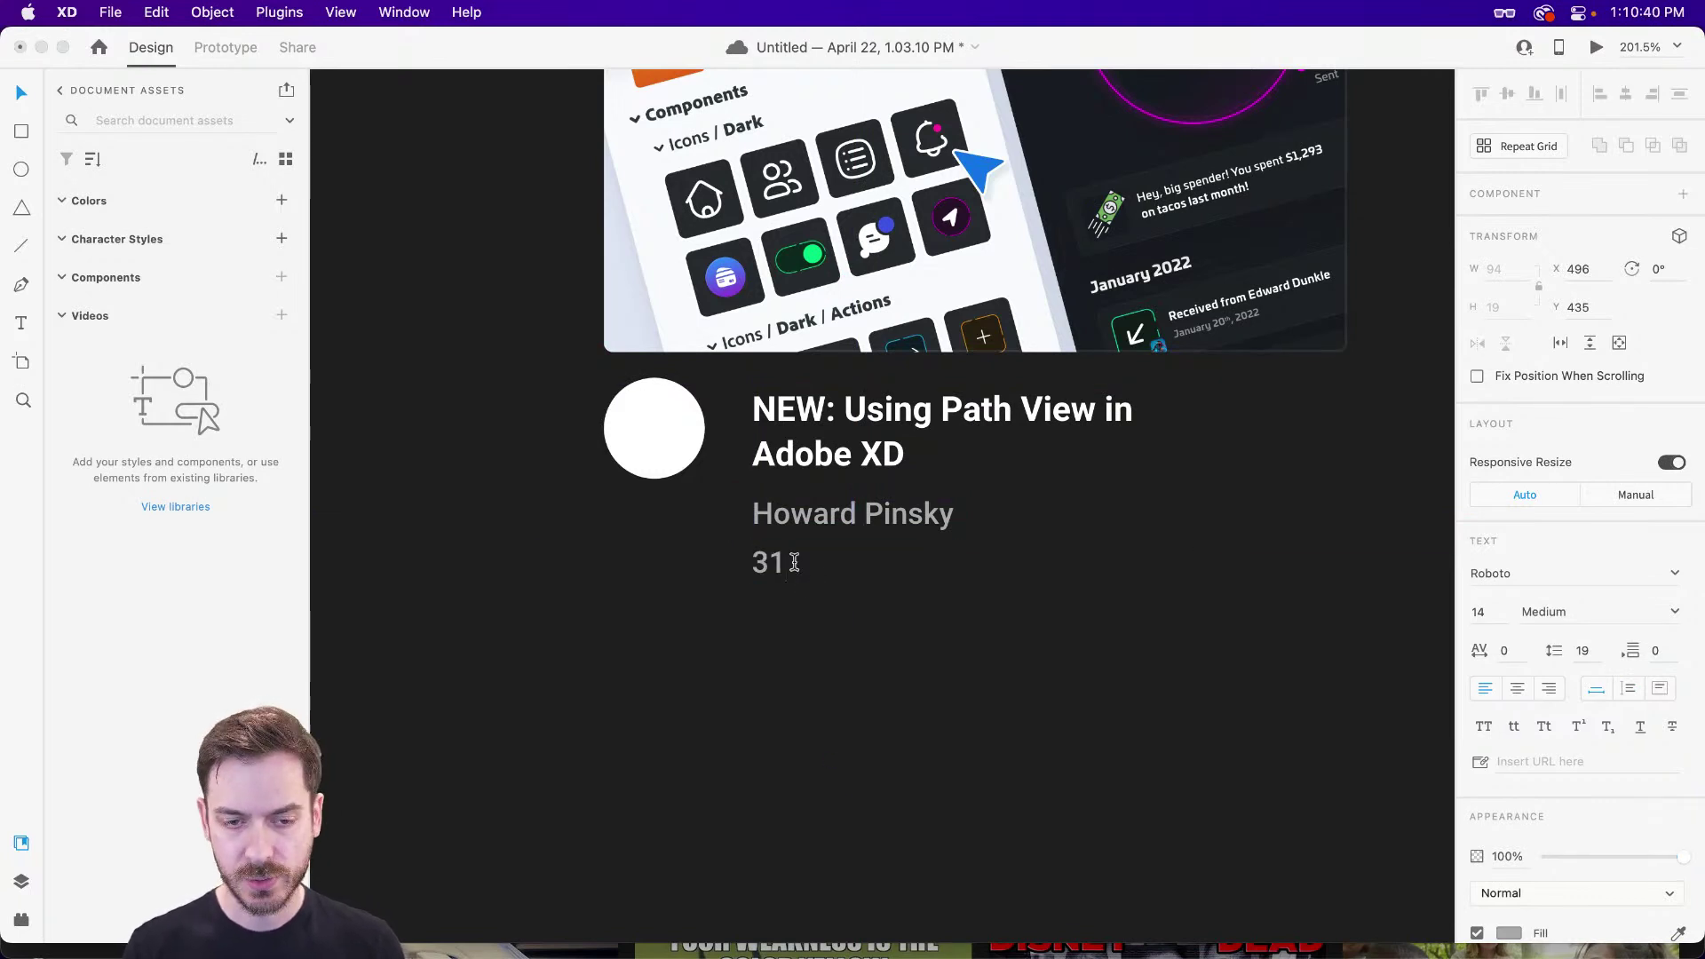
{"action": "type", "text": "K views"}
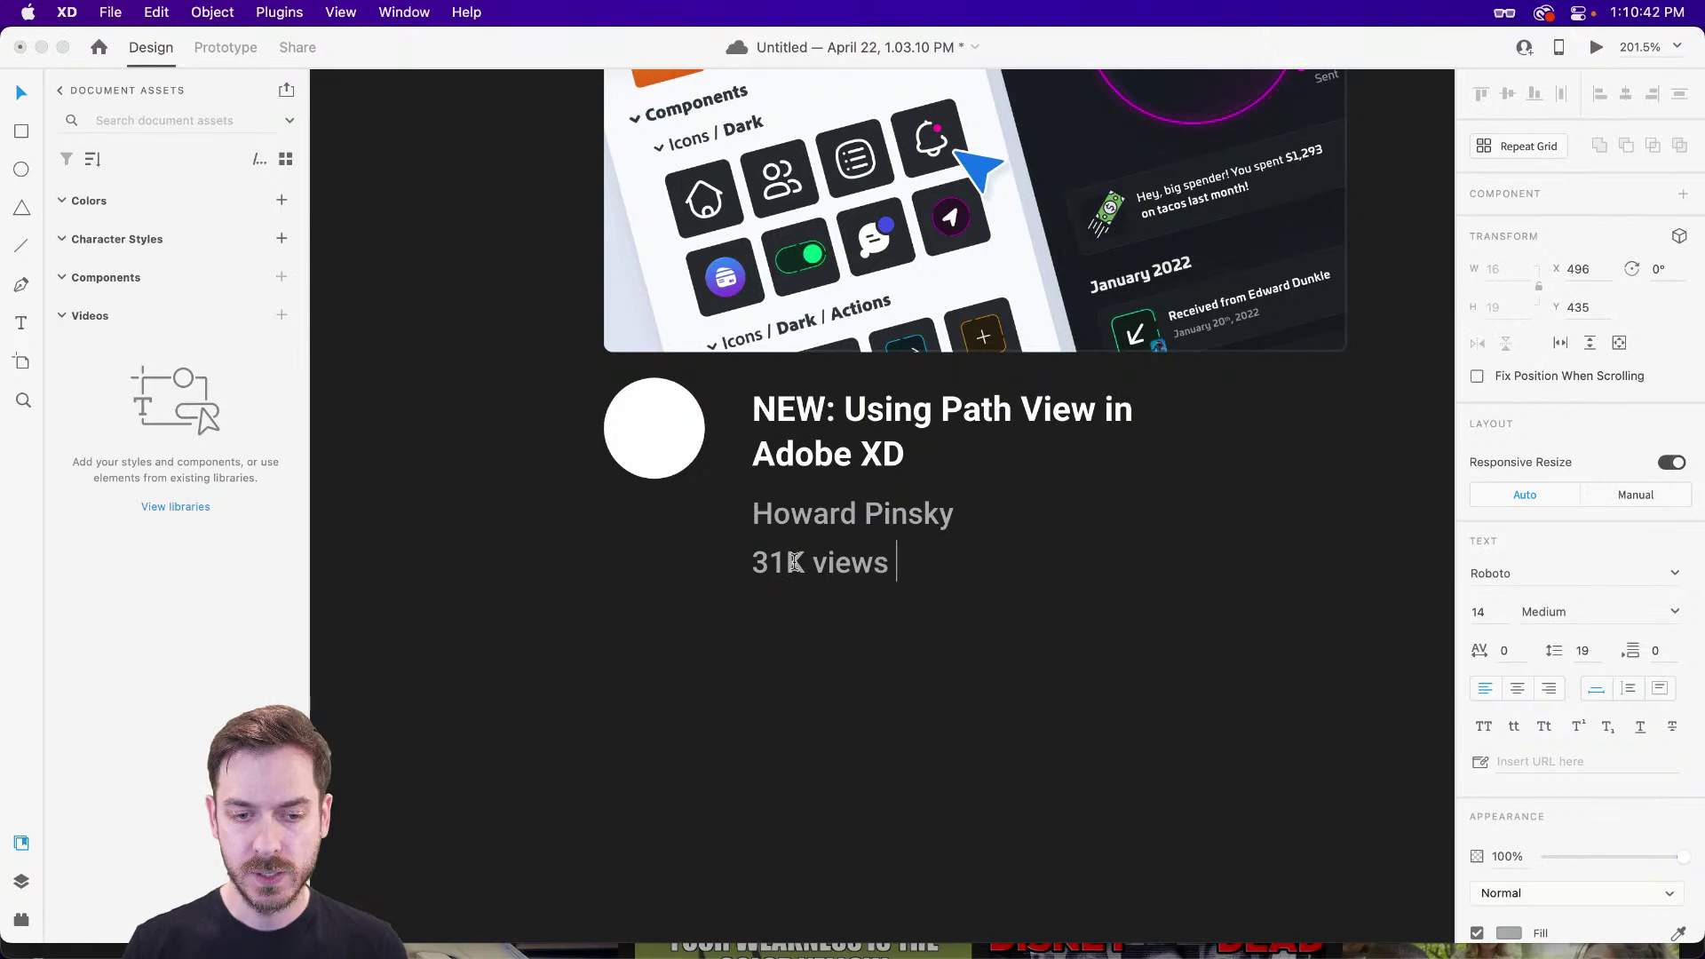
{"action": "type", "text": "5"}
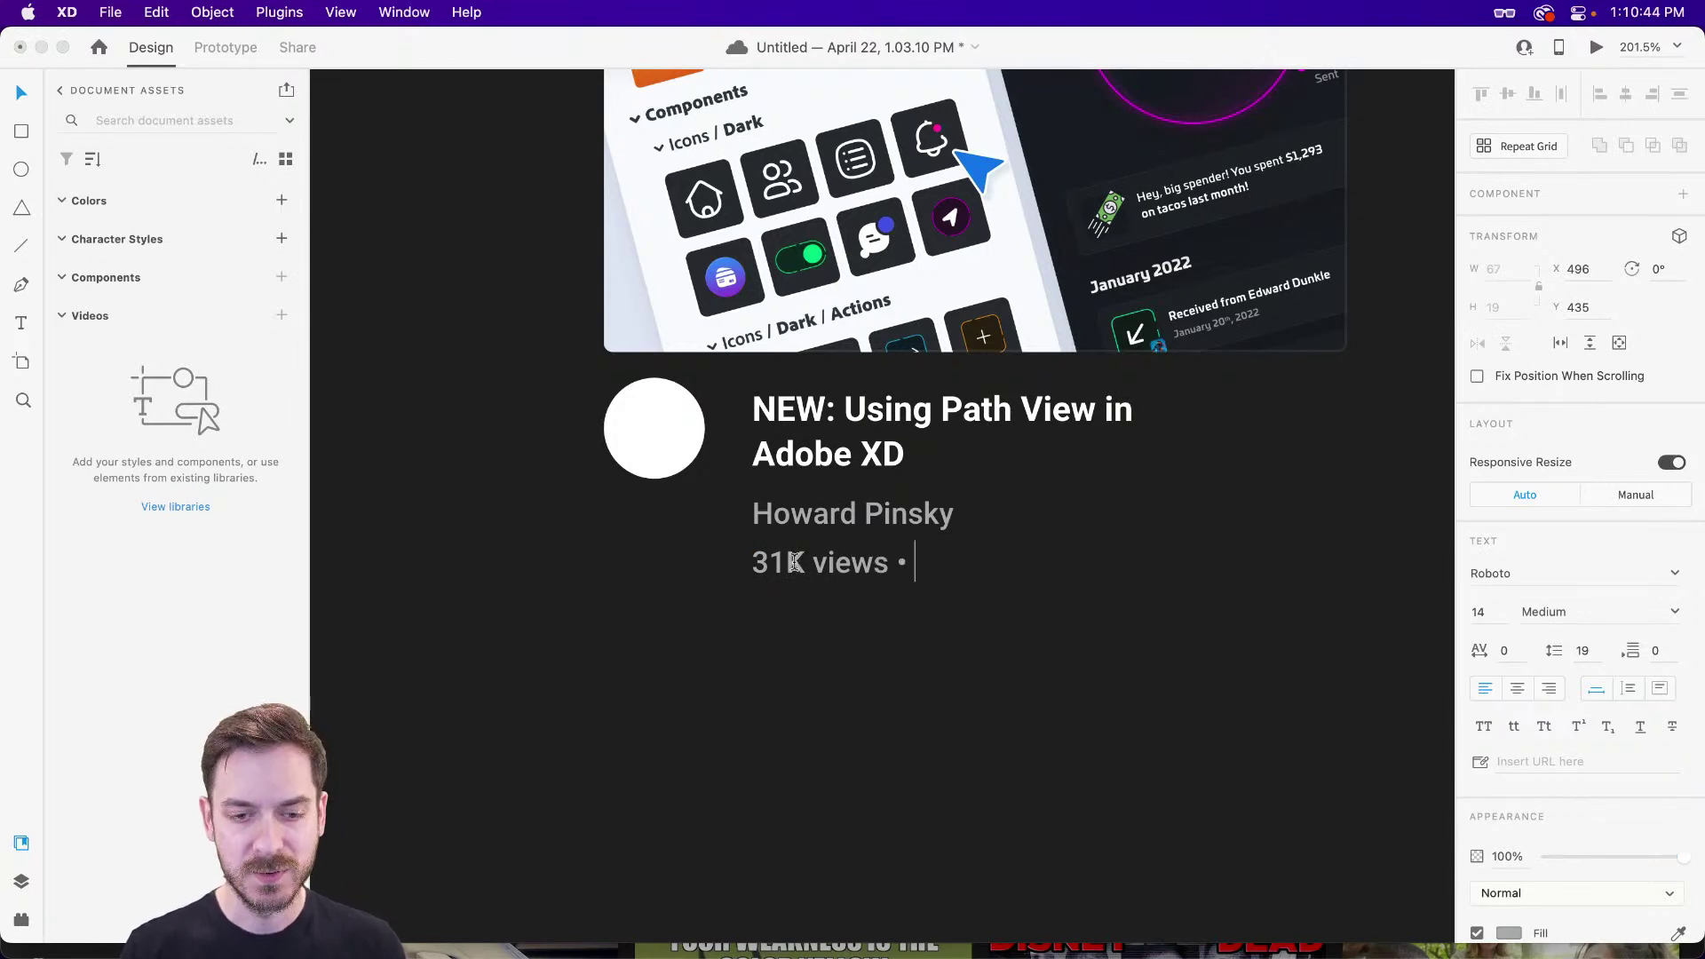
{"action": "key", "text": "BackSpace"}
{"action": "type", "text": "1 month ago"}
{"action": "key", "text": "Escape"}
{"action": "key", "text": "Escape"}
- Preview the video card design, then return to the canvas
{"action": "left_click", "coordinate": [792, 569]}
{"action": "key", "text": "super+Return"}
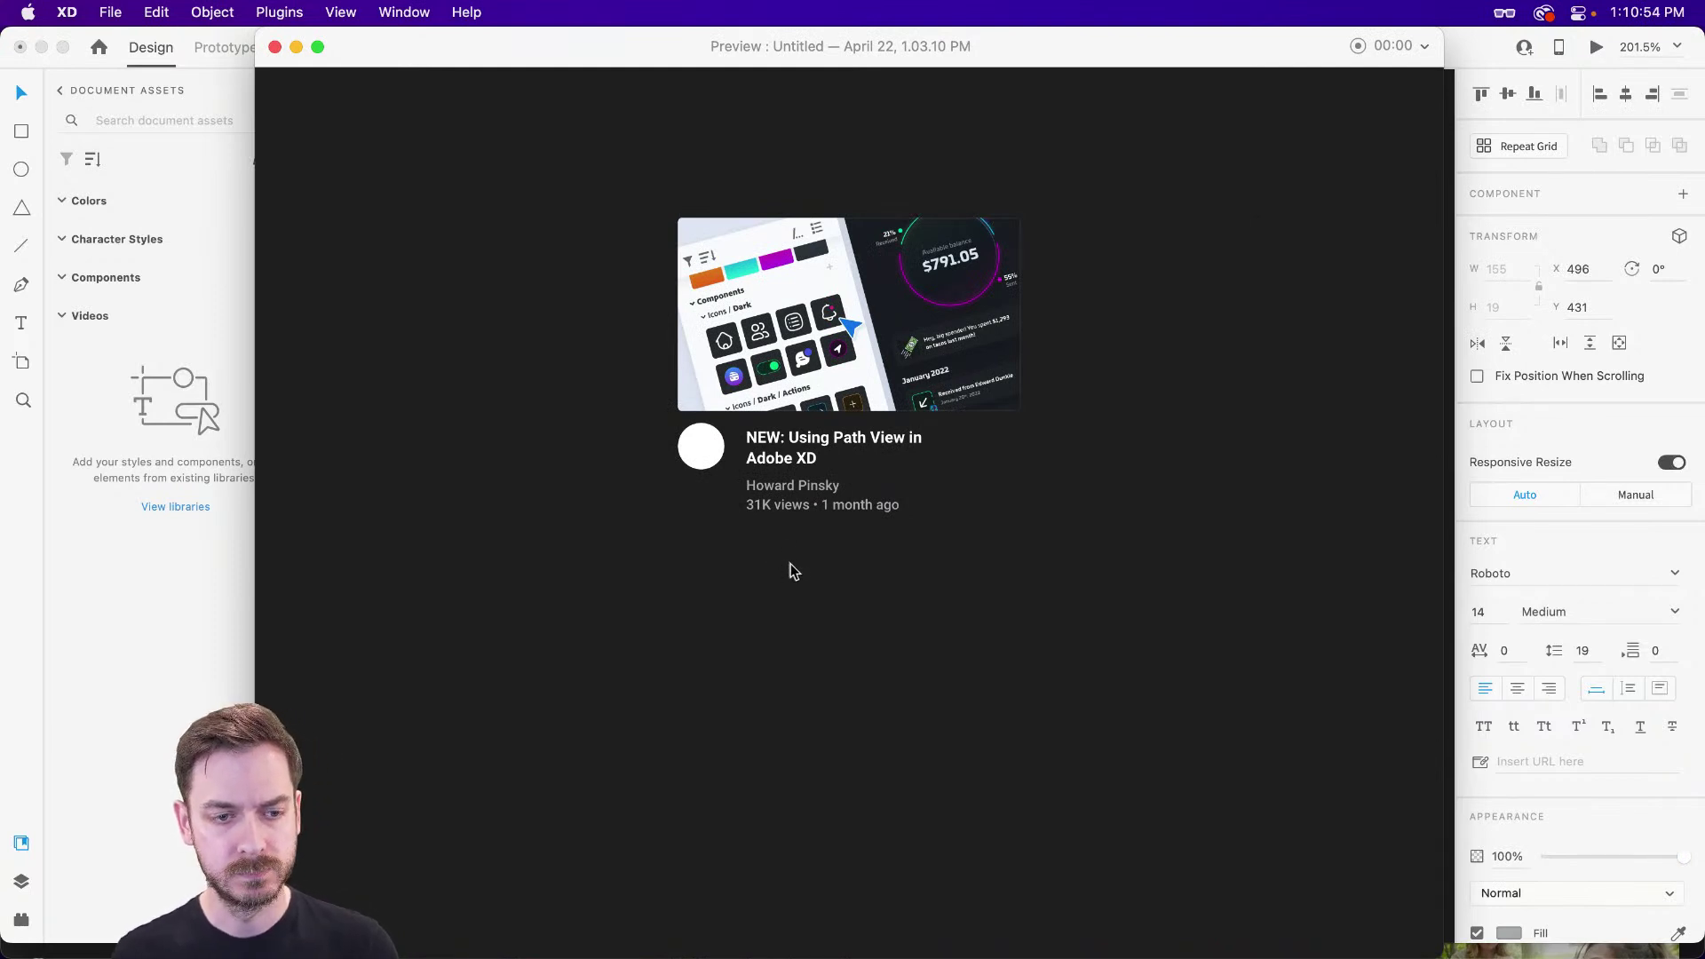
{"action": "key", "text": "super+w"}
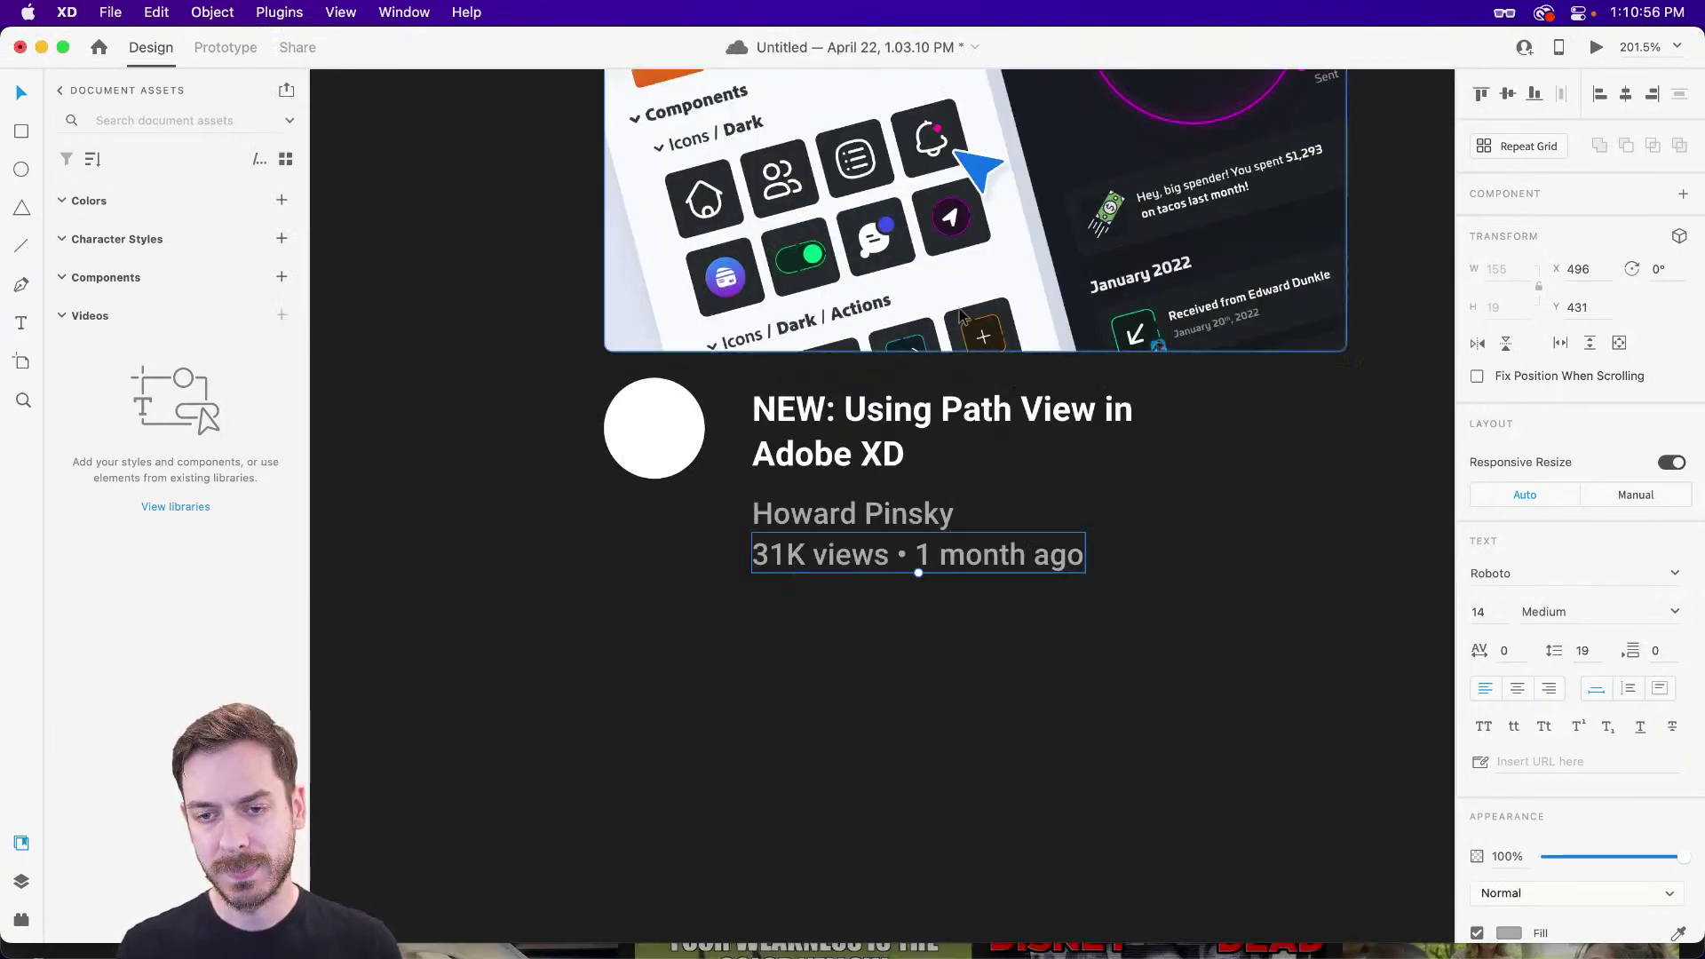
- Insert 'to name components' after 'View', widen the title box, and apply Title Case
{"action": "double_click", "coordinate": [941, 411]}
{"action": "left_click", "coordinate": [845, 409]}
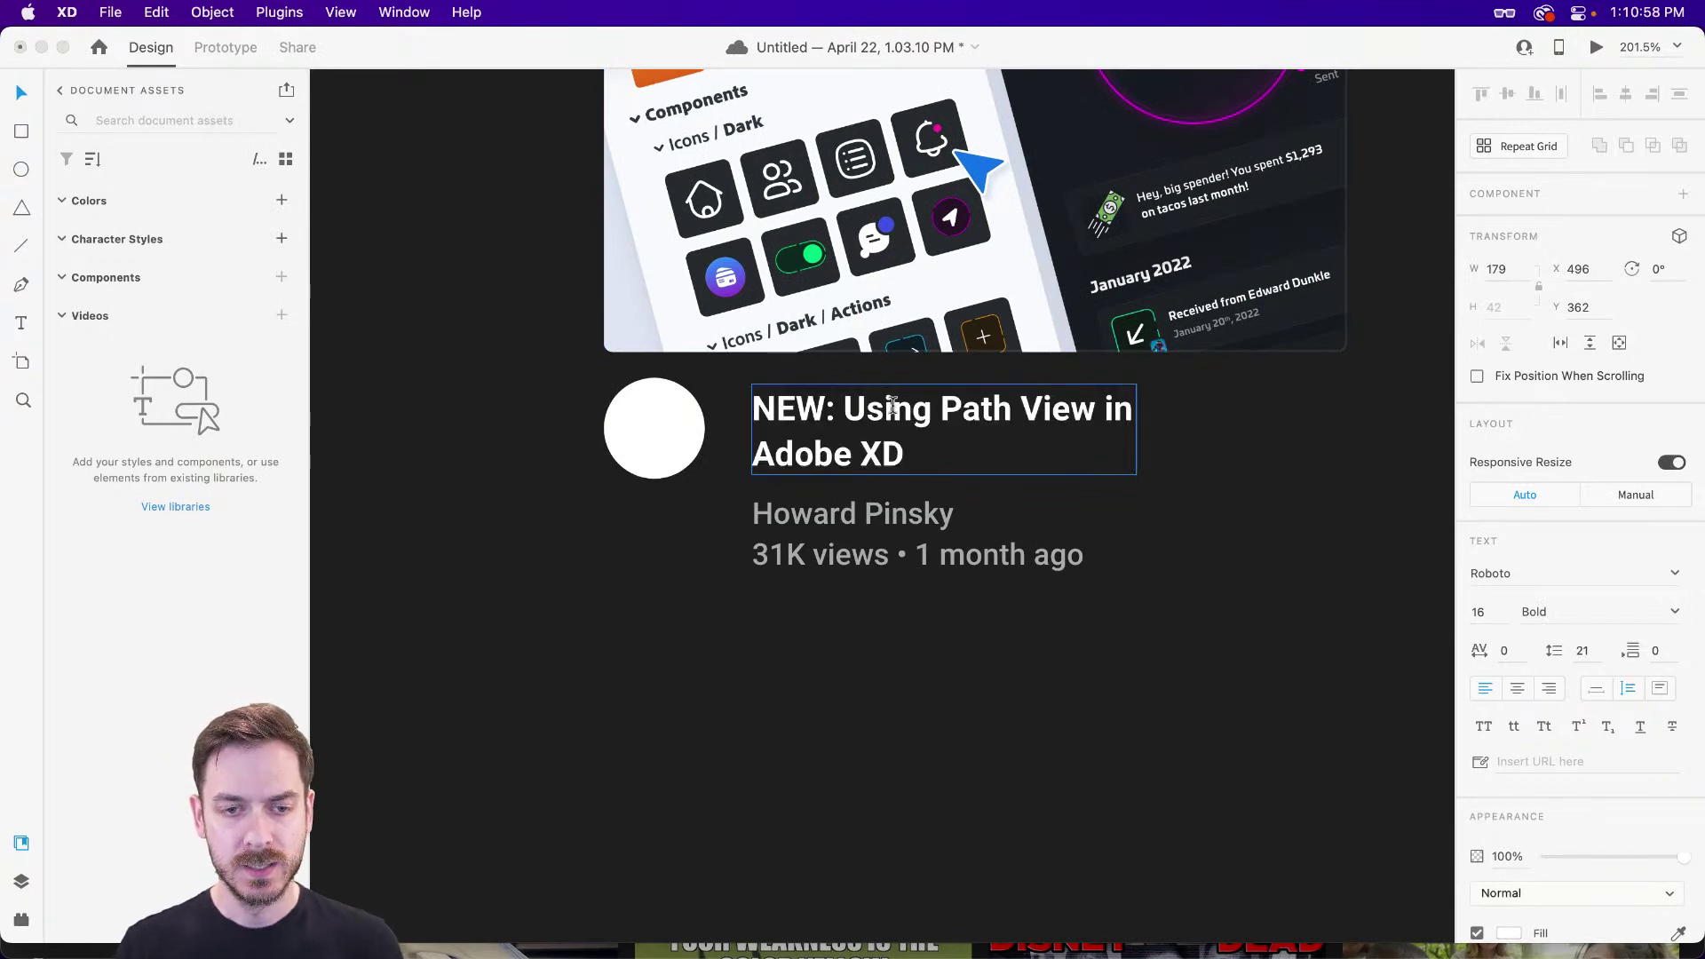
{"action": "left_click", "coordinate": [929, 408]}
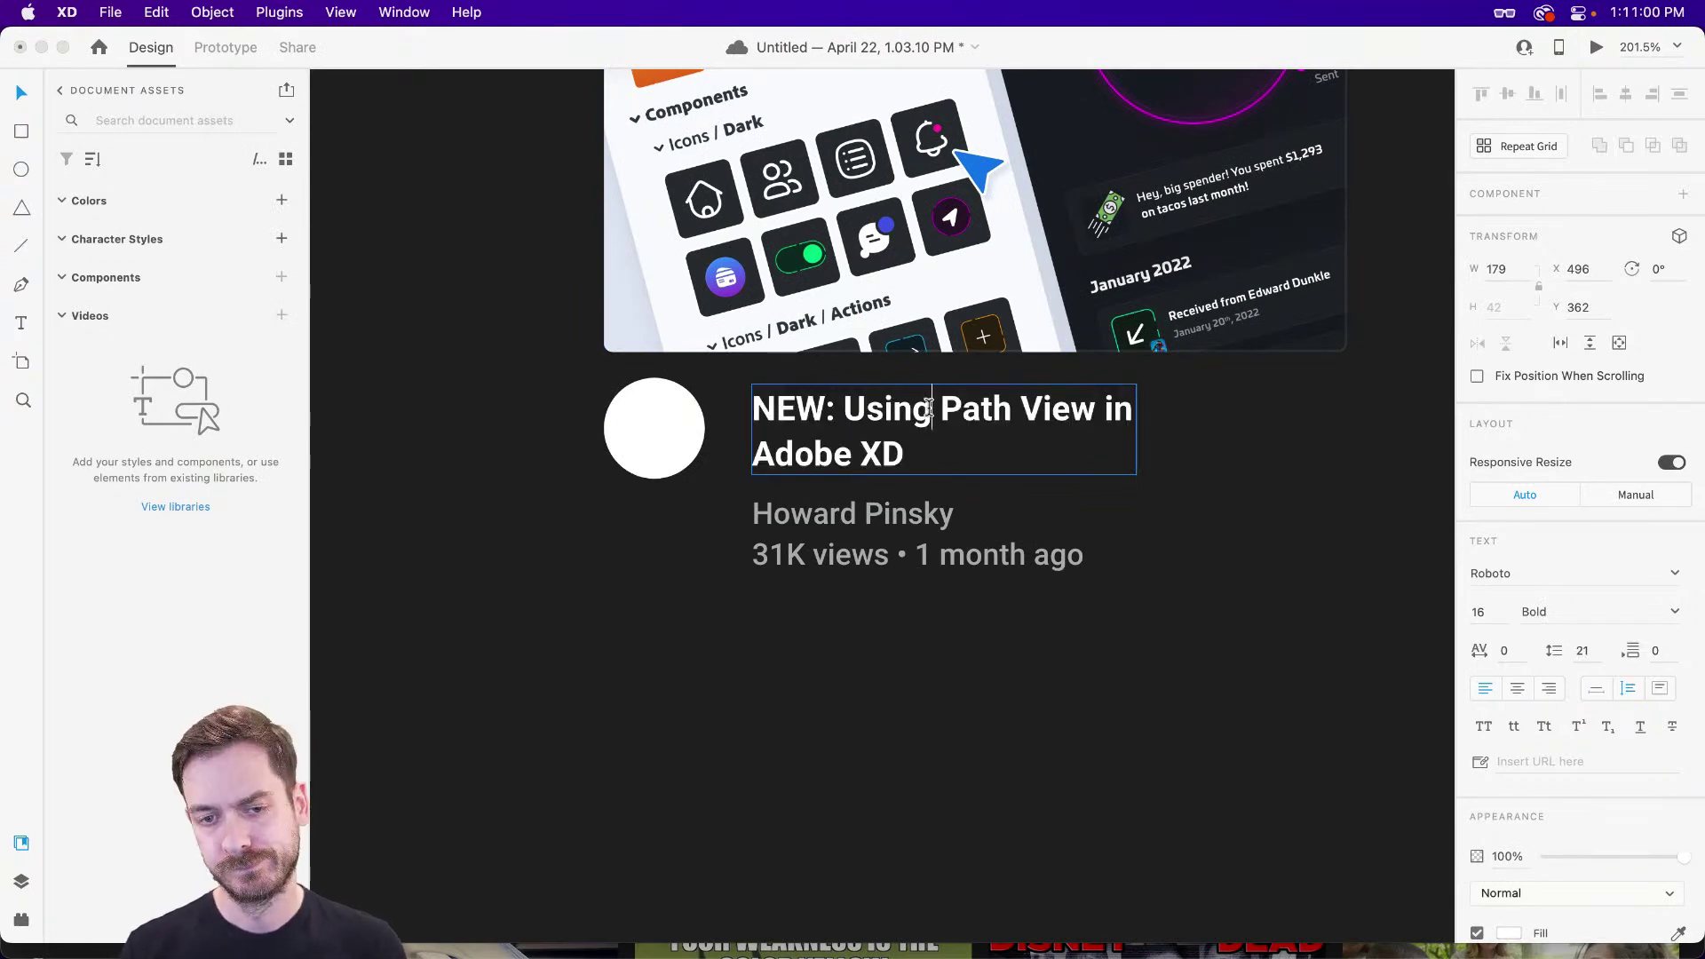
{"action": "left_click", "coordinate": [1094, 408]}
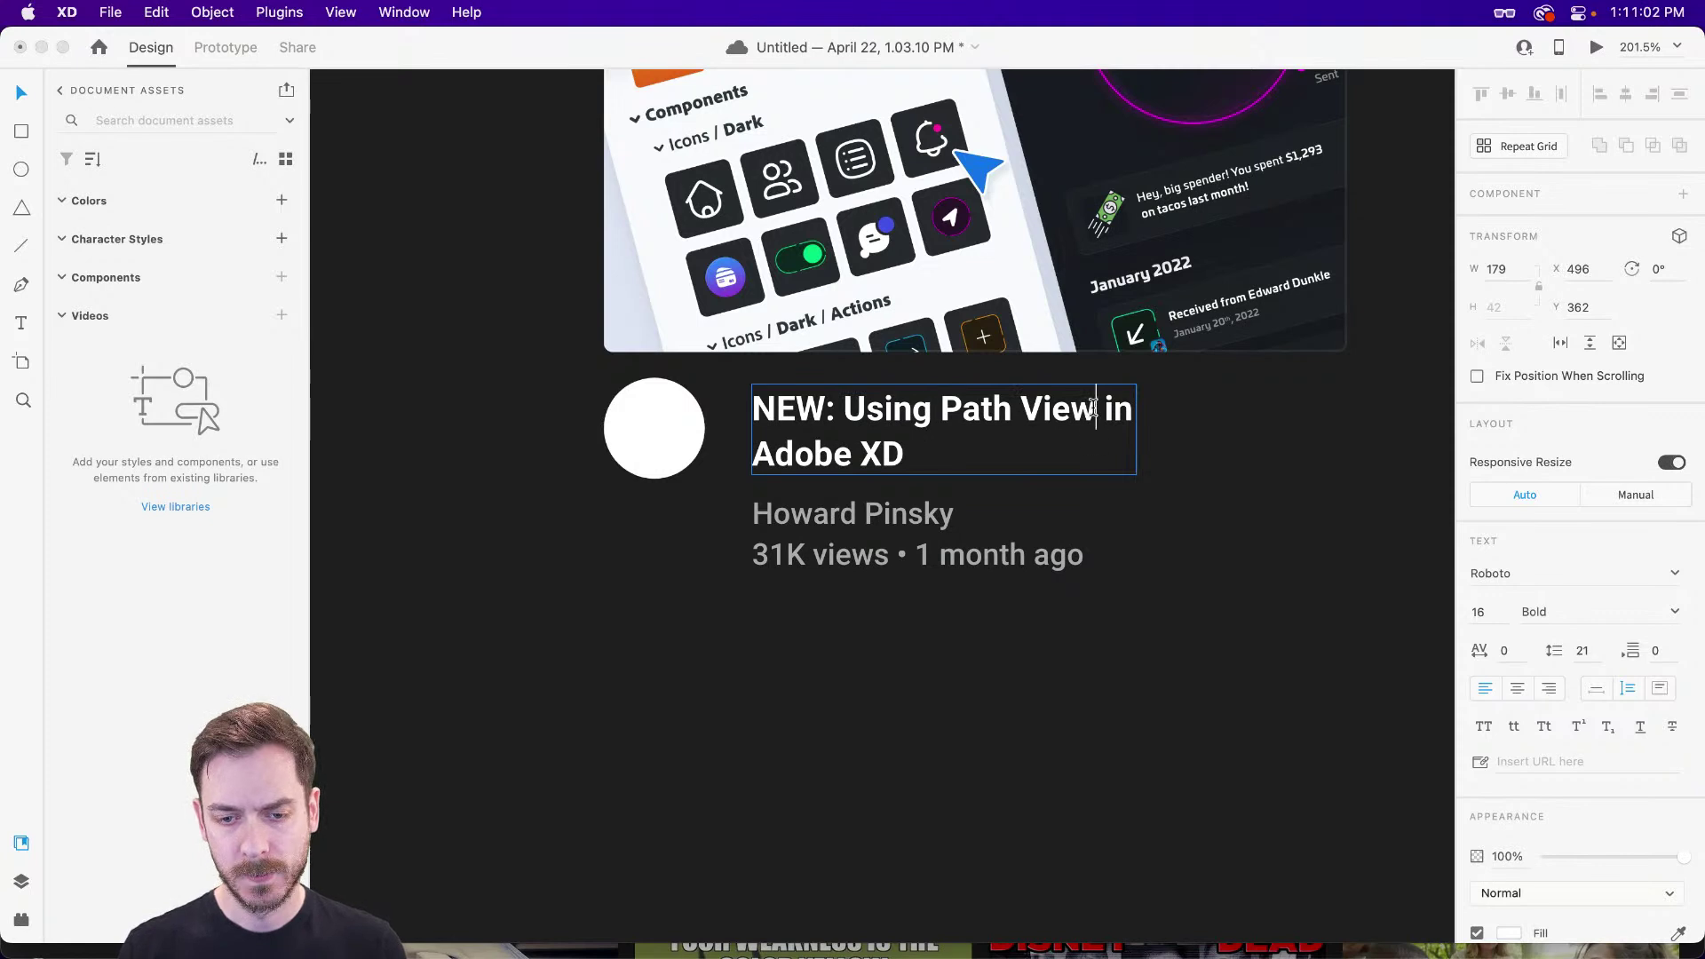
{"action": "type", "text": "to name  "}
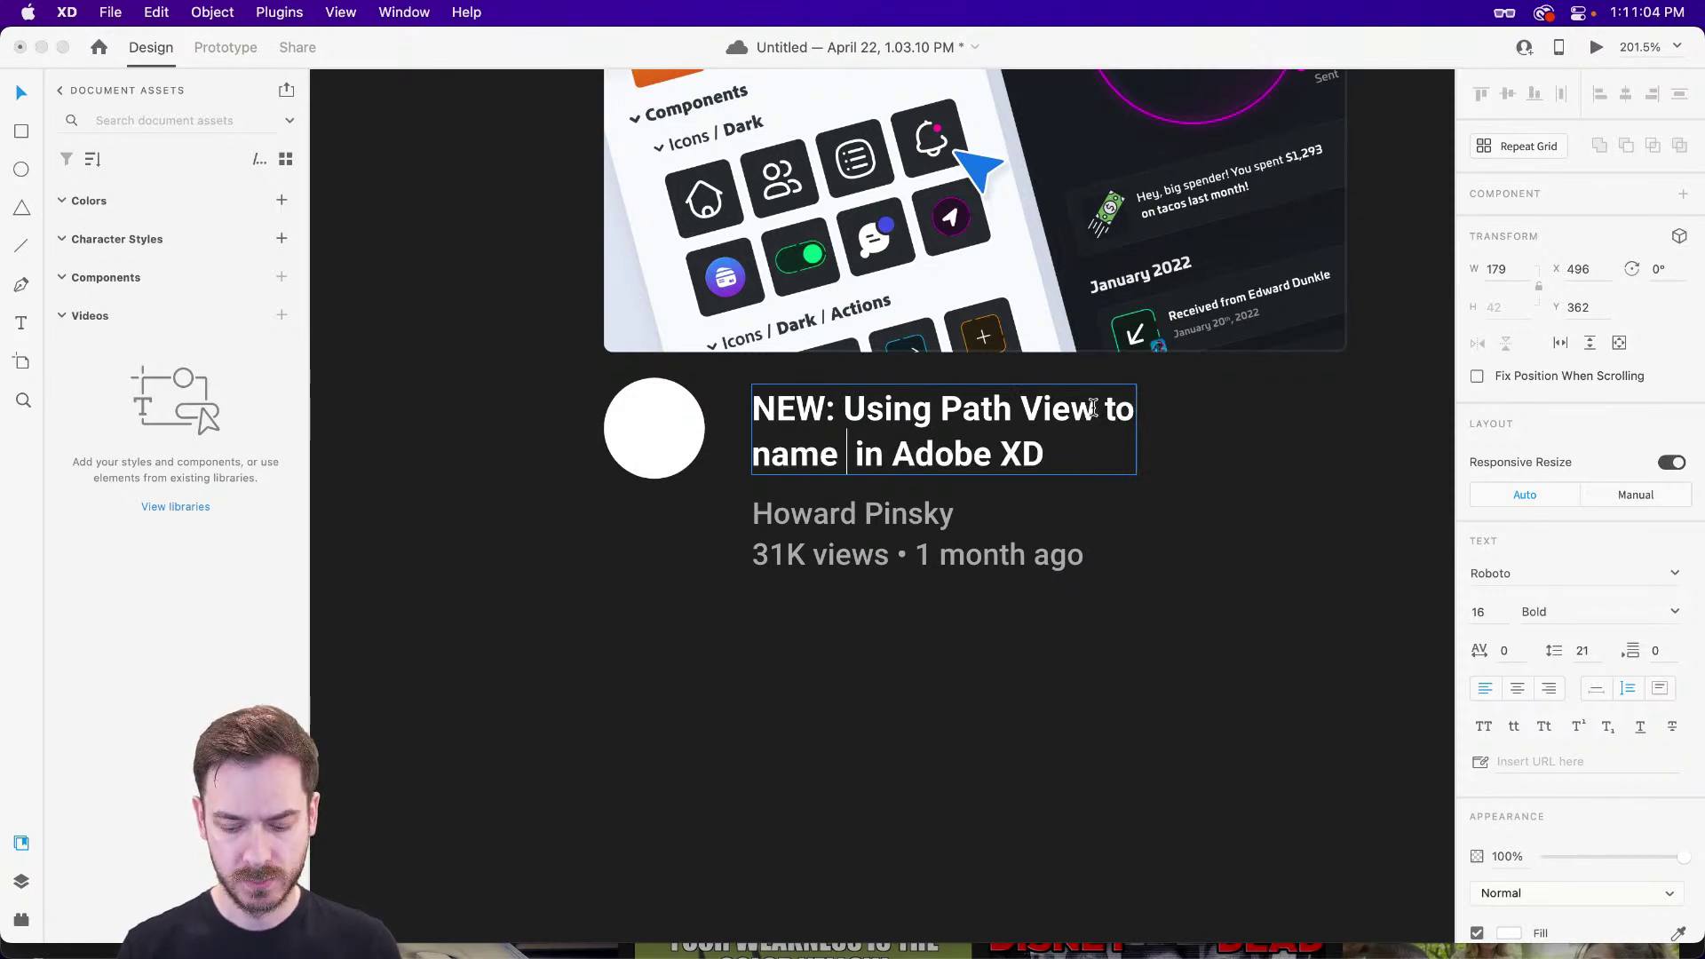
{"action": "type", "text": "components in"}
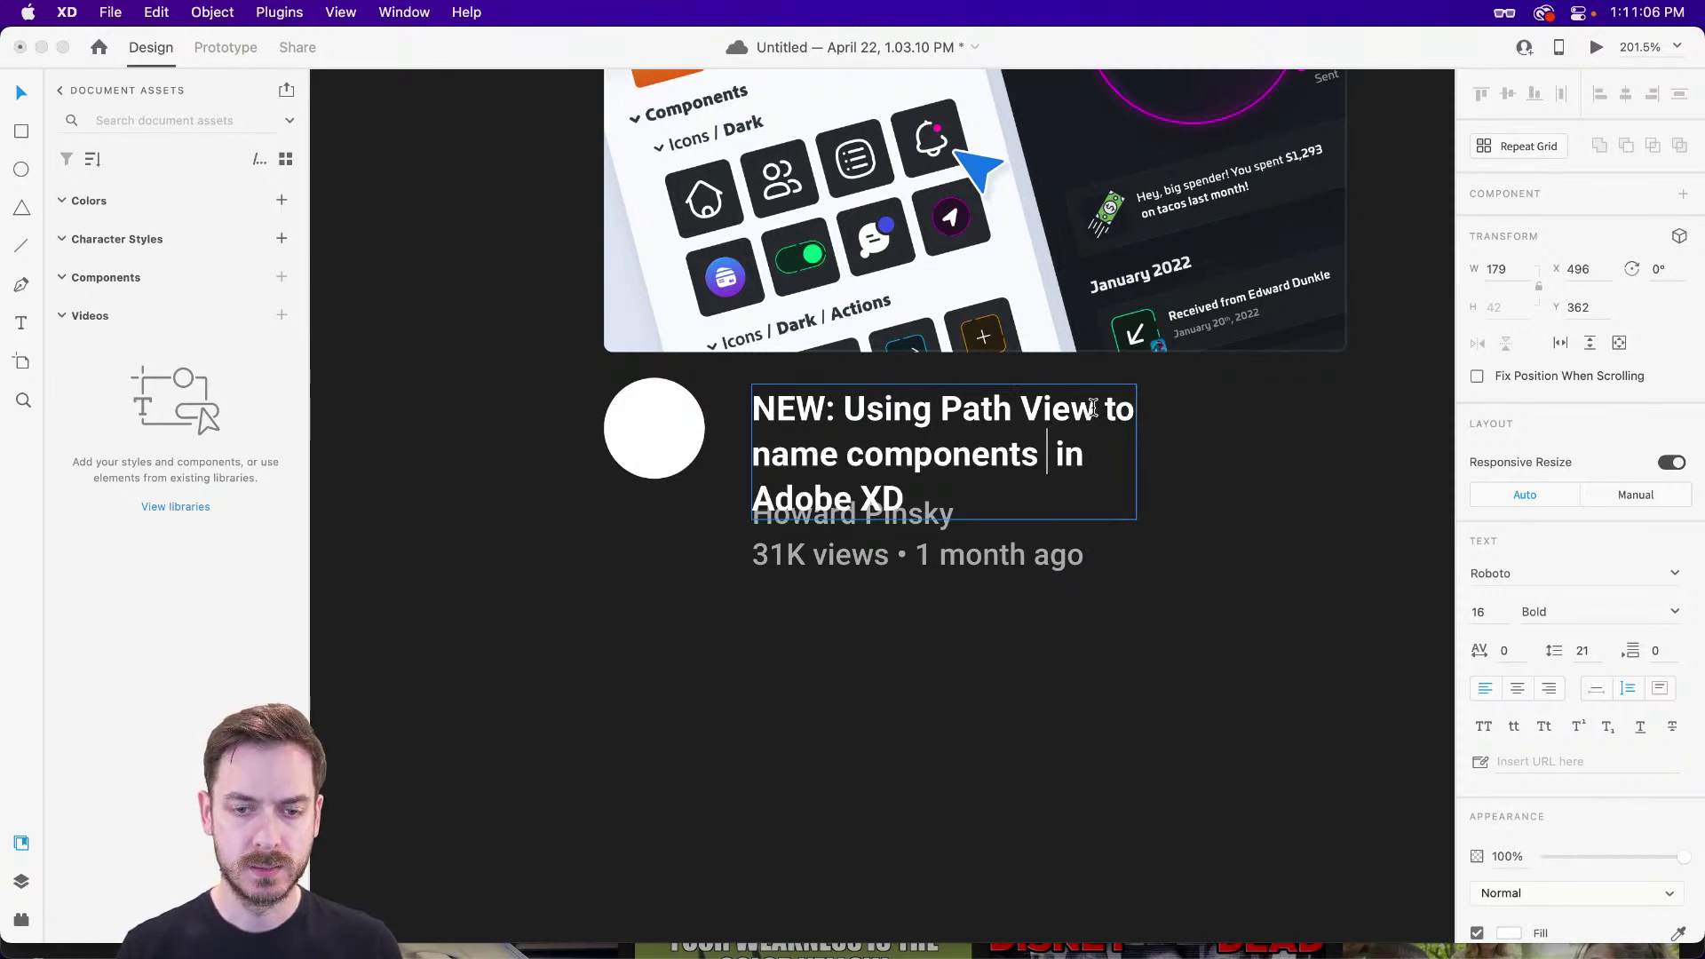
{"action": "key", "text": "Escape"}
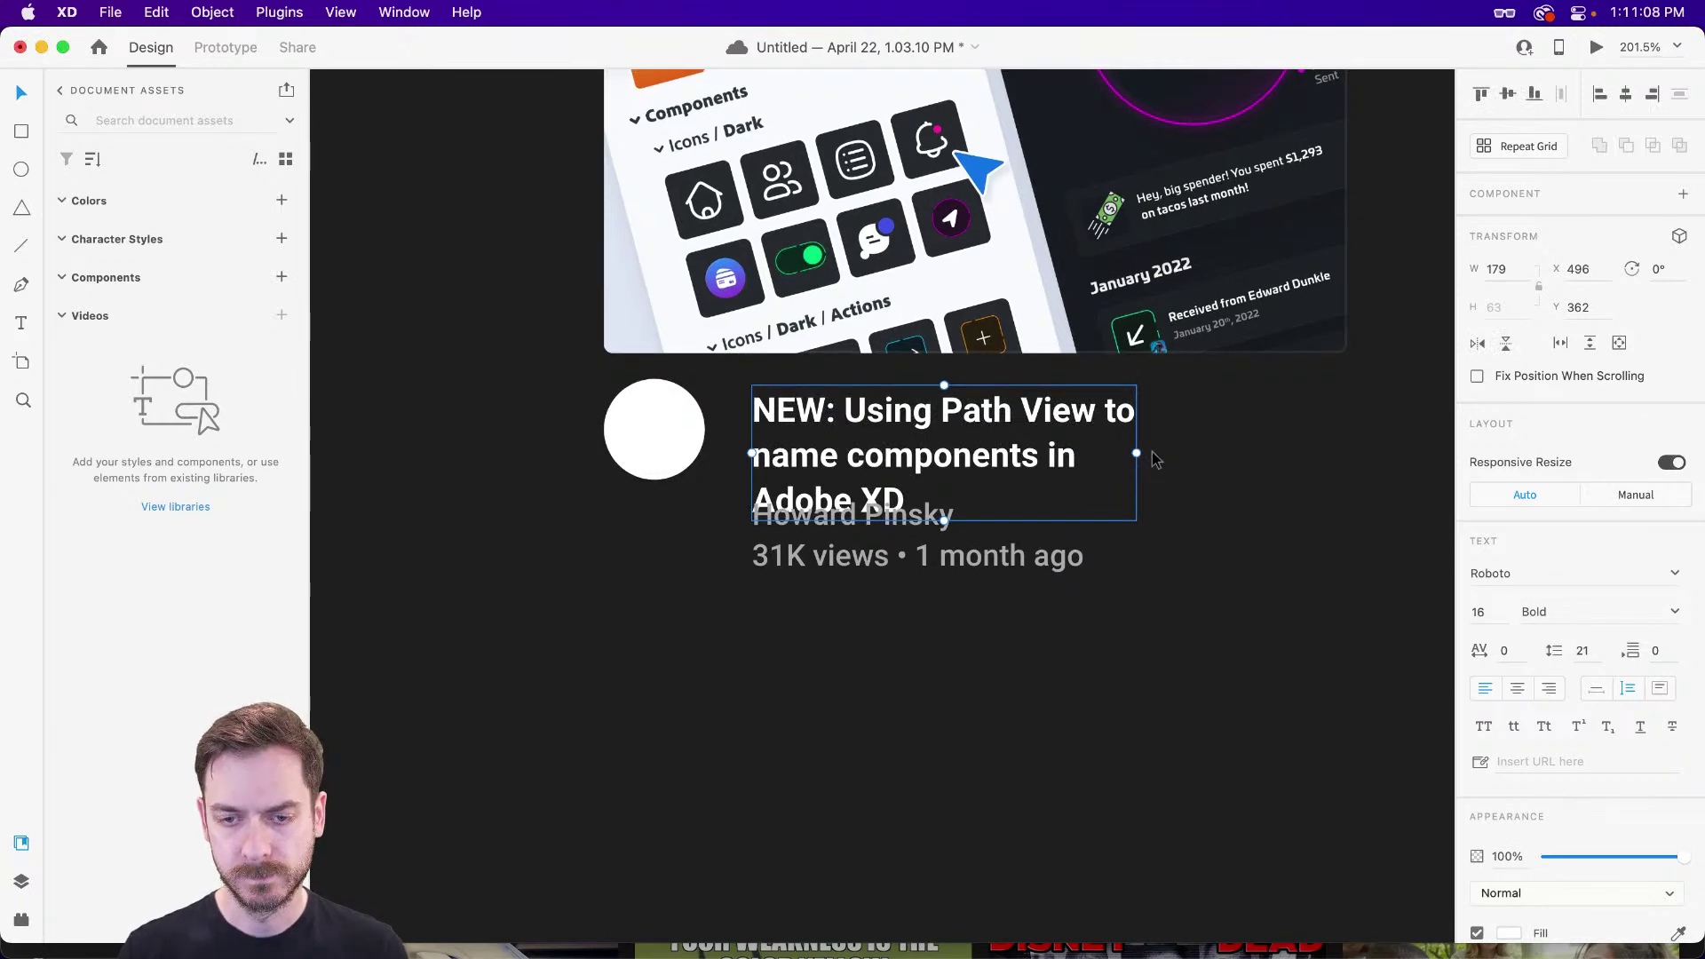
{"action": "left_click_drag", "start_coordinate": [1138, 453], "coordinate": [1241, 439]}
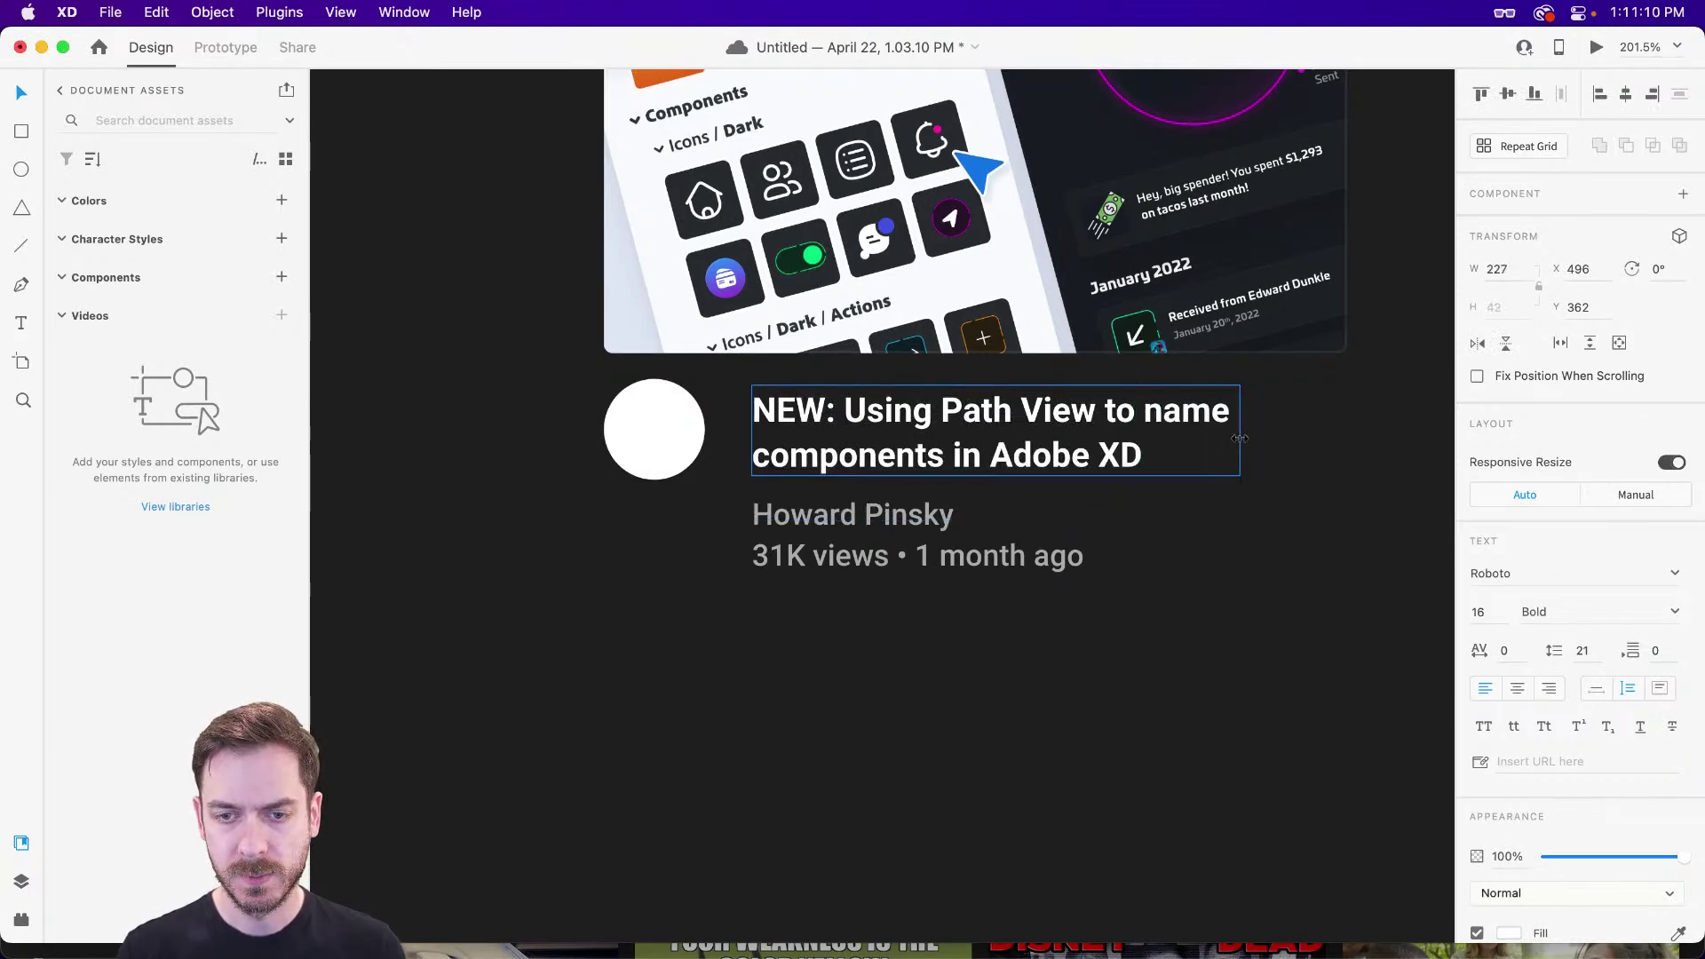
{"action": "double_click", "coordinate": [1148, 430]}
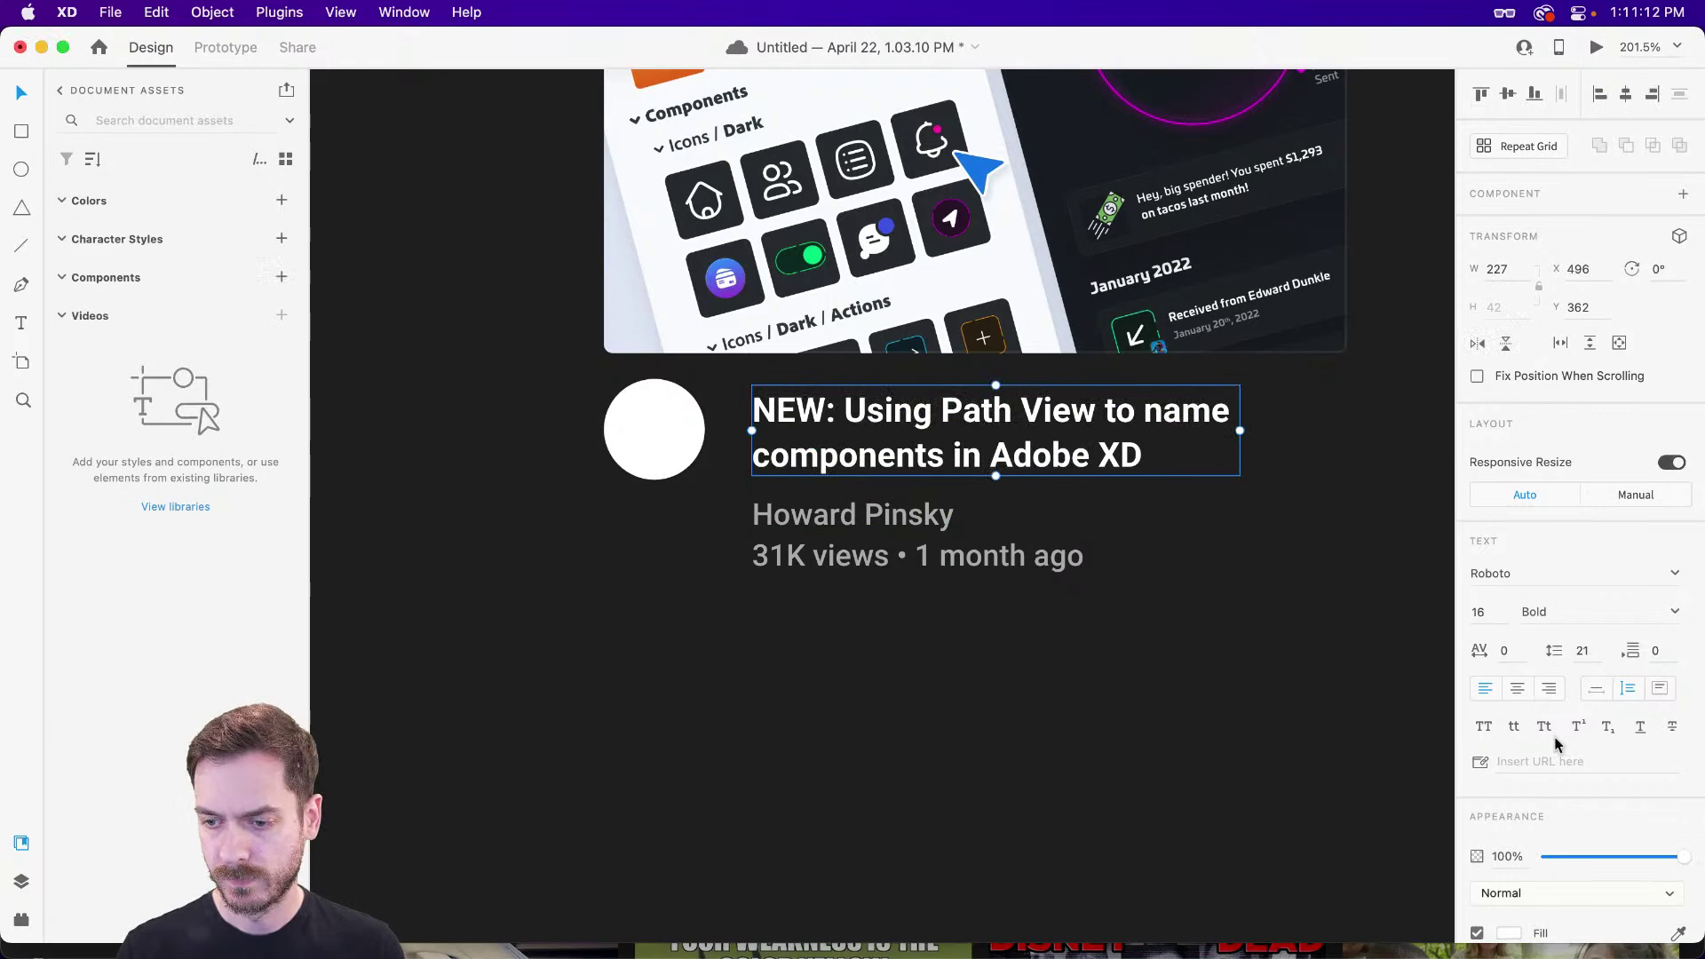
{"action": "left_click", "coordinate": [1545, 727]}
{"action": "left_click", "coordinate": [1123, 573]}
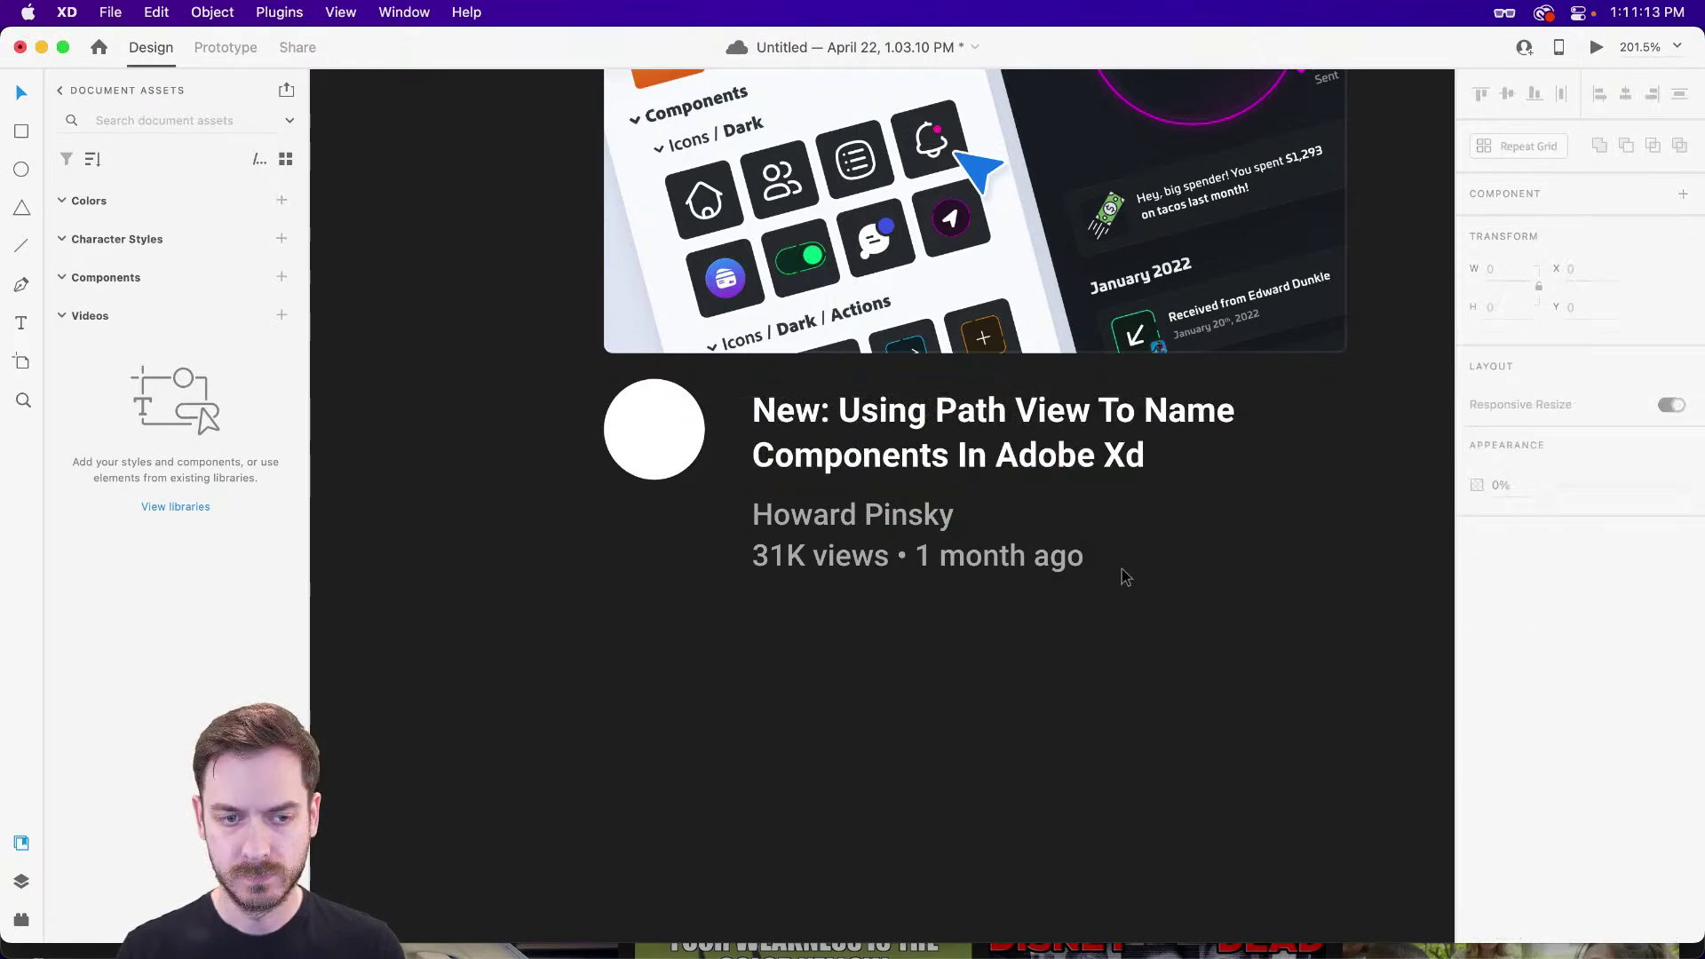
{"action": "left_click", "coordinate": [842, 429]}
- Draw a small borderless circle right of the creator name, filled with the name's grey
{"action": "left_click", "coordinate": [943, 521]}
{"action": "scroll", "coordinate": [933, 520], "scroll_direction": "up", "scroll_amount": 5}
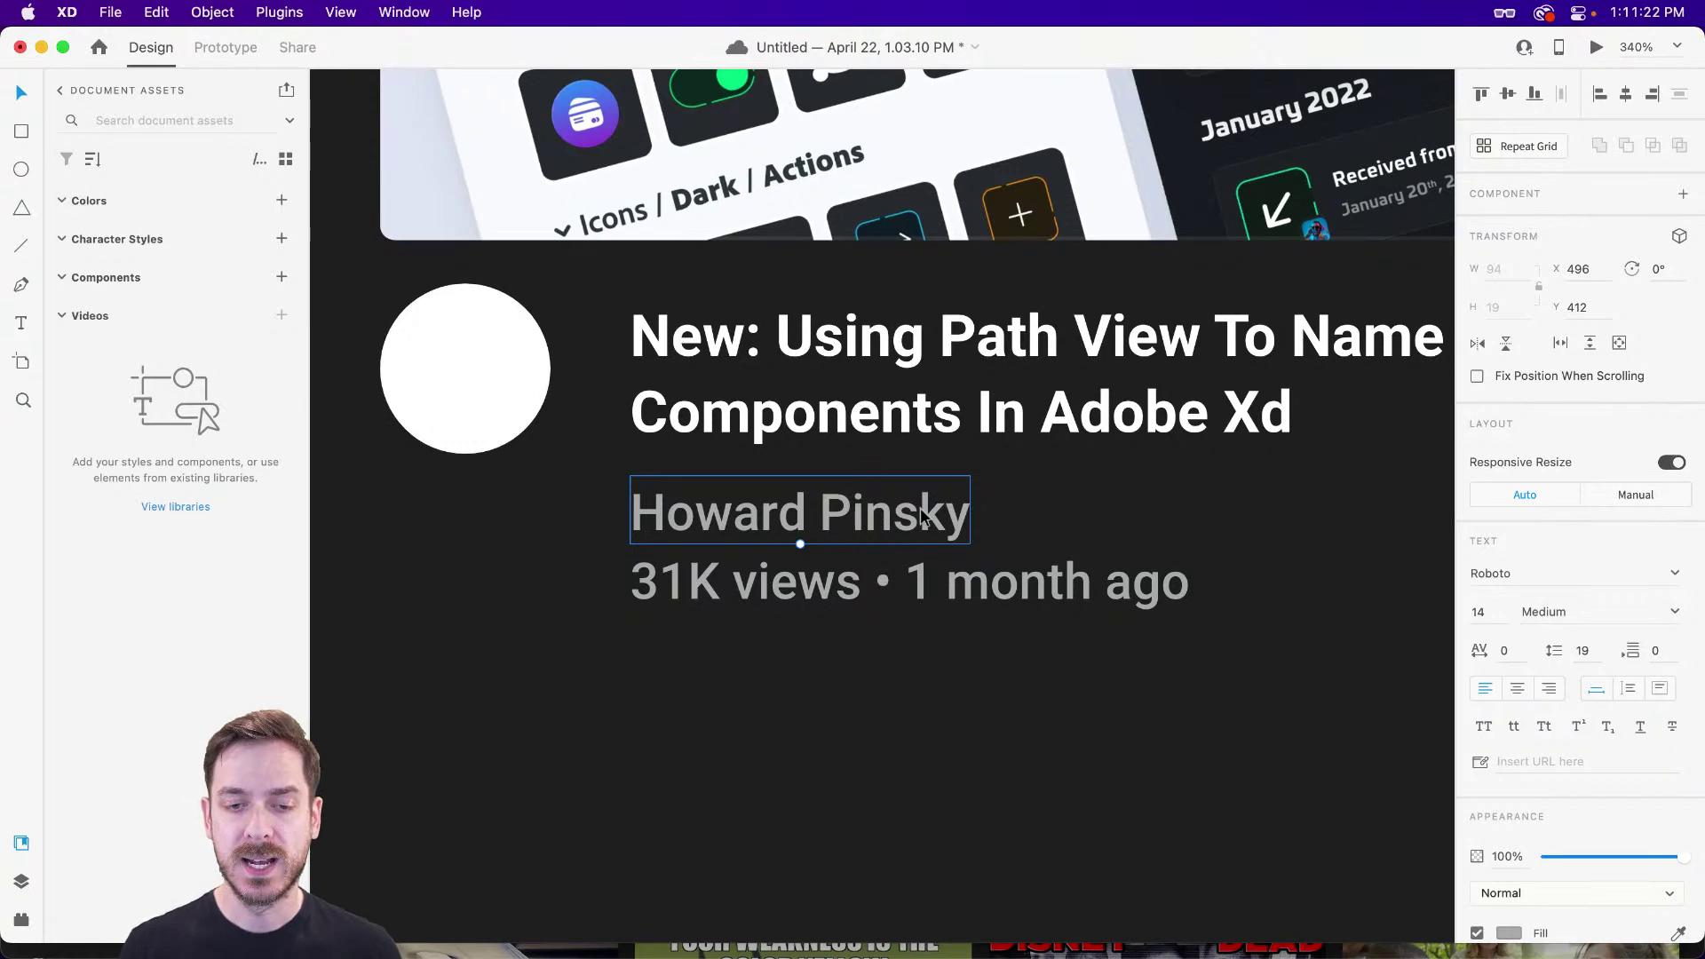
{"action": "scroll", "coordinate": [1012, 510], "scroll_direction": "up", "scroll_amount": 3}
{"action": "key", "text": "e"}
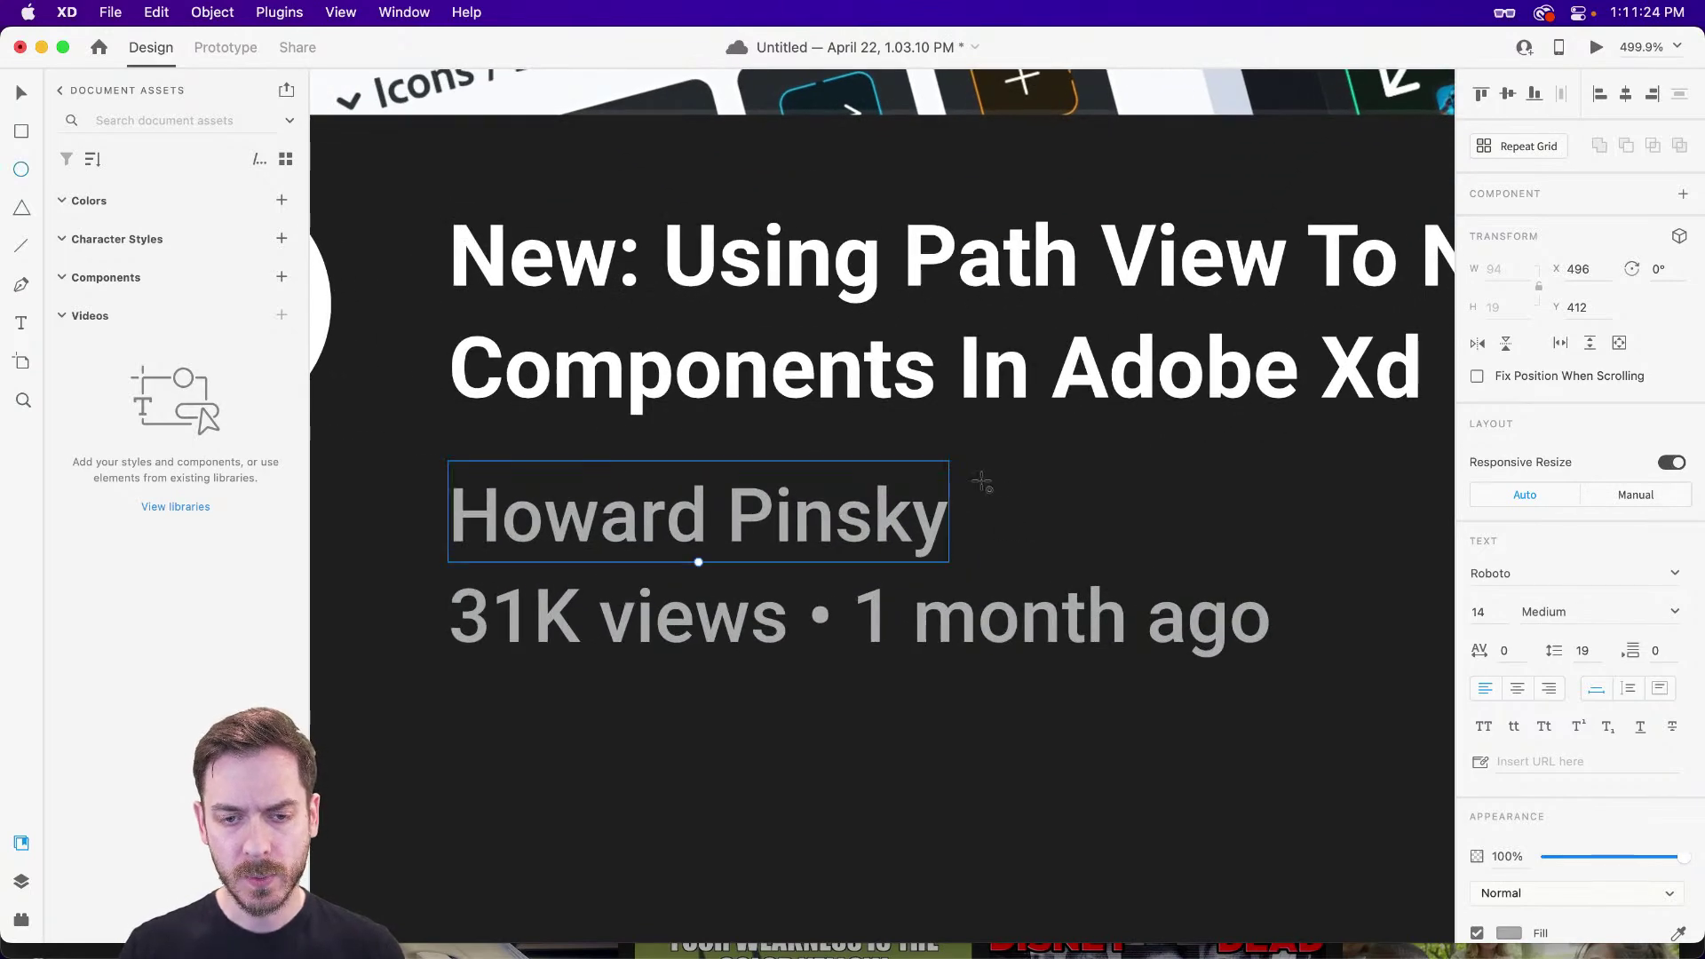
{"action": "left_click_drag", "start_coordinate": [986, 463], "coordinate": [1088, 560]}
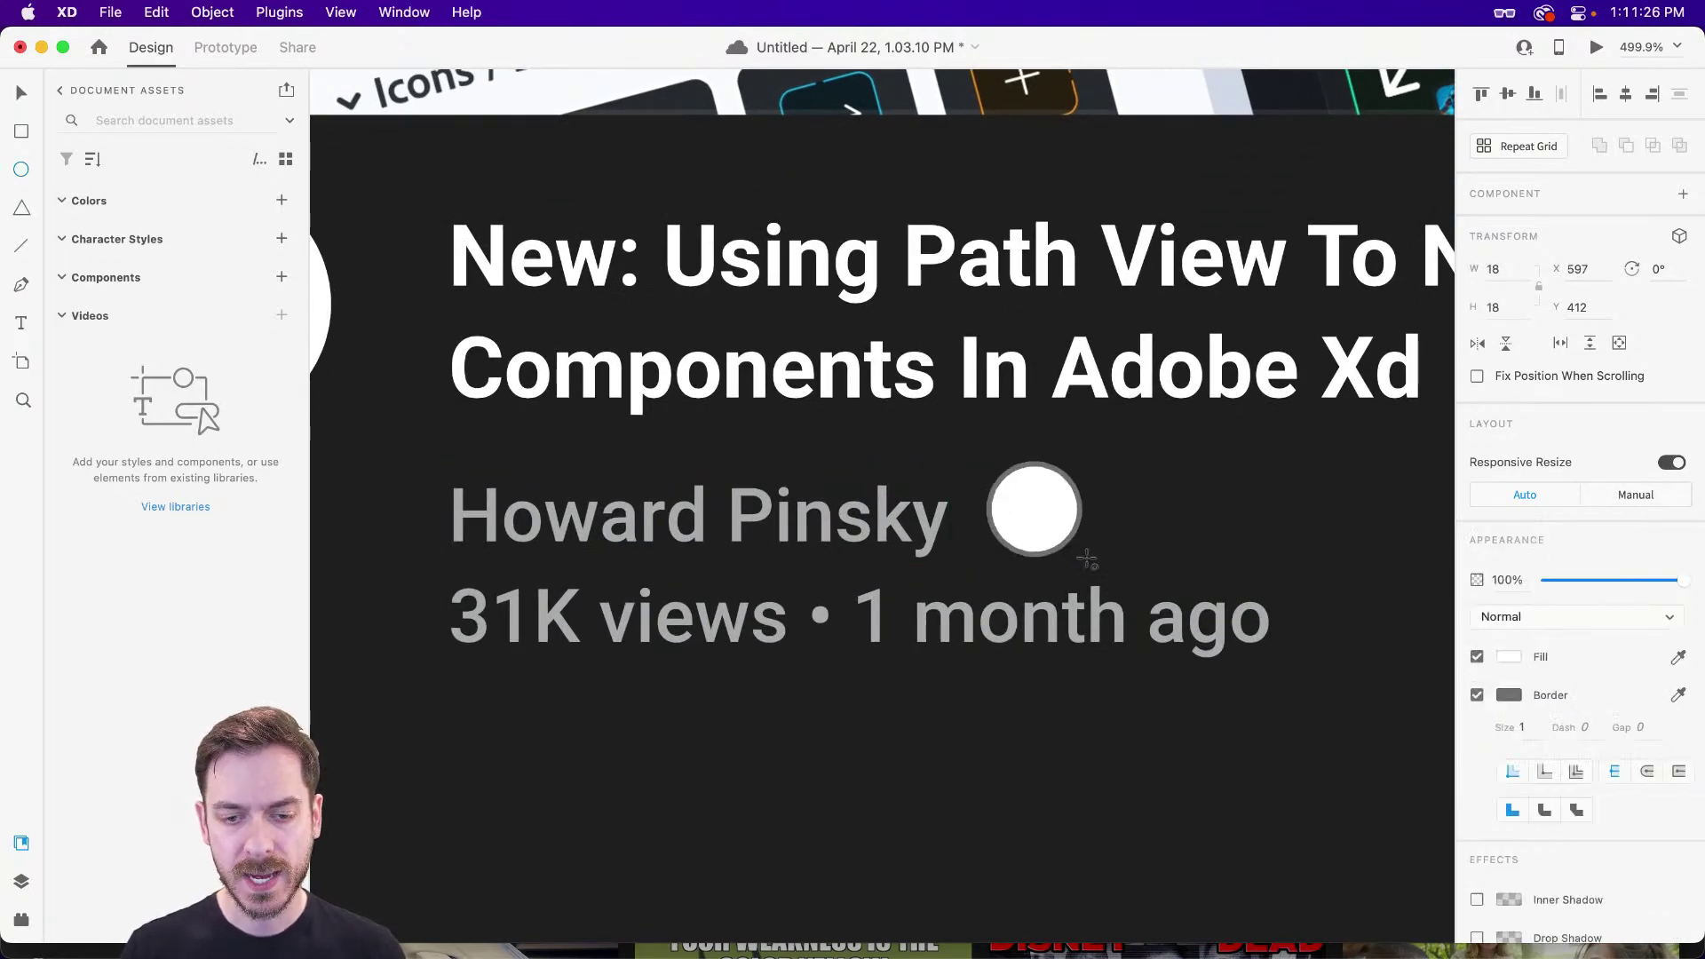
{"action": "key", "text": "v"}
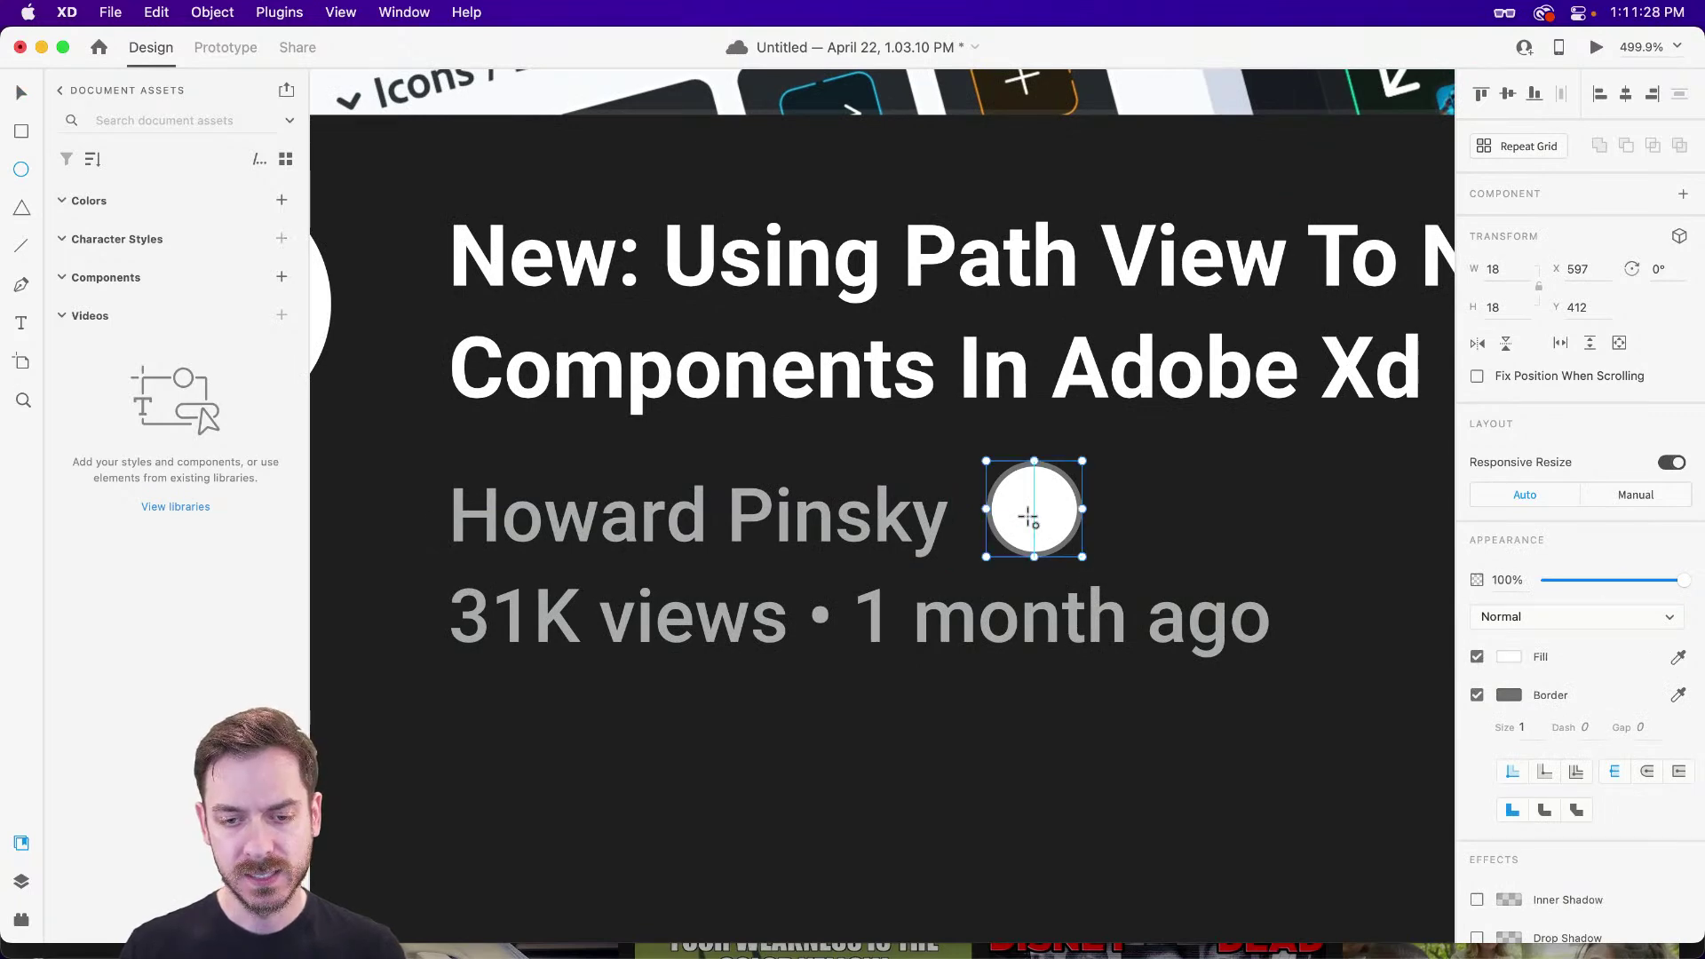
{"action": "key", "text": "i"}
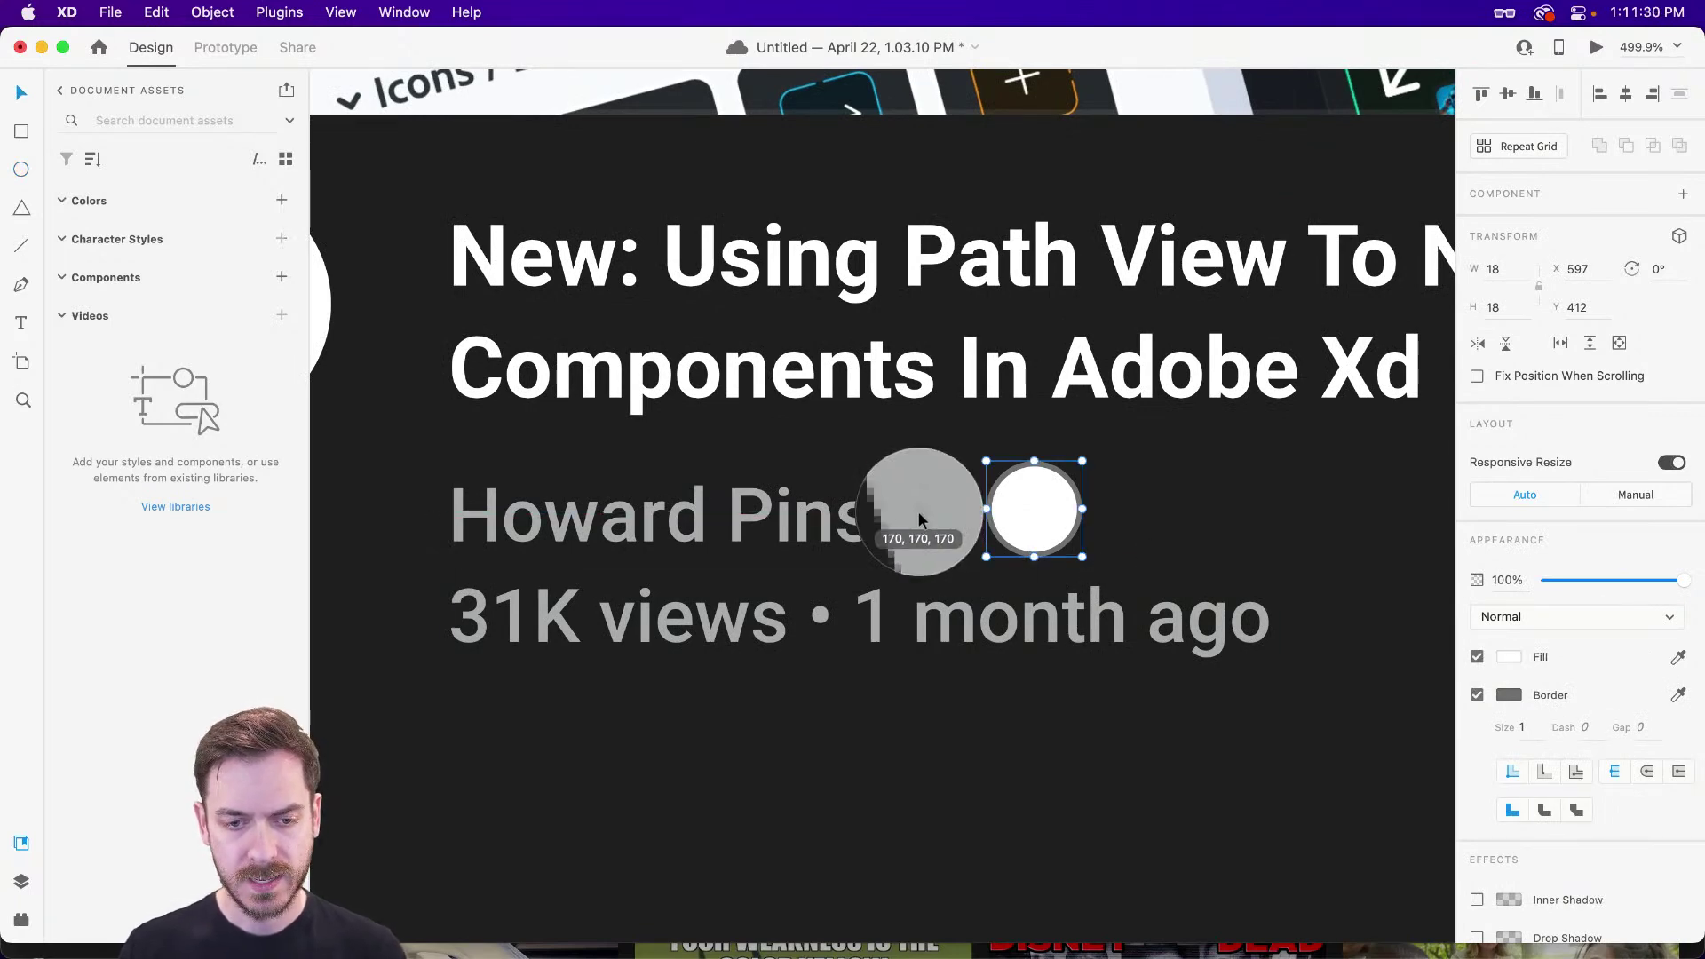
{"action": "left_click", "coordinate": [918, 510]}
{"action": "left_click", "coordinate": [1477, 695]}
{"action": "left_click_drag", "start_coordinate": [1041, 526], "coordinate": [1046, 525]}
{"action": "scroll", "coordinate": [1054, 524], "scroll_direction": "up", "scroll_amount": 5}
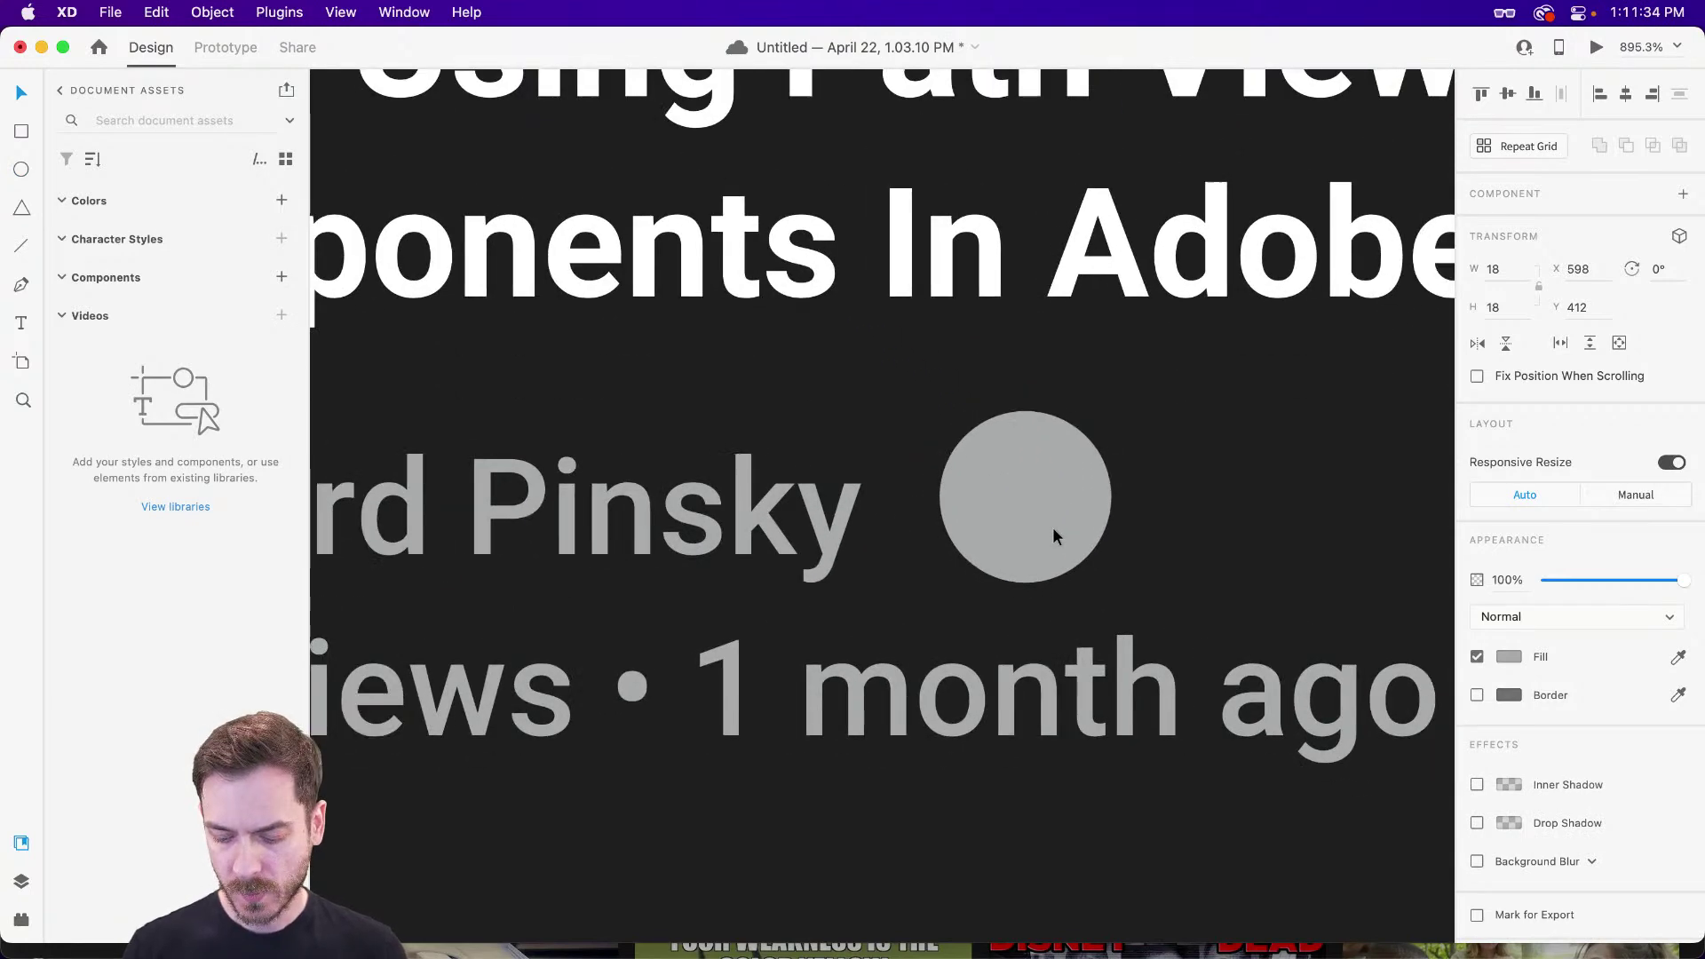
- Draw a three-point checkmark path on the grid and centre it on the circle
{"action": "key", "text": "super+apostrophe"}
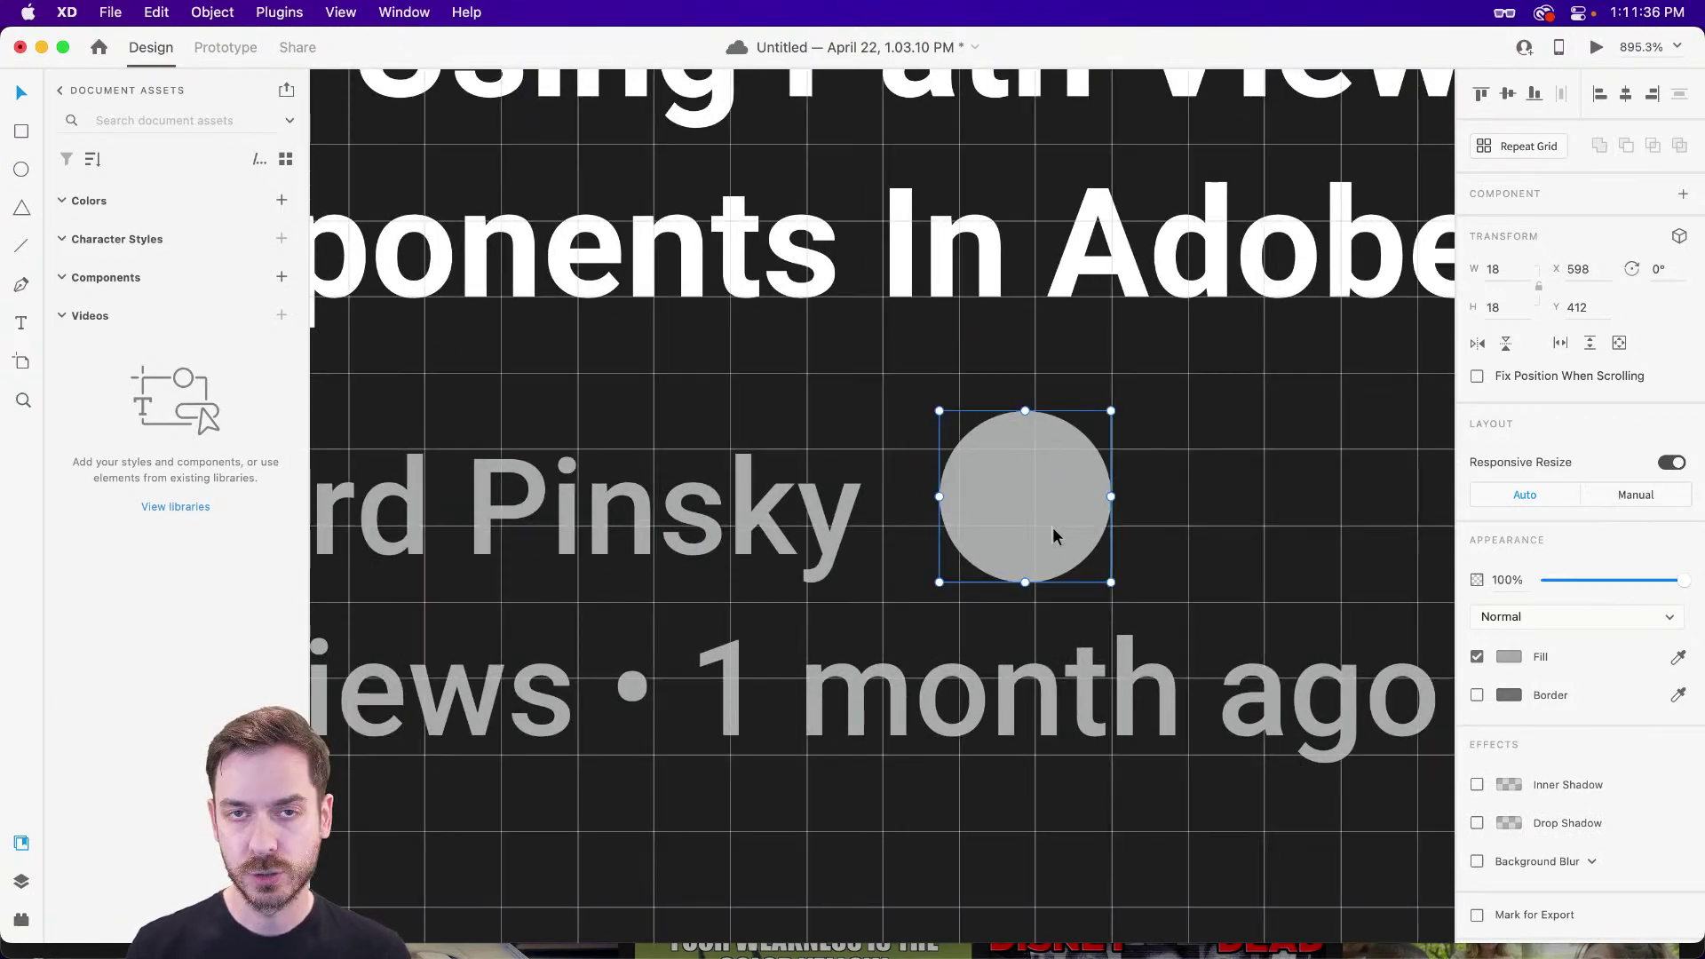
{"action": "key", "text": "p"}
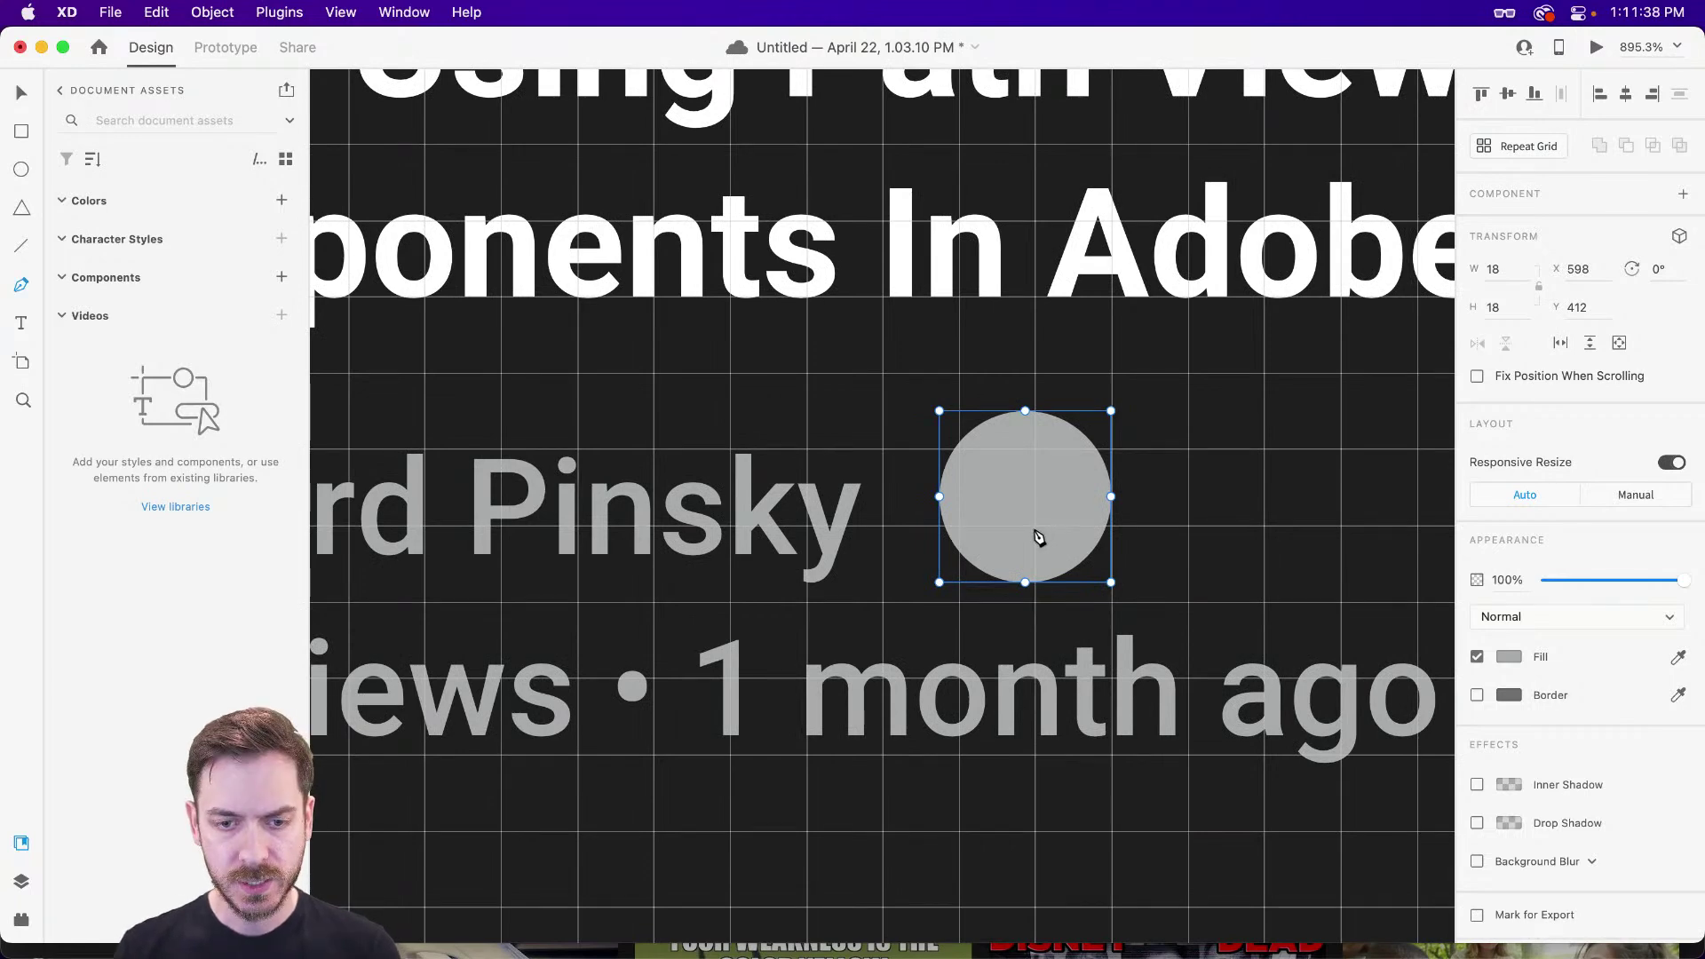
{"action": "left_click", "coordinate": [1035, 526]}
{"action": "left_click", "coordinate": [1112, 602]}
{"action": "left_click", "coordinate": [1264, 449]}
{"action": "key", "text": "Escape"}
{"action": "key", "text": "super+apostrophe"}
{"action": "left_click_drag", "start_coordinate": [1266, 449], "coordinate": [1050, 460]}
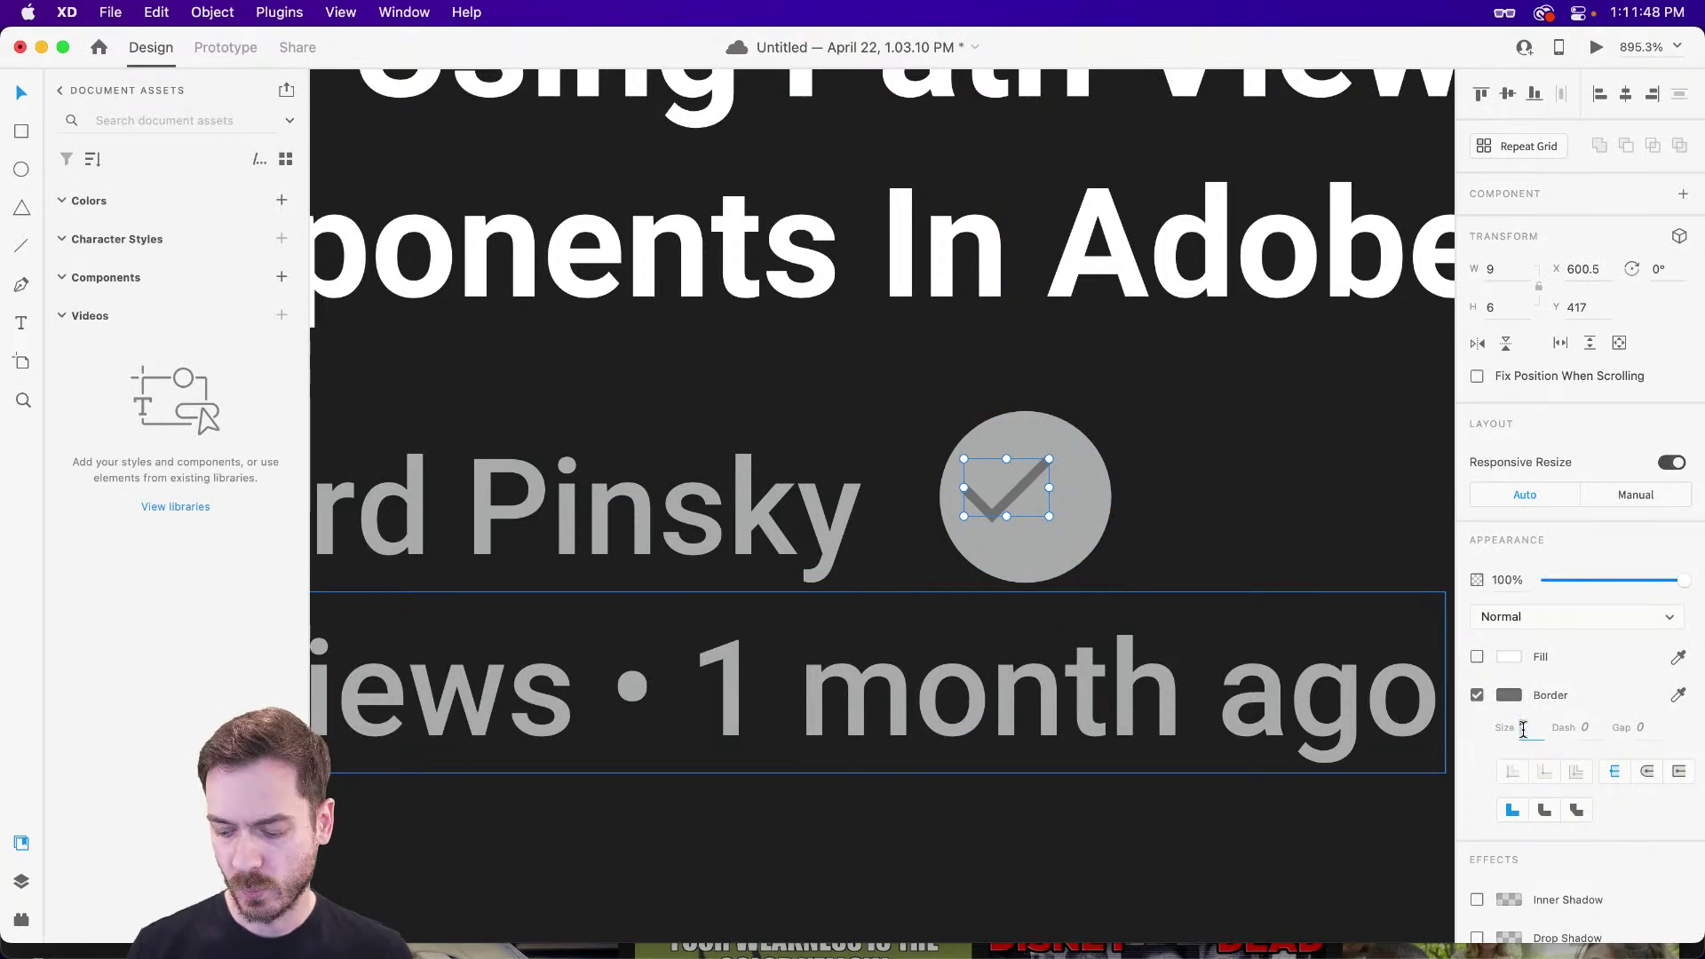
- Give the checkmark a 2 px black stroke, nudge it into place, and preview the card
{"action": "left_click", "coordinate": [1524, 728]}
{"action": "type", "text": "2"}
{"action": "left_click", "coordinate": [1678, 694]}
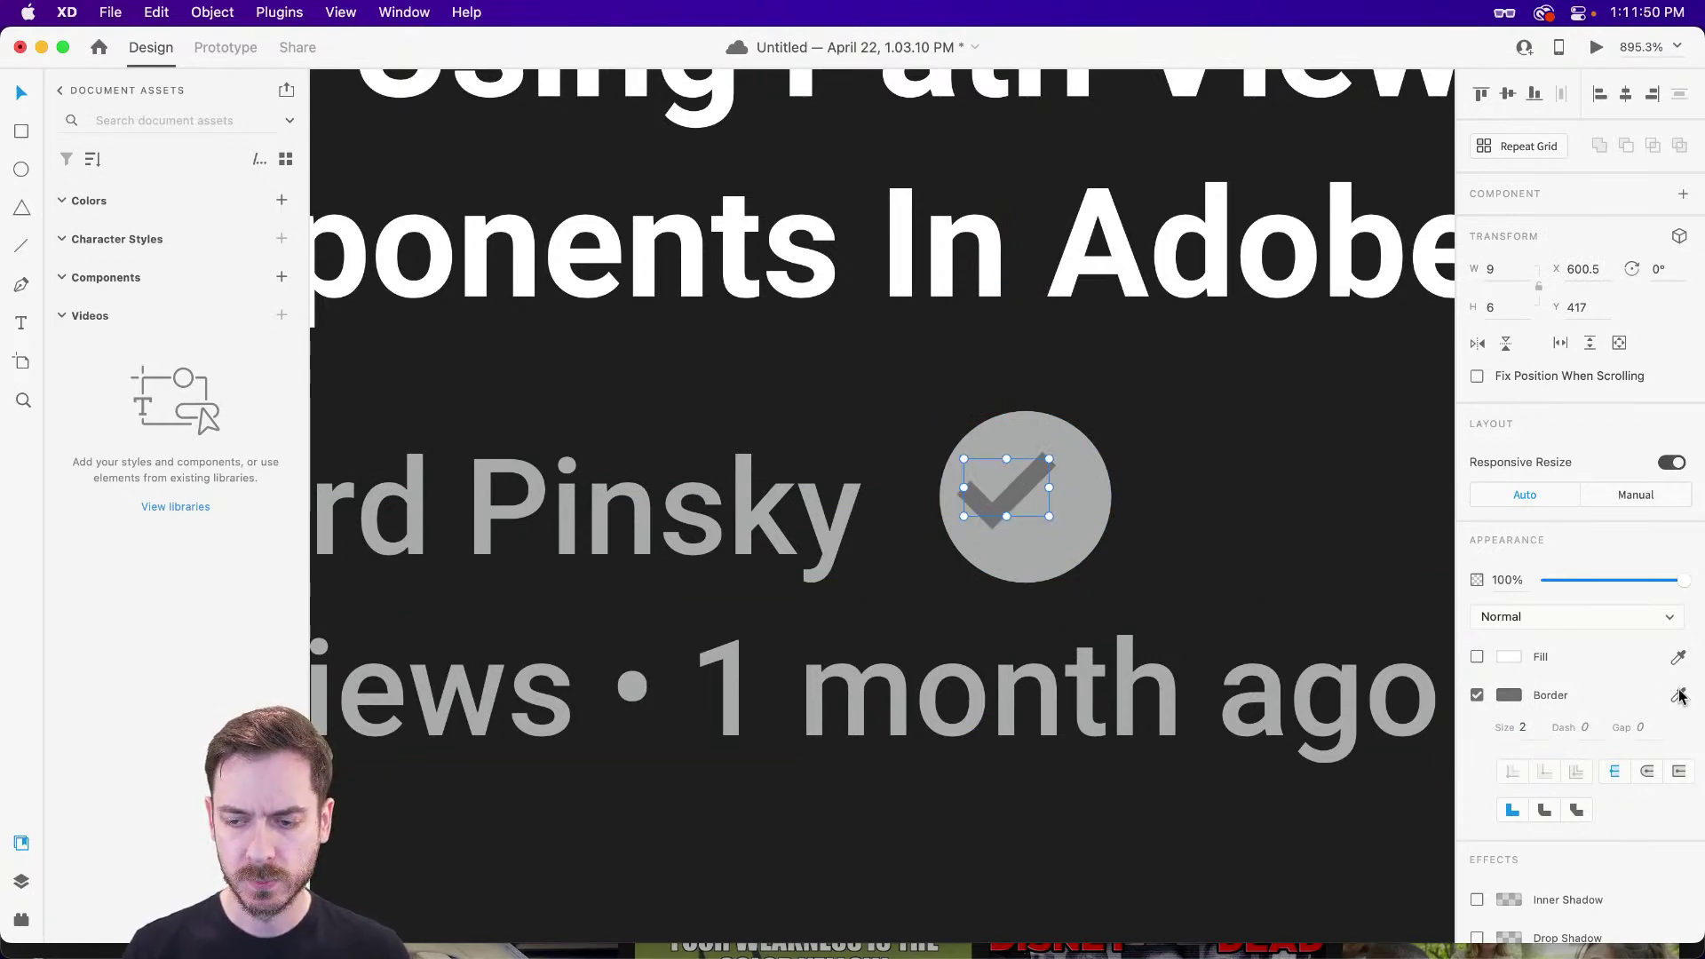
{"action": "left_click", "coordinate": [1260, 503]}
{"action": "left_click_drag", "start_coordinate": [1001, 488], "coordinate": [1017, 496]}
{"action": "key", "text": "super+Return"}
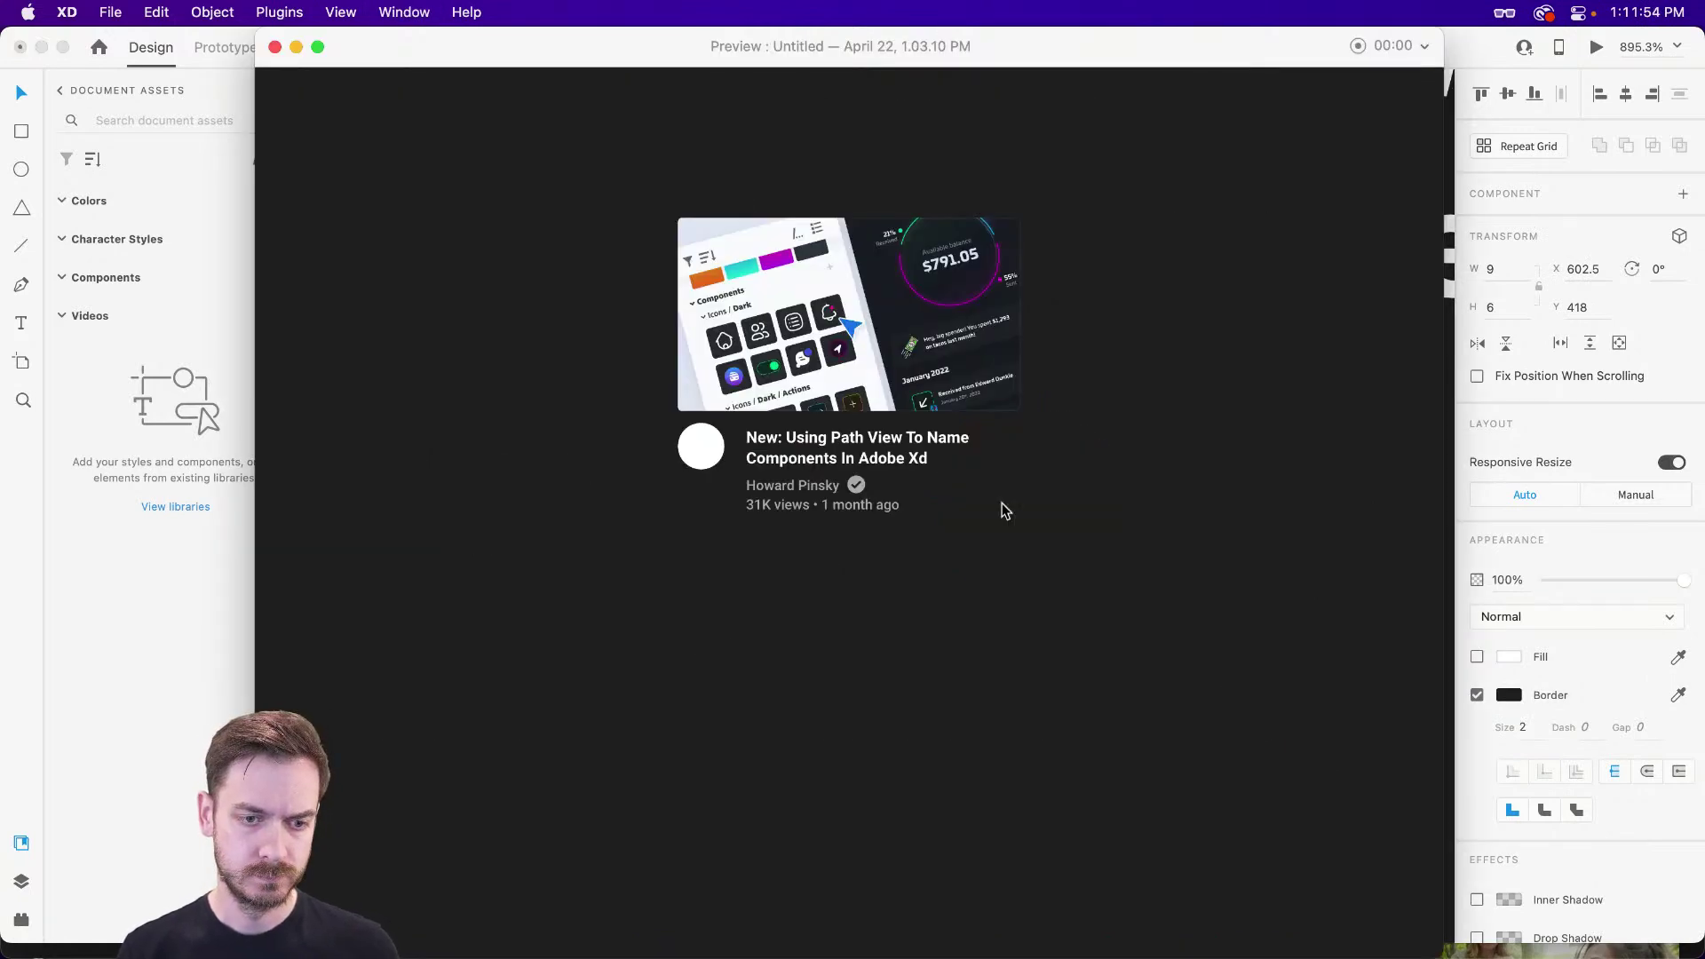
- Shrink the badge circle to 16×16 and scale the checkmark to match
{"action": "key", "text": "super+w"}
{"action": "left_click", "coordinate": [1070, 448]}
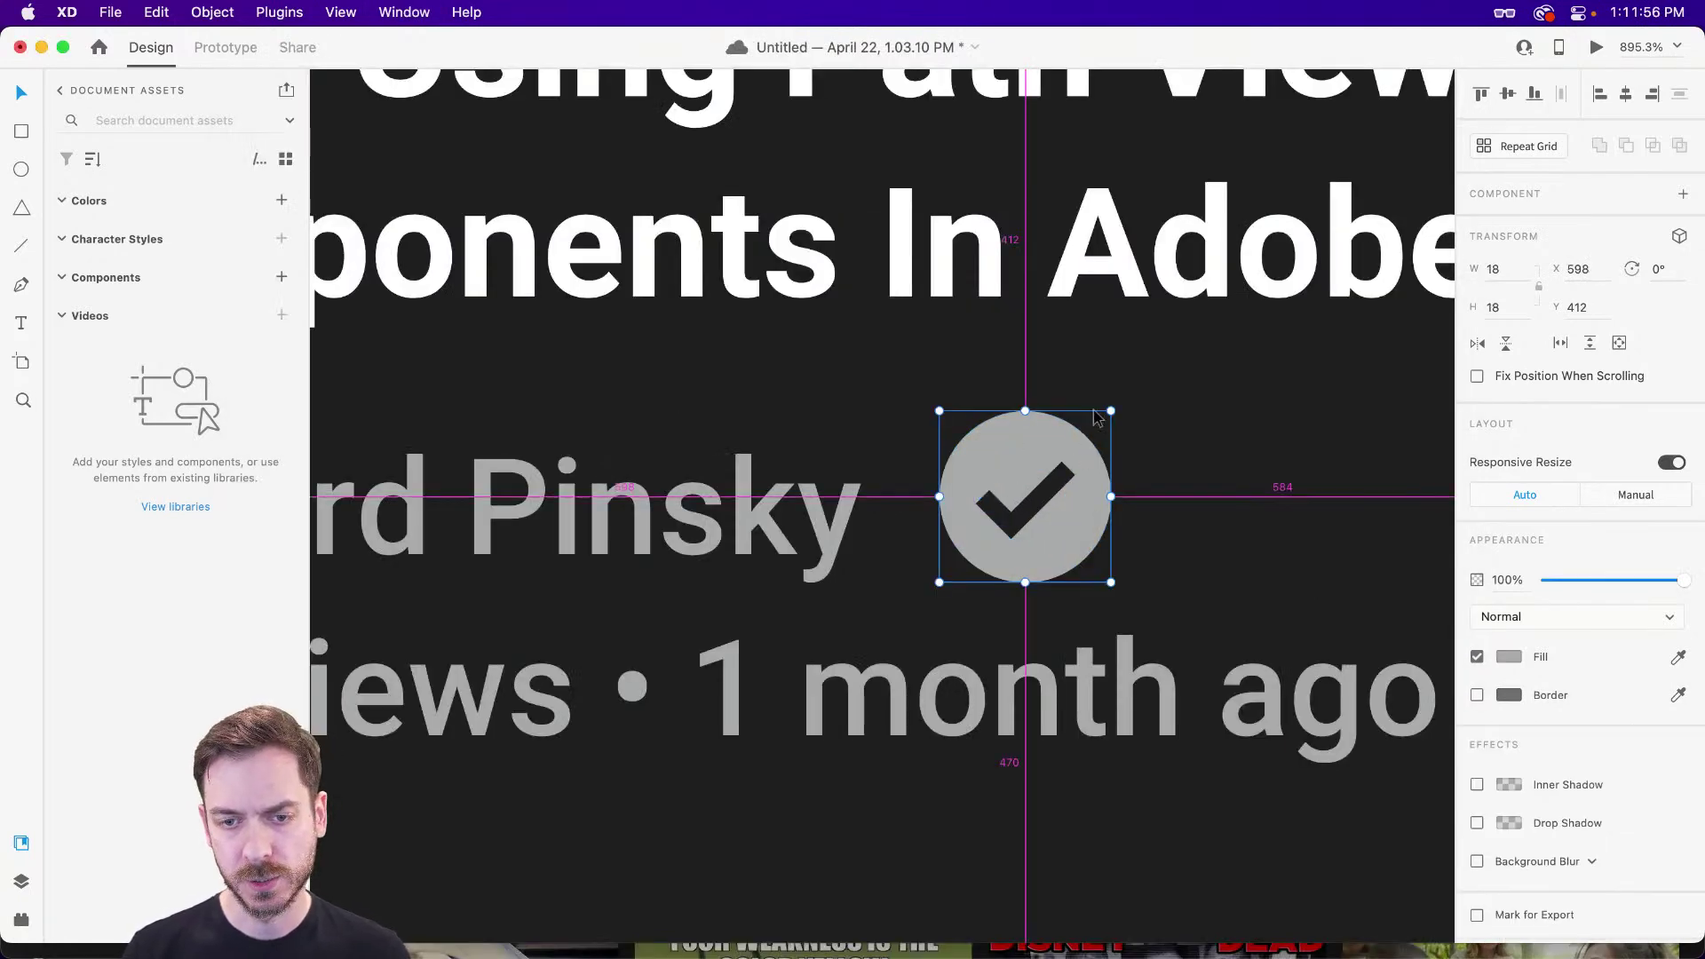
{"action": "left_click_drag", "start_coordinate": [1111, 411], "coordinate": [1060, 474]}
{"action": "left_click", "coordinate": [1050, 487]}
{"action": "key", "text": "super+Return"}
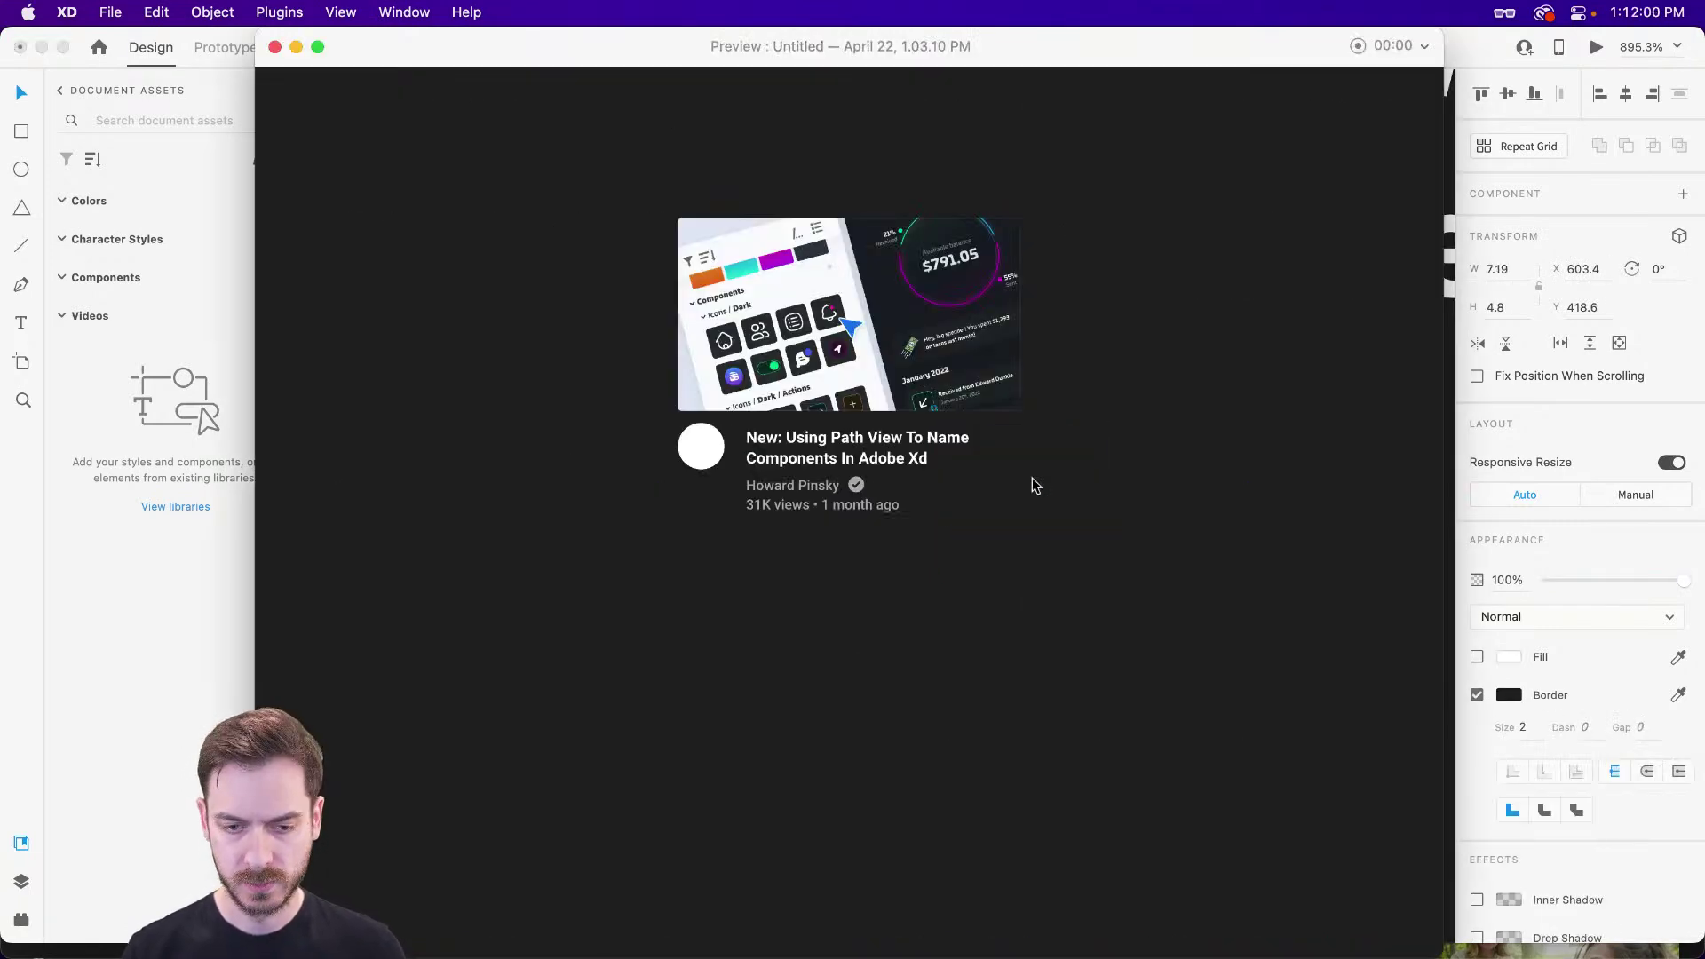
{"action": "key", "text": "super+w"}
- Group the circle and checkmark and name the group layer 'Check'
{"action": "left_click", "coordinate": [1089, 476], "text": "shift"}
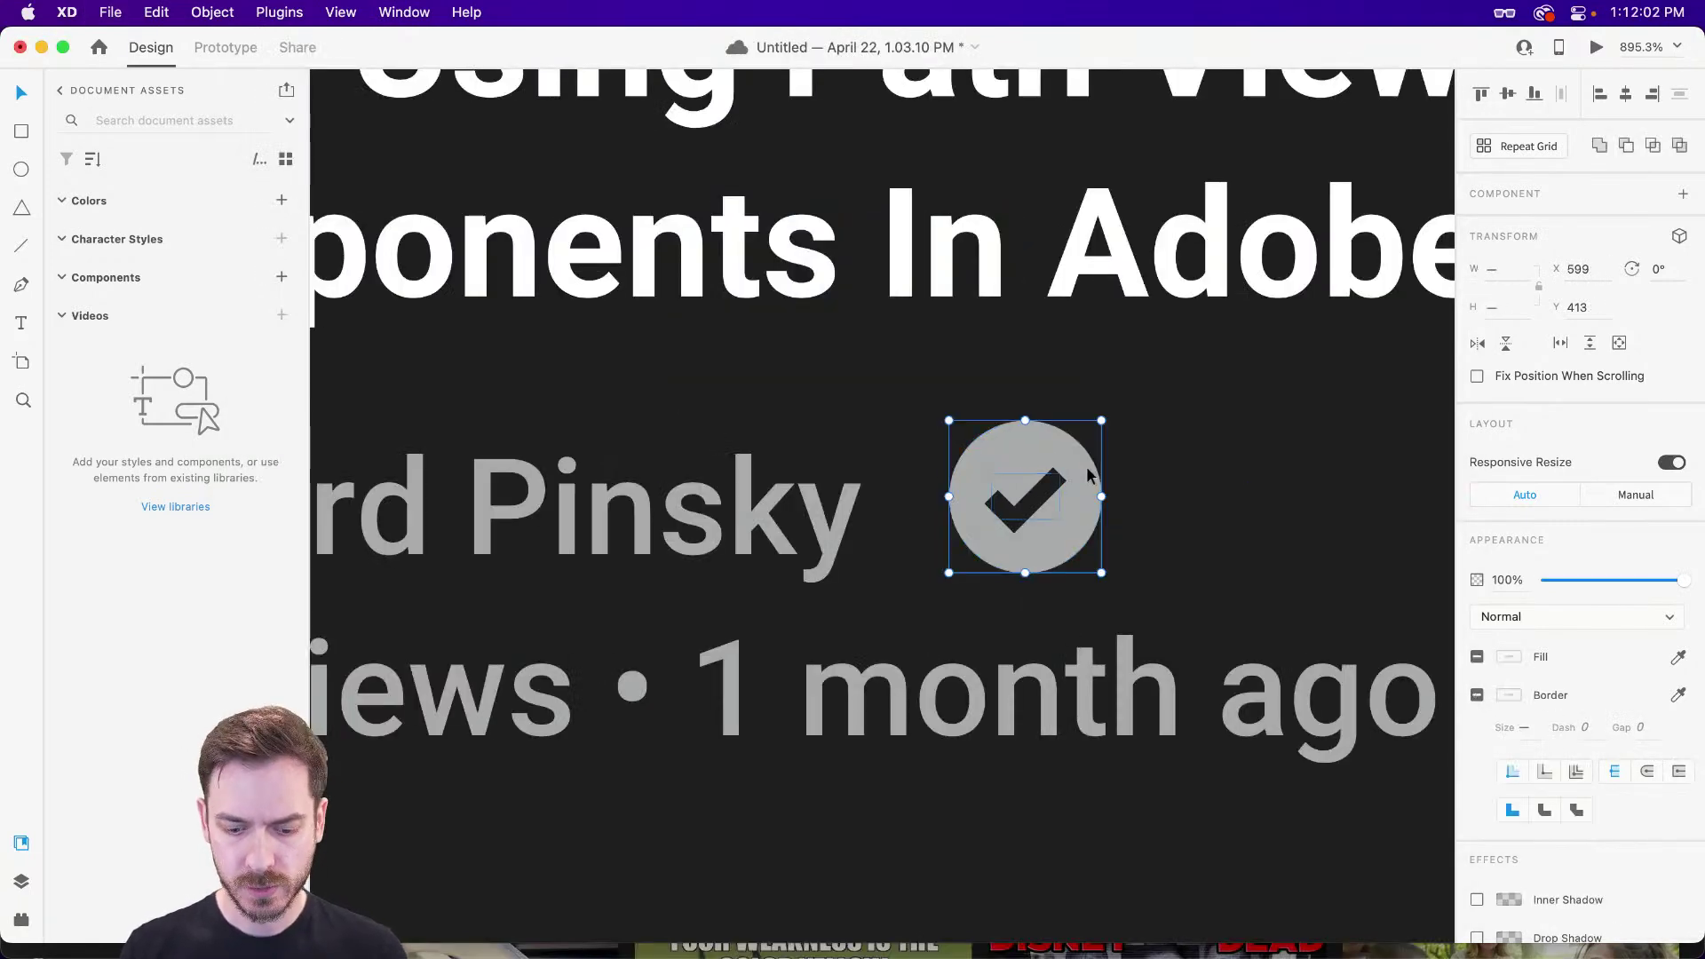
{"action": "key", "text": "super+y"}
{"action": "key", "text": "super+g"}
{"action": "double_click", "coordinate": [93, 173]}
{"action": "type", "text": "Check"}
{"action": "key", "text": "Return"}
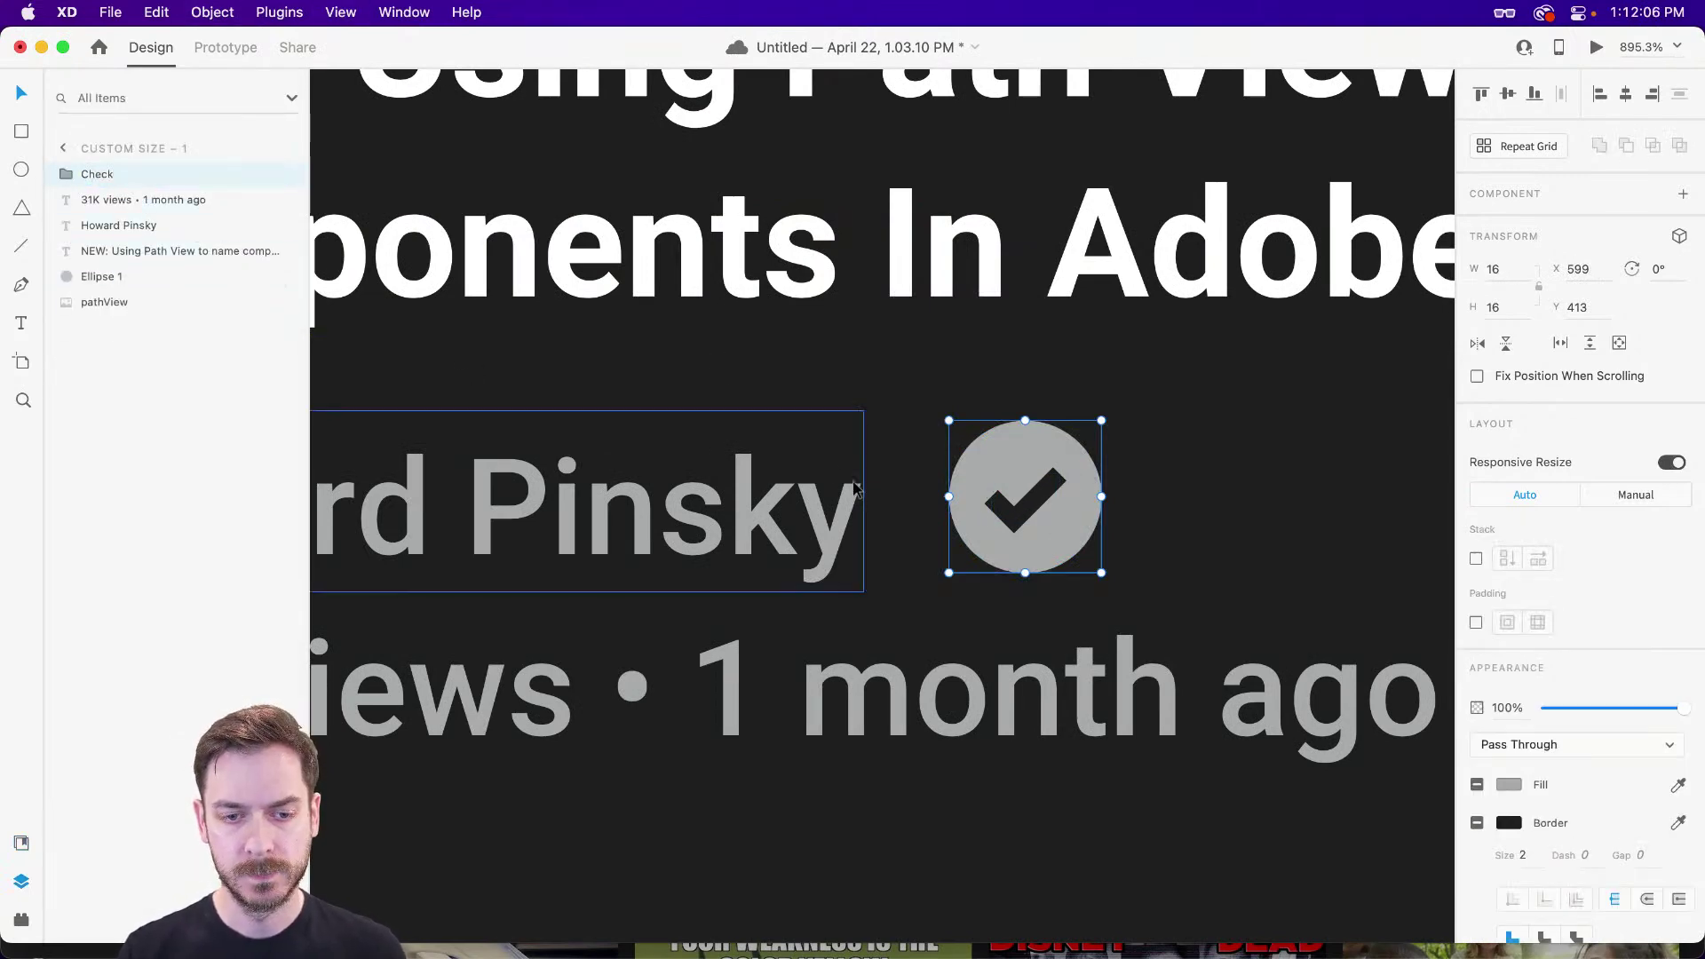
- Nudge the Check badge down and left beside the name, previewing after each adjustment
{"action": "left_click_drag", "start_coordinate": [1072, 501], "coordinate": [1073, 511]}
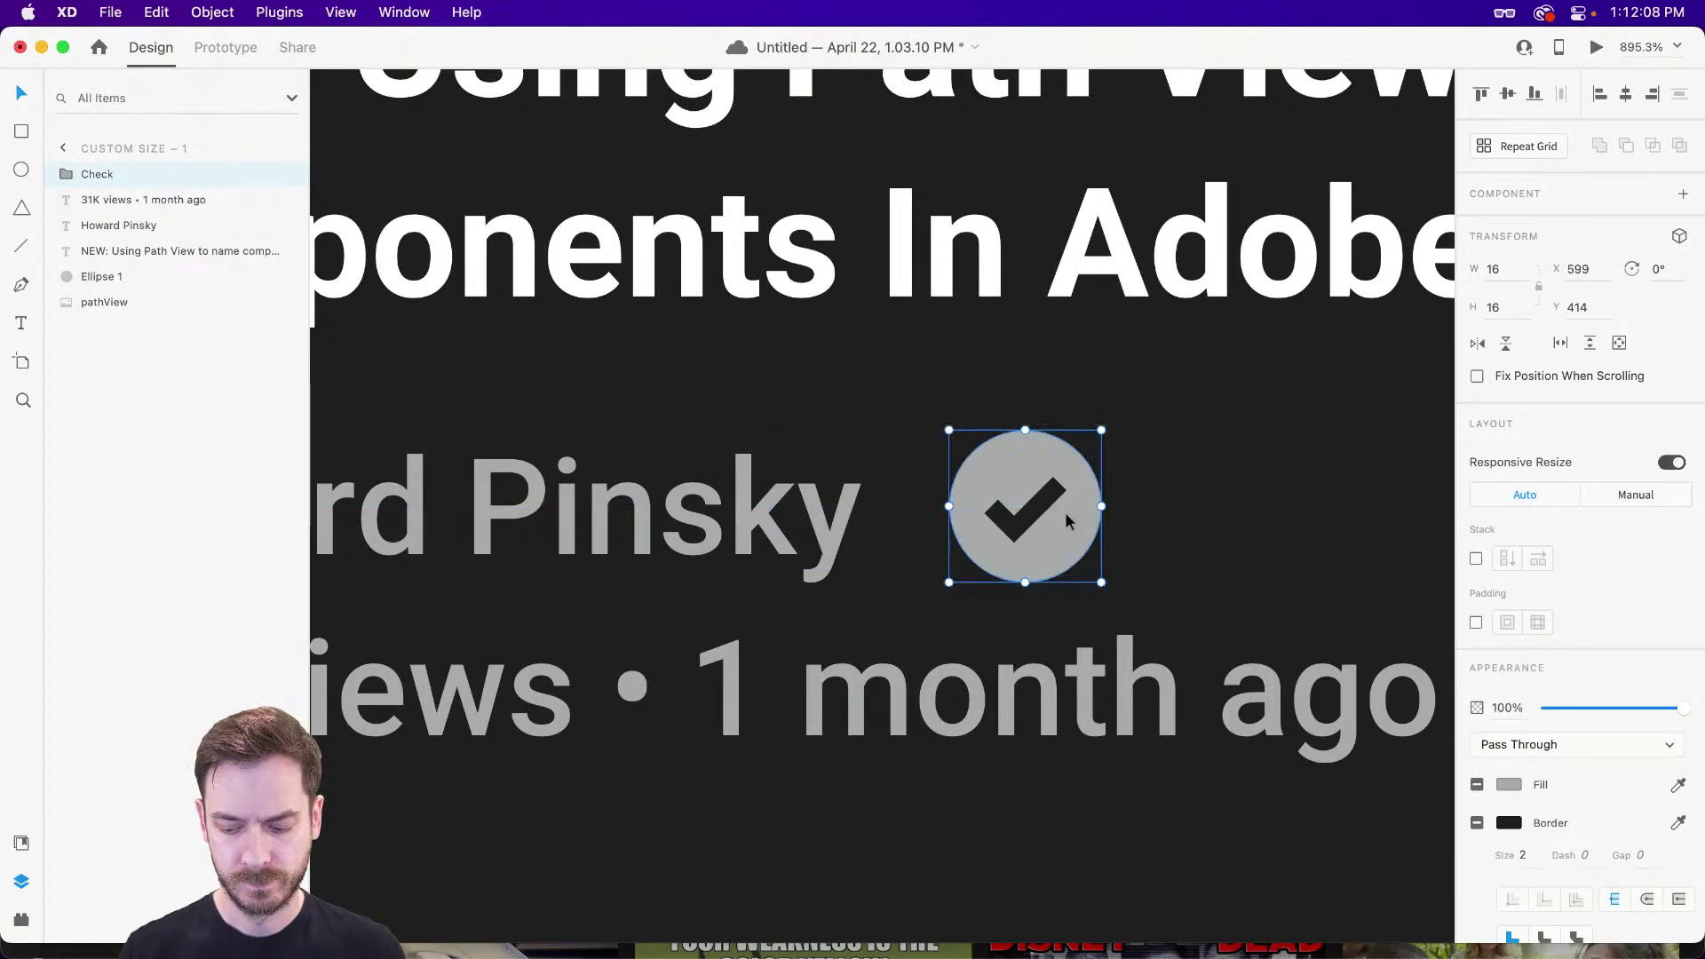
{"action": "key", "text": "super+Return"}
{"action": "key", "text": "super+w"}
{"action": "left_click_drag", "start_coordinate": [1041, 510], "coordinate": [1028, 514]}
{"action": "key", "text": "super+Return"}
{"action": "key", "text": "super+w"}
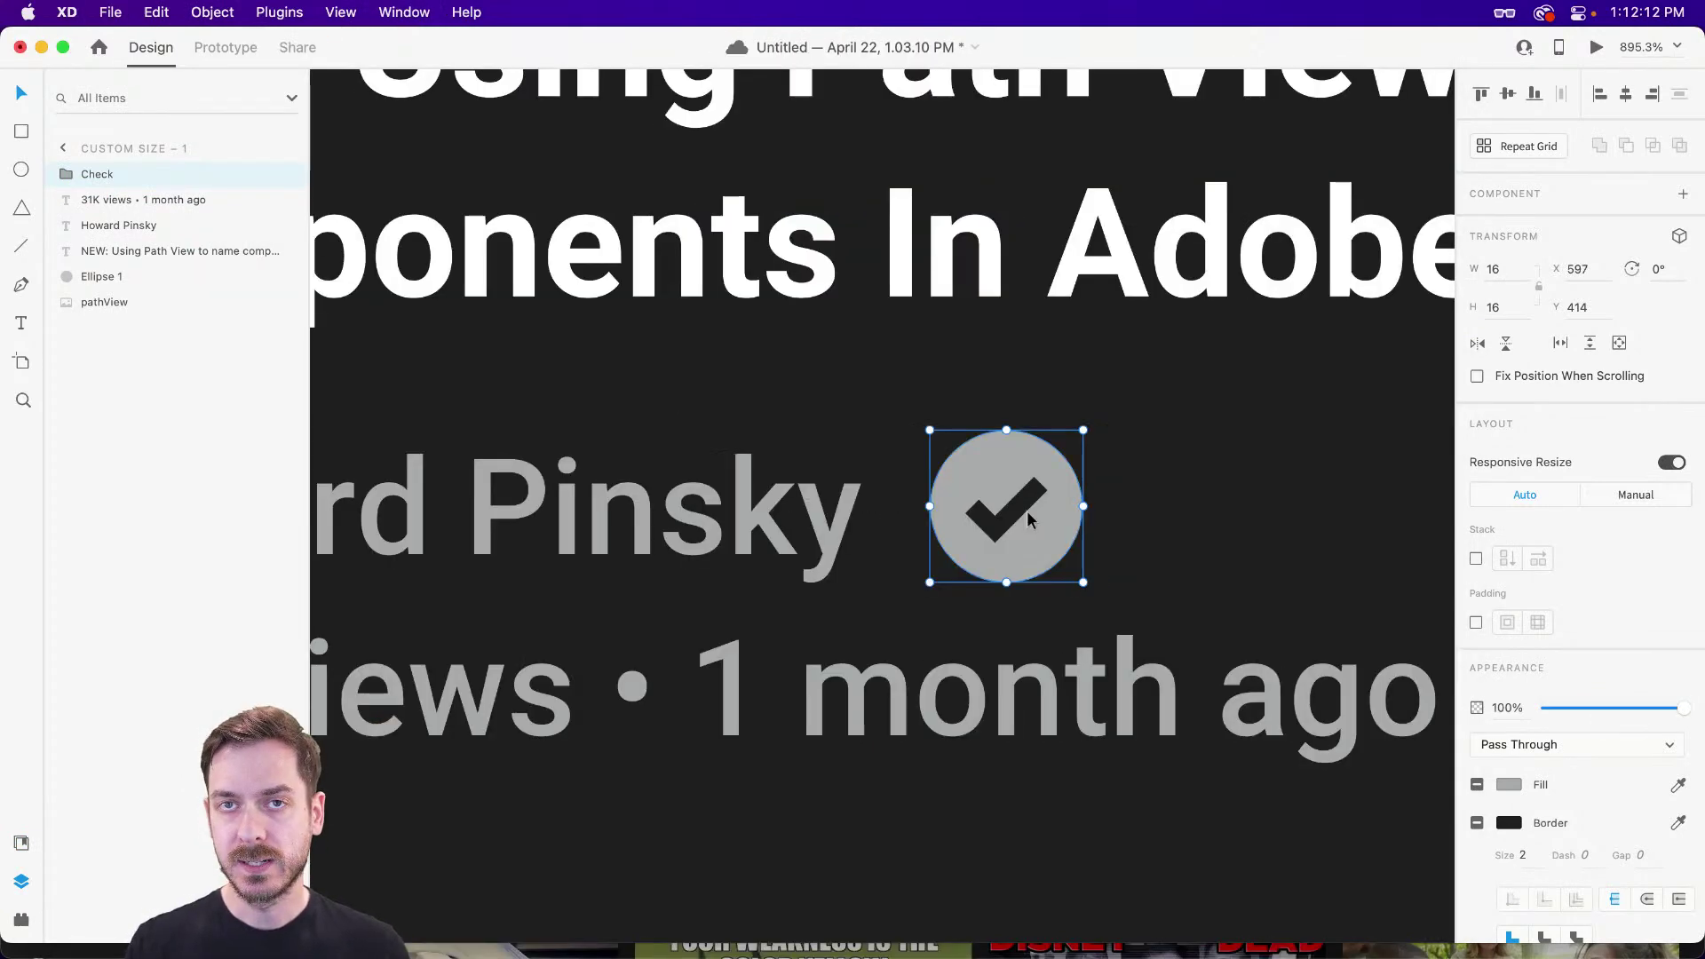
- Bring the title, name and badge into view and save the document
{"action": "scroll", "coordinate": [1027, 520], "scroll_direction": "down", "scroll_amount": 5}
{"action": "left_click_drag", "start_coordinate": [1129, 331], "coordinate": [970, 349]}
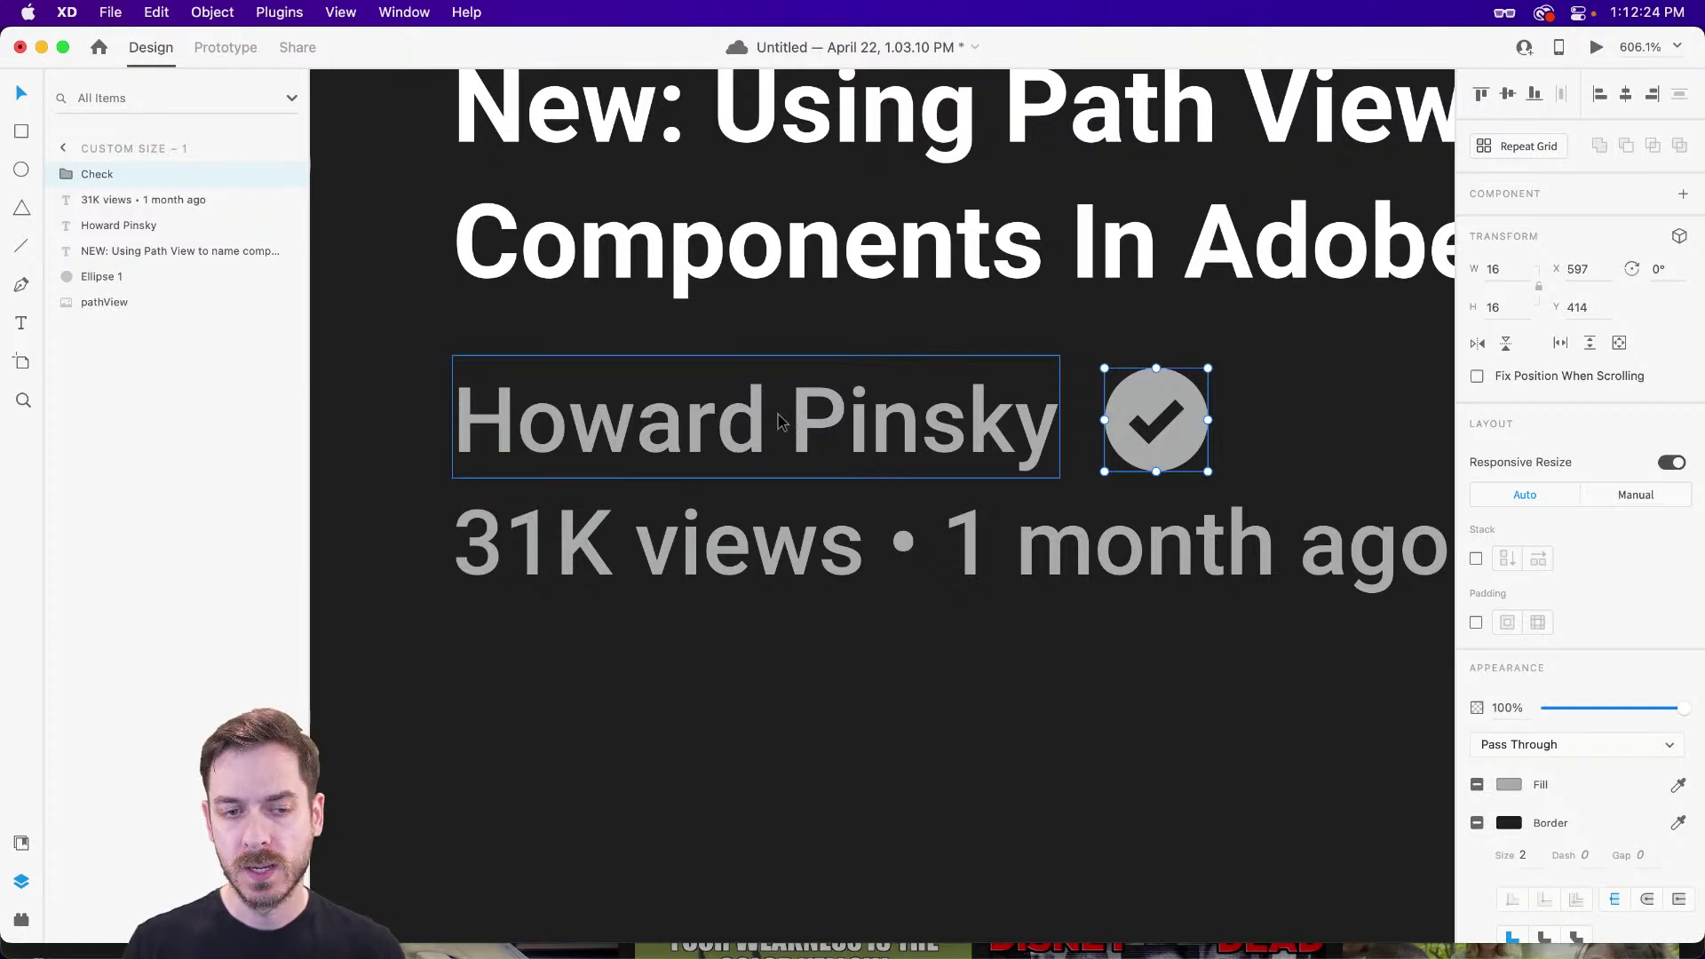
{"action": "key", "text": "super+s"}
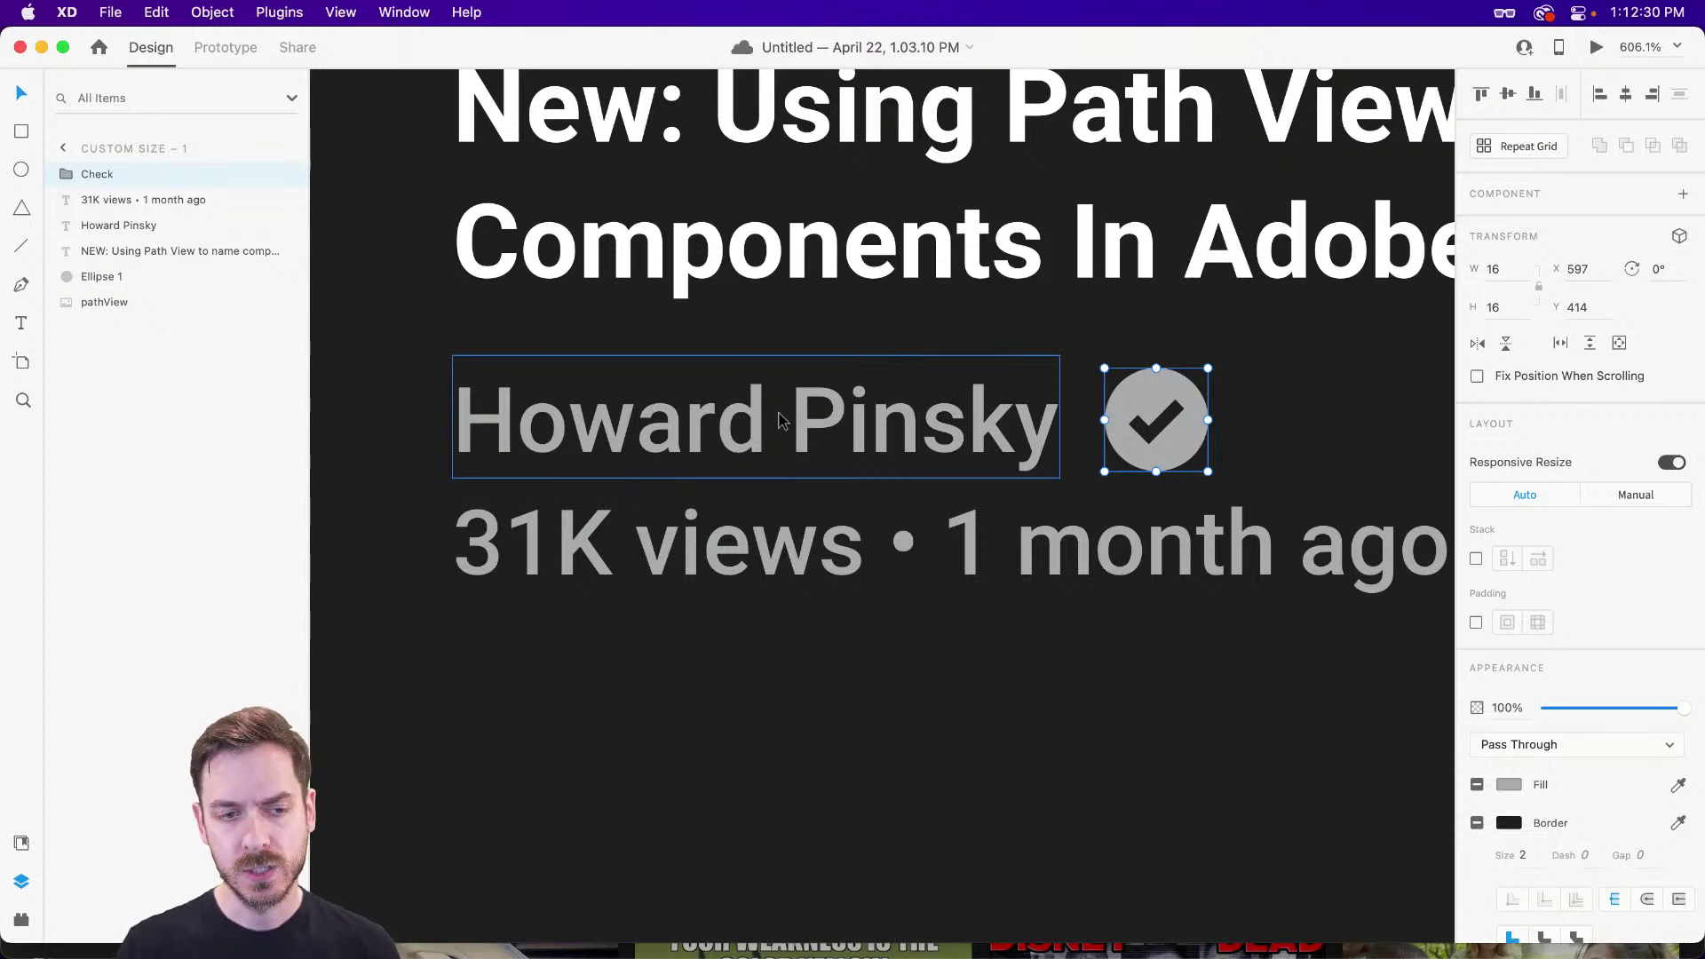
- Try a different creator name and move the badge closer, then undo back to the original
{"action": "double_click", "coordinate": [779, 415]}
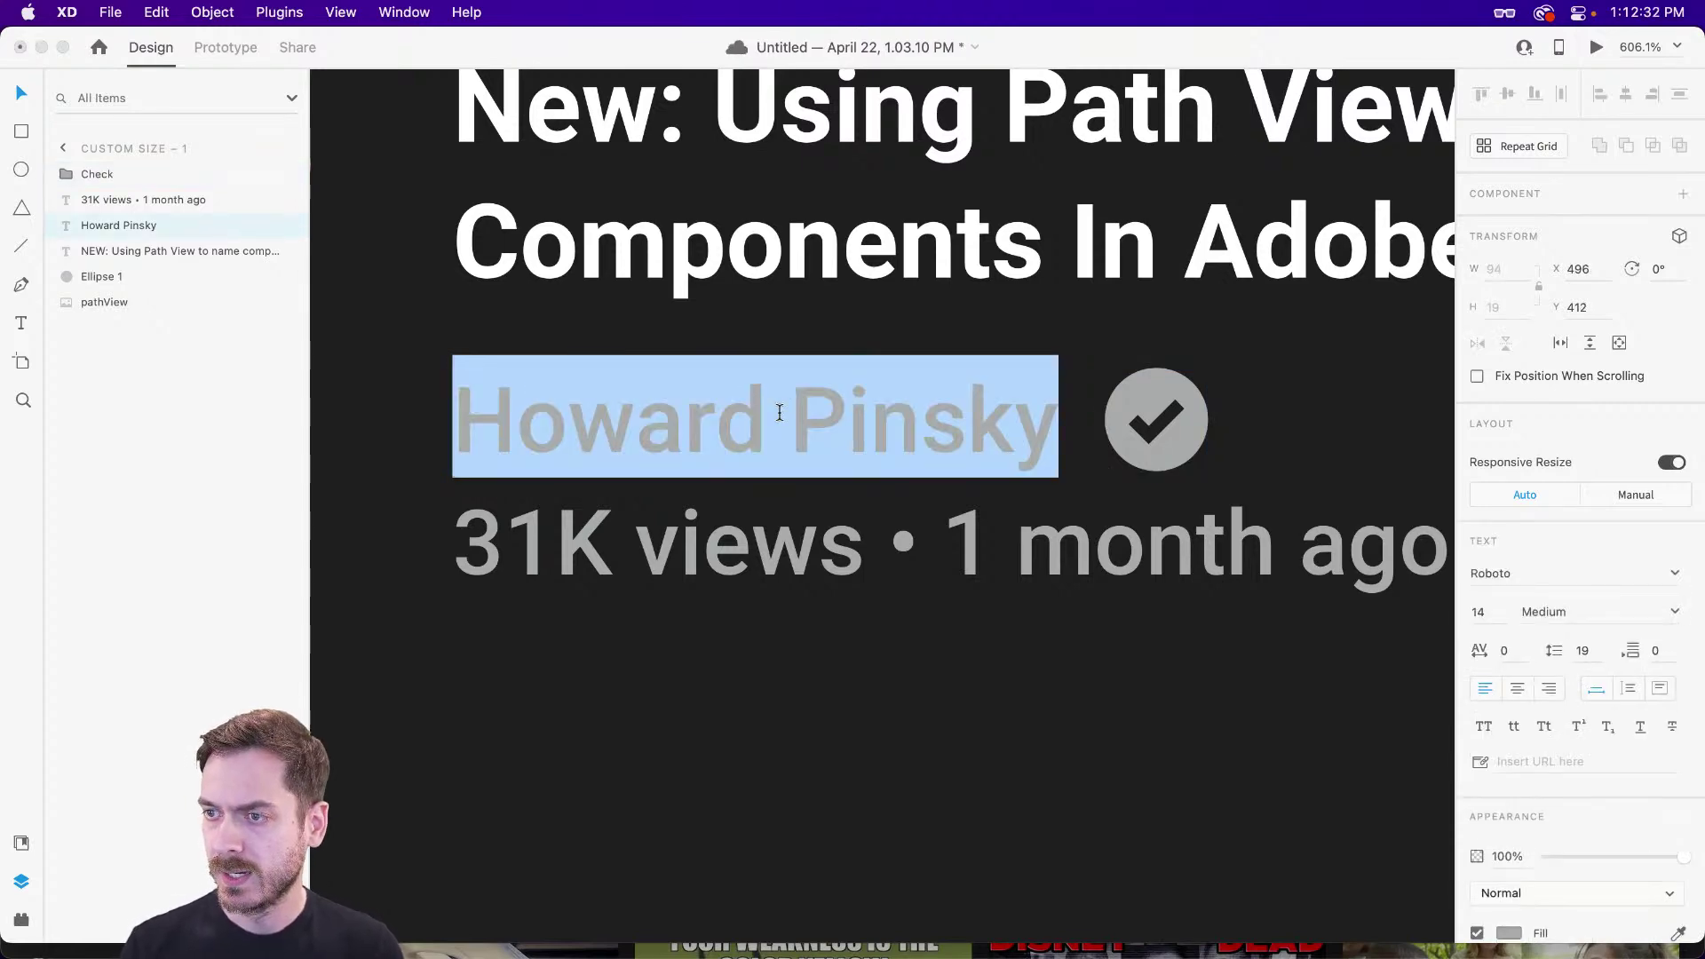
{"action": "type", "text": "Nabee"}
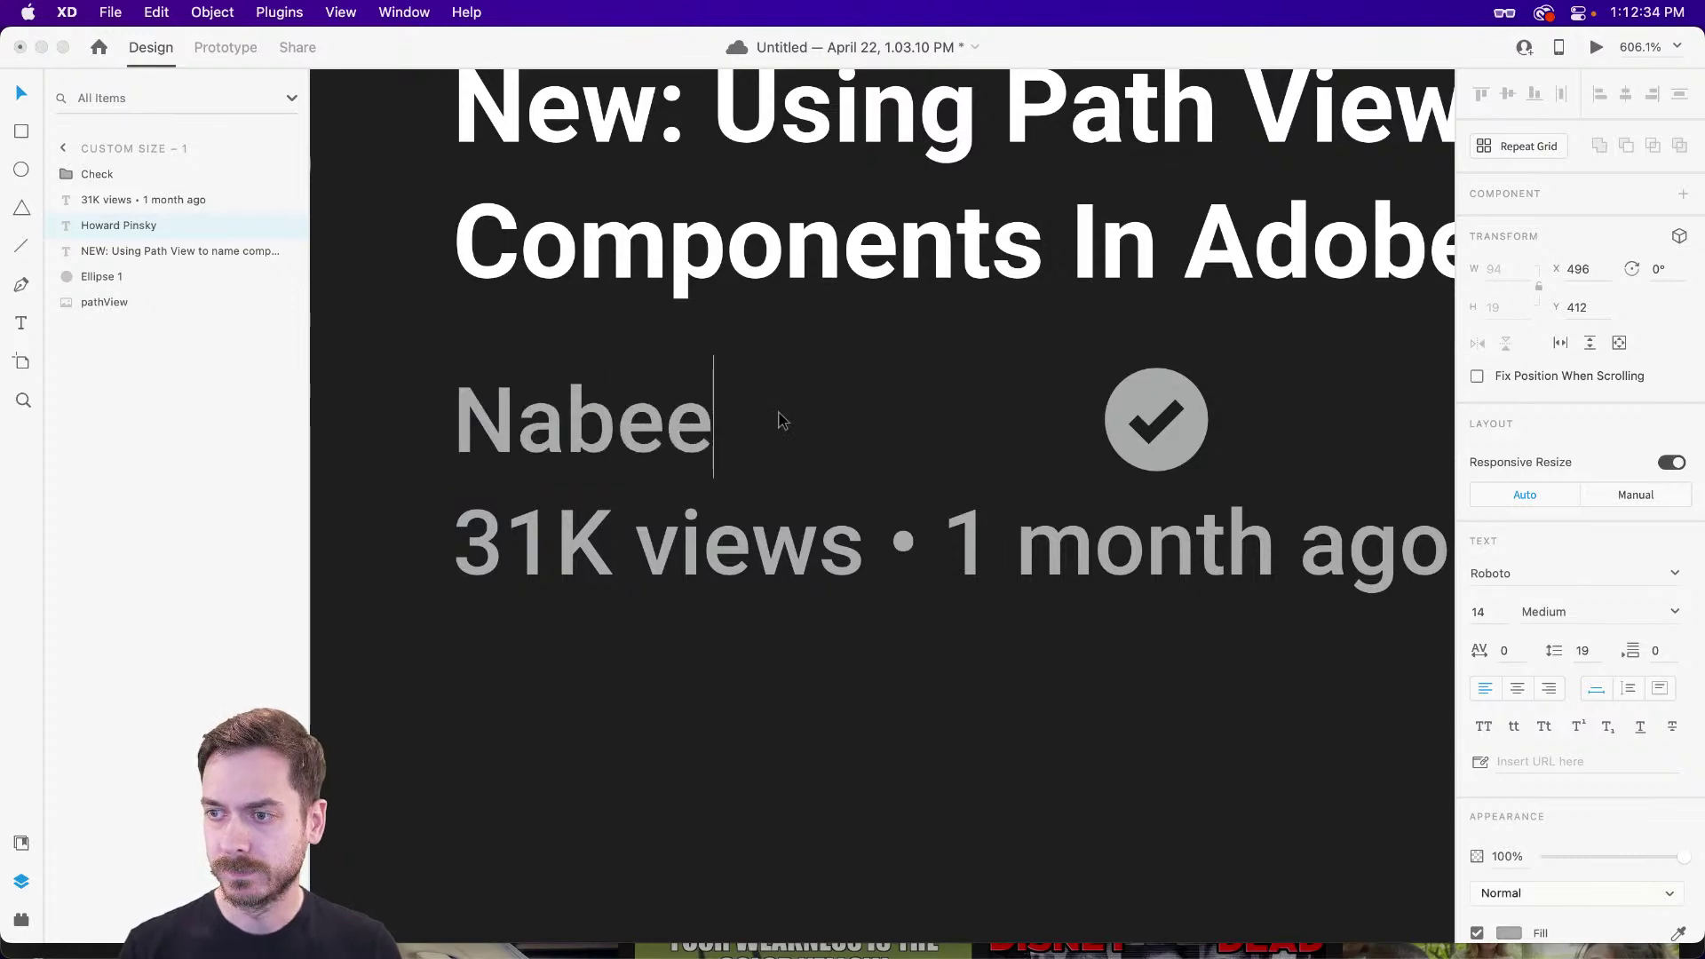
{"action": "type", "text": "l Akram"}
{"action": "key", "text": "Escape"}
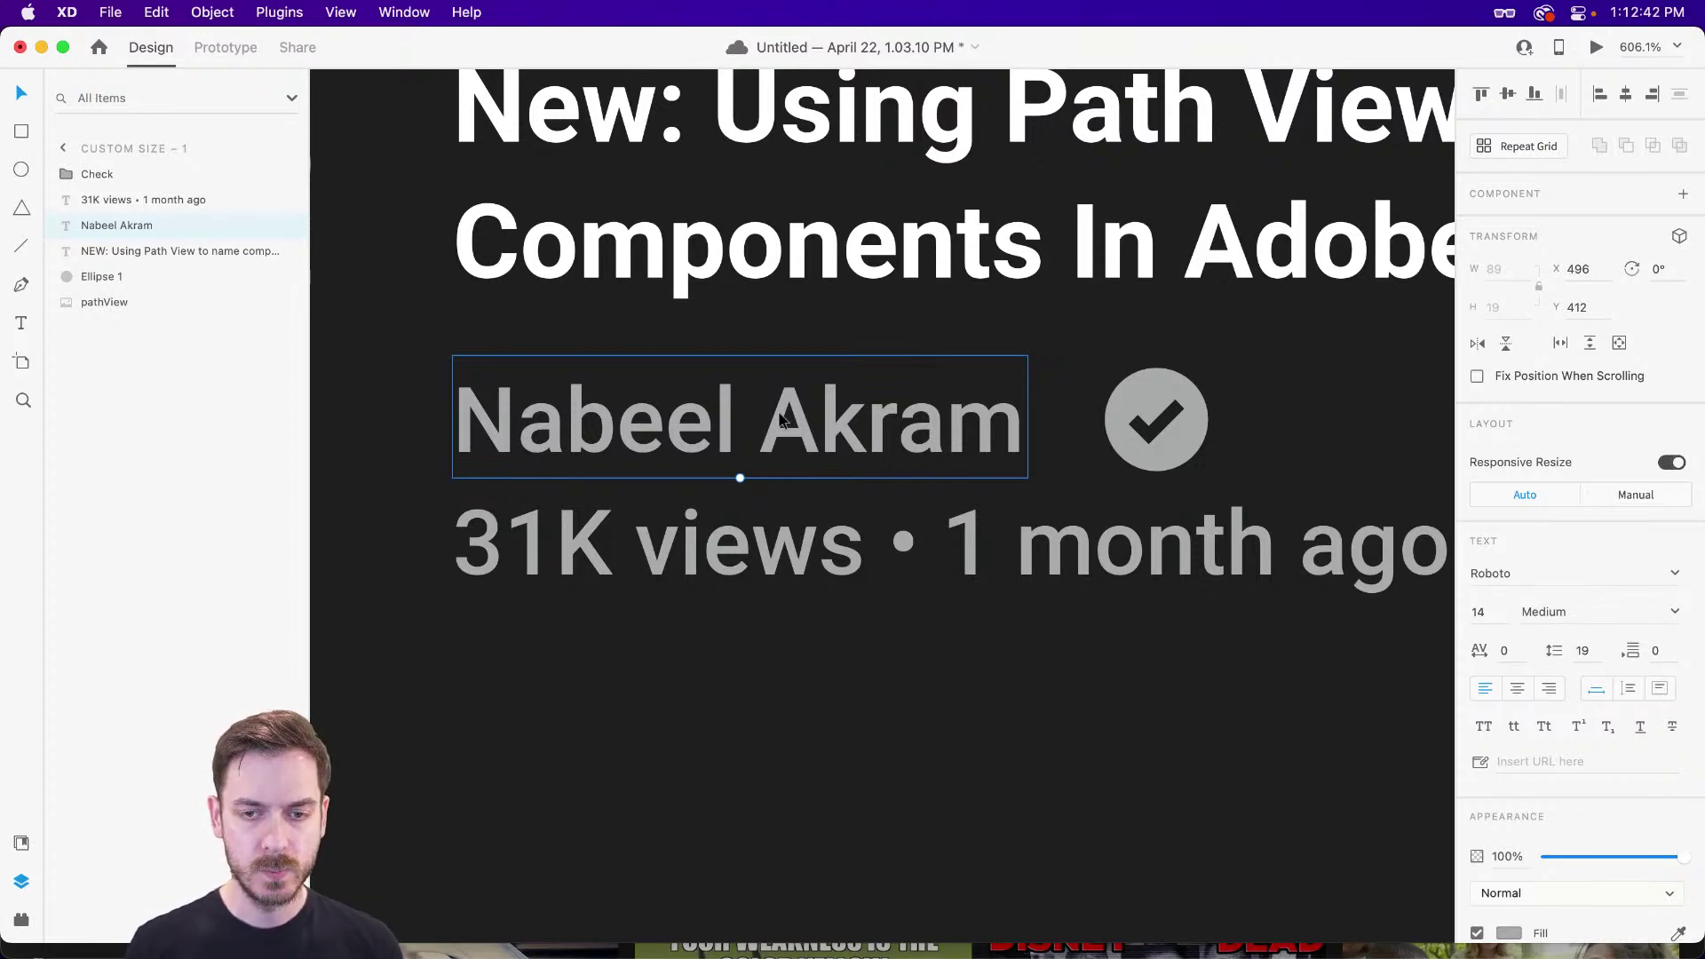
{"action": "scroll", "coordinate": [780, 419], "scroll_direction": "right", "scroll_amount": 2}
{"action": "left_click", "coordinate": [1110, 443]}
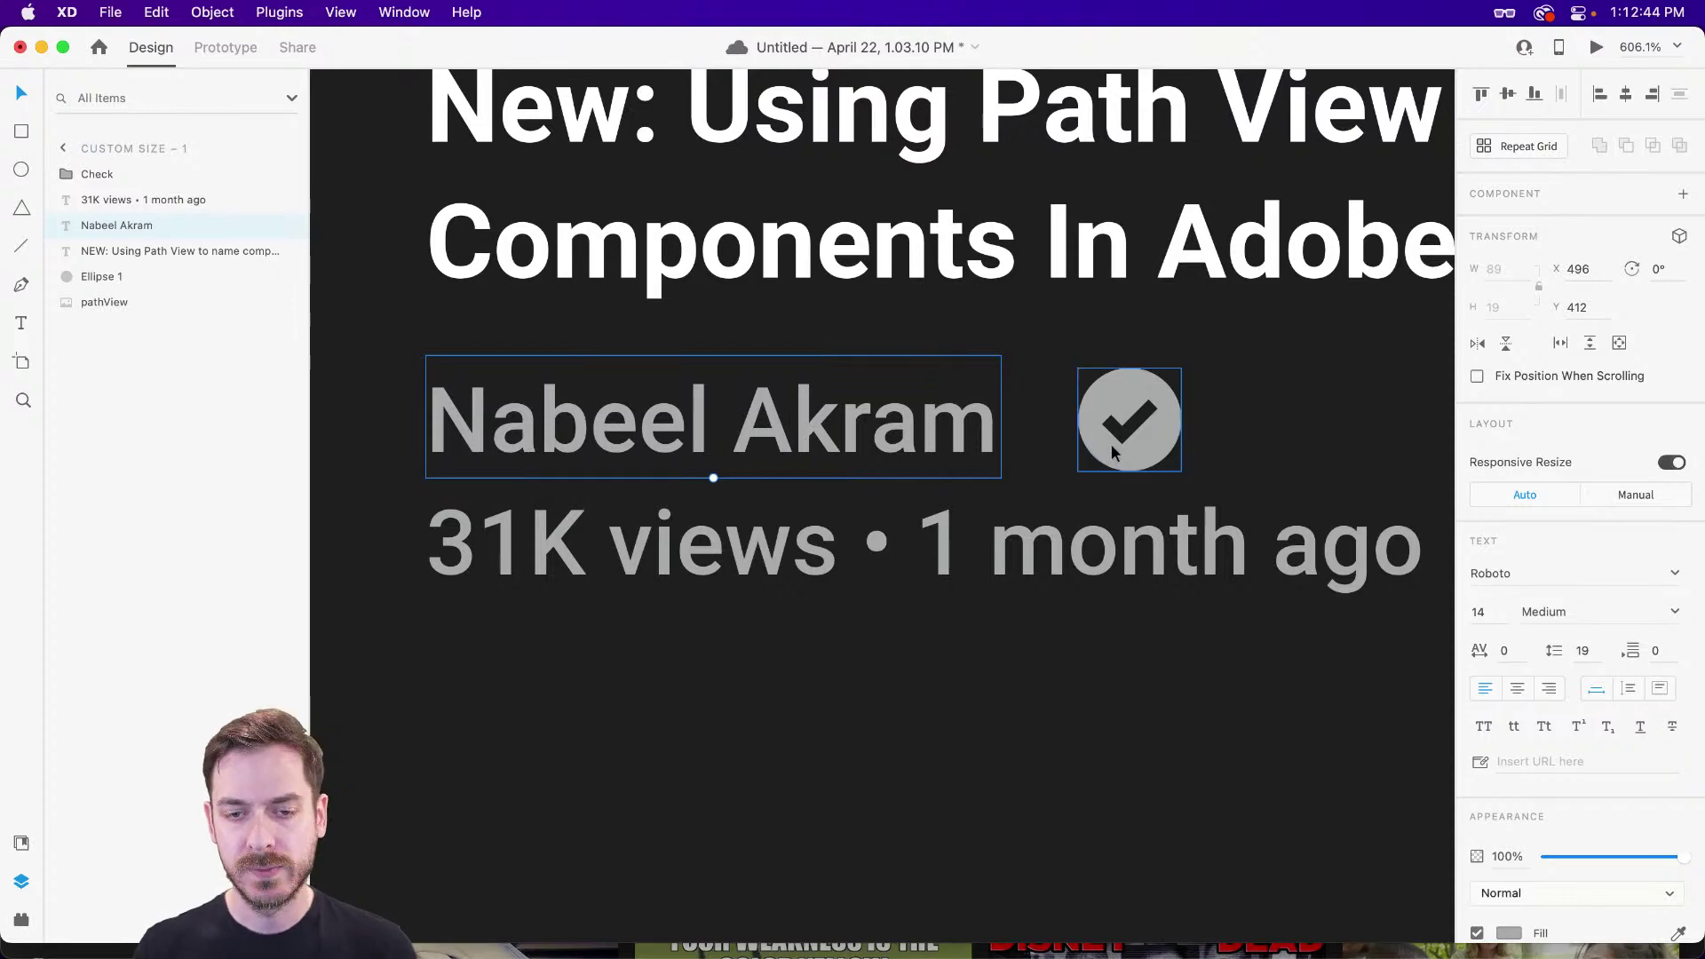
{"action": "left_click_drag", "start_coordinate": [1117, 443], "coordinate": [1074, 441]}
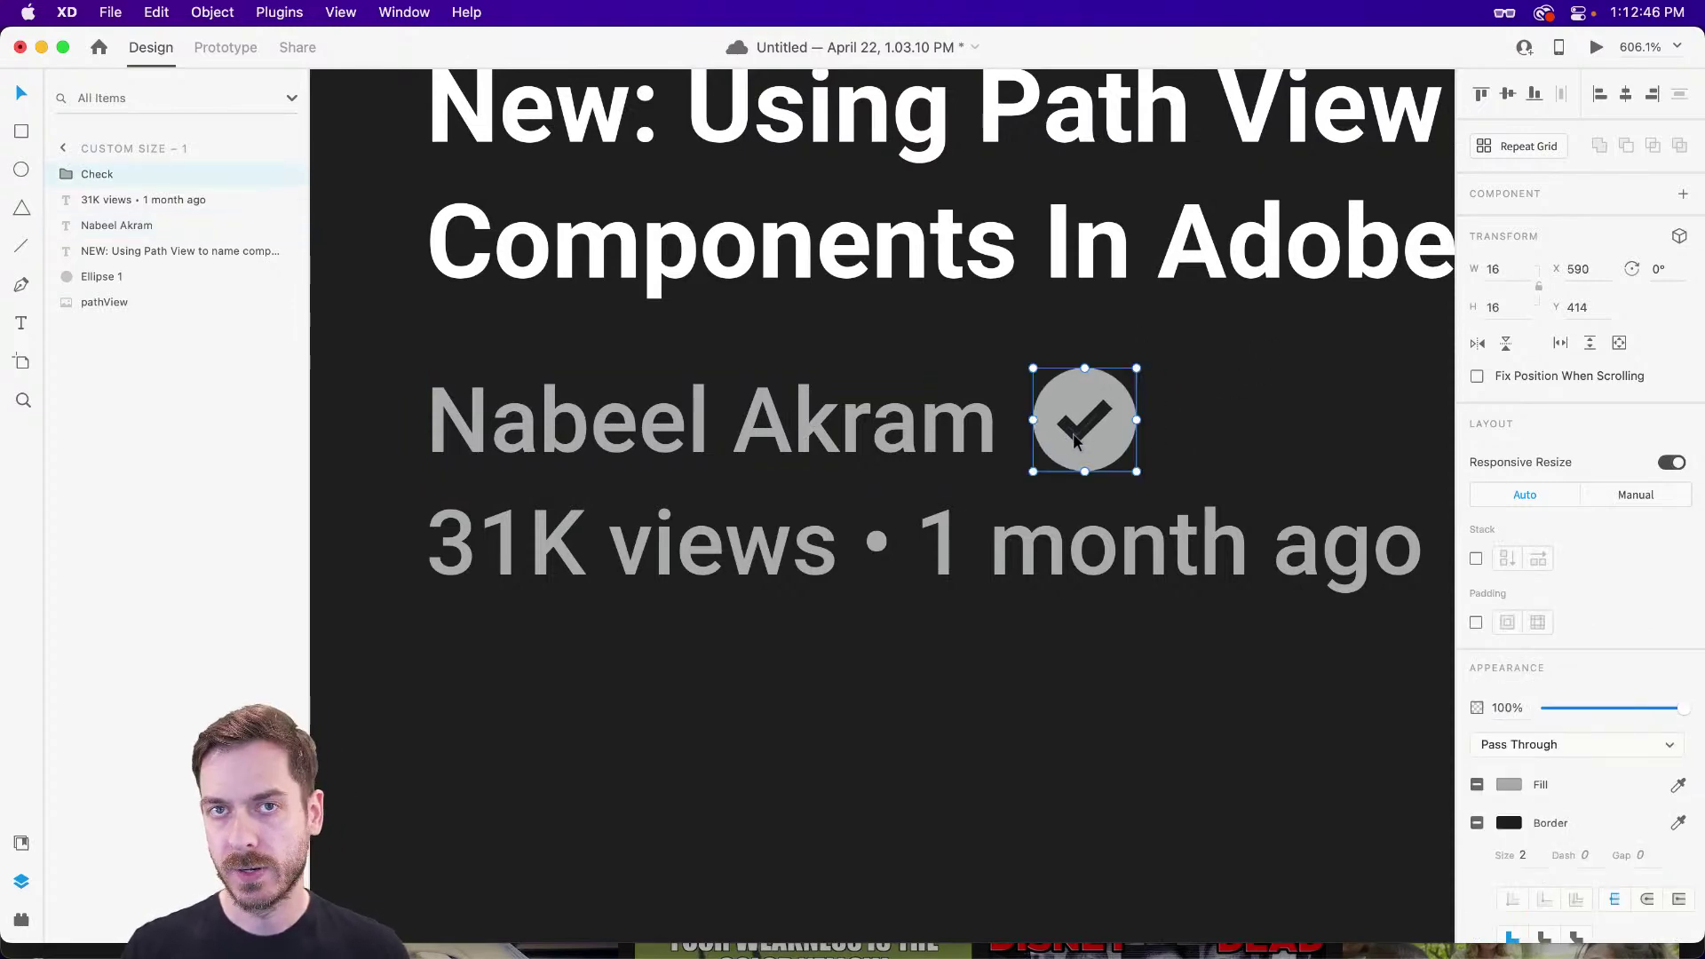
{"action": "key", "text": "super+z"}
{"action": "key", "text": "super+z"}
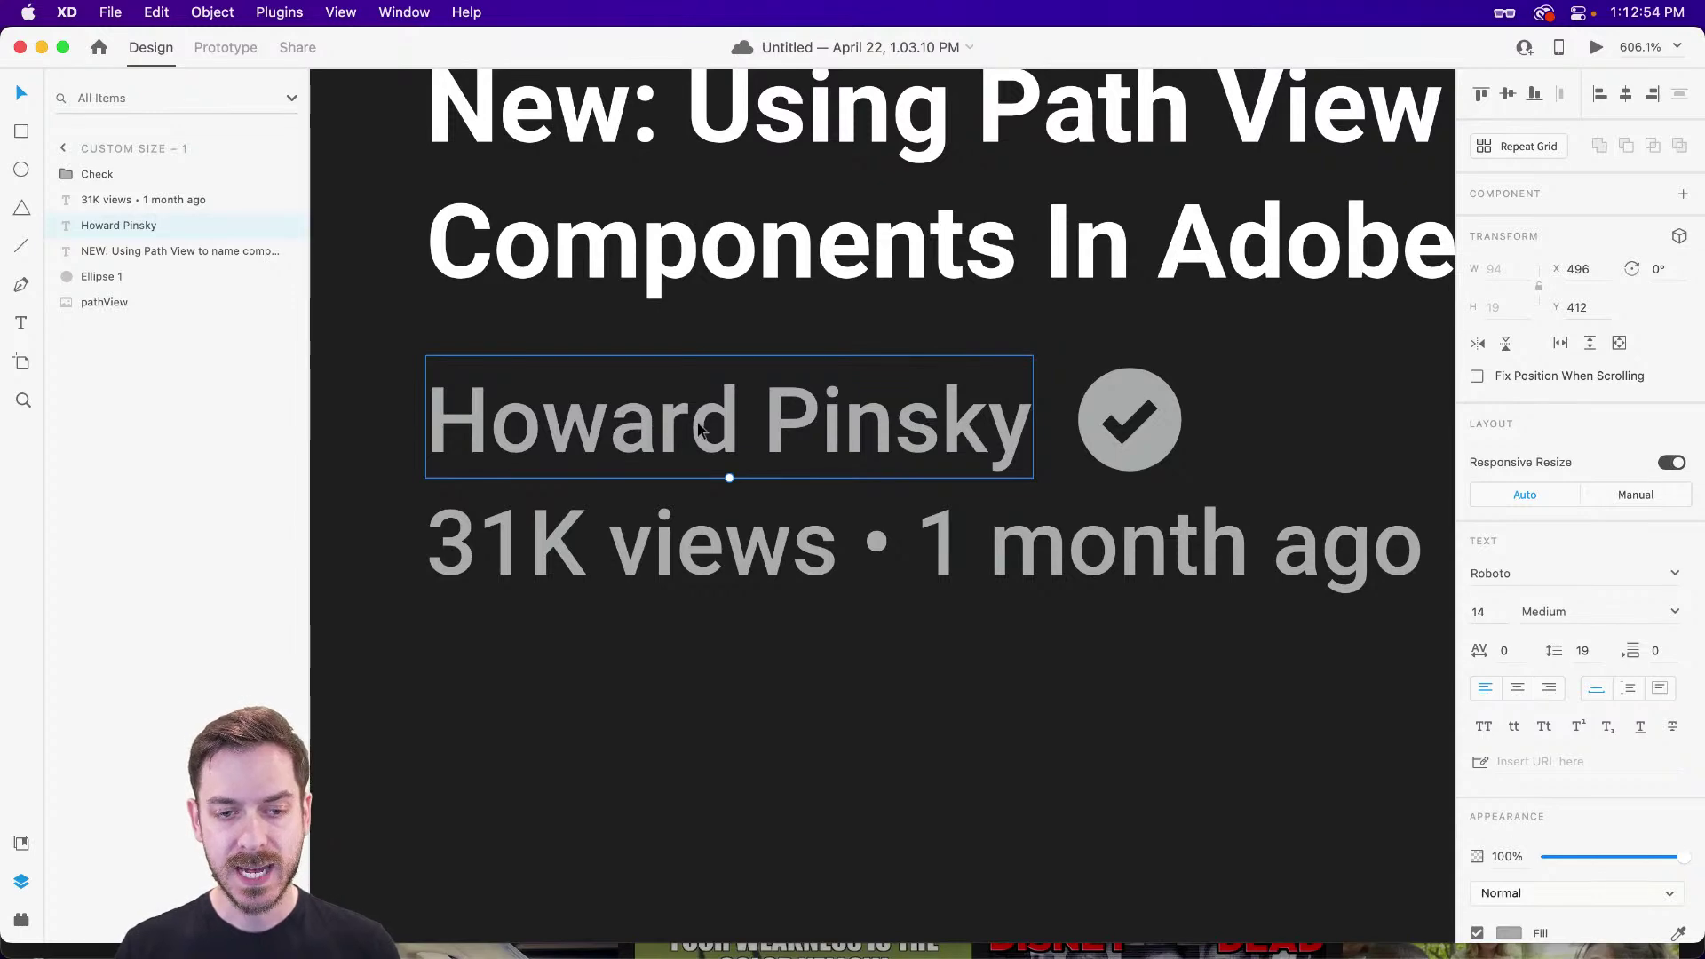
- Group the channel name and Check badge and name the group 'User'
{"action": "left_click", "coordinate": [1144, 413], "text": "shift"}
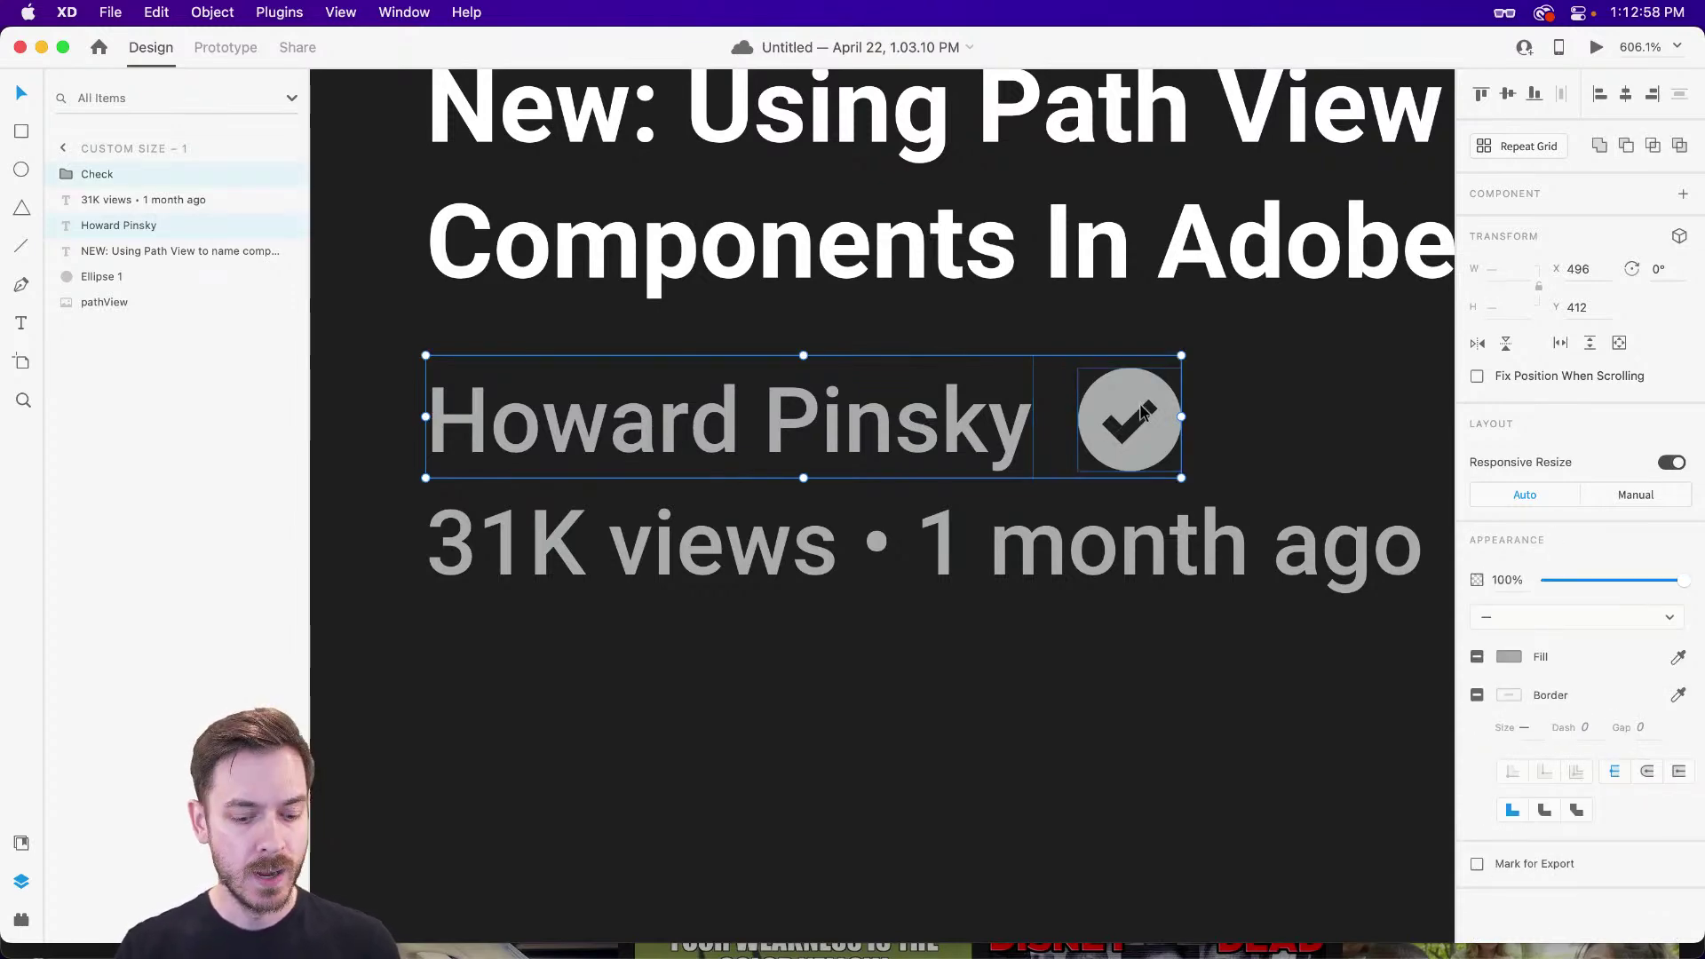
{"action": "key", "text": "super+g"}
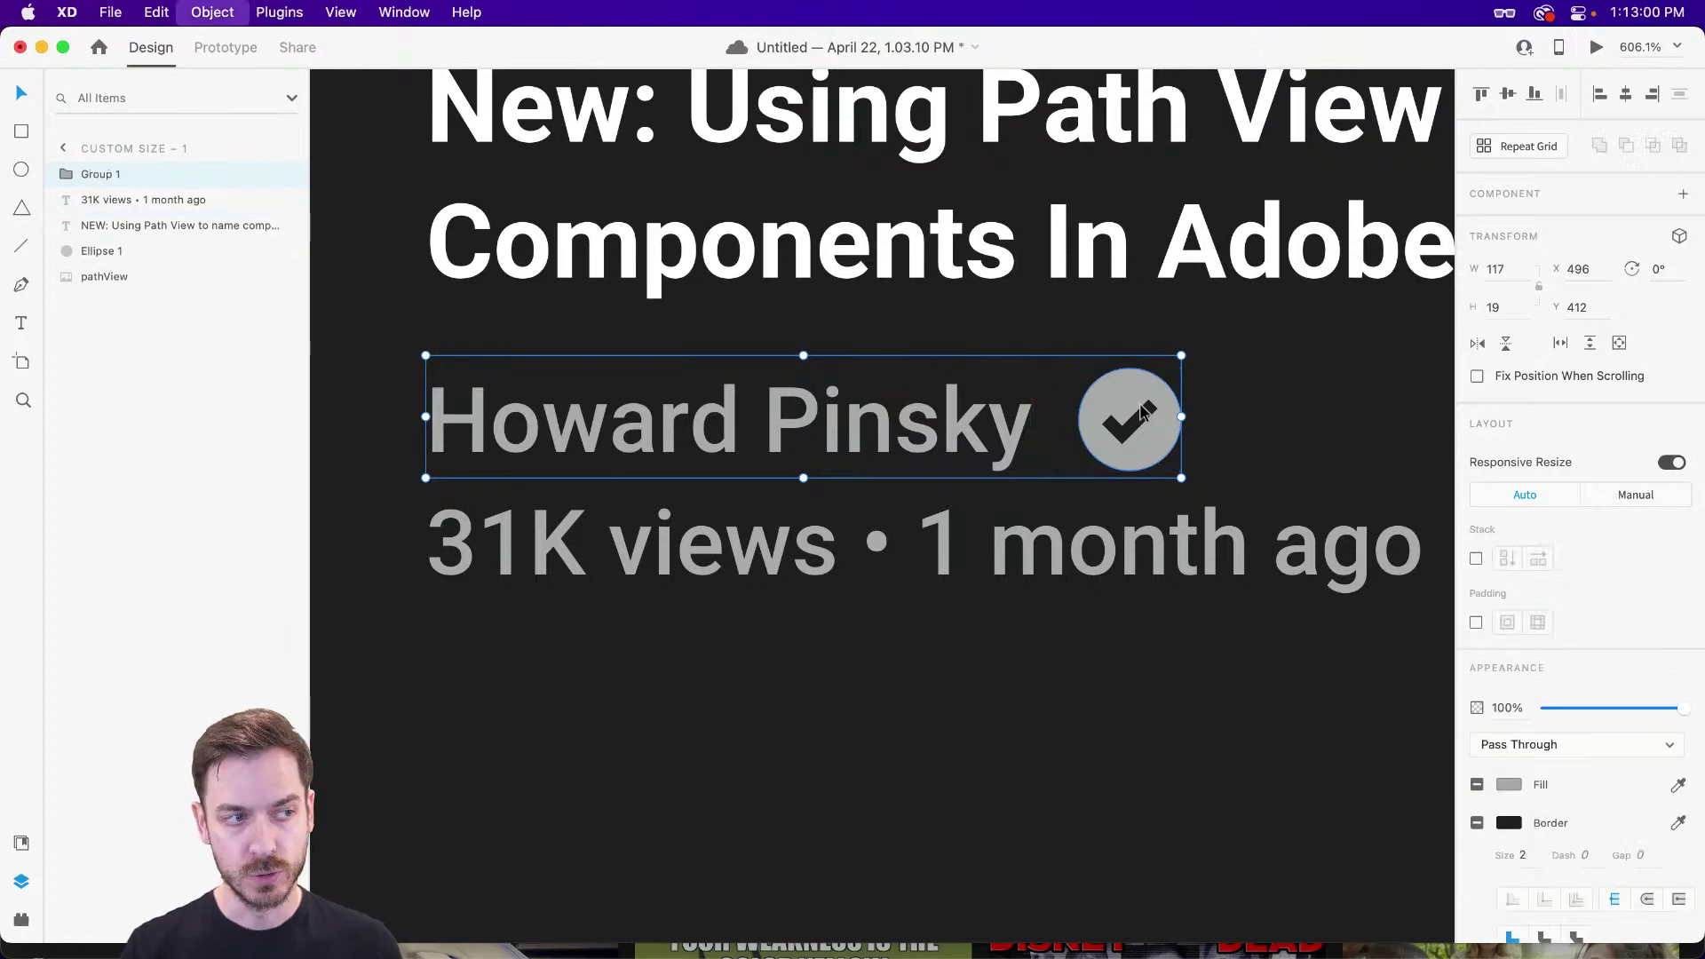
{"action": "double_click", "coordinate": [103, 174]}
{"action": "type", "text": "User"}
{"action": "key", "text": "Return"}
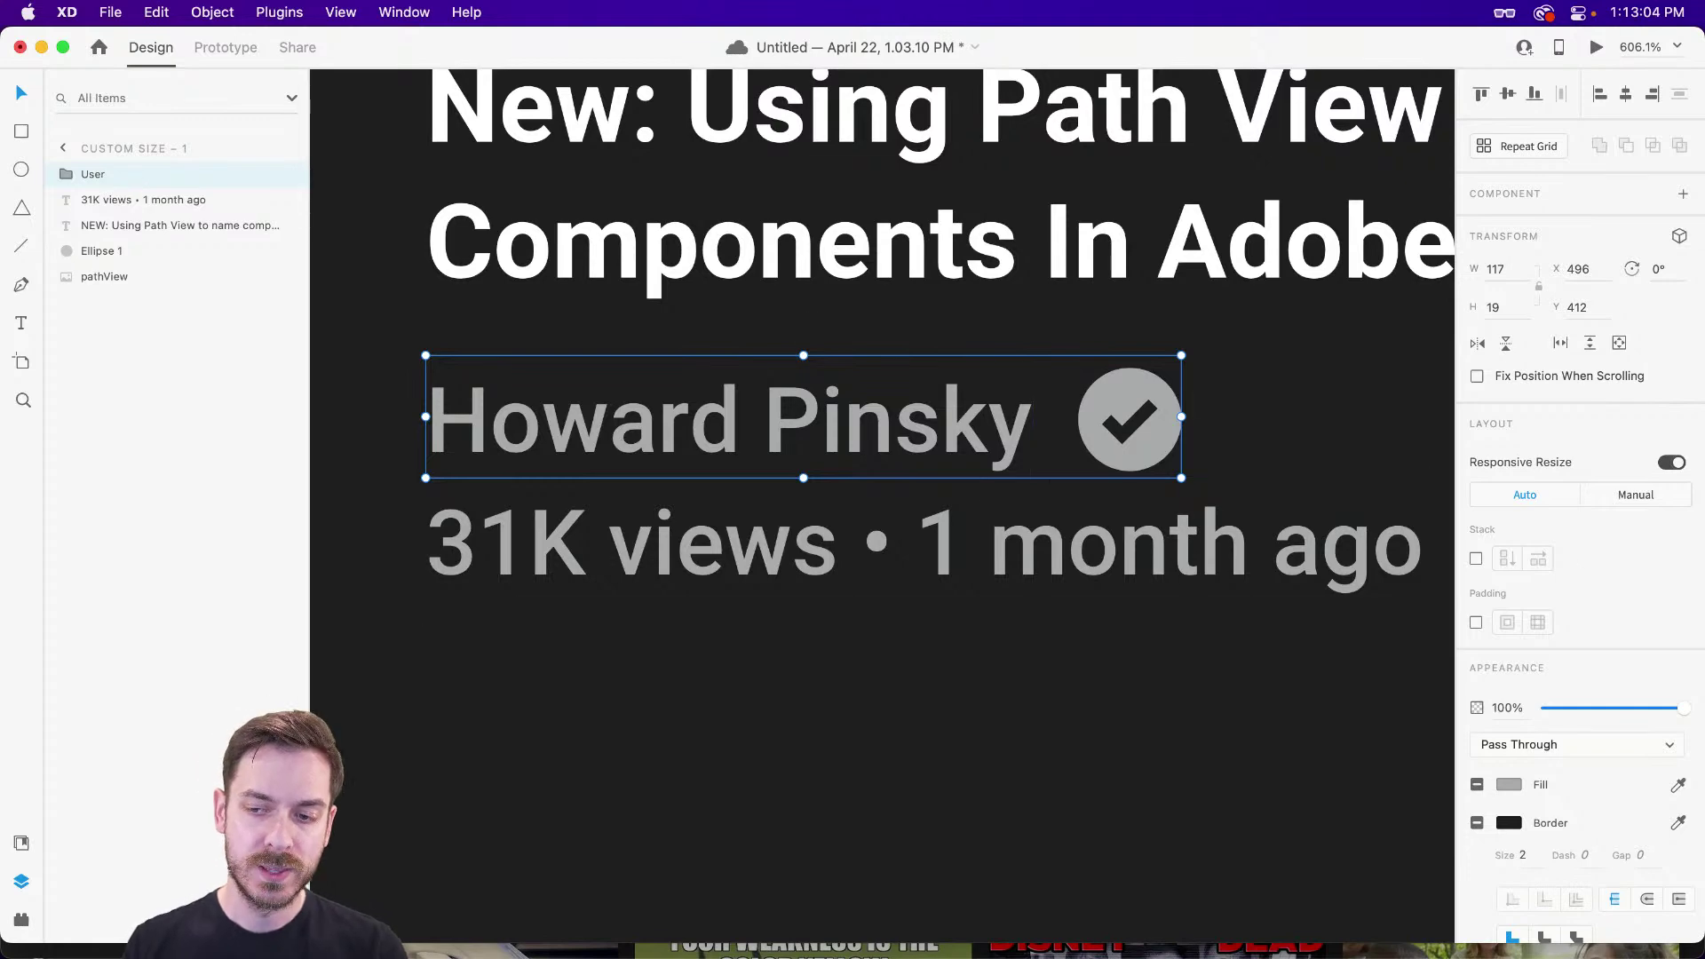
- Turn on Stack layout for the User group with 8 px spacing
{"action": "left_click", "coordinate": [1477, 558]}
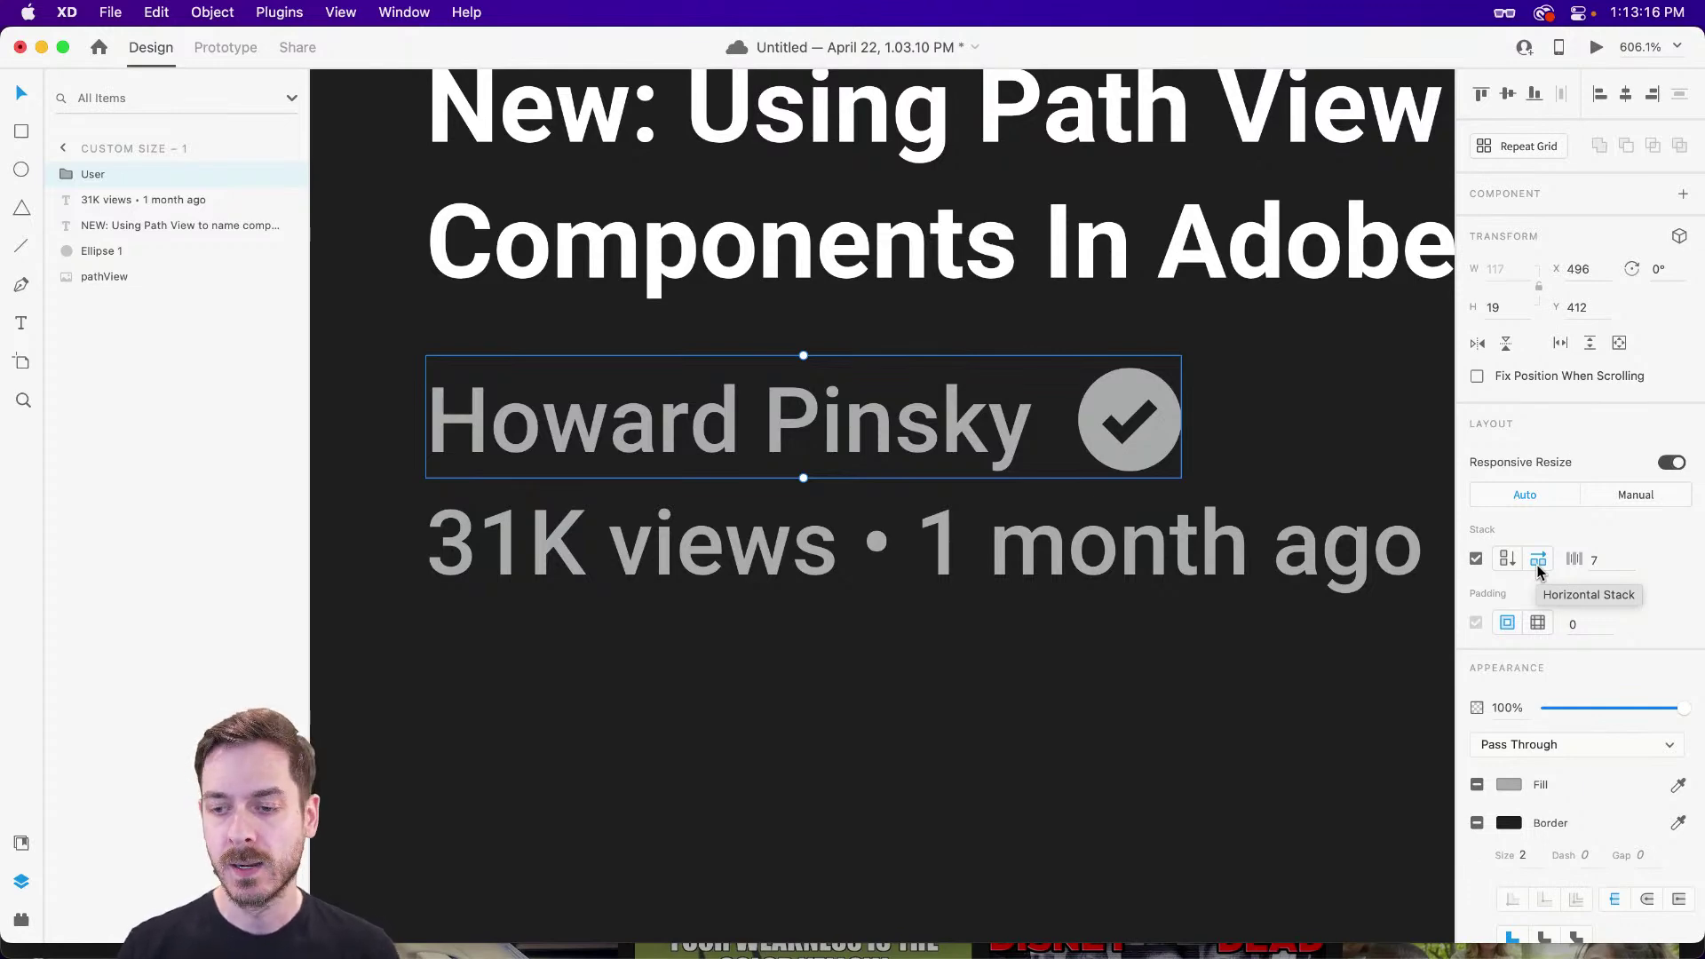
{"action": "left_click", "coordinate": [1603, 562]}
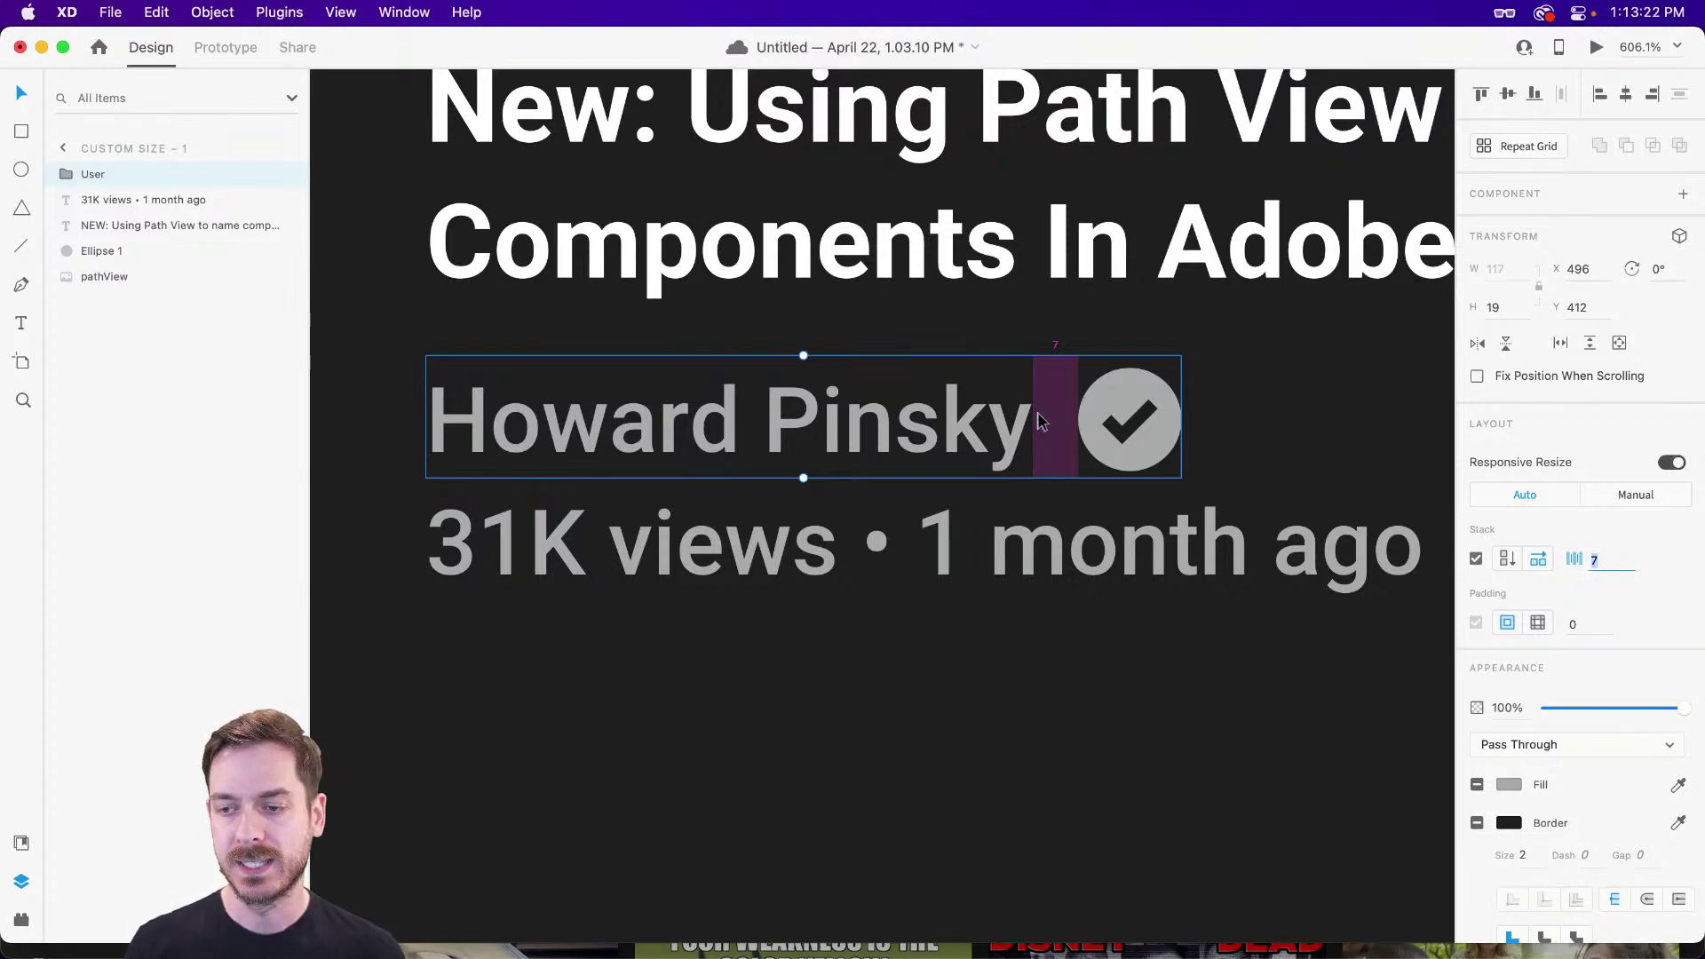
{"action": "key", "text": "Down"}
{"action": "key", "text": "Up"}
{"action": "key", "text": "Up"}
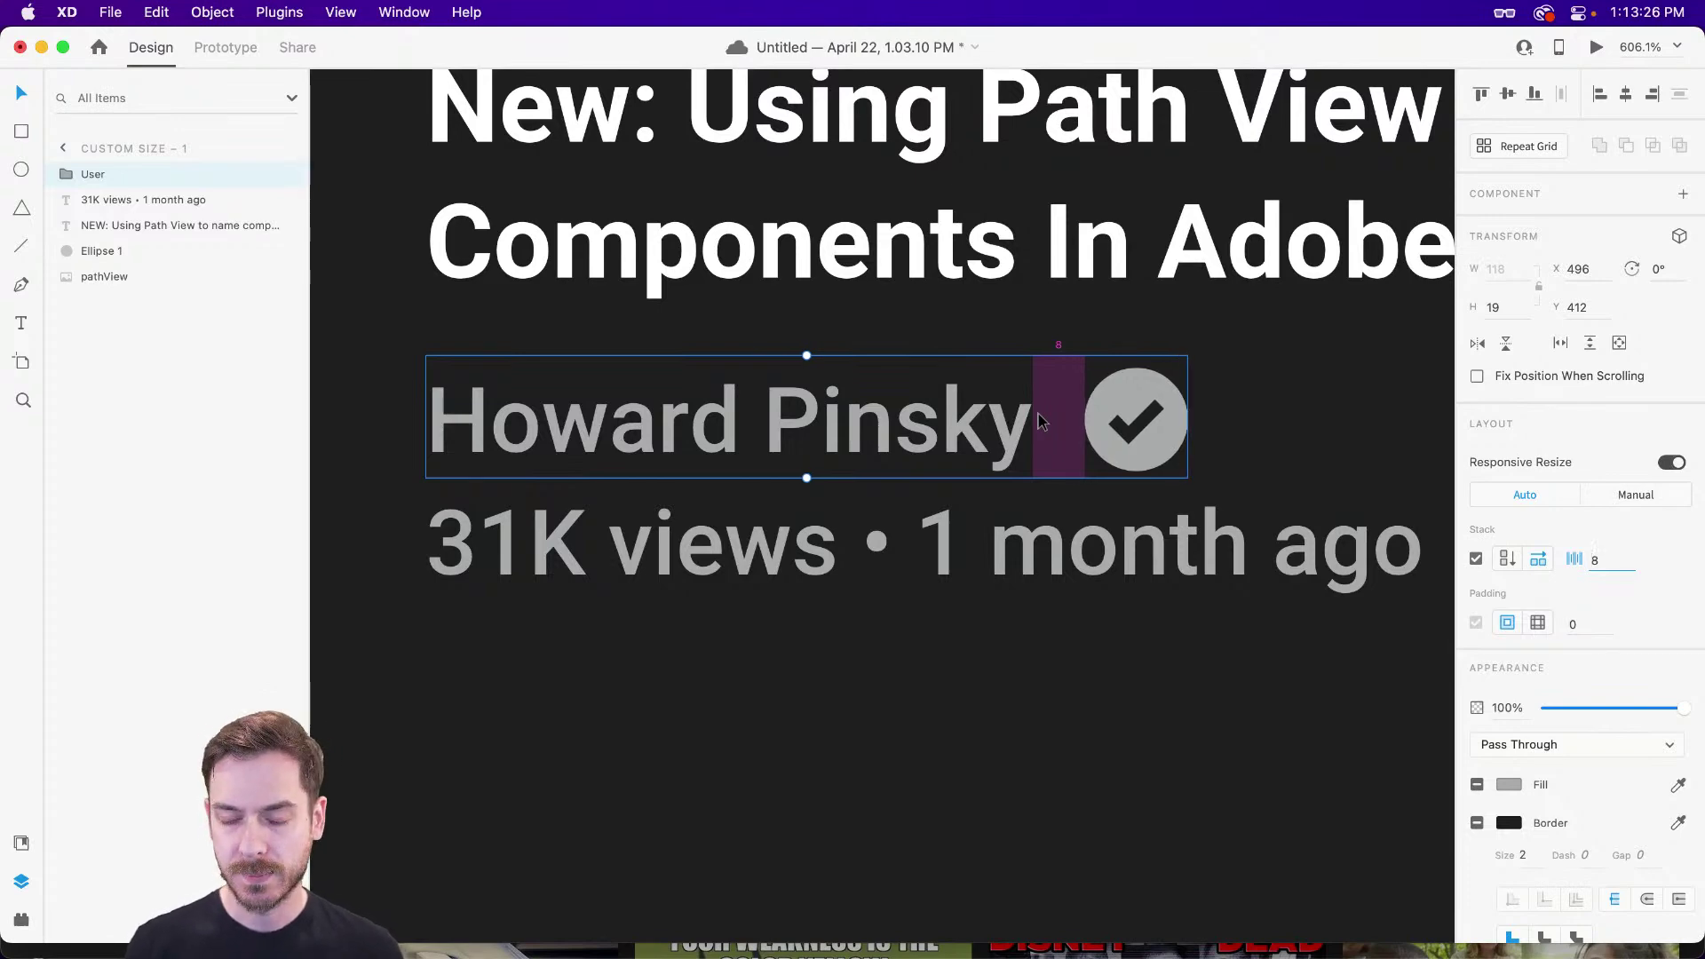
{"action": "key", "text": "Return"}
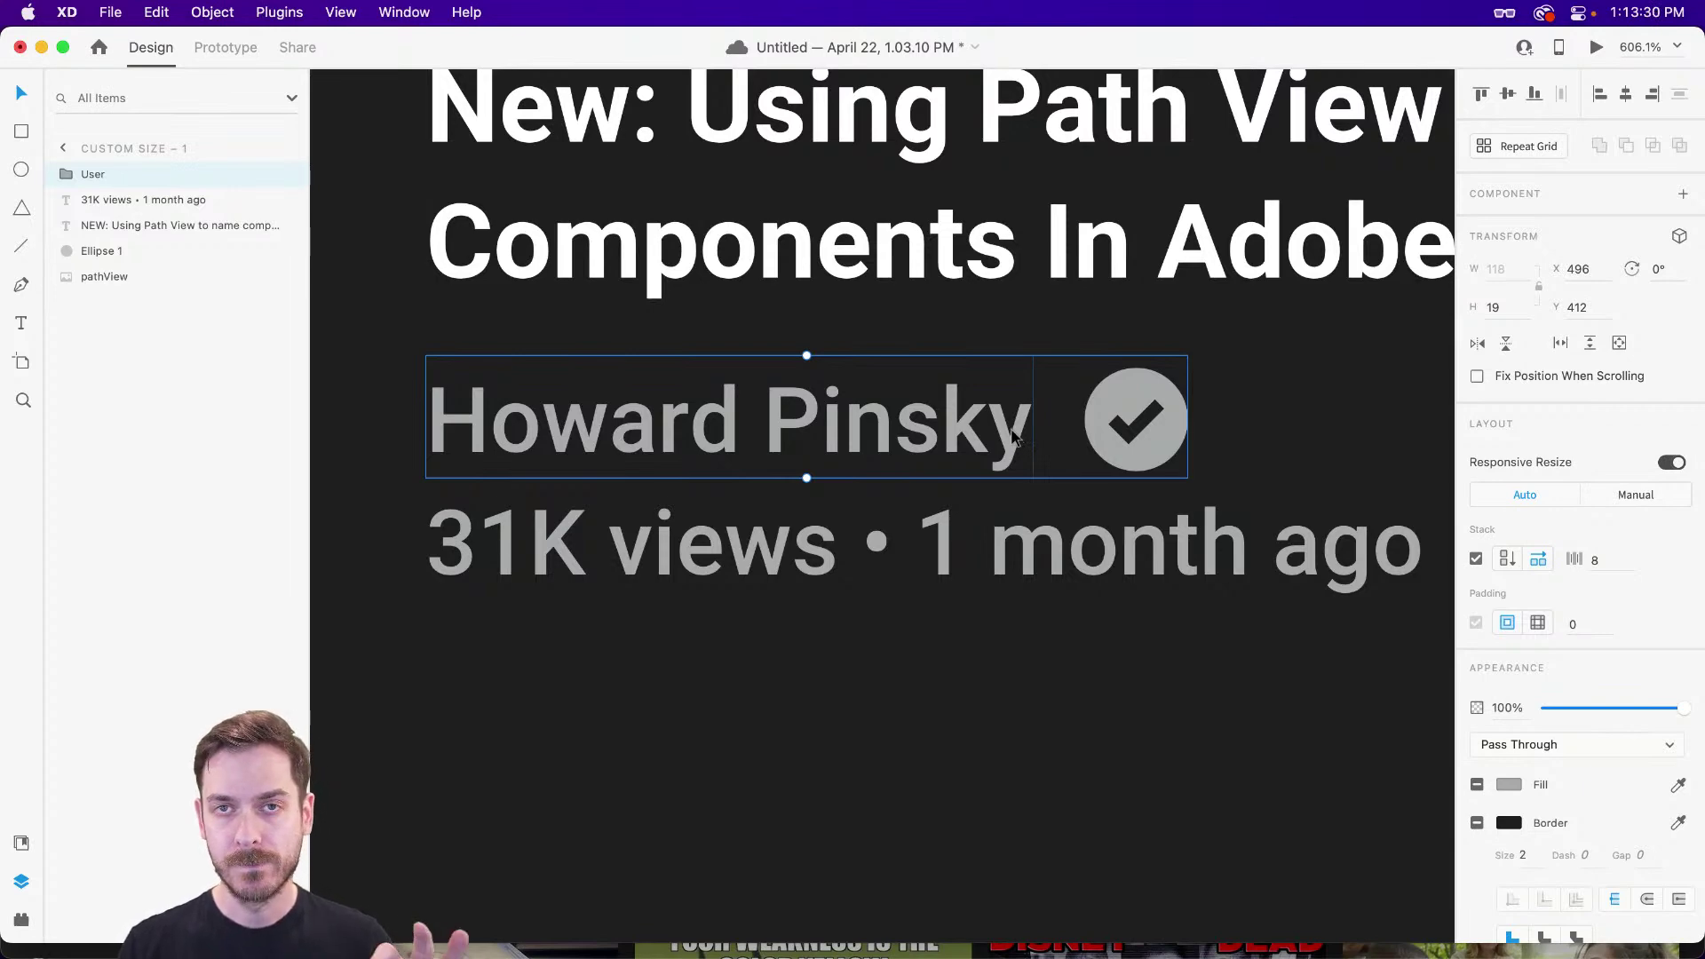
{"action": "double_click", "coordinate": [947, 431]}
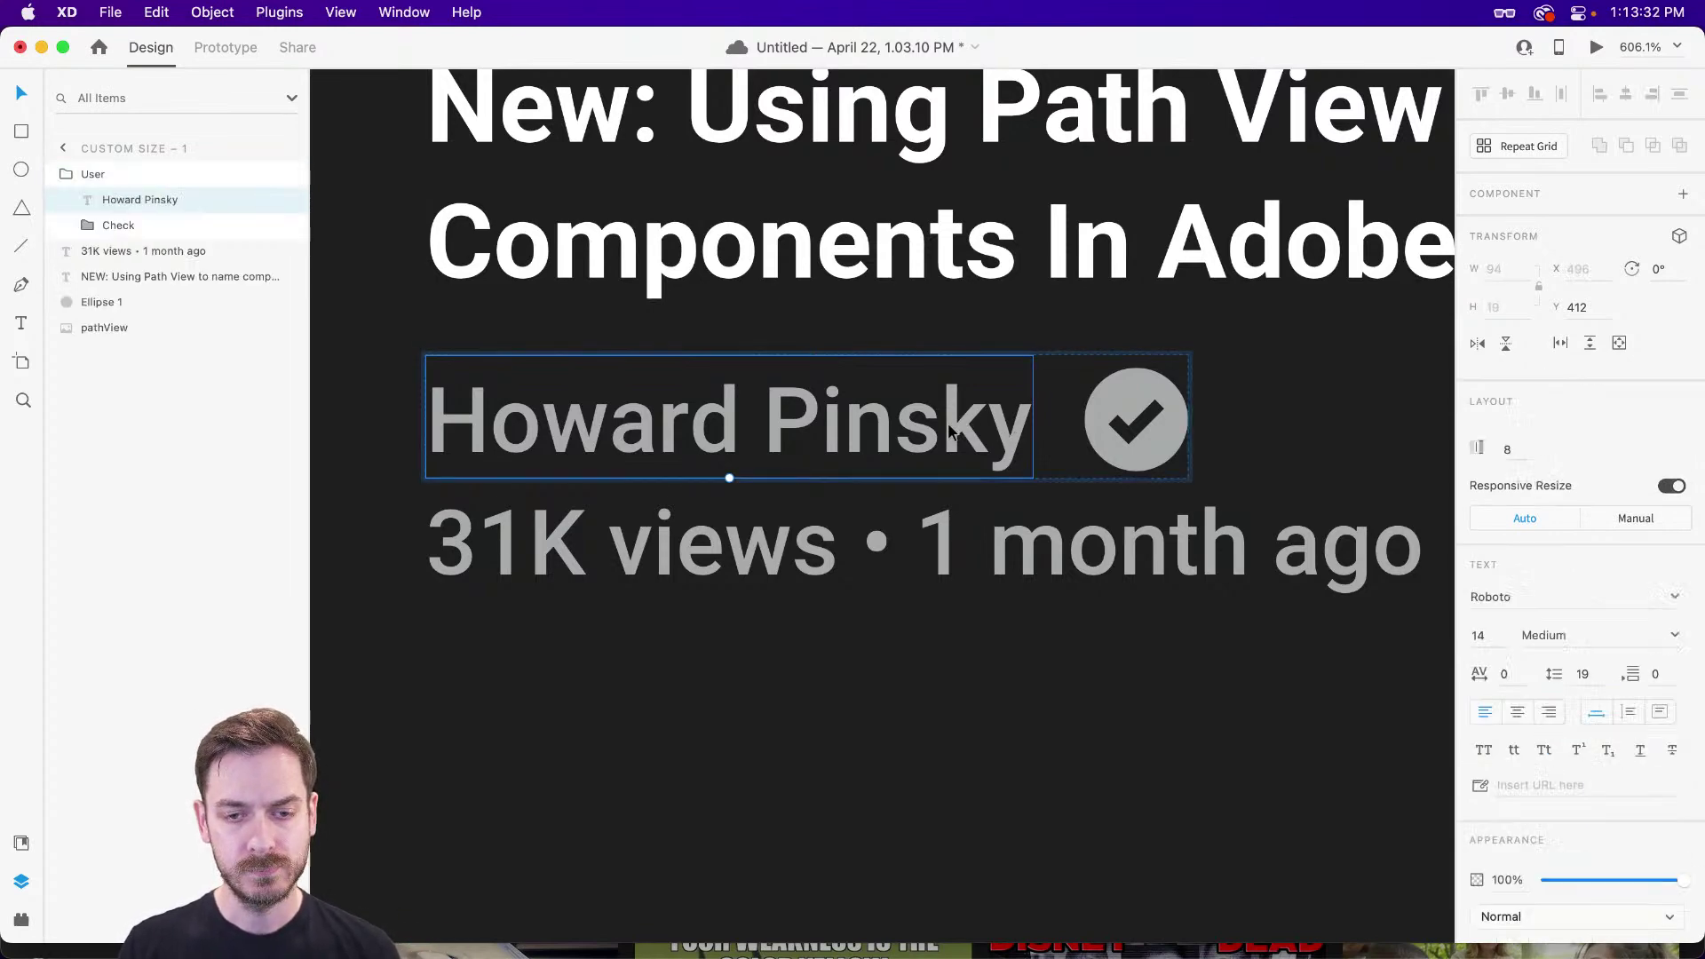
{"action": "double_click", "coordinate": [912, 431]}
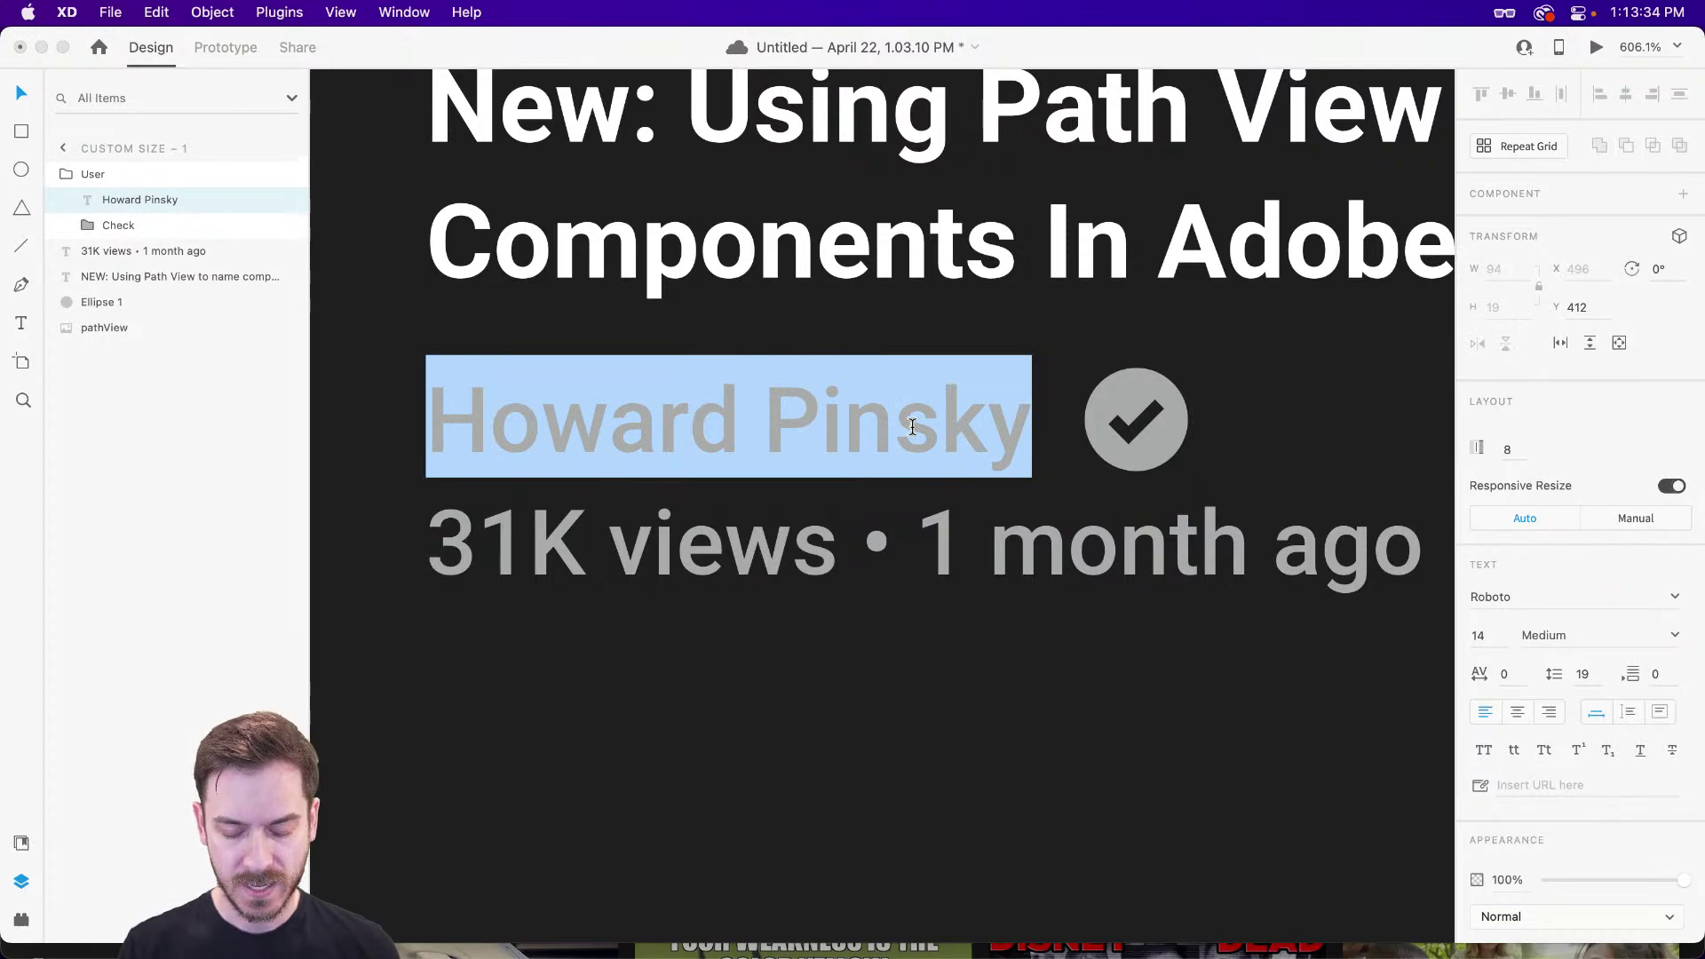
{"action": "type", "text": "Nabe"}
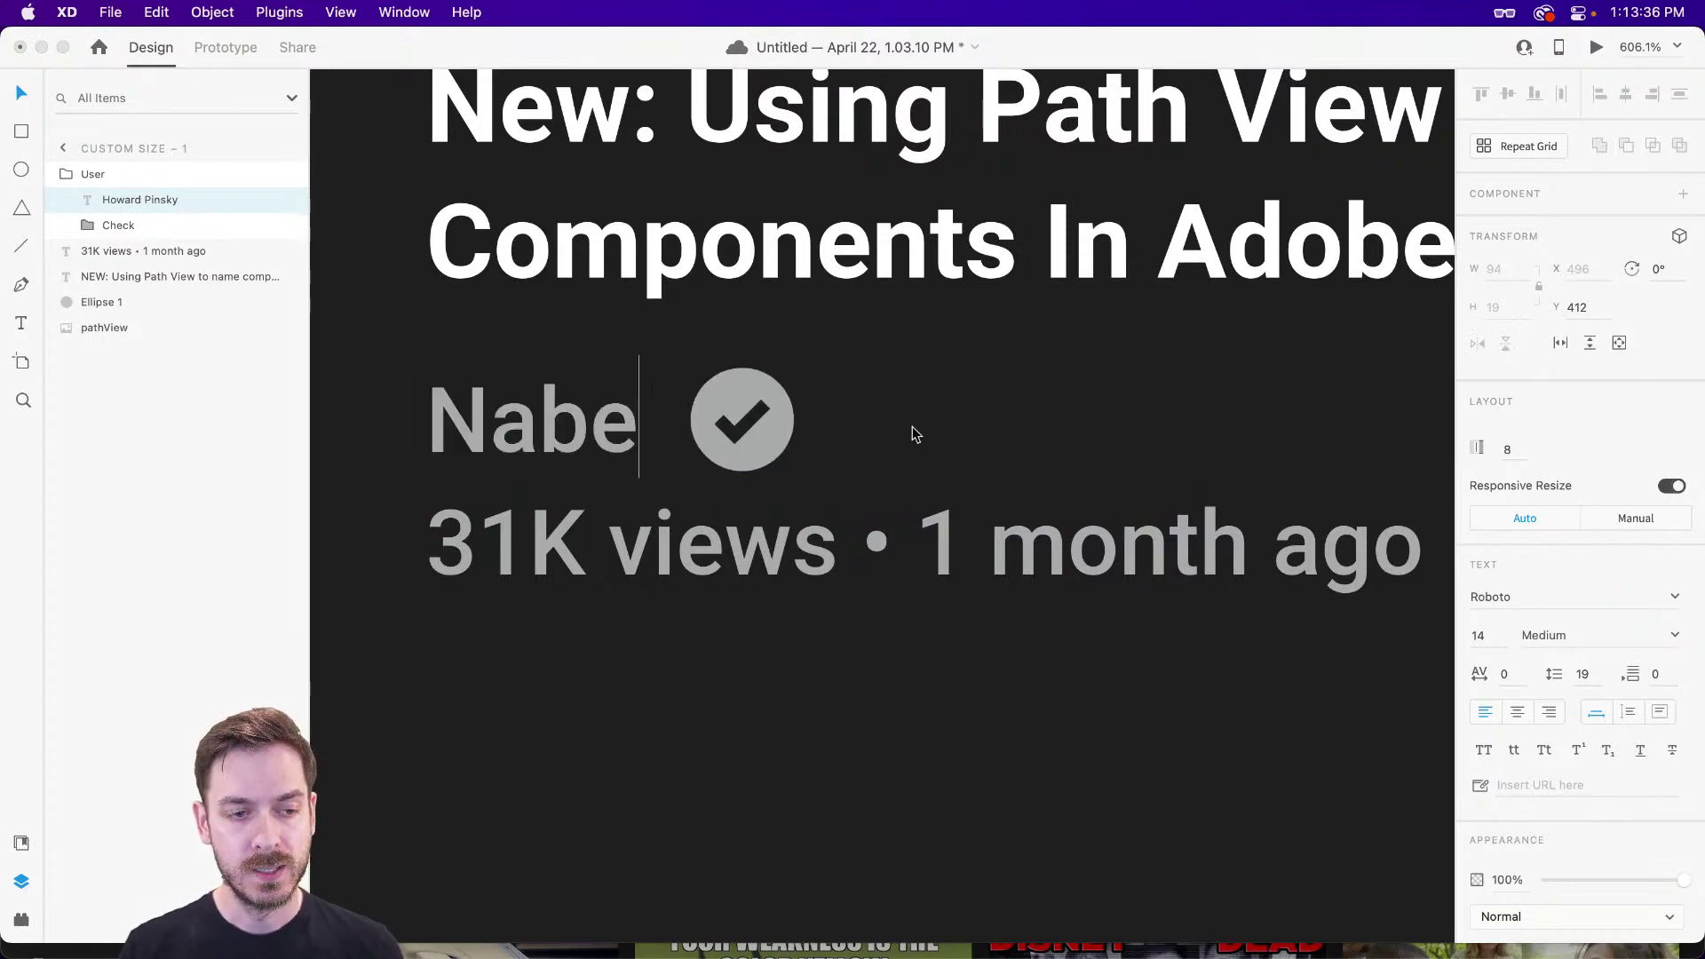
{"action": "type", "text": "el Akranm"}
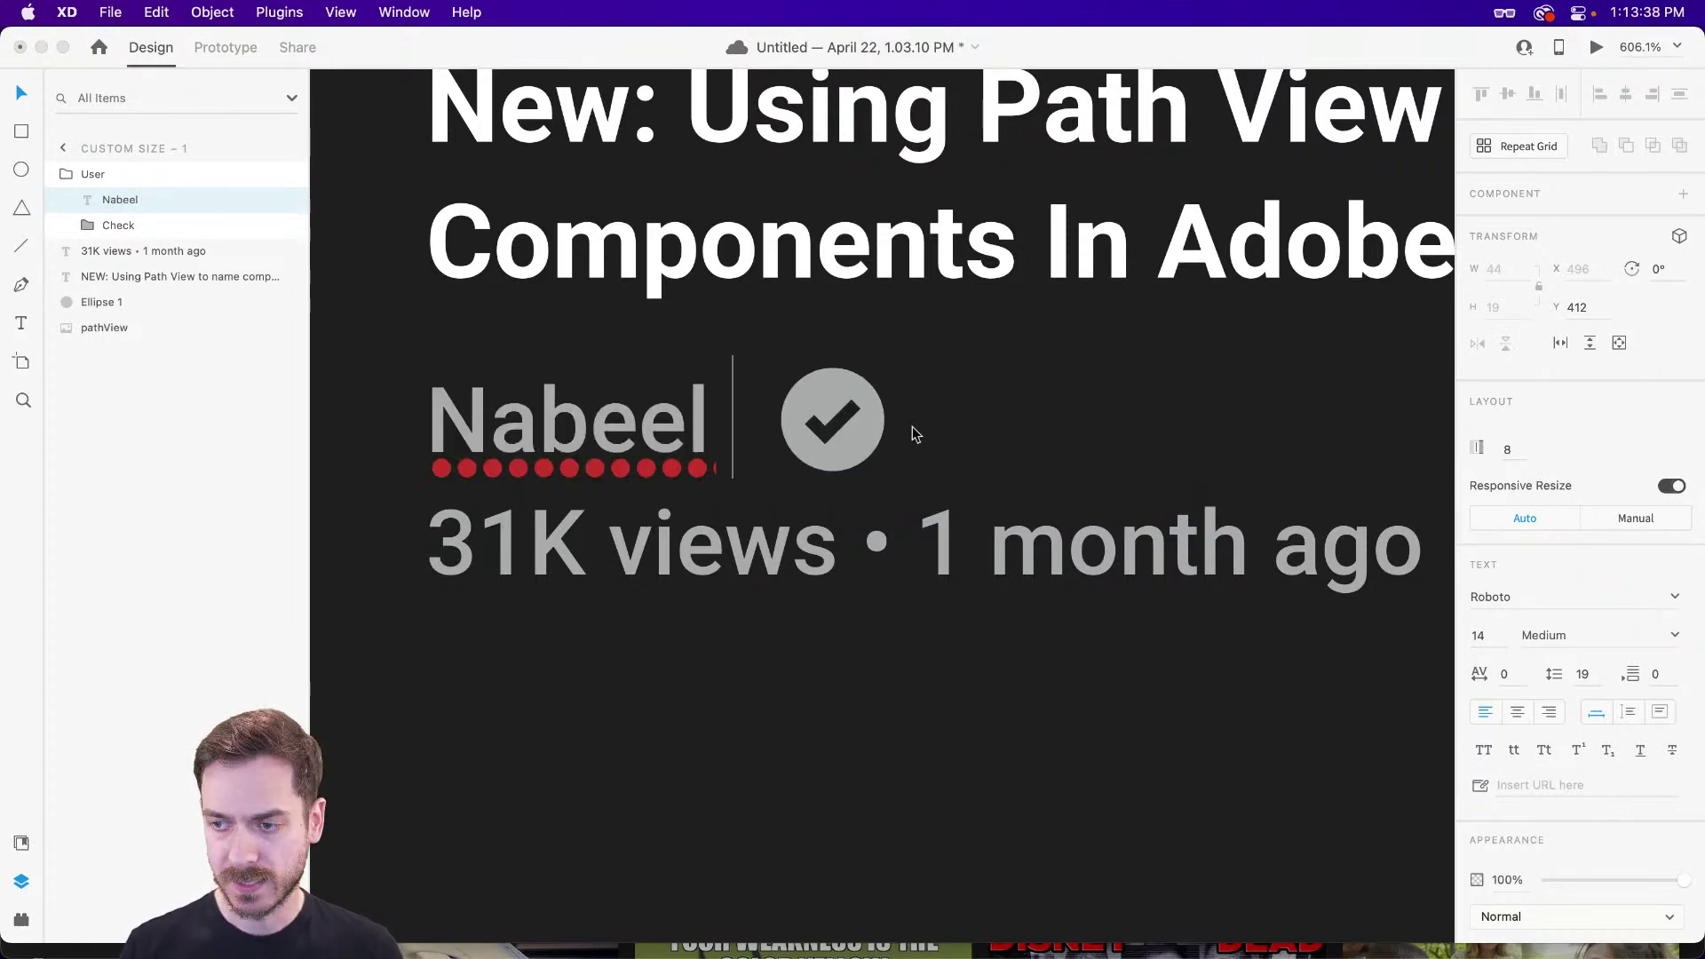
{"action": "double_click", "coordinate": [913, 426]}
{"action": "type", "text": "Akram"}
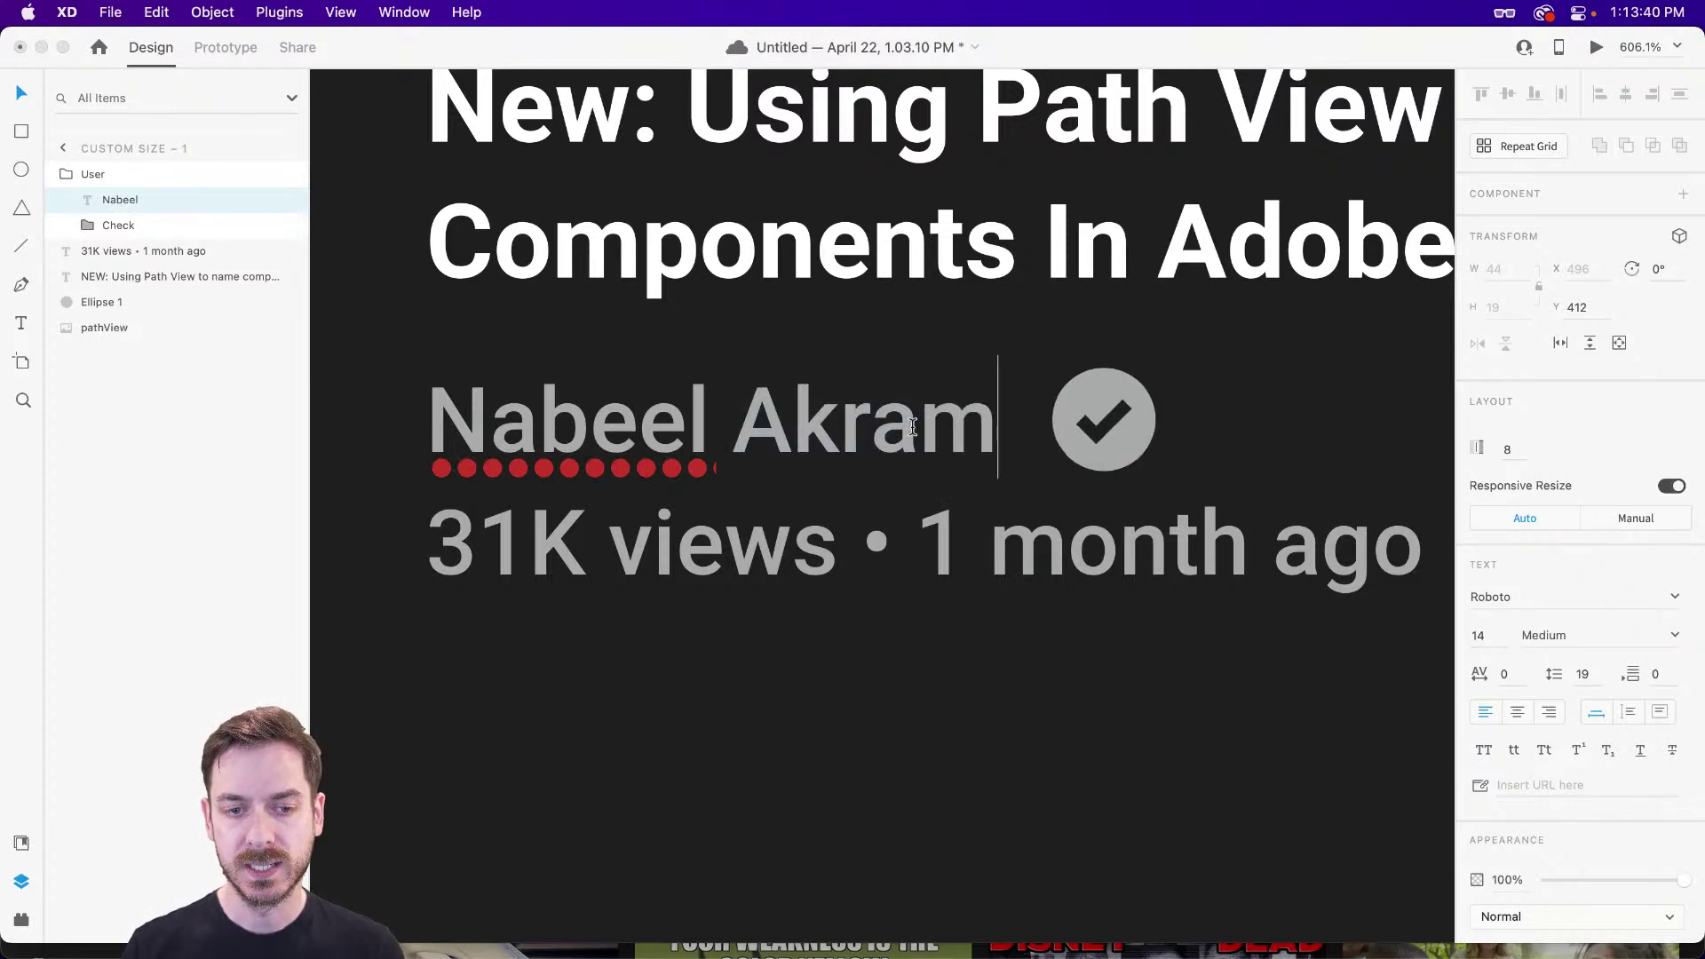
{"action": "key", "text": "Escape"}
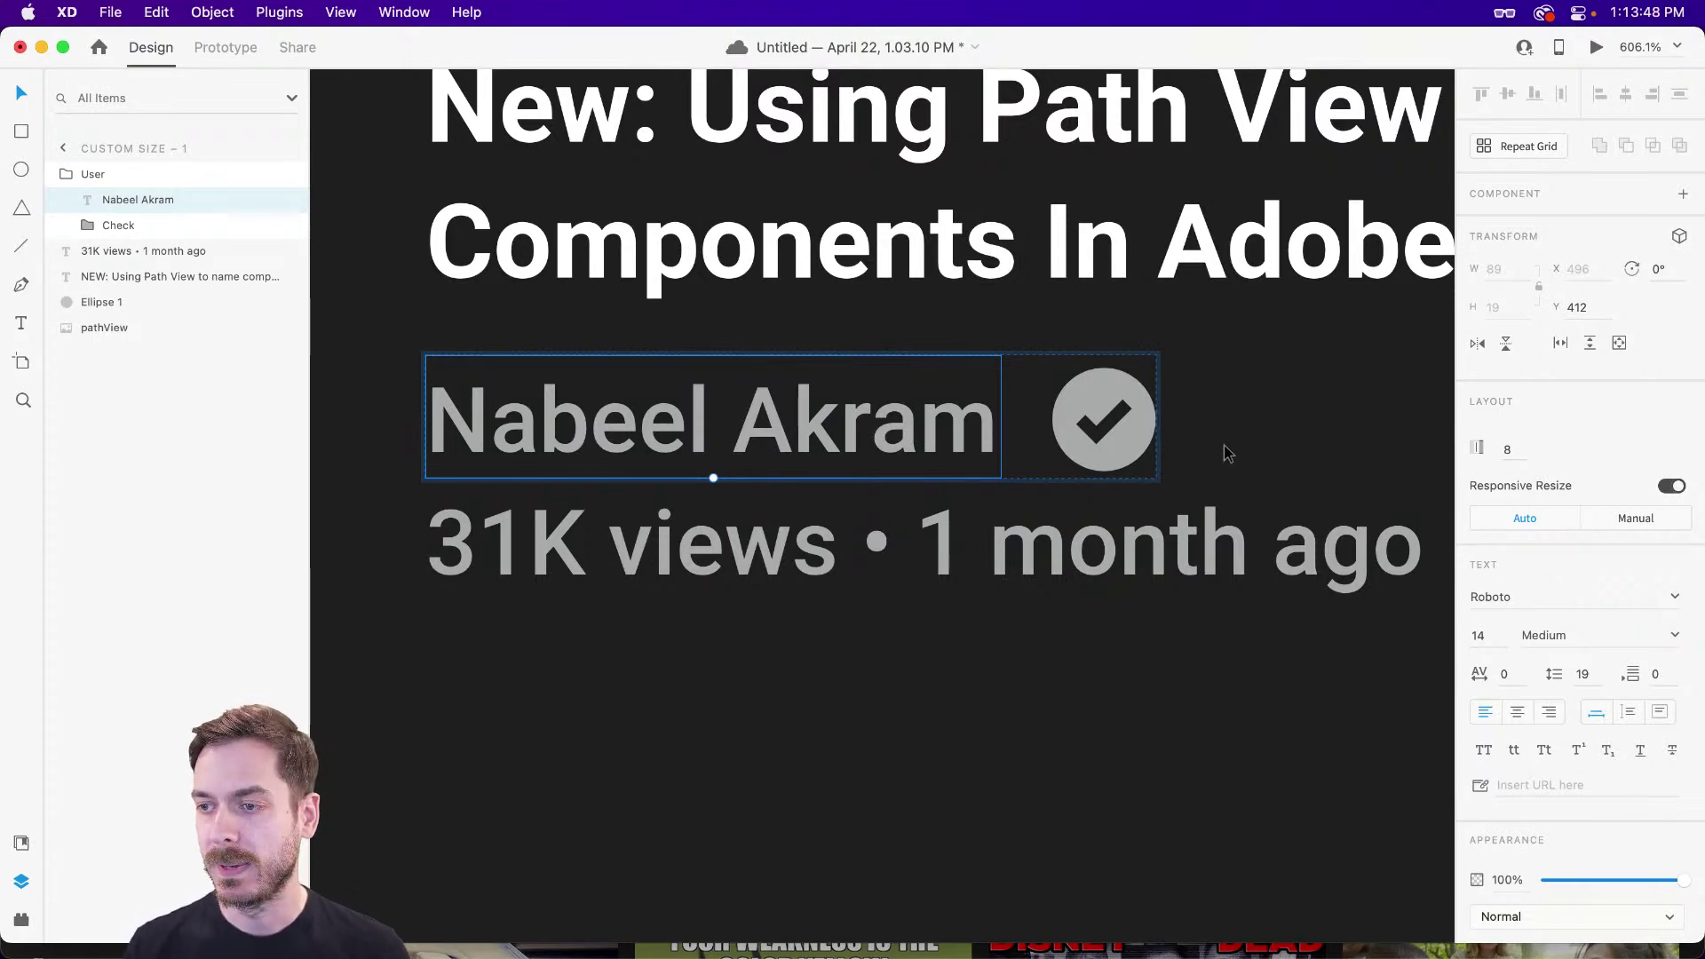
{"action": "key", "text": "super+z"}
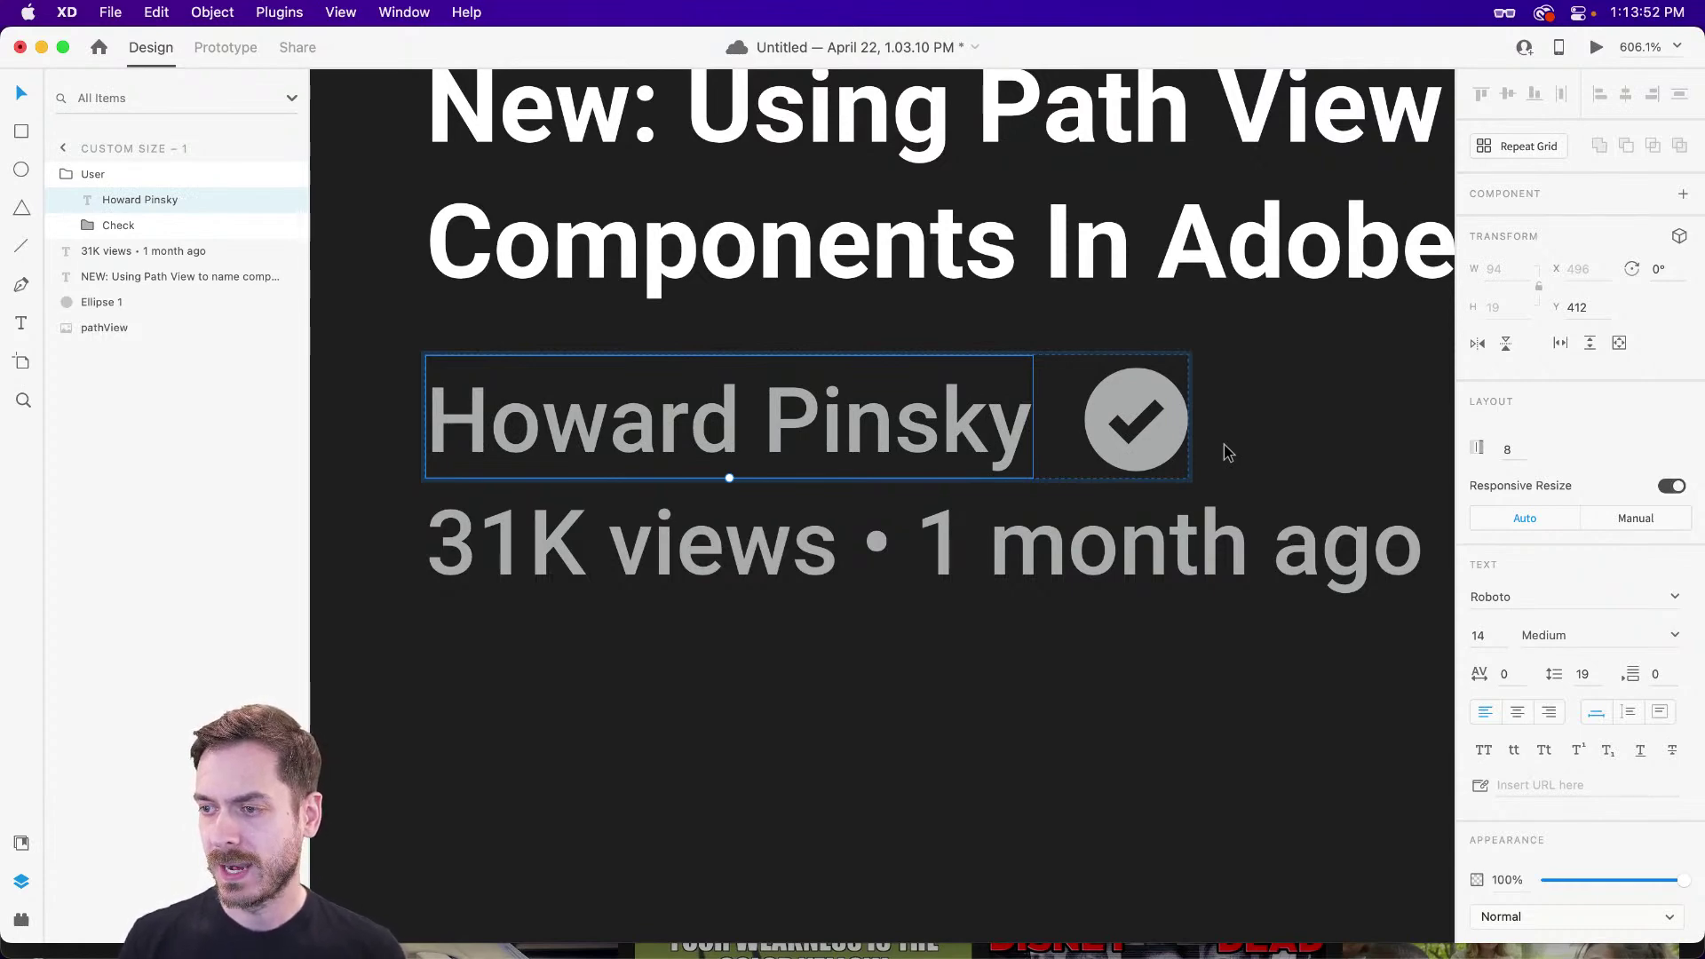
{"action": "scroll", "coordinate": [1133, 422], "scroll_direction": "down", "scroll_amount": 5}
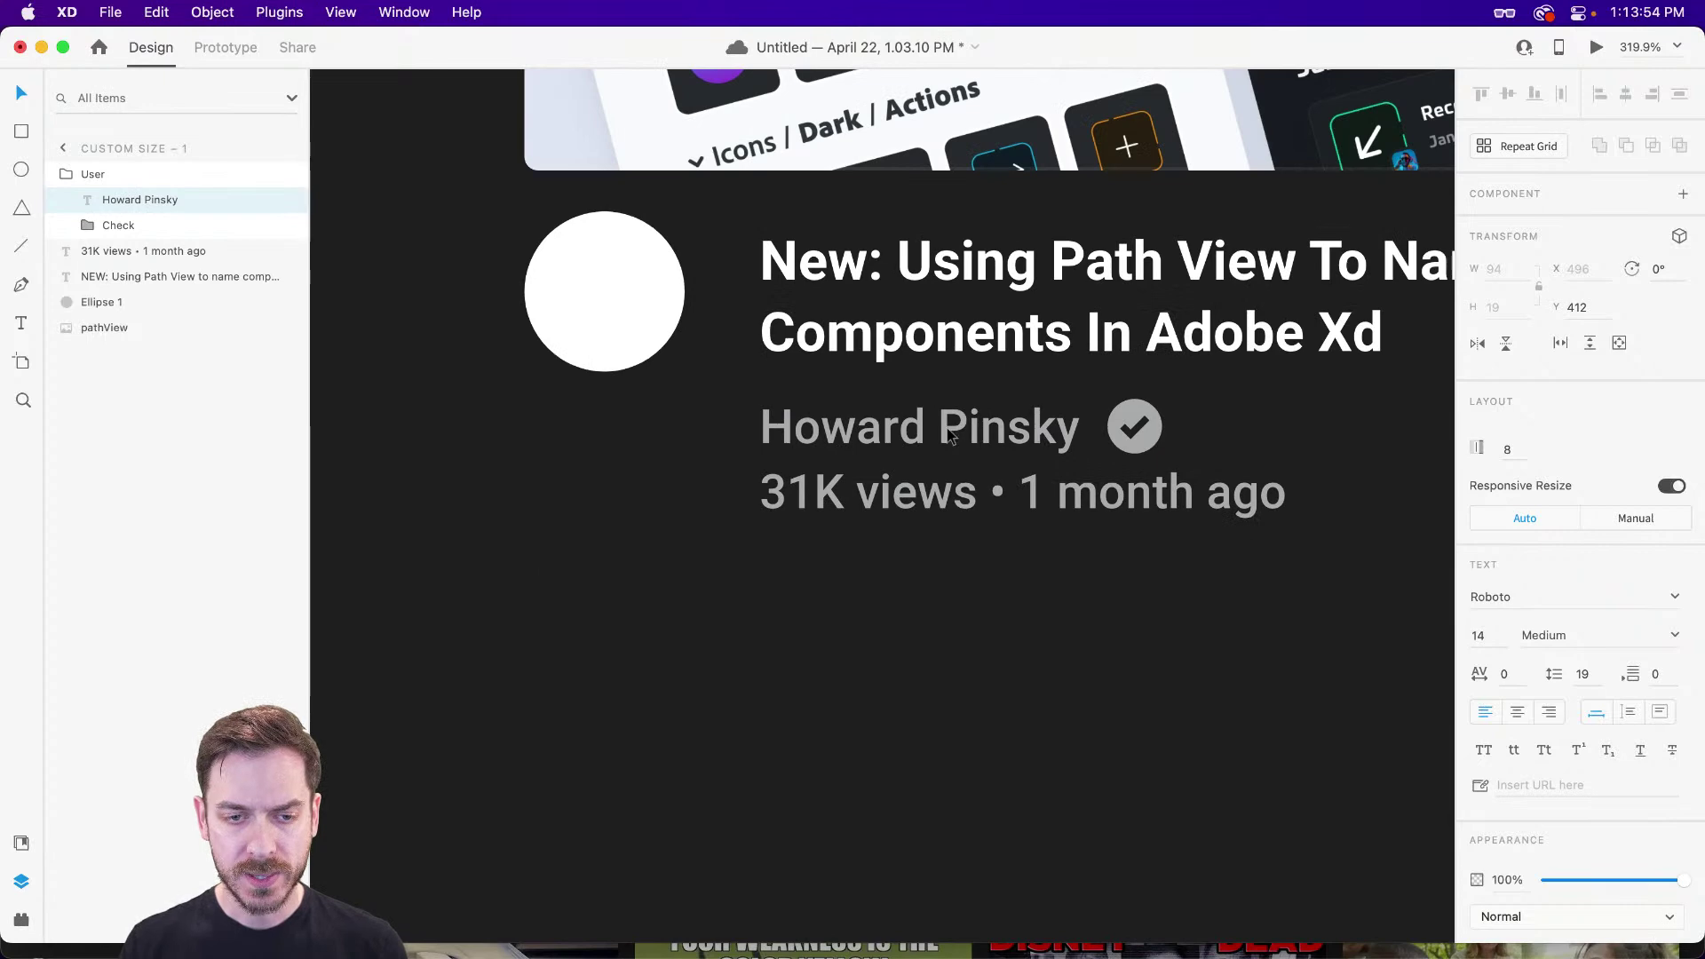
{"action": "scroll", "coordinate": [912, 440], "scroll_direction": "up", "scroll_amount": 5}
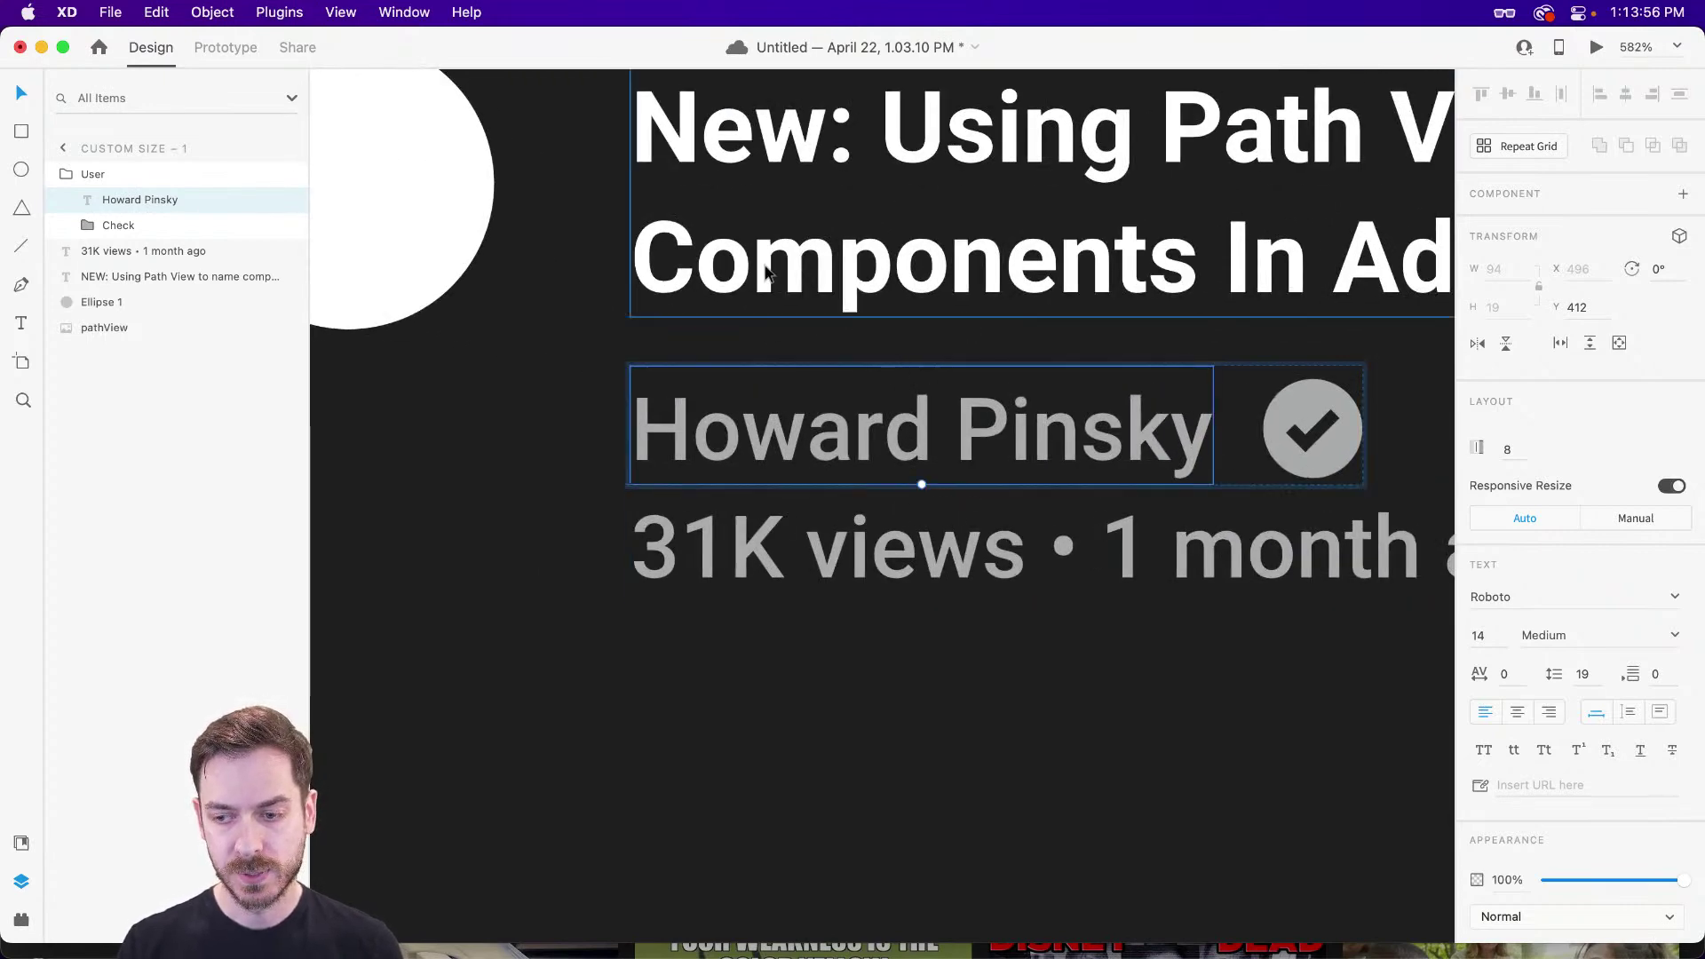
{"action": "mouse_move", "coordinate": [919, 485]}
{"action": "left_mouse_down"}
{"action": "mouse_move", "coordinate": [919, 622]}
{"action": "mouse_move", "coordinate": [922, 485]}
{"action": "left_mouse_up"}
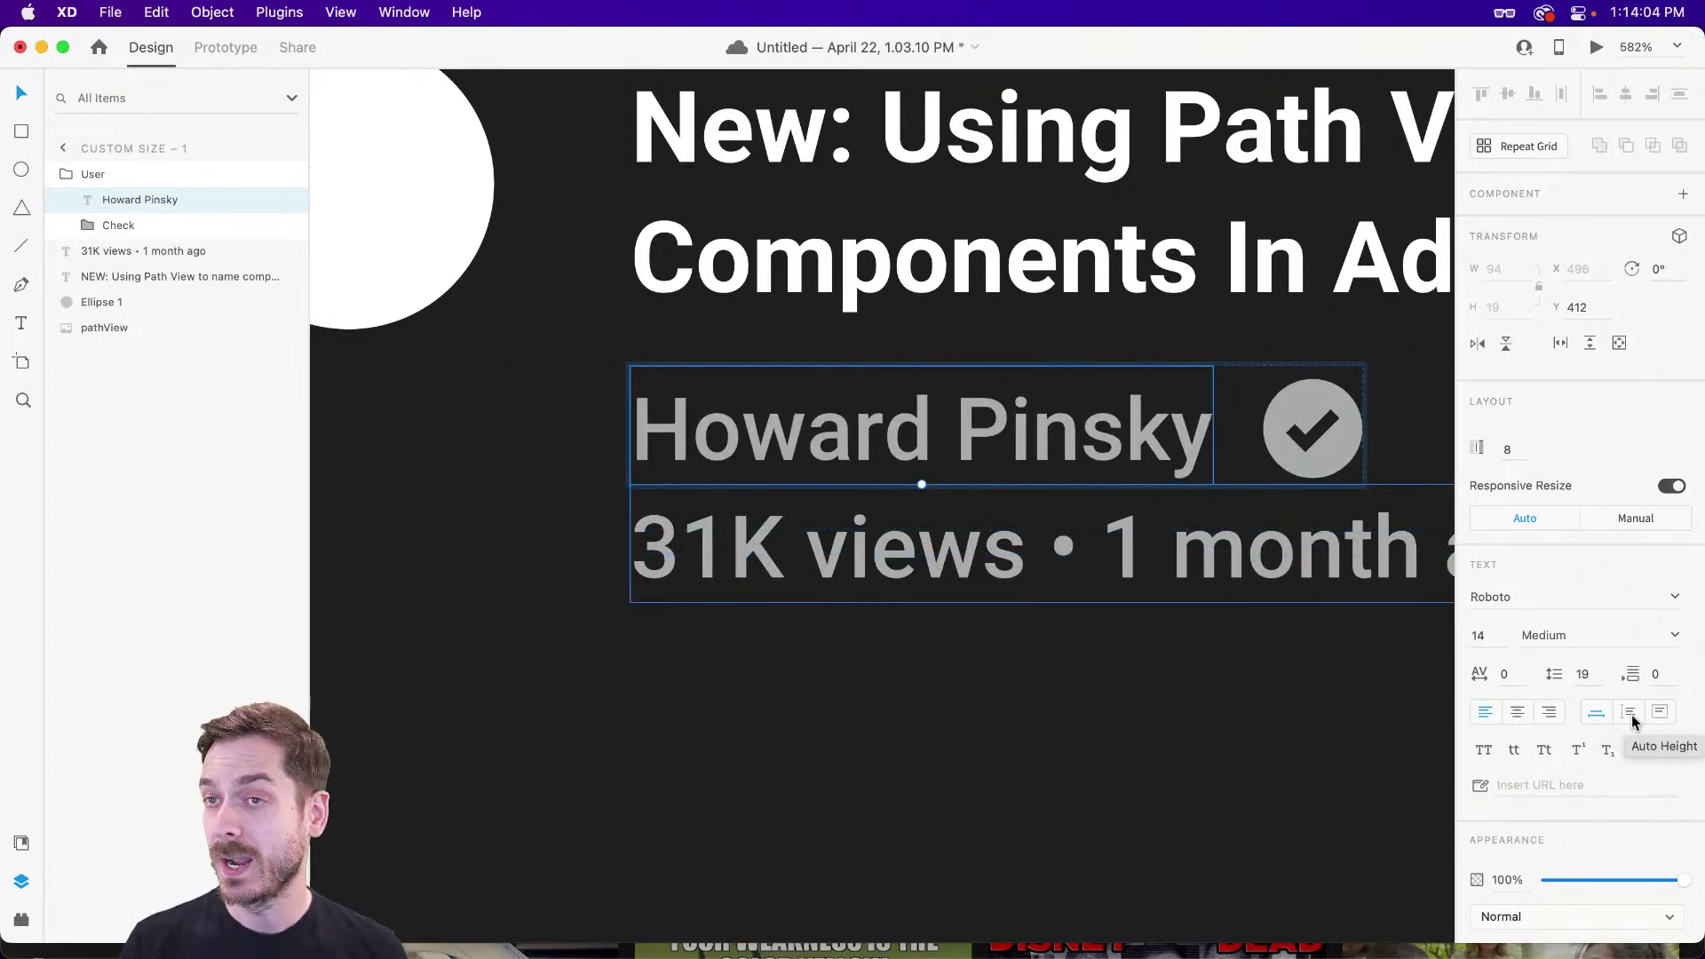
{"action": "scroll", "coordinate": [1074, 320], "scroll_direction": "up", "scroll_amount": 3}
{"action": "left_click", "coordinate": [1055, 354]}
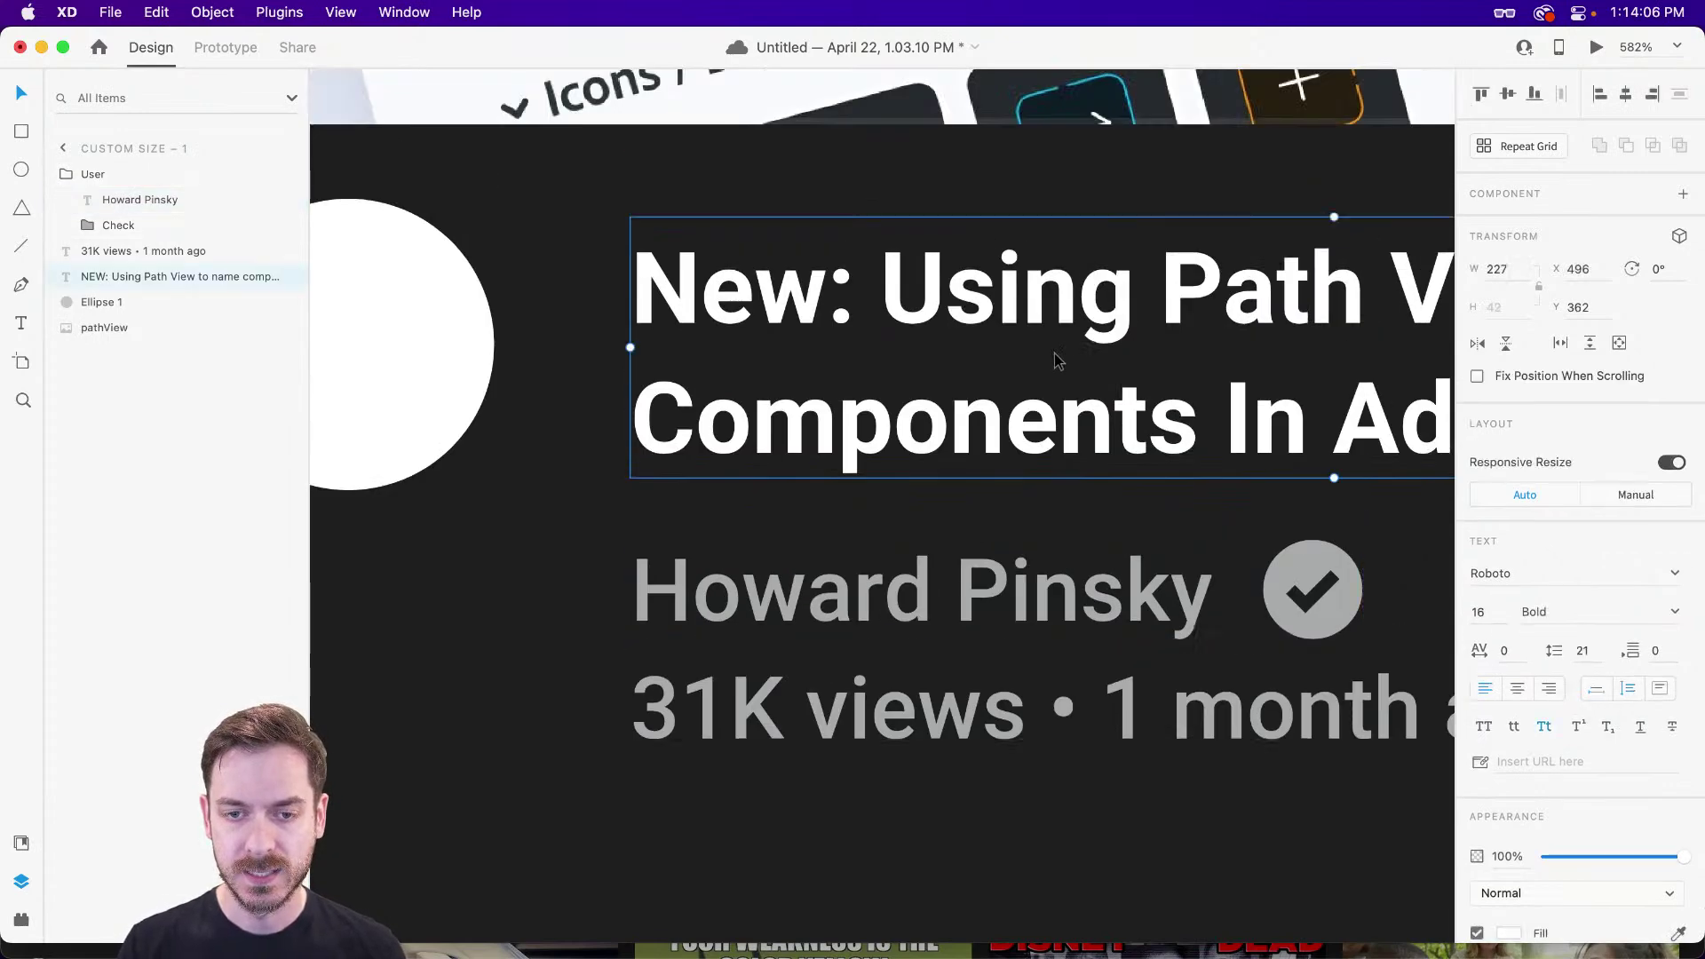
{"action": "scroll", "coordinate": [1055, 354], "scroll_direction": "down", "scroll_amount": 3}
{"action": "scroll", "coordinate": [1053, 354], "scroll_direction": "right", "scroll_amount": 5}
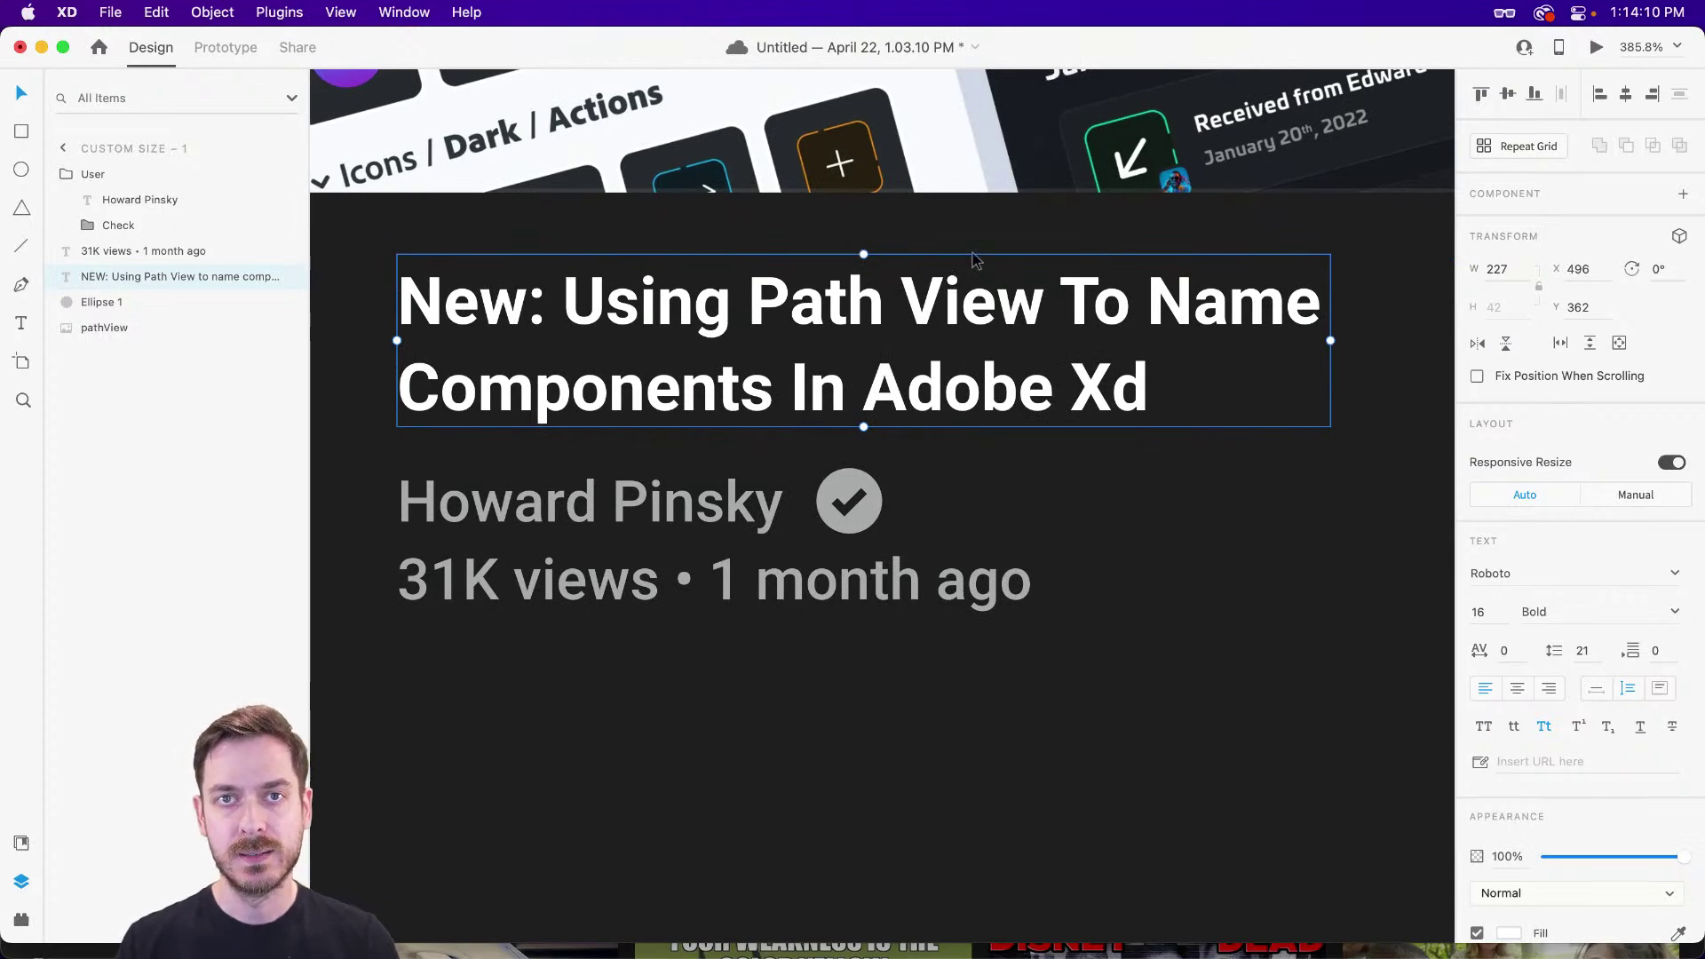
{"action": "left_click_drag", "start_coordinate": [1330, 340], "coordinate": [1242, 318]}
{"action": "key", "text": "super+z"}
{"action": "left_click_drag", "start_coordinate": [737, 426], "coordinate": [816, 429]}
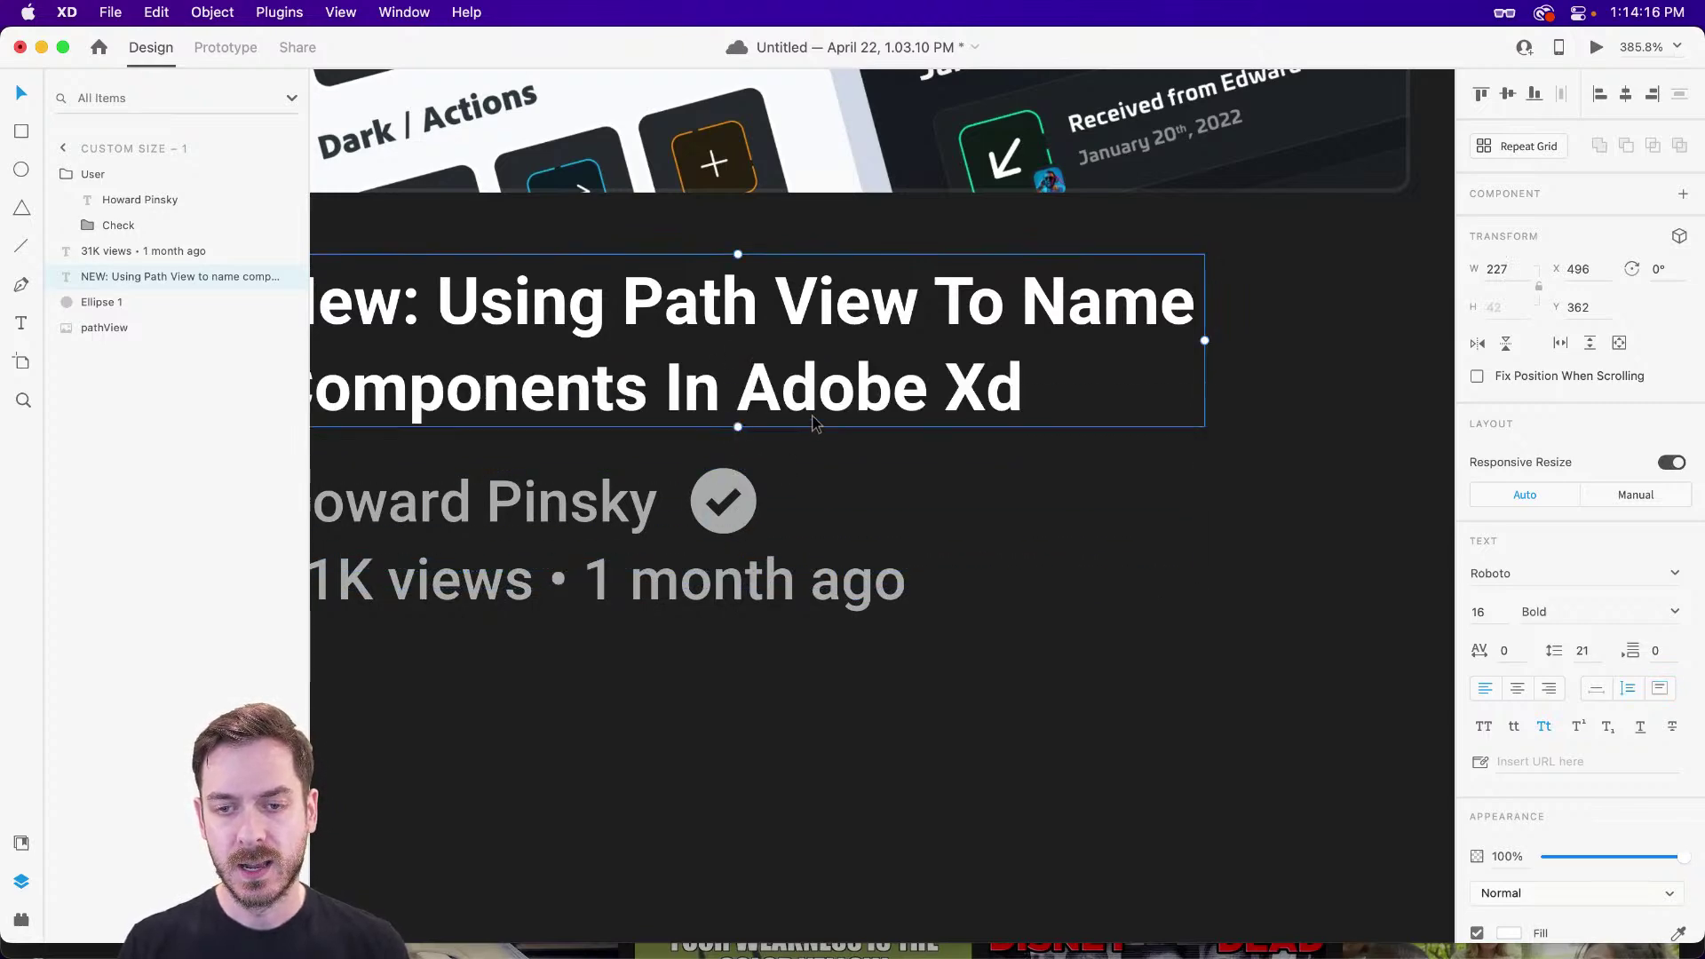
{"action": "scroll", "coordinate": [786, 400], "scroll_direction": "left", "scroll_amount": 8}
{"action": "scroll", "coordinate": [858, 391], "scroll_direction": "right", "scroll_amount": 6}
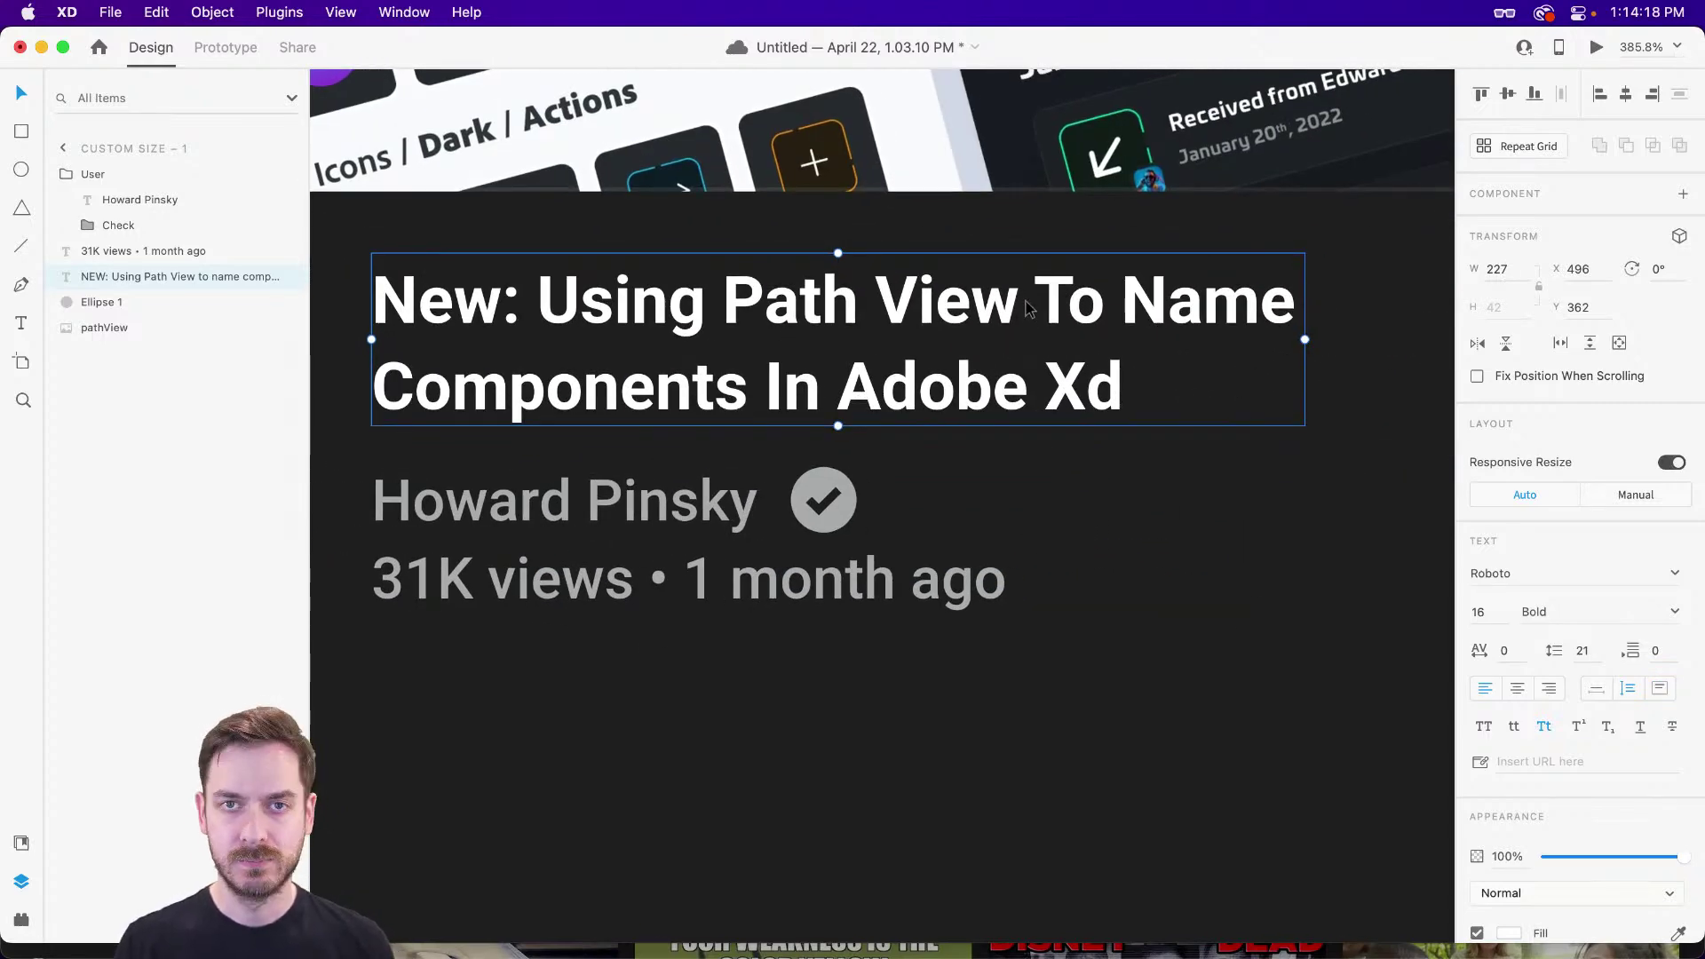
{"action": "left_click", "coordinate": [1051, 158]}
{"action": "scroll", "coordinate": [1049, 157], "scroll_direction": "down", "scroll_amount": 5}
{"action": "scroll", "coordinate": [502, 233], "scroll_direction": "up", "scroll_amount": 2}
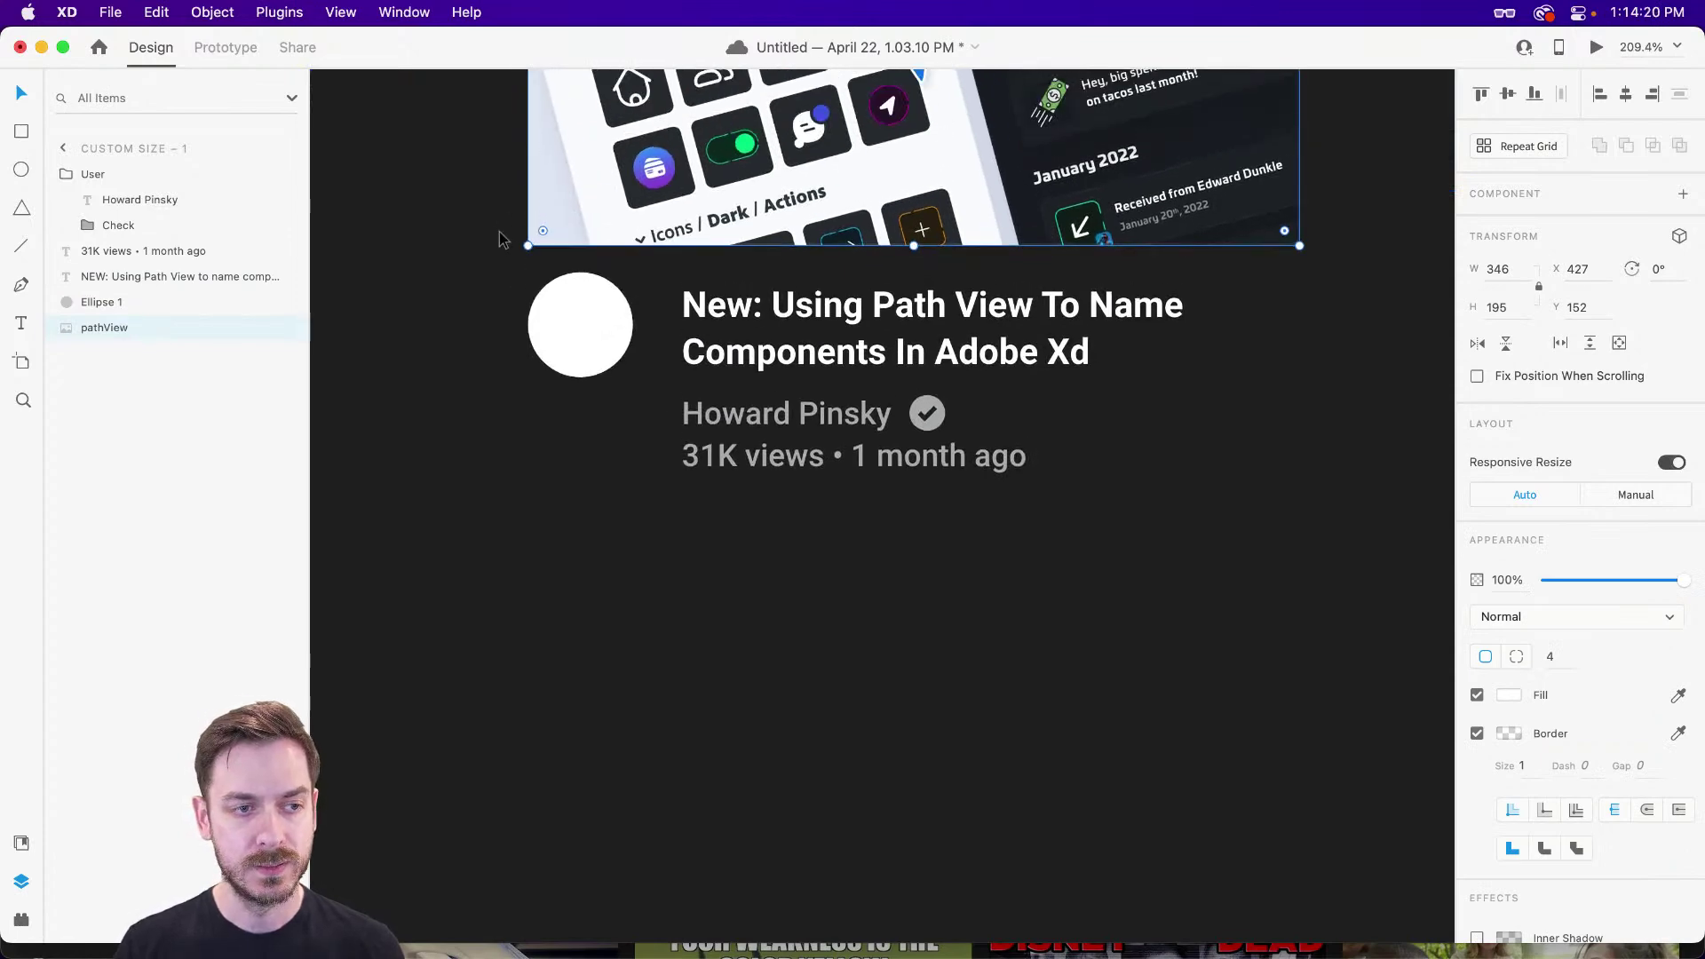
{"action": "scroll", "coordinate": [502, 233], "scroll_direction": "up", "scroll_amount": 4}
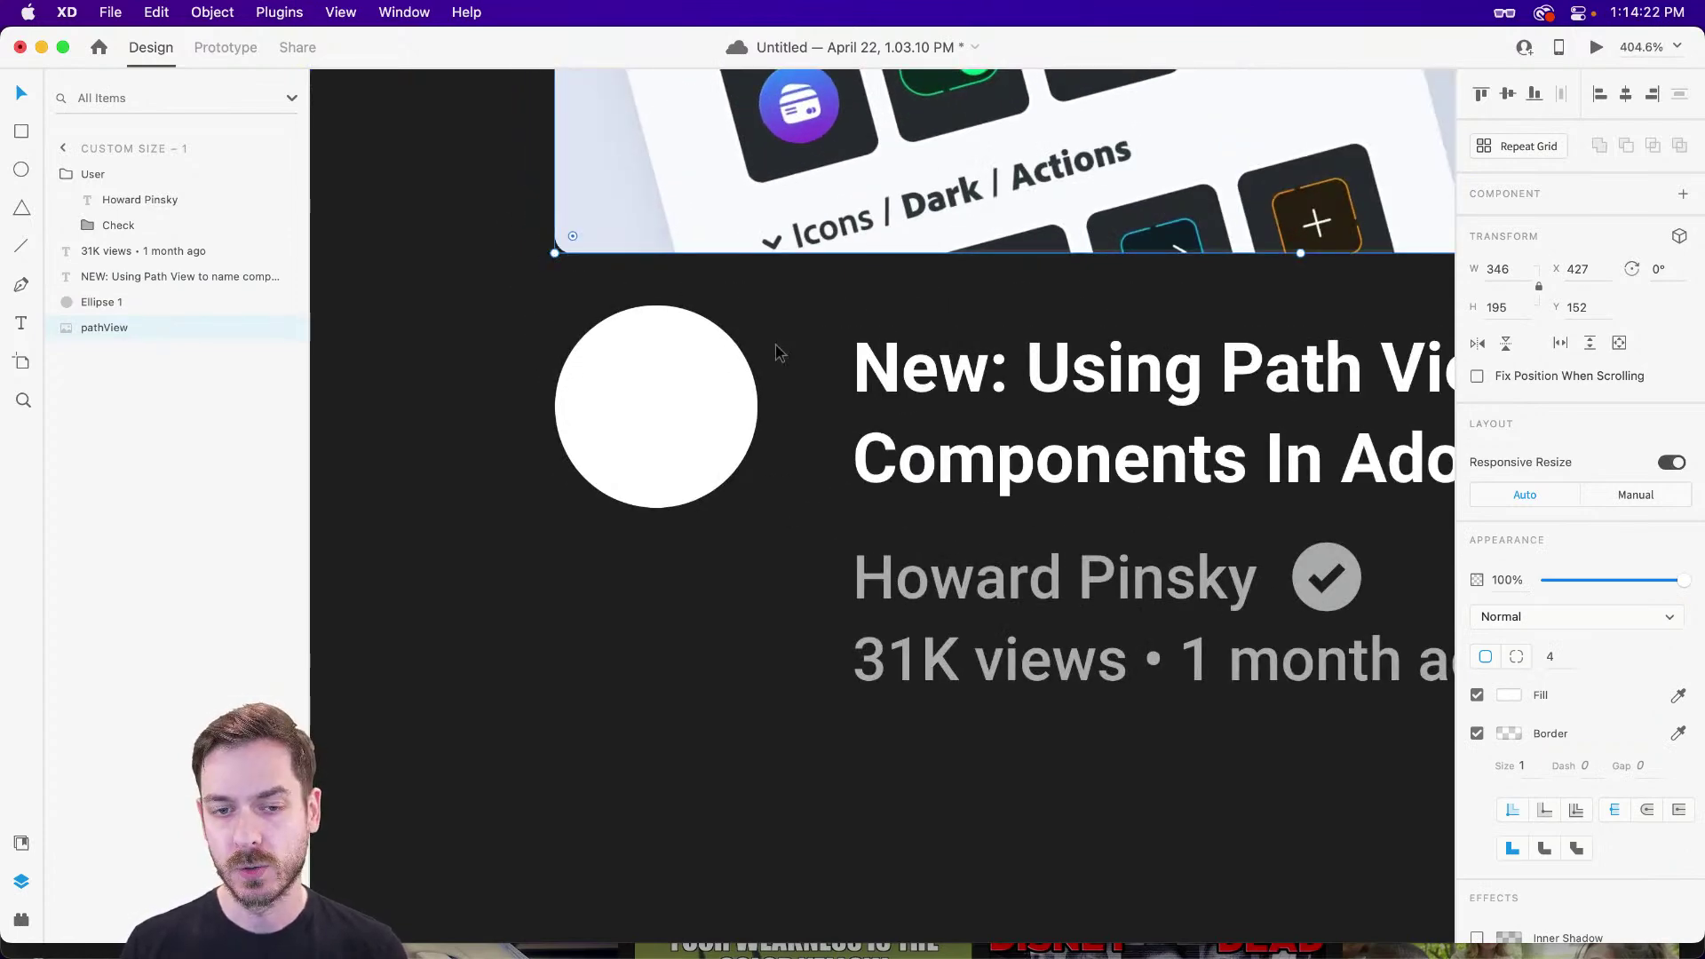
{"action": "left_click", "coordinate": [1132, 462]}
{"action": "scroll", "coordinate": [730, 409], "scroll_direction": "right", "scroll_amount": 10}
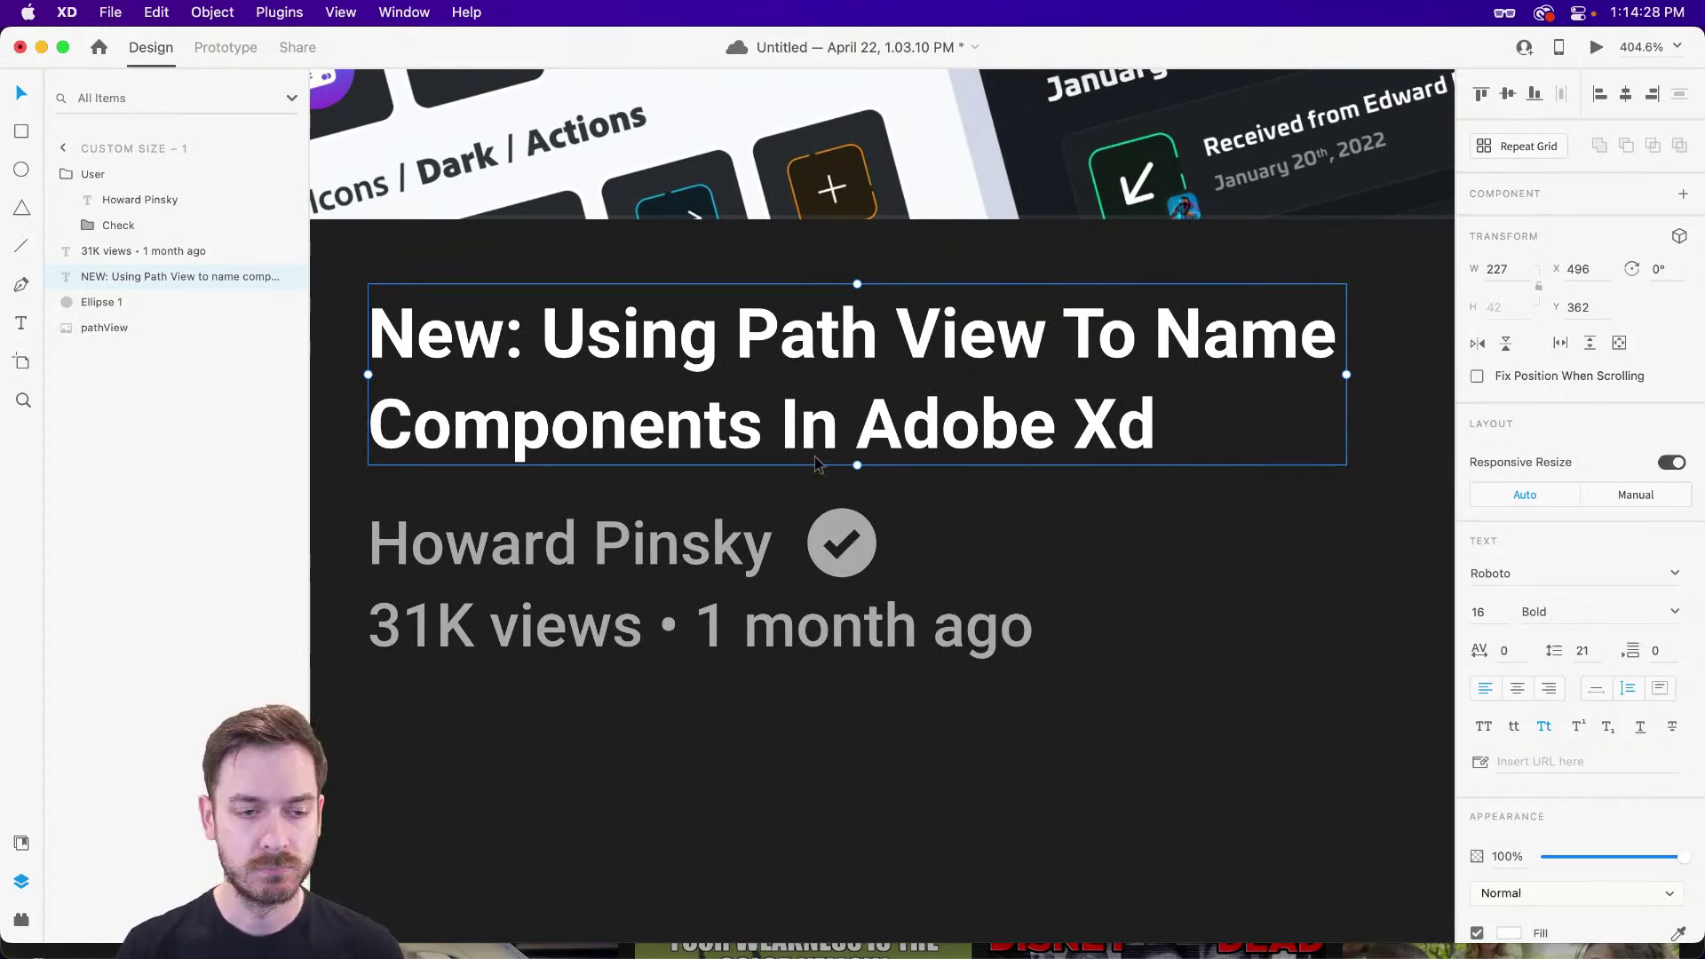
{"action": "scroll", "coordinate": [843, 493], "scroll_direction": "down", "scroll_amount": 3}
{"action": "left_click", "coordinate": [897, 662]}
{"action": "scroll", "coordinate": [880, 653], "scroll_direction": "left", "scroll_amount": 3}
{"action": "scroll", "coordinate": [880, 653], "scroll_direction": "down", "scroll_amount": 2}
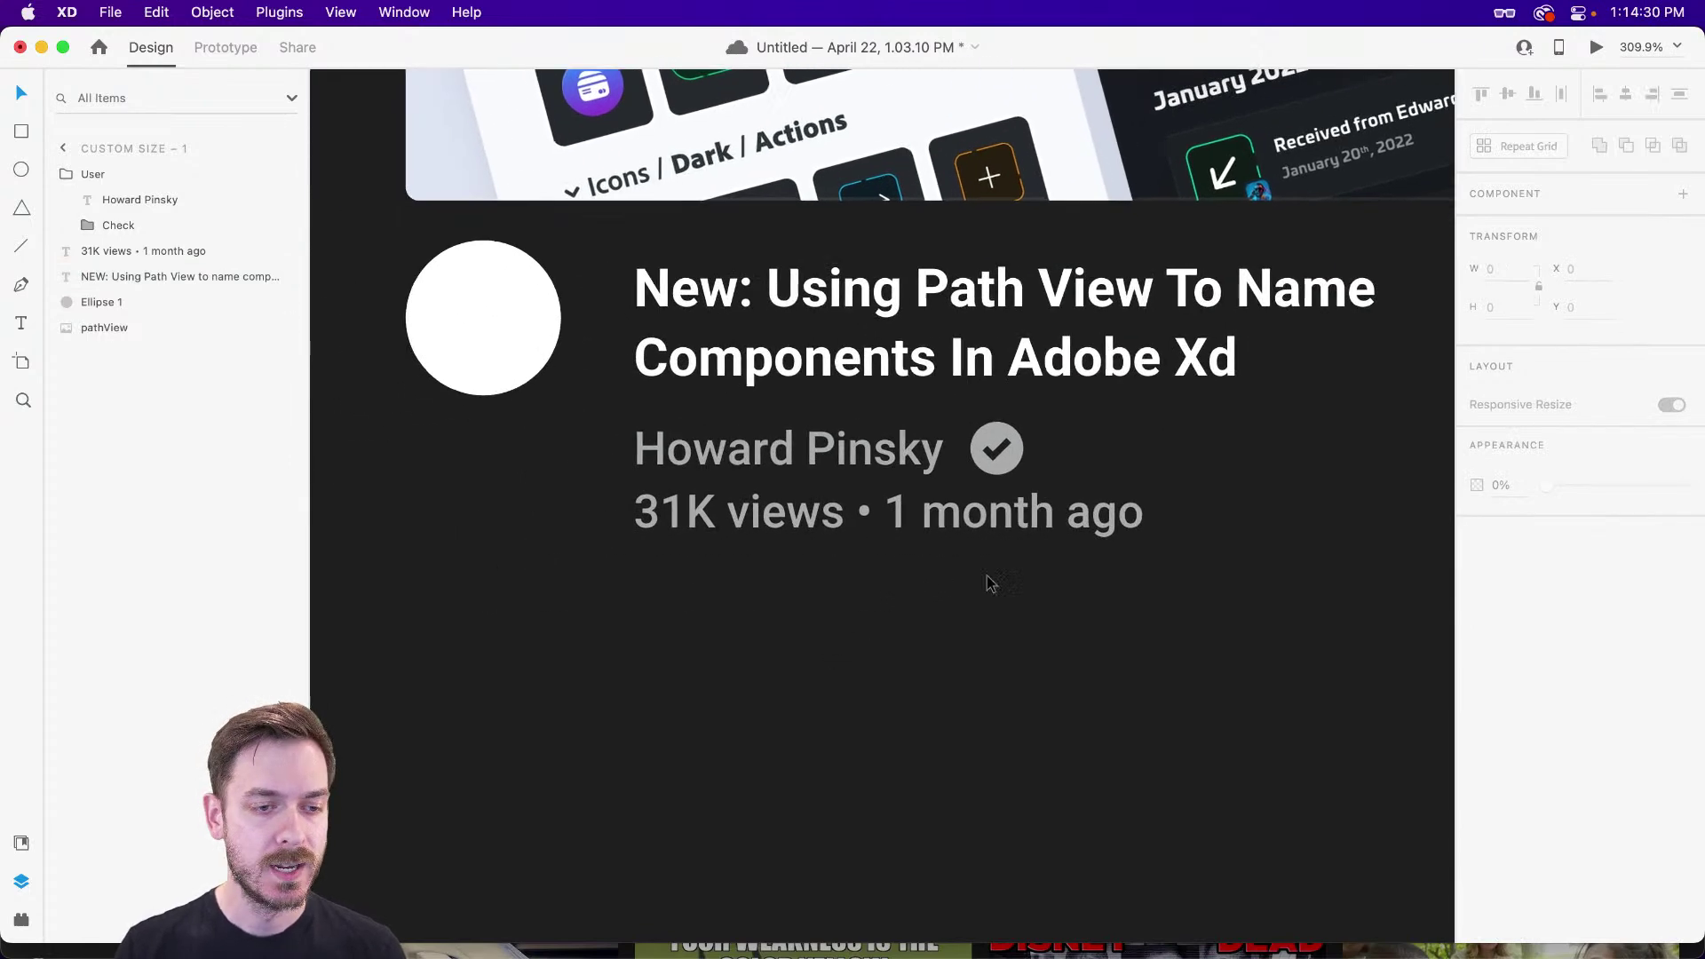
- Rename the white profile circle's layer to 'Profile'
{"action": "left_click", "coordinate": [491, 321]}
{"action": "left_click_drag", "start_coordinate": [496, 291], "coordinate": [636, 290]}
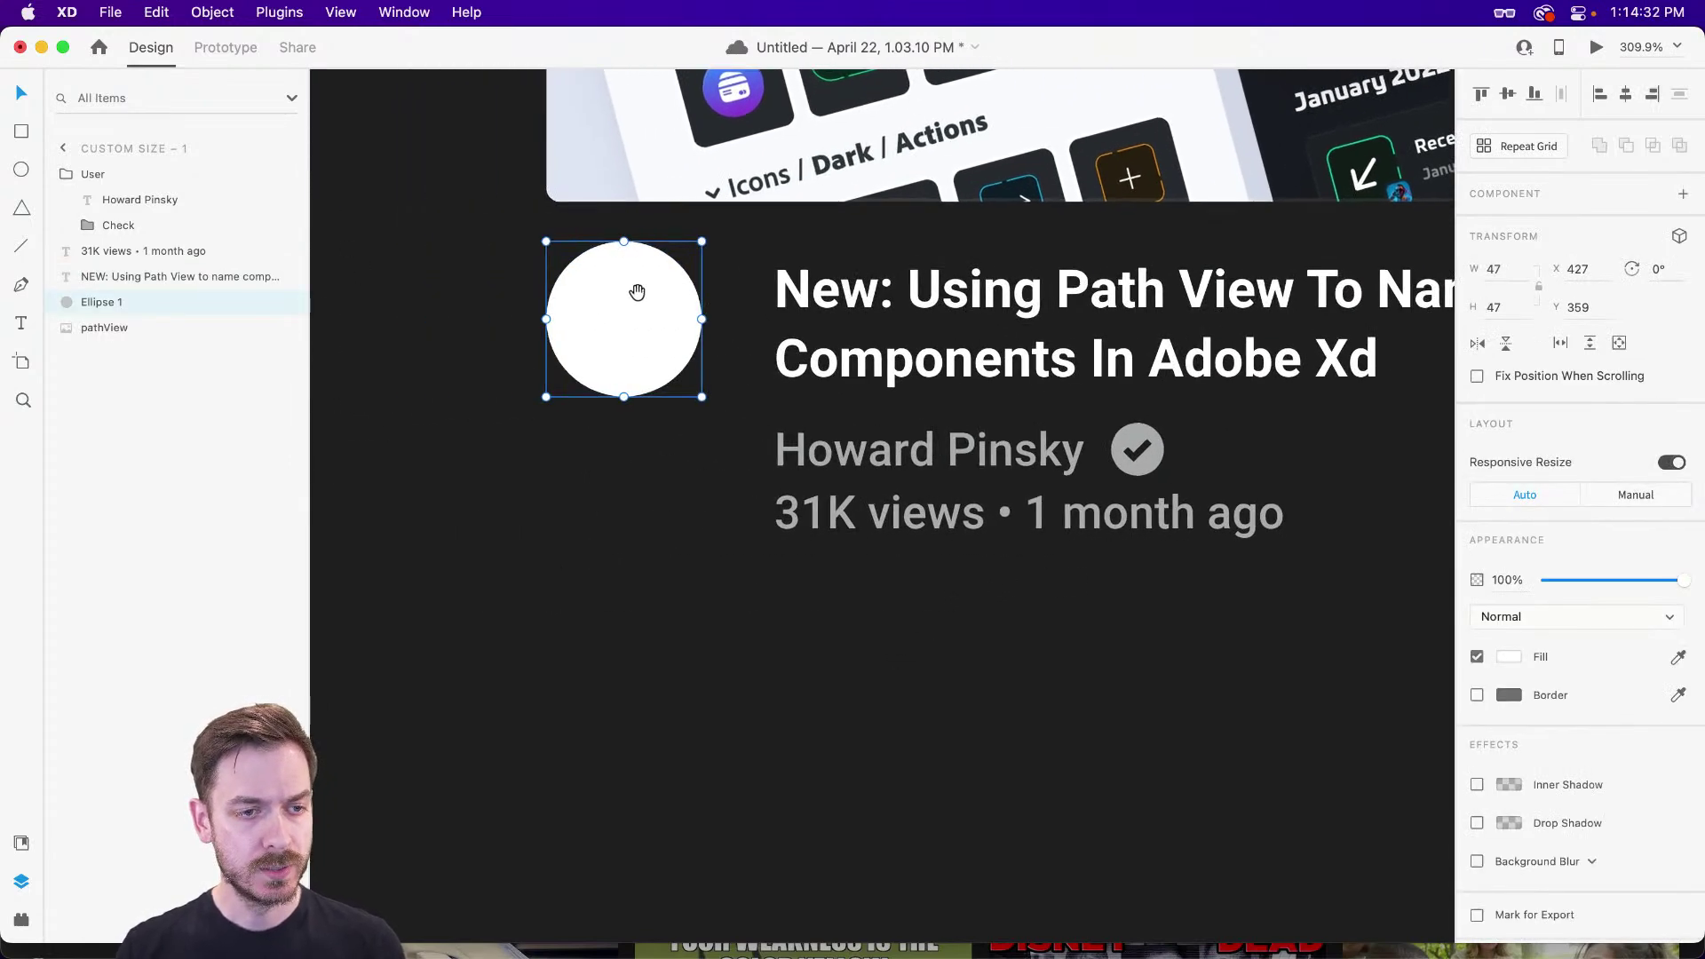
{"action": "double_click", "coordinate": [101, 302]}
{"action": "type", "text": "Profile"}
{"action": "key", "text": "Return"}
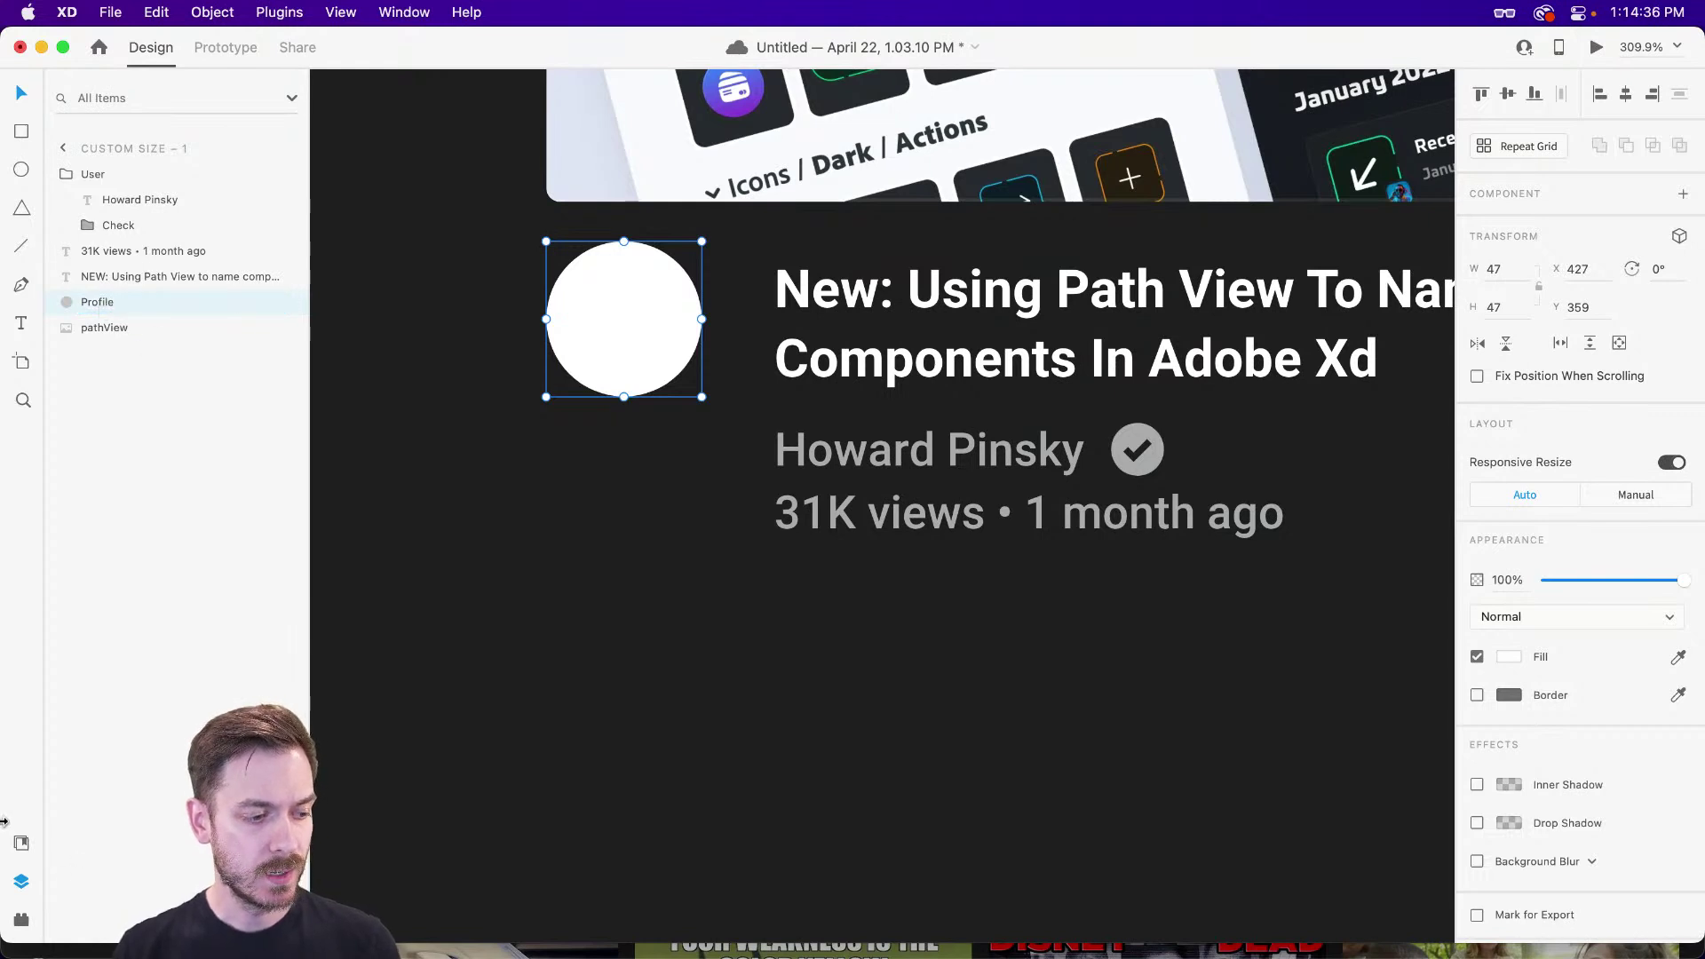
- Fill the Profile circle with a Colorful avatar from the Toy Faces library
{"action": "left_click", "coordinate": [23, 845]}
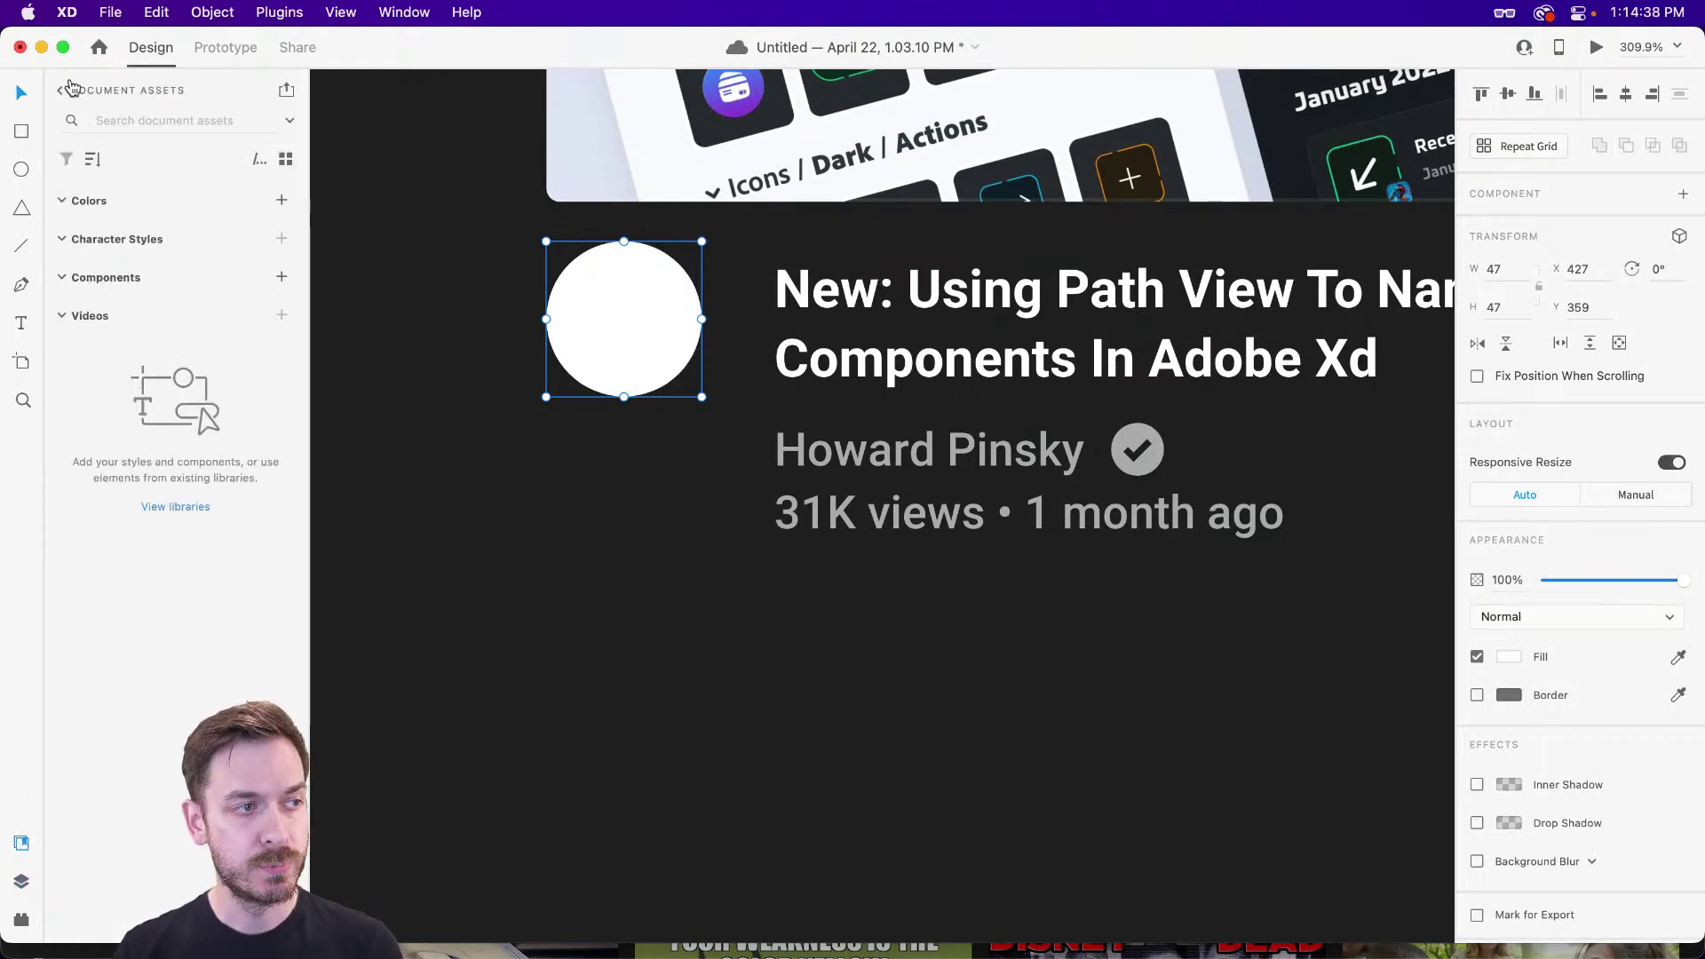
{"action": "left_click", "coordinate": [65, 94]}
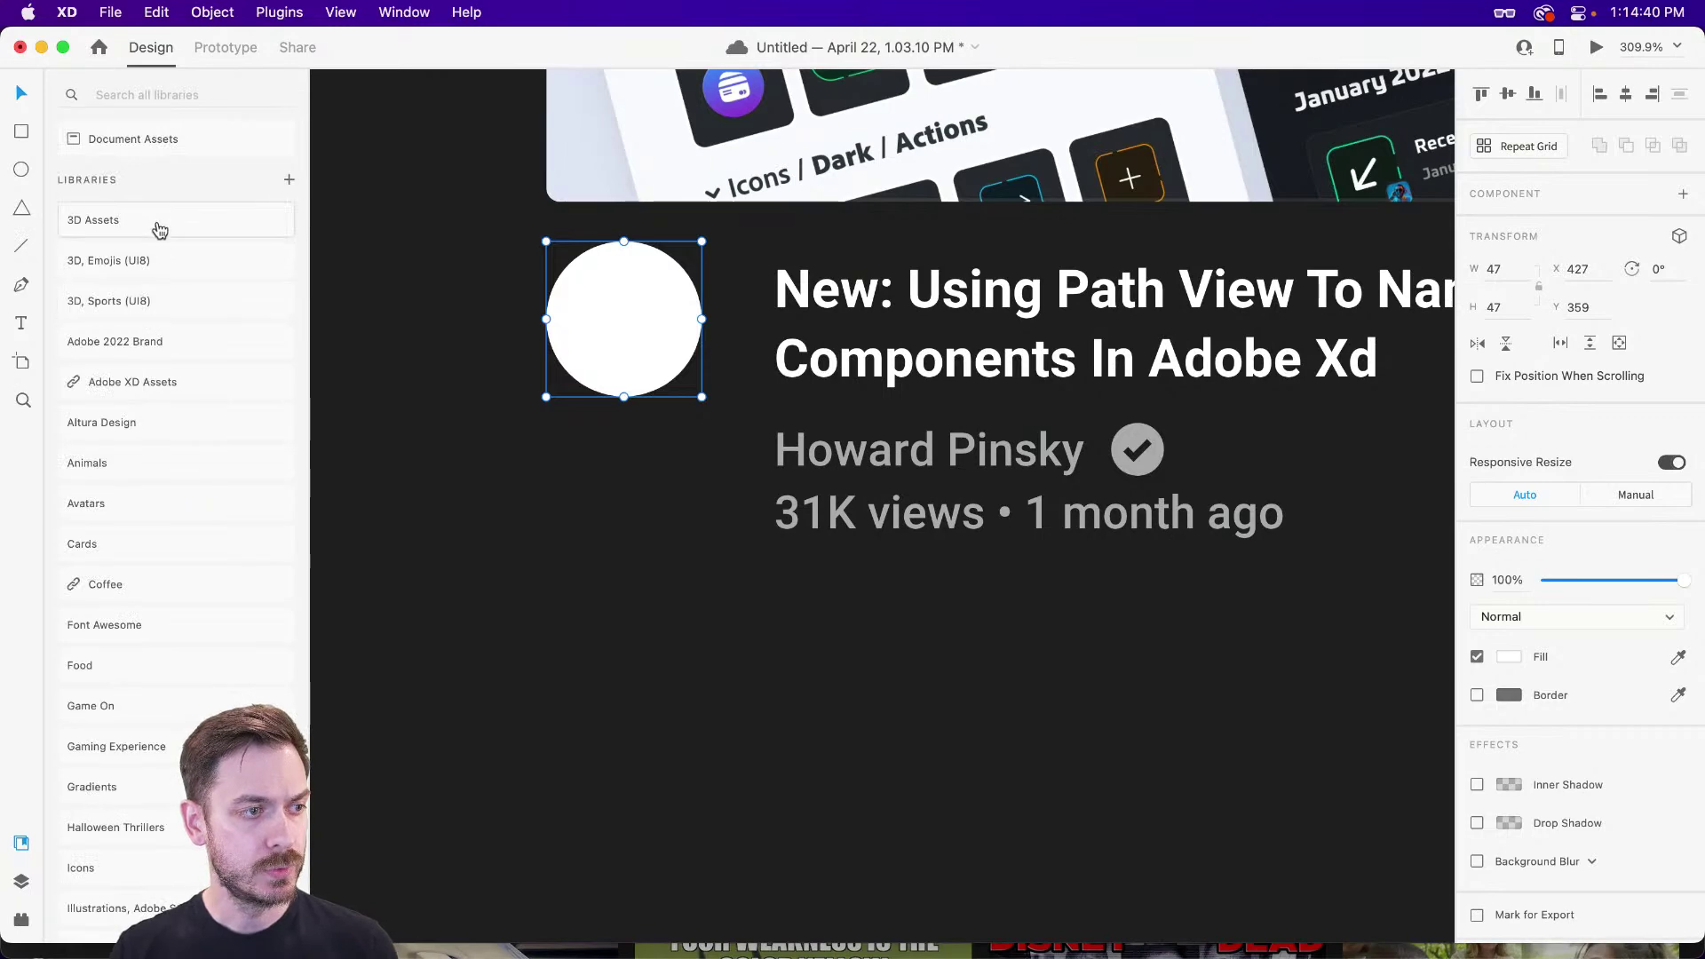
{"action": "scroll", "coordinate": [181, 411], "scroll_direction": "down", "scroll_amount": 10}
{"action": "left_click", "coordinate": [115, 813]}
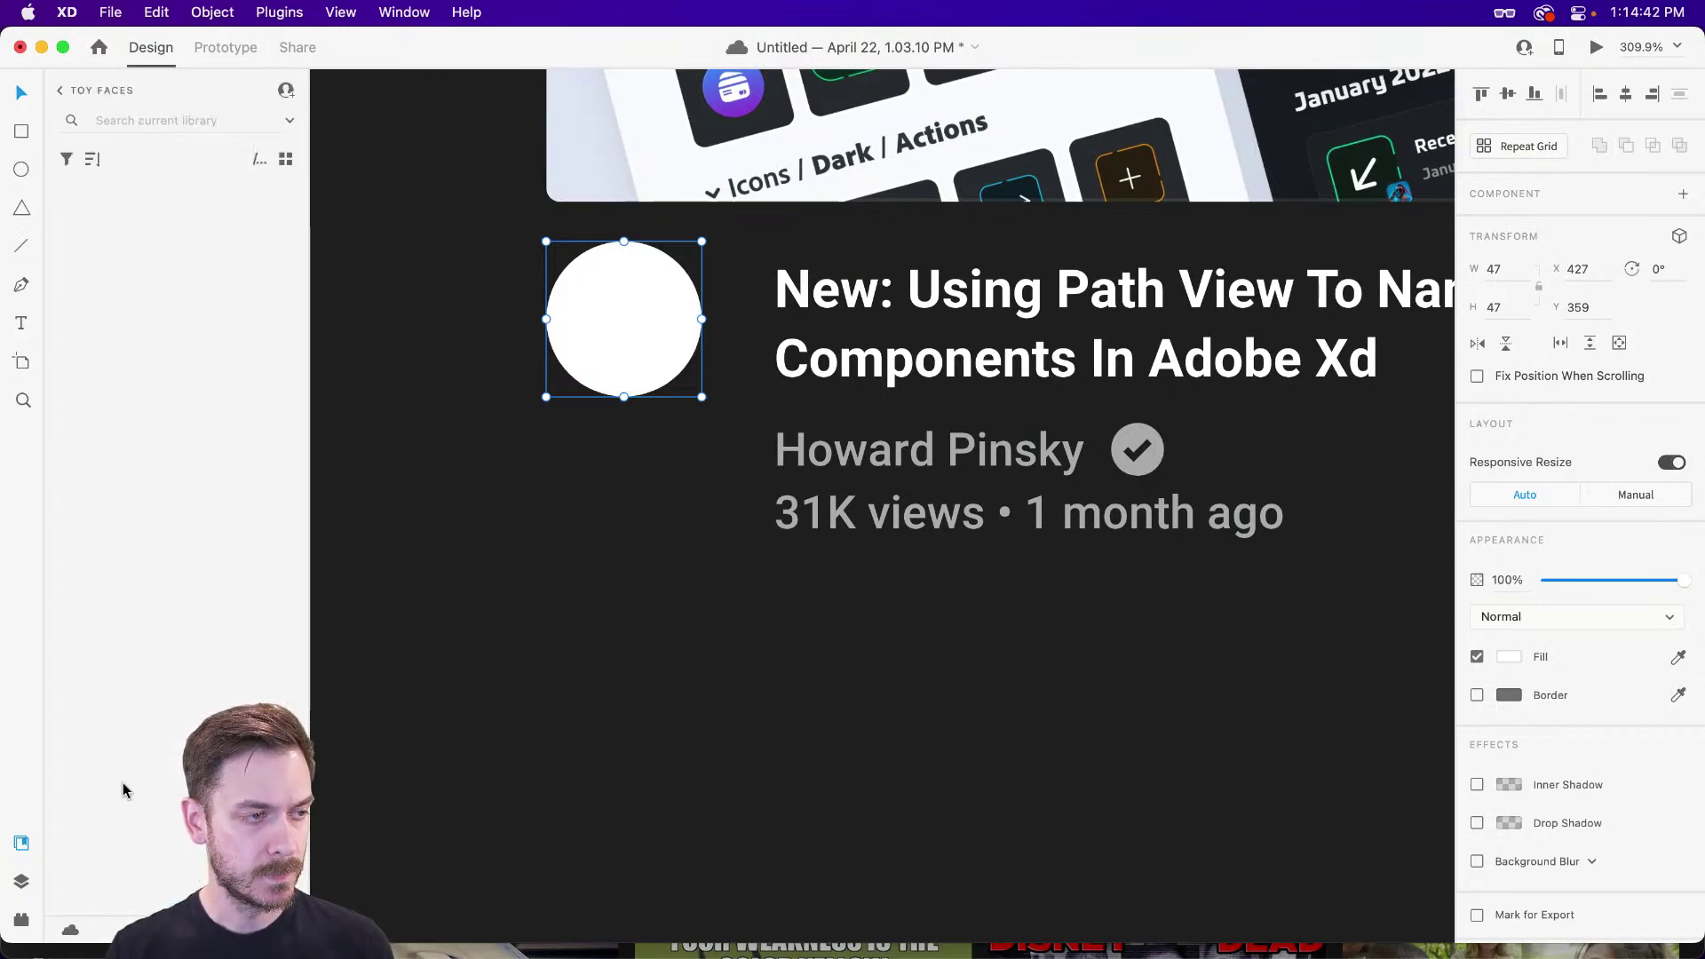
{"action": "left_click", "coordinate": [286, 159]}
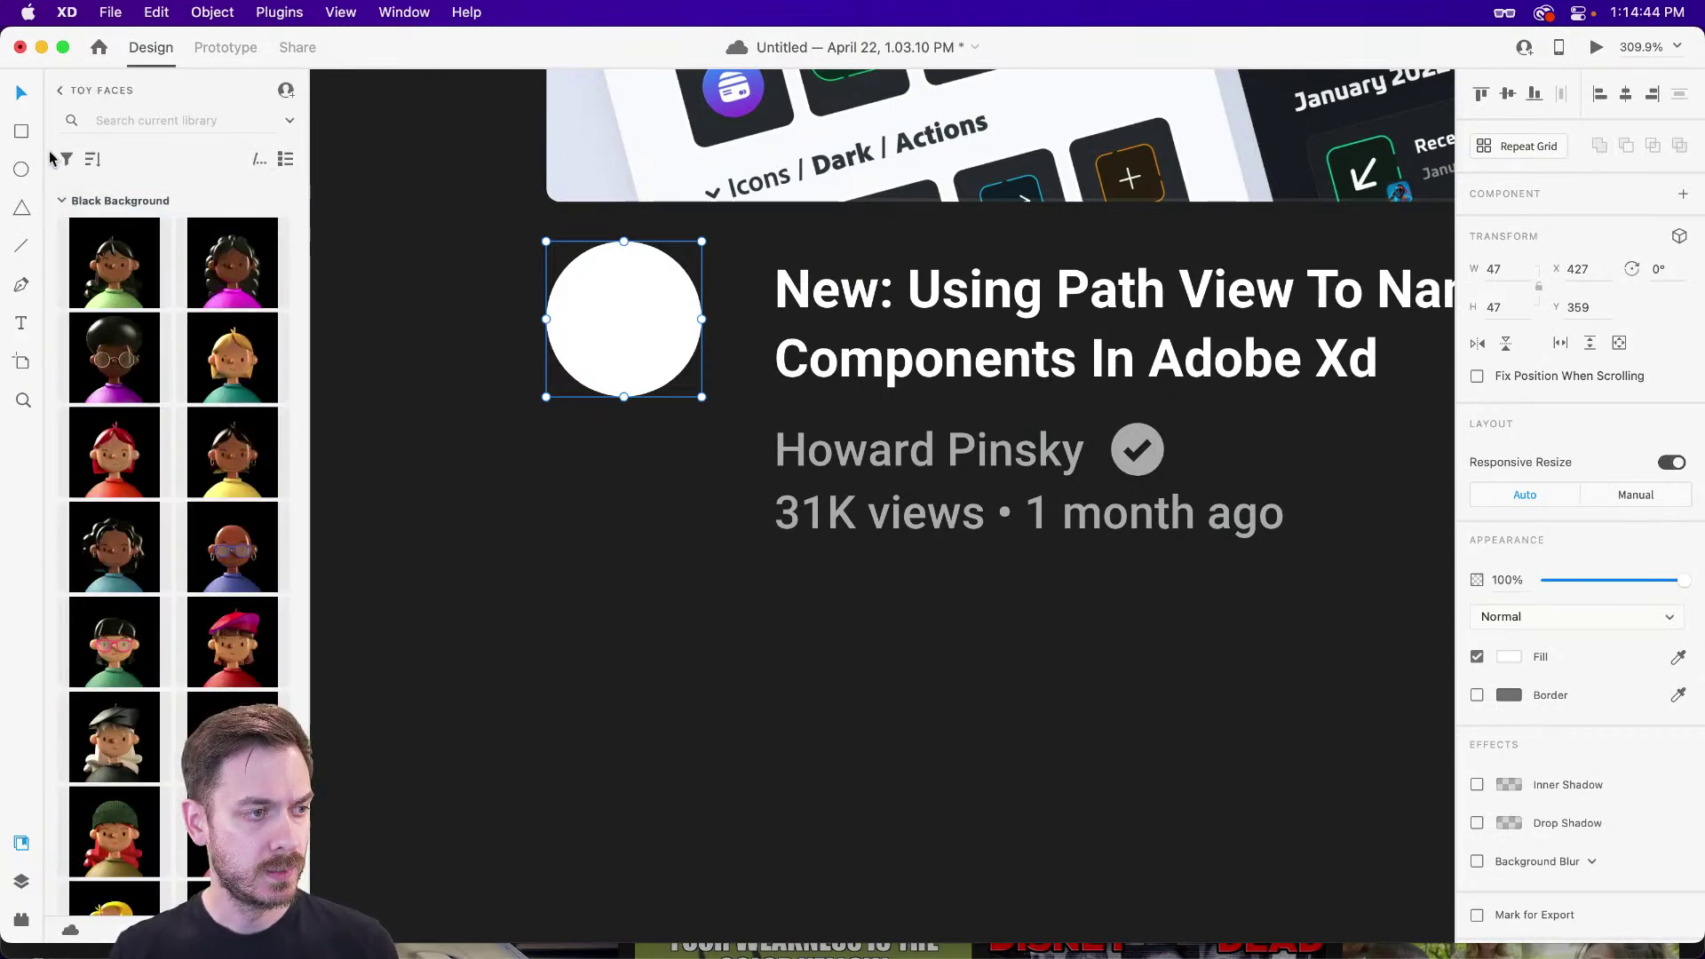
{"action": "left_click", "coordinate": [62, 201]}
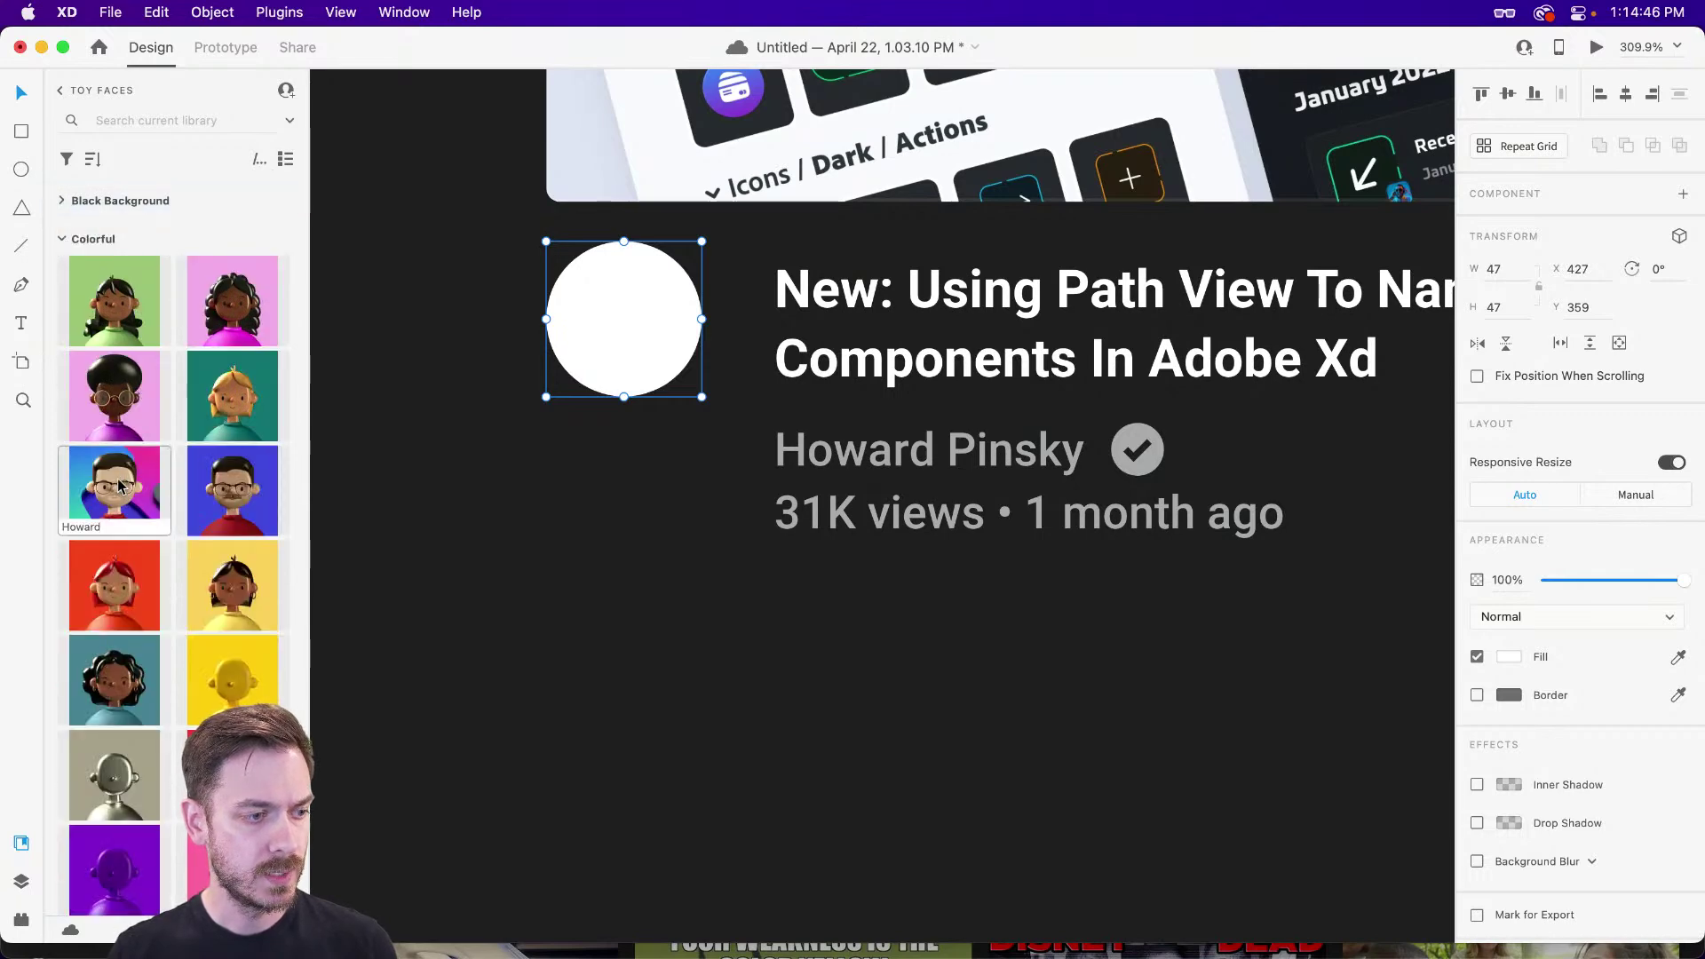
{"action": "left_click_drag", "start_coordinate": [125, 494], "coordinate": [640, 311]}
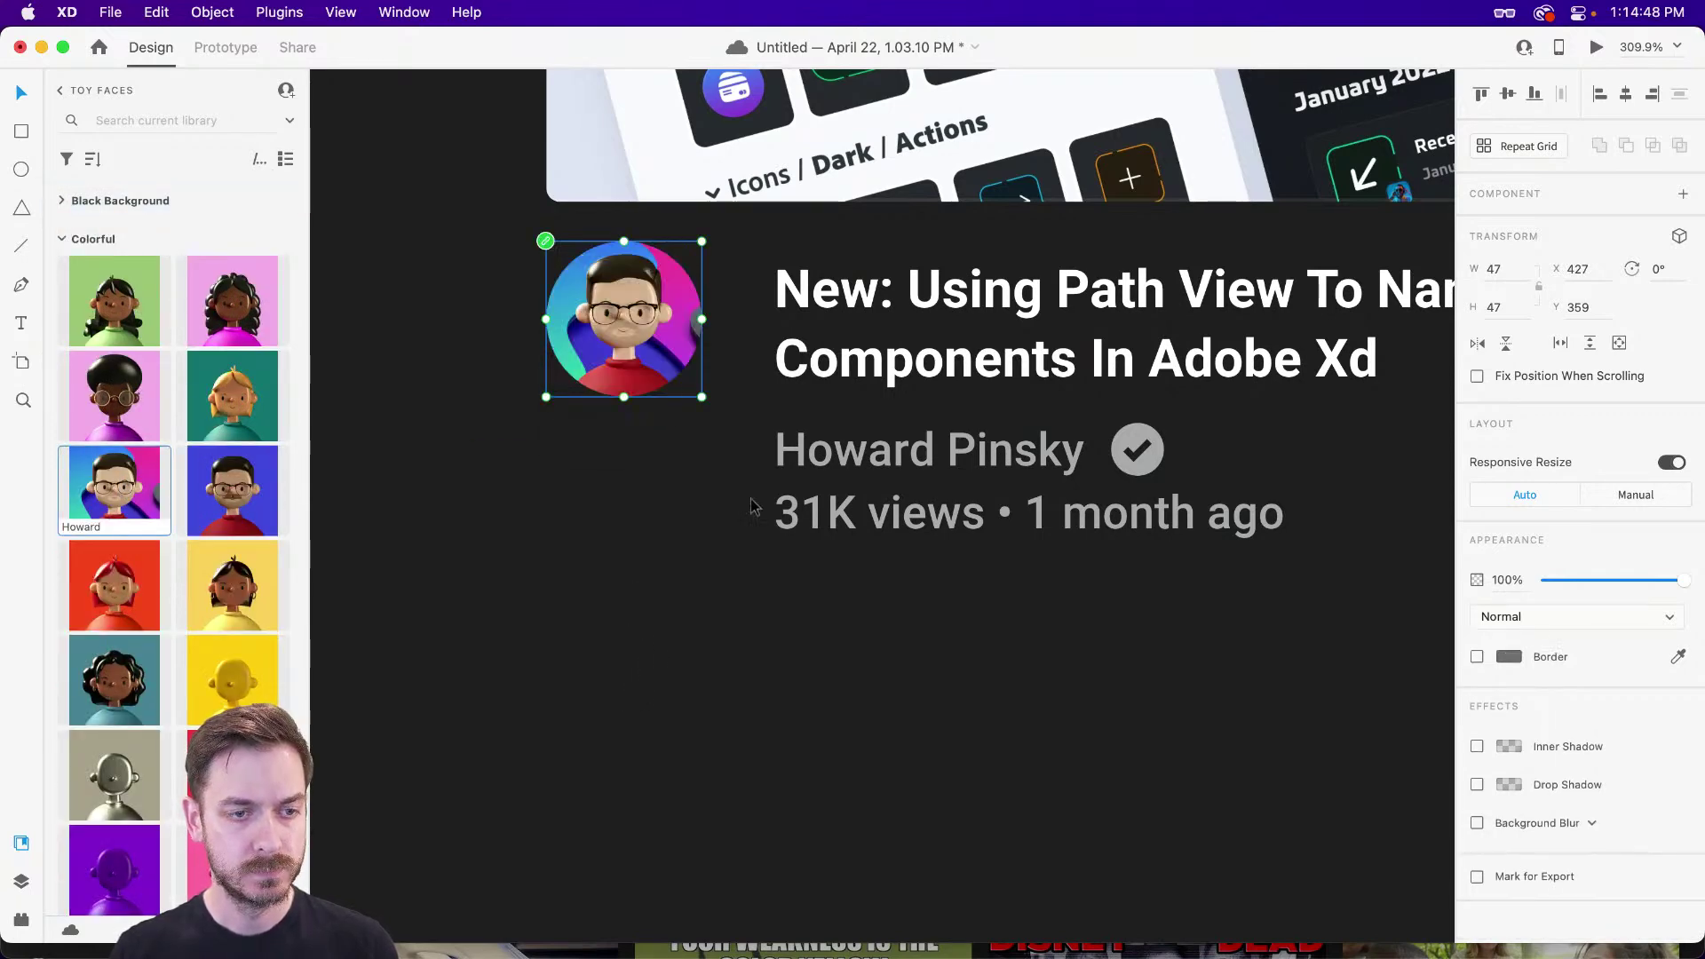
- Add a #FFFFFF border at 10% opacity around the avatar
{"action": "left_click", "coordinate": [1477, 656]}
{"action": "left_click", "coordinate": [1510, 657]}
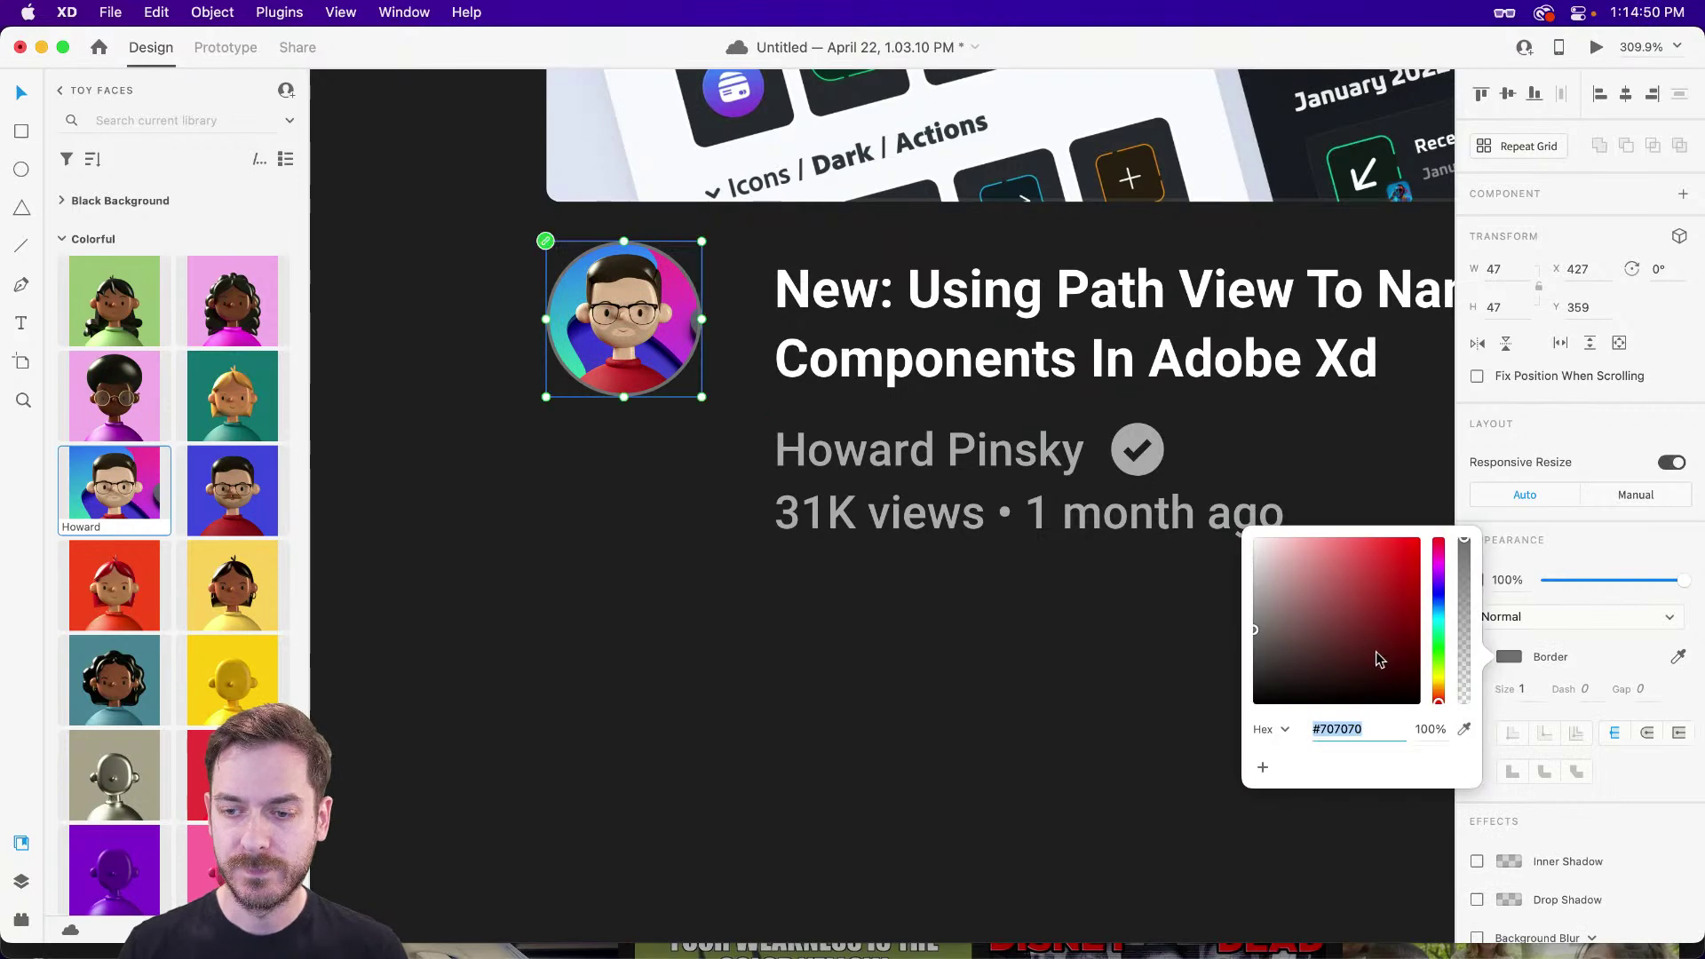
{"action": "left_click", "coordinate": [1466, 688]}
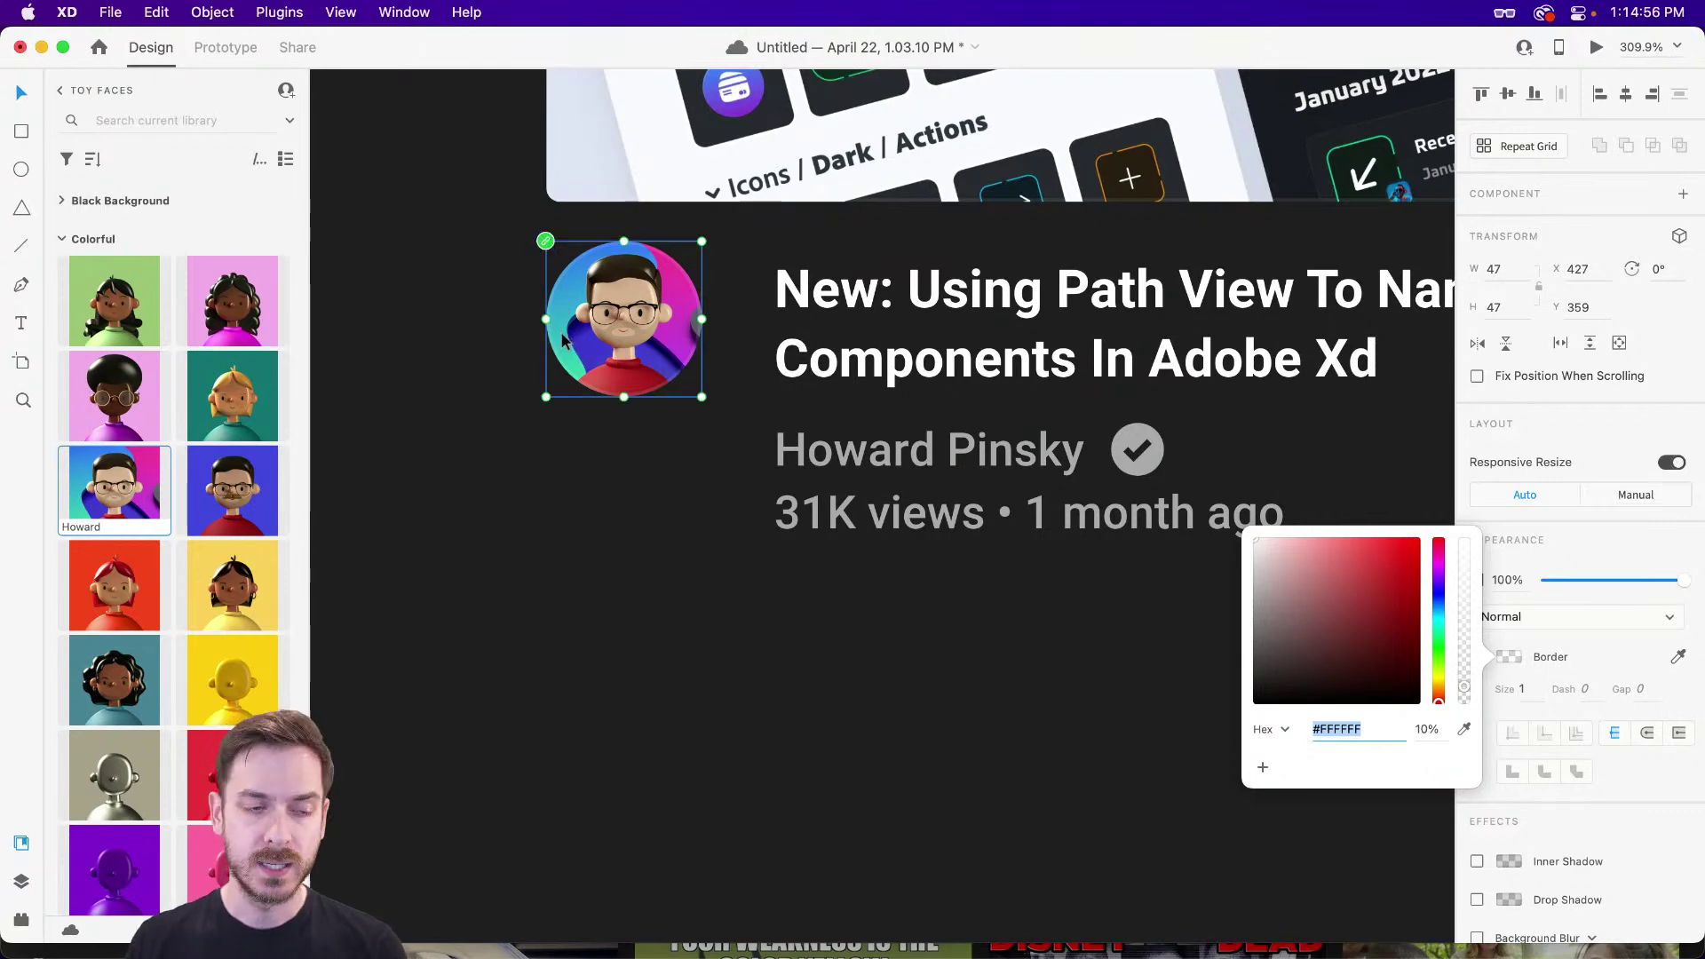
{"action": "left_click", "coordinate": [610, 327]}
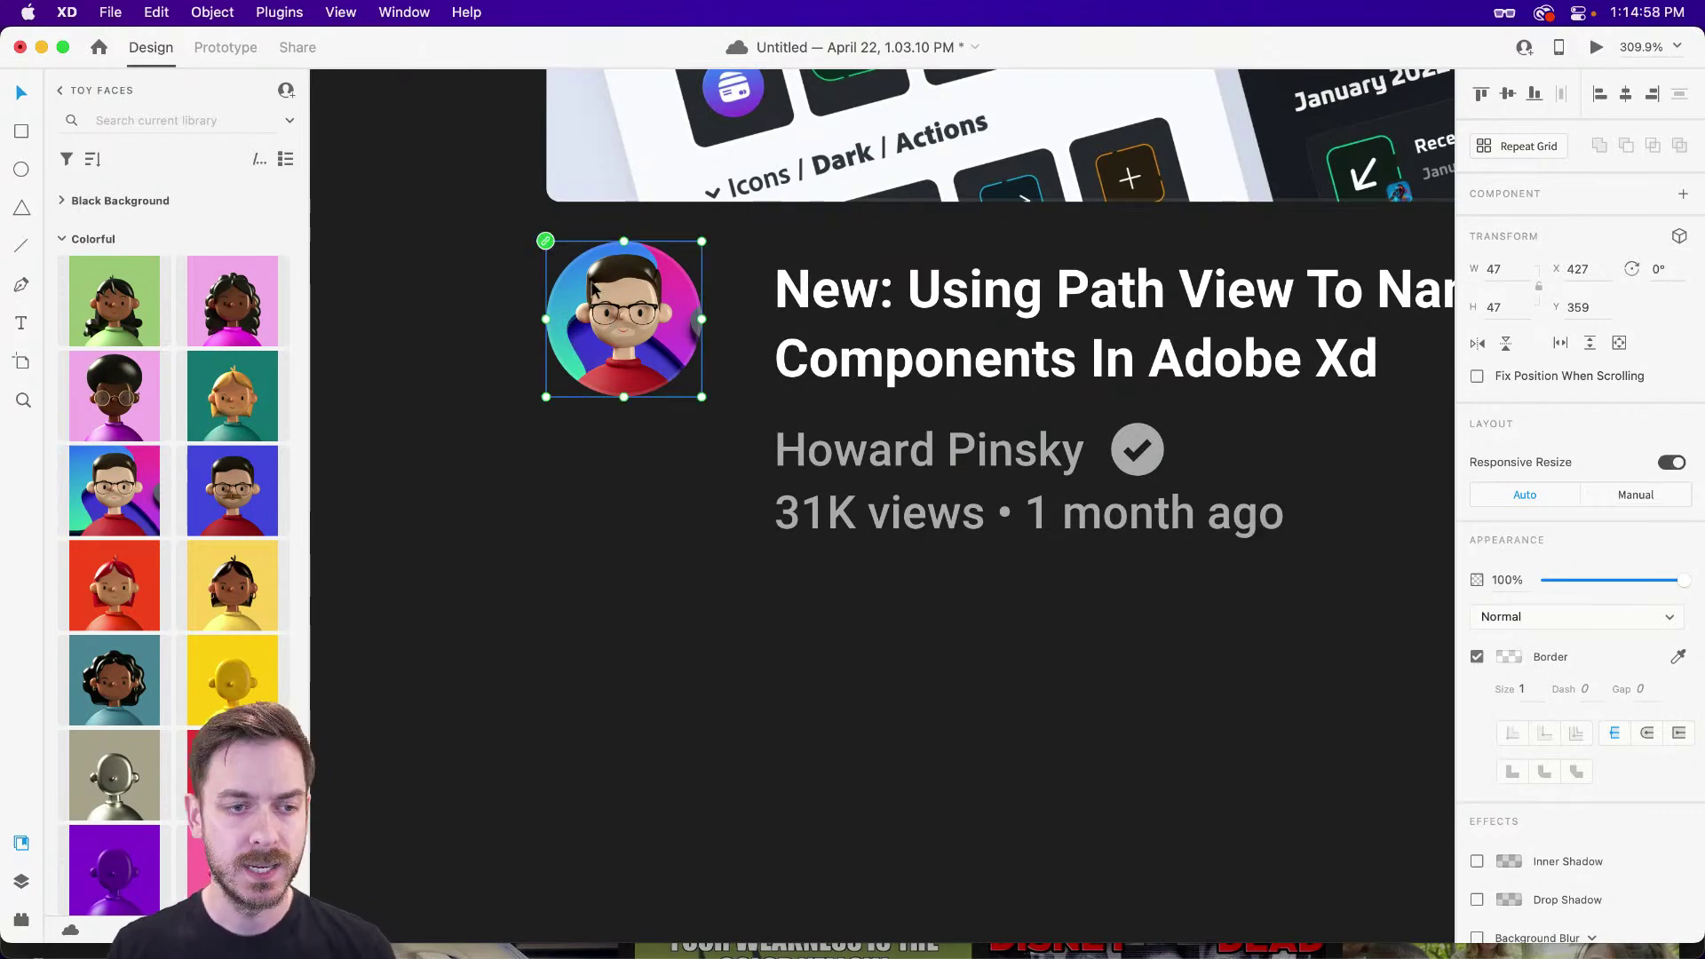
{"action": "scroll", "coordinate": [800, 581], "scroll_direction": "down", "scroll_amount": 5}
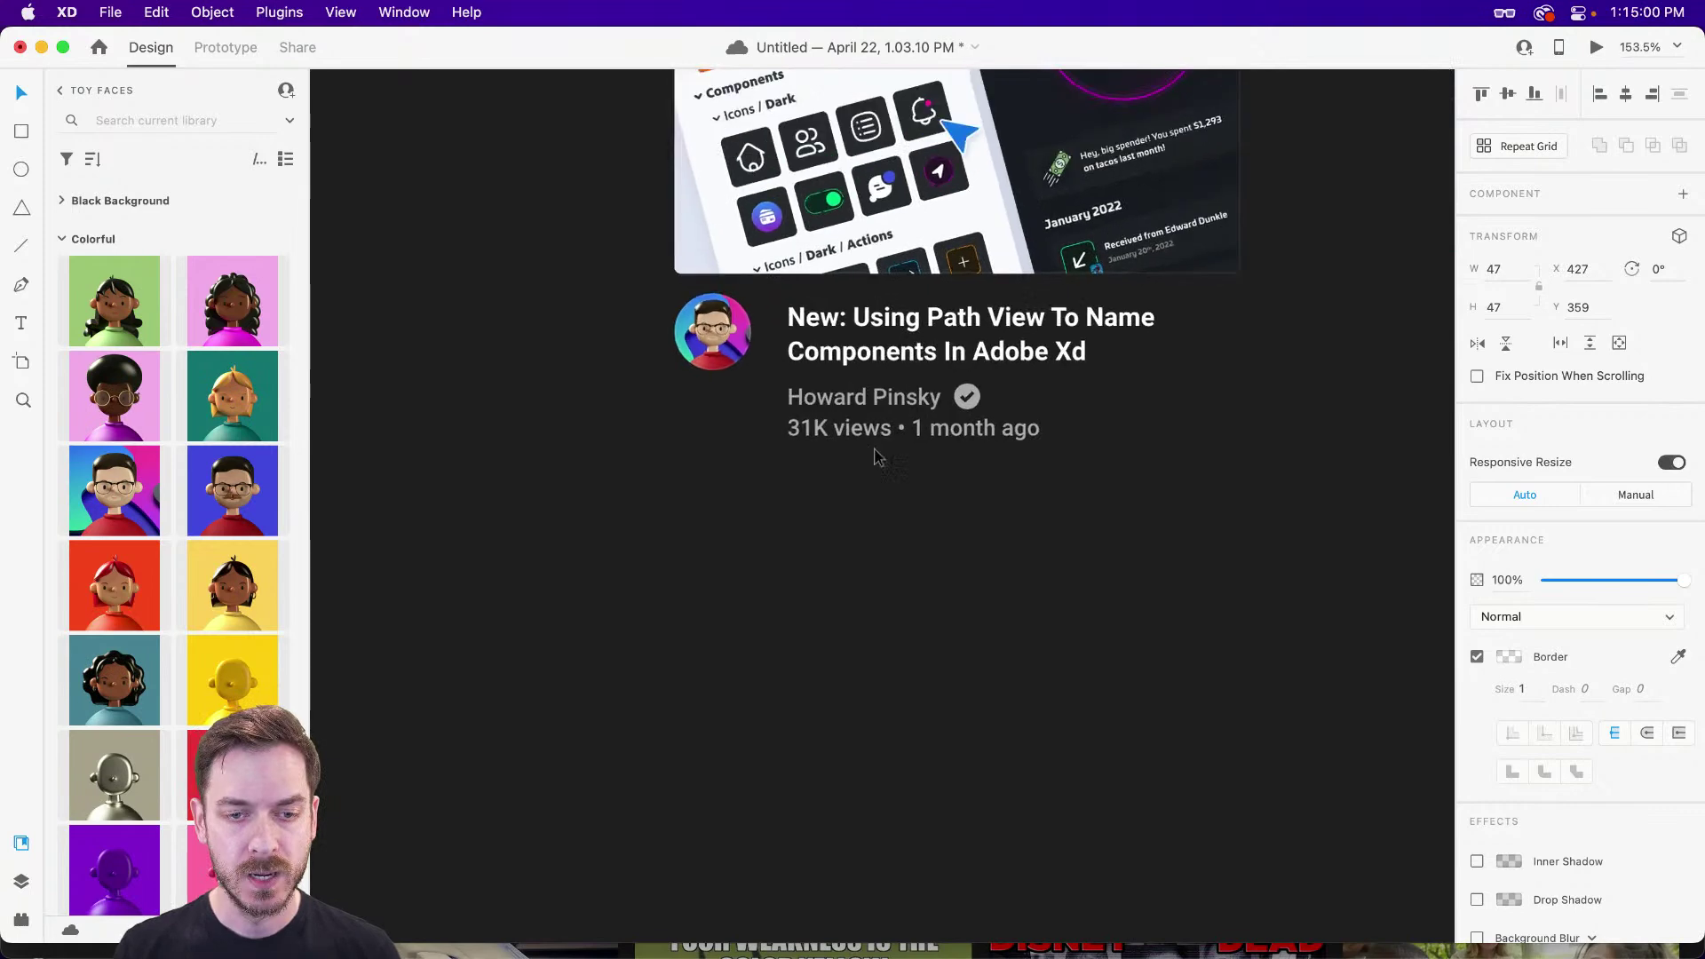
- Deselect the avatar and preview the whole video card design
{"action": "left_click", "coordinate": [1005, 601]}
{"action": "scroll", "coordinate": [1094, 435], "scroll_direction": "up", "scroll_amount": 1}
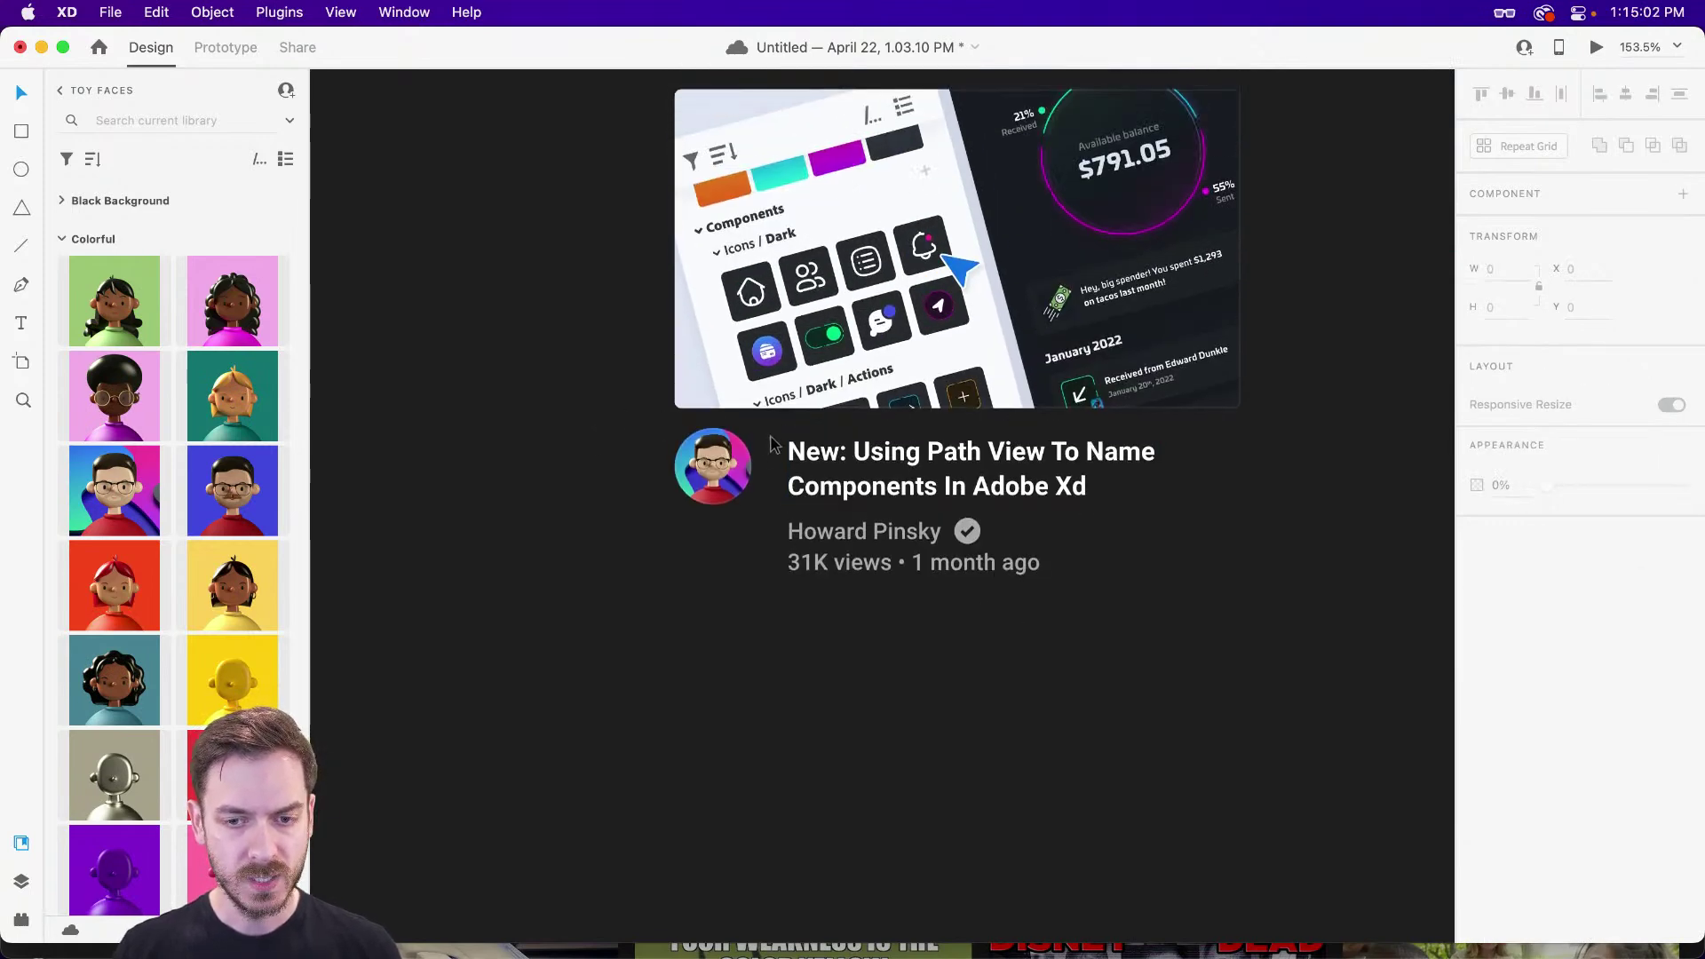
{"action": "key", "text": "super+Return"}
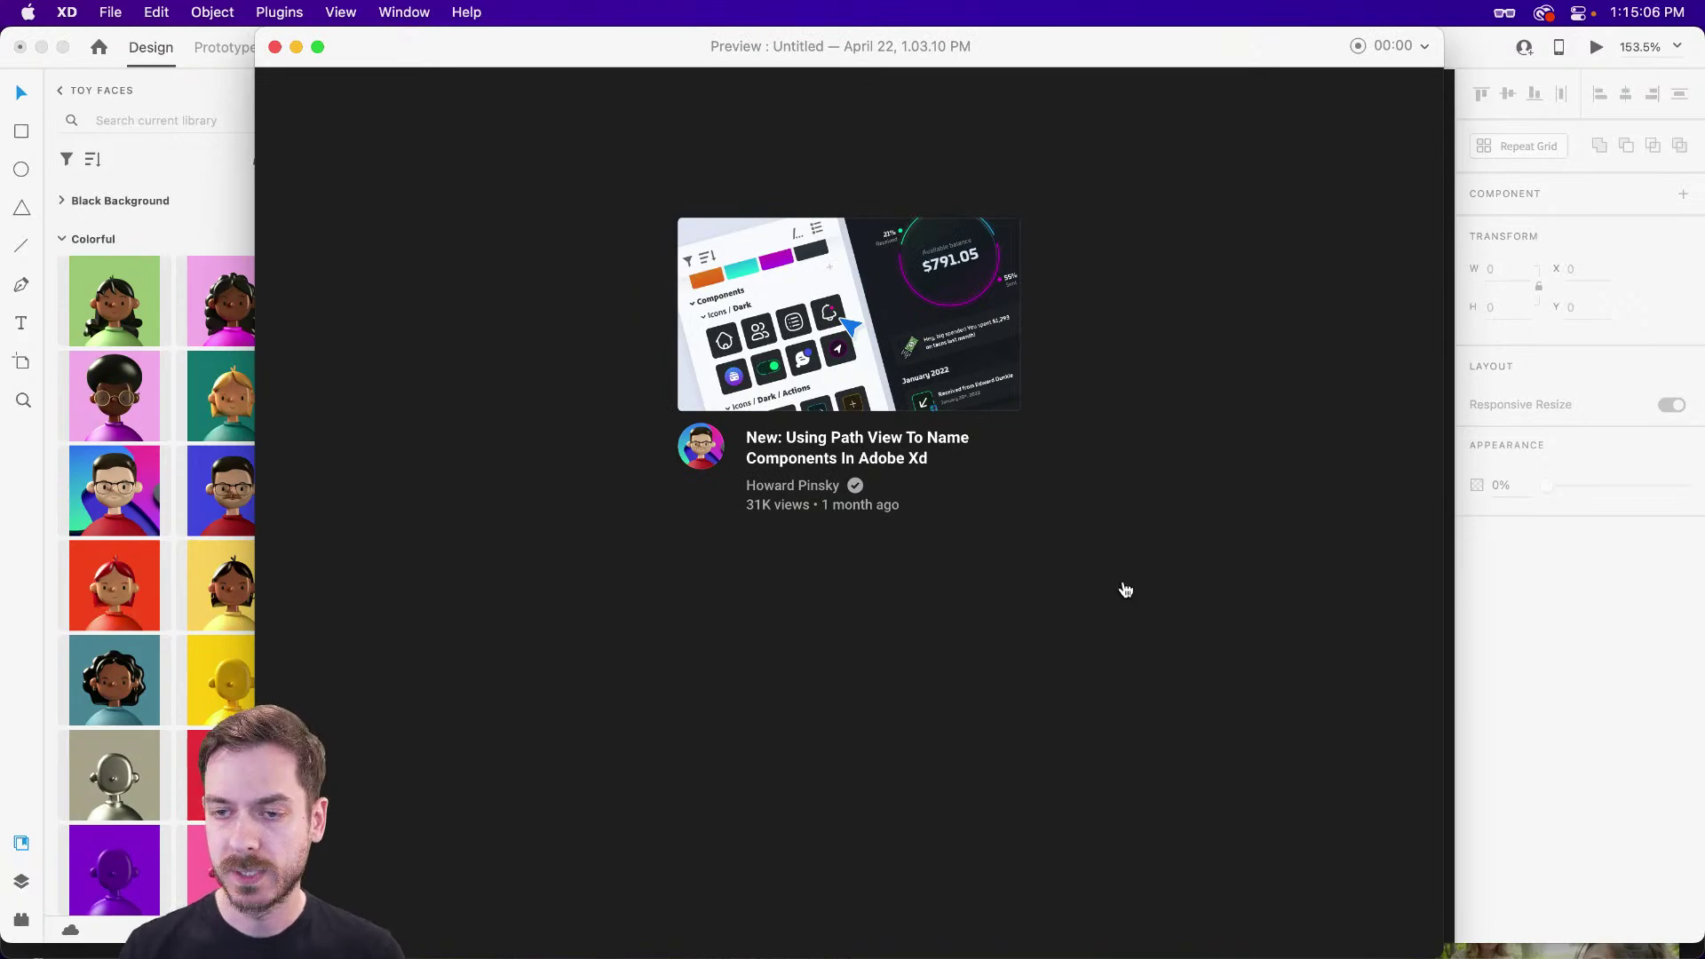
- Check YouTube's hover card for reference, then bring up the YouTube Hover prototype preview
{"action": "key", "text": "super+Tab"}
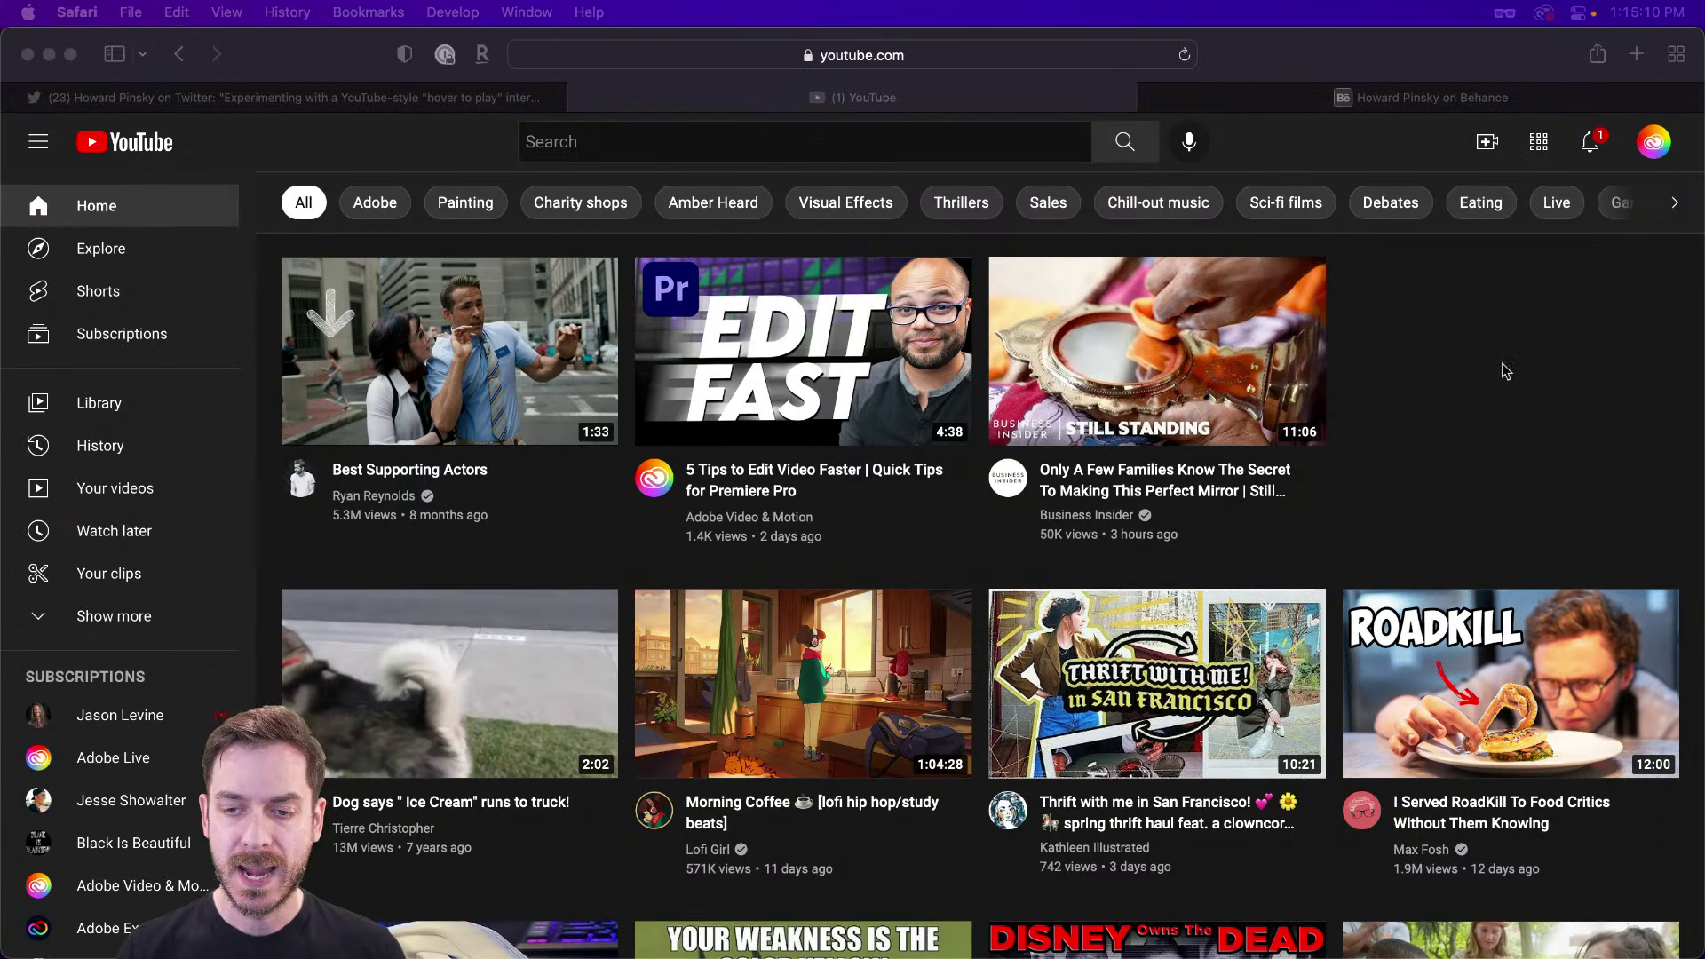
{"action": "mouse_move", "coordinate": [1323, 442]}
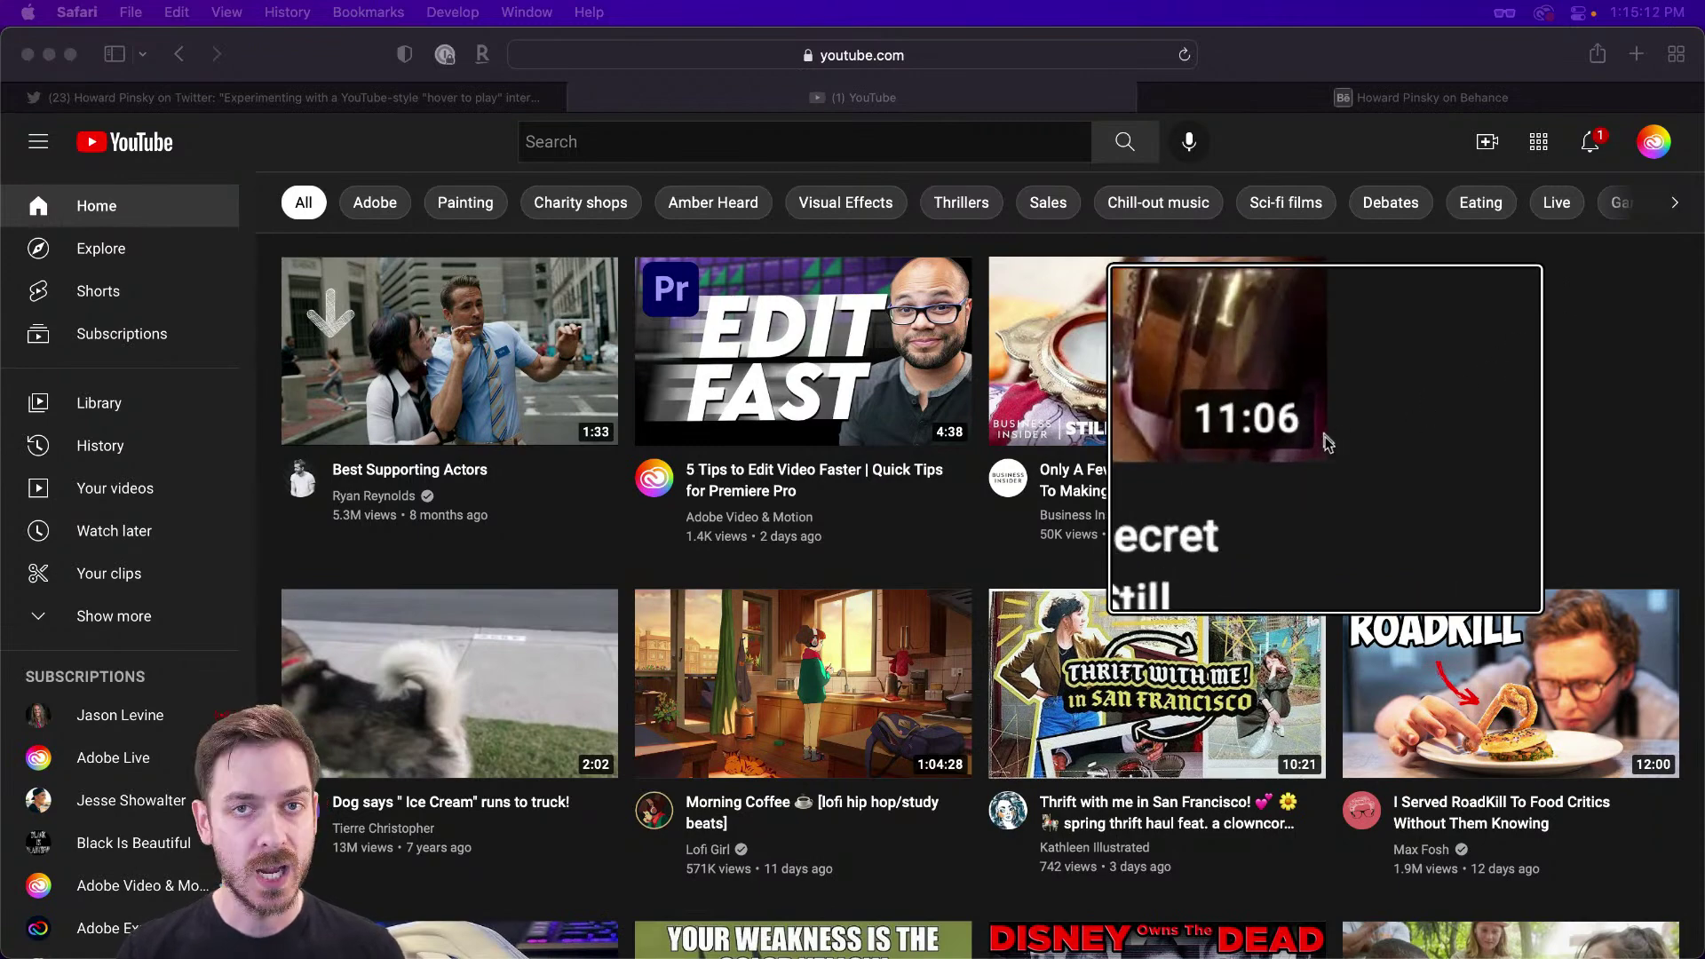
{"action": "key", "text": "super+Tab"}
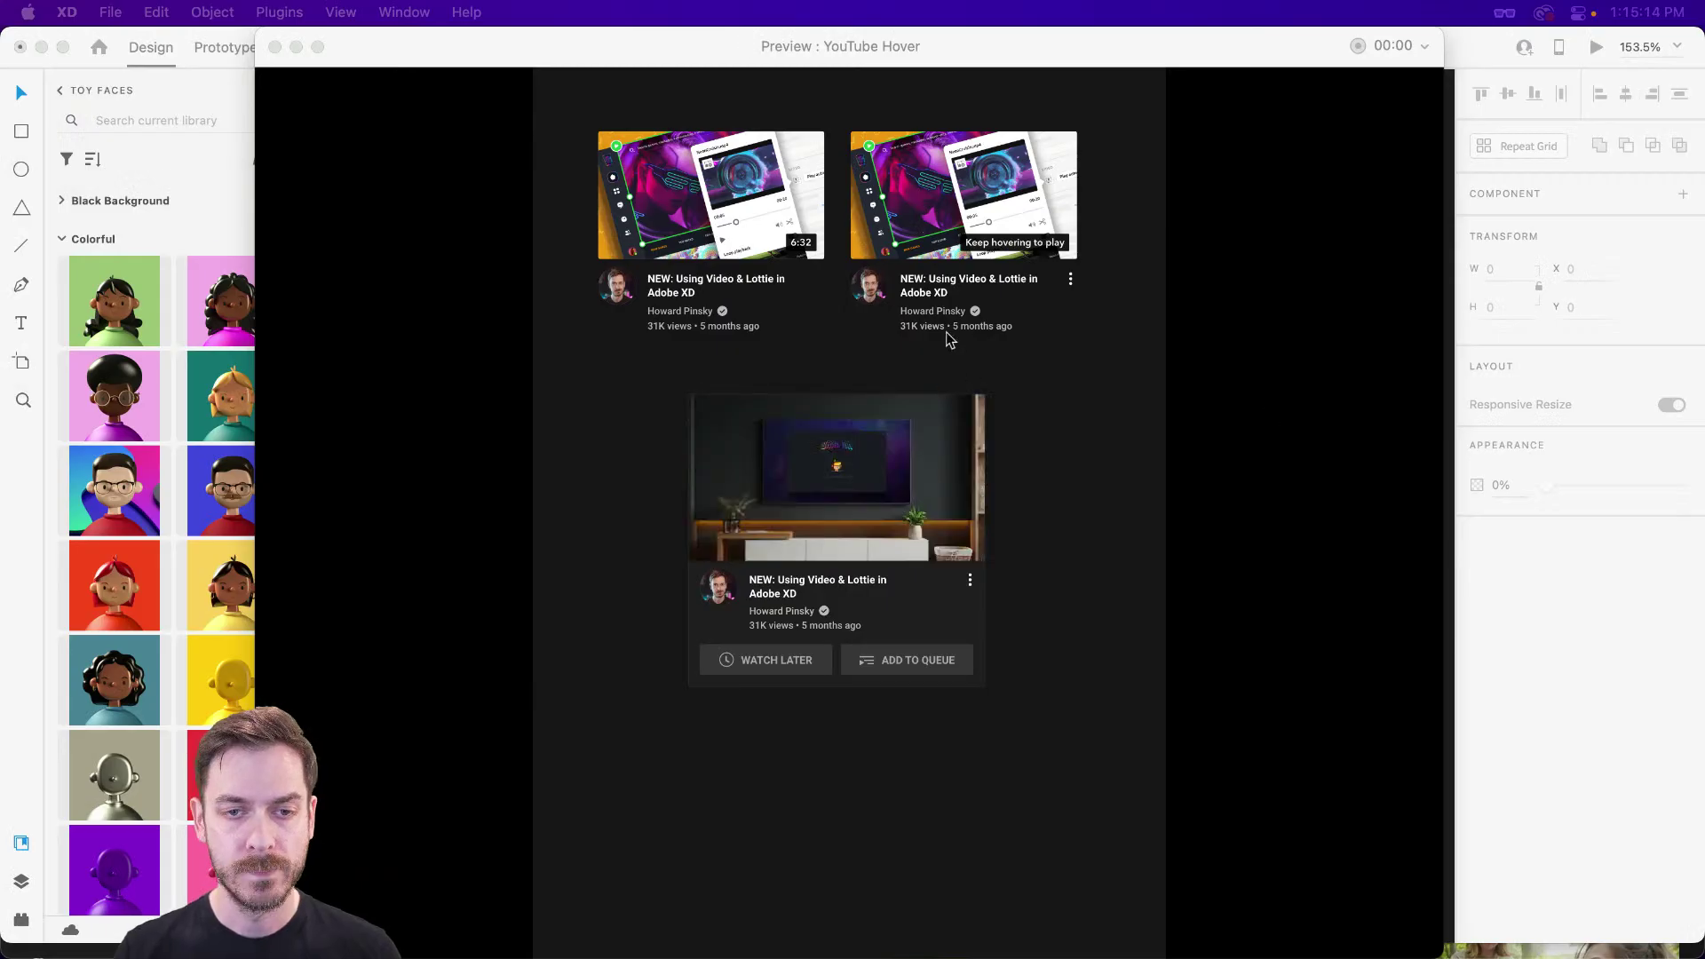
- Draw a small rectangle over the video thumbnail's bottom-right corner
{"action": "key", "text": "super+w"}
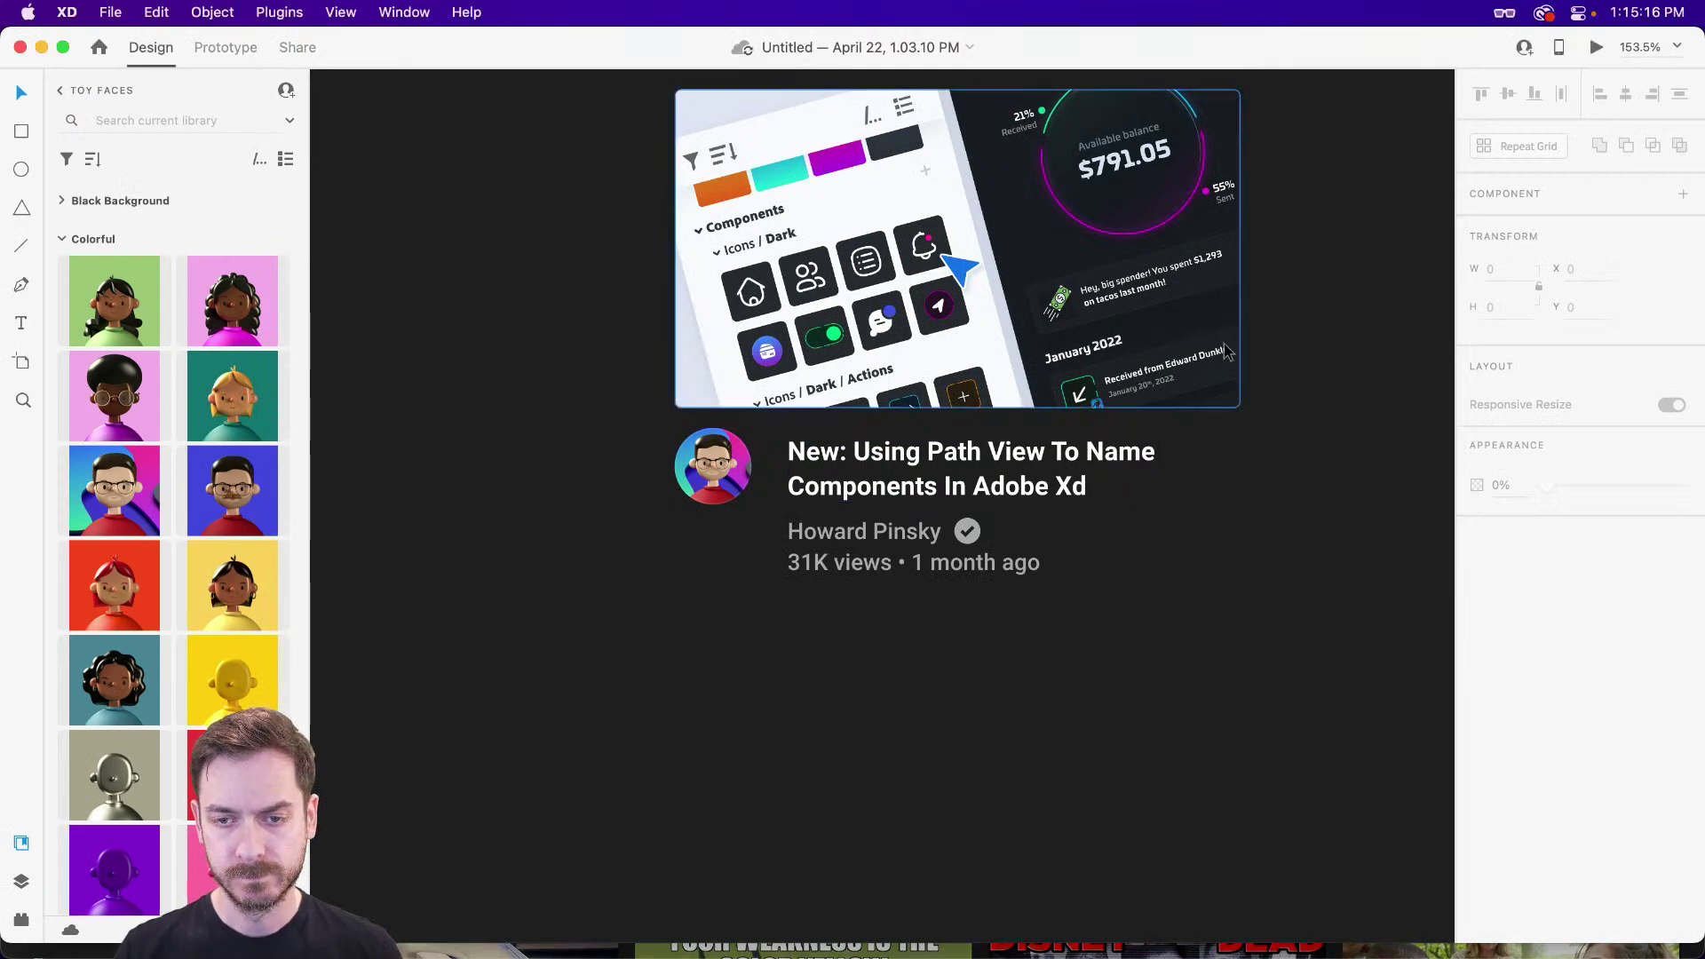
{"action": "scroll", "coordinate": [1226, 347], "scroll_direction": "up", "scroll_amount": 5}
{"action": "key", "text": "r"}
{"action": "left_click_drag", "start_coordinate": [1235, 464], "coordinate": [1074, 384]}
{"action": "key", "text": "v"}
{"action": "left_click_drag", "start_coordinate": [1143, 430], "coordinate": [1140, 430]}
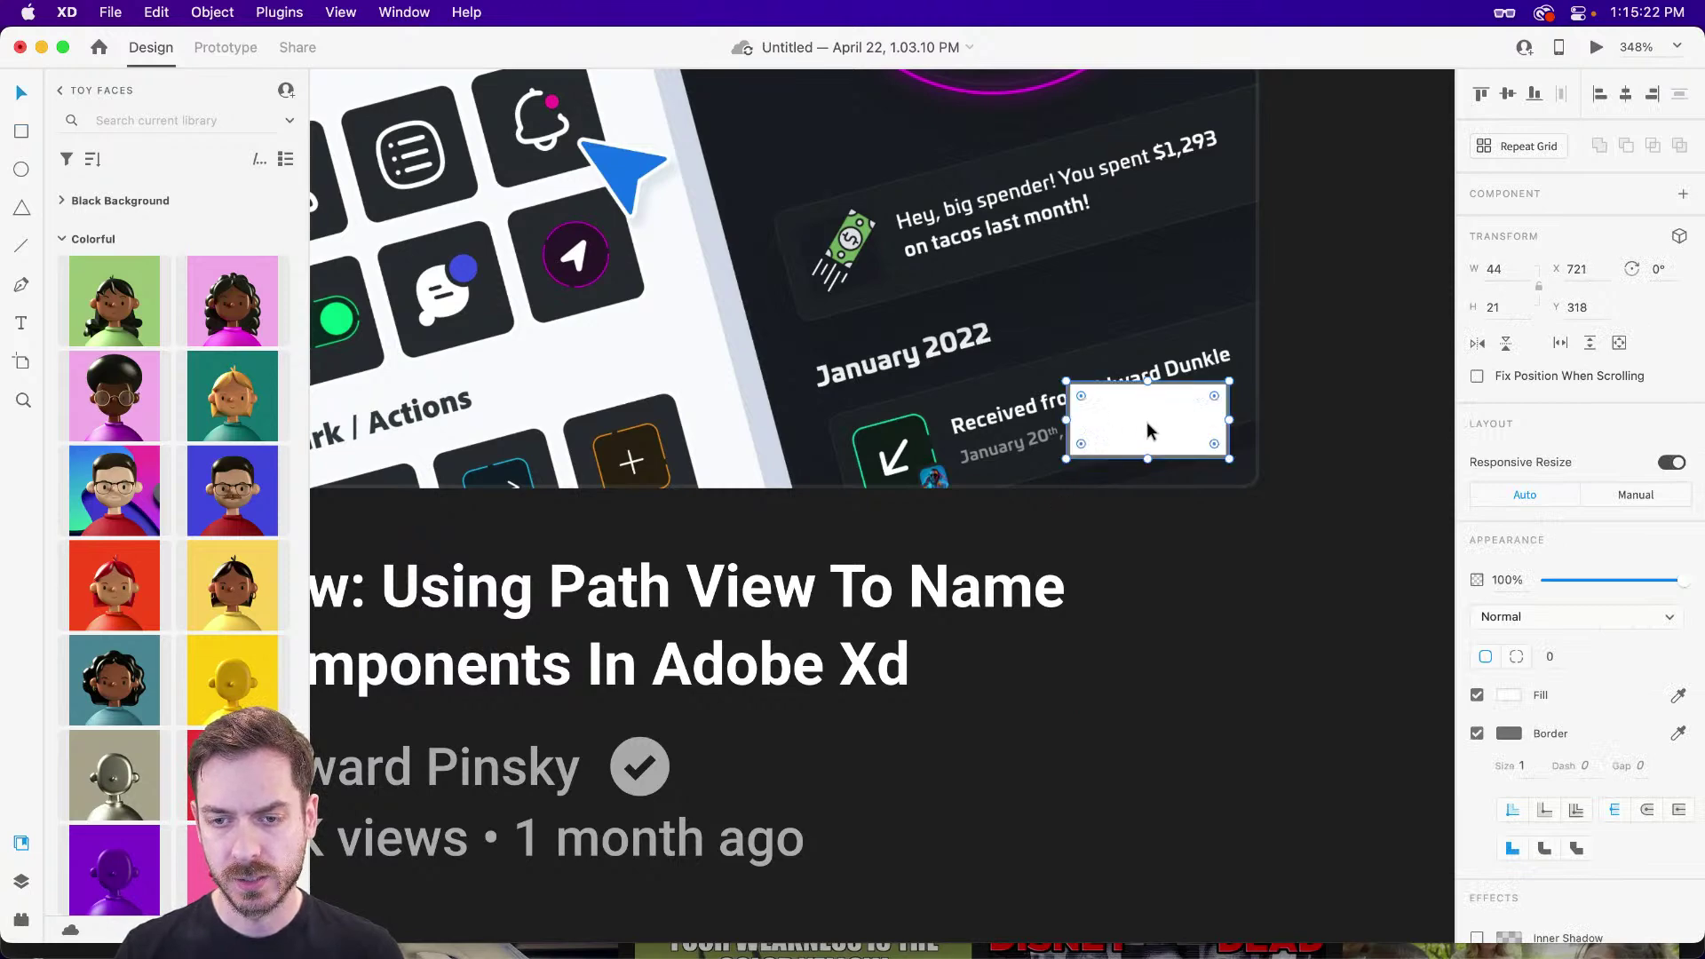
- Give the rectangle a black #000000 fill at 95% opacity and 2 px rounded corners
{"action": "left_click", "coordinate": [1509, 695]}
{"action": "left_click_drag", "start_coordinate": [1301, 719], "coordinate": [1190, 803]}
{"action": "left_click", "coordinate": [1580, 543]}
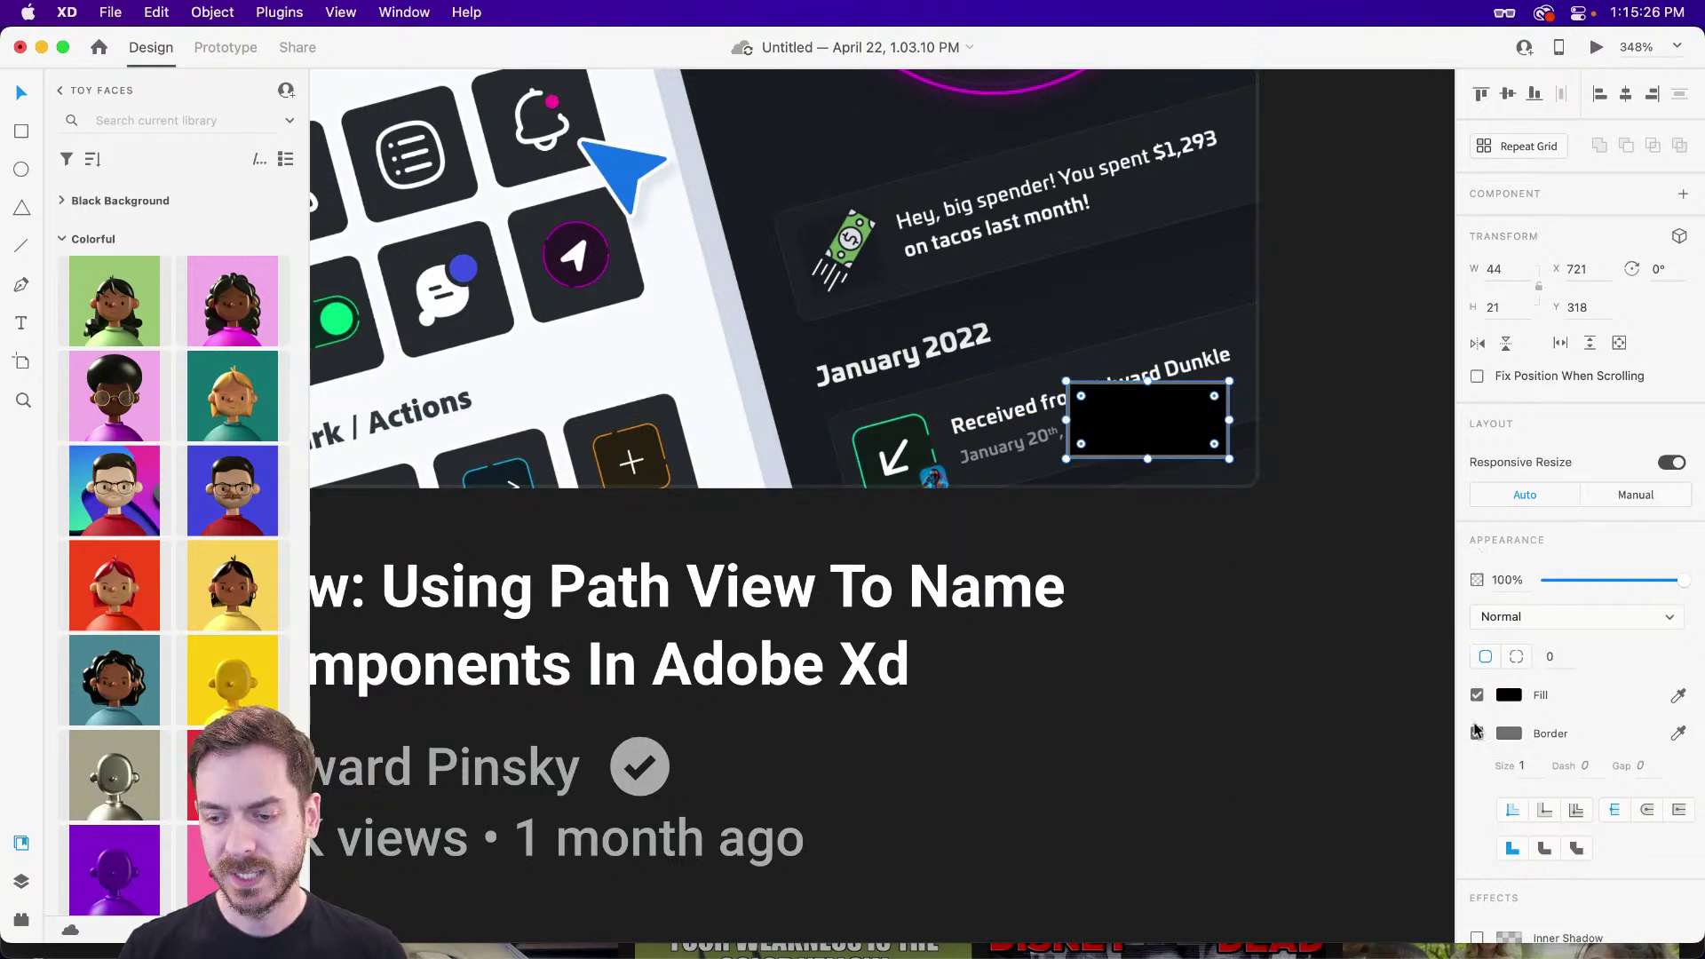
{"action": "mouse_move", "coordinate": [1683, 582]}
{"action": "left_mouse_down"}
{"action": "mouse_move", "coordinate": [1633, 580]}
{"action": "mouse_move", "coordinate": [1675, 584]}
{"action": "left_mouse_up"}
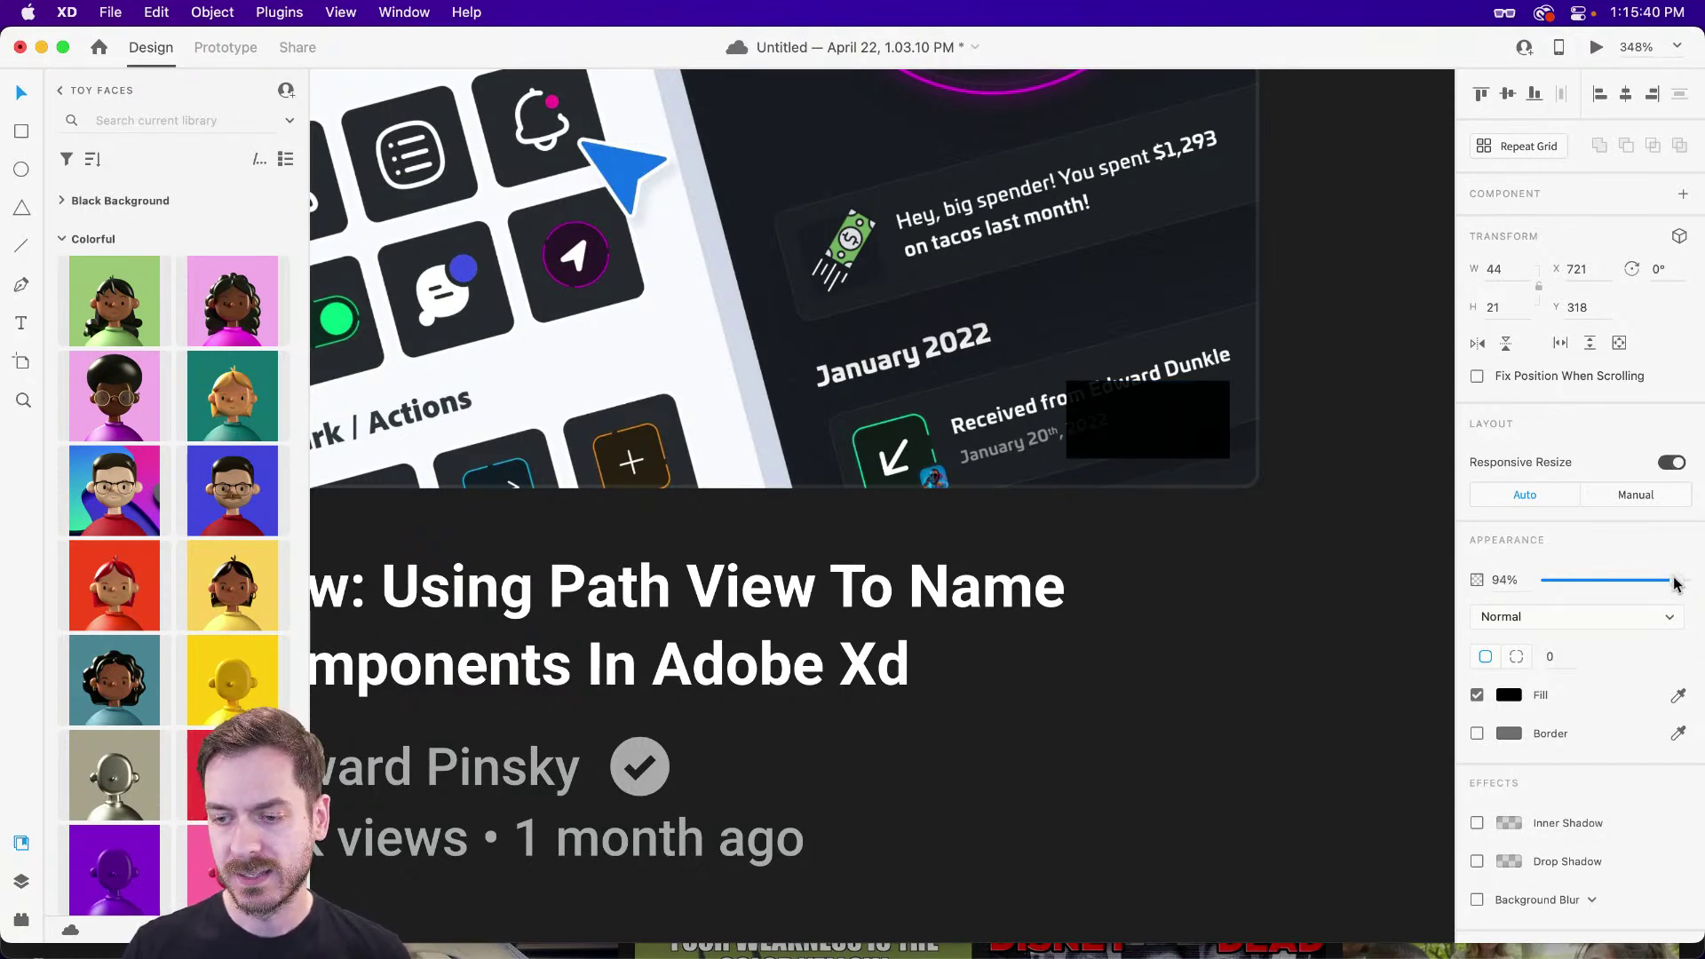
{"action": "scroll", "coordinate": [1189, 398], "scroll_direction": "up", "scroll_amount": 5}
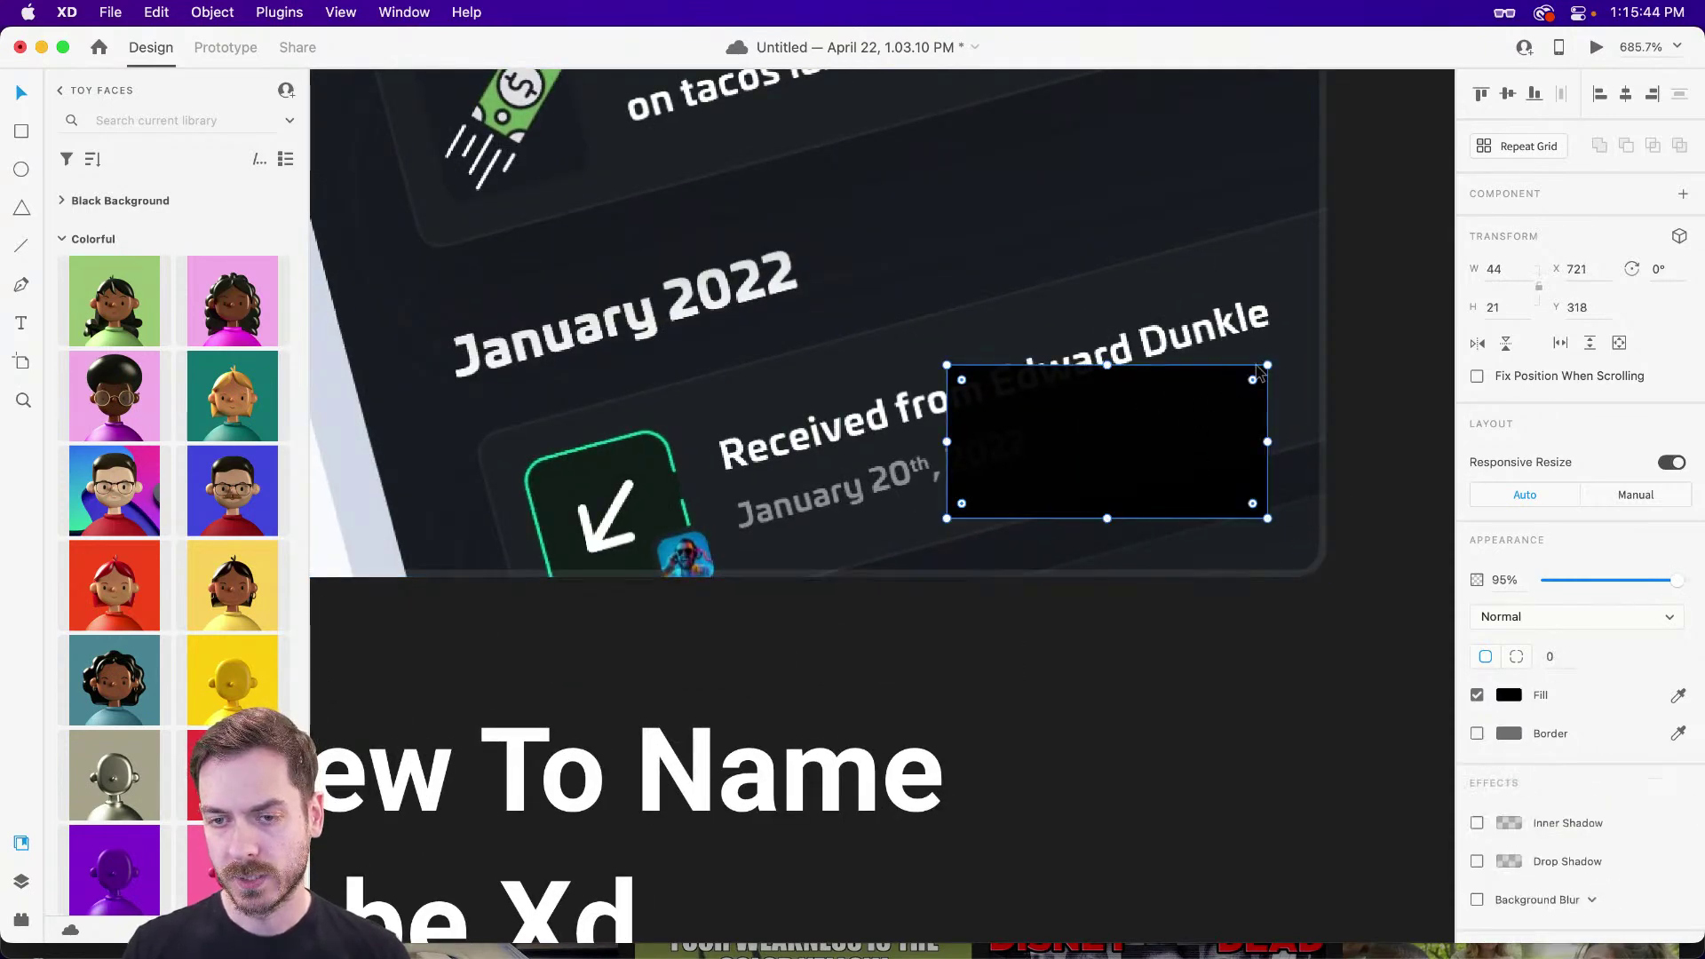
{"action": "left_click_drag", "start_coordinate": [1253, 379], "coordinate": [1254, 383]}
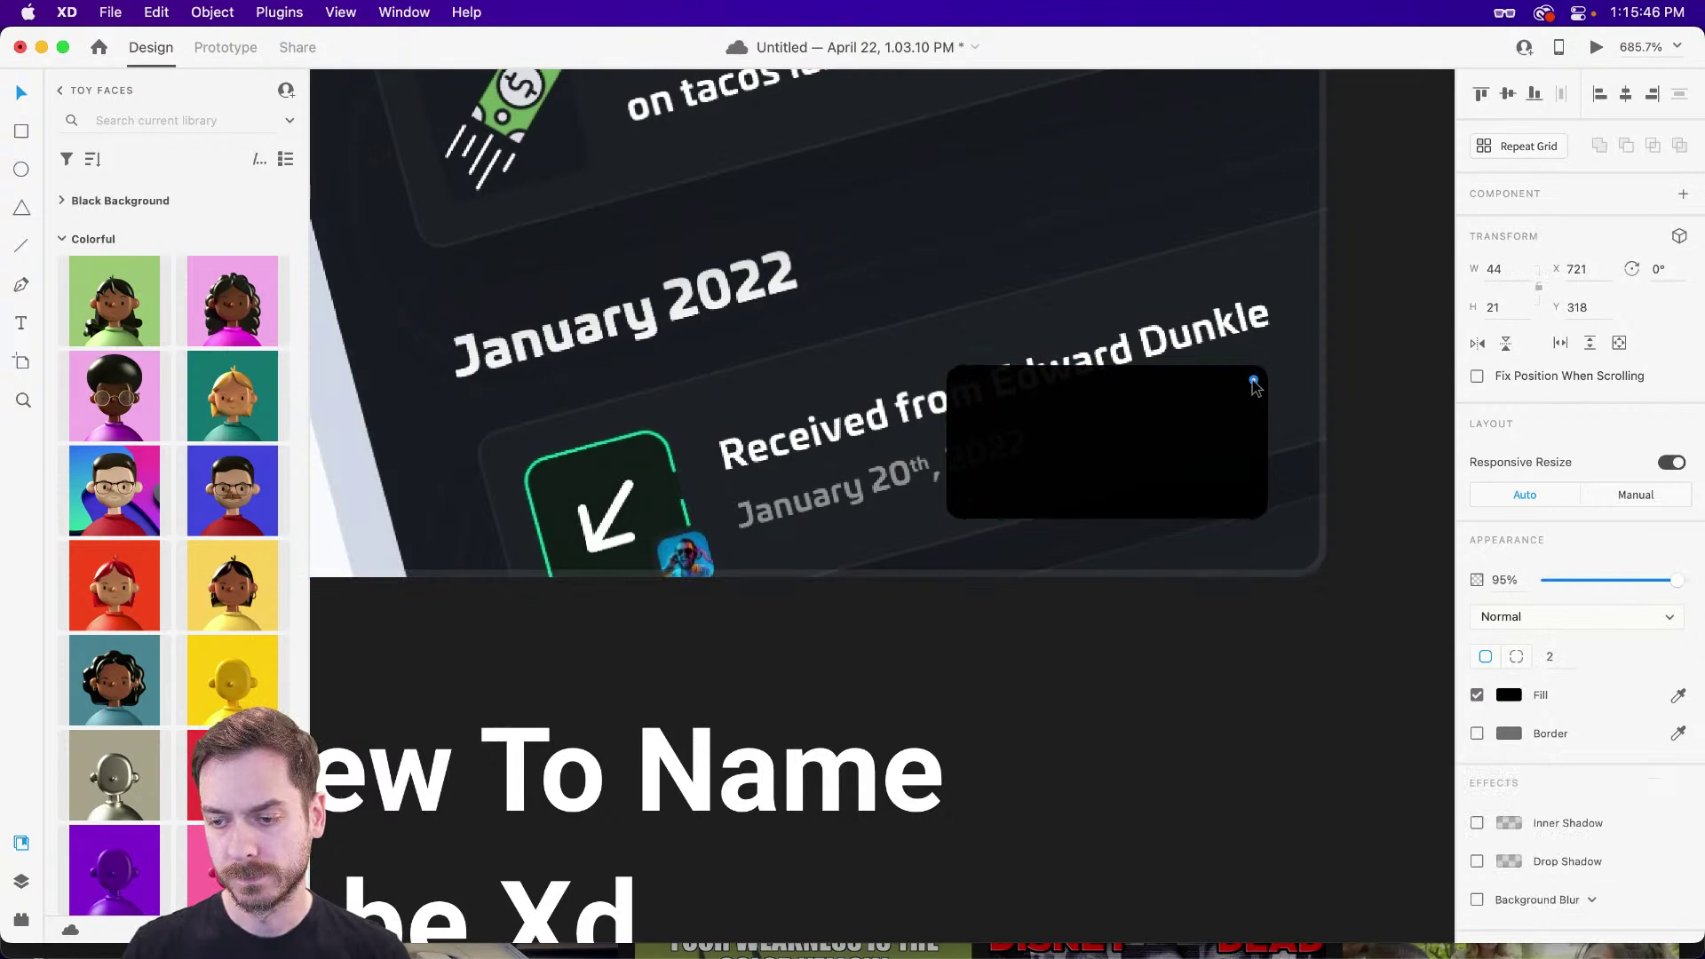
- Add a white '4:10' duration label on the black badge
{"action": "key", "text": "t"}
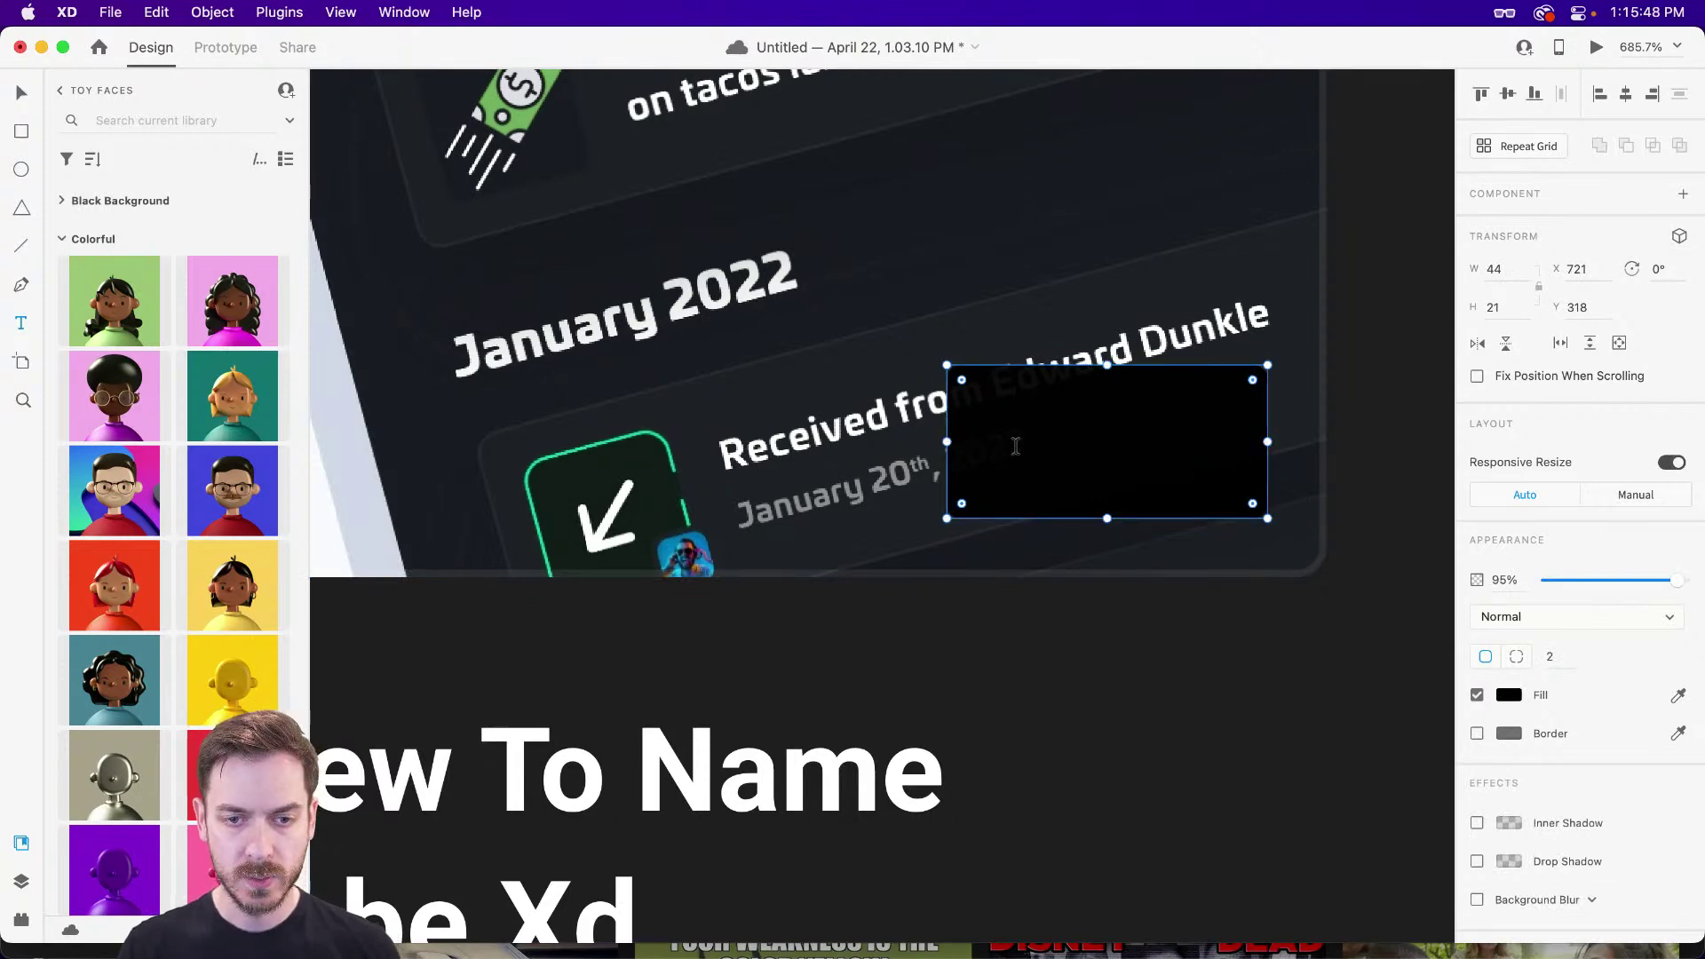
{"action": "left_click", "coordinate": [1012, 456]}
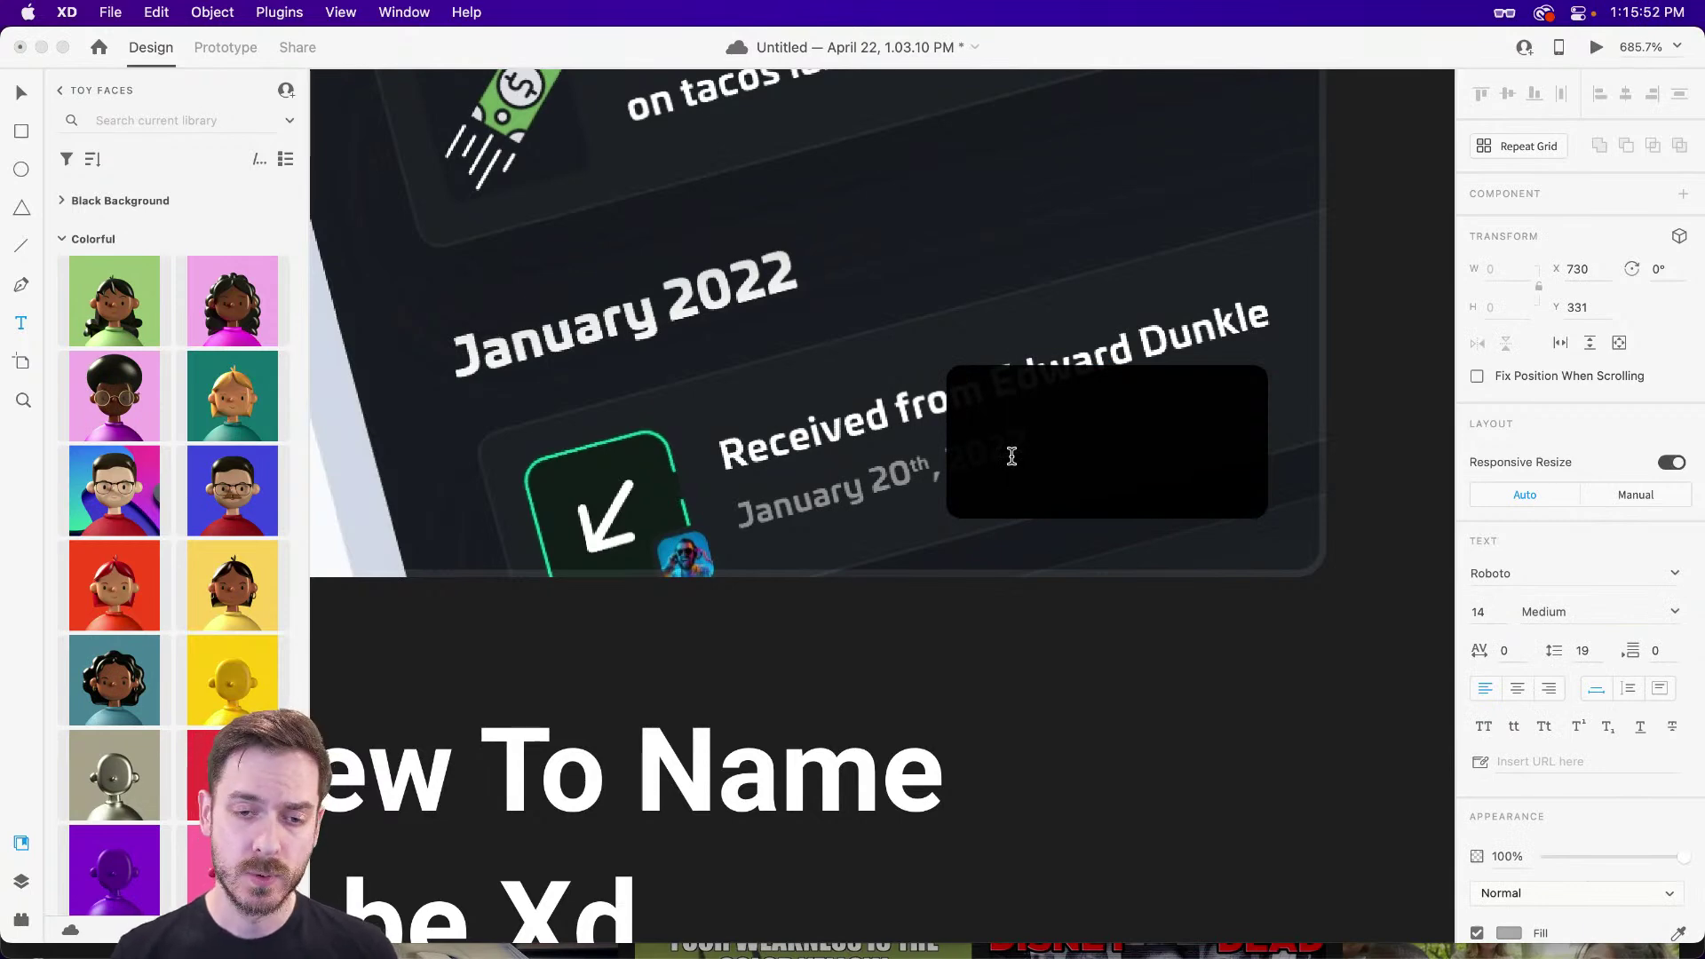
{"action": "type", "text": "4:1"}
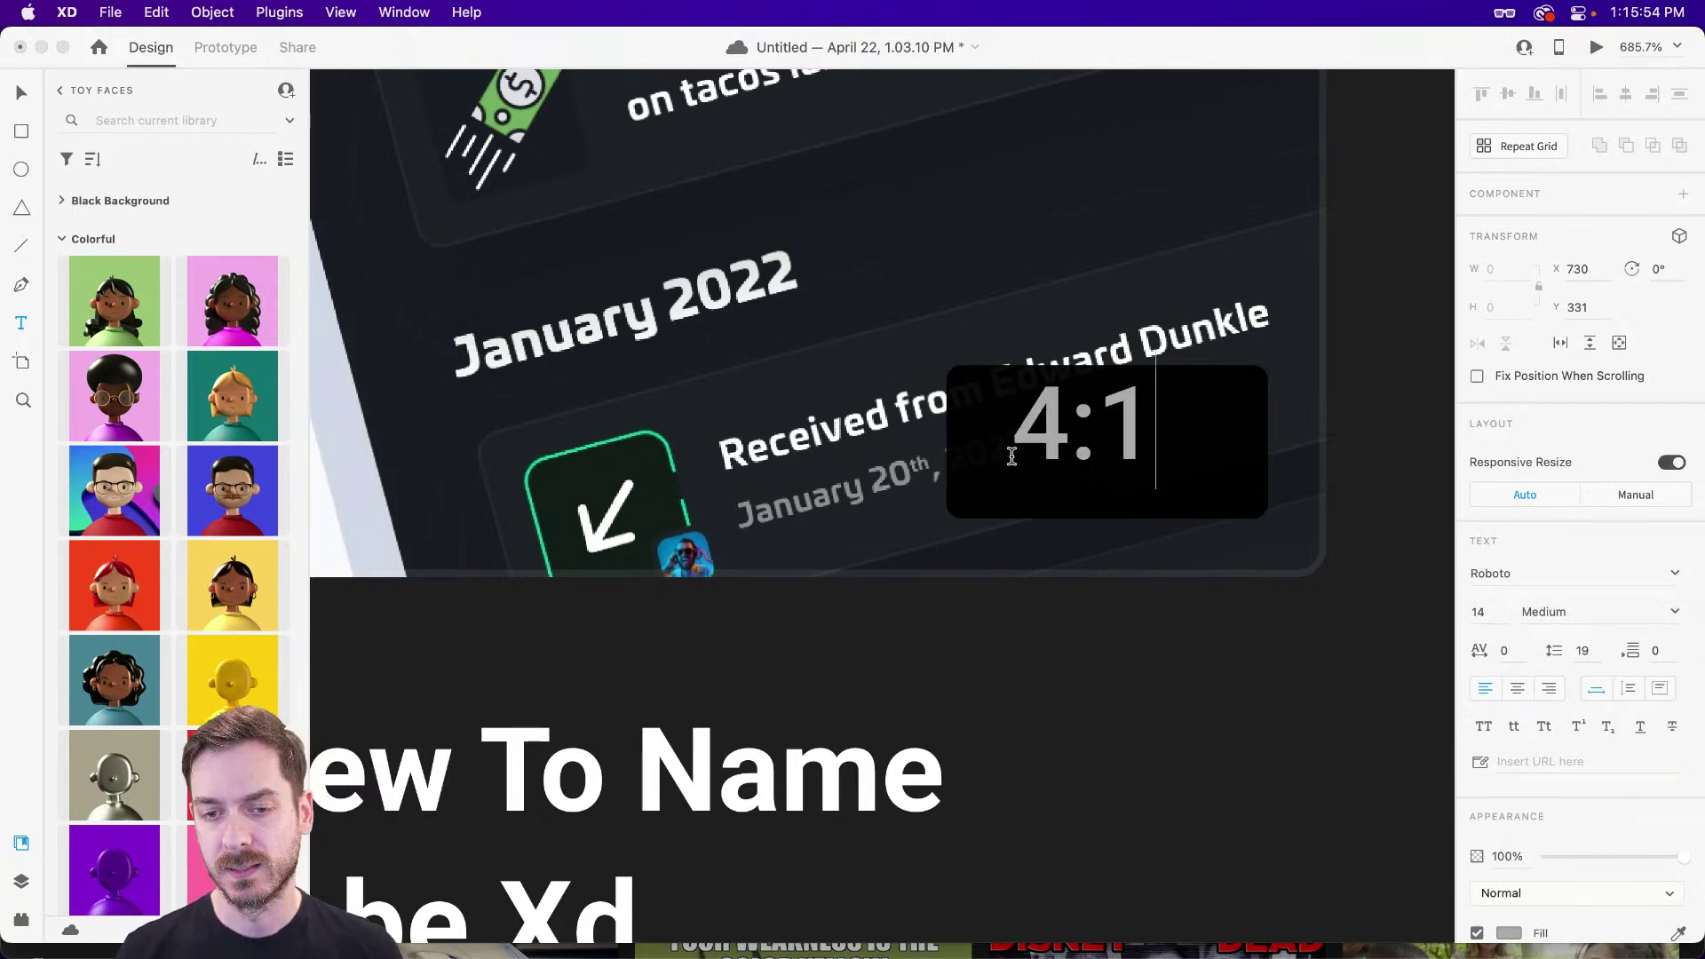
{"action": "type", "text": "0"}
{"action": "key", "text": "Escape"}
{"action": "left_click_drag", "start_coordinate": [1082, 441], "coordinate": [1083, 455]}
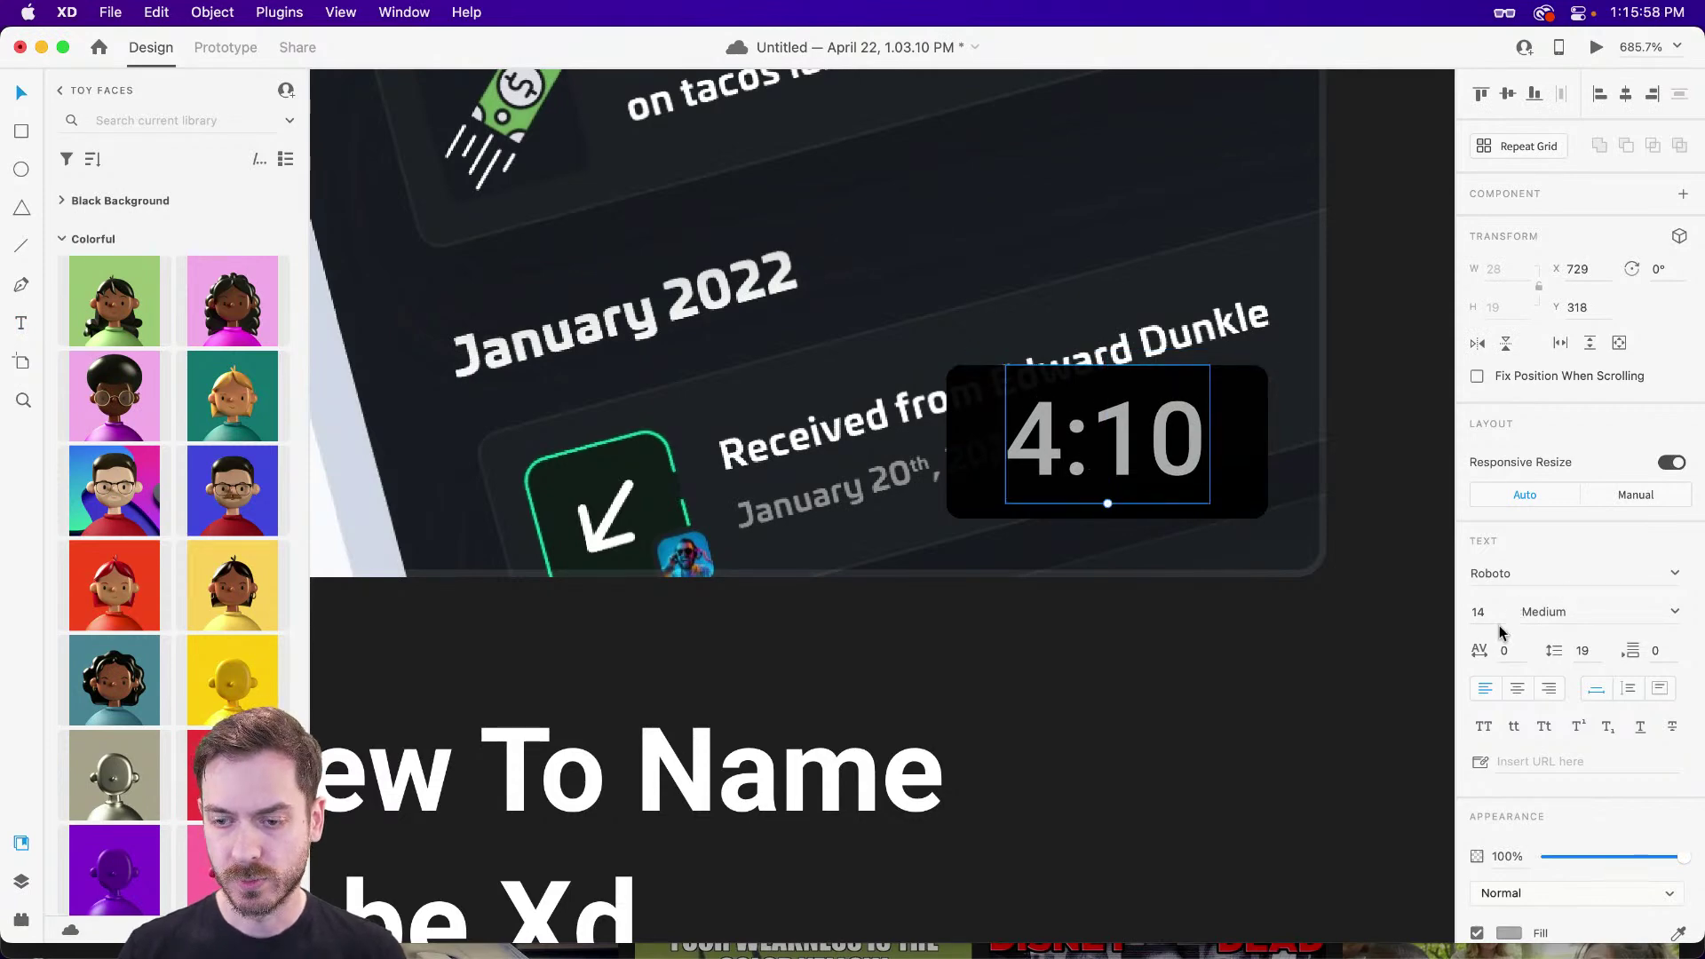
{"action": "left_click", "coordinate": [1508, 932]}
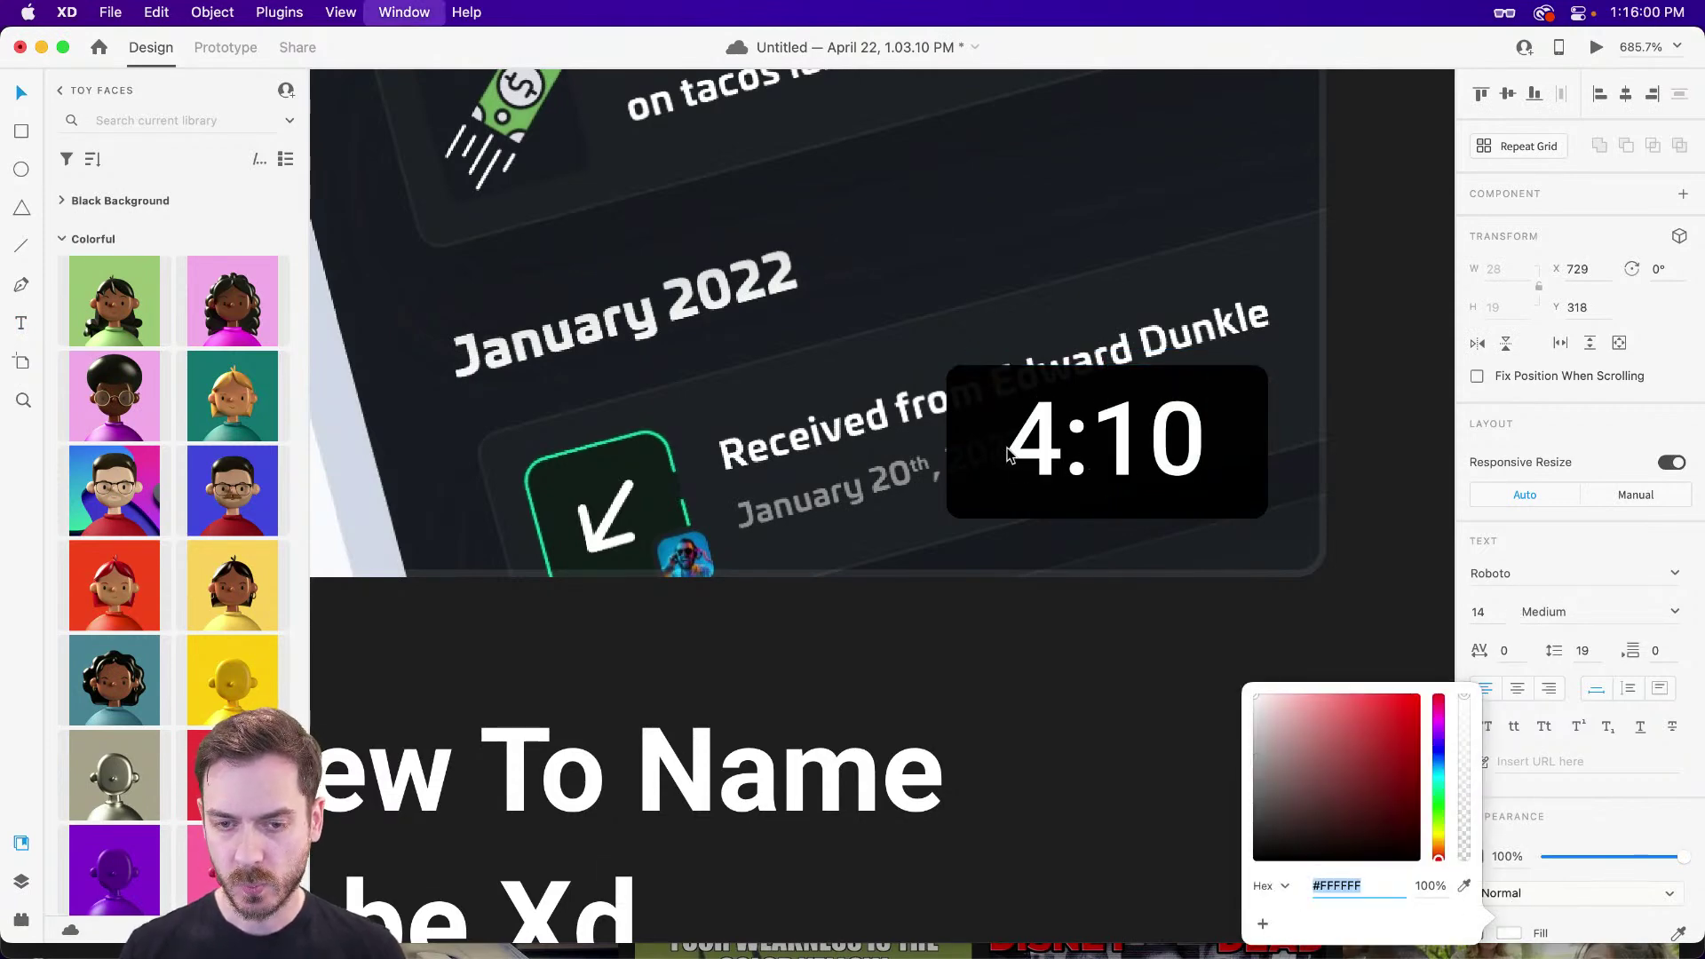
- Shrink the 4:10 text from size 14 to 12 and check it in preview
{"action": "key", "text": "super+Return"}
{"action": "key", "text": "super+w"}
{"action": "left_click", "coordinate": [1500, 615]}
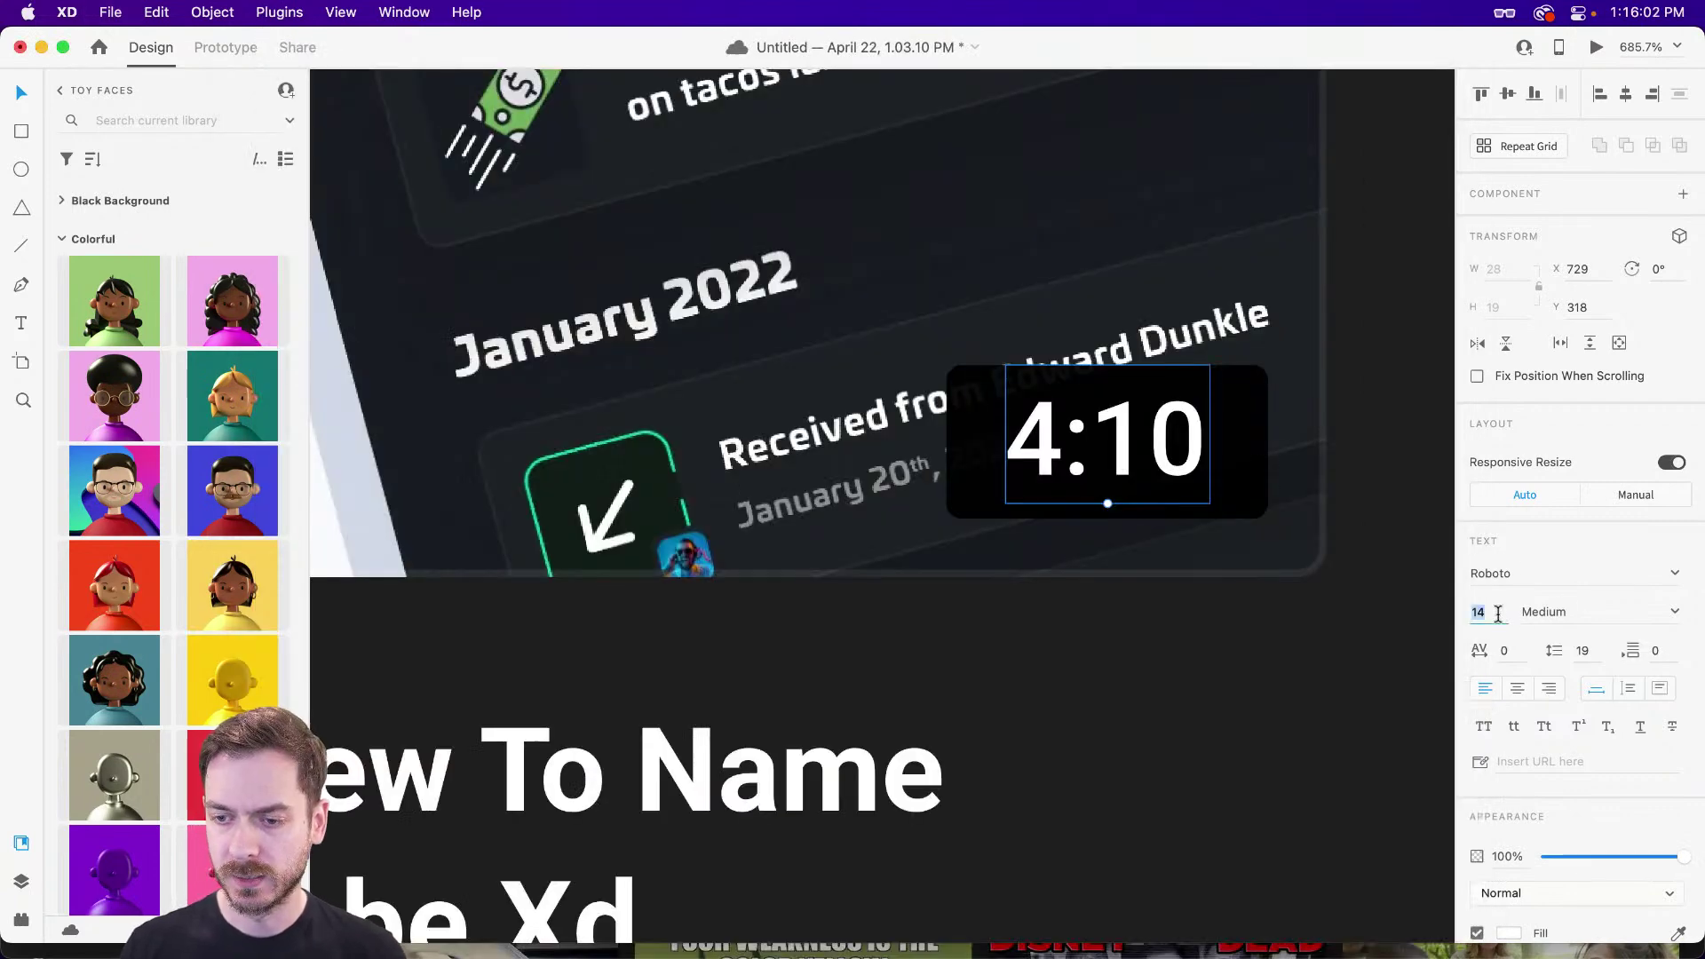
{"action": "key", "text": "Down"}
{"action": "key", "text": "Down"}
{"action": "key", "text": "super+Return"}
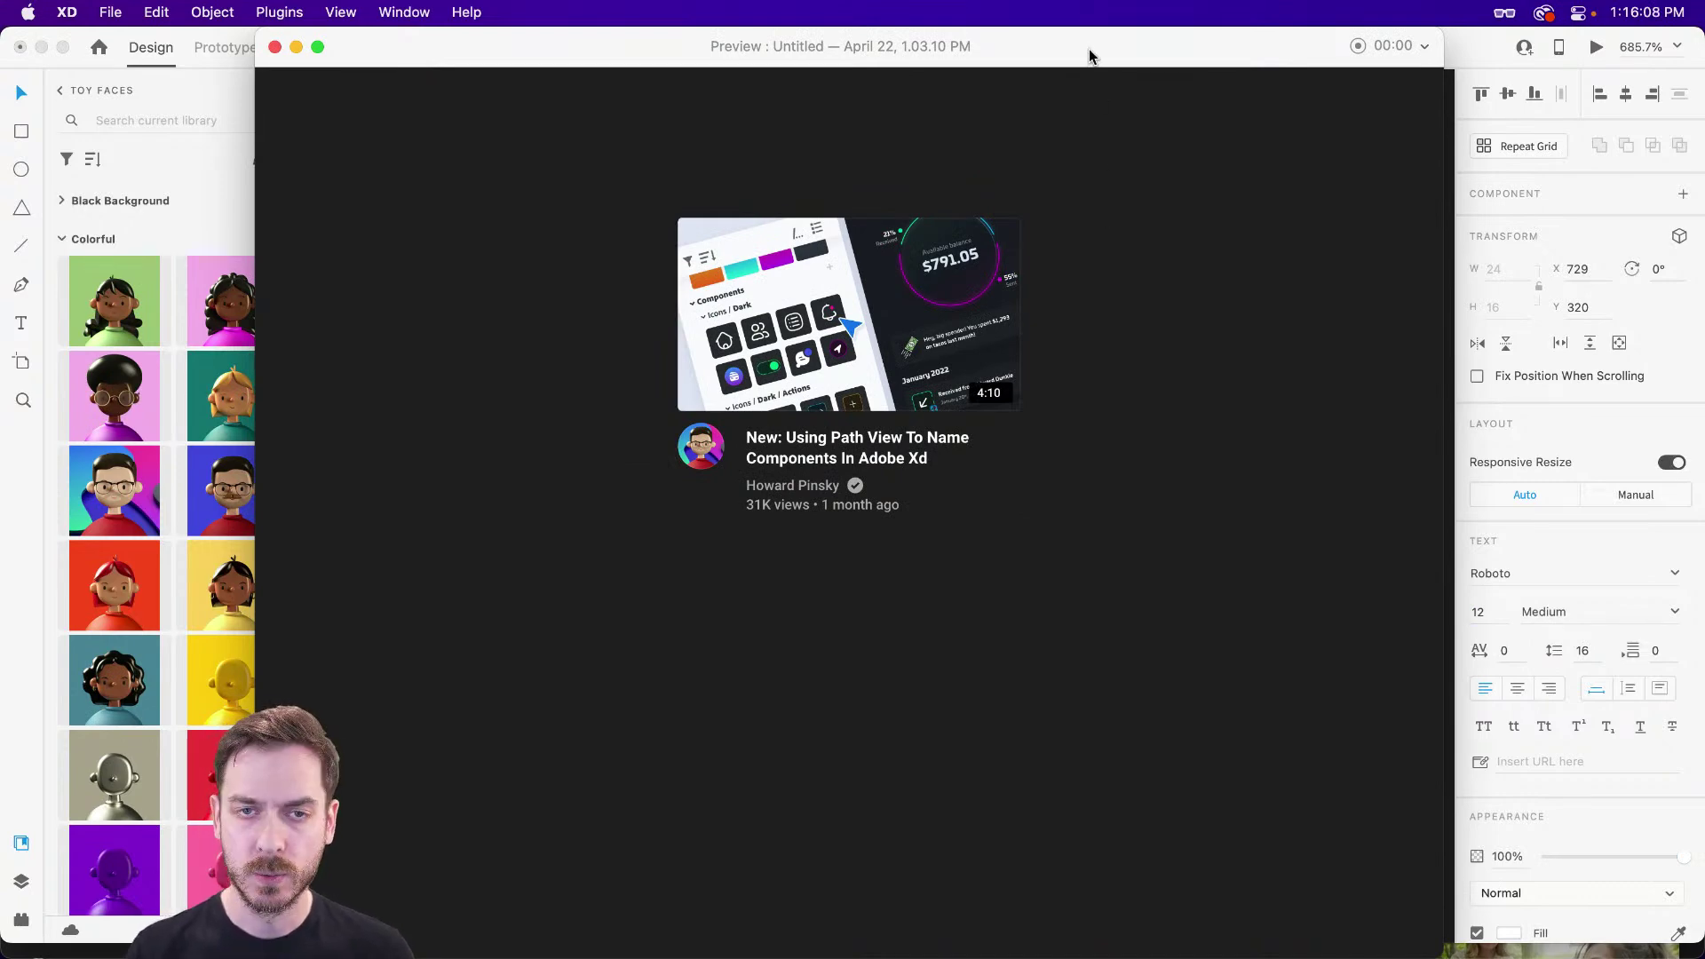
- Centre the 4:10 text on the black badge and select the badge with its text
{"action": "key", "text": "super+w"}
{"action": "left_click_drag", "start_coordinate": [1137, 430], "coordinate": [1152, 432]}
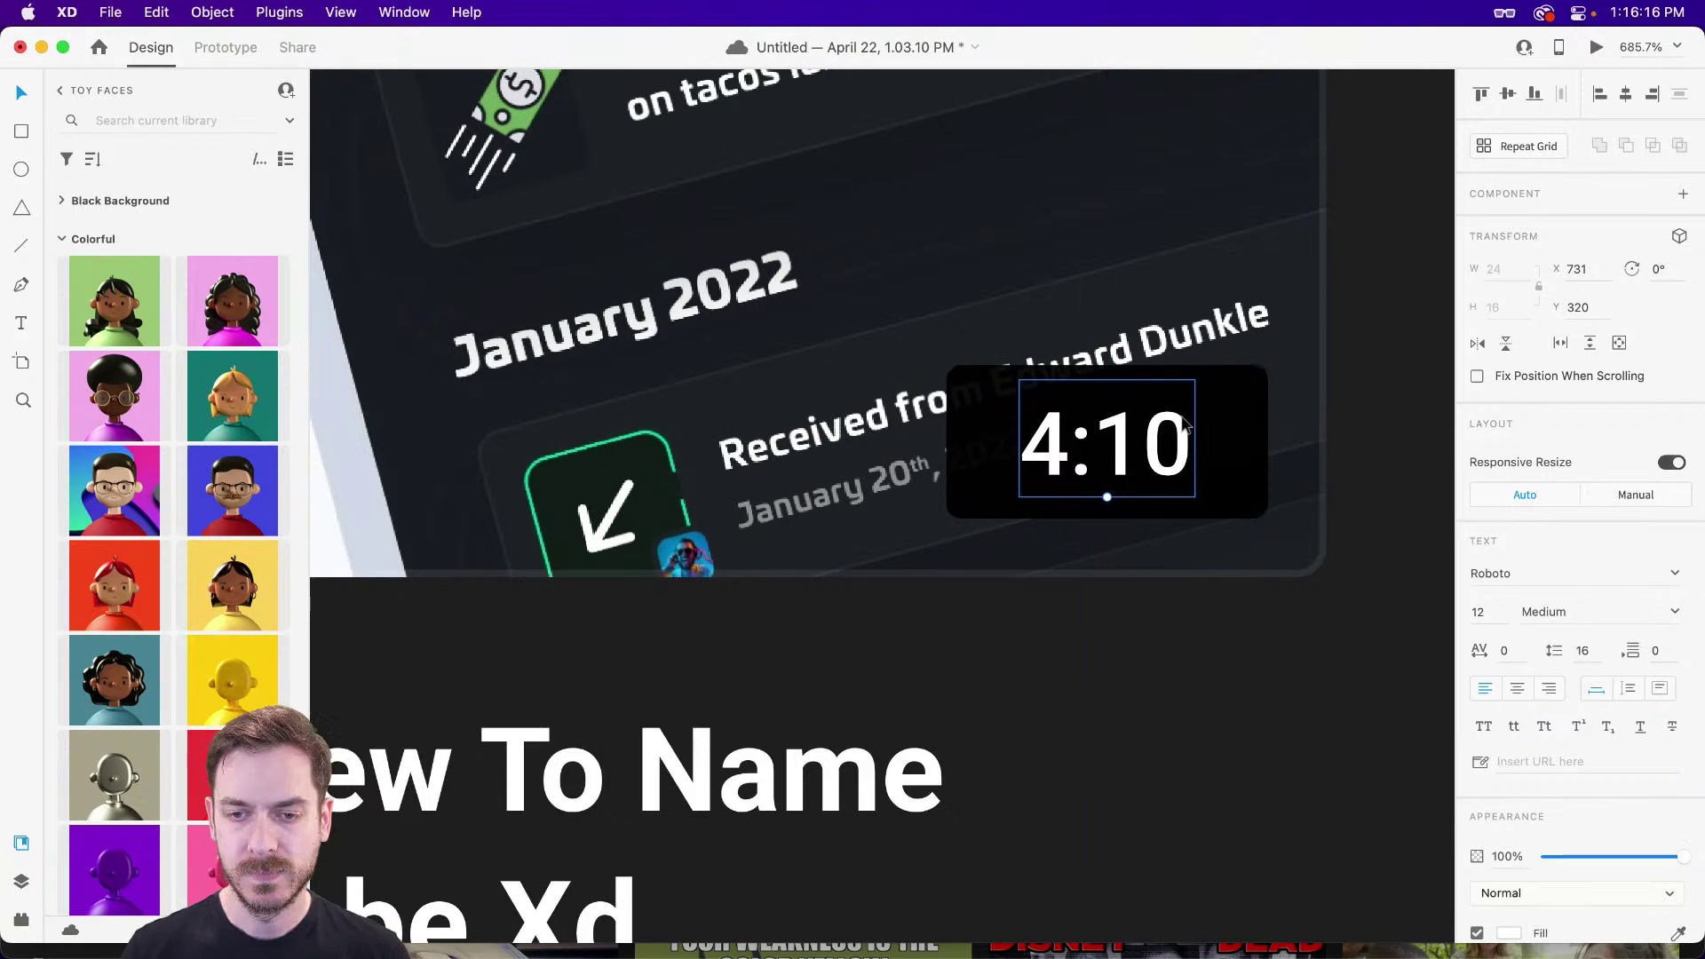
{"action": "left_click", "coordinate": [1243, 408]}
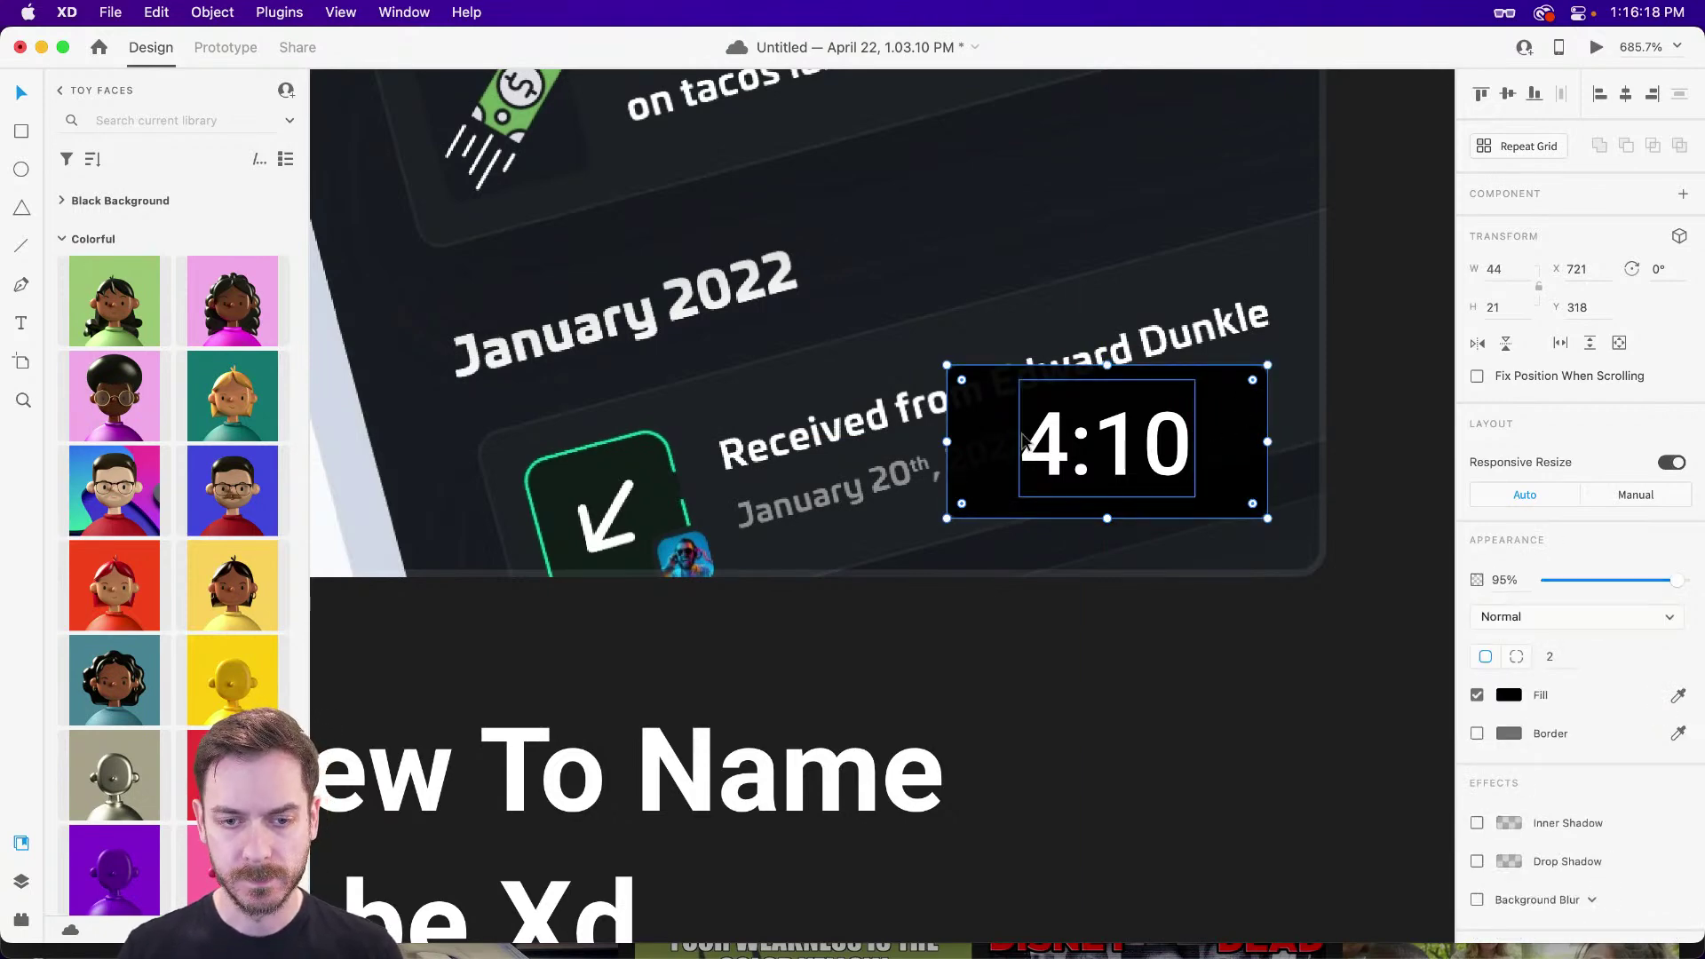
{"action": "left_click", "coordinate": [1122, 448]}
{"action": "double_click", "coordinate": [1123, 444]}
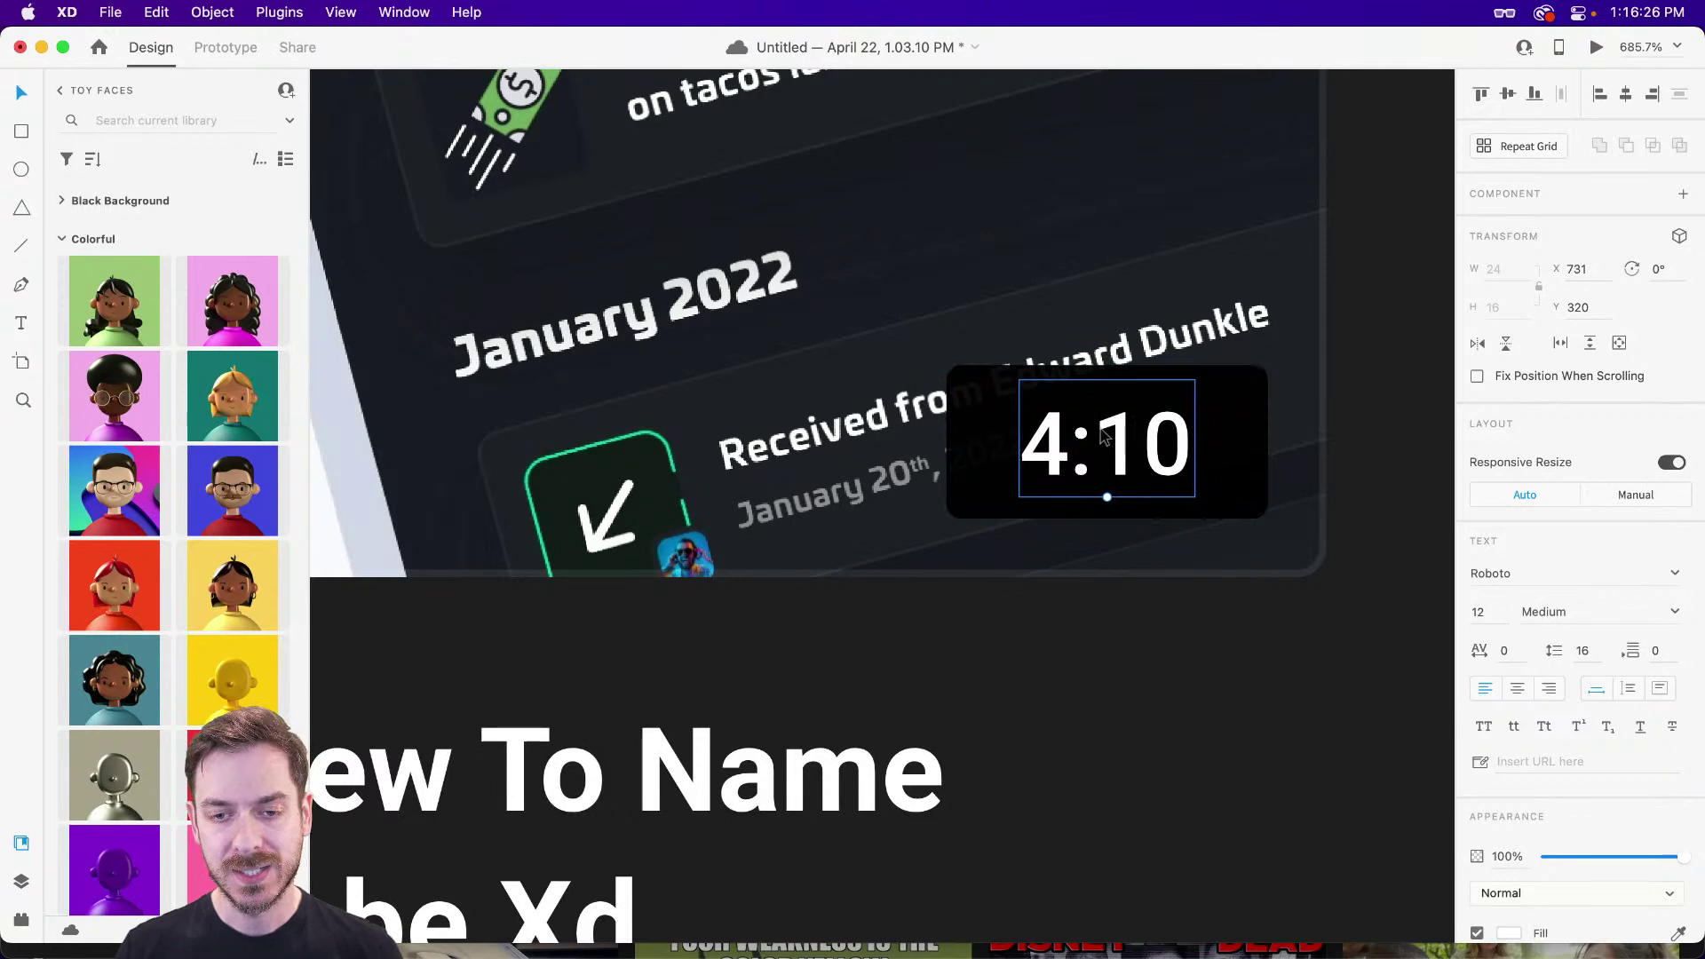
{"action": "left_click", "coordinate": [1244, 435]}
- Name the group layer 'Timestamp' and give it padding of 2, 10, 3, 10
{"action": "key", "text": "super+y"}
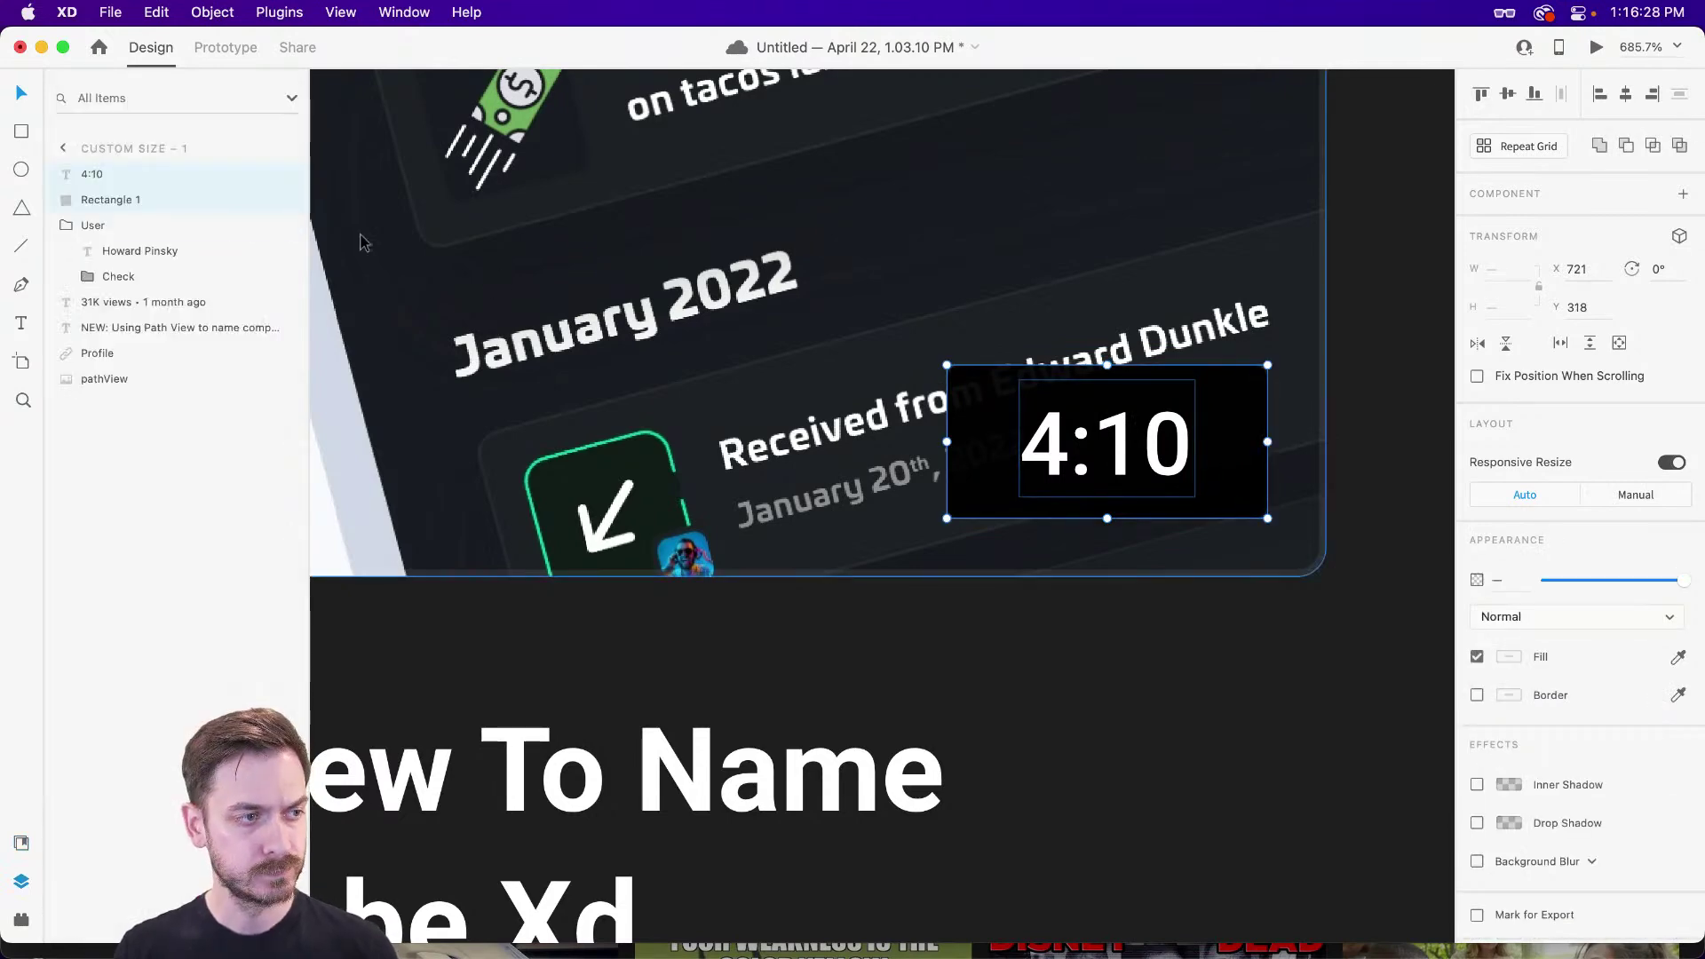
{"action": "double_click", "coordinate": [100, 175]}
{"action": "type", "text": "Timesp"}
{"action": "key", "text": "Return"}
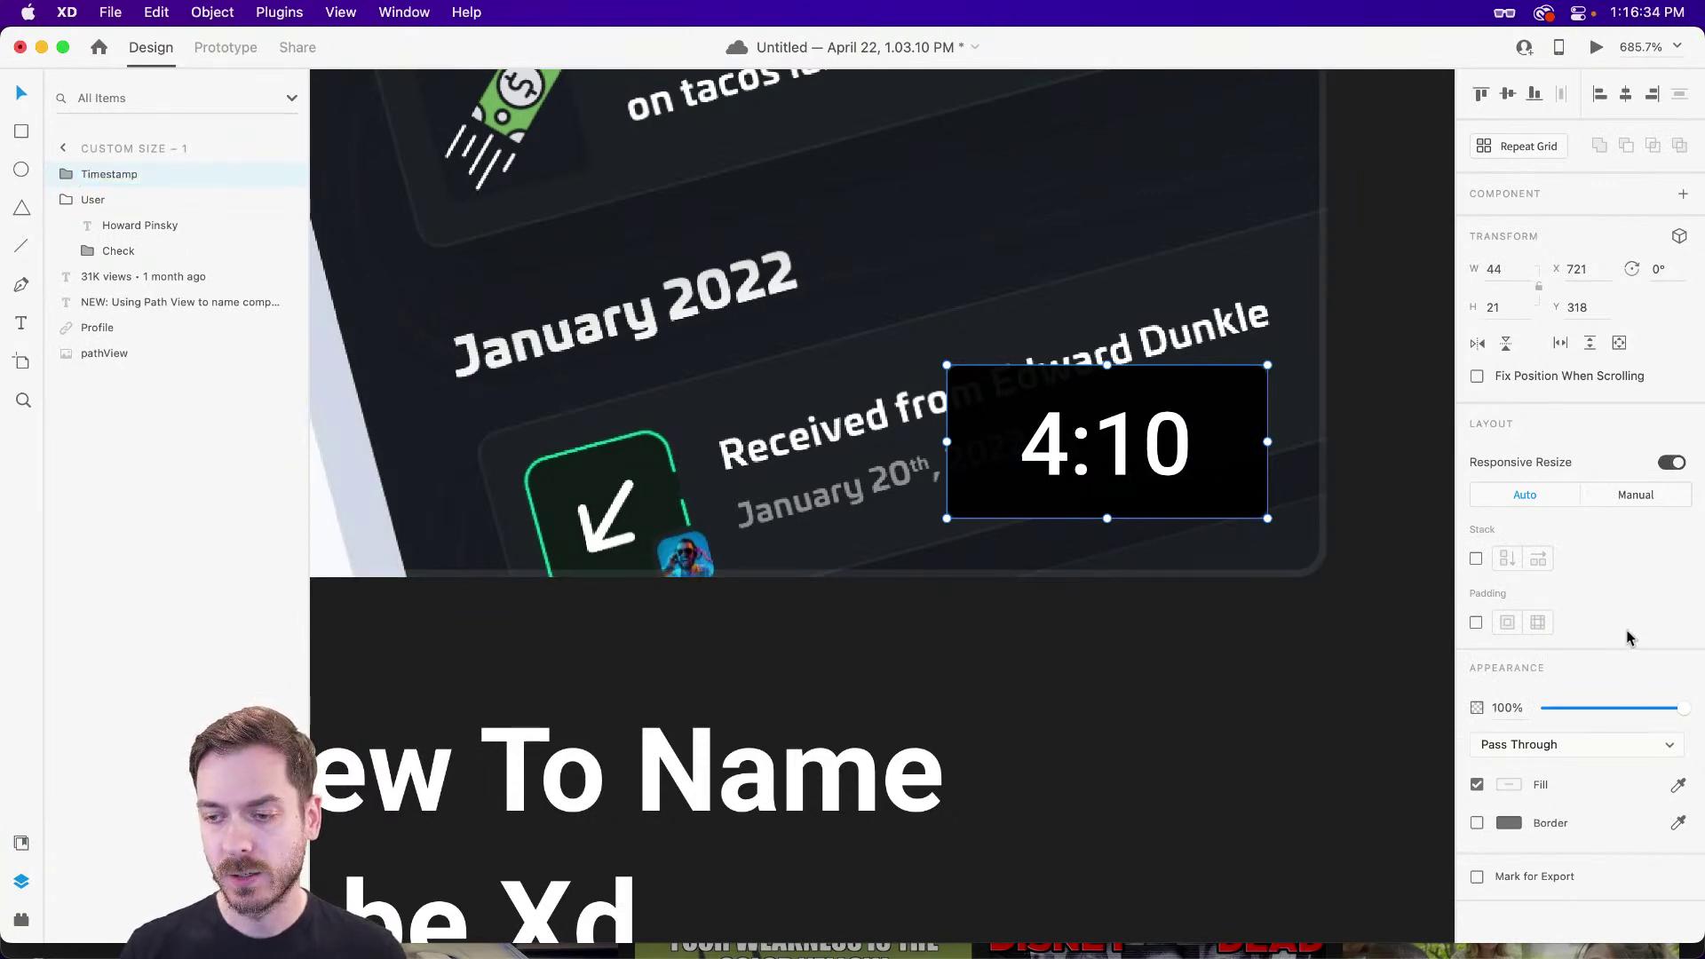
{"action": "left_click", "coordinate": [1394, 623]}
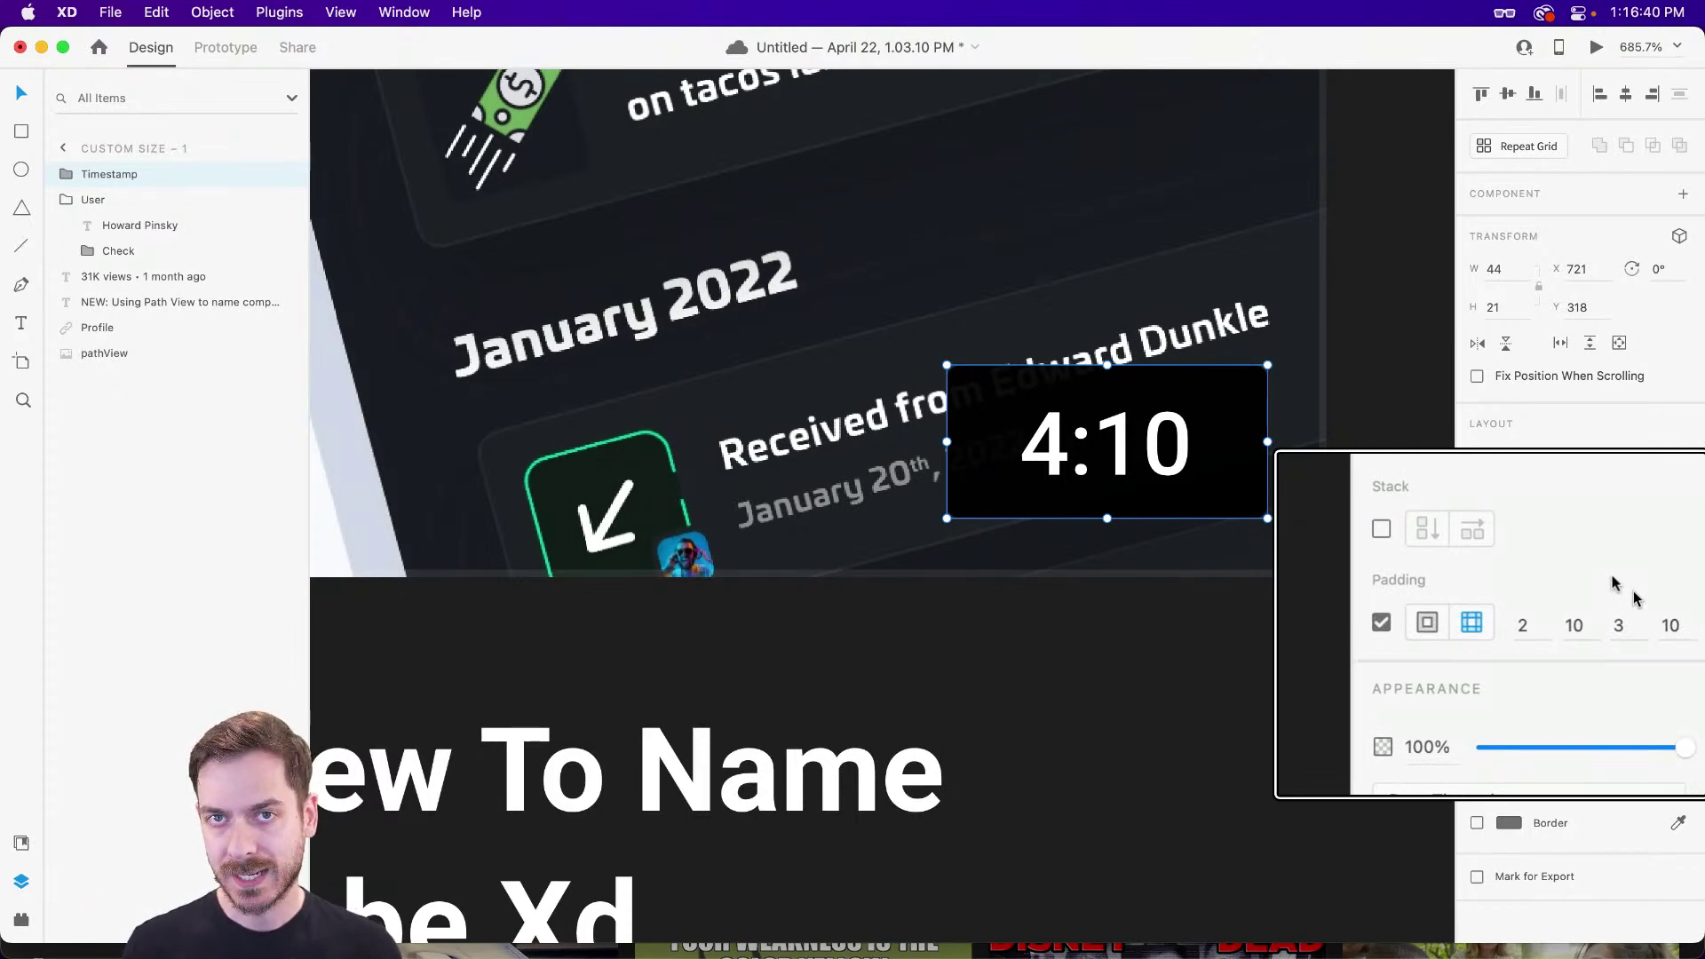
- Set the Timestamp badge's right and left padding to 8
{"action": "left_click", "coordinate": [1577, 626]}
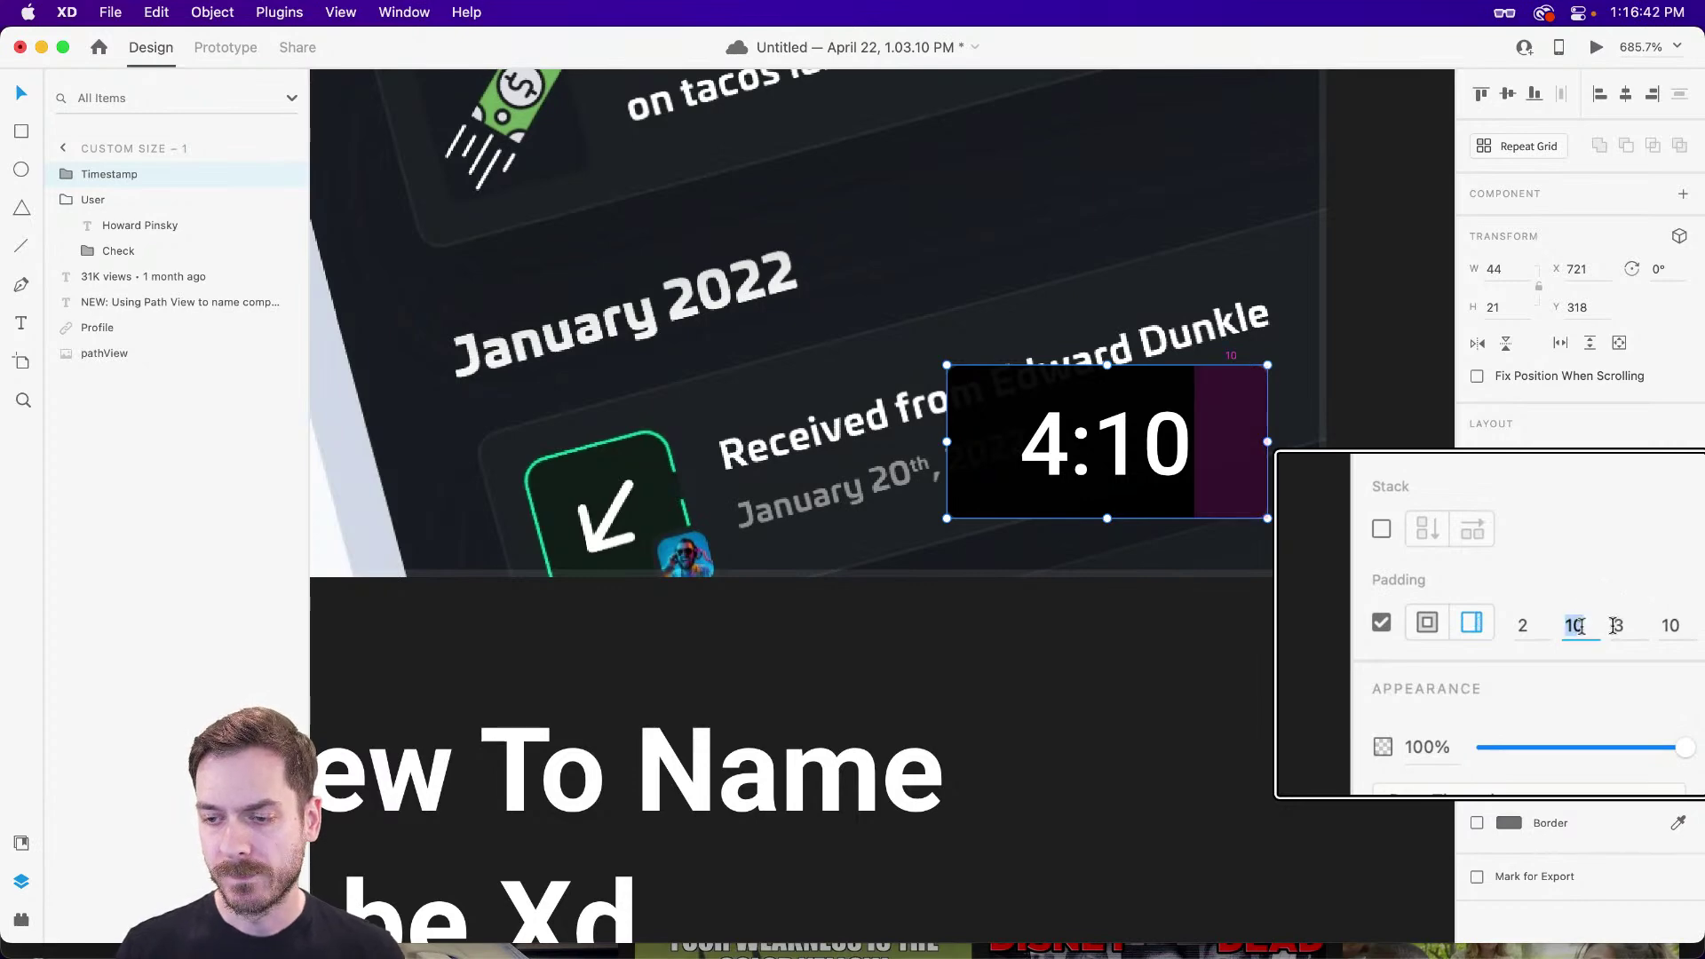
{"action": "type", "text": "8"}
{"action": "key", "text": "Tab"}
{"action": "key", "text": "Tab"}
{"action": "type", "text": "8"}
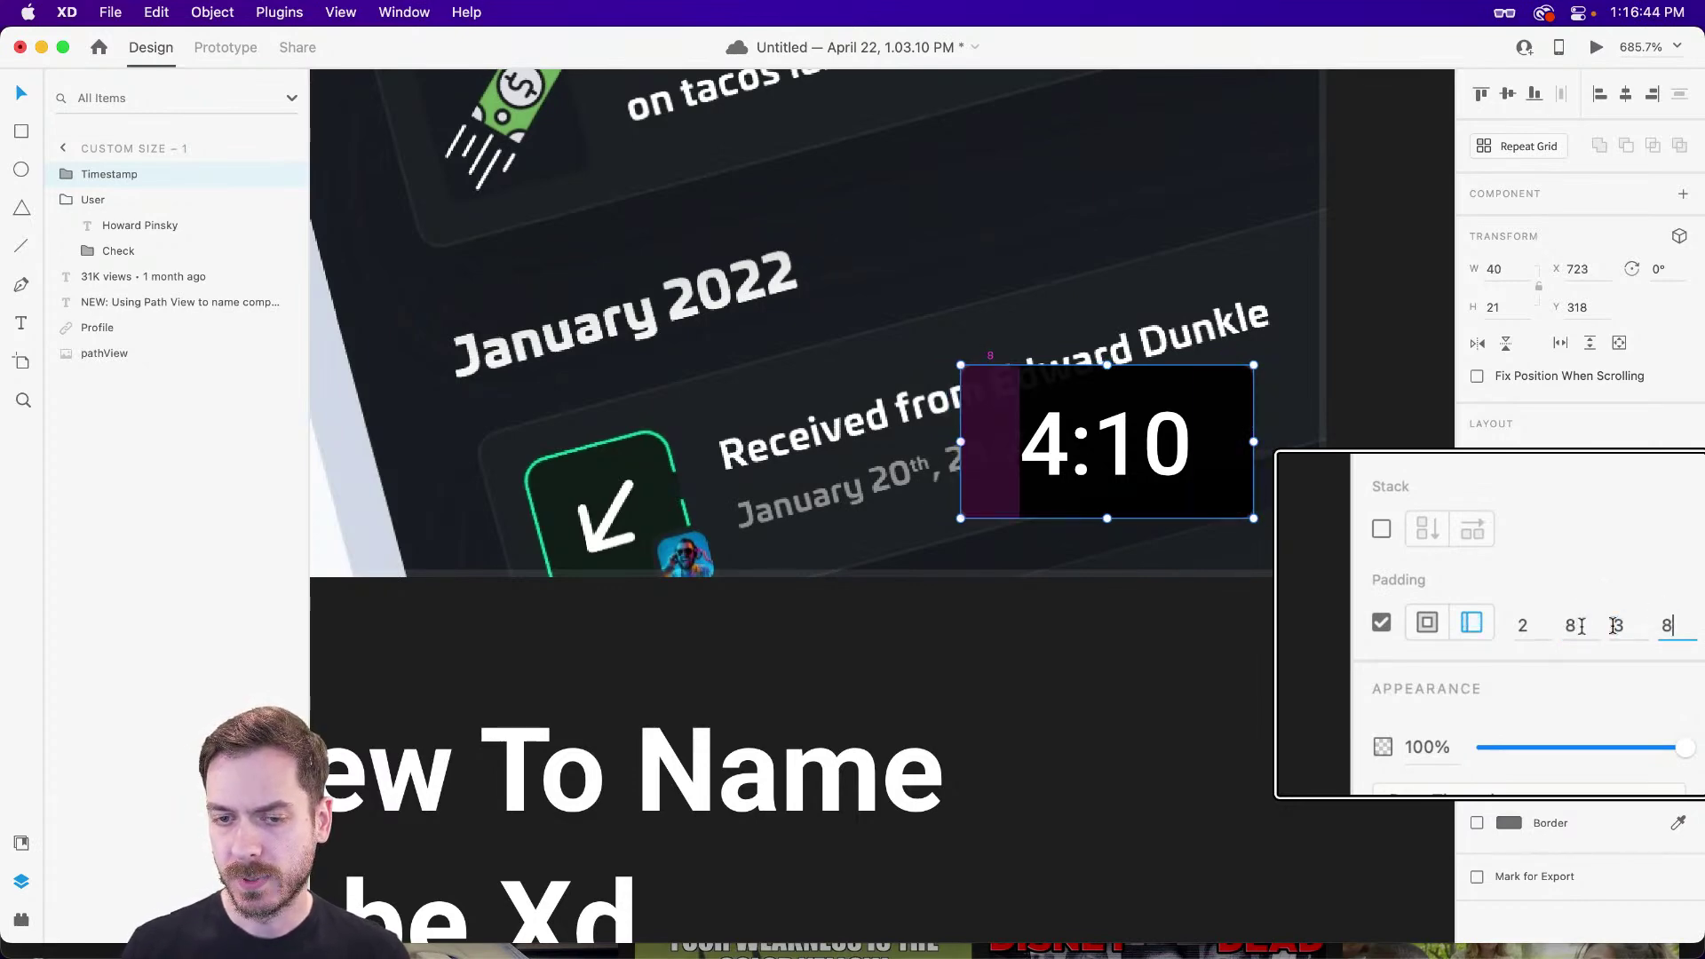
{"action": "key", "text": "Return"}
- Reselect the Timestamp group and nudge it slightly to the right
{"action": "key", "text": "Escape"}
{"action": "scroll", "coordinate": [1145, 240], "scroll_direction": "down", "scroll_amount": 10}
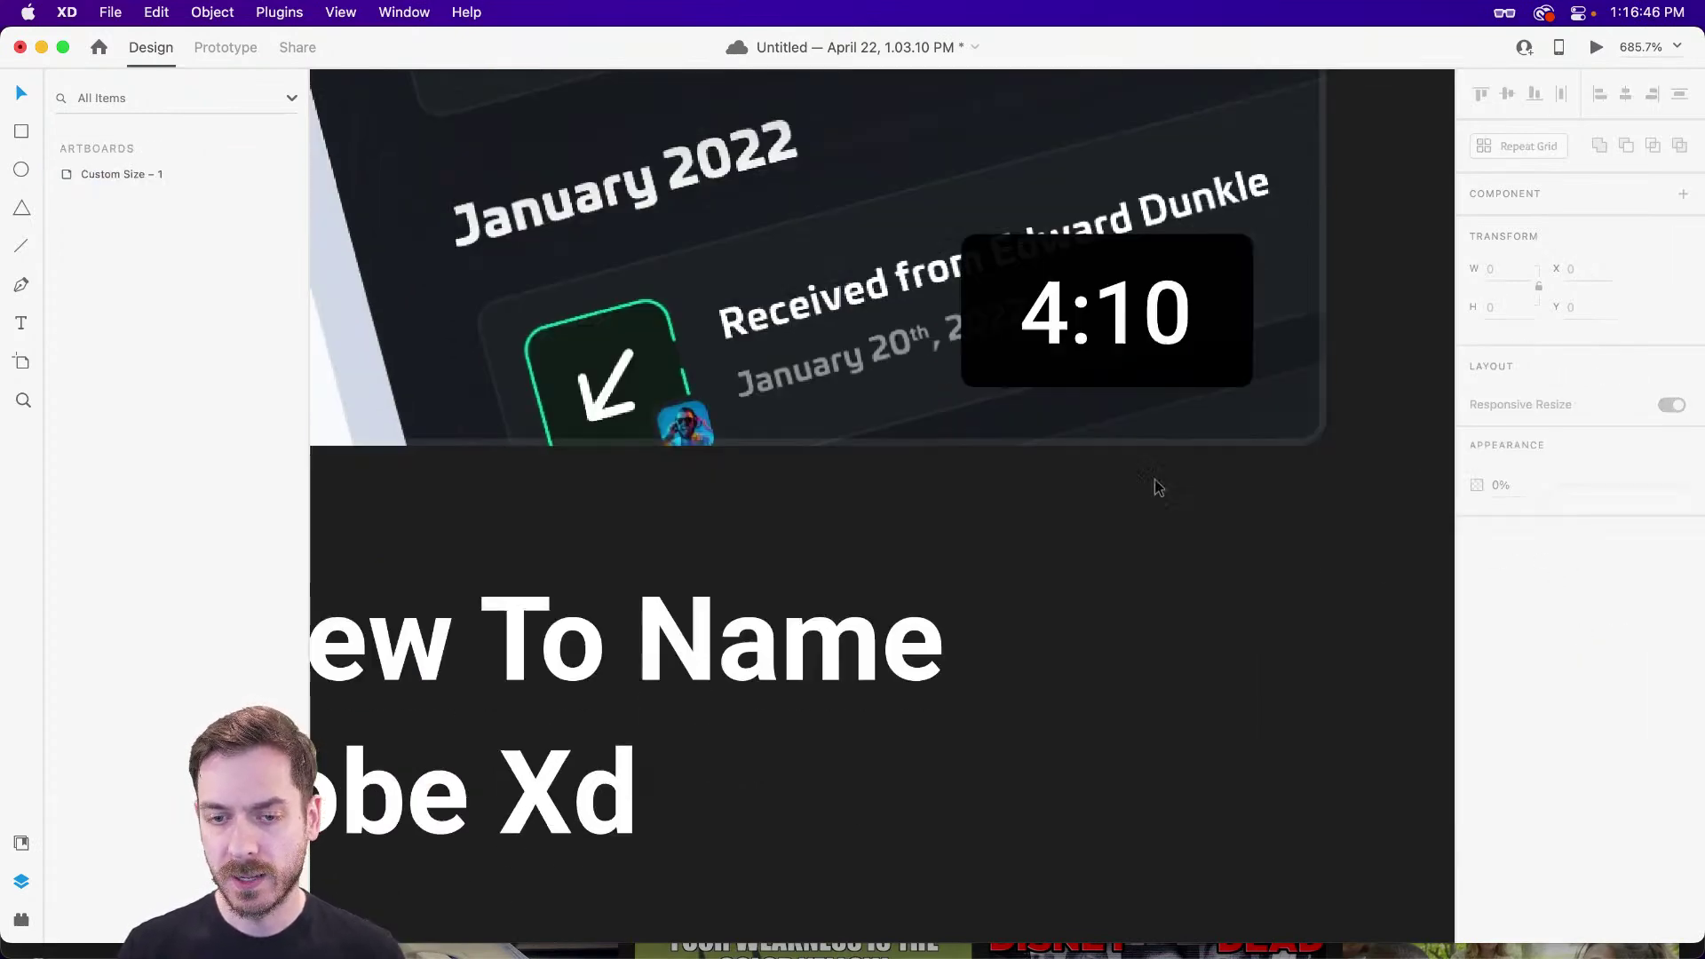
{"action": "scroll", "coordinate": [1145, 240], "scroll_direction": "up", "scroll_amount": 10}
{"action": "left_click", "coordinate": [1105, 373]}
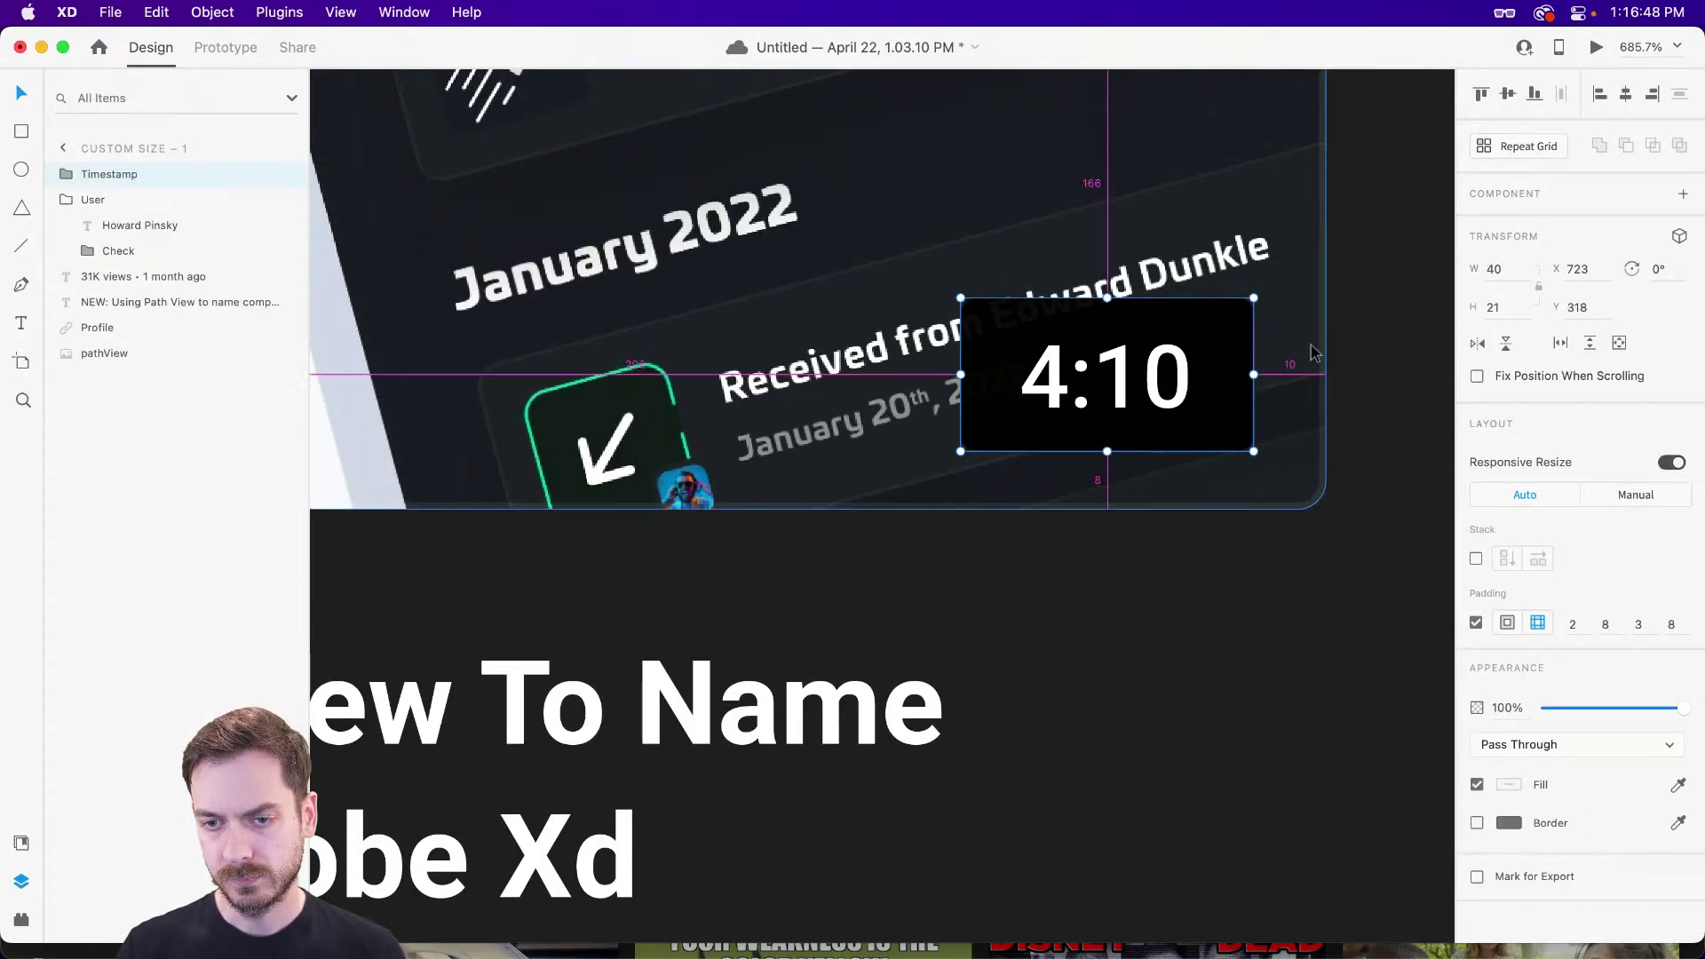
{"action": "key", "text": "Right"}
{"action": "key", "text": "Right"}
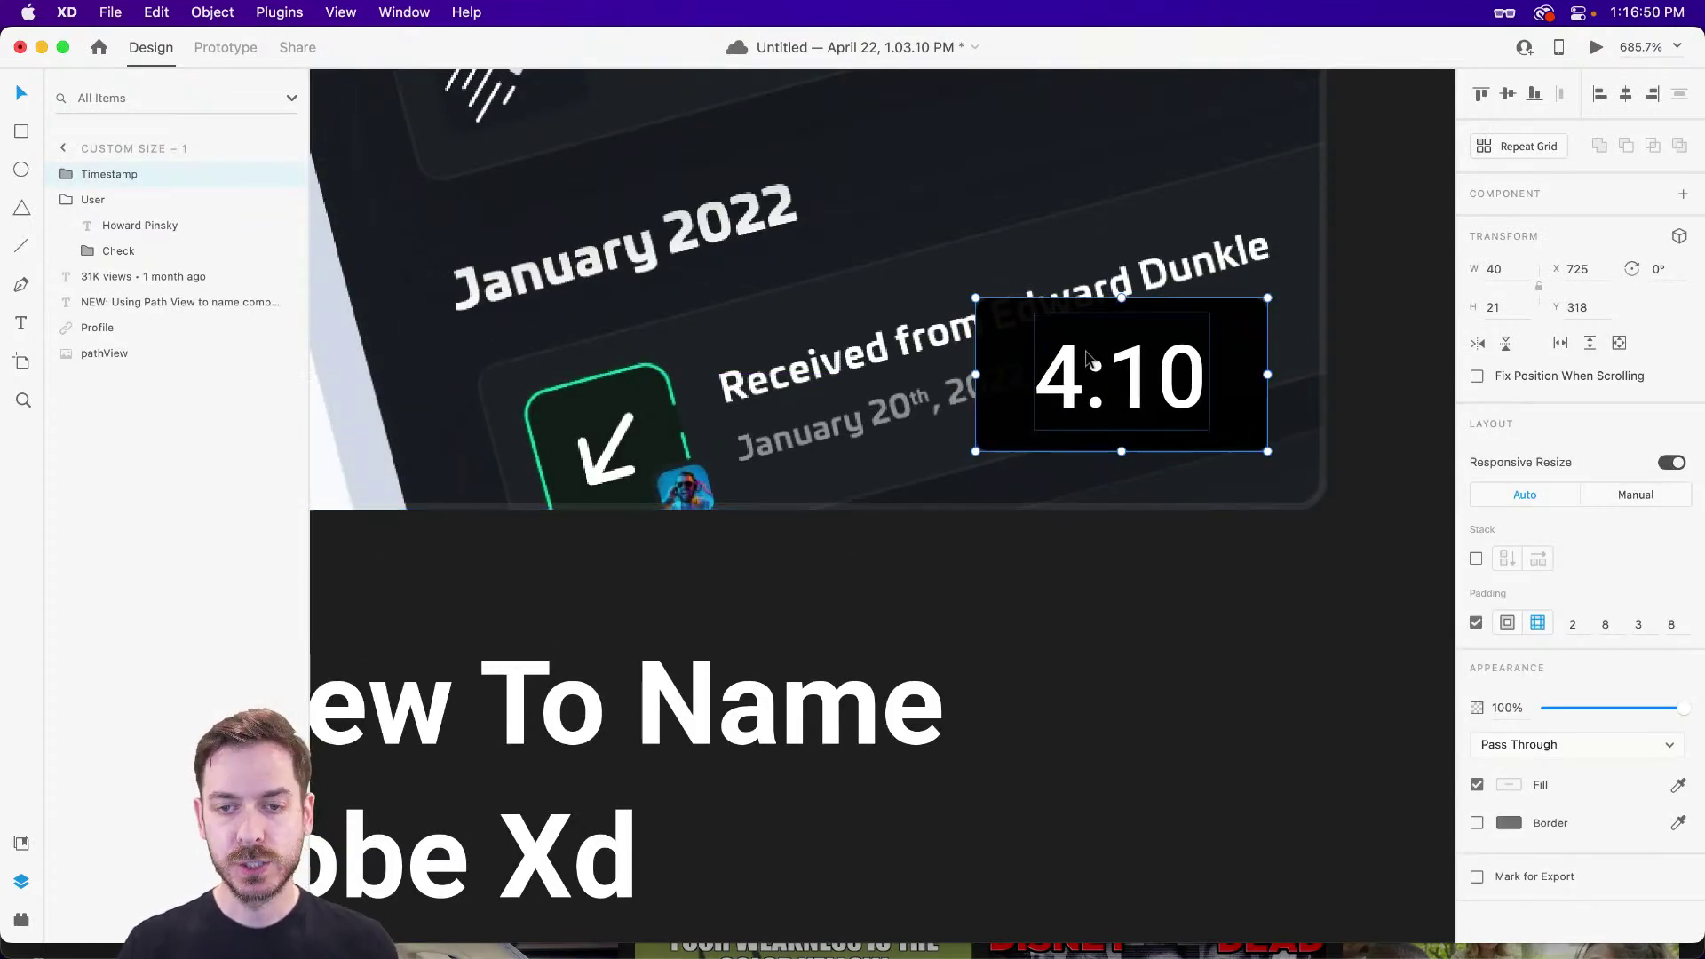
- Test a longer '10:34' timestamp in the badge, then undo back to 4:10
{"action": "double_click", "coordinate": [1138, 380]}
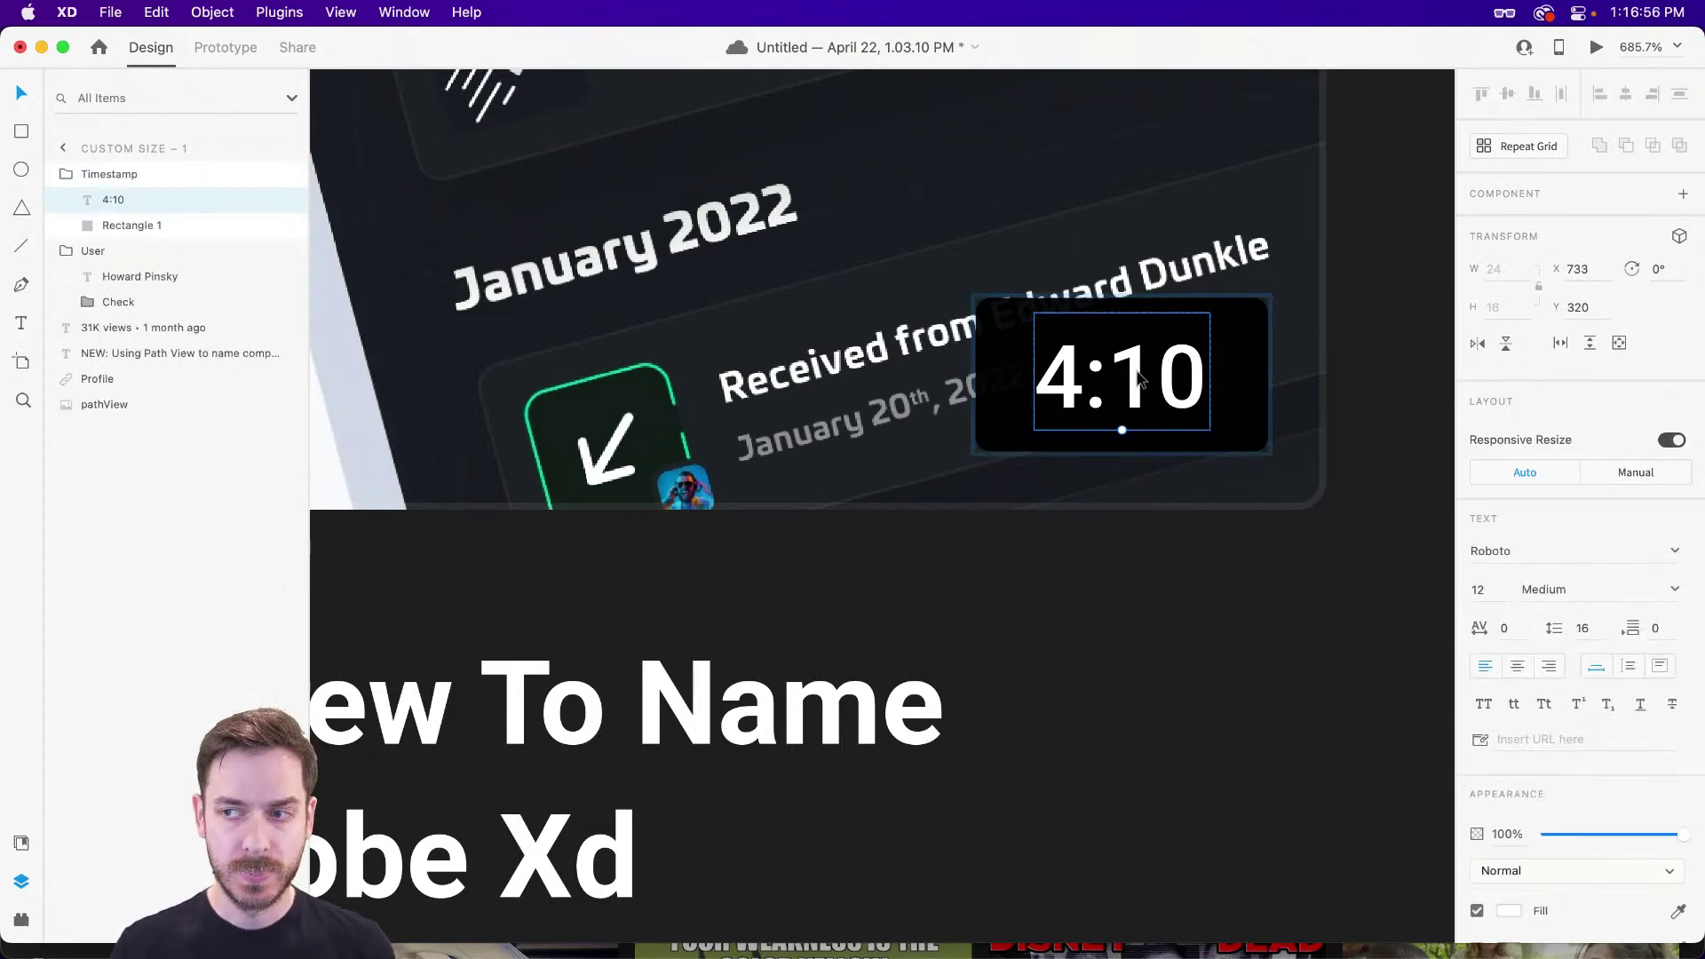
{"action": "double_click", "coordinate": [1142, 380]}
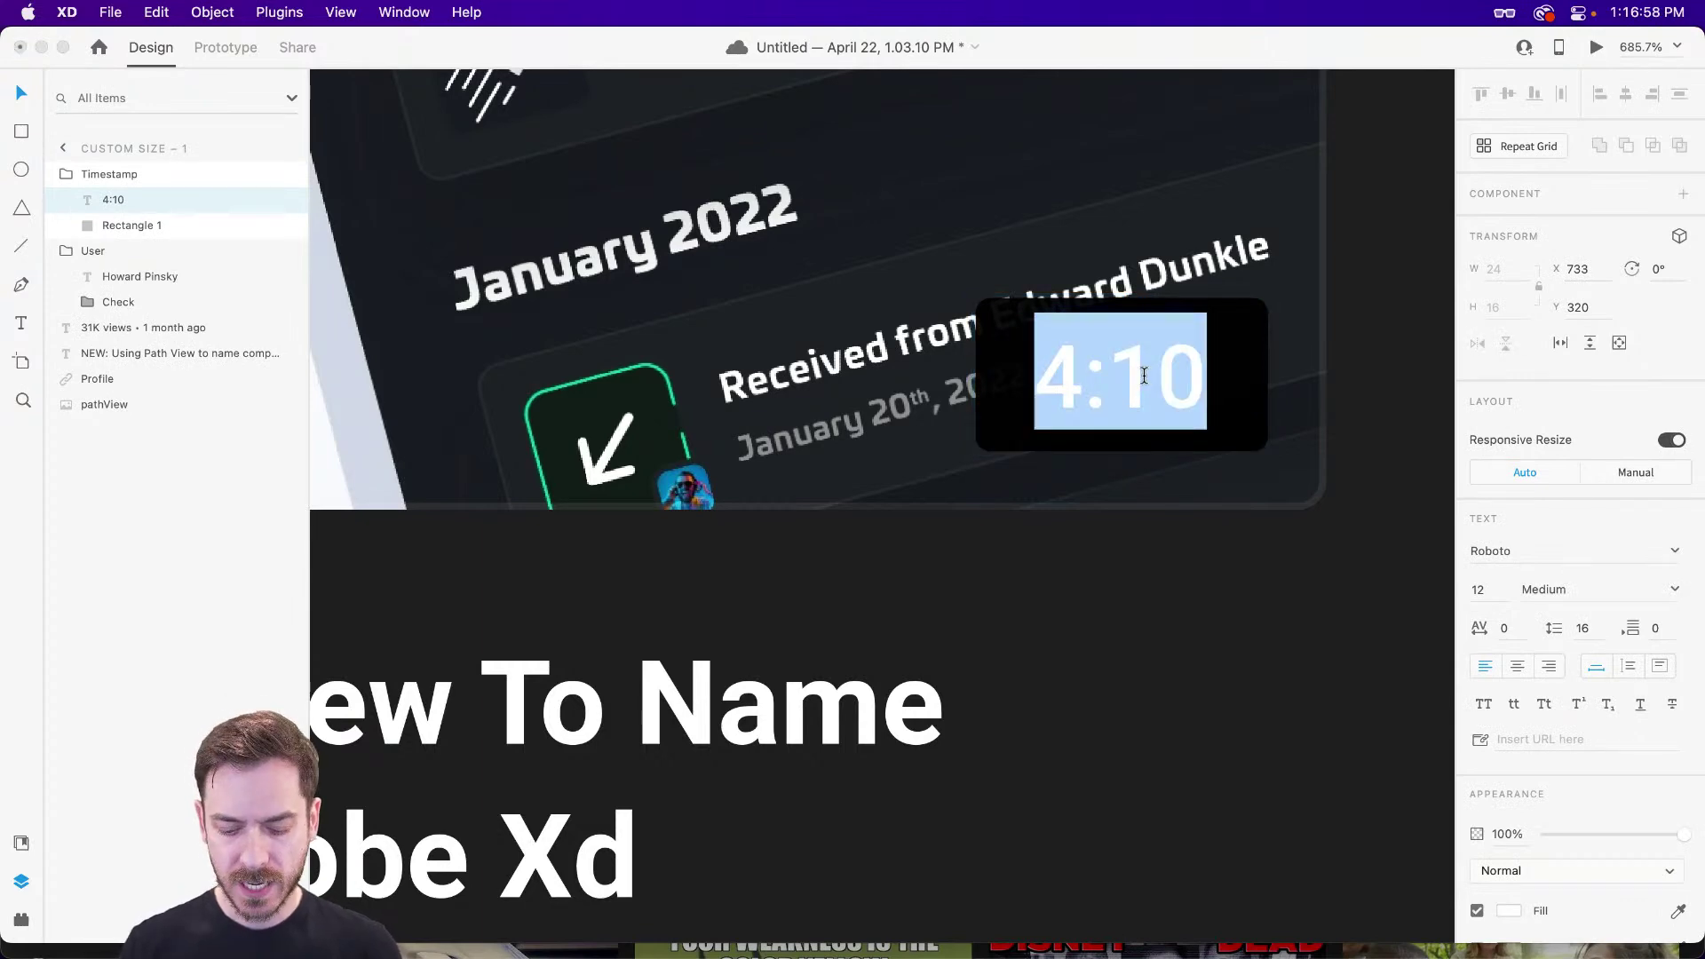
{"action": "type", "text": "10:"}
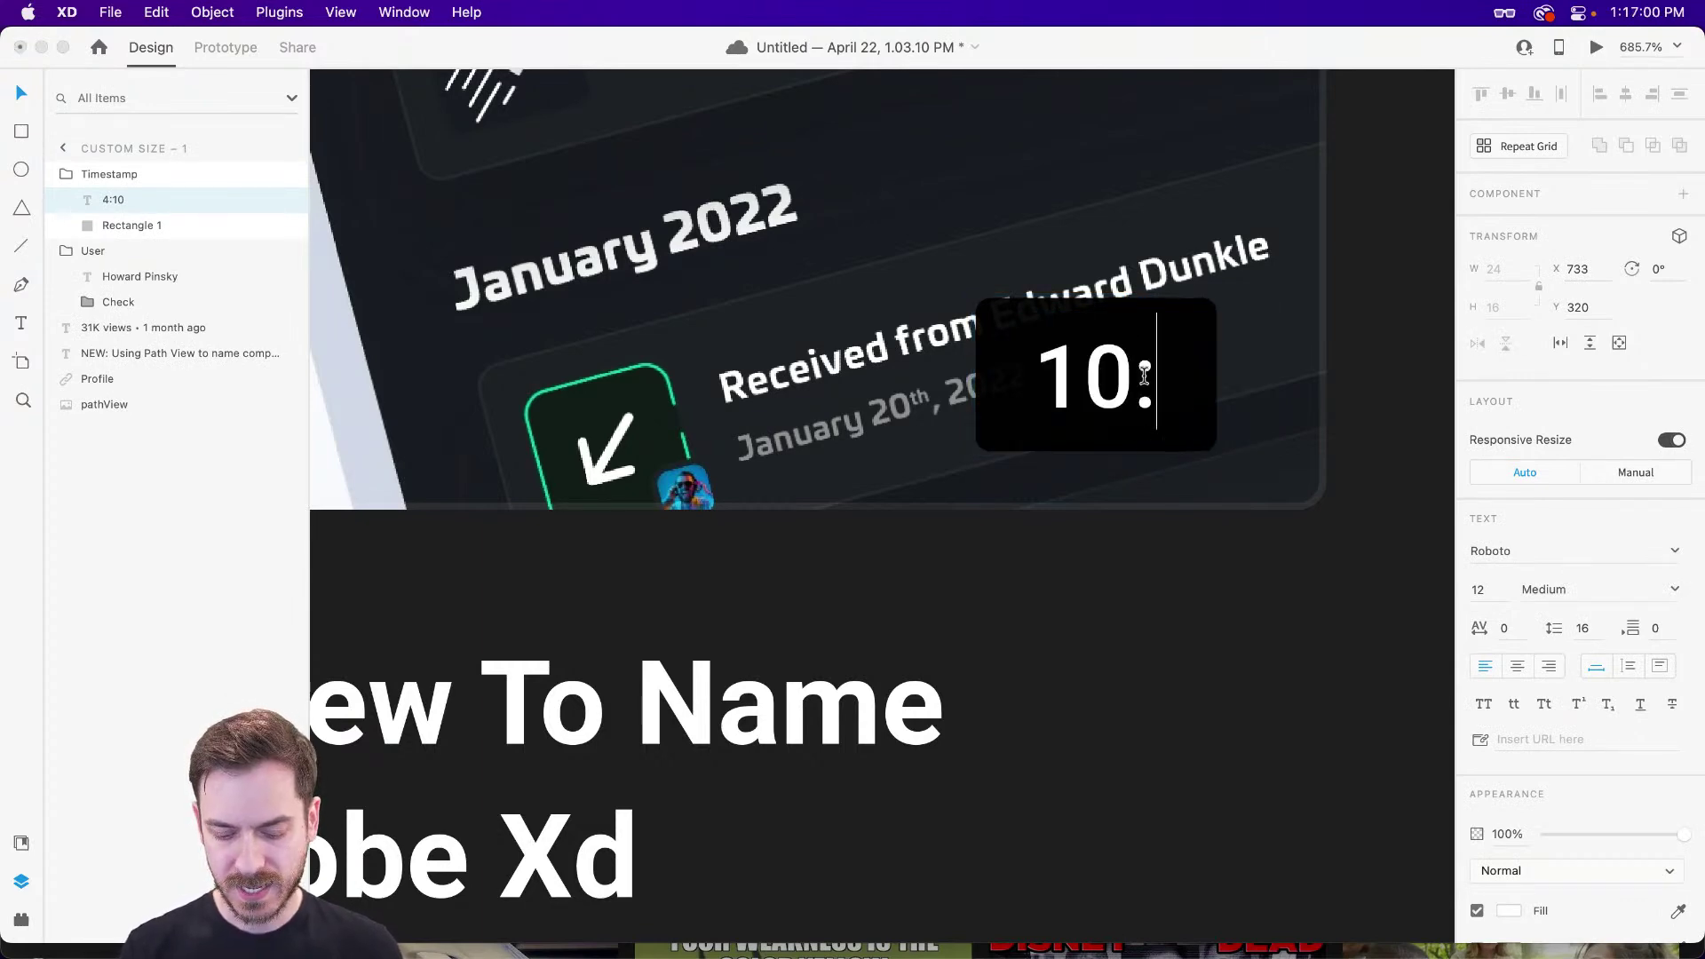
{"action": "type", "text": "34"}
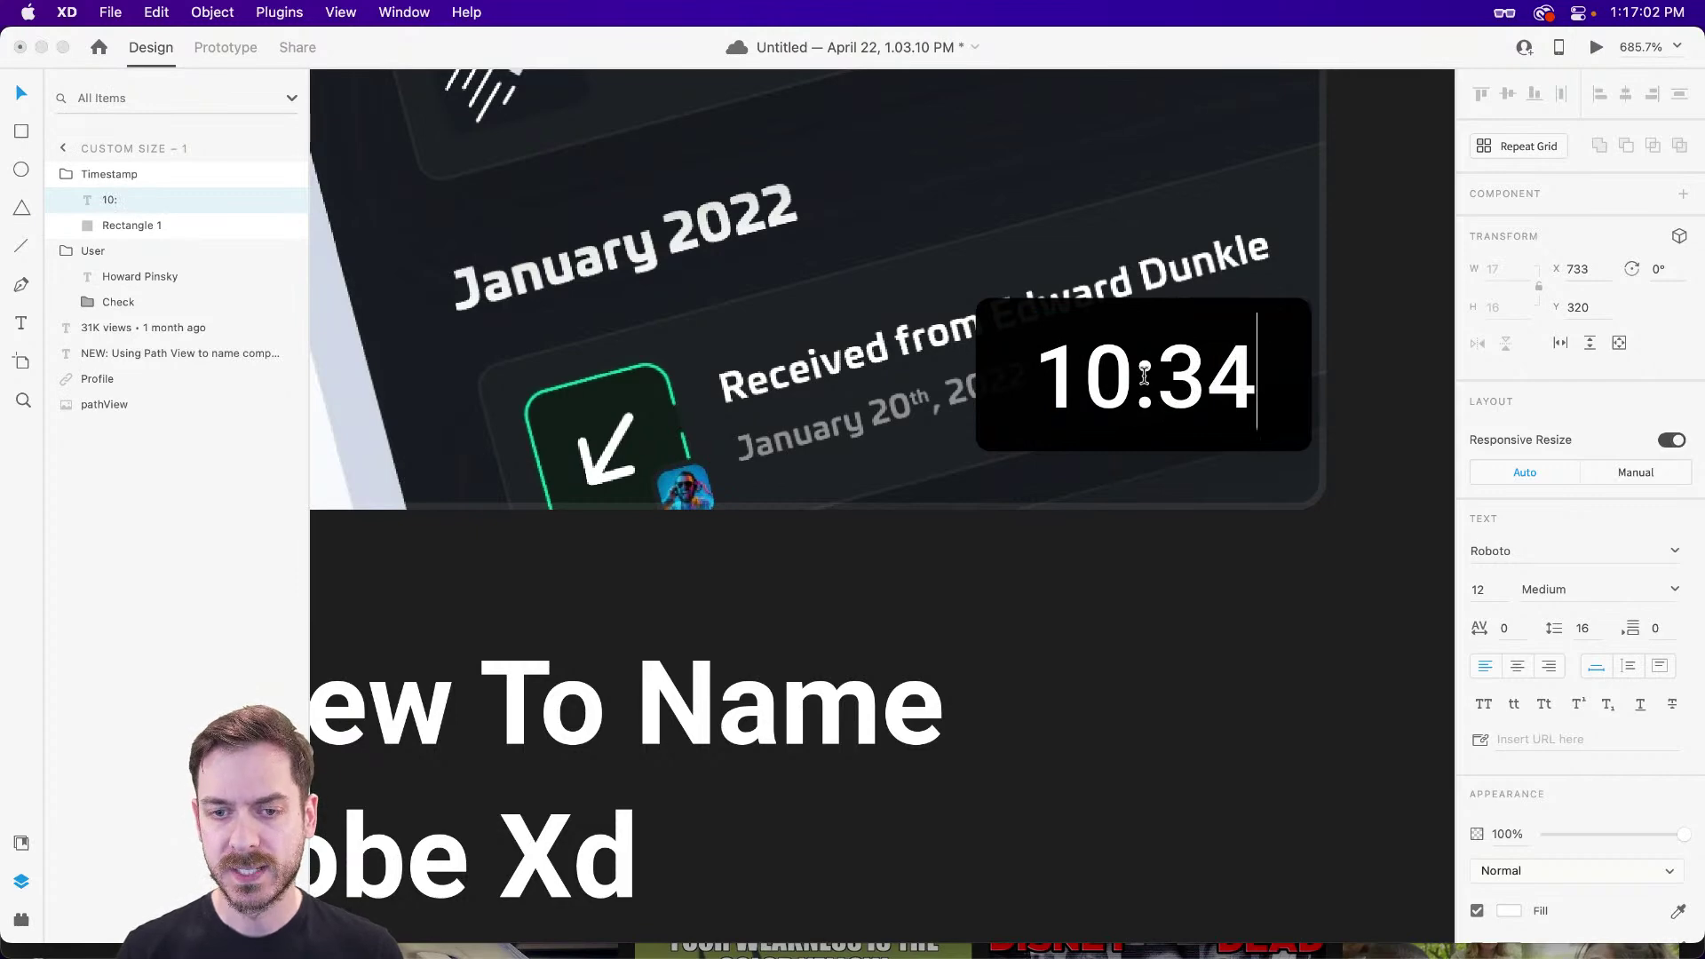
{"action": "key", "text": "Escape"}
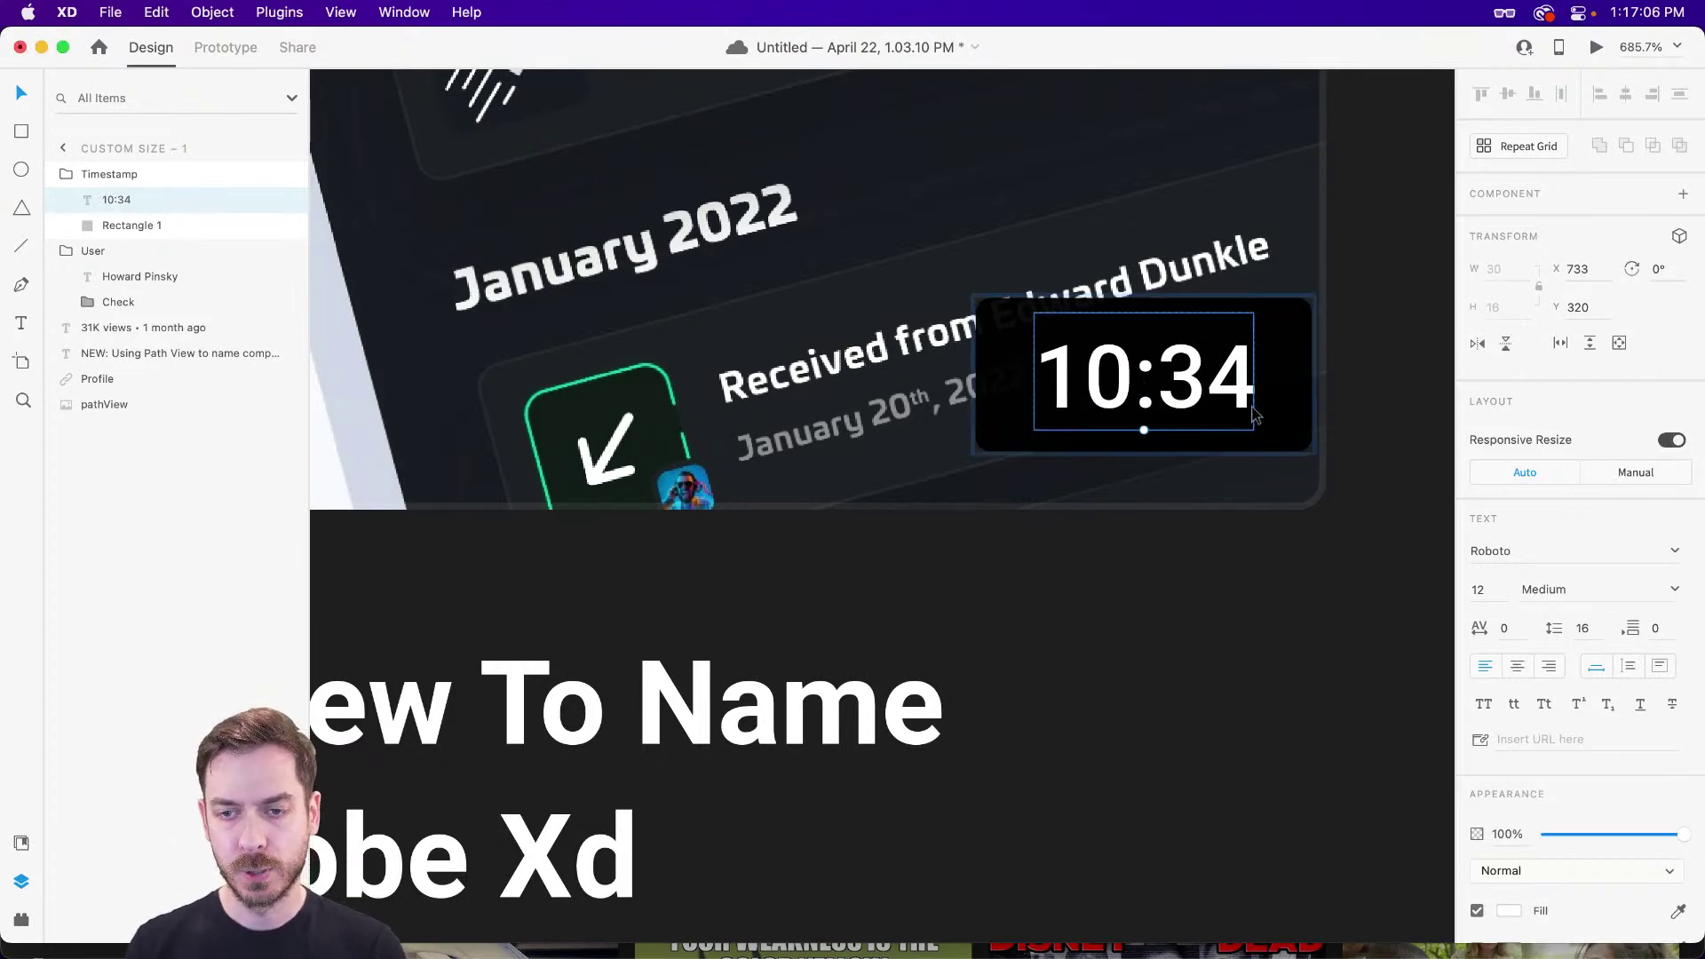
{"action": "key", "text": "Escape"}
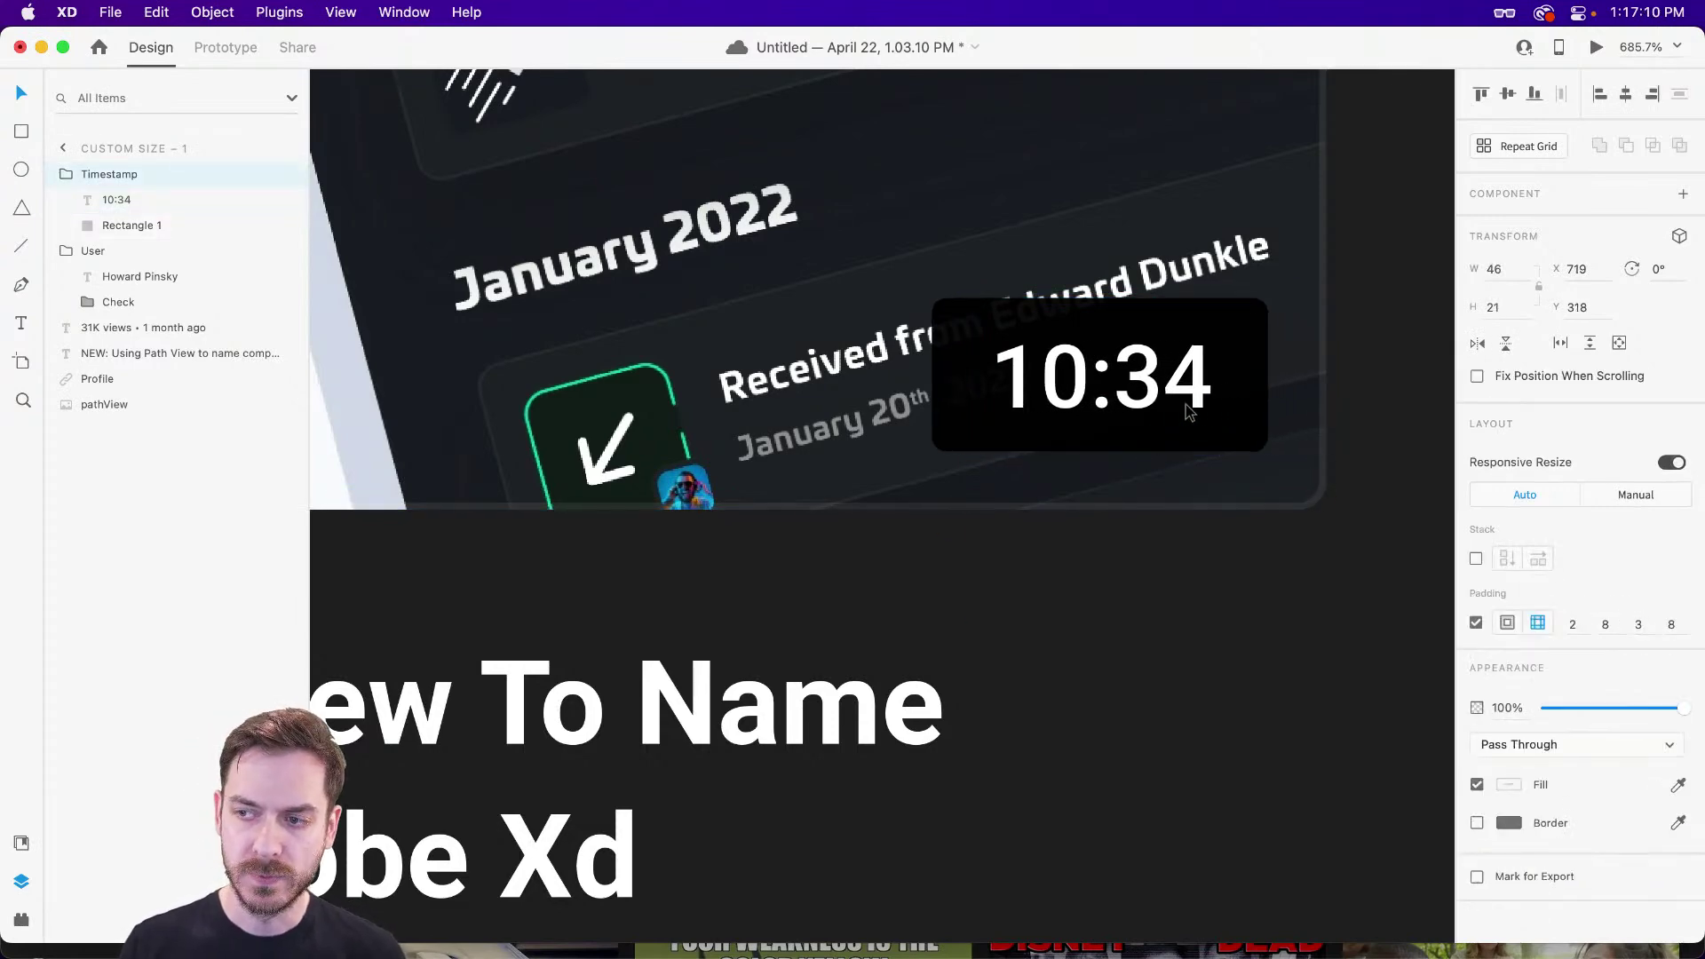
{"action": "key", "text": "super+z"}
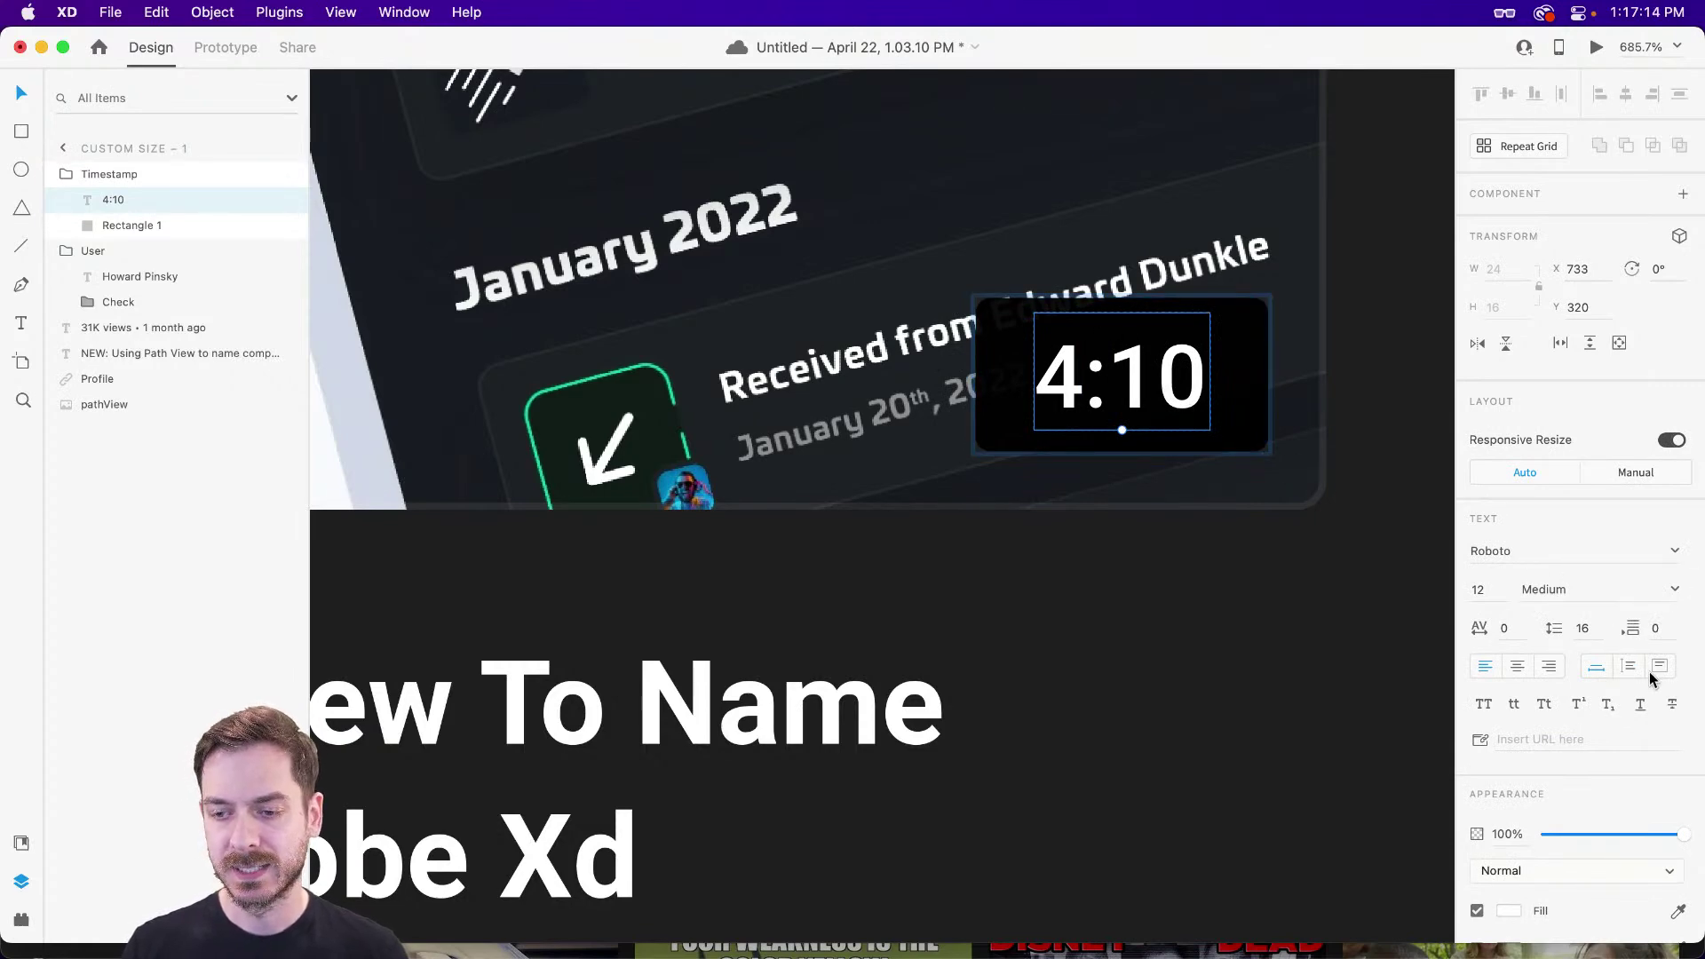
- Right-align the timestamp text, test it with '10:20', and revert to 4:10
{"action": "left_click", "coordinate": [1549, 667]}
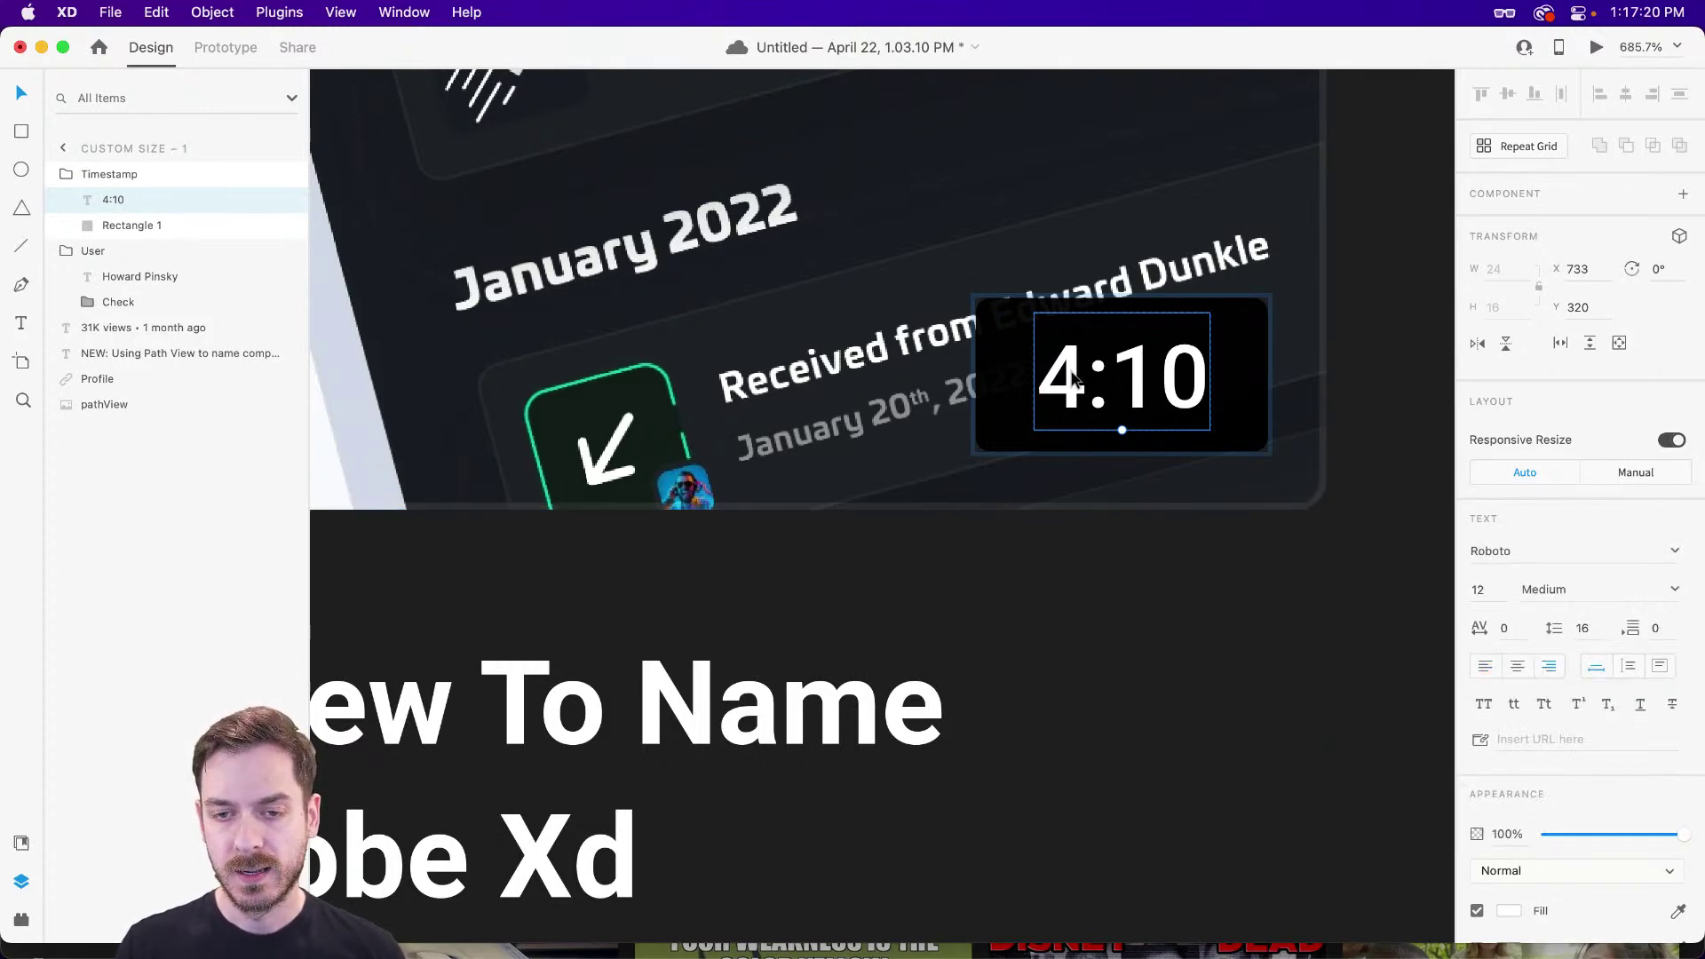
{"action": "double_click", "coordinate": [1125, 382]}
{"action": "type", "text": "10:20"}
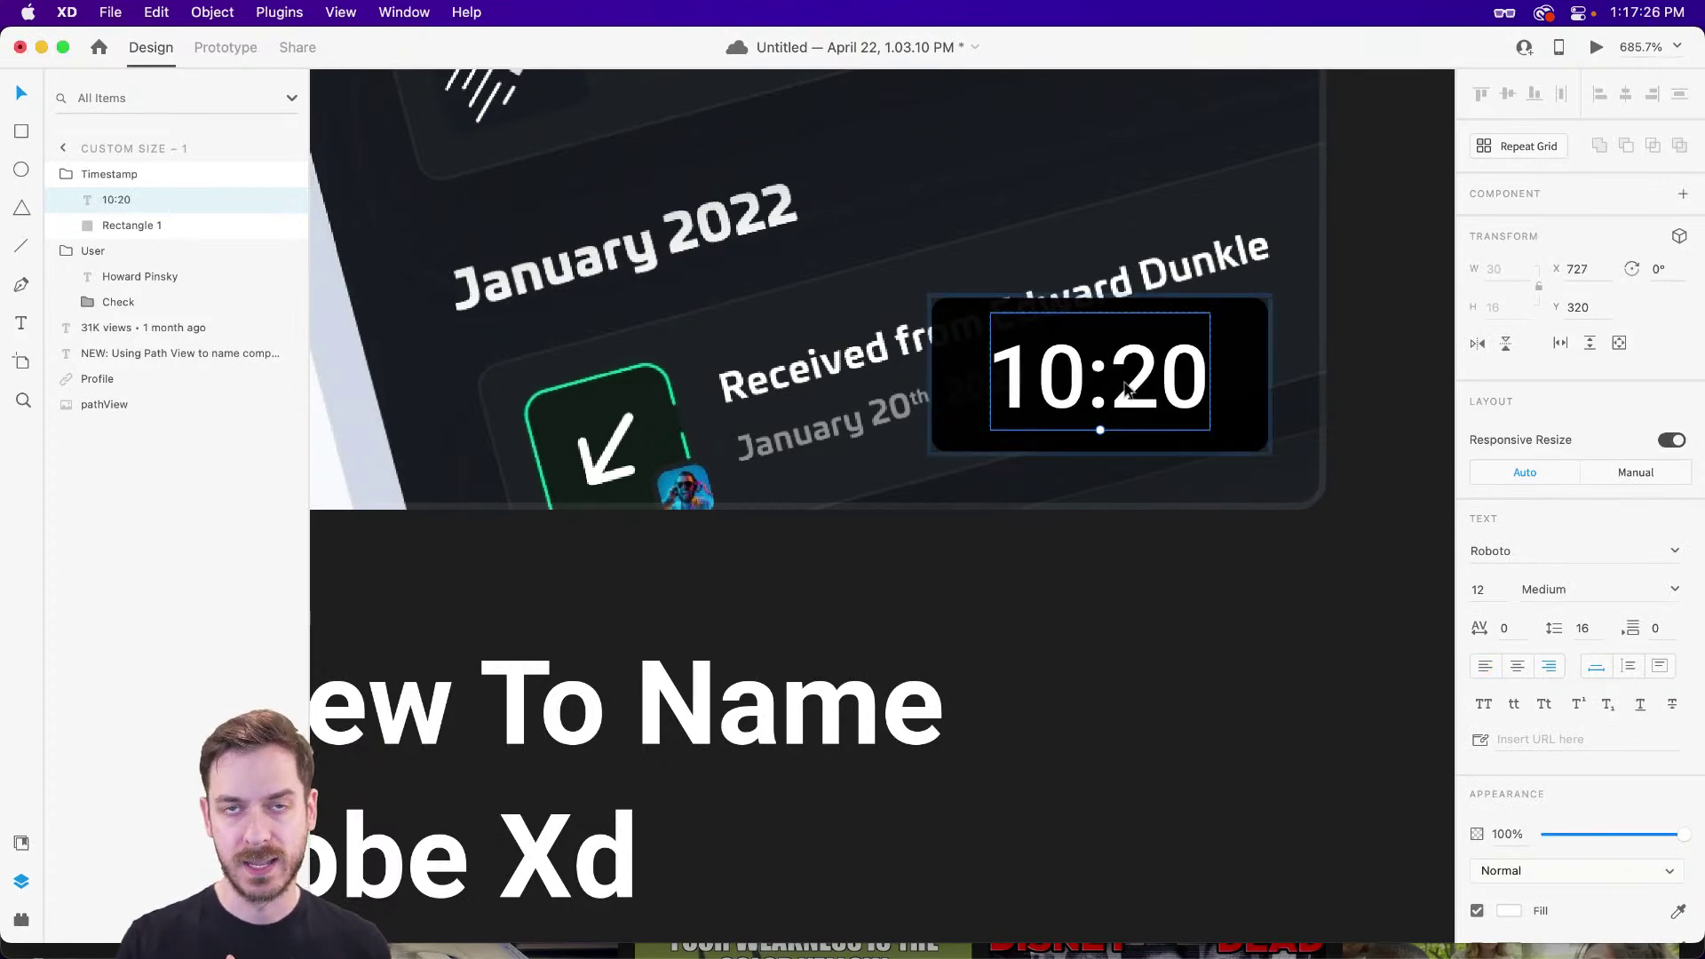
{"action": "key", "text": "super+z"}
{"action": "scroll", "coordinate": [1110, 334], "scroll_direction": "down", "scroll_amount": 10}
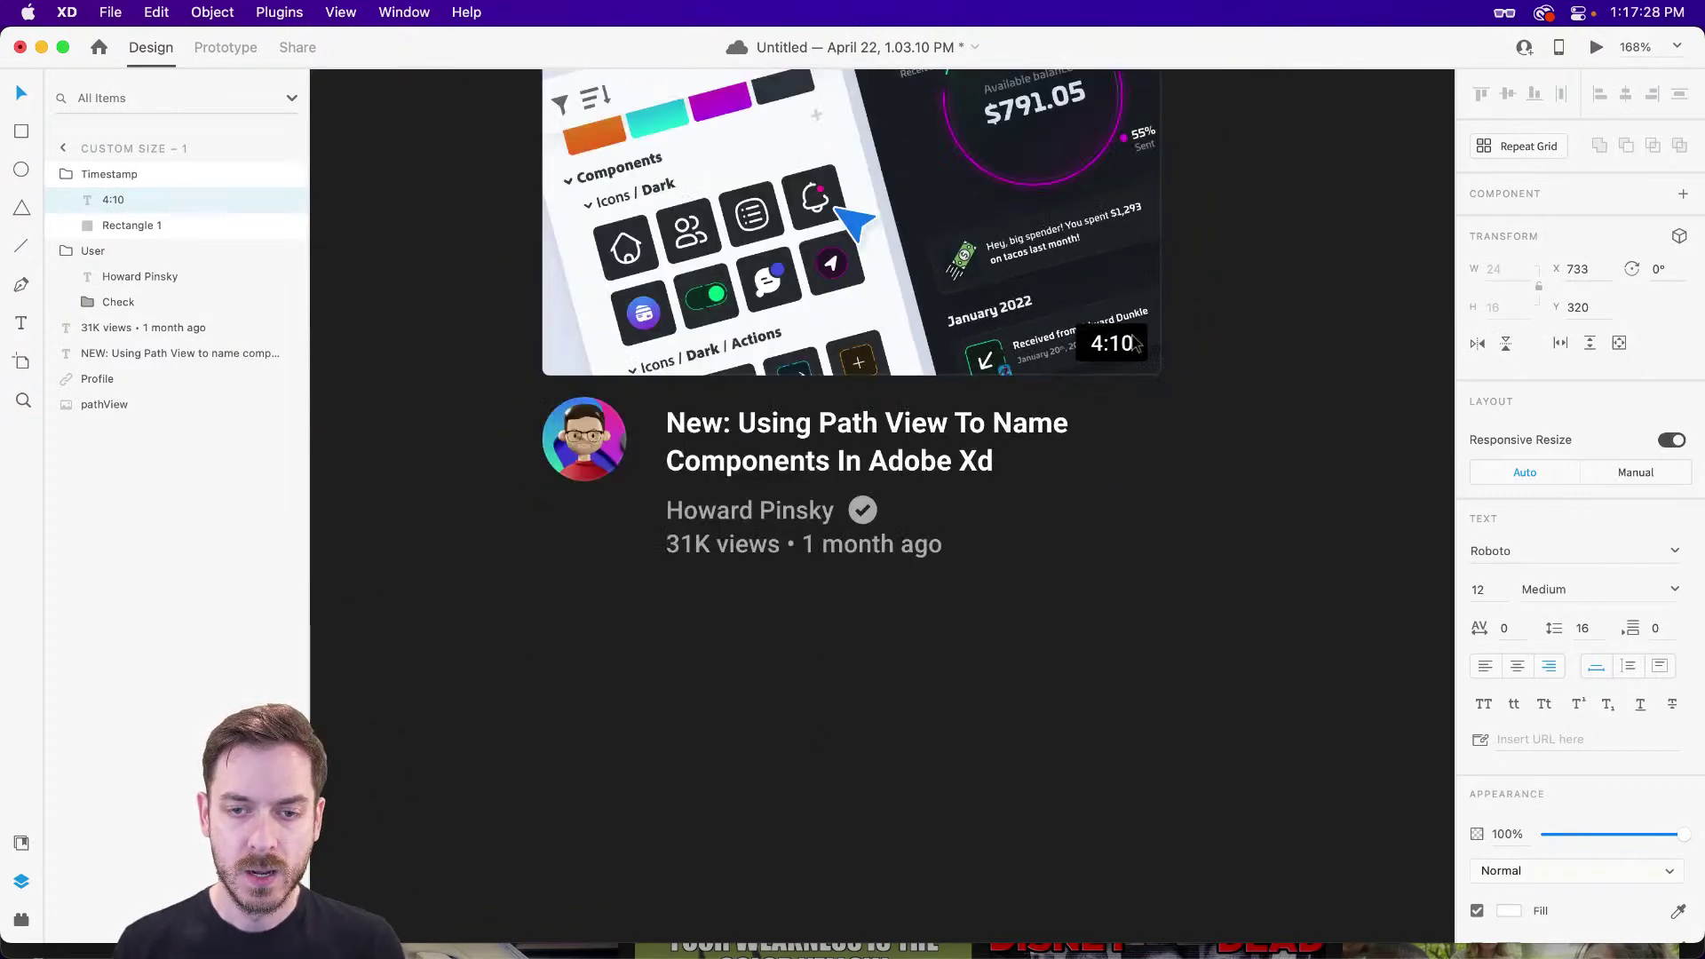
- Group the thumbnail image and Timestamp badge and name the group 'Thumbnail'
{"action": "left_click", "coordinate": [1175, 343]}
{"action": "scroll", "coordinate": [1175, 344], "scroll_direction": "up", "scroll_amount": 3}
{"action": "left_click_drag", "start_coordinate": [1296, 493], "coordinate": [1083, 426]}
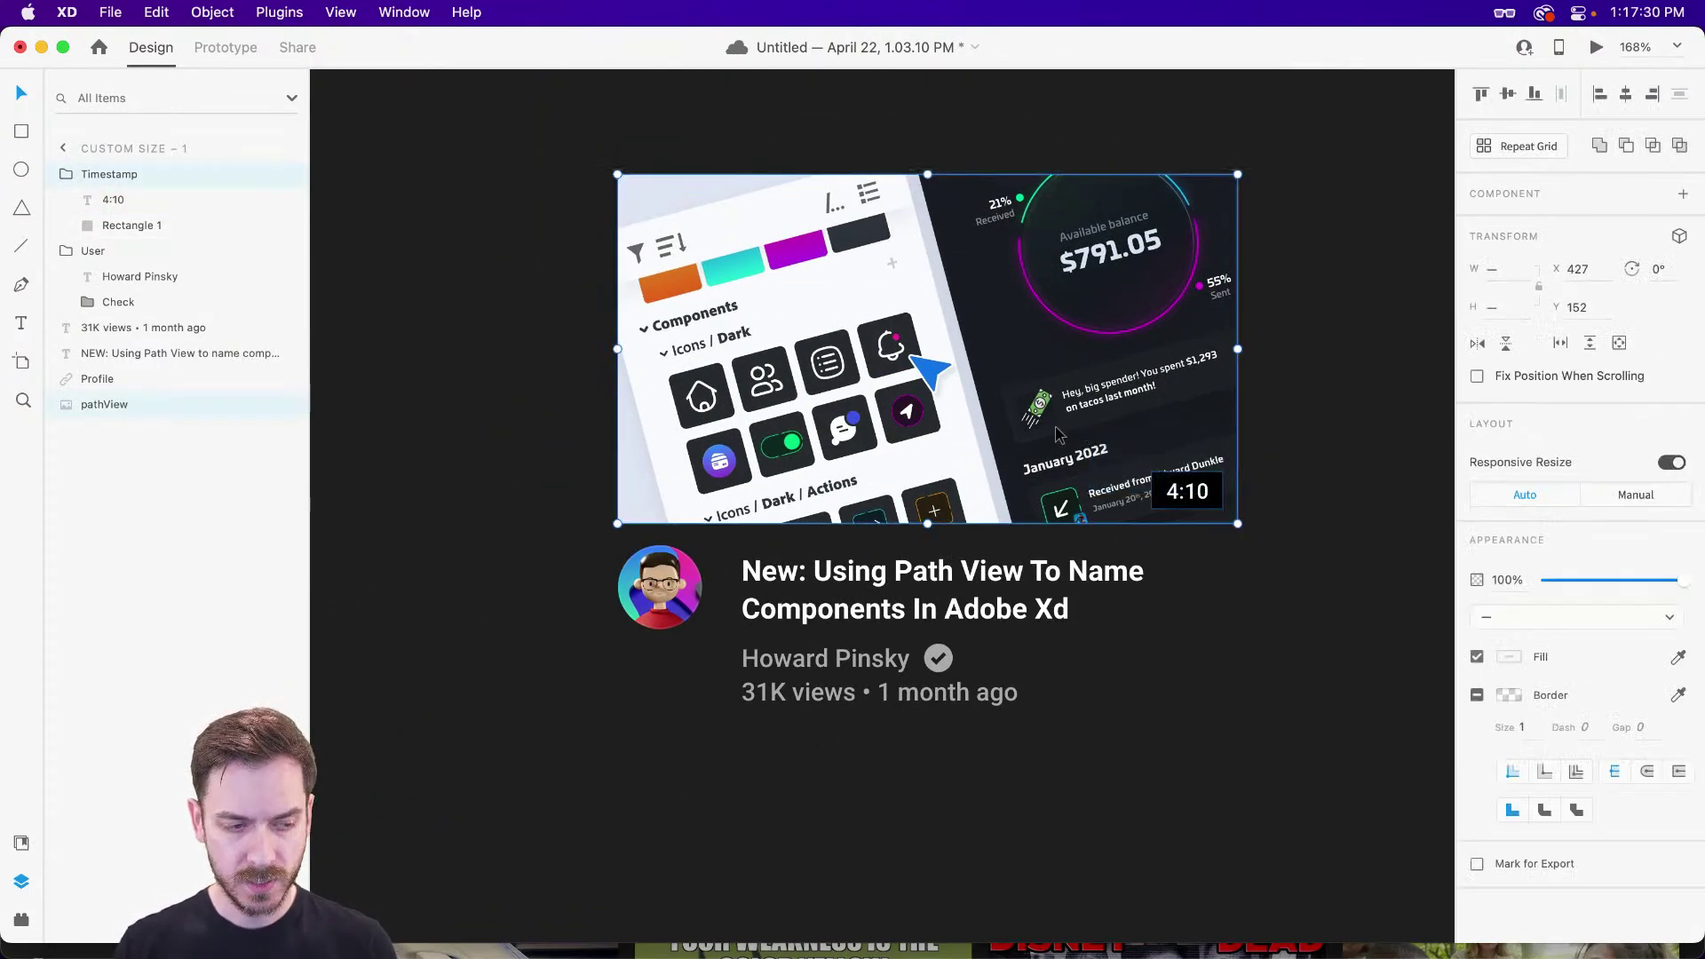
{"action": "key", "text": "super+g"}
{"action": "double_click", "coordinate": [98, 174]}
{"action": "type", "text": "Thu"}
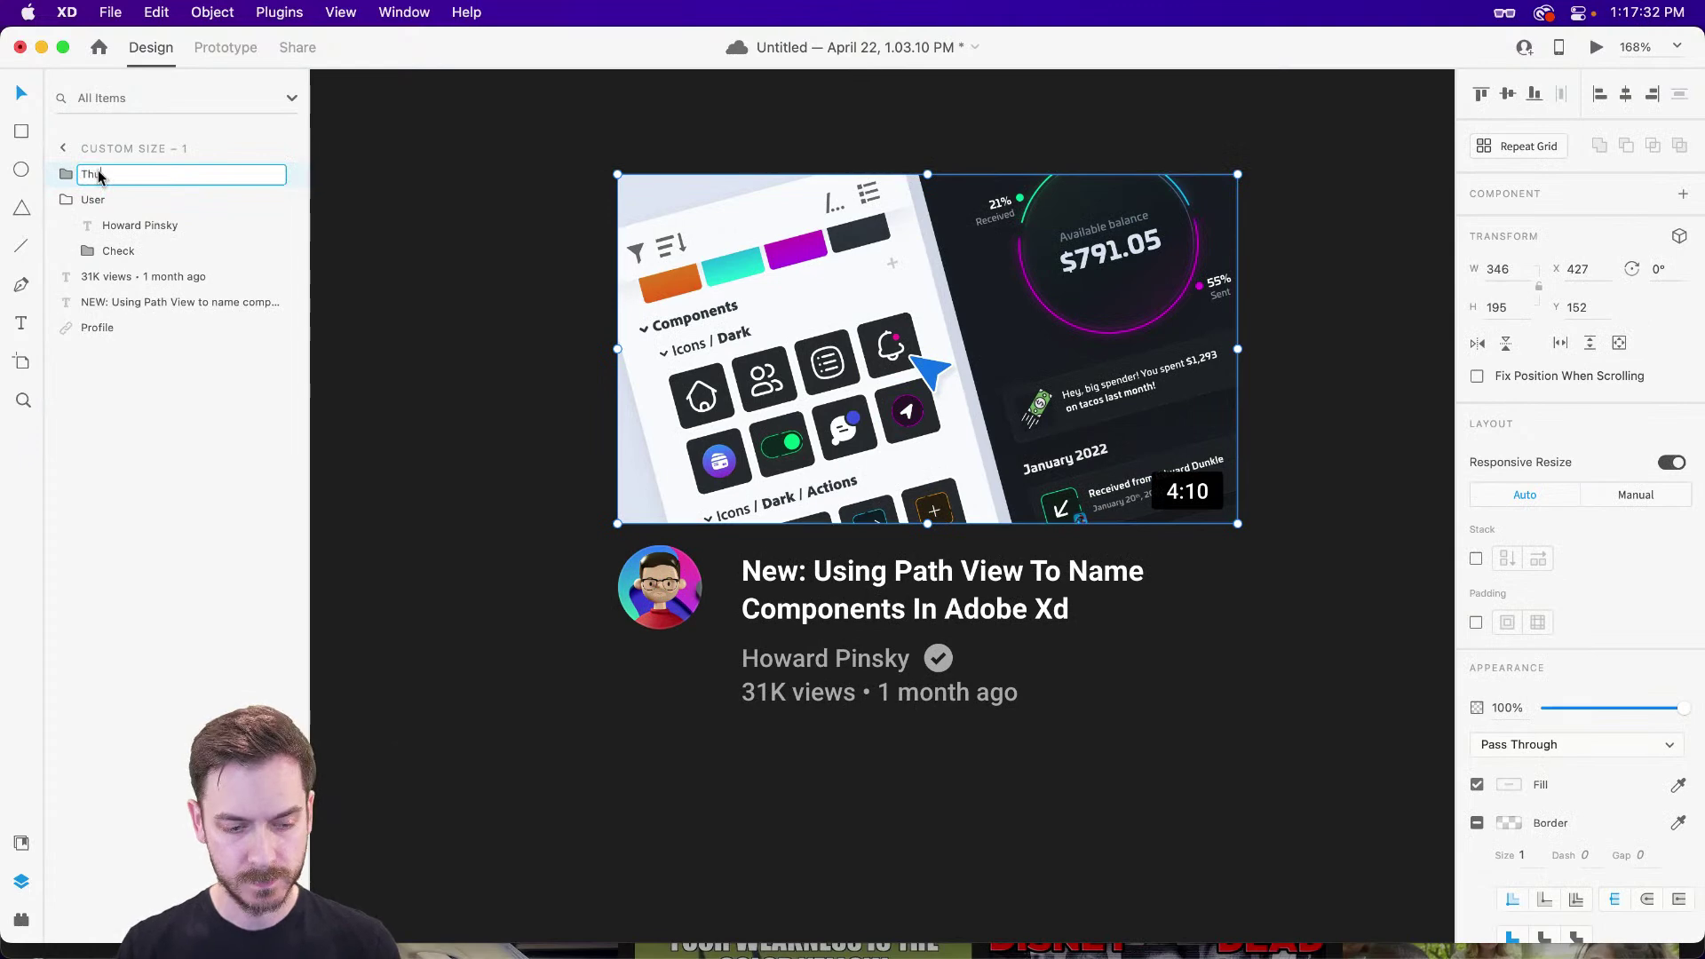
{"action": "key", "text": "Return"}
- Group the User, views, title and Profile layers as 'Info', then switch to YouTube
{"action": "left_click", "coordinate": [51, 200]}
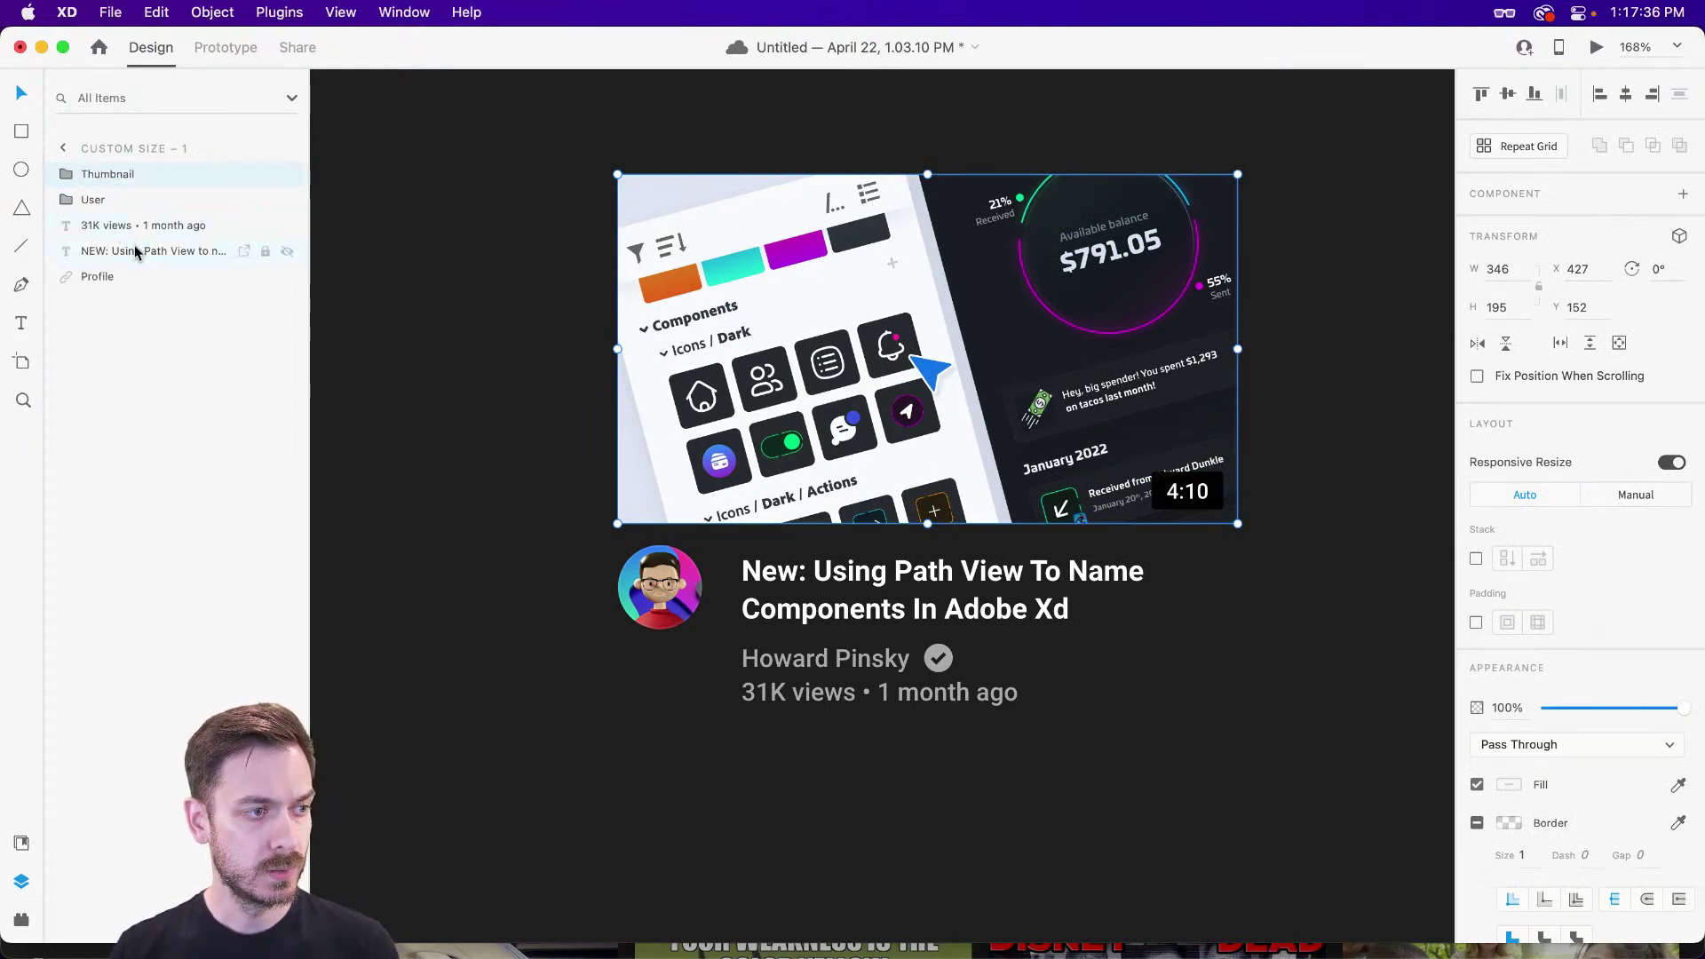
{"action": "left_click", "coordinate": [135, 229]}
{"action": "left_click", "coordinate": [128, 252]}
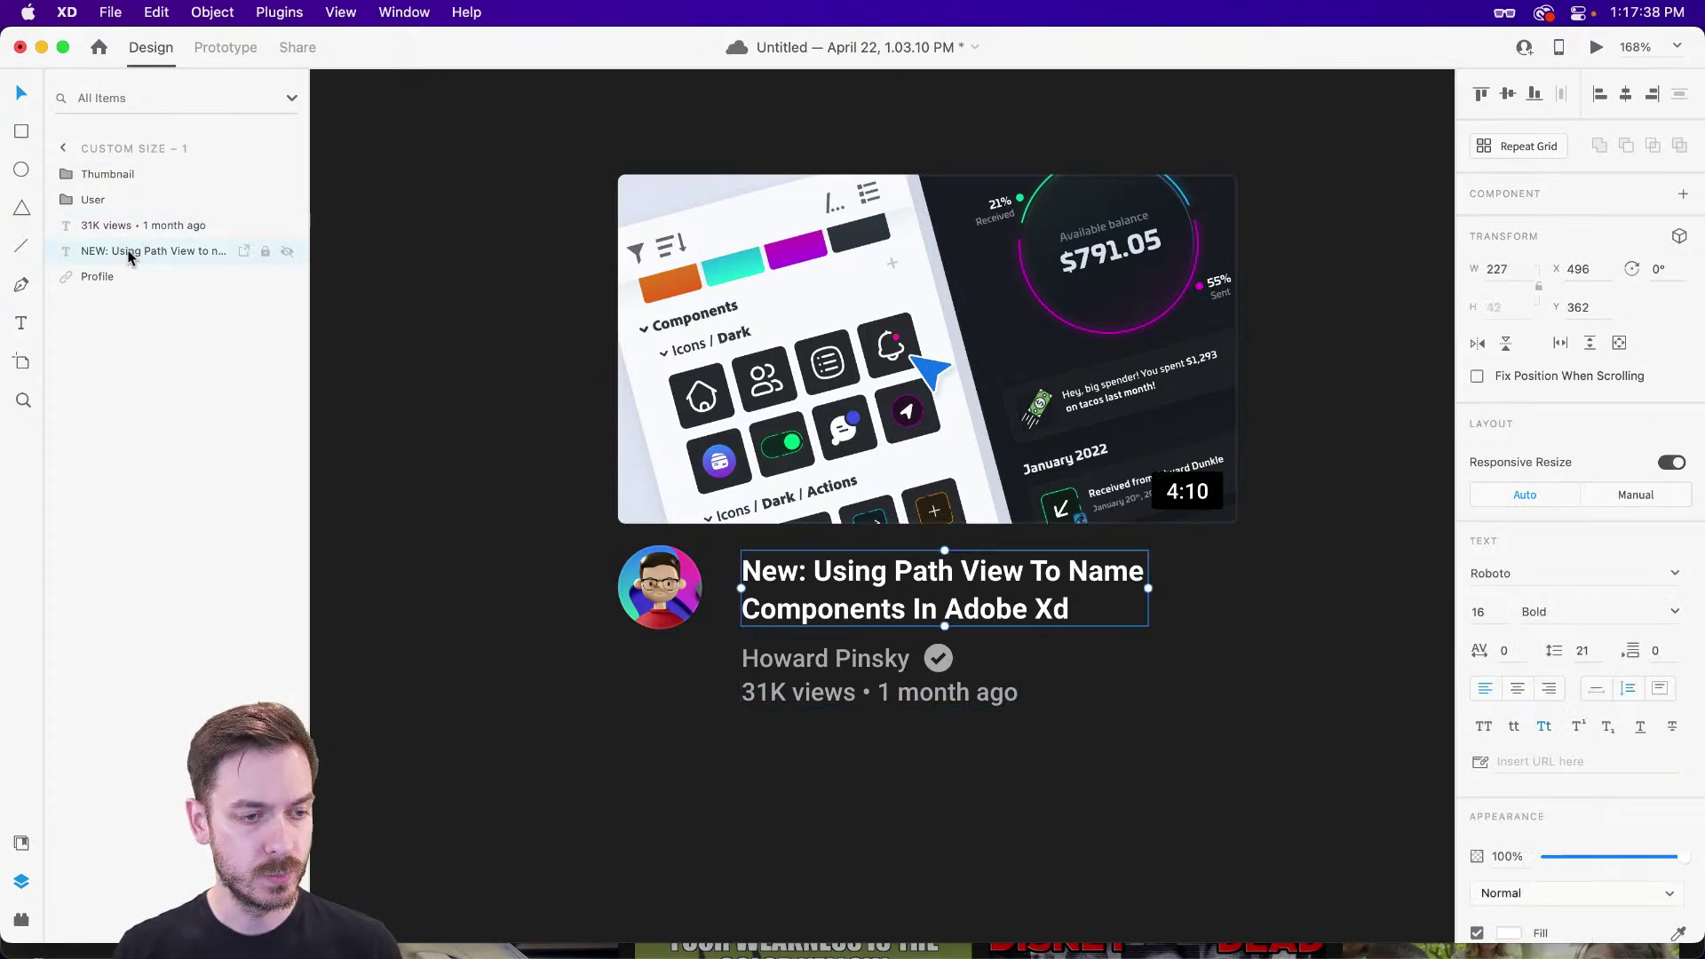
{"action": "left_click", "coordinate": [120, 272]}
{"action": "left_click", "coordinate": [121, 230], "text": "shift"}
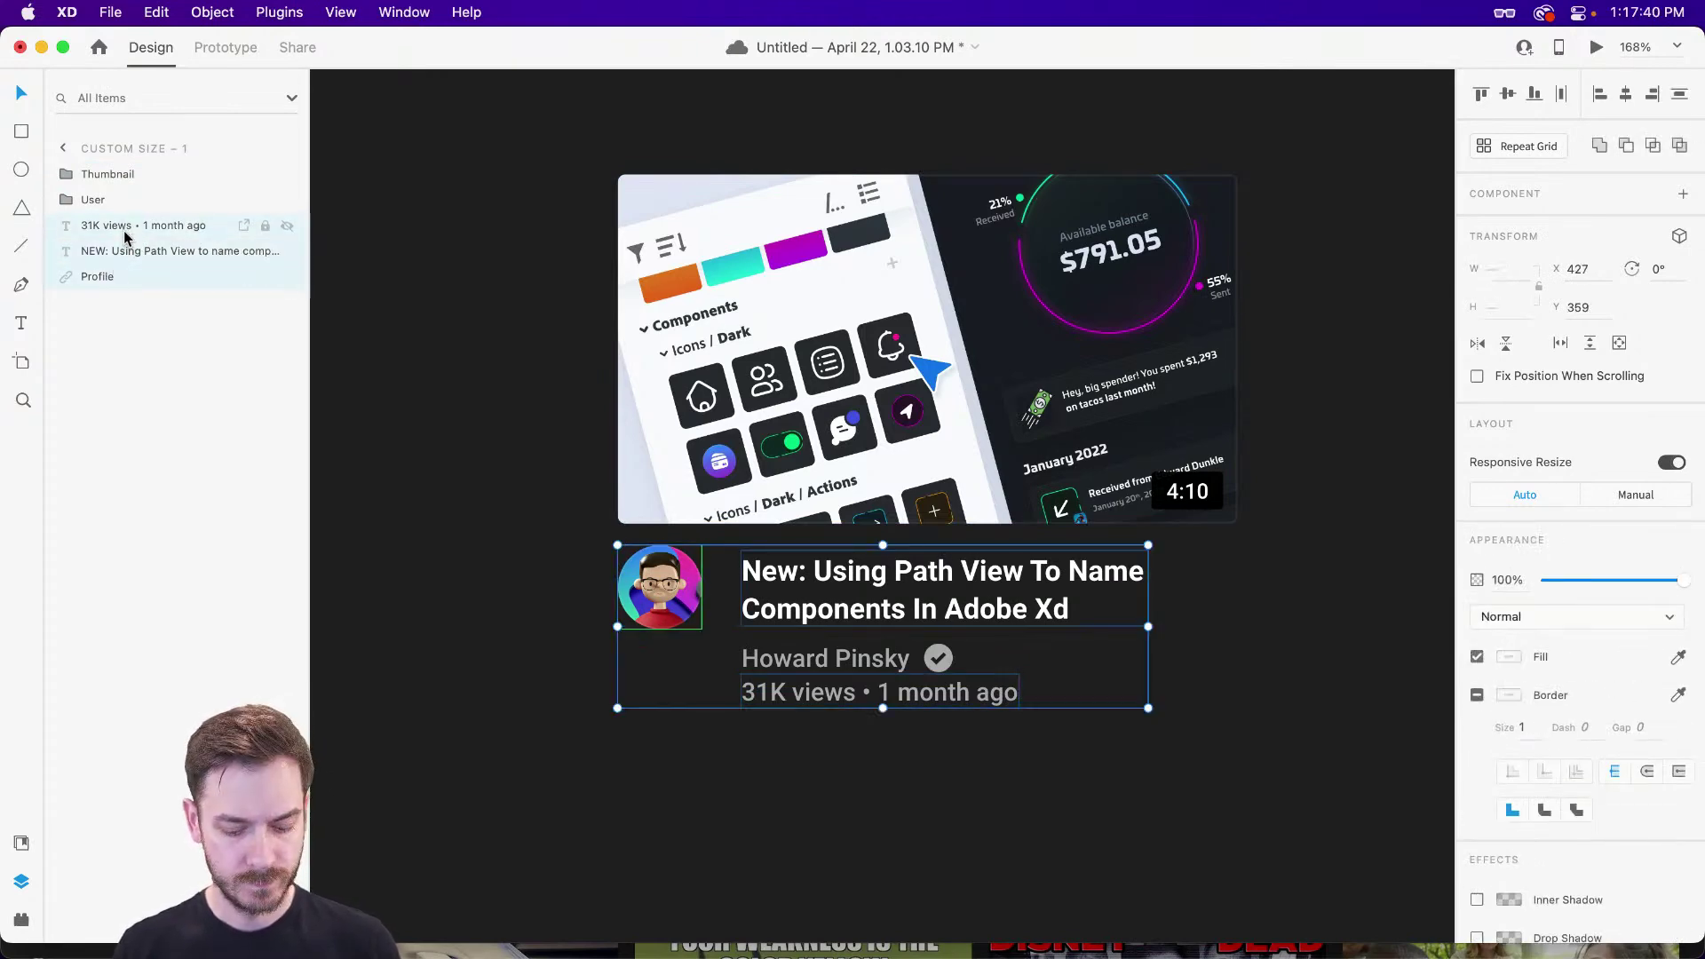
{"action": "left_click", "coordinate": [115, 199]}
{"action": "key", "text": "super+g"}
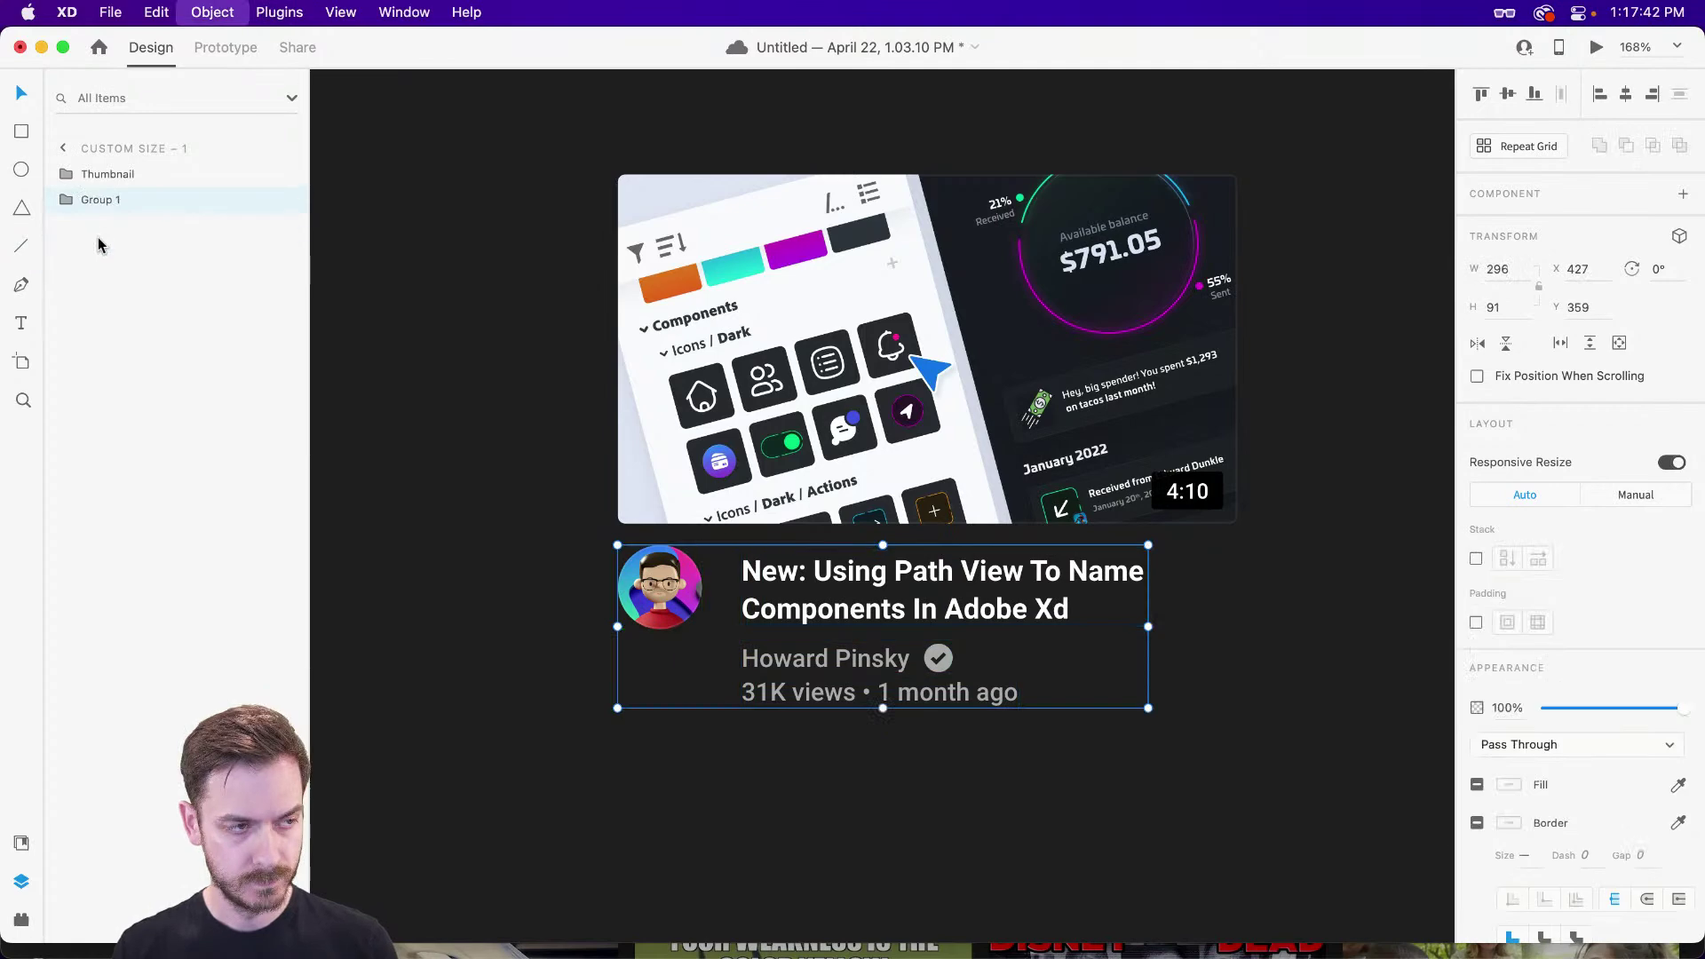
{"action": "double_click", "coordinate": [95, 199]}
{"action": "double_click", "coordinate": [98, 200]}
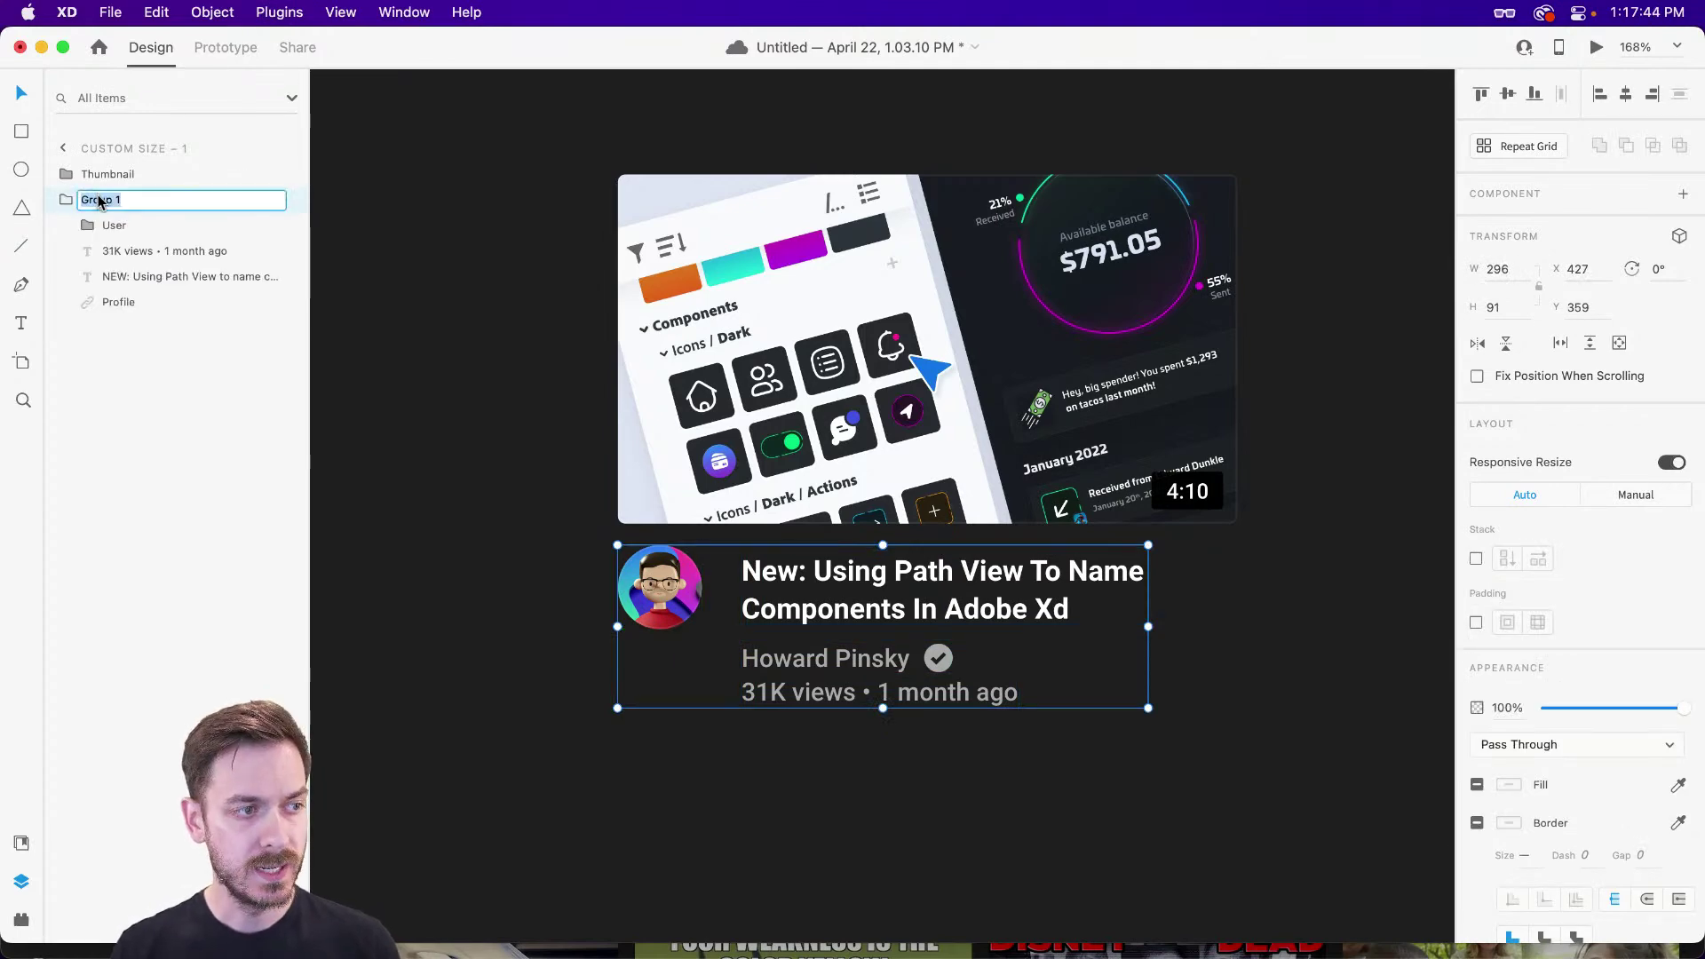
{"action": "type", "text": "Info"}
{"action": "key", "text": "Return"}
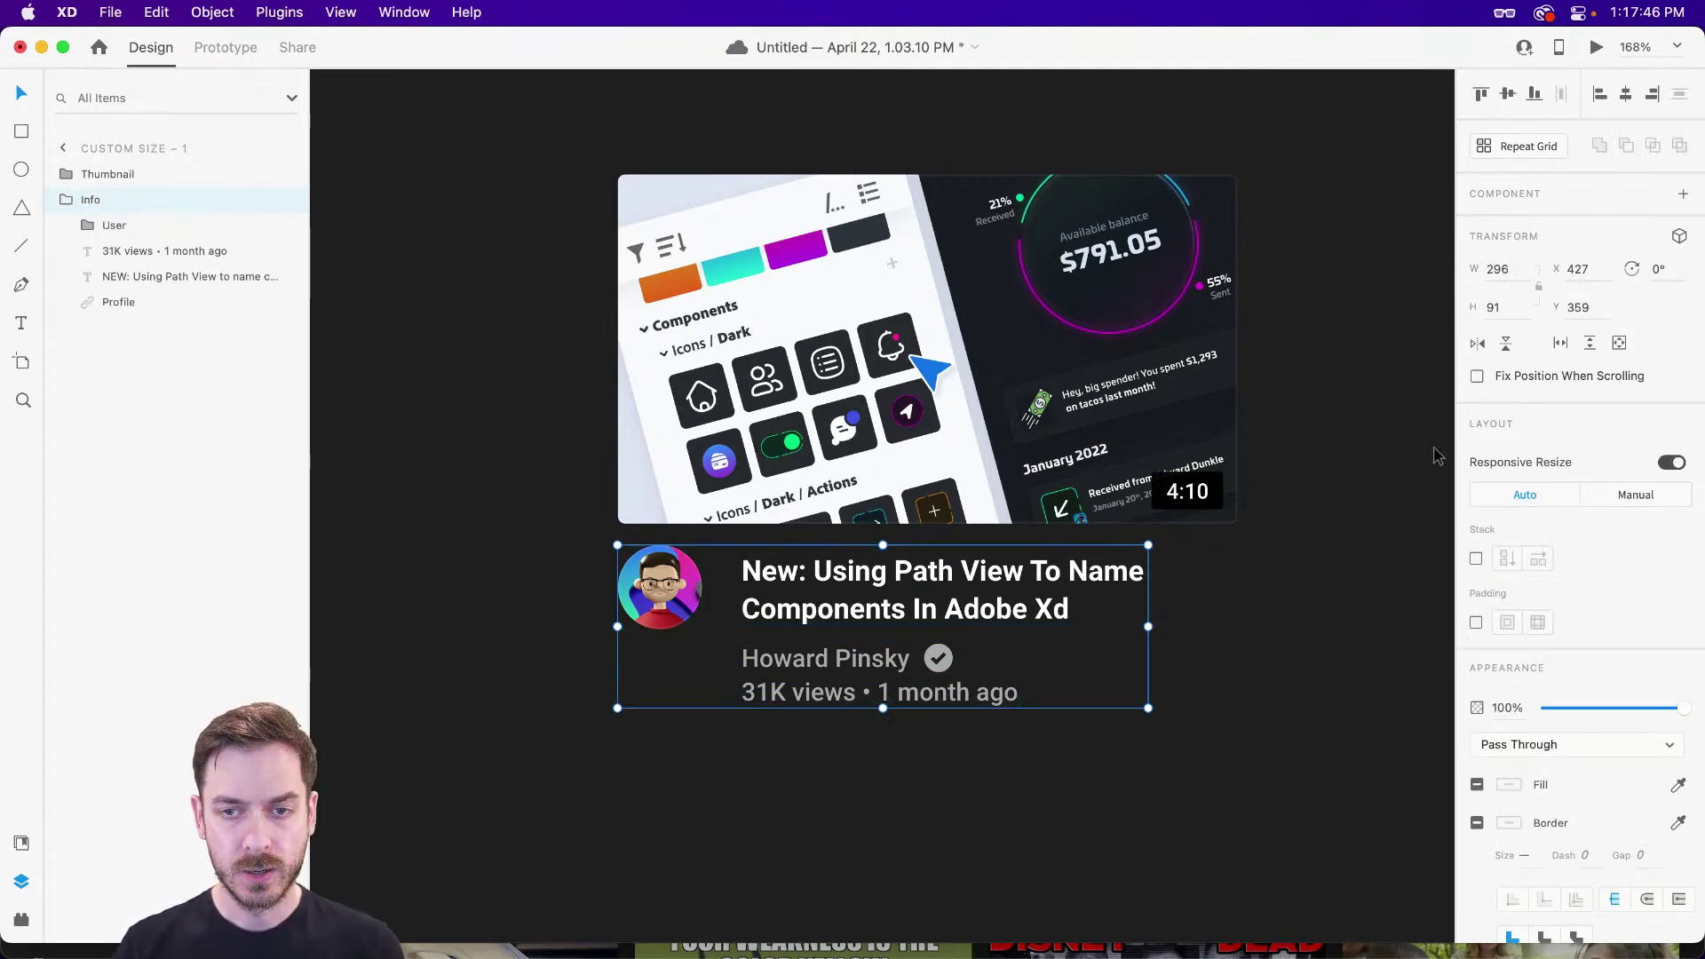
{"action": "left_click", "coordinate": [1306, 410]}
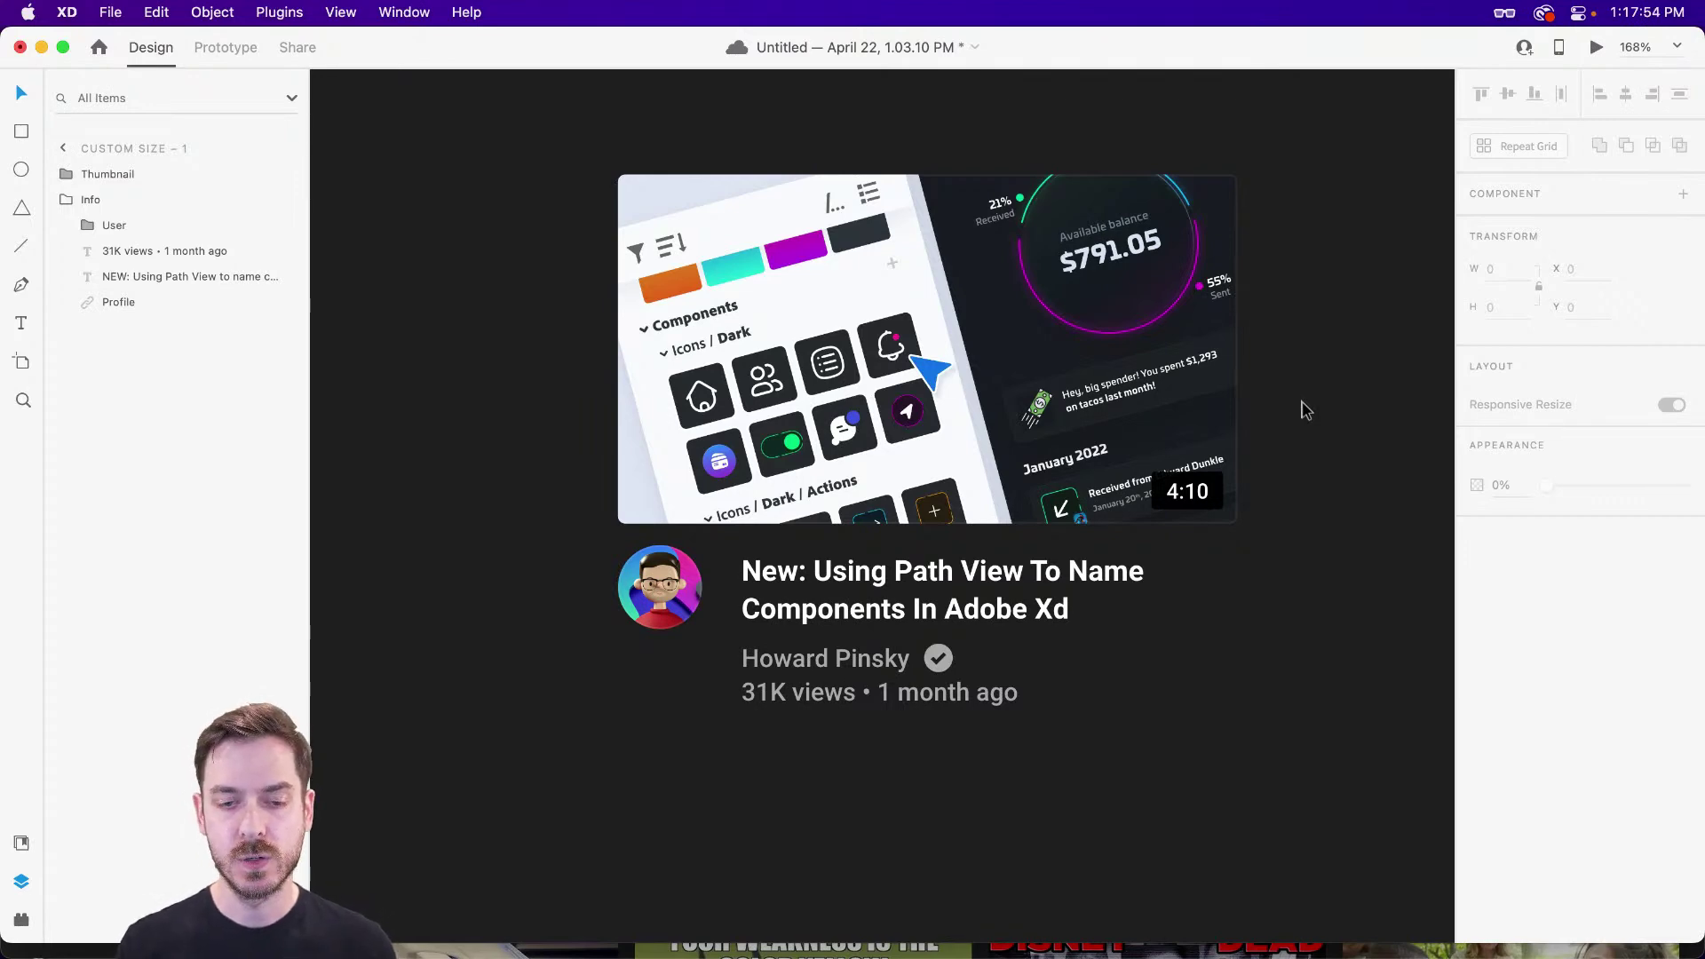
{"action": "key", "text": "super+Tab"}
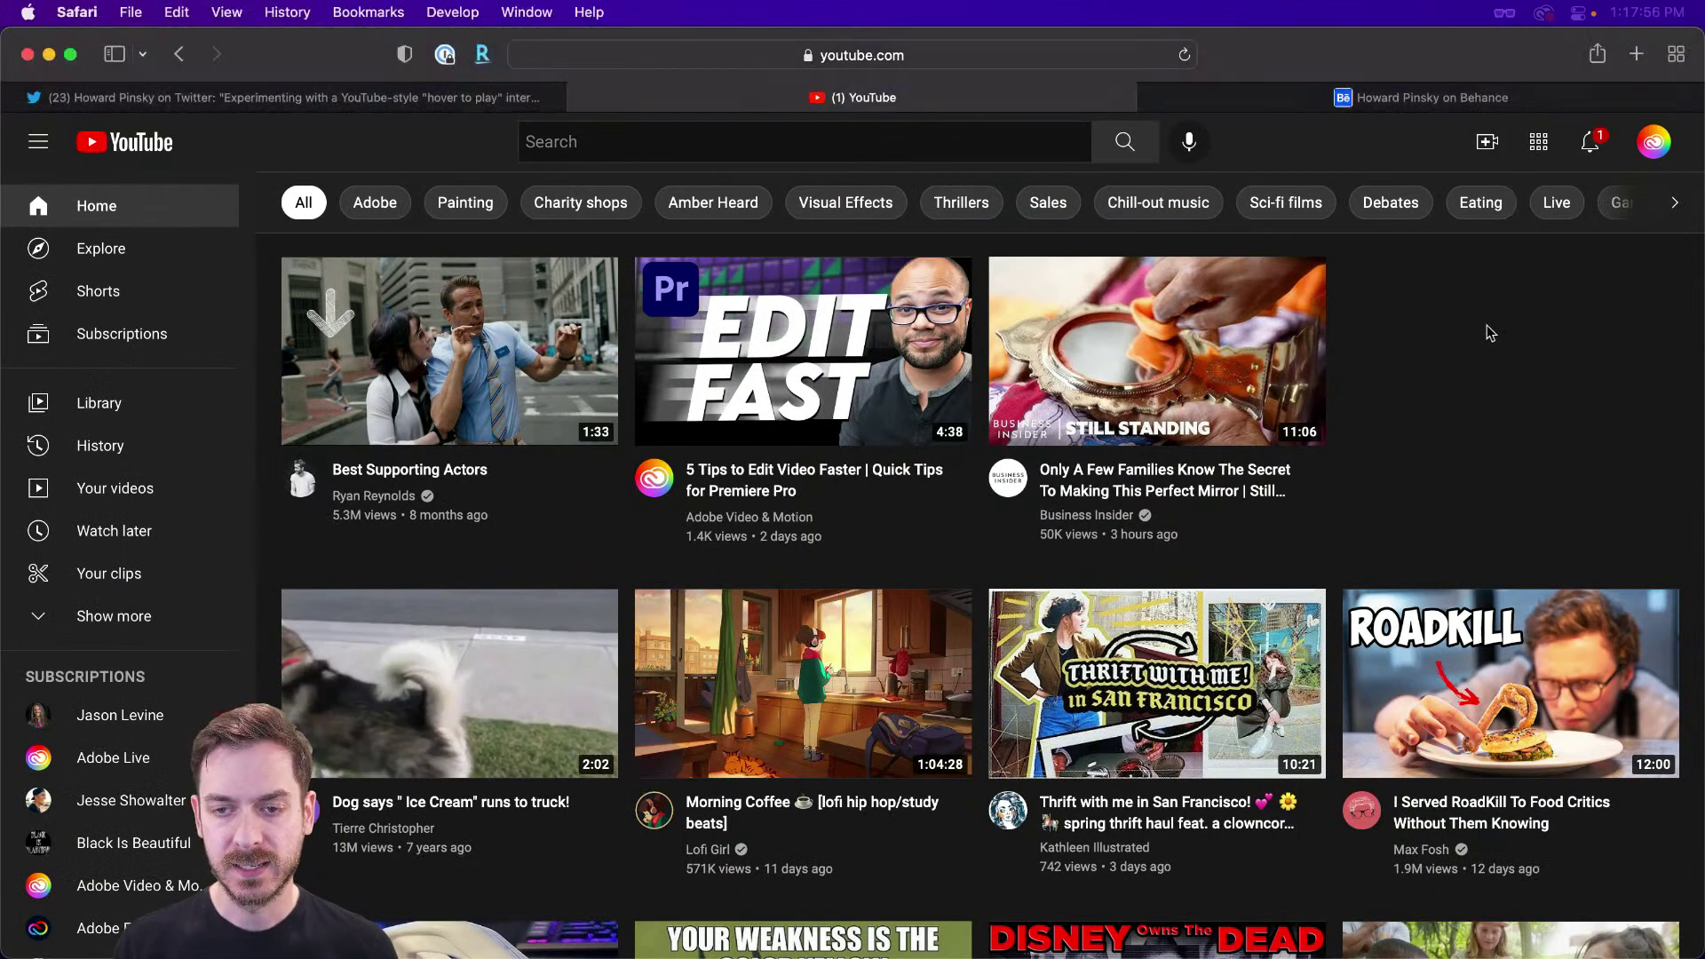
- Inspect YouTube's hover card for '5 Tips to Edit Video Faster', zooming the page out to compare with XD
{"action": "mouse_move", "coordinate": [882, 297]}
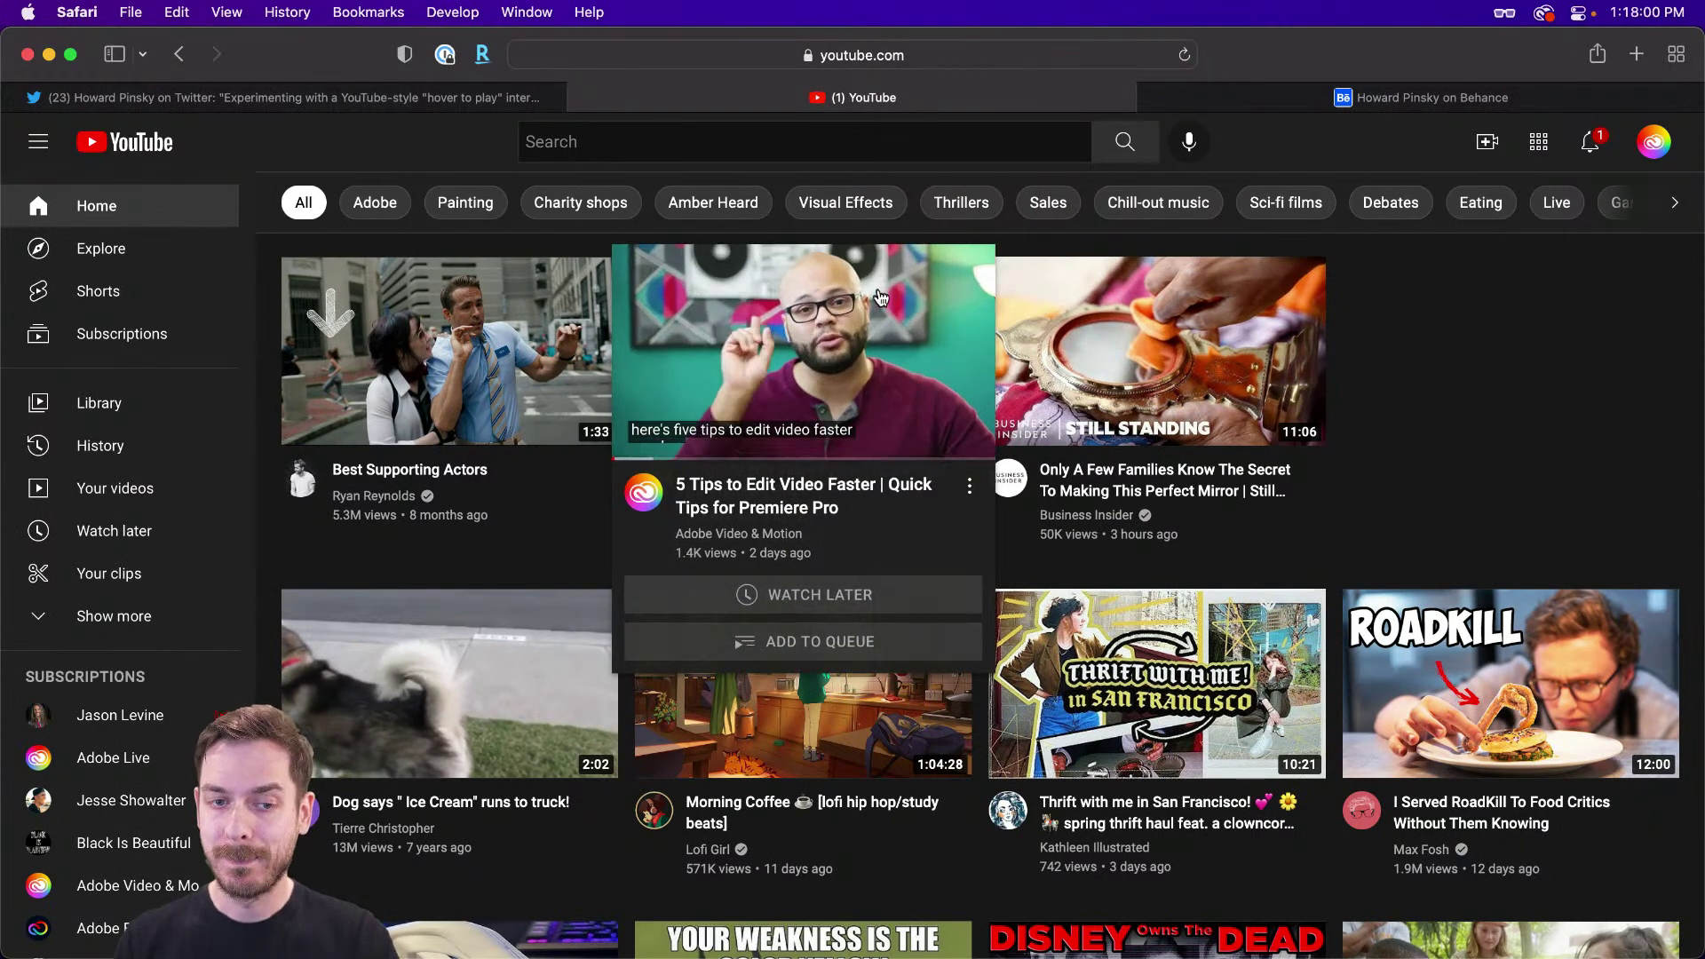
{"action": "mouse_move", "coordinate": [883, 406]}
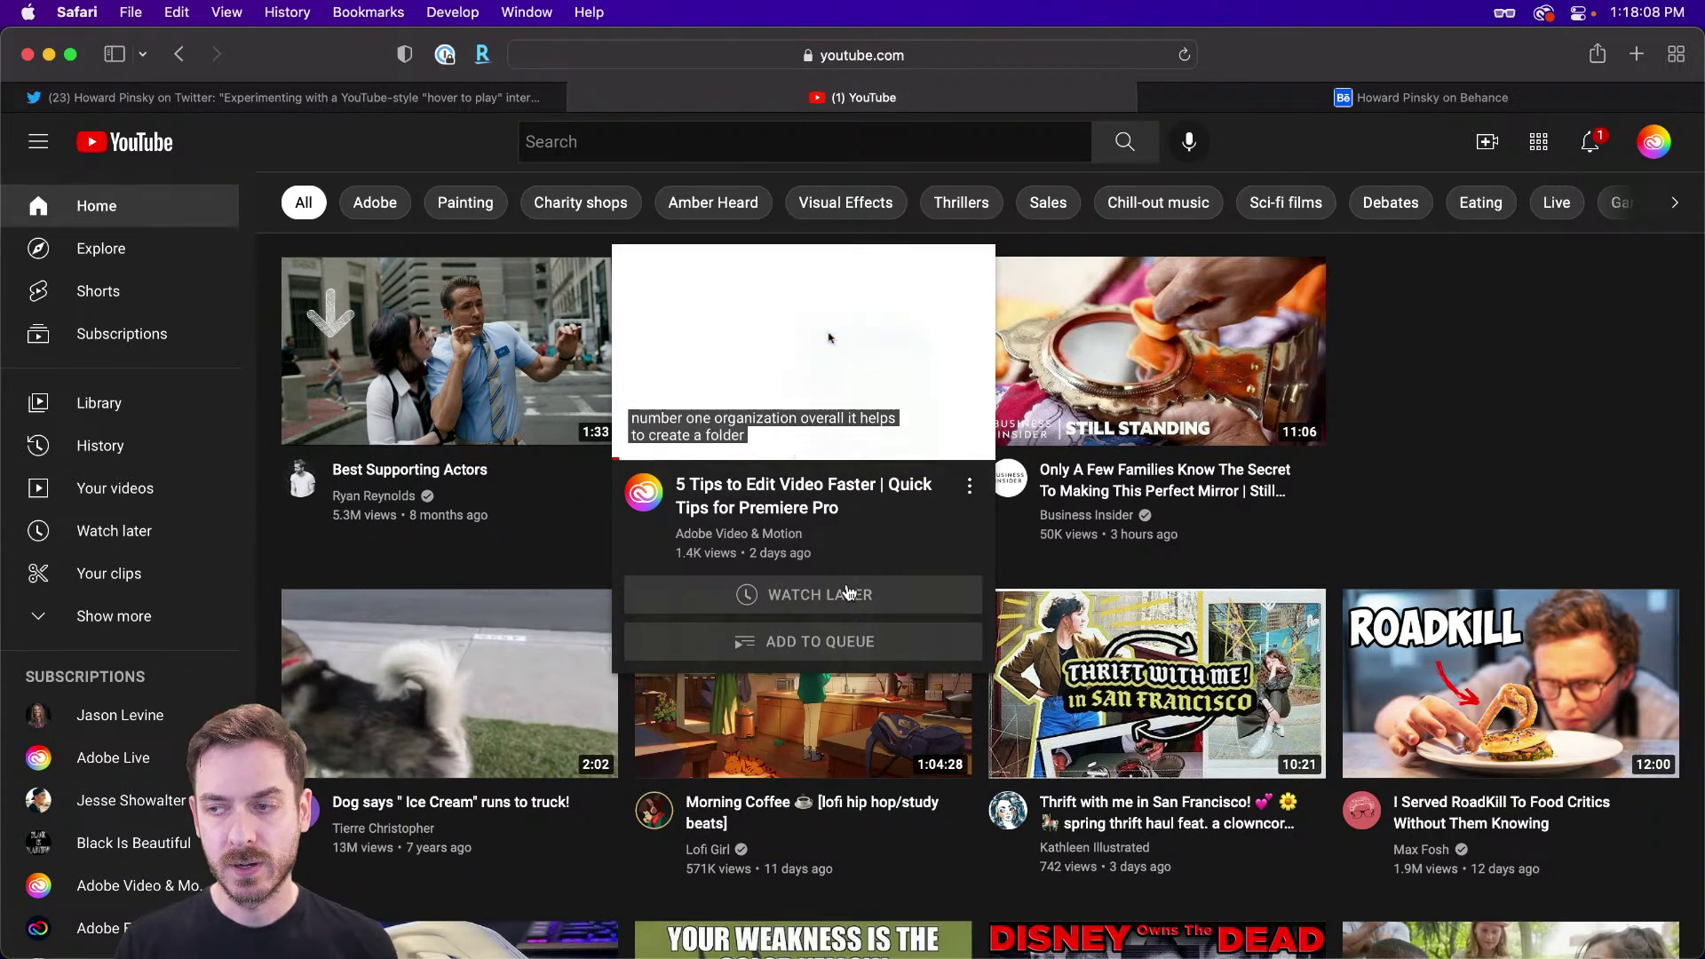
{"action": "key", "text": "super+minus"}
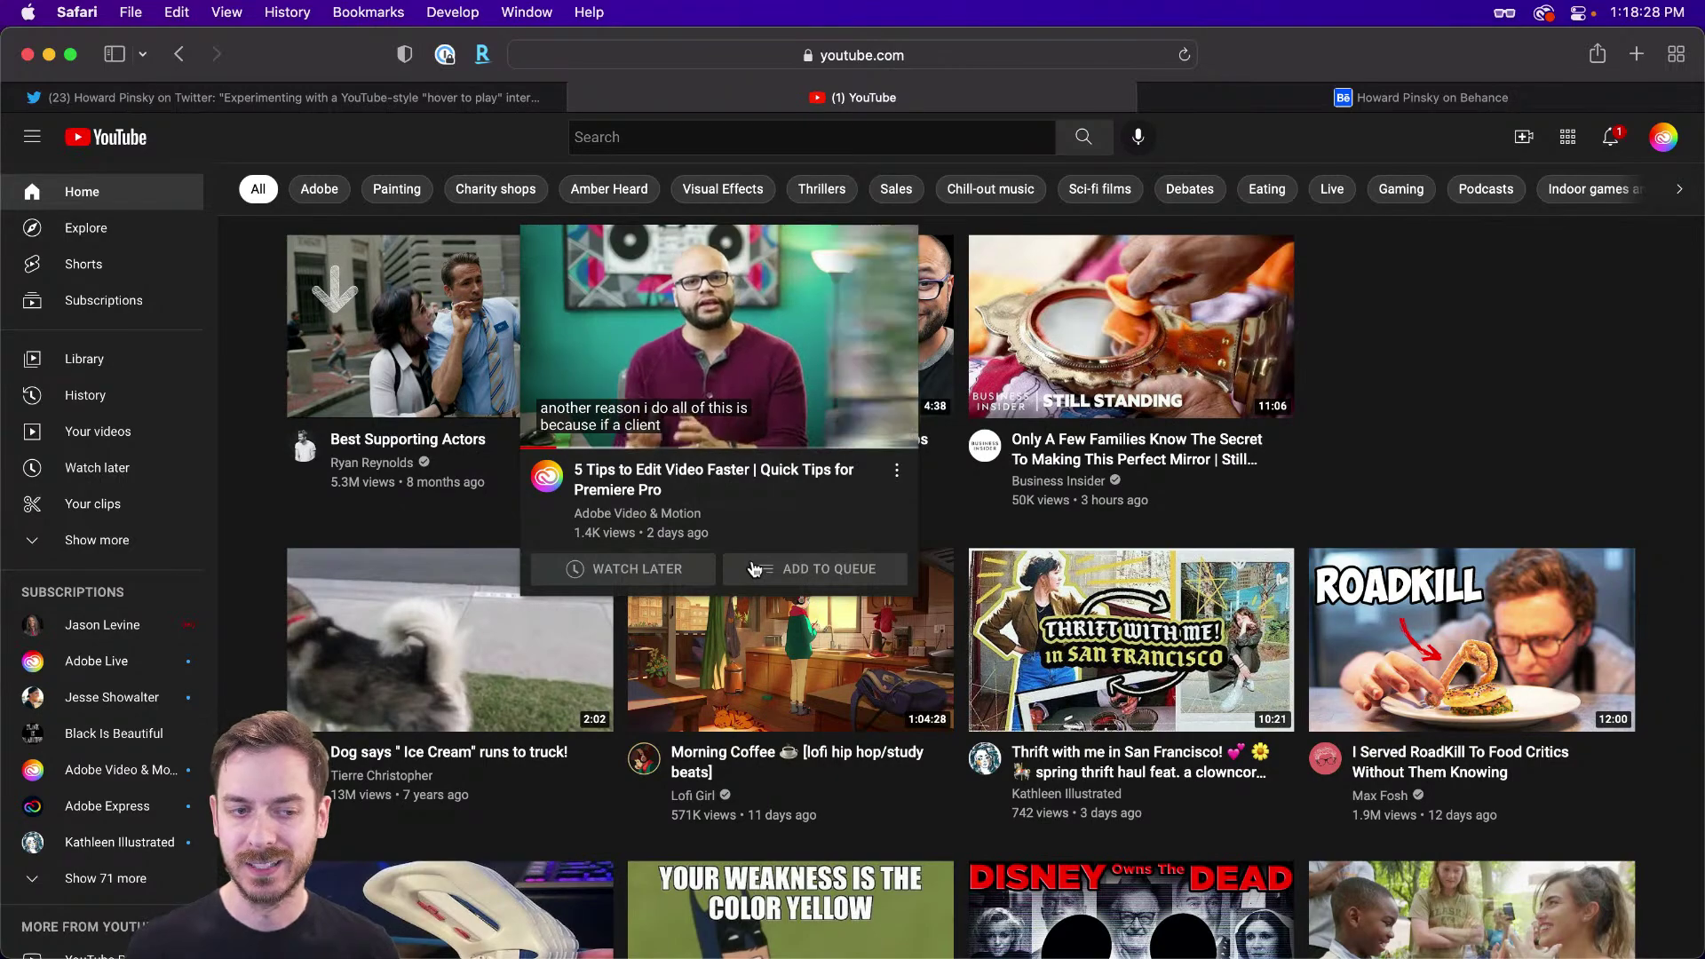
{"action": "key", "text": "super+Tab"}
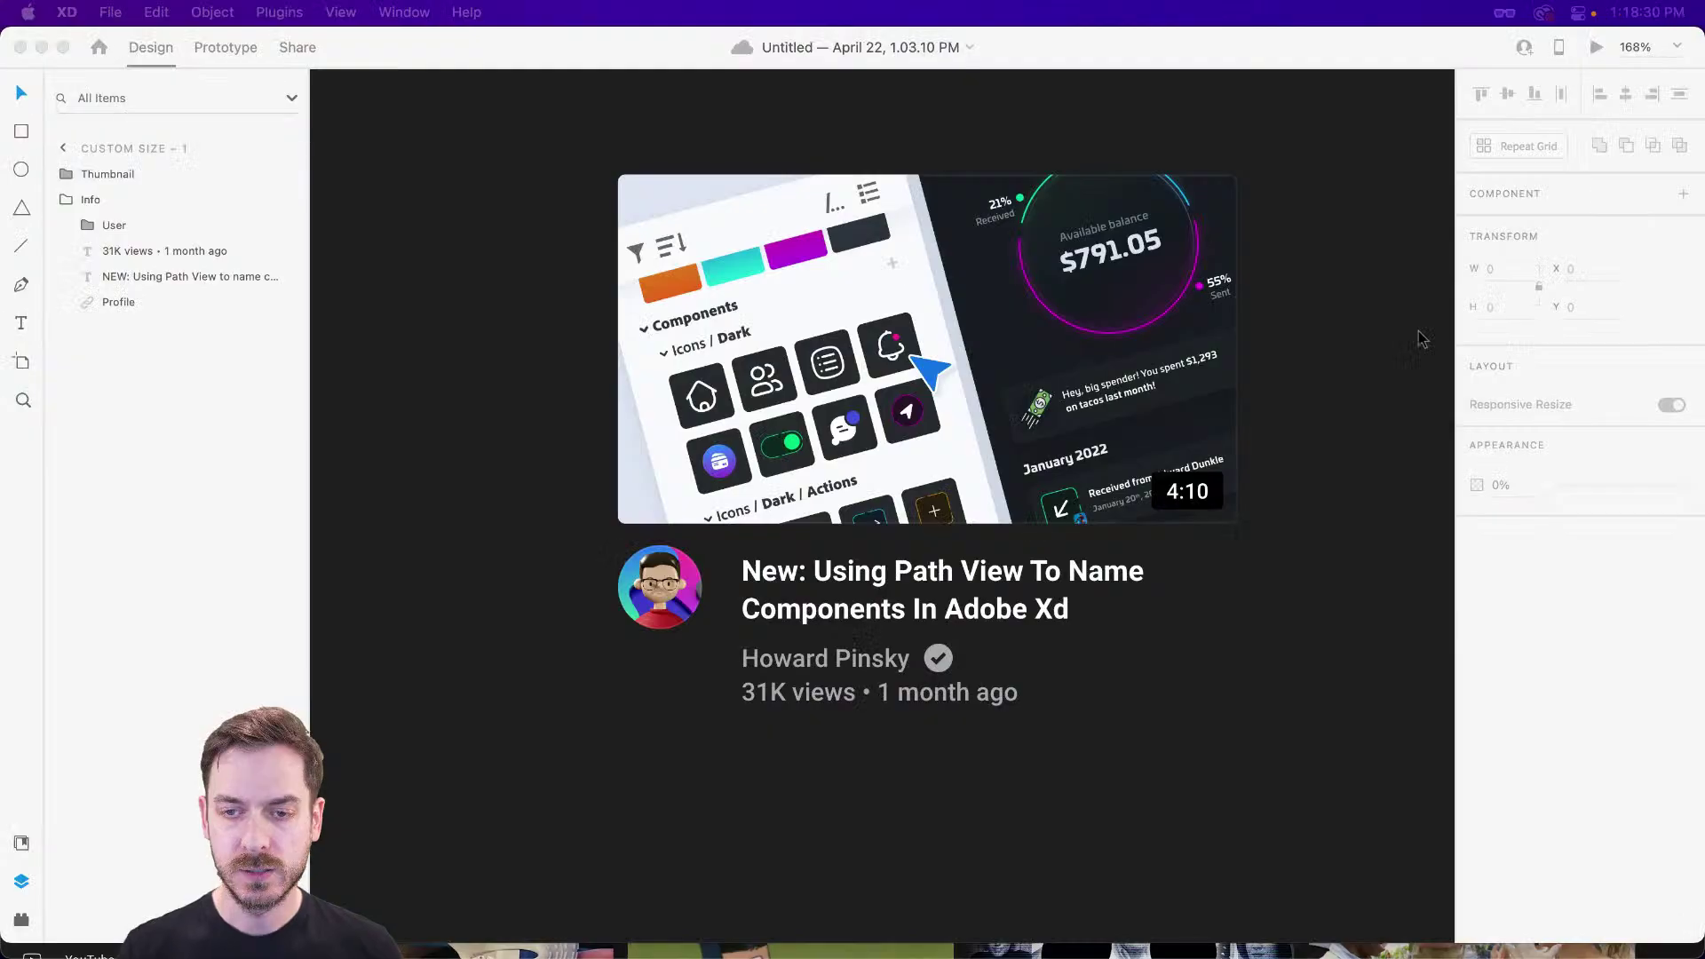
{"action": "key", "text": "super+Tab"}
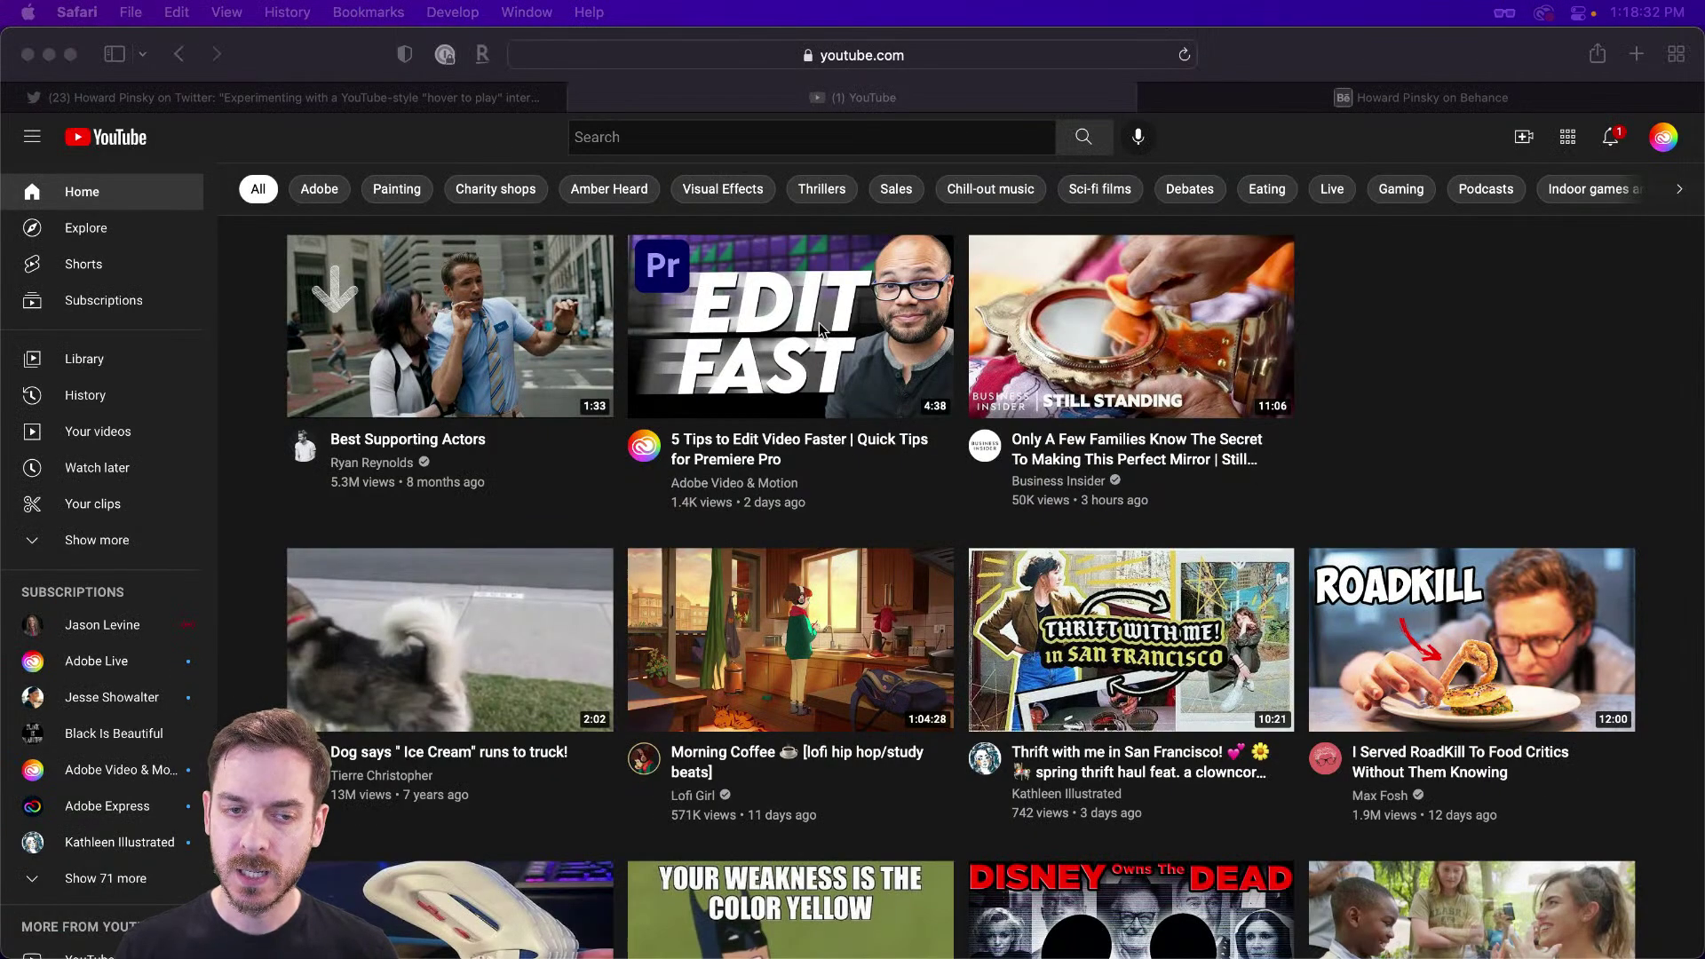
{"action": "mouse_move", "coordinate": [834, 317]}
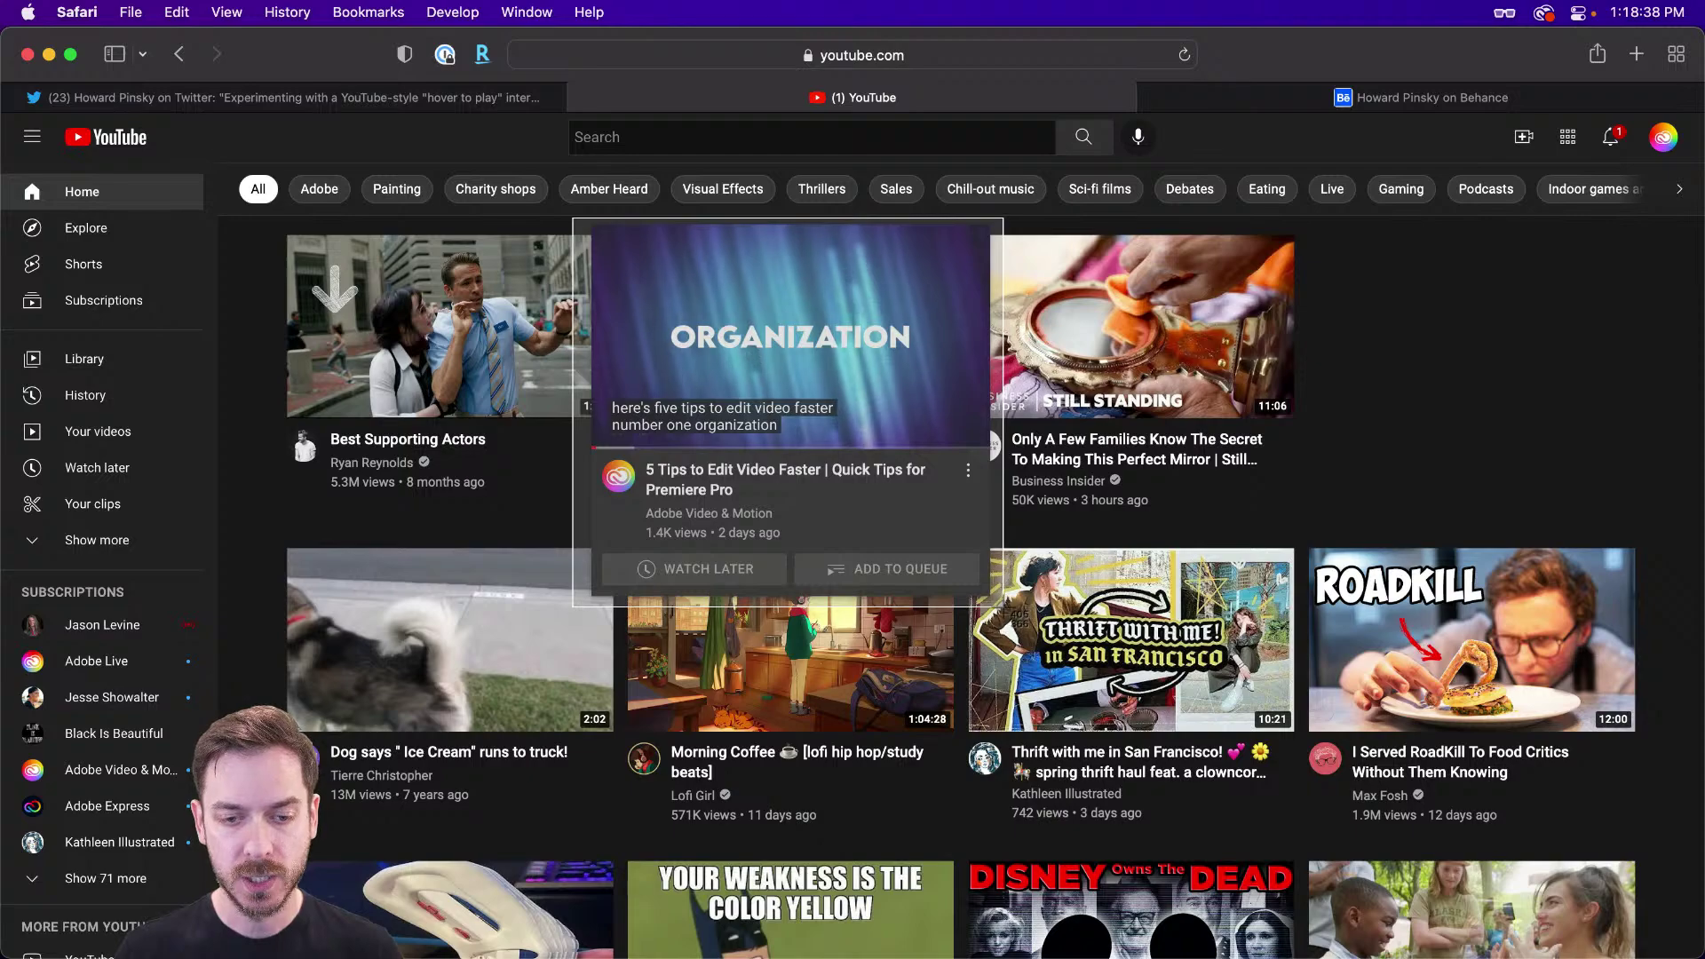
{"action": "key", "text": "super+Tab"}
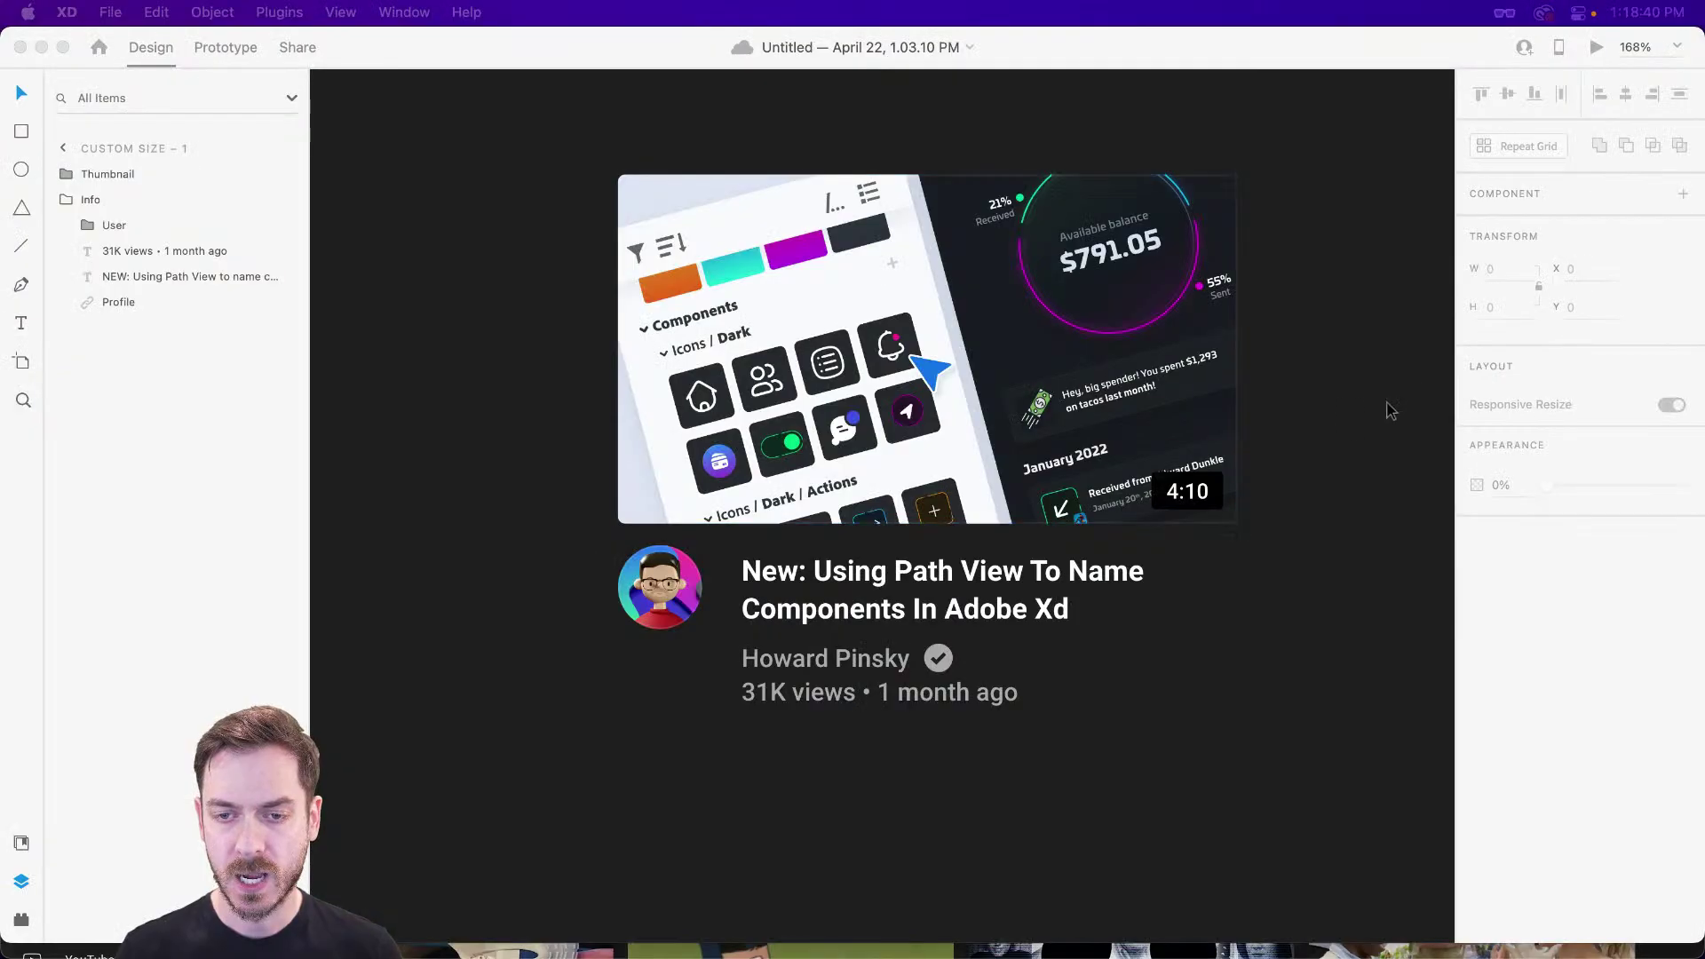
- Paste the YouTube hover-card screenshot, scale it to 340 wide and place it at the artboard's top-right
{"action": "key", "text": "super+v"}
{"action": "scroll", "coordinate": [1196, 499], "scroll_direction": "down", "scroll_amount": 3}
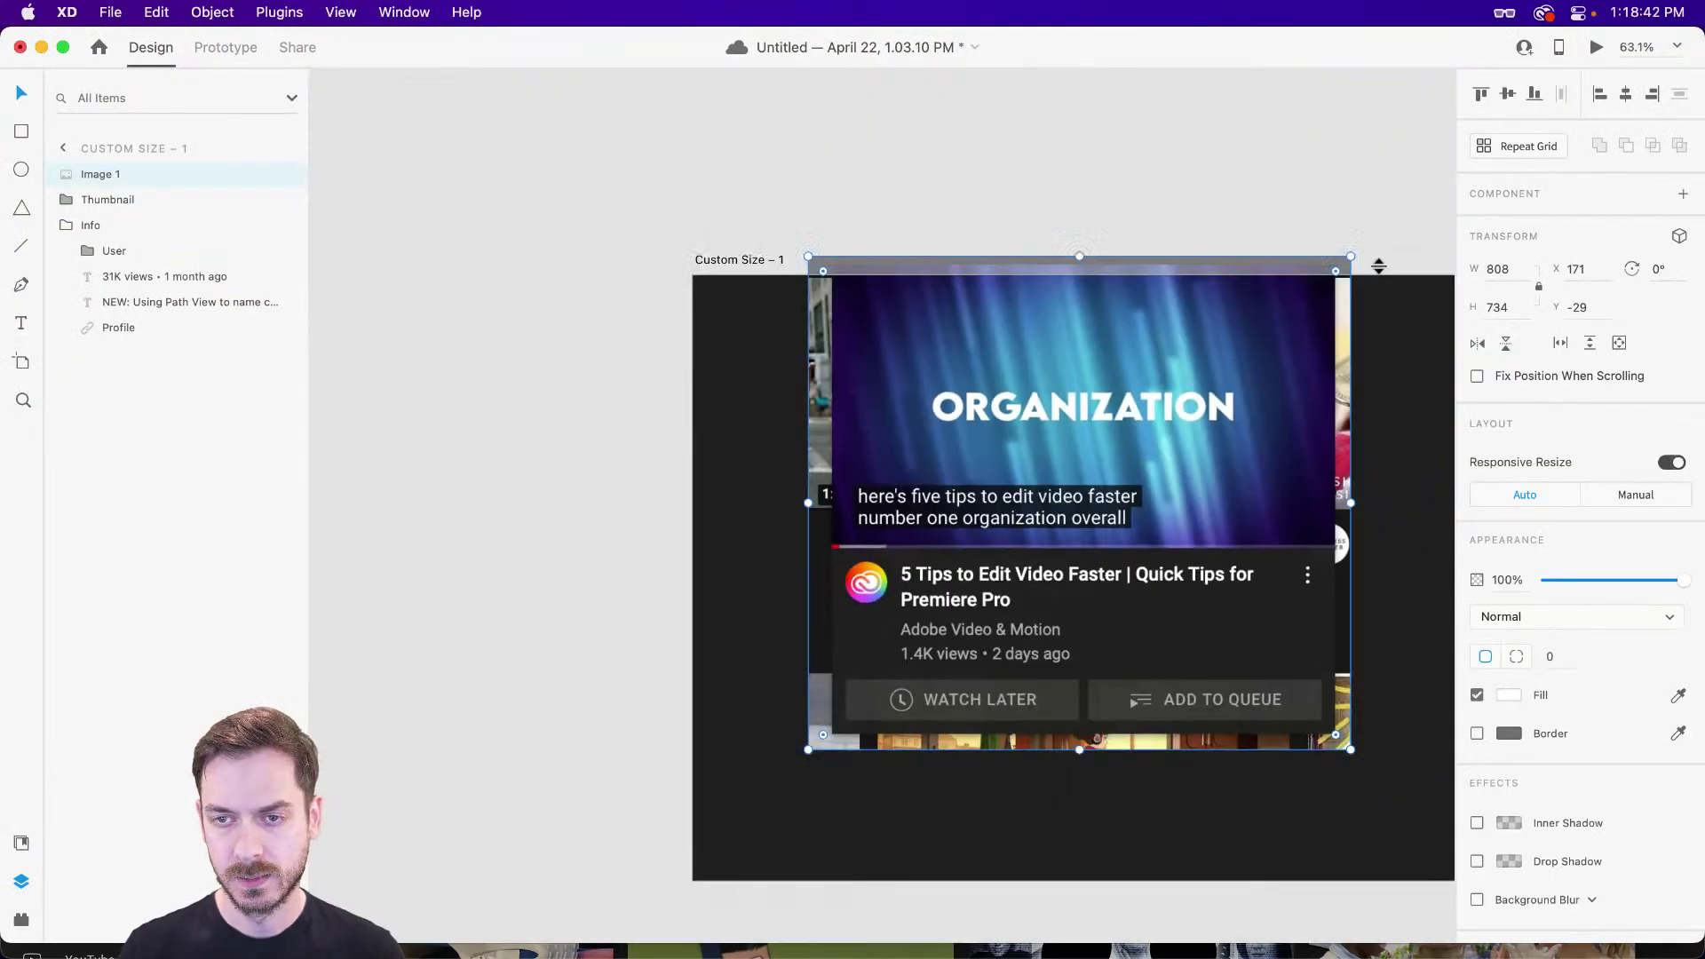
{"action": "left_click_drag", "start_coordinate": [1356, 260], "coordinate": [1203, 399]}
{"action": "left_click_drag", "start_coordinate": [1140, 466], "coordinate": [1379, 389]}
{"action": "scroll", "coordinate": [1243, 400], "scroll_direction": "right", "scroll_amount": 5}
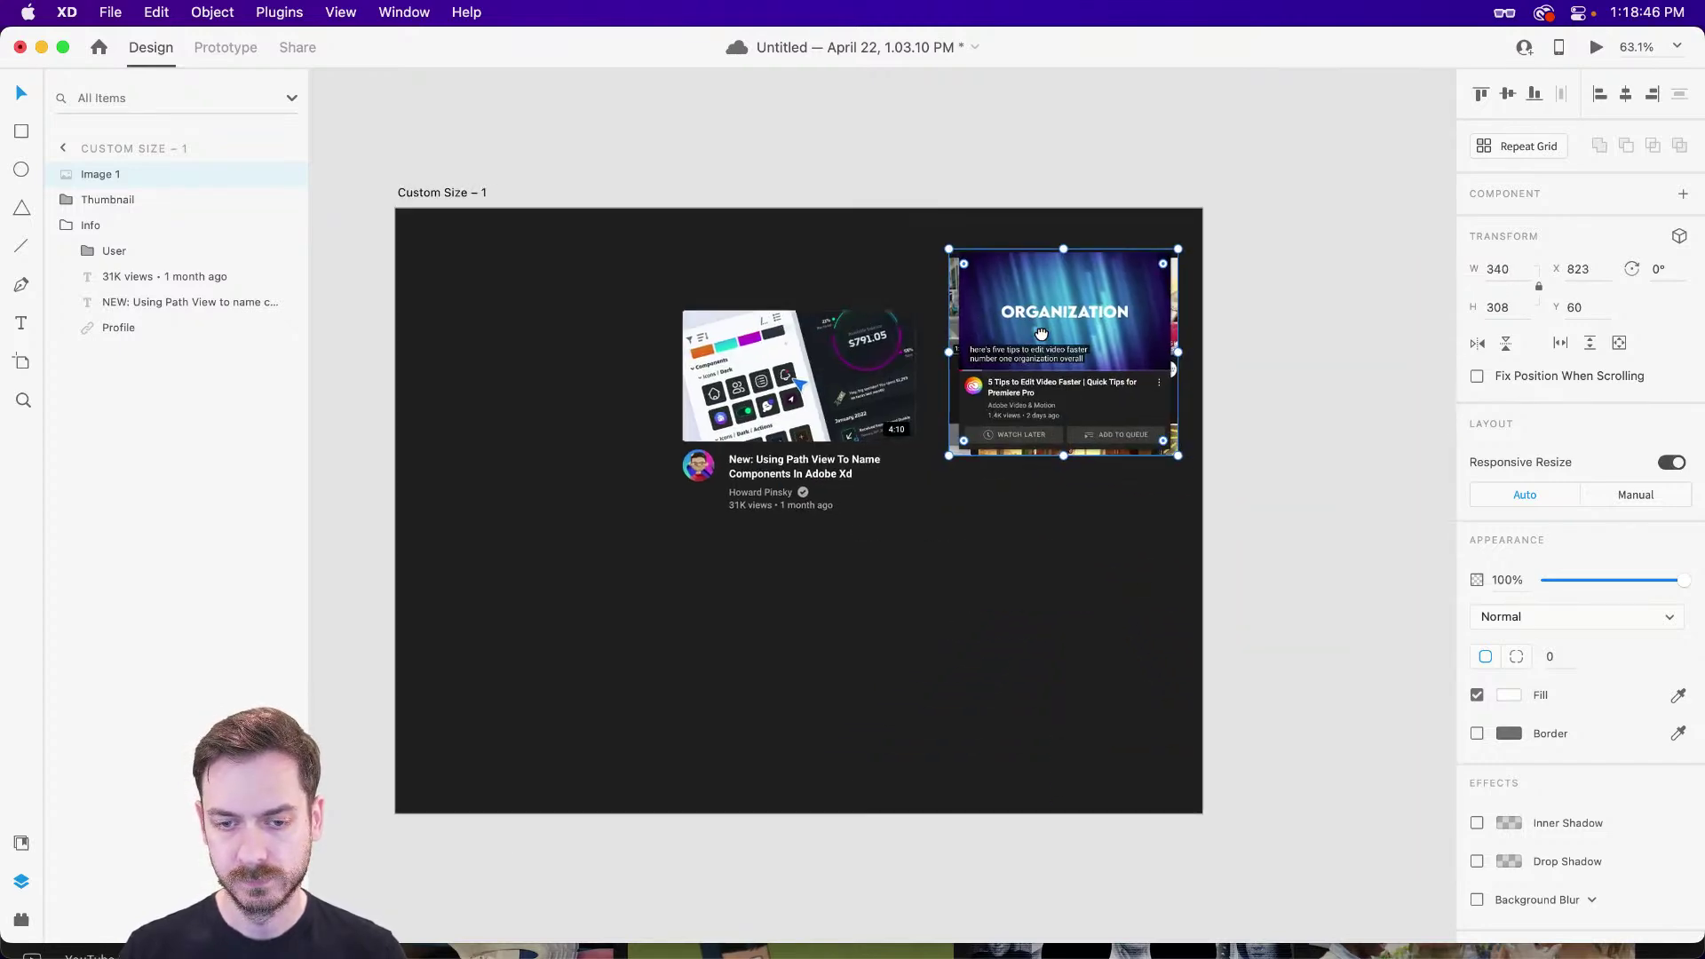
{"action": "scroll", "coordinate": [1066, 382], "scroll_direction": "left", "scroll_amount": 1}
{"action": "scroll", "coordinate": [1025, 364], "scroll_direction": "up", "scroll_amount": 3}
{"action": "scroll", "coordinate": [1026, 365], "scroll_direction": "up", "scroll_amount": 2}
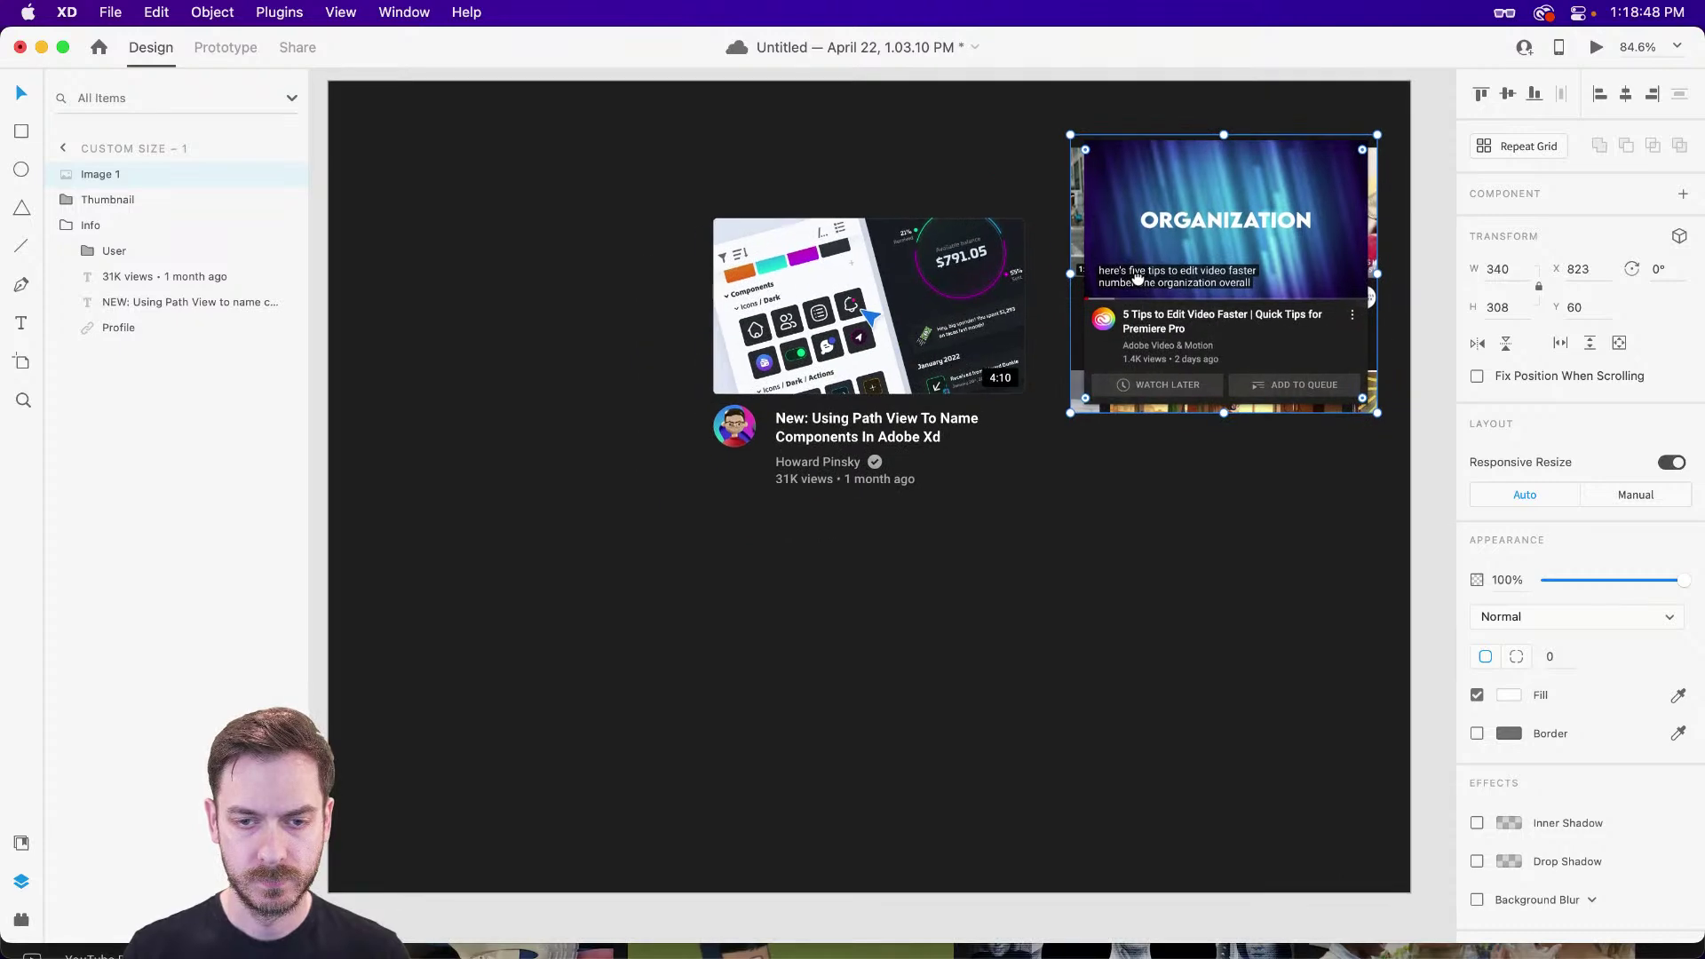
{"action": "key", "text": "r"}
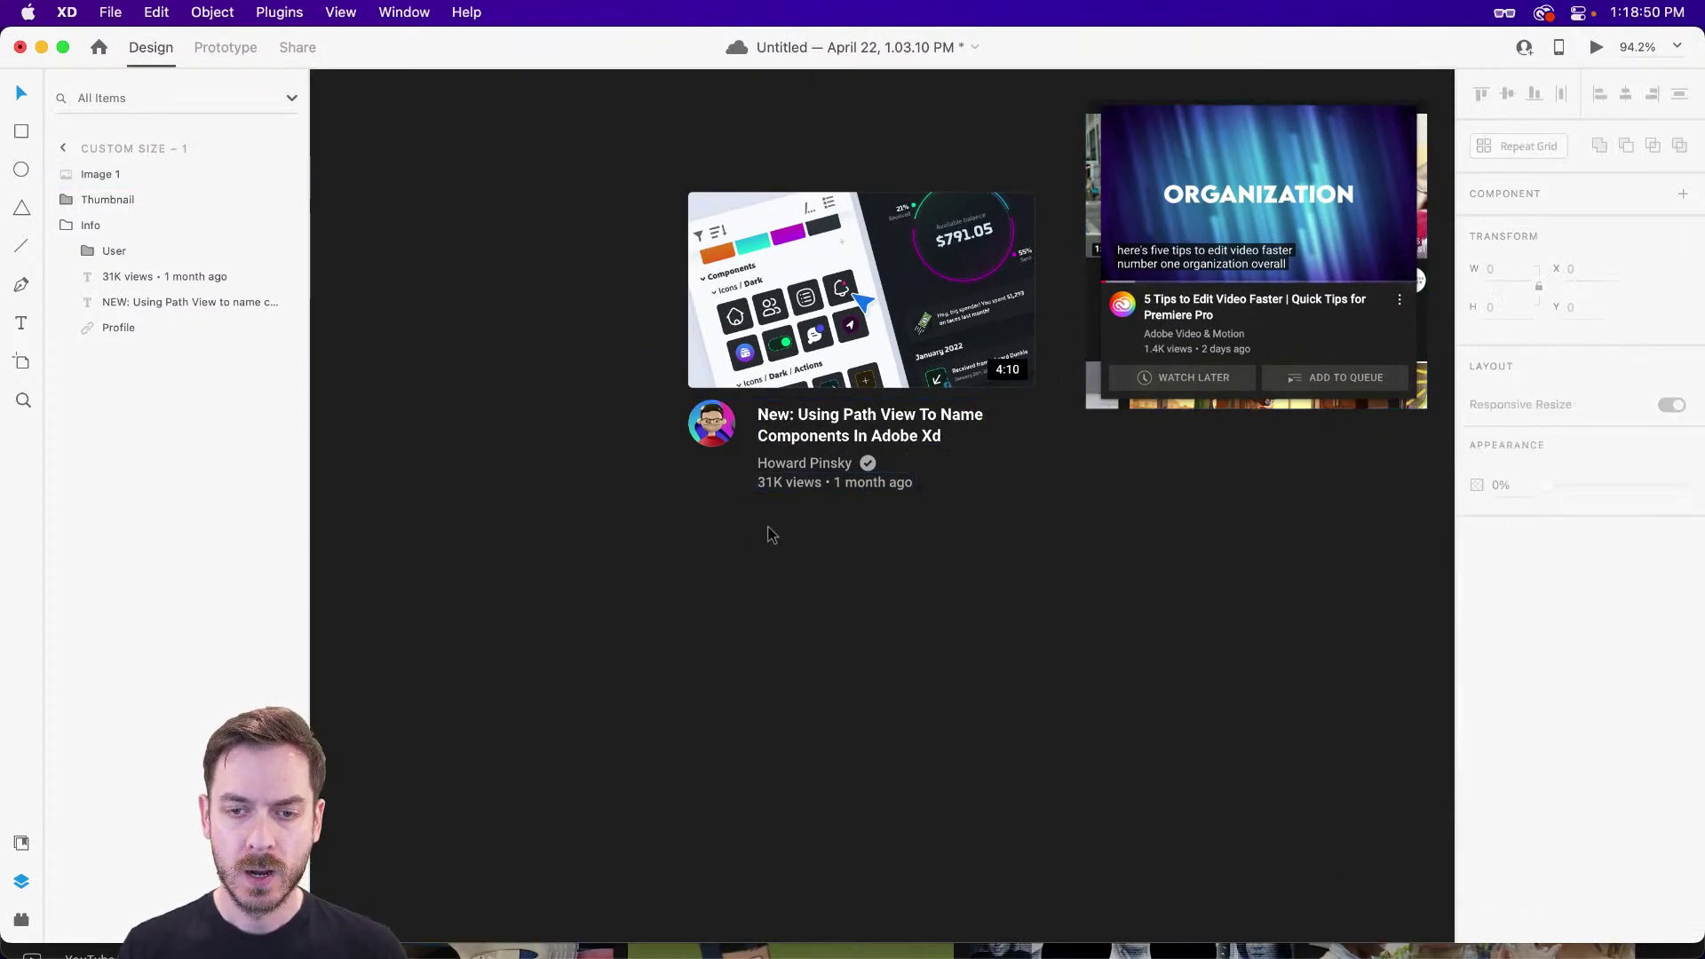
{"action": "scroll", "coordinate": [840, 538], "scroll_direction": "up", "scroll_amount": 3}
{"action": "scroll", "coordinate": [826, 533], "scroll_direction": "right", "scroll_amount": 3}
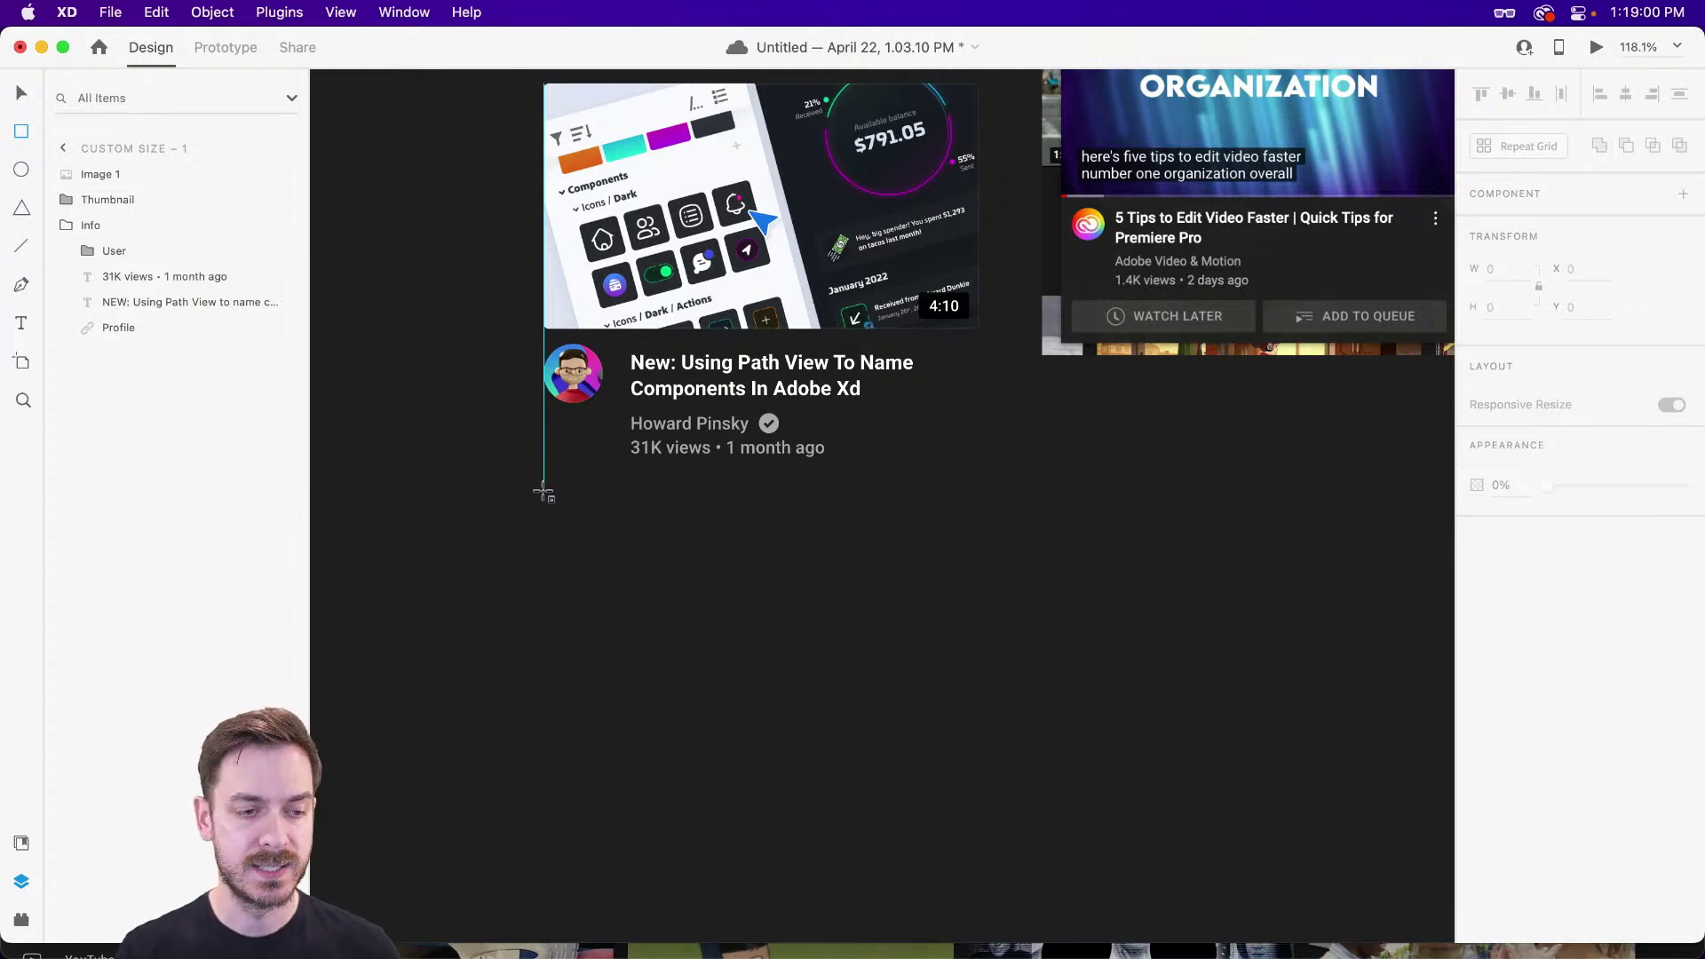
- Draw a 169 × 39 rectangle under the card's views line, undoing the accidental duplicates
{"action": "left_click_drag", "start_coordinate": [543, 491], "coordinate": [762, 542]}
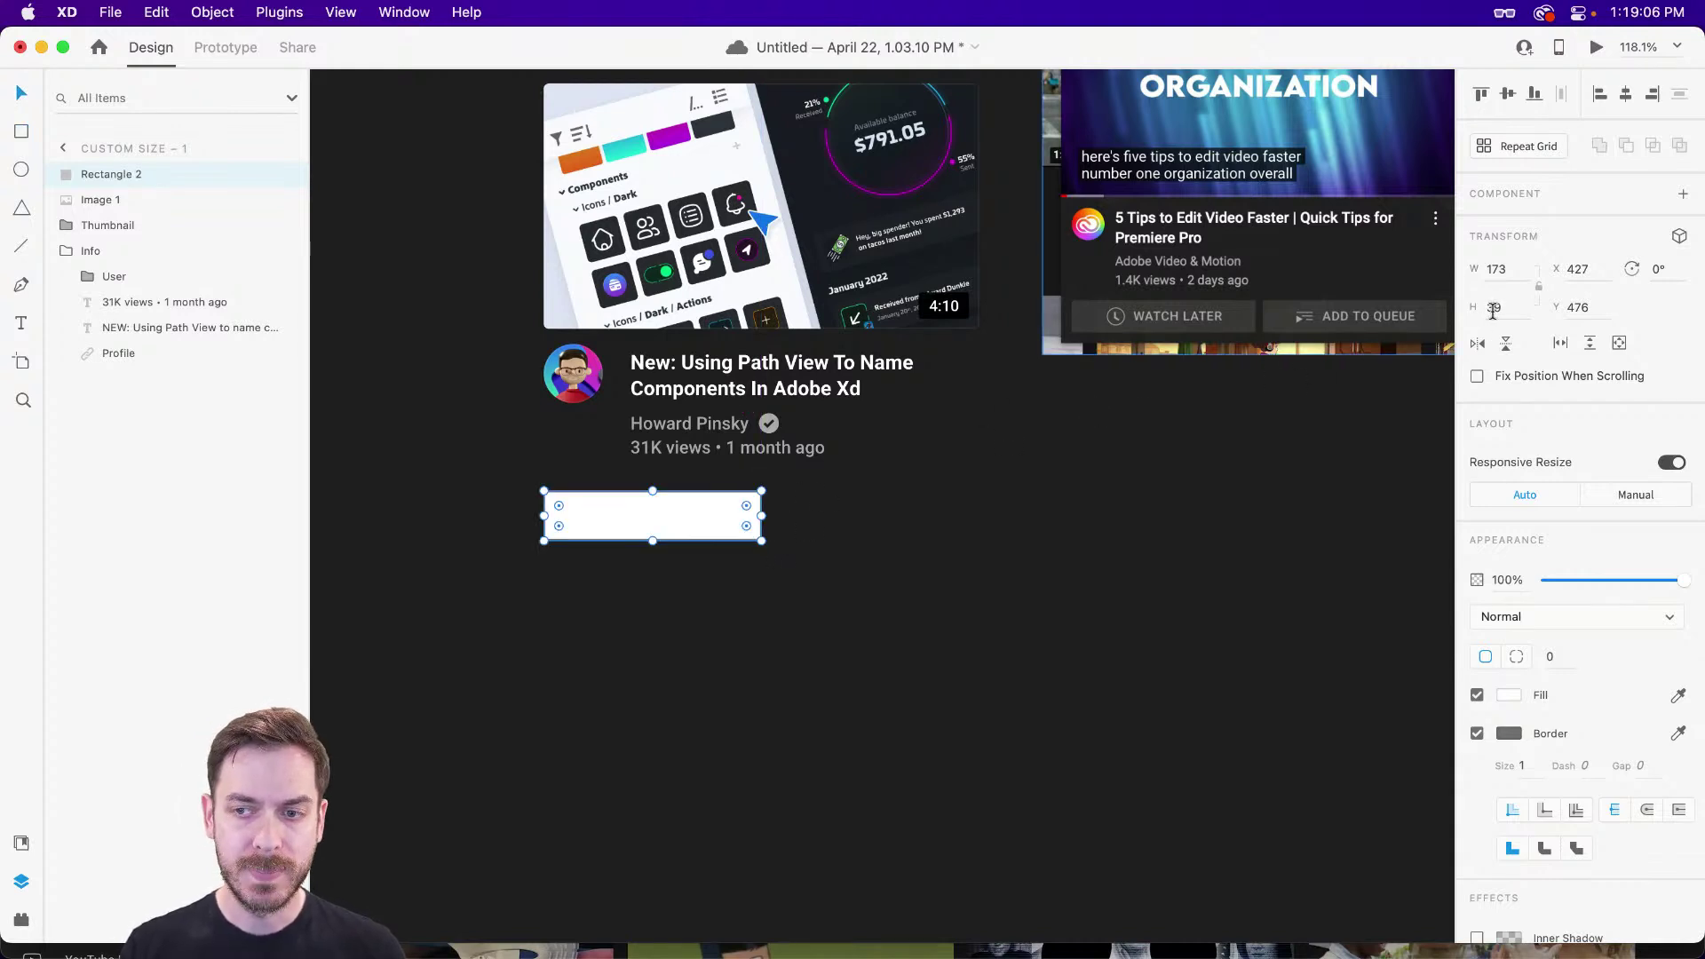
{"action": "key", "text": "shift+super+Left"}
{"action": "key", "text": "super+Right"}
{"action": "left_click_drag", "start_coordinate": [683, 493], "coordinate": [908, 503]}
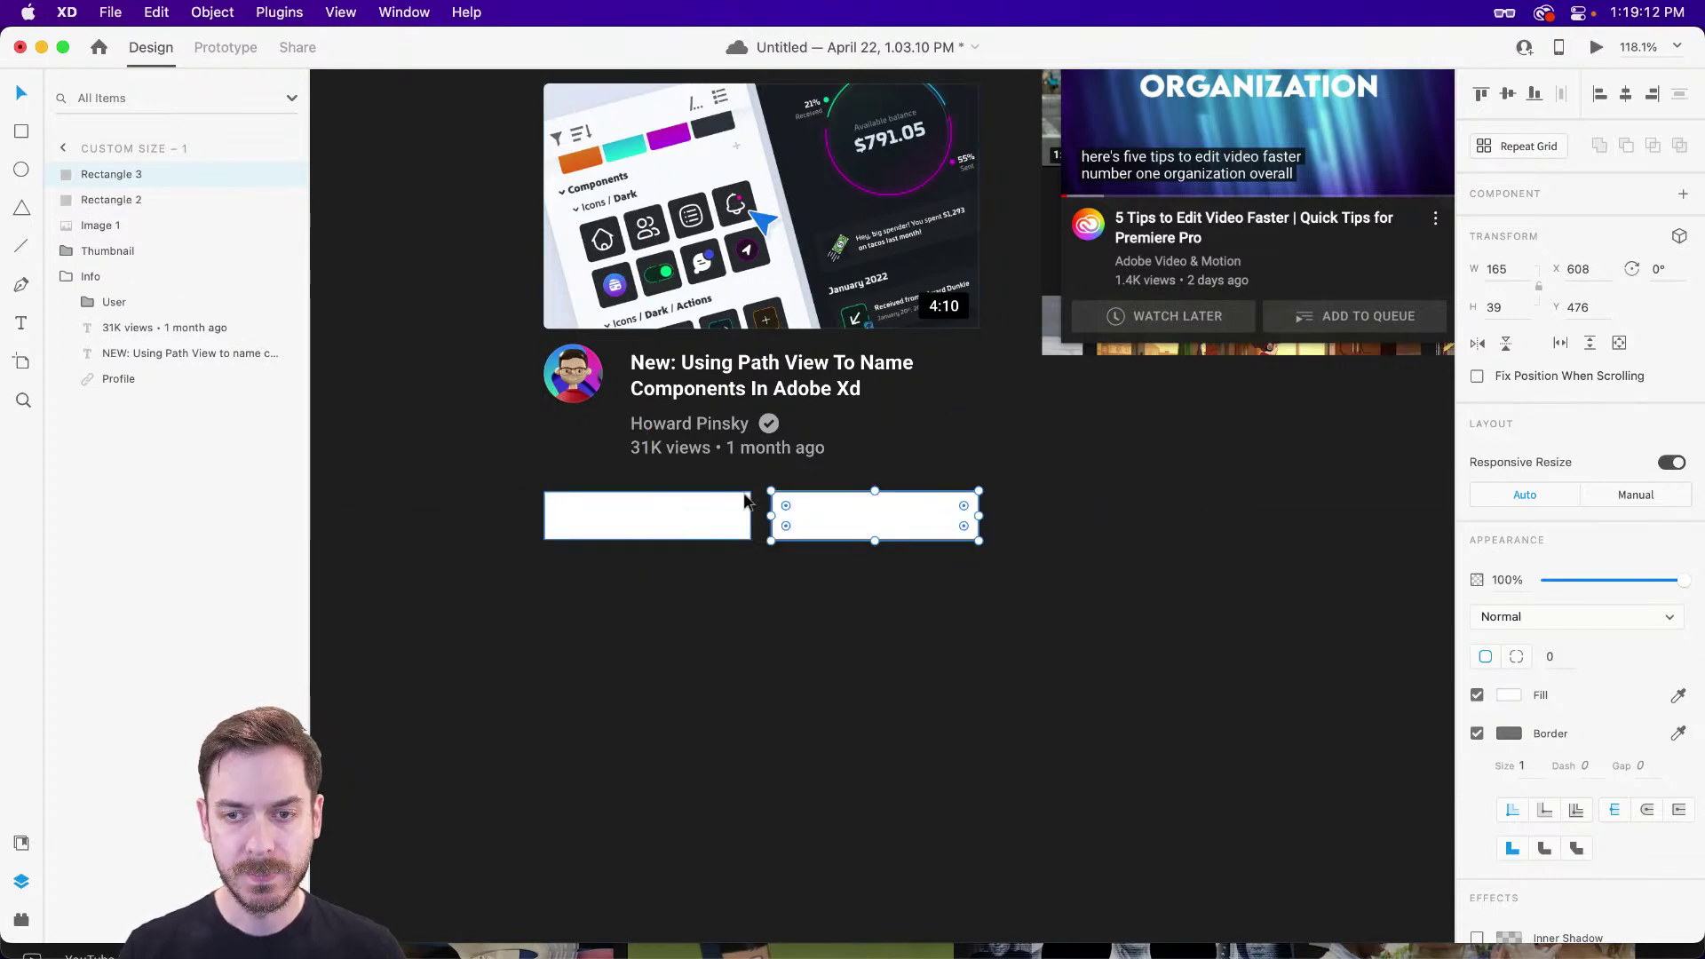
{"action": "key", "text": "super+z"}
{"action": "key", "text": "super+z"}
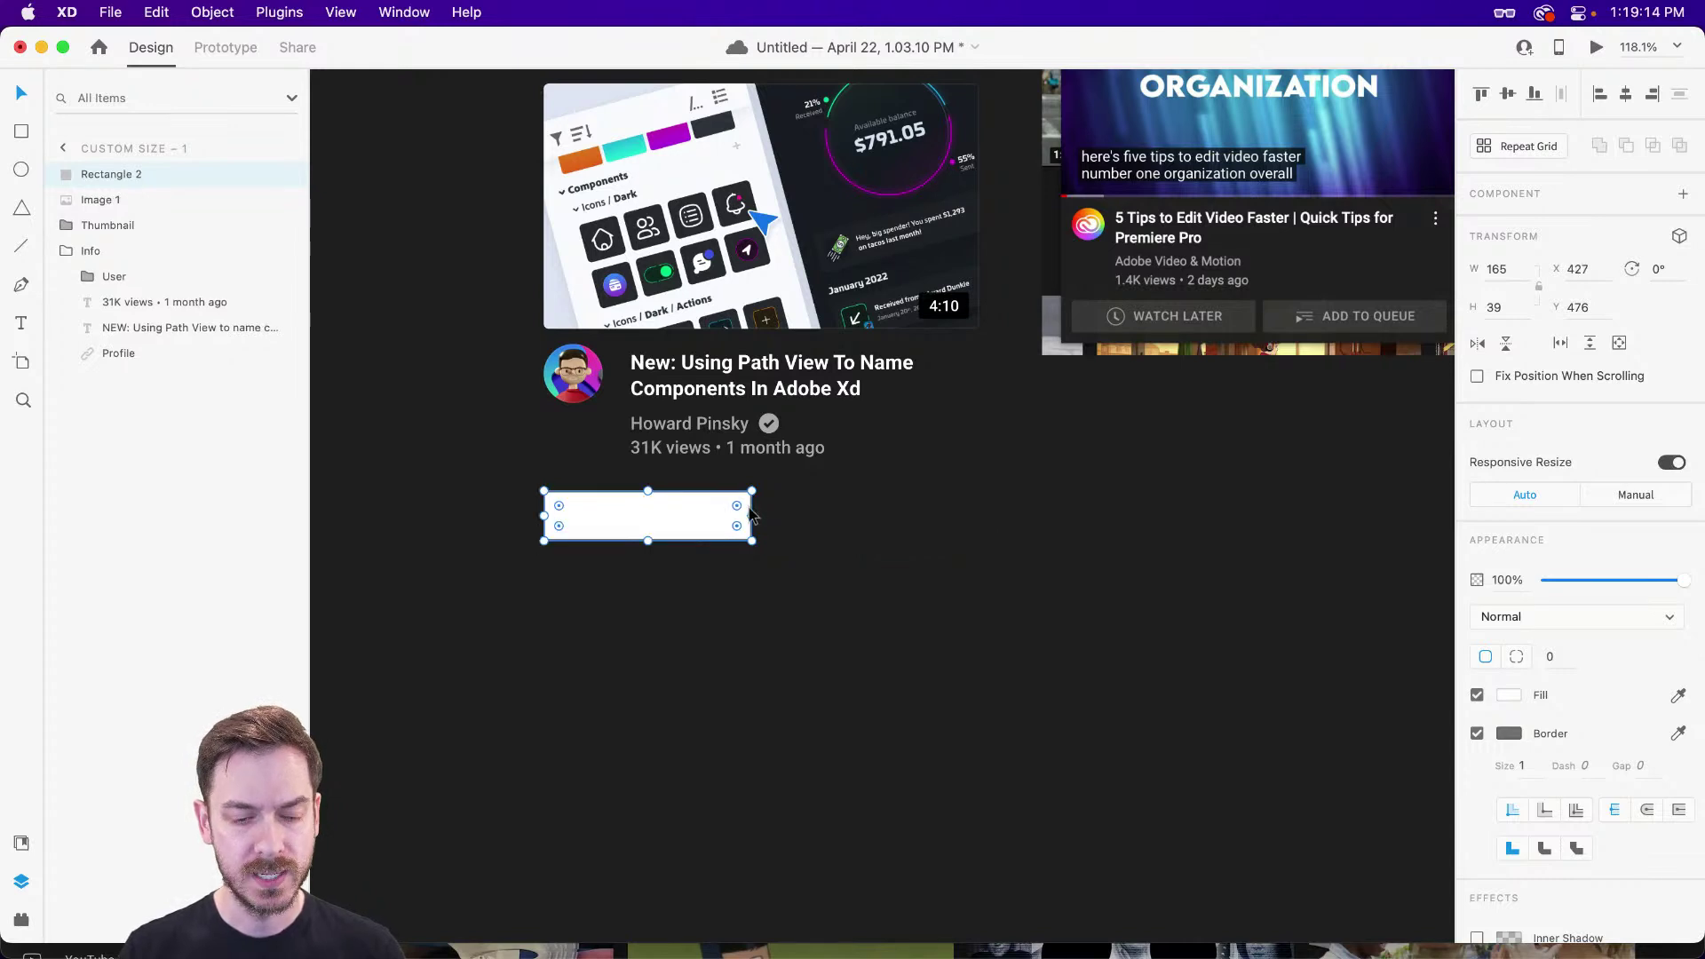
{"action": "key", "text": "super+z"}
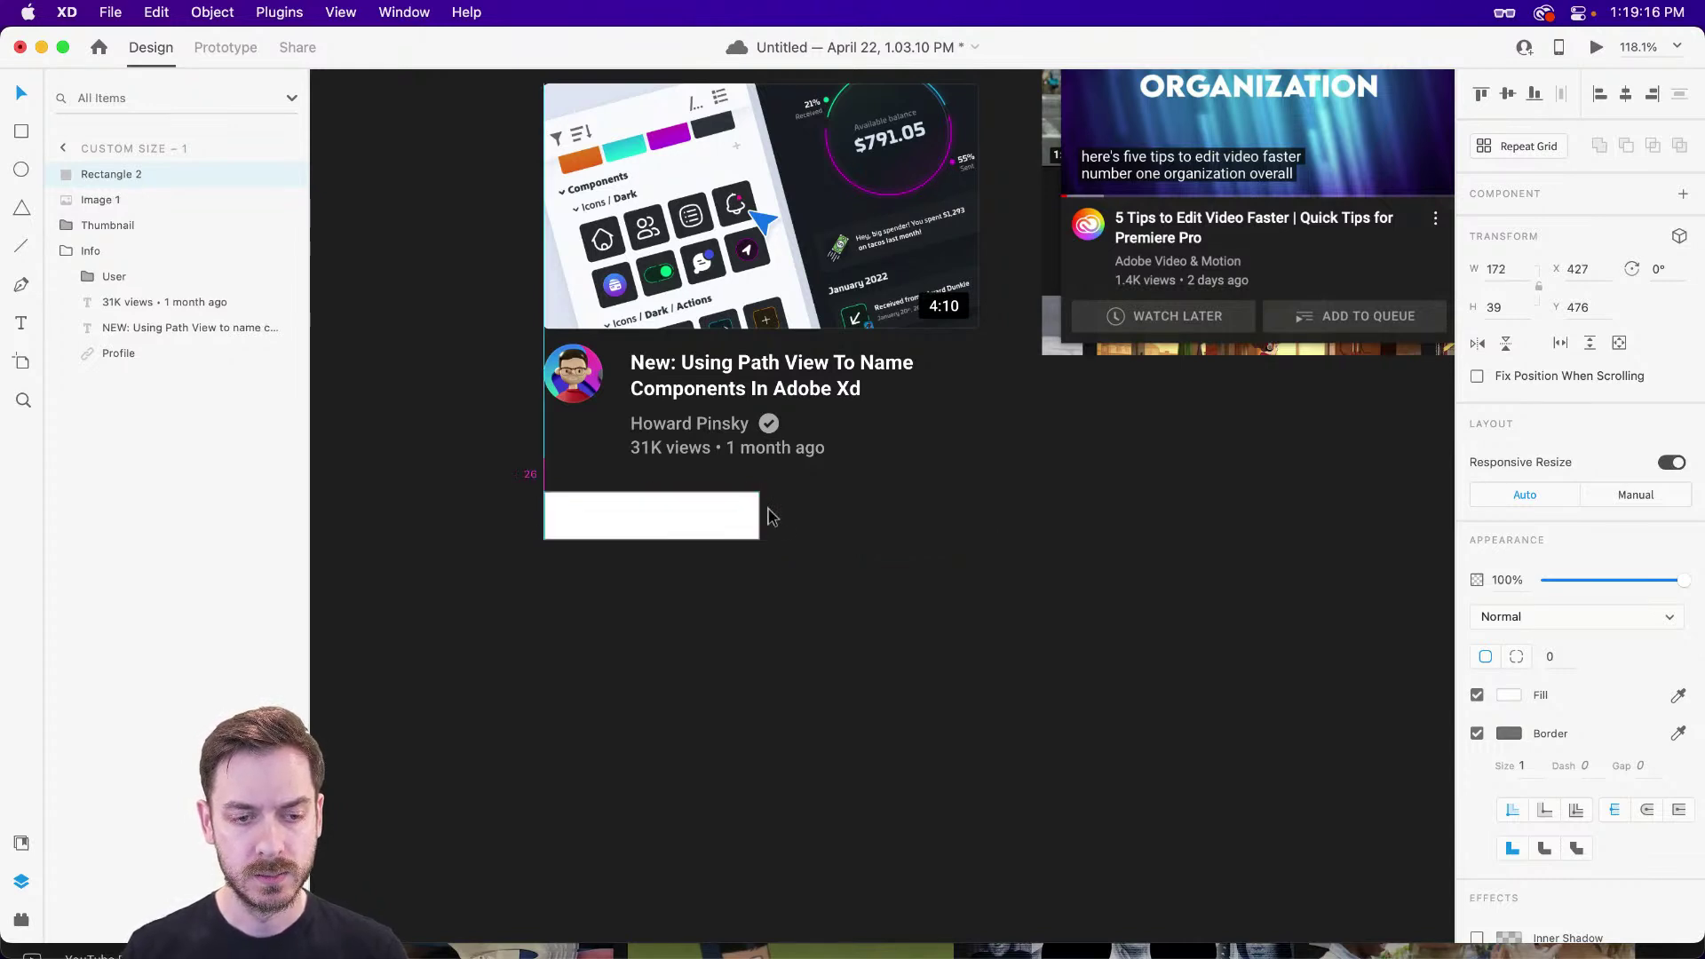
{"action": "left_click_drag", "start_coordinate": [705, 513], "coordinate": [928, 503]}
{"action": "key", "text": "super+z"}
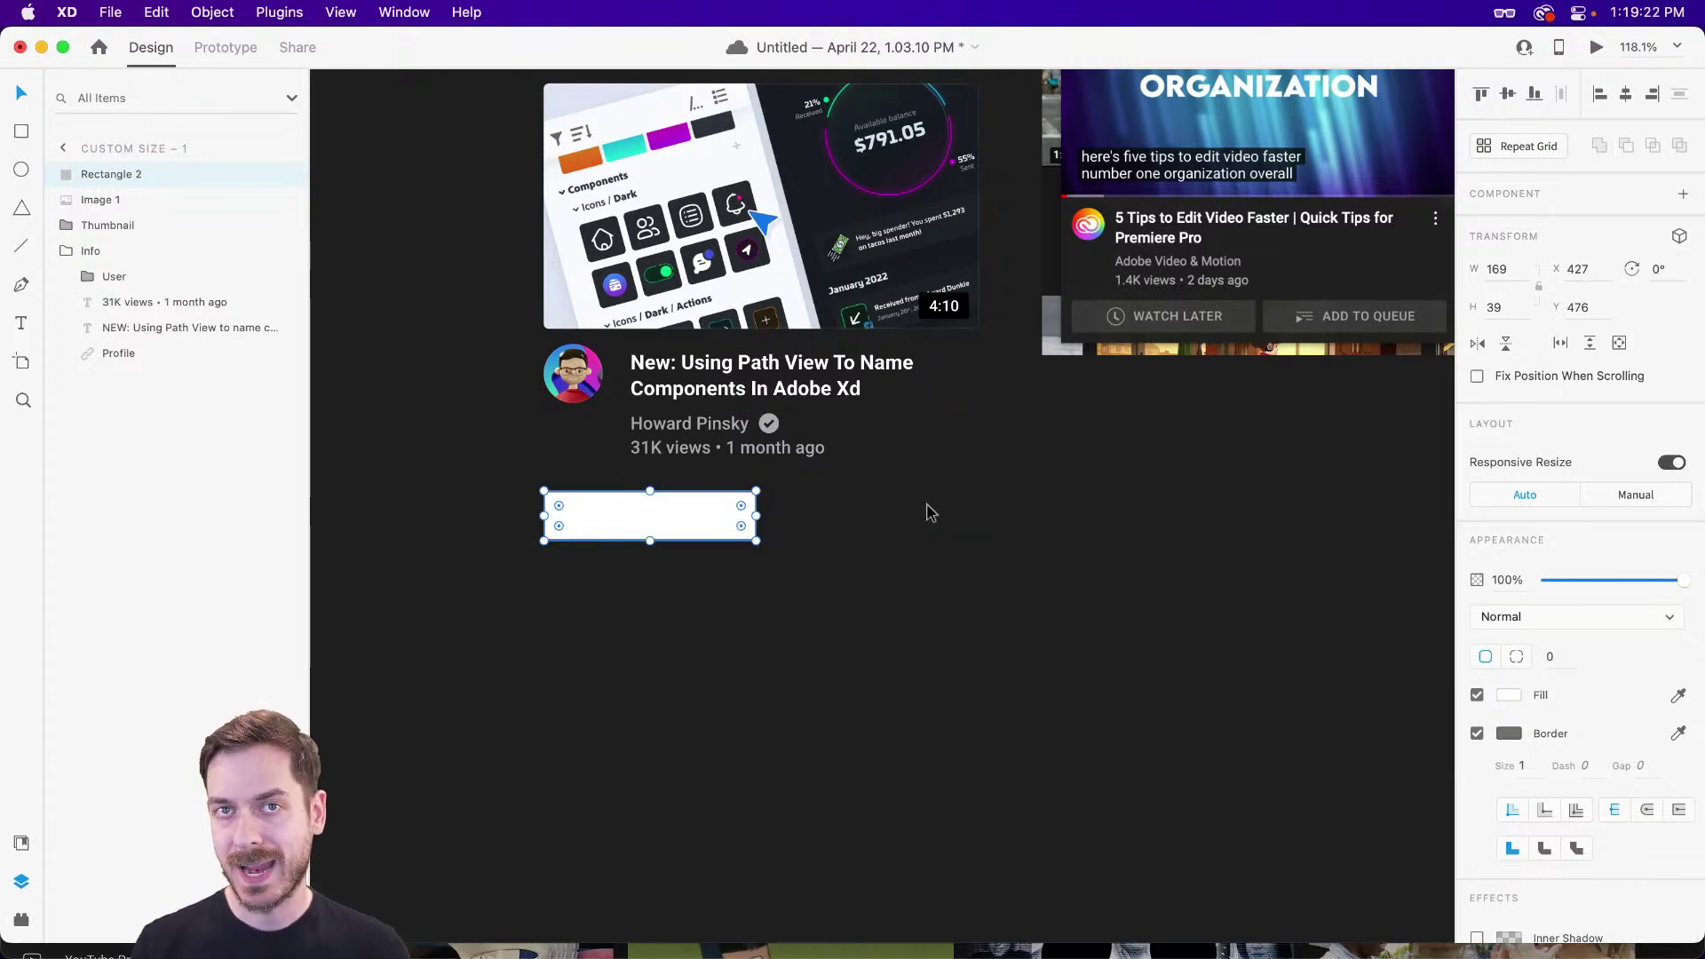
{"action": "scroll", "coordinate": [706, 446], "scroll_direction": "up", "scroll_amount": 5}
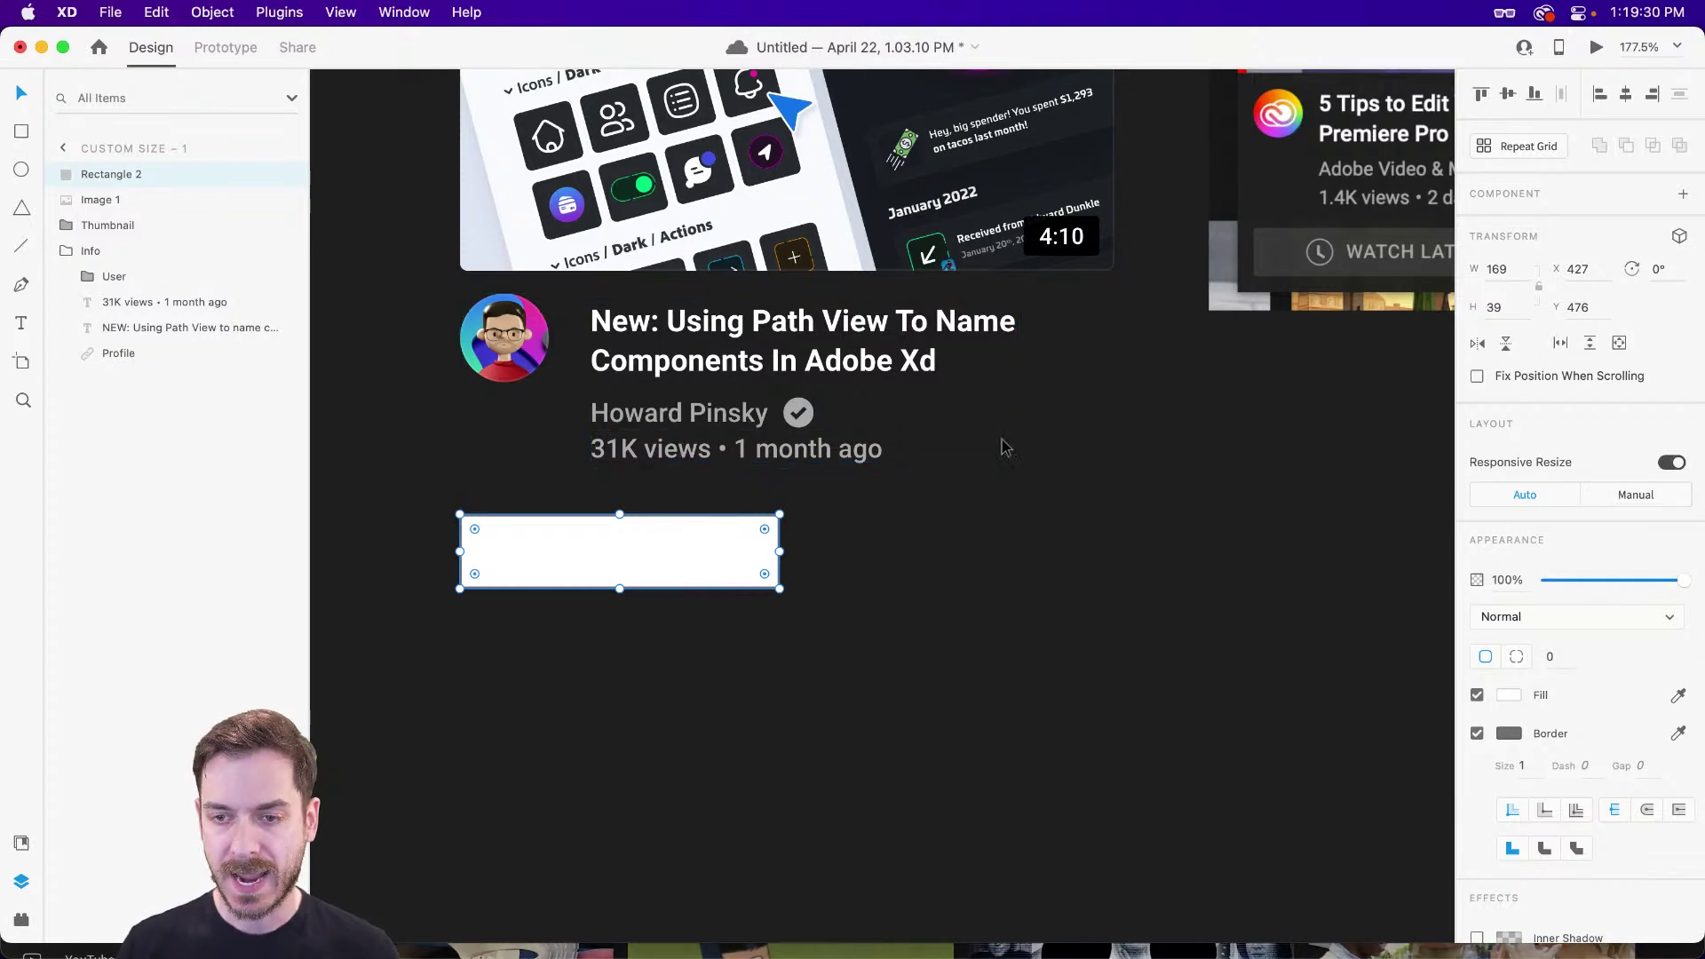
- Drag the reference screenshot down to Y 121 and zoom in on its Watch Later button
{"action": "scroll", "coordinate": [1283, 308], "scroll_direction": "right", "scroll_amount": 4}
{"action": "scroll", "coordinate": [1282, 308], "scroll_direction": "right", "scroll_amount": 4}
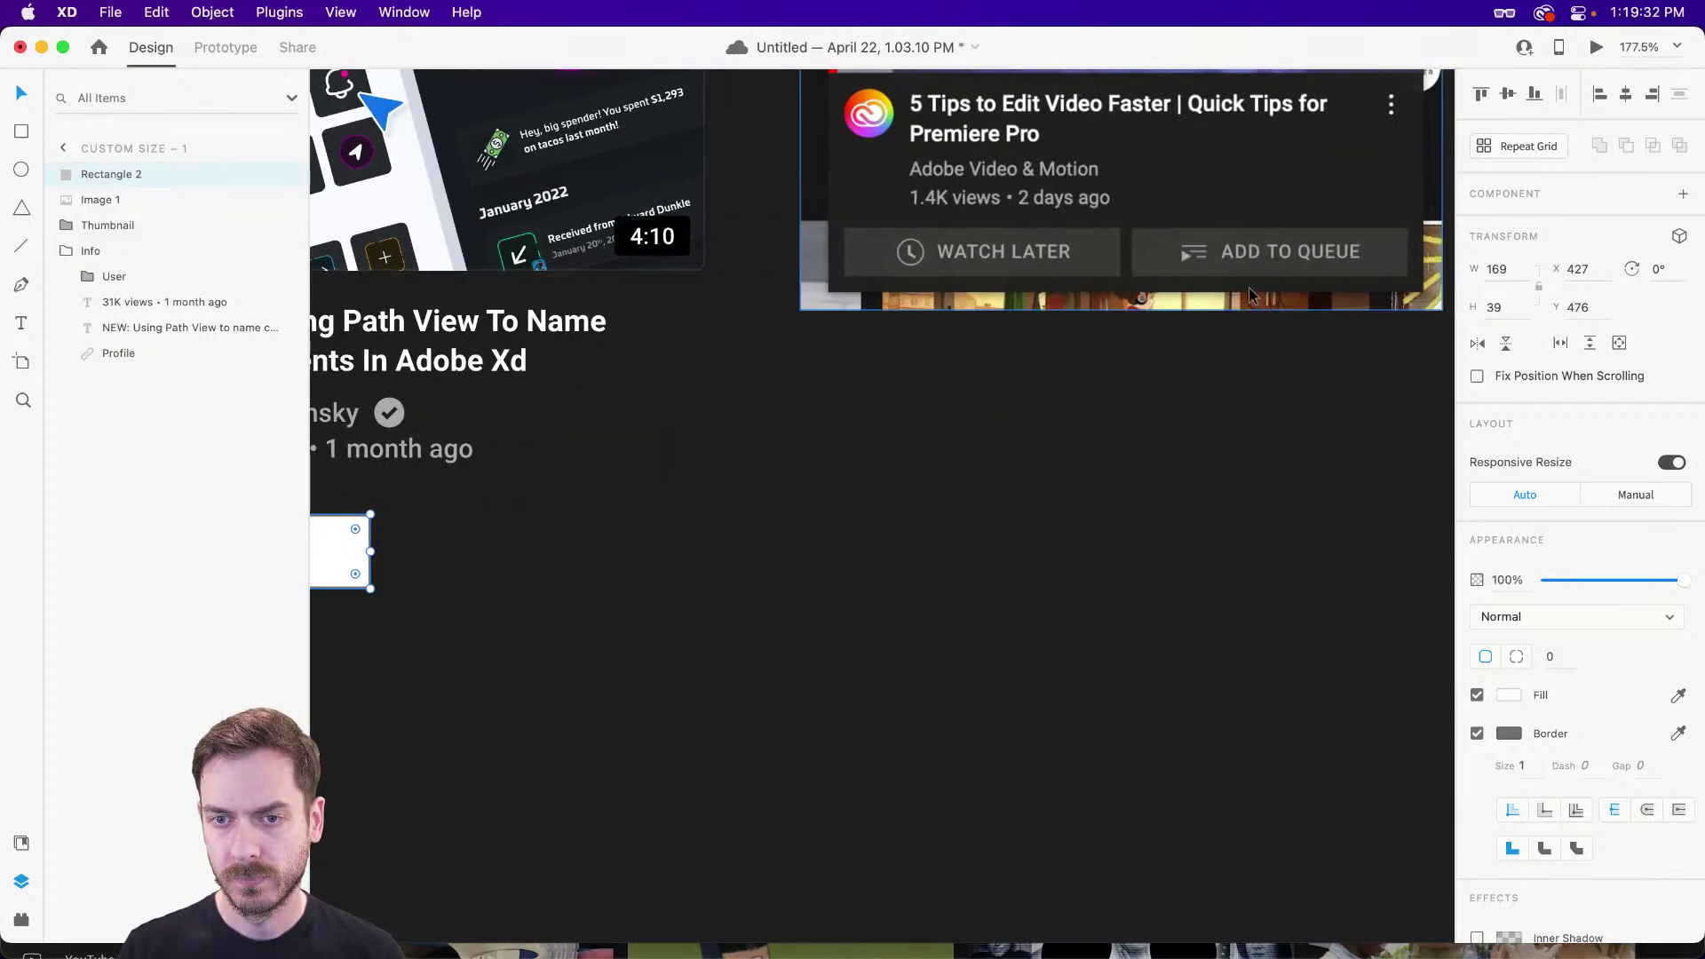
{"action": "left_click_drag", "start_coordinate": [1201, 253], "coordinate": [1208, 369]}
{"action": "scroll", "coordinate": [1208, 370], "scroll_direction": "up", "scroll_amount": 5}
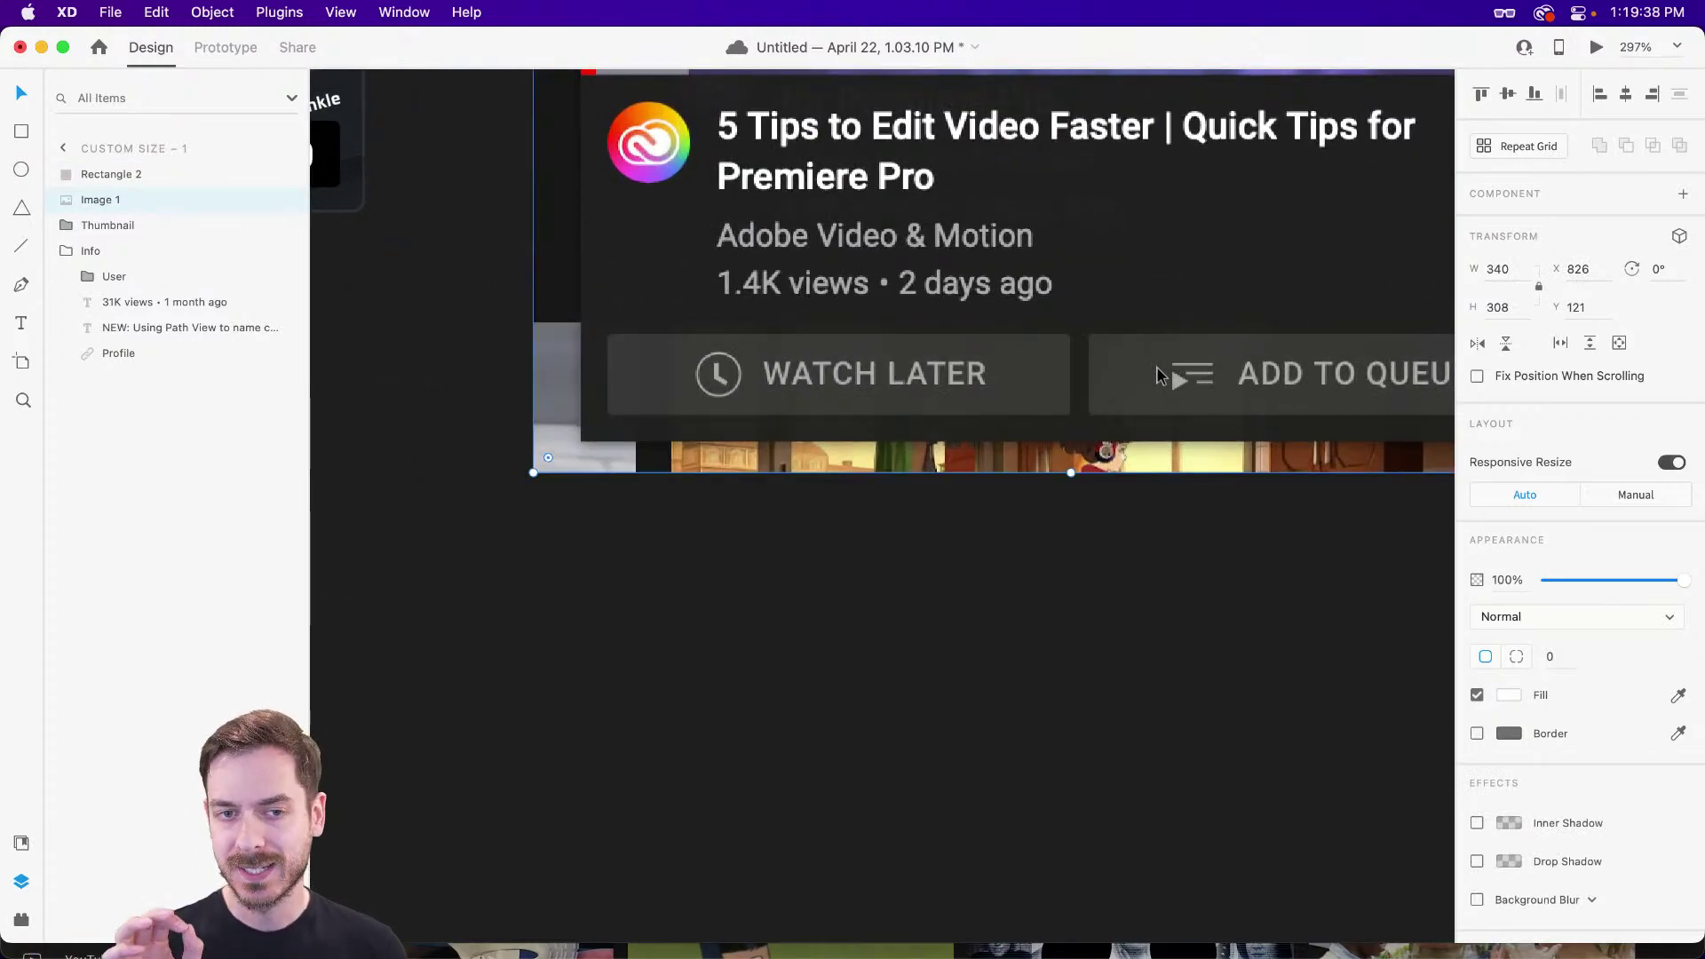
{"action": "scroll", "coordinate": [1156, 373], "scroll_direction": "up", "scroll_amount": 2}
{"action": "scroll", "coordinate": [1154, 369], "scroll_direction": "up", "scroll_amount": 4}
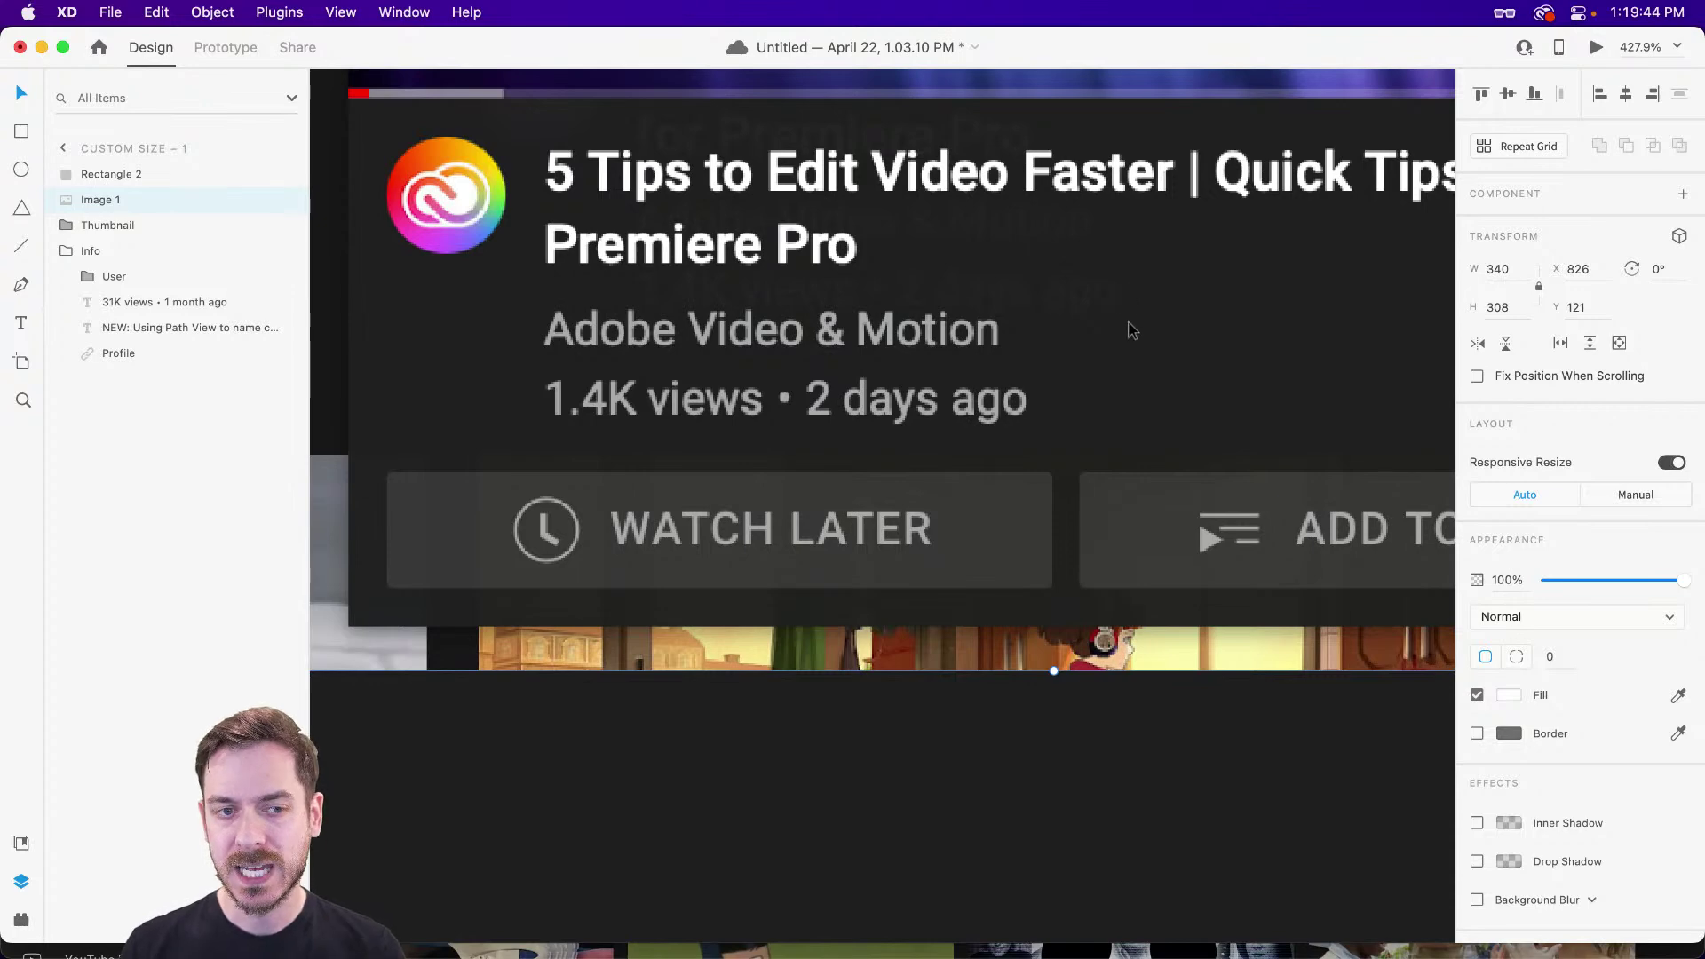
{"action": "scroll", "coordinate": [1125, 347], "scroll_direction": "down", "scroll_amount": 5}
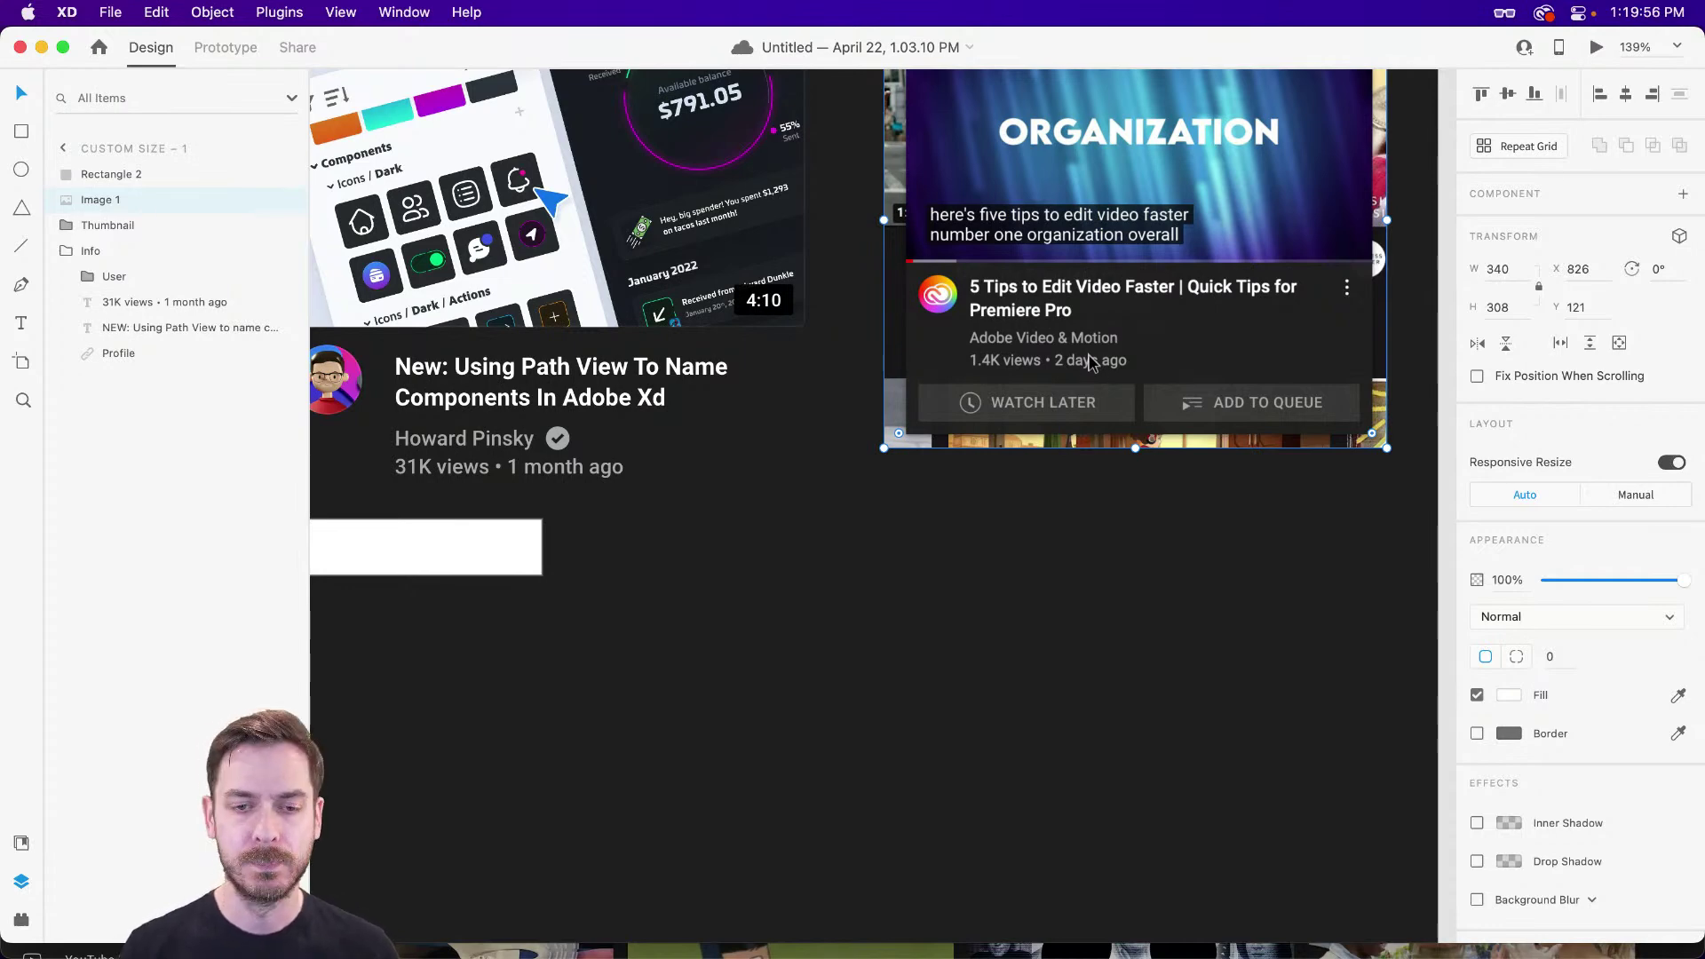
- Fill the rectangle with the reference button's dark grey using the eyedropper
{"action": "scroll", "coordinate": [1091, 362], "scroll_direction": "left", "scroll_amount": 5}
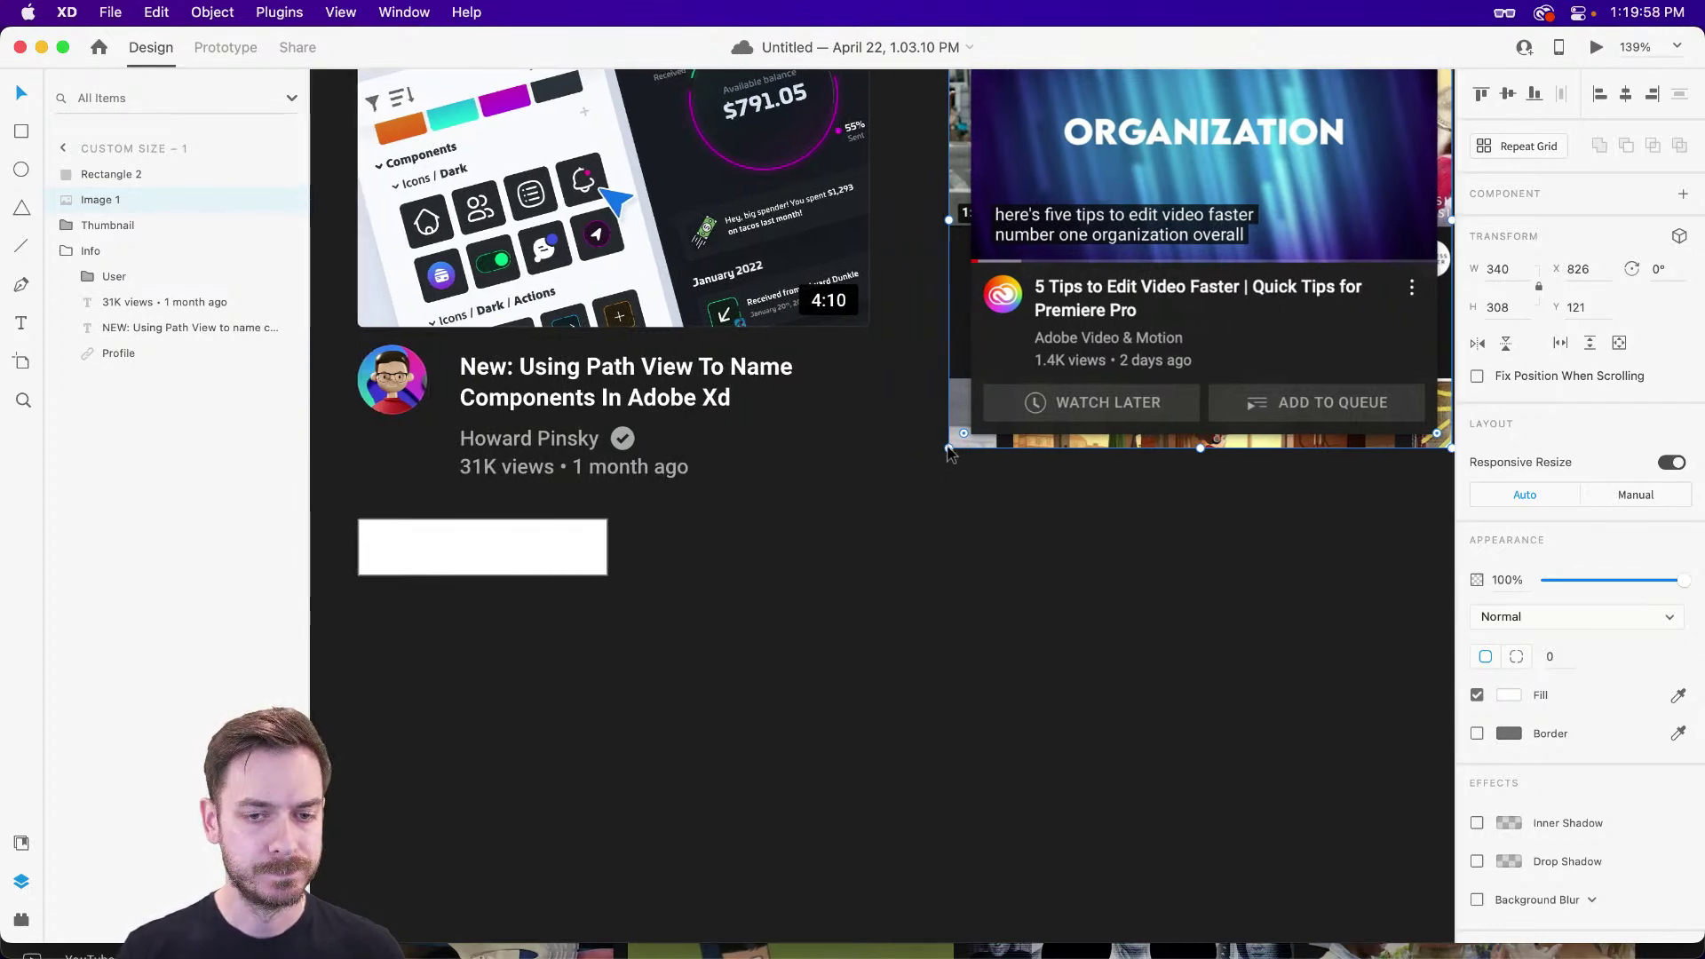
{"action": "left_click", "coordinate": [610, 532]}
{"action": "key", "text": "i"}
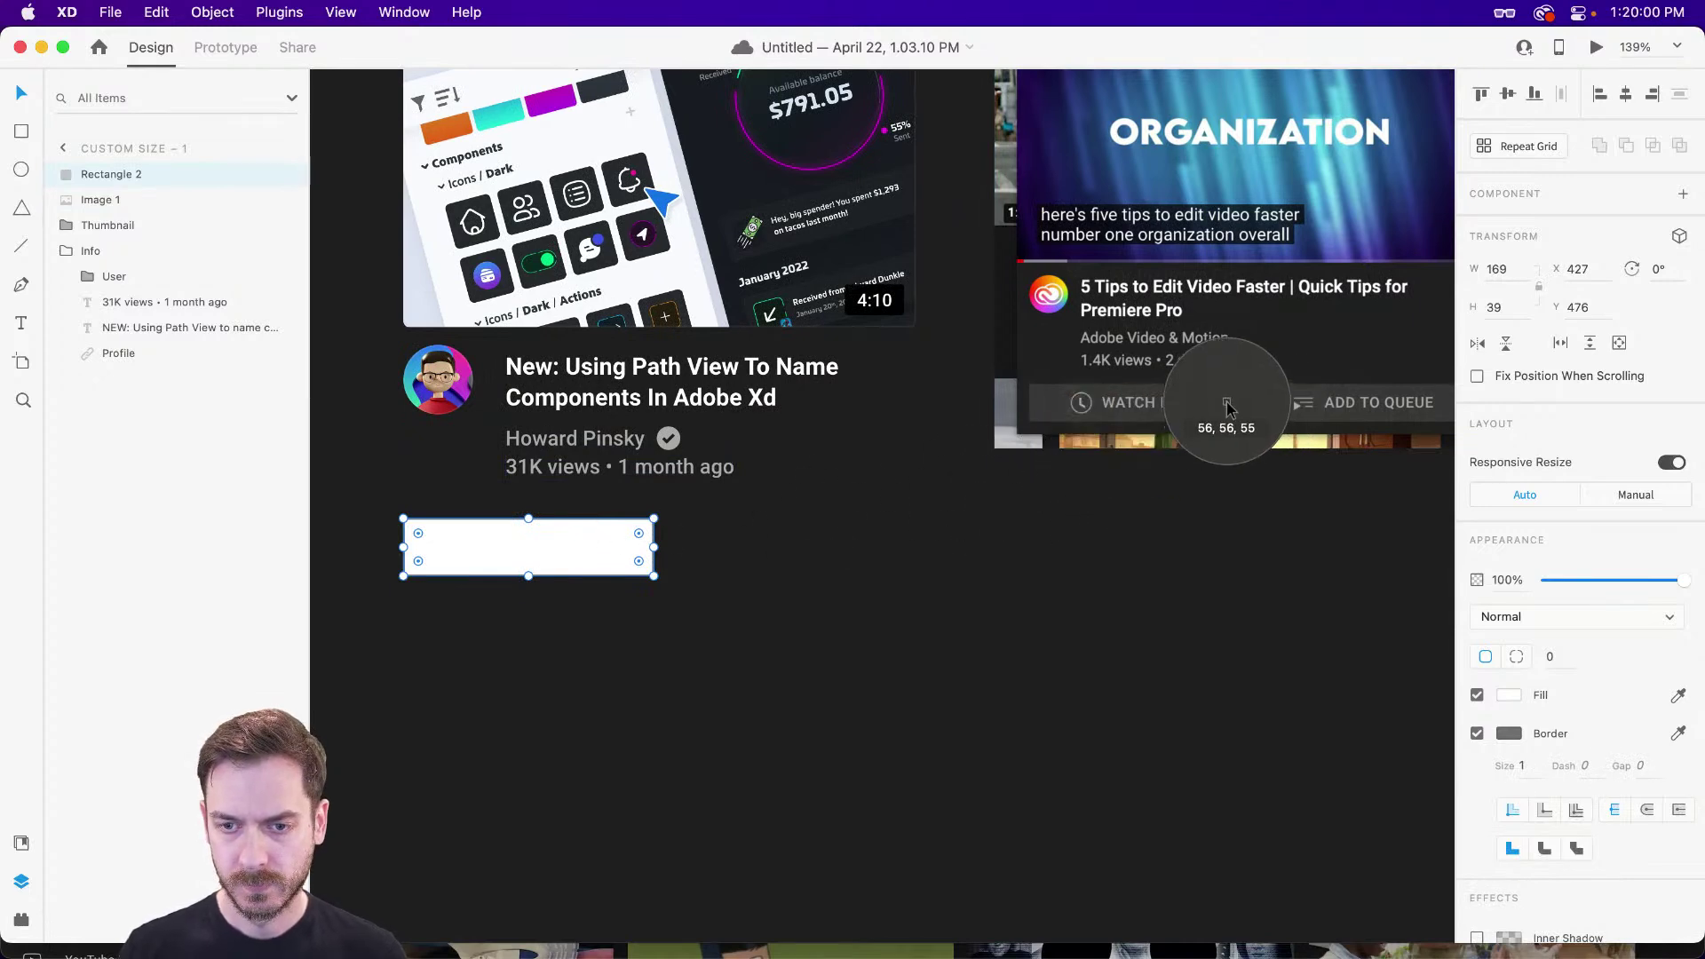
{"action": "left_click", "coordinate": [1262, 416]}
{"action": "scroll", "coordinate": [444, 551], "scroll_direction": "up", "scroll_amount": 5}
{"action": "left_click_drag", "start_coordinate": [452, 553], "coordinate": [579, 502]}
- Round the rectangle's corners to 4 px
{"action": "left_click", "coordinate": [1550, 657]}
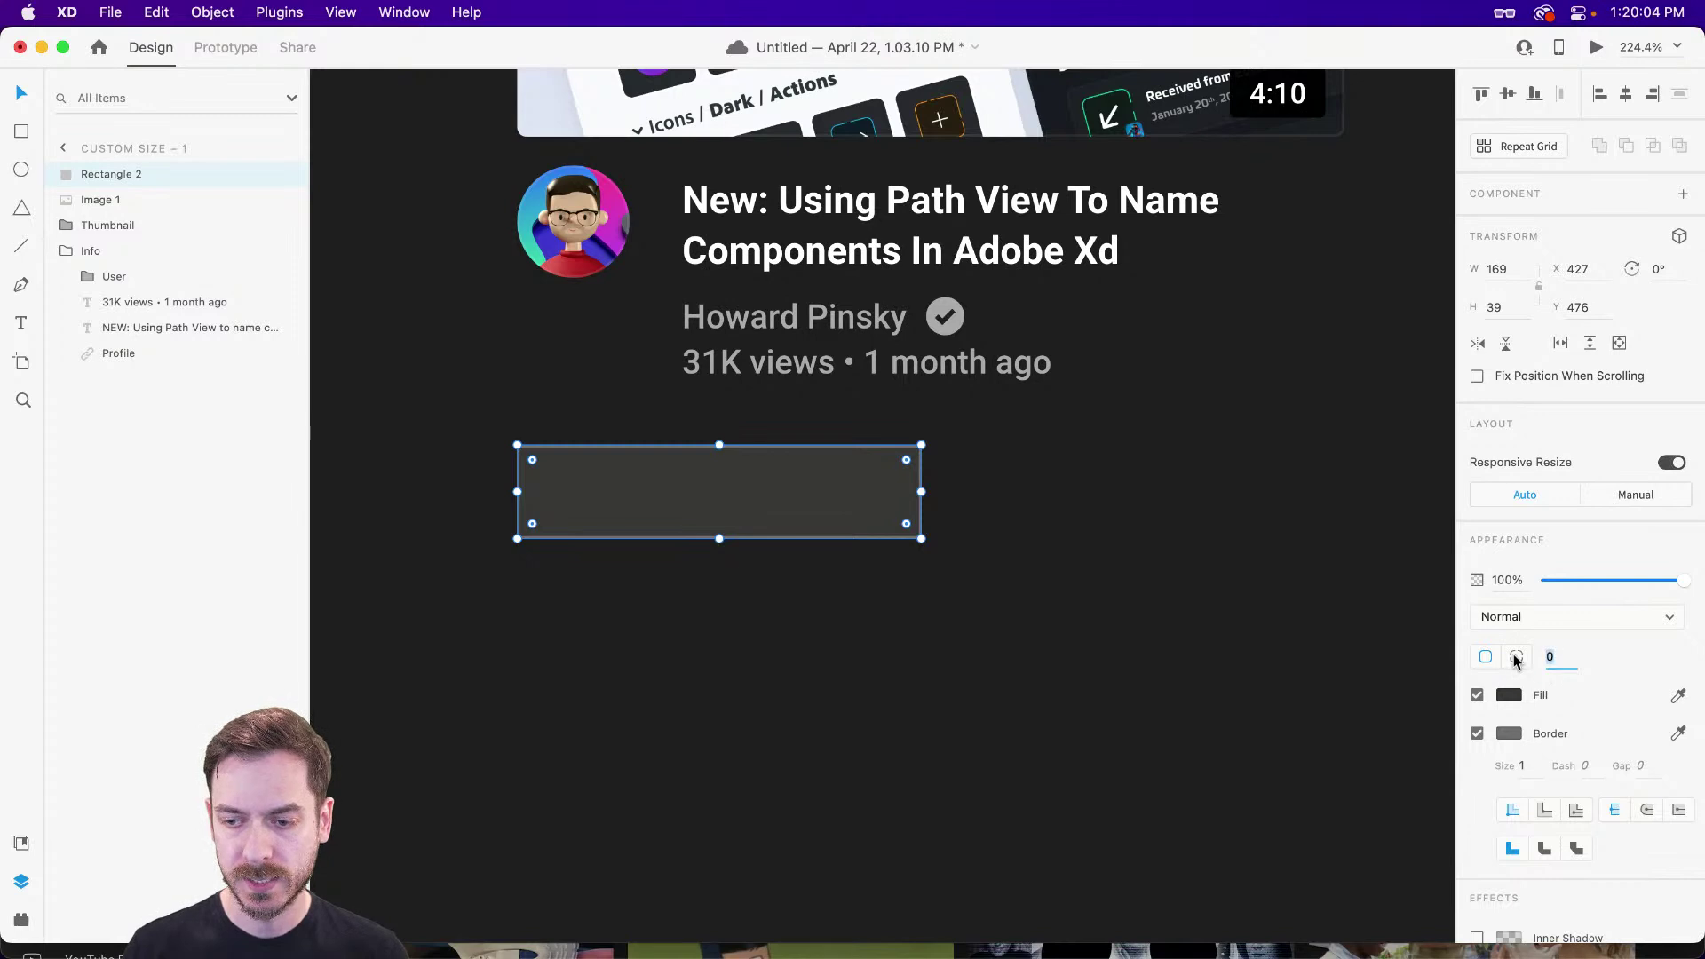
{"action": "type", "text": "4"}
{"action": "key", "text": "Return"}
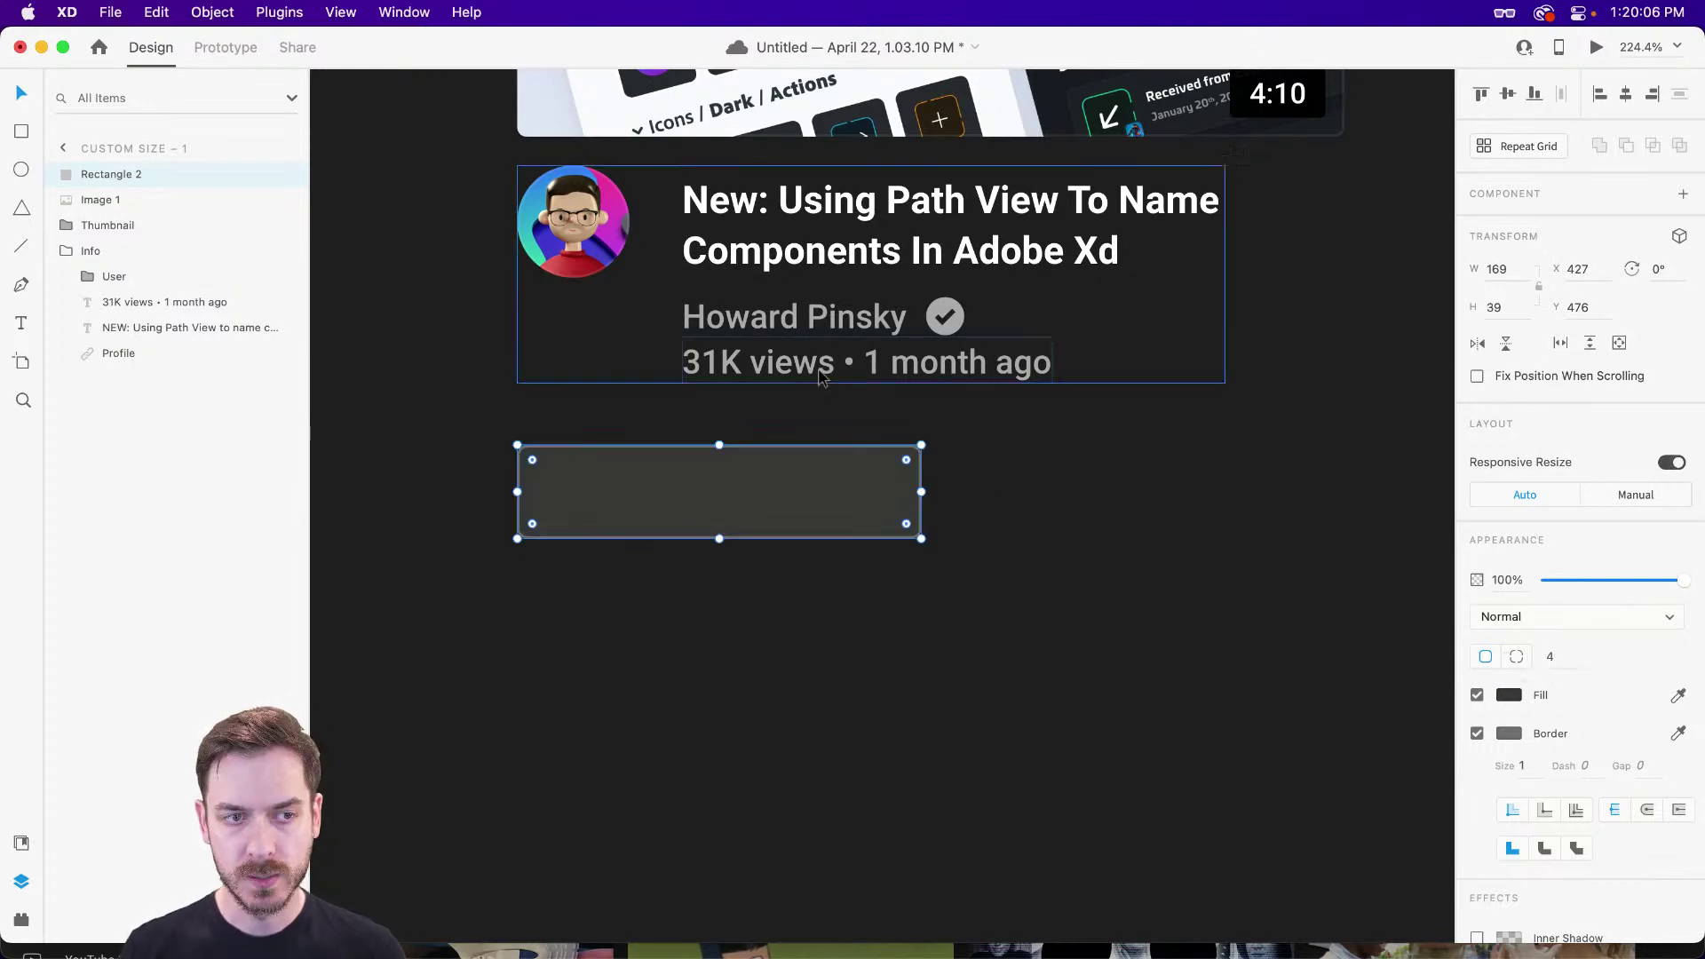
{"action": "scroll", "coordinate": [799, 373], "scroll_direction": "up", "scroll_amount": 3}
- Turn off the rectangle's border
{"action": "left_click", "coordinate": [626, 153]}
{"action": "left_click", "coordinate": [744, 627]}
{"action": "scroll", "coordinate": [1264, 614], "scroll_direction": "right", "scroll_amount": 7}
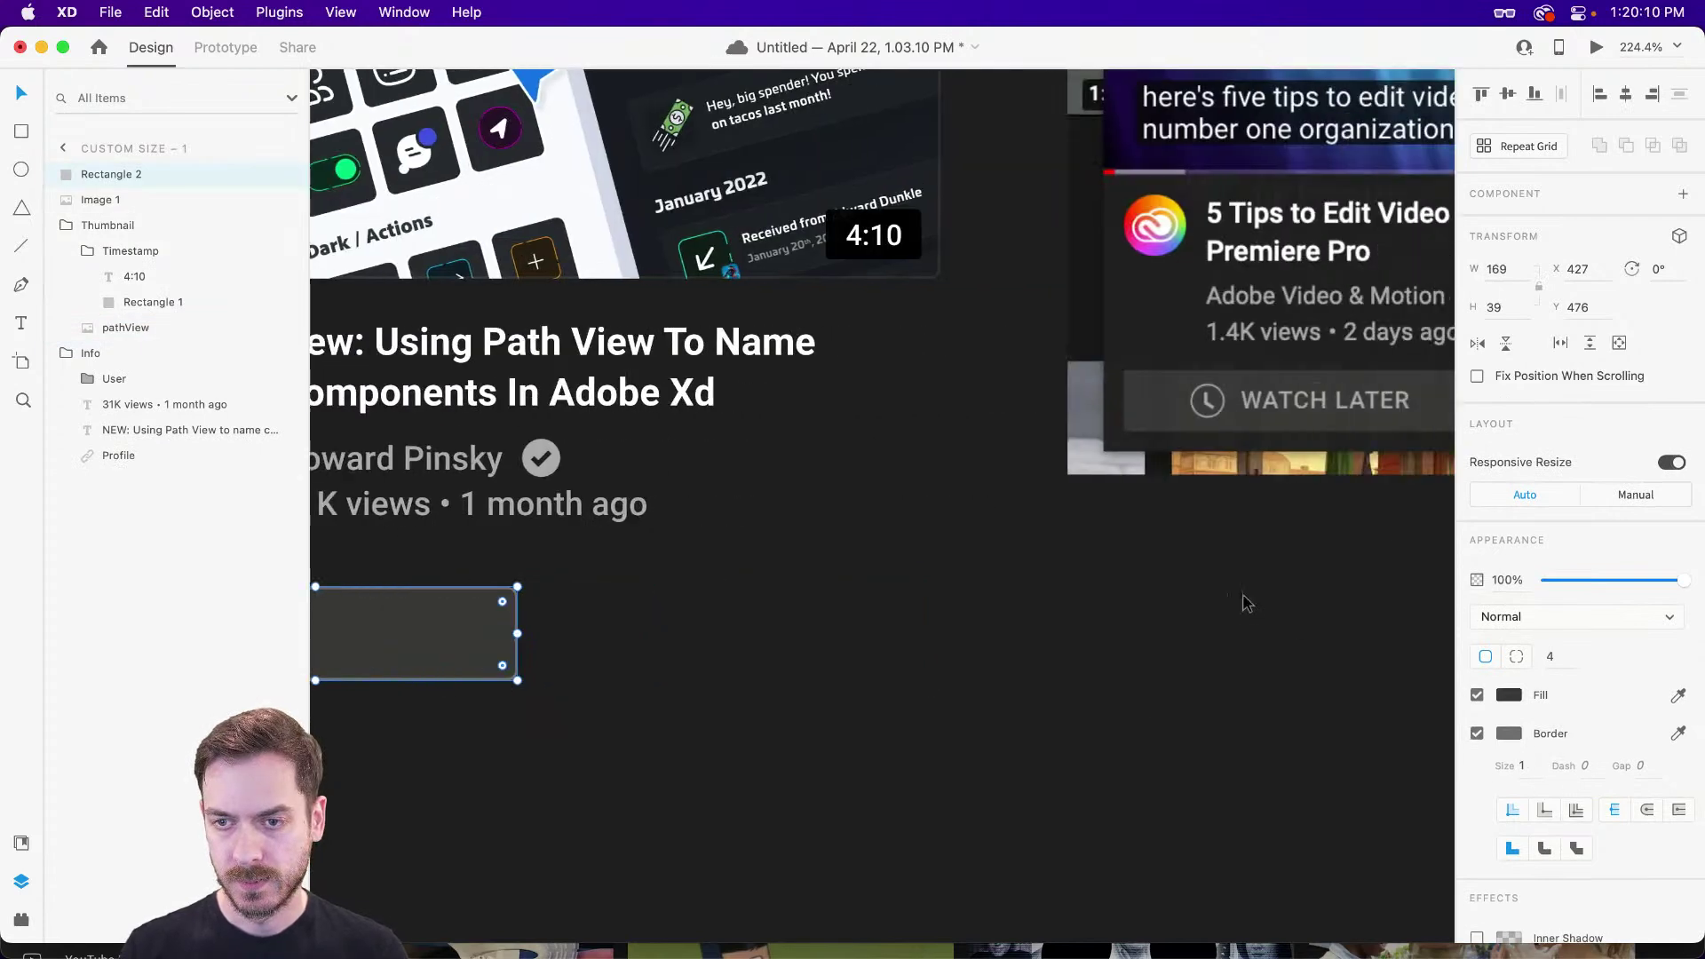
{"action": "scroll", "coordinate": [1211, 480], "scroll_direction": "left", "scroll_amount": 7}
{"action": "scroll", "coordinate": [1210, 480], "scroll_direction": "down", "scroll_amount": 3}
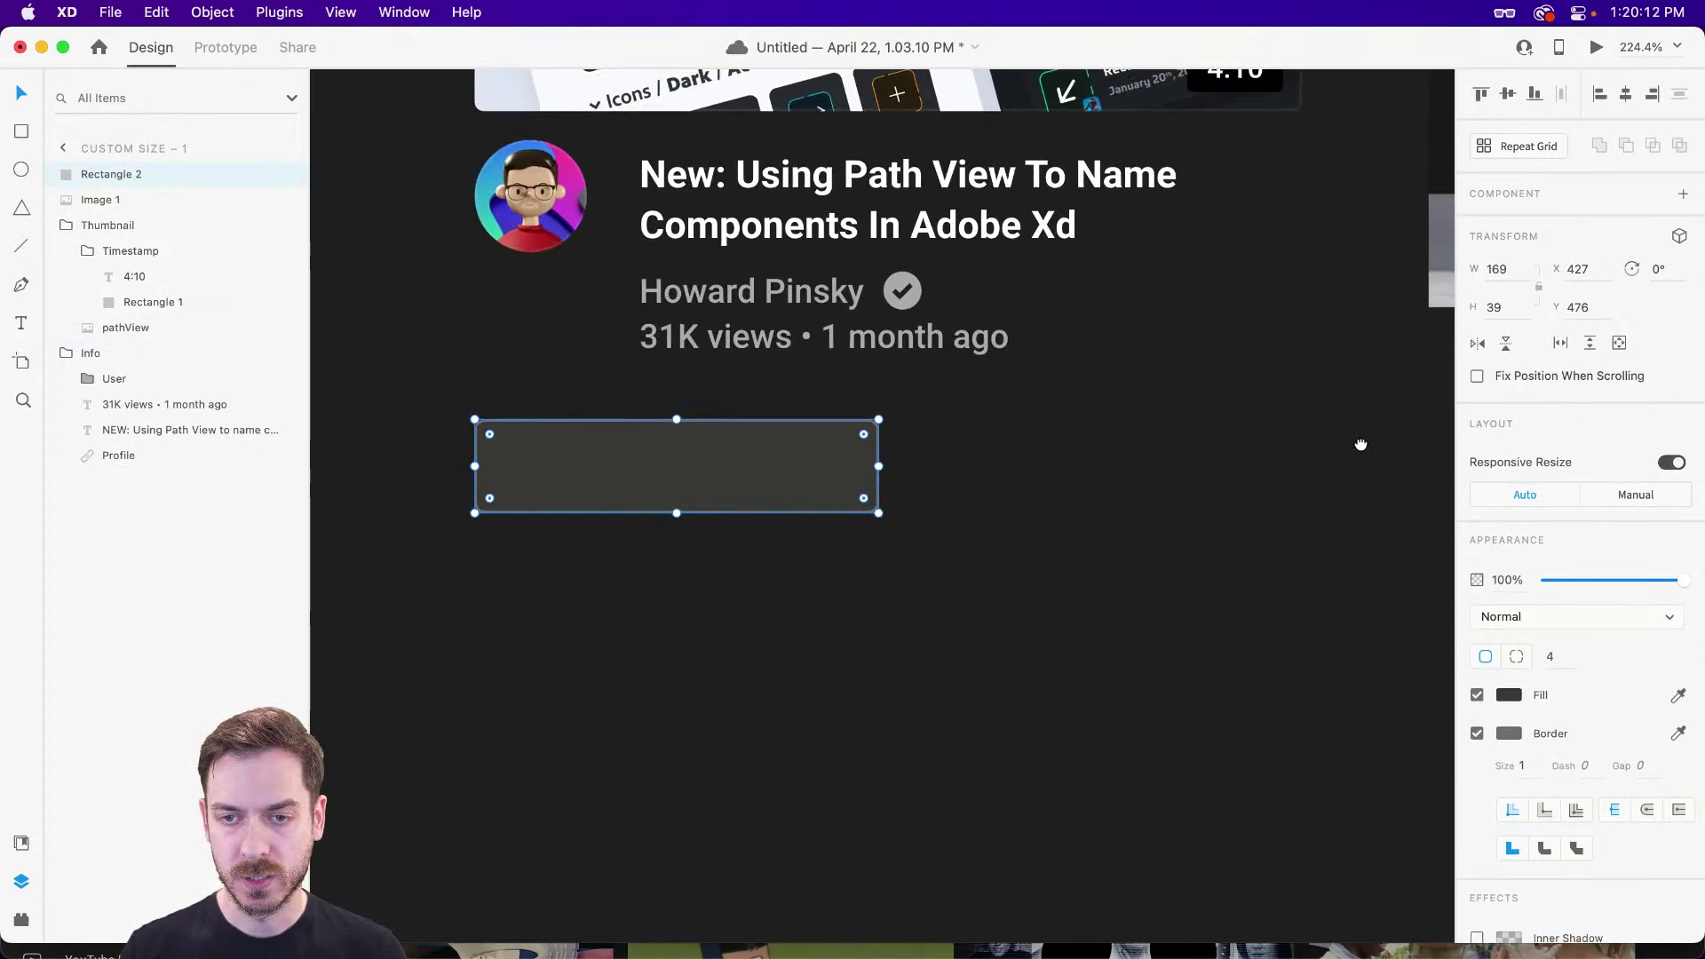
{"action": "left_click", "coordinate": [1477, 734]}
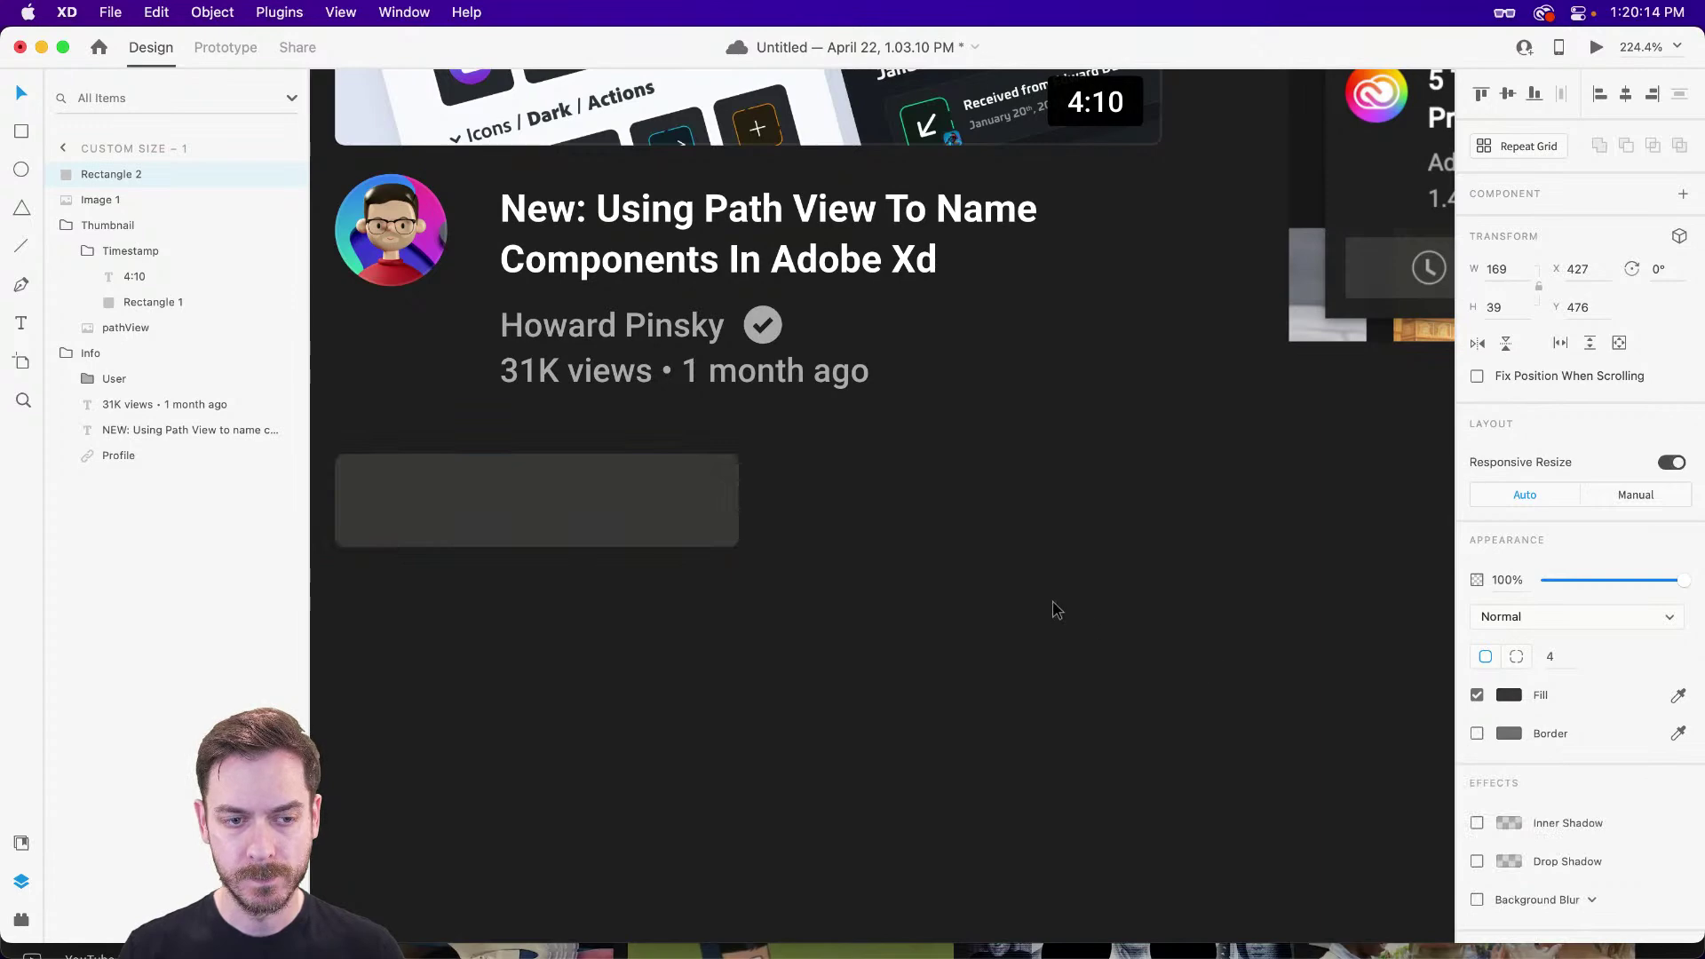
{"action": "scroll", "coordinate": [933, 547], "scroll_direction": "right", "scroll_amount": 2}
{"action": "scroll", "coordinate": [1266, 247], "scroll_direction": "right", "scroll_amount": 2}
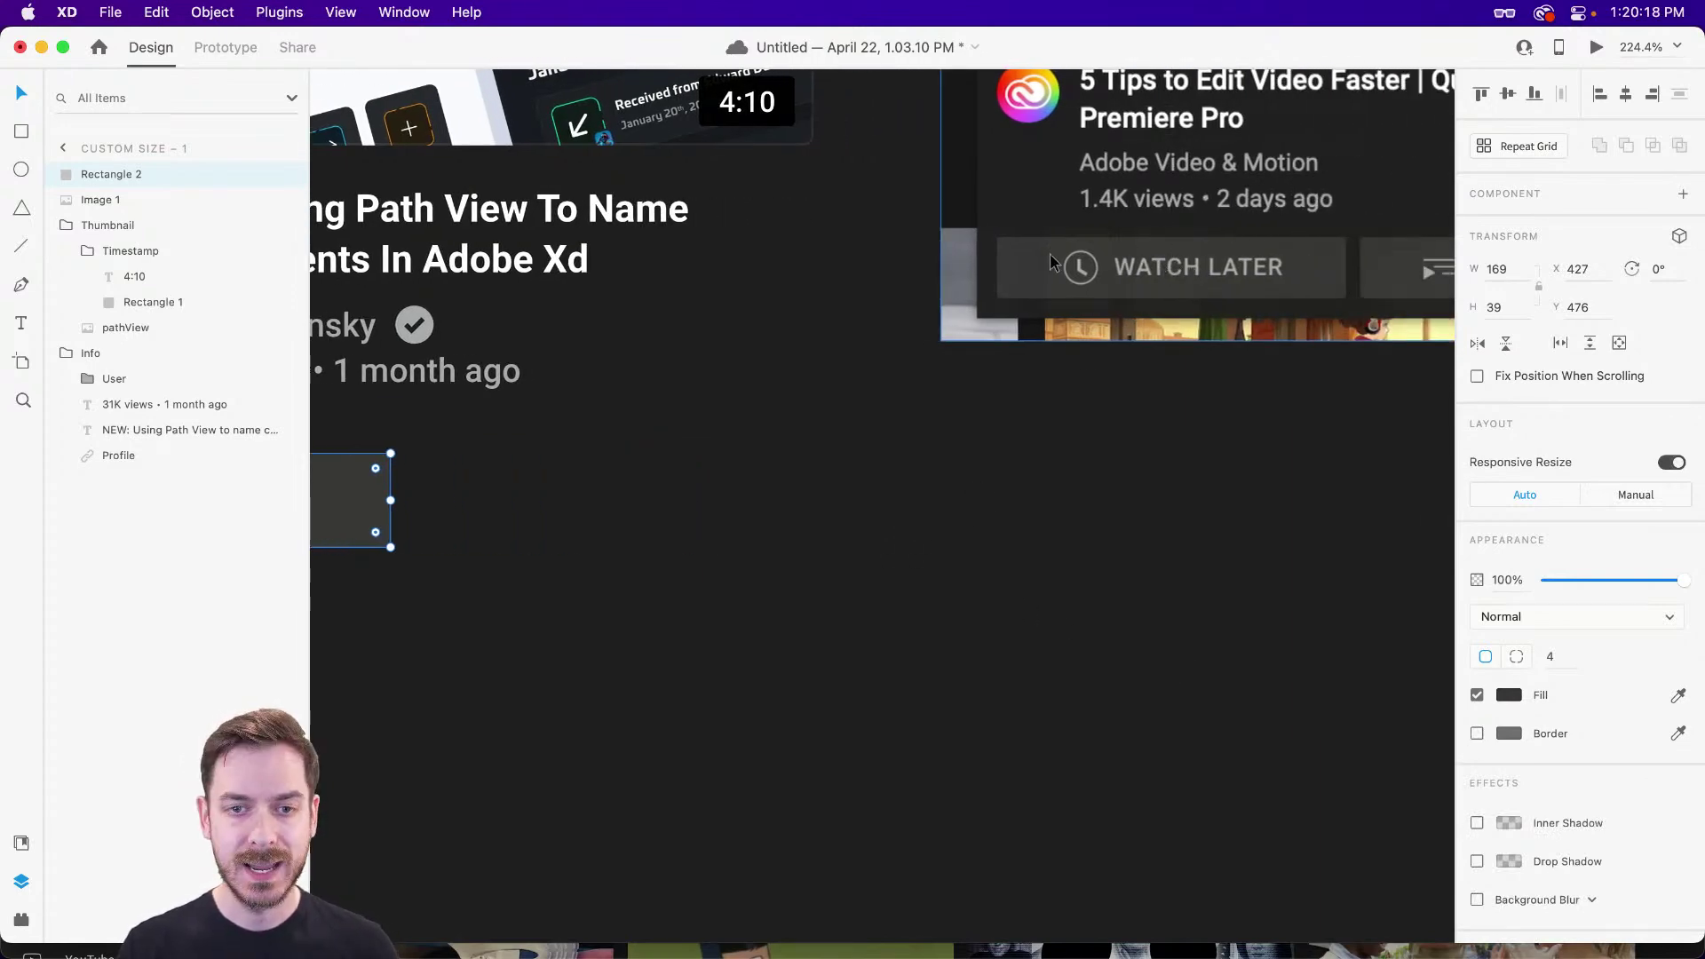
{"action": "scroll", "coordinate": [1066, 370], "scroll_direction": "left", "scroll_amount": 8}
{"action": "scroll", "coordinate": [723, 522], "scroll_direction": "up", "scroll_amount": 3}
- Add a 'Watch Later' text label on the rectangle, centre it, and make it uppercase
{"action": "key", "text": "t"}
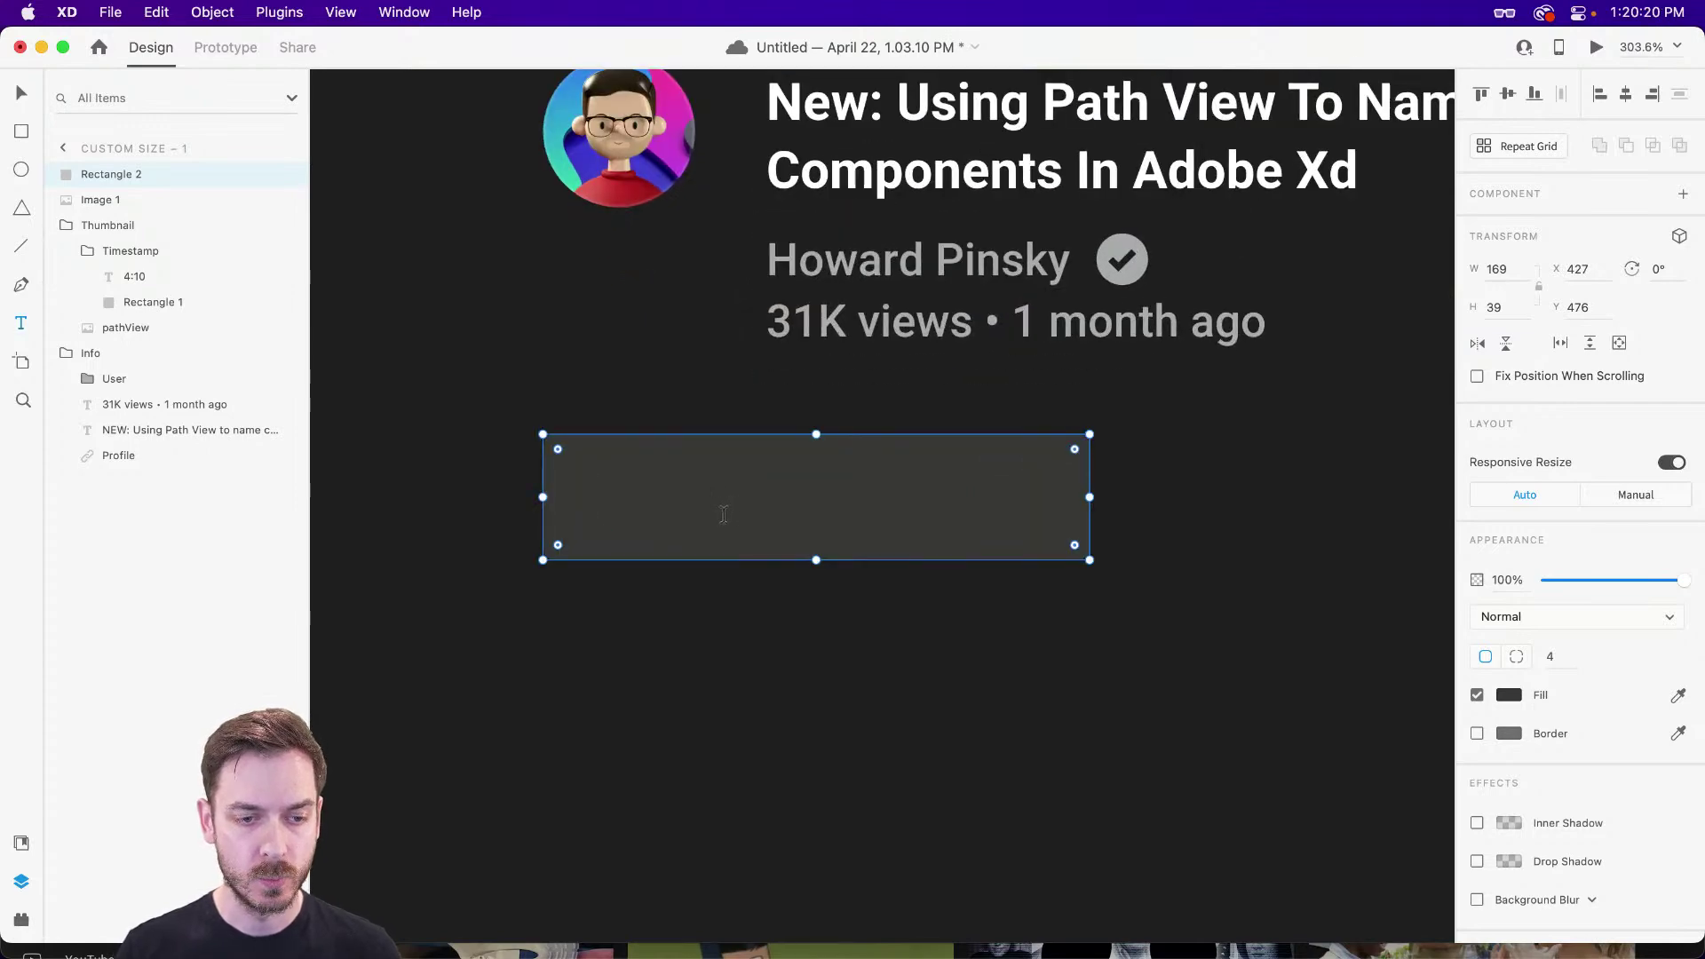
{"action": "left_click", "coordinate": [724, 515]}
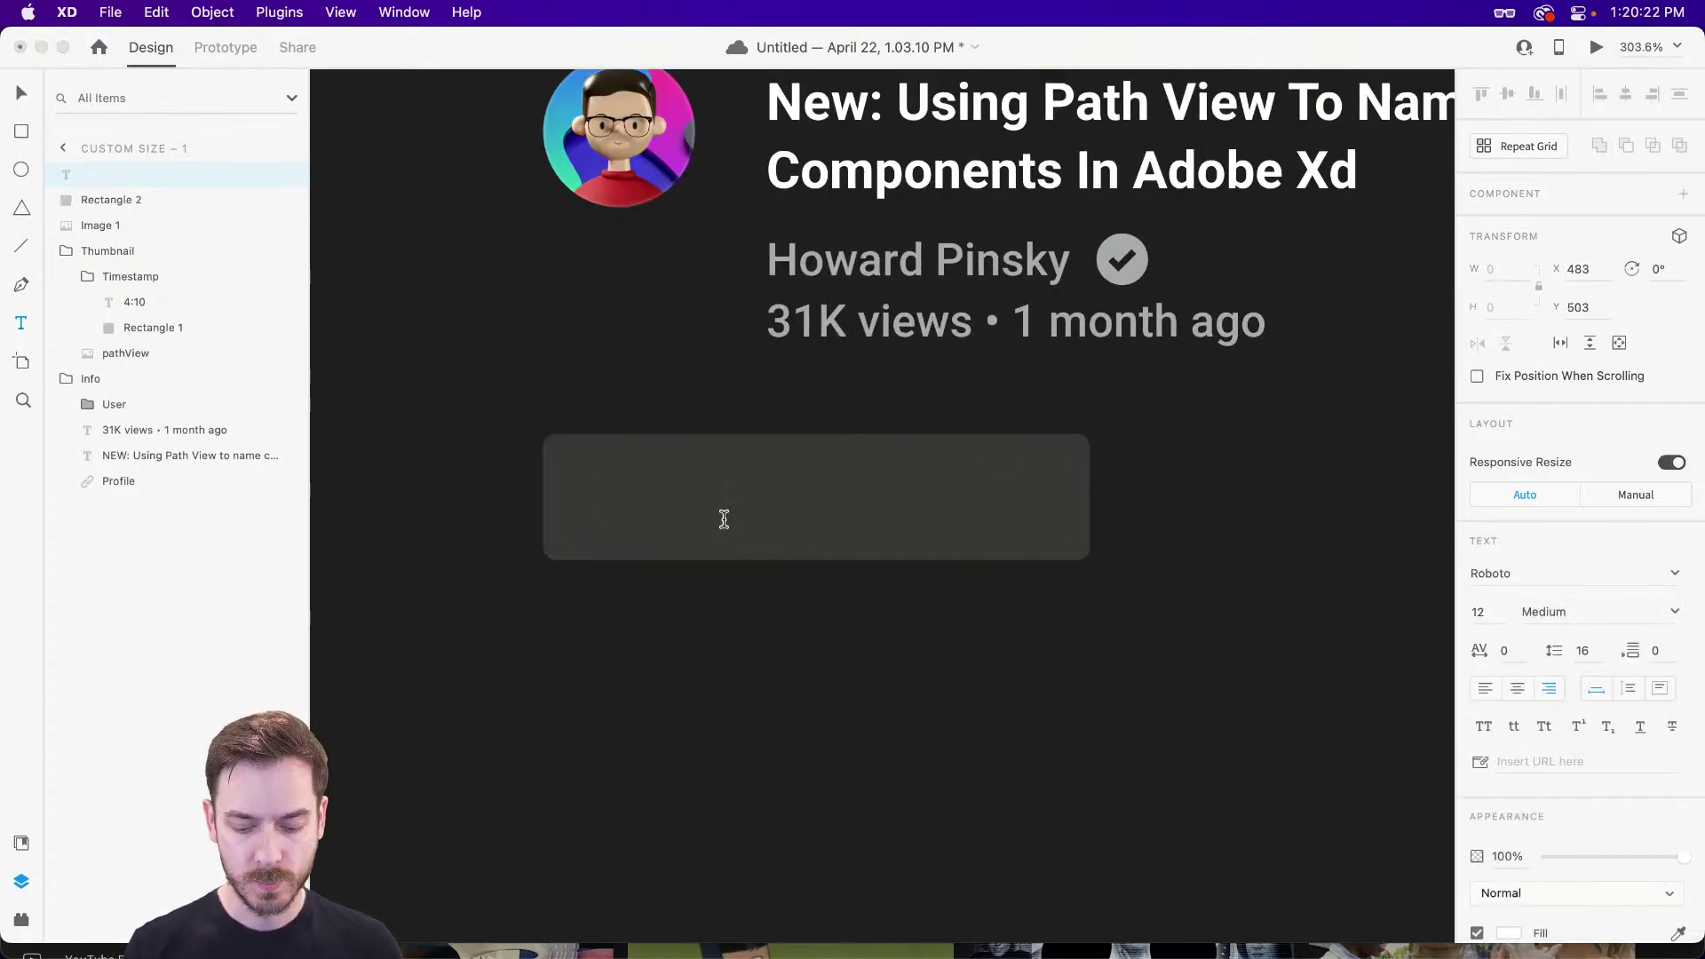
{"action": "type", "text": "W"}
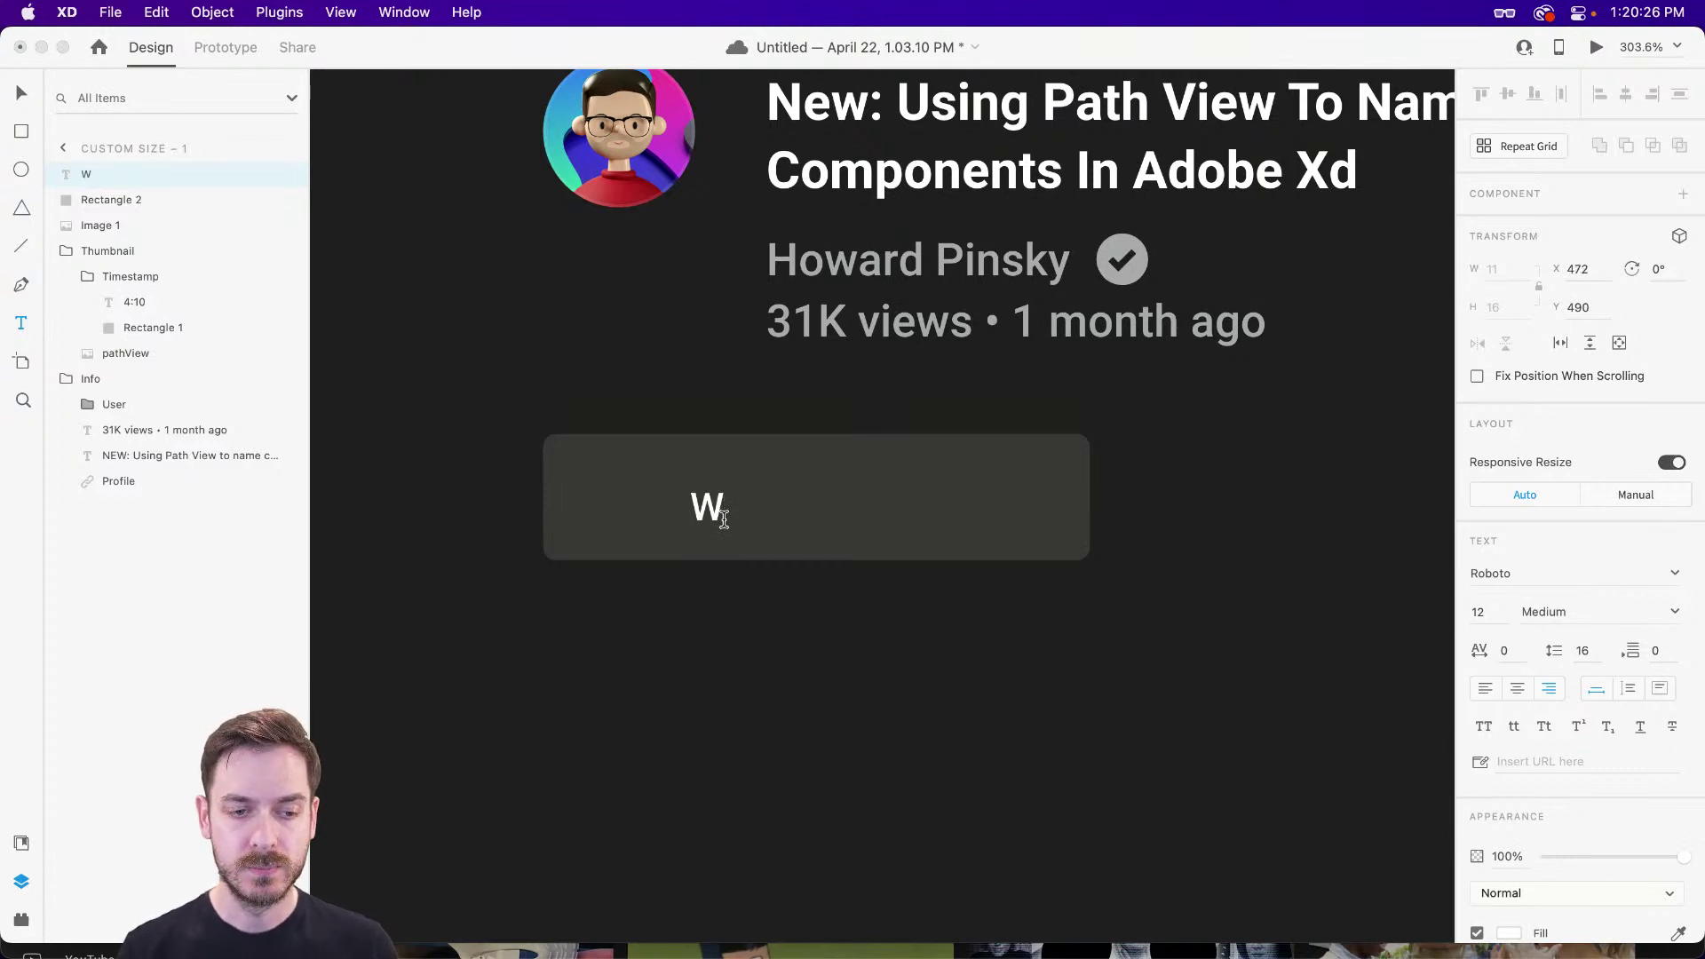
{"action": "type", "text": "atch"}
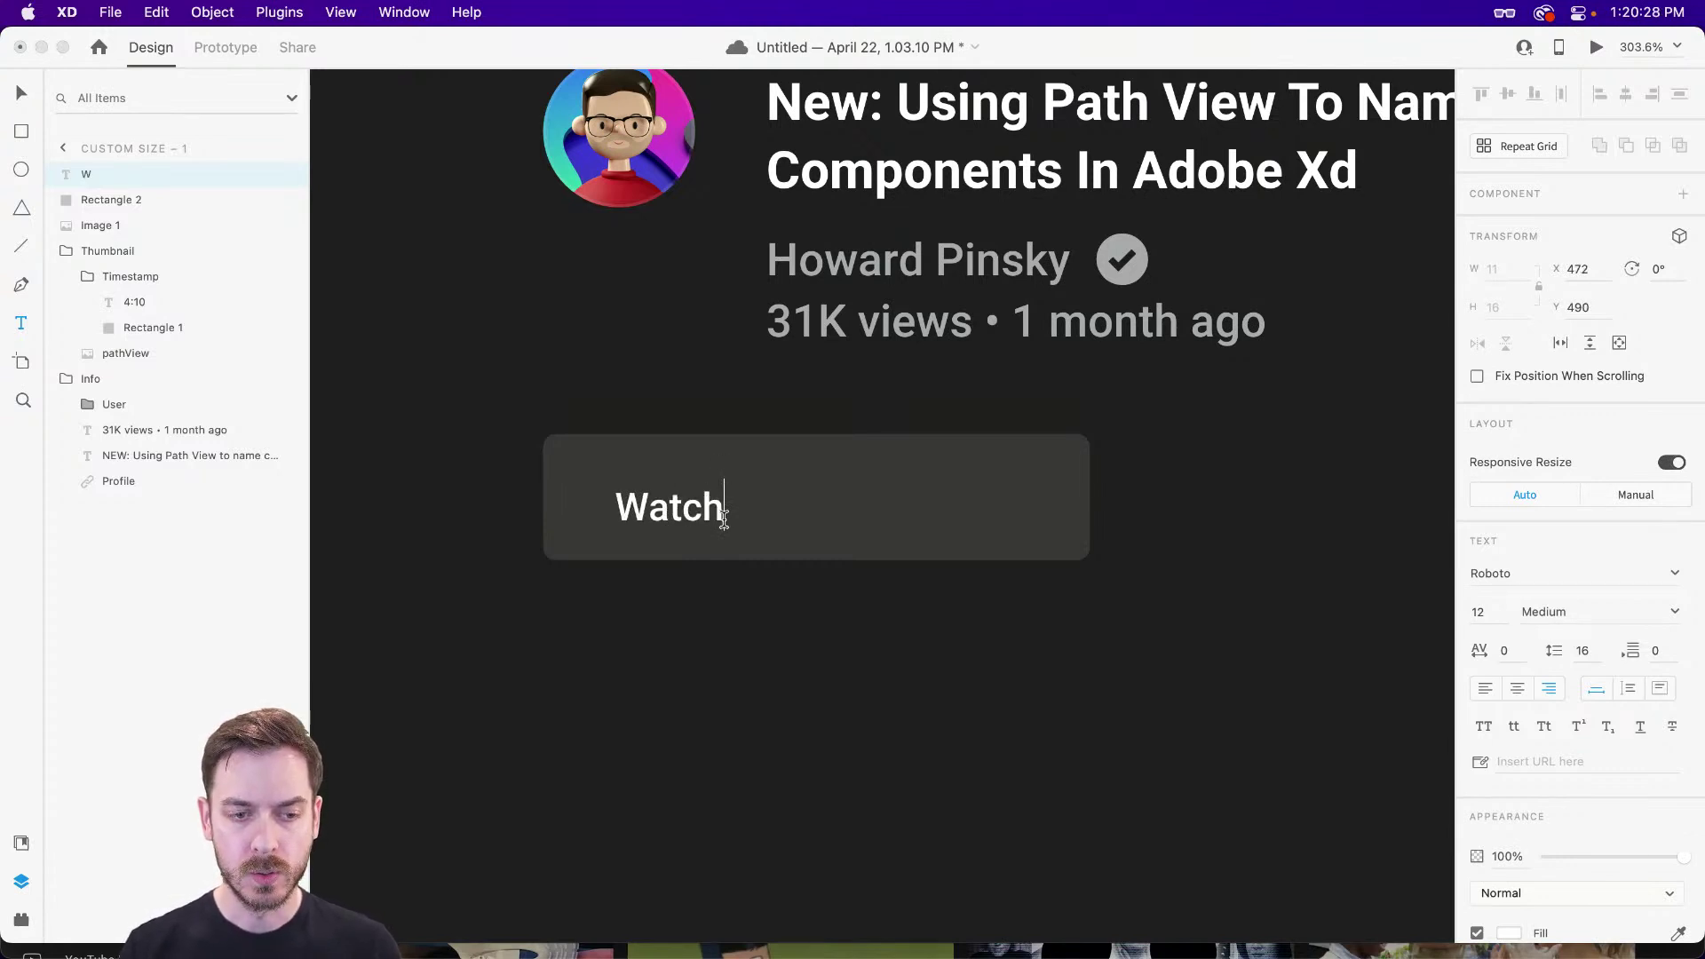
{"action": "type", "text": " Later"}
{"action": "left_click_drag", "start_coordinate": [726, 526], "coordinate": [956, 519]}
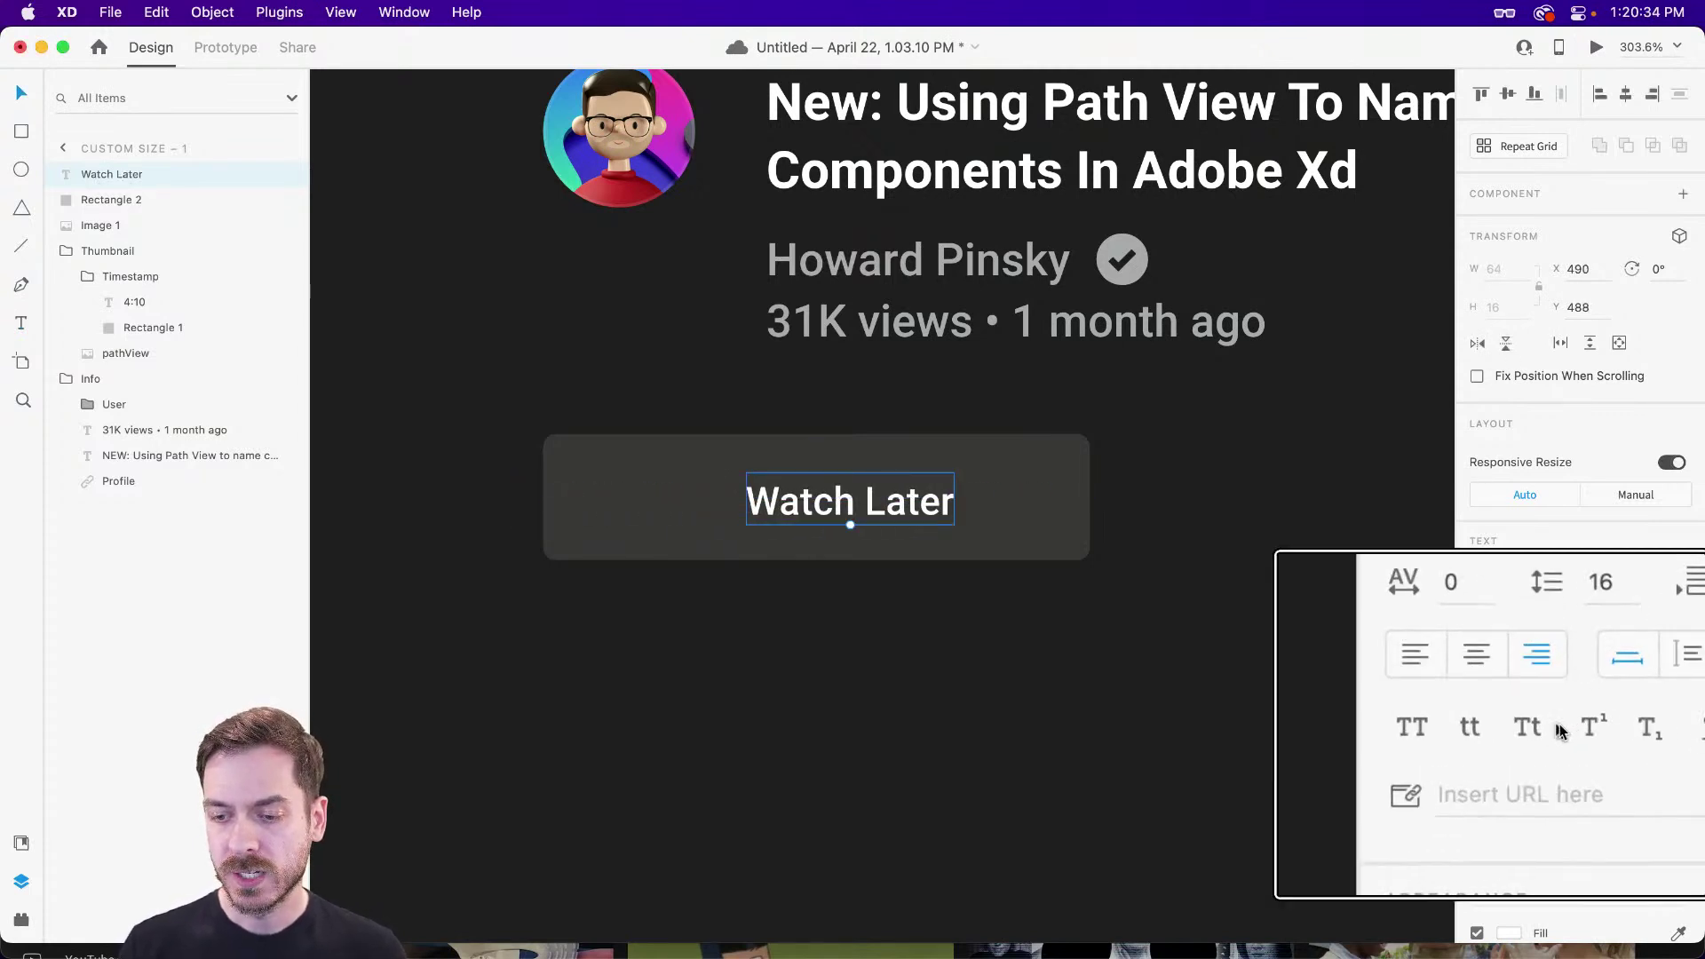
{"action": "left_click", "coordinate": [1489, 726]}
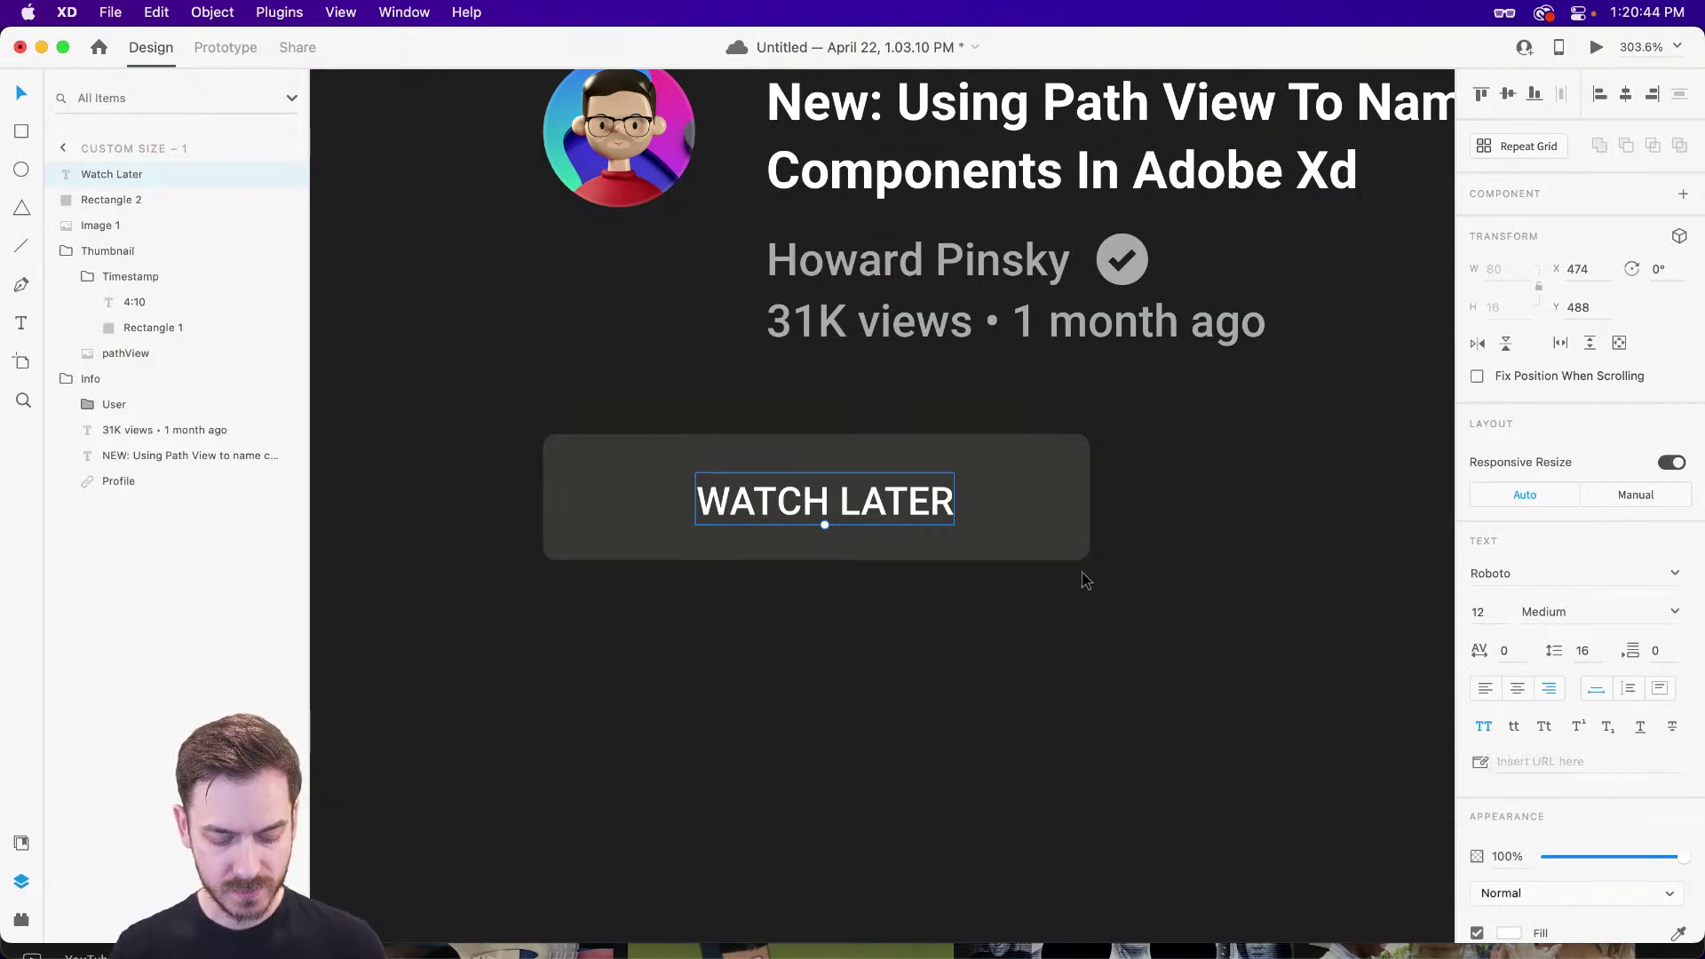
- Nudge the WATCH LATER label into place inside the dark button at X 480
{"action": "key", "text": "alt"}
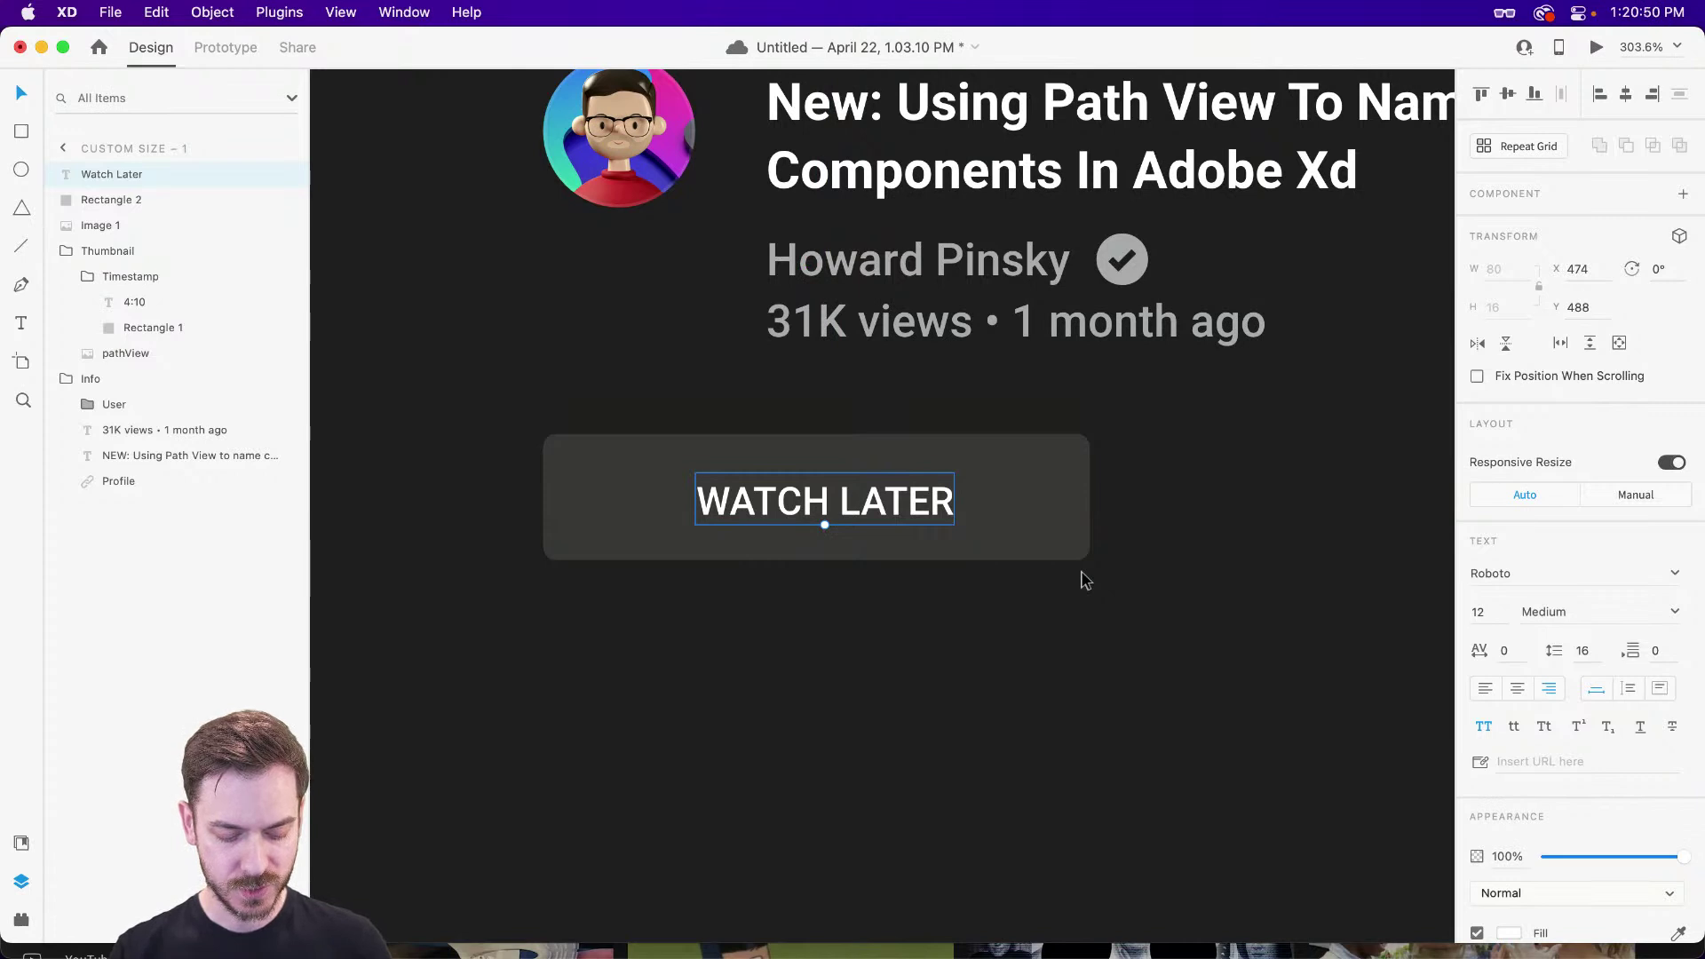
{"action": "key", "text": "r"}
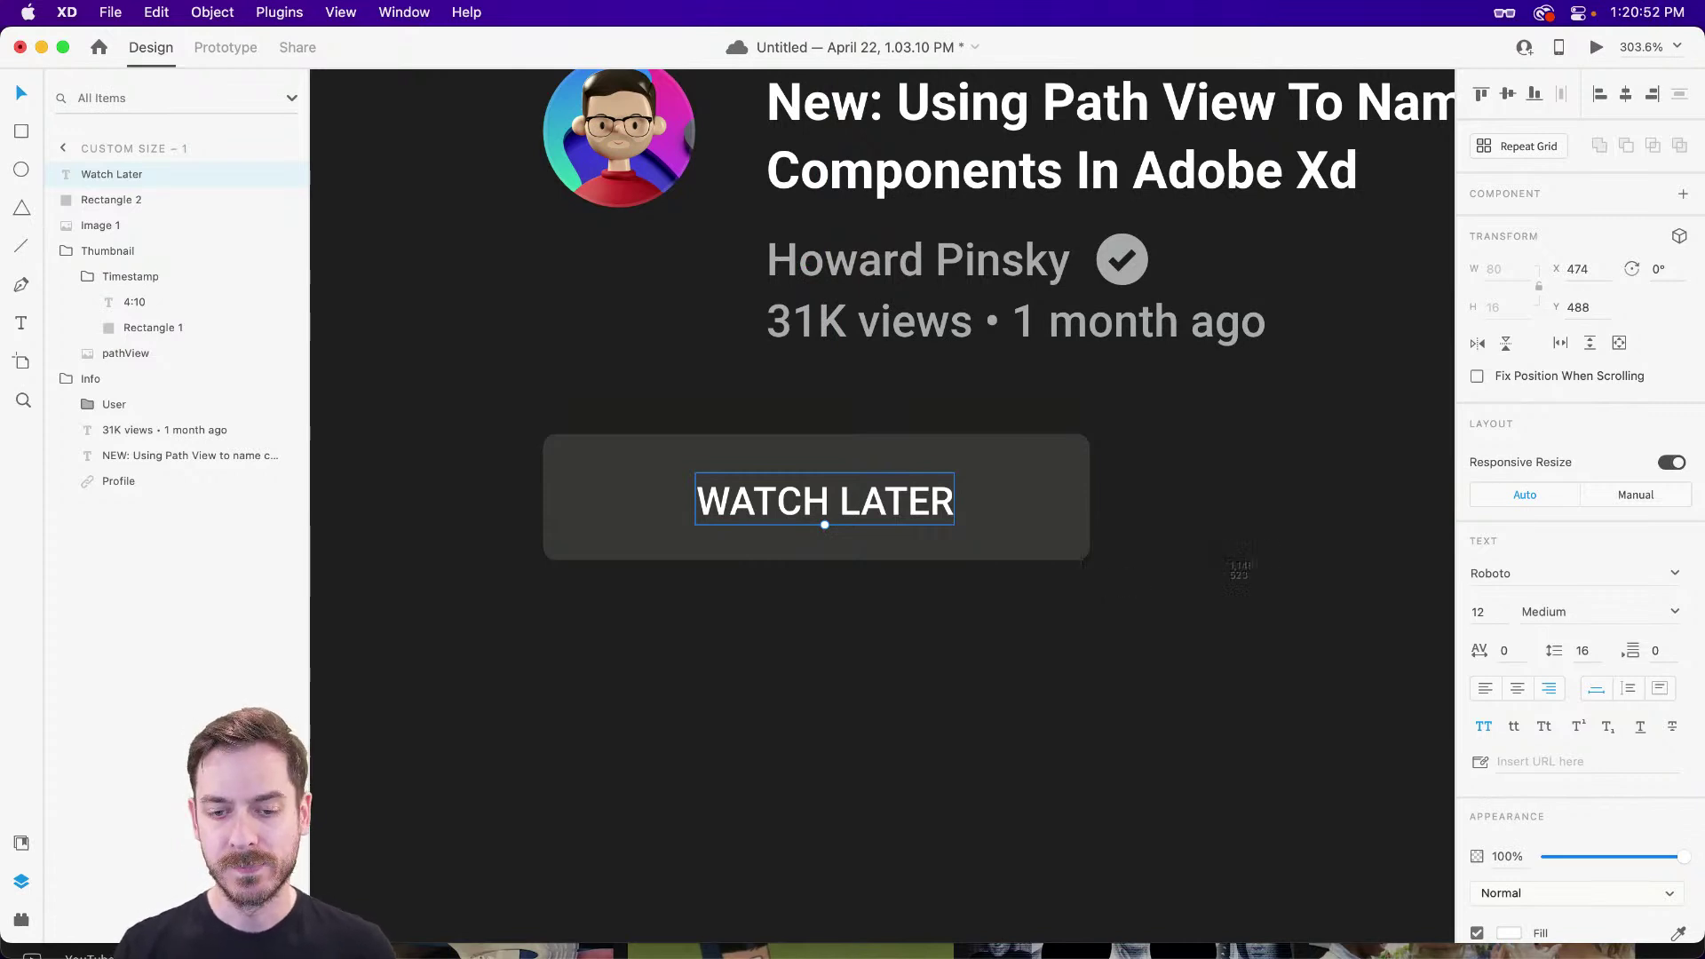
{"action": "scroll", "coordinate": [1197, 504], "scroll_direction": "up", "scroll_amount": 3}
{"action": "scroll", "coordinate": [1196, 504], "scroll_direction": "down", "scroll_amount": 5}
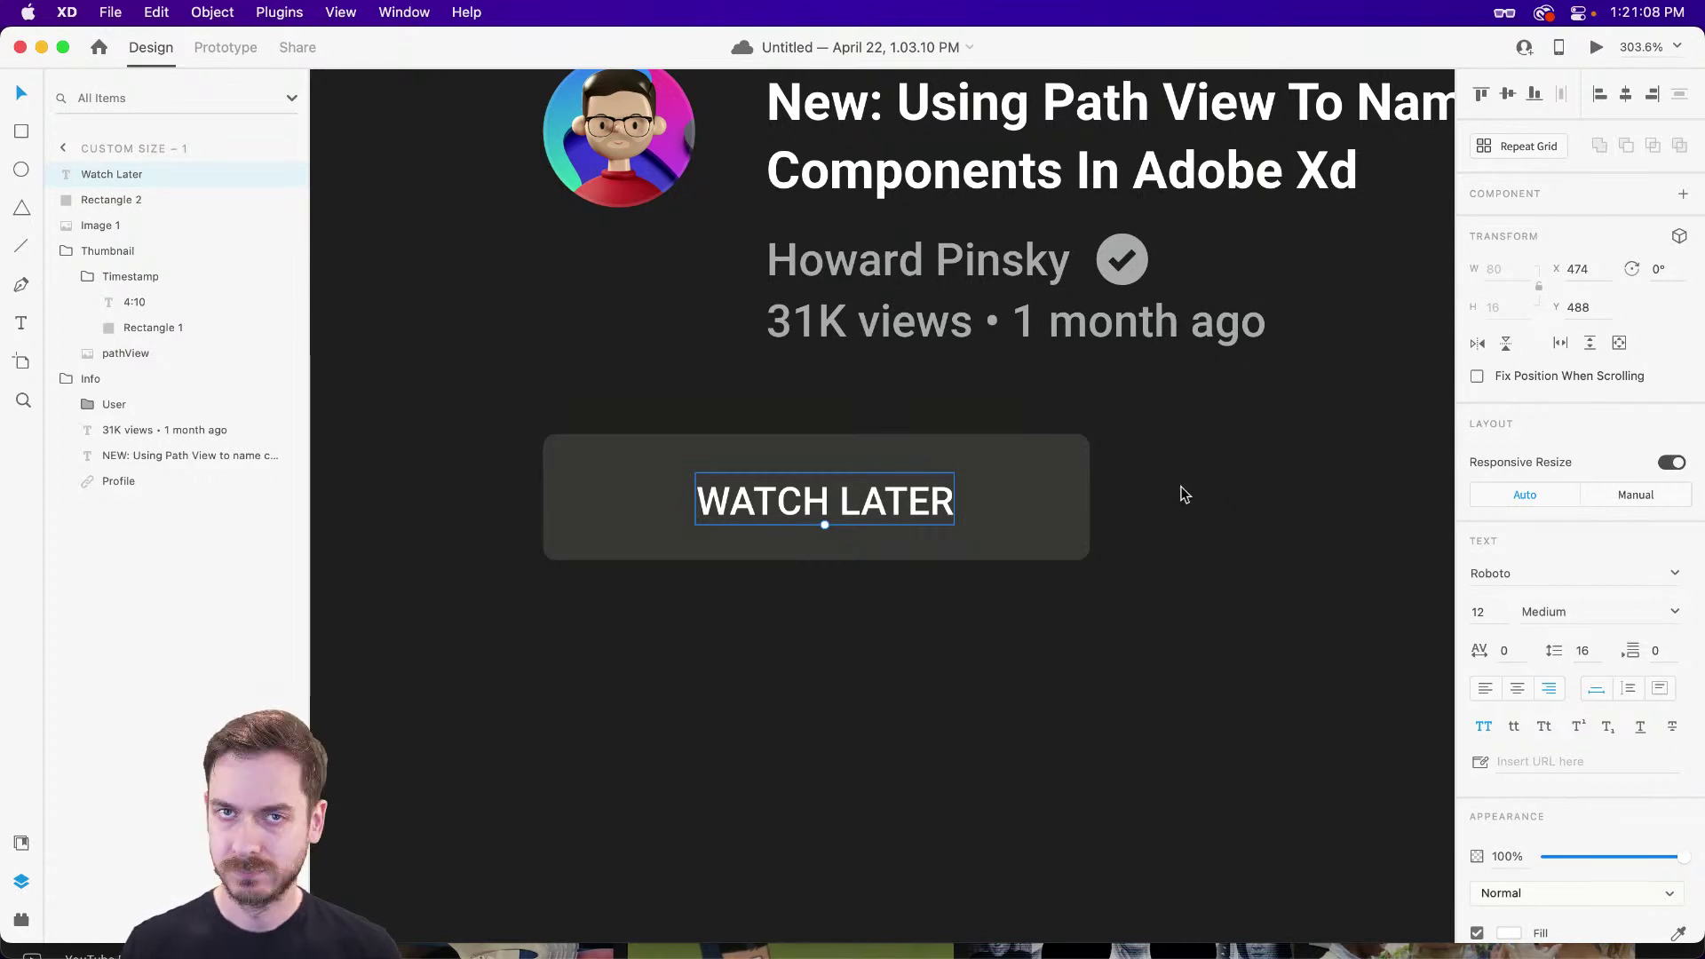
{"action": "left_click_drag", "start_coordinate": [924, 499], "coordinate": [957, 513]}
{"action": "key", "text": "Up"}
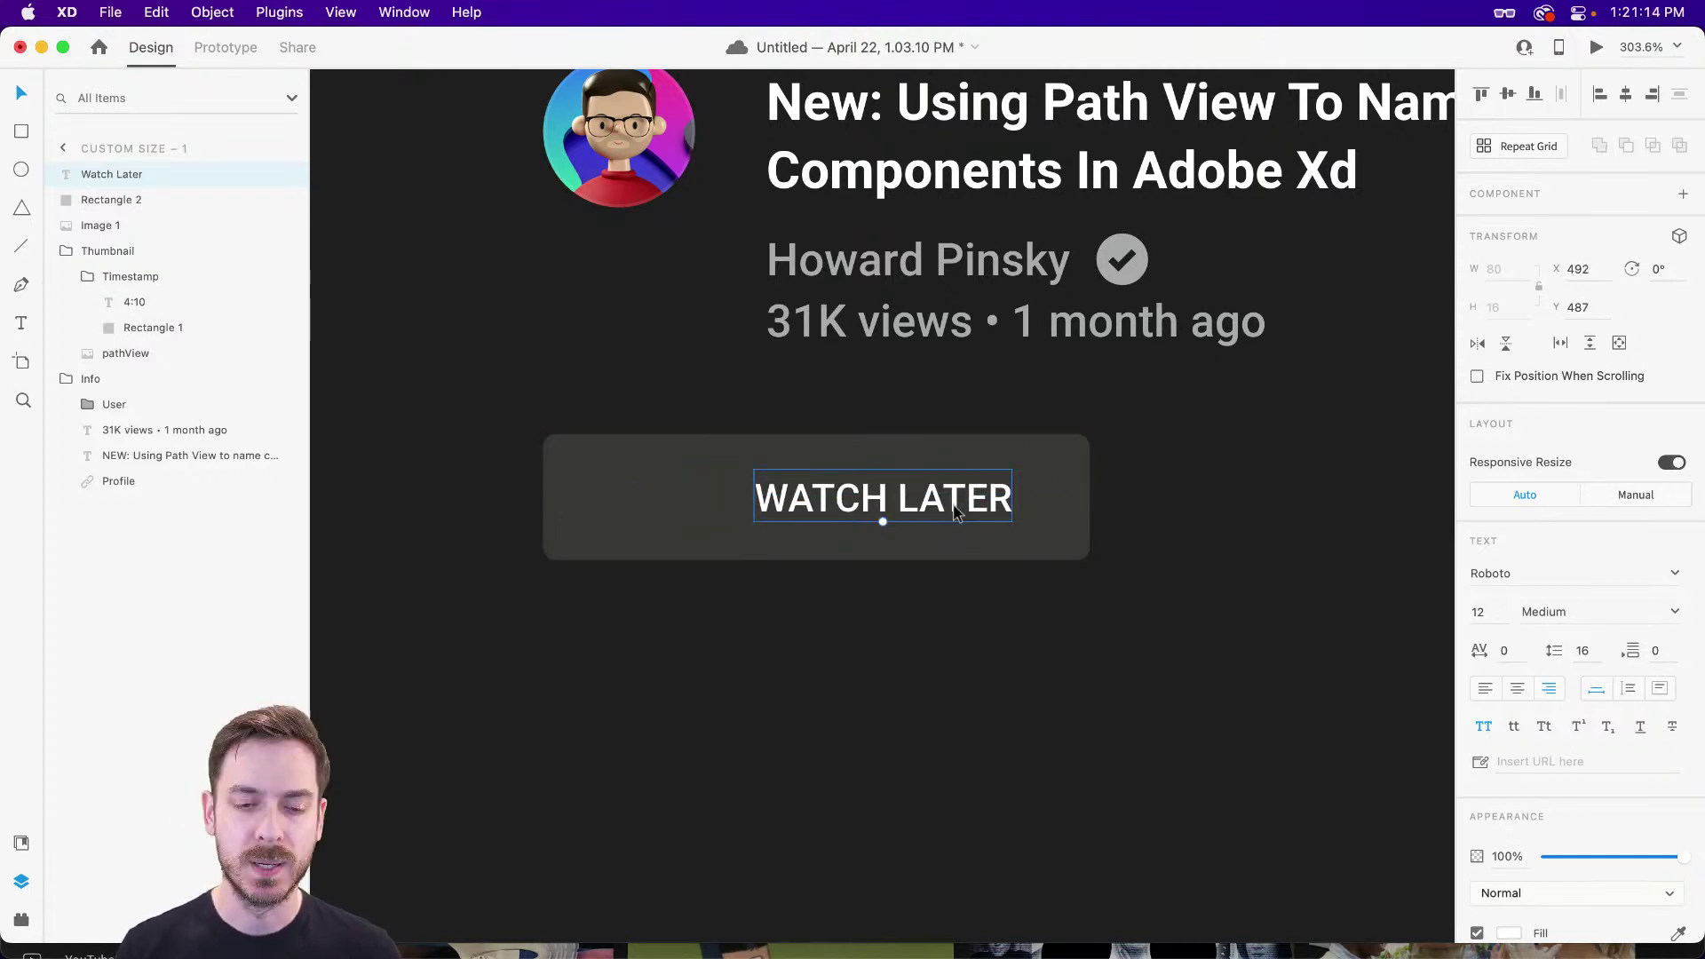
{"action": "left_click_drag", "start_coordinate": [957, 513], "coordinate": [914, 509]}
{"action": "scroll", "coordinate": [798, 499], "scroll_direction": "up", "scroll_amount": 3}
{"action": "left_click_drag", "start_coordinate": [808, 501], "coordinate": [887, 495]}
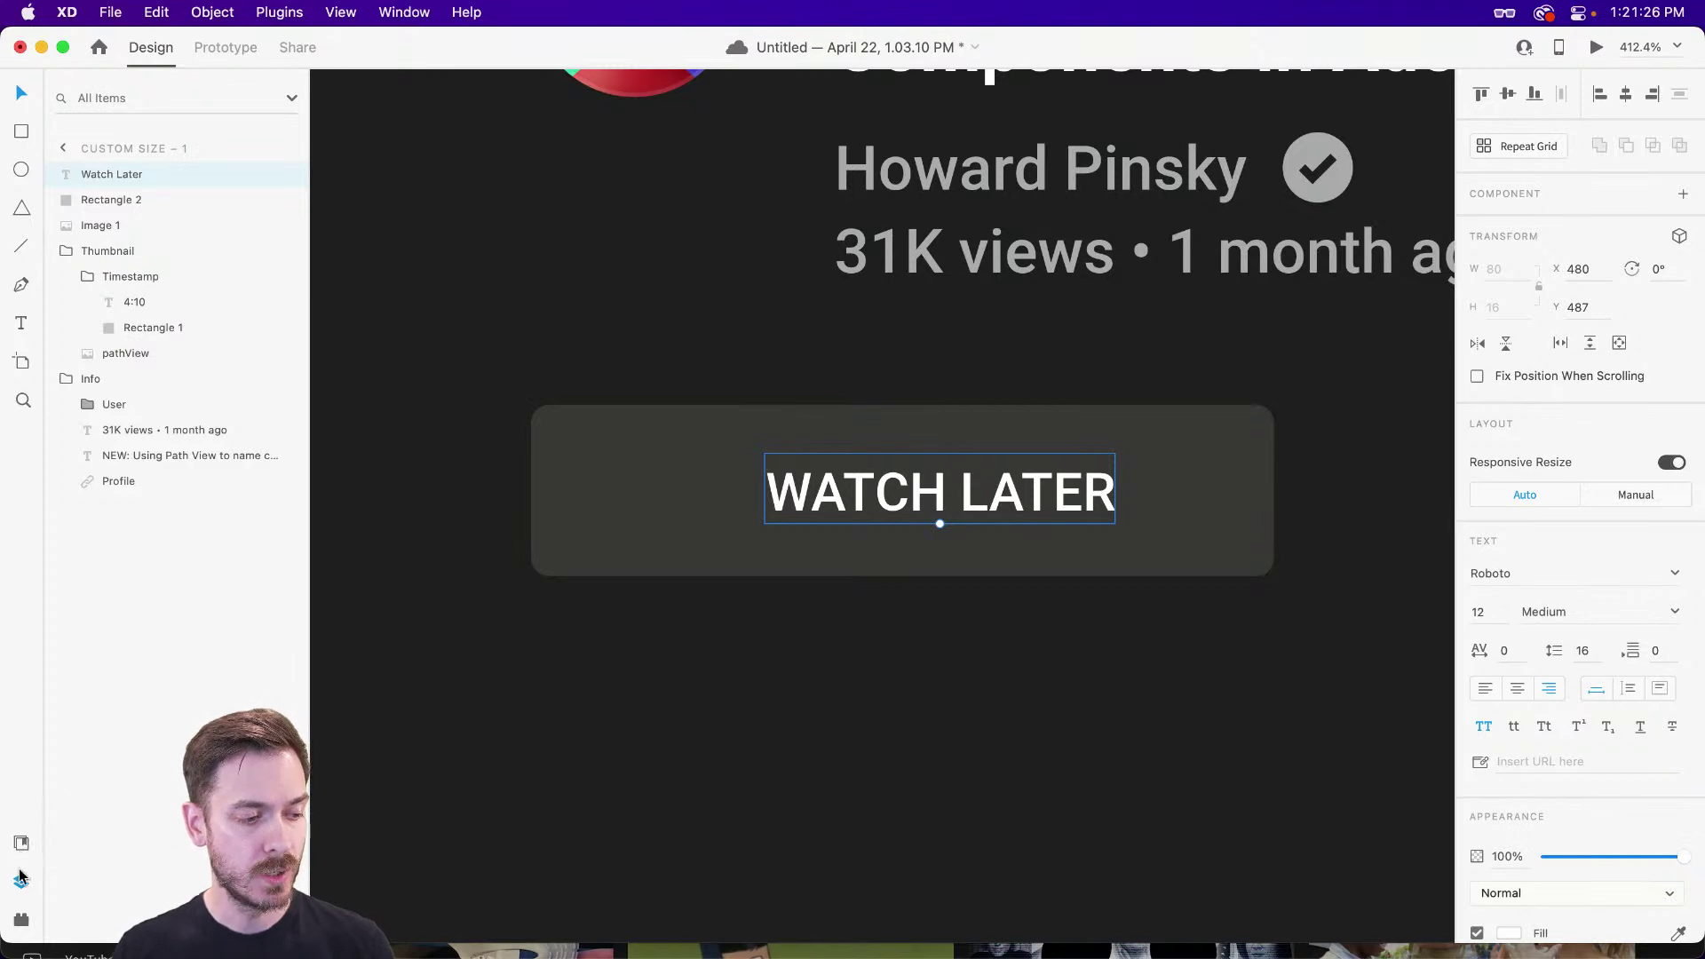
- Insert the Feather clock icon from the Icons 4 Design plugin beside the label
{"action": "left_click", "coordinate": [21, 919]}
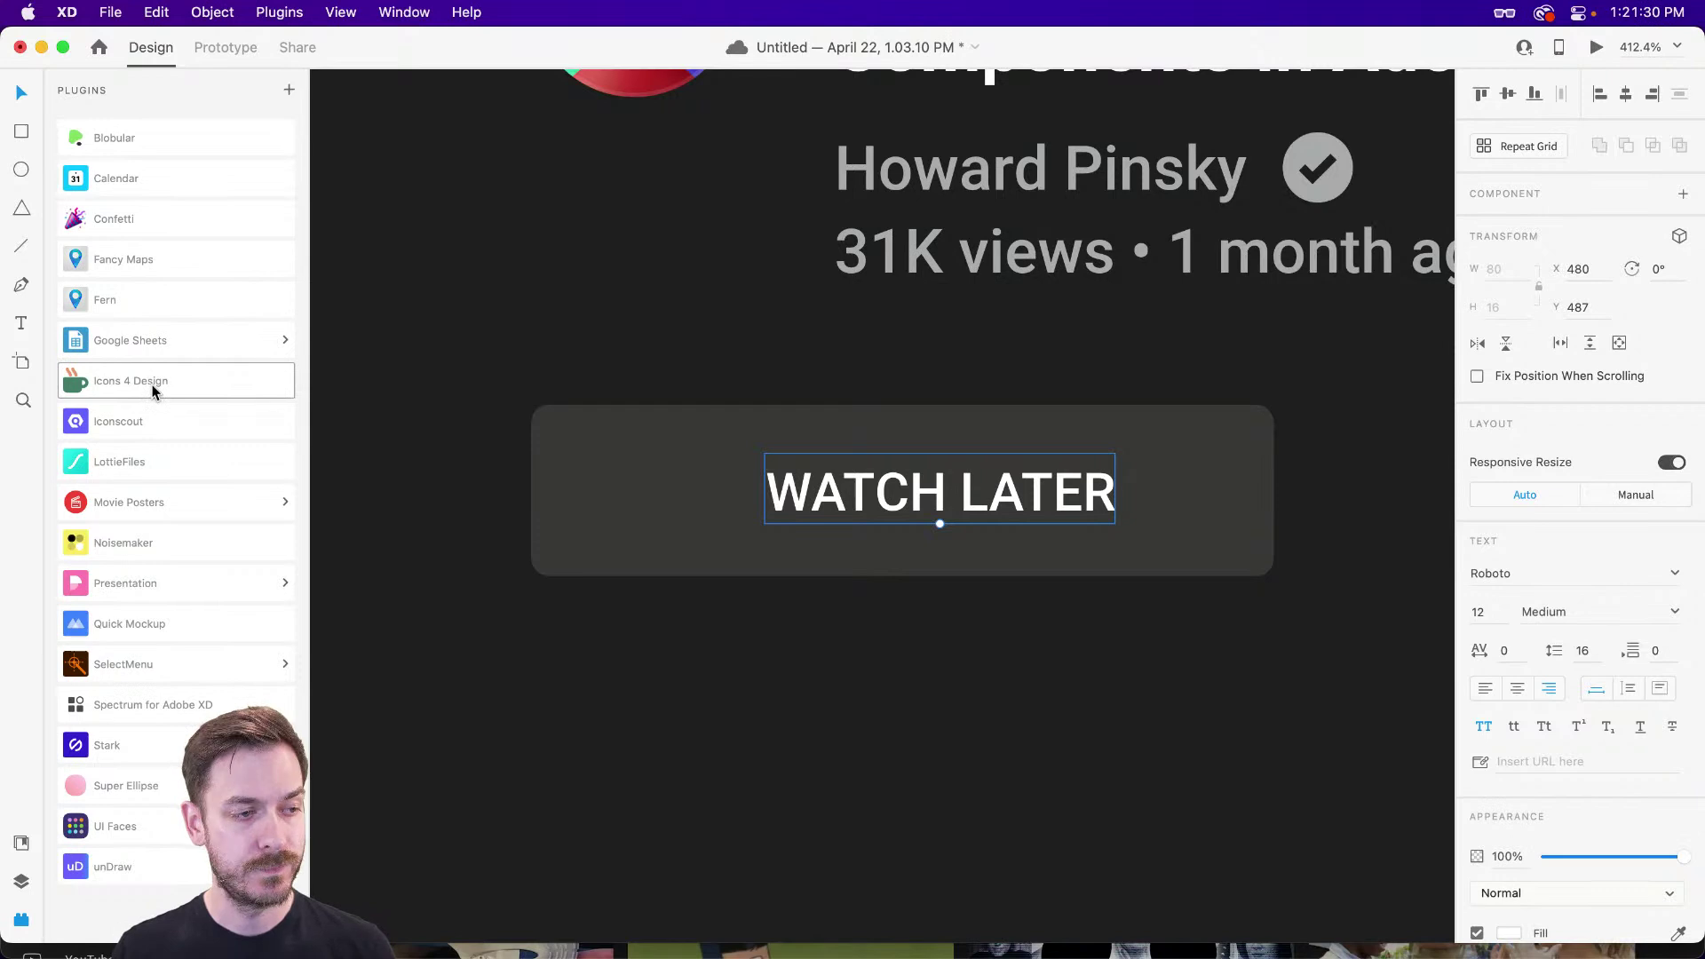
{"action": "left_click", "coordinate": [153, 392]}
{"action": "left_click", "coordinate": [125, 200]}
{"action": "type", "text": "clock"}
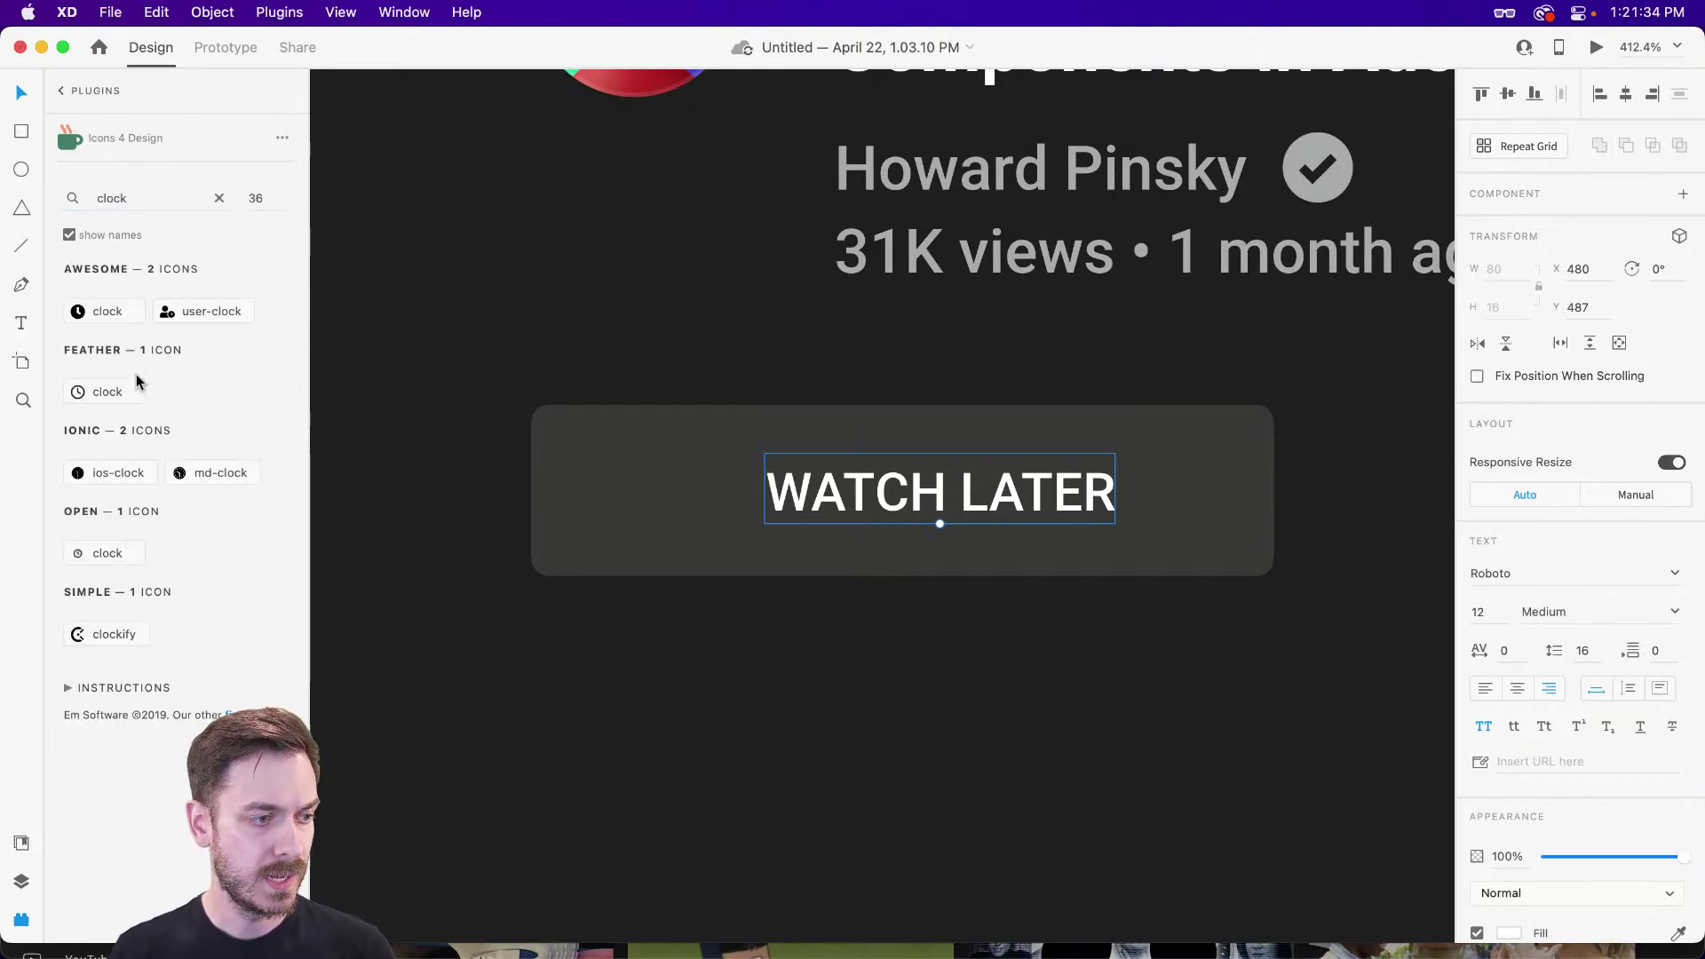
{"action": "left_click", "coordinate": [113, 393]}
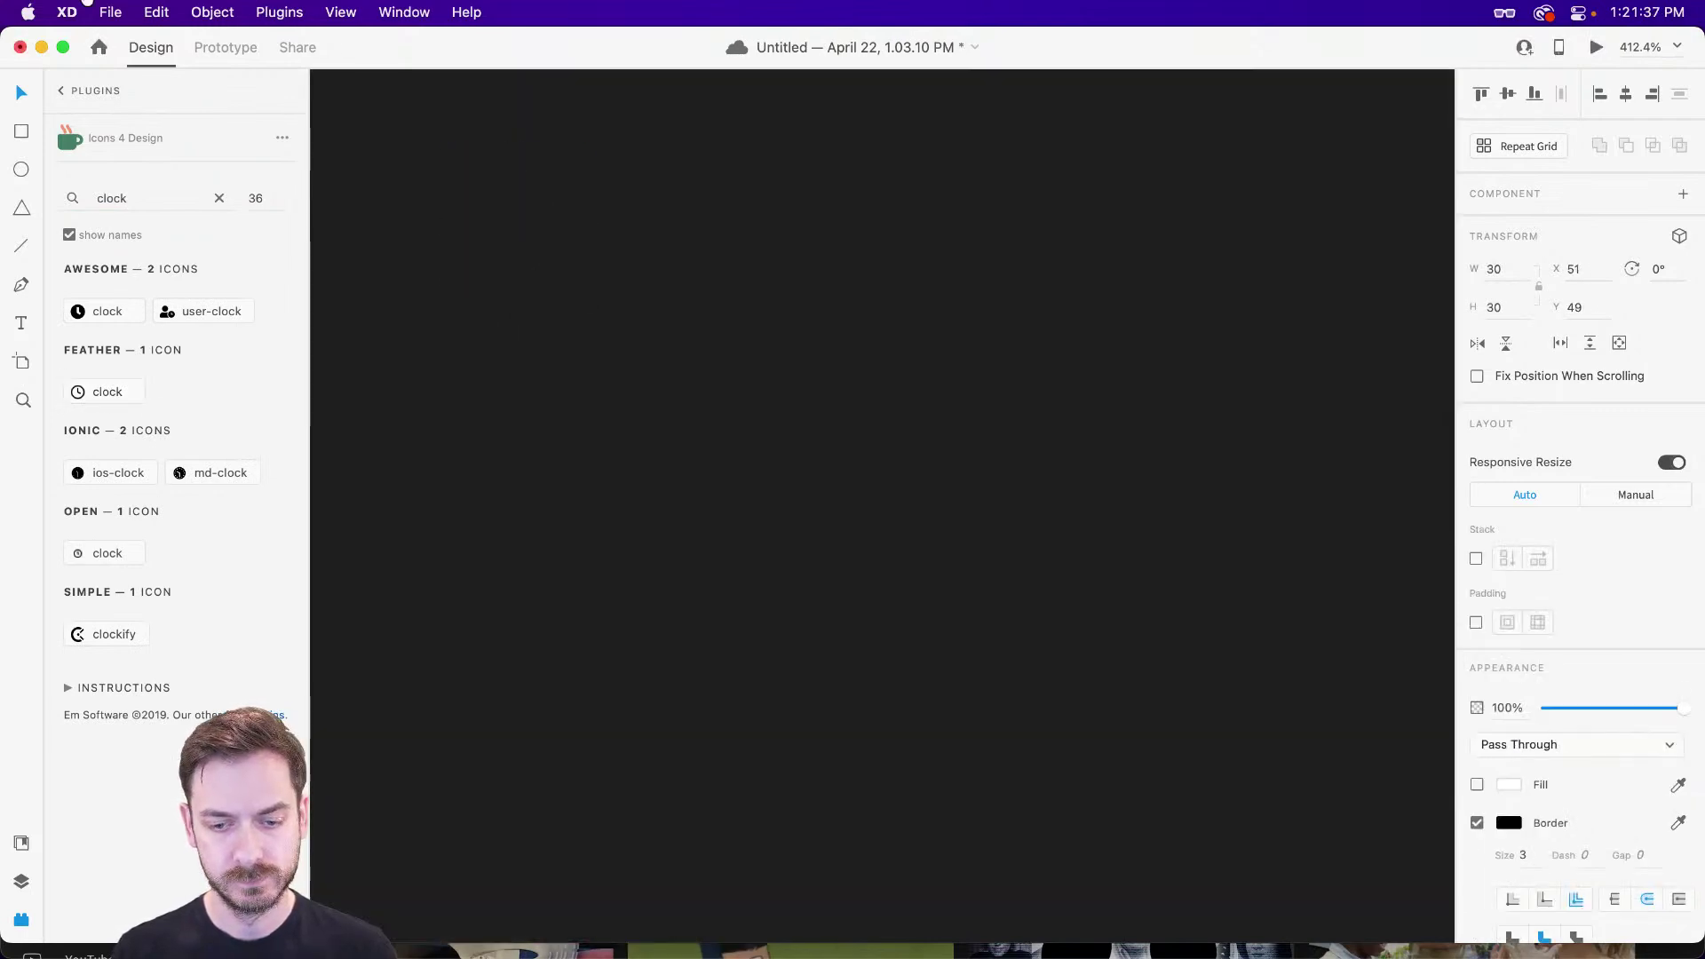
{"action": "left_click_drag", "start_coordinate": [87, 2], "coordinate": [1218, 609]}
- Shrink the clock icon to 16 × 16 and set its stroke width to 2
{"action": "scroll", "coordinate": [429, 216], "scroll_direction": "down", "scroll_amount": 5}
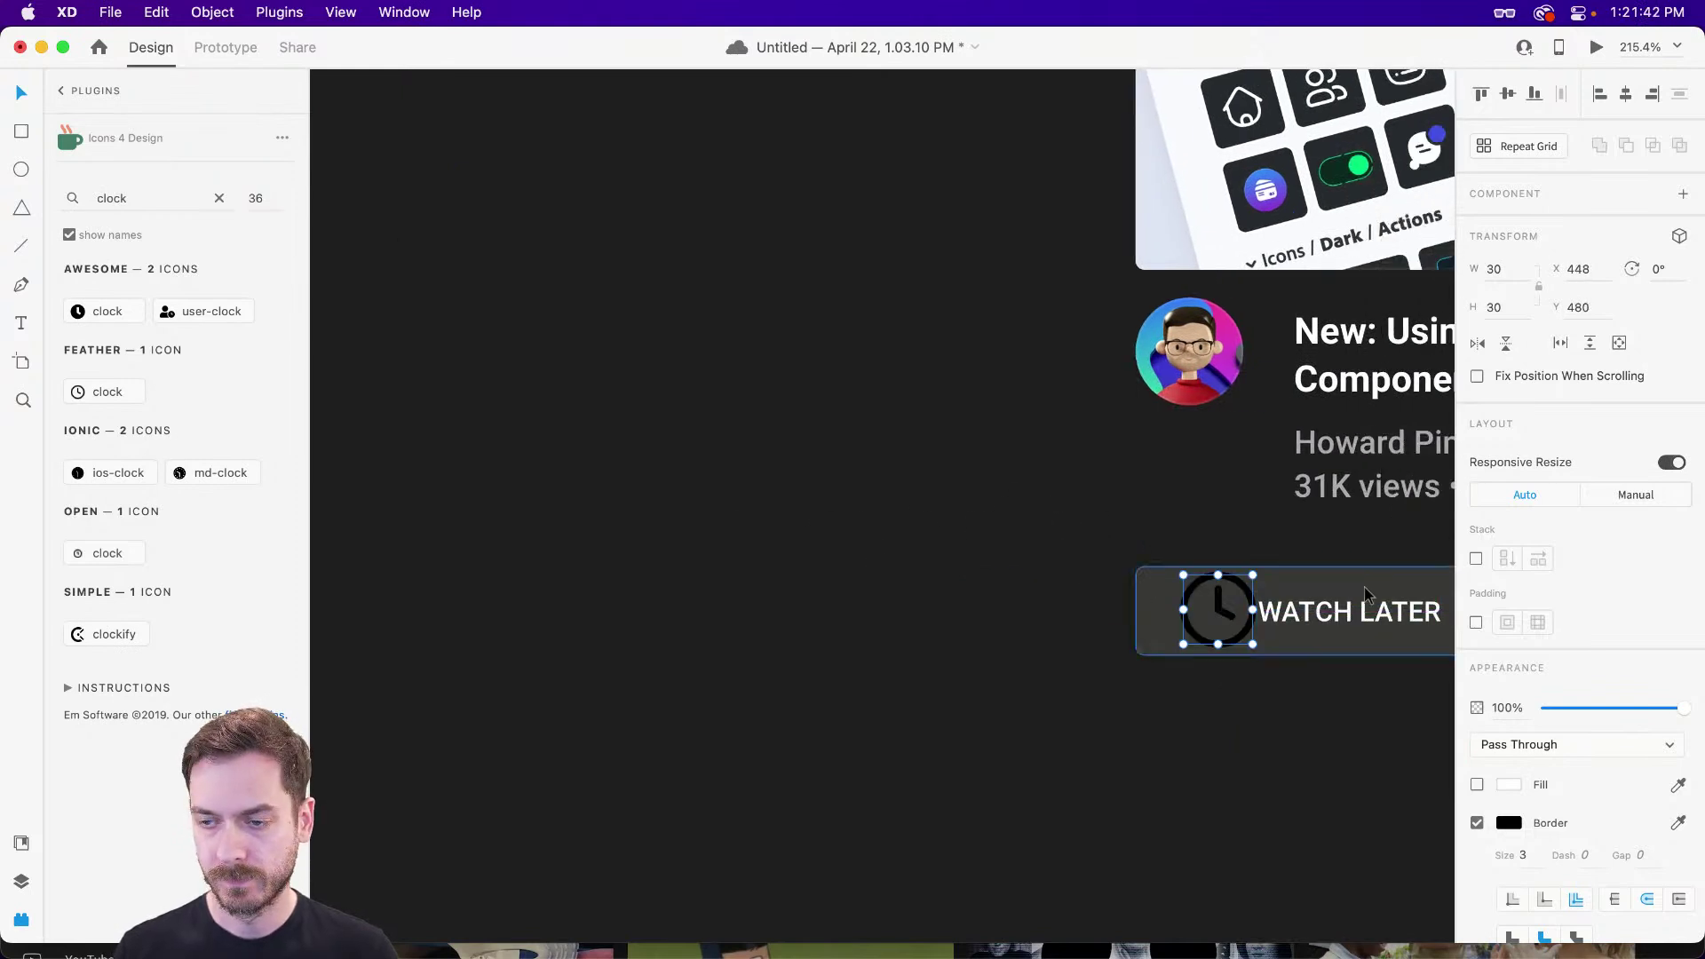
{"action": "scroll", "coordinate": [1224, 610], "scroll_direction": "up", "scroll_amount": 5}
{"action": "scroll", "coordinate": [1228, 555], "scroll_direction": "up", "scroll_amount": 2}
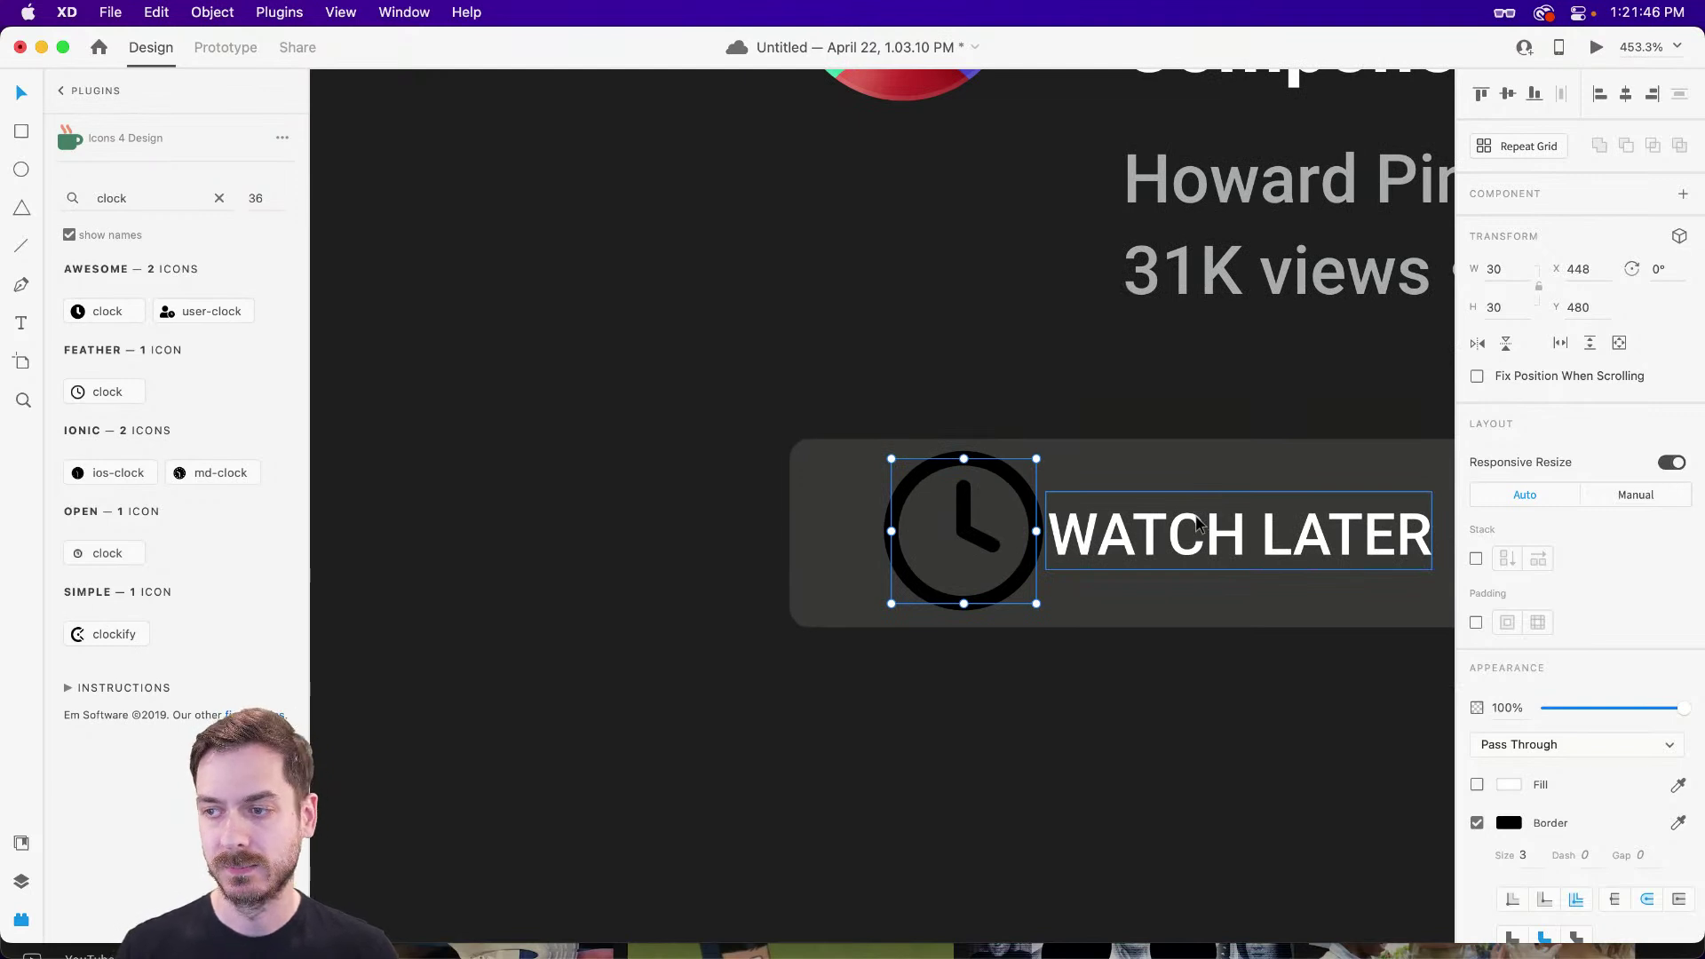
{"action": "key", "text": "alt"}
{"action": "left_click_drag", "start_coordinate": [1037, 458], "coordinate": [1003, 491]}
{"action": "left_click", "coordinate": [1523, 855]}
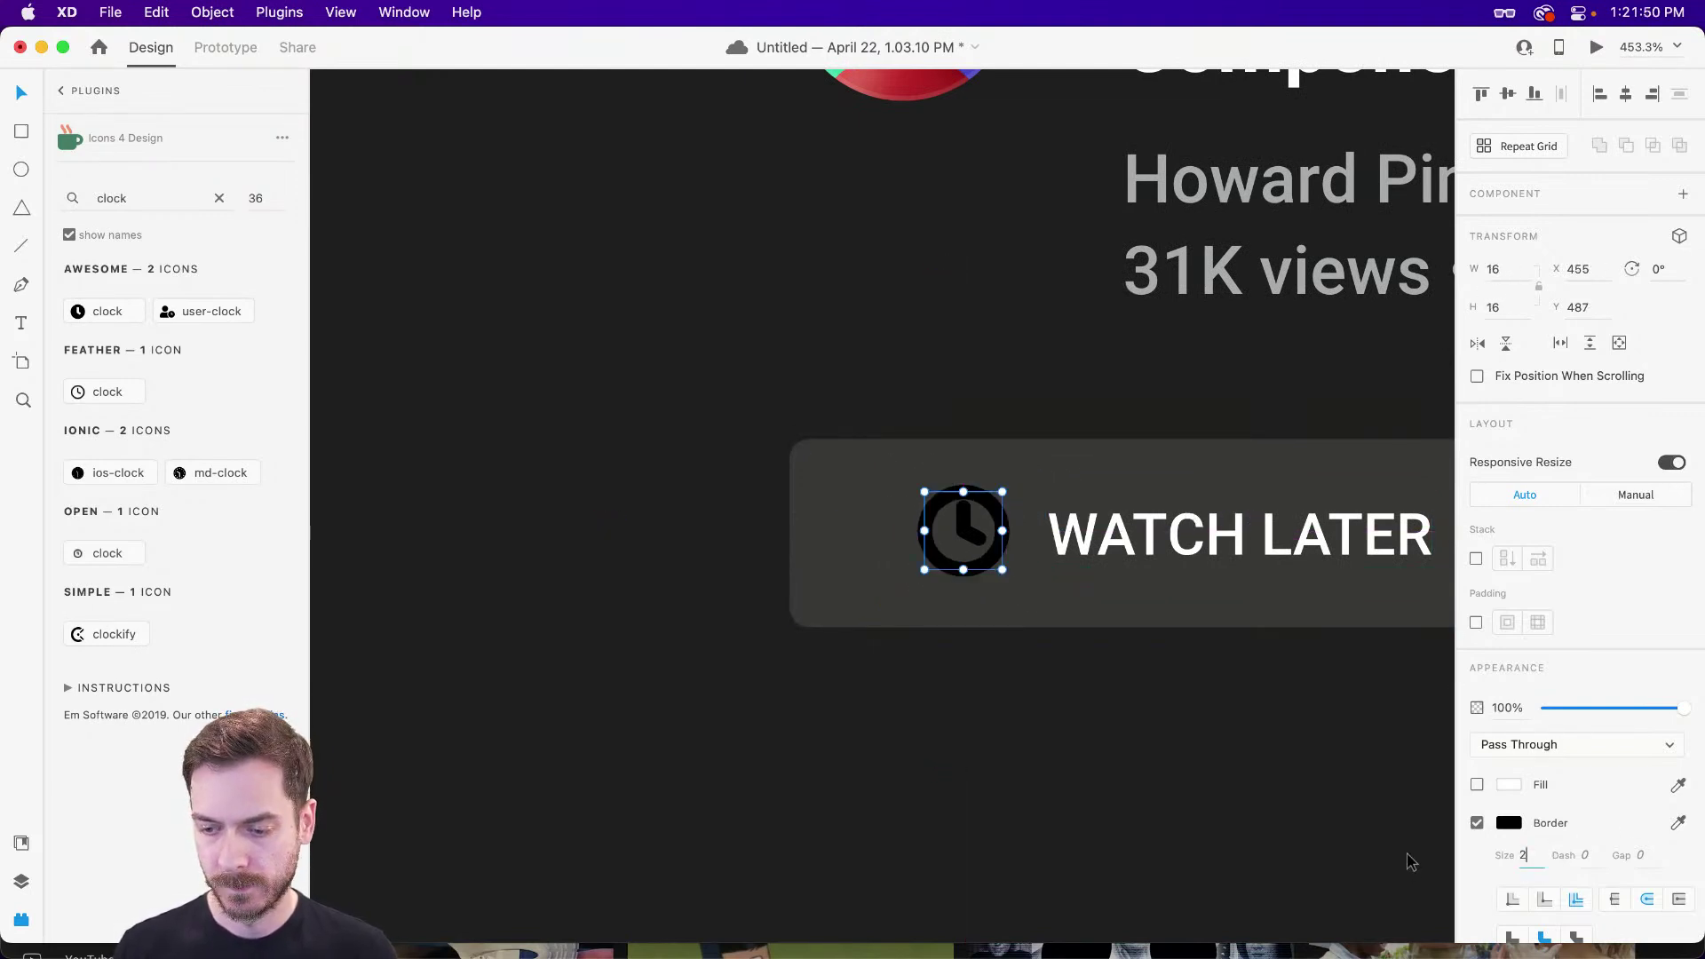
{"action": "type", "text": "2"}
{"action": "key", "text": "Return"}
- Colour the WATCH LATER label grey 170 sampled from the reference button
{"action": "scroll", "coordinate": [1048, 475], "scroll_direction": "right", "scroll_amount": 6}
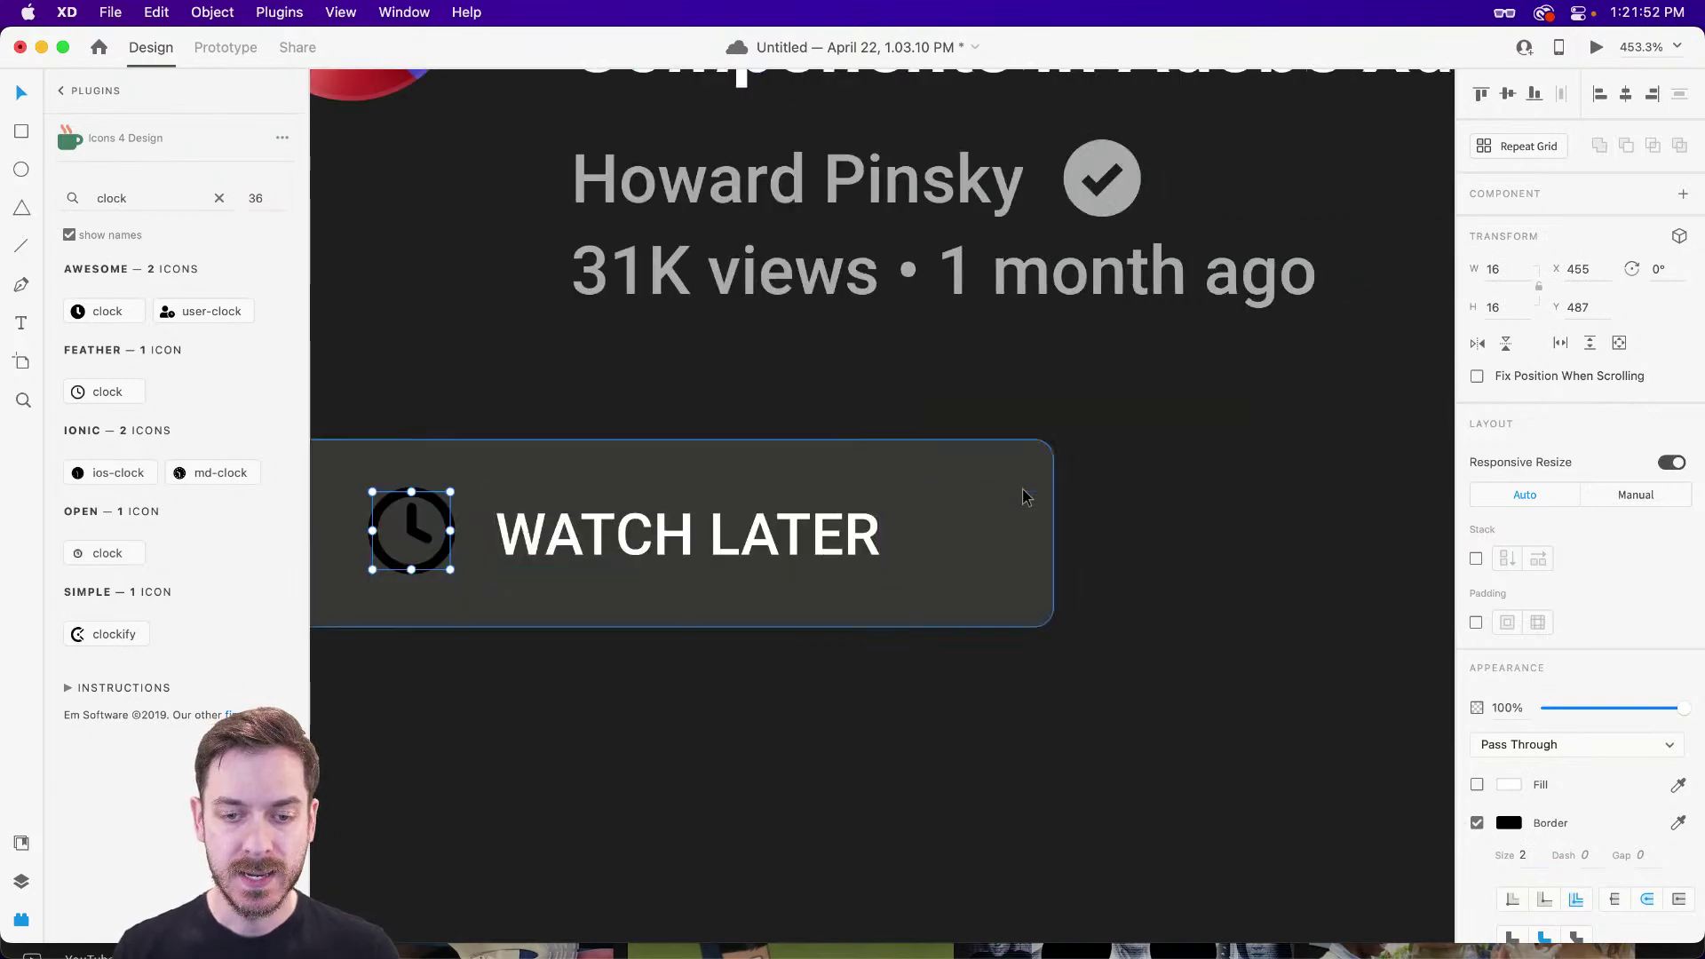
{"action": "scroll", "coordinate": [1026, 497], "scroll_direction": "down", "scroll_amount": 5}
{"action": "scroll", "coordinate": [1027, 494], "scroll_direction": "right", "scroll_amount": 10}
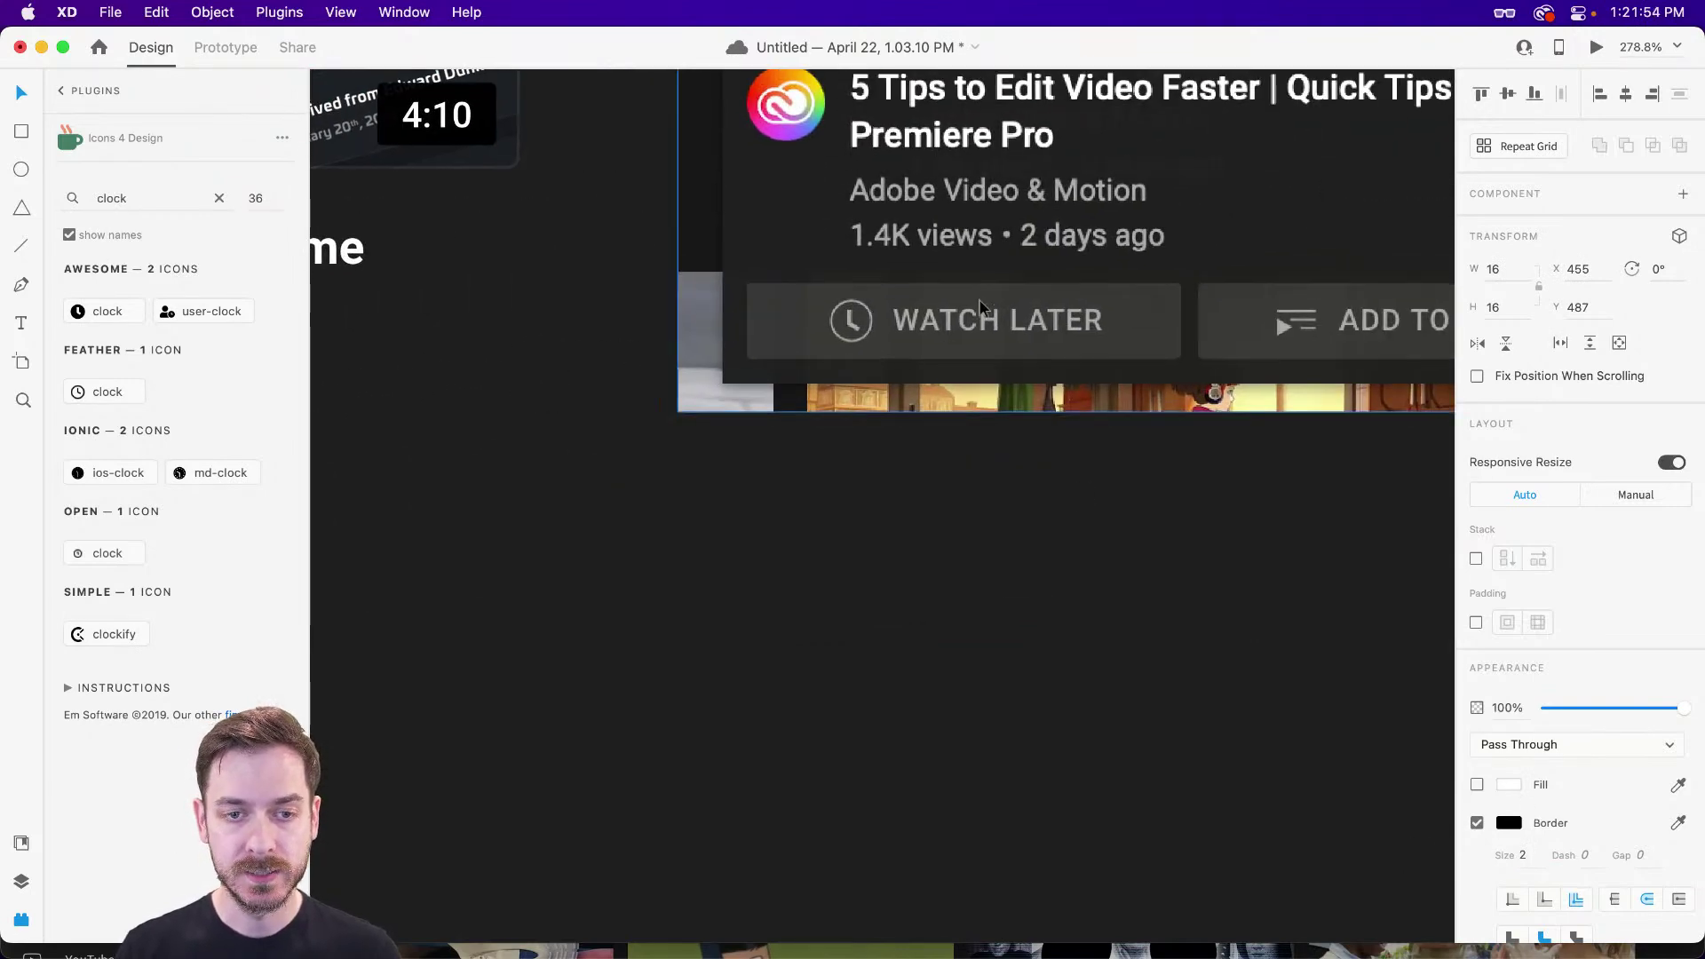
{"action": "scroll", "coordinate": [980, 309], "scroll_direction": "up", "scroll_amount": 5}
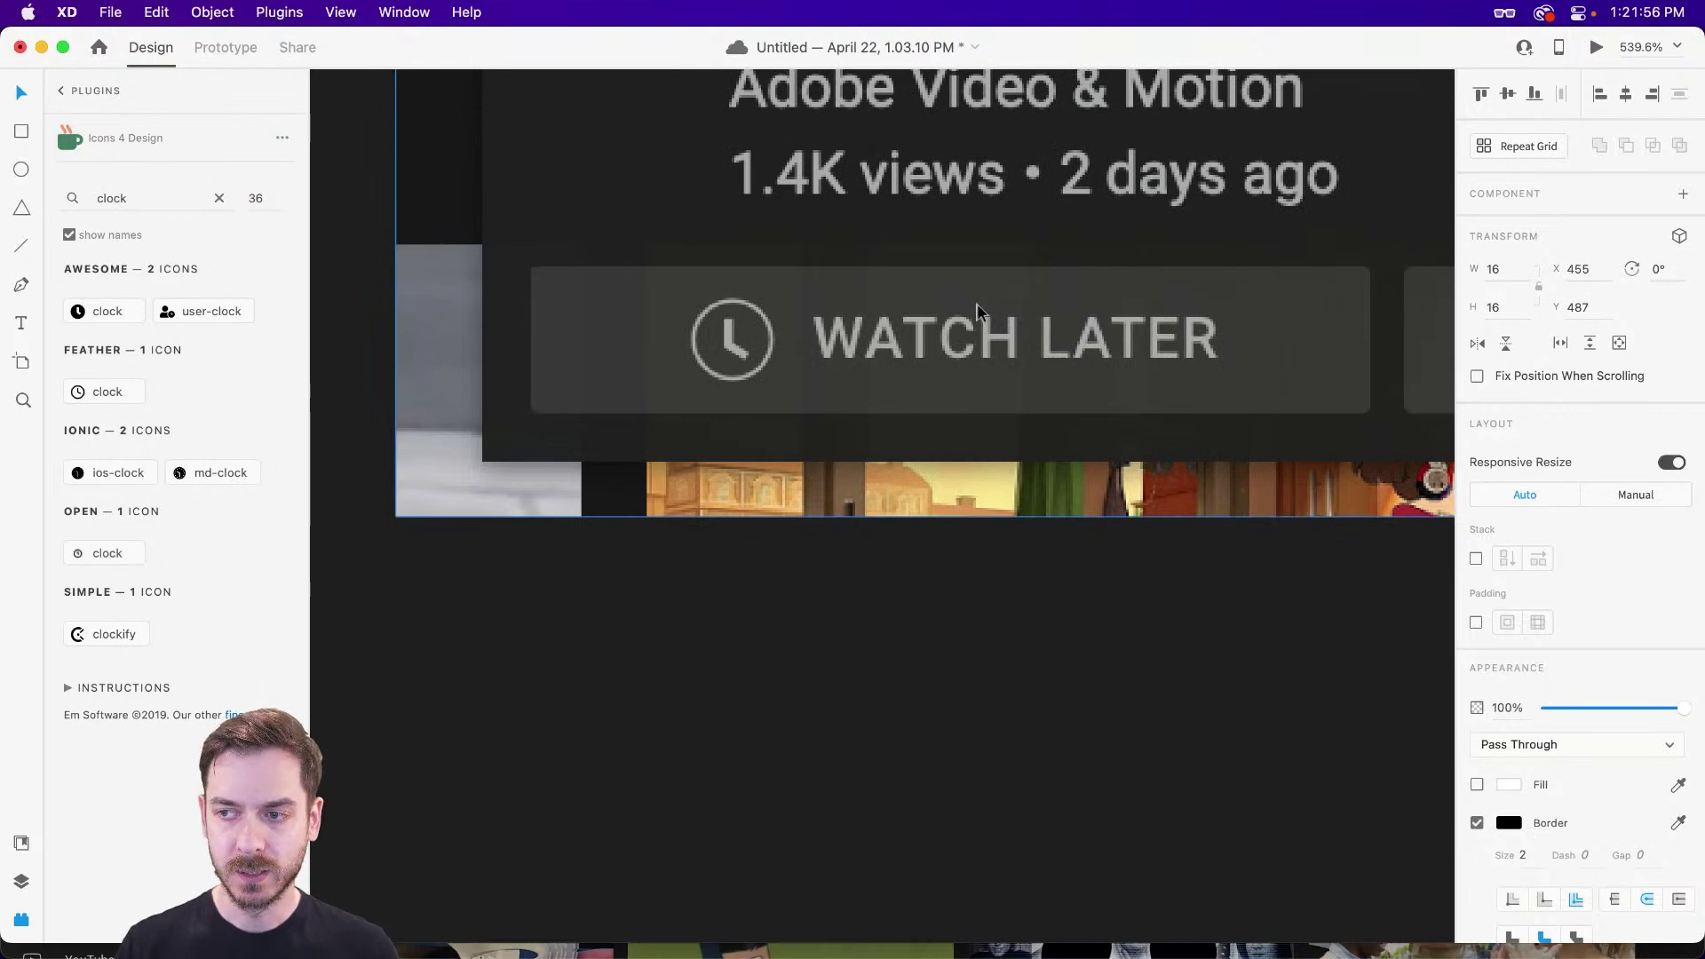
{"action": "scroll", "coordinate": [977, 309], "scroll_direction": "down", "scroll_amount": 3}
{"action": "left_click_drag", "start_coordinate": [754, 499], "coordinate": [1338, 317]}
{"action": "left_click_drag", "start_coordinate": [1018, 454], "coordinate": [1386, 342]}
{"action": "left_click_drag", "start_coordinate": [439, 495], "coordinate": [894, 403]}
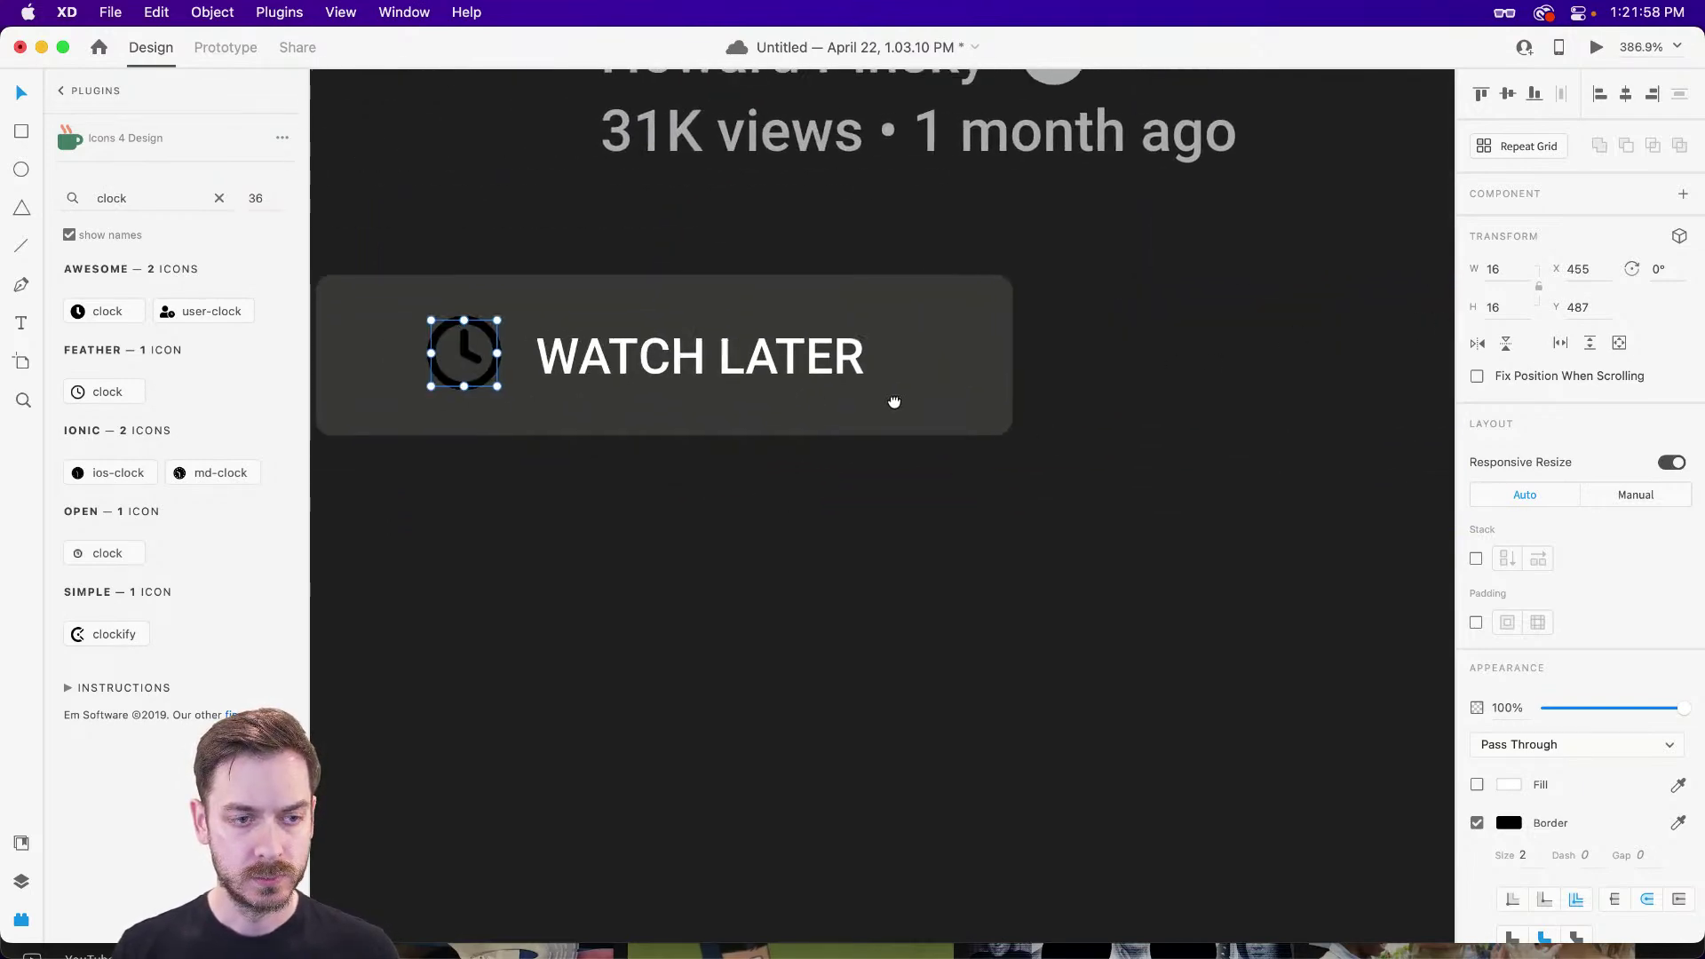
{"action": "left_click", "coordinate": [697, 380]}
{"action": "scroll", "coordinate": [697, 384], "scroll_direction": "up", "scroll_amount": 3}
{"action": "scroll", "coordinate": [696, 384], "scroll_direction": "right", "scroll_amount": 10}
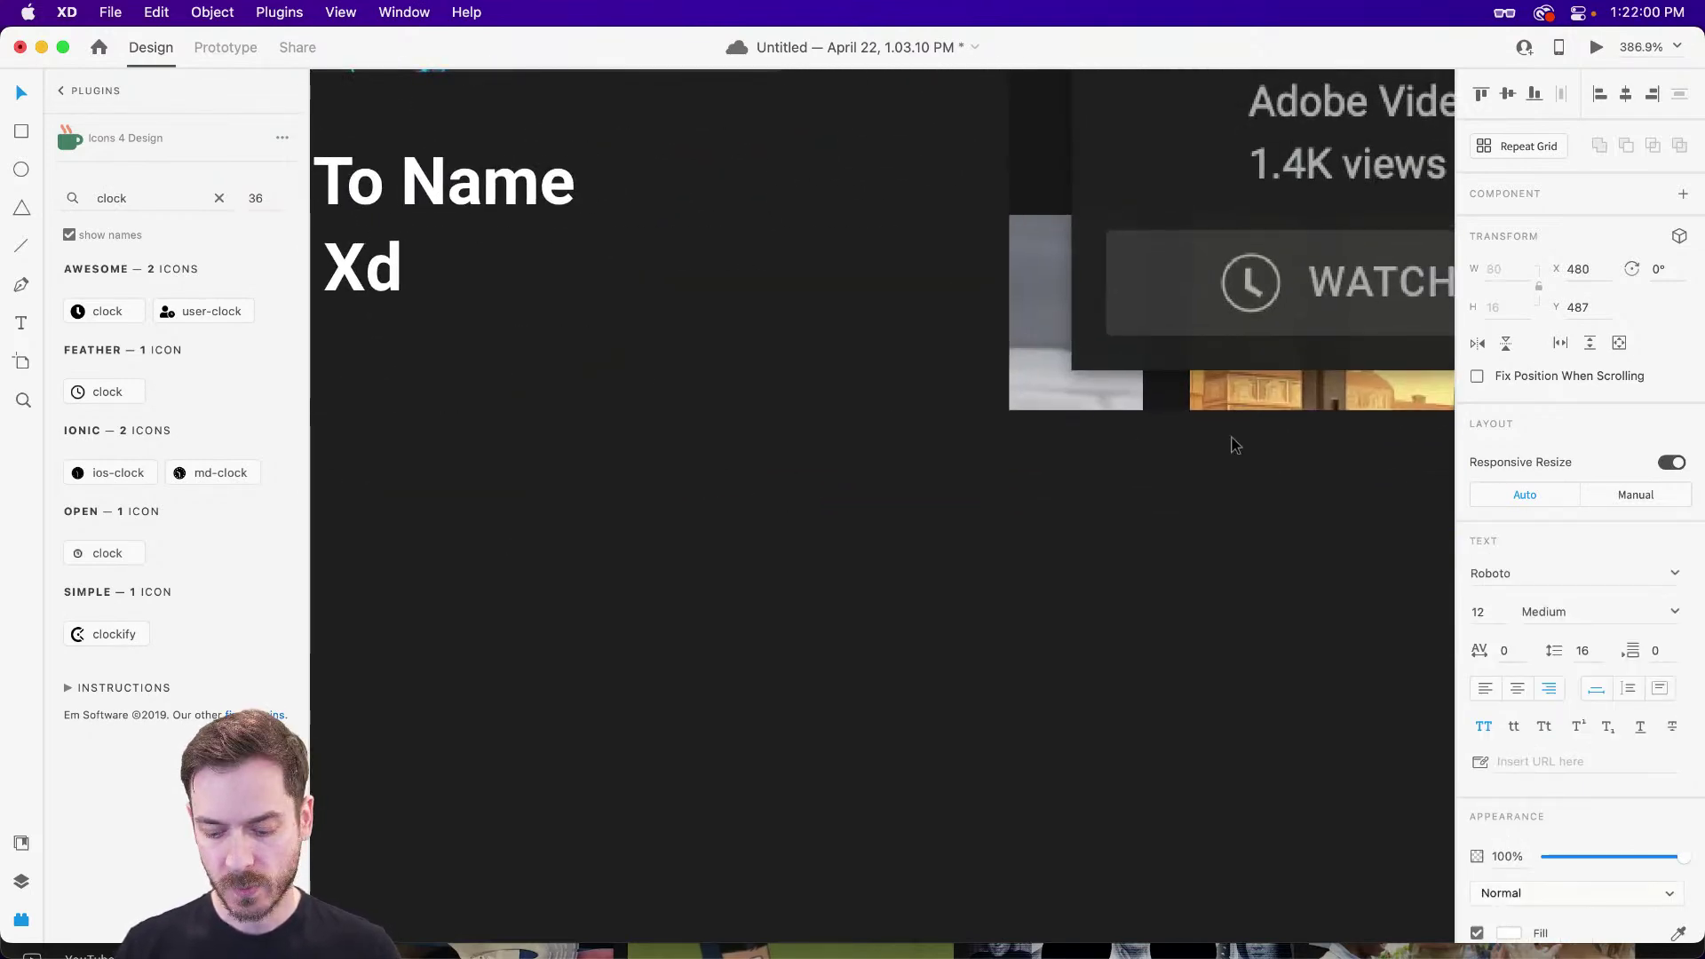
{"action": "key", "text": "i"}
{"action": "left_click", "coordinate": [1351, 285]}
- Match the clock outline to the label's grey and thin its stroke to 1
{"action": "scroll", "coordinate": [1279, 350], "scroll_direction": "left", "scroll_amount": 15}
{"action": "scroll", "coordinate": [1279, 350], "scroll_direction": "down", "scroll_amount": 3}
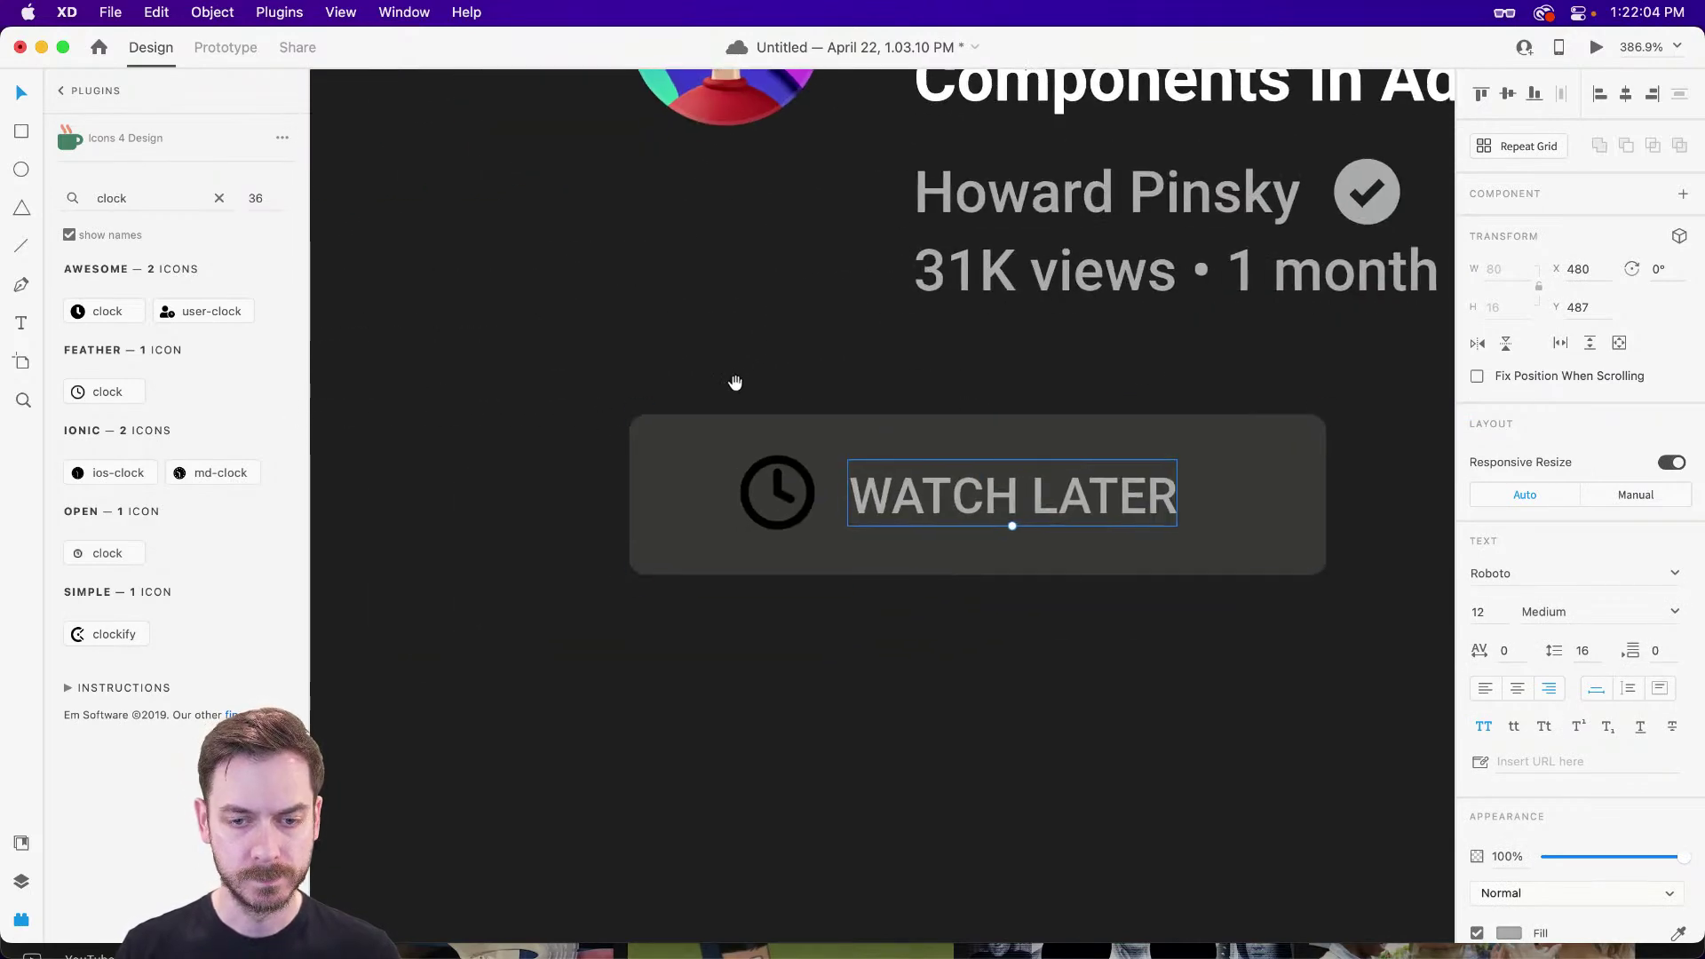
{"action": "scroll", "coordinate": [1549, 866], "scroll_direction": "down", "scroll_amount": 4}
{"action": "left_click", "coordinate": [778, 477], "text": "shift"}
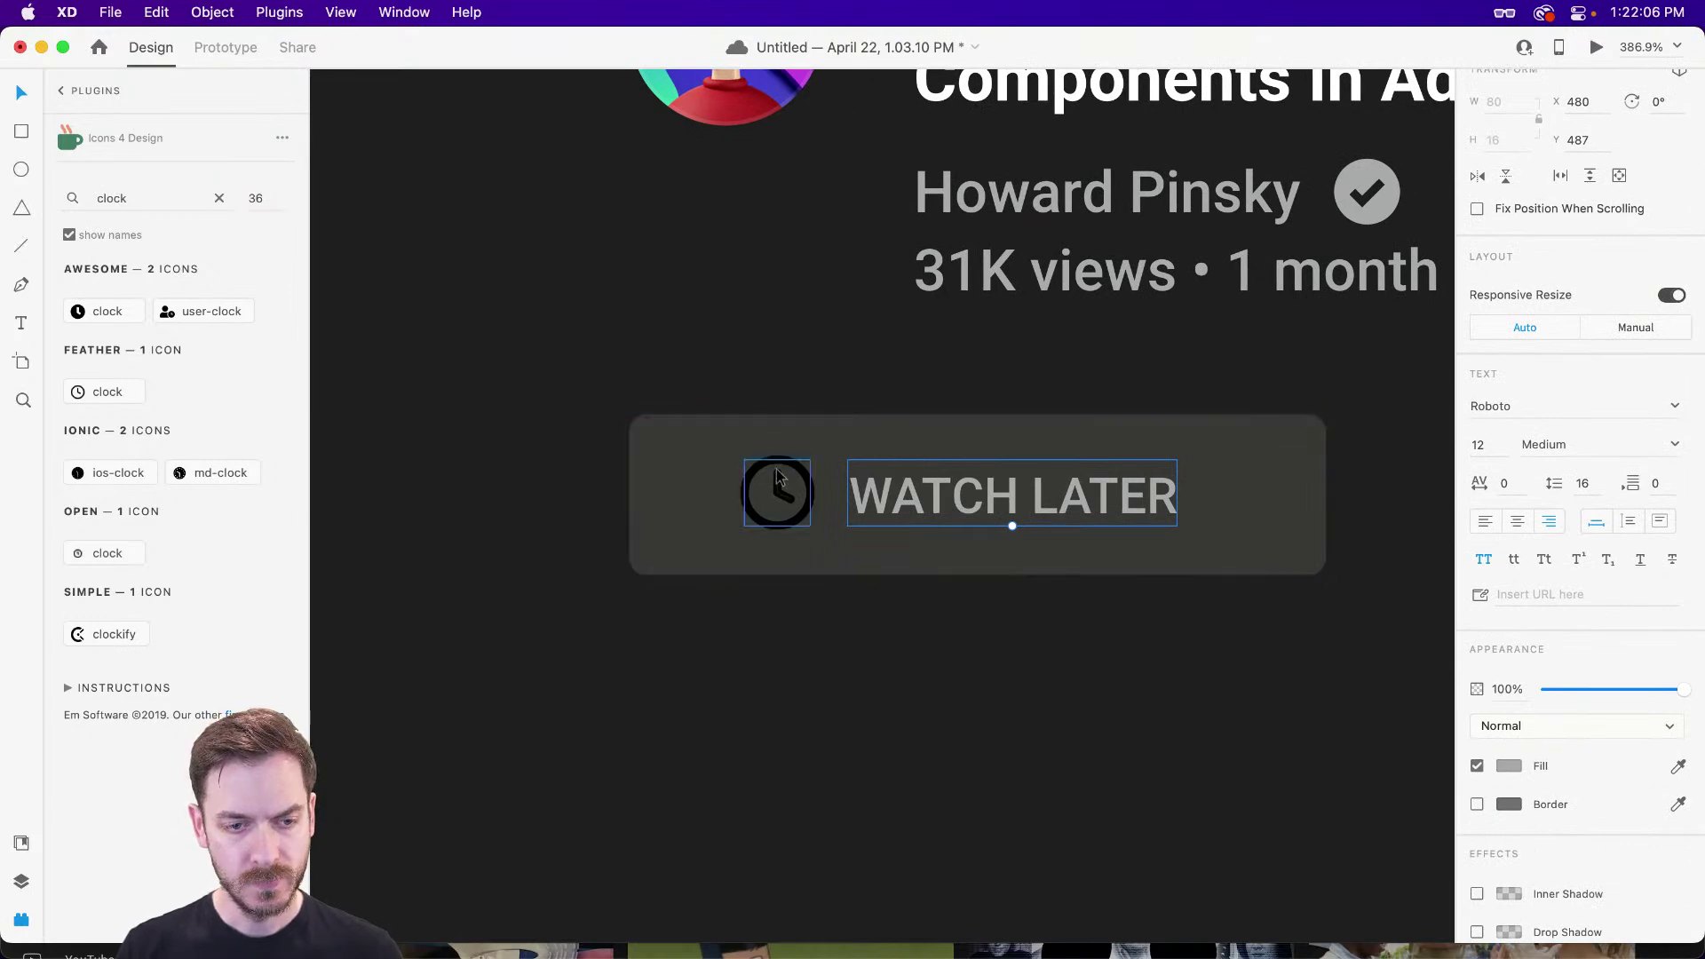
{"action": "left_click", "coordinate": [777, 477]}
{"action": "left_click", "coordinate": [1679, 749]}
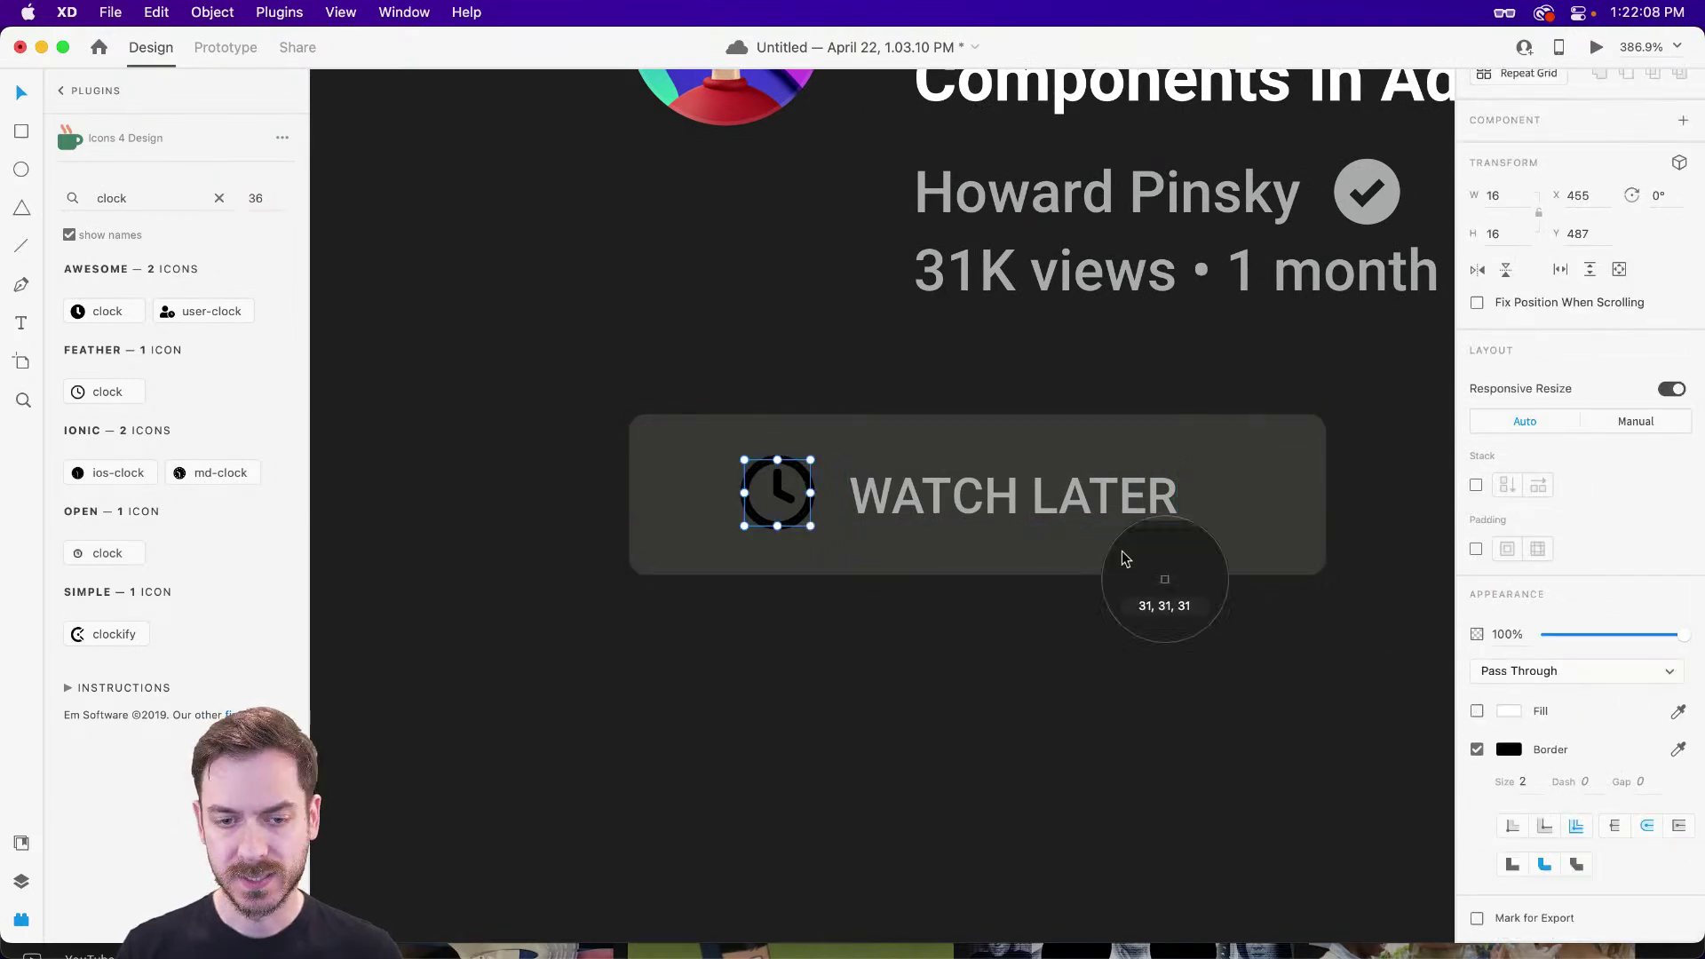
{"action": "left_click", "coordinate": [1013, 493]}
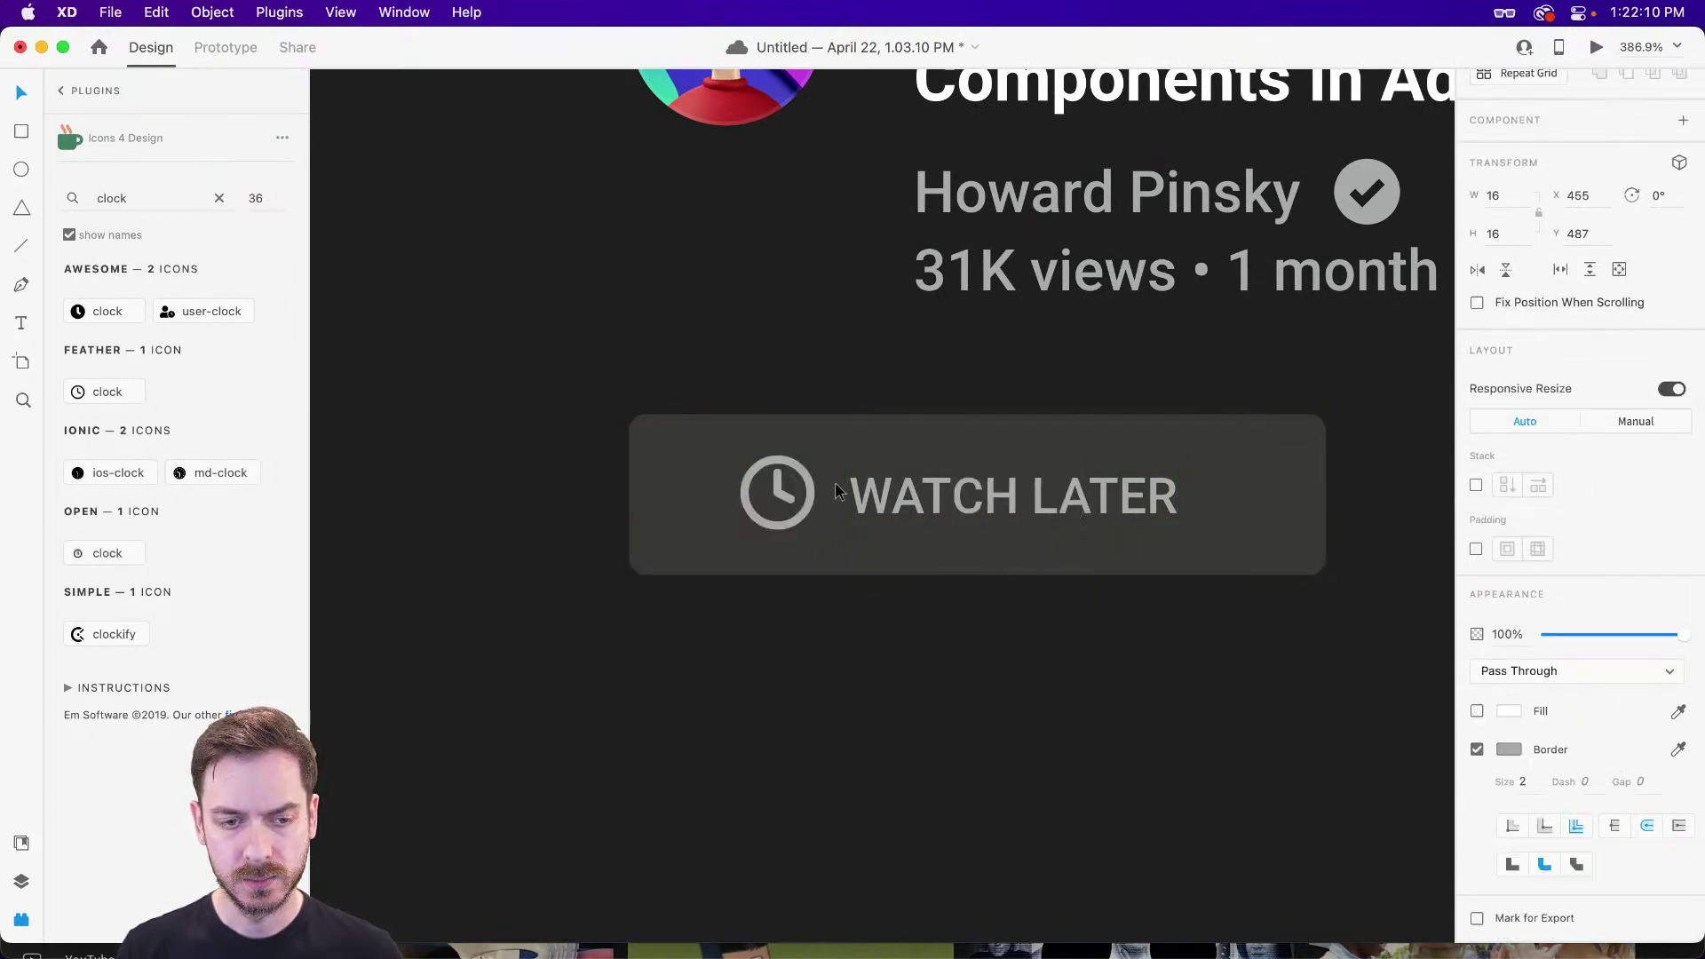
{"action": "left_click", "coordinate": [1523, 781]}
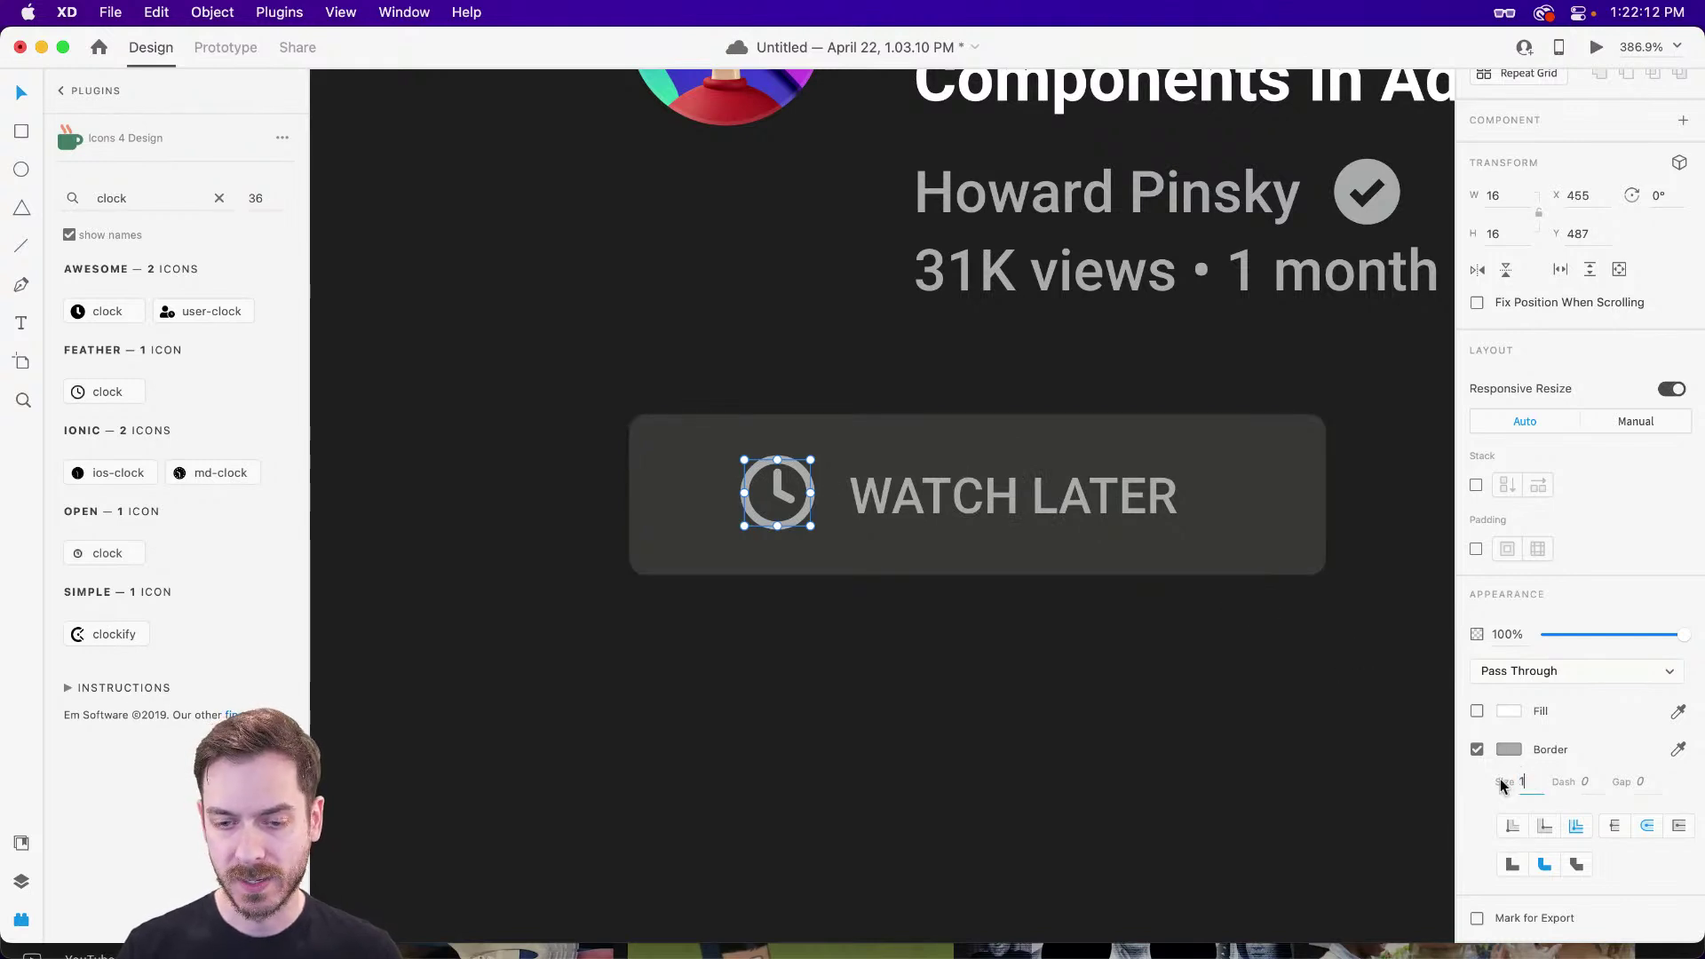
{"action": "type", "text": "1"}
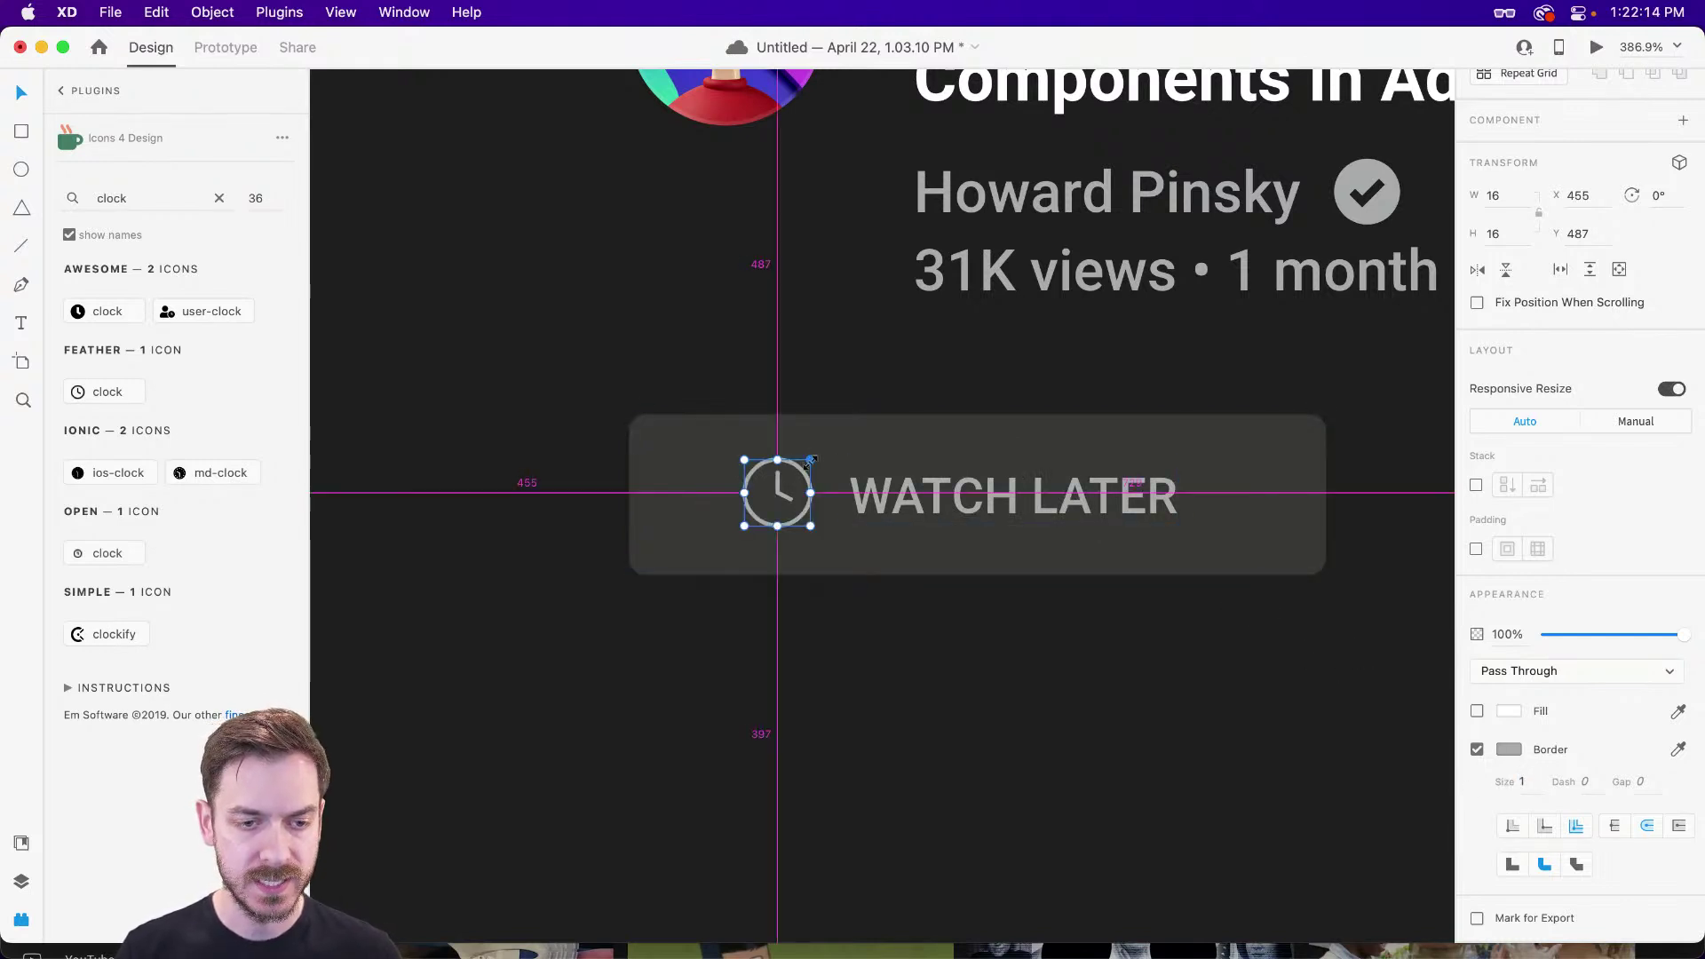
- Move the label closer to the clock and centre both on the button
{"action": "left_click_drag", "start_coordinate": [930, 494], "coordinate": [915, 491]}
{"action": "left_click", "coordinate": [781, 495], "text": "shift"}
{"action": "mouse_move", "coordinate": [781, 495]}
{"action": "left_mouse_down"}
{"action": "mouse_move", "coordinate": [817, 500]}
{"action": "mouse_move", "coordinate": [796, 501]}
{"action": "left_mouse_up"}
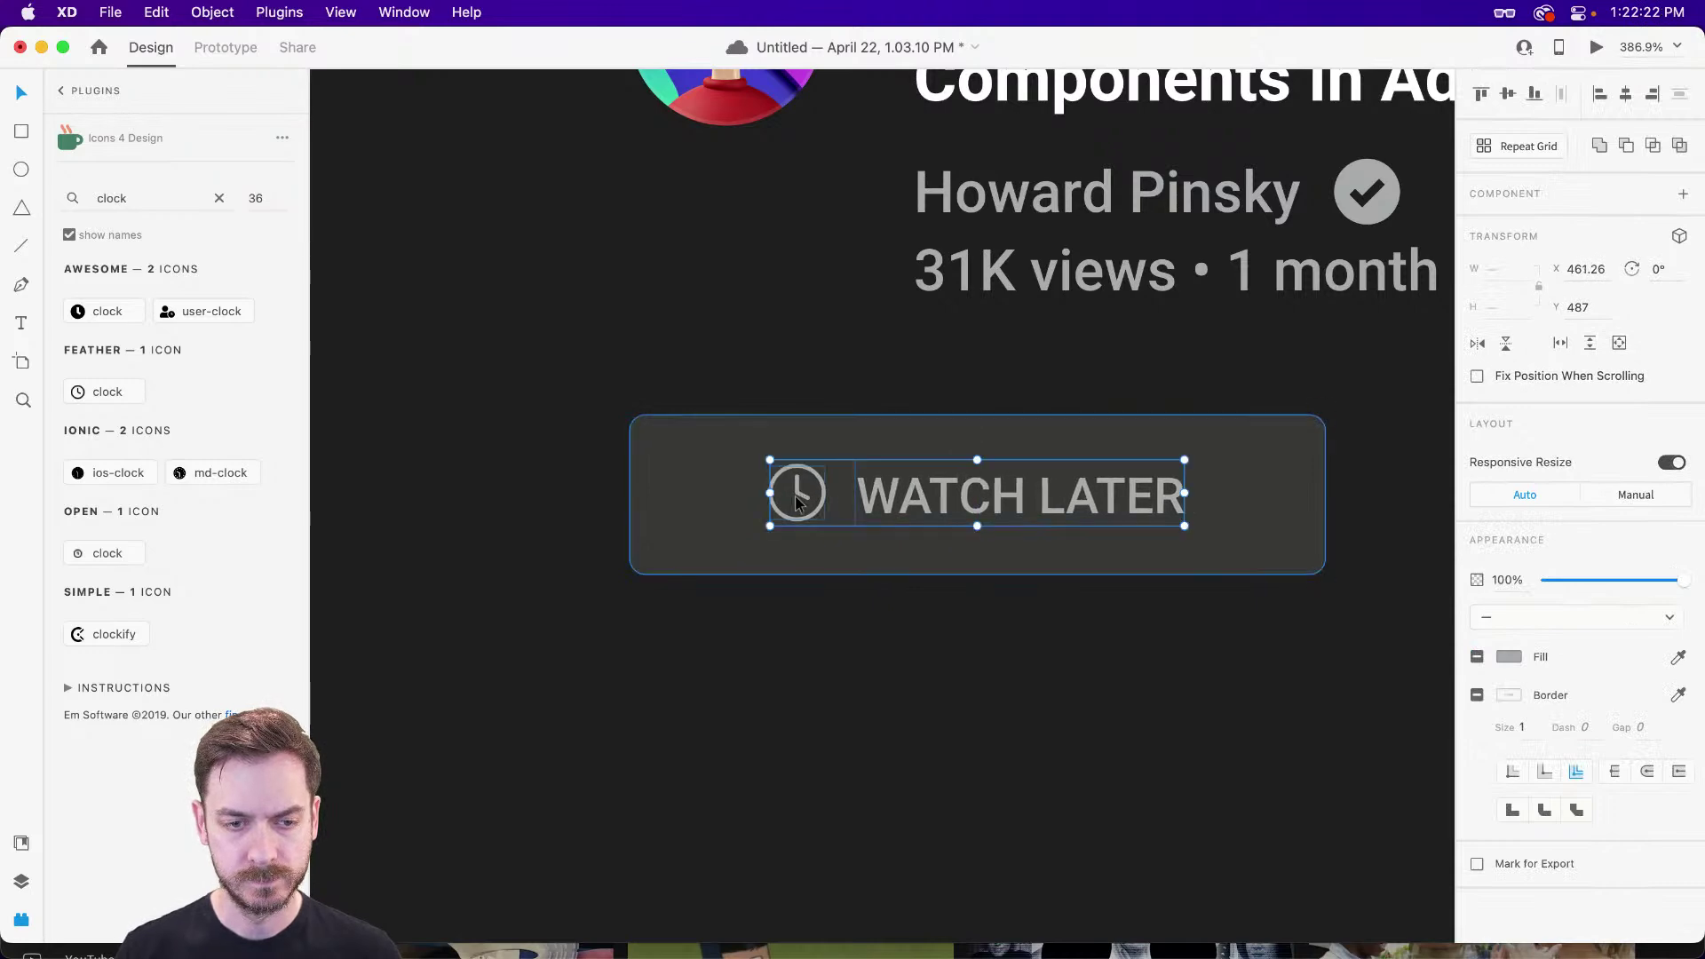
- Shorten the button background to 34 px high and recentre the clock and label on it
{"action": "key", "text": "super+Return"}
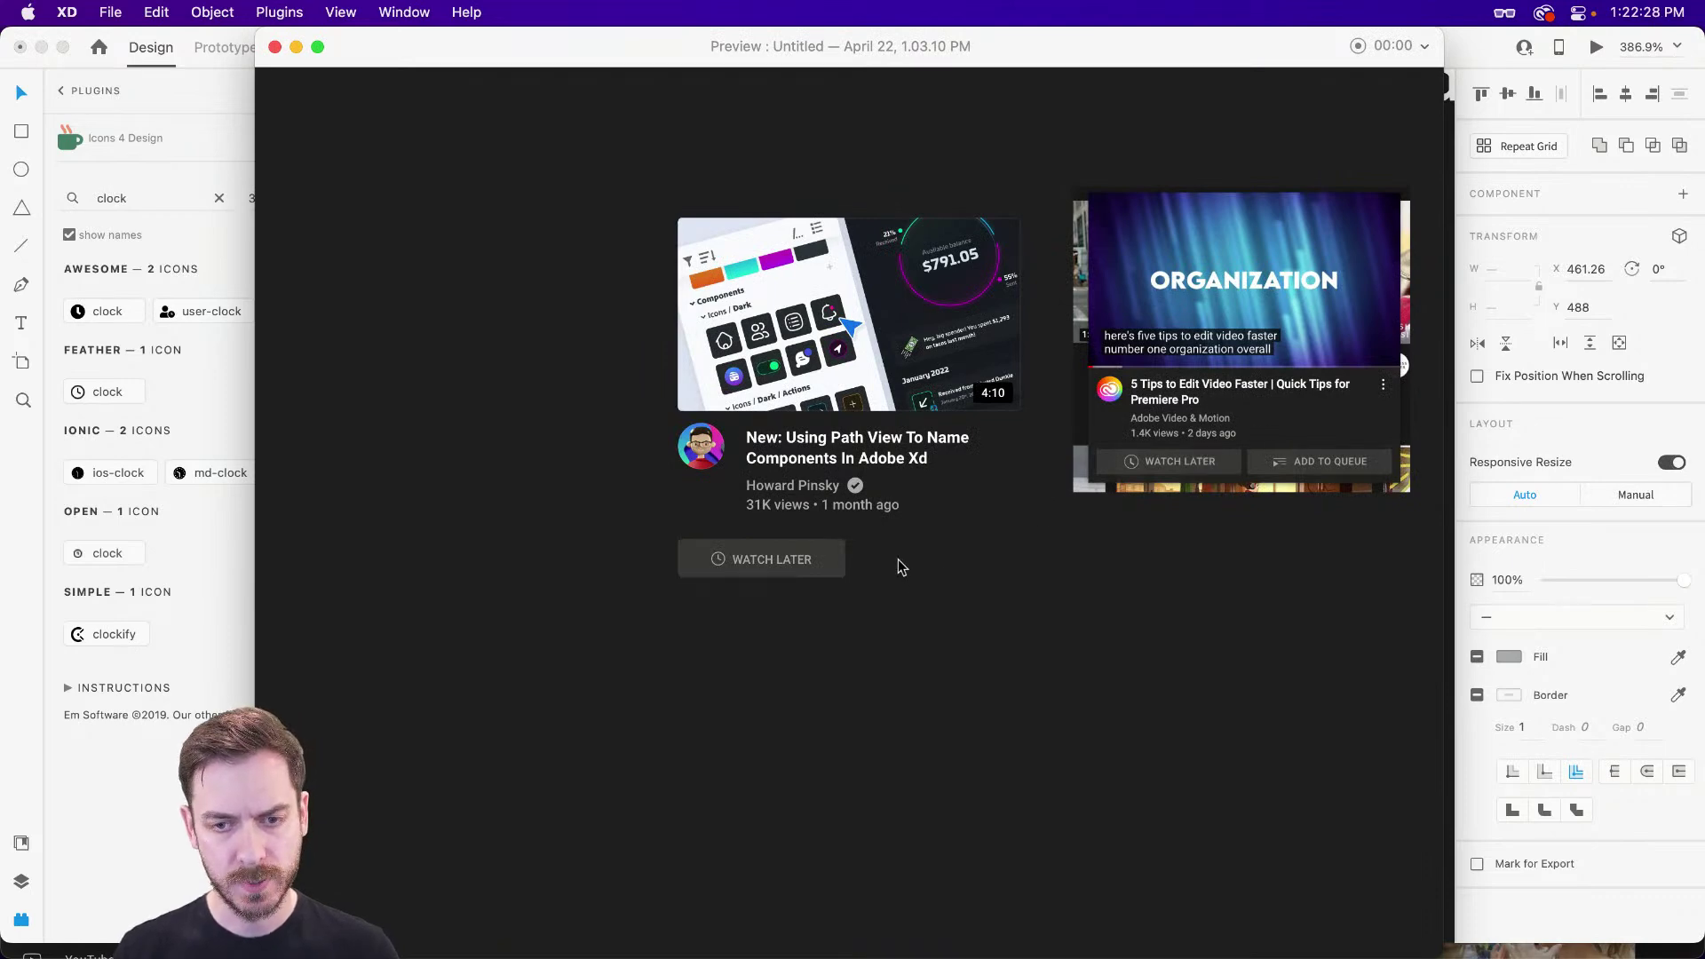
{"action": "key", "text": "super+w"}
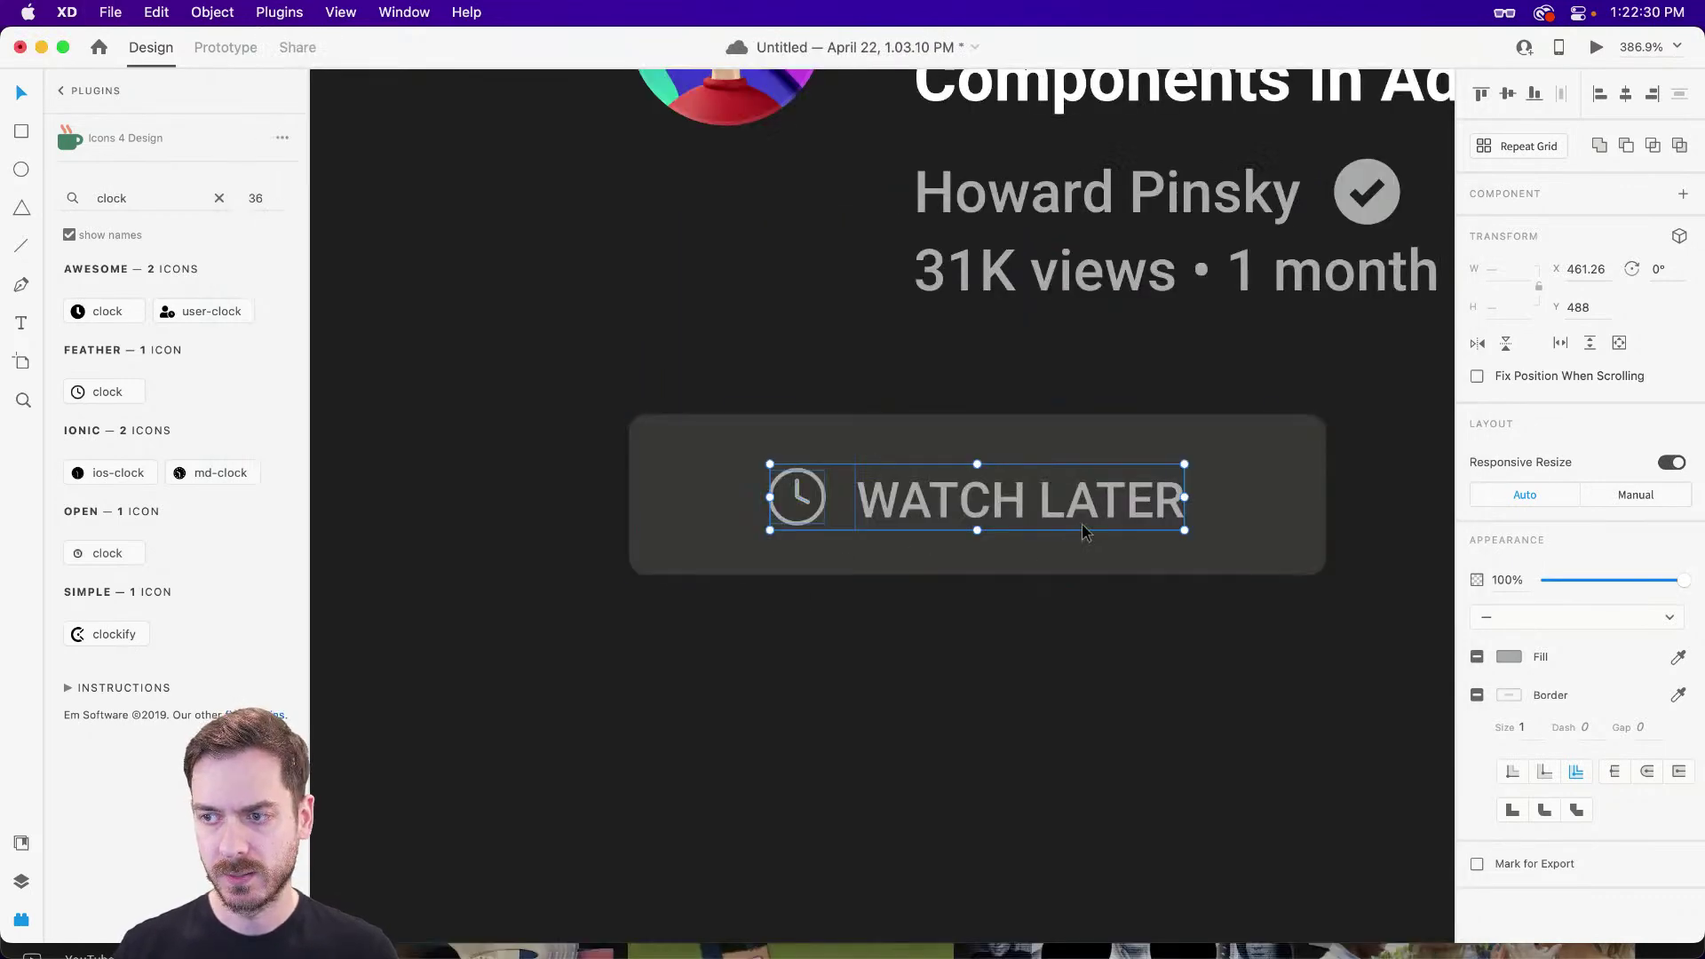
{"action": "left_click", "coordinate": [1235, 525]}
{"action": "key", "text": "super+Up"}
{"action": "key", "text": "super+Up"}
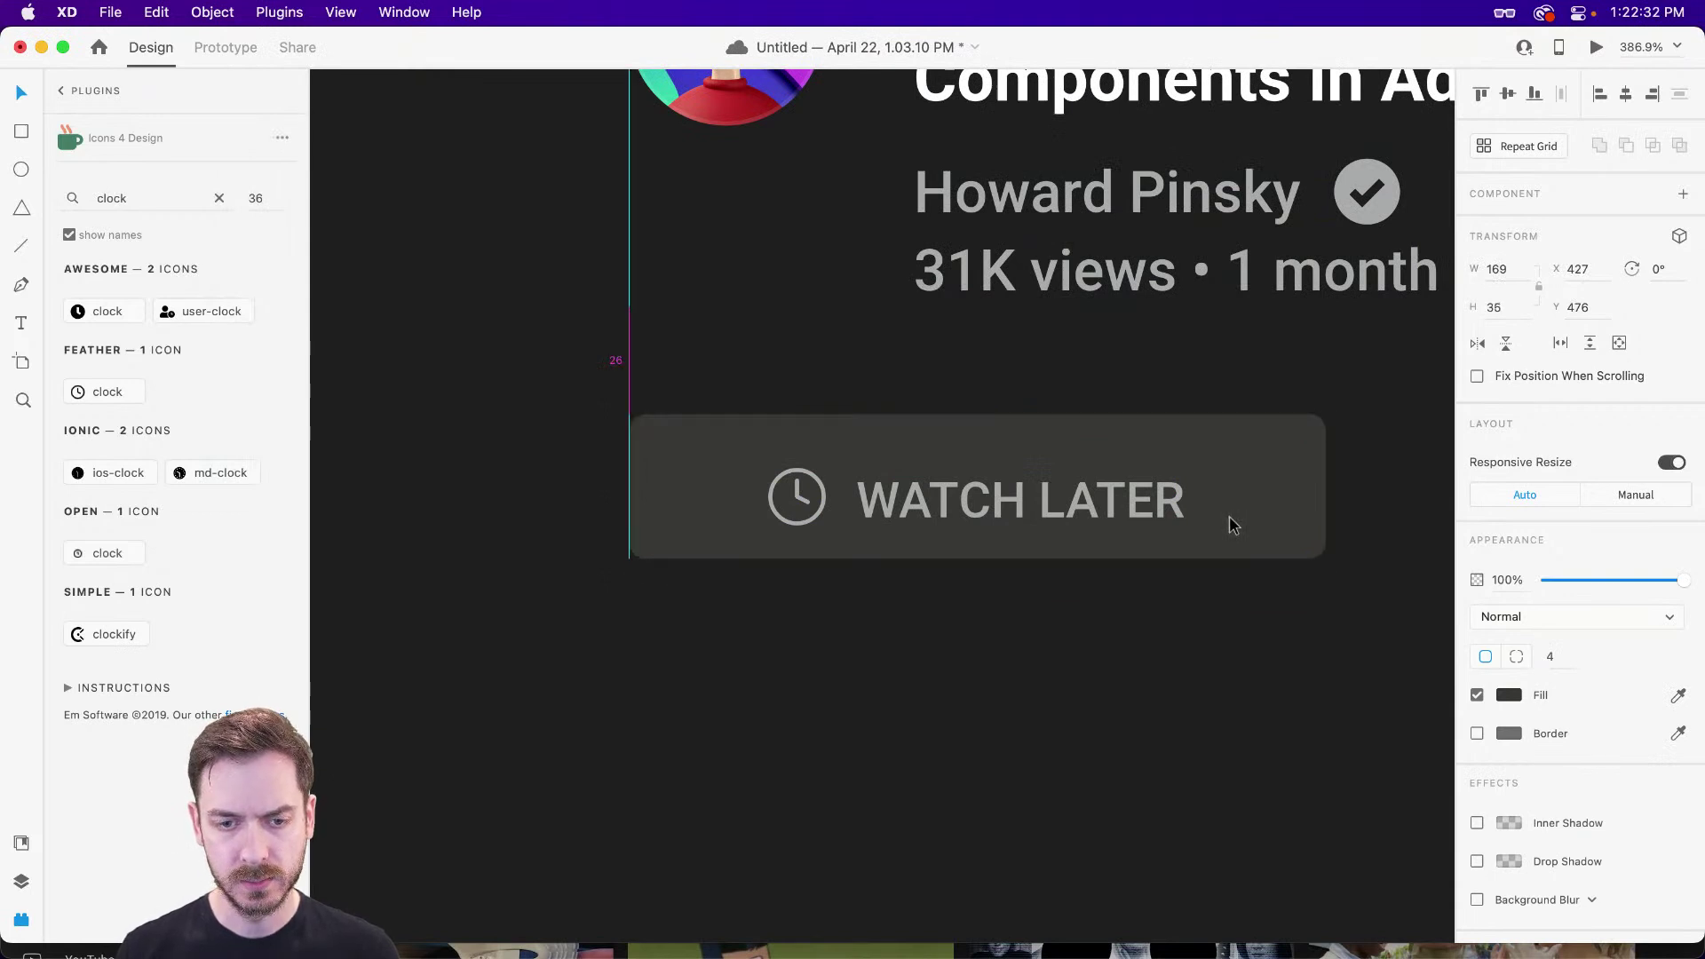
{"action": "key", "text": "super+Up"}
{"action": "left_click", "coordinate": [985, 504]}
{"action": "left_click", "coordinate": [798, 497], "text": "shift"}
{"action": "left_click_drag", "start_coordinate": [798, 498], "coordinate": [800, 493]}
- Preview the design, select the whole button group, and show the Layers panel
{"action": "key", "text": "super+Return"}
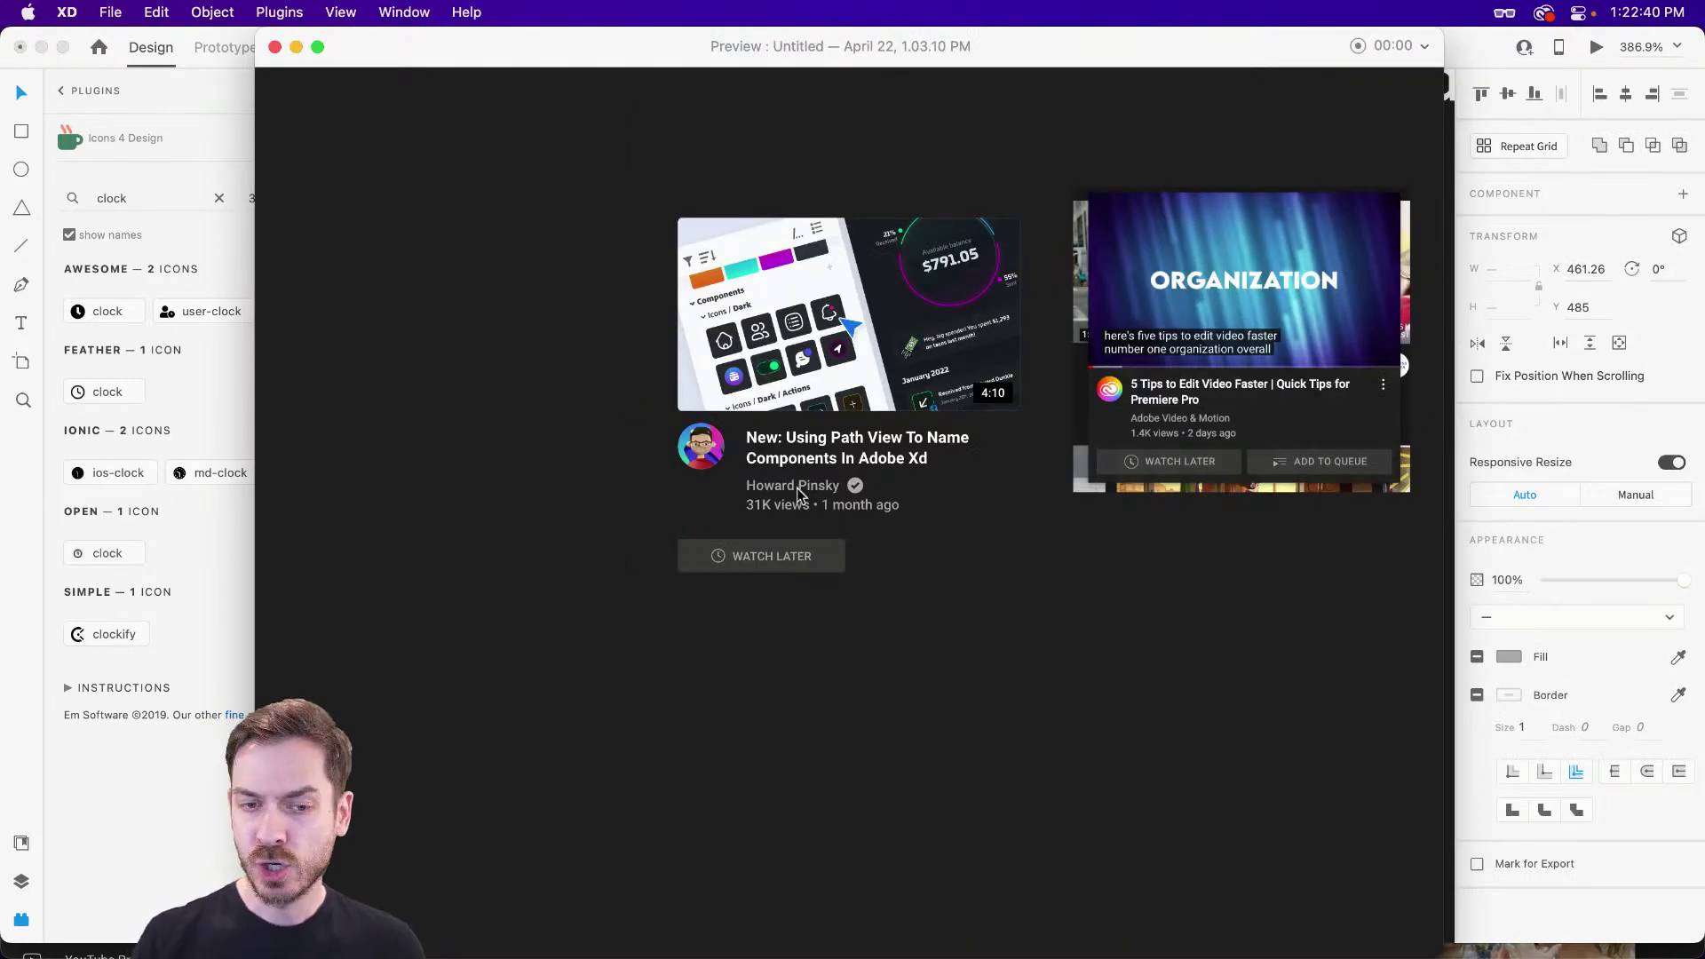
{"action": "key", "text": "super+w"}
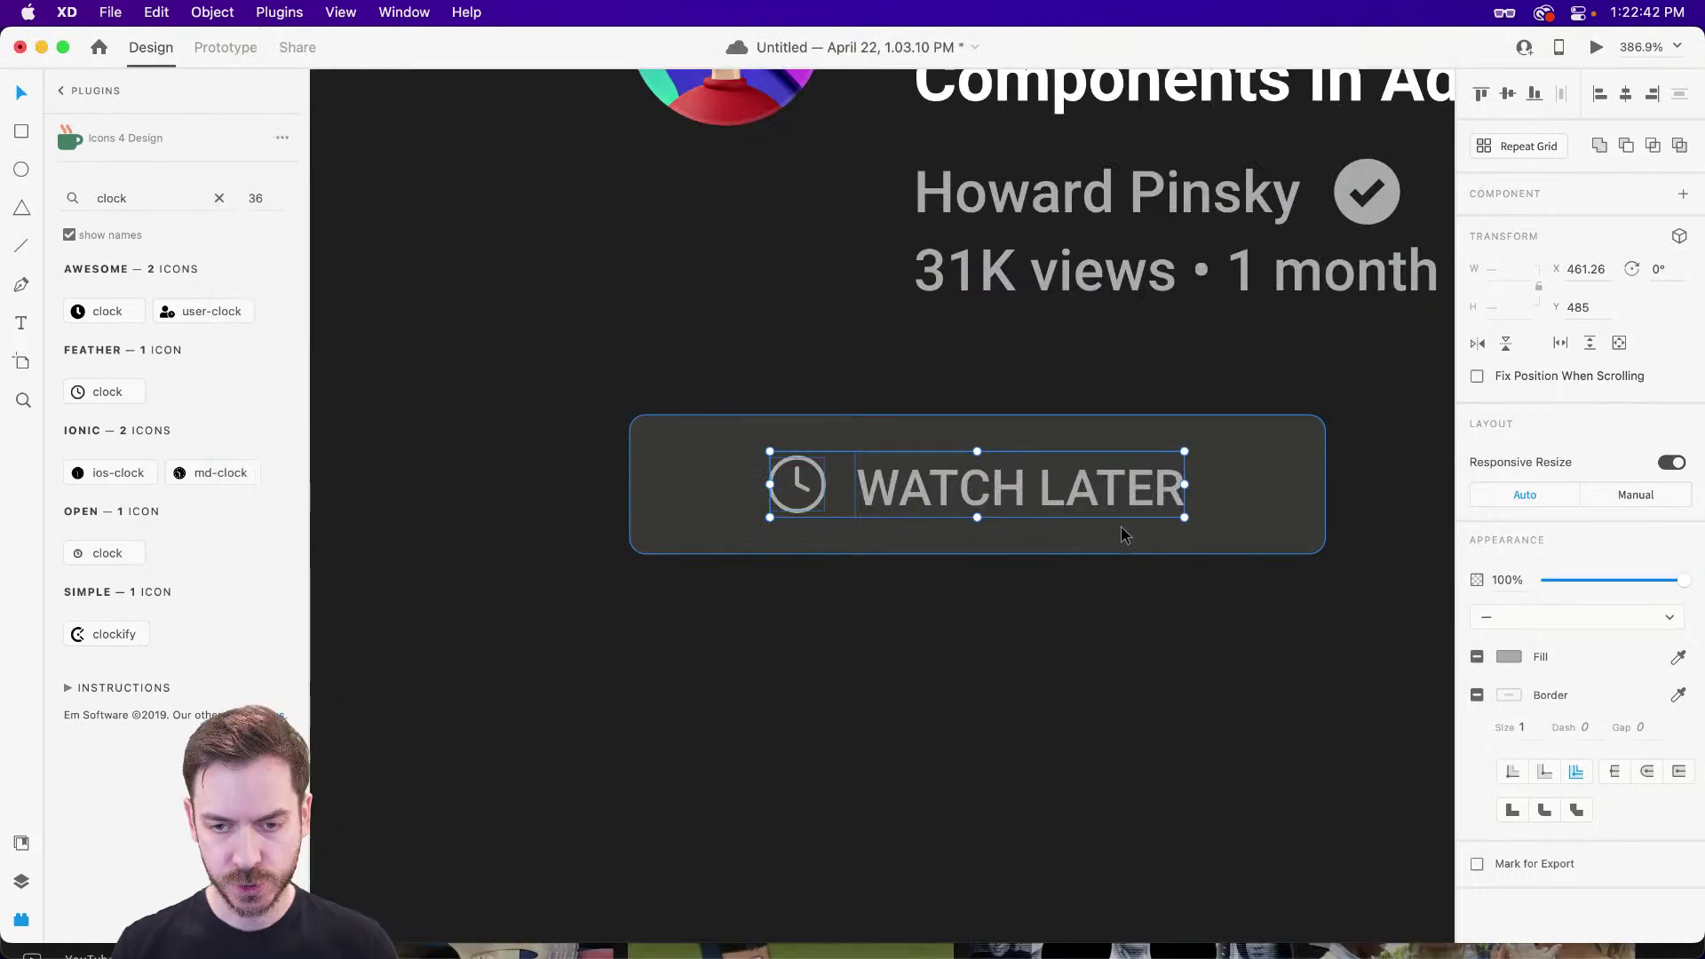
{"action": "left_click", "coordinate": [1224, 521]}
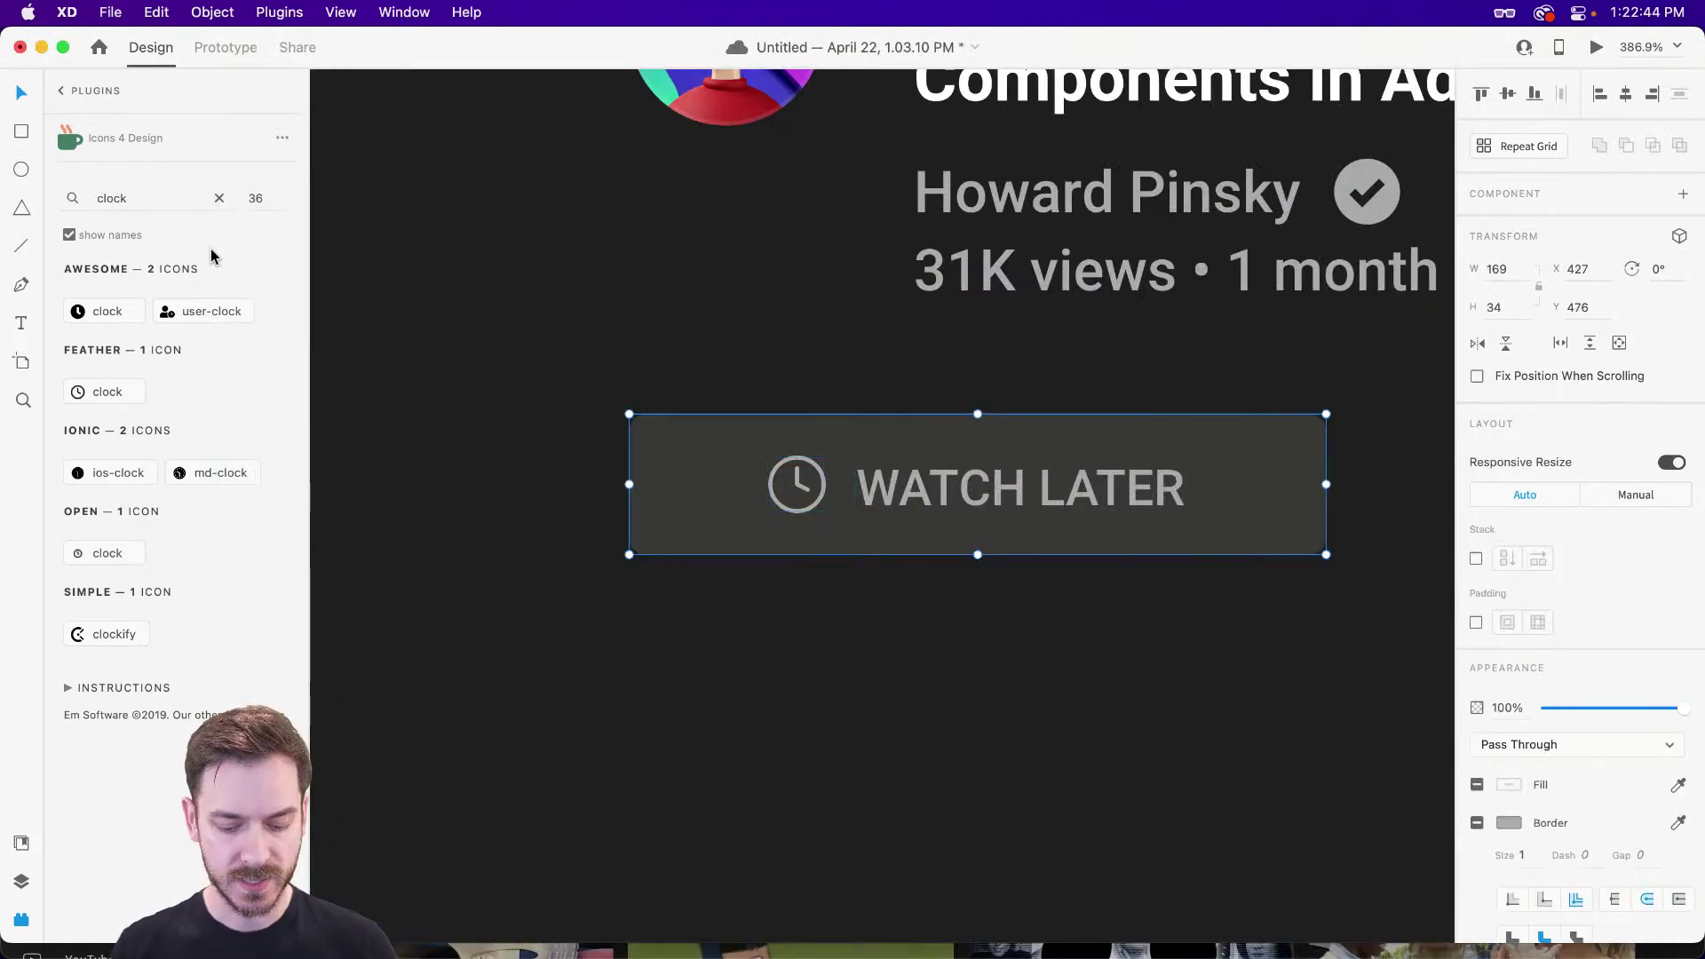
{"action": "key", "text": "super+y"}
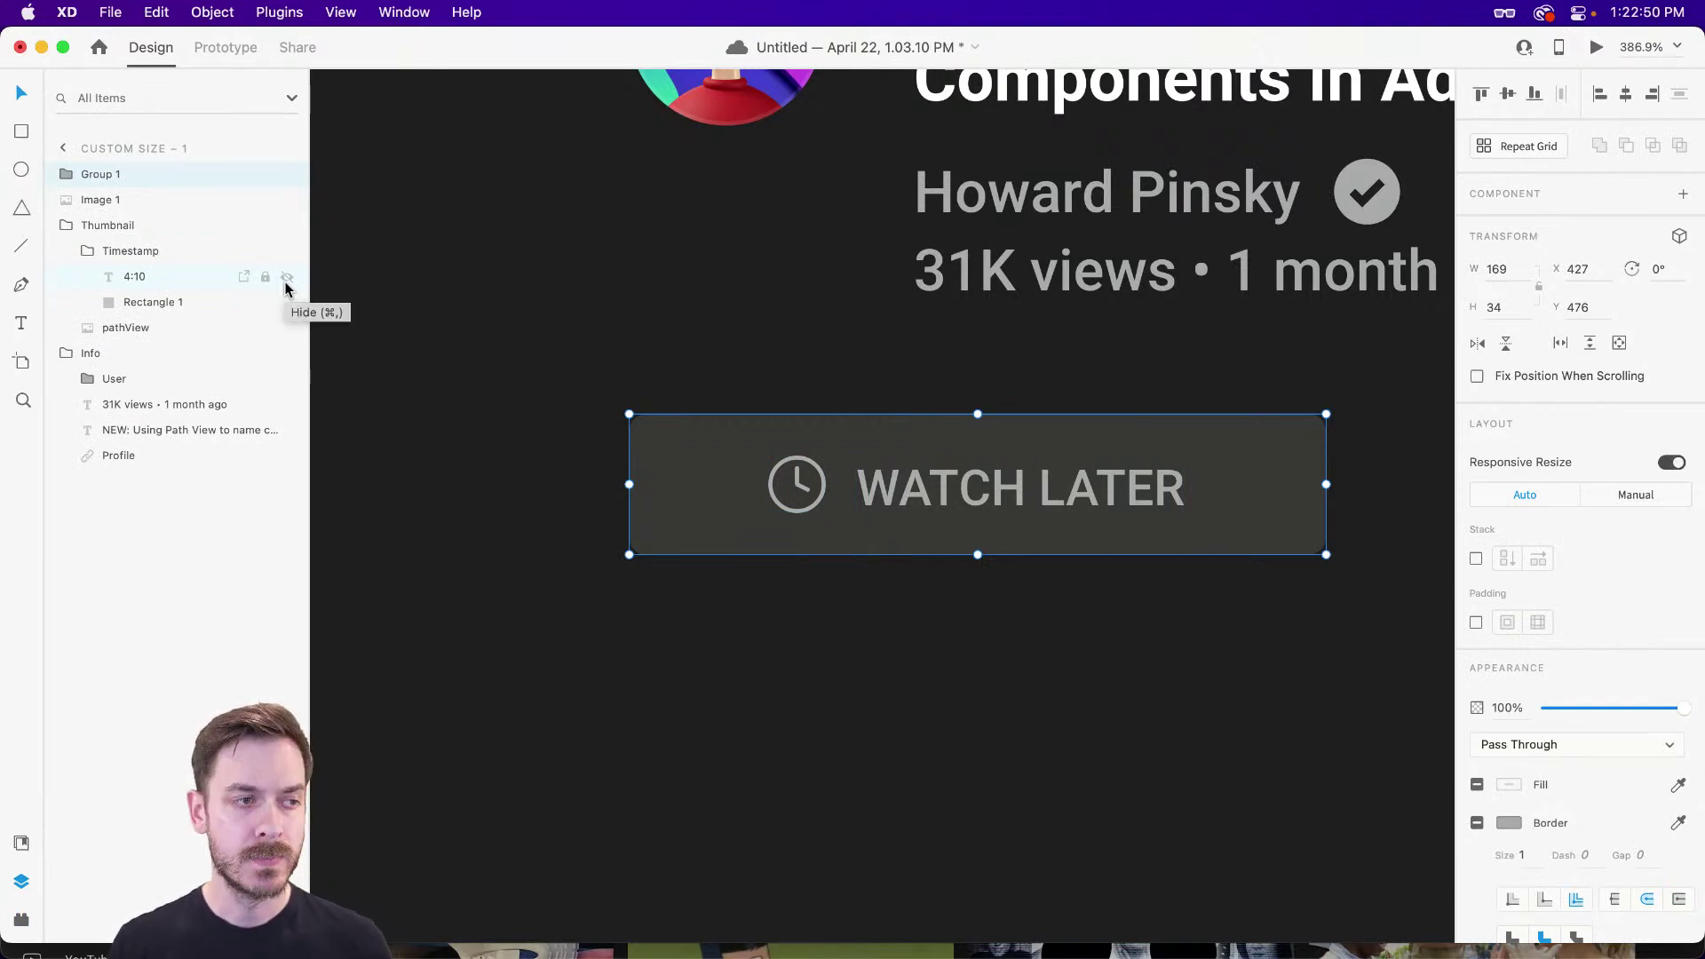
- Convert Group 1, the Watch Later button, into main component 'Component 1 – 1'
{"action": "double_click", "coordinate": [107, 174]}
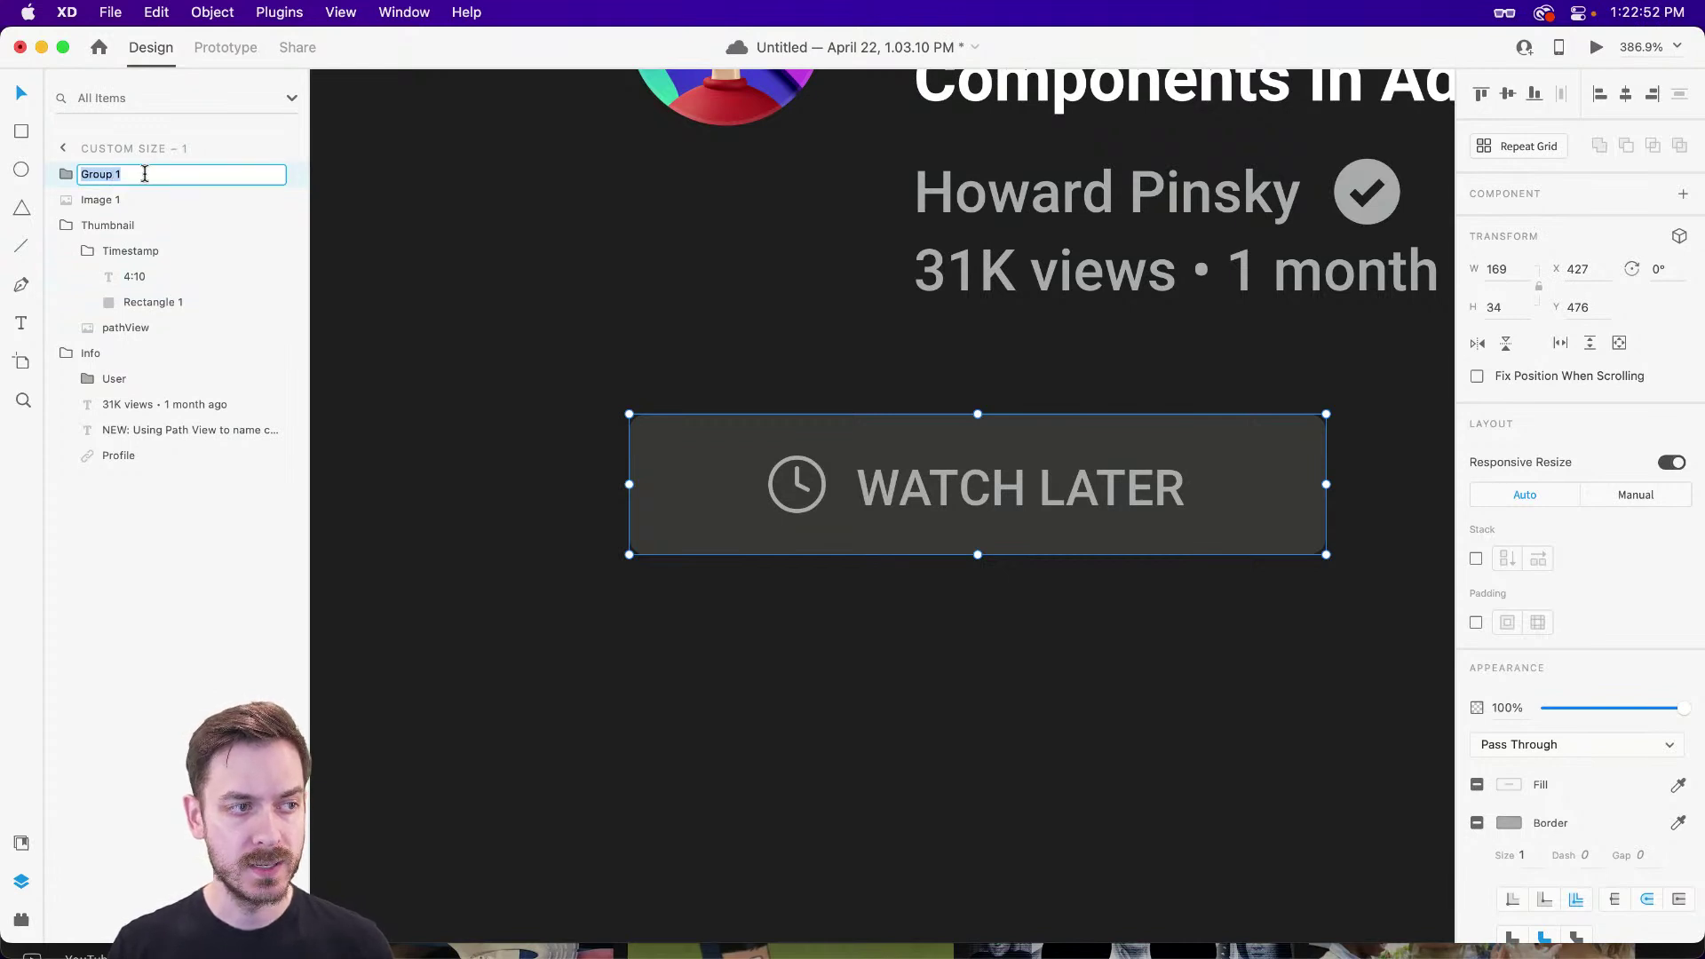
{"action": "key", "text": "Escape"}
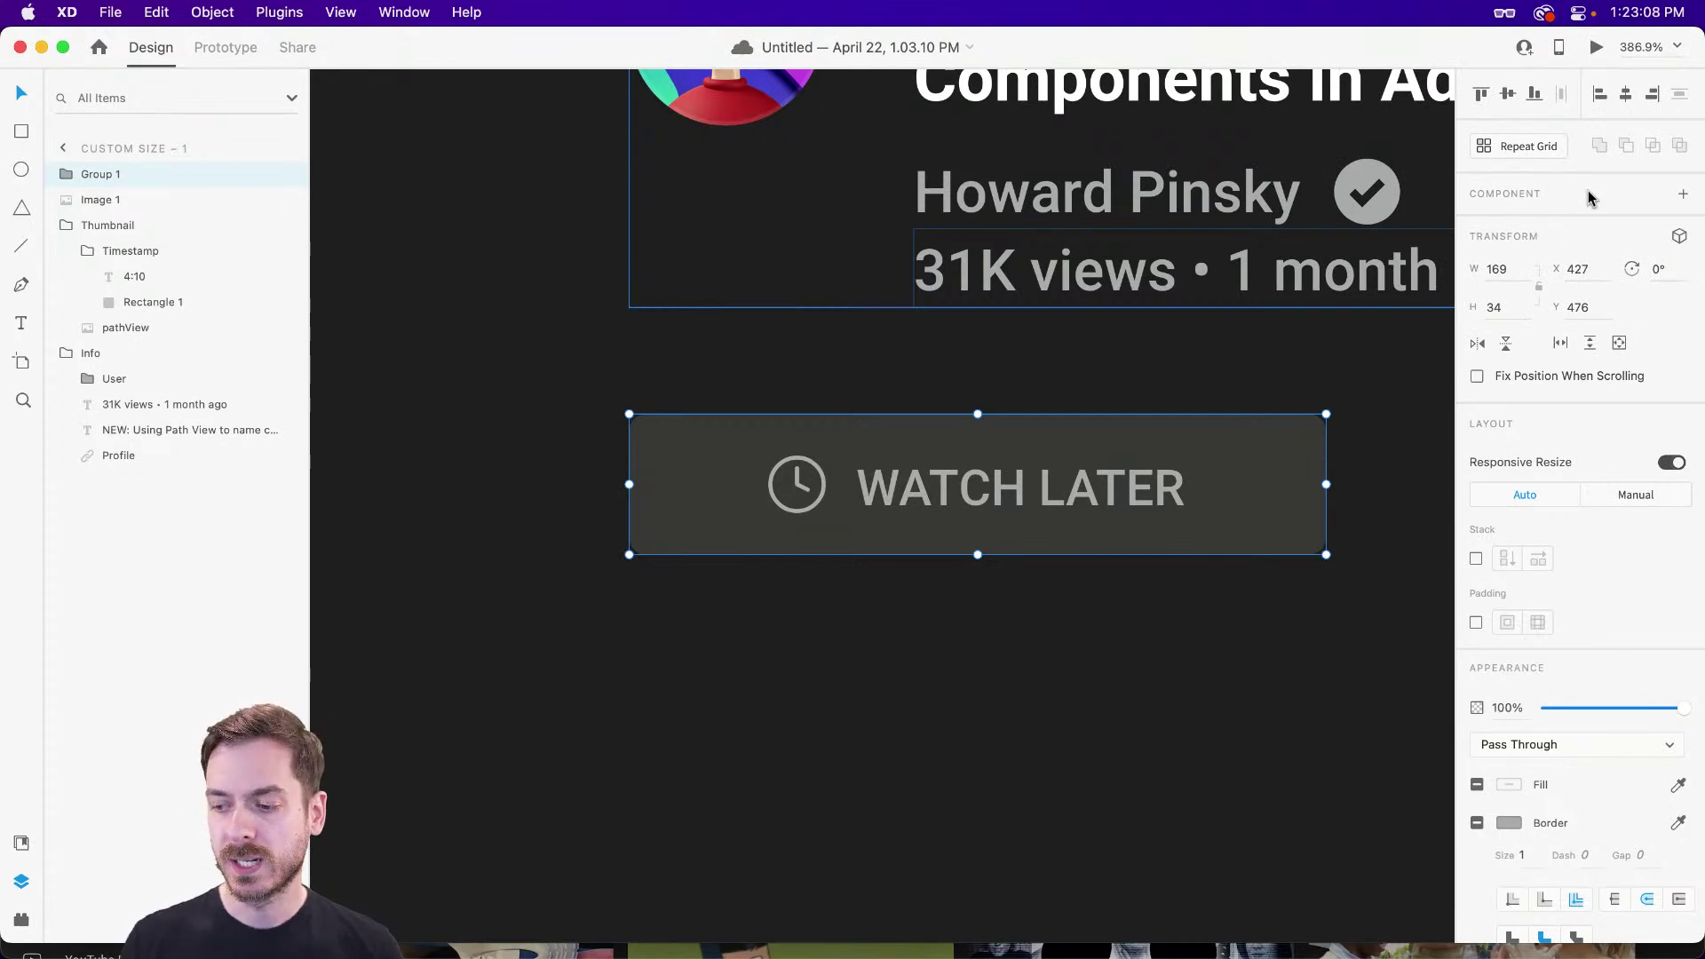
{"action": "left_click", "coordinate": [1682, 193]}
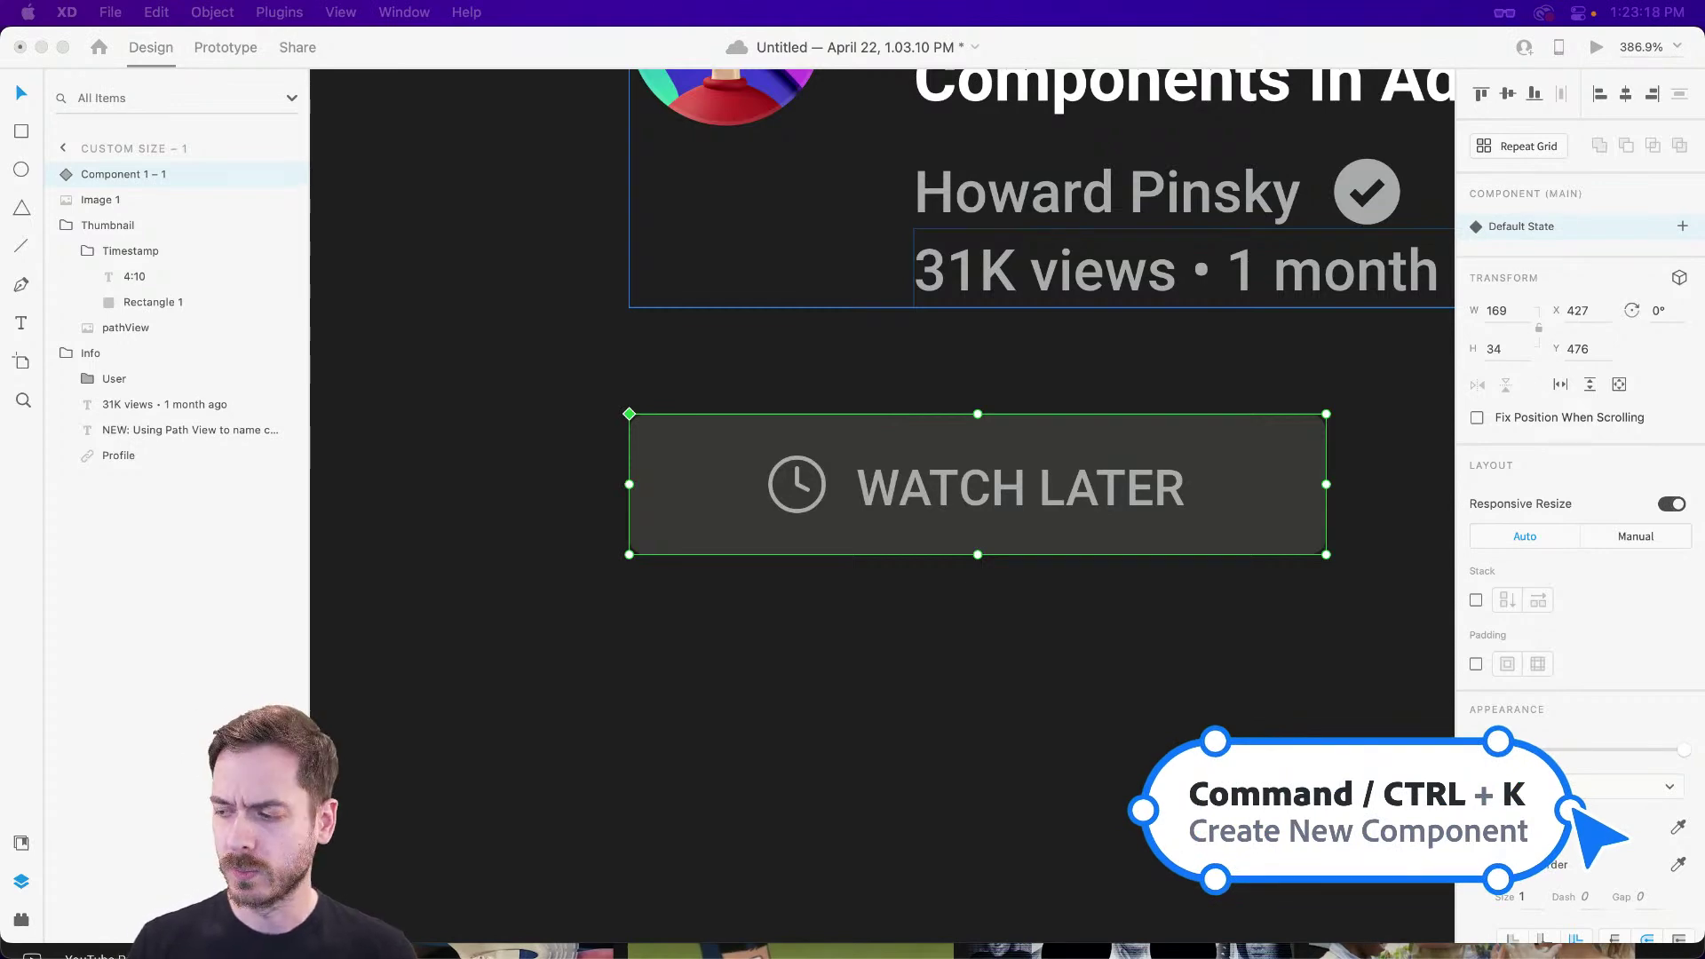
{"action": "left_click", "coordinate": [1112, 494]}
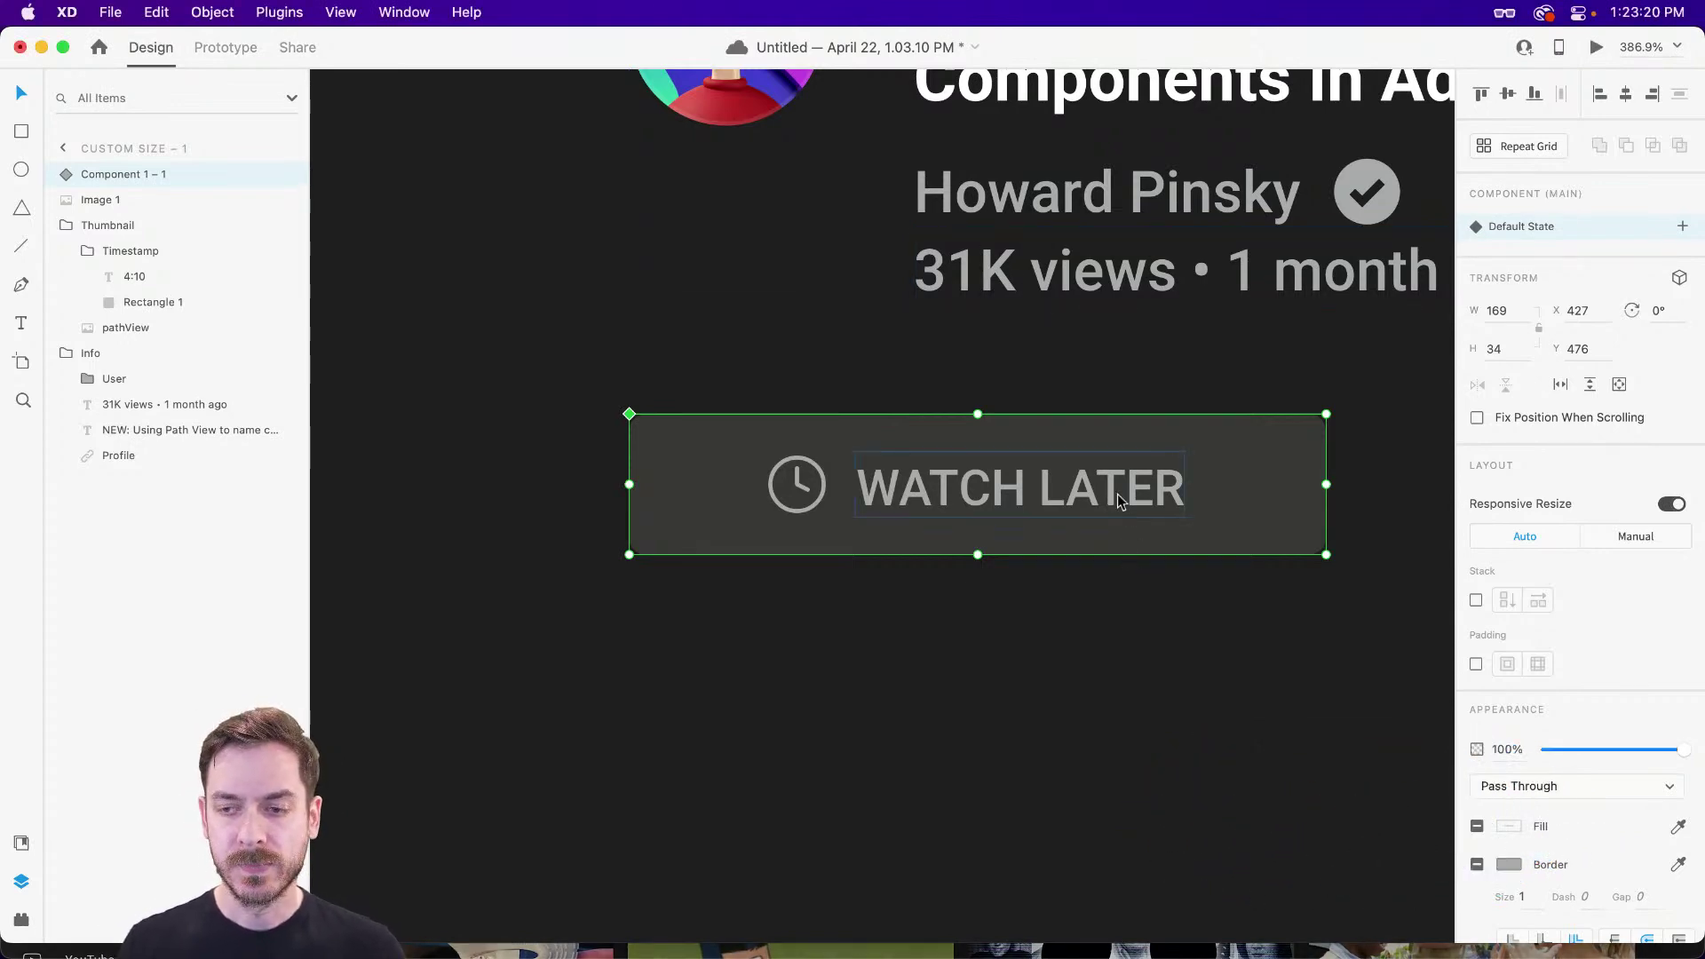
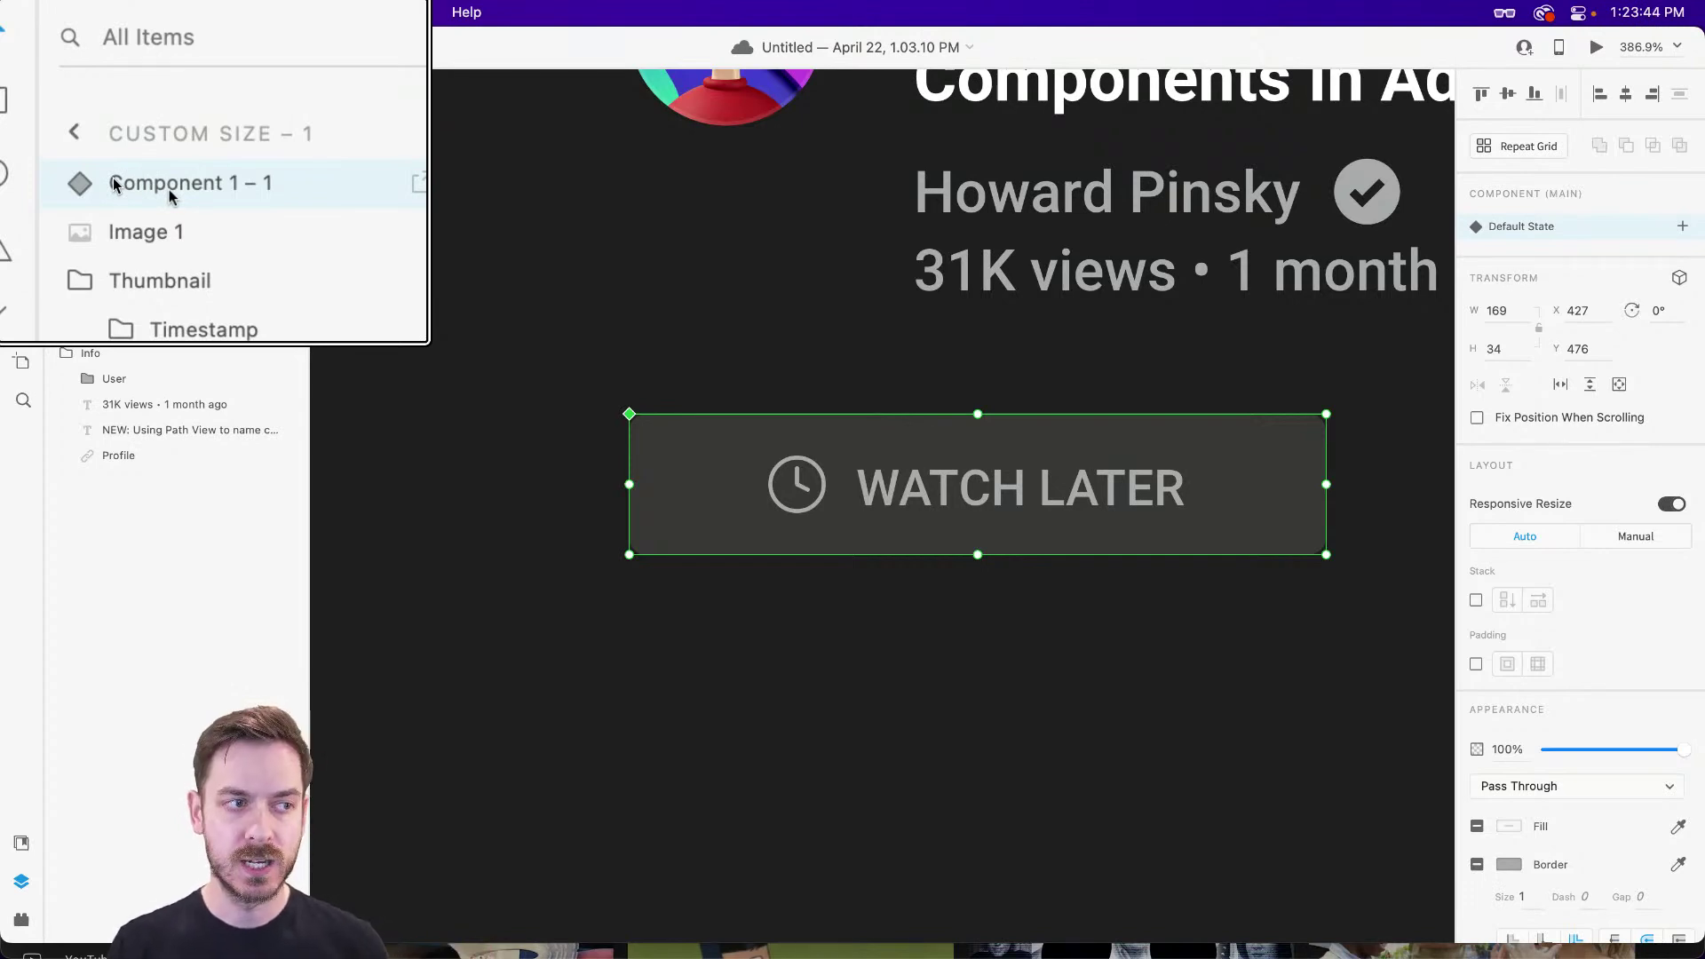
- Rename the 'Component 1 – 1' component to 'Preview Button' and check it in the Assets panel
{"action": "left_click", "coordinate": [21, 842]}
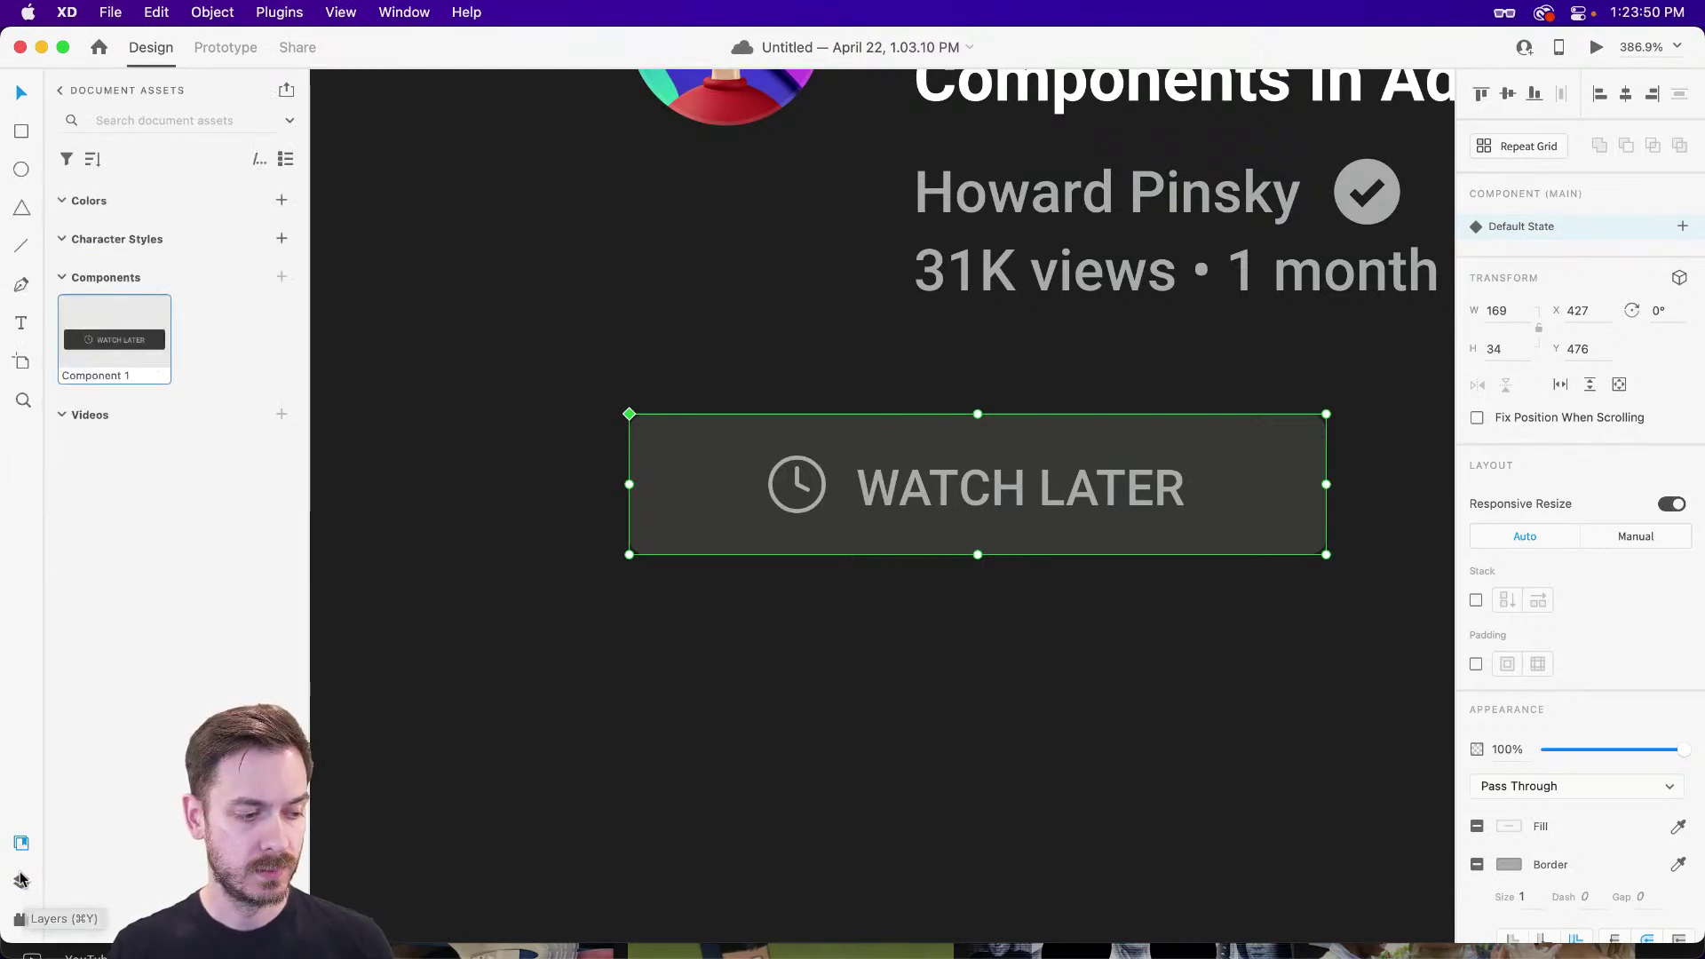
{"action": "left_click", "coordinate": [22, 883]}
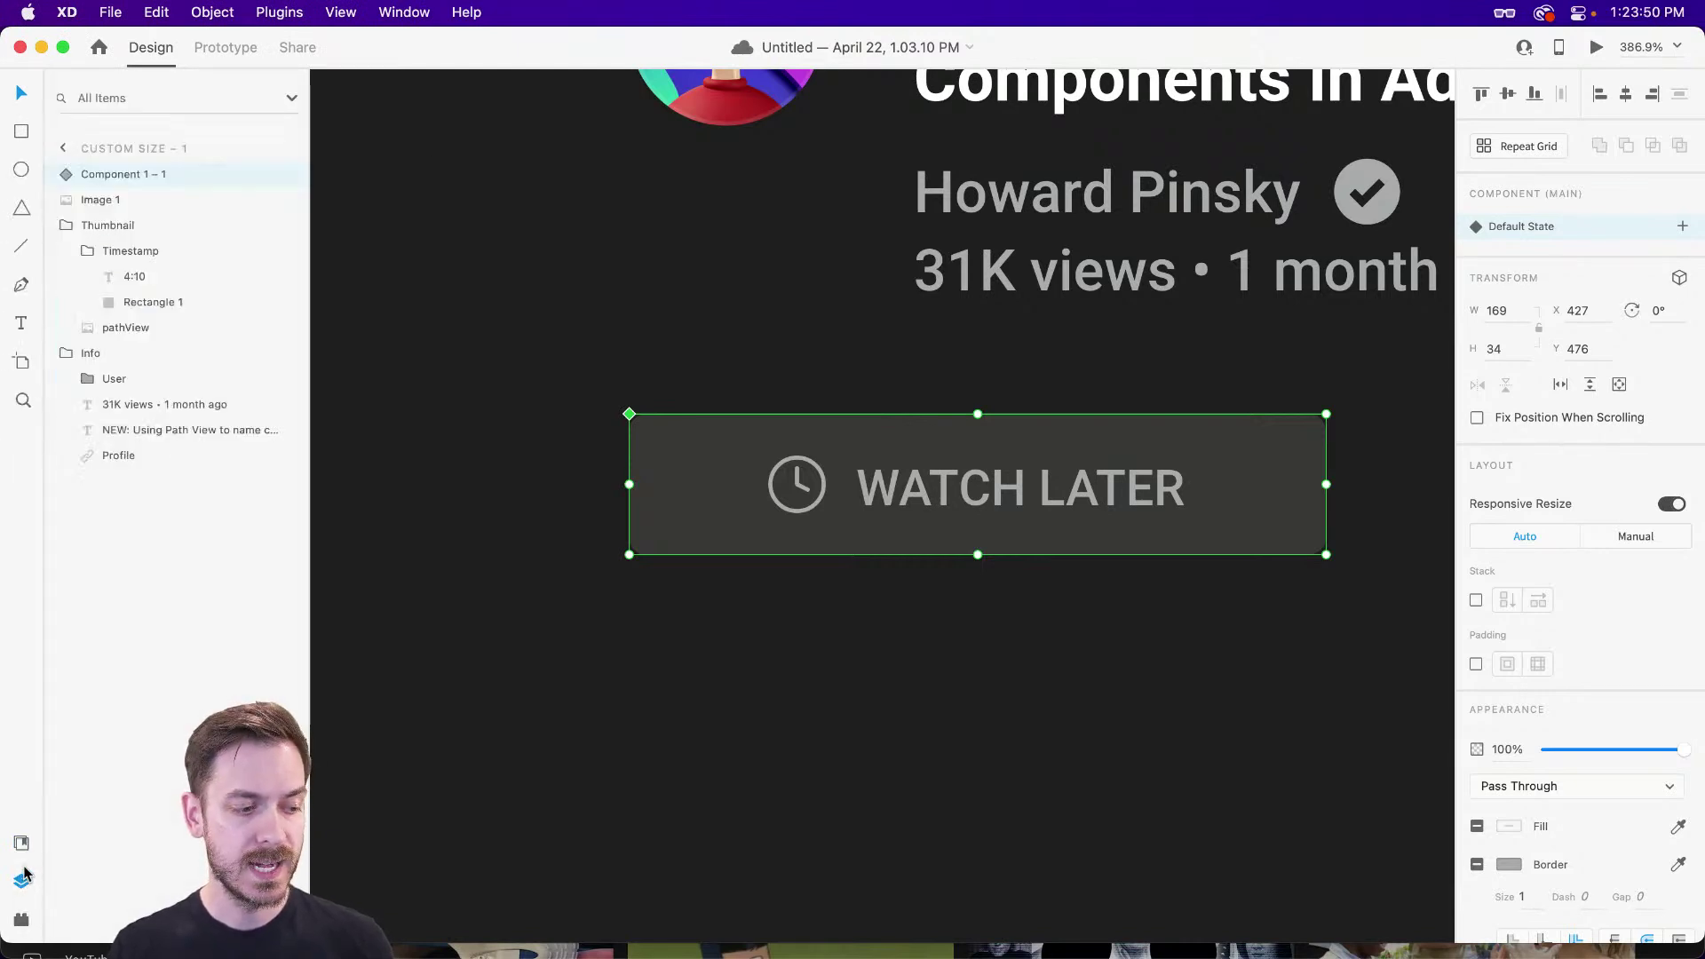
{"action": "double_click", "coordinate": [109, 183]}
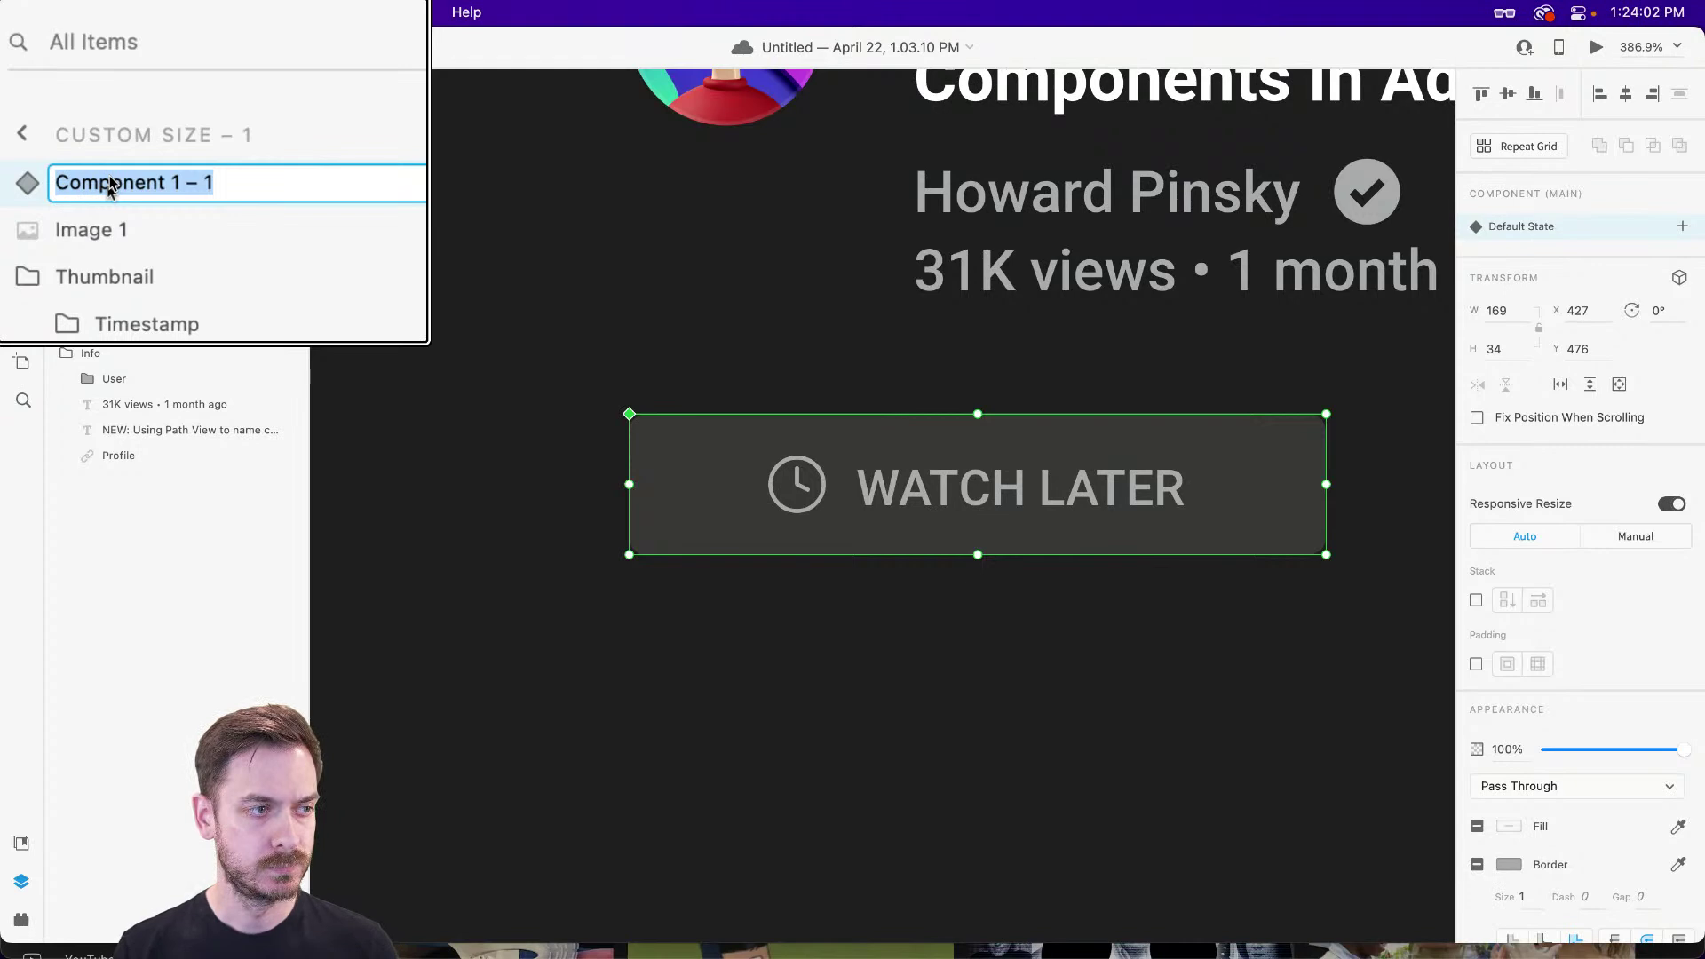
{"action": "type", "text": "T"}
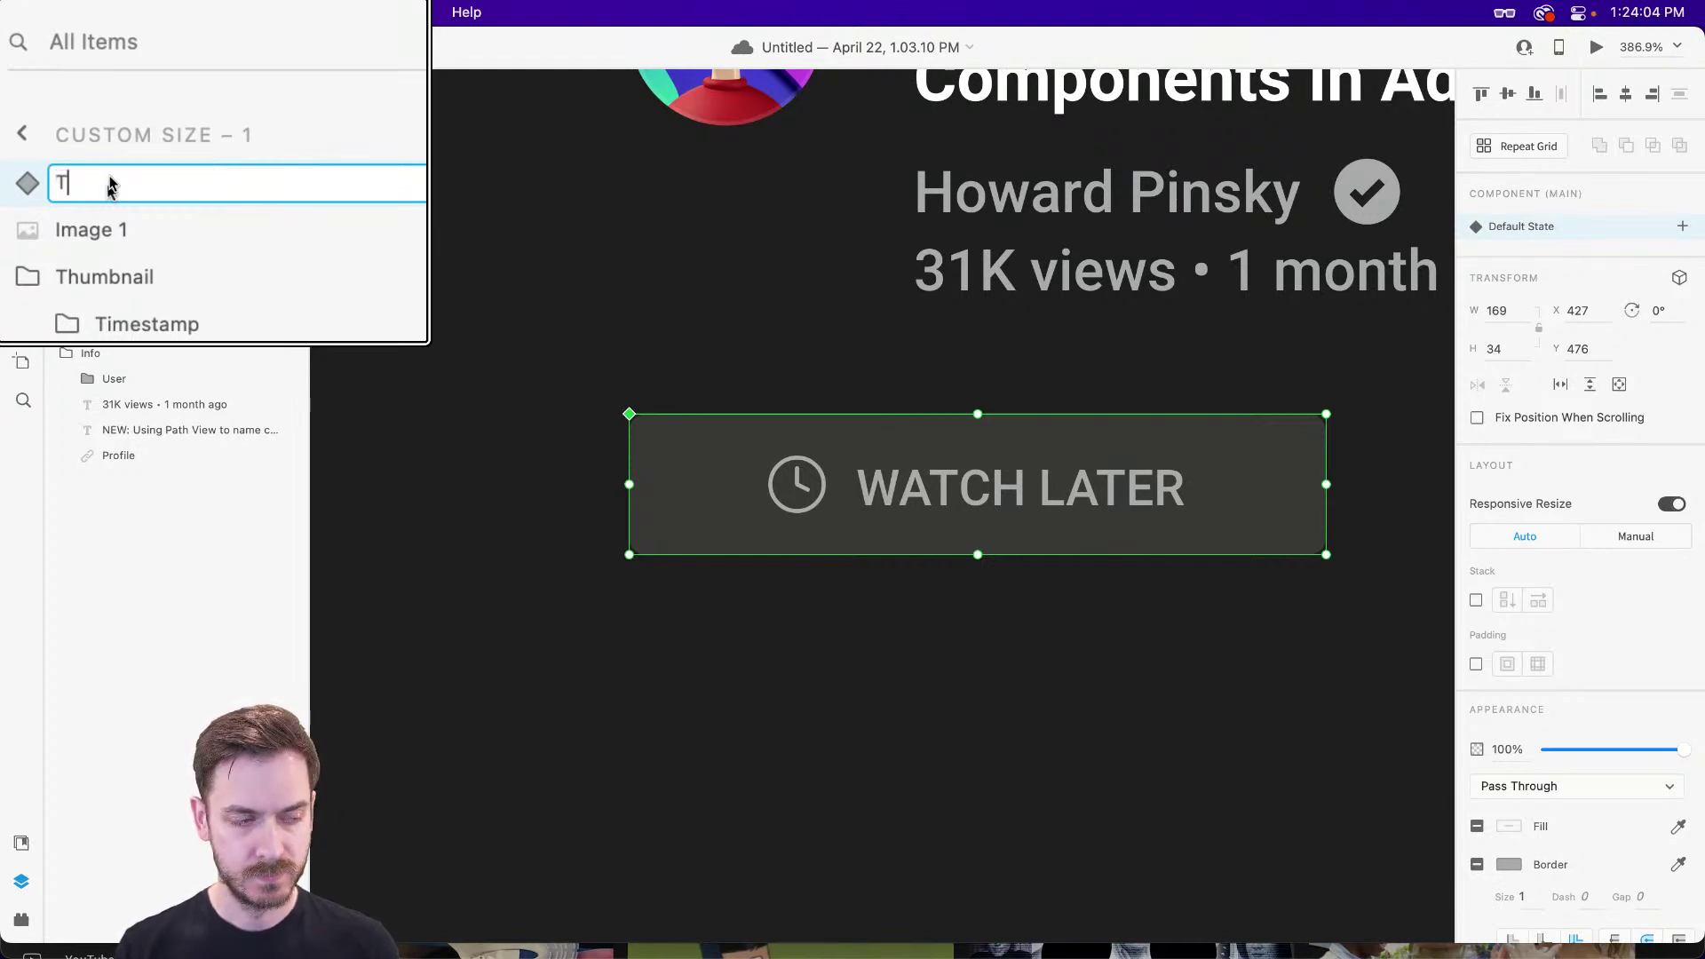
{"action": "type", "text": "Preview Button"}
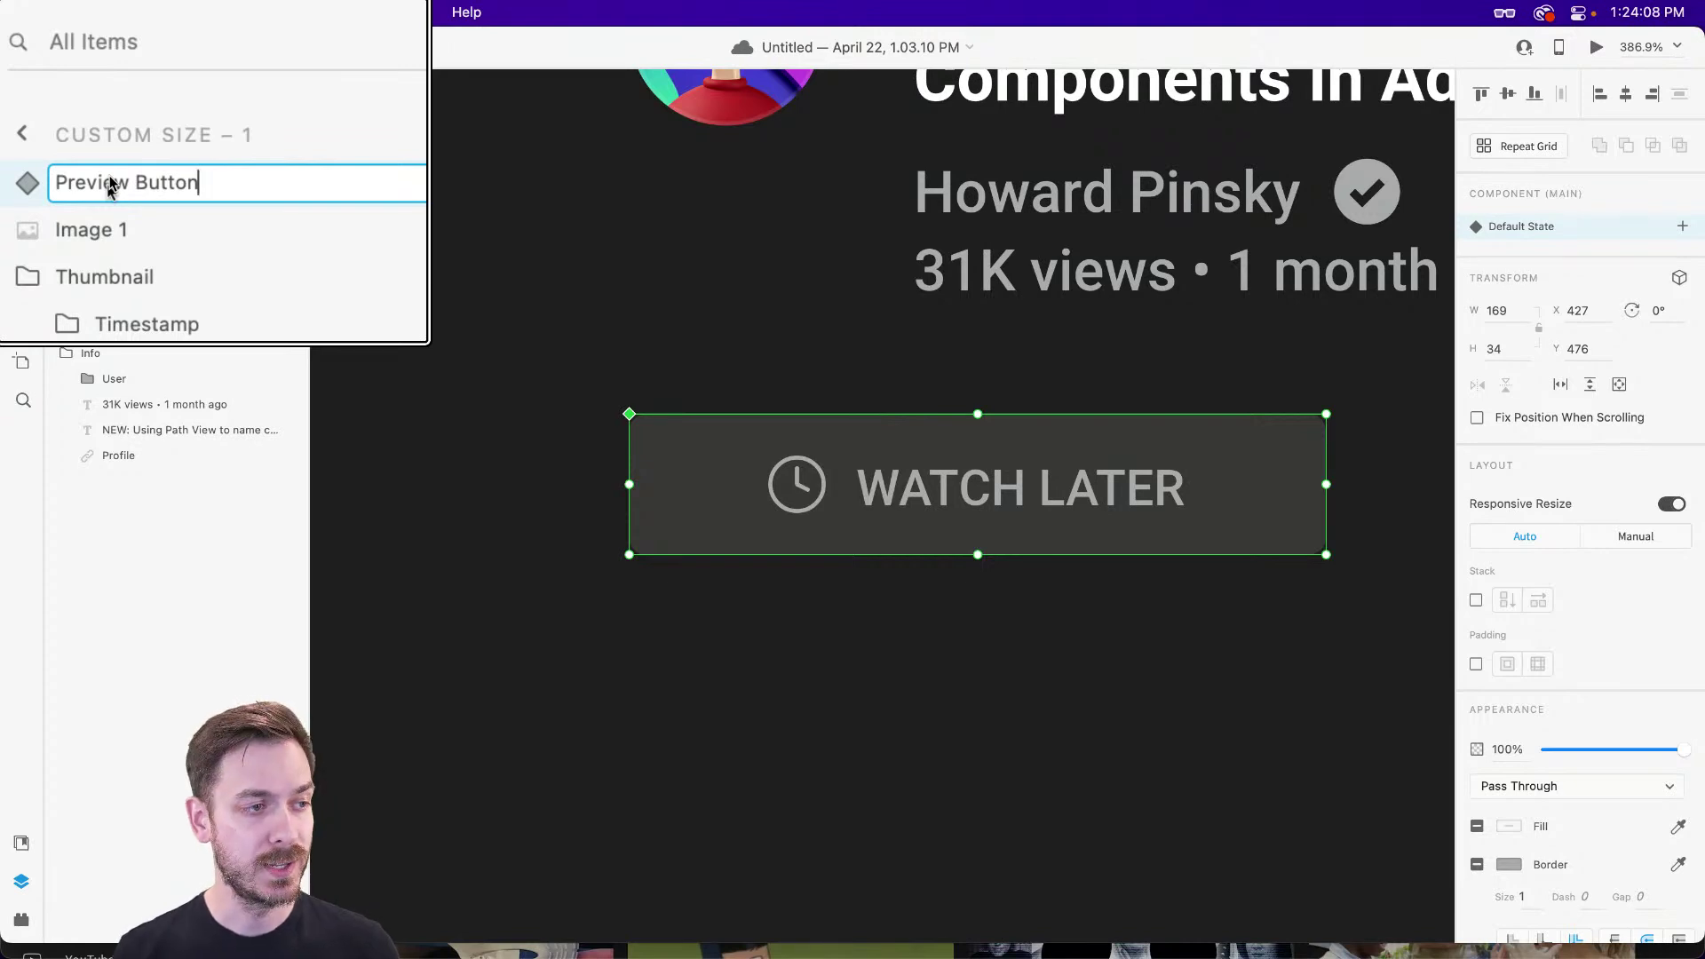
{"action": "key", "text": "Return"}
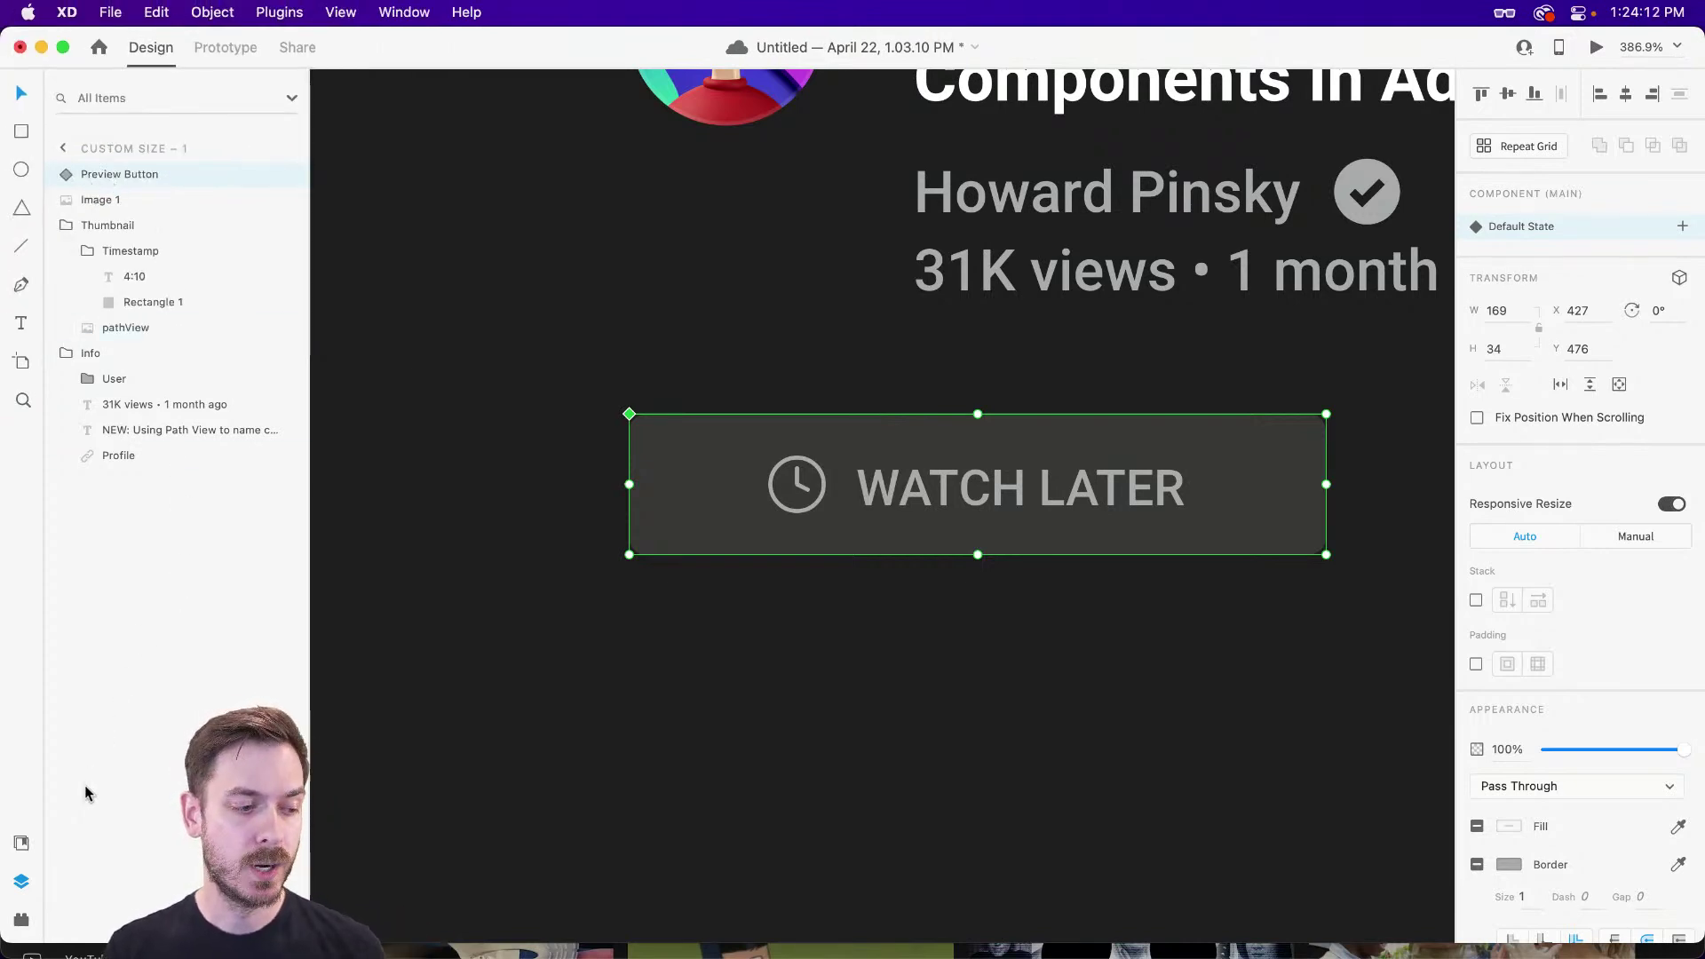
{"action": "left_click", "coordinate": [22, 844]}
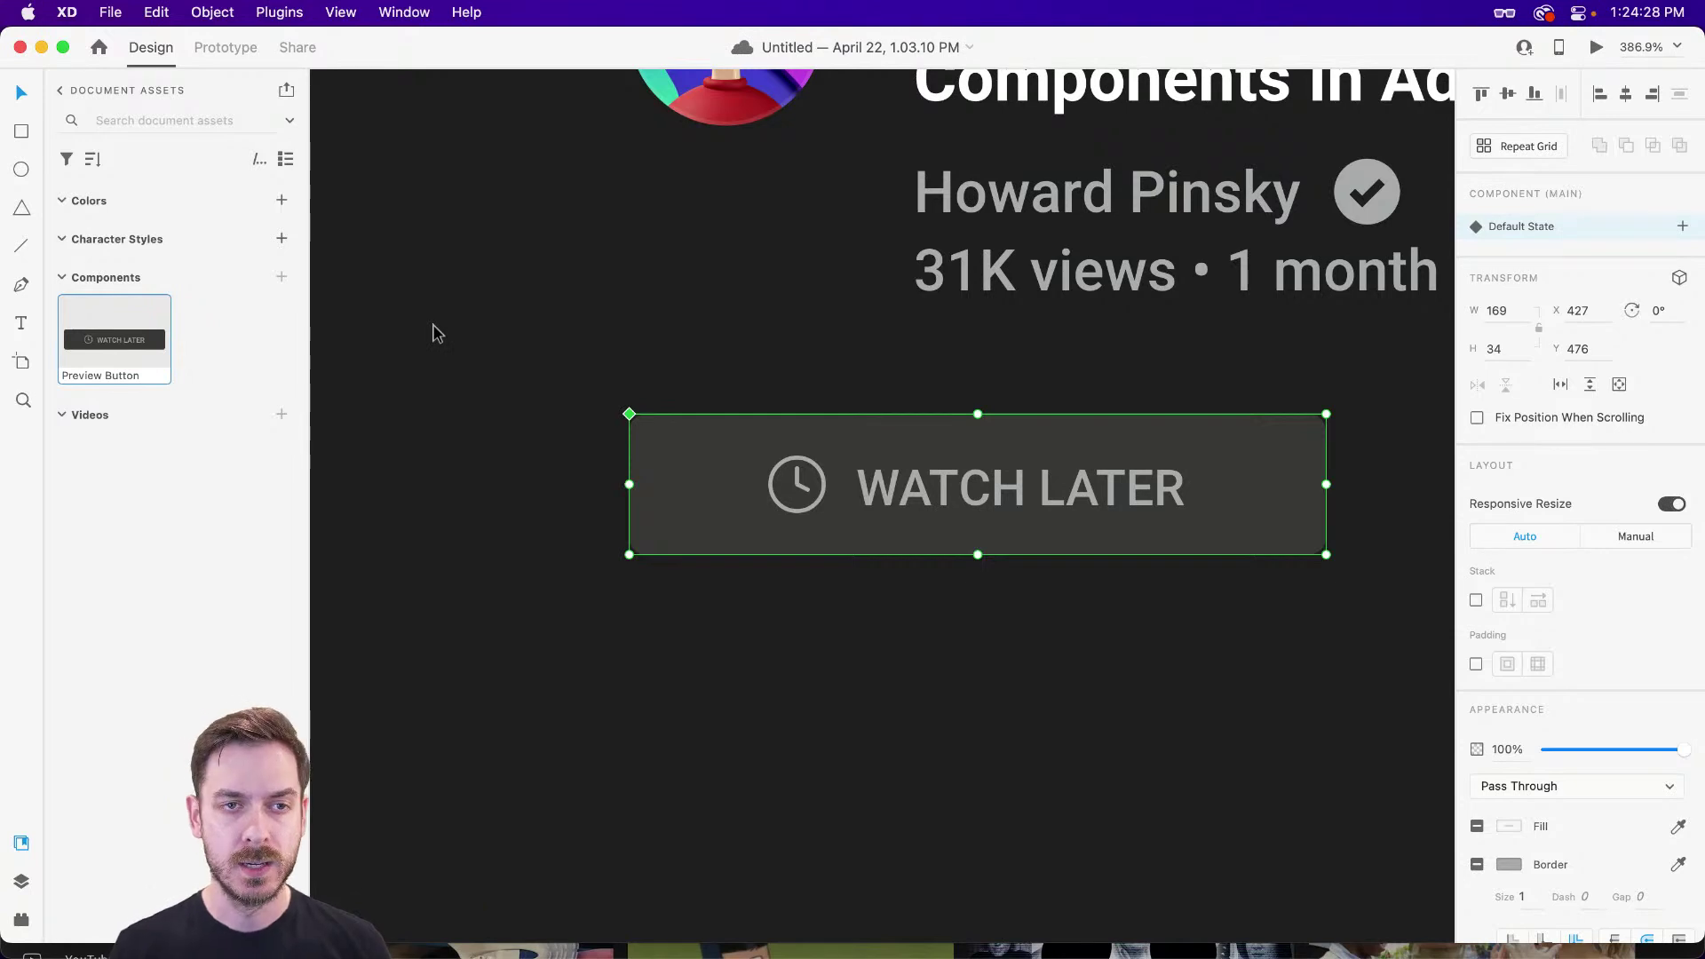
{"action": "scroll", "coordinate": [436, 333], "scroll_direction": "right", "scroll_amount": 2}
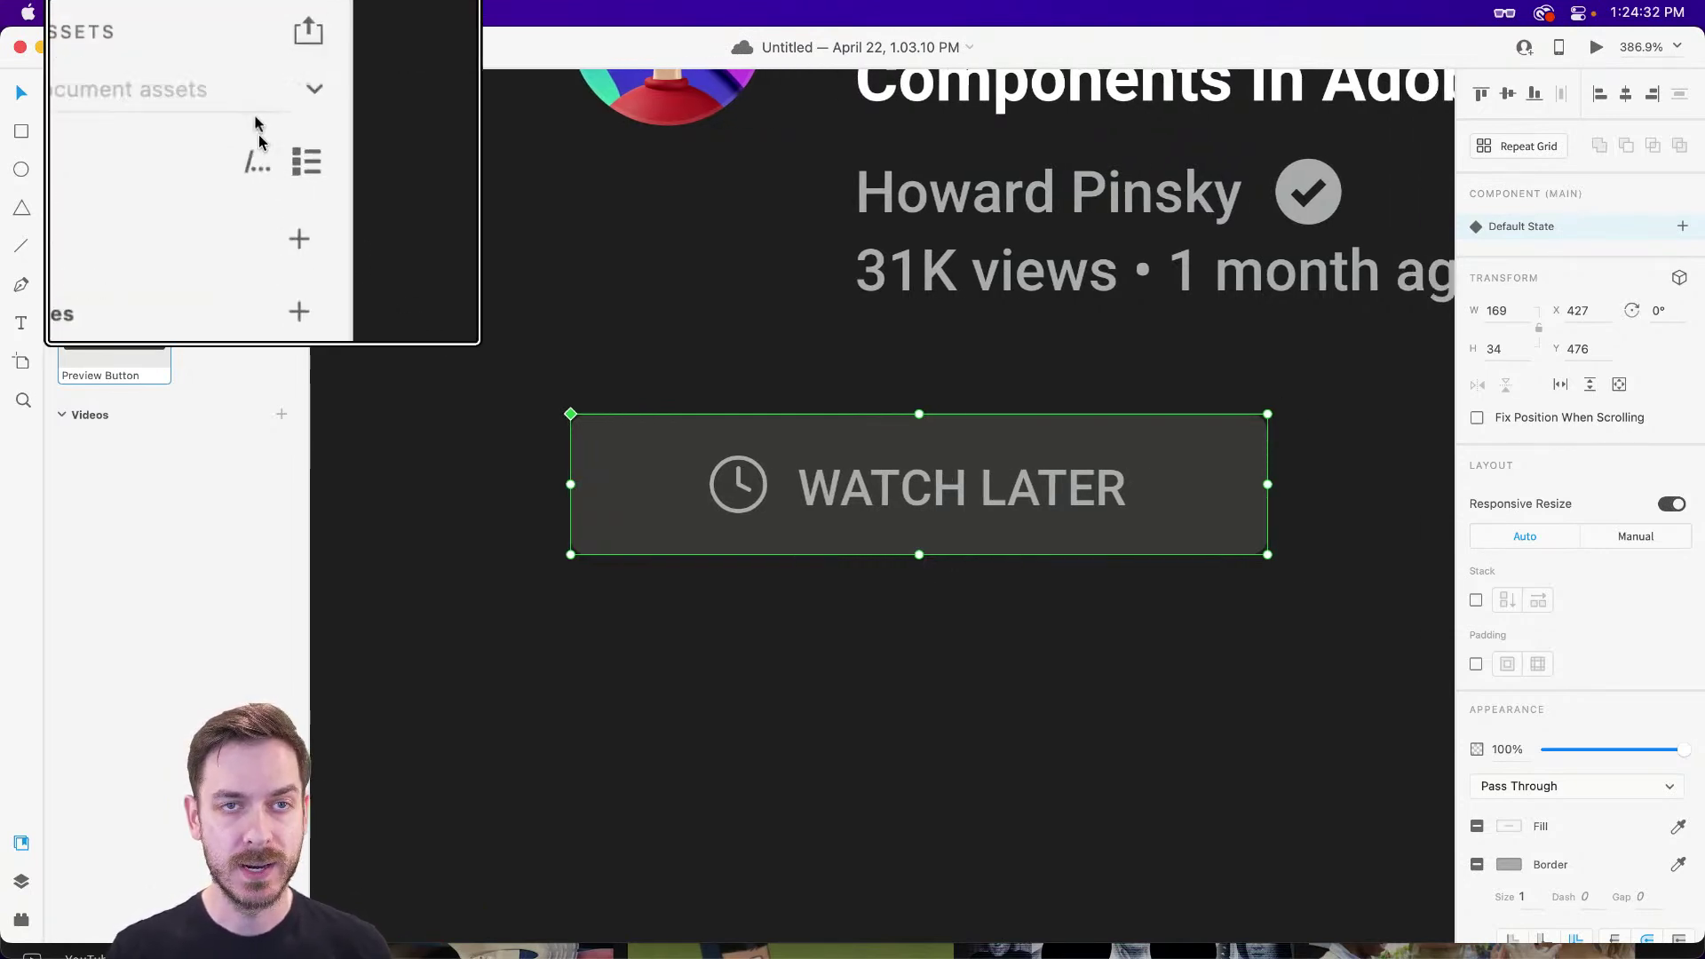
- Rename the Preview Button component 'dark/buttons/preview button' and view its nested folders in Assets
{"action": "left_click", "coordinate": [21, 881]}
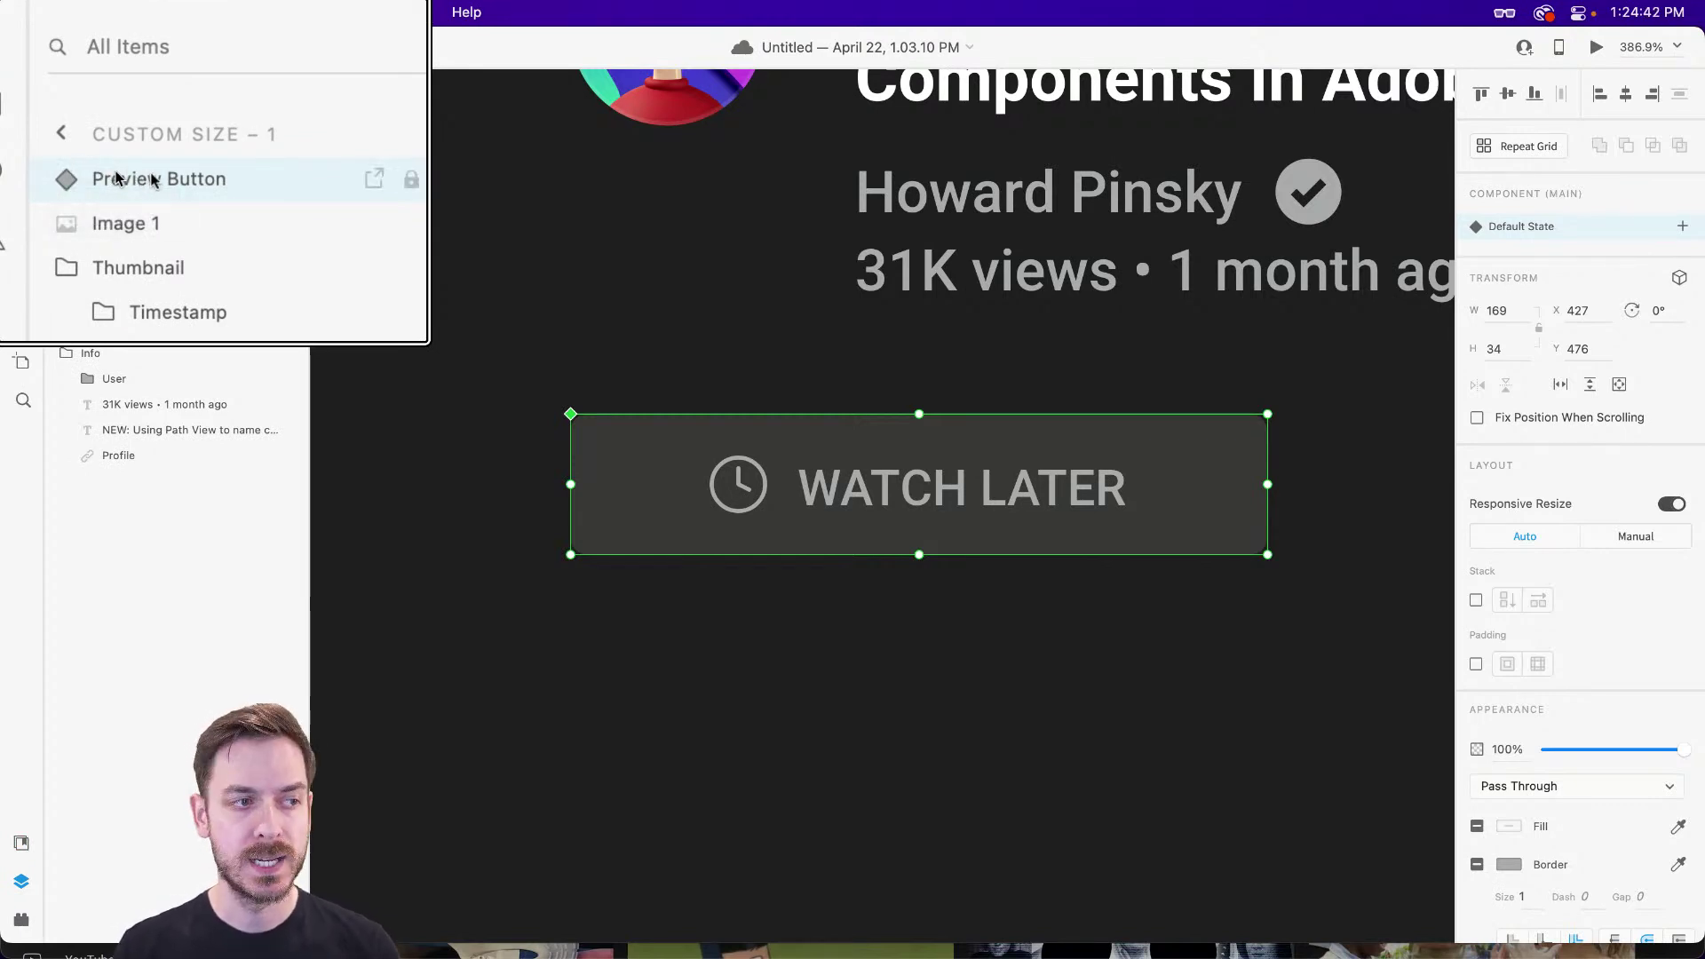
{"action": "double_click", "coordinate": [196, 183]}
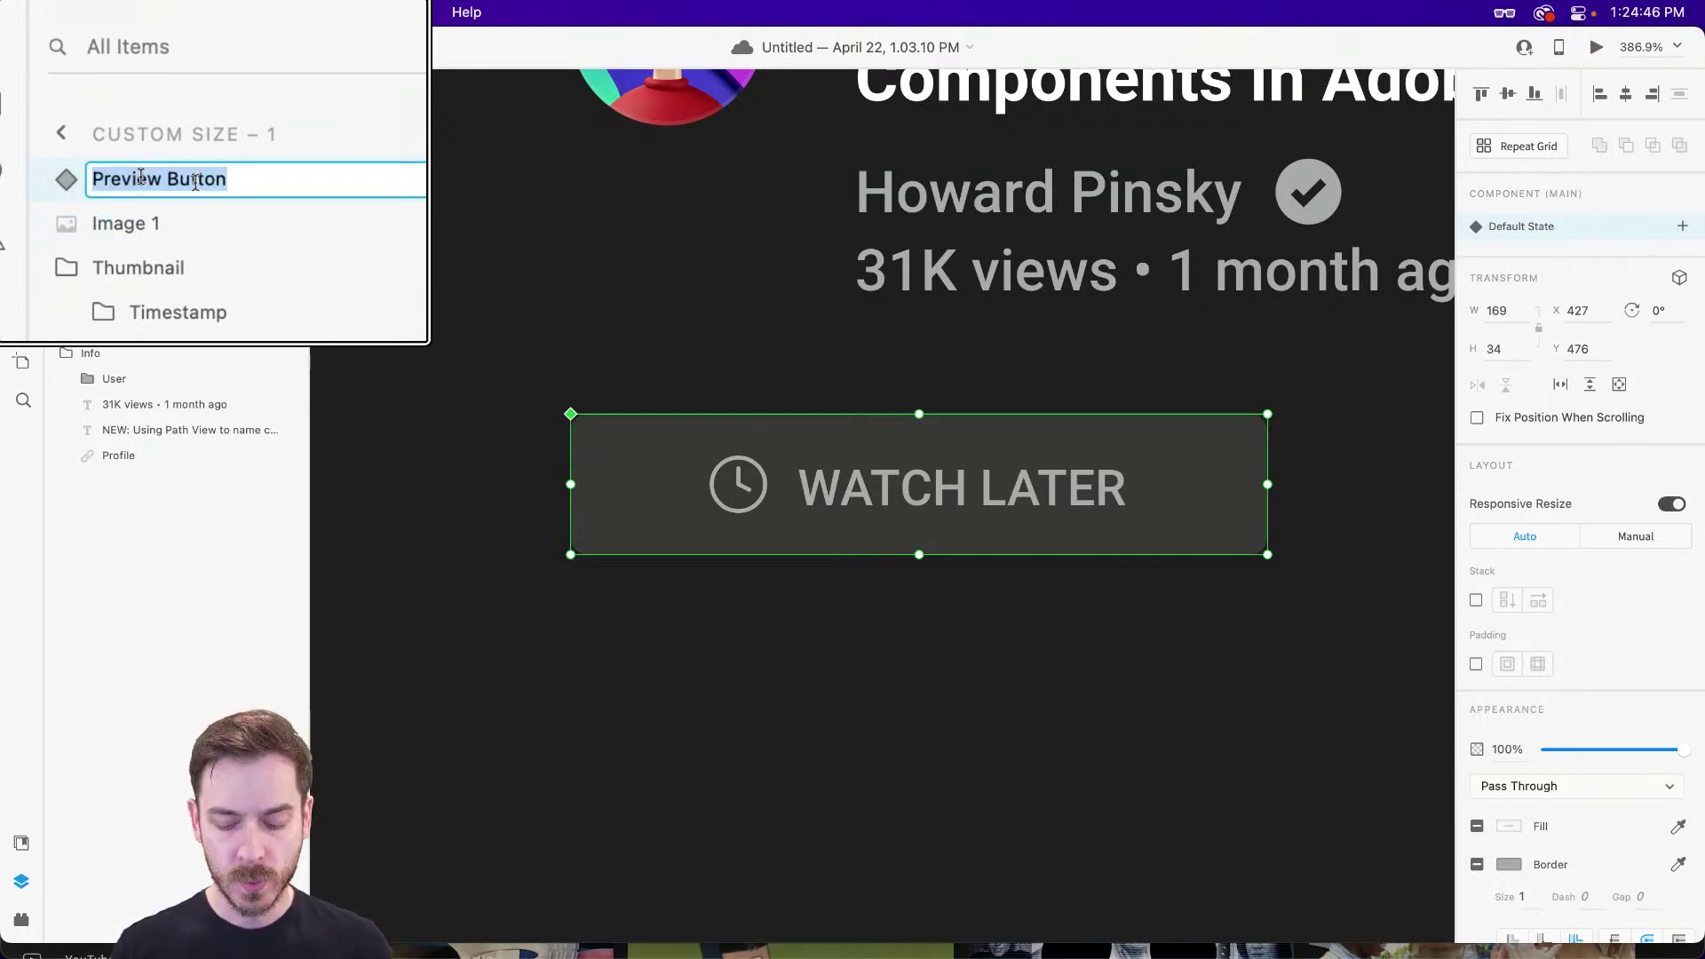
{"action": "key", "text": "BackSpace"}
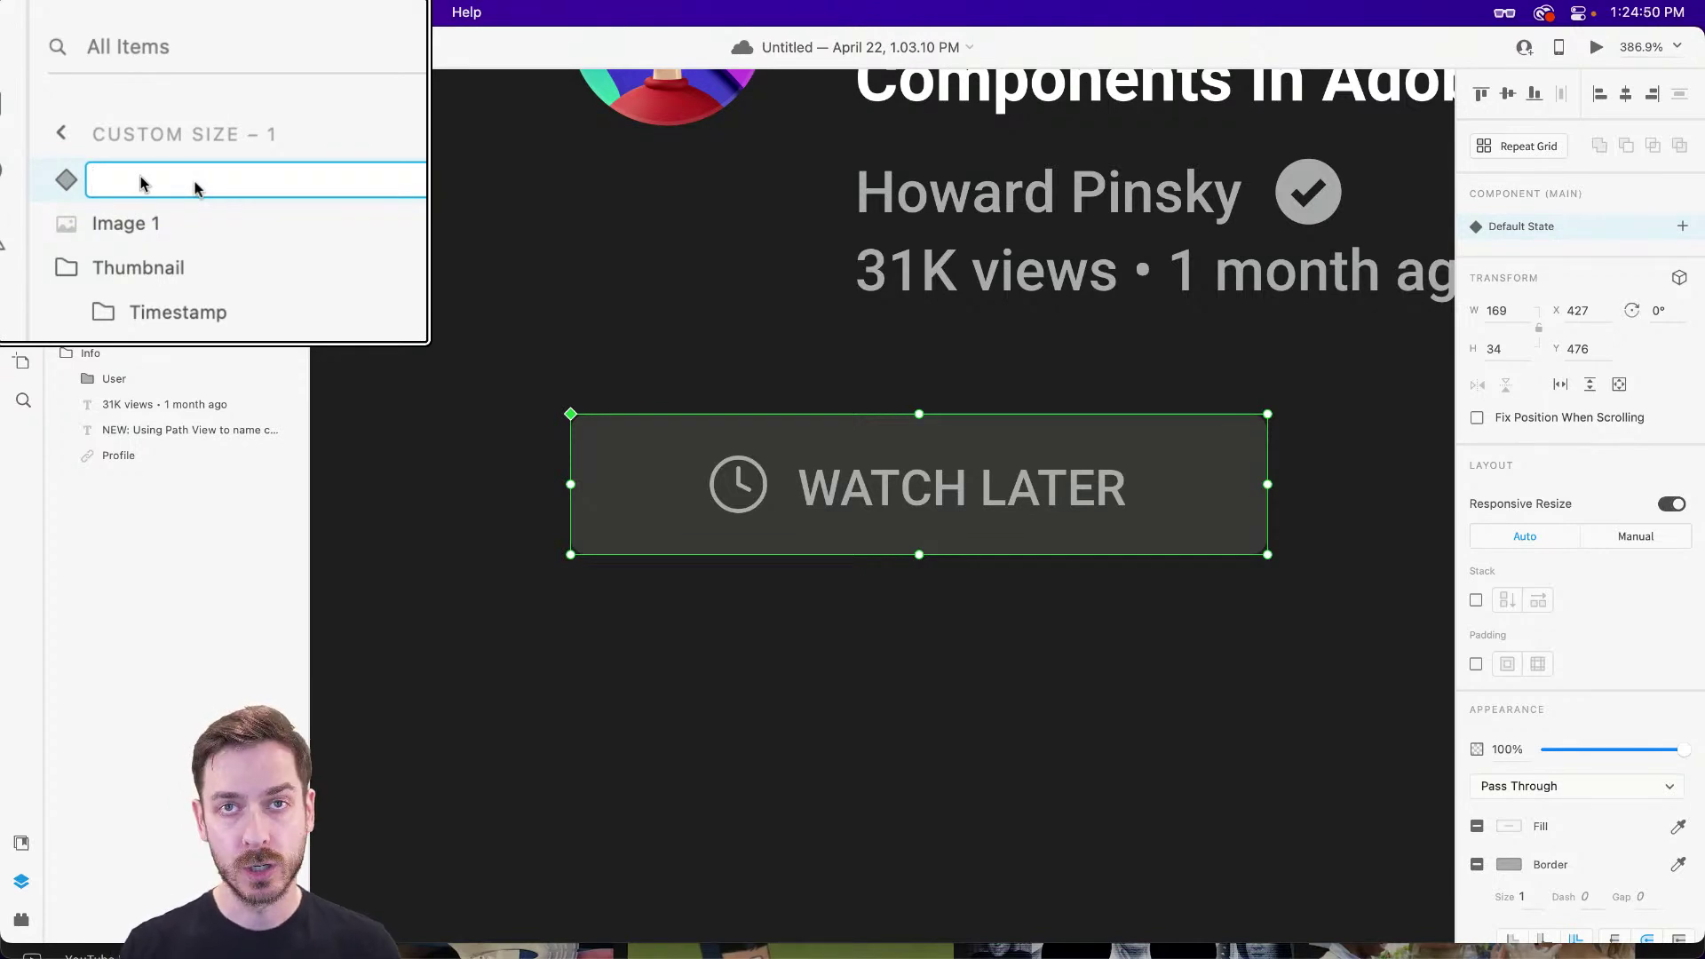
{"action": "type", "text": "dark"}
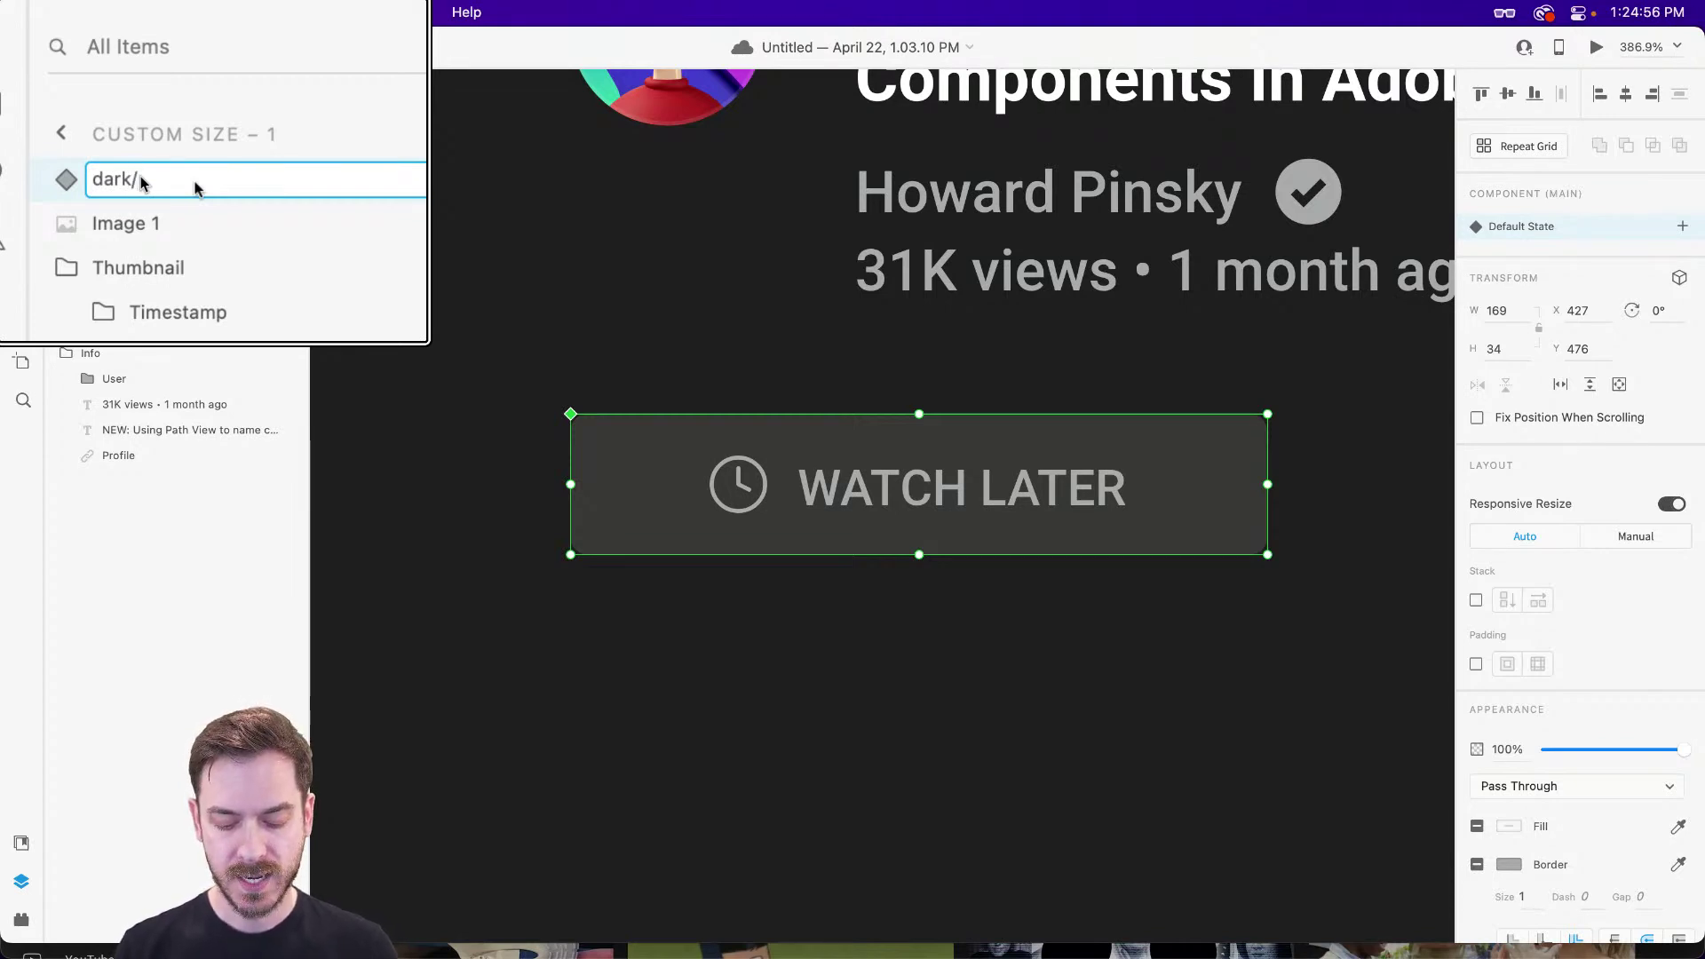
{"action": "type", "text": "/buttons/p"}
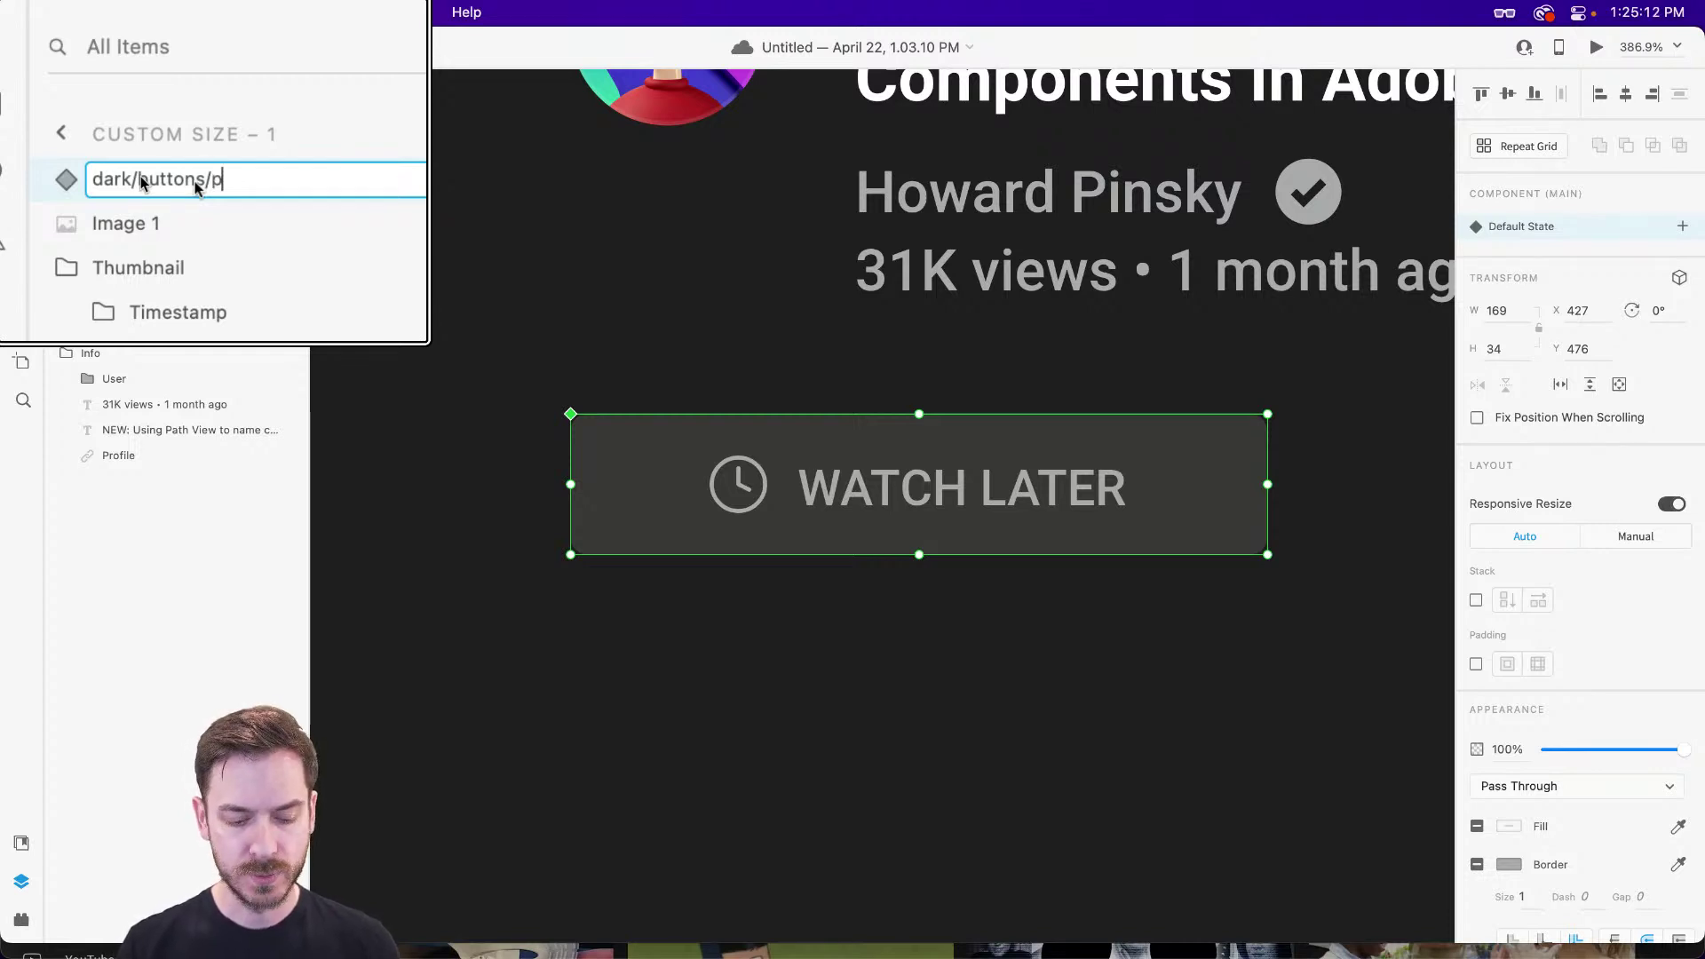
{"action": "type", "text": "view button"}
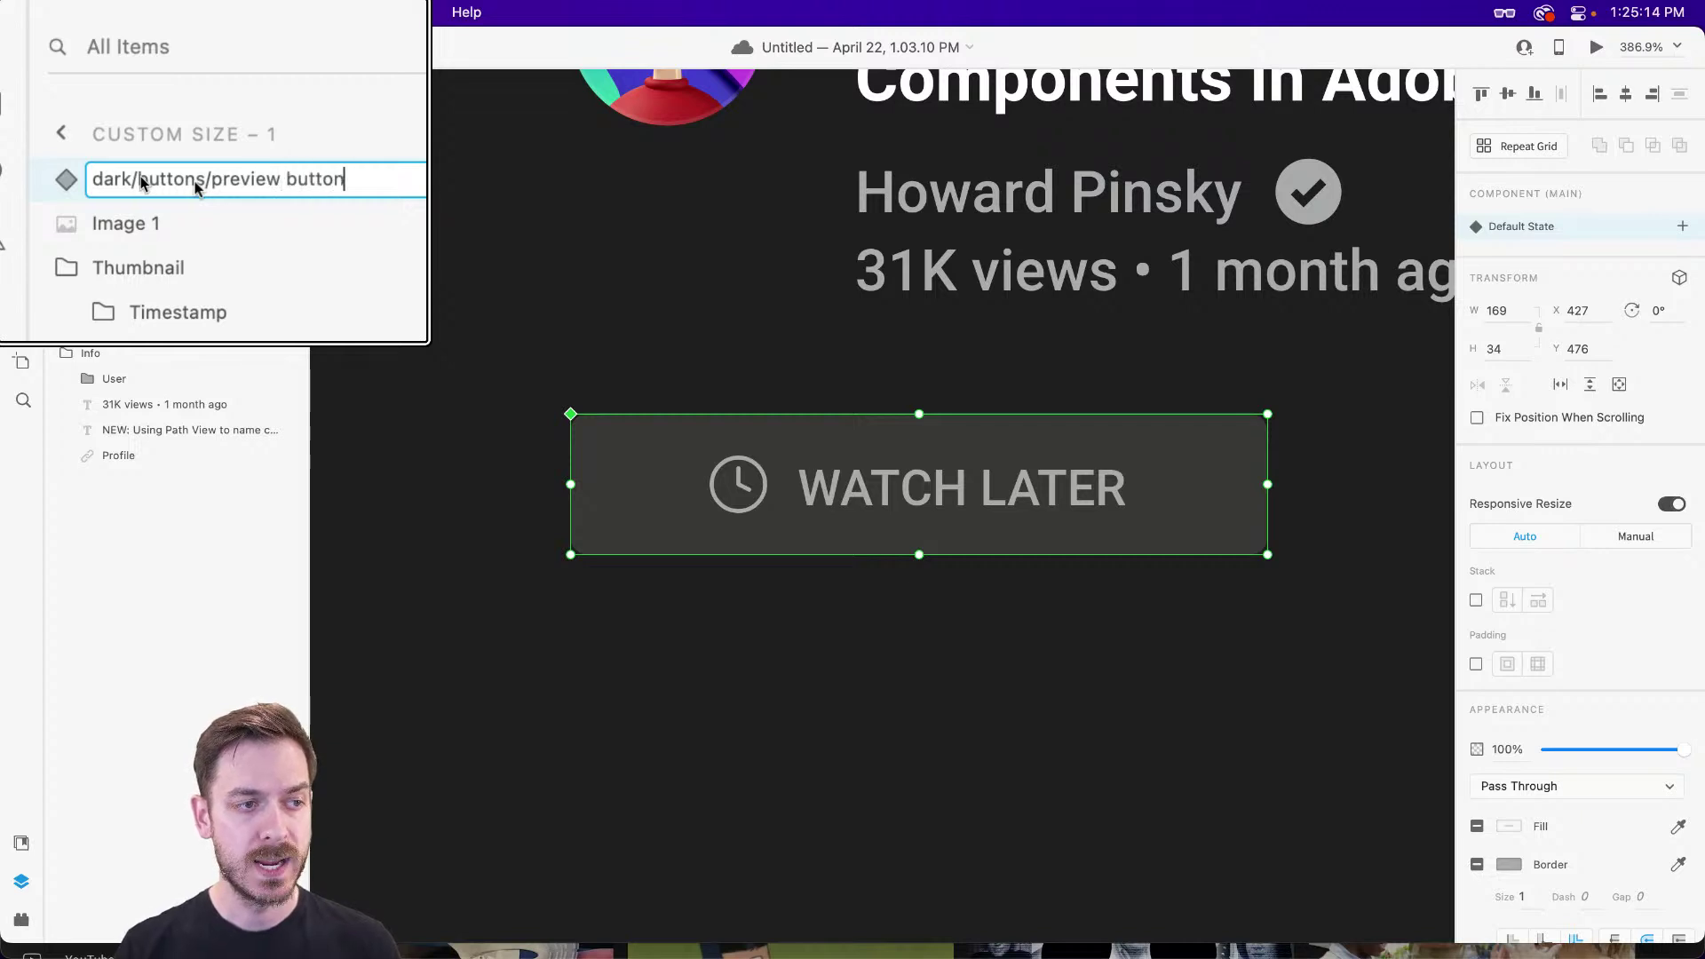
{"action": "key", "text": "Return"}
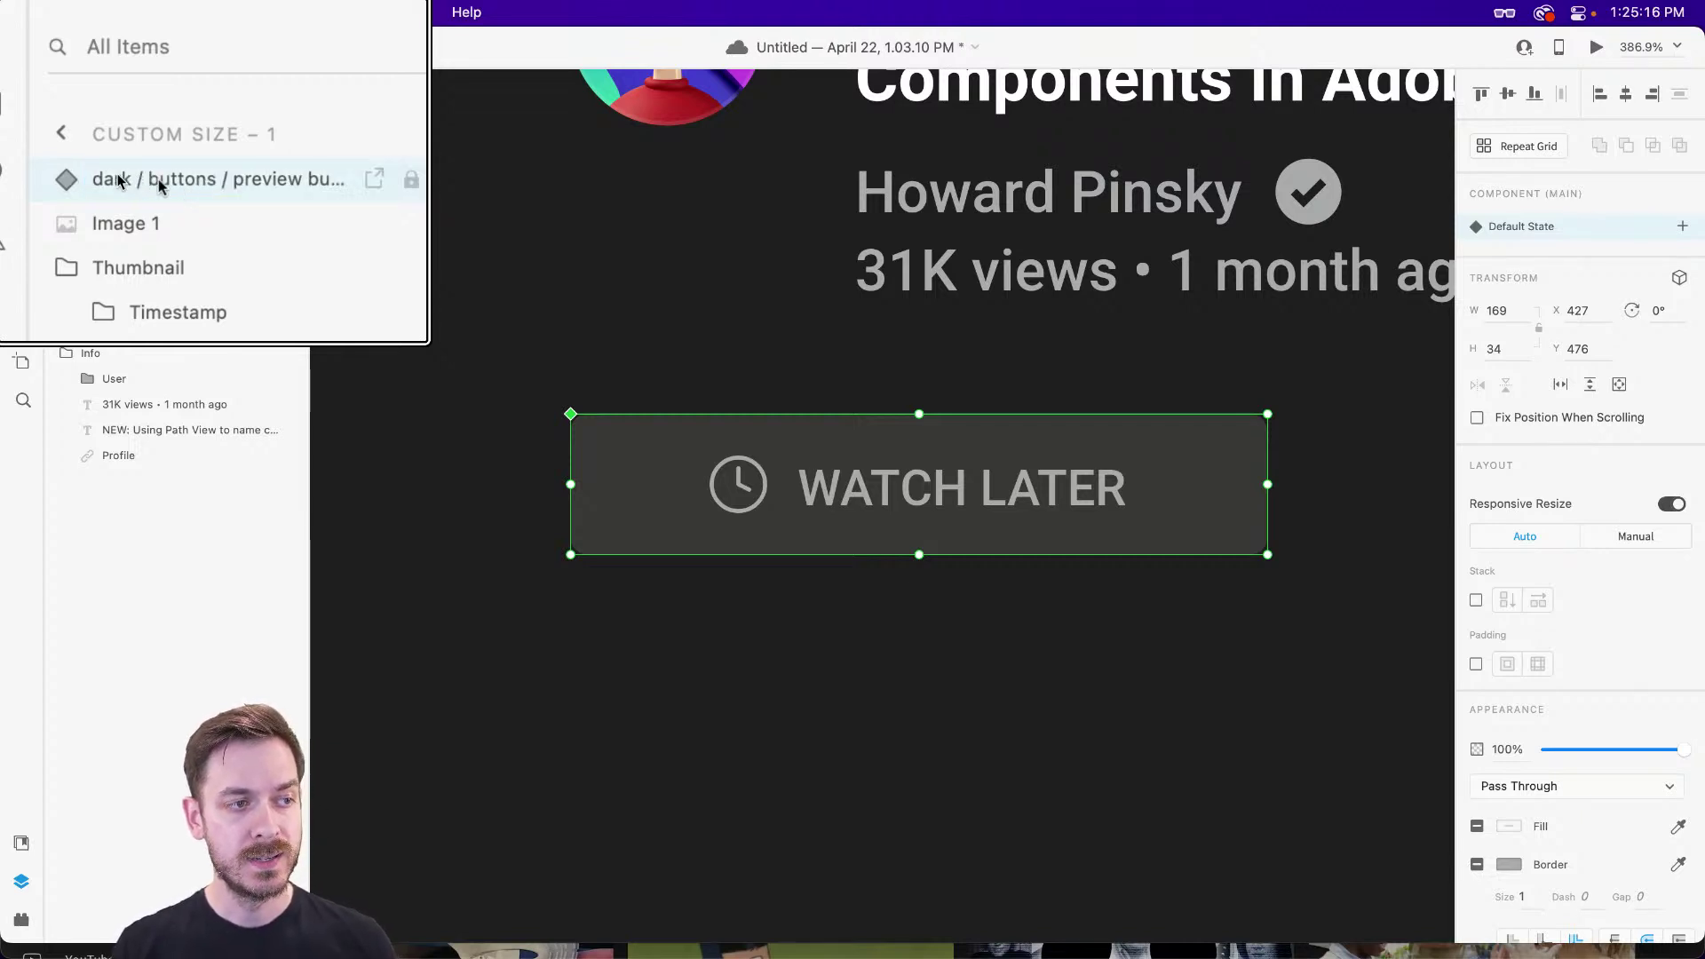
{"action": "double_click", "coordinate": [136, 182]}
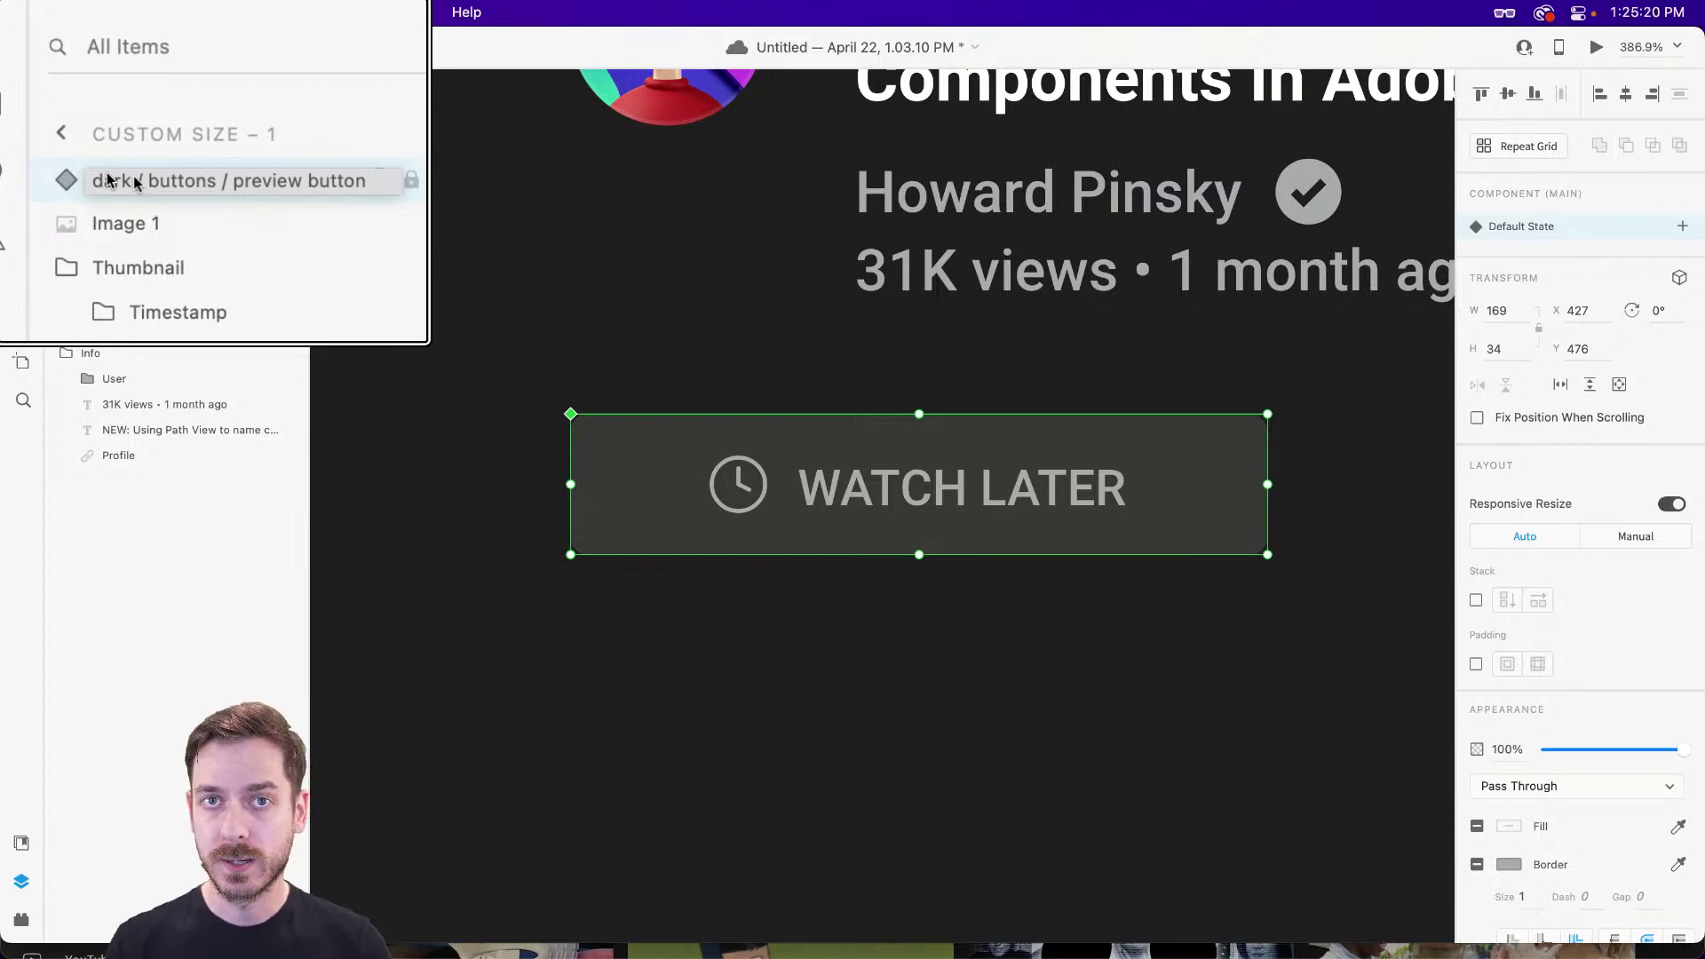
{"action": "key", "text": "alt+super+8"}
{"action": "key", "text": "Return"}
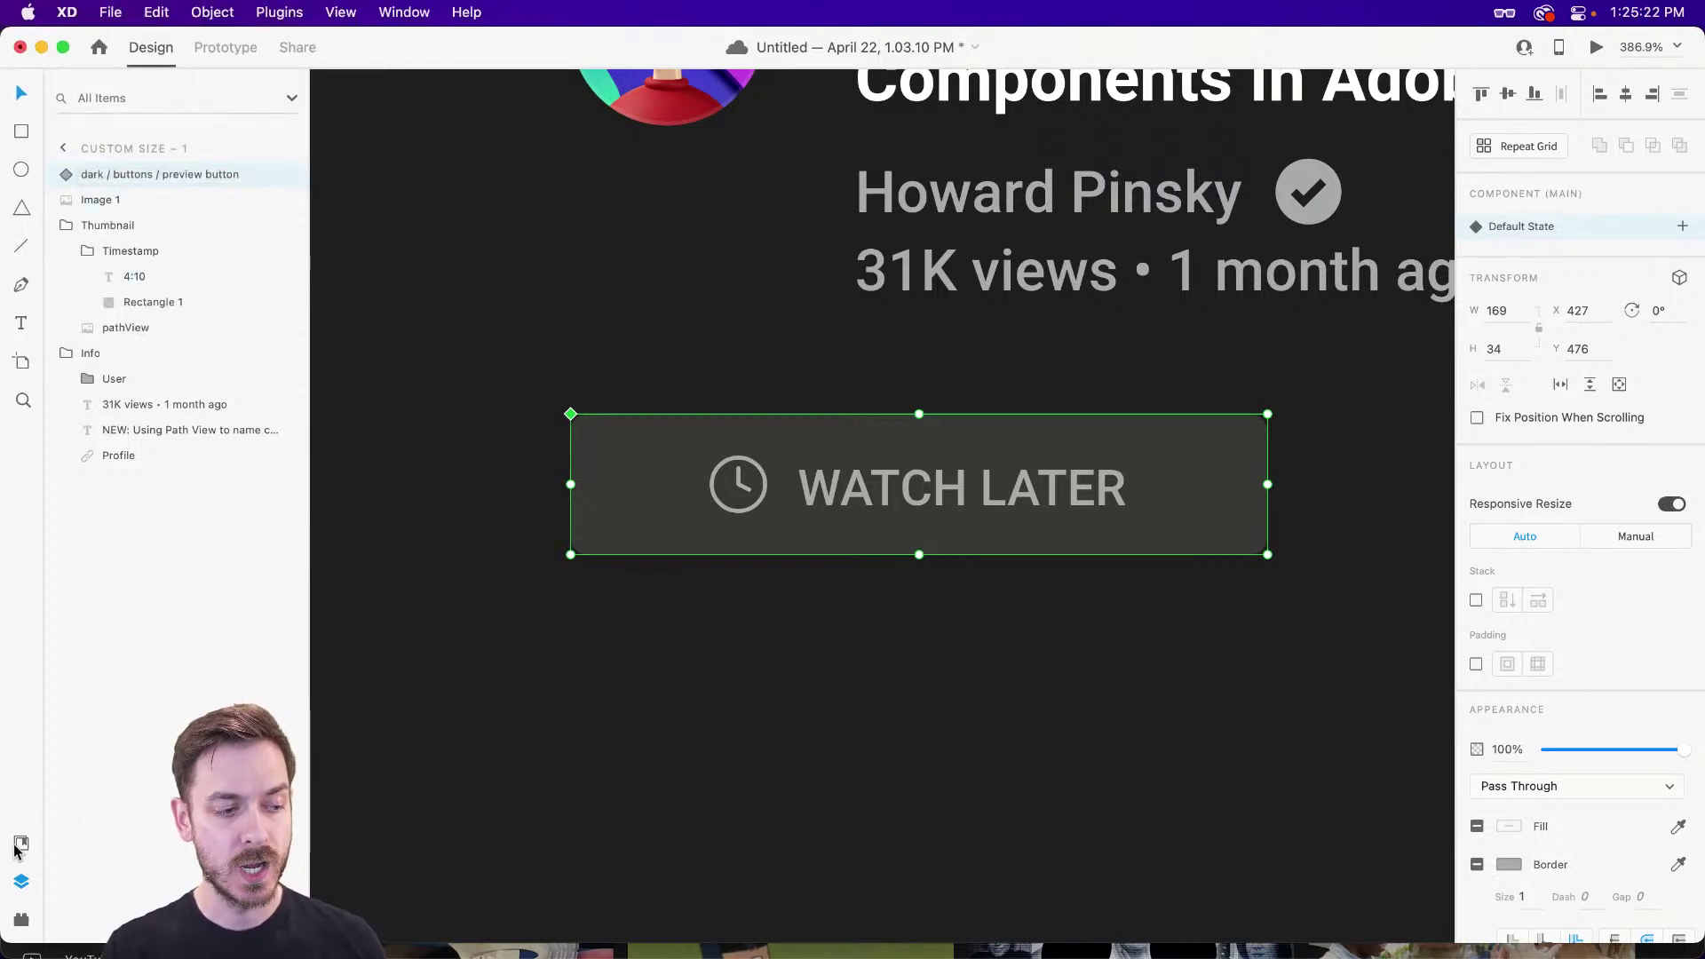
{"action": "left_click", "coordinate": [21, 845]}
{"action": "key", "text": "alt+super+8"}
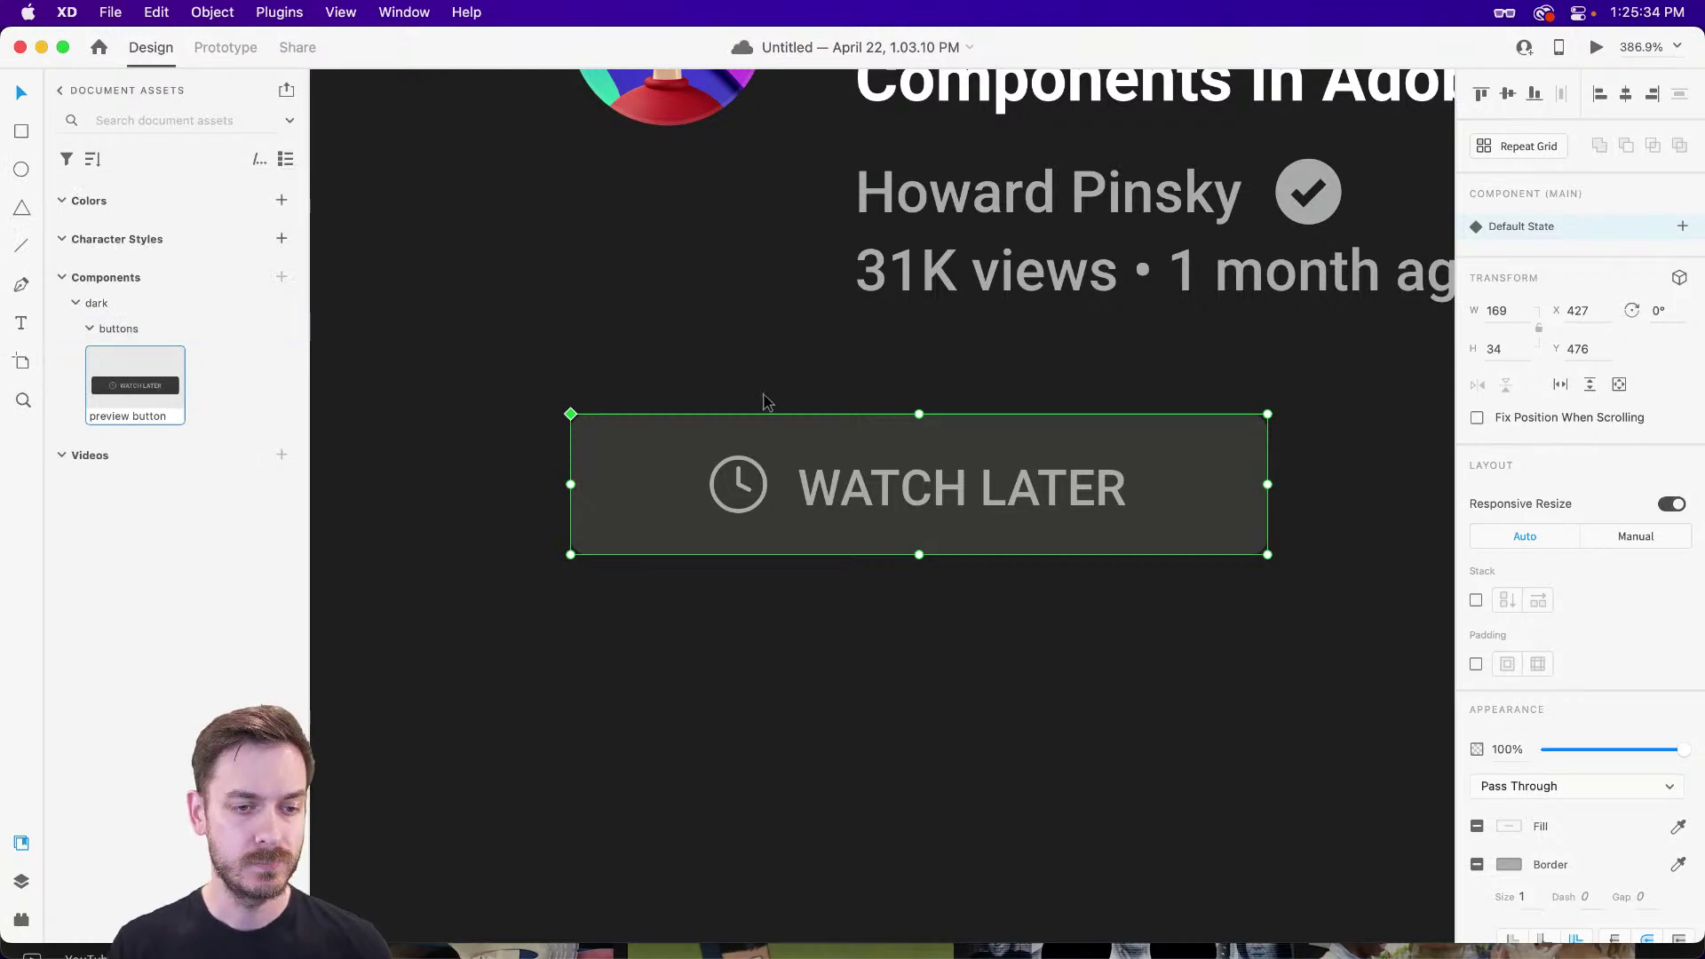
- Duplicate the WATCH LATER button instance to the right of the original
{"action": "scroll", "coordinate": [765, 401], "scroll_direction": "down", "scroll_amount": 3}
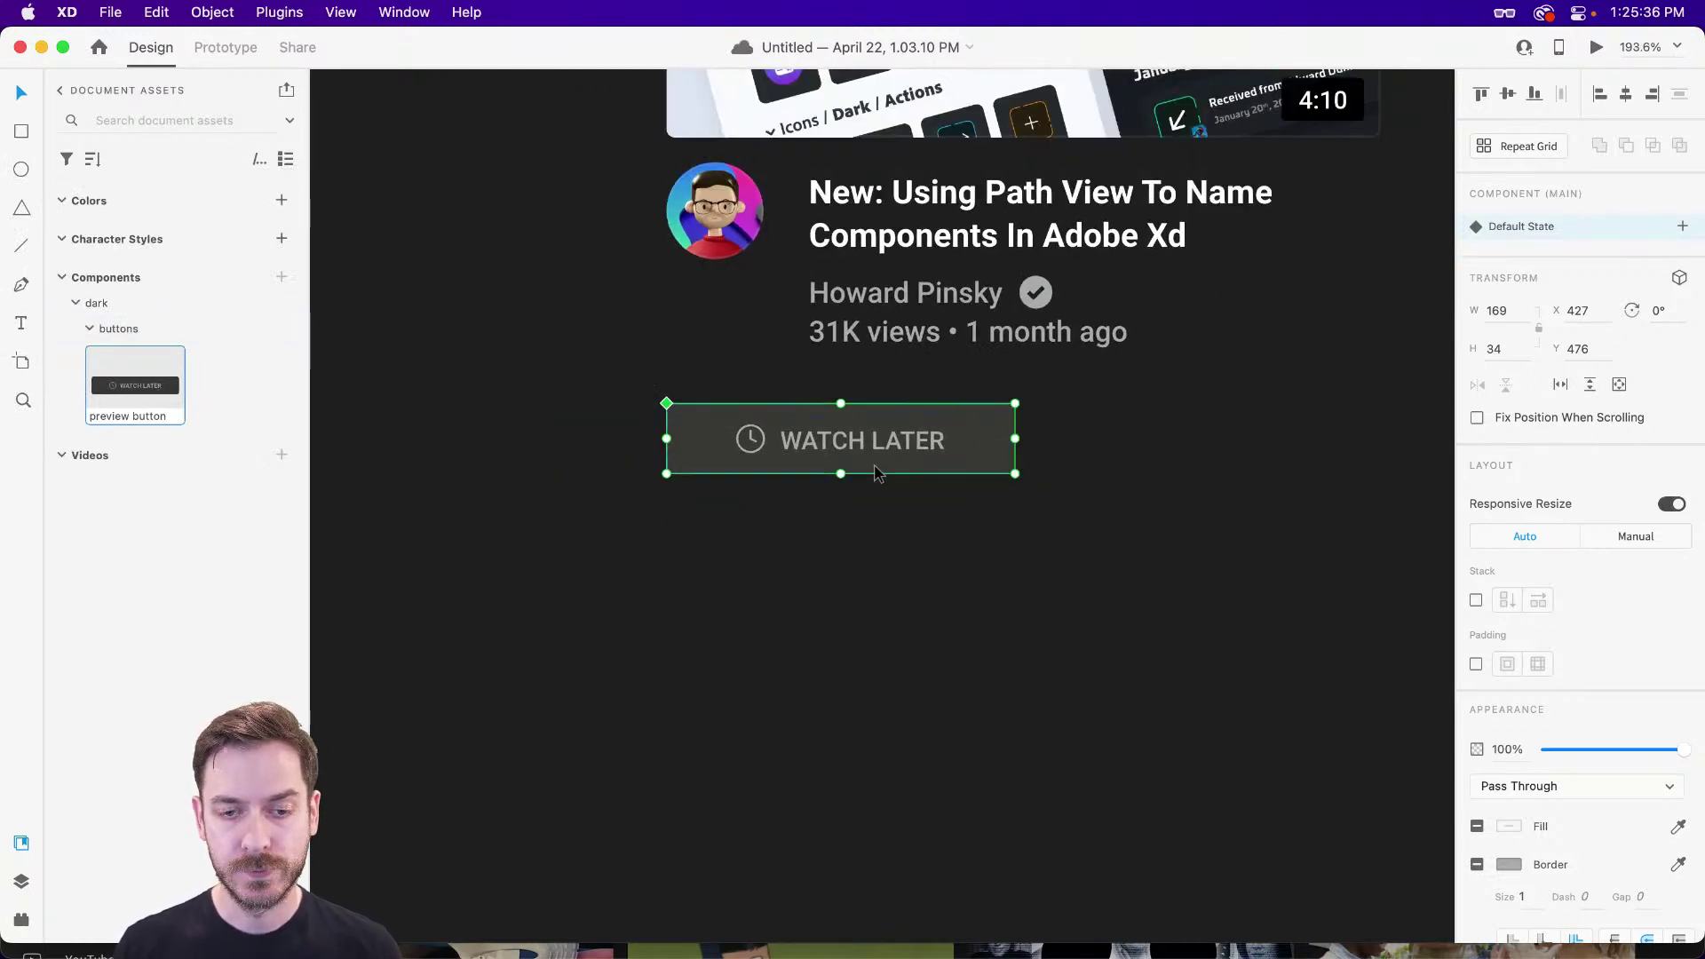
{"action": "scroll", "coordinate": [879, 483], "scroll_direction": "right", "scroll_amount": 10}
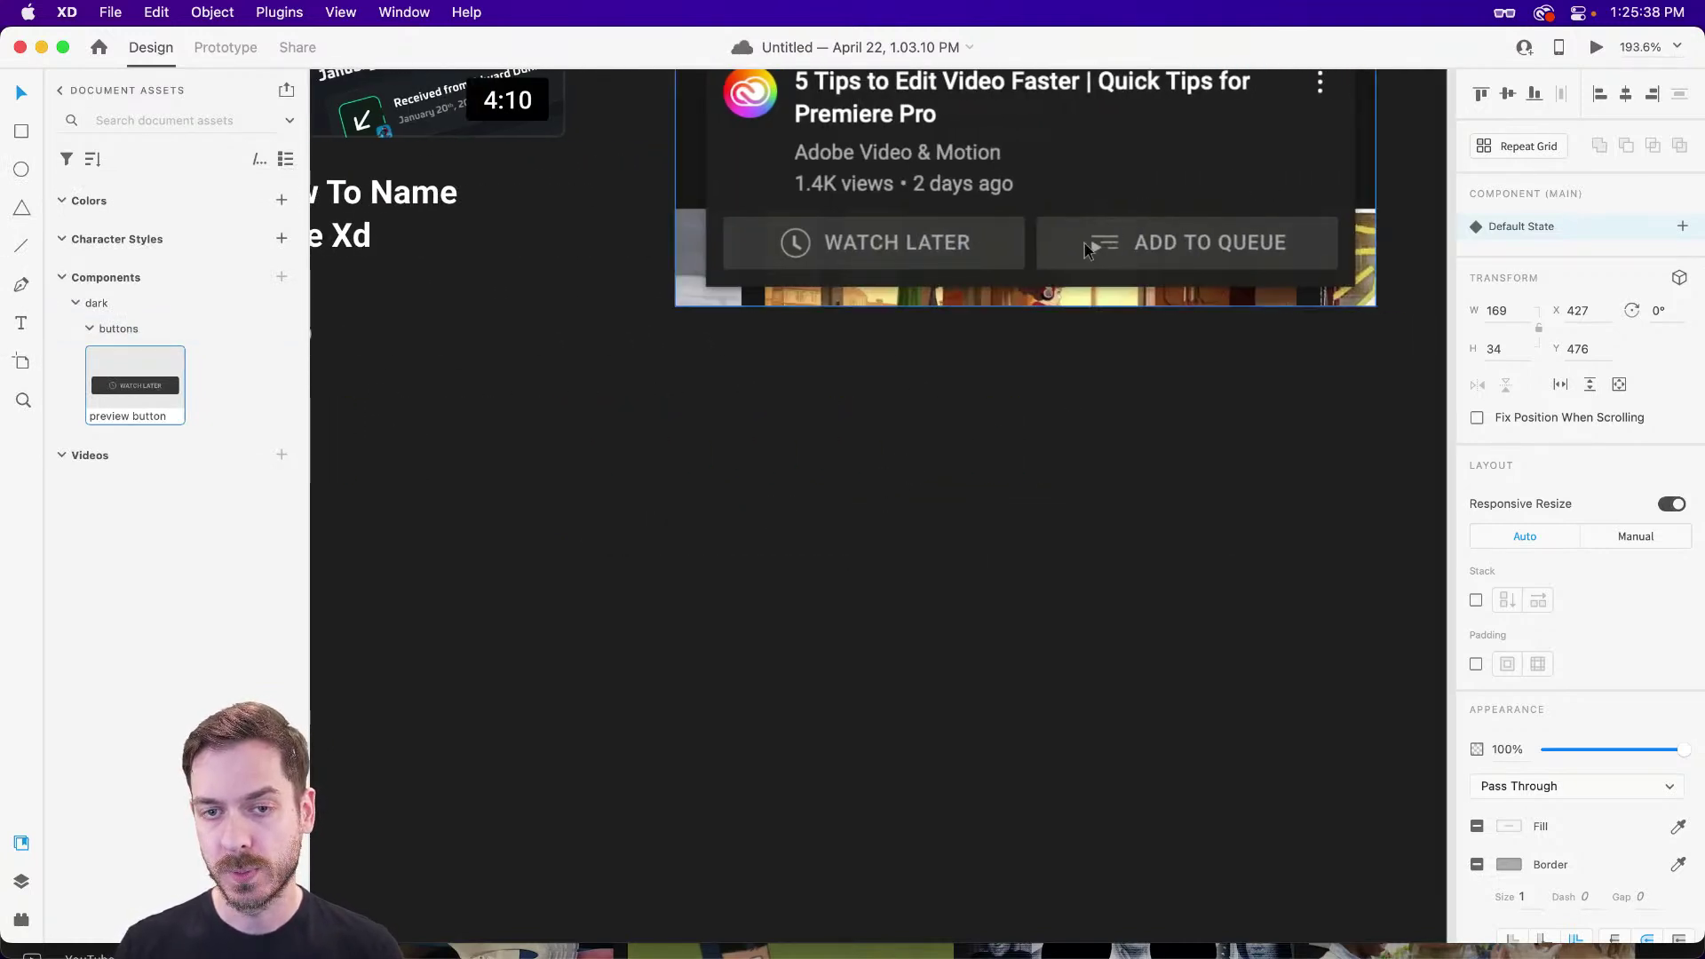
{"action": "scroll", "coordinate": [977, 391], "scroll_direction": "left", "scroll_amount": 8}
{"action": "scroll", "coordinate": [1021, 355], "scroll_direction": "left", "scroll_amount": 4}
{"action": "left_click_drag", "start_coordinate": [791, 437], "coordinate": [1162, 436]}
{"action": "scroll", "coordinate": [1110, 437], "scroll_direction": "up", "scroll_amount": 3}
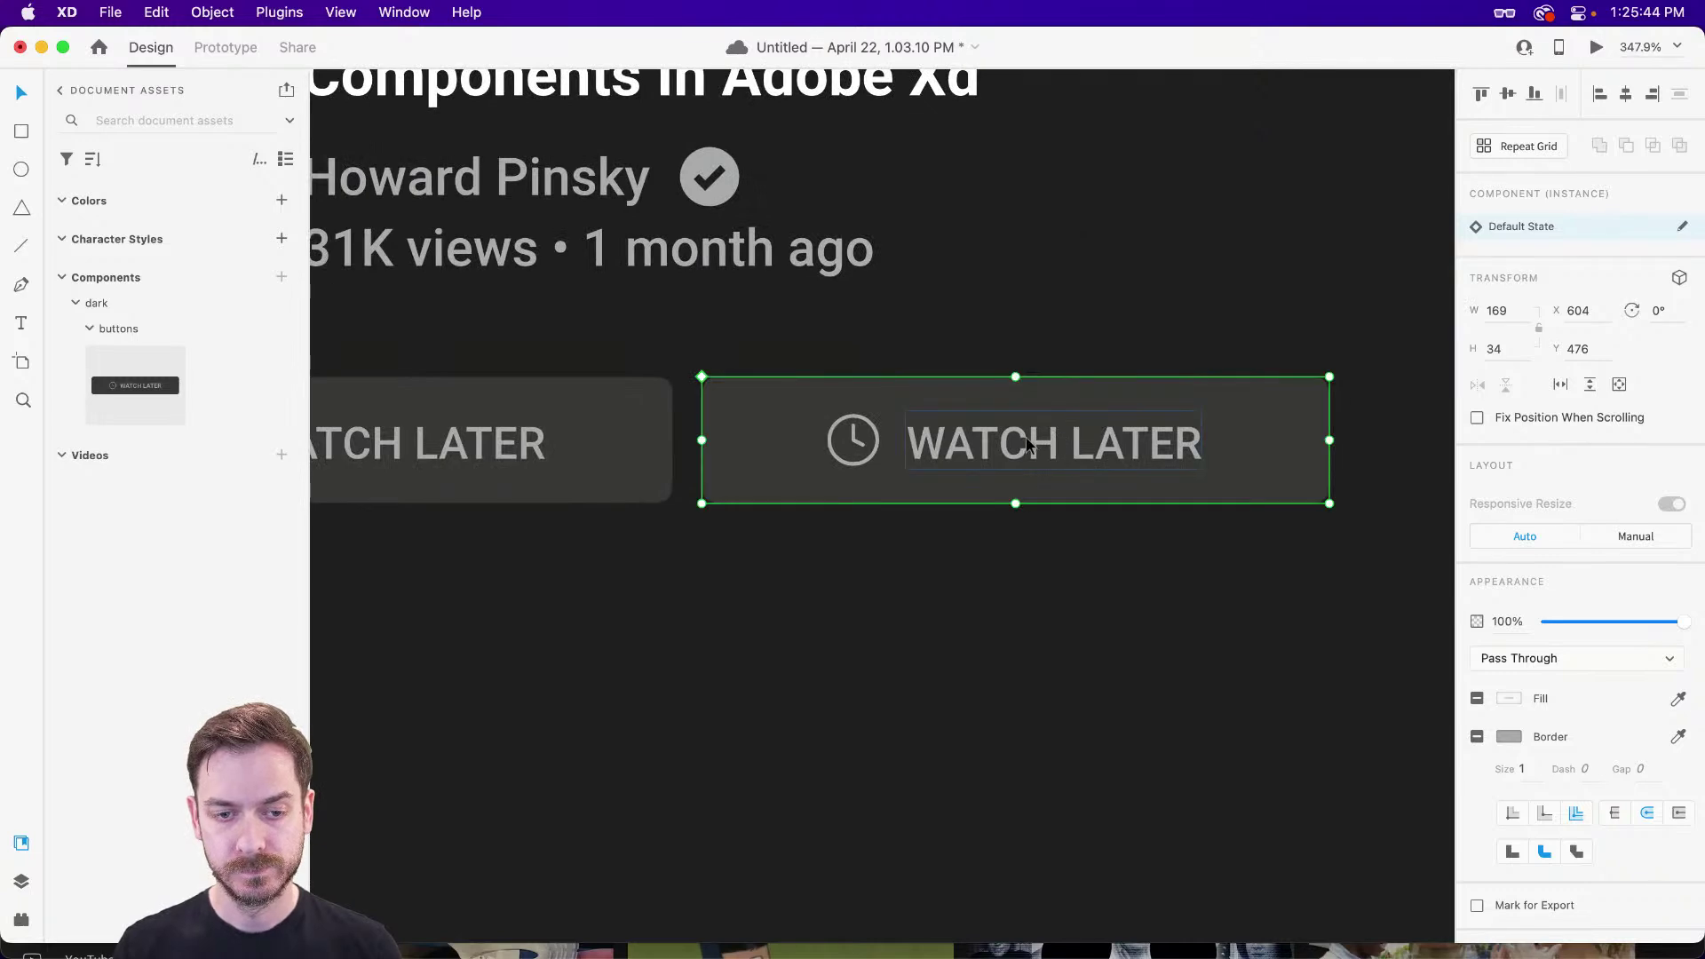
- Drill into the label text of the new and original button instances
{"action": "double_click", "coordinate": [1028, 444]}
{"action": "left_click", "coordinate": [1015, 648]}
{"action": "left_click", "coordinate": [1033, 441]}
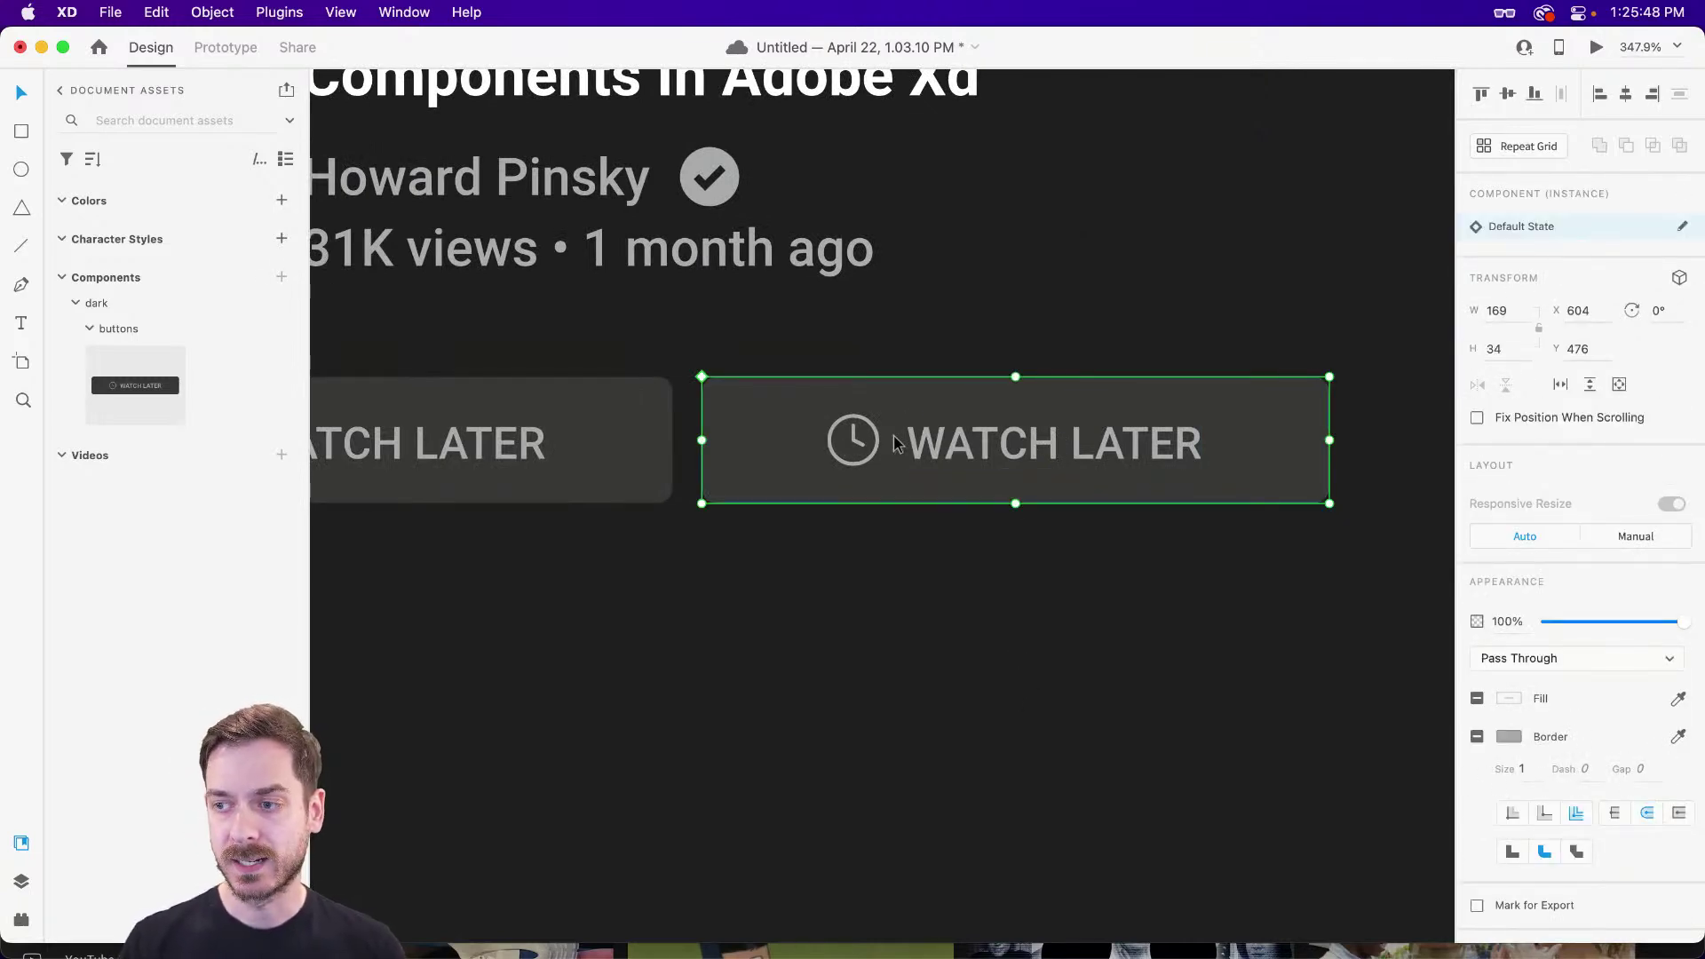
{"action": "scroll", "coordinate": [844, 449], "scroll_direction": "left", "scroll_amount": 3}
{"action": "left_click", "coordinate": [704, 465]}
{"action": "double_click", "coordinate": [704, 465]}
{"action": "scroll", "coordinate": [703, 467], "scroll_direction": "left", "scroll_amount": 2}
- Group the button's clock icon and label and name the group 'Info'
{"action": "scroll", "coordinate": [703, 469], "scroll_direction": "left", "scroll_amount": 1}
{"action": "left_click", "coordinate": [703, 444], "text": "shift"}
{"action": "key", "text": "super+g"}
{"action": "key", "text": "super+y"}
{"action": "double_click", "coordinate": [125, 226]}
{"action": "key", "text": "BackSpace"}
{"action": "type", "text": "Info"}
{"action": "key", "text": "Return"}
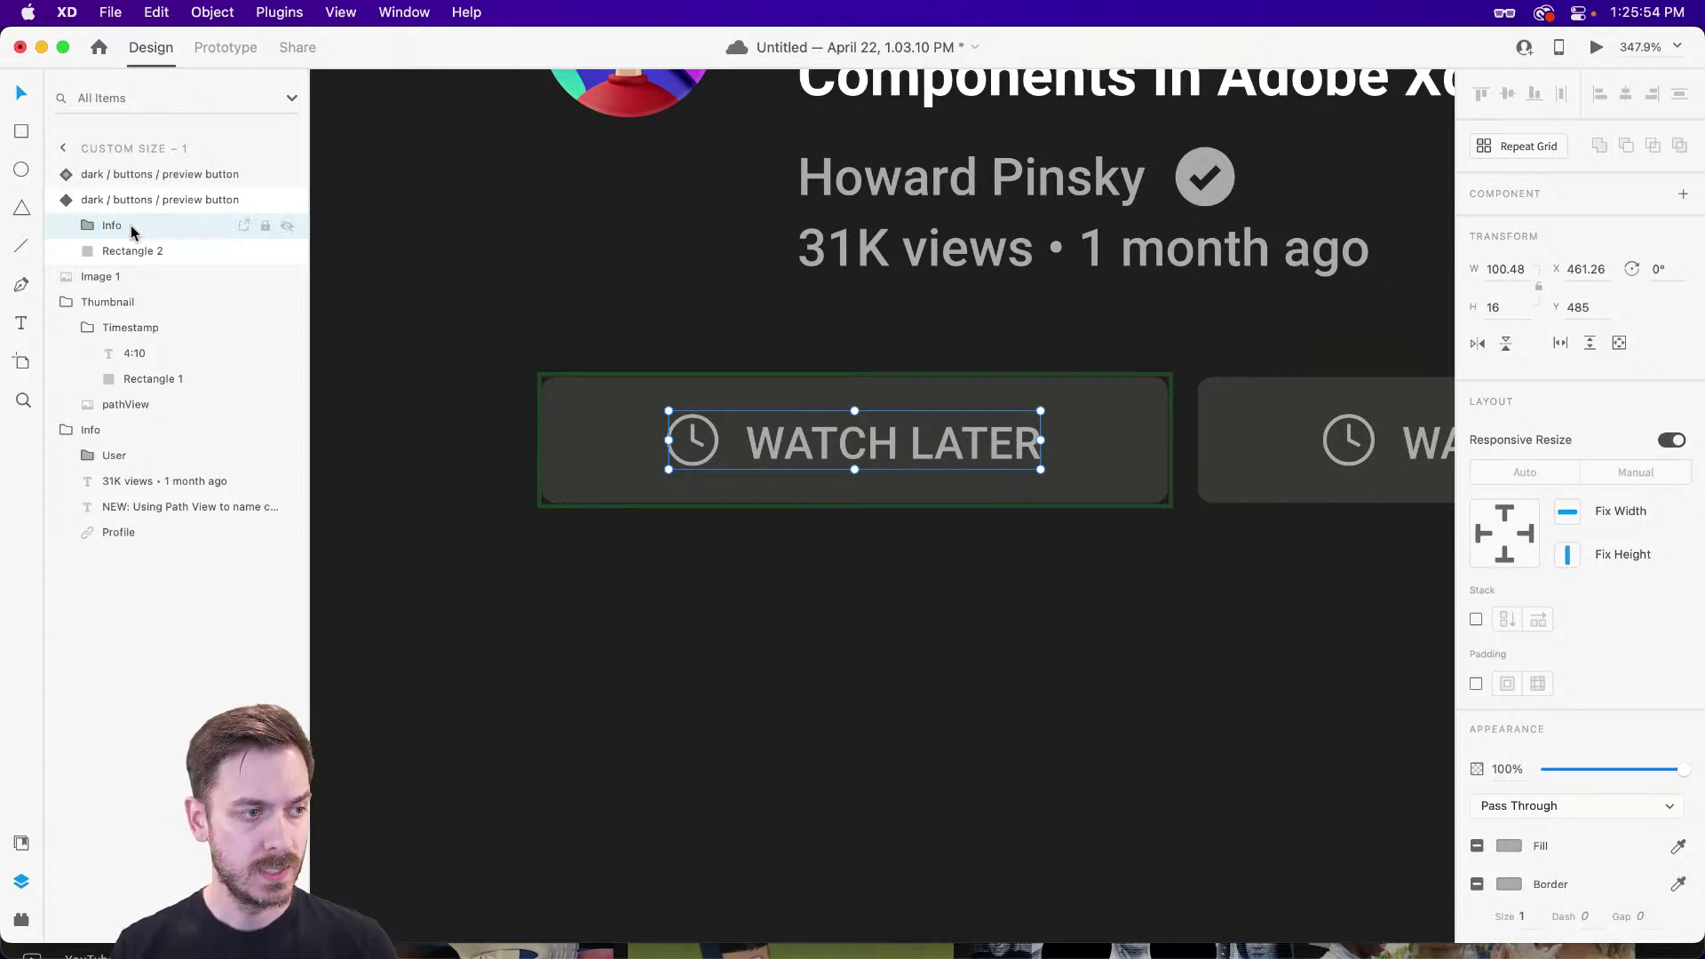
- Turn on Stack for the Info group and drill into the button's label text
{"action": "left_click", "coordinate": [1476, 620]}
{"action": "scroll", "coordinate": [984, 445], "scroll_direction": "down", "scroll_amount": 2}
{"action": "scroll", "coordinate": [1188, 476], "scroll_direction": "right", "scroll_amount": 5}
{"action": "scroll", "coordinate": [666, 408], "scroll_direction": "up", "scroll_amount": 3}
{"action": "left_click", "coordinate": [853, 466]}
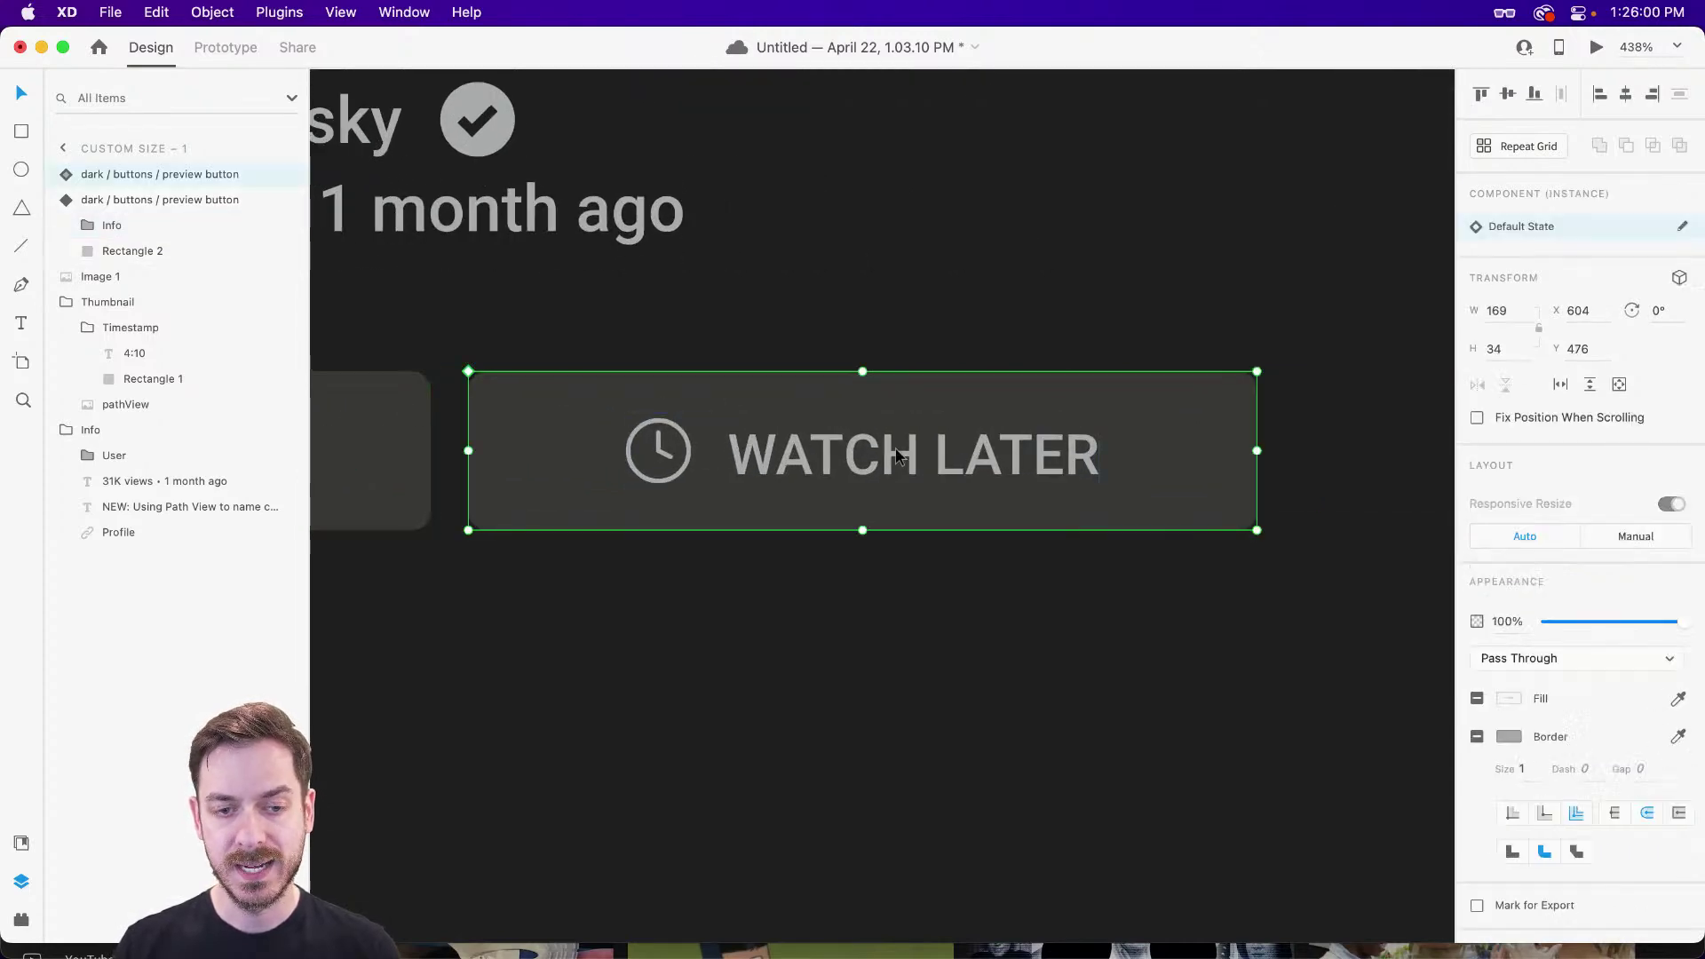
{"action": "double_click", "coordinate": [866, 457]}
{"action": "double_click", "coordinate": [888, 452]}
{"action": "double_click", "coordinate": [896, 448]}
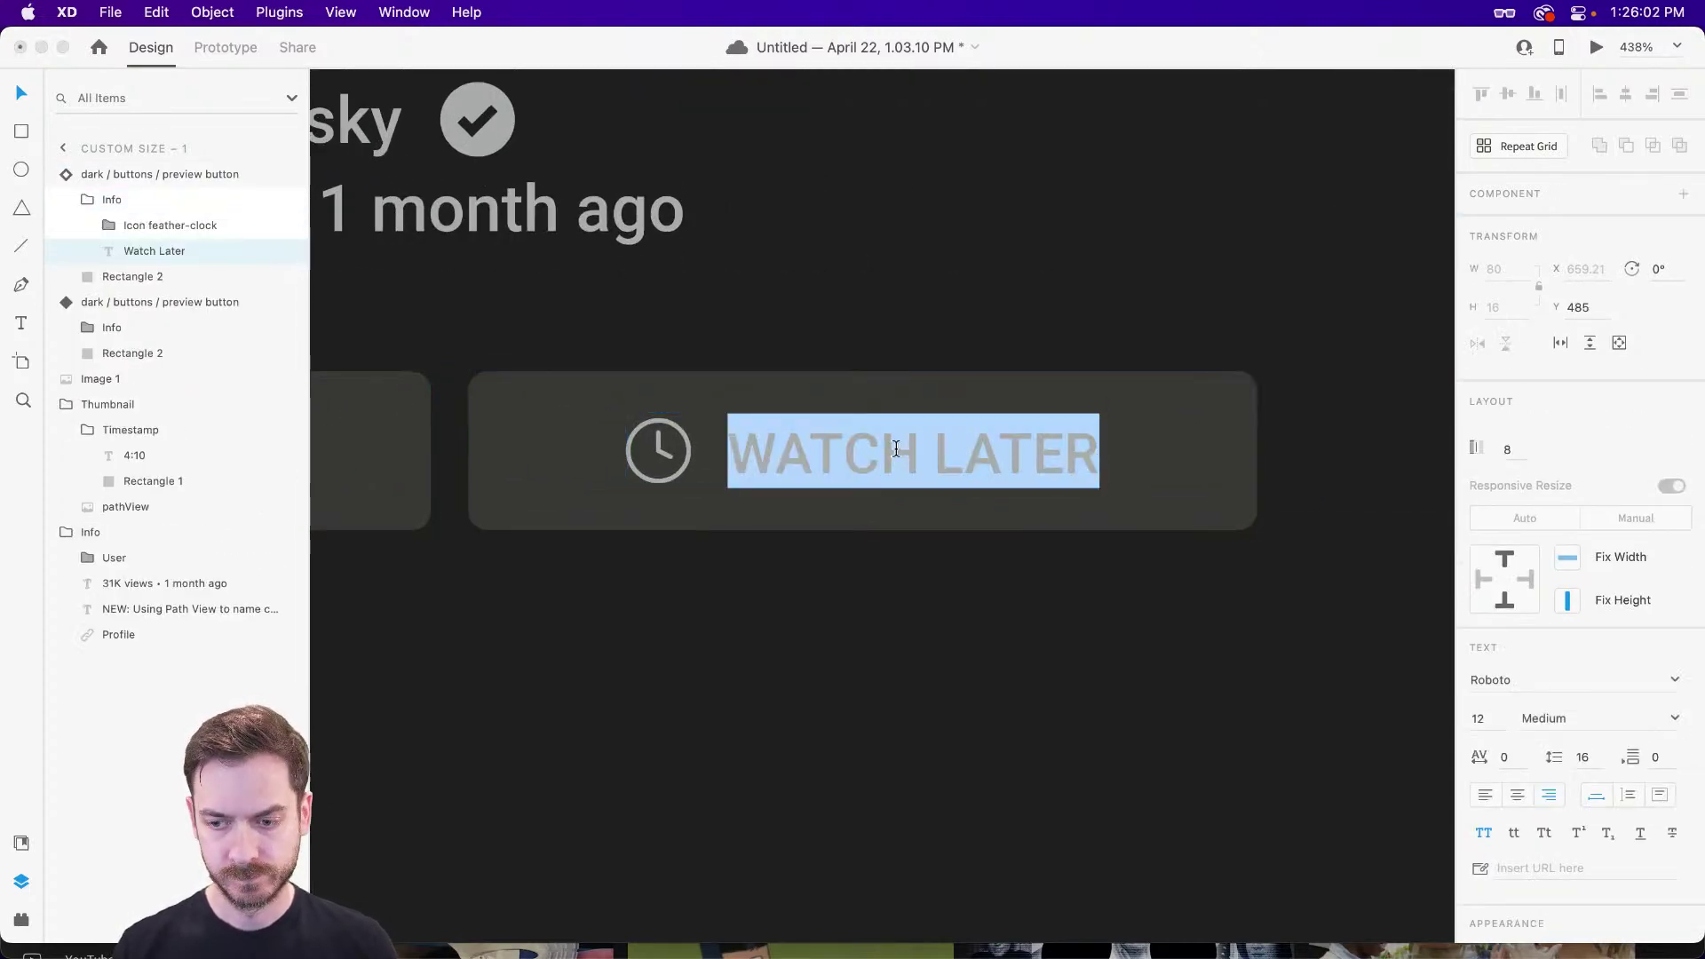
{"action": "key", "text": "Escape"}
- Centre-align the label and change the second button's text to 'ADD TO QUEUE'
{"action": "scroll", "coordinate": [651, 461], "scroll_direction": "left", "scroll_amount": 5}
{"action": "left_click", "coordinate": [988, 454]}
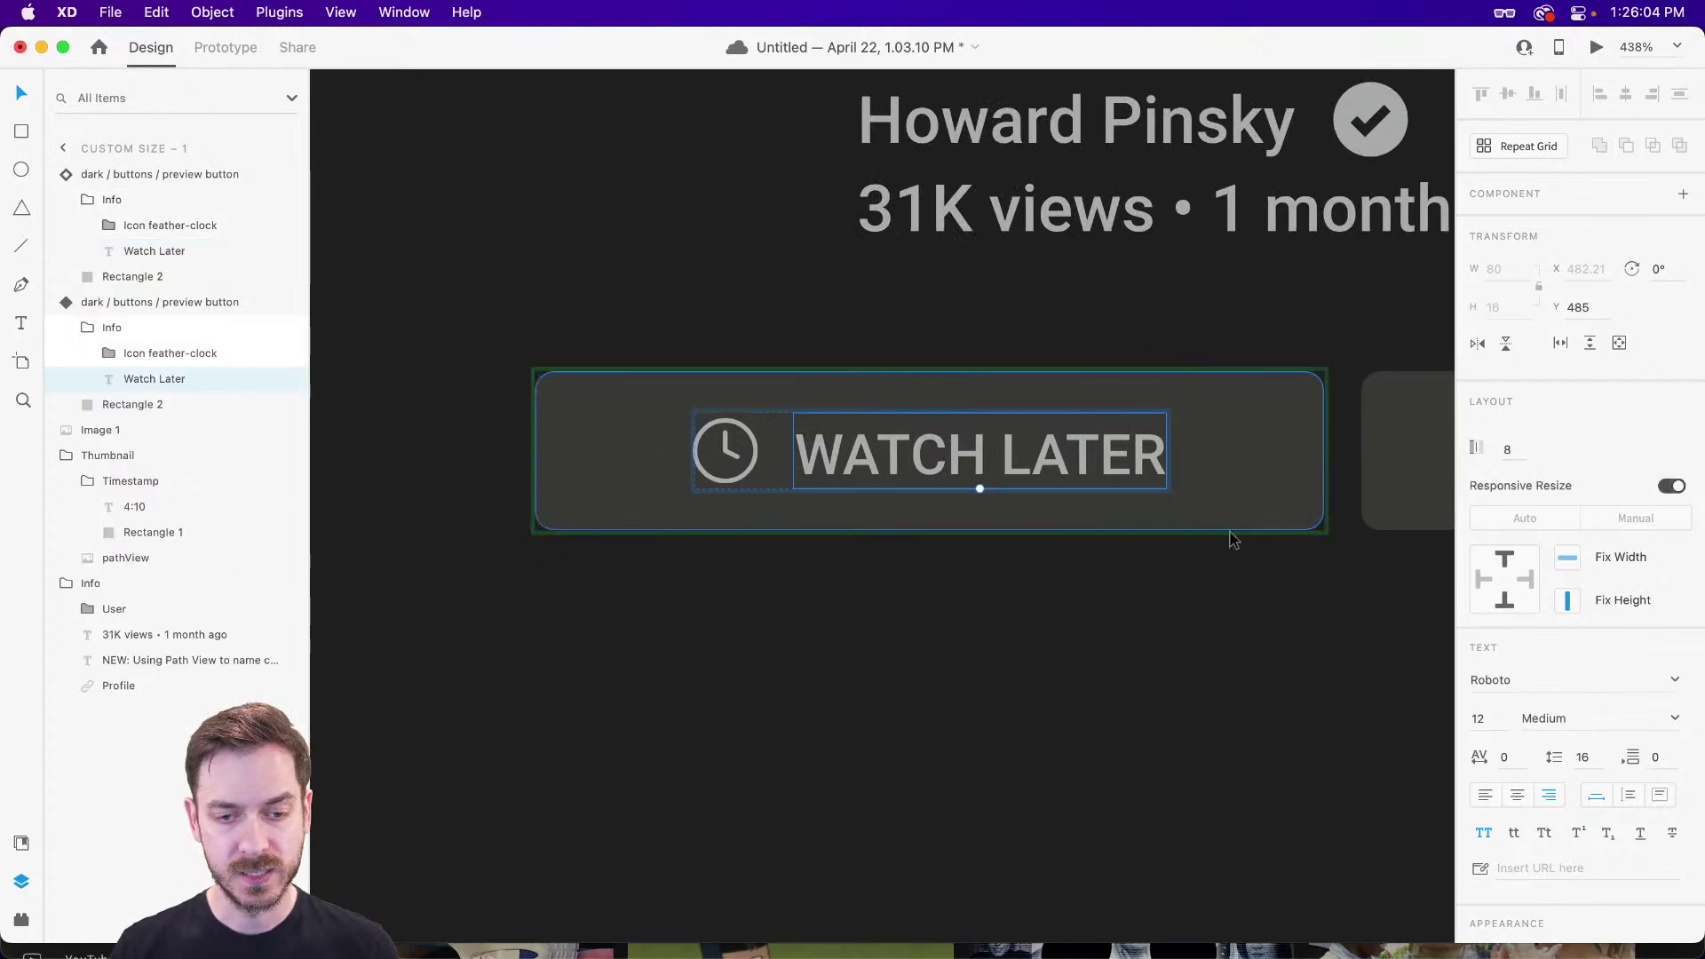
{"action": "left_click", "coordinate": [1518, 795]}
{"action": "scroll", "coordinate": [1210, 533], "scroll_direction": "right", "scroll_amount": 5}
{"action": "left_click", "coordinate": [1124, 477]}
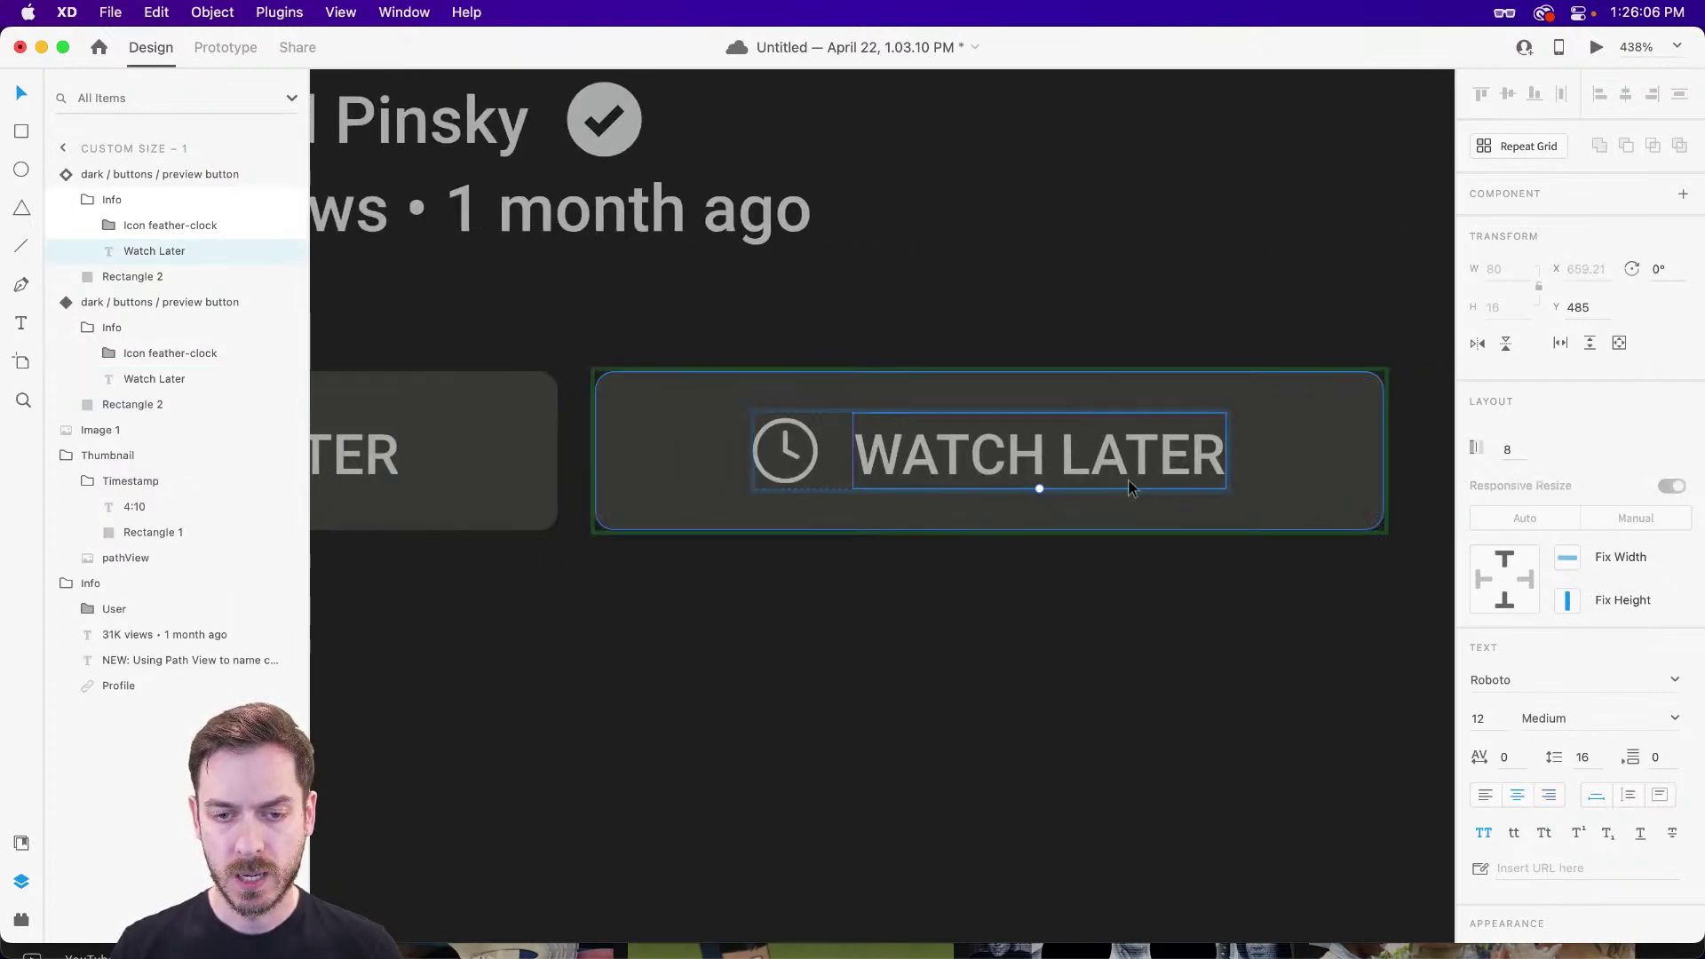
{"action": "key", "text": "Return"}
{"action": "type", "text": "ADD TO QUEU"}
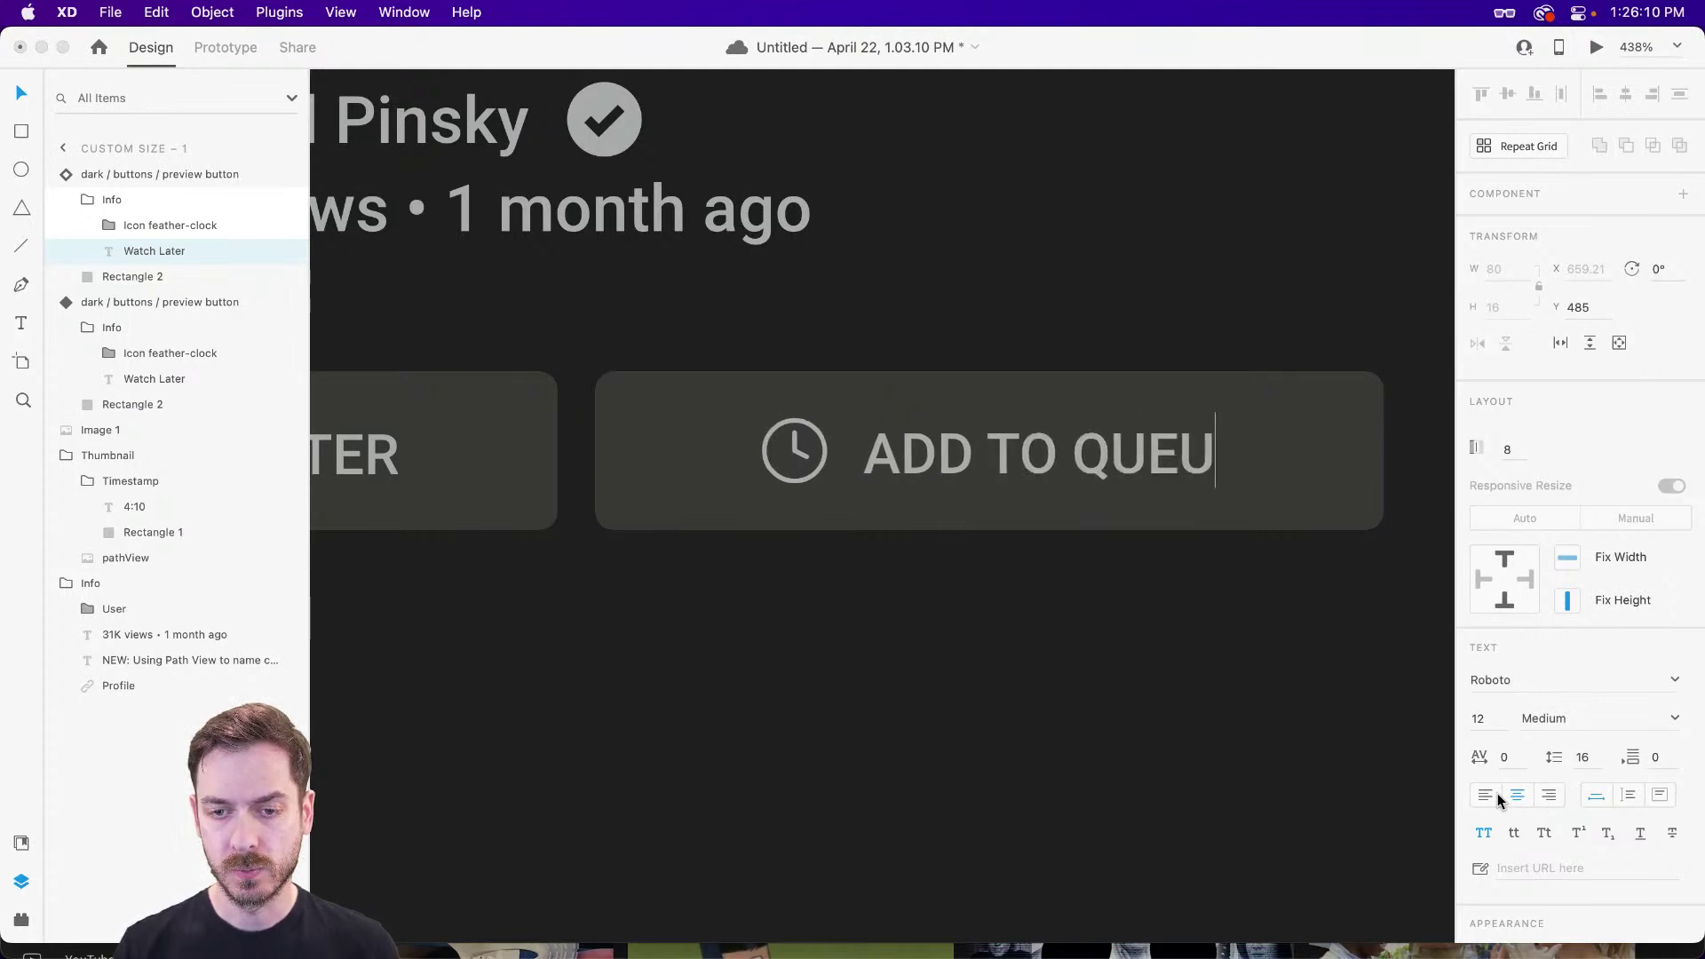
{"action": "type", "text": "E"}
{"action": "key", "text": "Escape"}
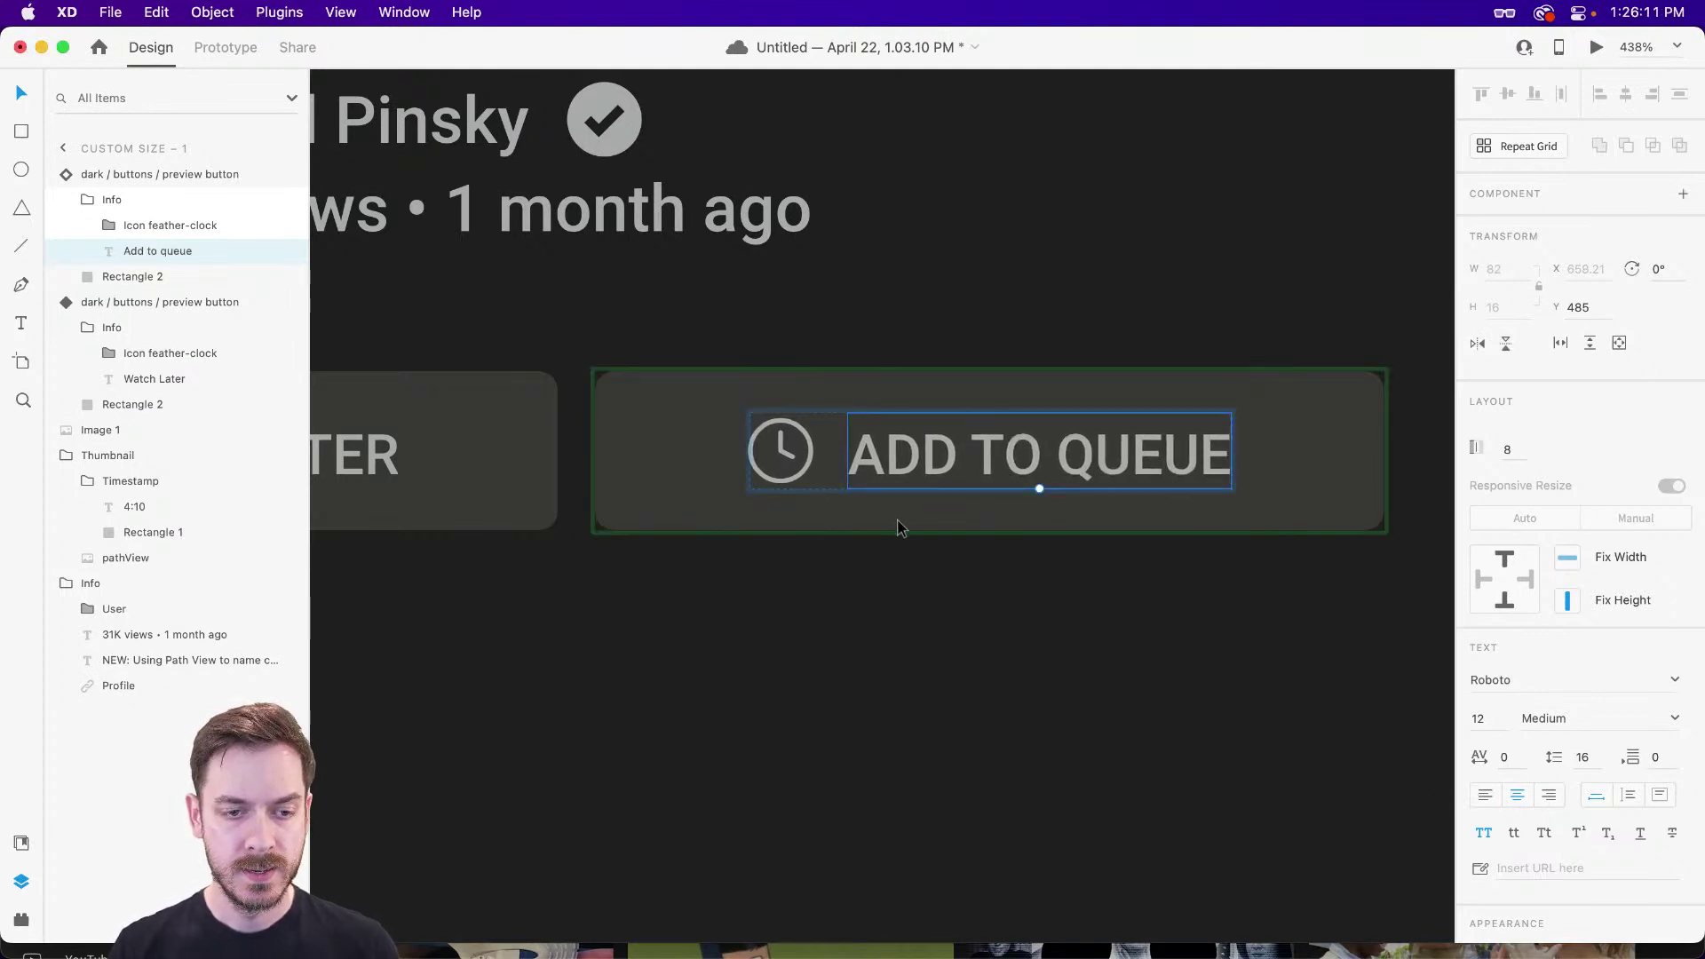
- Select the second button's clock icon and launch the Icons 4 Design plugin
{"action": "left_click", "coordinate": [791, 444]}
{"action": "double_click", "coordinate": [799, 435]}
{"action": "double_click", "coordinate": [802, 433]}
{"action": "key", "text": "super+alt+p"}
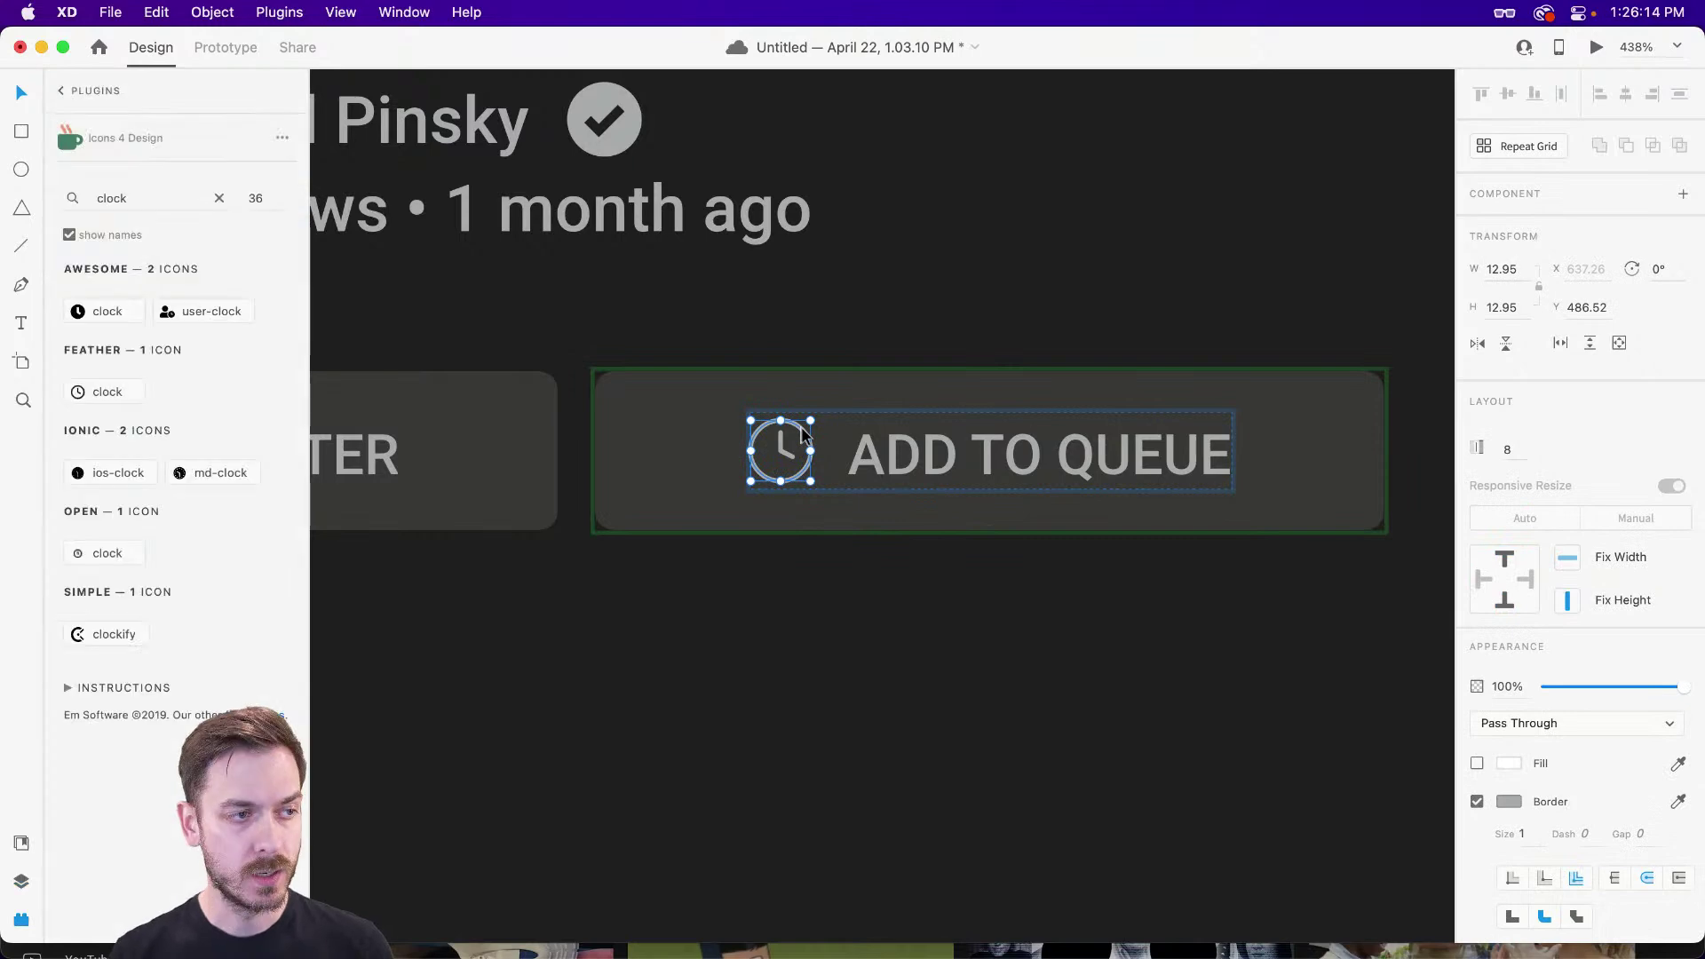
- Search Icons 4 Design for 'playlist' and insert the playlist-play icon
{"action": "double_click", "coordinate": [151, 198]}
{"action": "type", "text": "playlist"}
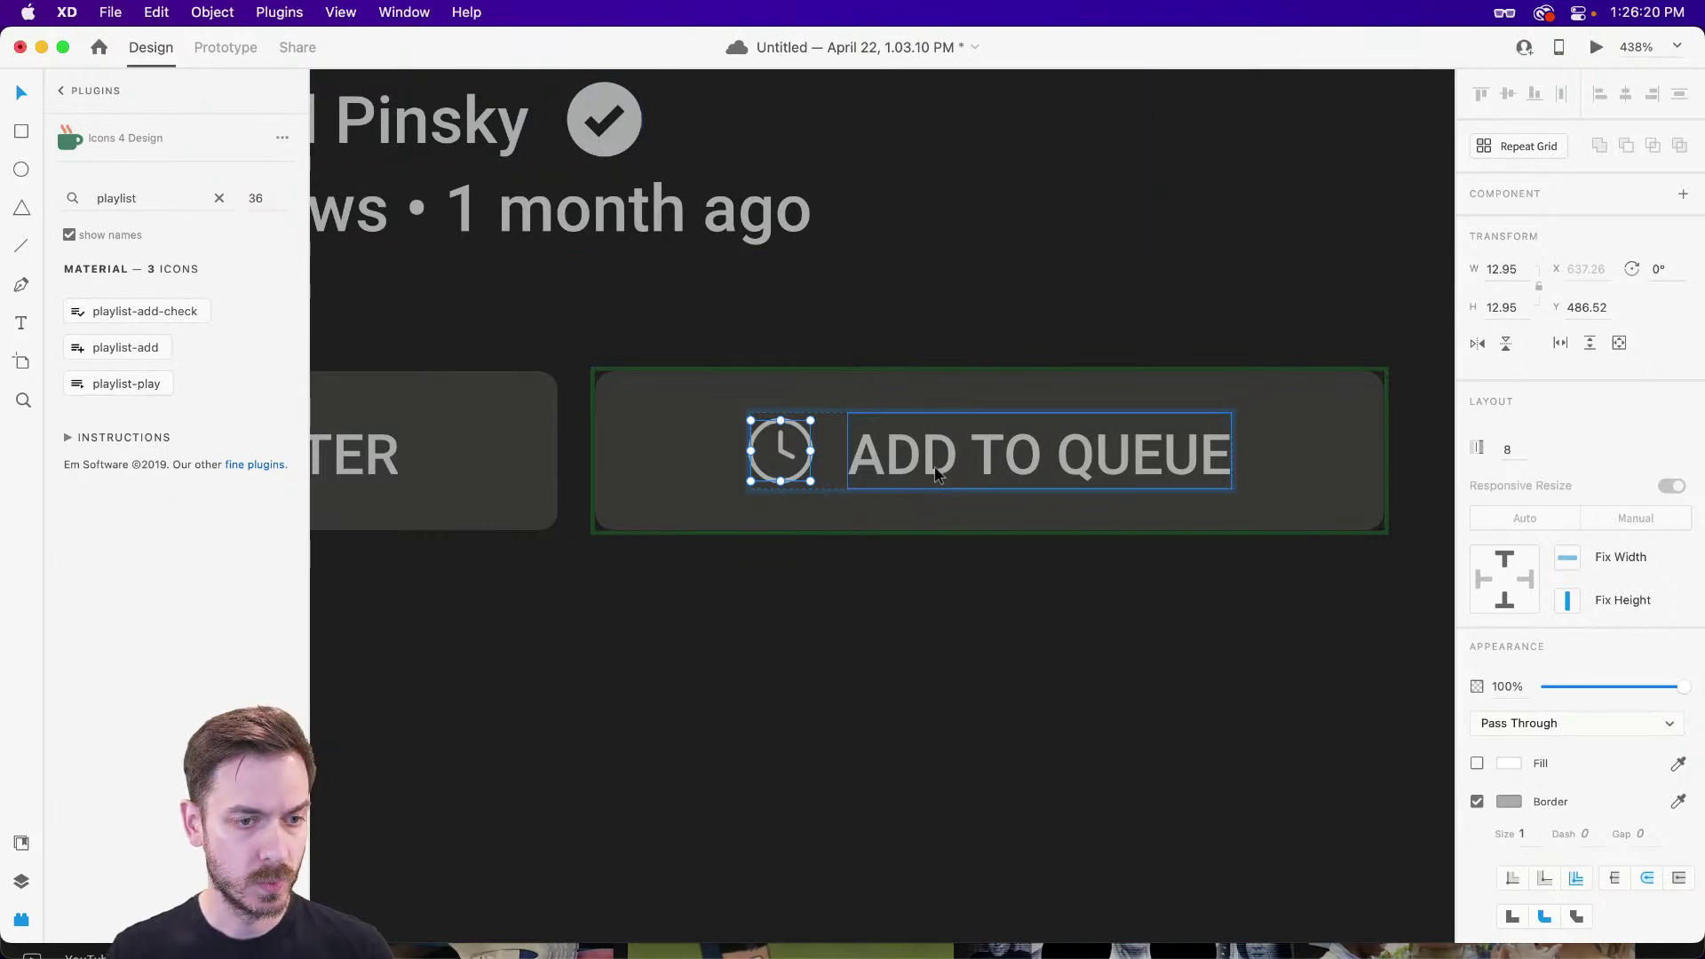
{"action": "scroll", "coordinate": [692, 495], "scroll_direction": "down", "scroll_amount": 3}
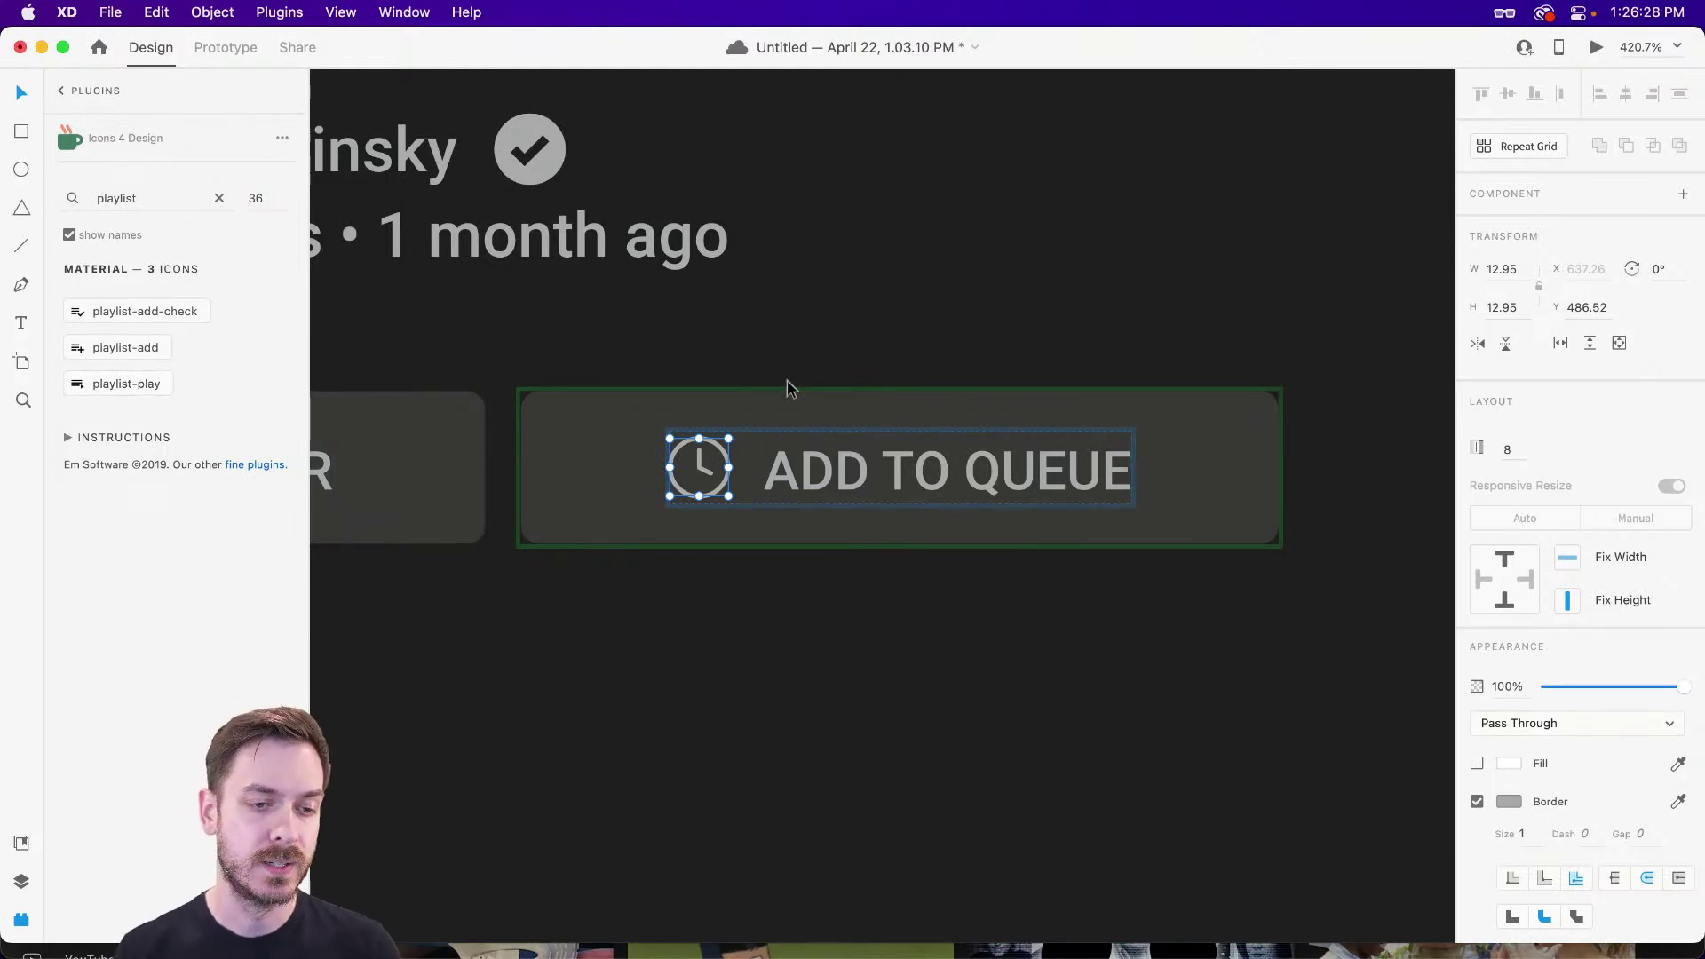
{"action": "left_click", "coordinate": [833, 330]}
{"action": "left_click", "coordinate": [89, 383]}
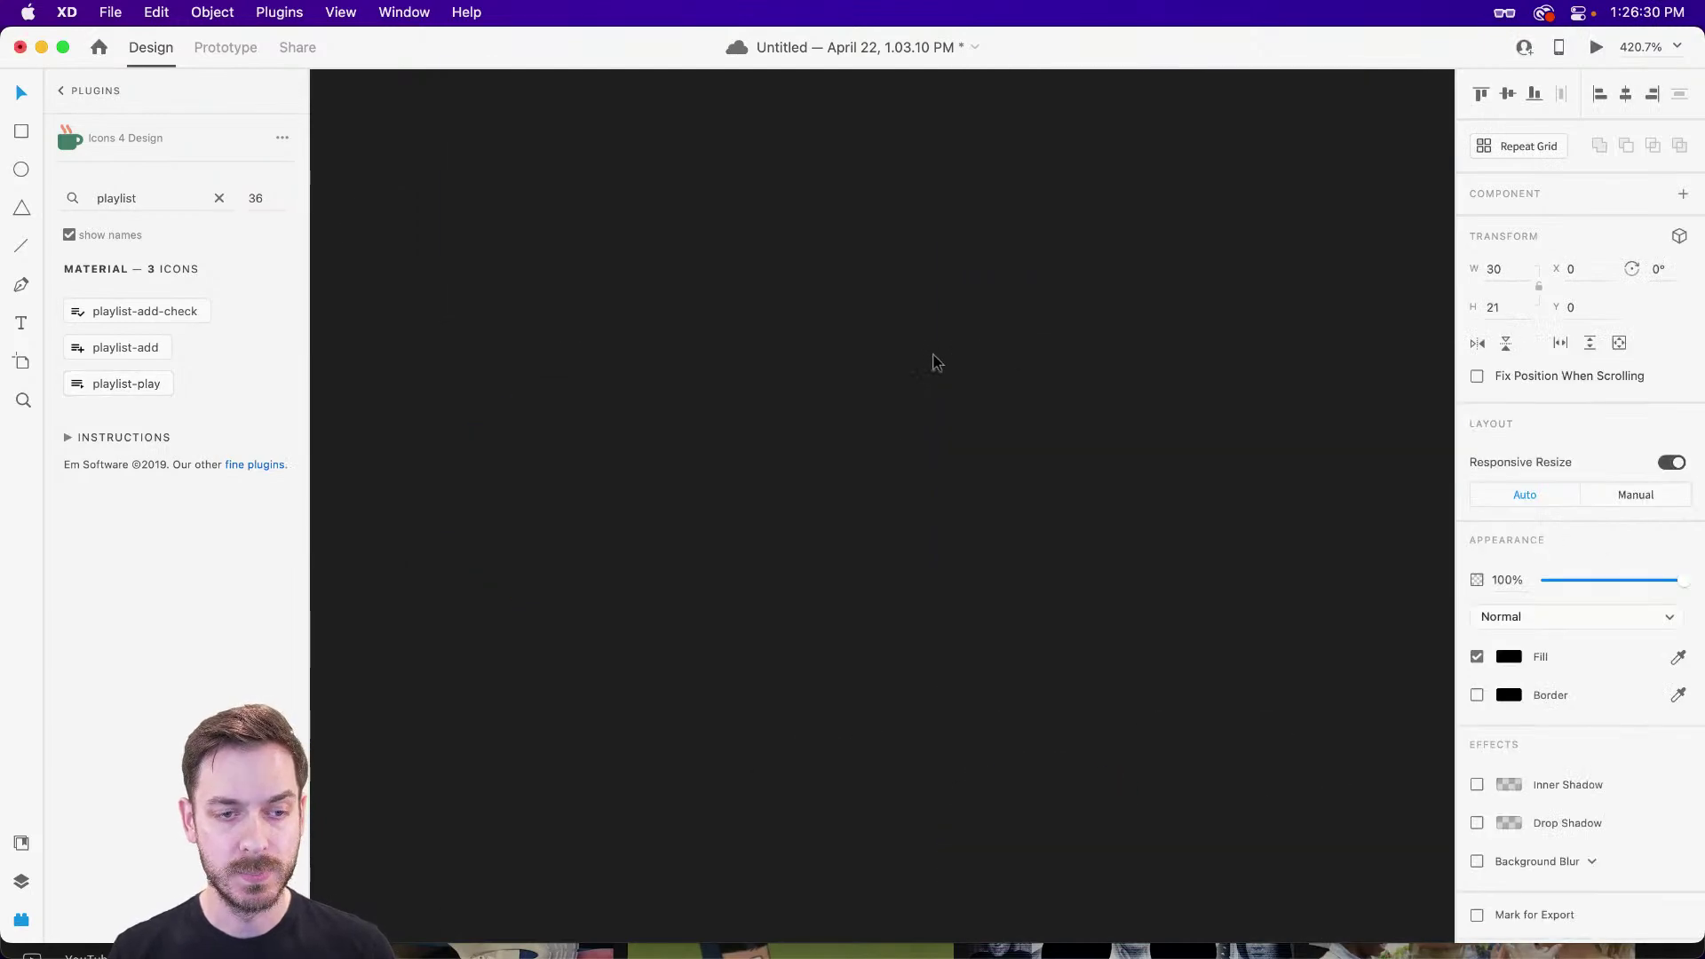
- Move the playlist-play icon into the Add to Queue button between clock and label
{"action": "key", "text": "super+x"}
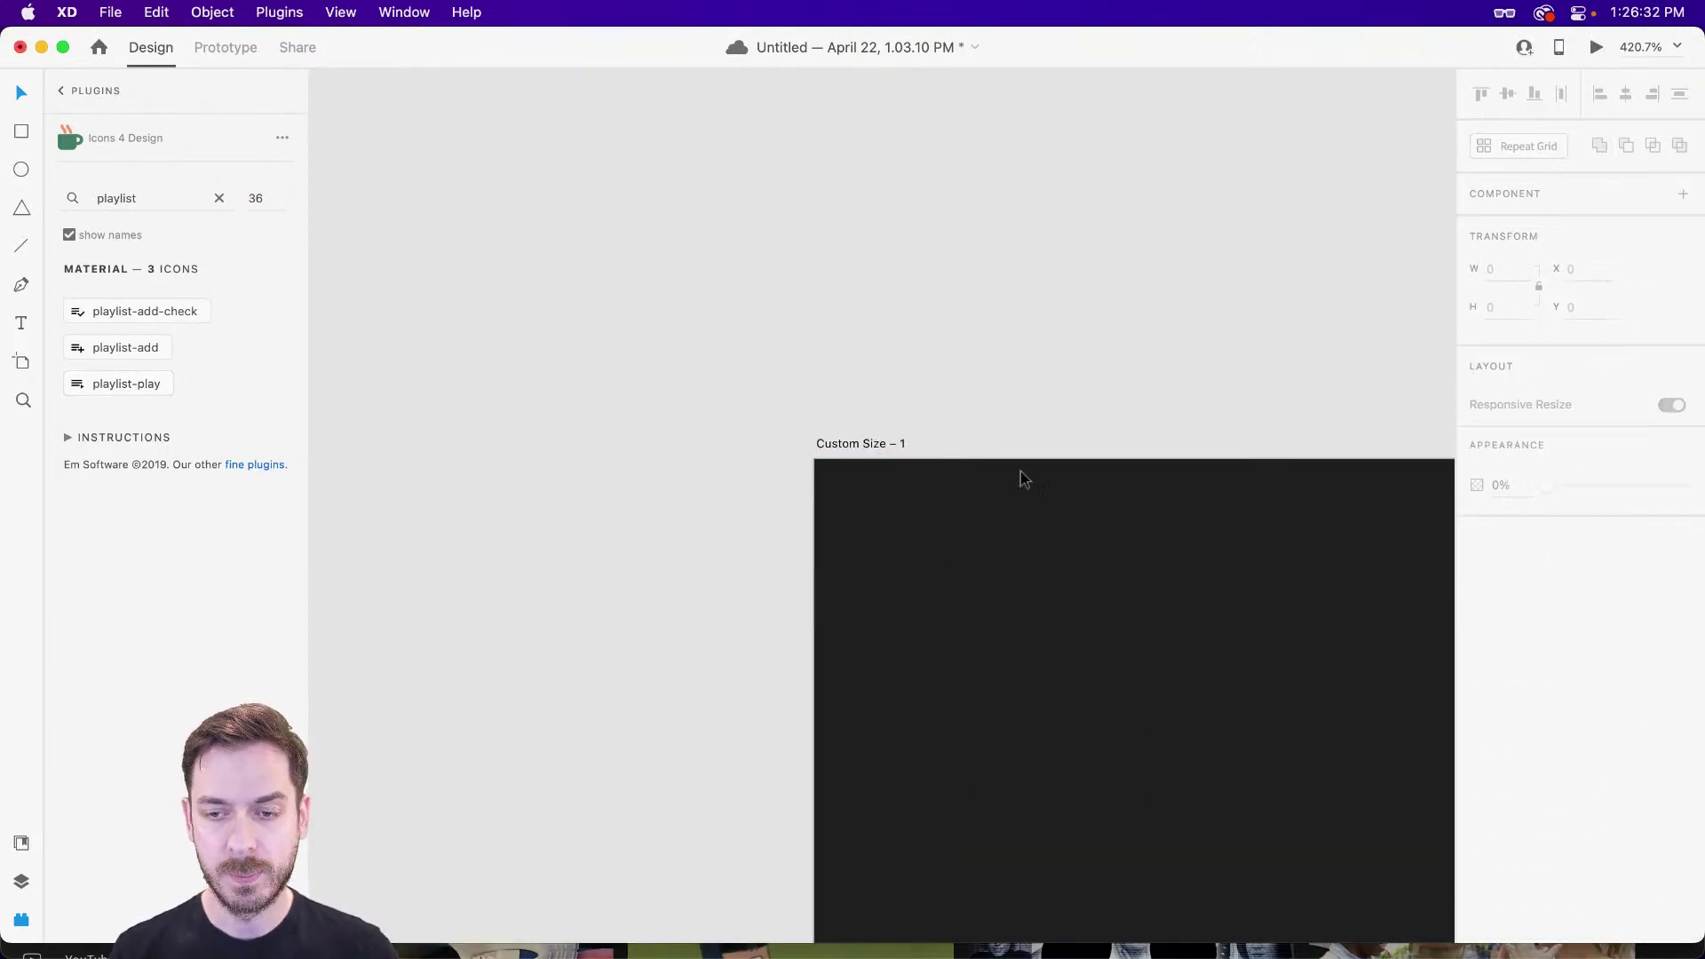
{"action": "left_click_drag", "start_coordinate": [1236, 697], "coordinate": [478, 132]}
{"action": "left_click_drag", "start_coordinate": [1315, 640], "coordinate": [727, 308]}
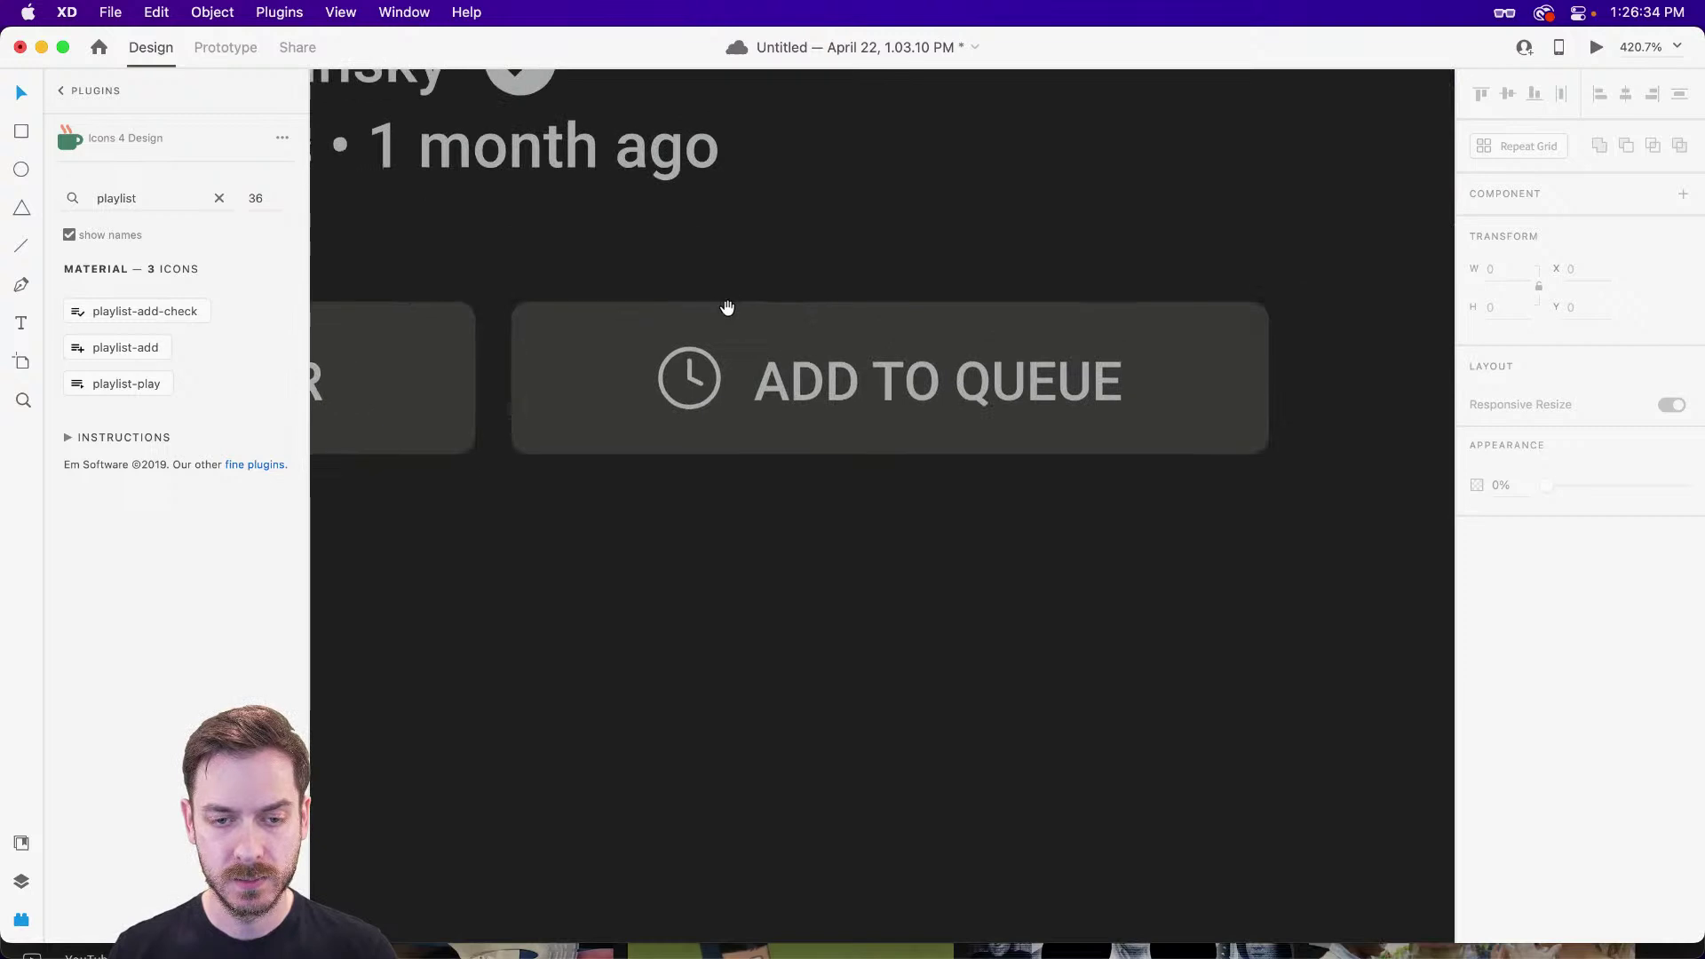
{"action": "key", "text": "super+v"}
{"action": "left_click_drag", "start_coordinate": [1276, 548], "coordinate": [846, 414]}
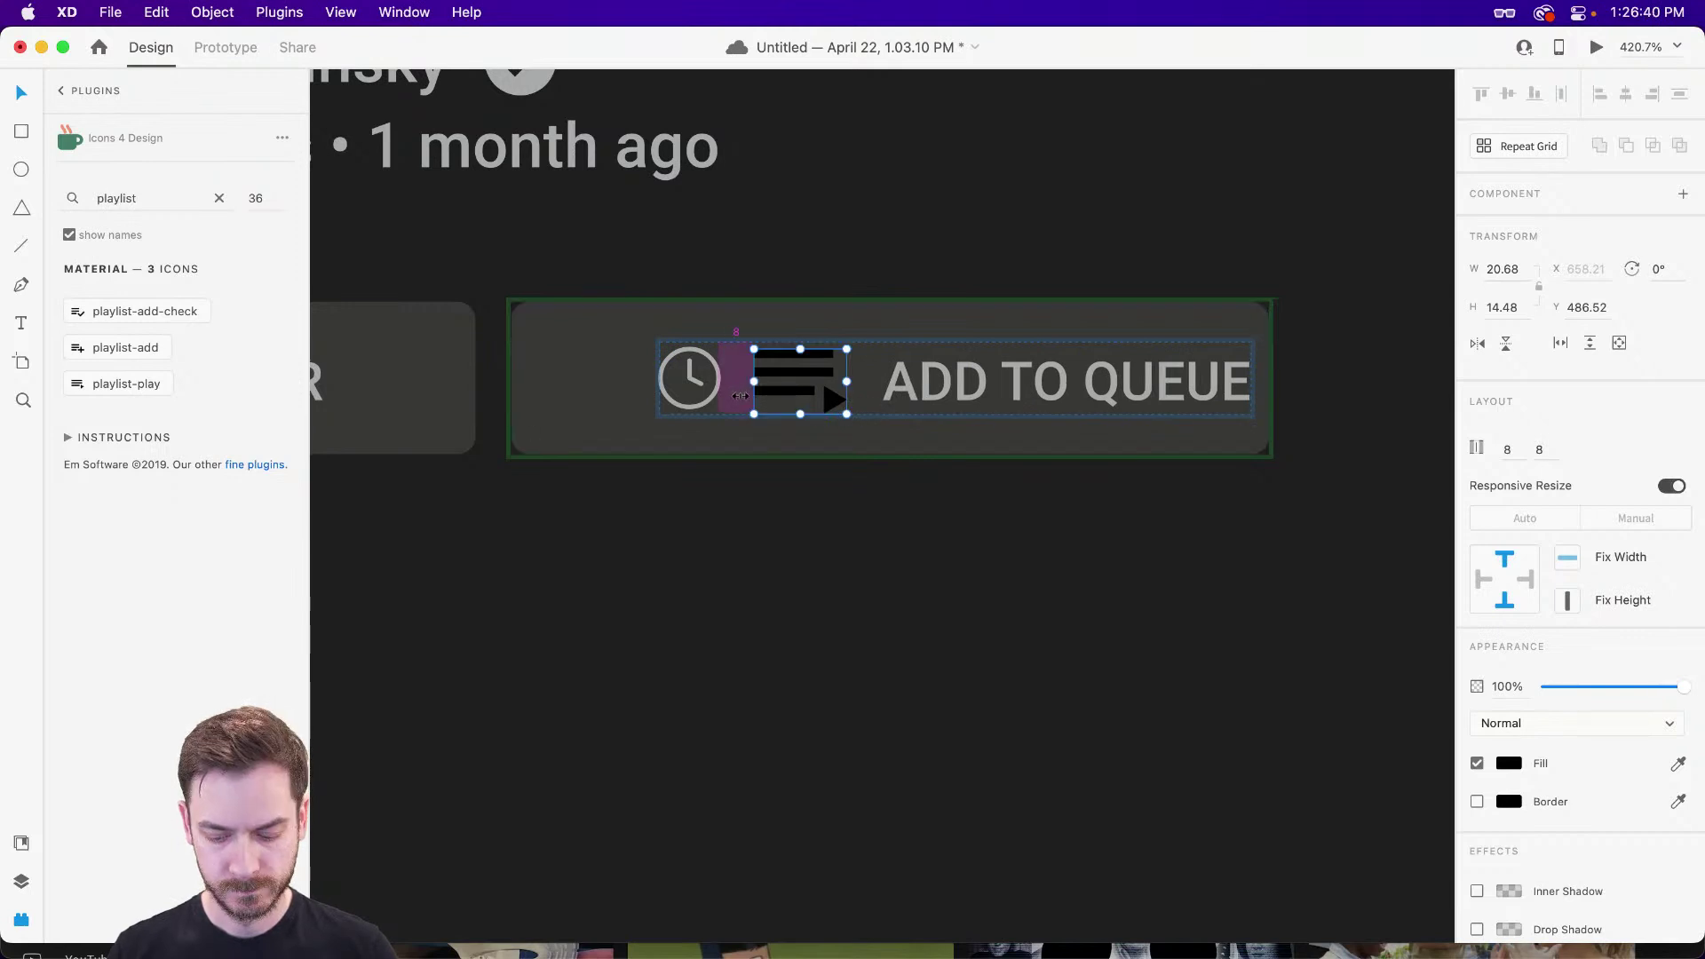
- Give the playlist icon the clock's grey, delete the clock, and re-centre the icon and label
{"action": "key", "text": "i"}
{"action": "left_click", "coordinate": [717, 375]}
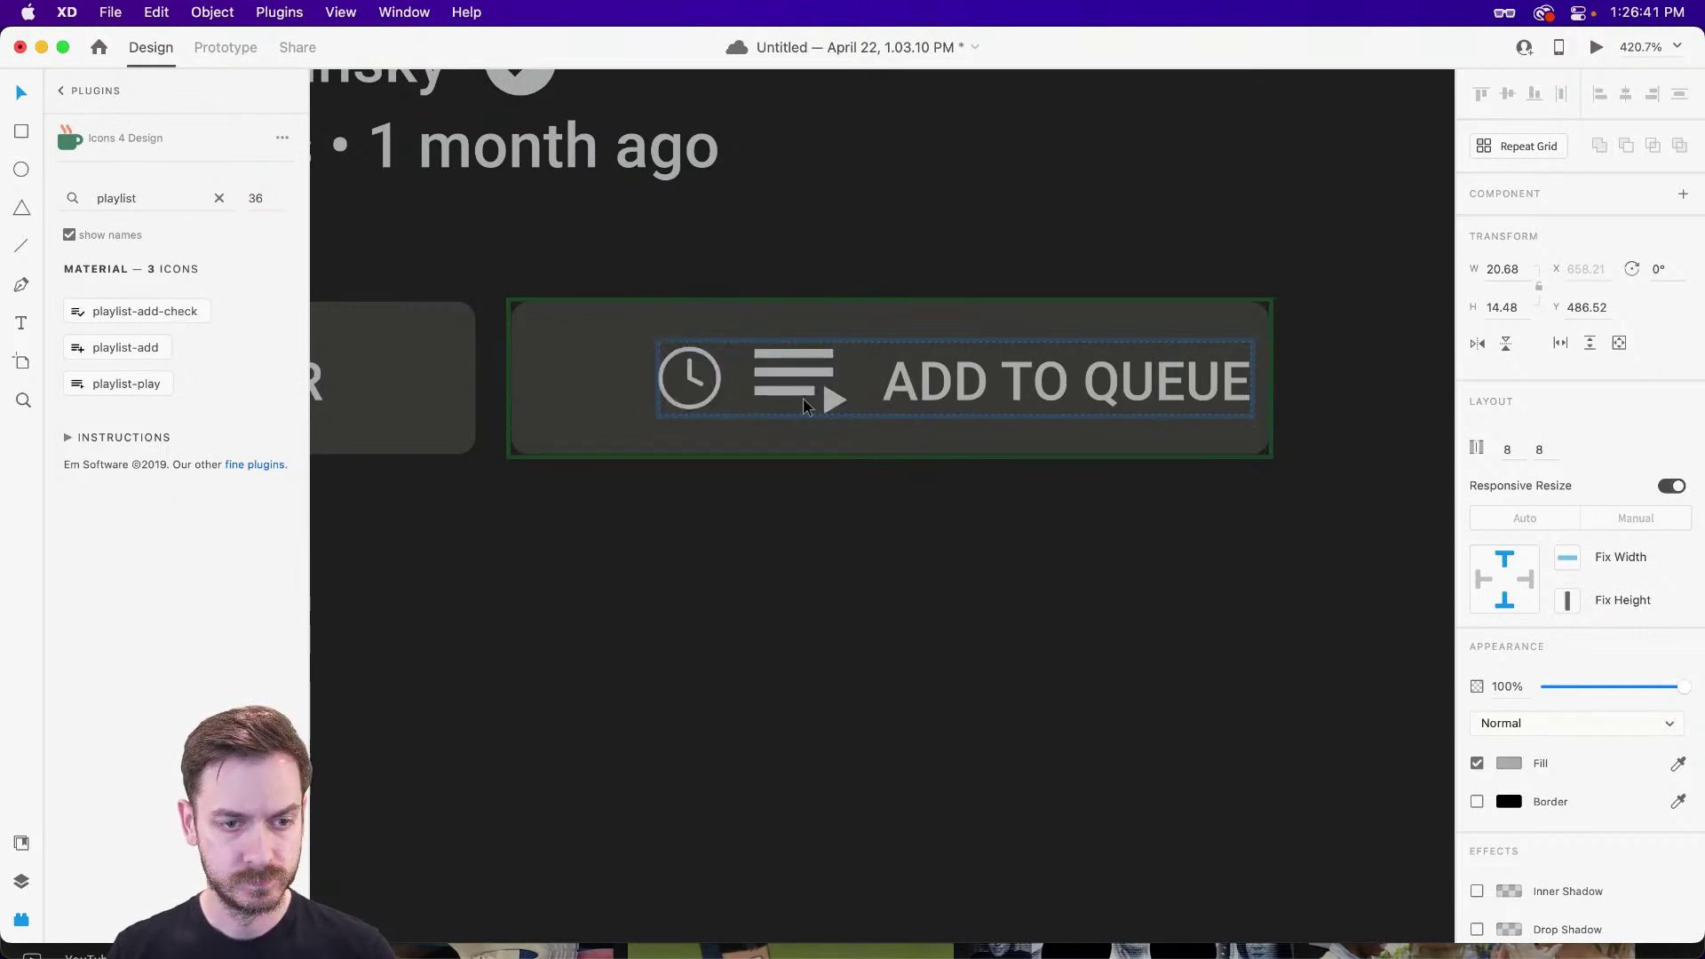
{"action": "left_click", "coordinate": [701, 377]}
{"action": "key", "text": "Delete"}
{"action": "left_click", "coordinate": [893, 397]}
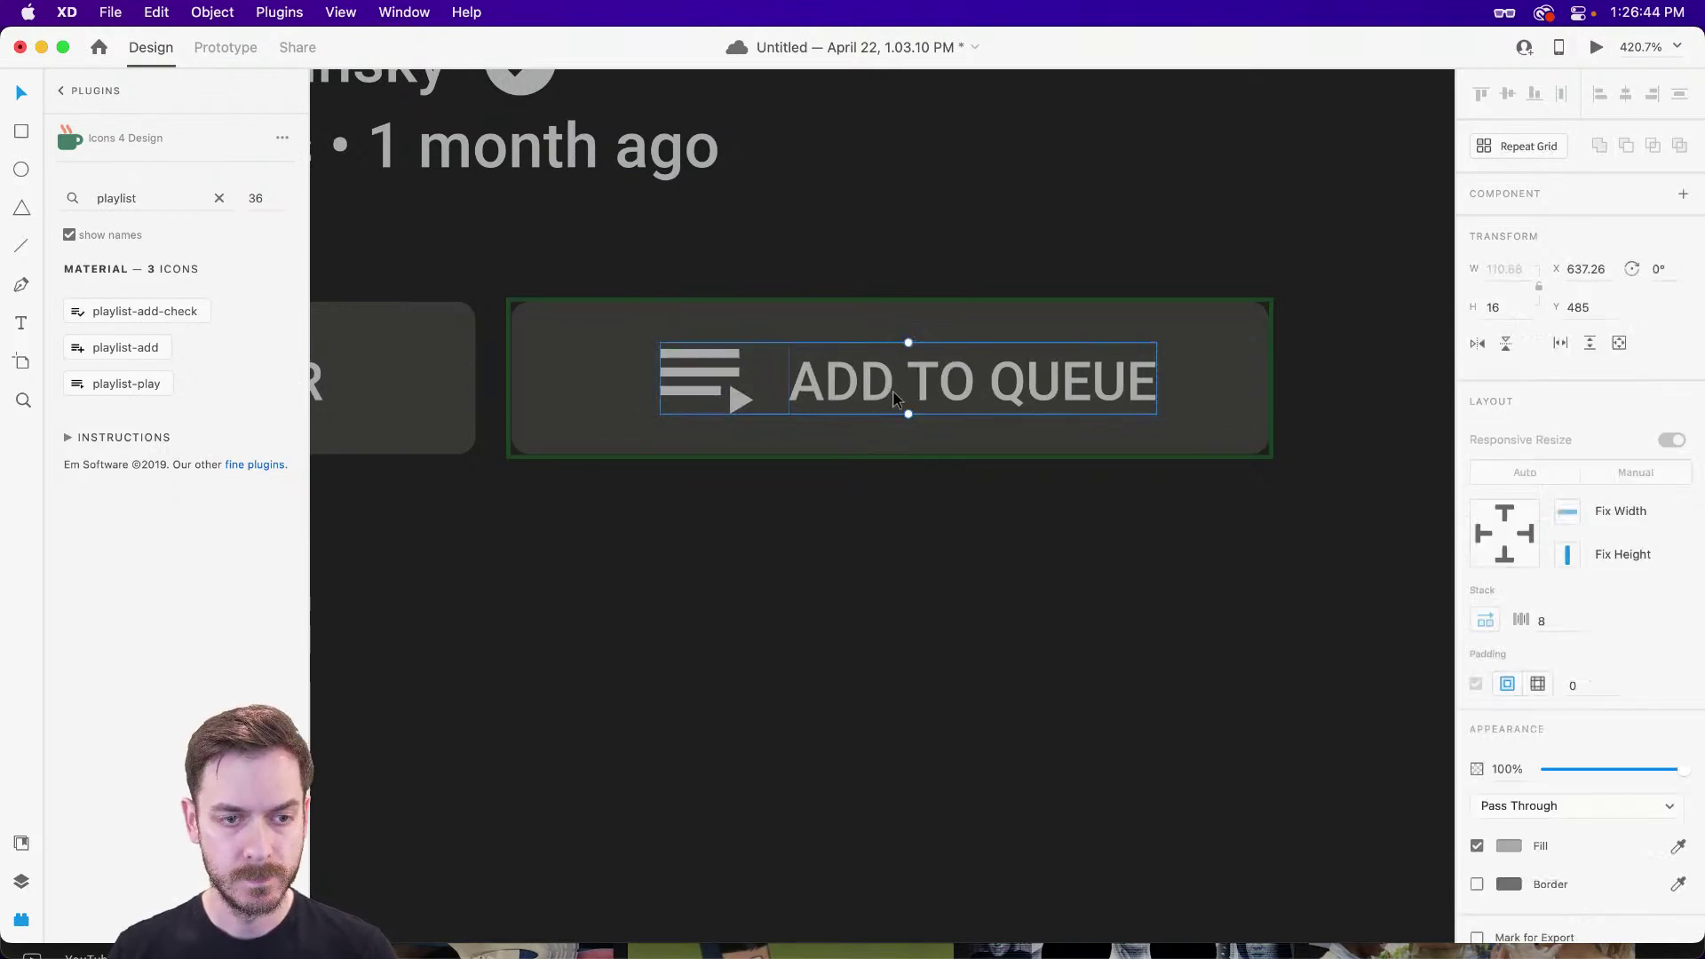
{"action": "left_click_drag", "start_coordinate": [905, 387], "coordinate": [885, 382]}
{"action": "key", "text": "Escape"}
{"action": "scroll", "coordinate": [947, 556], "scroll_direction": "down", "scroll_amount": 5}
{"action": "scroll", "coordinate": [1043, 507], "scroll_direction": "down", "scroll_amount": 5}
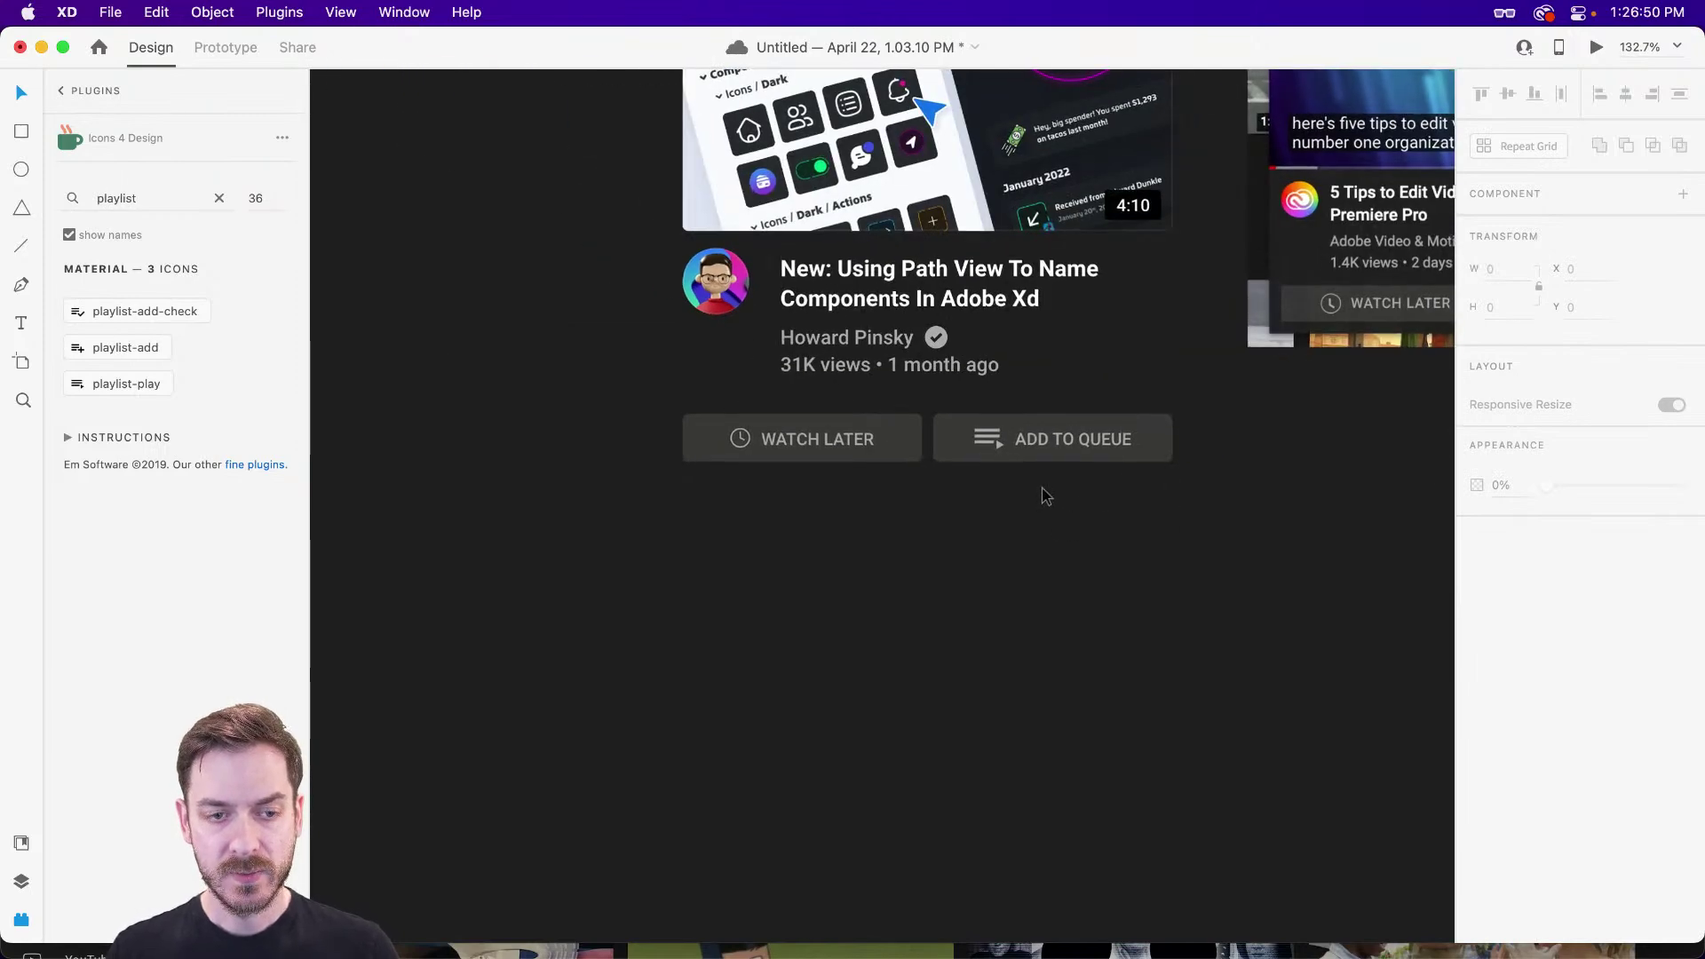
{"action": "scroll", "coordinate": [1281, 414], "scroll_direction": "right", "scroll_amount": 5}
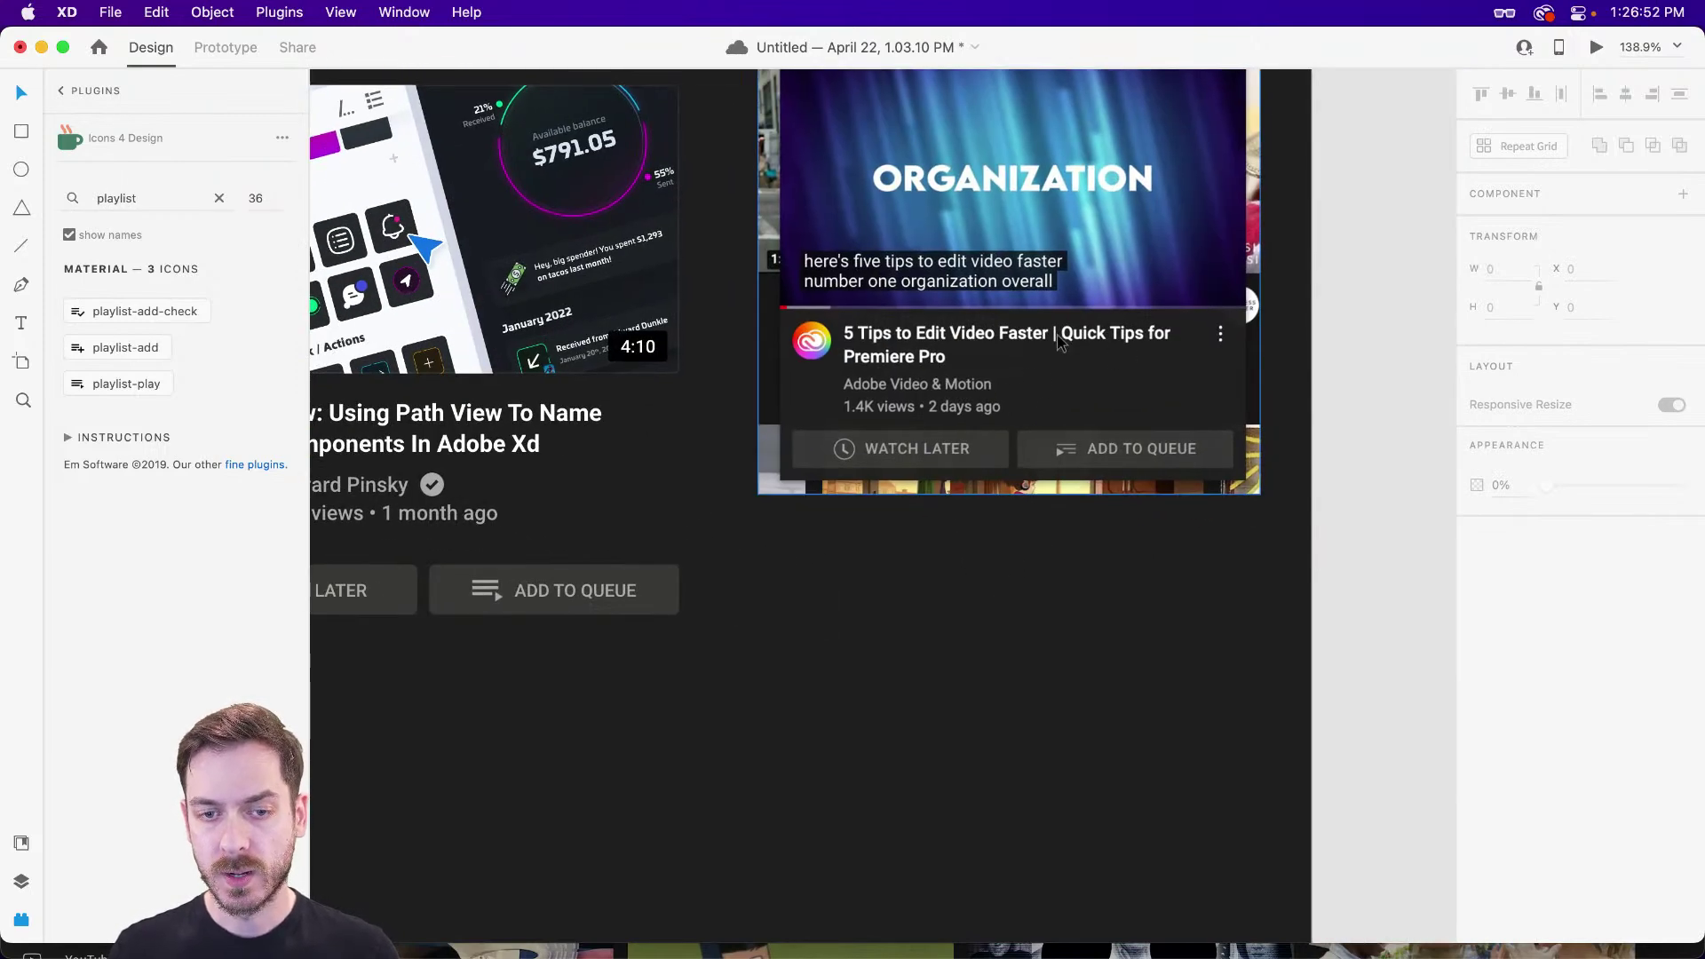
{"action": "scroll", "coordinate": [1066, 364], "scroll_direction": "down", "scroll_amount": 4}
- Duplicate the left thumbnail group and try a dark fill, then undo the changes
{"action": "scroll", "coordinate": [977, 444], "scroll_direction": "left", "scroll_amount": 3}
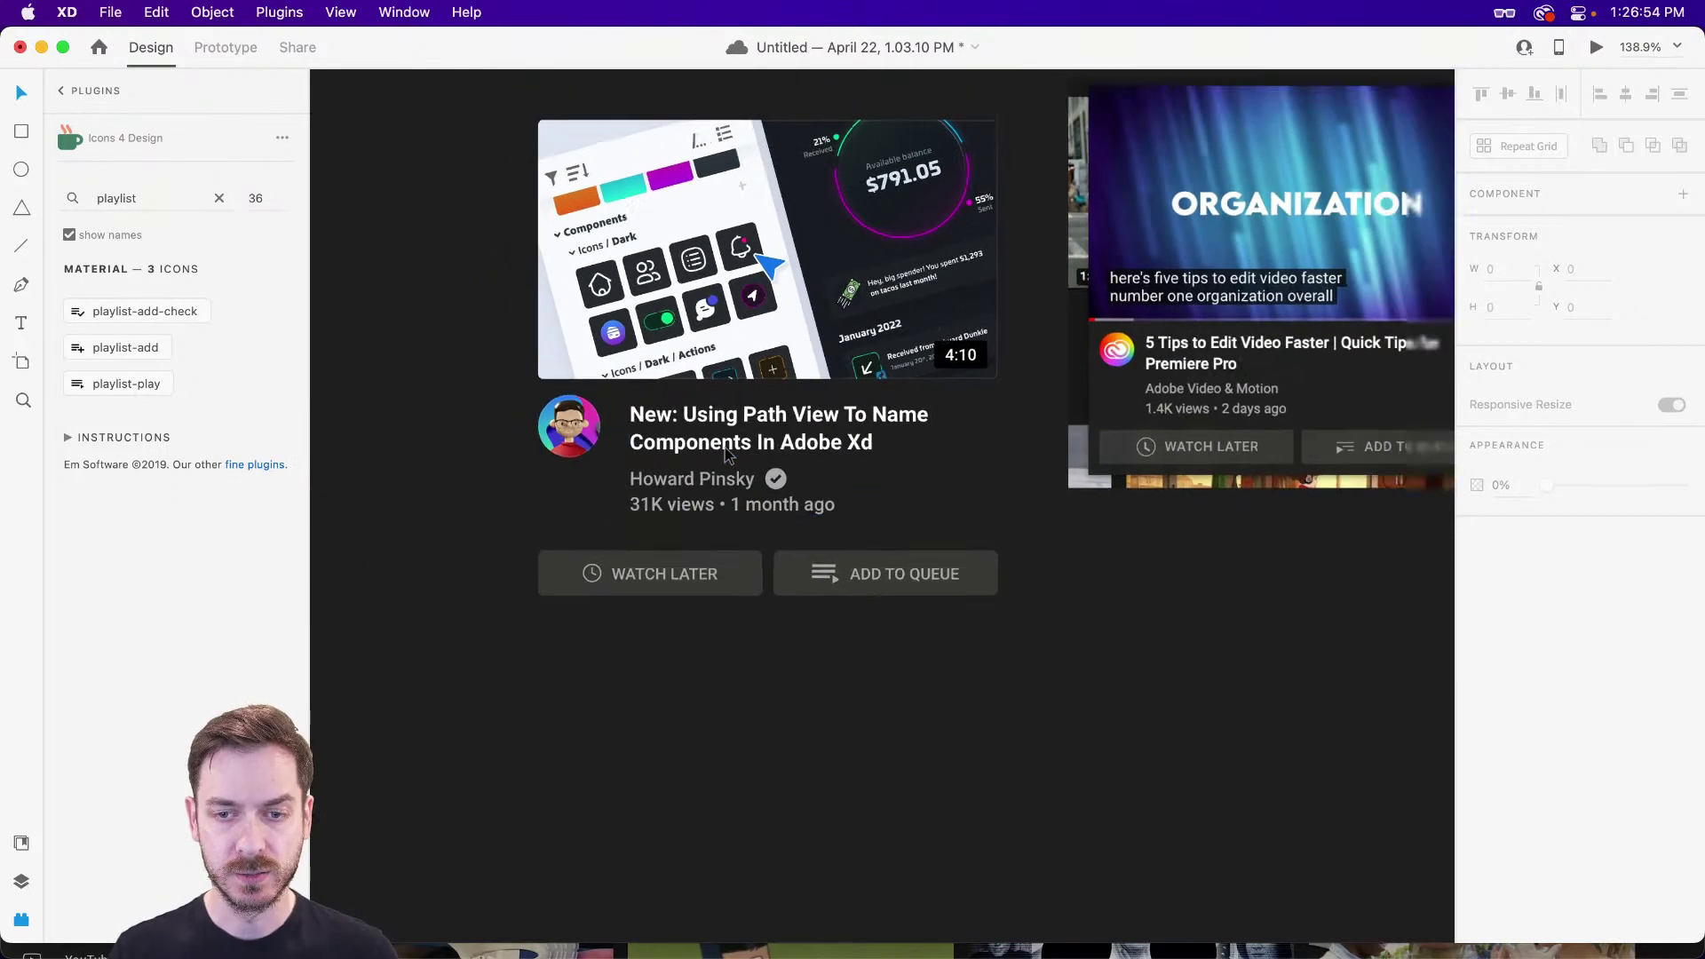
{"action": "left_click", "coordinate": [568, 178]}
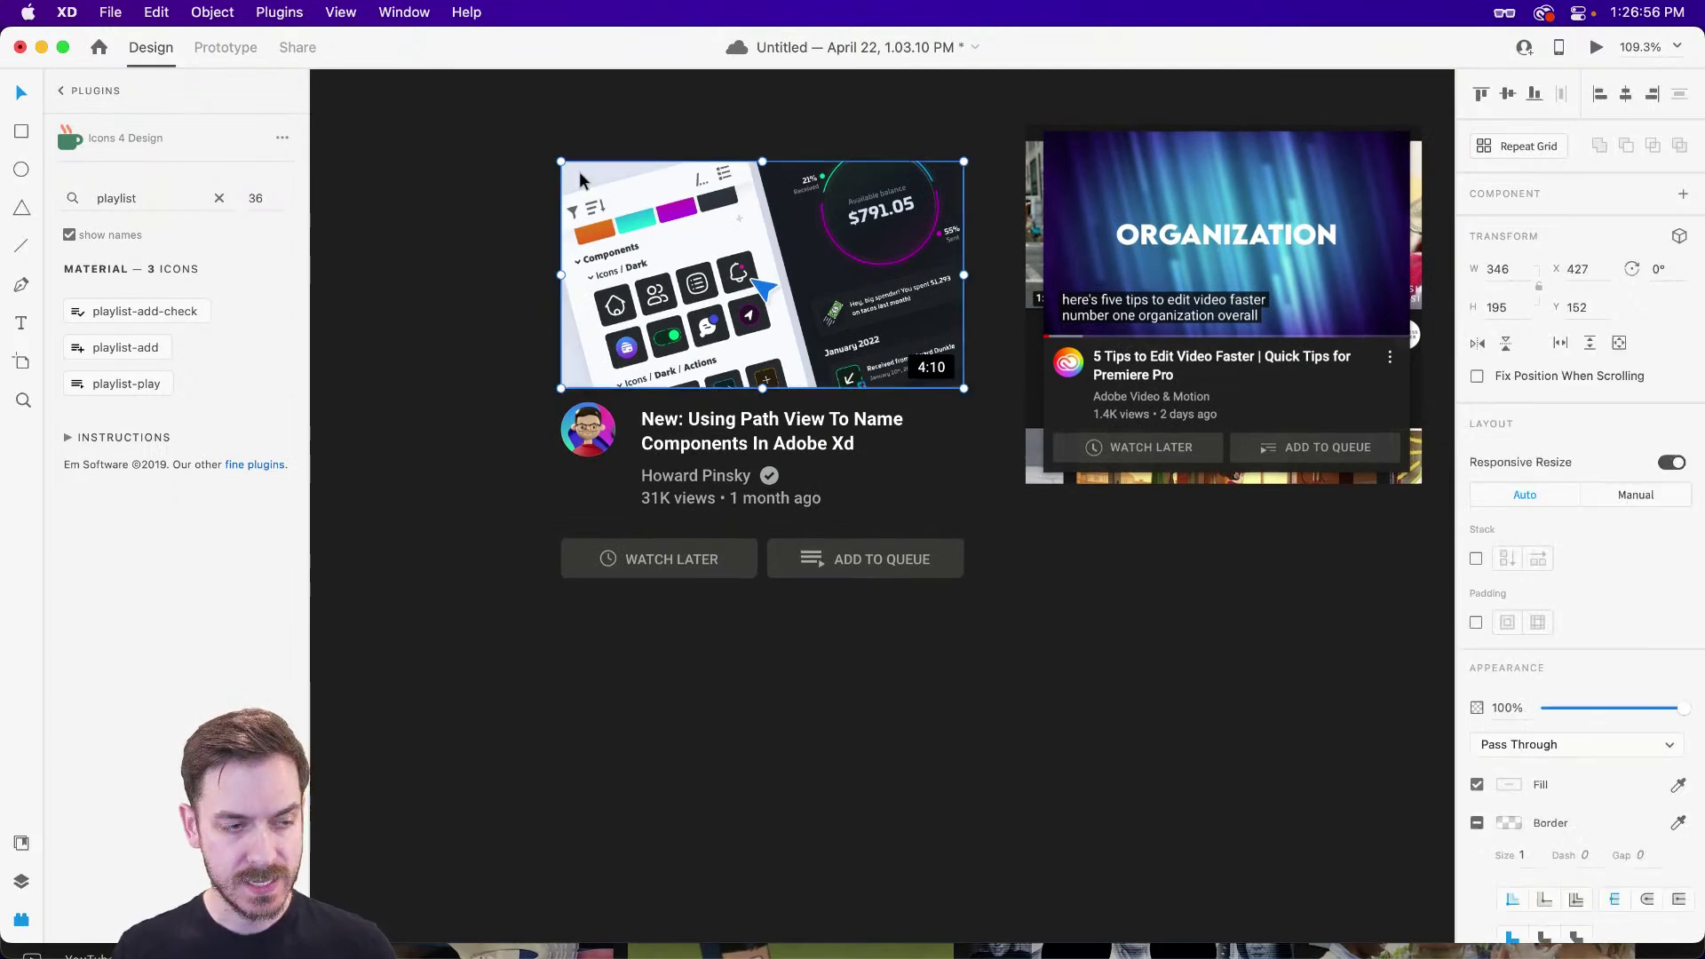
{"action": "key", "text": "super+y"}
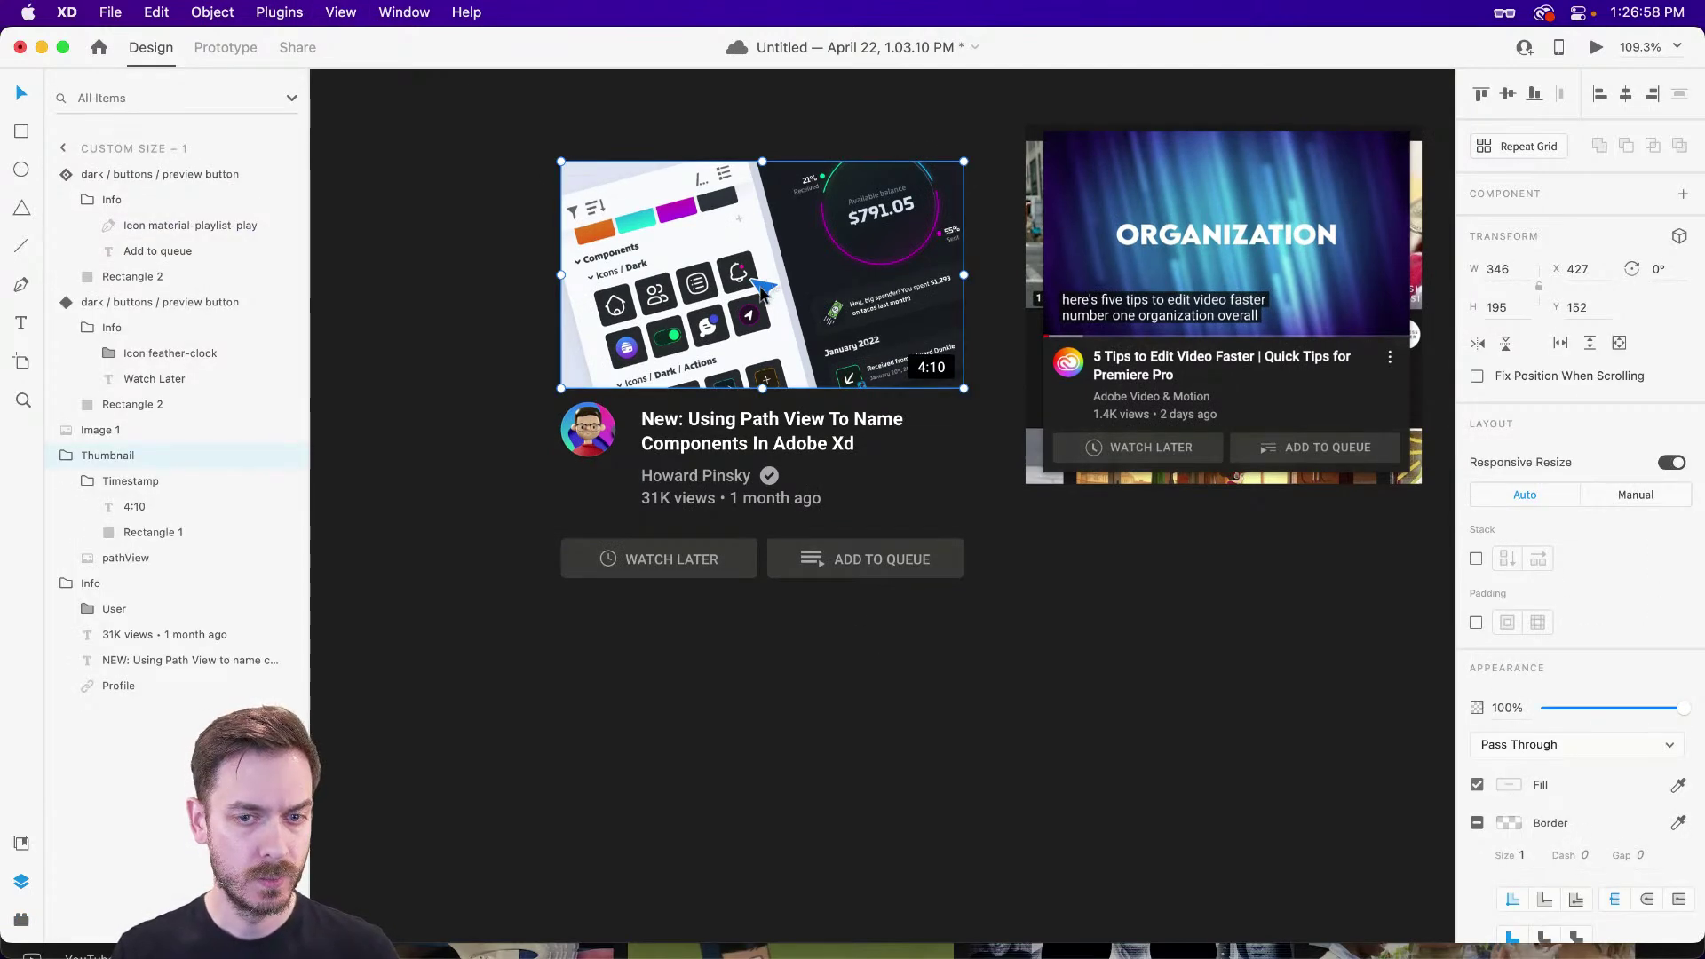
{"action": "key", "text": "super+d"}
{"action": "left_click", "coordinate": [1678, 784]}
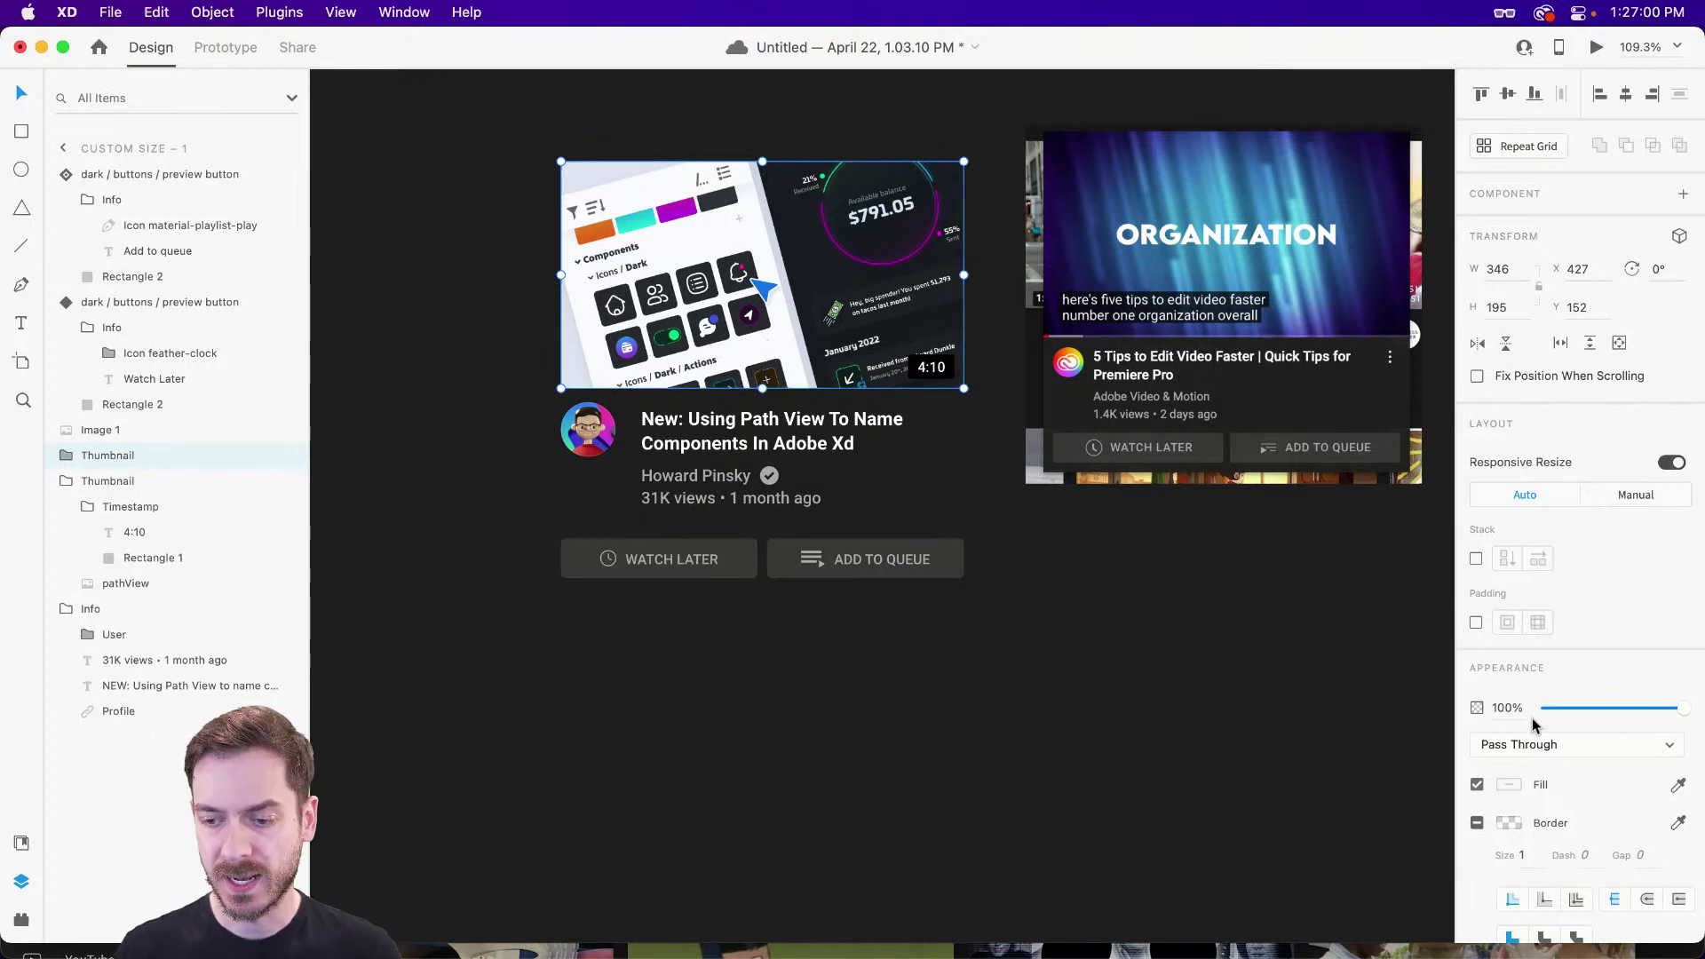
{"action": "left_click", "coordinate": [1355, 388]}
{"action": "left_click_drag", "start_coordinate": [760, 393], "coordinate": [762, 478]}
{"action": "key", "text": "super+z"}
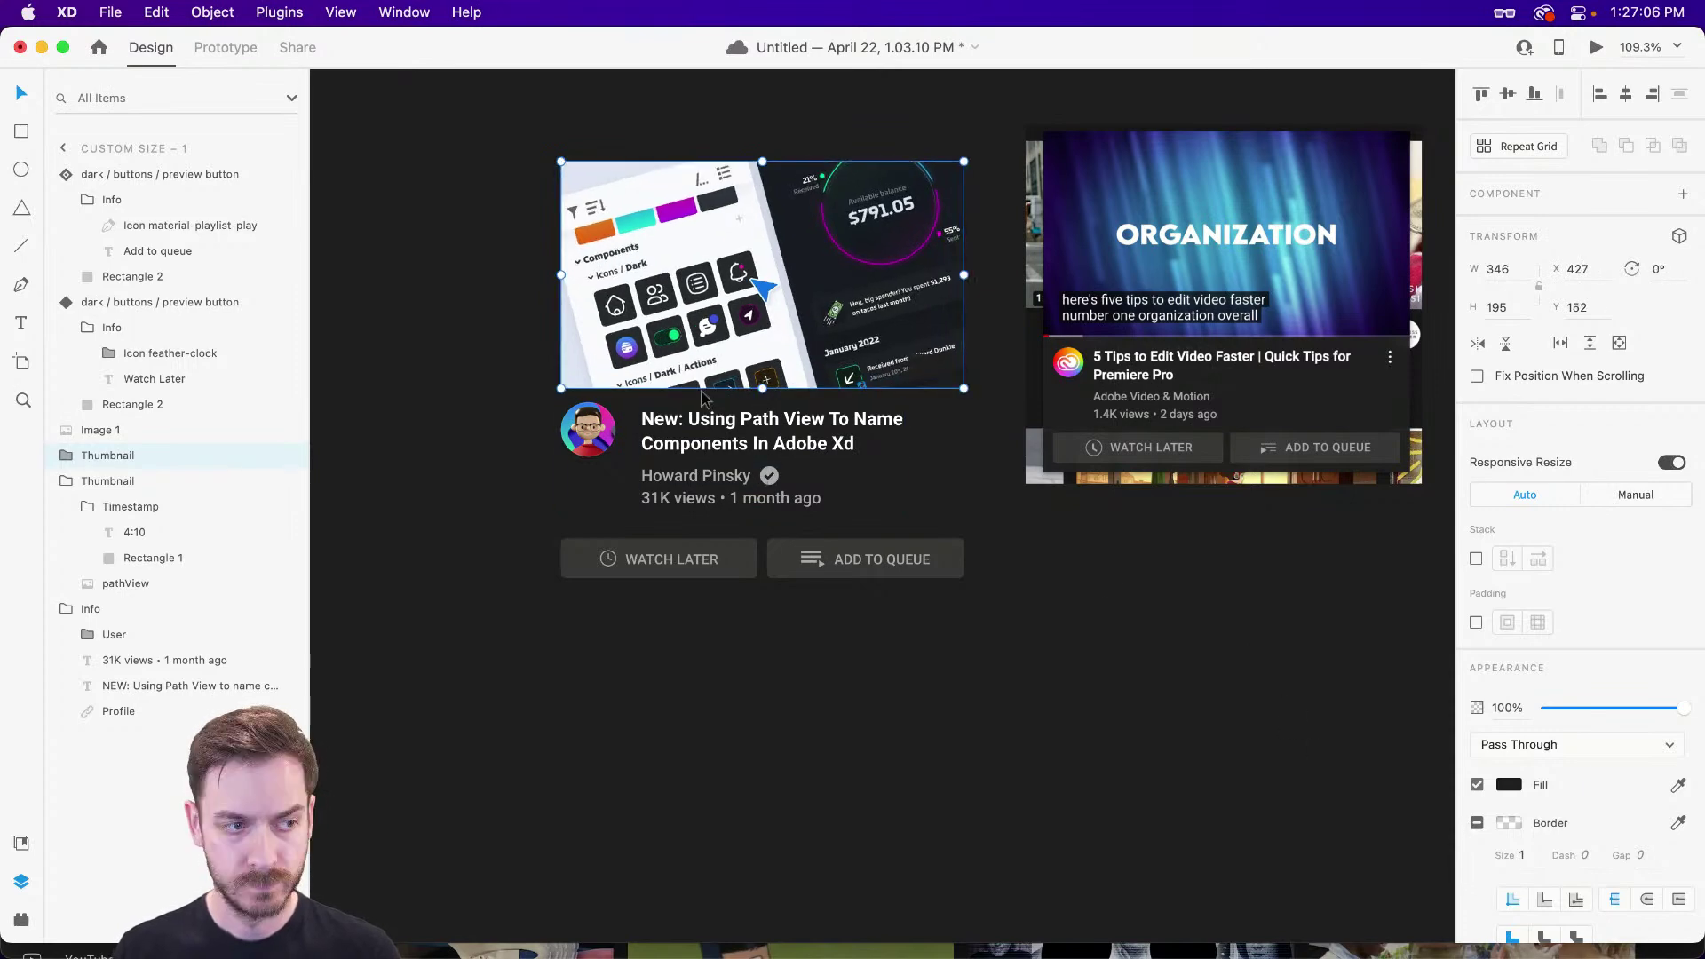
{"action": "key", "text": "super+z"}
{"action": "key", "text": "super+z"}
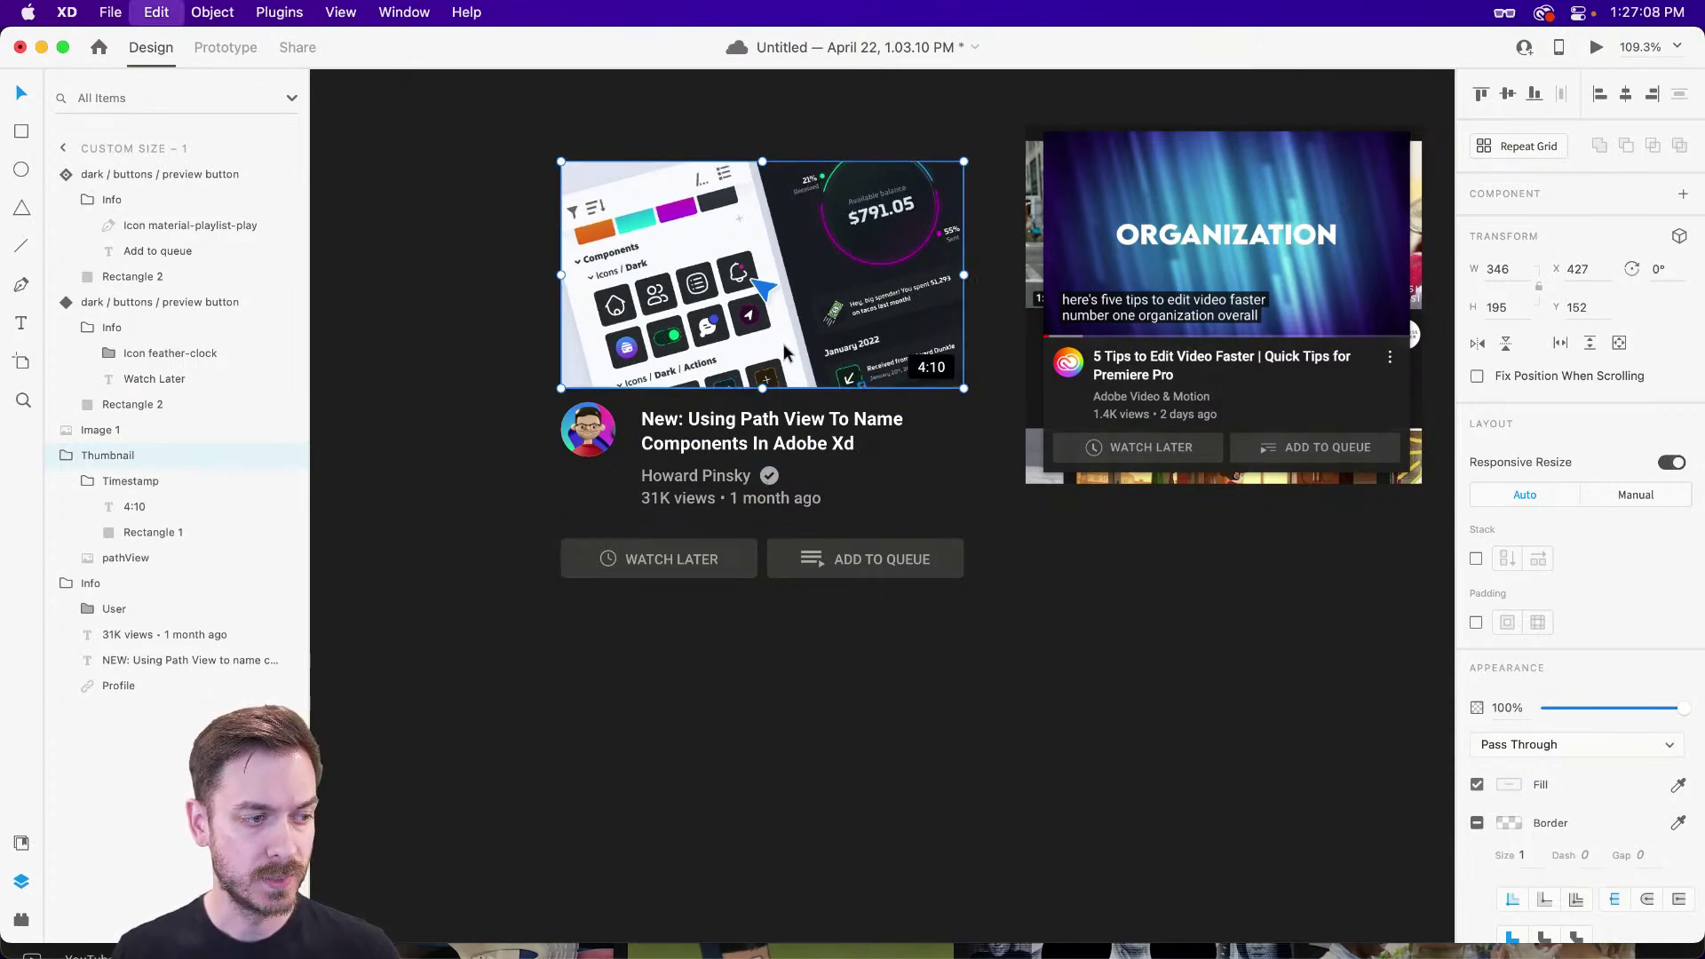
- Duplicate the thumbnail's pathView, move it below Profile, fill it dark, and stretch it to the buttons
{"action": "double_click", "coordinate": [837, 354]}
{"action": "key", "text": "super+d"}
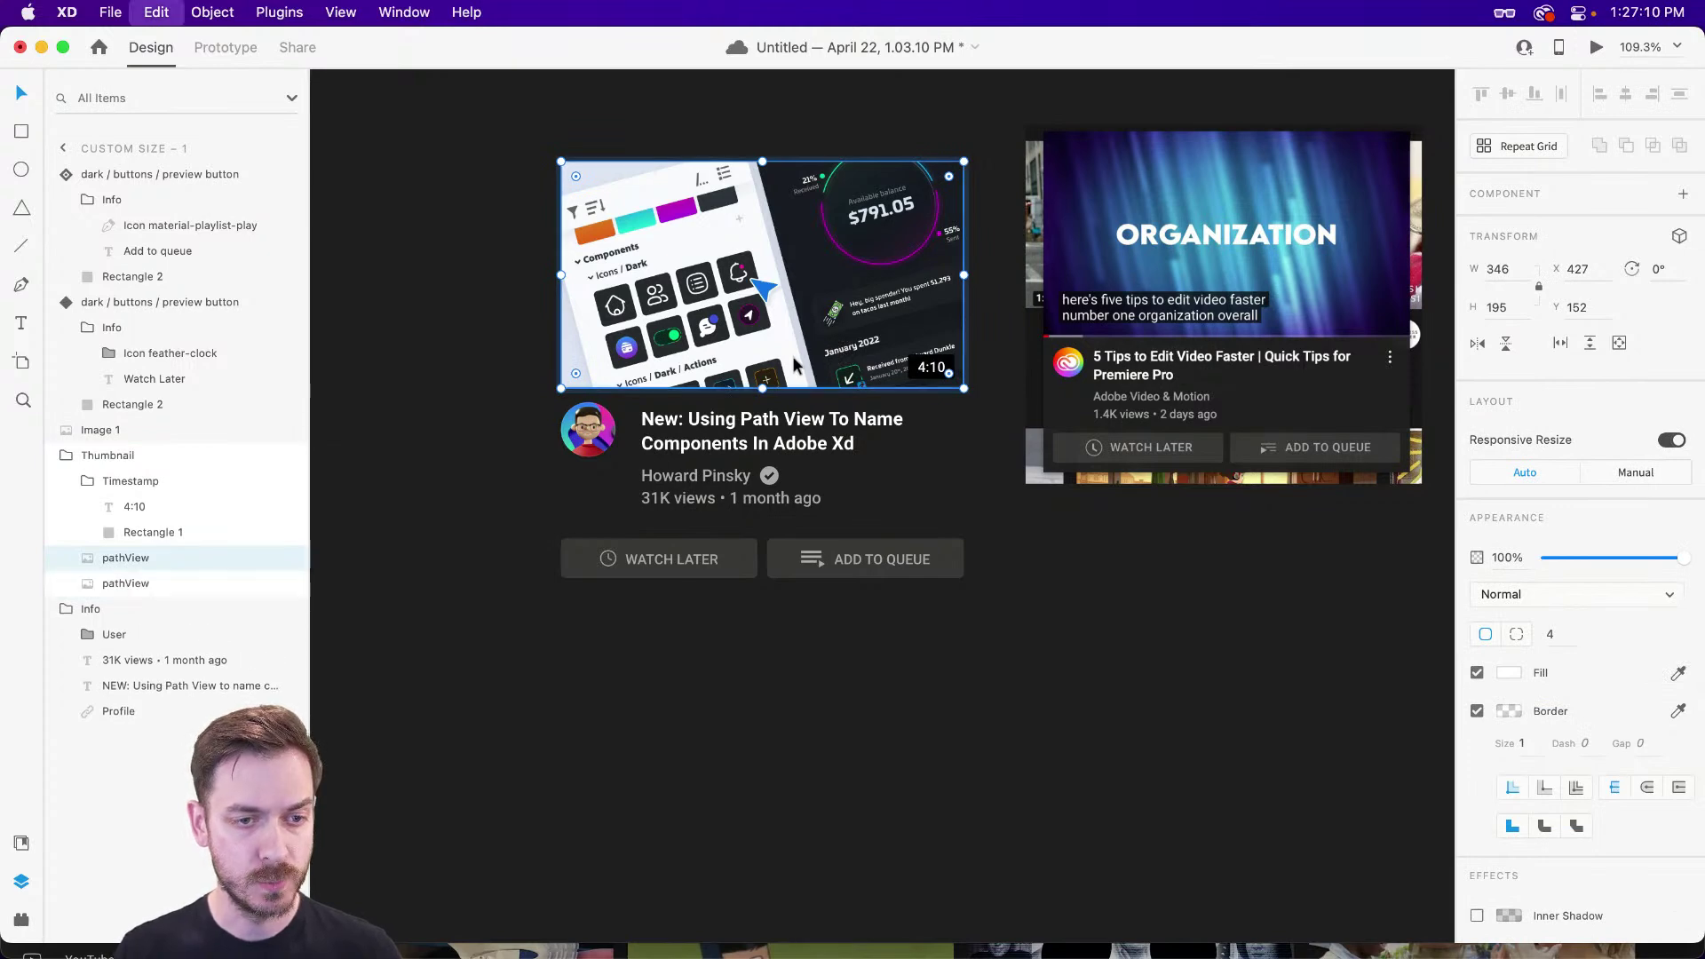
{"action": "key", "text": "super+z"}
{"action": "key", "text": "super+d"}
{"action": "left_click_drag", "start_coordinate": [124, 560], "coordinate": [81, 737]}
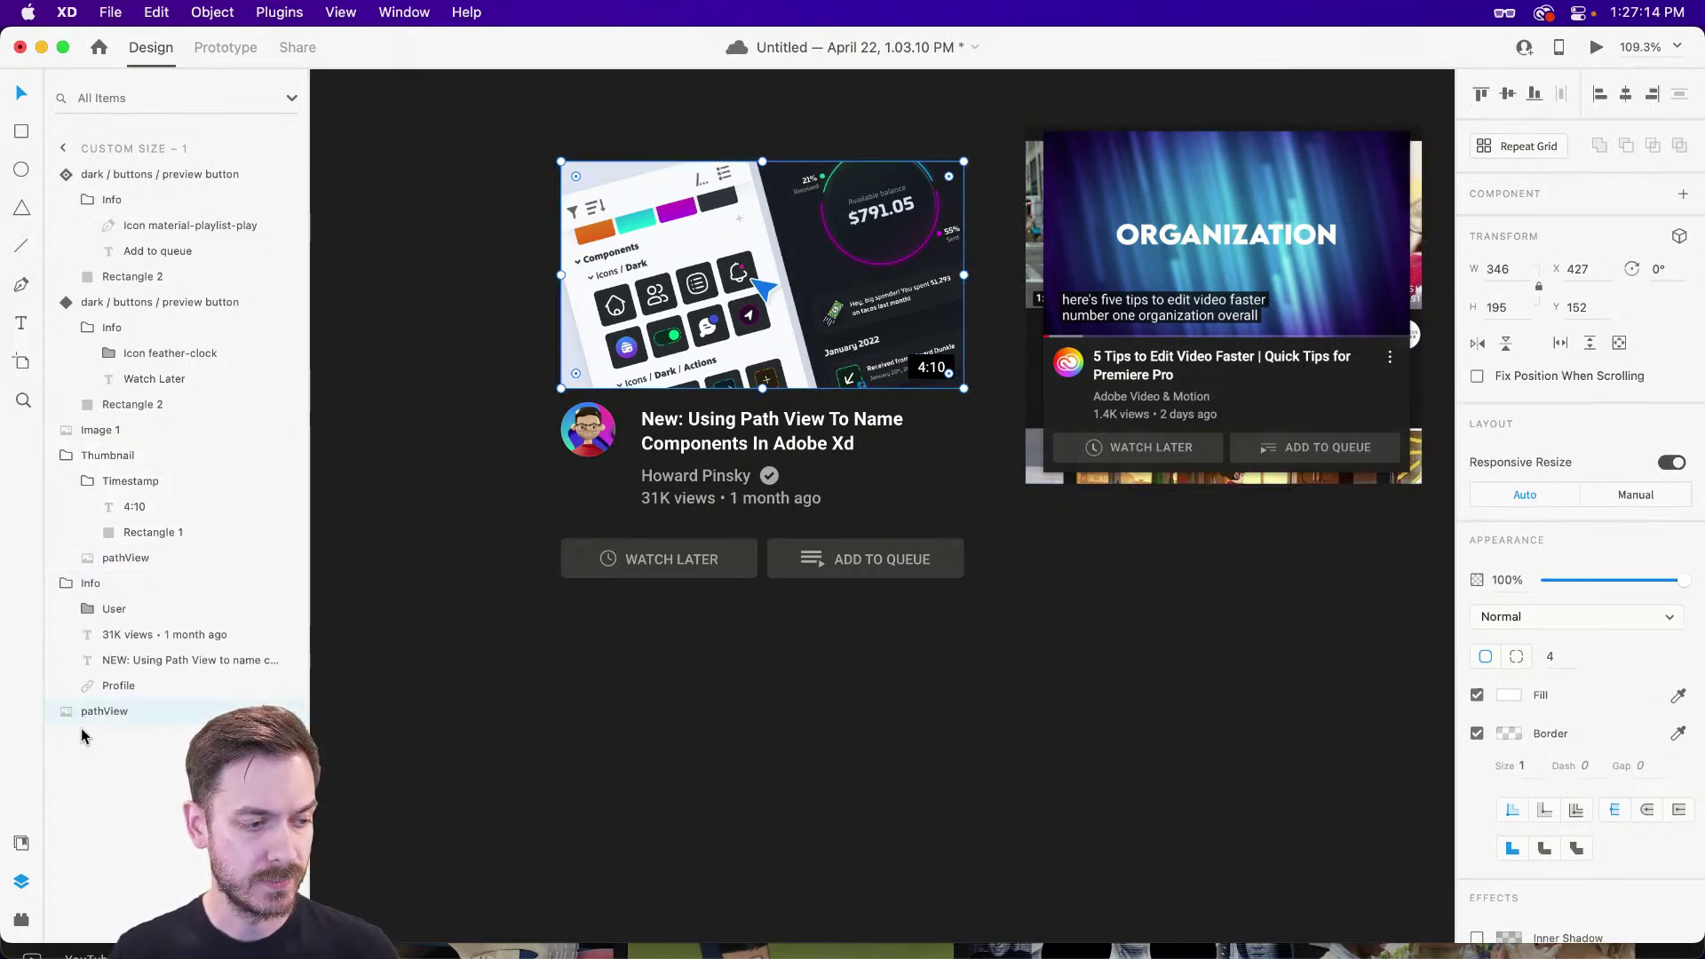
{"action": "left_click", "coordinate": [1239, 392]}
{"action": "left_click_drag", "start_coordinate": [763, 388], "coordinate": [757, 578]}
{"action": "left_click_drag", "start_coordinate": [965, 369], "coordinate": [967, 369]}
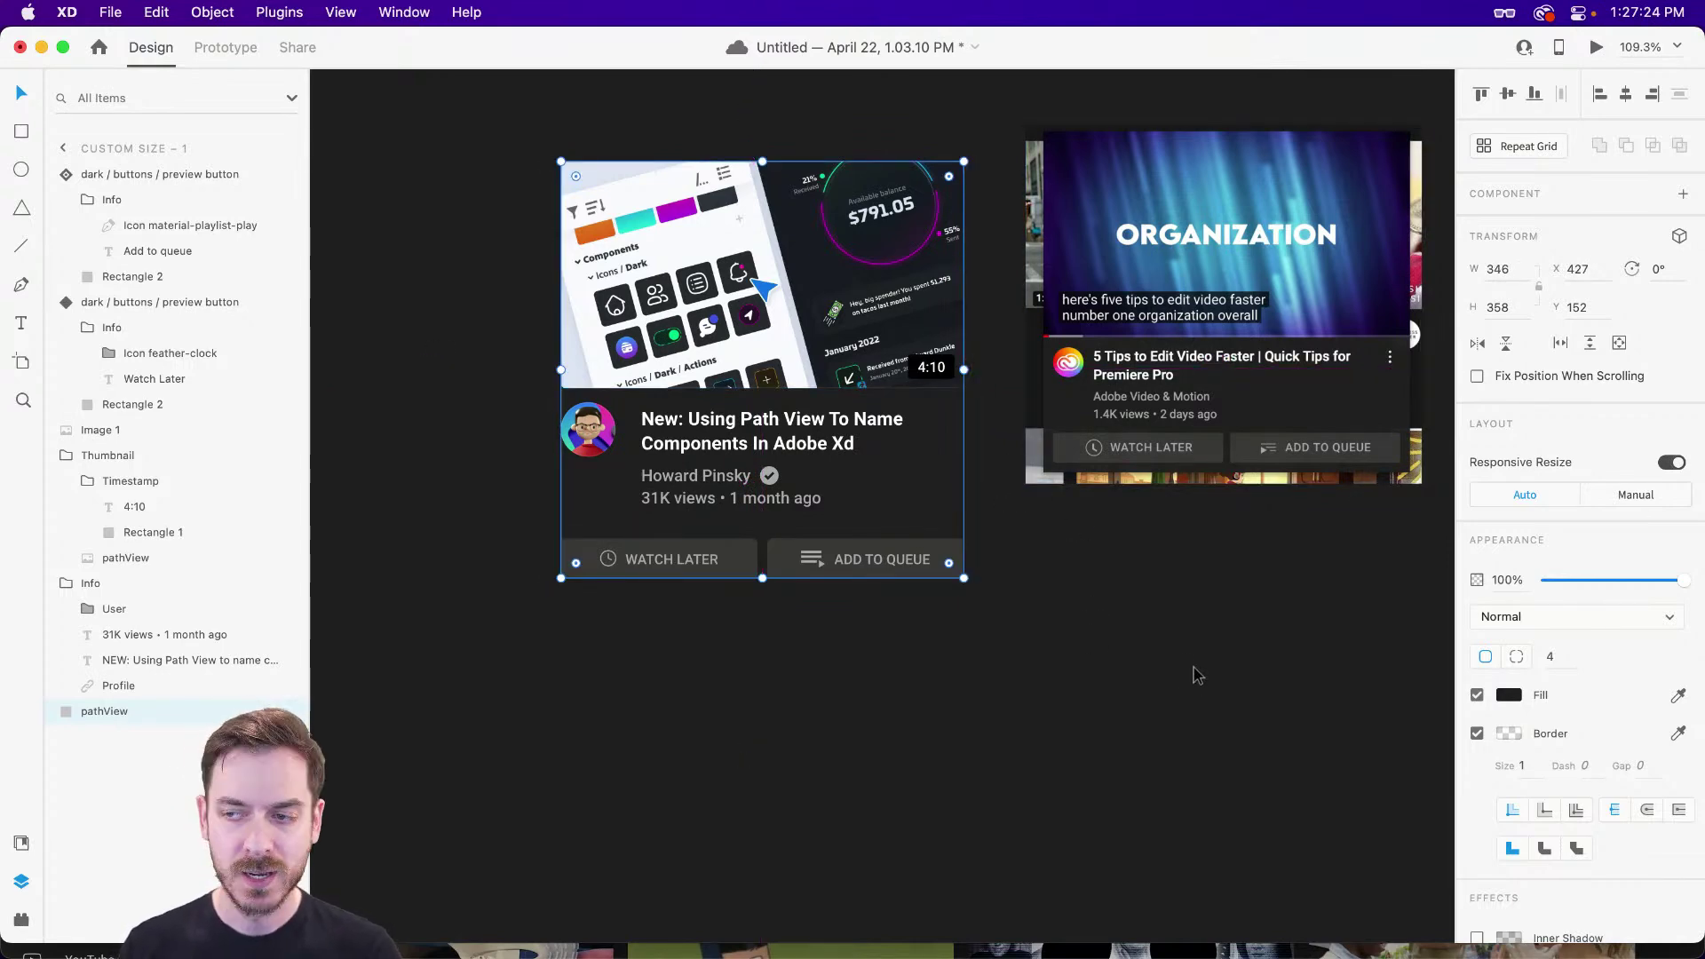
- Set the card background fill to #272727 and turn off its border
{"action": "left_click", "coordinate": [1426, 645]}
{"action": "left_click", "coordinate": [944, 480]}
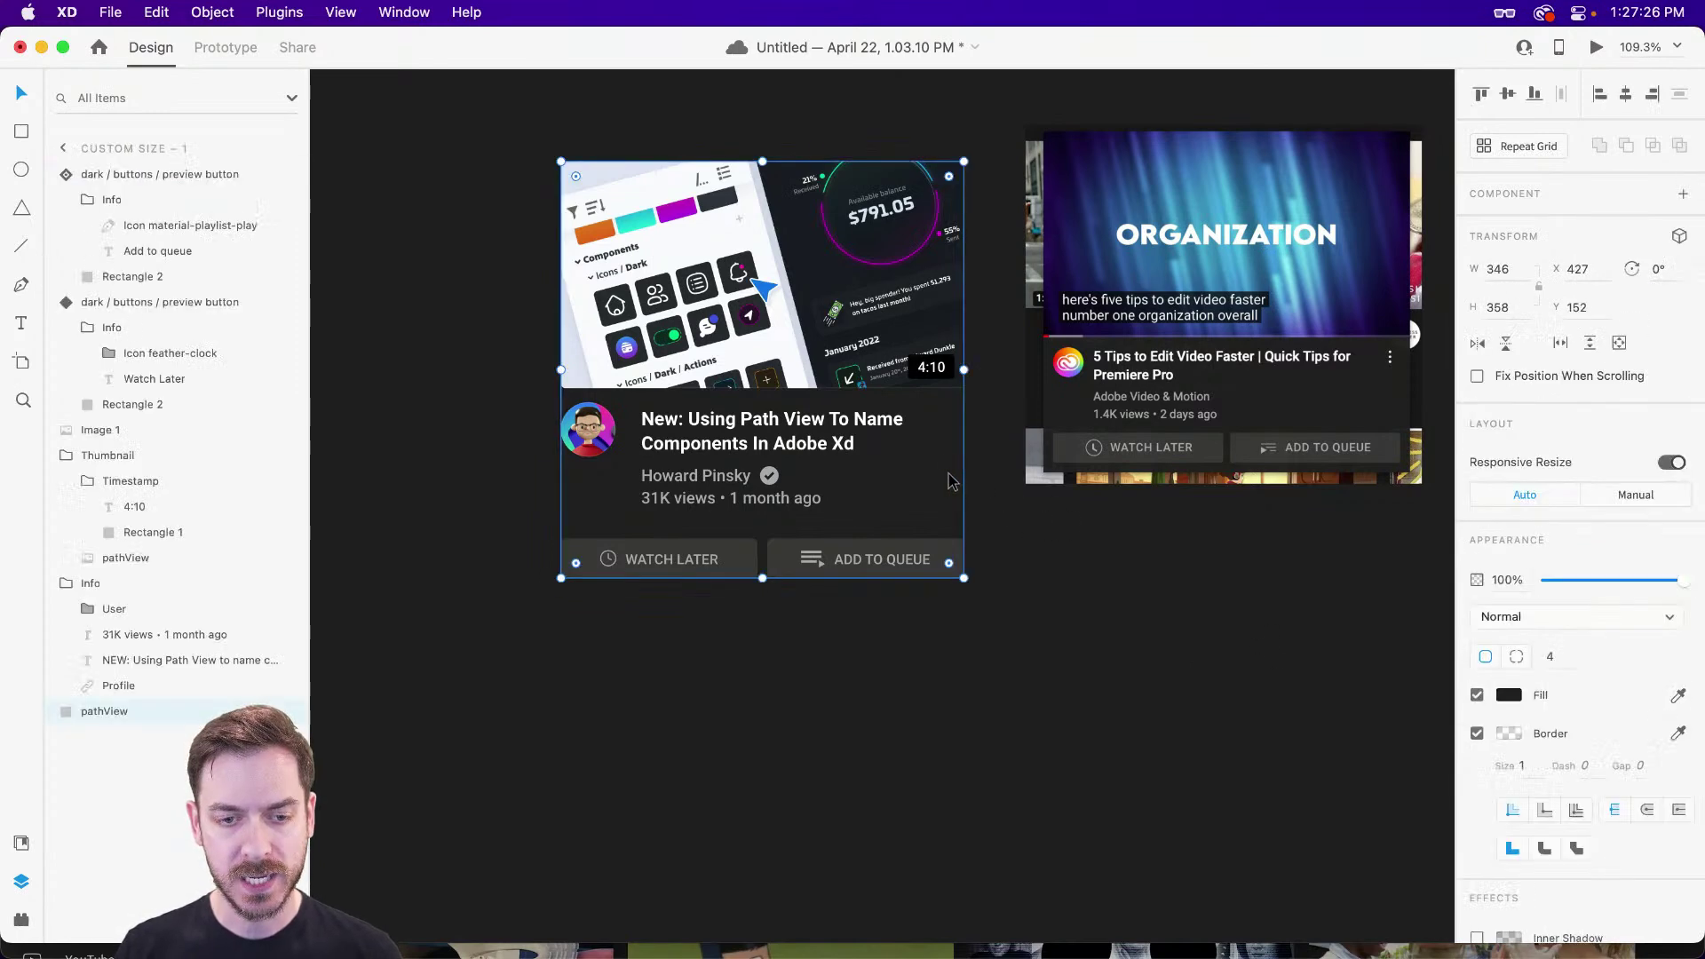
{"action": "left_click", "coordinate": [1508, 696]}
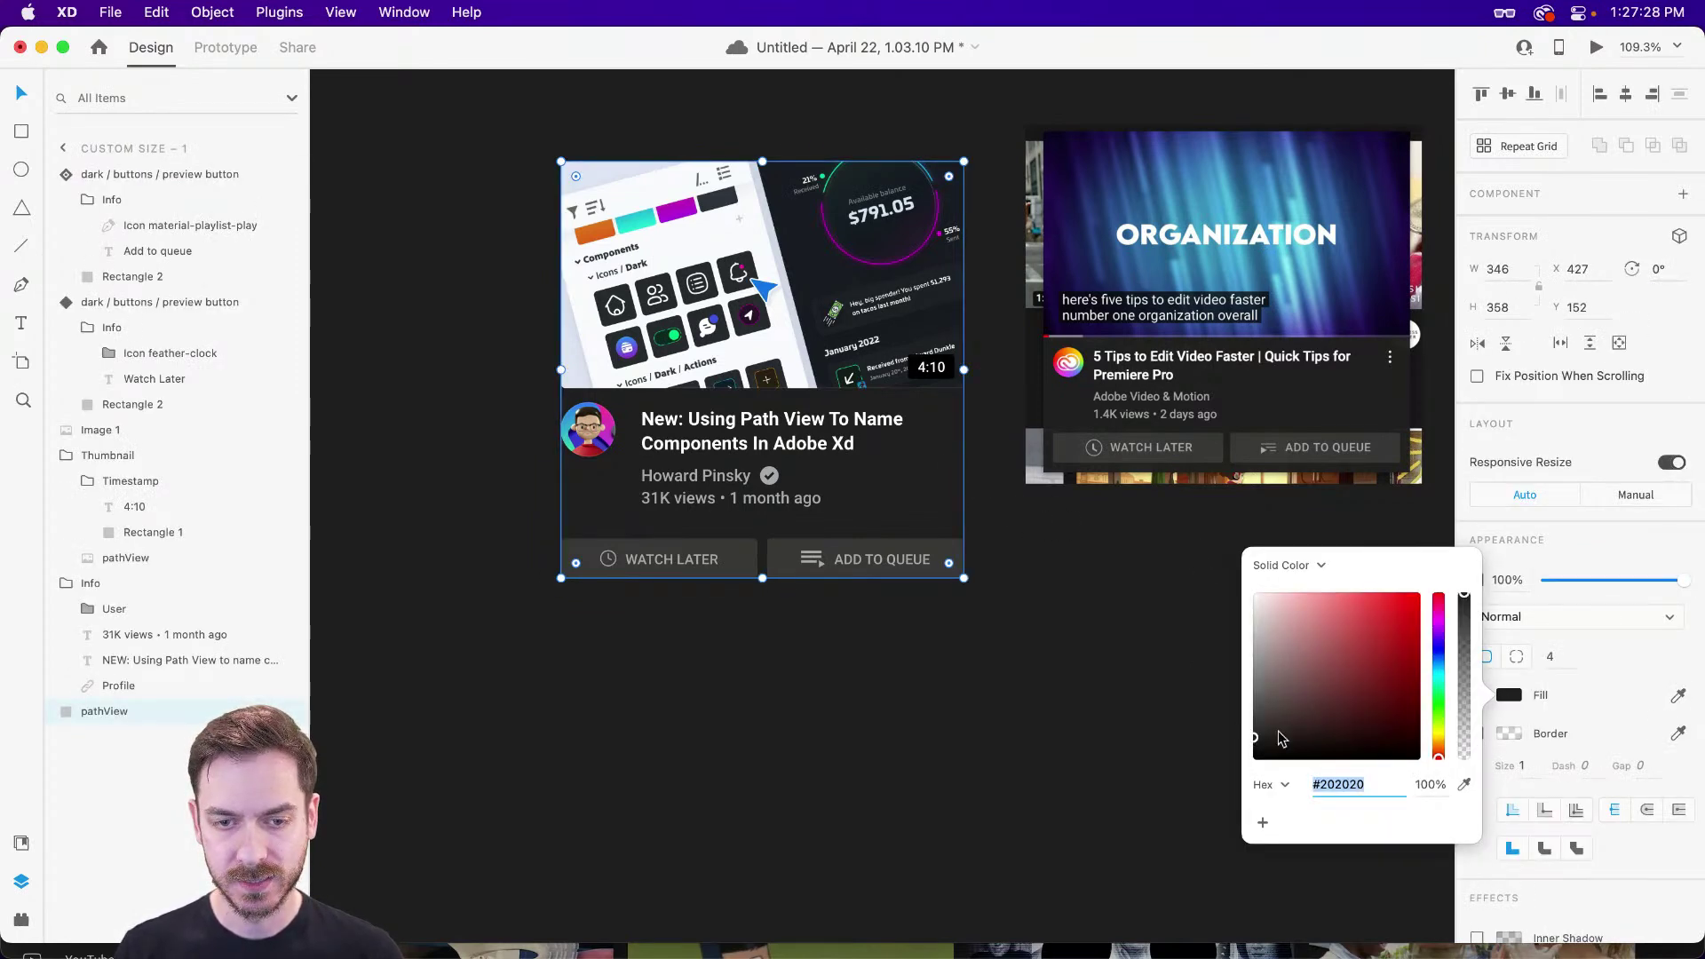
{"action": "left_click_drag", "start_coordinate": [1262, 739], "coordinate": [1241, 740]}
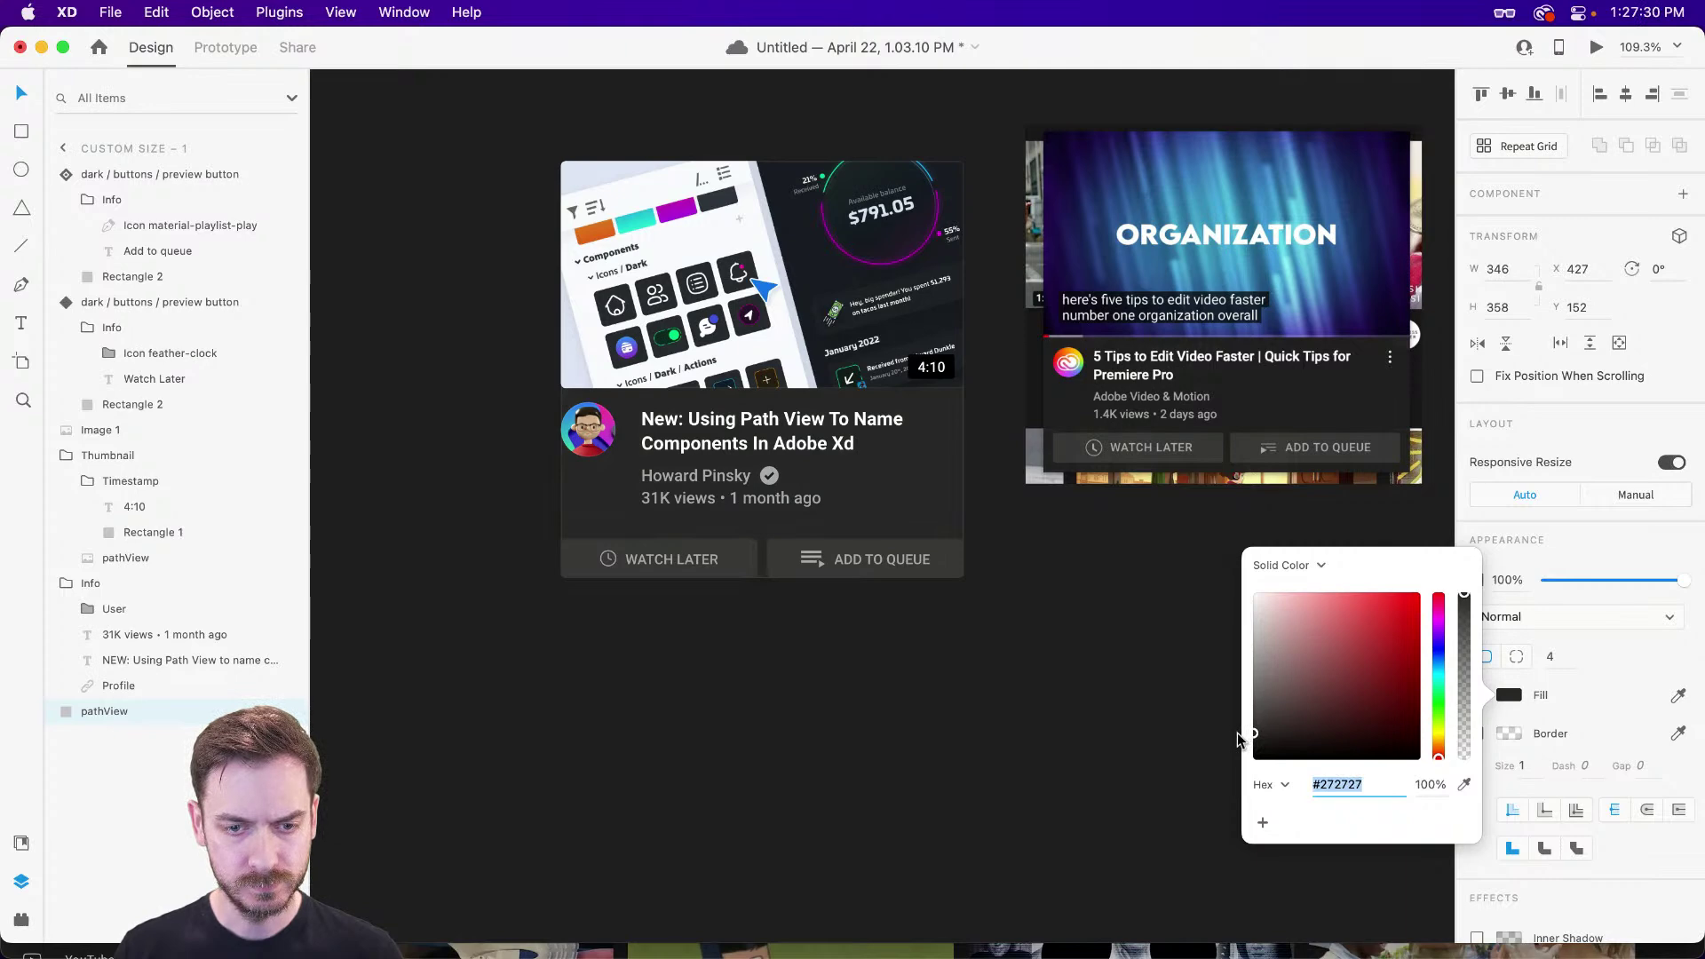
{"action": "left_click", "coordinate": [1041, 583]}
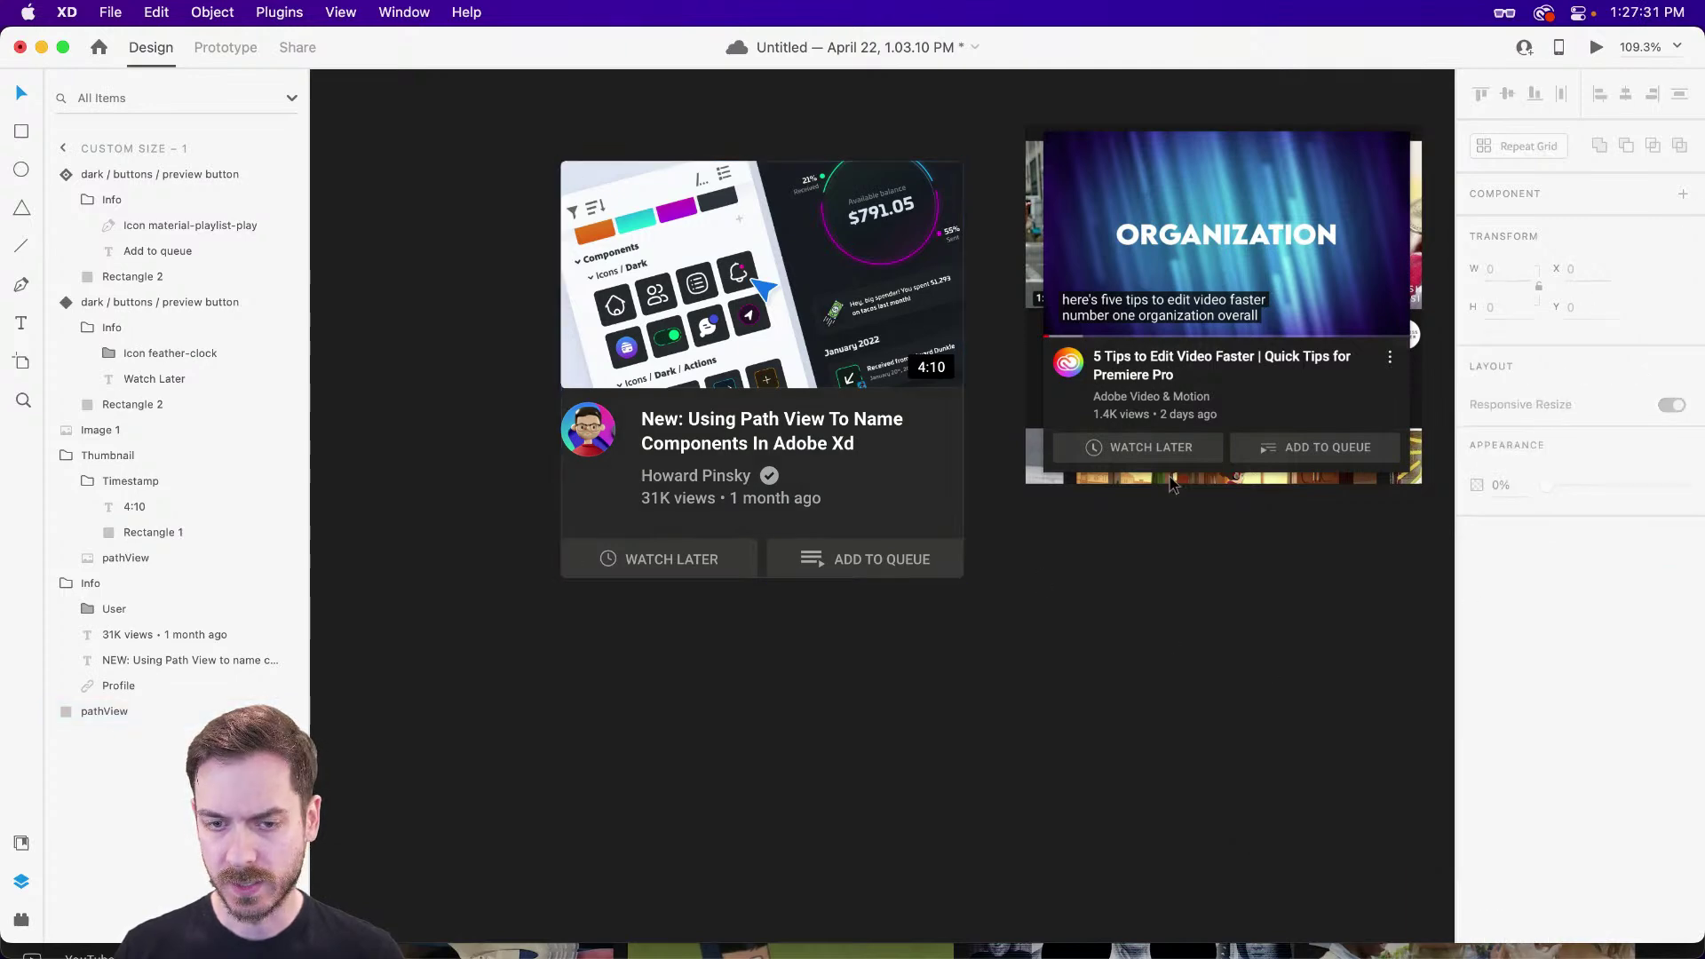
{"action": "left_click", "coordinate": [926, 474]}
{"action": "left_click", "coordinate": [1477, 734]}
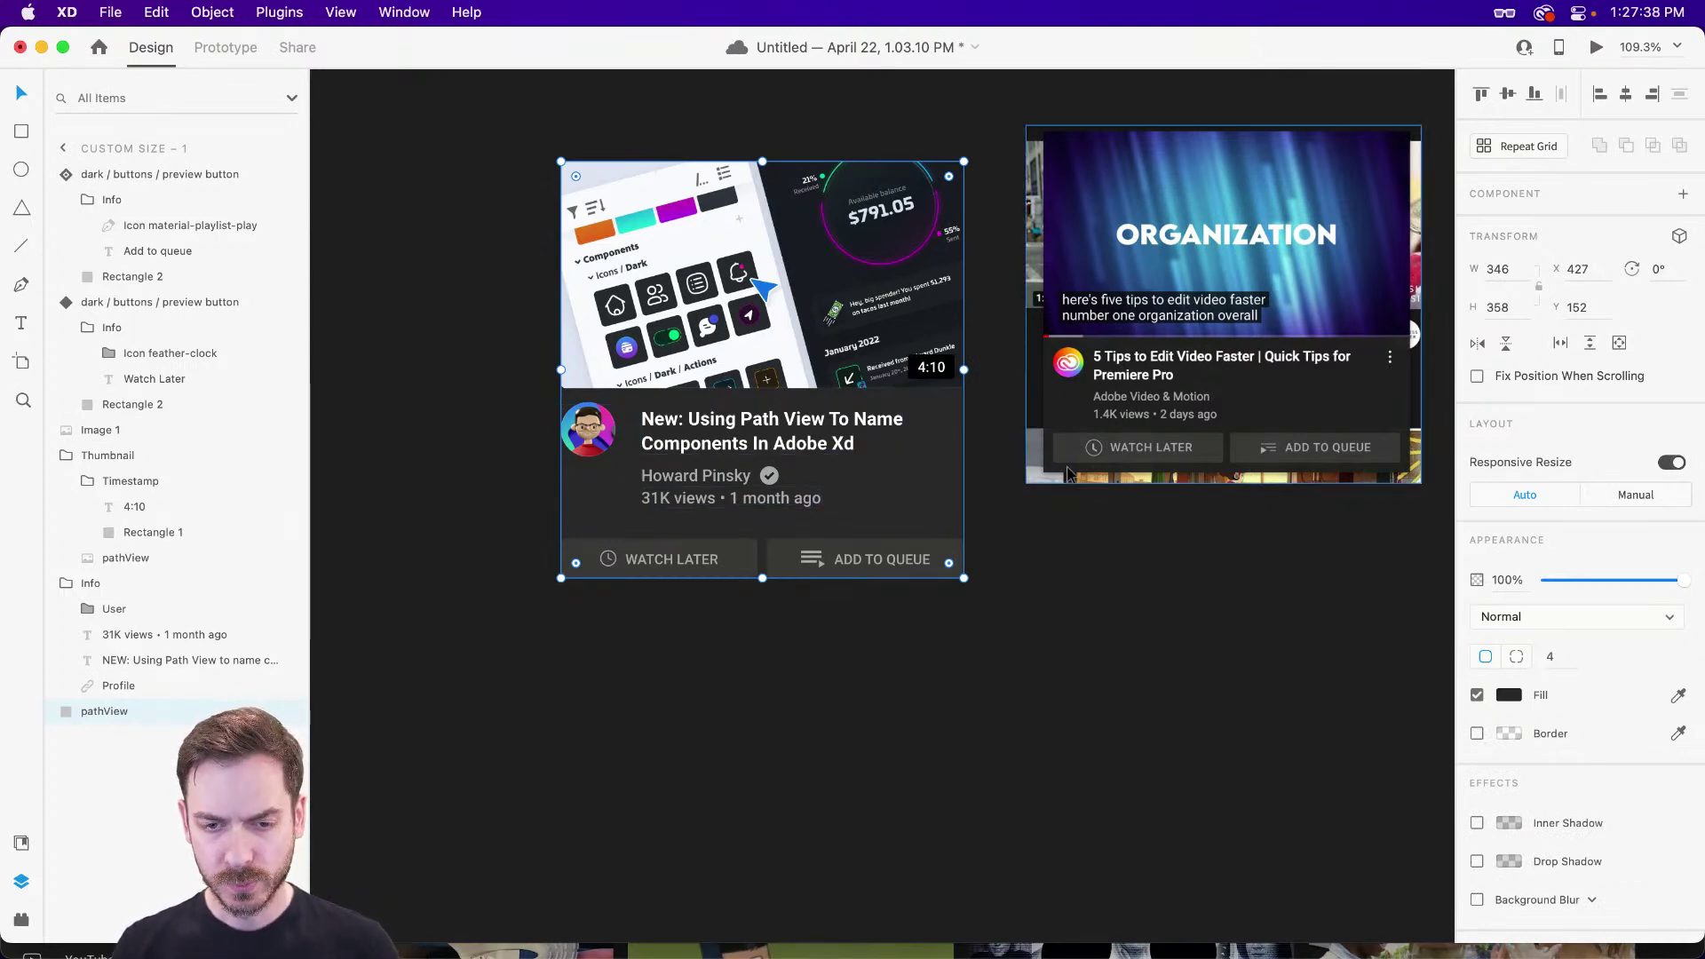
{"action": "scroll", "coordinate": [1044, 466], "scroll_direction": "up", "scroll_amount": 5}
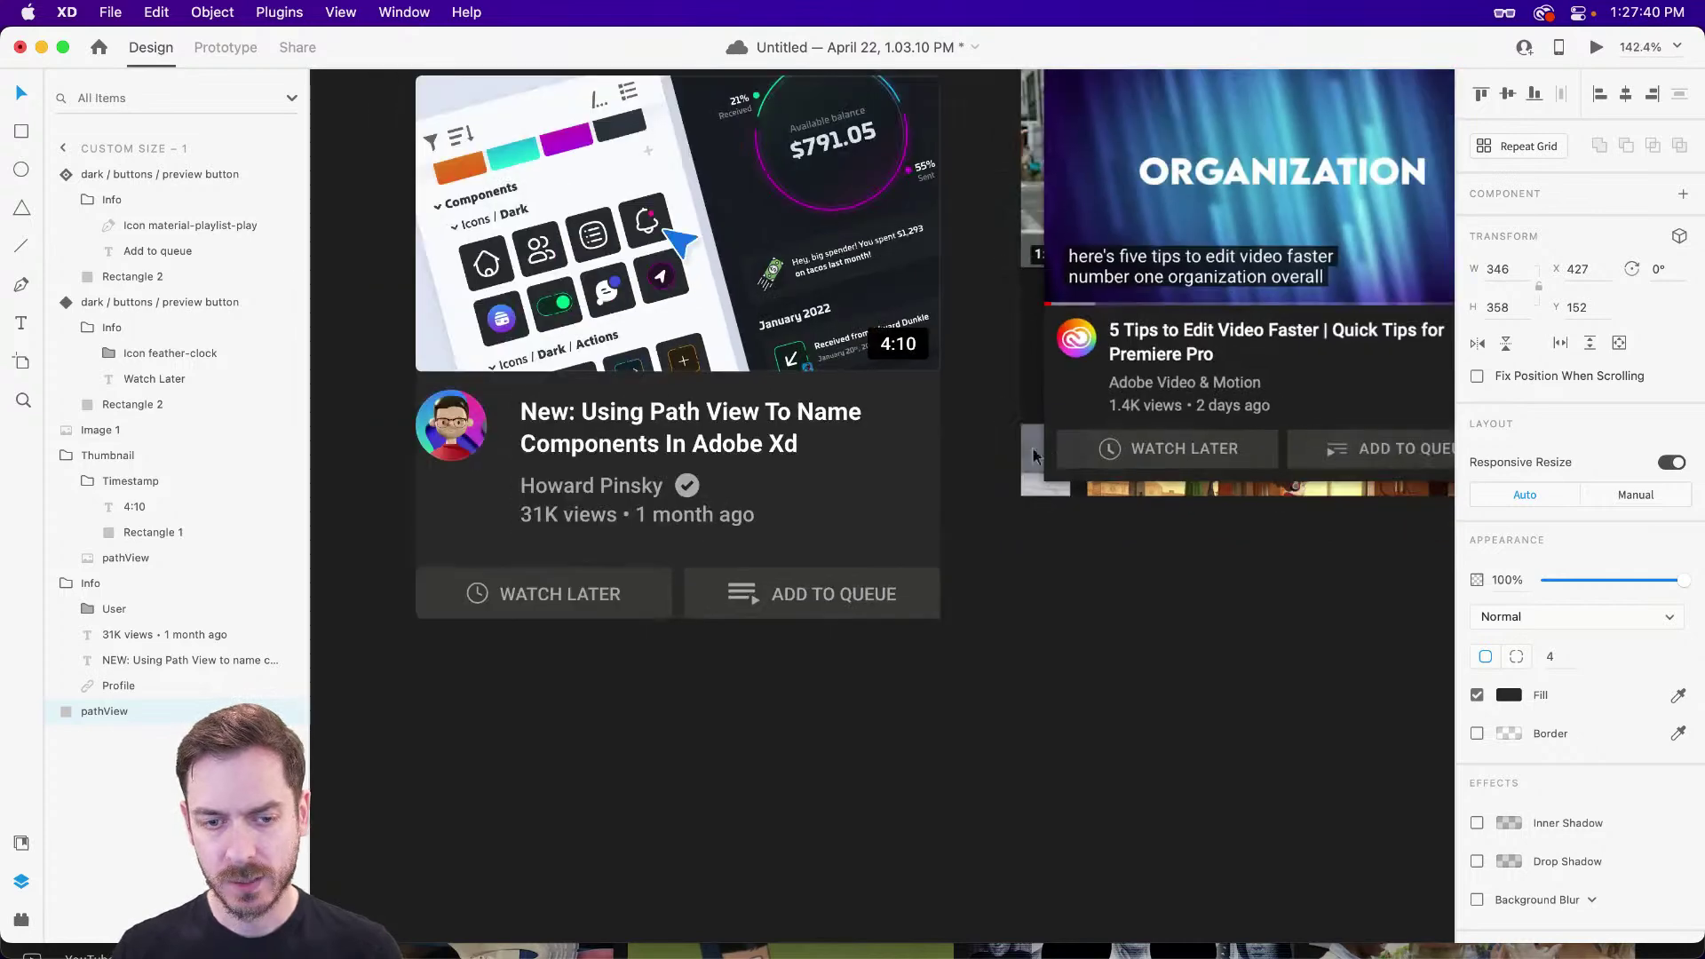
- Resize the card background to 372 wide and 369 tall from its centre
{"action": "scroll", "coordinate": [885, 465], "scroll_direction": "right", "scroll_amount": 2}
{"action": "key", "text": "alt"}
{"action": "left_click_drag", "start_coordinate": [1145, 293], "coordinate": [1165, 294]}
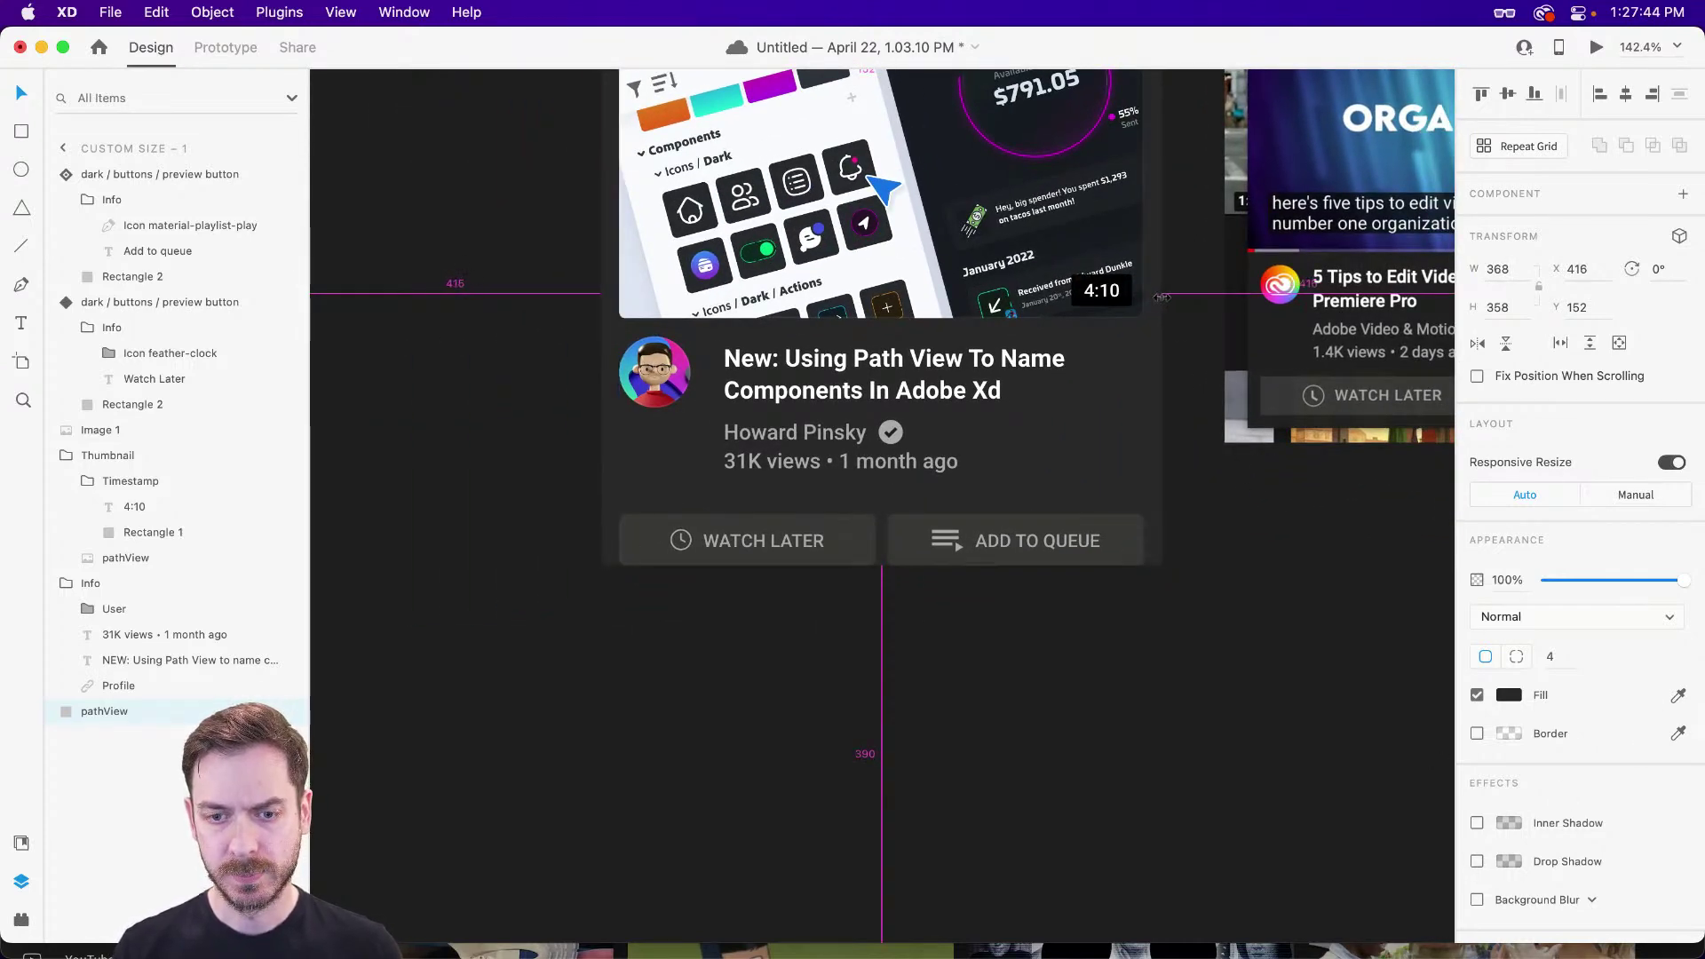
{"action": "left_click_drag", "start_coordinate": [881, 567], "coordinate": [883, 582]}
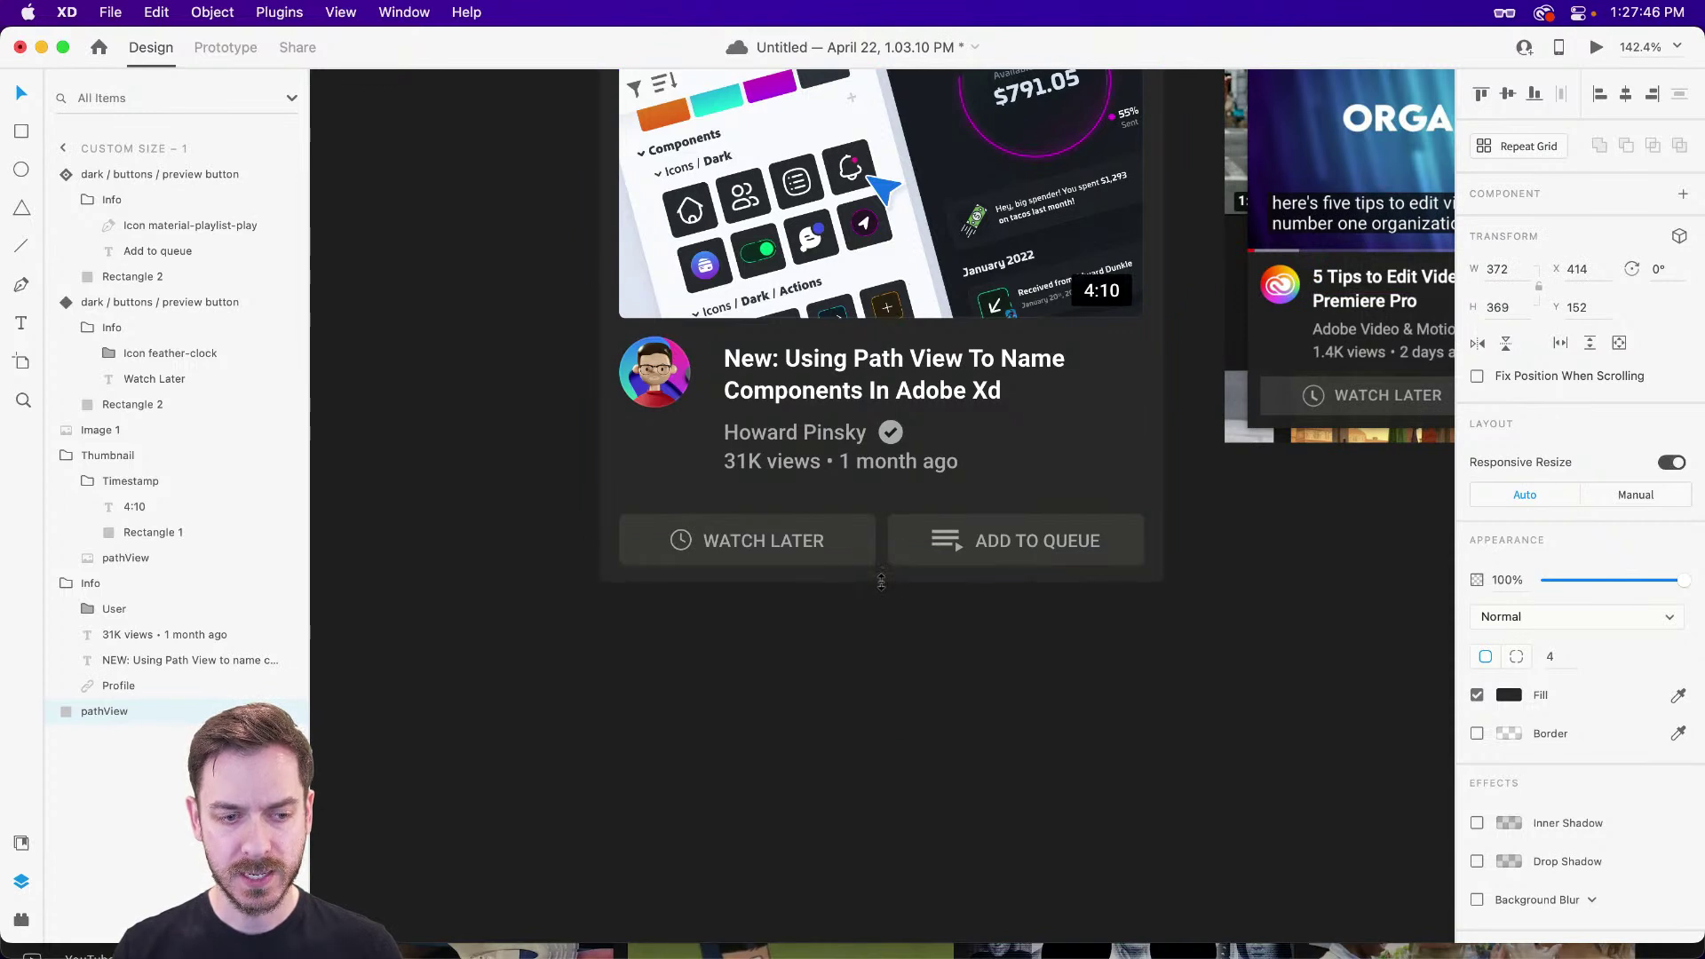
- Add a drop shadow with blur 16 and 10% opacity to the card background
{"action": "left_click", "coordinate": [1478, 861]}
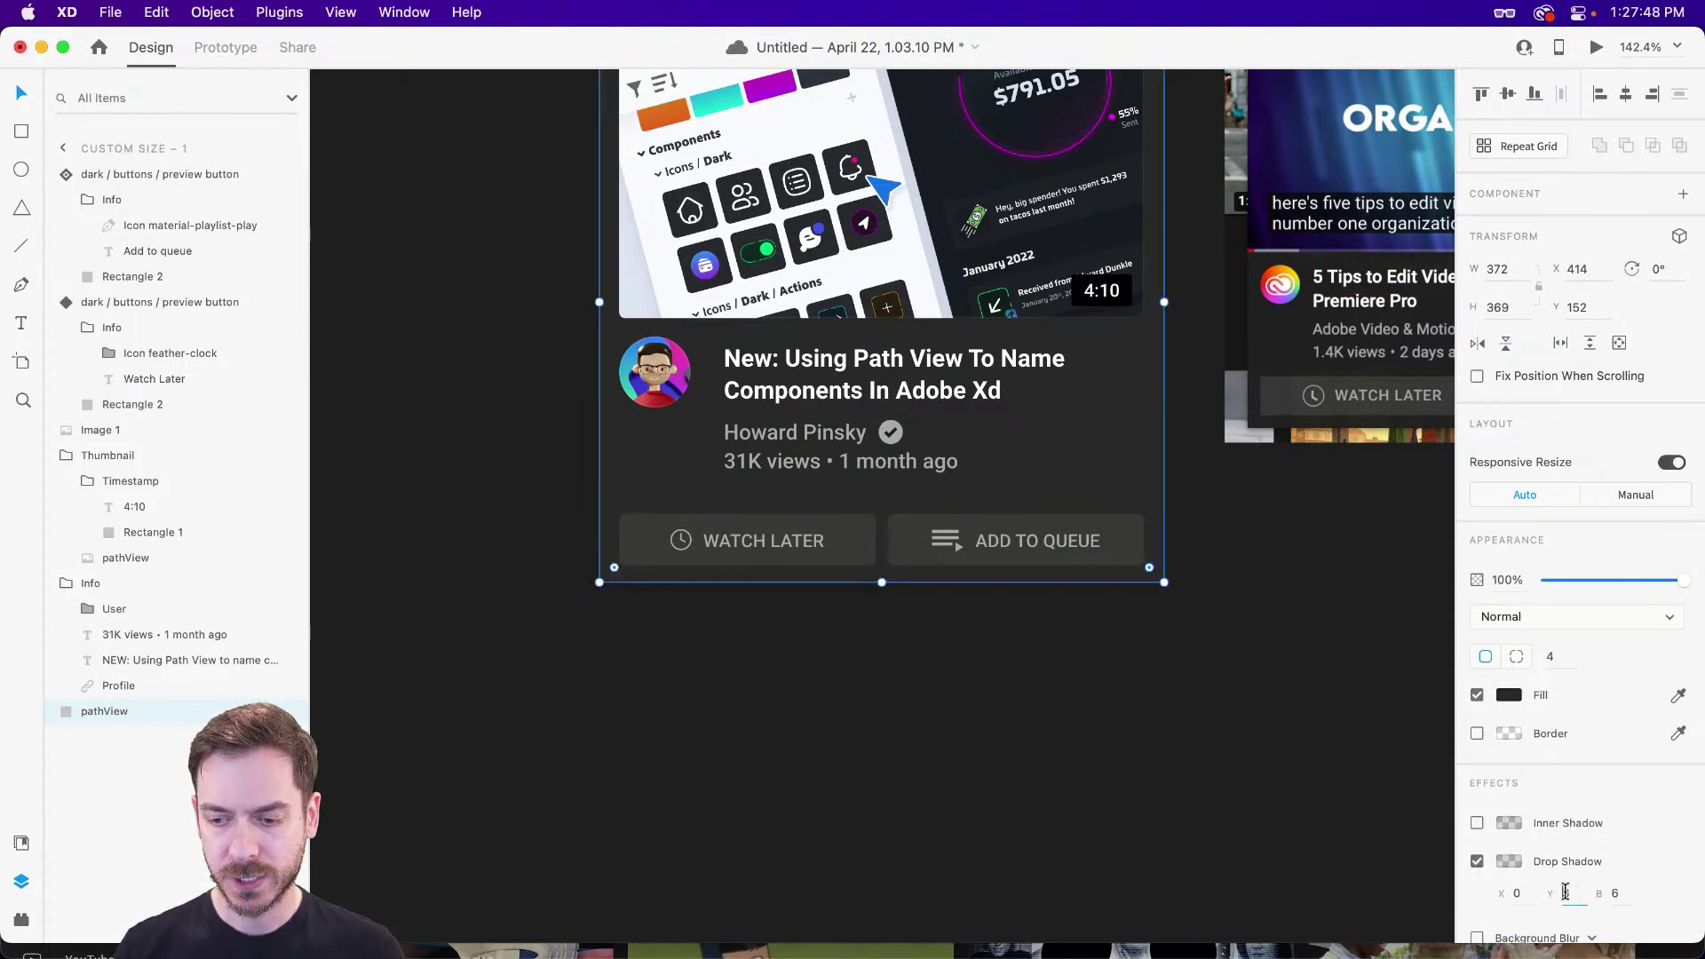
{"action": "left_click", "coordinate": [1566, 892]}
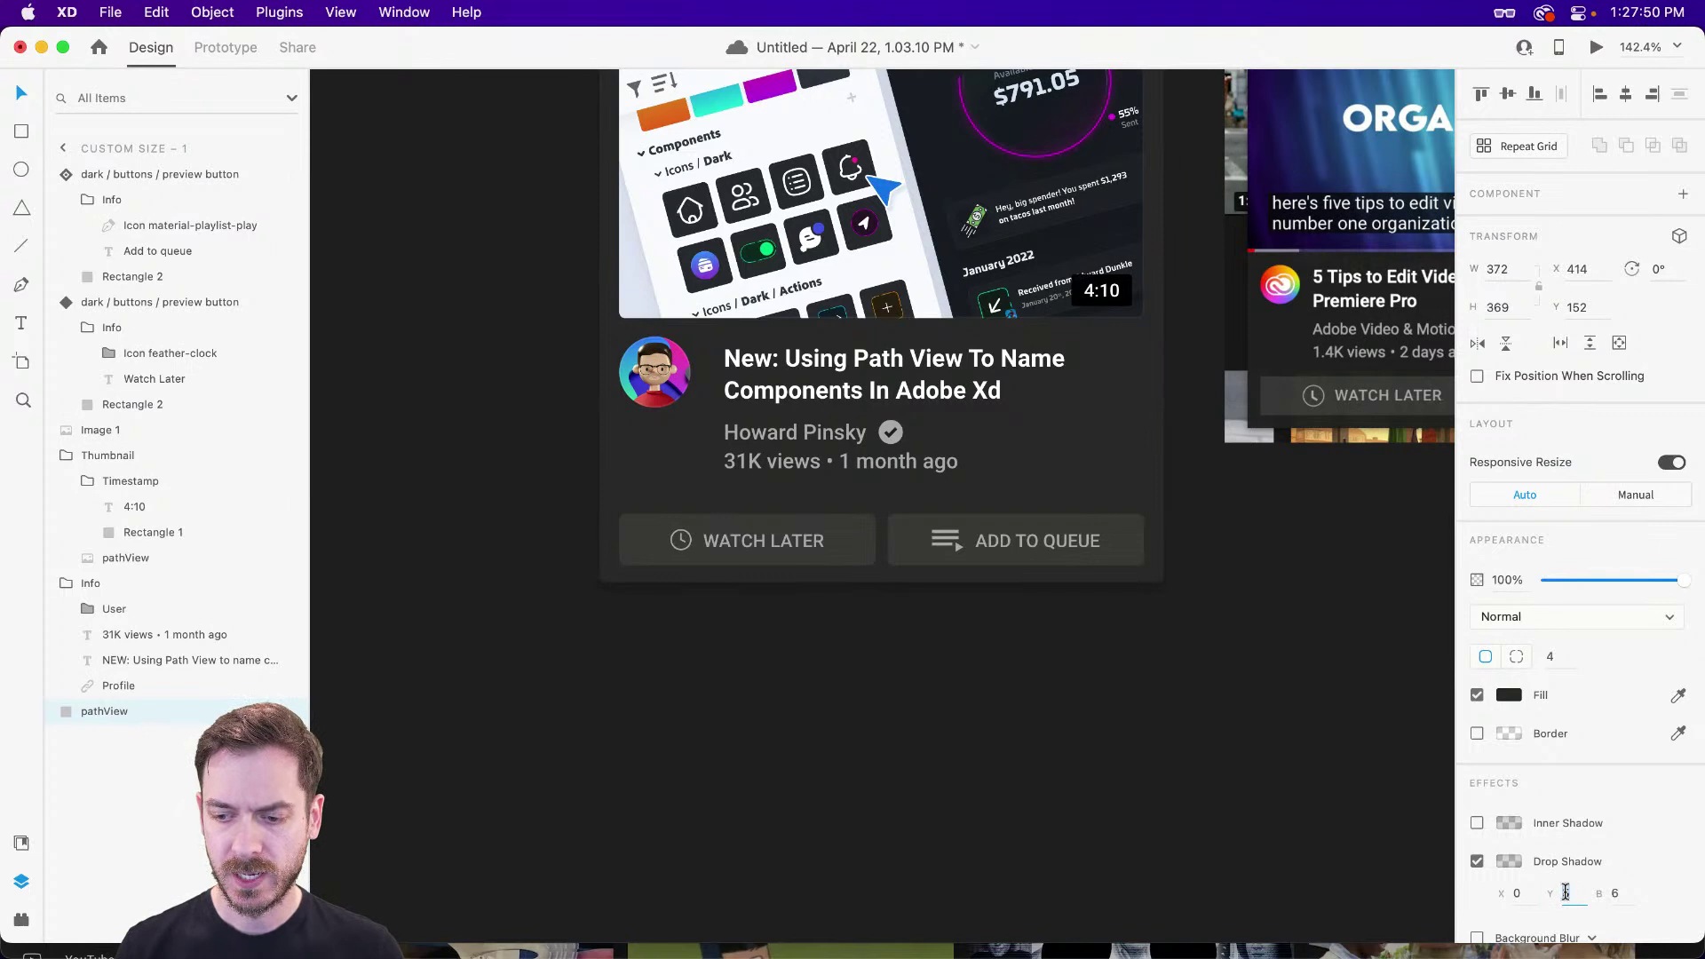
{"action": "key", "text": "Tab"}
{"action": "key", "text": "shift+Up"}
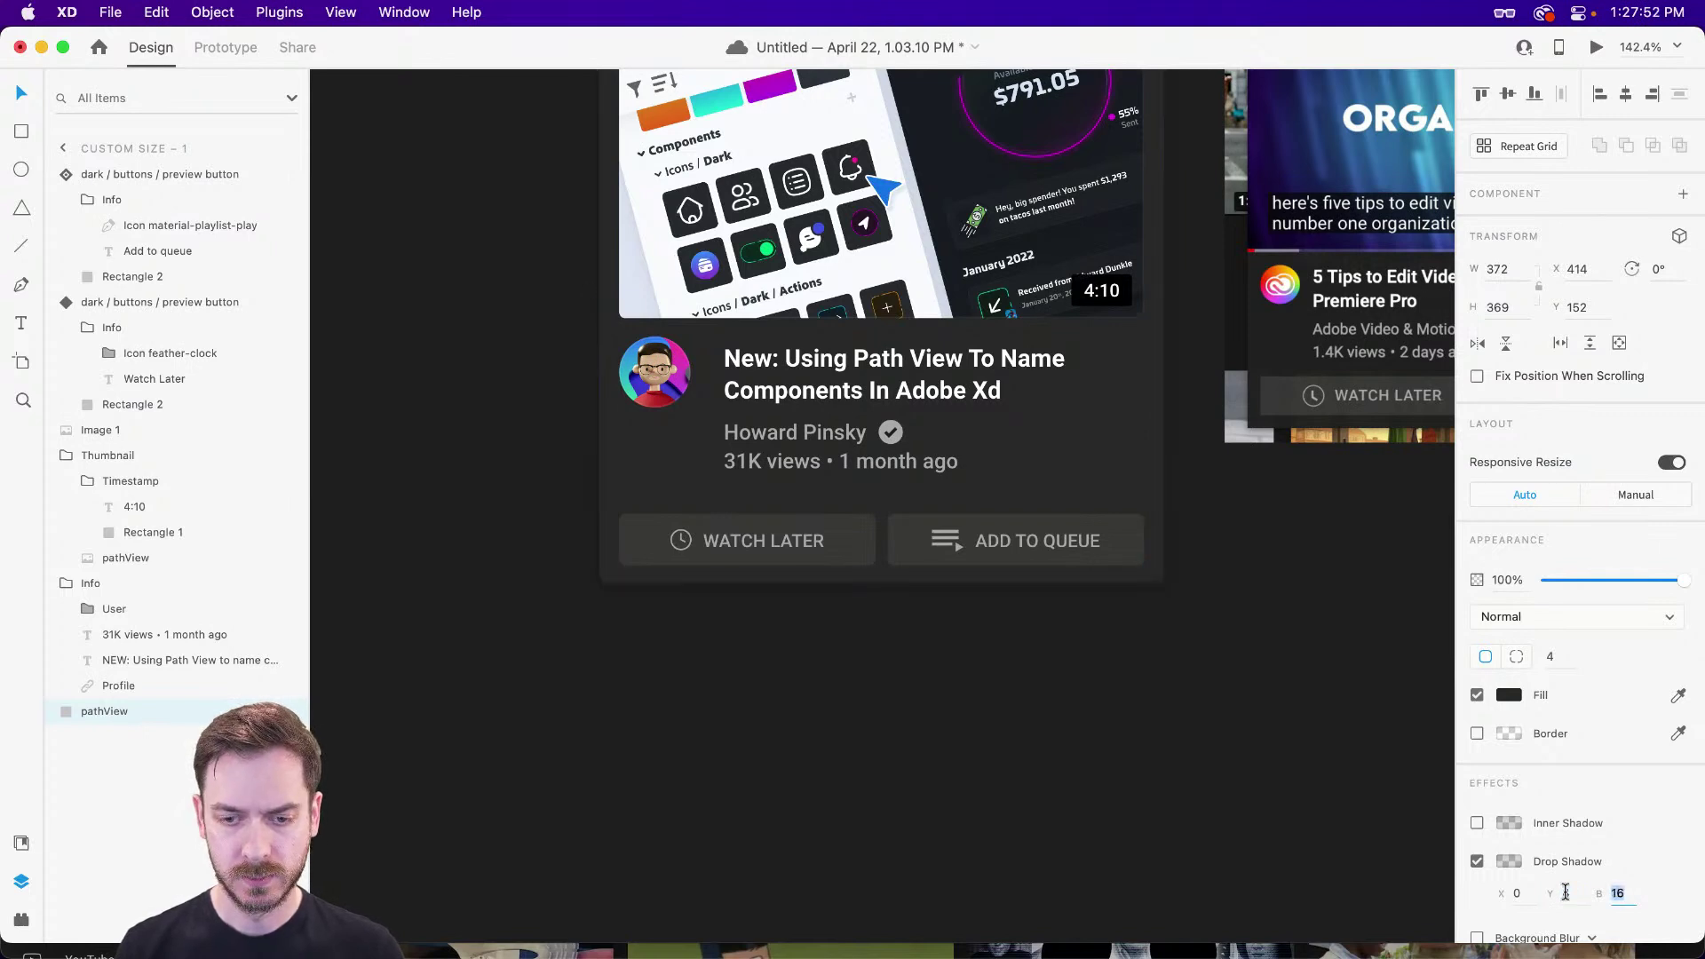
{"action": "left_click", "coordinate": [1511, 861]}
{"action": "left_click_drag", "start_coordinate": [1469, 840], "coordinate": [1470, 850]}
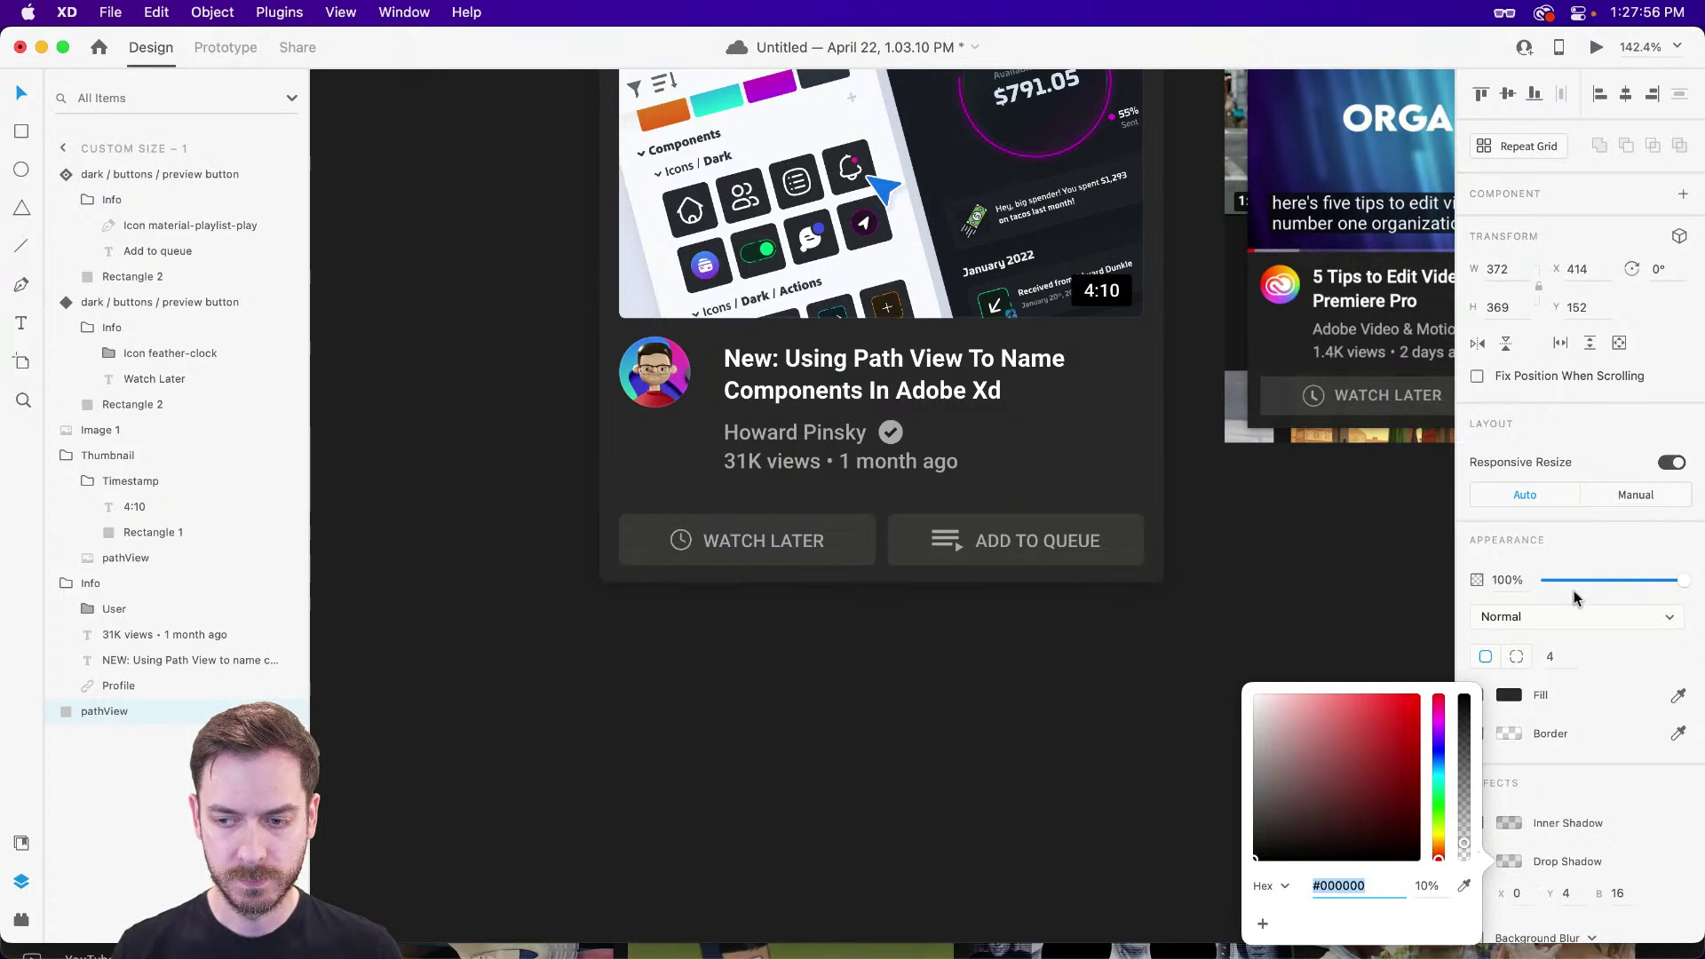
{"action": "left_click", "coordinate": [1597, 554]}
{"action": "scroll", "coordinate": [1265, 464], "scroll_direction": "up", "scroll_amount": 2}
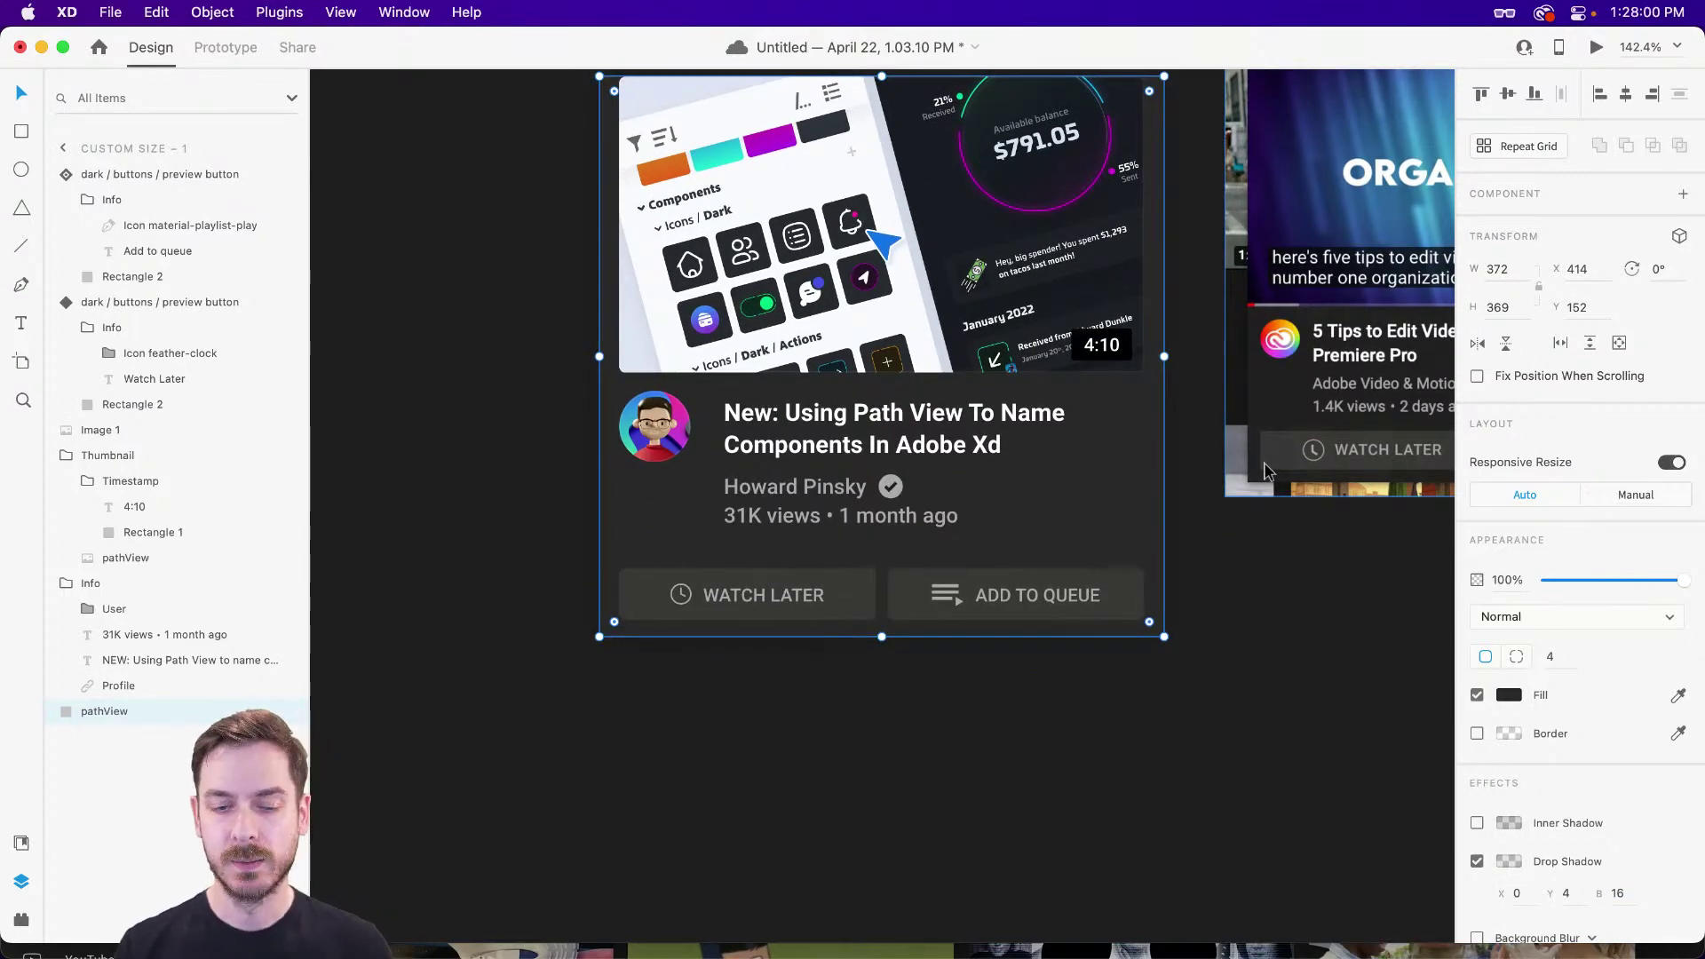
- Fit the background to the thumbnail width and extend it down over the buttons
{"action": "left_click_drag", "start_coordinate": [882, 637], "coordinate": [909, 370]}
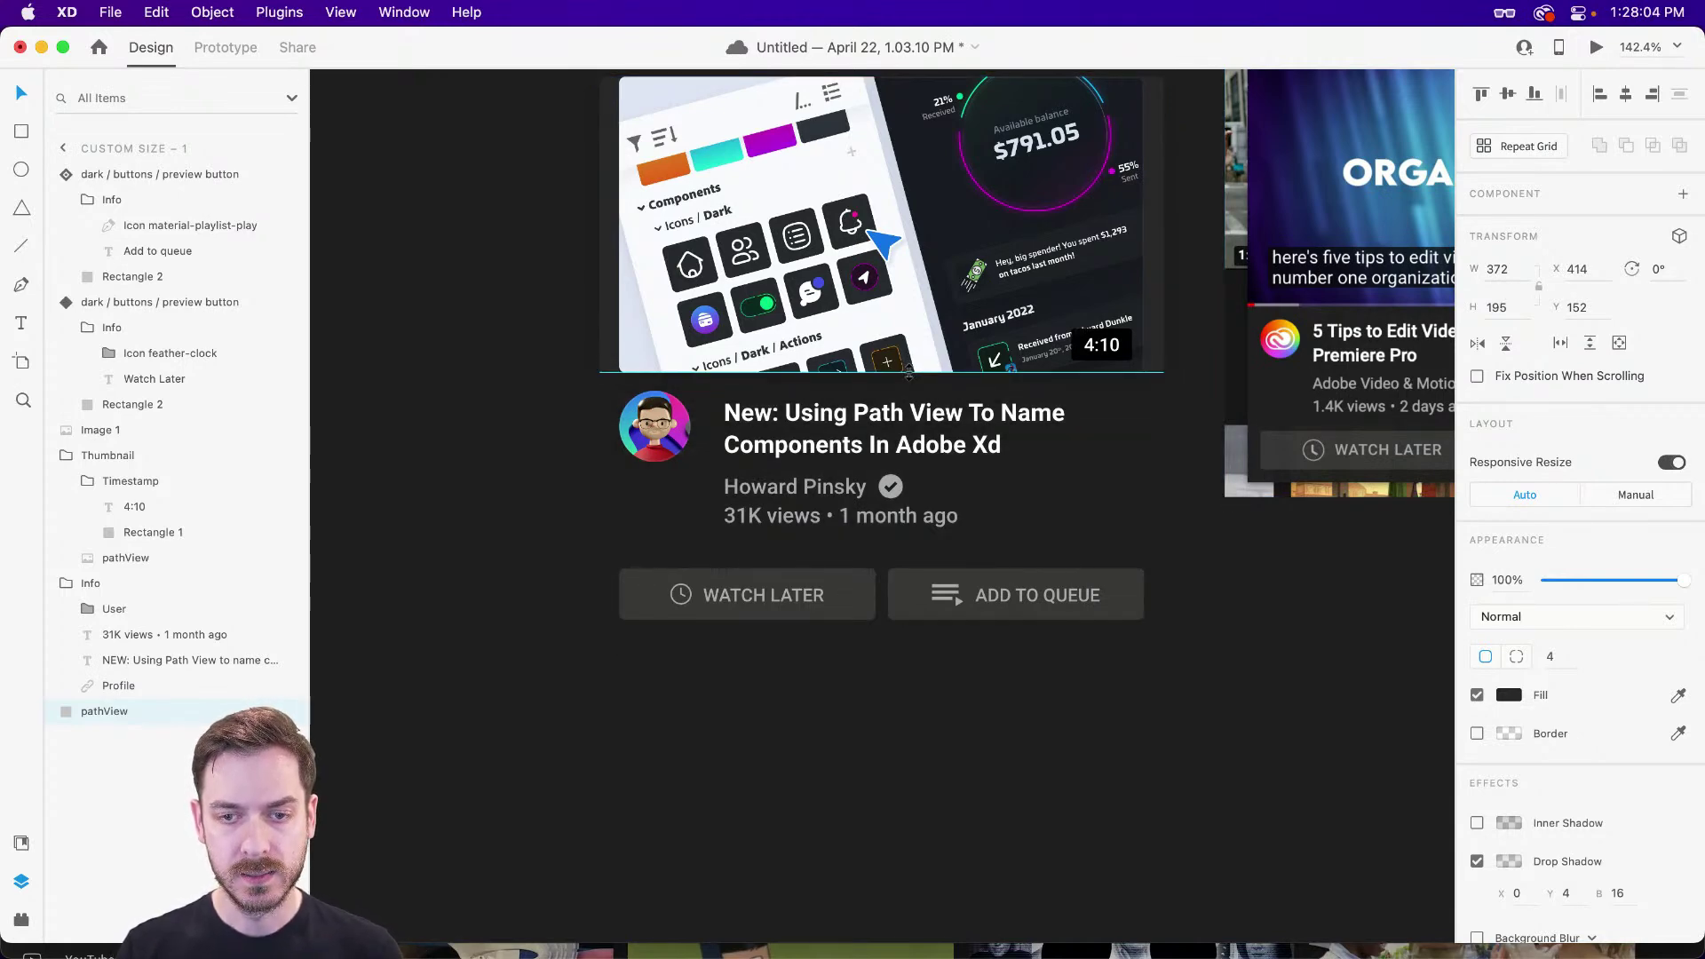
{"action": "scroll", "coordinate": [1140, 327], "scroll_direction": "up", "scroll_amount": 3}
{"action": "left_click_drag", "start_coordinate": [1164, 341], "coordinate": [1141, 348]}
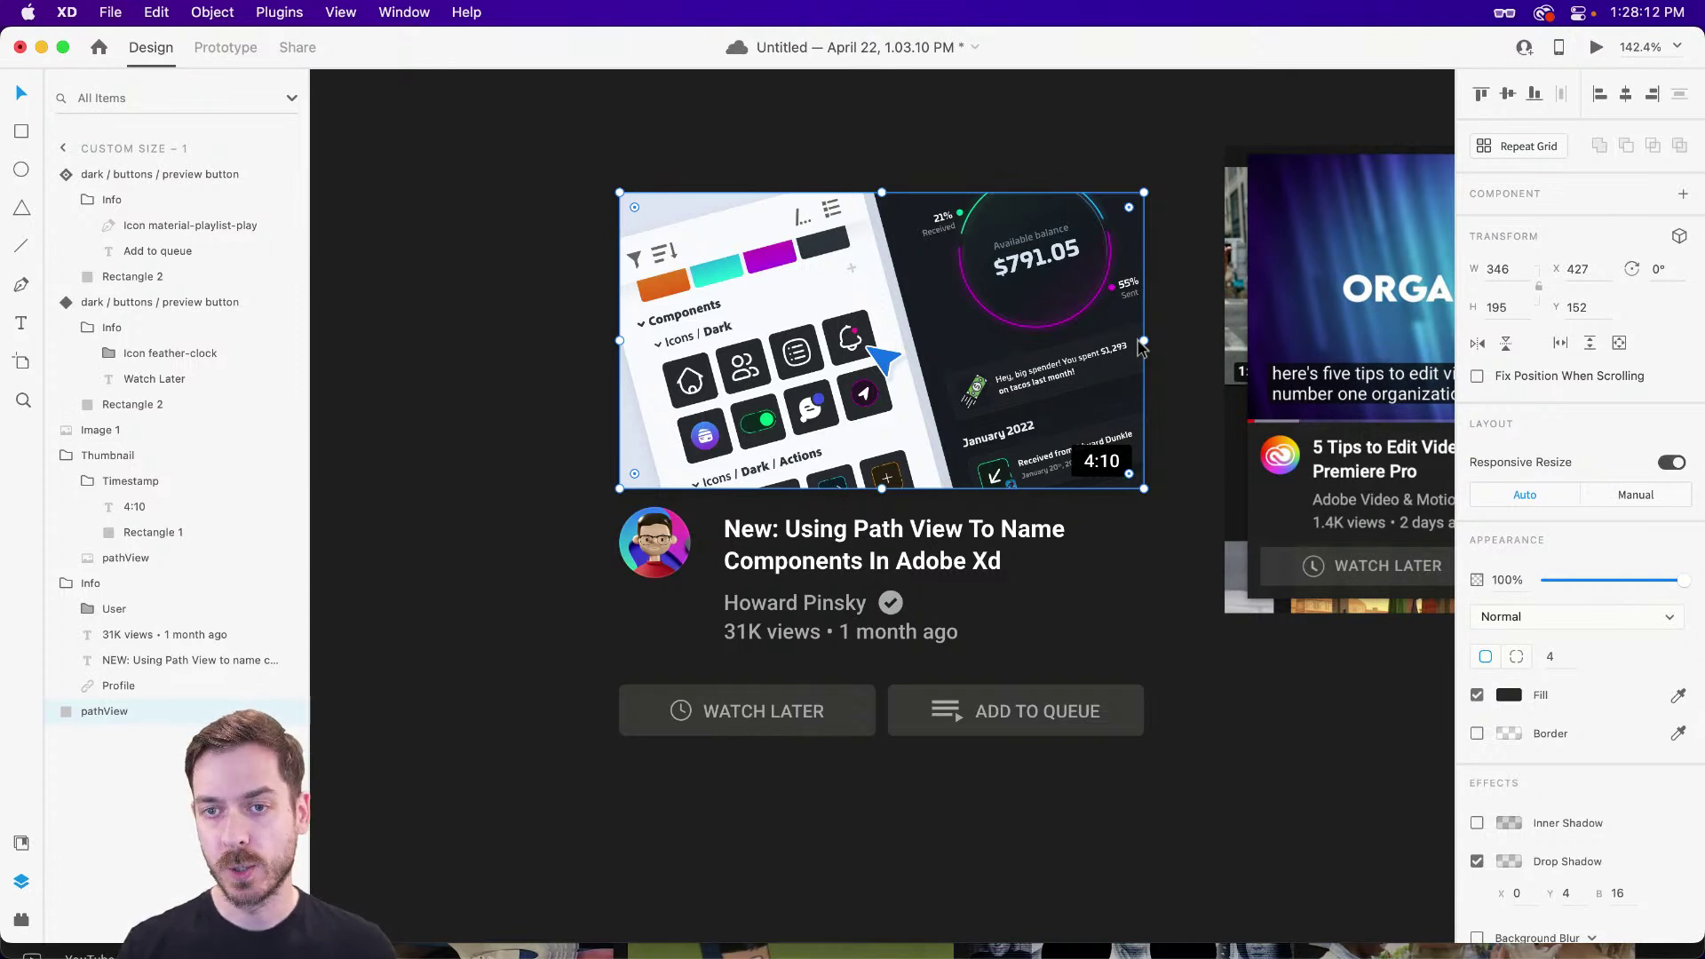
{"action": "left_click_drag", "start_coordinate": [880, 489], "coordinate": [882, 737]}
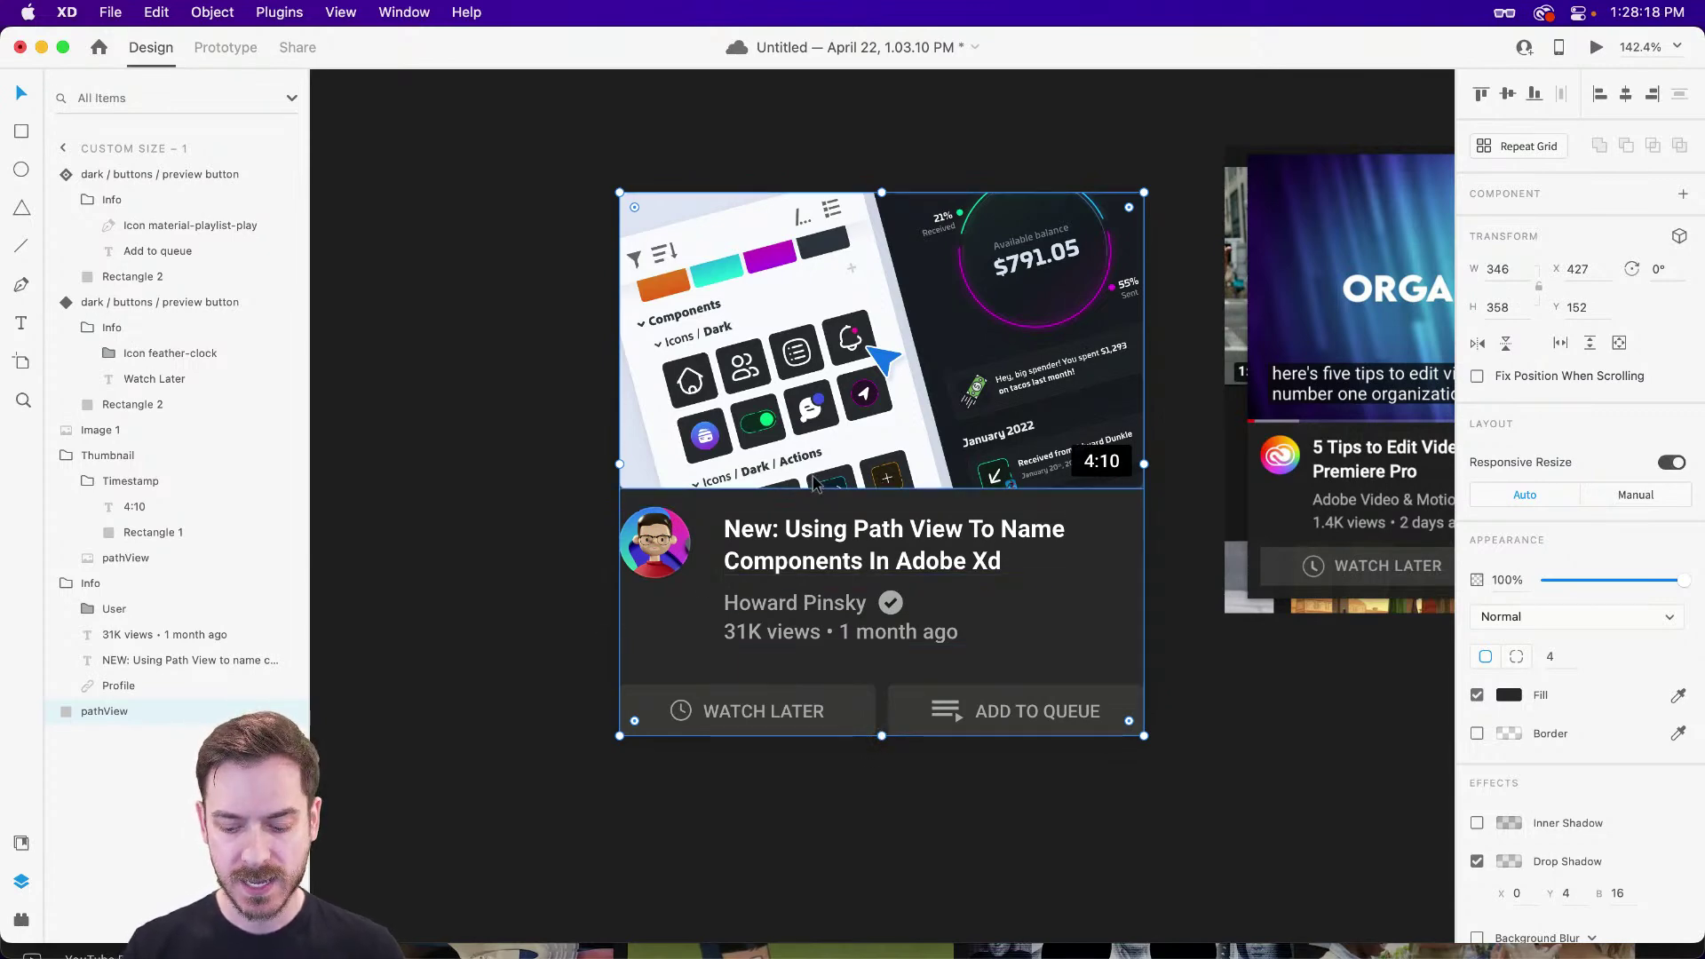
- Set the background rectangle to 0% opacity and rename its layer 'Background'
{"action": "key", "text": "0"}
{"action": "double_click", "coordinate": [105, 713]}
{"action": "type", "text": "Background"}
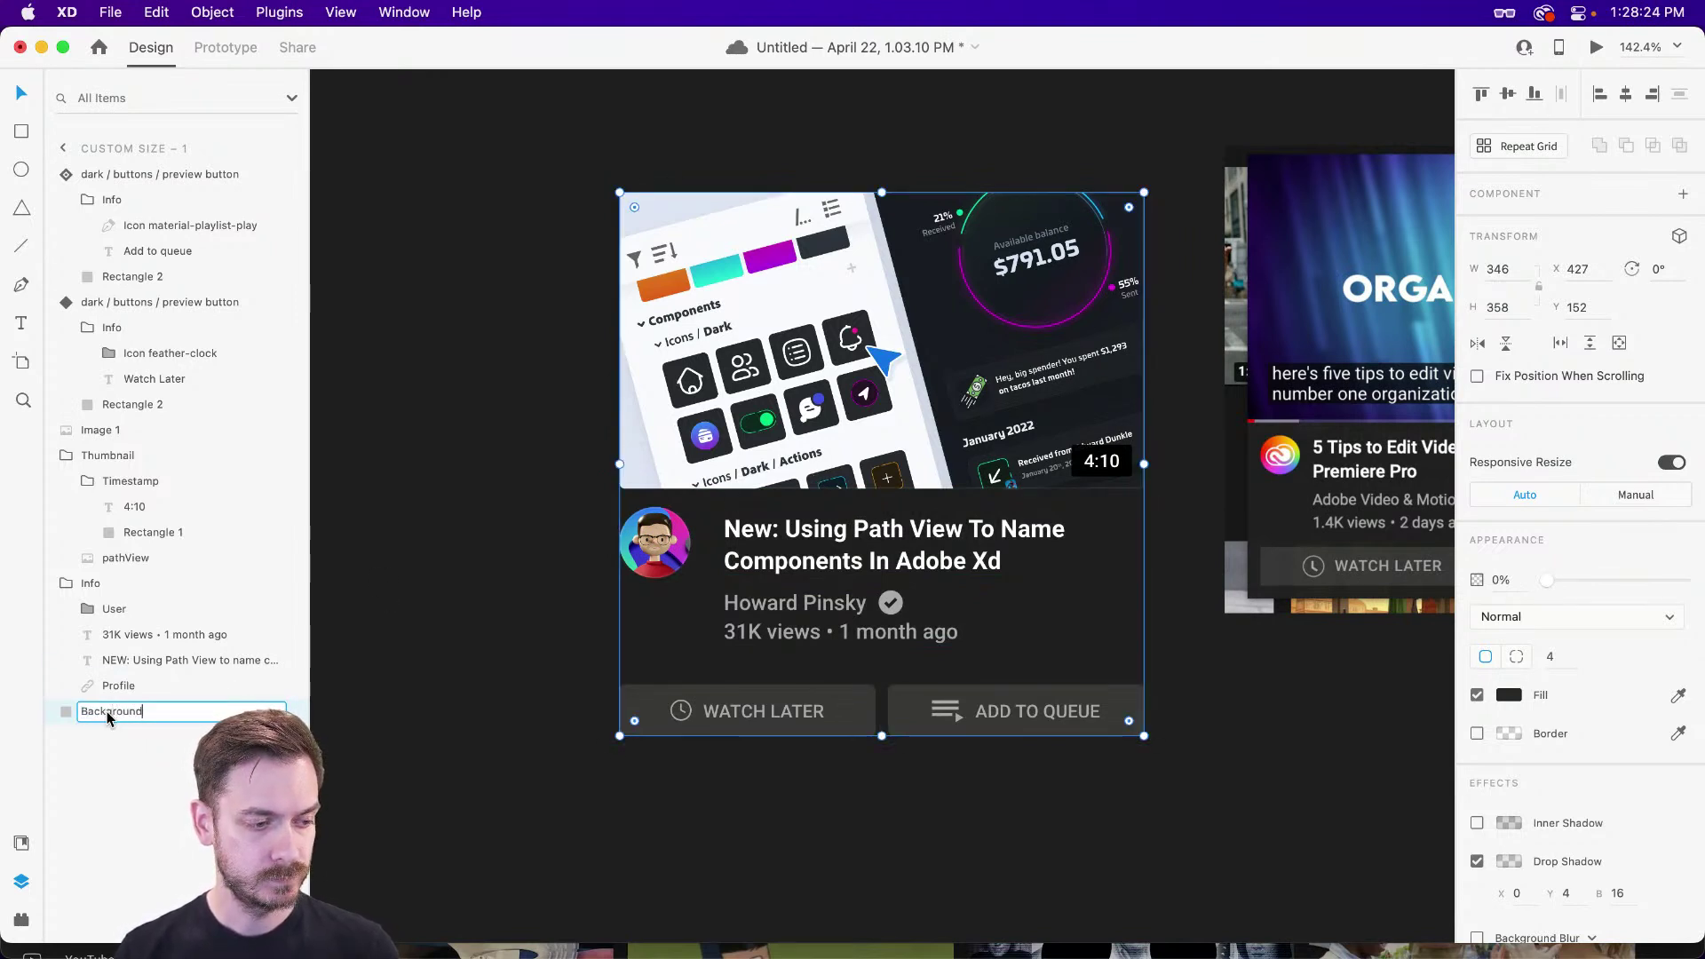
{"action": "key", "text": "Return"}
{"action": "left_click", "coordinate": [747, 712]}
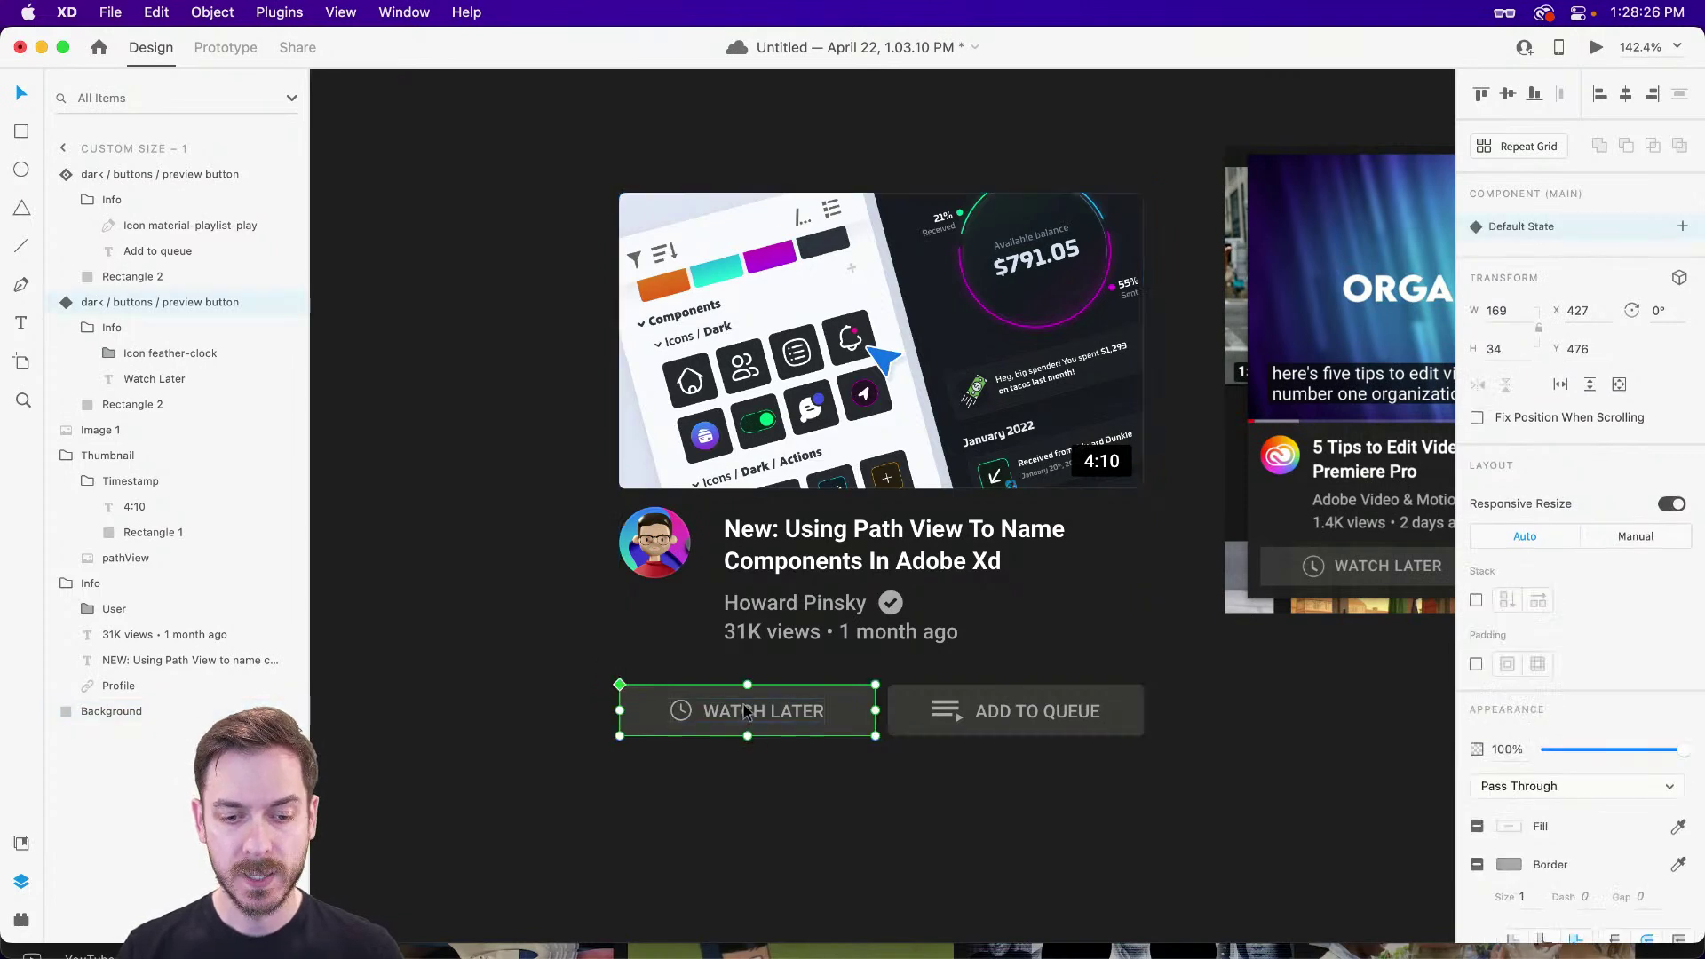
- Set both the Watch Later and Add to Queue buttons to 0% opacity
{"action": "left_click", "coordinate": [975, 711], "text": "shift"}
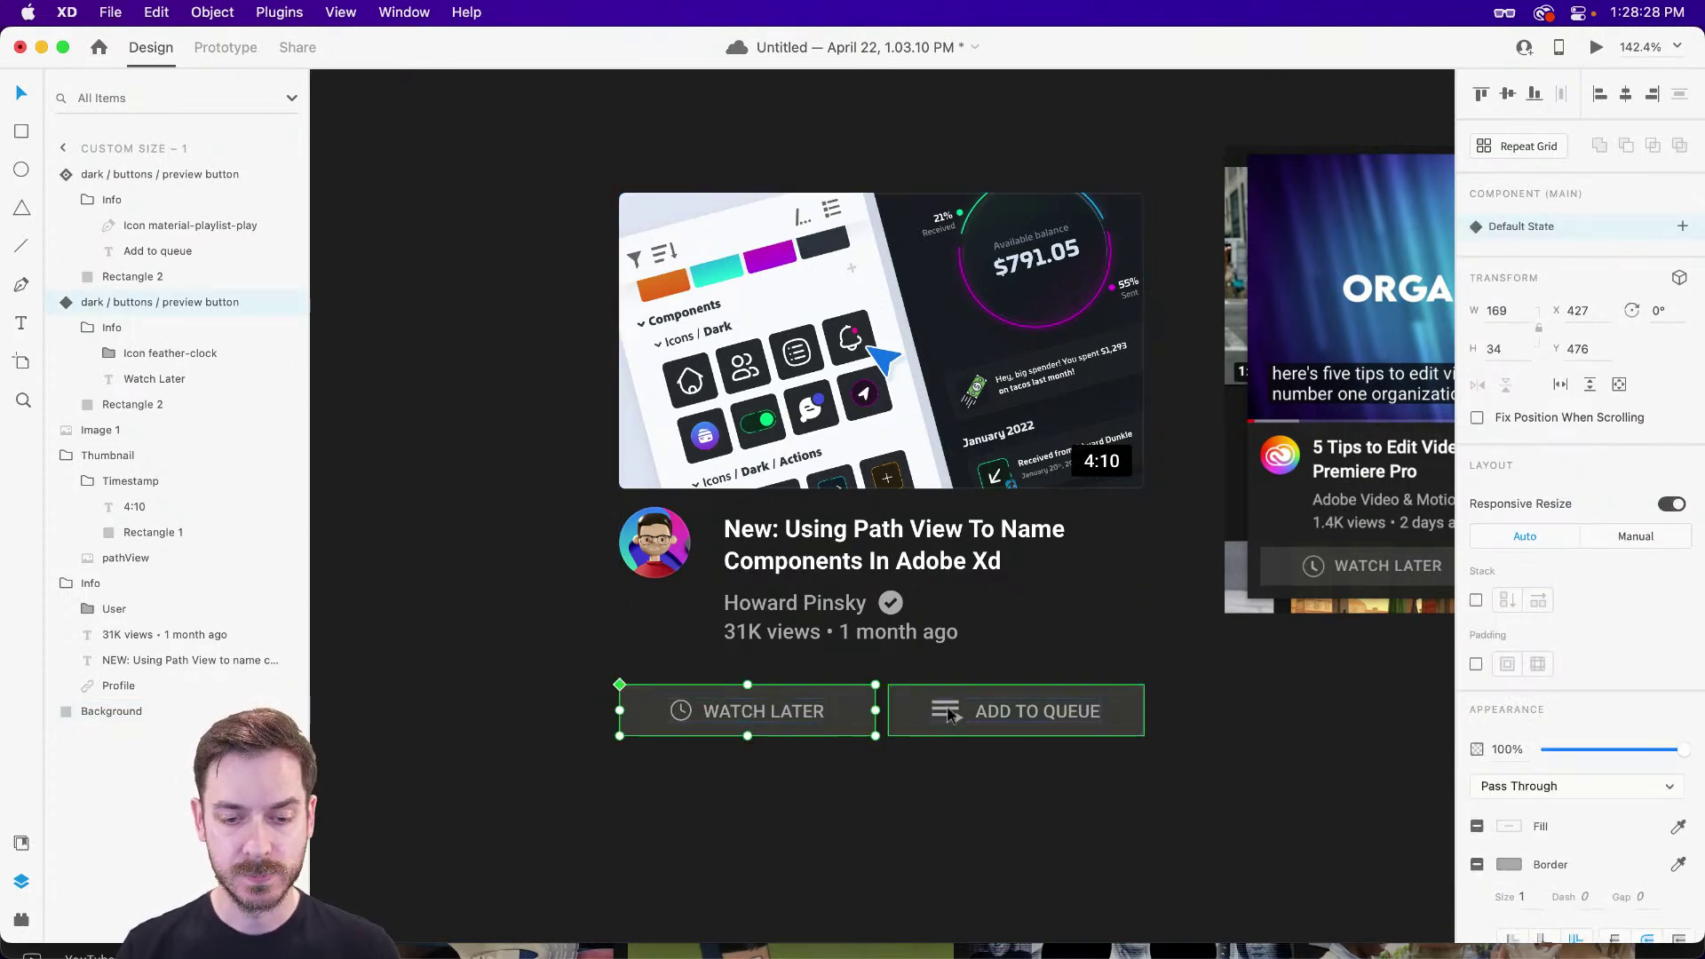
{"action": "key", "text": "0"}
{"action": "key", "text": "0"}
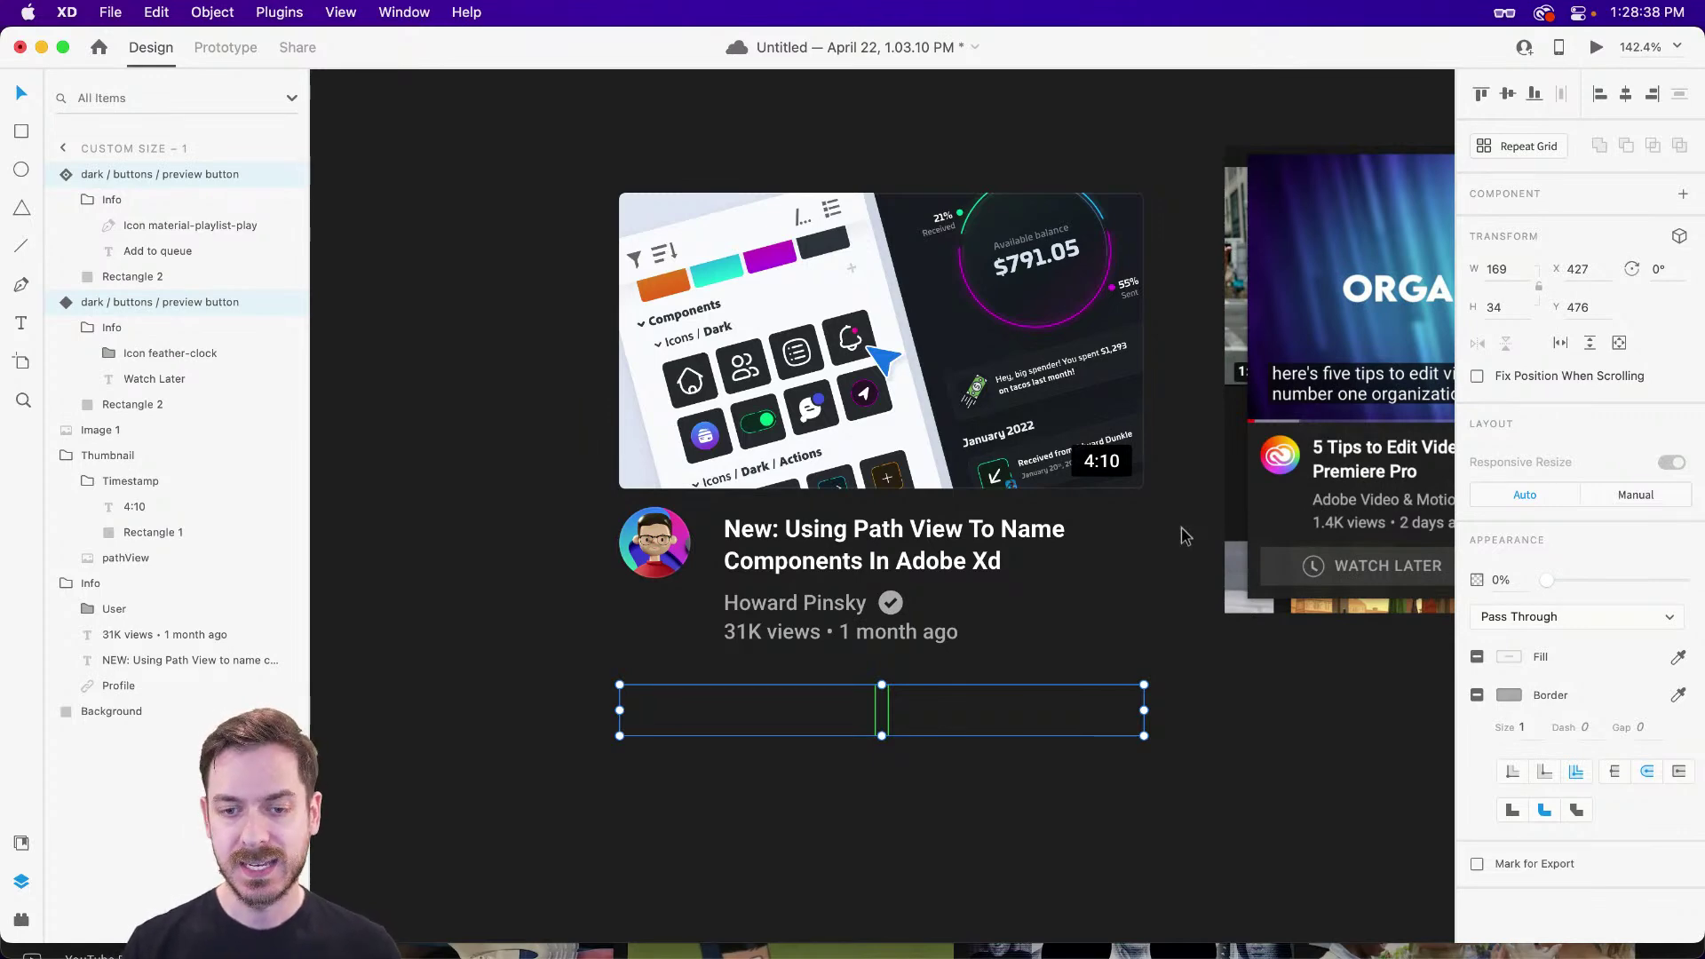
{"action": "scroll", "coordinate": [1182, 533], "scroll_direction": "up", "scroll_amount": 5}
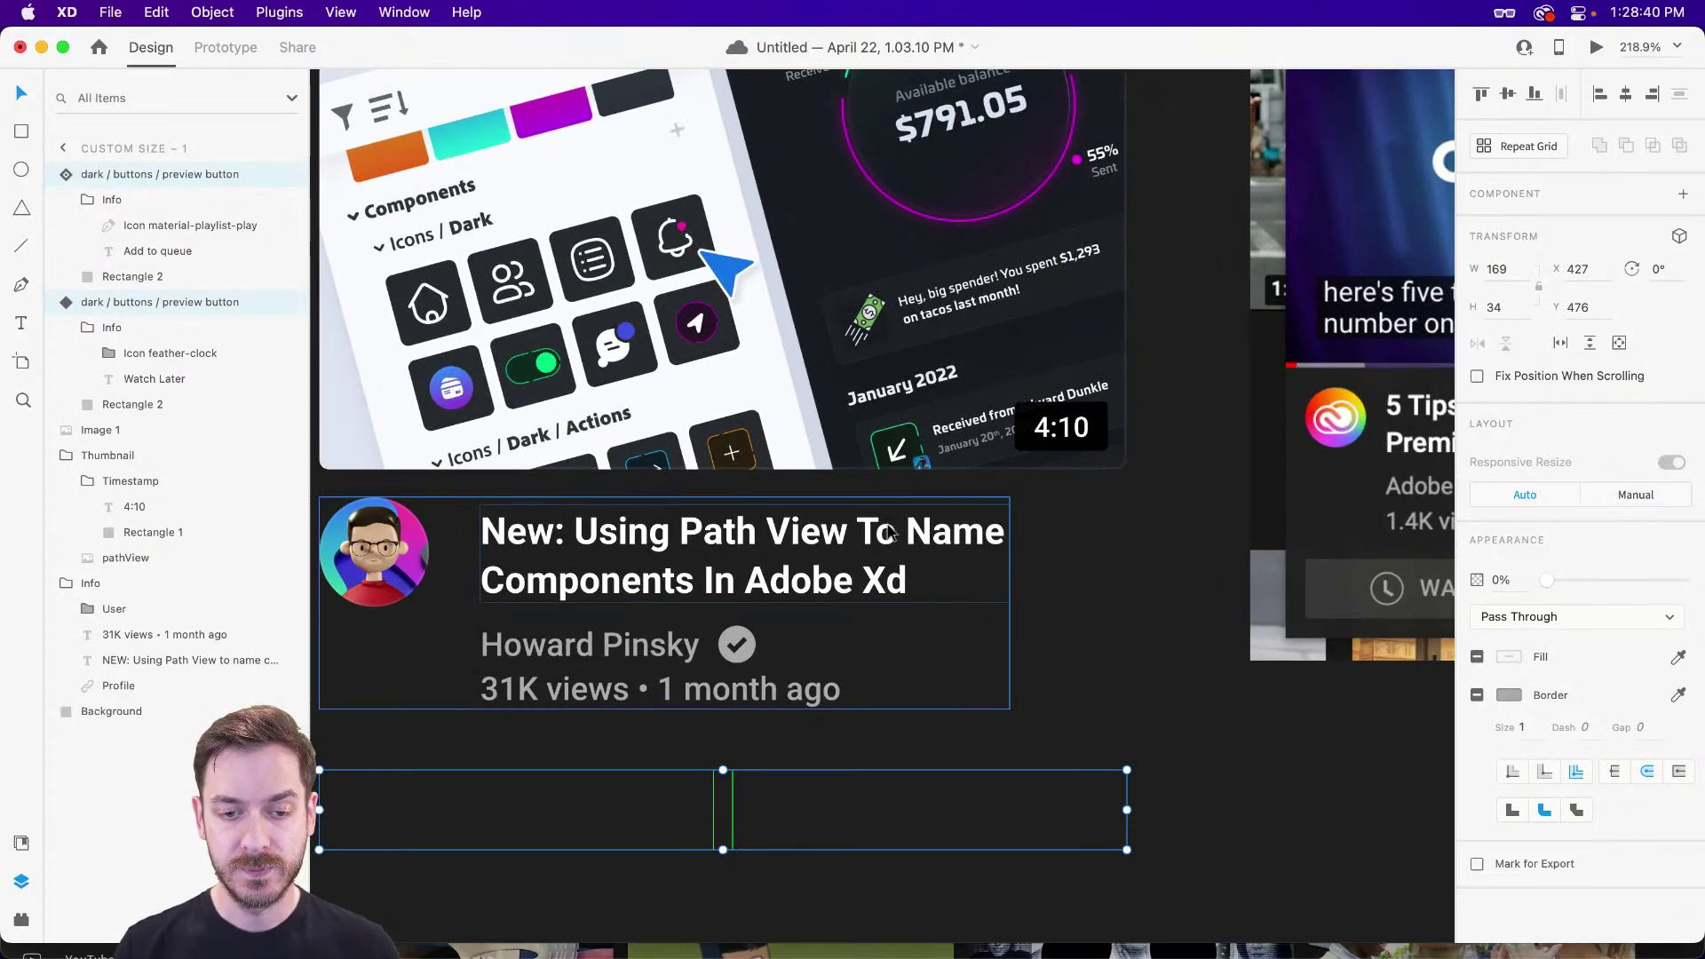
- Select the video title text block 'New: Using Path View To Name Components In Adobe Xd'
{"action": "left_click", "coordinate": [900, 533]}
{"action": "scroll", "coordinate": [1133, 538], "scroll_direction": "up", "scroll_amount": 4}
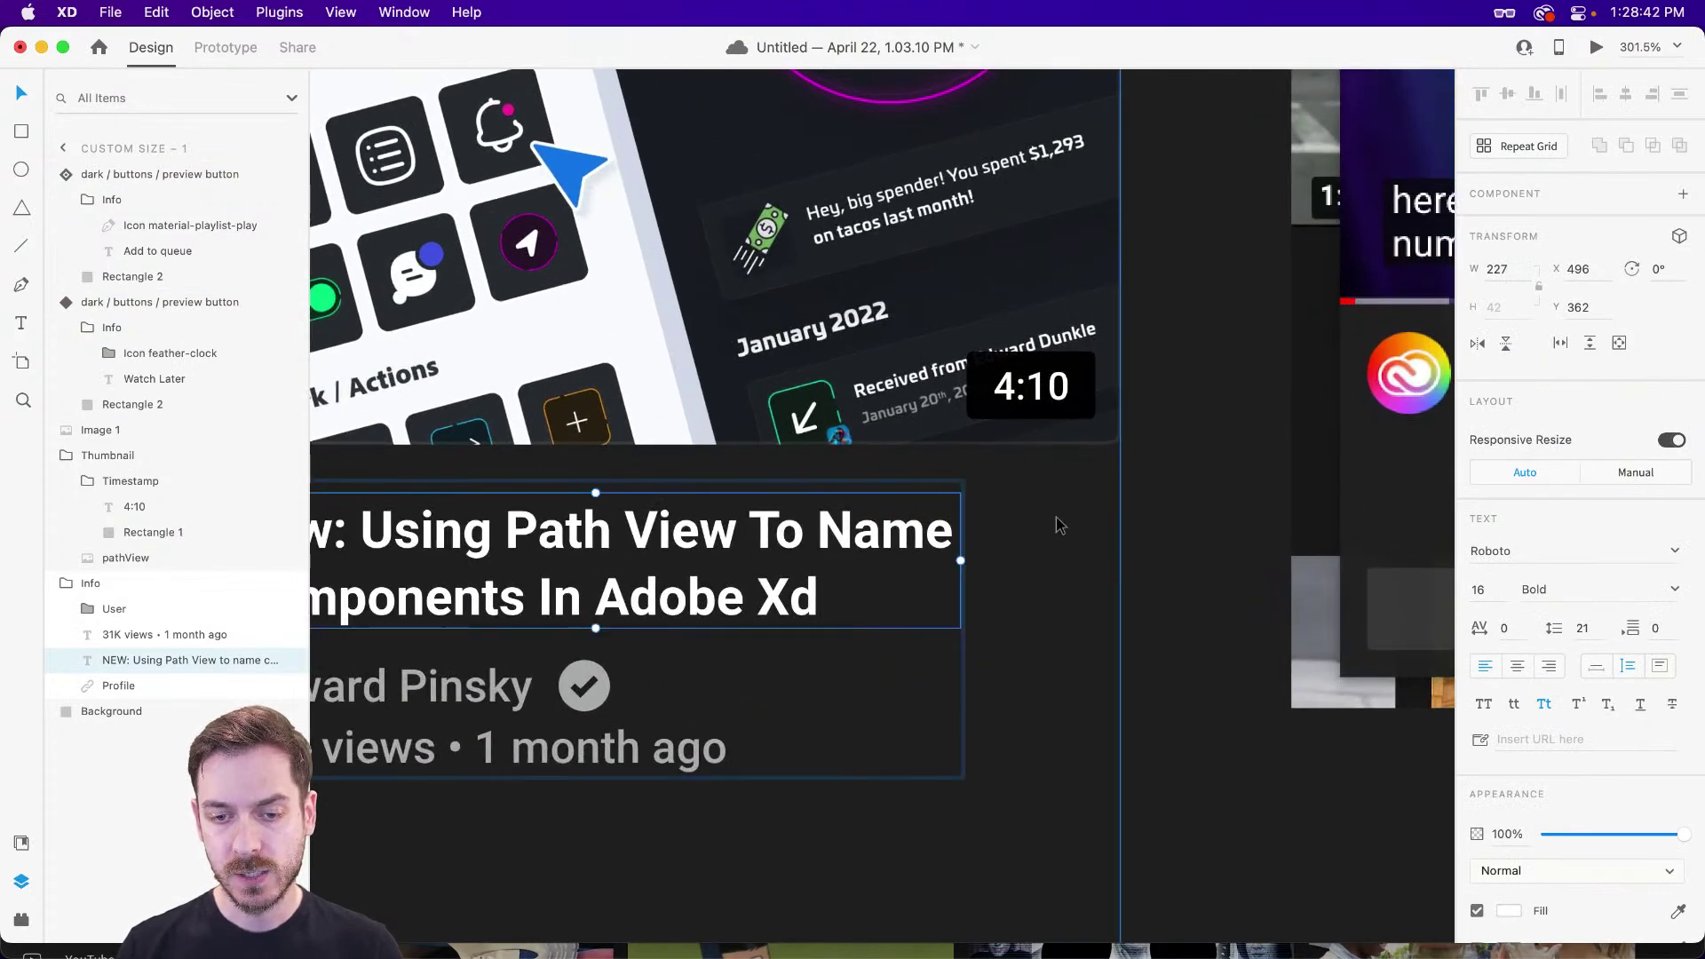
{"action": "scroll", "coordinate": [1117, 542], "scroll_direction": "right", "scroll_amount": 1}
{"action": "scroll", "coordinate": [1110, 529], "scroll_direction": "right", "scroll_amount": 10}
{"action": "scroll", "coordinate": [1380, 324], "scroll_direction": "right", "scroll_amount": 2}
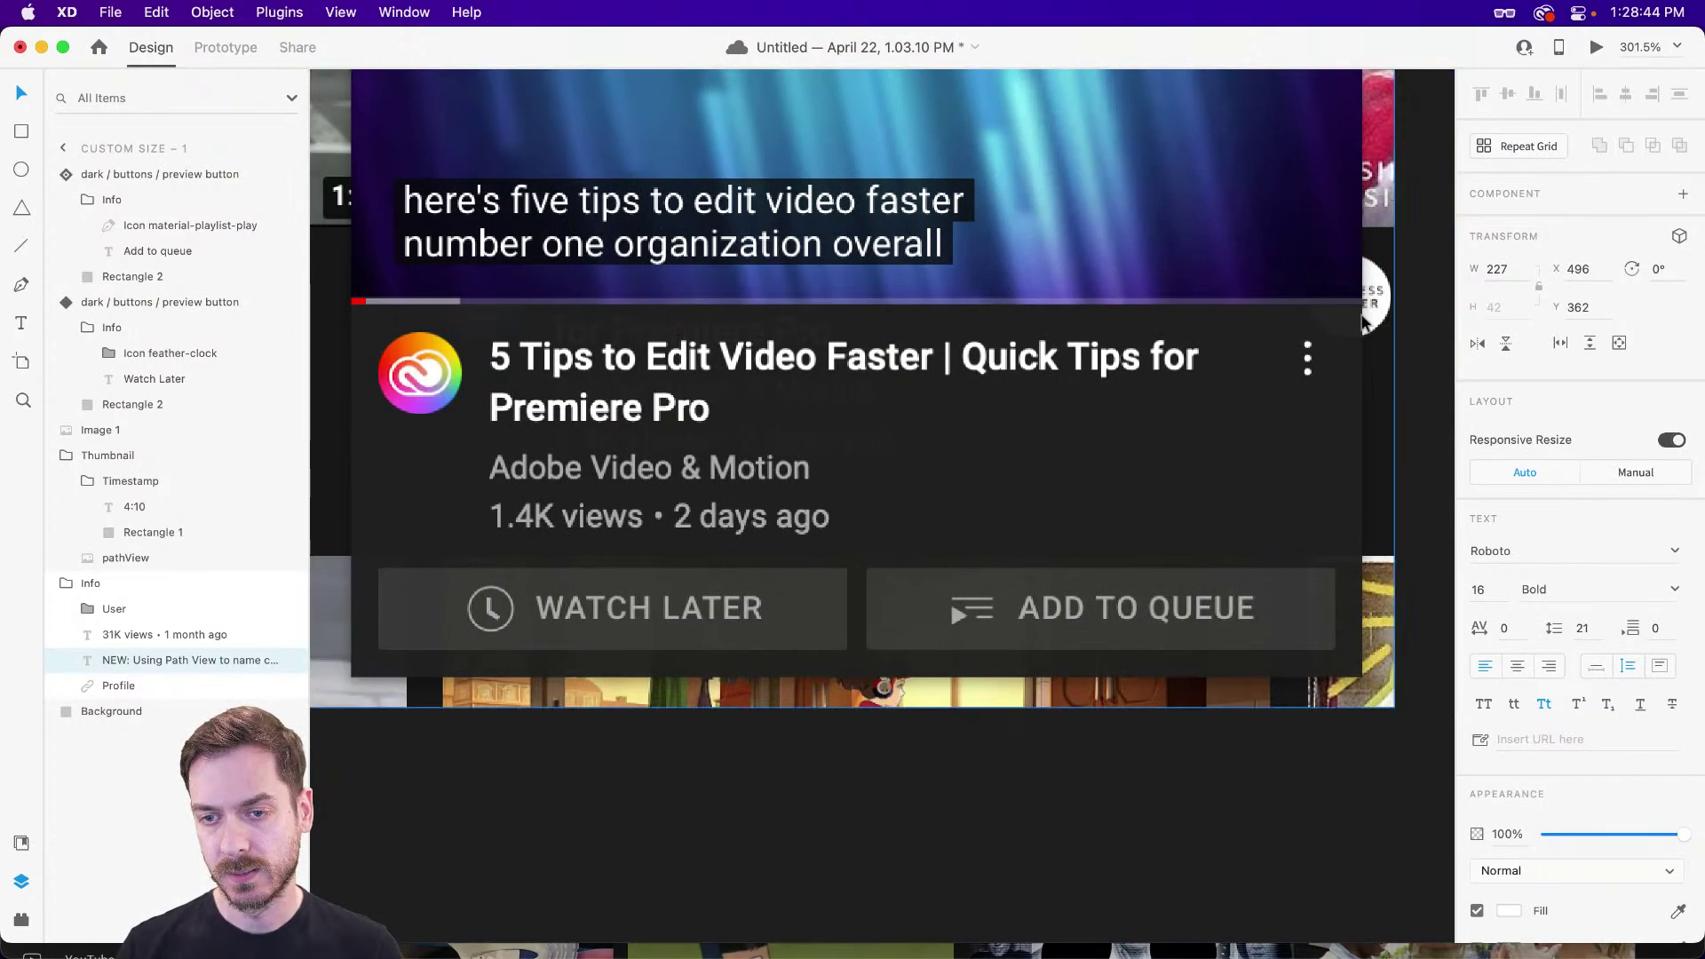
{"action": "scroll", "coordinate": [1319, 363], "scroll_direction": "down", "scroll_amount": 5}
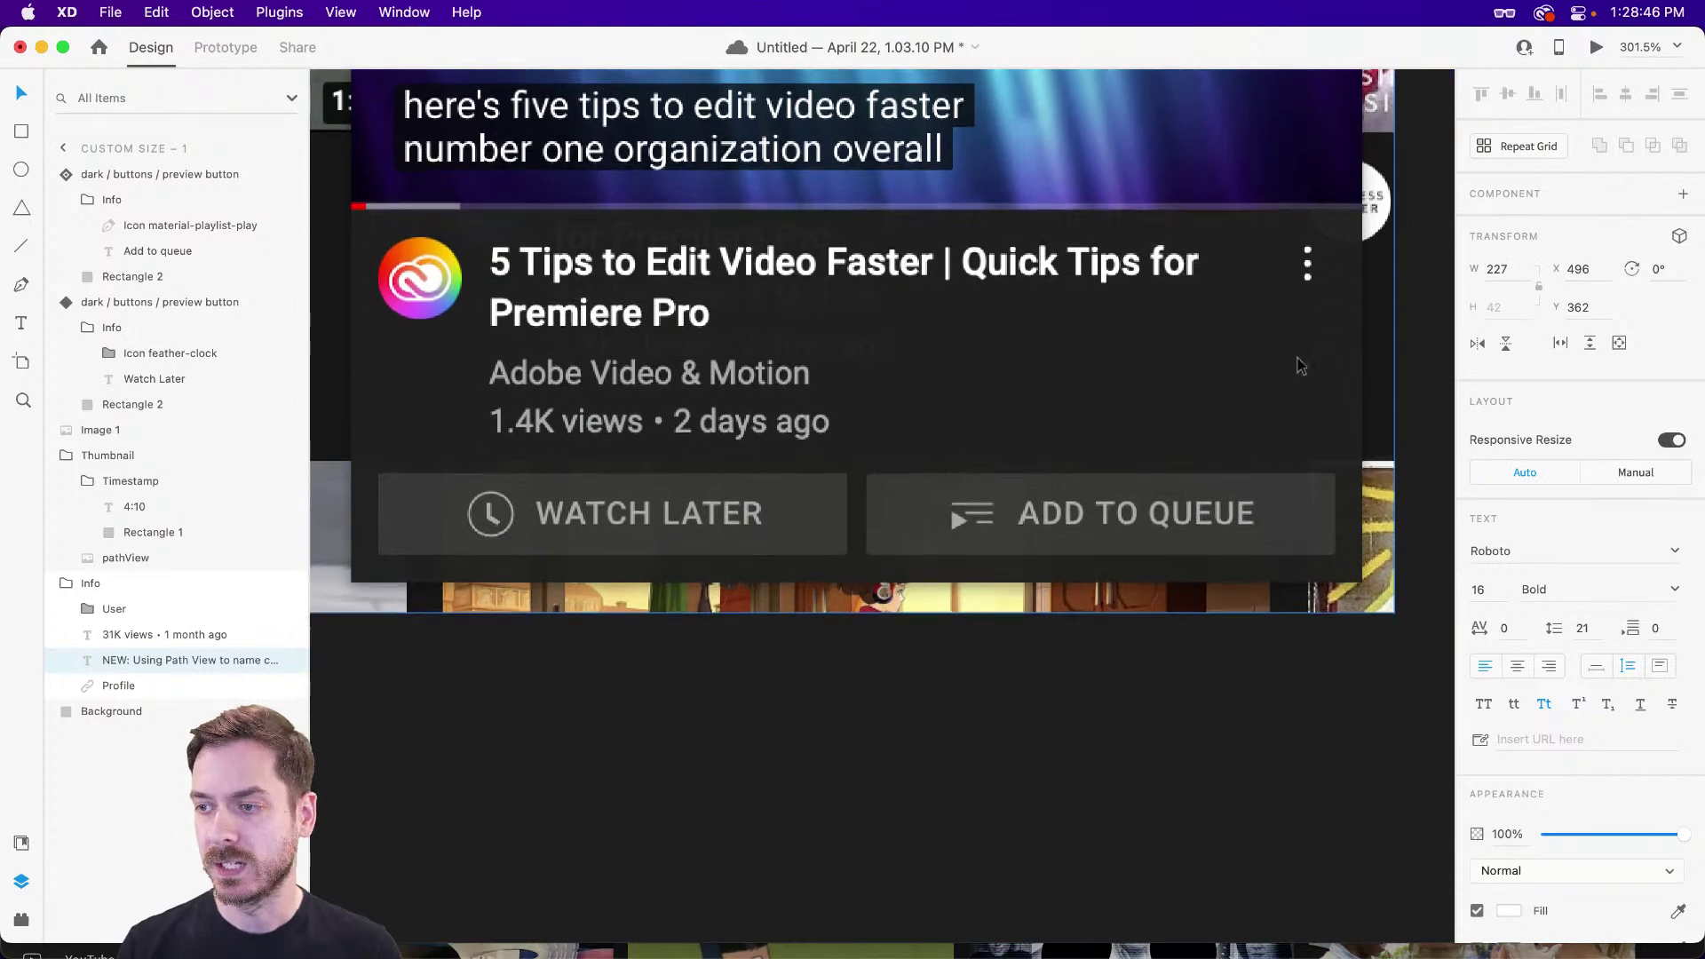
{"action": "scroll", "coordinate": [1173, 371], "scroll_direction": "left", "scroll_amount": 10}
{"action": "scroll", "coordinate": [1142, 377], "scroll_direction": "up", "scroll_amount": 3}
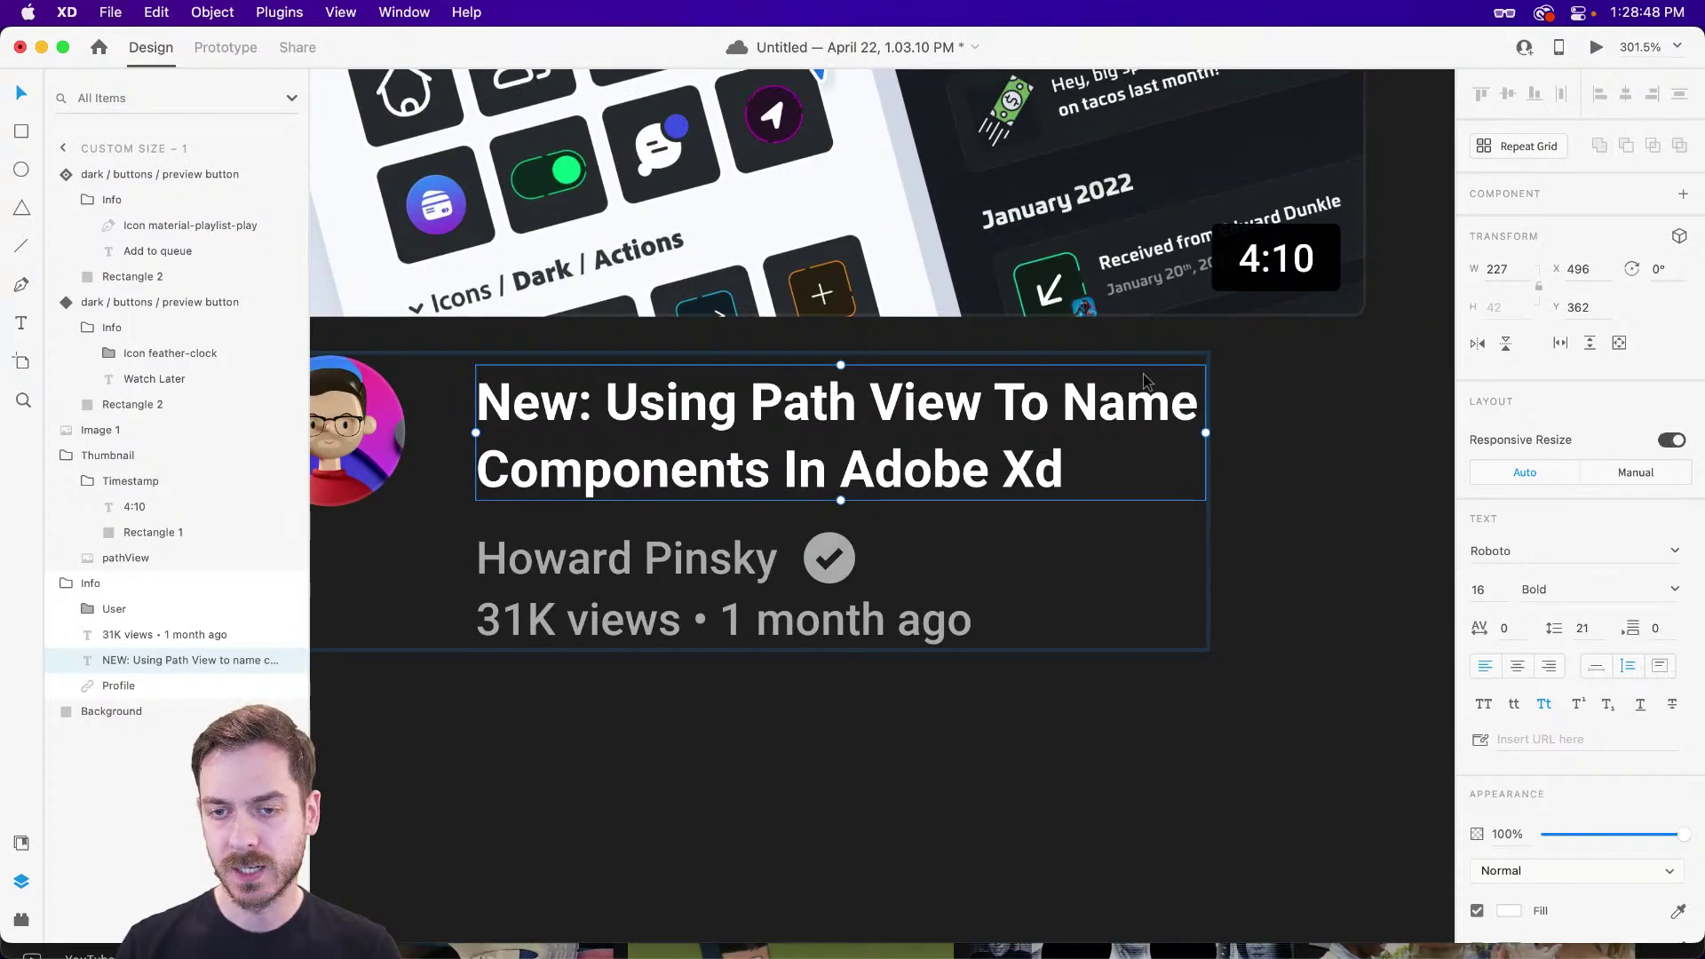
{"action": "scroll", "coordinate": [1110, 391], "scroll_direction": "right", "scroll_amount": 2}
{"action": "scroll", "coordinate": [1084, 401], "scroll_direction": "up", "scroll_amount": 3}
- Draw a small borderless dot beside the title's top right, sized 3 by 3
{"action": "key", "text": "e"}
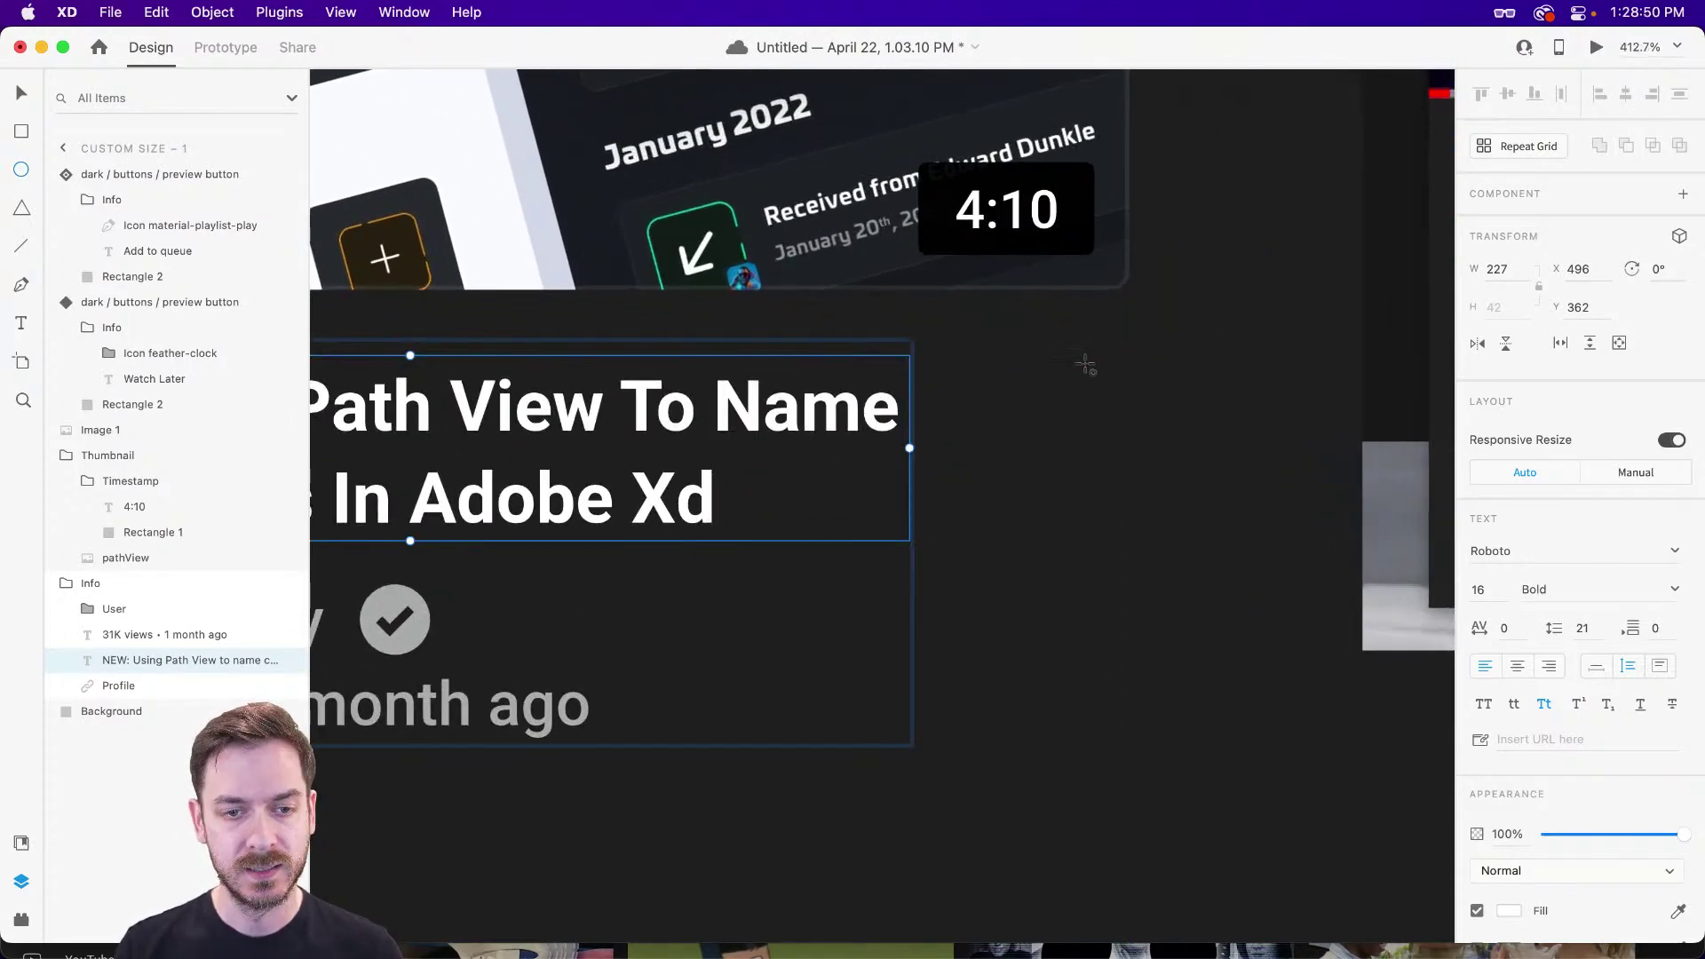
{"action": "left_click_drag", "start_coordinate": [1088, 359], "coordinate": [1106, 376]}
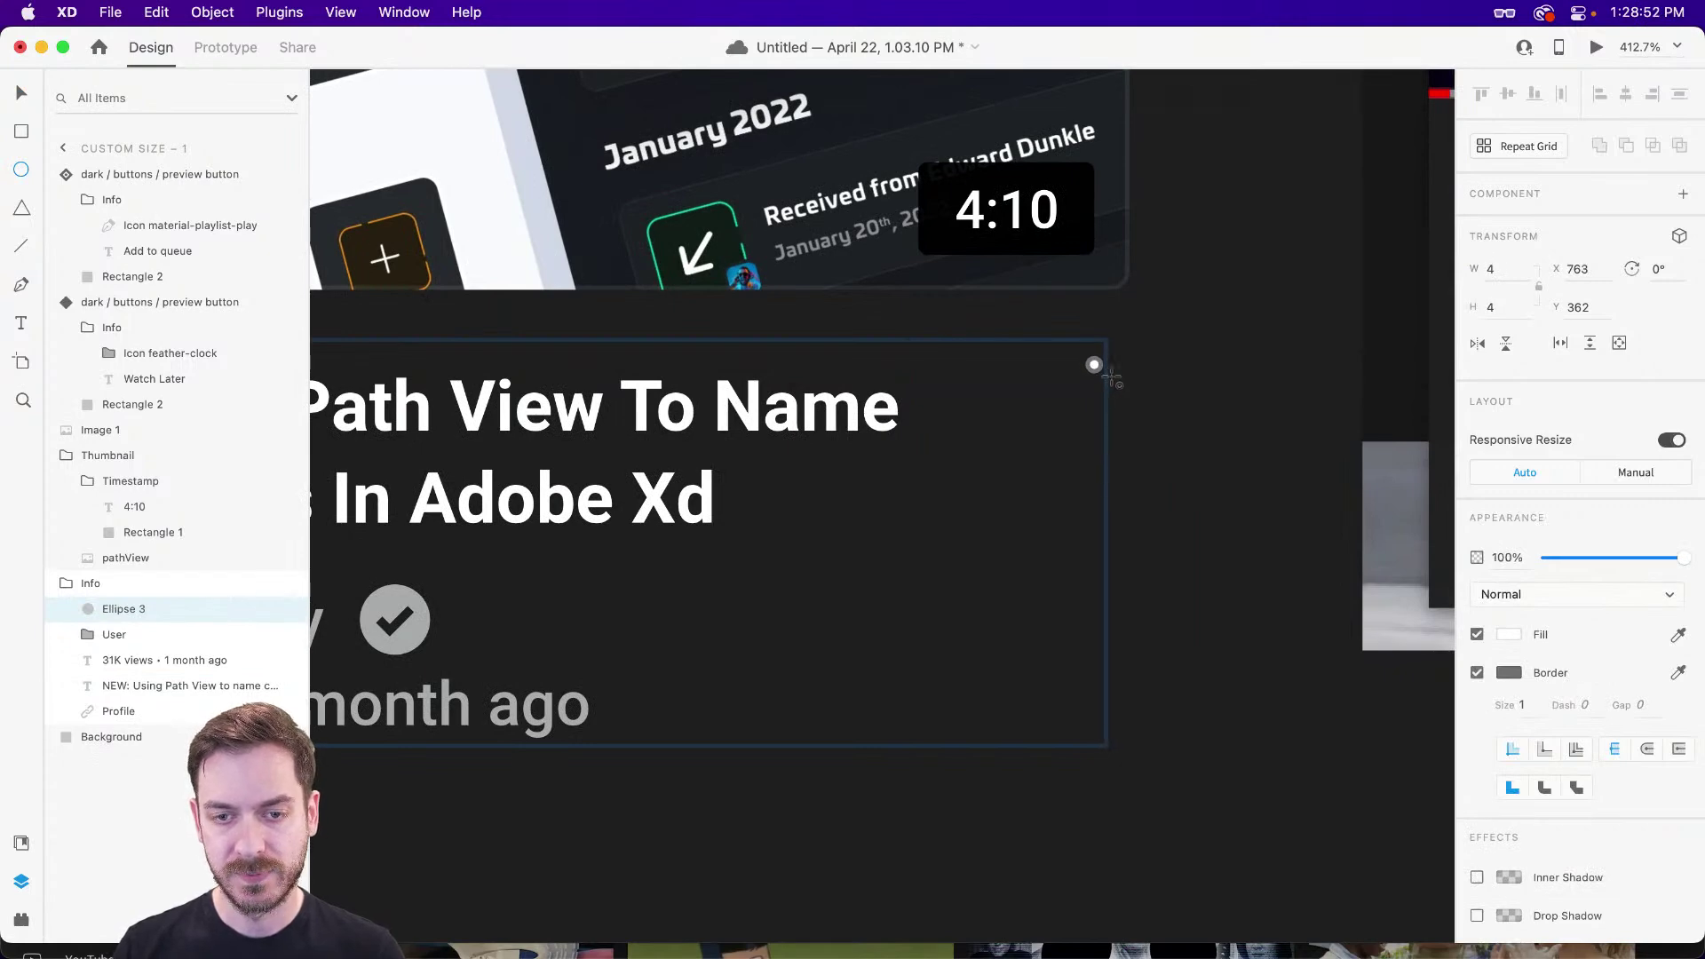
{"action": "left_click", "coordinate": [1477, 673]}
{"action": "key", "text": "v"}
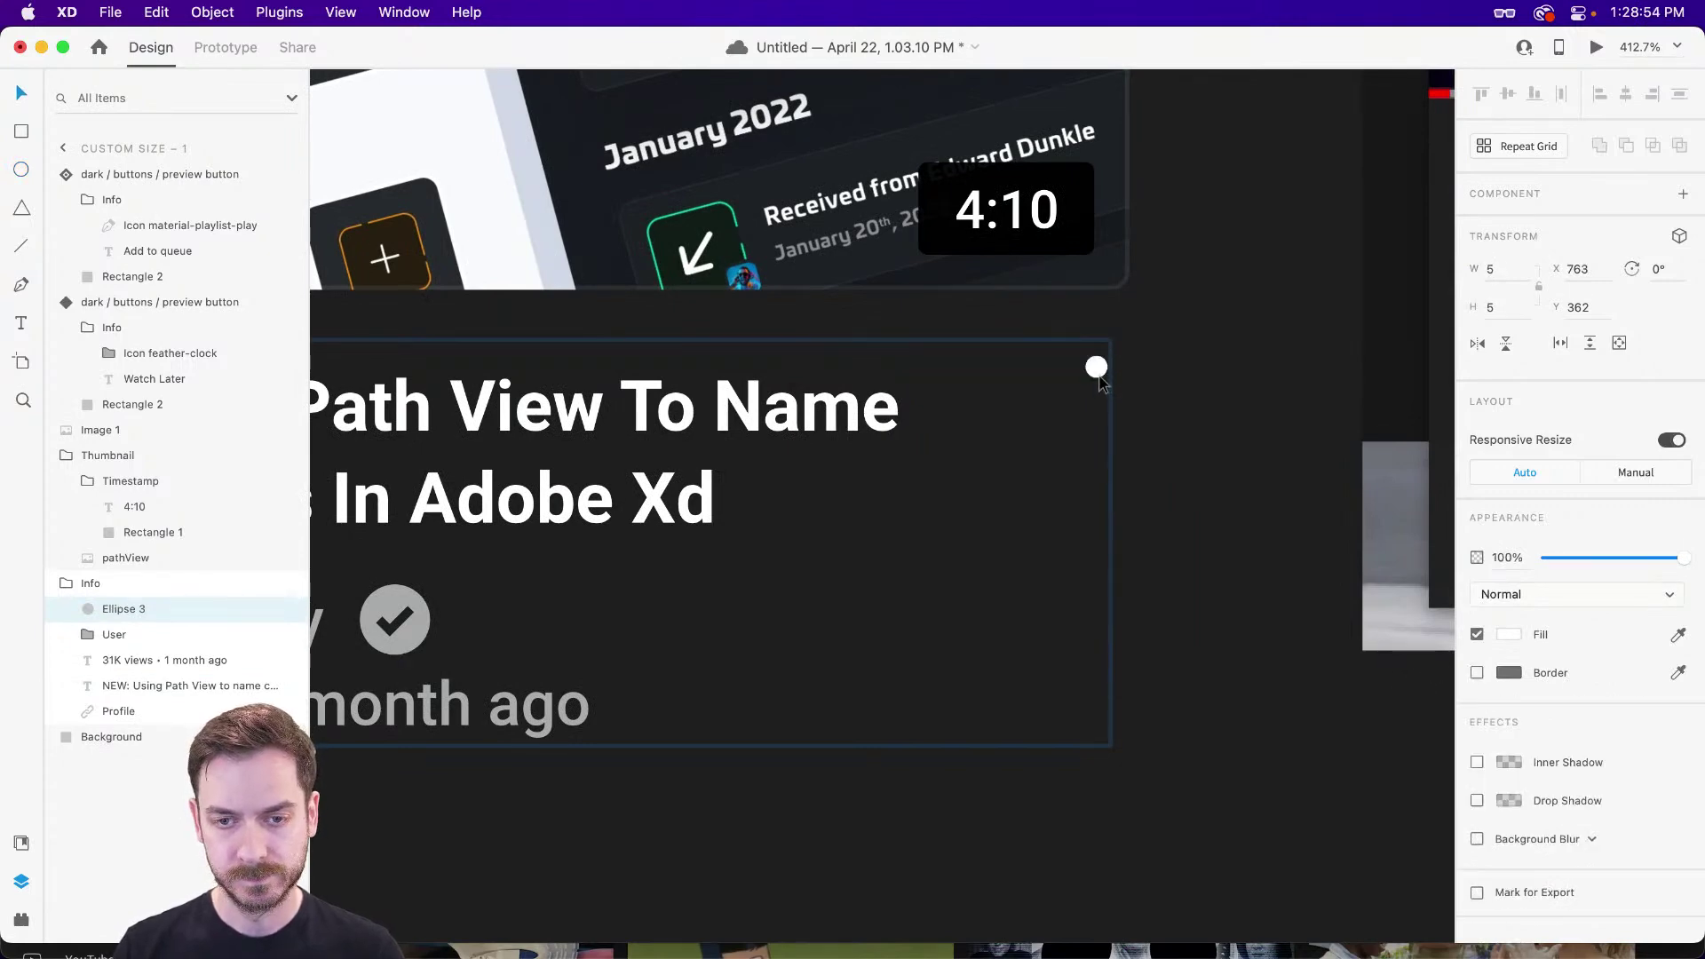
{"action": "left_click_drag", "start_coordinate": [1100, 375], "coordinate": [1092, 365]}
{"action": "key", "text": "super+Return"}
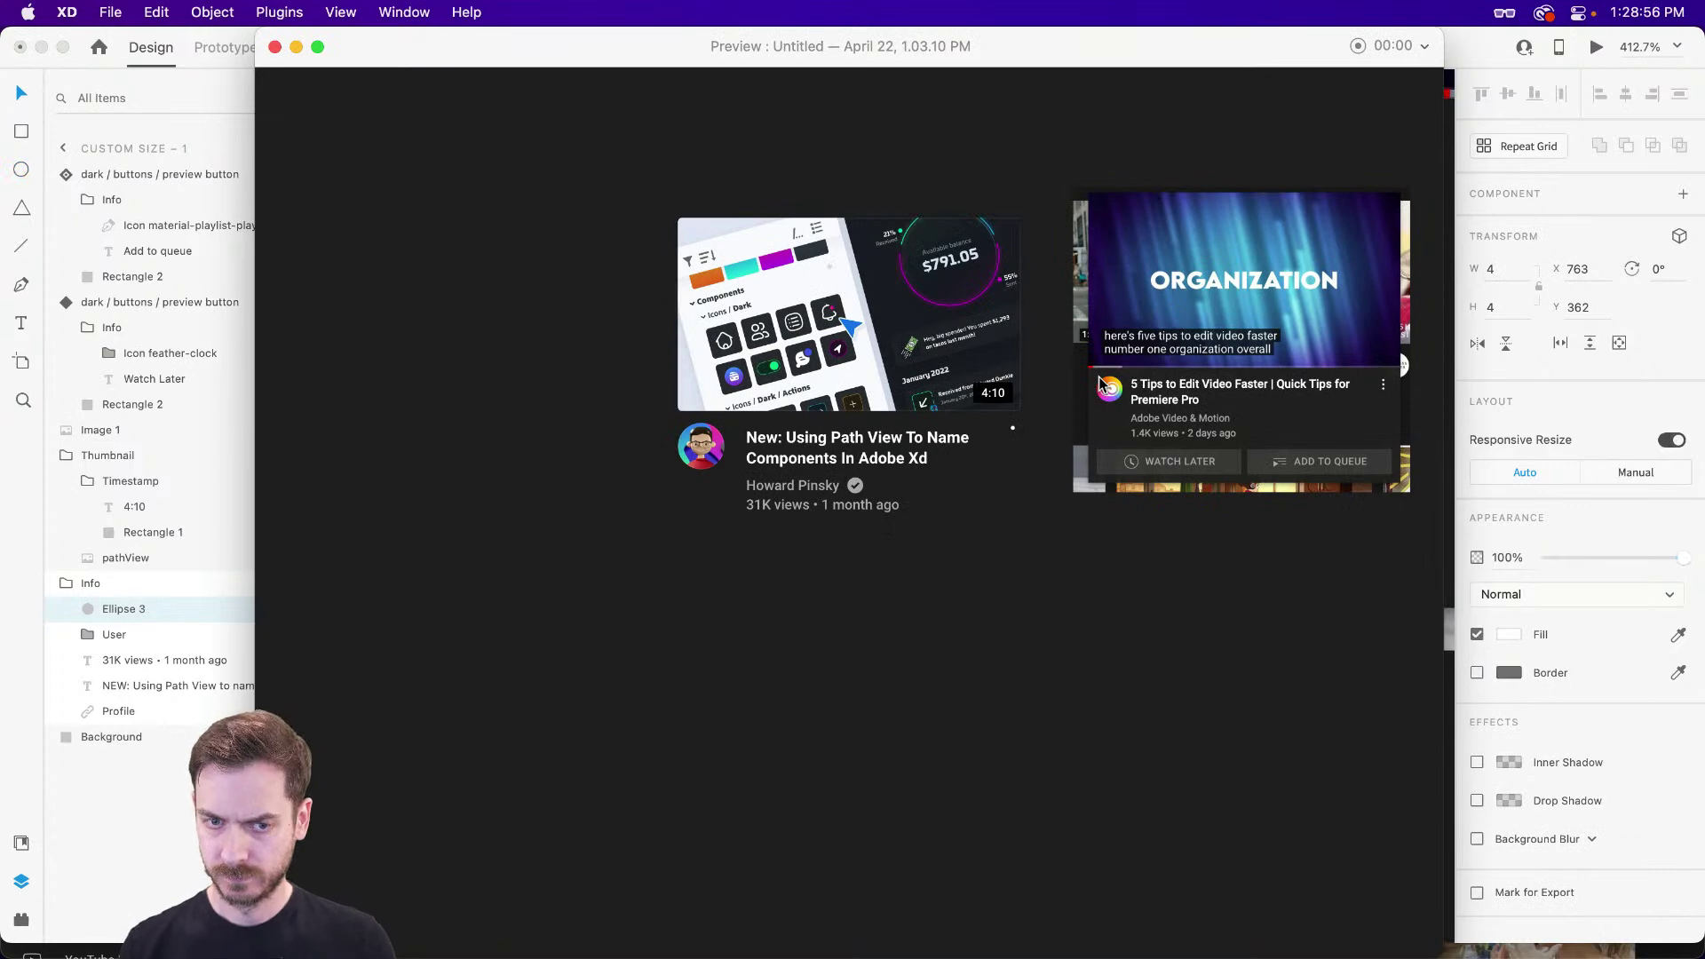
{"action": "key", "text": "super+w"}
{"action": "left_click_drag", "start_coordinate": [1099, 373], "coordinate": [1097, 377]}
- Duplicate the dot twice, stacking the copies downward into three vertical dots
{"action": "key", "text": "super+d"}
{"action": "key", "text": "shift+Down"}
{"action": "key", "text": "Up"}
{"action": "key", "text": "Up"}
{"action": "key", "text": "Up"}
{"action": "key", "text": "Up"}
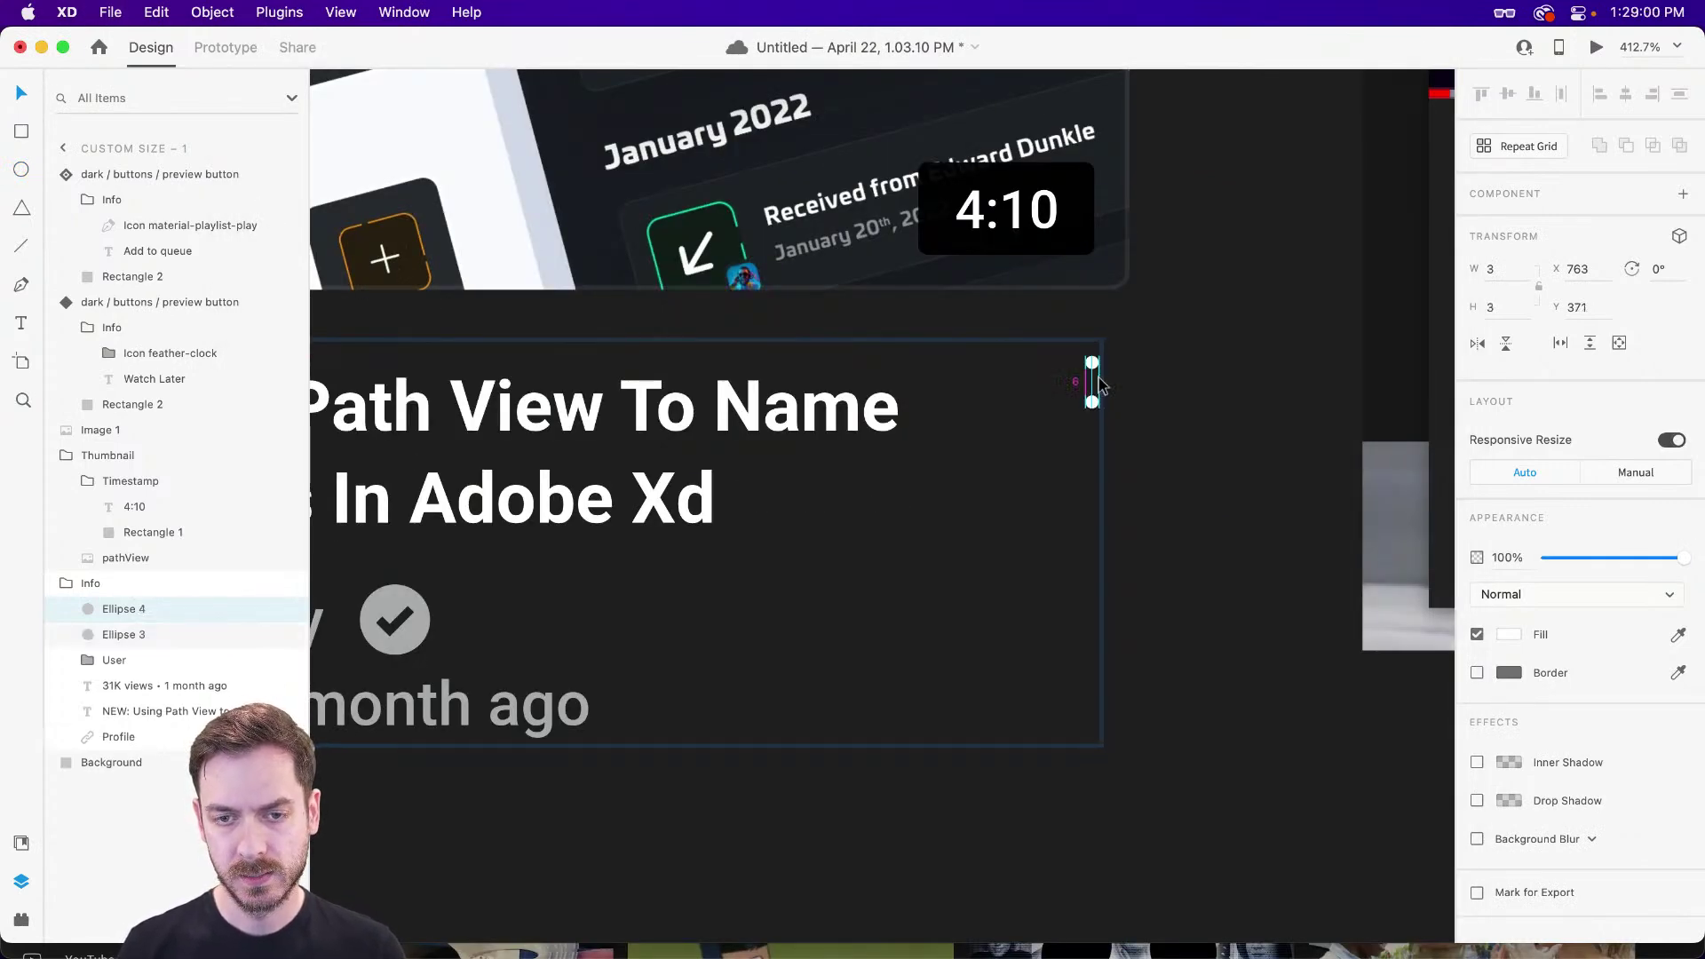
{"action": "key", "text": "Down"}
{"action": "key", "text": "super+d"}
{"action": "key", "text": "Down"}
{"action": "key", "text": "Down"}
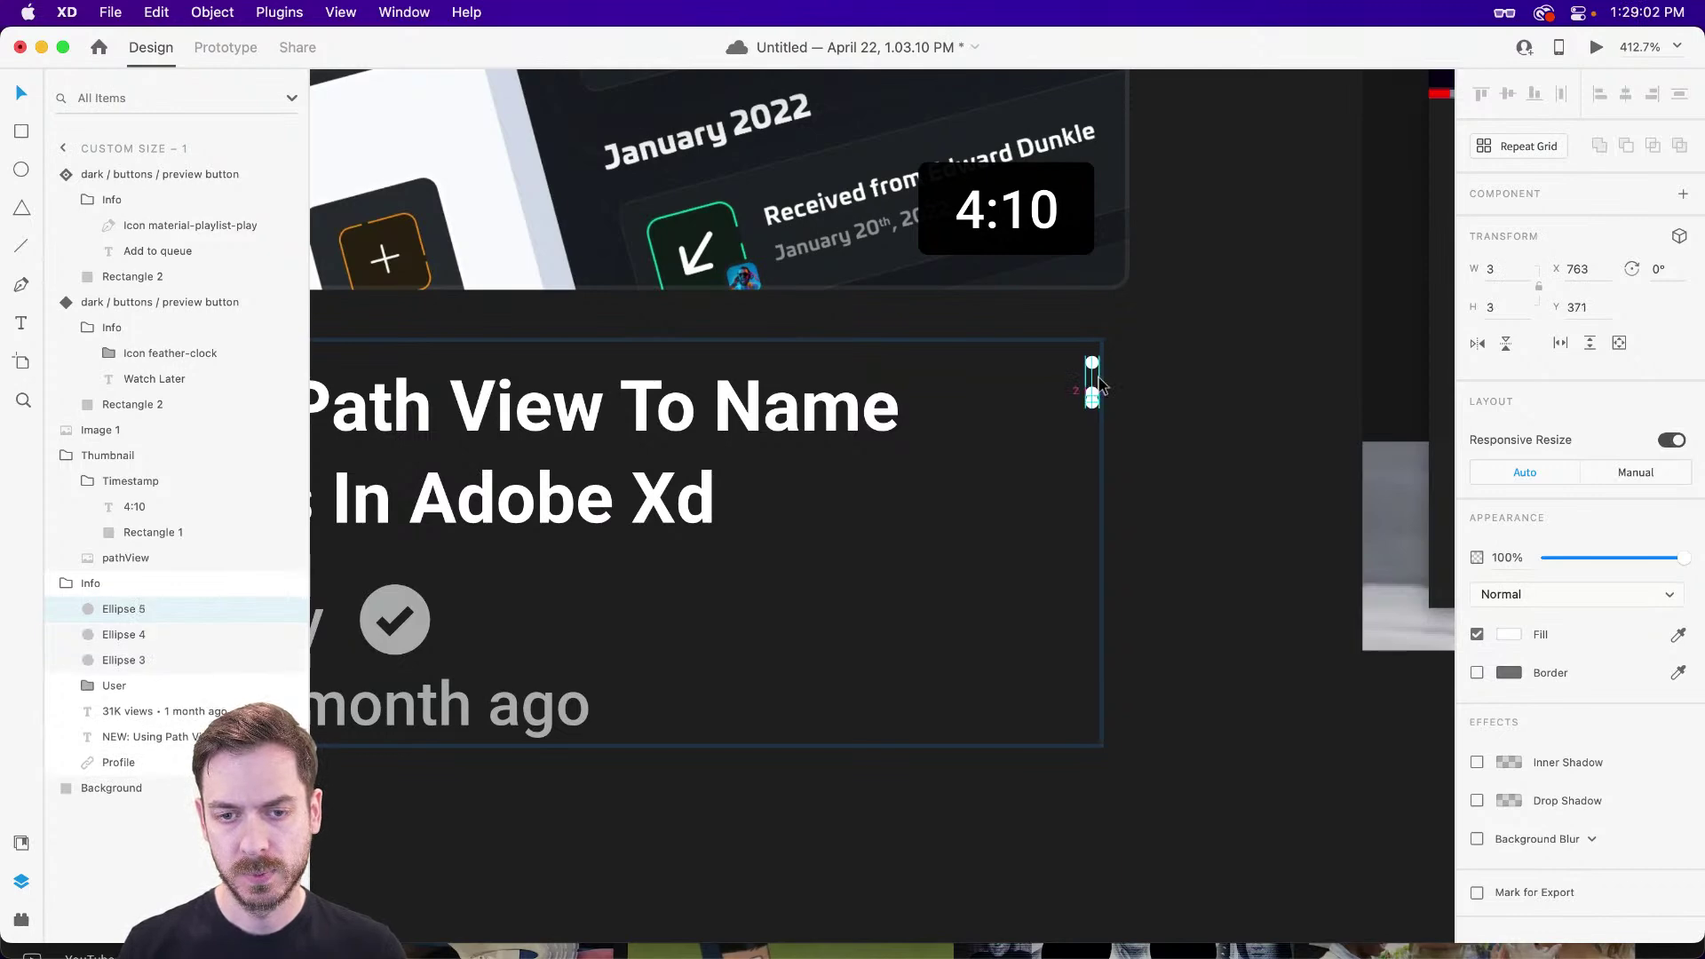
{"action": "key", "text": "super+Return"}
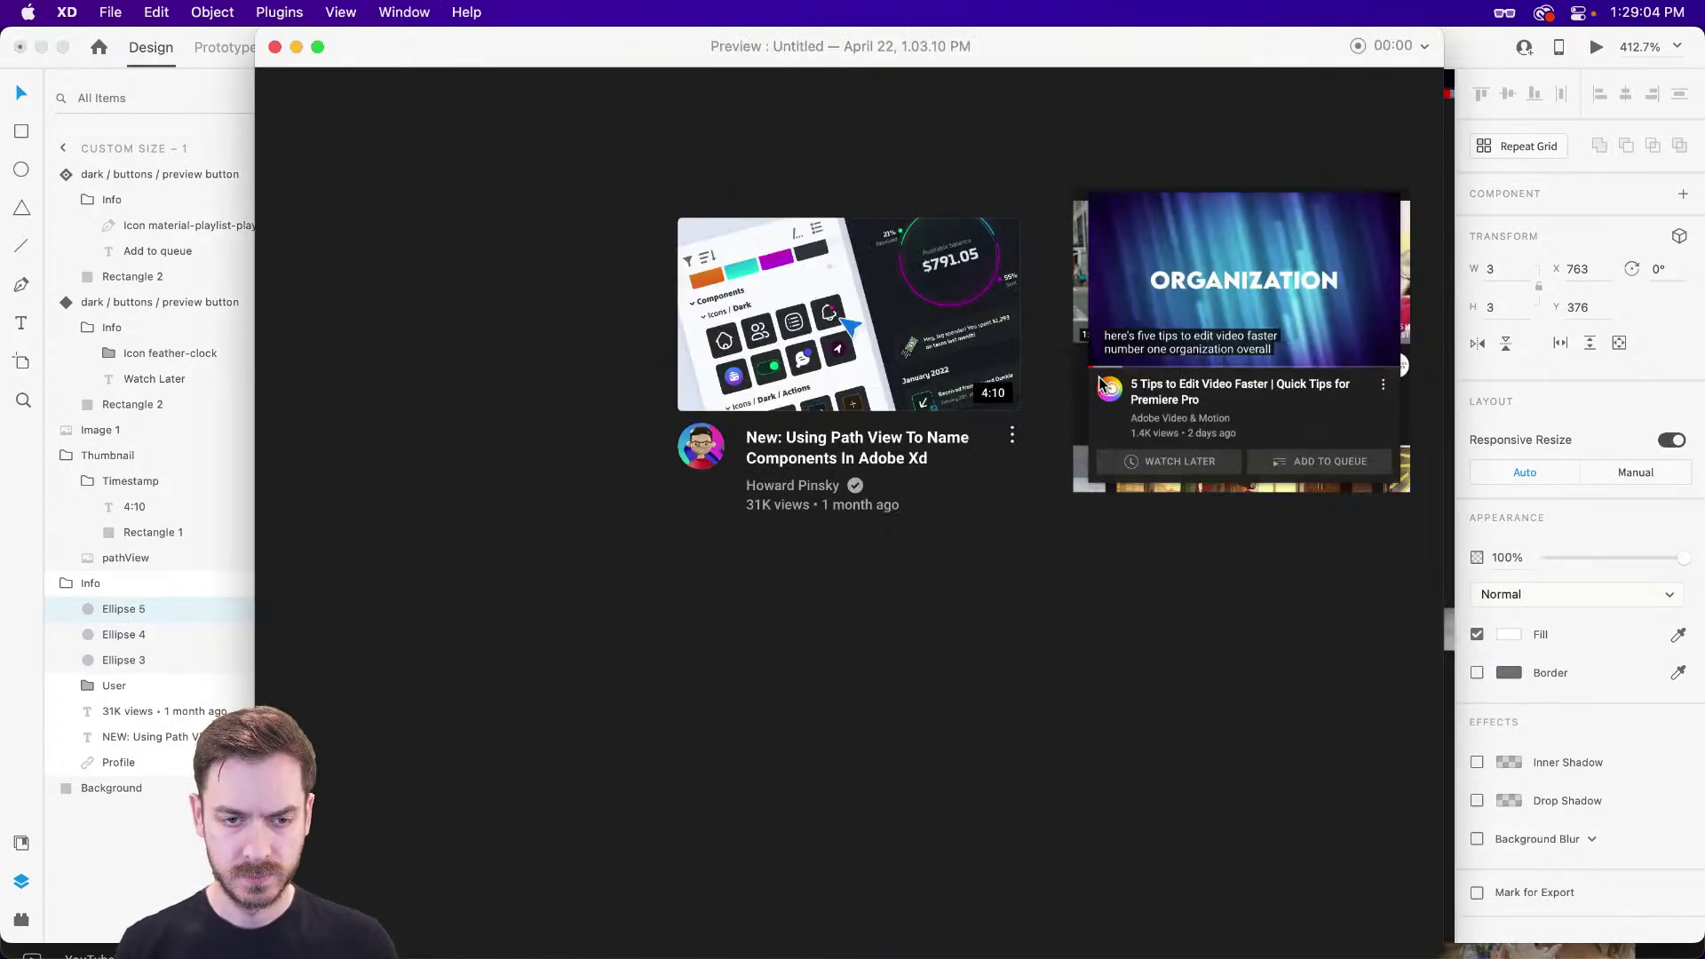
{"action": "key", "text": "super+w"}
- Group the three dots and name the group 'Menu'
{"action": "left_click", "coordinate": [1097, 391], "text": "shift"}
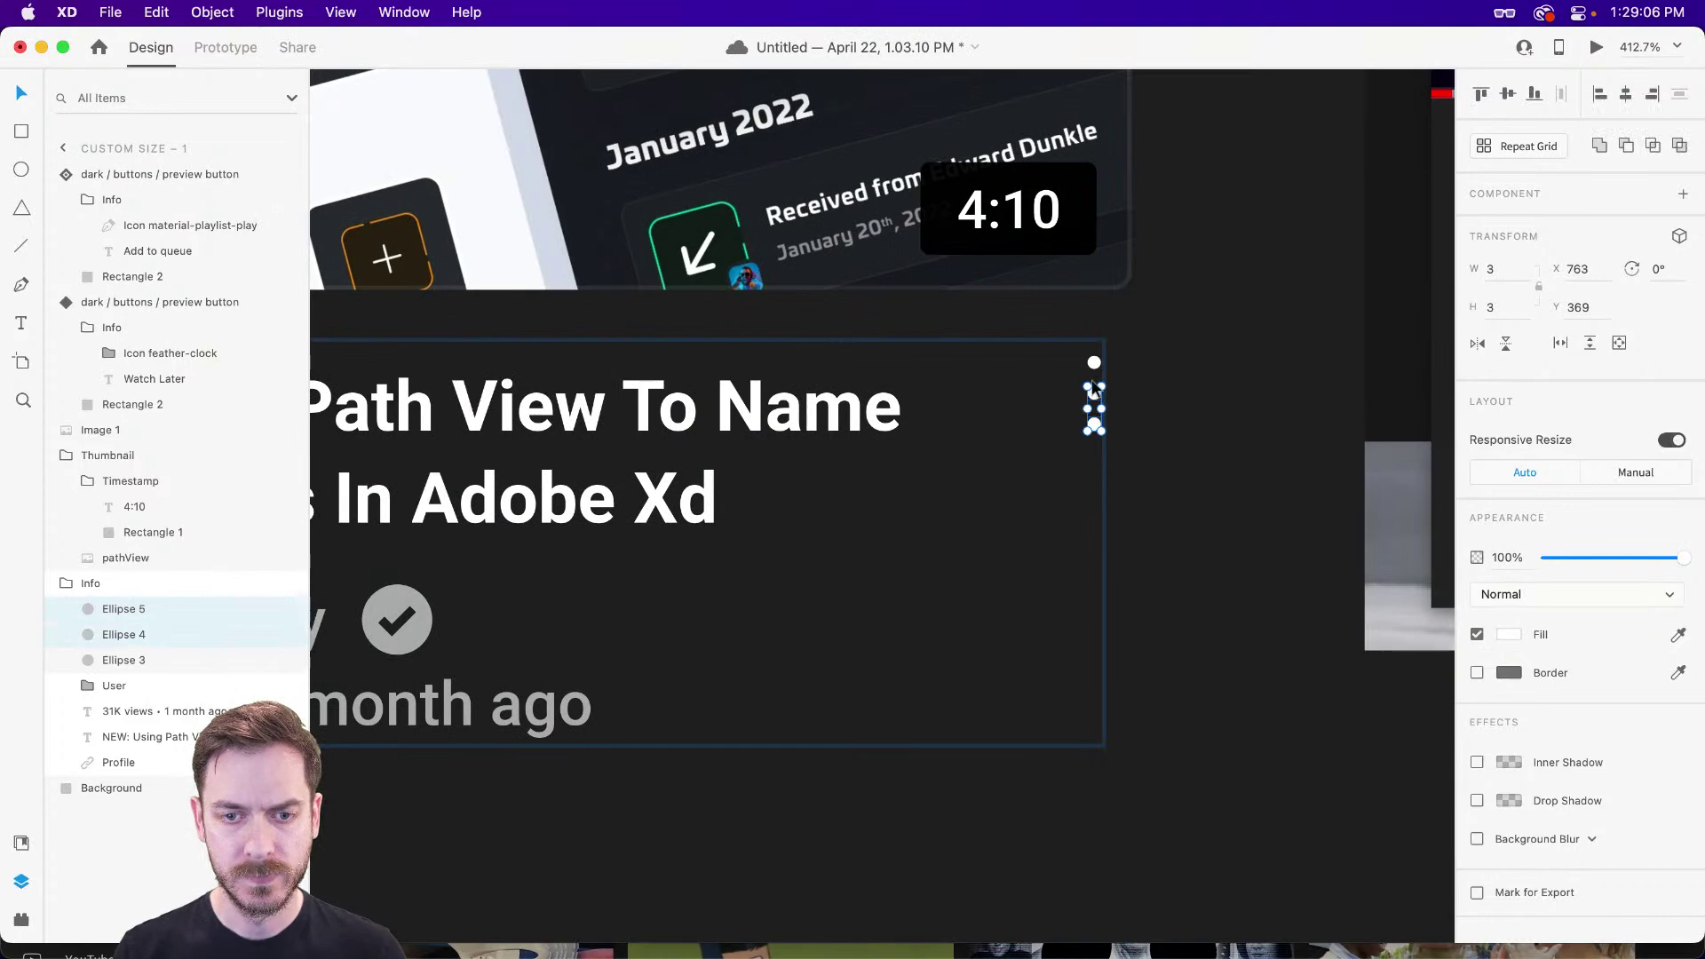
{"action": "left_click", "coordinate": [1095, 362], "text": "shift"}
{"action": "key", "text": "super+g"}
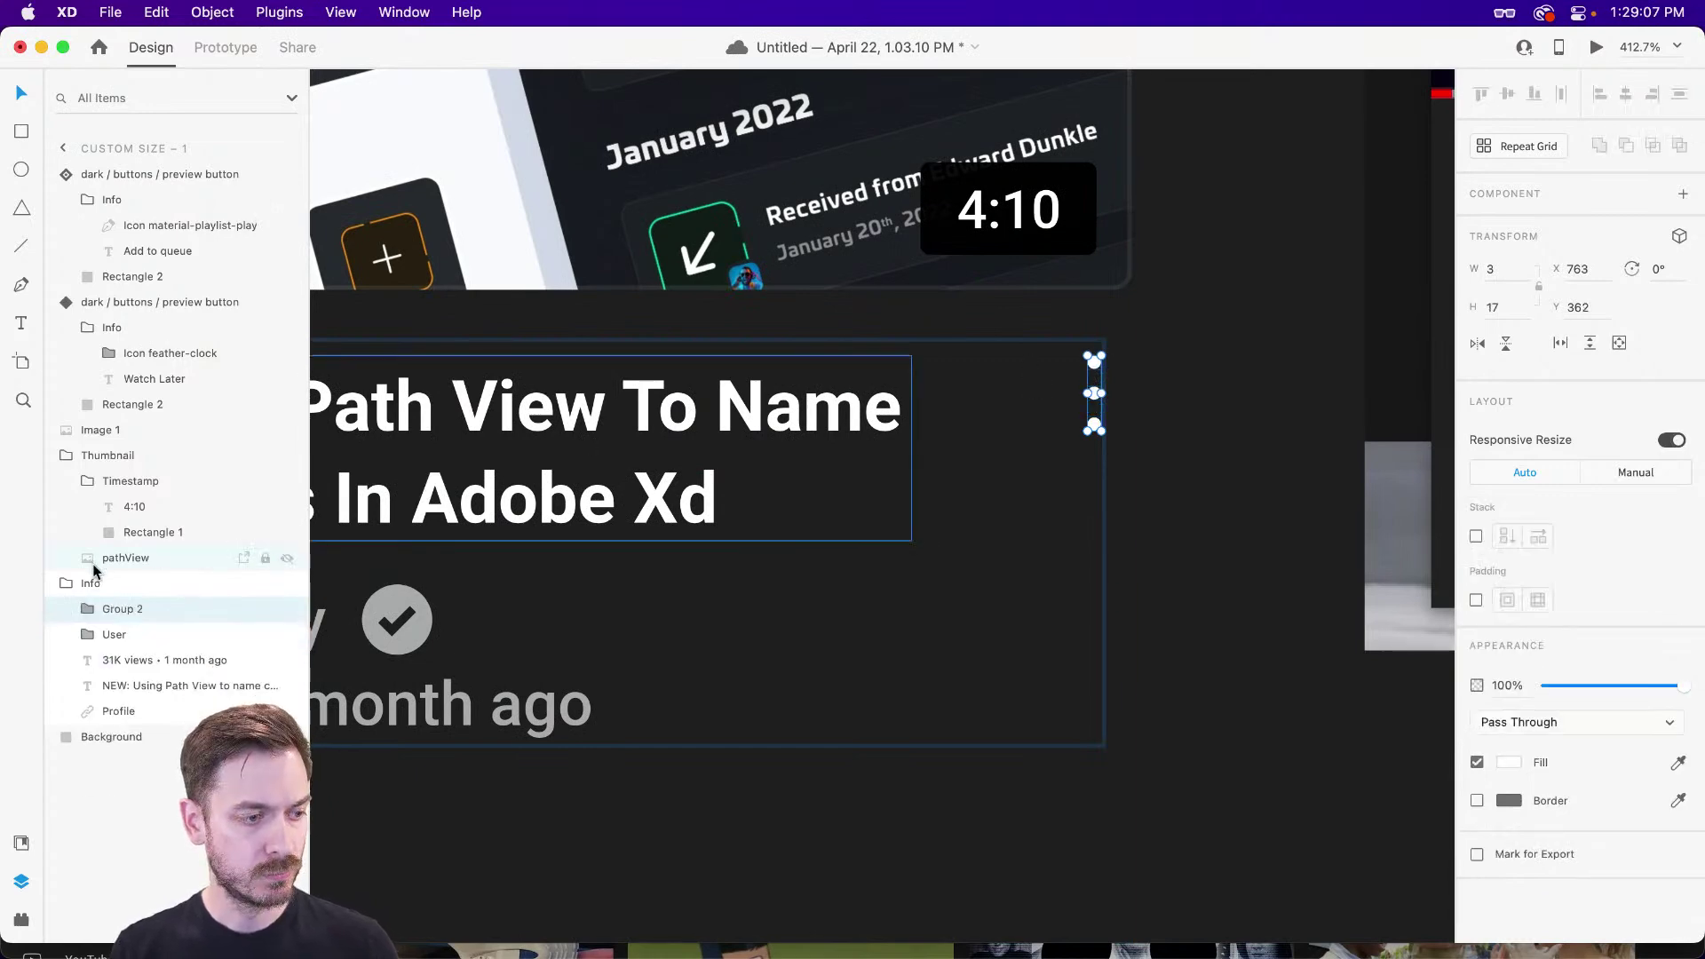
{"action": "double_click", "coordinate": [108, 608]}
{"action": "type", "text": "Menu"}
{"action": "key", "text": "Return"}
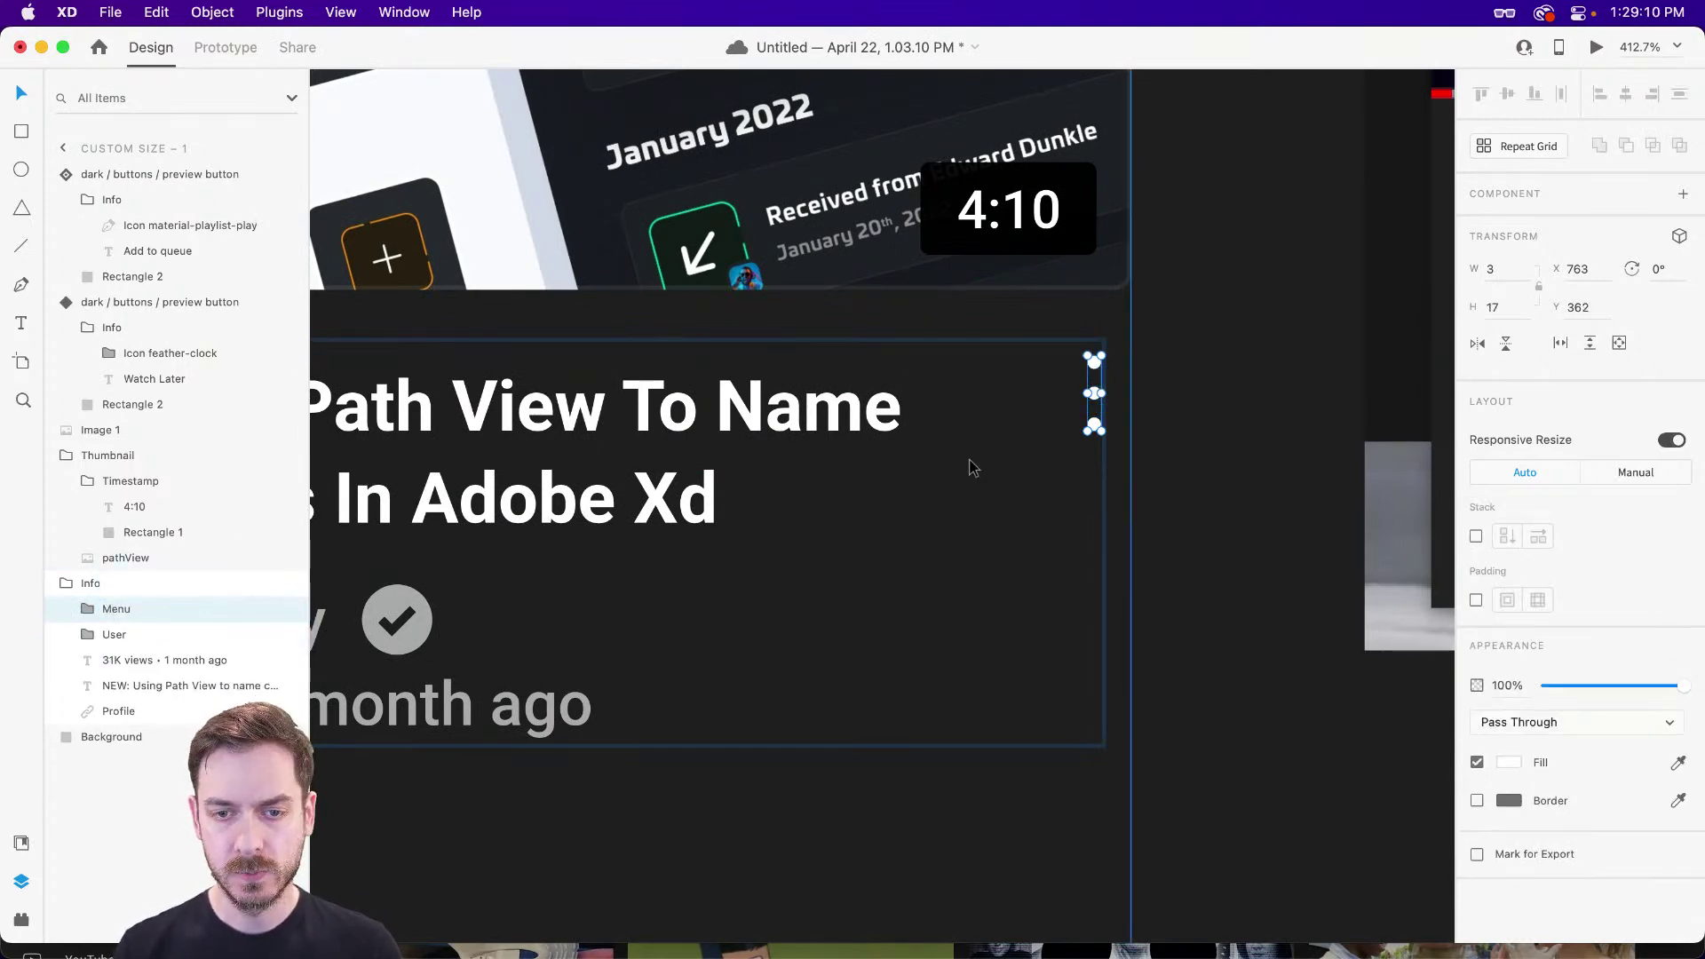
- Position the Menu dots beside the title and preview the card
{"action": "scroll", "coordinate": [968, 462], "scroll_direction": "right", "scroll_amount": 5}
{"action": "scroll", "coordinate": [965, 450], "scroll_direction": "right", "scroll_amount": 10}
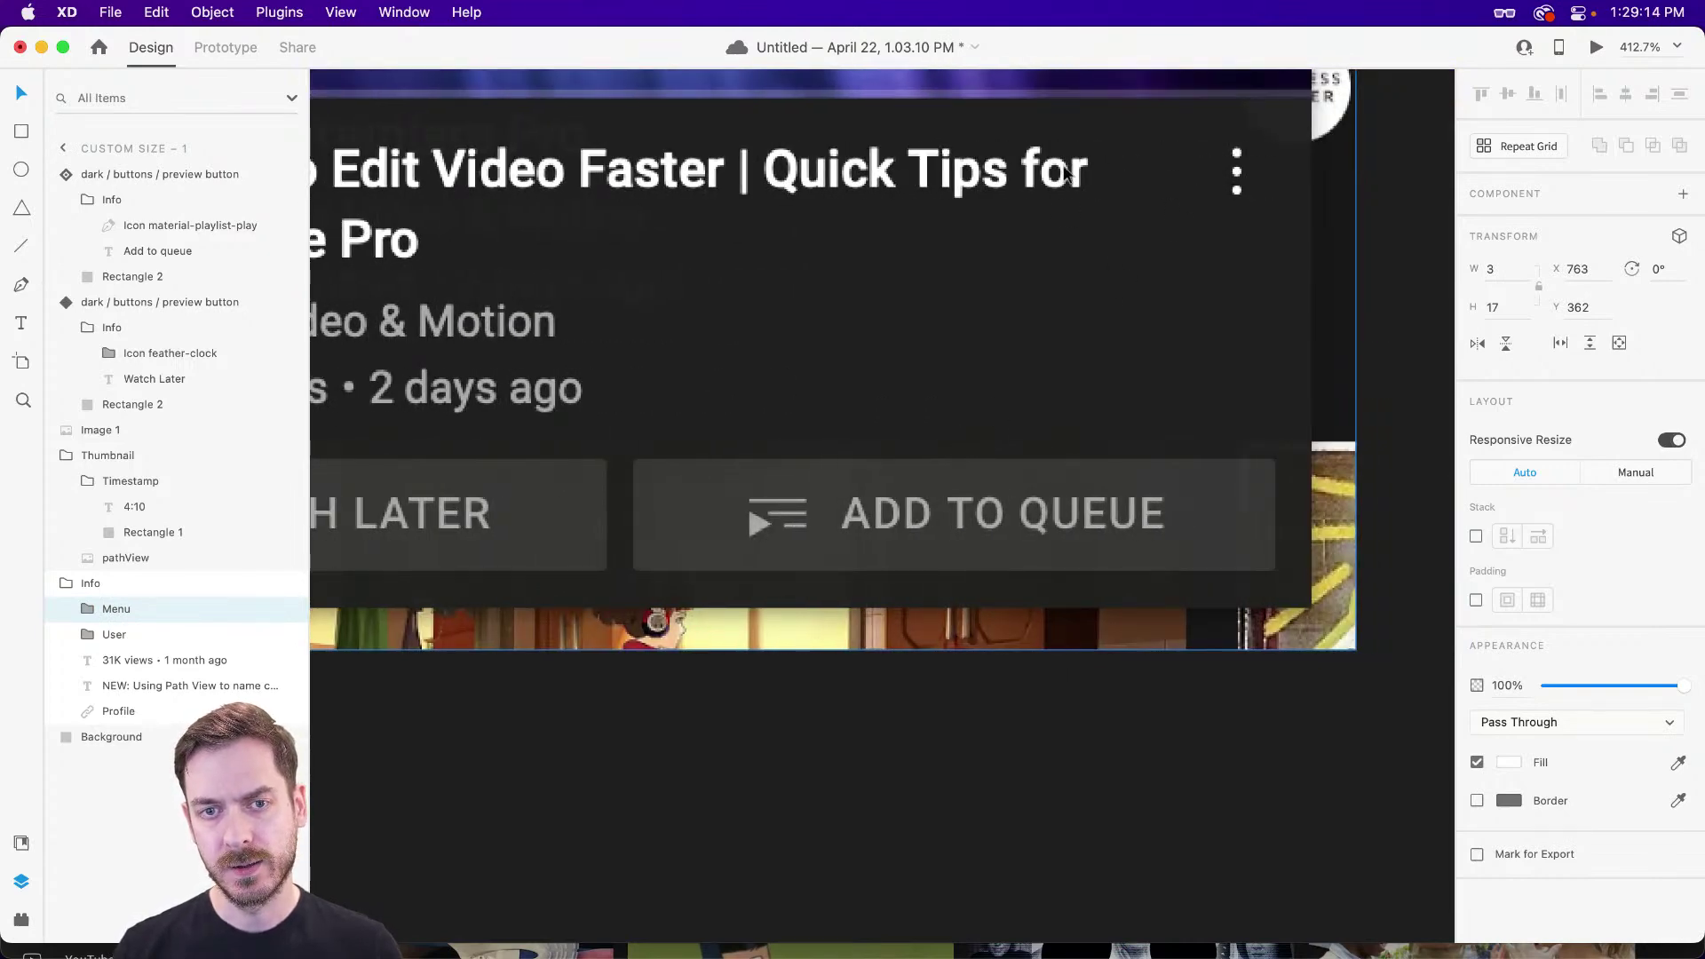
{"action": "scroll", "coordinate": [1009, 217], "scroll_direction": "left", "scroll_amount": 15}
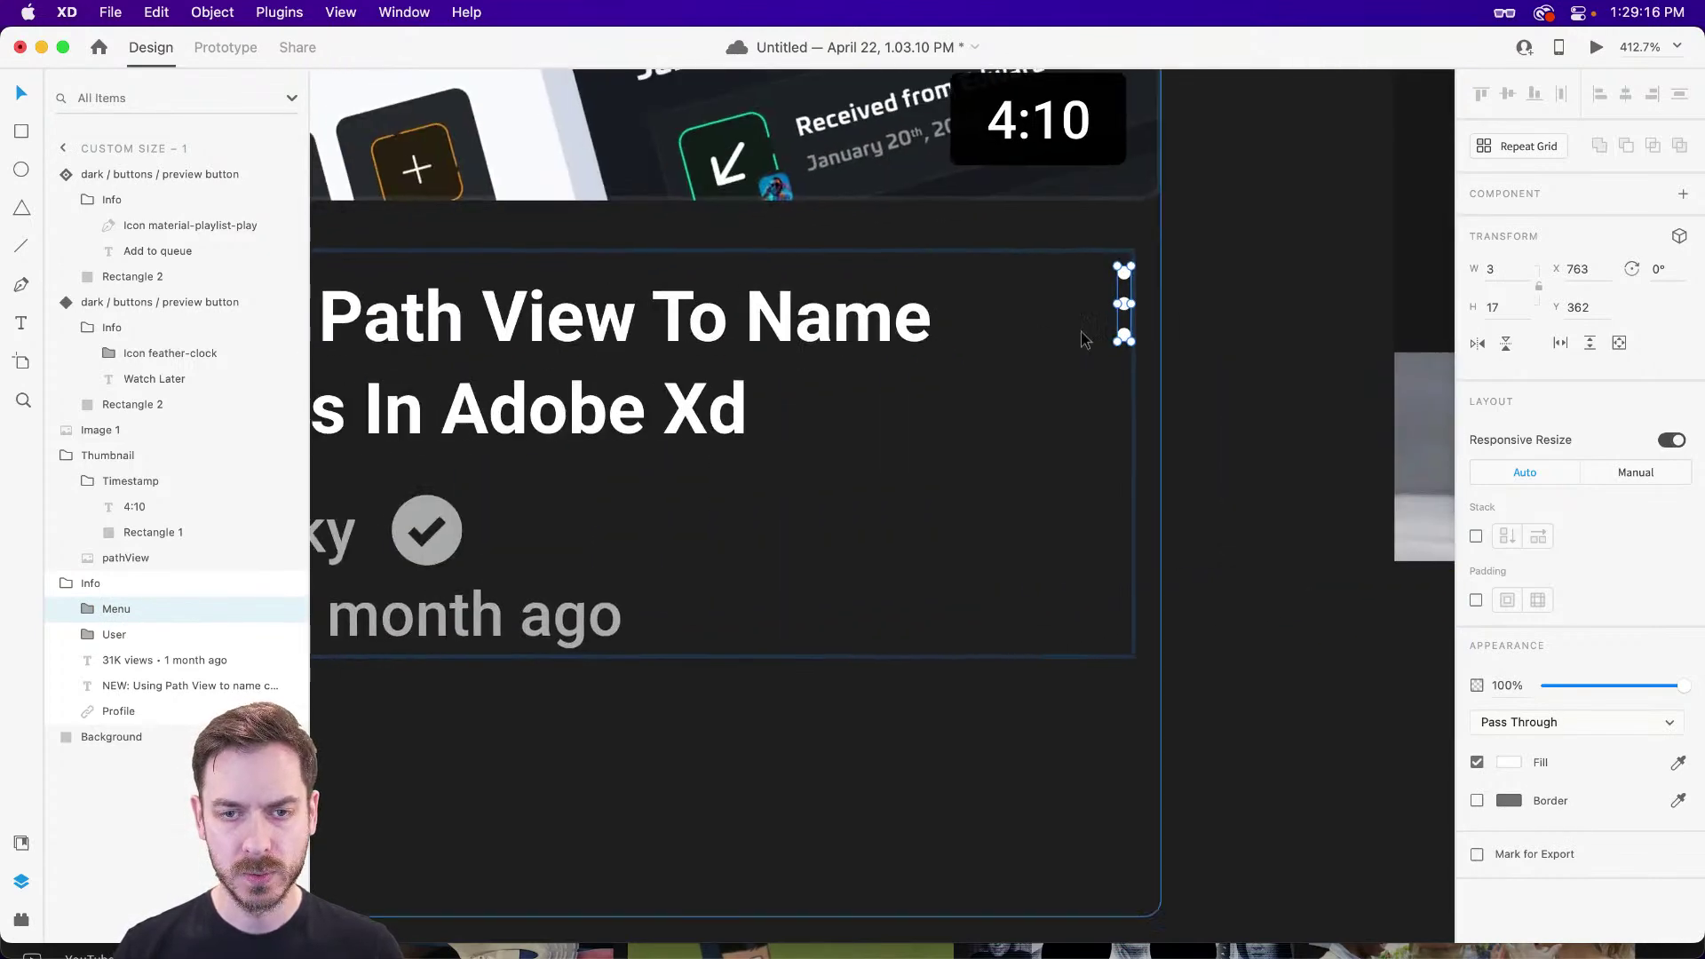
{"action": "mouse_move", "coordinate": [1125, 309]}
{"action": "left_mouse_down"}
{"action": "mouse_move", "coordinate": [1145, 322]}
{"action": "mouse_move", "coordinate": [1127, 318]}
{"action": "left_mouse_up"}
{"action": "left_click_drag", "start_coordinate": [1317, 278], "coordinate": [1031, 343]}
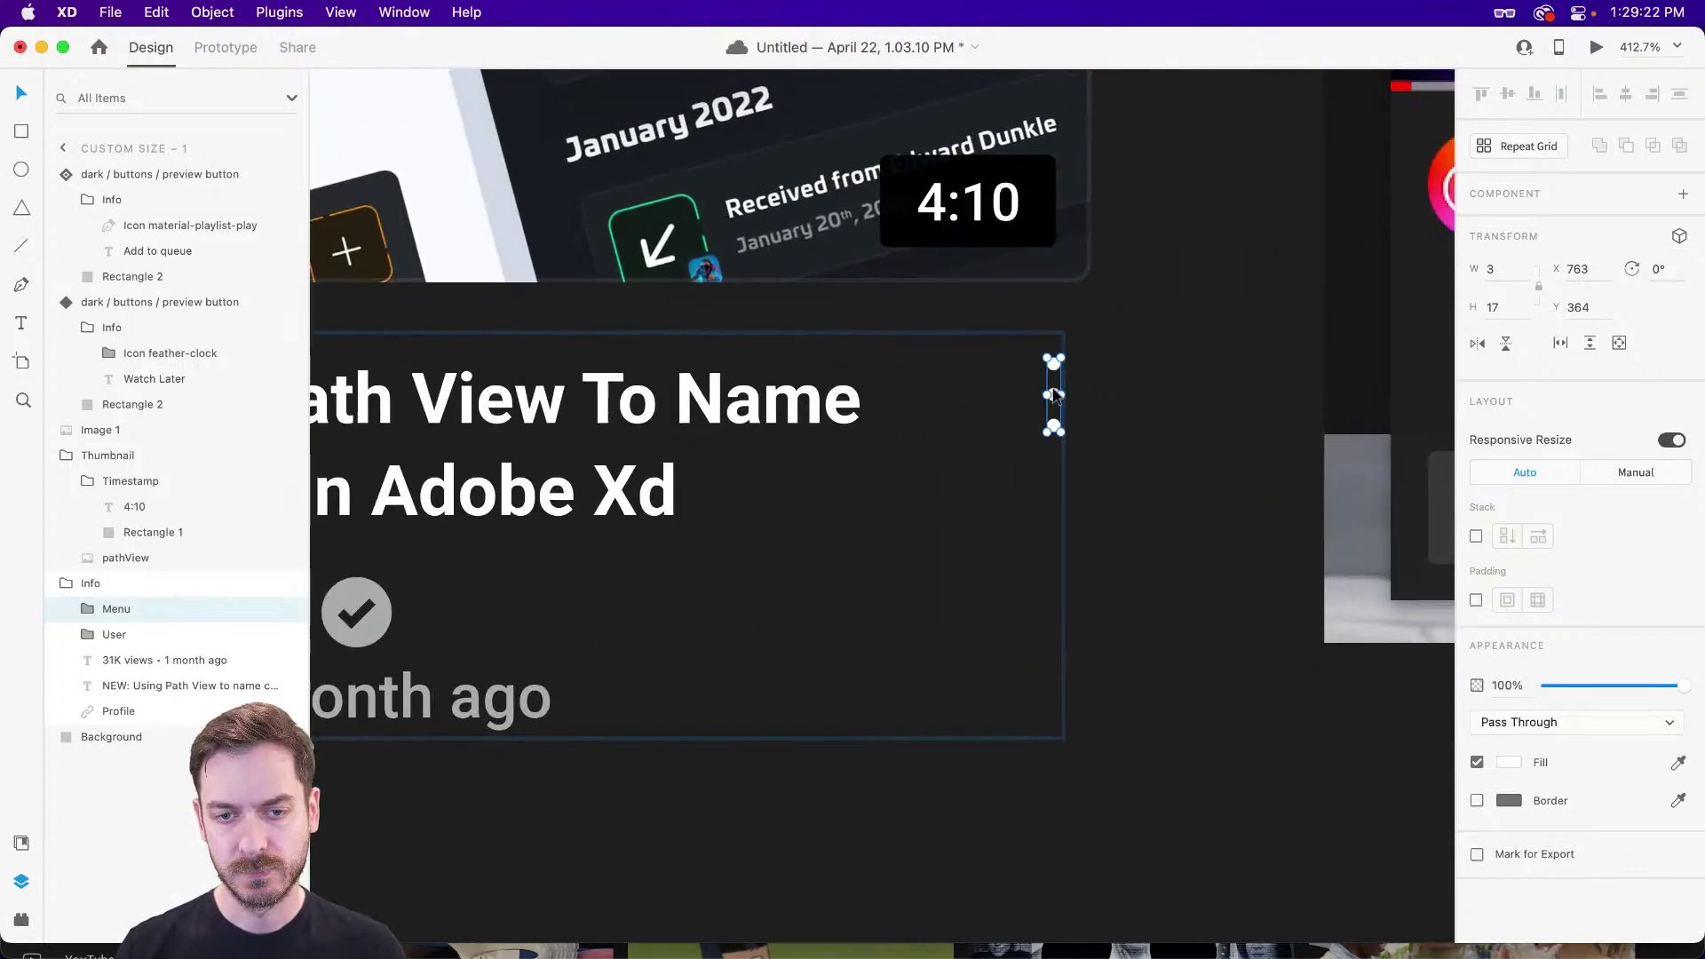
{"action": "left_click_drag", "start_coordinate": [1055, 400], "coordinate": [1032, 404]}
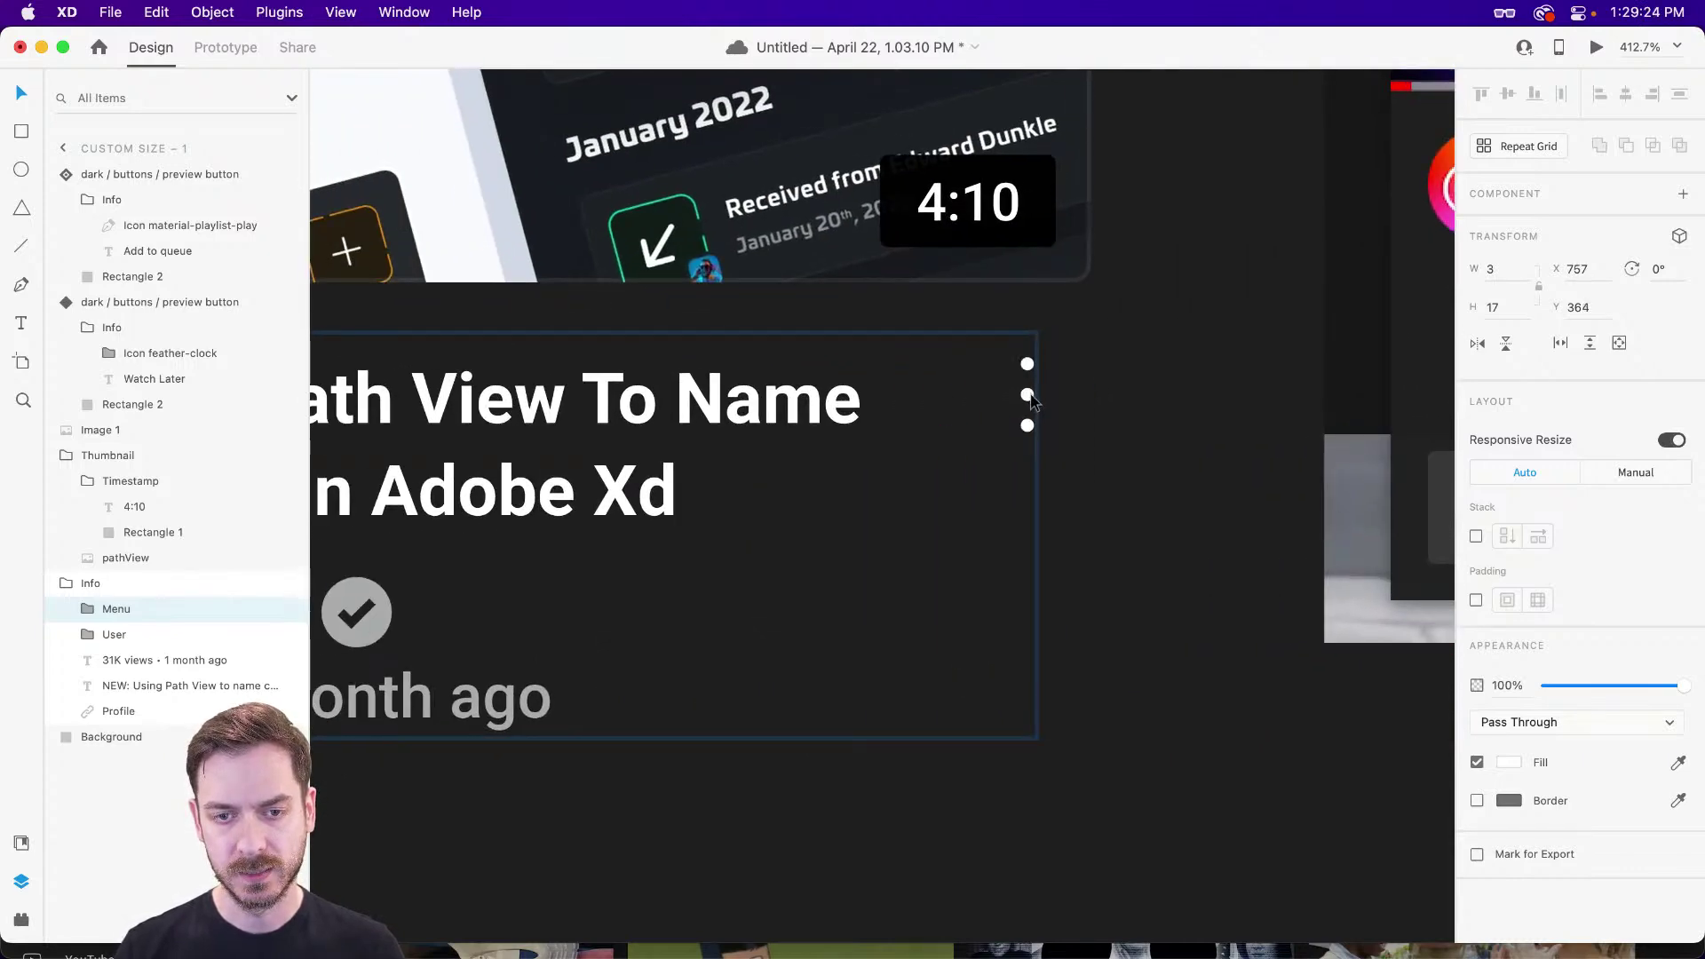
{"action": "key", "text": "super+Return"}
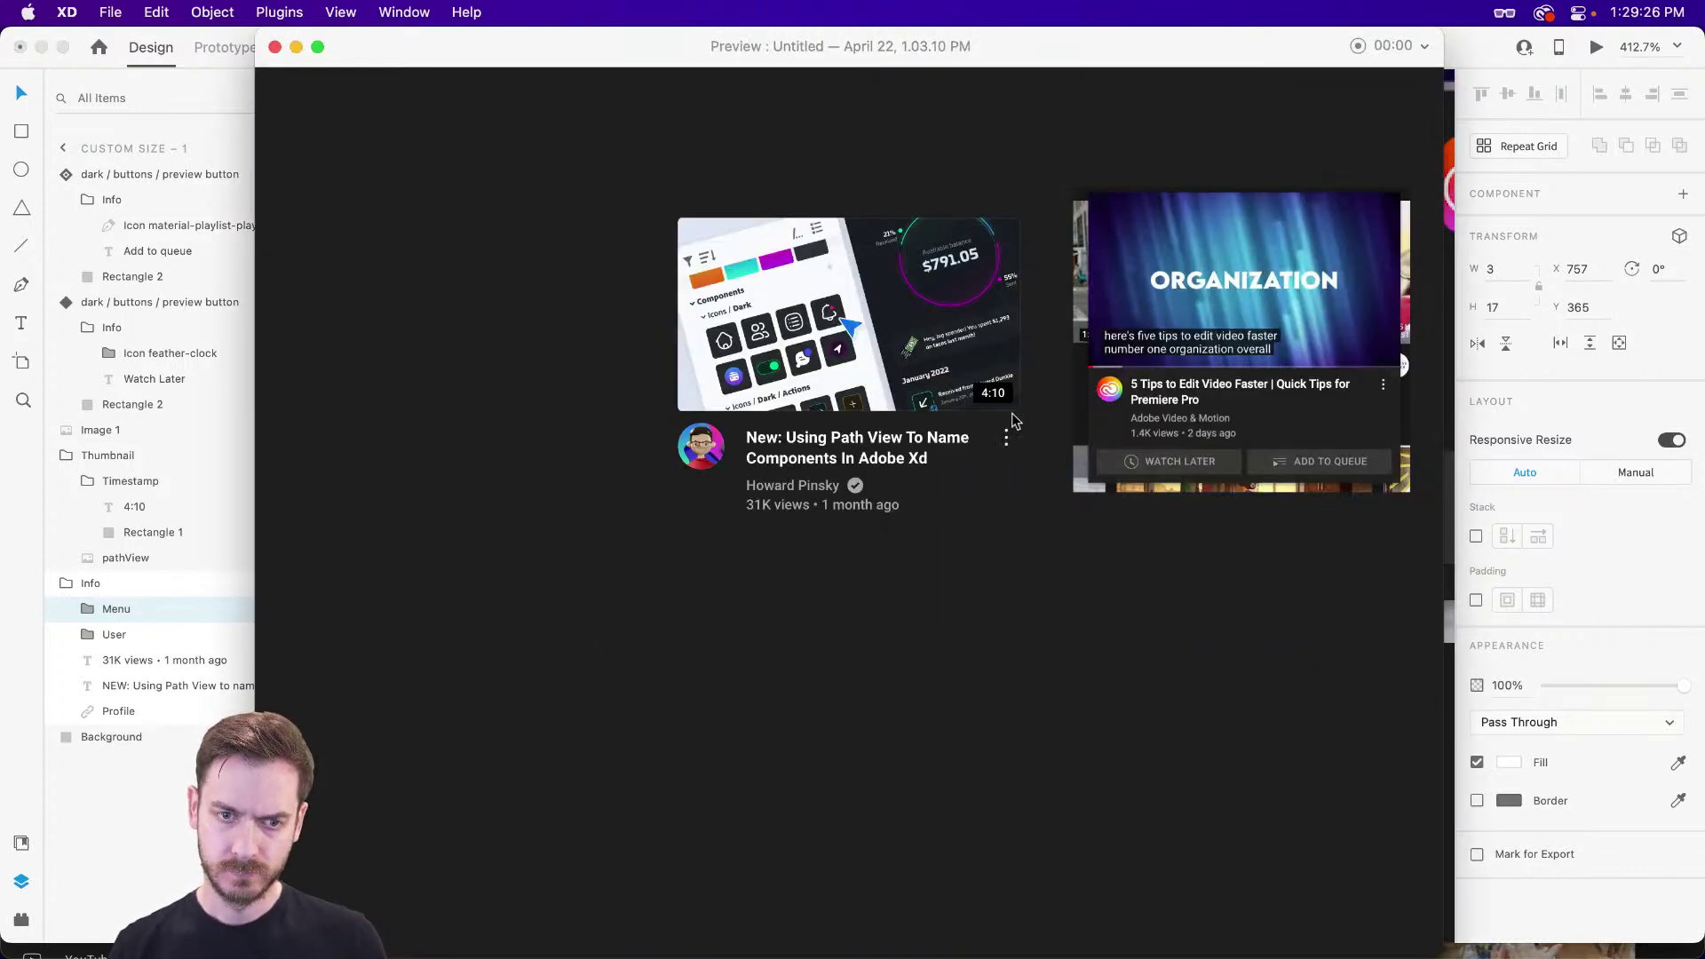
{"action": "key", "text": "super+w"}
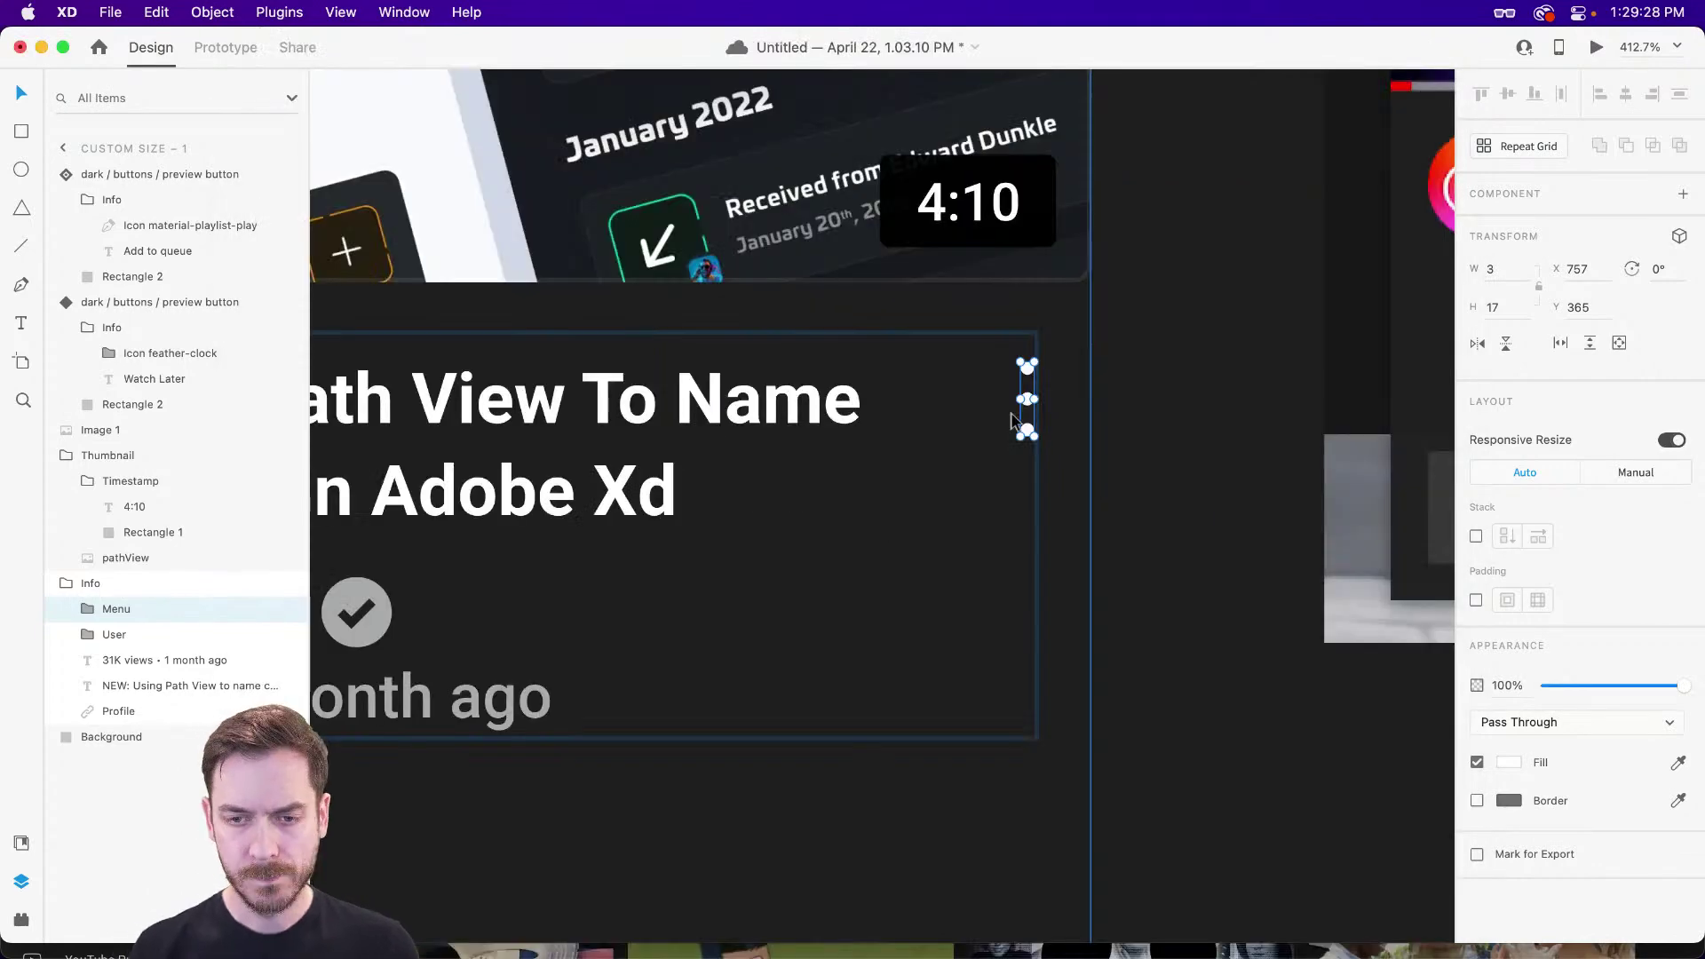
- Bring the YouTube home page in Safari to the front for comparison
{"action": "scroll", "coordinate": [1010, 419], "scroll_direction": "down", "scroll_amount": 5}
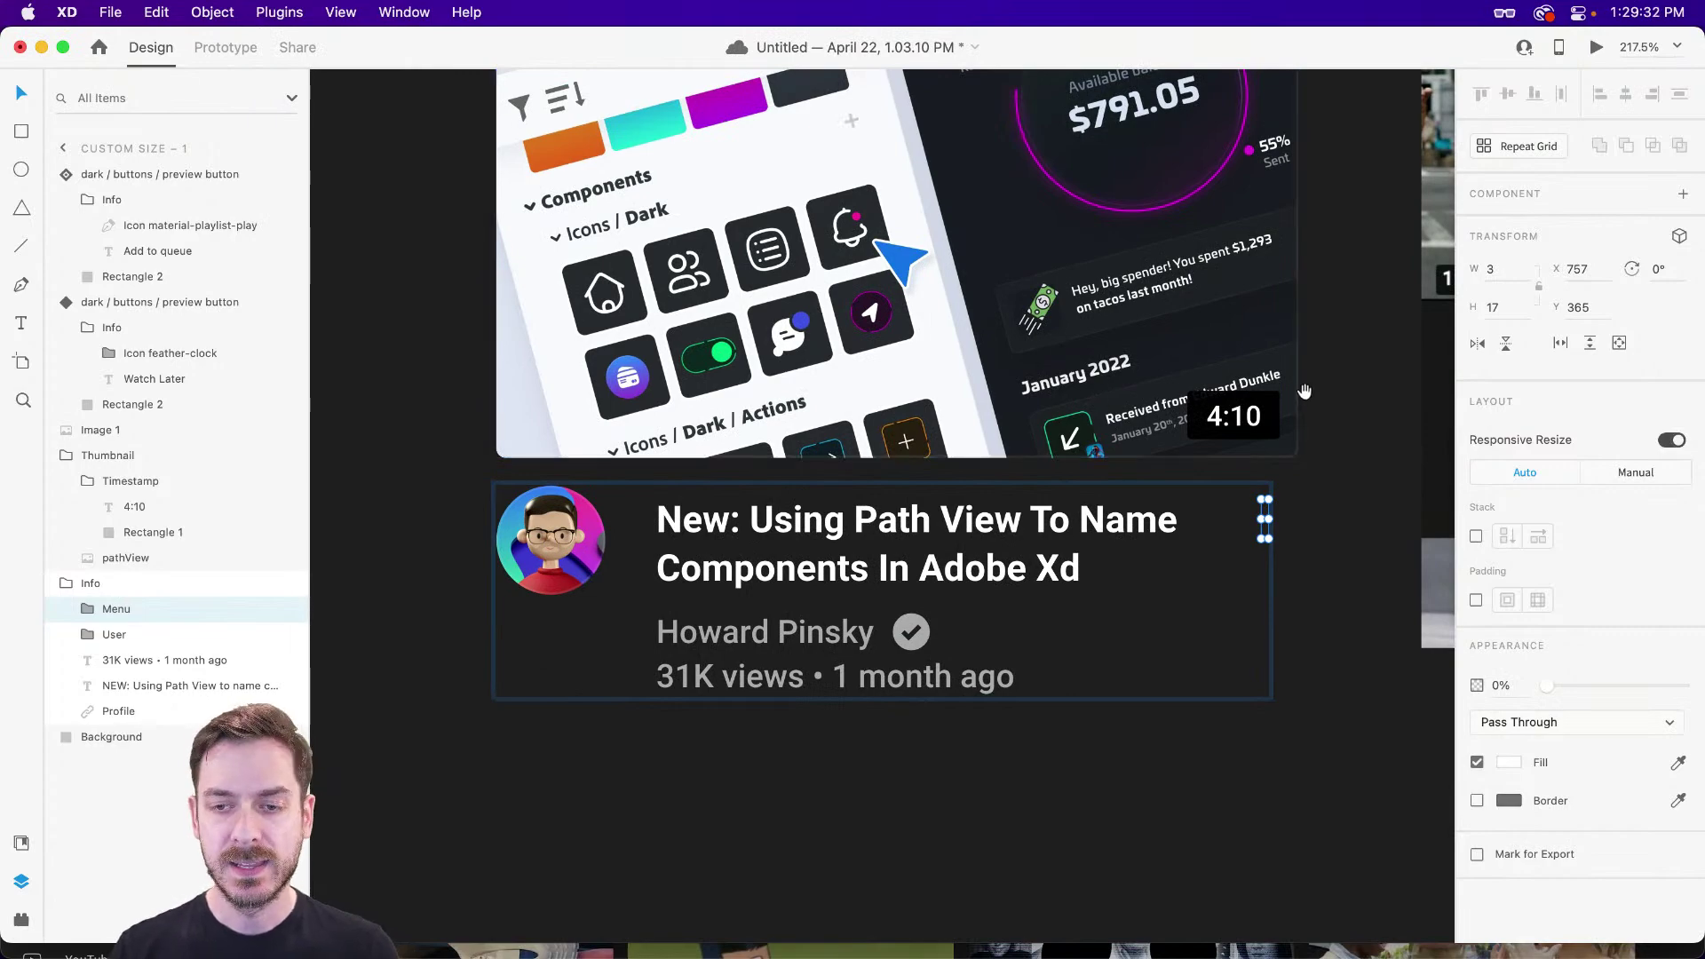
{"action": "scroll", "coordinate": [847, 347], "scroll_direction": "right", "scroll_amount": 10}
{"action": "scroll", "coordinate": [846, 347], "scroll_direction": "left", "scroll_amount": 6}
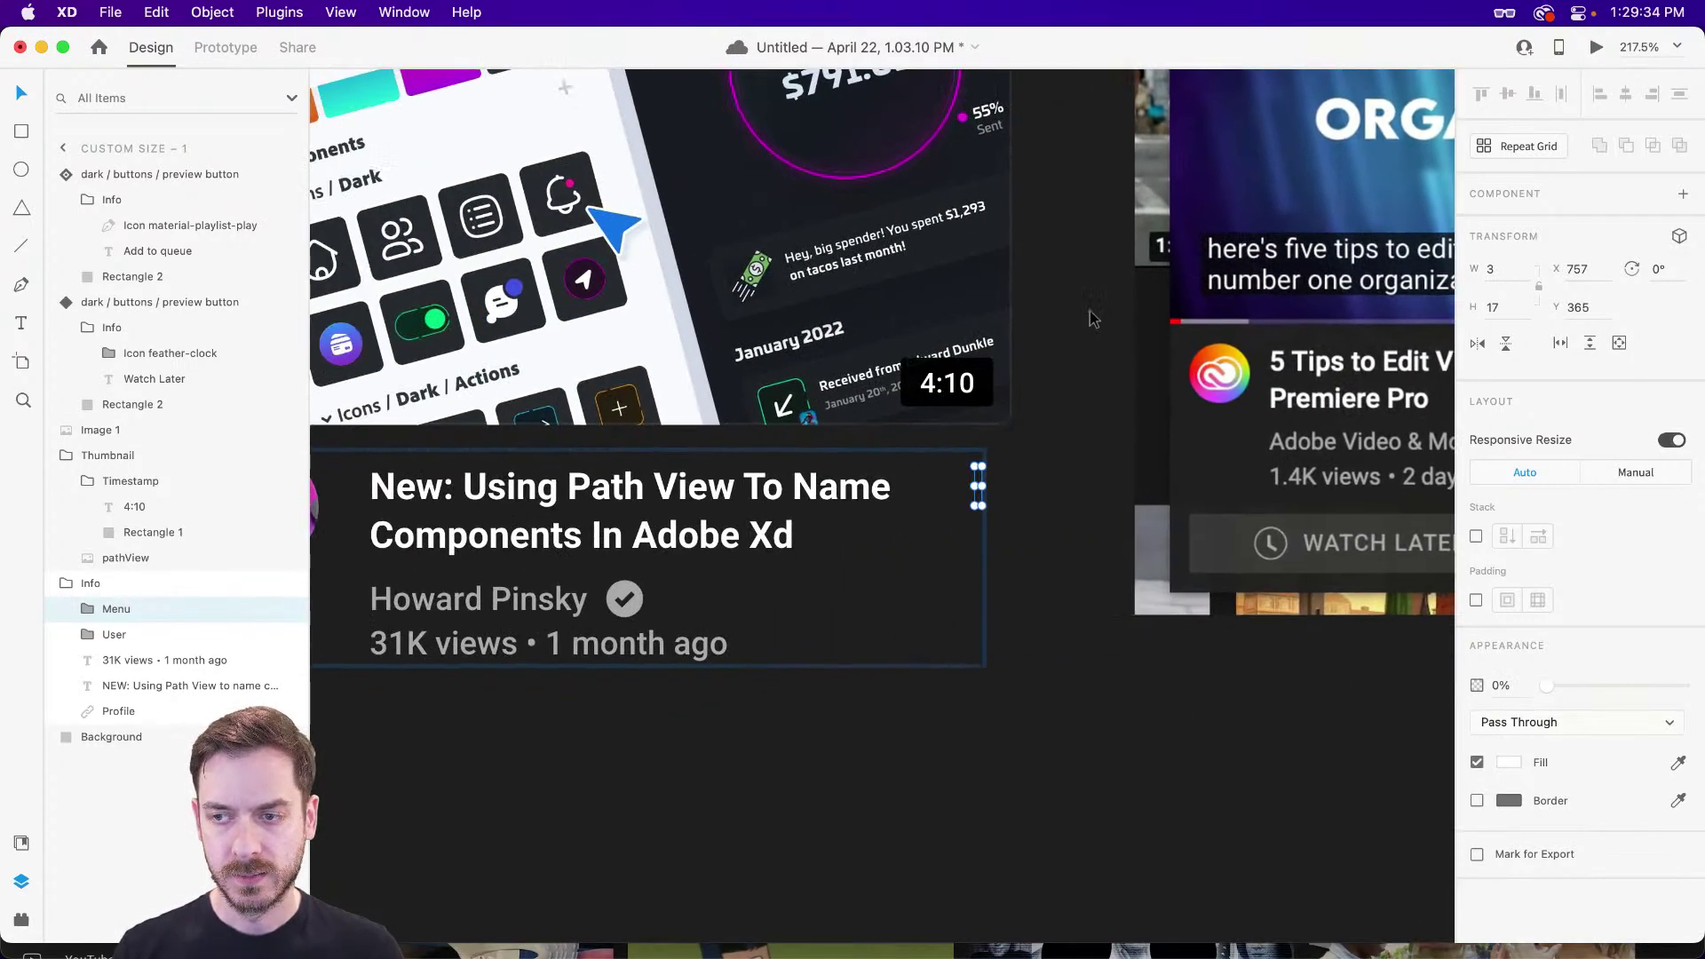
{"action": "scroll", "coordinate": [643, 372], "scroll_direction": "right", "scroll_amount": 5}
{"action": "scroll", "coordinate": [643, 373], "scroll_direction": "up", "scroll_amount": 1}
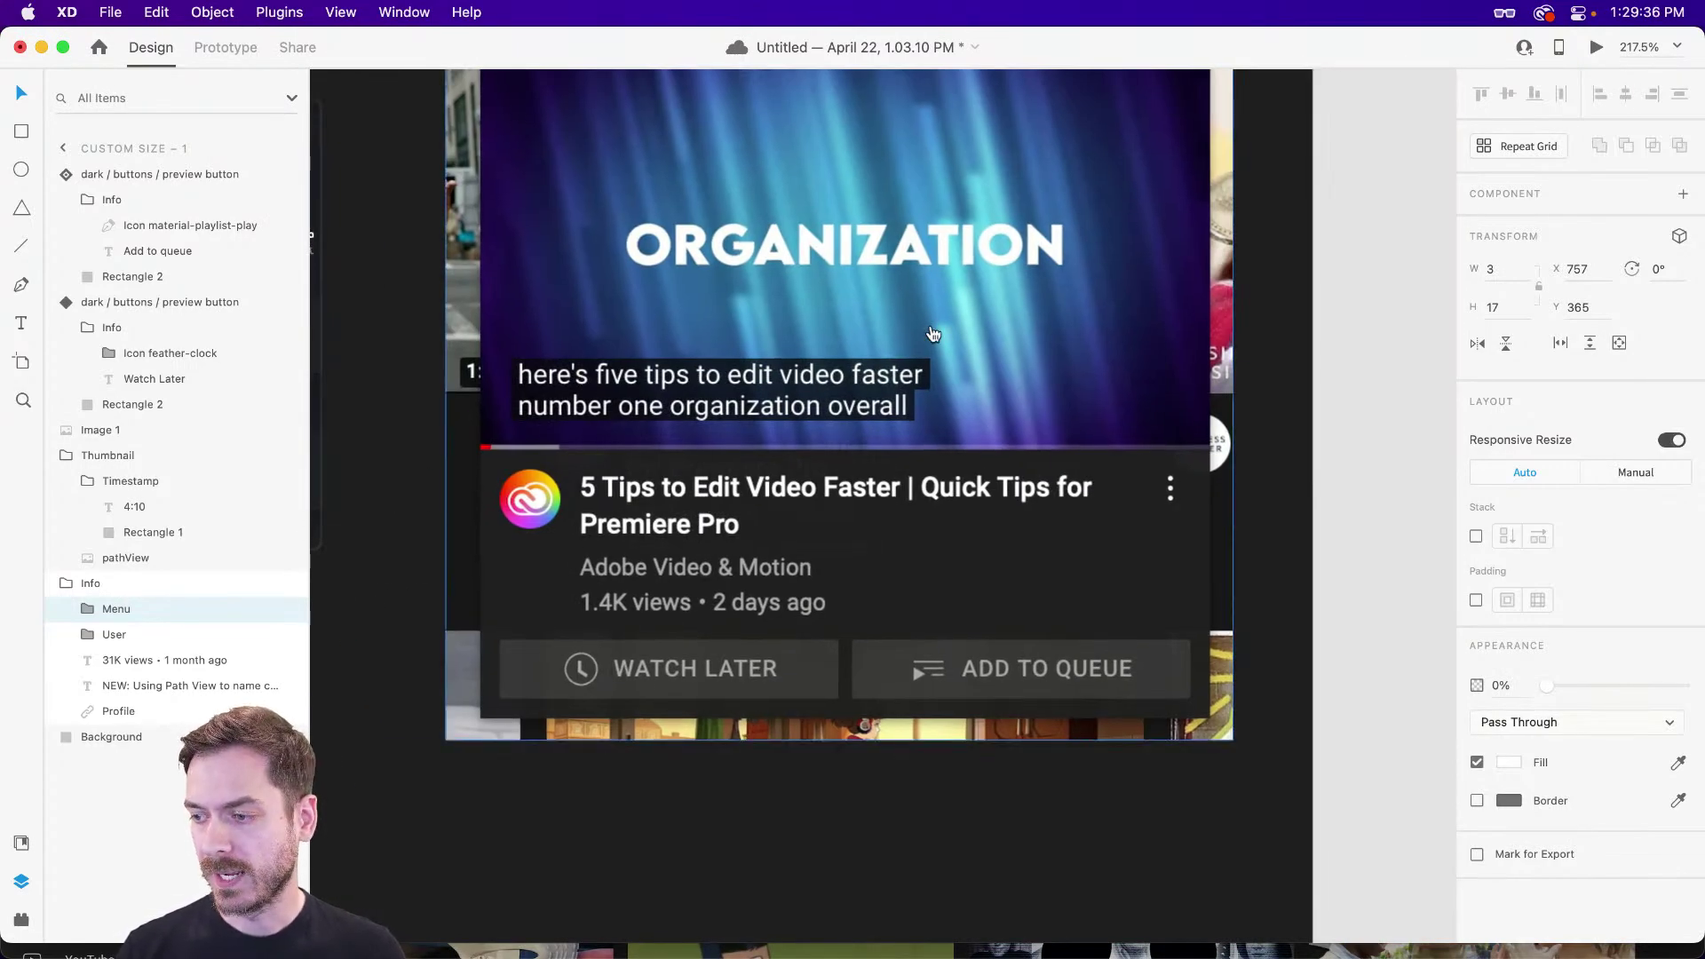
{"action": "key", "text": "super+Tab"}
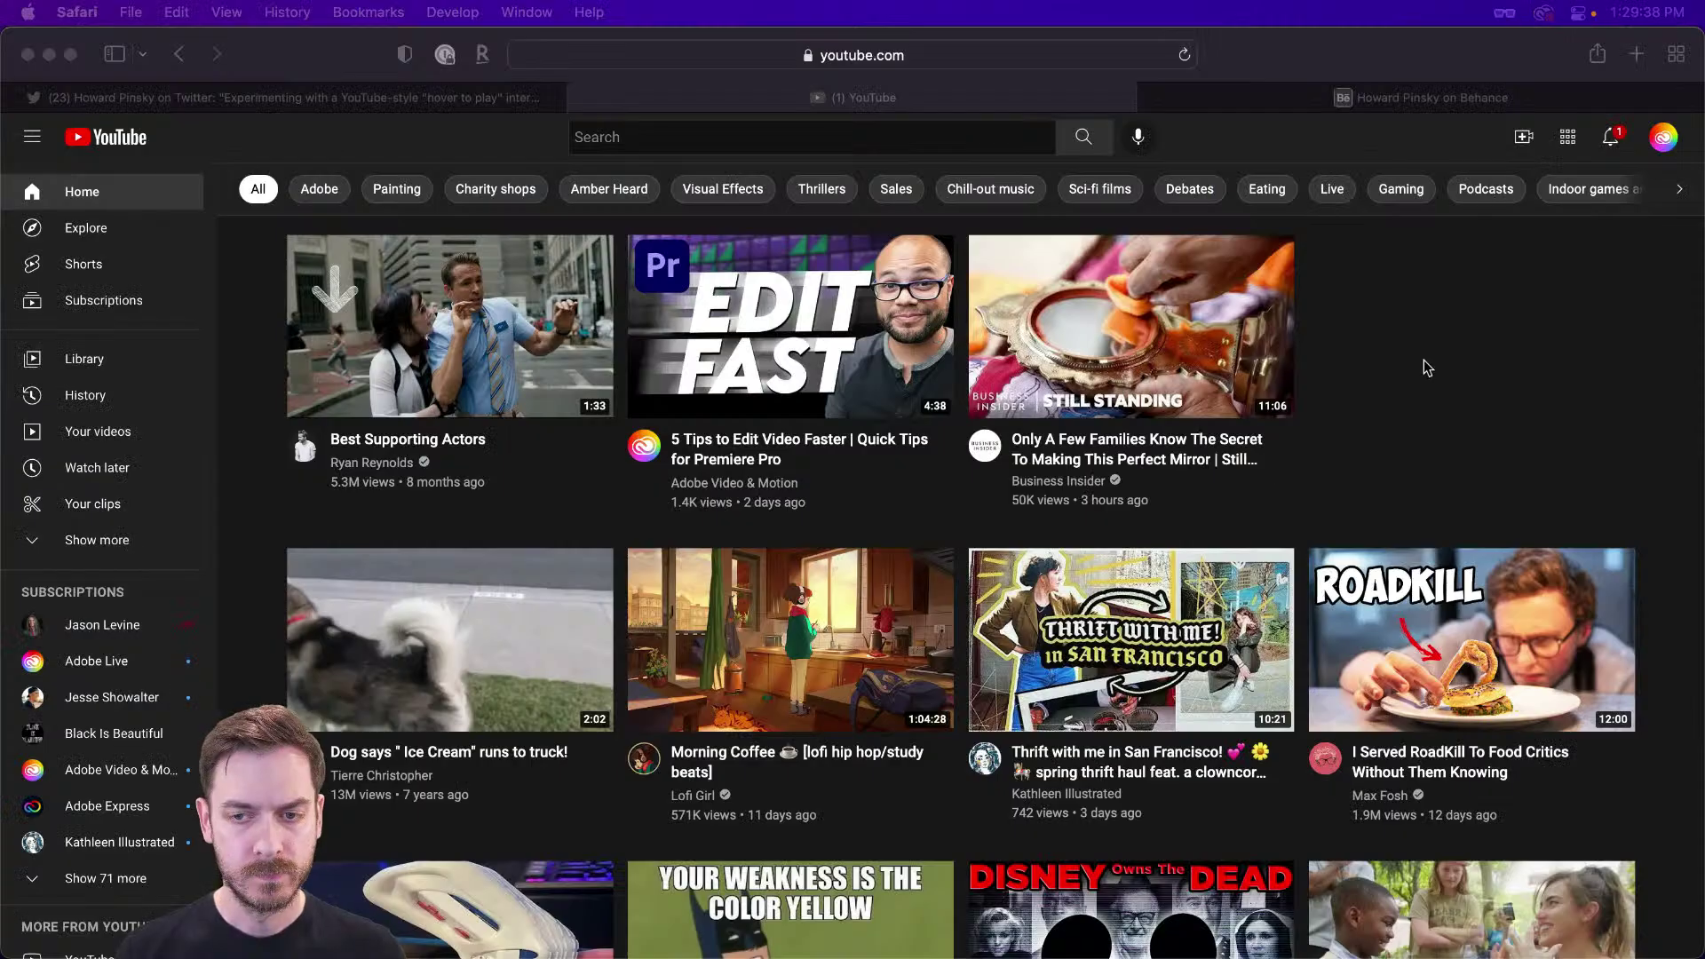
- Check the EDIT FAST thumbnail's hover preview on YouTube, then go back to Adobe XD
{"action": "mouse_move", "coordinate": [720, 315]}
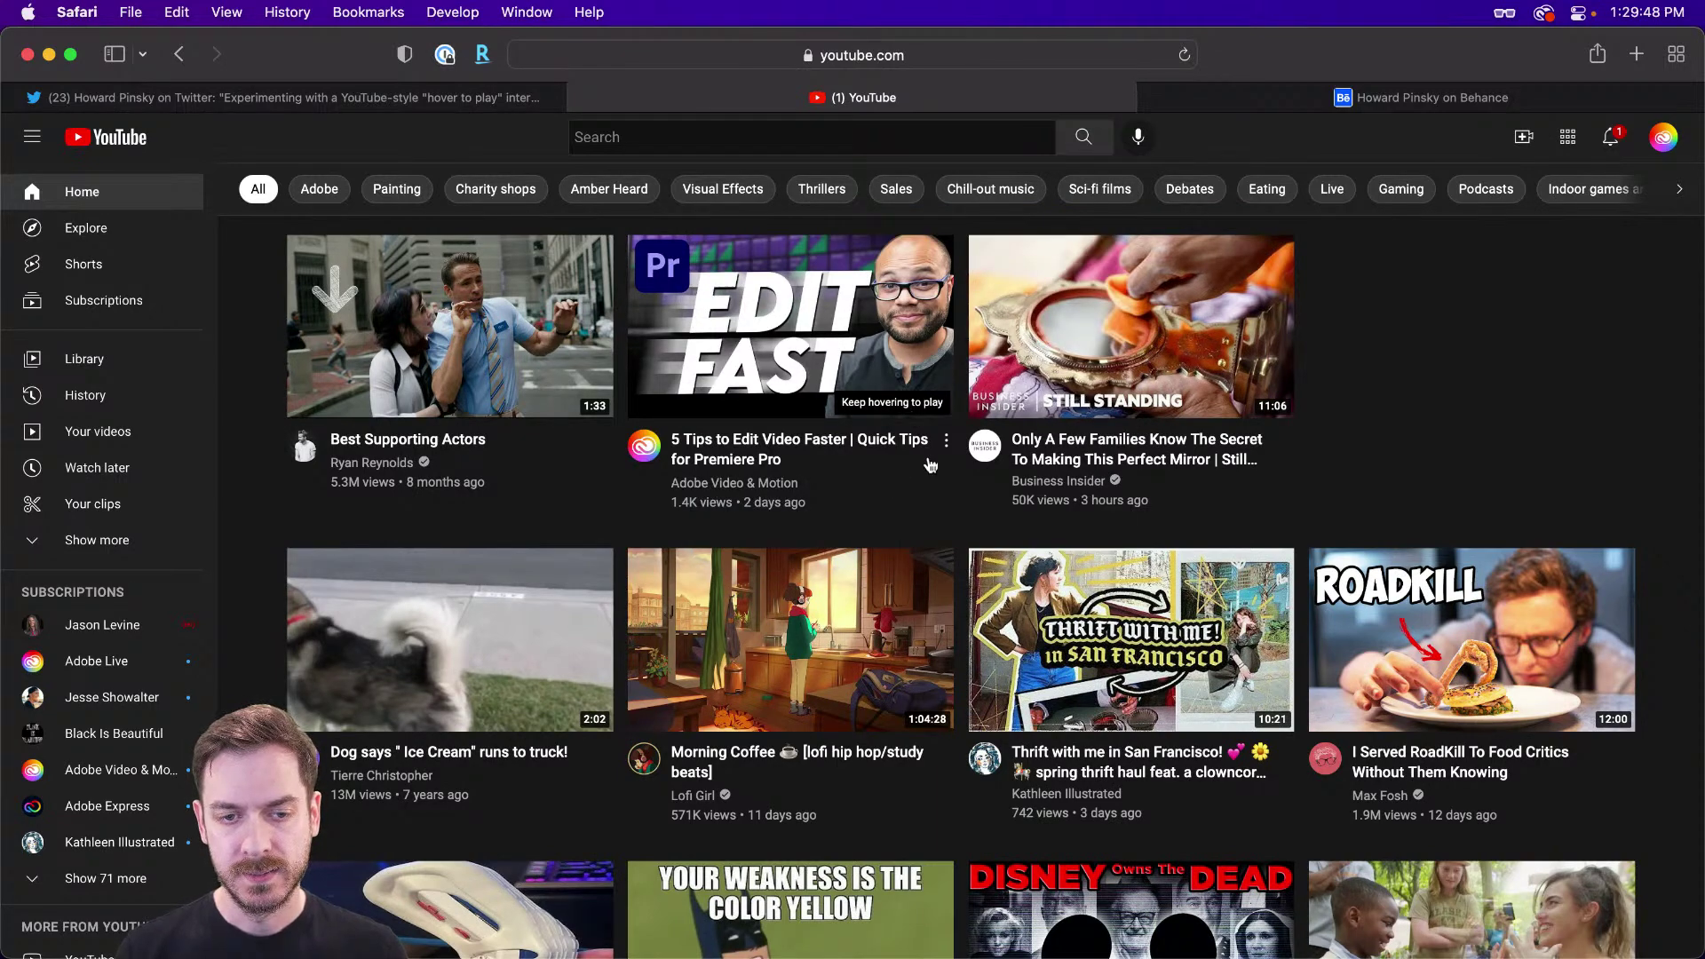
{"action": "key", "text": "super+Tab"}
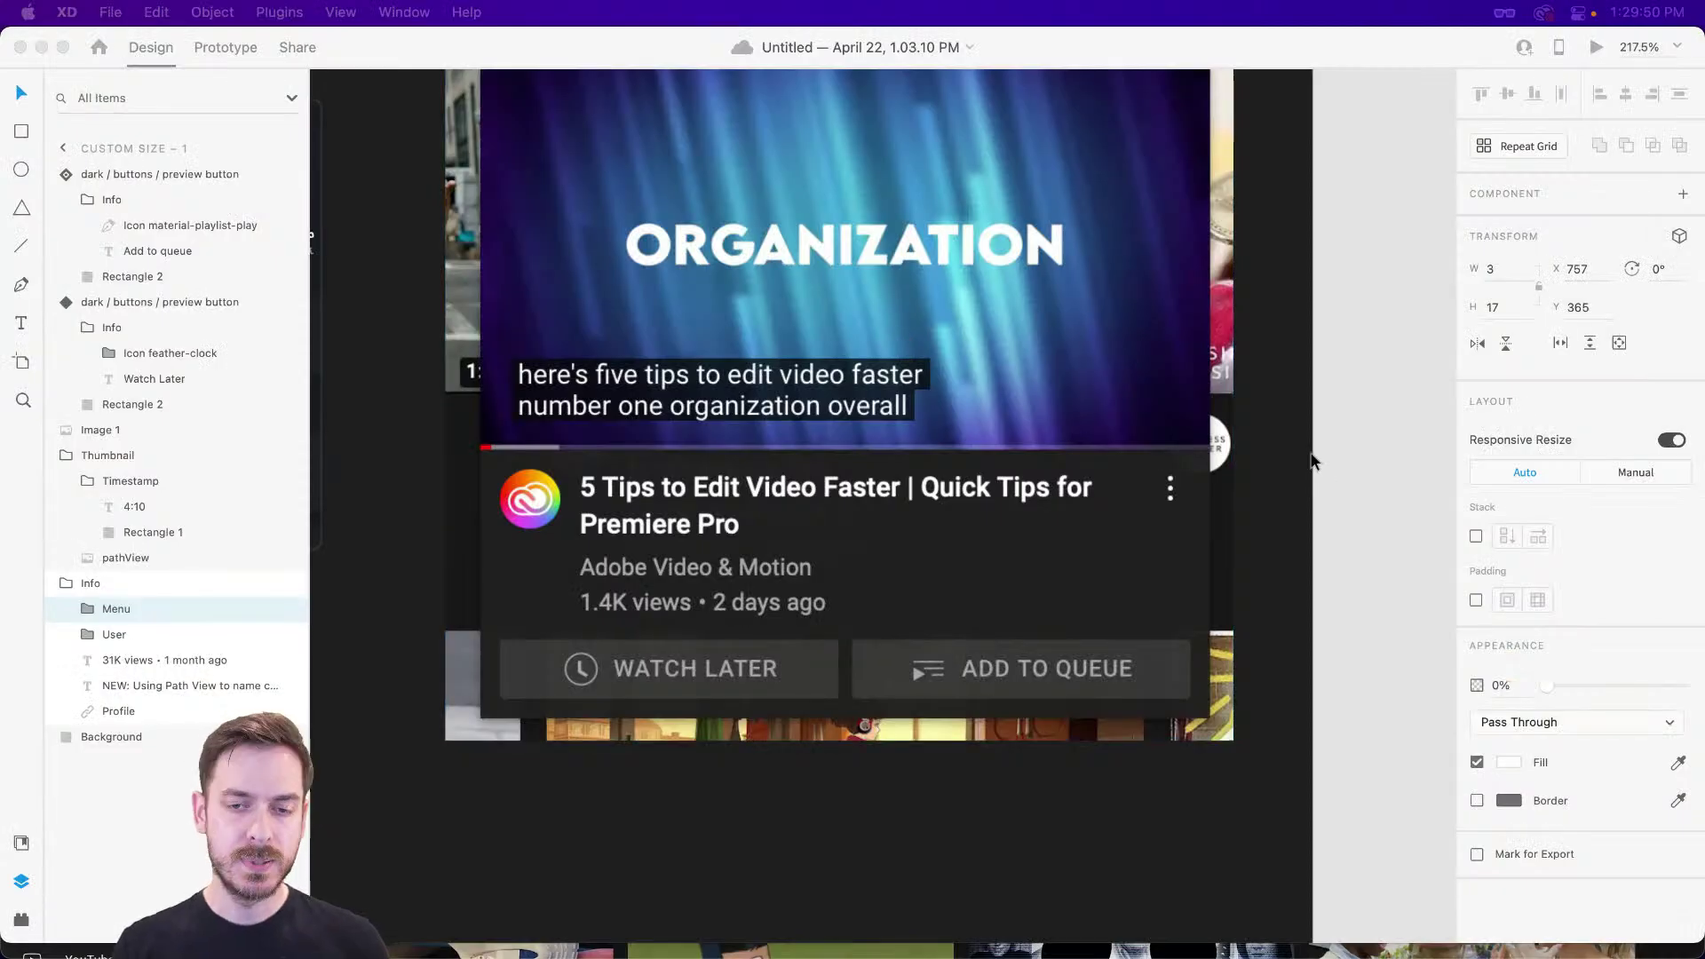
- Zoom out and select the first card's layers, undoing an accidental move
{"action": "scroll", "coordinate": [935, 405], "scroll_direction": "left", "scroll_amount": 5}
{"action": "scroll", "coordinate": [934, 405], "scroll_direction": "left", "scroll_amount": 5}
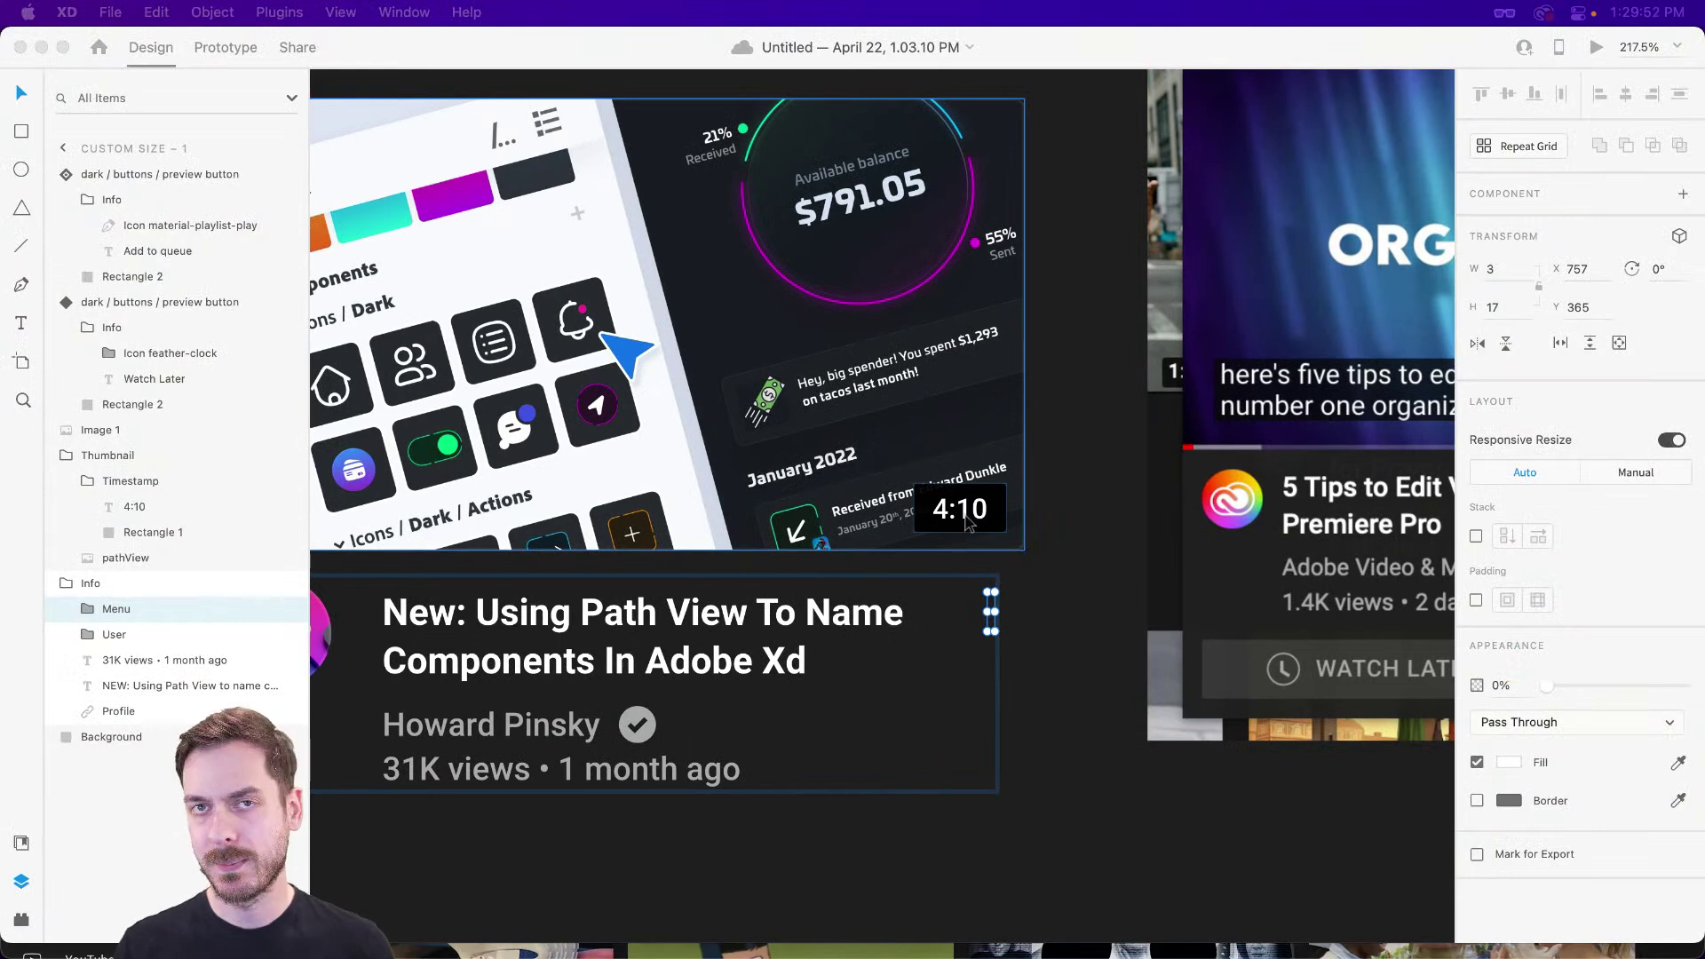
{"action": "scroll", "coordinate": [970, 523], "scroll_direction": "left", "scroll_amount": 3}
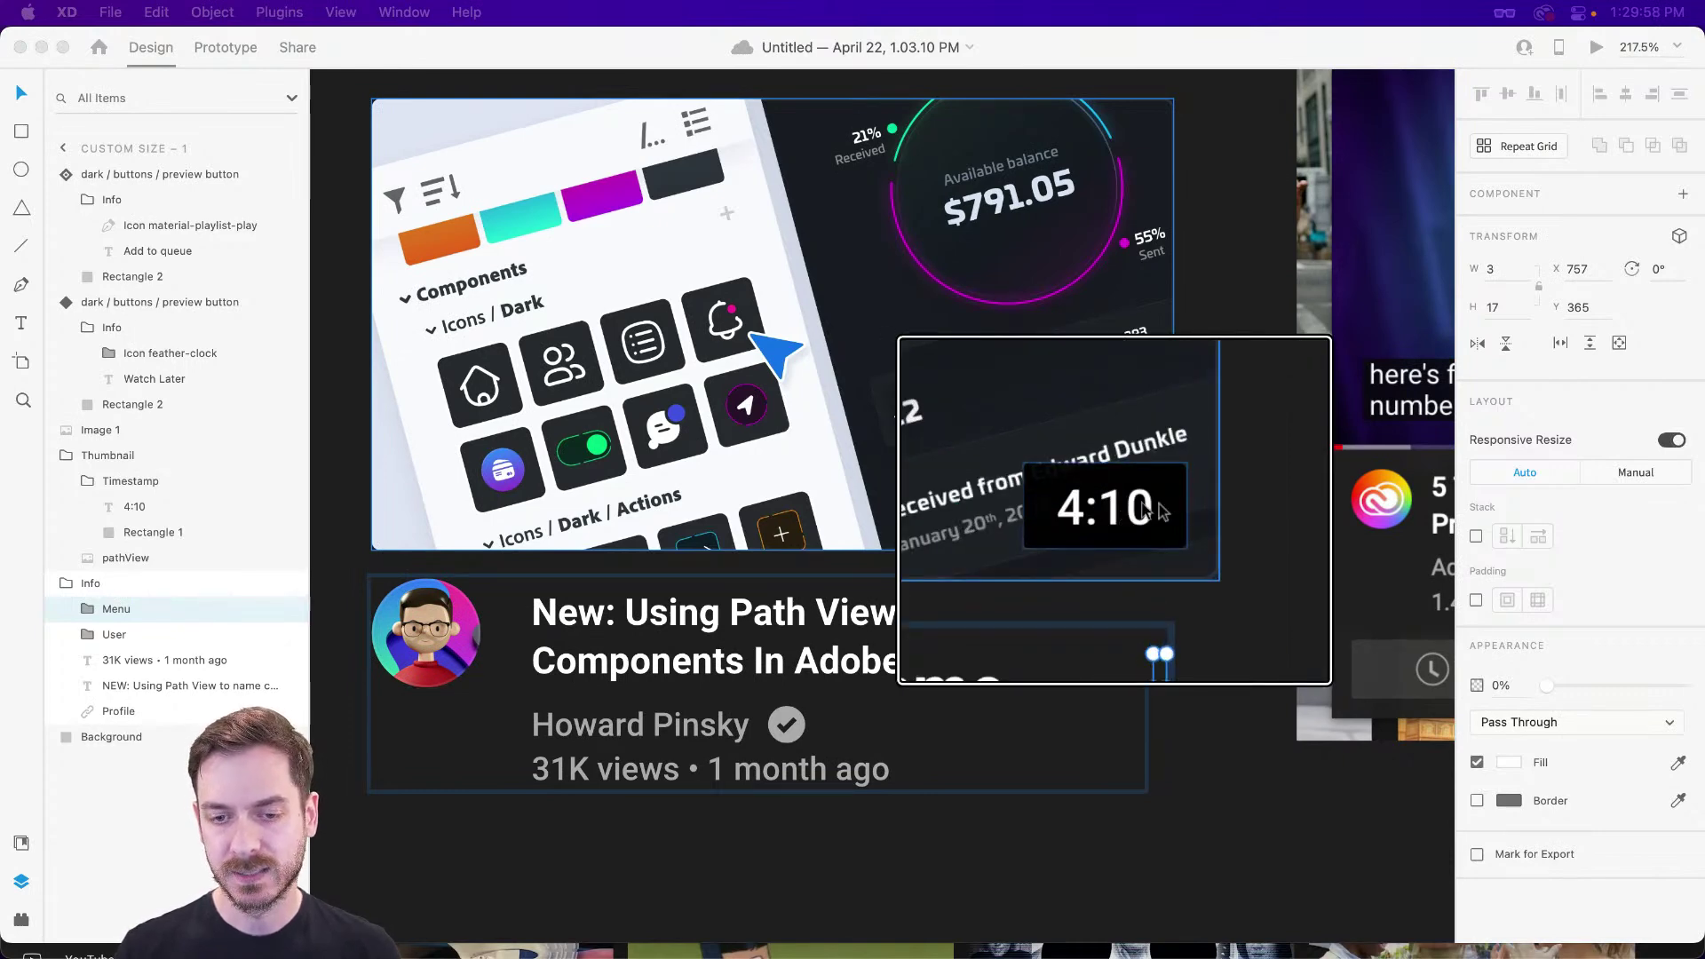
{"action": "scroll", "coordinate": [1244, 494], "scroll_direction": "down", "scroll_amount": 5}
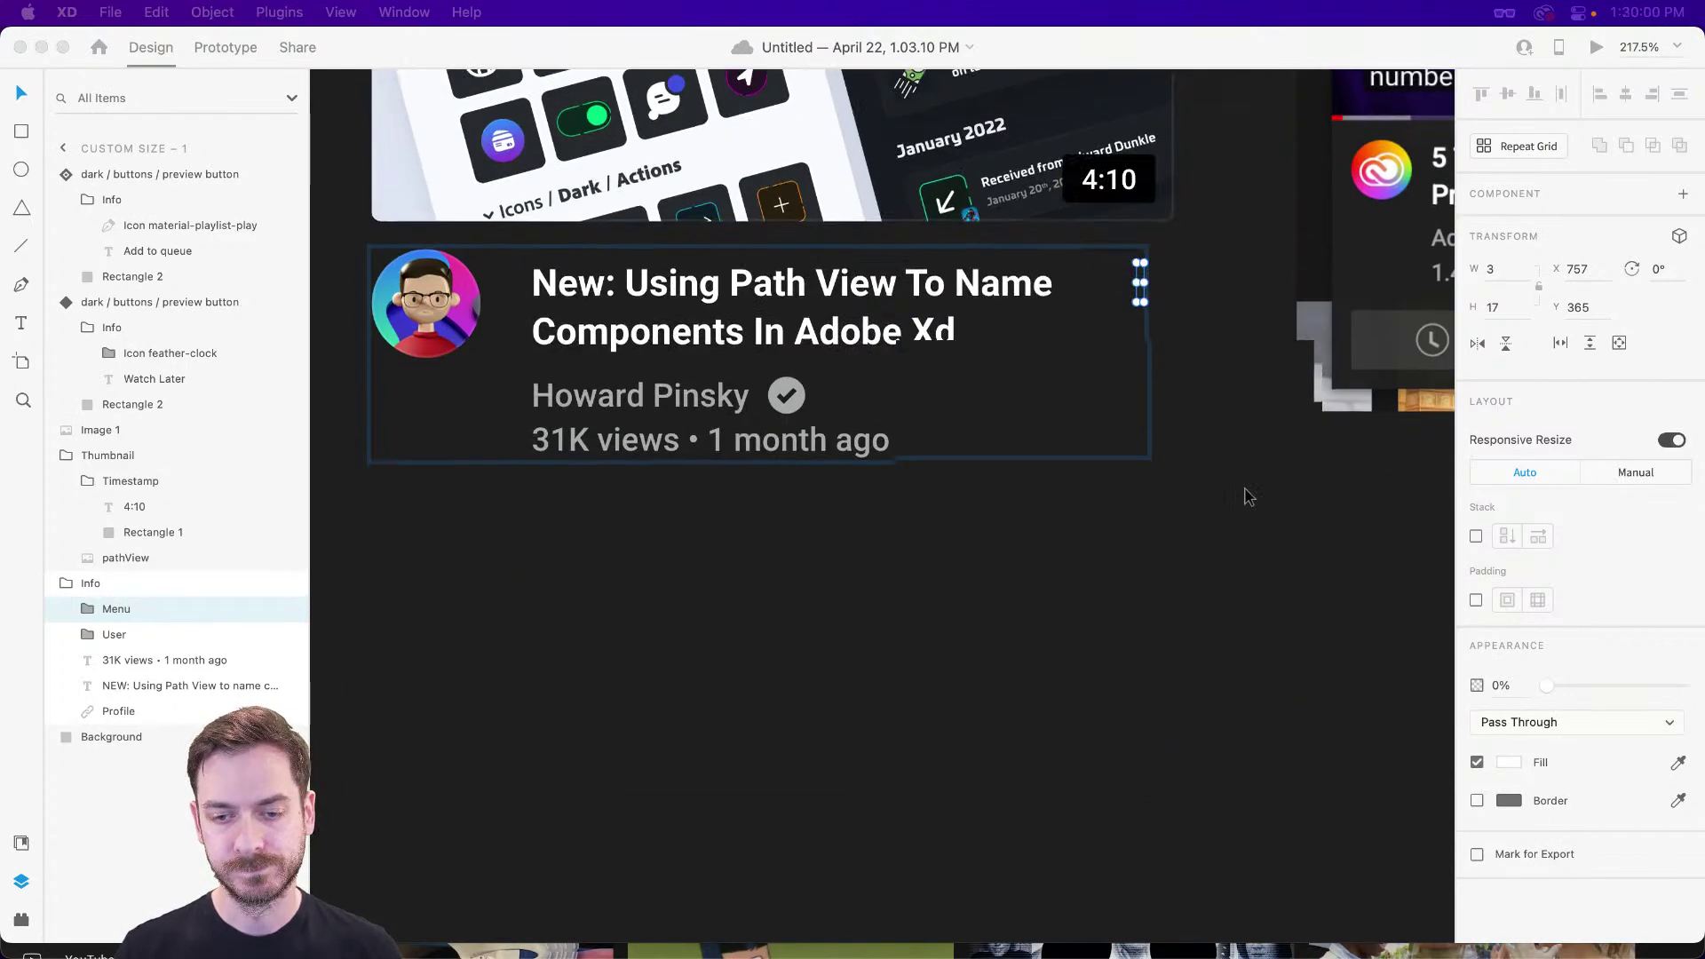
{"action": "scroll", "coordinate": [1235, 444], "scroll_direction": "down", "scroll_amount": 5}
{"action": "scroll", "coordinate": [1240, 408], "scroll_direction": "down", "scroll_amount": 5}
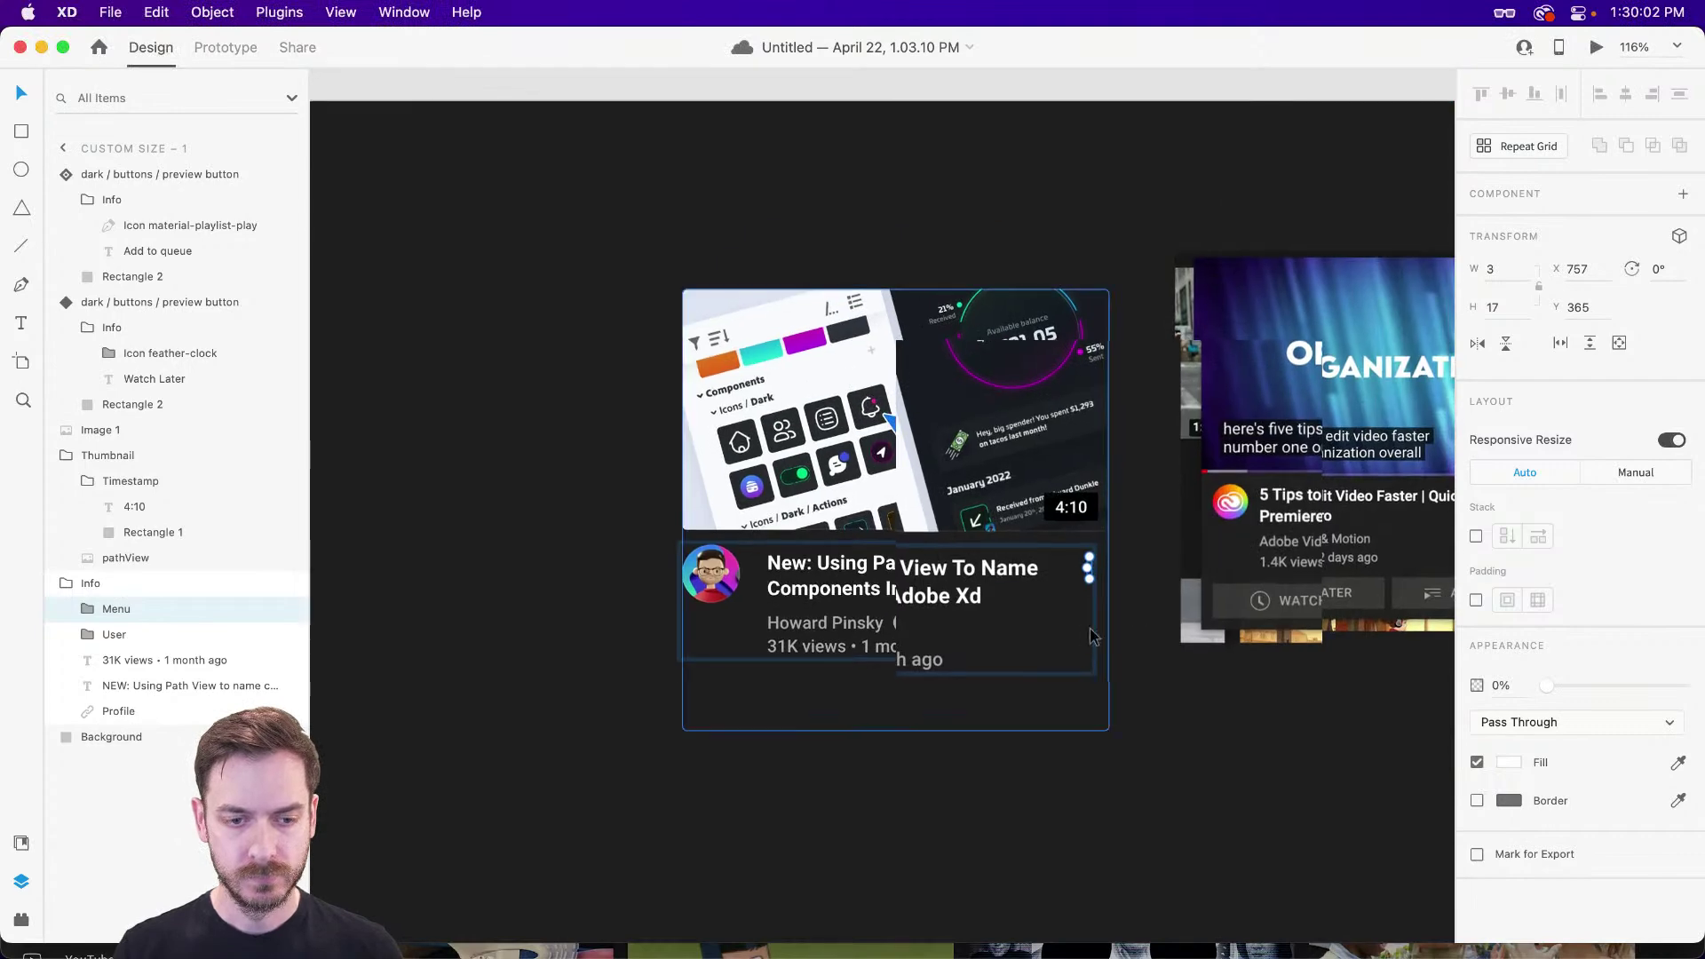
{"action": "scroll", "coordinate": [1114, 720], "scroll_direction": "down", "scroll_amount": 5}
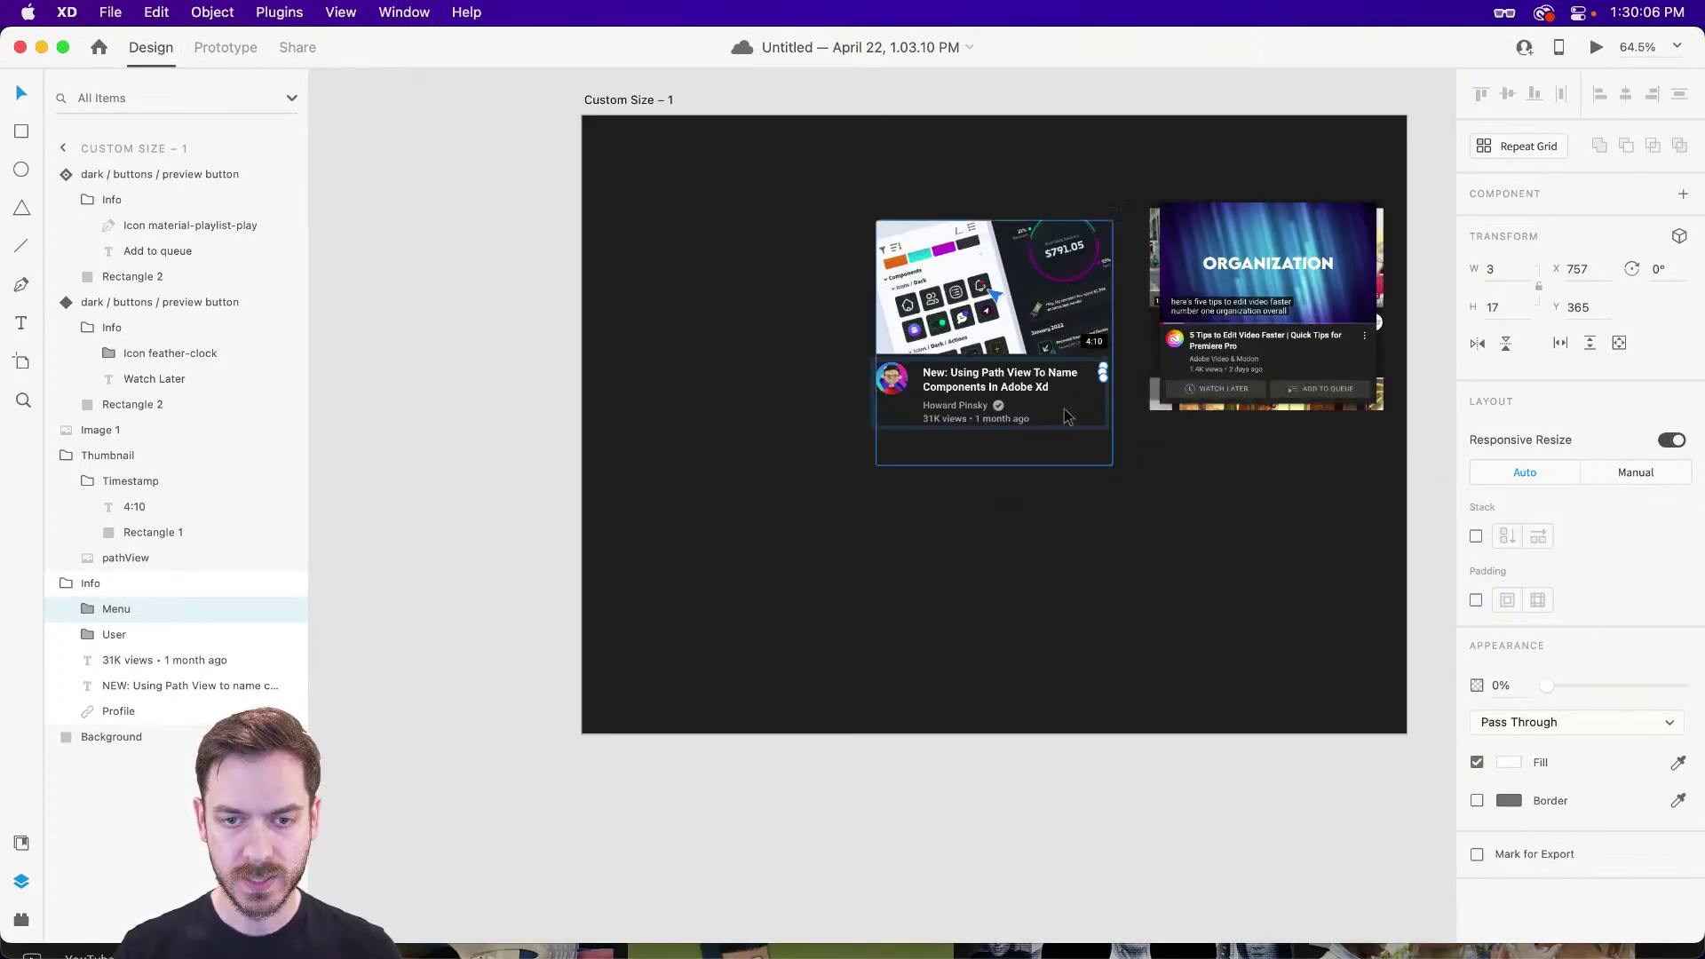
{"action": "scroll", "coordinate": [1119, 337], "scroll_direction": "up", "scroll_amount": 3}
{"action": "scroll", "coordinate": [1116, 337], "scroll_direction": "down", "scroll_amount": 2}
{"action": "scroll", "coordinate": [1083, 391], "scroll_direction": "up", "scroll_amount": 5}
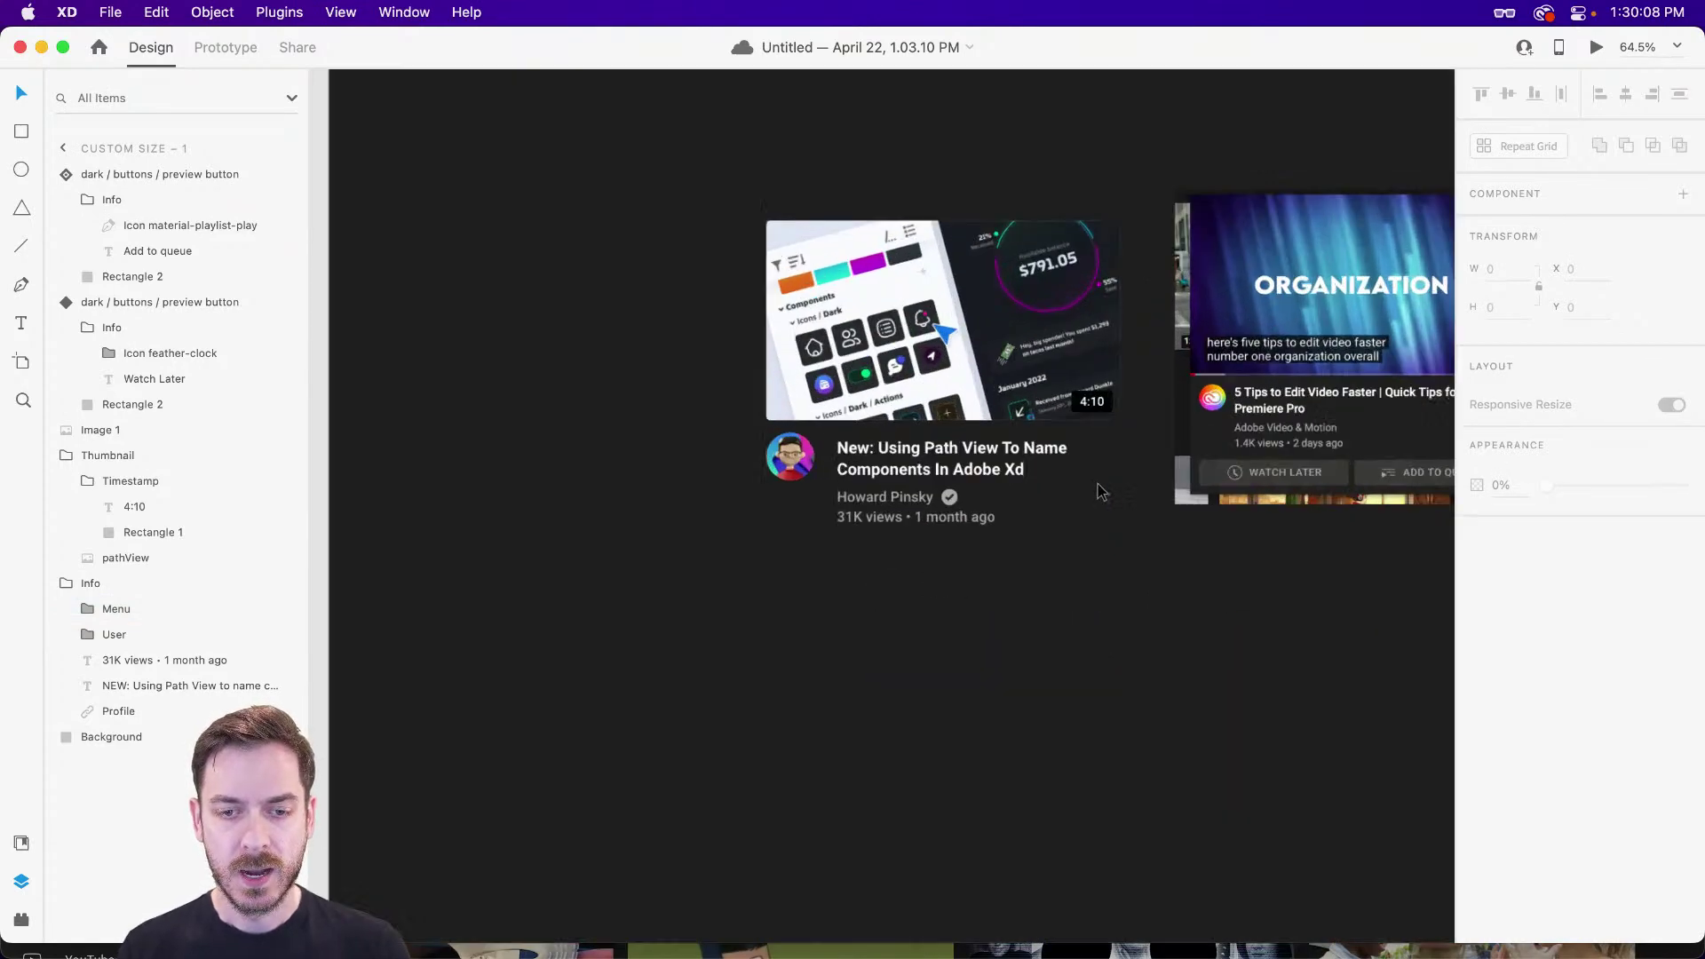
{"action": "left_click", "coordinate": [1043, 361]}
{"action": "left_click_drag", "start_coordinate": [584, 185], "coordinate": [1103, 642]}
{"action": "left_click_drag", "start_coordinate": [927, 386], "coordinate": [802, 369]}
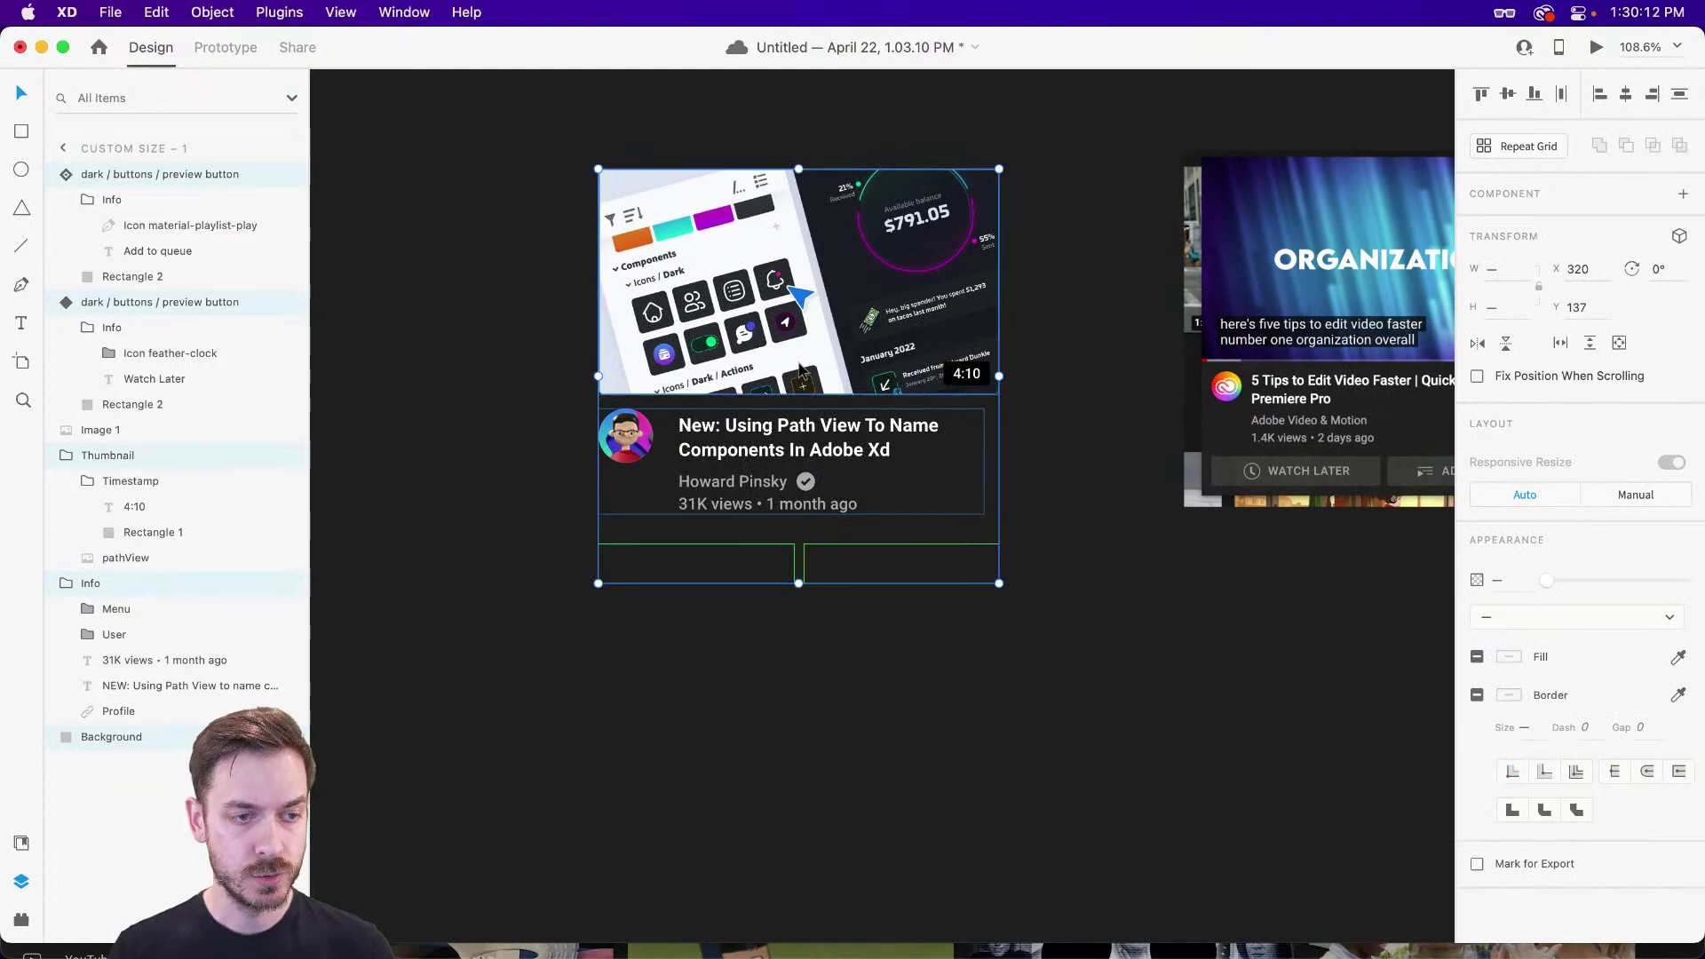
{"action": "key", "text": "super+z"}
- Drag the reference screenshot off the artboard, place the card at X 427, Y 149, and zoom in
{"action": "scroll", "coordinate": [1211, 424], "scroll_direction": "down", "scroll_amount": 5}
{"action": "left_click_drag", "start_coordinate": [1211, 425], "coordinate": [1039, 416]}
{"action": "left_click_drag", "start_coordinate": [1121, 350], "coordinate": [1379, 316]}
{"action": "left_click_drag", "start_coordinate": [1110, 277], "coordinate": [689, 499]}
{"action": "left_click_drag", "start_coordinate": [881, 371], "coordinate": [912, 367]}
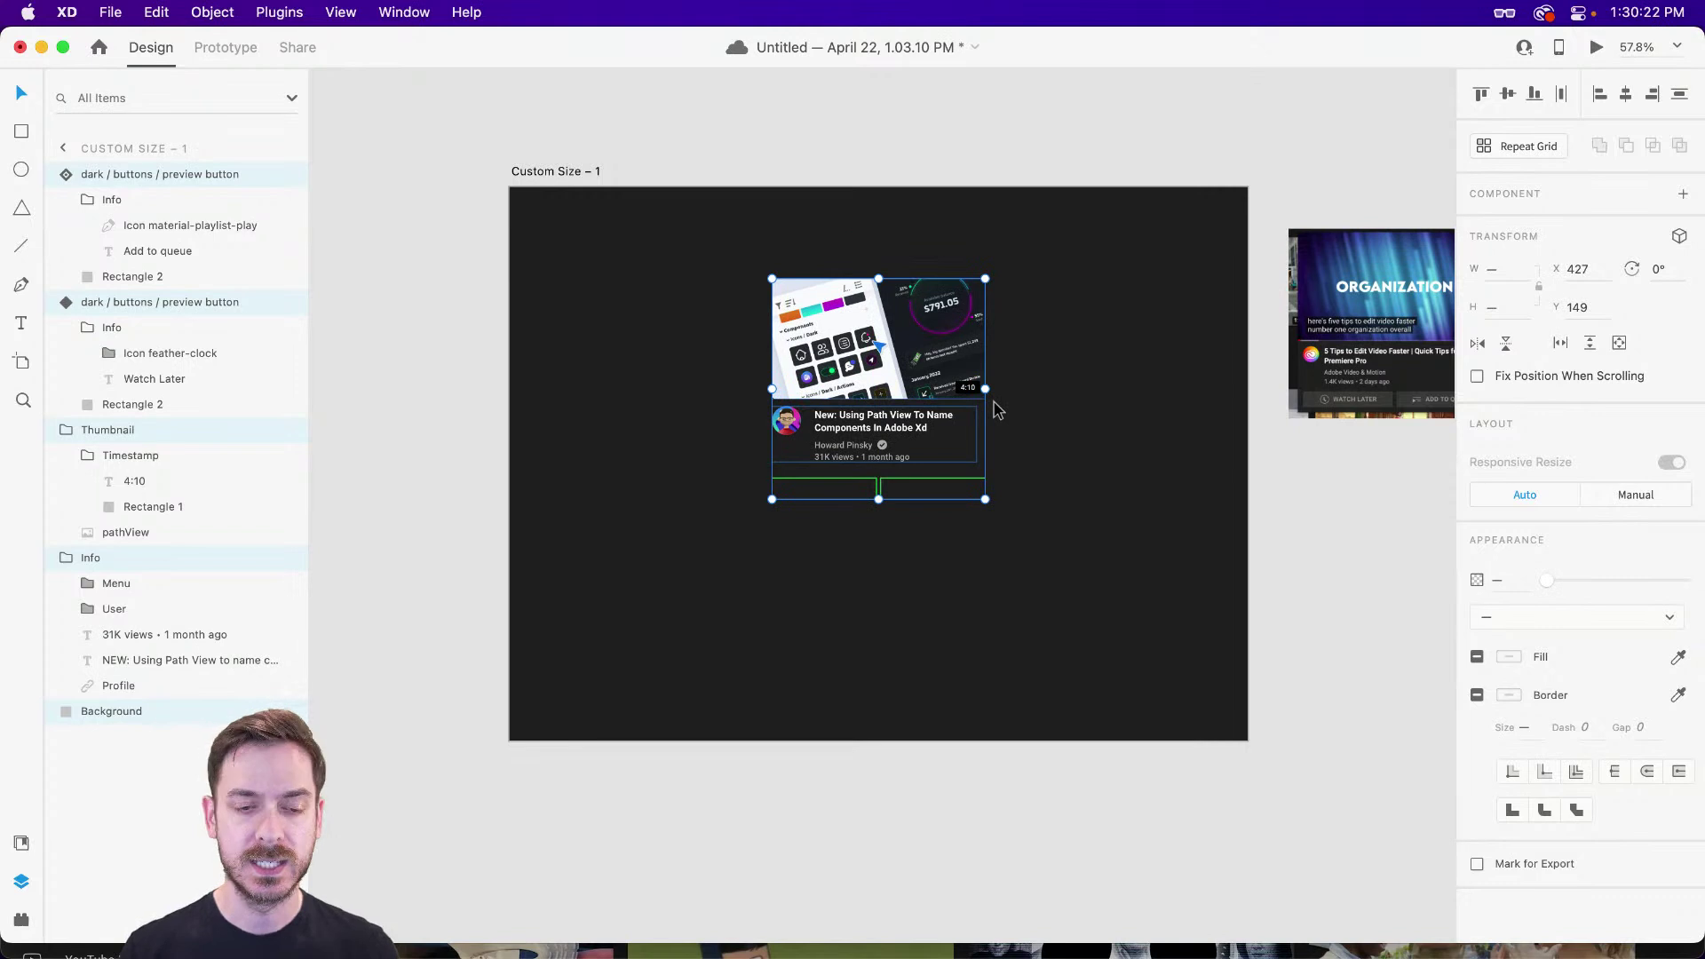
{"action": "key", "text": "cmd+3"}
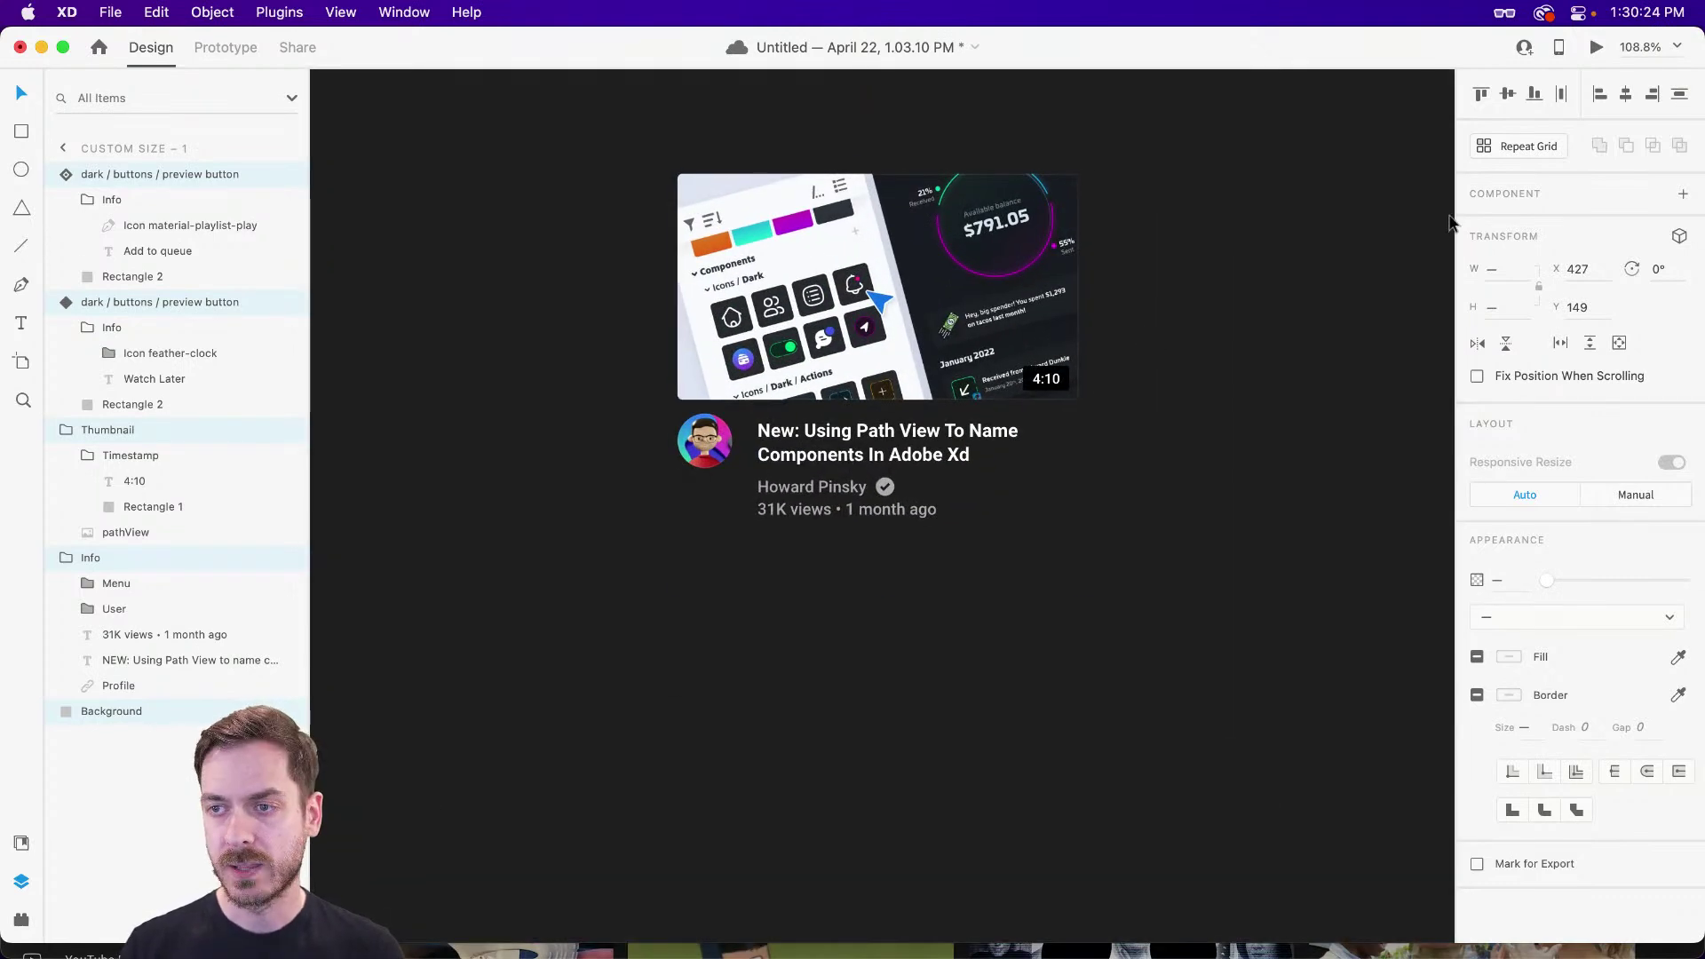
- Make the card a component named 'dark / elements / preview' and save the document
{"action": "left_click", "coordinate": [1682, 195]}
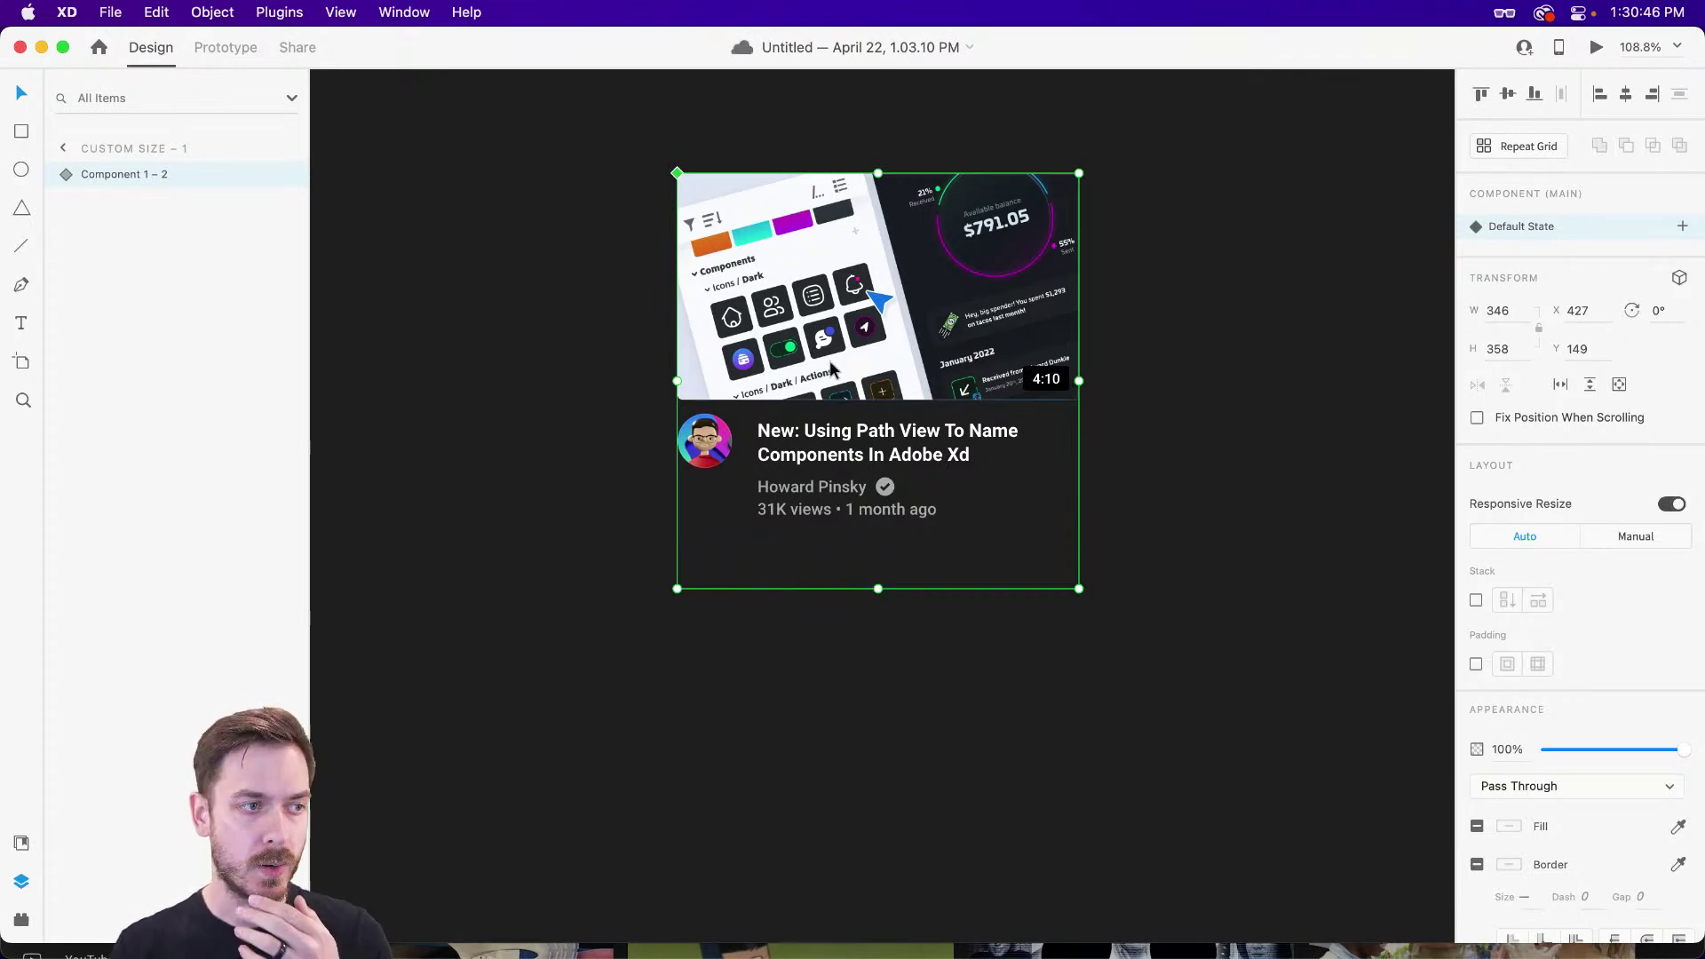
{"action": "double_click", "coordinate": [112, 175]}
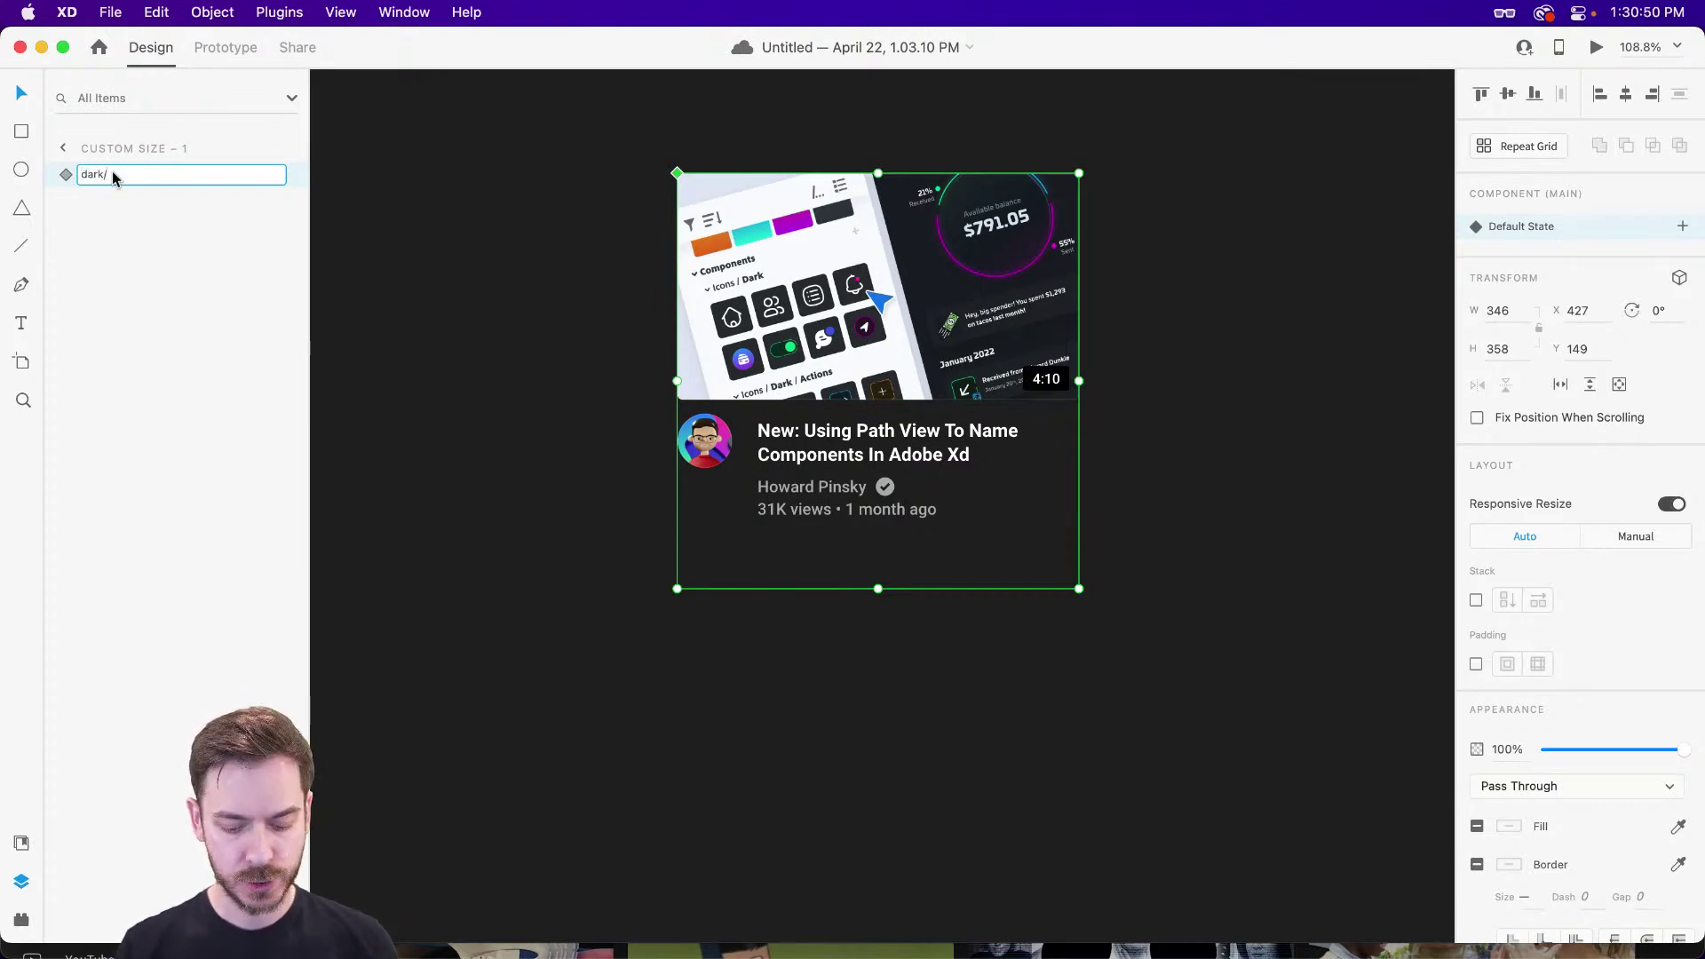
{"action": "type", "text": "dark / element"}
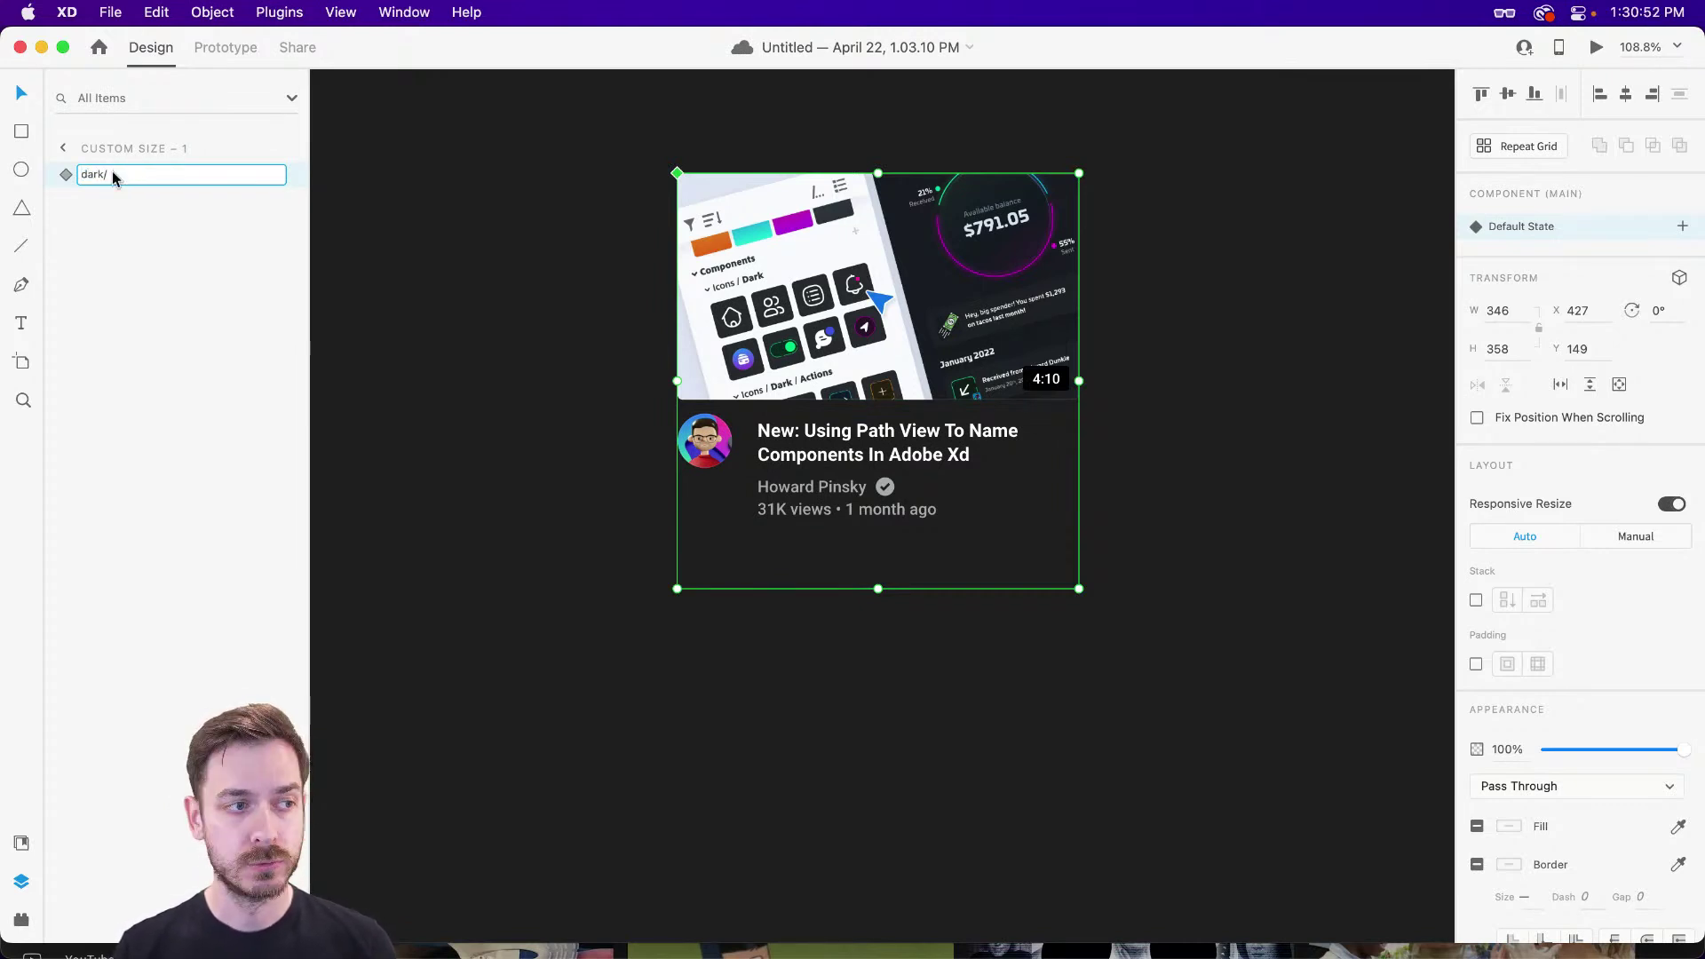
{"action": "type", "text": "s / preview"}
{"action": "key", "text": "Return"}
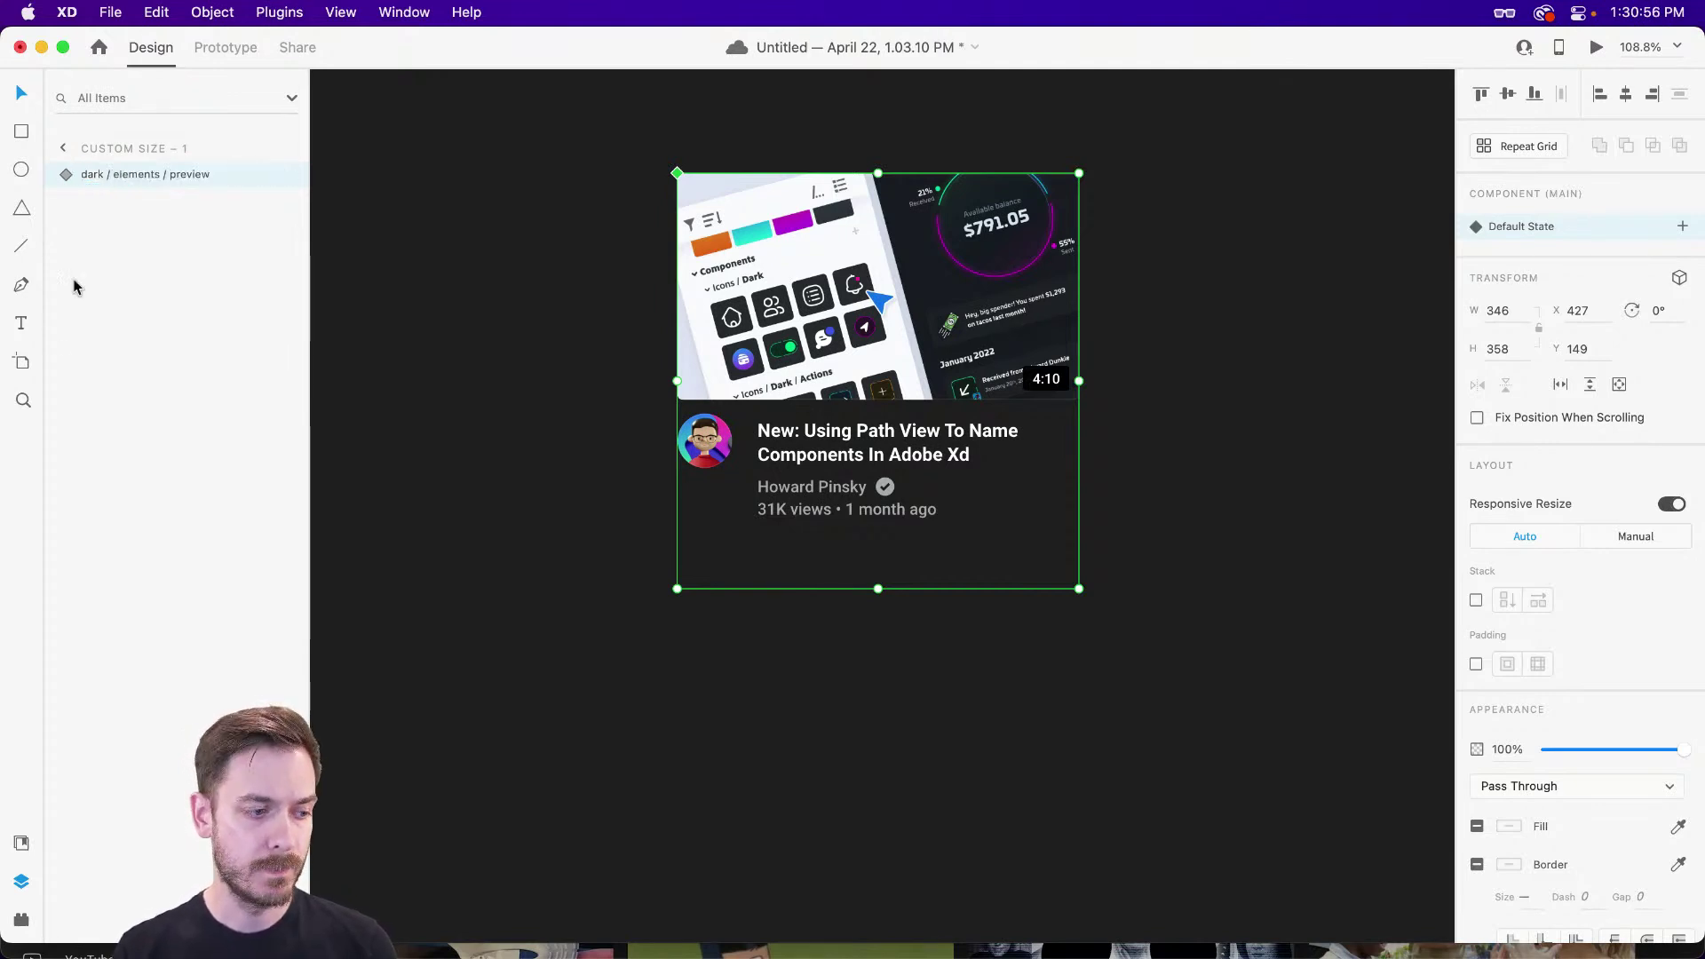
{"action": "left_click", "coordinate": [22, 845]}
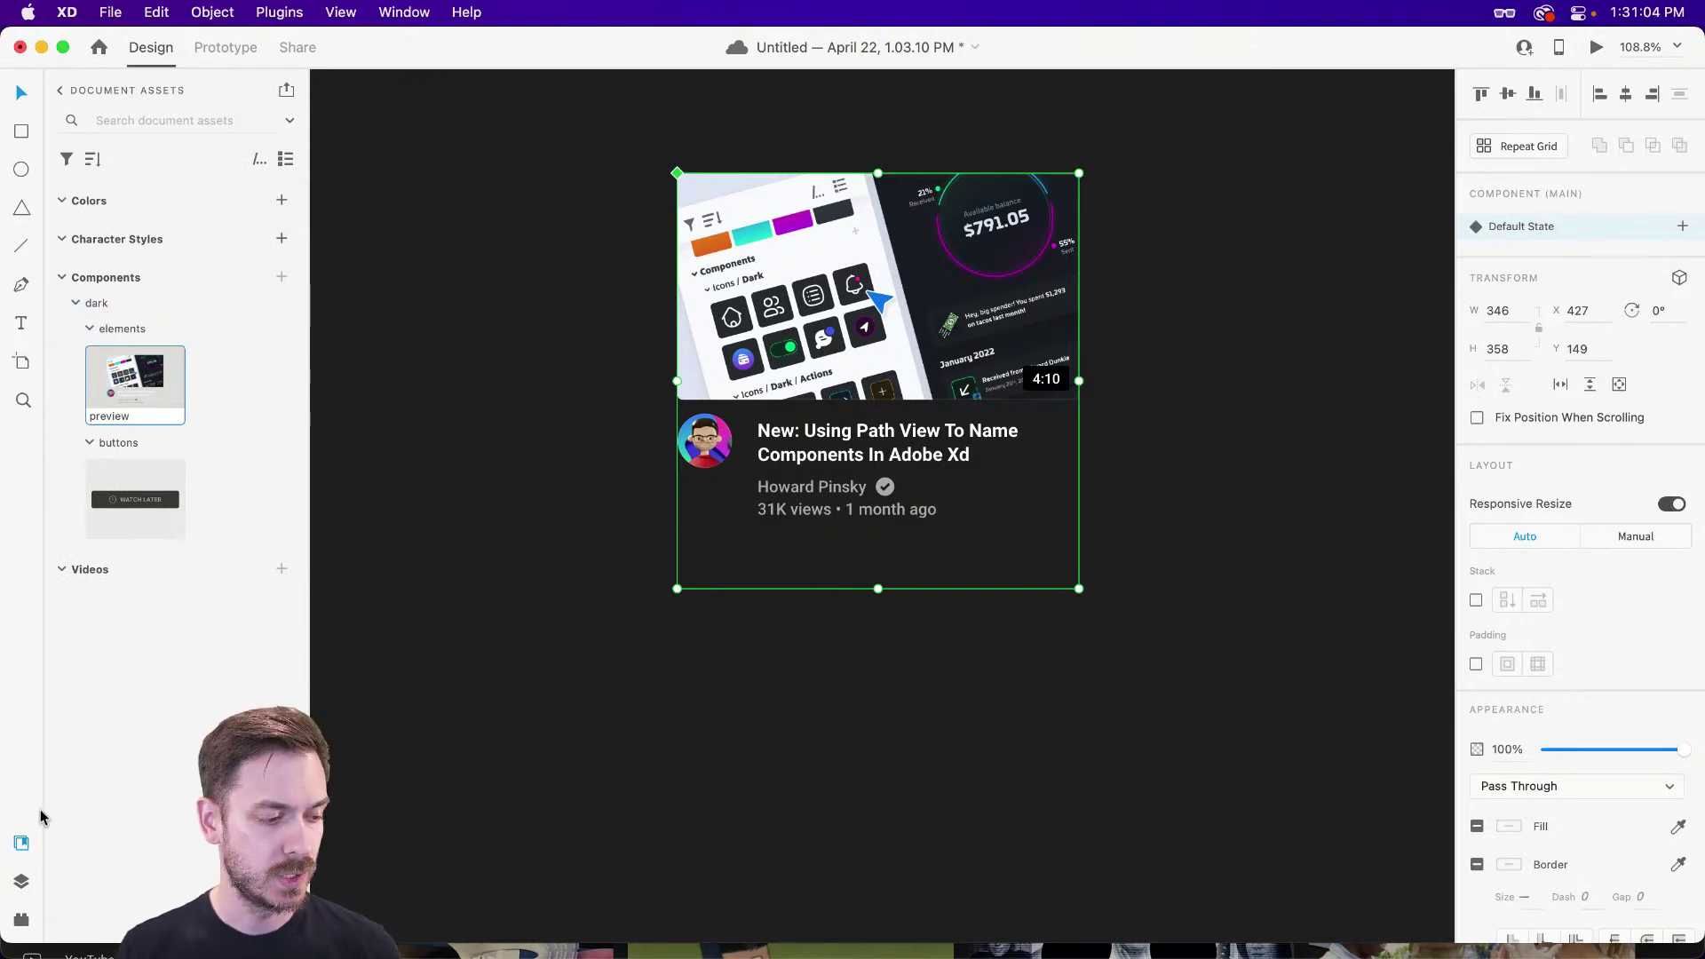
{"action": "left_click", "coordinate": [21, 881]}
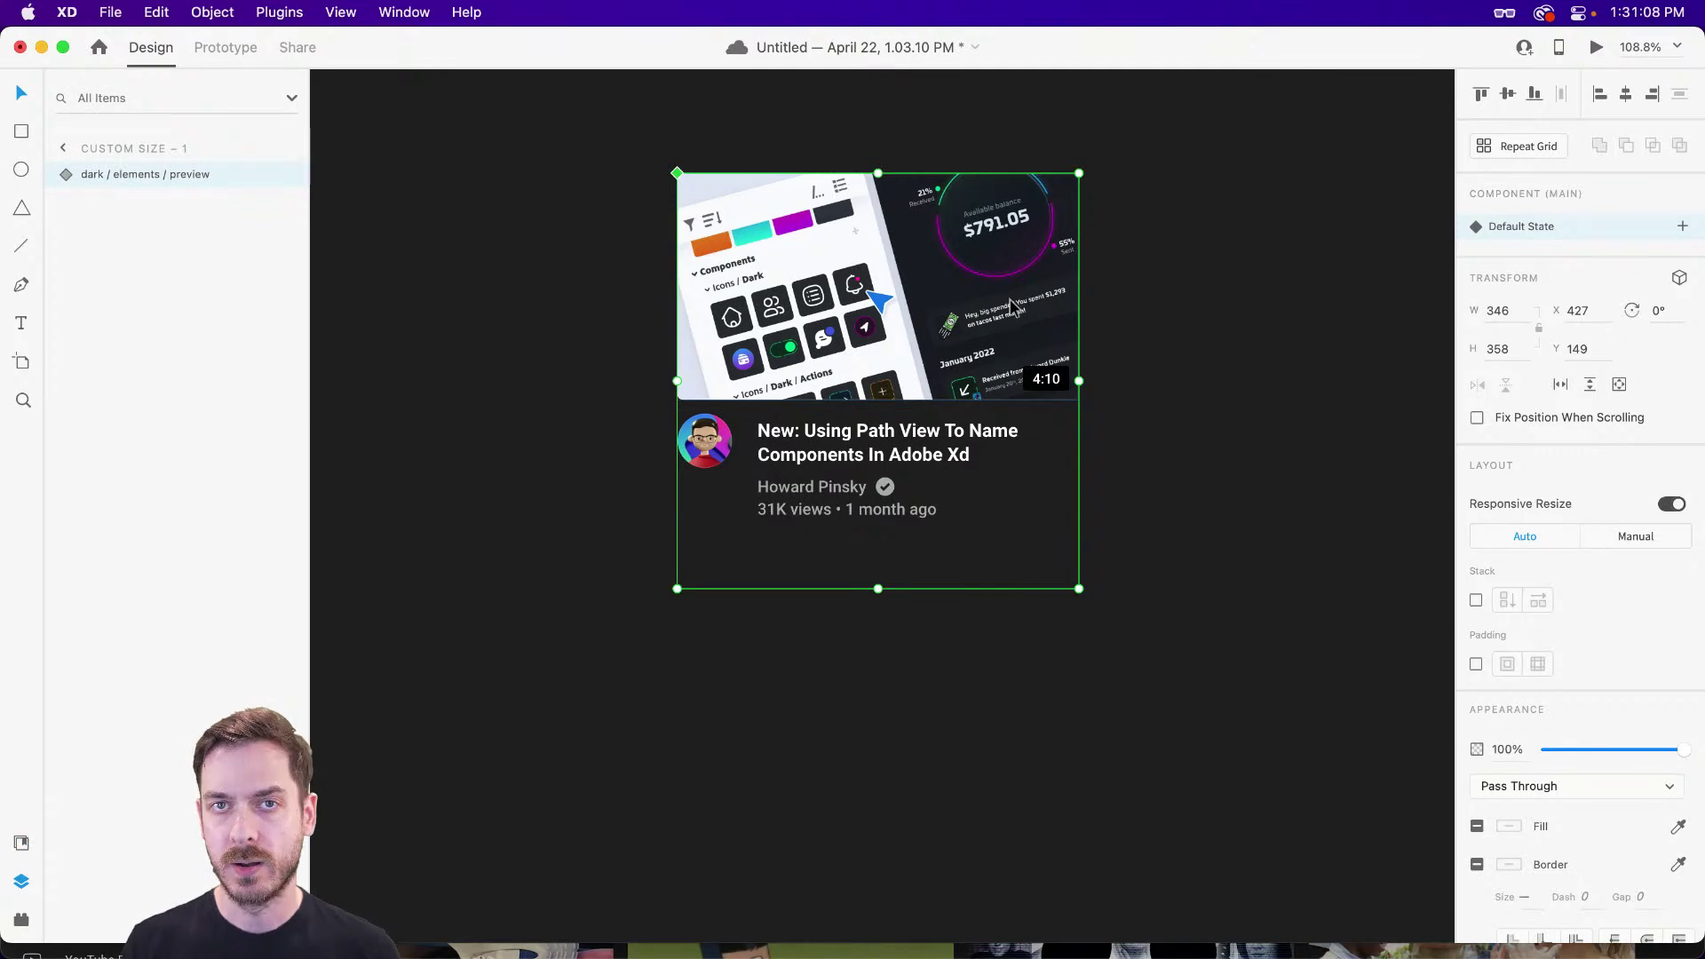
{"action": "key", "text": "super+s"}
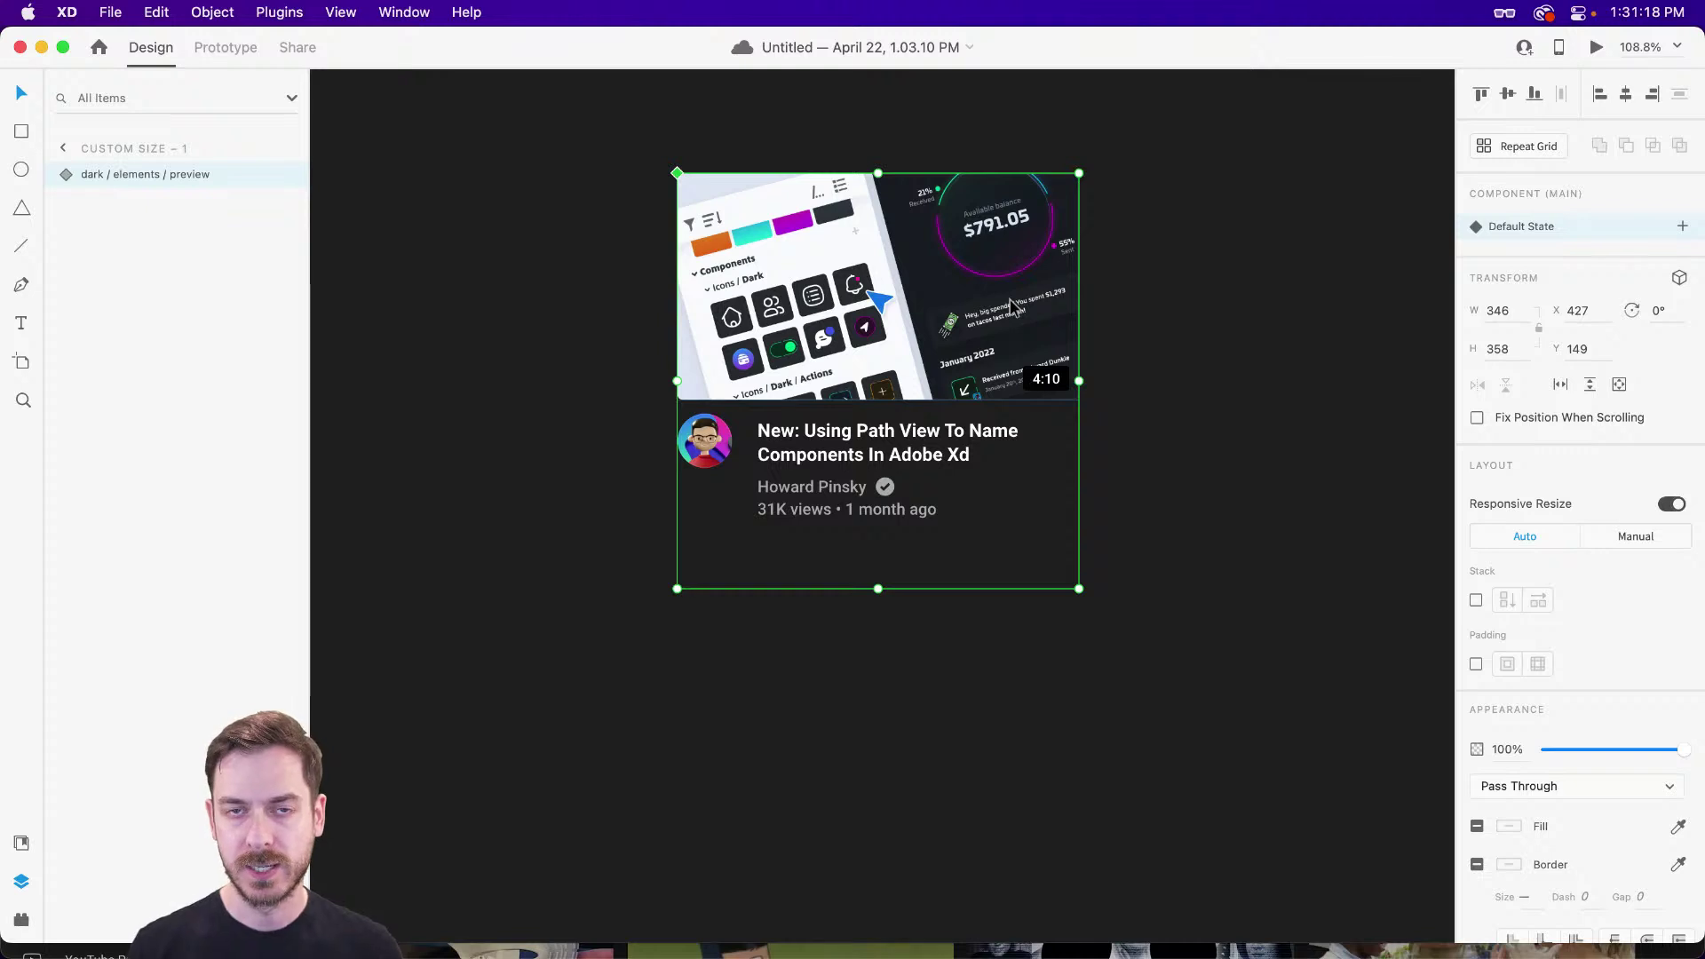
- Add a Hover State to the component, then bring up YouTube in Safari
{"action": "left_click", "coordinate": [1683, 228]}
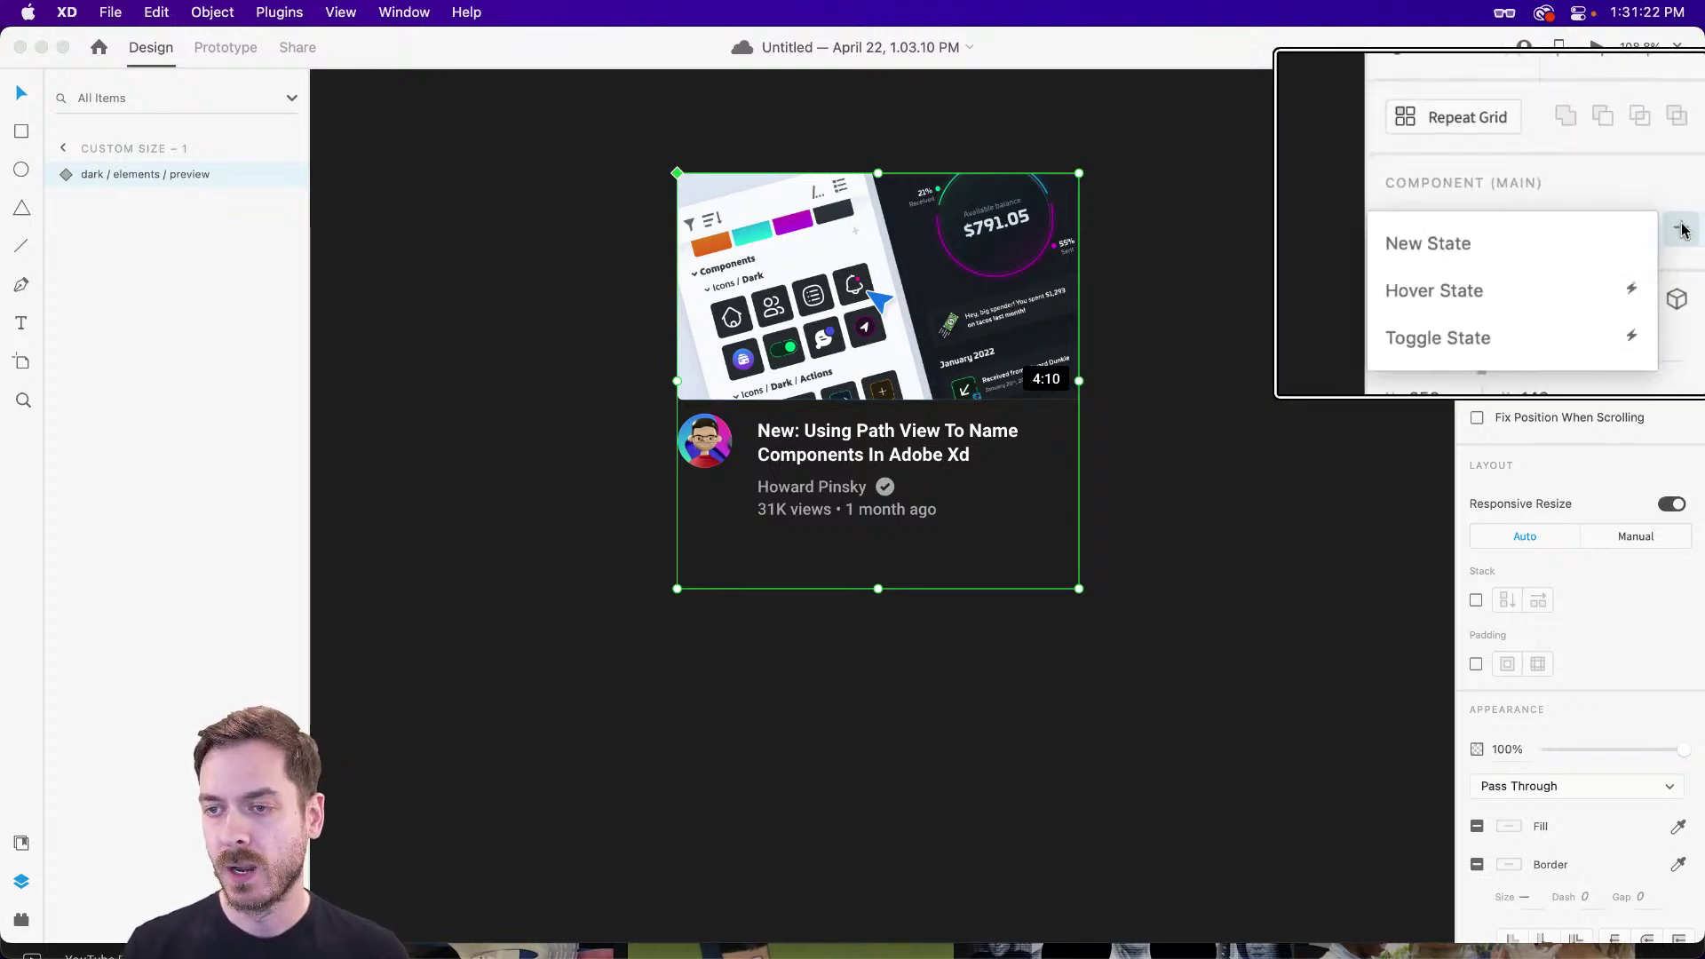
{"action": "left_click", "coordinate": [1581, 293]}
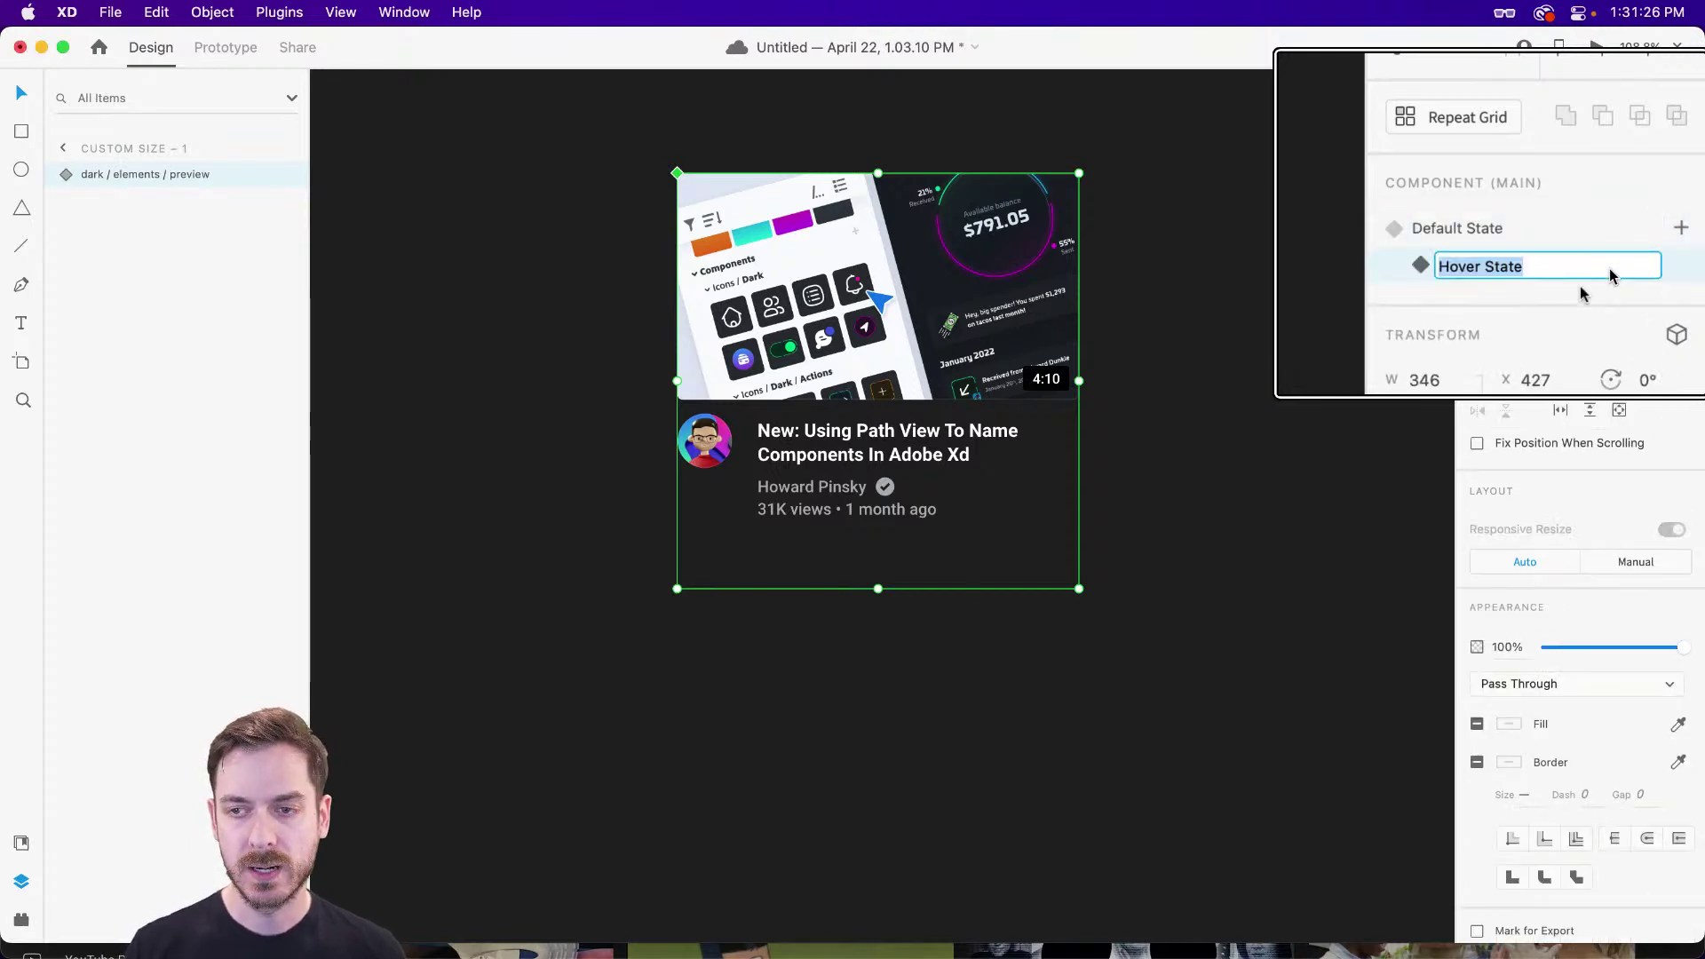
{"action": "key", "text": "Return"}
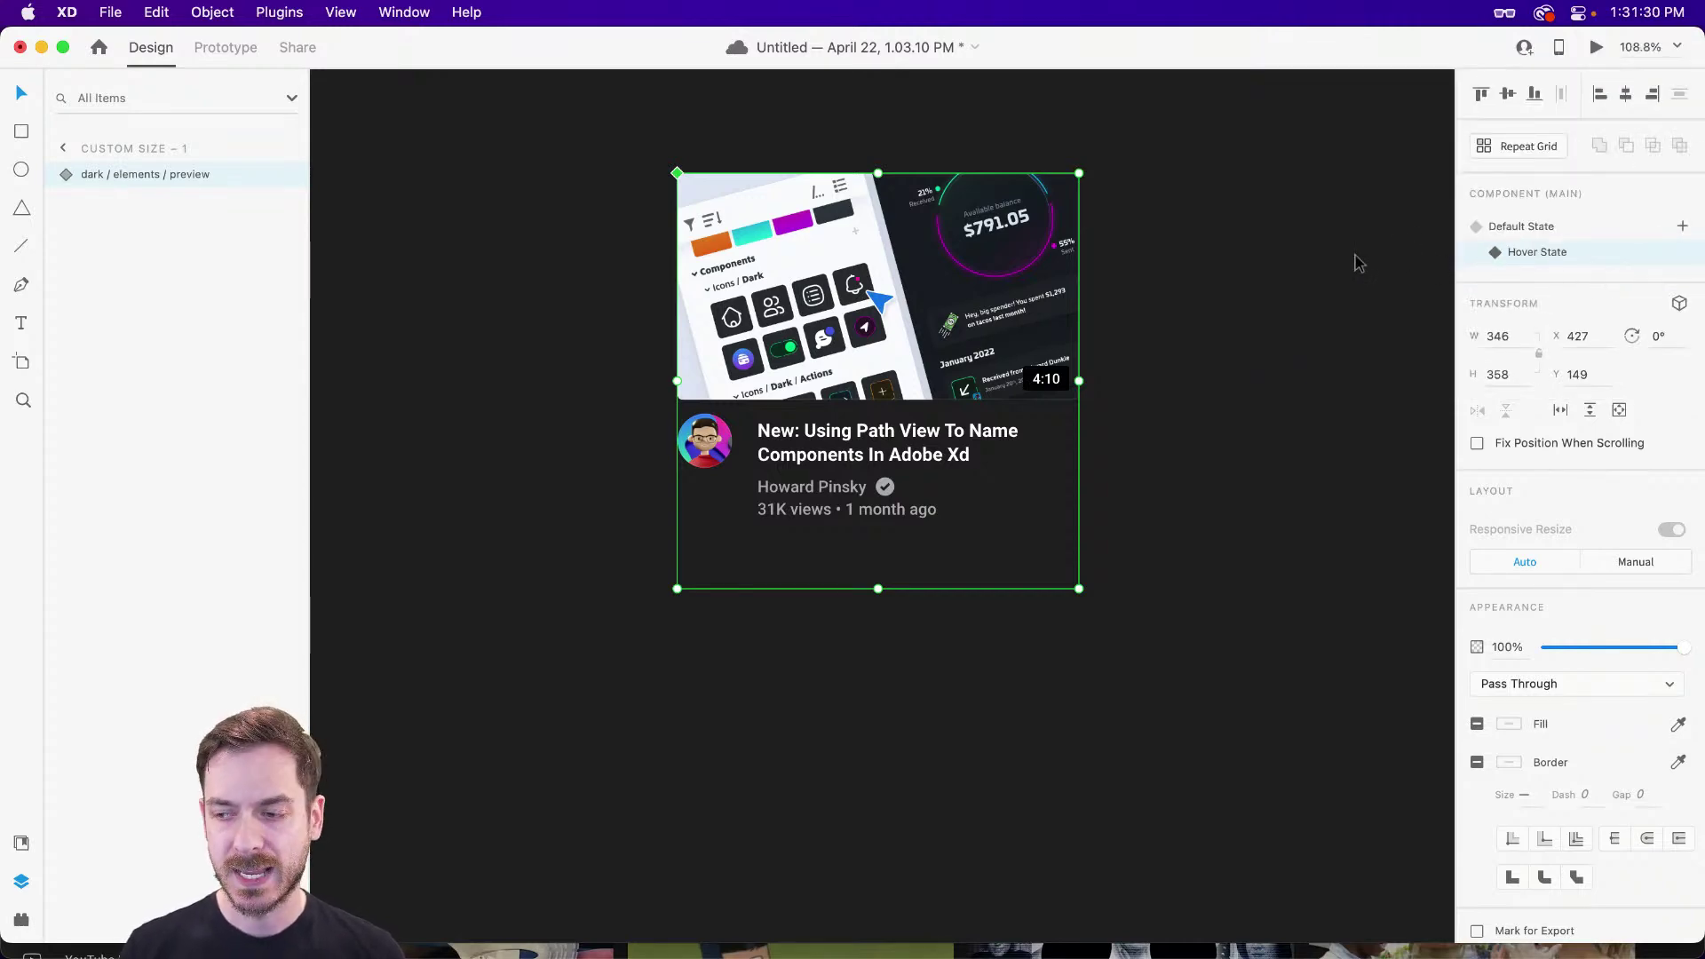
{"action": "key", "text": "super+Tab"}
{"action": "mouse_move", "coordinate": [336, 373]}
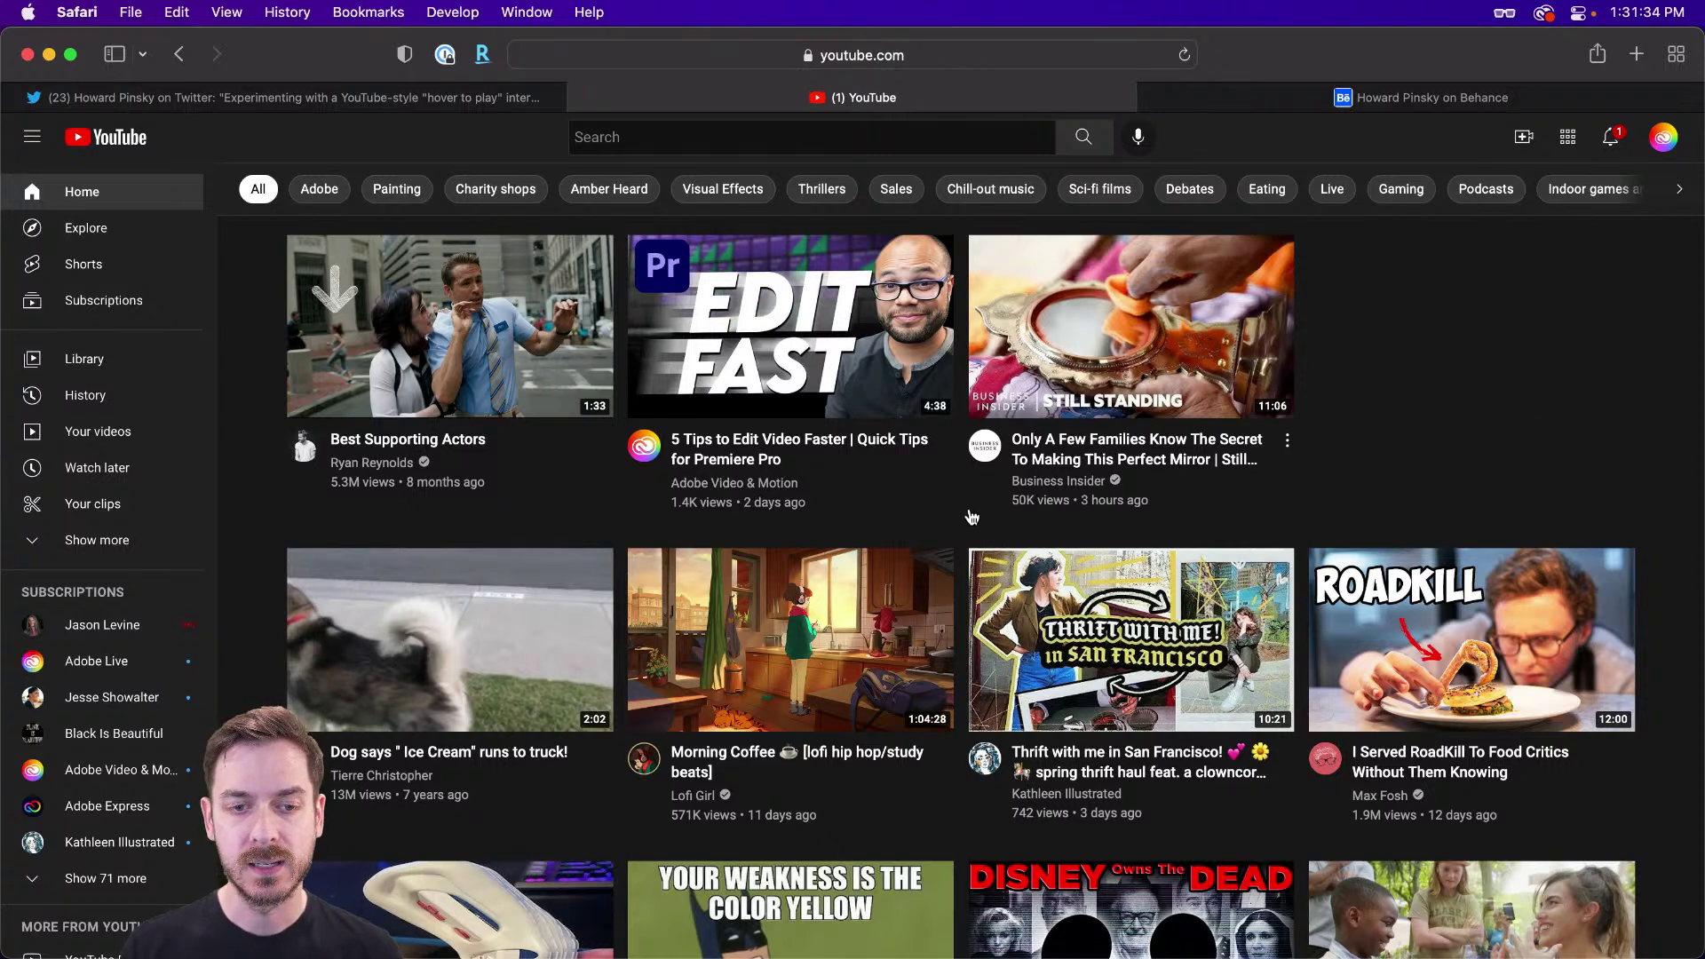
- Watch YouTube's 'Keep hovering to play' thumbnail preview, then return to Adobe XD
{"action": "mouse_move", "coordinate": [974, 564]}
{"action": "mouse_move", "coordinate": [939, 484]}
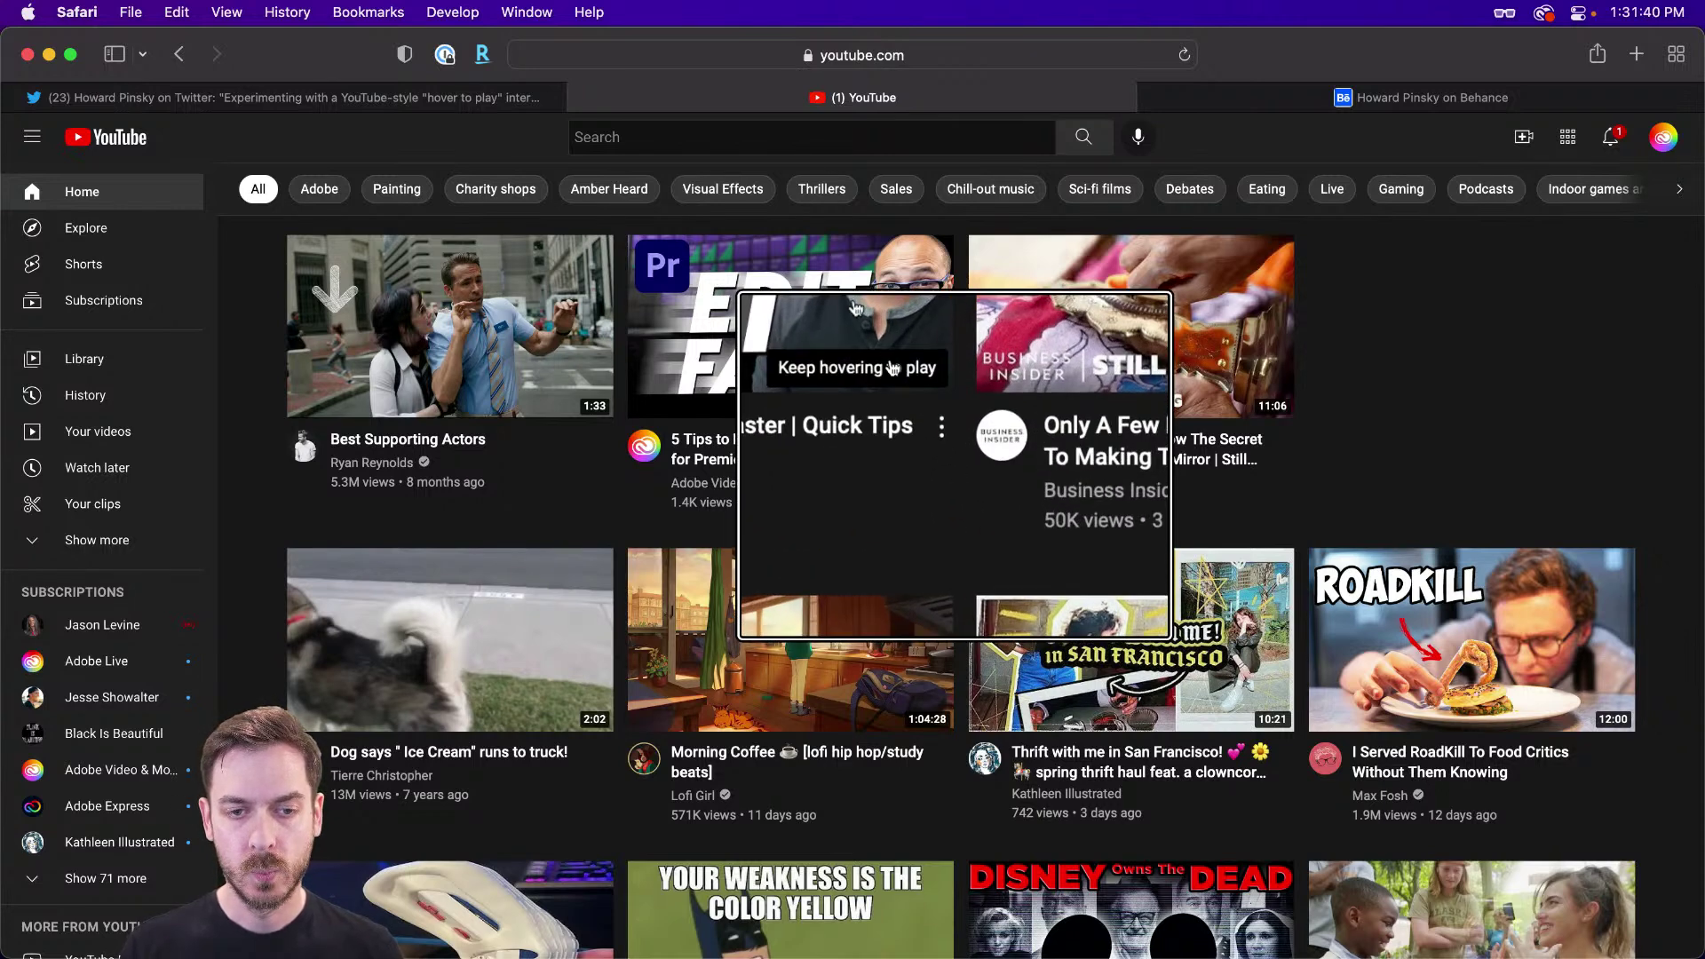
{"action": "mouse_move", "coordinate": [904, 404]}
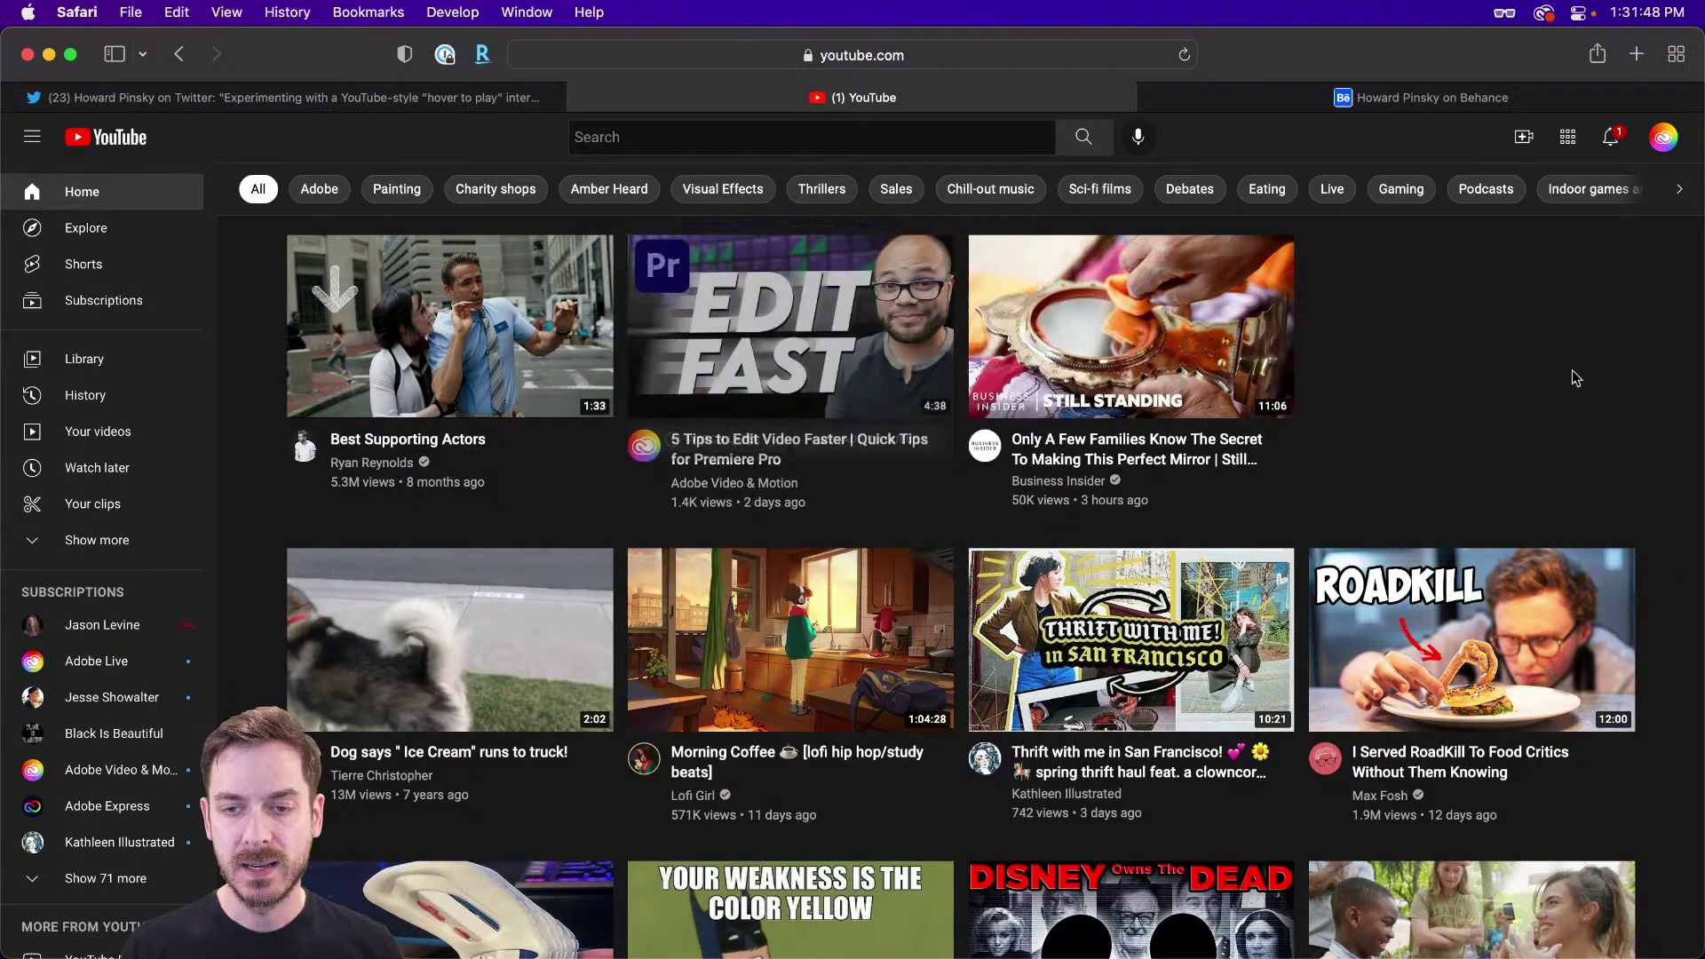
{"action": "scroll", "coordinate": [1511, 369], "scroll_direction": "down", "scroll_amount": 6}
{"action": "scroll", "coordinate": [1554, 385], "scroll_direction": "up", "scroll_amount": 5}
{"action": "scroll", "coordinate": [1552, 387], "scroll_direction": "up", "scroll_amount": 2}
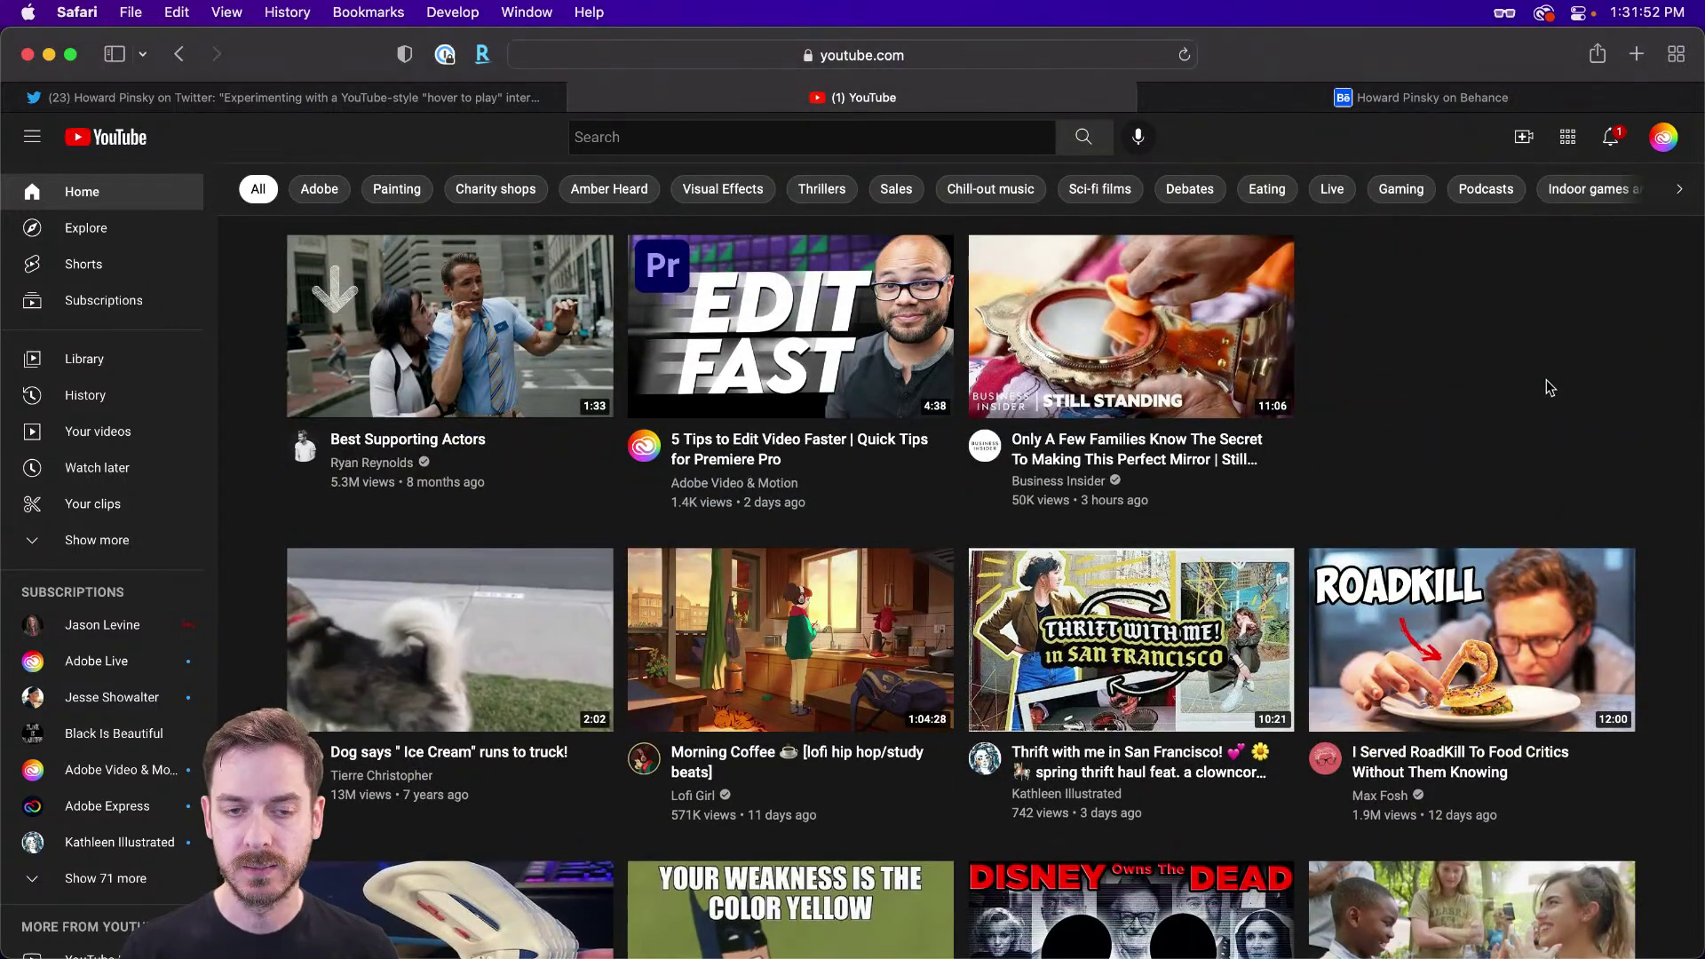
{"action": "key", "text": "super+Tab"}
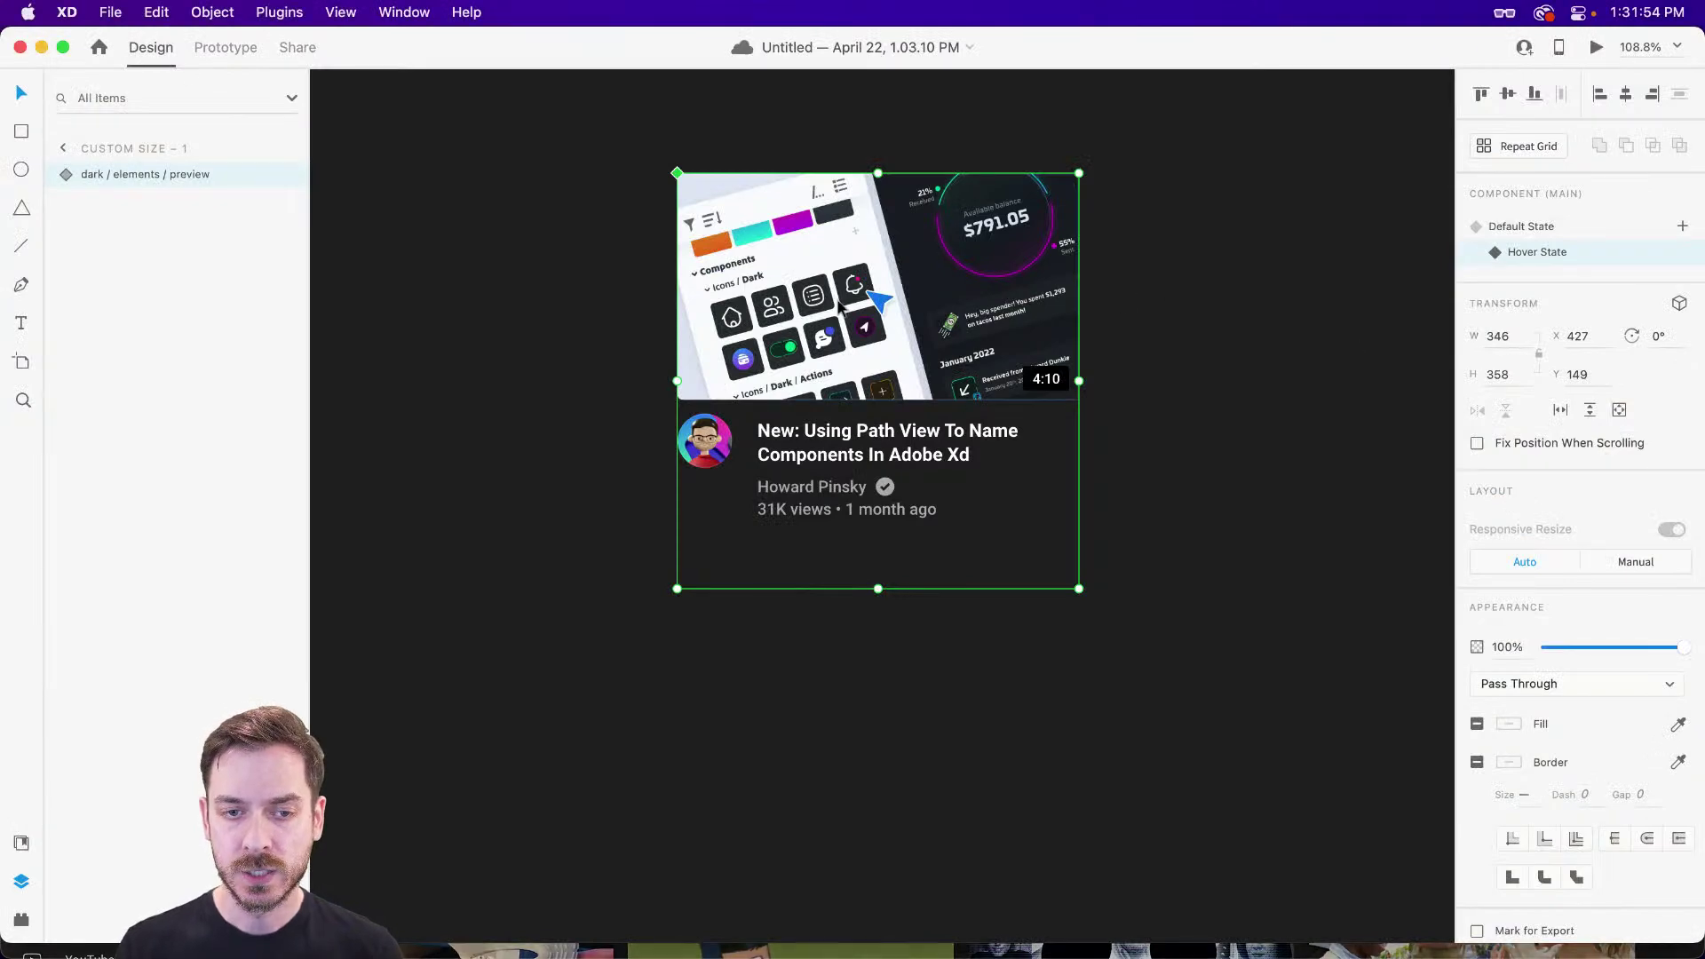
- In the Hover State, make the three-dot Menu icon fully opaque
{"action": "left_click", "coordinate": [1634, 252]}
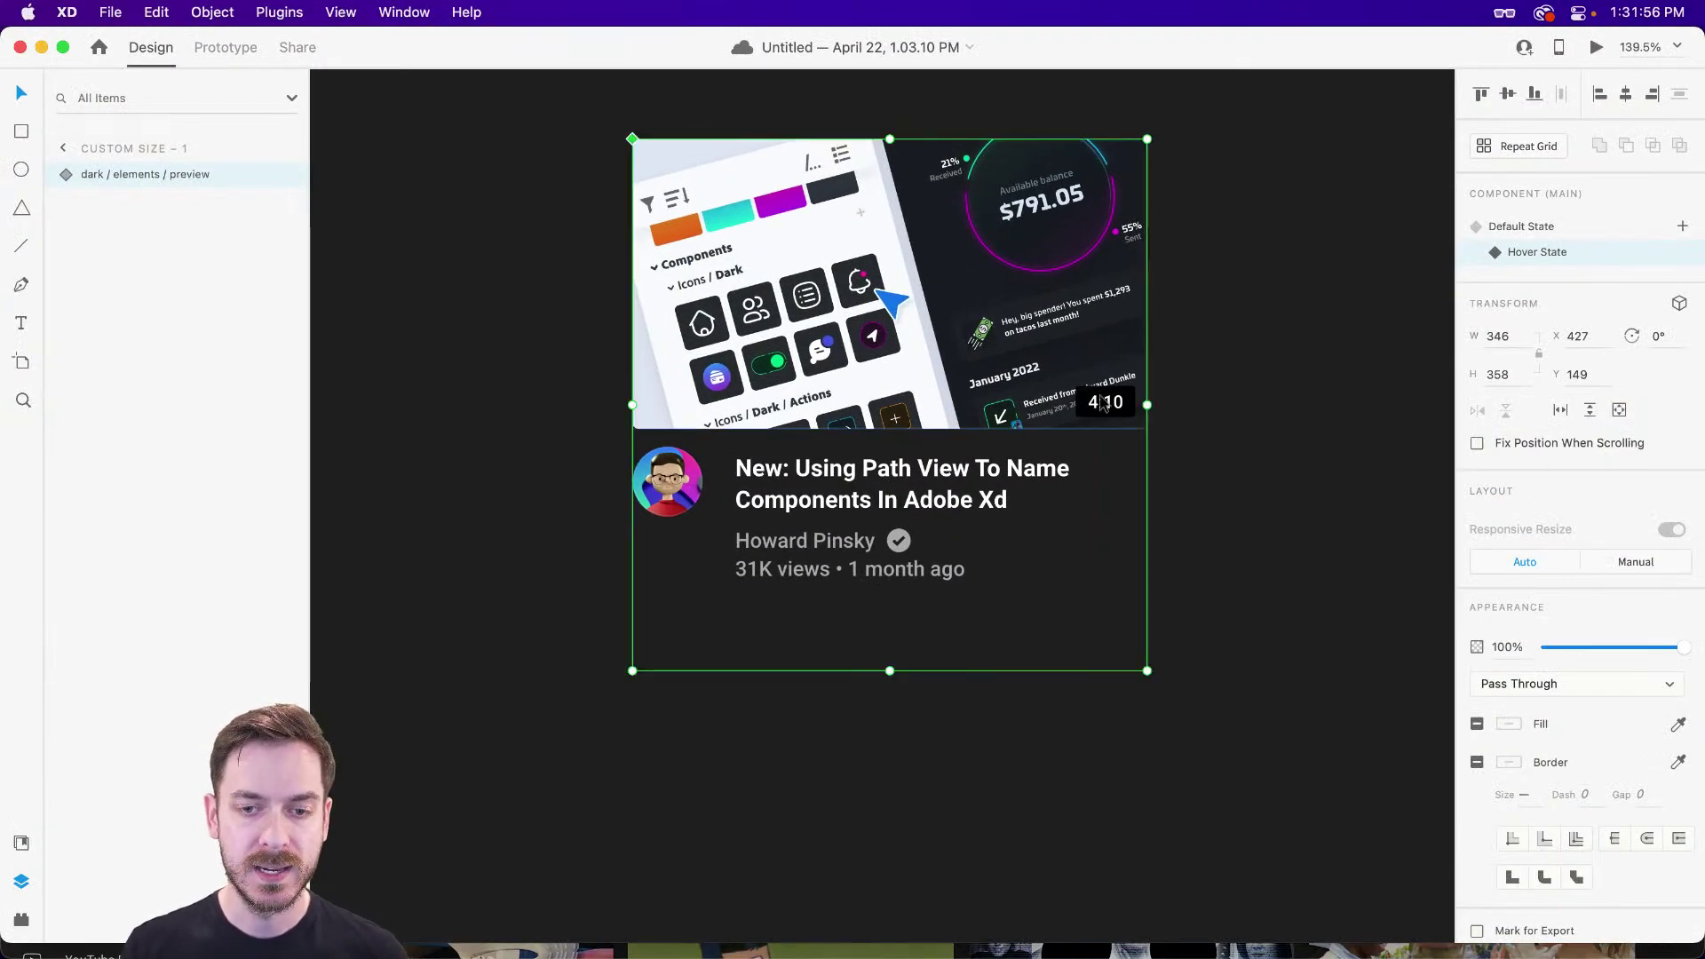
{"action": "double_click", "coordinate": [1019, 473]}
{"action": "left_click", "coordinate": [77, 277]}
{"action": "left_click", "coordinate": [123, 304]}
{"action": "key", "text": "0"}
{"action": "scroll", "coordinate": [1099, 343], "scroll_direction": "up", "scroll_amount": 3}
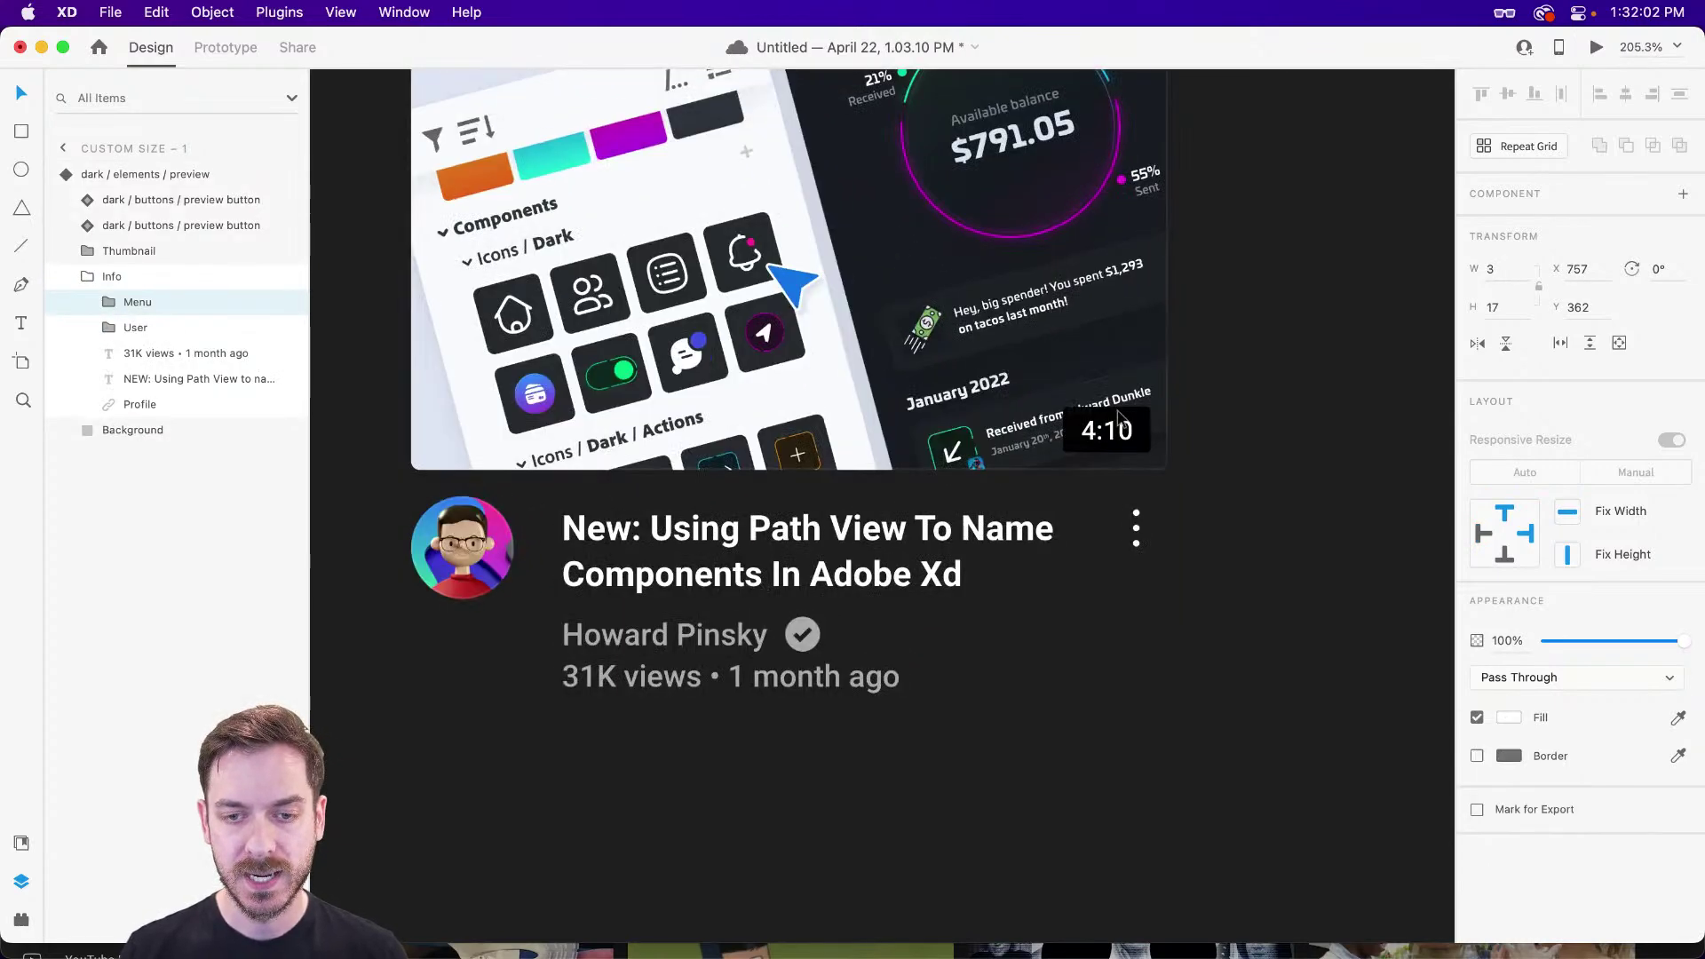
- Change the Hover State's 4:10 timestamp text to 'Keep hovering to play'
{"action": "left_click", "coordinate": [1104, 402]}
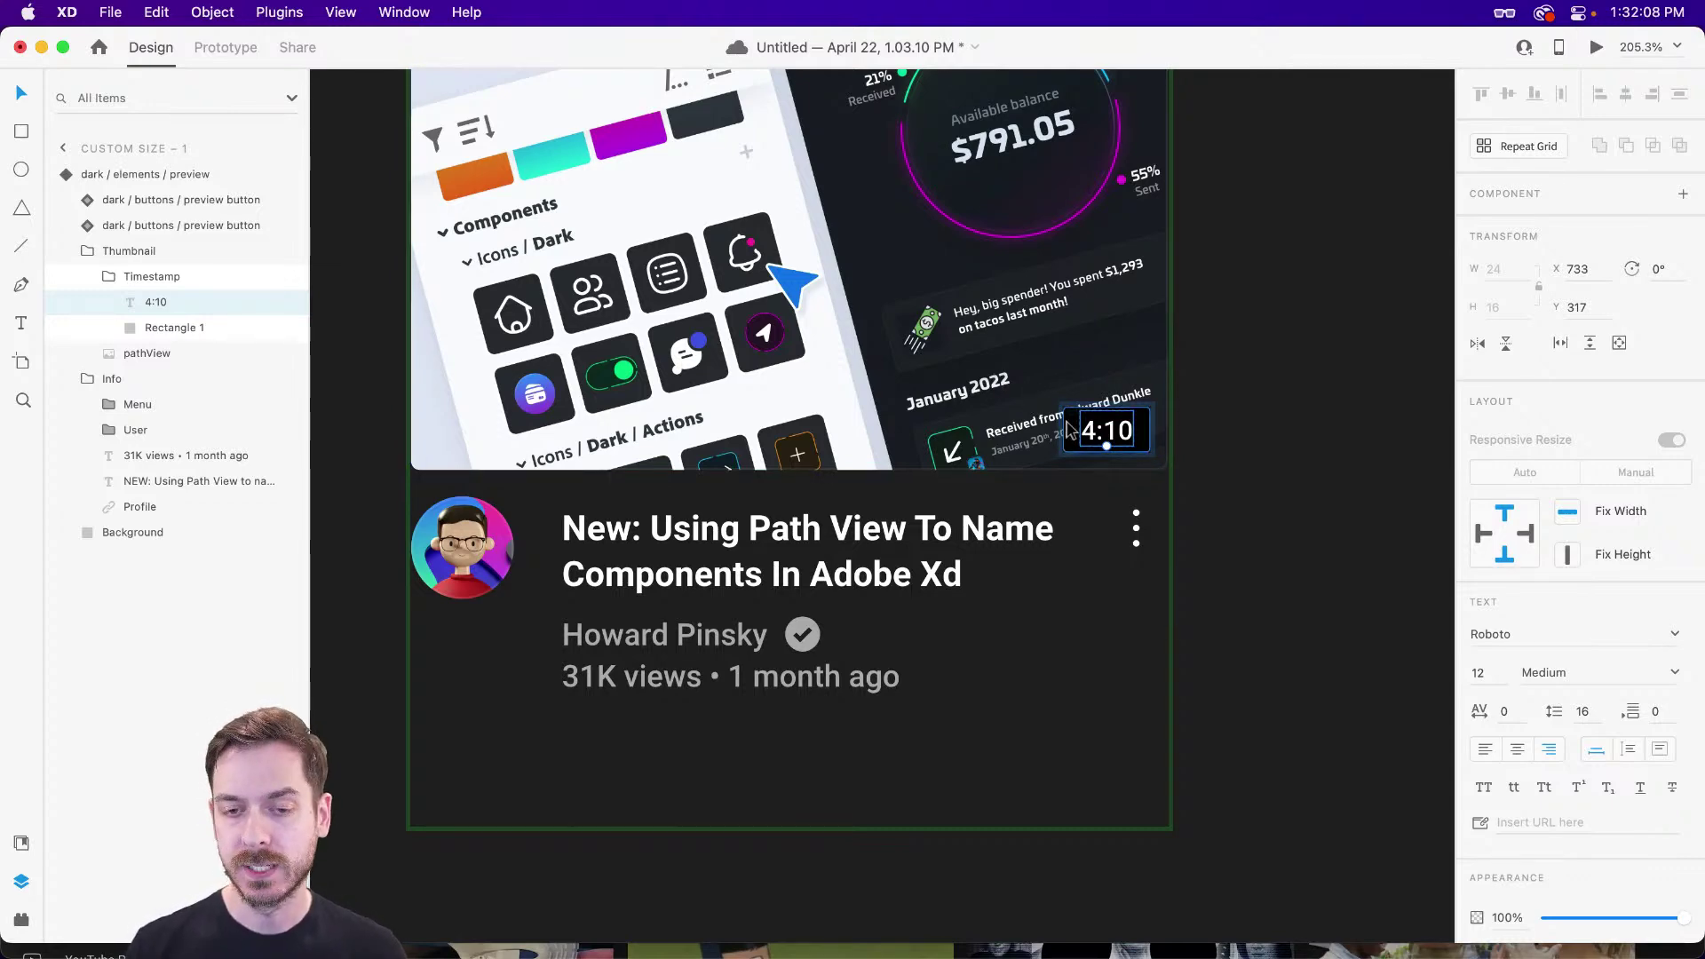
{"action": "double_click", "coordinate": [1101, 430]}
{"action": "type", "text": "Keep hovering to play"}
{"action": "key", "text": "Escape"}
- Glance at YouTube in Safari, then select the card component and show its Default State
{"action": "key", "text": "super+Tab"}
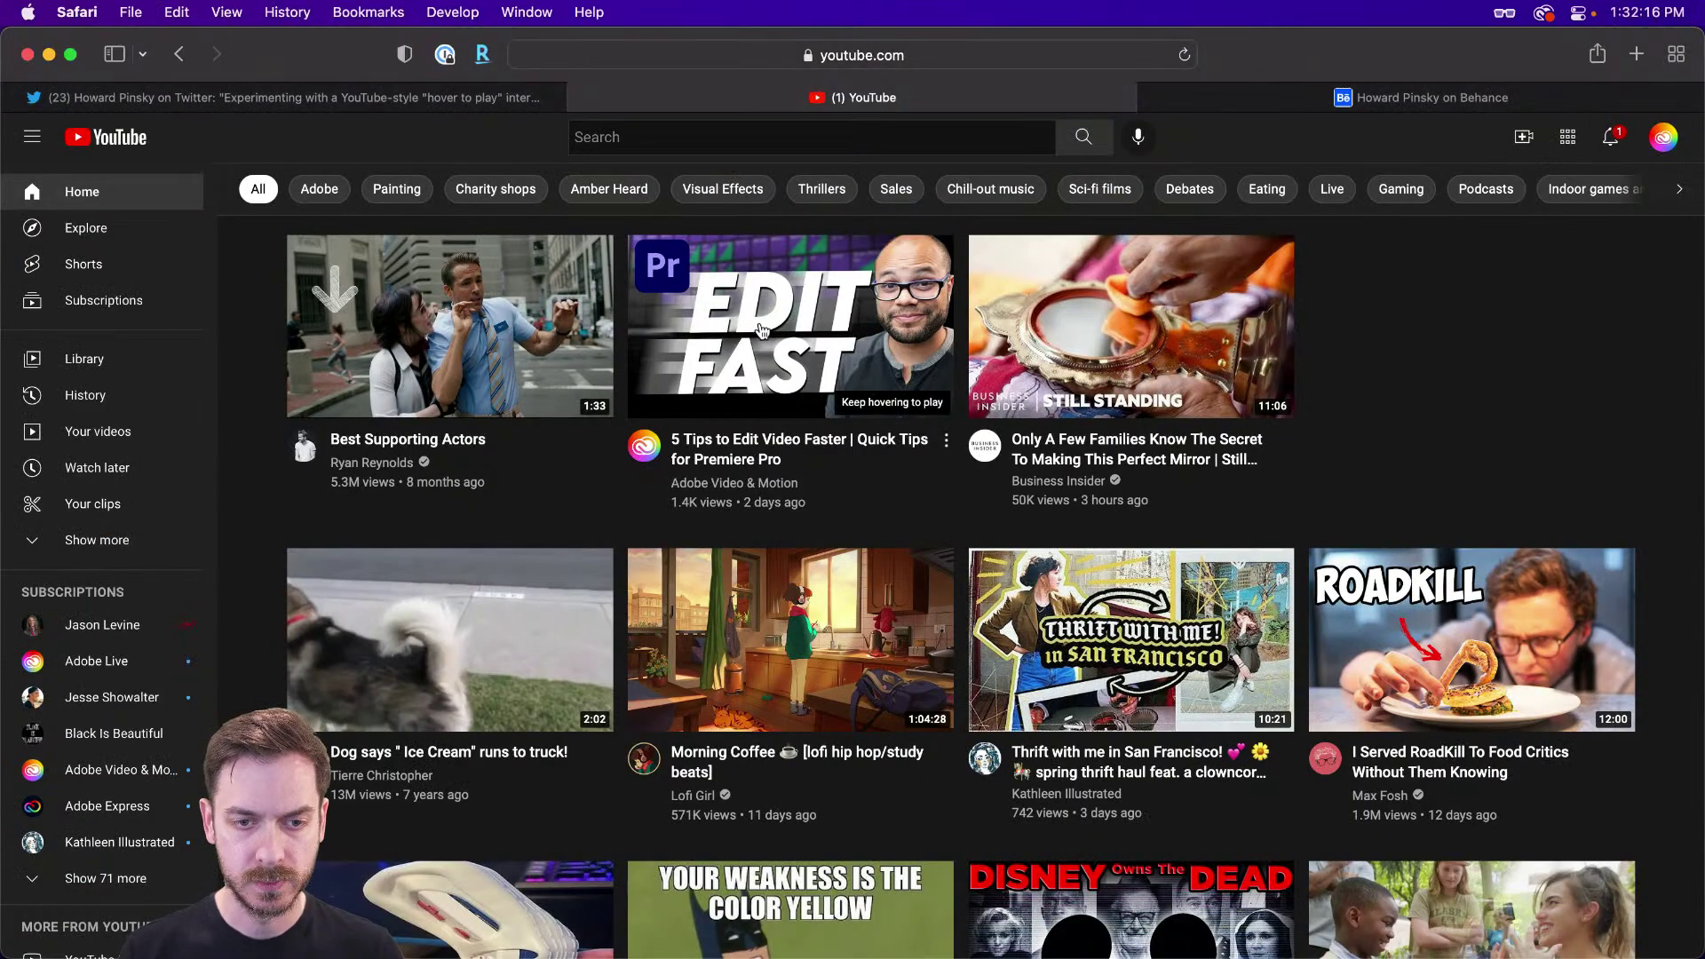
{"action": "key", "text": "super+Tab"}
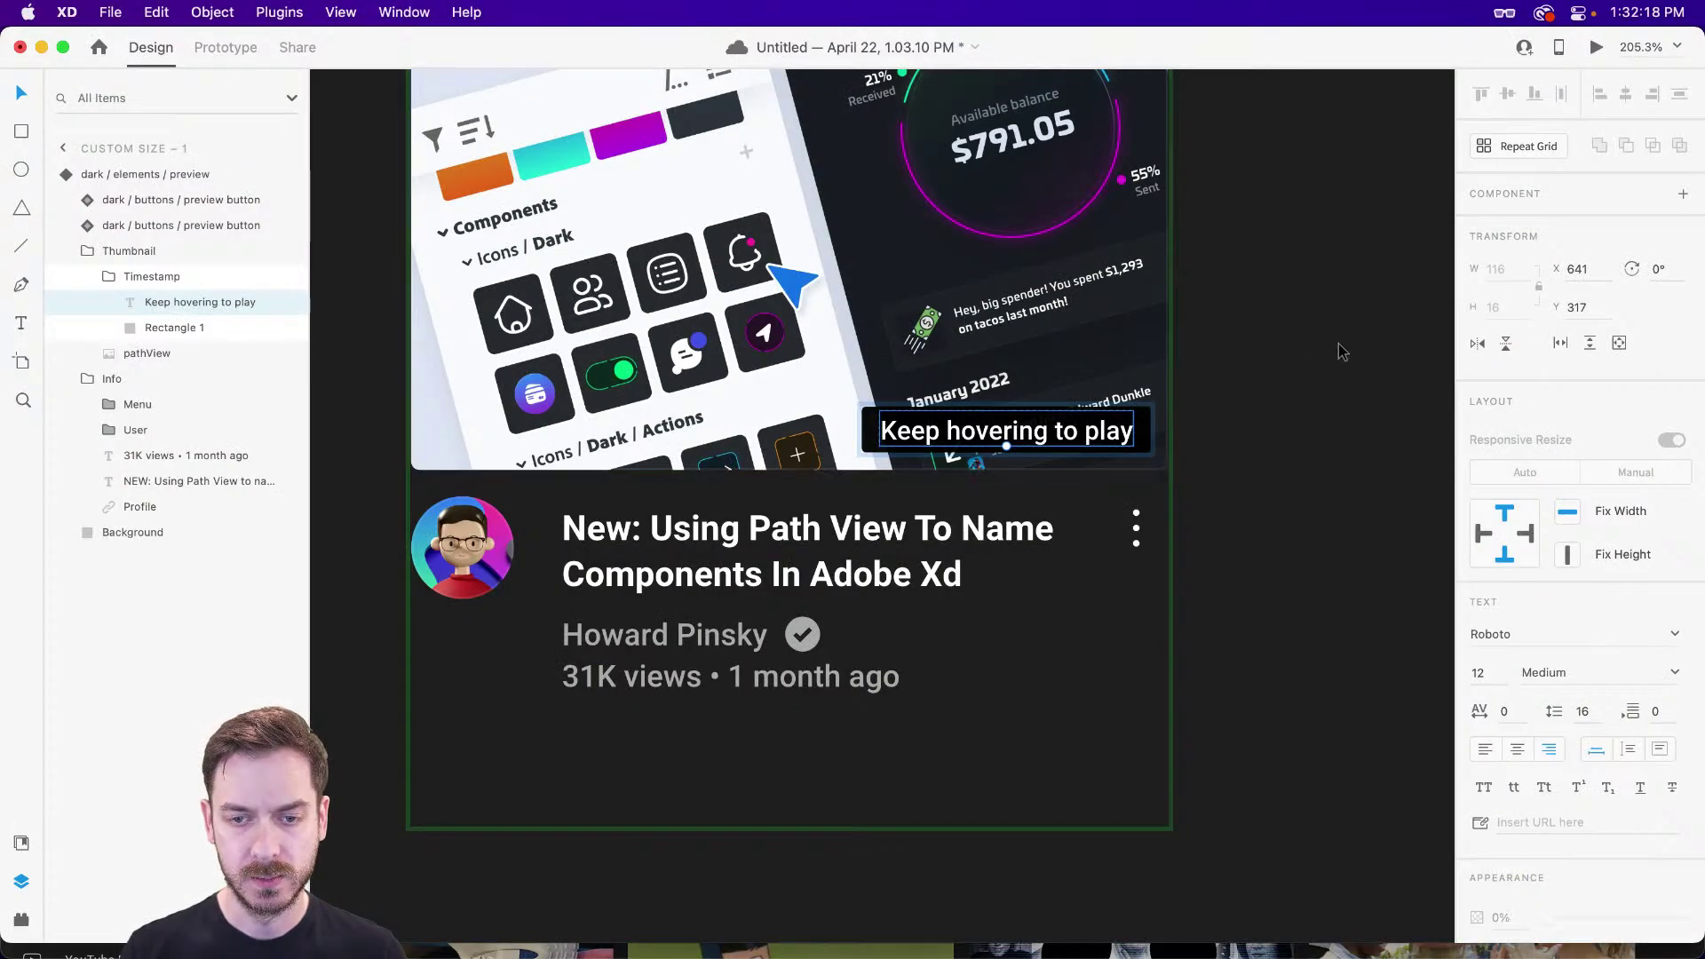
{"action": "left_click", "coordinate": [1339, 345]}
{"action": "left_click", "coordinate": [993, 320]}
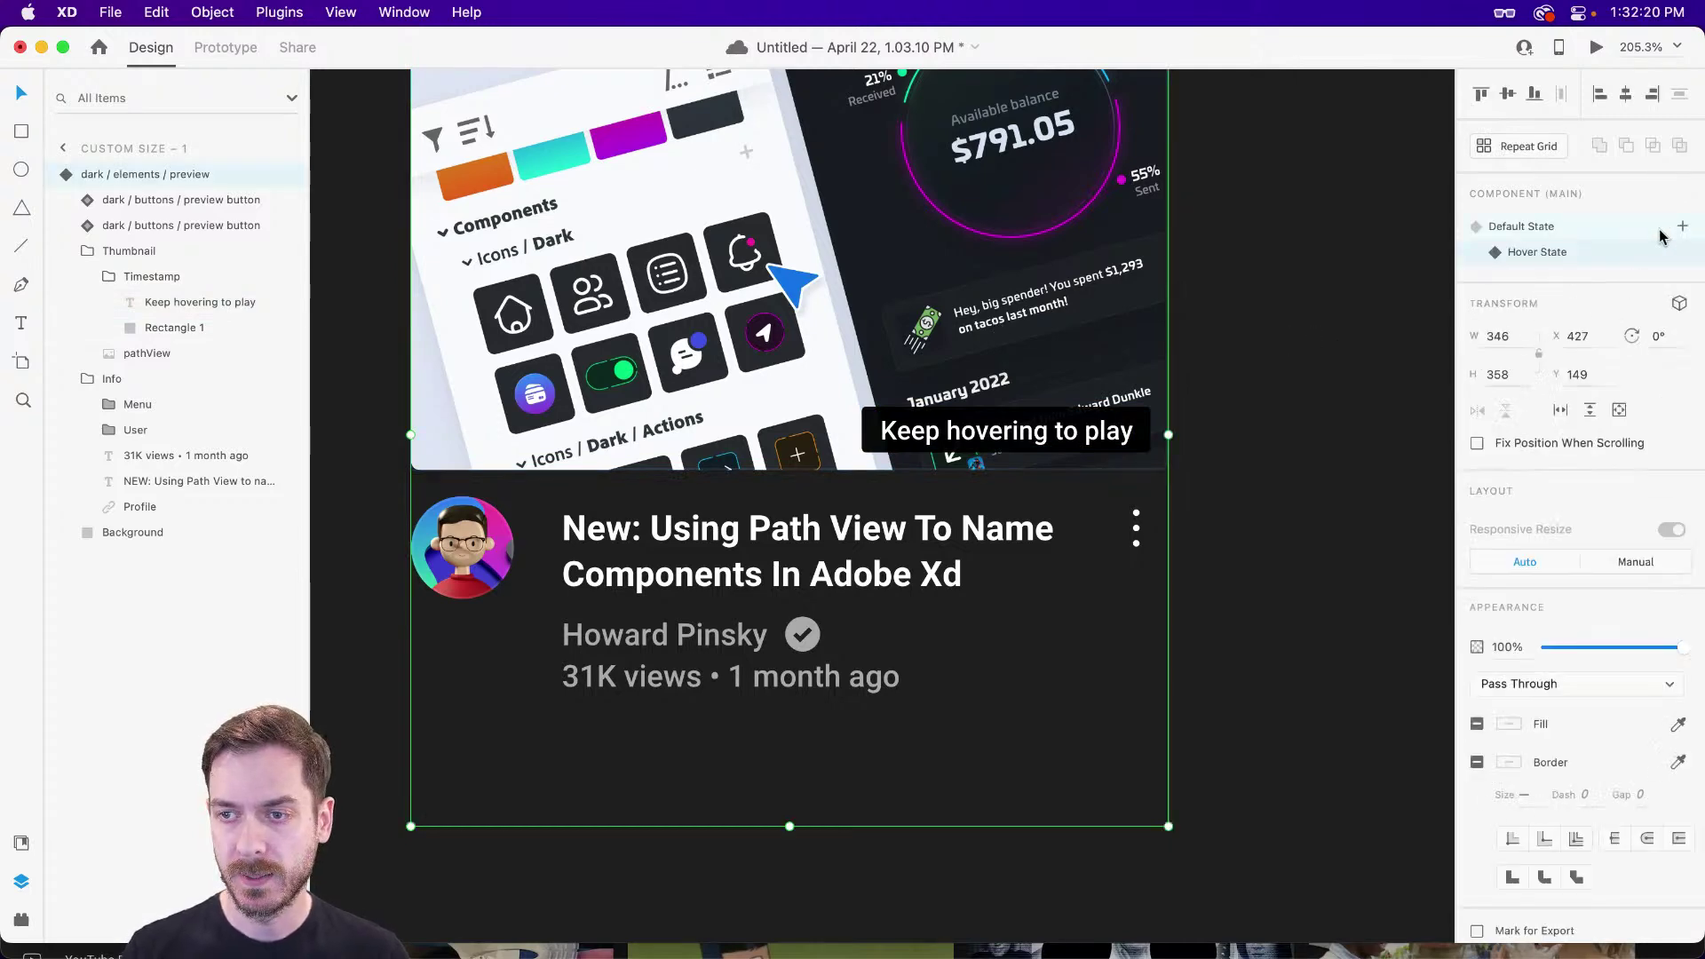
{"action": "left_click", "coordinate": [1594, 226]}
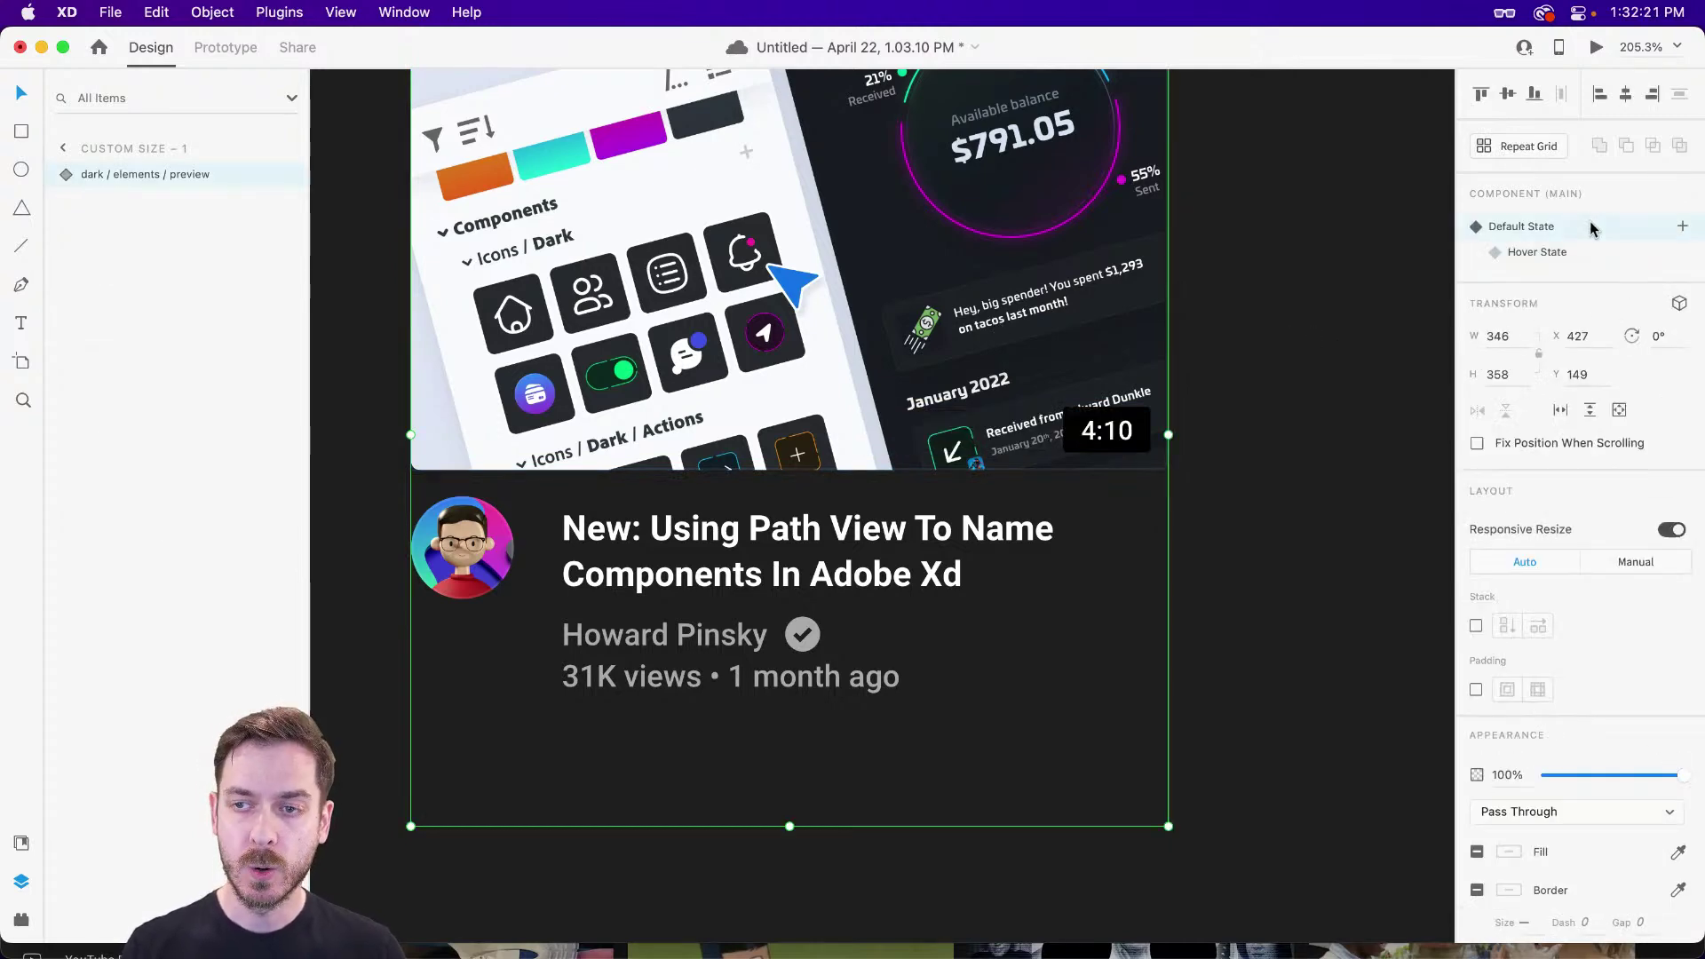
- Preview the hover, then change the Hover trigger's action to Transition with Animation None
{"action": "left_click", "coordinate": [1596, 49]}
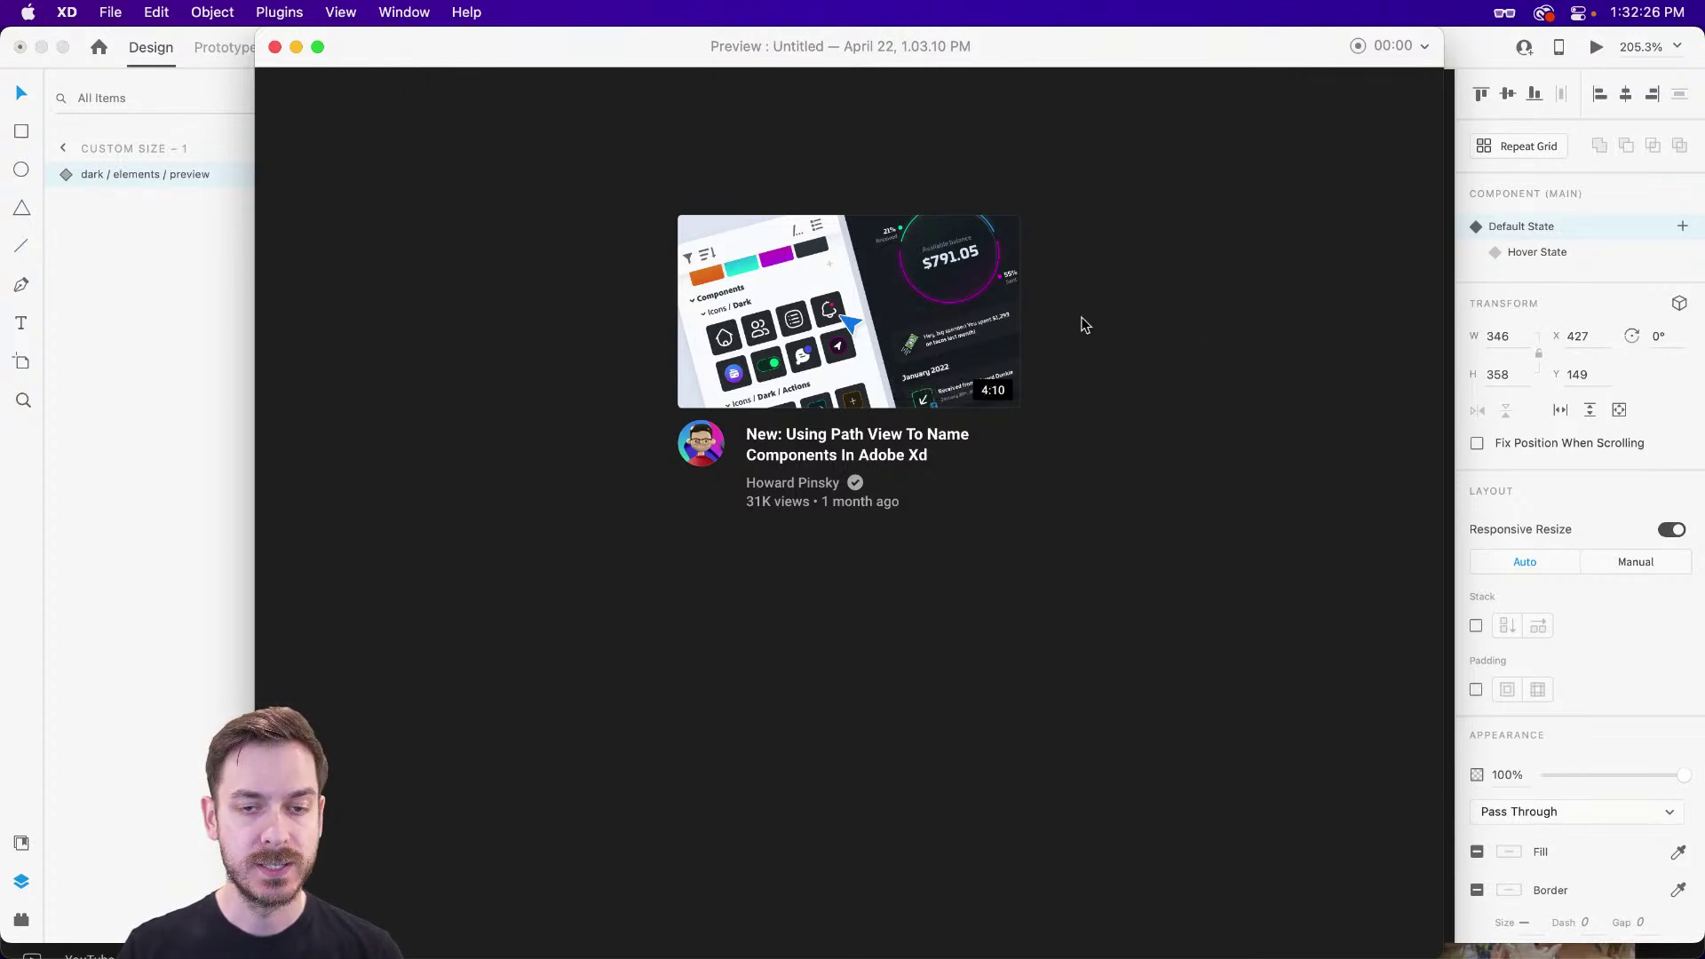
{"action": "mouse_move", "coordinate": [817, 336]}
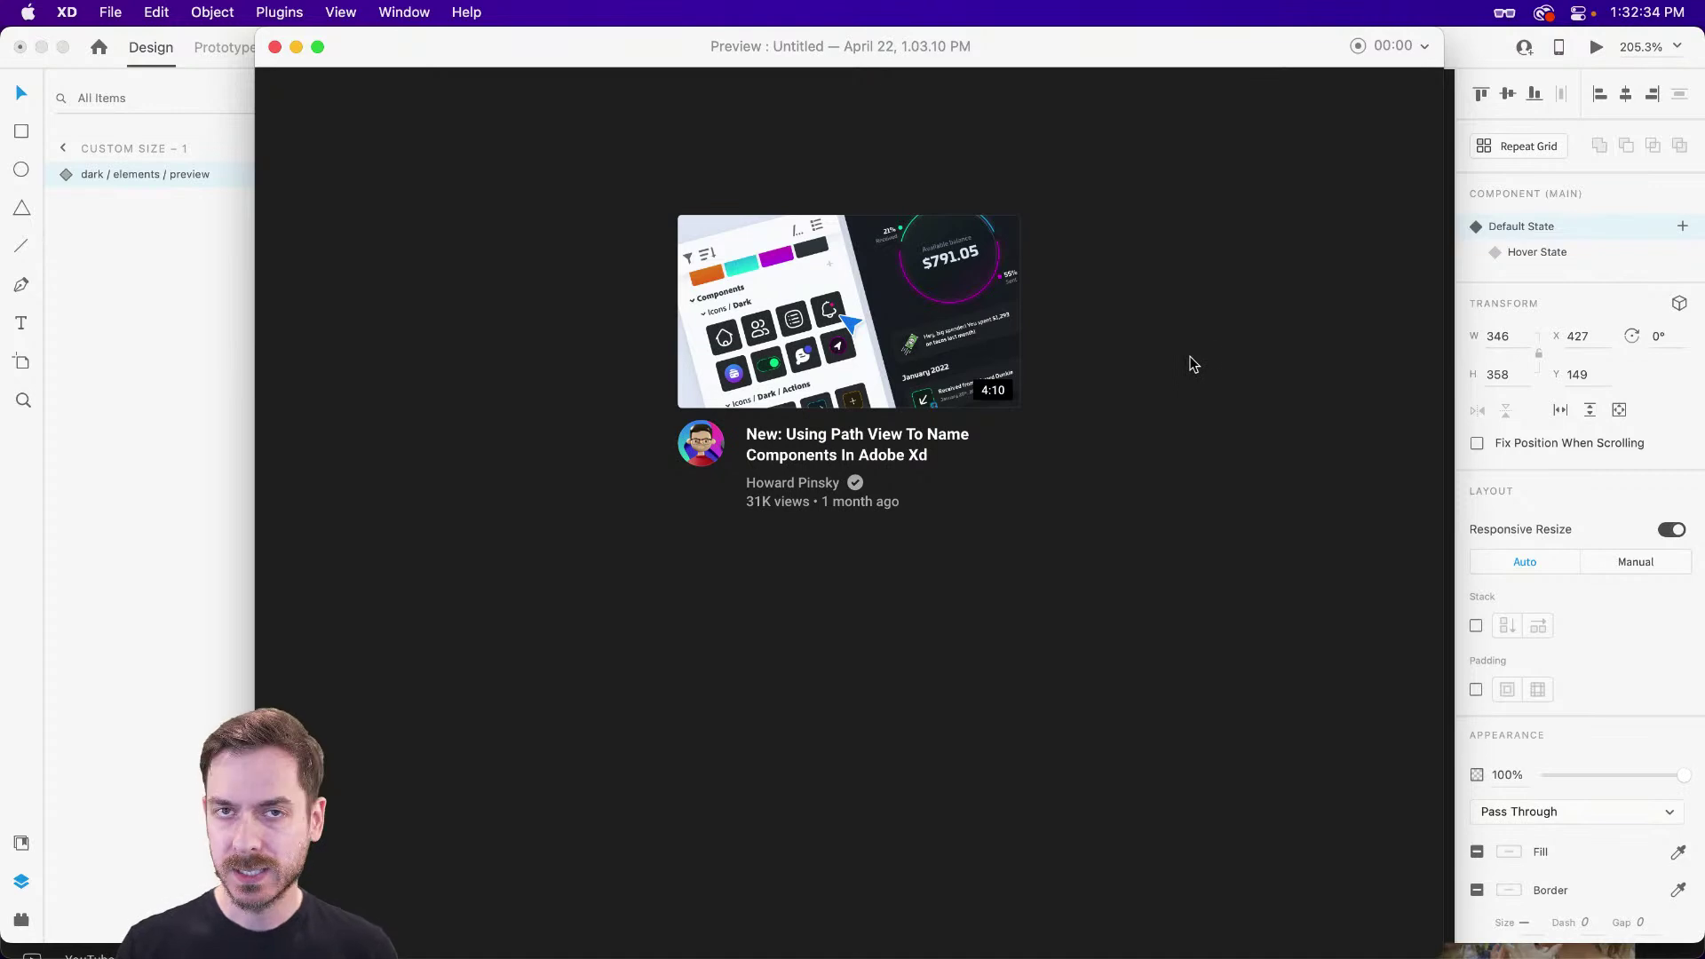
{"action": "key", "text": "super+w"}
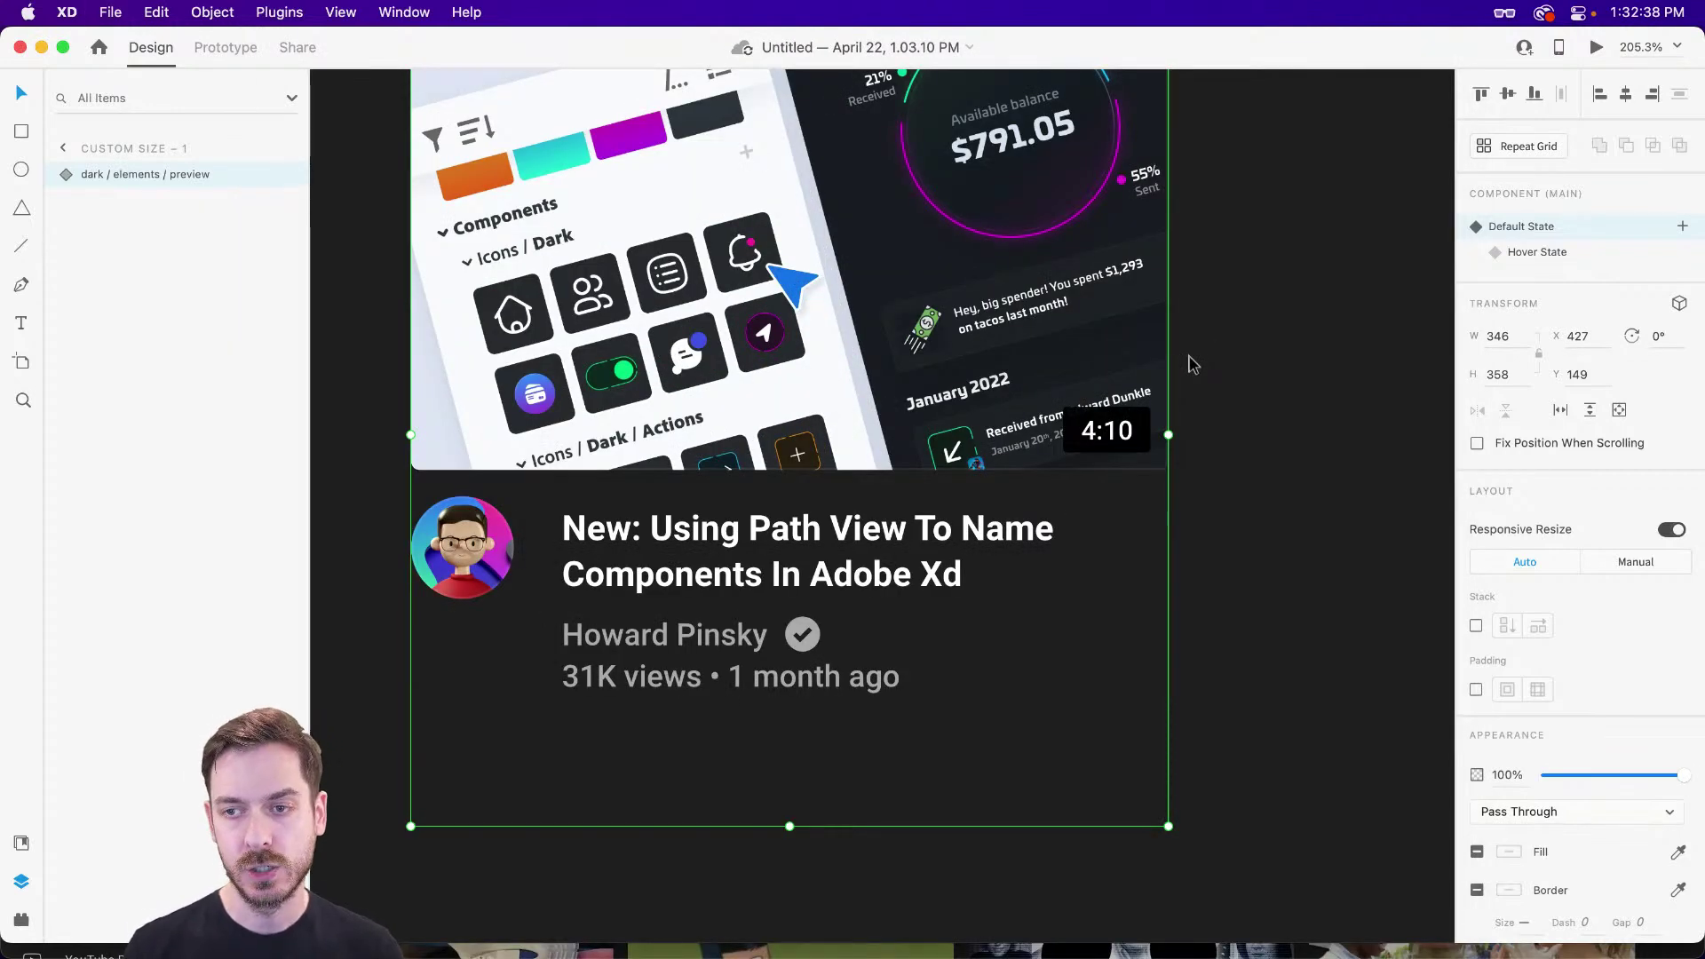
{"action": "left_click", "coordinate": [211, 48]}
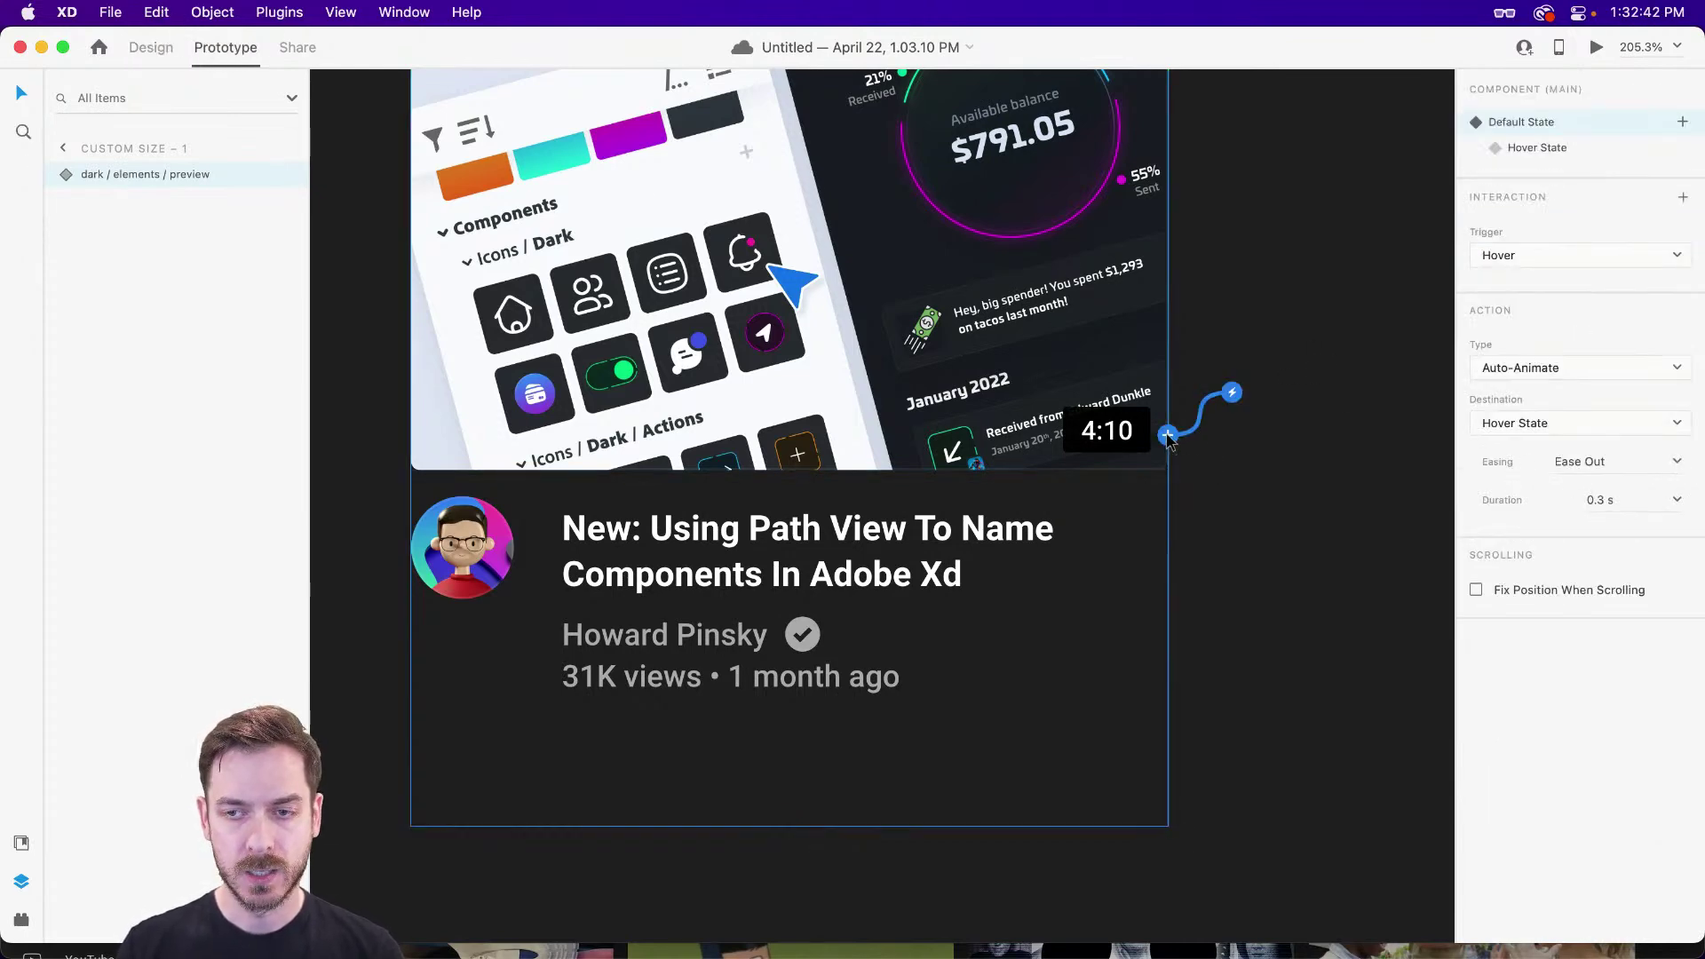
{"action": "left_click", "coordinate": [1564, 364]}
{"action": "left_click", "coordinate": [1571, 348]}
{"action": "left_click", "coordinate": [1524, 503]}
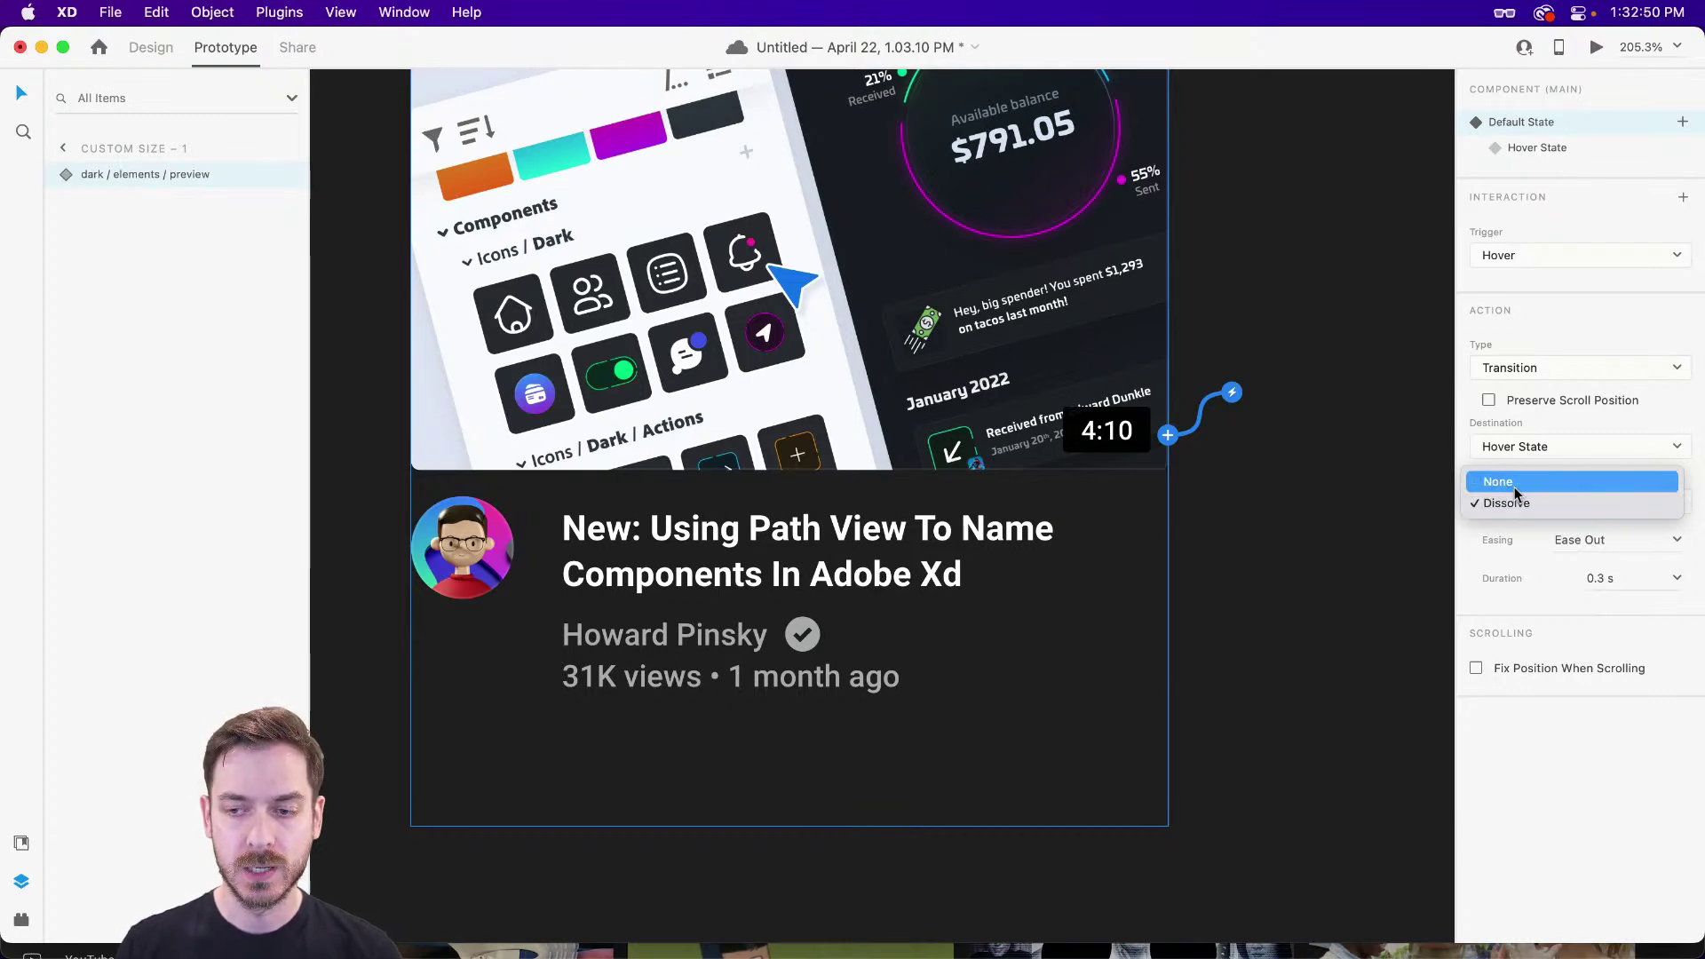
{"action": "left_click", "coordinate": [1516, 482]}
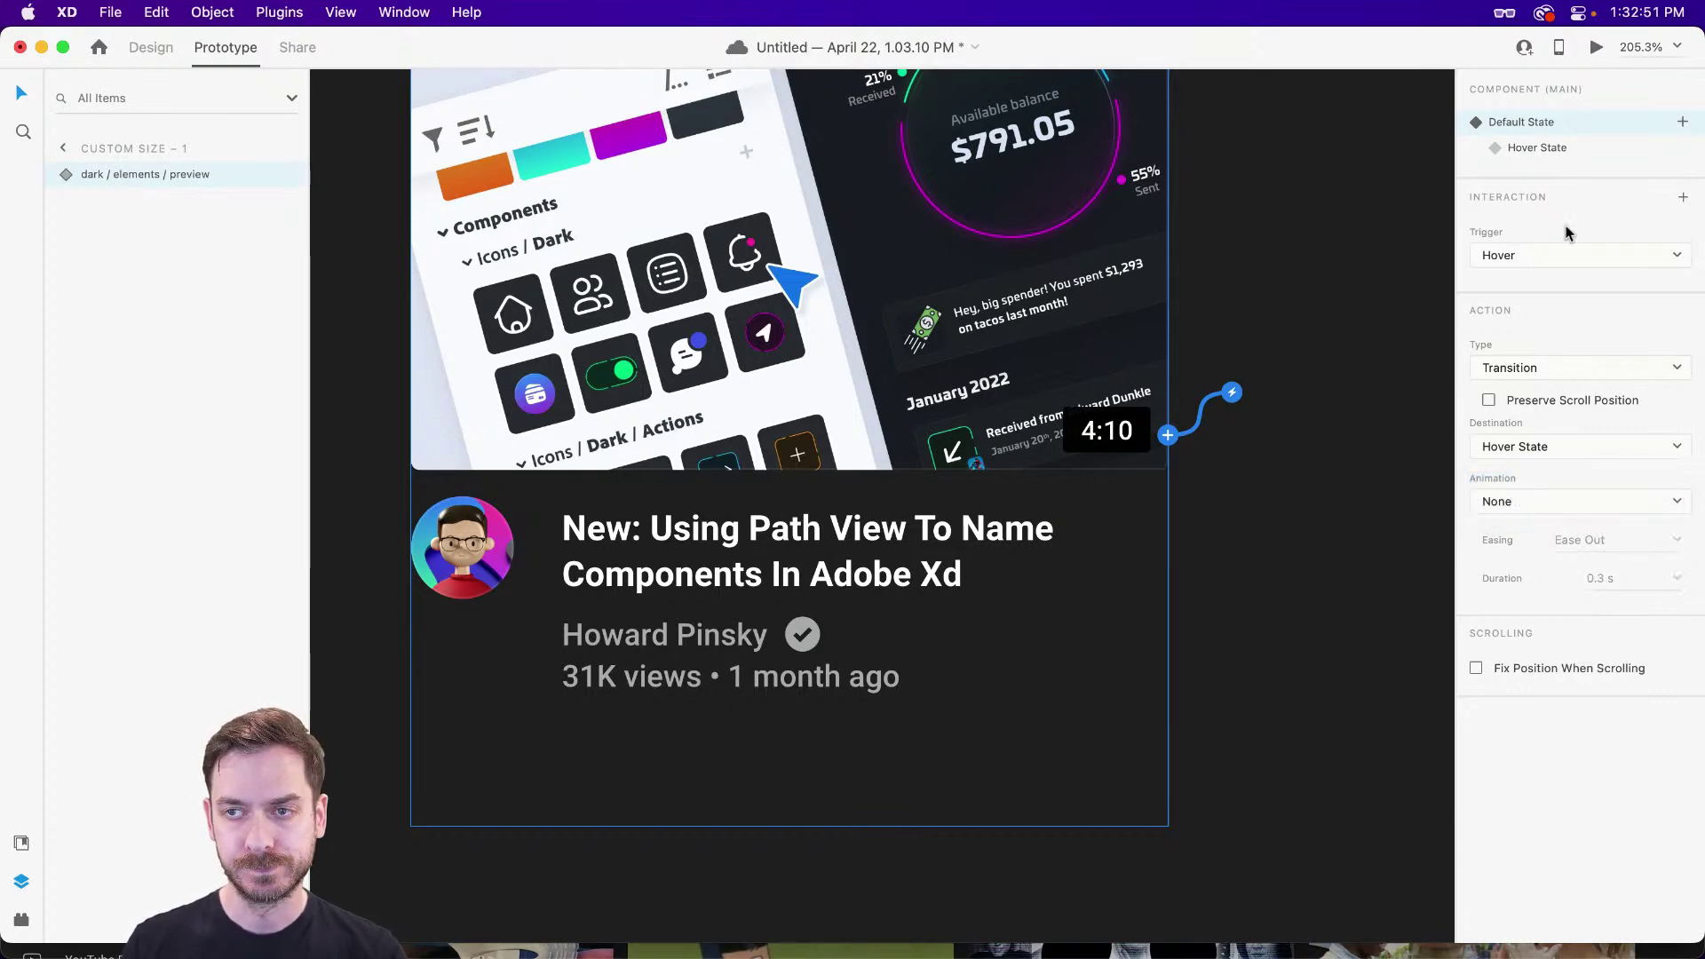
- Preview again to test the hover jump, then return to Design mode
{"action": "left_click", "coordinate": [1596, 48]}
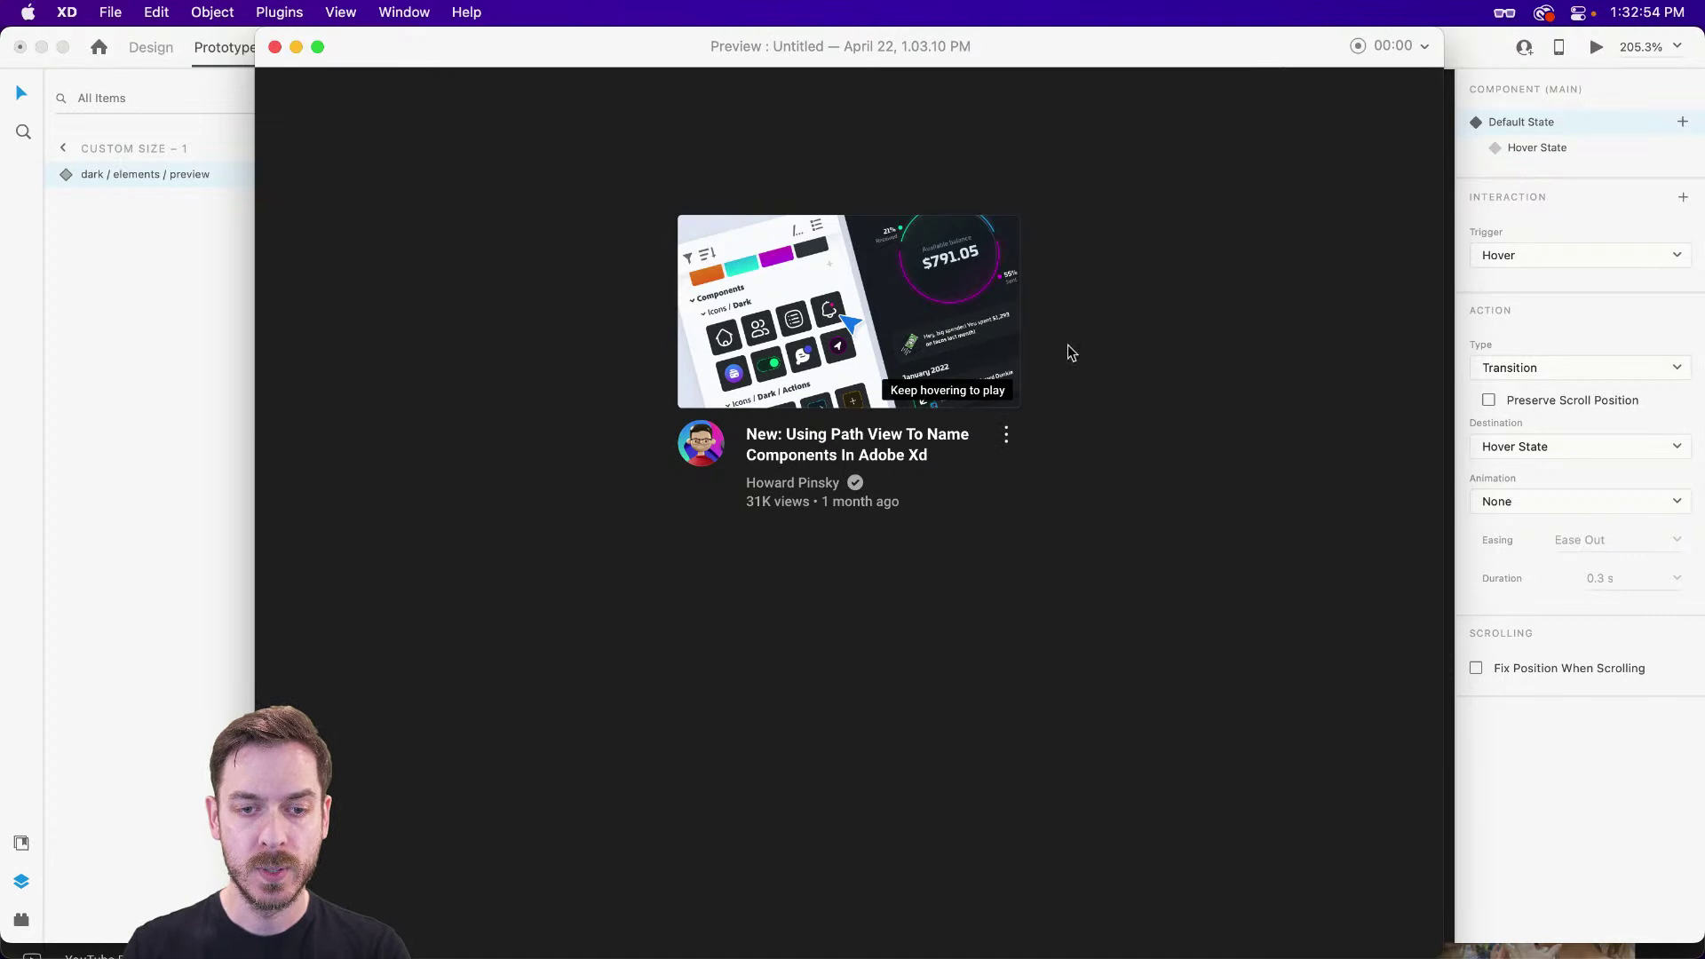
{"action": "mouse_move", "coordinate": [970, 336]}
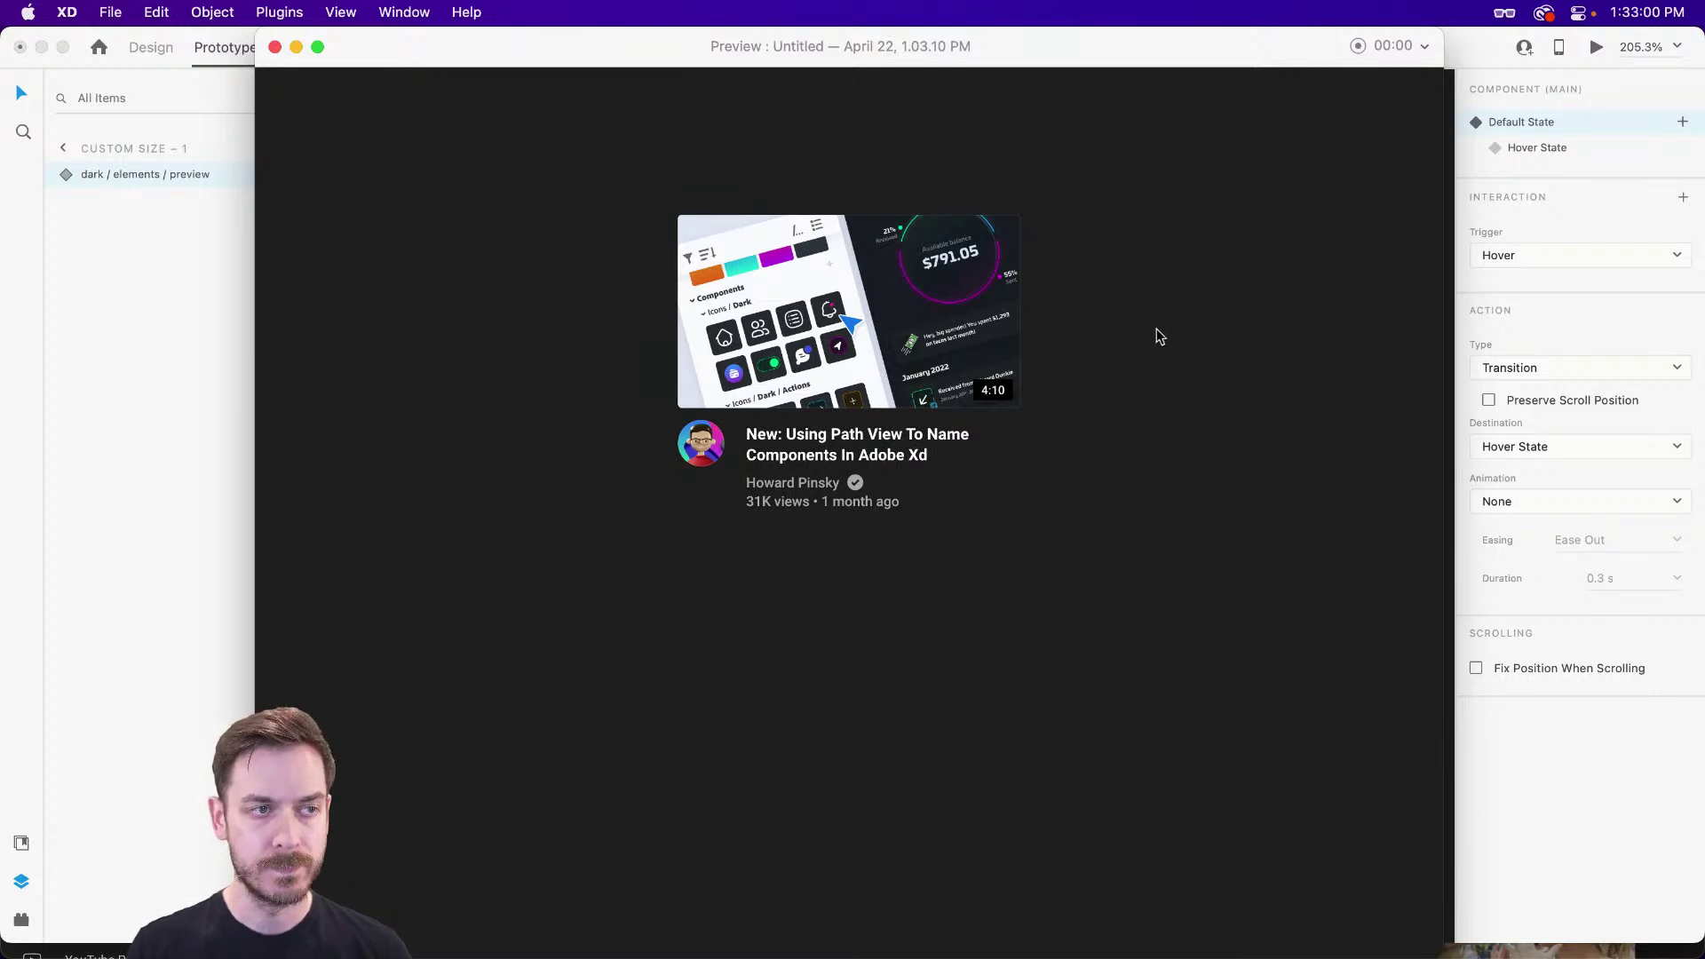
{"action": "key", "text": "super+w"}
{"action": "left_click", "coordinate": [147, 48]}
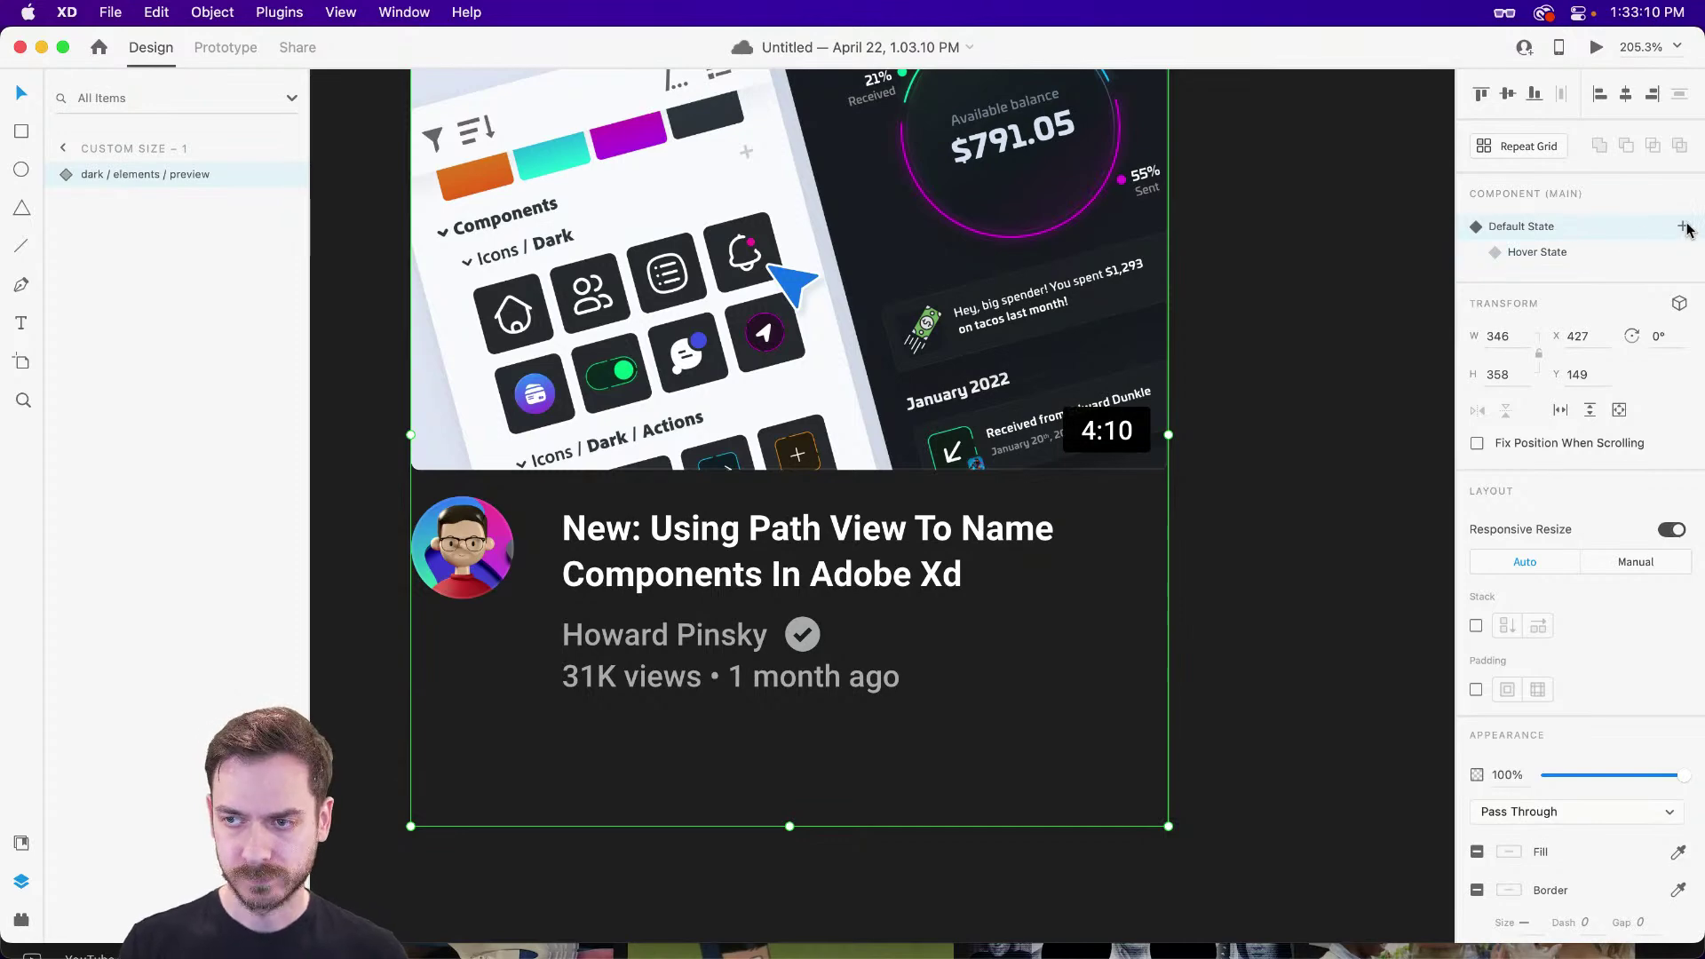
- Open and dismiss the add-state menu, then drill into the Thumbnail's pathView image and deselect
{"action": "left_click", "coordinate": [1188, 326]}
{"action": "scroll", "coordinate": [1187, 326], "scroll_direction": "down", "scroll_amount": 3}
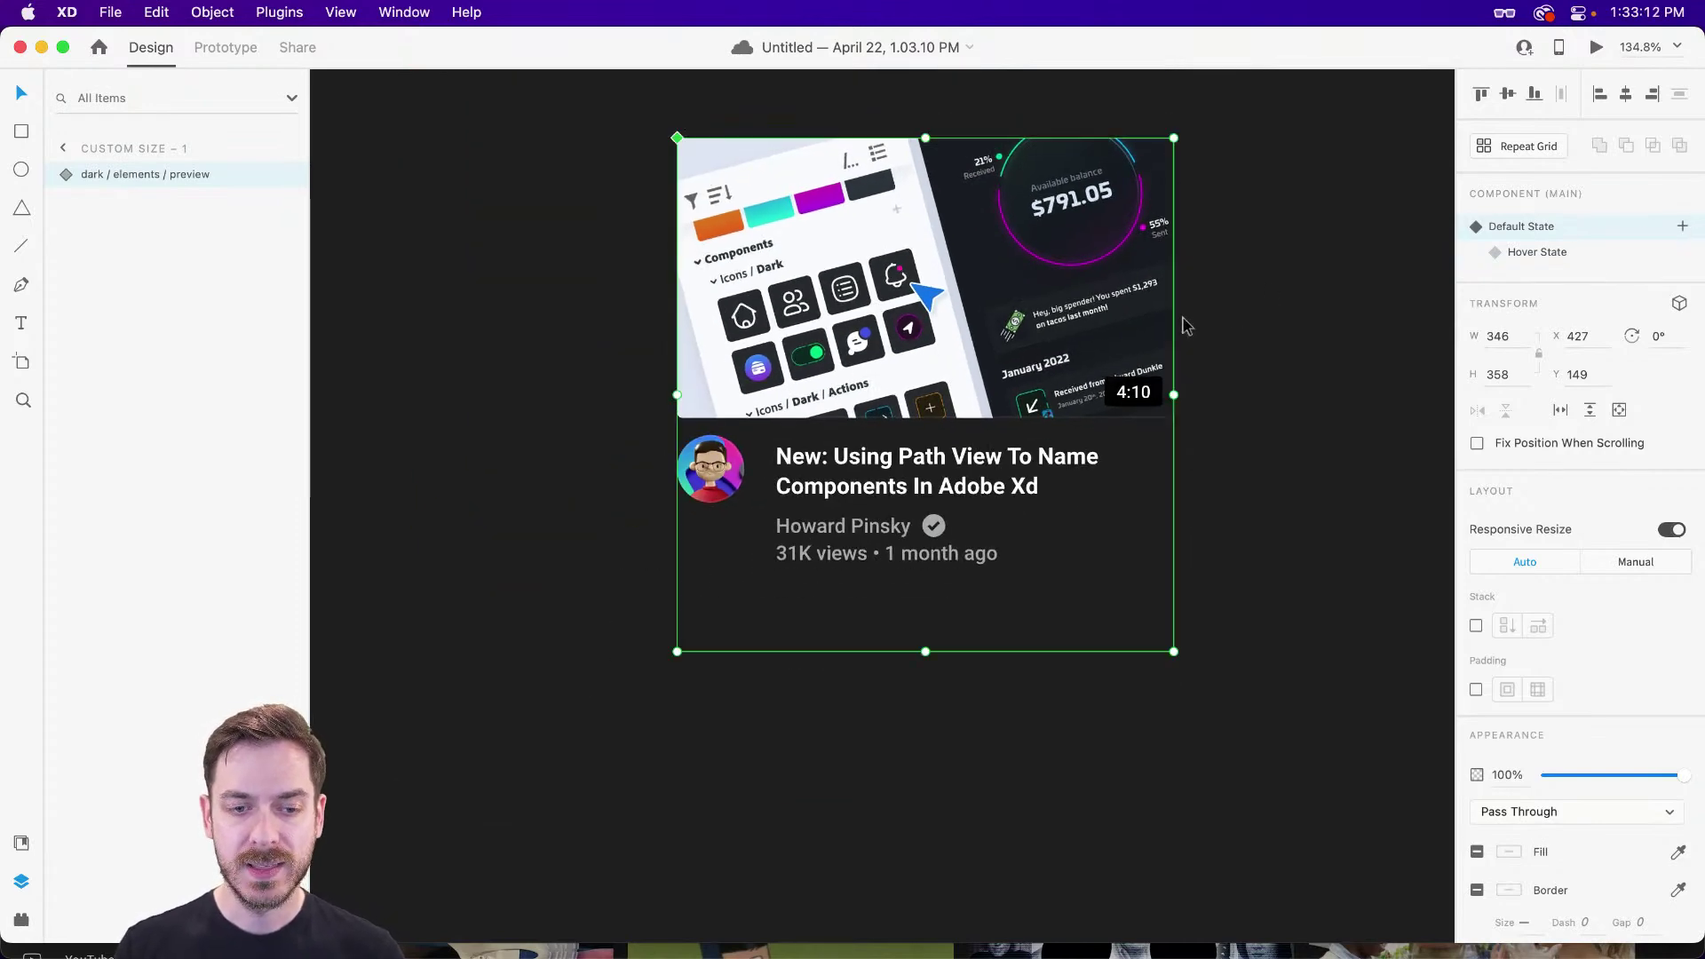
{"action": "left_click", "coordinate": [1682, 231]}
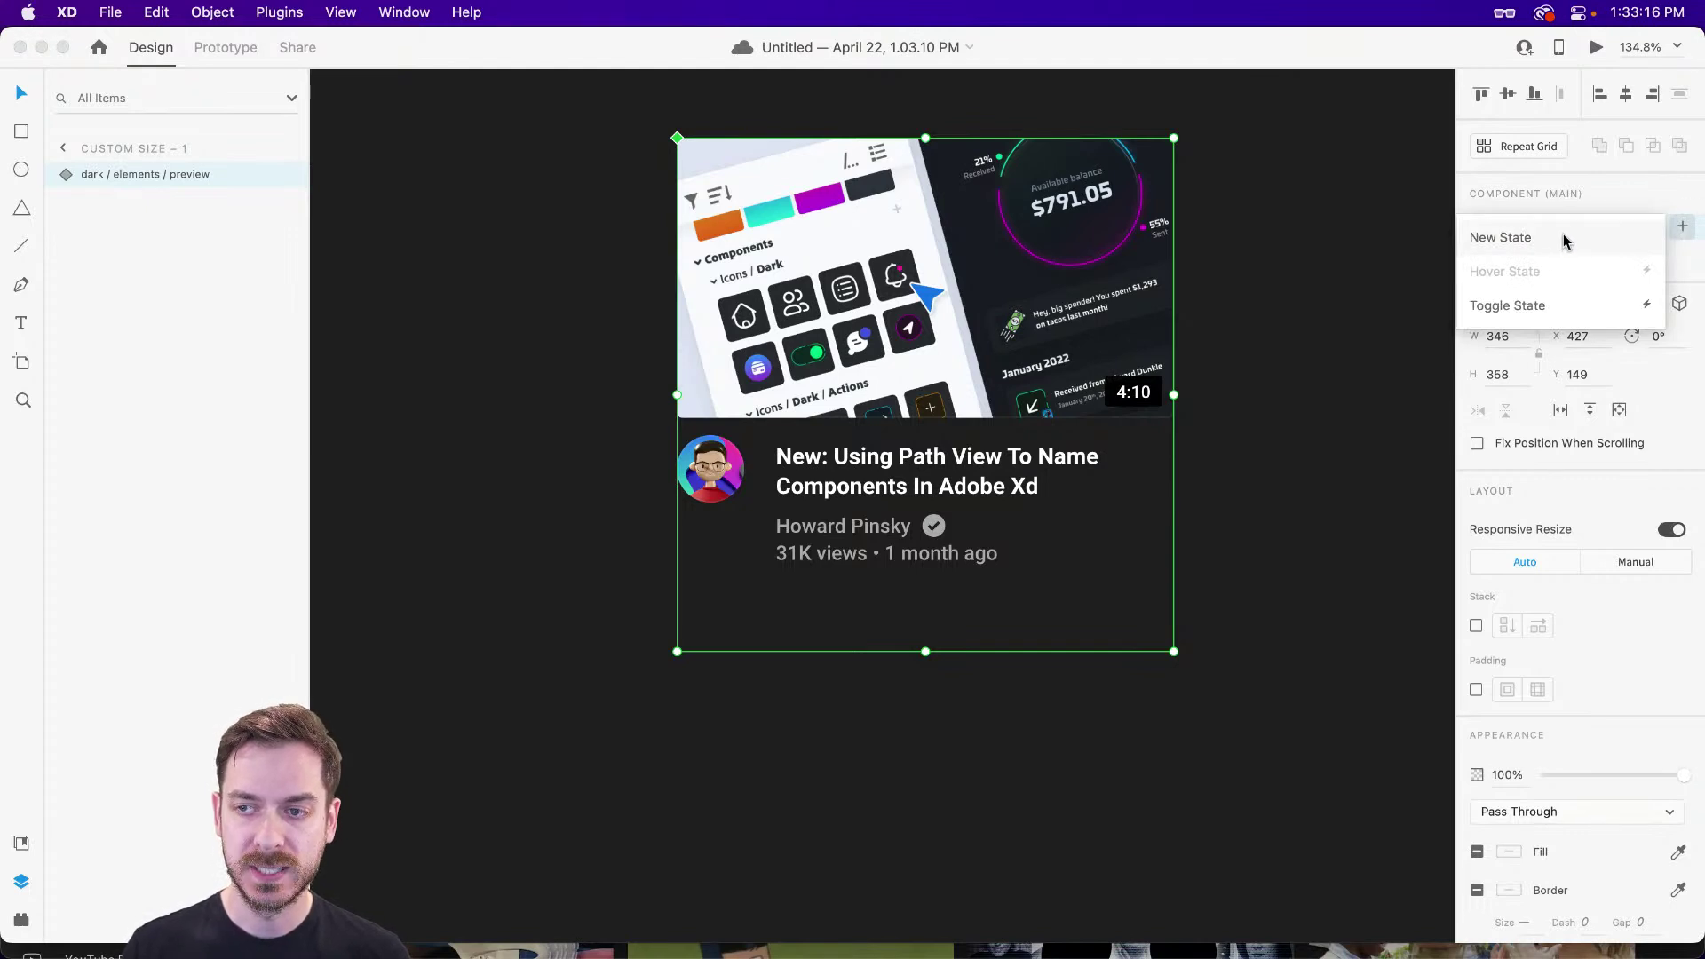
{"action": "left_click", "coordinate": [1641, 189]}
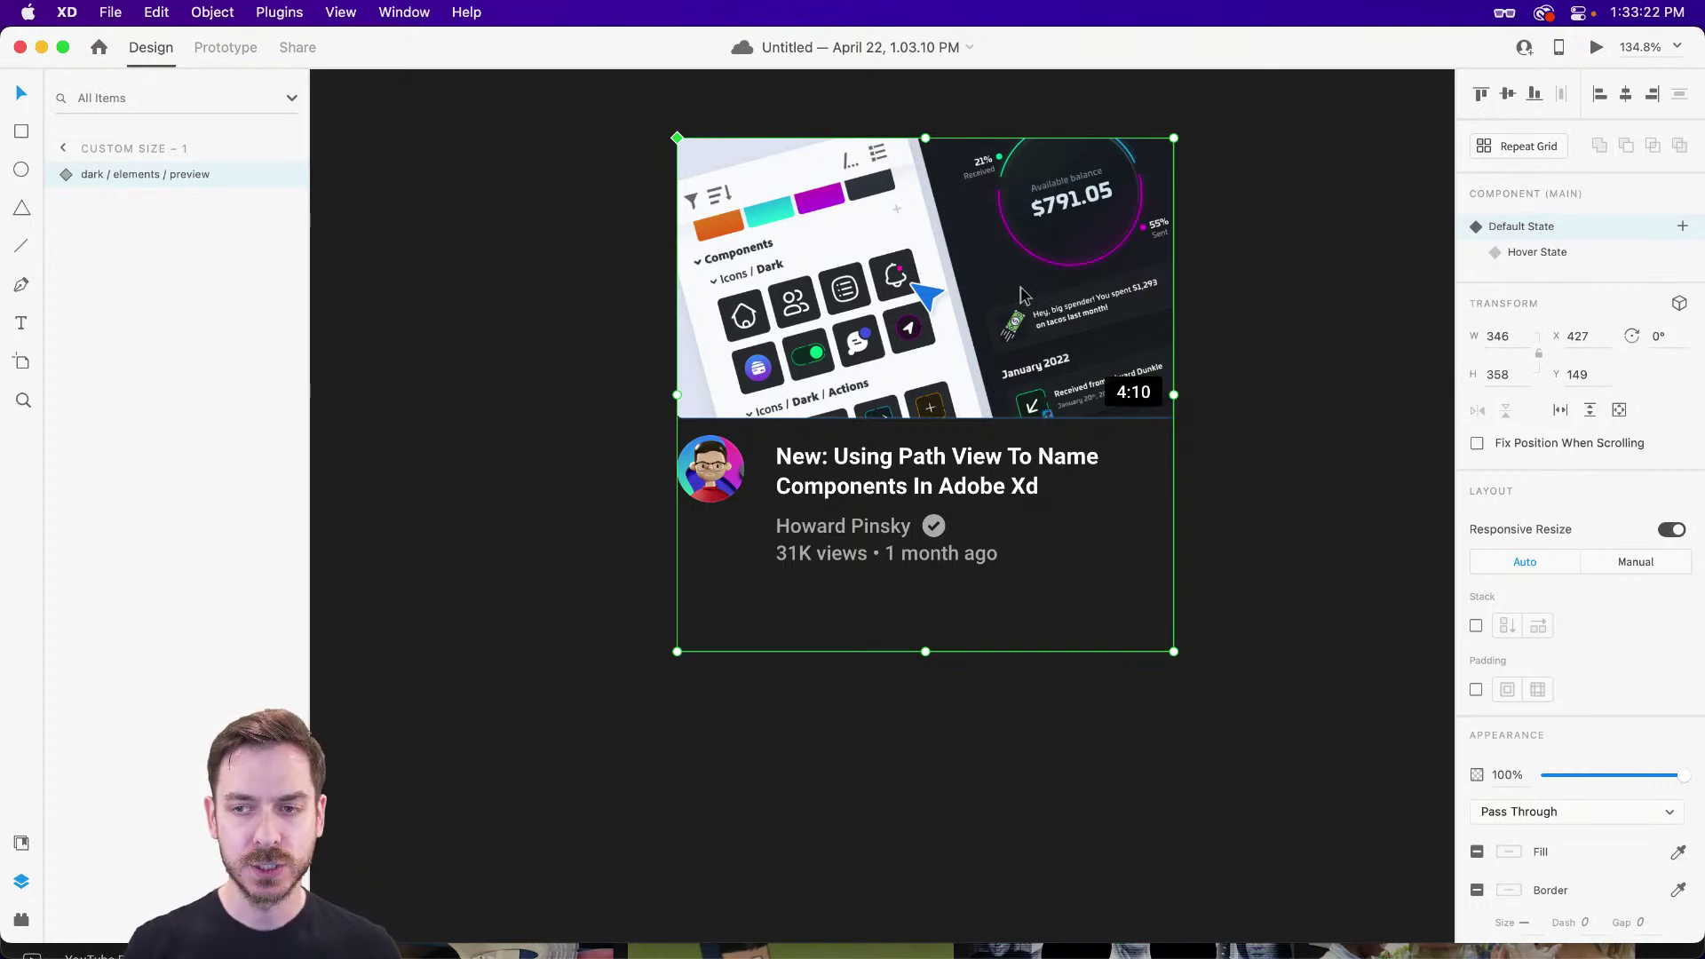
{"action": "double_click", "coordinate": [964, 268]}
{"action": "double_click", "coordinate": [952, 236]}
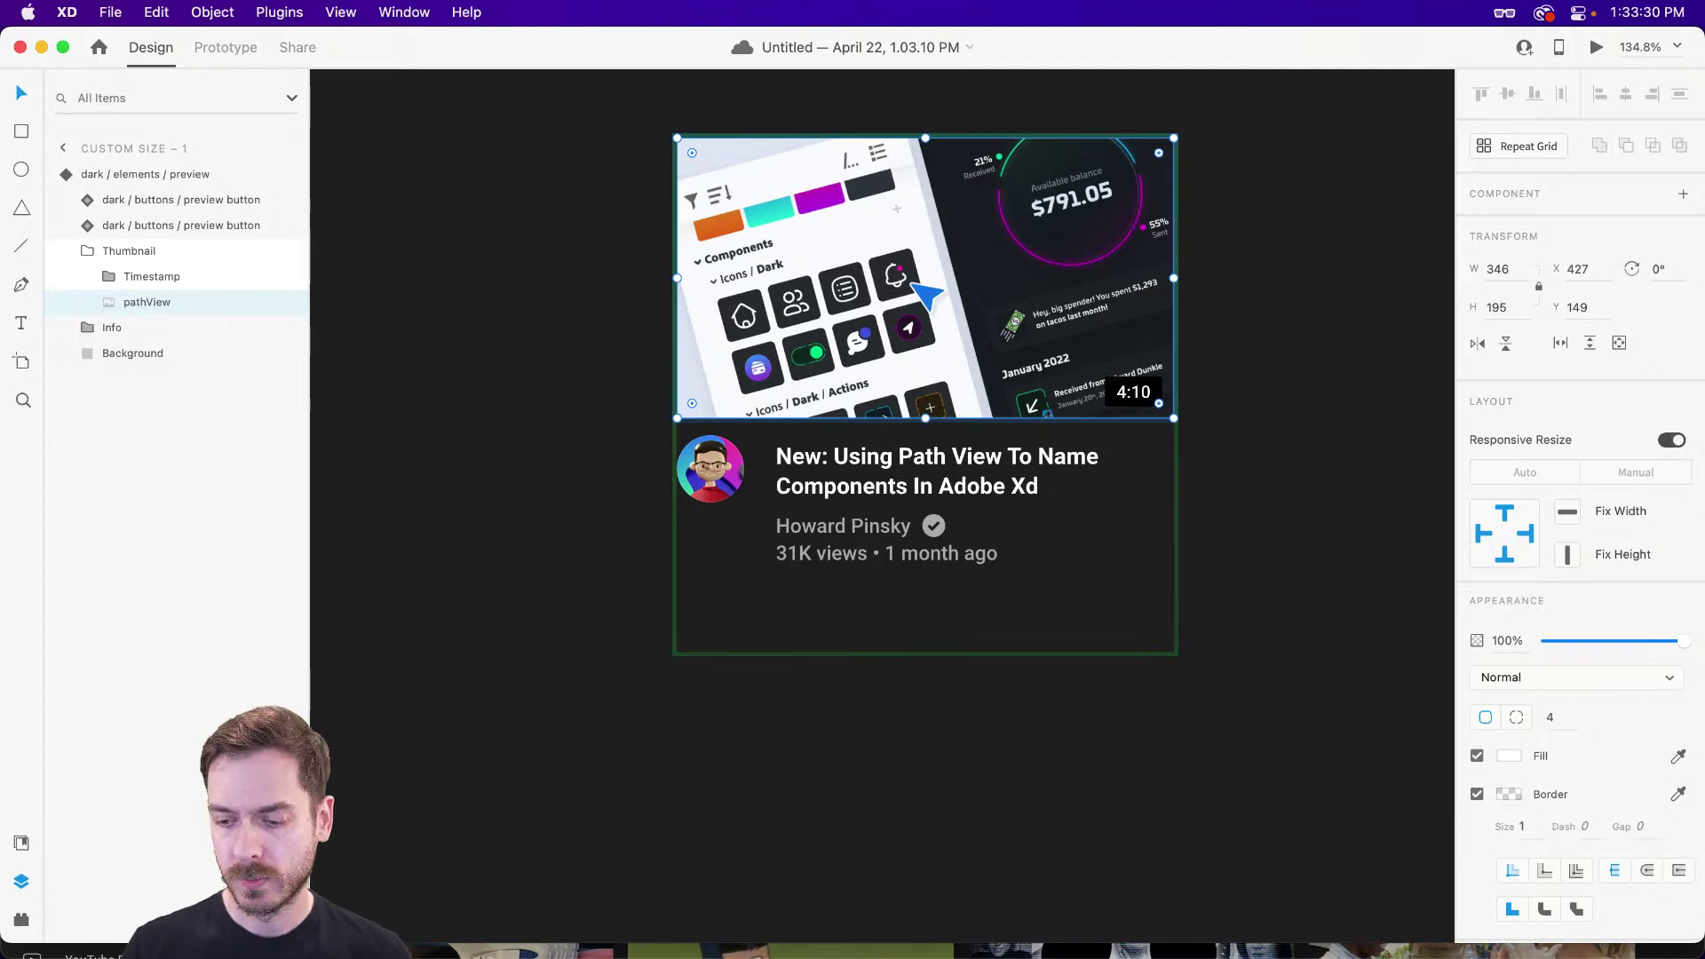
{"action": "left_click", "coordinate": [1437, 932]}
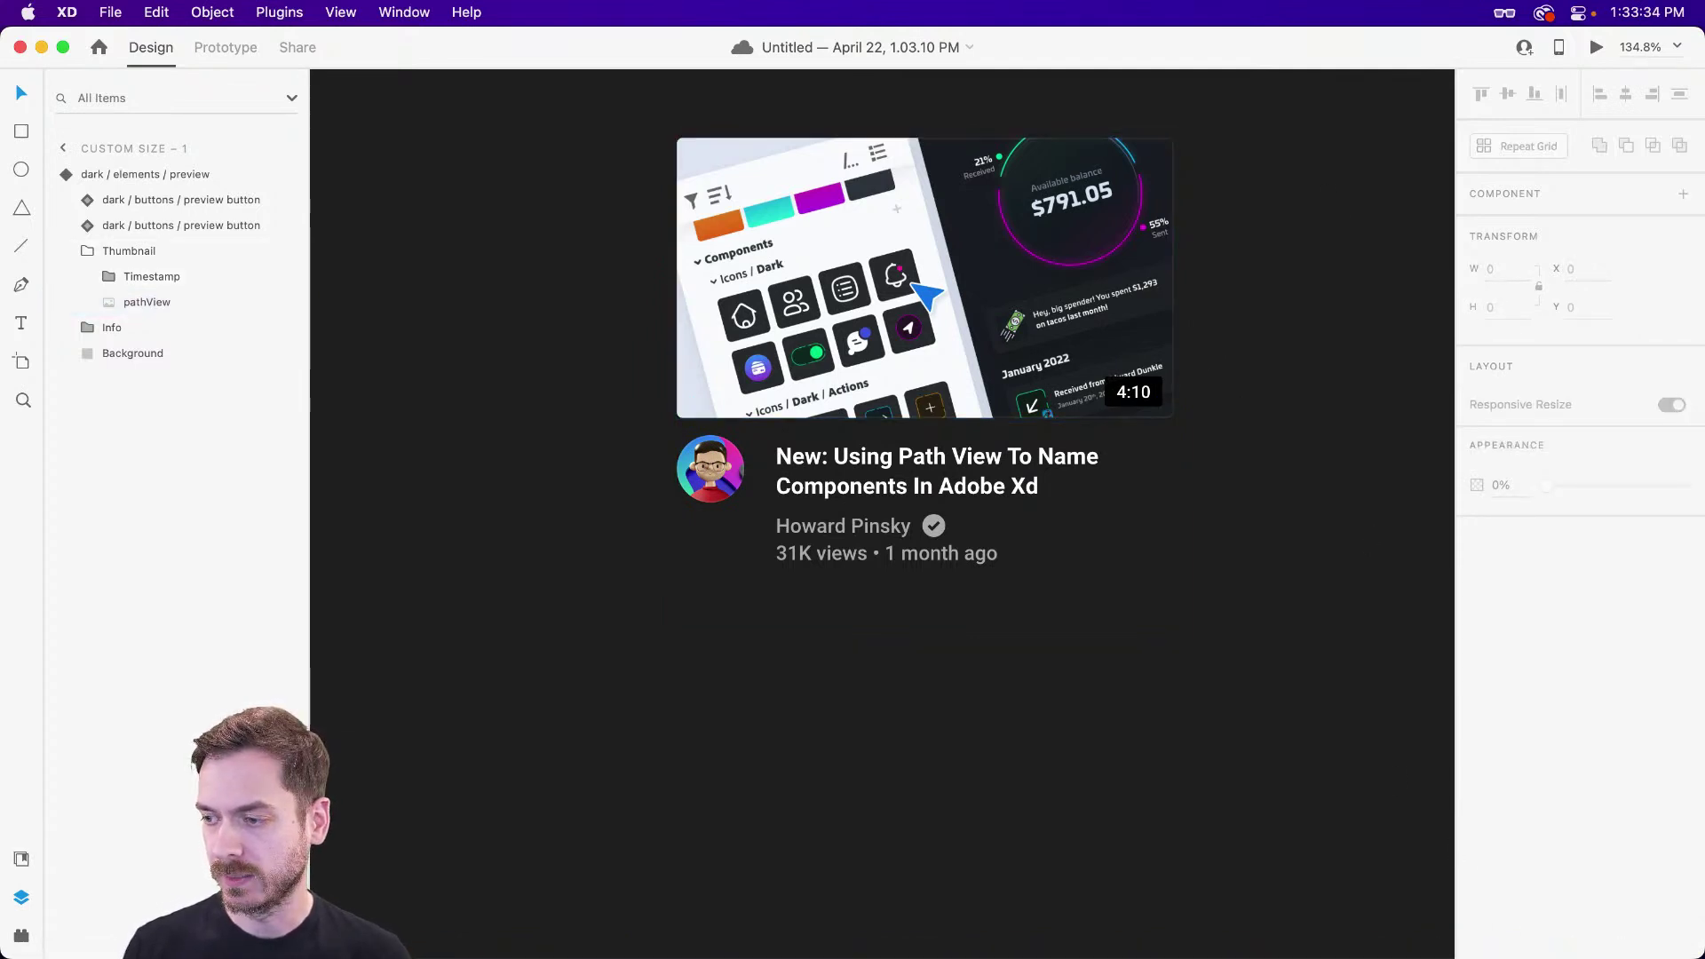
- Bring up Finder's Previews folder window and move it to the screen centre
{"action": "key", "text": "super+Tab"}
{"action": "left_click_drag", "start_coordinate": [815, 147], "coordinate": [1704, 178]}
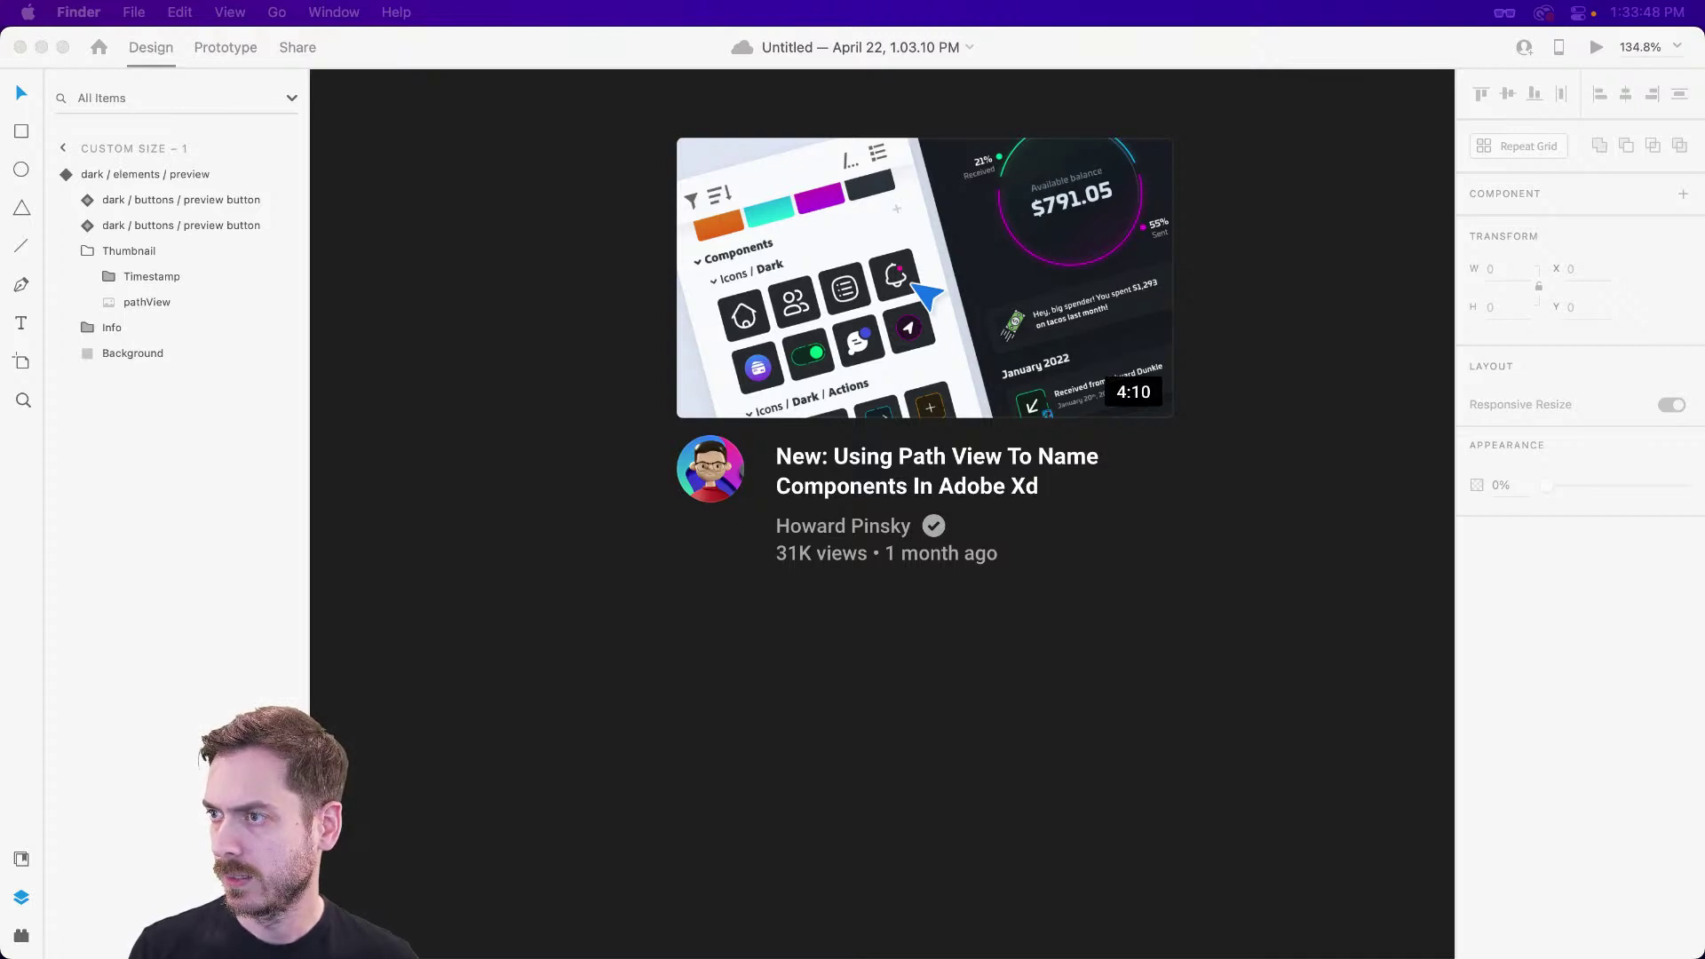
{"action": "left_click_drag", "start_coordinate": [9, 799], "coordinate": [753, 154]}
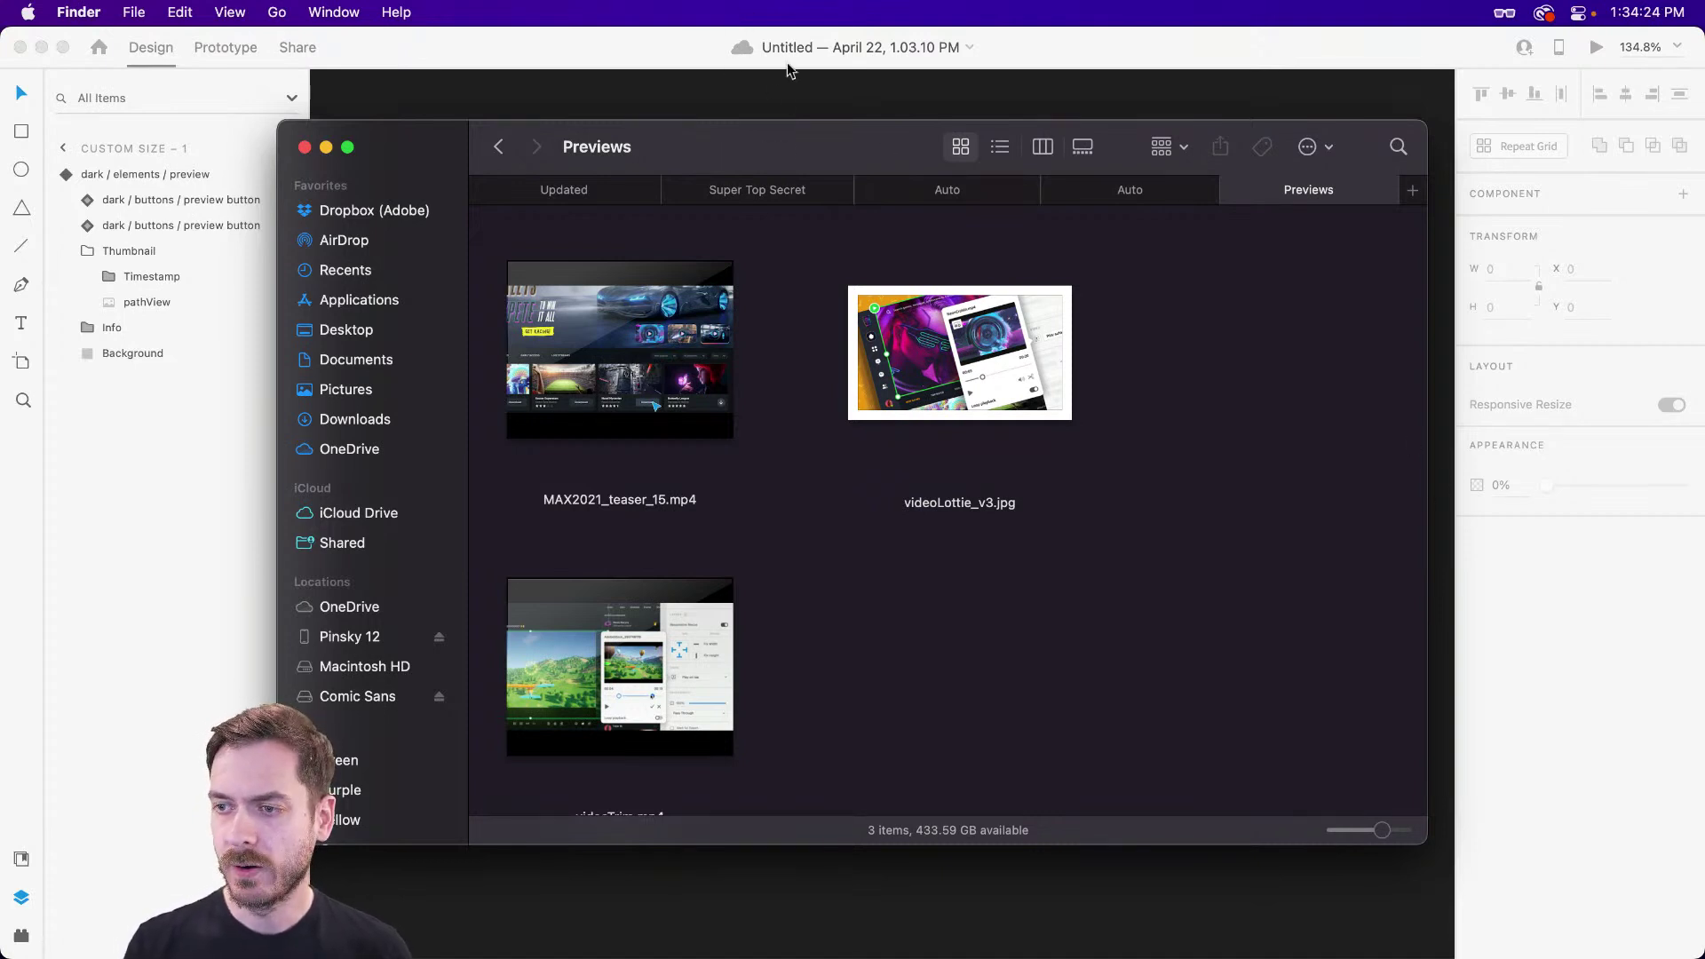
- Select the thumbnail's pathView image and set its fill to white
{"action": "left_click_drag", "start_coordinate": [782, 131], "coordinate": [797, 118]}
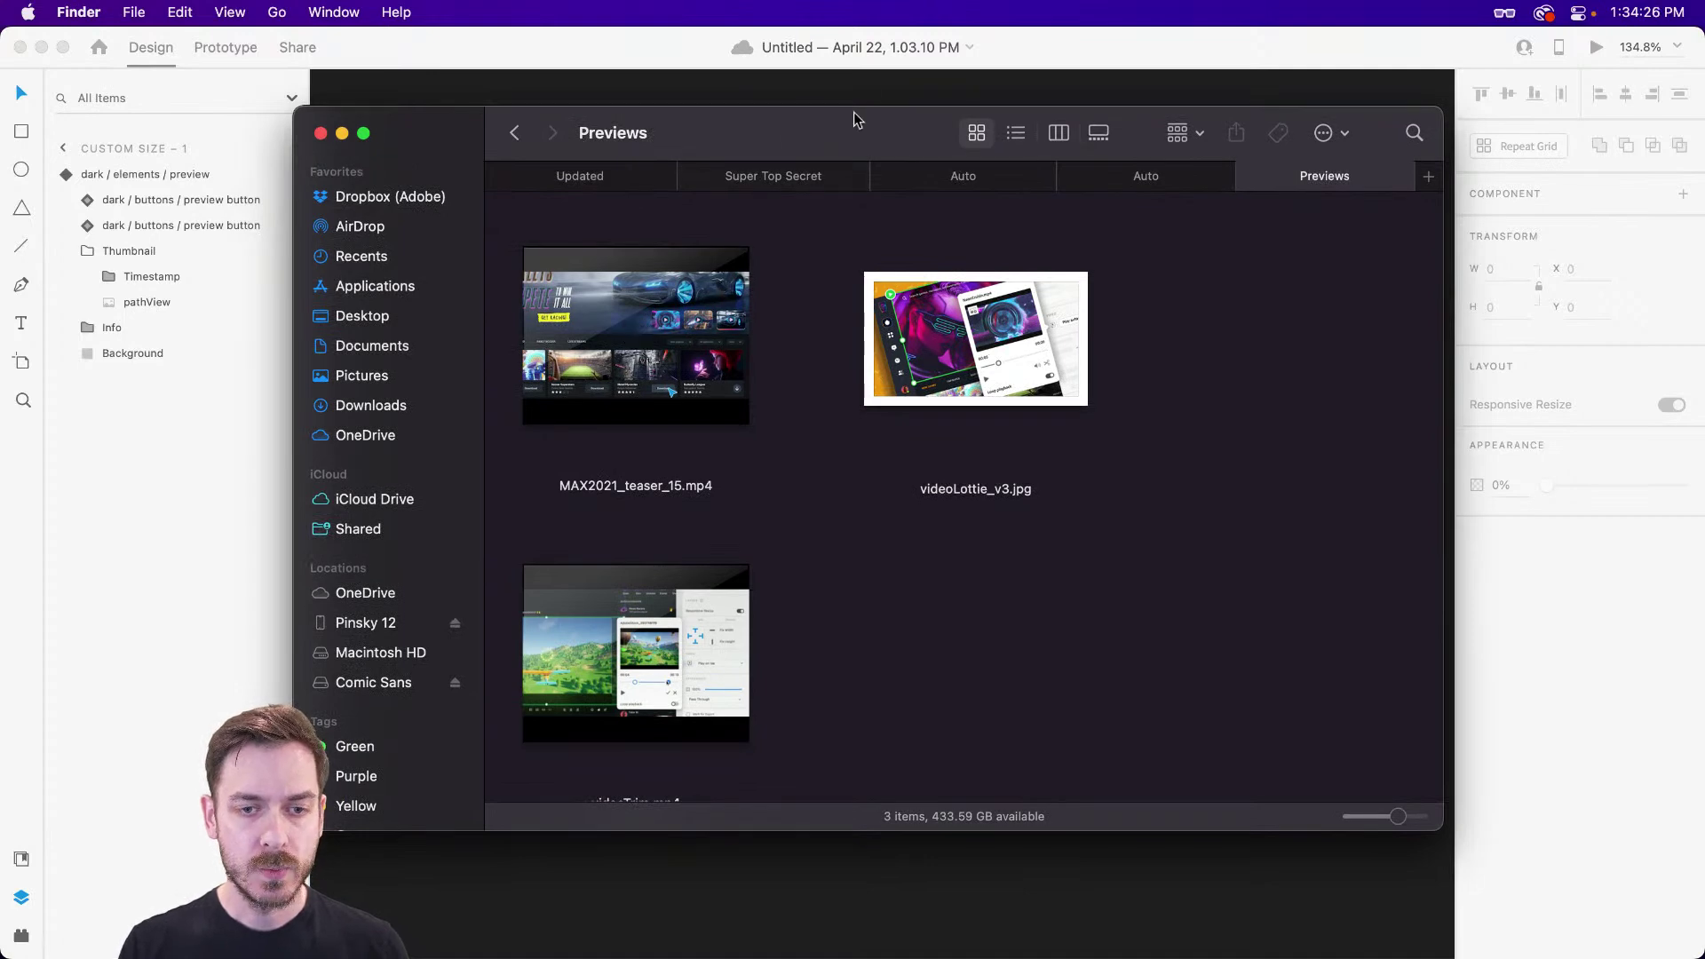
{"action": "left_click", "coordinate": [1130, 59]}
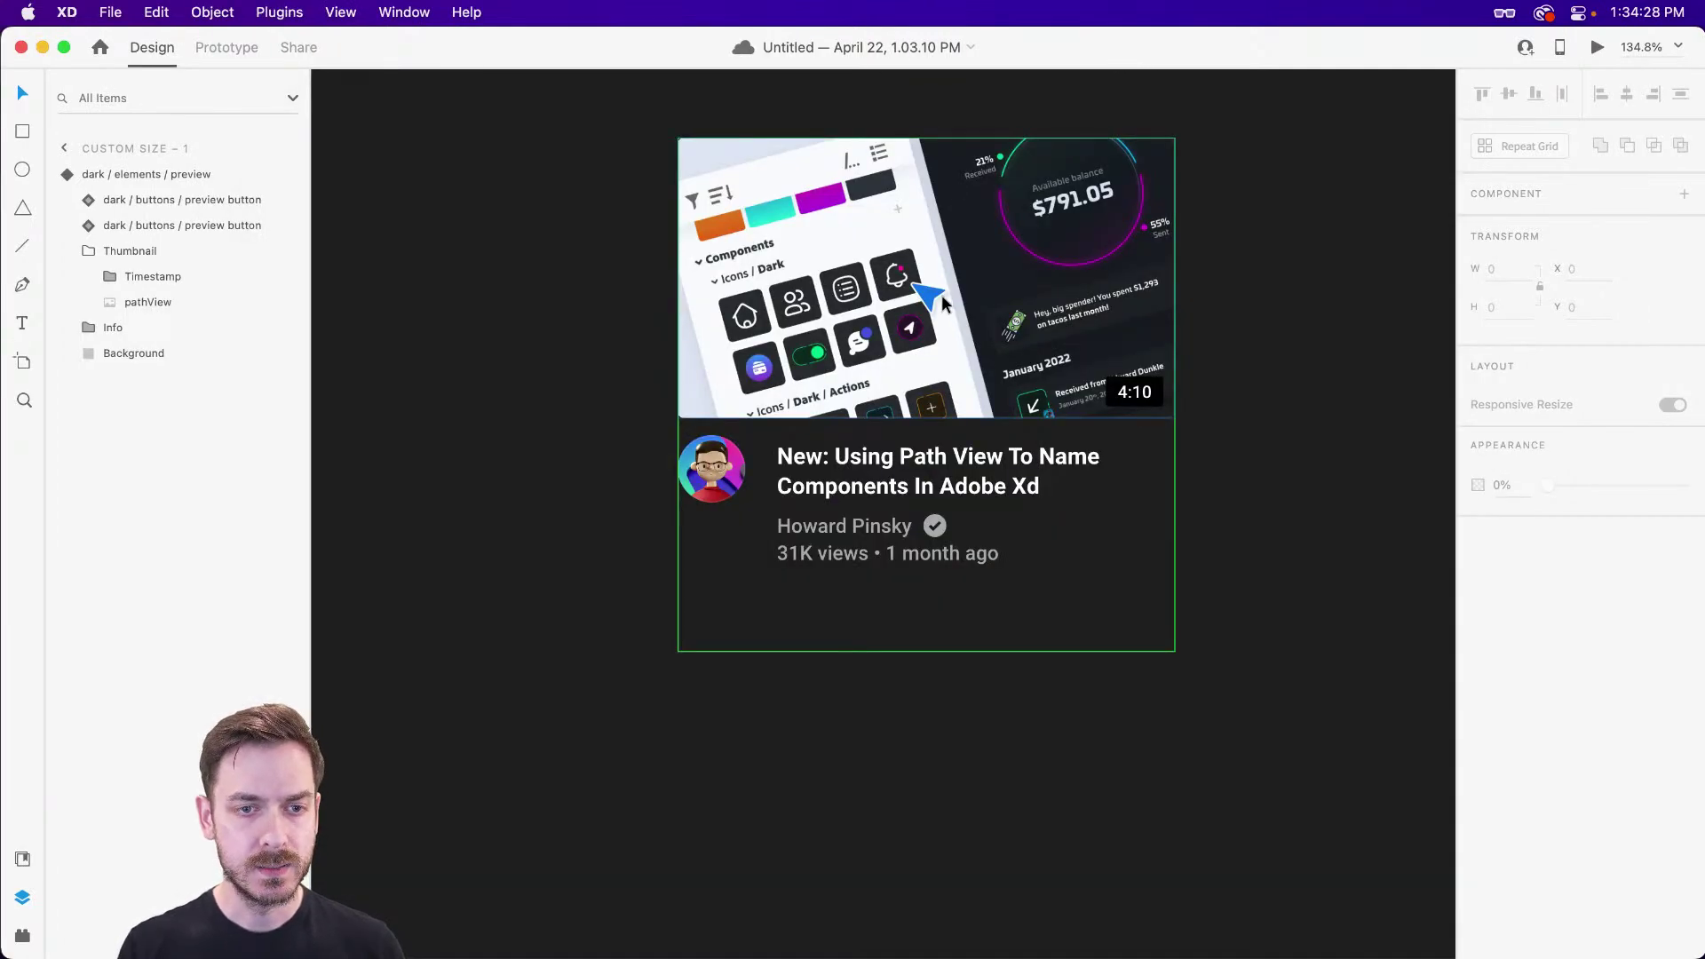
{"action": "double_click", "coordinate": [915, 267]}
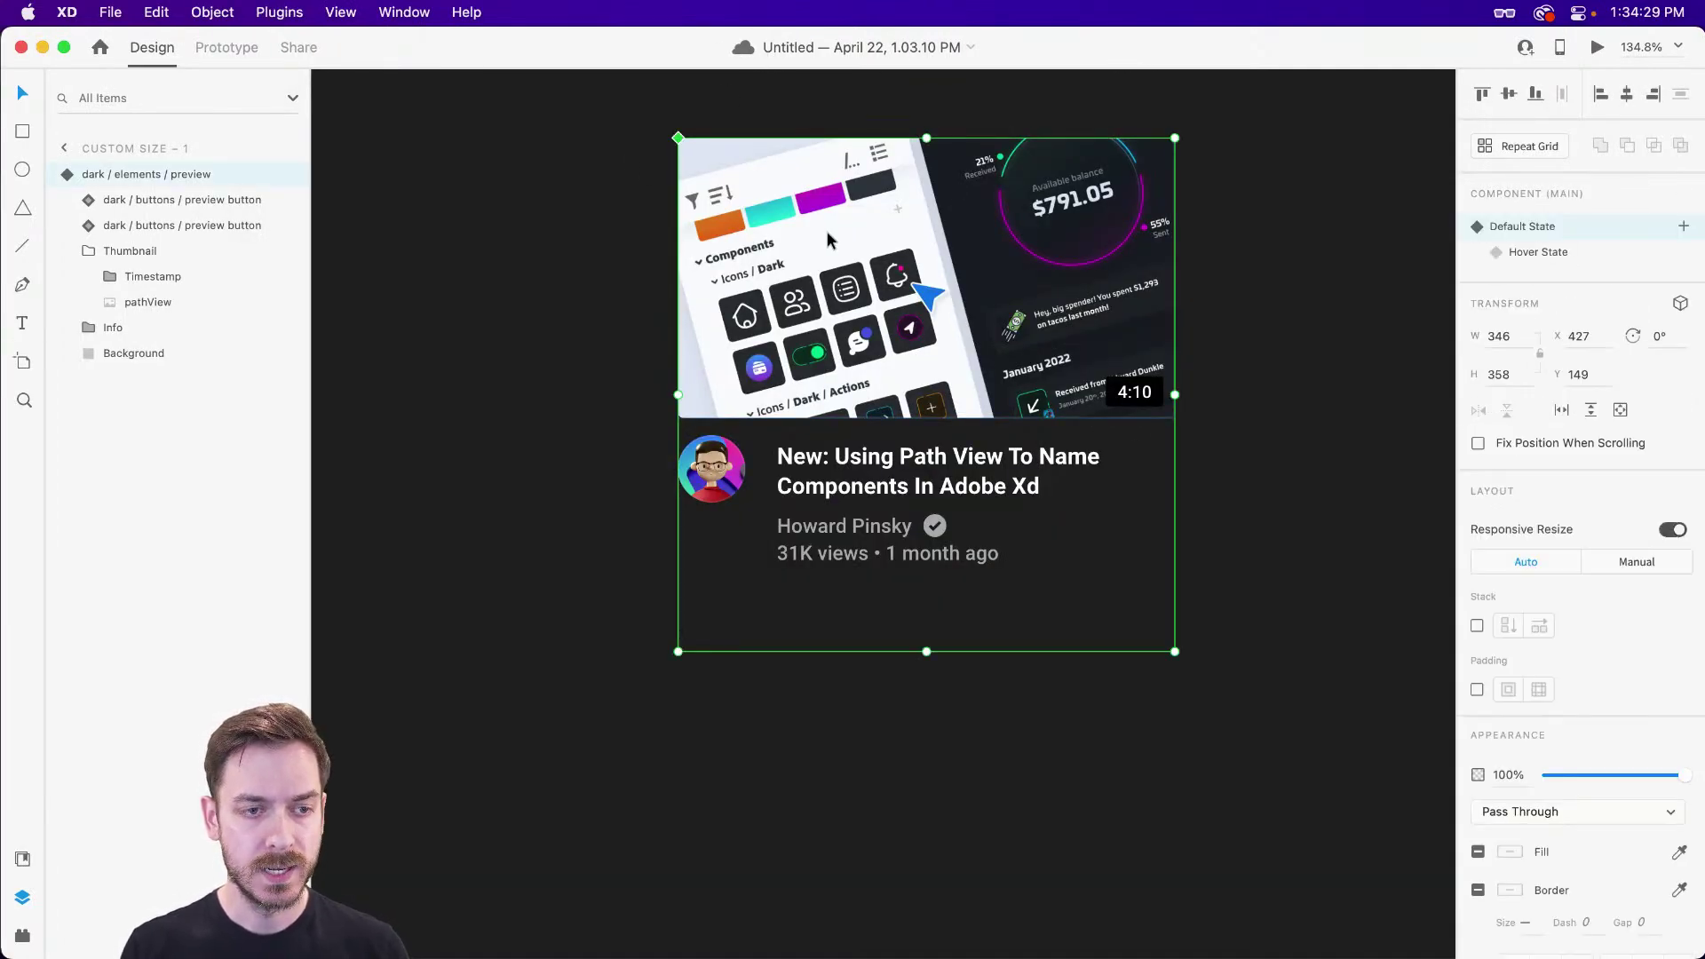
{"action": "left_click", "coordinate": [915, 271]}
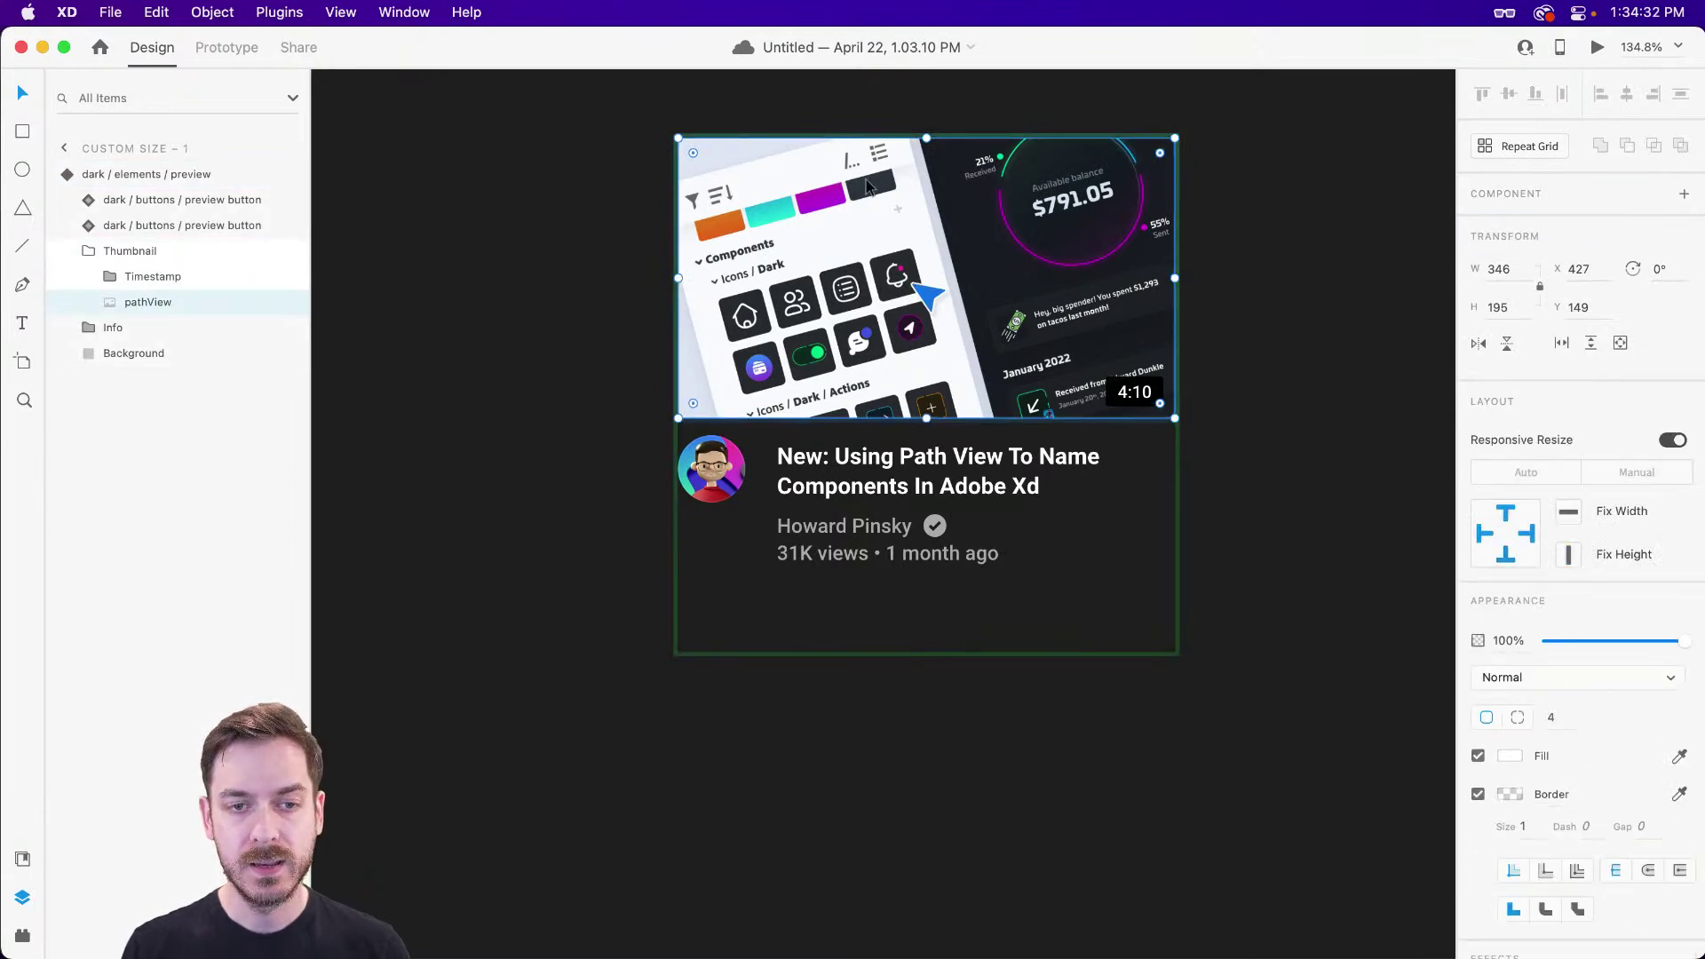
{"action": "left_click", "coordinate": [1514, 757]}
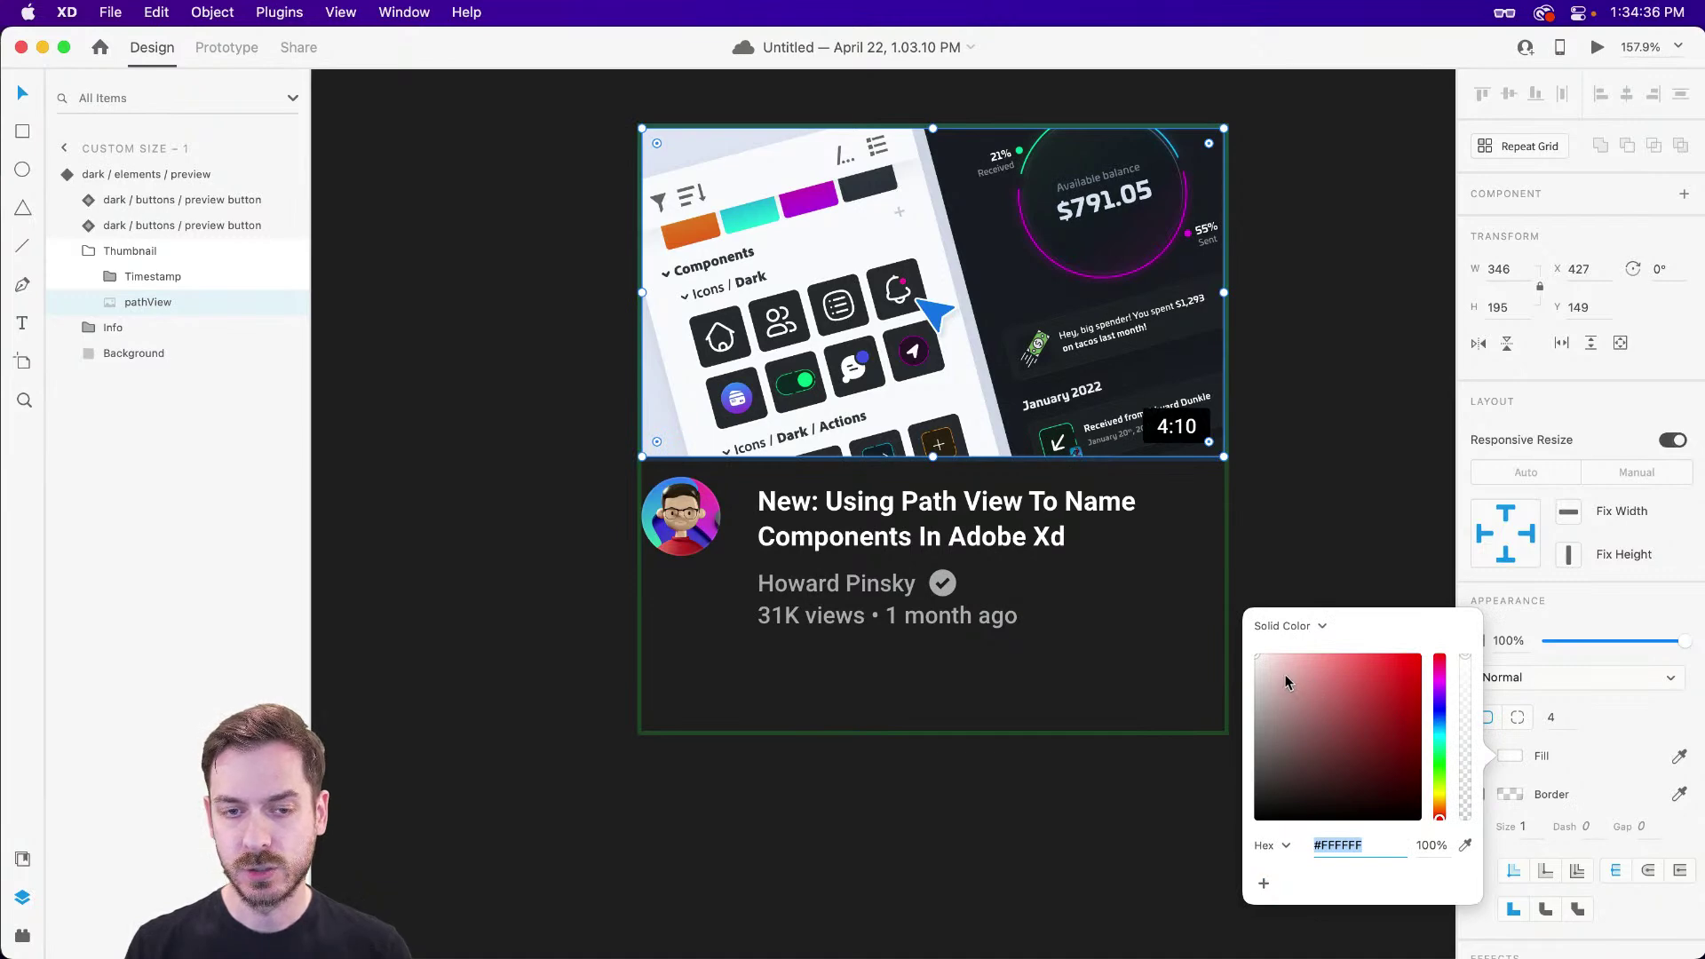
{"action": "left_click_drag", "start_coordinate": [1286, 680], "coordinate": [1226, 620]}
{"action": "left_click", "coordinate": [1565, 403]}
- Drag MAX2021_teaser_15.mp4 from Finder onto the card's thumbnail
{"action": "key", "text": "super+Tab"}
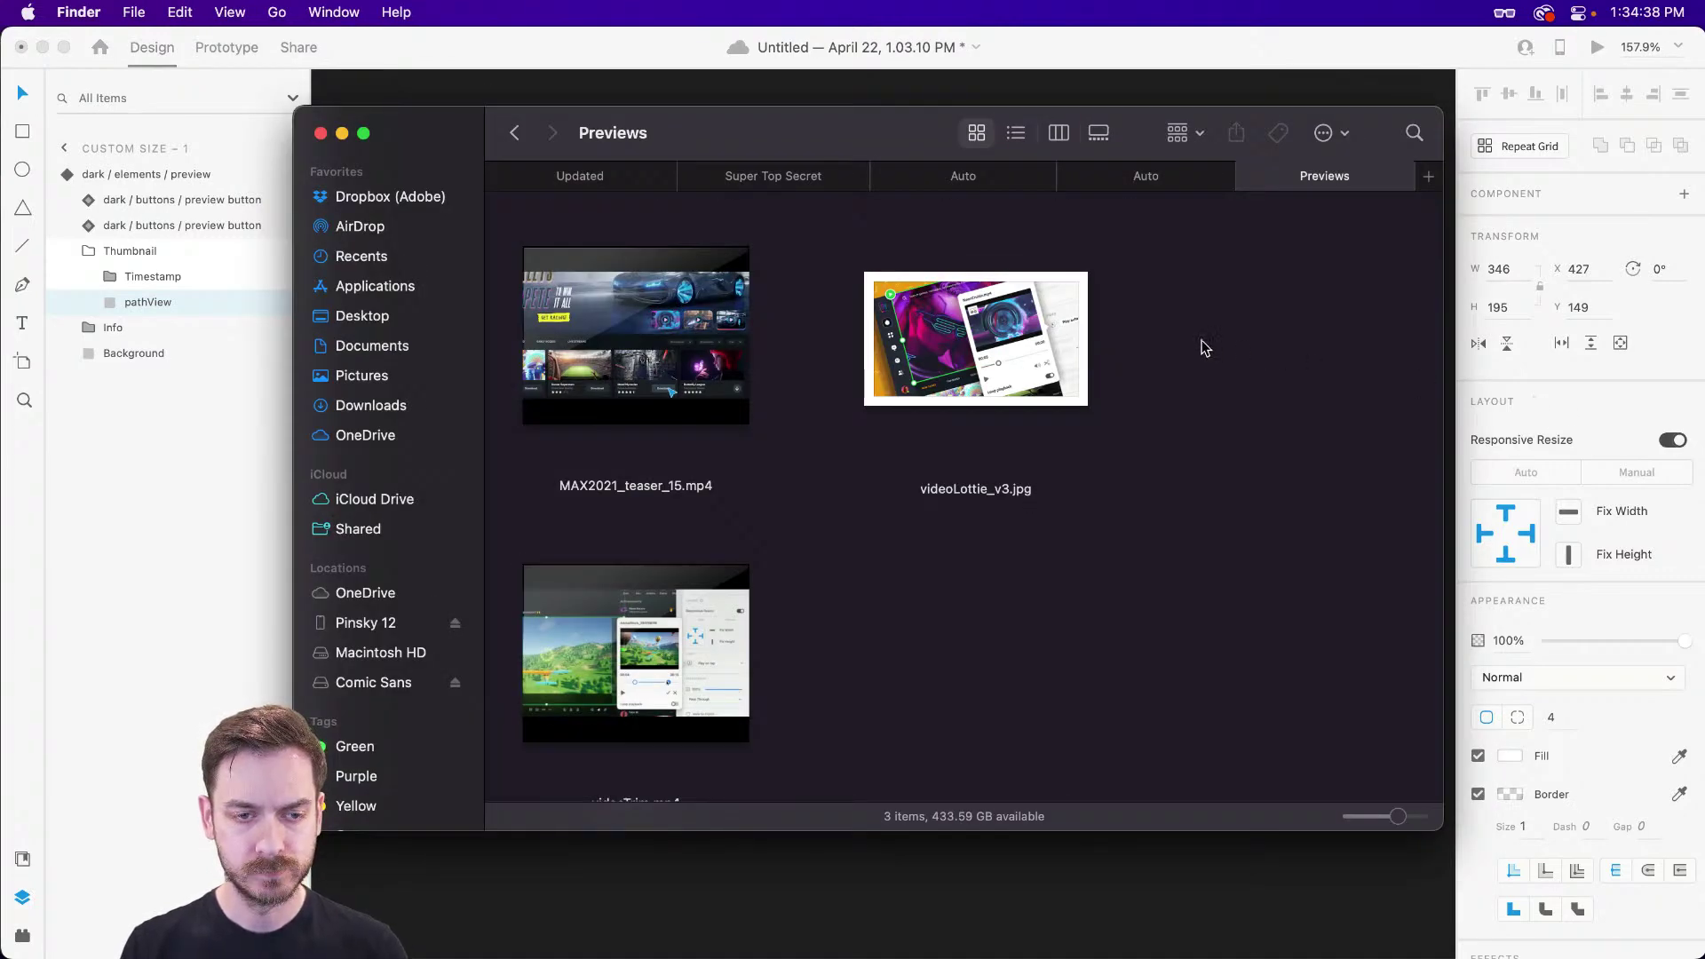
{"action": "left_click_drag", "start_coordinate": [636, 336], "coordinate": [966, 298]}
{"action": "key", "text": "super+Tab"}
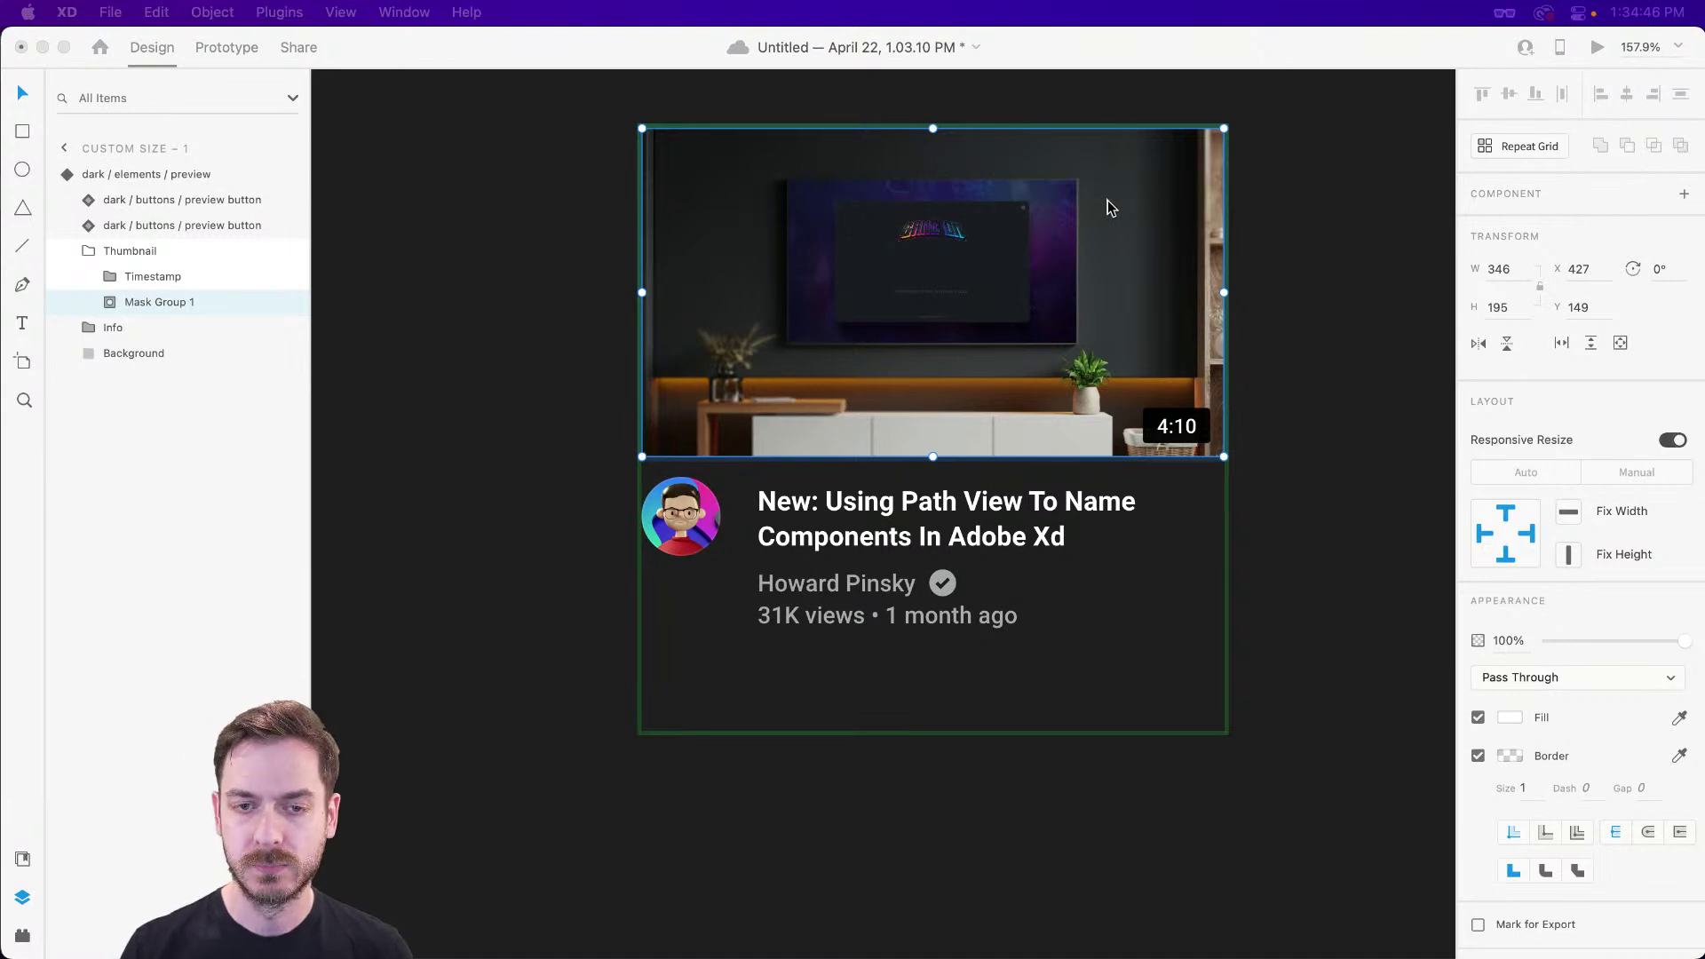
- Select the MAX2021_teaser_15 video layer inside its mask group and set playback to No playback
{"action": "left_click", "coordinate": [1099, 240]}
{"action": "double_click", "coordinate": [1091, 273]}
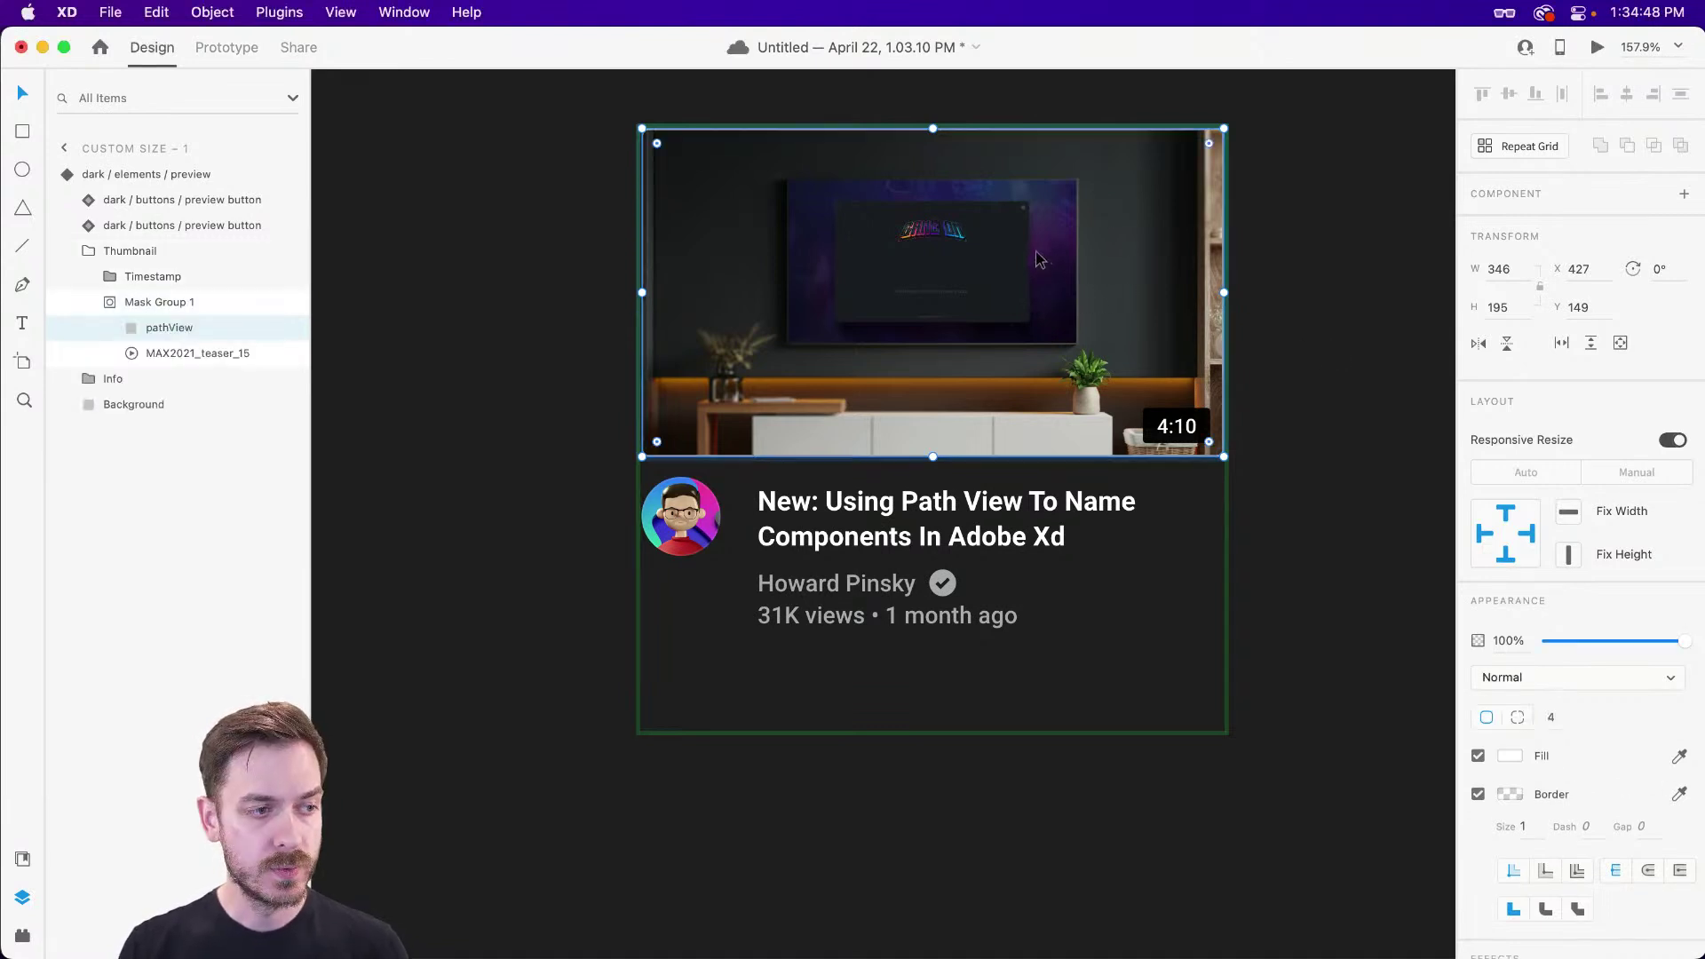
{"action": "left_click", "coordinate": [987, 278]}
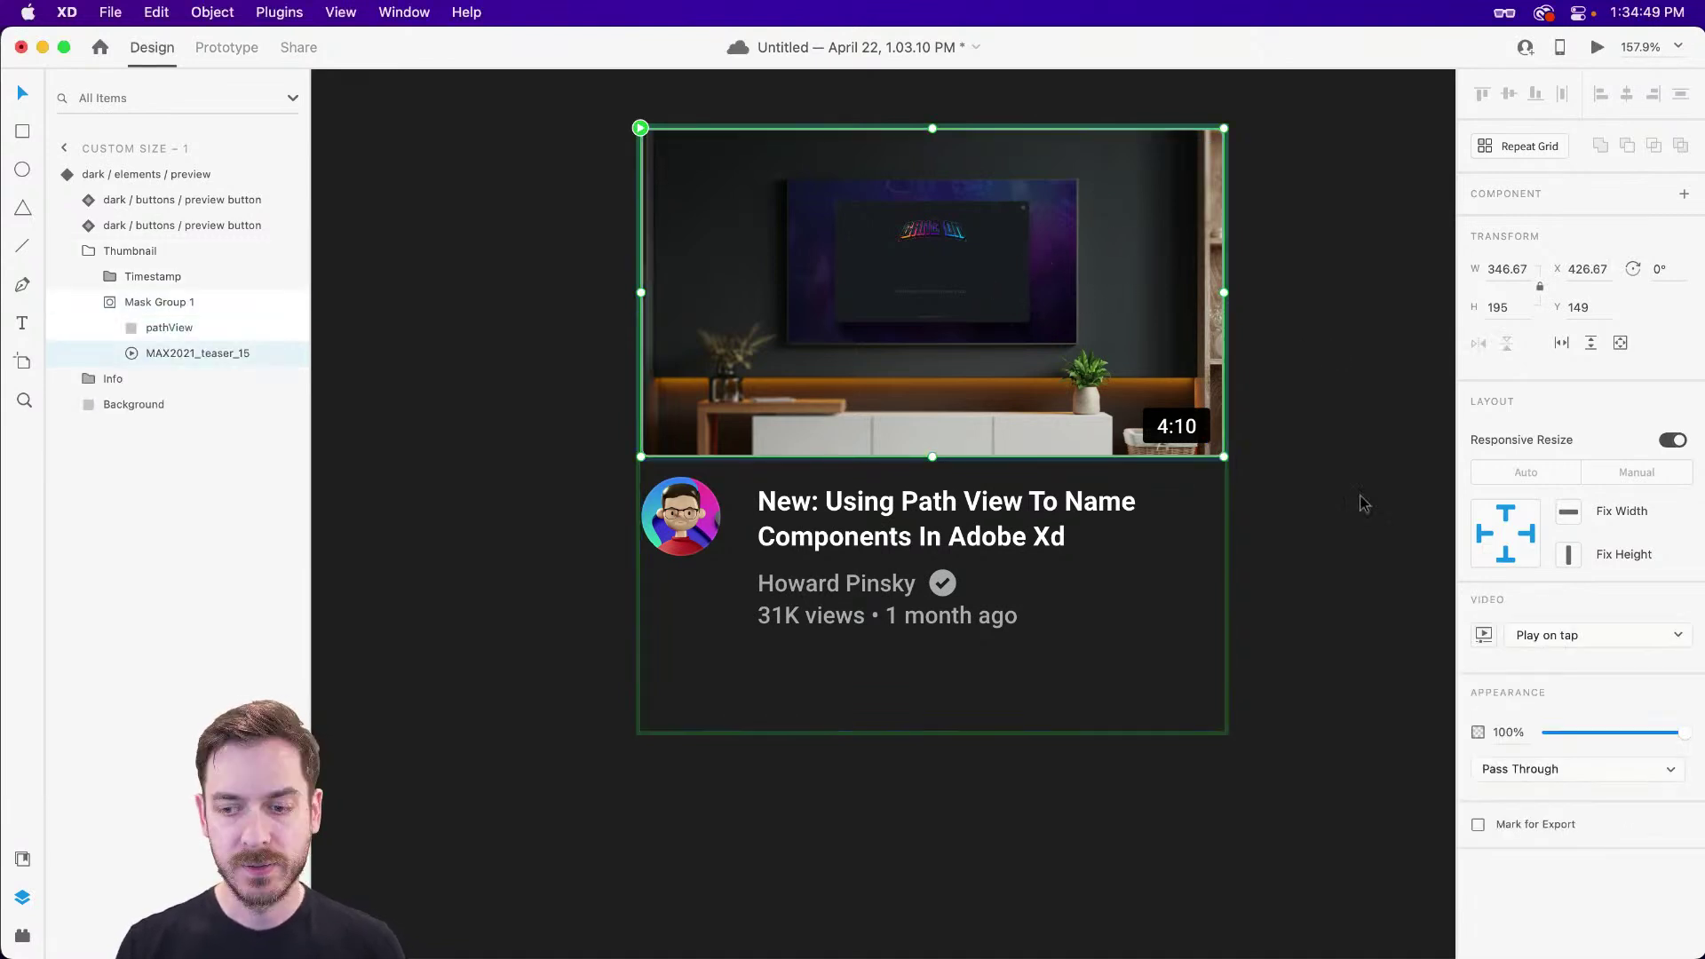
{"action": "left_click", "coordinate": [1663, 637]}
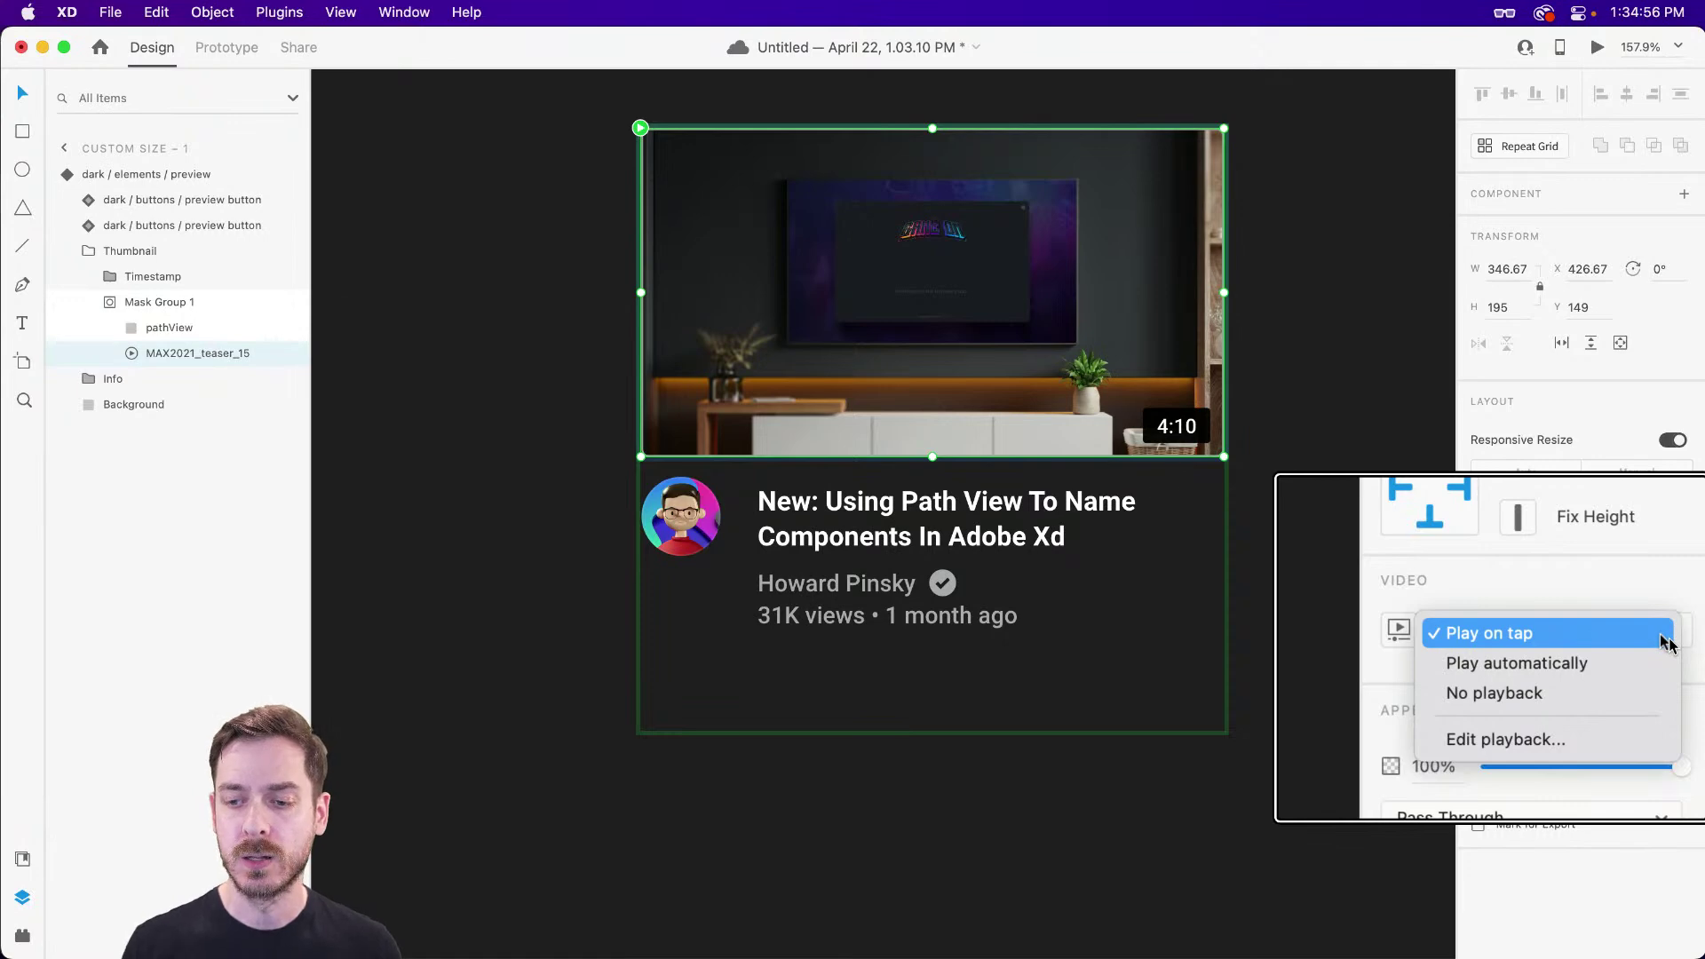
{"action": "left_click", "coordinate": [1617, 693]}
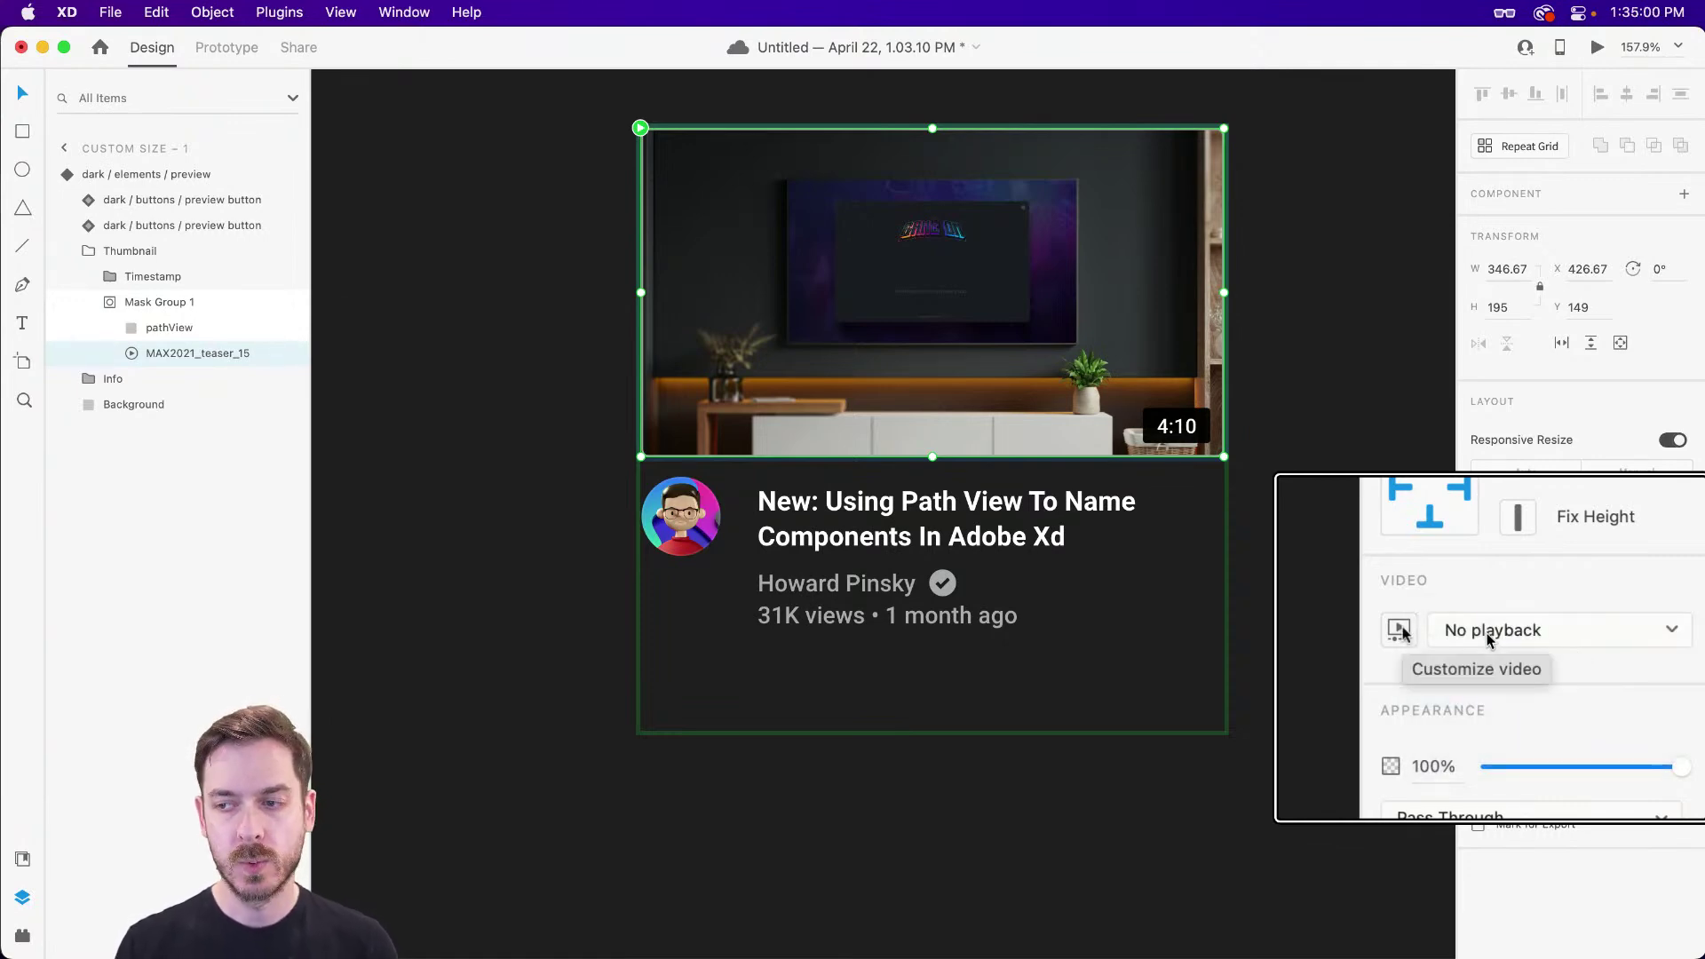
- Open the video's customisation settings, scrub the teaser's timeline, and move the XD window aside
{"action": "left_click", "coordinate": [1486, 636]}
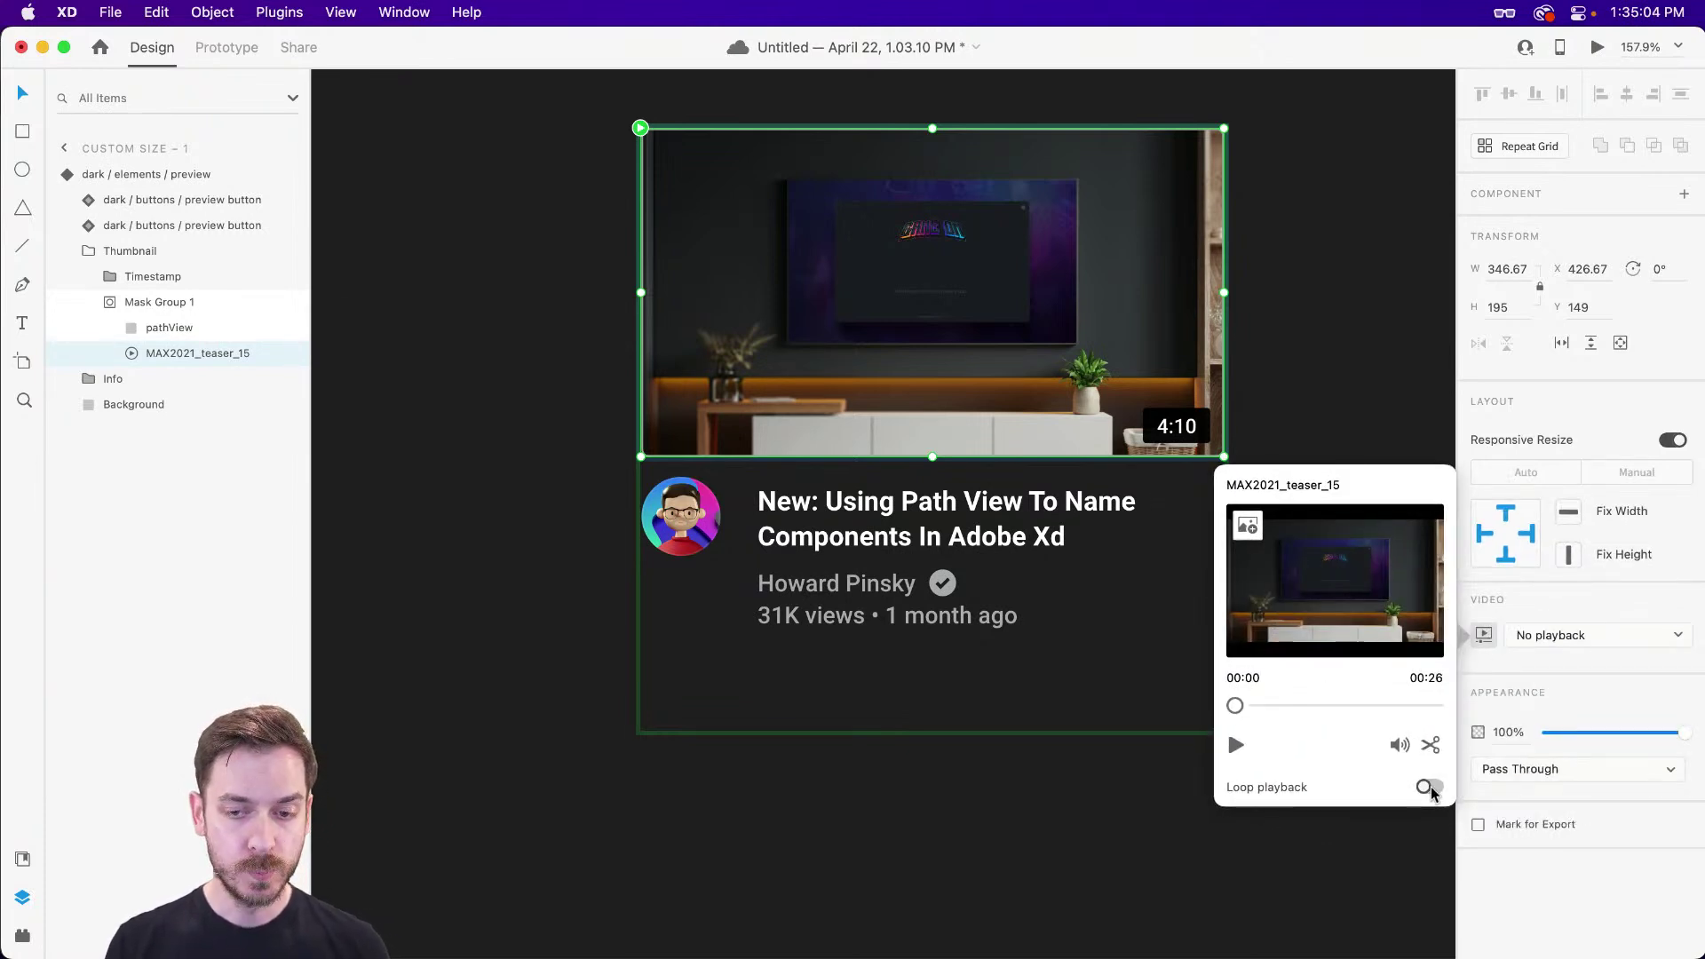
{"action": "left_click_drag", "start_coordinate": [1235, 706], "coordinate": [1184, 708]}
{"action": "mouse_move", "coordinate": [1248, 525]}
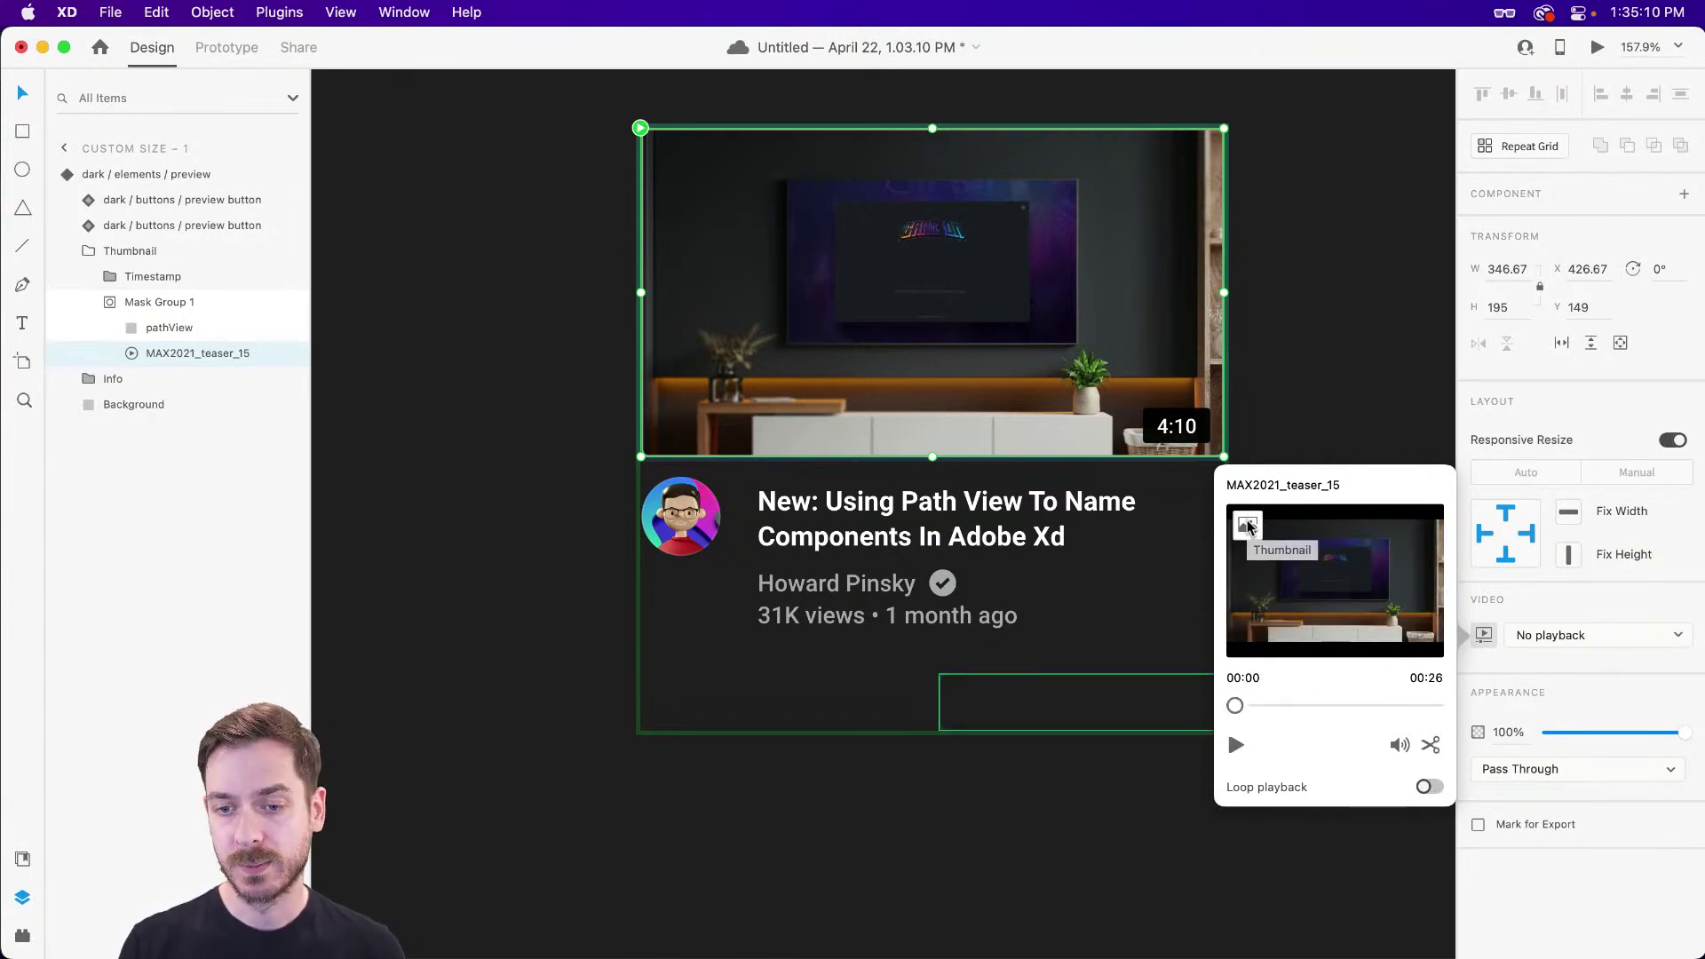
{"action": "left_click_drag", "start_coordinate": [1066, 36], "coordinate": [1704, 293]}
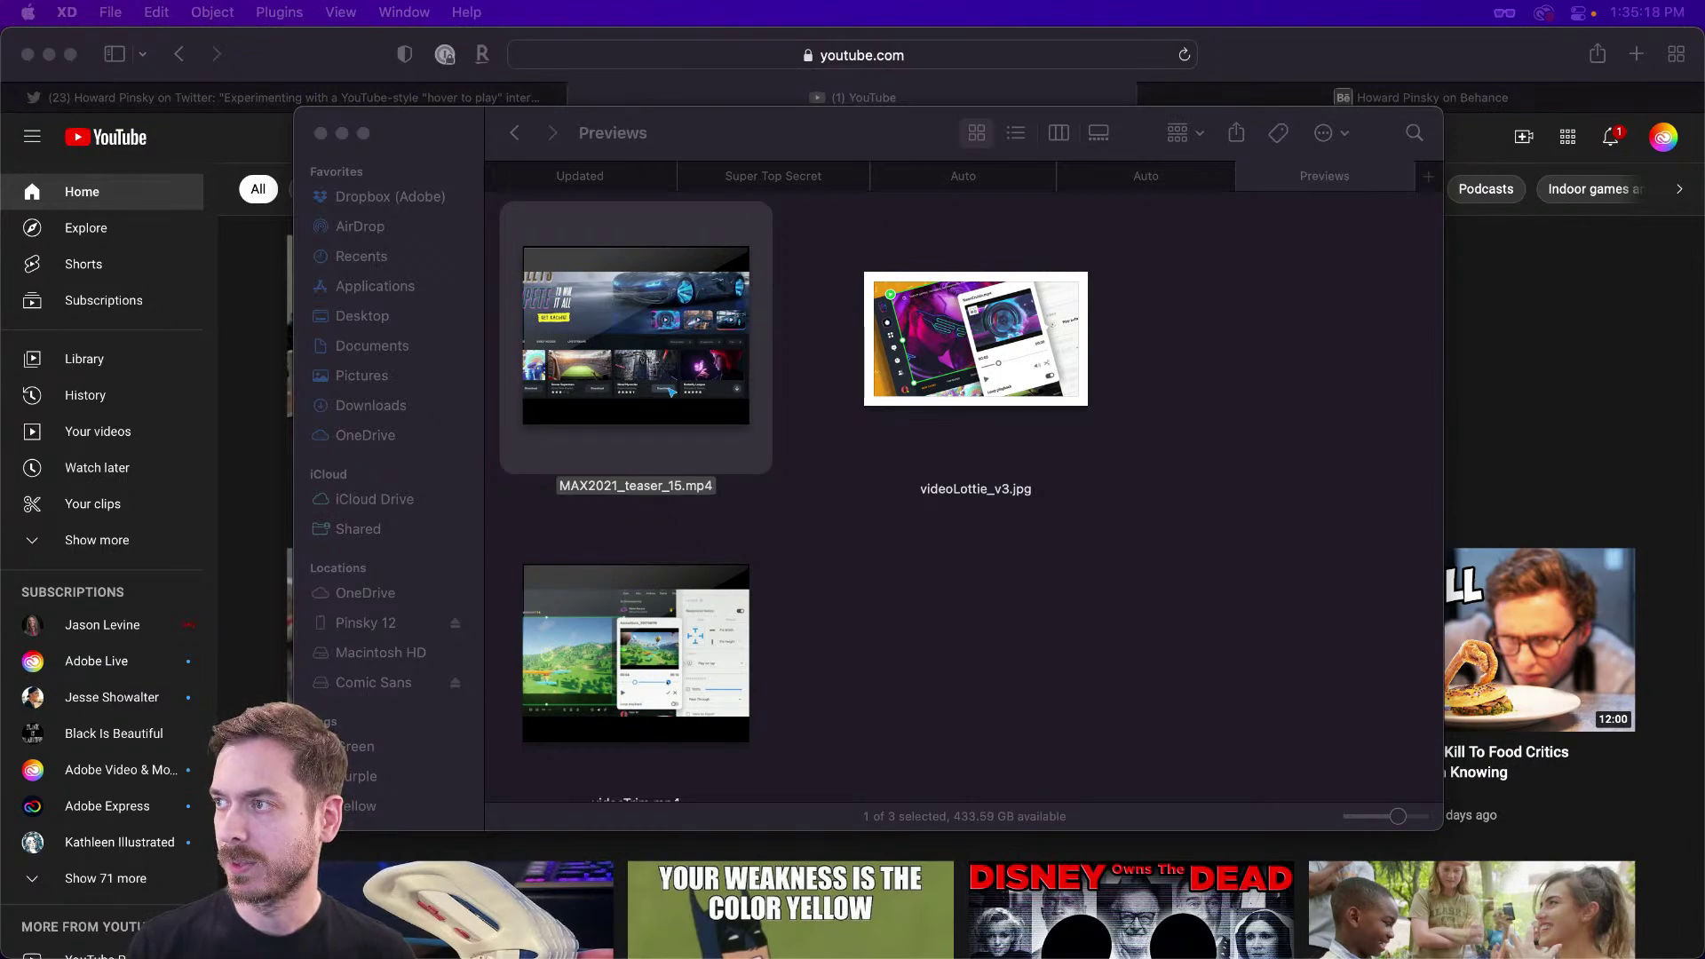
- Import pathView.jpg from Thumbnails > Updated as the video's poster image
{"action": "left_click_drag", "start_coordinate": [1704, 39], "coordinate": [1123, 29]}
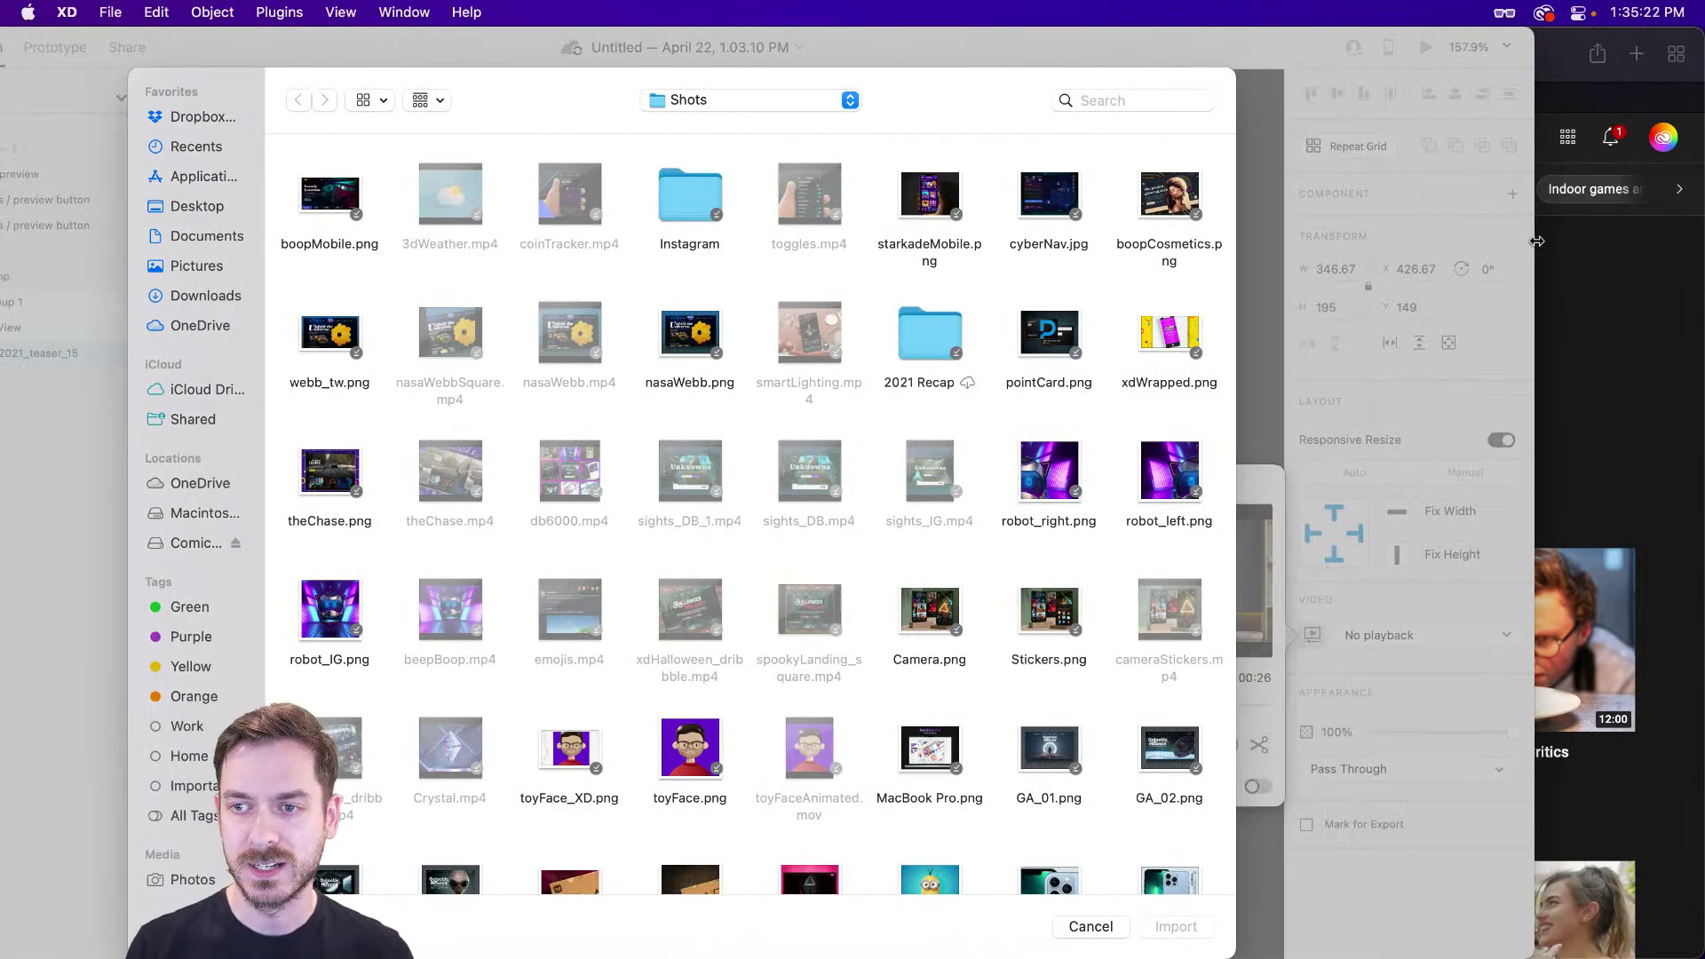
{"action": "left_click_drag", "start_coordinate": [1535, 240], "coordinate": [1678, 237]}
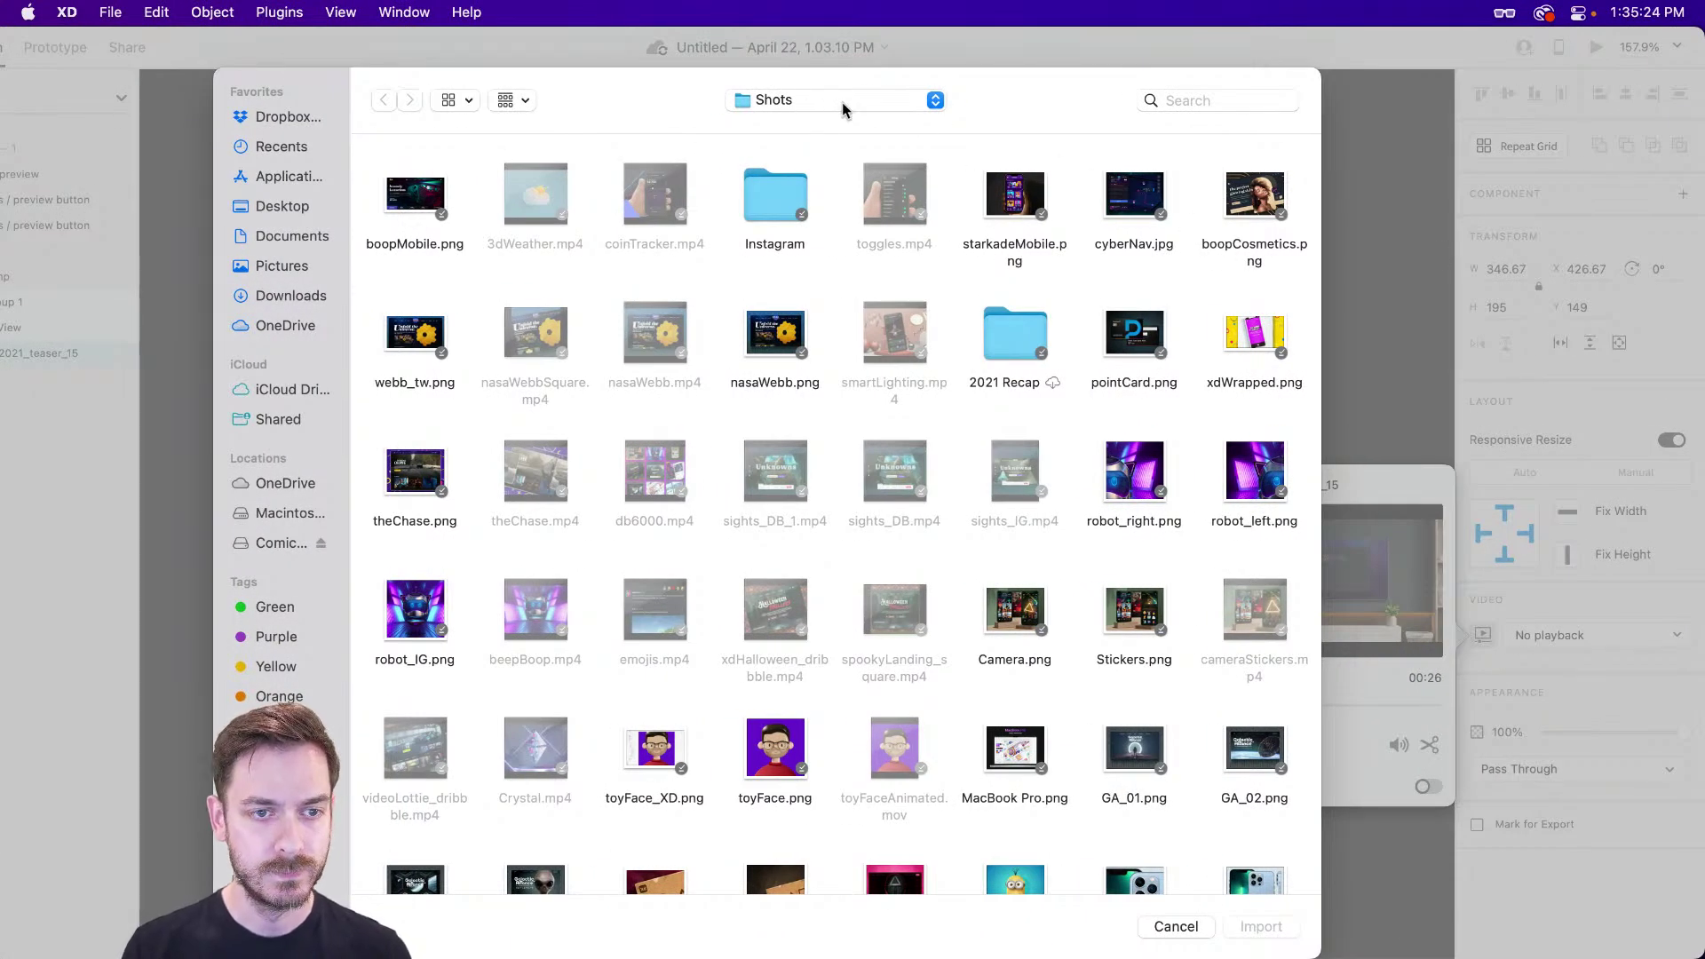
{"action": "left_click", "coordinate": [844, 110]}
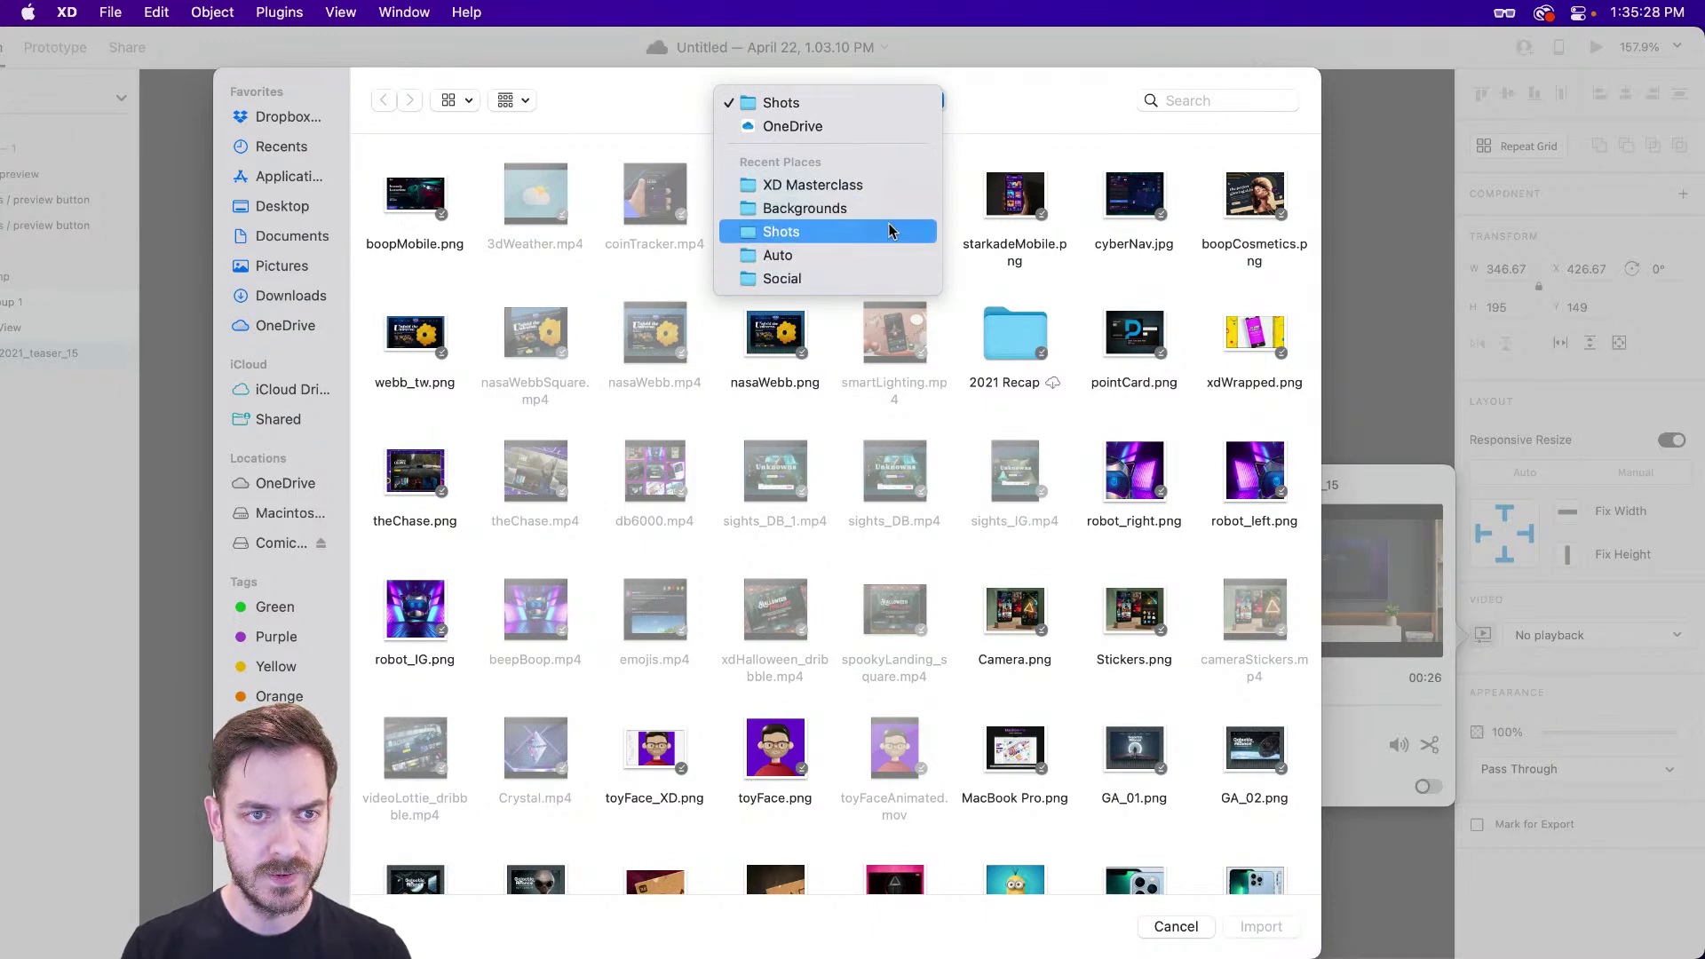
{"action": "left_click", "coordinate": [1009, 102]}
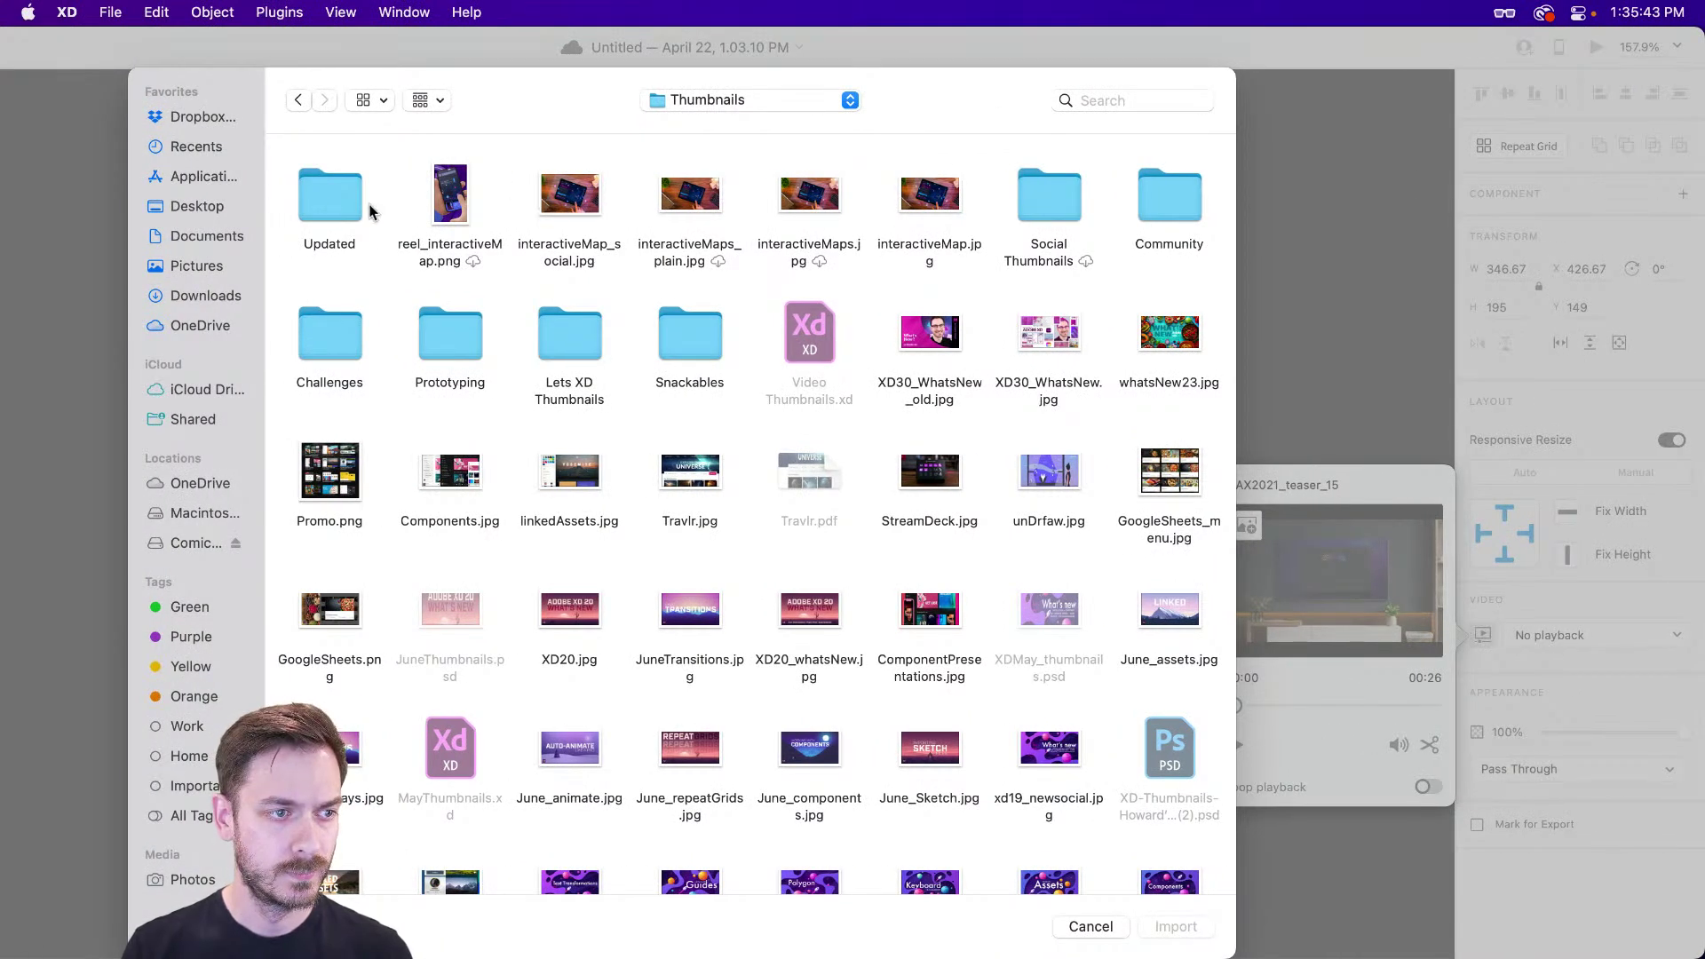
{"action": "left_click", "coordinate": [230, 206]}
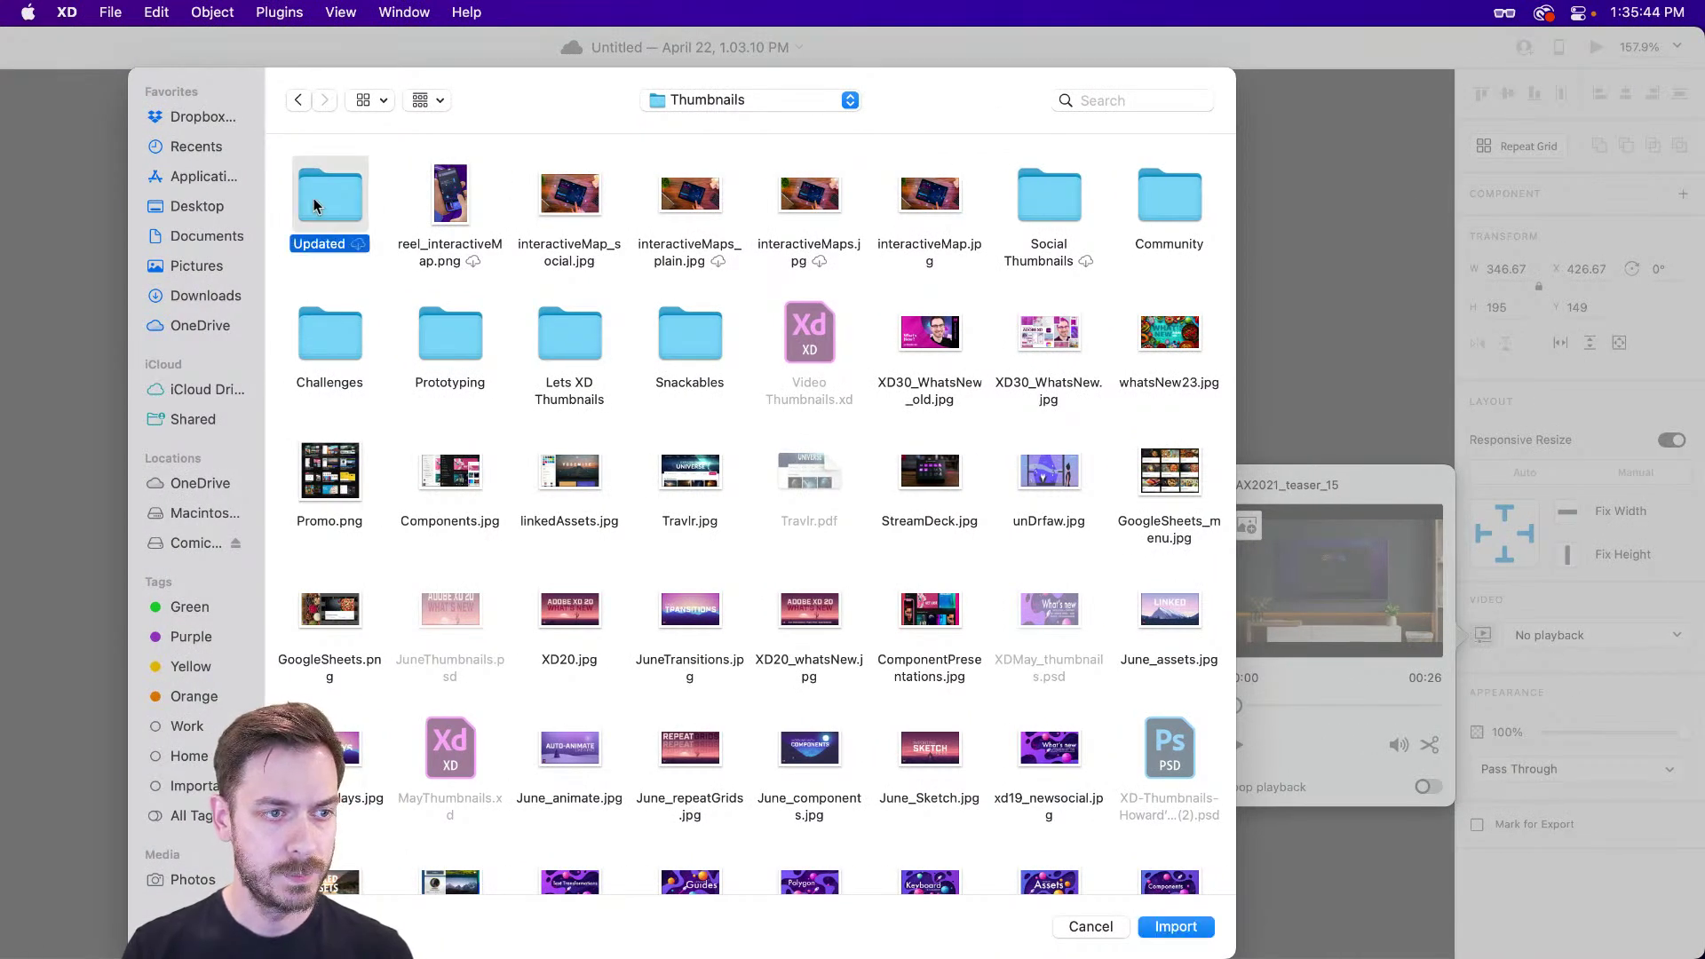
{"action": "double_click", "coordinate": [314, 206]}
{"action": "left_click", "coordinate": [350, 197]}
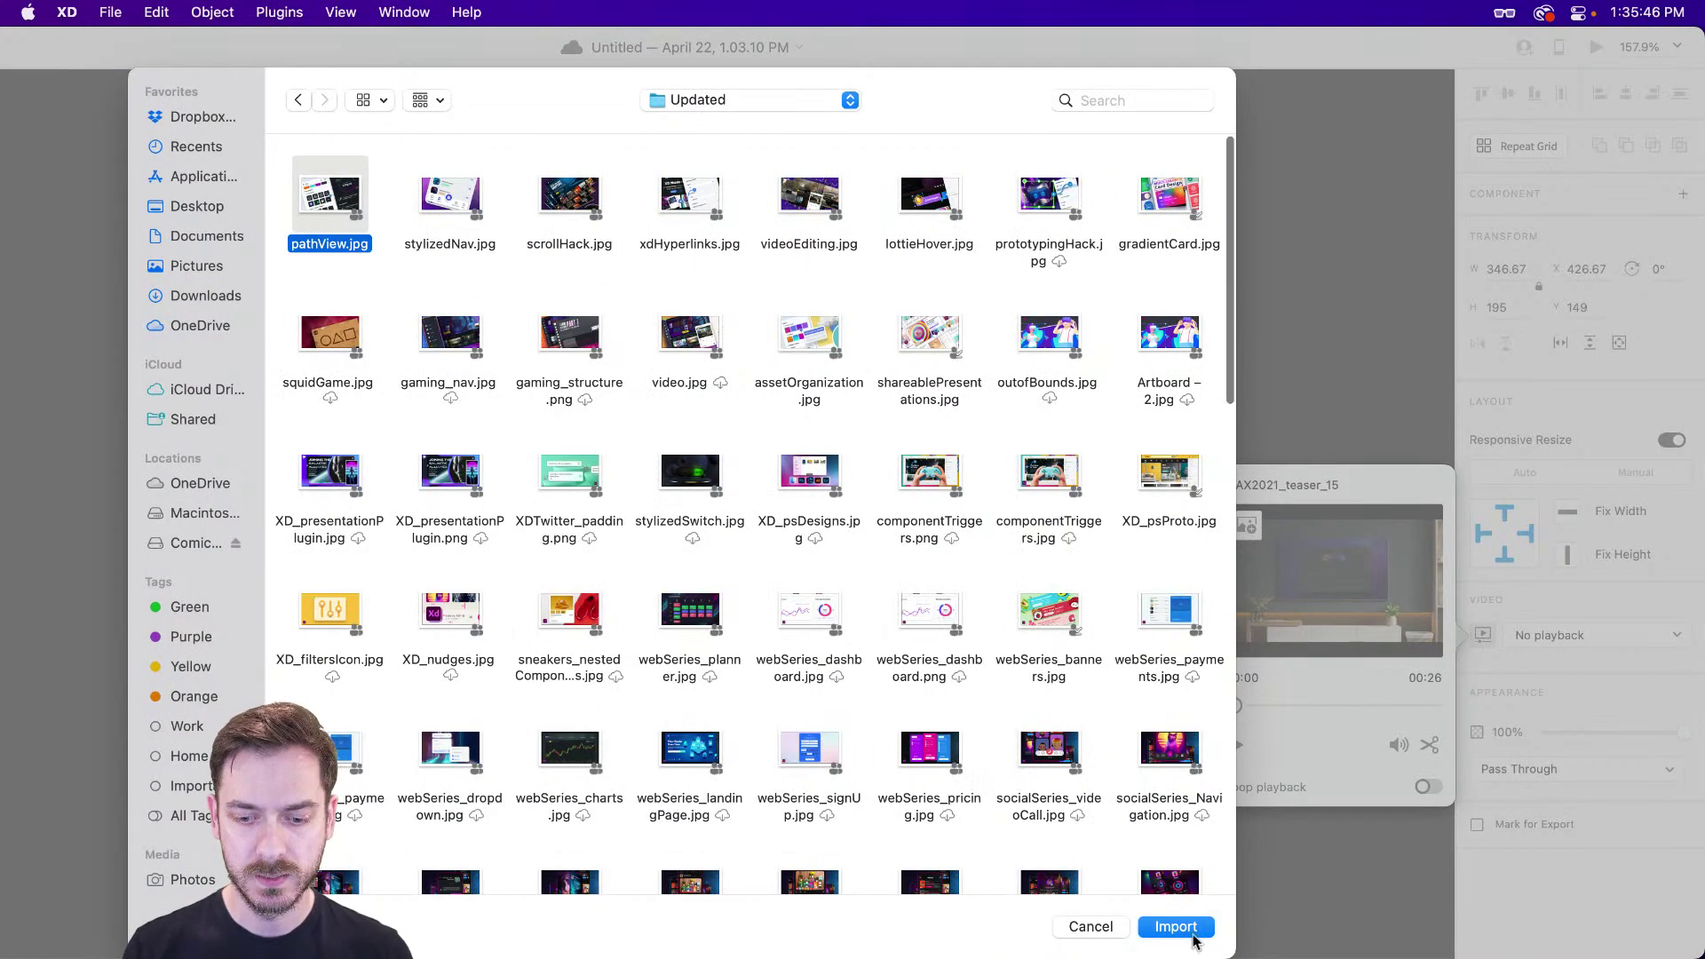
{"action": "left_click", "coordinate": [1194, 941]}
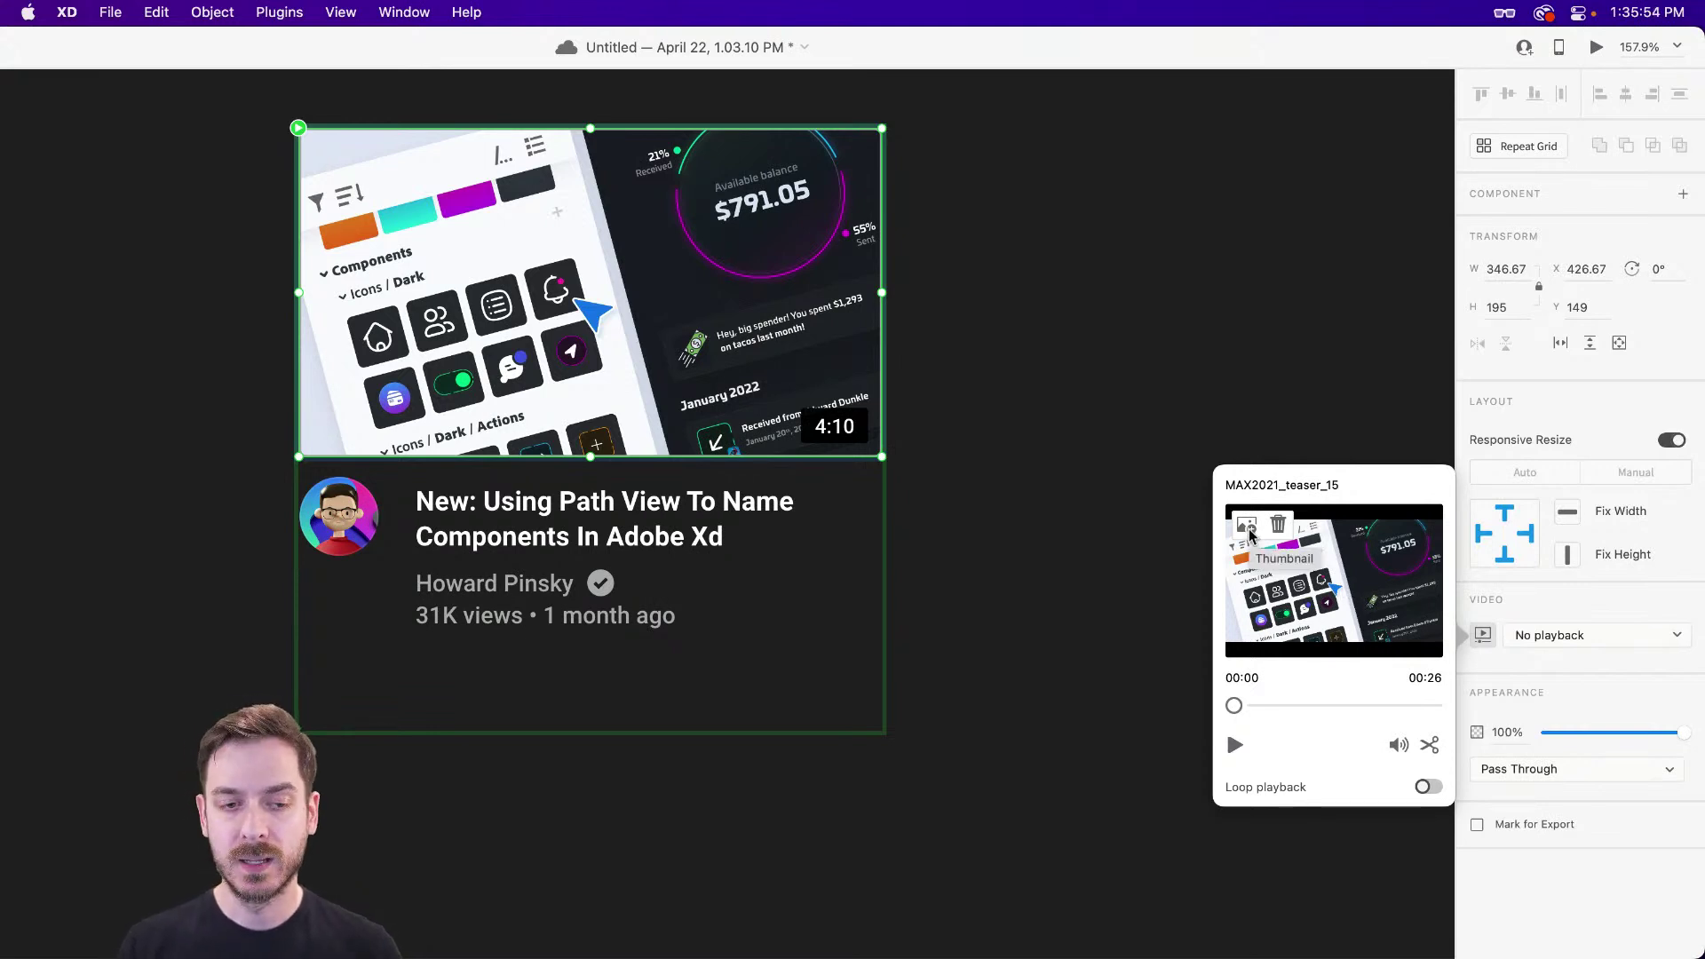
- Close the video settings popover and maximize the XD window to fill the screen
{"action": "left_click", "coordinate": [1572, 408]}
{"action": "scroll", "coordinate": [792, 207], "scroll_direction": "left", "scroll_amount": 3}
{"action": "left_click_drag", "start_coordinate": [445, 45], "coordinate": [702, 44]}
{"action": "left_click_drag", "start_coordinate": [328, 46], "coordinate": [423, 45]}
{"action": "left_click", "coordinate": [75, 49]}
{"action": "scroll", "coordinate": [888, 426], "scroll_direction": "right", "scroll_amount": 3}
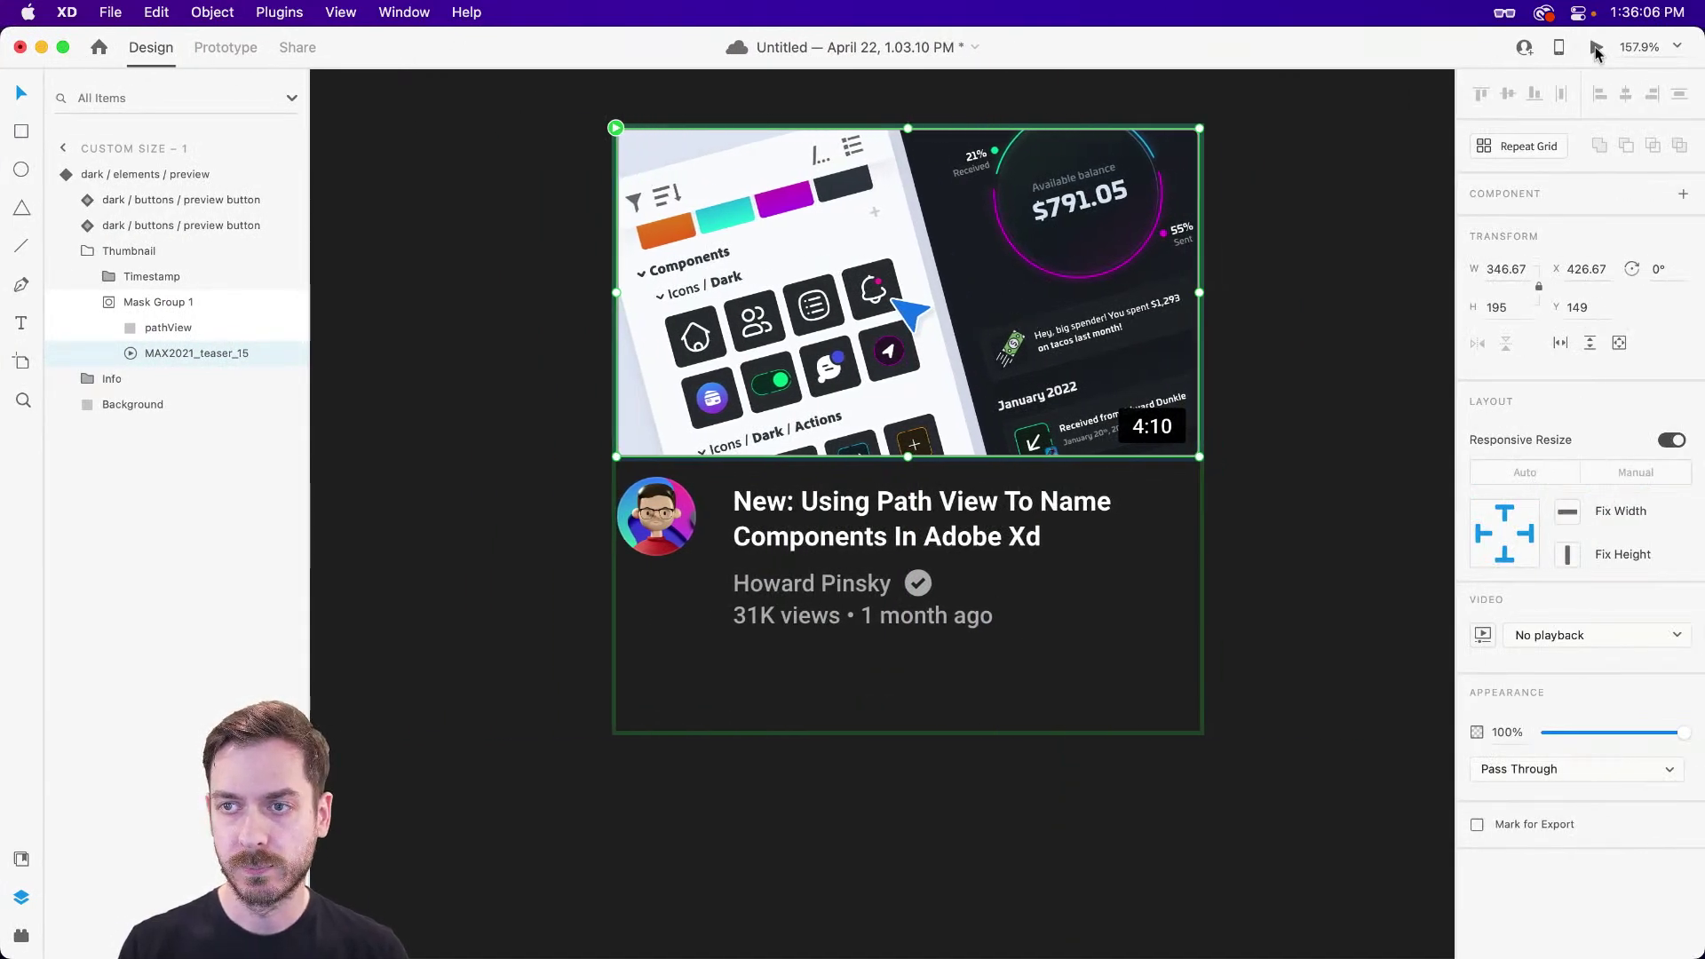
{"action": "left_click", "coordinate": [1597, 51]}
{"action": "mouse_move", "coordinate": [850, 329]}
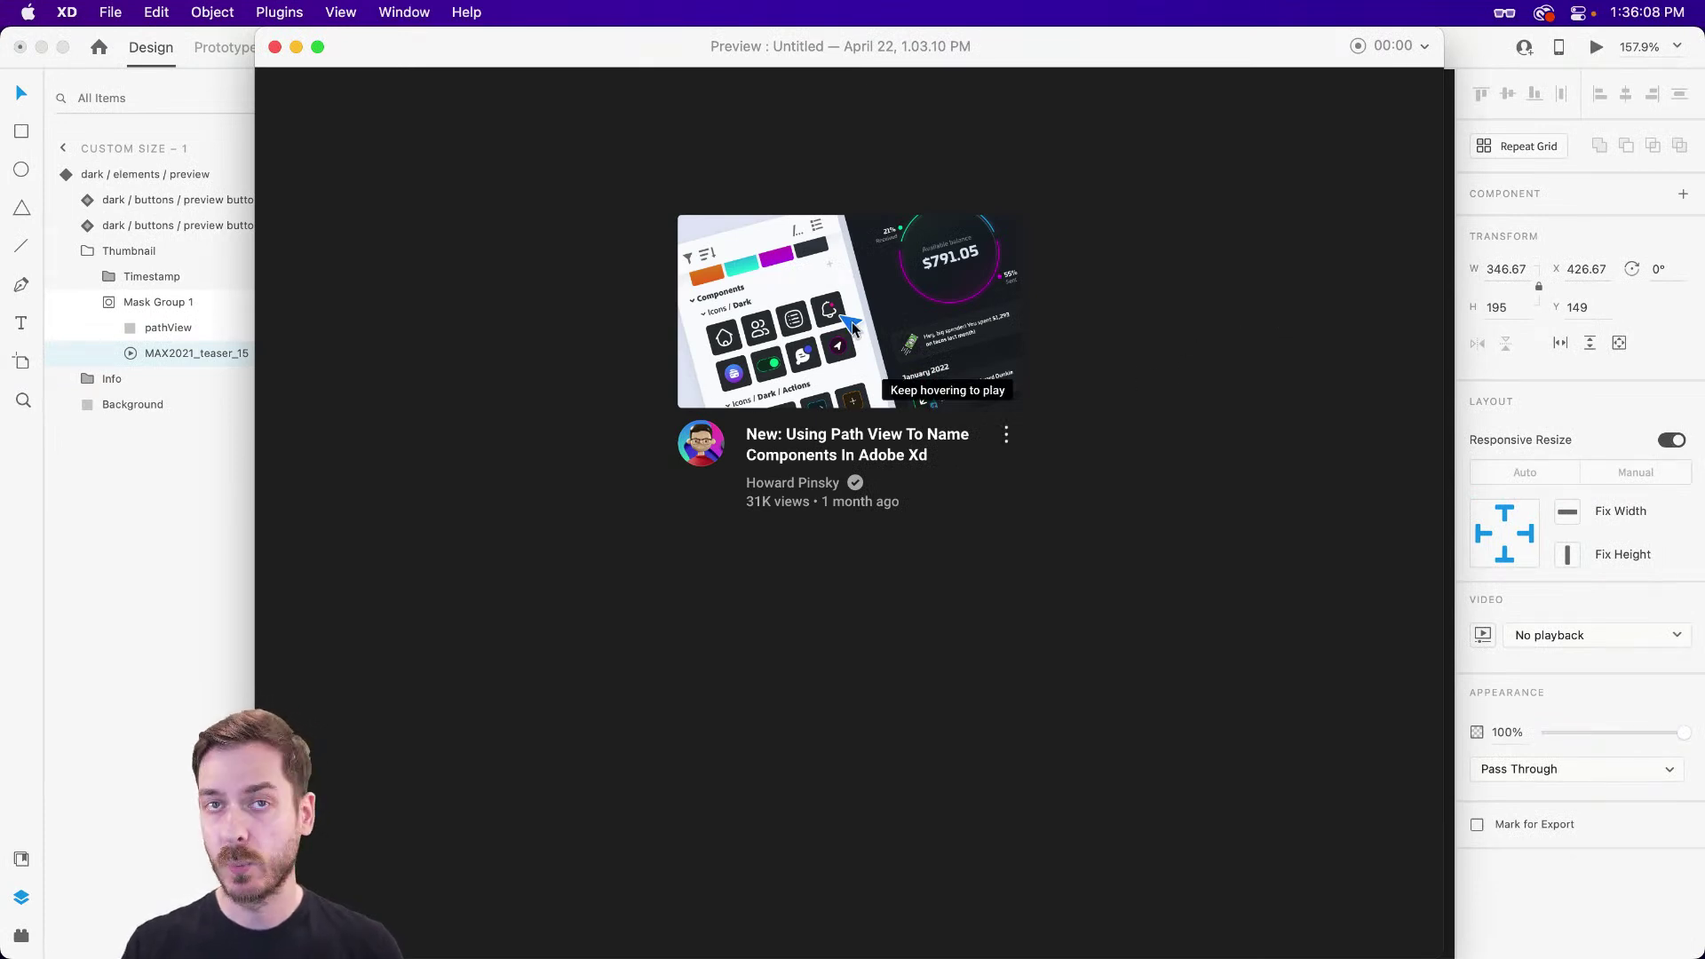
{"action": "mouse_move", "coordinate": [962, 340]}
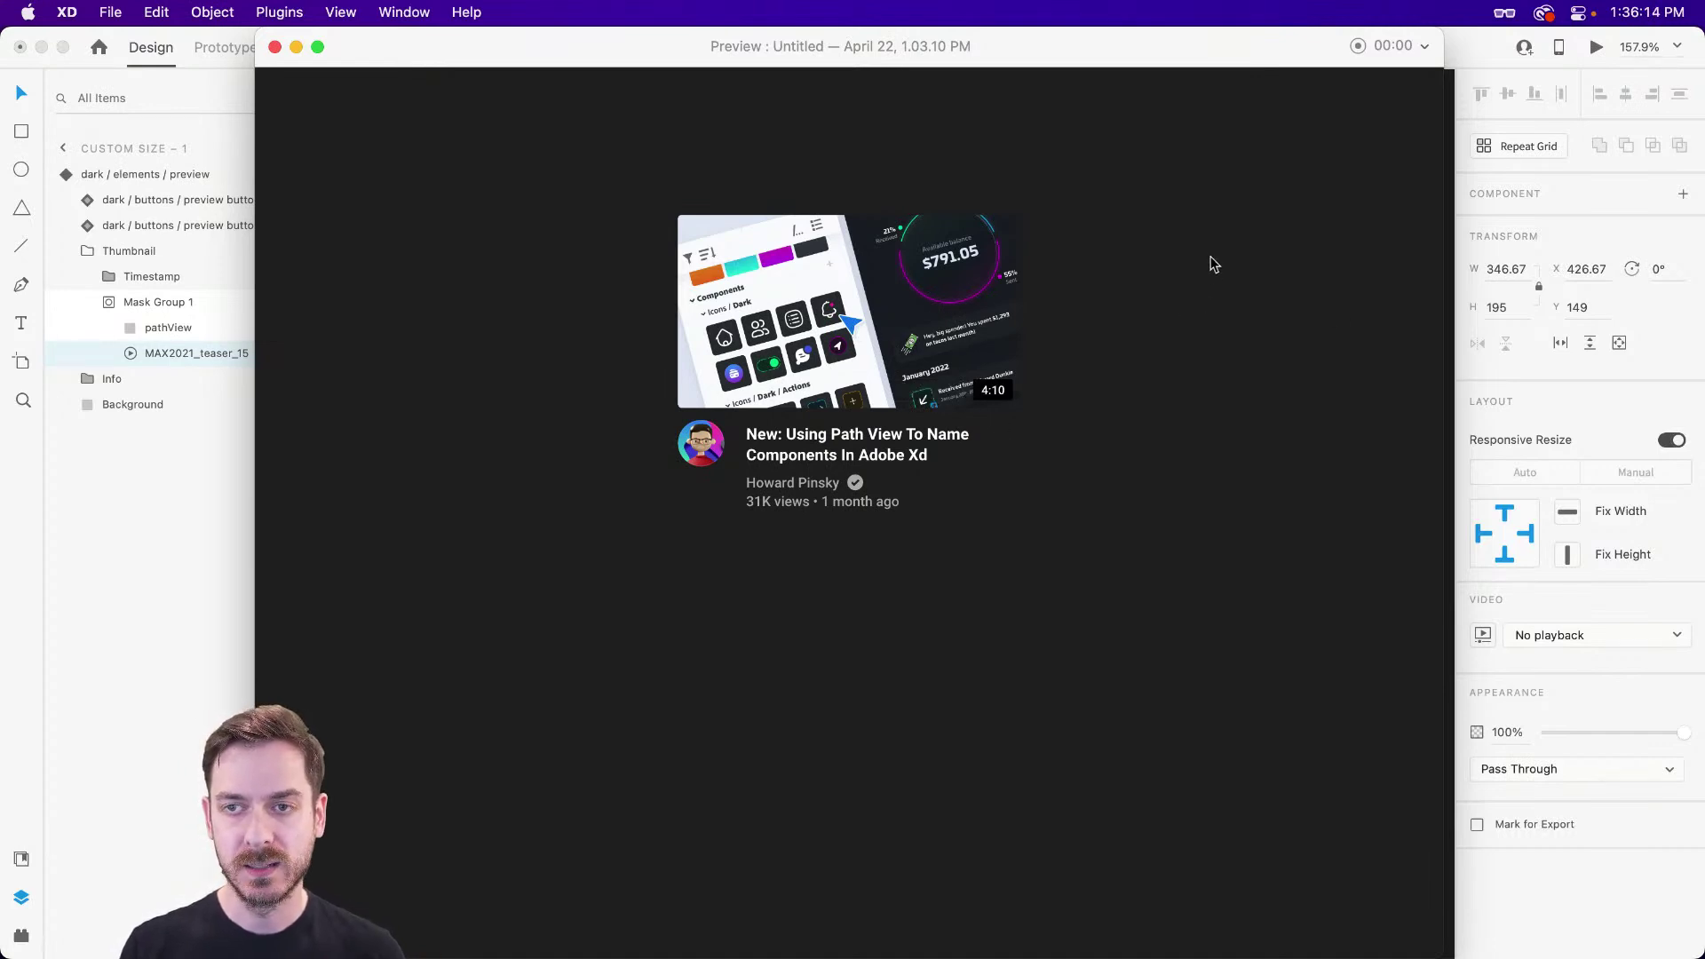
{"action": "key", "text": "super+w"}
{"action": "left_click", "coordinate": [1310, 297]}
{"action": "left_click", "coordinate": [1154, 299]}
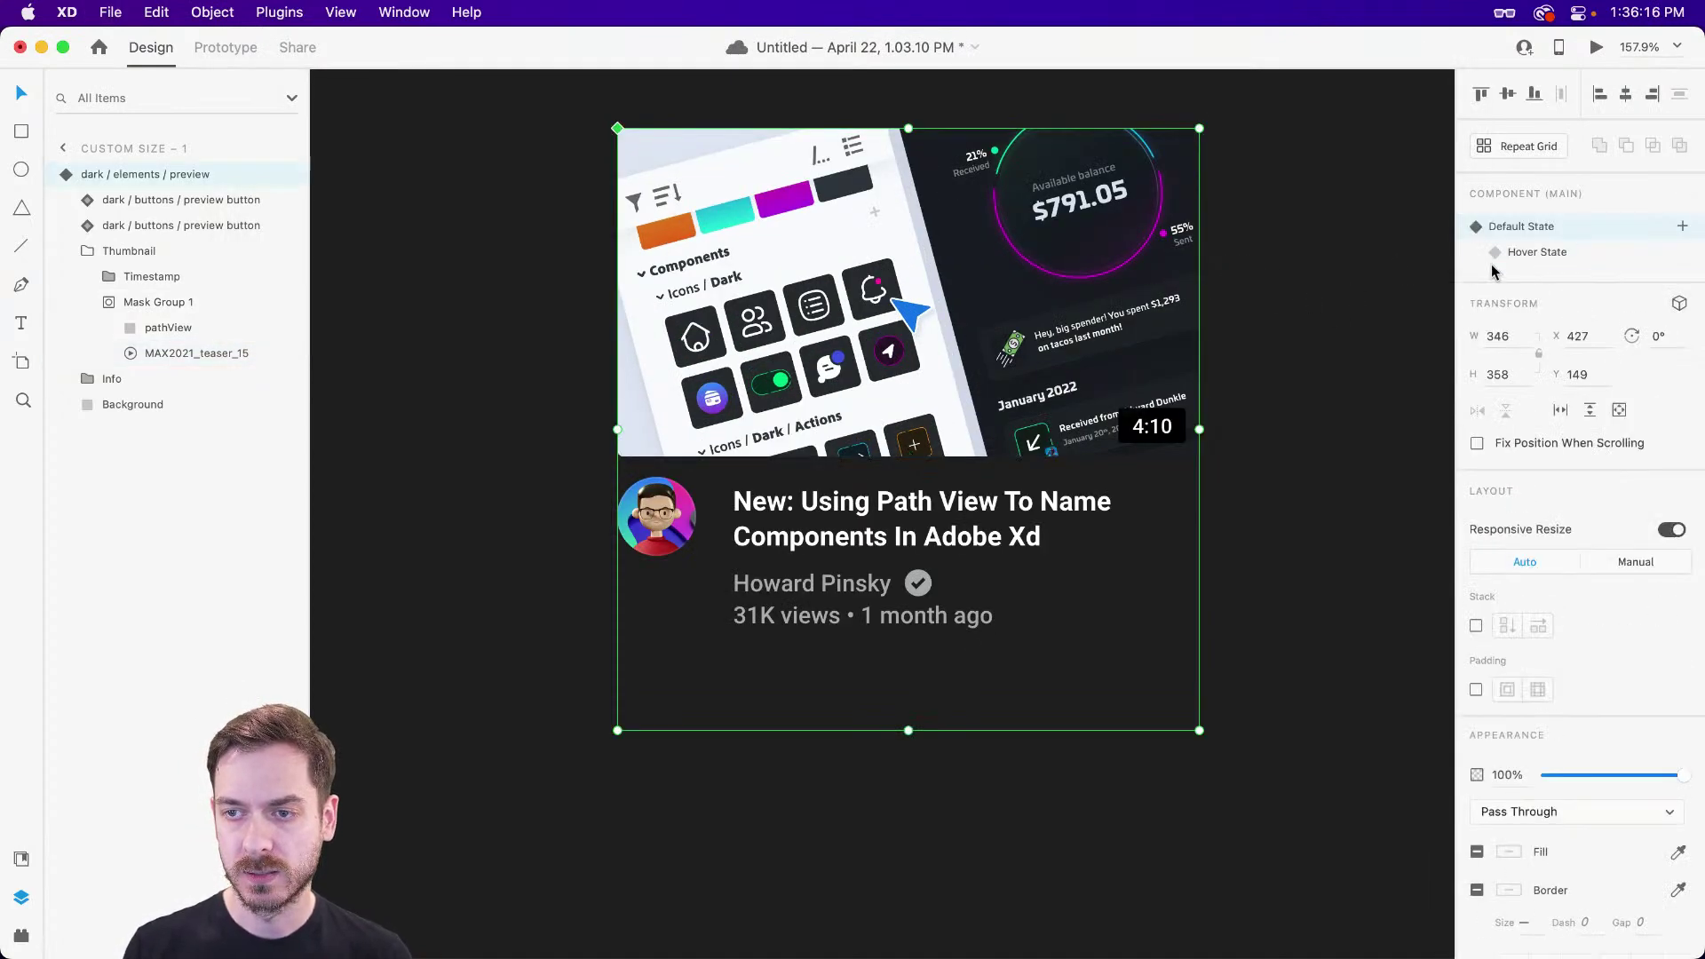
{"action": "left_click", "coordinate": [1555, 254]}
{"action": "double_click", "coordinate": [1097, 246]}
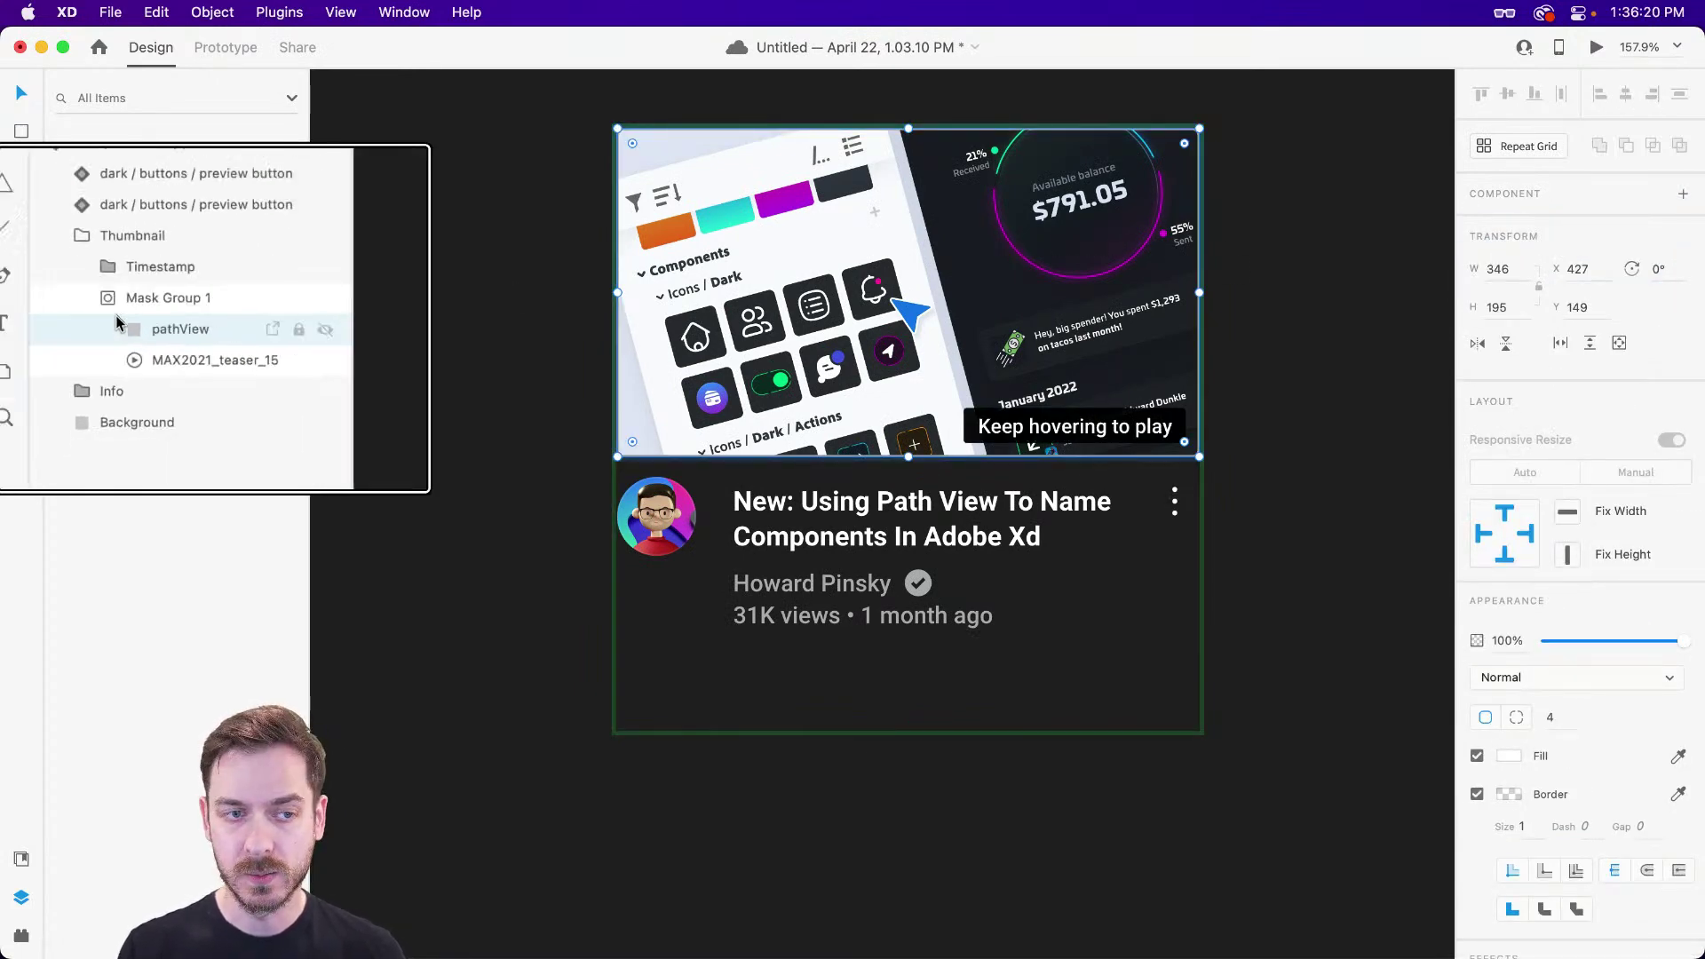
{"action": "left_click", "coordinate": [1309, 295]}
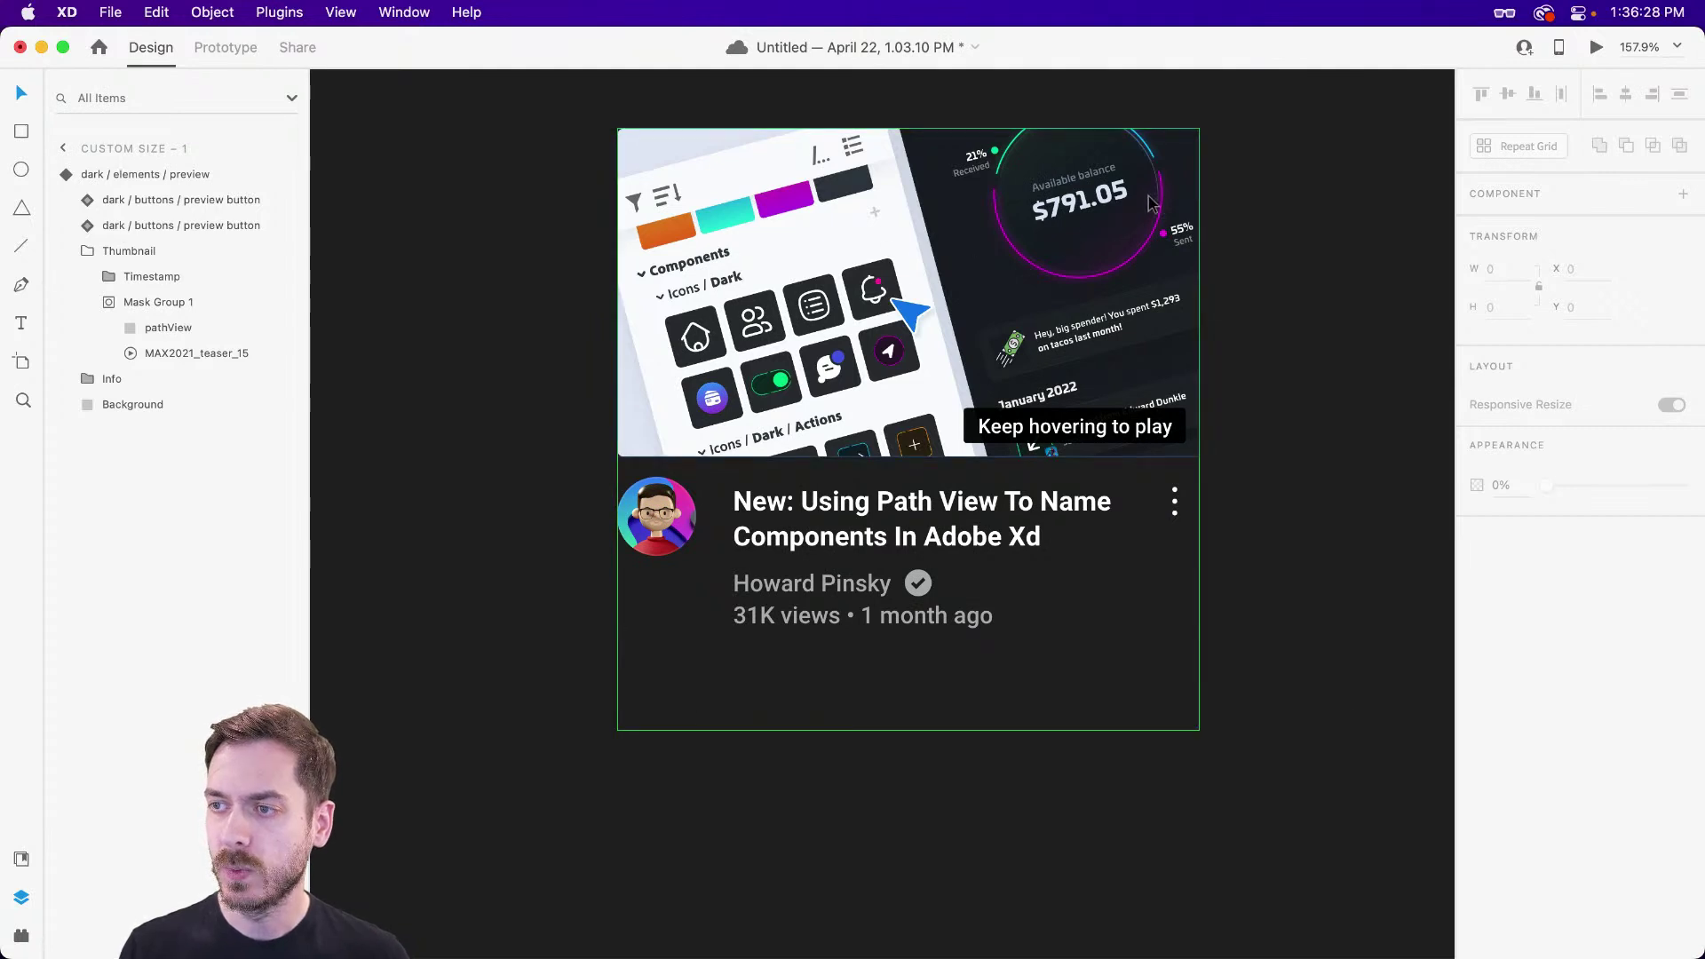
{"action": "left_click", "coordinate": [968, 240]}
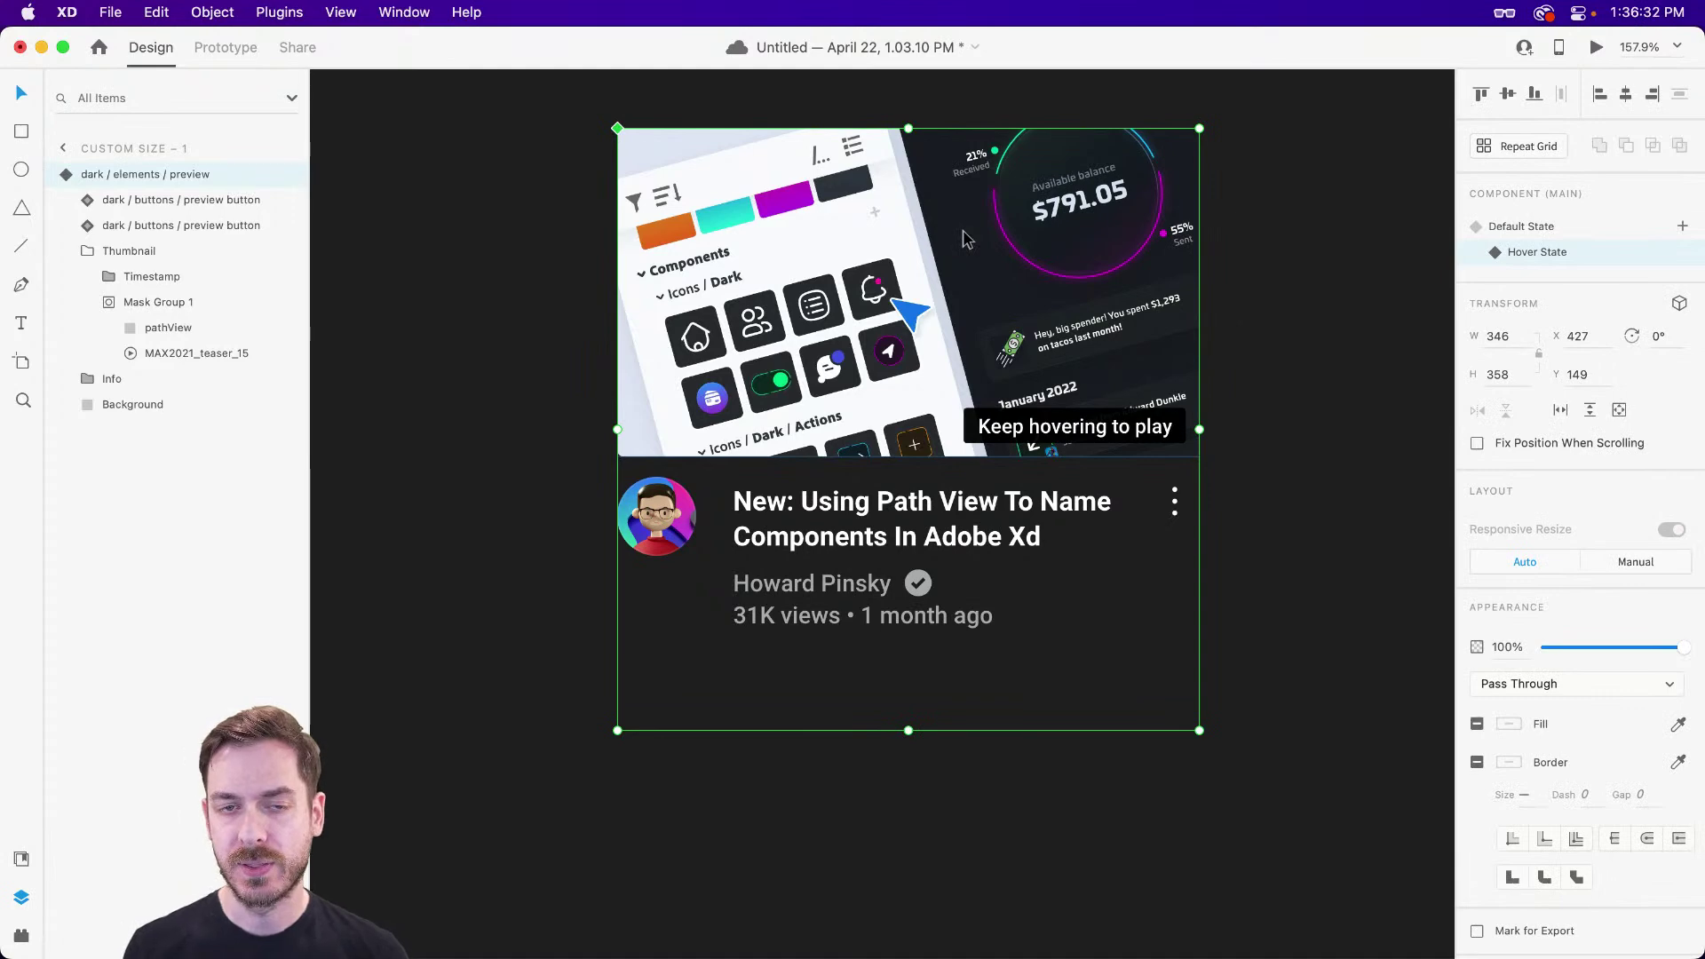
{"action": "left_click", "coordinate": [241, 50]}
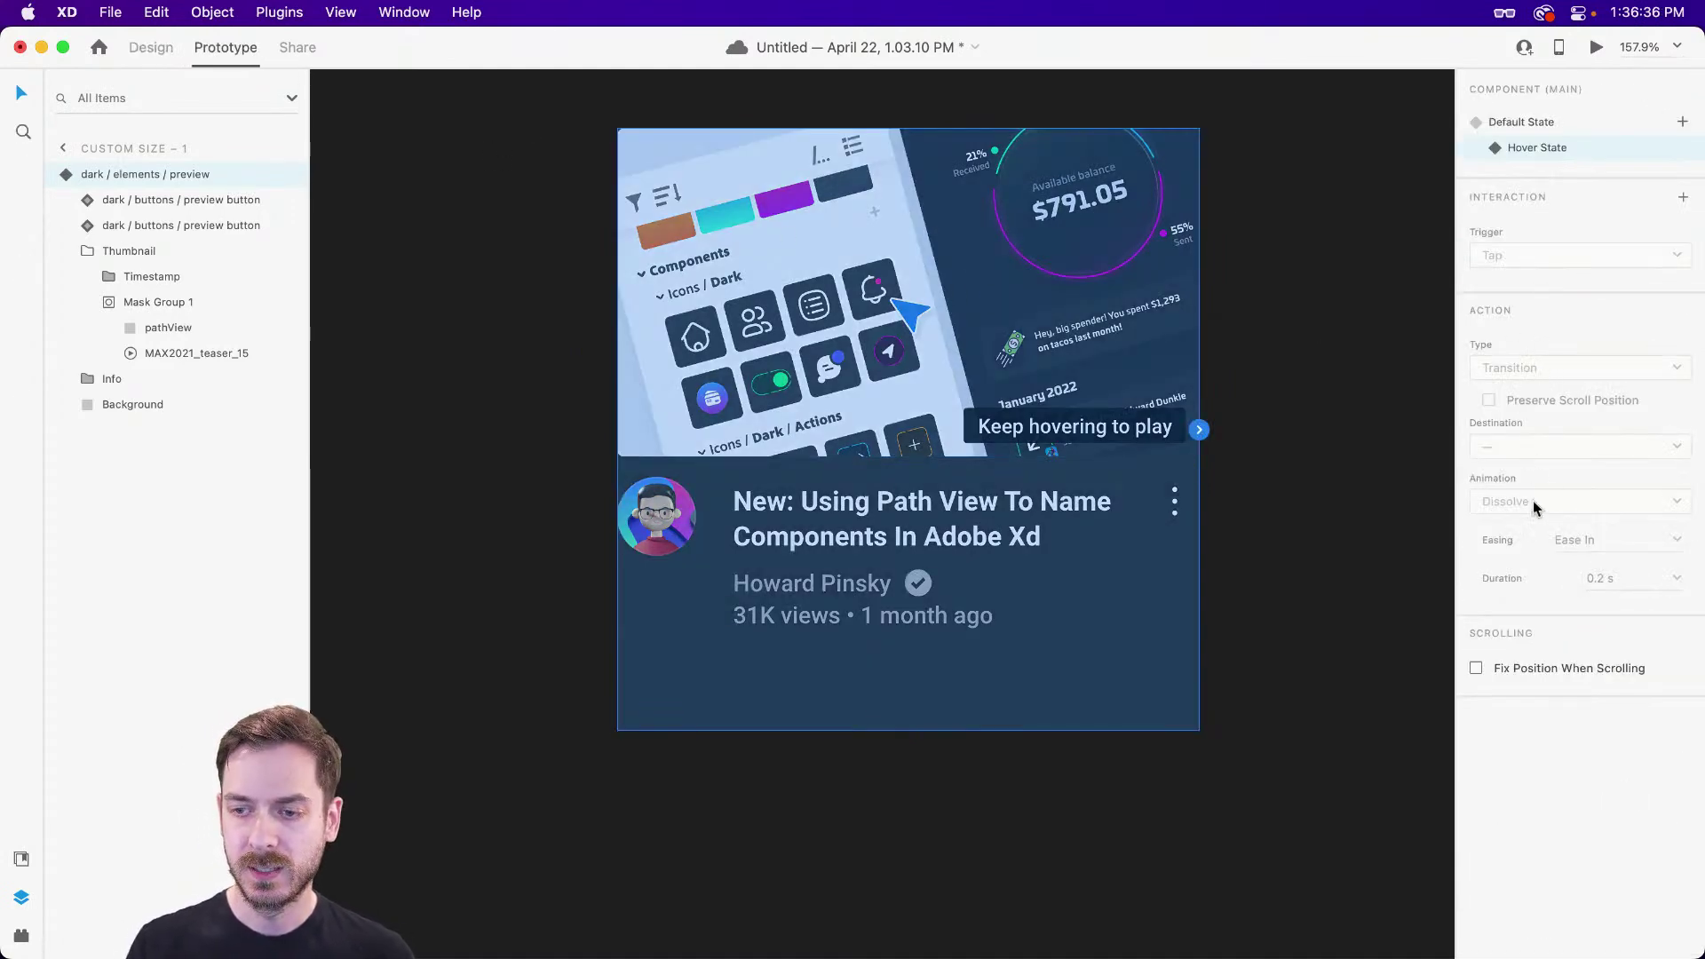
{"action": "left_click", "coordinate": [1314, 371]}
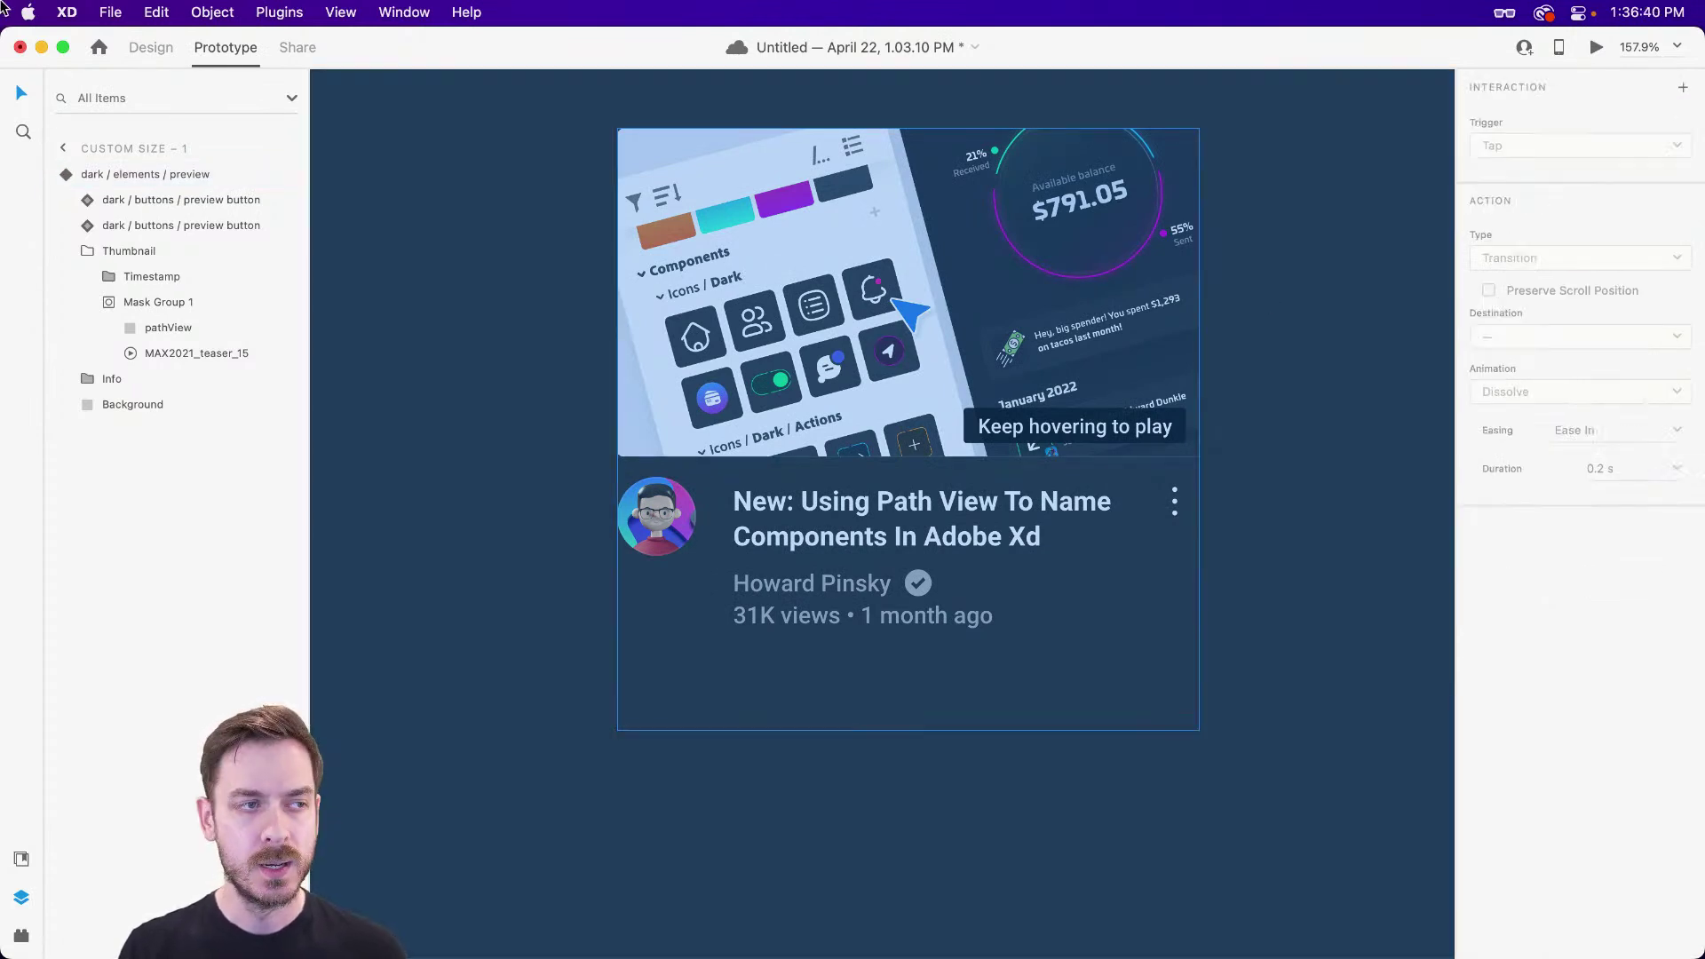
{"action": "left_click", "coordinate": [152, 53]}
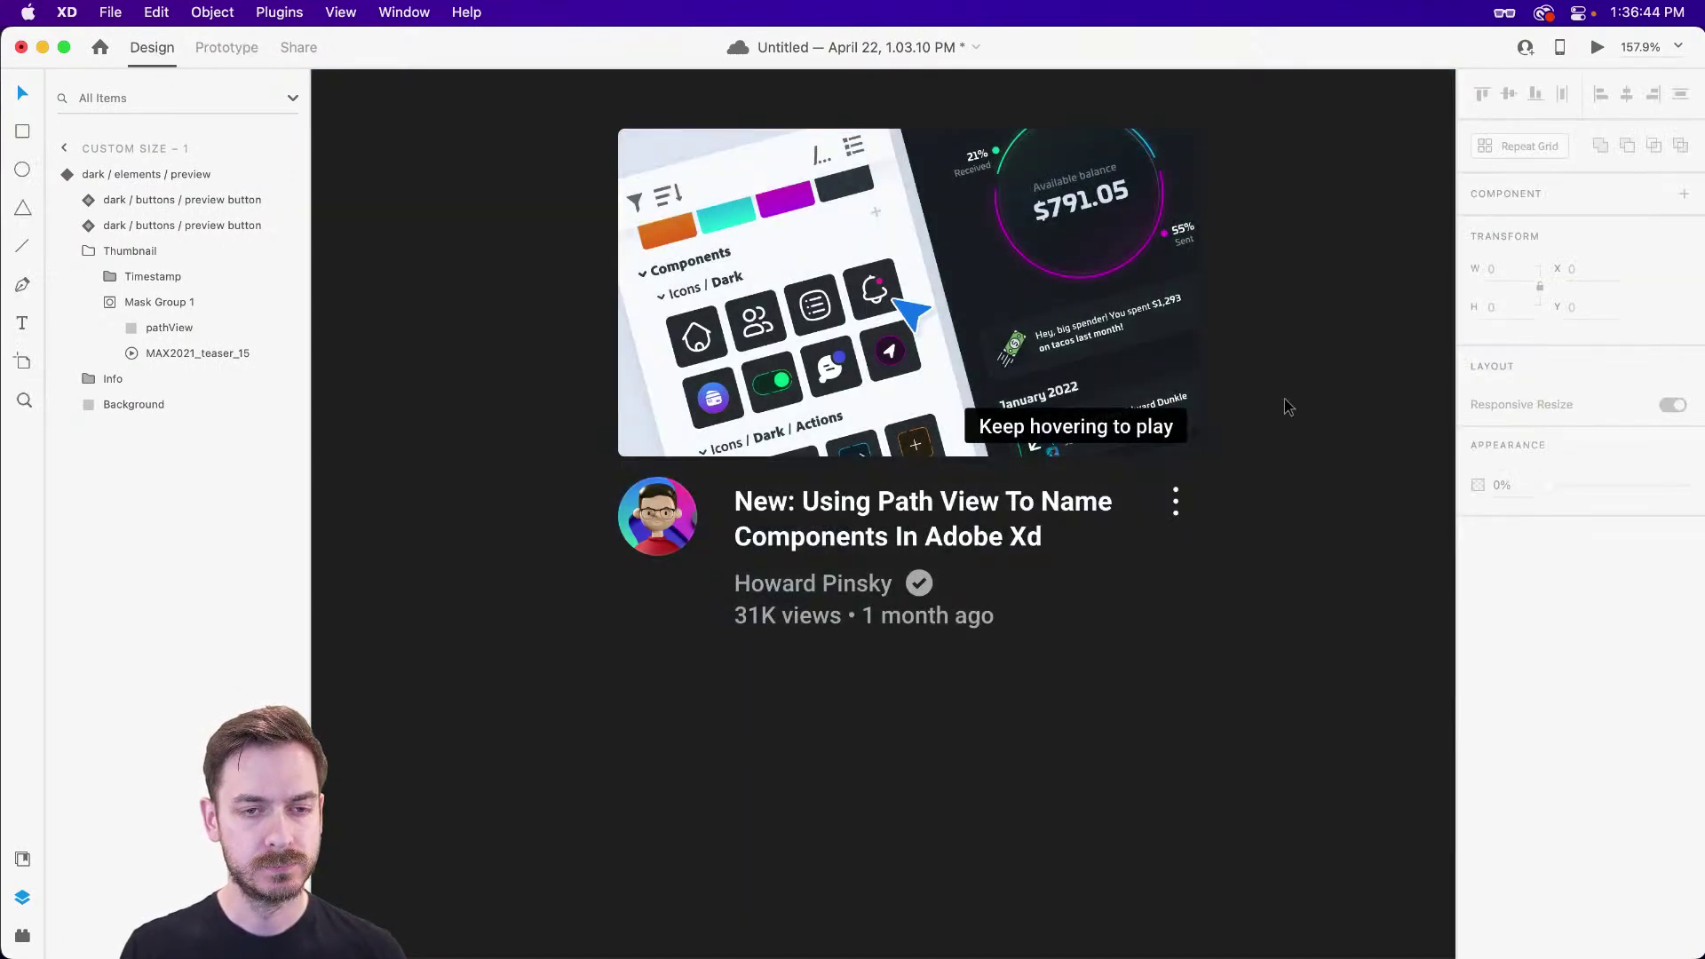
{"action": "scroll", "coordinate": [1285, 407], "scroll_direction": "right", "scroll_amount": 1}
{"action": "scroll", "coordinate": [1279, 403], "scroll_direction": "left", "scroll_amount": 1}
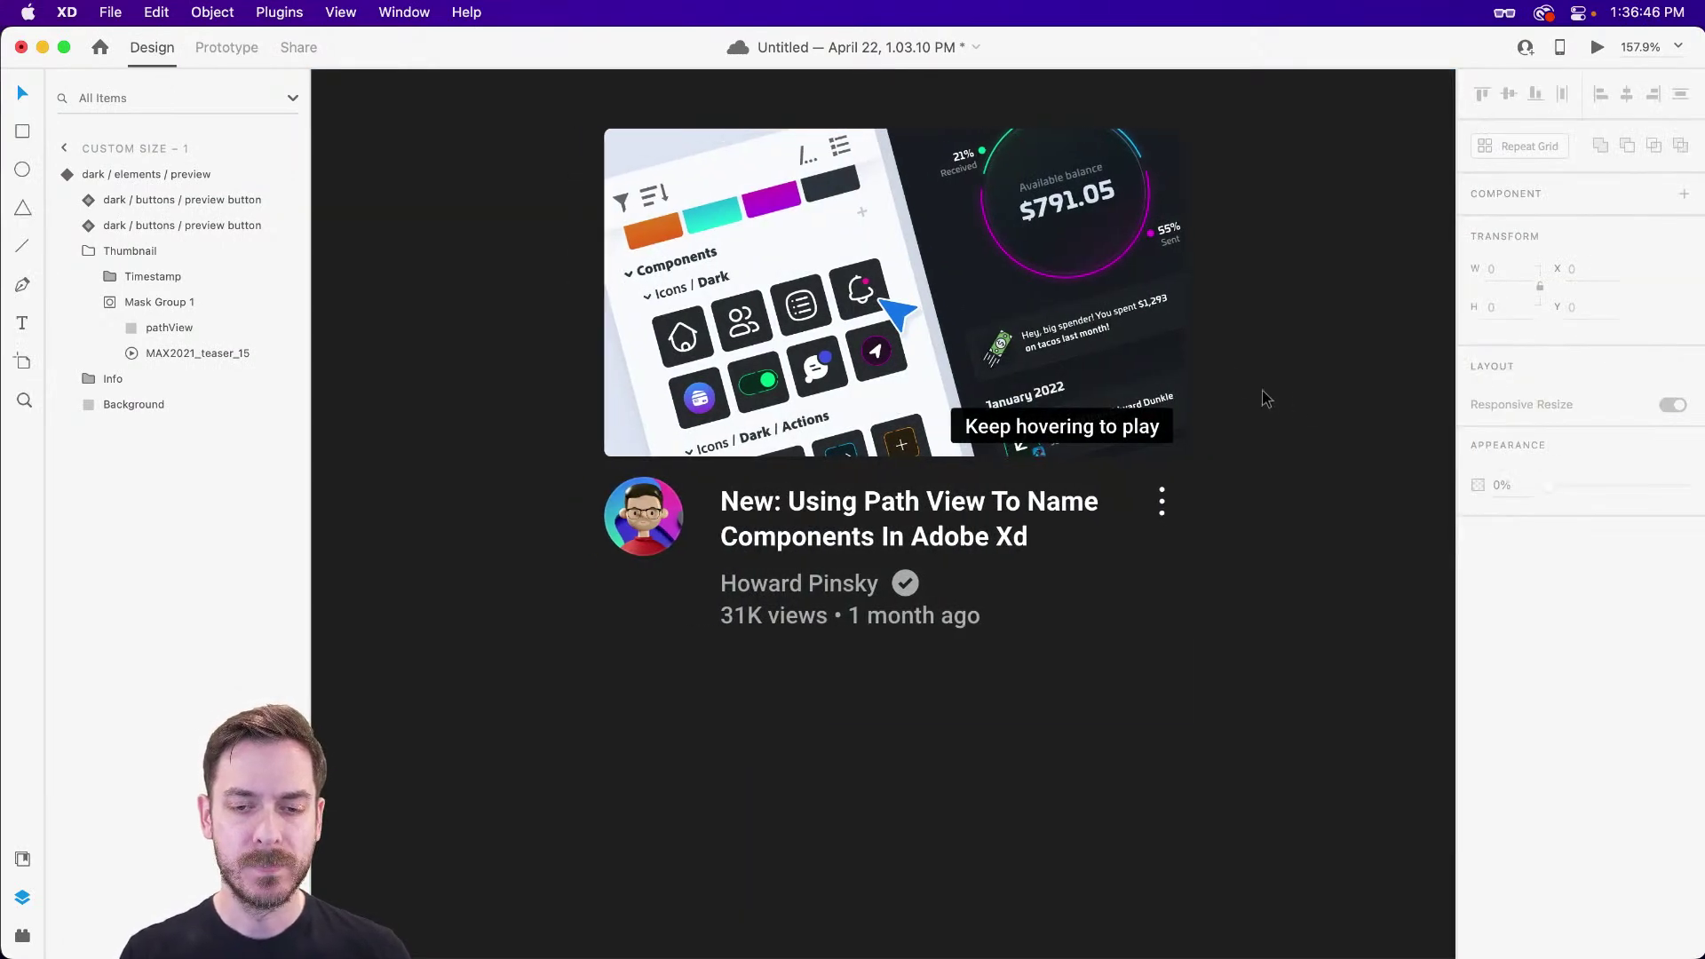
{"action": "left_click", "coordinate": [971, 266]}
{"action": "left_click", "coordinate": [1605, 233]}
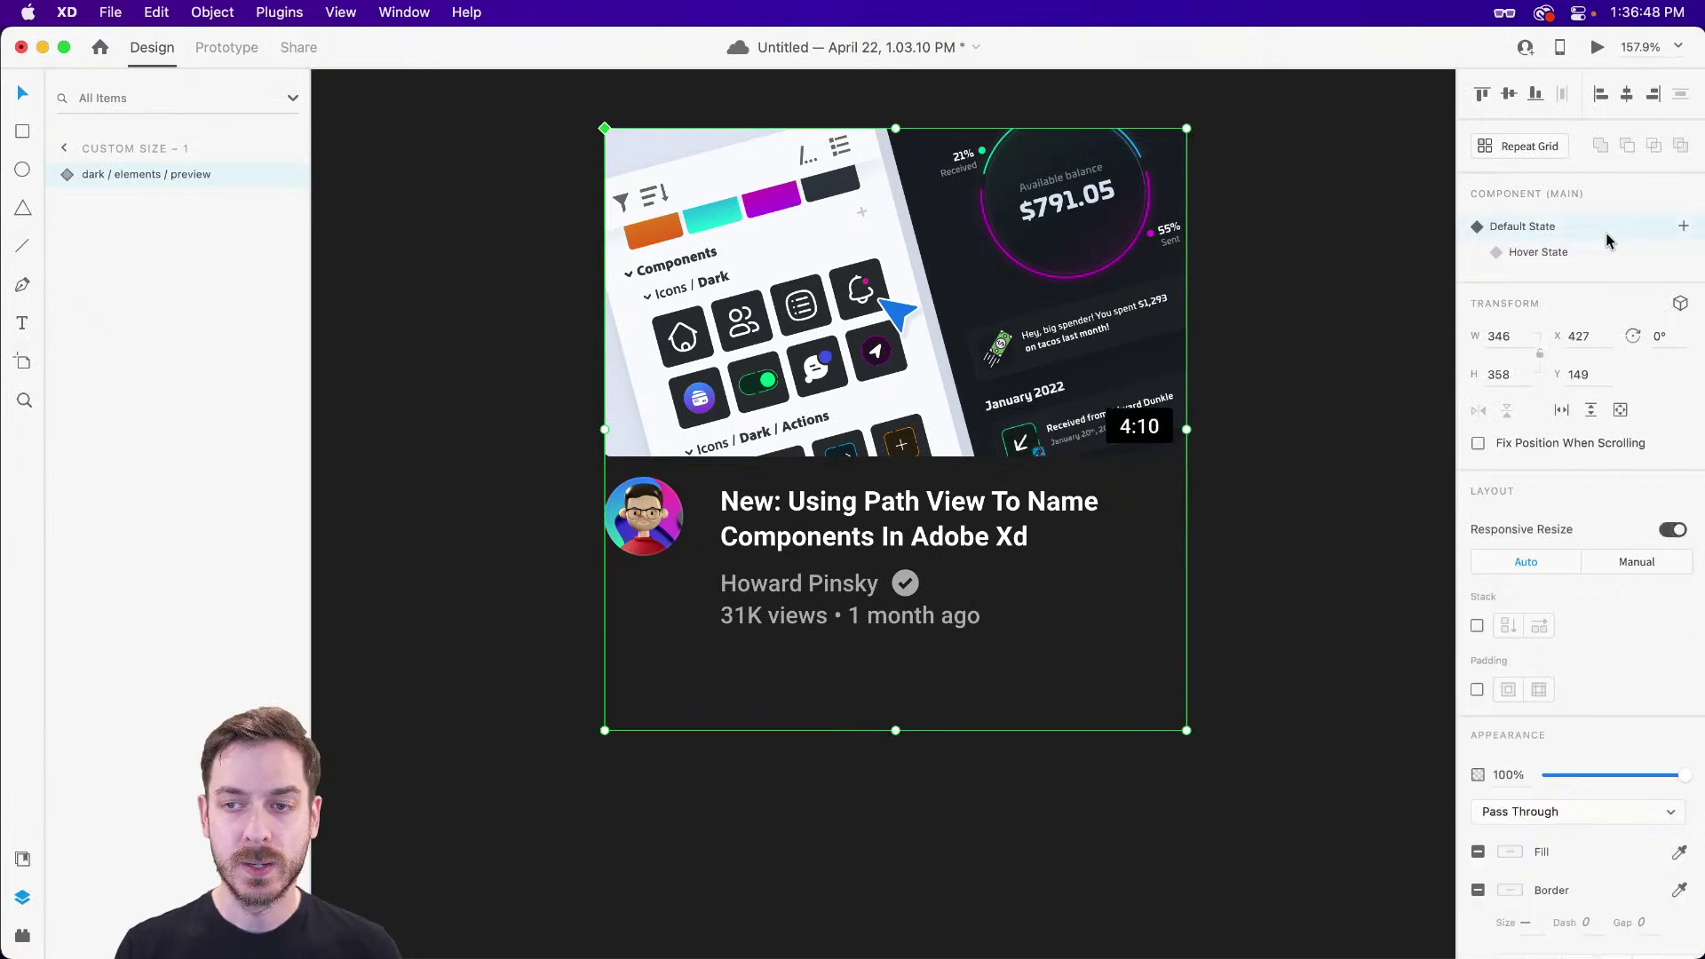
{"action": "left_click", "coordinate": [1589, 257]}
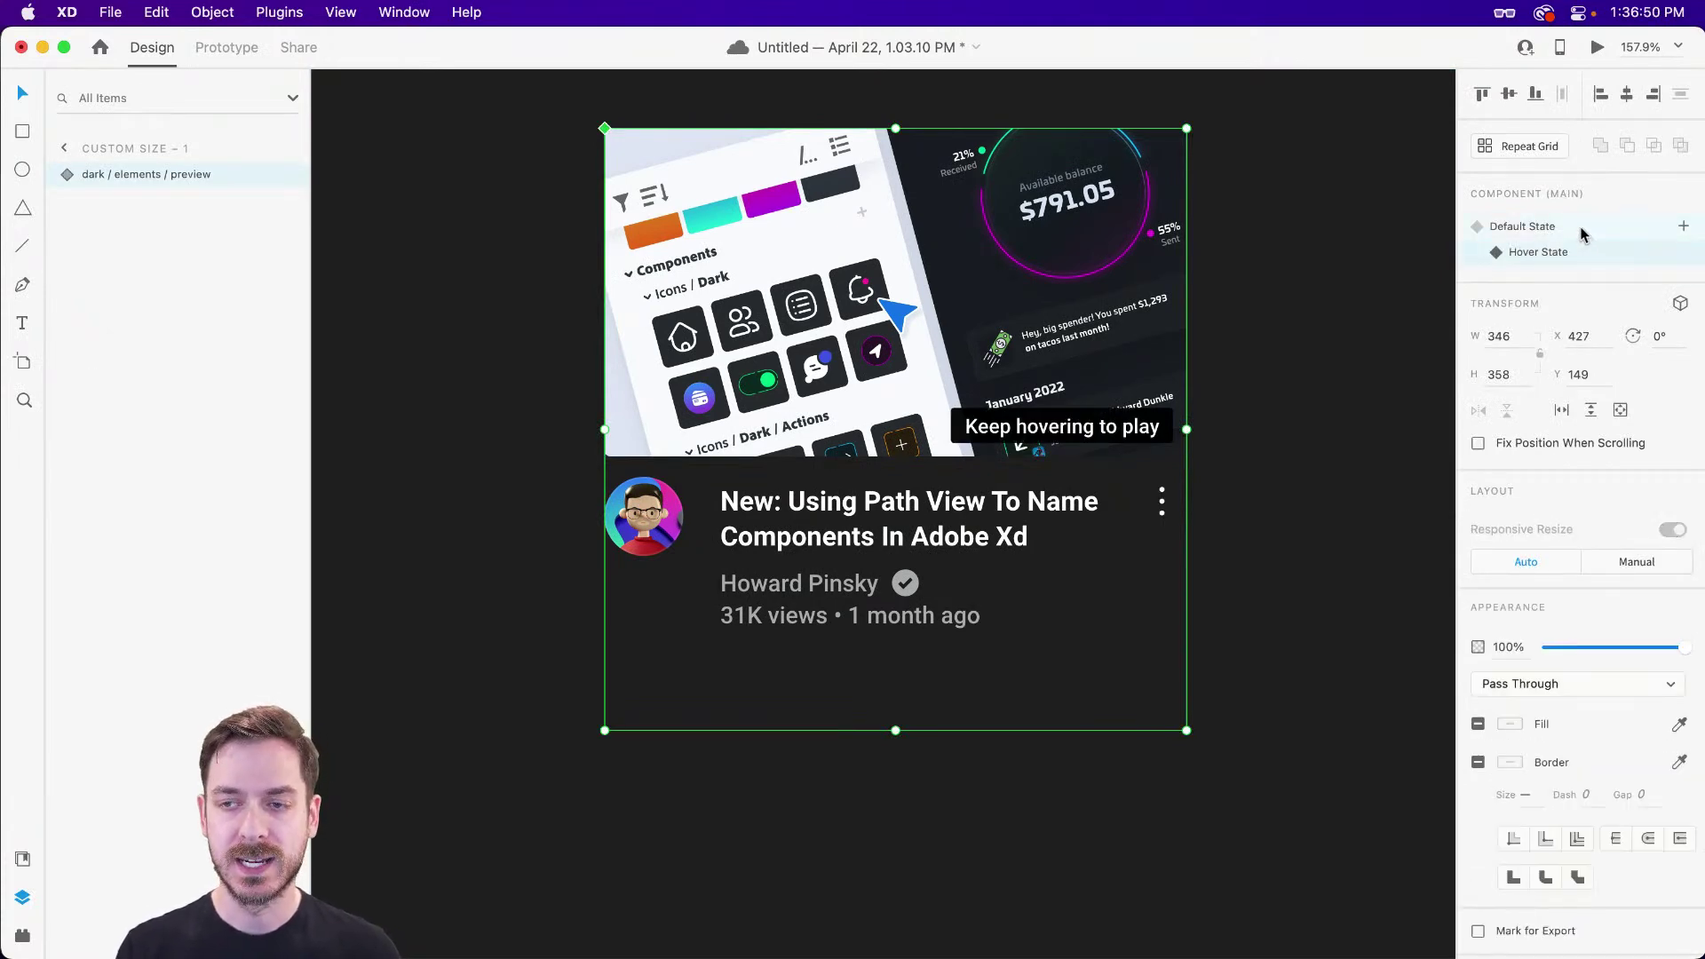
{"action": "left_click", "coordinate": [1578, 230]}
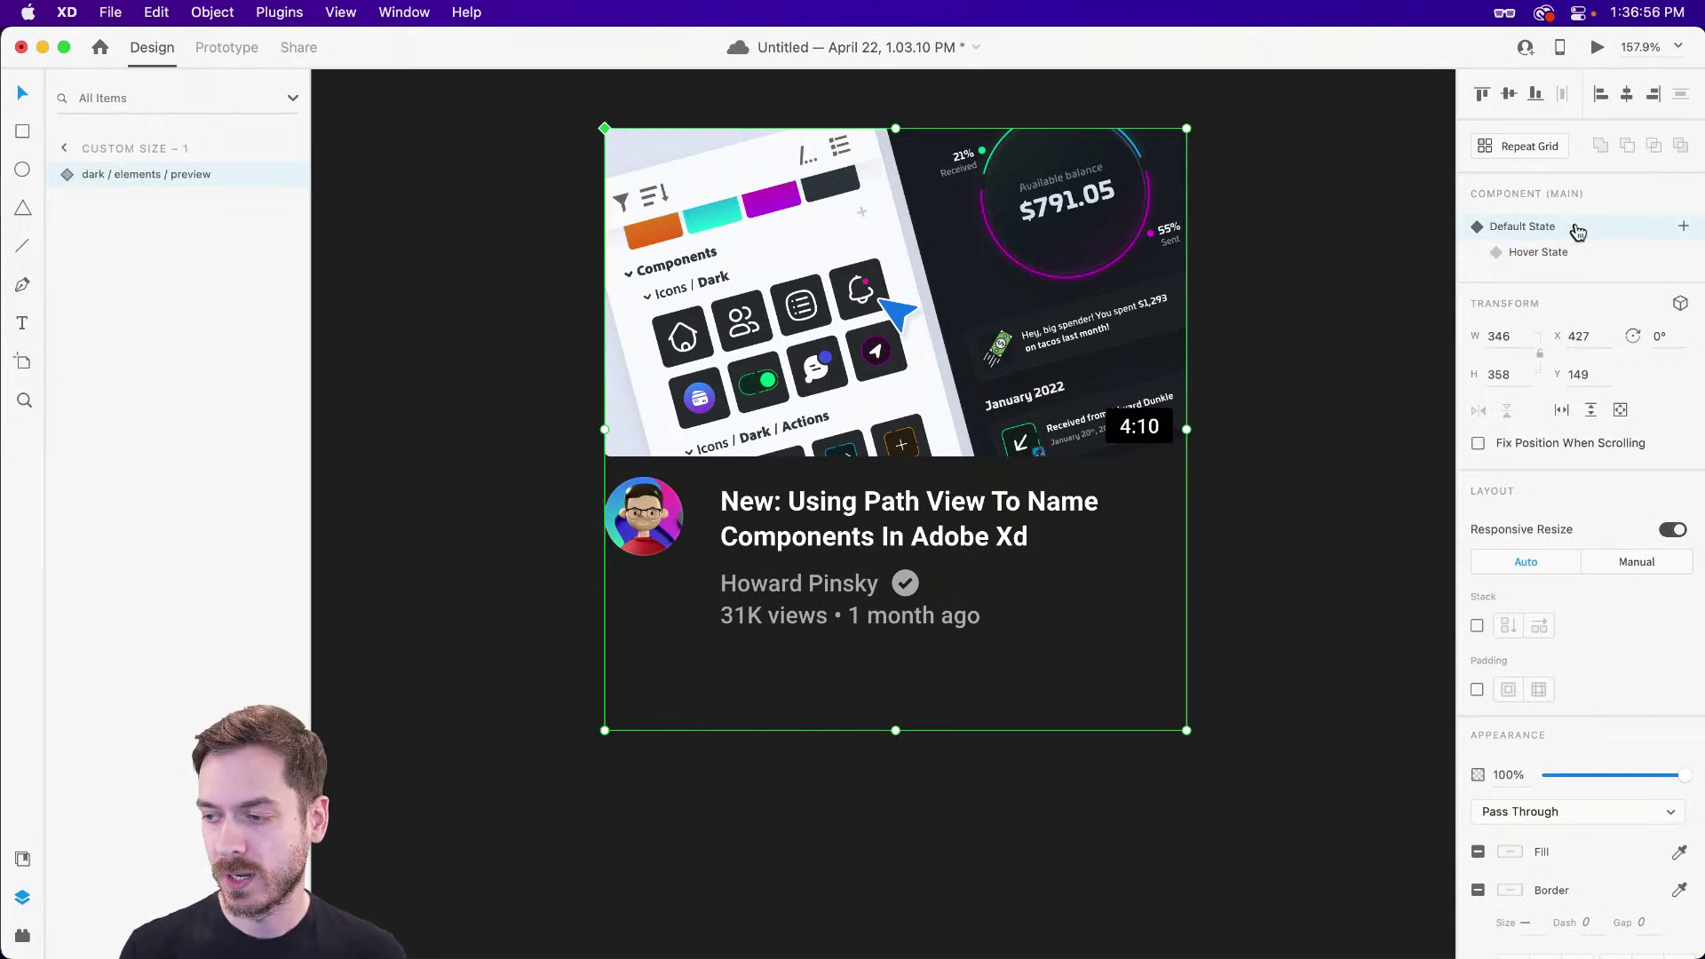
{"action": "key", "text": "super+Tab"}
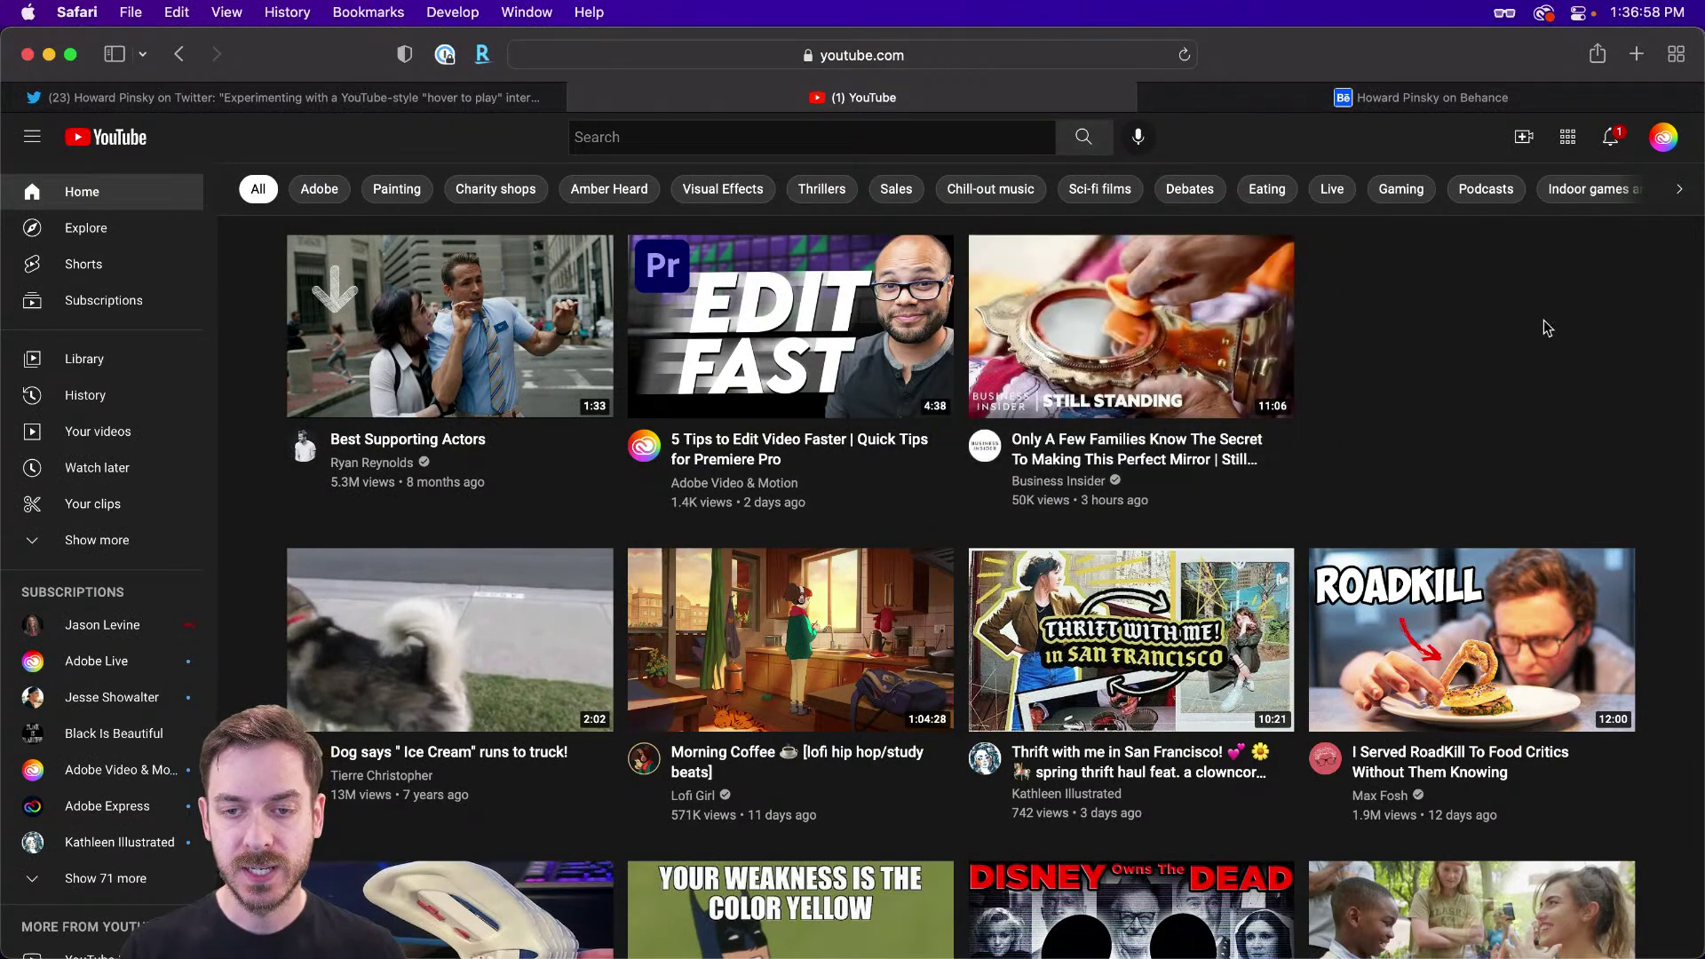
{"action": "mouse_move", "coordinate": [705, 283]}
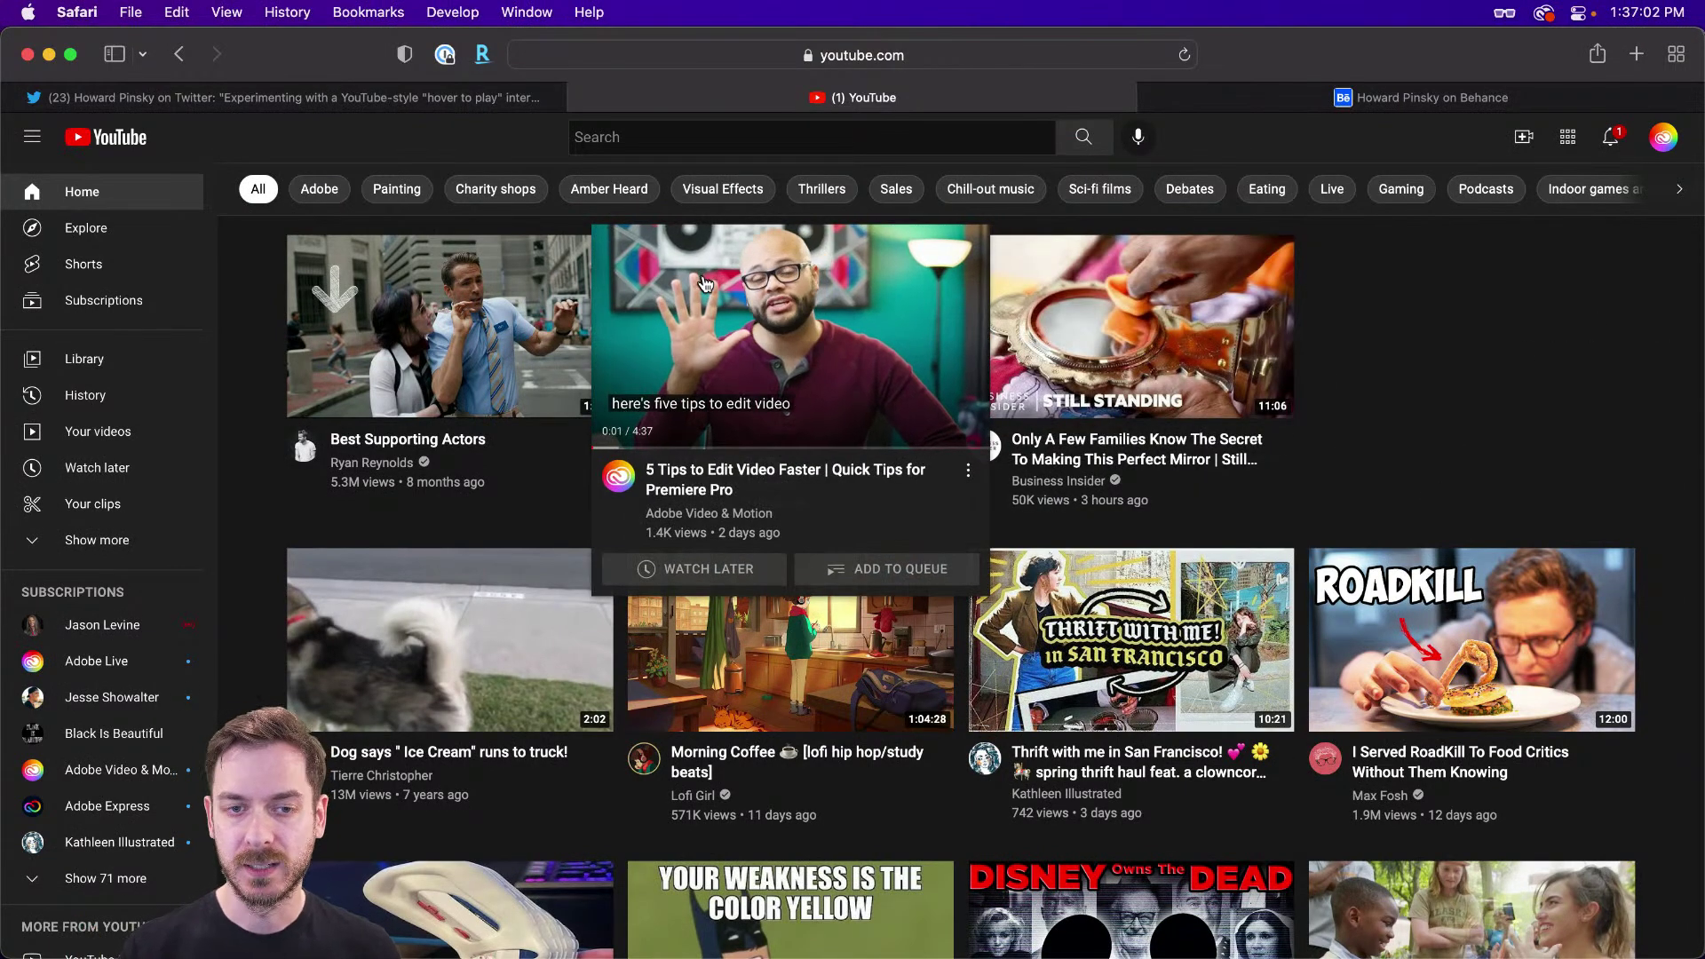
{"action": "key", "text": "super+Tab"}
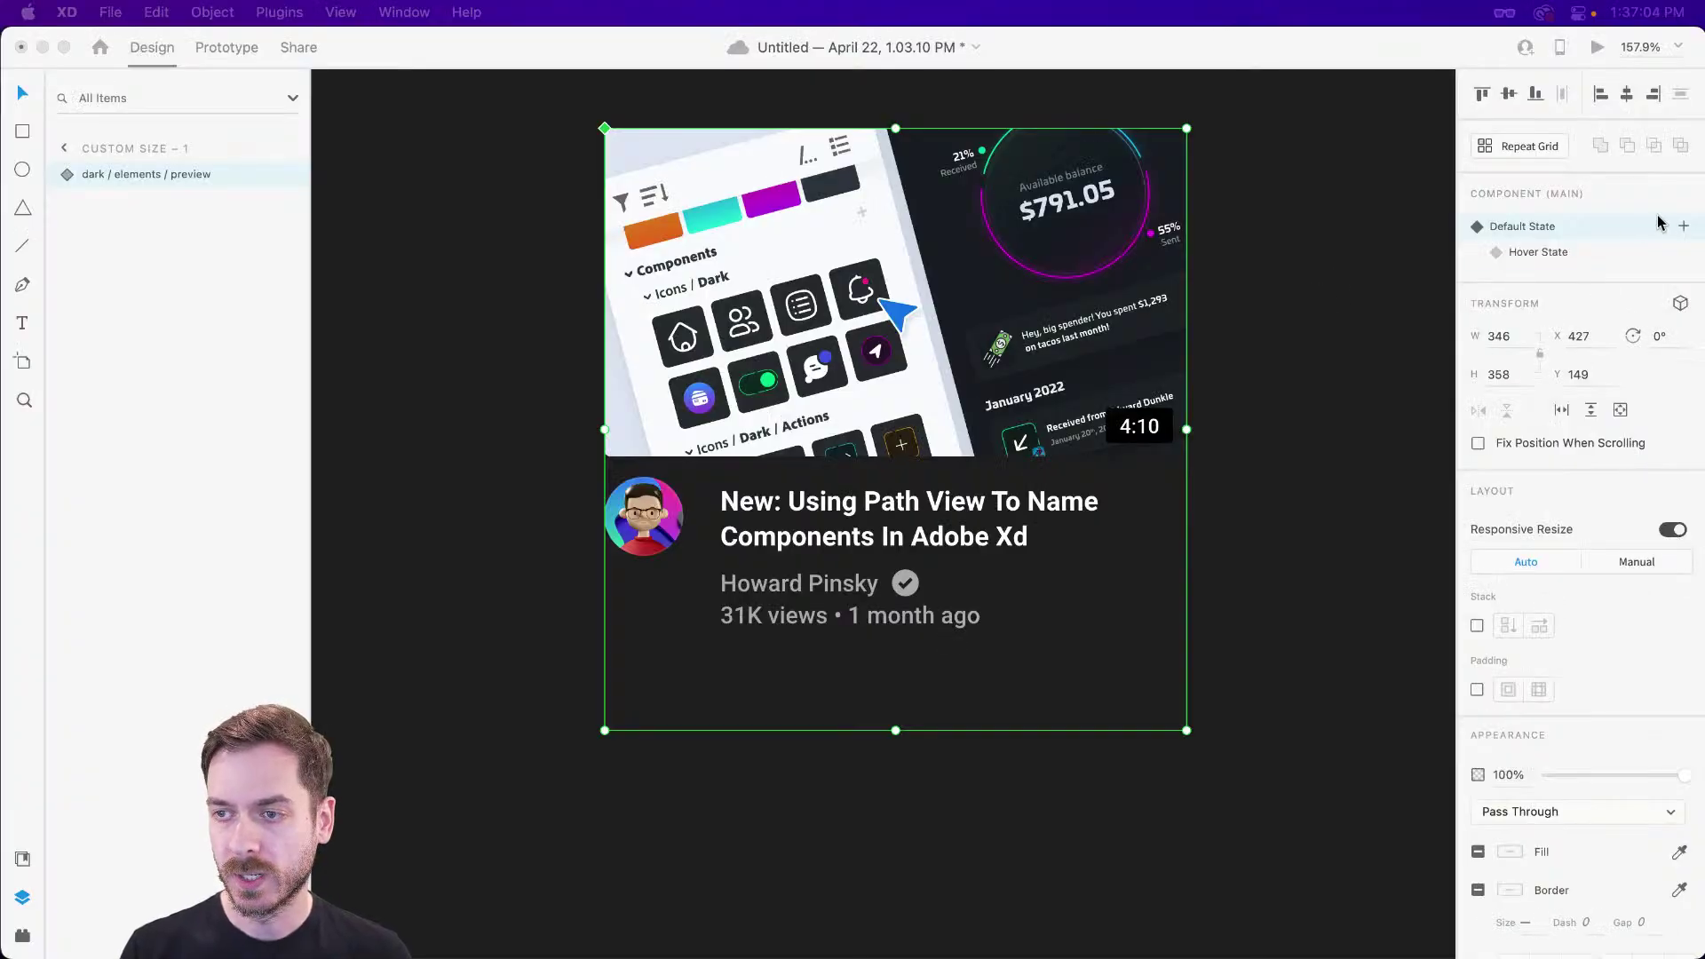
- Add a new component state named Playing to the card
{"action": "left_click", "coordinate": [1683, 227]}
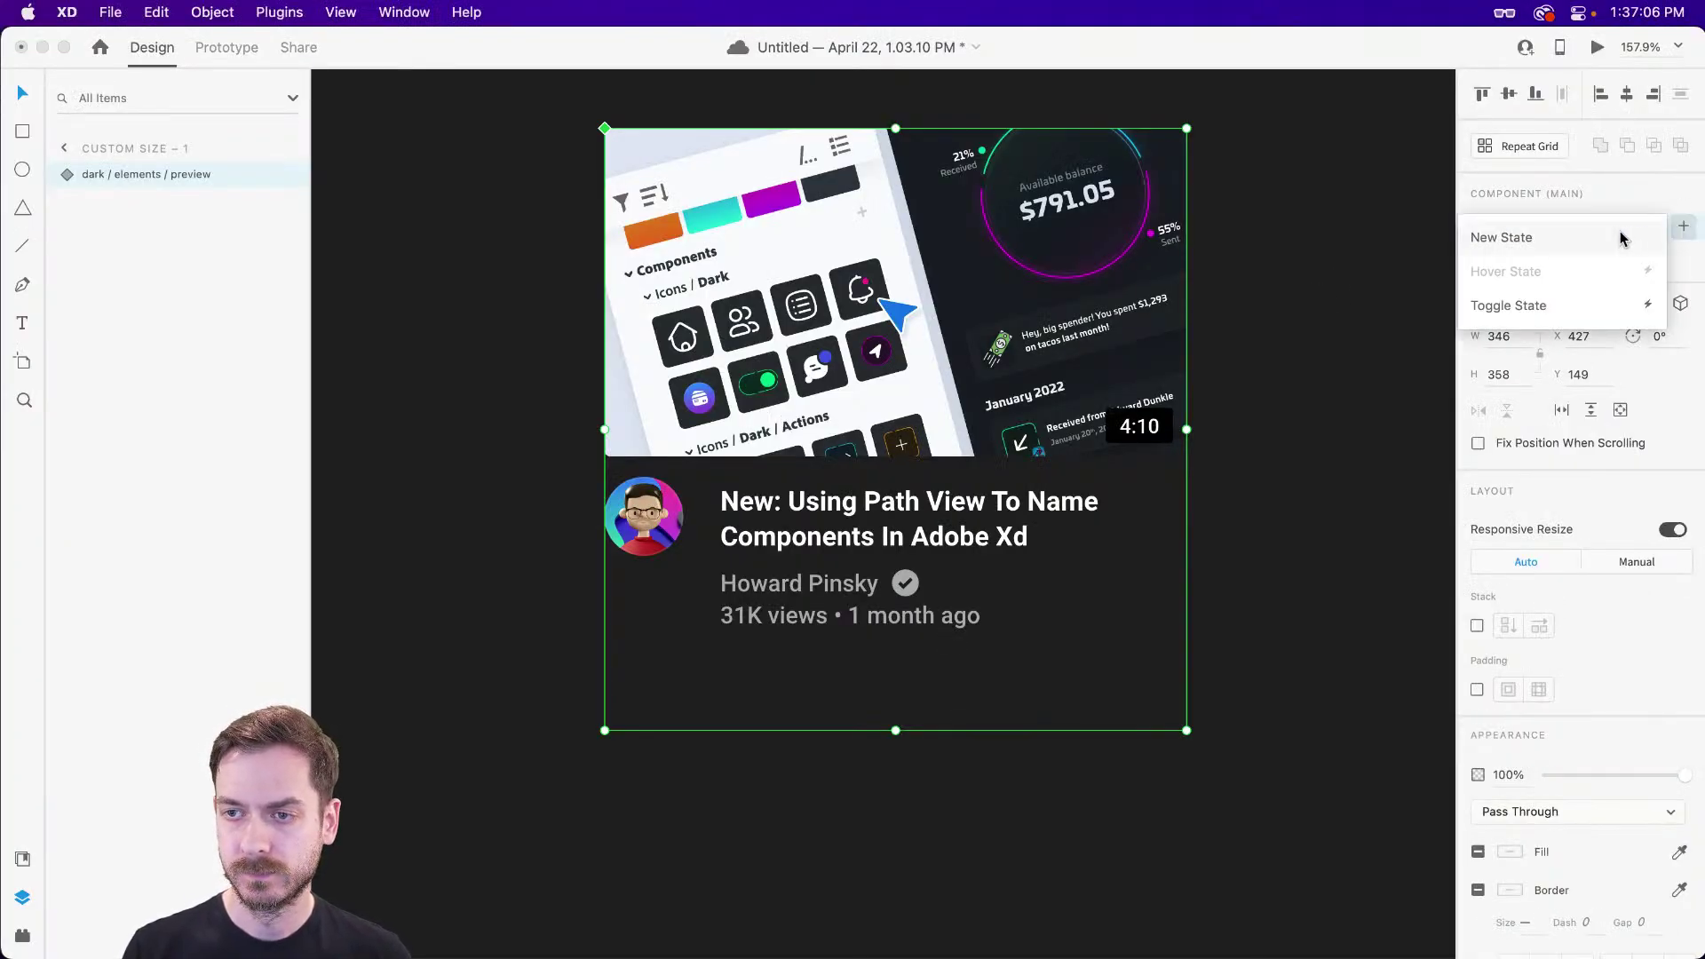
{"action": "left_click", "coordinate": [1631, 237]}
{"action": "type", "text": "Playing"}
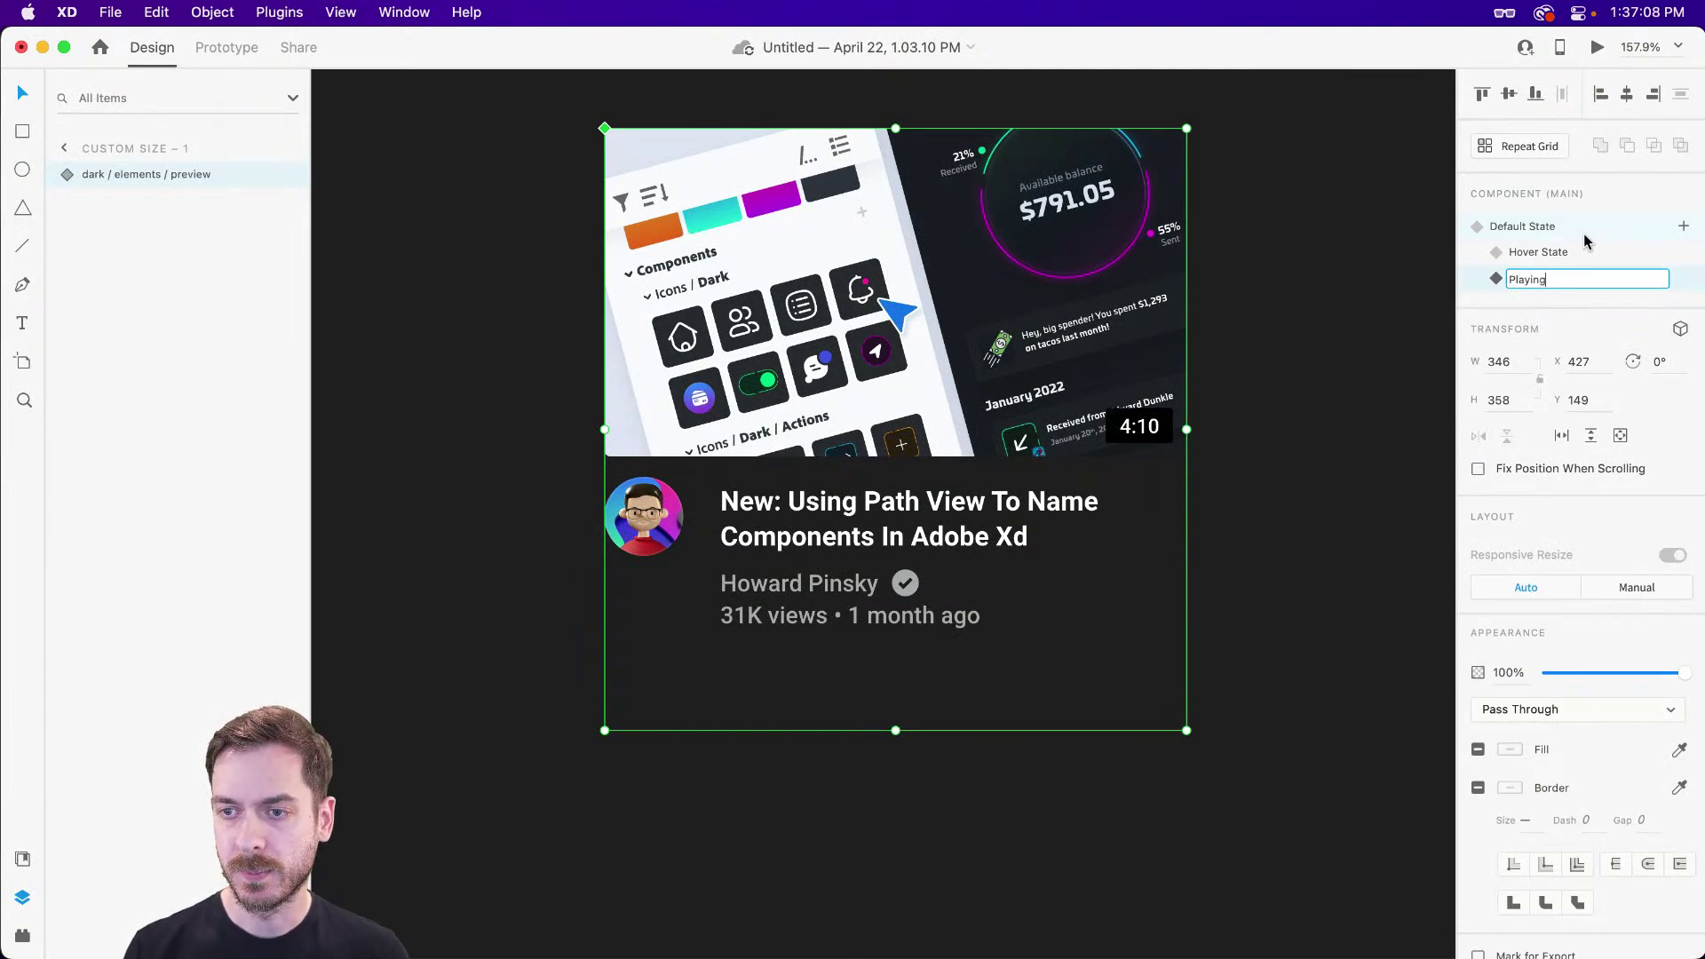
{"action": "key", "text": "Return"}
- Set the menu dots inside the Info group to 100% opacity
{"action": "left_click", "coordinate": [1244, 365]}
{"action": "double_click", "coordinate": [1128, 356]}
{"action": "scroll", "coordinate": [1128, 356], "scroll_direction": "down", "scroll_amount": 5}
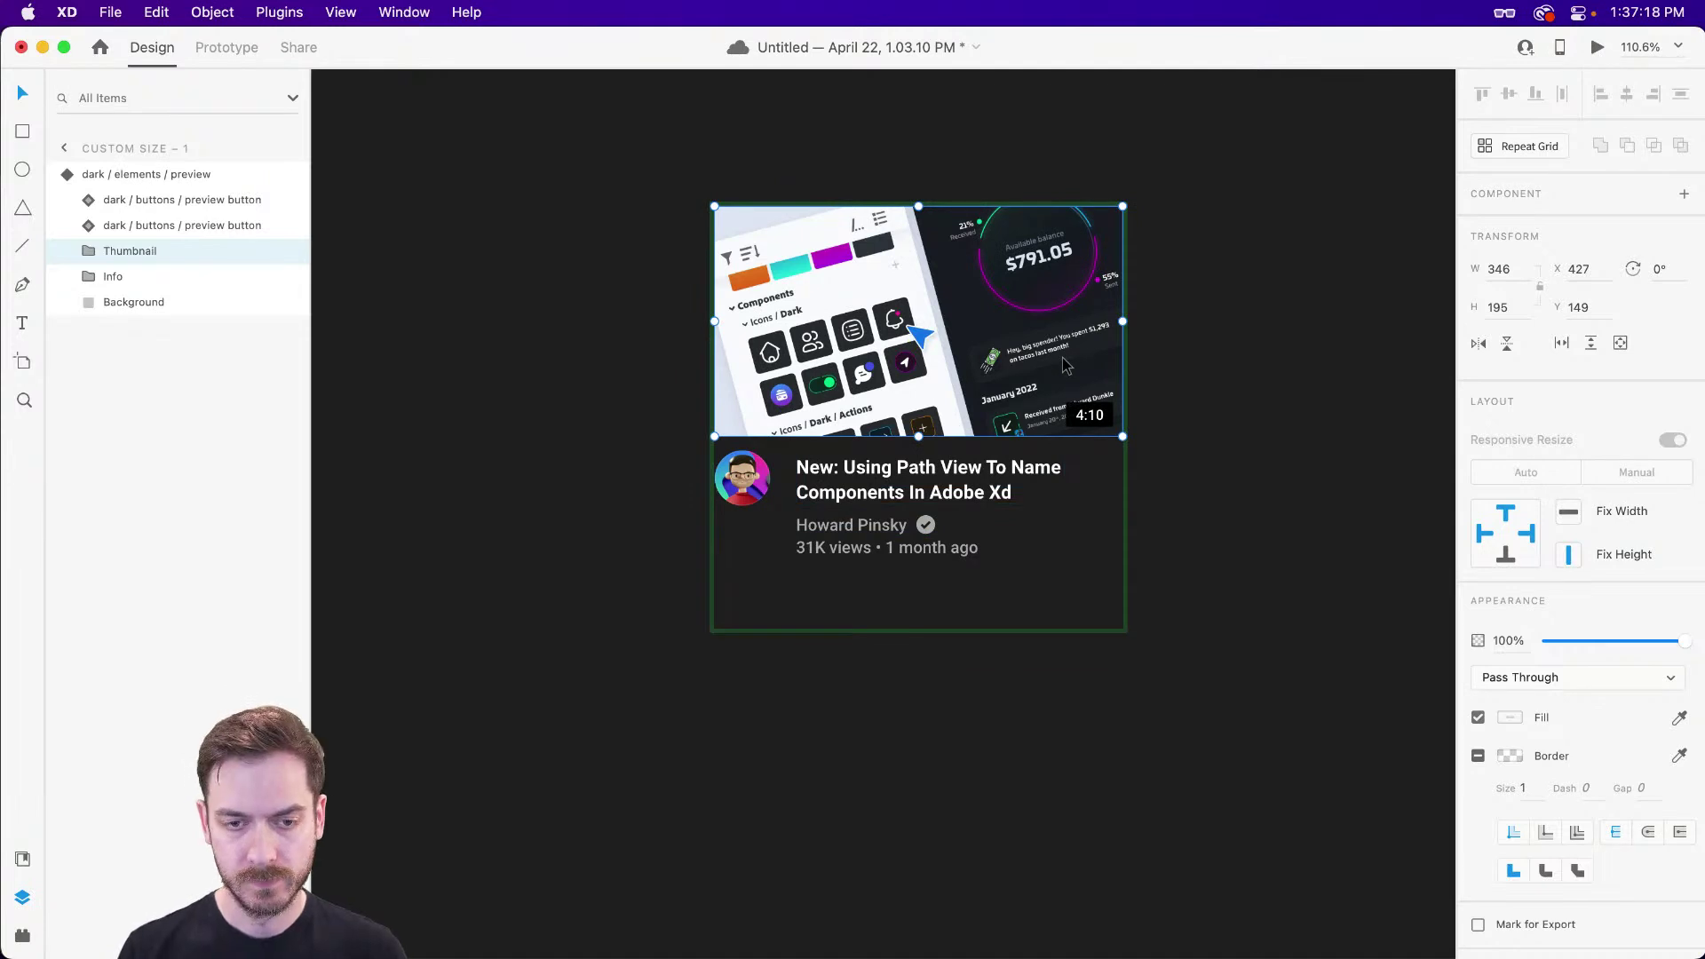
{"action": "left_click", "coordinate": [844, 598]}
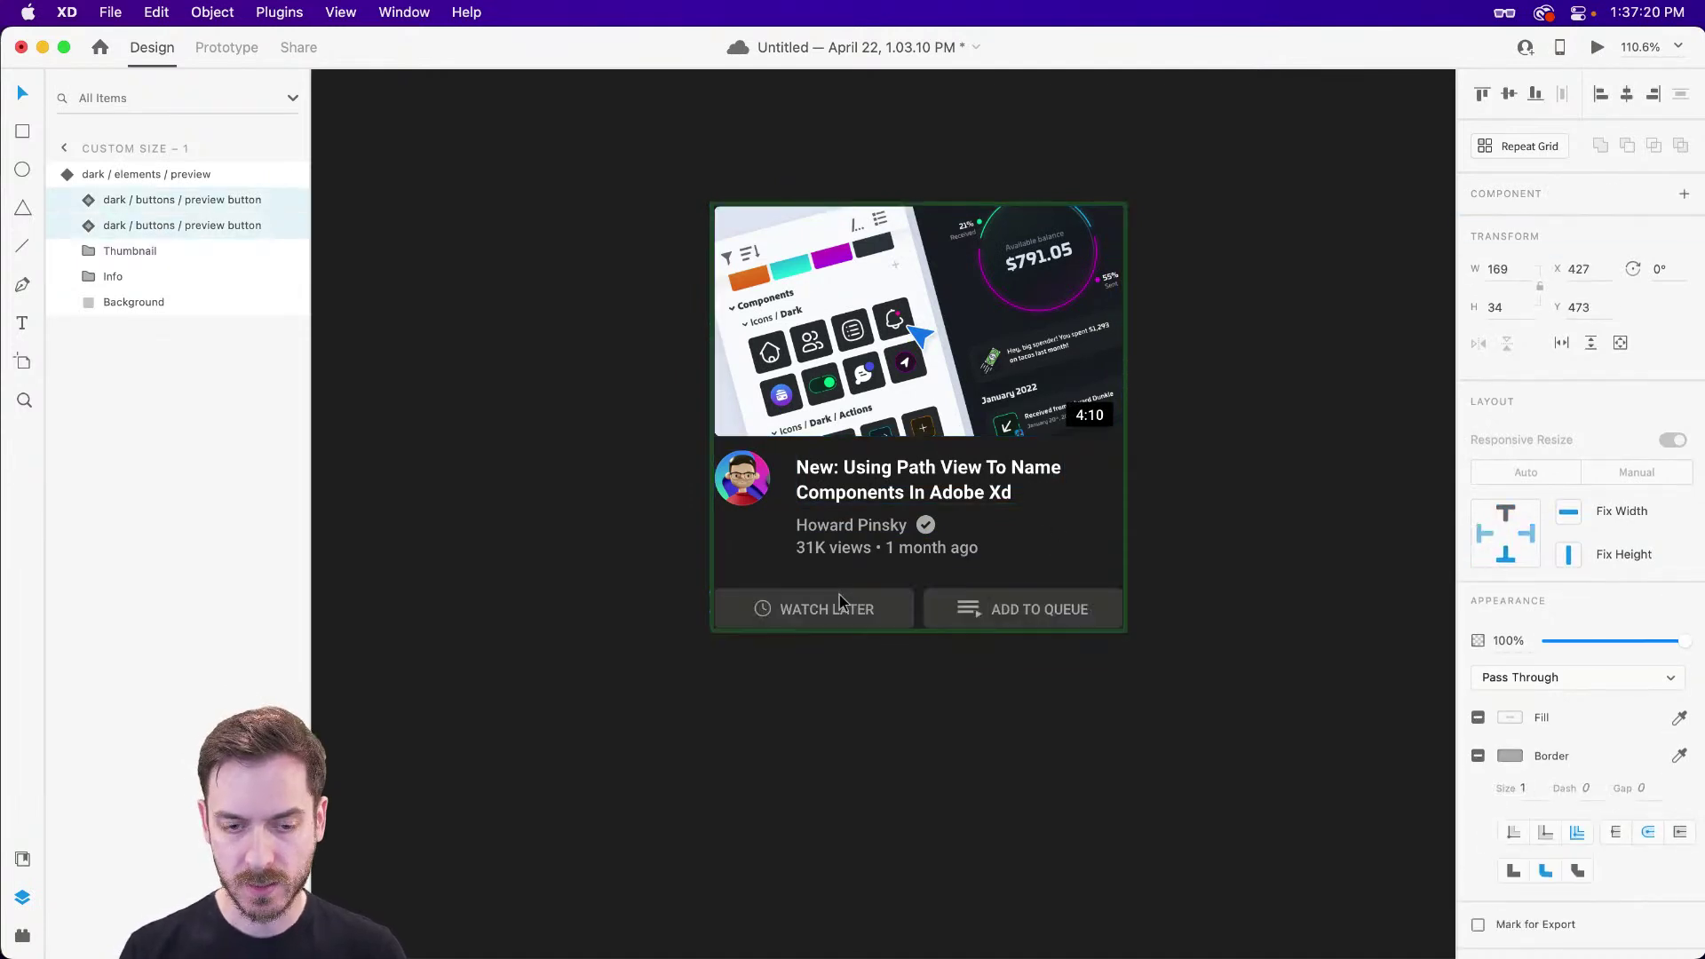
{"action": "left_click", "coordinate": [1106, 471]}
{"action": "double_click", "coordinate": [1106, 471]}
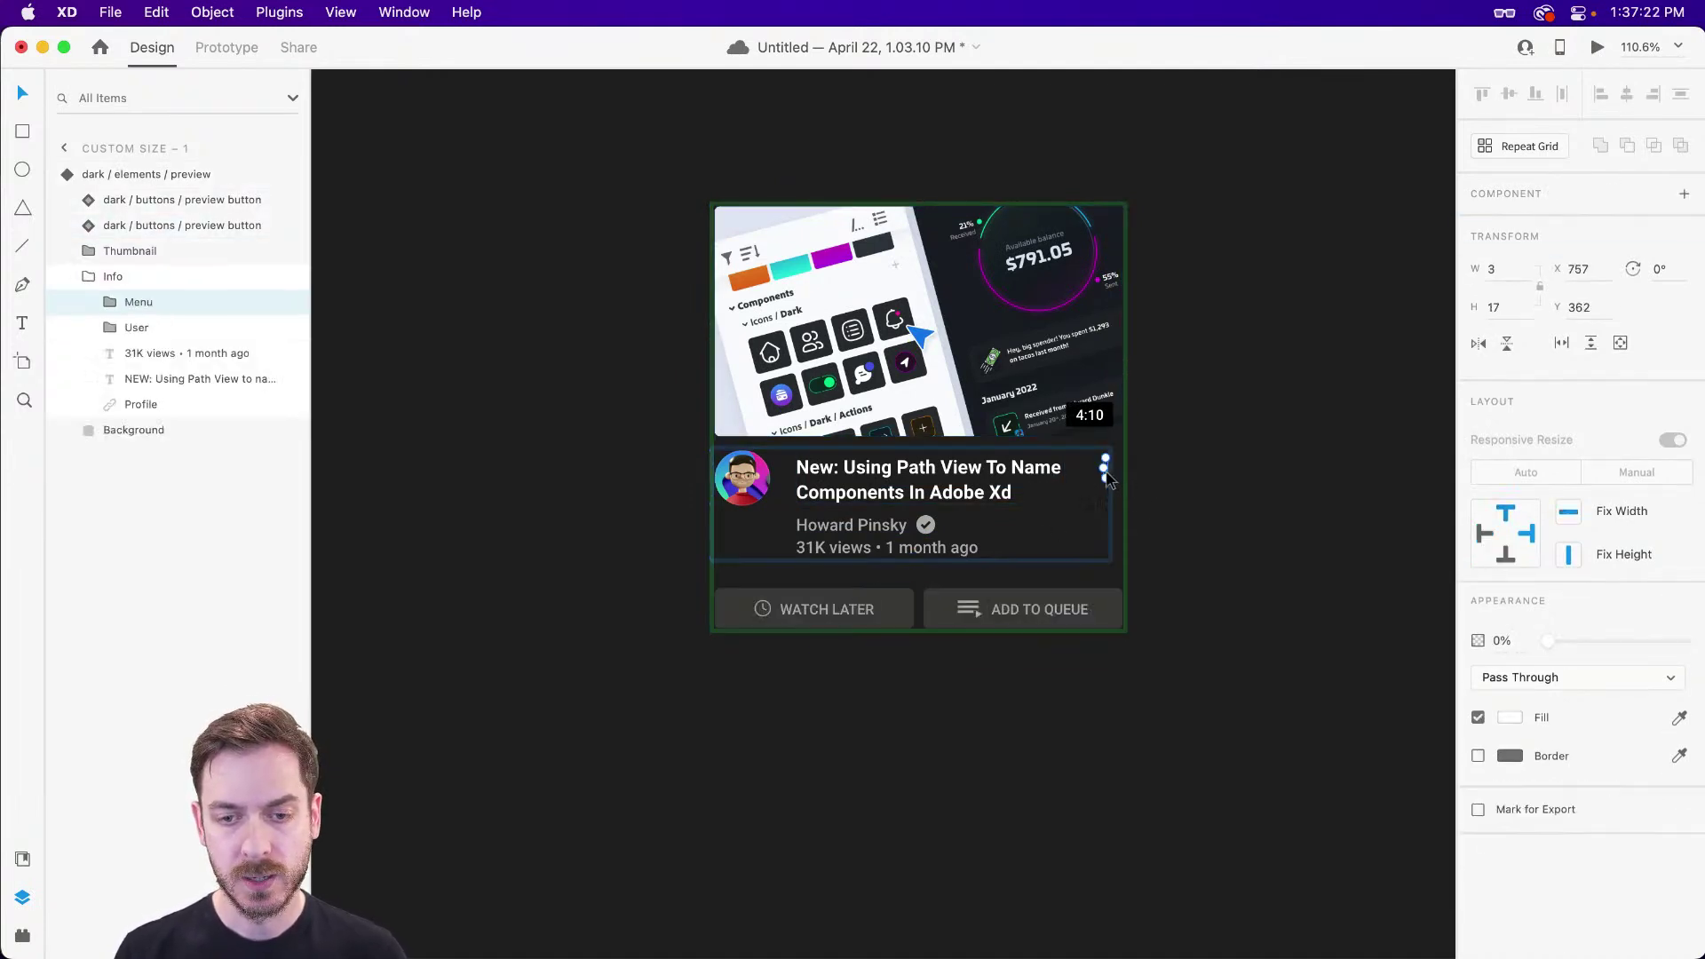
{"action": "key", "text": "0"}
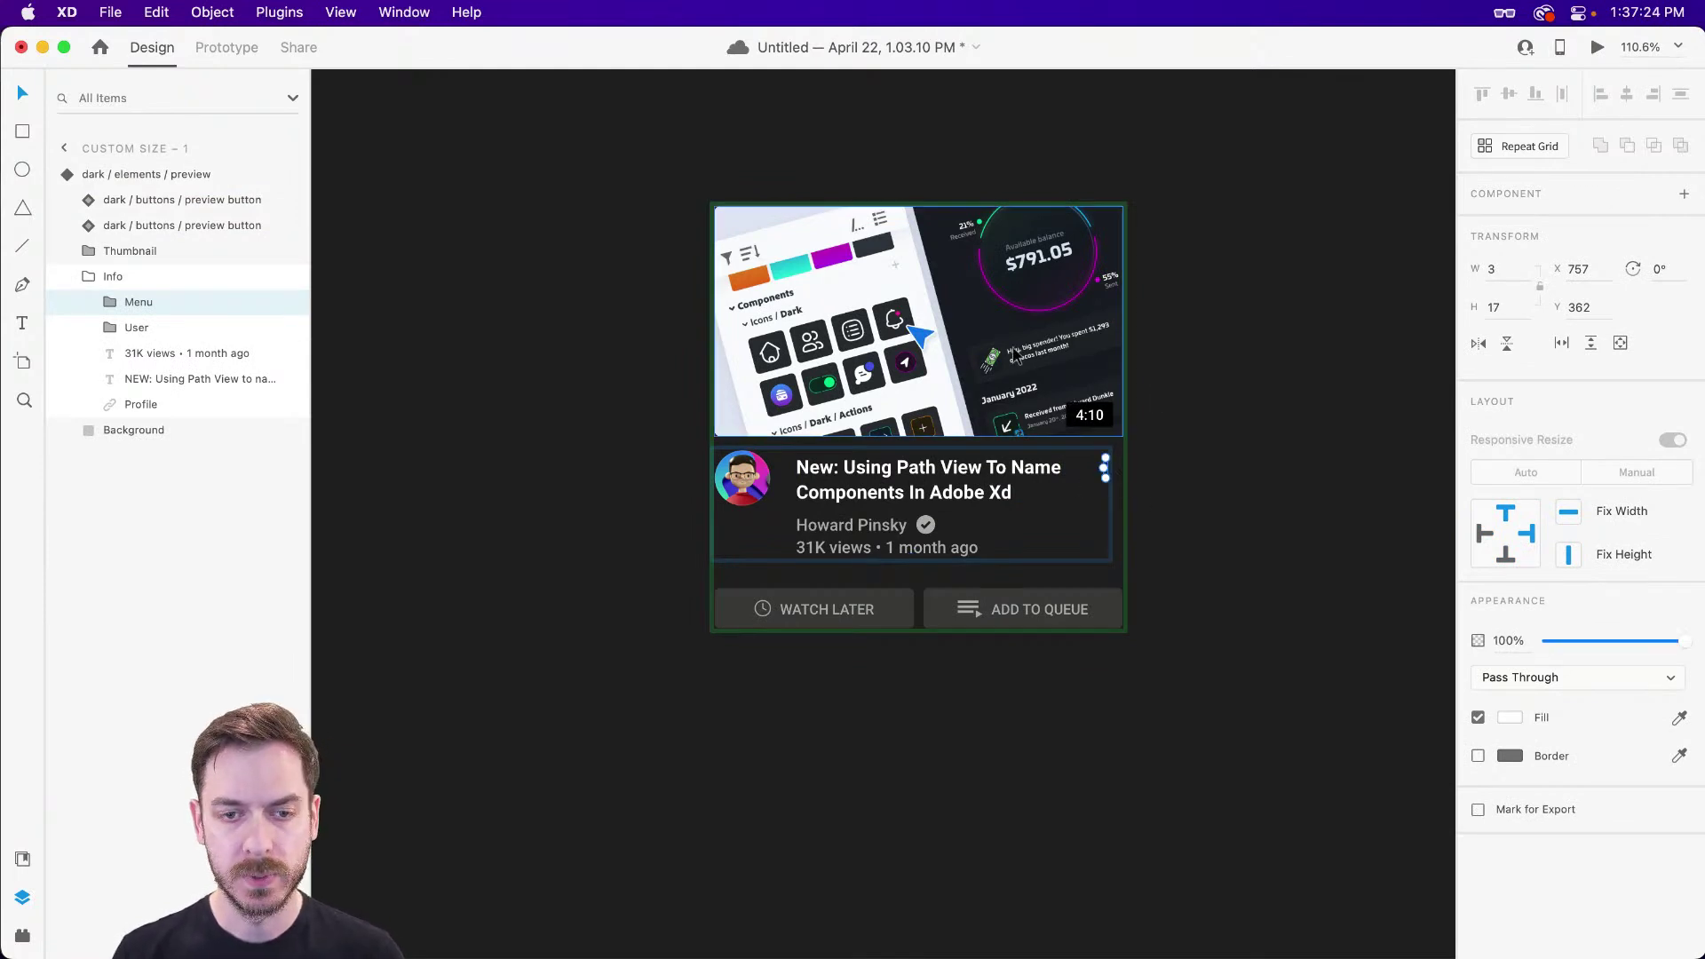
- Enlarge the card background to 406 by 420 and widen the thumbnail to 406 to match
{"action": "left_click", "coordinate": [1105, 425]}
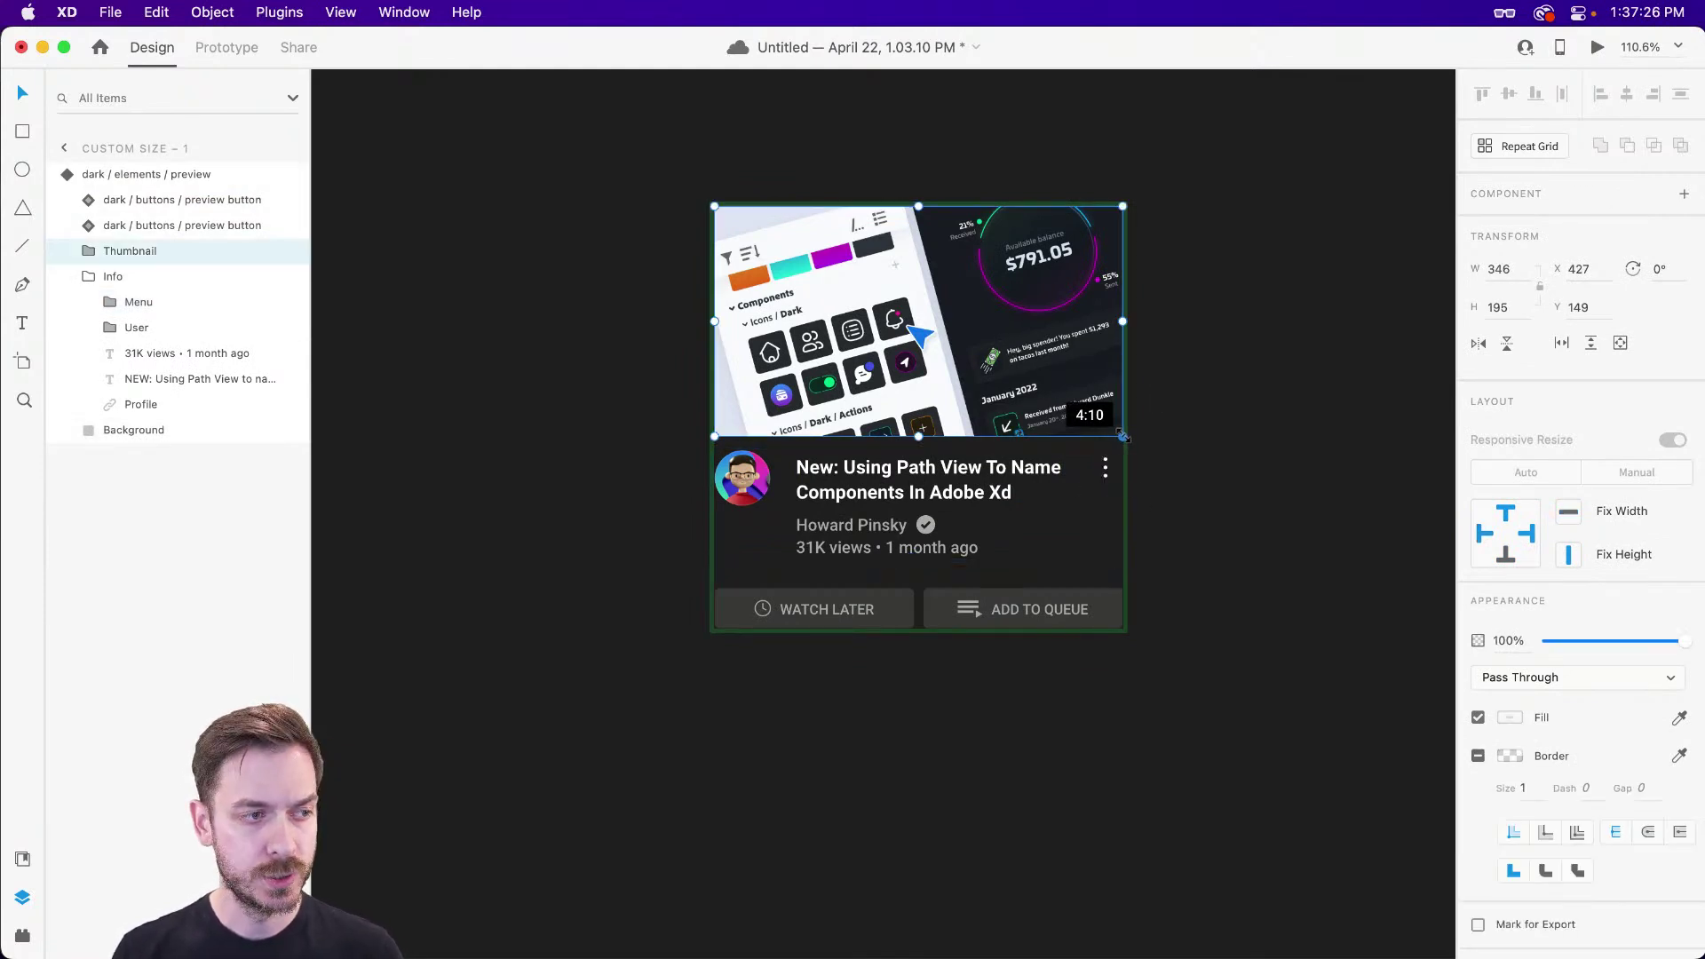
{"action": "left_click", "coordinate": [198, 430]}
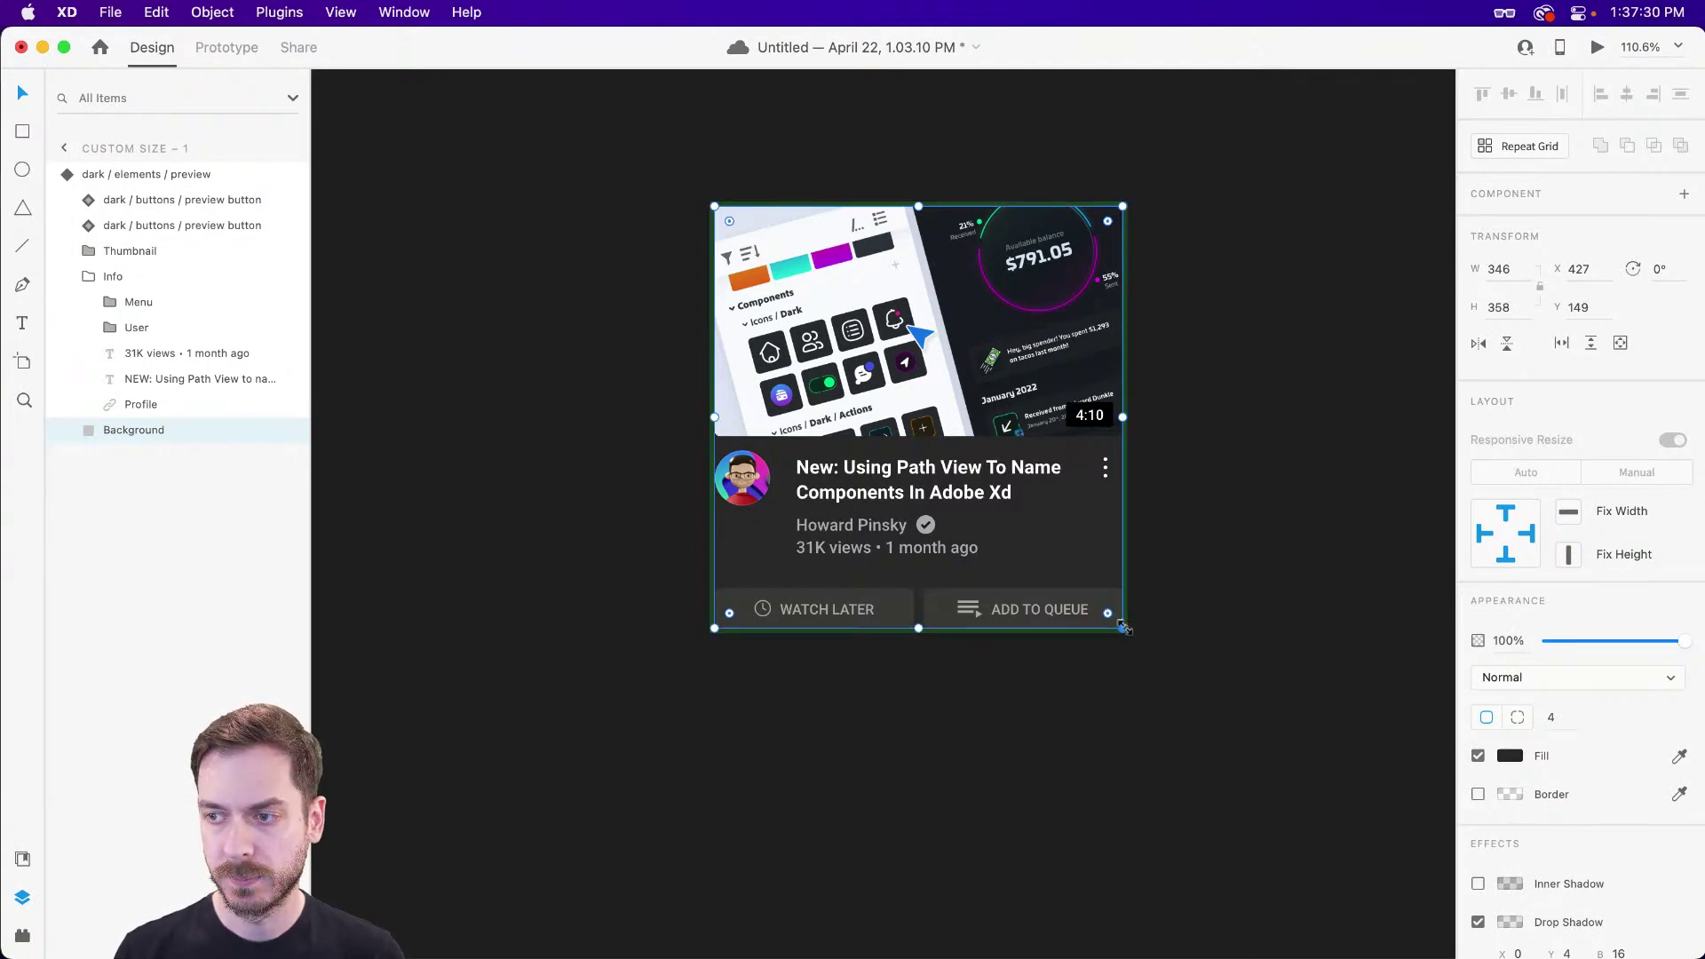
{"action": "left_click_drag", "start_coordinate": [1123, 628], "coordinate": [1158, 664]}
{"action": "left_click_drag", "start_coordinate": [1138, 526], "coordinate": [1144, 562]}
{"action": "left_click", "coordinate": [1030, 391]}
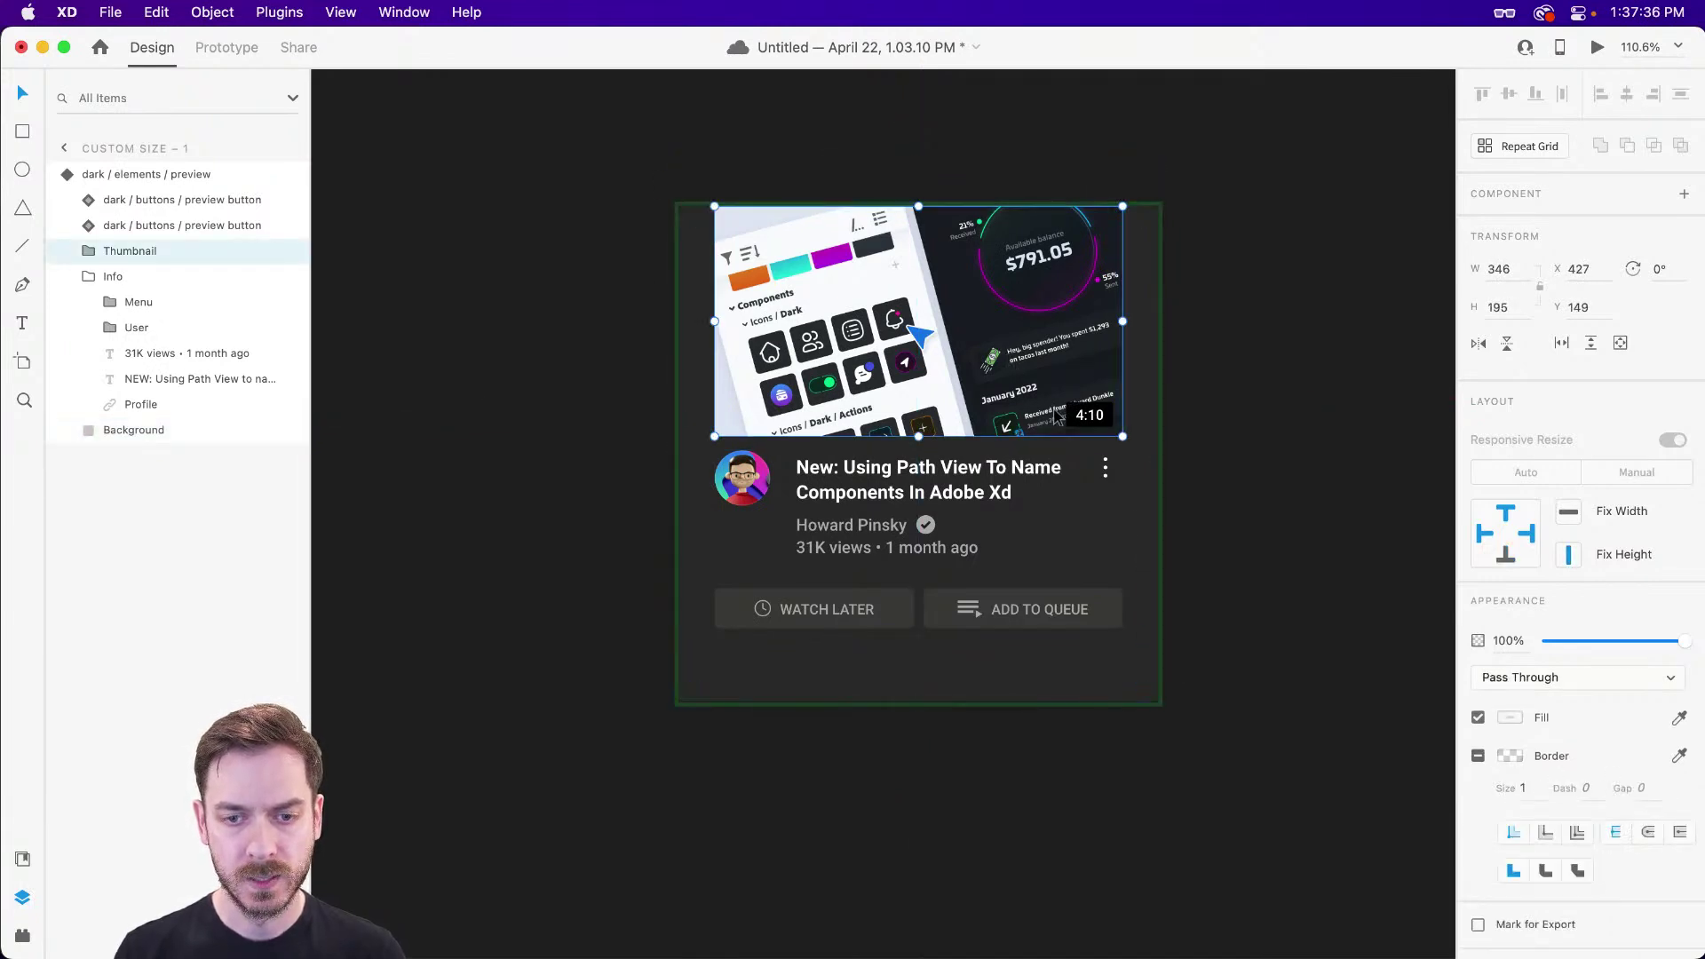
{"action": "left_click_drag", "start_coordinate": [1112, 439], "coordinate": [1158, 463]}
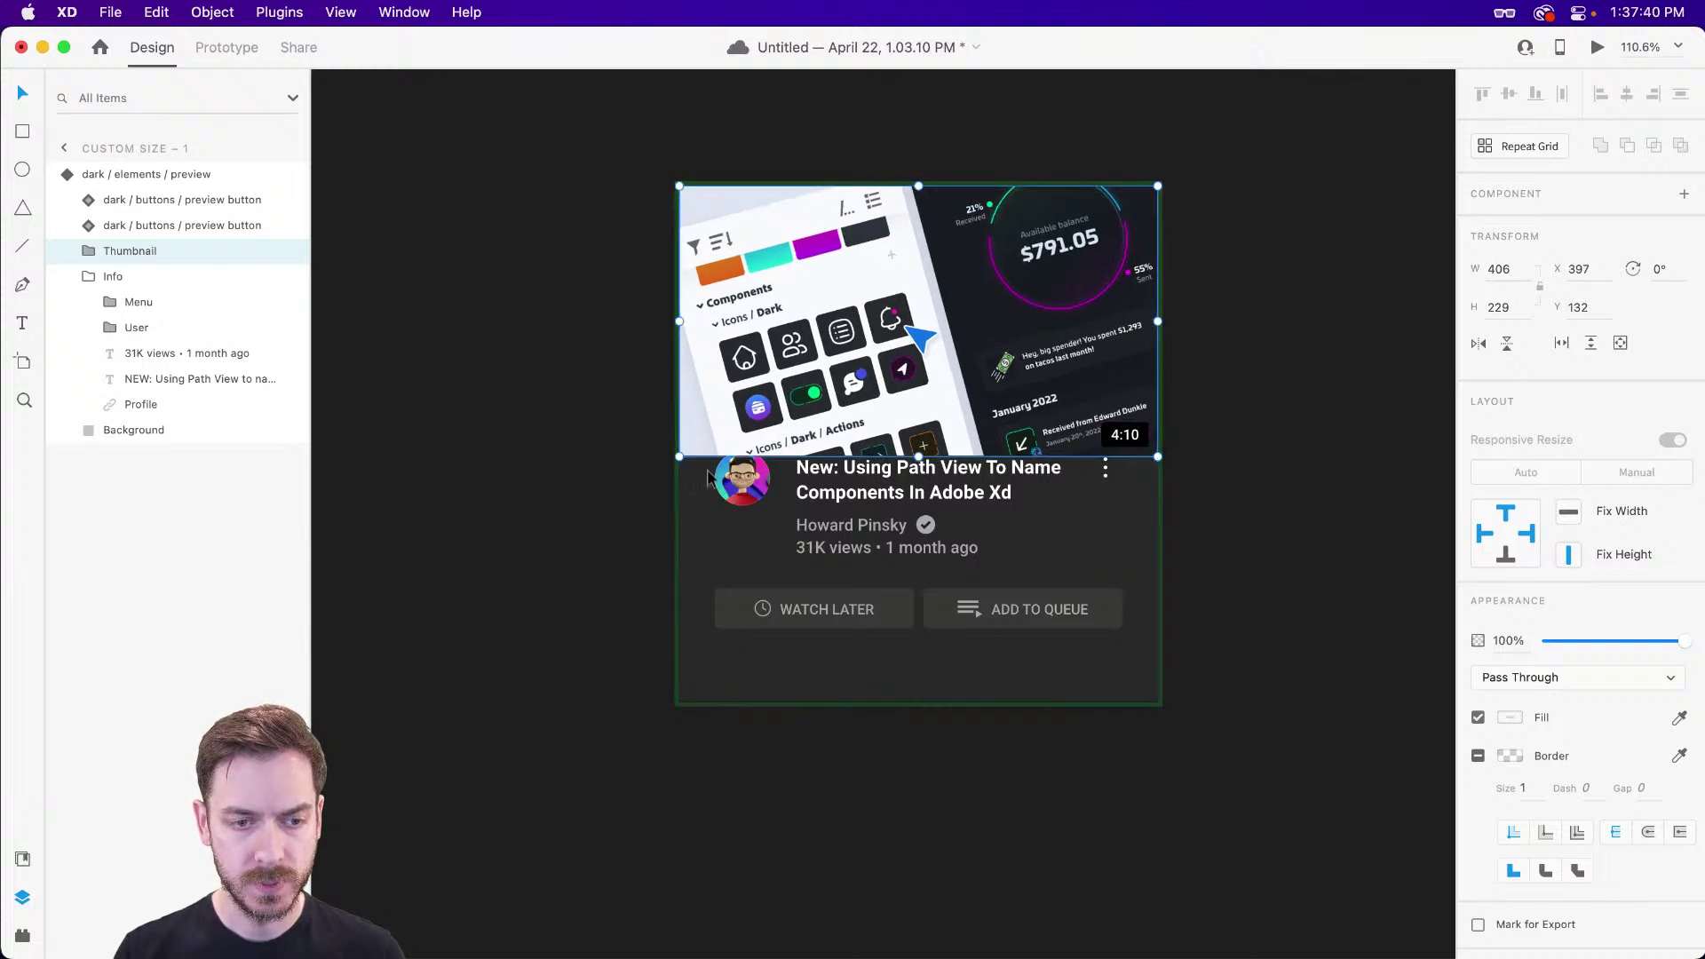
- Hide the 4:10 timestamp badge and glance at the YouTube reference in Safari
{"action": "double_click", "coordinate": [1146, 435]}
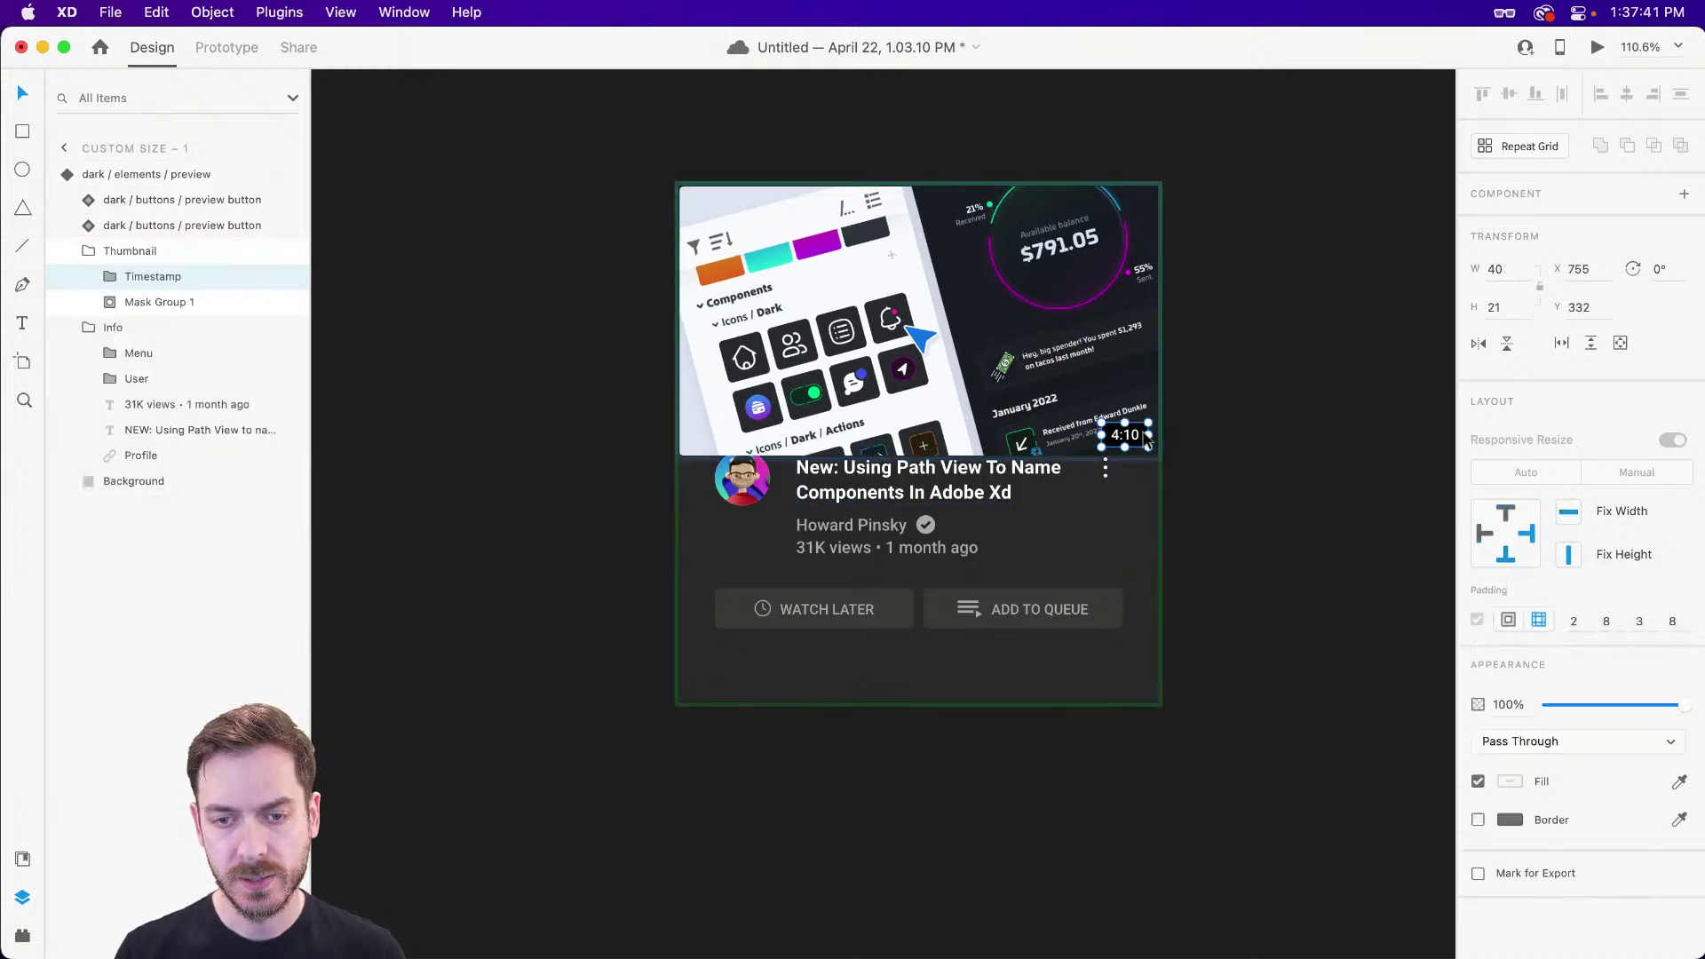
{"action": "left_click", "coordinate": [287, 279]}
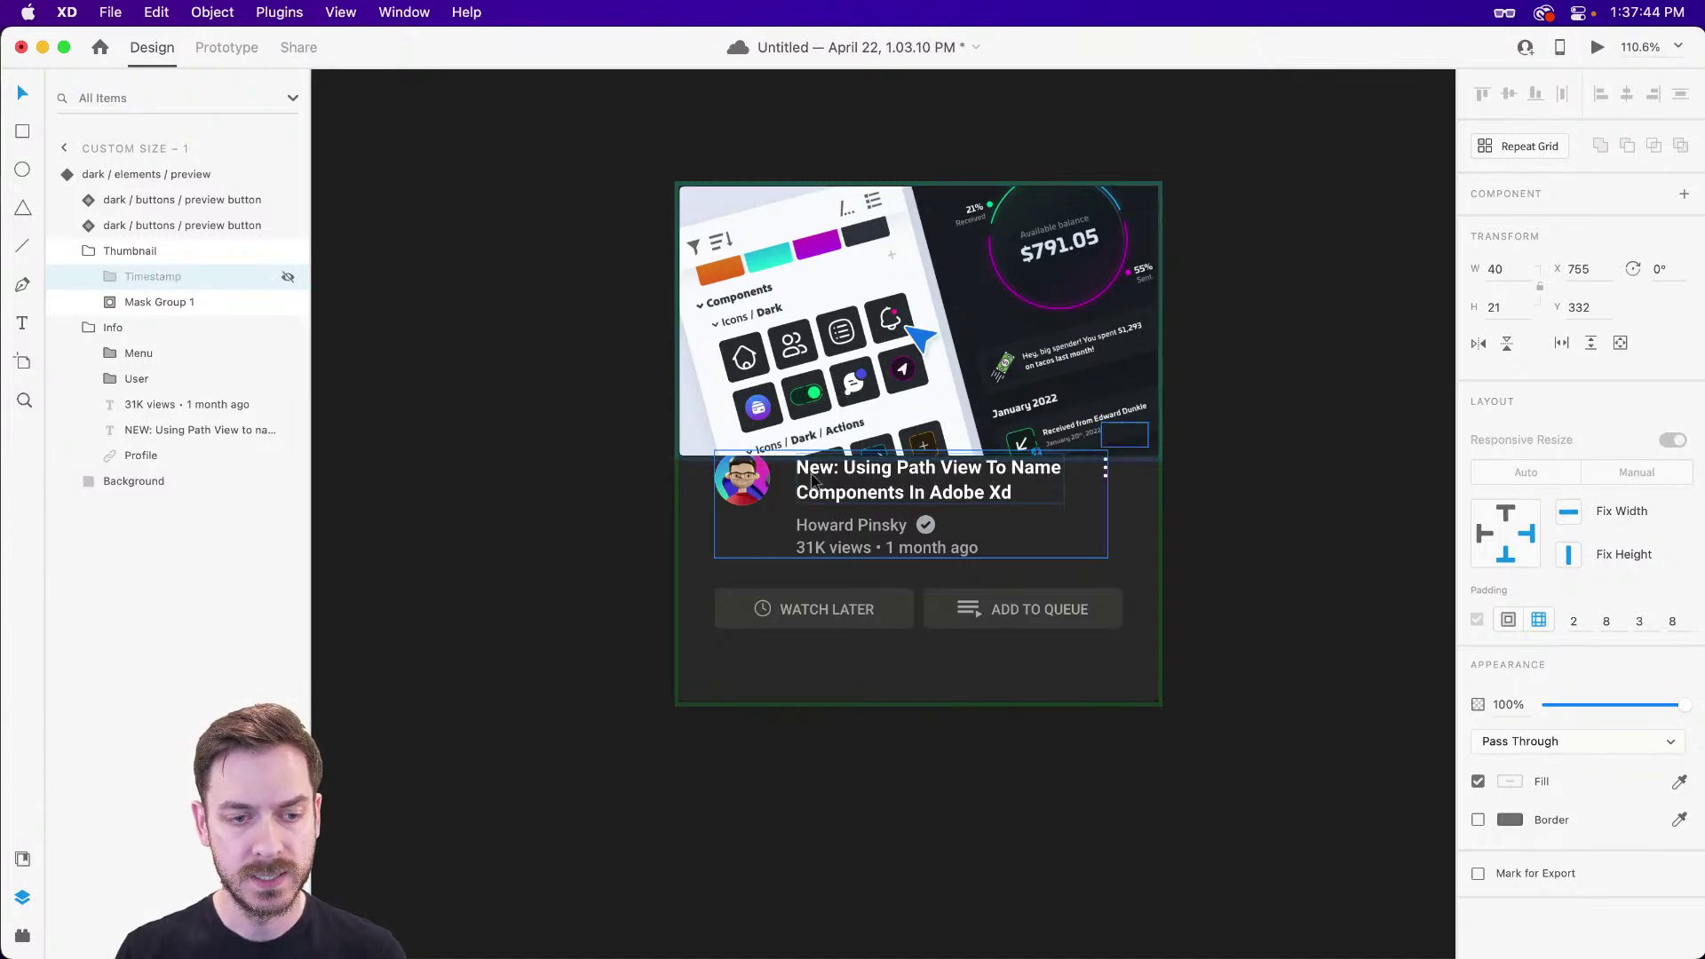
{"action": "left_click", "coordinate": [760, 482]}
{"action": "key", "text": "super+Tab"}
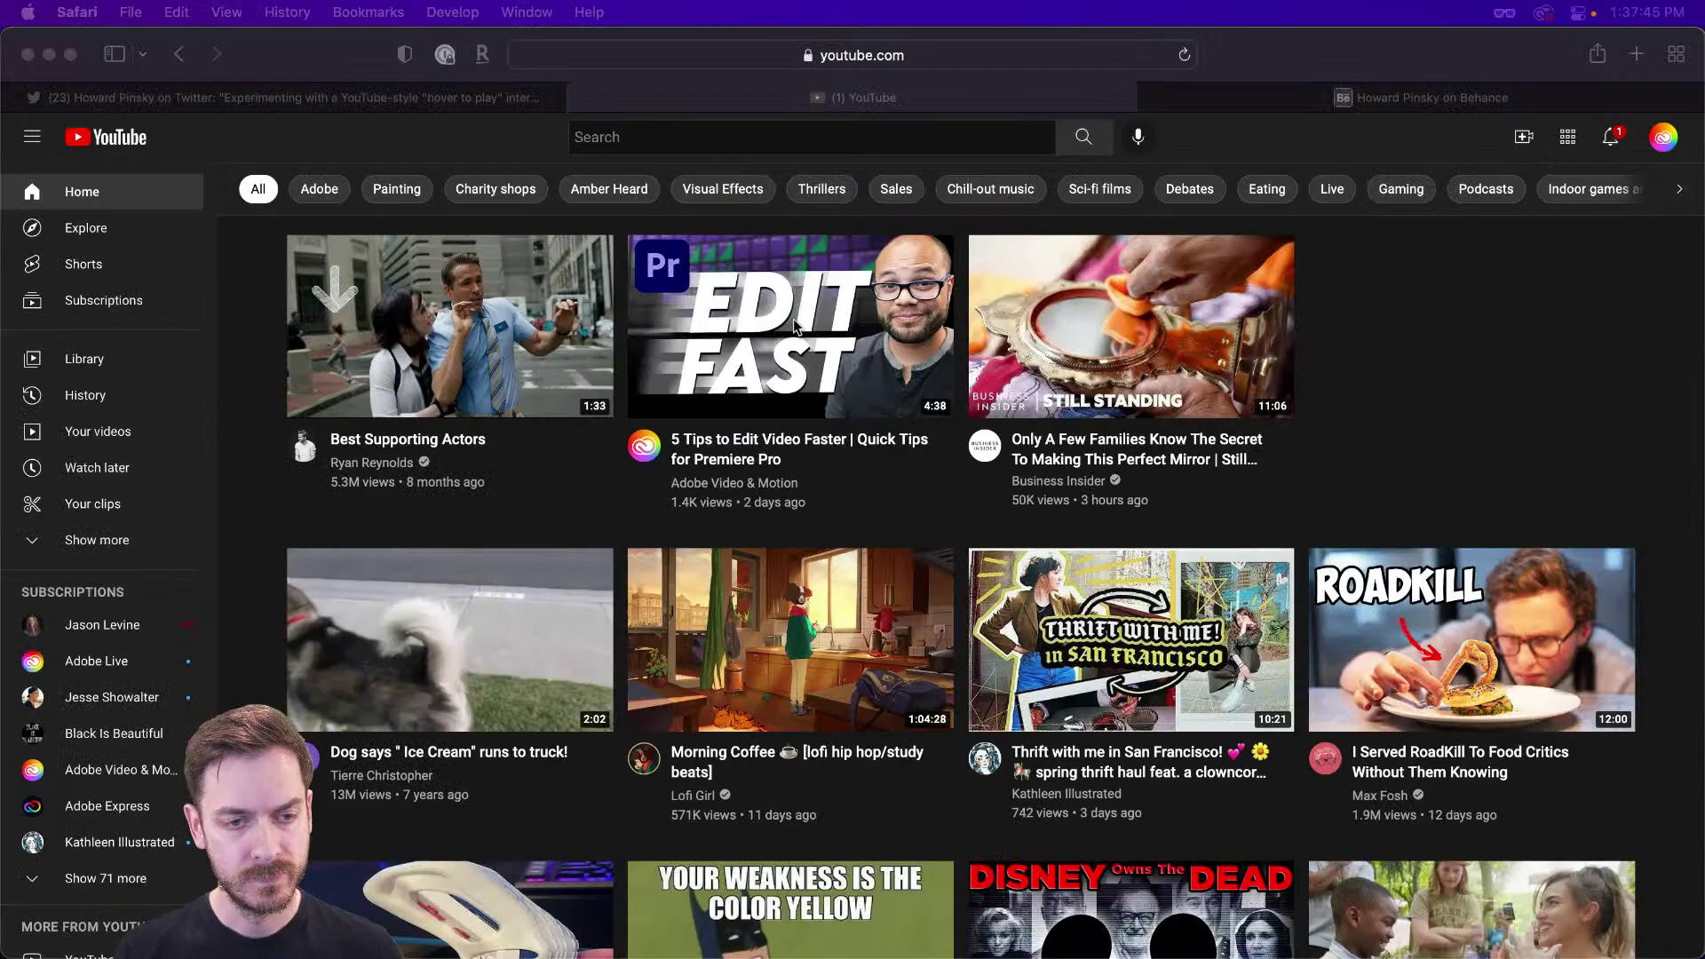
{"action": "mouse_move", "coordinate": [681, 335]}
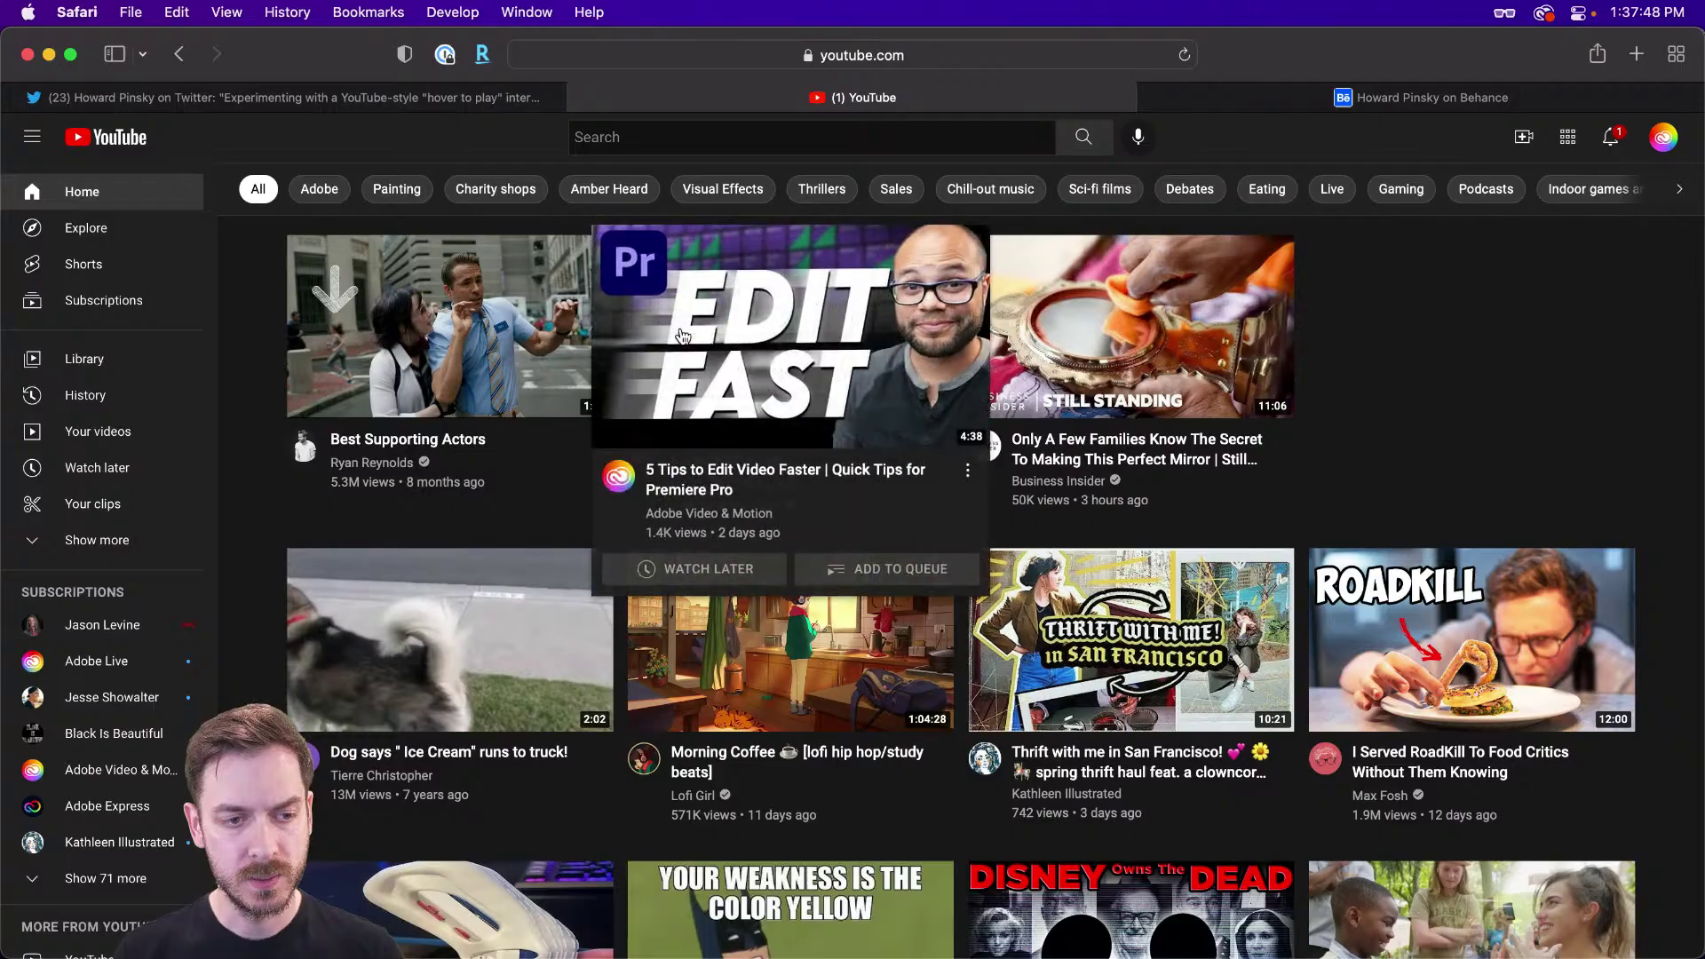
{"action": "key", "text": "super+Tab"}
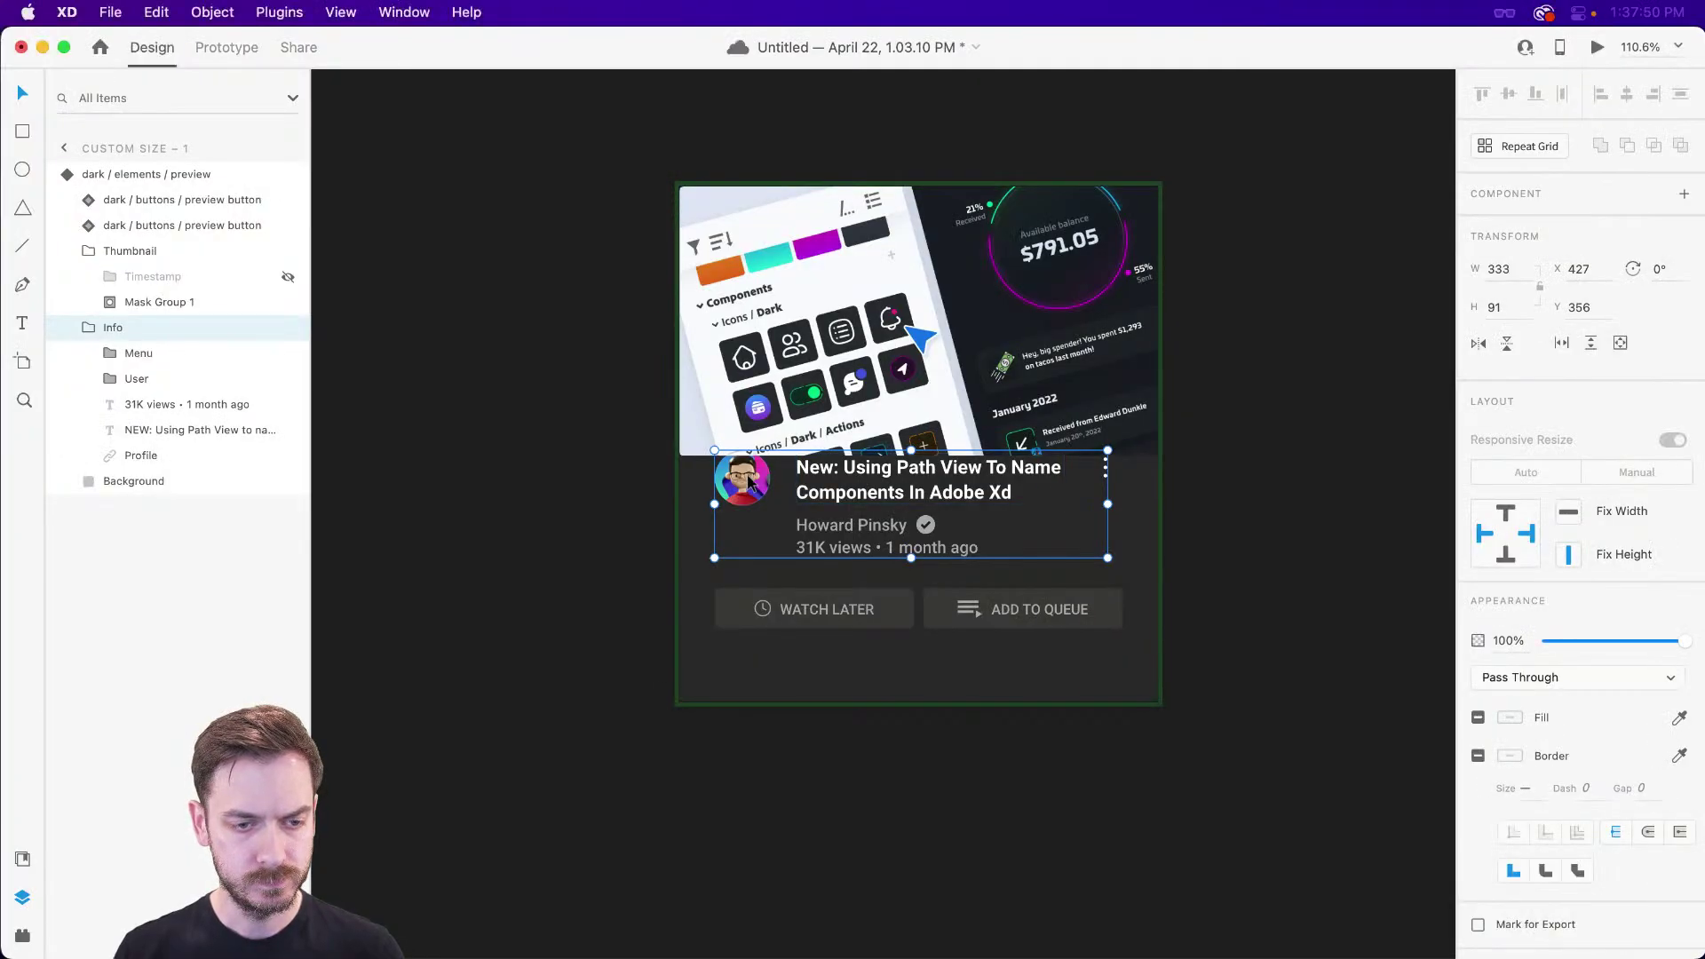
- Move the title info down and left, and nudge the menu dots right to X 785
{"action": "left_click_drag", "start_coordinate": [749, 481], "coordinate": [721, 500]}
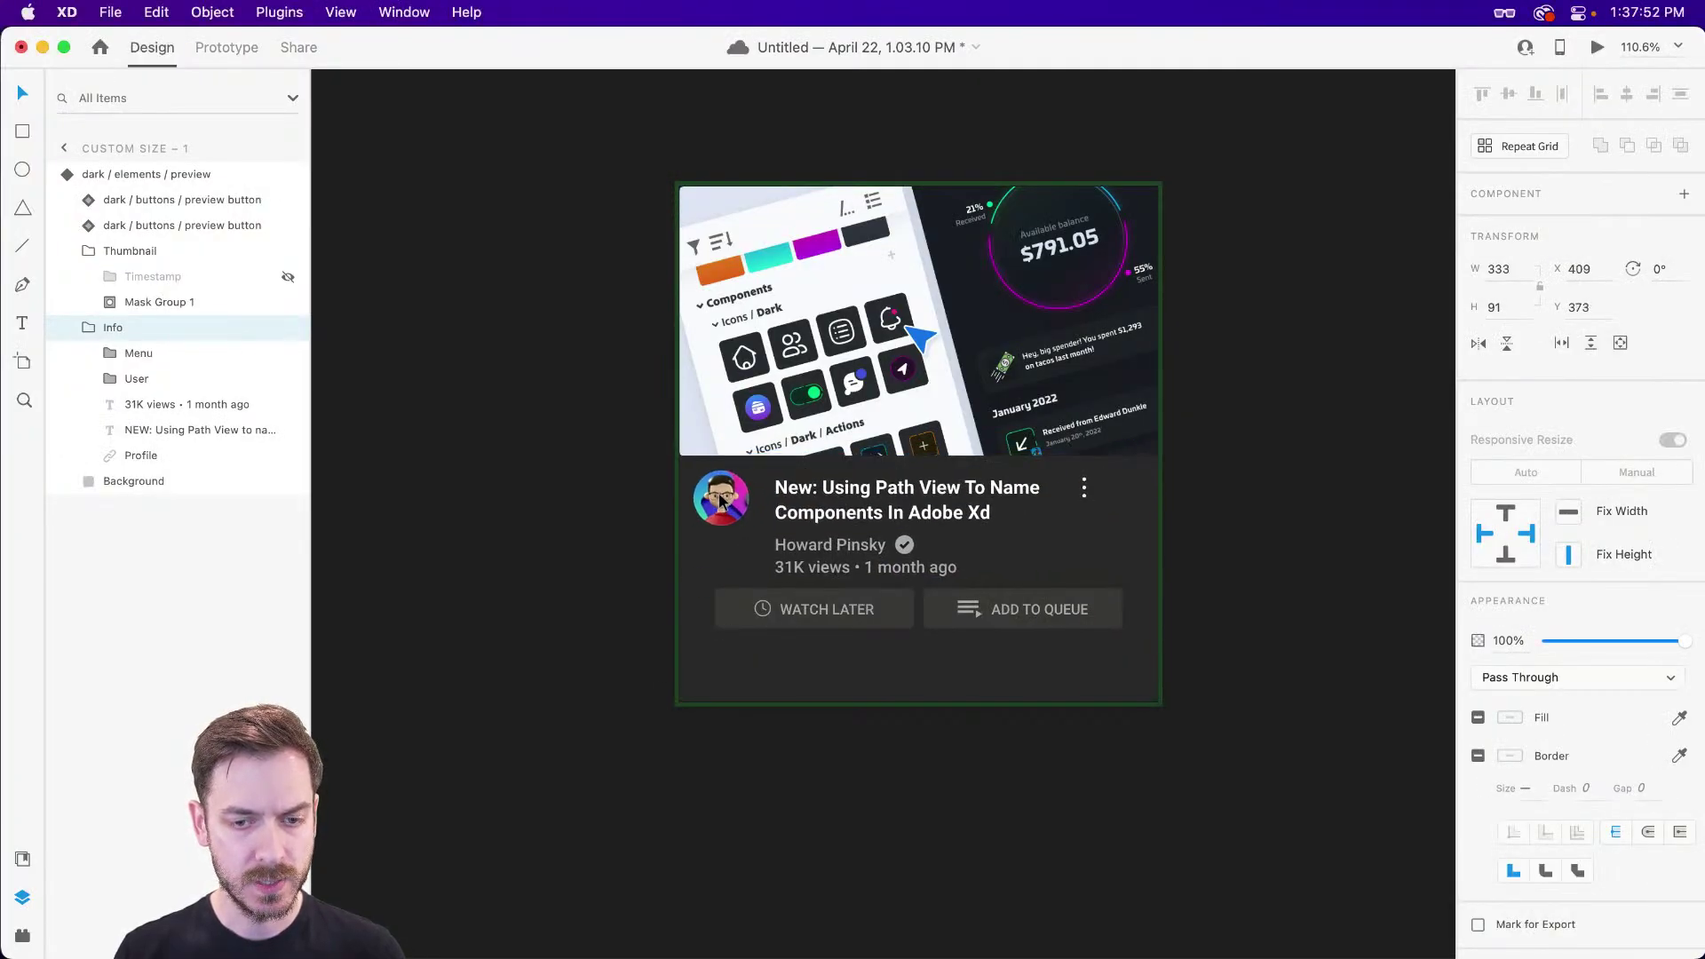
{"action": "left_click_drag", "start_coordinate": [1092, 524], "coordinate": [1135, 525]}
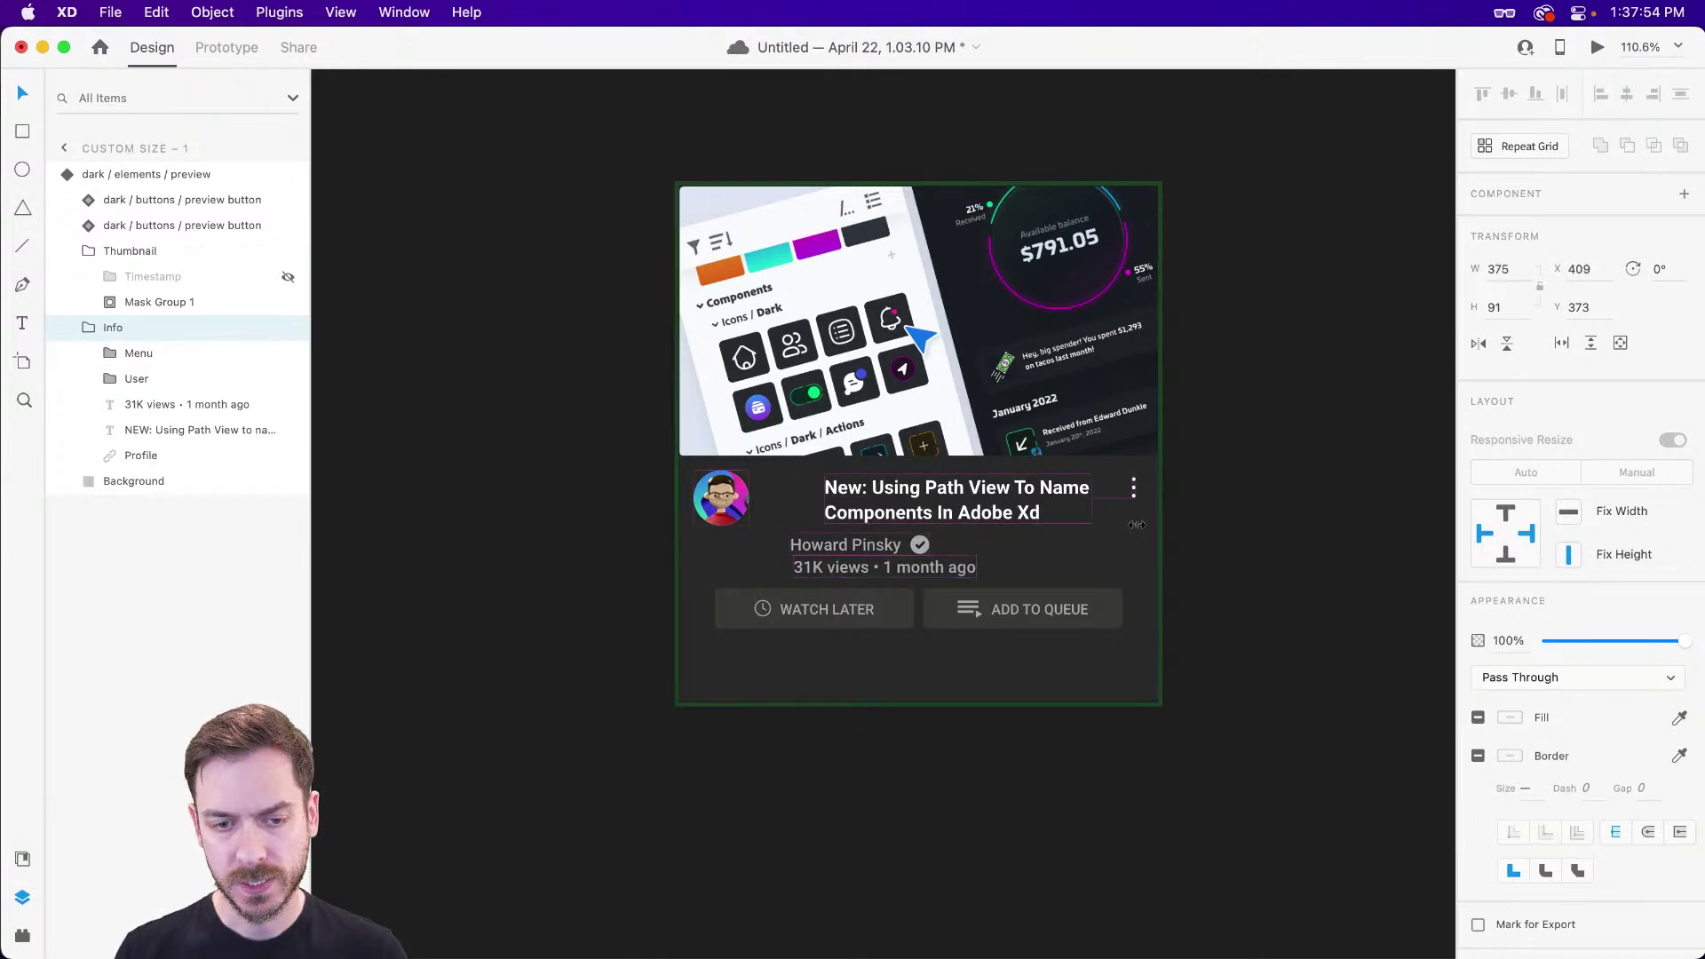
{"action": "key", "text": "super+z"}
{"action": "double_click", "coordinate": [1084, 488]}
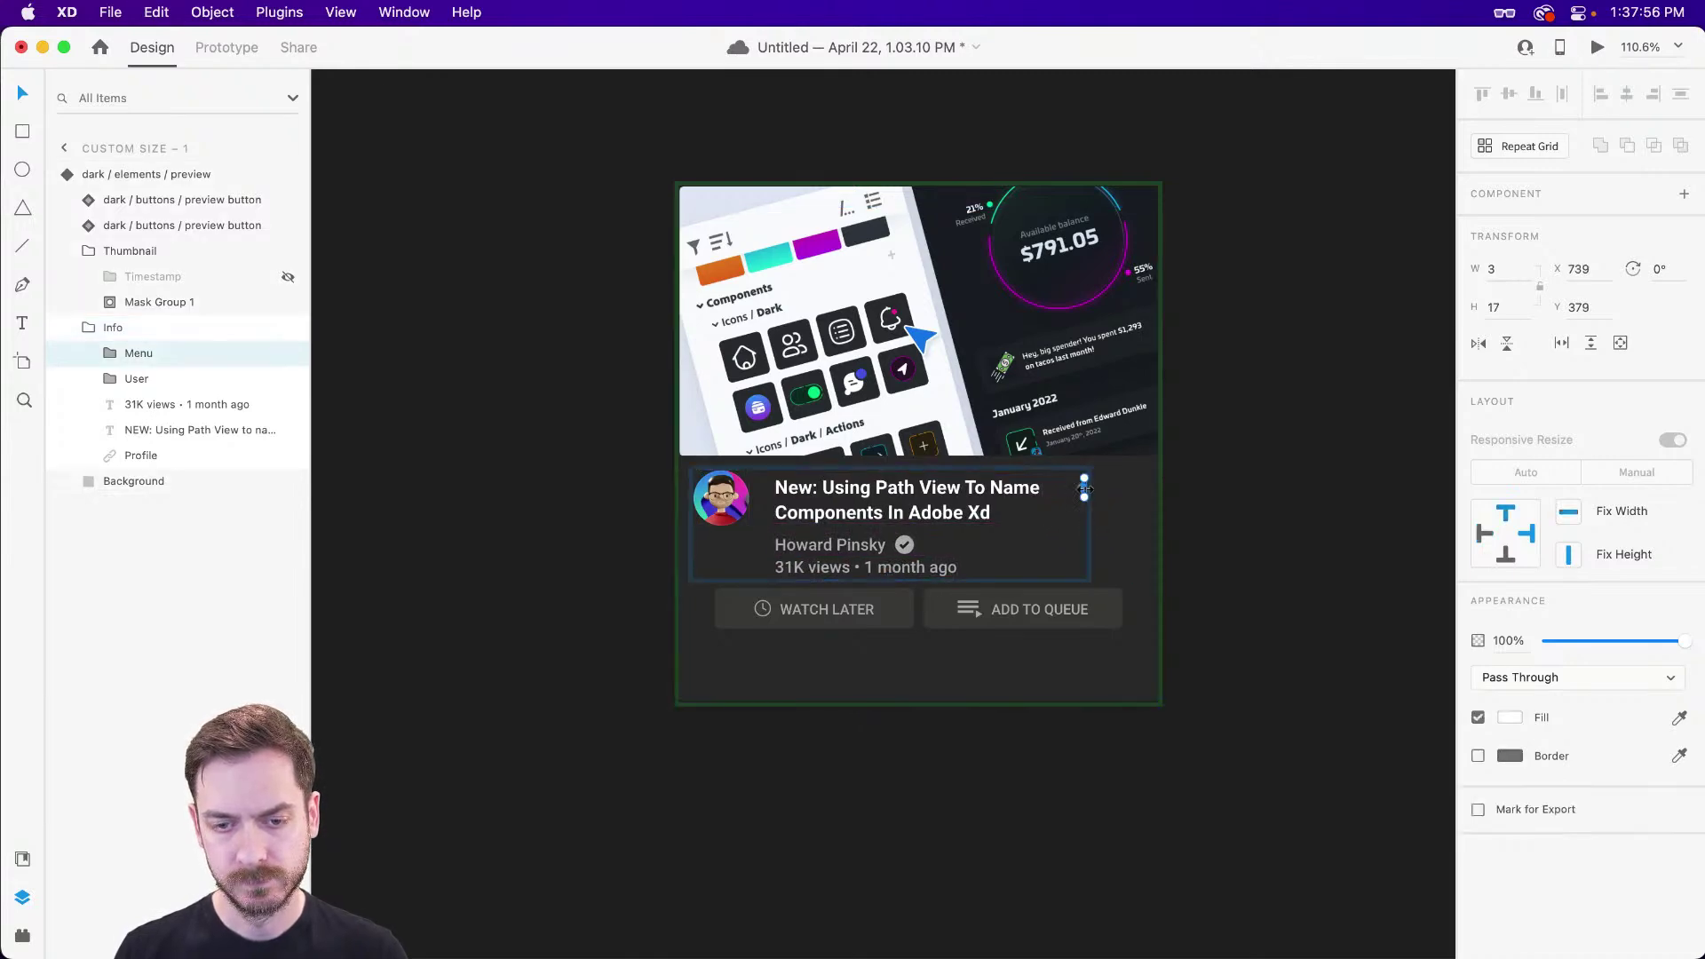
{"action": "scroll", "coordinate": [1085, 487], "scroll_direction": "up", "scroll_amount": 5}
{"action": "scroll", "coordinate": [1078, 484], "scroll_direction": "up", "scroll_amount": 3}
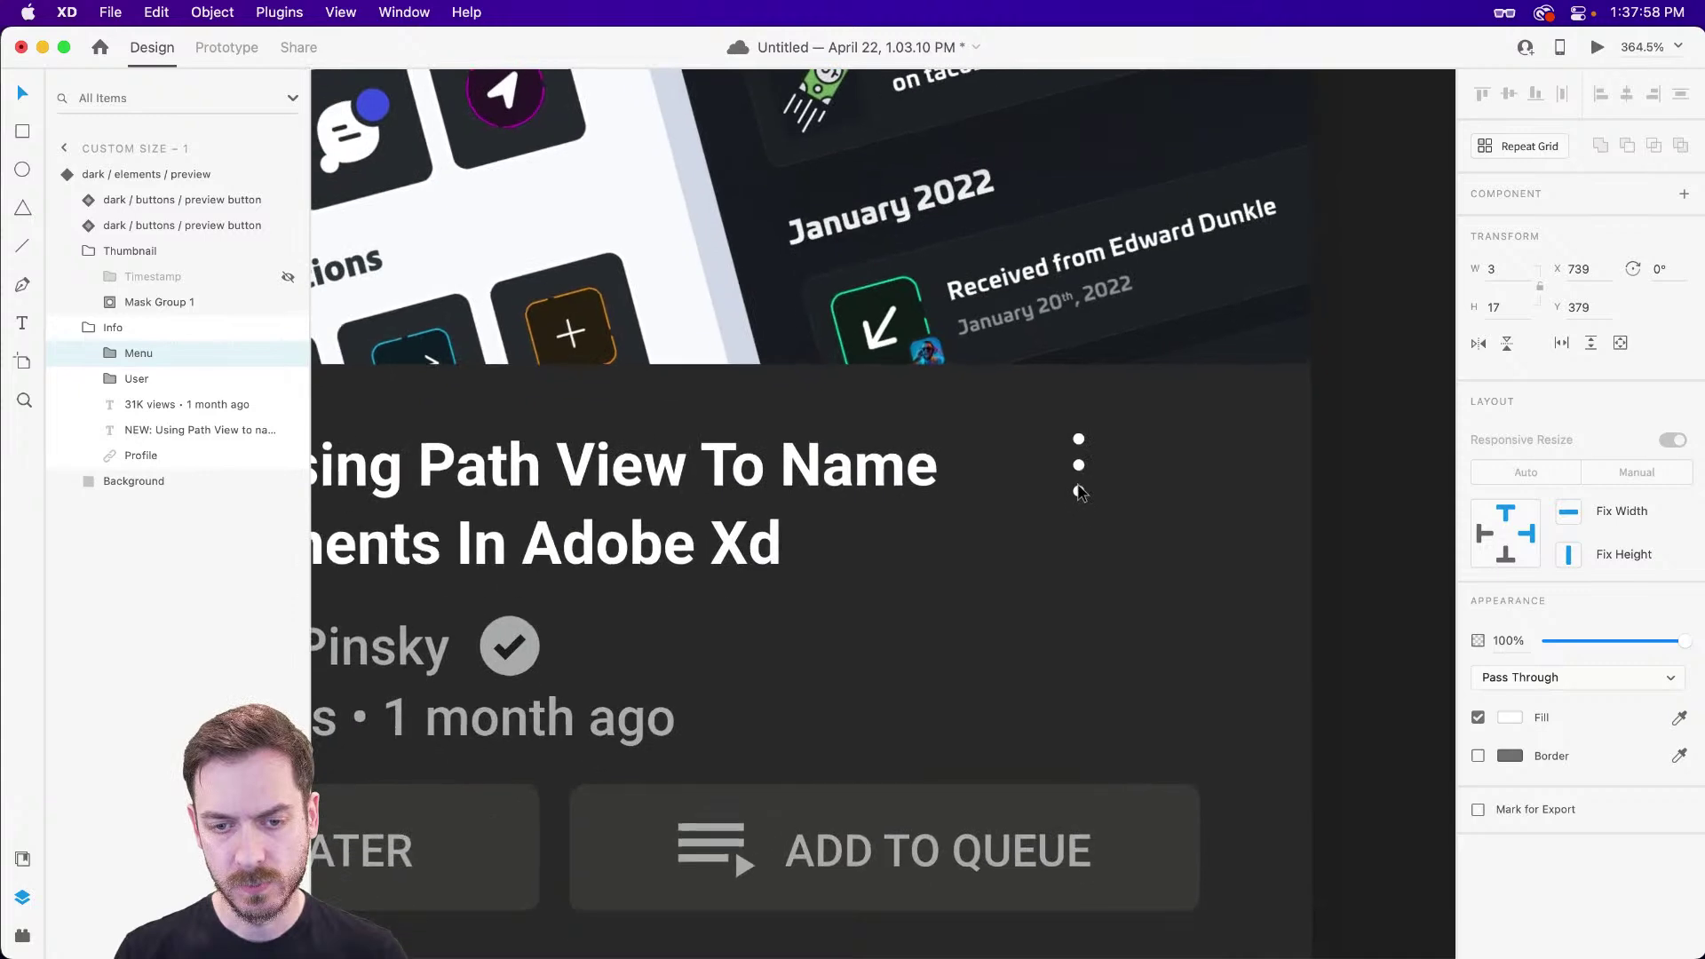
{"action": "left_click_drag", "start_coordinate": [1078, 464], "coordinate": [1080, 464]}
{"action": "key", "text": "super+z"}
{"action": "key", "text": "Right"}
{"action": "key", "text": "Right"}
{"action": "key", "text": "Right"}
{"action": "key", "text": "Right"}
{"action": "key", "text": "Right"}
{"action": "key", "text": "Right"}
{"action": "key", "text": "Right"}
{"action": "key", "text": "Right"}
{"action": "key", "text": "Right"}
{"action": "key", "text": "Right"}
{"action": "key", "text": "Right"}
{"action": "key", "text": "Right"}
{"action": "key", "text": "Right"}
{"action": "key", "text": "Right"}
{"action": "key", "text": "Right"}
{"action": "key", "text": "Right"}
{"action": "key", "text": "Right"}
{"action": "key", "text": "Right"}
{"action": "key", "text": "Right"}
{"action": "key", "text": "Right"}
{"action": "scroll", "coordinate": [1099, 489], "scroll_direction": "down", "scroll_amount": 6}
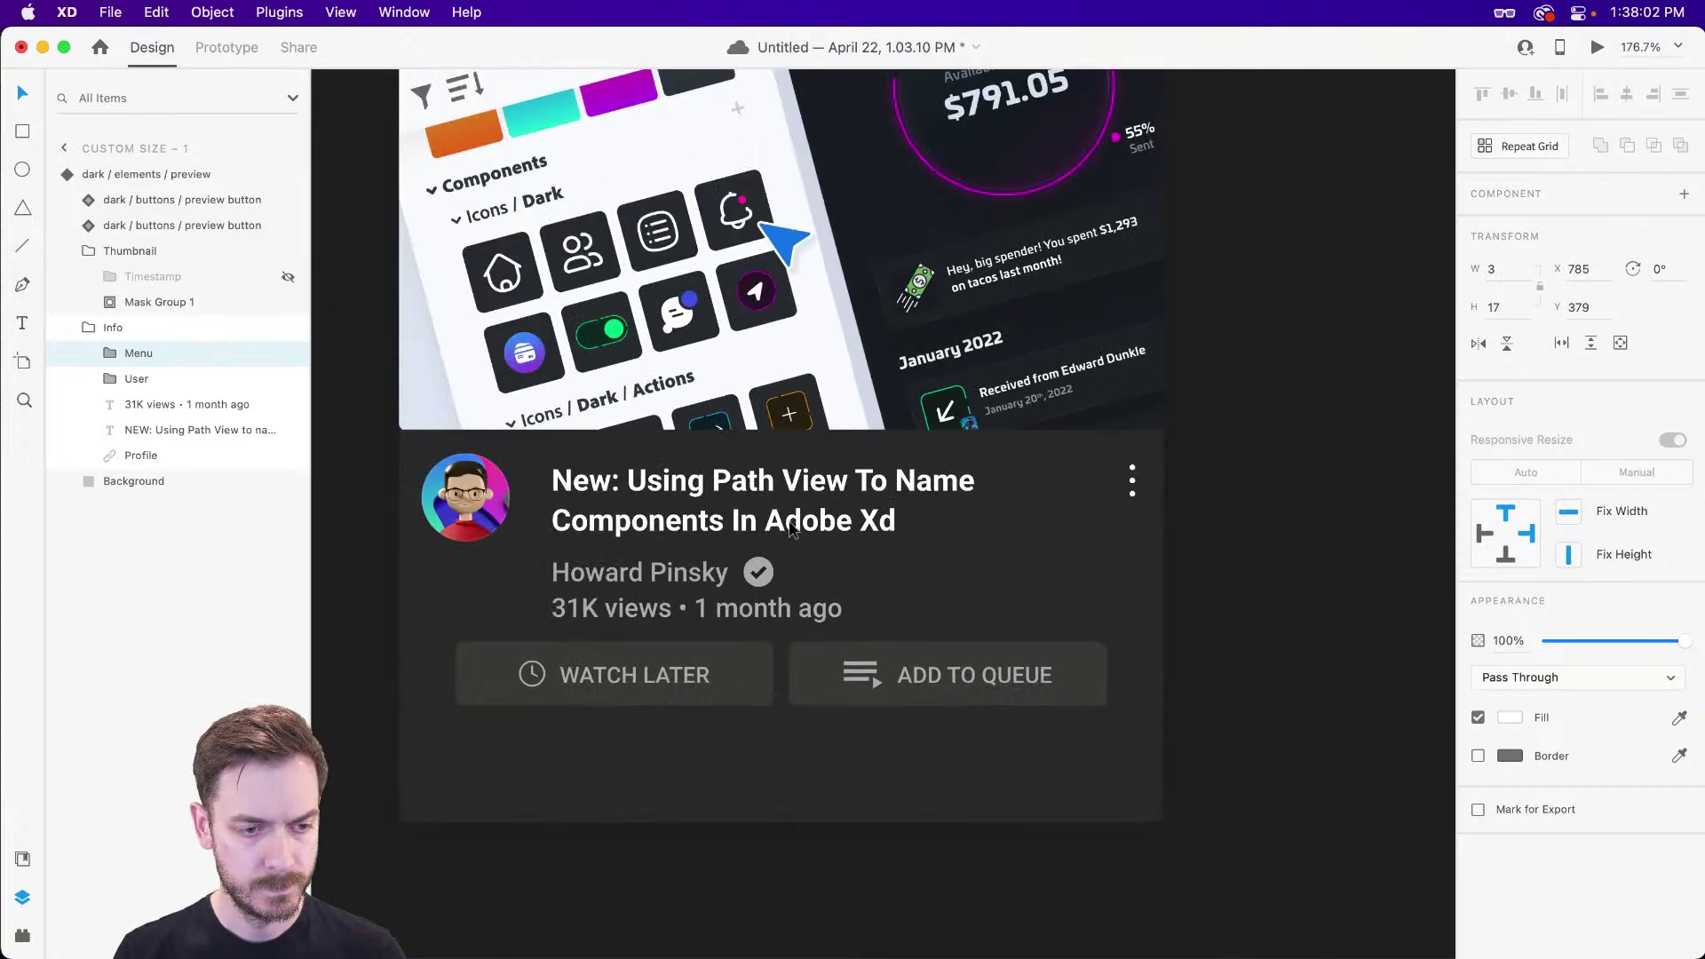
- Shorten the card background to 374 high
{"action": "left_click", "coordinate": [782, 546]}
{"action": "left_click", "coordinate": [982, 548], "text": "shift"}
{"action": "mouse_move", "coordinate": [983, 547]}
{"action": "left_mouse_down"}
{"action": "mouse_move", "coordinate": [982, 583]}
{"action": "mouse_move", "coordinate": [982, 549]}
{"action": "left_mouse_up"}
{"action": "left_click", "coordinate": [886, 613]}
{"action": "left_click_drag", "start_coordinate": [885, 601], "coordinate": [890, 593]}
- Move Watch Later to X 409, widen it to 189, and widen Add to Queue to 179
{"action": "left_click", "coordinate": [804, 553]}
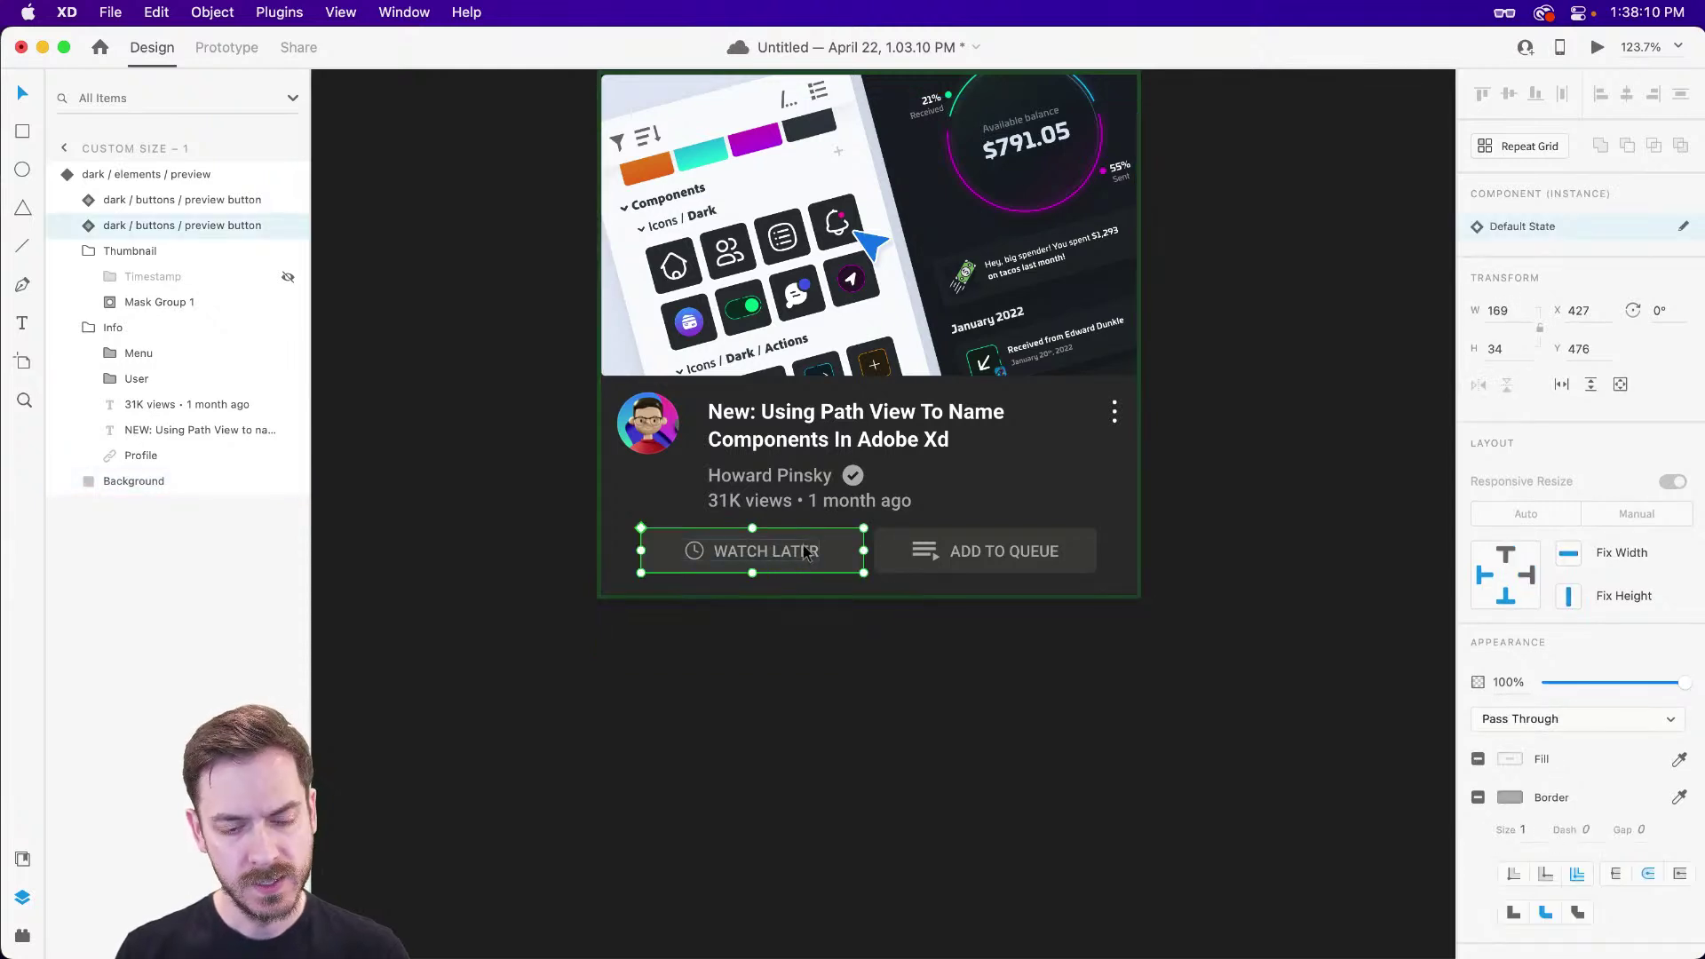
{"action": "left_click_drag", "start_coordinate": [798, 552], "coordinate": [777, 551]}
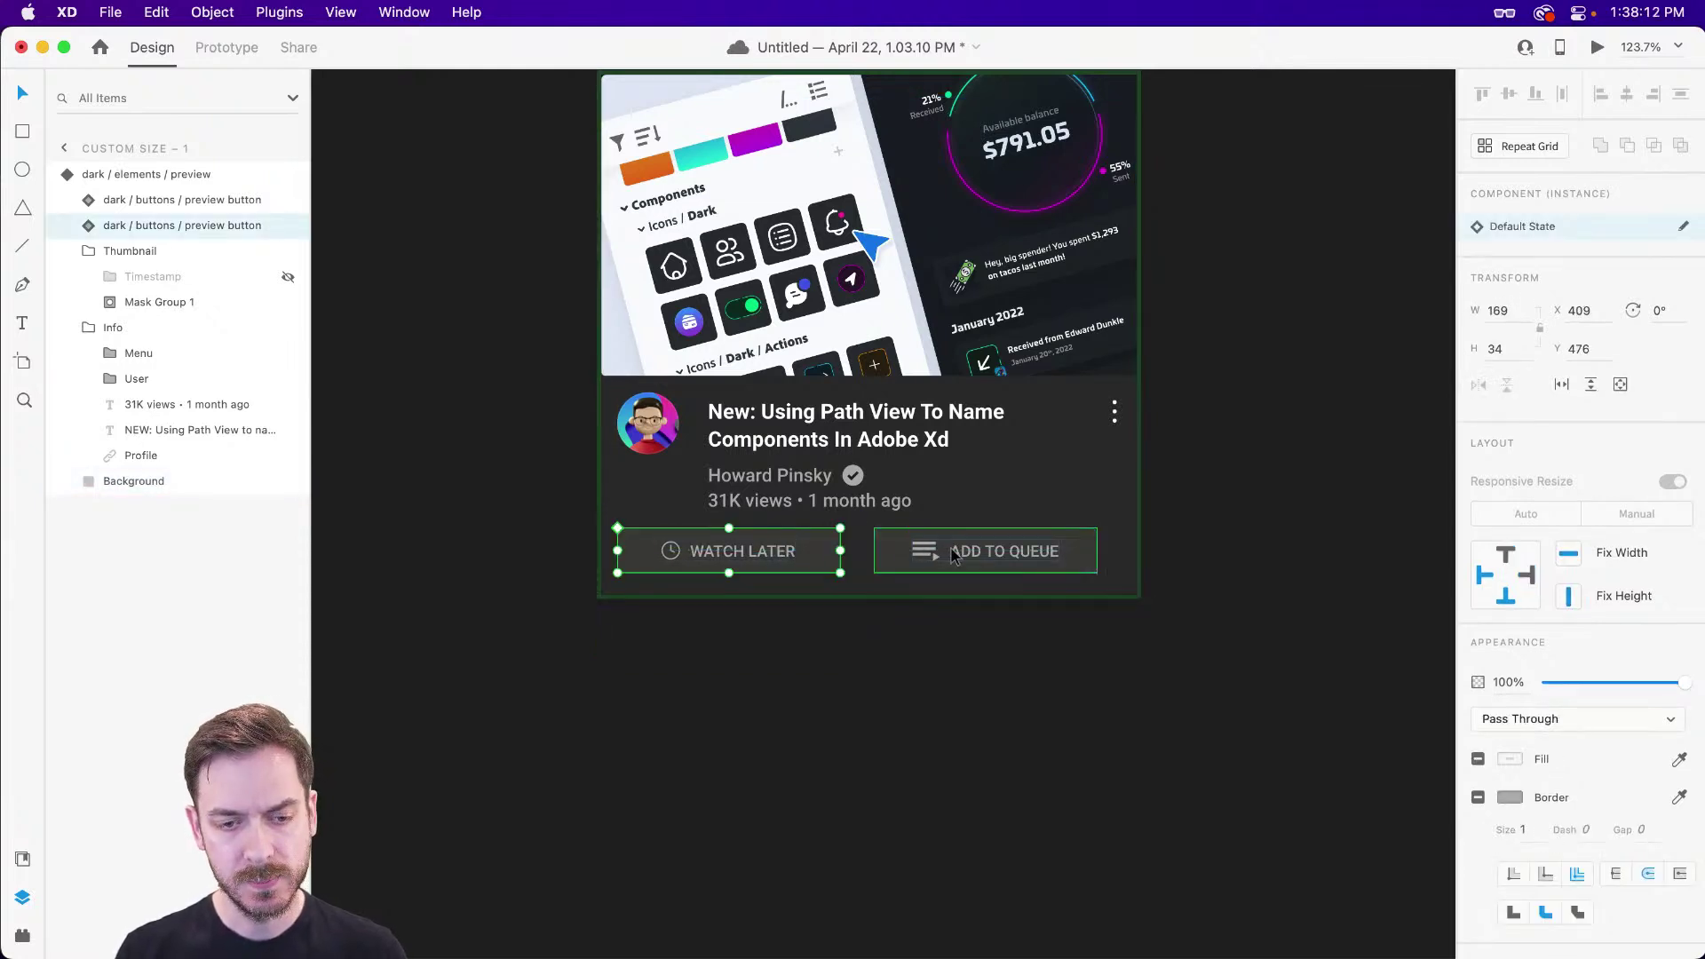
{"action": "left_click", "coordinate": [959, 558]}
{"action": "left_click", "coordinate": [800, 554]}
{"action": "key", "text": "shift+super+Right"}
{"action": "key", "text": "shift+super+Right"}
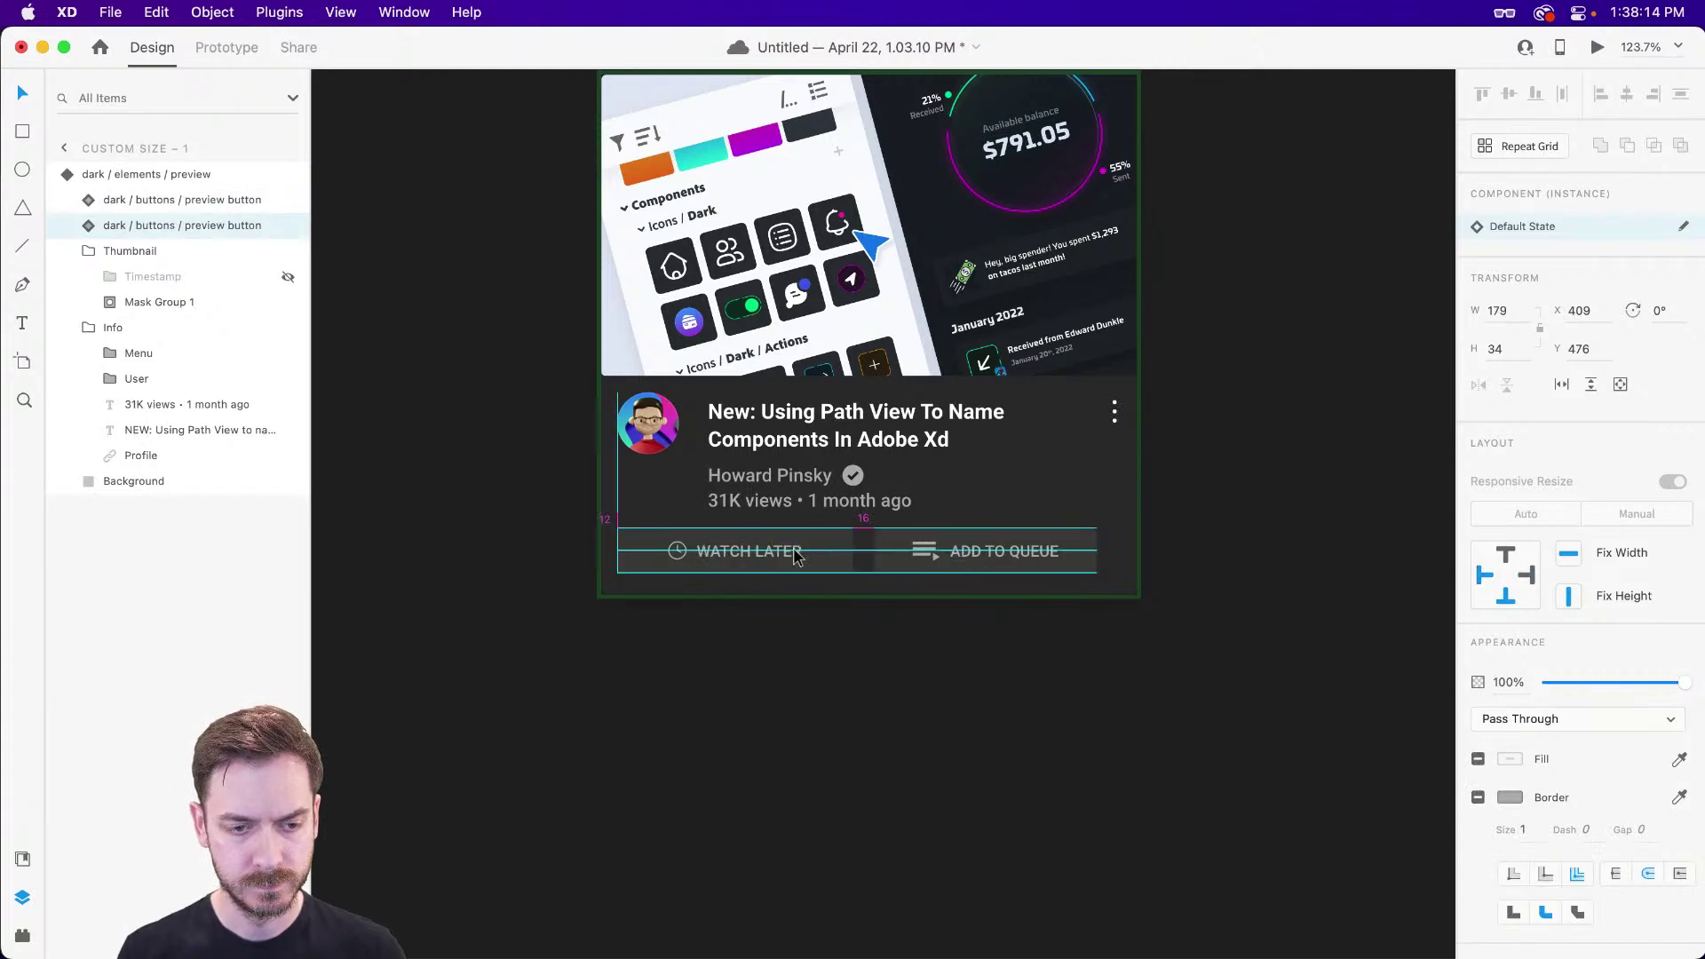
{"action": "left_click", "coordinate": [966, 563]}
{"action": "key", "text": "shift+super+Right"}
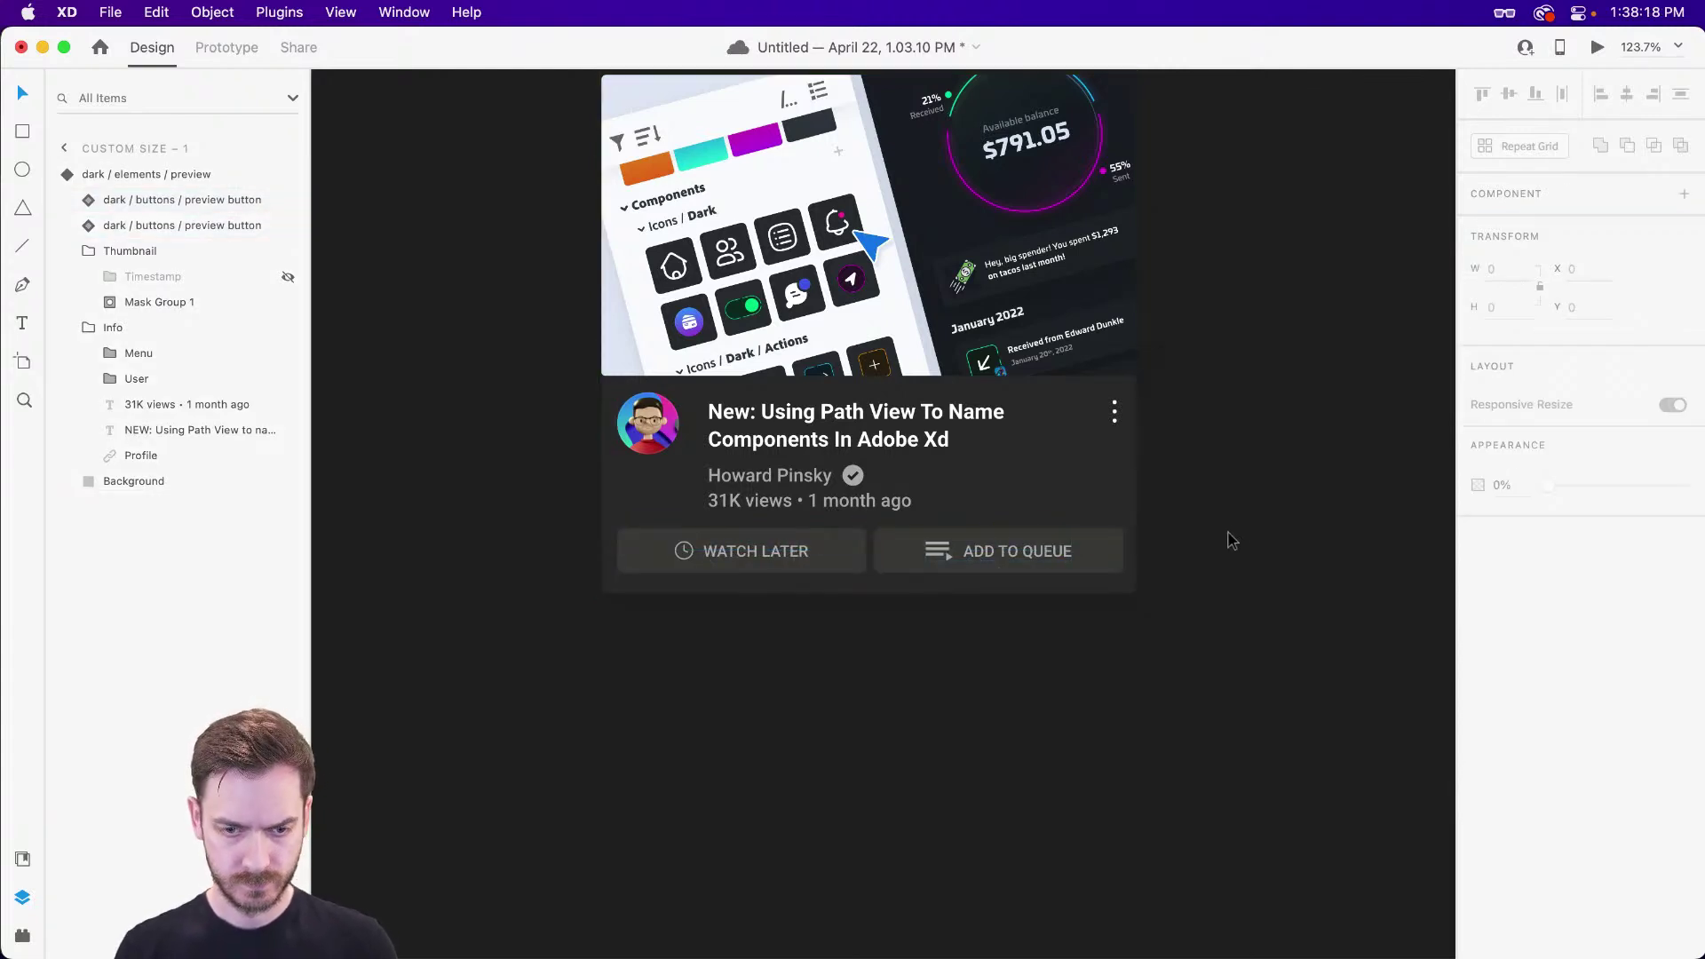
- Align Add to Queue beside Watch Later and move both buttons up 1 px
{"action": "left_click", "coordinate": [791, 525], "text": "shift"}
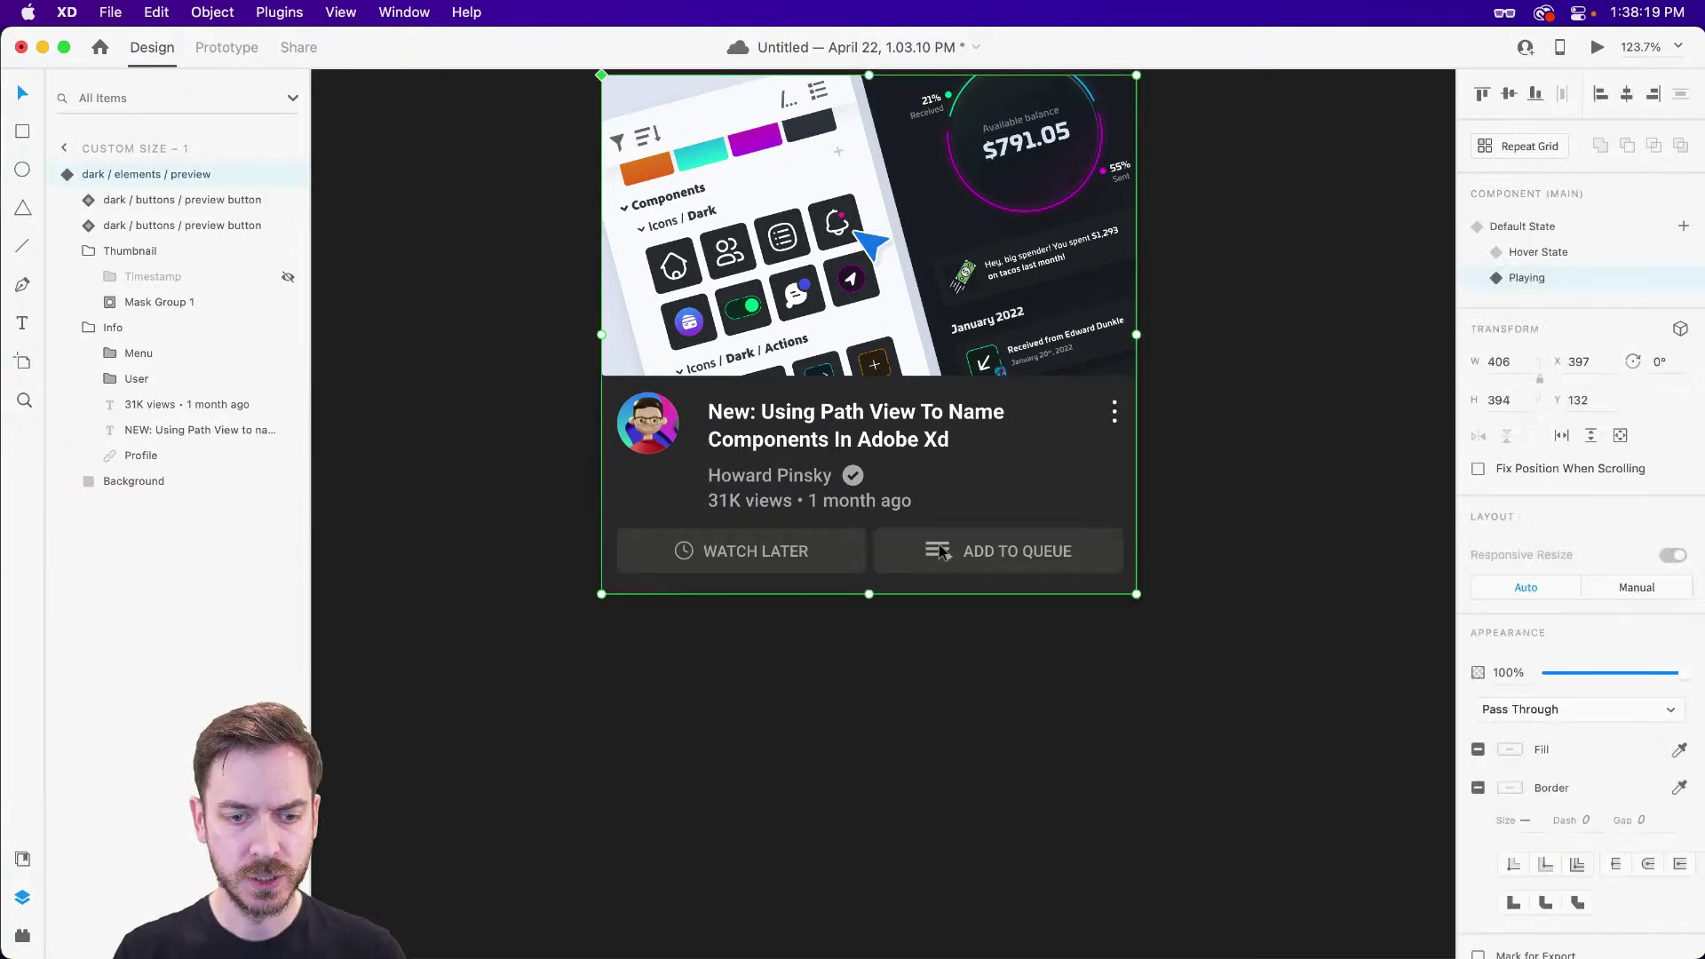
{"action": "left_click", "coordinate": [782, 546]}
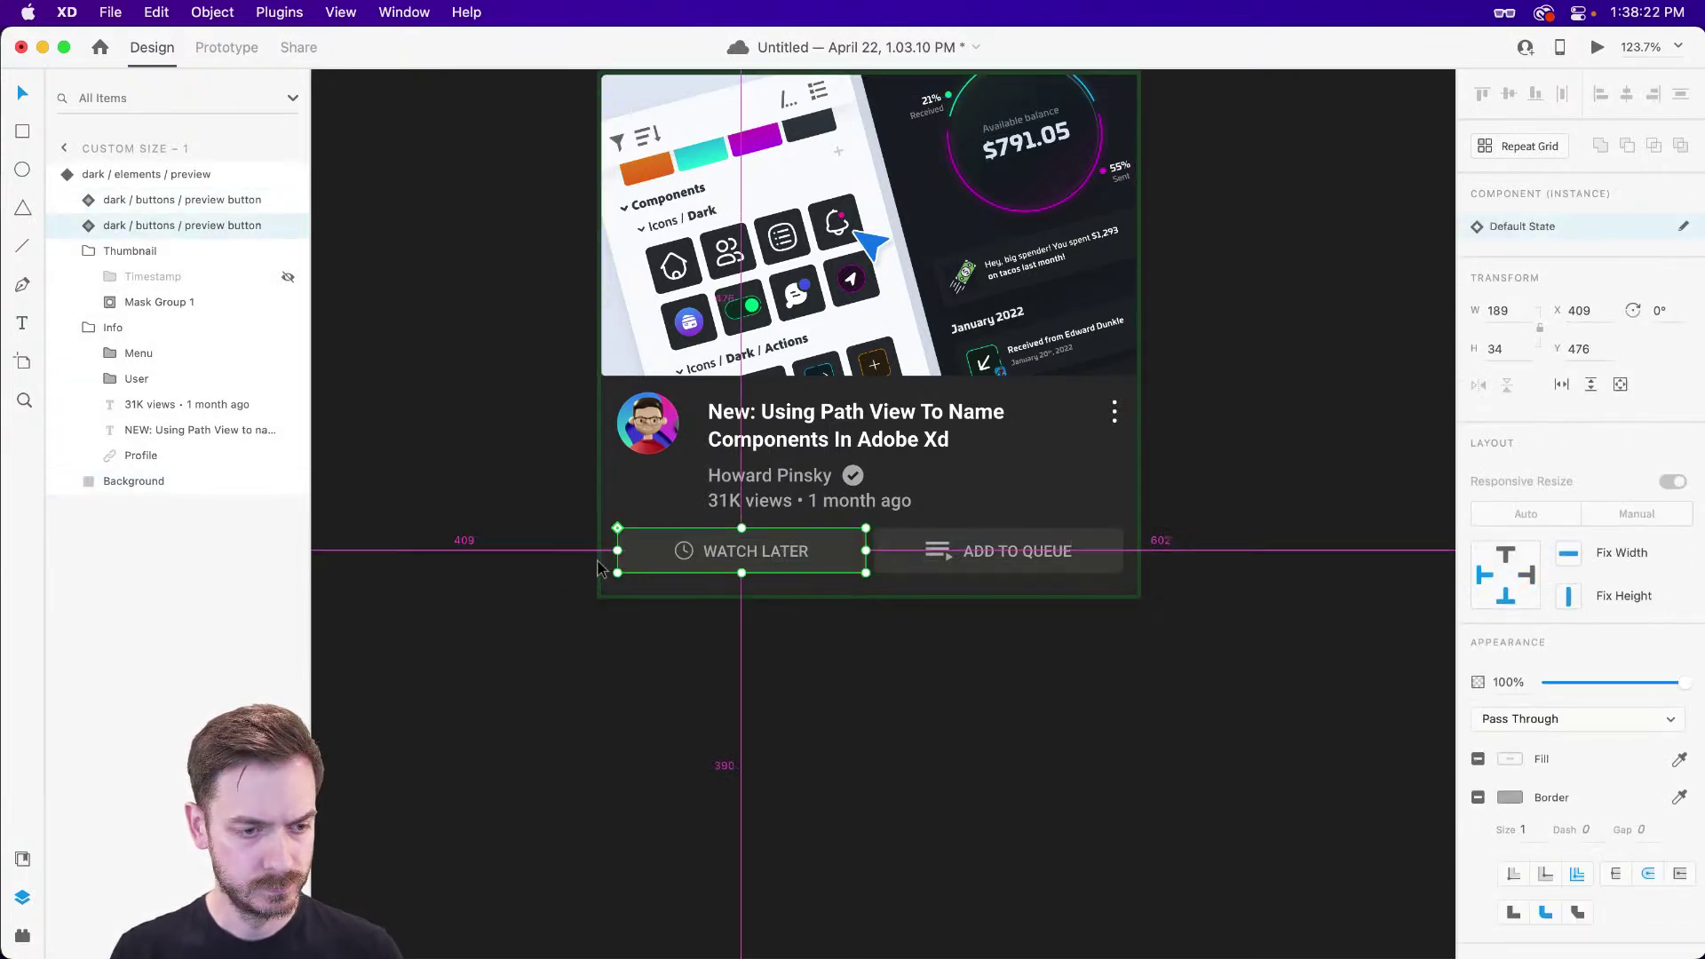
{"action": "left_click", "coordinate": [1115, 555]}
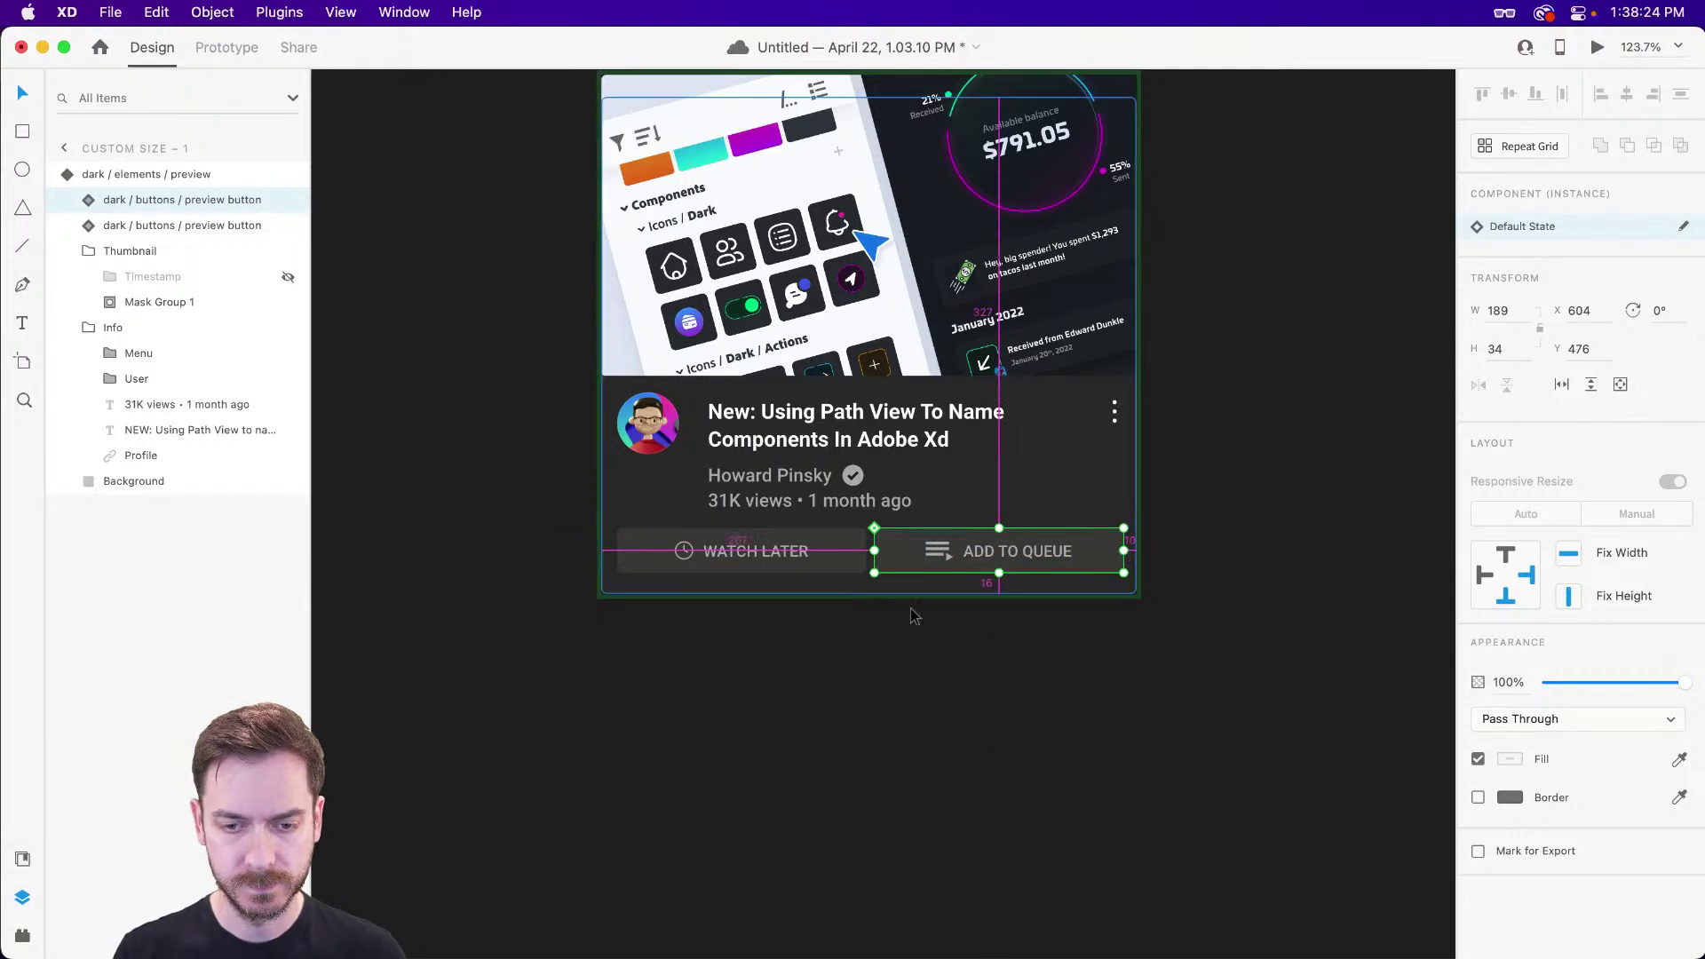
{"action": "left_click_drag", "start_coordinate": [930, 544], "coordinate": [928, 549]}
{"action": "left_click", "coordinate": [844, 566], "text": "shift"}
{"action": "key", "text": "Up"}
{"action": "scroll", "coordinate": [1081, 465], "scroll_direction": "down", "scroll_amount": 3}
{"action": "left_click", "coordinate": [1271, 388]}
{"action": "left_click_drag", "start_coordinate": [1208, 313], "coordinate": [1190, 457]}
{"action": "scroll", "coordinate": [1235, 599], "scroll_direction": "up", "scroll_amount": 3}
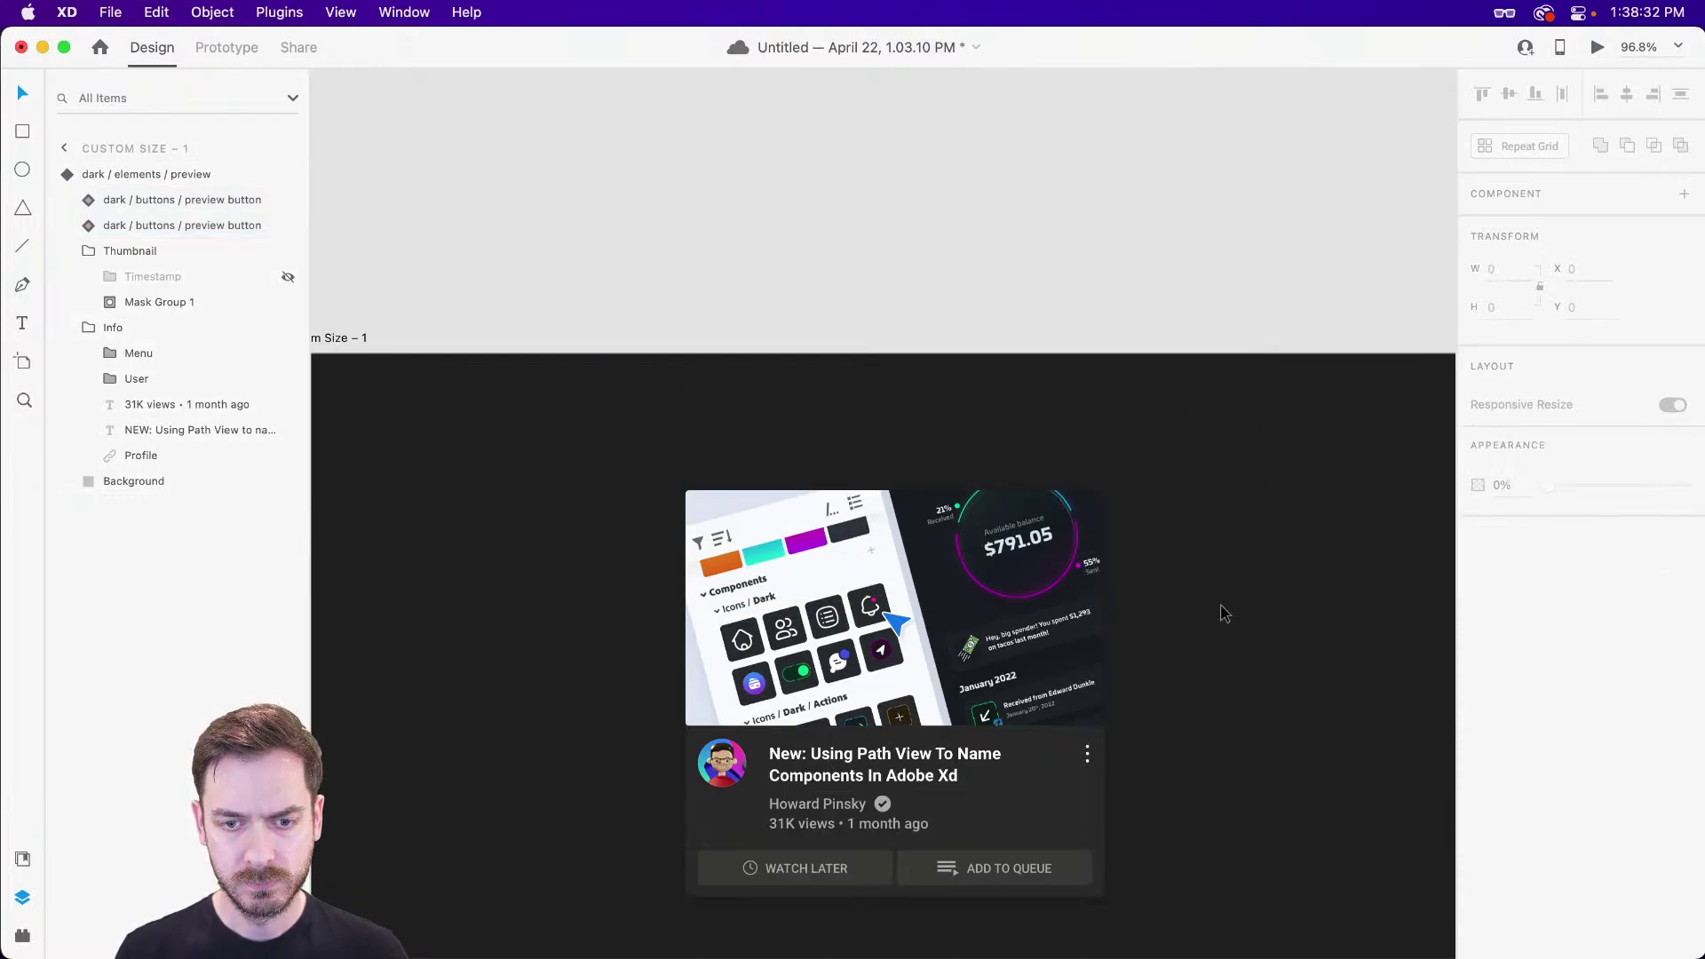
- Toggle the card between Default State and Playing, then select the MAX2021 teaser video in the mask group
{"action": "scroll", "coordinate": [925, 373], "scroll_direction": "down", "scroll_amount": 1}
{"action": "left_click", "coordinate": [984, 524]}
{"action": "scroll", "coordinate": [984, 524], "scroll_direction": "down", "scroll_amount": 2}
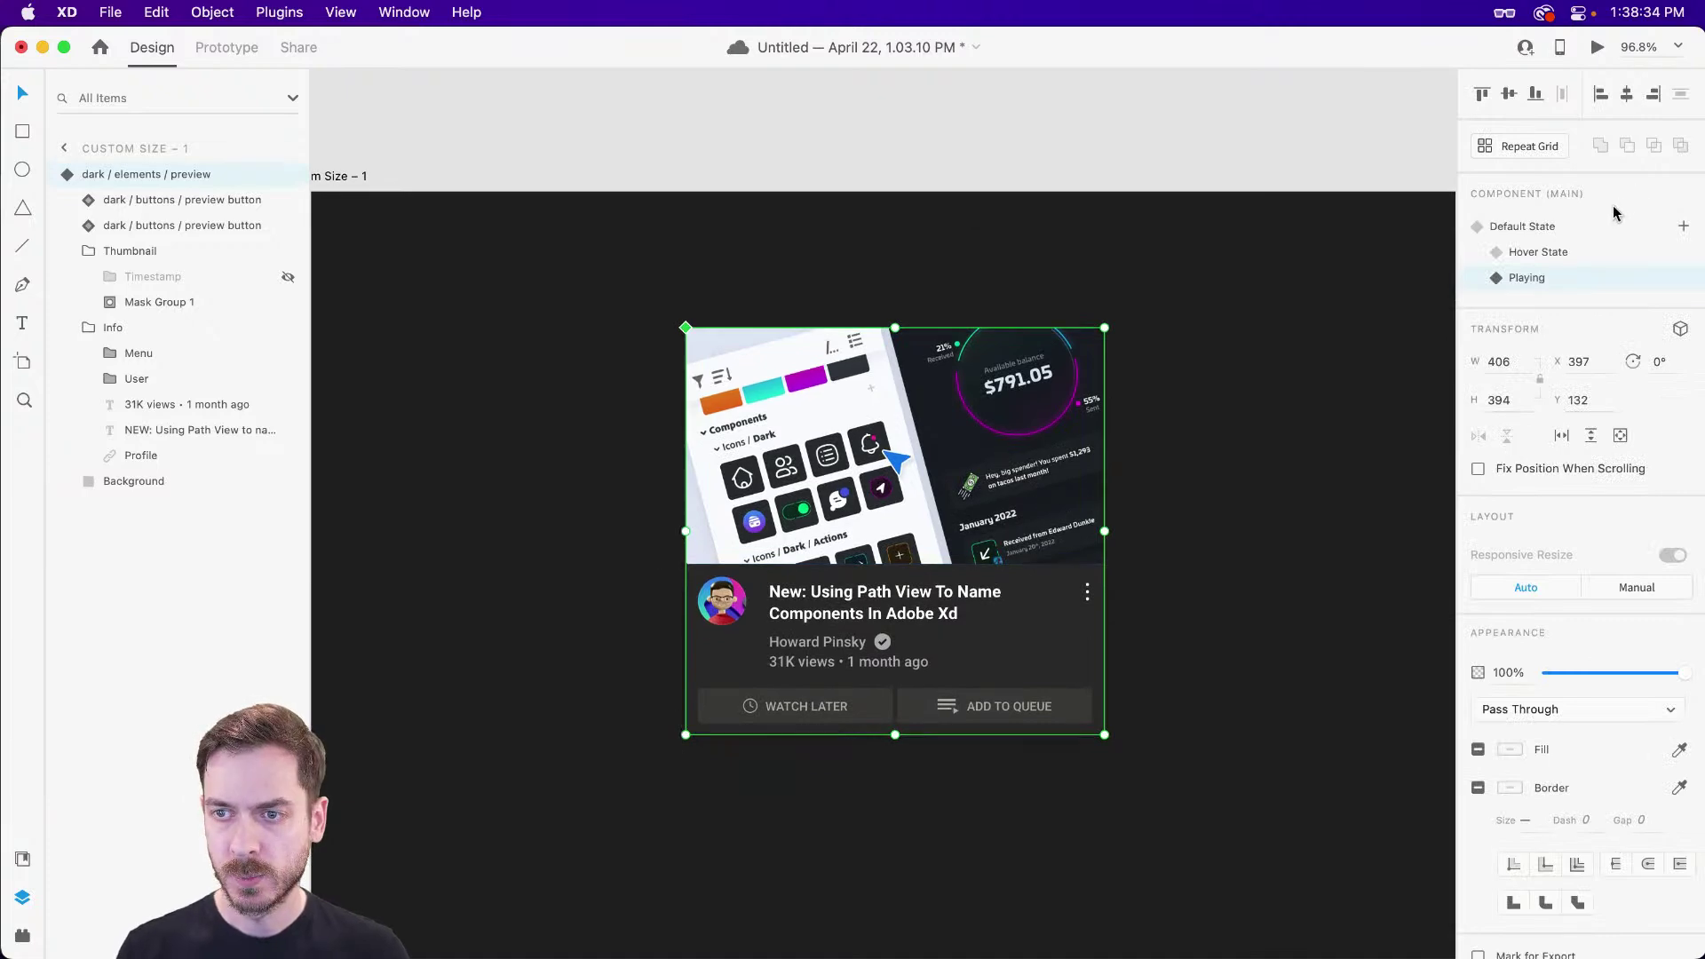
{"action": "left_click", "coordinate": [1596, 228]}
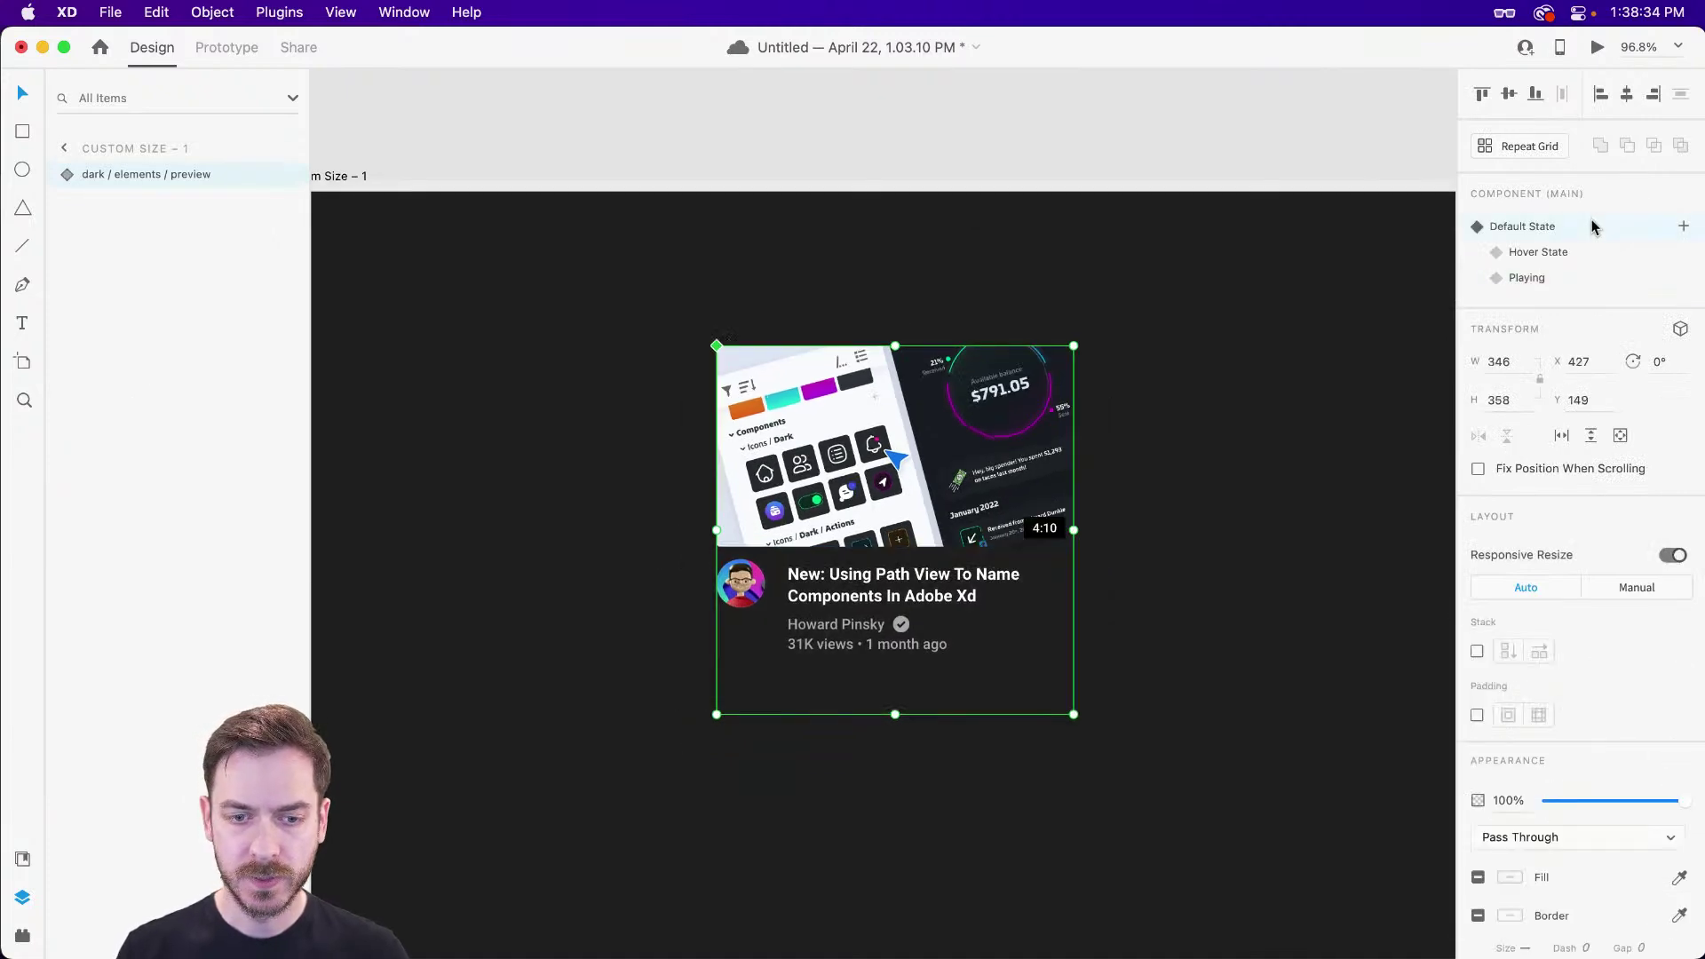
{"action": "left_click", "coordinate": [1574, 280]}
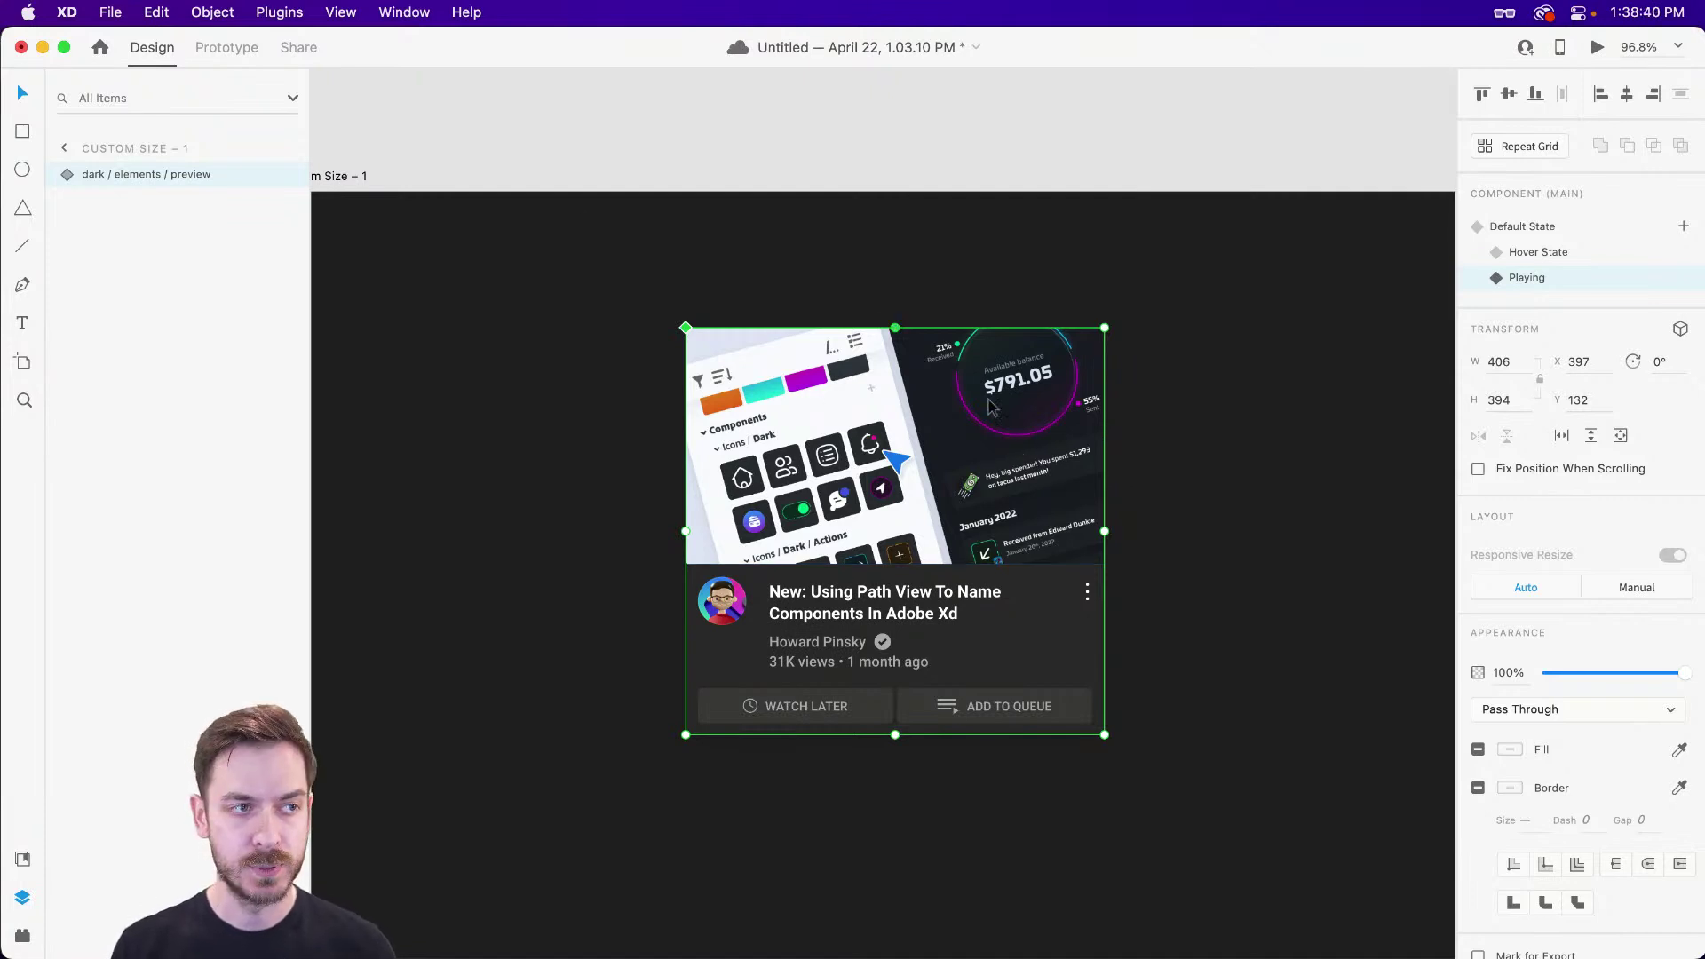
{"action": "scroll", "coordinate": [1011, 457], "scroll_direction": "up", "scroll_amount": 5}
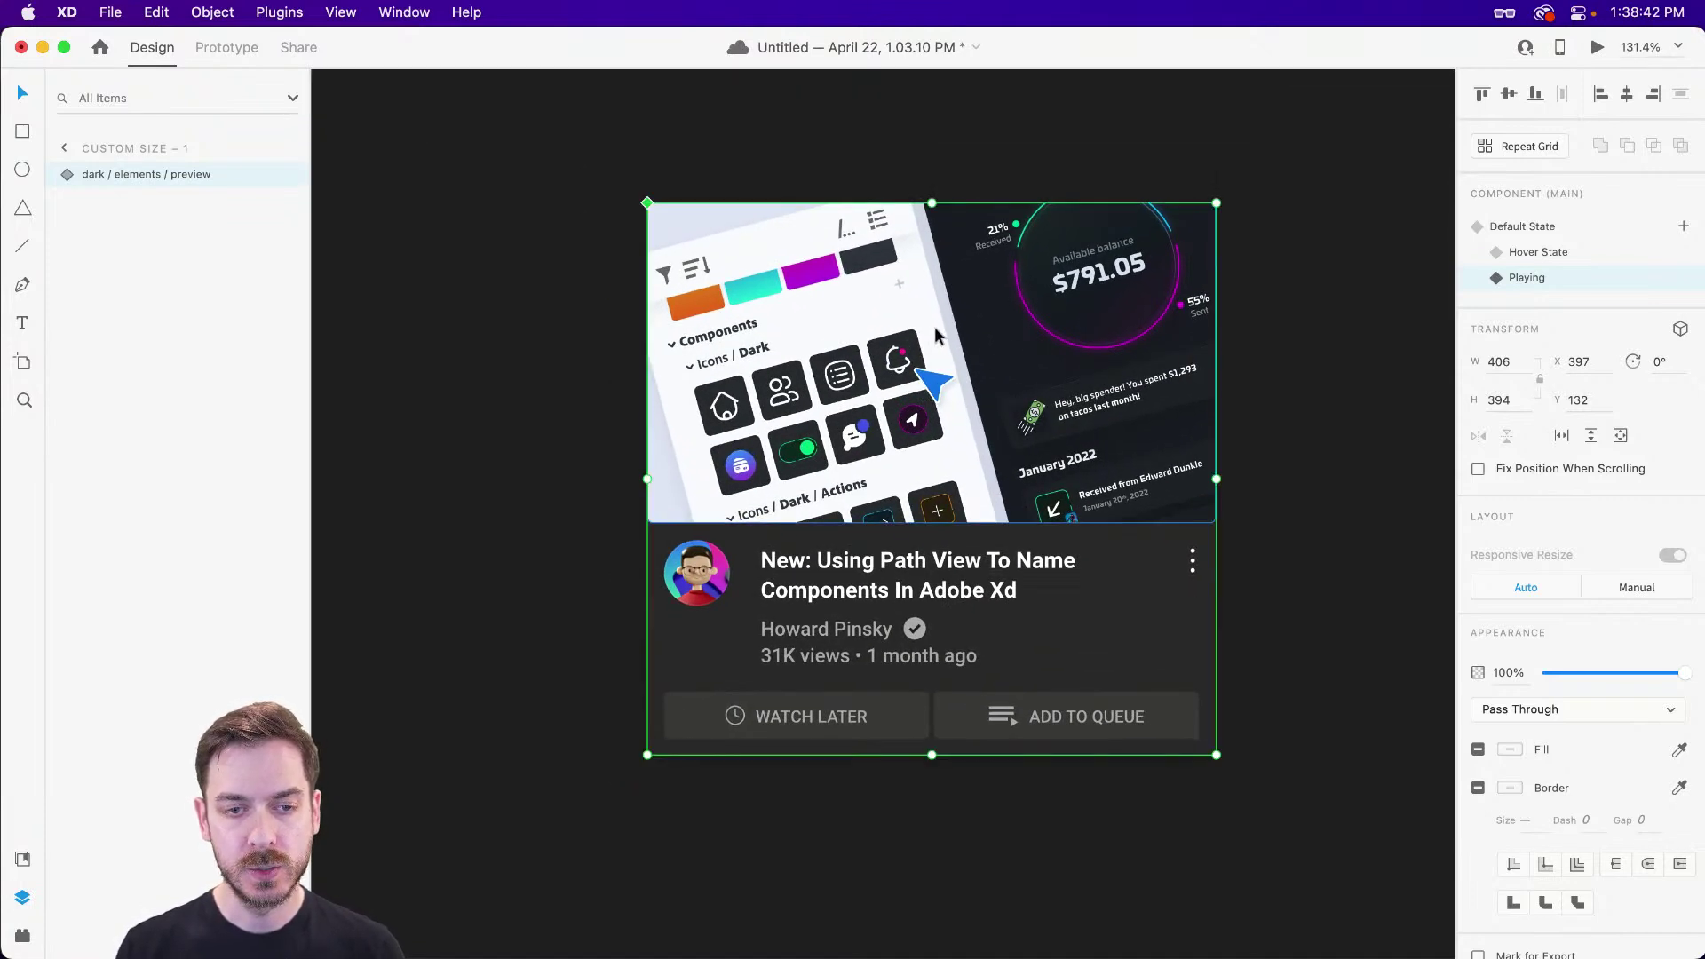
{"action": "left_click", "coordinate": [924, 392], "text": "super"}
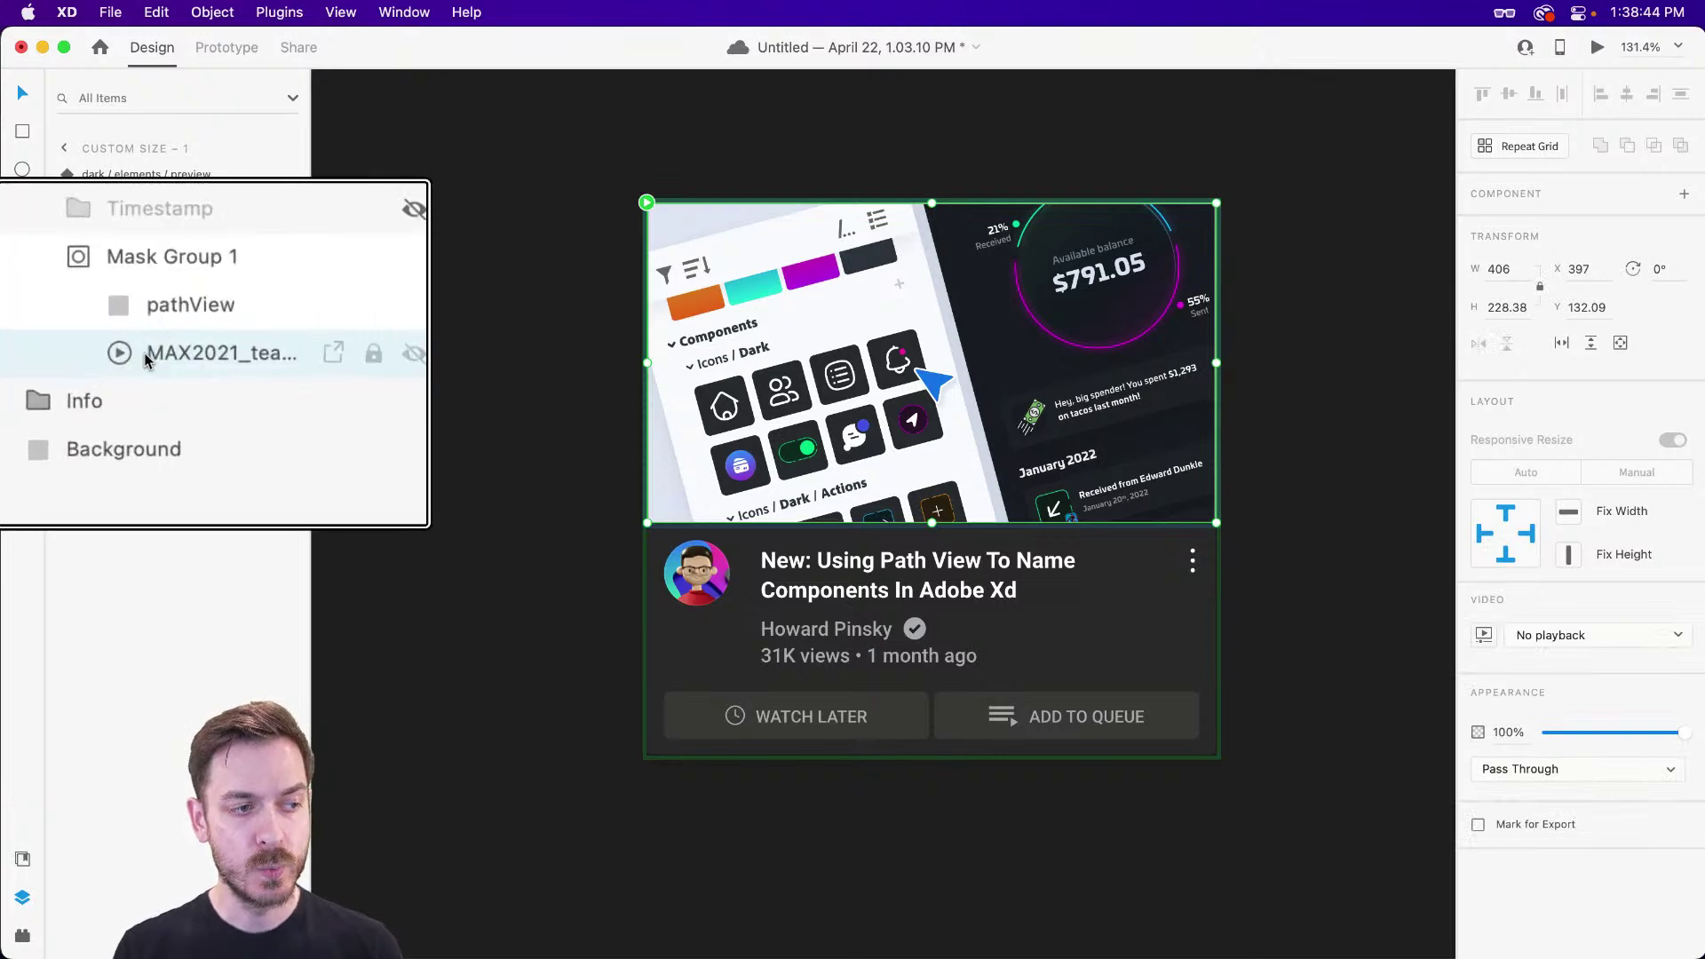
- Set the thumbnail video to Play automatically, cancelling the trim
{"action": "left_click", "coordinate": [1568, 635]}
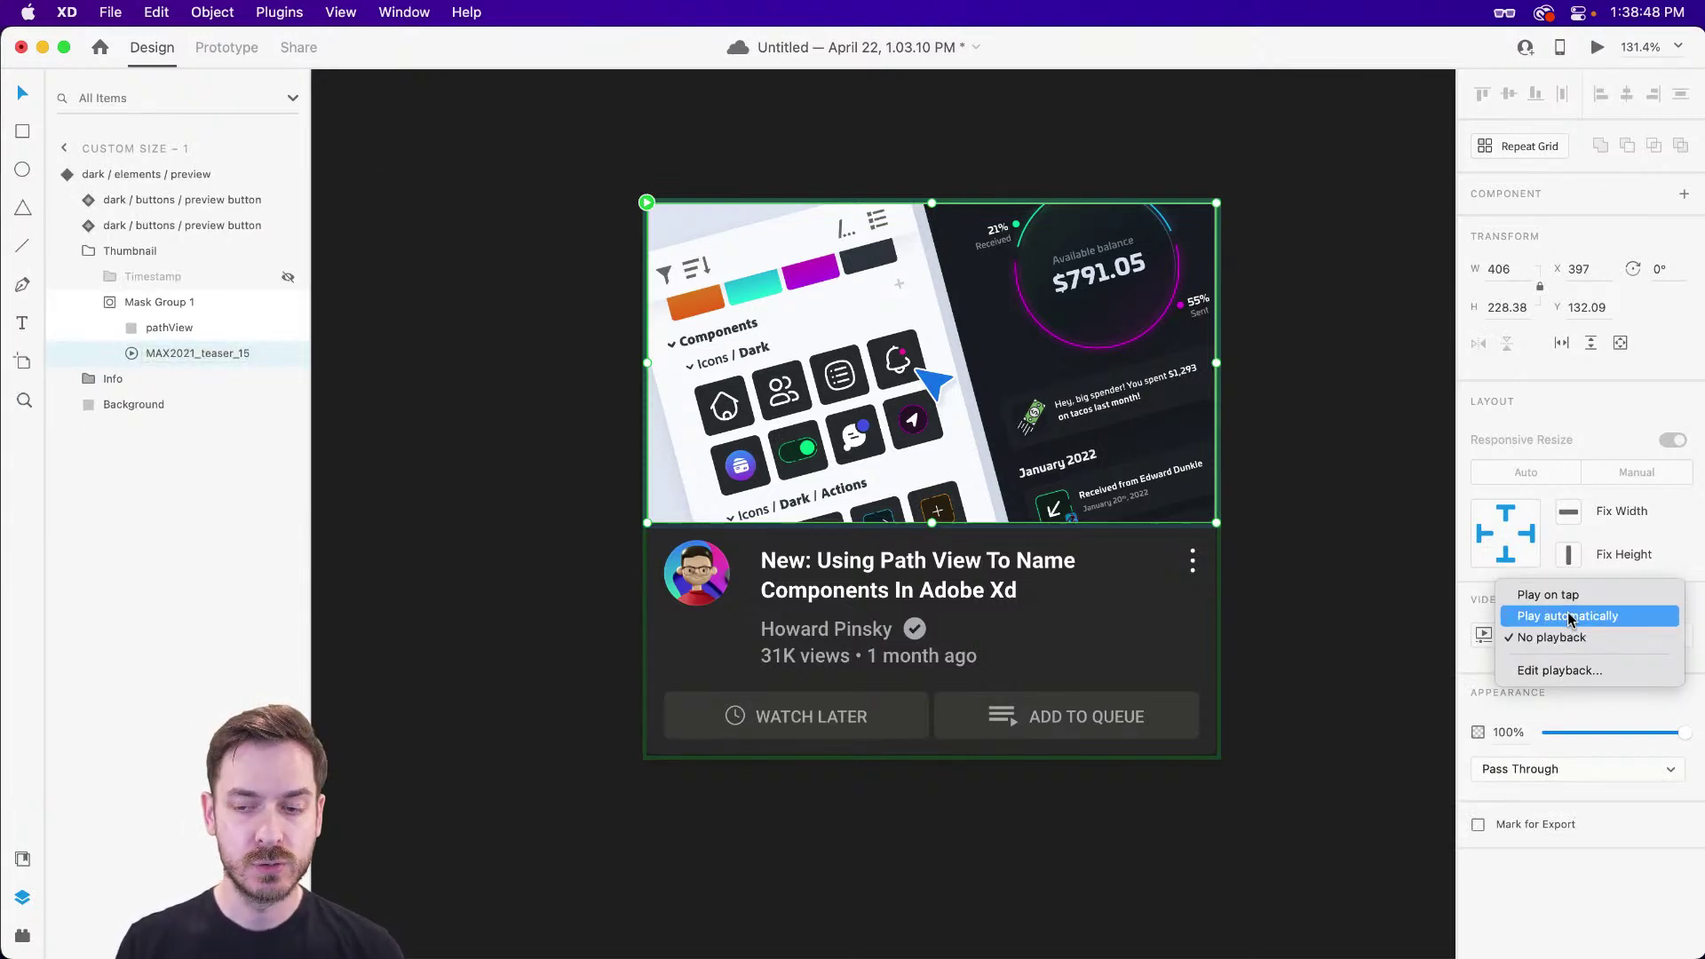
{"action": "left_click", "coordinate": [1583, 616]}
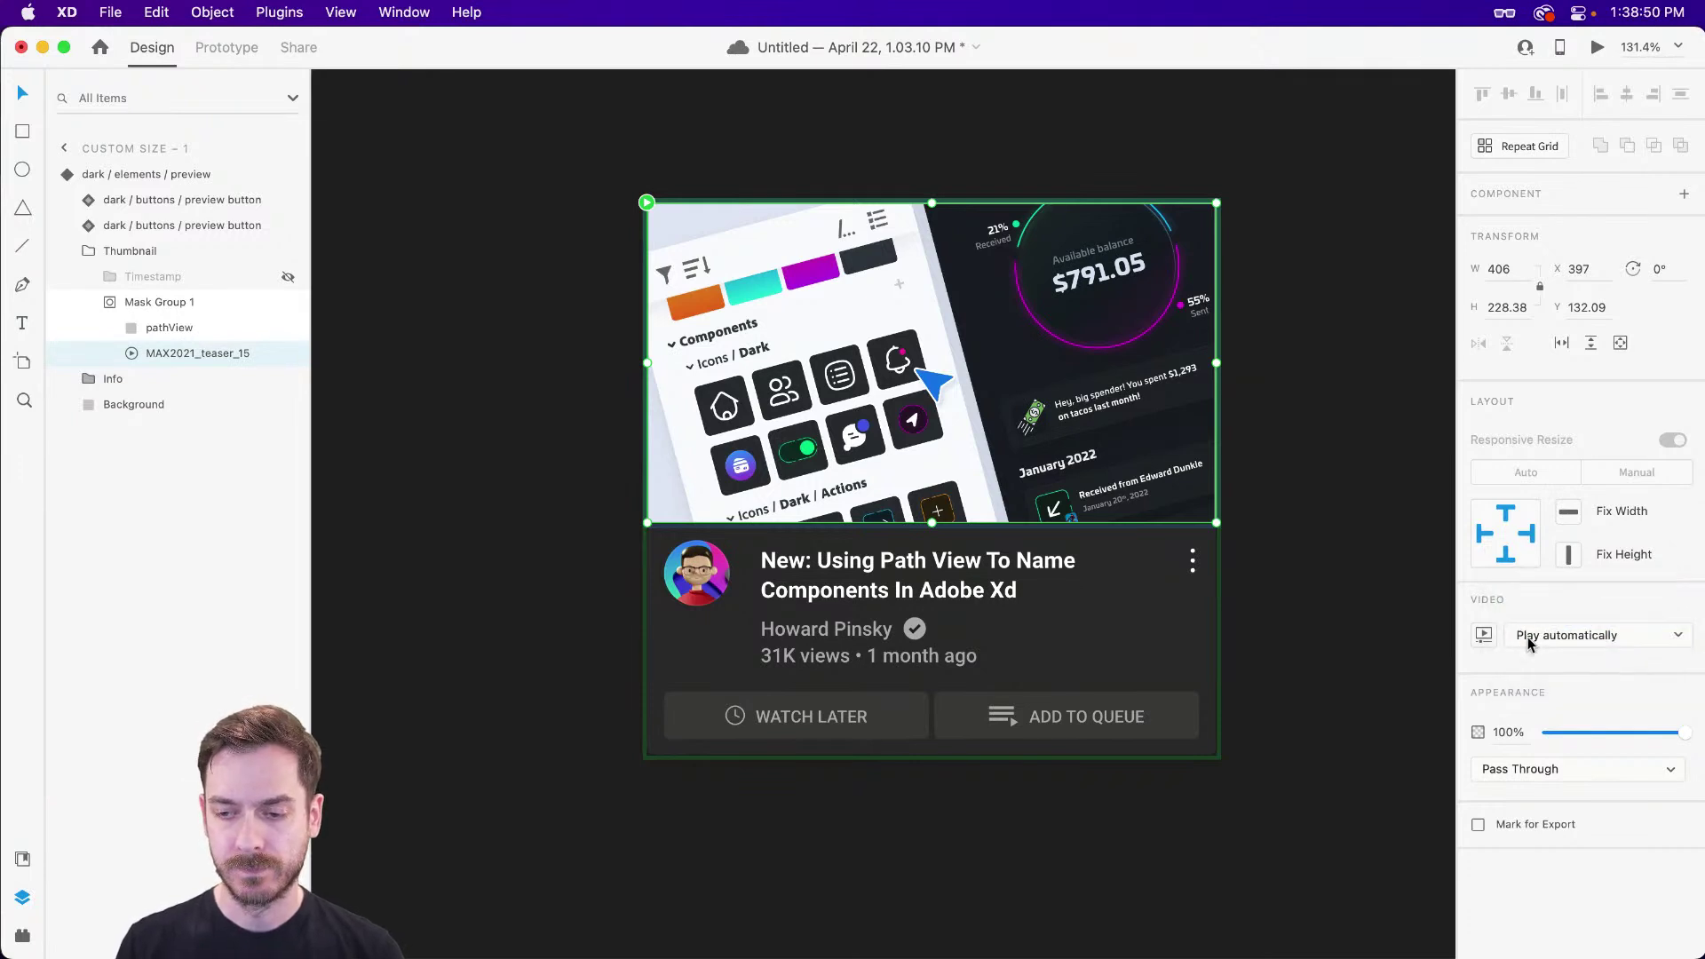
{"action": "left_click", "coordinate": [1488, 636]}
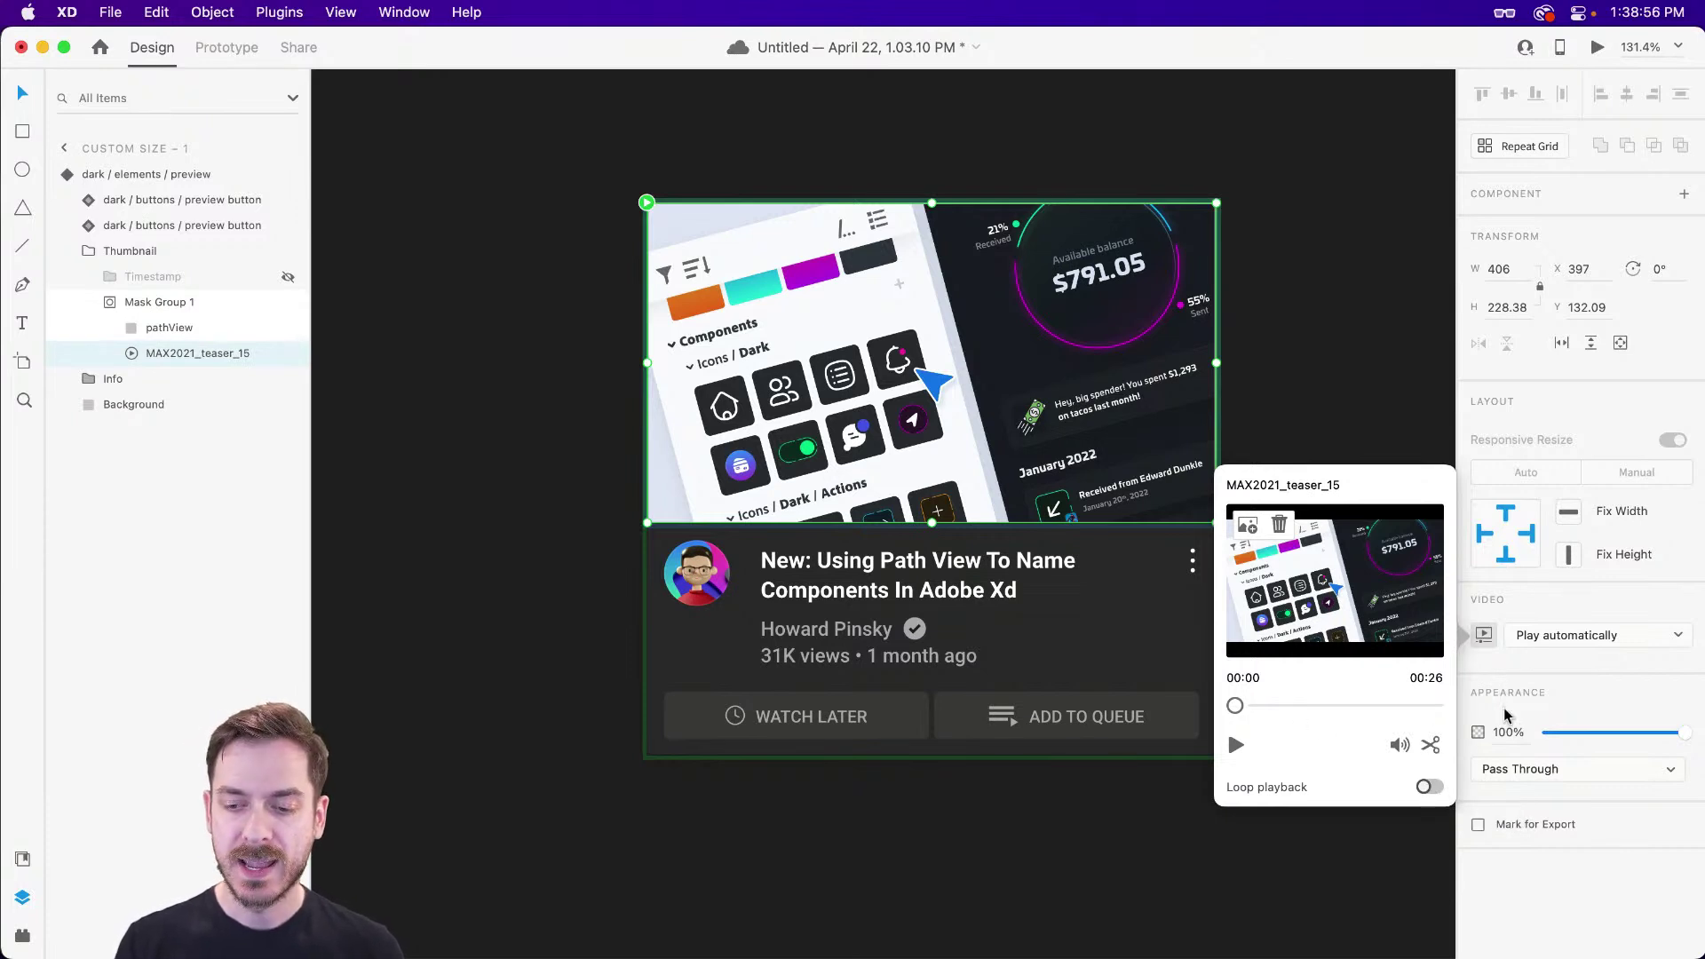
{"action": "left_click", "coordinate": [1438, 748]}
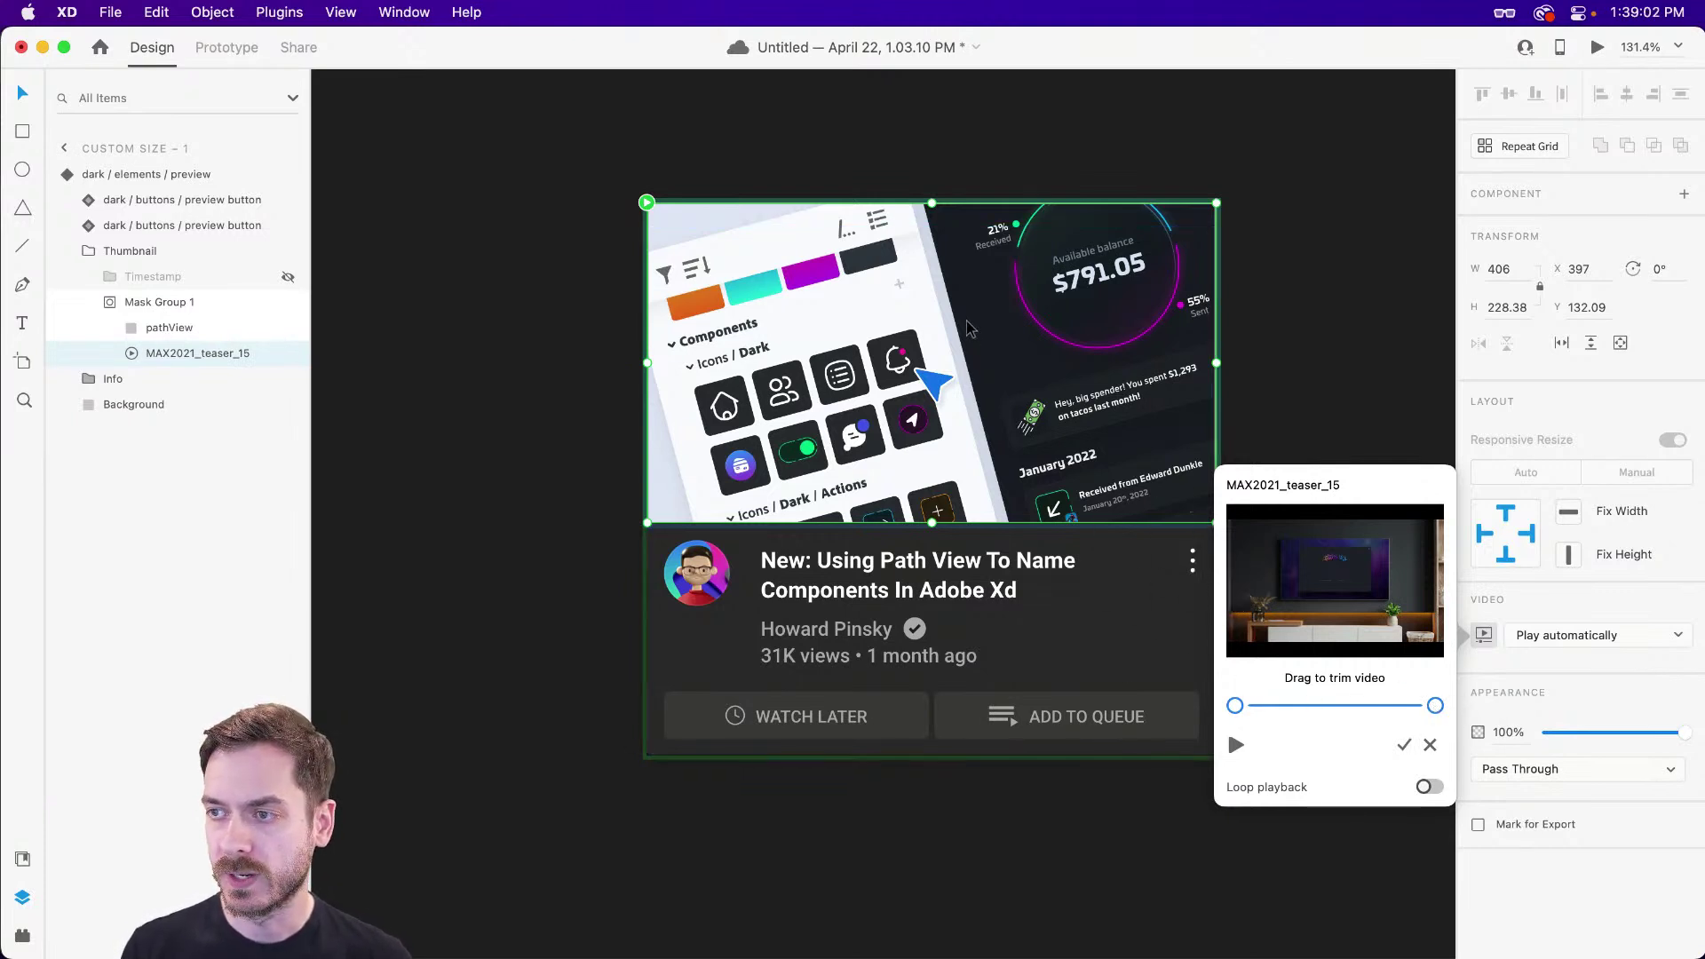
{"action": "key", "text": "Escape"}
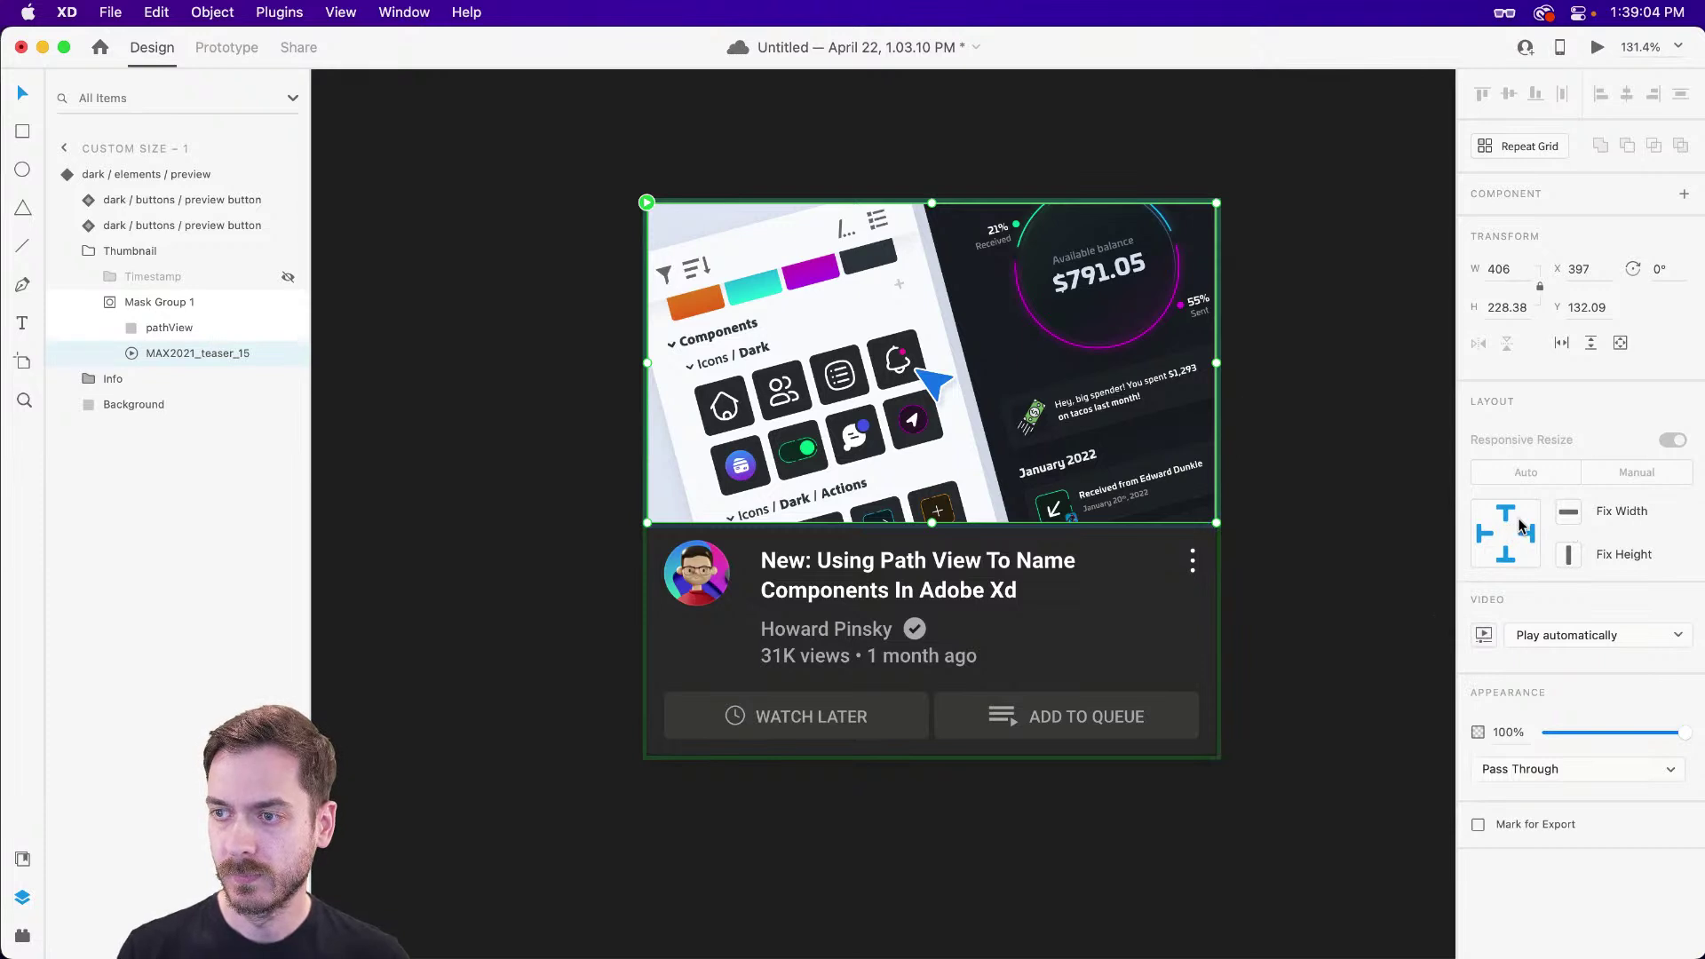
{"action": "left_click", "coordinate": [1548, 630]}
{"action": "left_click", "coordinate": [1697, 562]}
{"action": "key", "text": "Escape"}
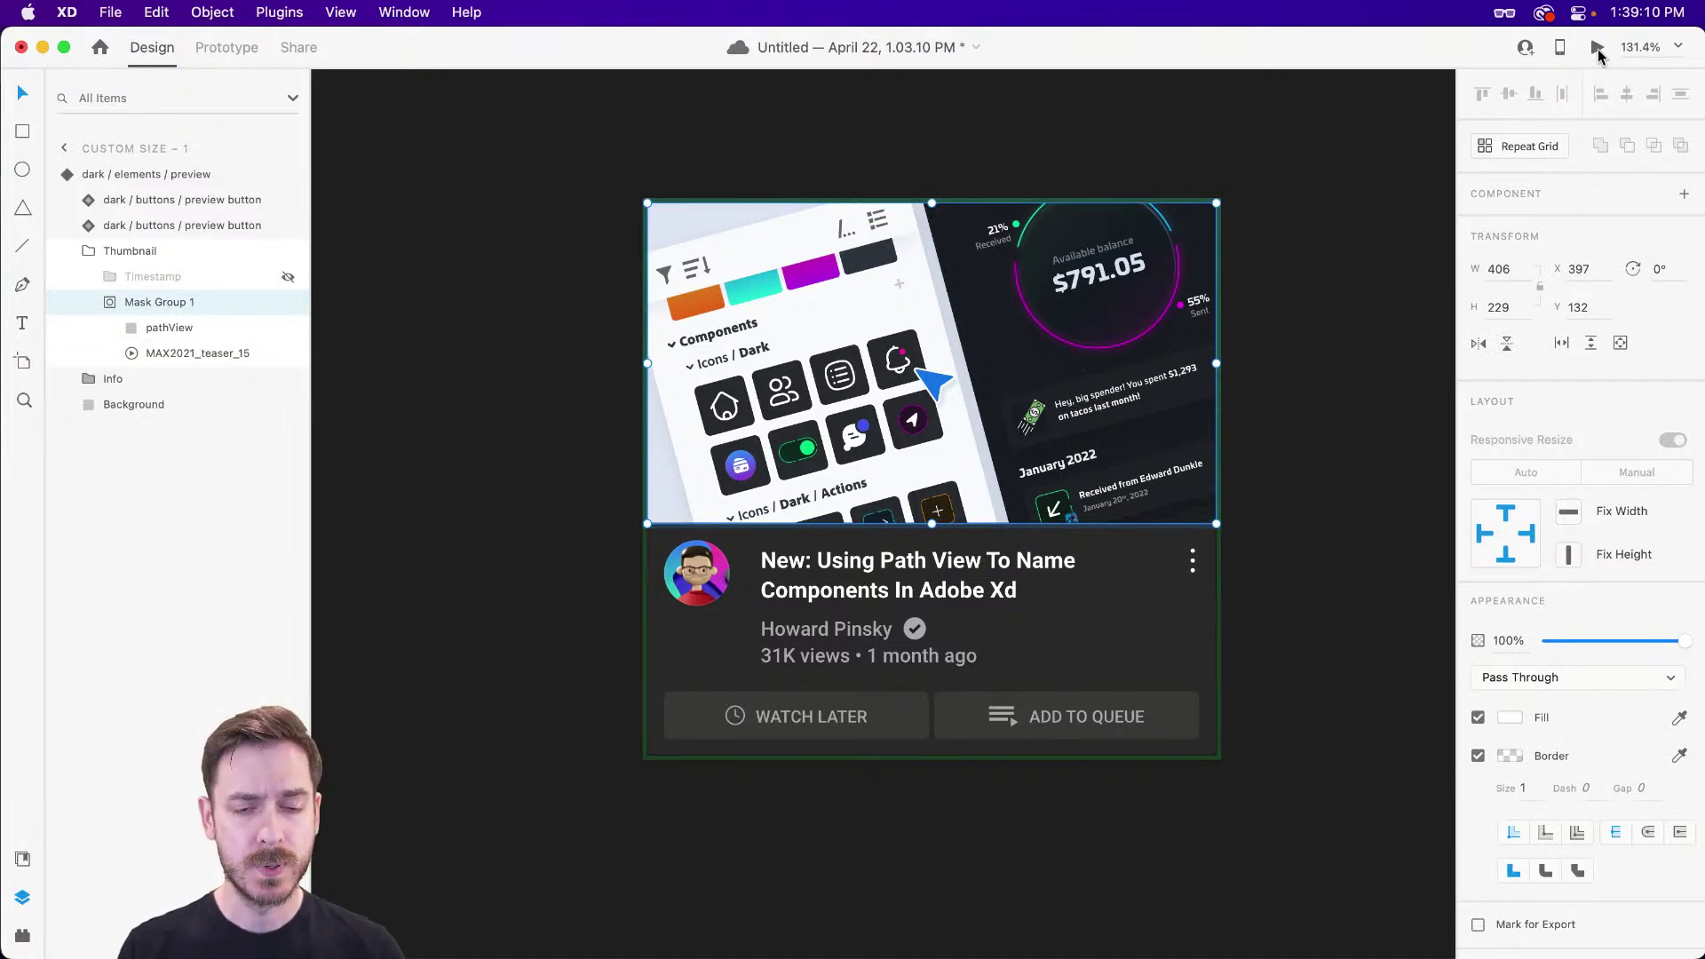
- Preview the card to confirm the teaser plays, then reselect the card component
{"action": "left_click", "coordinate": [1598, 49]}
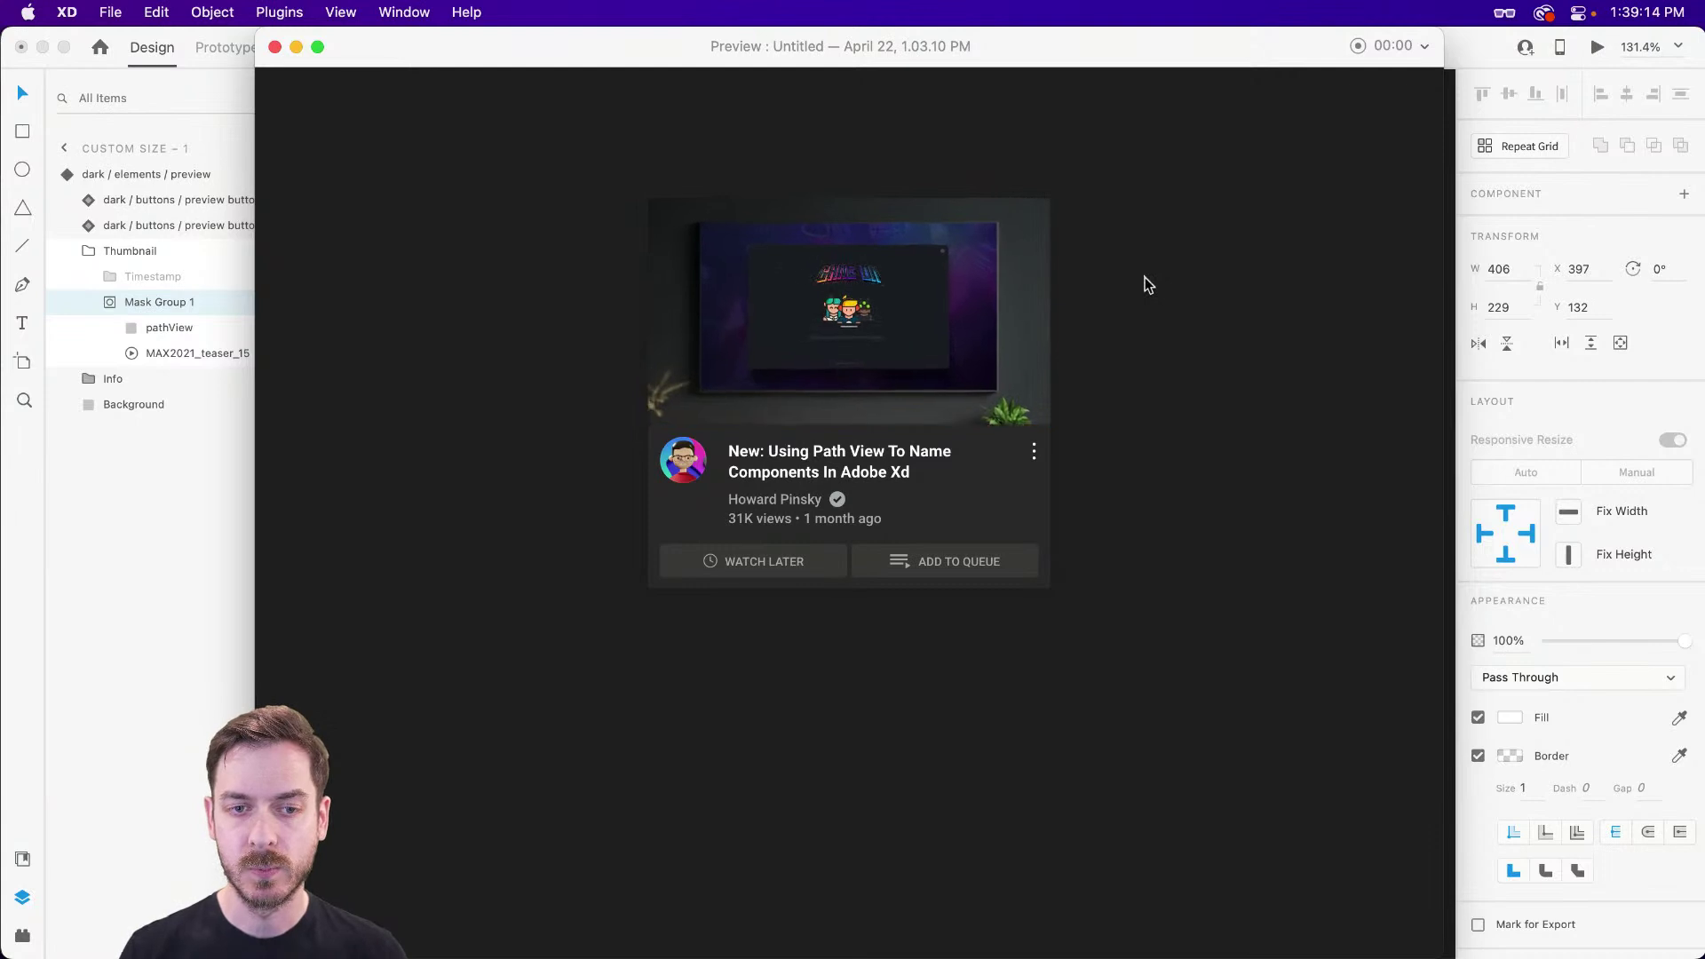
{"action": "key", "text": "super+w"}
{"action": "key", "text": "Escape"}
{"action": "key", "text": "Escape"}
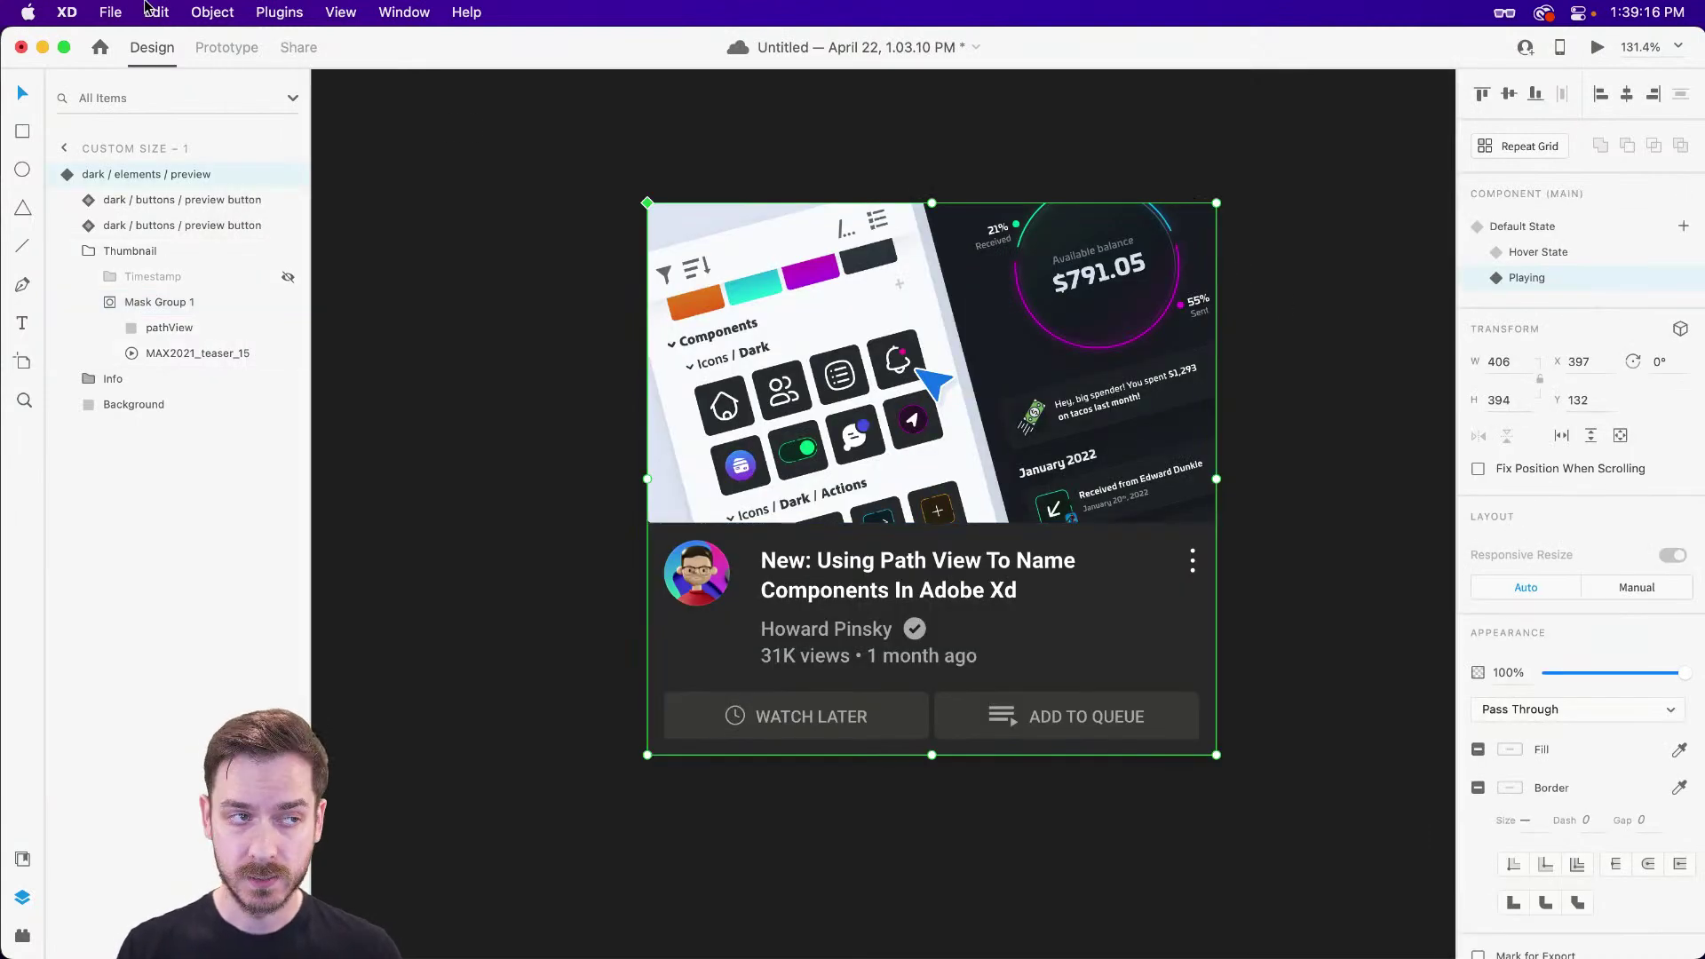
- Step through the card's Default, Hover and Playing states, returning to Default State
{"action": "left_click", "coordinate": [1544, 230]}
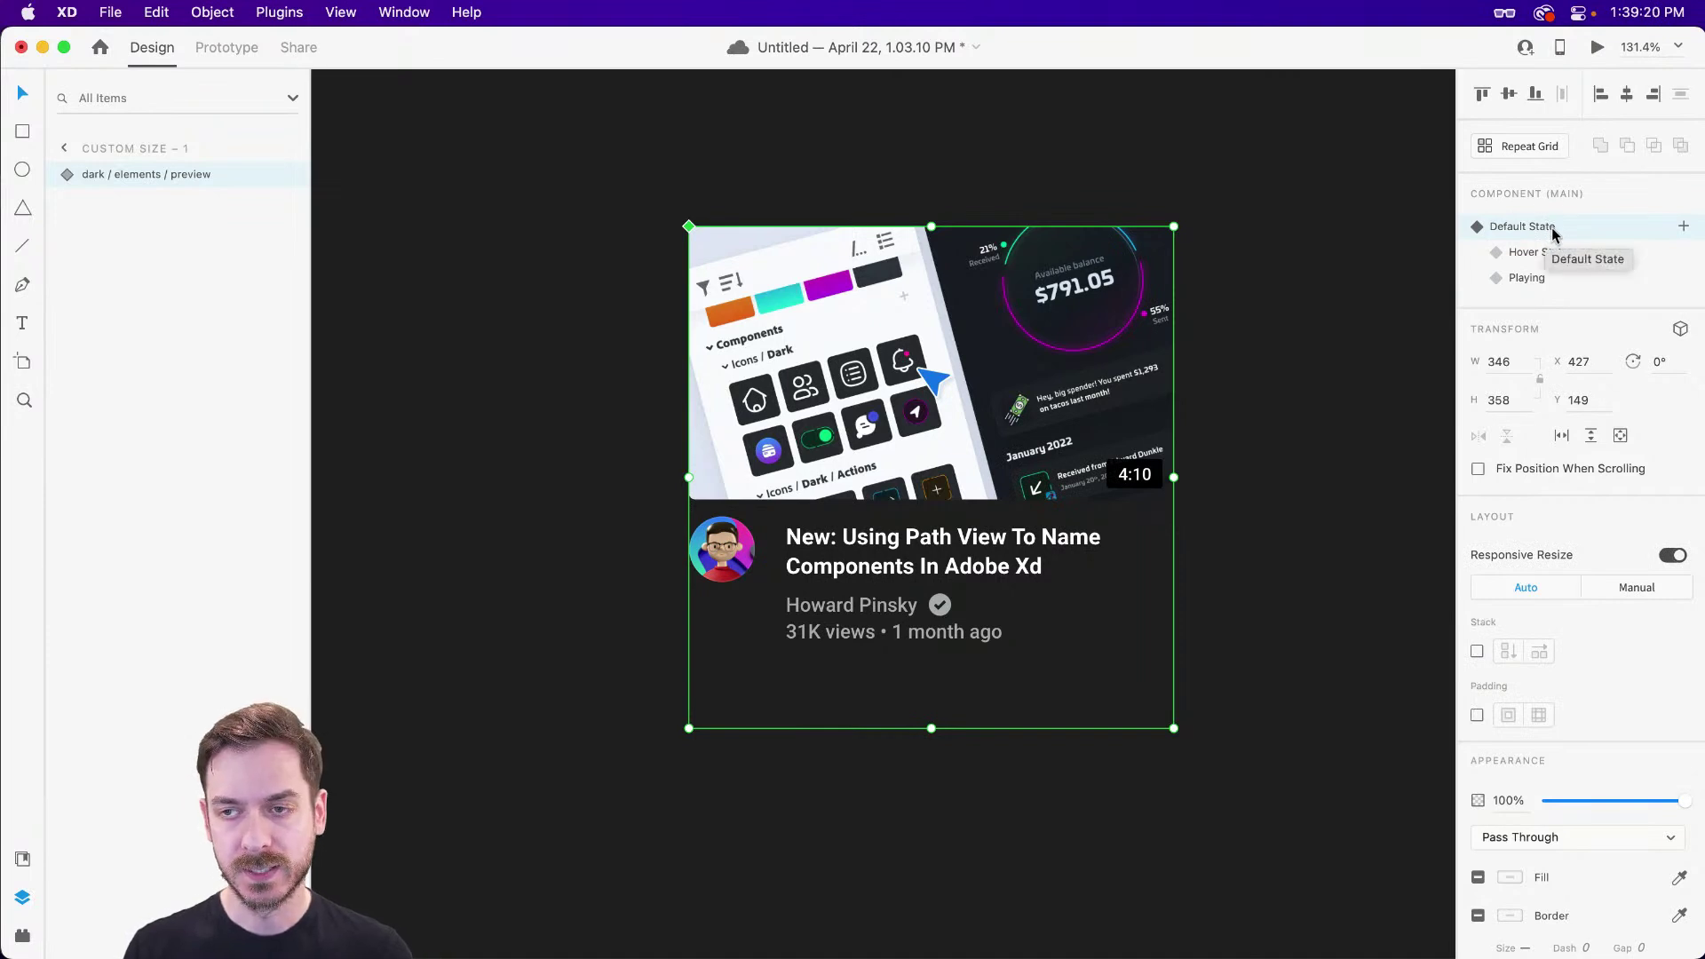
{"action": "left_click", "coordinate": [1566, 251]}
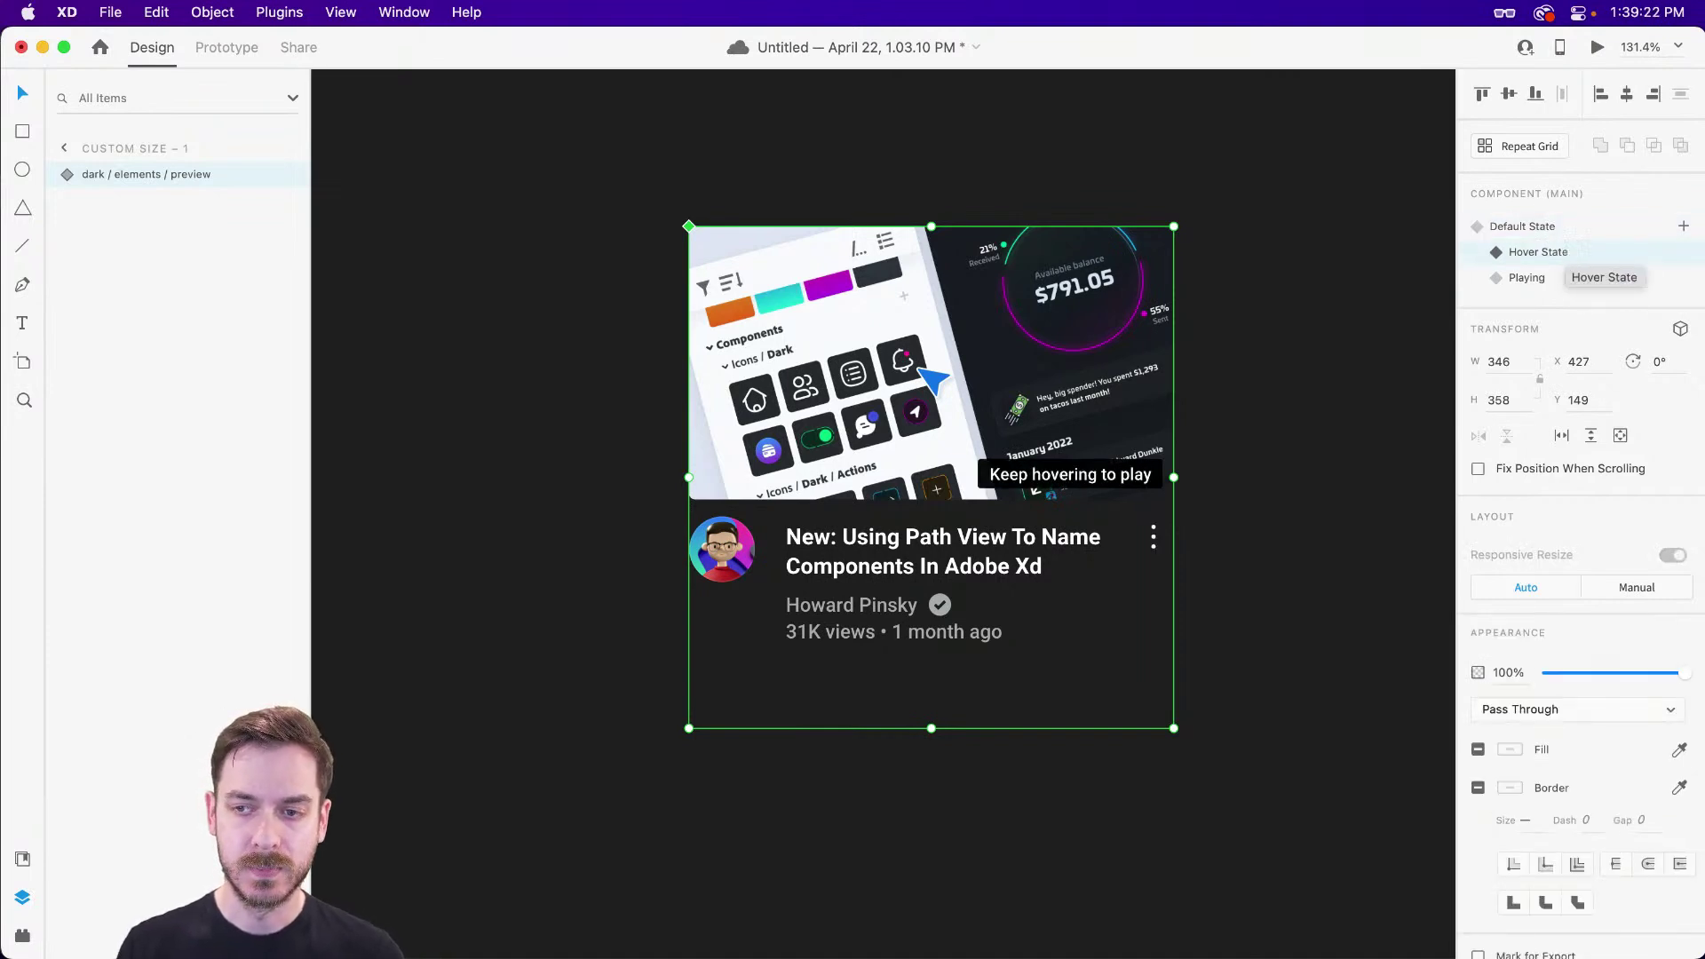
{"action": "left_click", "coordinate": [1550, 278]}
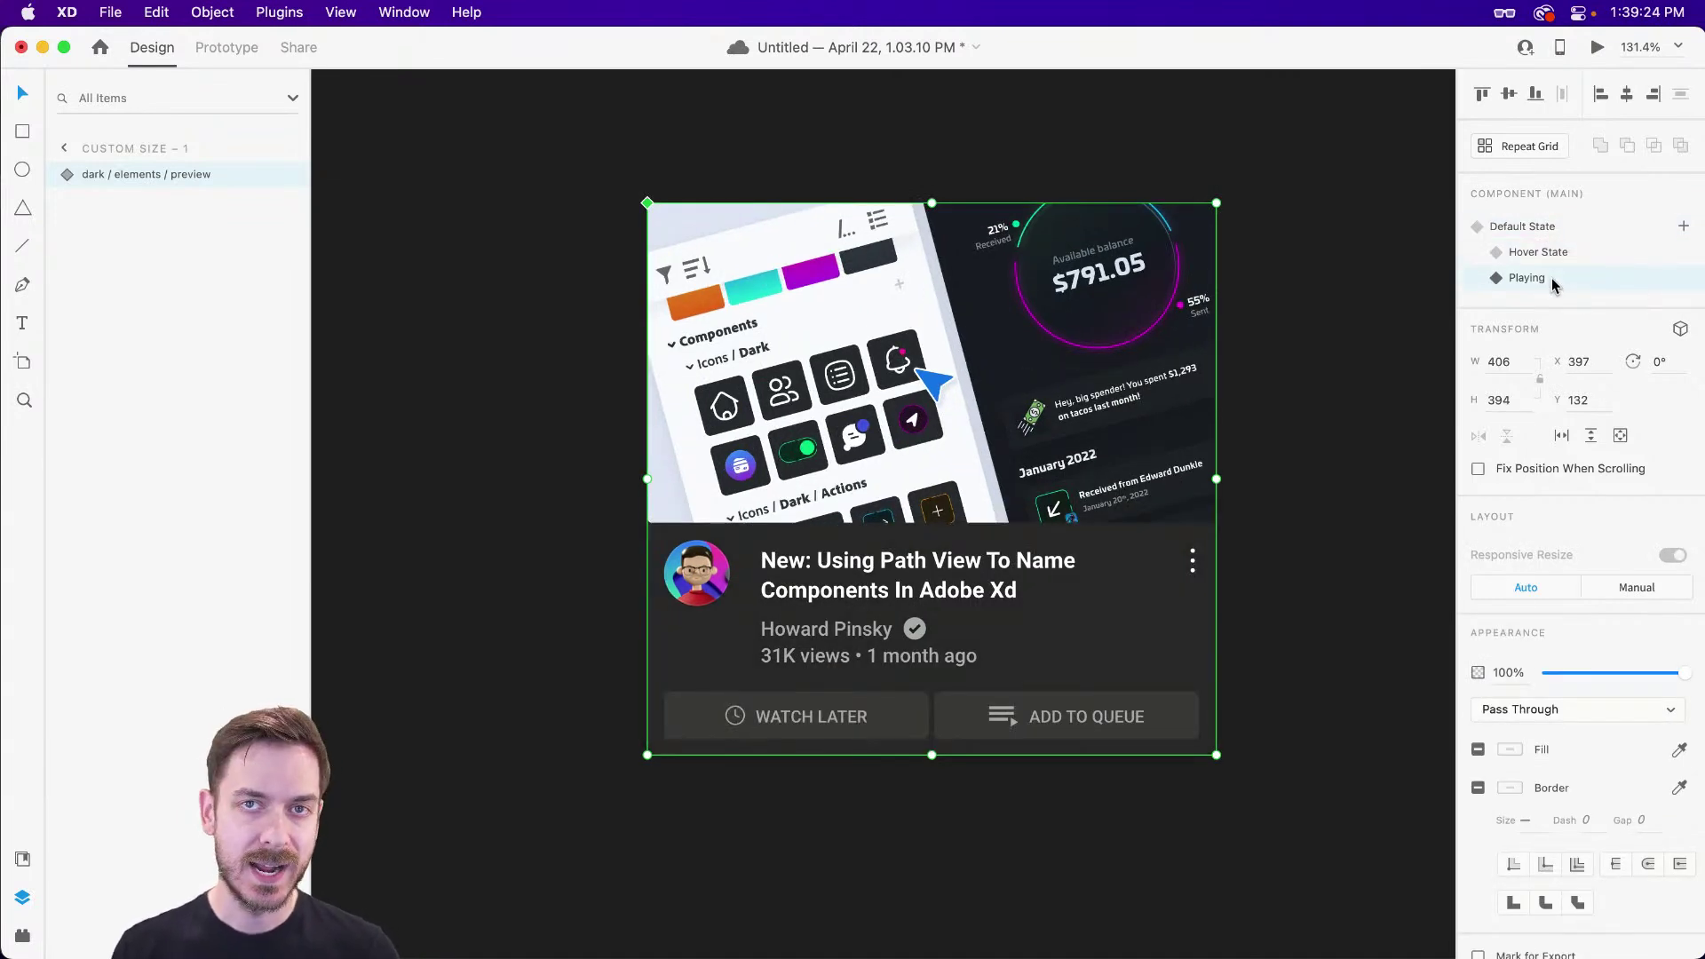
{"action": "left_click", "coordinate": [1569, 230]}
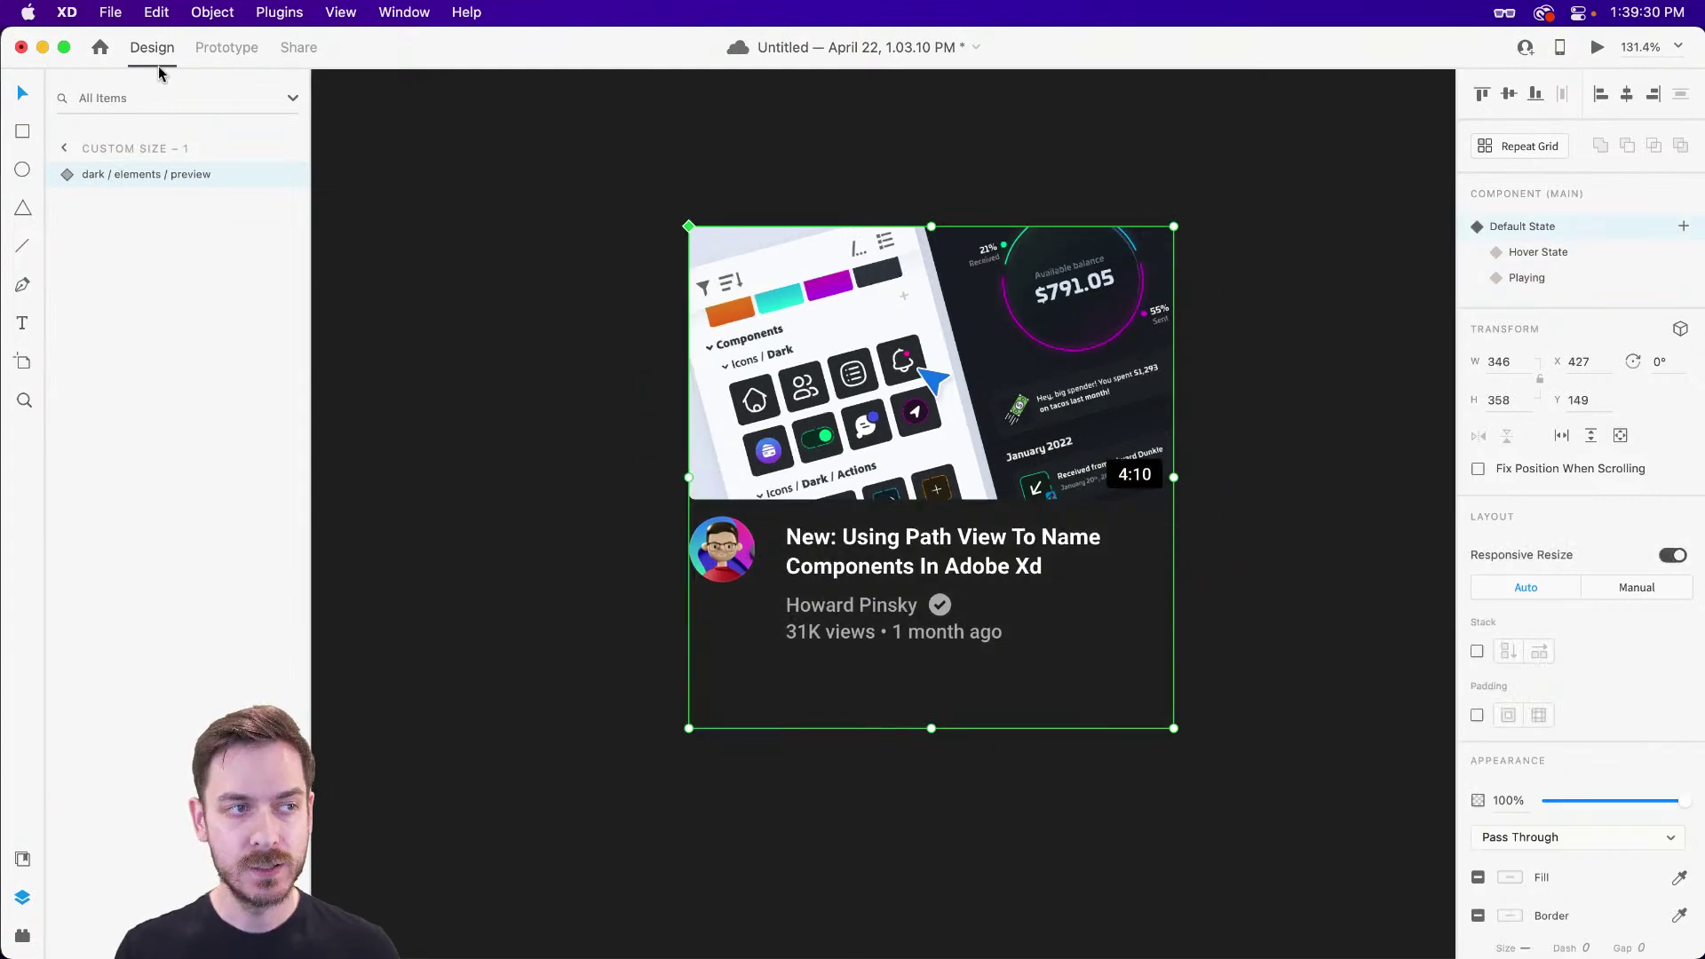
{"action": "left_click", "coordinate": [214, 53]}
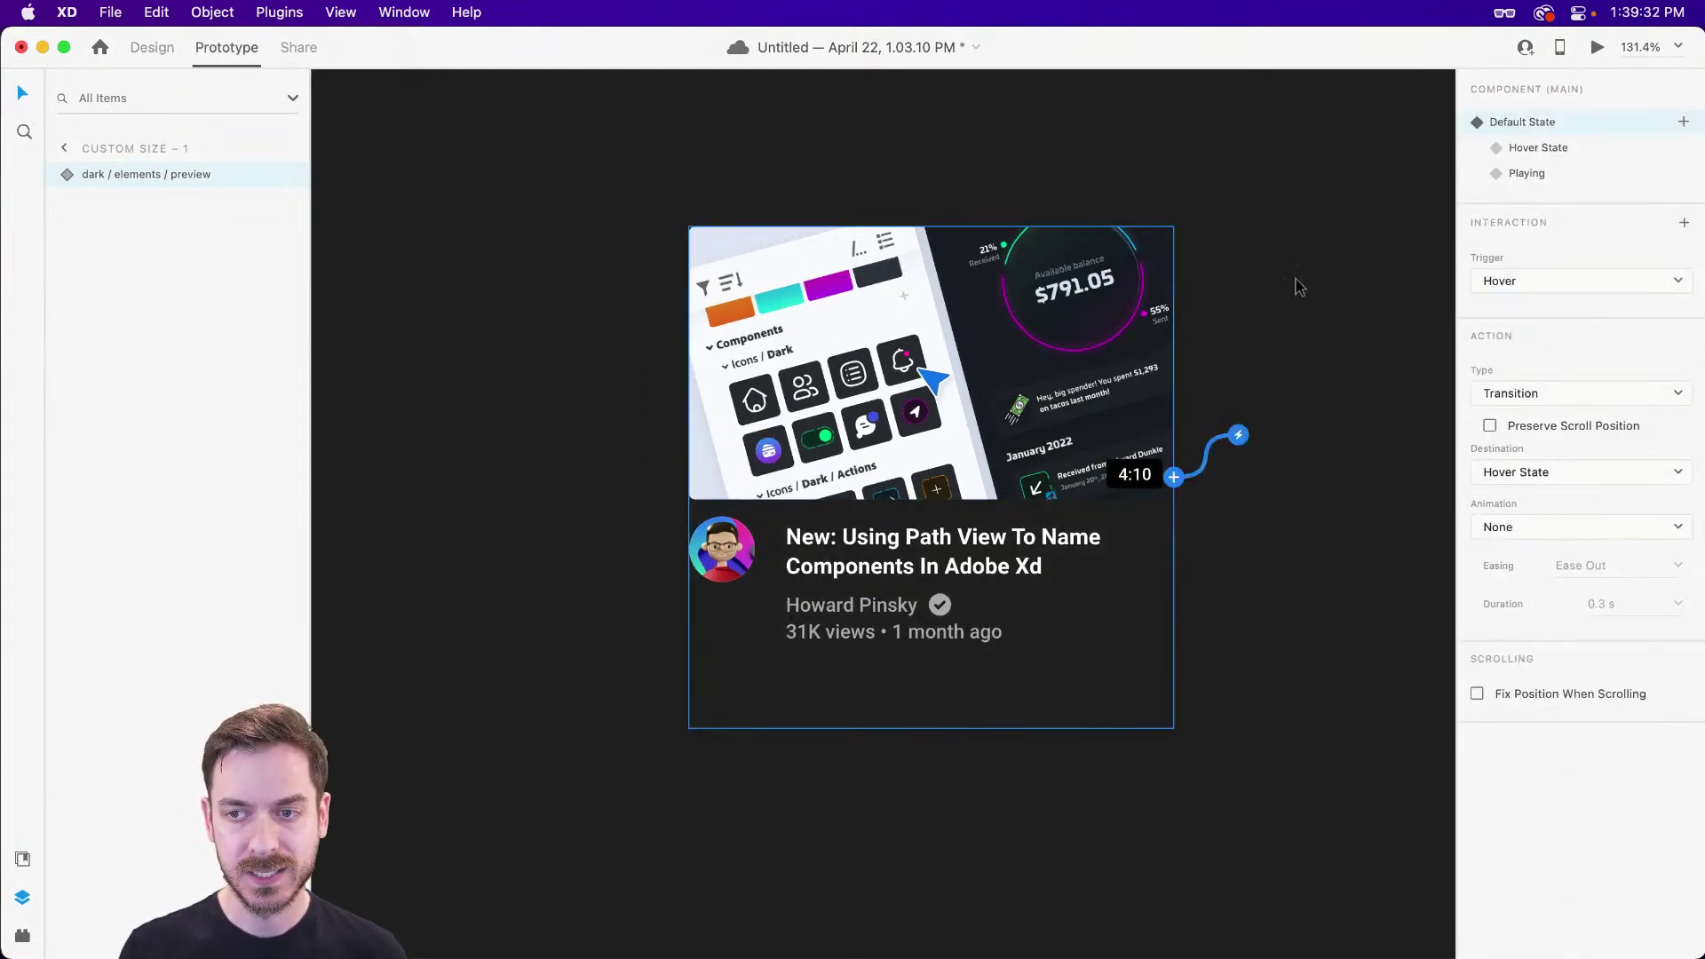
- Point the card's hover interaction at the Playing state with Auto-Animate
{"action": "left_click", "coordinate": [1520, 282]}
{"action": "left_click", "coordinate": [1568, 401]}
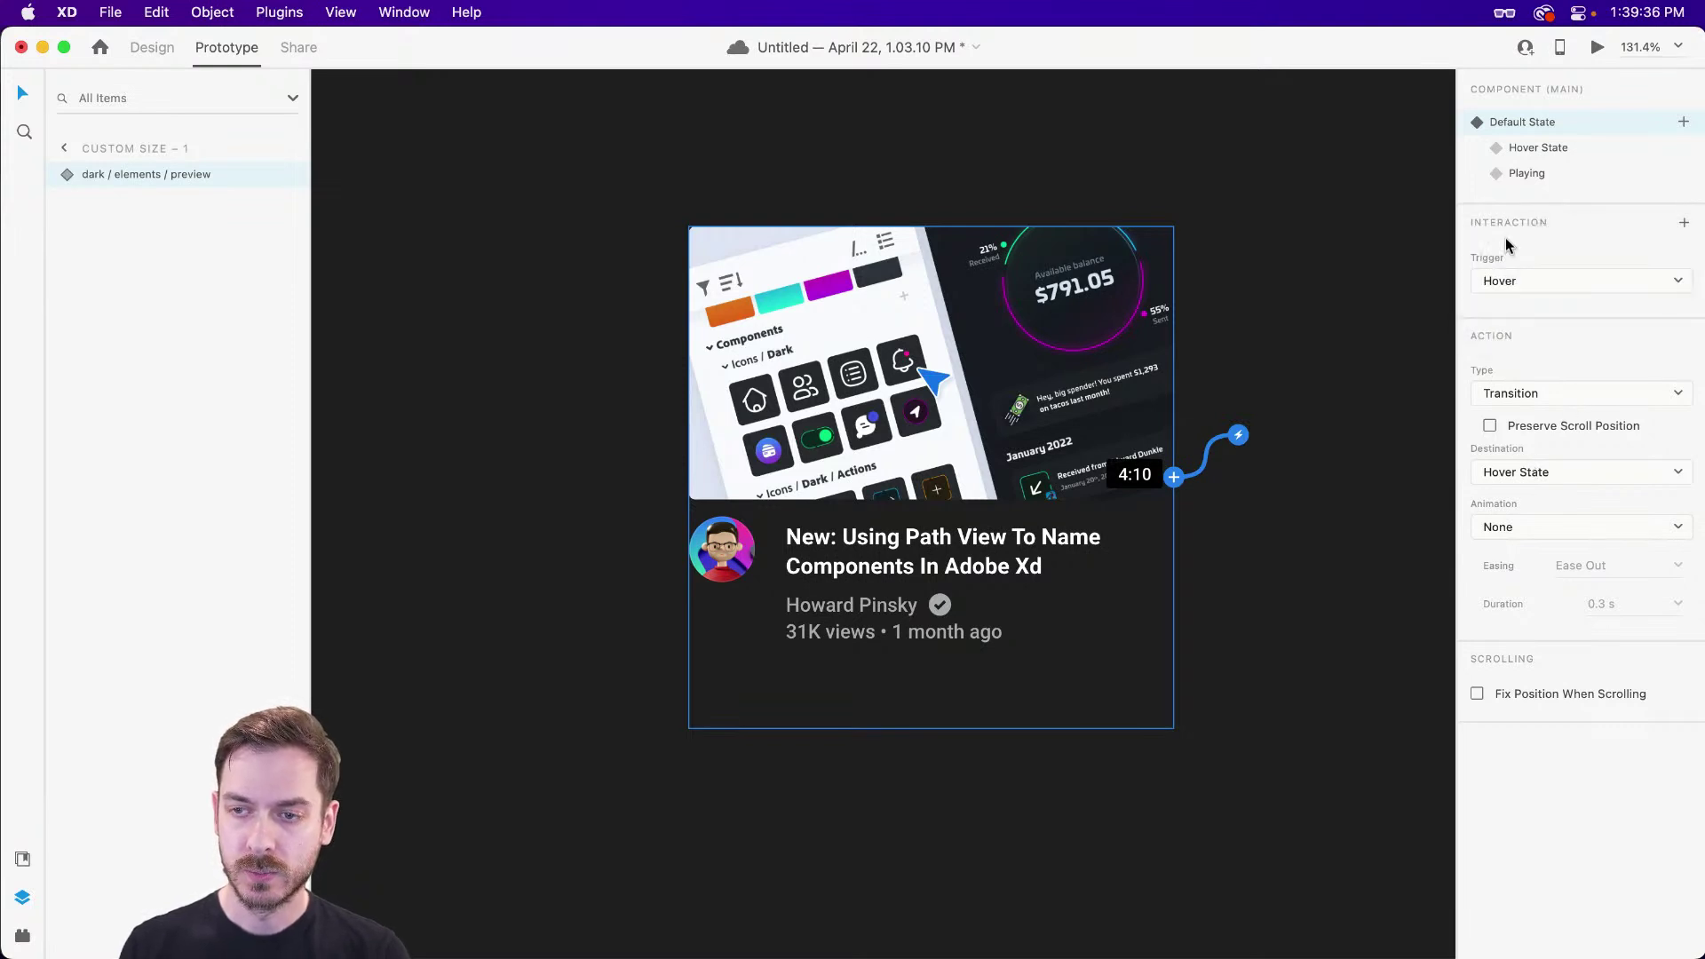
{"action": "left_click", "coordinate": [1528, 472]}
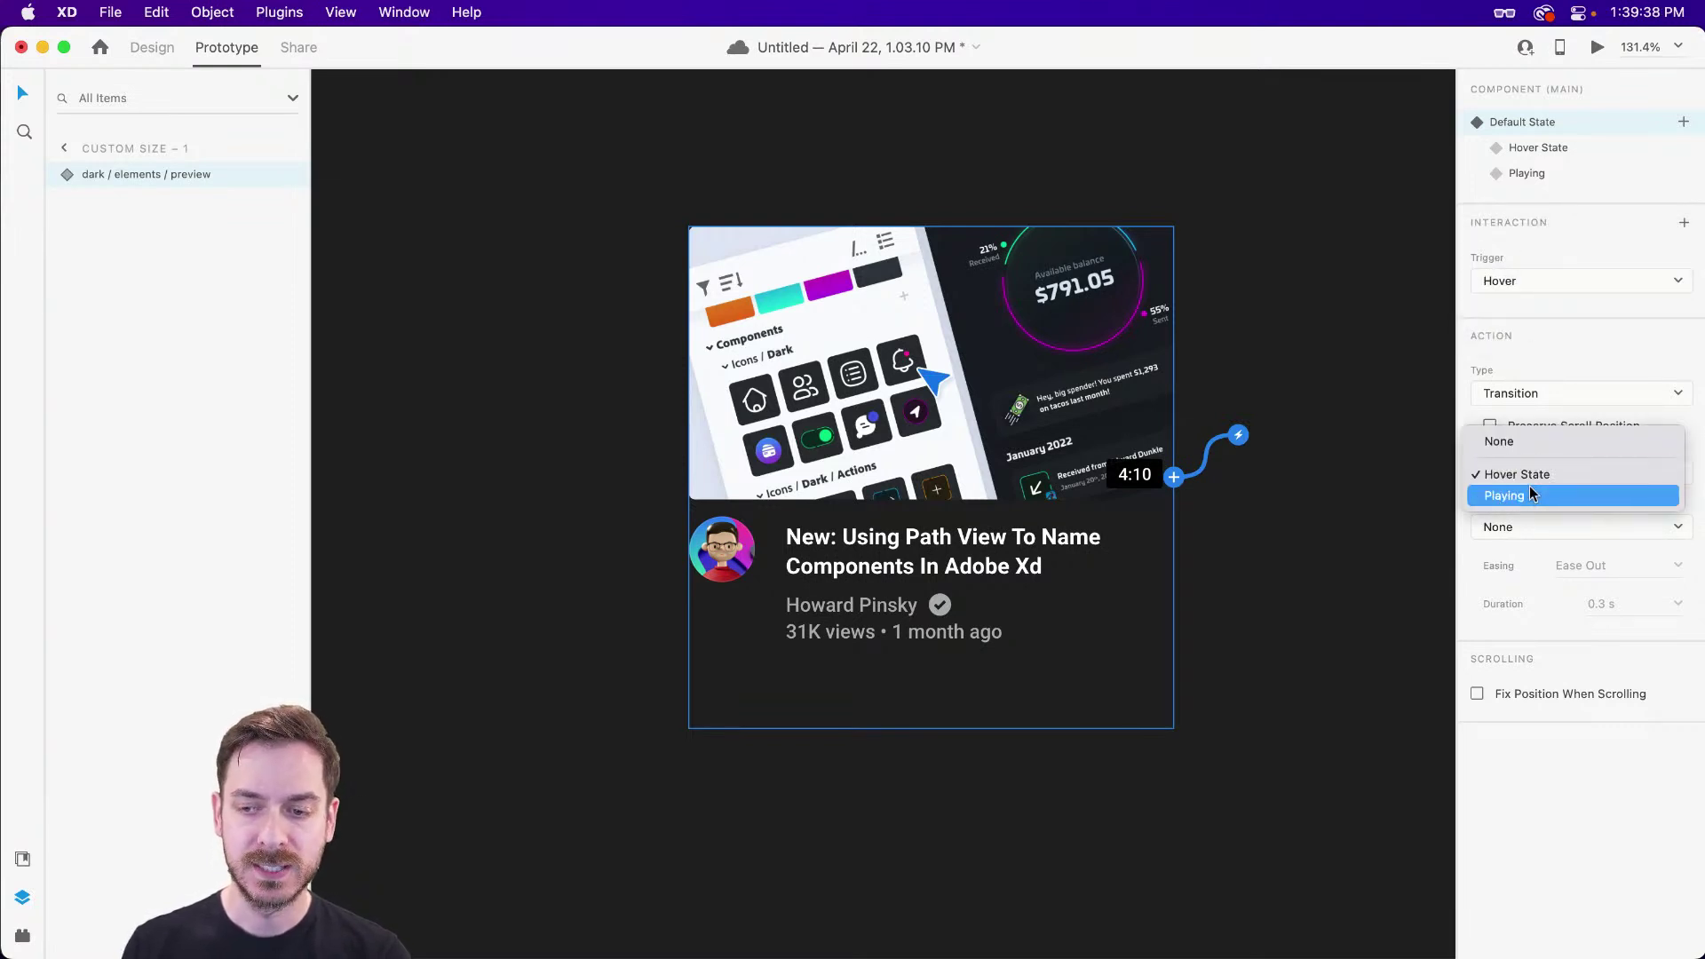
{"action": "left_click", "coordinate": [1530, 494]}
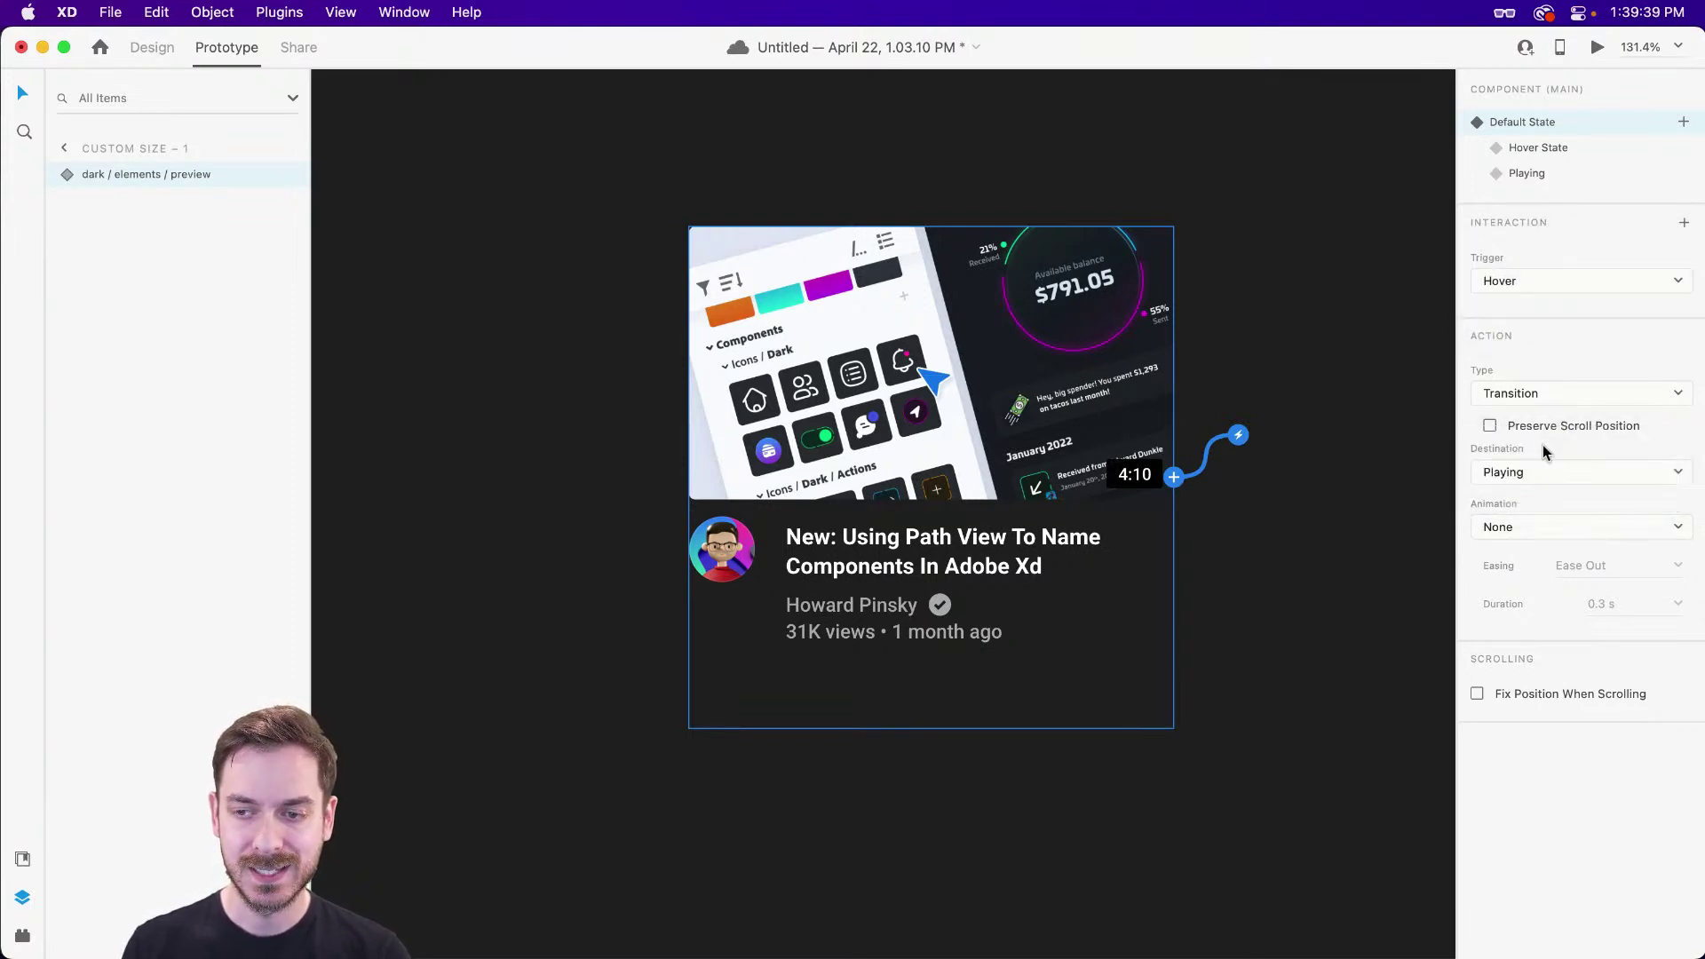
{"action": "left_click", "coordinate": [1521, 395]}
{"action": "left_click", "coordinate": [1553, 418]}
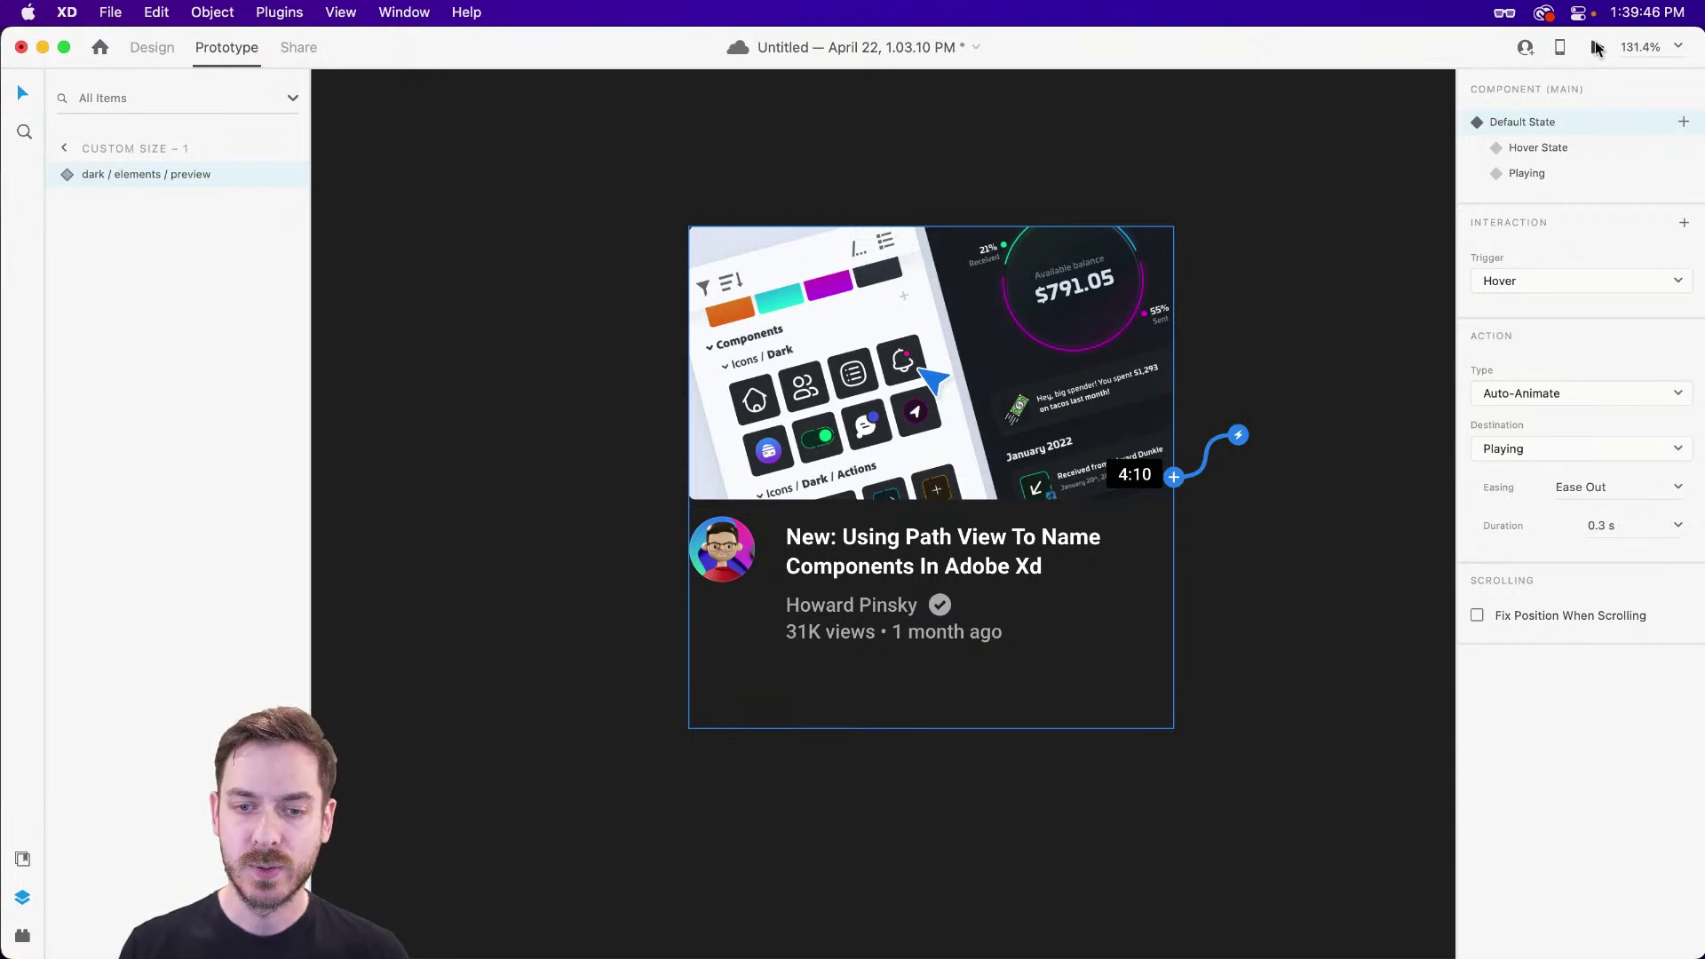
{"action": "left_click", "coordinate": [1596, 47]}
- Hover the card in preview to see it animate into Playing with video running, then switch to Safari
{"action": "mouse_move", "coordinate": [947, 330]}
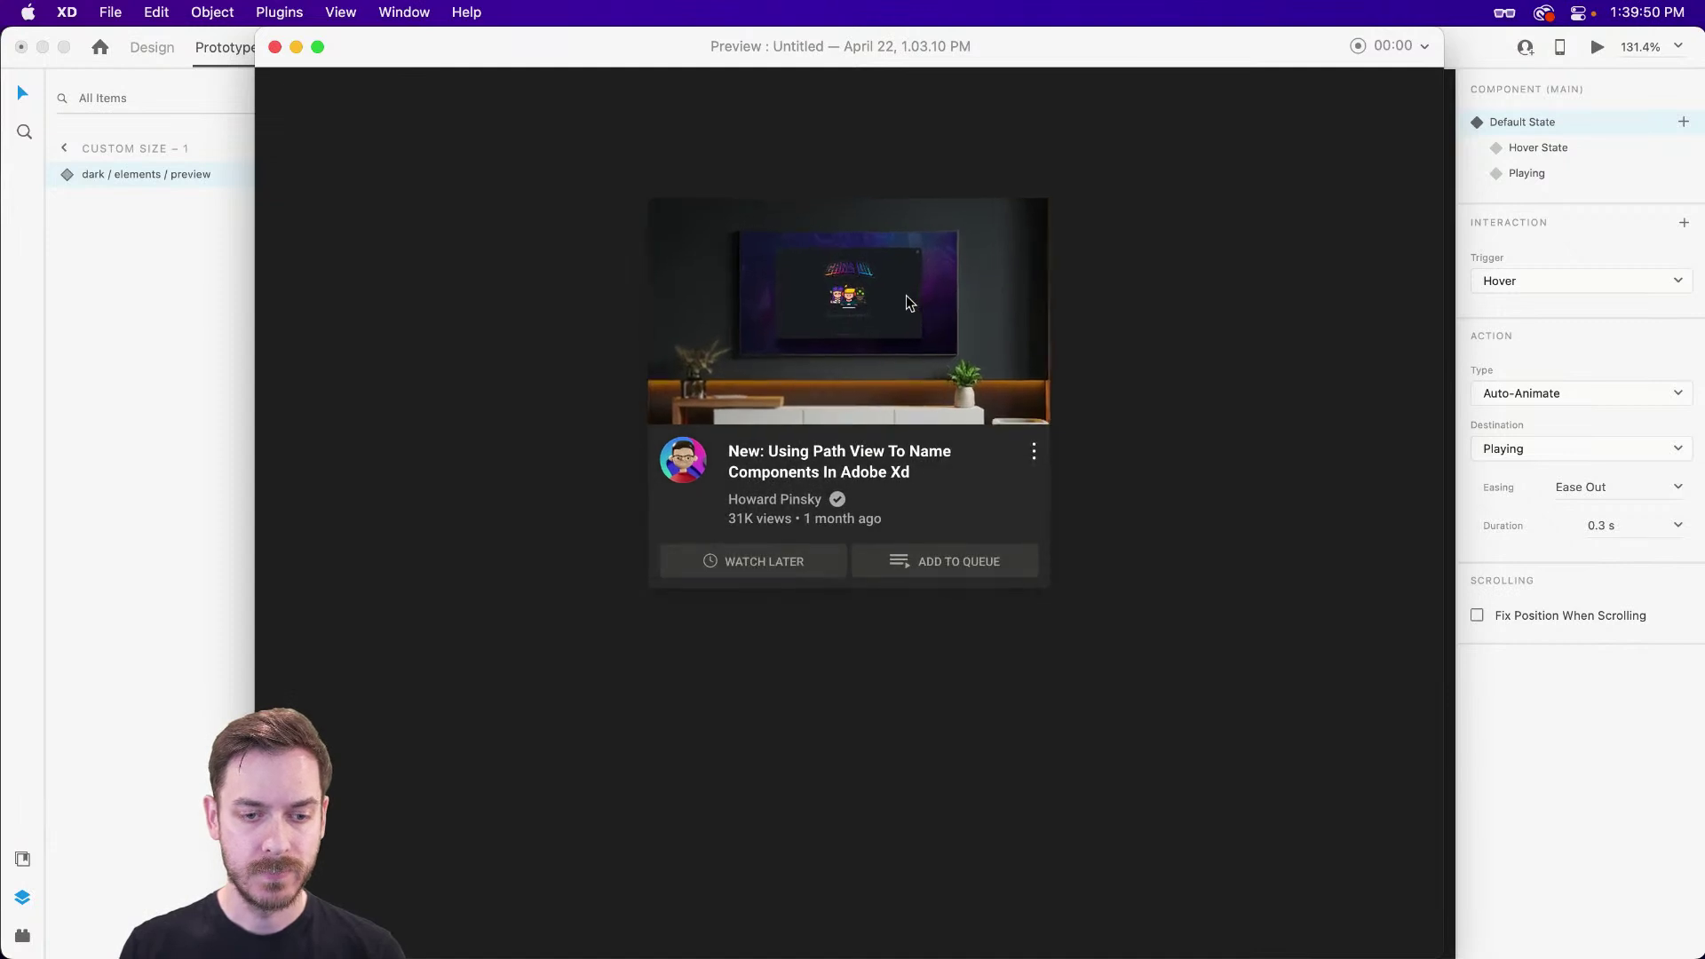
{"action": "mouse_move", "coordinate": [906, 304]}
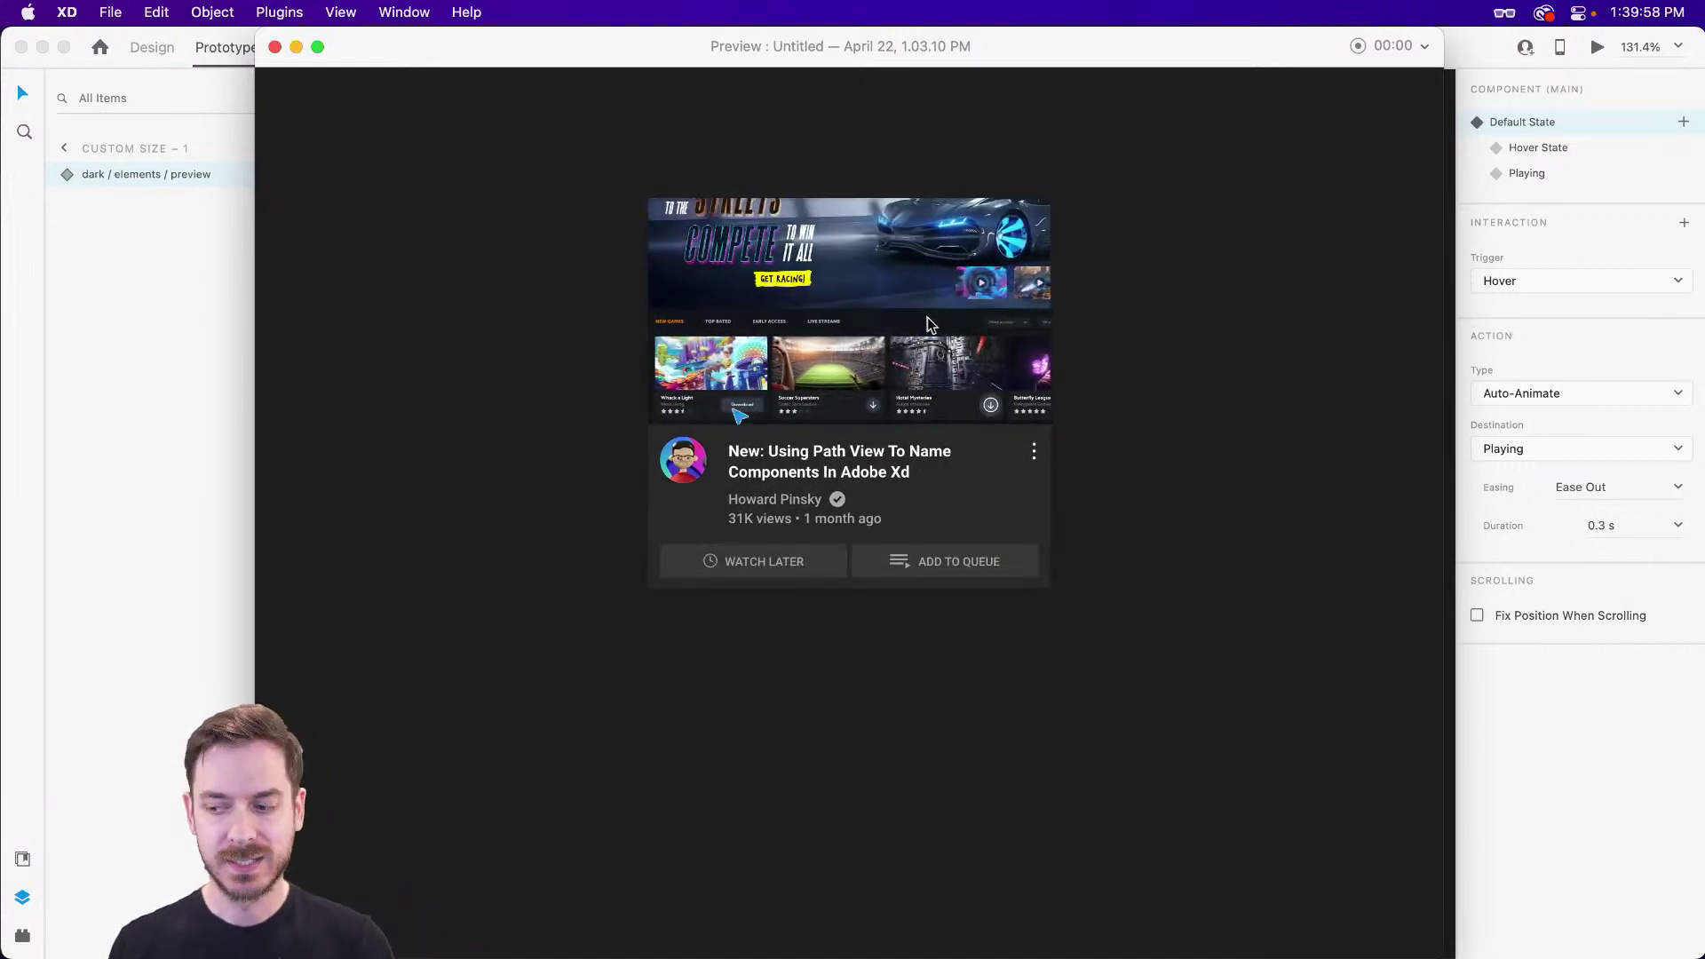
{"action": "key", "text": "super+Tab"}
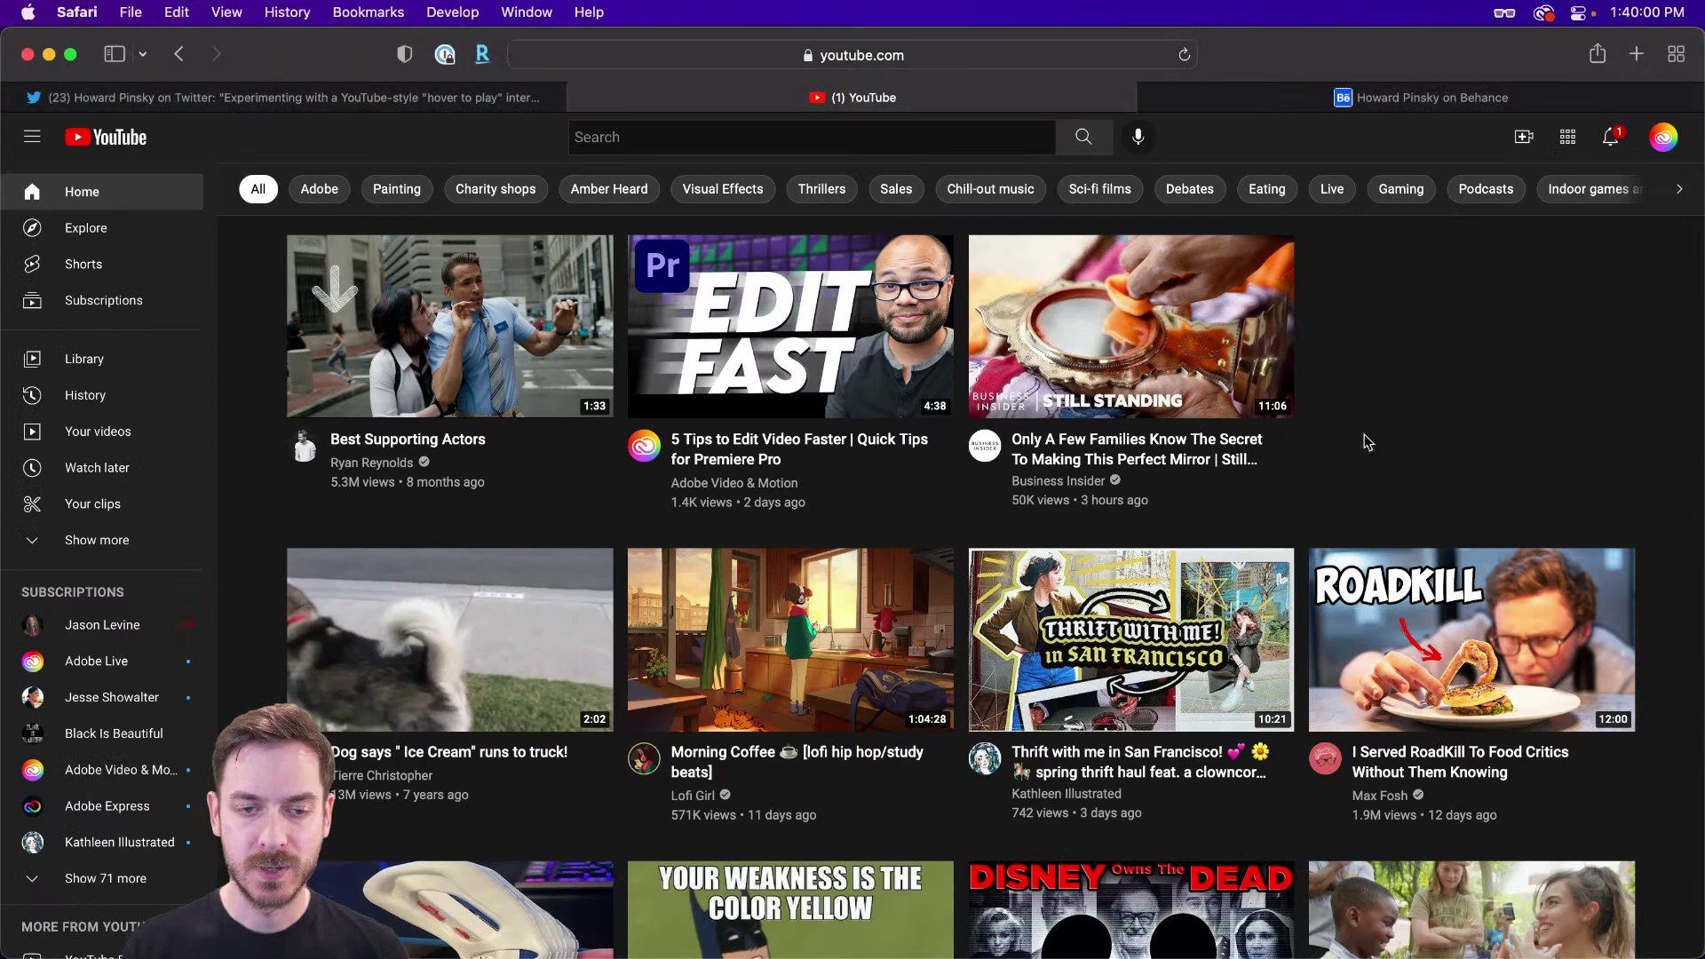
- Compare YouTube's hover-to-play thumbnails, then close the XD preview window
{"action": "mouse_move", "coordinate": [863, 417]}
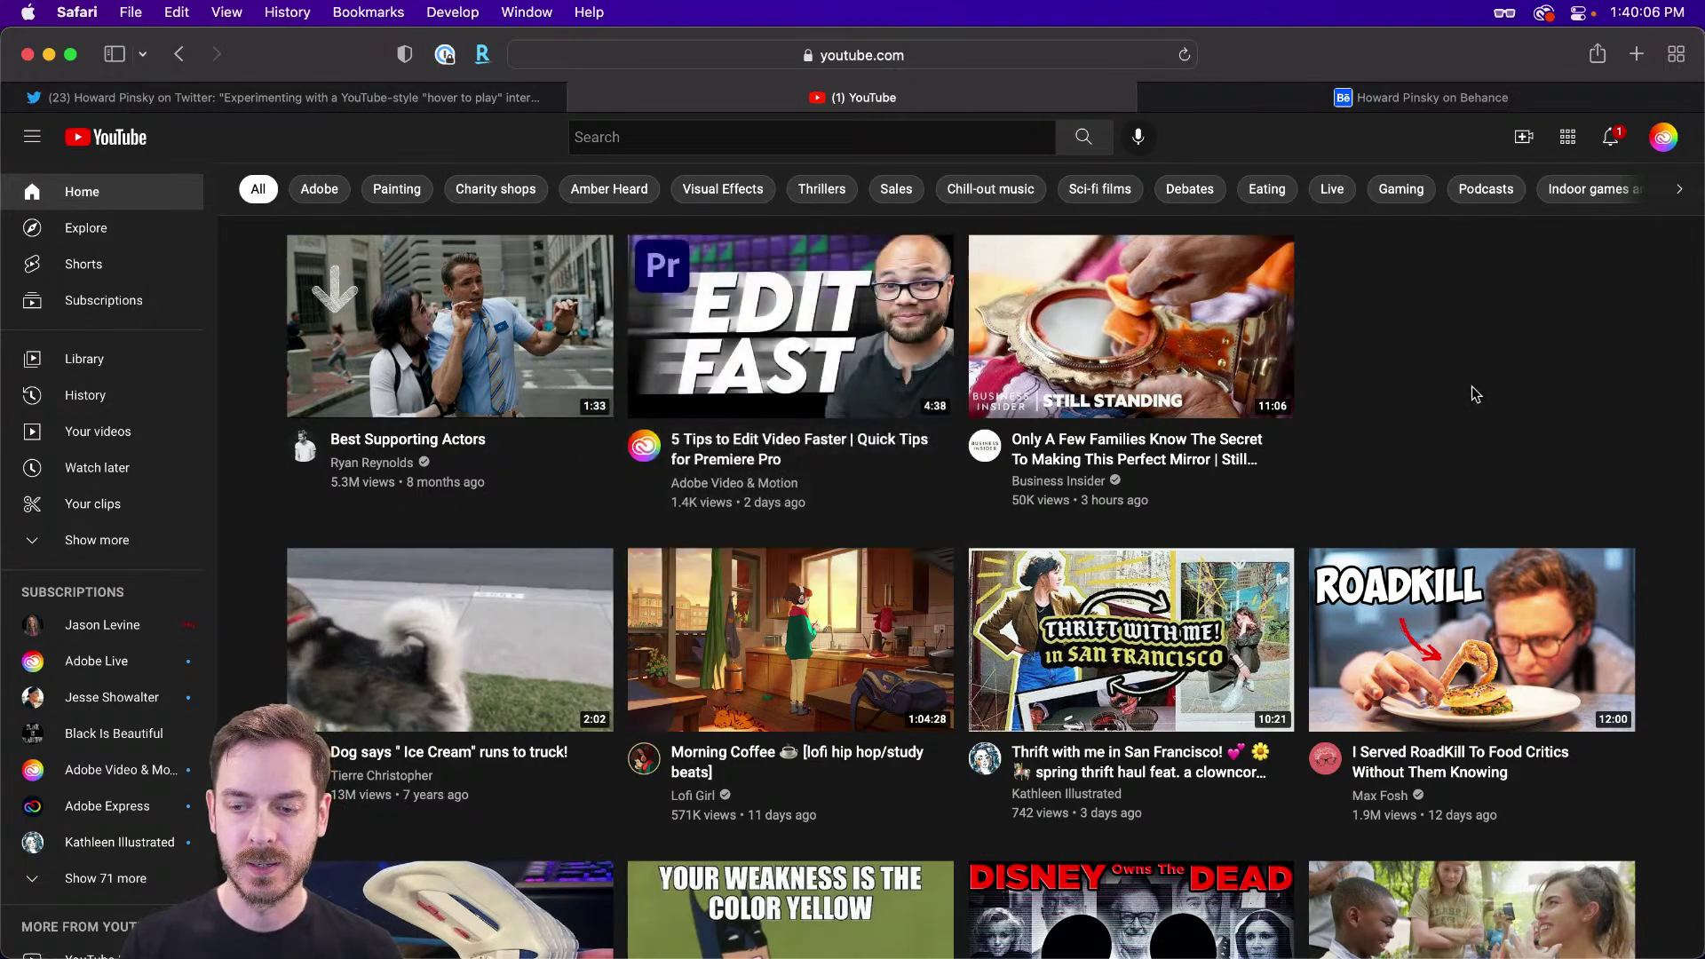
{"action": "key", "text": "super+Tab"}
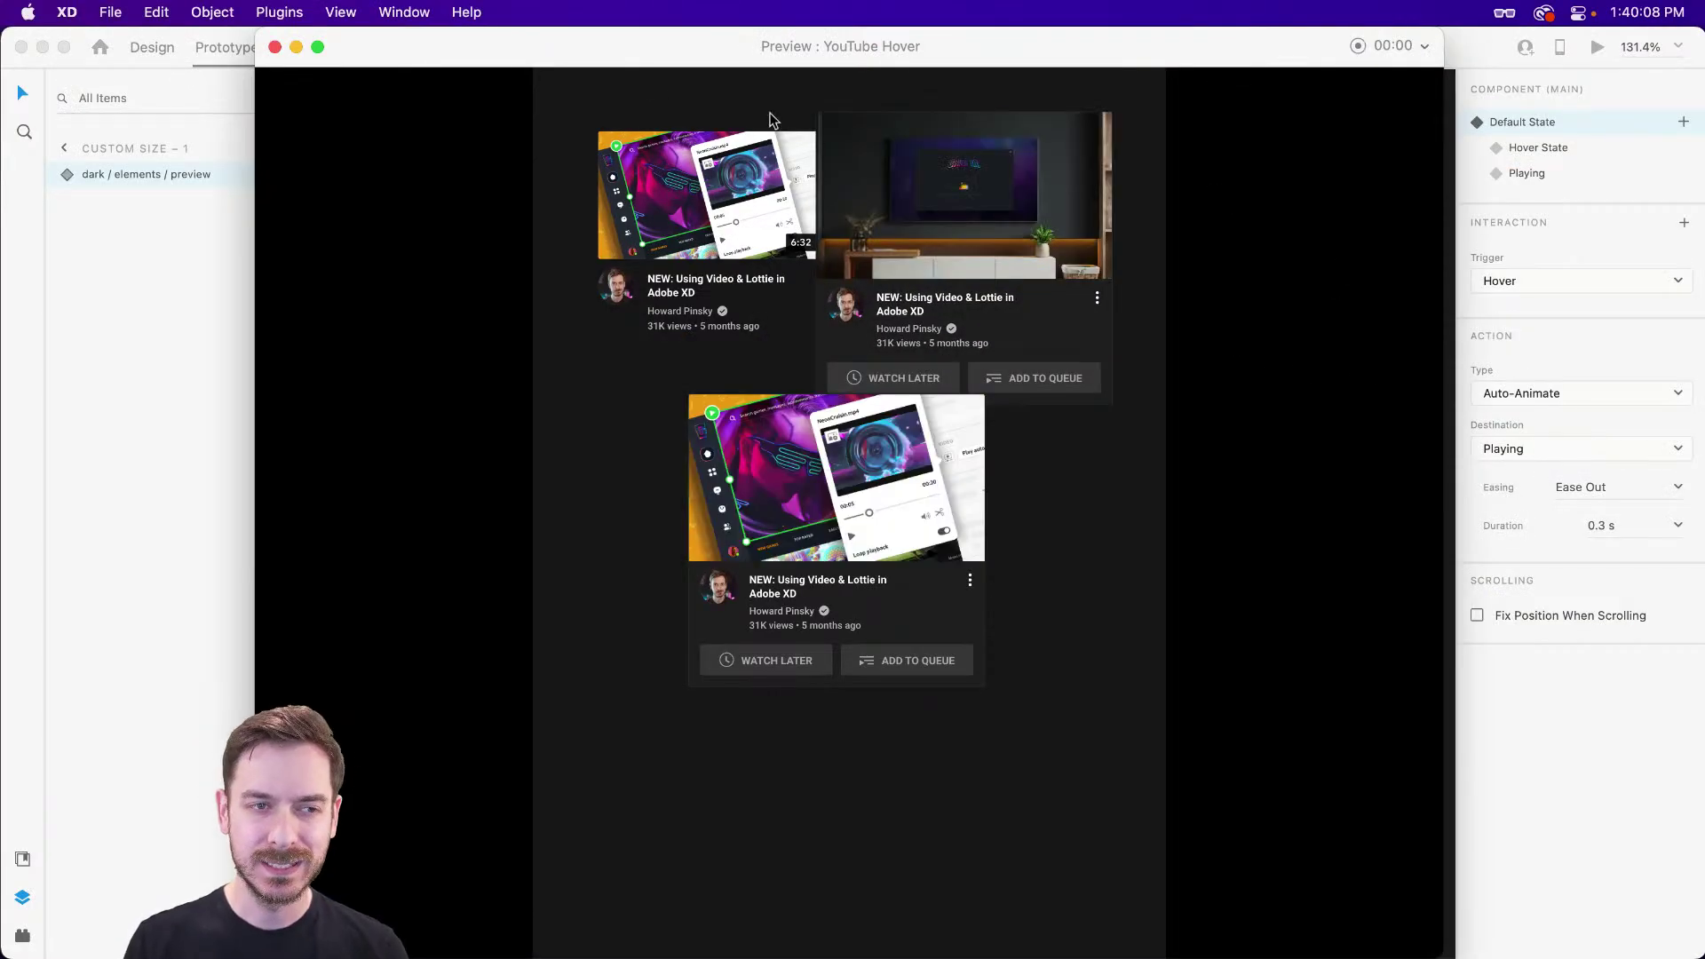
{"action": "left_click", "coordinate": [276, 47]}
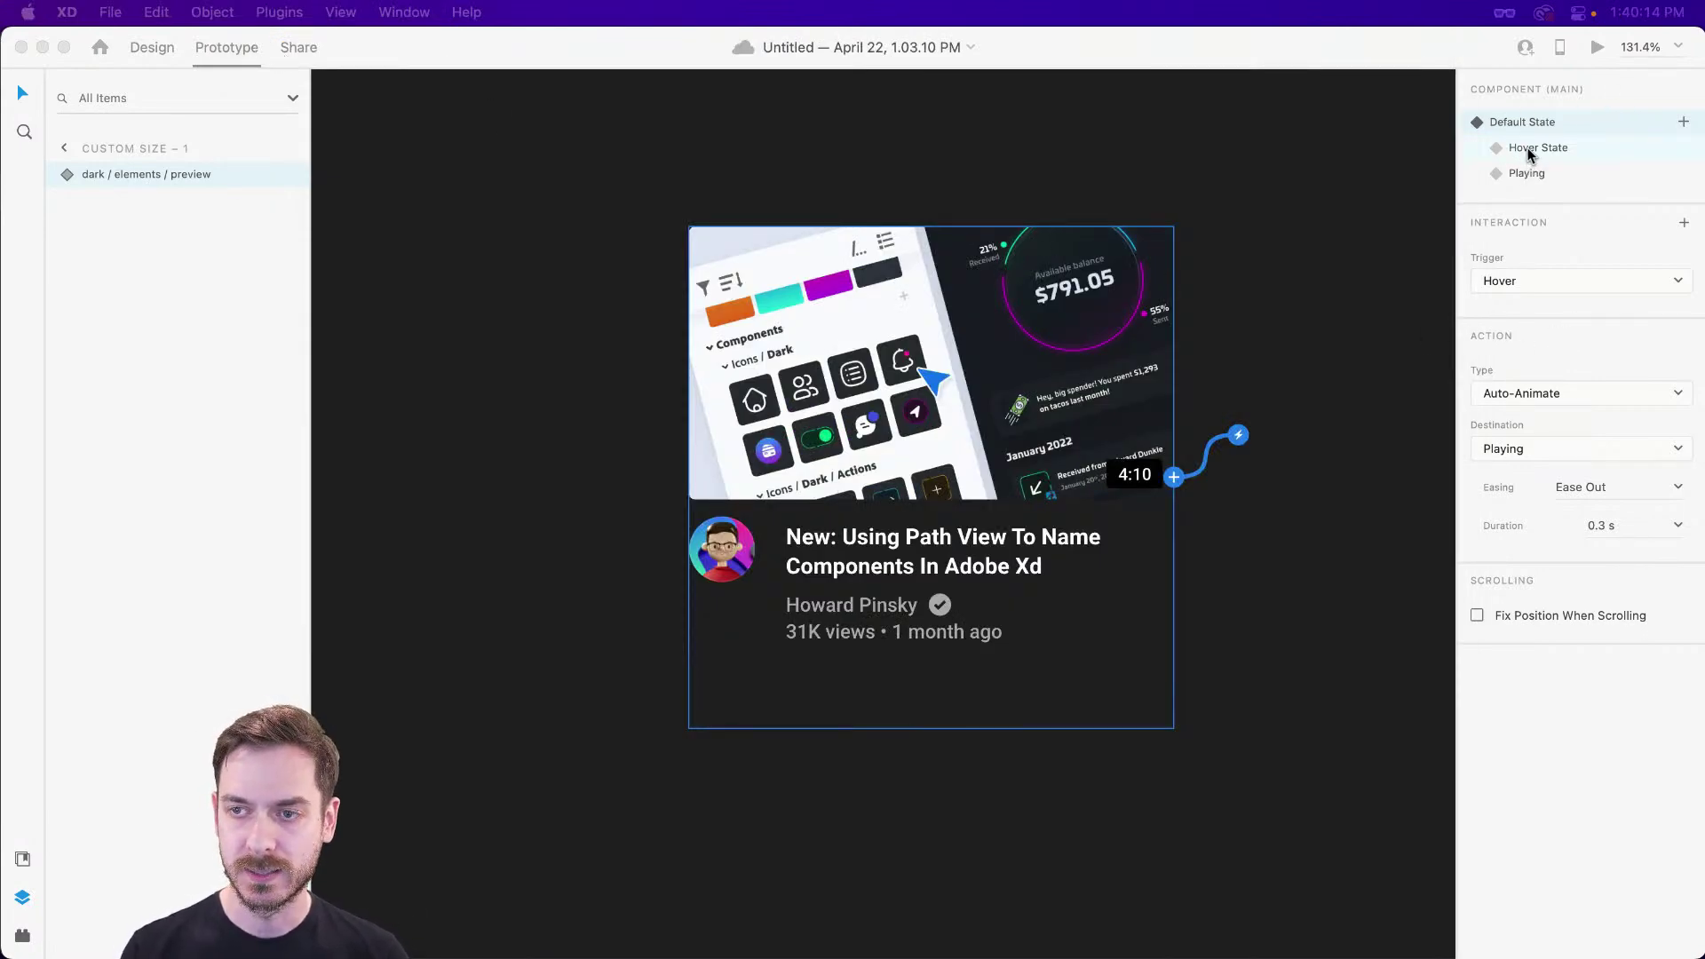
- Undo the Auto-Animate and Playing destination changes, then show the Hover State in Design mode
{"action": "key", "text": "super+z"}
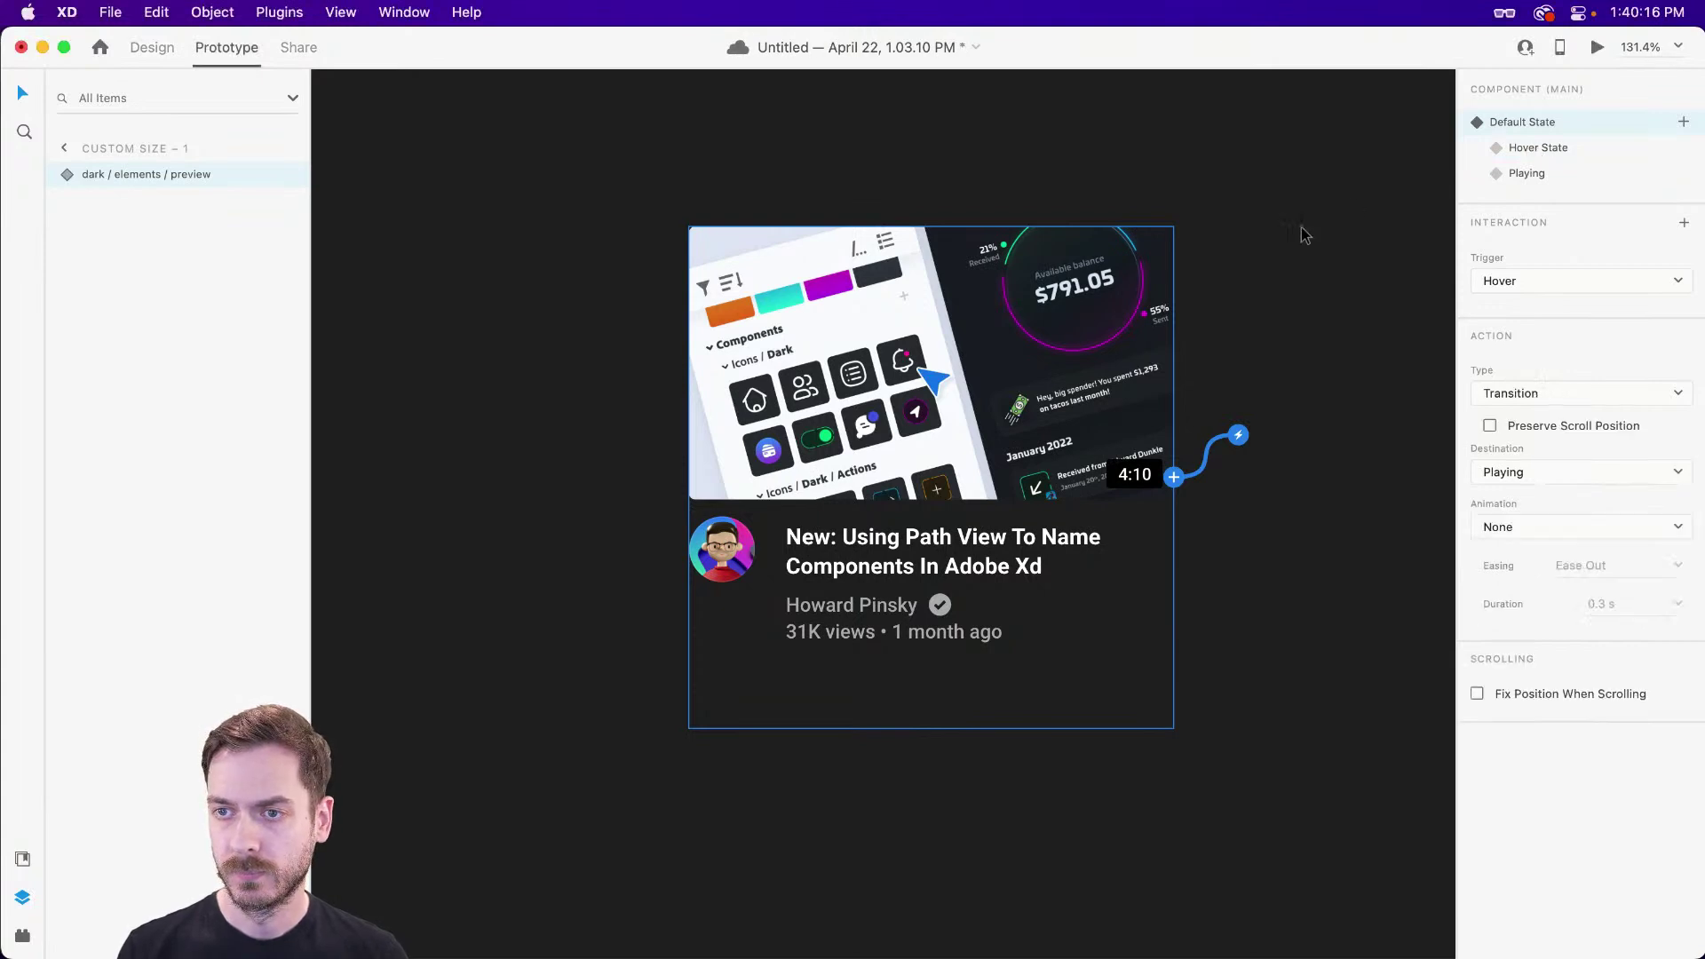
{"action": "key", "text": "super+z"}
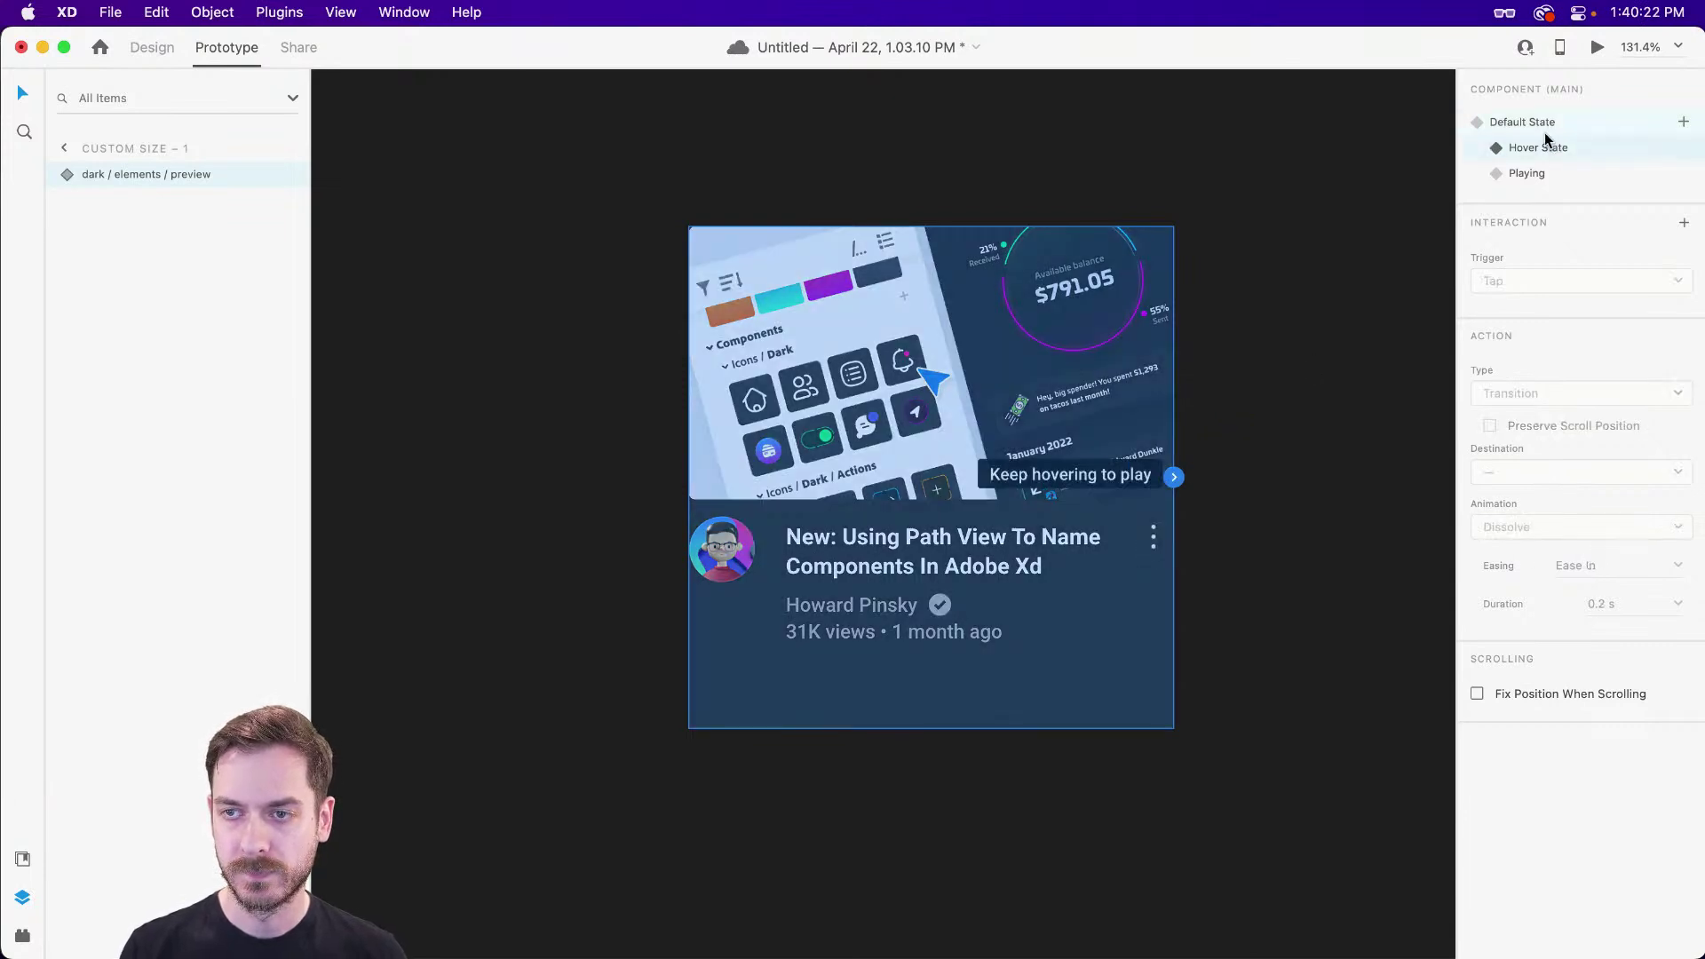
{"action": "left_click", "coordinate": [149, 49]}
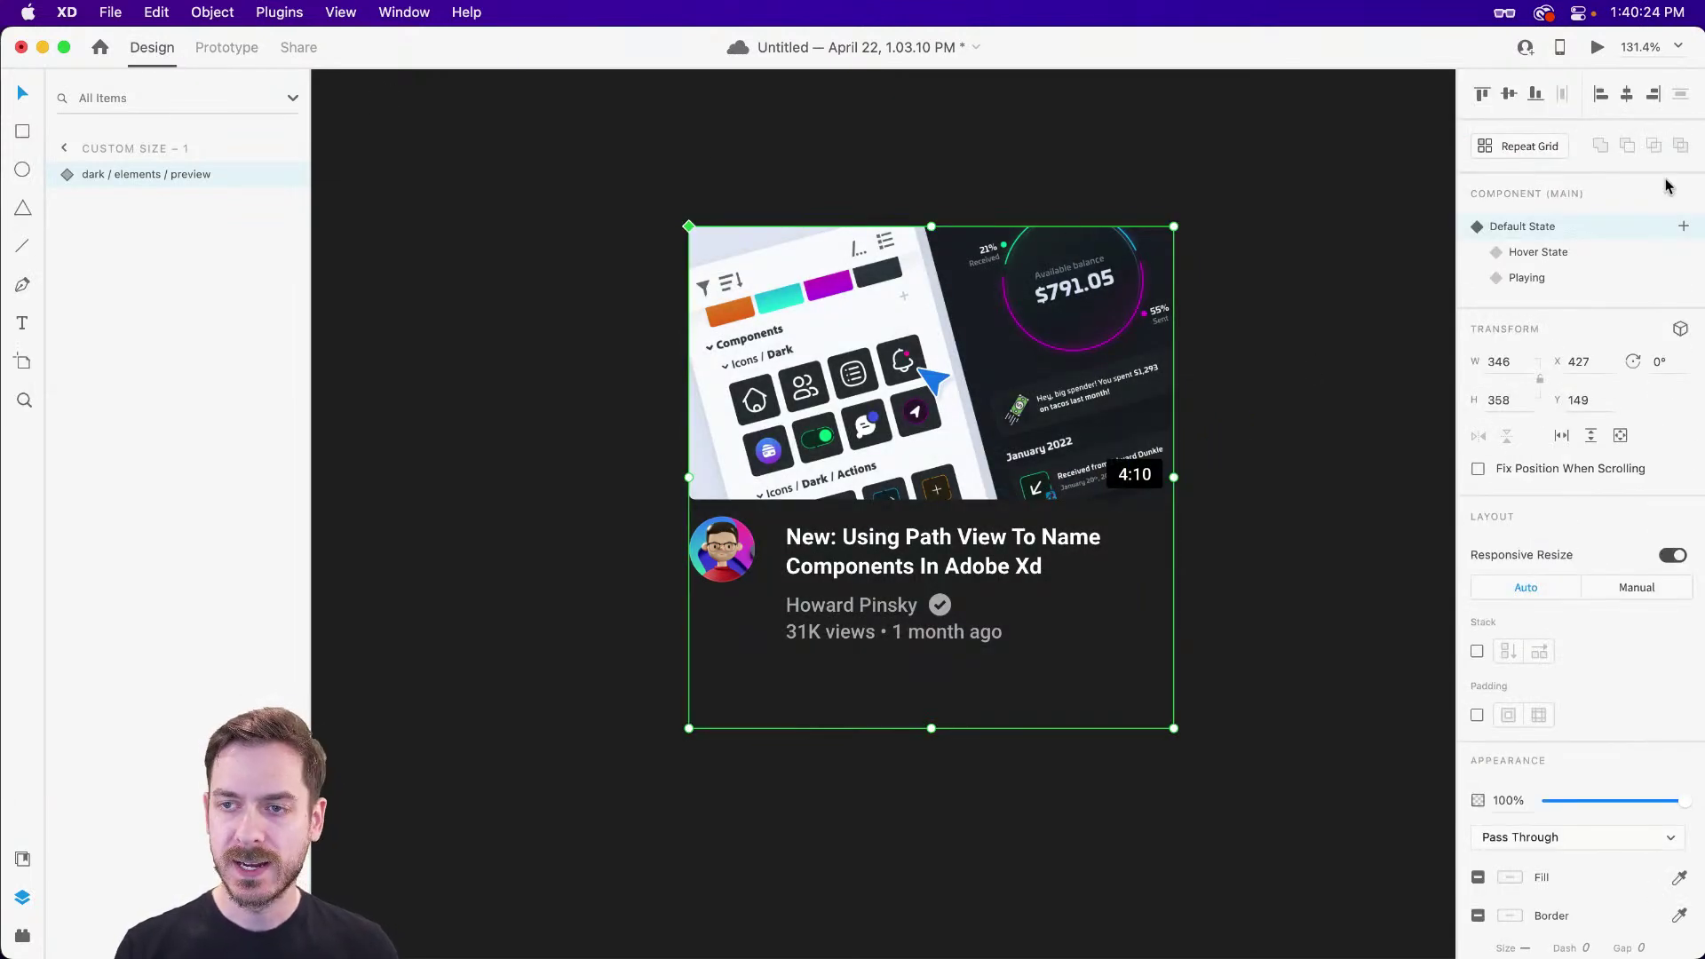
{"action": "left_click", "coordinate": [1547, 256]}
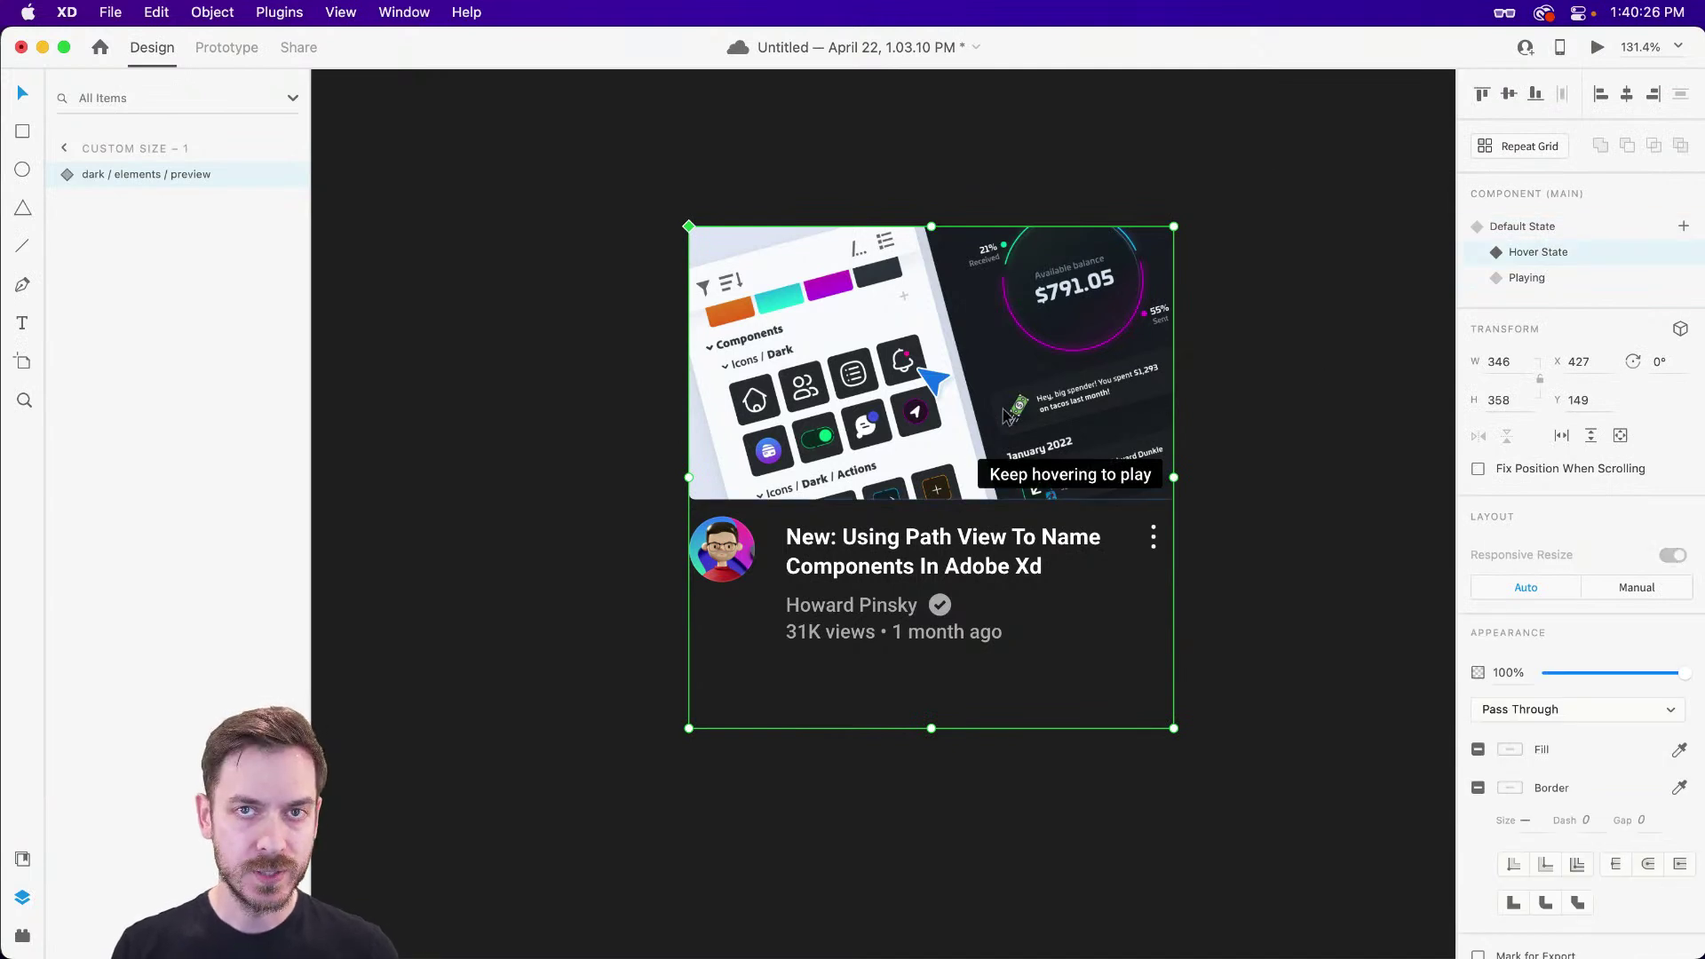
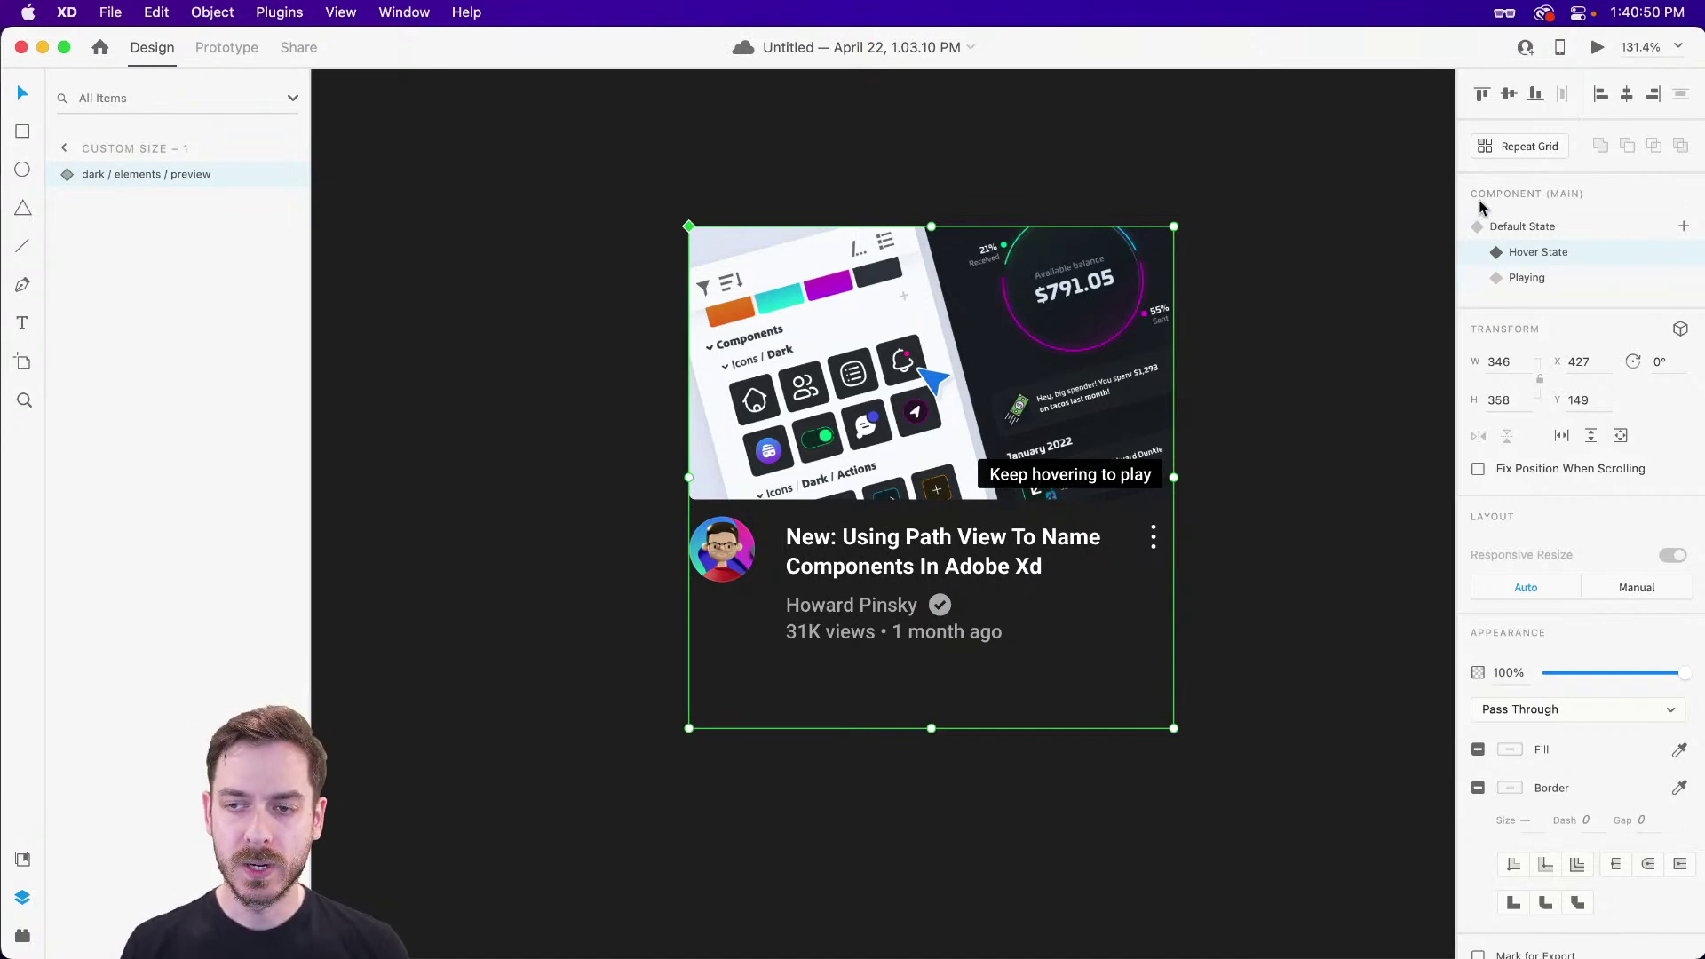
- Zoom into the card artboard and bring the Finder window showing the Previews folder to the front
{"action": "scroll", "coordinate": [963, 494], "scroll_direction": "up", "scroll_amount": 3}
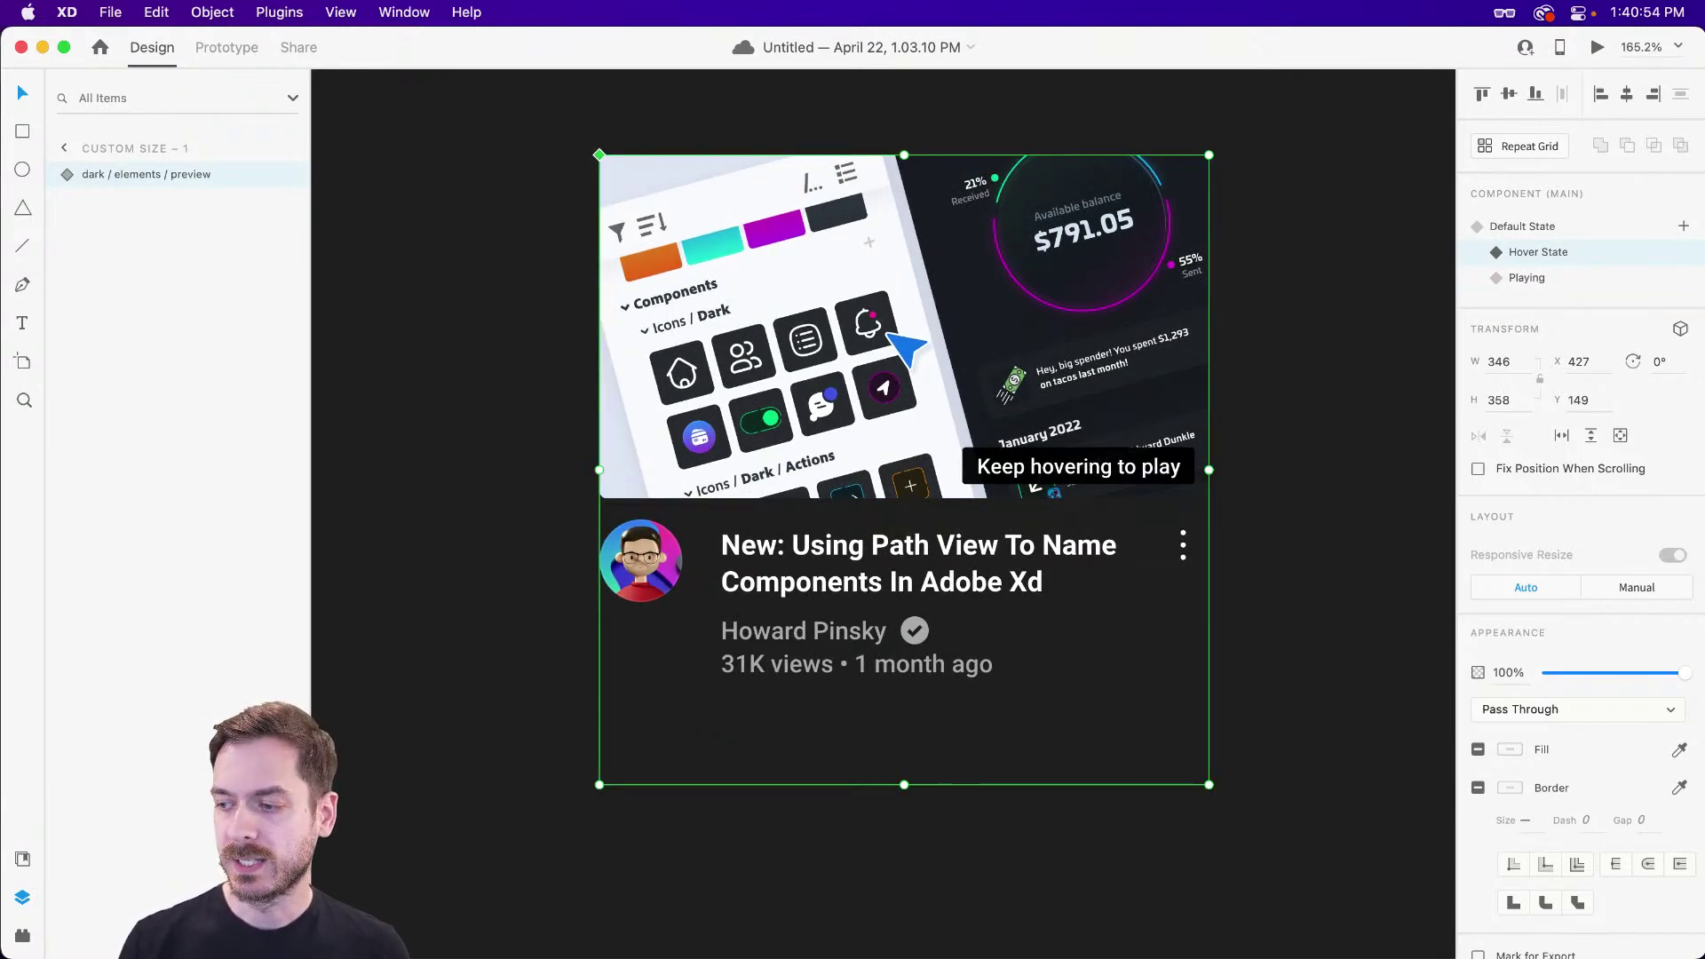
{"action": "key", "text": "super+Tab"}
{"action": "left_click", "coordinate": [1224, 504]}
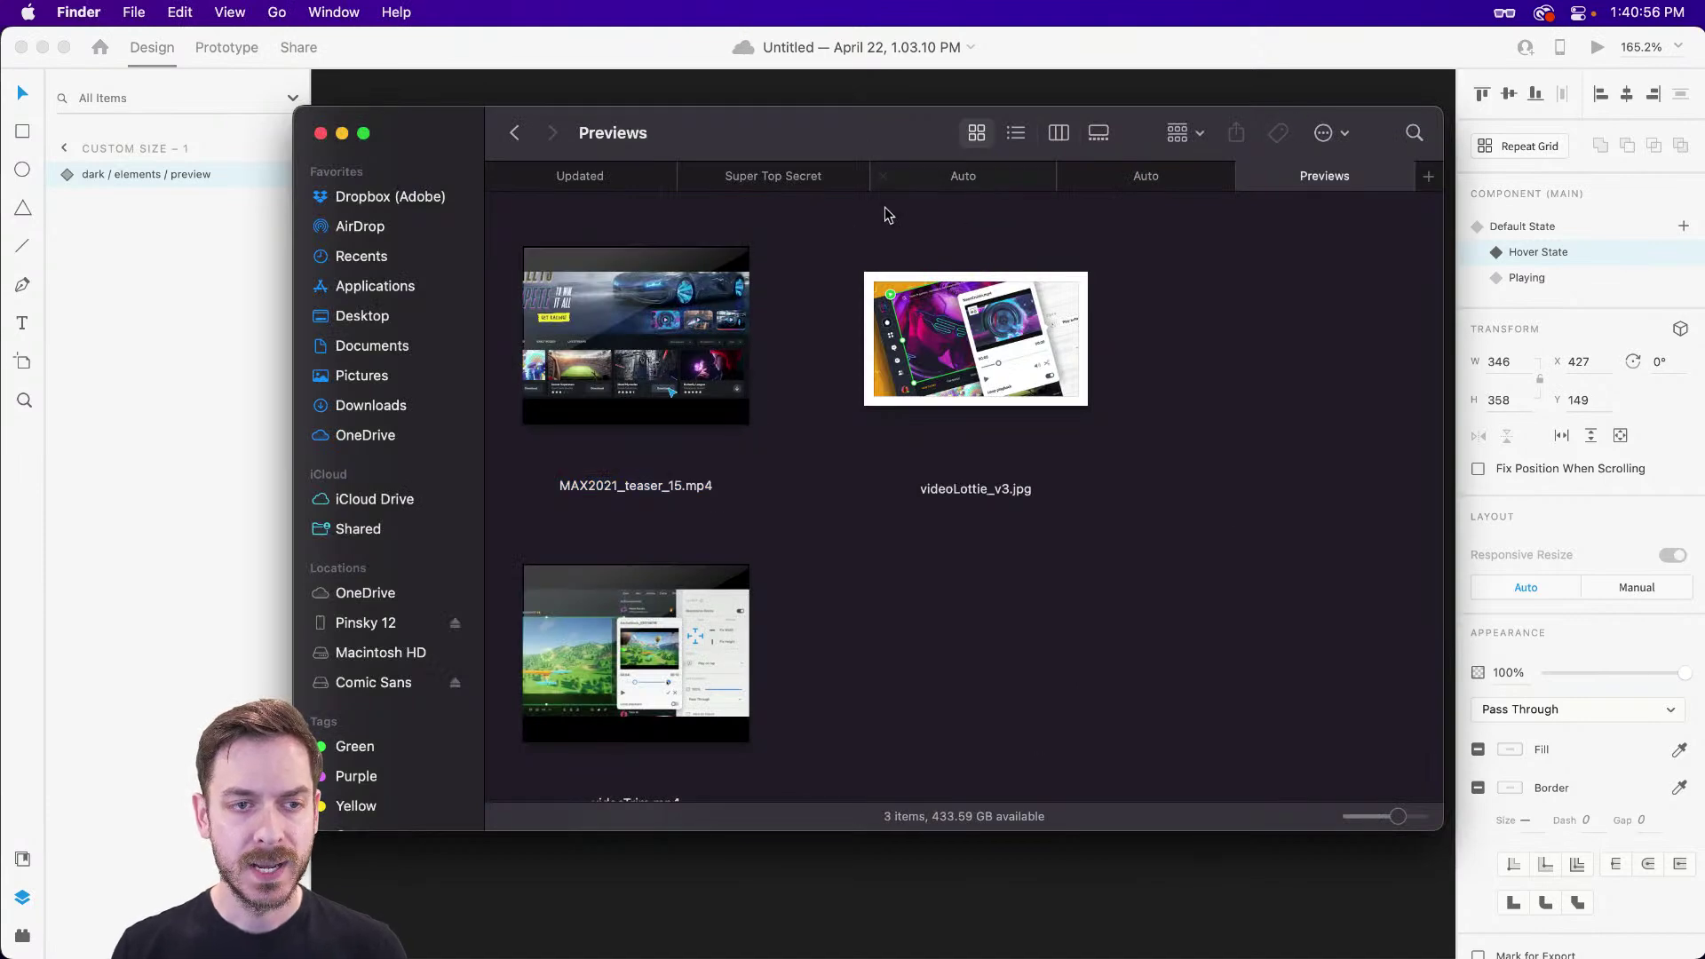
- Locate blankXD.json in Finder's Super Top Secret folder, then return to Adobe XD
{"action": "left_click", "coordinate": [793, 180]}
{"action": "left_click", "coordinate": [668, 318]}
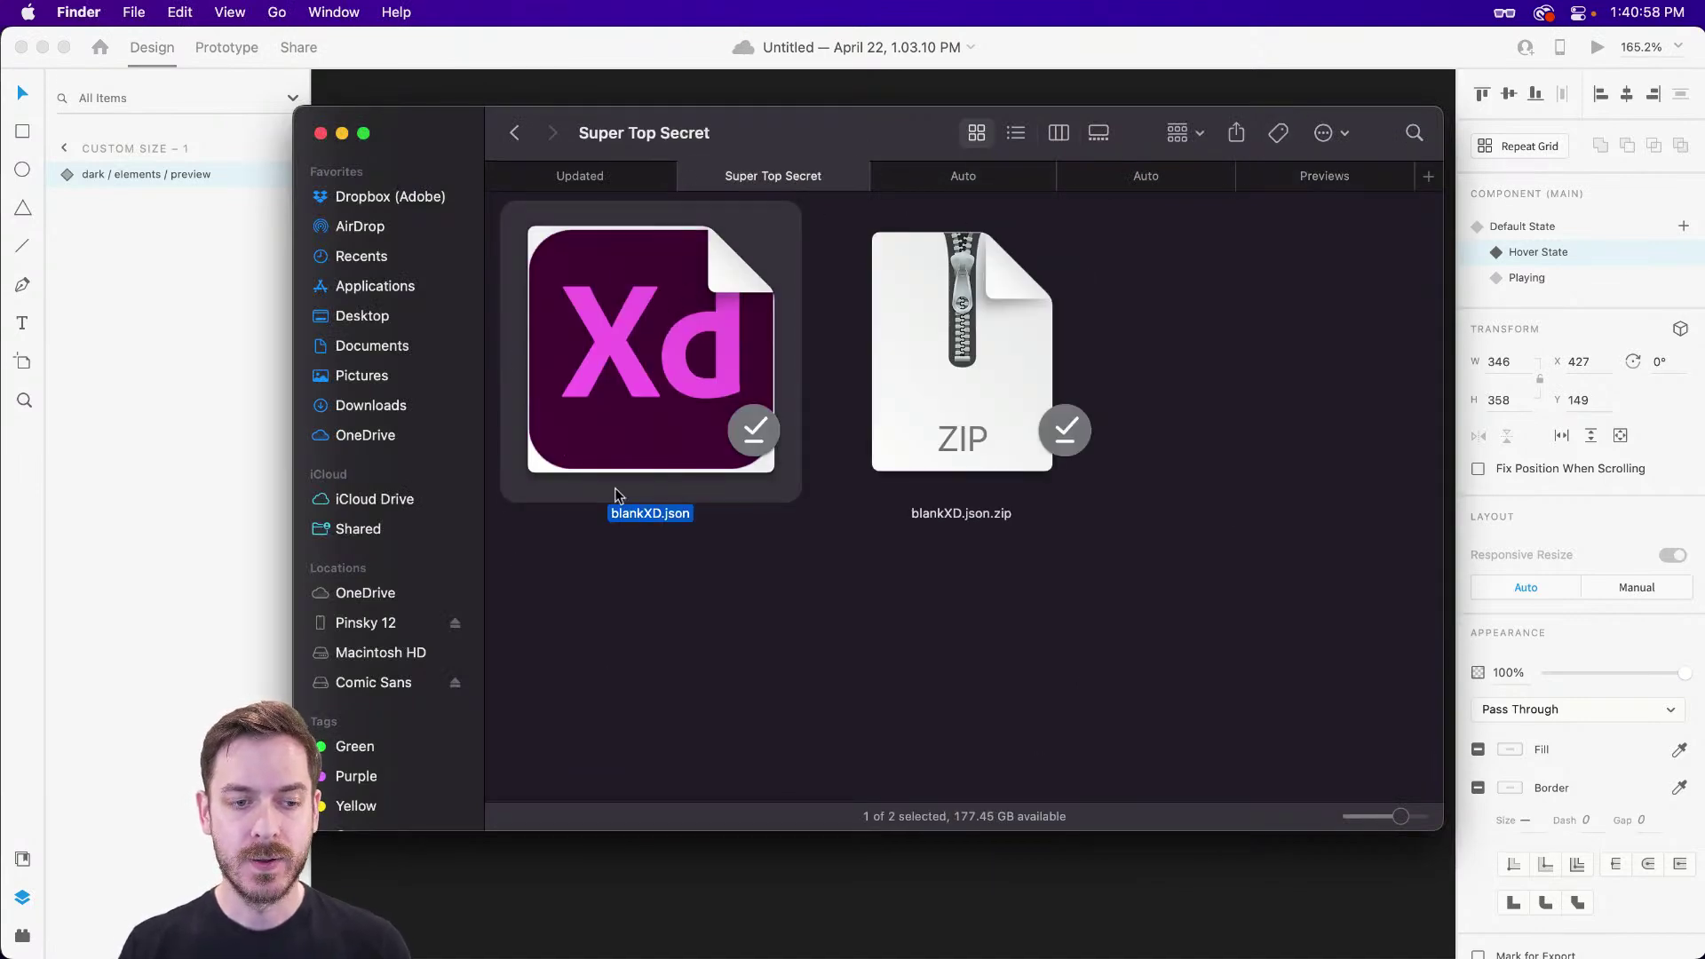
{"action": "scroll", "coordinate": [664, 517], "scroll_direction": "up", "scroll_amount": 3}
{"action": "scroll", "coordinate": [664, 517], "scroll_direction": "down", "scroll_amount": 3}
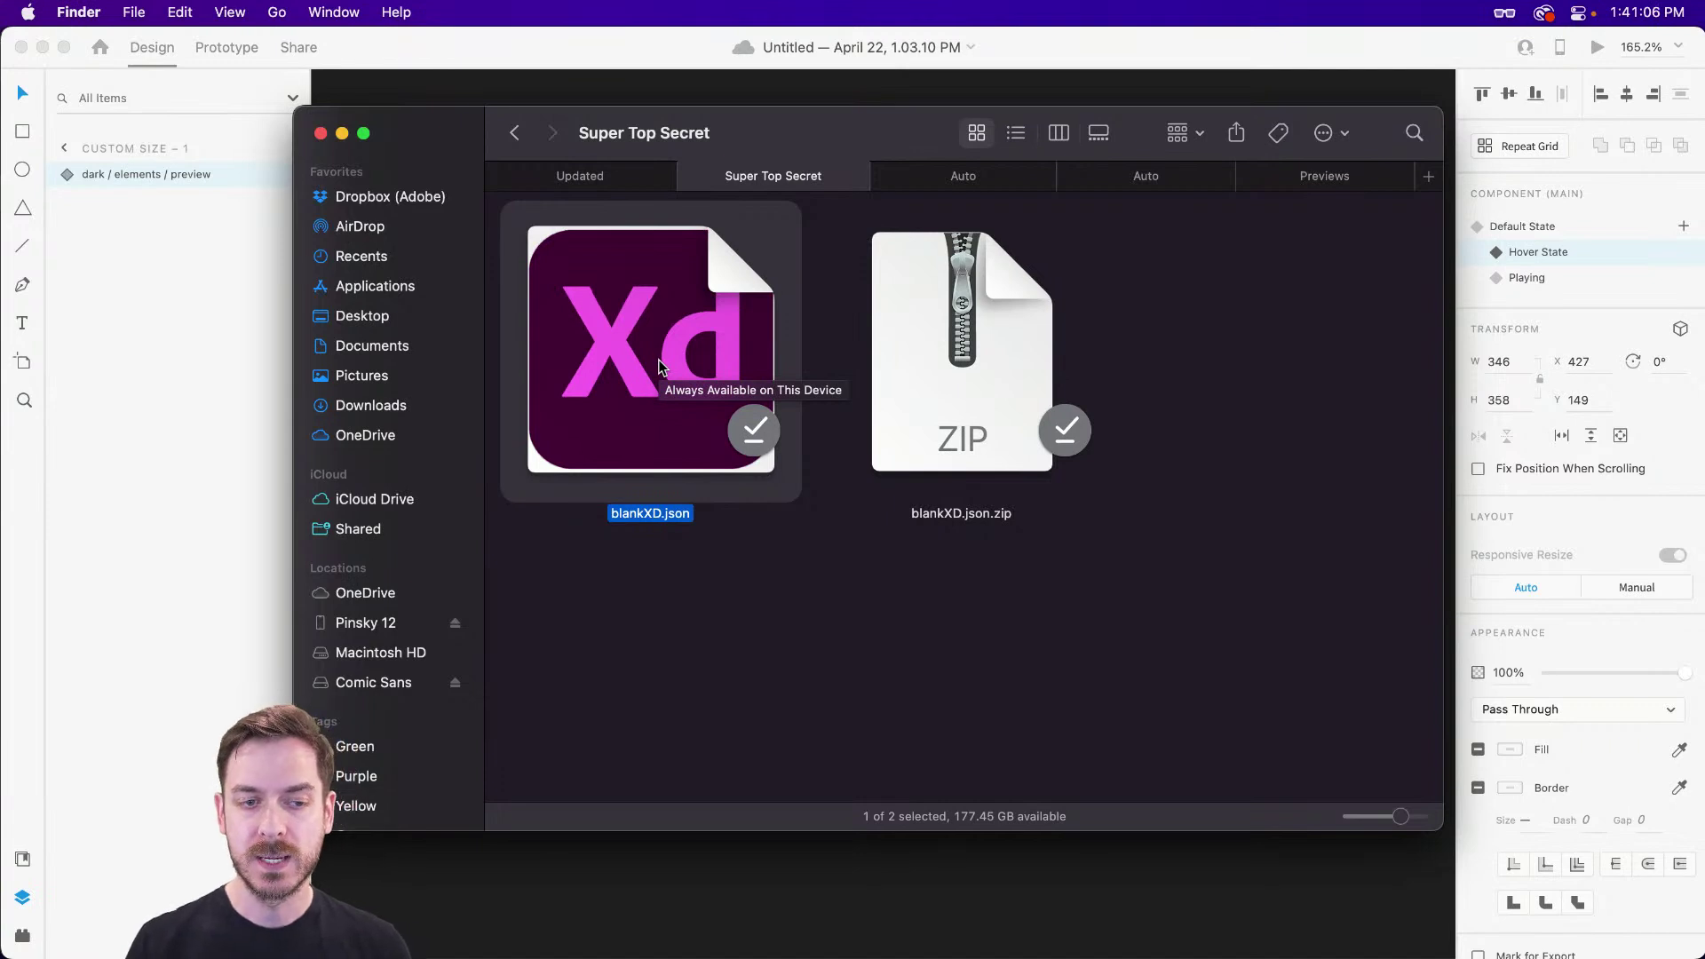
{"action": "left_click", "coordinate": [754, 613]}
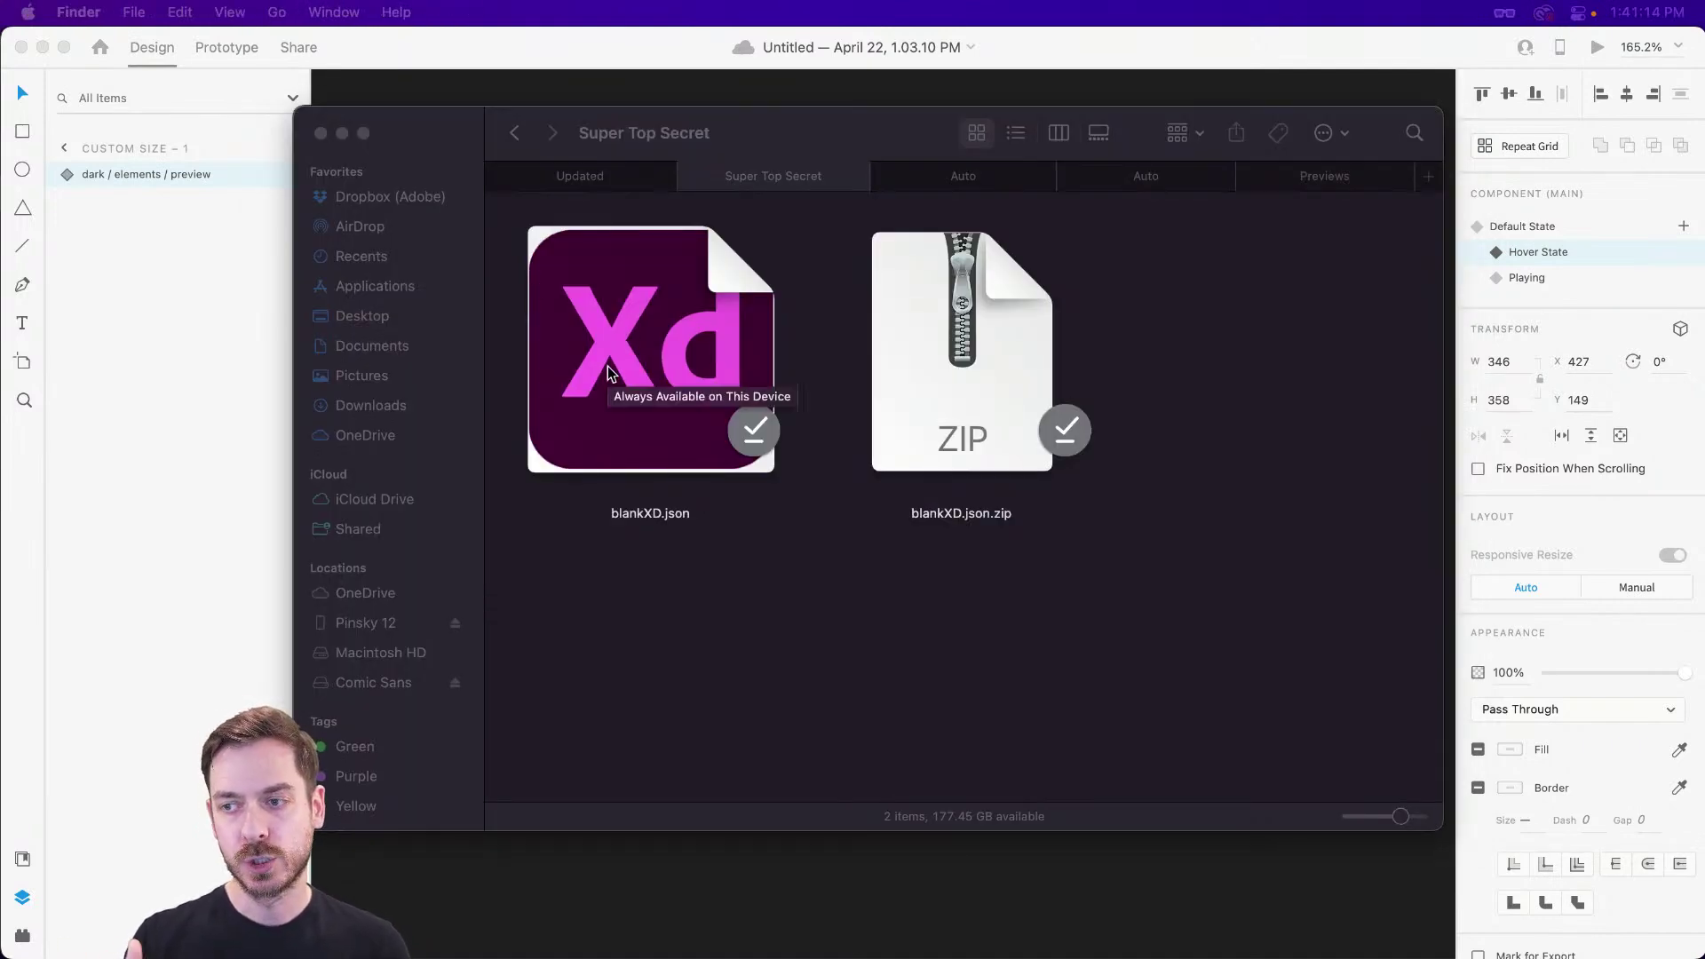
{"action": "key", "text": "super+Tab"}
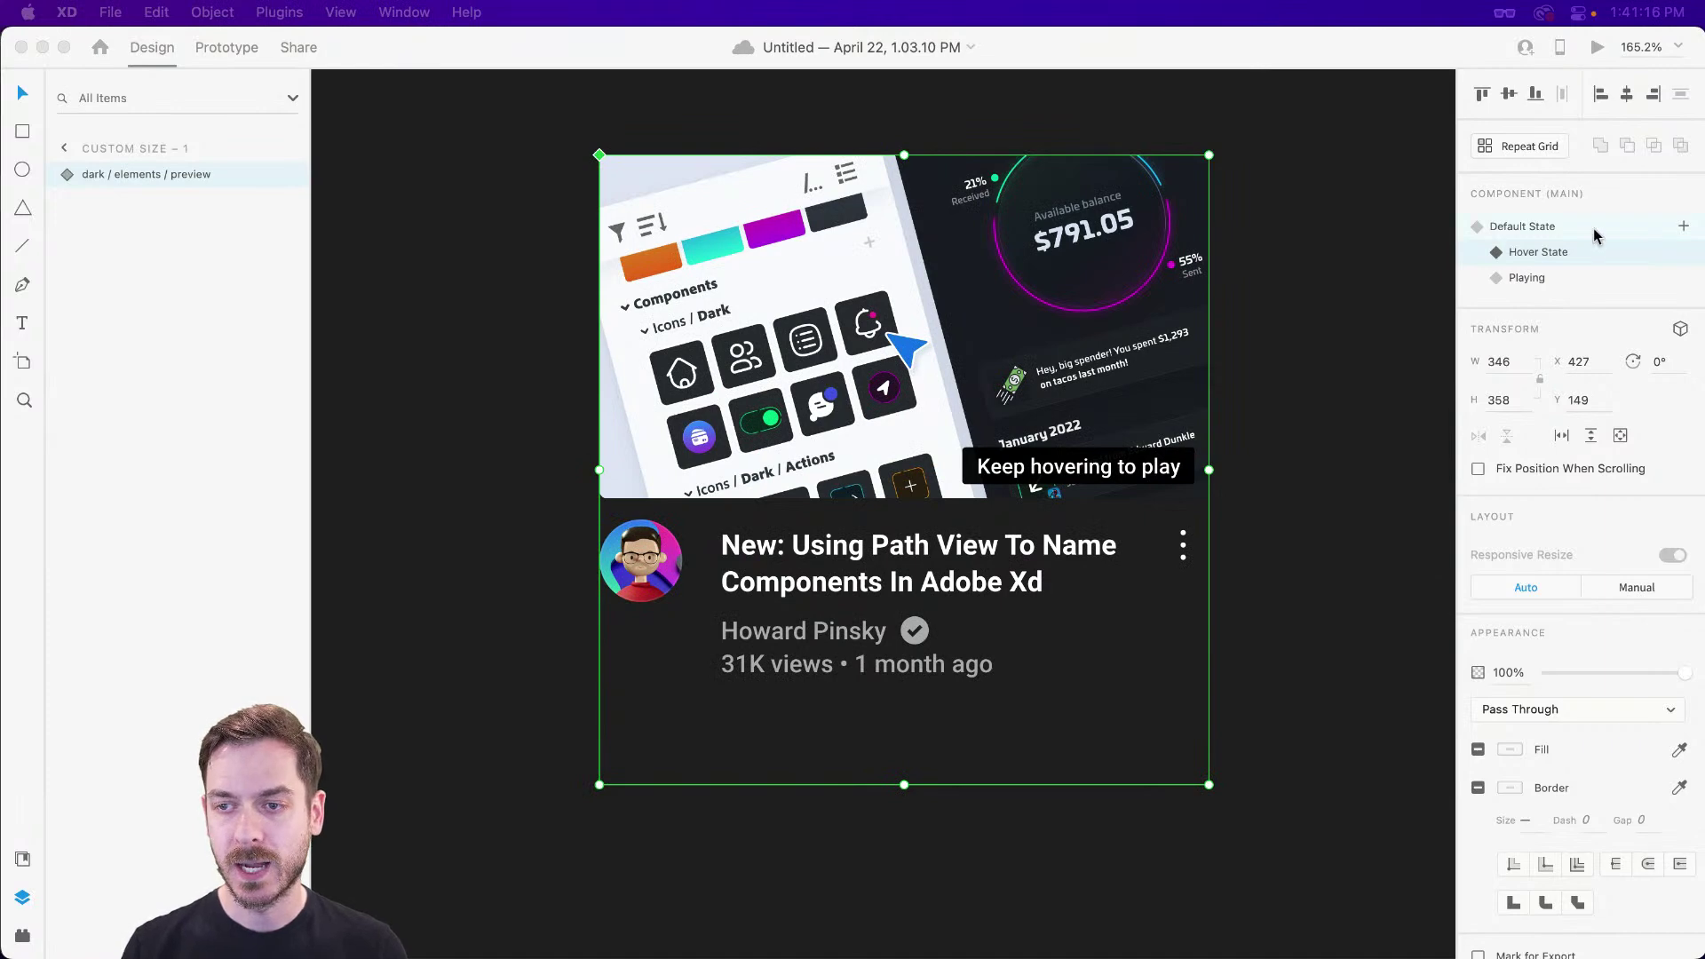
- Import blankXD.json from Finder into the preview component and place it over the icon grid
{"action": "left_click", "coordinate": [67, 176]}
{"action": "left_click", "coordinate": [142, 201]}
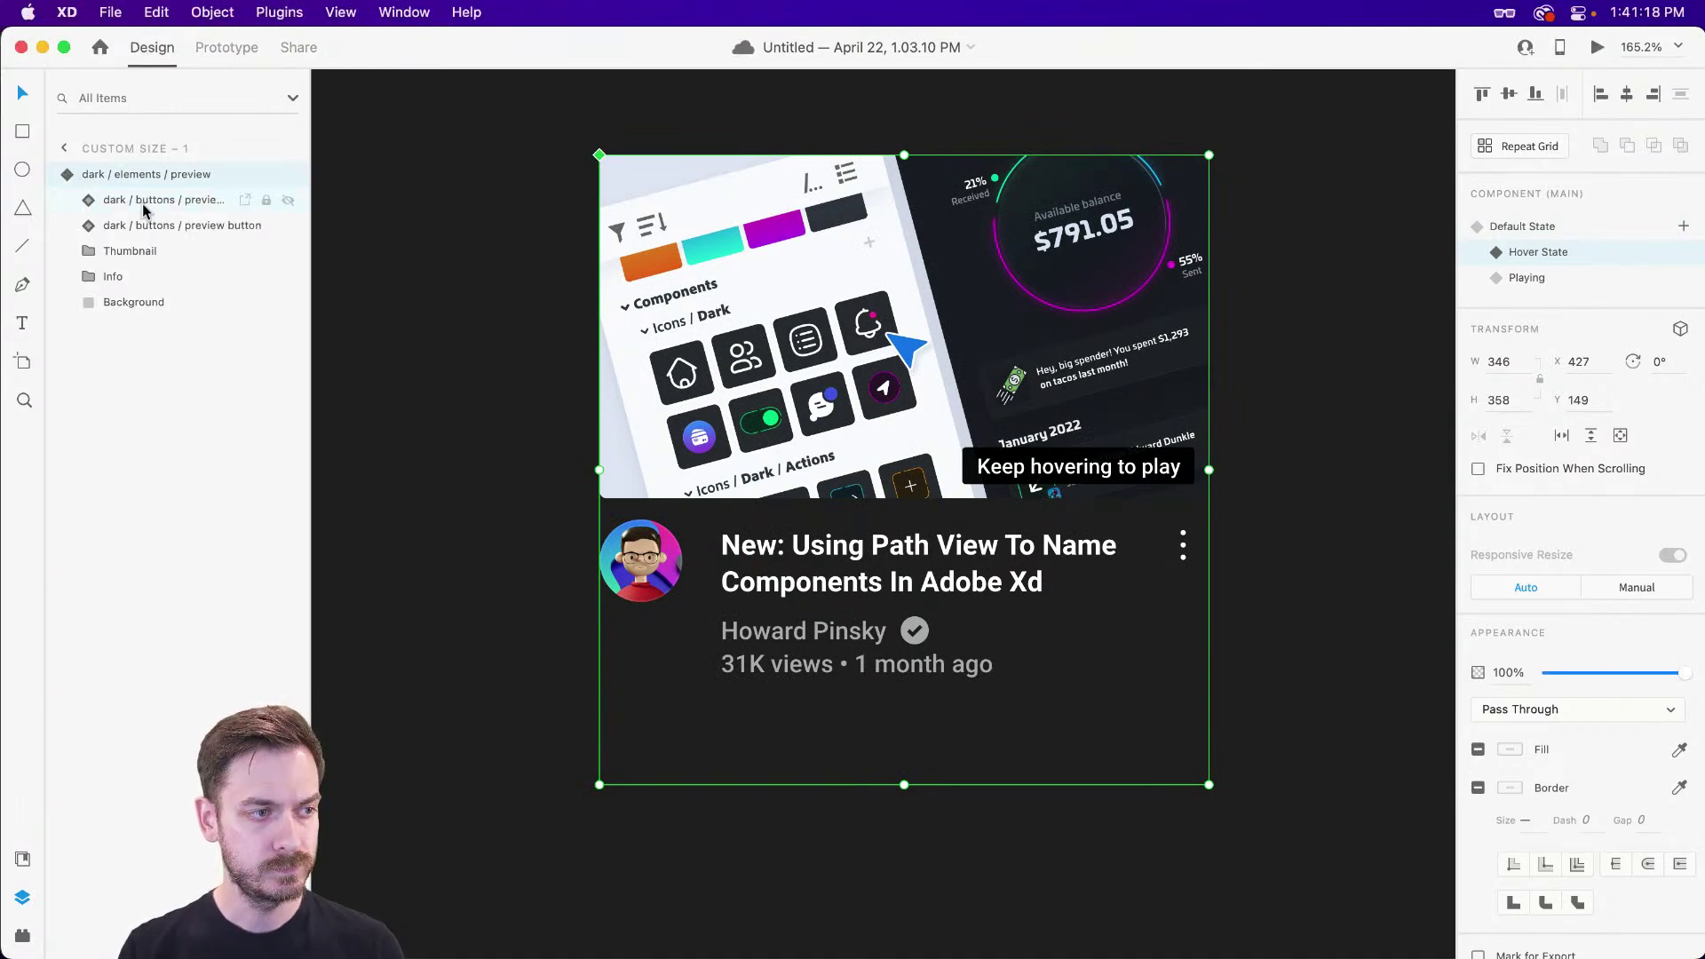
{"action": "key", "text": "super+Tab"}
{"action": "left_click_drag", "start_coordinate": [659, 334], "coordinate": [1310, 502]}
{"action": "key", "text": "super+Tab"}
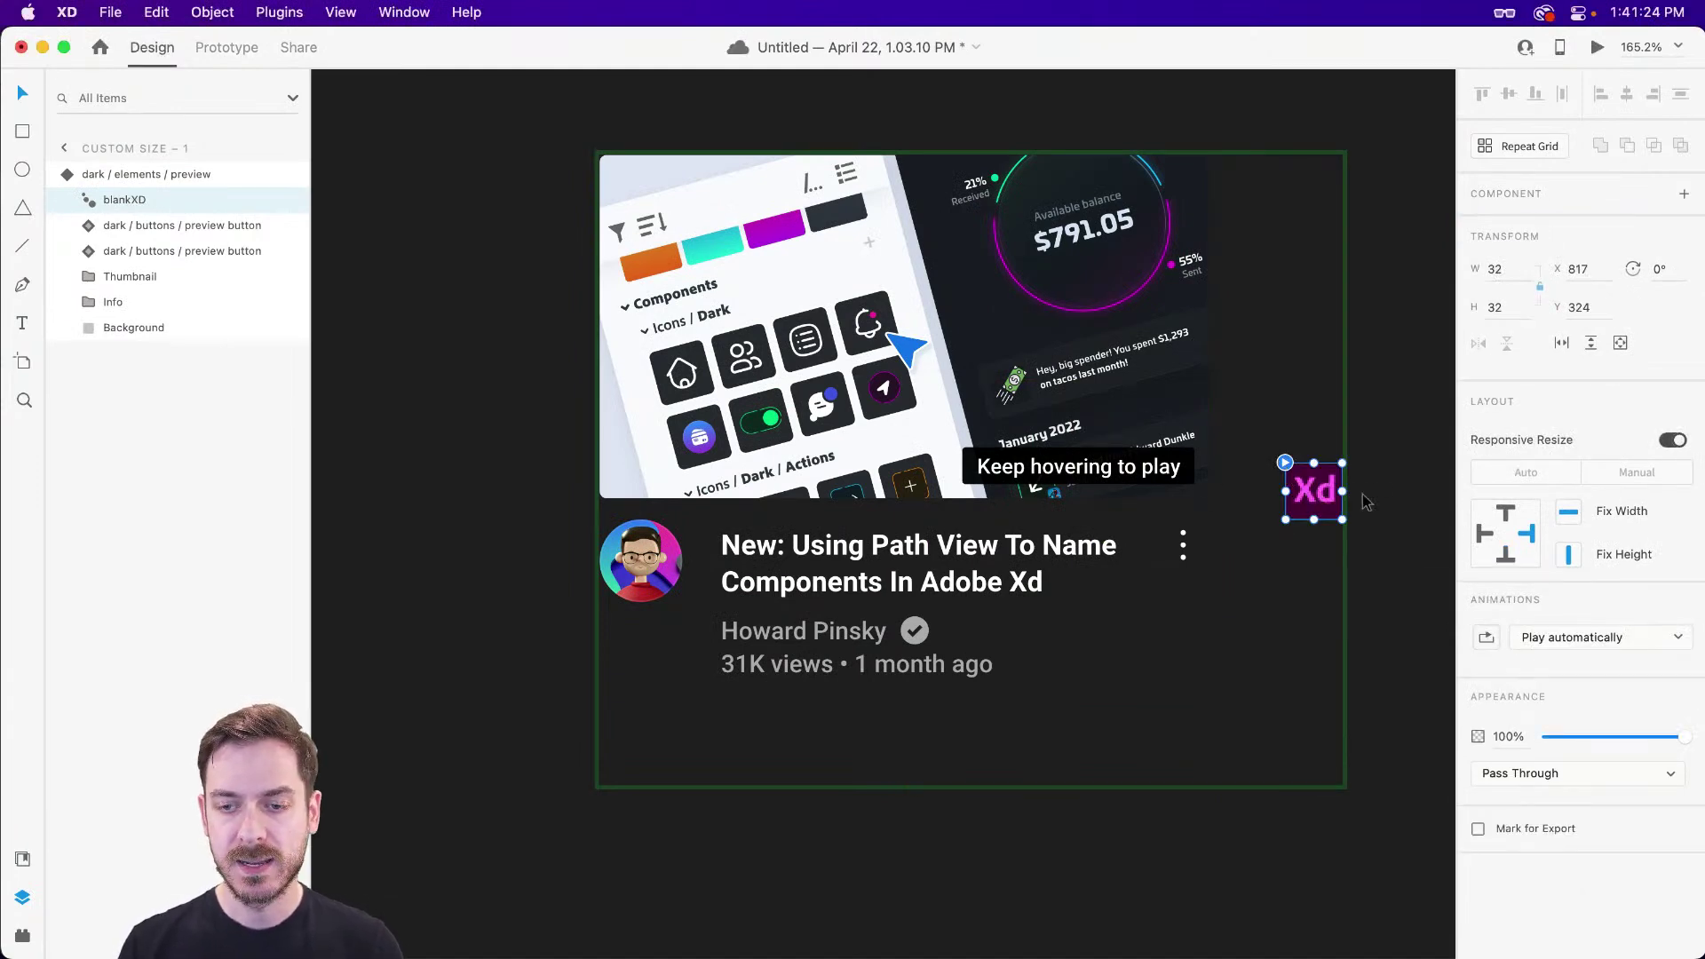
{"action": "left_click_drag", "start_coordinate": [1318, 498], "coordinate": [629, 458]}
- Fade the Lottie layer to 0% opacity, keep Play automatically, and view its prototype interaction
{"action": "scroll", "coordinate": [629, 457], "scroll_direction": "up", "scroll_amount": 5}
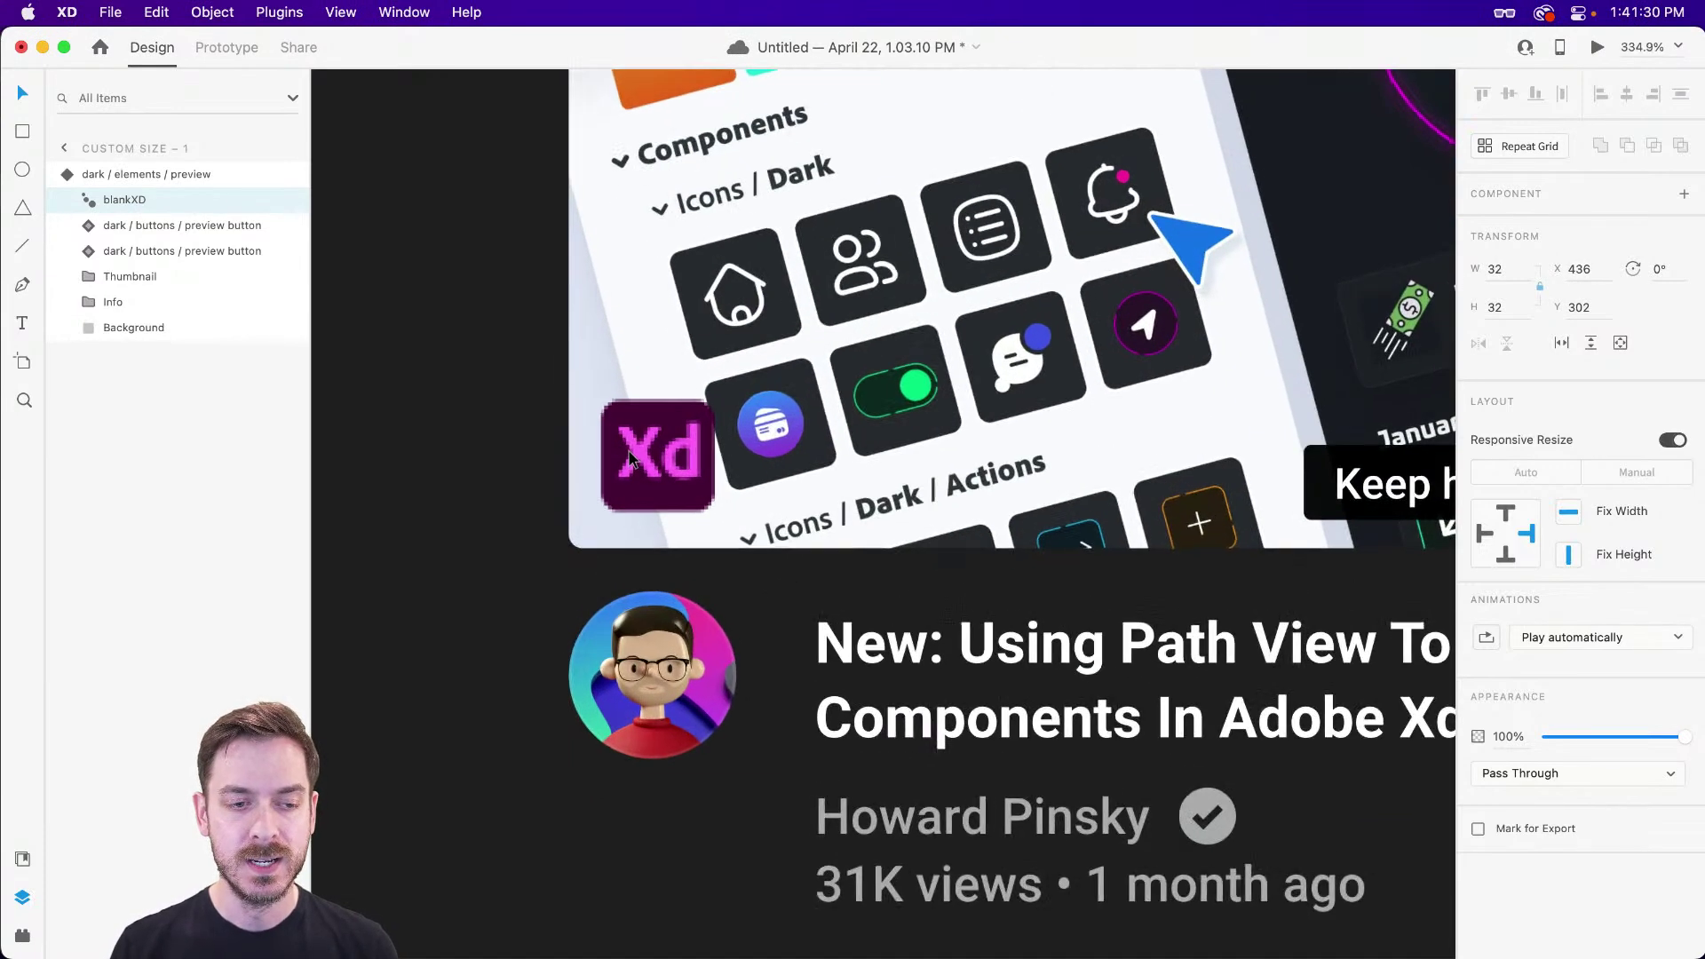
{"action": "scroll", "coordinate": [629, 457], "scroll_direction": "up", "scroll_amount": 3}
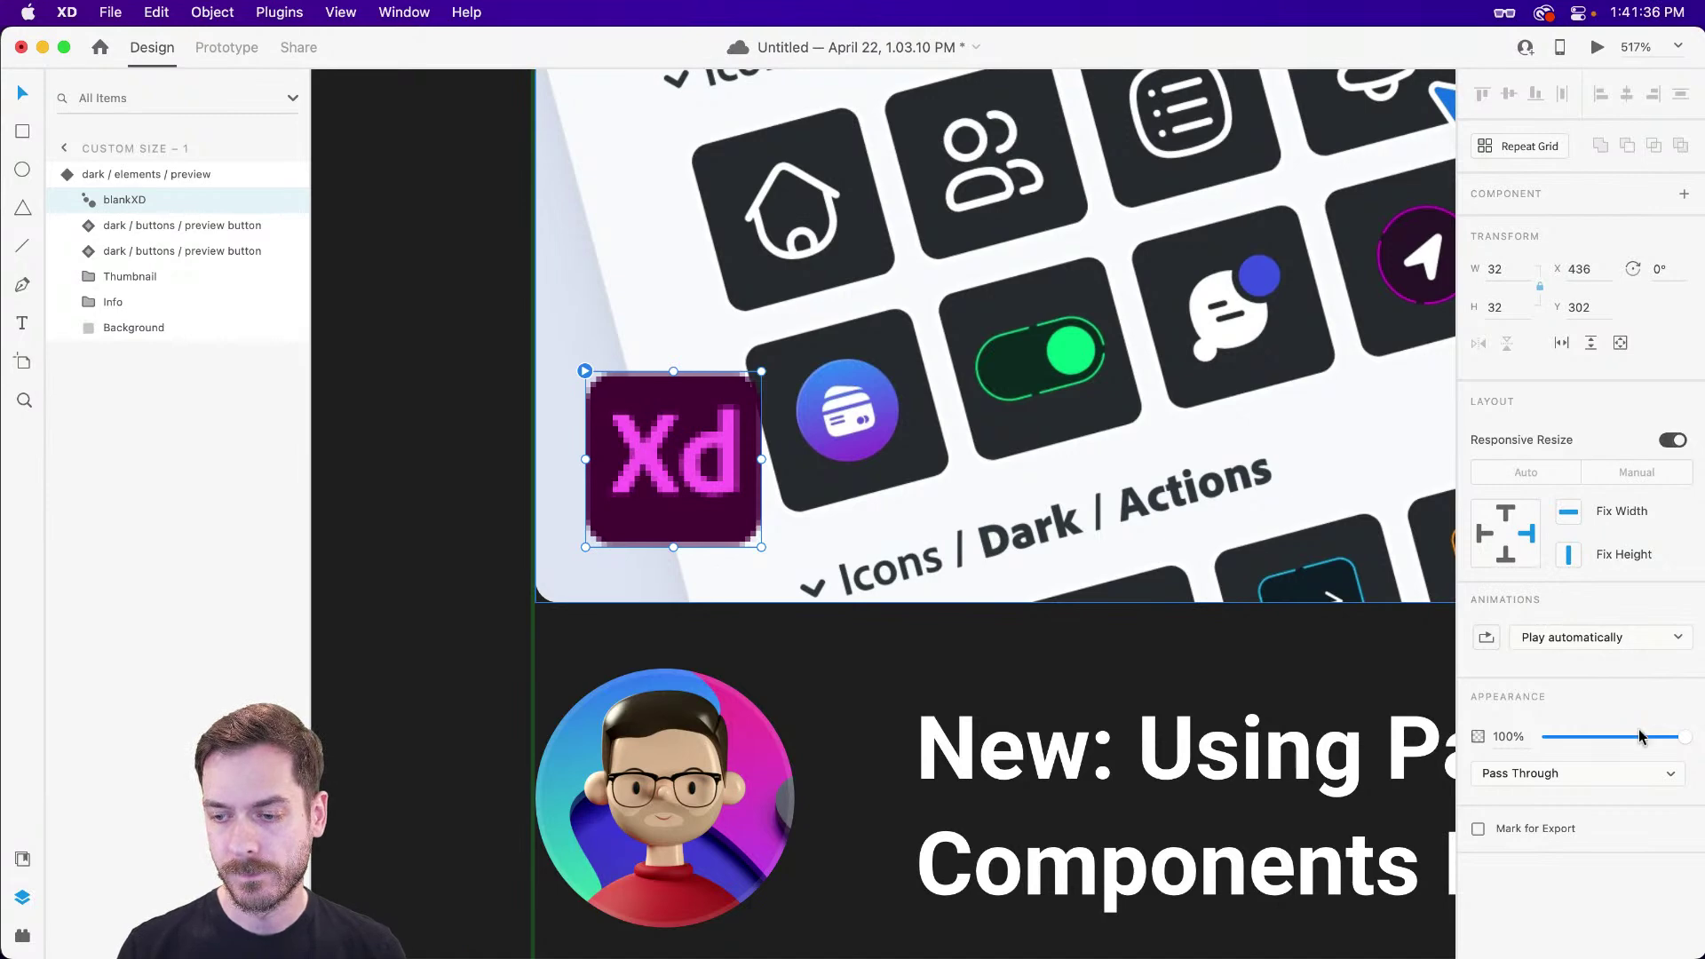
{"action": "left_click_drag", "start_coordinate": [1639, 736], "coordinate": [1483, 737]}
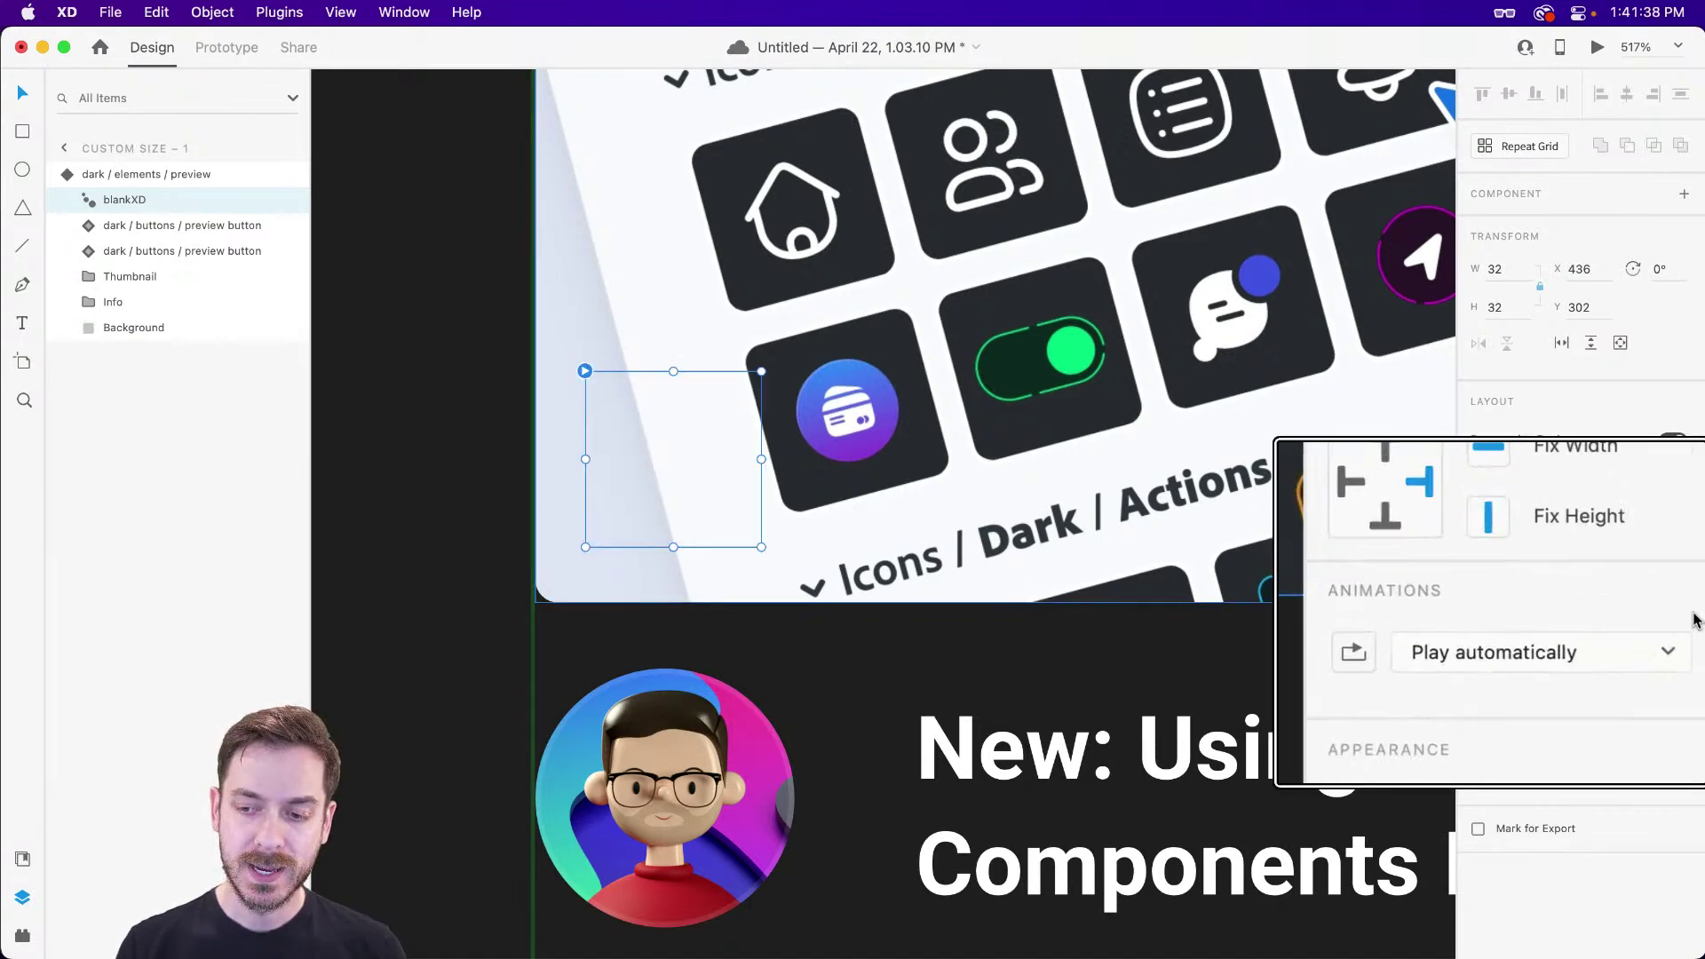
{"action": "left_click", "coordinate": [1670, 643]}
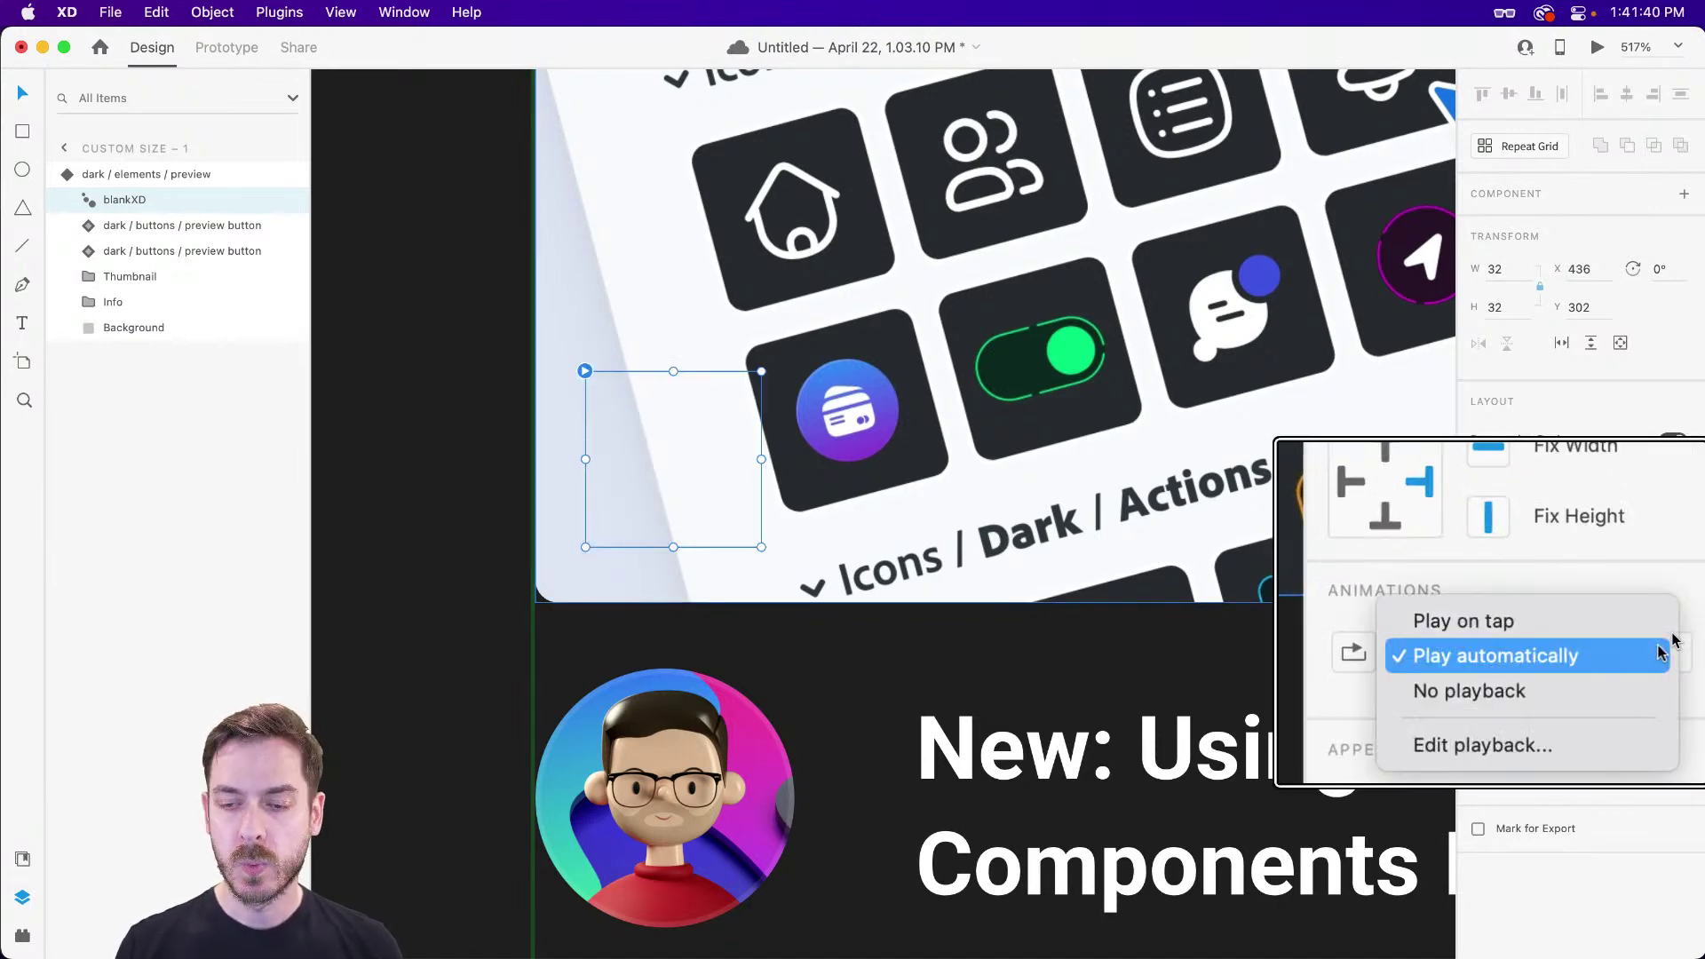
{"action": "left_click", "coordinate": [1639, 655]}
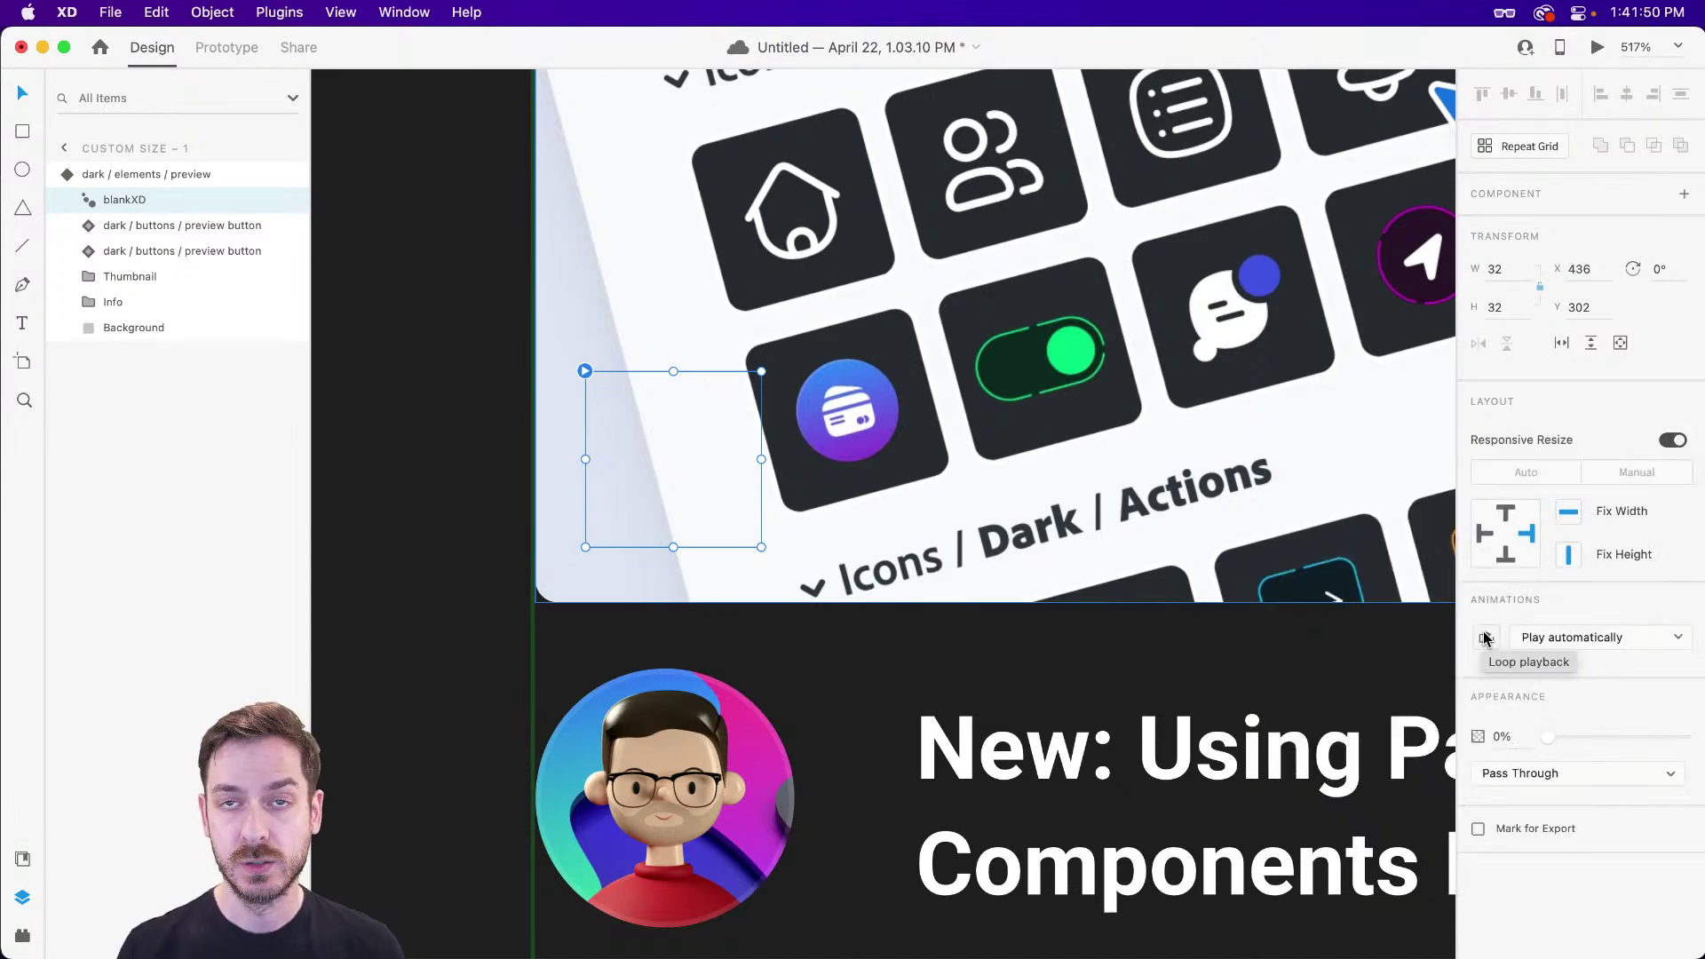
{"action": "left_click", "coordinate": [227, 48]}
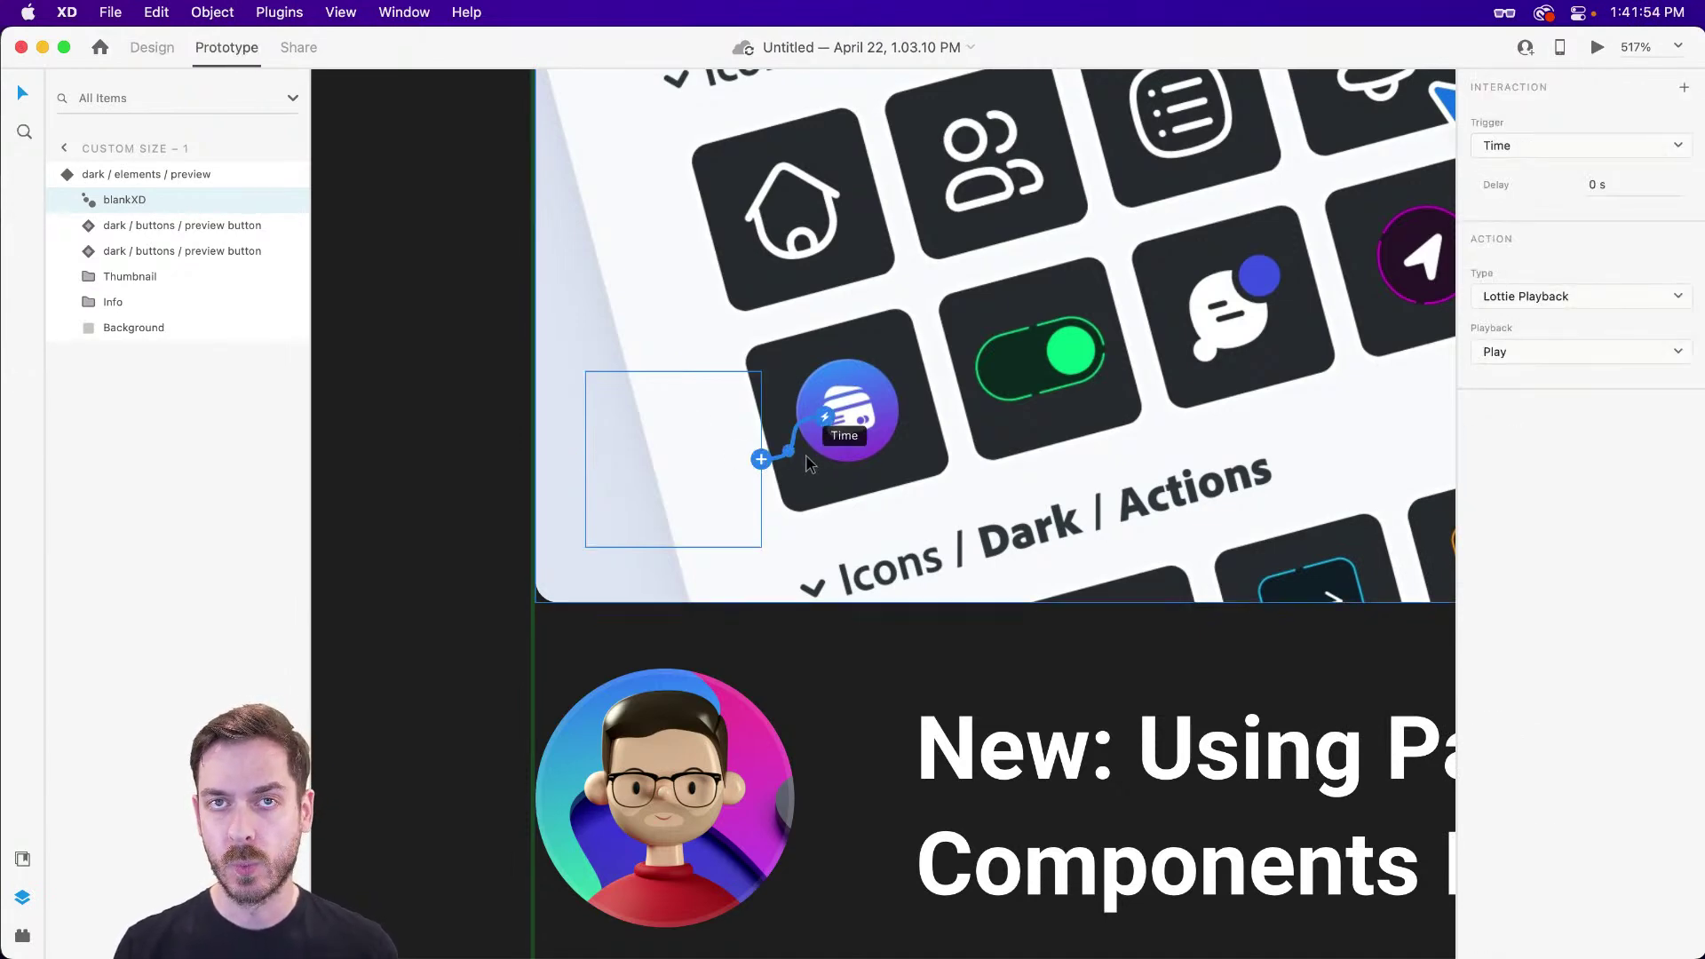
{"action": "left_click", "coordinate": [22, 936]}
{"action": "left_click", "coordinate": [64, 91]}
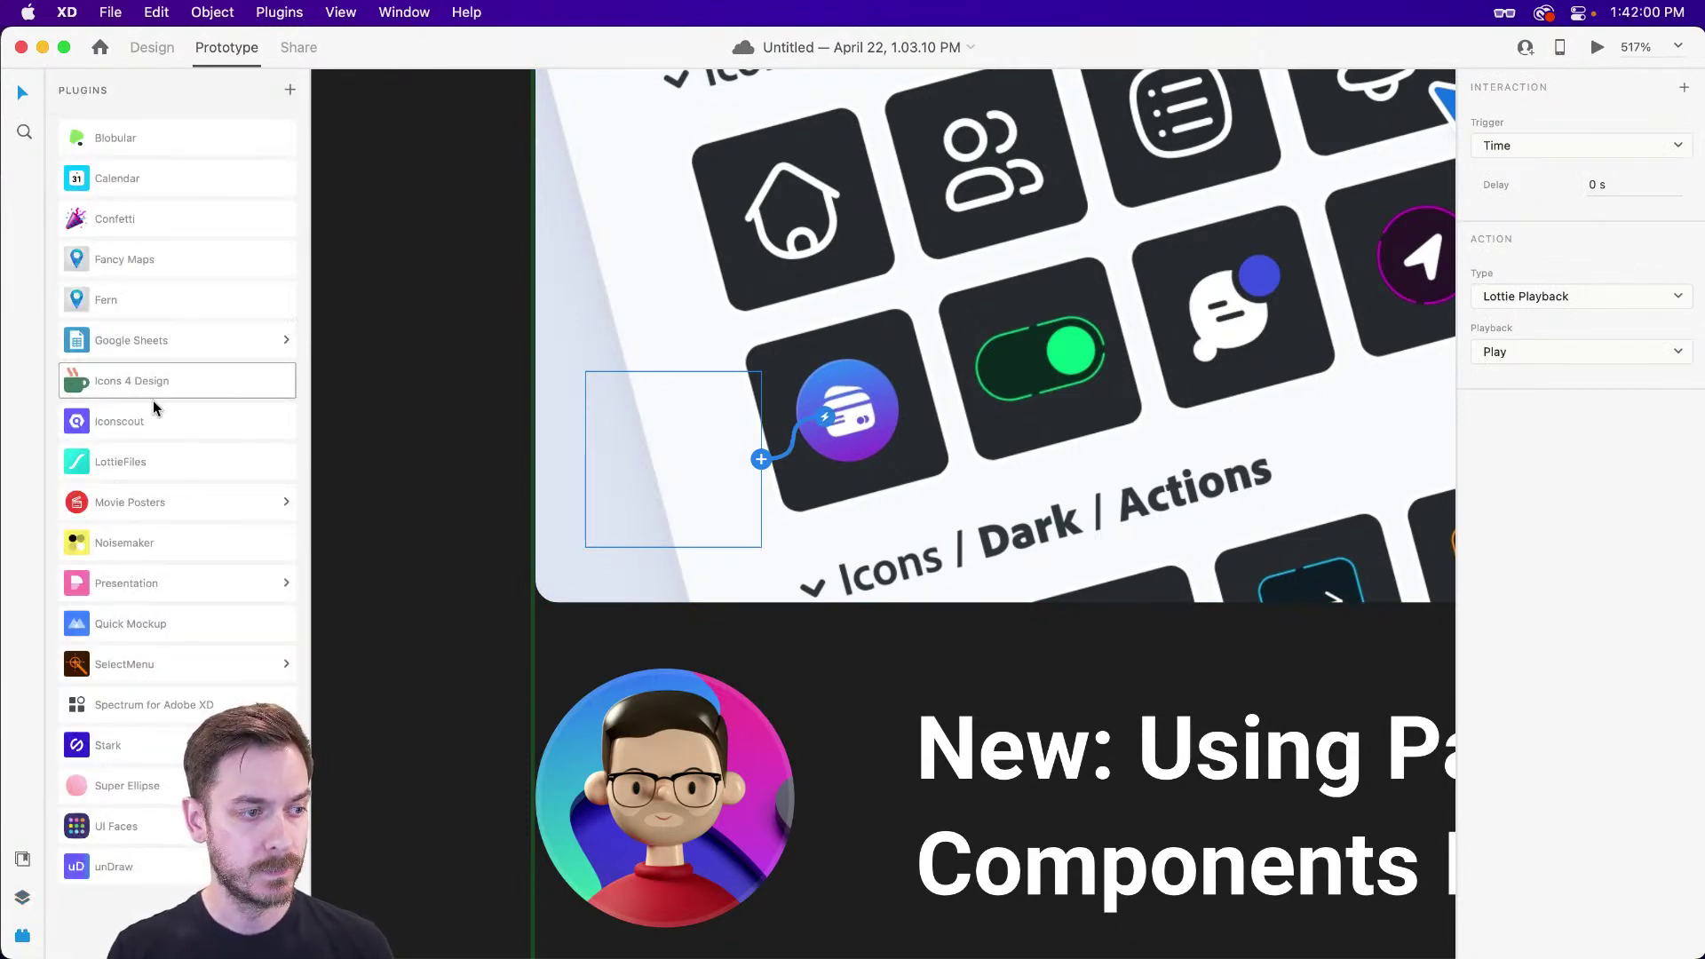
{"action": "left_click", "coordinate": [156, 460]}
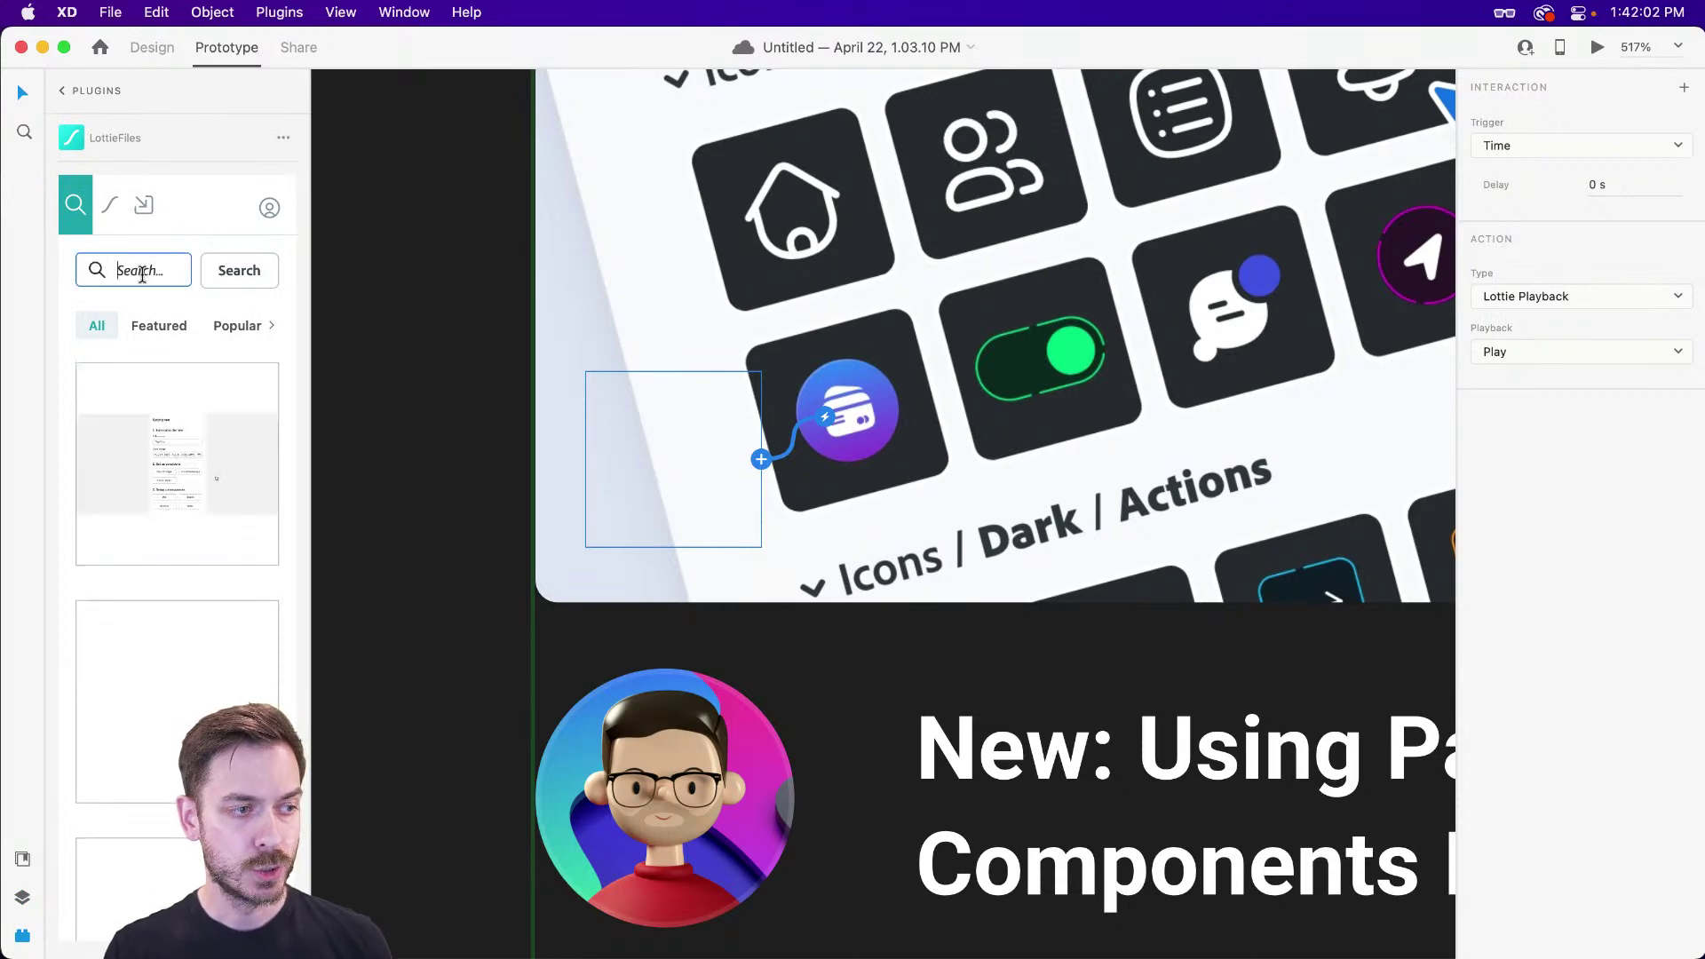
{"action": "left_click", "coordinate": [146, 271]}
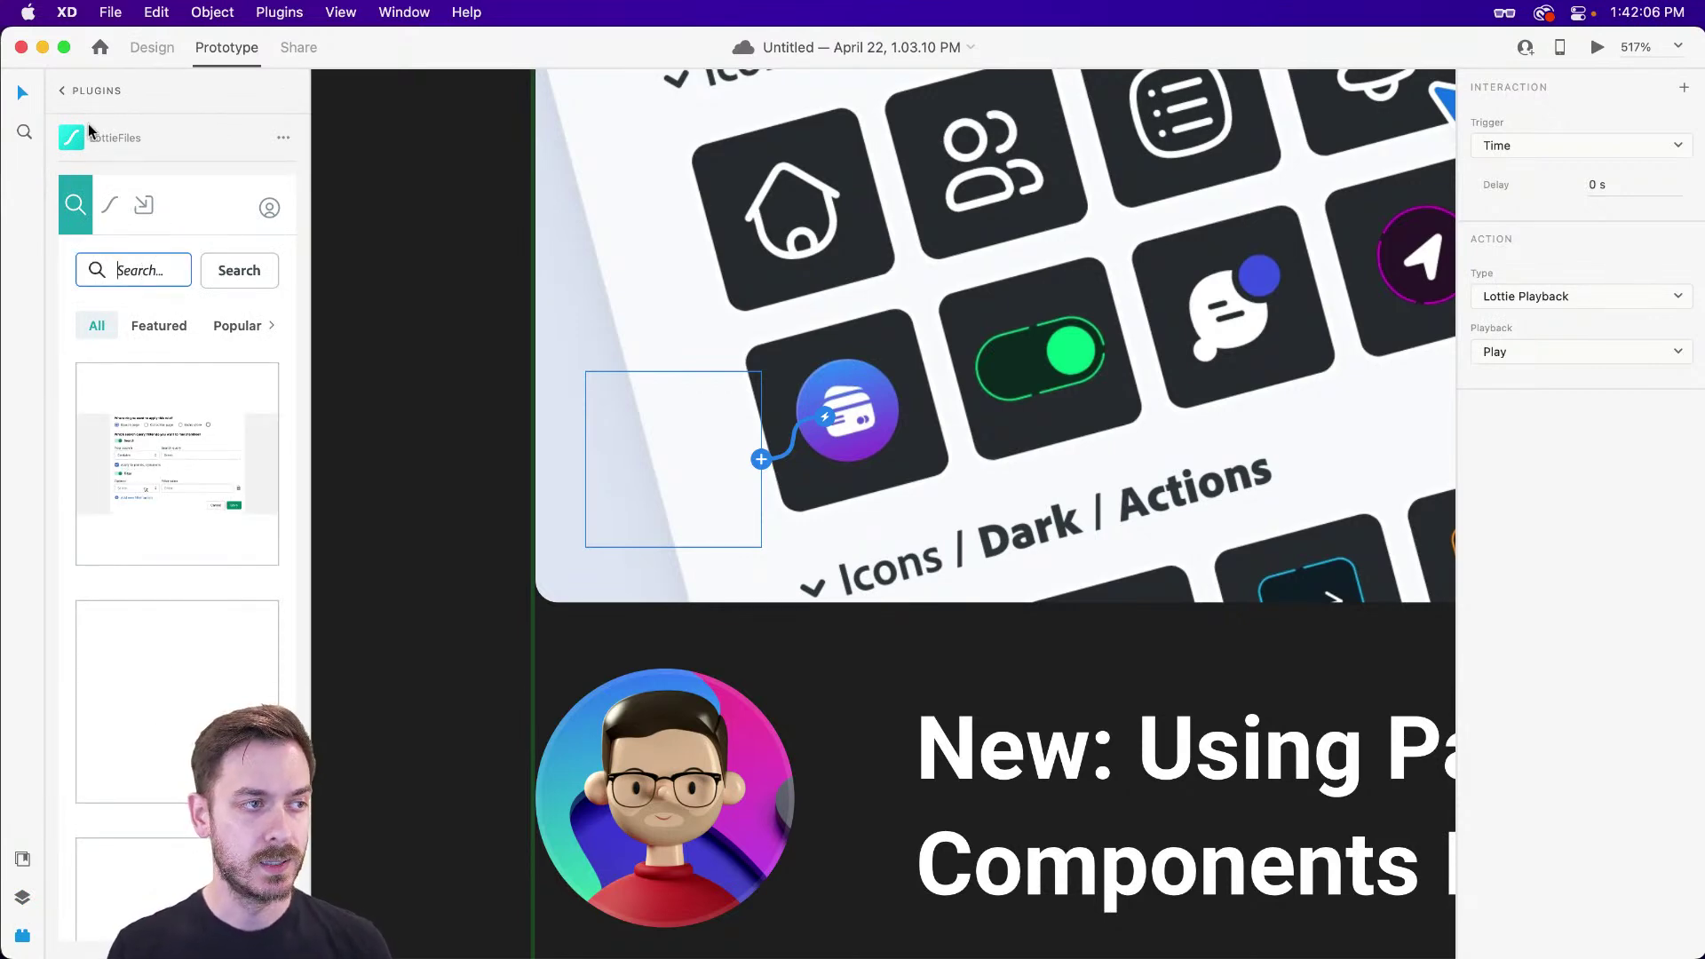
{"action": "left_click", "coordinate": [62, 91]}
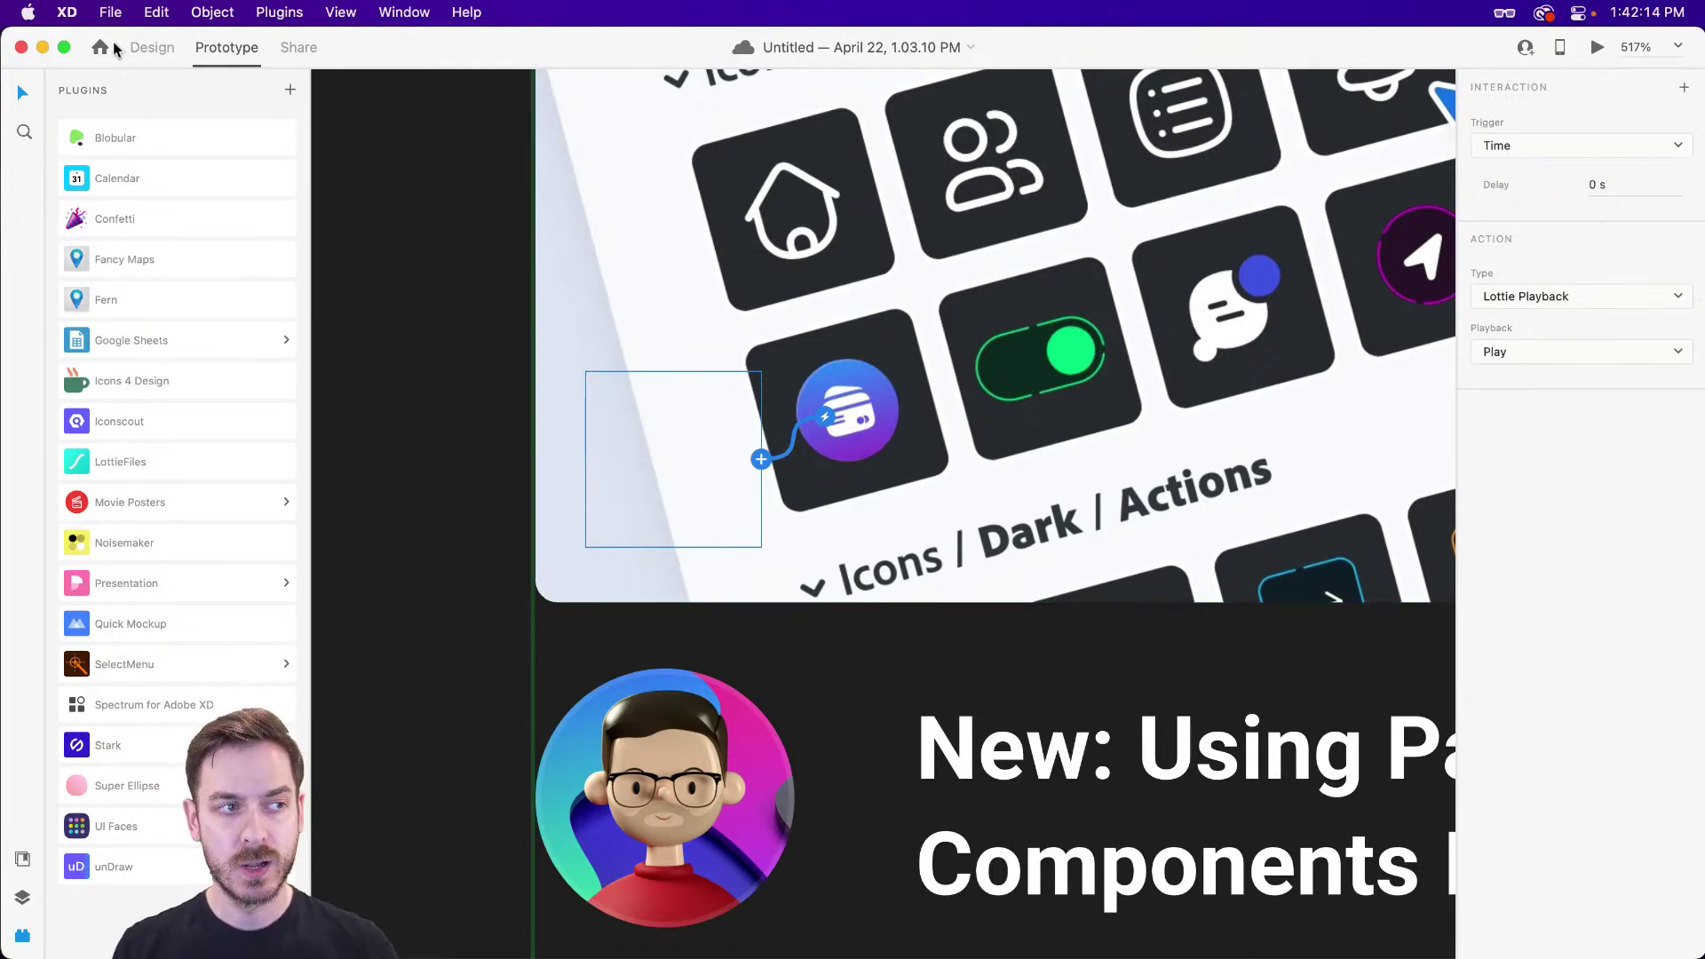
{"action": "key", "text": "super+y"}
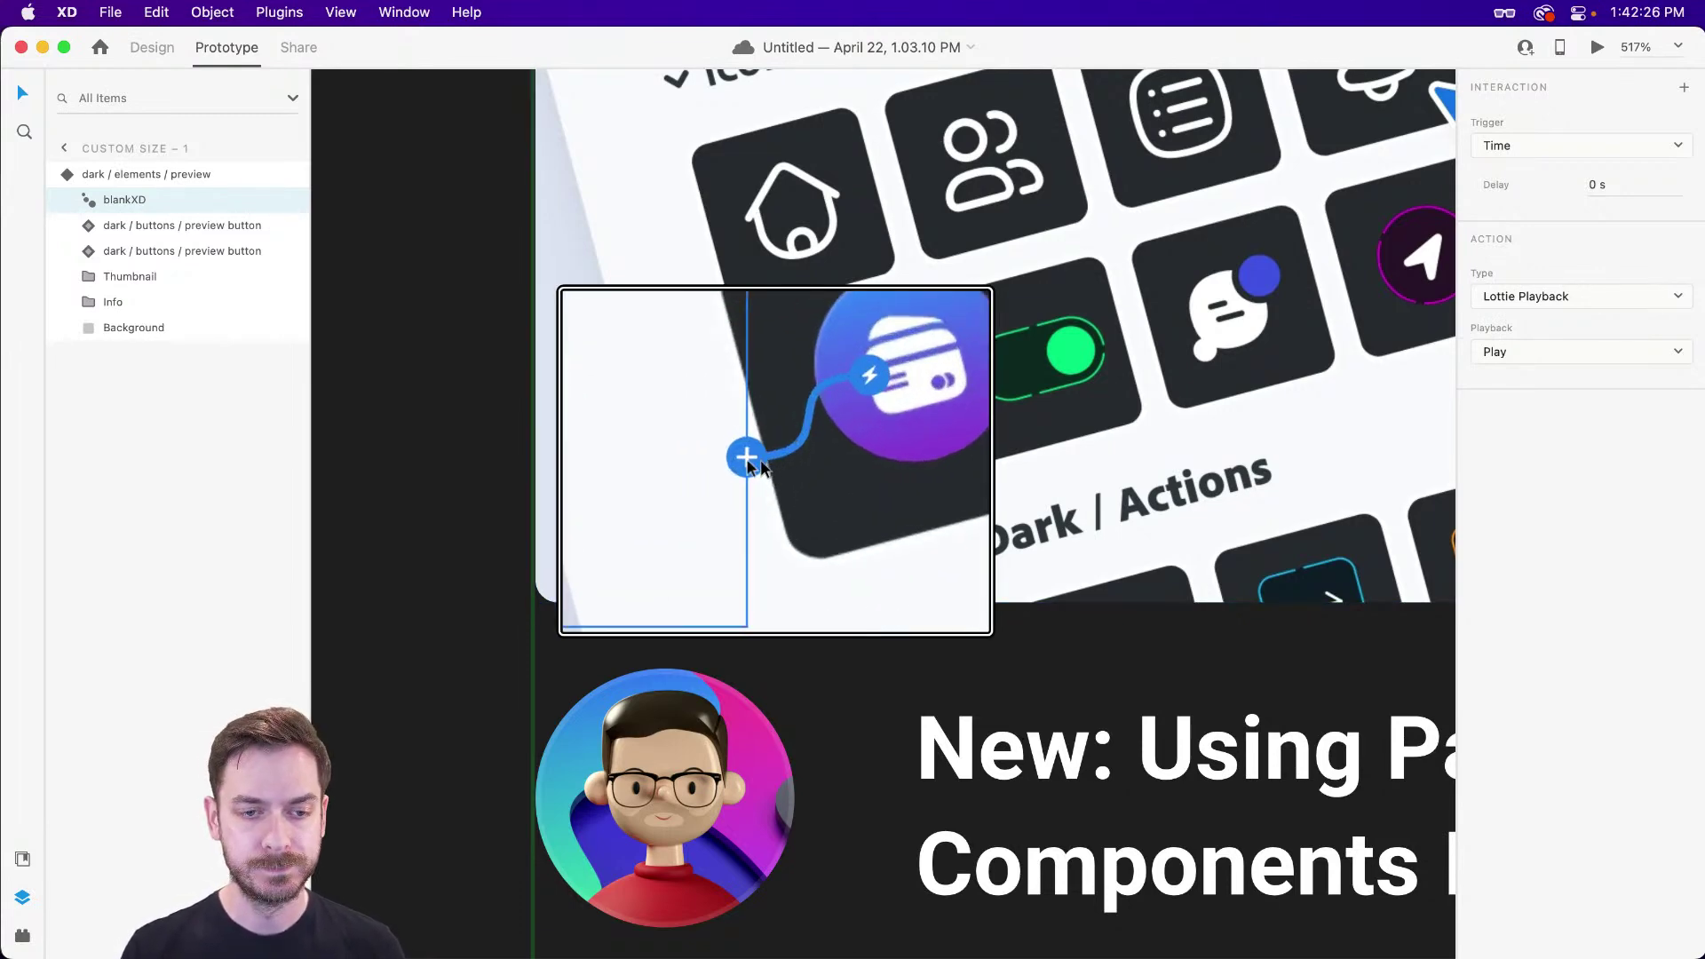
- Add a blankXD interaction: End of Playback auto-animates to Playing, Ease Out, 0.3 s
{"action": "left_click", "coordinate": [761, 461]}
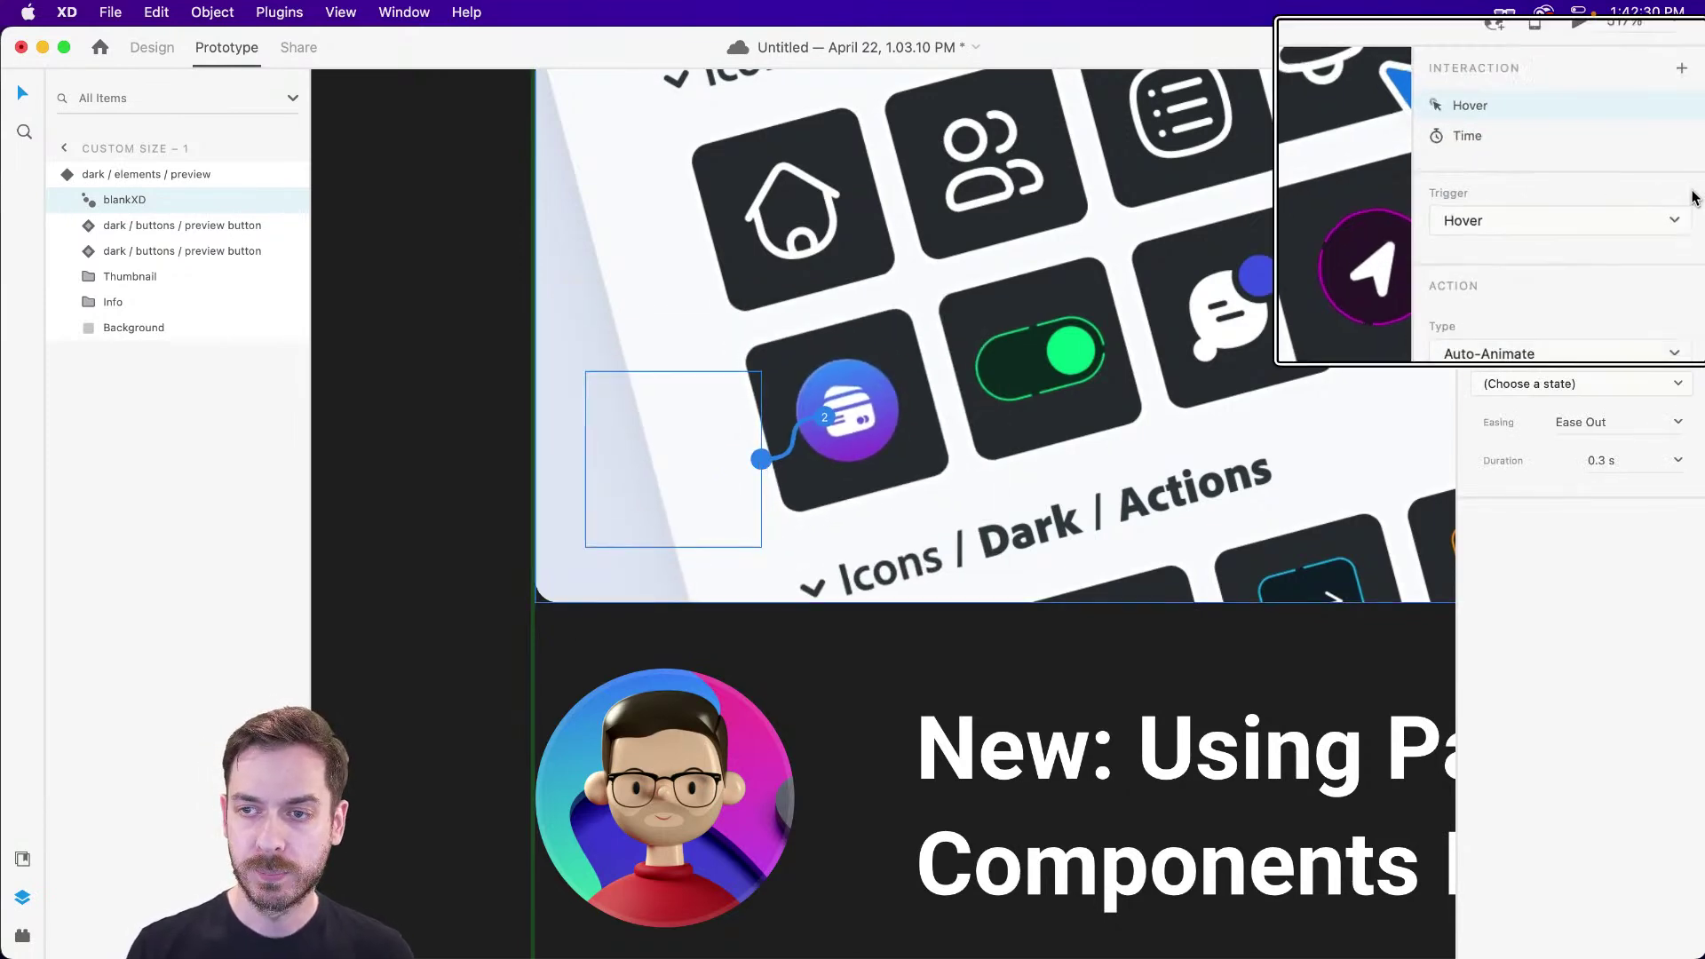
{"action": "left_click", "coordinate": [1653, 220]}
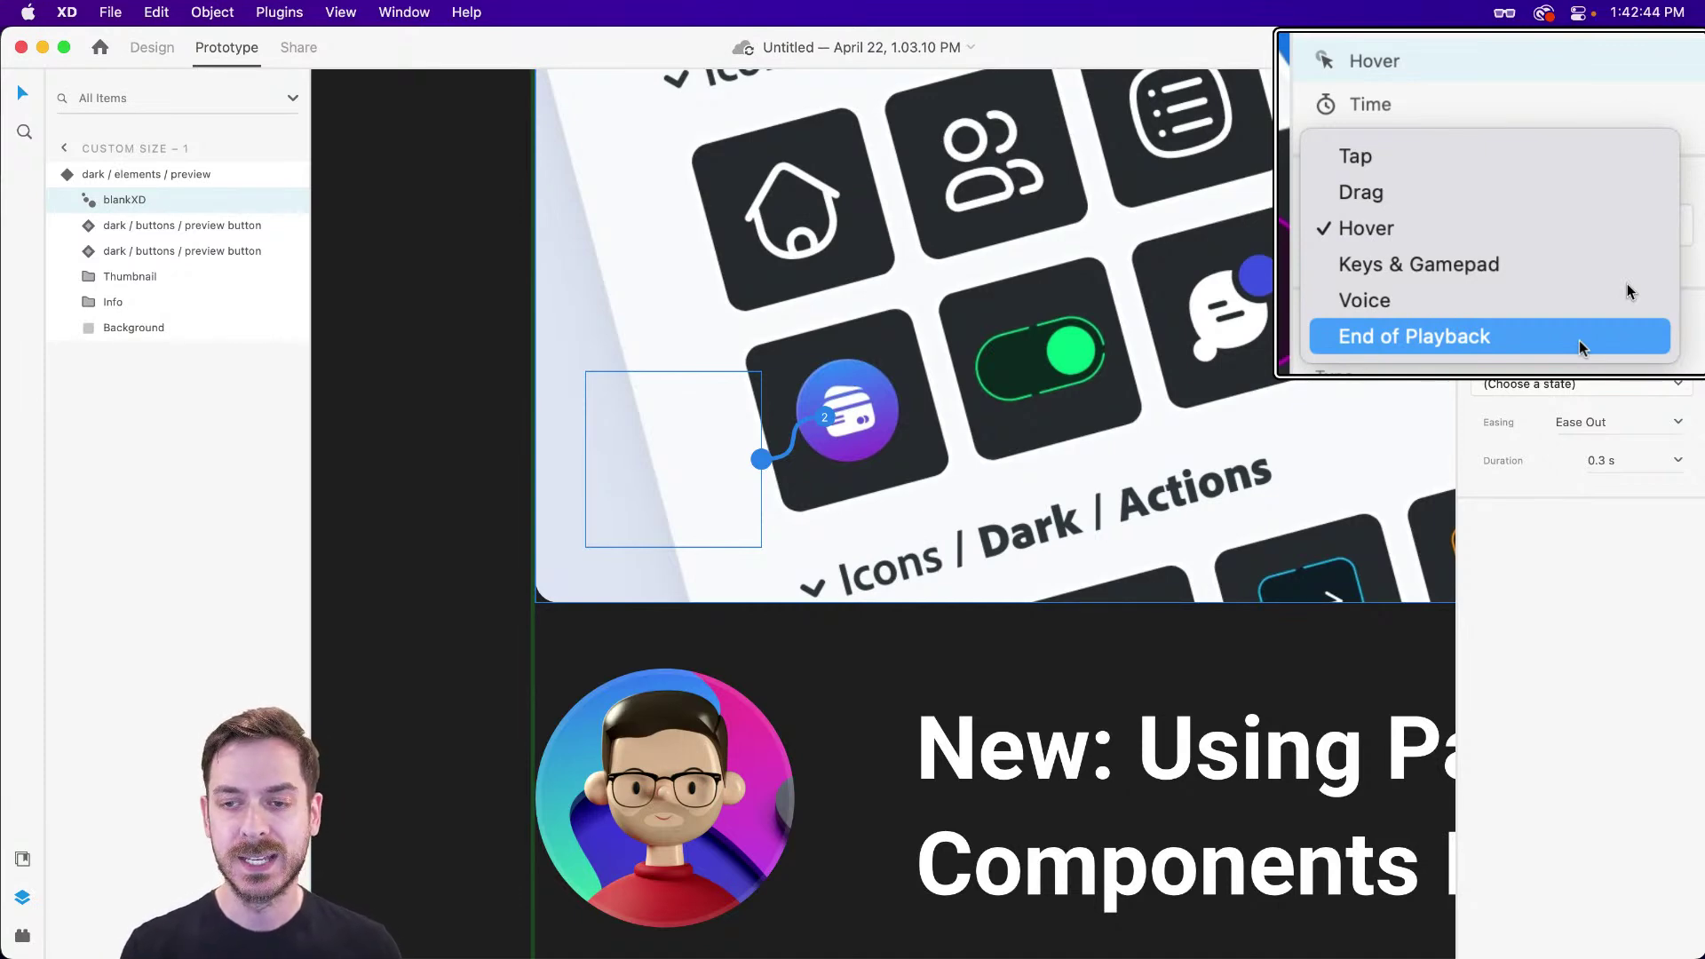
{"action": "left_click", "coordinate": [1577, 342]}
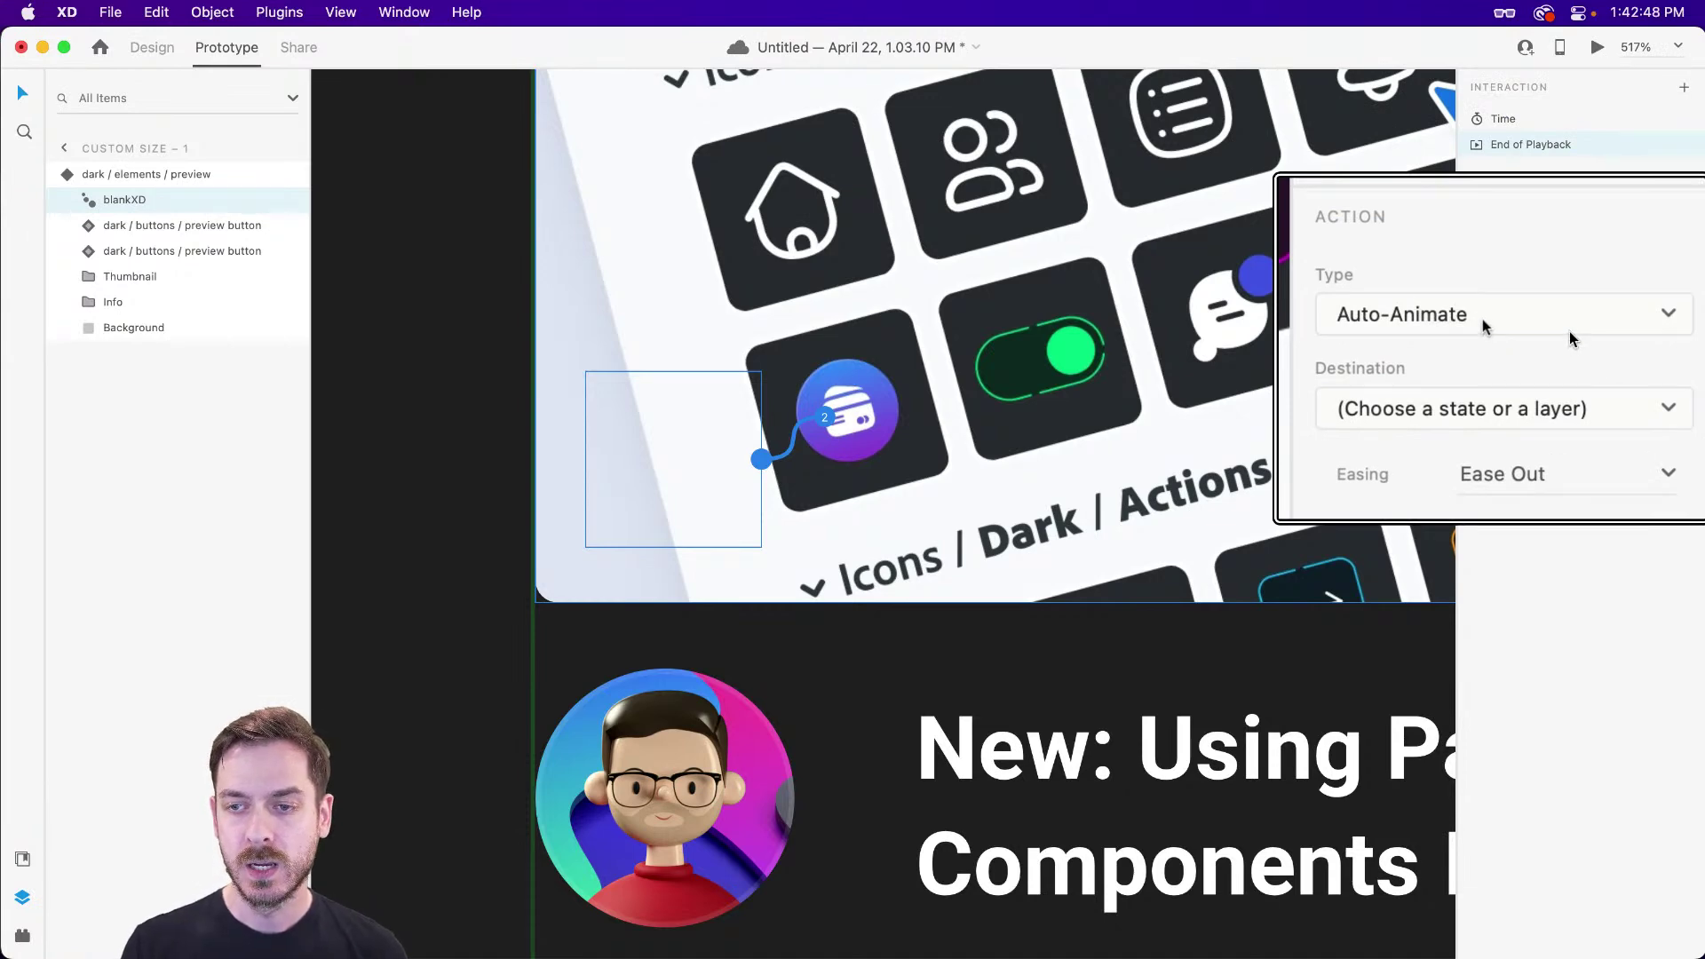
{"action": "left_click", "coordinate": [1554, 409]}
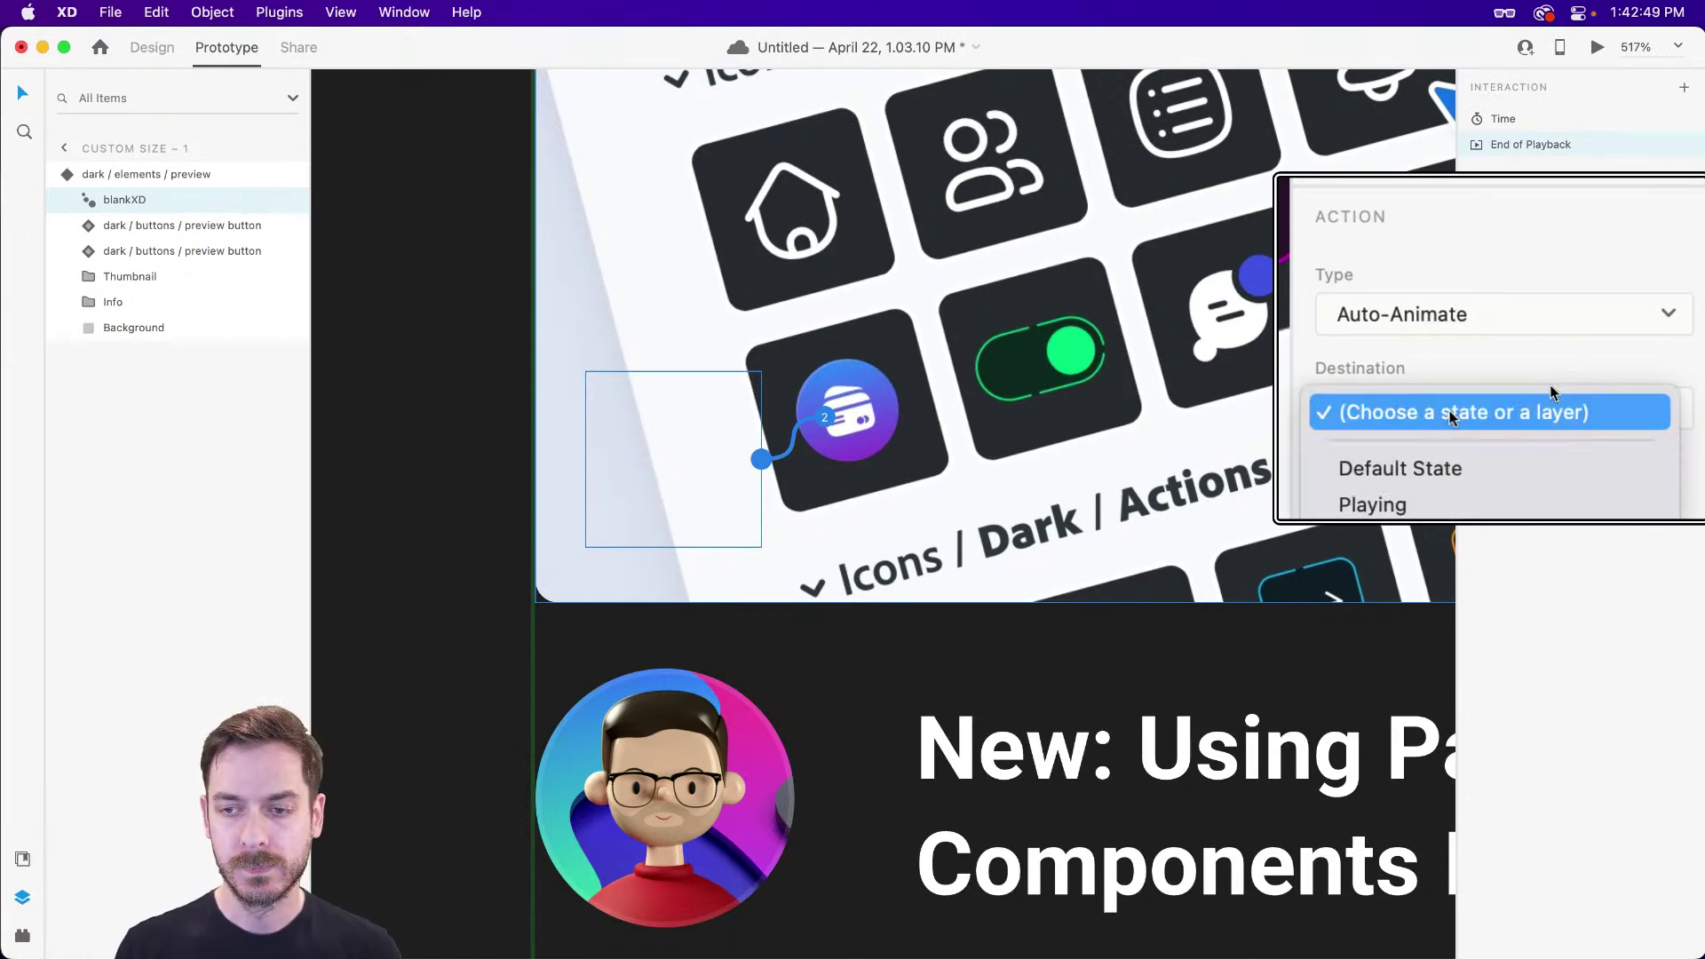
{"action": "left_click", "coordinate": [1459, 499]}
{"action": "left_click", "coordinate": [1566, 444]}
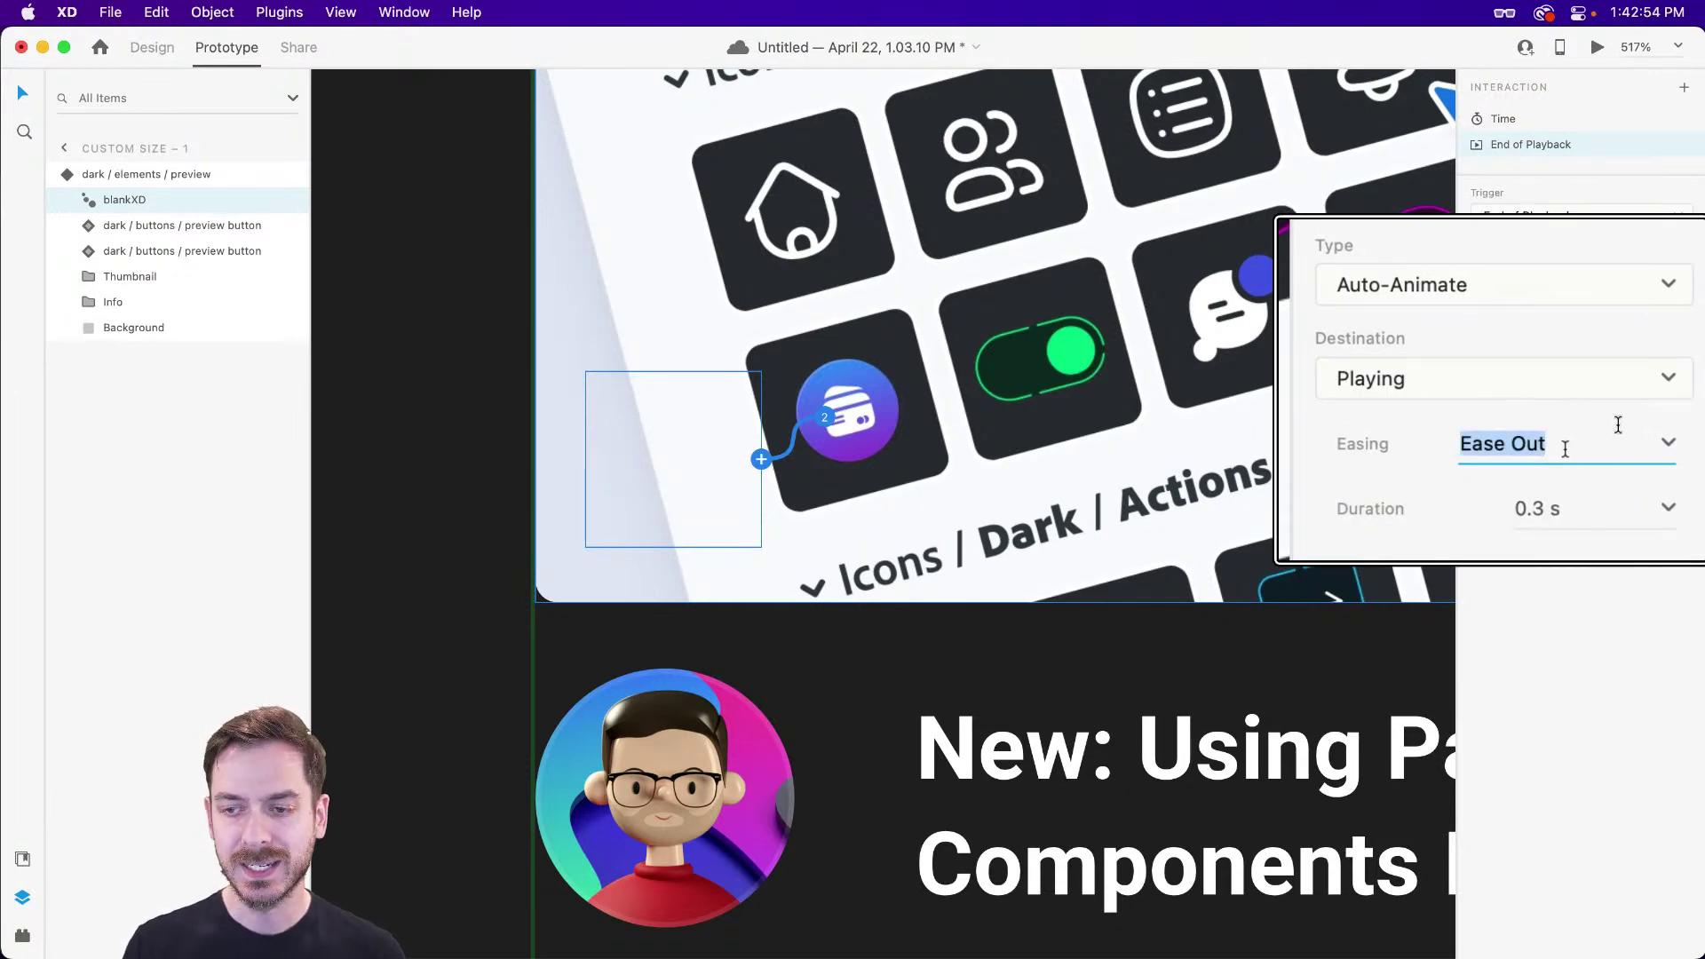
{"action": "left_click", "coordinate": [1569, 520]}
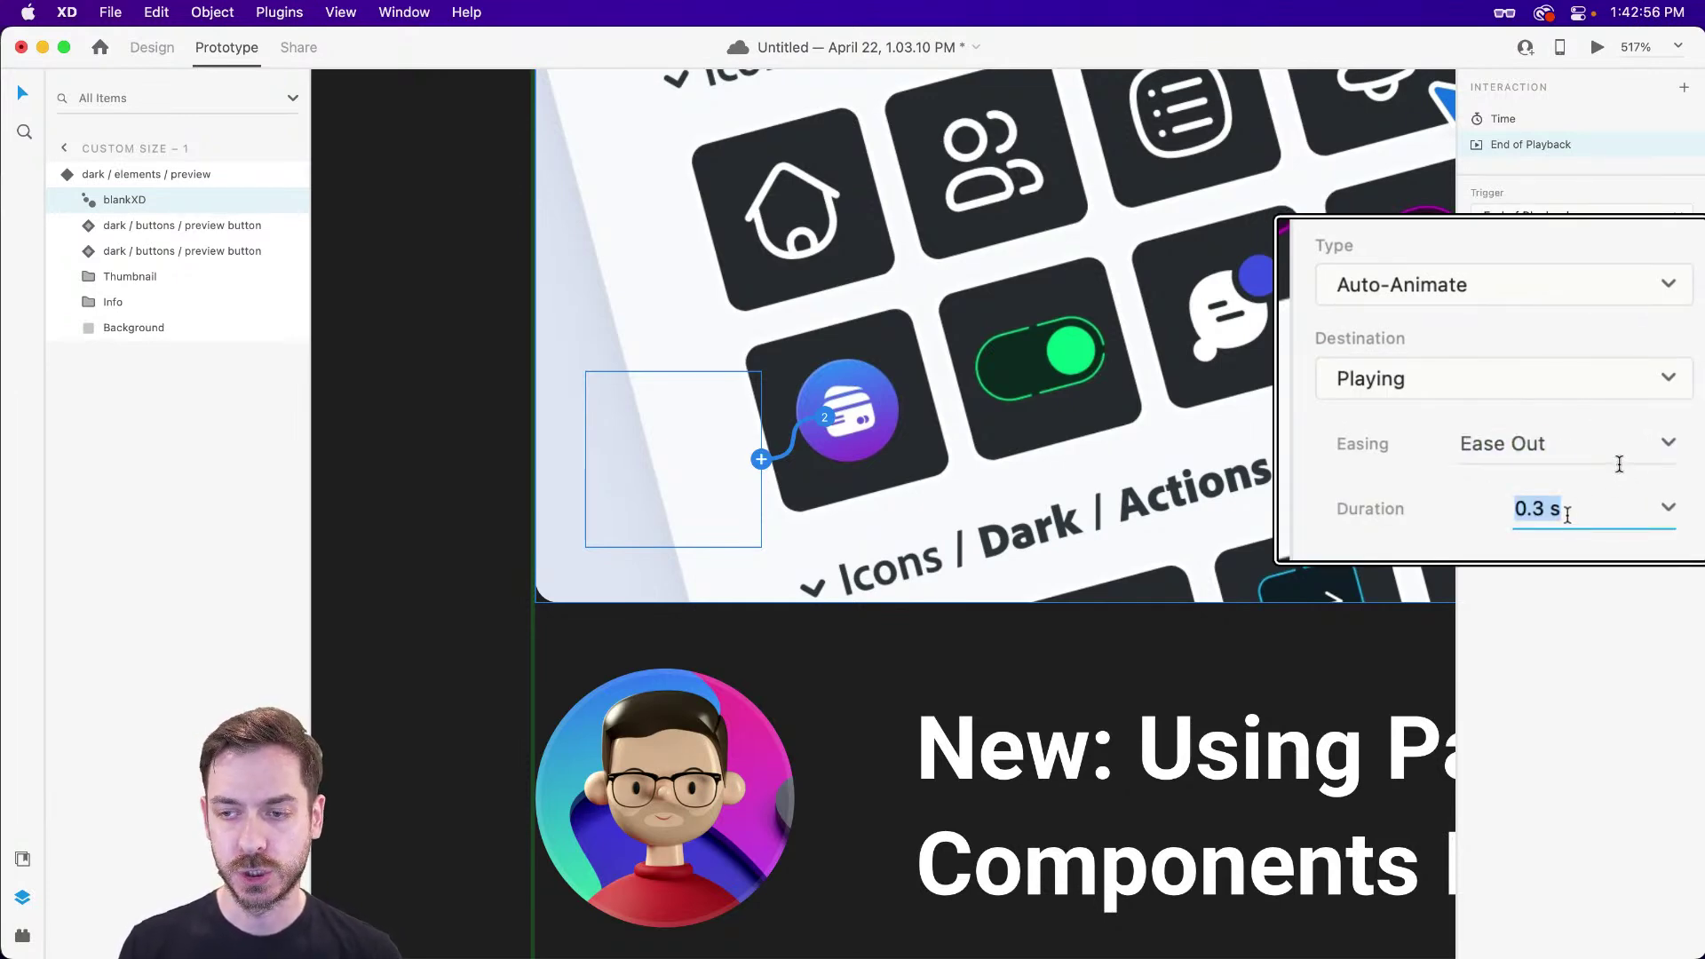
{"action": "left_click", "coordinate": [1580, 598]}
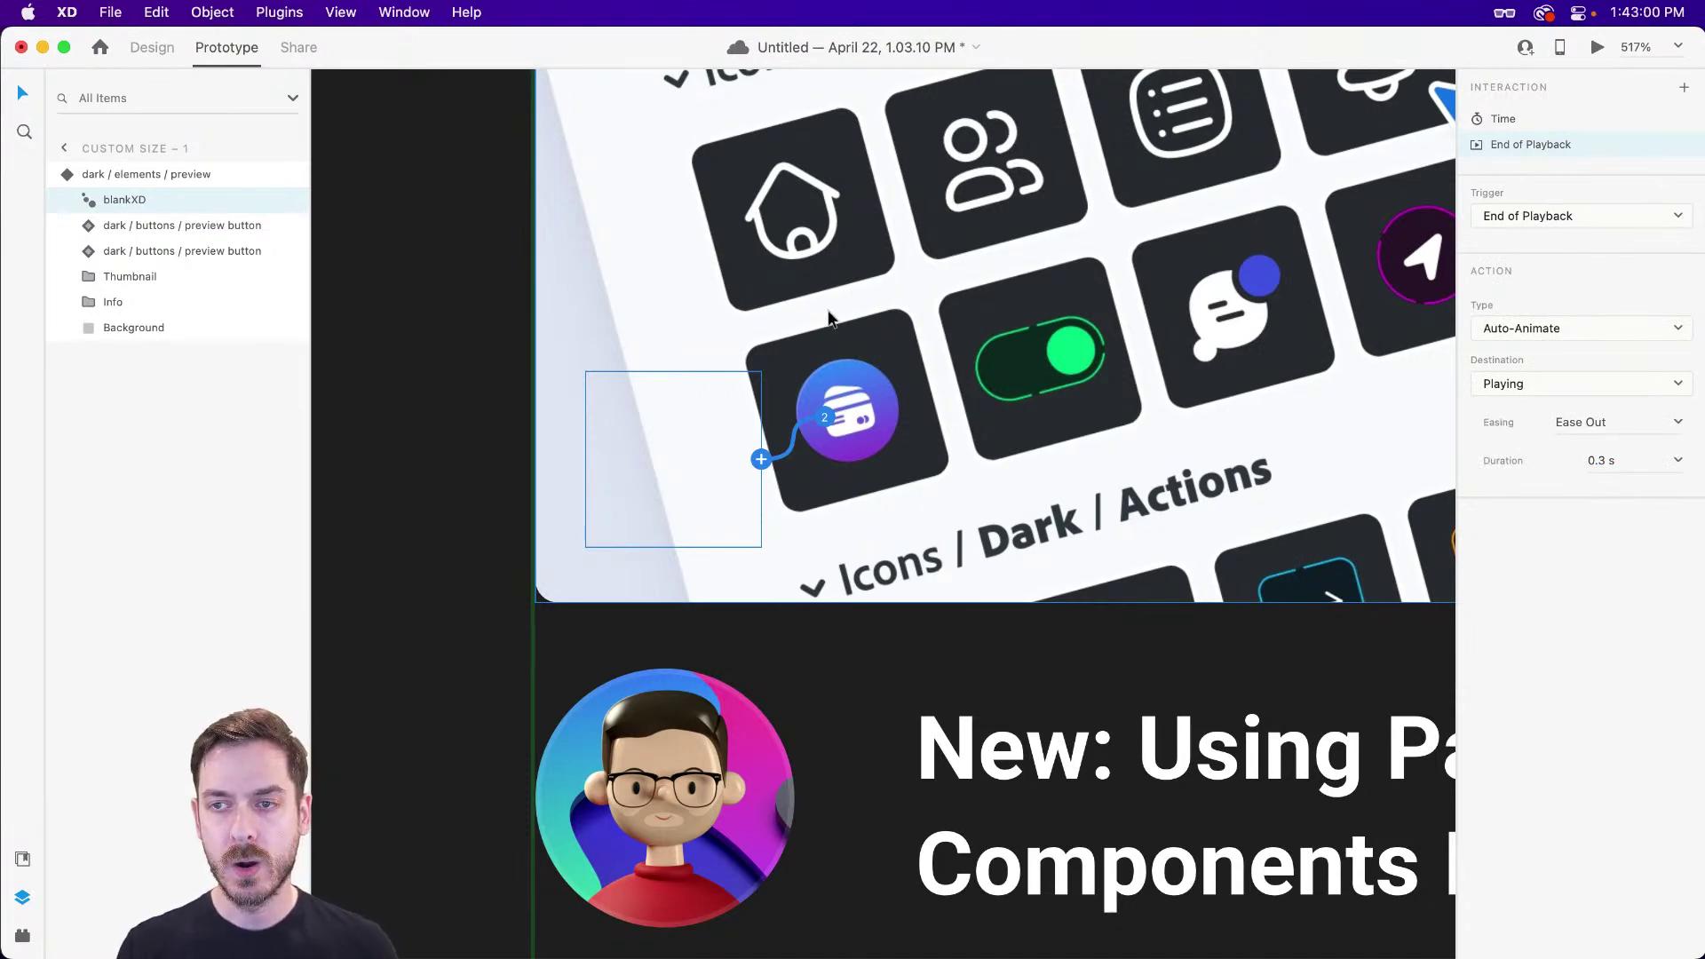
{"action": "left_click", "coordinate": [167, 54]}
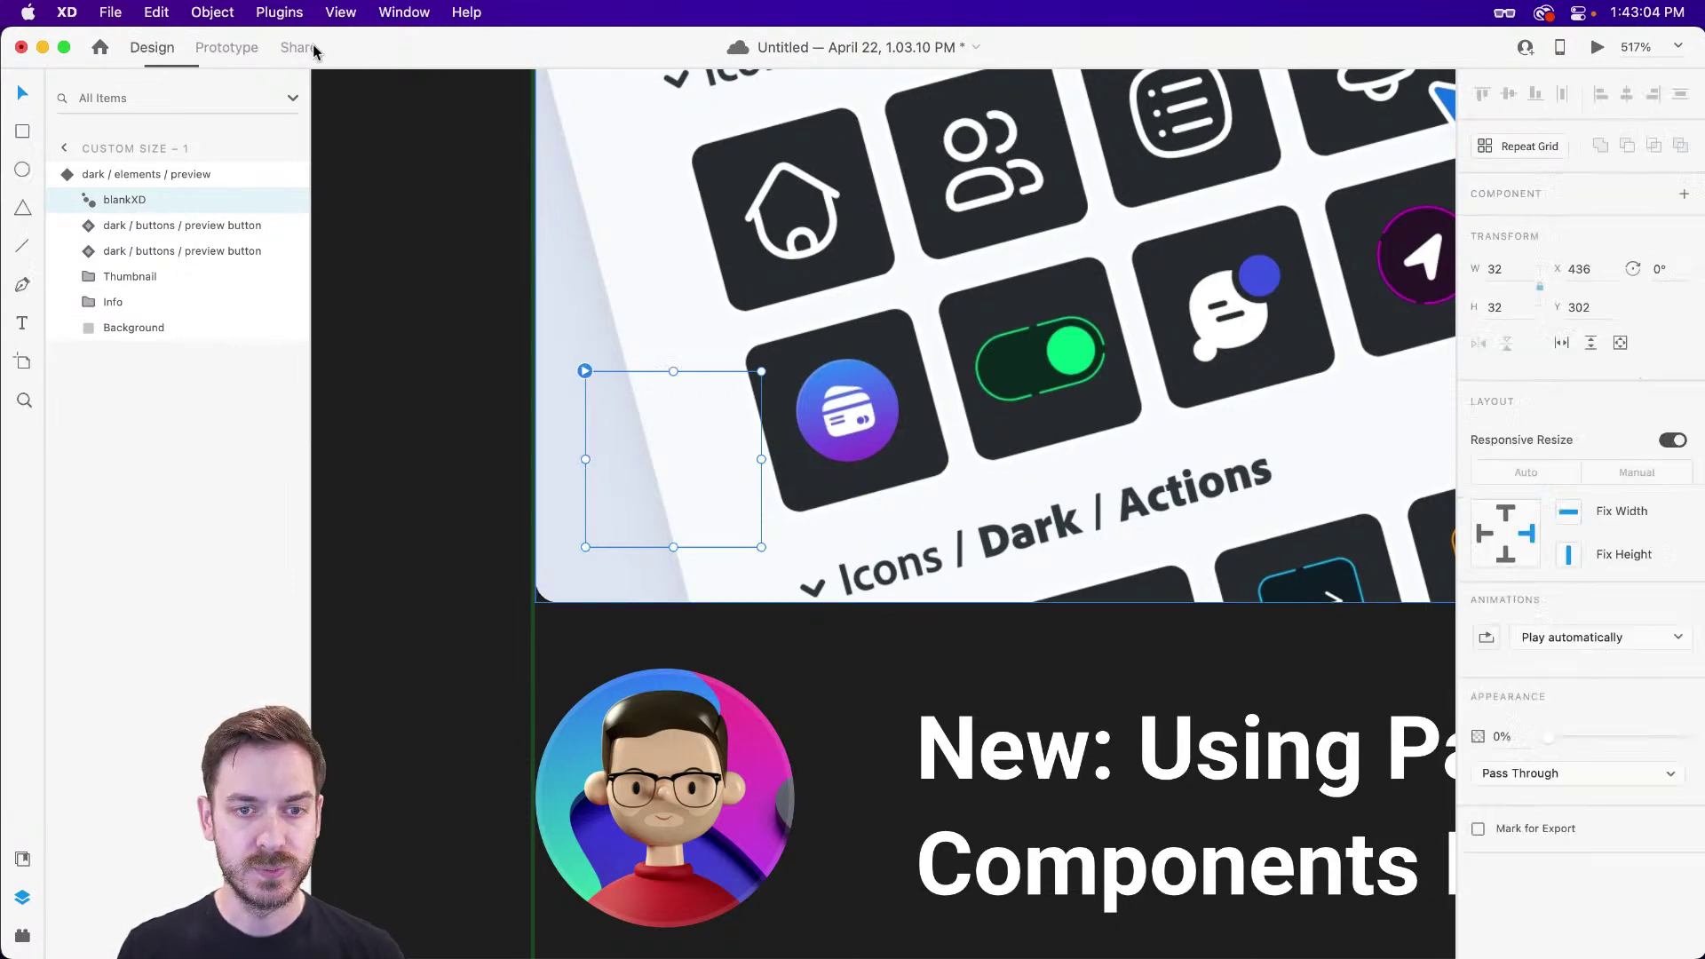
- Preview the card component, watch it expand into its Playing state, then close the preview
{"action": "key", "text": "Escape"}
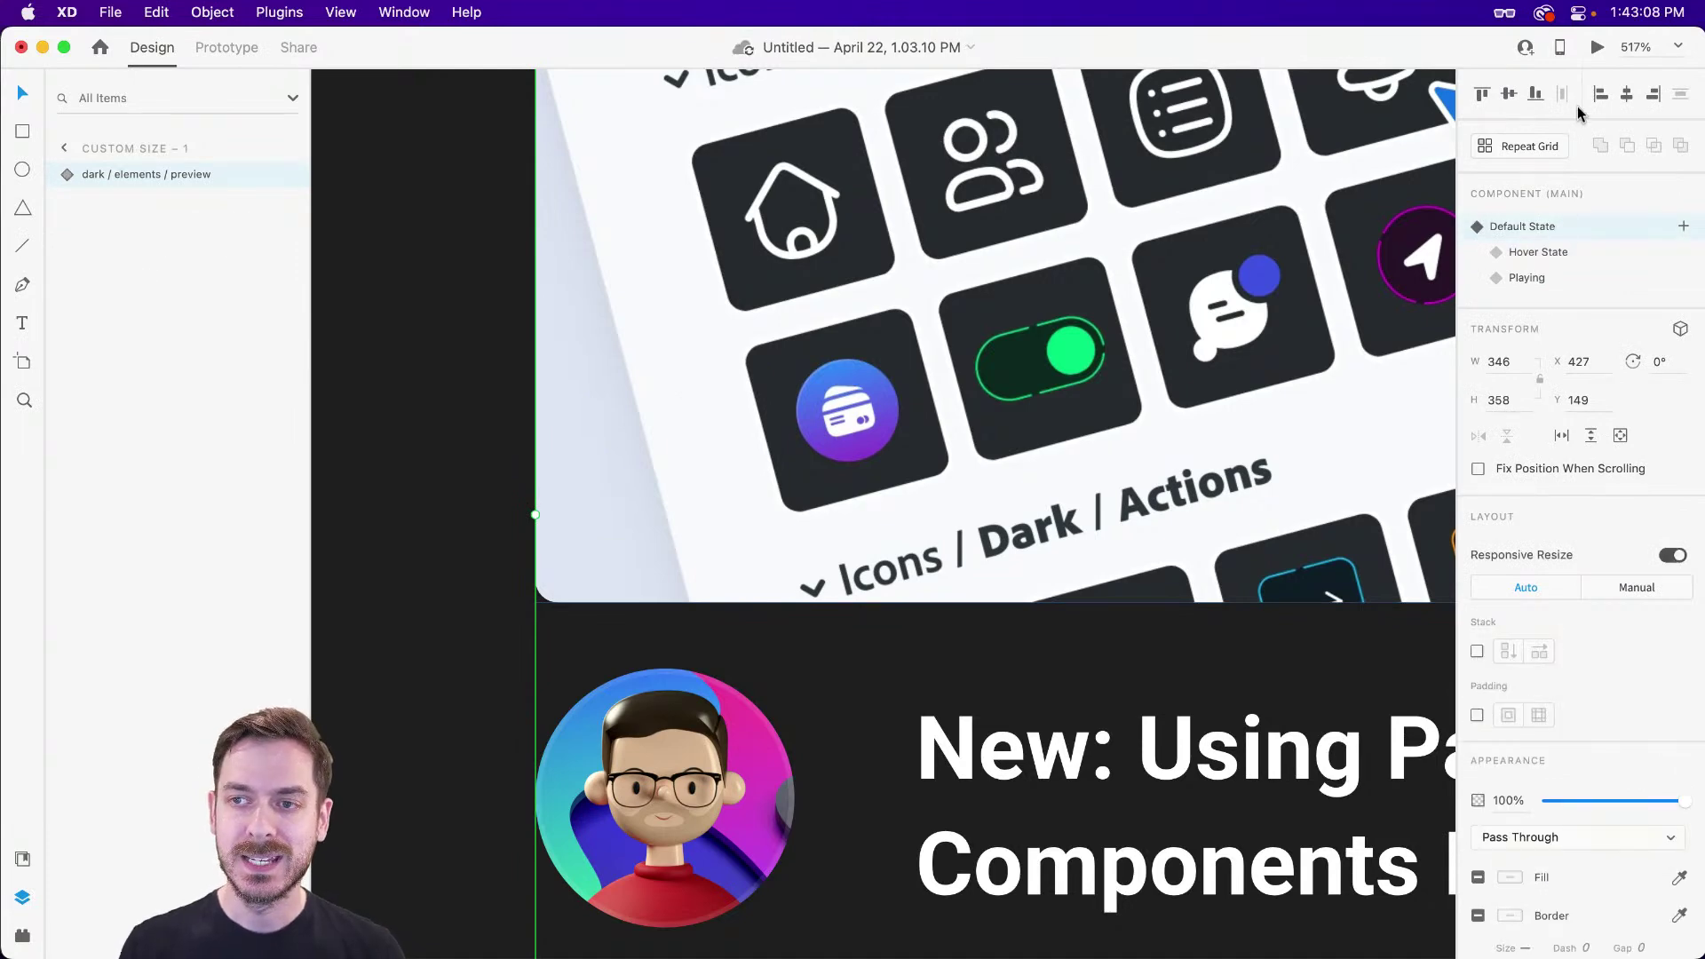
{"action": "left_click", "coordinate": [1597, 47]}
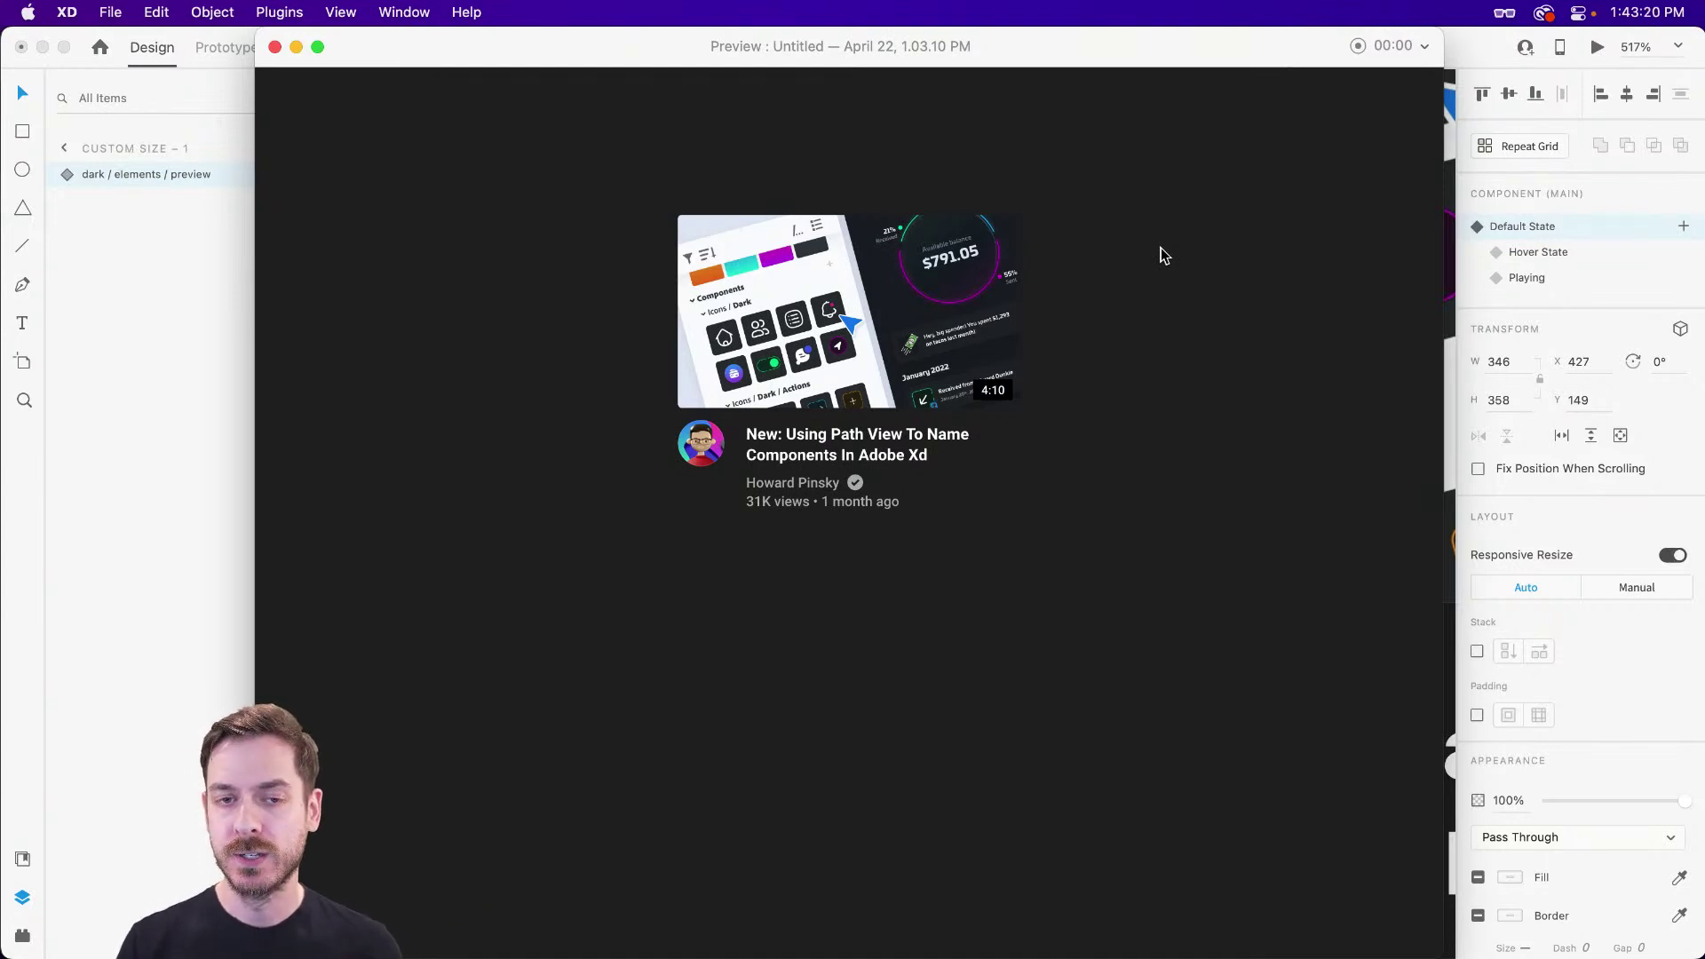
{"action": "left_click", "coordinate": [1014, 332]}
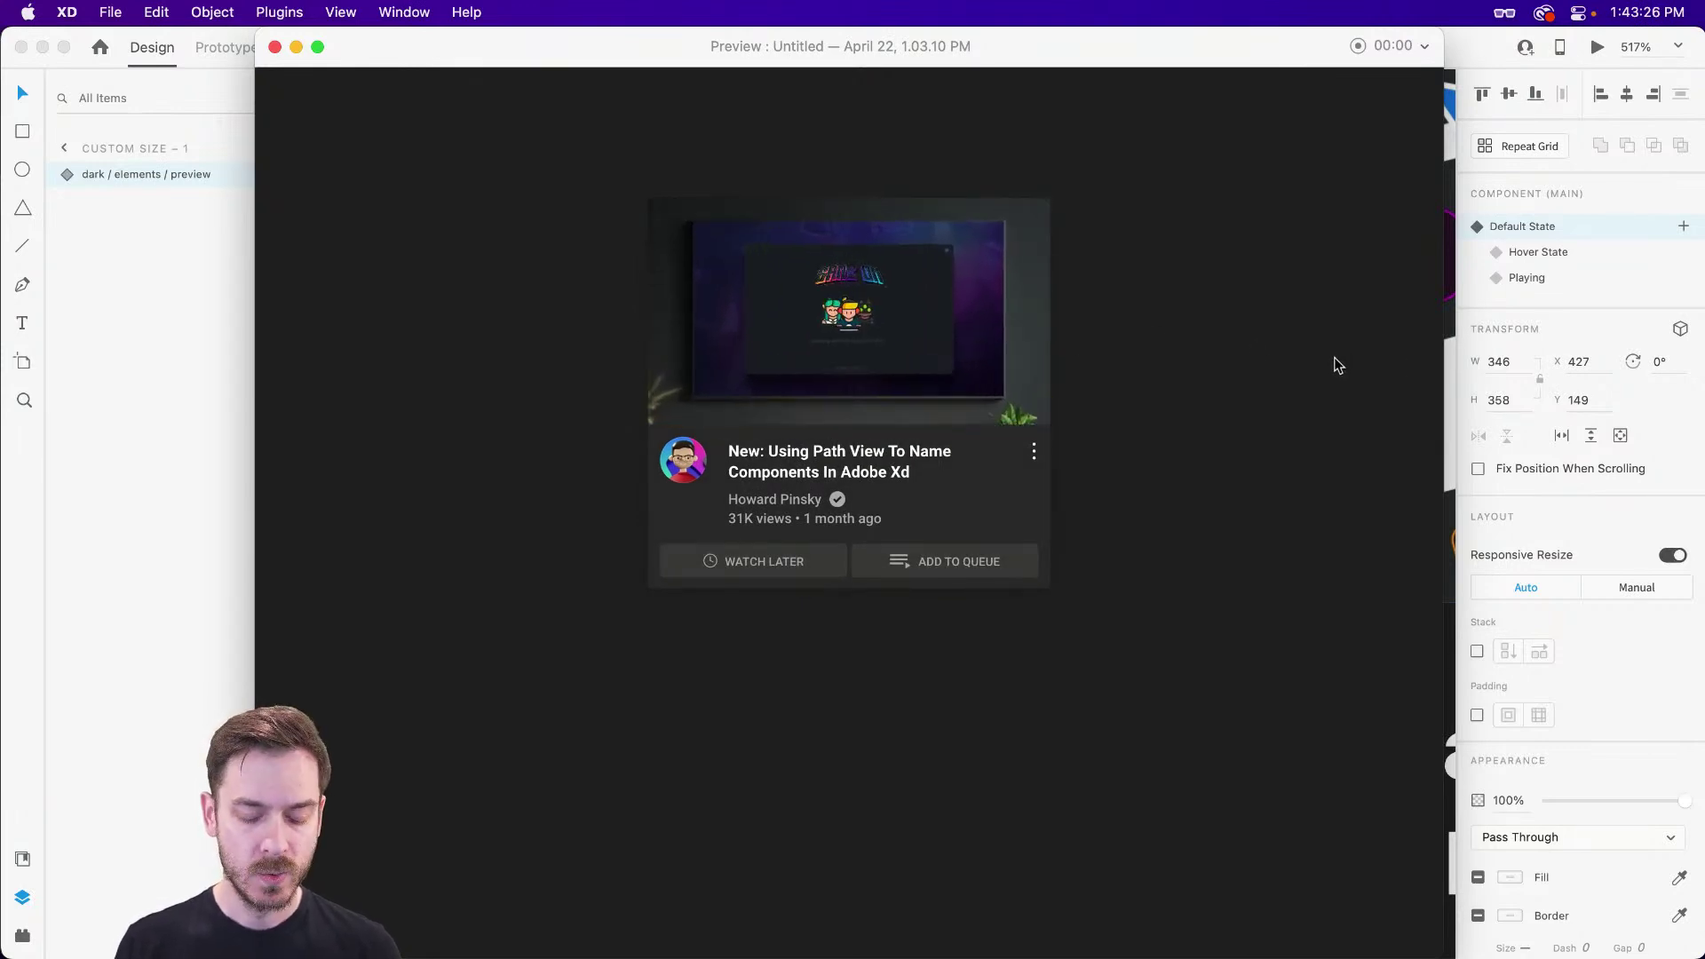
{"action": "key", "text": "super+w"}
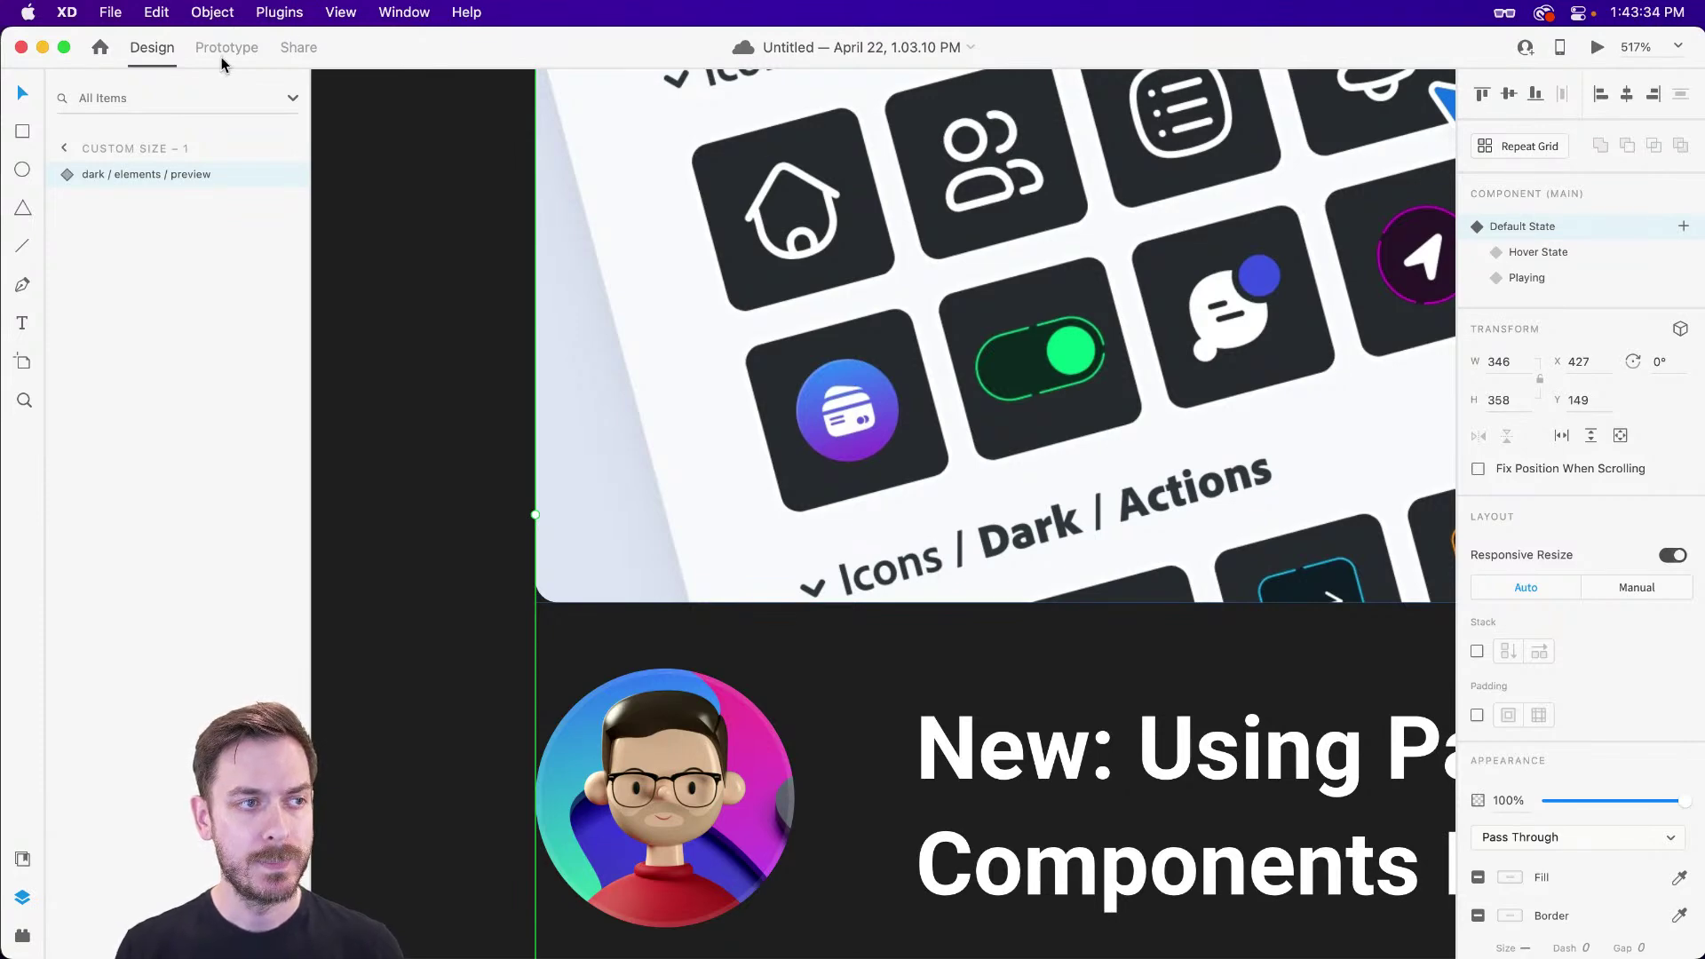
- Give the Hover State's Time-triggered interaction a 1 s delay
{"action": "left_click", "coordinate": [1584, 251]}
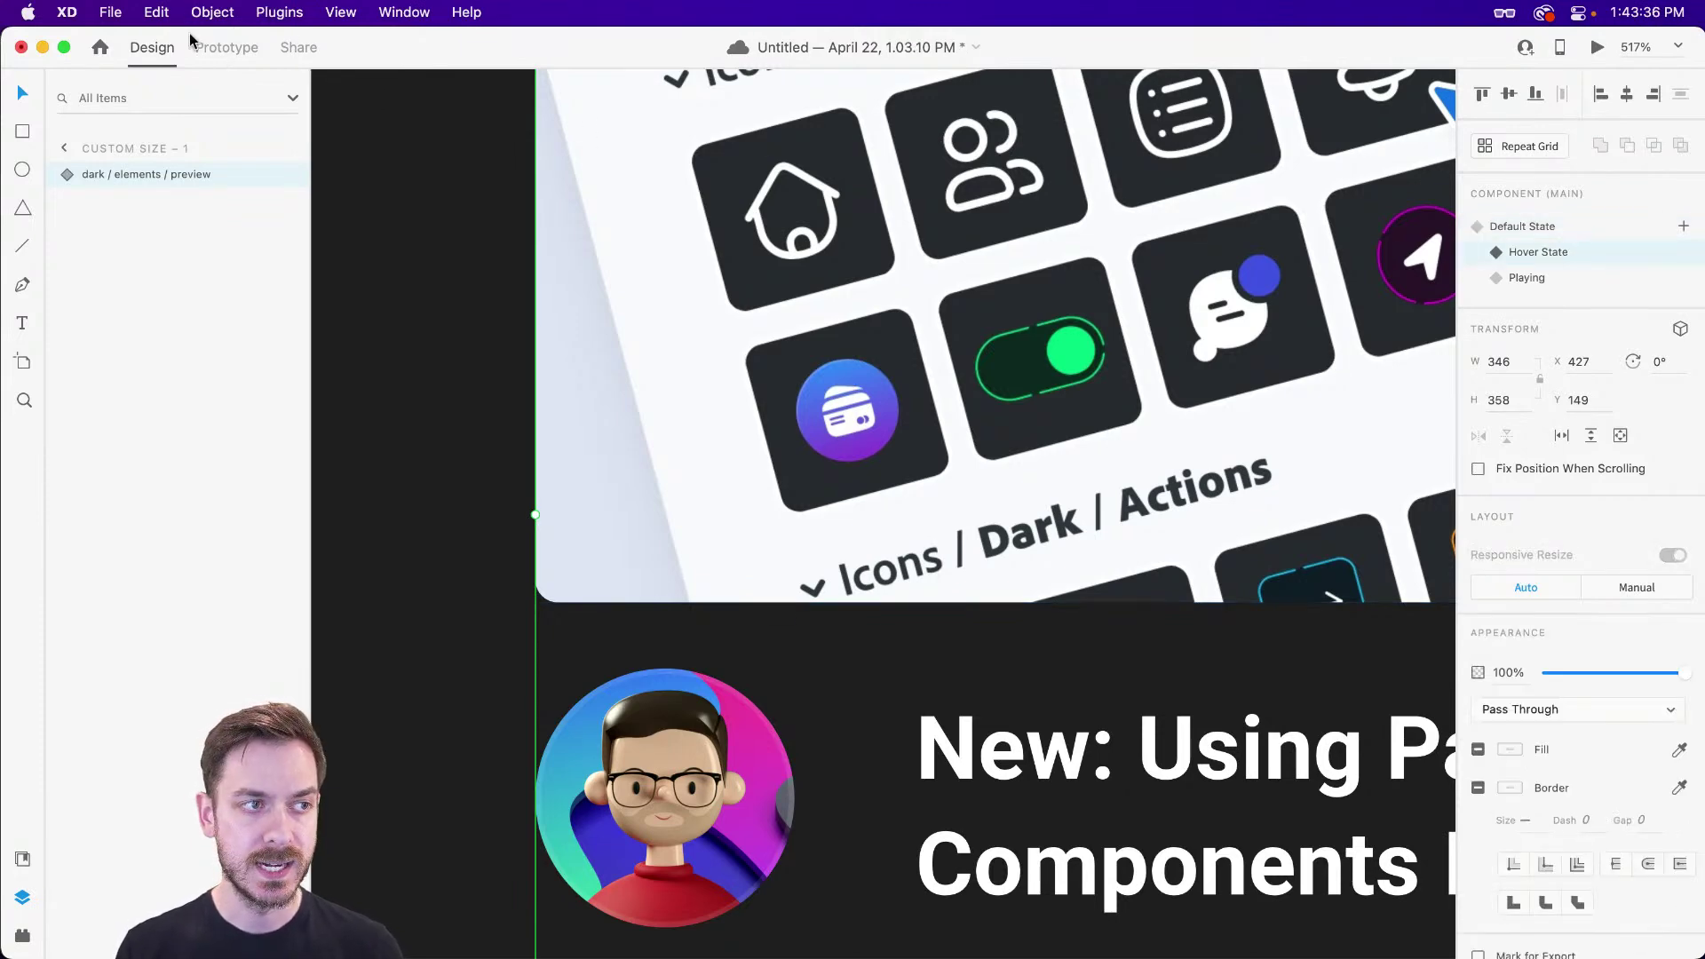
{"action": "left_click", "coordinate": [224, 47]}
{"action": "left_click", "coordinate": [796, 450]}
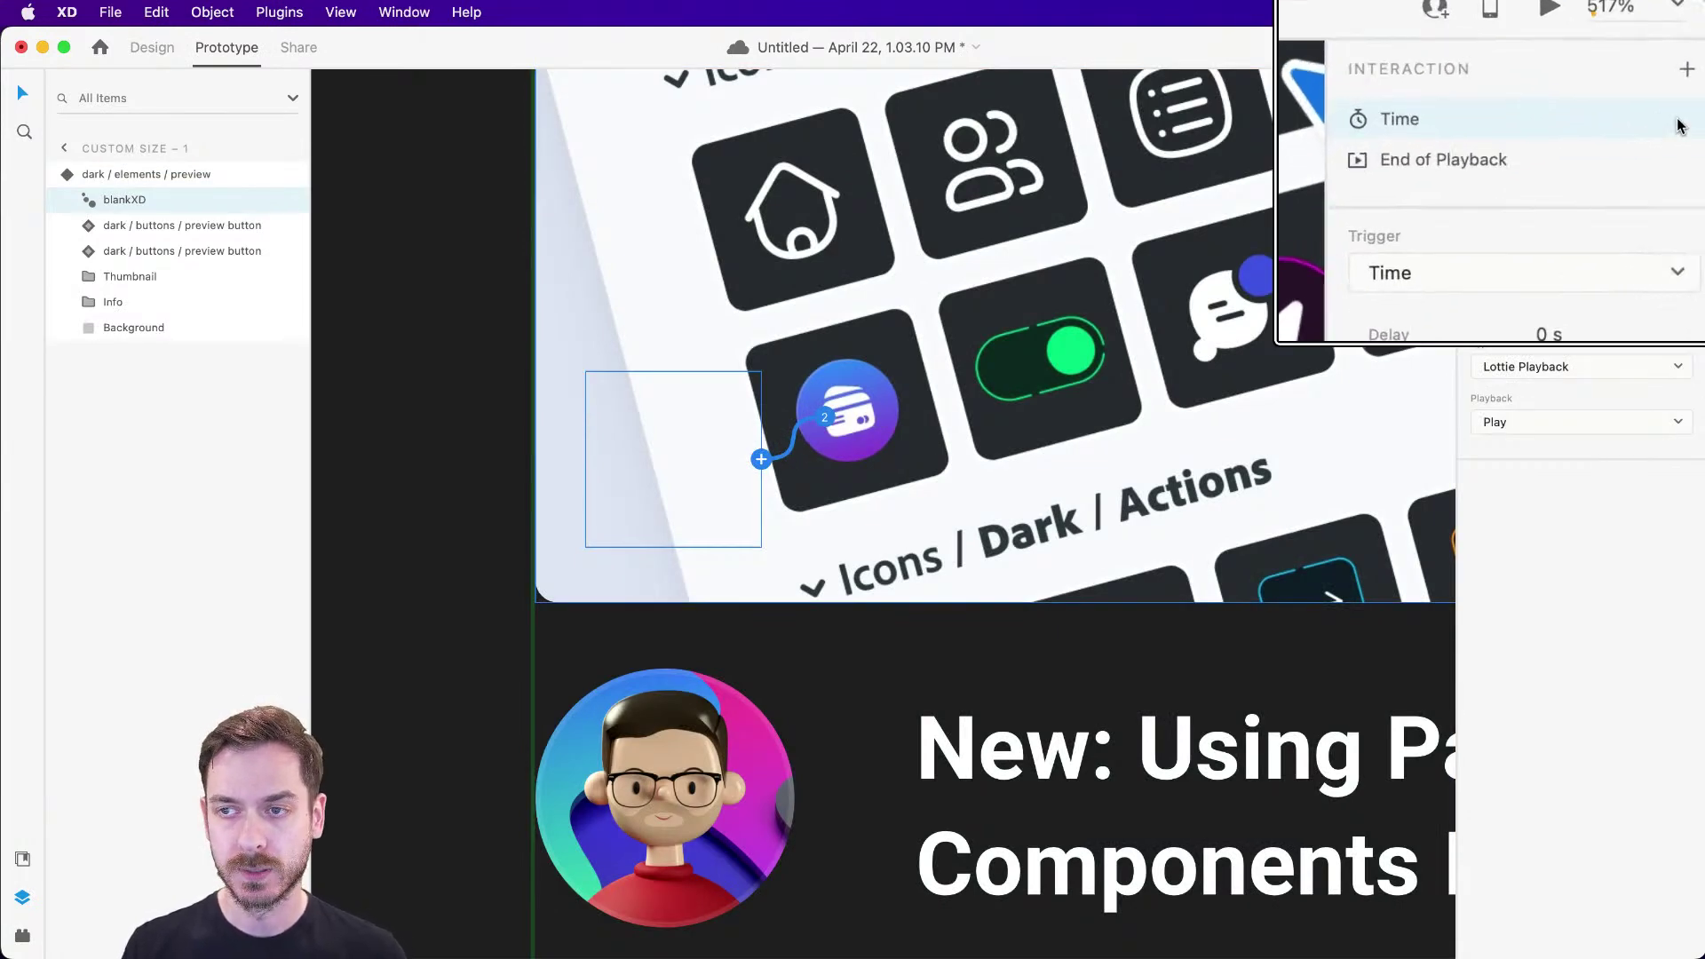
{"action": "left_click", "coordinate": [1599, 286]}
{"action": "type", "text": "1"}
{"action": "key", "text": "Return"}
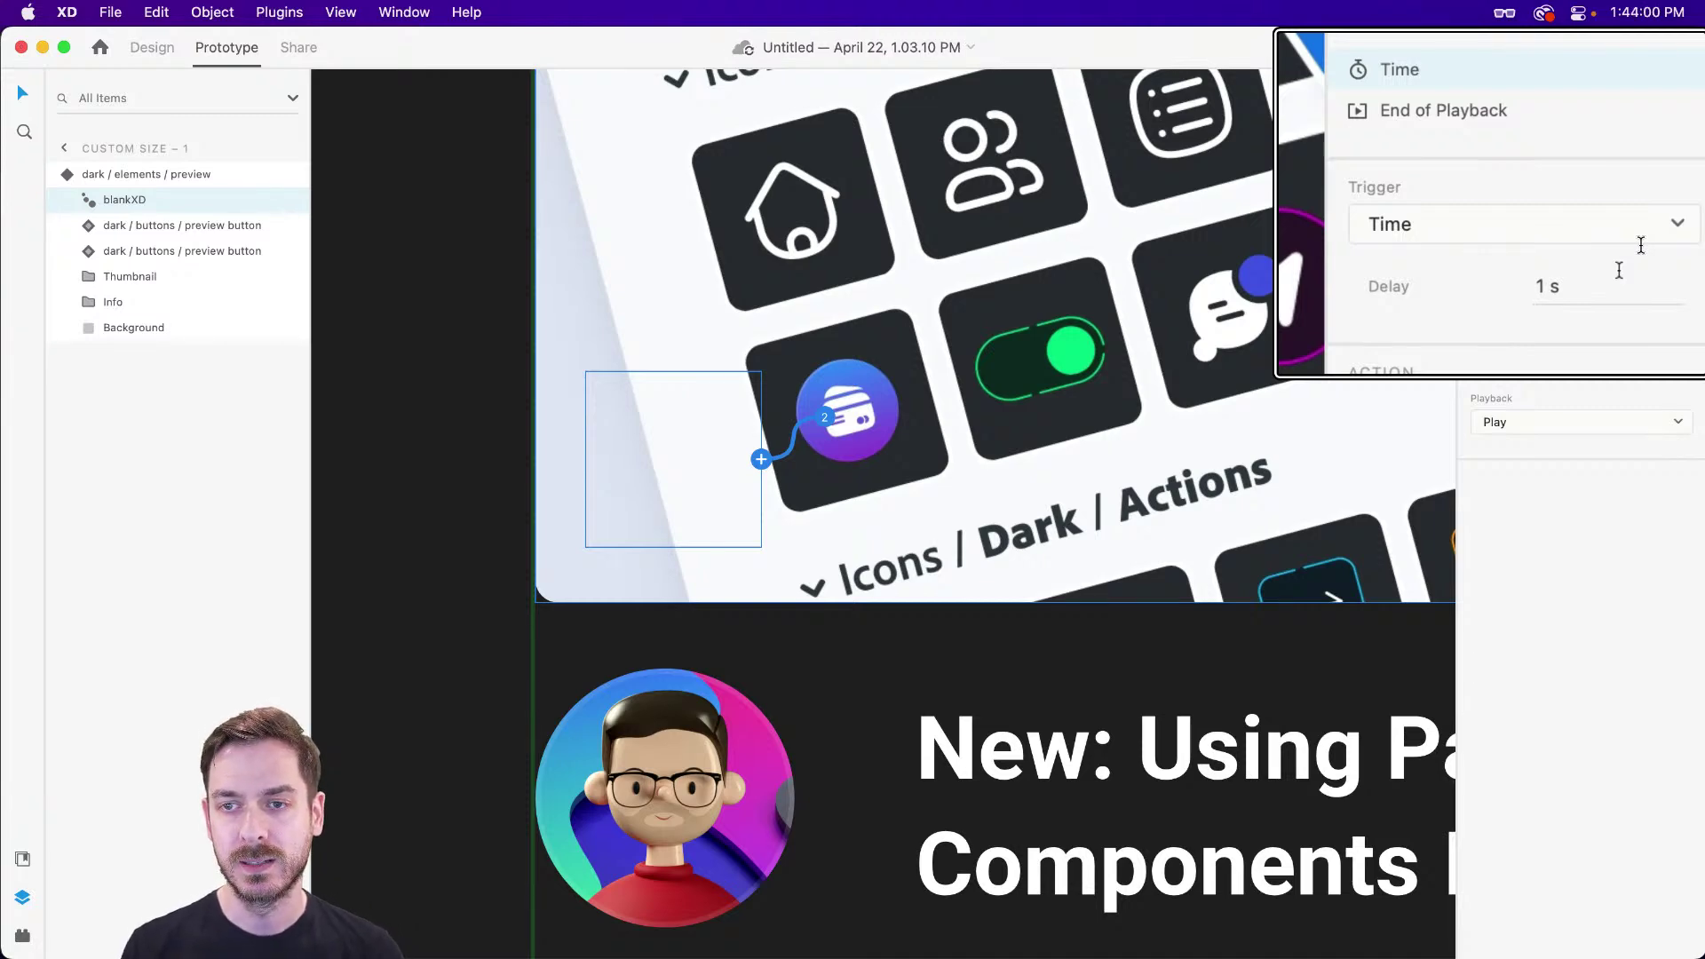
{"action": "key", "text": "Escape"}
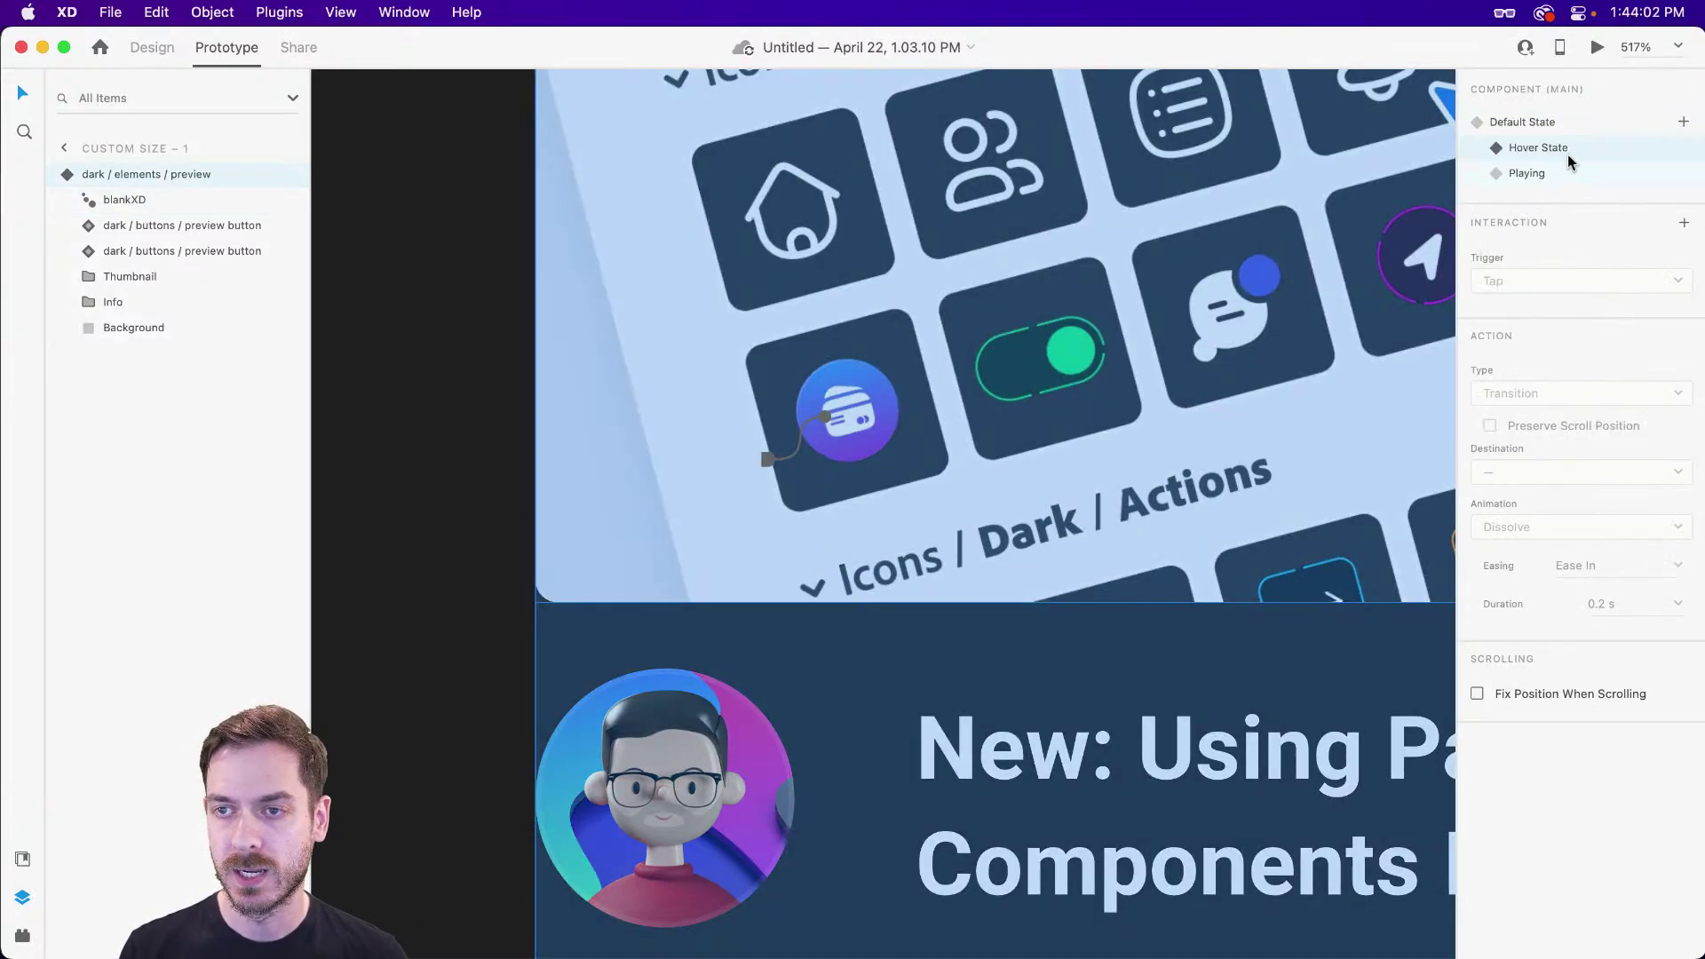
- Close the preview, return to Design, and inspect the timestamp badge in the Hover State
{"action": "left_click", "coordinate": [1569, 124]}
{"action": "mouse_move", "coordinate": [934, 335]}
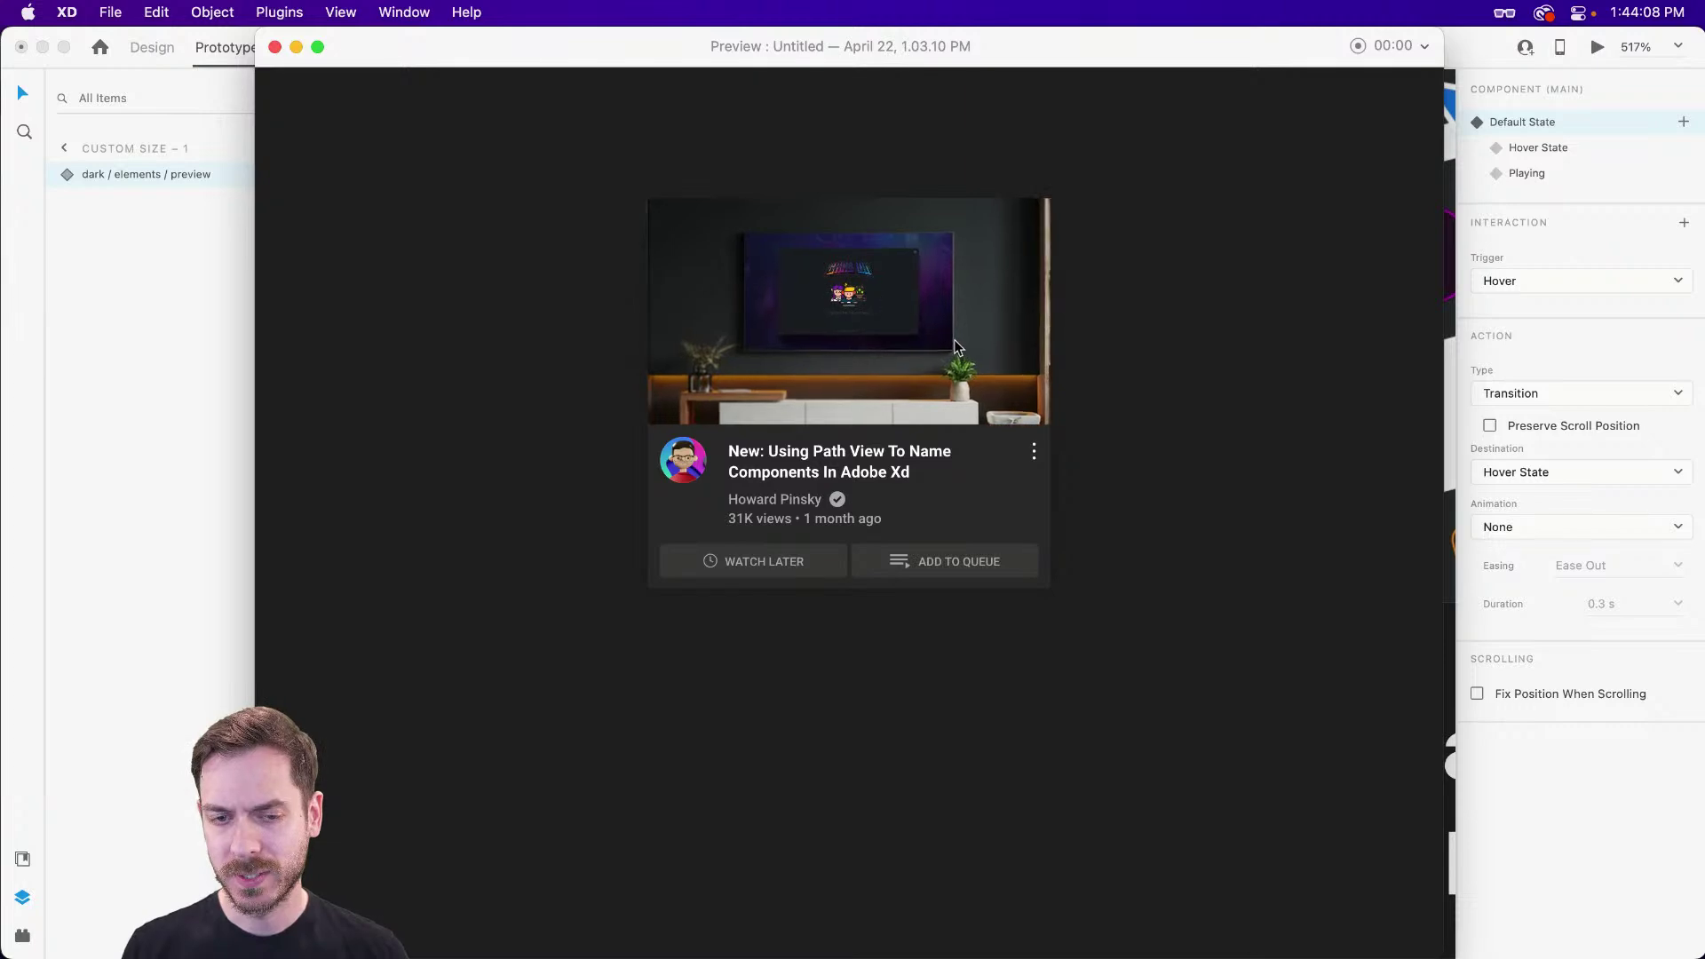
{"action": "key", "text": "super+w"}
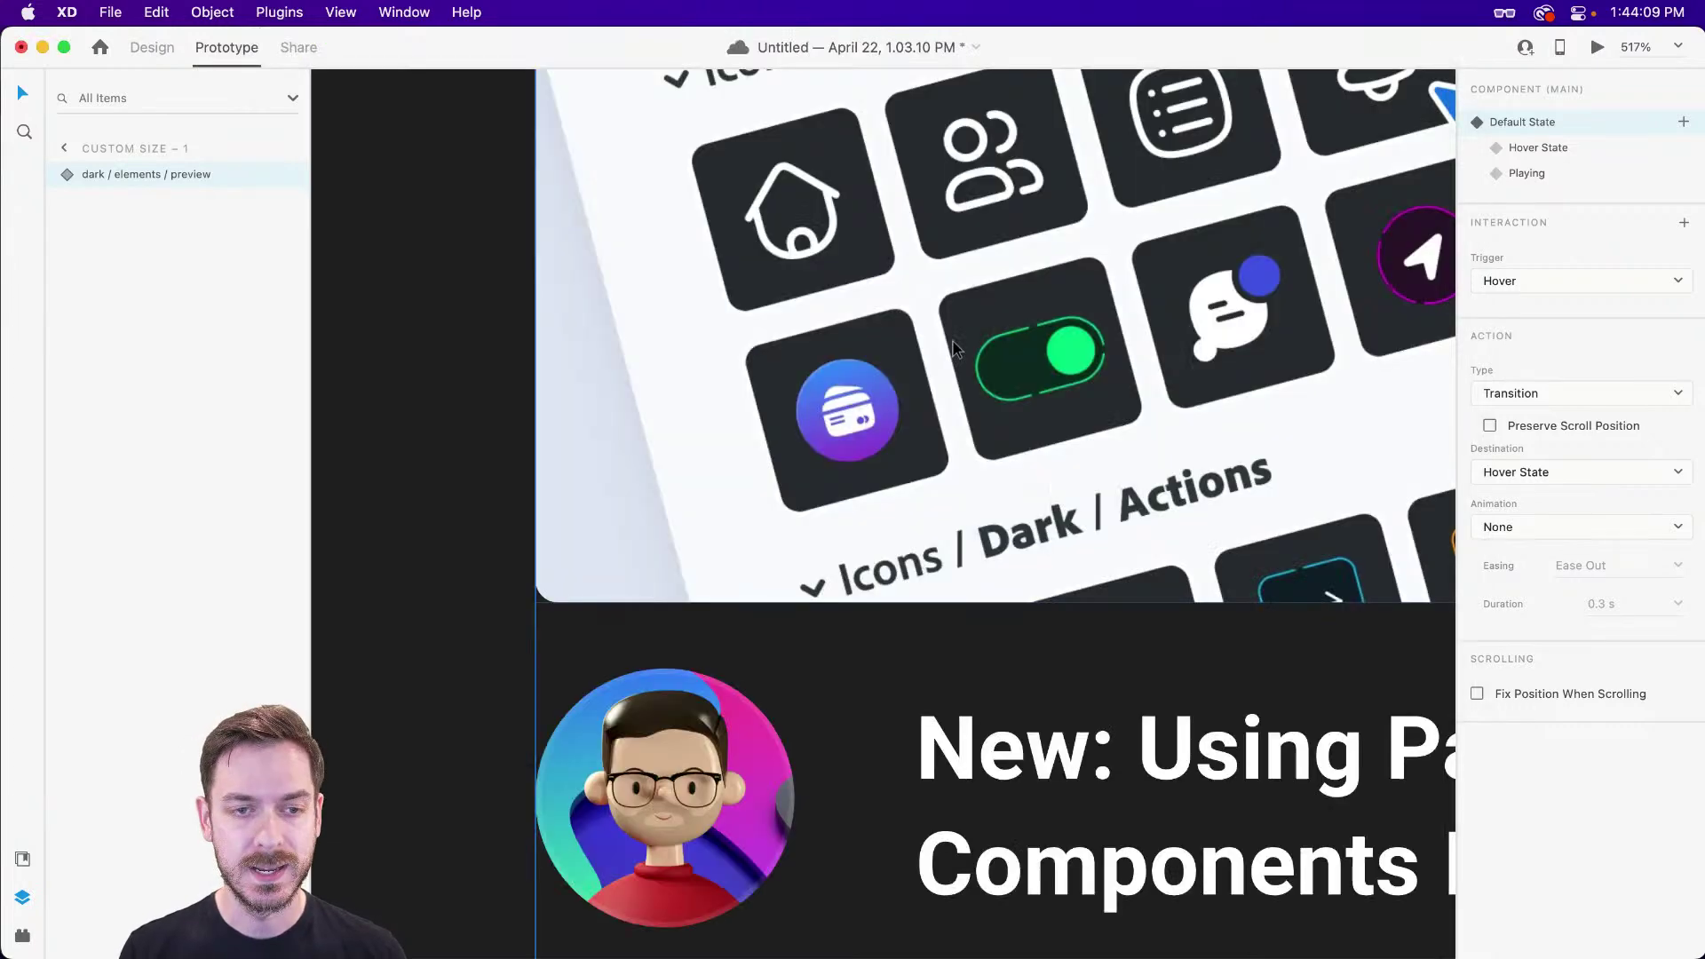
{"action": "left_click", "coordinate": [167, 47]}
{"action": "scroll", "coordinate": [866, 291], "scroll_direction": "down", "scroll_amount": 6}
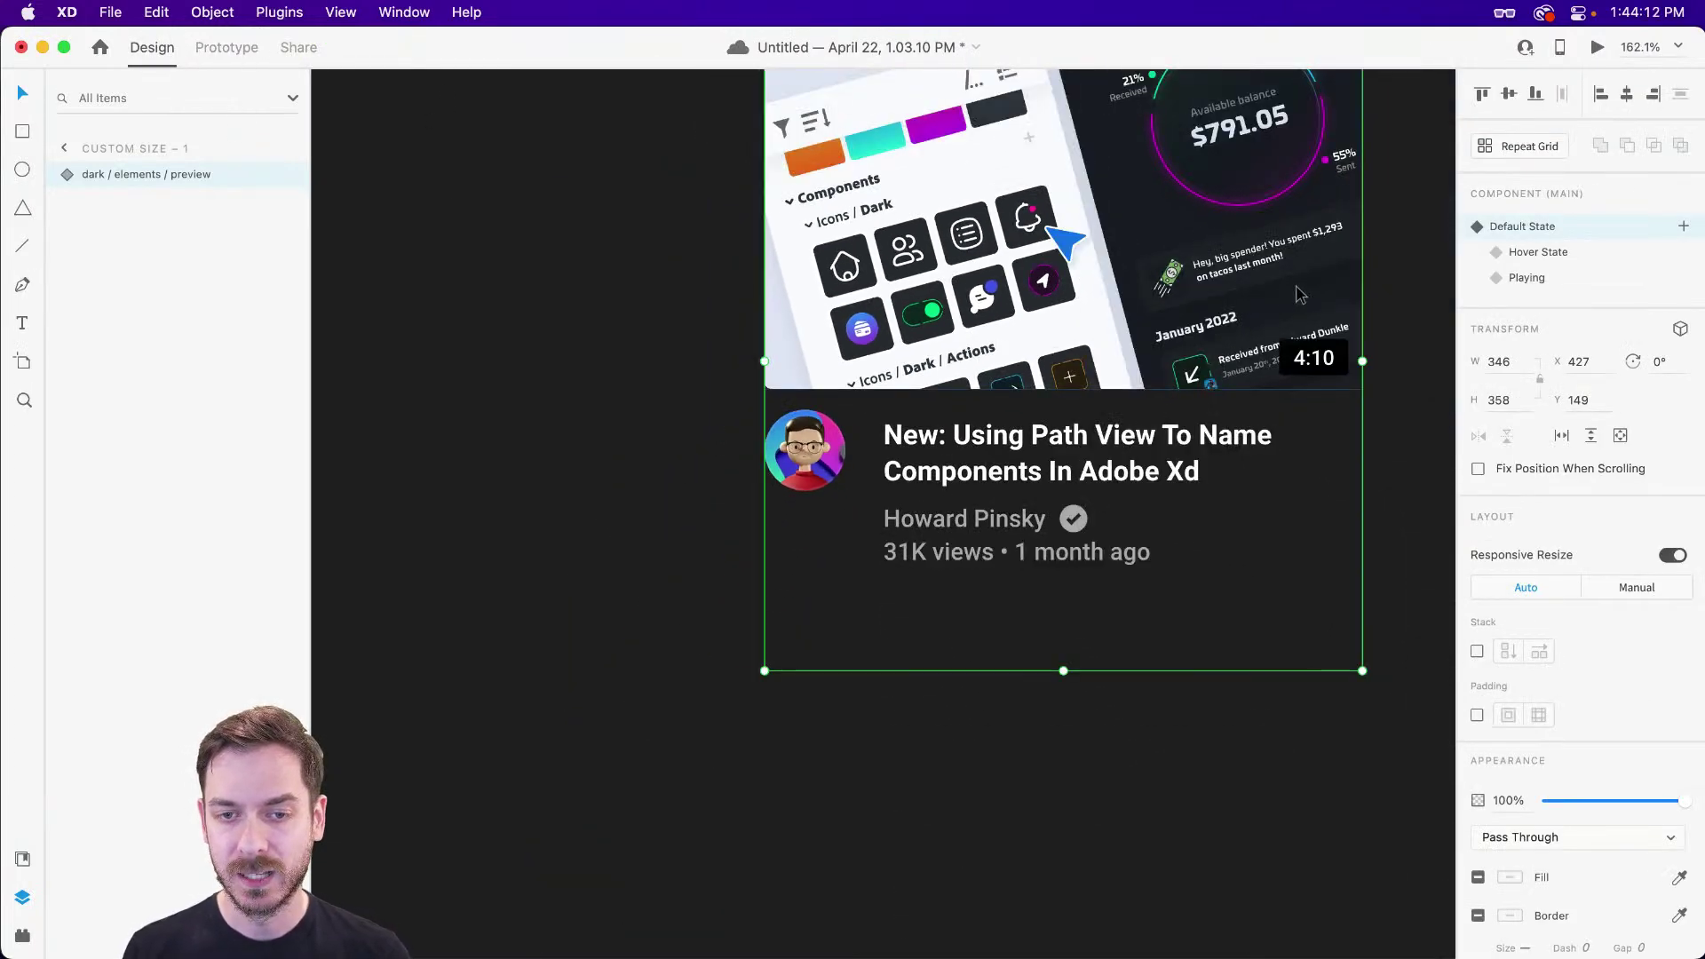
{"action": "left_click_drag", "start_coordinate": [1282, 278], "coordinate": [1100, 297]}
{"action": "left_click", "coordinate": [1548, 253]}
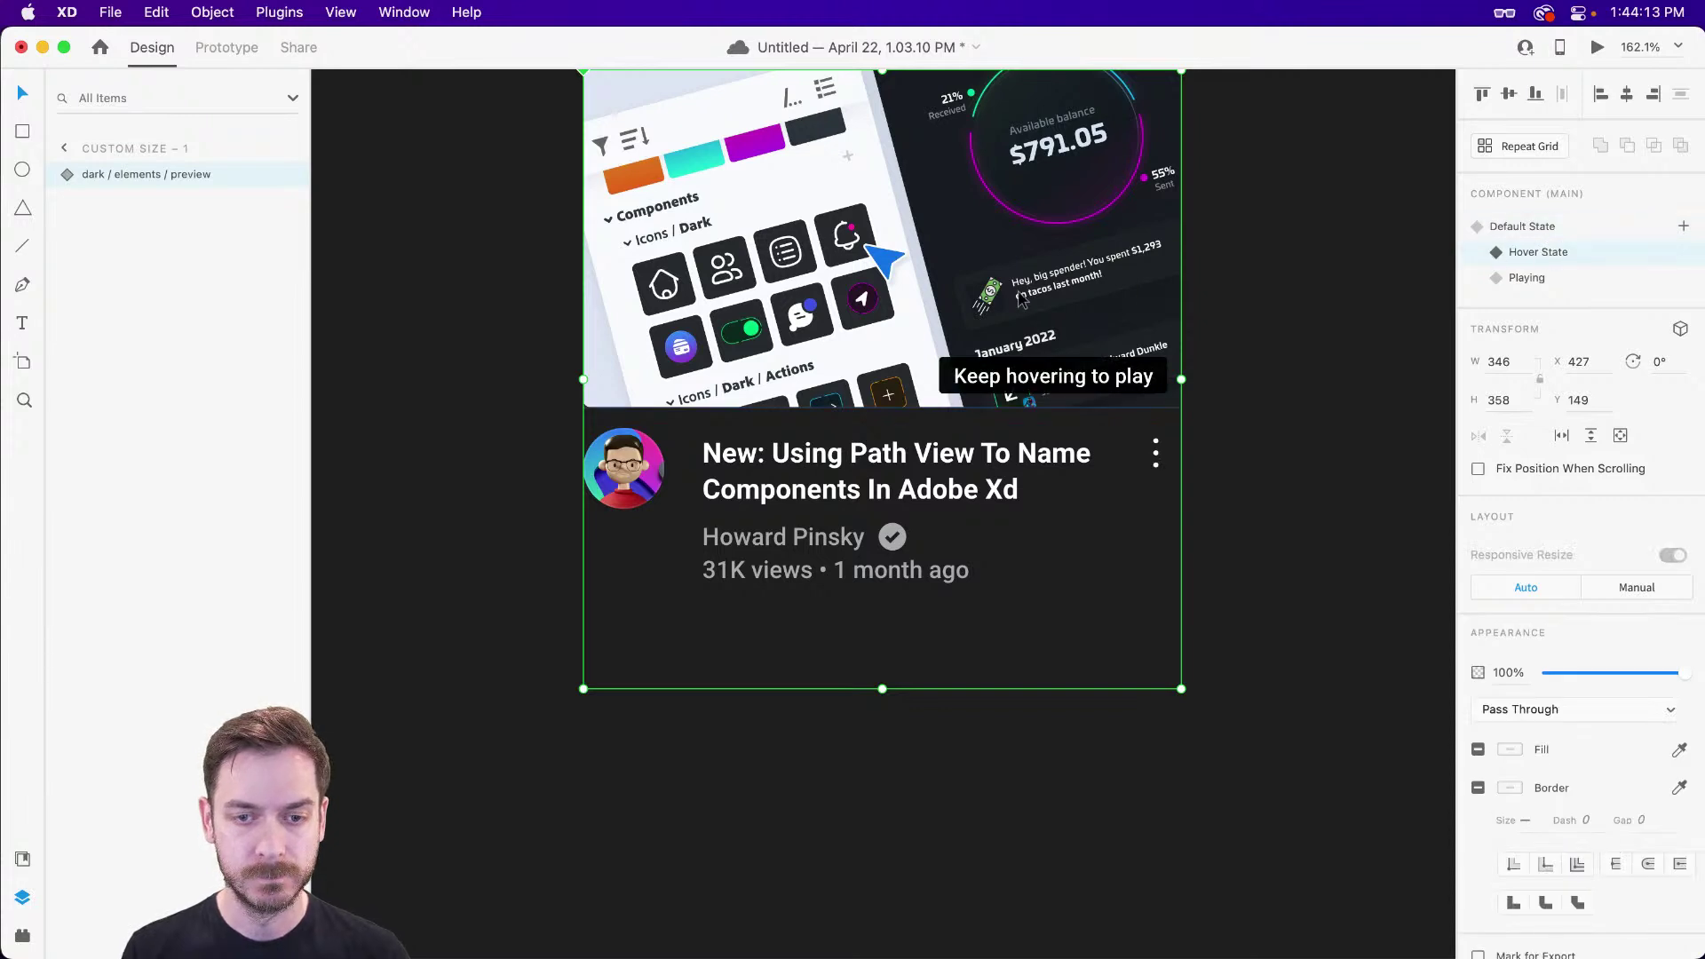
{"action": "left_click", "coordinate": [1022, 373]}
{"action": "left_click", "coordinate": [1021, 378]}
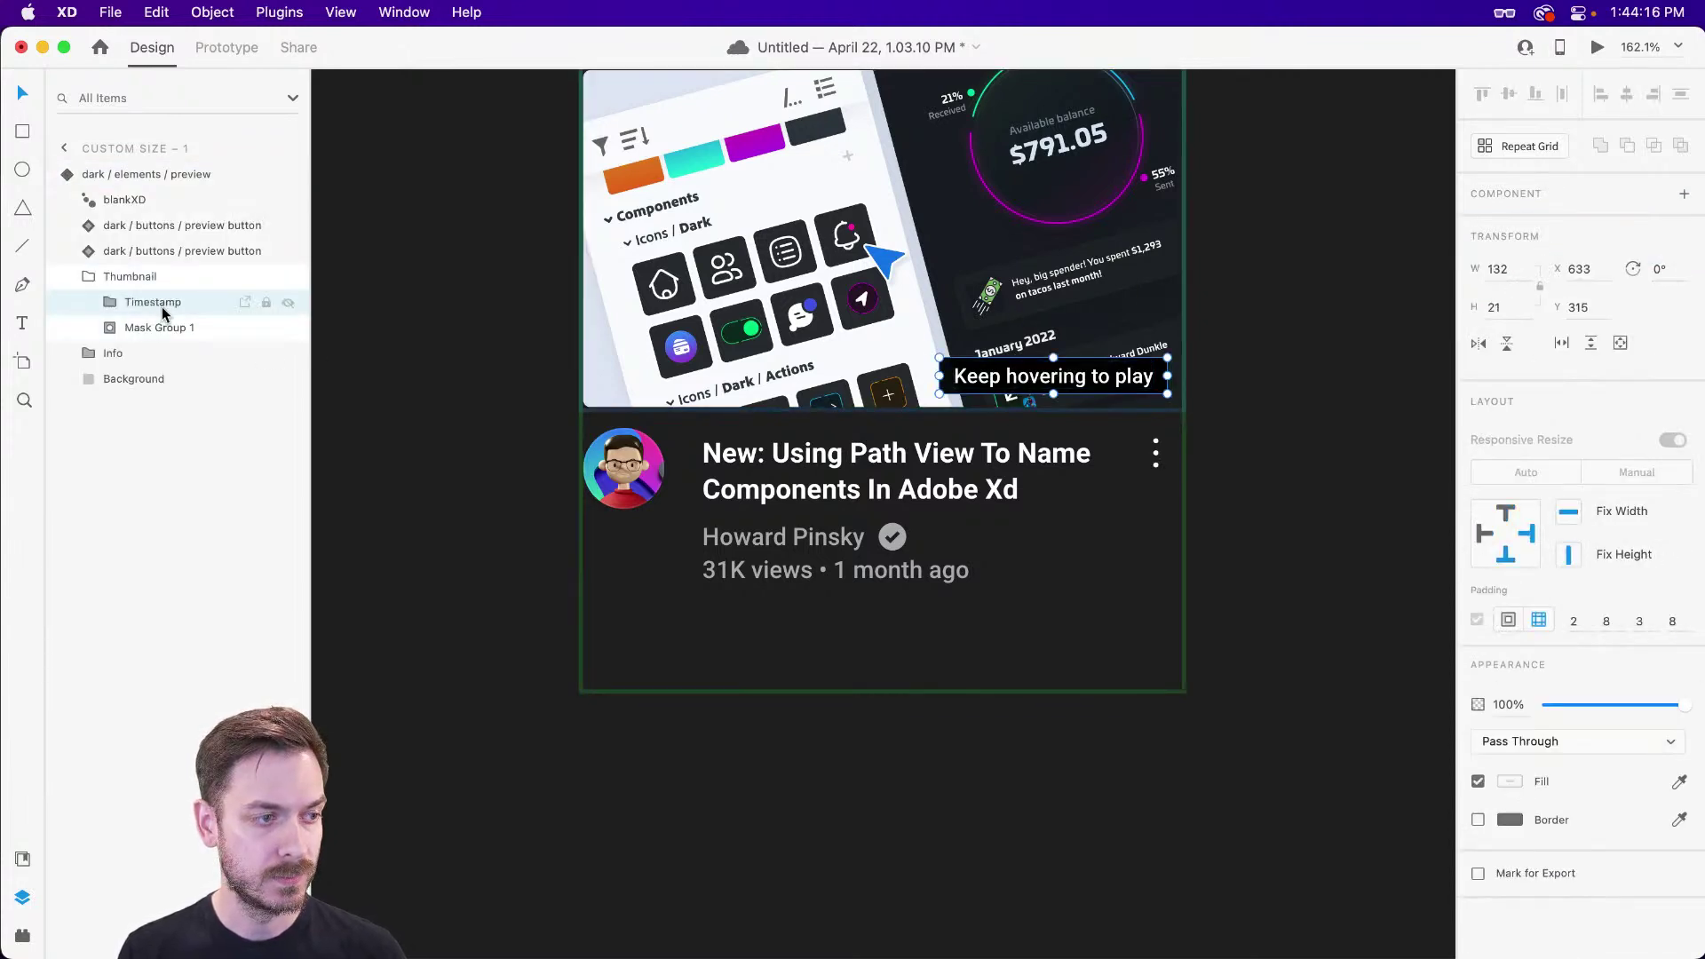
{"action": "left_click", "coordinate": [110, 302]}
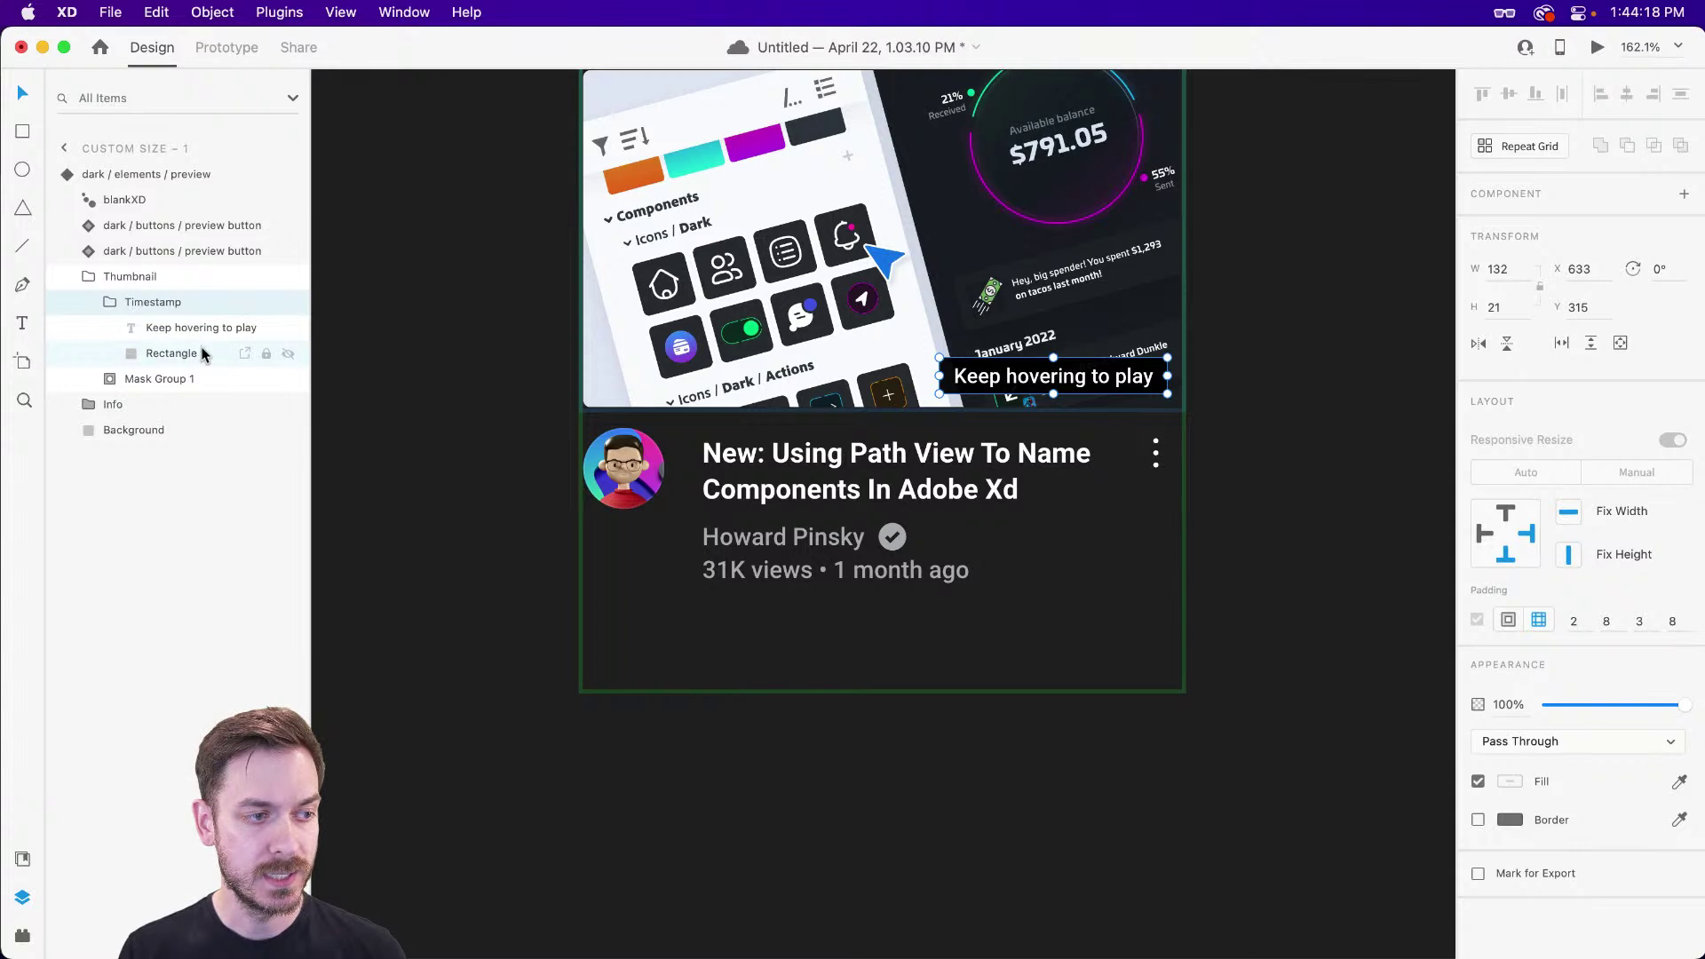
{"action": "key", "text": "Escape"}
{"action": "key", "text": "Escape"}
- In the Playing state, unhide the Timestamp badge inside the Thumbnail group
{"action": "left_click", "coordinate": [1545, 280]}
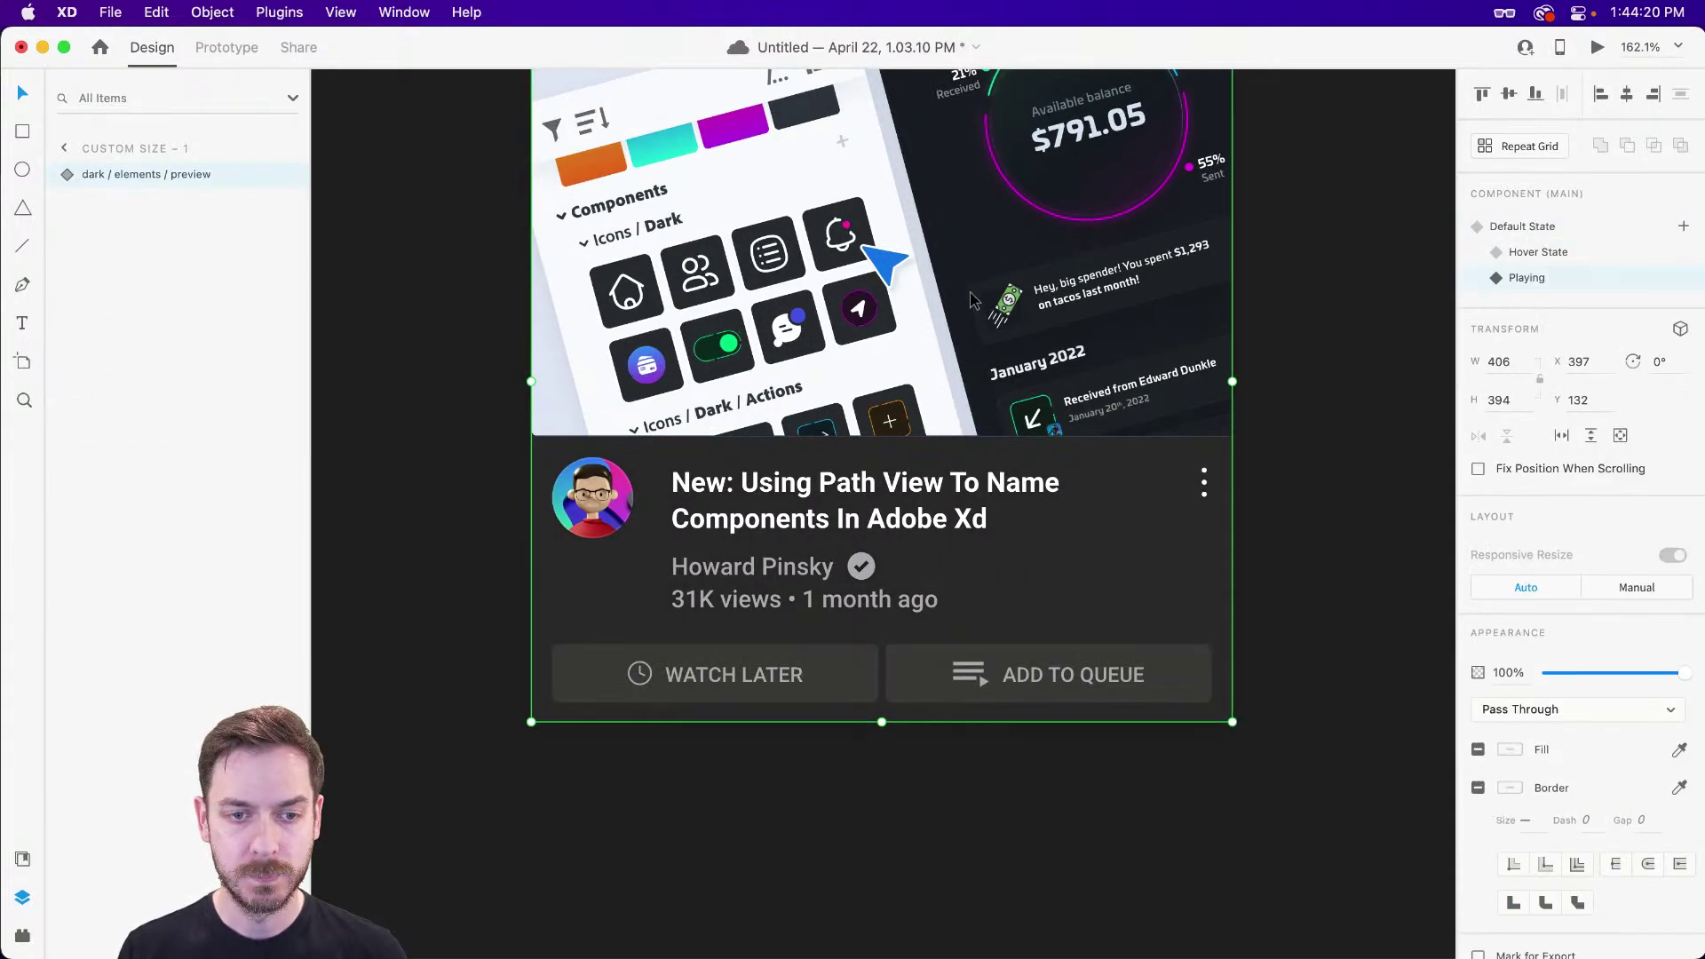
{"action": "double_click", "coordinate": [953, 292]}
{"action": "left_click", "coordinate": [77, 252]}
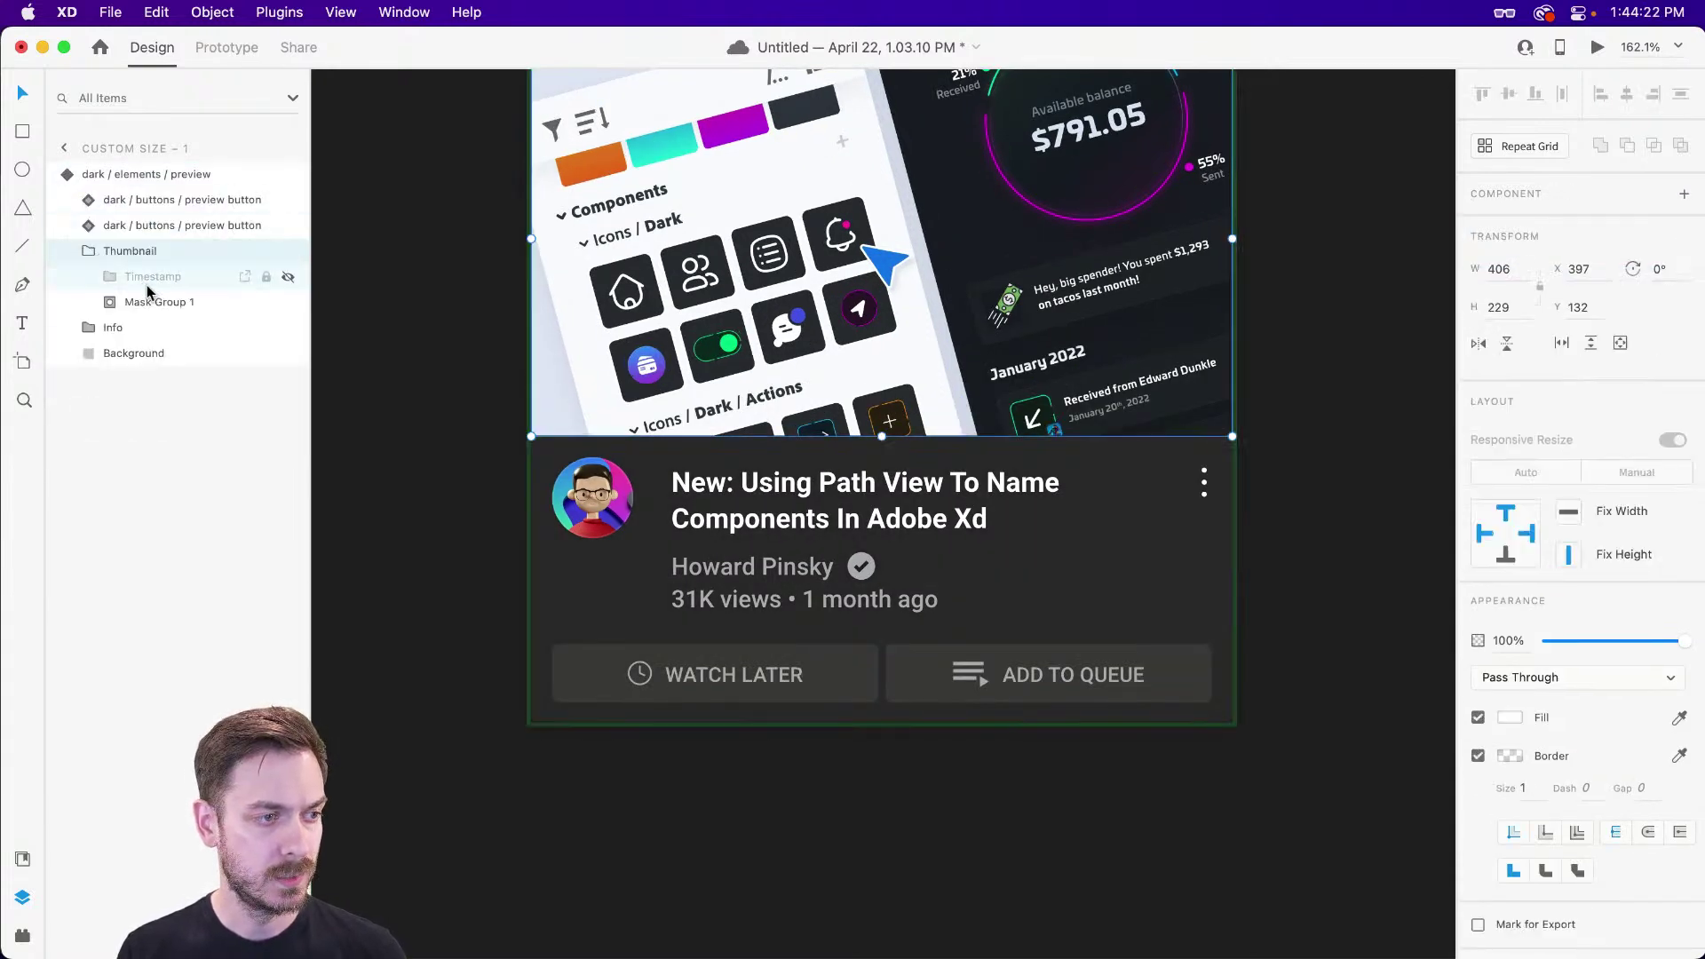
{"action": "left_click", "coordinate": [110, 277]}
{"action": "left_click", "coordinate": [288, 277]}
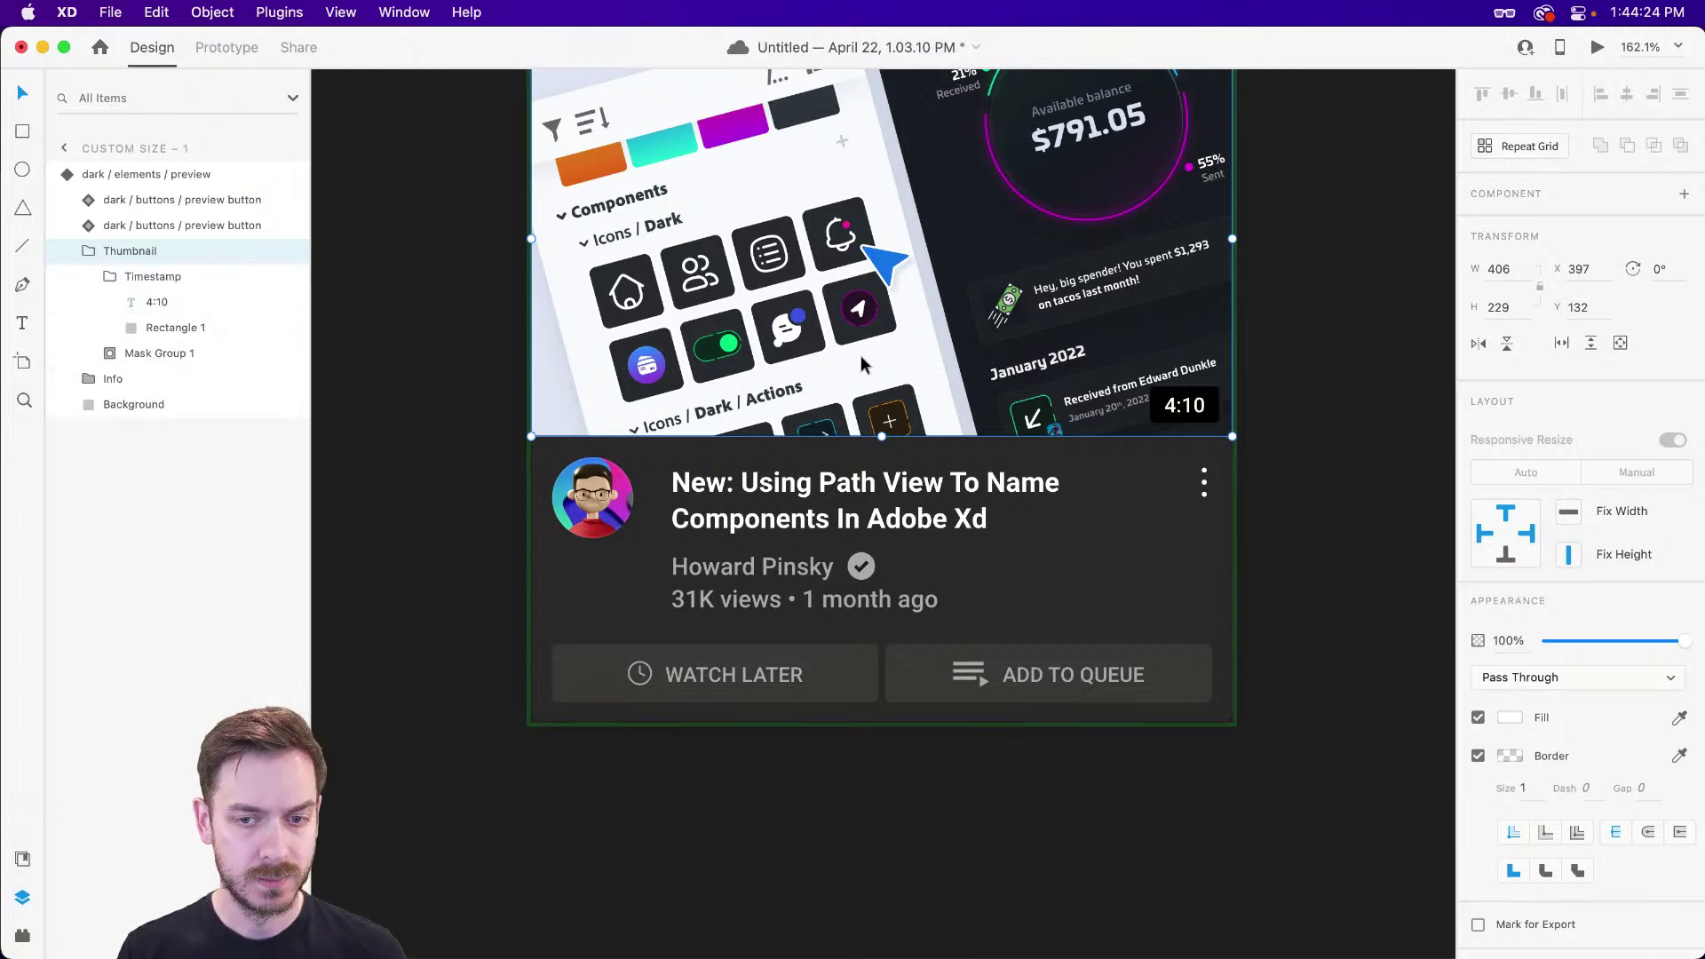
- Change the badge text from 4:10 to 'Keep hovering to play', correcting typos along the way
{"action": "left_click", "coordinate": [1184, 406]}
{"action": "double_click", "coordinate": [1184, 405]}
{"action": "type", "text": "Keep"}
{"action": "key", "text": "super+z"}
{"action": "key", "text": "Escape"}
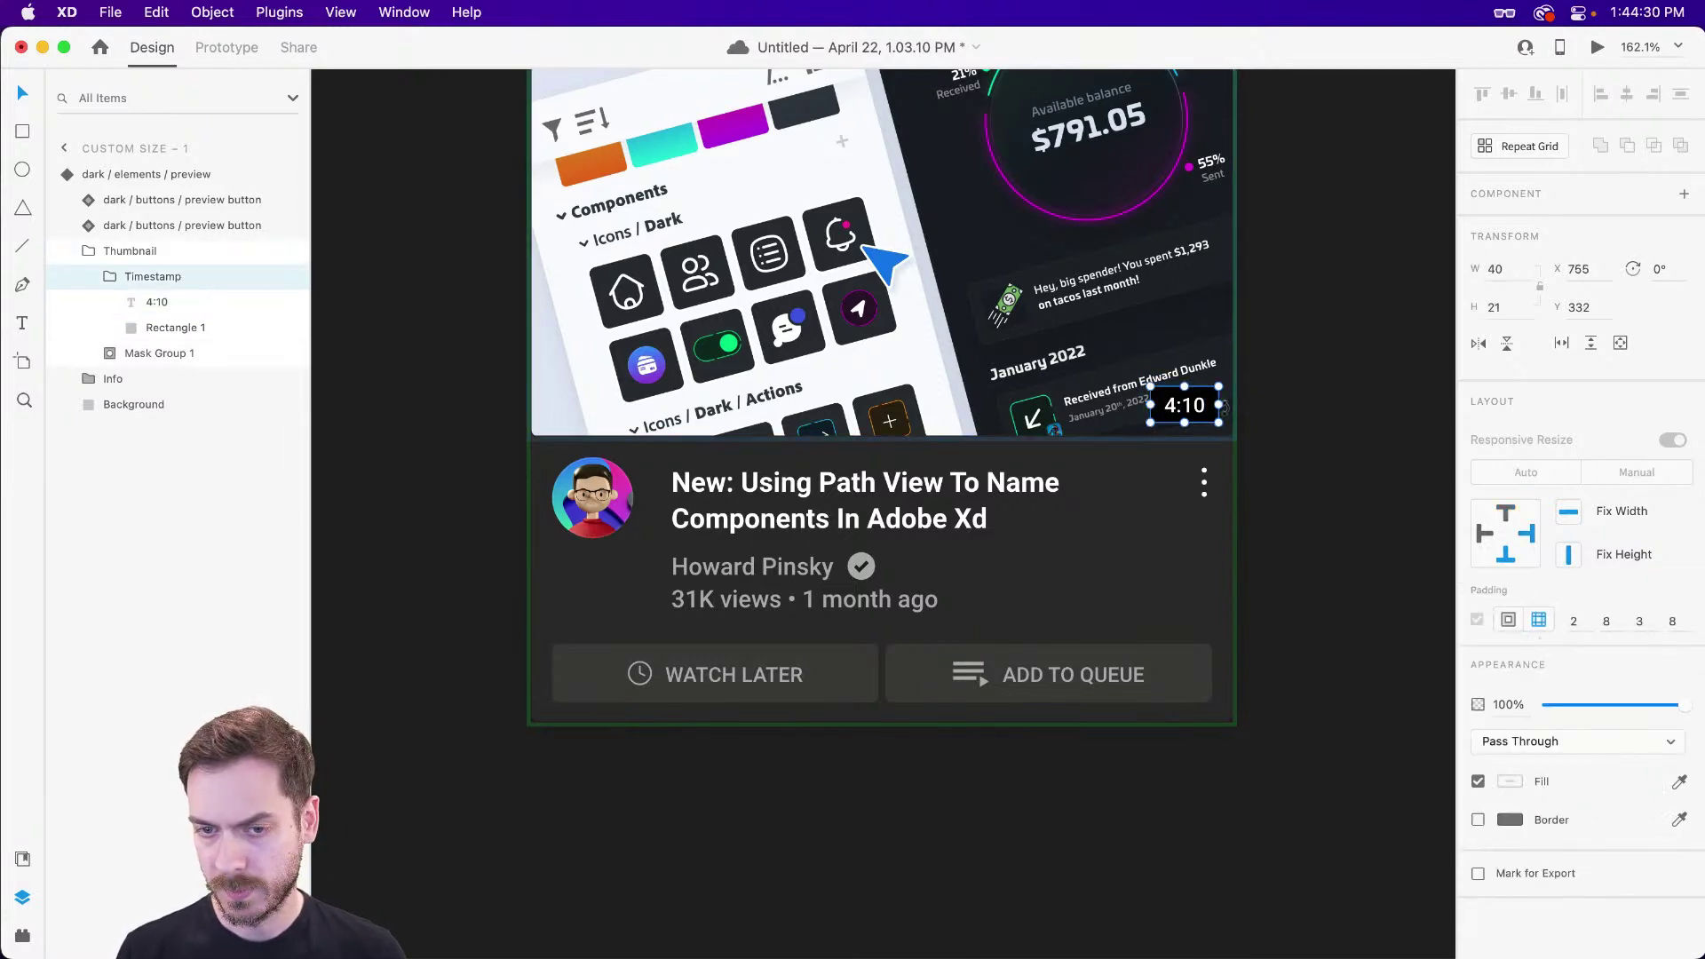
{"action": "double_click", "coordinate": [1184, 408]}
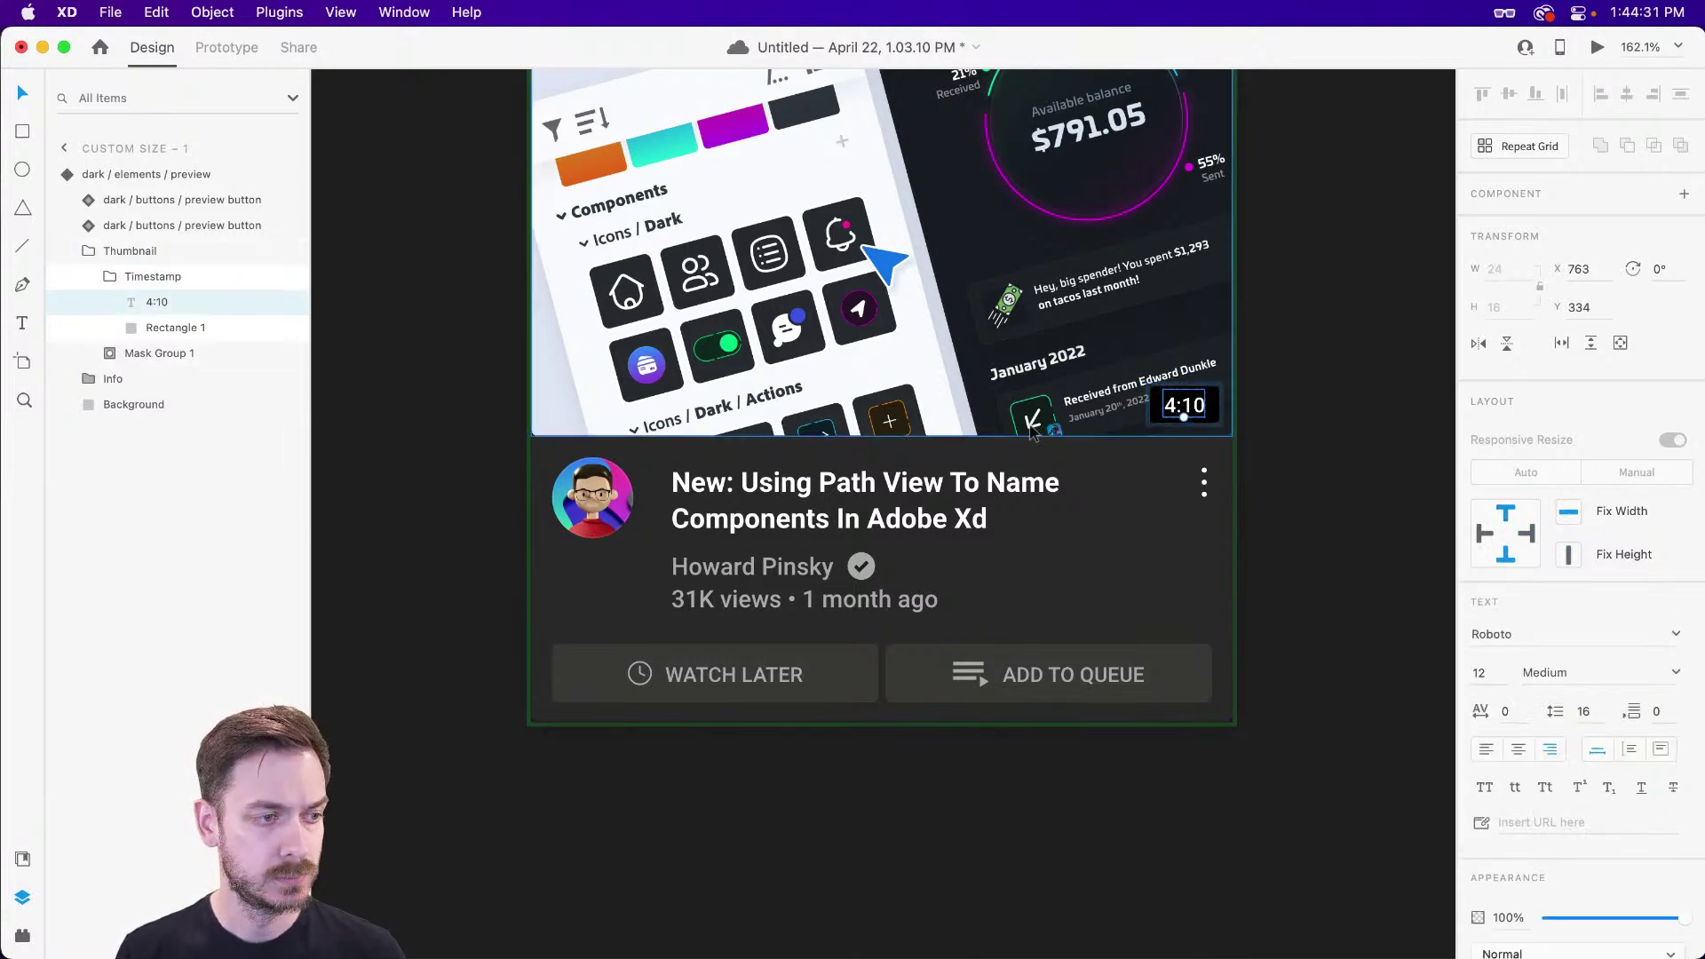
{"action": "double_click", "coordinate": [1192, 405]}
{"action": "type", "text": "Keep"}
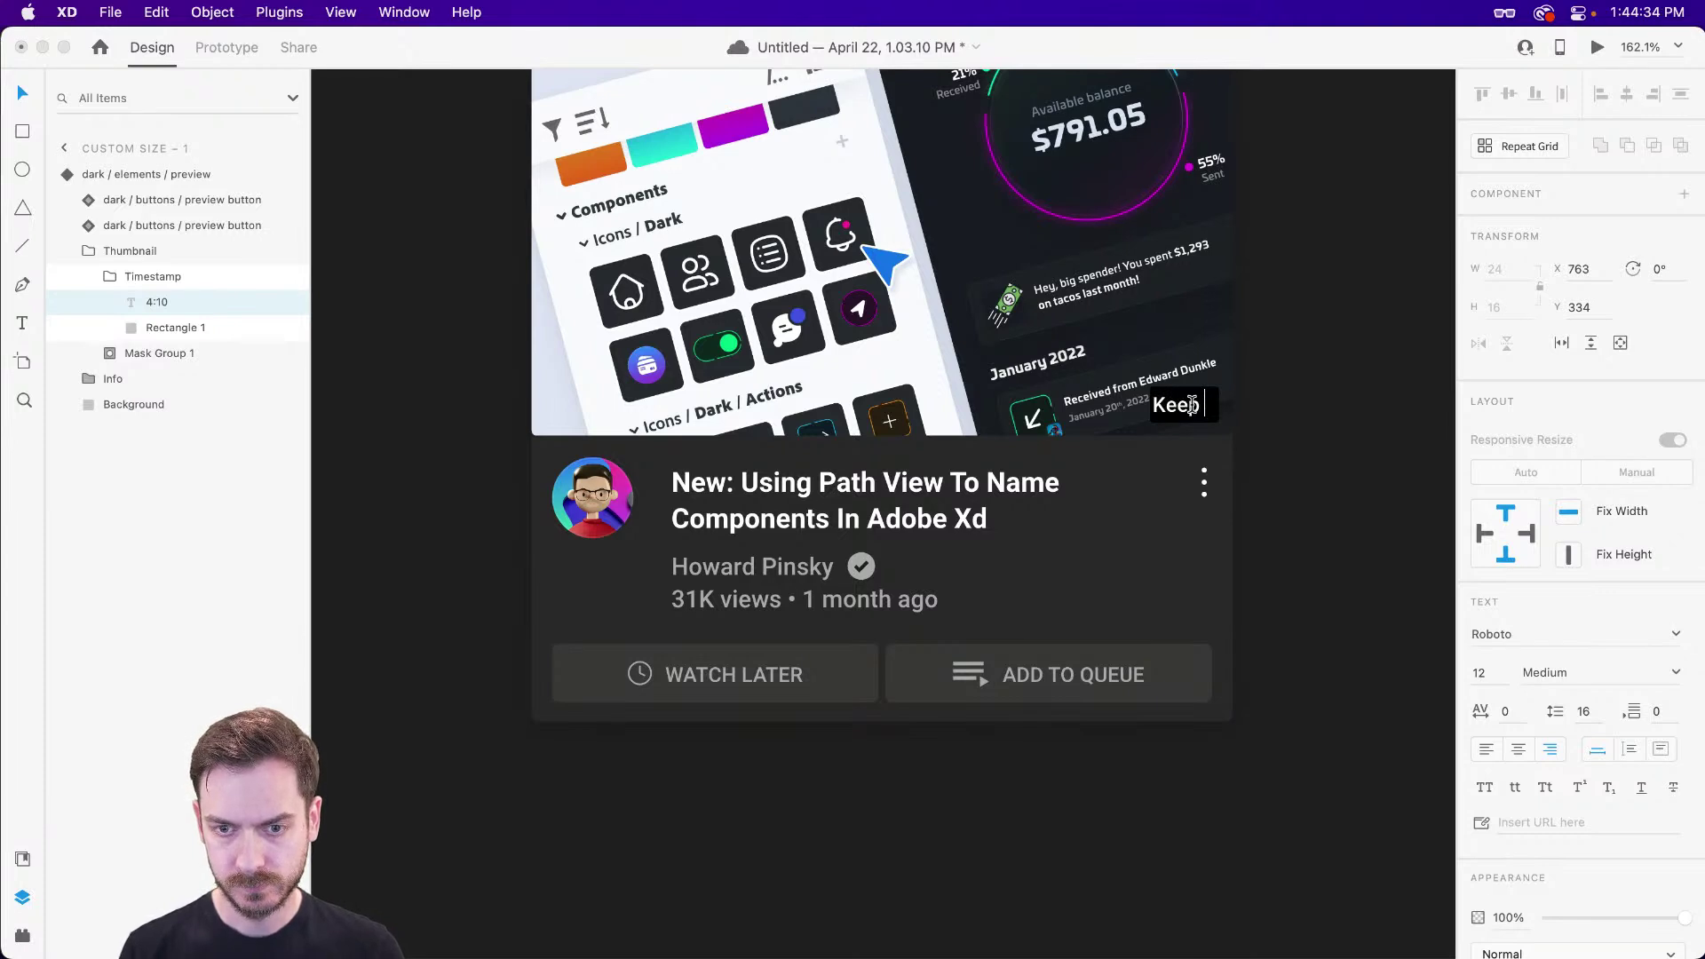
{"action": "type", "text": " Hovering to play"}
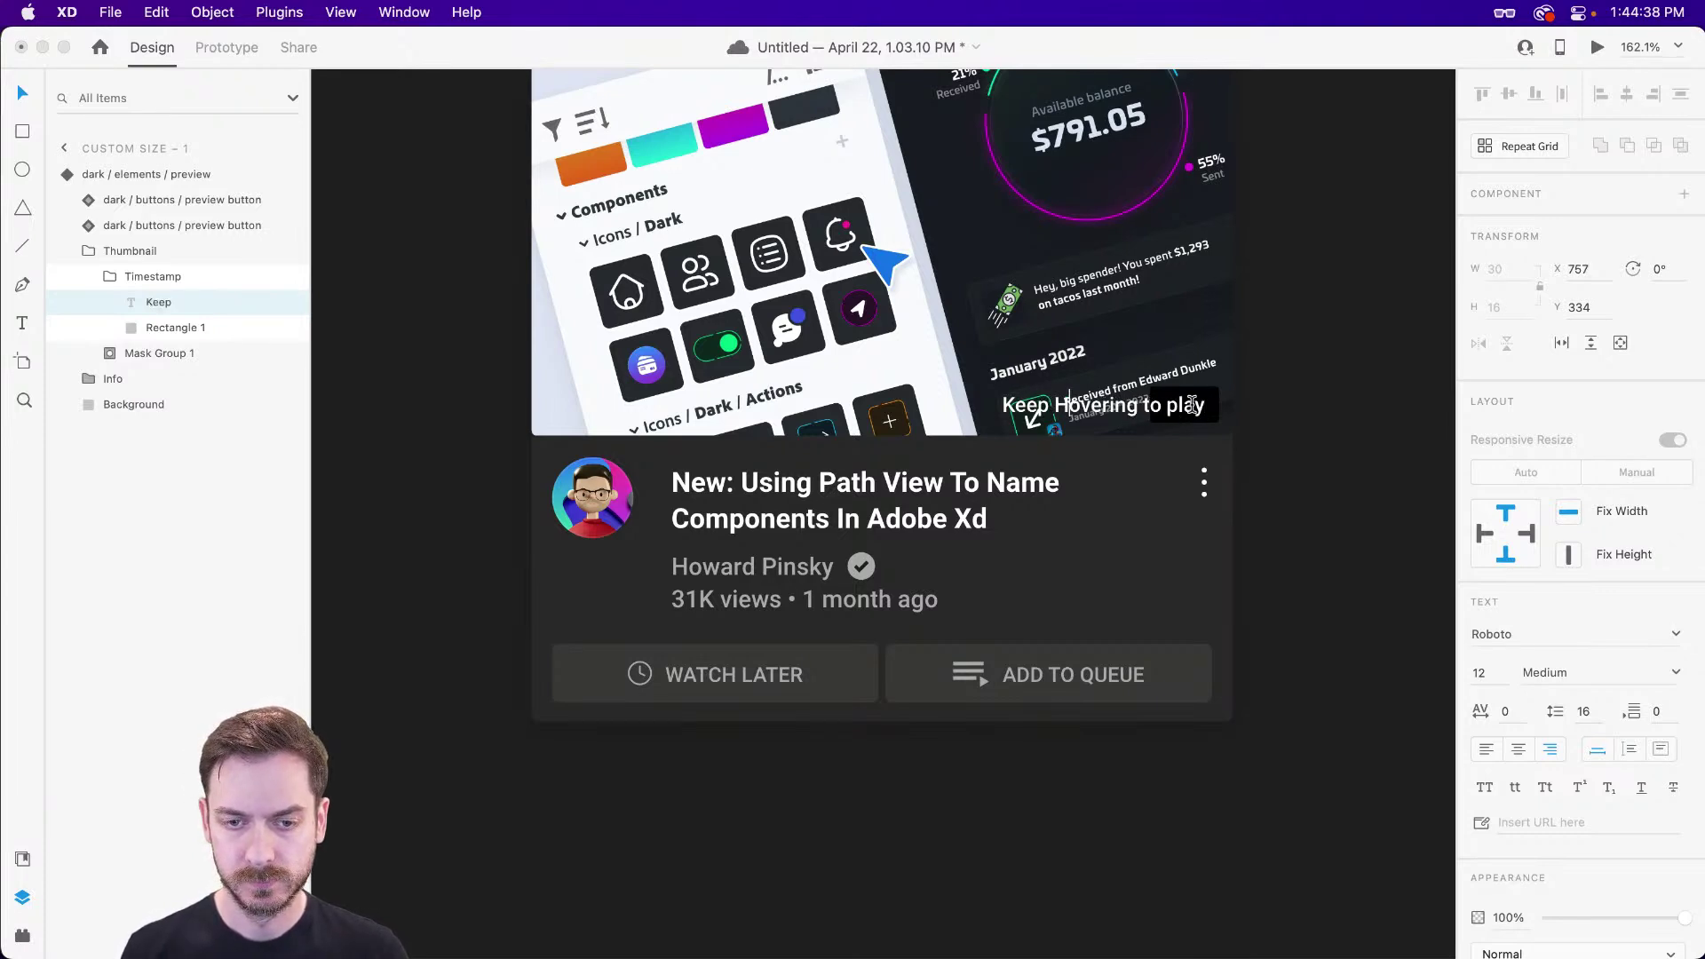
{"action": "key", "text": "BackSpace"}
{"action": "type", "text": "g"}
{"action": "key", "text": "Escape"}
{"action": "double_click", "coordinate": [1195, 408]}
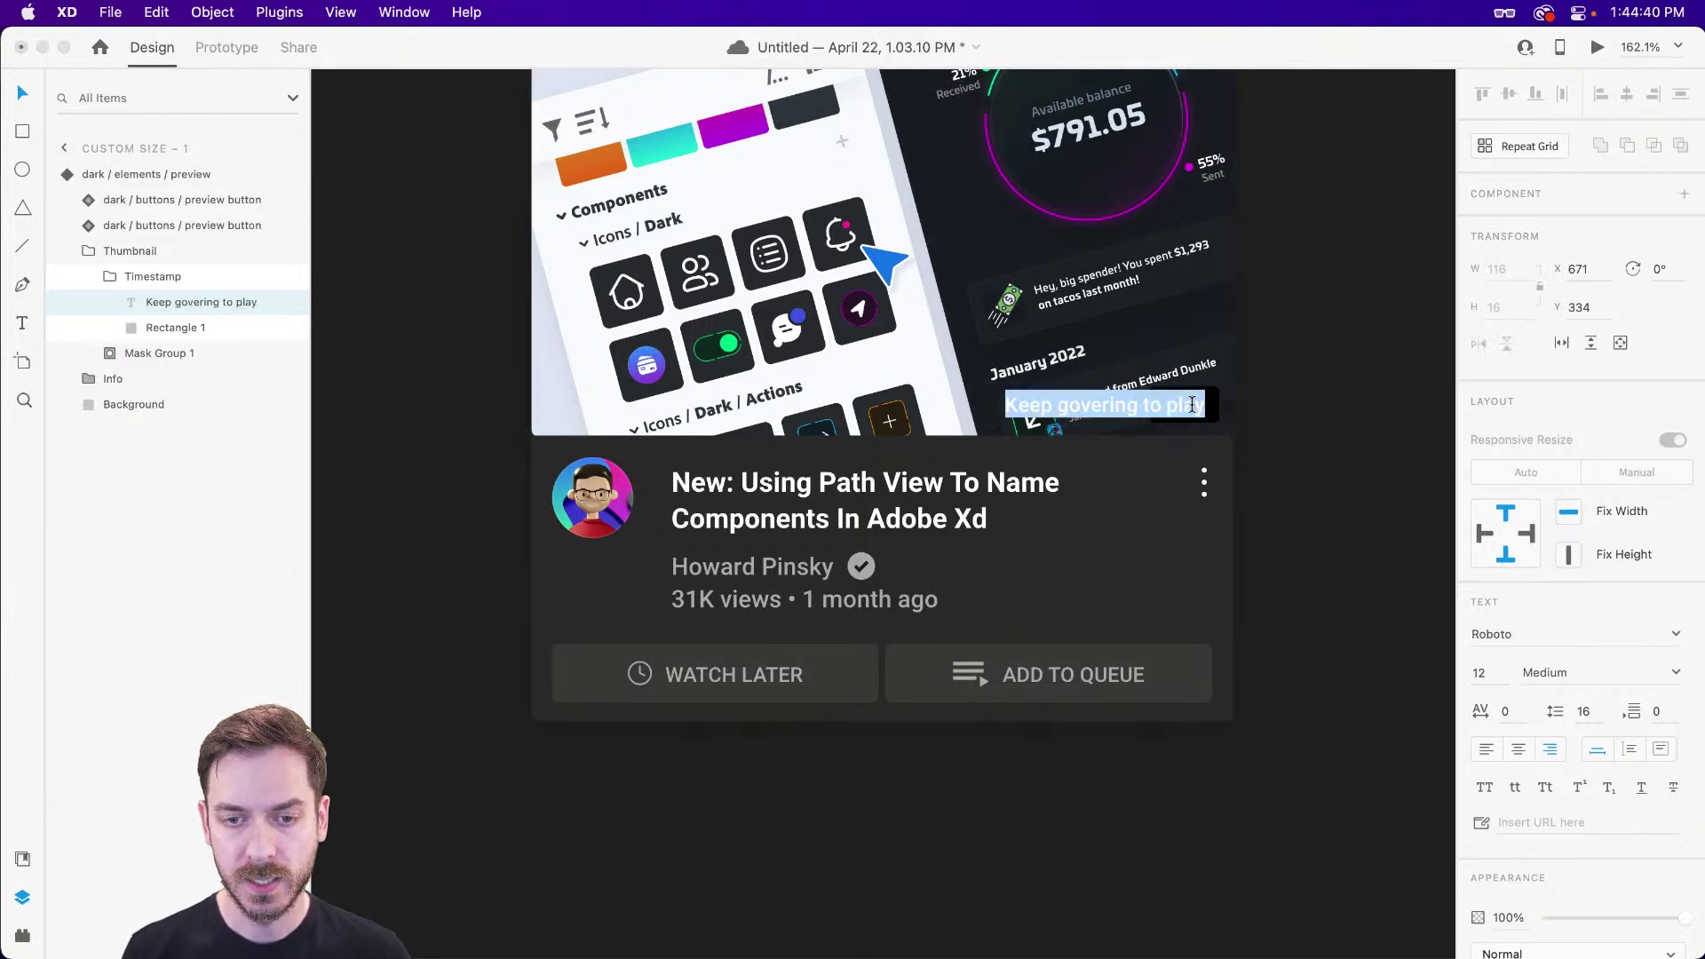
{"action": "left_click", "coordinate": [1068, 406]}
{"action": "key", "text": "BackSpace"}
{"action": "type", "text": "H"}
{"action": "key", "text": "Escape"}
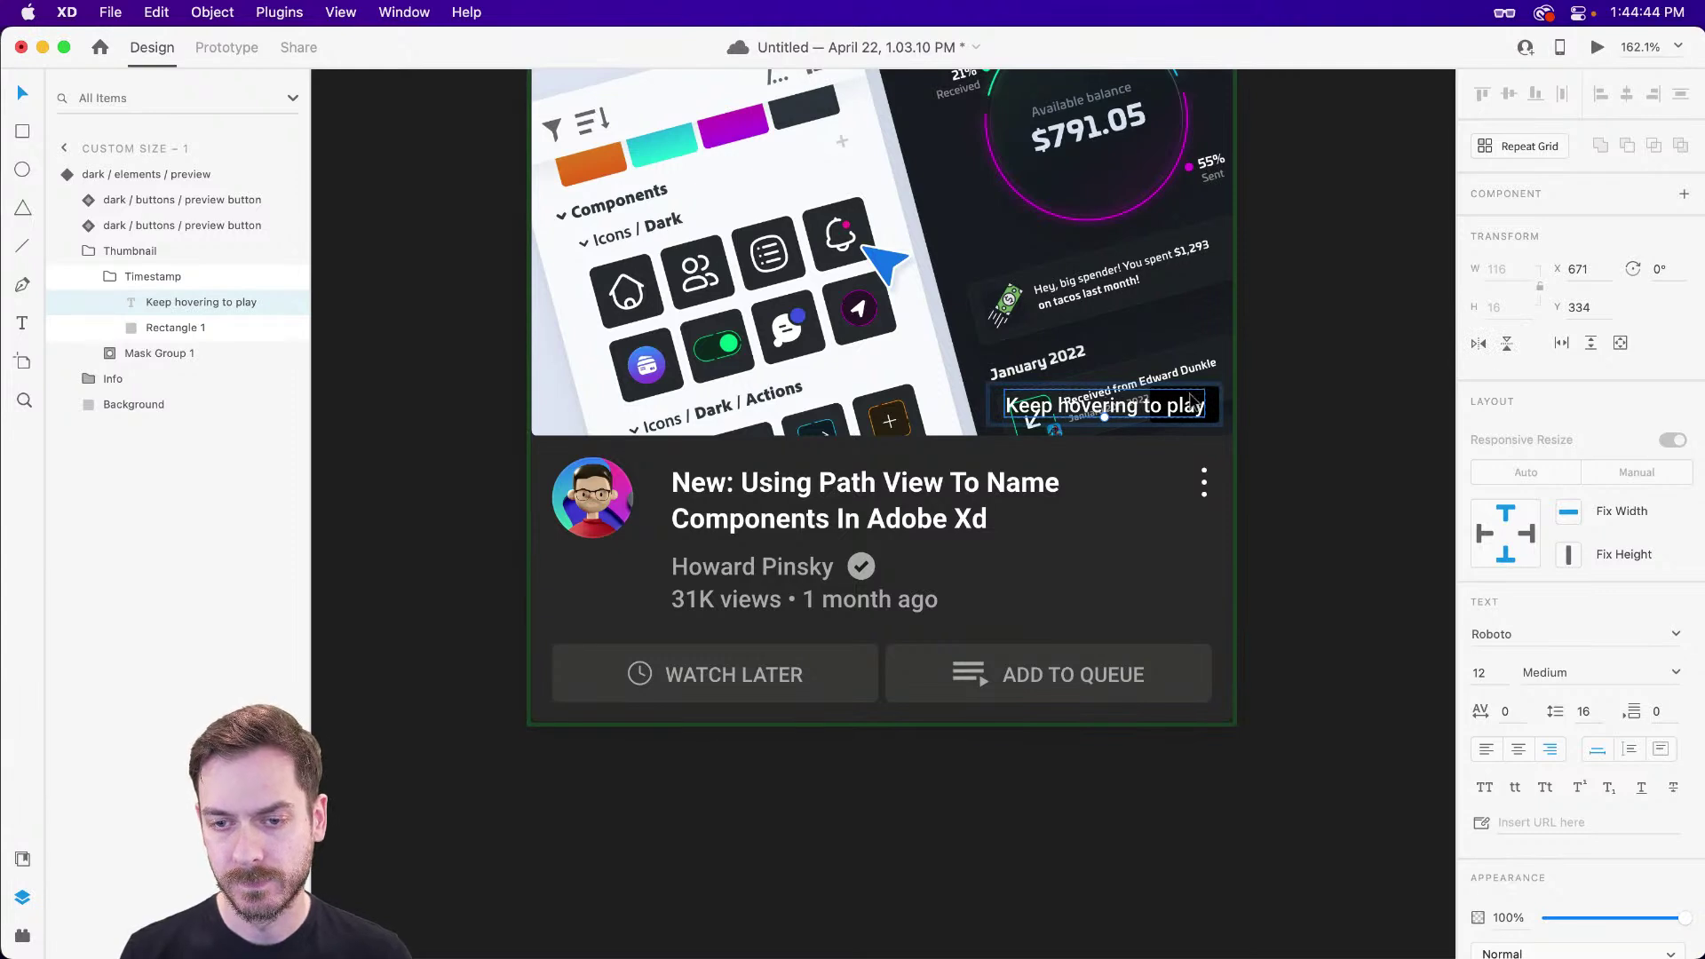
- Widen the badge's background rectangle to fit the new text
{"action": "left_click", "coordinate": [1212, 407]}
{"action": "left_click_drag", "start_coordinate": [1151, 405], "coordinate": [995, 407]}
{"action": "key", "text": "Escape"}
{"action": "key", "text": "Escape"}
{"action": "key", "text": "Escape"}
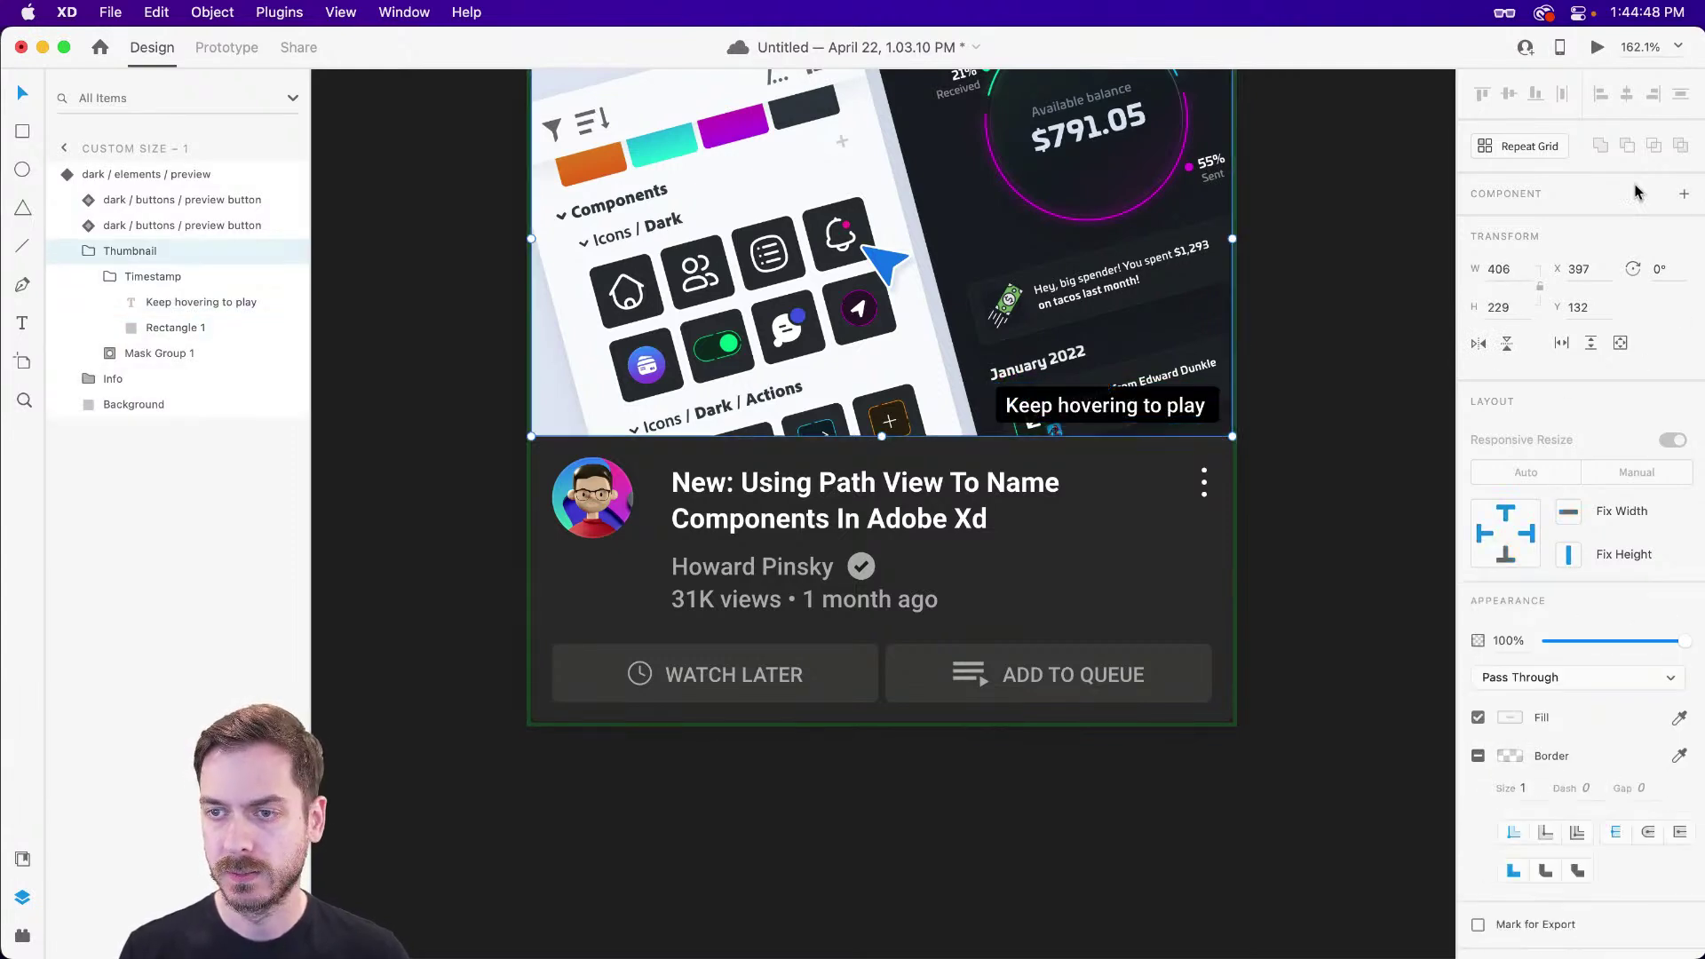
- Preview the card in its Default State, then close the preview
{"action": "left_click", "coordinate": [1541, 227]}
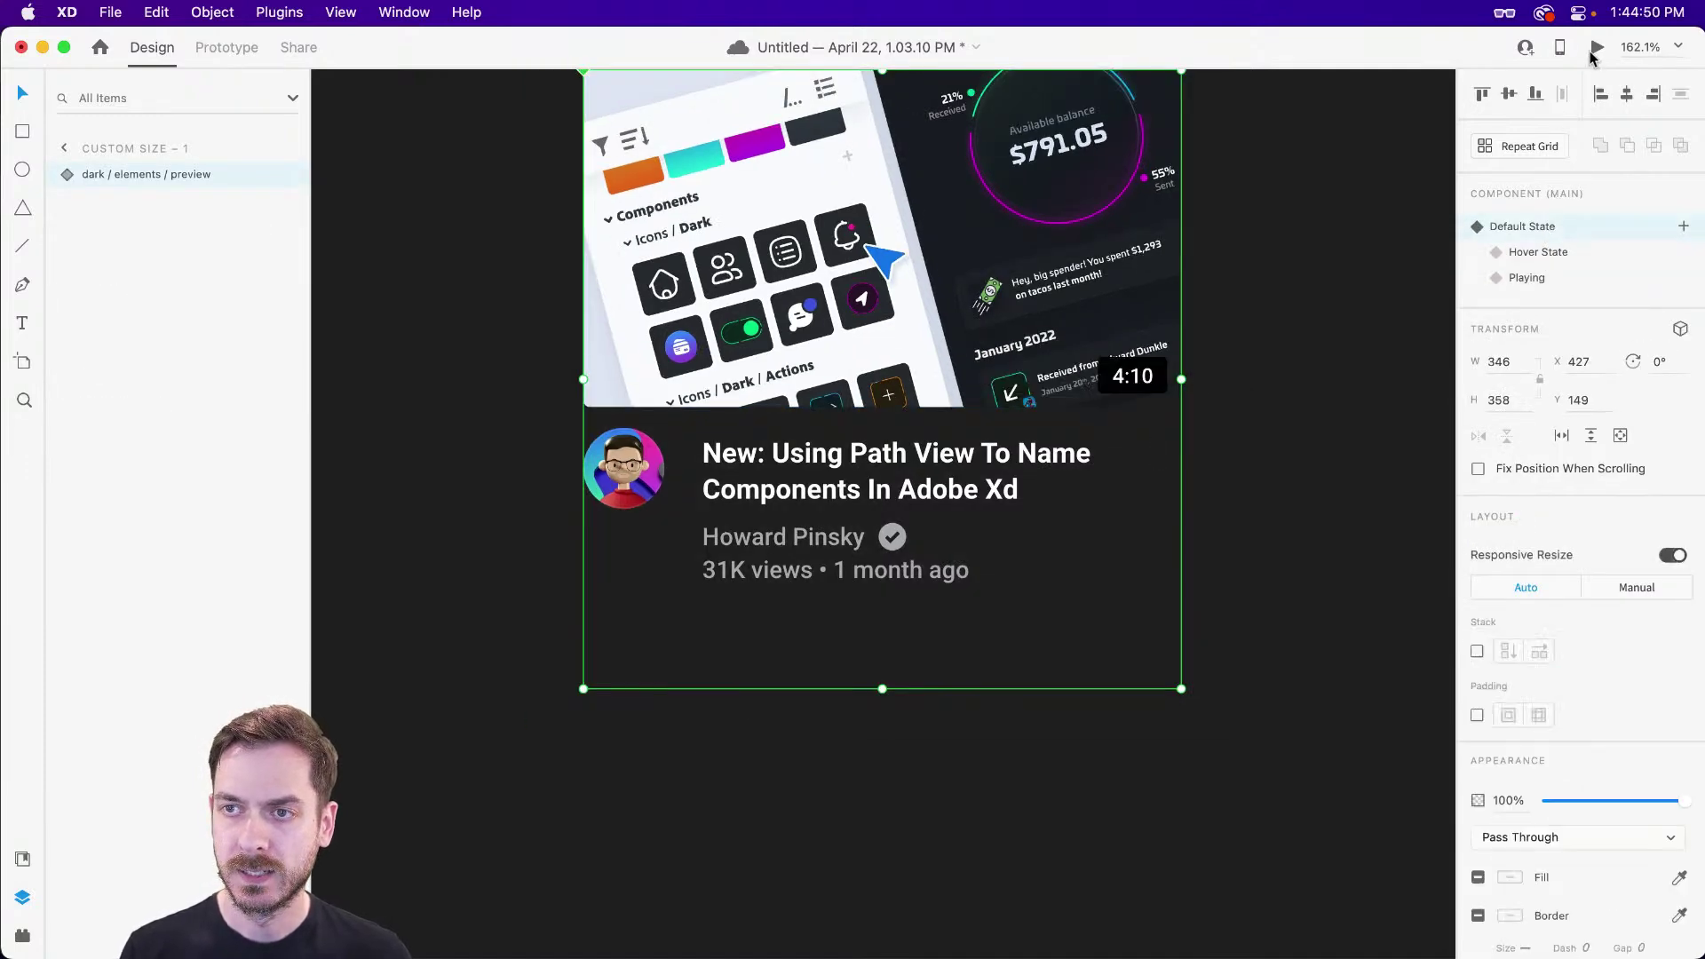
{"action": "left_click", "coordinate": [1596, 47]}
{"action": "mouse_move", "coordinate": [953, 306]}
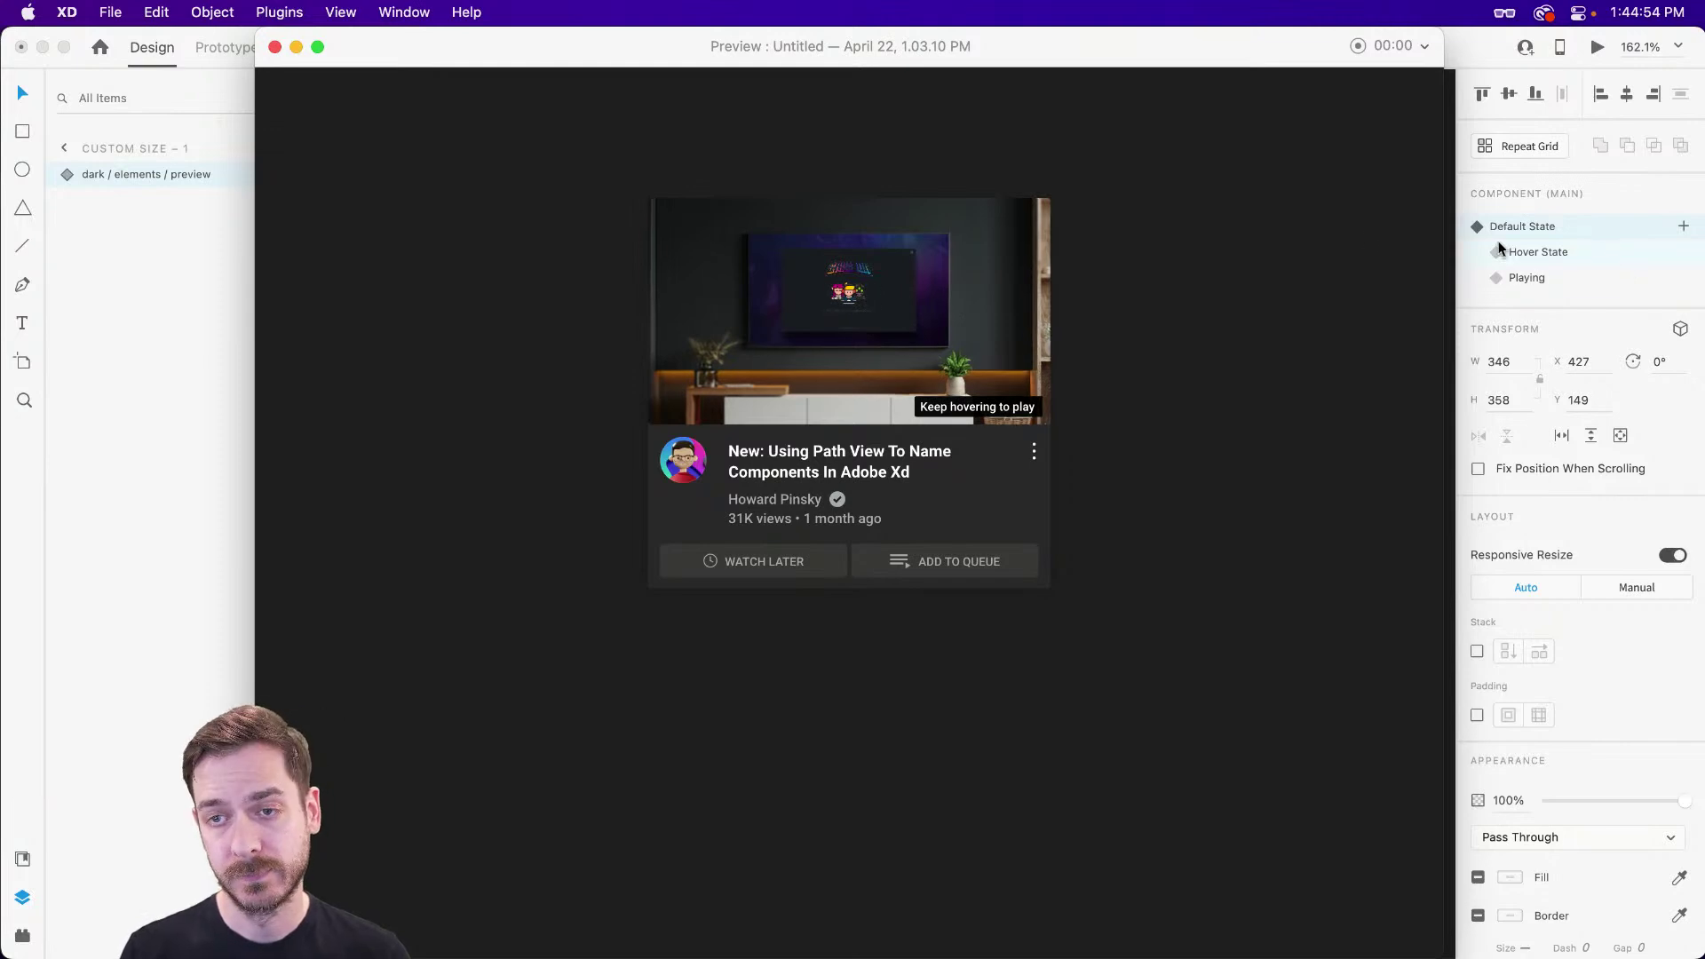
{"action": "key", "text": "super+w"}
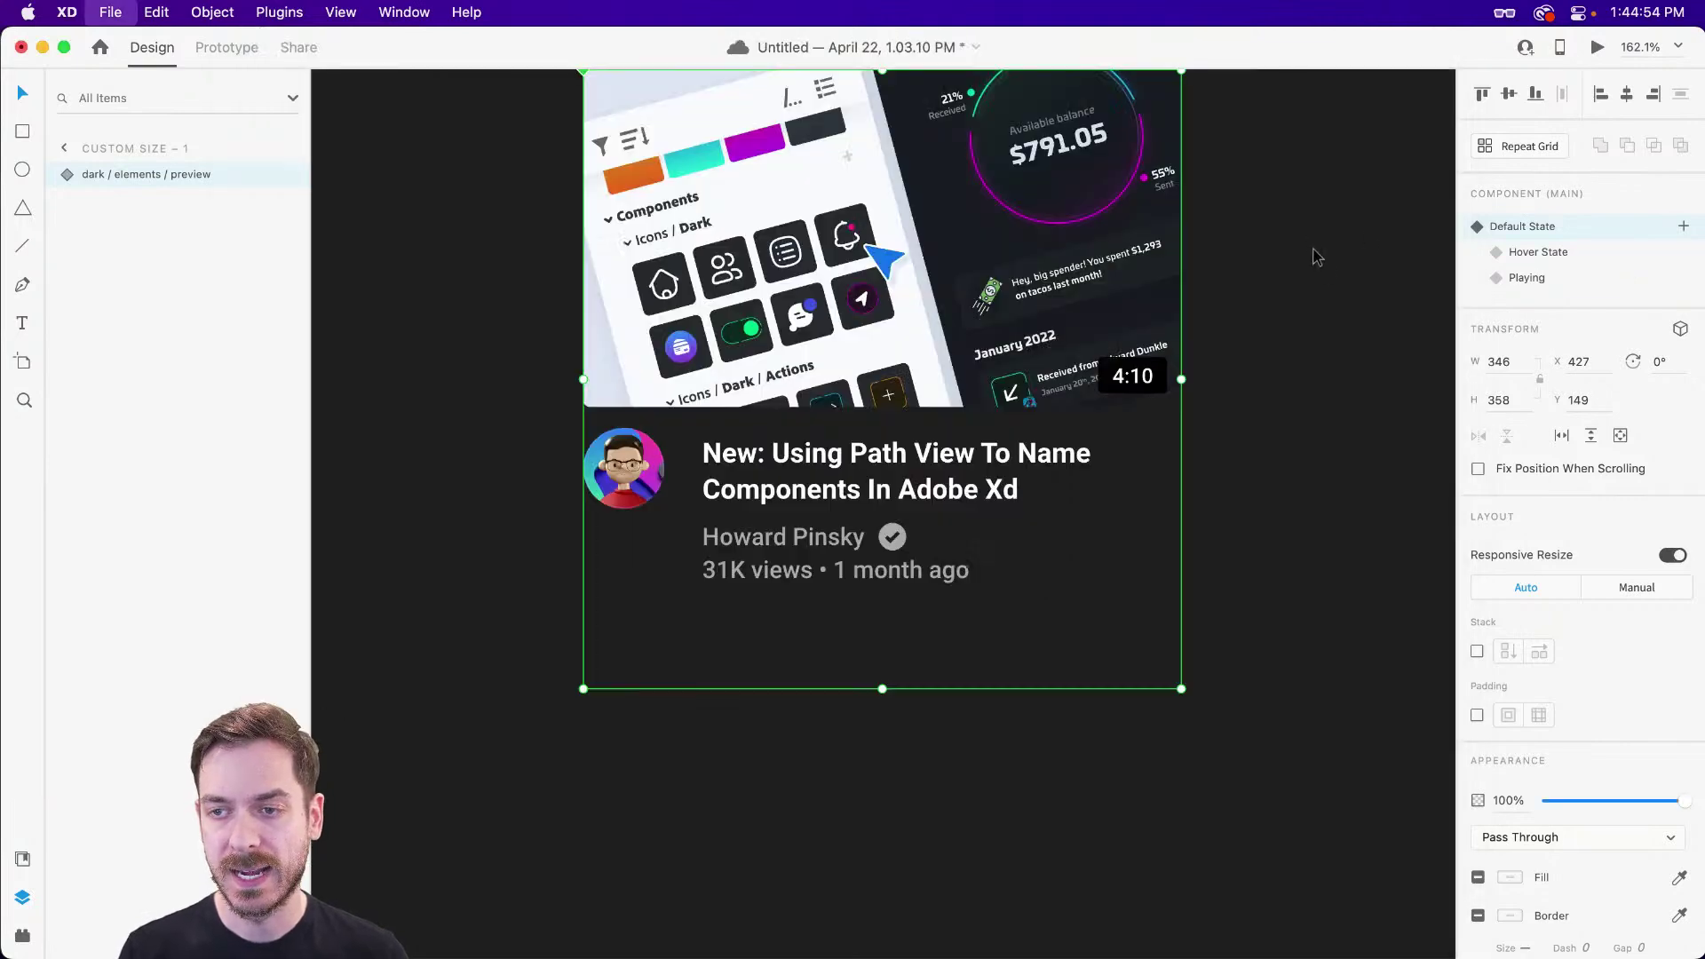
- Set the Playing state's Timestamp badge to 0% opacity, then preview from the Default State
{"action": "left_click", "coordinate": [1569, 280]}
{"action": "double_click", "coordinate": [1084, 404]}
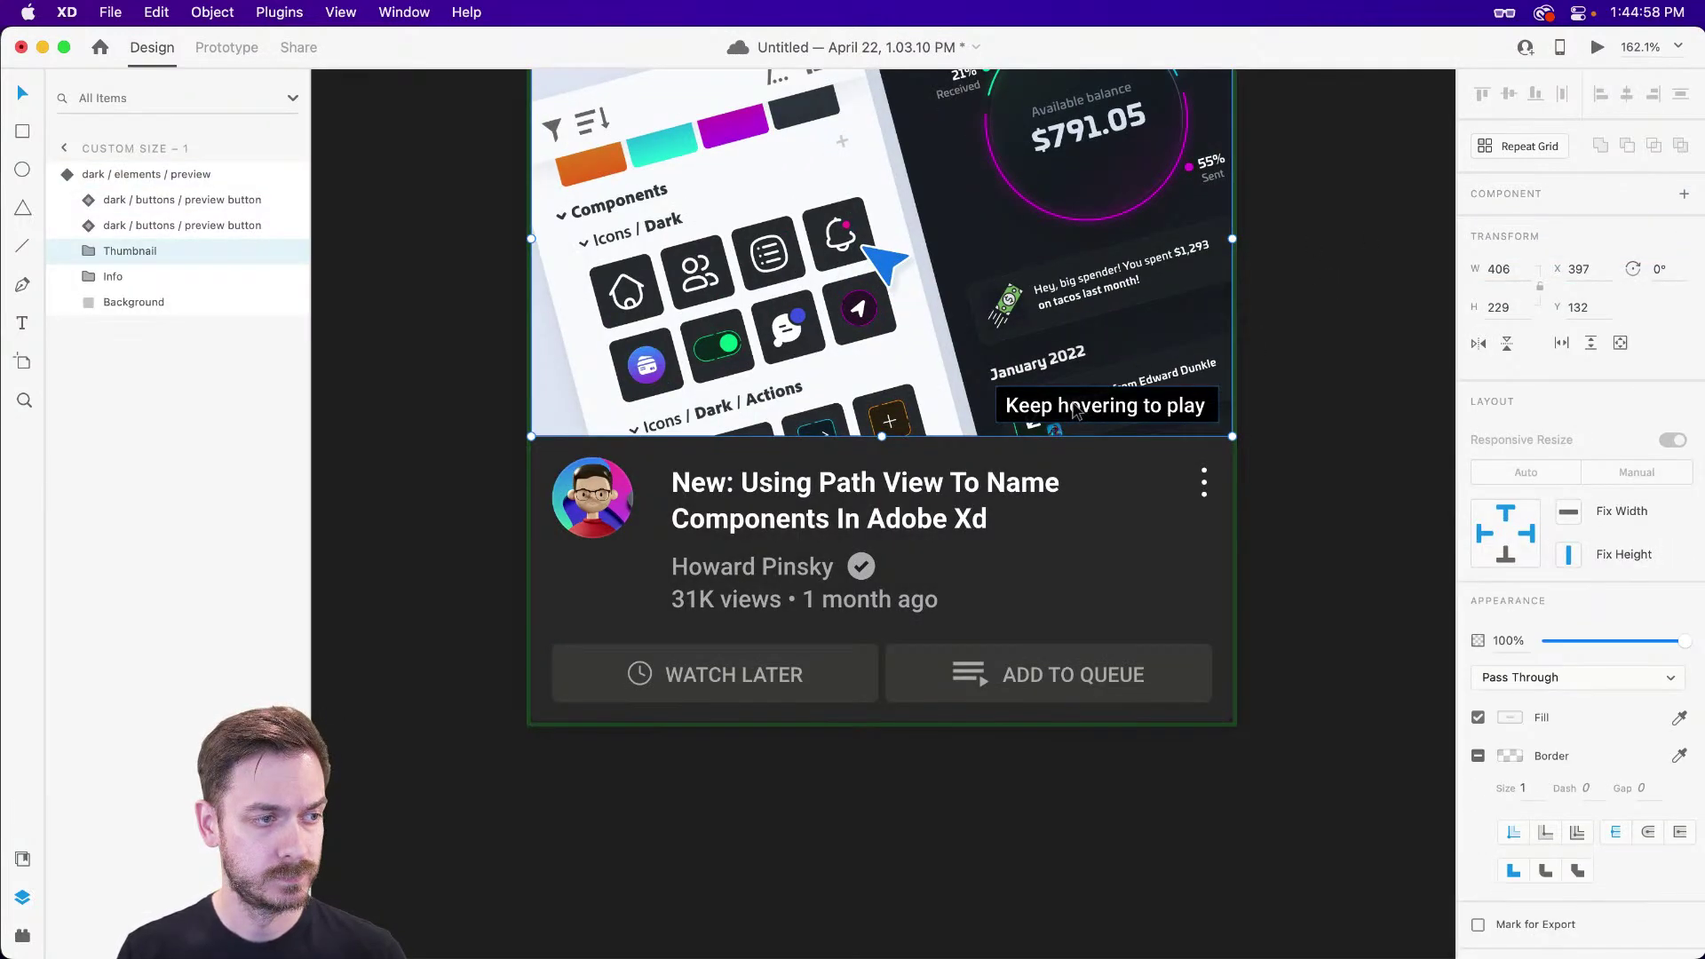
{"action": "key", "text": "0"}
{"action": "key", "text": "0"}
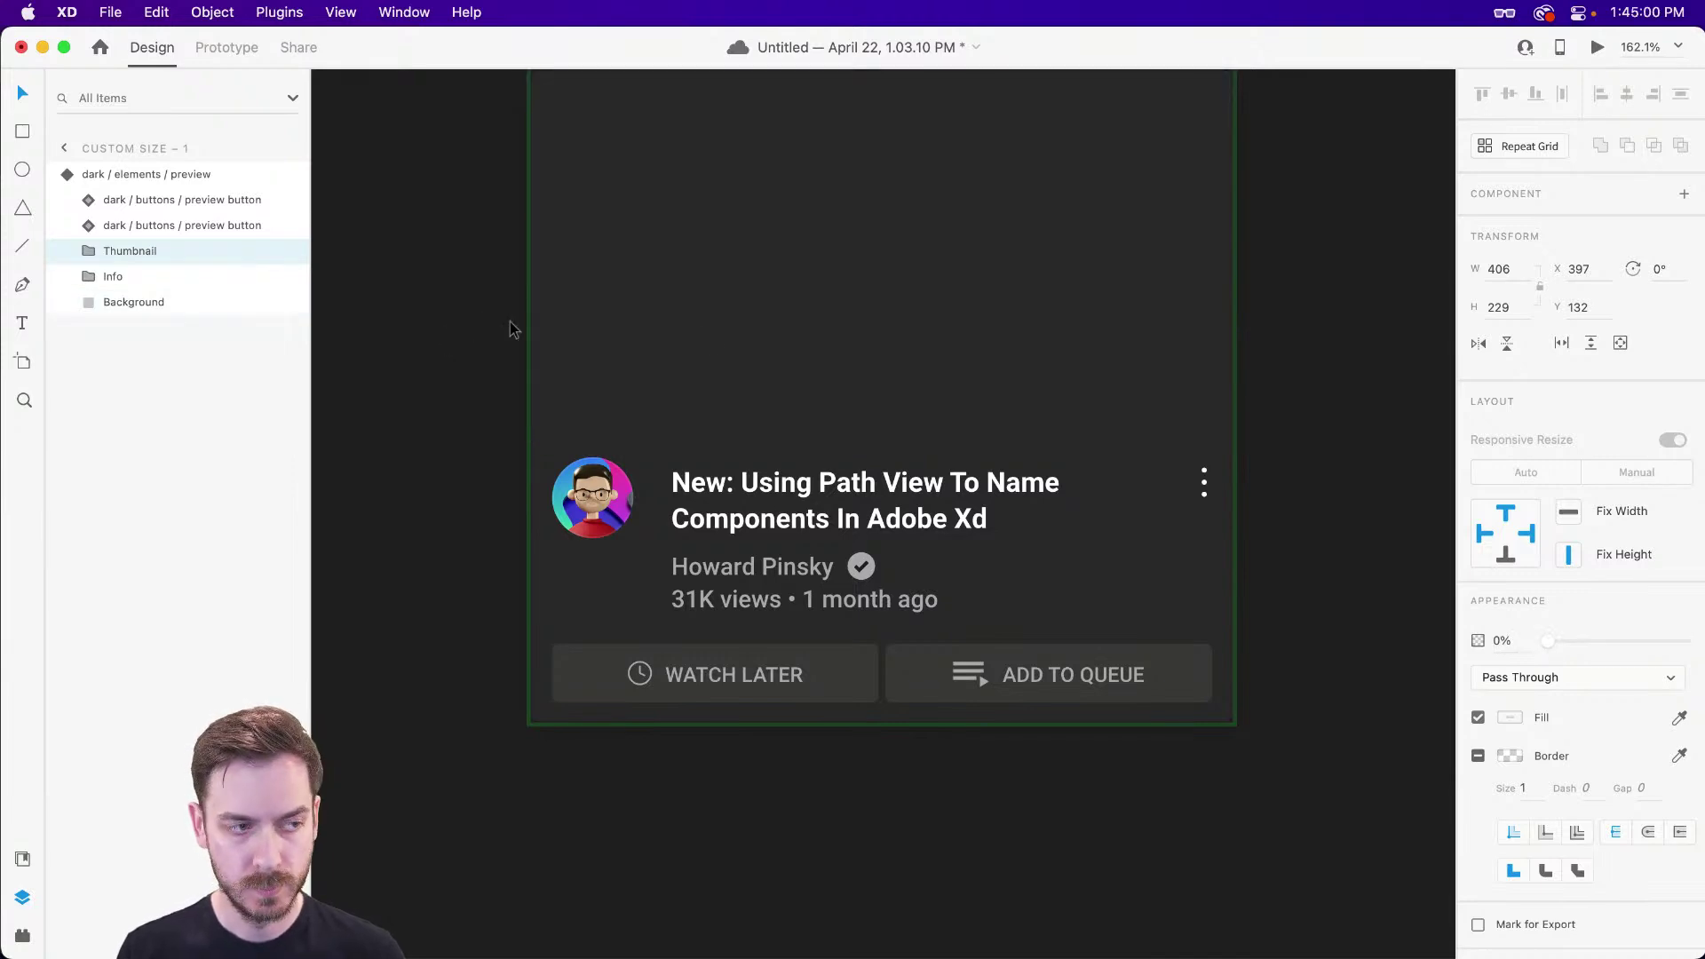
{"action": "key", "text": "super+z"}
{"action": "left_click", "coordinate": [91, 251]}
{"action": "left_click", "coordinate": [125, 276]}
{"action": "key", "text": "0"}
{"action": "key", "text": "0"}
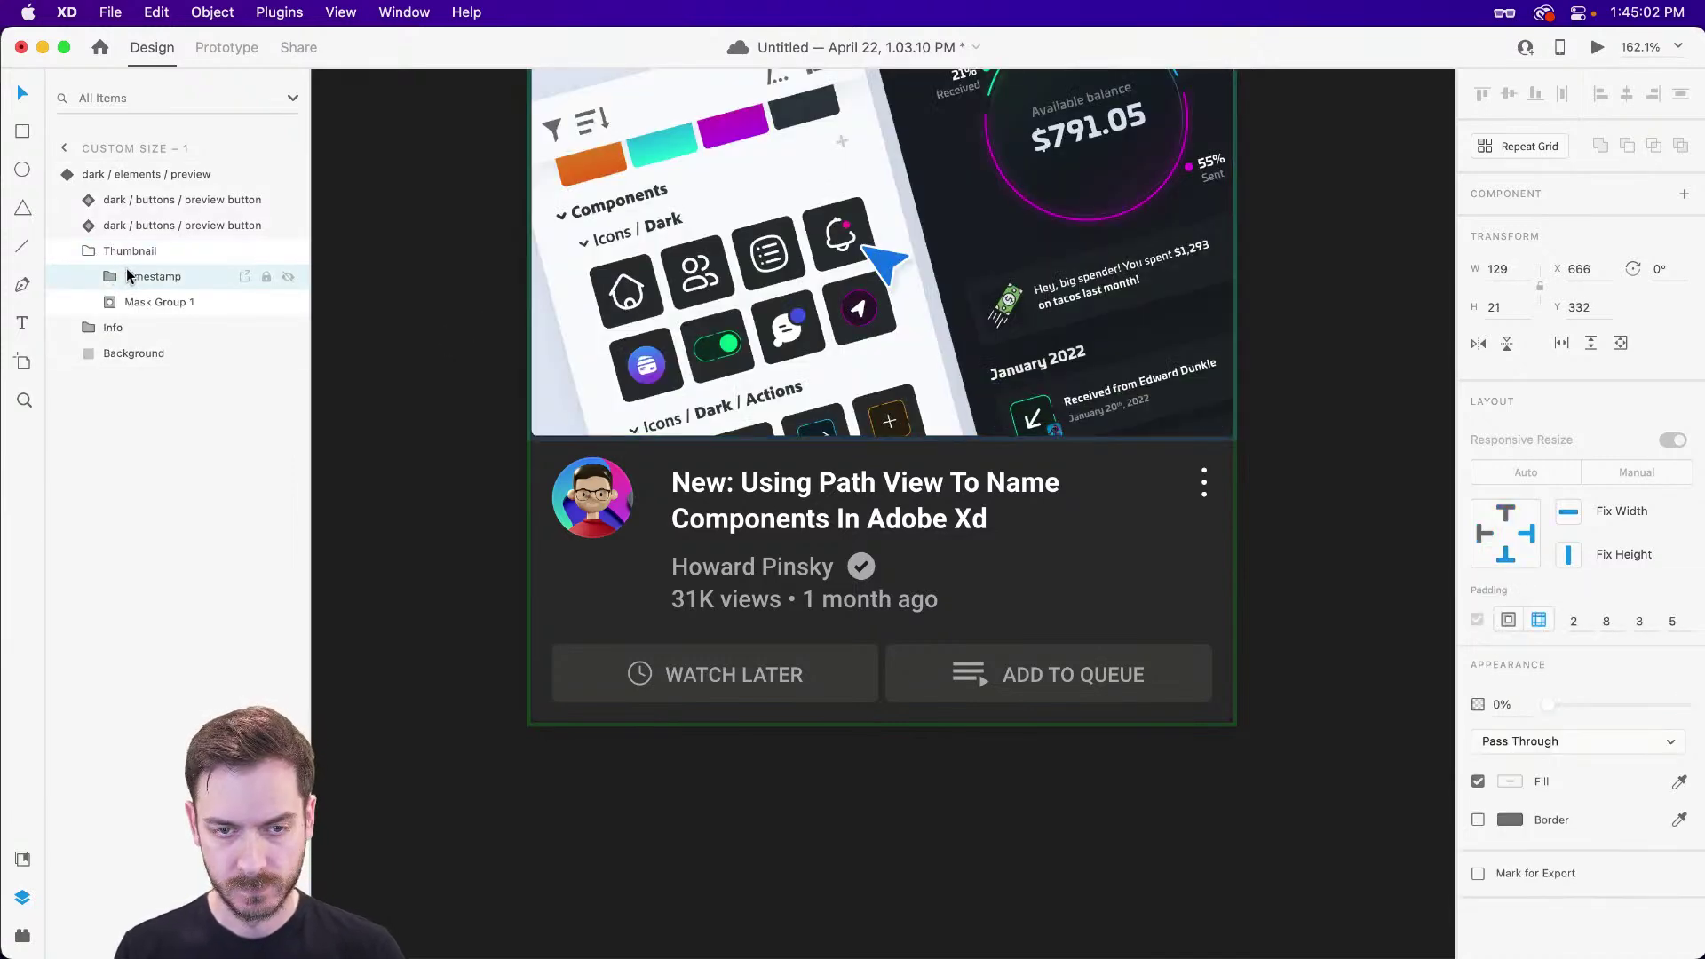
{"action": "key", "text": "Escape"}
{"action": "key", "text": "Escape"}
{"action": "left_click", "coordinate": [1550, 229]}
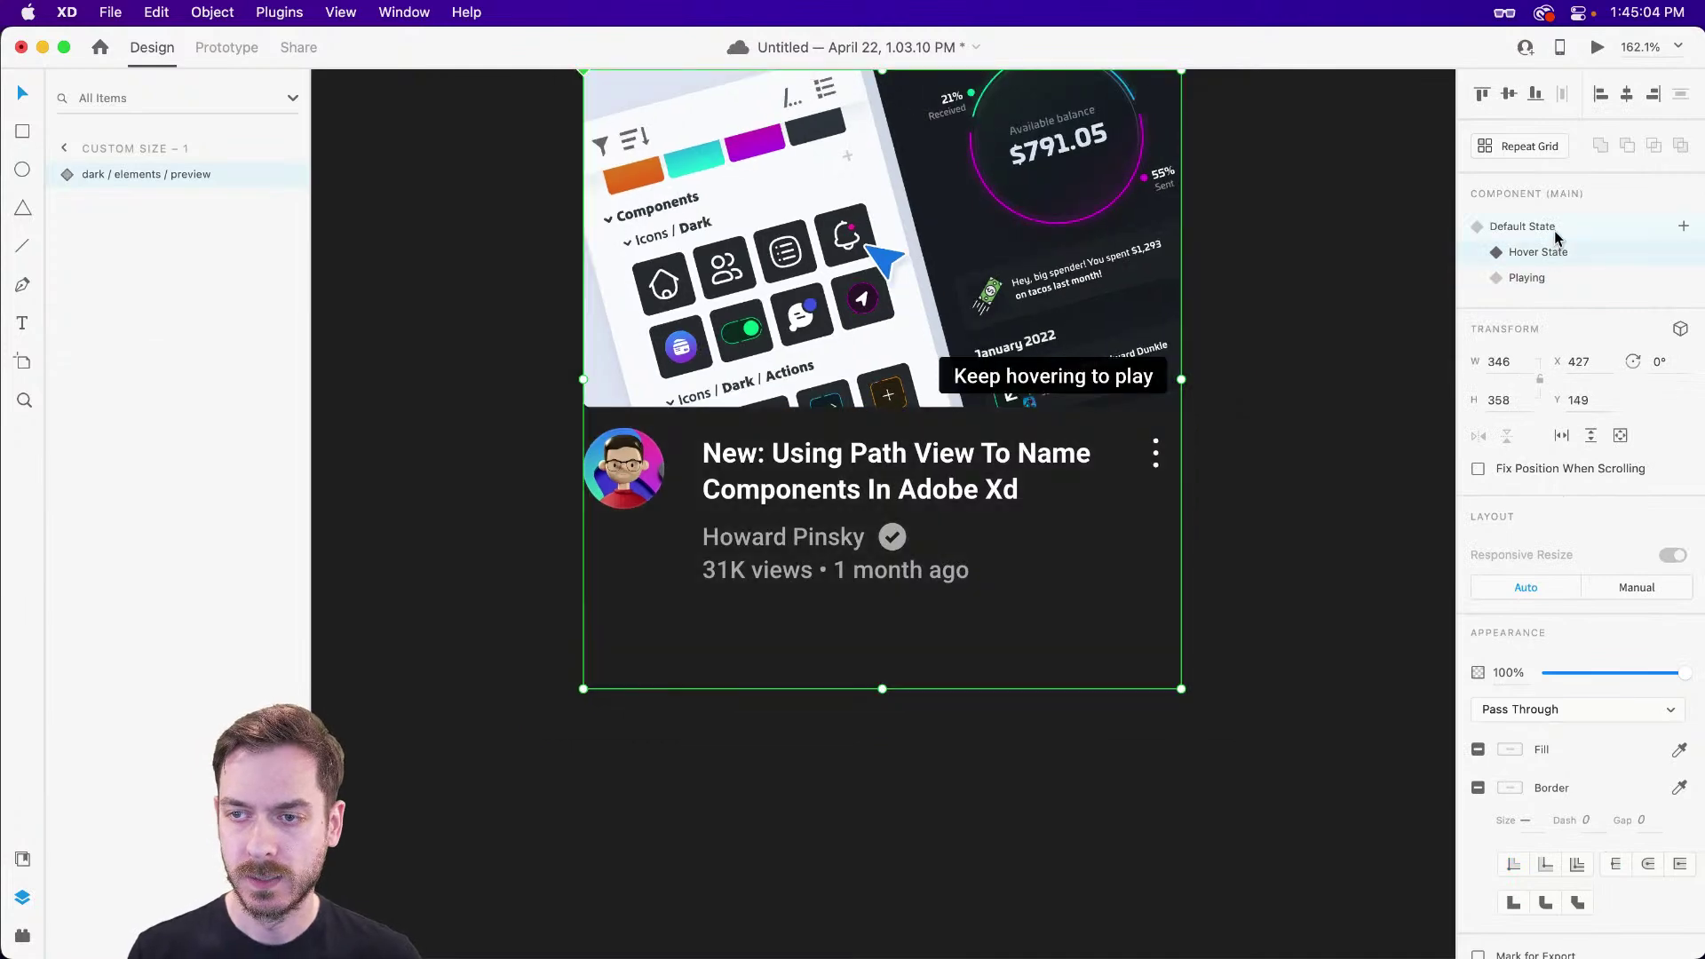
{"action": "left_click", "coordinate": [1597, 47]}
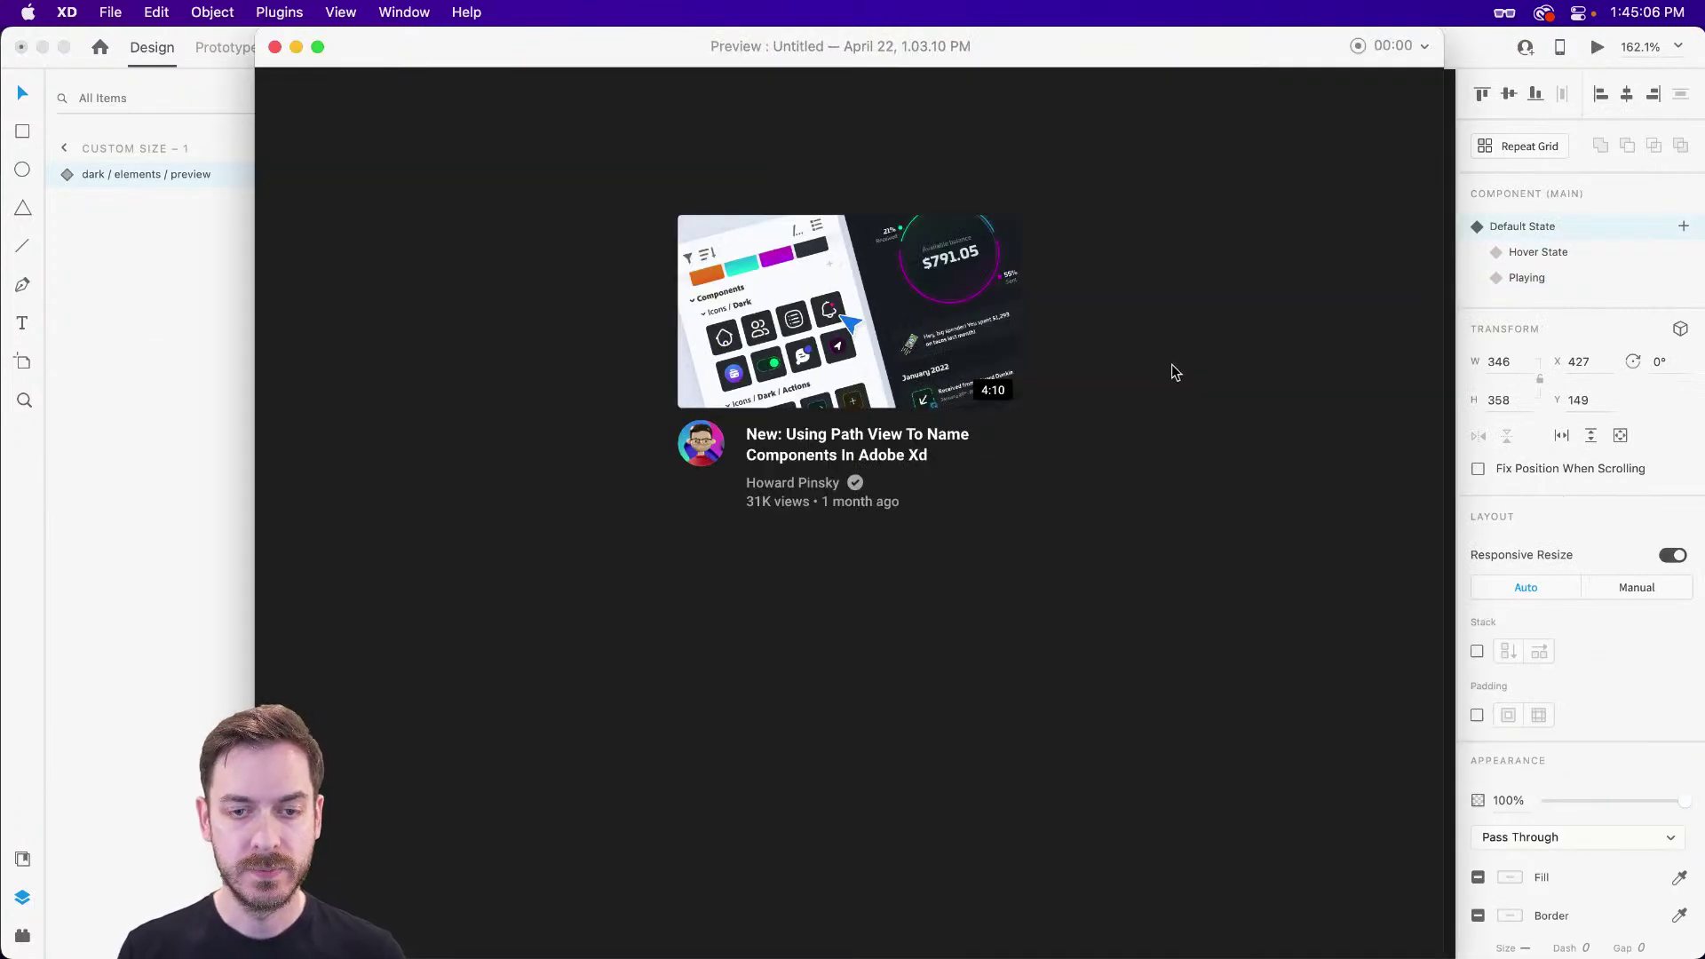
- Test the card's hover-to-play behaviour twice, reloading the preview between runs, then close it
{"action": "mouse_move", "coordinate": [911, 347]}
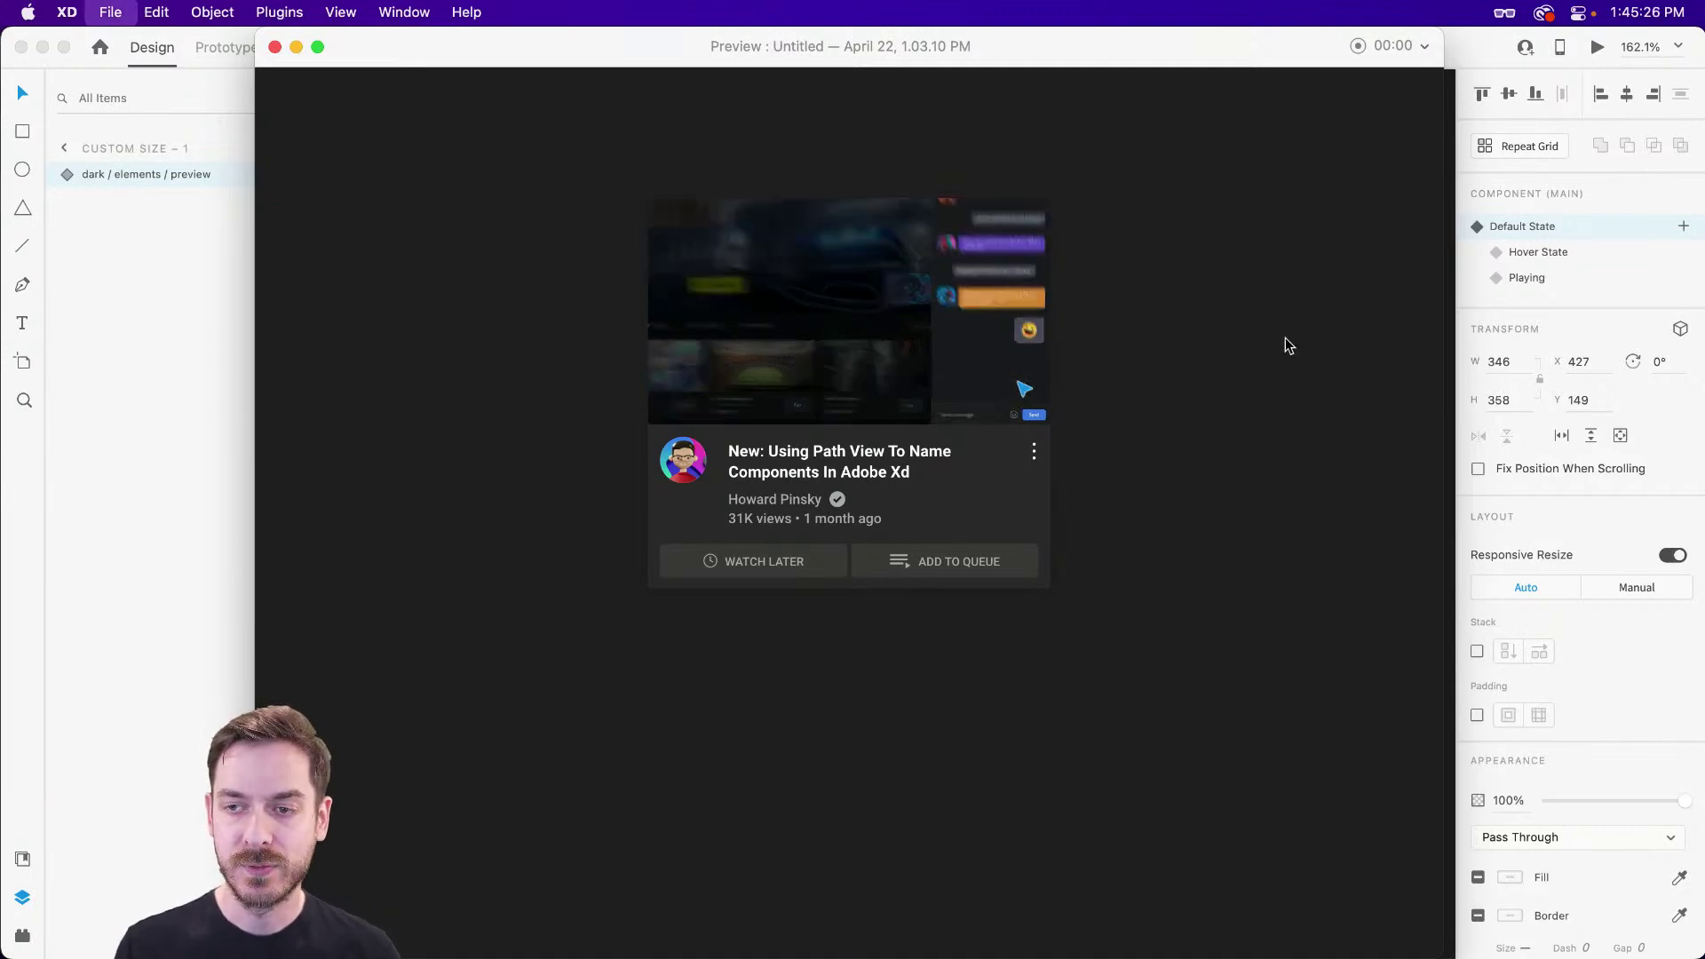
{"action": "key", "text": "cmd+w"}
{"action": "left_click", "coordinate": [1597, 46]}
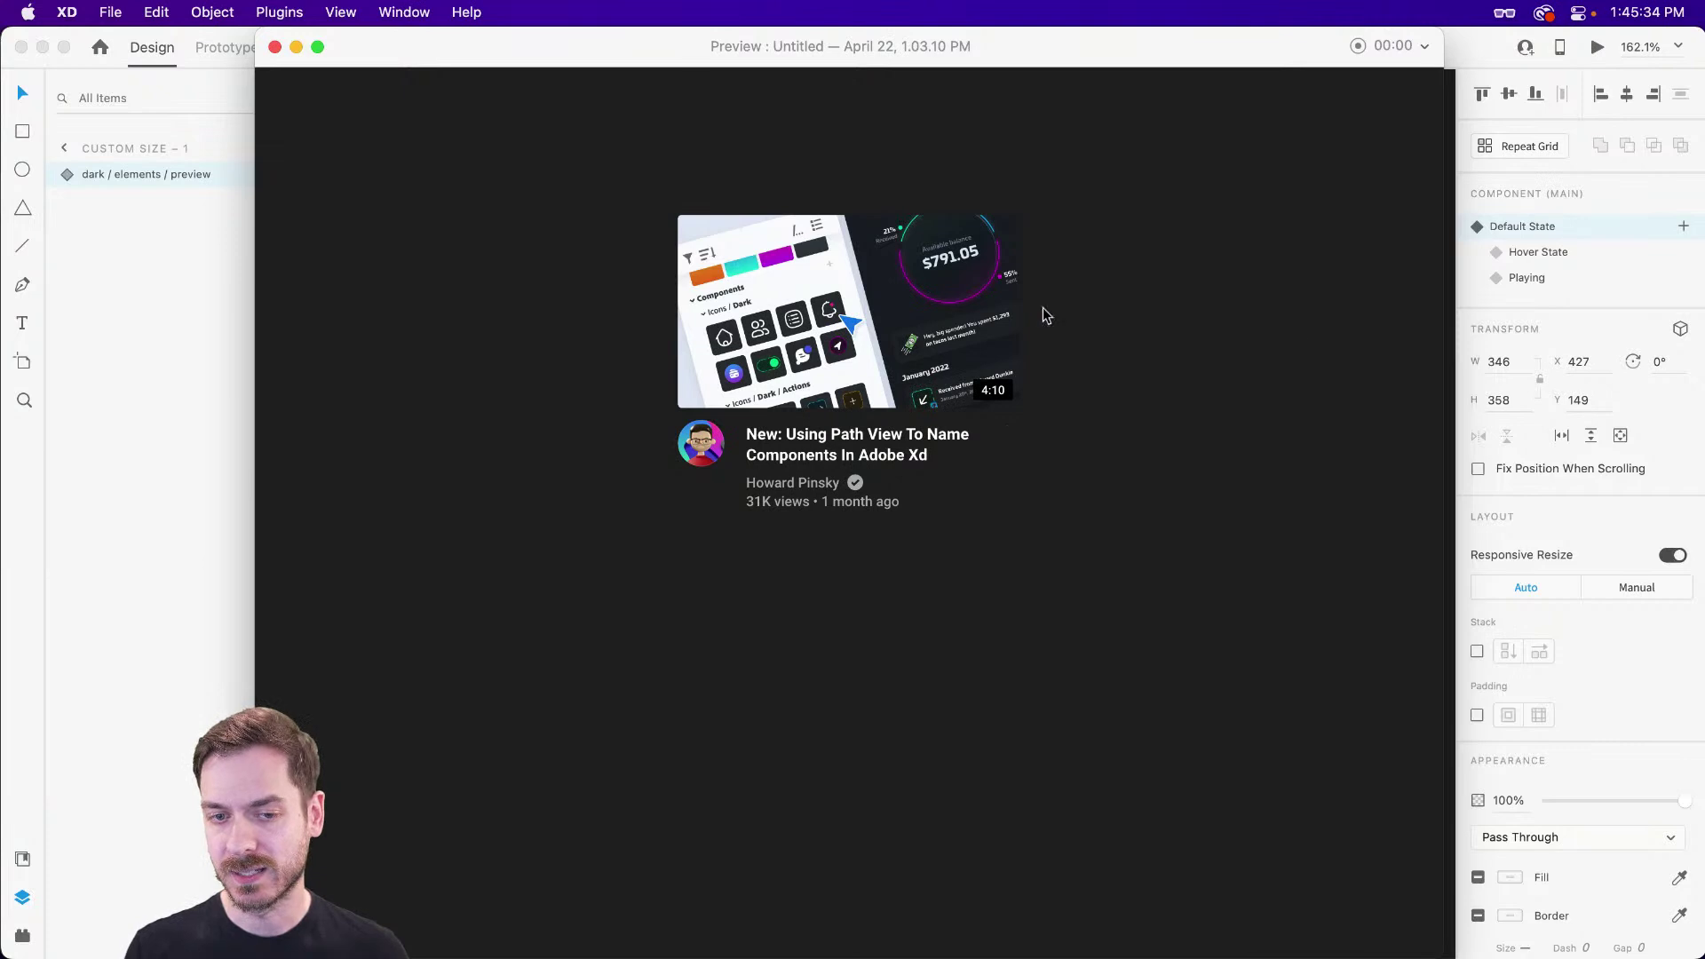
{"action": "mouse_move", "coordinate": [866, 305]}
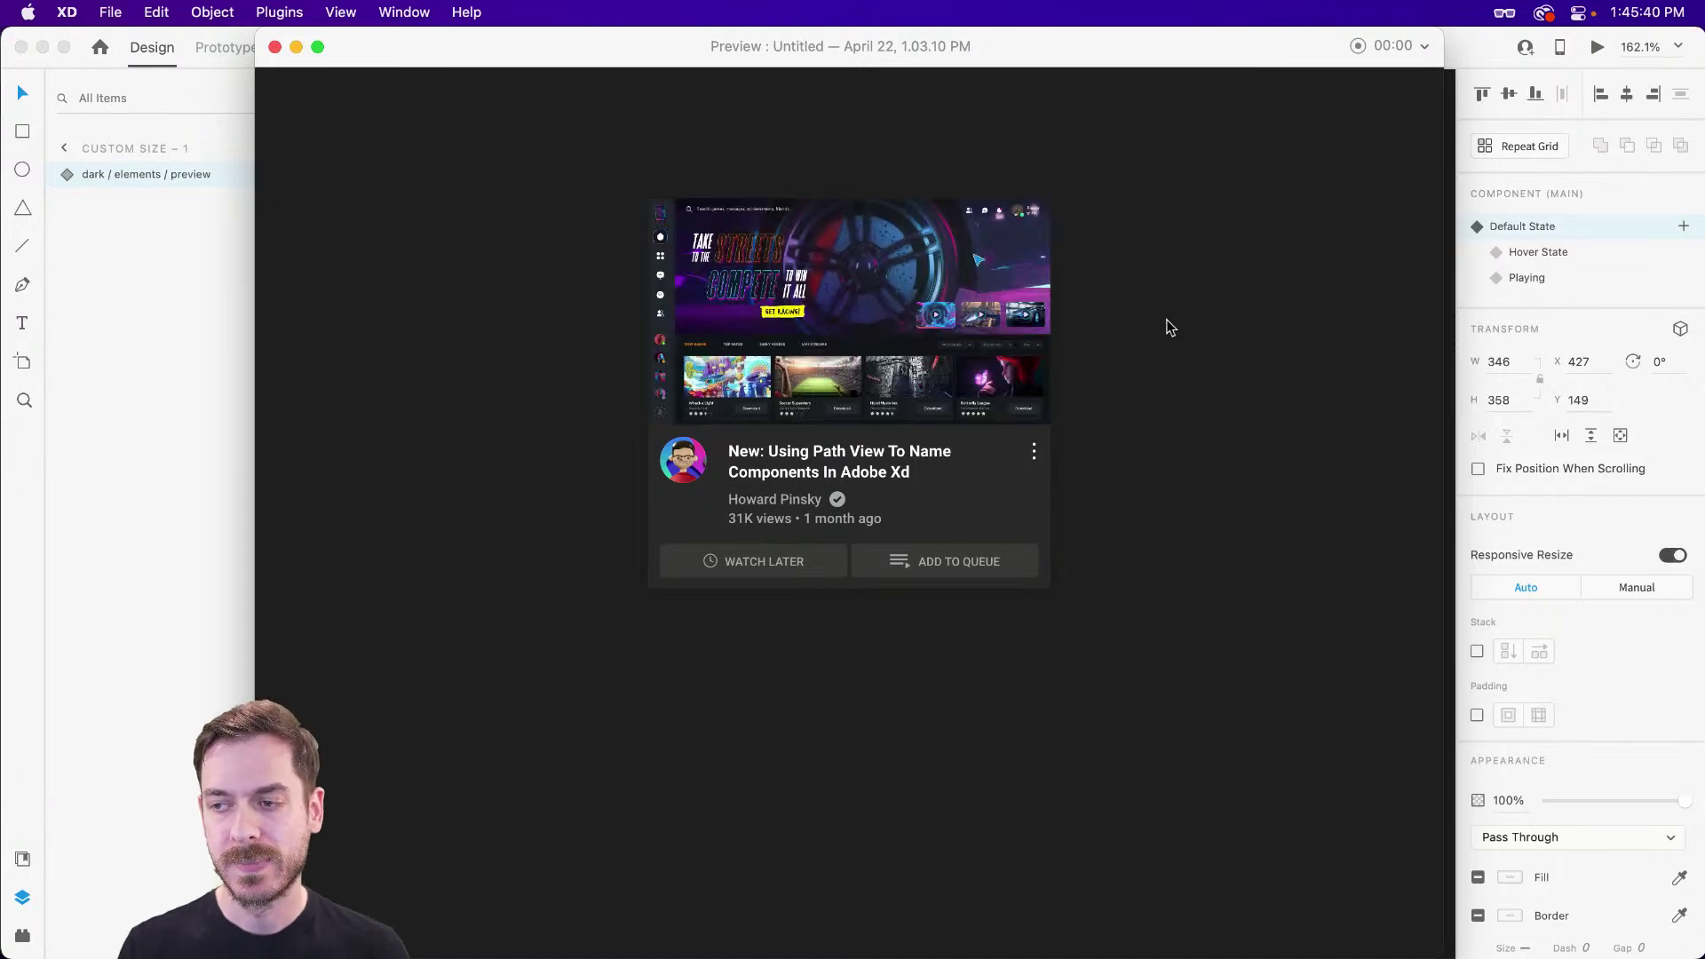
{"action": "left_click", "coordinate": [274, 46]}
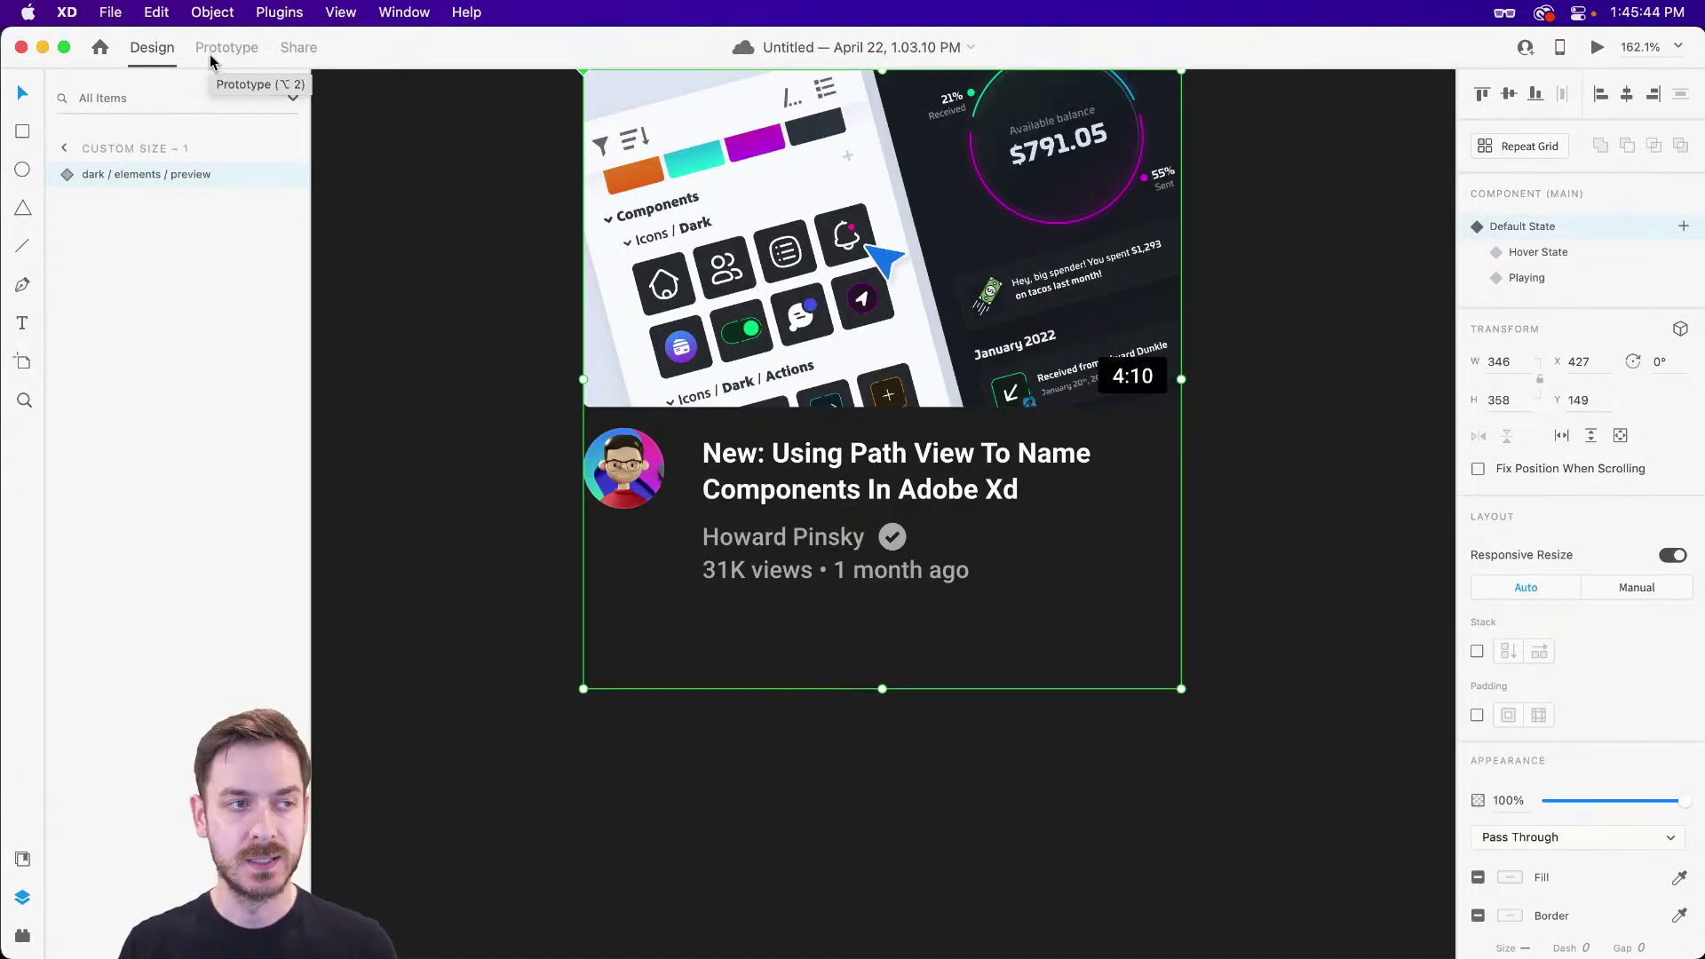
- Review the Hover and Default states, then move the video card lower on the artboard
{"action": "left_click", "coordinate": [1592, 259]}
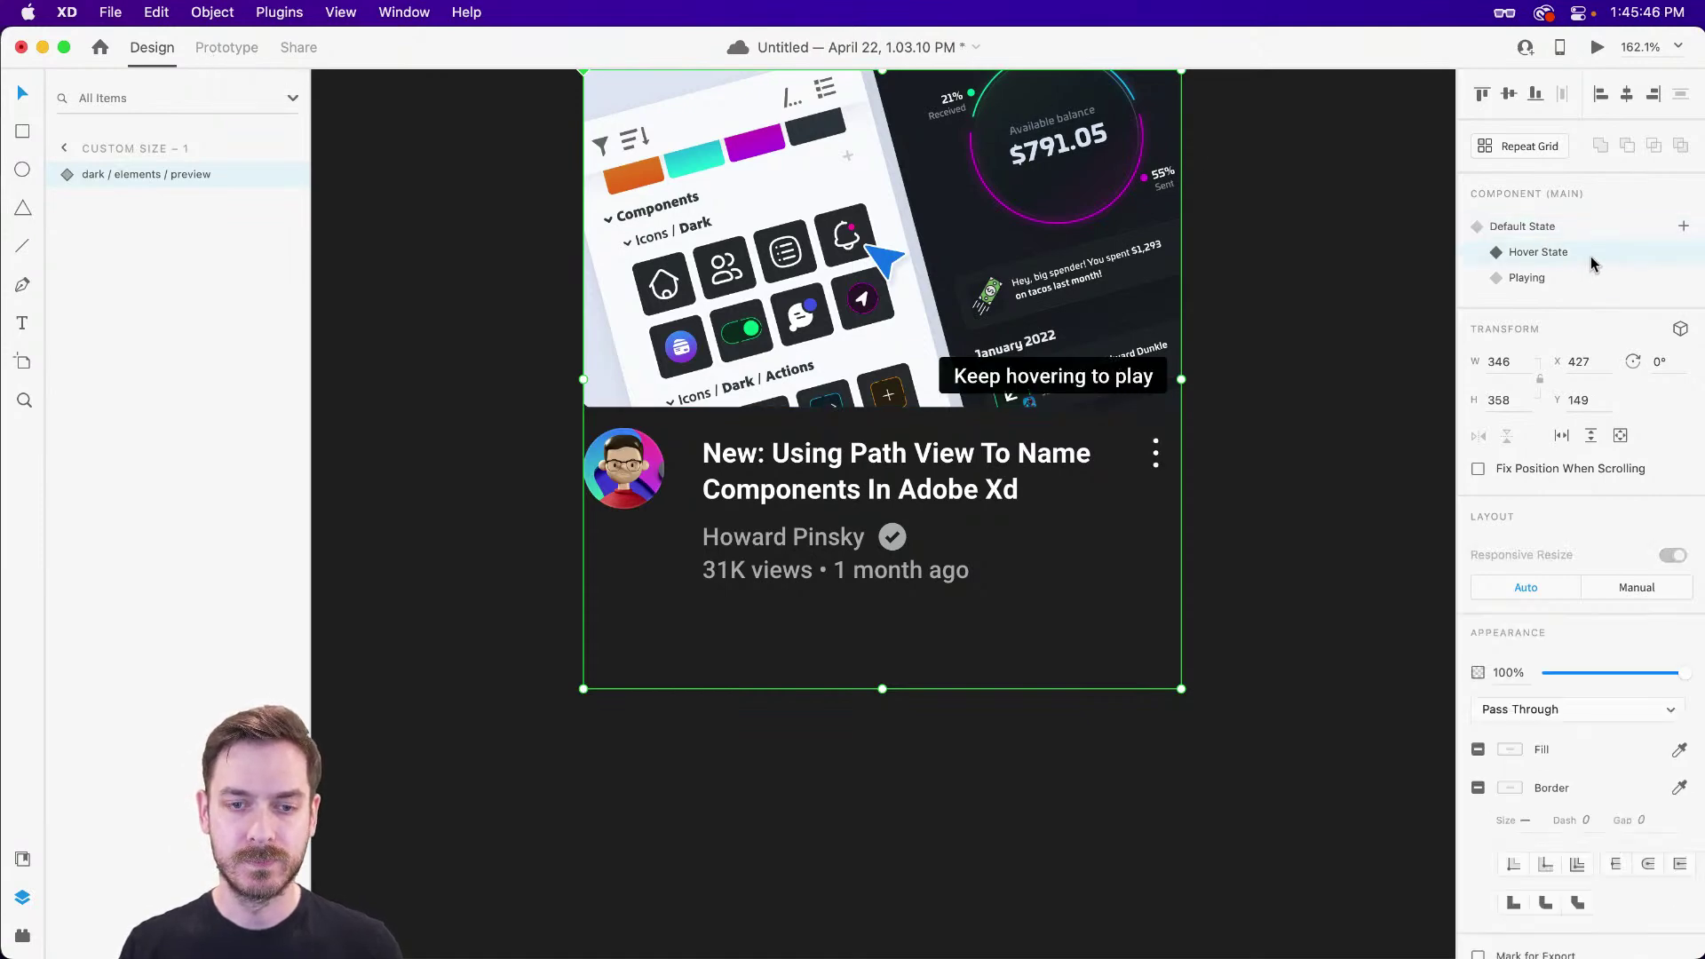
{"action": "scroll", "coordinate": [1349, 252], "scroll_direction": "up", "scroll_amount": 3}
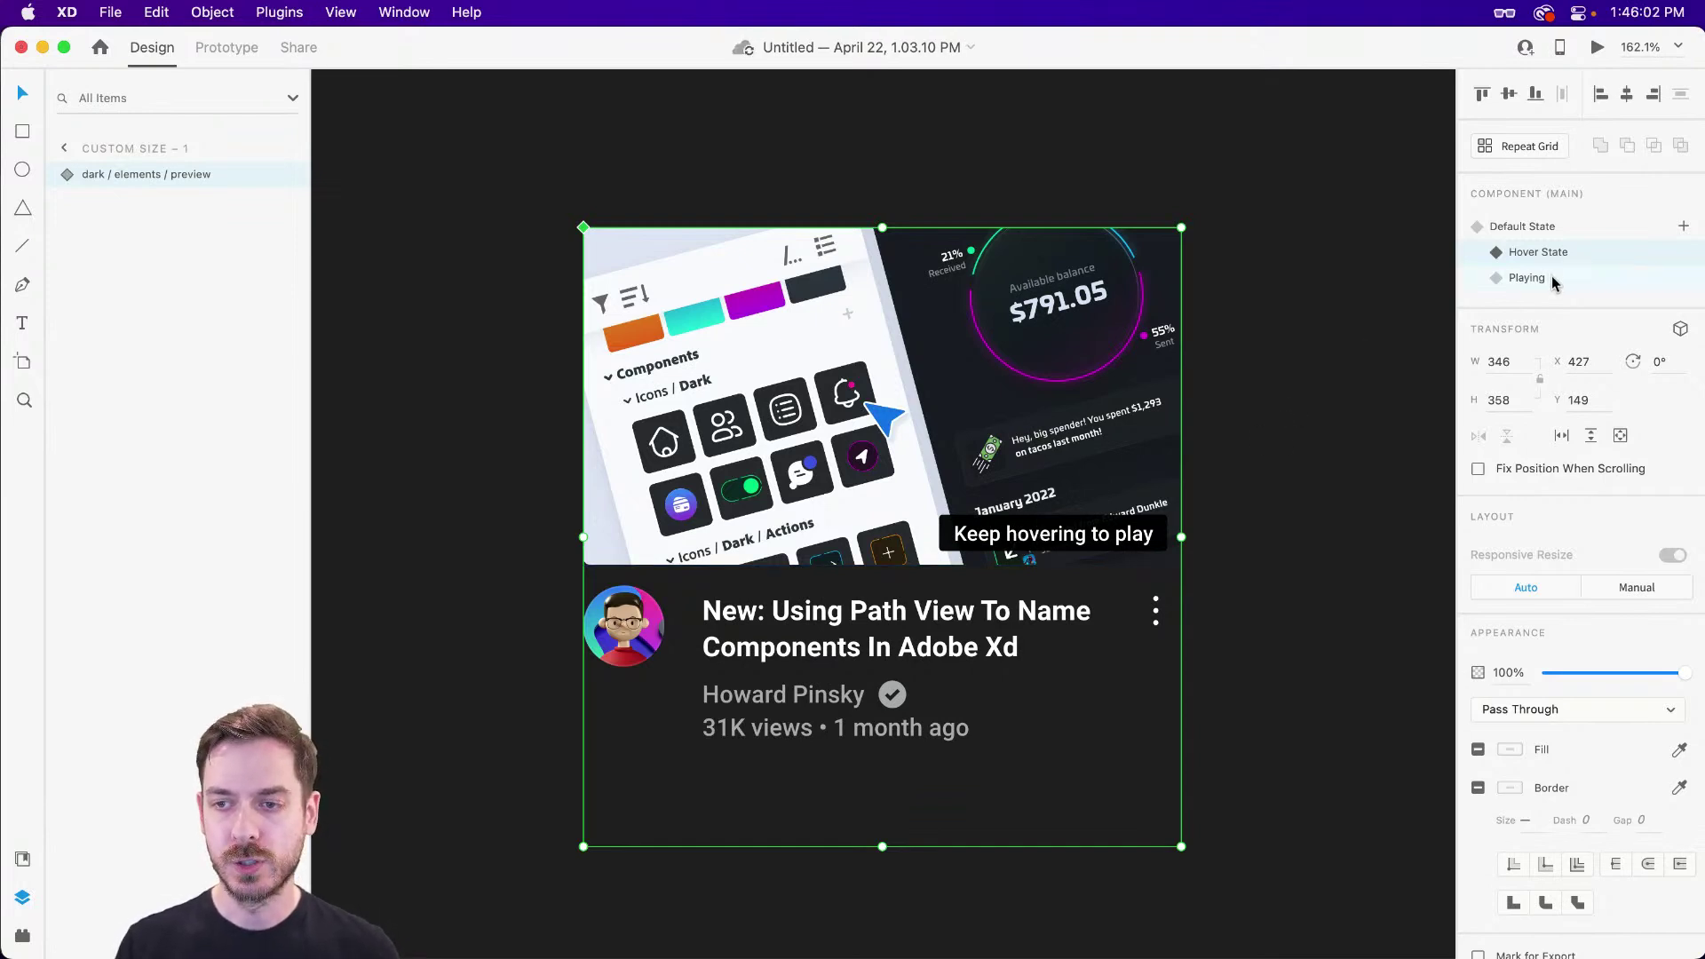
{"action": "left_click", "coordinate": [1561, 226]}
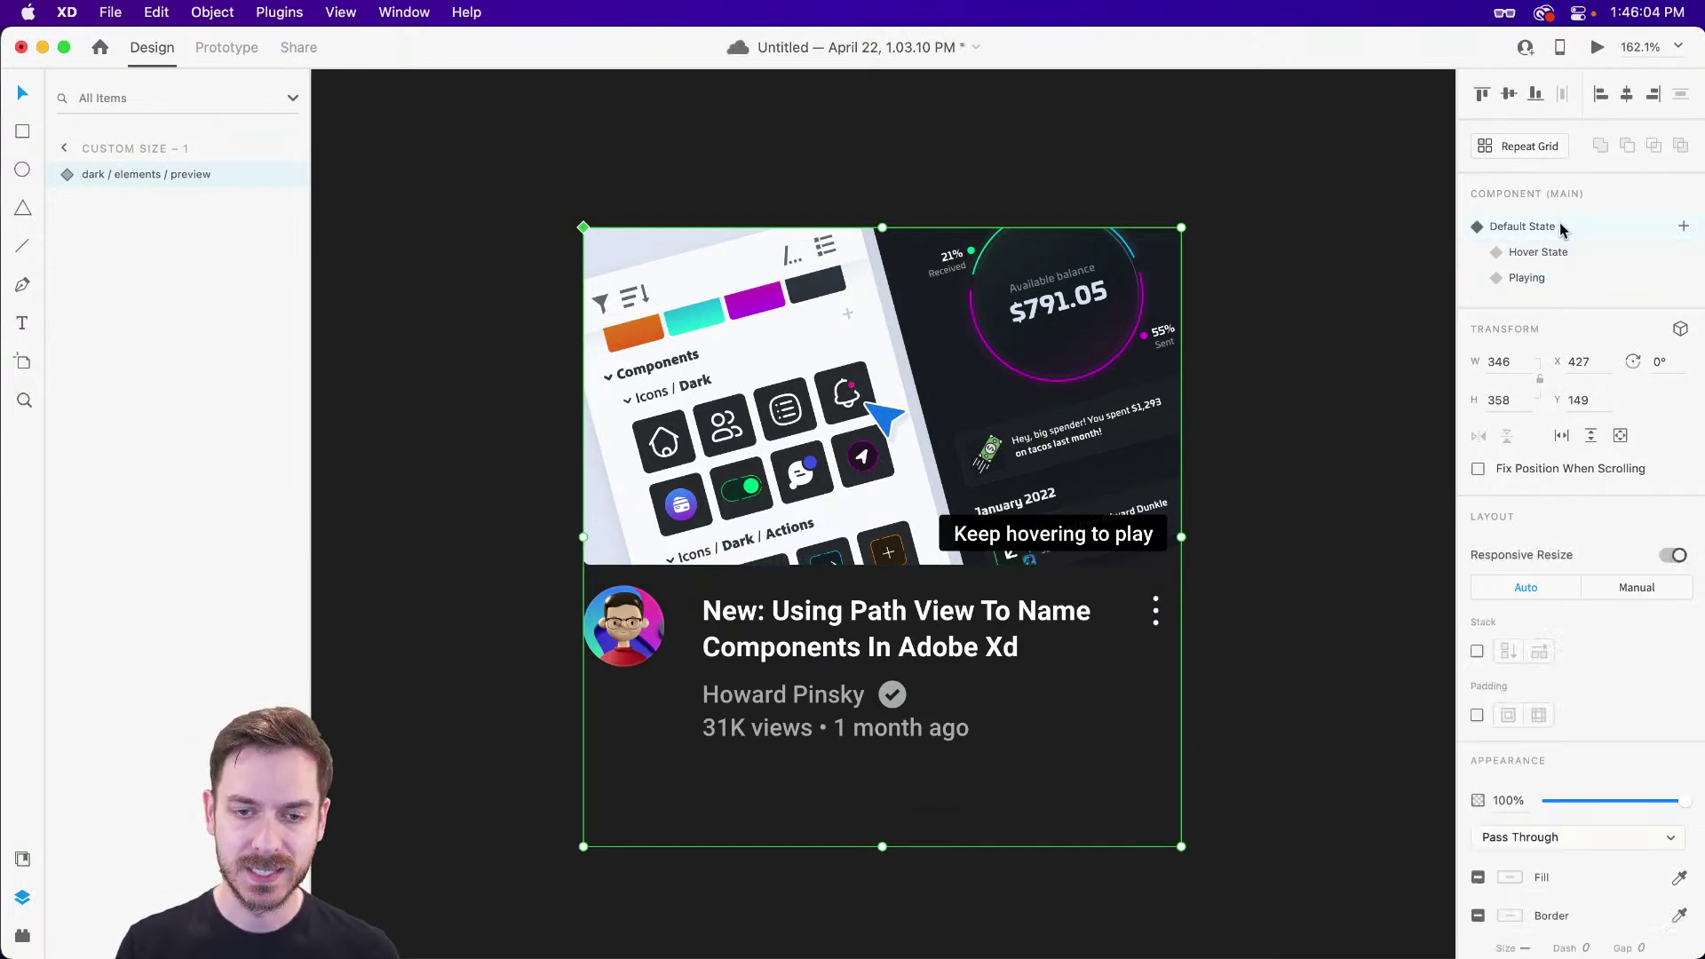
{"action": "scroll", "coordinate": [1200, 347], "scroll_direction": "down", "scroll_amount": 6}
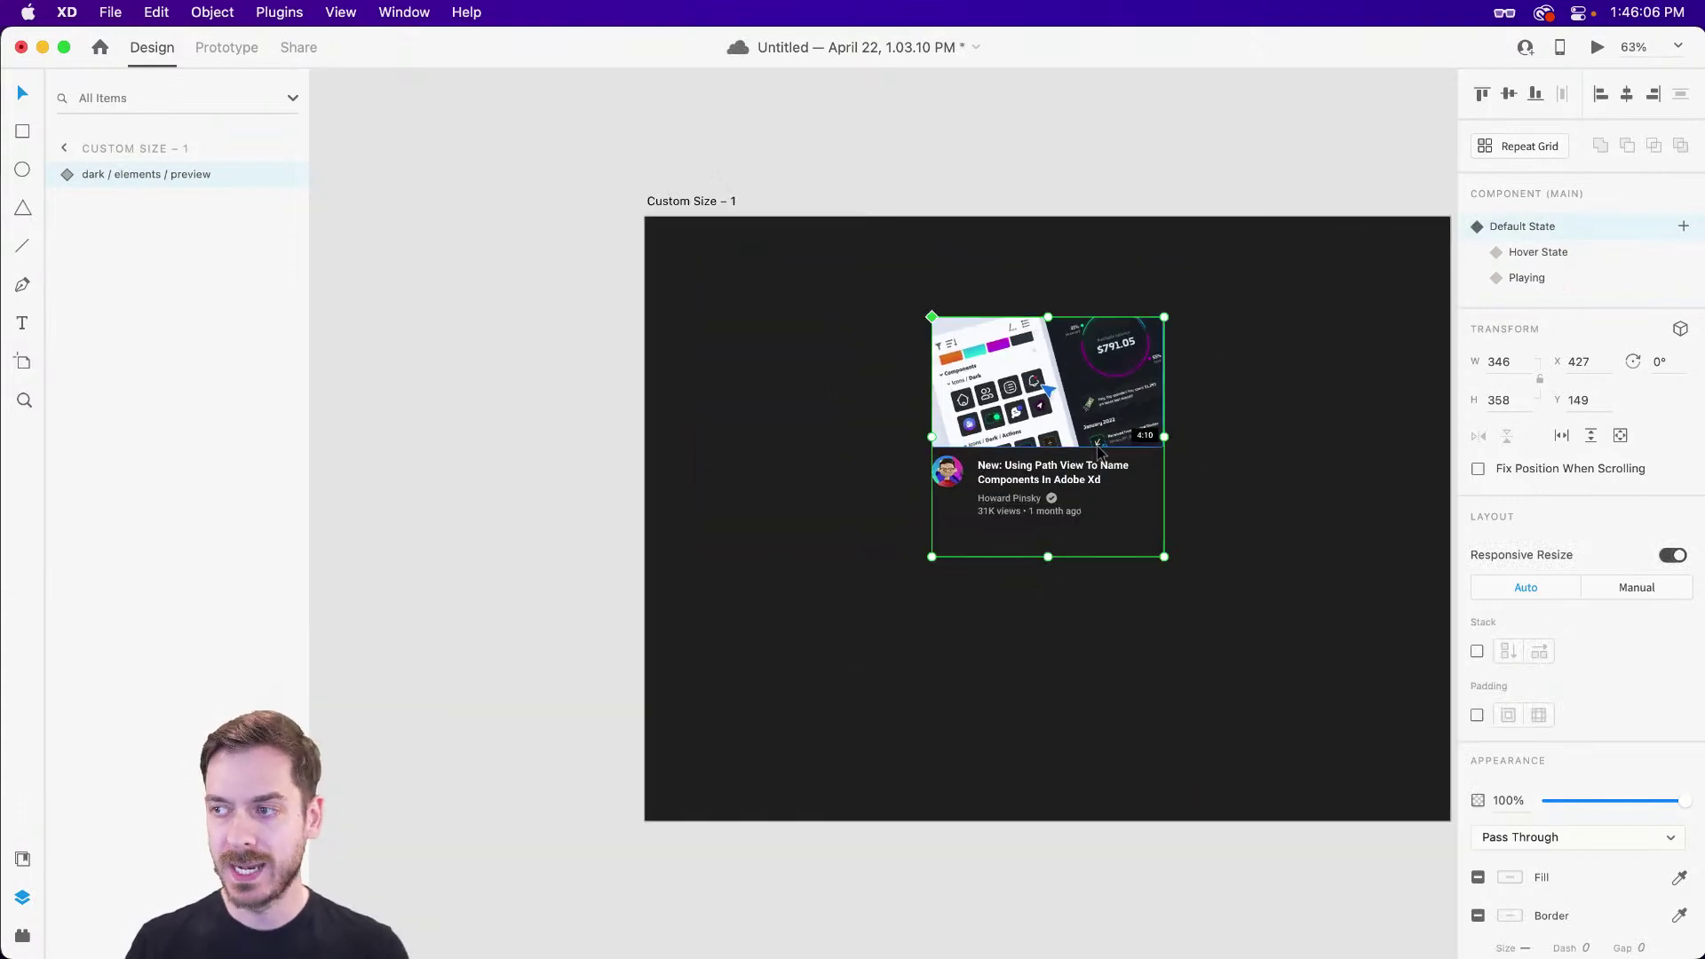
{"action": "scroll", "coordinate": [1097, 444], "scroll_direction": "up", "scroll_amount": 1}
{"action": "scroll", "coordinate": [1099, 449], "scroll_direction": "up", "scroll_amount": 2}
{"action": "scroll", "coordinate": [1154, 453], "scroll_direction": "down", "scroll_amount": 3}
{"action": "left_click_drag", "start_coordinate": [1223, 458], "coordinate": [1114, 412]}
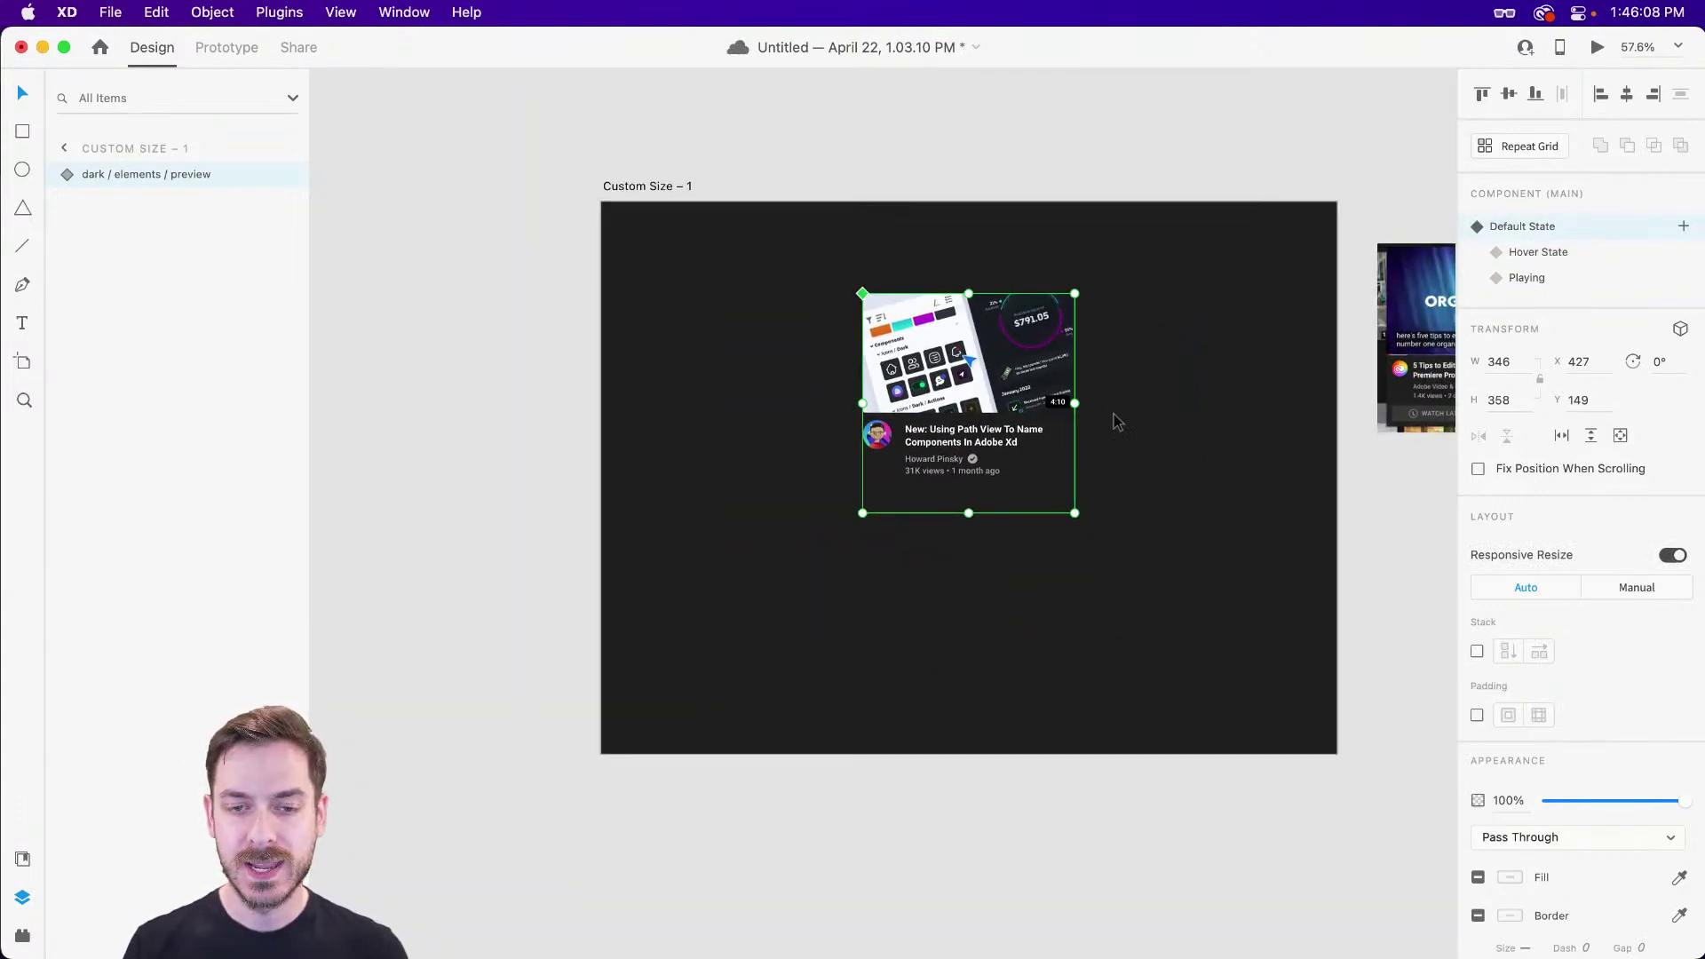
{"action": "scroll", "coordinate": [1116, 421], "scroll_direction": "right", "scroll_amount": 1}
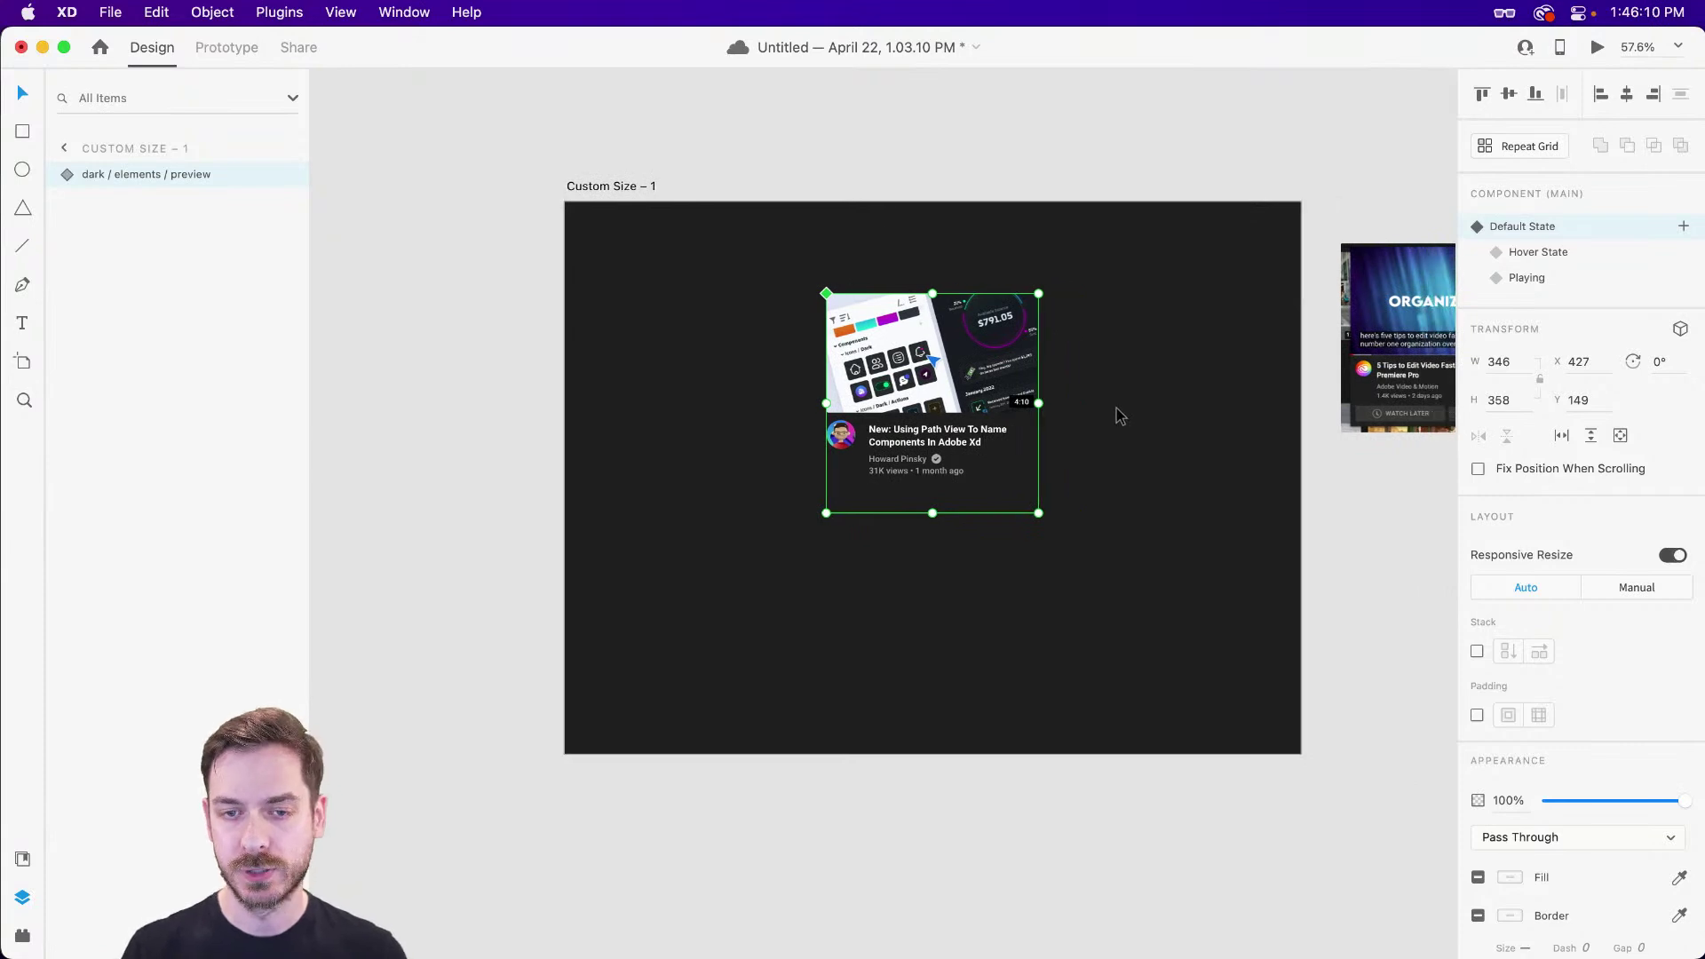
{"action": "scroll", "coordinate": [1116, 421], "scroll_direction": "down", "scroll_amount": 3}
{"action": "left_click_drag", "start_coordinate": [980, 376], "coordinate": [982, 423]}
- Delete the stray image beside the artboard and select the Custom Size – 1 artboard
{"action": "left_click", "coordinate": [1279, 377]}
{"action": "key", "text": "Delete"}
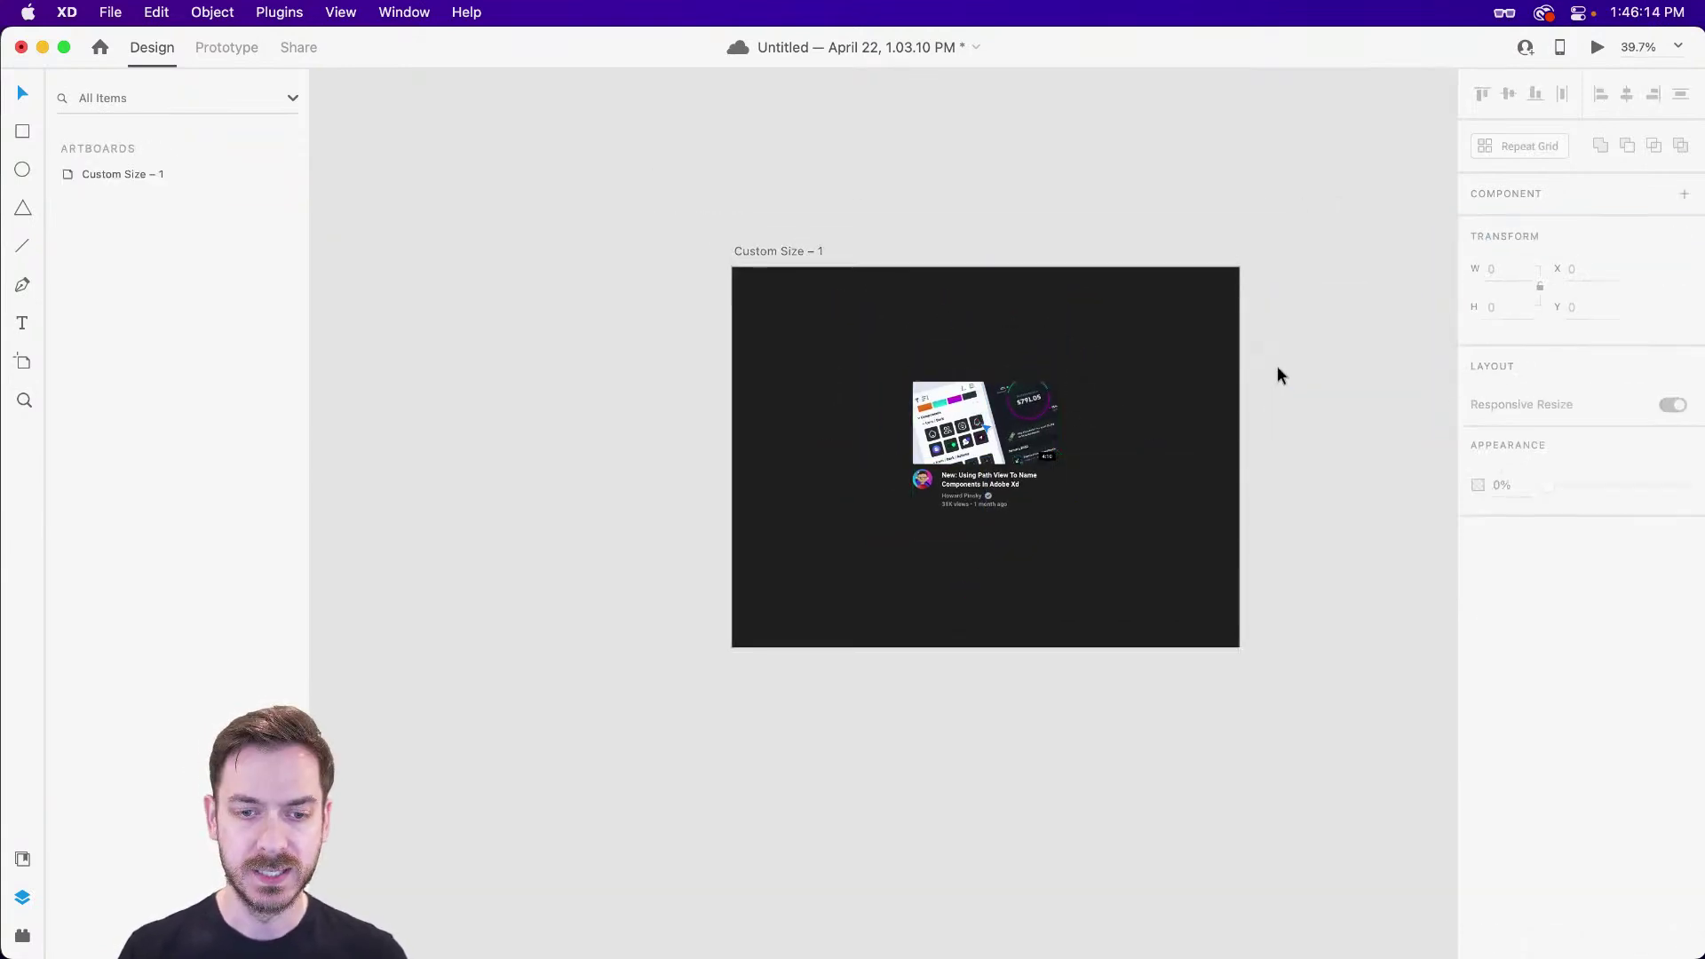
{"action": "left_click", "coordinate": [758, 253]}
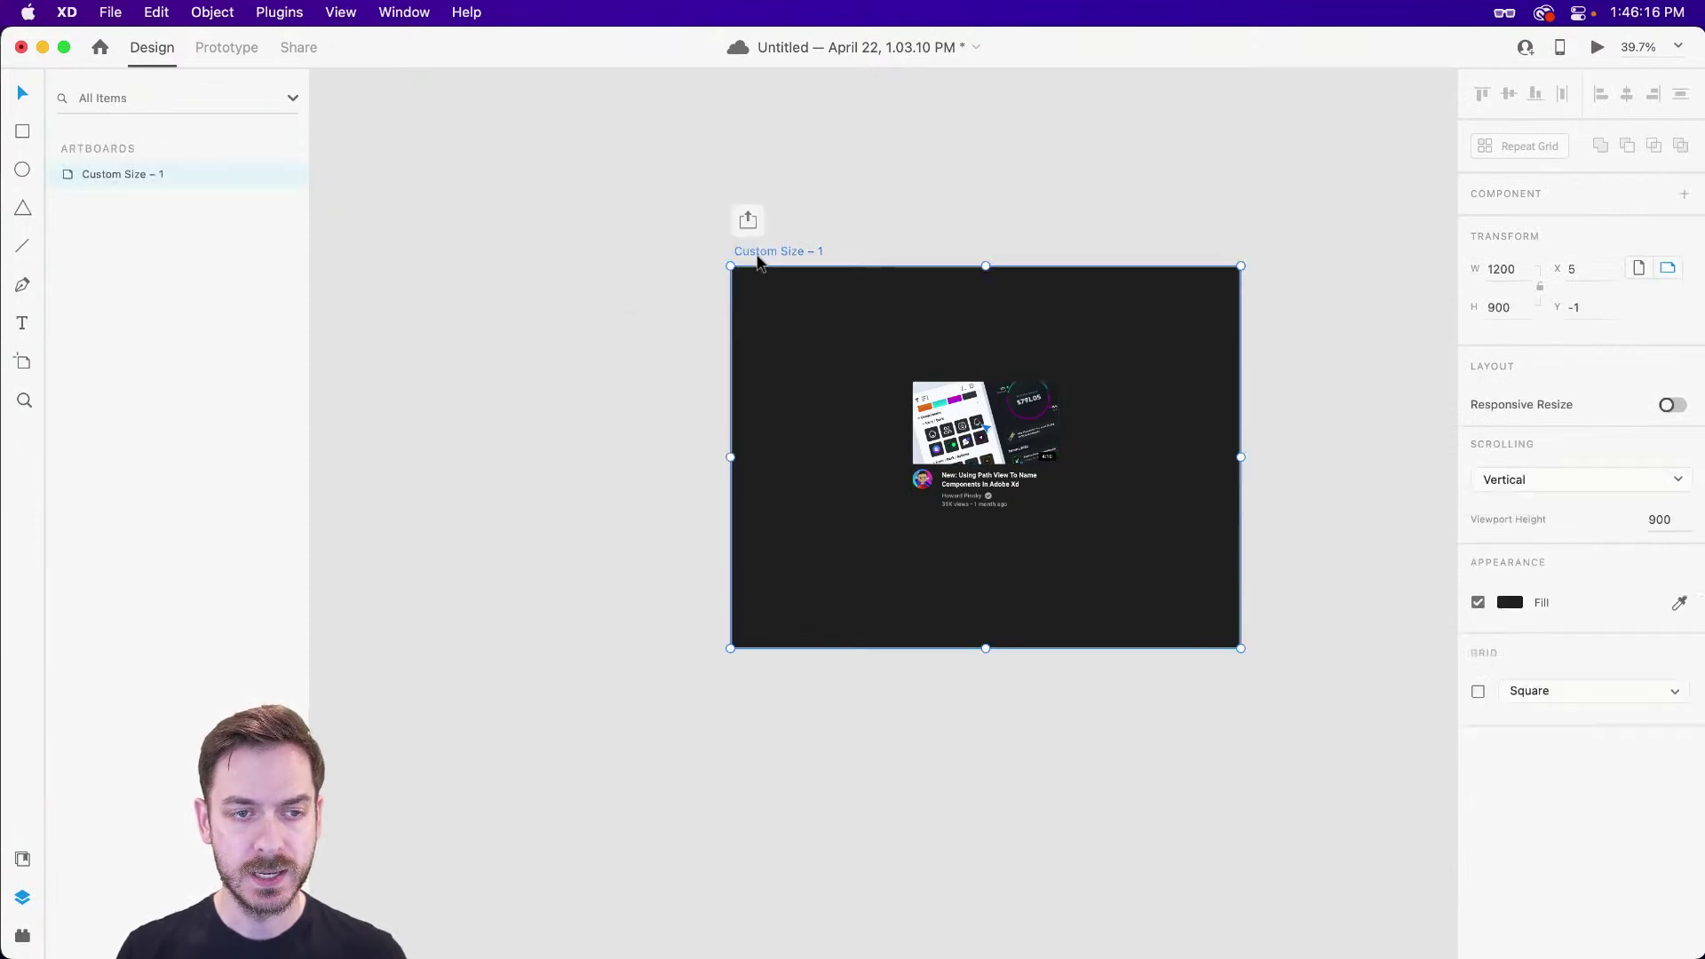
- Duplicate the artboard and delete the card from the new copy
{"action": "key", "text": "super+d"}
{"action": "left_click", "coordinate": [863, 533]}
{"action": "key", "text": "Delete"}
{"action": "left_click_drag", "start_coordinate": [860, 521], "coordinate": [1133, 434]}
{"action": "left_click_drag", "start_coordinate": [1020, 457], "coordinate": [931, 414]}
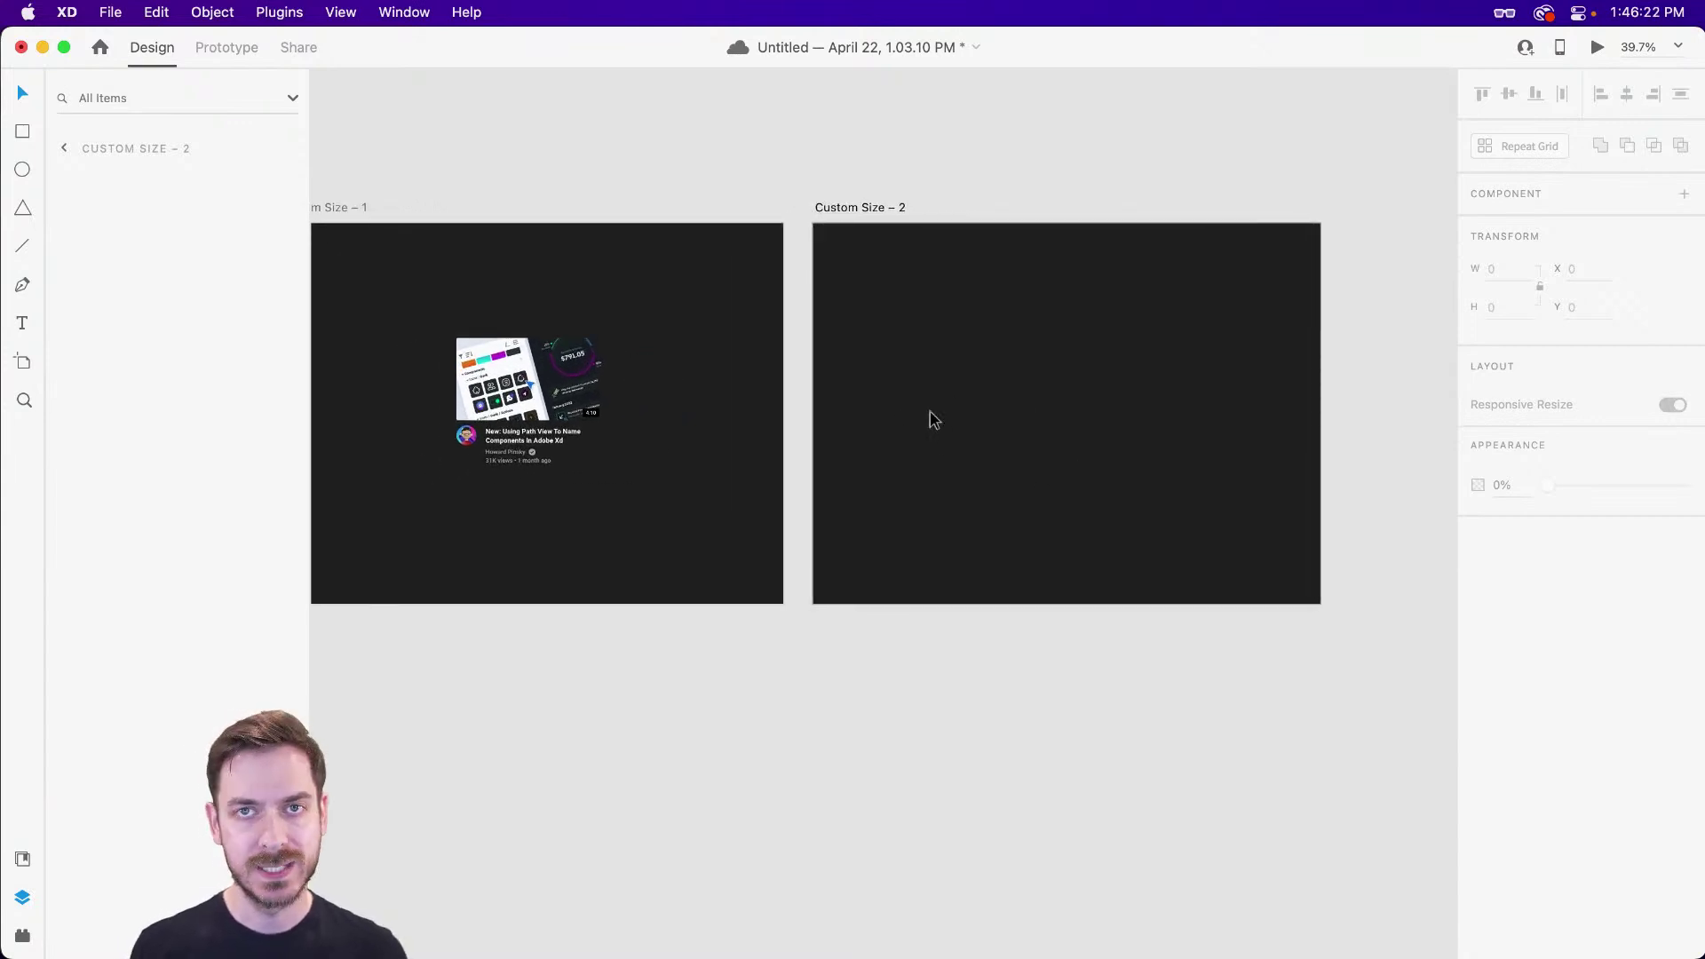
- Draw a 1280×720 rectangle on Custom Size – 2, then scale it down to 1135×638
{"action": "left_click_drag", "start_coordinate": [826, 233], "coordinate": [1262, 436]}
{"action": "left_click", "coordinate": [1515, 269]}
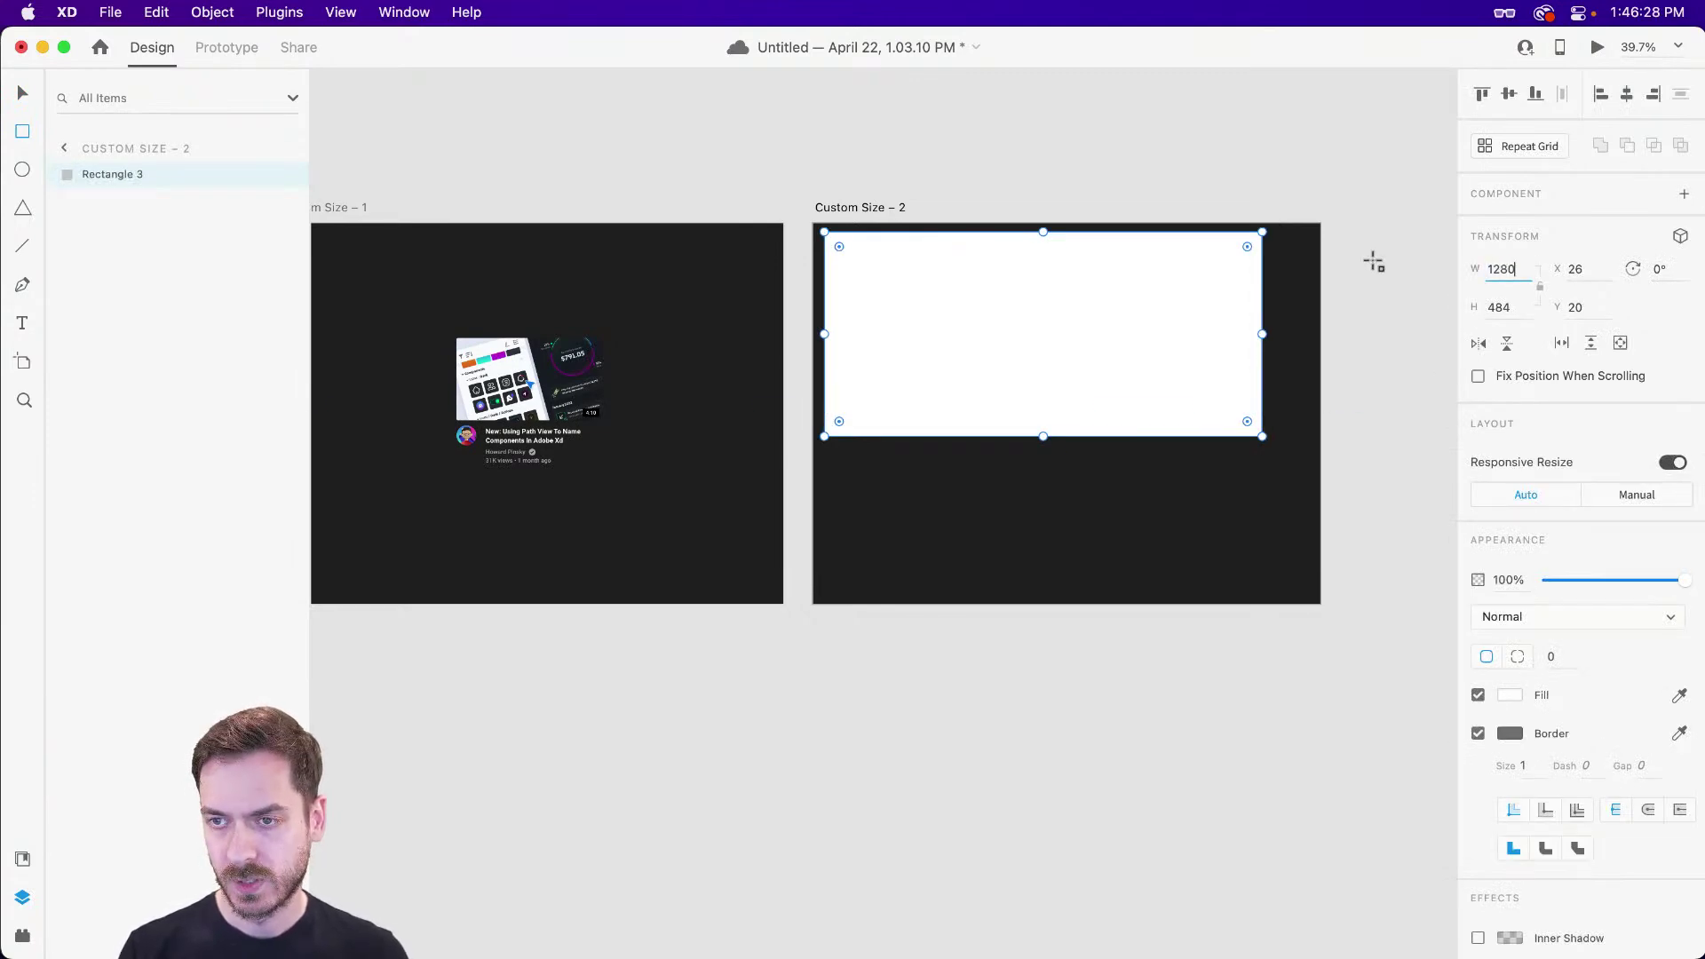
{"action": "type", "text": "120"}
{"action": "key", "text": "Tab"}
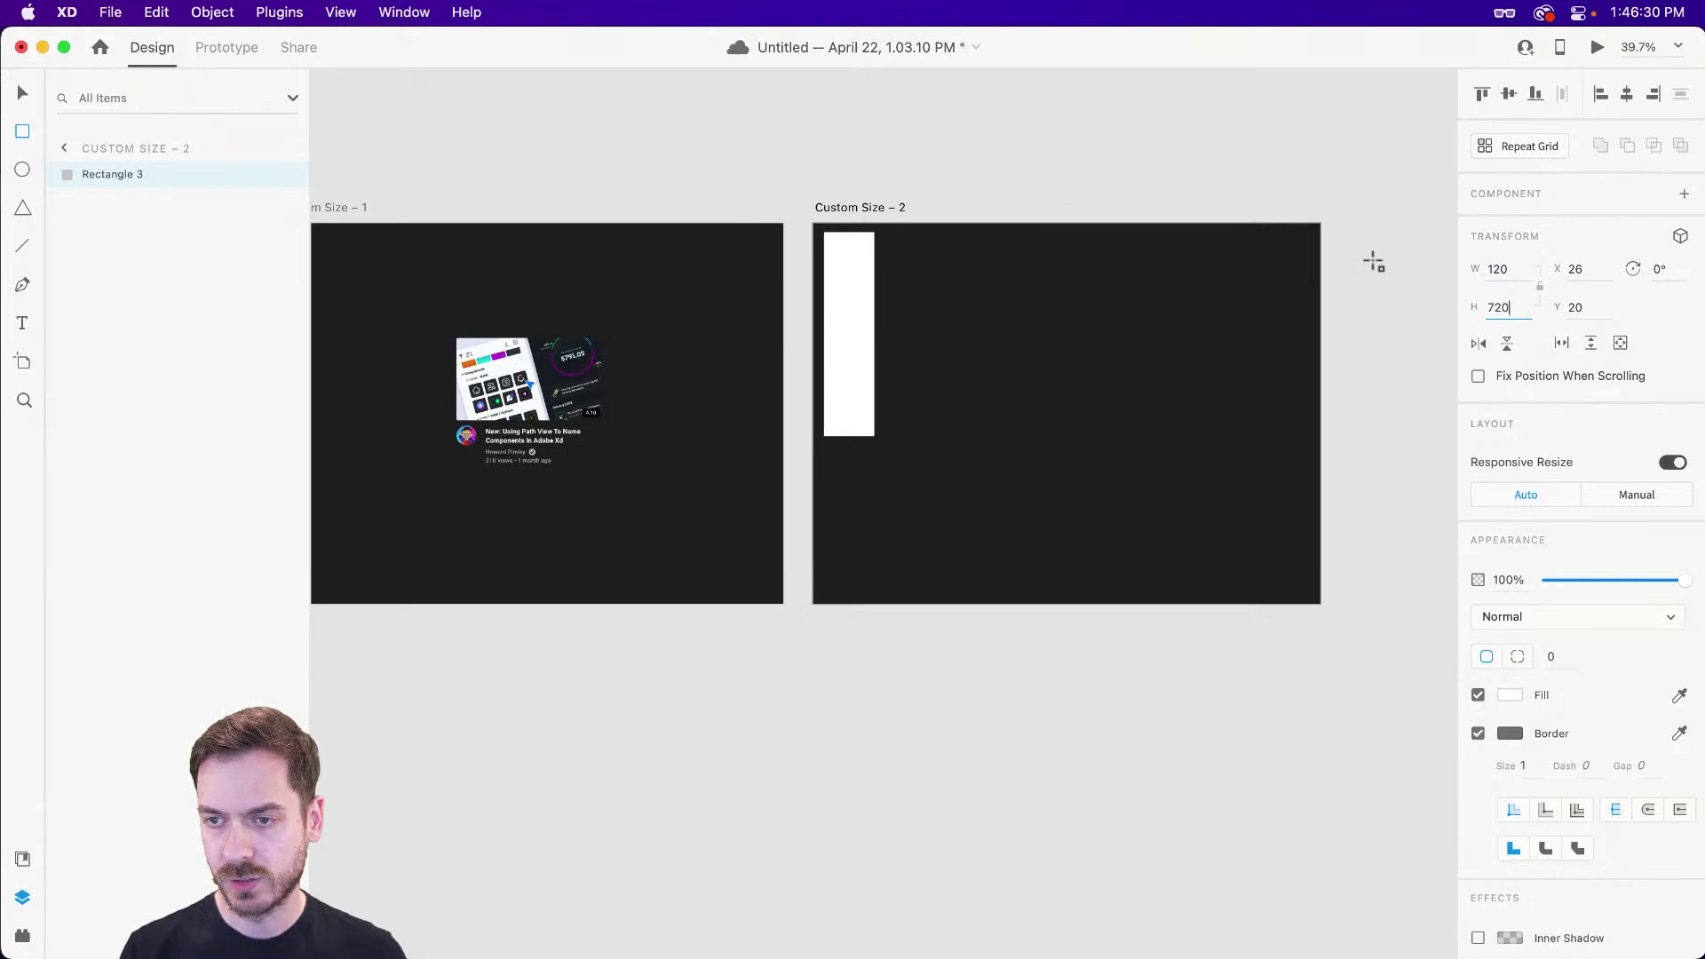
{"action": "type", "text": "720"}
{"action": "key", "text": "Return"}
{"action": "left_click", "coordinate": [1507, 266]}
{"action": "type", "text": "1280"}
{"action": "key", "text": "Return"}
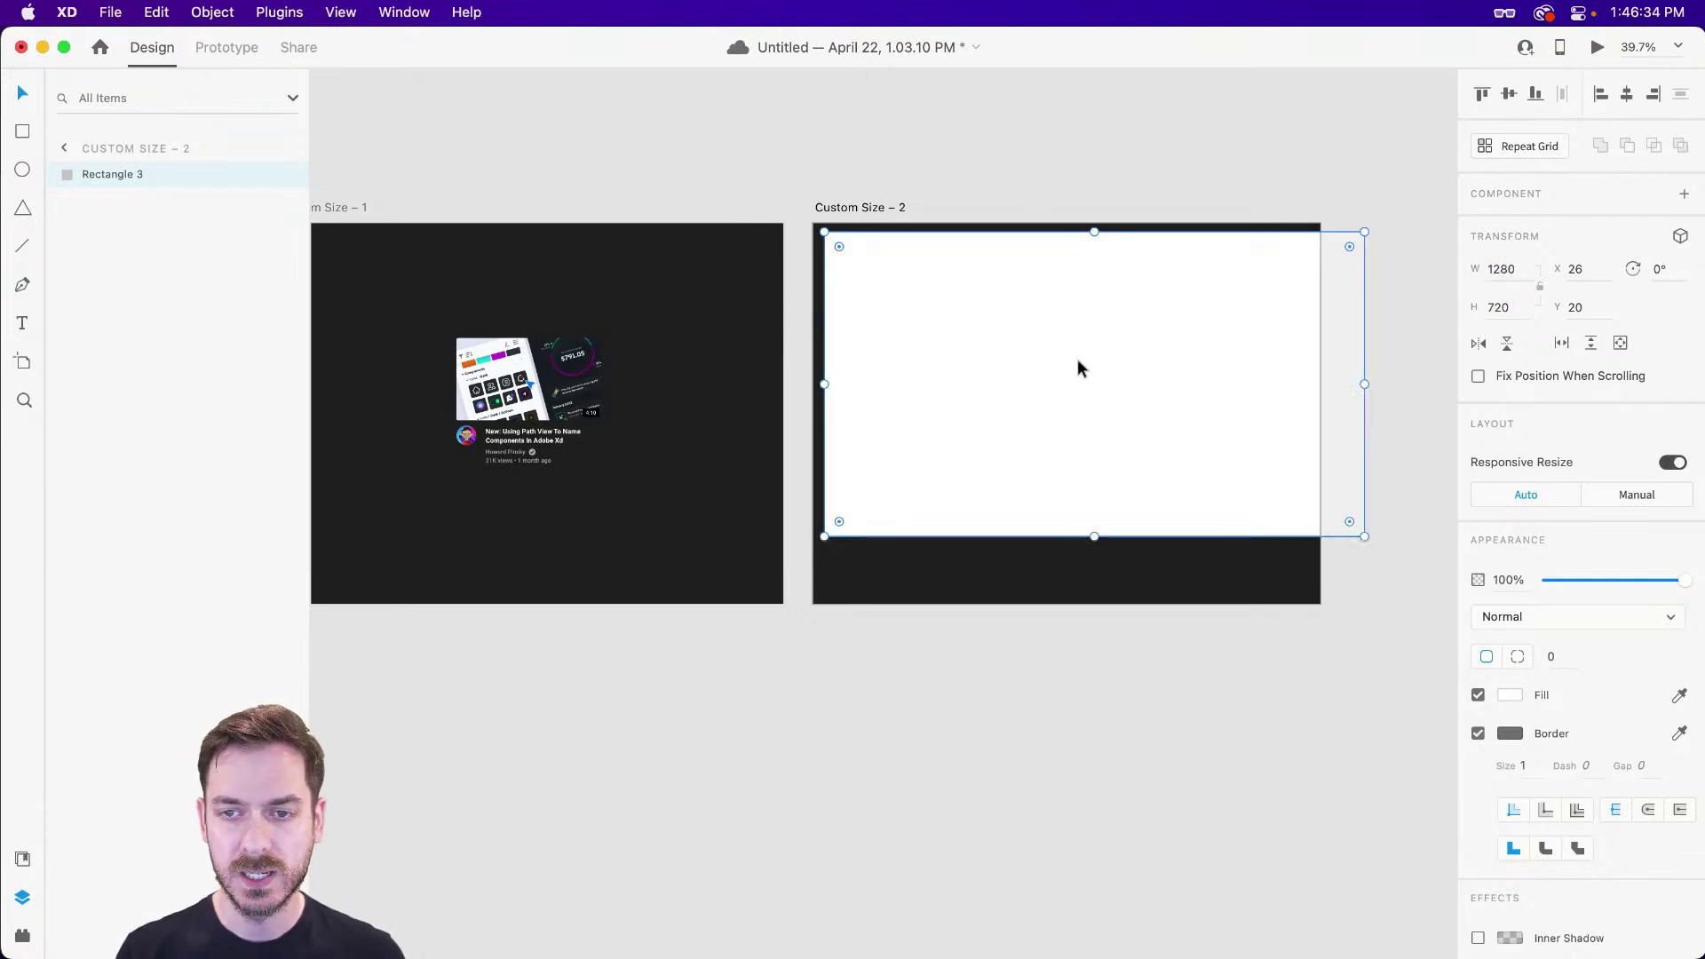
{"action": "left_click_drag", "start_coordinate": [1364, 537], "coordinate": [1338, 503]}
{"action": "left_click_drag", "start_coordinate": [1000, 343], "coordinate": [1000, 354]}
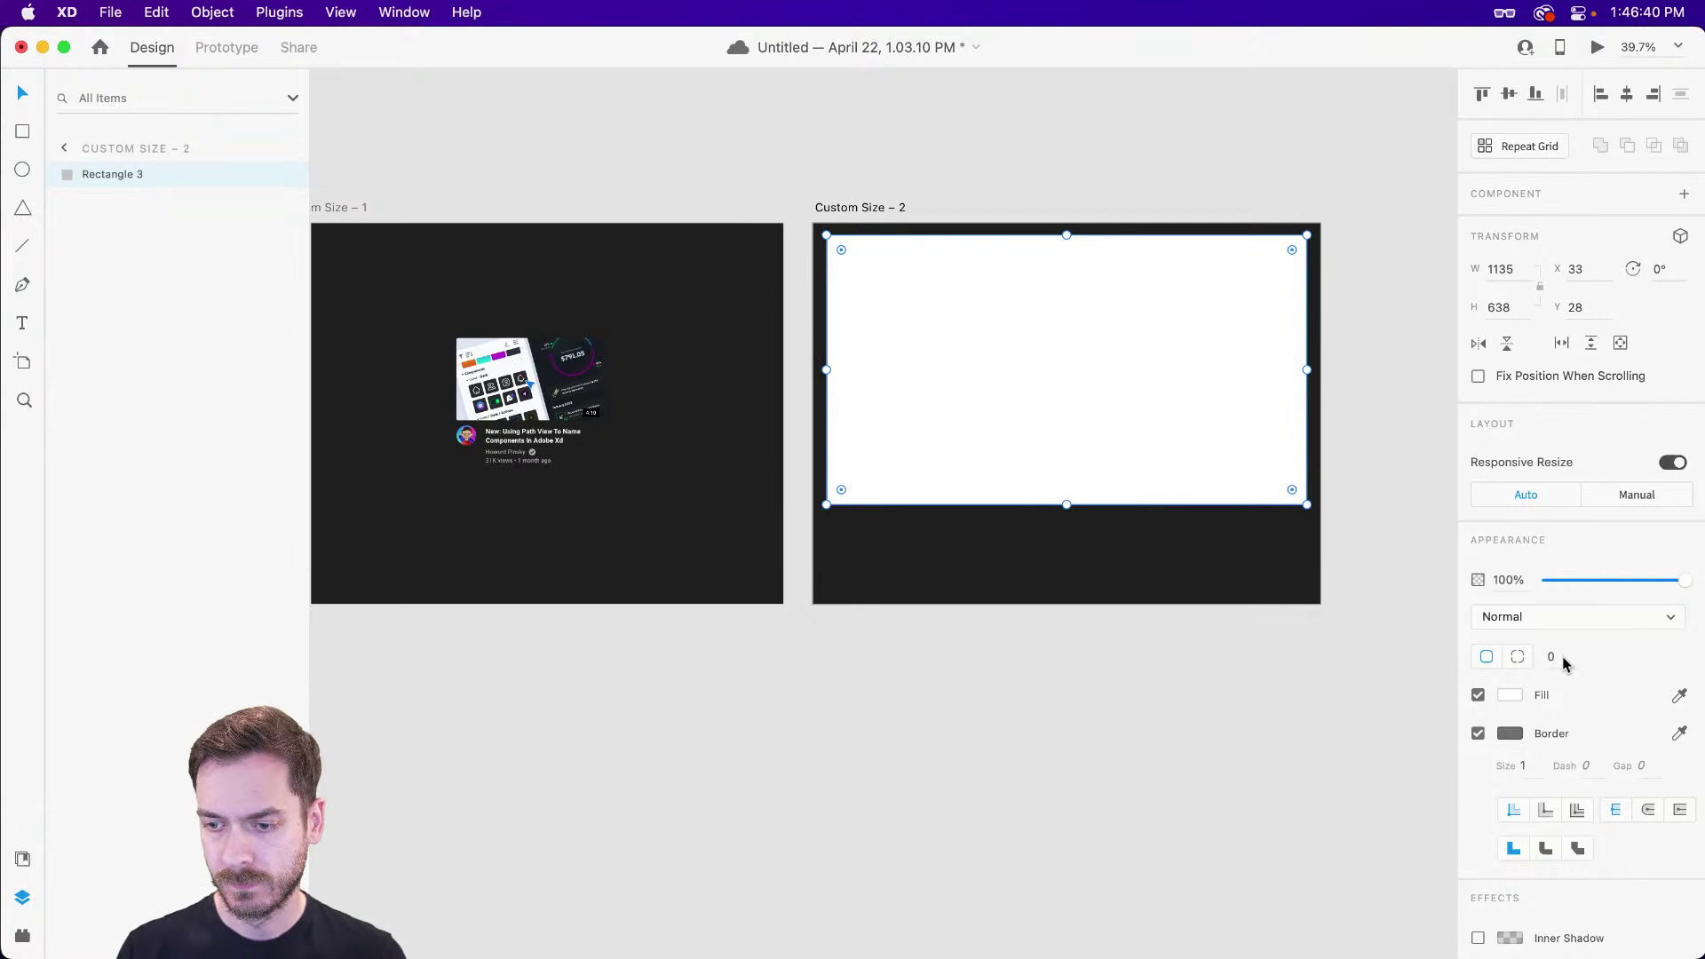
- Remove the rectangle's border and fill it with the MAX2021_teaser_15 video from Finder
{"action": "left_click", "coordinate": [1479, 734]}
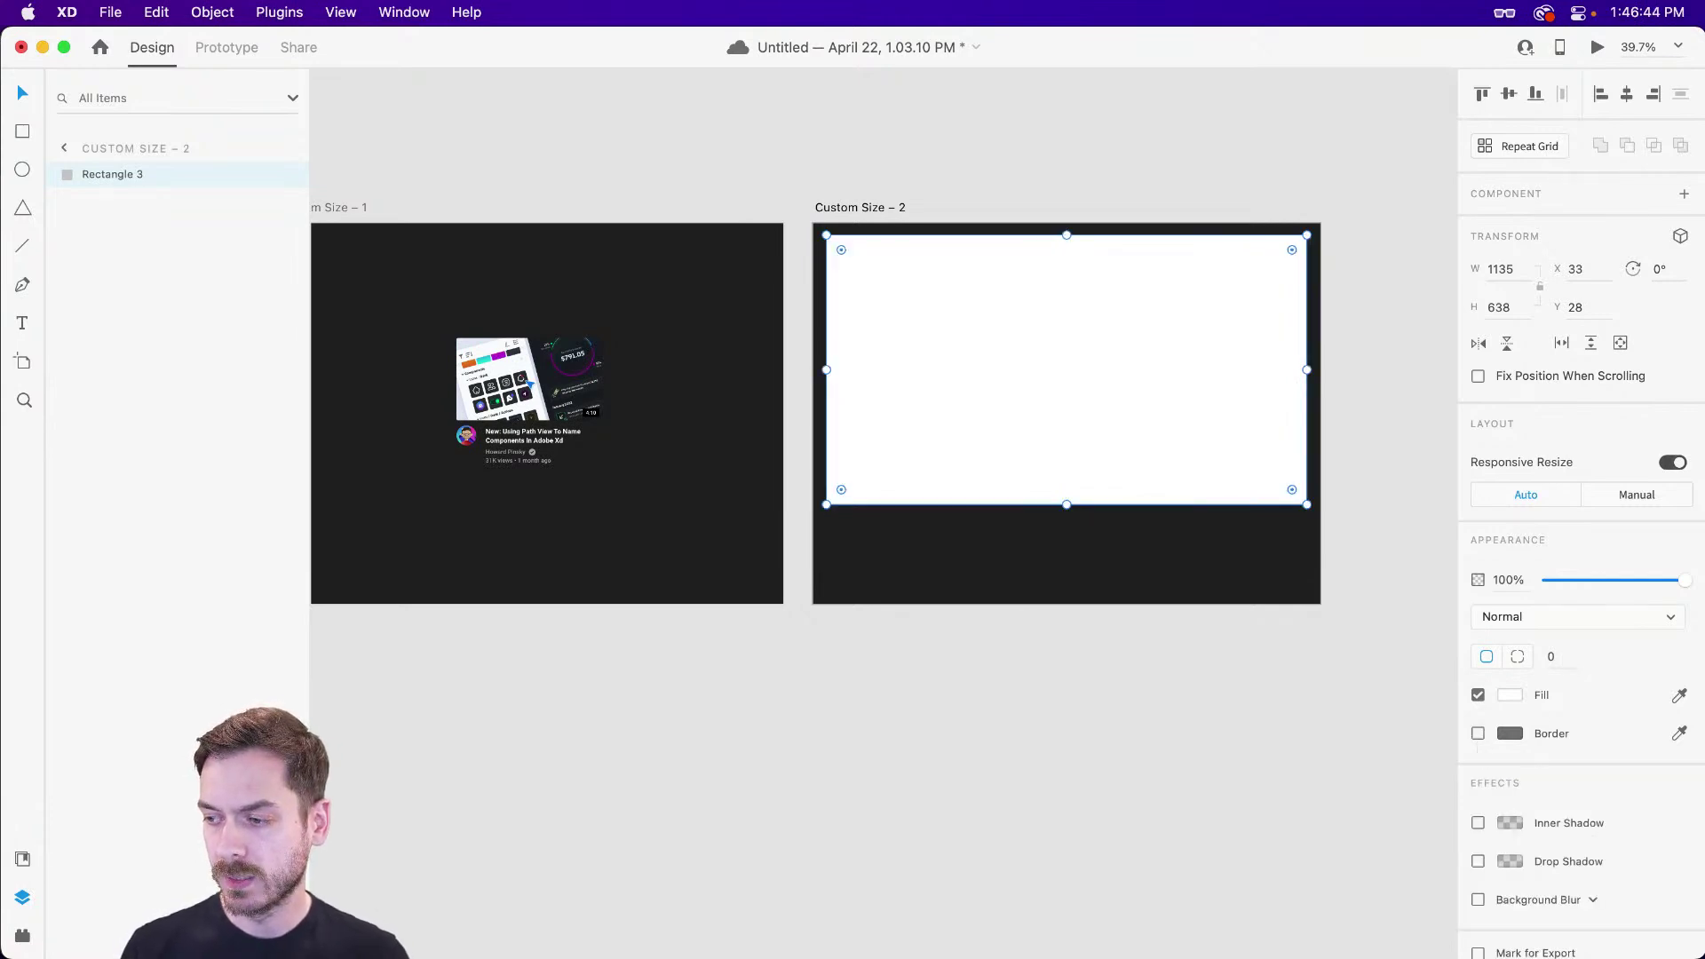
{"action": "key", "text": "super+Tab"}
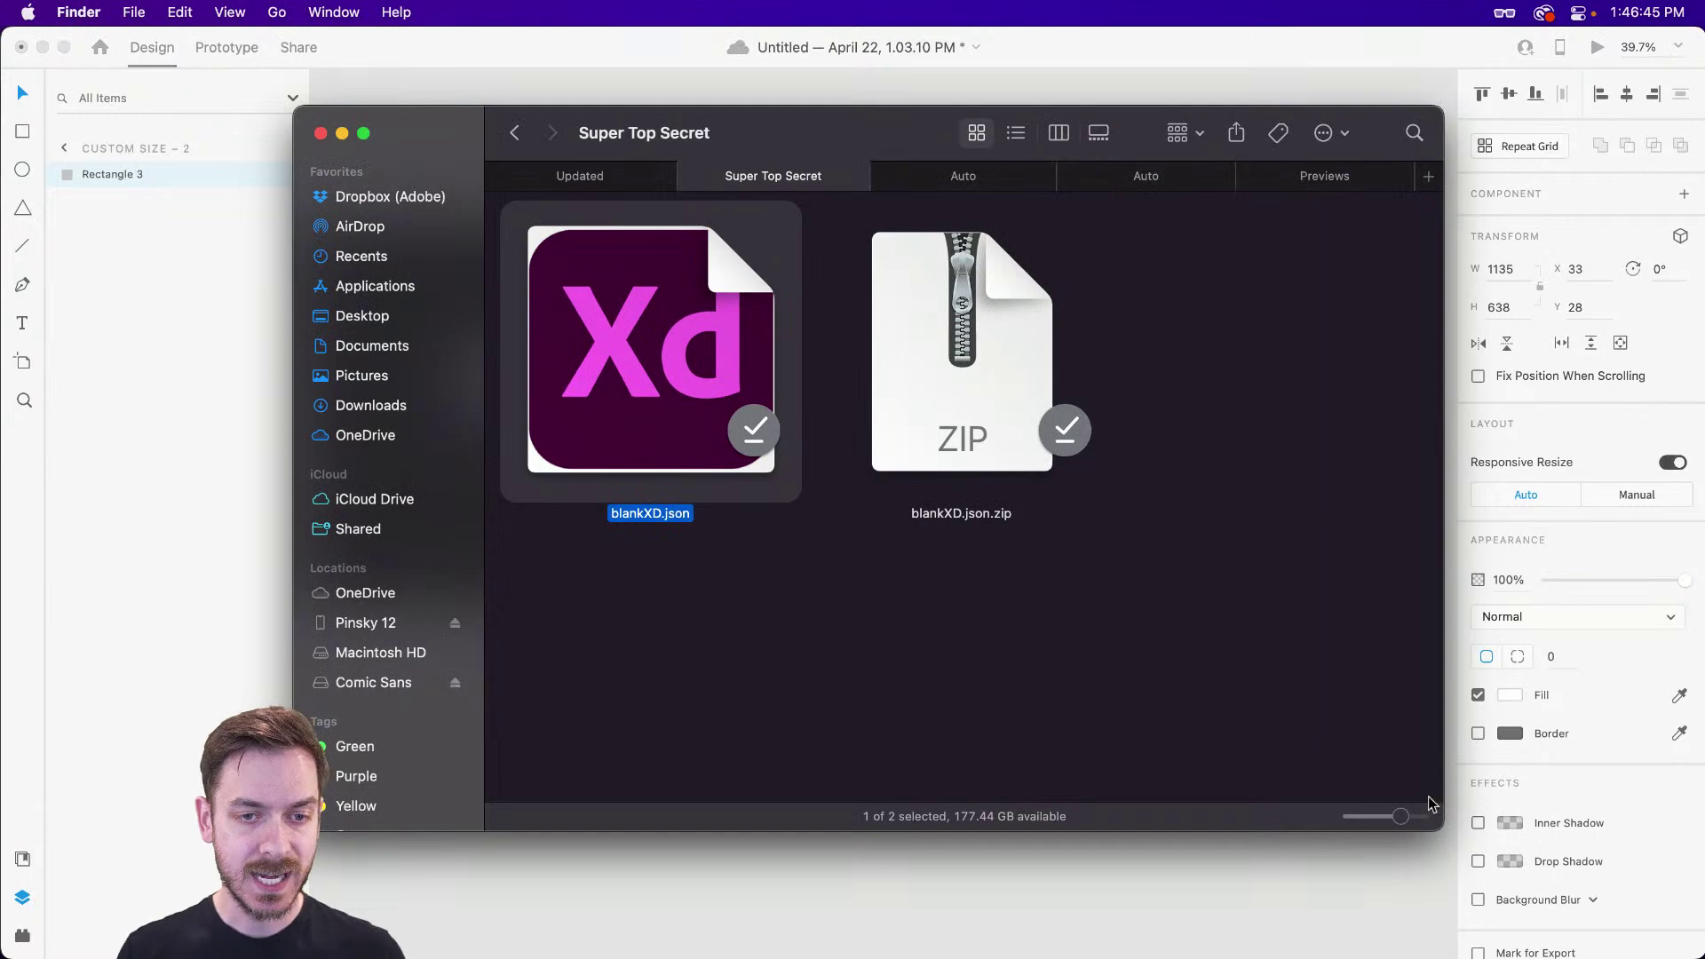
{"action": "left_click", "coordinate": [1309, 184]}
{"action": "left_click_drag", "start_coordinate": [636, 334], "coordinate": [1048, 313]}
{"action": "key", "text": "super+Tab"}
{"action": "scroll", "coordinate": [1092, 353], "scroll_direction": "up", "scroll_amount": 3}
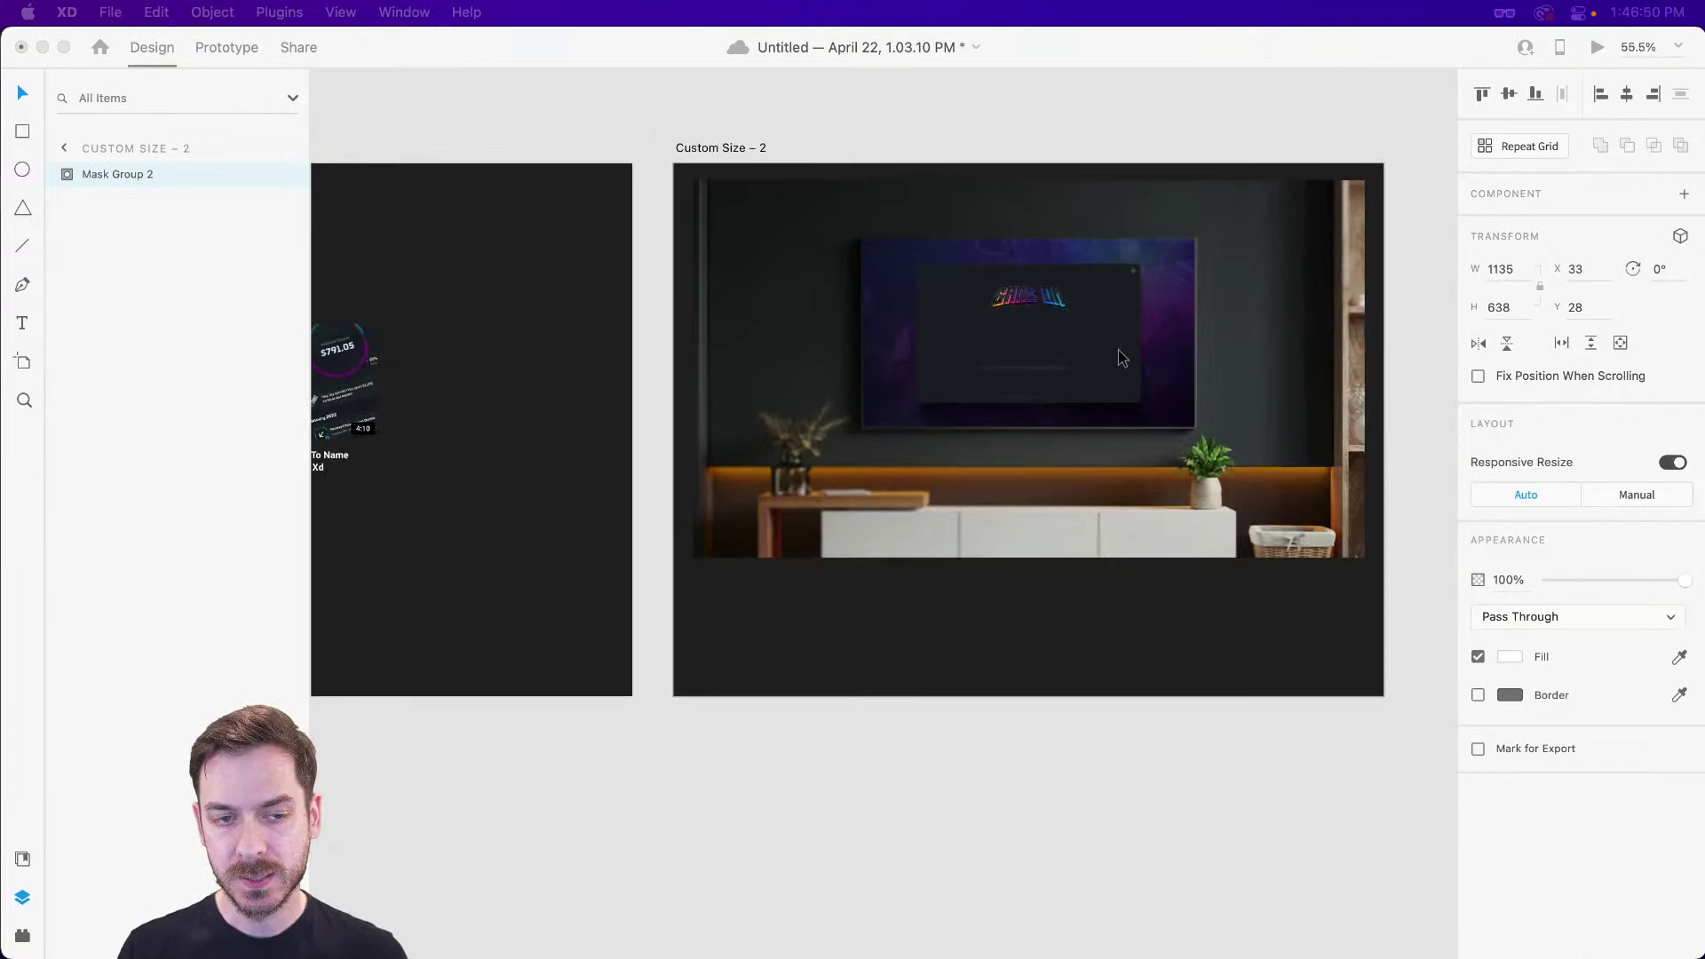
- Set the MAX2021_teaser_15 video inside the mask group to Play automatically
{"action": "double_click", "coordinate": [1093, 354]}
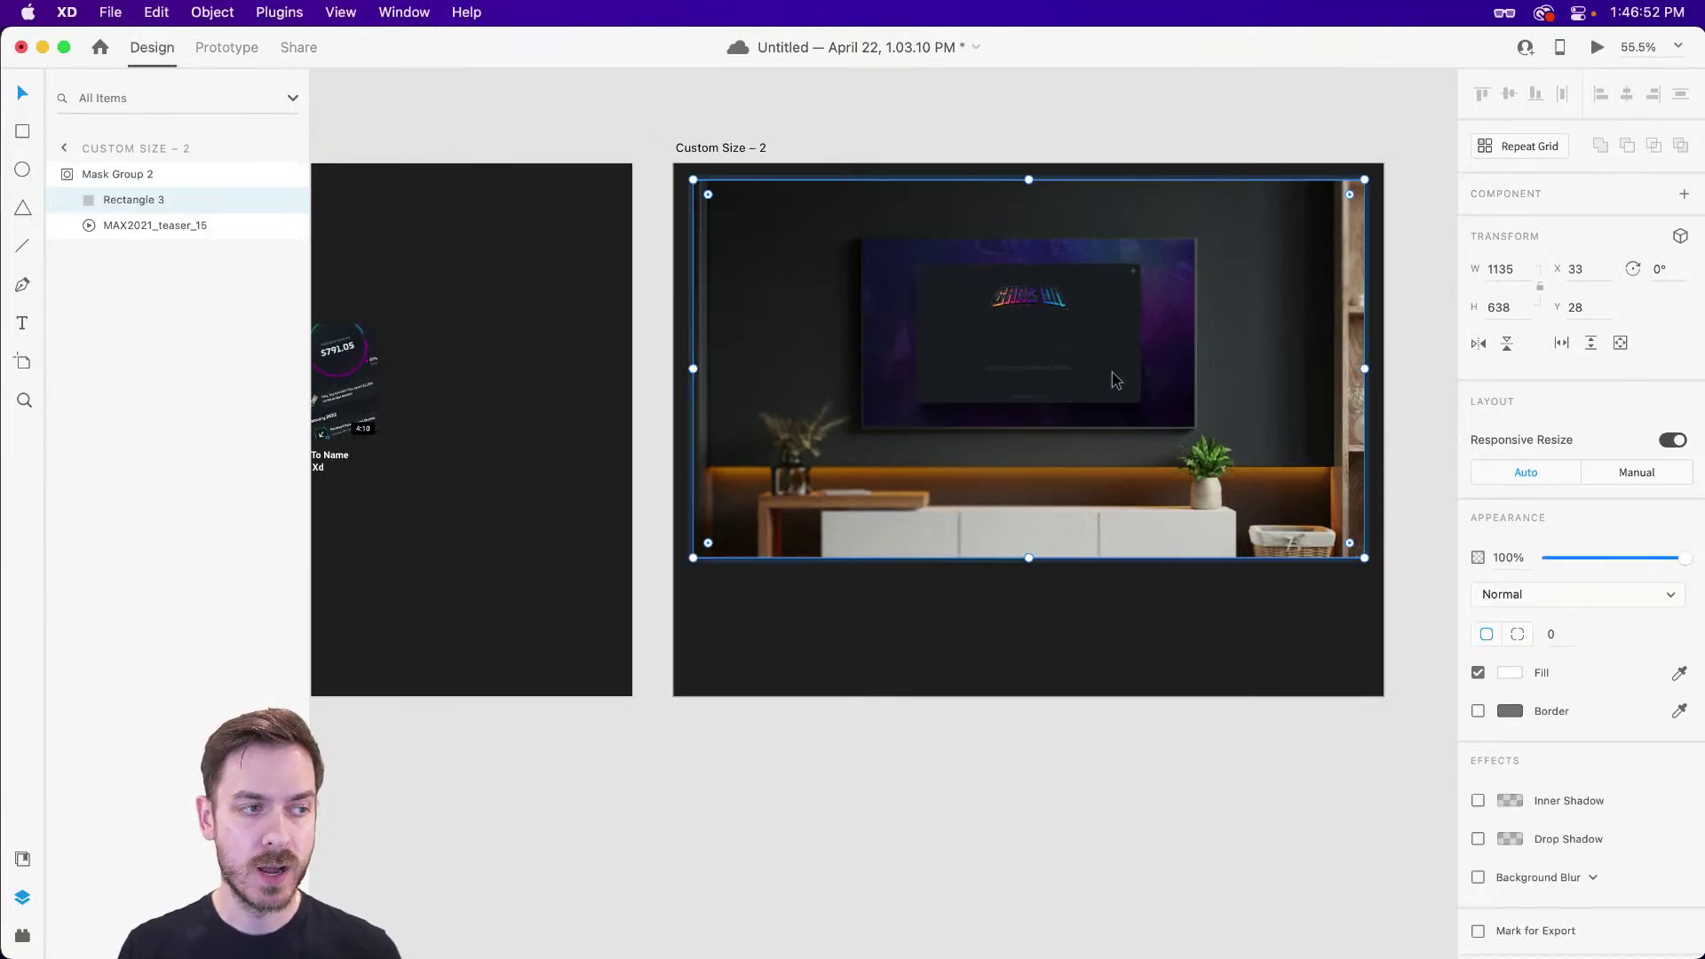
{"action": "left_click", "coordinate": [1115, 379]}
{"action": "left_click", "coordinate": [1575, 556]}
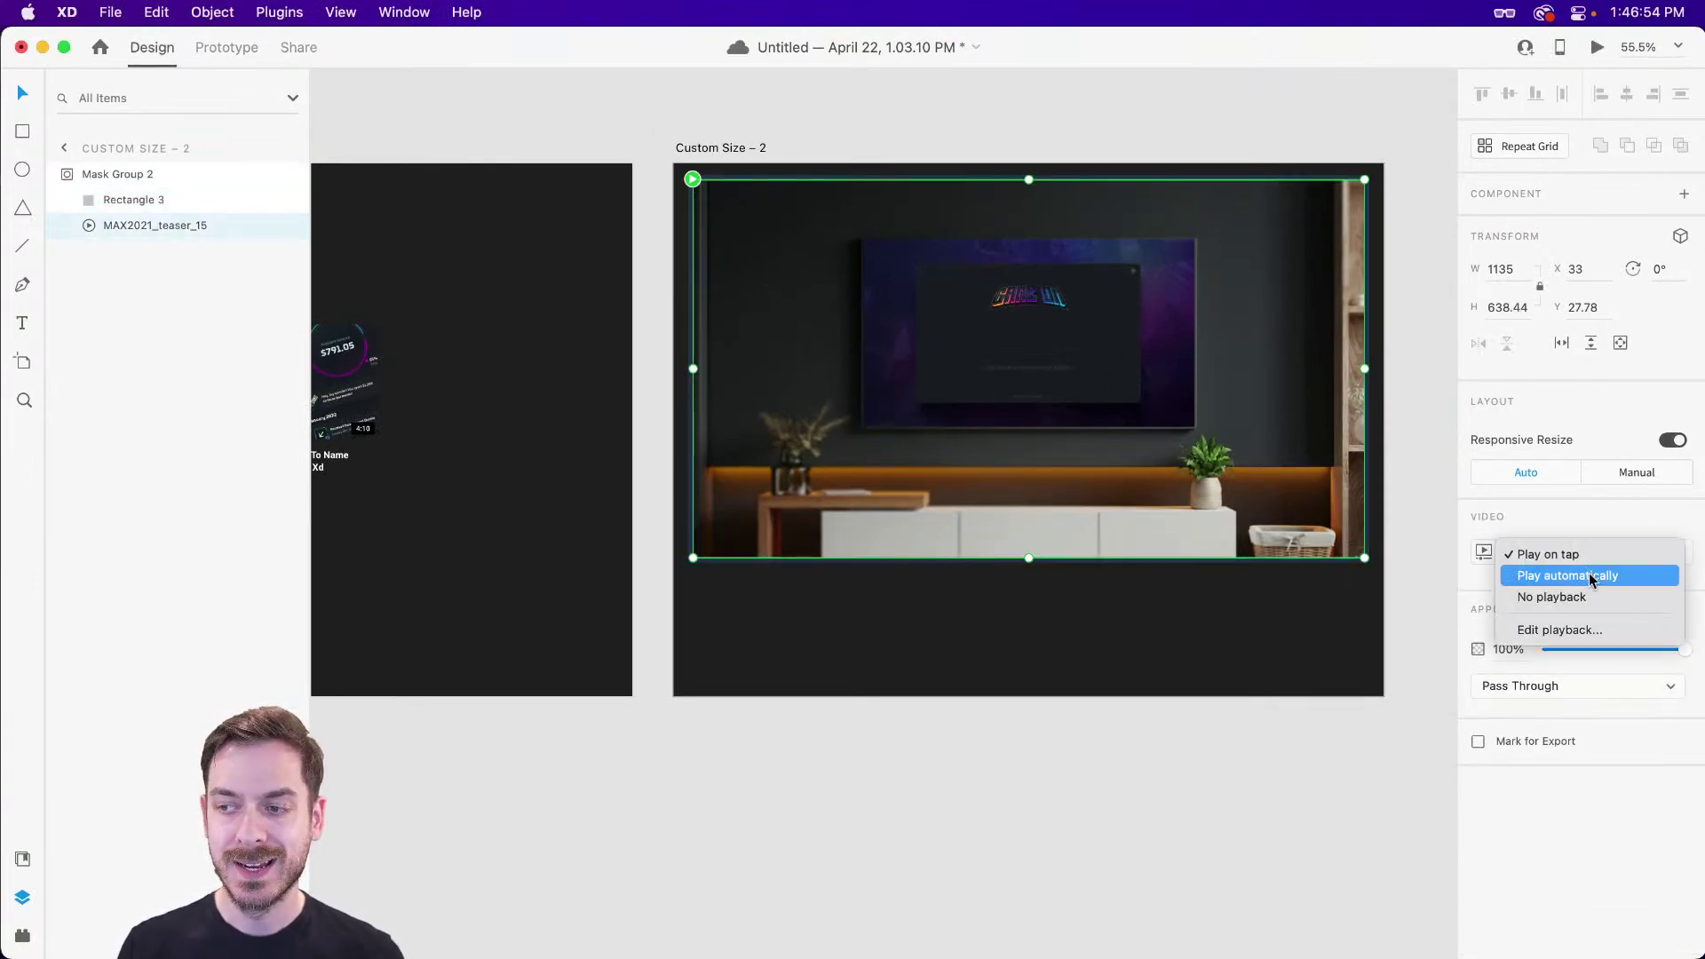
{"action": "left_click", "coordinate": [1590, 575]}
{"action": "left_click", "coordinate": [1483, 552]}
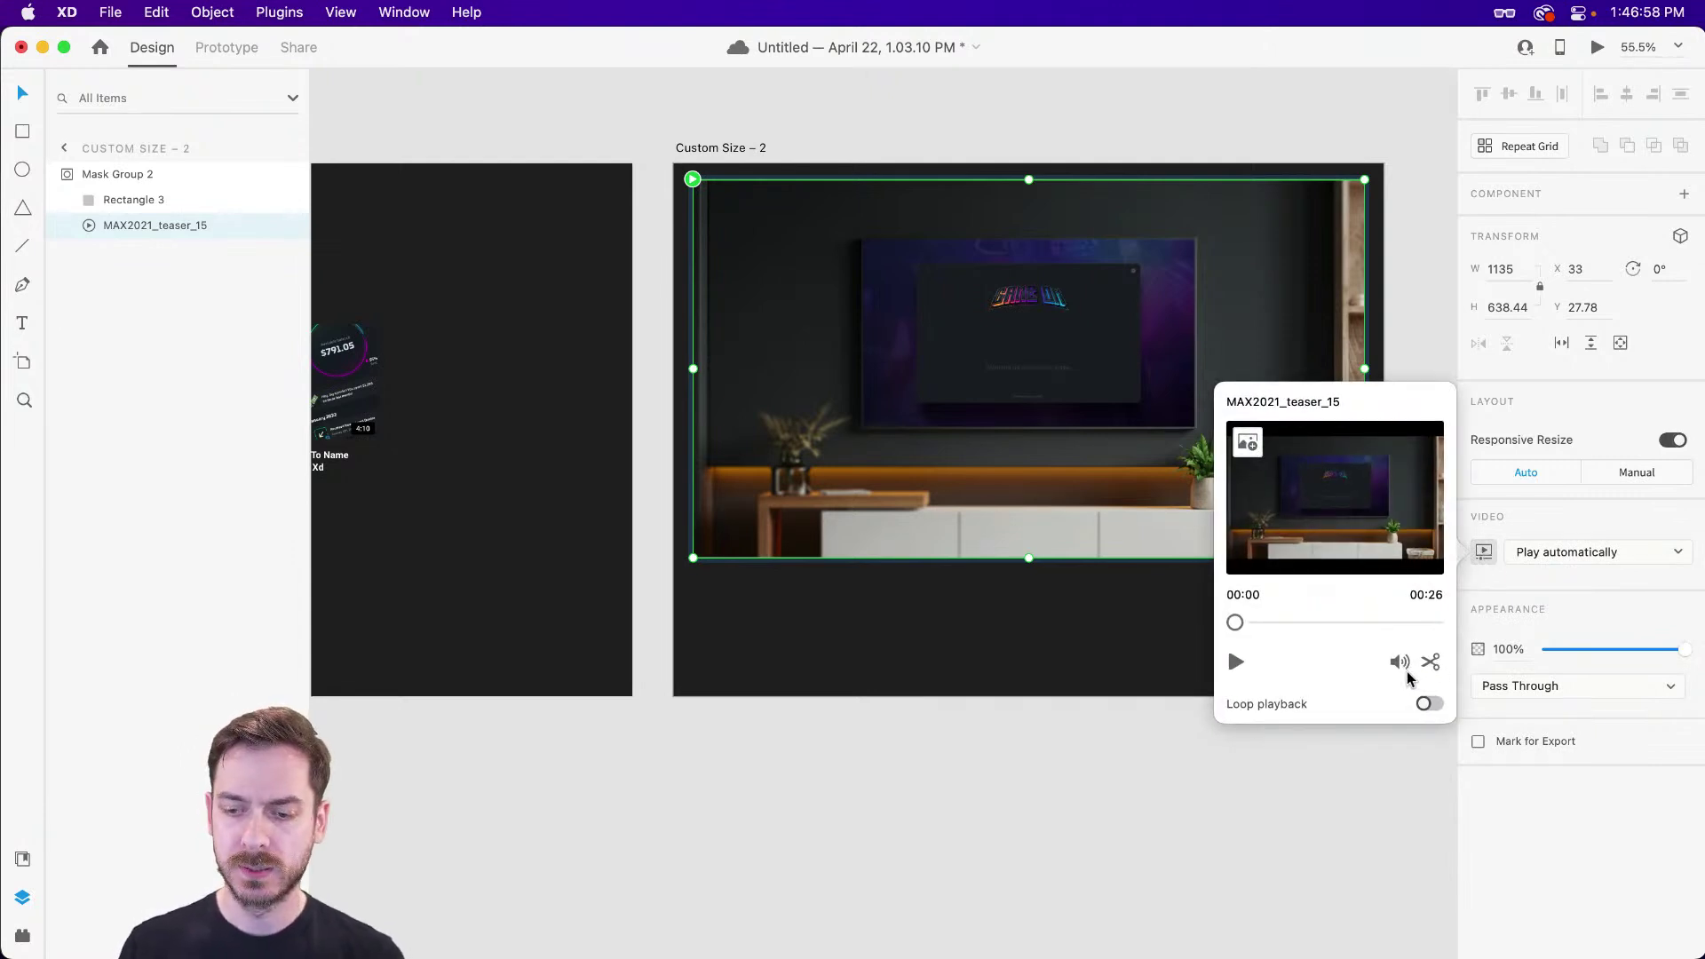
{"action": "left_click", "coordinate": [1613, 600]}
- Paste the card's avatar, title, channel name and views onto the video artboard
{"action": "scroll", "coordinate": [826, 535], "scroll_direction": "left", "scroll_amount": 10}
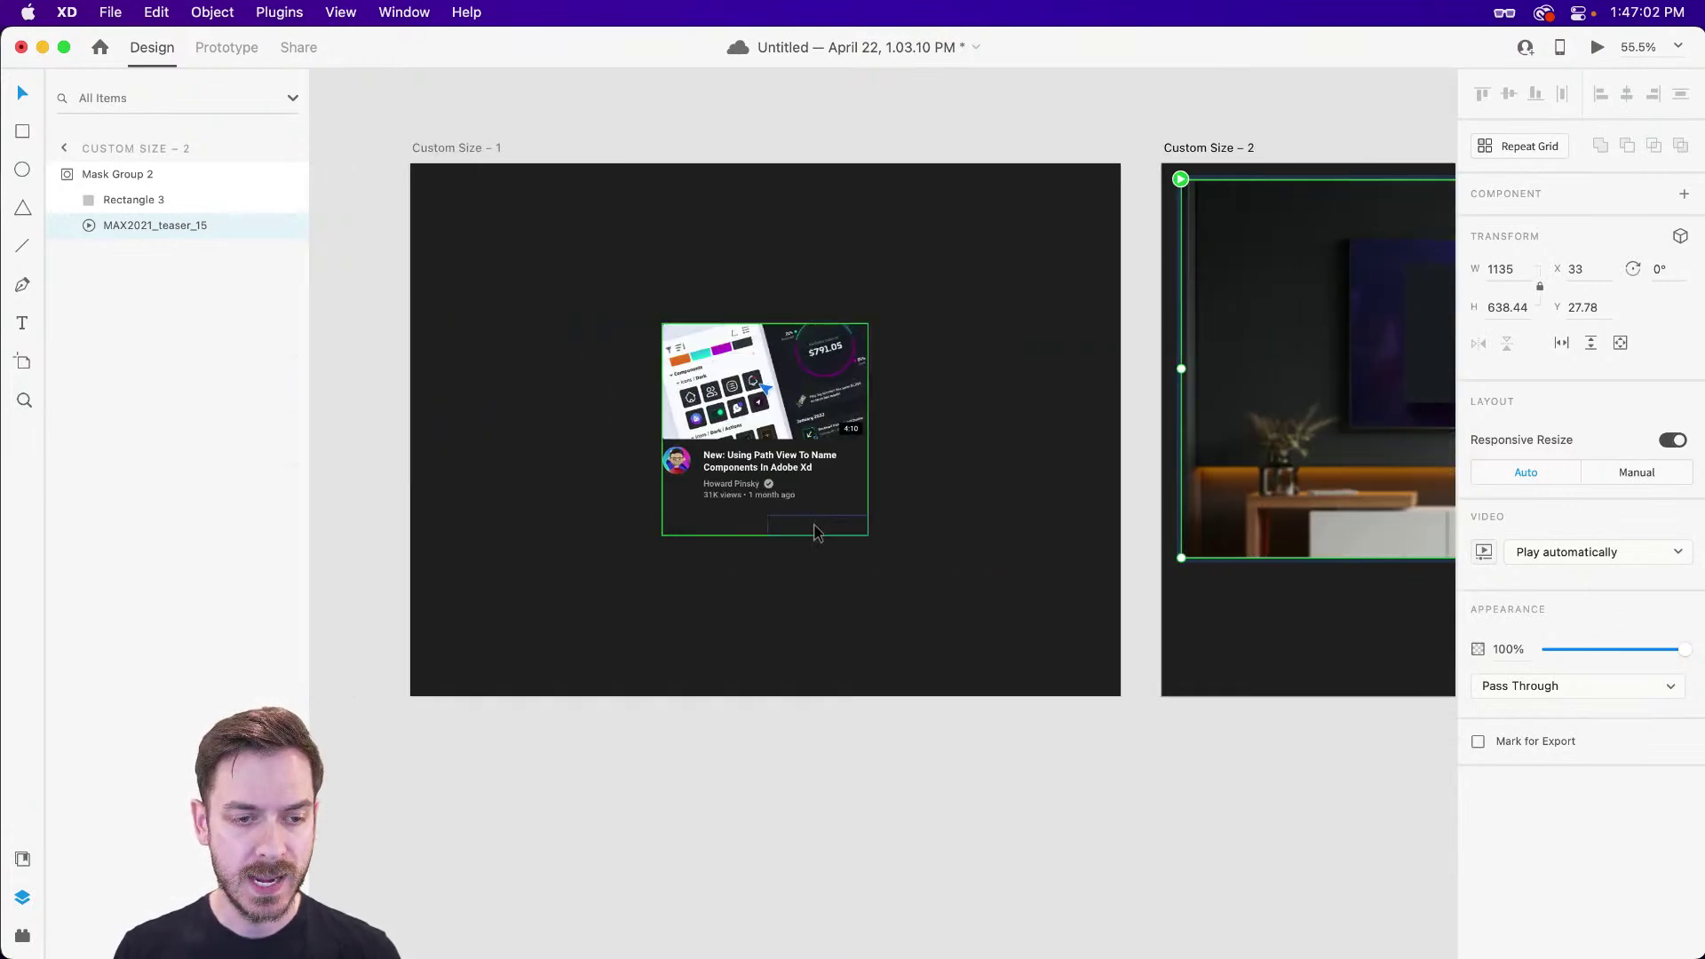
{"action": "scroll", "coordinate": [729, 463], "scroll_direction": "up", "scroll_amount": 5}
{"action": "left_click", "coordinate": [623, 457]}
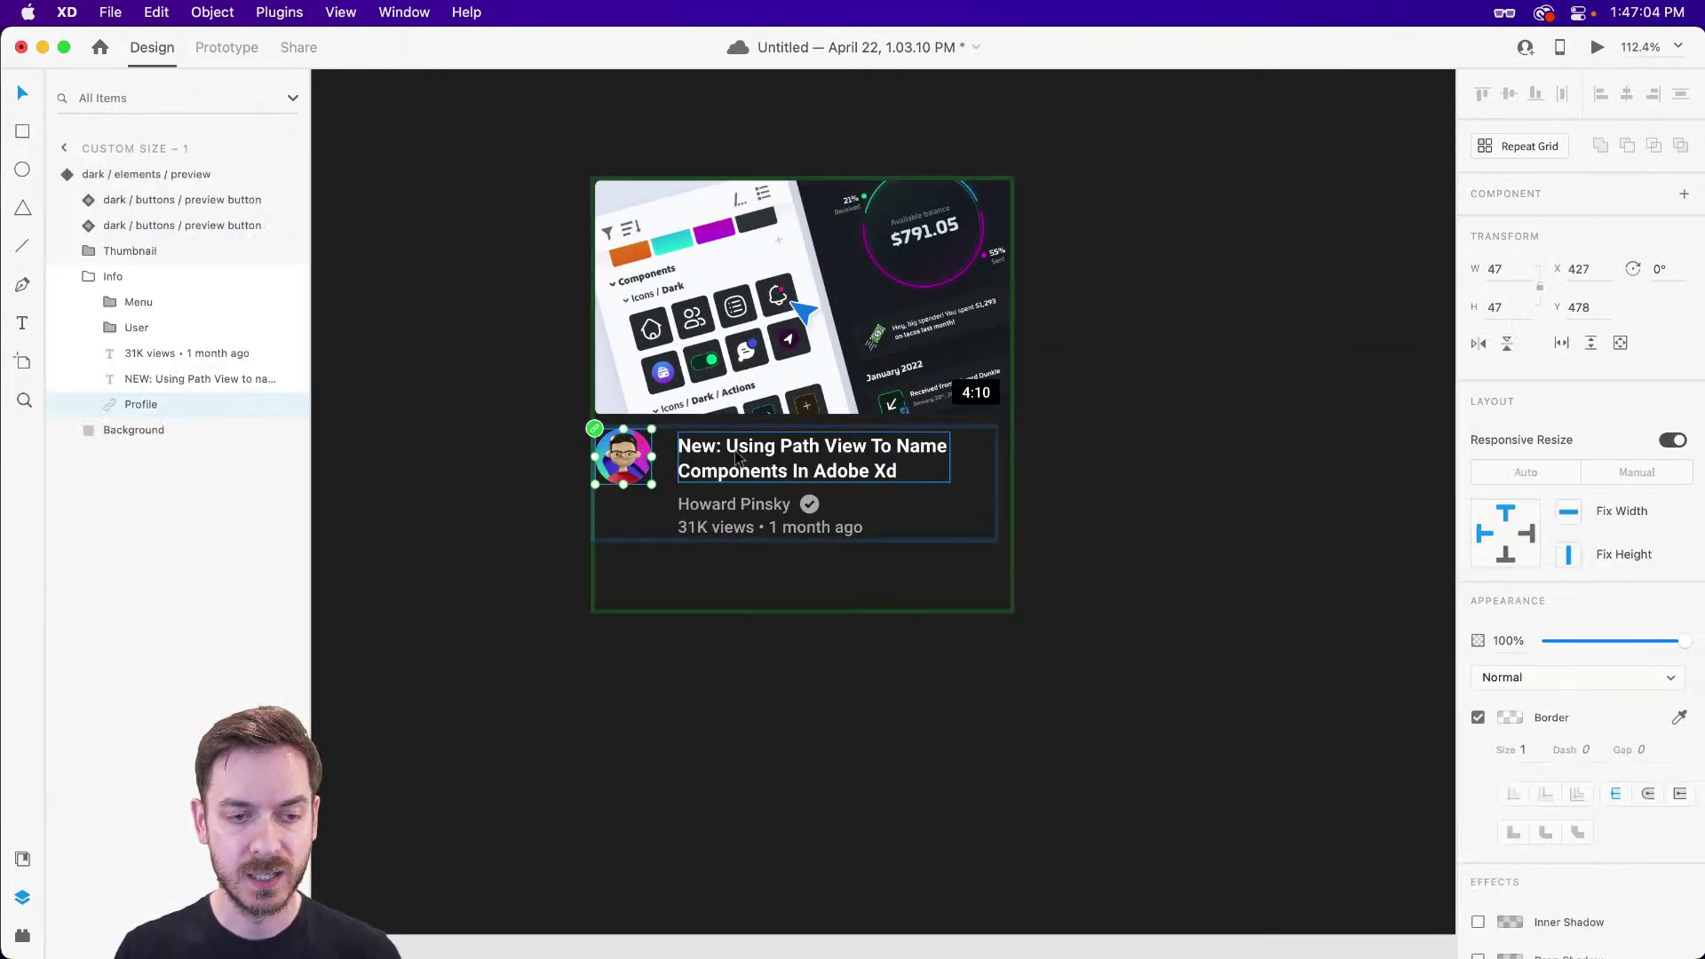
{"action": "left_click", "coordinate": [734, 473], "text": "shift"}
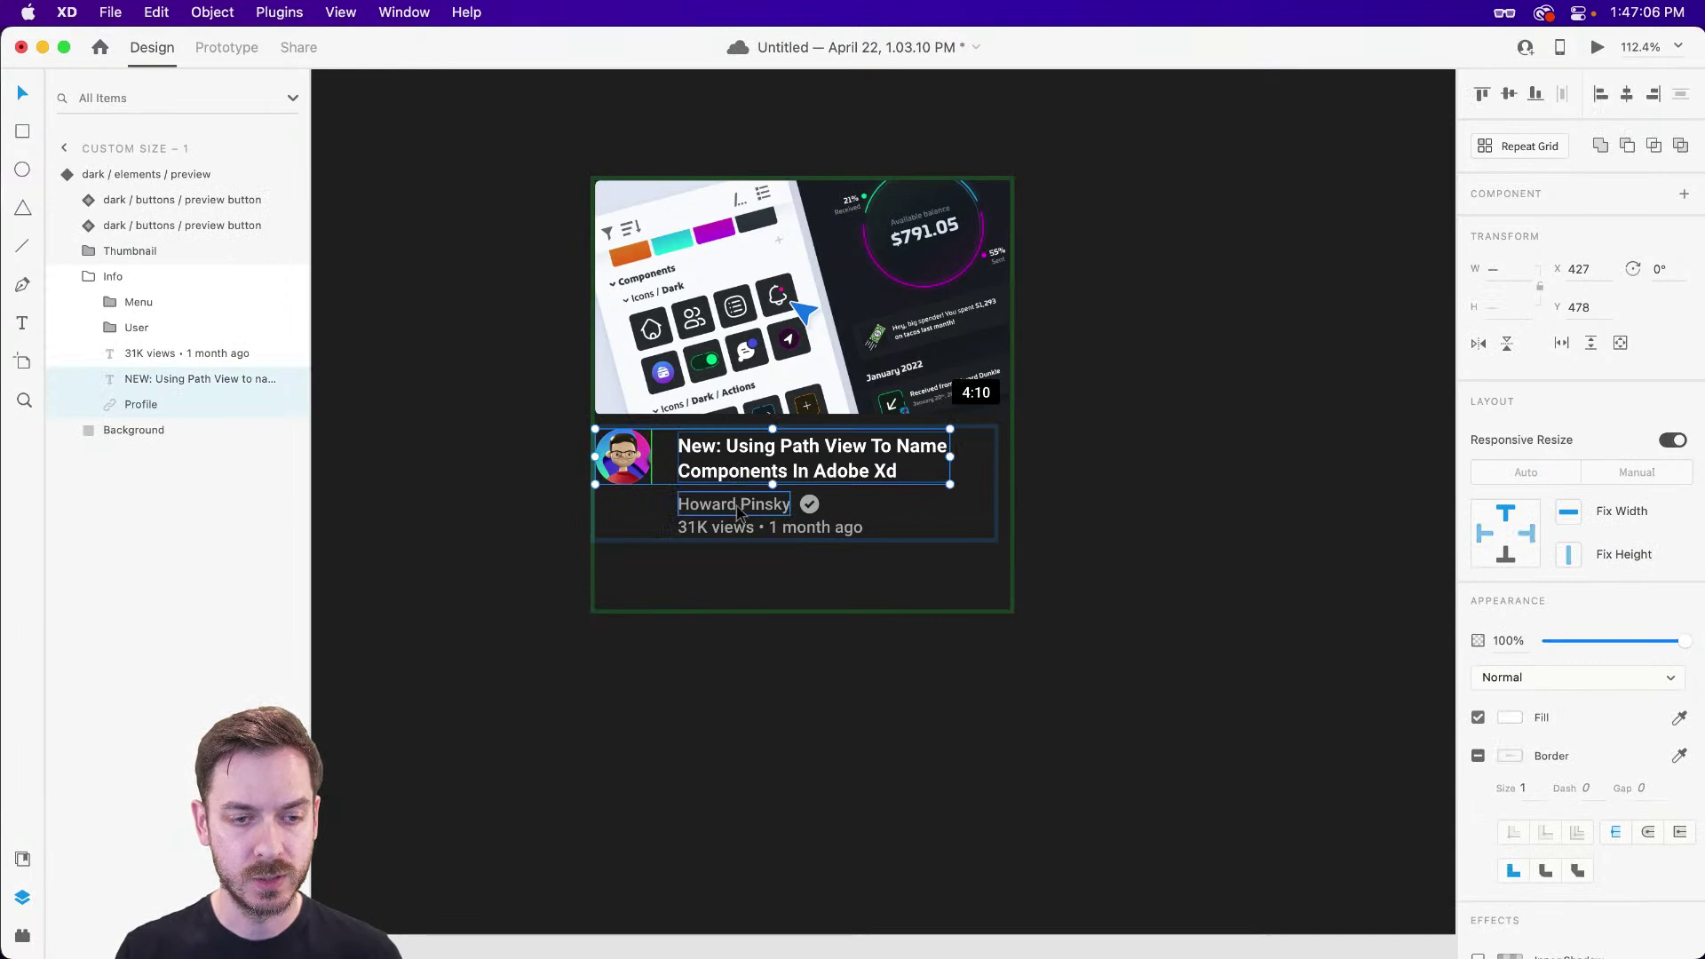
{"action": "left_click", "coordinate": [778, 513], "text": "shift"}
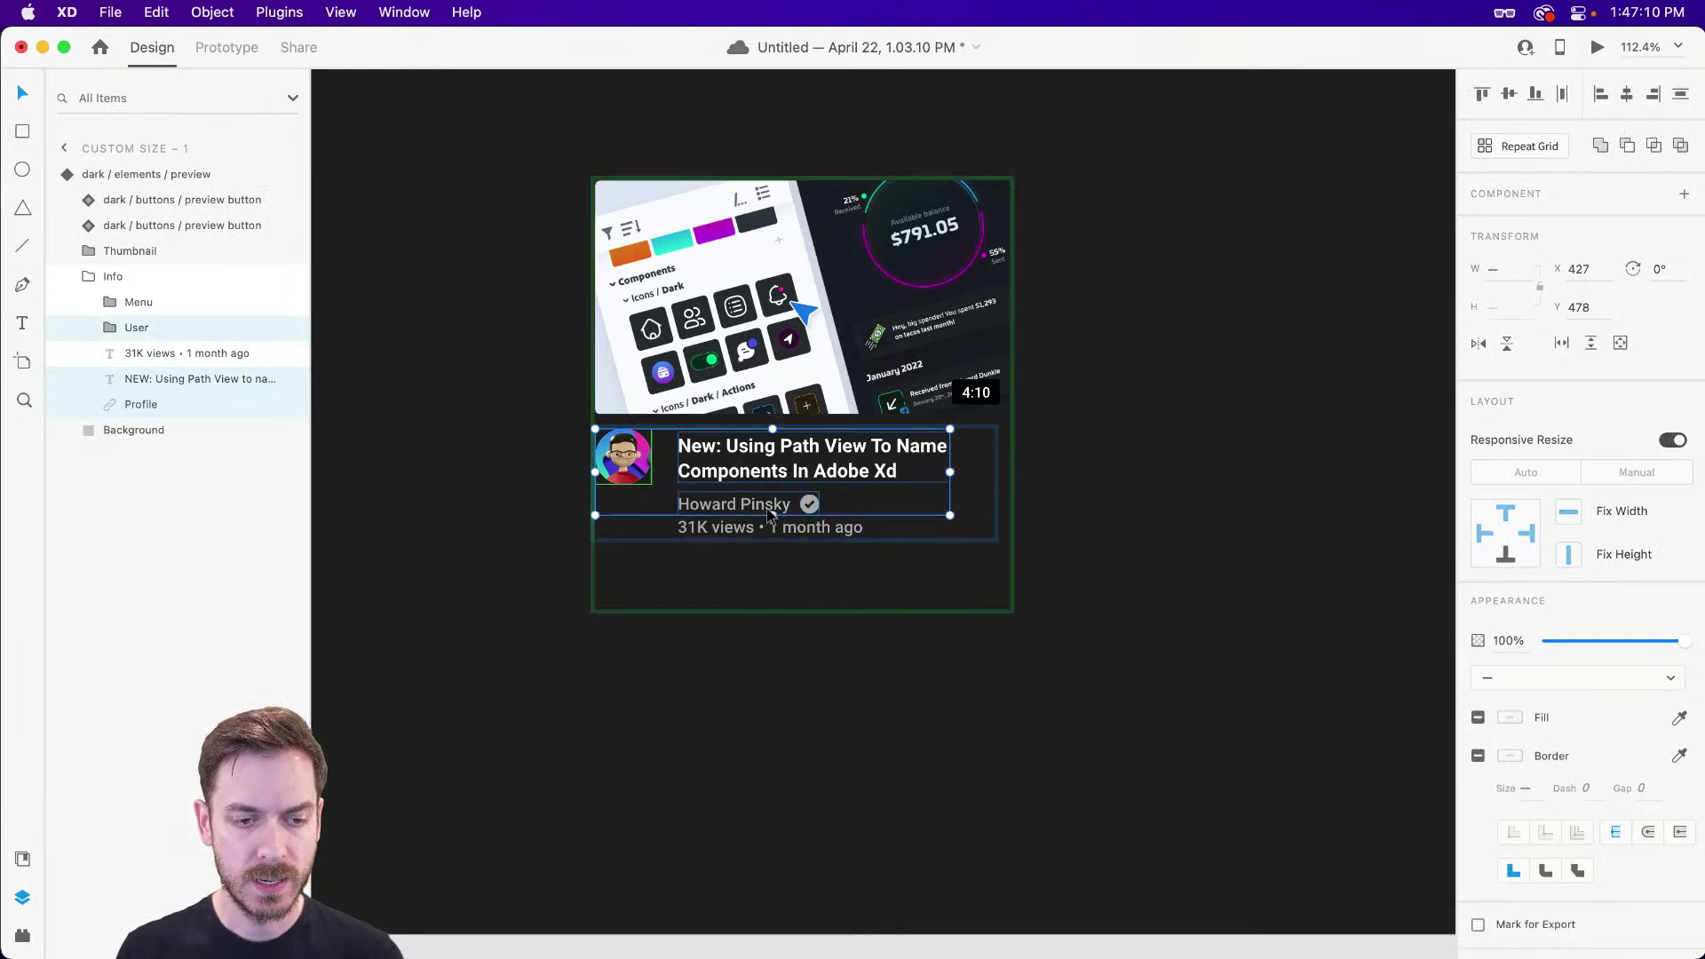
{"action": "left_click", "coordinate": [744, 526], "text": "shift"}
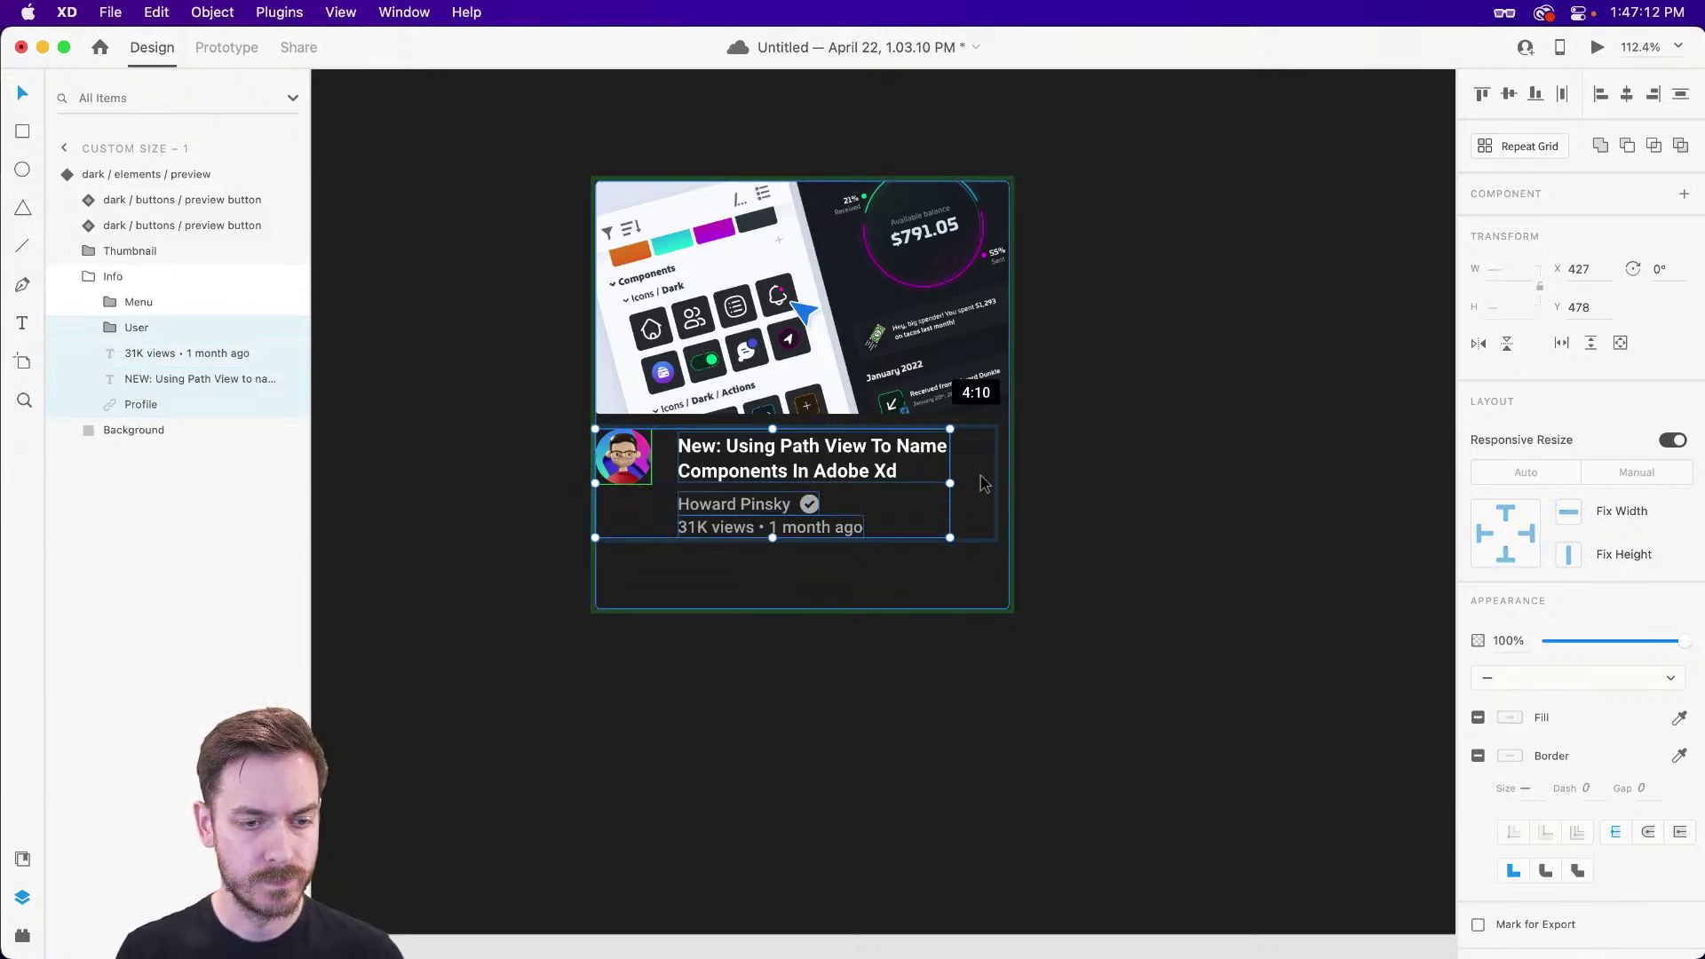
{"action": "scroll", "coordinate": [977, 476], "scroll_direction": "right", "scroll_amount": 15}
{"action": "scroll", "coordinate": [815, 666], "scroll_direction": "down", "scroll_amount": 5}
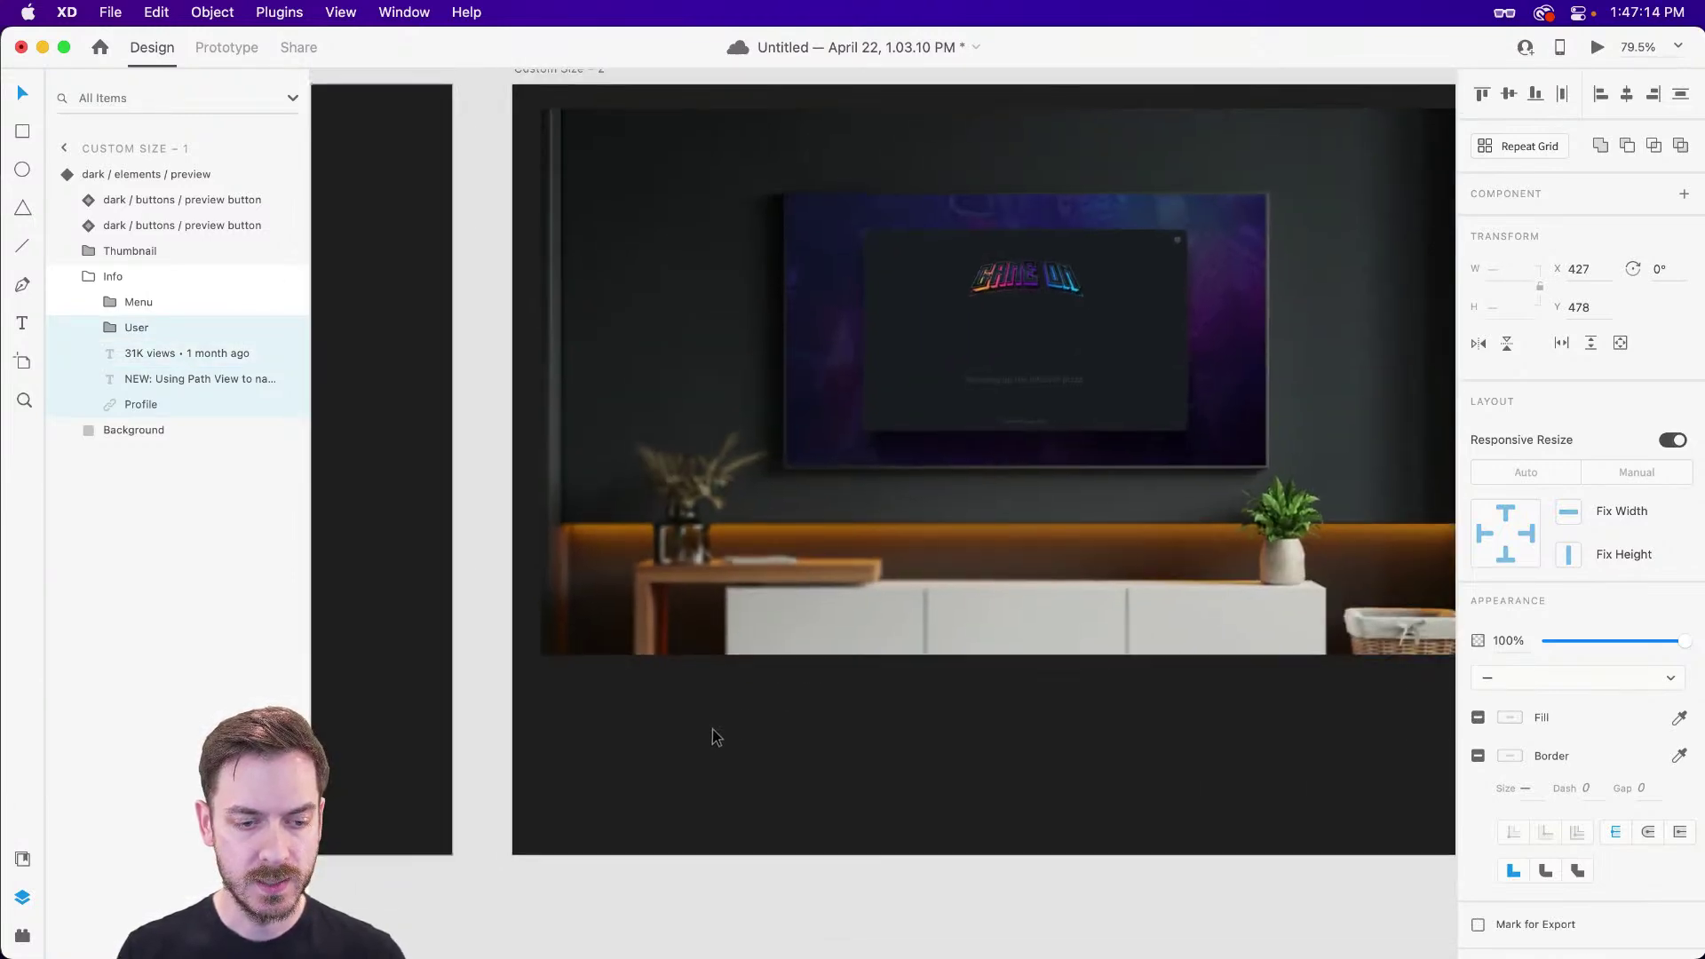
{"action": "scroll", "coordinate": [716, 734], "scroll_direction": "up", "scroll_amount": 5}
{"action": "left_click", "coordinate": [730, 582]}
{"action": "key", "text": "super+v"}
- Place the avatar and title below the video, with the title widened to one line at size 24
{"action": "left_click", "coordinate": [968, 601]}
{"action": "left_click_drag", "start_coordinate": [981, 295], "coordinate": [567, 522]}
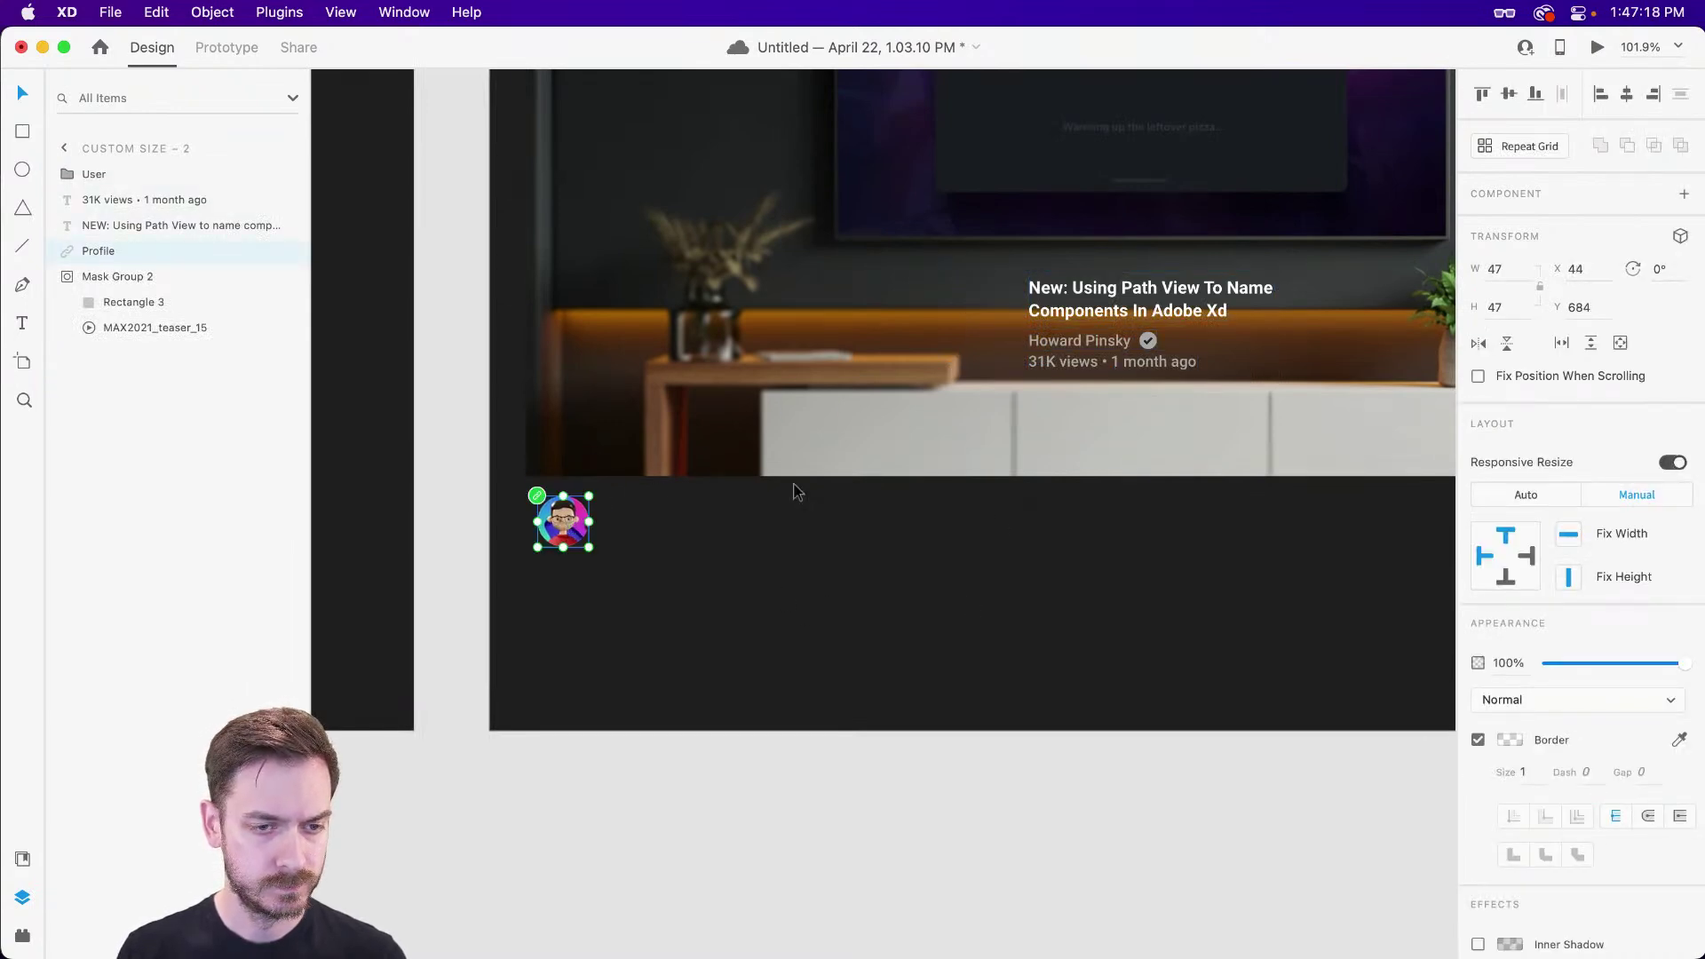
{"action": "left_click_drag", "start_coordinate": [1147, 293], "coordinate": [724, 515]}
{"action": "left_click_drag", "start_coordinate": [858, 517], "coordinate": [1073, 508]}
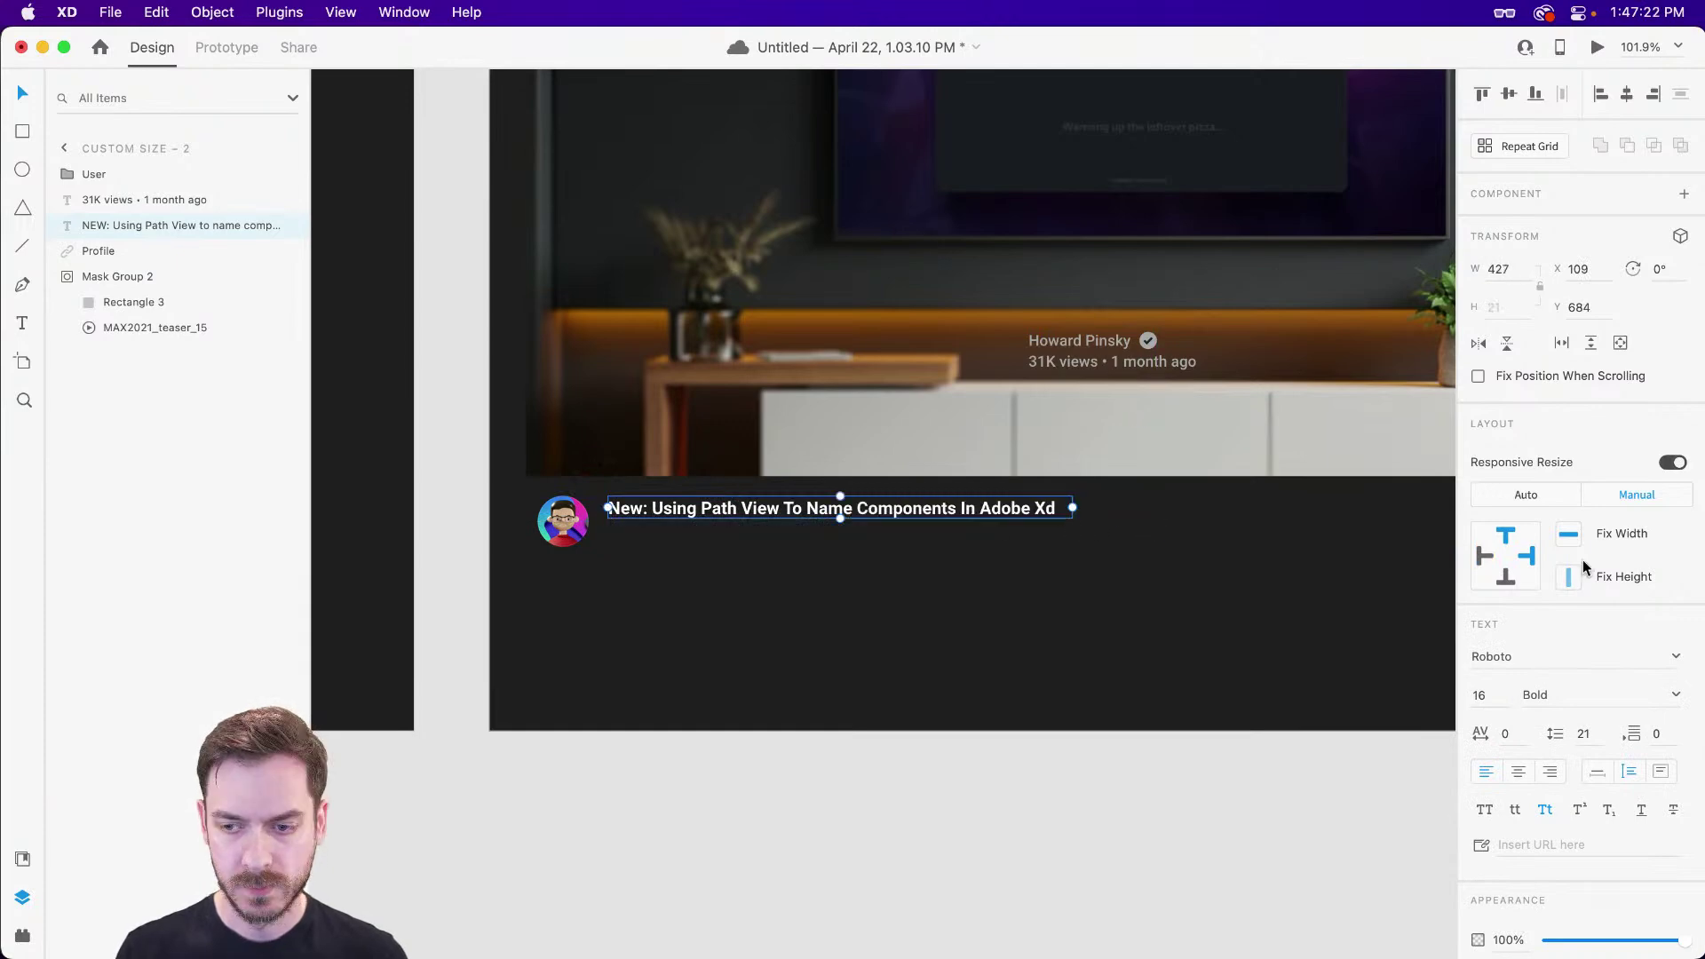
{"action": "key", "text": "Up"}
{"action": "key", "text": "Up"}
{"action": "key", "text": "Up"}
{"action": "key", "text": "Up"}
{"action": "key", "text": "Up"}
{"action": "key", "text": "Up"}
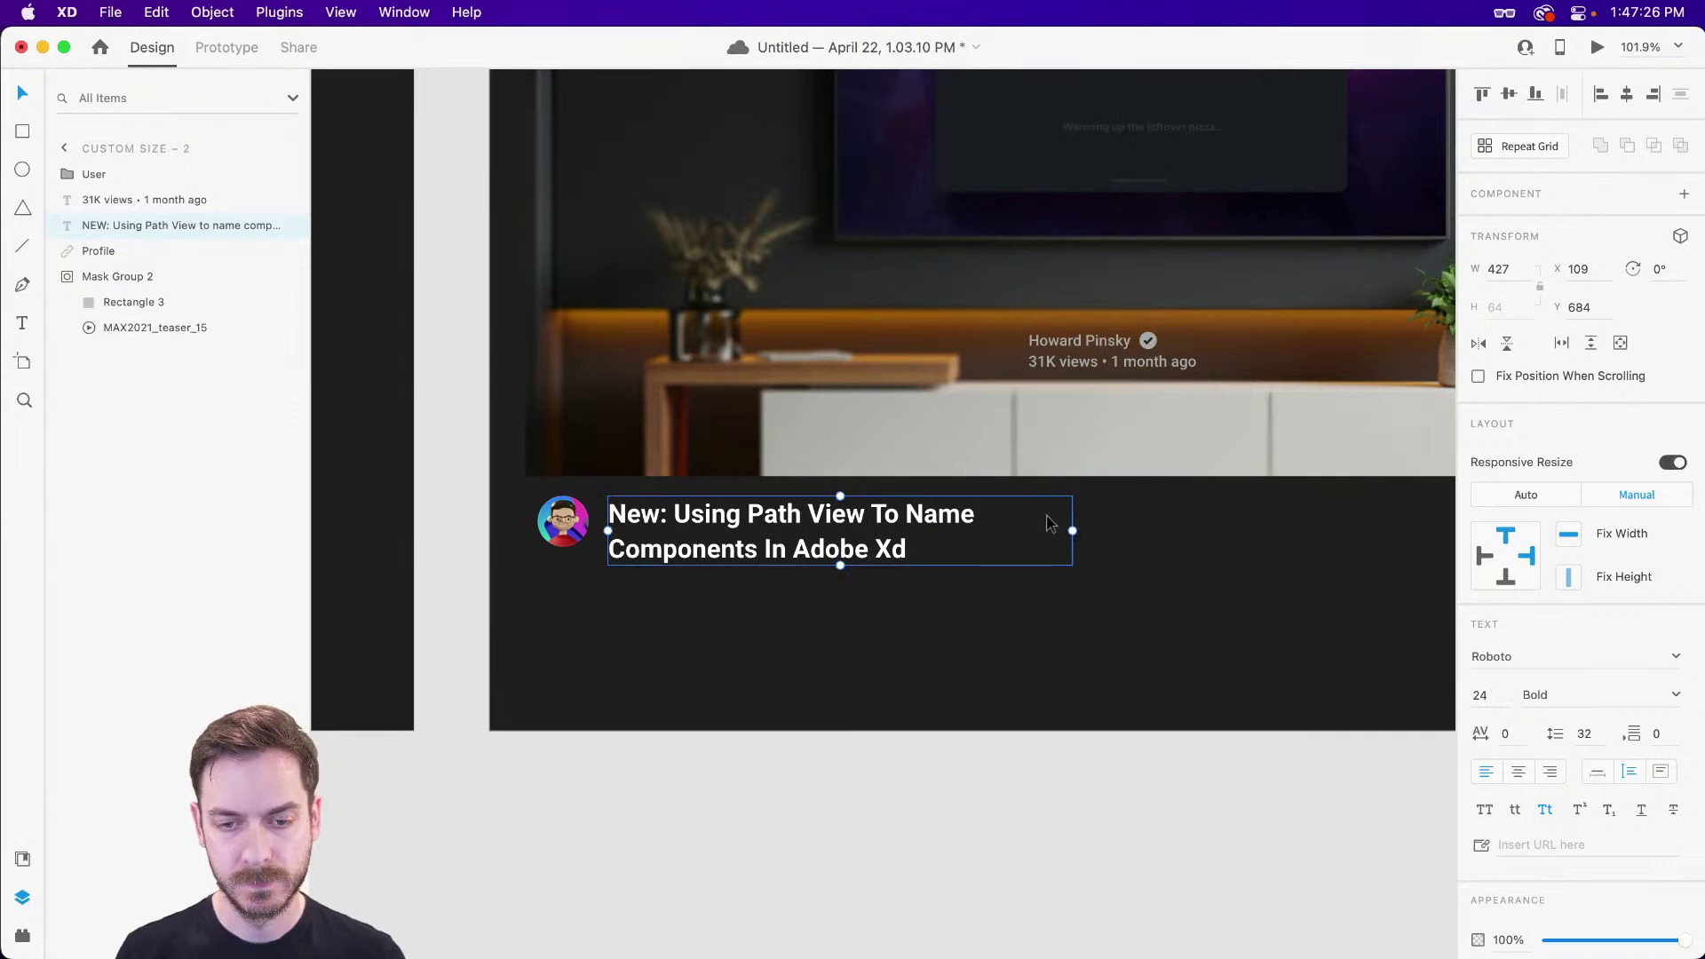
{"action": "left_click_drag", "start_coordinate": [1073, 531], "coordinate": [1279, 531]}
- Move the channel name and views group under the title
{"action": "left_click", "coordinate": [1075, 369]}
{"action": "left_click_drag", "start_coordinate": [1075, 369], "coordinate": [651, 579]}
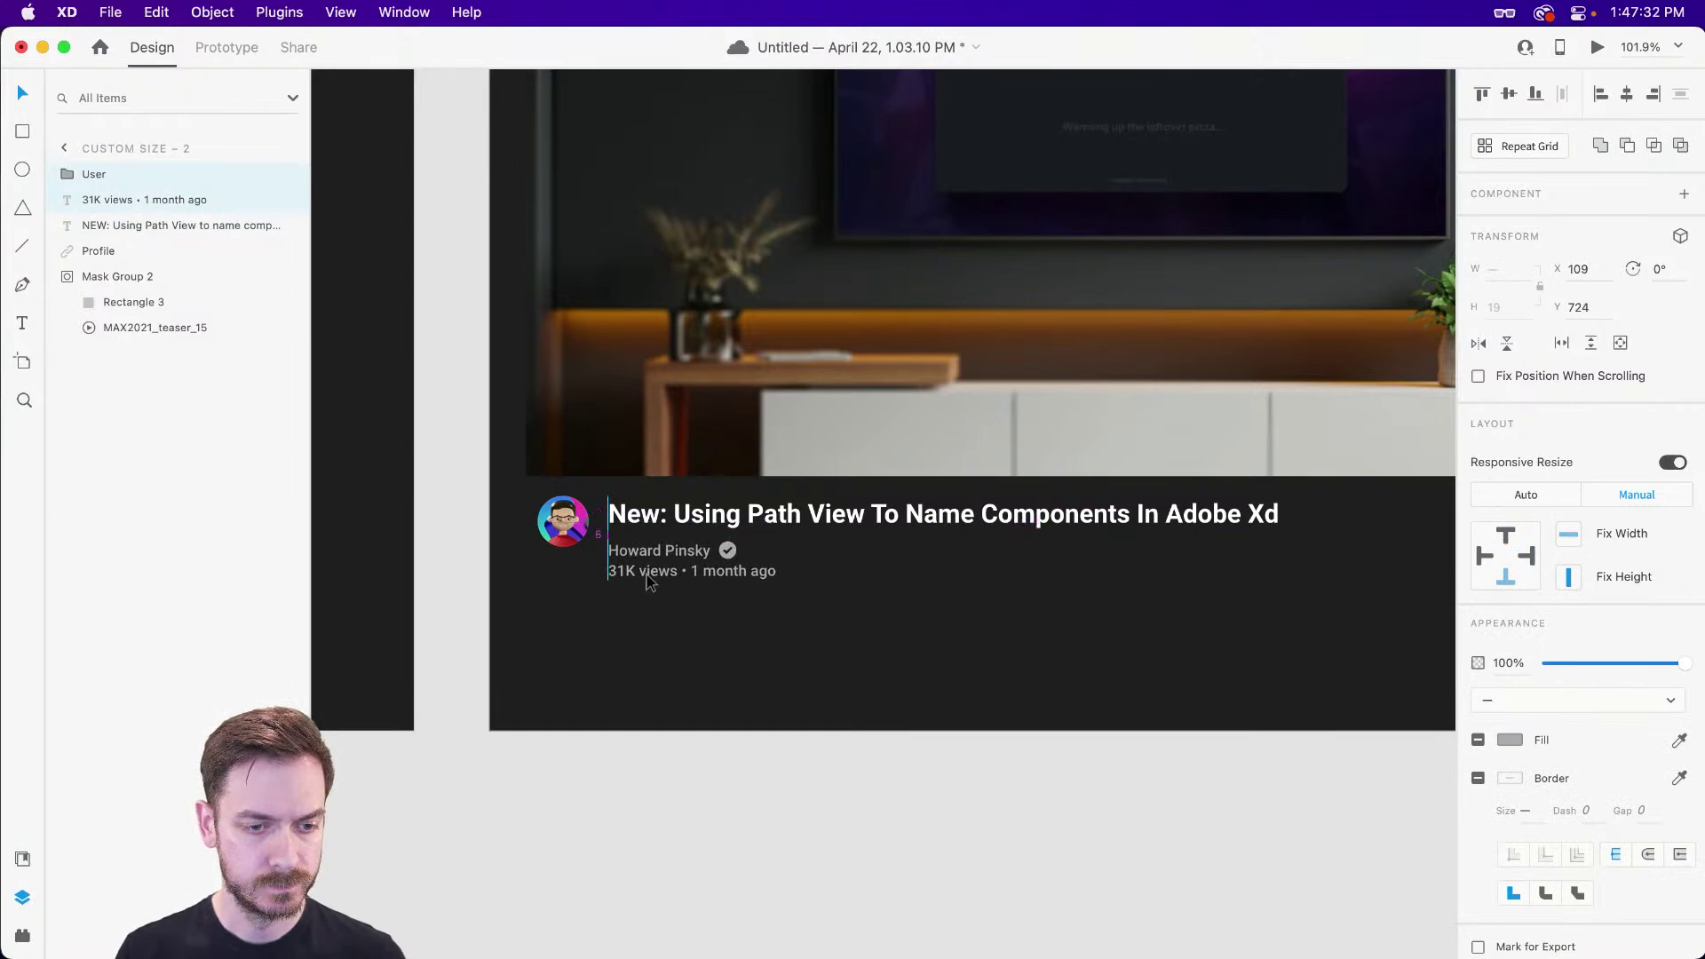
{"action": "left_click", "coordinate": [903, 613]}
{"action": "scroll", "coordinate": [897, 604], "scroll_direction": "up", "scroll_amount": 2}
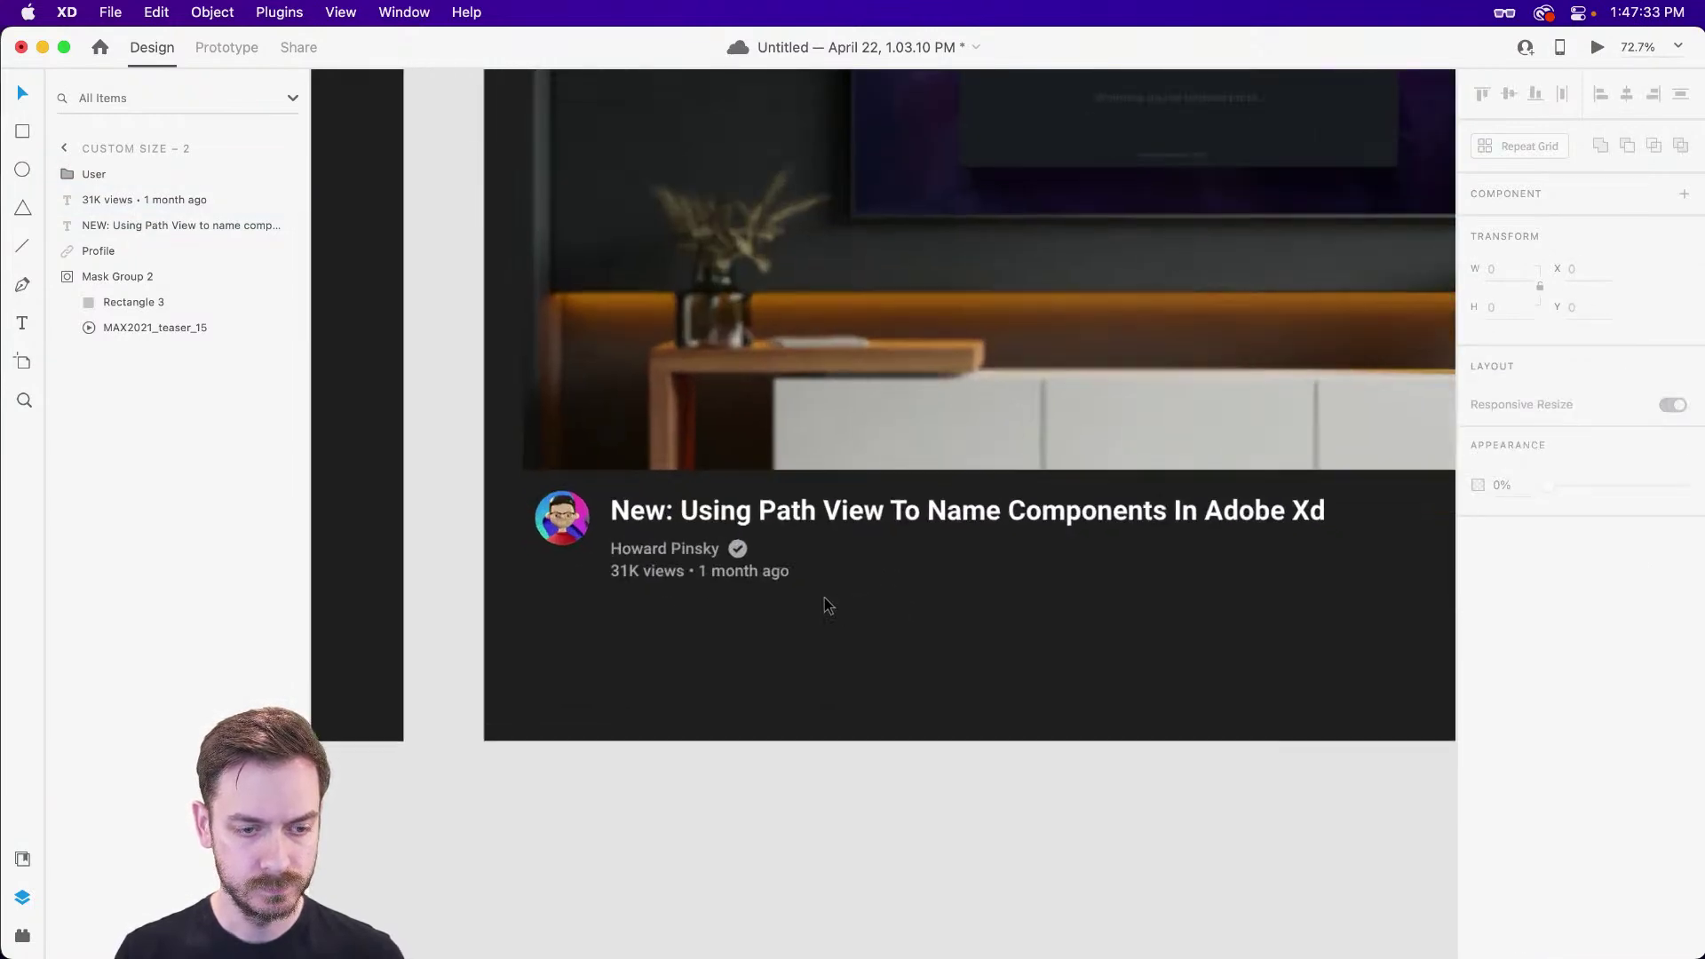
{"action": "left_click", "coordinate": [684, 577]}
{"action": "left_click", "coordinate": [1260, 583]}
{"action": "scroll", "coordinate": [1016, 515], "scroll_direction": "down", "scroll_amount": 3}
{"action": "scroll", "coordinate": [1016, 515], "scroll_direction": "right", "scroll_amount": 5}
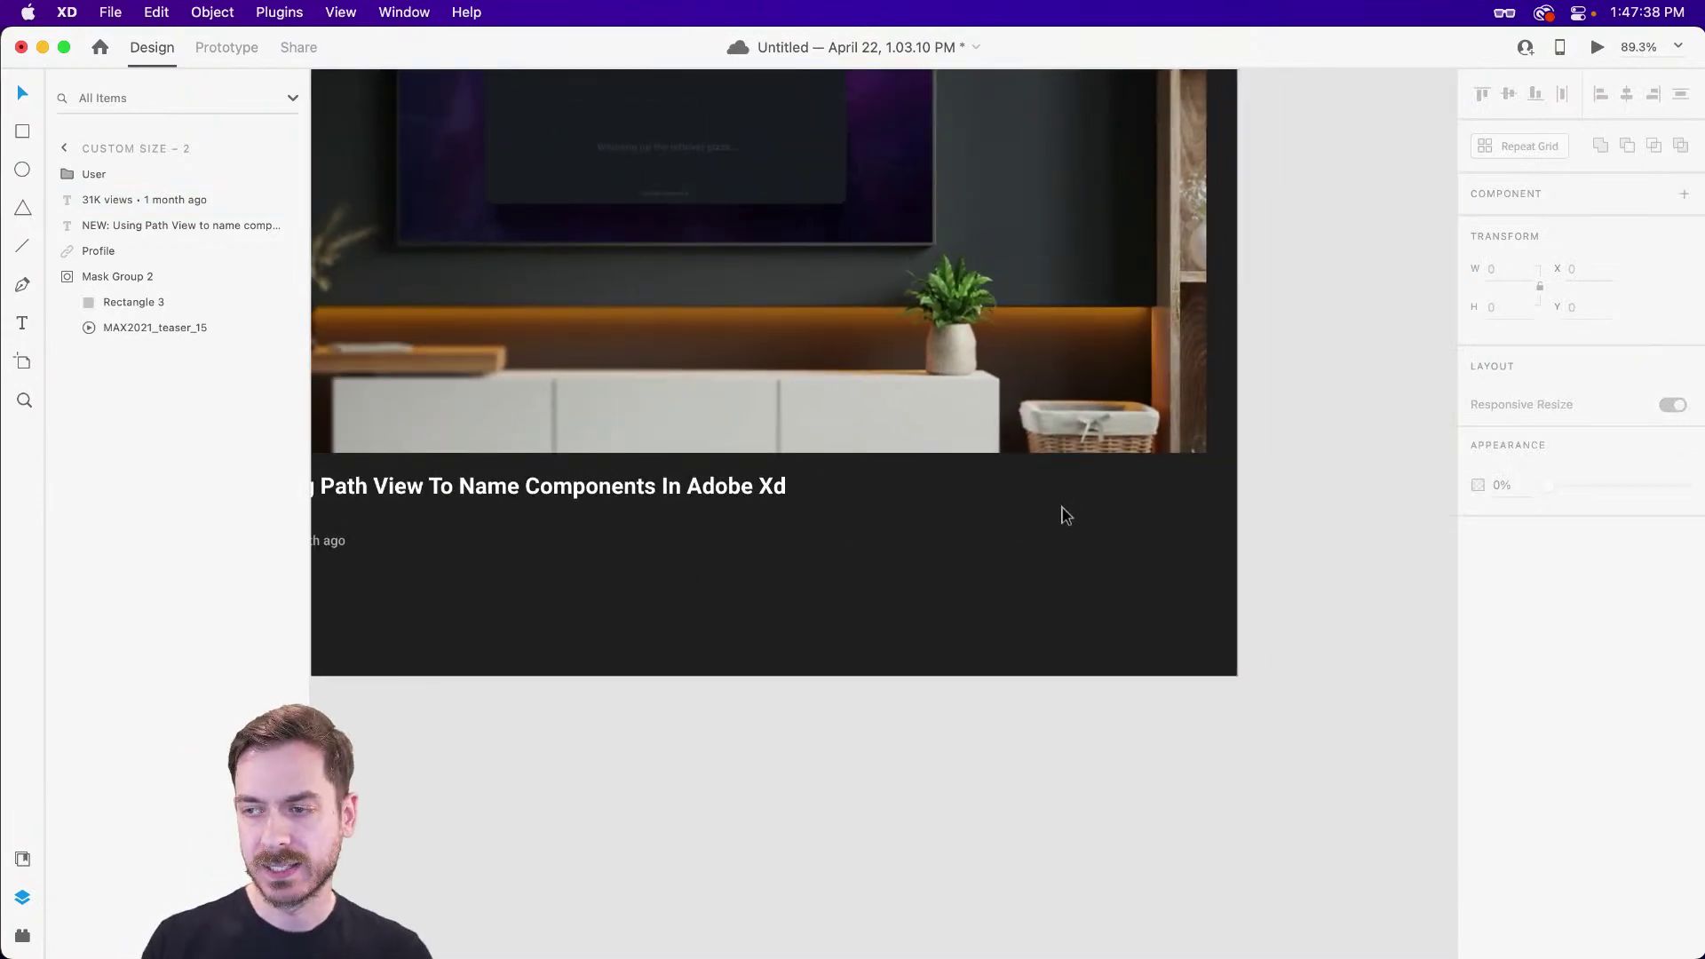
{"action": "scroll", "coordinate": [1066, 516], "scroll_direction": "up", "scroll_amount": 4}
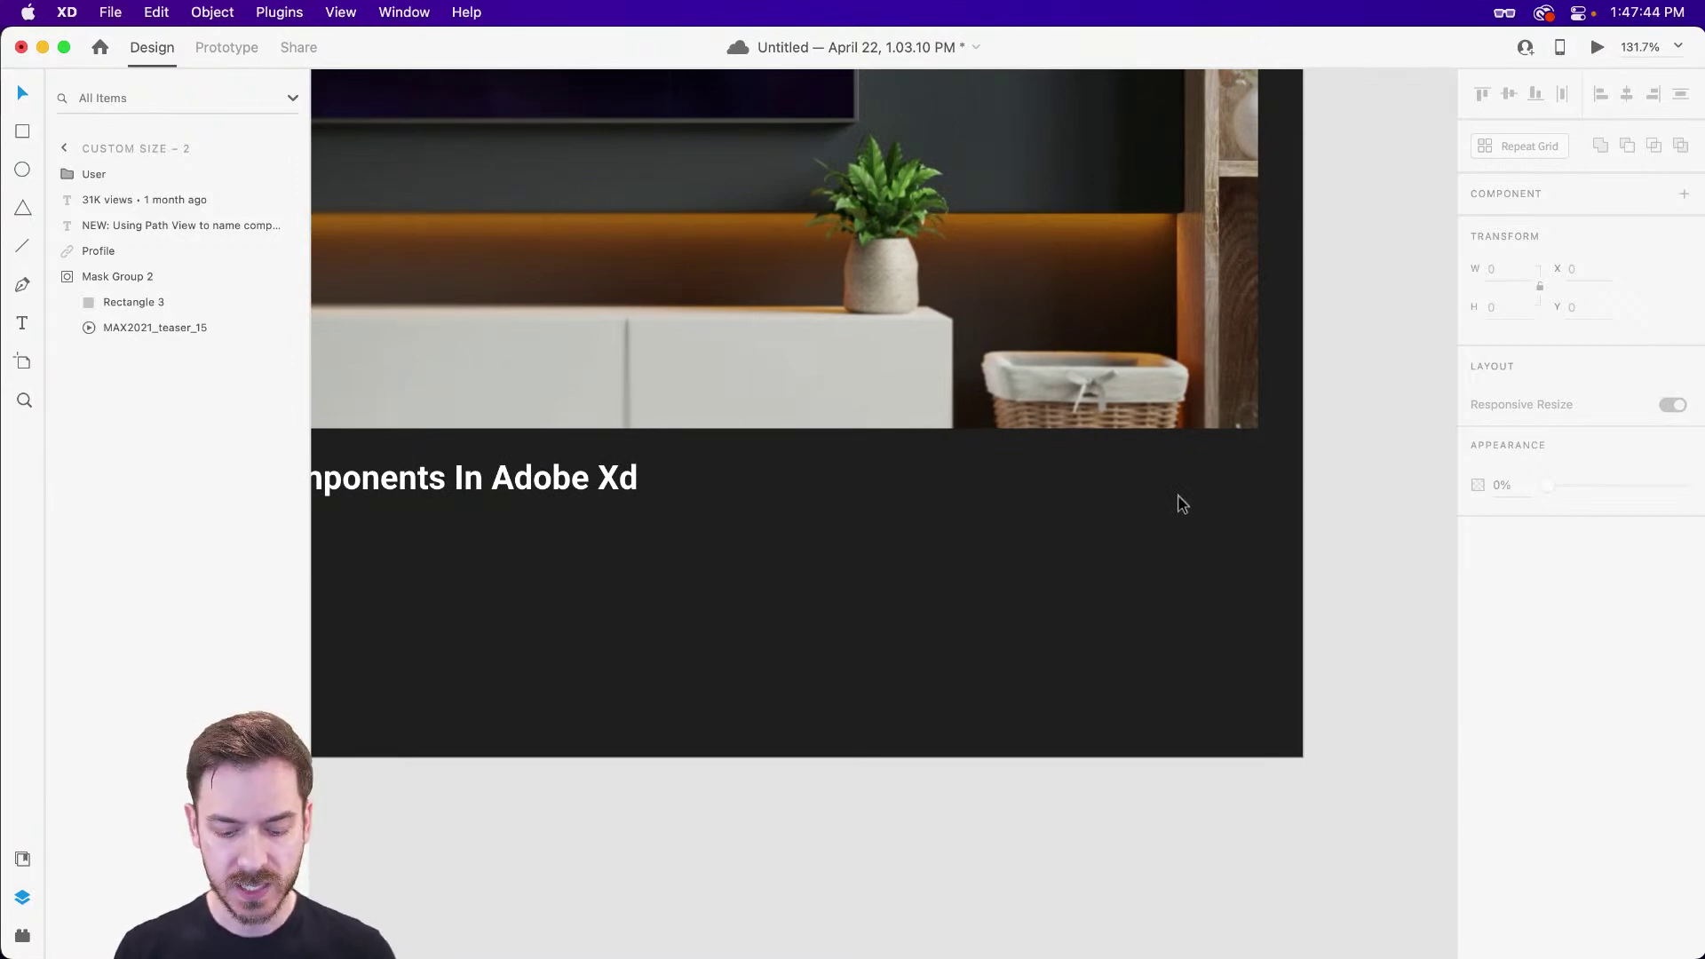
- Search LottieFiles for 'heart' and add a heart animation to the artboard
{"action": "key", "text": "e"}
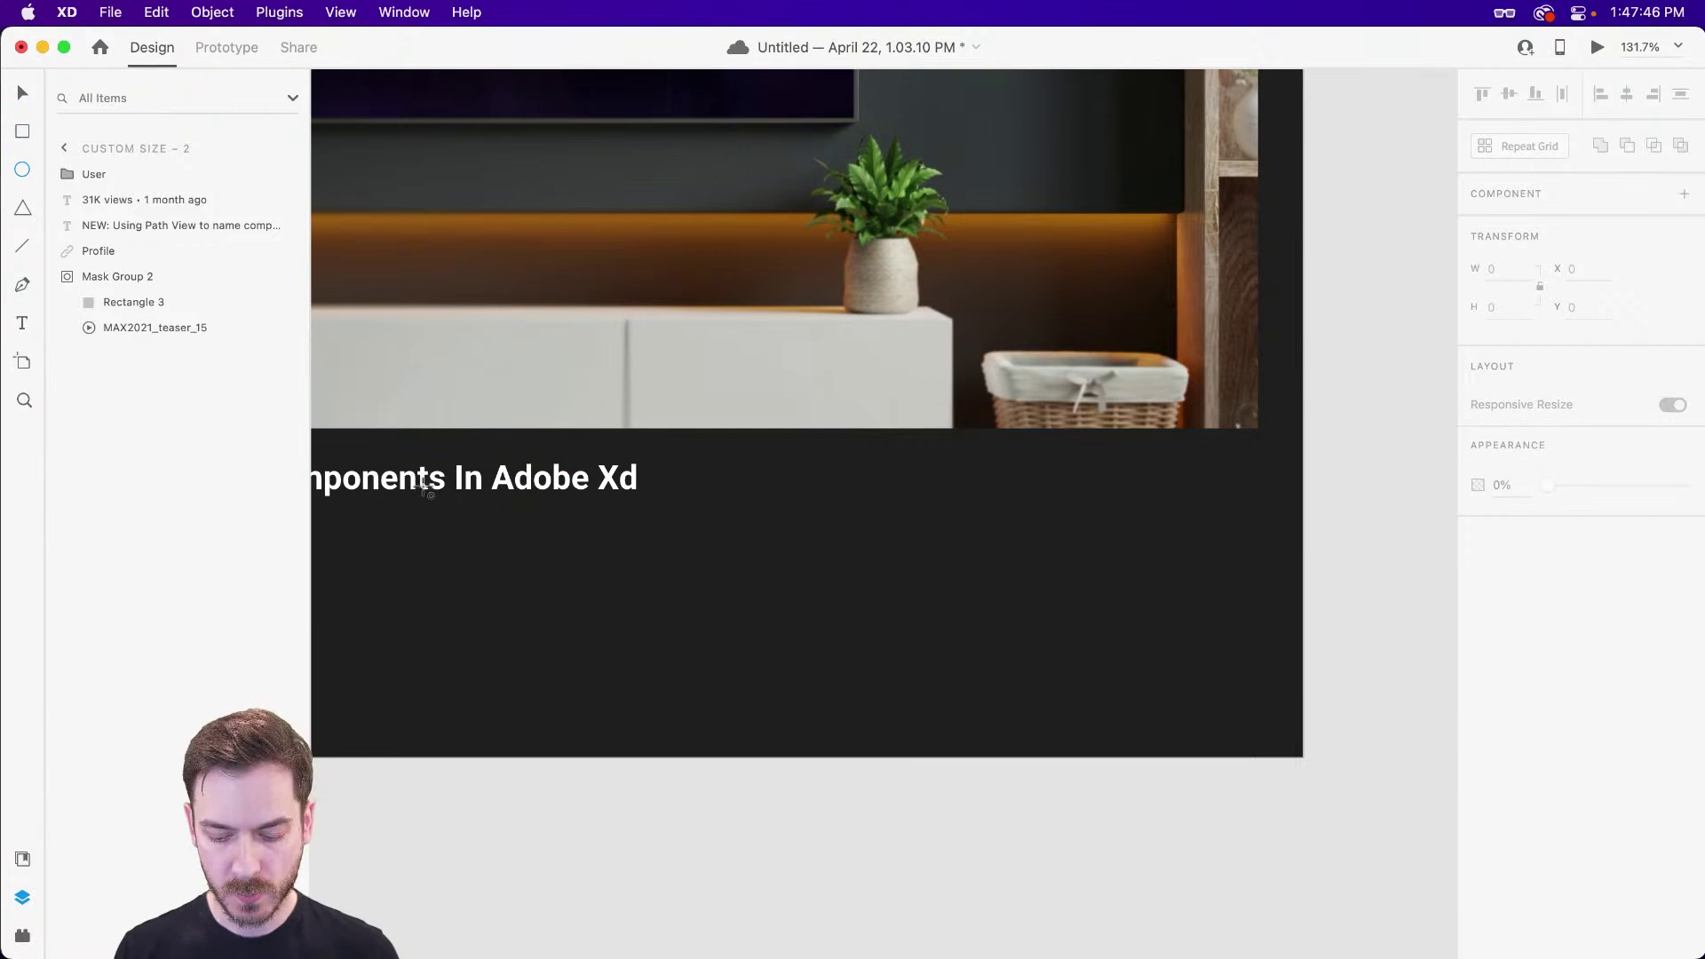
{"action": "key", "text": "super+alt+p"}
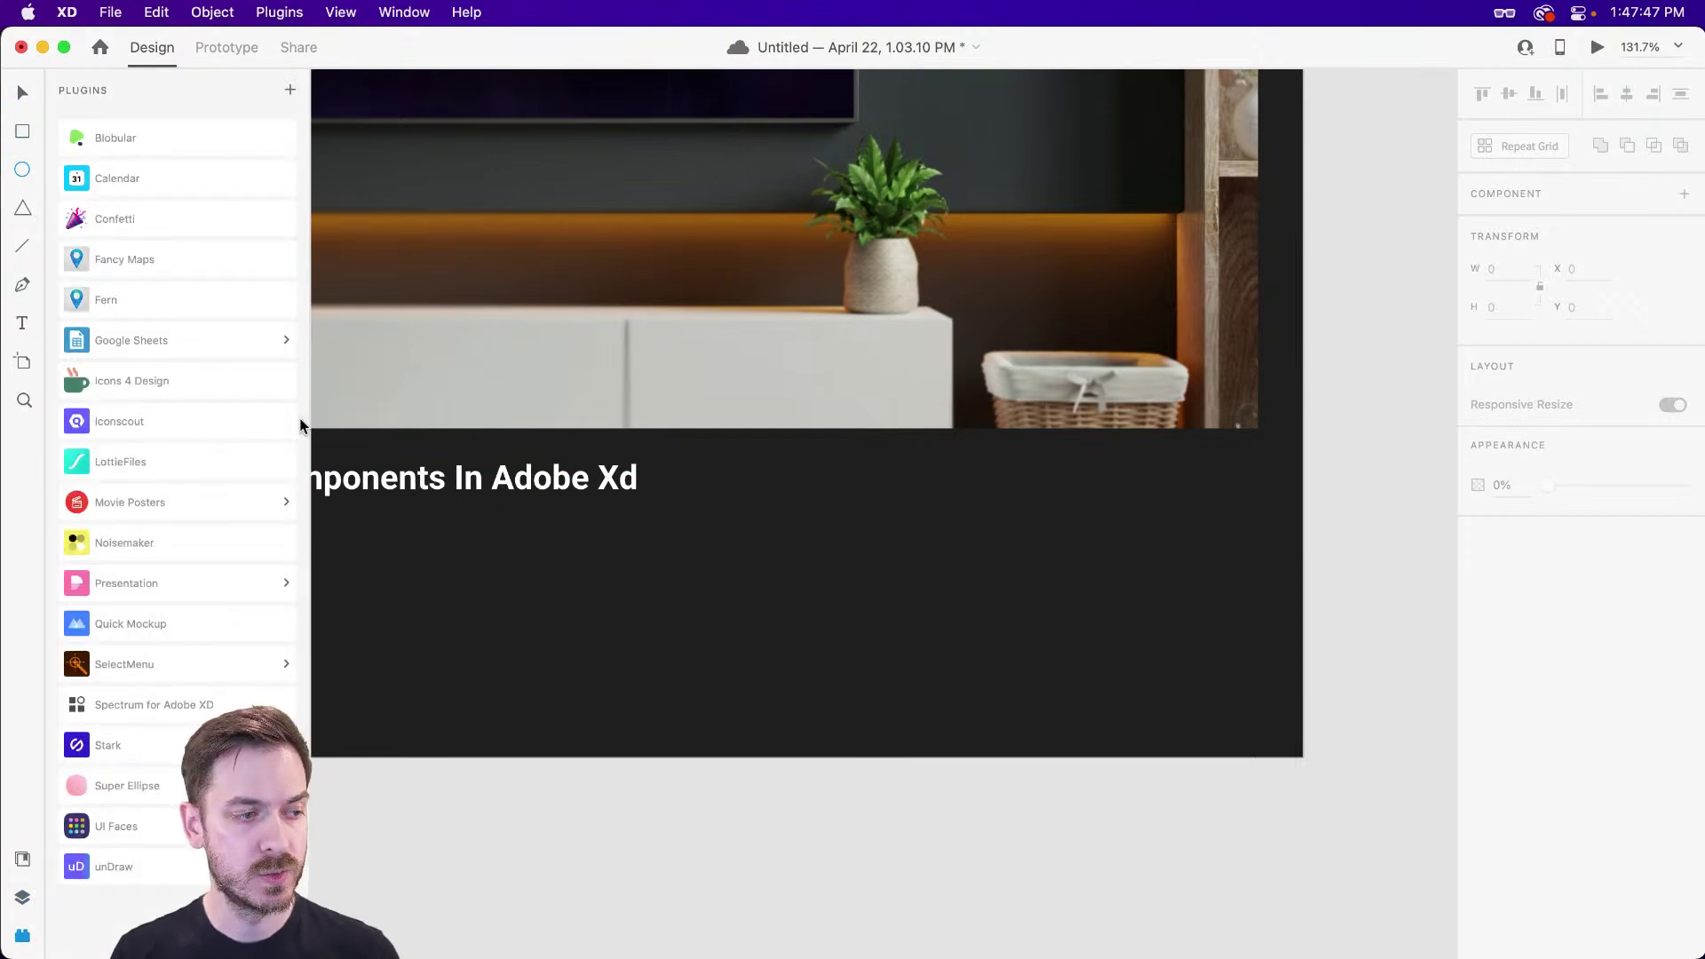
{"action": "left_click", "coordinate": [182, 461]}
{"action": "left_click", "coordinate": [141, 271]}
{"action": "type", "text": "heart"}
{"action": "key", "text": "Return"}
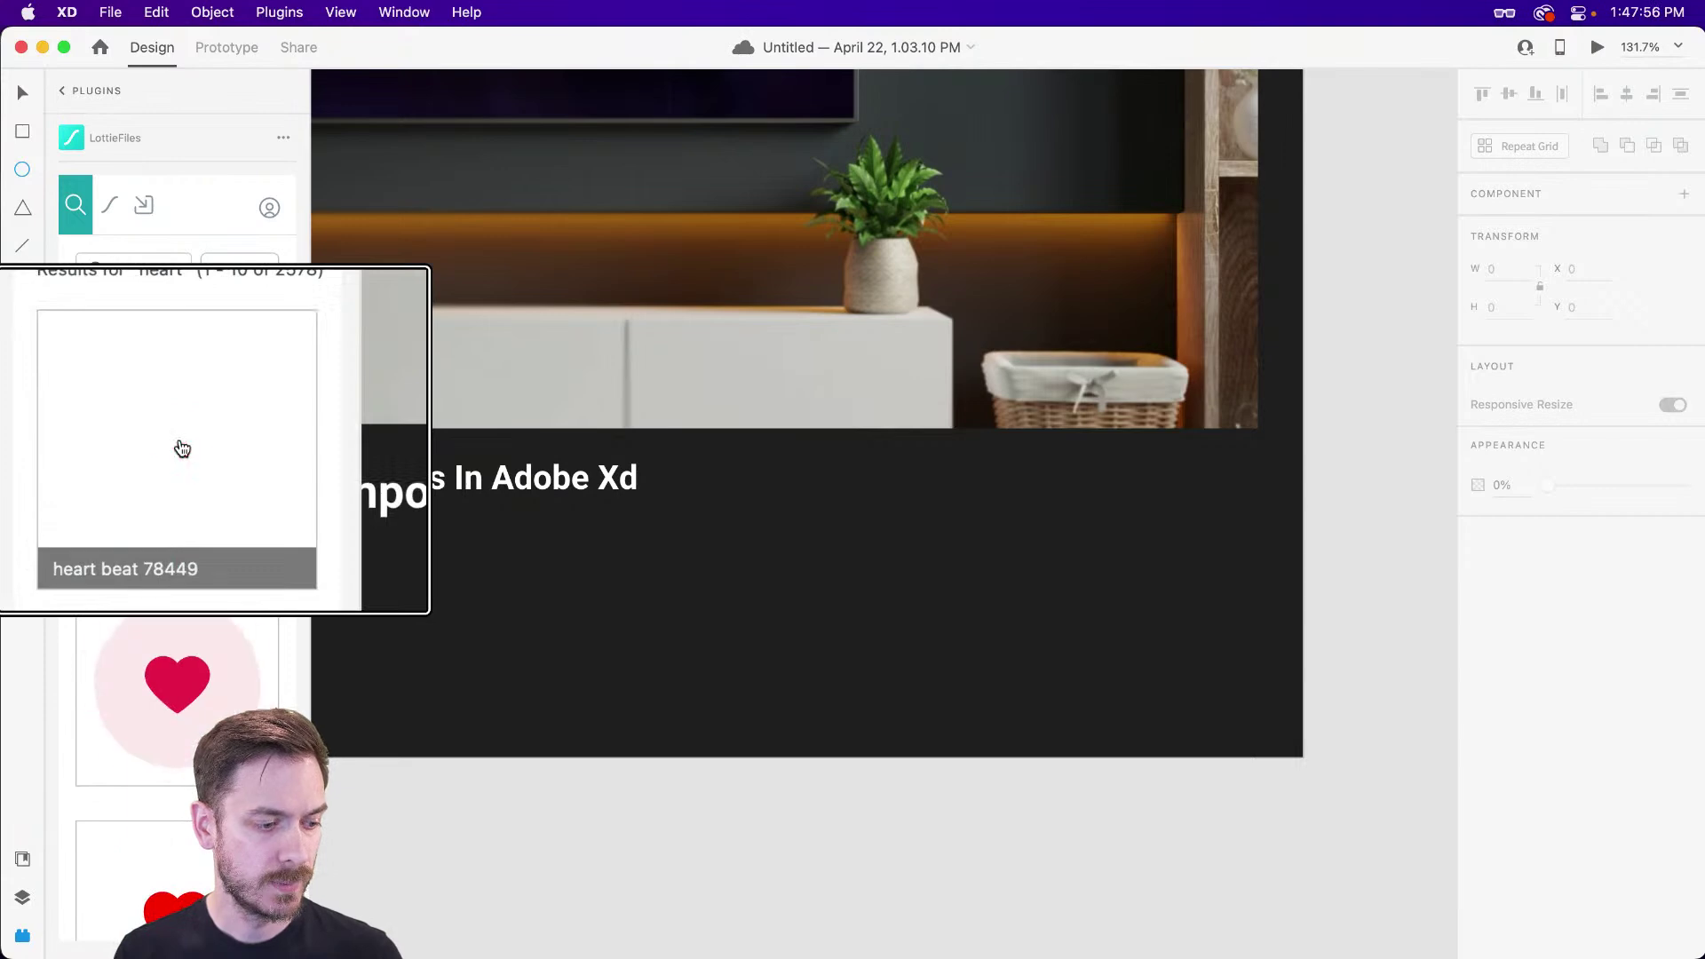
{"action": "left_click_drag", "start_coordinate": [175, 441], "coordinate": [1155, 542]}
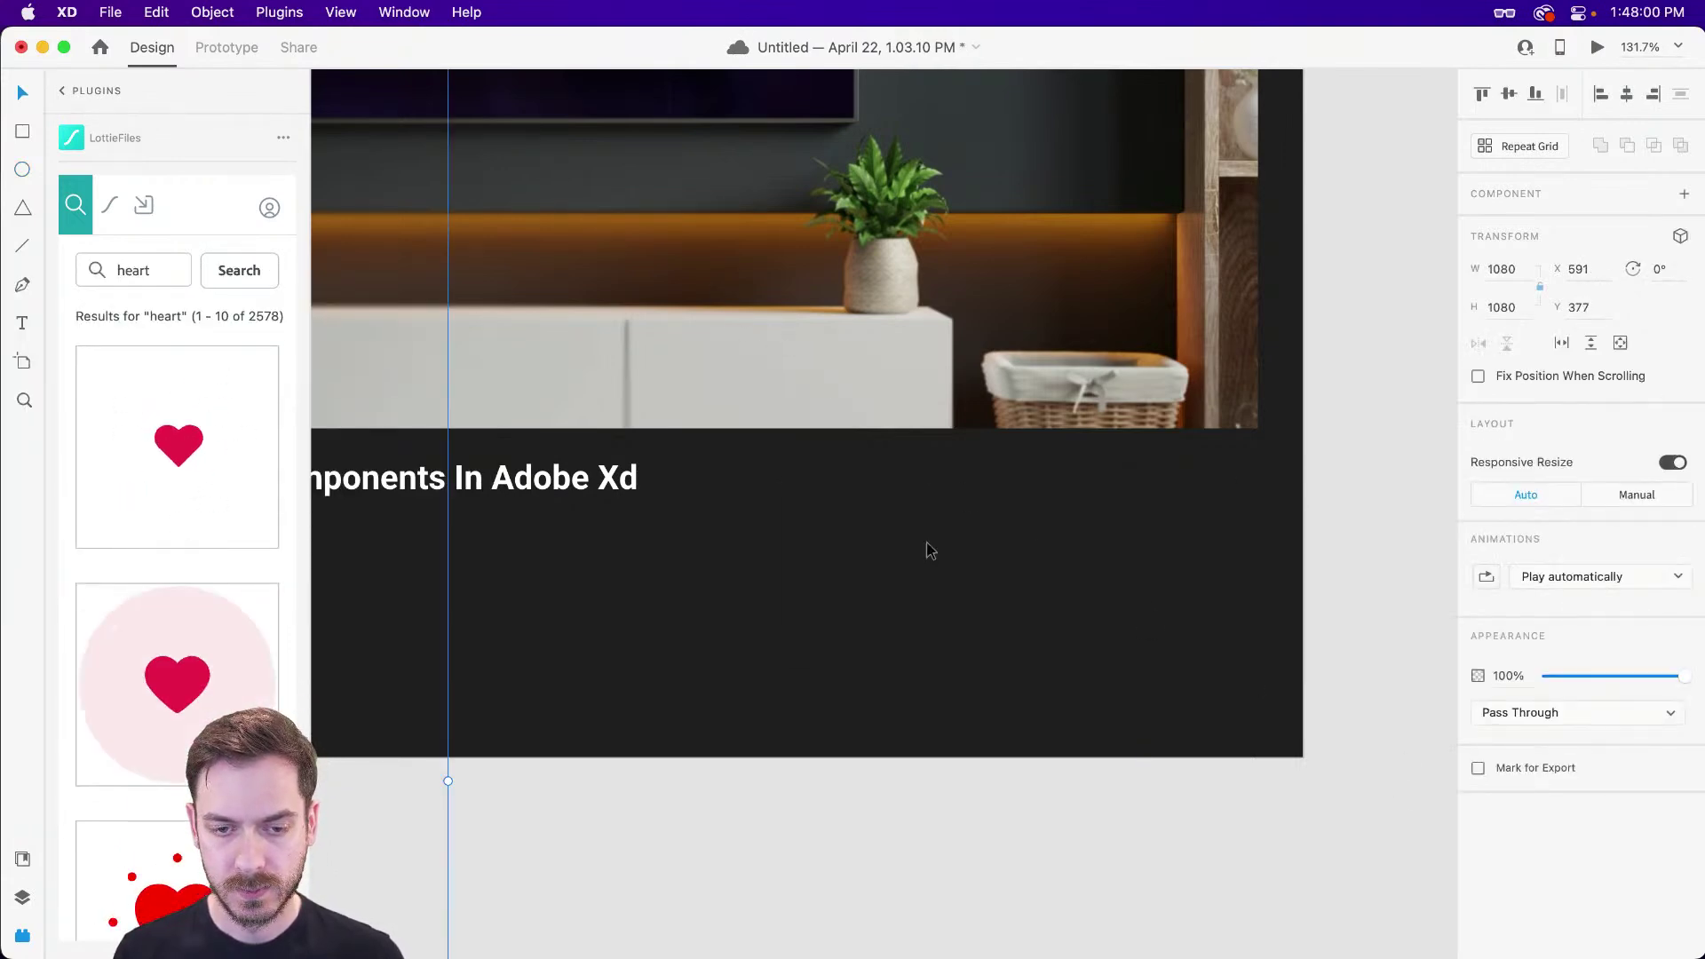
- Shrink the heart animation to 222×222 and place it at the card's lower right
{"action": "scroll", "coordinate": [924, 560], "scroll_direction": "down", "scroll_amount": 5}
{"action": "left_click_drag", "start_coordinate": [1214, 709], "coordinate": [902, 437]}
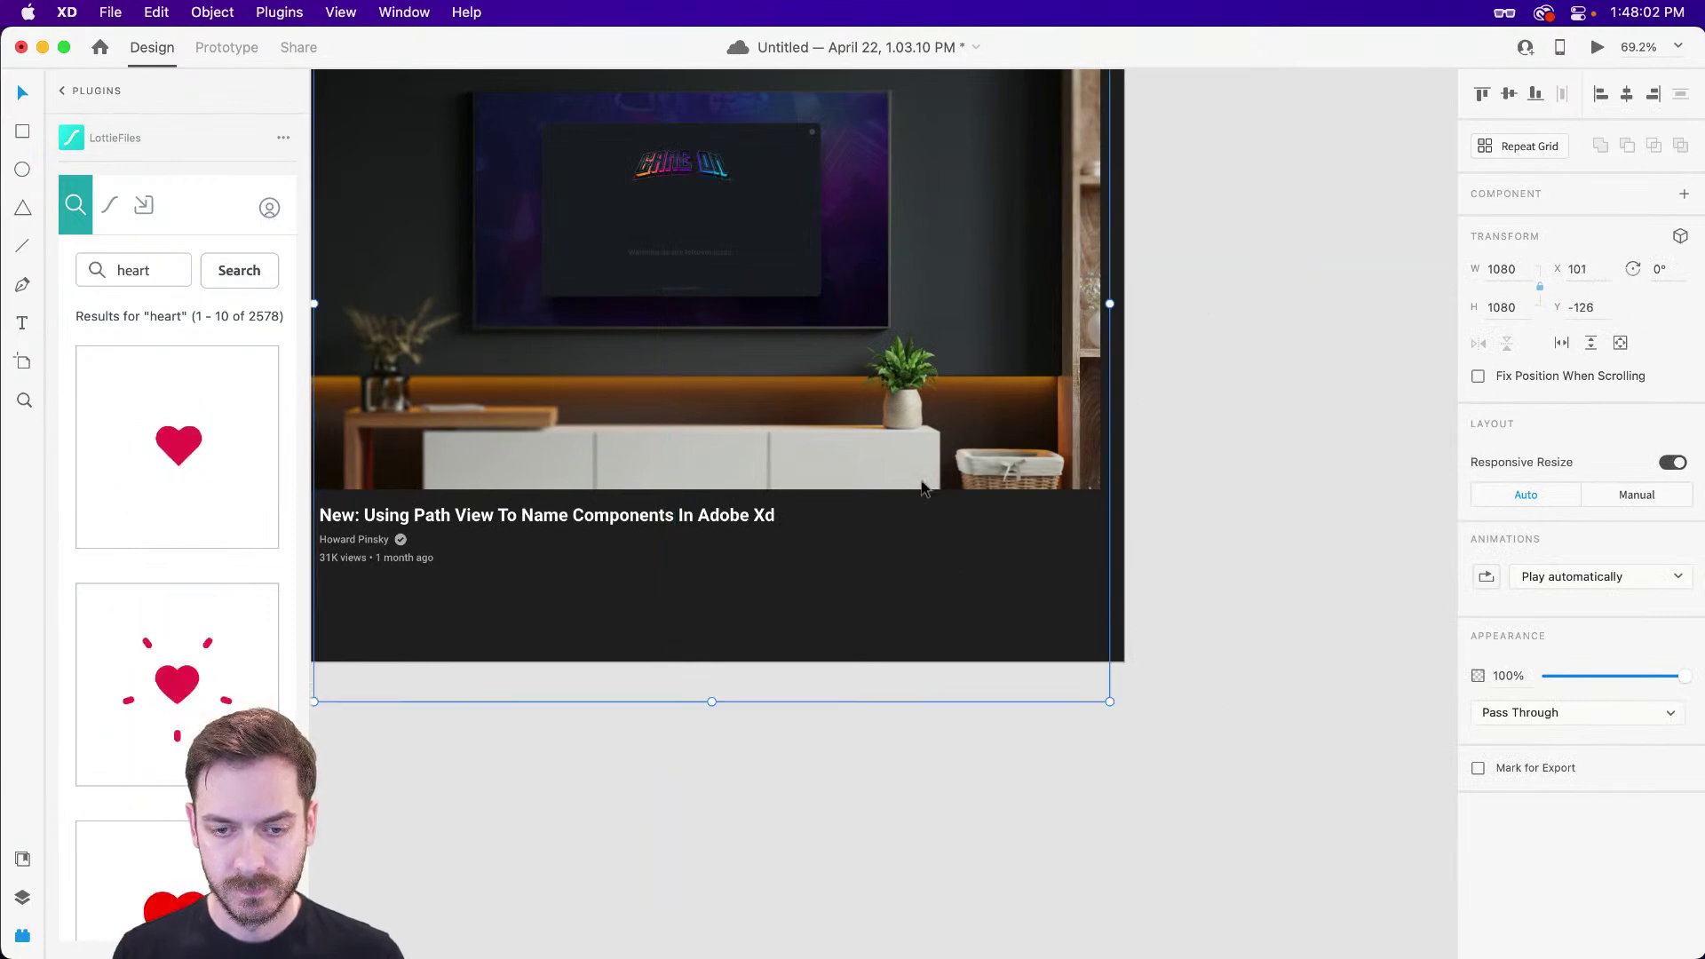
{"action": "left_click_drag", "start_coordinate": [1109, 701], "coordinate": [793, 385]}
{"action": "left_click_drag", "start_coordinate": [687, 290], "coordinate": [996, 569]}
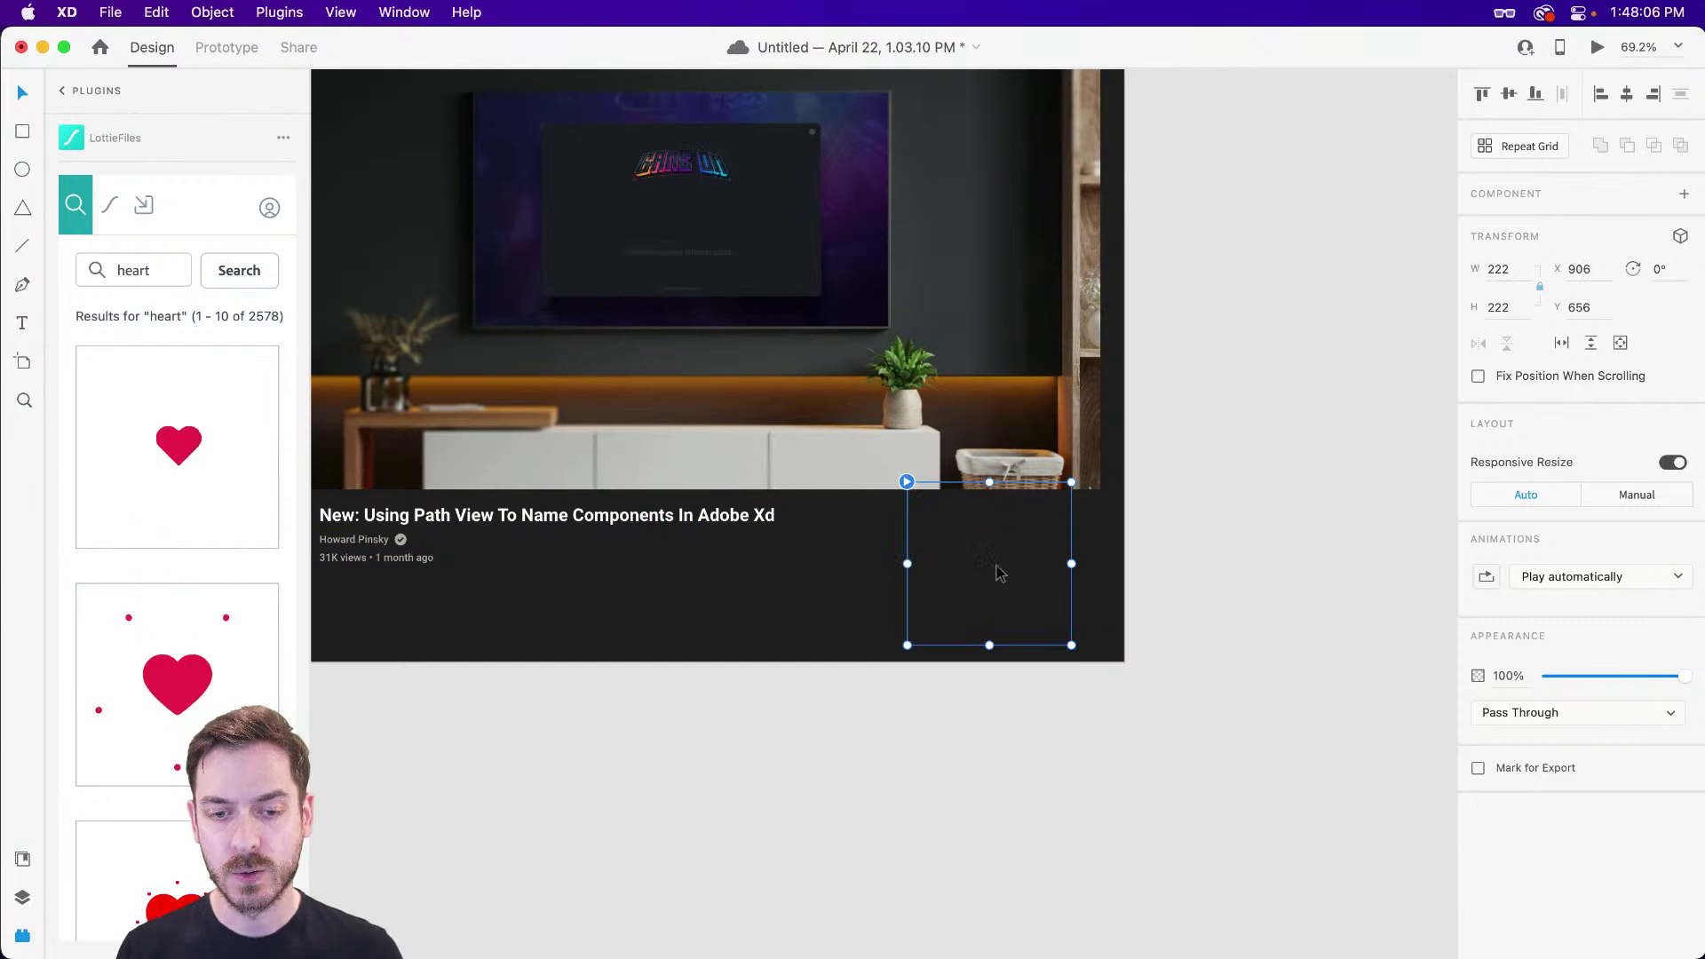
- Preview the card and turn off the heart animation's looping
{"action": "scroll", "coordinate": [997, 569], "scroll_direction": "up", "scroll_amount": 3}
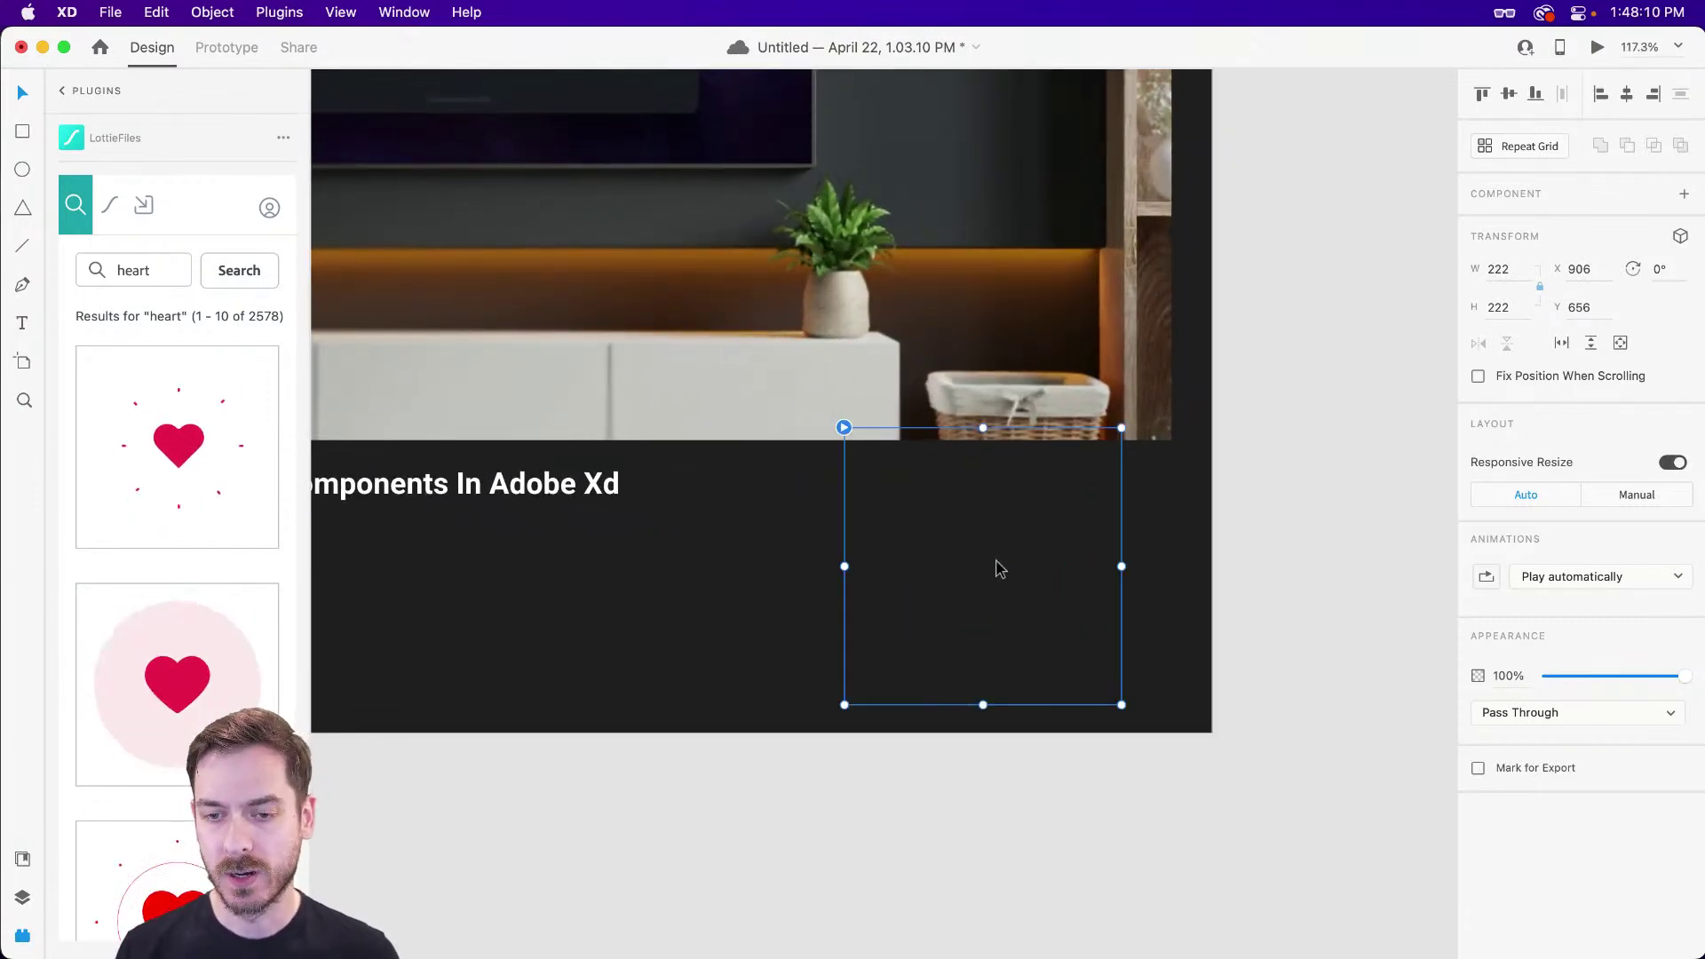
{"action": "key", "text": "super+Return"}
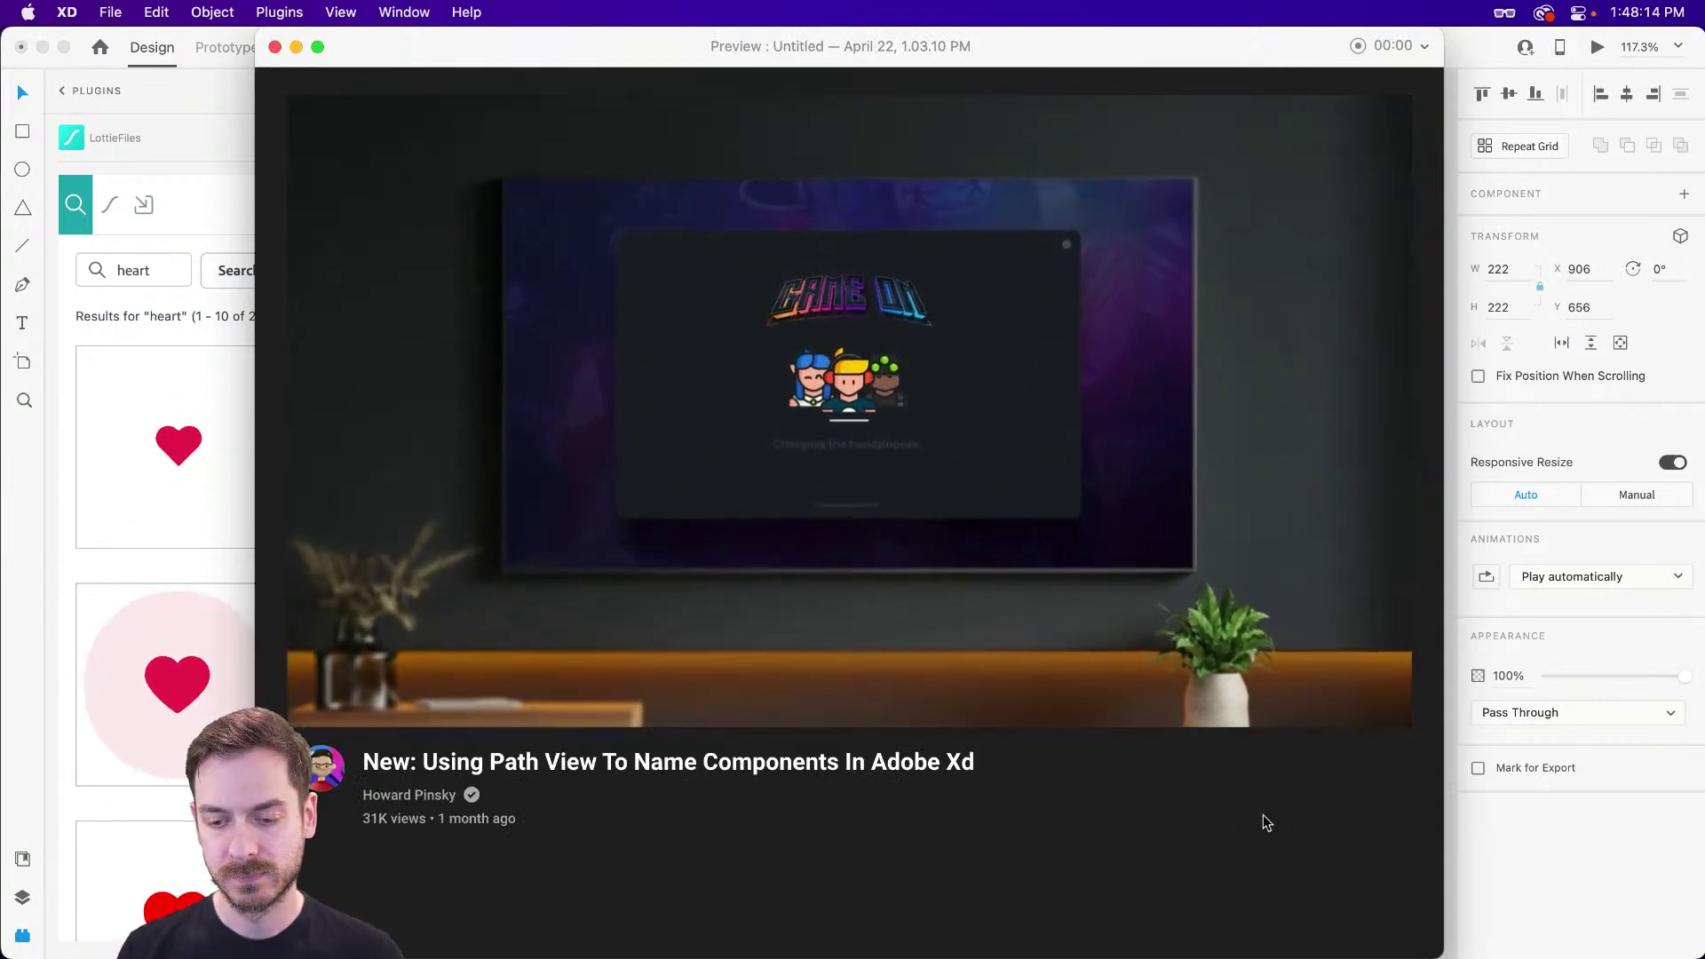
{"action": "key", "text": "Escape"}
{"action": "left_click", "coordinate": [1486, 578]}
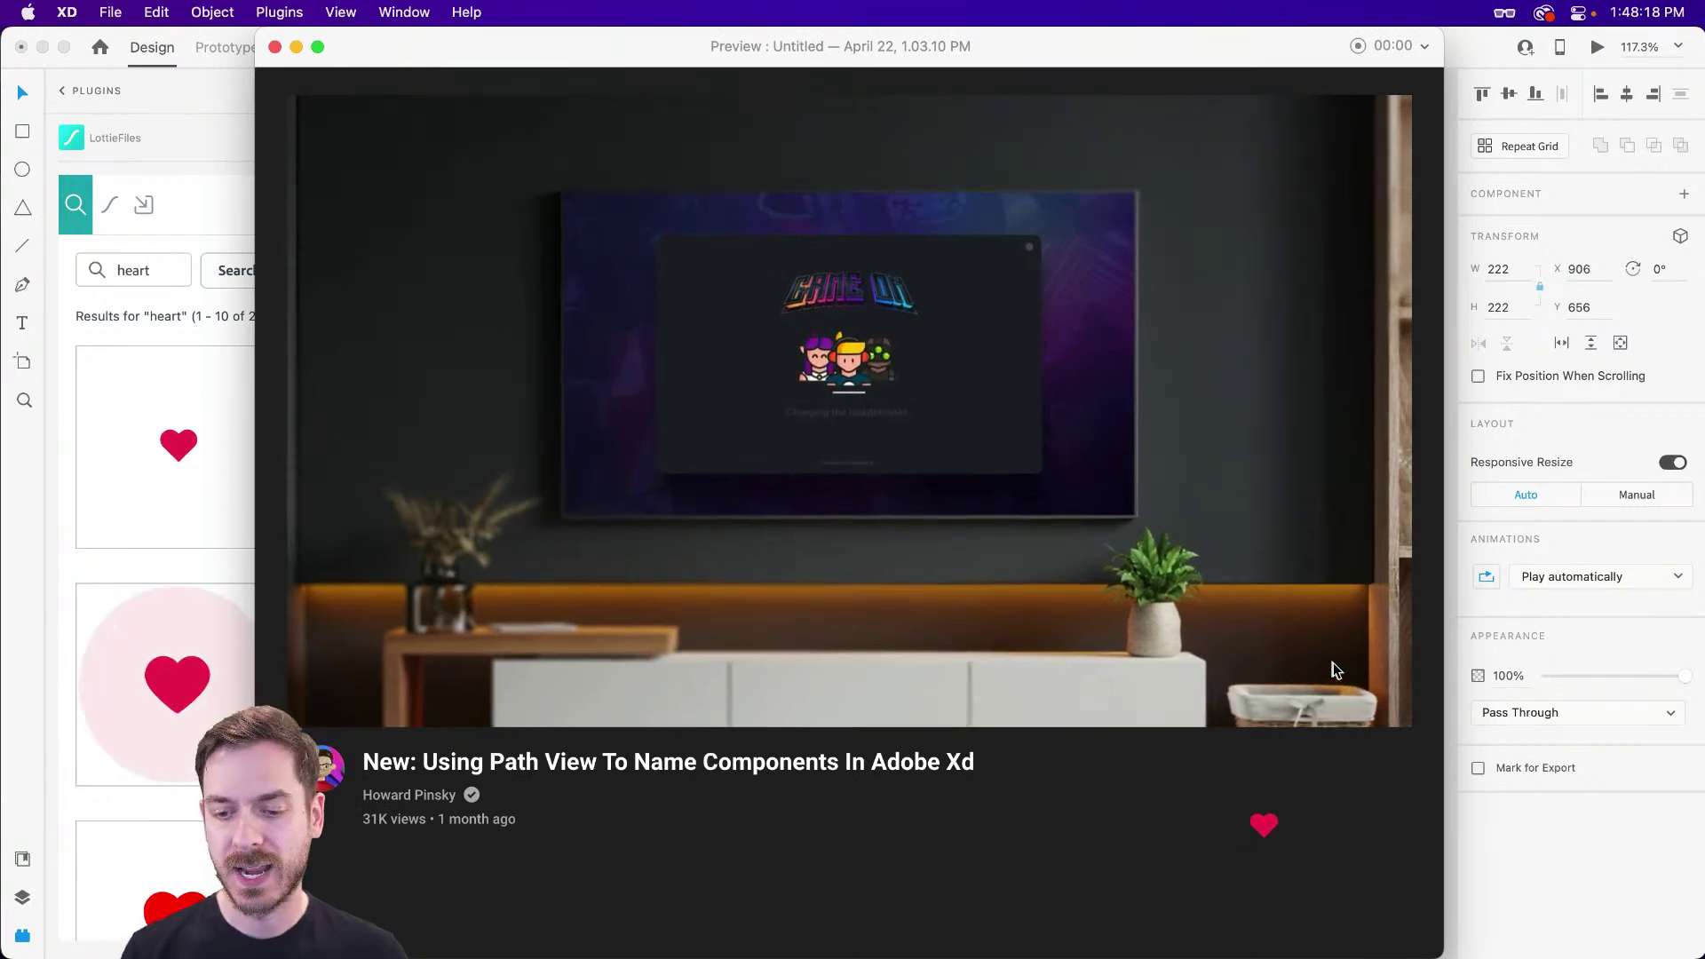
{"action": "key", "text": "Escape"}
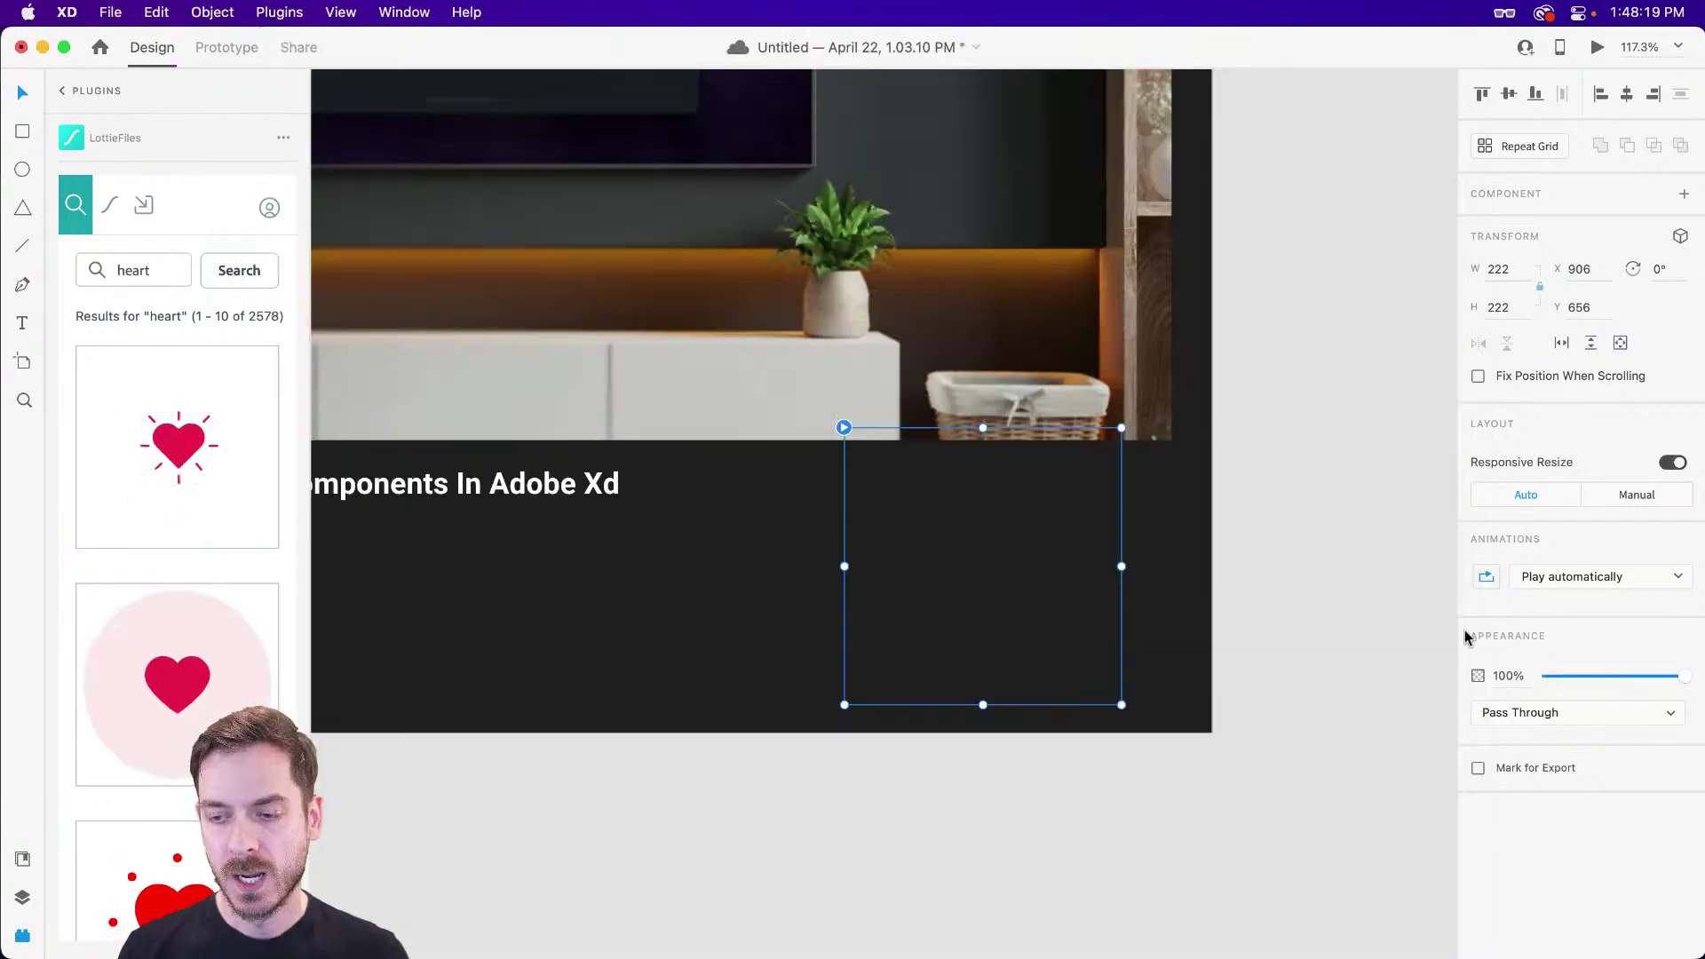
{"action": "left_click", "coordinate": [1490, 582]}
{"action": "key", "text": "alt"}
- Shrink the heart animation to 64×64 from its centre
{"action": "left_click_drag", "start_coordinate": [1122, 429], "coordinate": [1030, 528]}
{"action": "scroll", "coordinate": [1077, 507], "scroll_direction": "up", "scroll_amount": 3}
{"action": "scroll", "coordinate": [1184, 471], "scroll_direction": "up", "scroll_amount": 3}
{"action": "scroll", "coordinate": [1191, 575], "scroll_direction": "up", "scroll_amount": 3}
- Draw a 44×44 square with #333333 fill, 10%-opacity white border and 4 px corners
{"action": "key", "text": "r"}
{"action": "left_click_drag", "start_coordinate": [1267, 495], "coordinate": [1156, 590]}
{"action": "left_click", "coordinate": [1509, 696]}
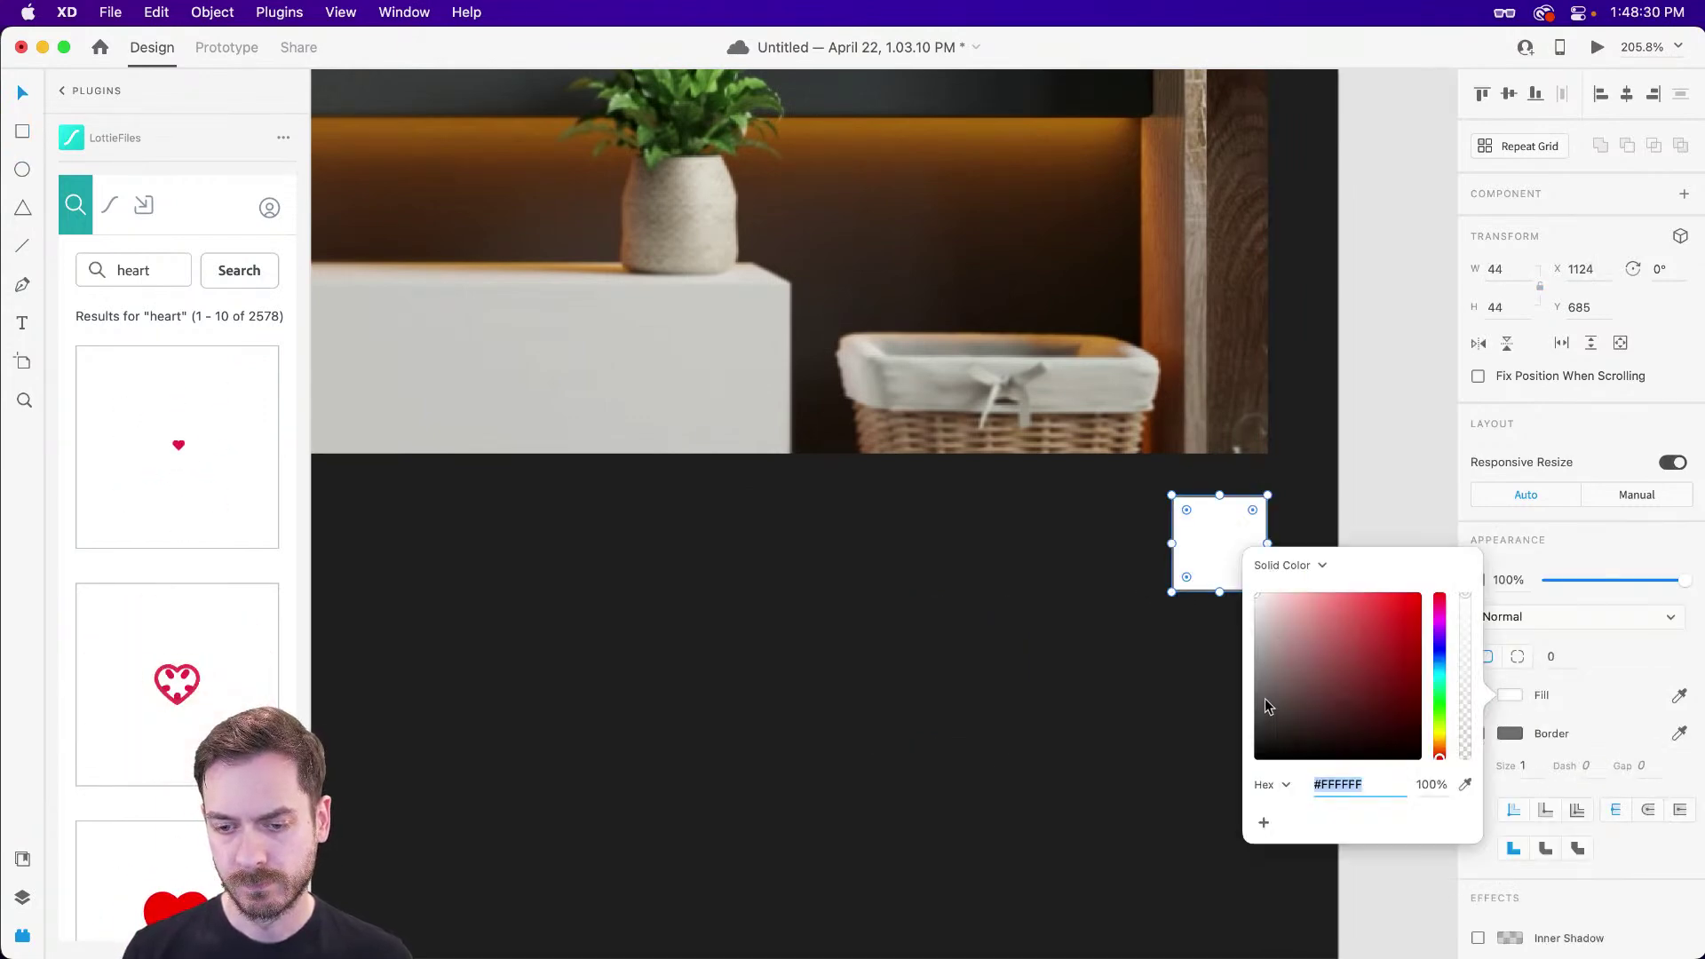
{"action": "left_click", "coordinate": [1255, 729]}
{"action": "left_click", "coordinate": [1512, 733]}
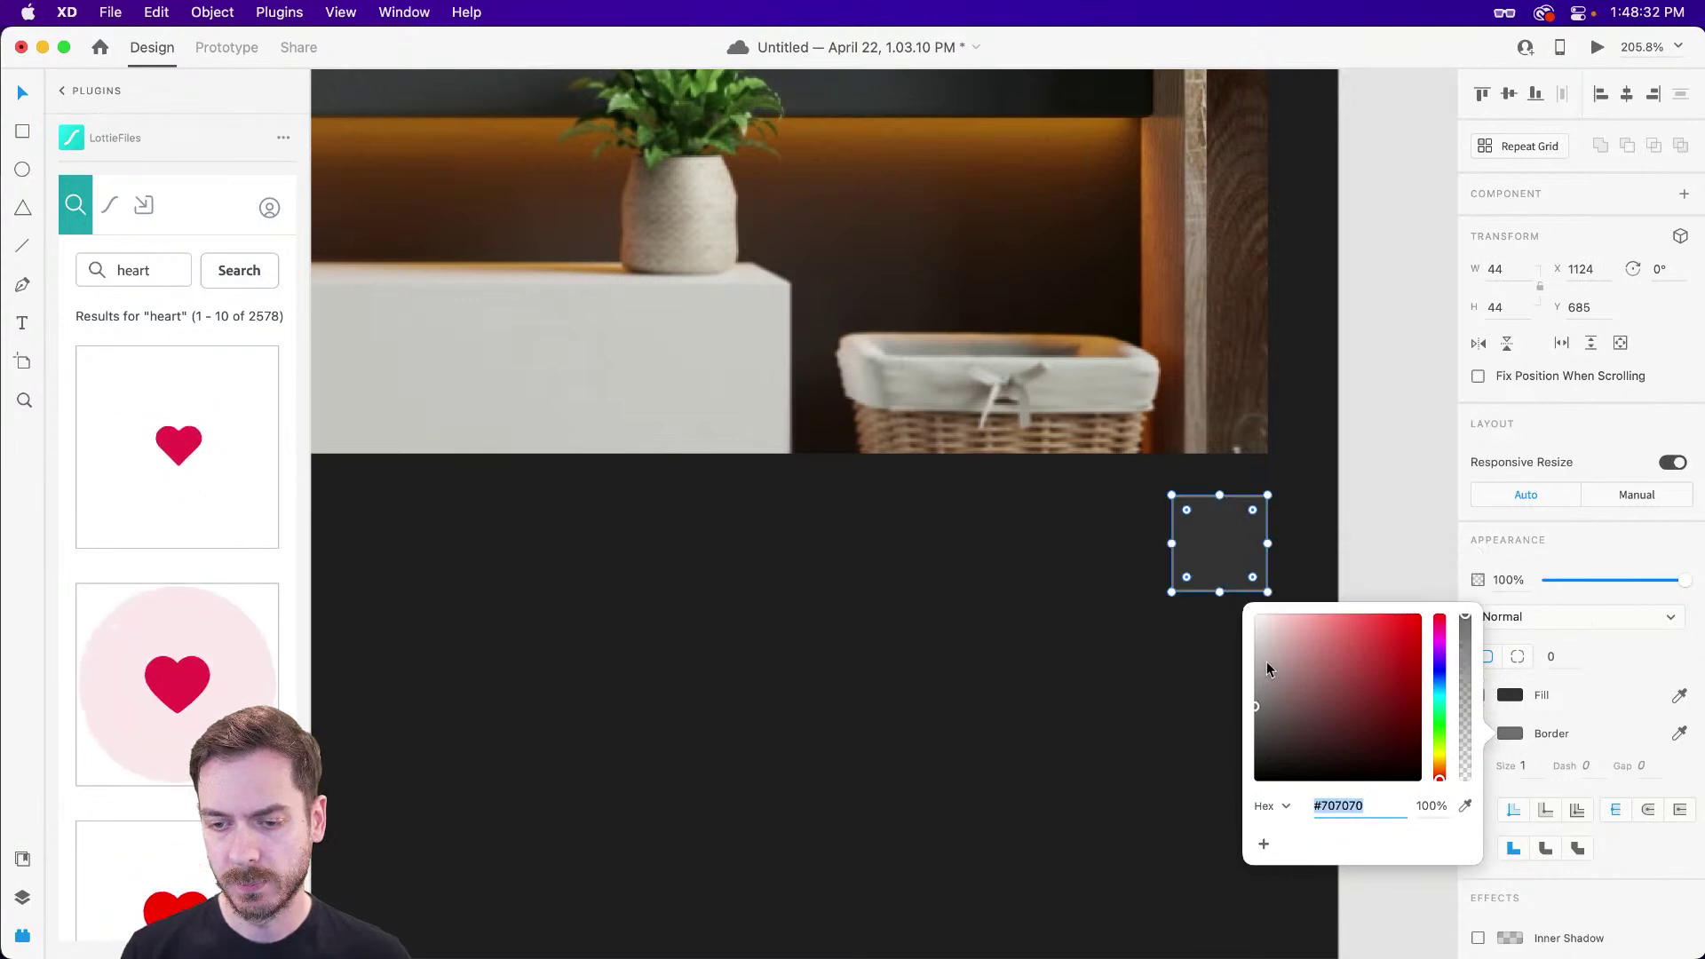
{"action": "left_click", "coordinate": [1467, 768]}
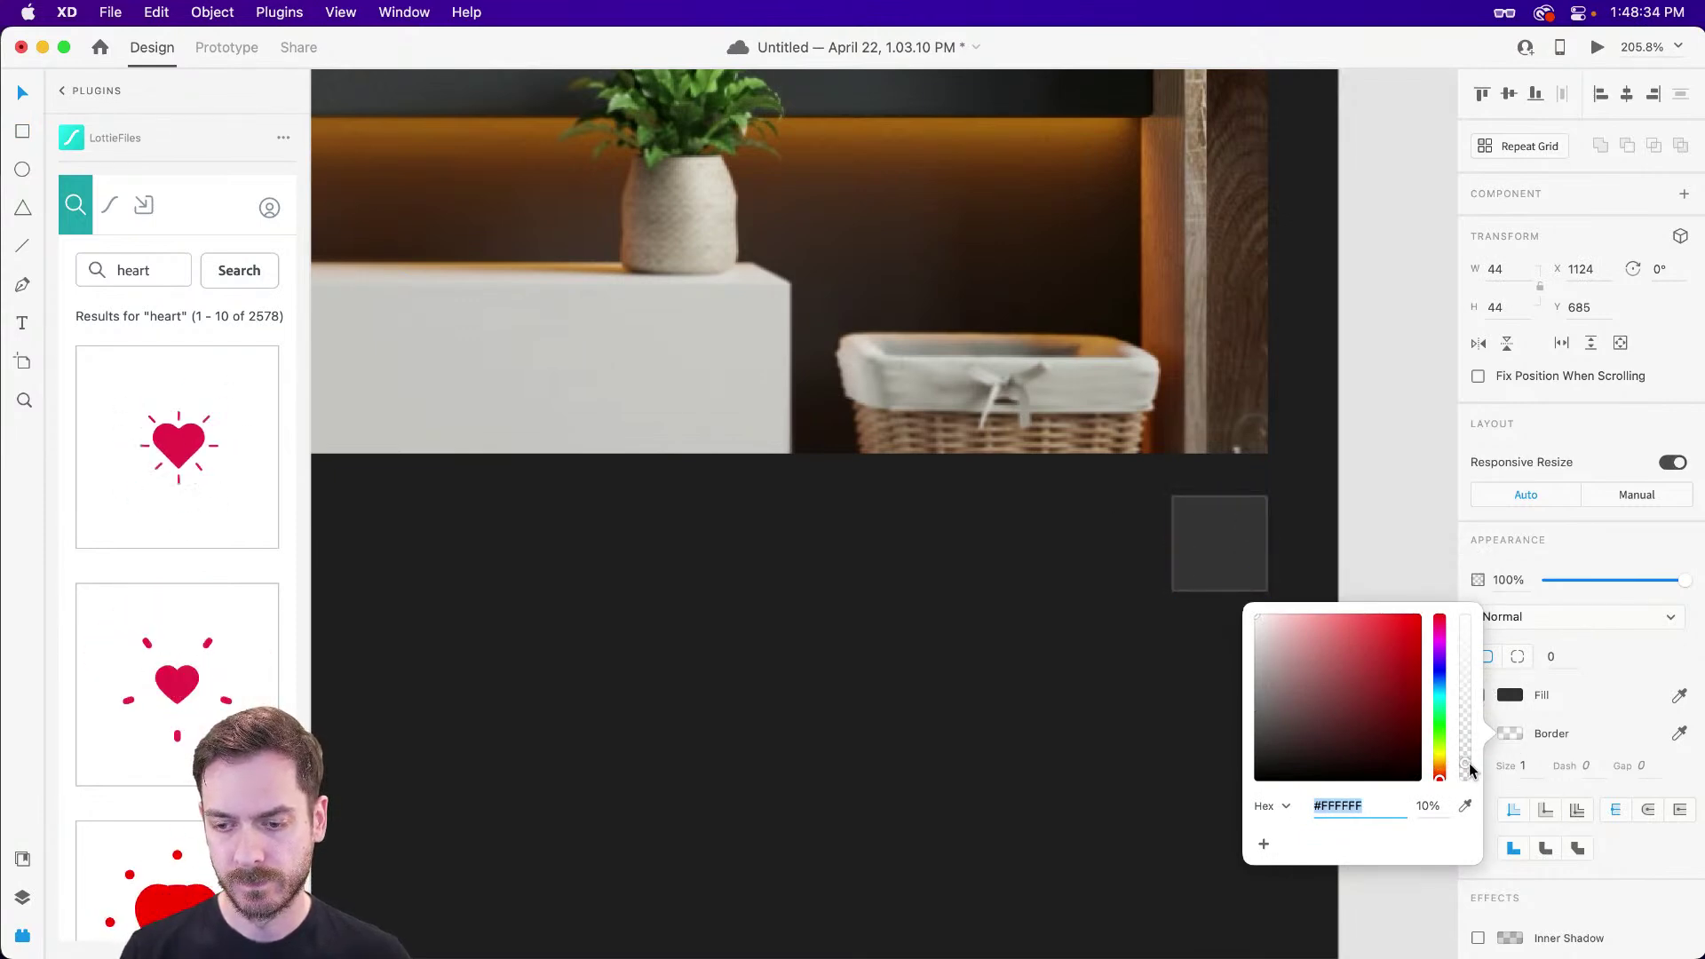
{"action": "left_click", "coordinate": [1552, 656]}
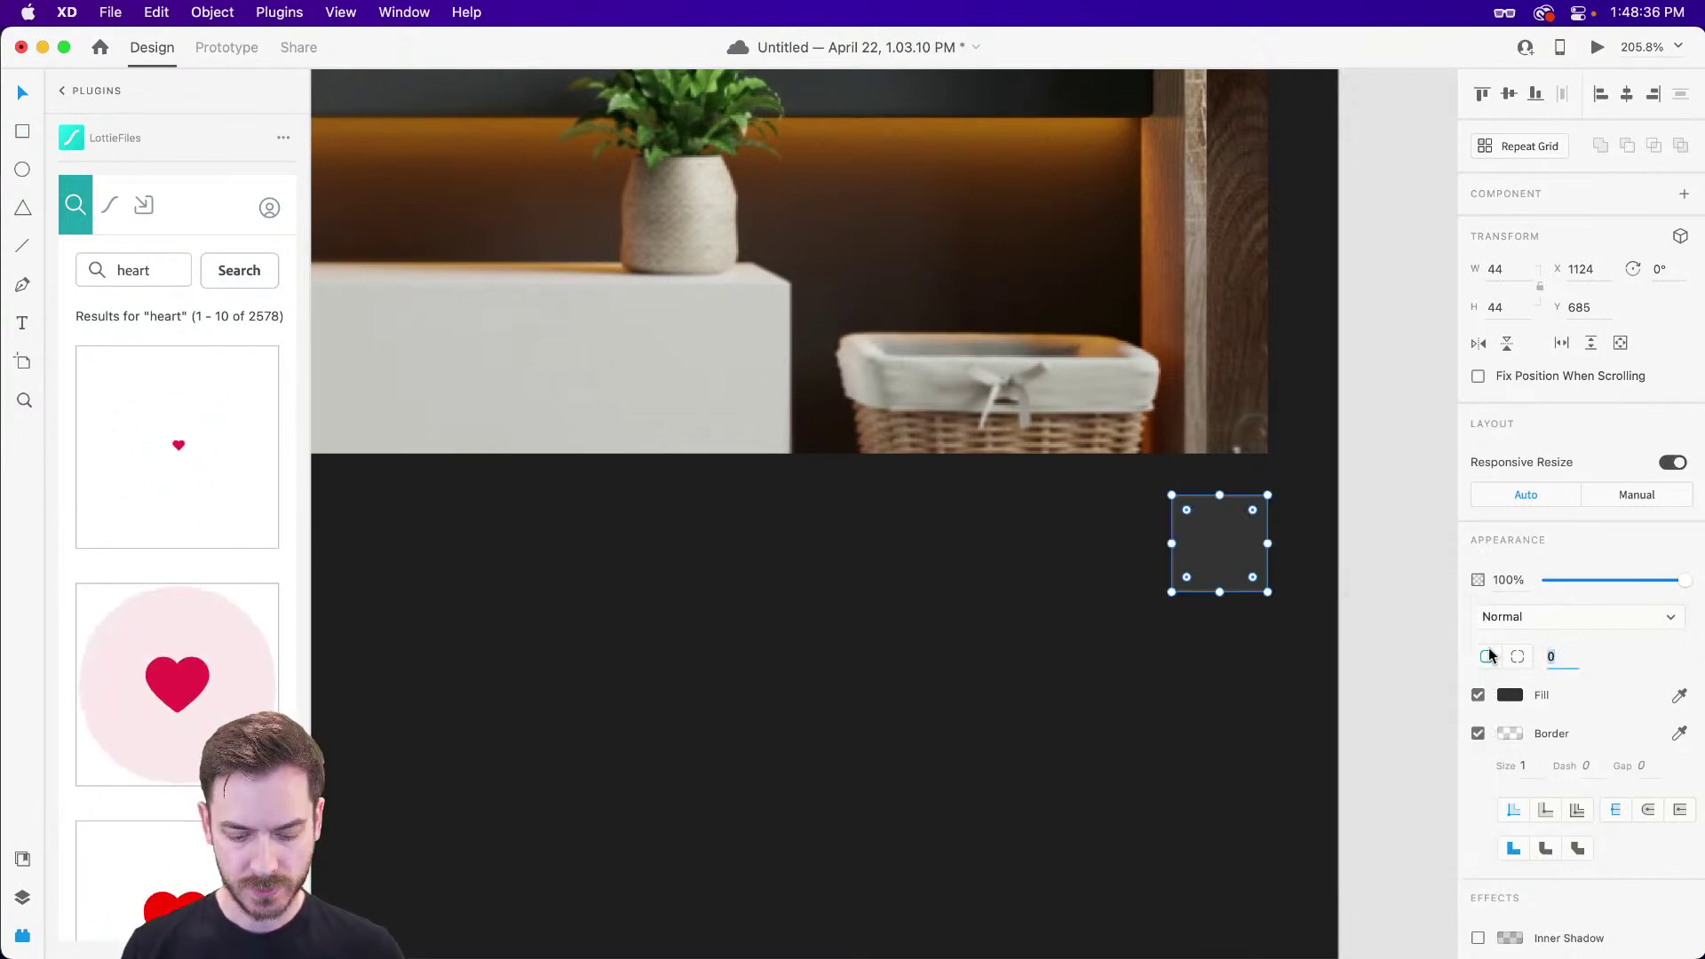
{"action": "key", "text": "Return"}
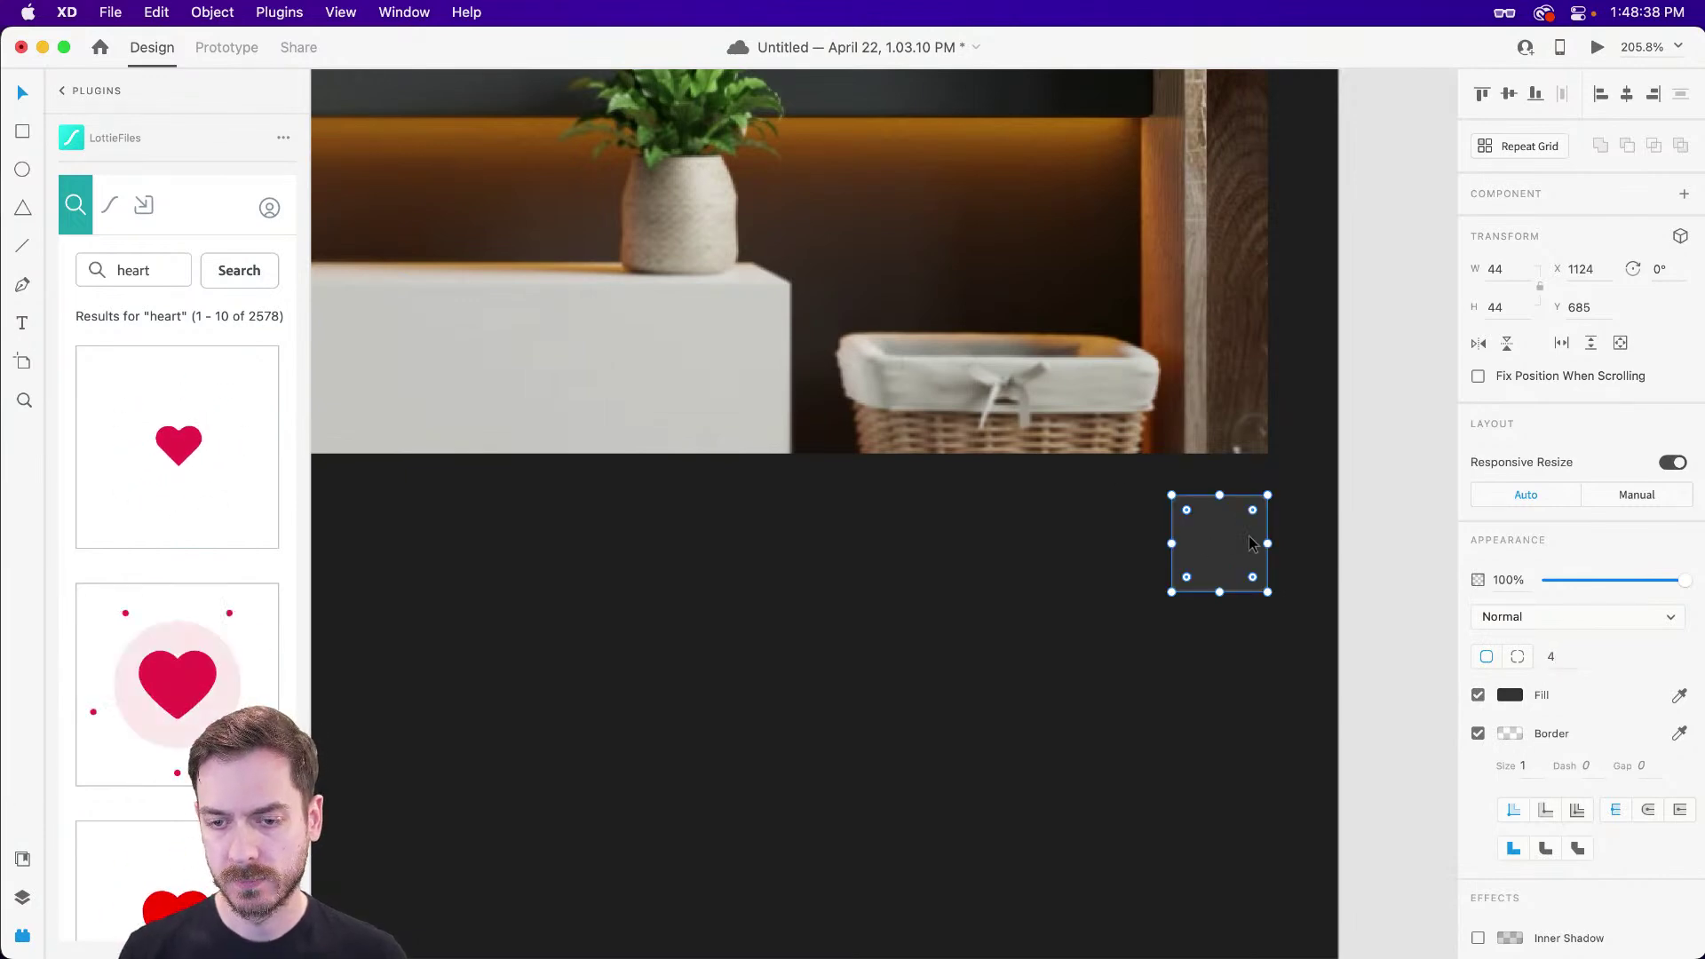
{"action": "scroll", "coordinate": [1226, 543], "scroll_direction": "up", "scroll_amount": 3}
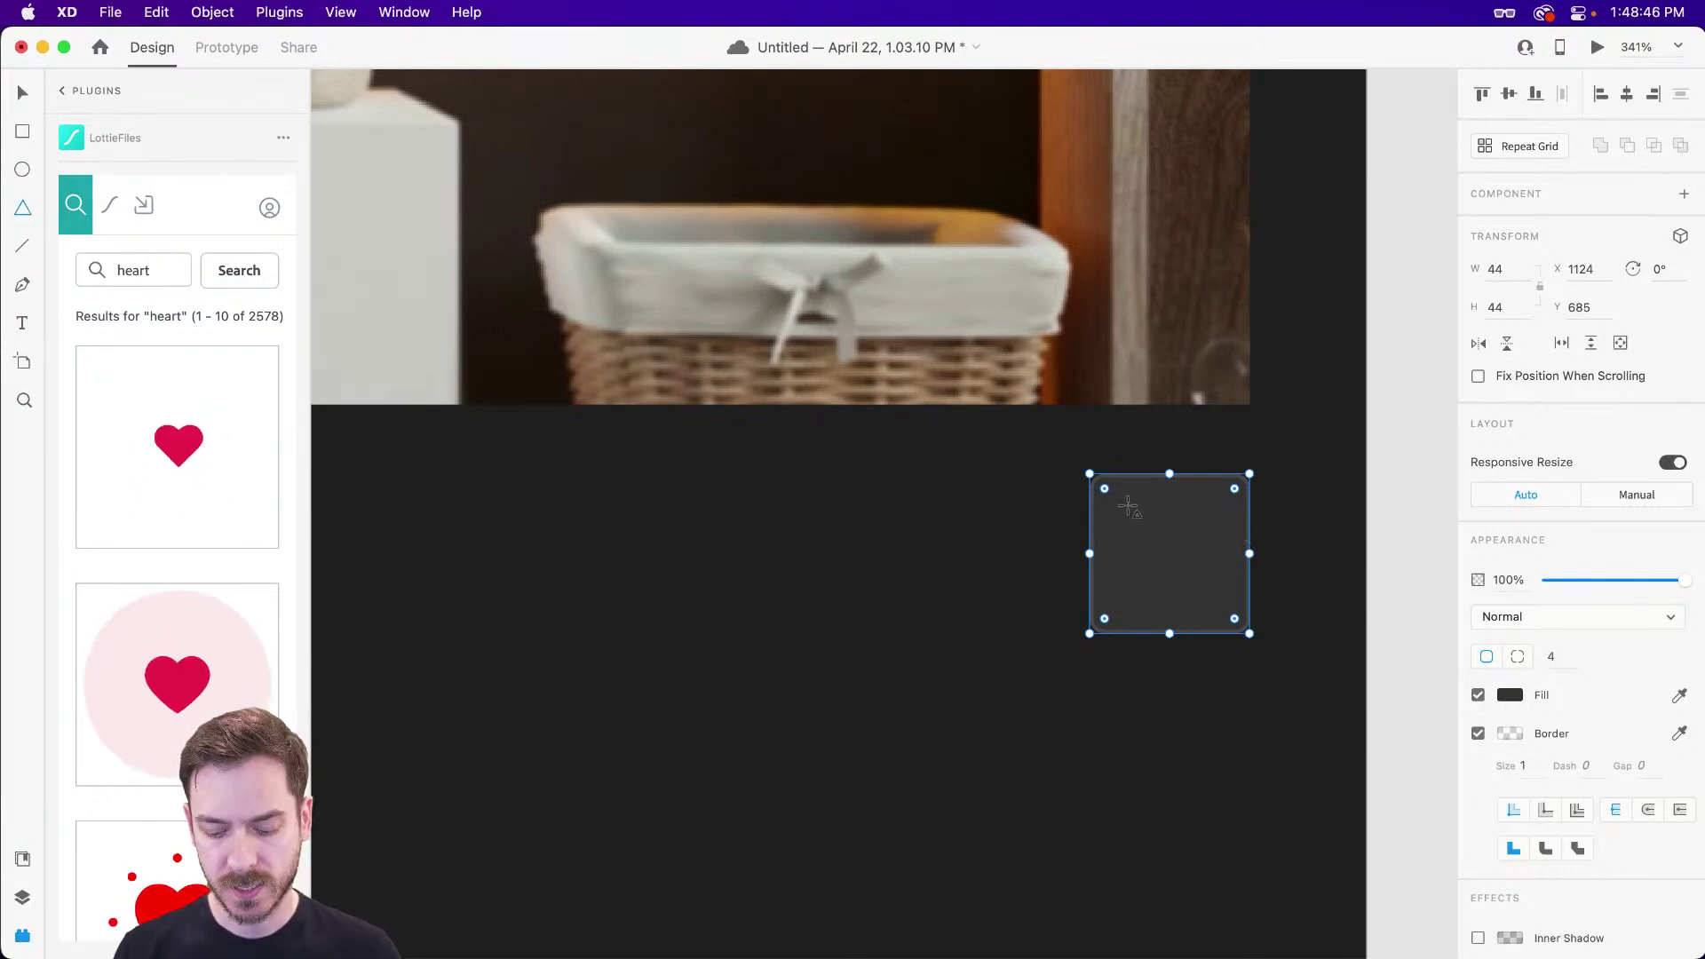
- Draw a polygon inside the square and turn it into a heart shape with '<3'
{"action": "key", "text": "super+y"}
{"action": "left_click_drag", "start_coordinate": [1131, 510], "coordinate": [1228, 593]}
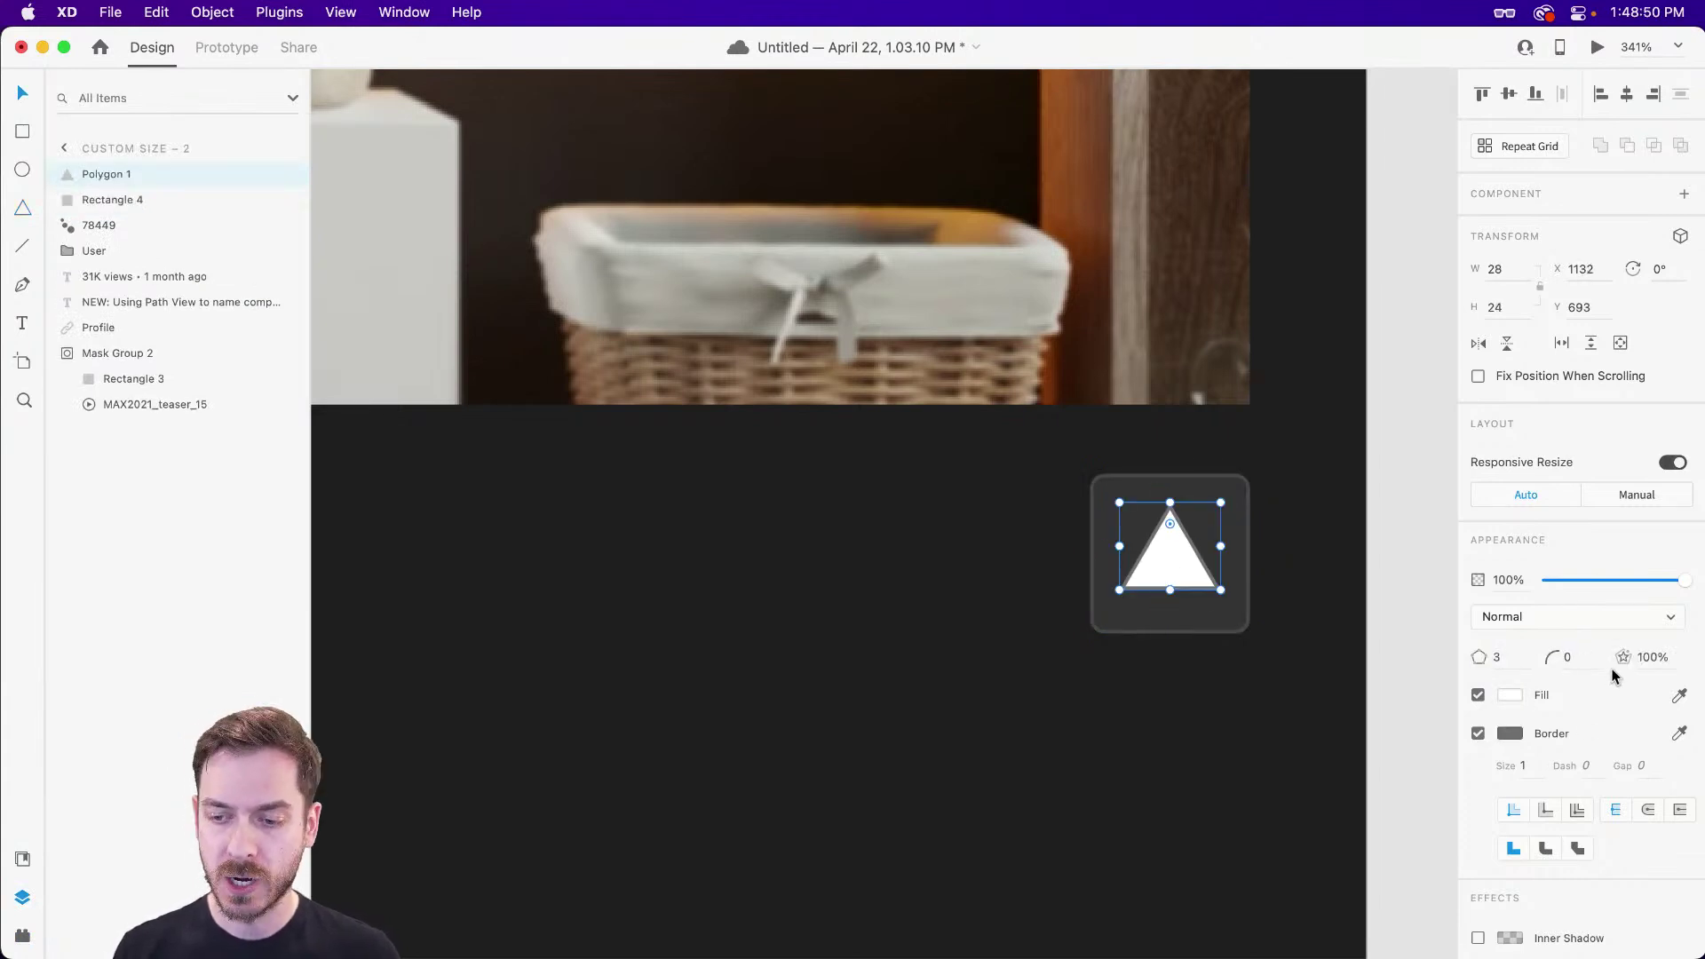
{"action": "left_click", "coordinate": [1498, 657]}
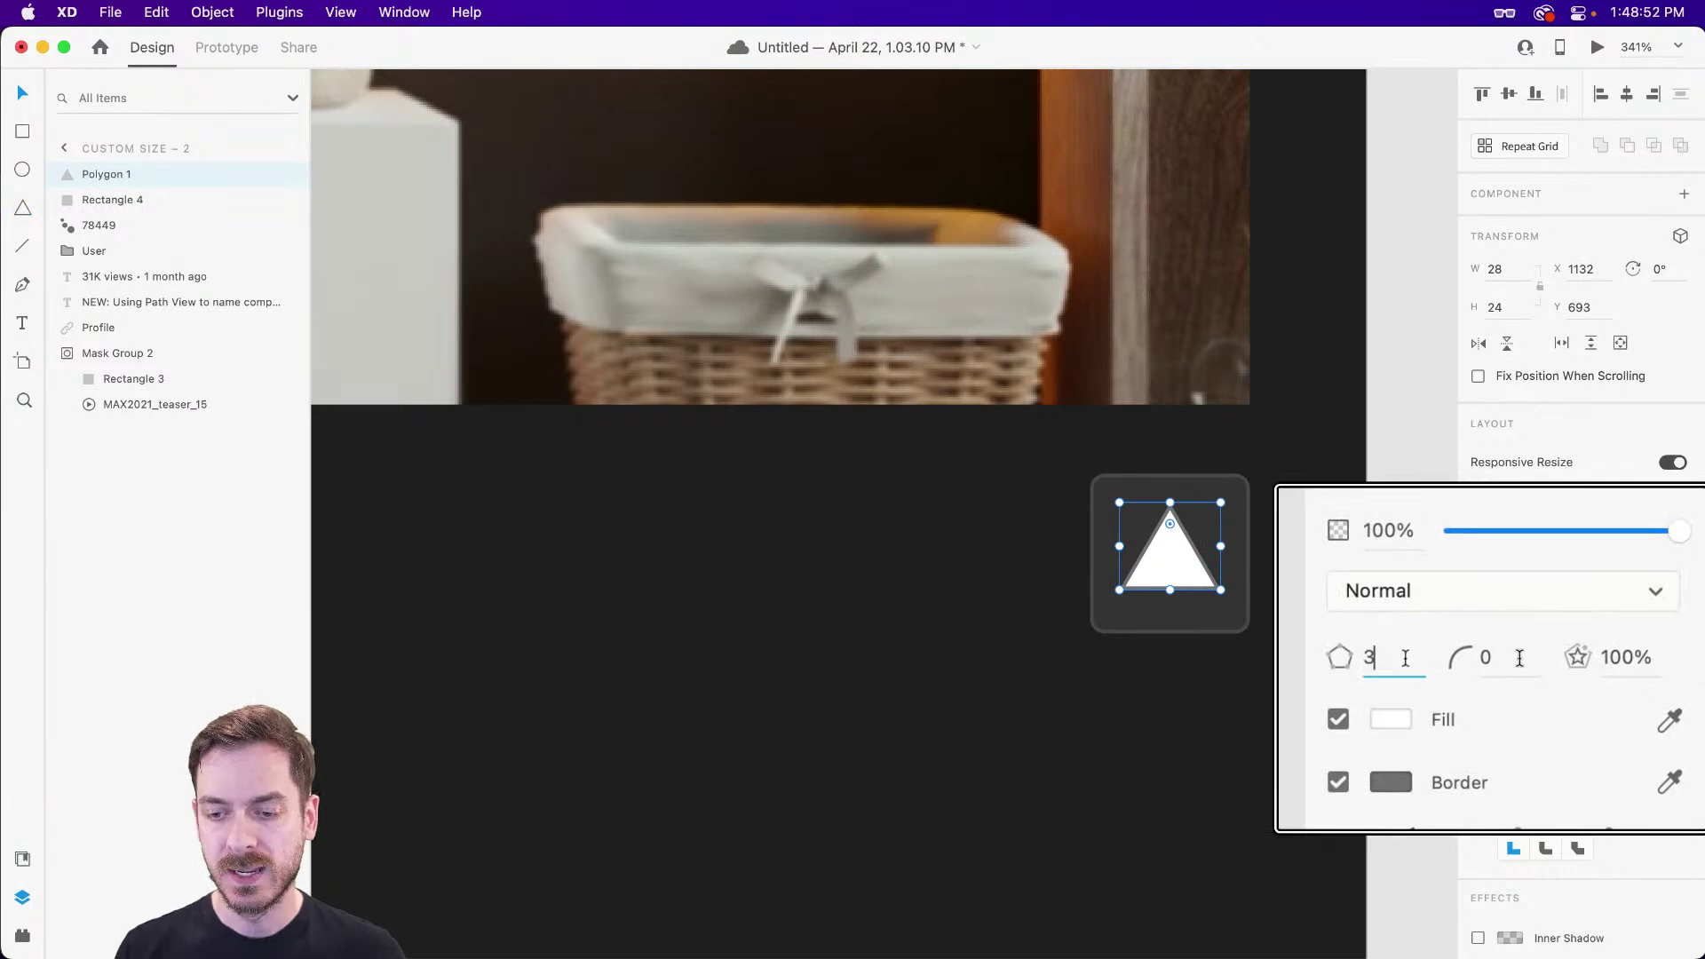
{"action": "type", "text": "<3"}
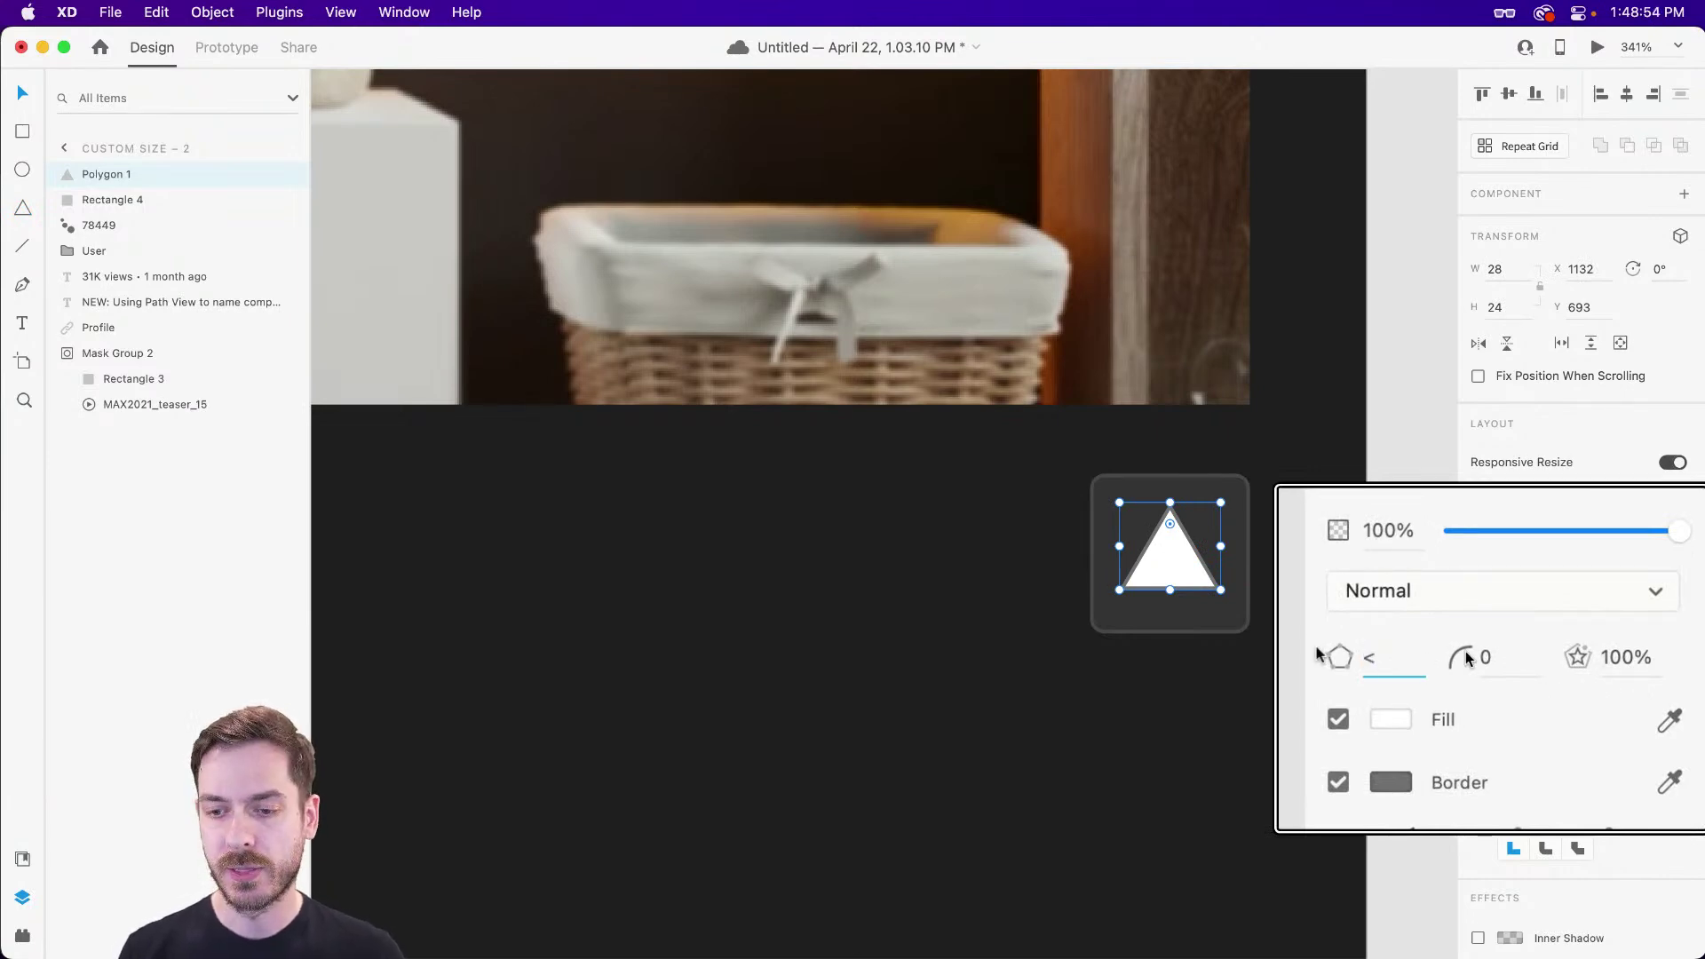
{"action": "key", "text": "Return"}
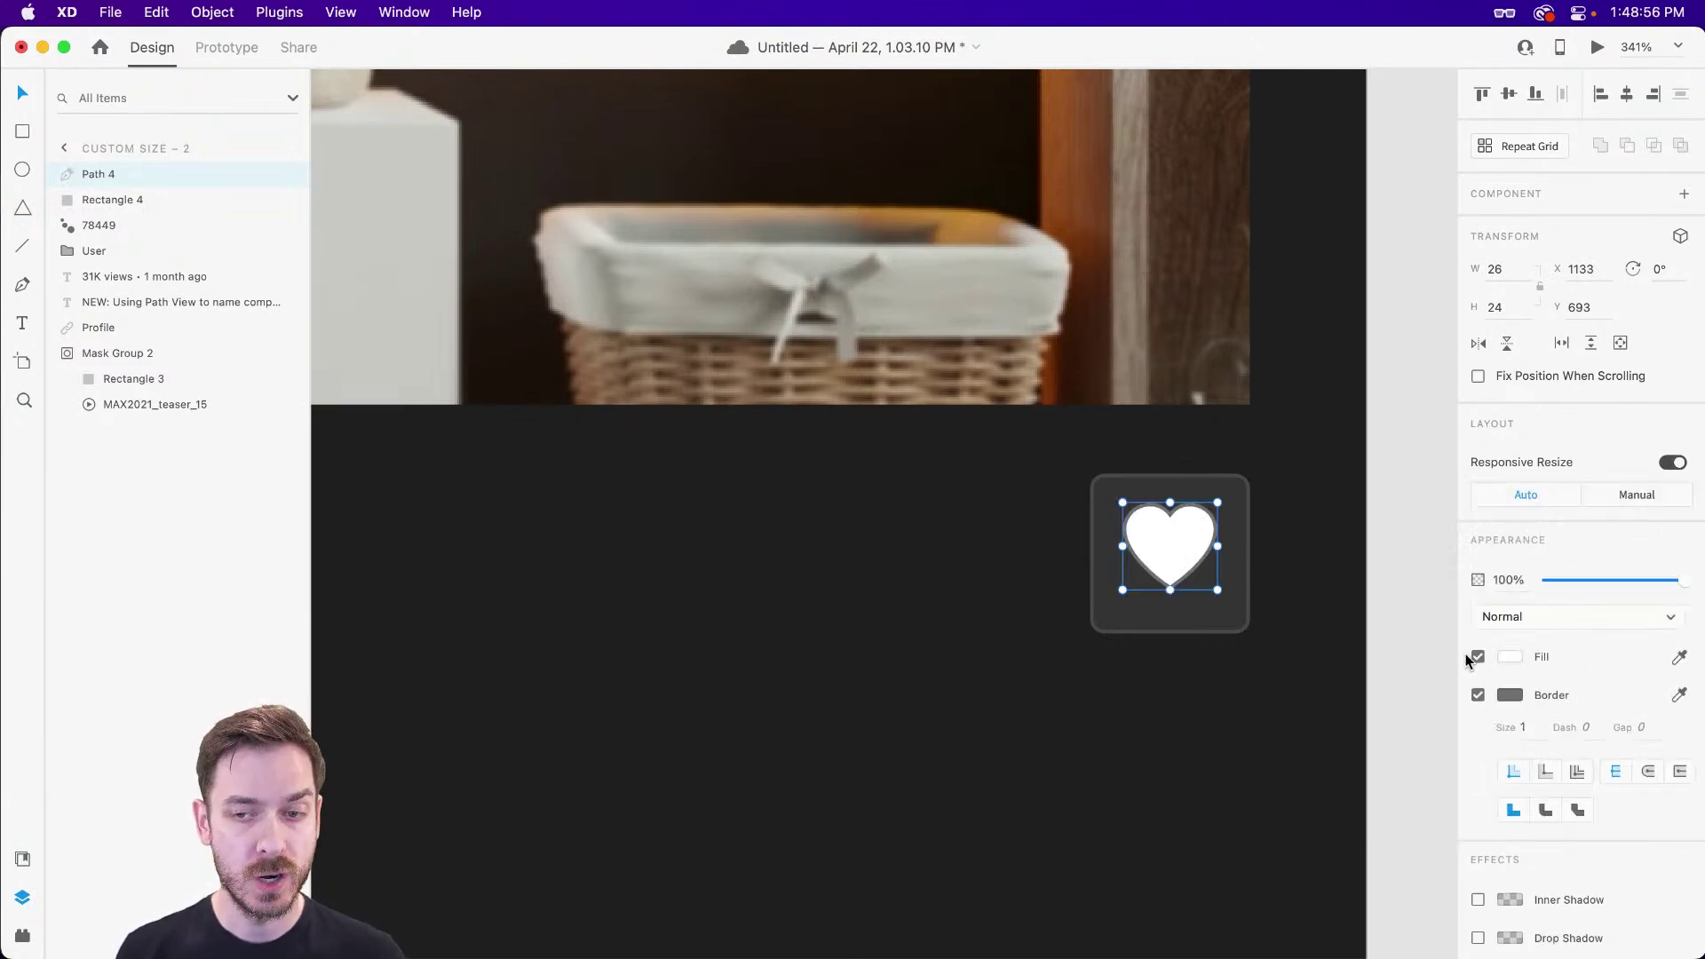
- Give the heart no fill and a white 2 px outline, then preview it
{"action": "scroll", "coordinate": [1468, 662], "scroll_direction": "down", "scroll_amount": 2}
{"action": "left_click", "coordinate": [1478, 561]}
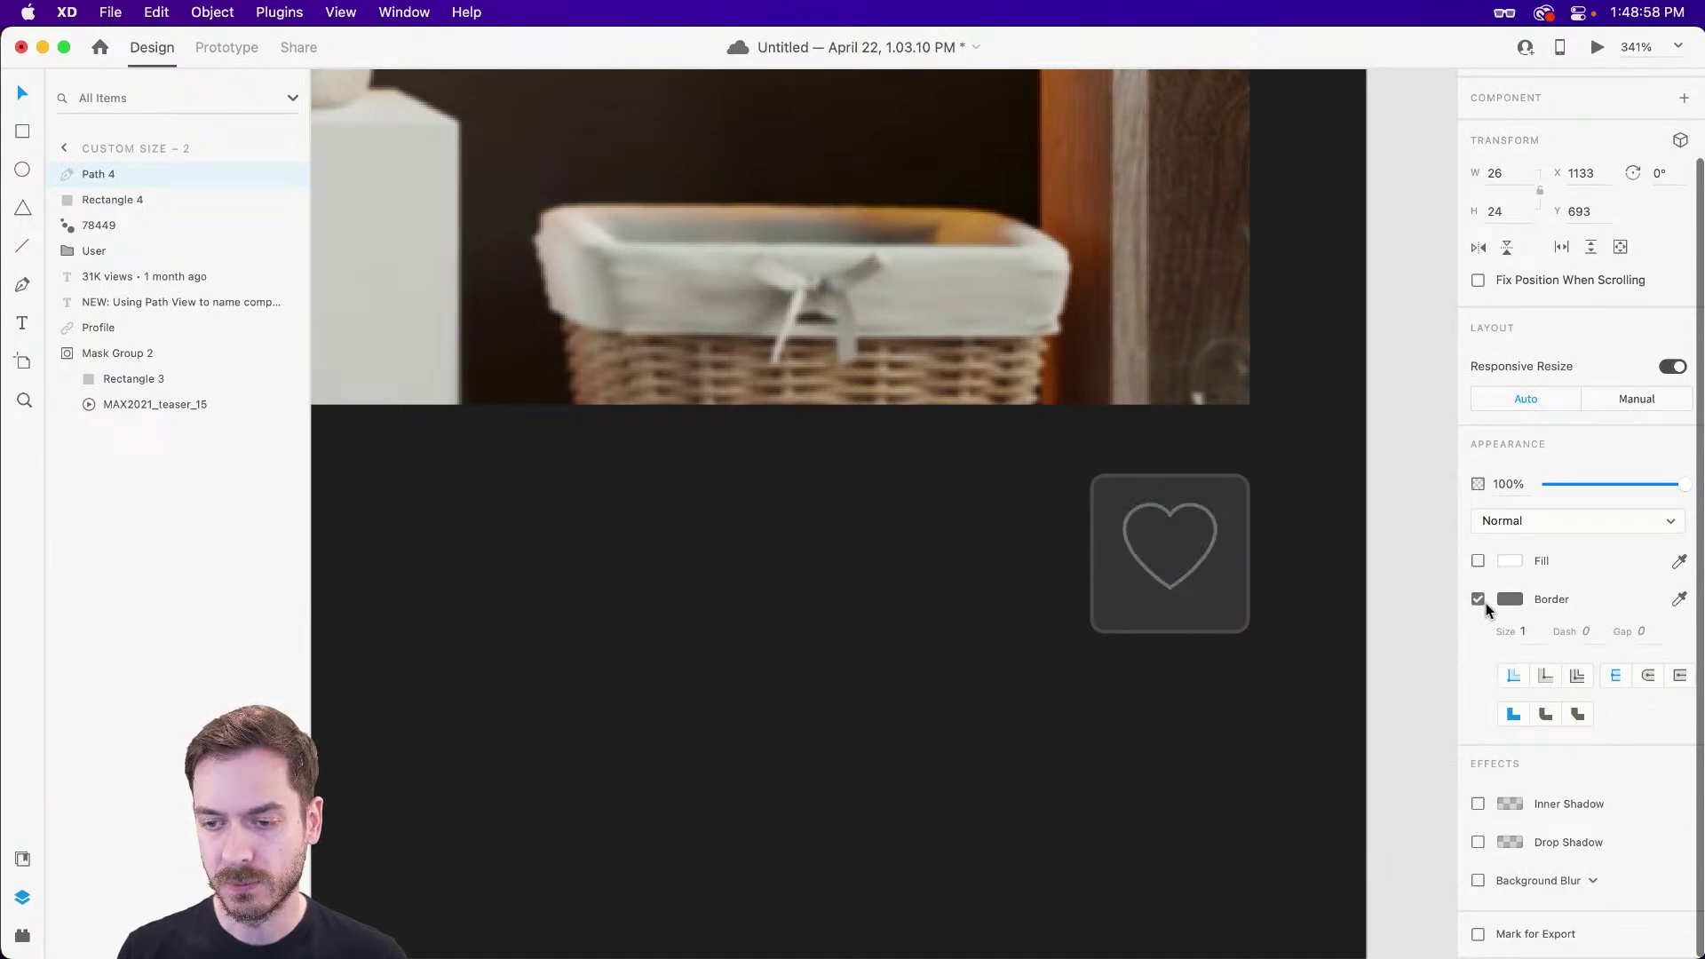
{"action": "left_click", "coordinate": [1510, 600]}
{"action": "left_click_drag", "start_coordinate": [1316, 546], "coordinate": [1203, 419]}
{"action": "left_click", "coordinate": [1514, 677]}
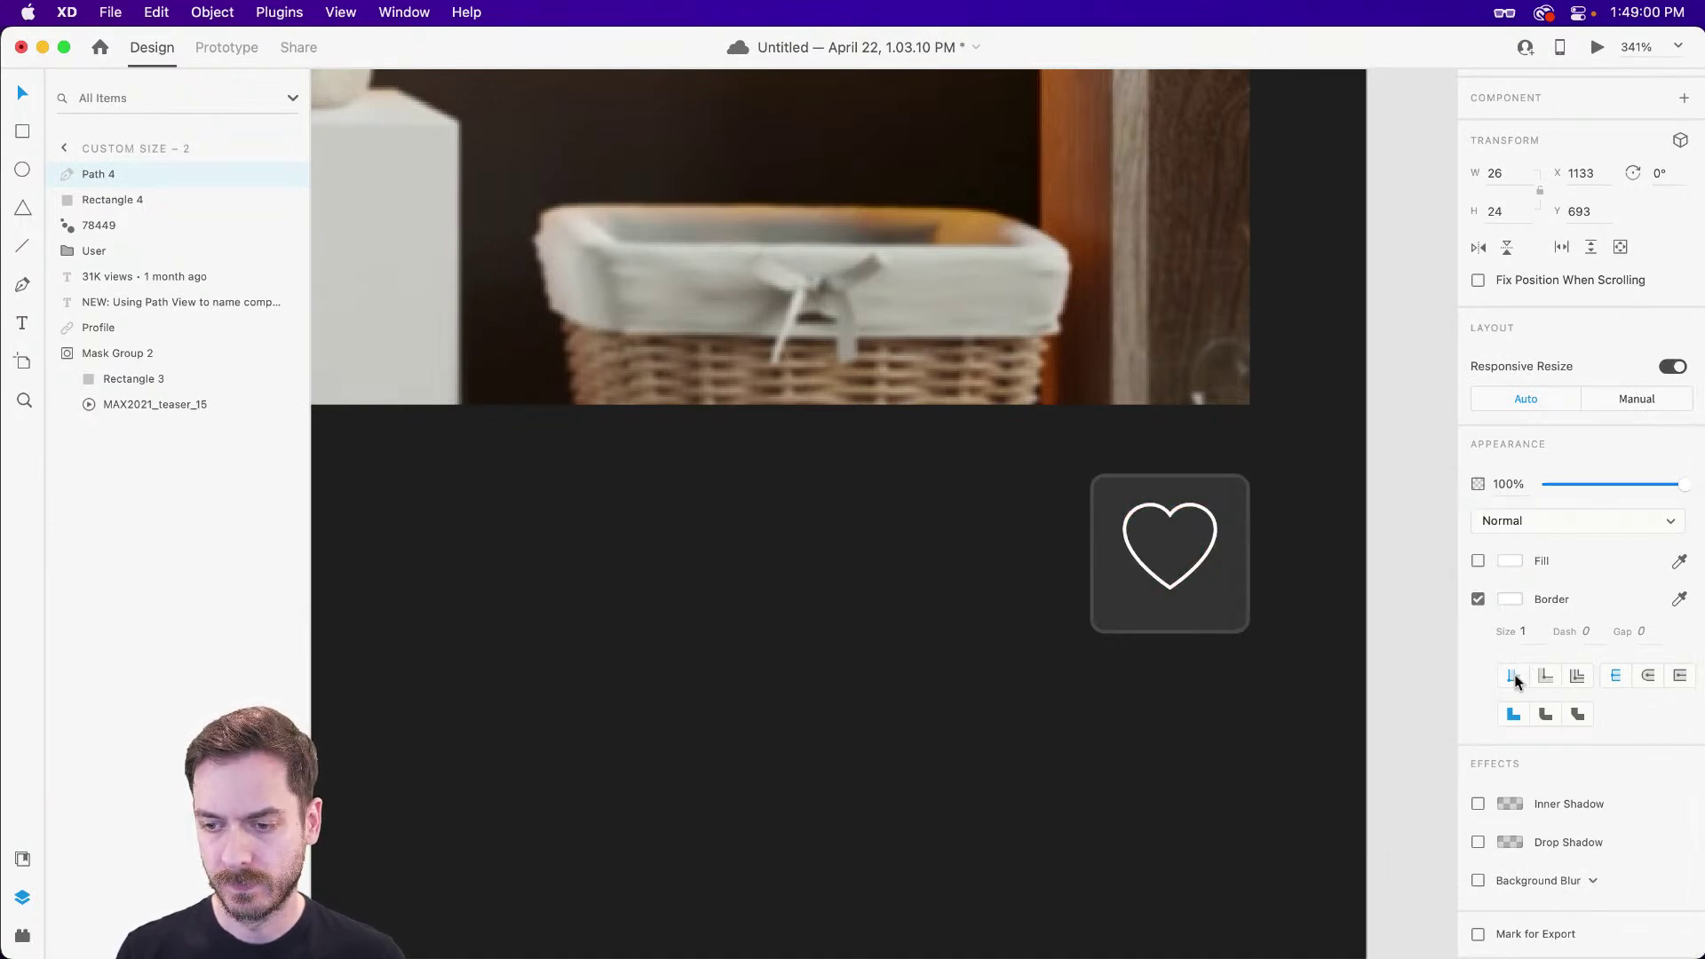
{"action": "left_click", "coordinate": [1522, 632]}
{"action": "type", "text": "2"}
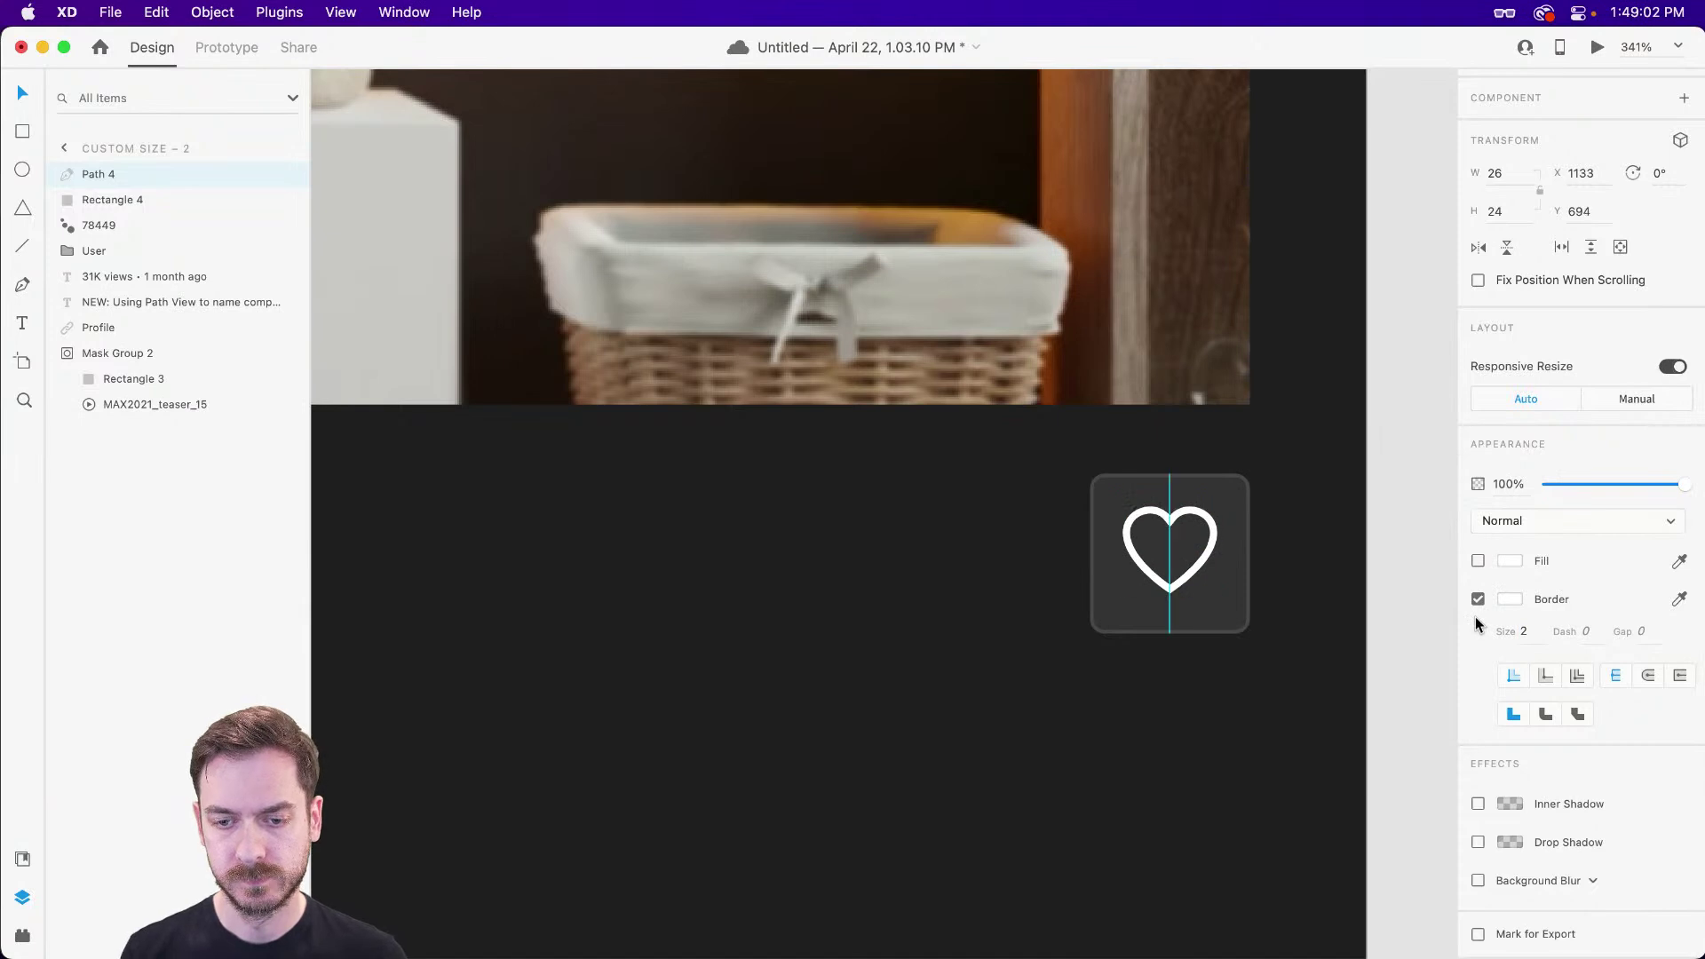
{"action": "key", "text": "super+Return"}
{"action": "left_click", "coordinate": [1474, 617]}
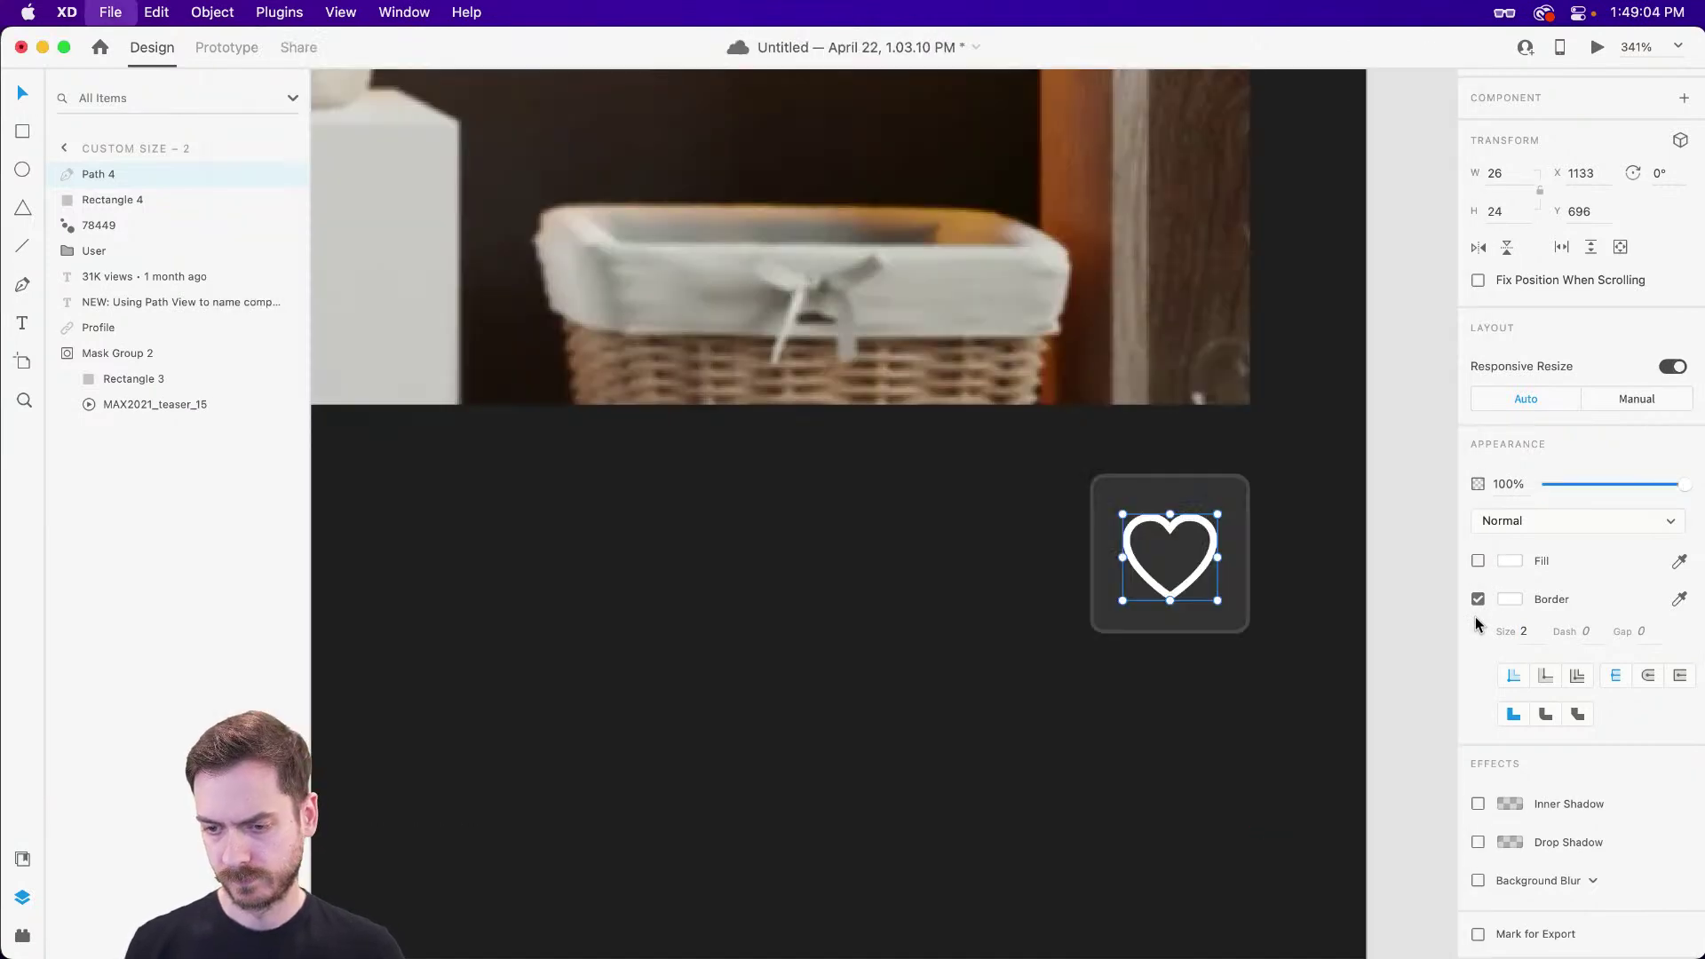
- Shrink the heart inside the button, align its border outside, and adjust the animated heart's position
{"action": "left_click_drag", "start_coordinate": [1229, 513], "coordinate": [1208, 524]}
{"action": "key", "text": "super+Return"}
{"action": "key", "text": "super+w"}
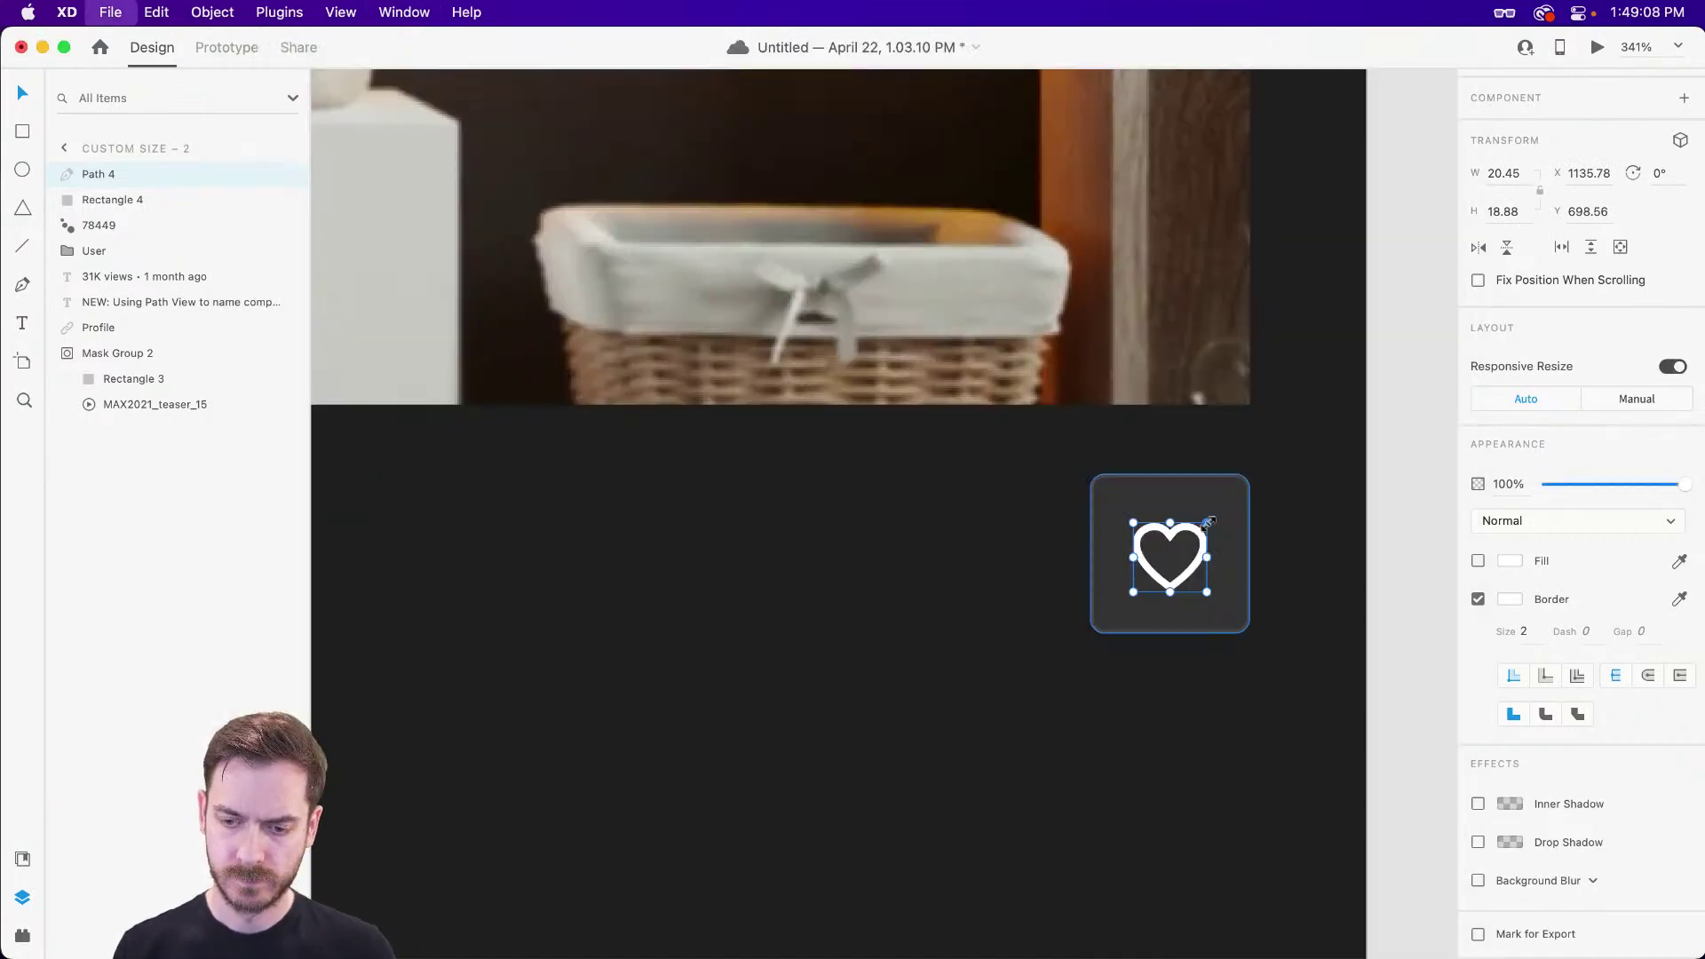
{"action": "left_click", "coordinate": [1546, 682]}
{"action": "left_click", "coordinate": [1568, 682]}
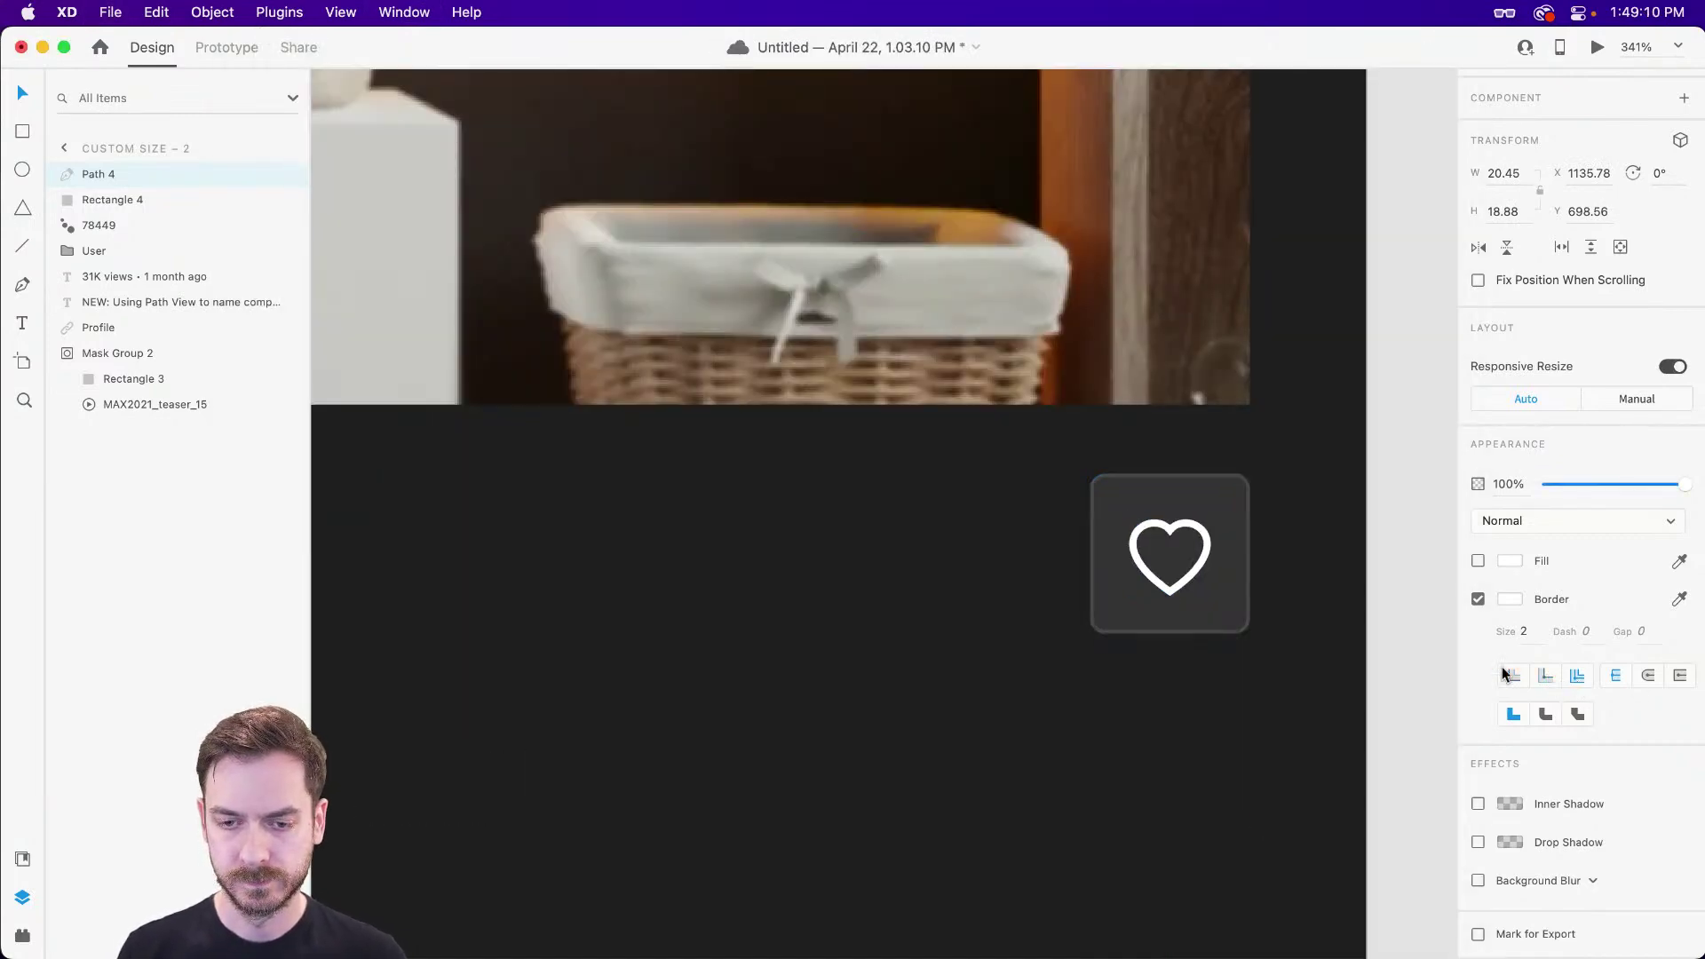
{"action": "key", "text": "alt"}
{"action": "left_click_drag", "start_coordinate": [1209, 524], "coordinate": [1206, 527]}
{"action": "key", "text": "Escape"}
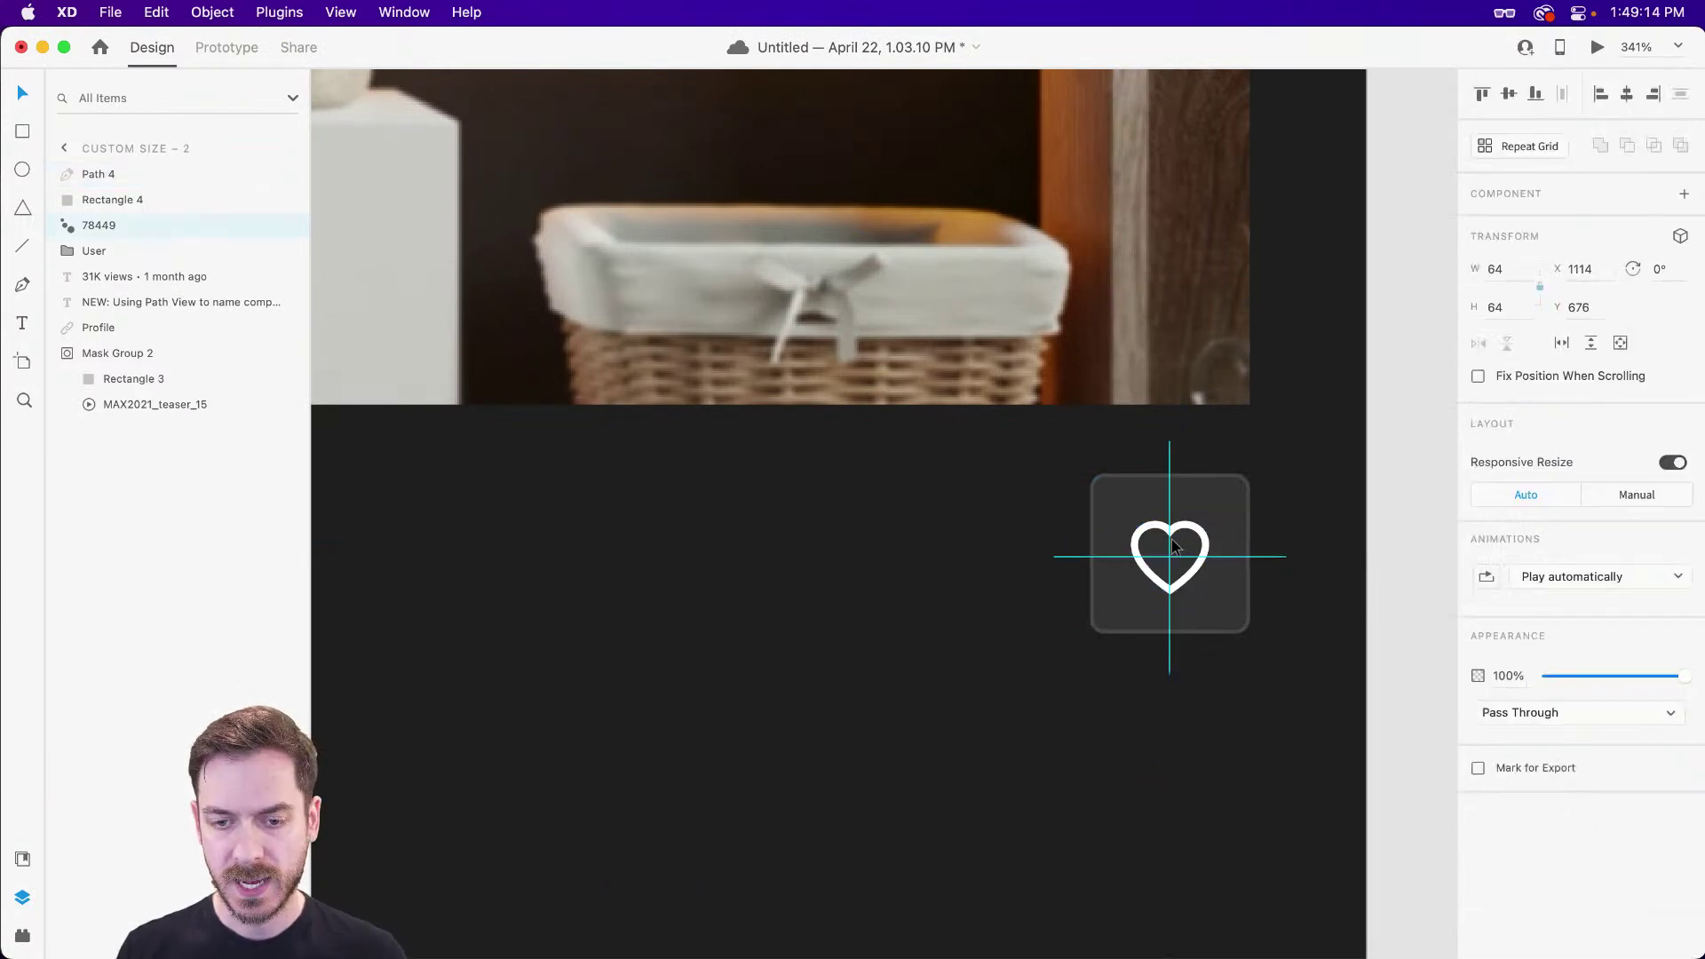
{"action": "mouse_move", "coordinate": [1176, 536]}
{"action": "left_mouse_down"}
{"action": "mouse_move", "coordinate": [1172, 557]}
{"action": "mouse_move", "coordinate": [1178, 538]}
{"action": "left_mouse_up"}
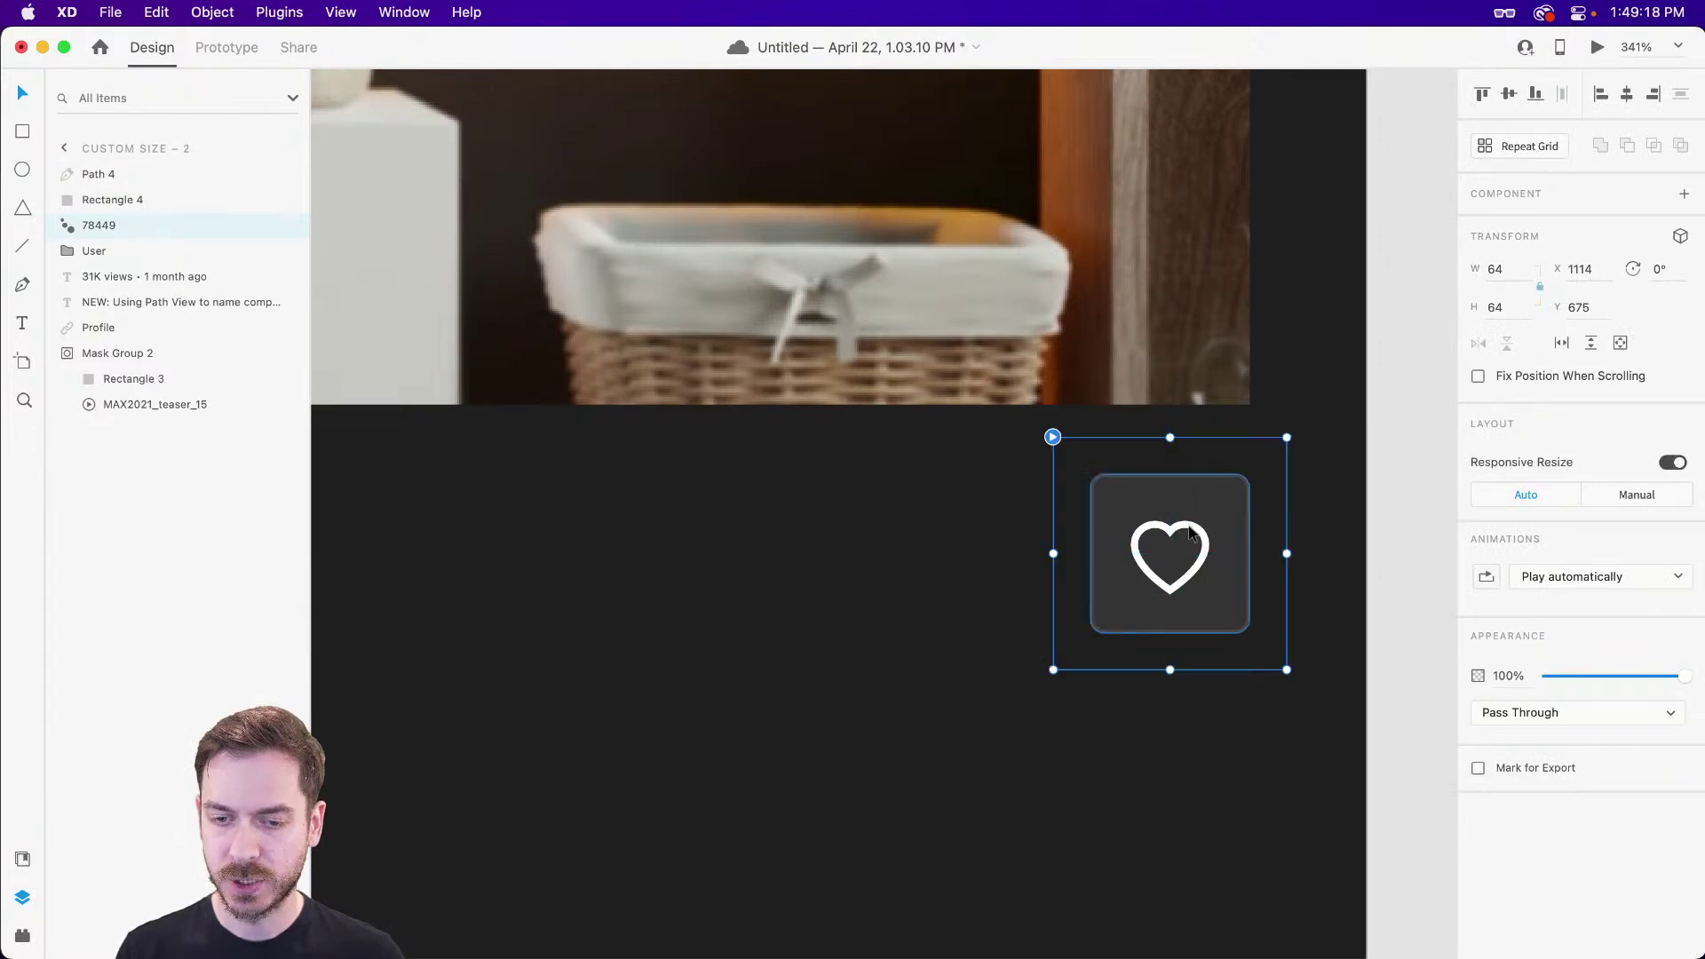
- Bring the animated heart to the front and enlarge it to 70×70, checking in preview
{"action": "key", "text": "super+Return"}
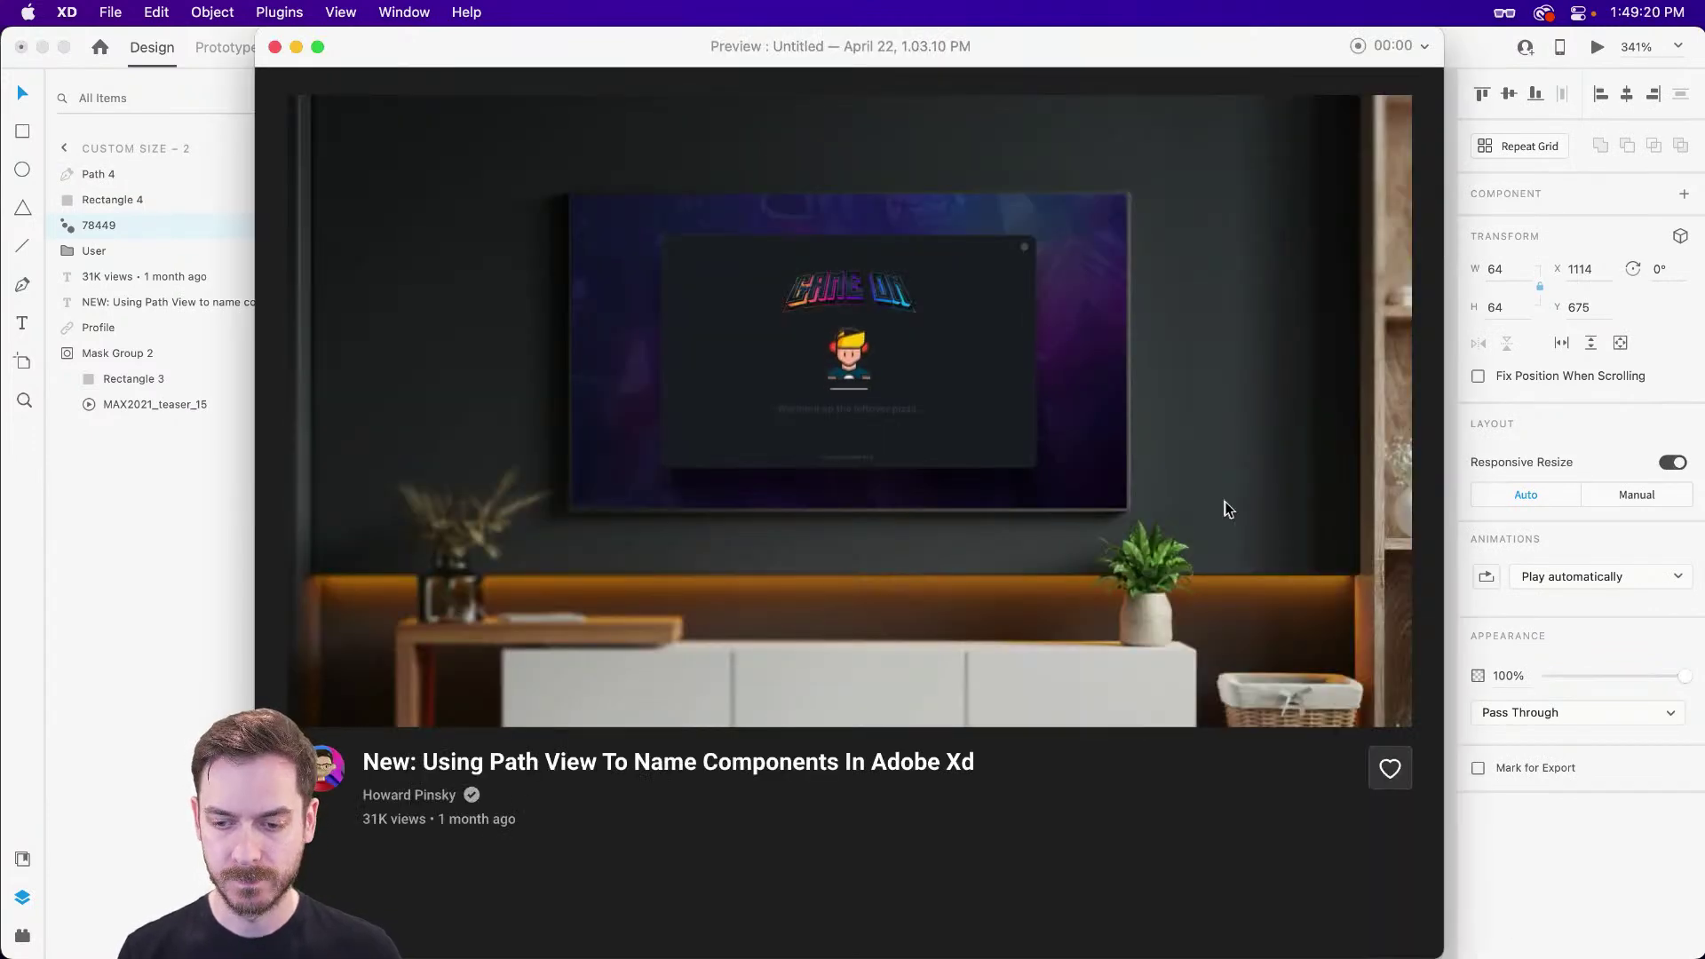
{"action": "key", "text": "super+w"}
{"action": "key", "text": "shift+super+bracketright"}
{"action": "key", "text": "super+Return"}
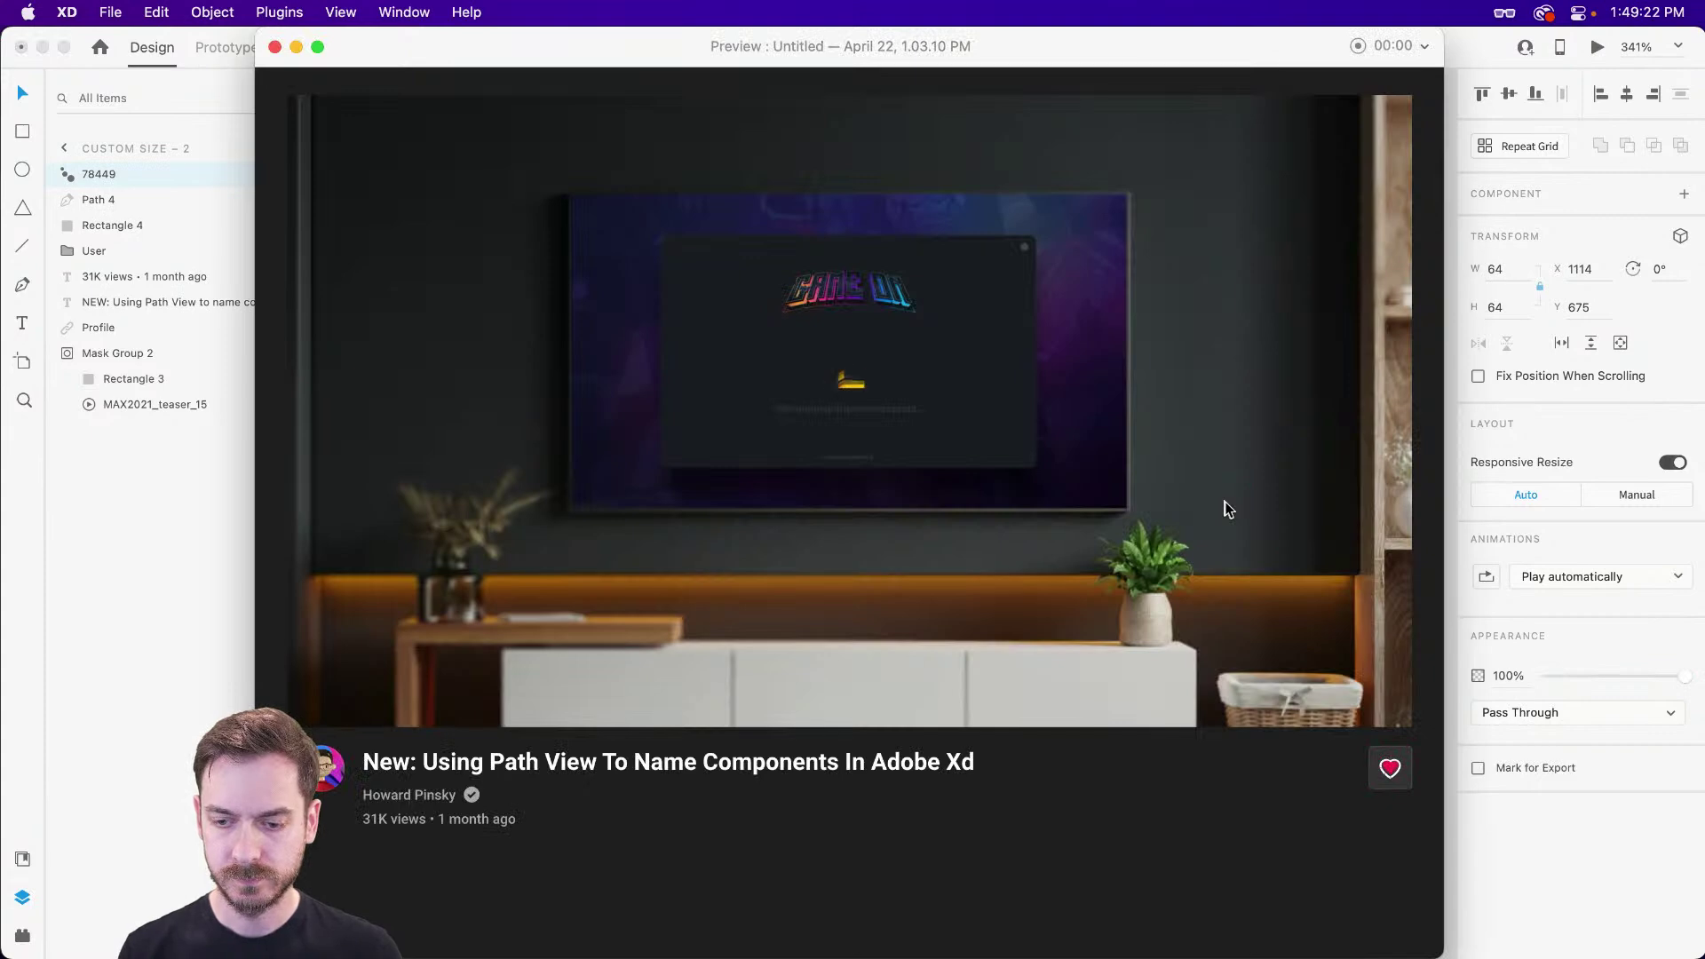
{"action": "key", "text": "super+w"}
{"action": "key", "text": "alt"}
{"action": "left_click_drag", "start_coordinate": [1292, 435], "coordinate": [1300, 427]}
{"action": "key", "text": "super+Return"}
{"action": "key", "text": "super+w"}
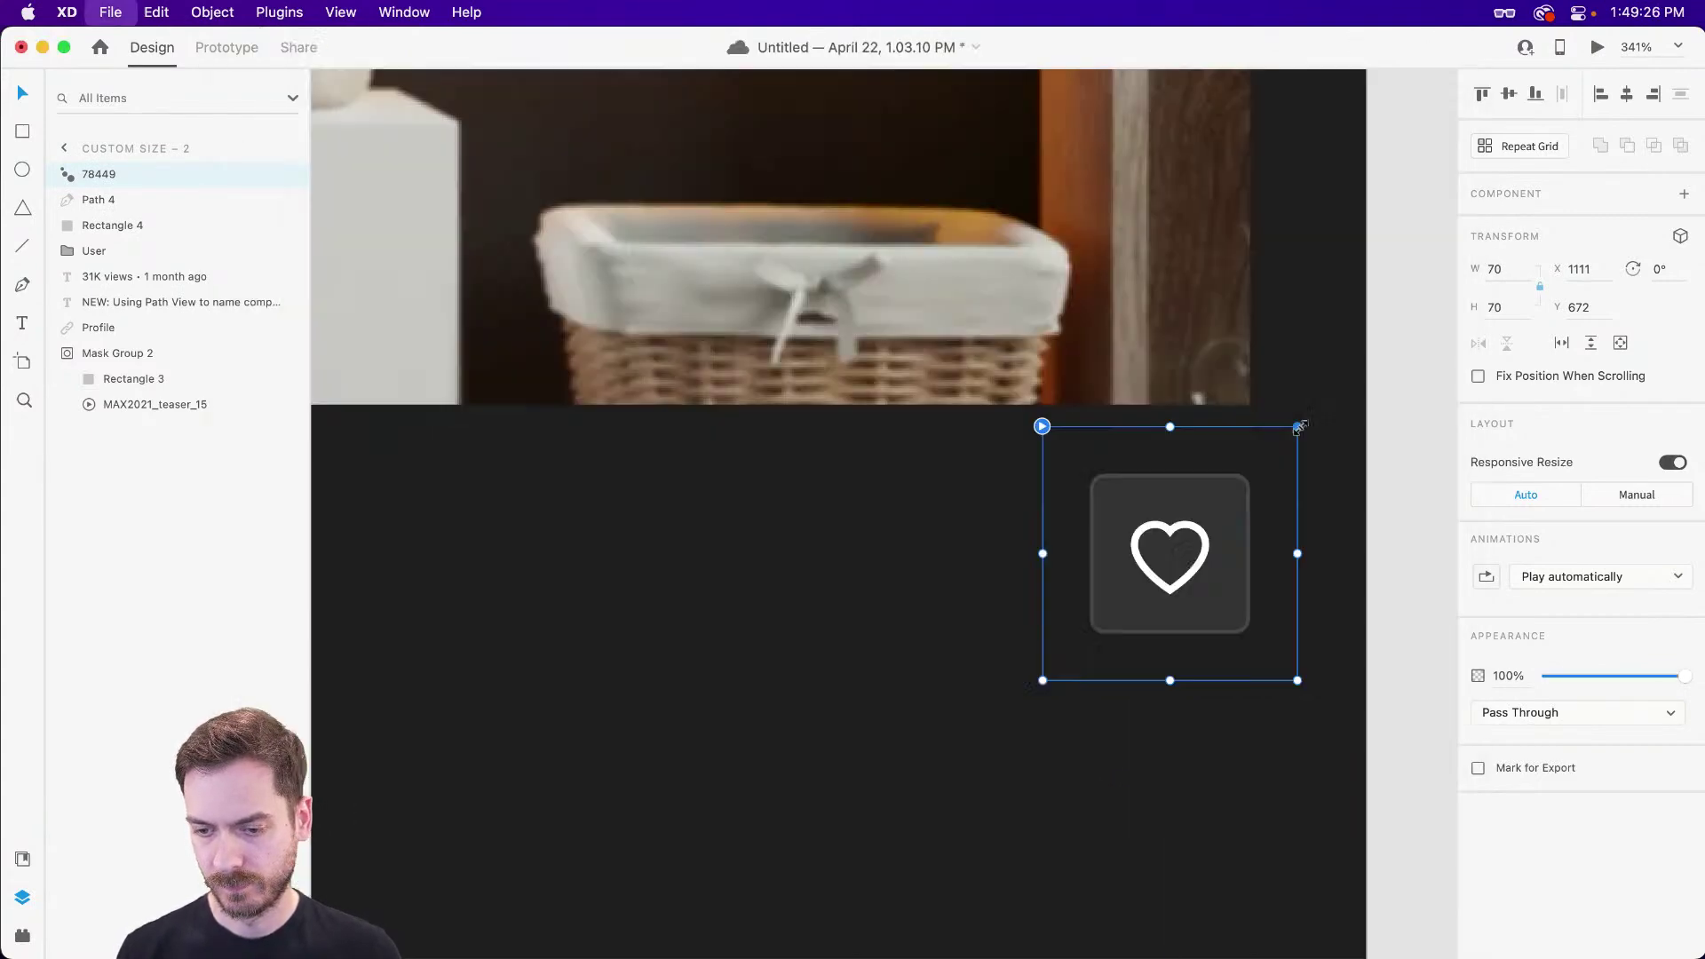
- Enlarge the animated heart through 74, 80 and 86 pixels, previewing each size
{"action": "left_click_drag", "start_coordinate": [1169, 681], "coordinate": [1164, 707]}
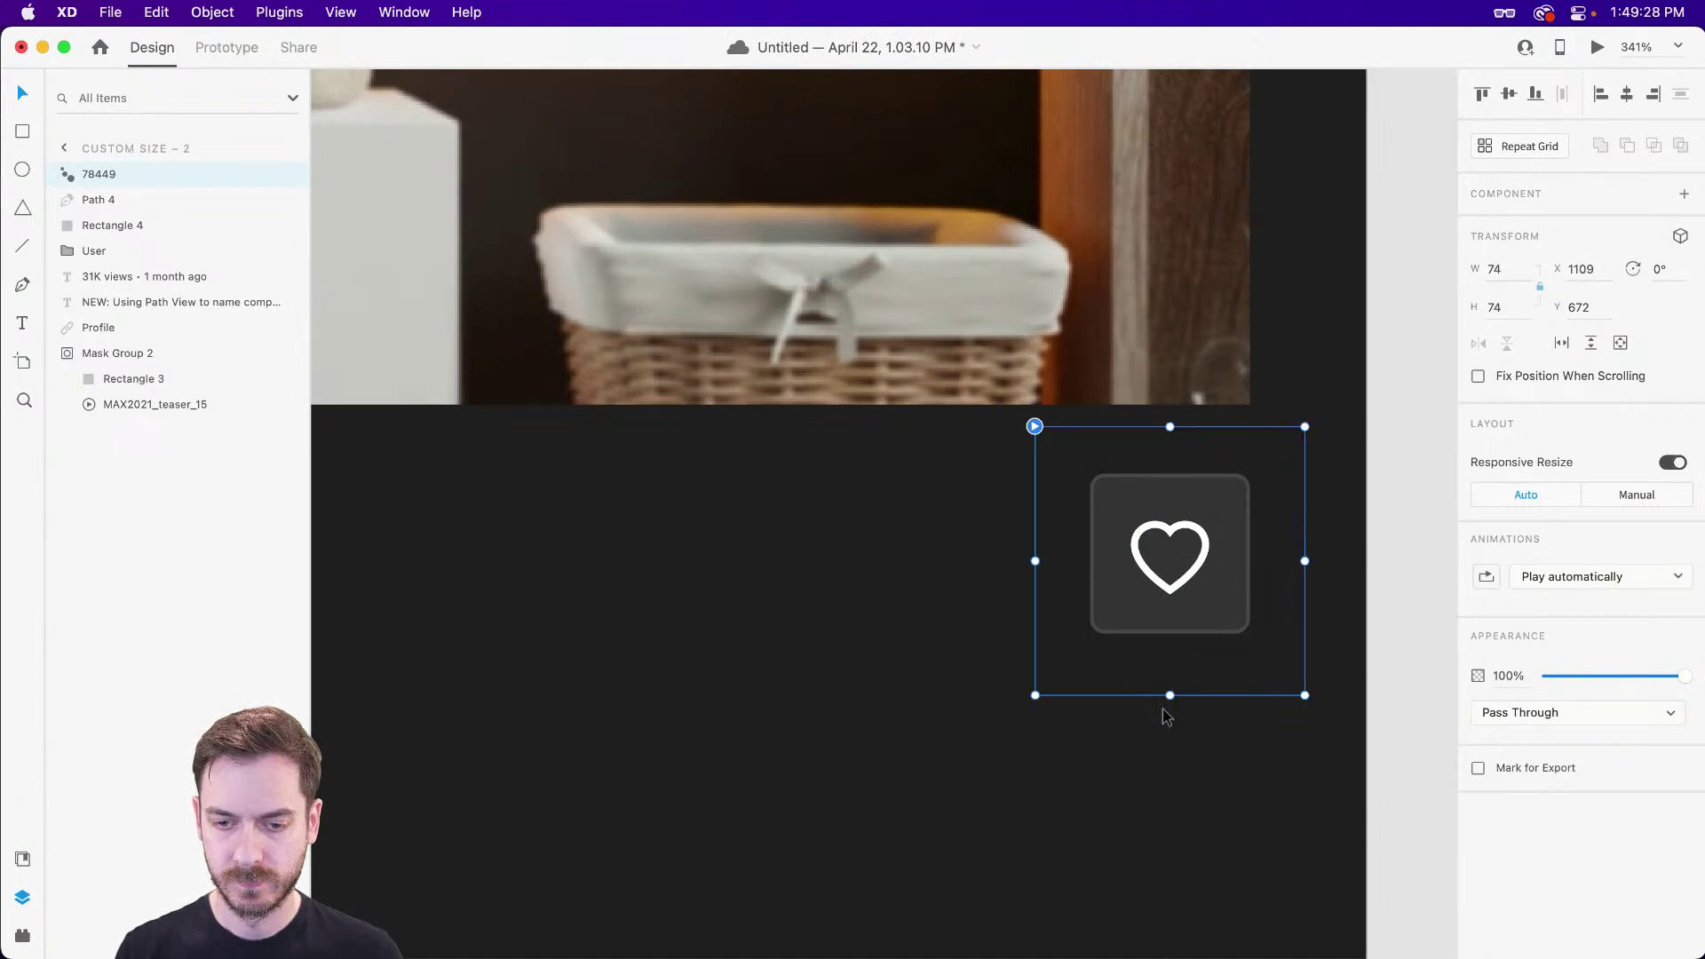
{"action": "key", "text": "super+Return"}
{"action": "key", "text": "super+w"}
{"action": "key", "text": "alt"}
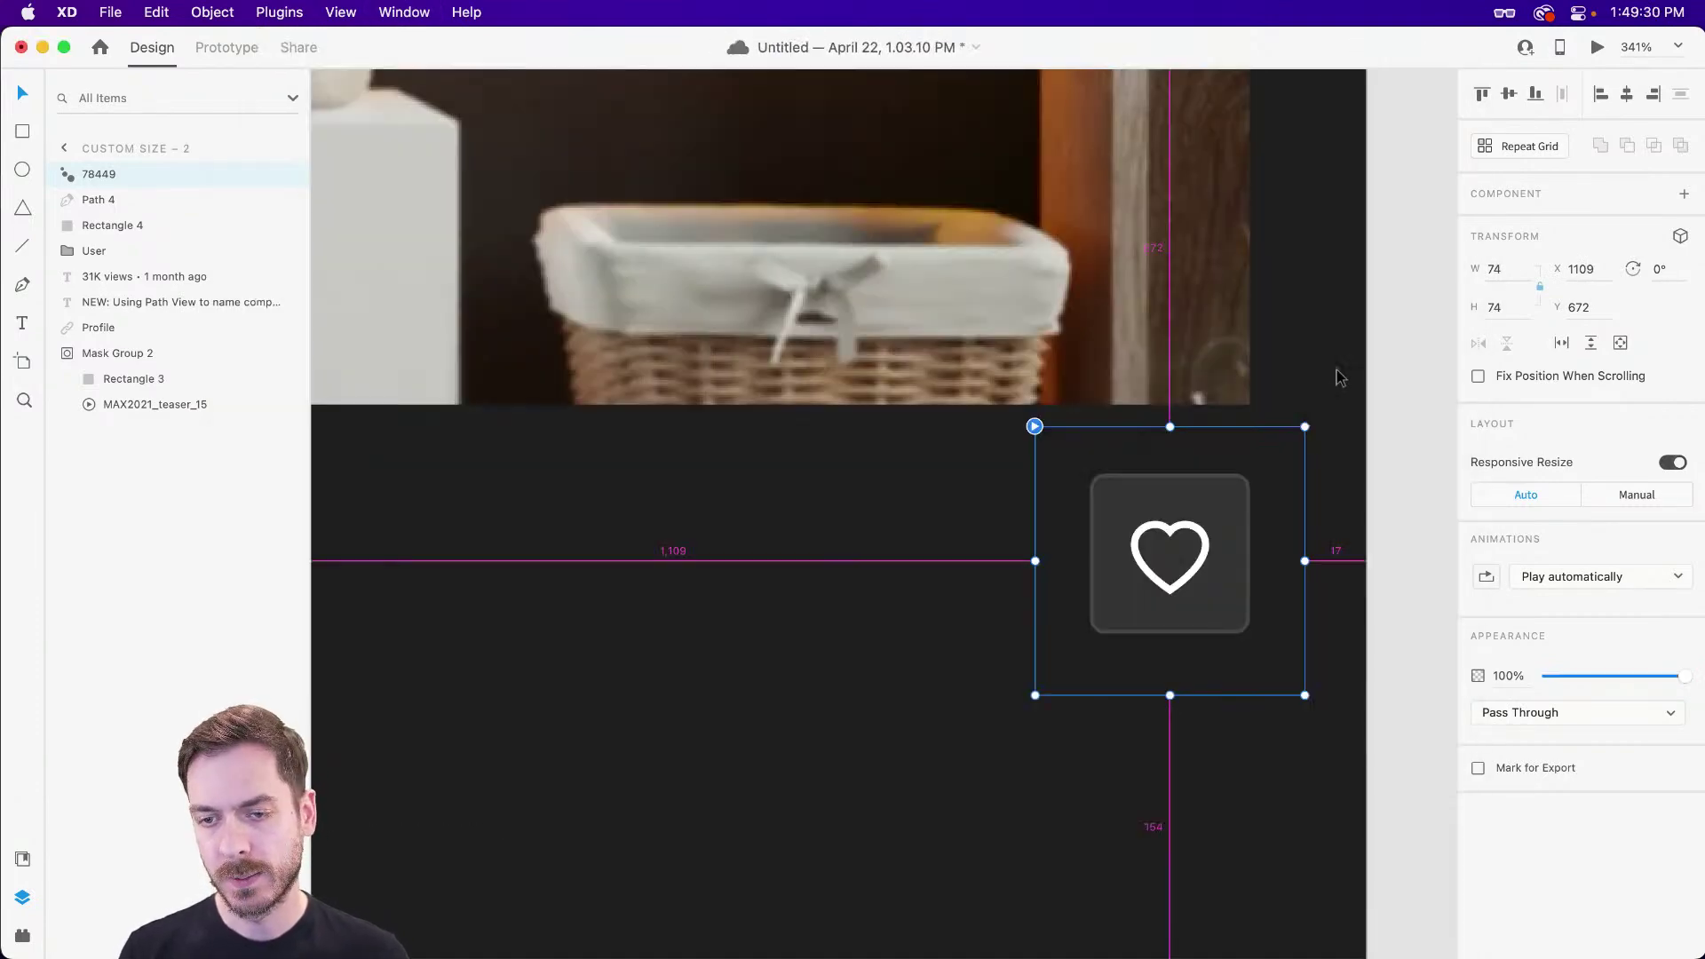
{"action": "left_click_drag", "start_coordinate": [1305, 427], "coordinate": [1318, 415]}
{"action": "key", "text": "super+Return"}
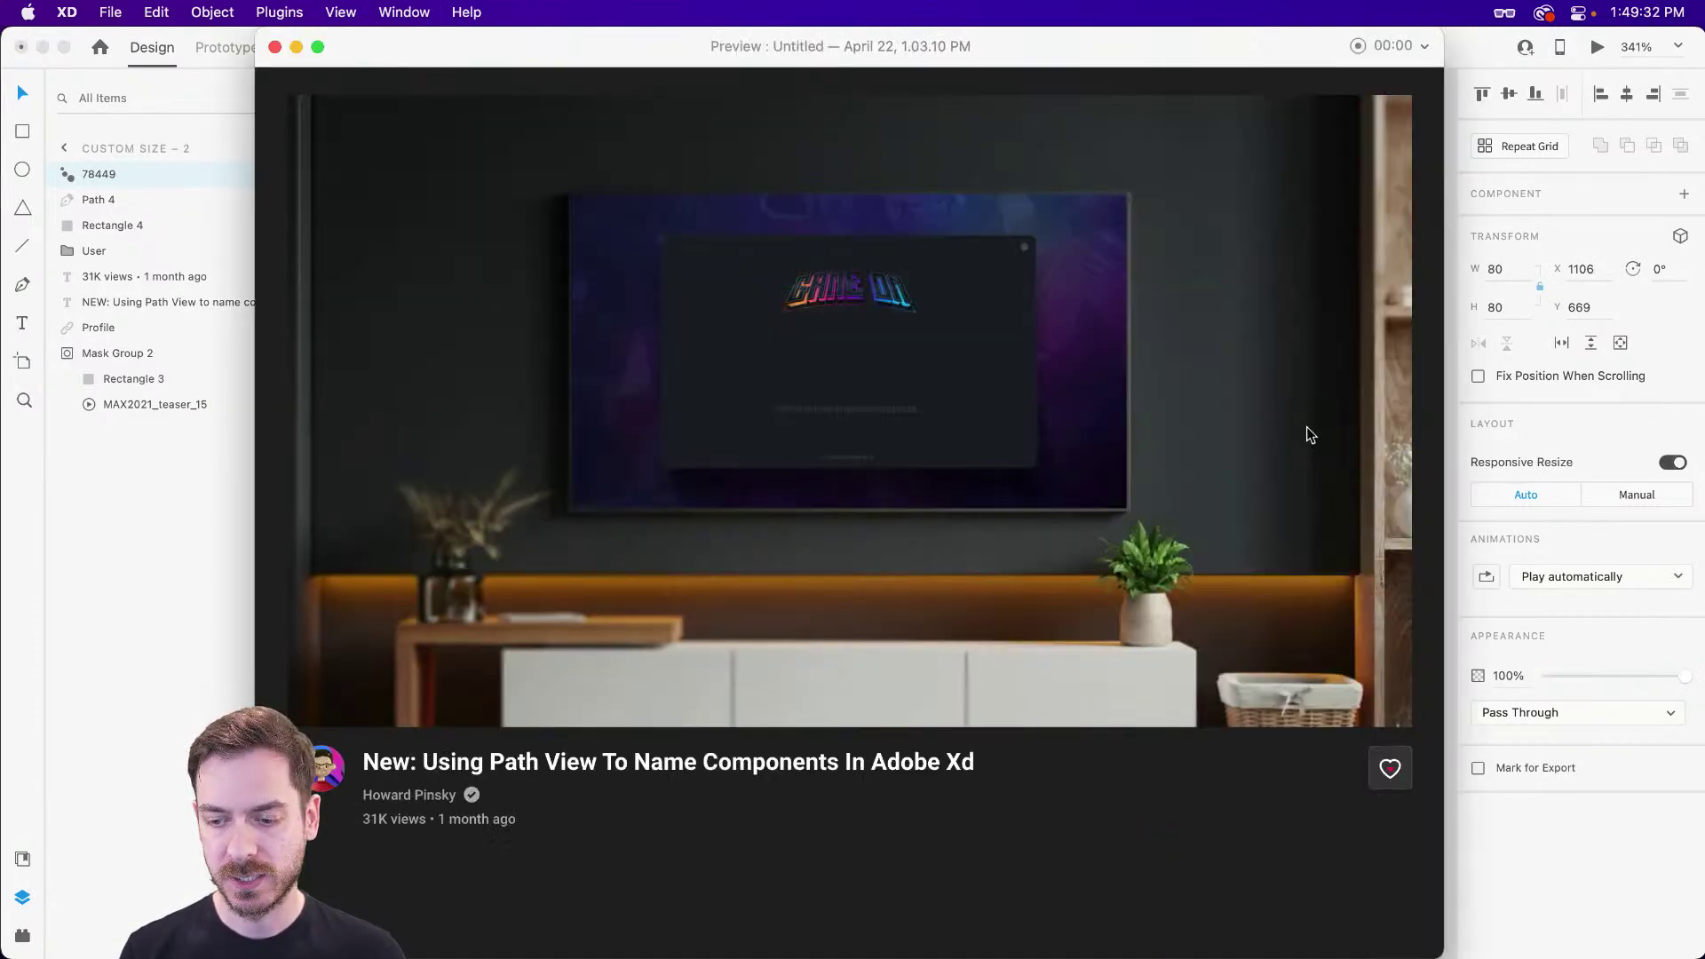
{"action": "key", "text": "super+w"}
{"action": "key", "text": "alt"}
{"action": "left_click_drag", "start_coordinate": [1310, 430], "coordinate": [1345, 385]}
{"action": "key", "text": "super+Return"}
{"action": "key", "text": "super+w"}
- Check the 96×96 heart in preview and nudge it one unit left
{"action": "key", "text": "super+Return"}
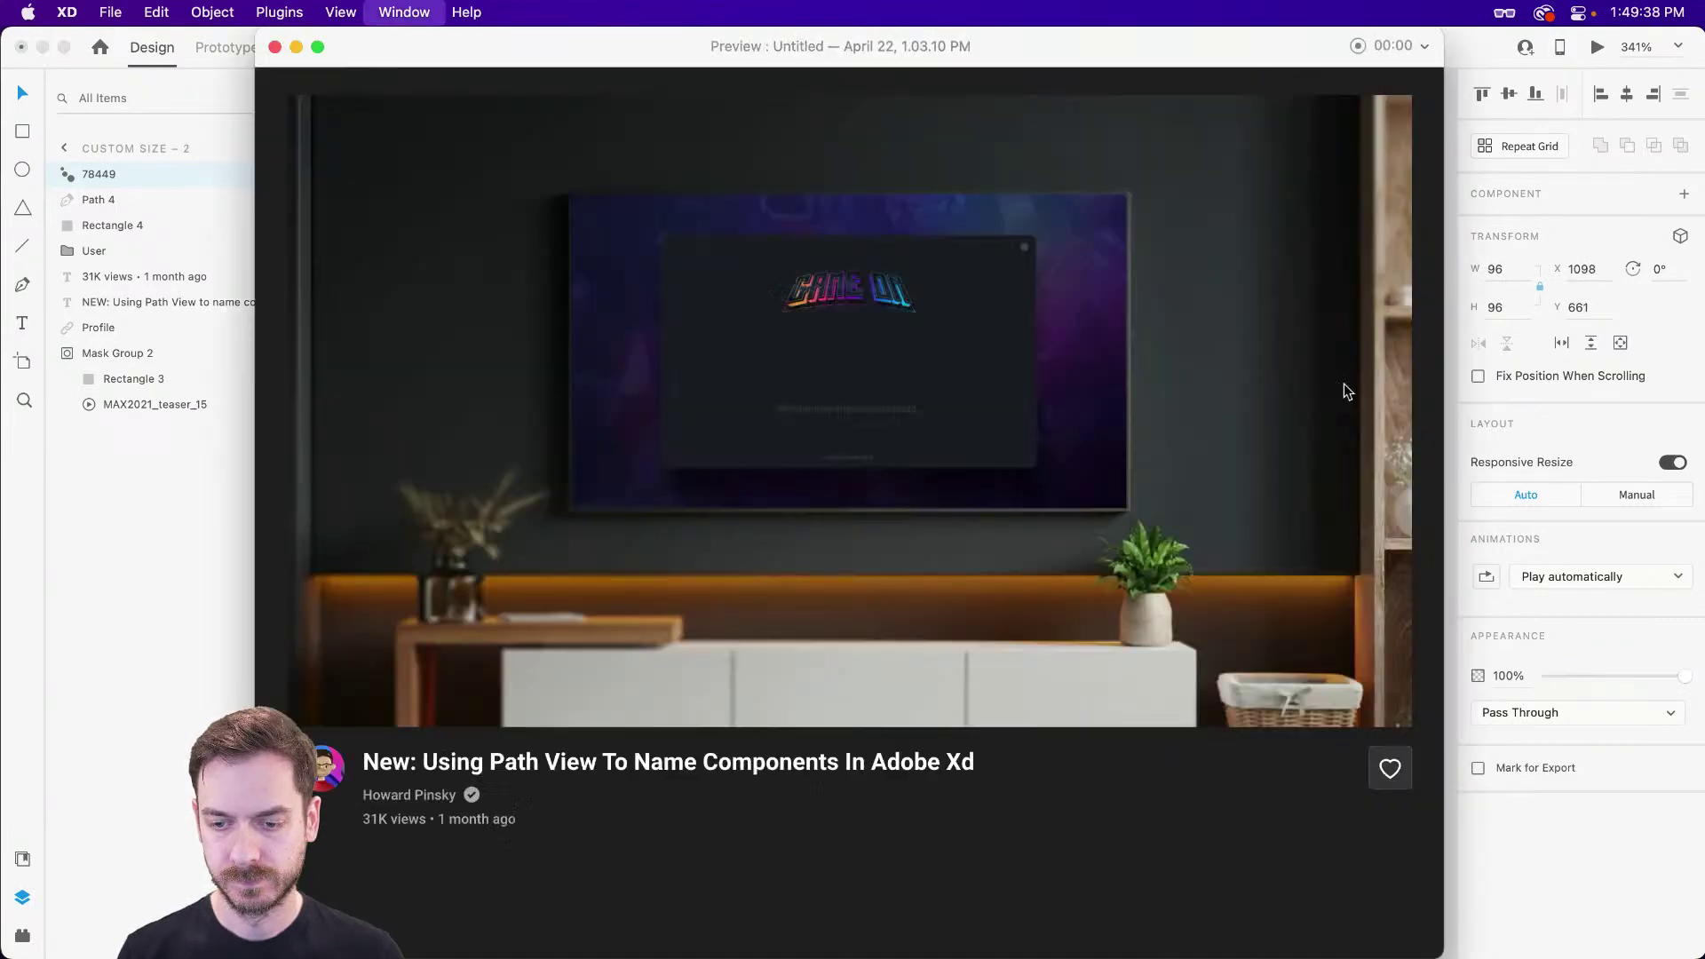
{"action": "key", "text": "super+w"}
{"action": "key", "text": "Left"}
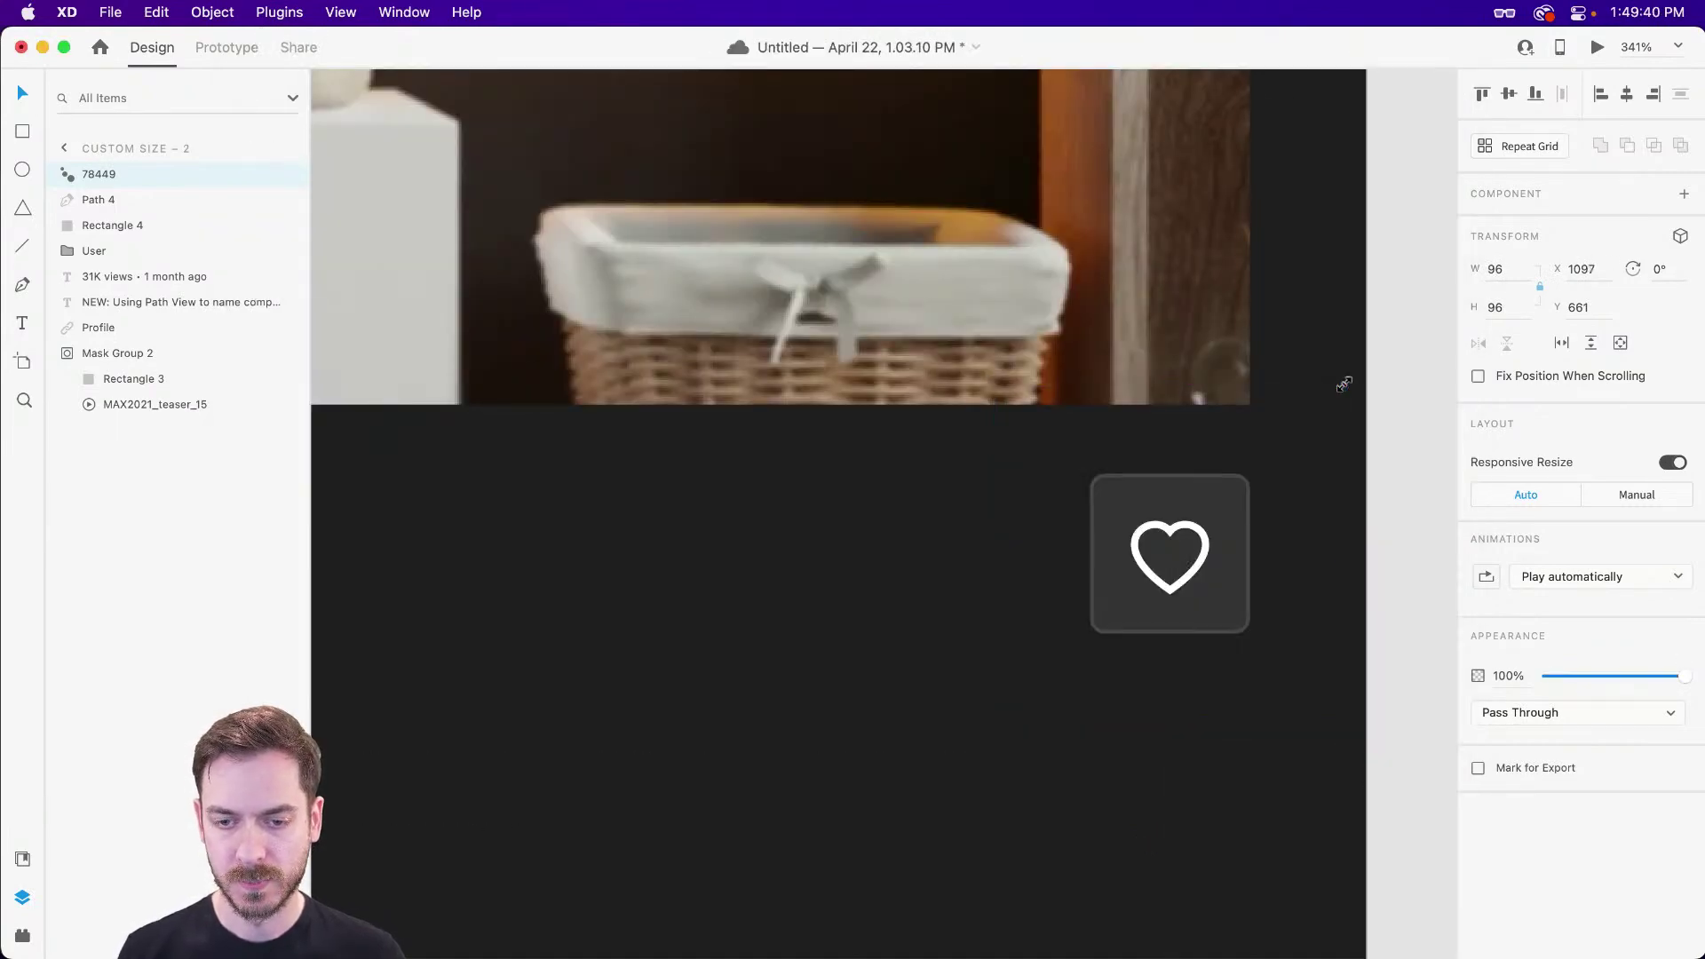
{"action": "key", "text": "super+Return"}
{"action": "key", "text": "super+w"}
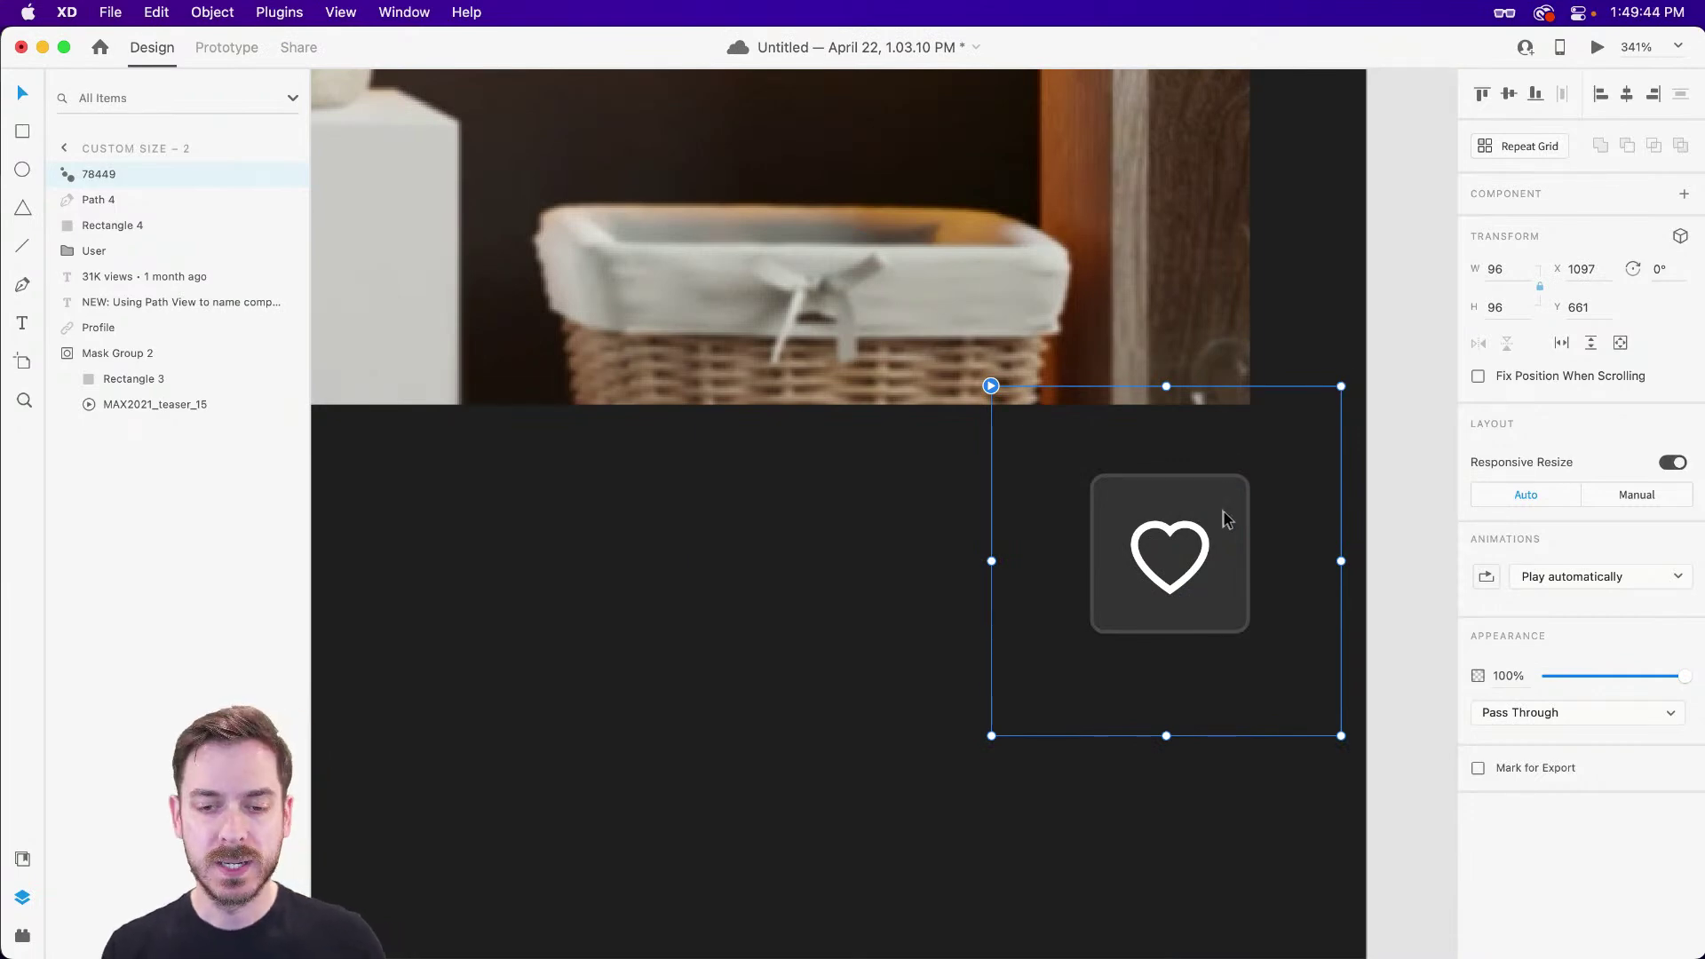
- Group the heart, path and button background into a component named 'dark/buttons/heart'
{"action": "left_click_drag", "start_coordinate": [1404, 614], "coordinate": [1101, 502]}
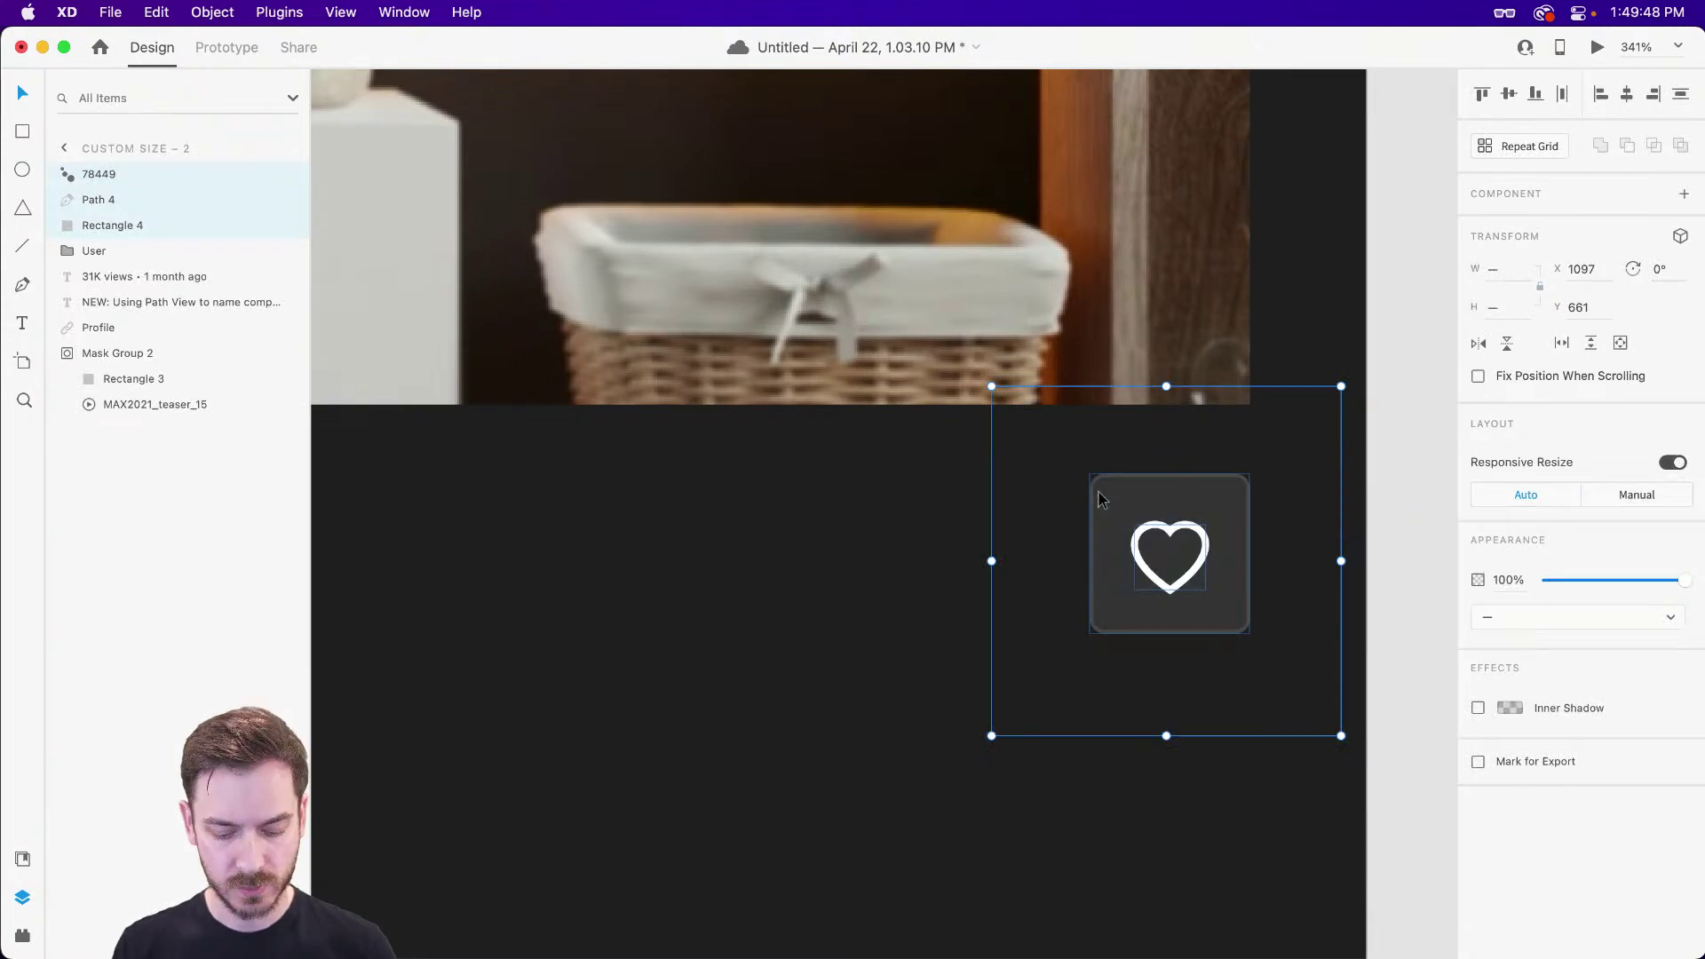
{"action": "key", "text": "super+k"}
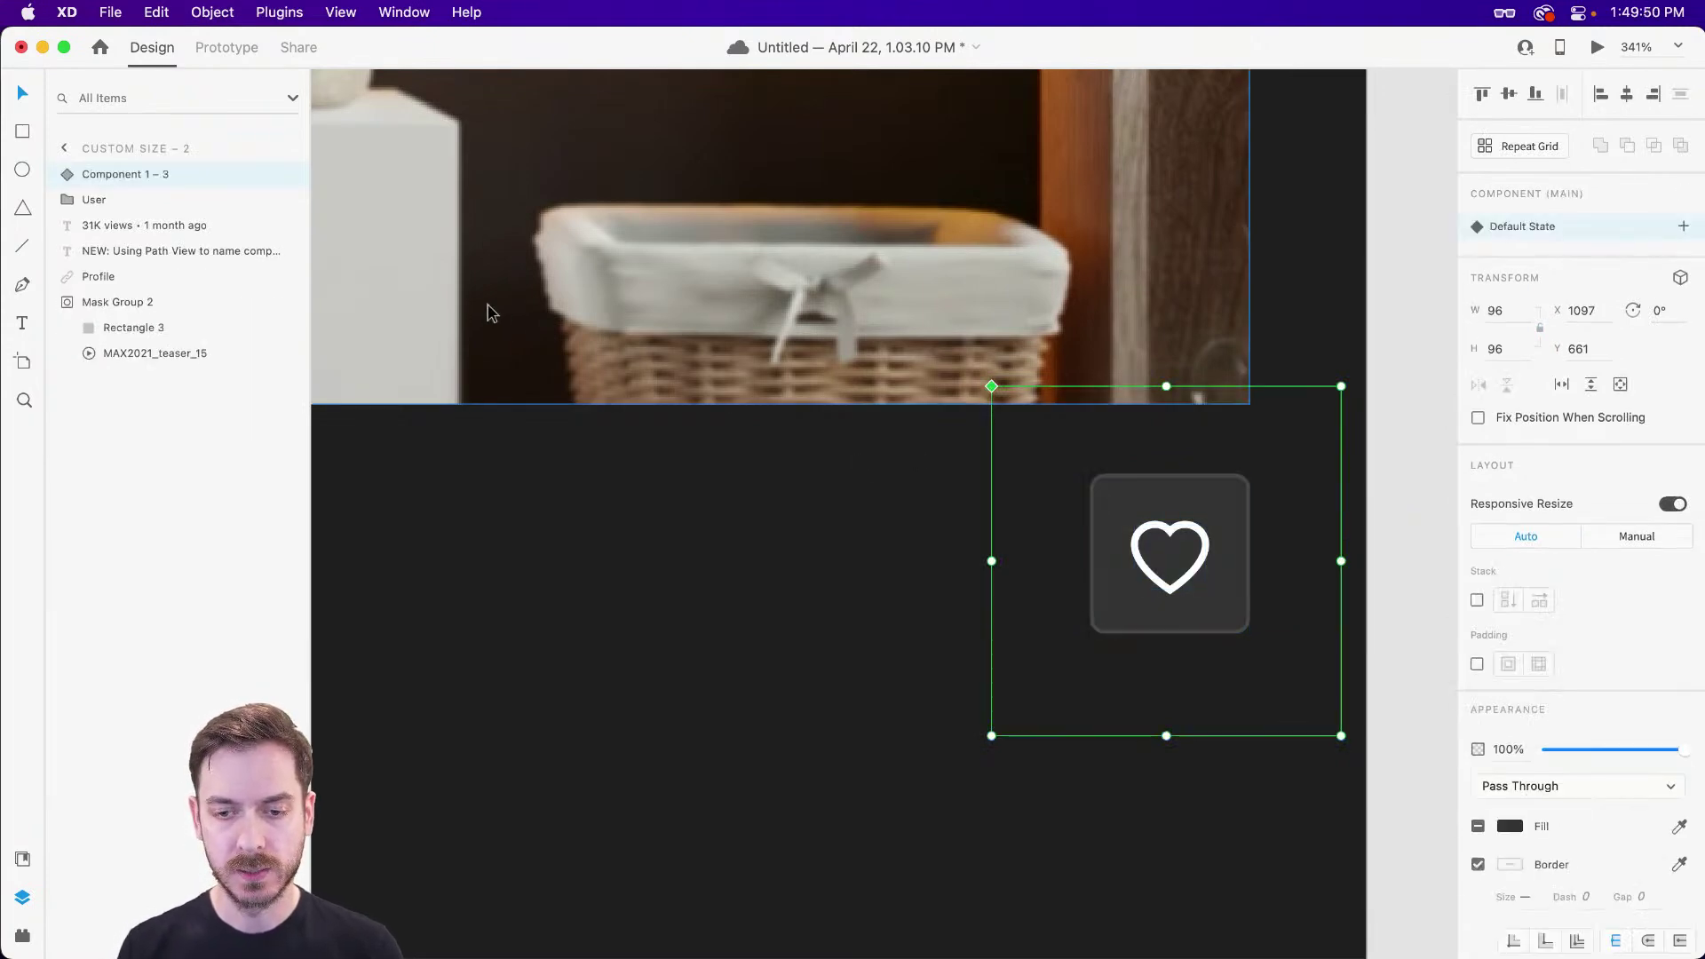
{"action": "double_click", "coordinate": [130, 172]}
{"action": "type", "text": "dark/buttons/"}
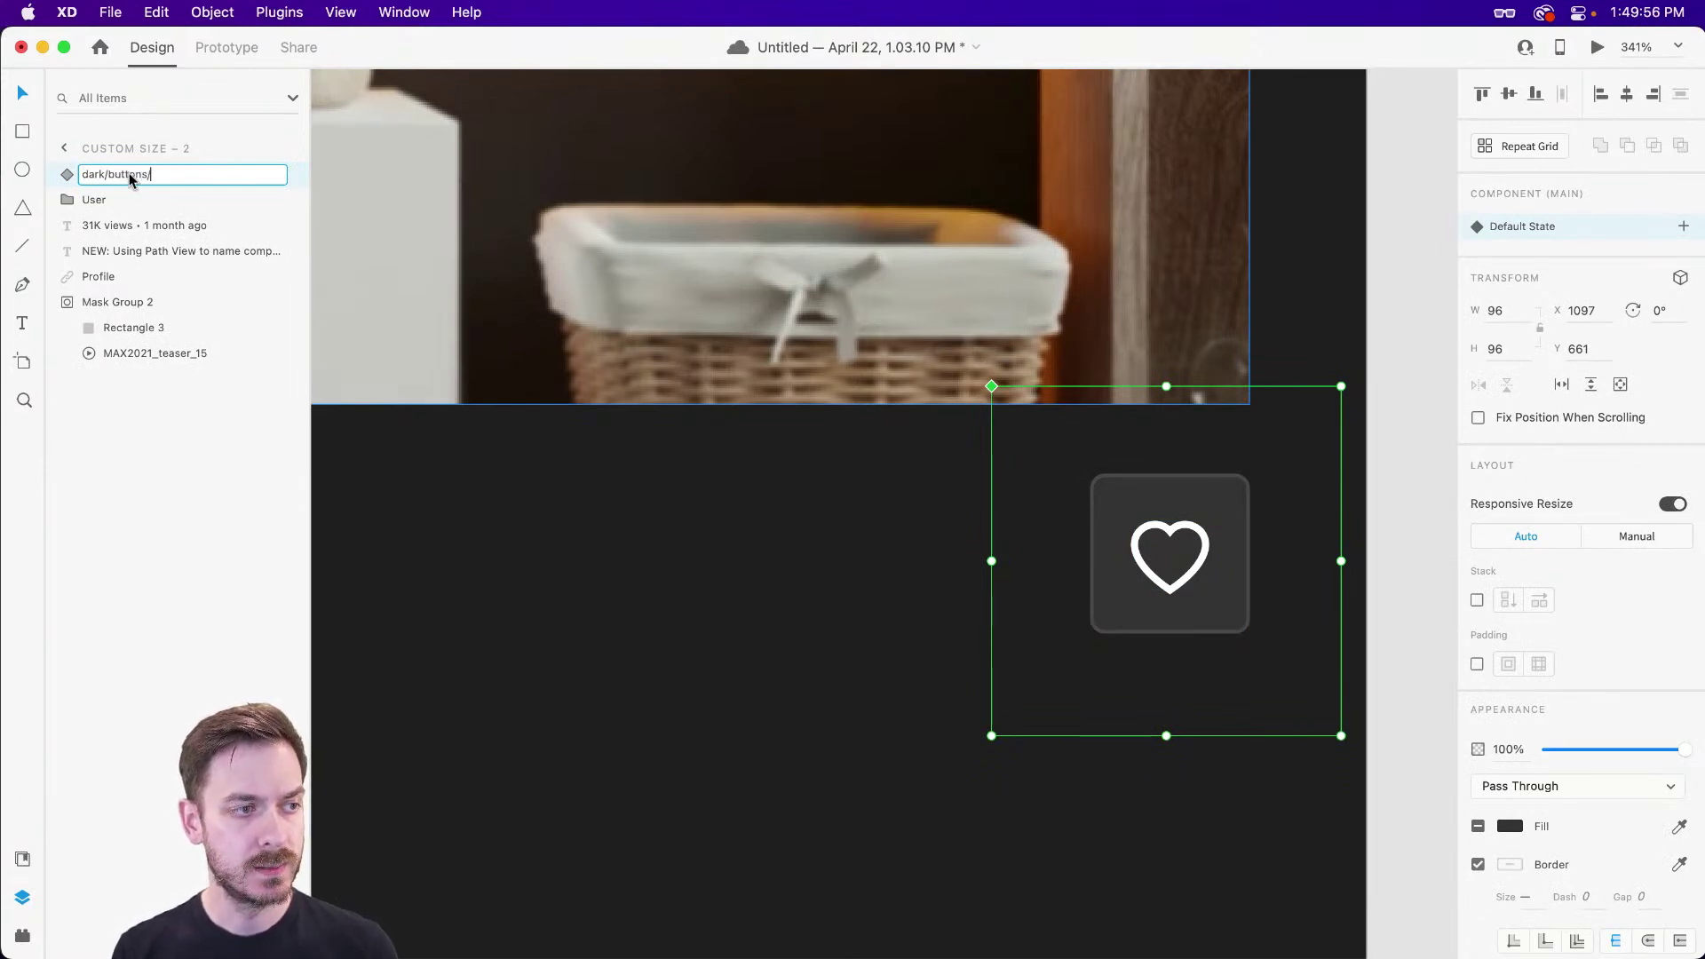
{"action": "type", "text": "heart"}
{"action": "key", "text": "Return"}
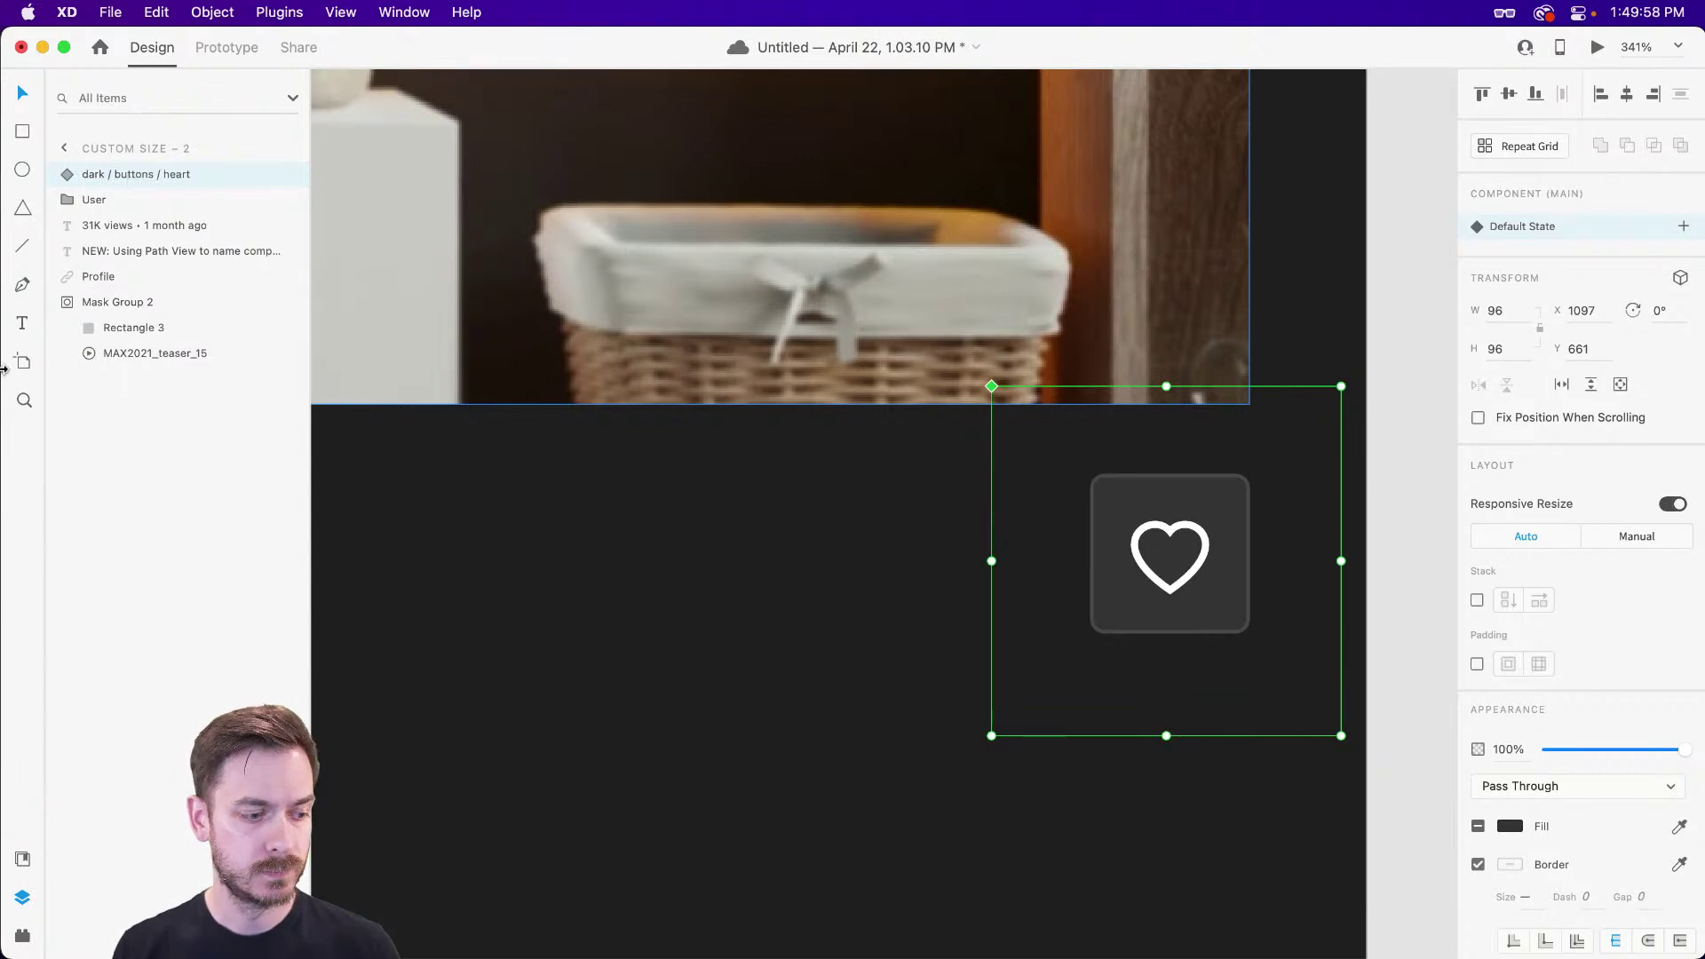
{"action": "key", "text": "super+shift+y"}
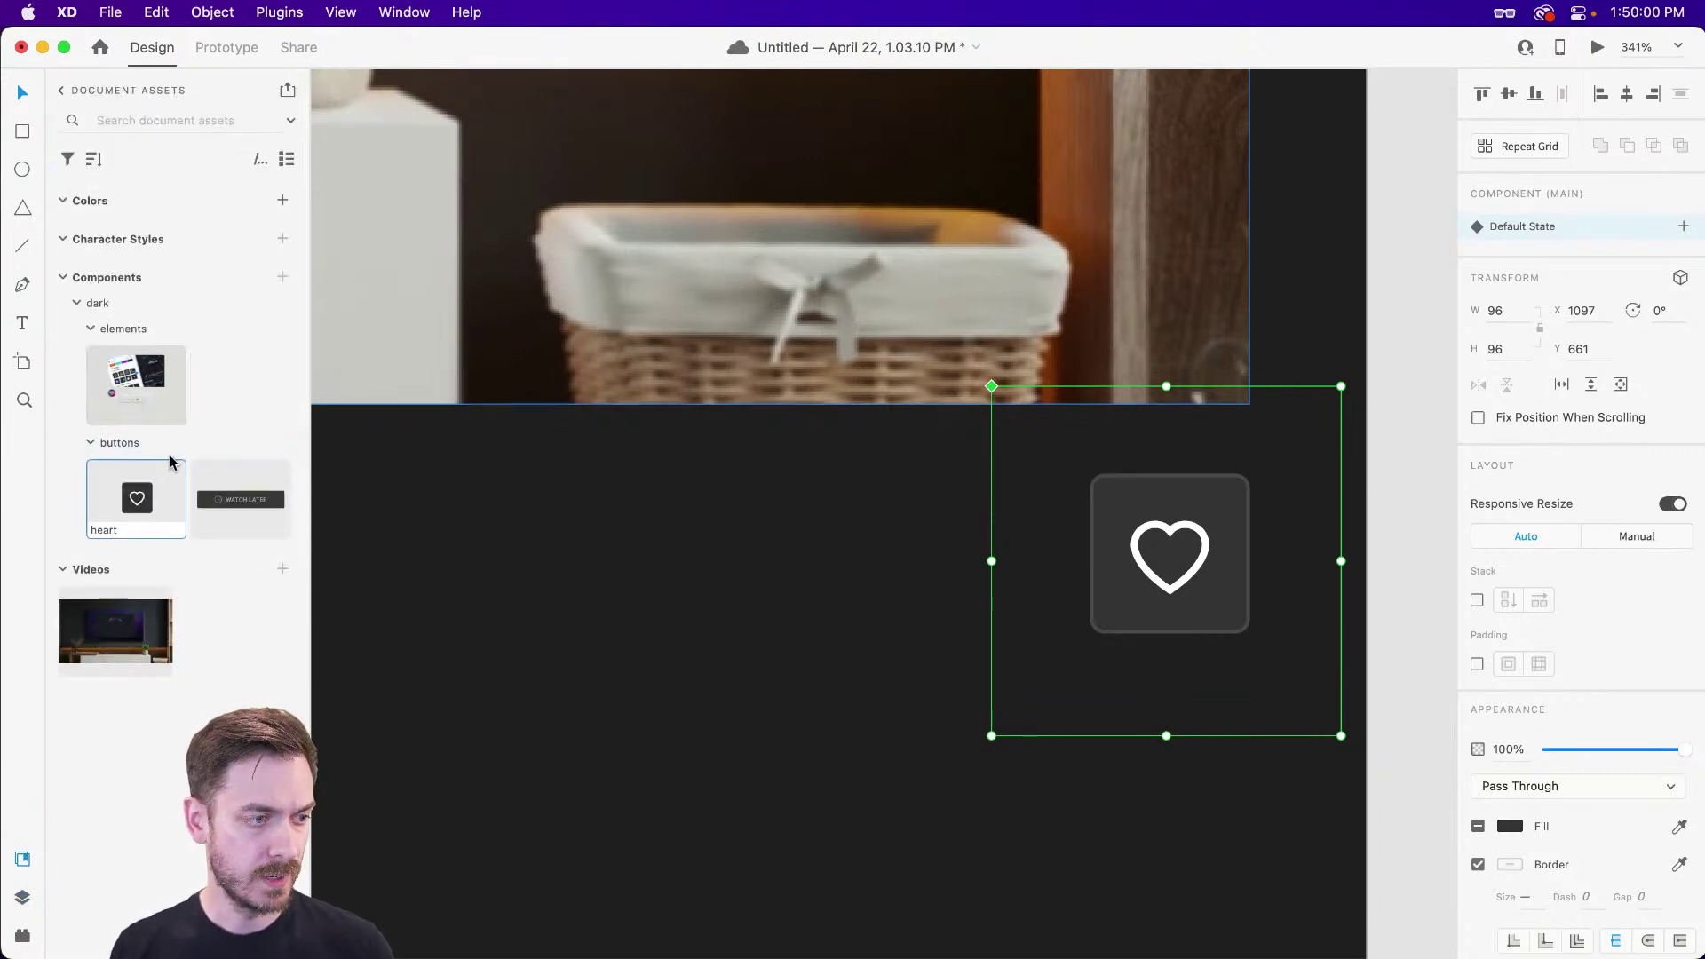
{"action": "key", "text": "super+y"}
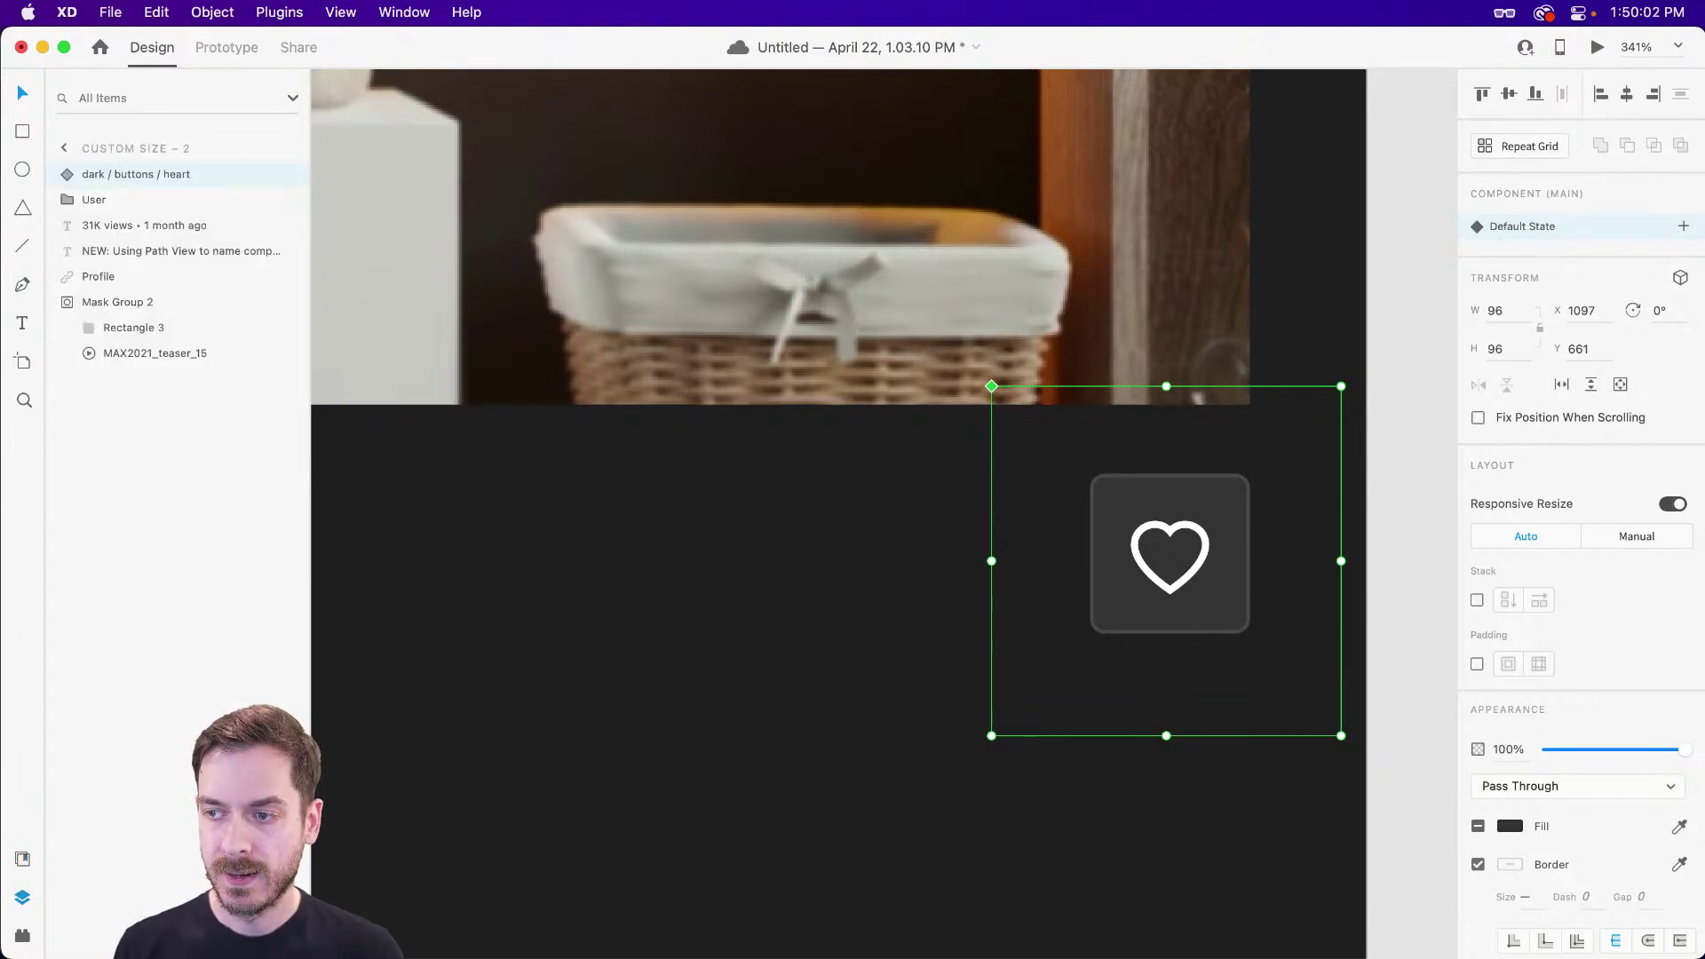
- Set the heart's Lottie animation to no playback in the Default State
{"action": "double_click", "coordinate": [1252, 504]}
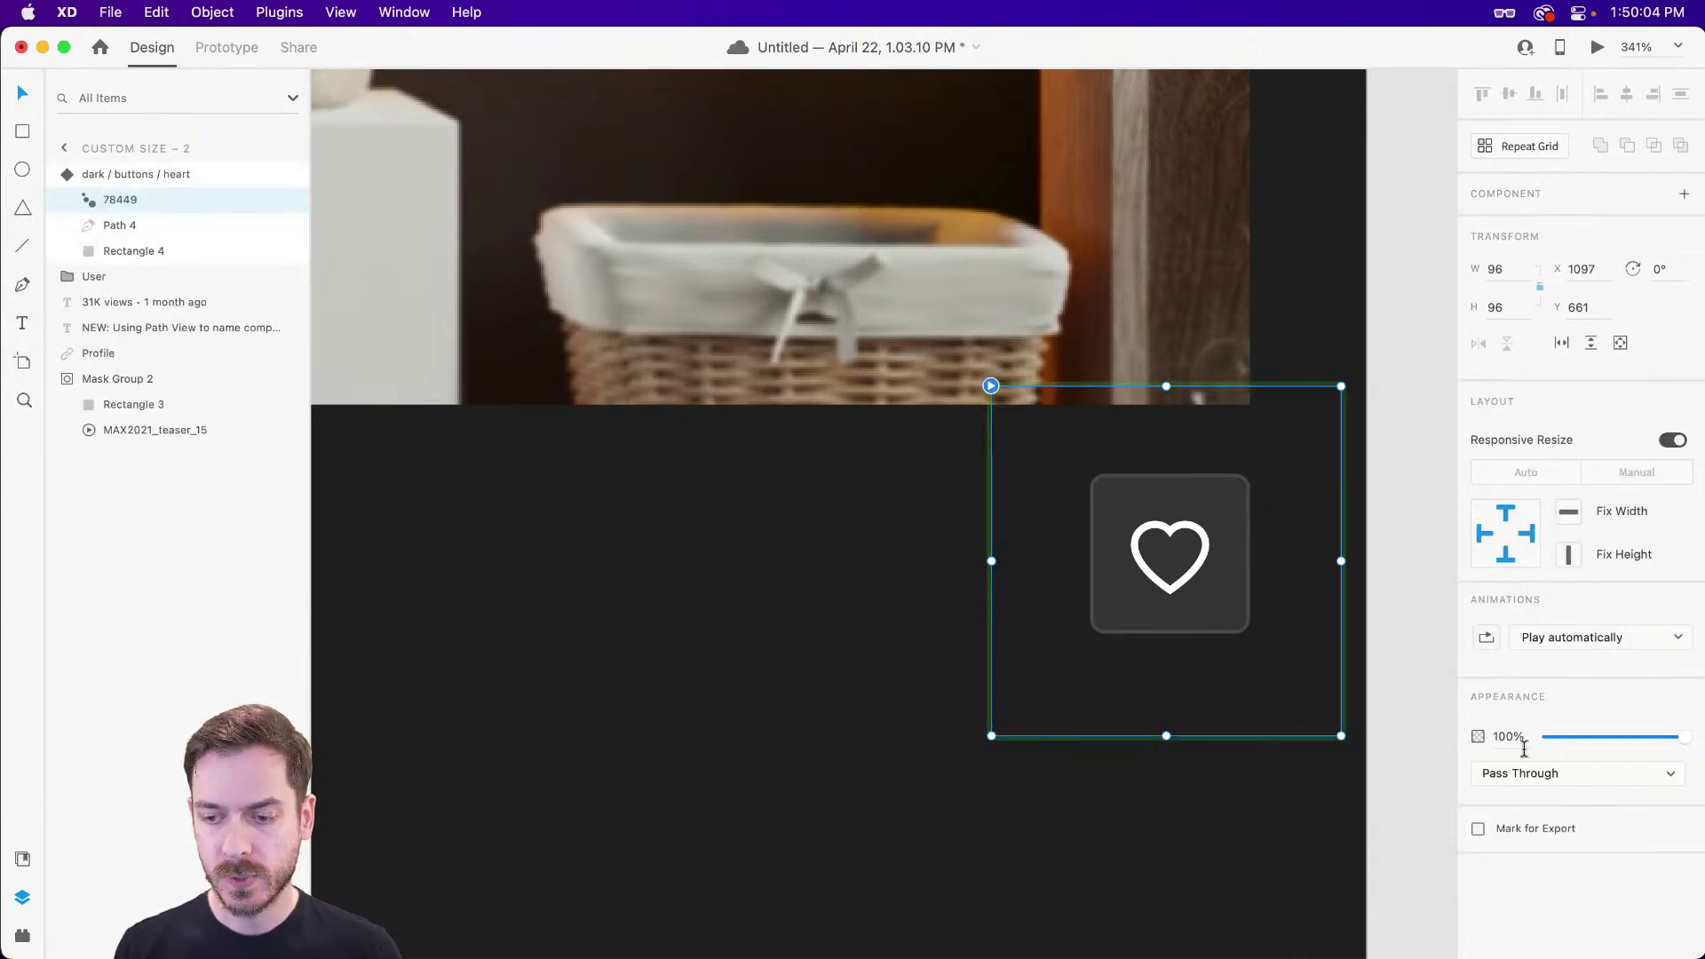
{"action": "left_click", "coordinate": [1526, 638]}
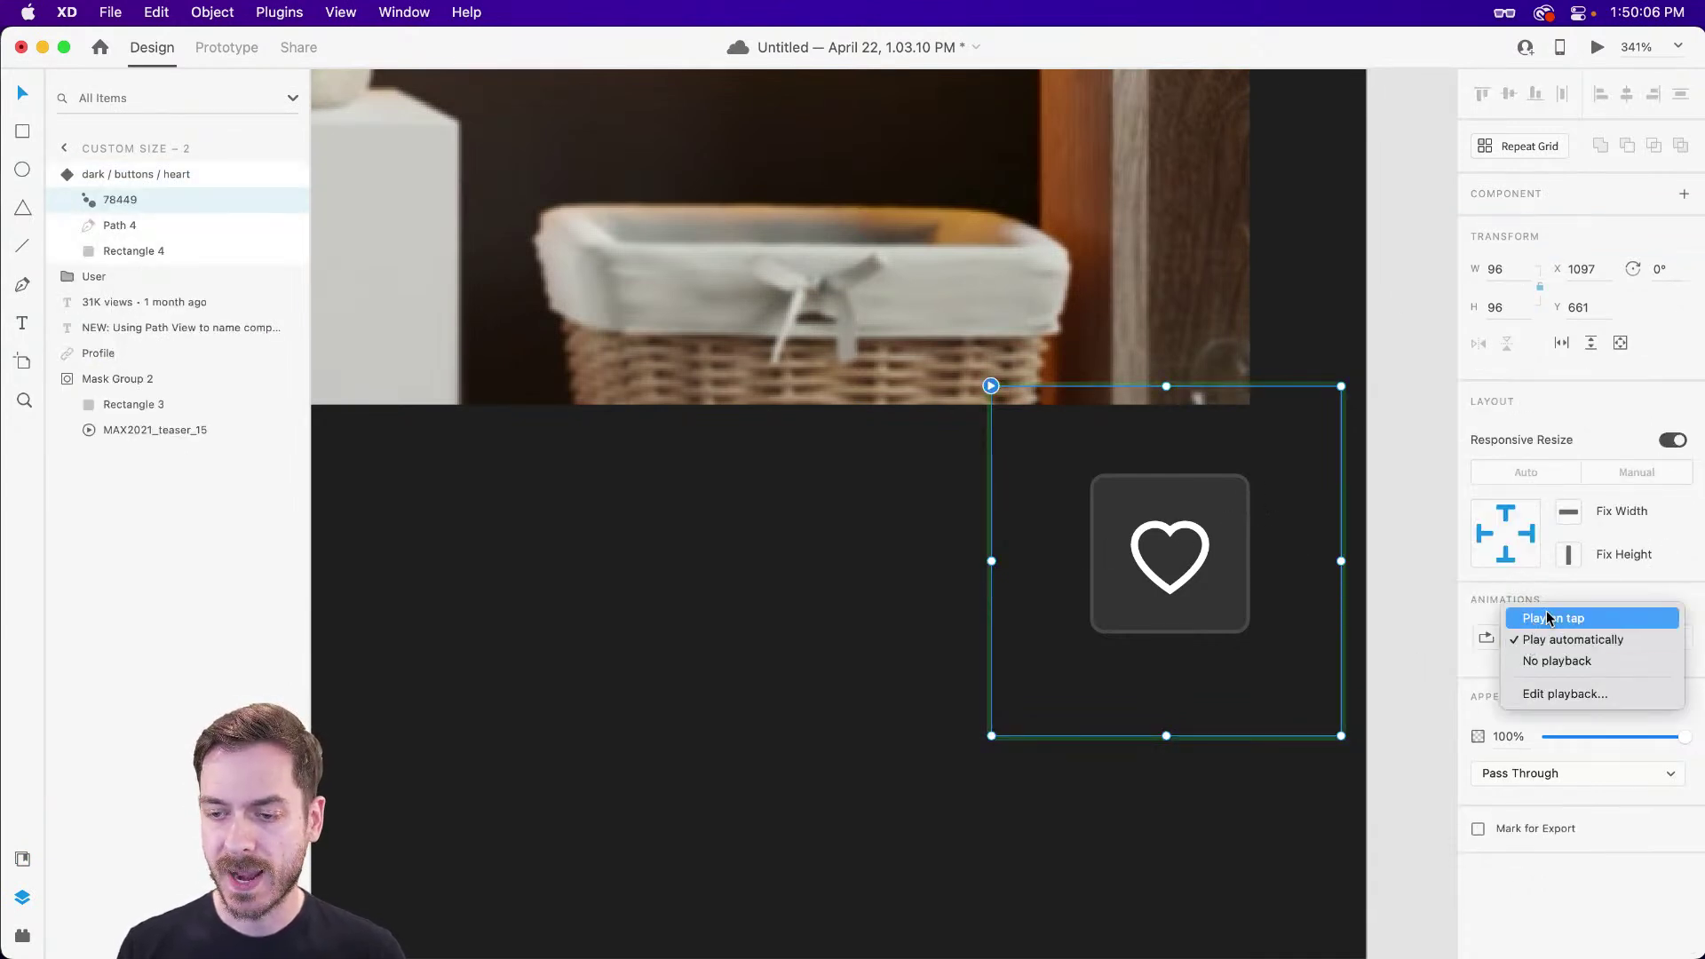
{"action": "left_click", "coordinate": [1560, 658]}
{"action": "key", "text": "Escape"}
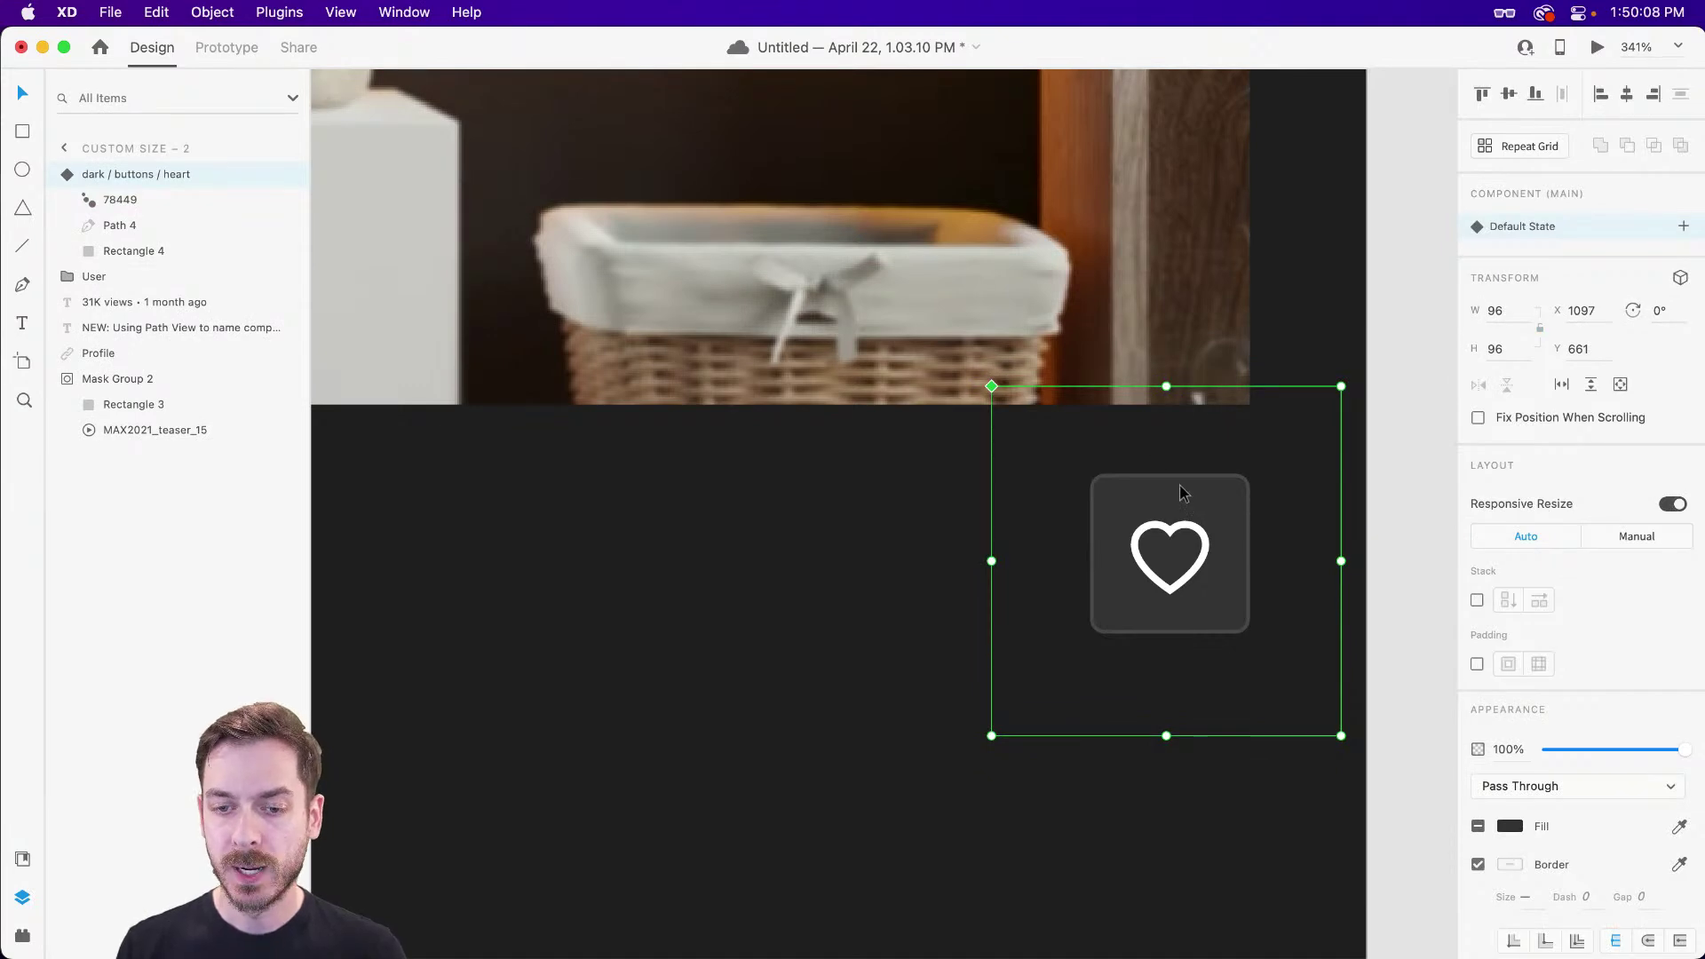
- Add an 'Animation' state that hides Path 4 and plays the Lottie automatically
{"action": "left_click", "coordinate": [1674, 224]}
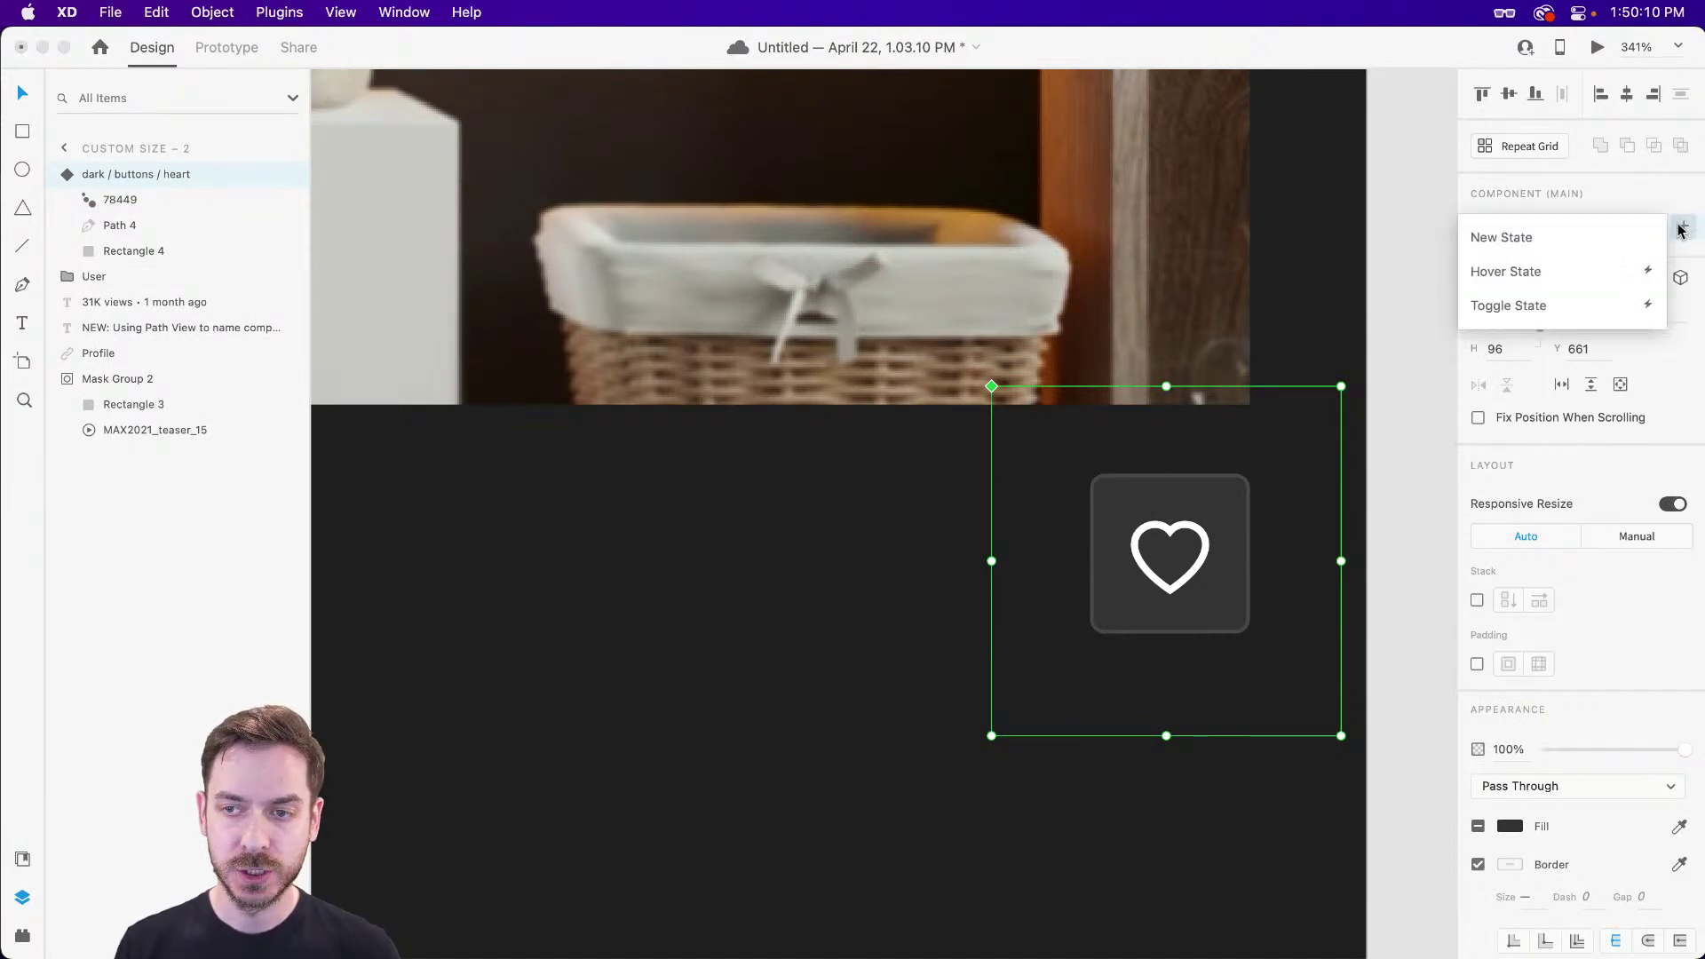
{"action": "left_click", "coordinate": [1572, 238]}
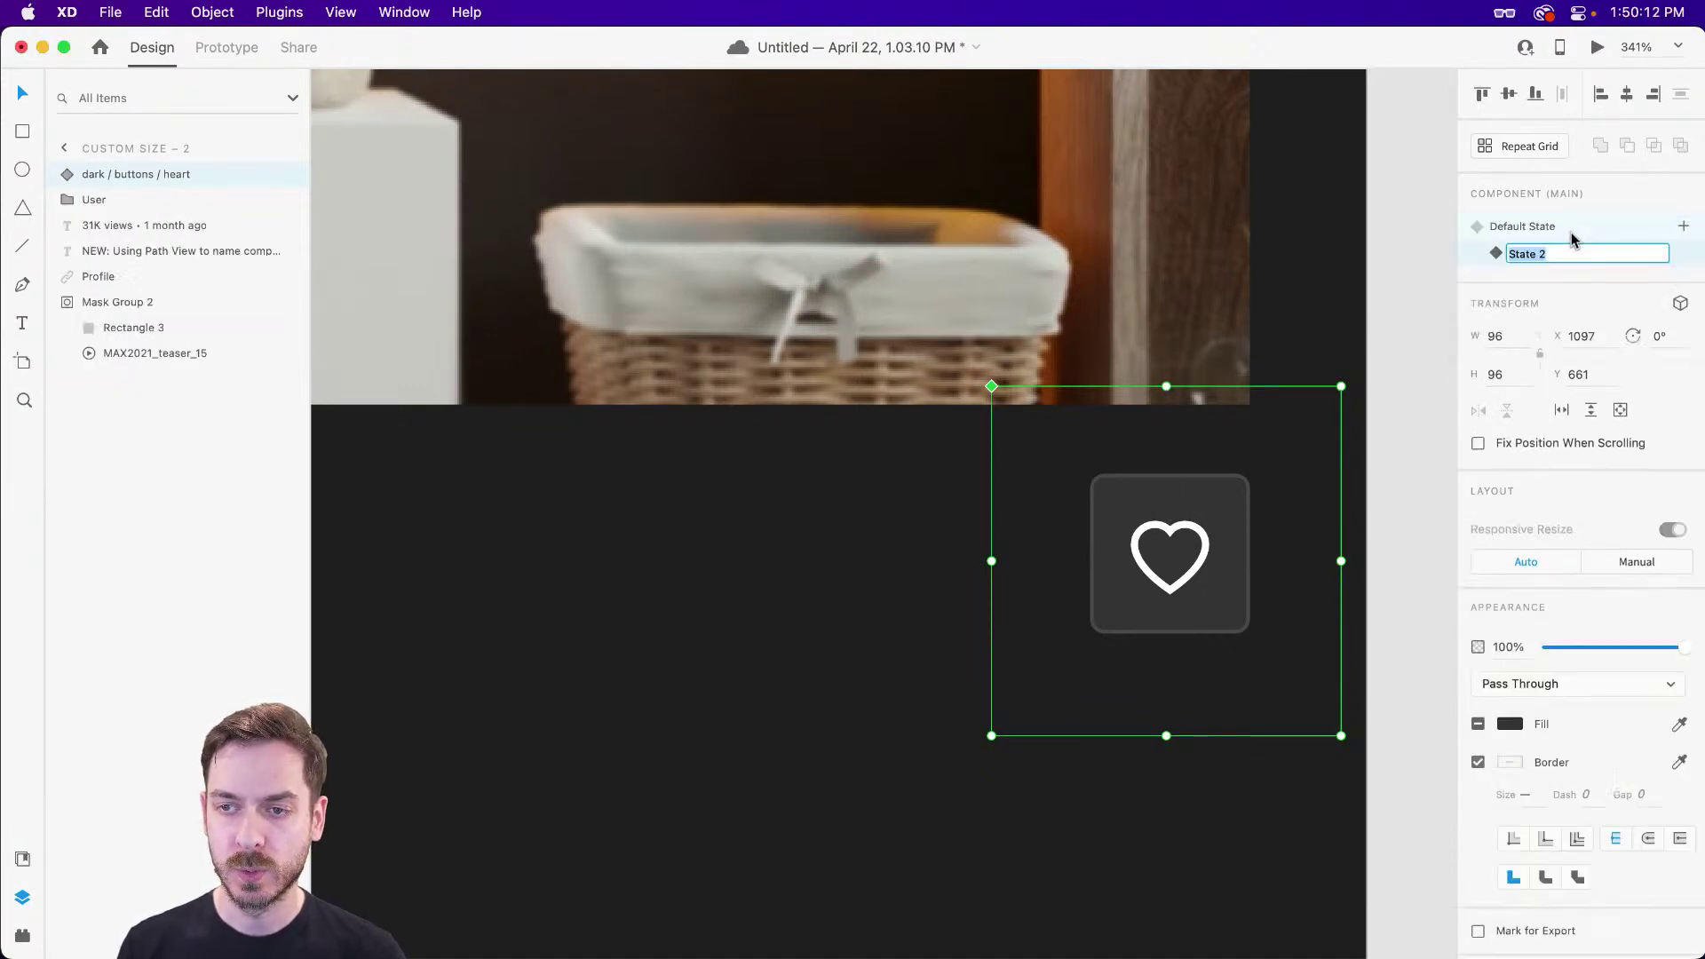
{"action": "type", "text": "Animation"}
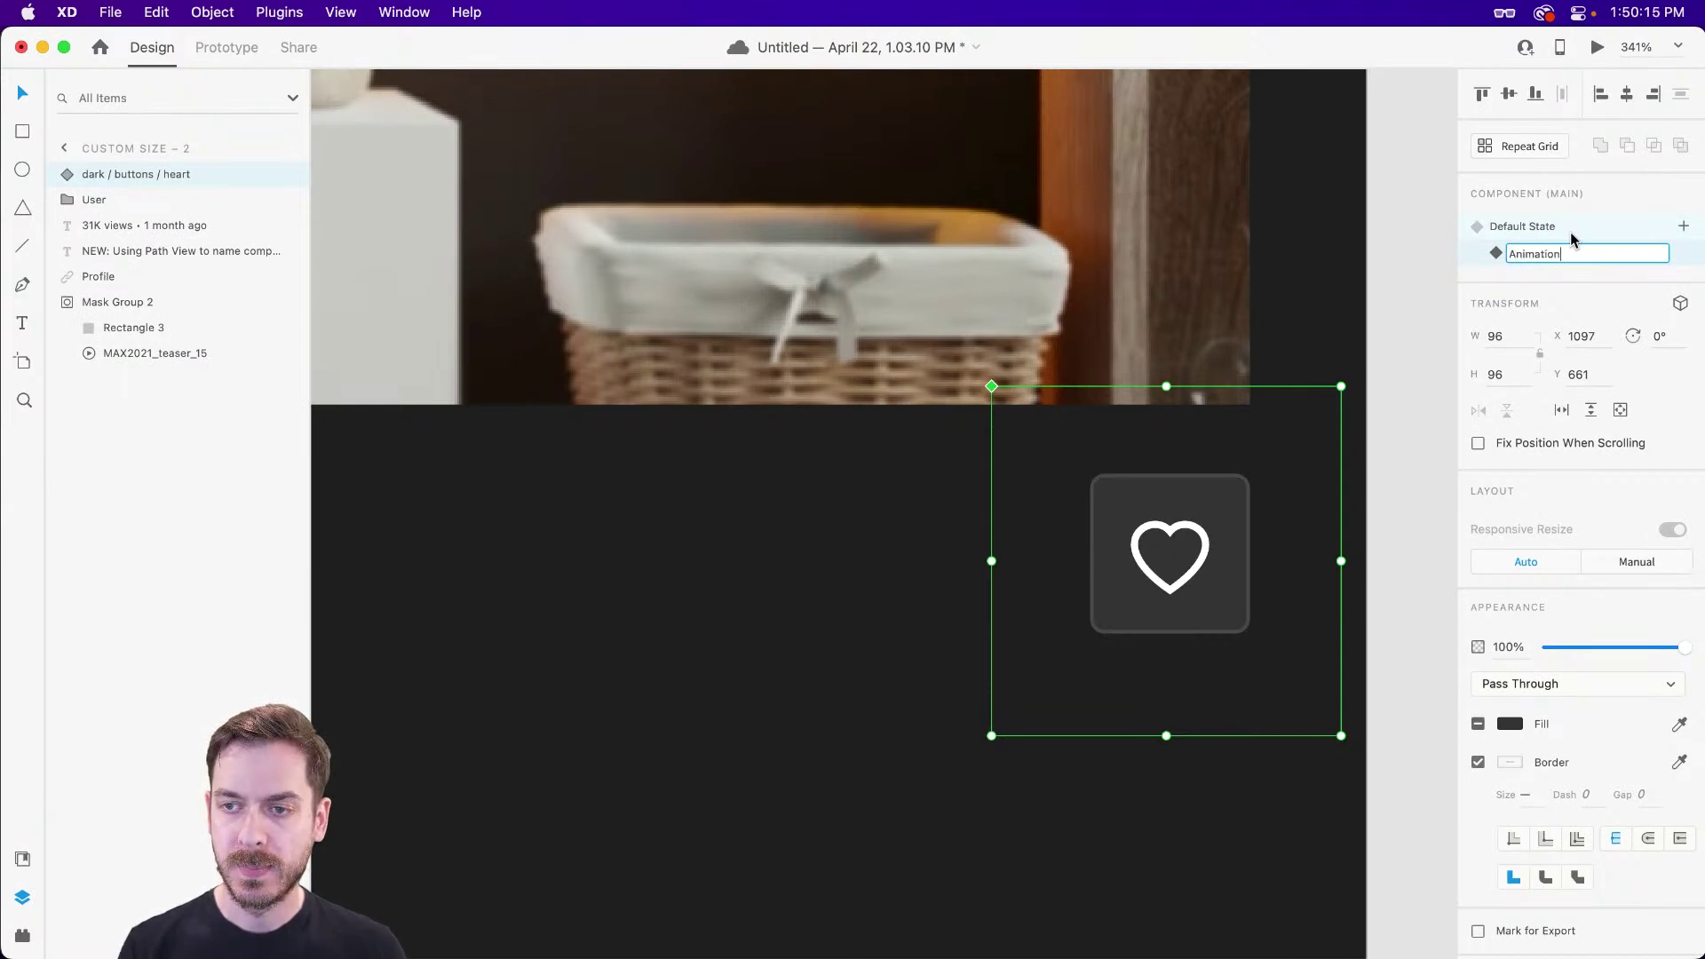
{"action": "key", "text": "Return"}
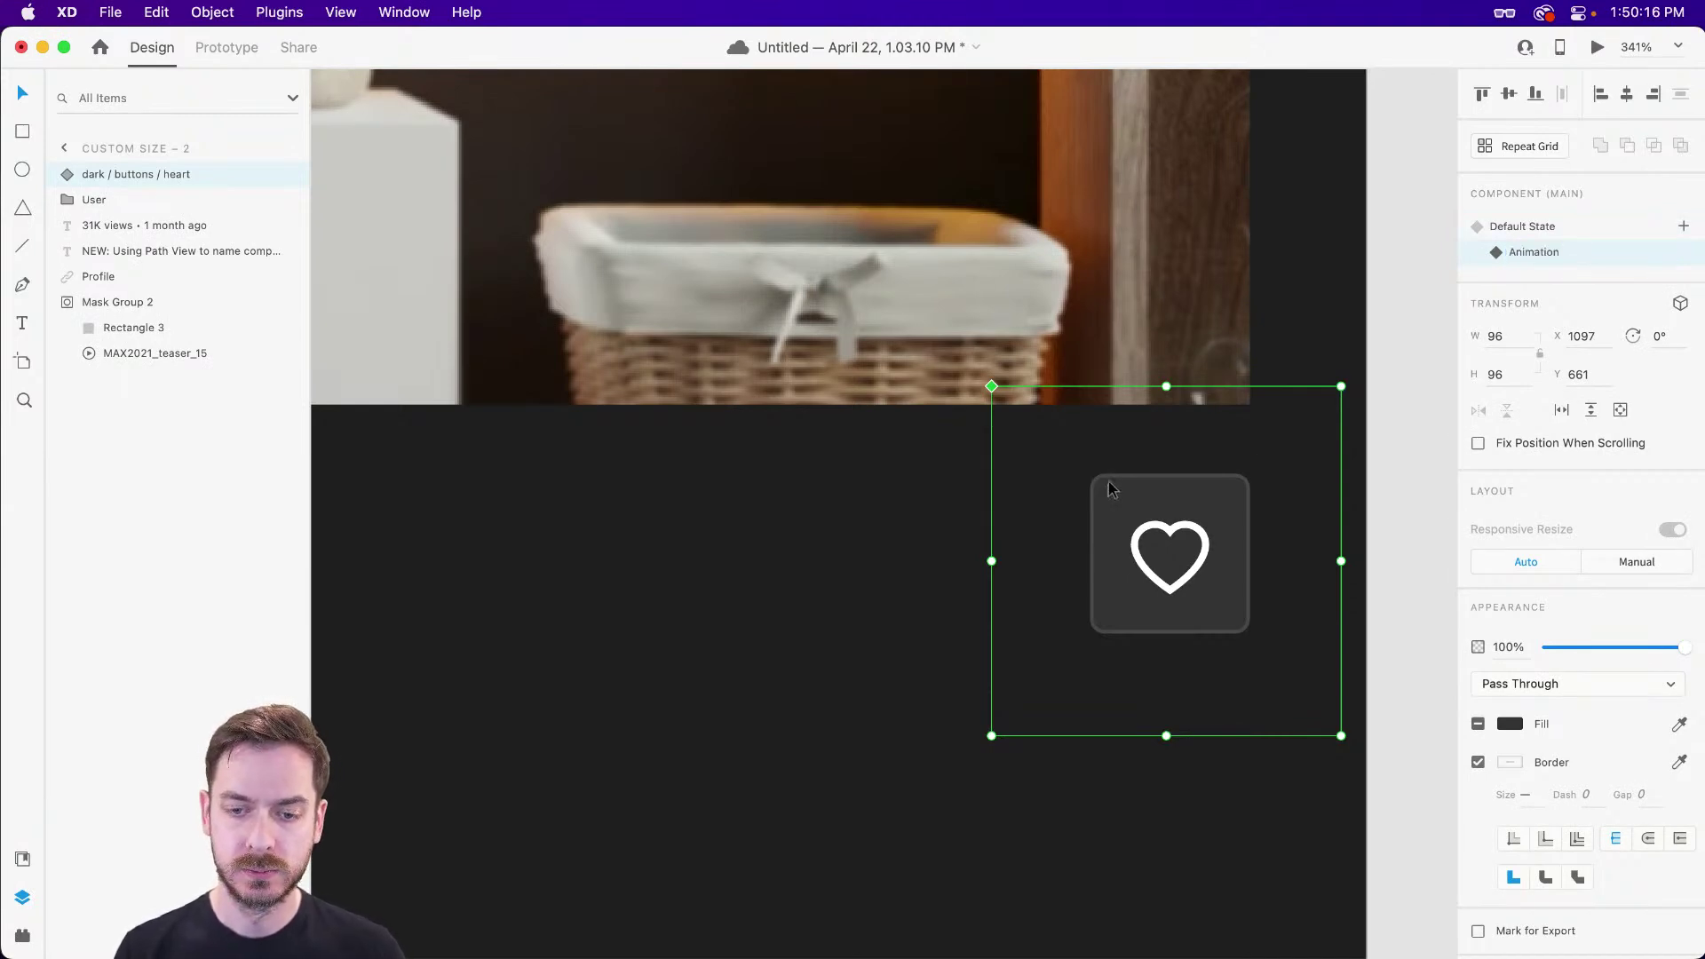
{"action": "double_click", "coordinate": [1219, 529]}
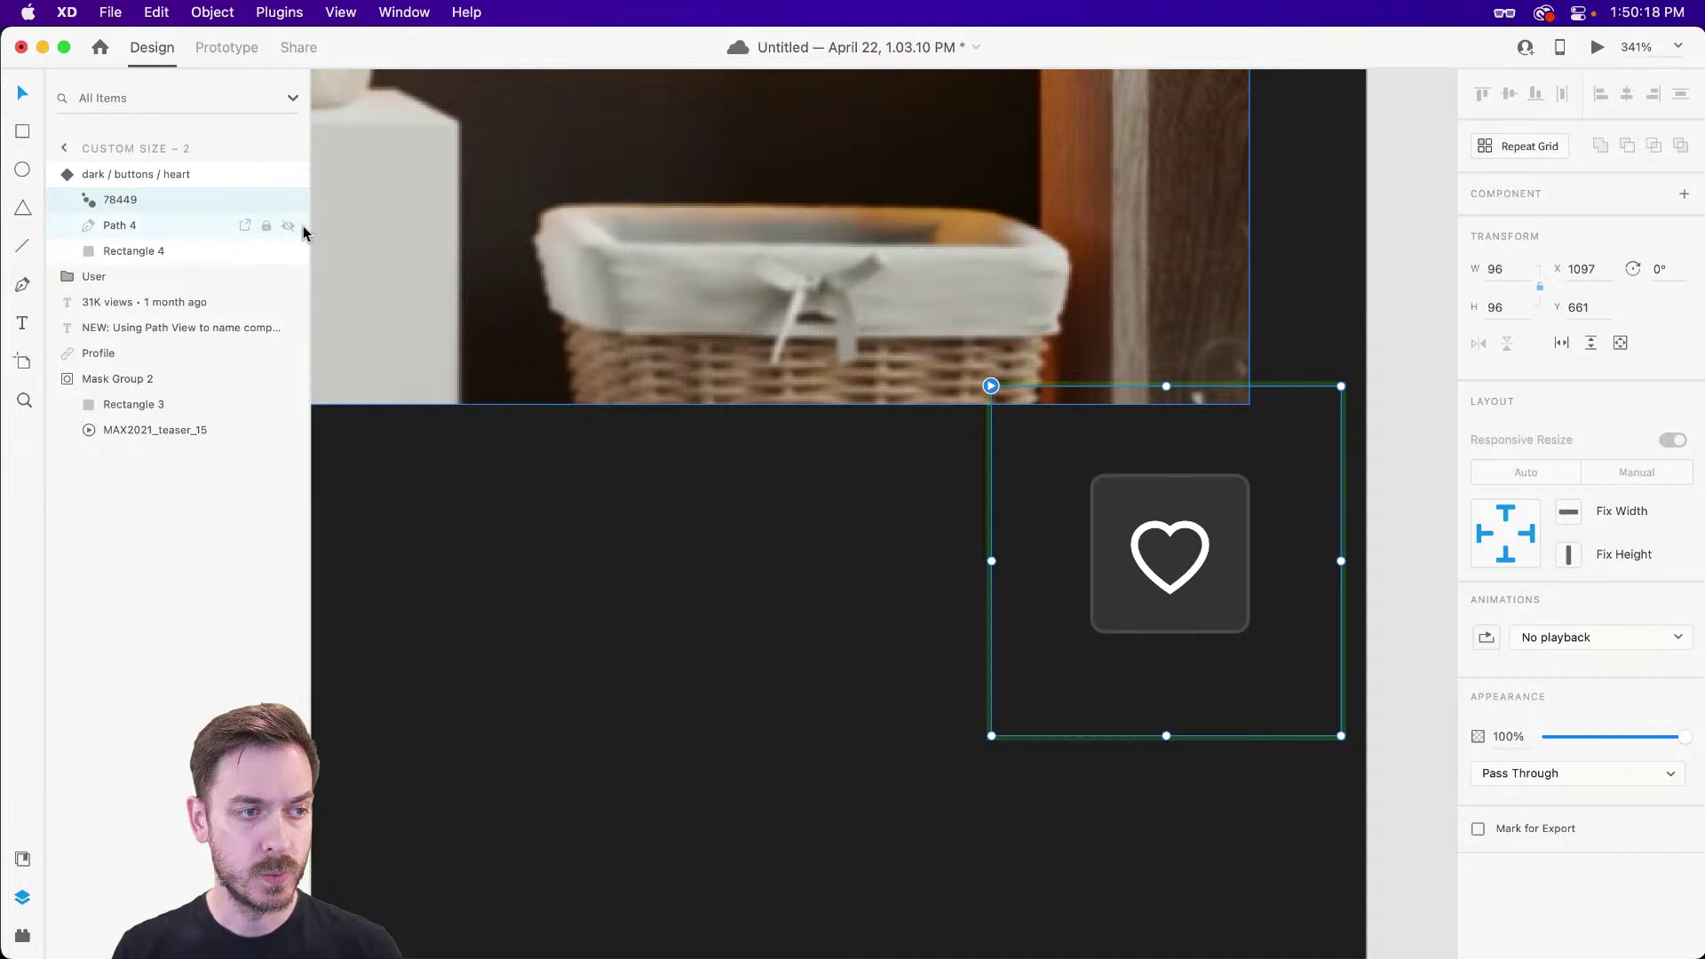
{"action": "left_click", "coordinate": [288, 227]}
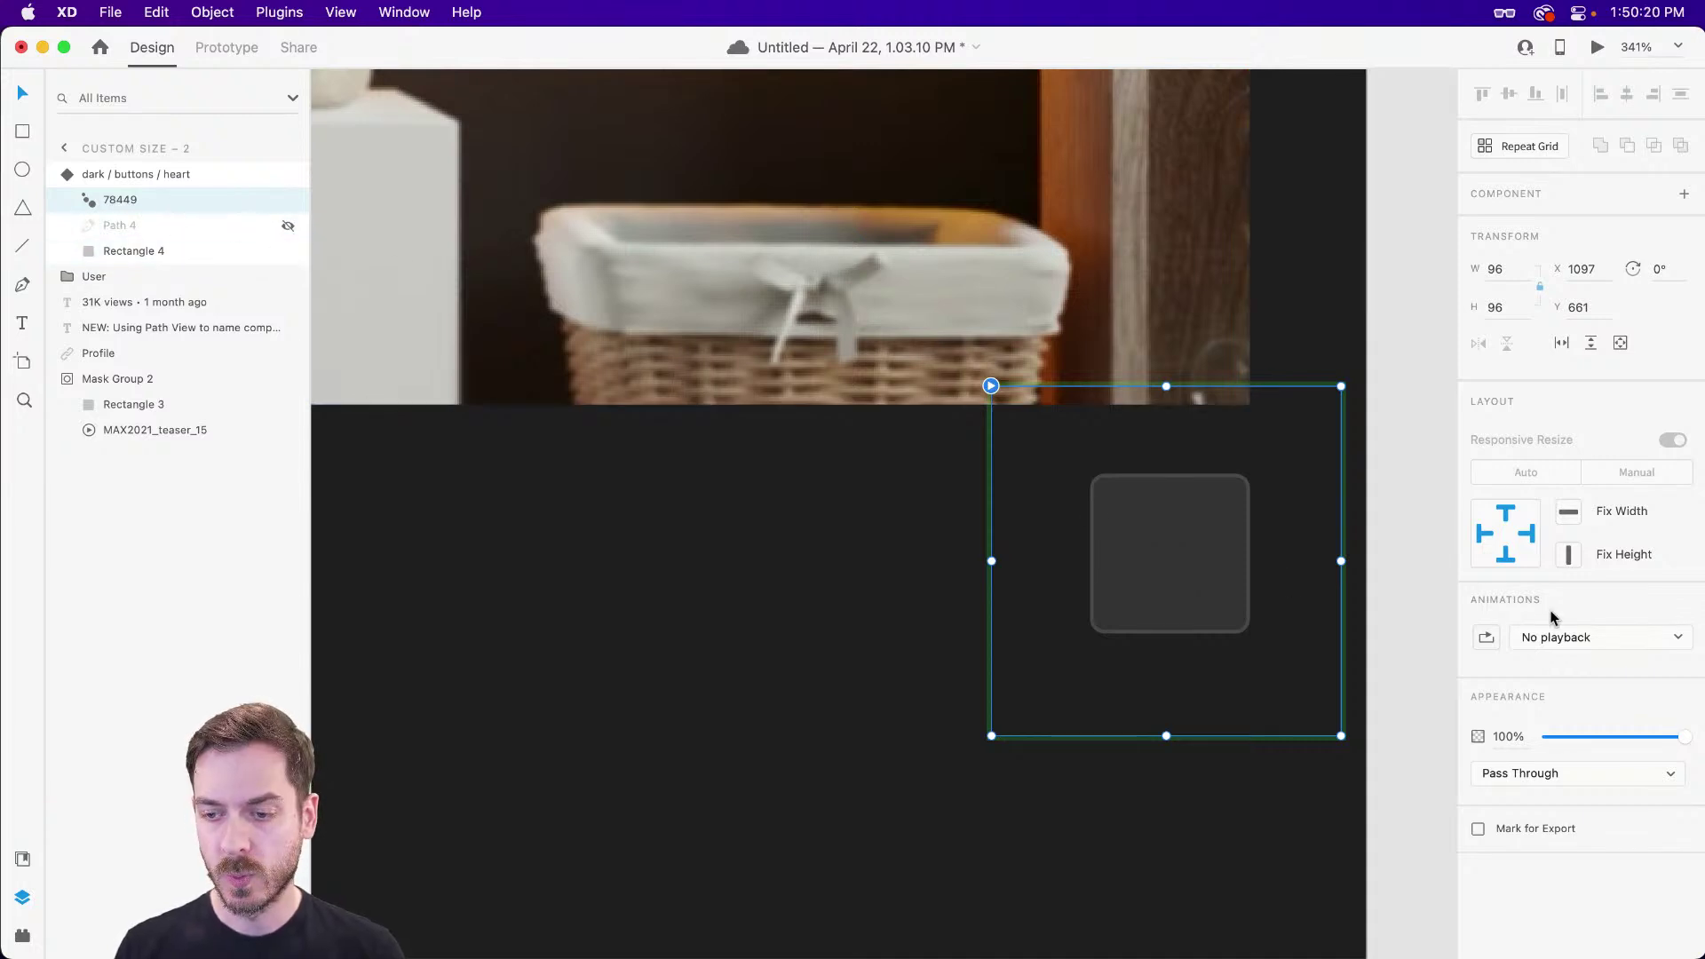
{"action": "left_click", "coordinate": [1565, 638]}
{"action": "left_click", "coordinate": [1573, 618]}
{"action": "key", "text": "Escape"}
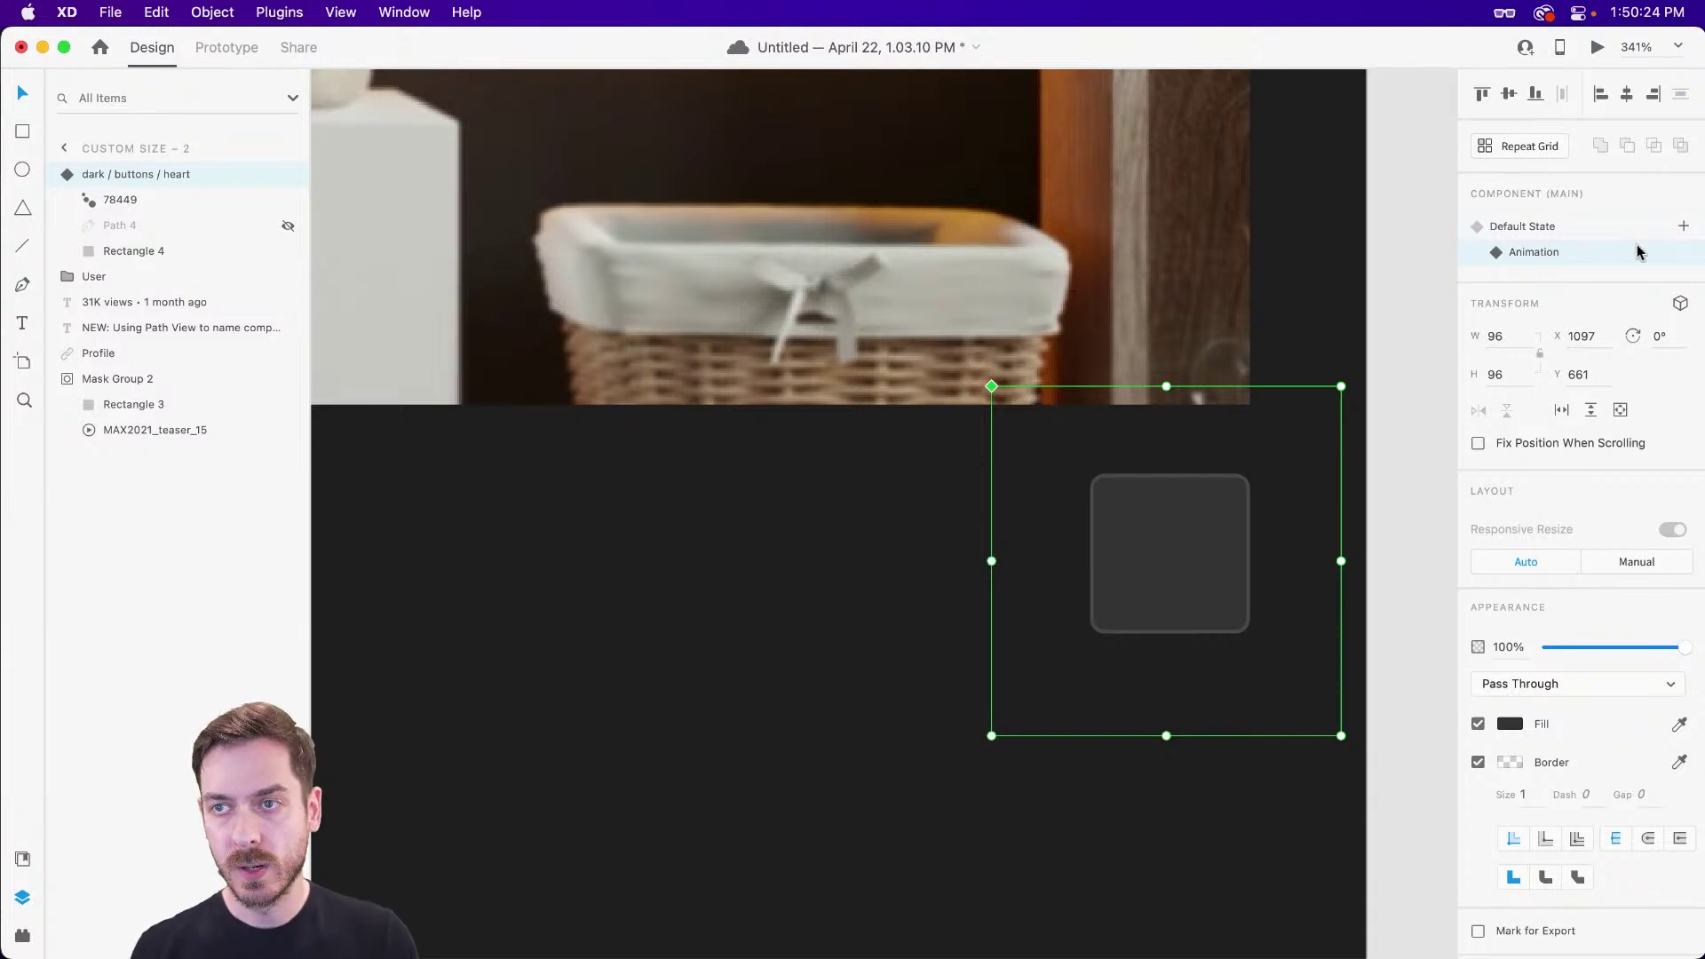
- Add a 'Filled in' state and make the Path 4 heart outline visible again
{"action": "left_click", "coordinate": [1684, 226]}
{"action": "left_click", "coordinate": [1582, 251]}
{"action": "type", "text": "Filled "}
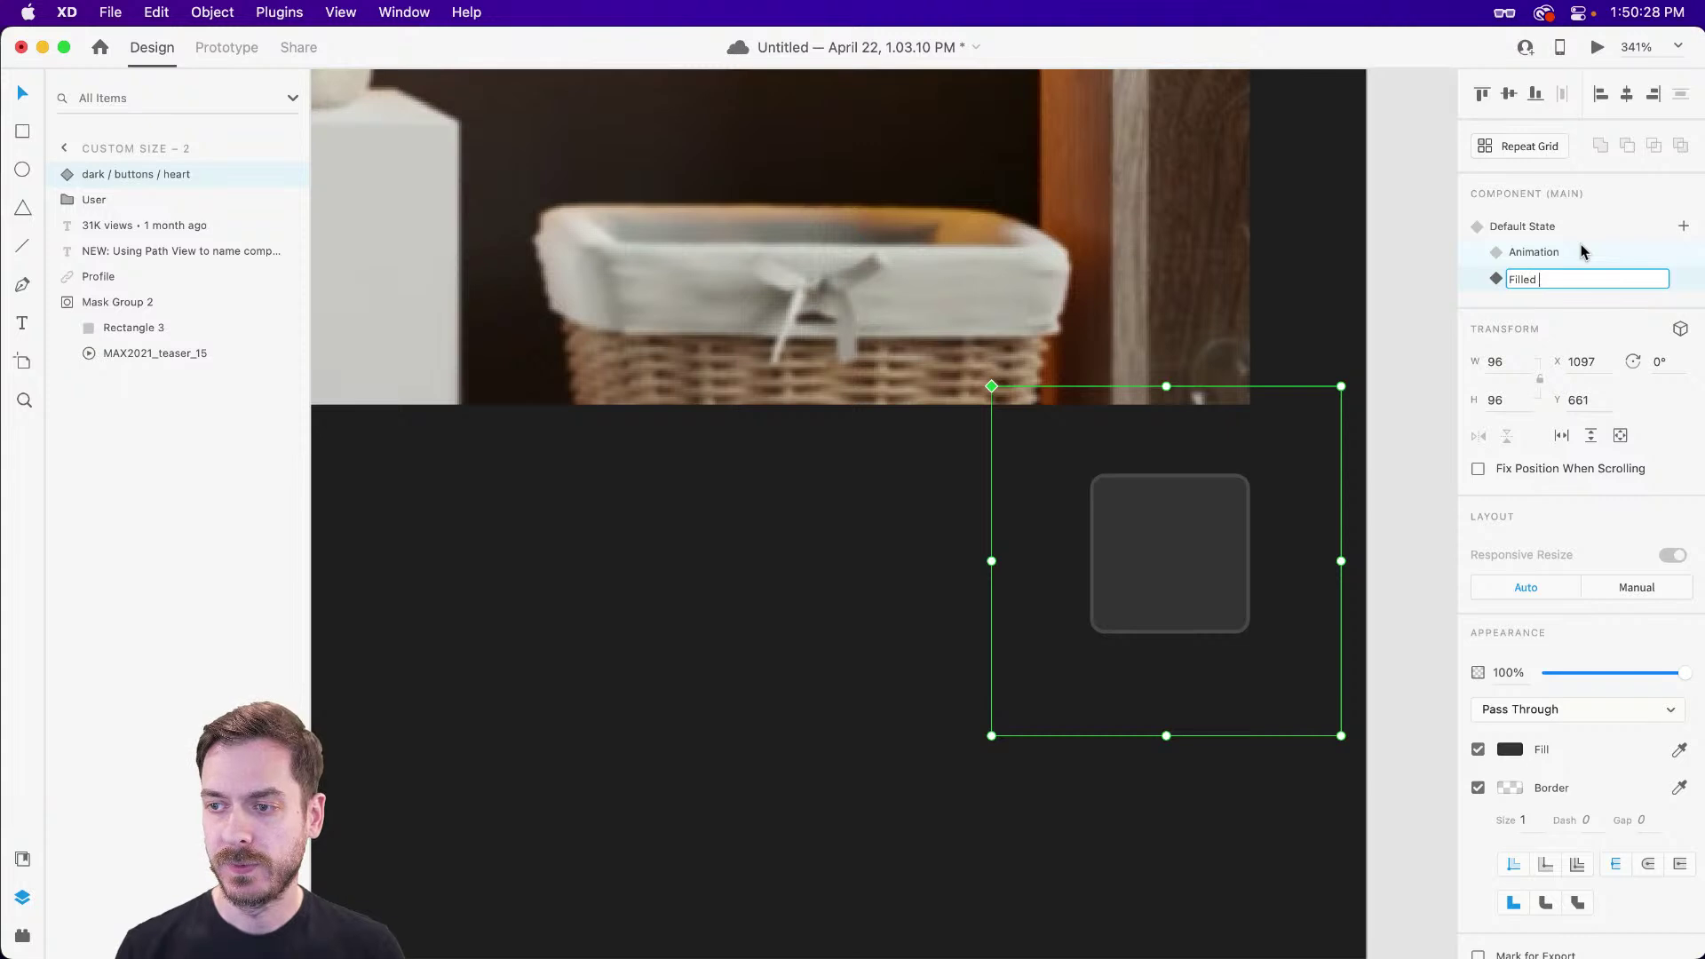
{"action": "type", "text": "in"}
{"action": "key", "text": "Return"}
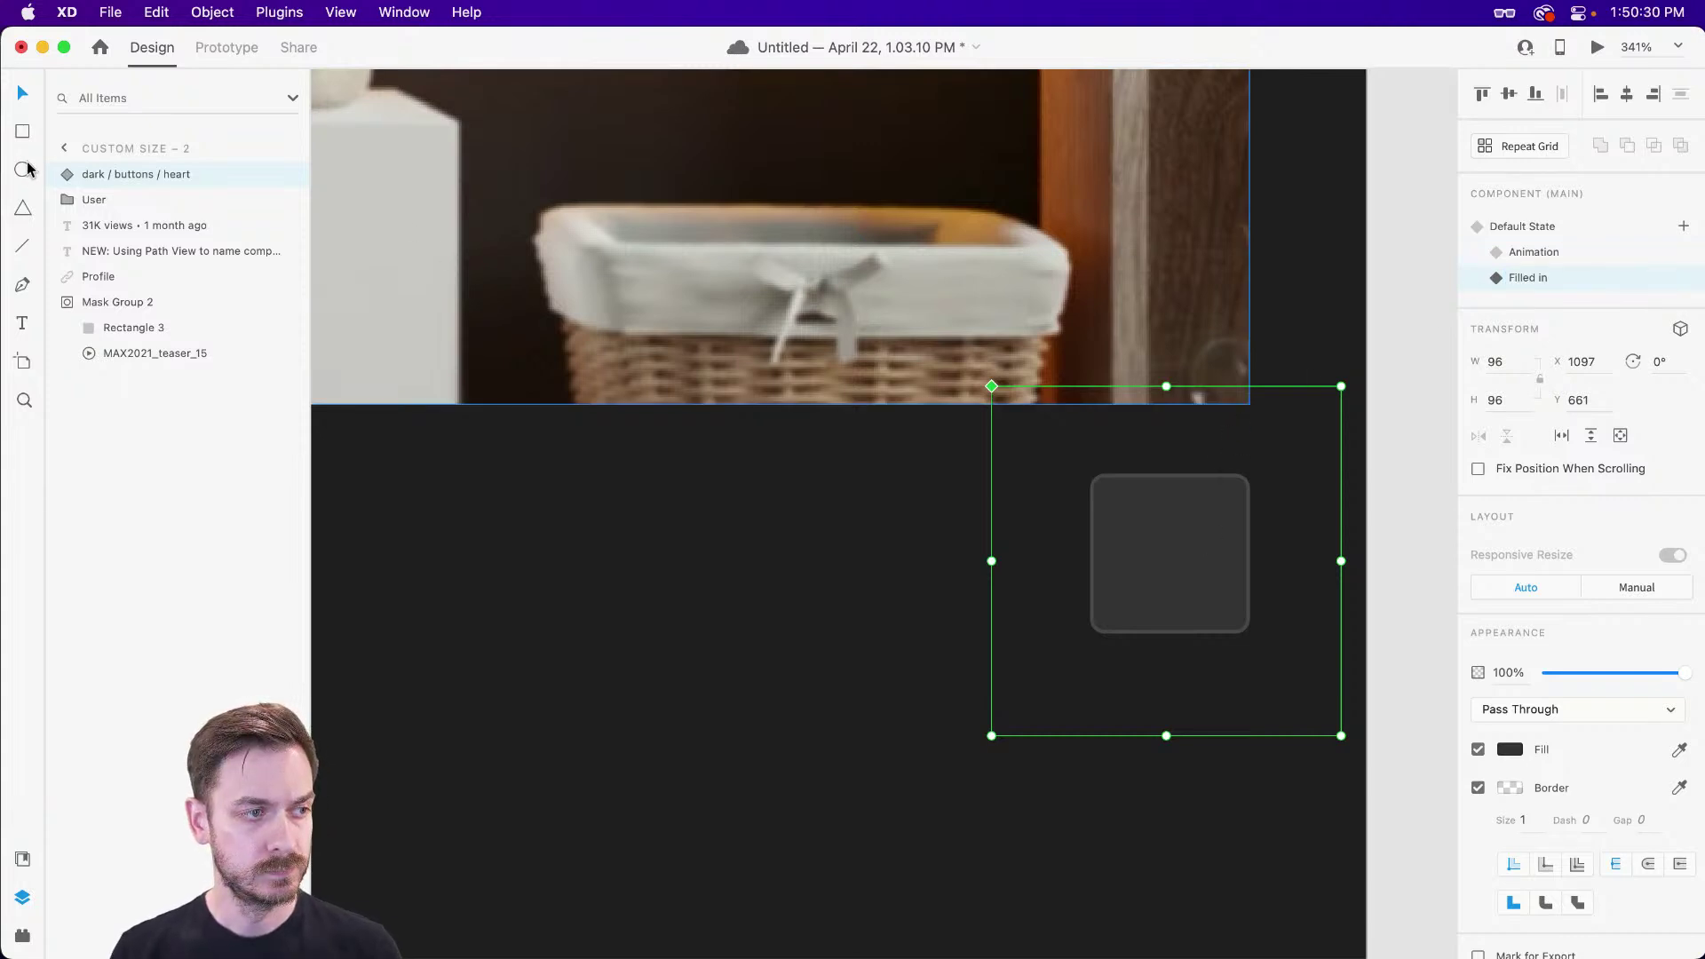
{"action": "left_click", "coordinate": [69, 173]}
{"action": "left_click", "coordinate": [154, 205]}
{"action": "left_click", "coordinate": [1541, 635]}
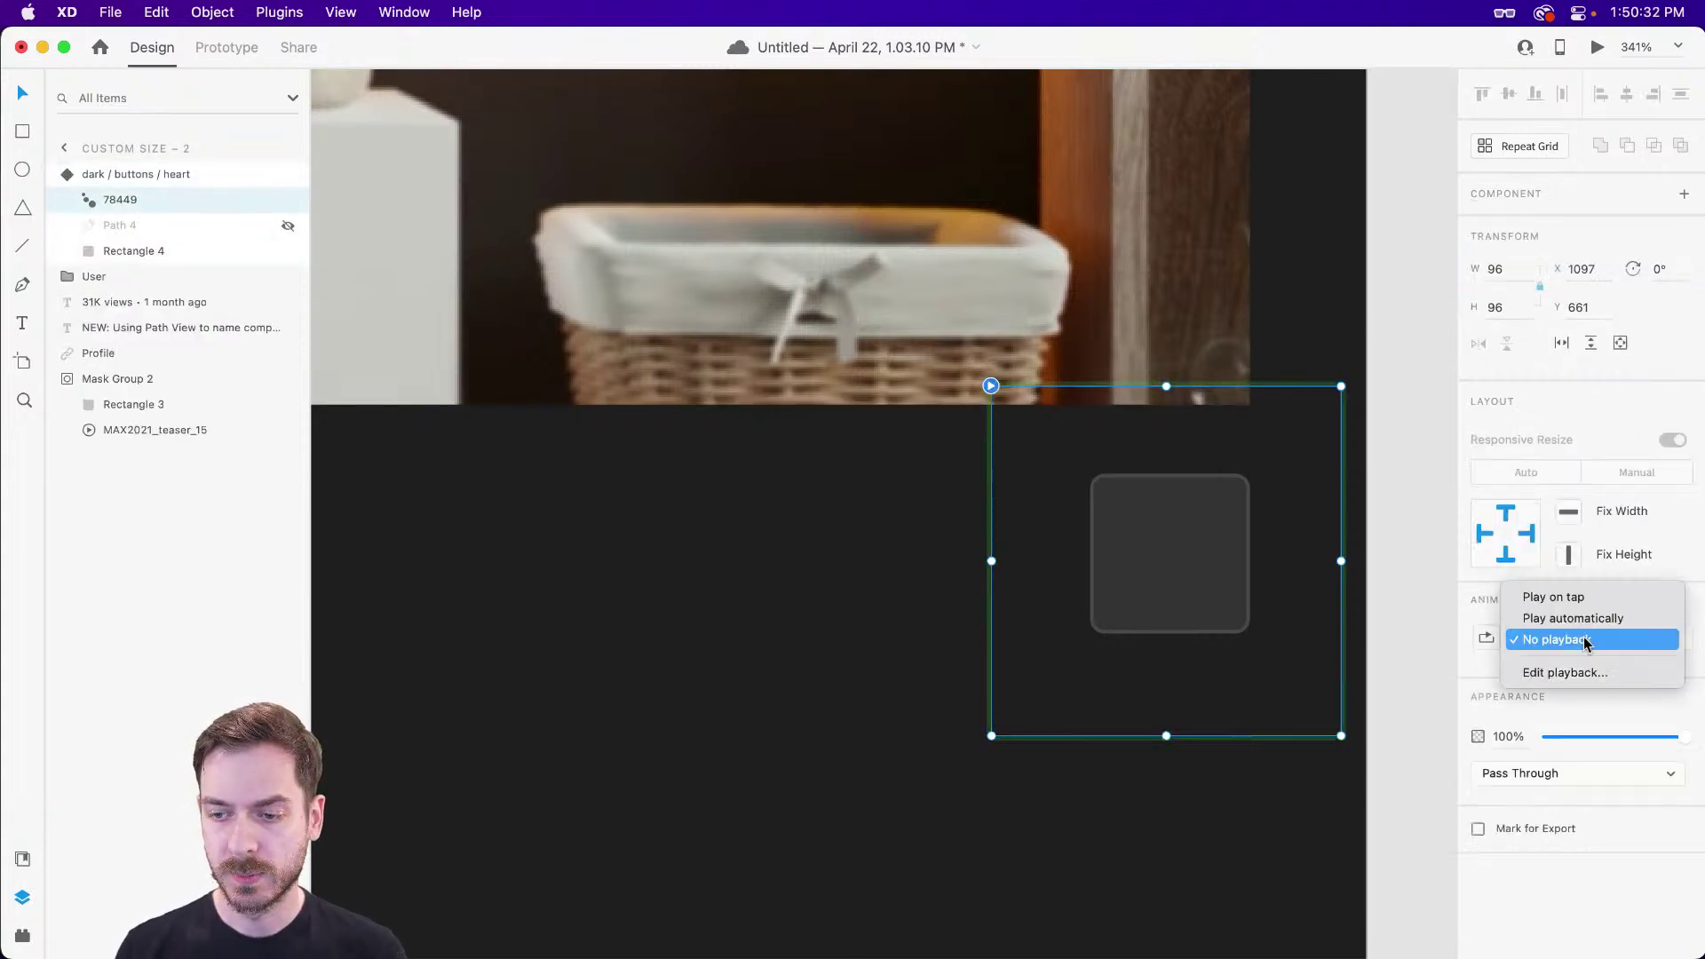
{"action": "left_click", "coordinate": [143, 231]}
{"action": "left_click", "coordinate": [147, 231]}
{"action": "left_click", "coordinate": [288, 226]}
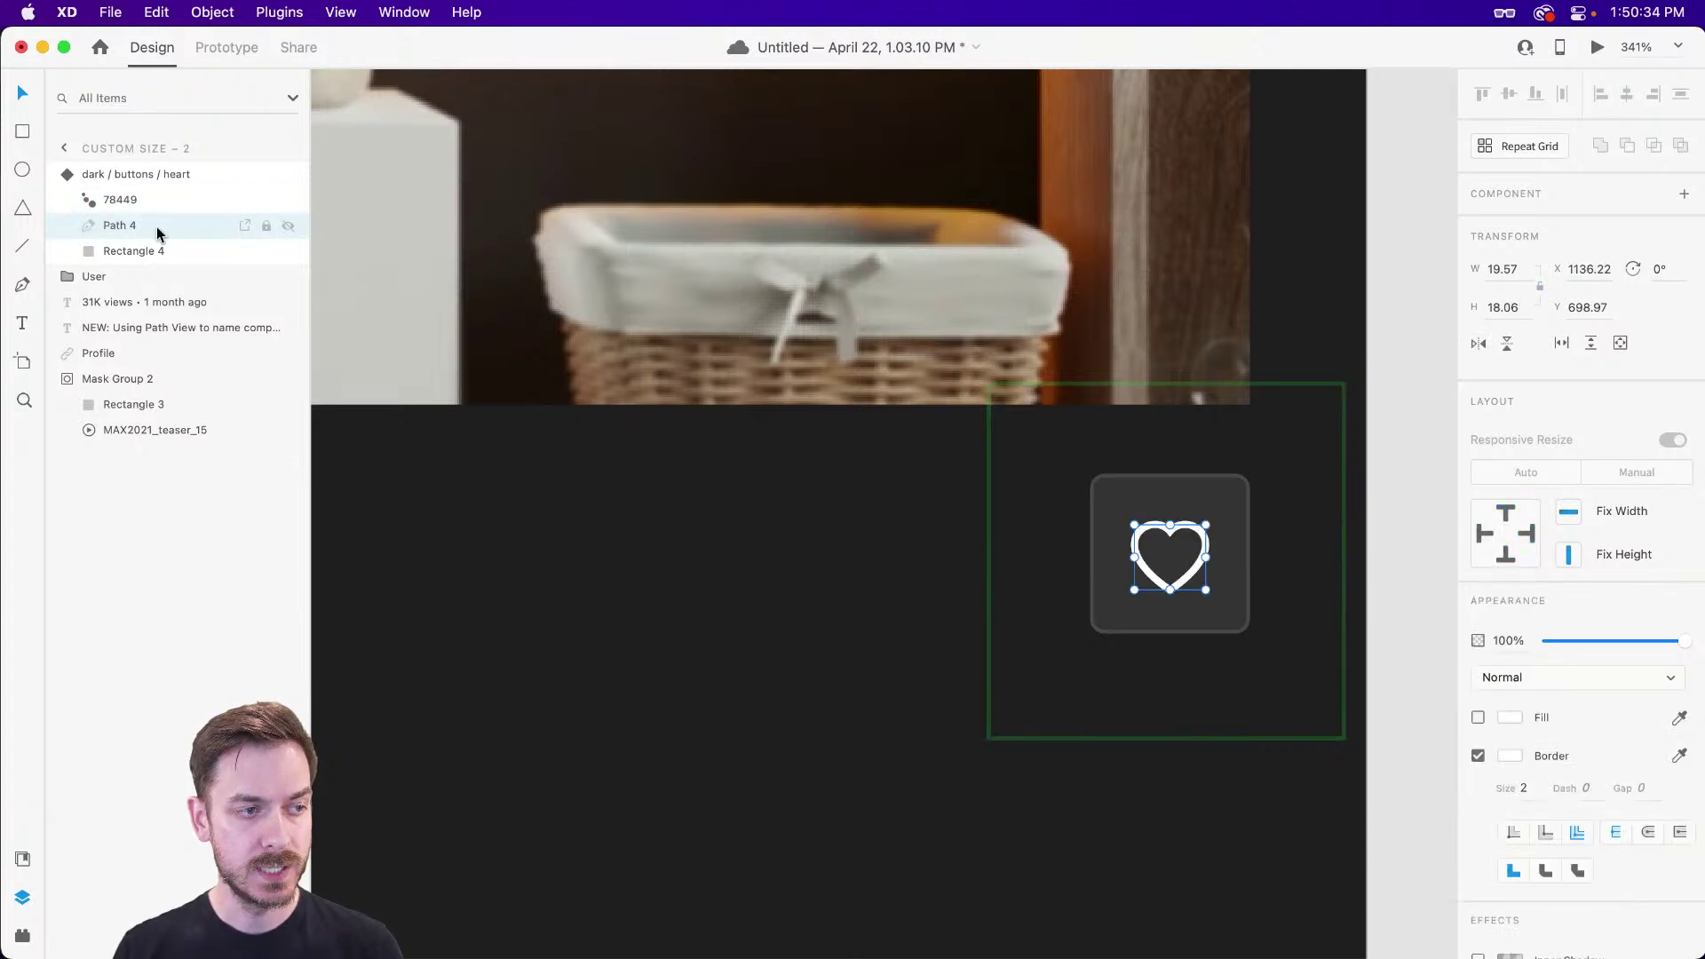
- Give the Filled in heart a #FF4B4B red fill, no border, and enlarge it slightly
{"action": "left_click", "coordinate": [1478, 718]}
{"action": "left_click", "coordinate": [1510, 717]}
{"action": "left_click_drag", "start_coordinate": [1411, 691], "coordinate": [1404, 609]}
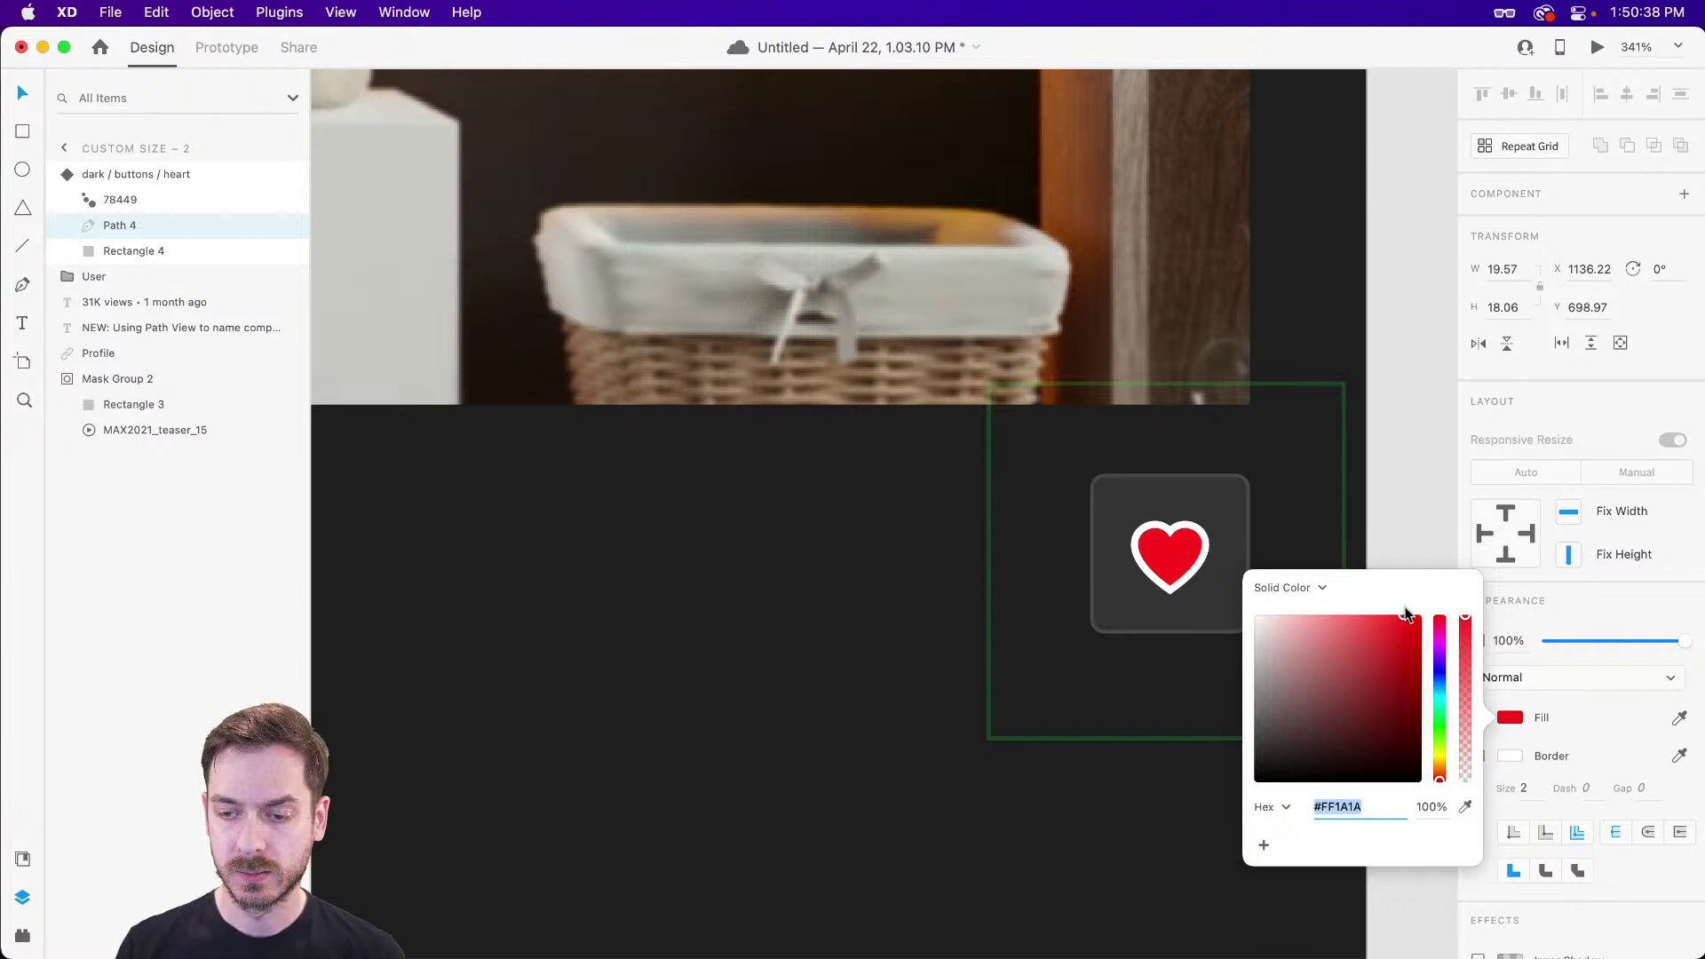
{"action": "left_click", "coordinate": [1588, 620]}
{"action": "left_click", "coordinate": [1478, 755]}
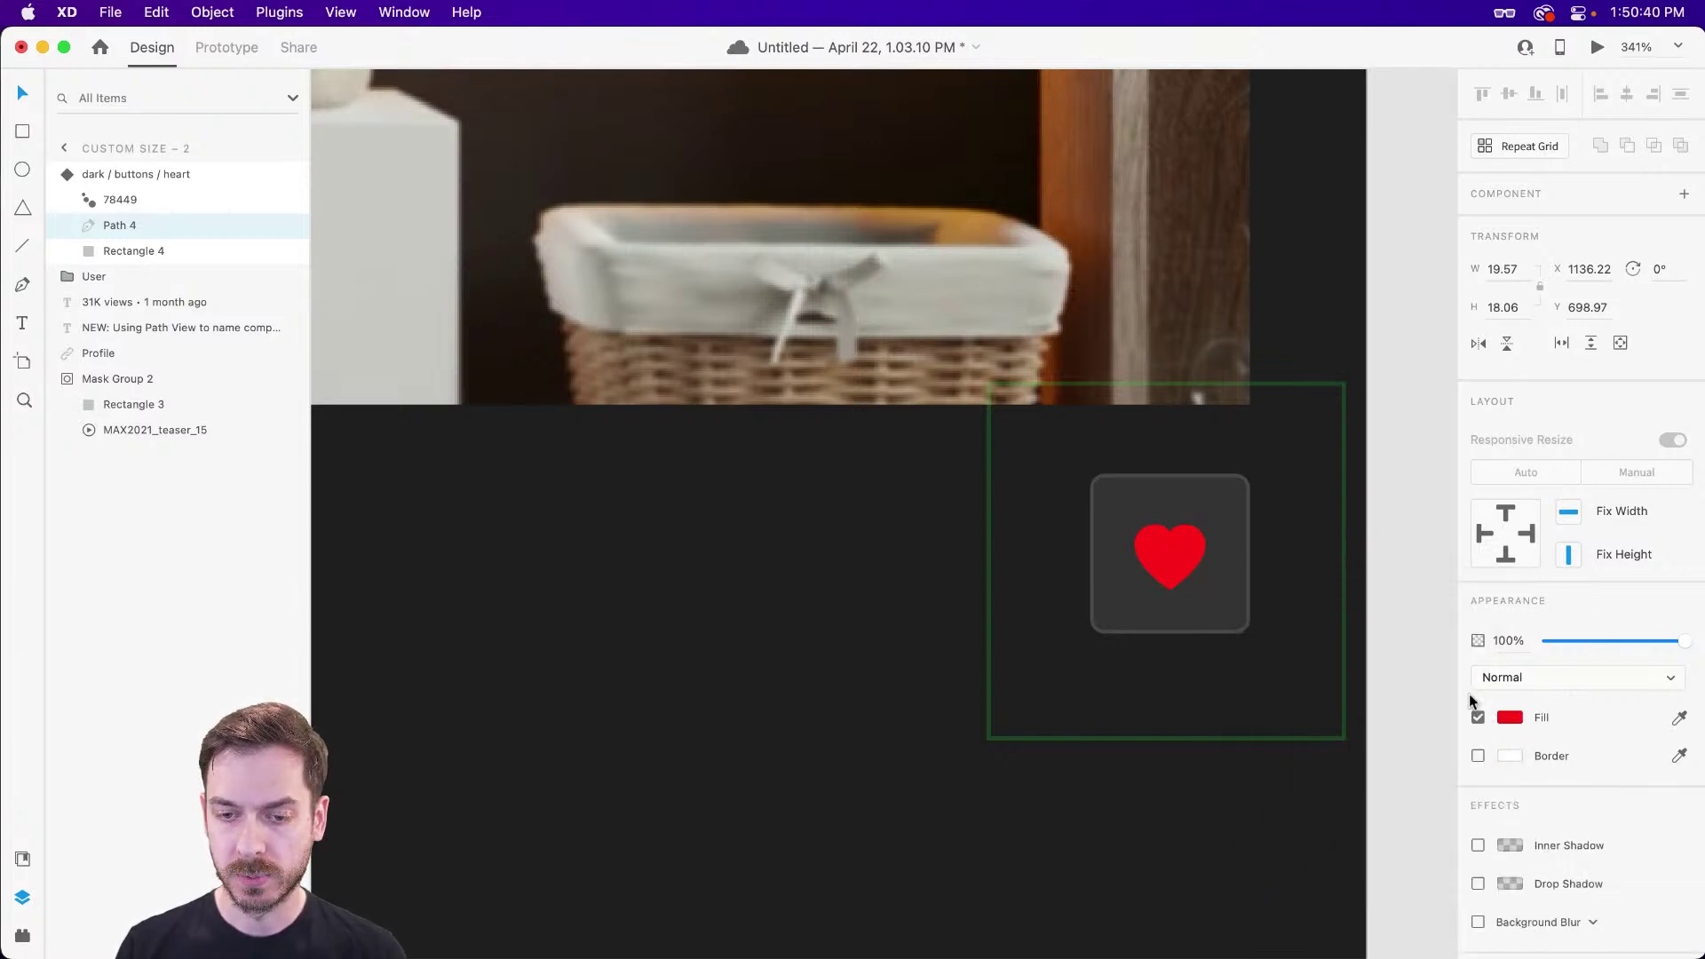
{"action": "left_click", "coordinate": [1511, 720]}
{"action": "left_click_drag", "start_coordinate": [1405, 627], "coordinate": [1372, 609]}
{"action": "left_click", "coordinate": [1613, 599]}
{"action": "left_click_drag", "start_coordinate": [1207, 524], "coordinate": [1211, 518]}
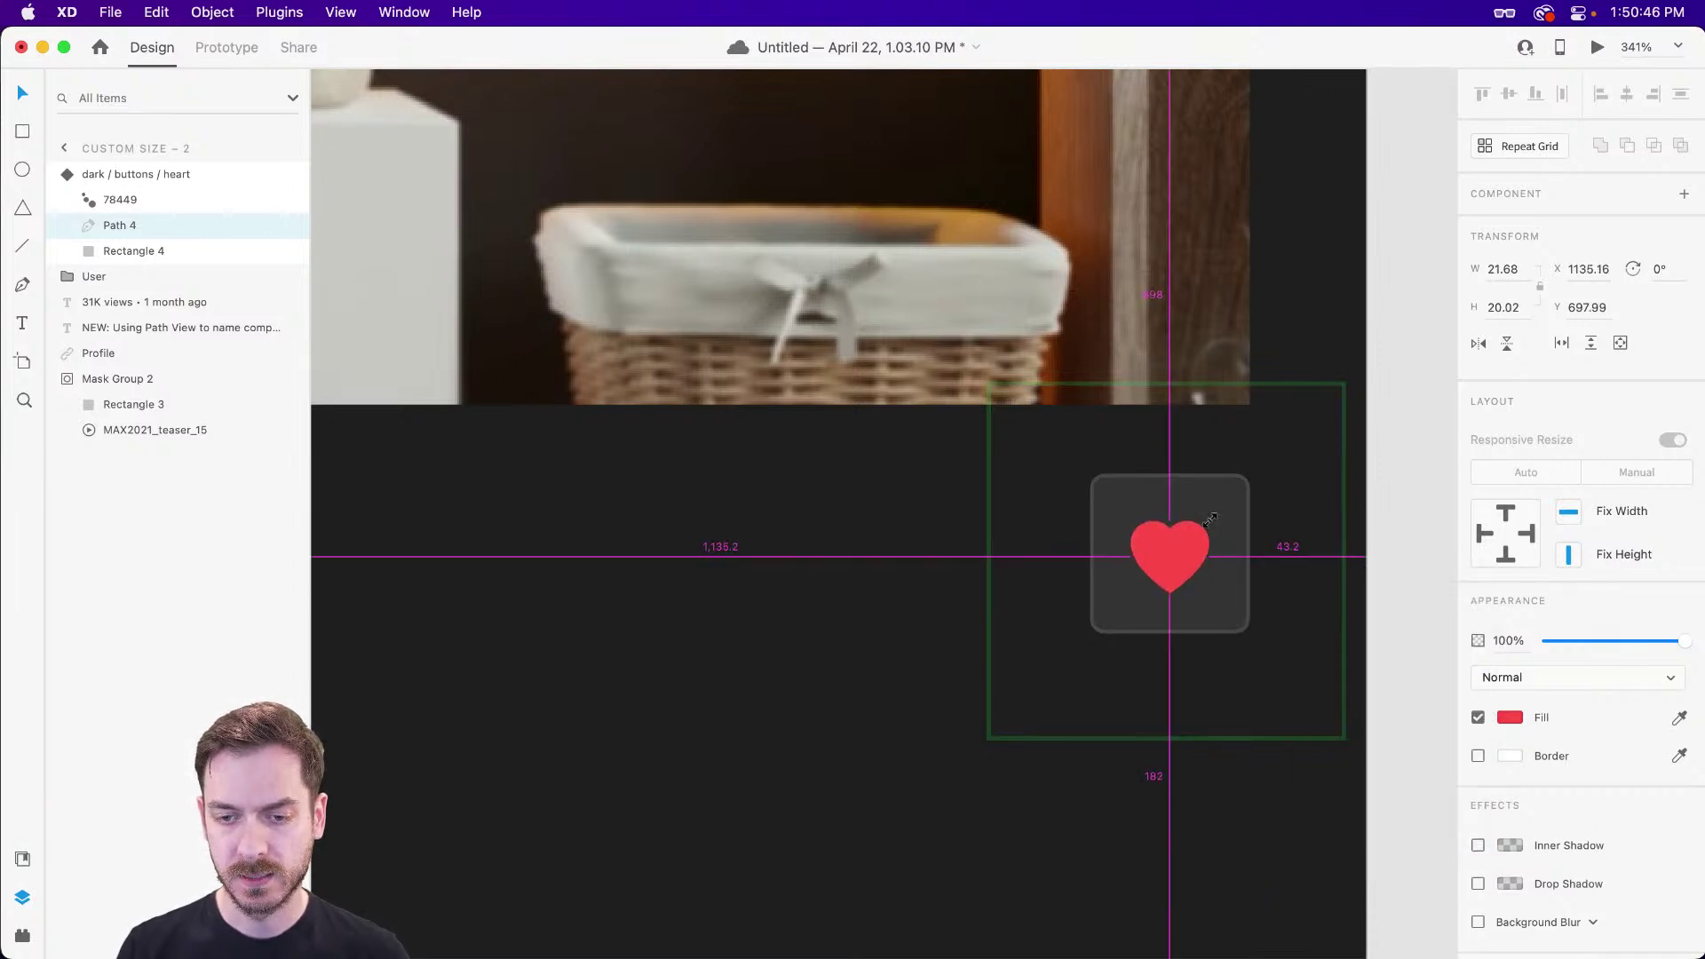
{"action": "key", "text": "Escape"}
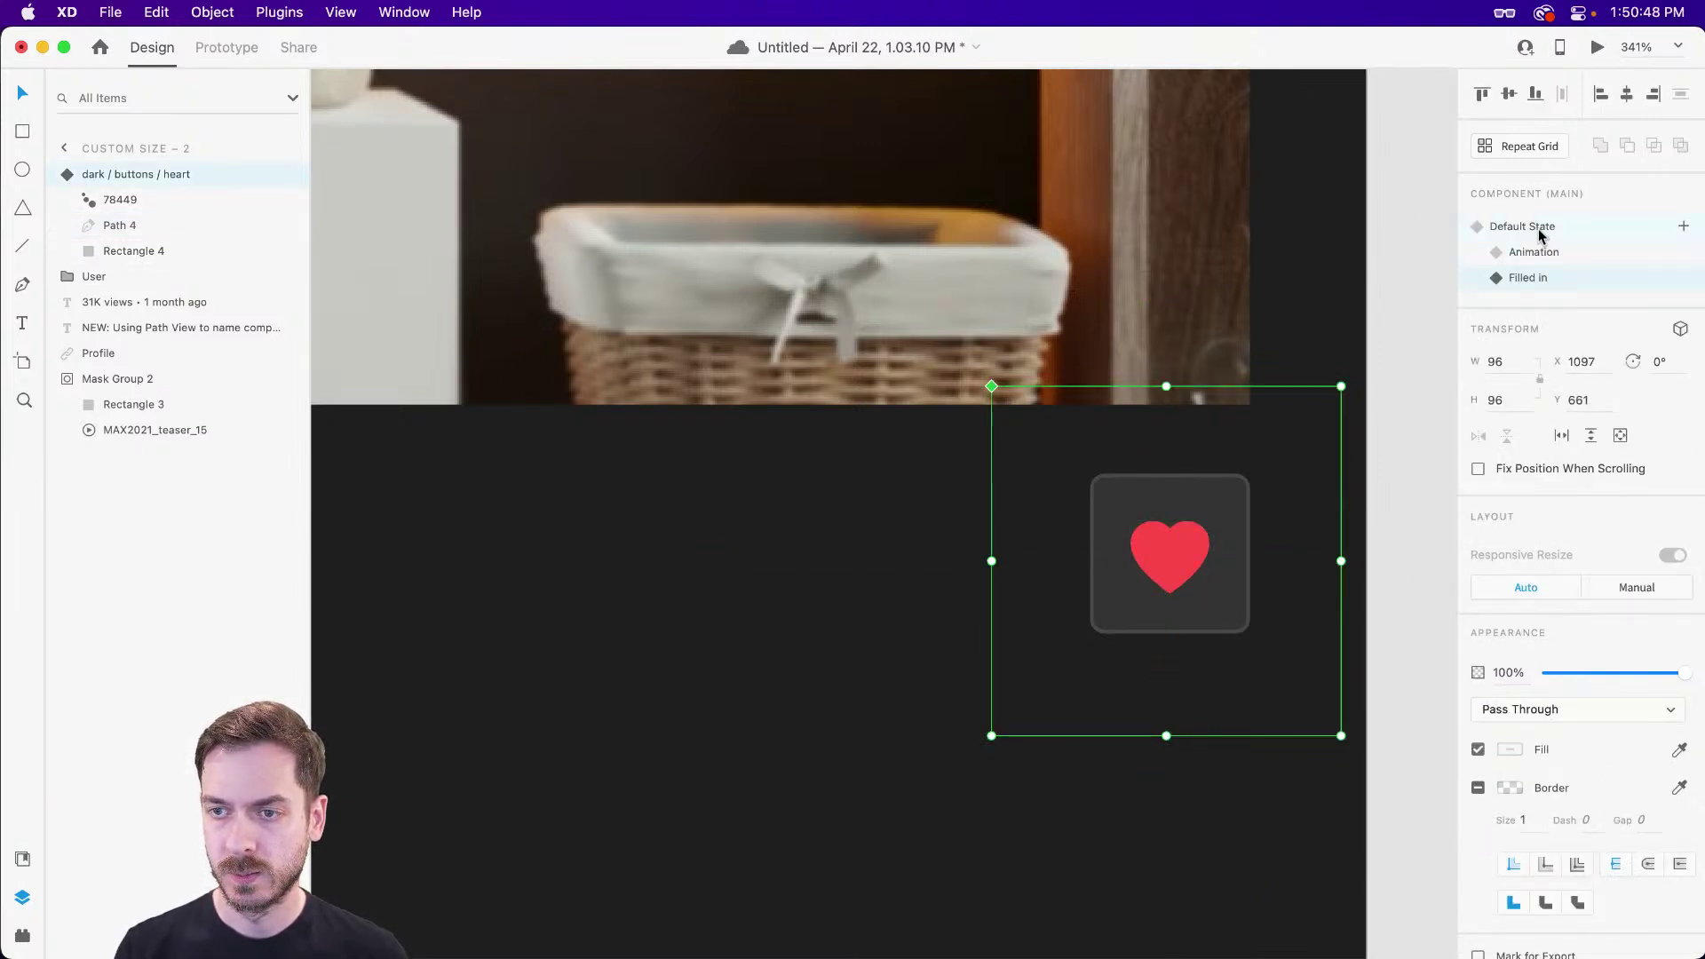
- Compare the Default, Animation and Filled in states, ending on Animation
{"action": "left_click", "coordinate": [1537, 227]}
{"action": "left_click", "coordinate": [1546, 255]}
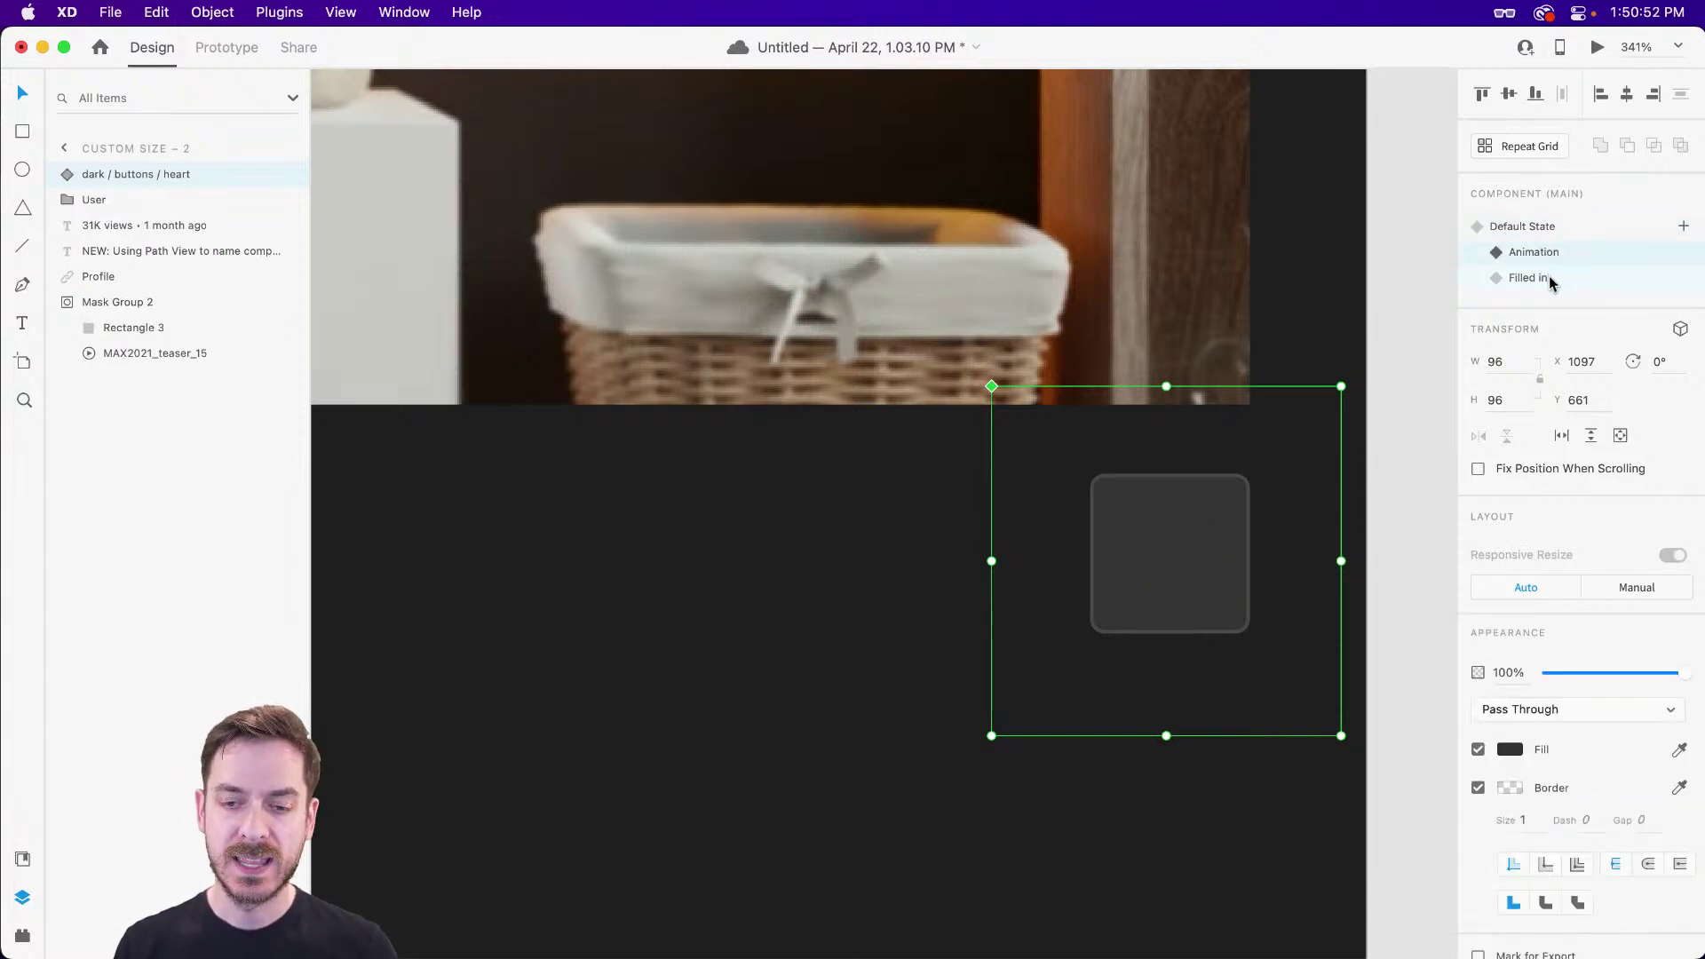
{"action": "left_click", "coordinate": [1549, 279]}
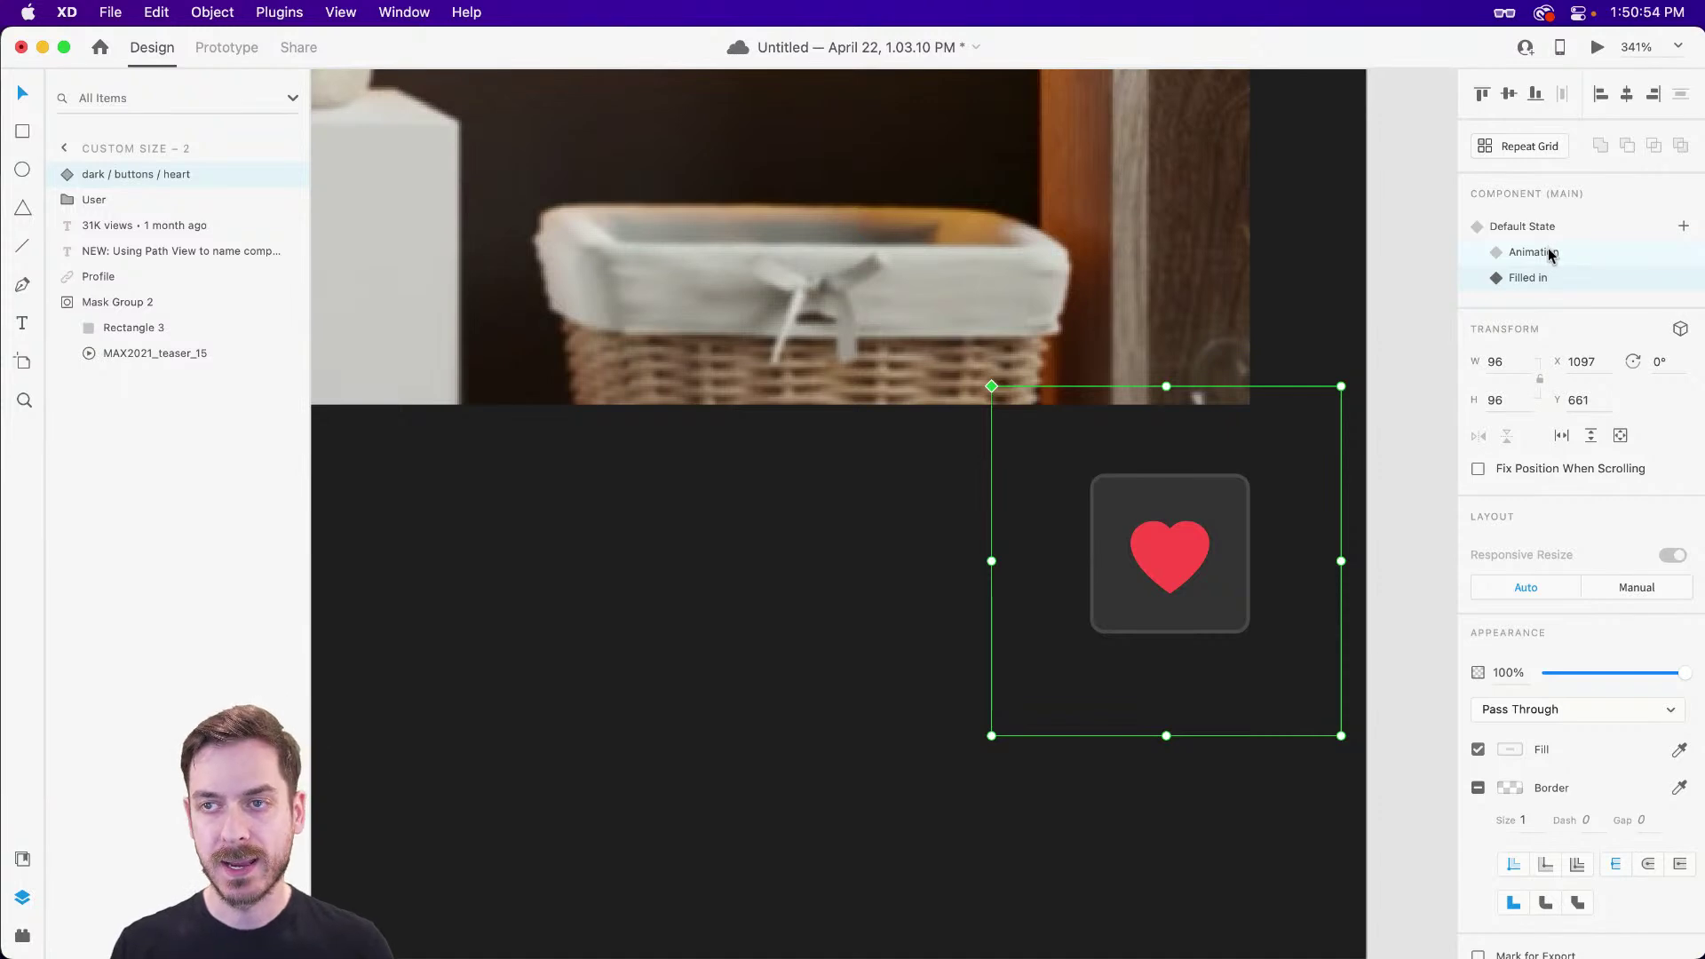
{"action": "left_click", "coordinate": [1550, 255]}
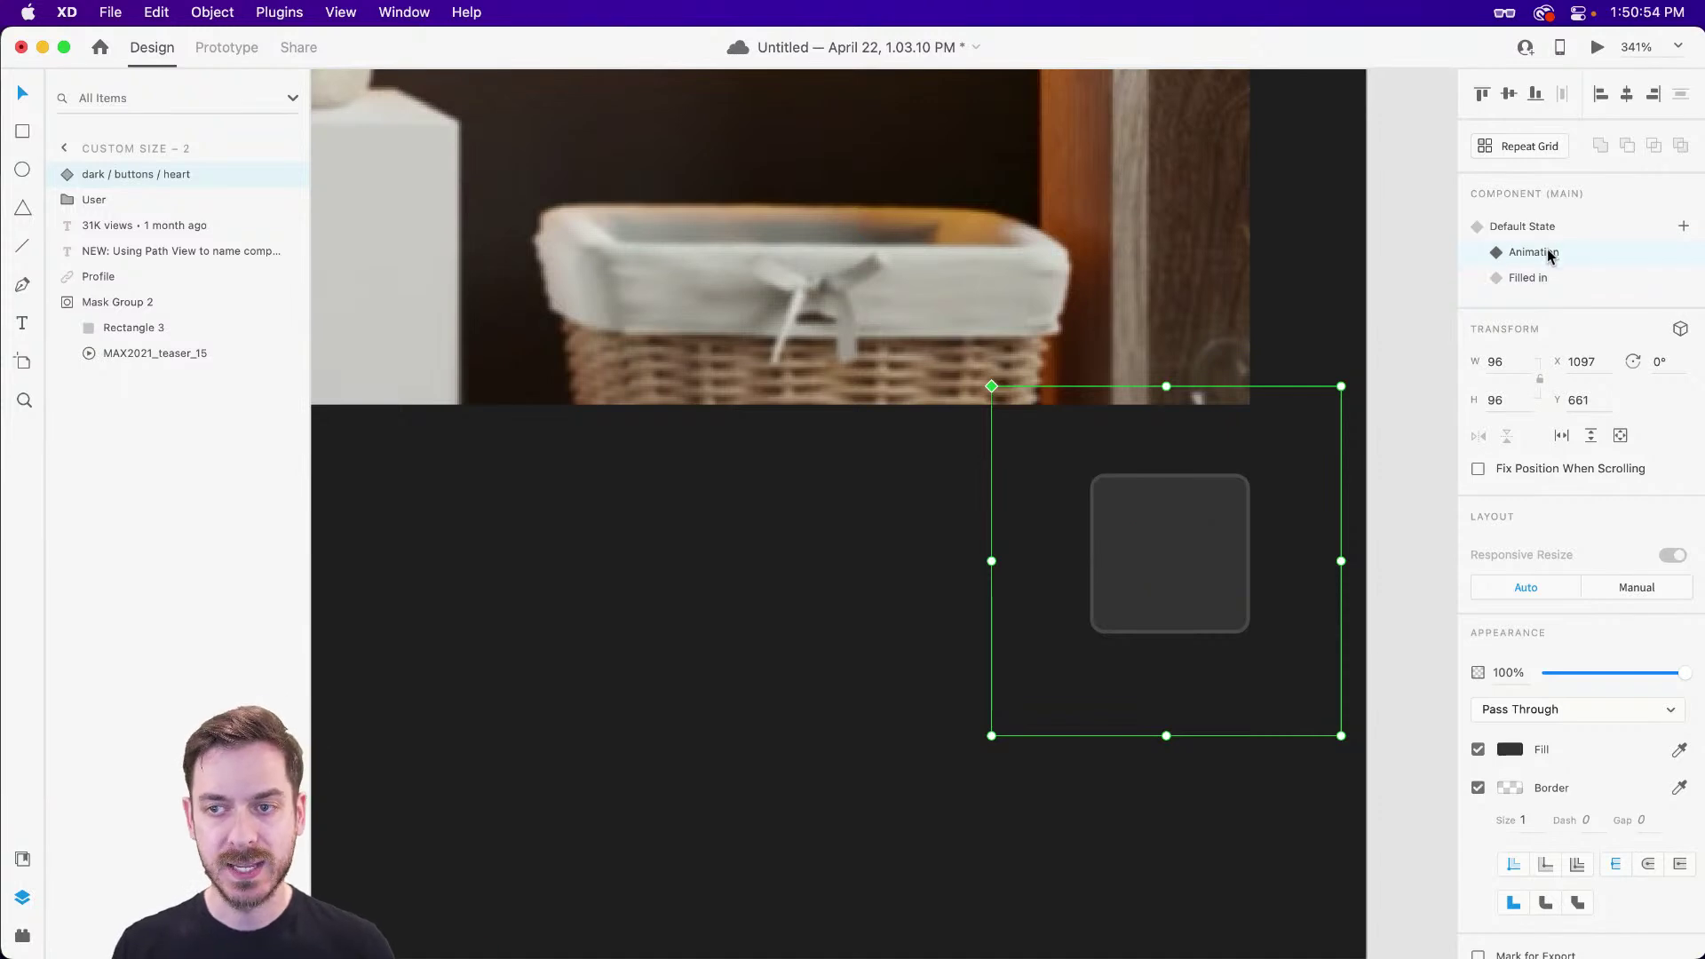
- Give Lottie 78449 an End of Playback trigger that transitions to Filled in with no animation
{"action": "left_click", "coordinate": [232, 57]}
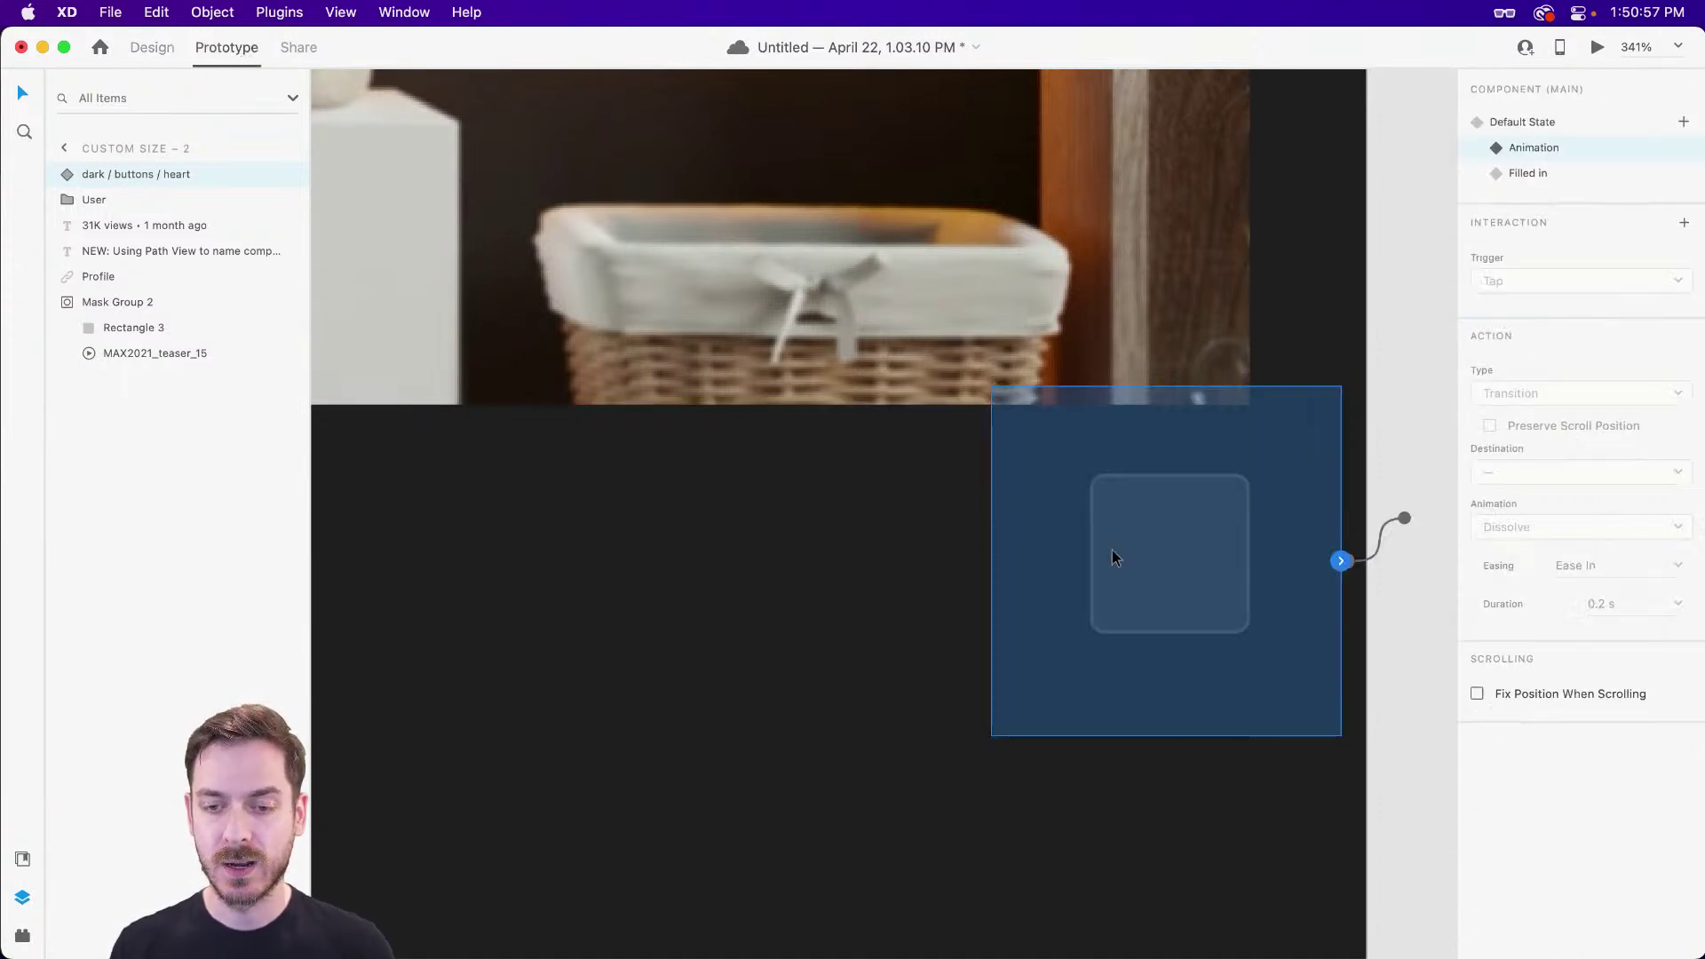
{"action": "left_click", "coordinate": [1381, 540]}
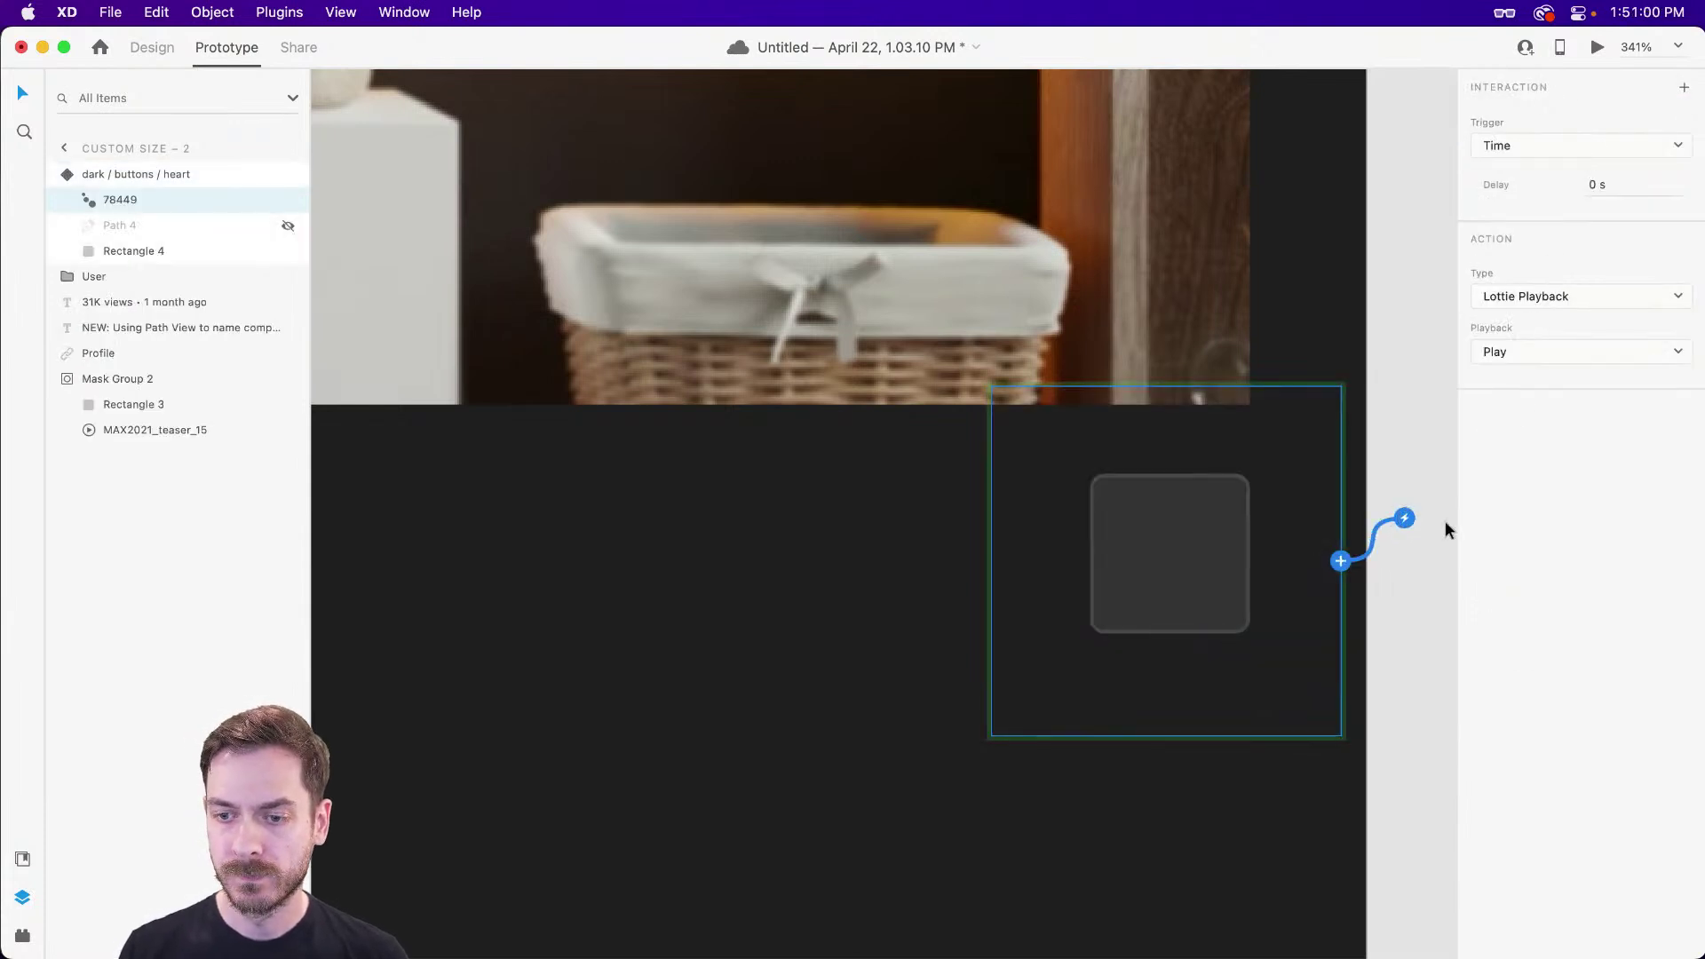
{"action": "left_click", "coordinate": [1341, 562]}
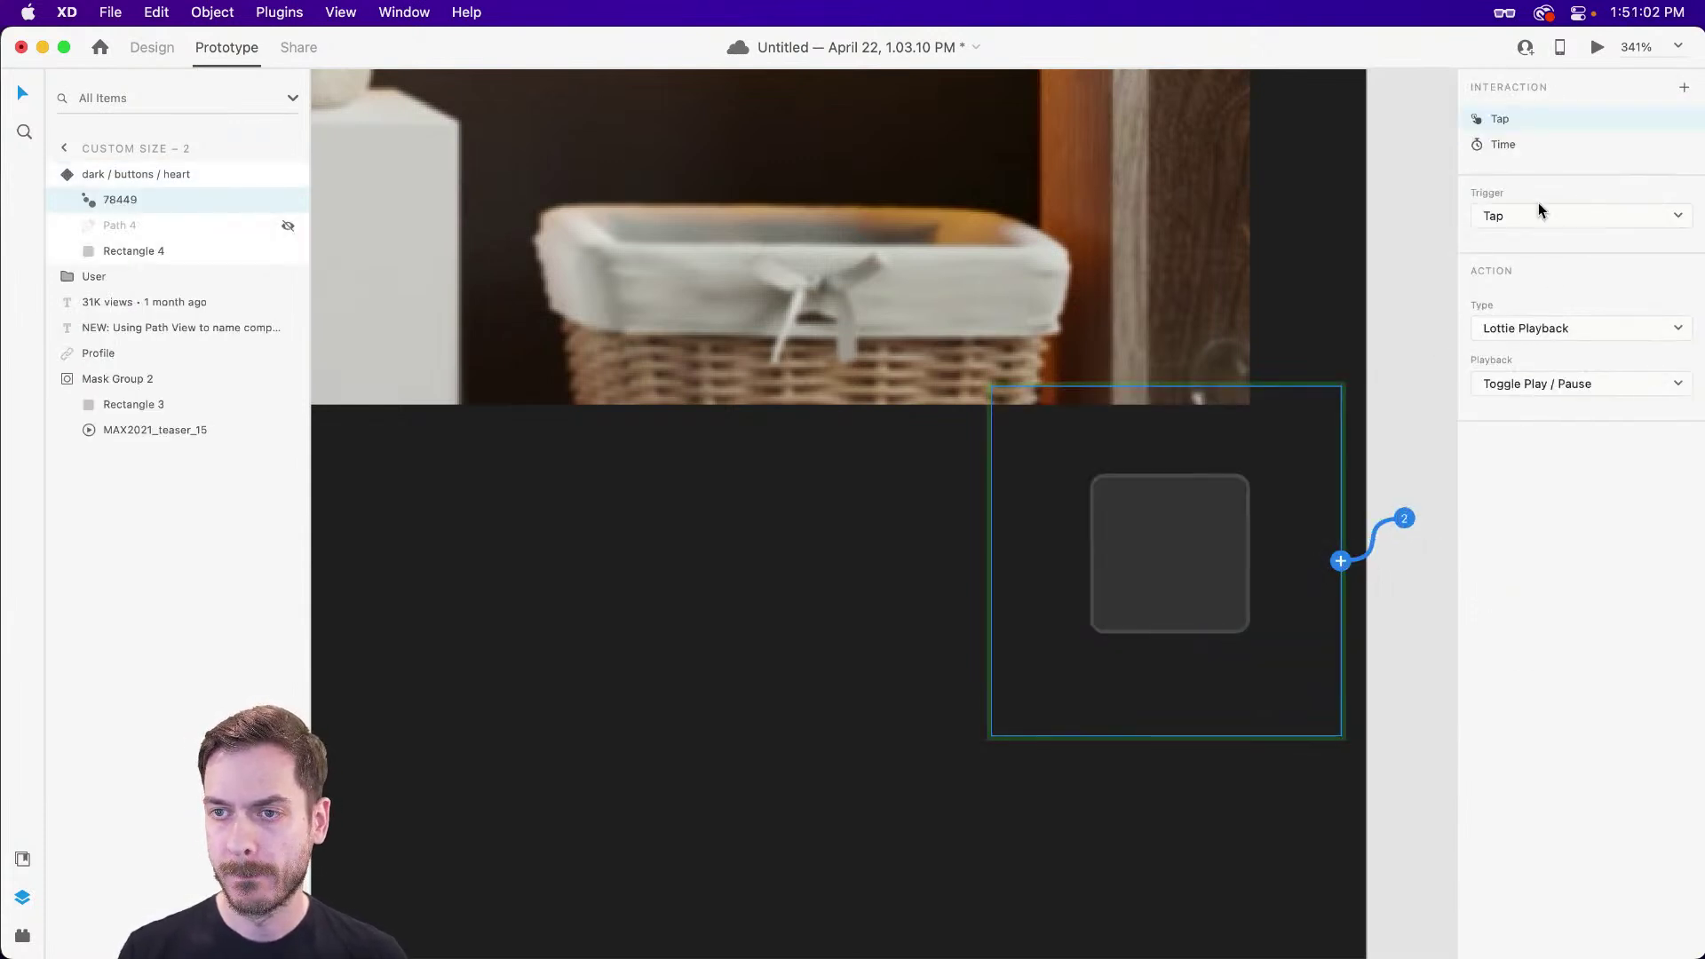
{"action": "left_click", "coordinate": [1565, 223]}
{"action": "left_click", "coordinate": [1561, 319]}
{"action": "left_click", "coordinate": [1543, 333]}
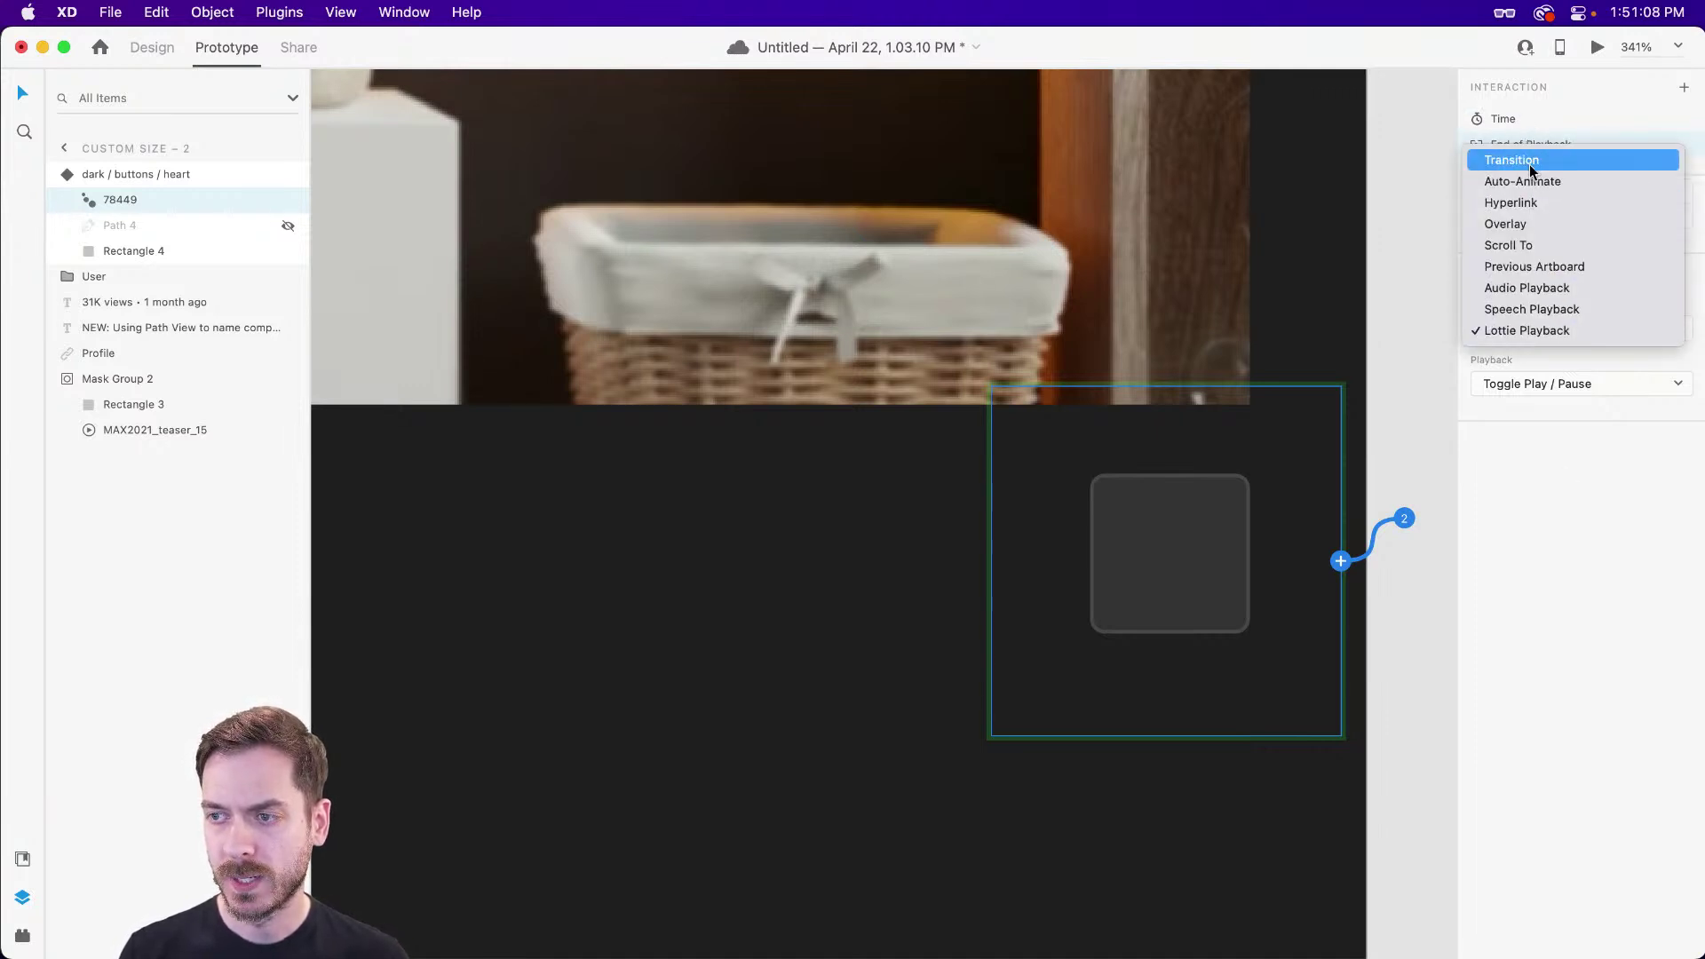
{"action": "left_click", "coordinate": [1501, 162]}
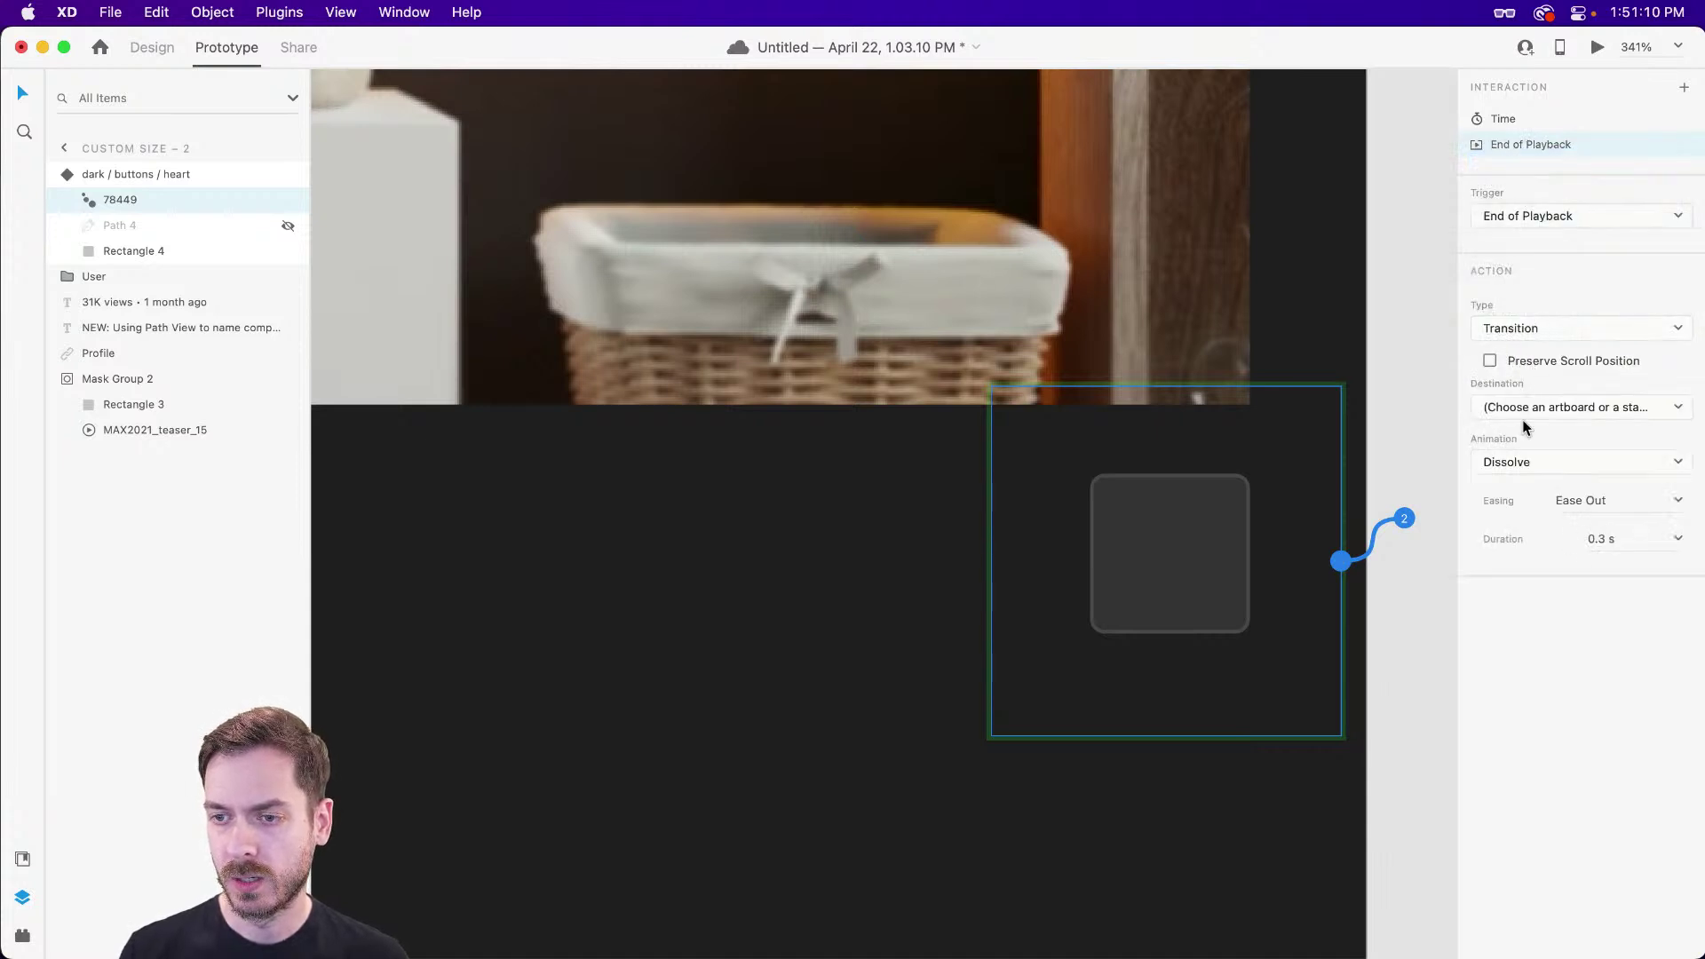
{"action": "left_click", "coordinate": [1528, 410]}
{"action": "left_click", "coordinate": [1524, 461]}
{"action": "left_click", "coordinate": [1545, 463]}
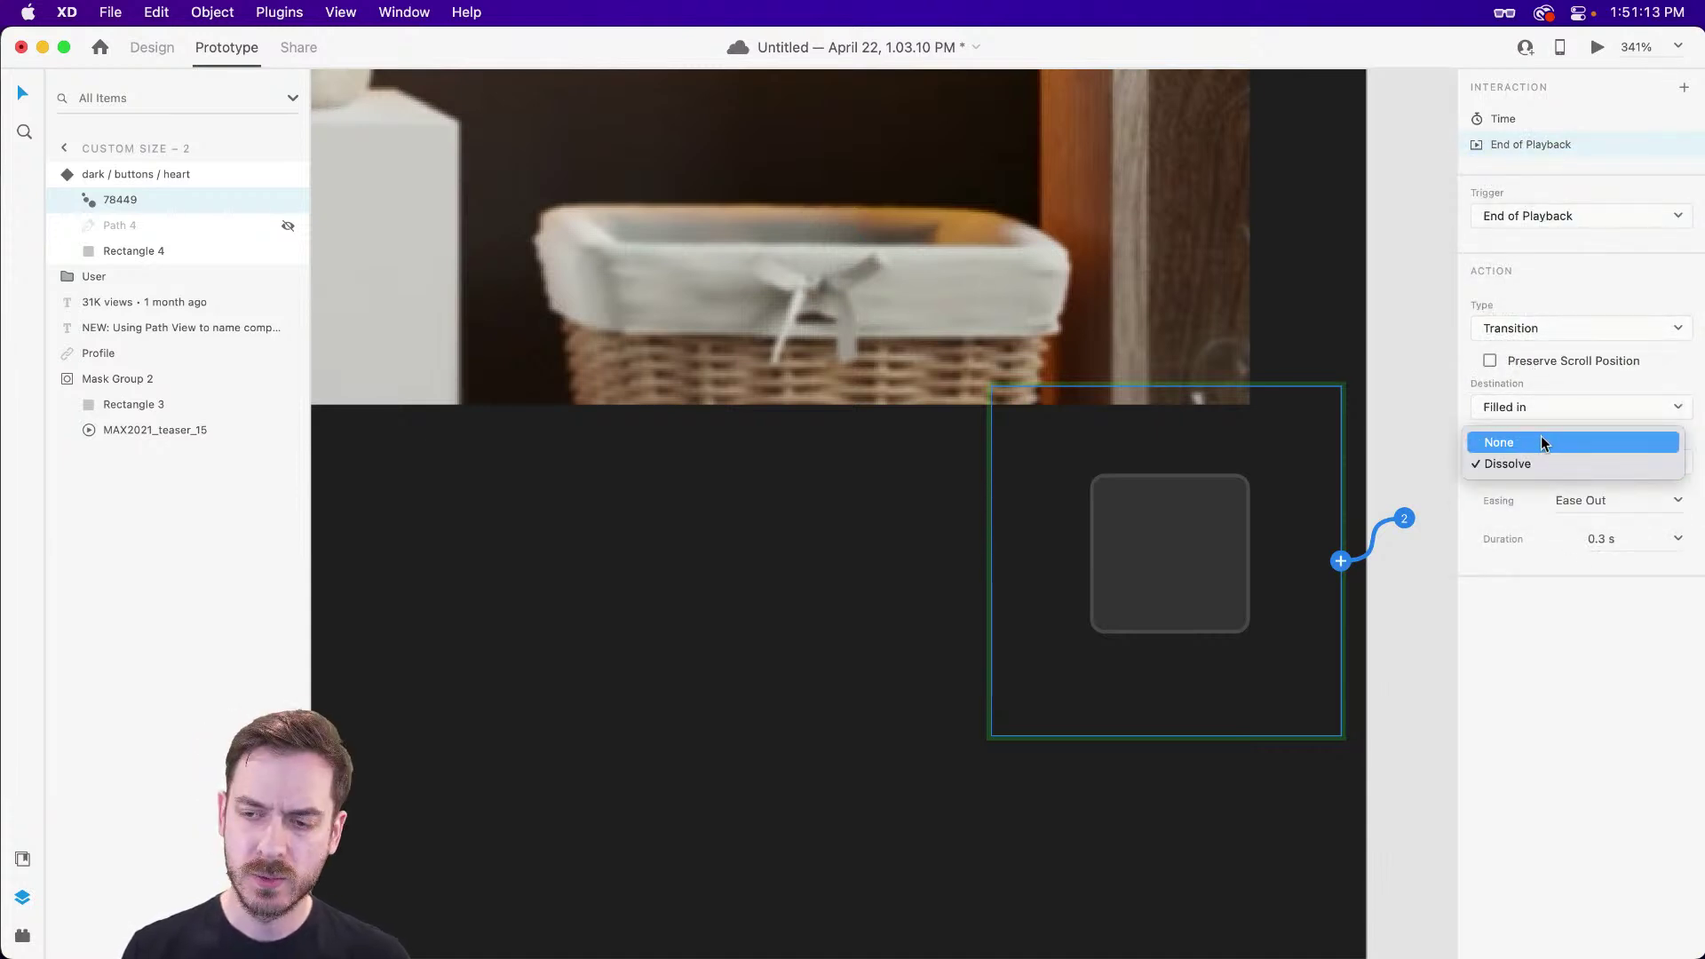
{"action": "left_click", "coordinate": [1542, 442]}
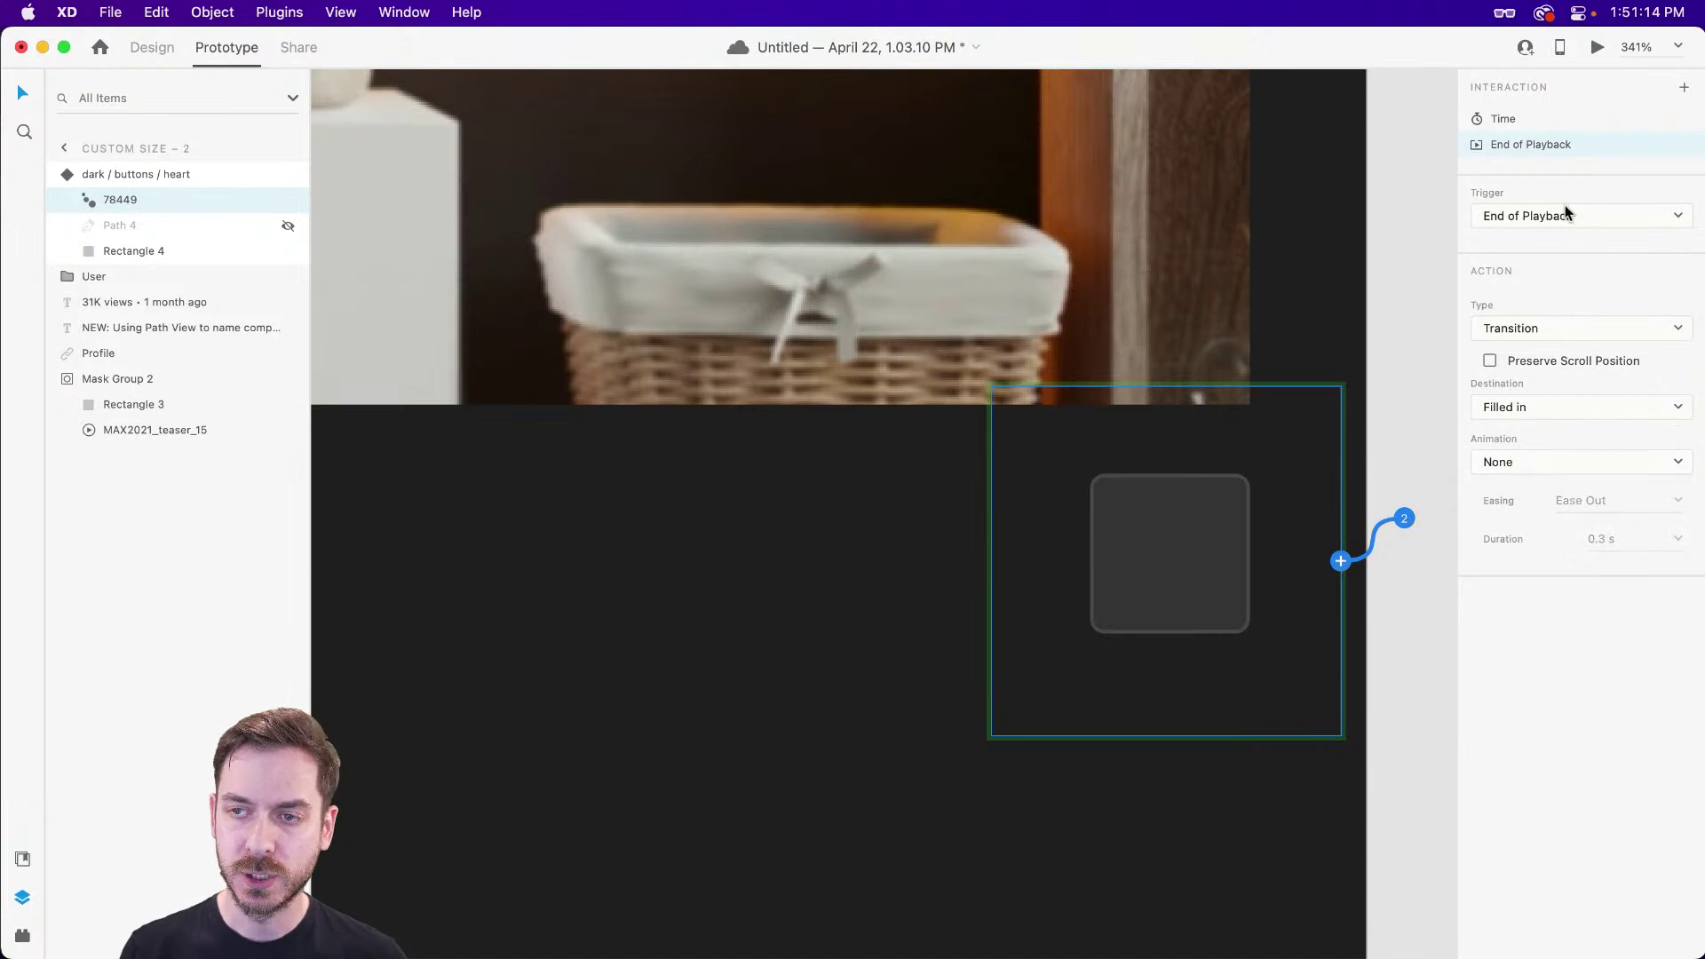
{"action": "key", "text": "Escape"}
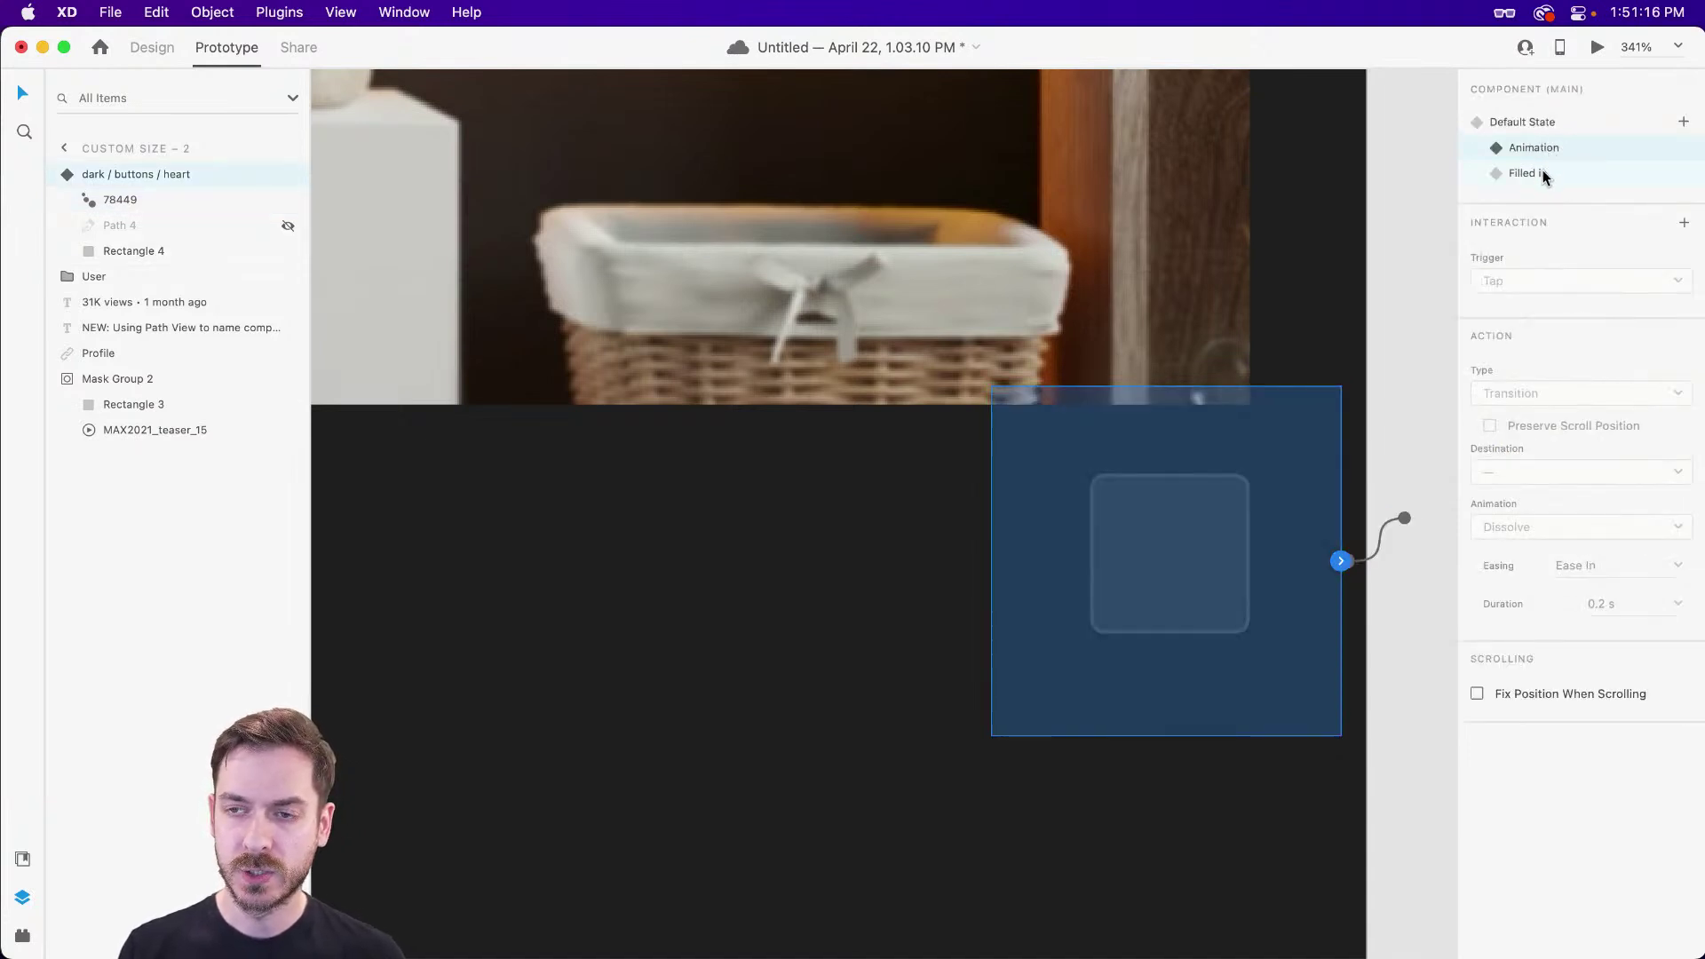
- Make a tap on the Filled in state return to Default State, then preview the prototype
{"action": "left_click", "coordinate": [1542, 177]}
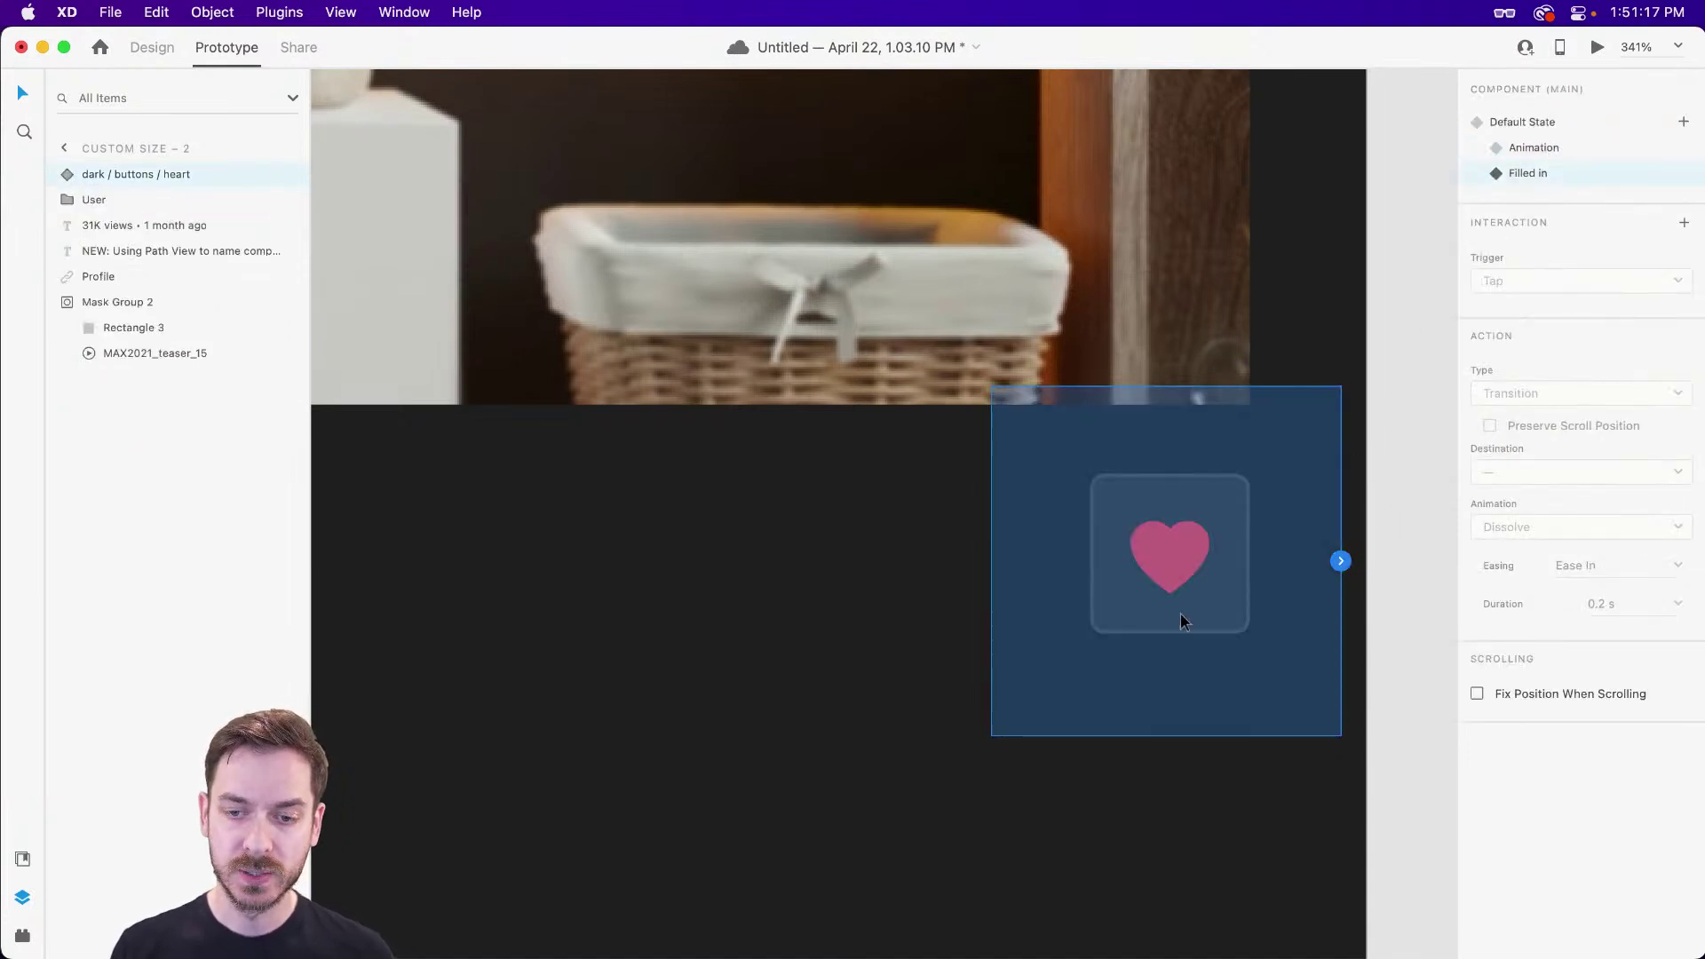
{"action": "double_click", "coordinate": [1174, 562]}
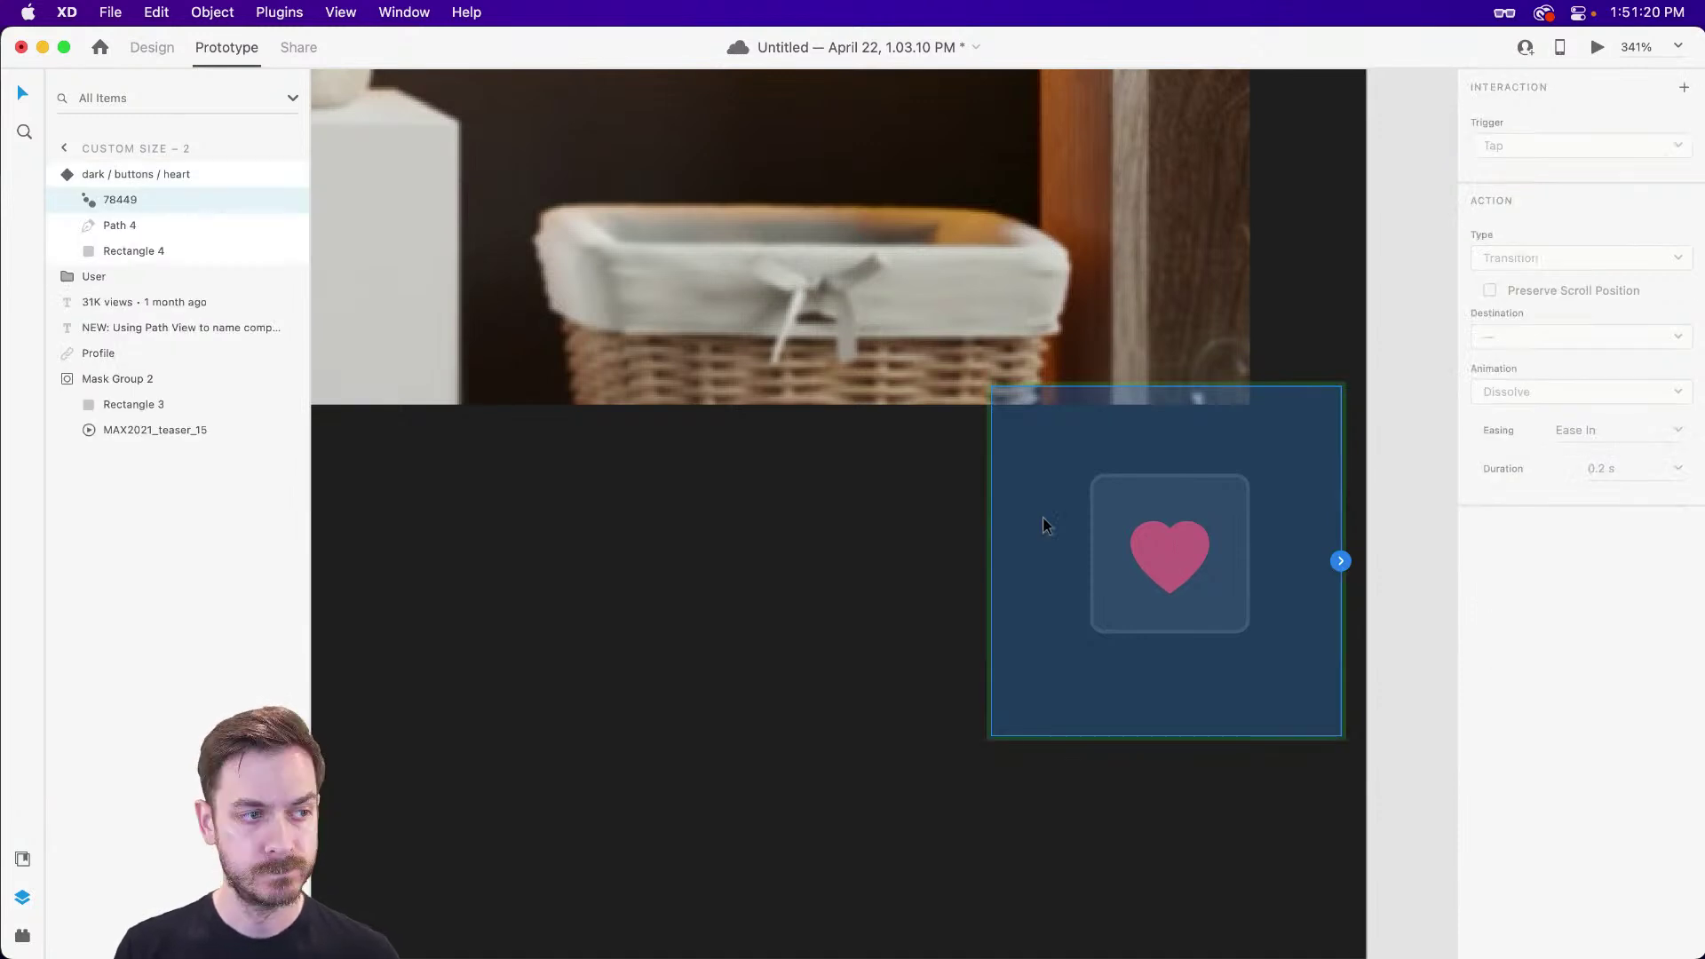
{"action": "key", "text": "Escape"}
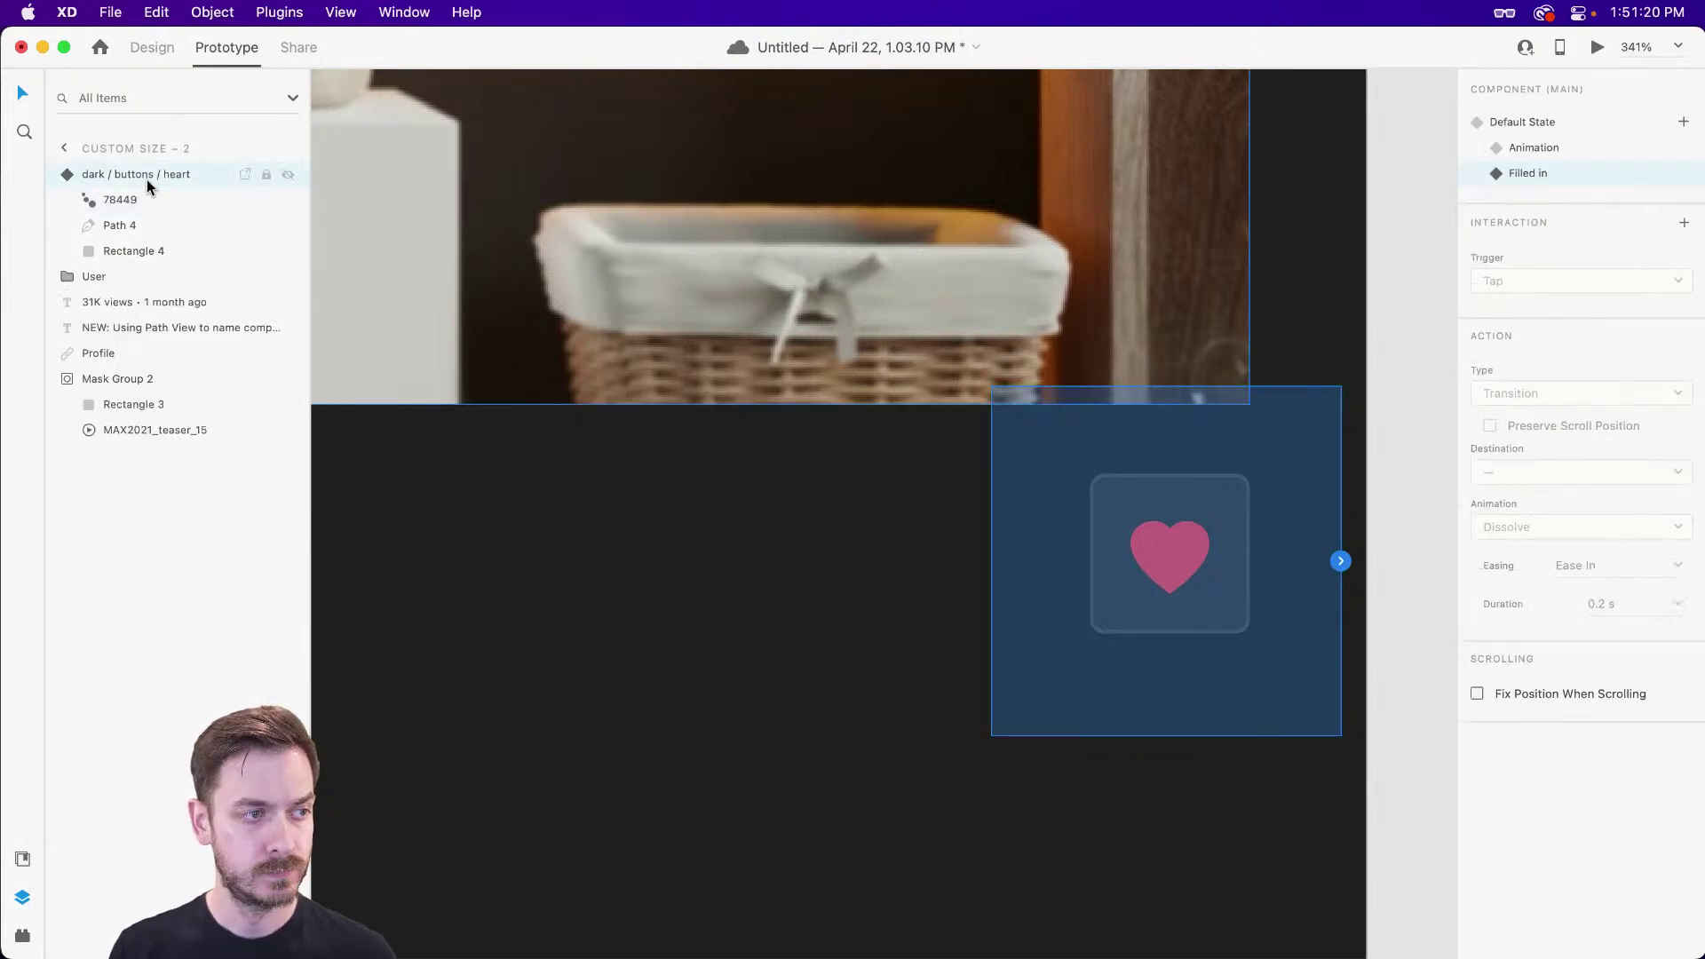
{"action": "left_click", "coordinate": [1341, 561]}
{"action": "left_click", "coordinate": [1507, 472]}
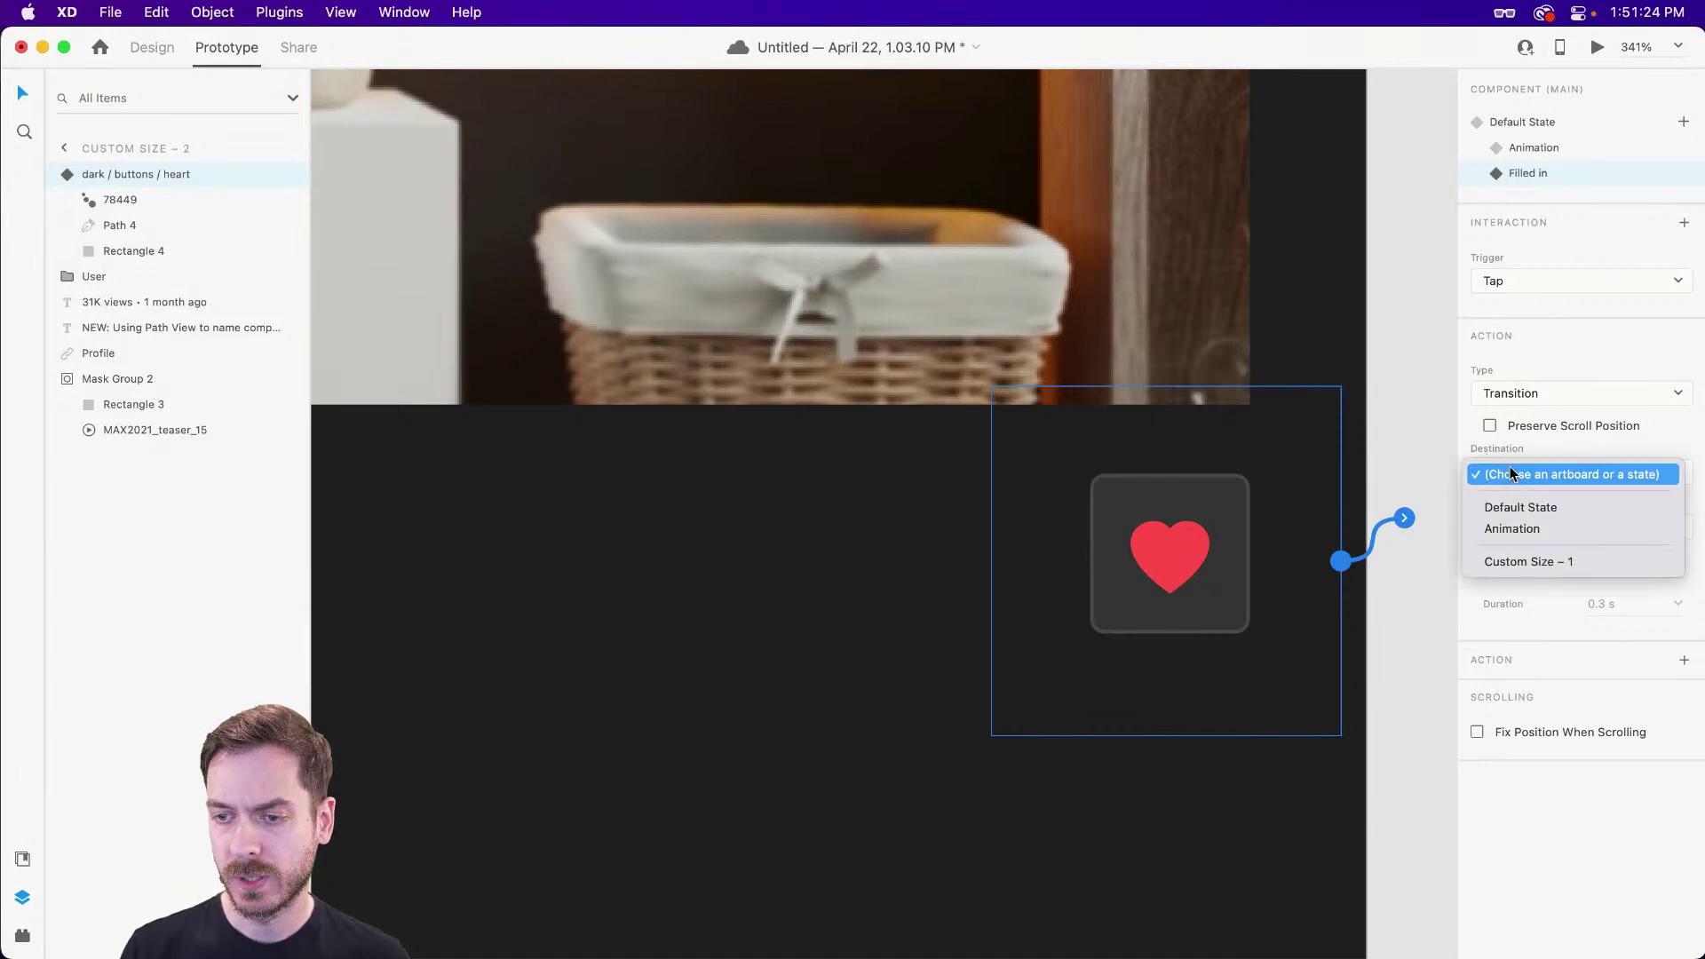
{"action": "left_click", "coordinate": [1534, 510]}
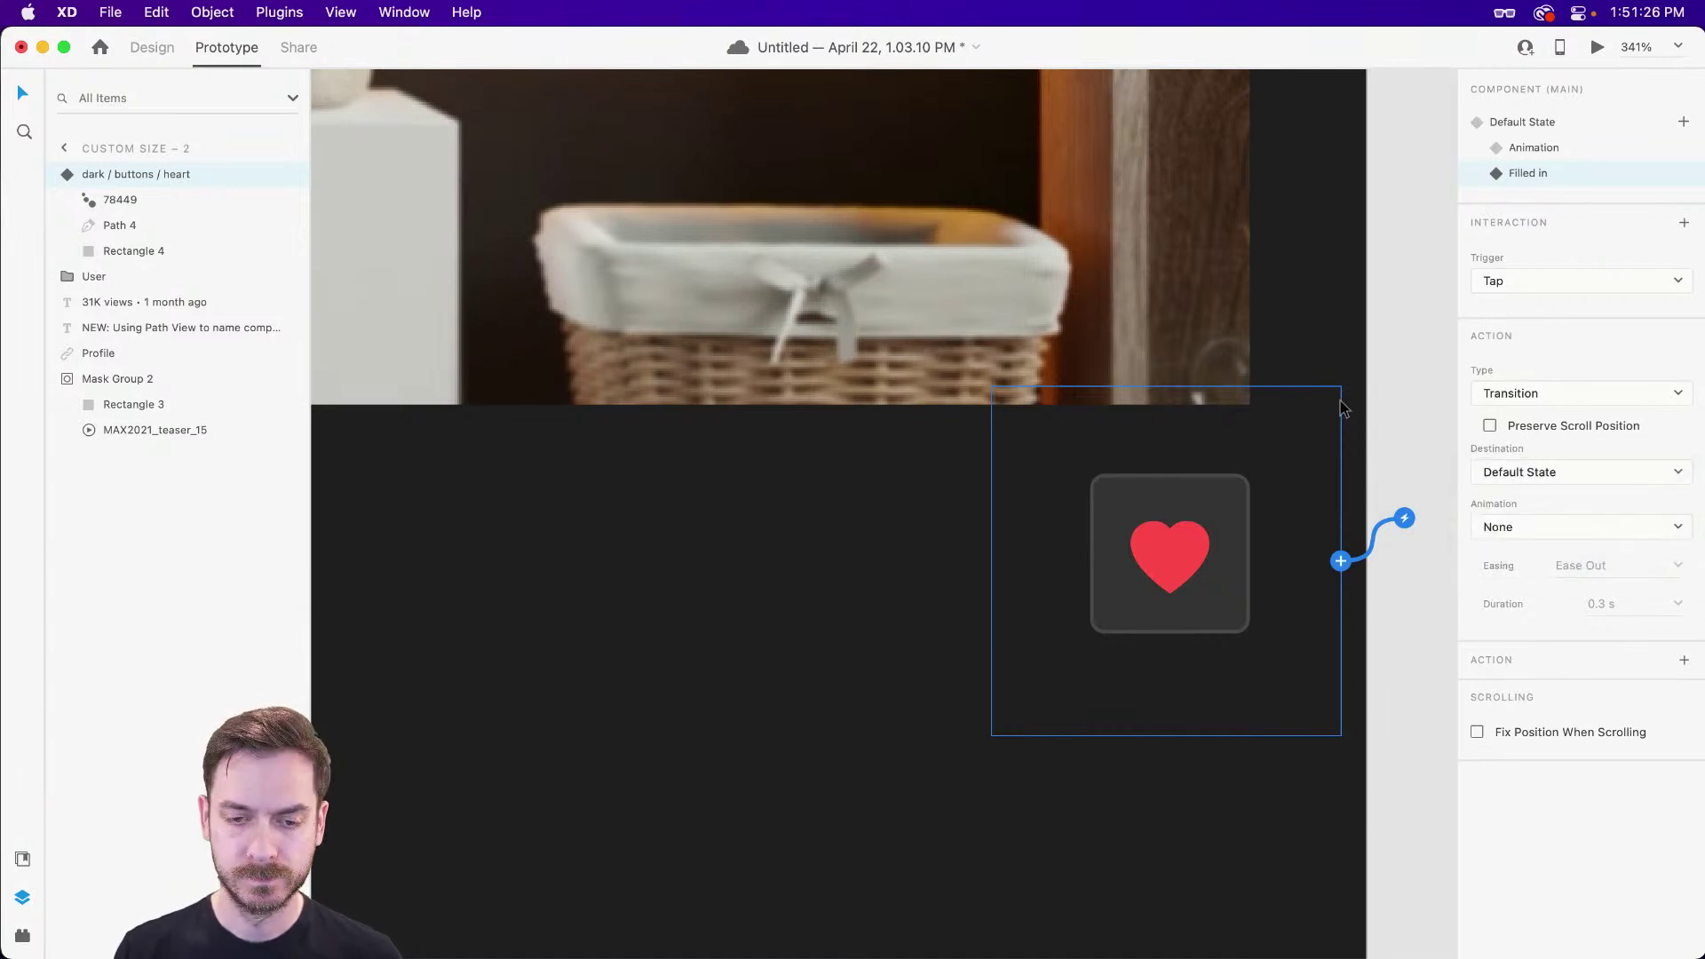
{"action": "left_click", "coordinate": [1550, 131]}
{"action": "left_click", "coordinate": [1596, 49]}
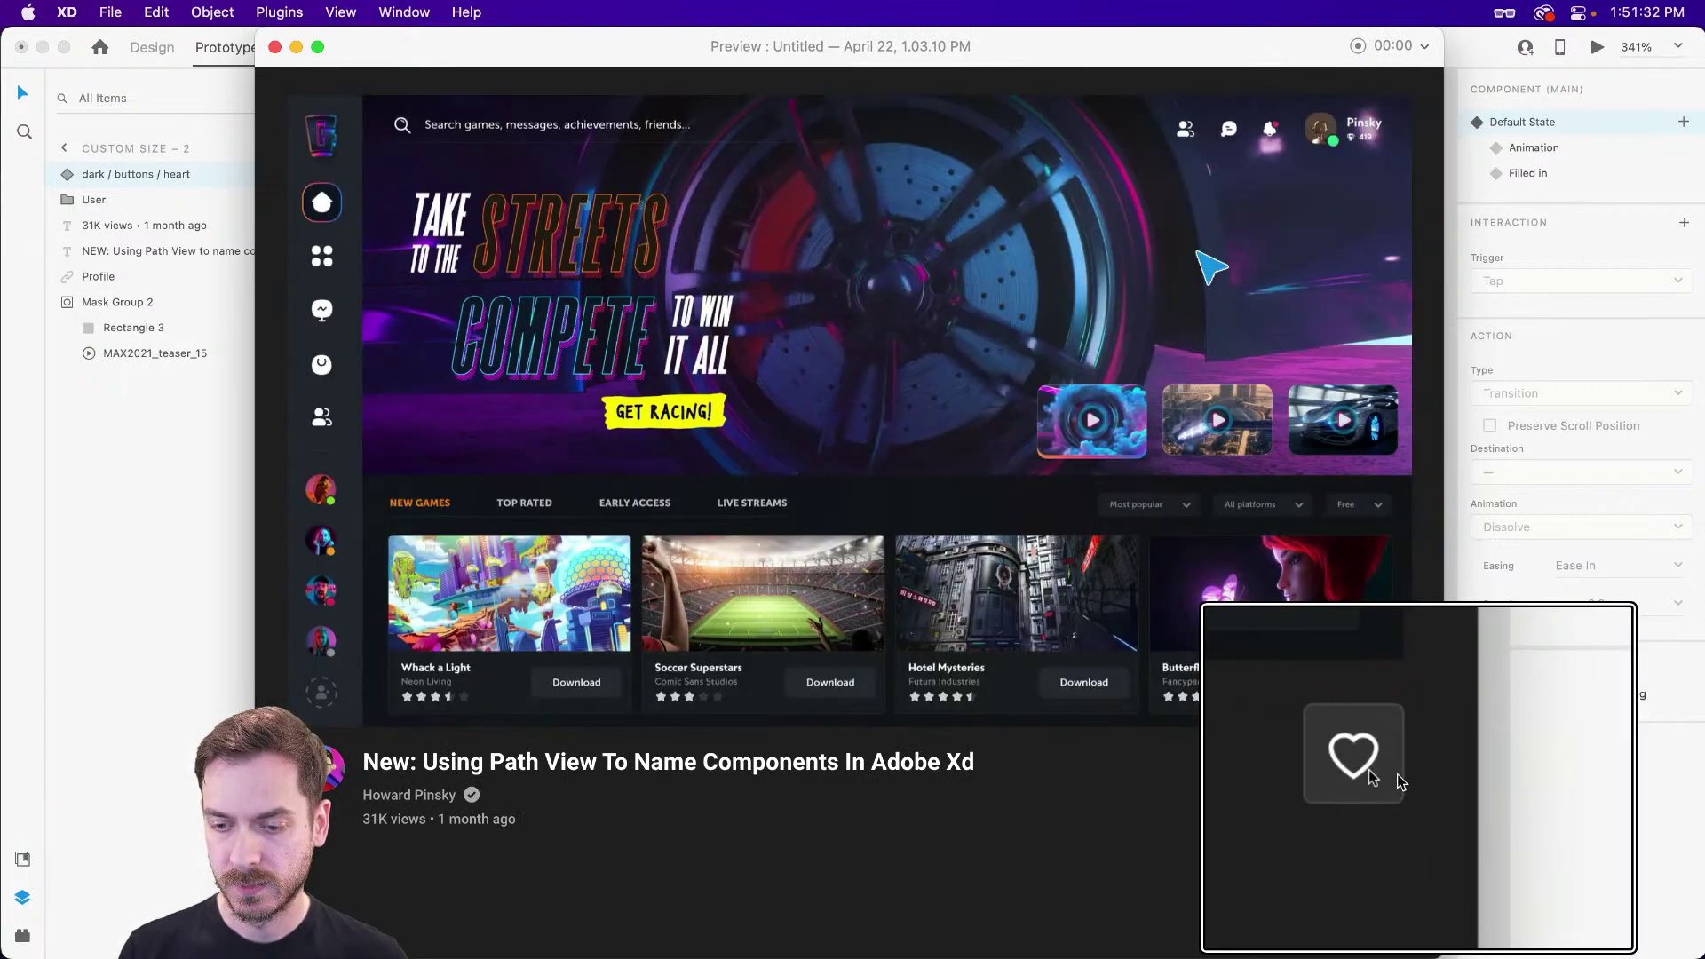
- Add a Tap interaction sending the heart's Default State to the Animation state
{"action": "key", "text": "super+w"}
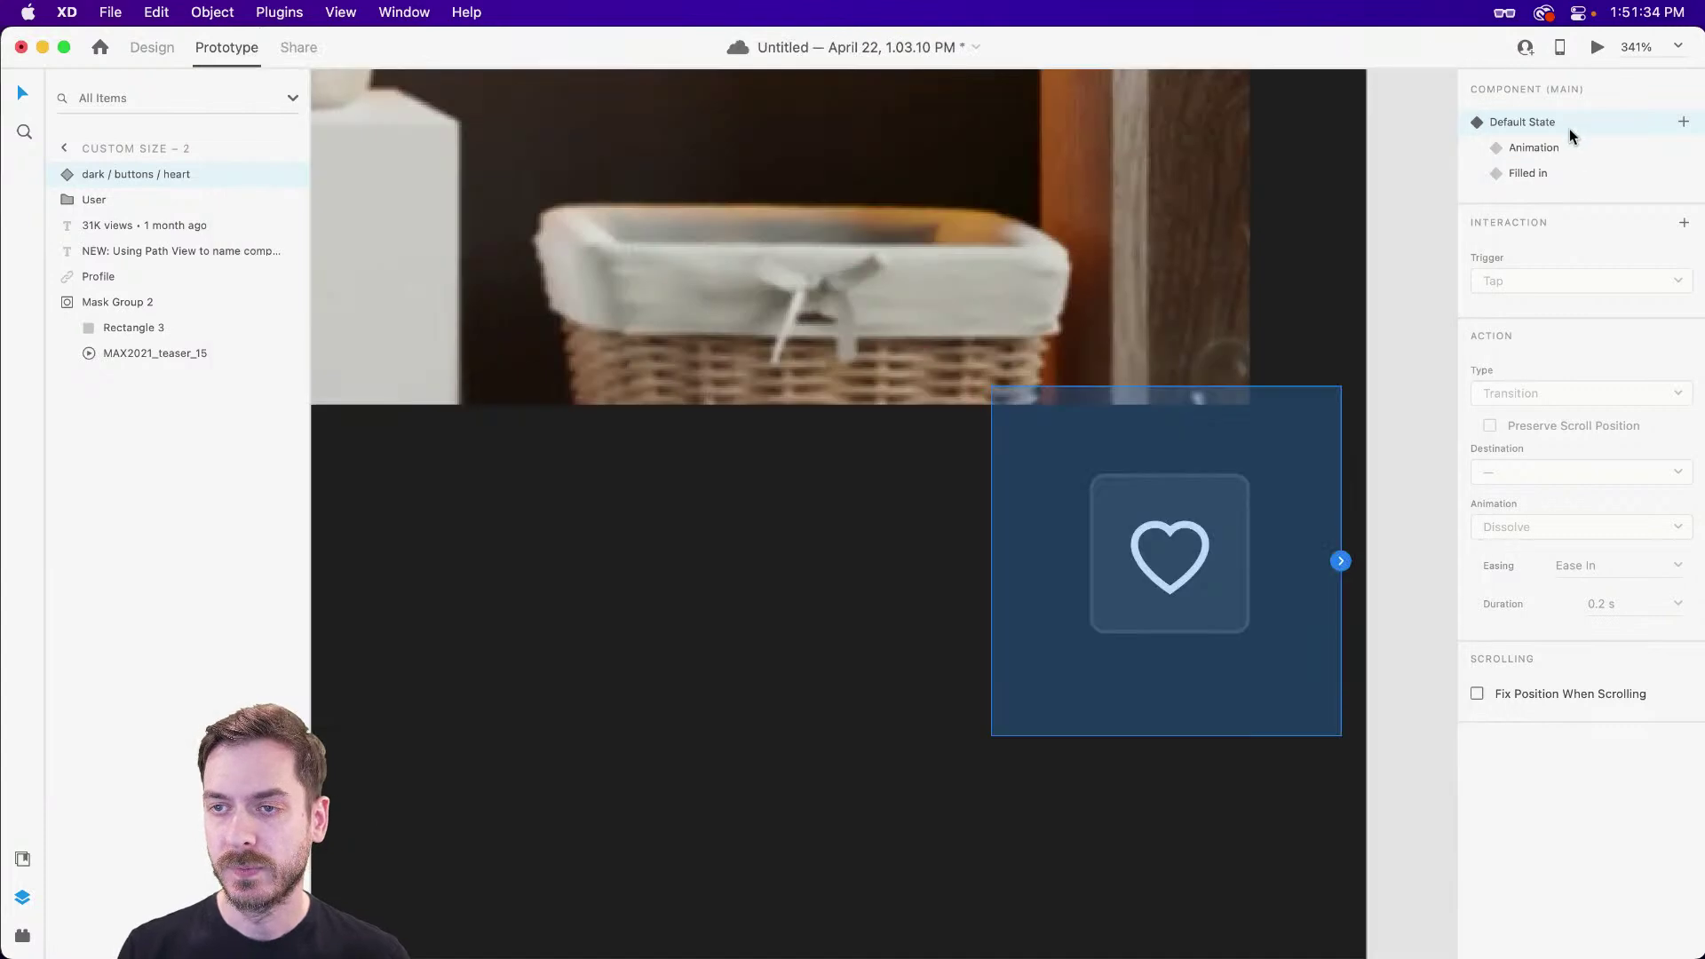
{"action": "left_click", "coordinate": [1341, 561]}
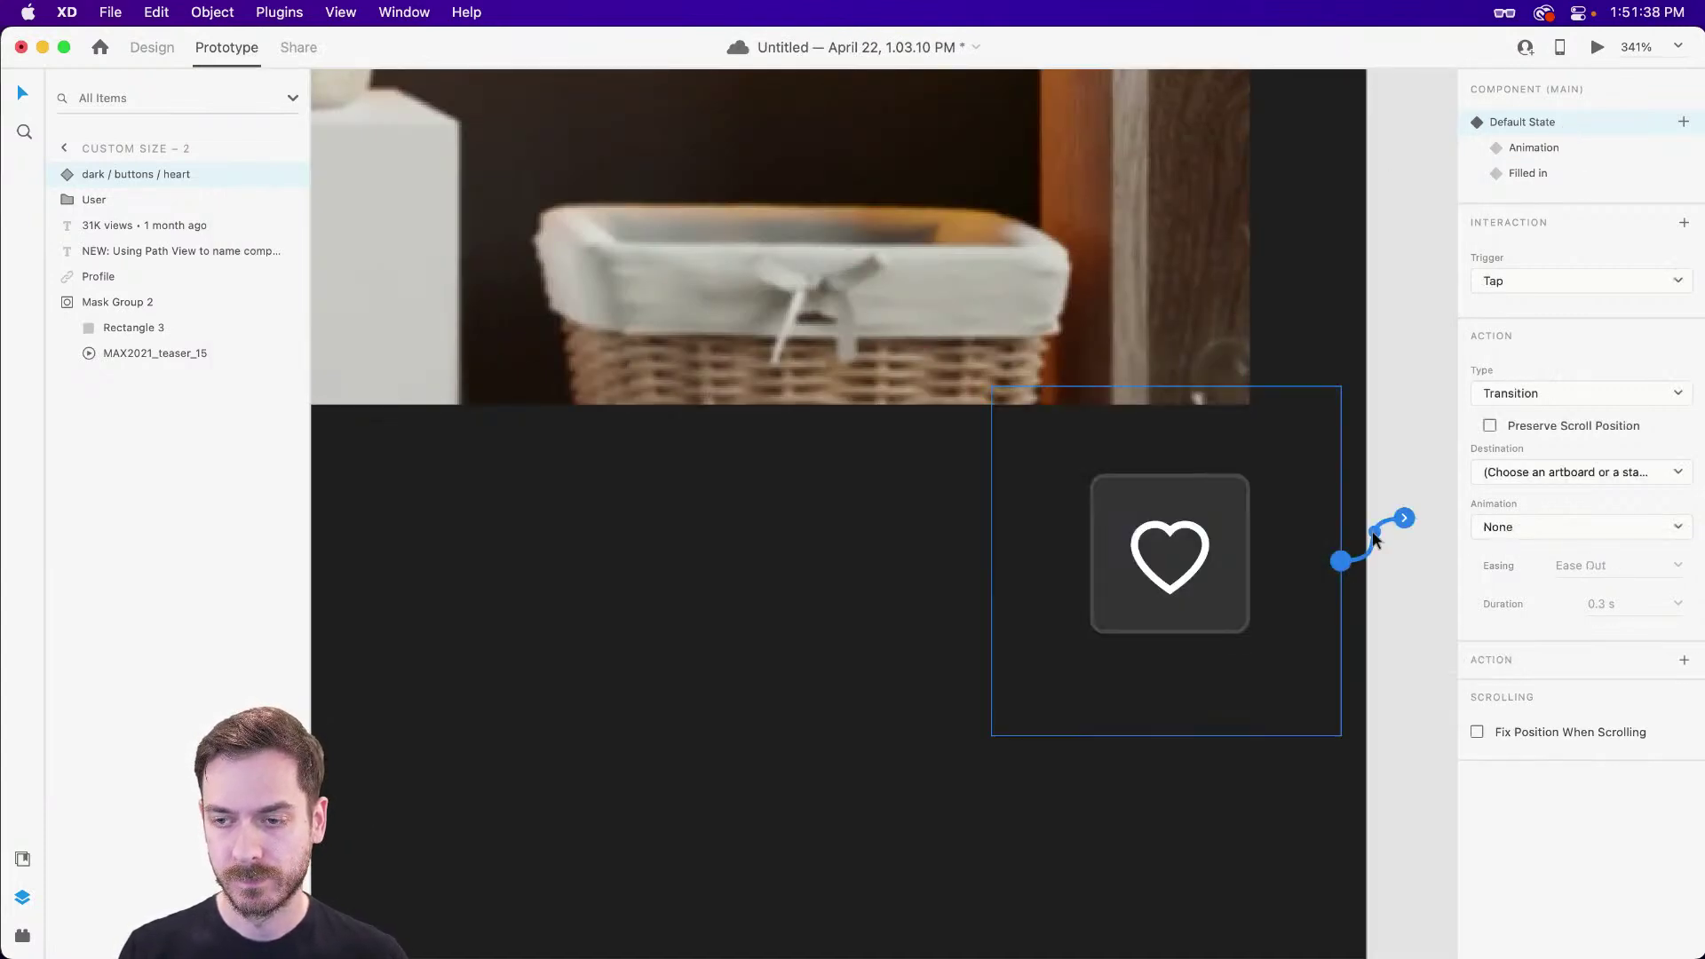
{"action": "left_click", "coordinate": [1529, 471]}
{"action": "left_click", "coordinate": [1540, 509]}
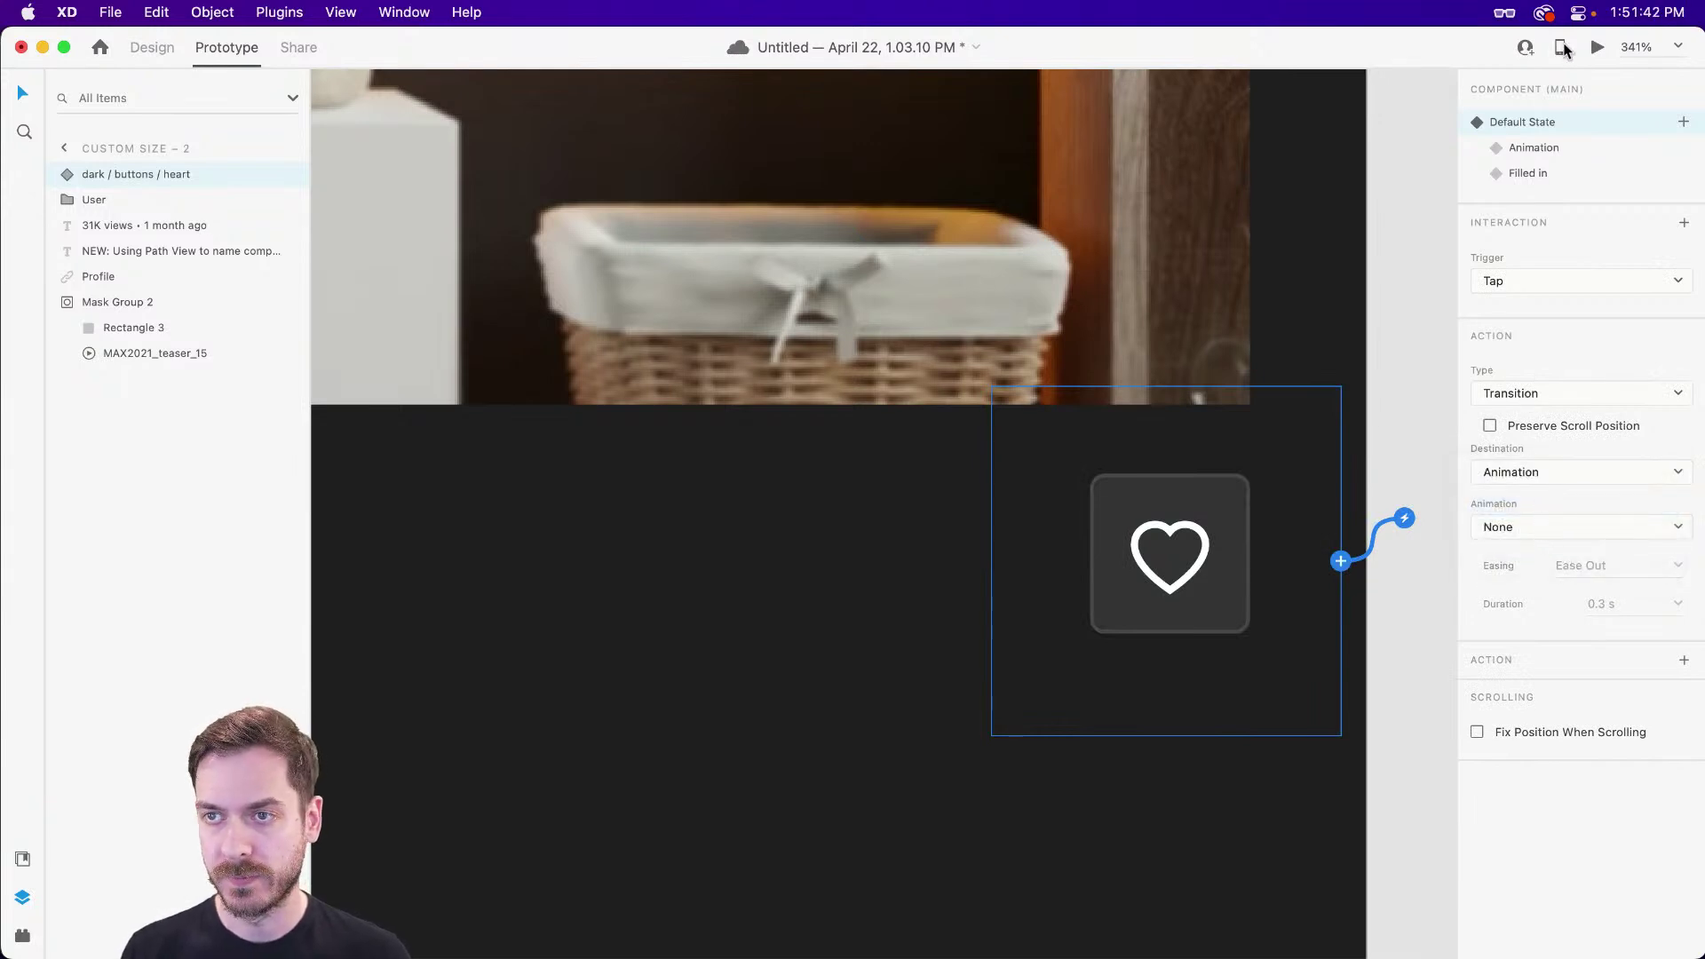
- Preview the prototype and tap the heart to test the state change
{"action": "left_click", "coordinate": [1597, 48]}
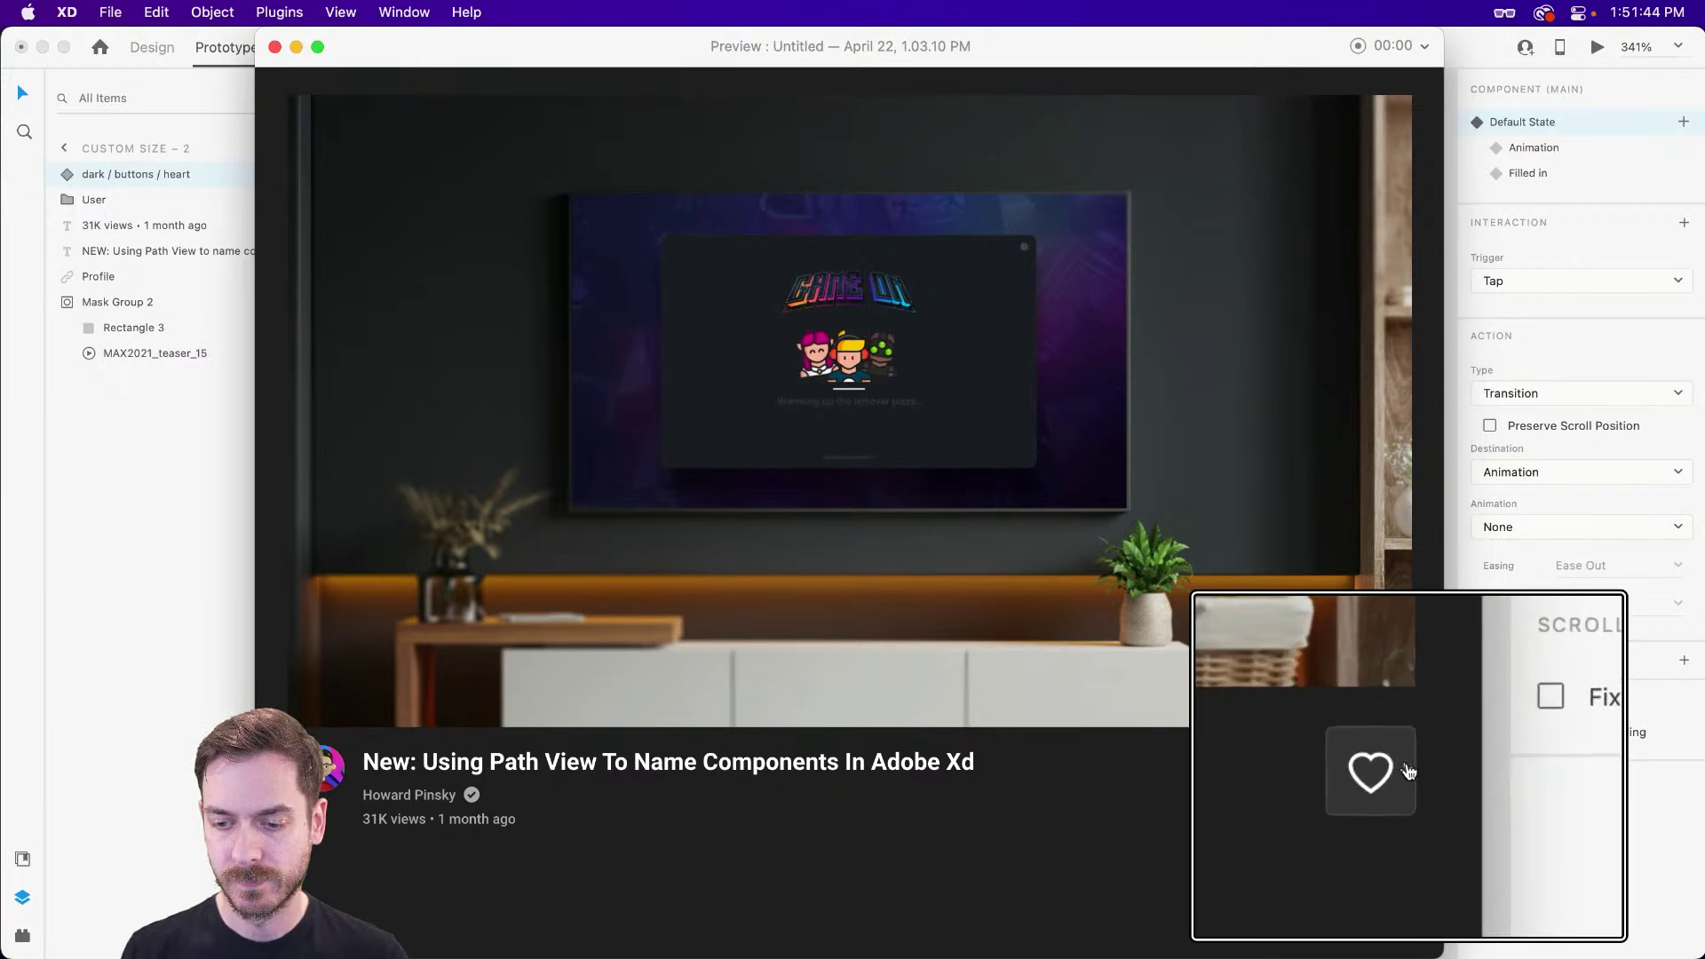
{"action": "left_click", "coordinate": [1403, 774]}
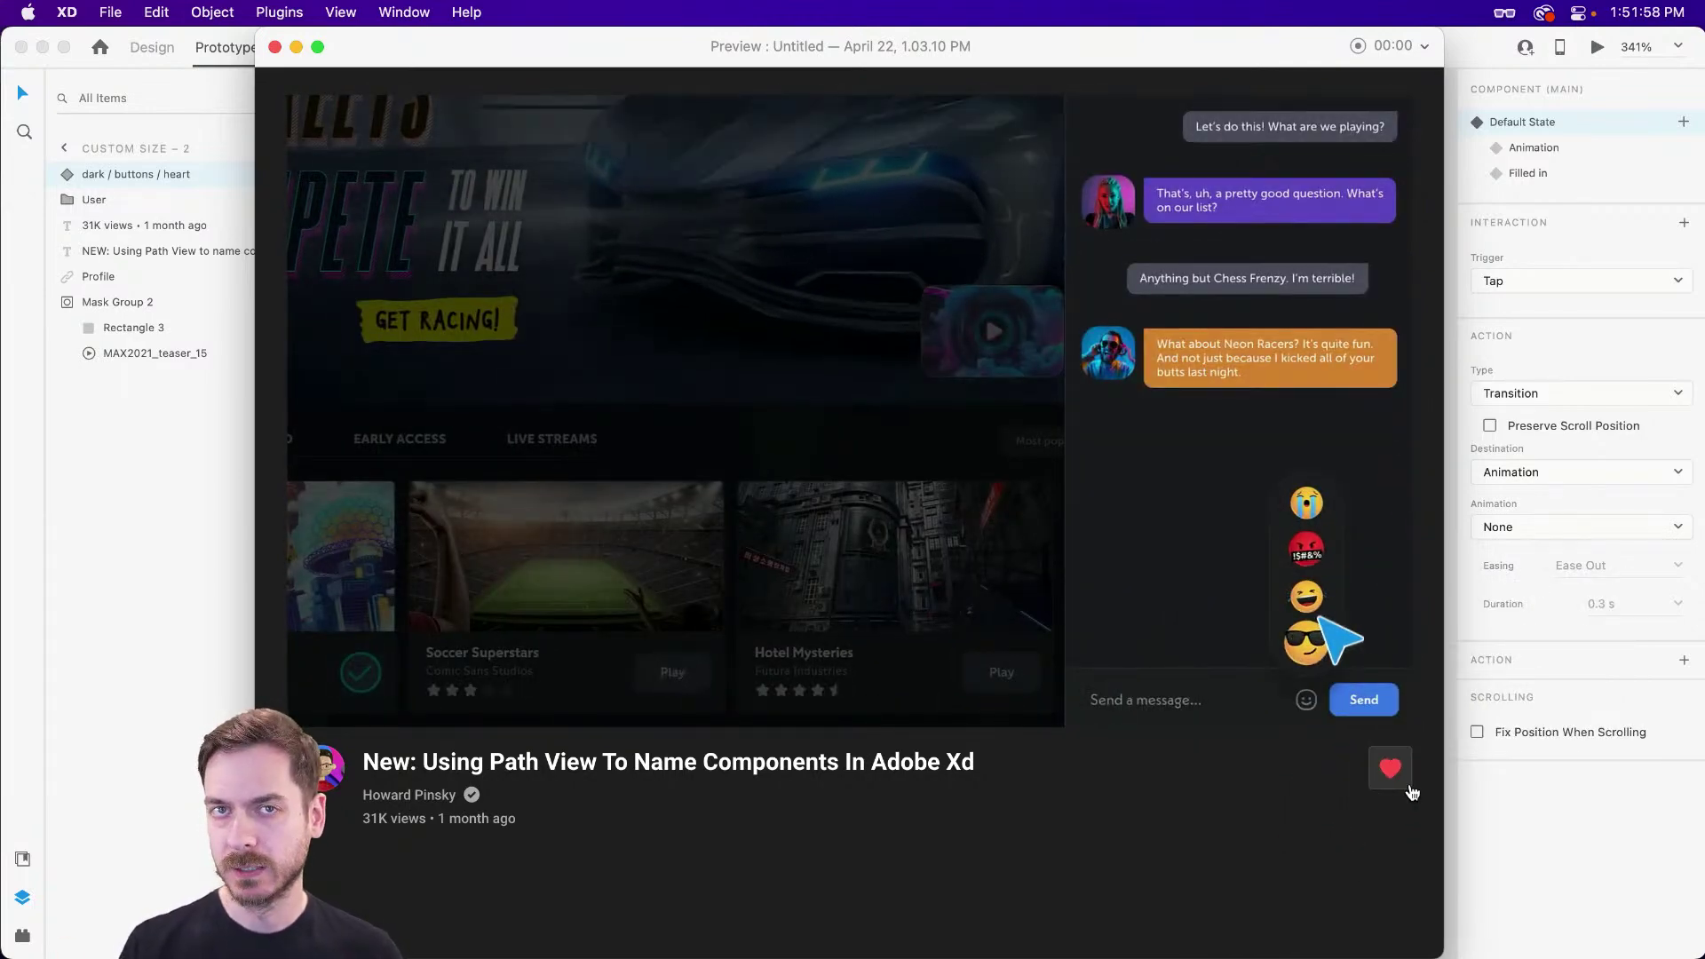
{"action": "key", "text": "super+w"}
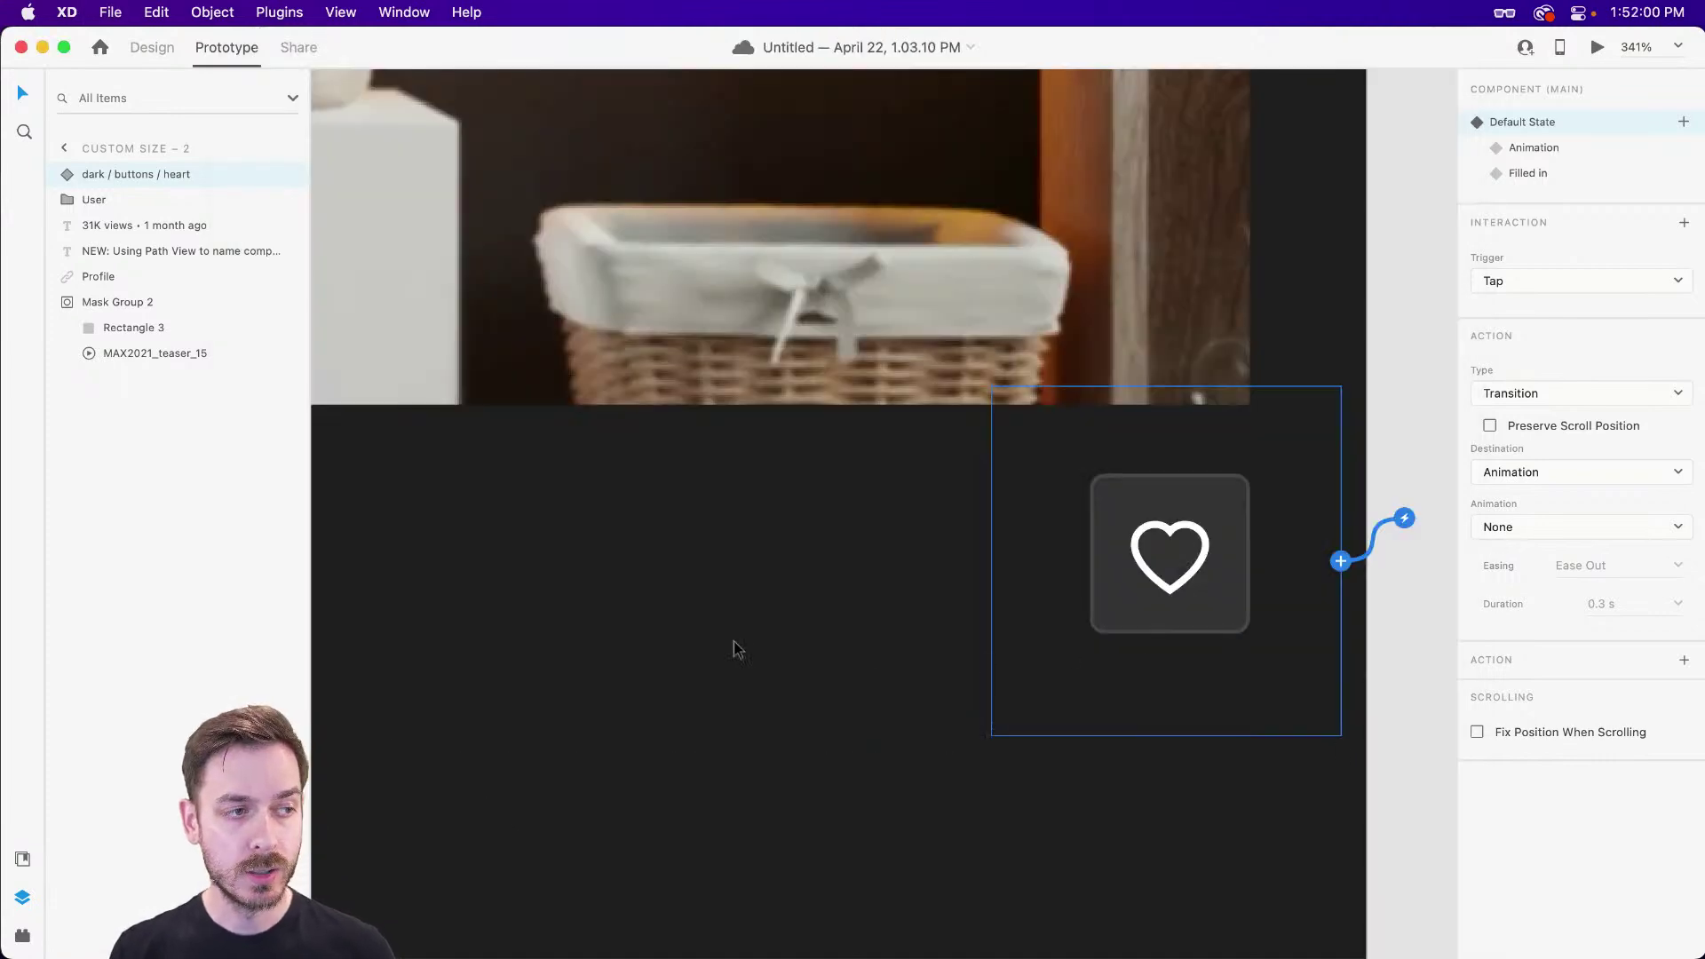
- Search LottieFiles for 'heart' animations
{"action": "key", "text": "shift+super+p"}
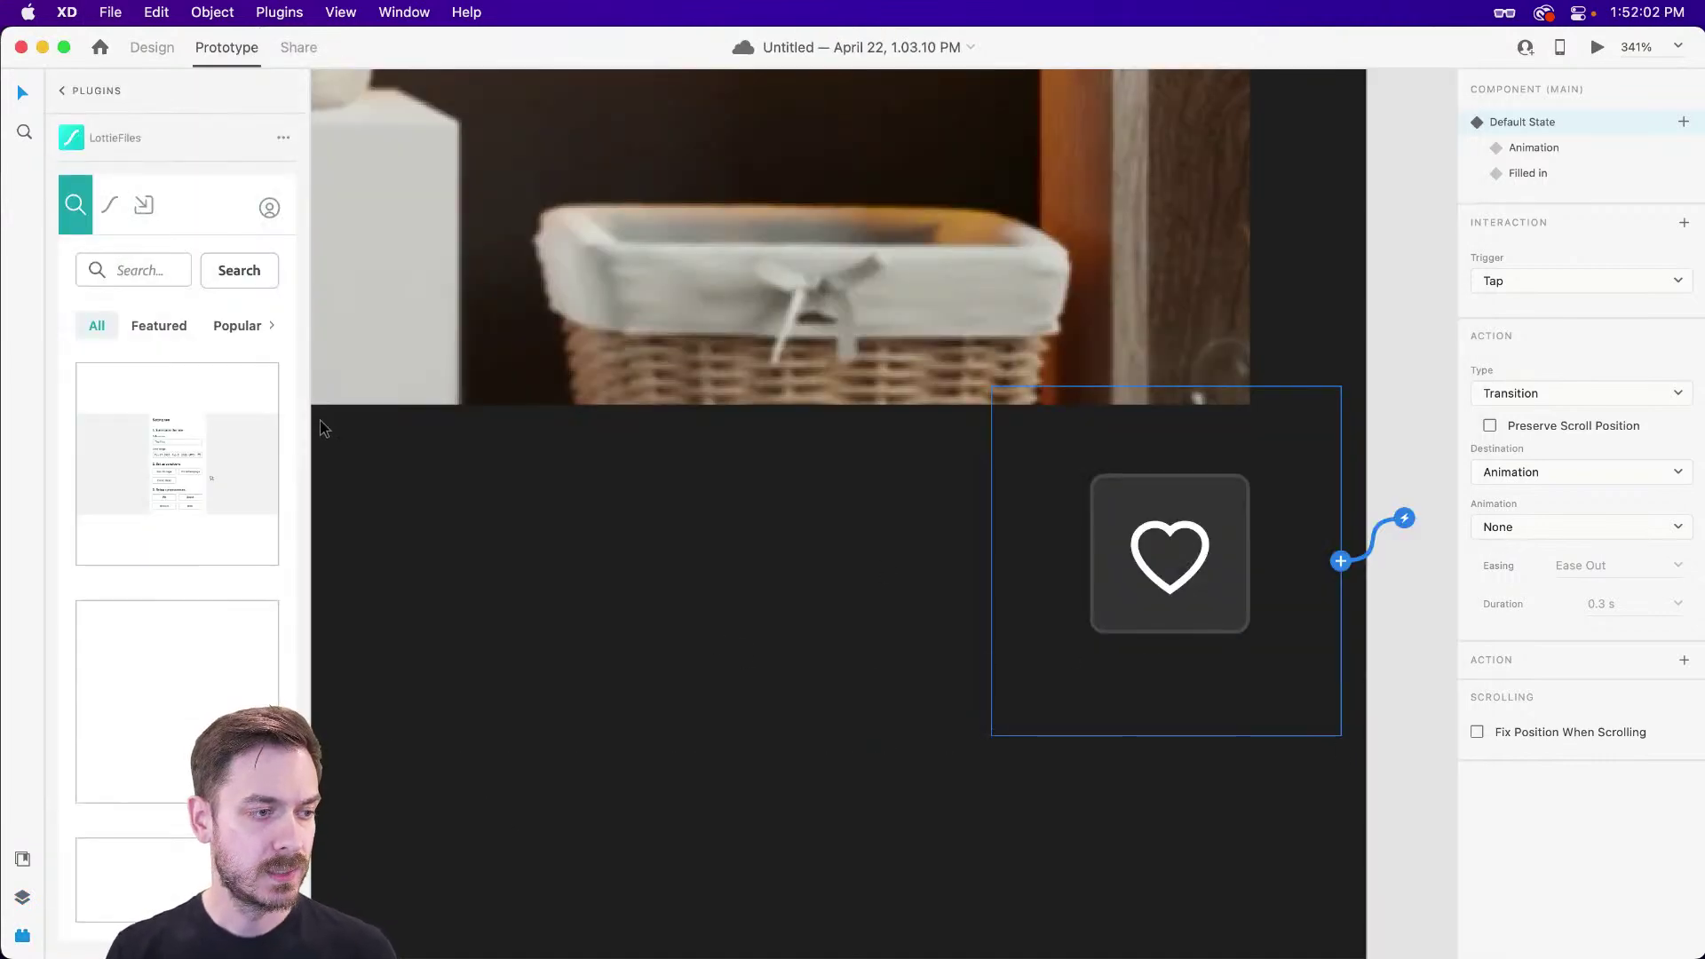
{"action": "scroll", "coordinate": [172, 449], "scroll_direction": "down", "scroll_amount": 1}
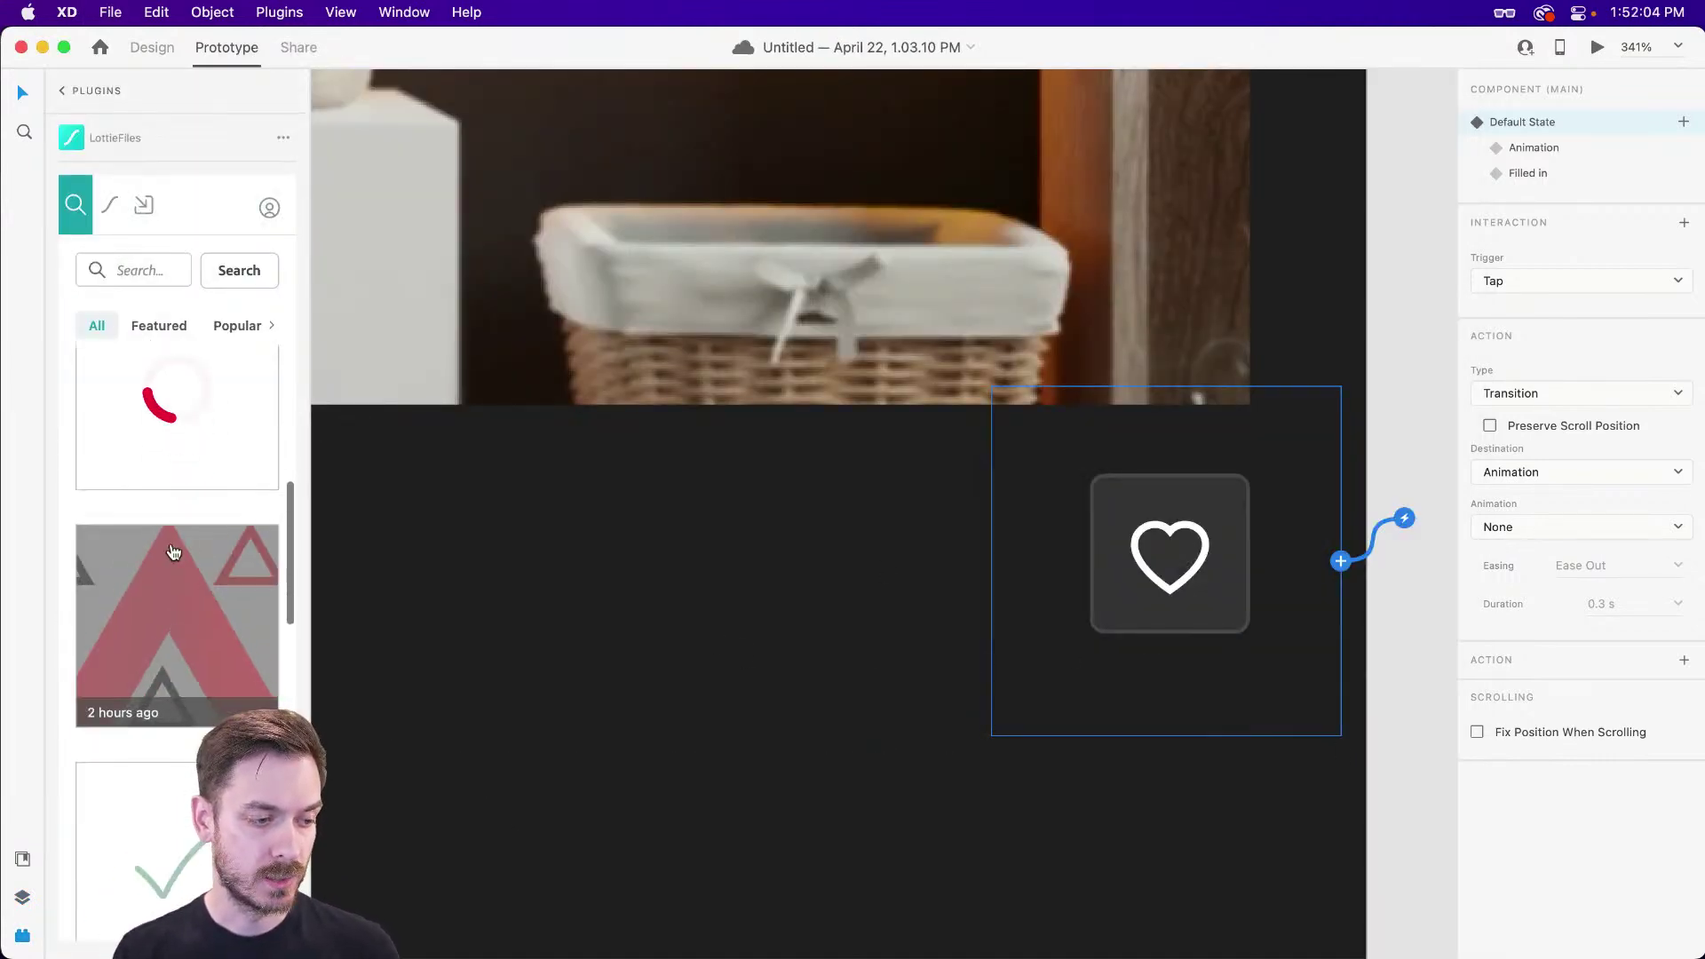
{"action": "left_click", "coordinate": [161, 270]}
{"action": "type", "text": "heart"}
{"action": "key", "text": "Return"}
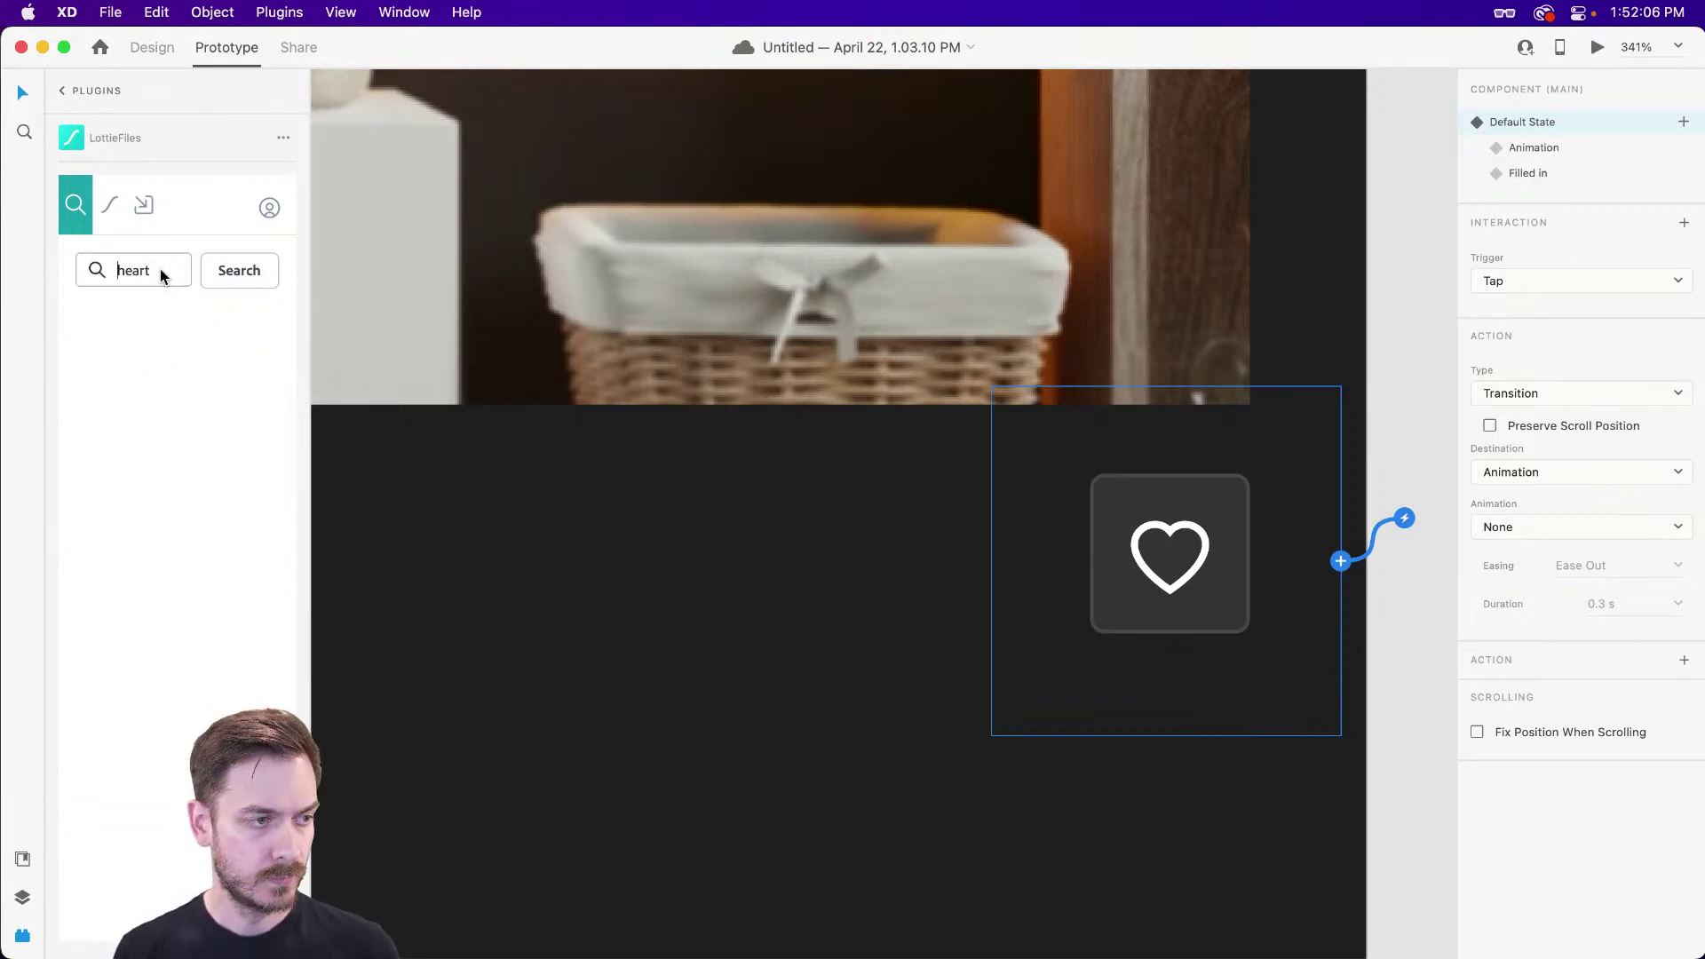
- Browse two pages of heart results, then return to the plugins list
{"action": "scroll", "coordinate": [73, 499], "scroll_direction": "down", "scroll_amount": 5}
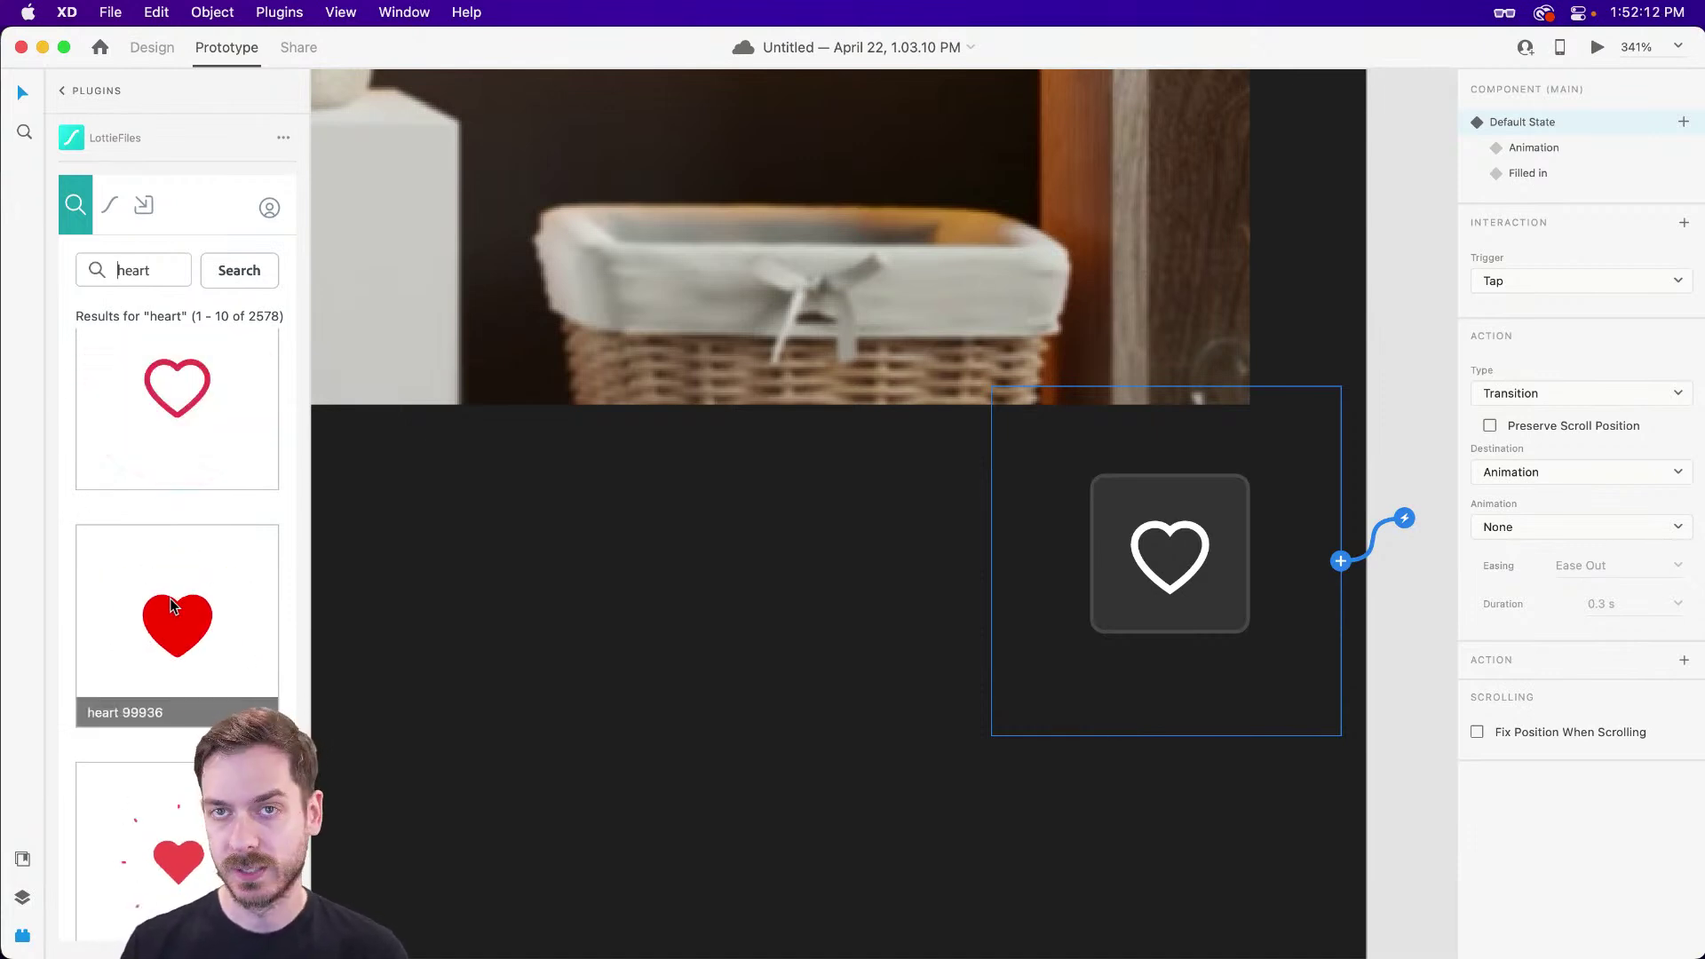
{"action": "scroll", "coordinate": [171, 604], "scroll_direction": "down", "scroll_amount": 15}
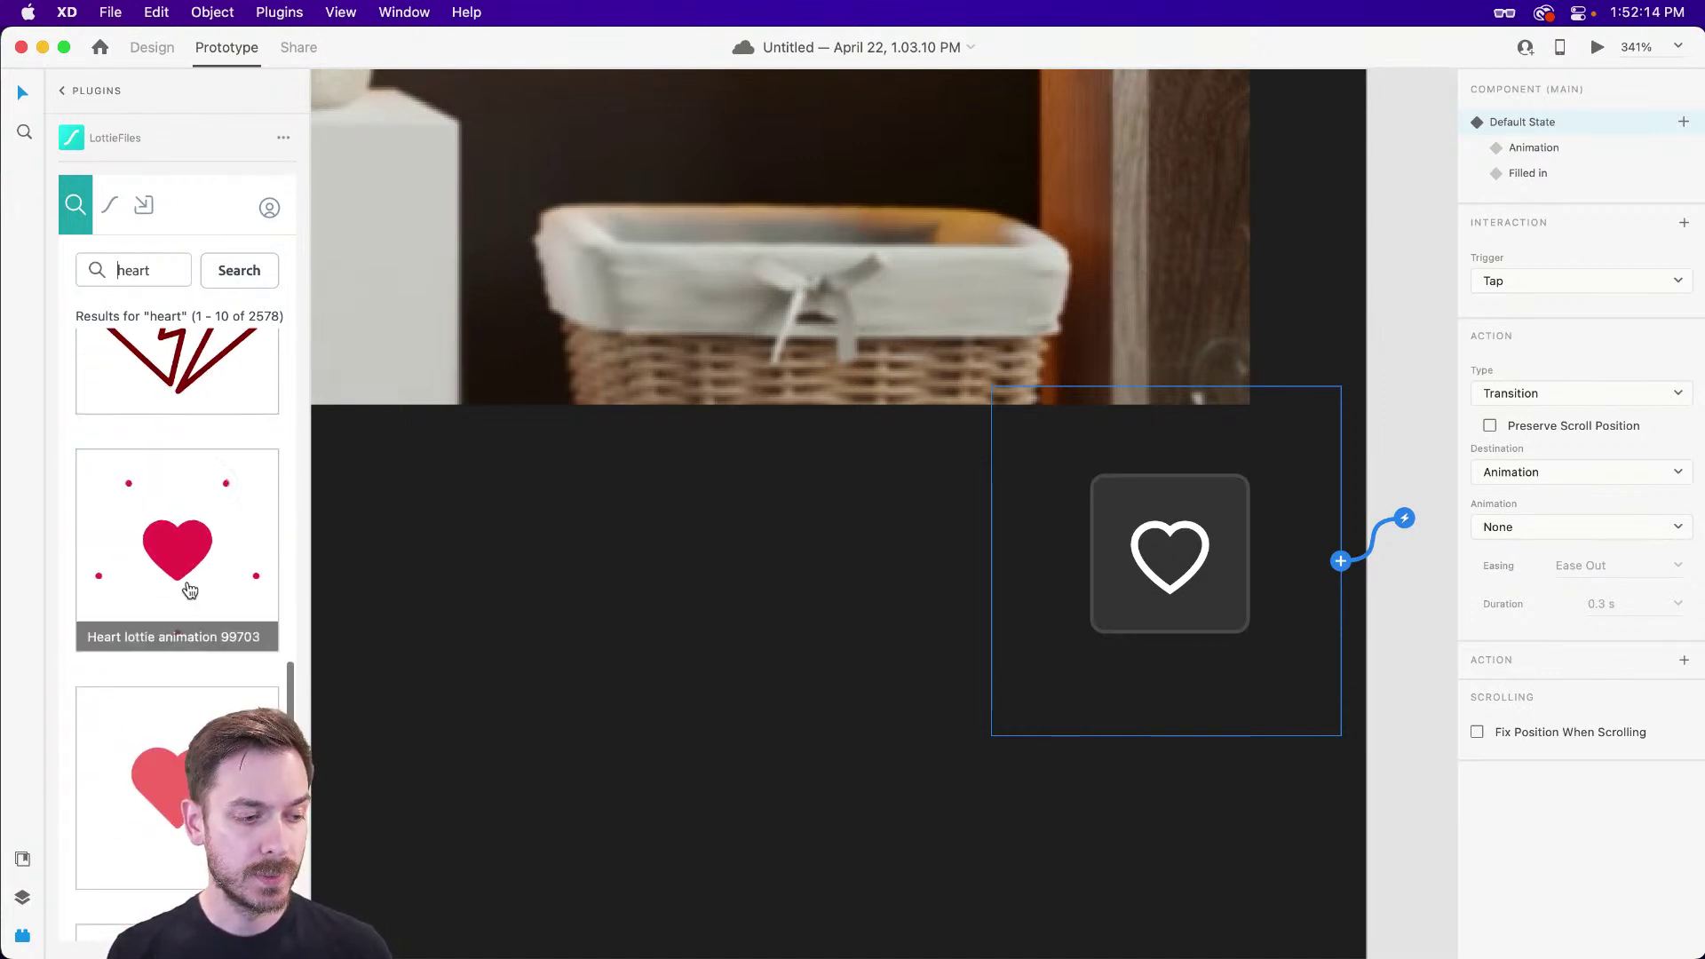
{"action": "scroll", "coordinate": [189, 593], "scroll_direction": "down", "scroll_amount": 10}
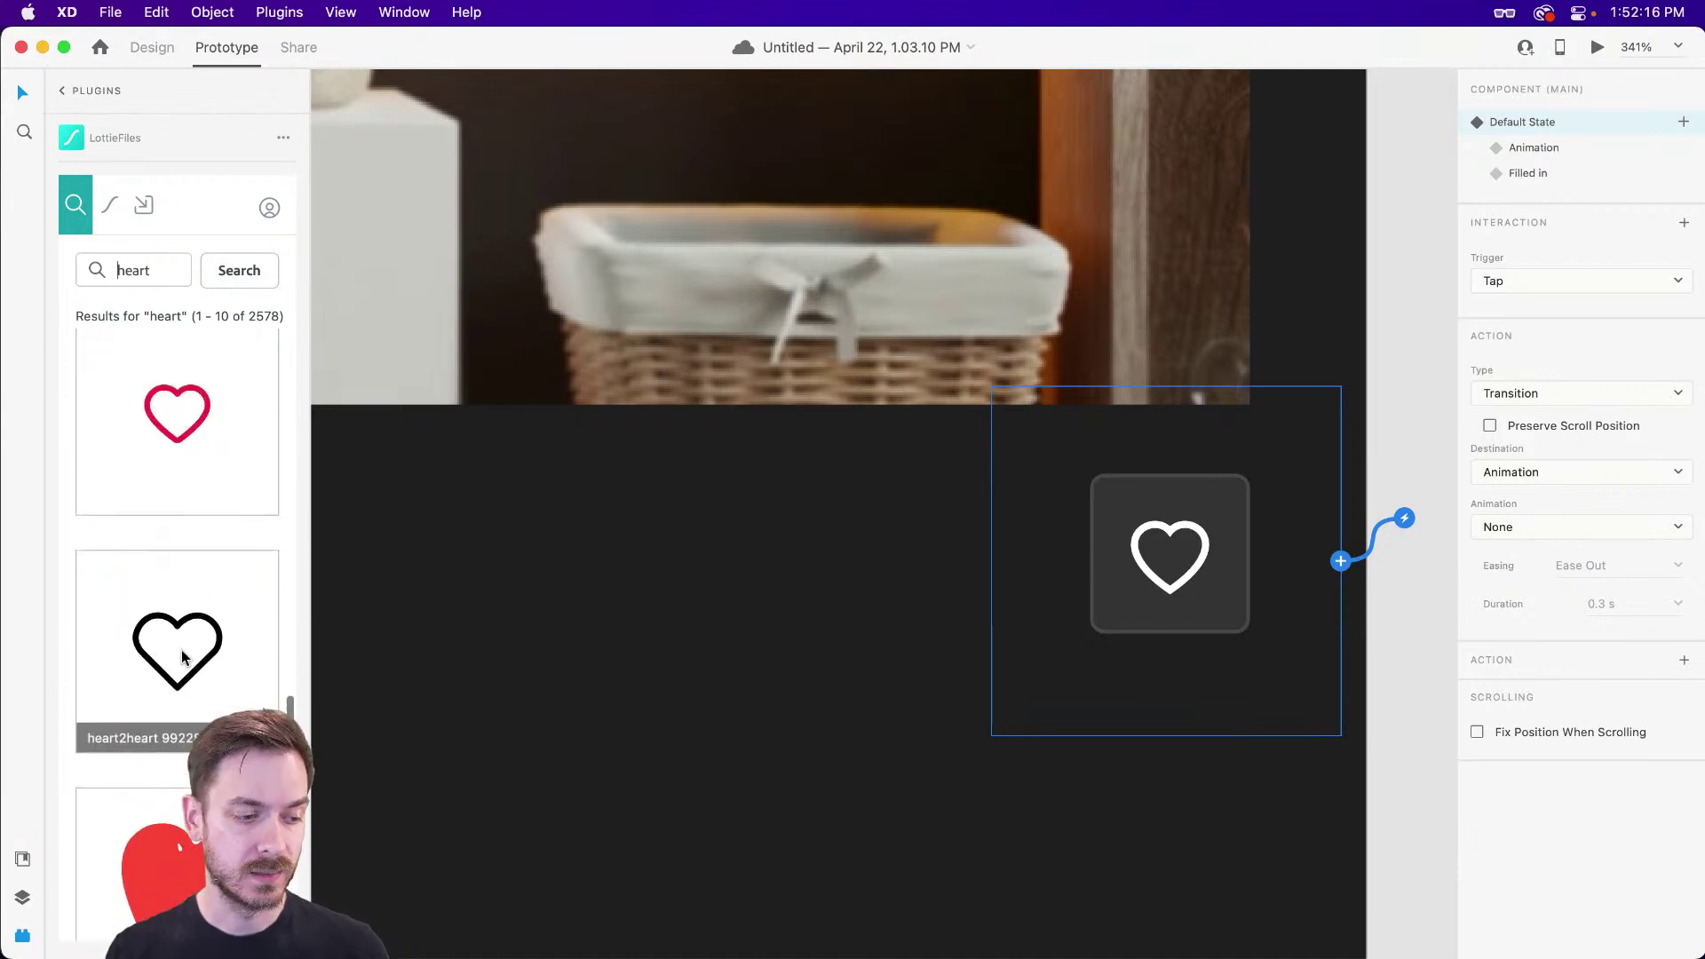
{"action": "scroll", "coordinate": [190, 844], "scroll_direction": "down", "scroll_amount": 2}
{"action": "left_click", "coordinate": [167, 913]}
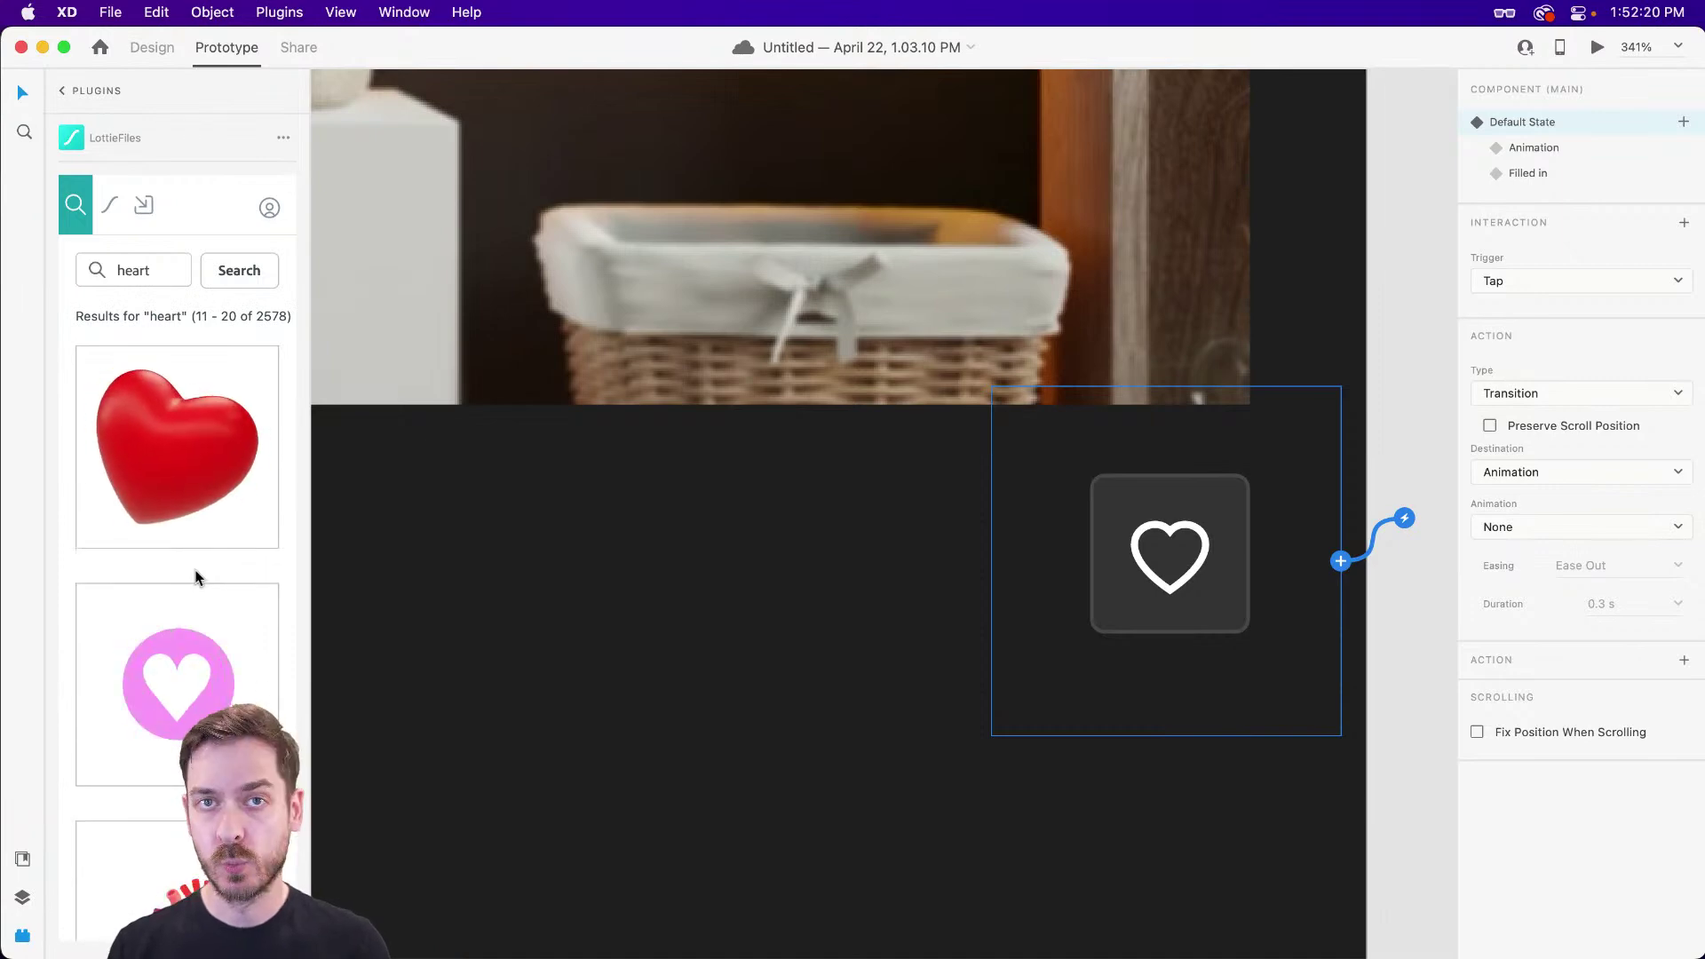
{"action": "scroll", "coordinate": [199, 573], "scroll_direction": "down", "scroll_amount": 3}
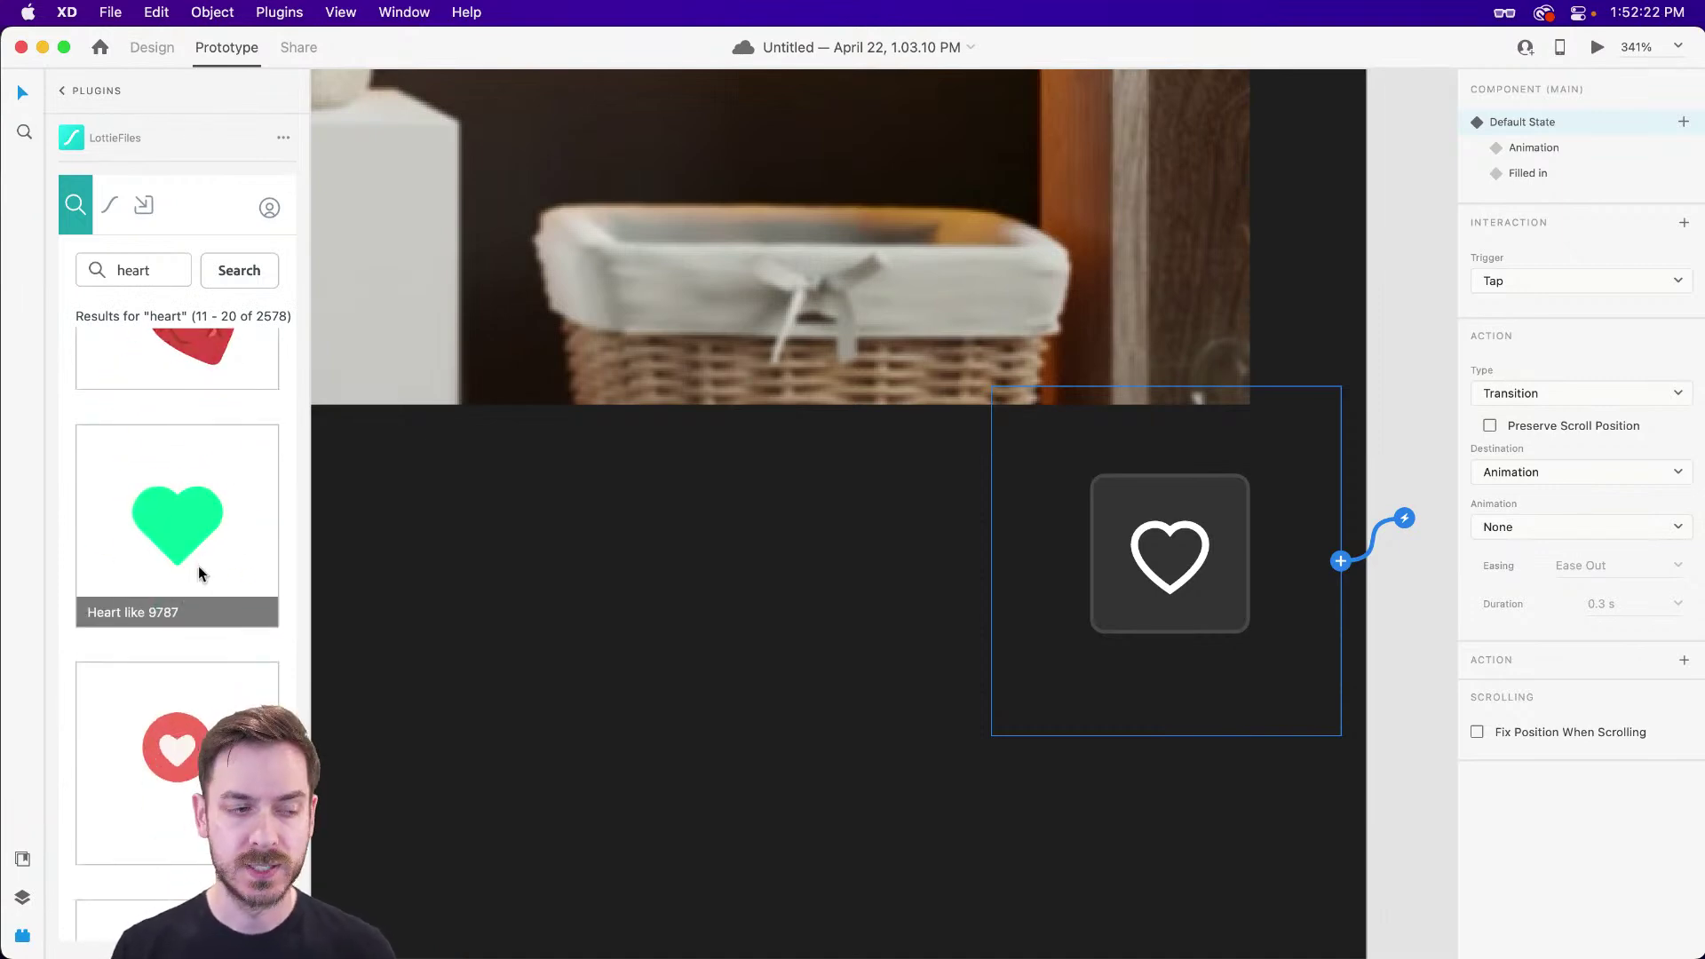
{"action": "scroll", "coordinate": [204, 570], "scroll_direction": "down", "scroll_amount": 5}
{"action": "scroll", "coordinate": [205, 571], "scroll_direction": "down", "scroll_amount": 4}
{"action": "left_click", "coordinate": [64, 91]}
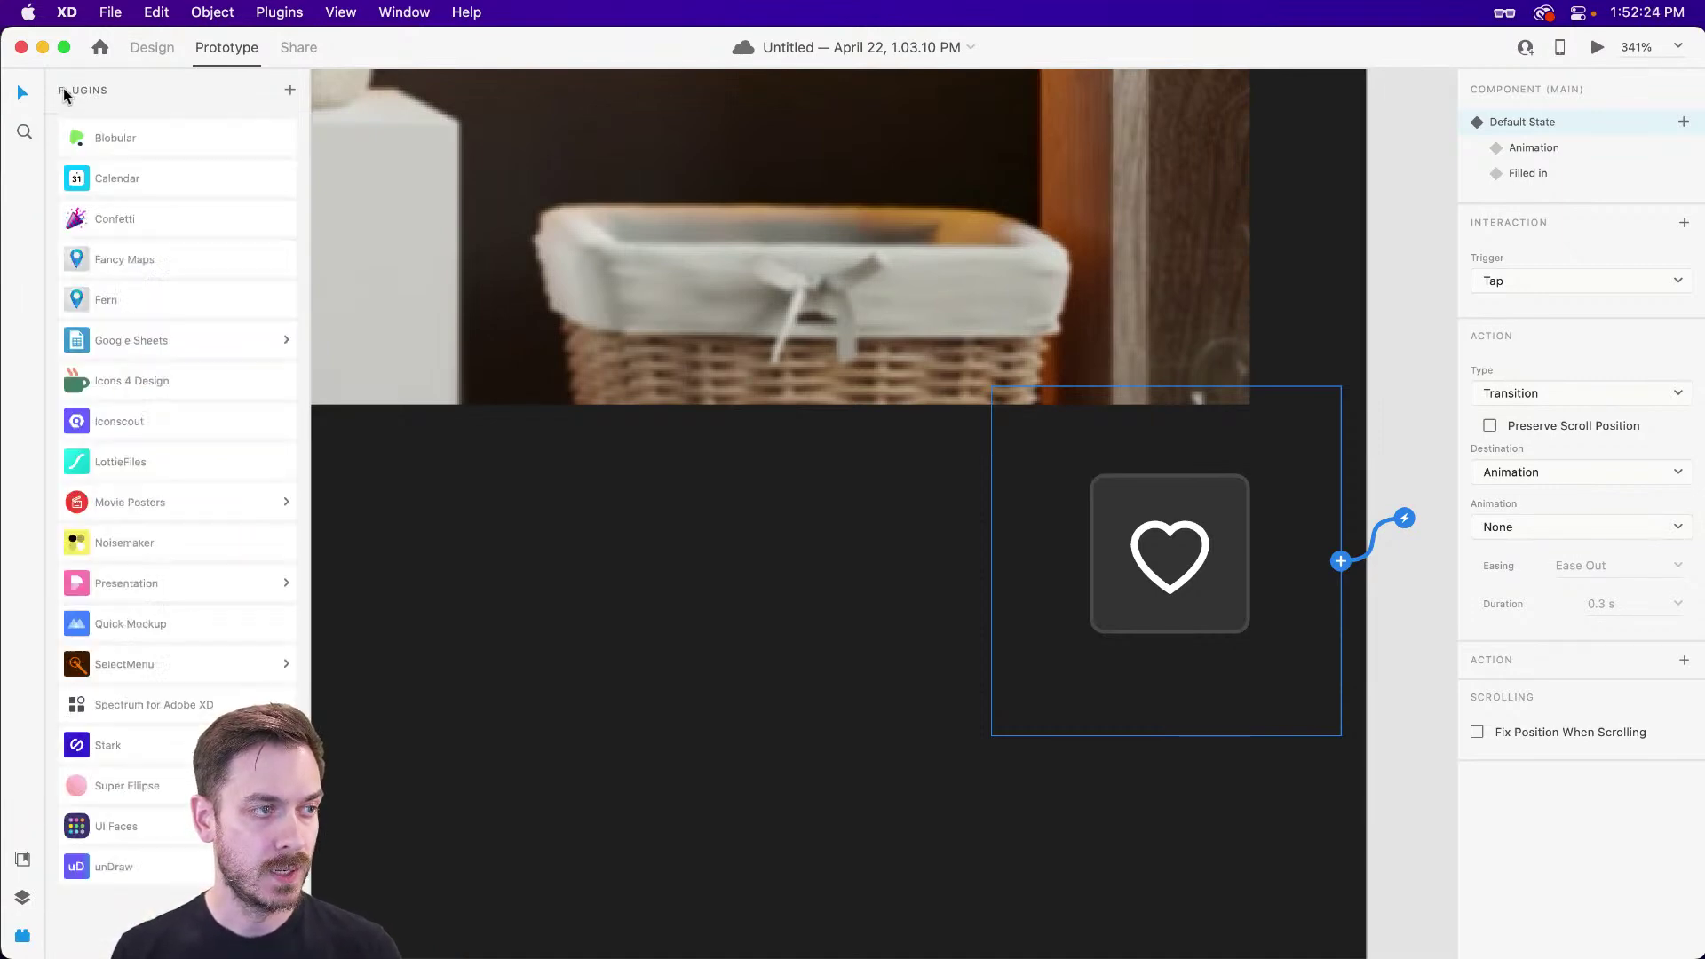
{"action": "scroll", "coordinate": [906, 544], "scroll_direction": "down", "scroll_amount": 2}
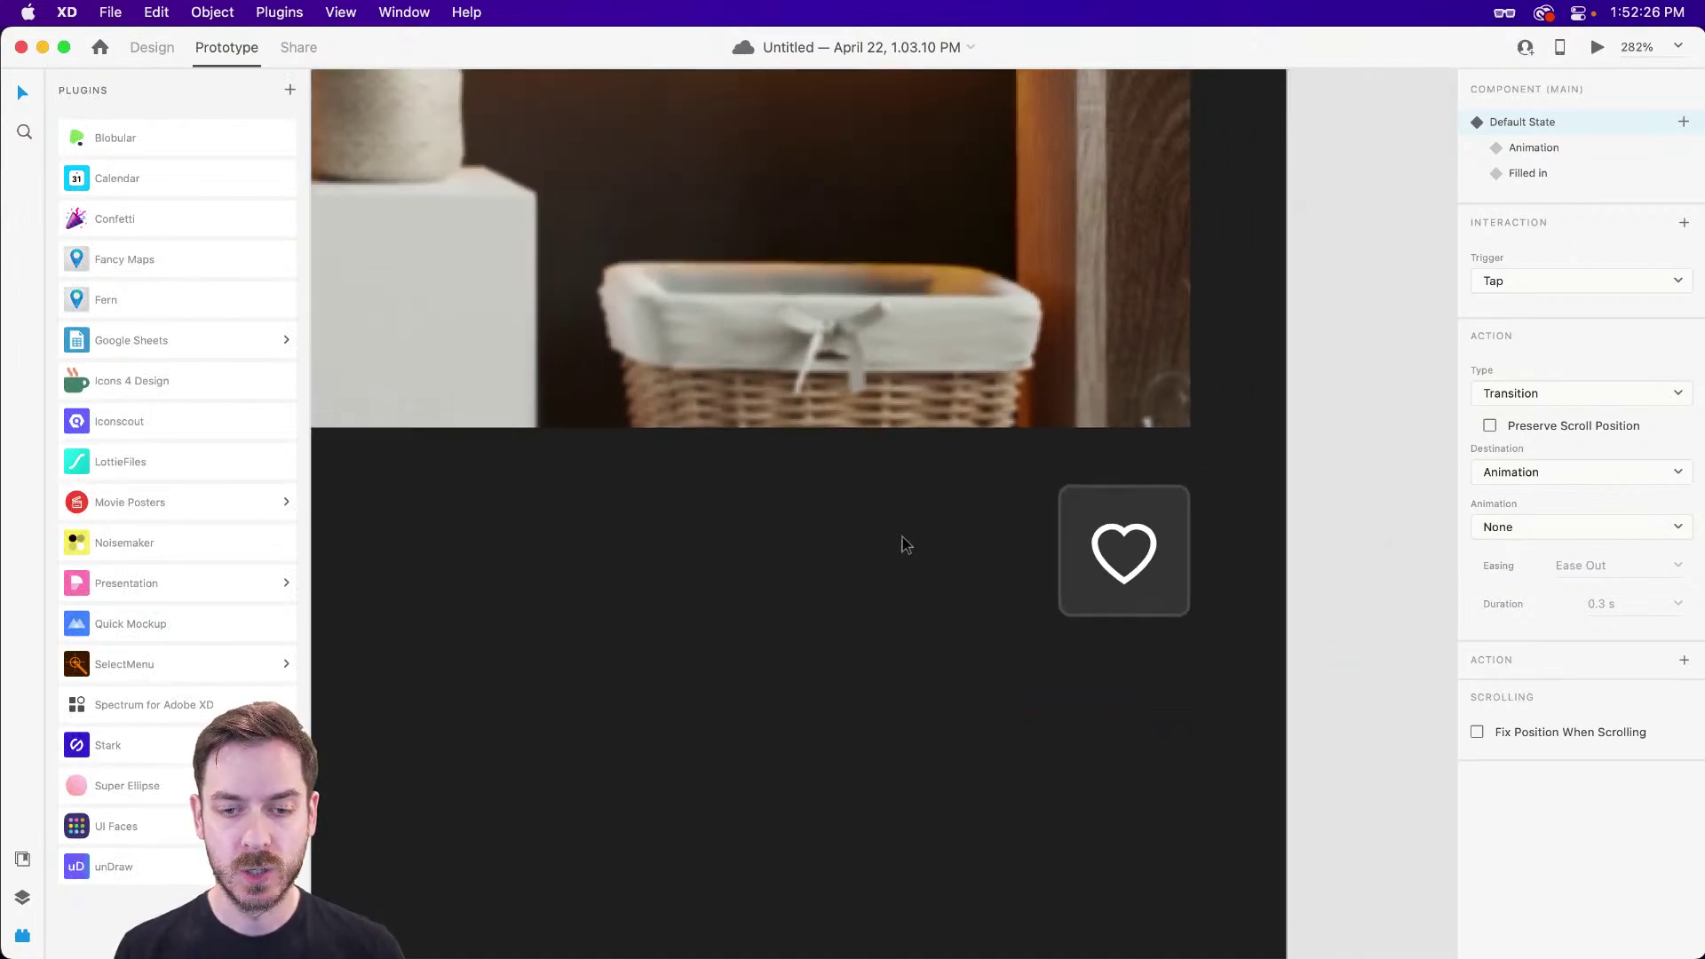
- Draw a 146 × 44 white rectangle aligned left of the heart button and remove its border
{"action": "key", "text": "ctrl+Tab"}
{"action": "scroll", "coordinate": [919, 458], "scroll_direction": "left", "scroll_amount": 5}
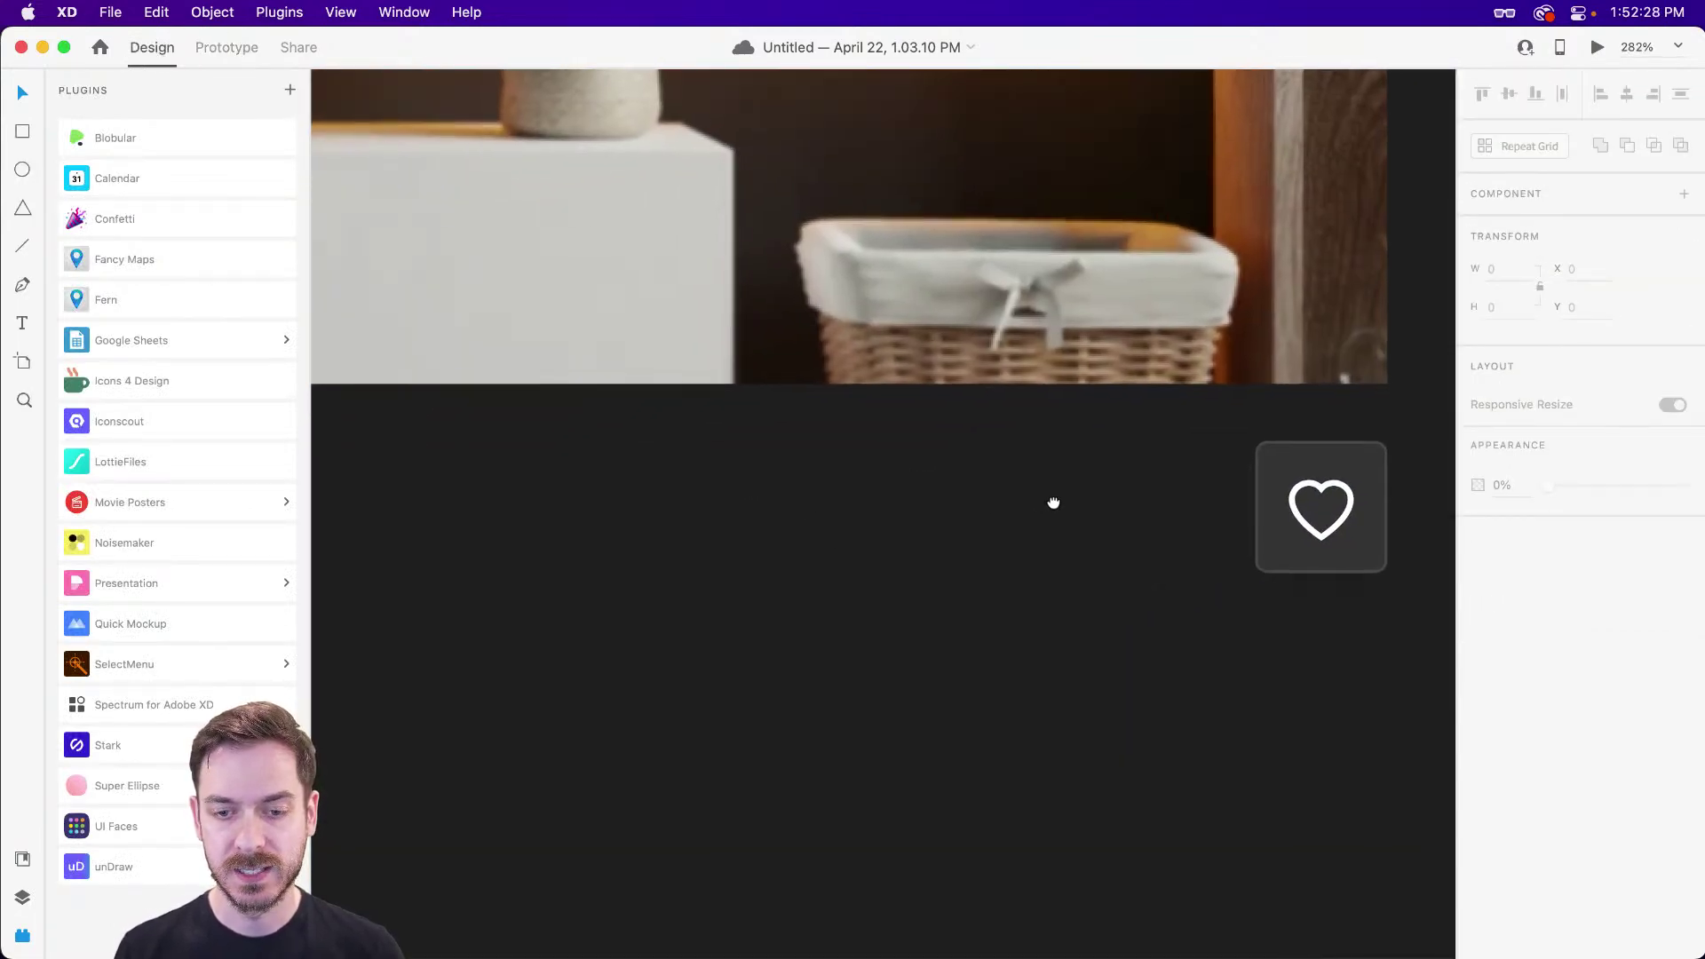
{"action": "key", "text": "t"}
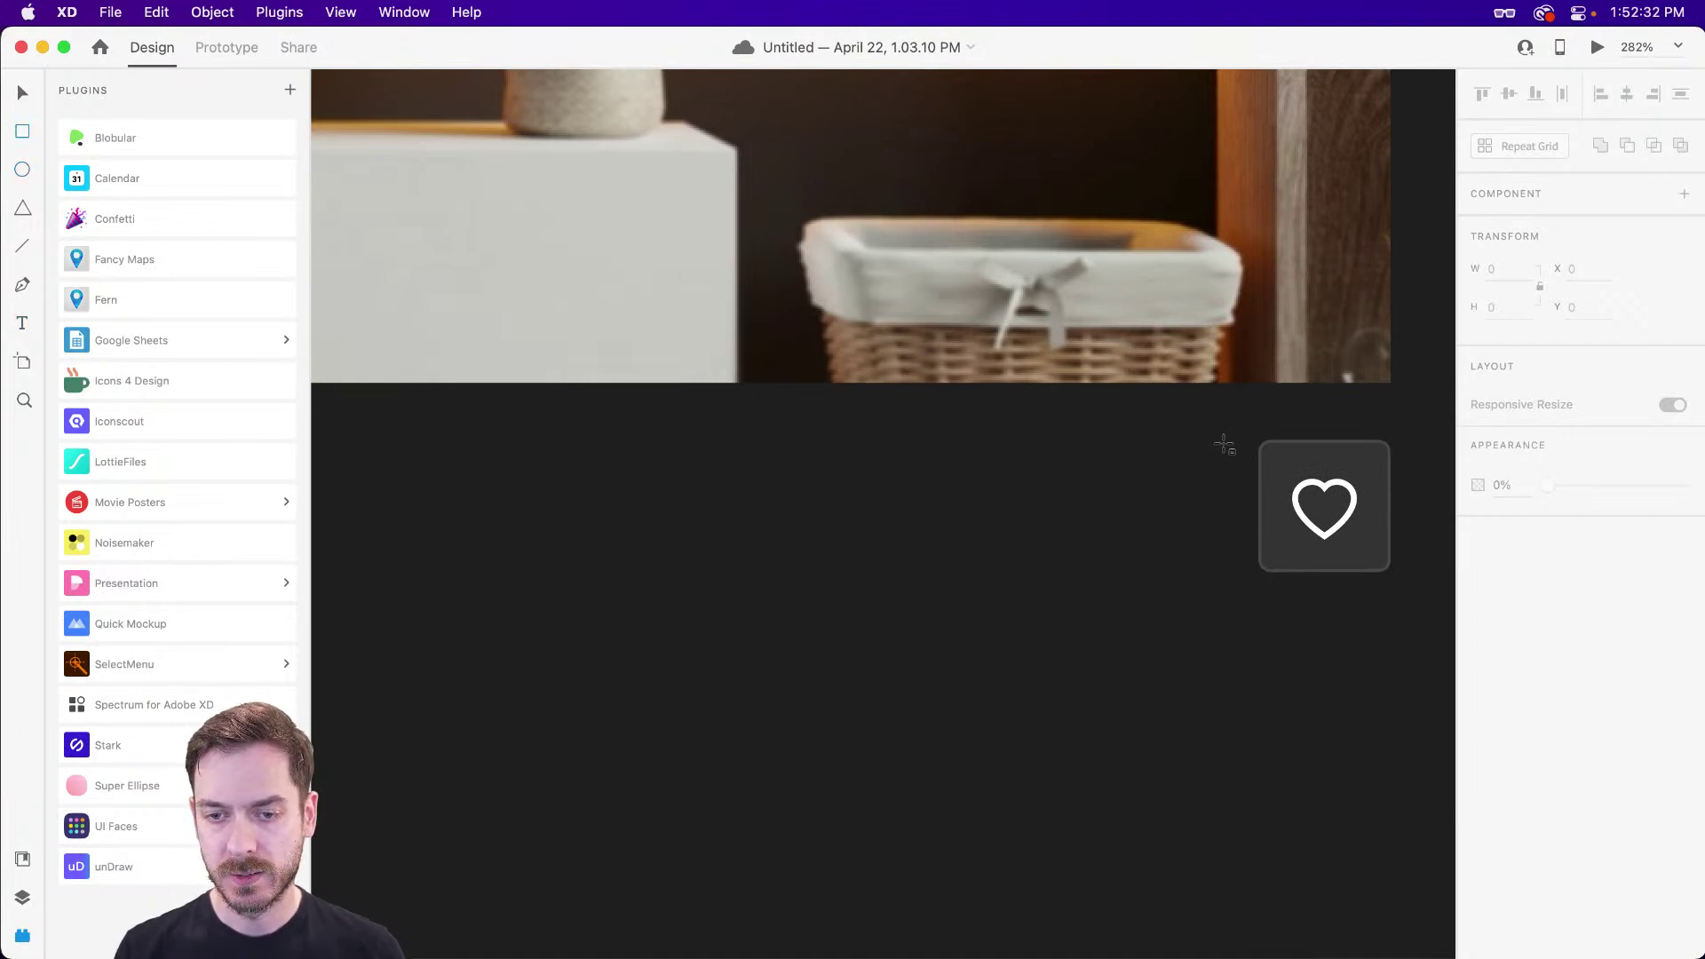
{"action": "mouse_move", "coordinate": [1223, 442]}
{"action": "left_mouse_down"}
{"action": "mouse_move", "coordinate": [865, 576]}
{"action": "mouse_move", "coordinate": [773, 569]}
{"action": "mouse_move", "coordinate": [790, 572]}
{"action": "left_mouse_up"}
{"action": "left_click_drag", "start_coordinate": [1070, 506], "coordinate": [1072, 507]}
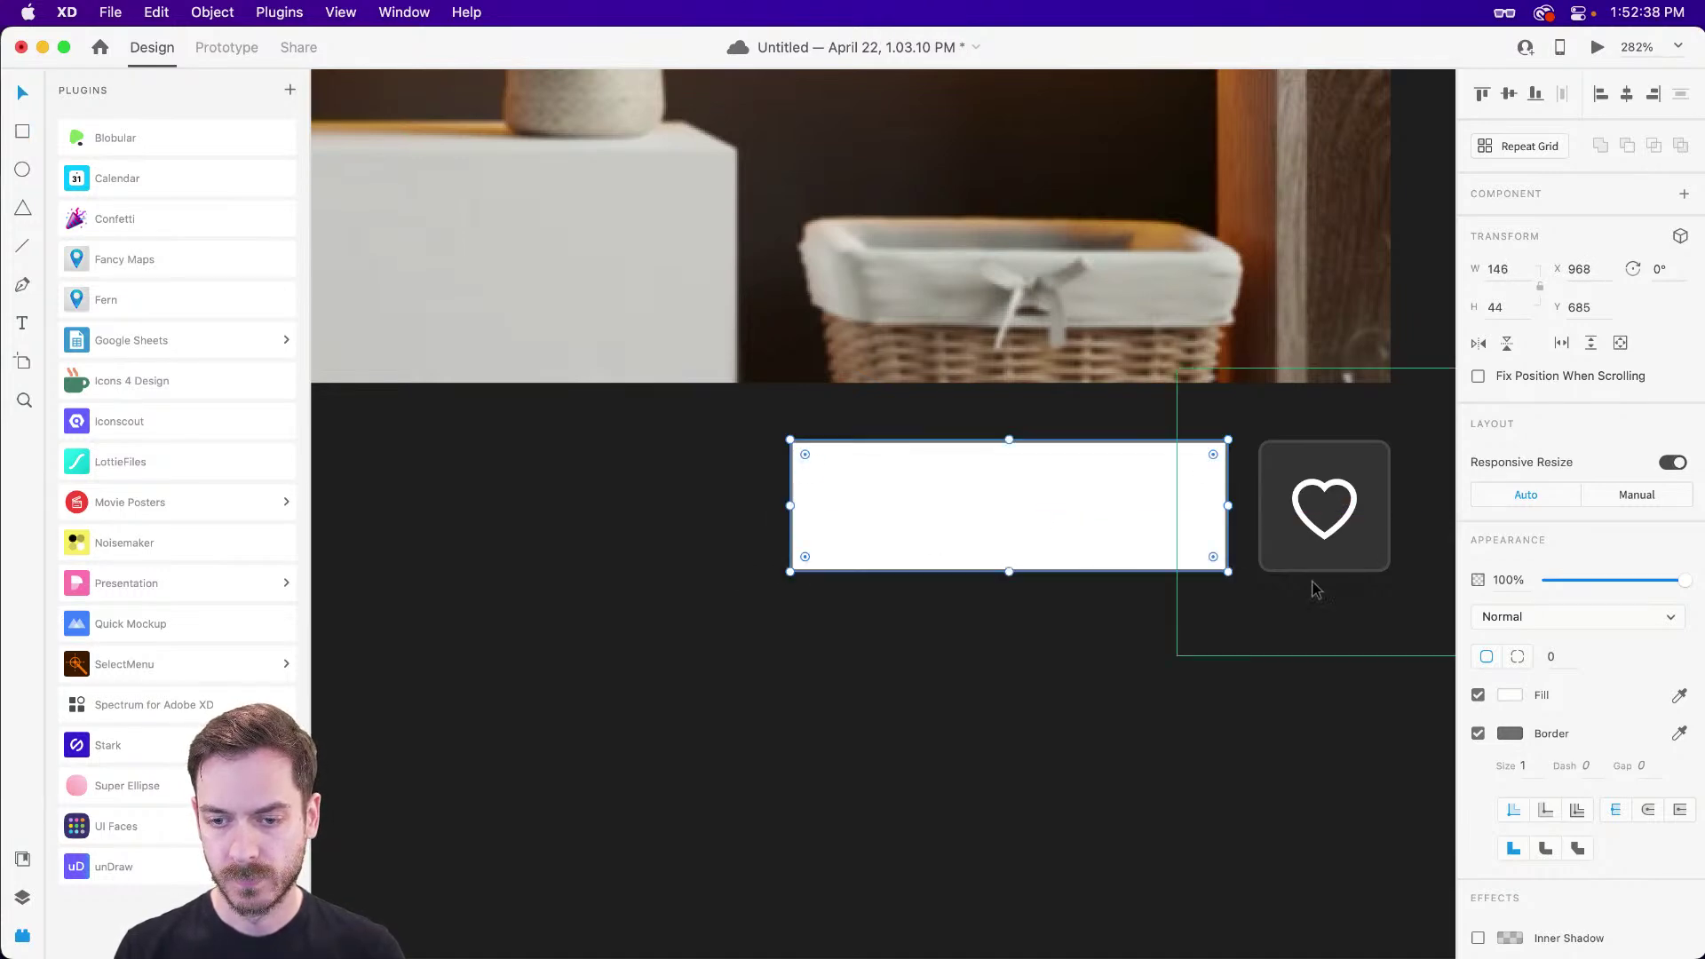
{"action": "left_click", "coordinate": [1478, 735]}
{"action": "left_click_drag", "start_coordinate": [1177, 368], "coordinate": [1457, 656]}
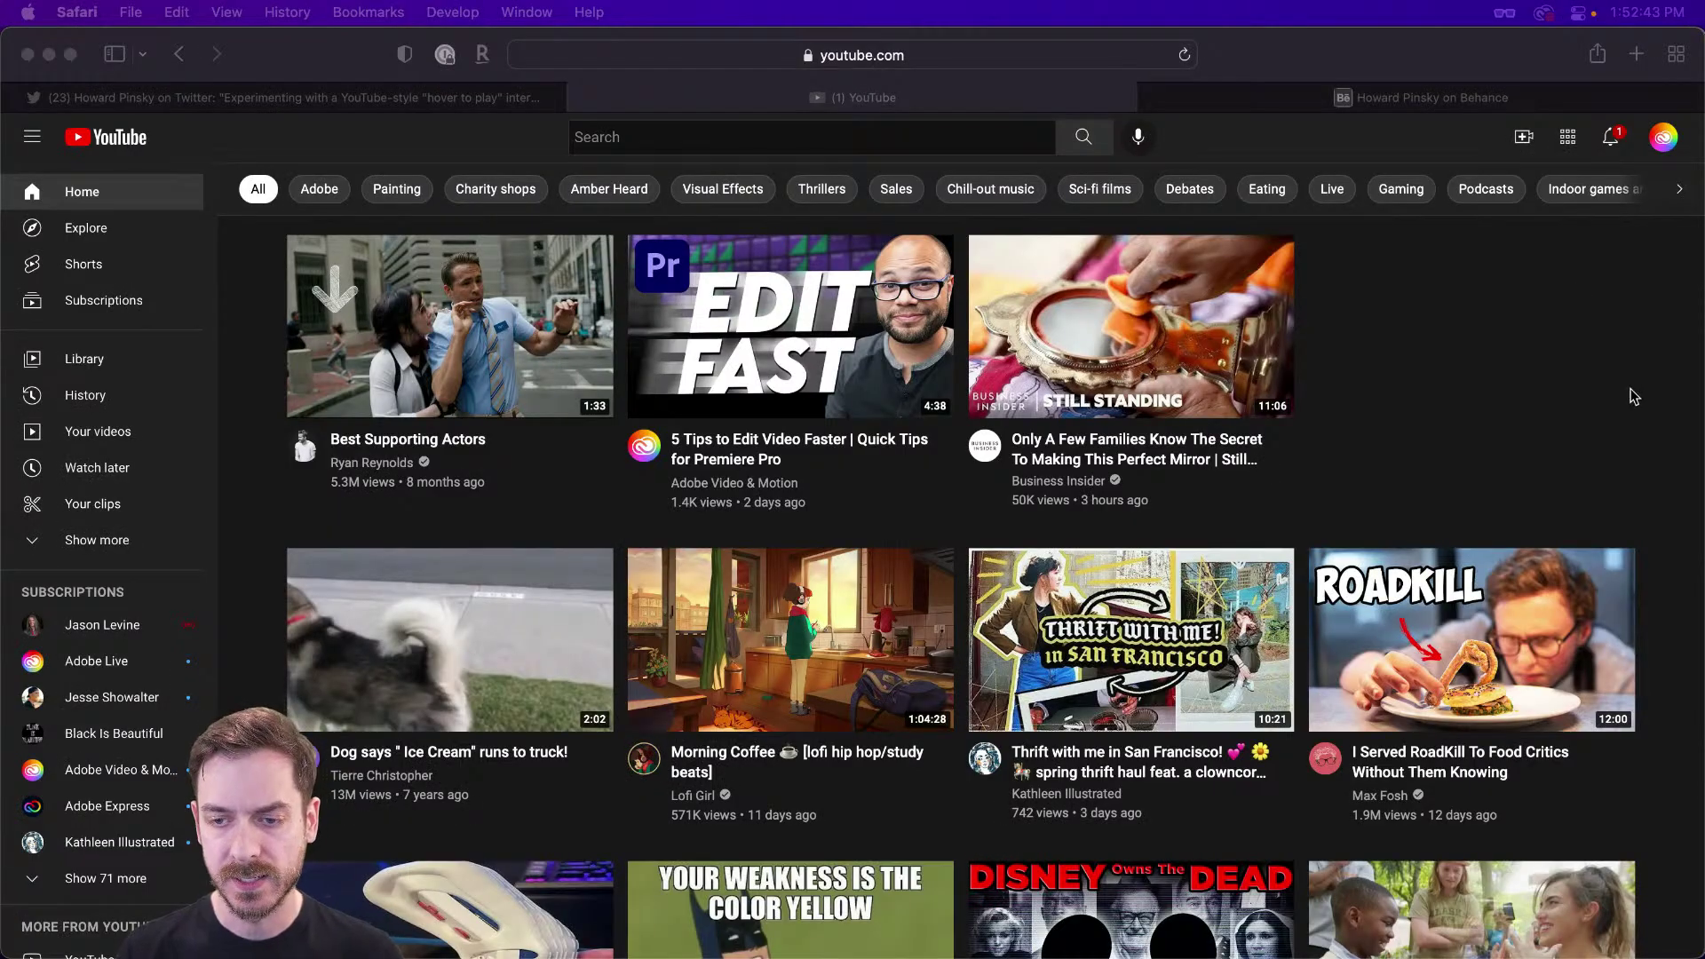
{"action": "scroll", "coordinate": [1626, 404], "scroll_direction": "down", "scroll_amount": 10}
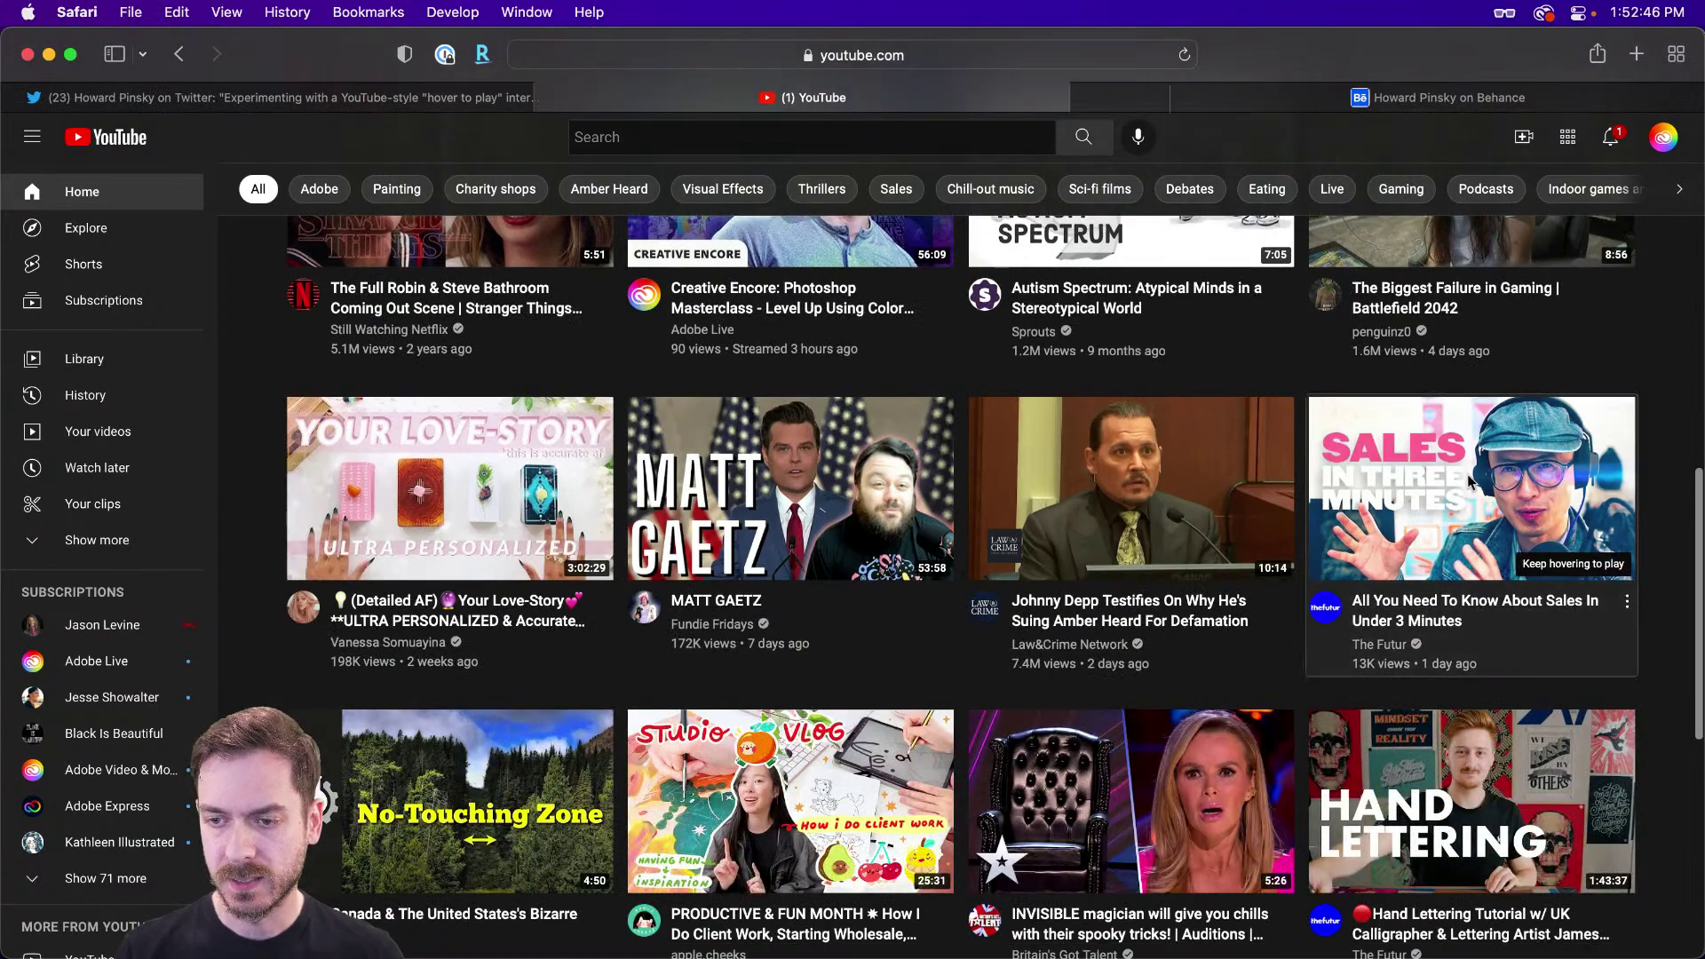
{"action": "left_click", "coordinate": [1609, 416], "text": "super"}
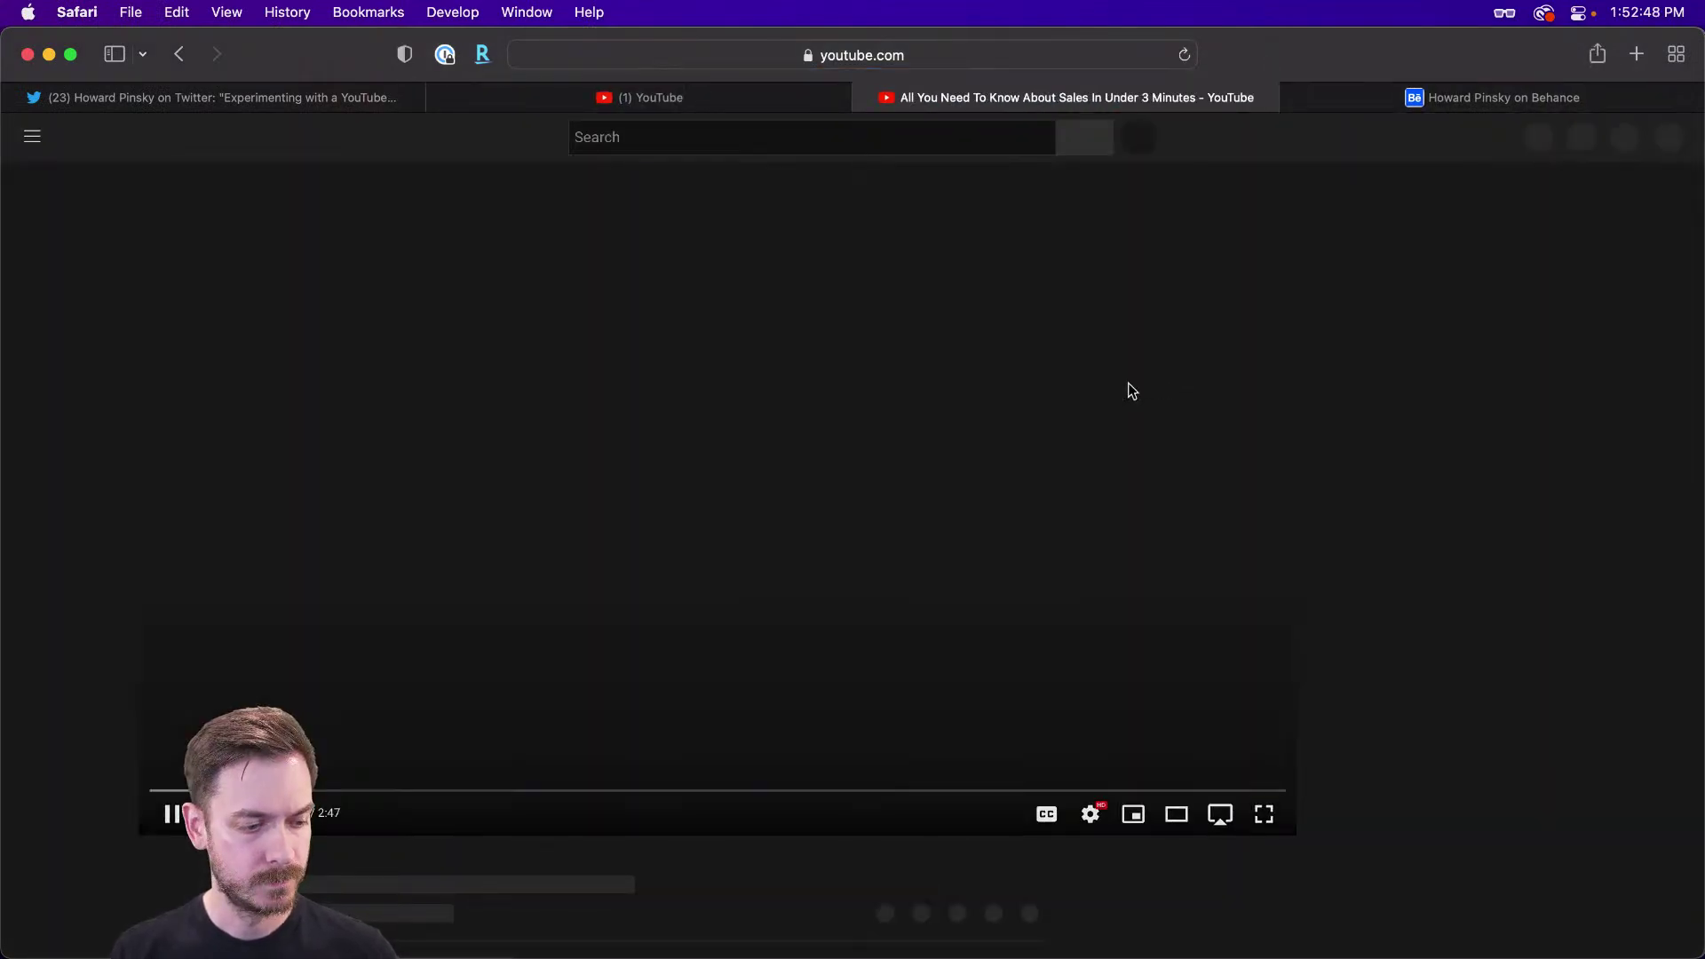
{"action": "scroll", "coordinate": [713, 430], "scroll_direction": "down", "scroll_amount": 5}
{"action": "left_click", "coordinate": [712, 429]}
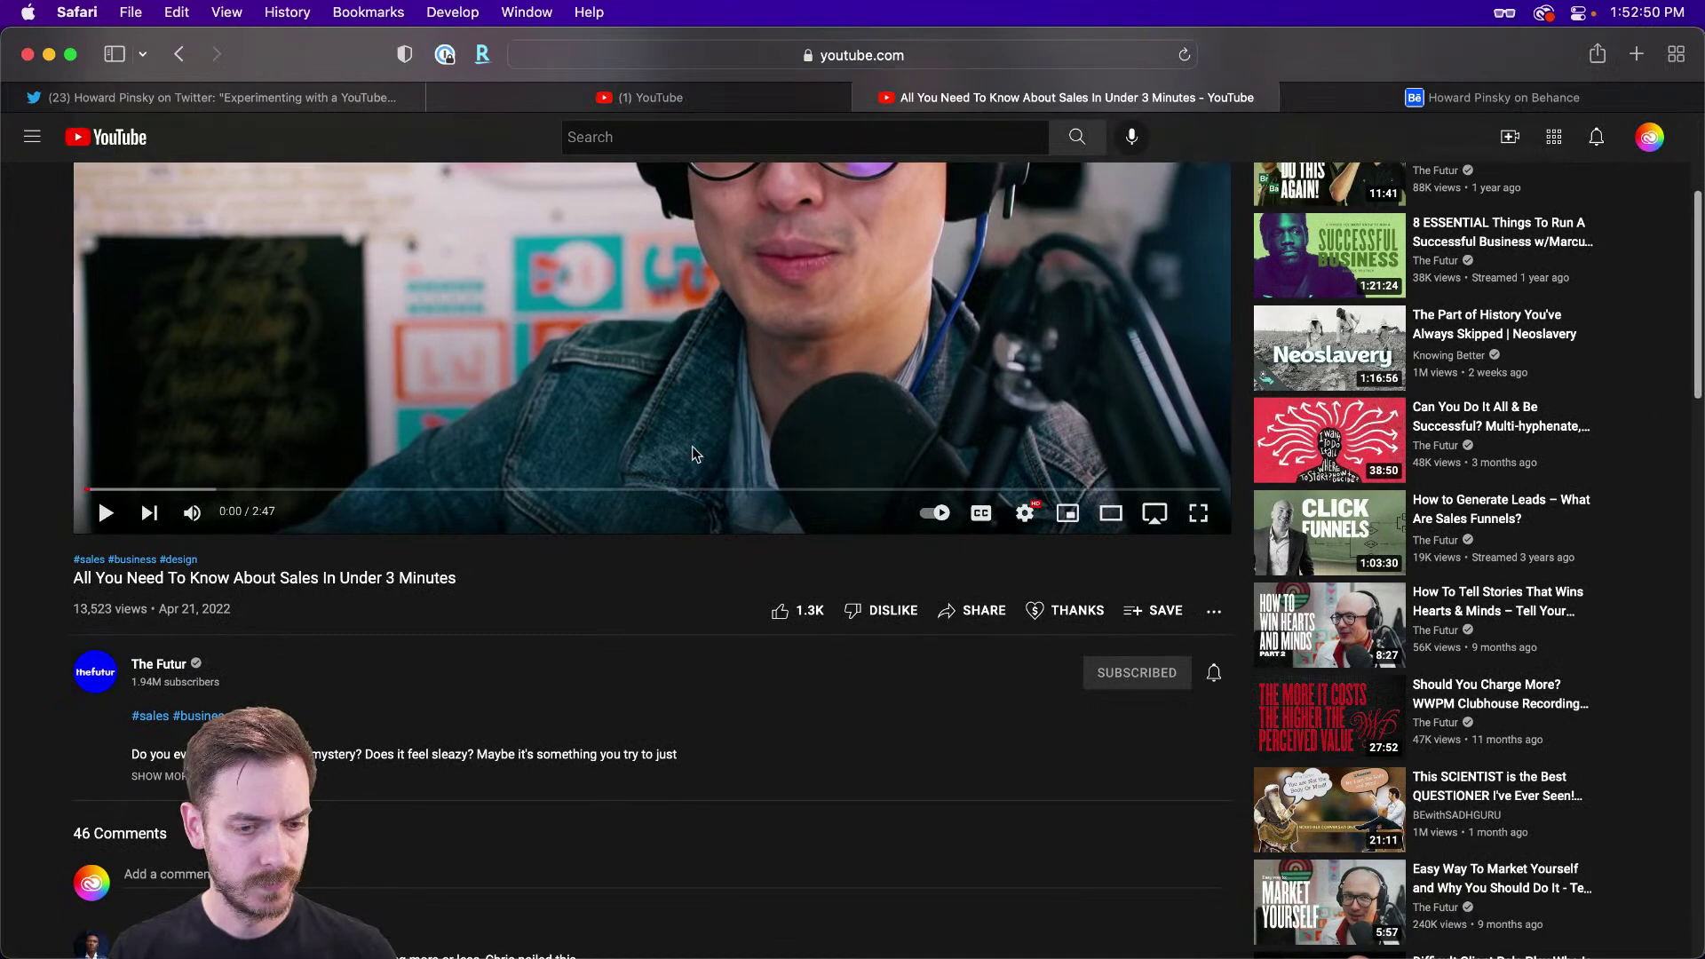
{"action": "key", "text": "super+w"}
{"action": "scroll", "coordinate": [984, 648], "scroll_direction": "down", "scroll_amount": 2}
{"action": "left_click", "coordinate": [1126, 661], "text": "super"}
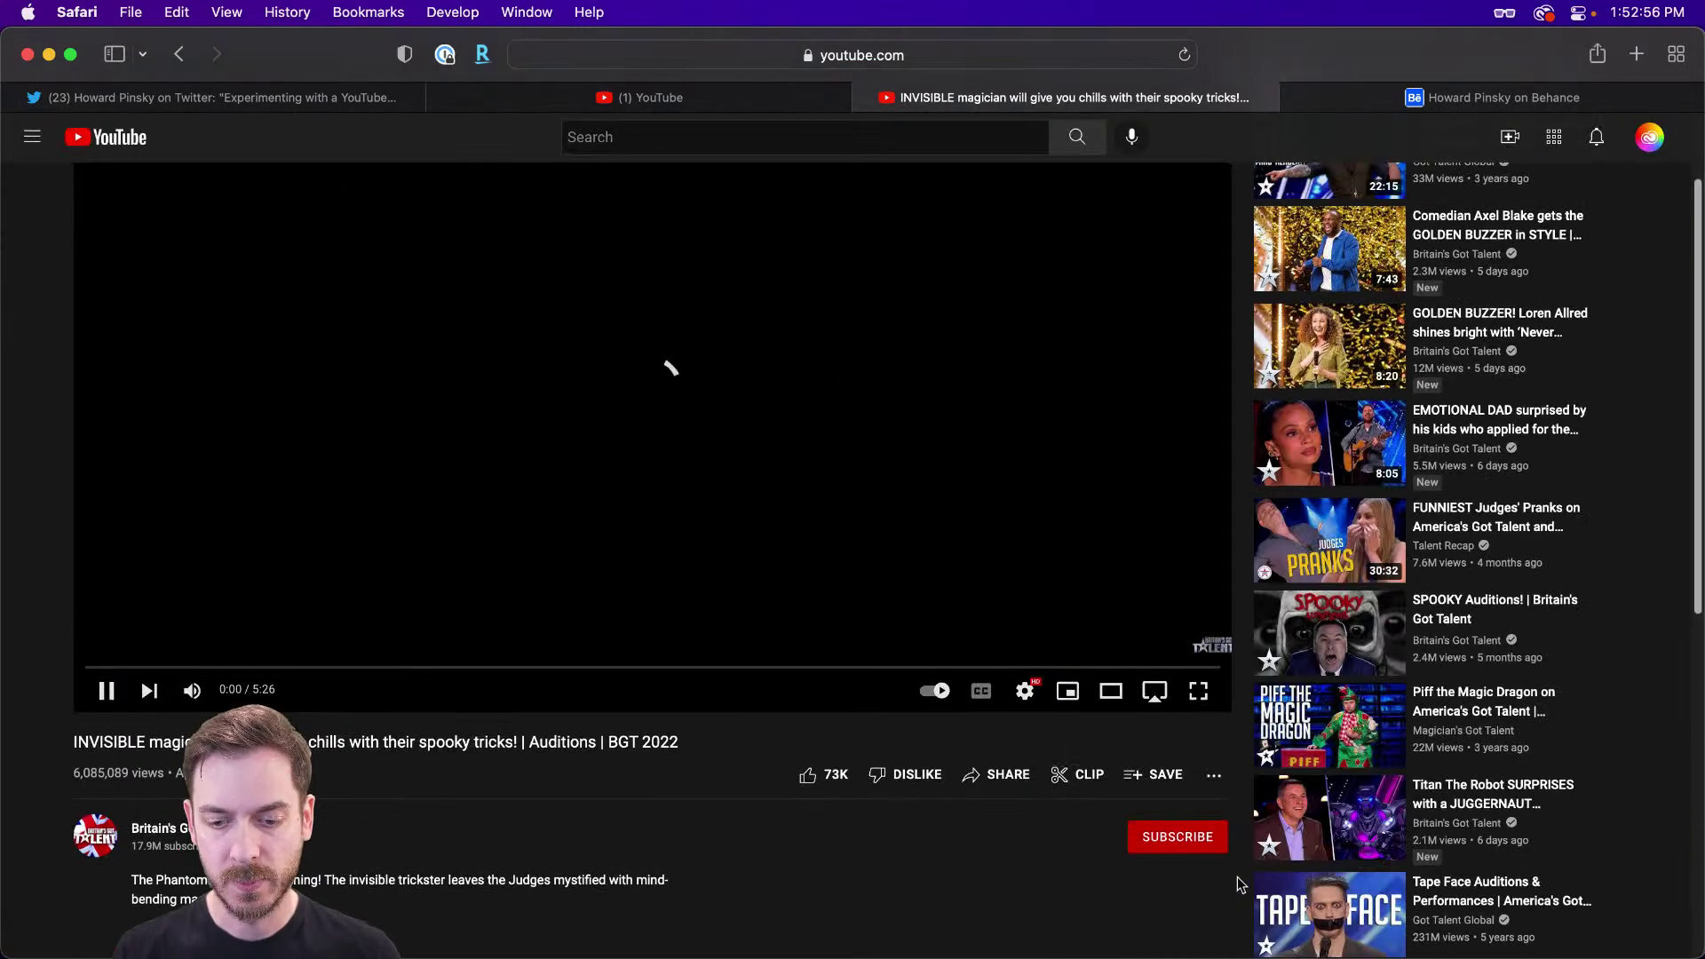
{"action": "key", "text": "super+w"}
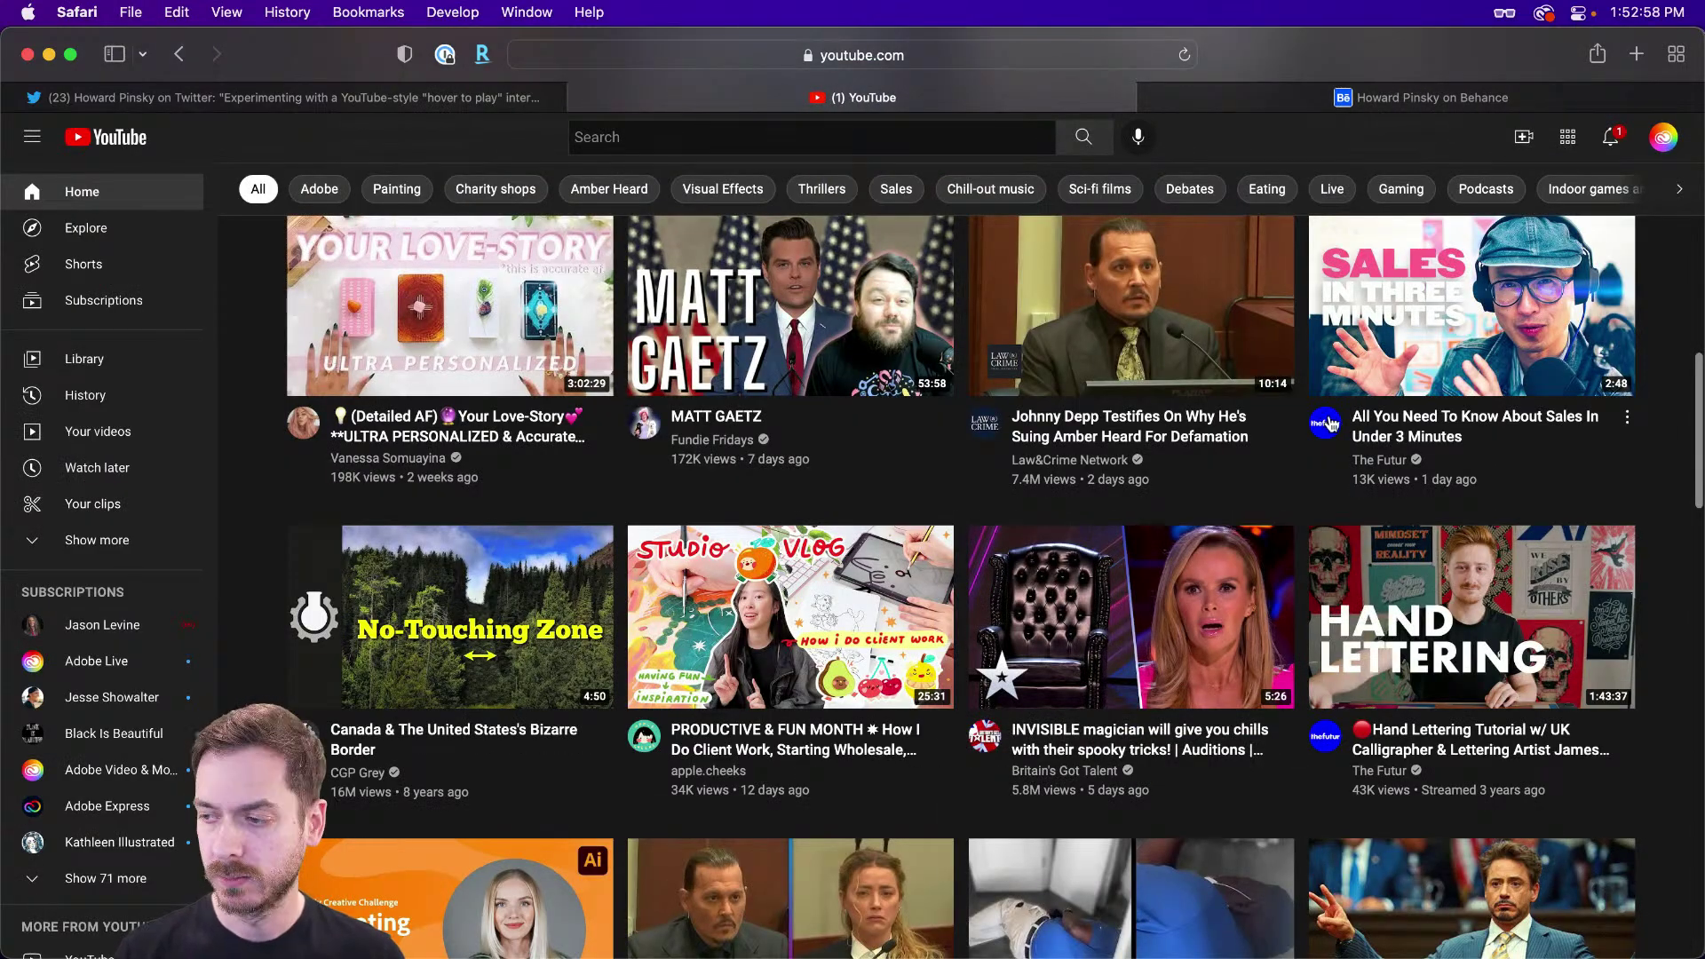
{"action": "key", "text": "super+Tab"}
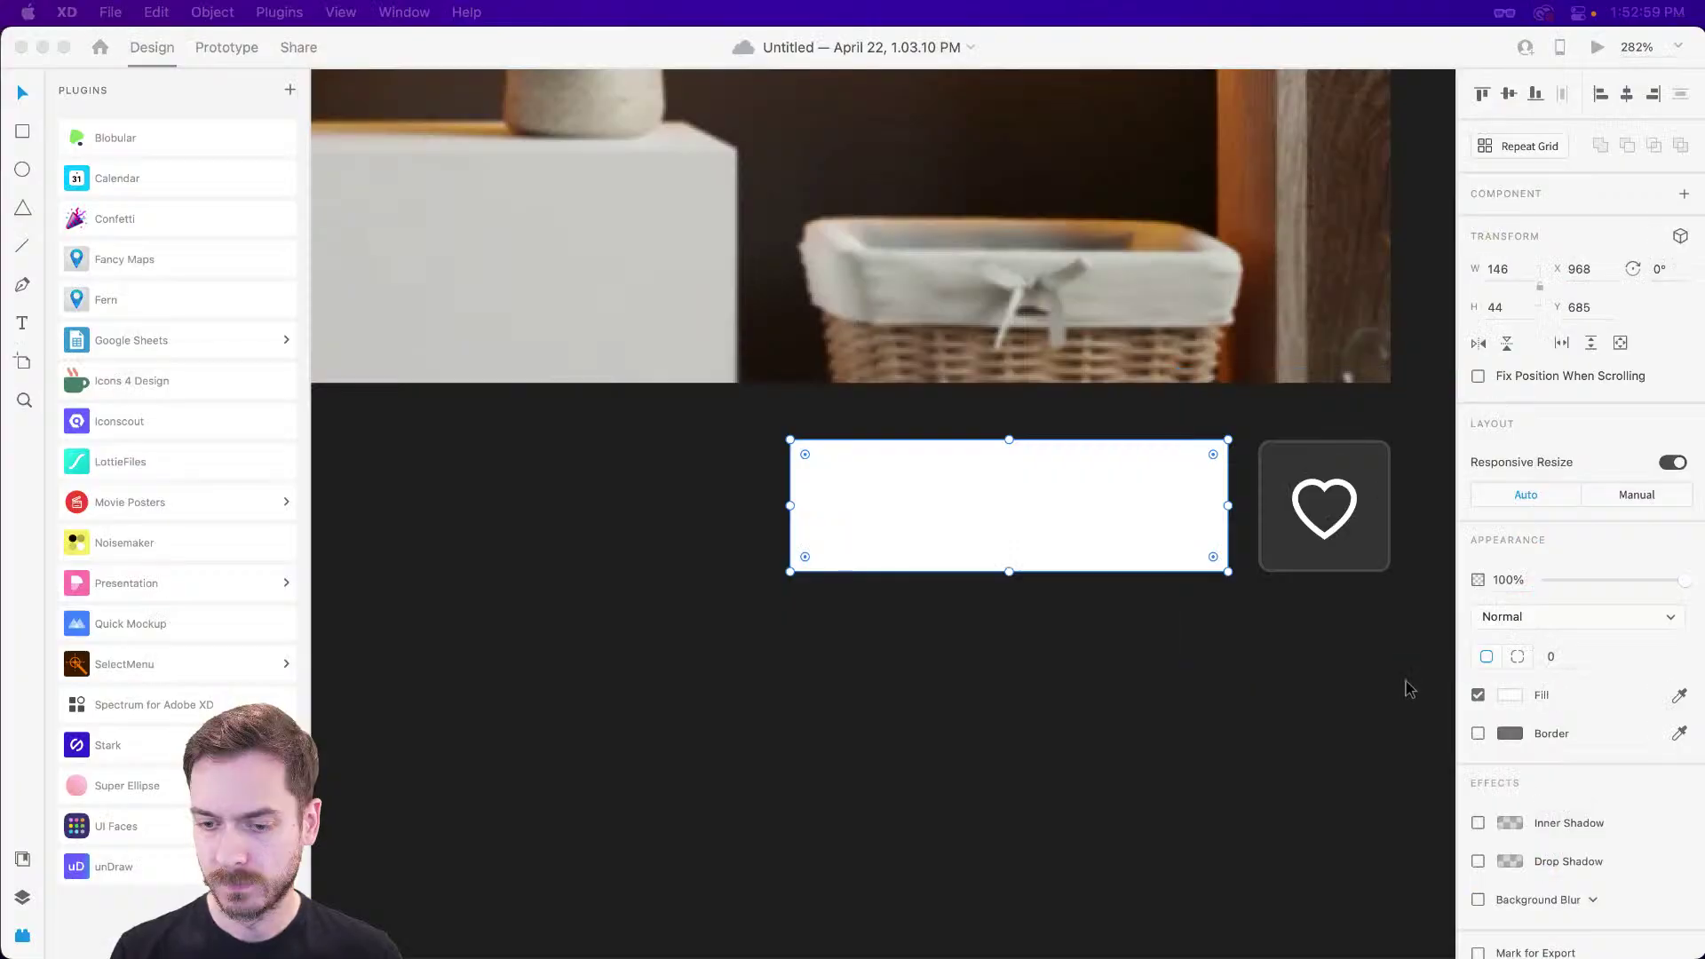
- Fill the rectangle with a deep red and preview the artboard
{"action": "left_click", "coordinate": [1509, 697]}
{"action": "left_click", "coordinate": [1374, 597]}
{"action": "left_click_drag", "start_coordinate": [1385, 601], "coordinate": [1401, 618]}
{"action": "left_click", "coordinate": [1176, 533]}
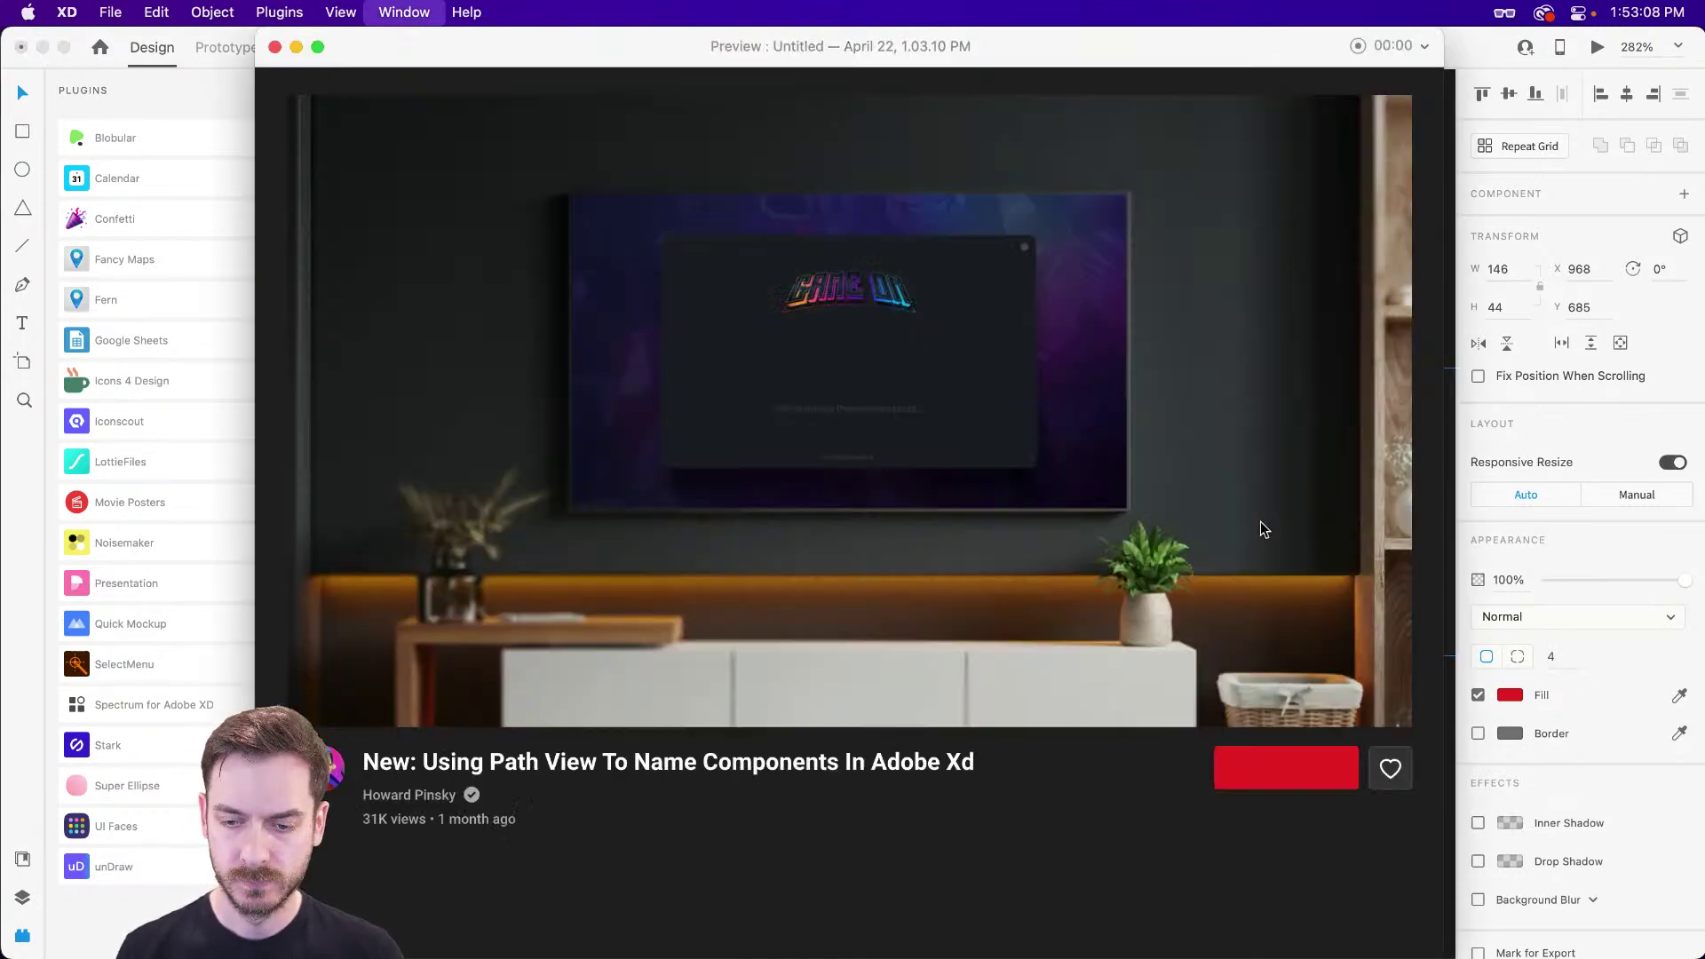
{"action": "key", "text": "super+Return"}
{"action": "key", "text": "super+w"}
- Add a 'Subscribe' text label inside the red rectangle
{"action": "left_click", "coordinate": [958, 511]}
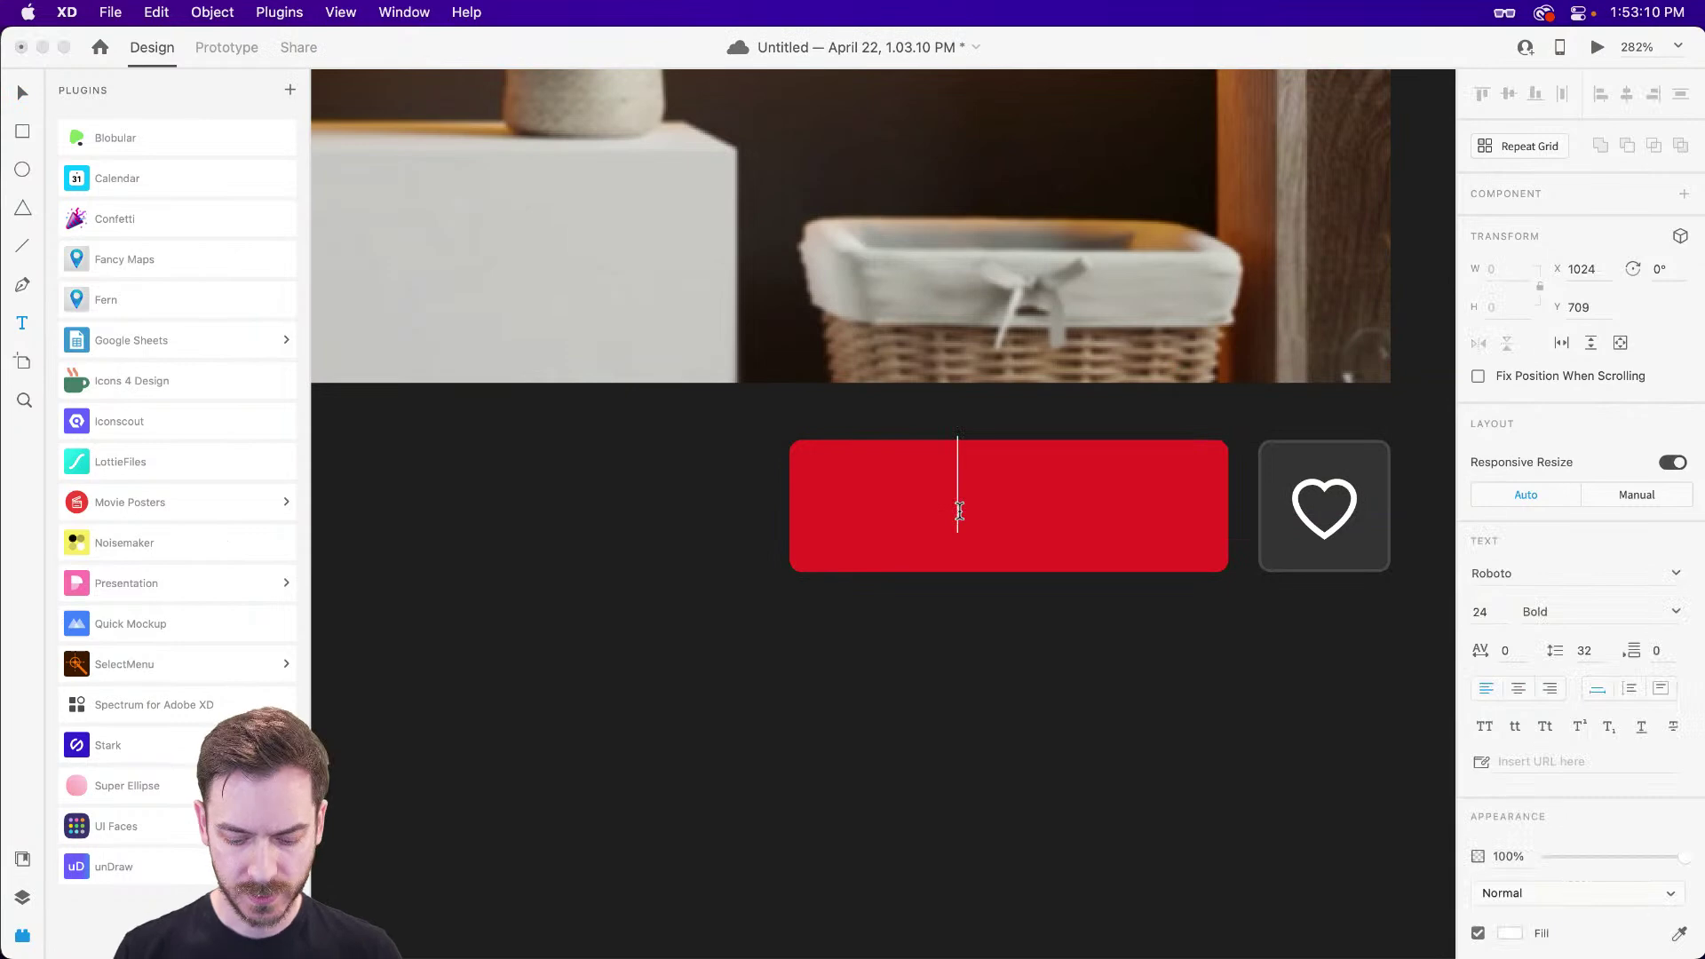
{"action": "type", "text": "Subscribe"}
{"action": "key", "text": "Escape"}
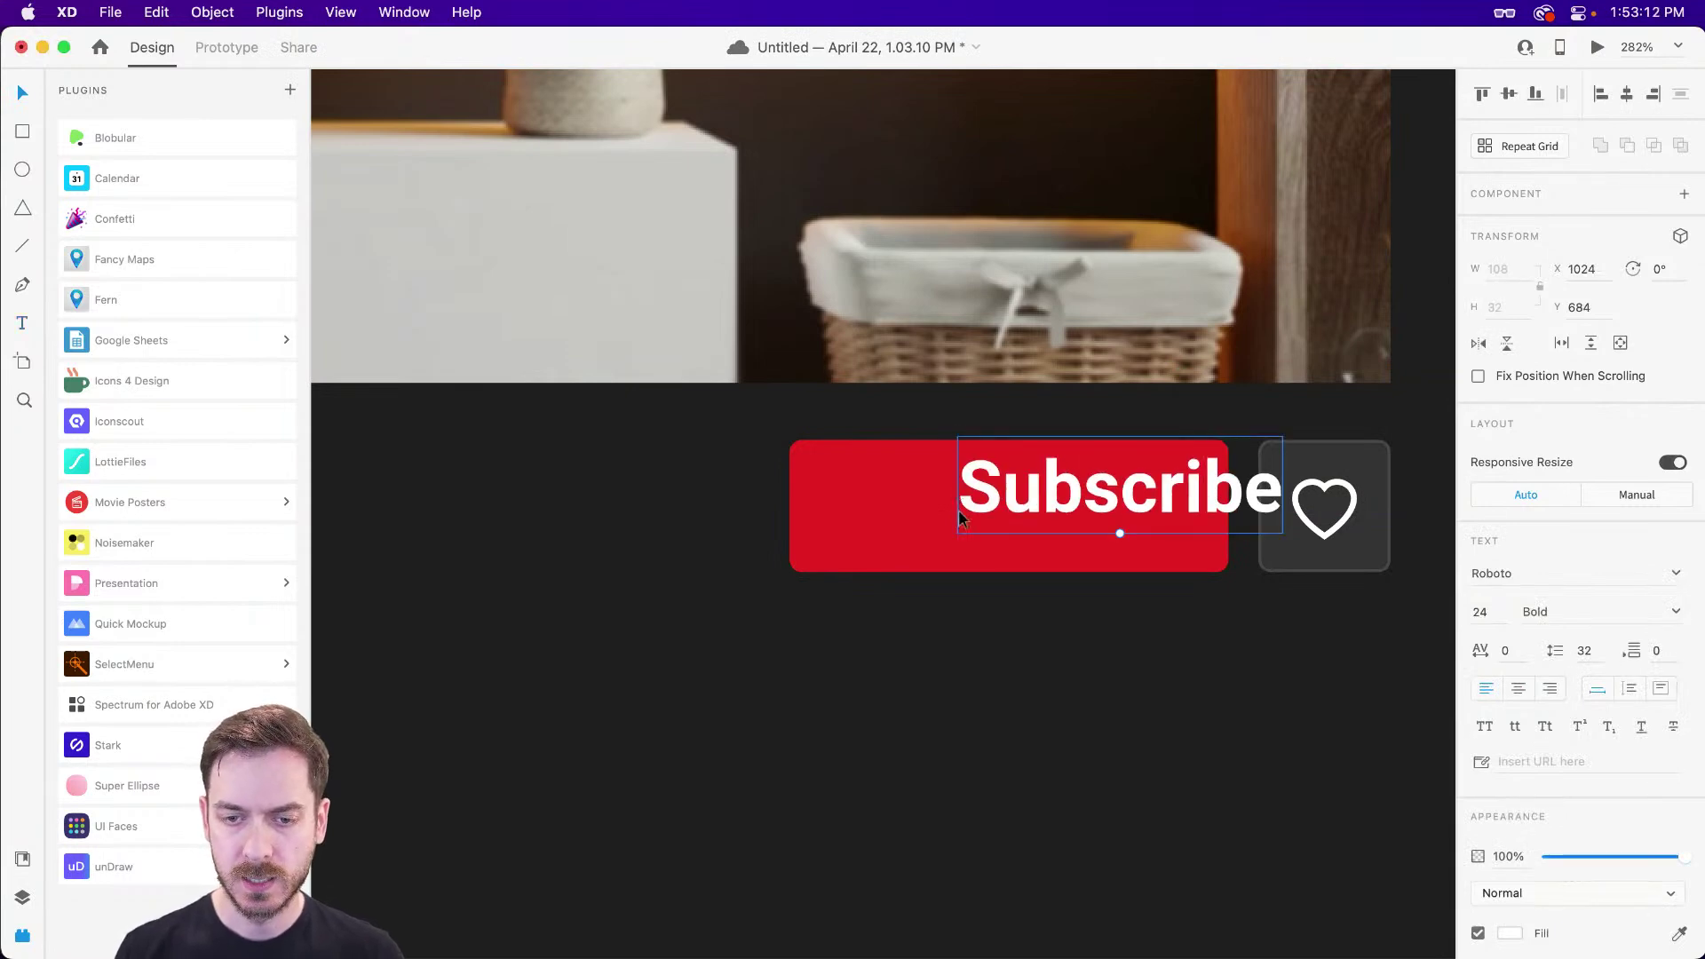